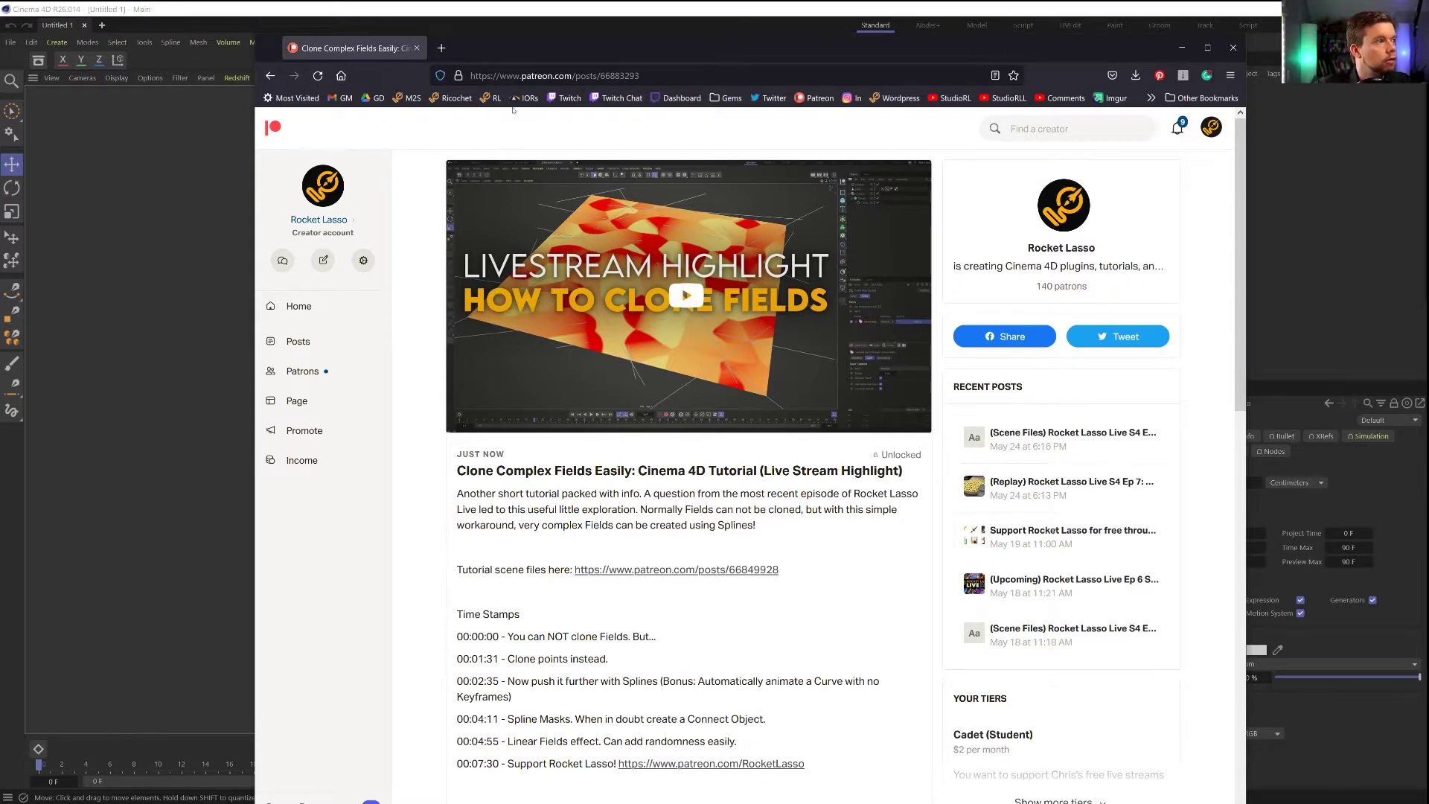
Look up reference pictures of rubber band airplanes in the browser and open the Guillow Strato Streak Glider listing
{"action": "left_click", "coordinate": [416, 49]}
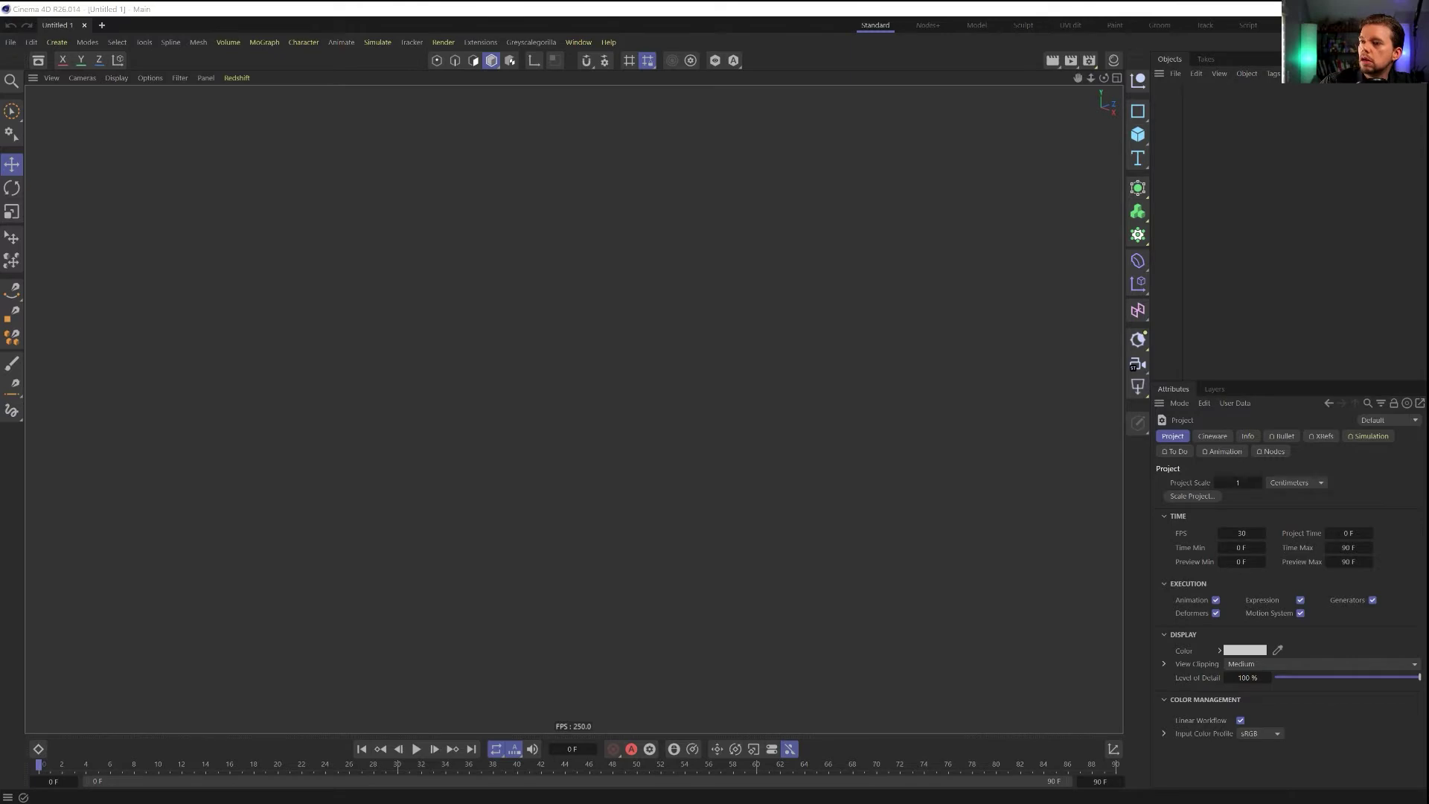
{"action": "key", "text": "alt+Tab"}
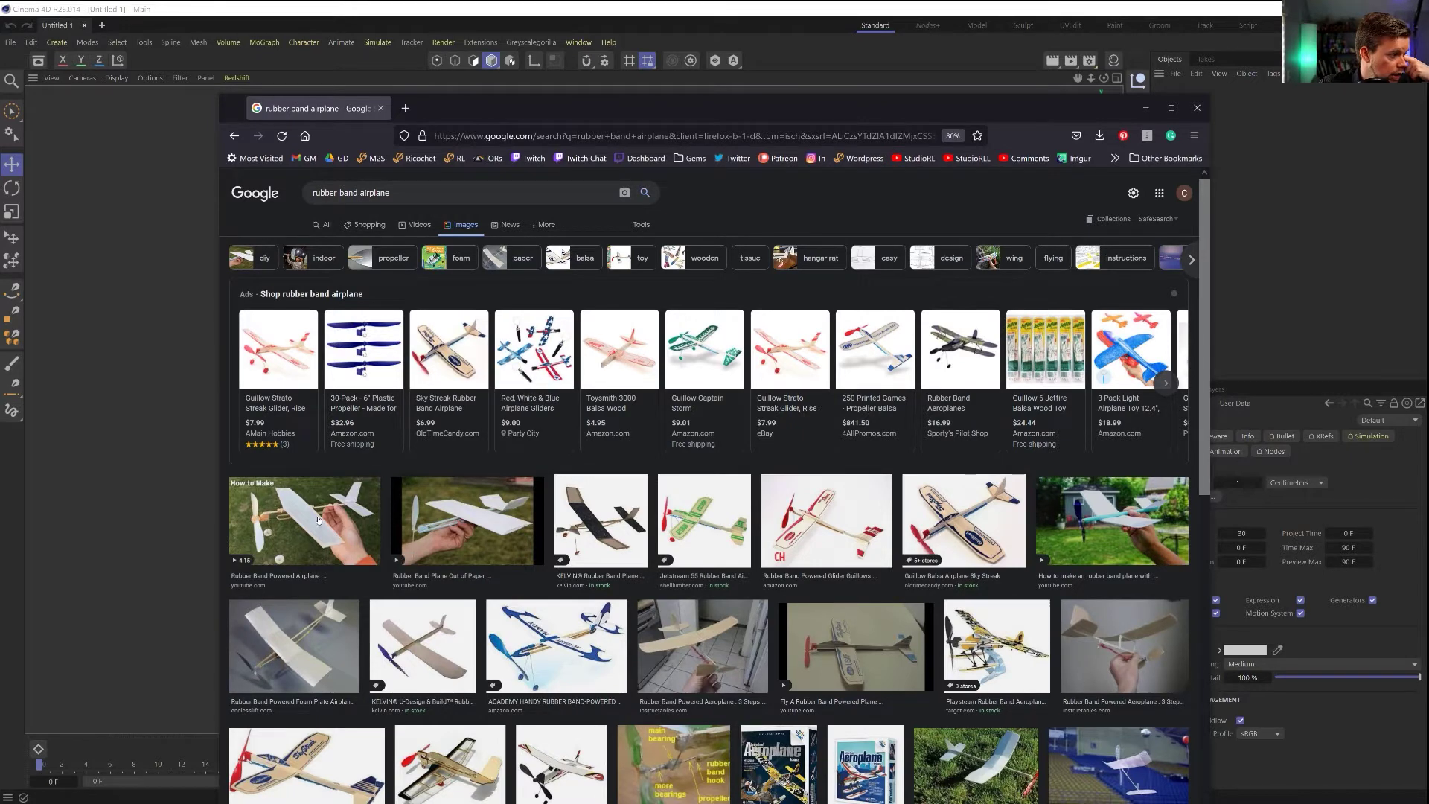
{"action": "left_click", "coordinate": [804, 373]}
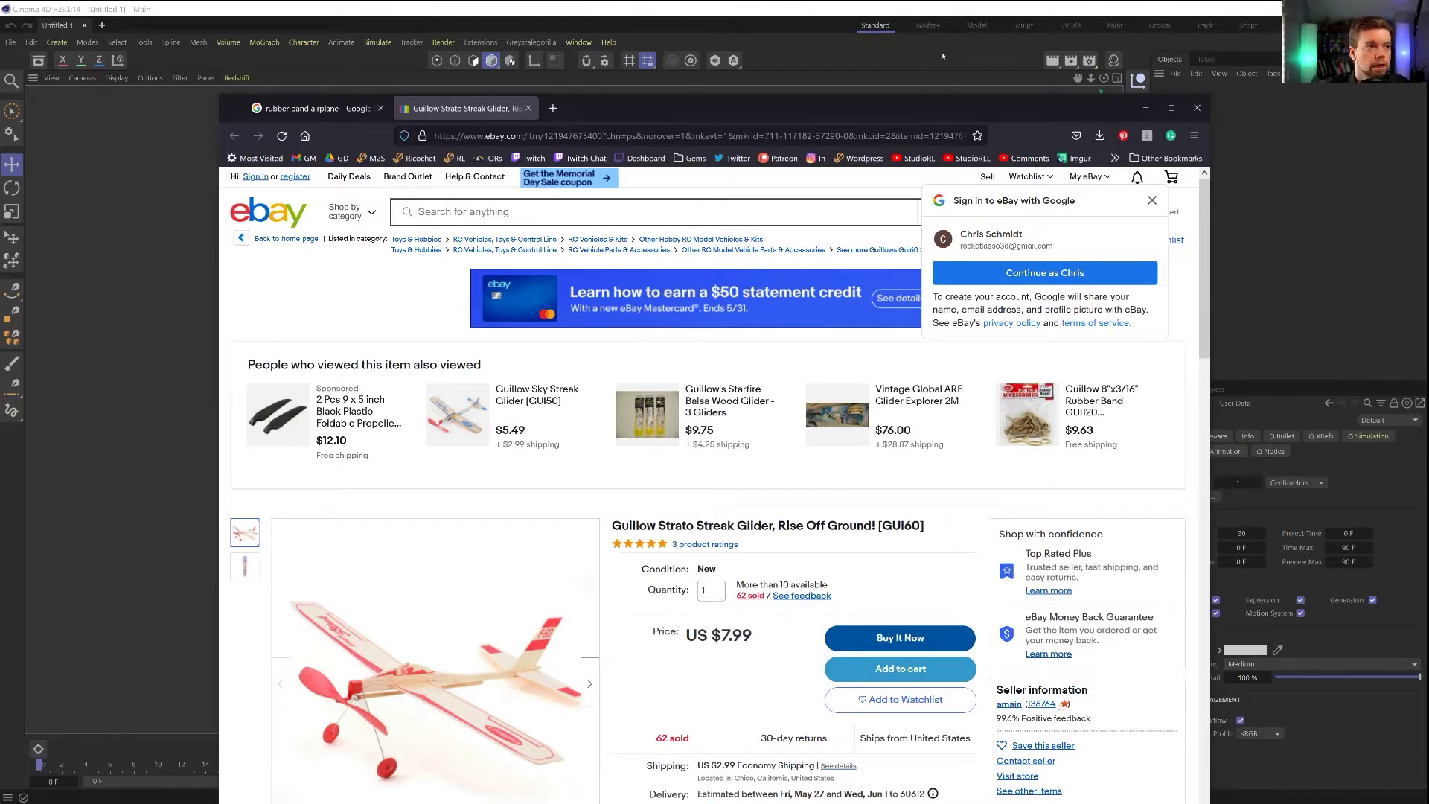
{"action": "left_click", "coordinate": [943, 55]}
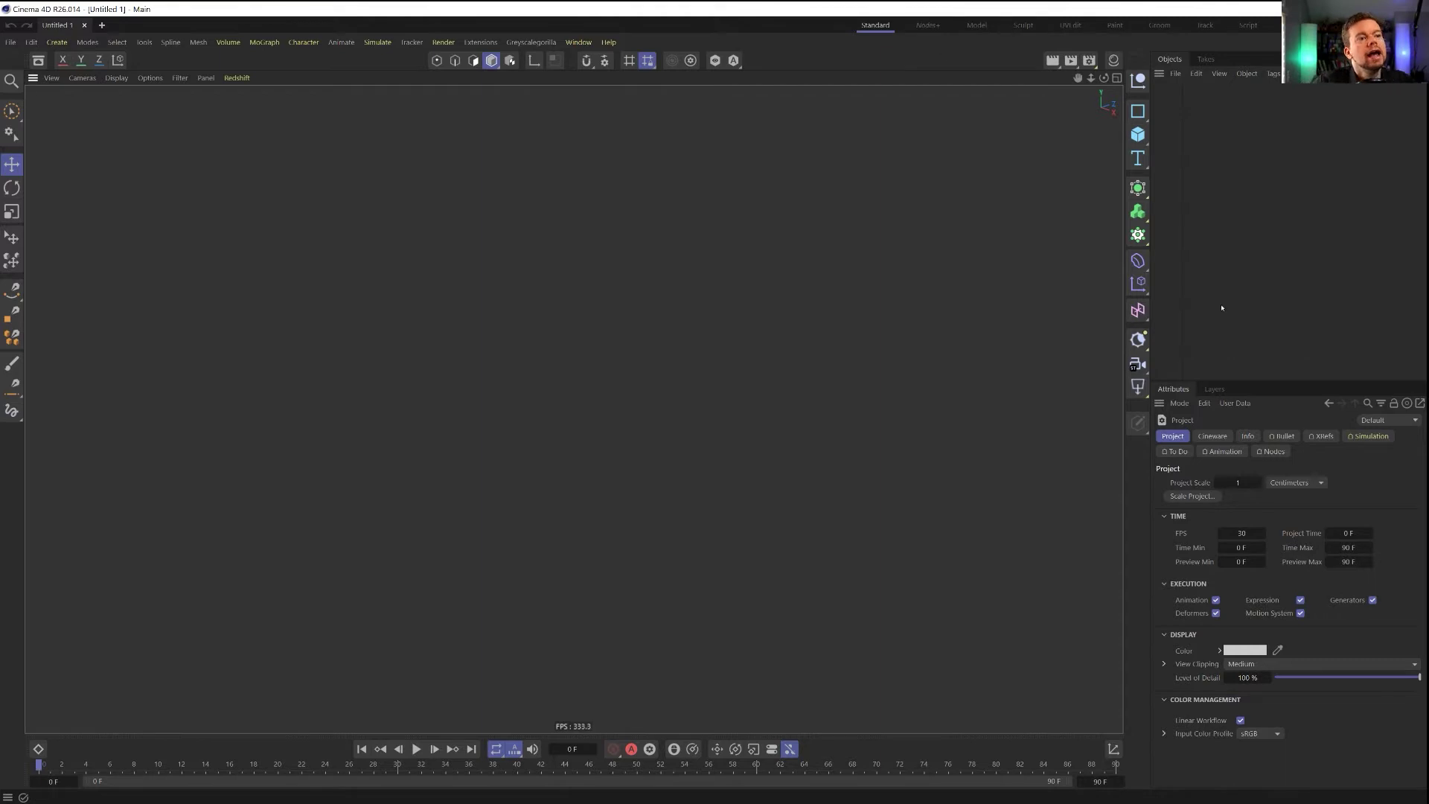
Create a Rectangle spline, turn on rounding, and reduce its height to 17 cm
{"action": "left_click", "coordinate": [1138, 134]}
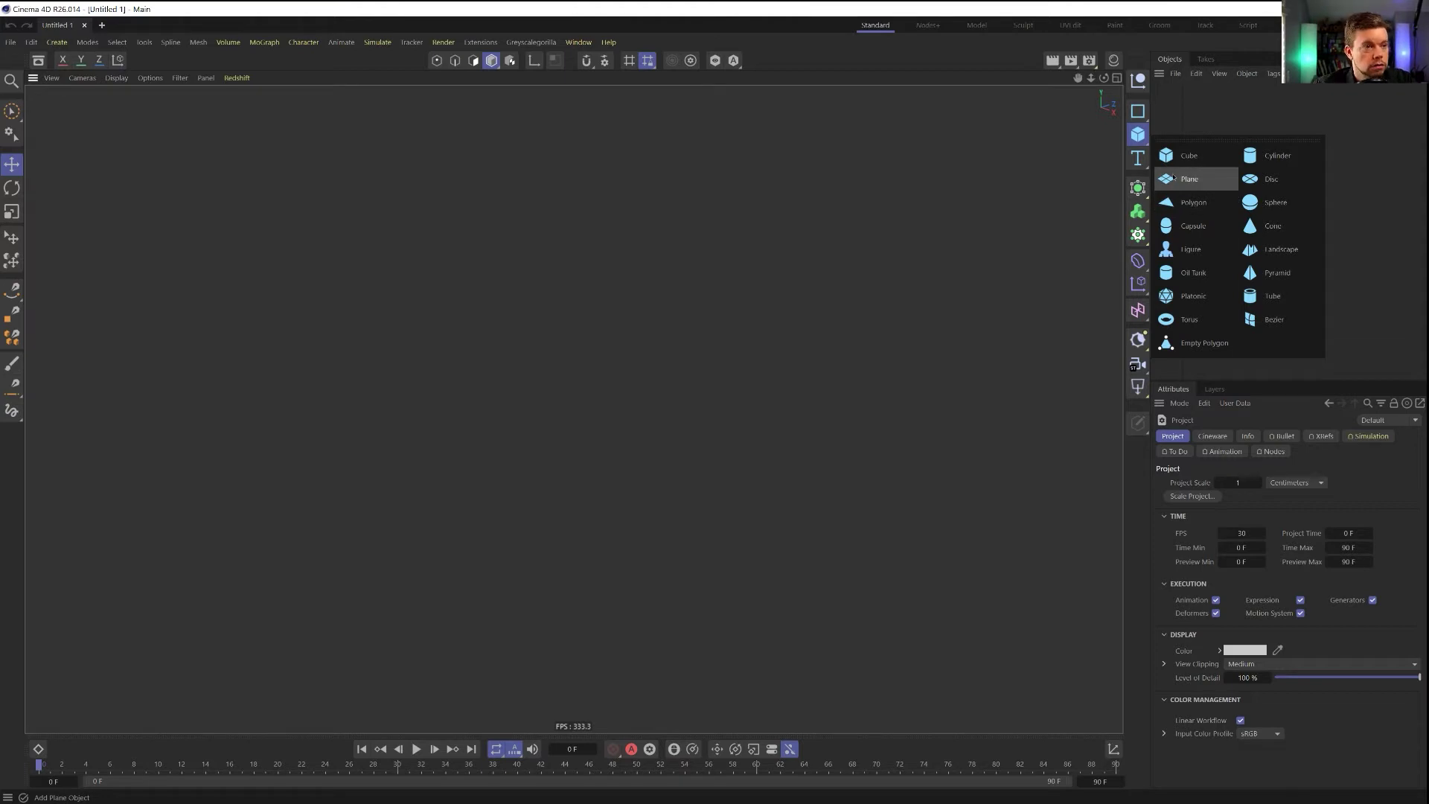
{"action": "left_click", "coordinate": [1137, 111]}
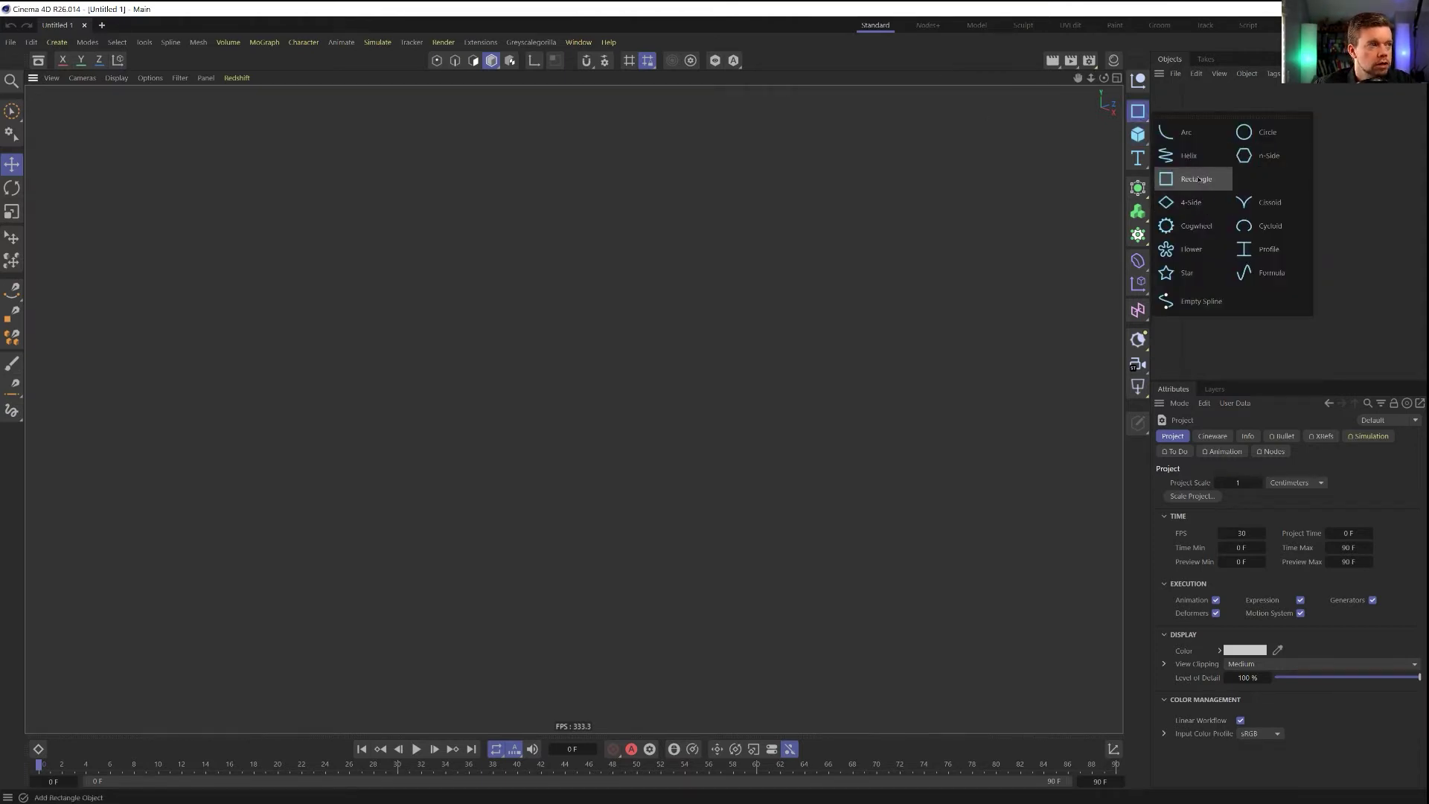
{"action": "left_click", "coordinate": [1197, 180]}
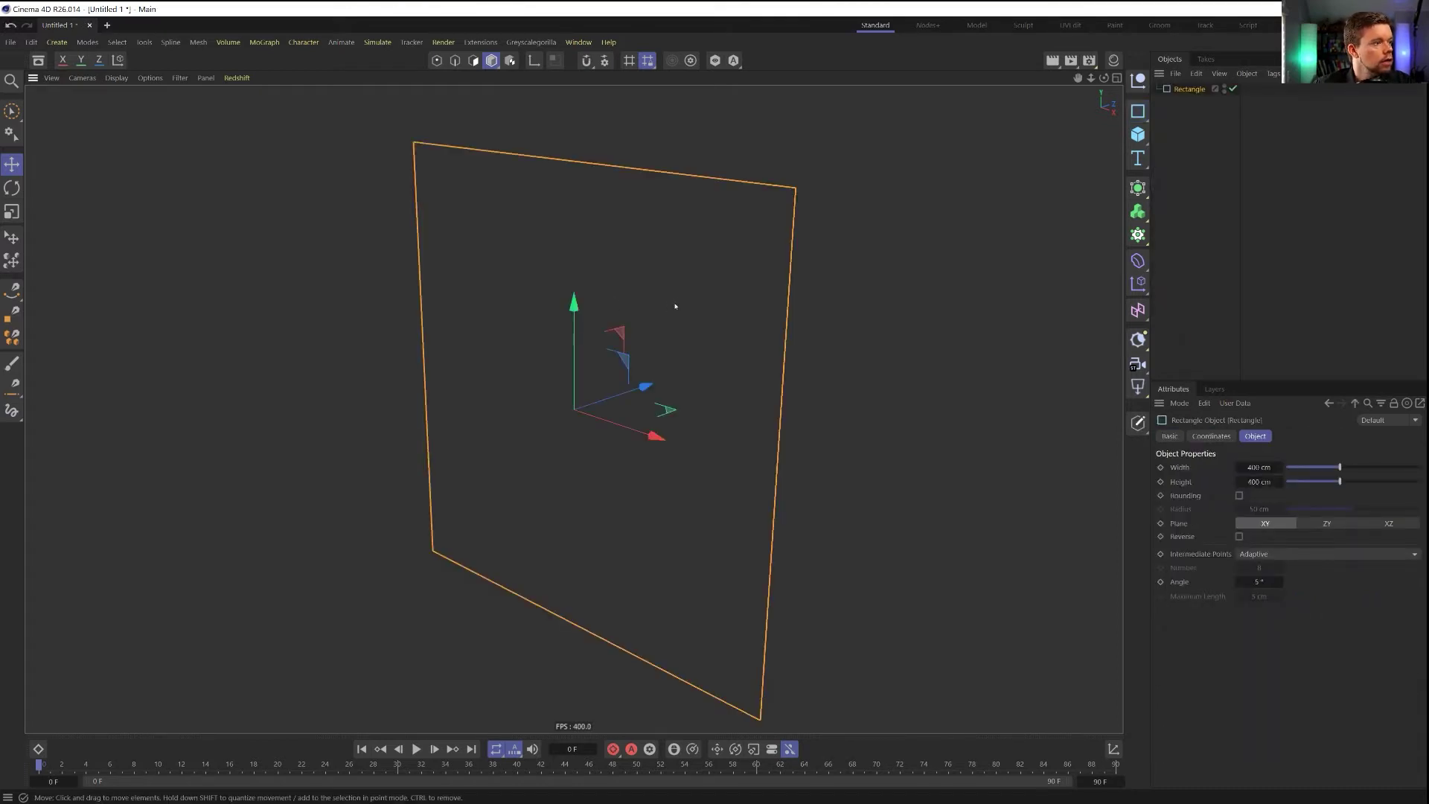
{"action": "left_click_drag", "start_coordinate": [730, 452], "coordinate": [707, 384], "text": "alt"}
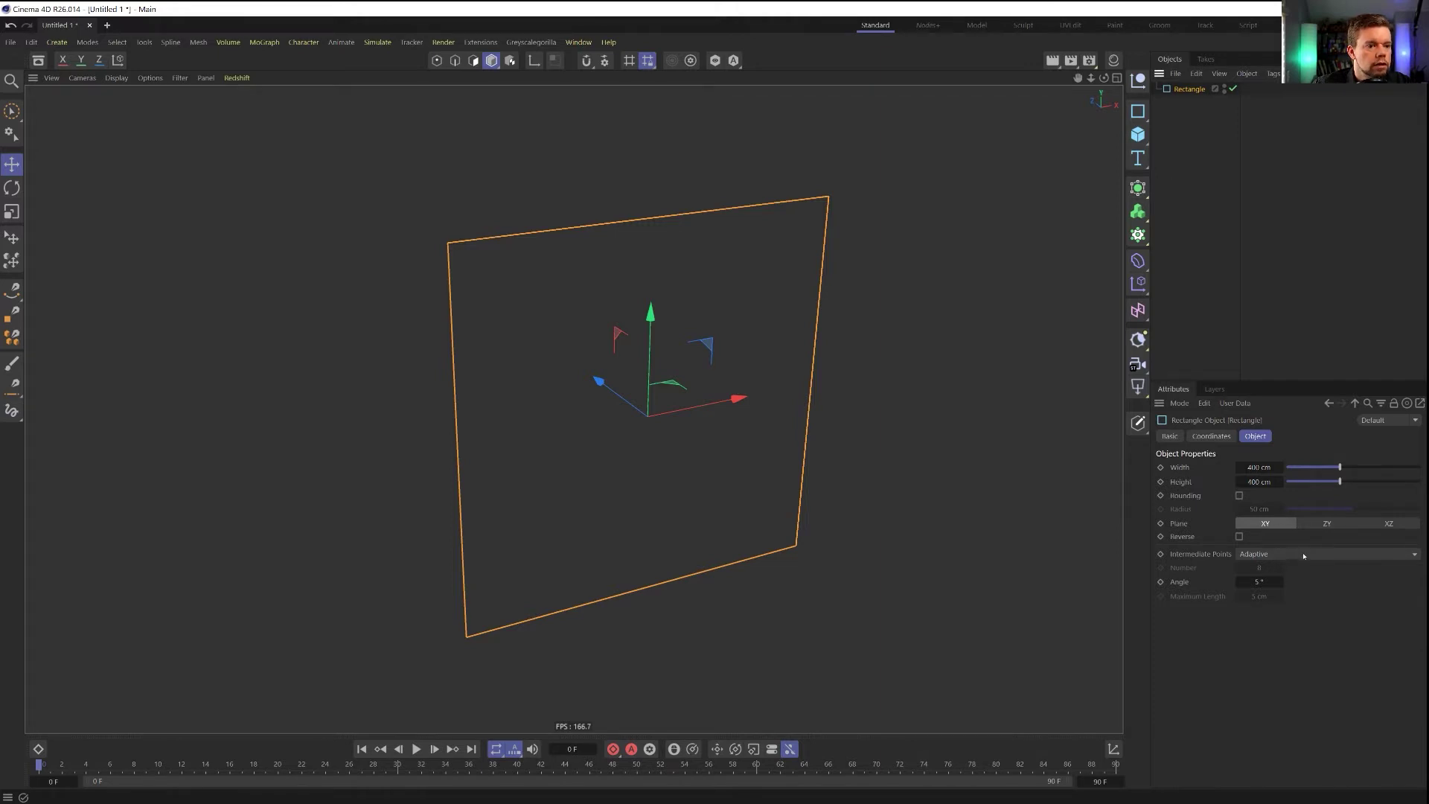
{"action": "left_click", "coordinate": [1239, 495]}
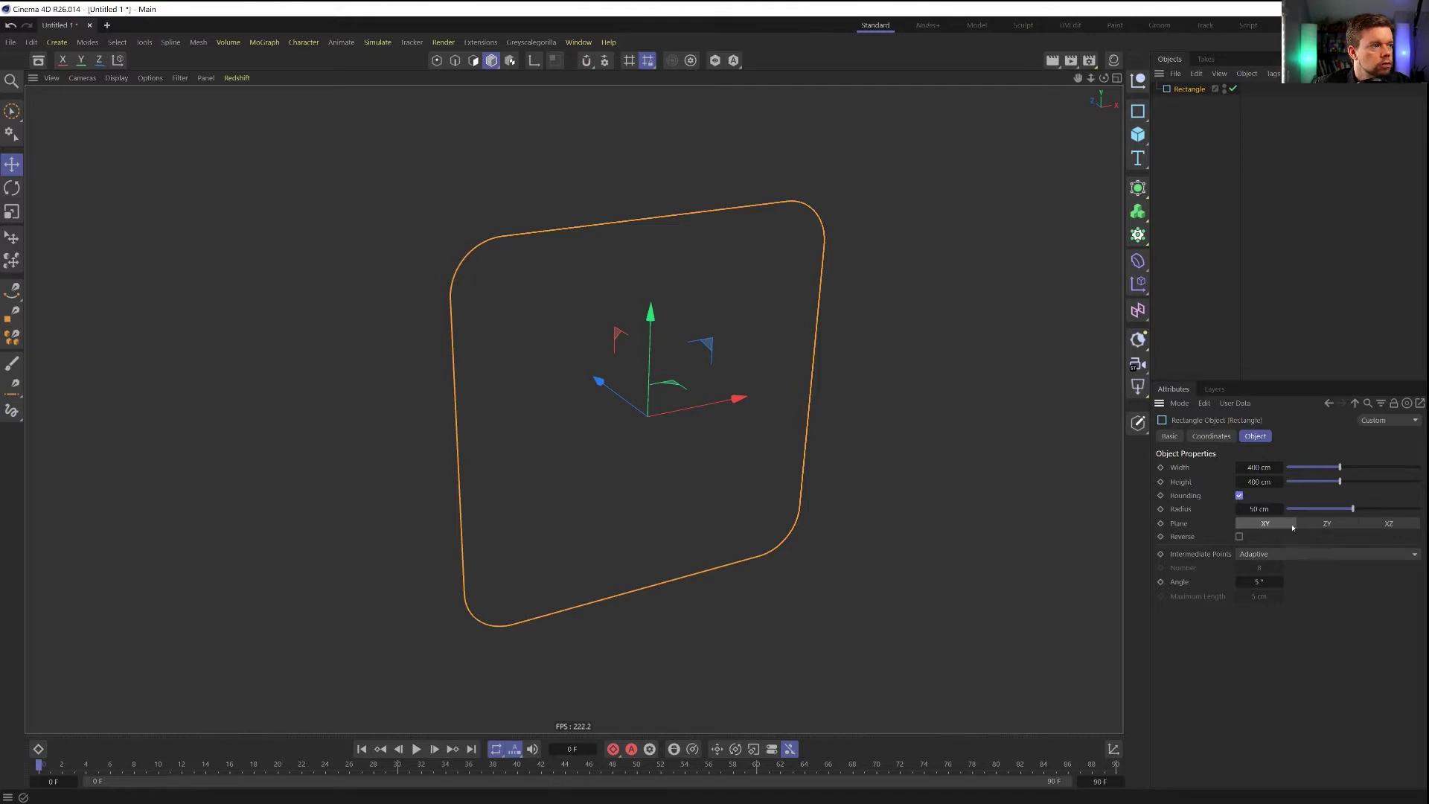
{"action": "left_click_drag", "start_coordinate": [1333, 485], "coordinate": [1291, 495]}
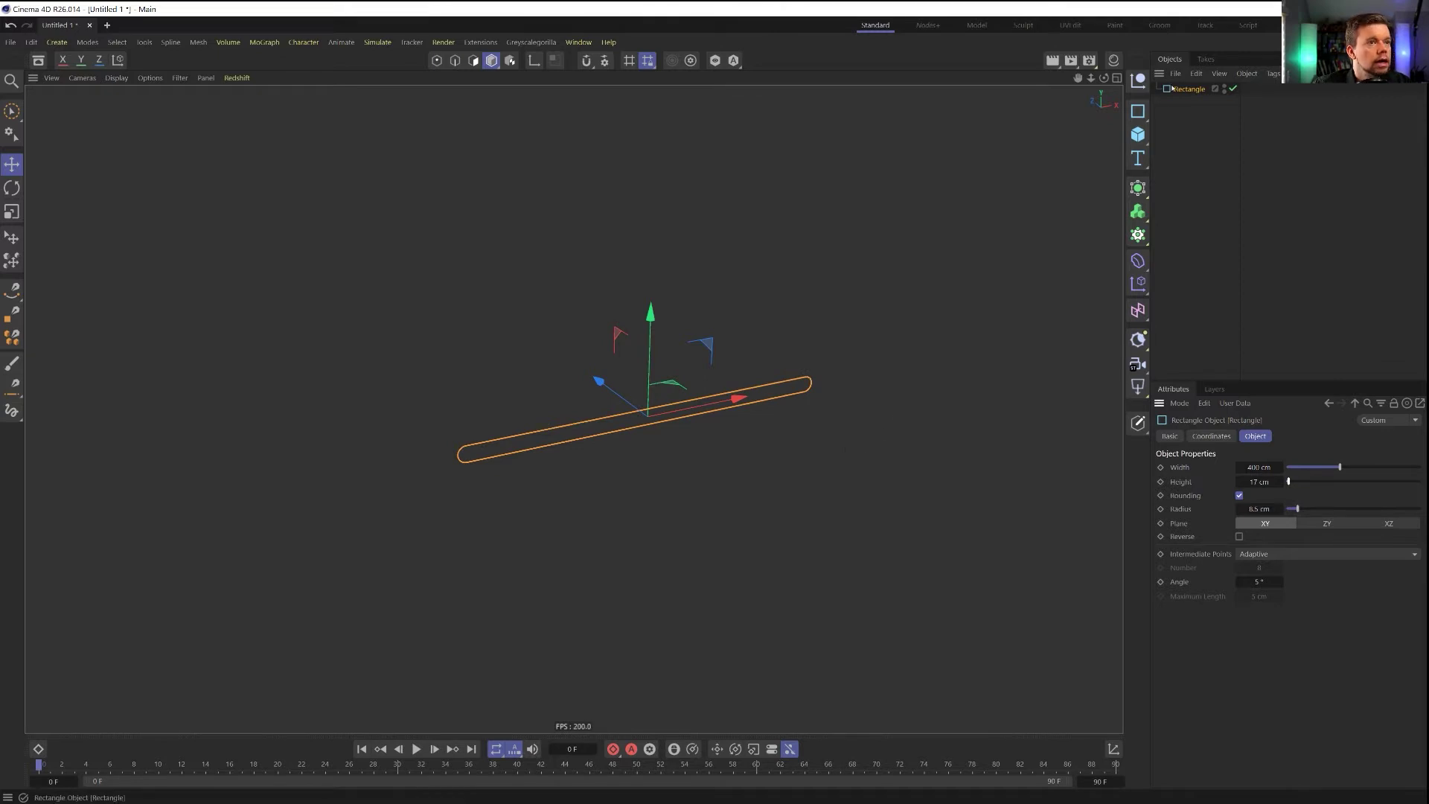
Put the rectangle inside a Sweep and duplicate it within the Sweep as the profile spline
{"action": "left_click", "coordinate": [1137, 188]}
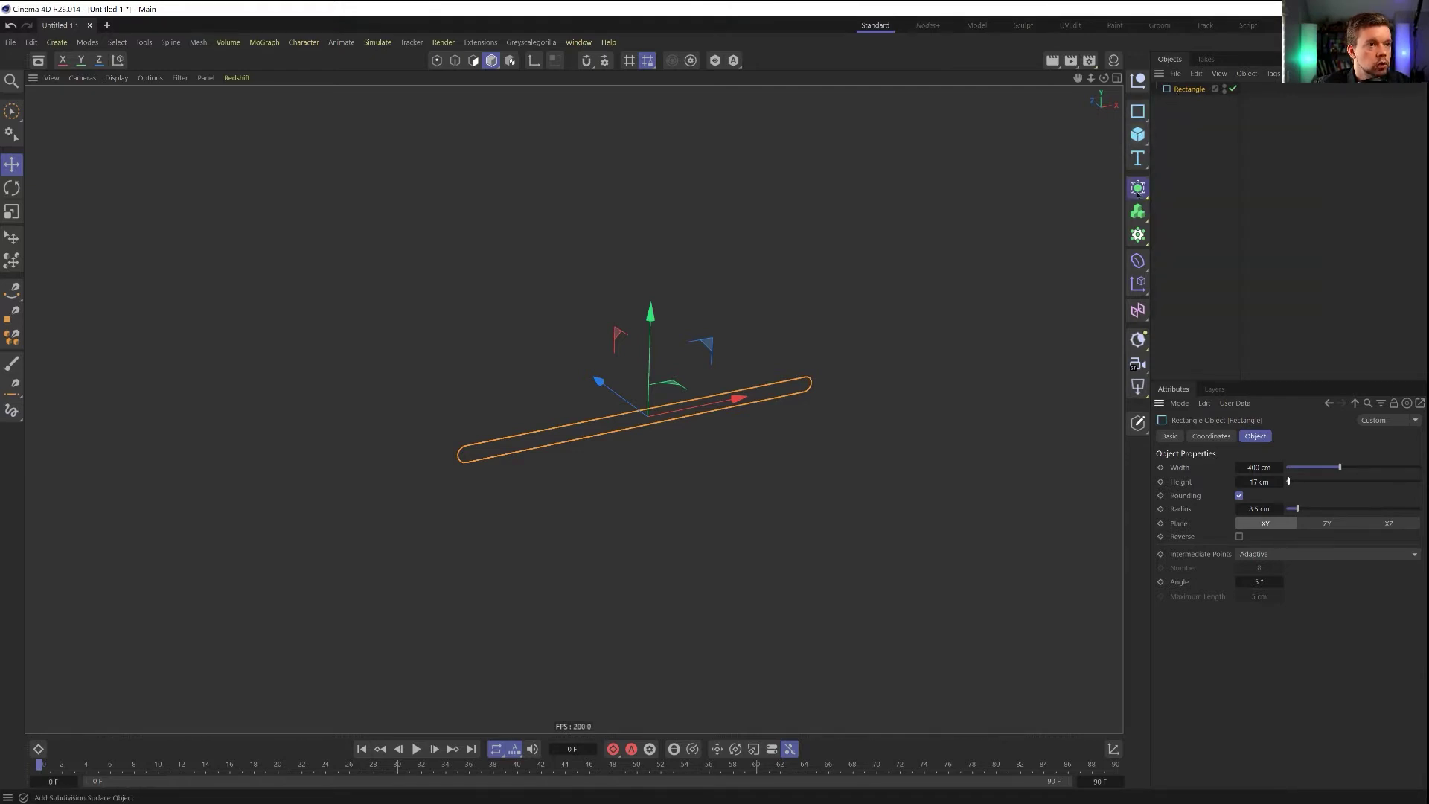
{"action": "left_click", "coordinate": [1138, 188]}
{"action": "left_click", "coordinate": [1287, 260]}
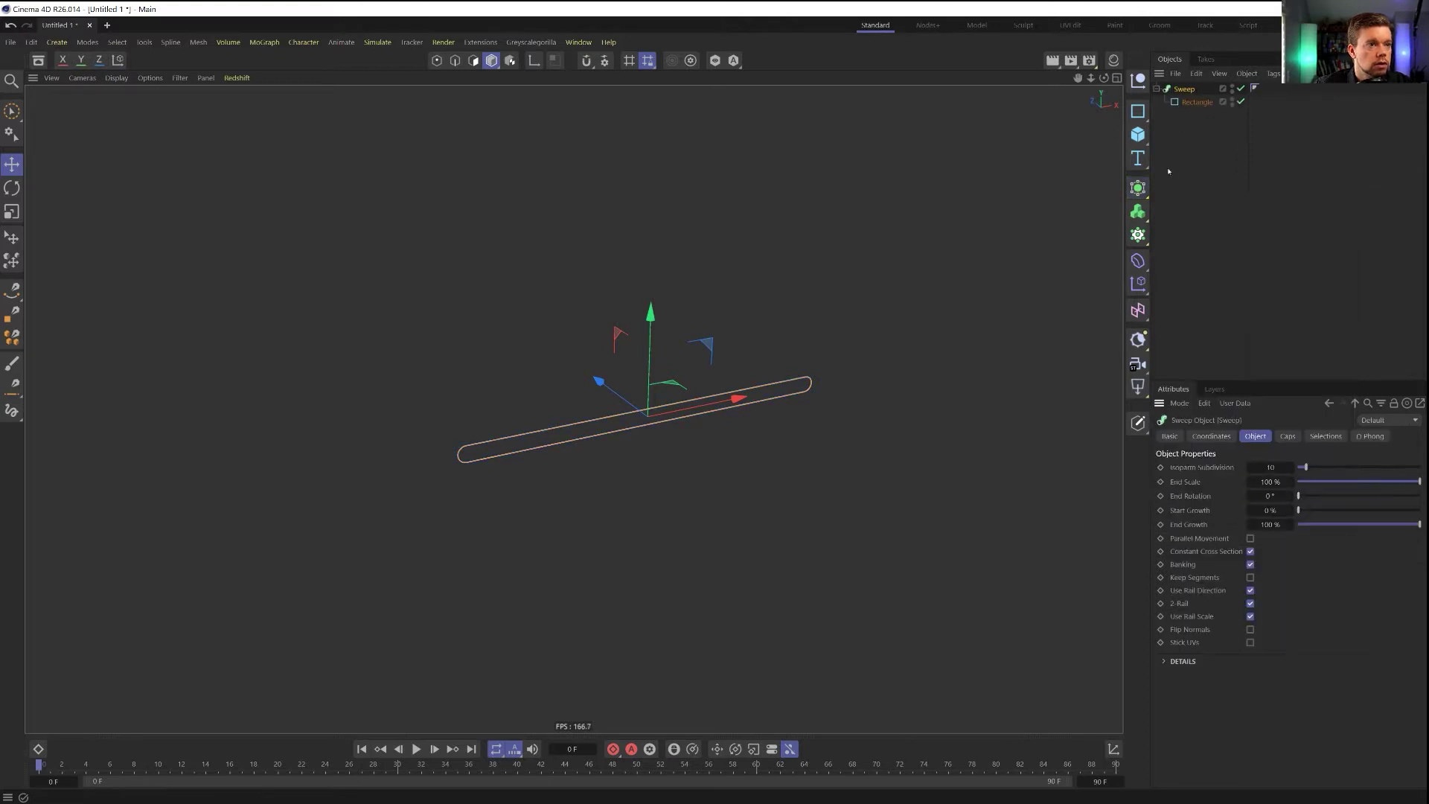
{"action": "left_click_drag", "start_coordinate": [1197, 102], "coordinate": [1187, 90], "text": "ctrl"}
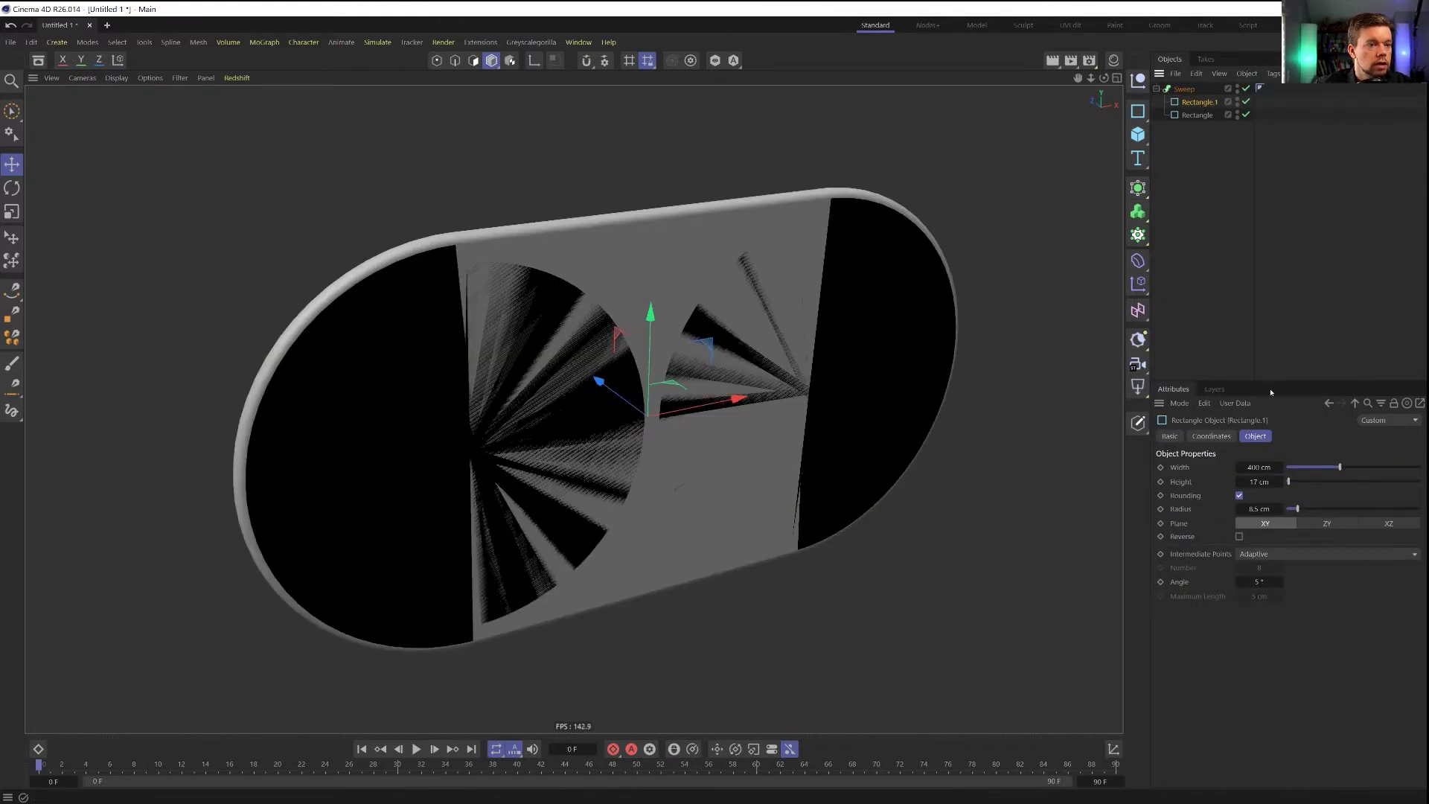
{"action": "left_click", "coordinate": [1239, 495]}
{"action": "double_click", "coordinate": [1258, 466]}
{"action": "type", "text": "1"}
{"action": "key", "text": "Tab"}
{"action": "type", "text": "1"}
{"action": "key", "text": "Return"}
{"action": "left_click_drag", "start_coordinate": [1287, 467], "coordinate": [1297, 482]}
{"action": "key", "text": "ctrl+z"}
{"action": "key", "text": "ctrl+z"}
{"action": "key", "text": "ctrl+z"}
{"action": "double_click", "coordinate": [1258, 467]}
{"action": "type", "text": "1"}
{"action": "key", "text": "Return"}
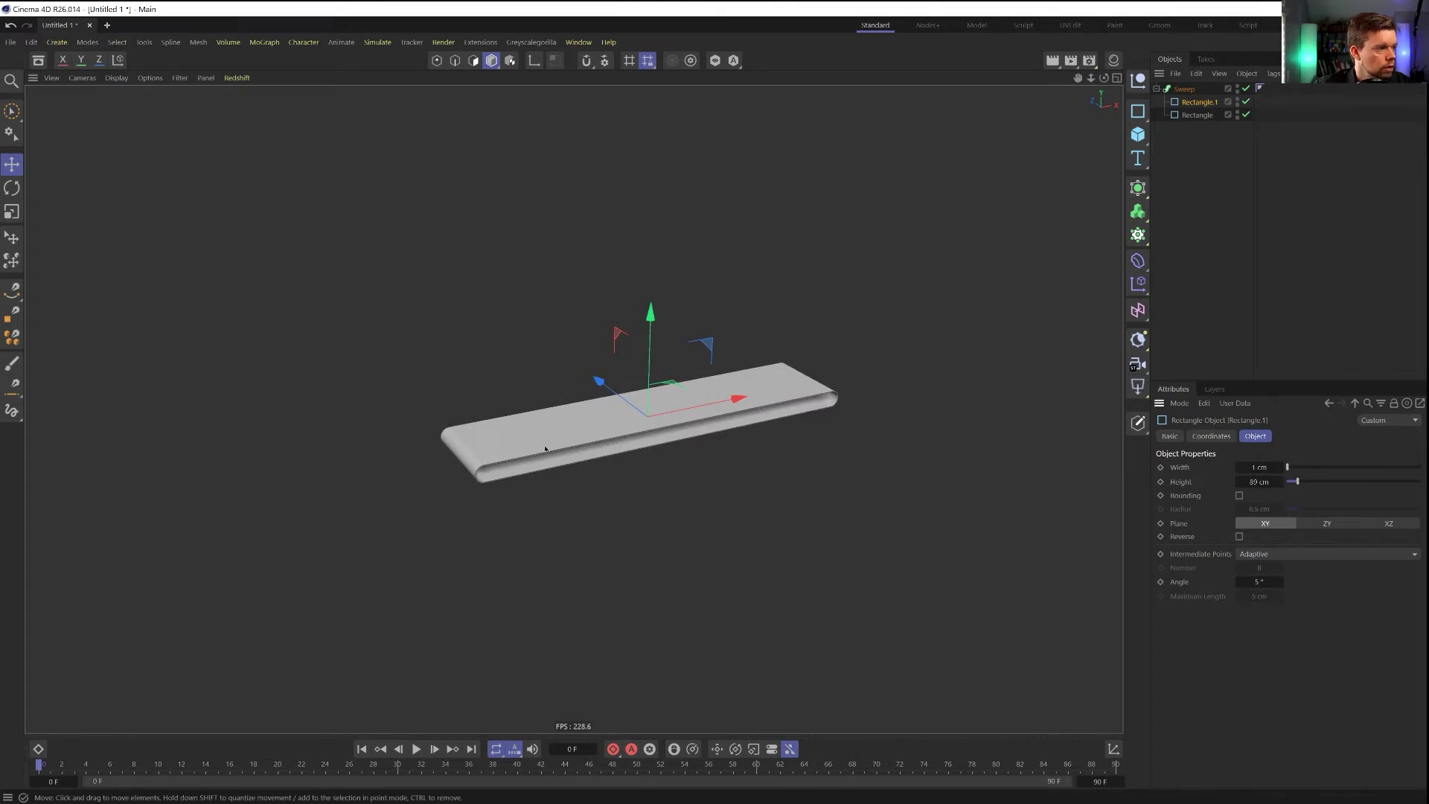
Set the profile rectangle's height to 20 cm and display the shaded band with polygon lines
{"action": "scroll", "coordinate": [545, 450], "scroll_direction": "up", "scroll_amount": 3}
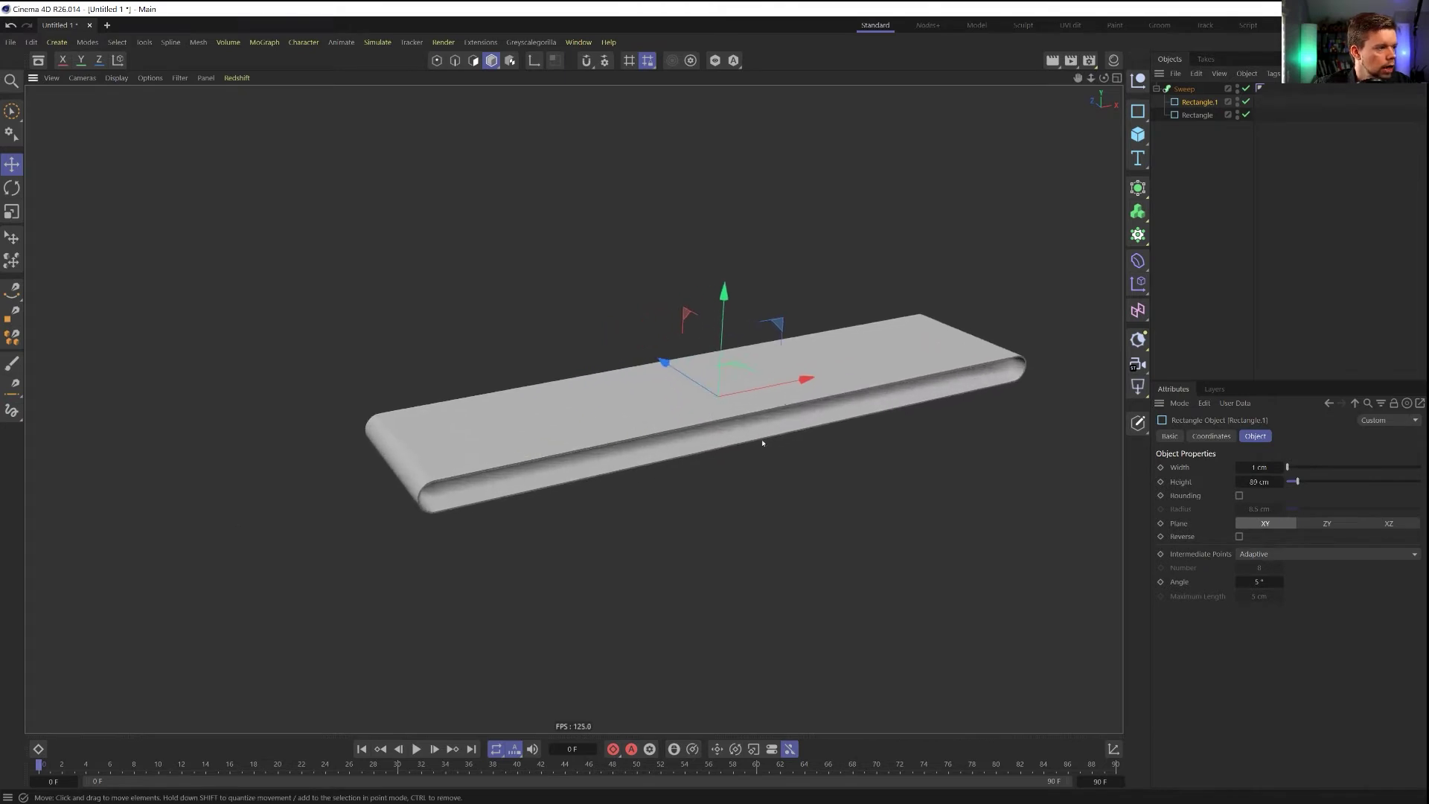
{"action": "key", "text": "space"}
{"action": "double_click", "coordinate": [1258, 482]}
{"action": "type", "text": "20"}
{"action": "key", "text": "Return"}
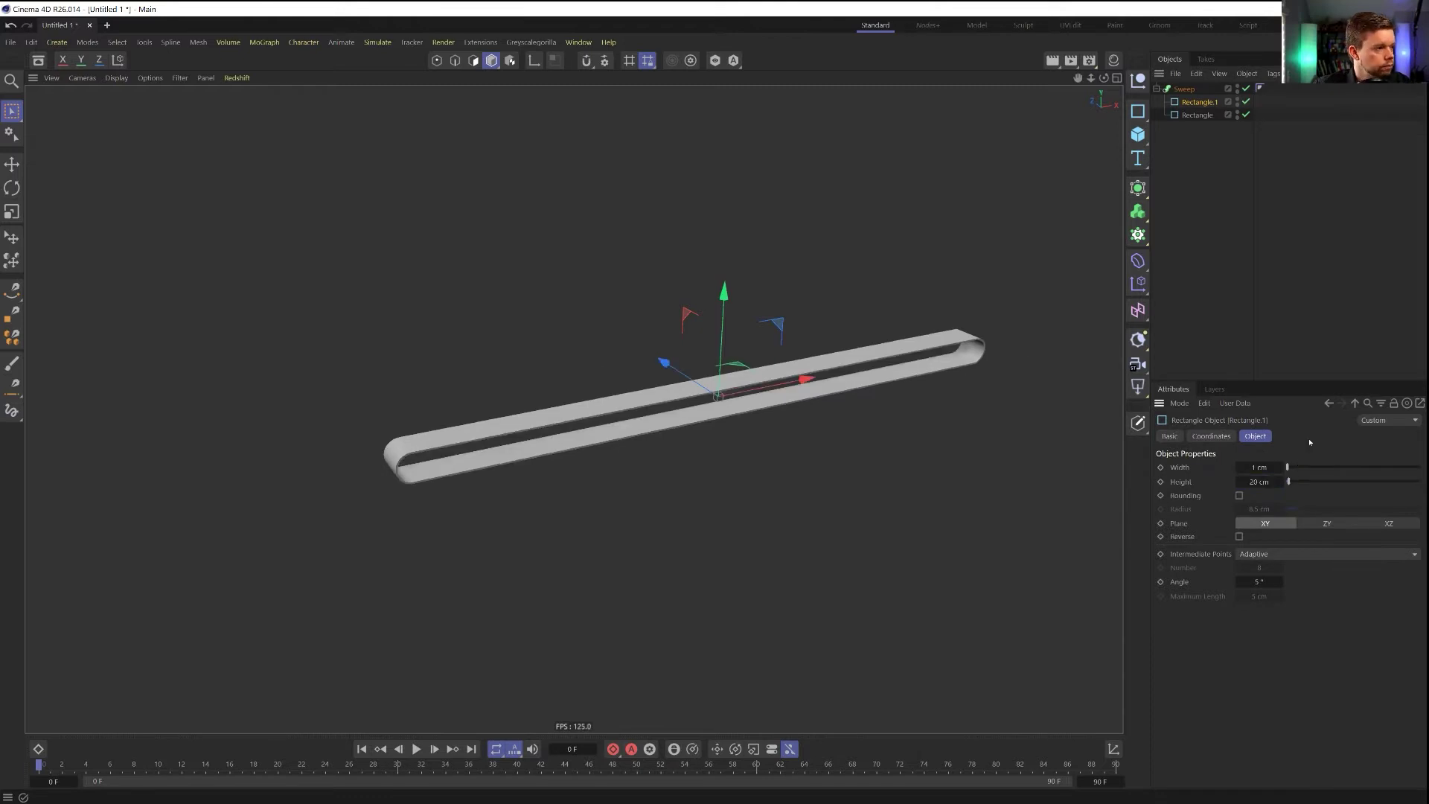
{"action": "left_click_drag", "start_coordinate": [488, 380], "coordinate": [552, 384], "text": "alt"}
{"action": "key", "text": "n"}
{"action": "key", "text": "b"}
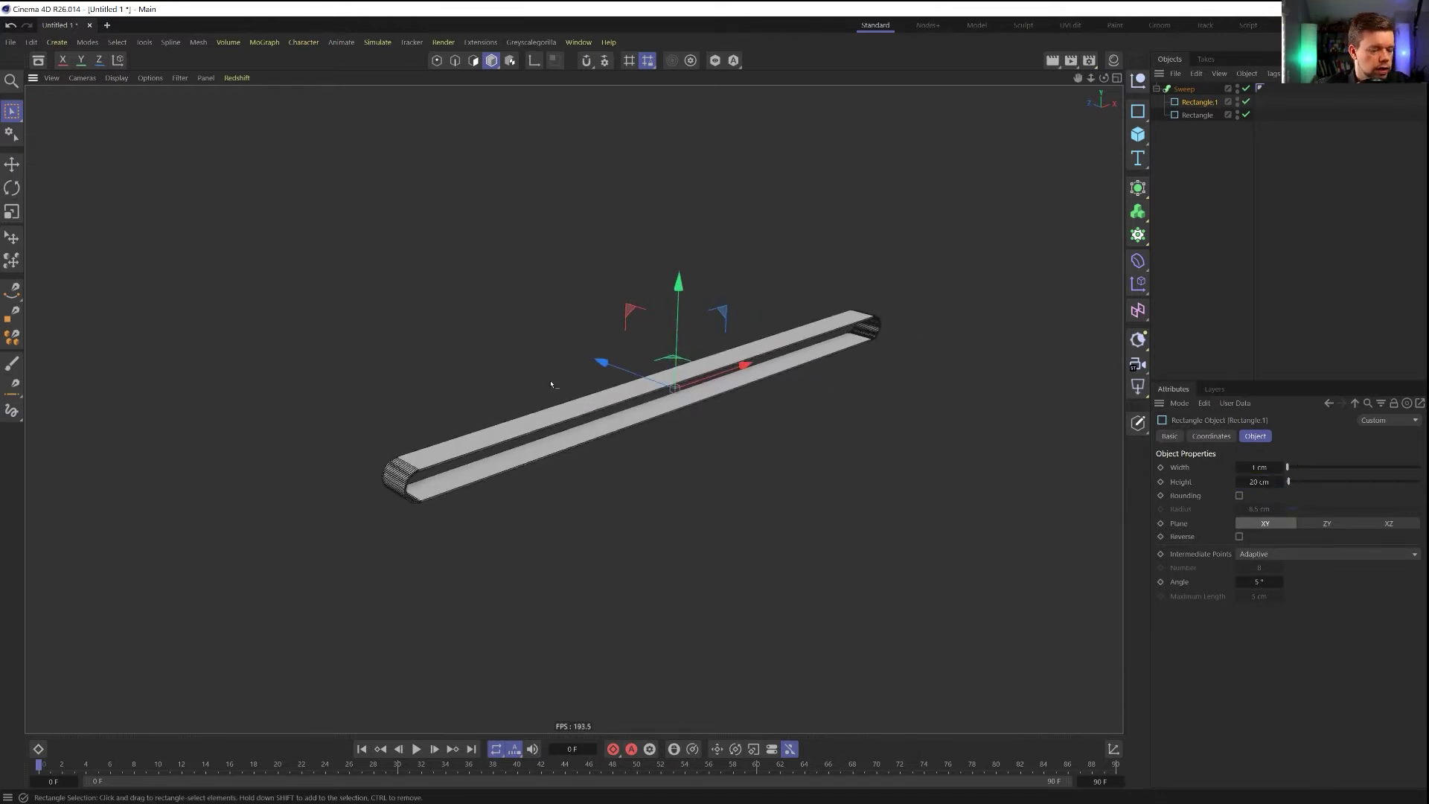
{"action": "scroll", "coordinate": [440, 450], "scroll_direction": "up", "scroll_amount": 5}
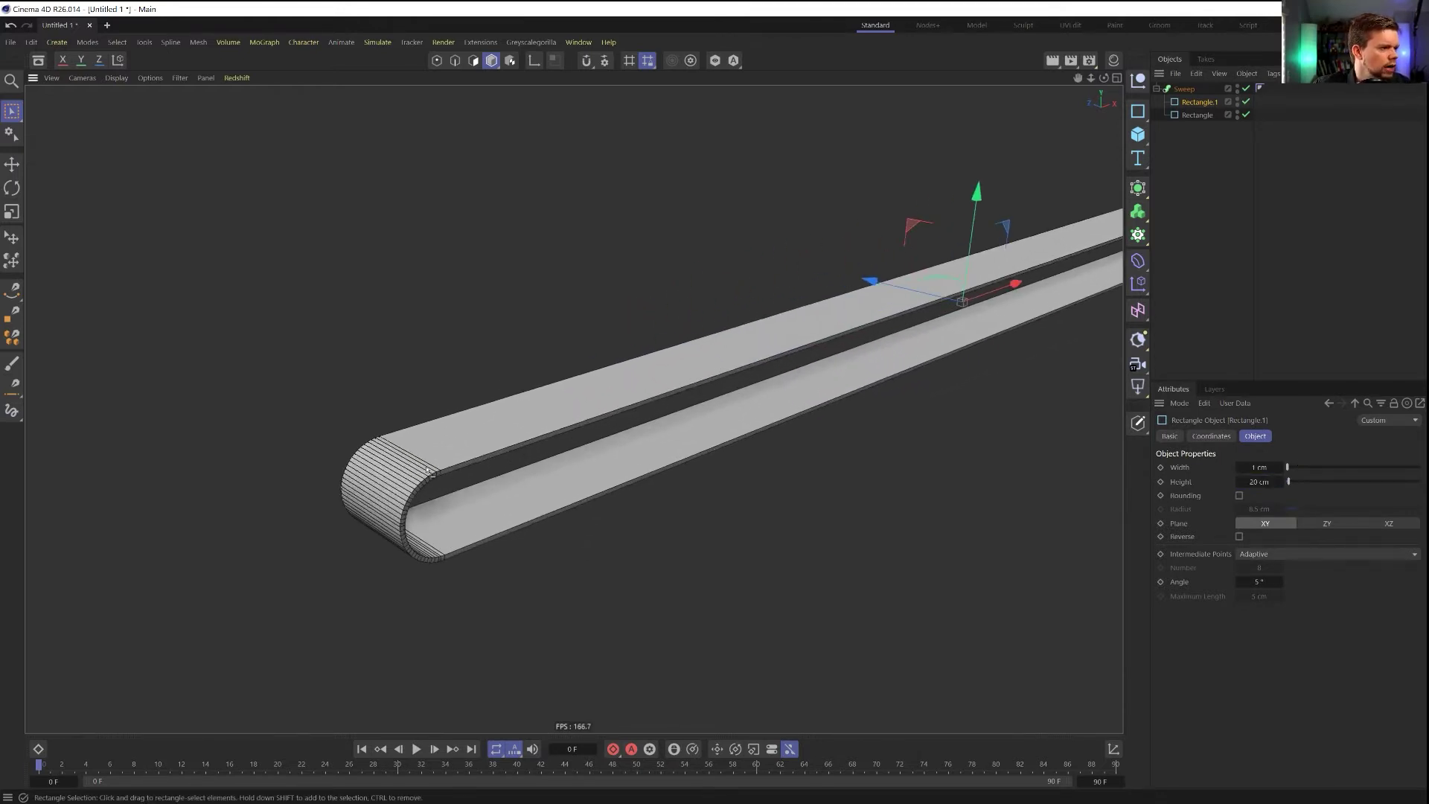
Try Subdivided intermediate points with a 90° angle on the Sweep's path rectangle
{"action": "left_click", "coordinate": [1197, 114]}
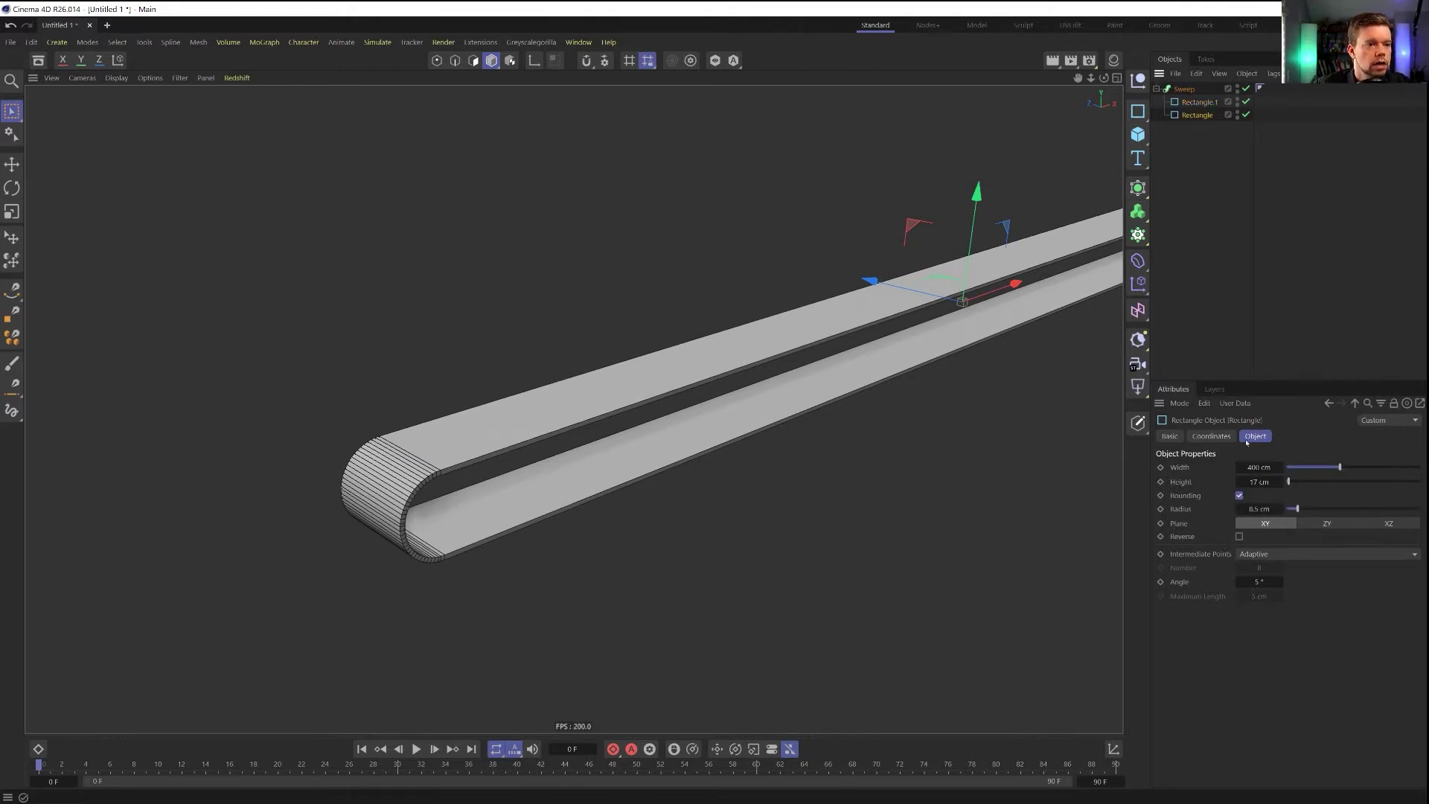
{"action": "left_click", "coordinate": [1261, 552]}
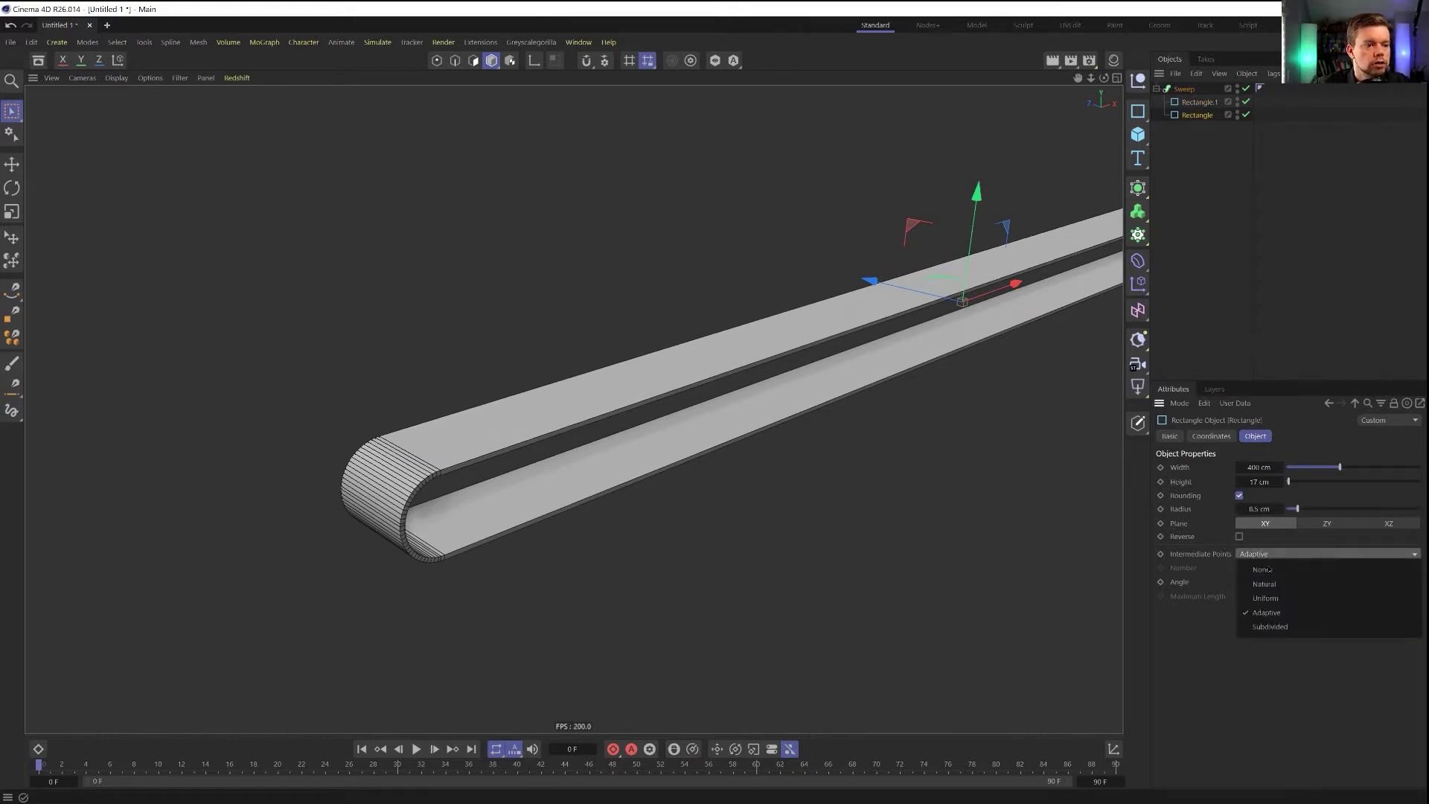
{"action": "left_click", "coordinate": [1285, 626]}
{"action": "left_click", "coordinate": [1260, 581]}
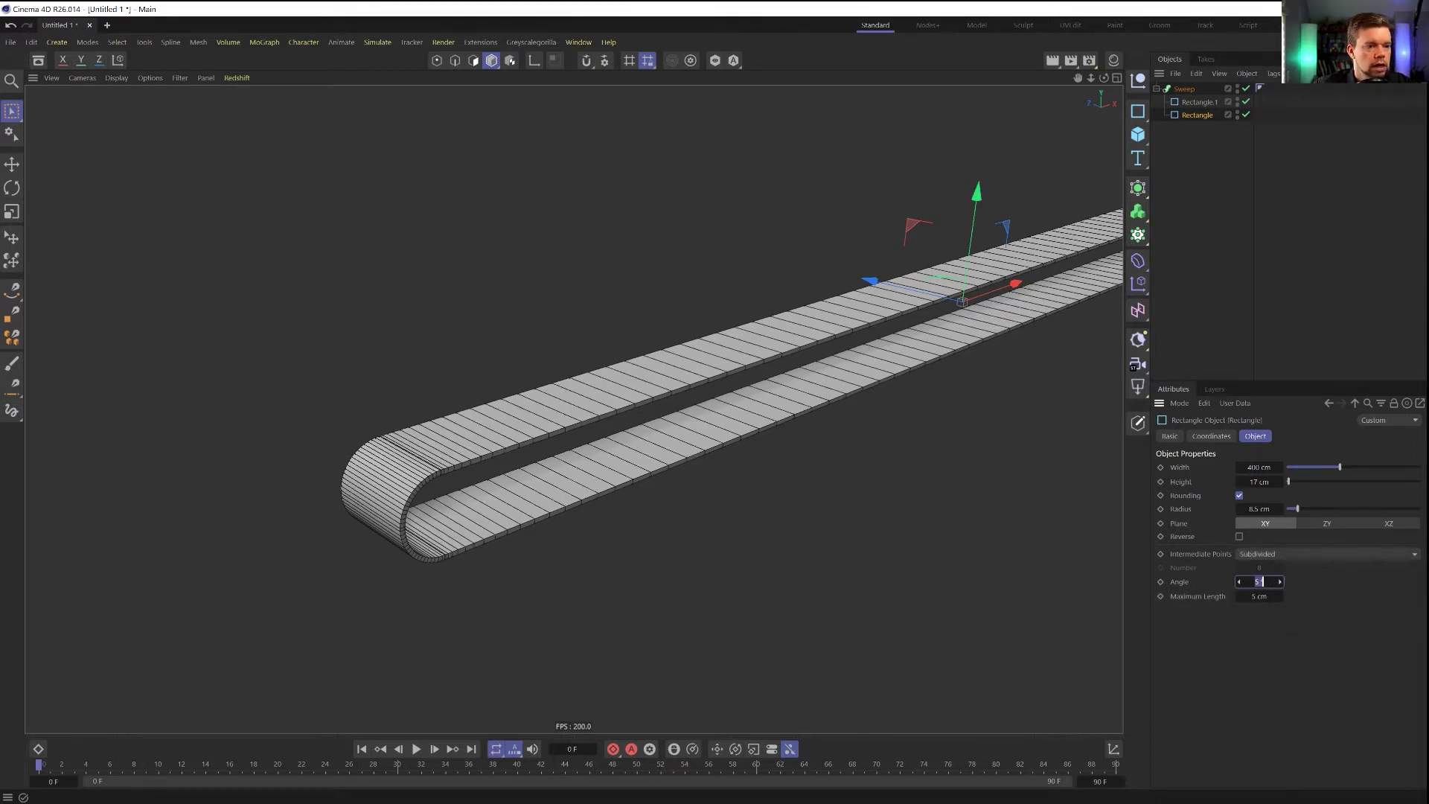
{"action": "key", "text": "Return"}
{"action": "left_click_drag", "start_coordinate": [444, 455], "coordinate": [500, 462], "text": "alt"}
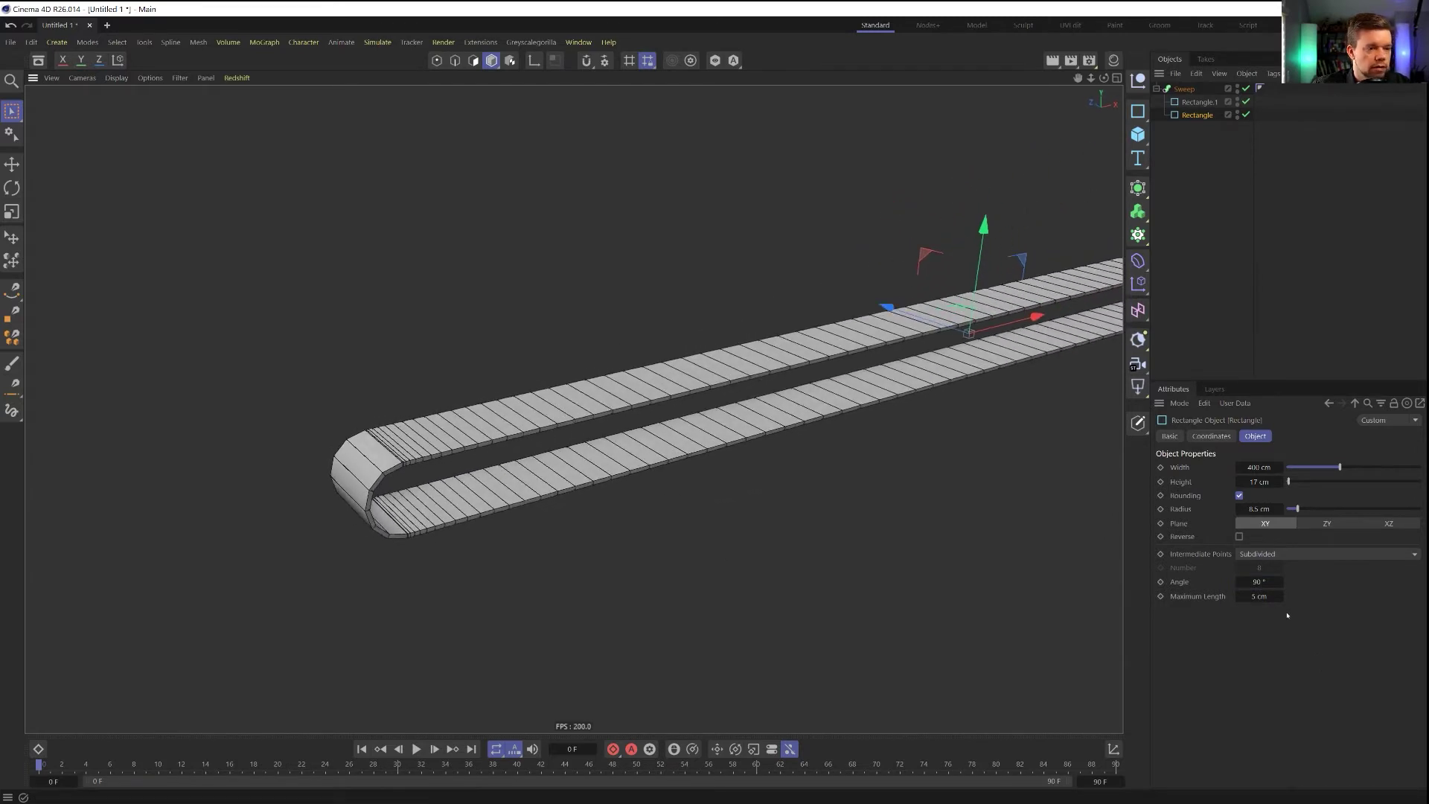
Try maximum lengths of 1 cm and 6 cm for the path rectangle's subdivision
{"action": "left_click", "coordinate": [1240, 597]}
{"action": "left_click", "coordinate": [1240, 597]}
{"action": "left_click", "coordinate": [1240, 597]}
{"action": "left_click", "coordinate": [1240, 597]}
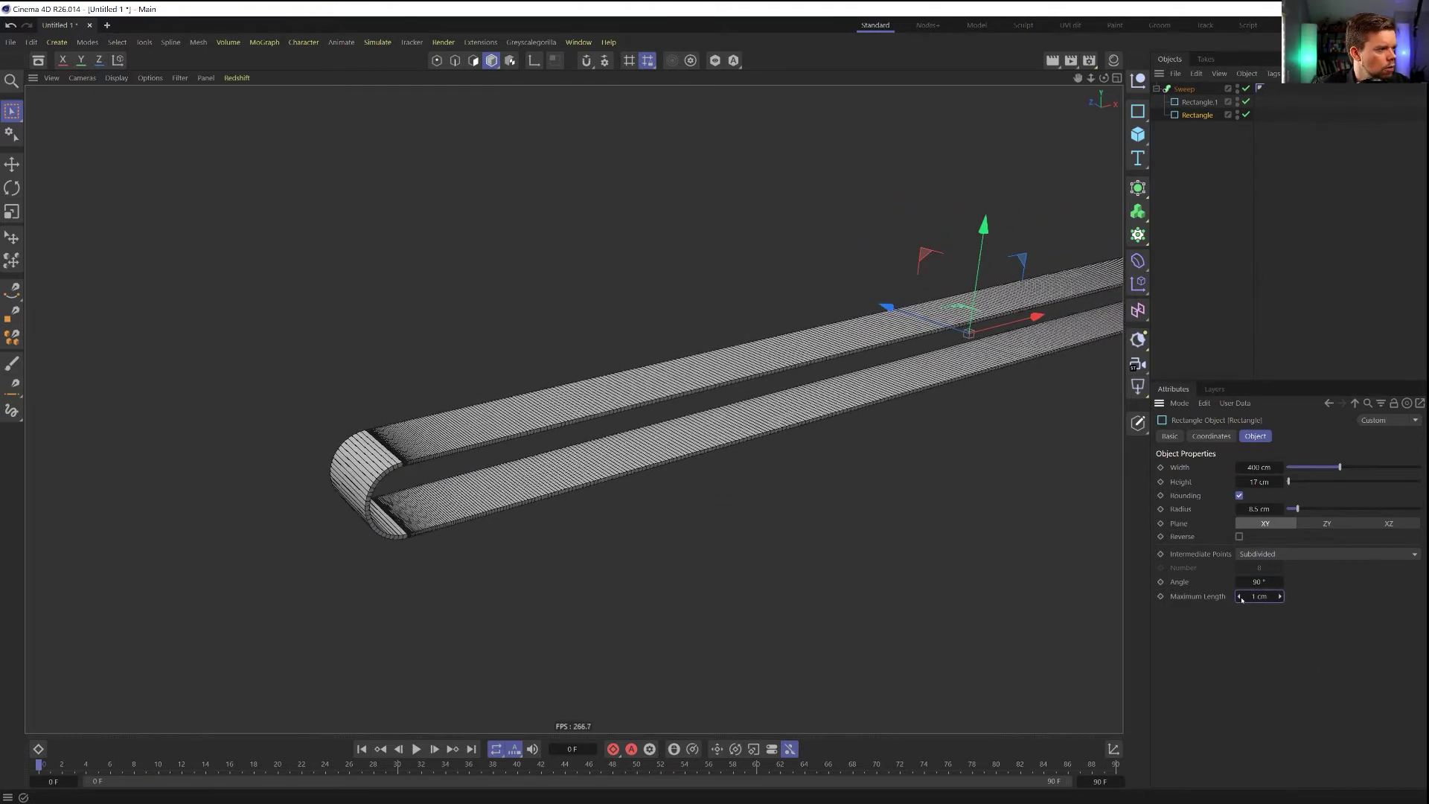
{"action": "left_click", "coordinate": [1280, 597]}
{"action": "left_click", "coordinate": [1280, 597]}
{"action": "left_click", "coordinate": [1281, 596]}
{"action": "left_click", "coordinate": [1281, 597]}
{"action": "left_click", "coordinate": [1280, 597]}
Set the path rectangle's intermediate points to Uniform with a number of 28
{"action": "left_click", "coordinate": [1259, 554]}
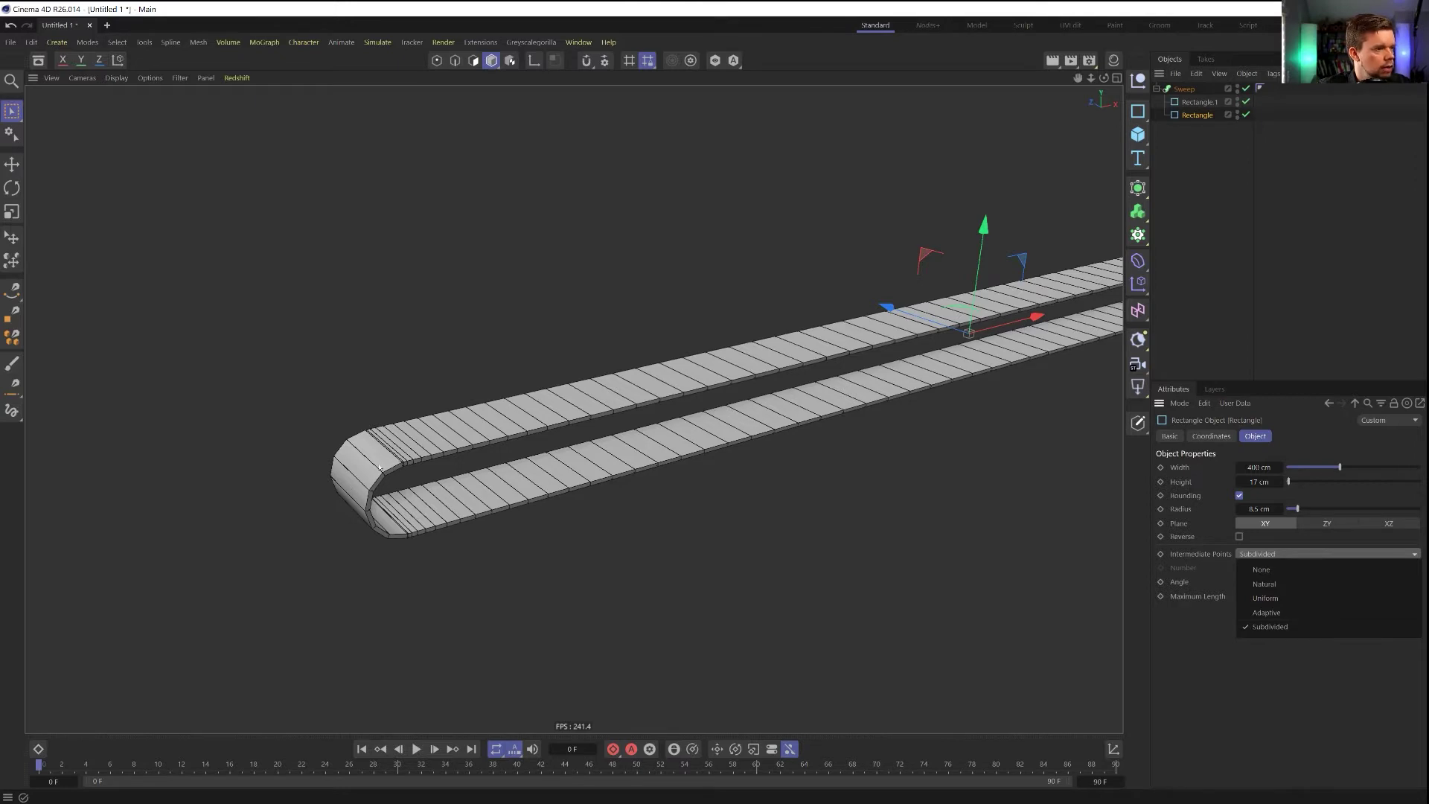
{"action": "left_click", "coordinate": [1291, 600]}
{"action": "left_click_drag", "start_coordinate": [1279, 571], "coordinate": [1280, 570]}
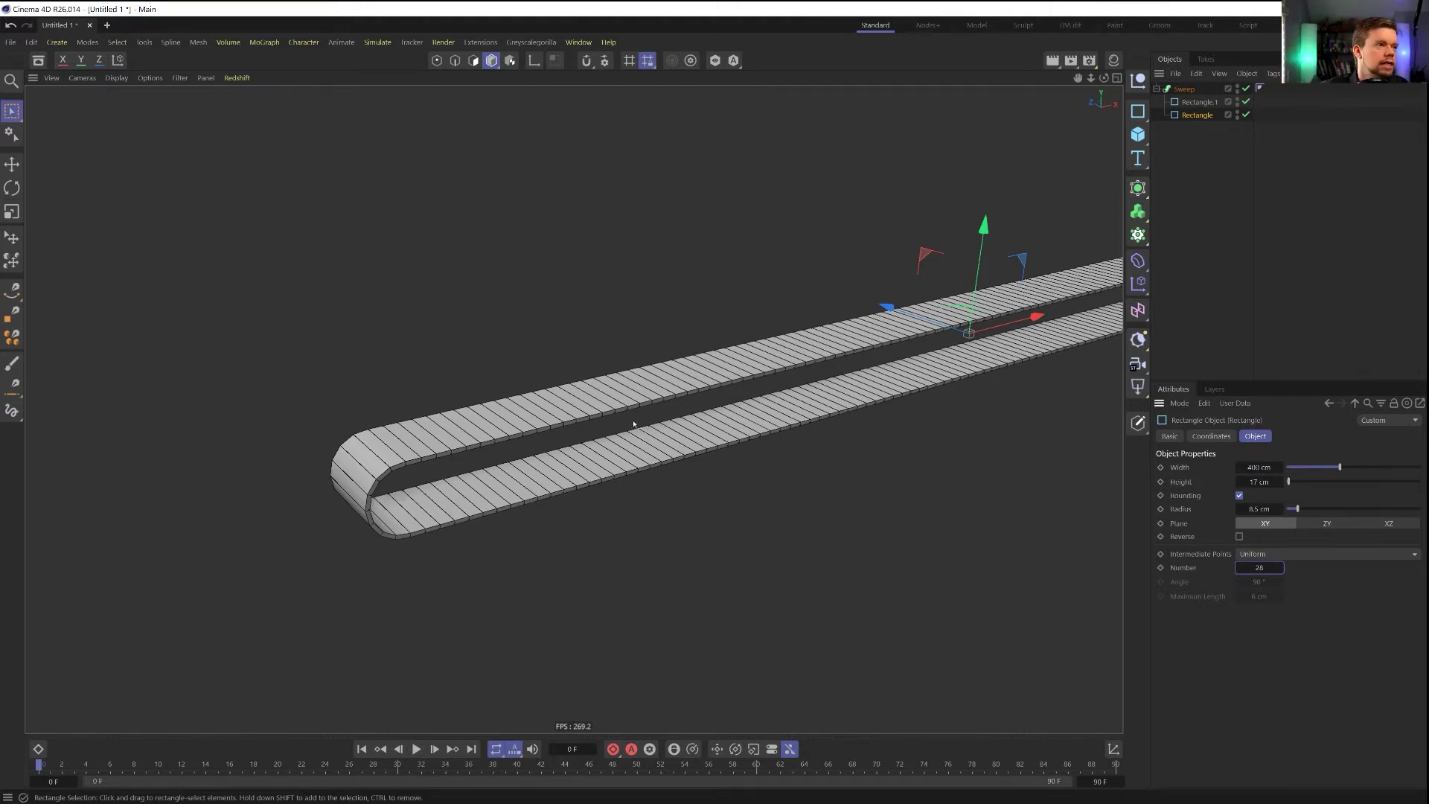
{"action": "scroll", "coordinate": [798, 392], "scroll_direction": "down", "scroll_amount": 5}
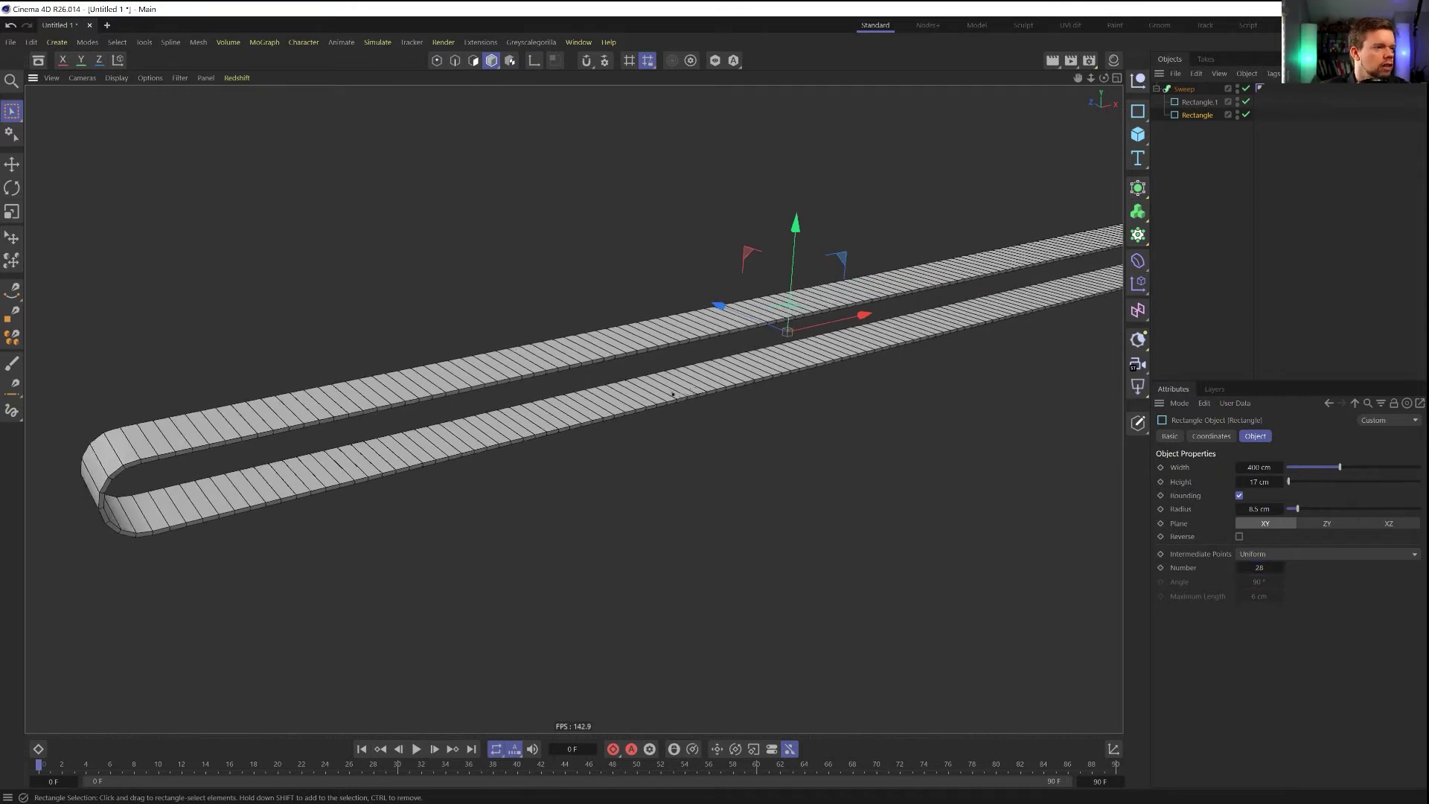
{"action": "scroll", "coordinate": [760, 379], "scroll_direction": "up", "scroll_amount": 2}
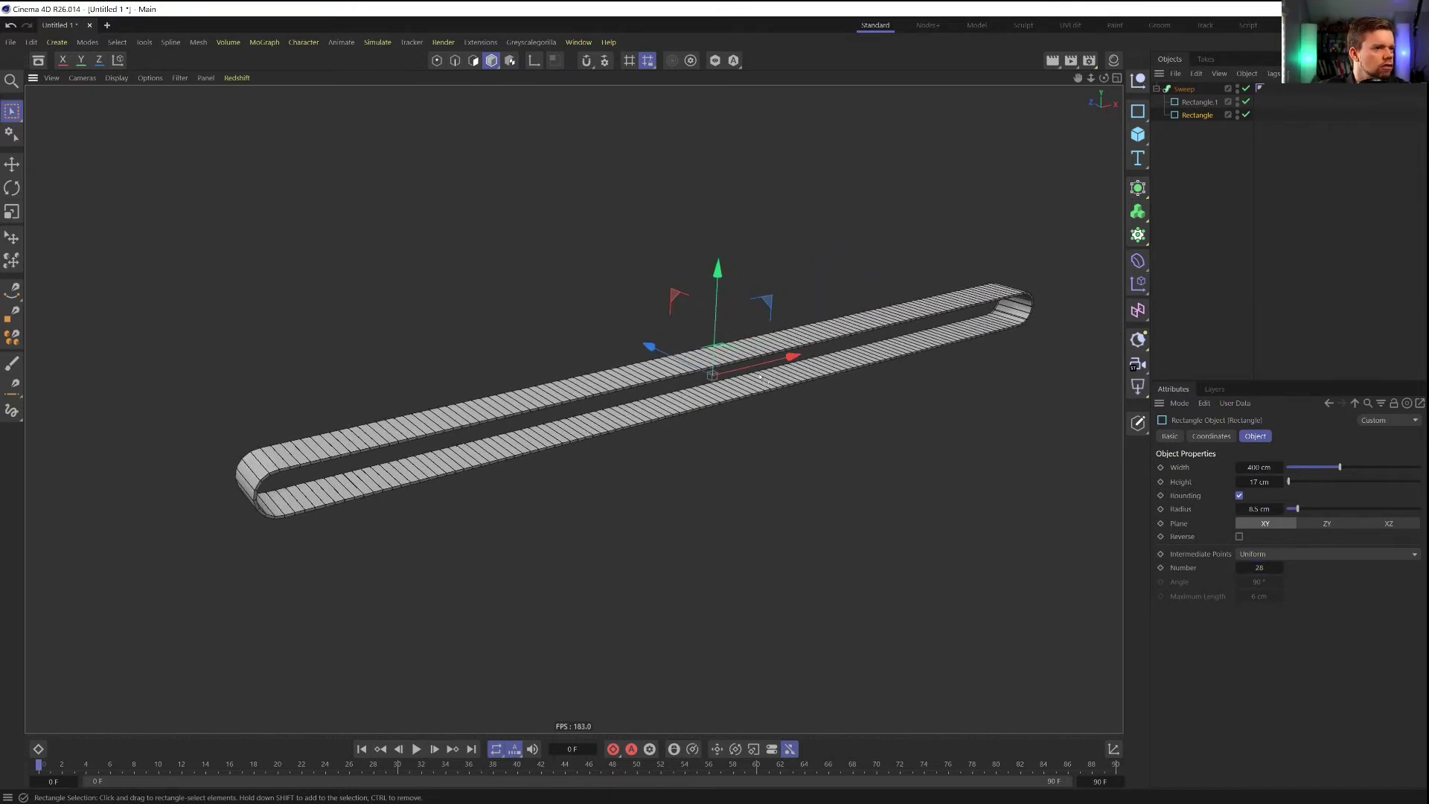
{"action": "left_click_drag", "start_coordinate": [760, 378], "coordinate": [716, 339], "text": "alt"}
{"action": "scroll", "coordinate": [711, 346], "scroll_direction": "up", "scroll_amount": 2}
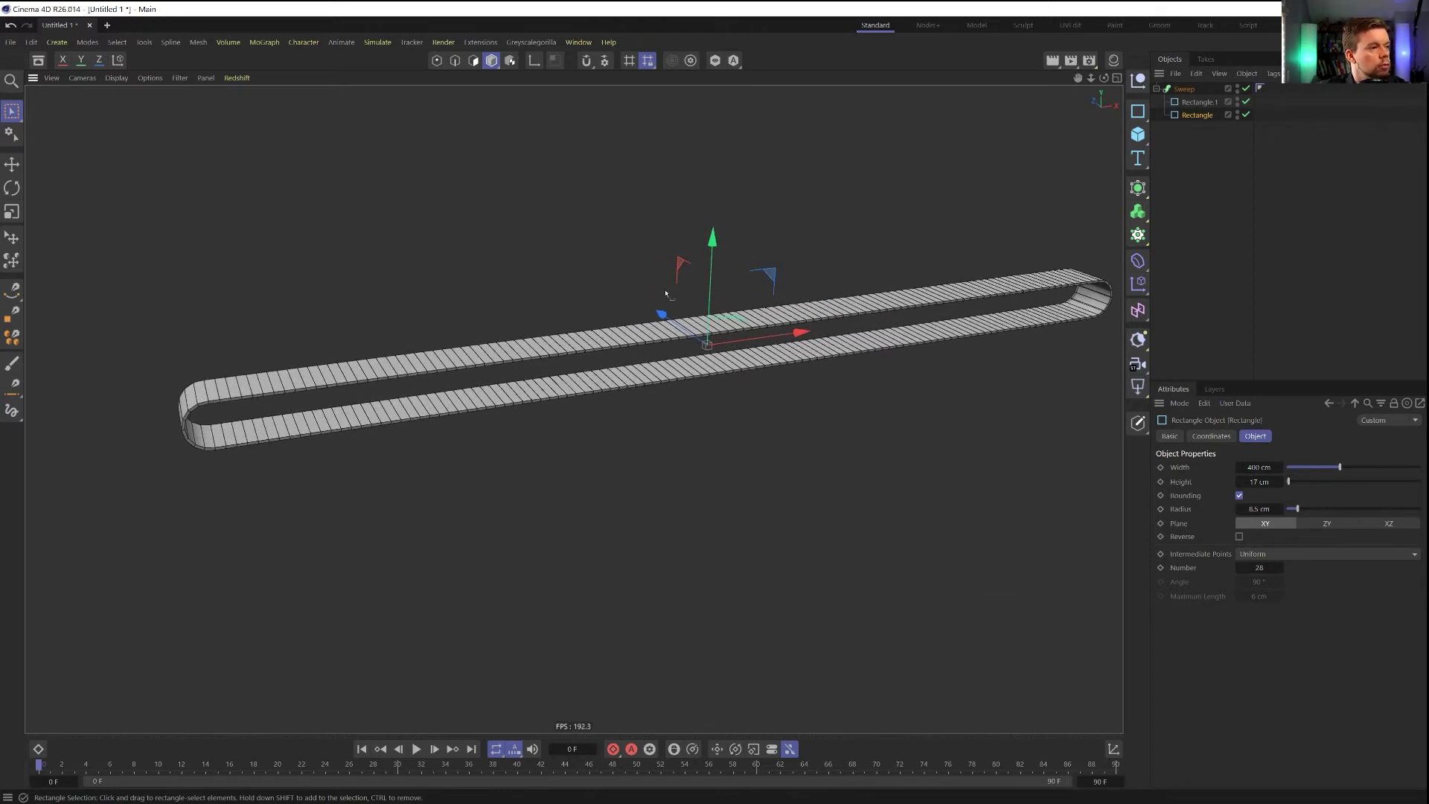
{"action": "left_click", "coordinate": [469, 42]}
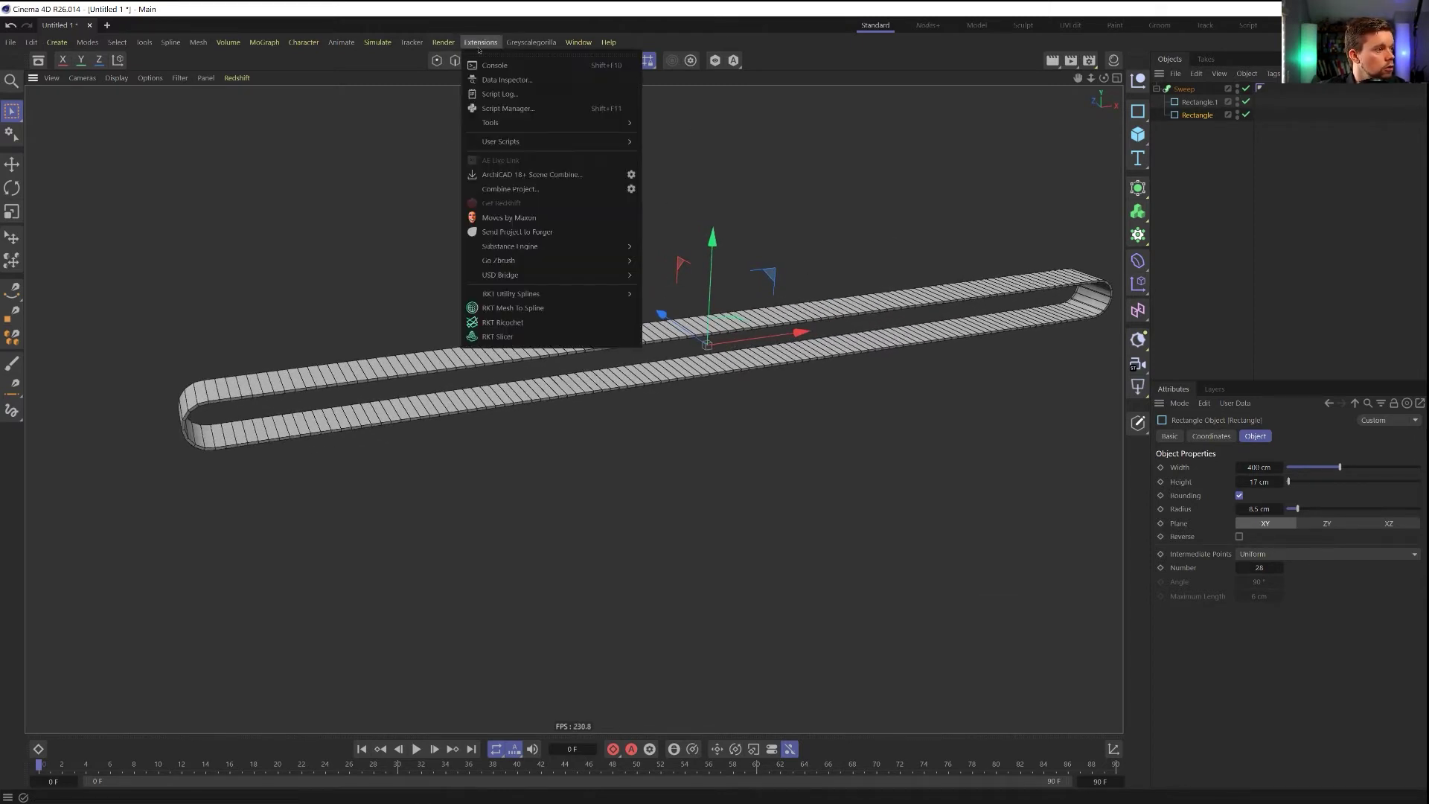
{"action": "mouse_move", "coordinate": [596, 290]}
{"action": "key", "text": "Escape"}
Add a Cylinder oriented along +Z with 24 rotation segments
{"action": "left_click_drag", "start_coordinate": [826, 274], "coordinate": [943, 310], "text": "alt"}
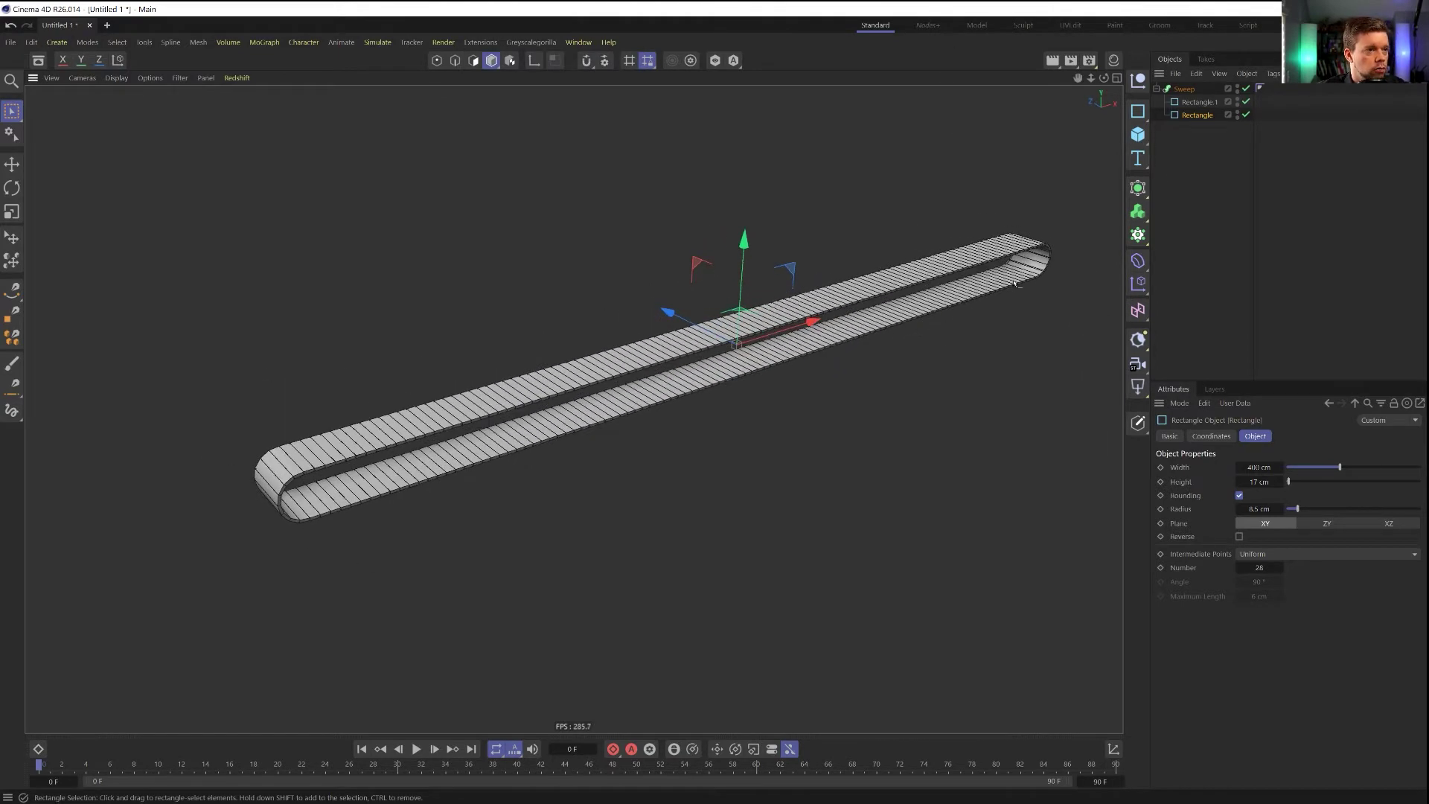
{"action": "left_click", "coordinate": [1137, 134]}
{"action": "left_click", "coordinate": [1288, 155]}
{"action": "left_click", "coordinate": [1375, 525]}
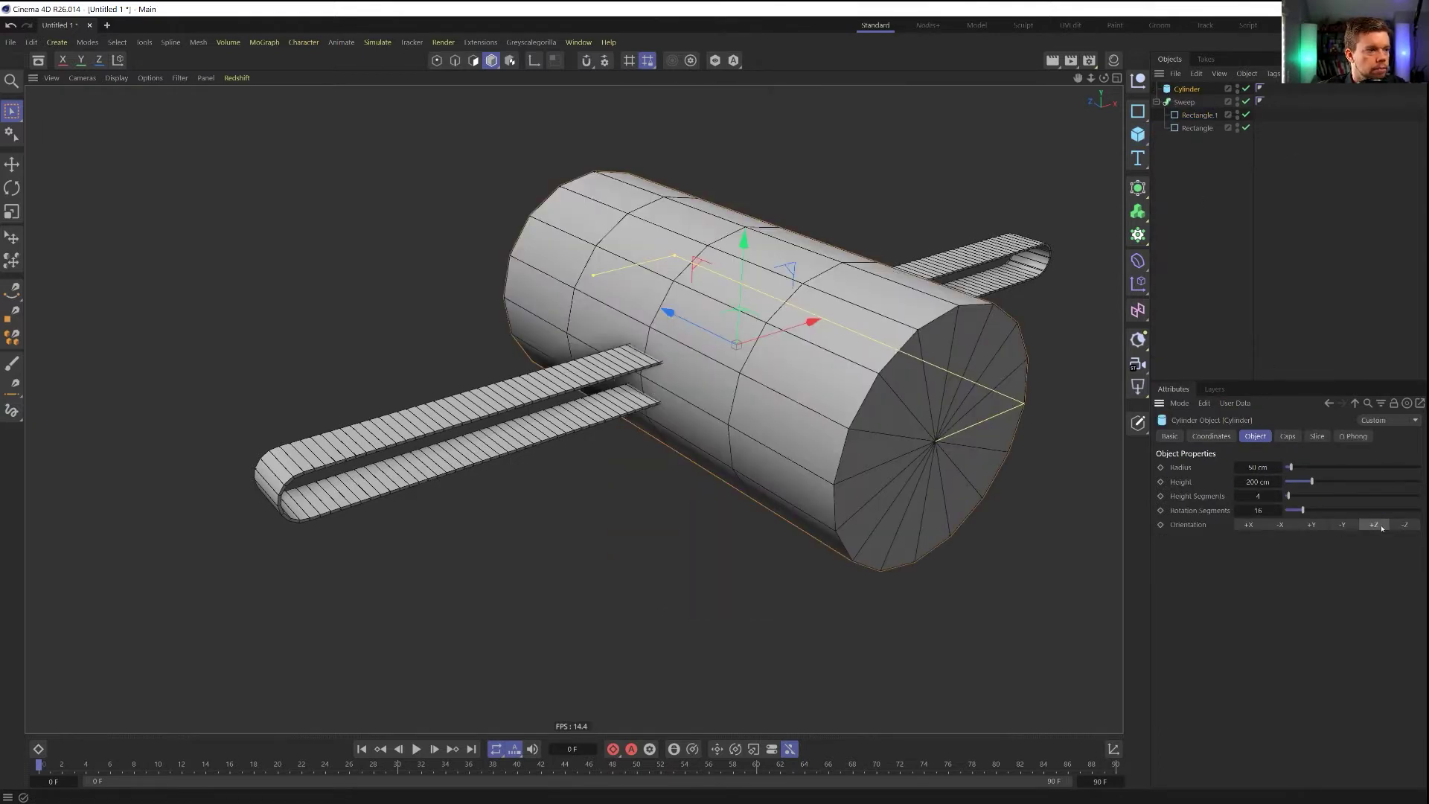
{"action": "left_click", "coordinate": [1257, 510]}
{"action": "type", "text": "24"}
{"action": "key", "text": "Return"}
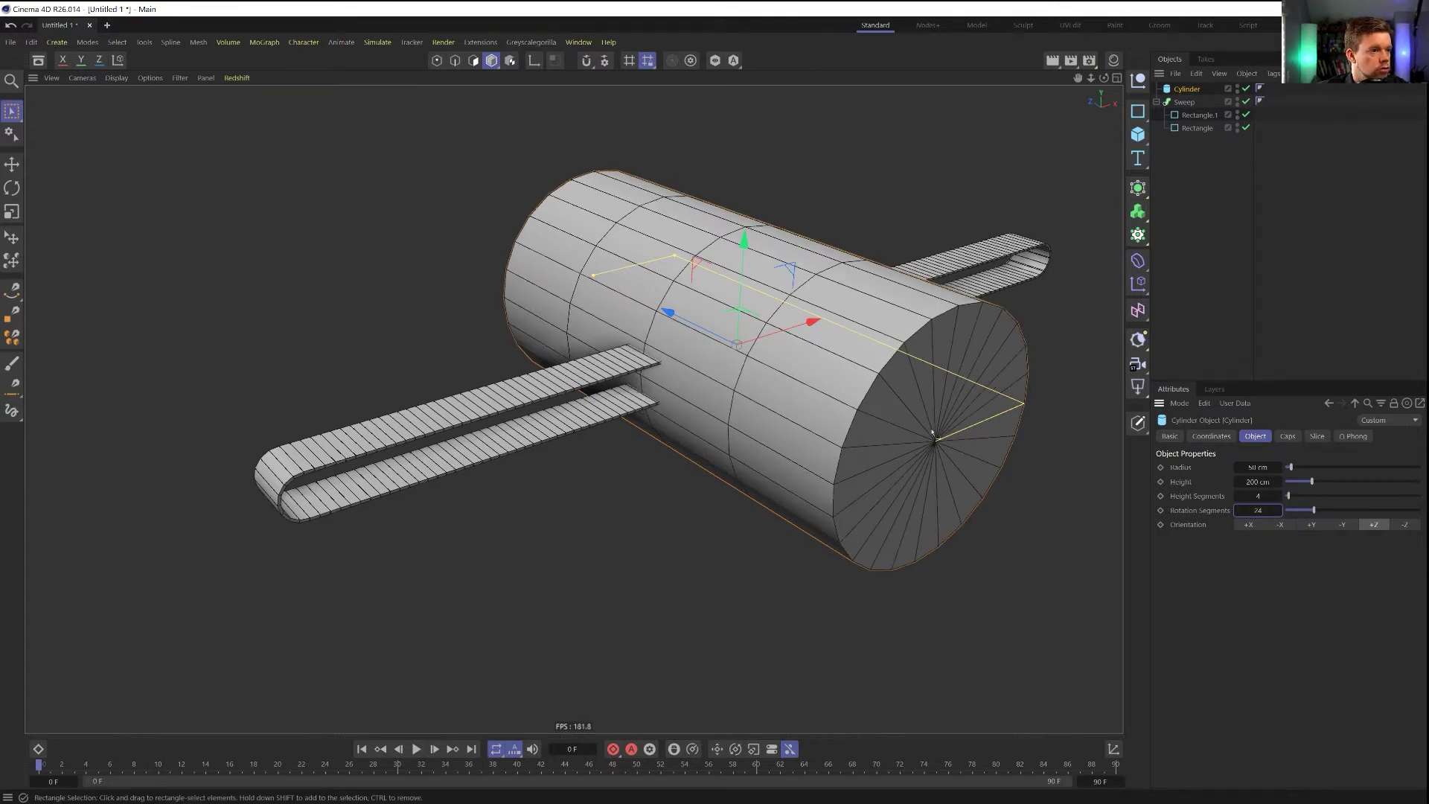
Shrink the cylinder's radius to about 6 cm and move it about 192 cm along negative X into the band's near end
{"action": "left_click_drag", "start_coordinate": [673, 256], "coordinate": [651, 304]}
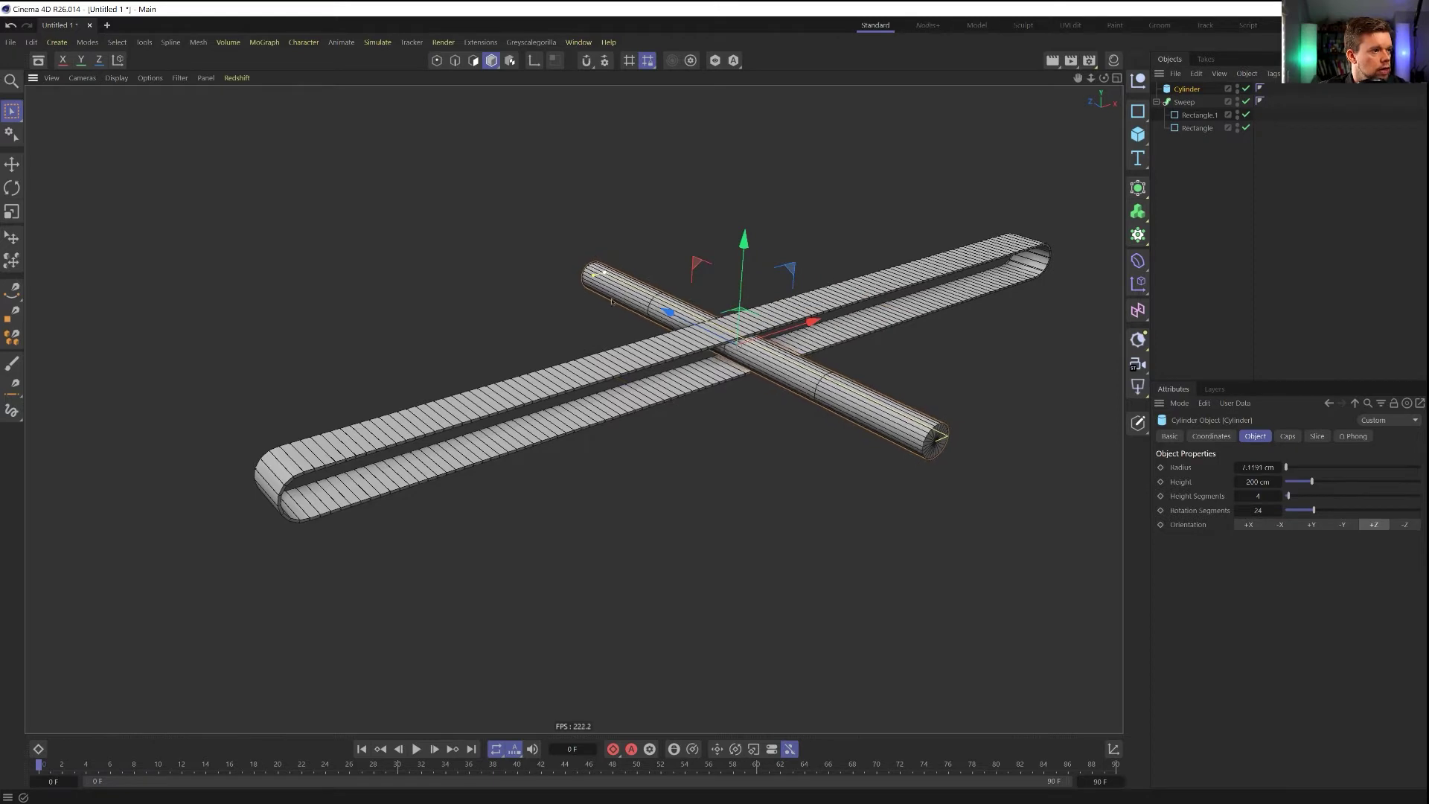
{"action": "left_click_drag", "start_coordinate": [809, 322], "coordinate": [385, 454]}
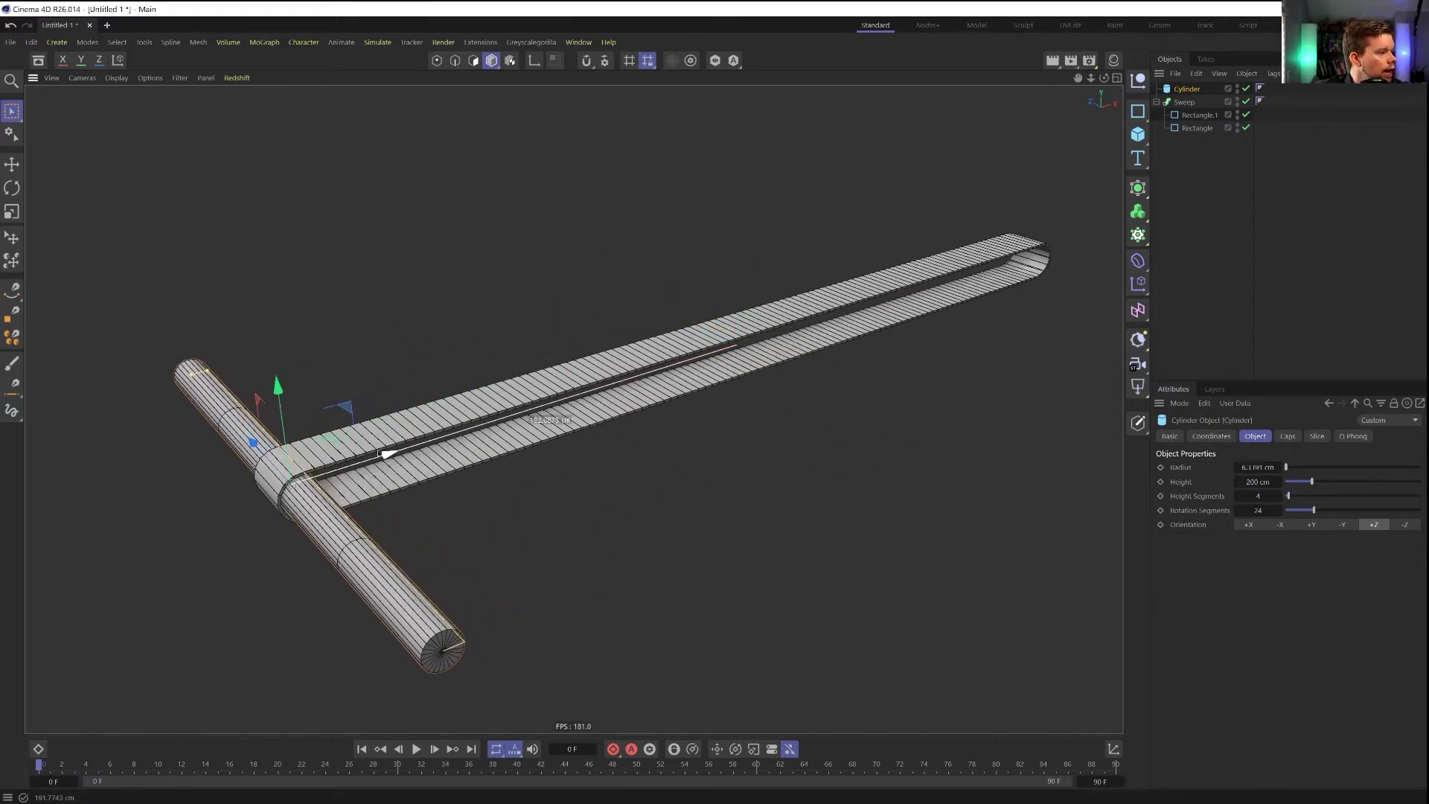
Duplicate the cylinder and move the copy along X to about 187 cm, inside the band's far end
{"action": "left_click_drag", "start_coordinate": [1187, 89], "coordinate": [1189, 99], "text": "ctrl"}
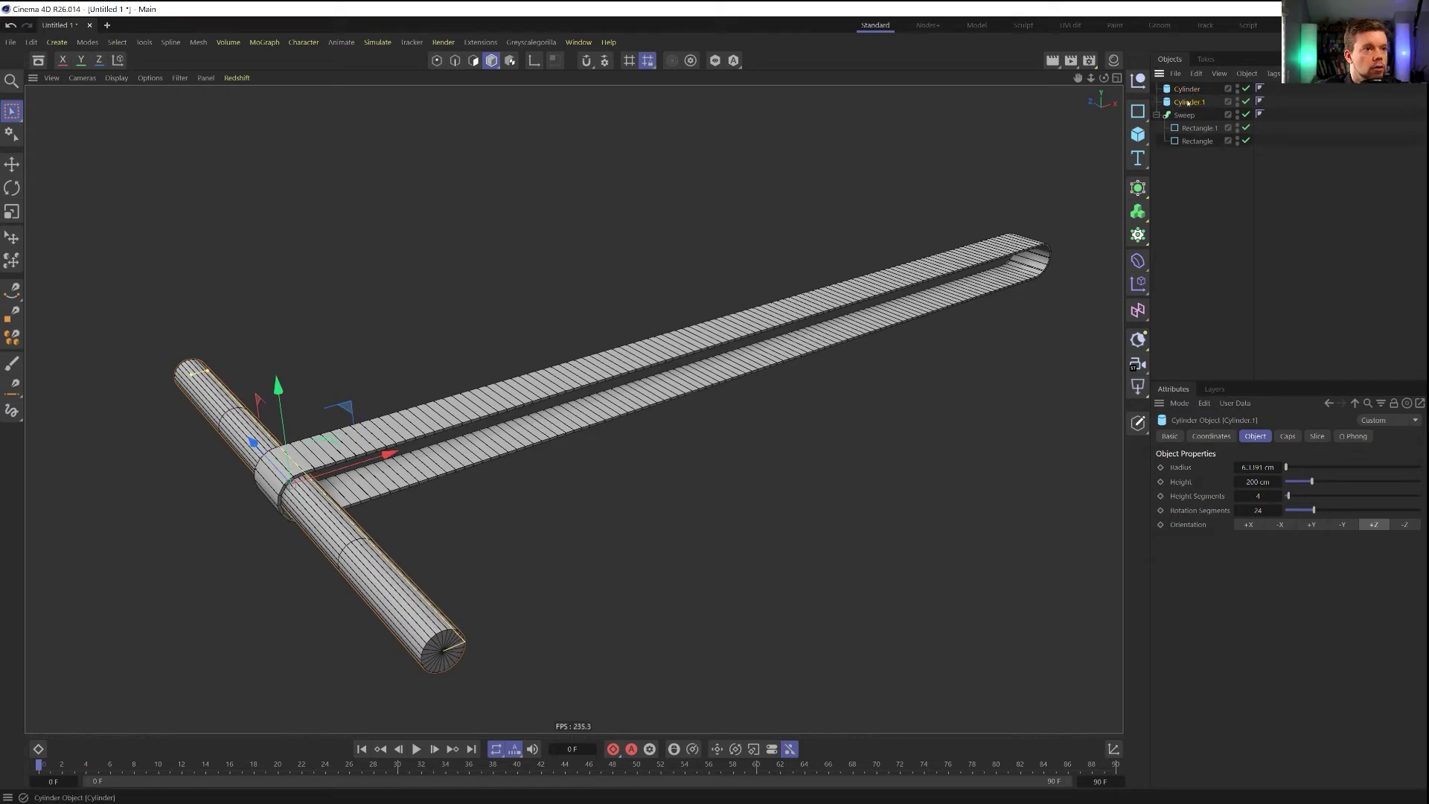
{"action": "left_click_drag", "start_coordinate": [400, 443], "coordinate": [574, 409]}
{"action": "scroll", "coordinate": [573, 409], "scroll_direction": "down", "scroll_amount": 5}
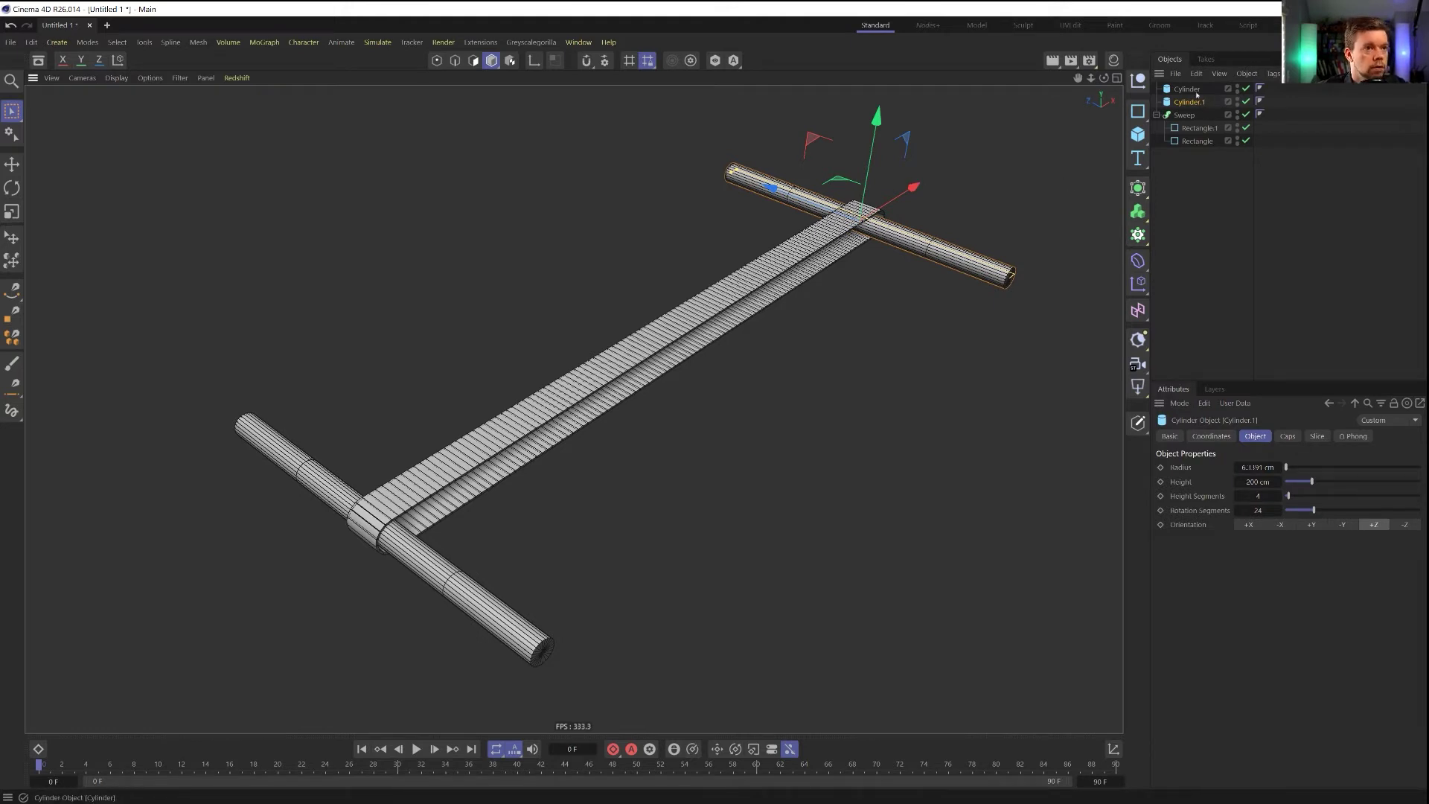
Set the gravity in the project's simulation settings to 0 cm
{"action": "key", "text": "ctrl+d"}
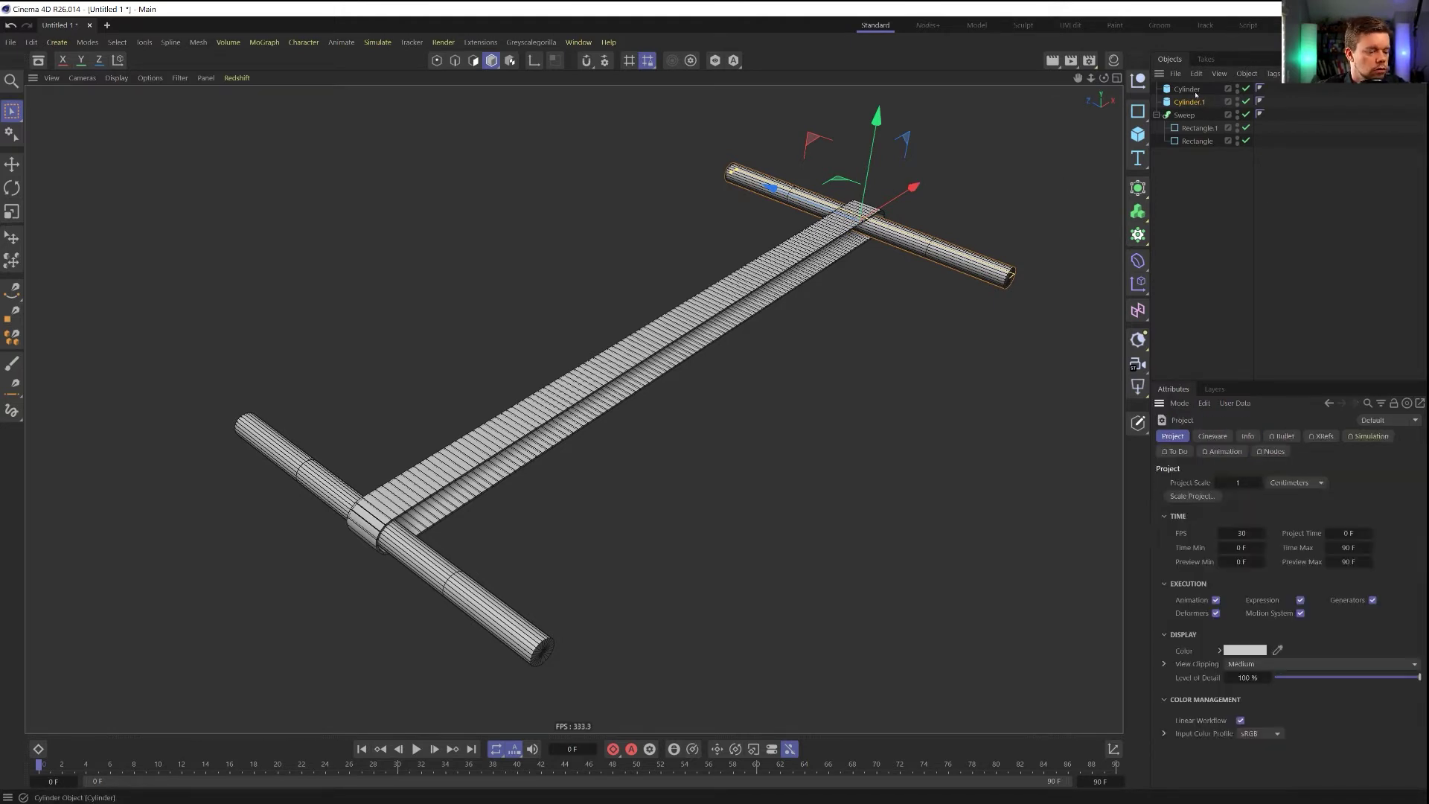
{"action": "left_click", "coordinate": [1366, 437]}
{"action": "left_click", "coordinate": [1301, 474]}
{"action": "double_click", "coordinate": [1280, 486]}
{"action": "type", "text": "0"}
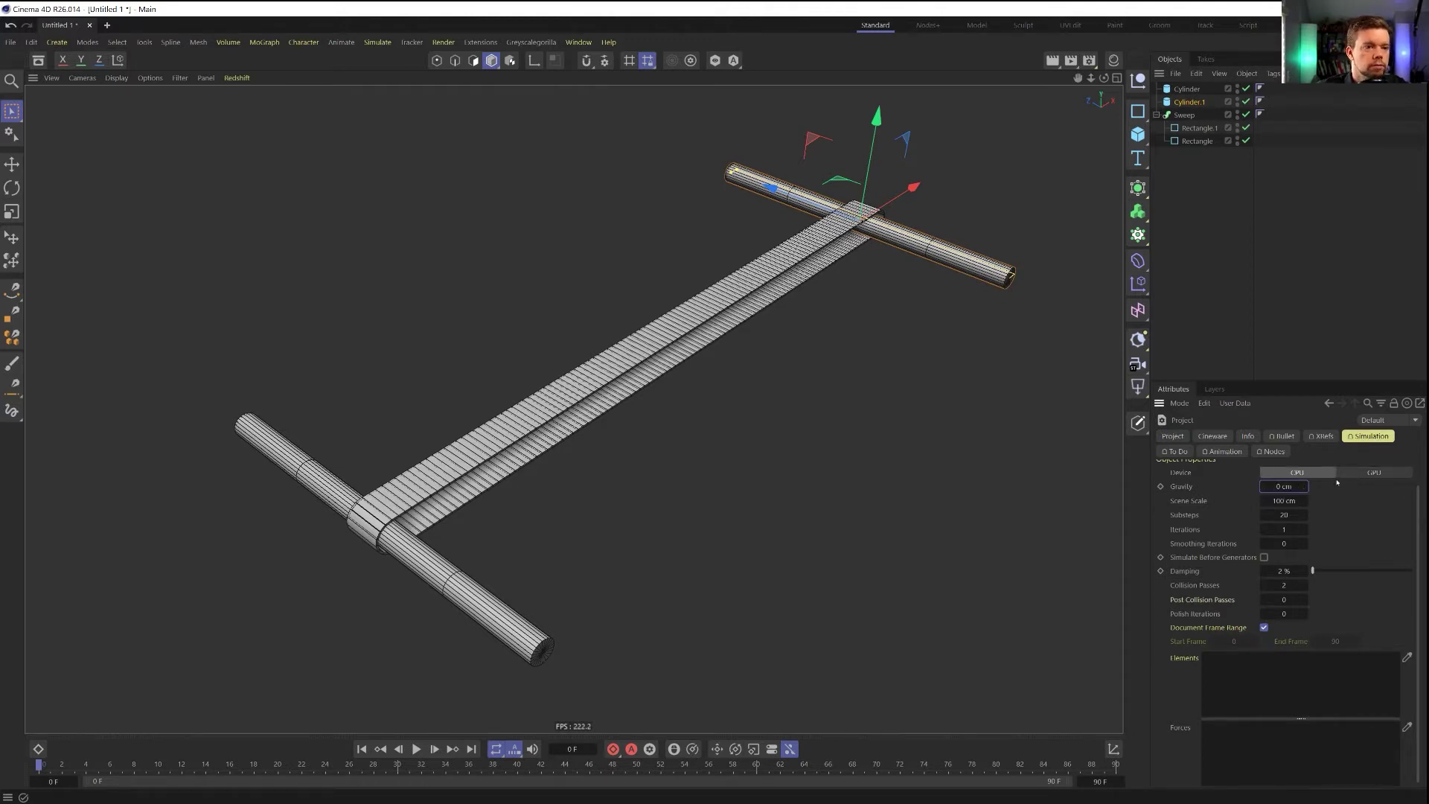
Add a Collider simulation tag to both cylinders
{"action": "left_click", "coordinate": [1187, 89]}
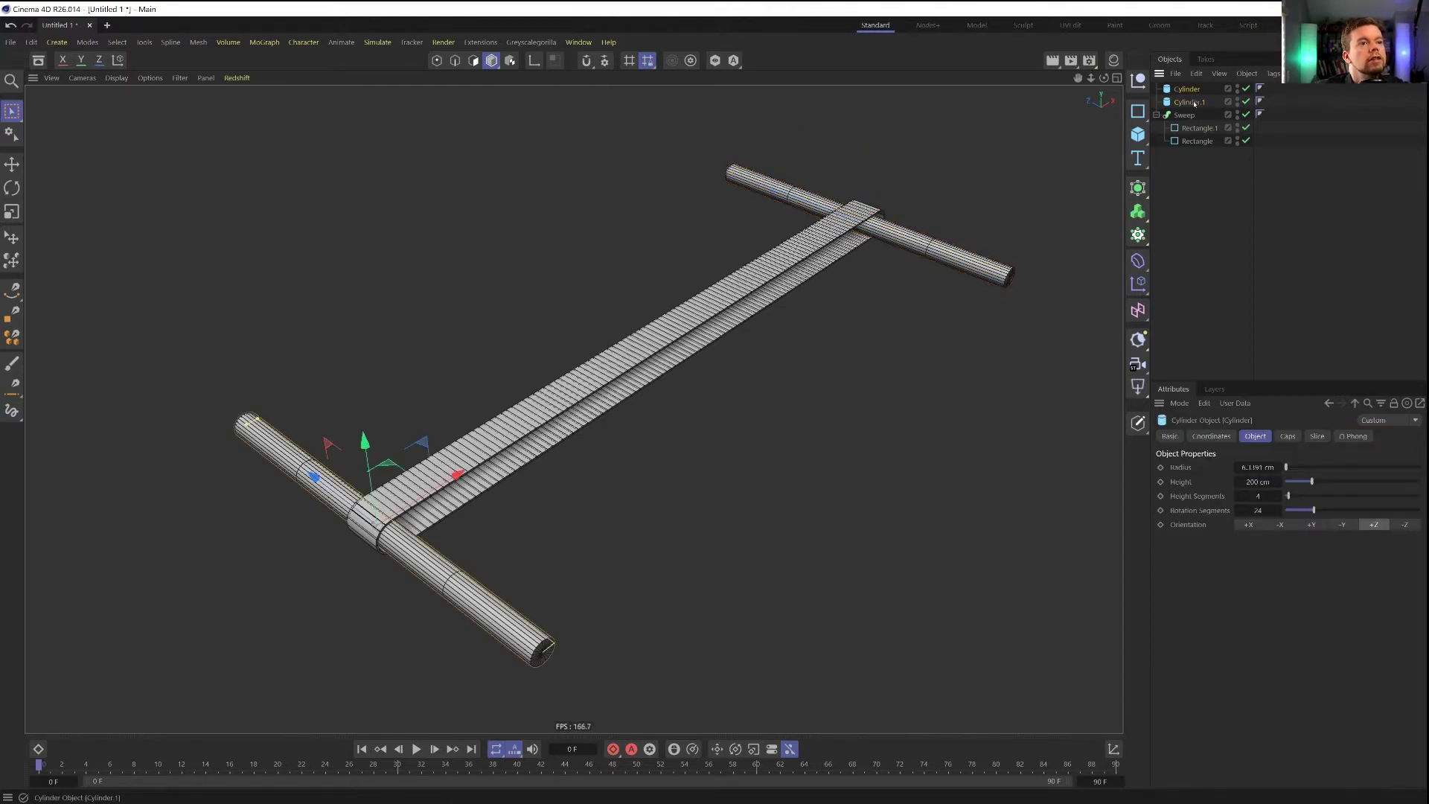
{"action": "left_click", "coordinate": [1189, 101], "text": "ctrl"}
{"action": "right_click", "coordinate": [1196, 103]}
{"action": "mouse_move", "coordinate": [1235, 274]}
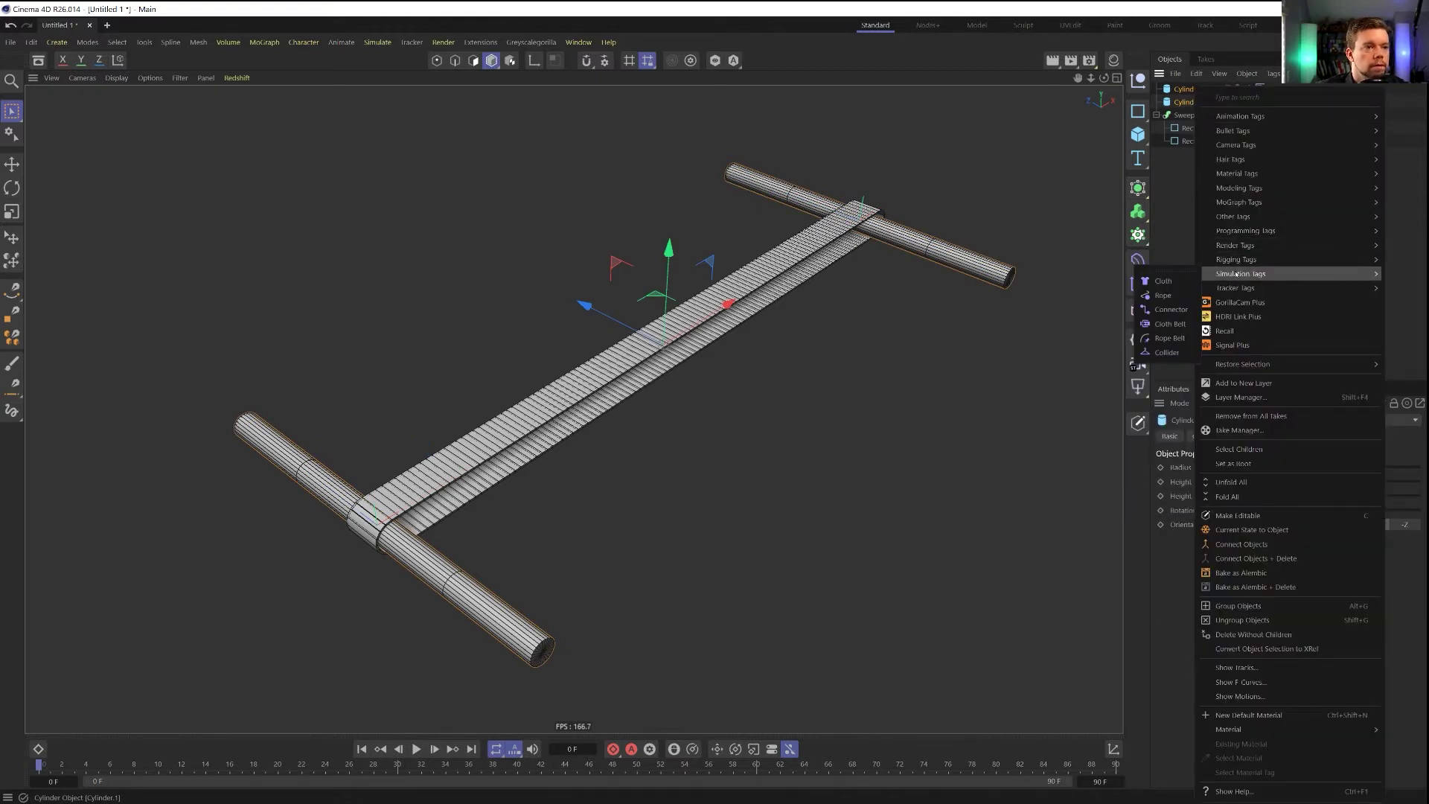
{"action": "left_click", "coordinate": [1167, 353]}
Add a Cloth simulation tag to the Sweep object
{"action": "left_click", "coordinate": [1185, 116]}
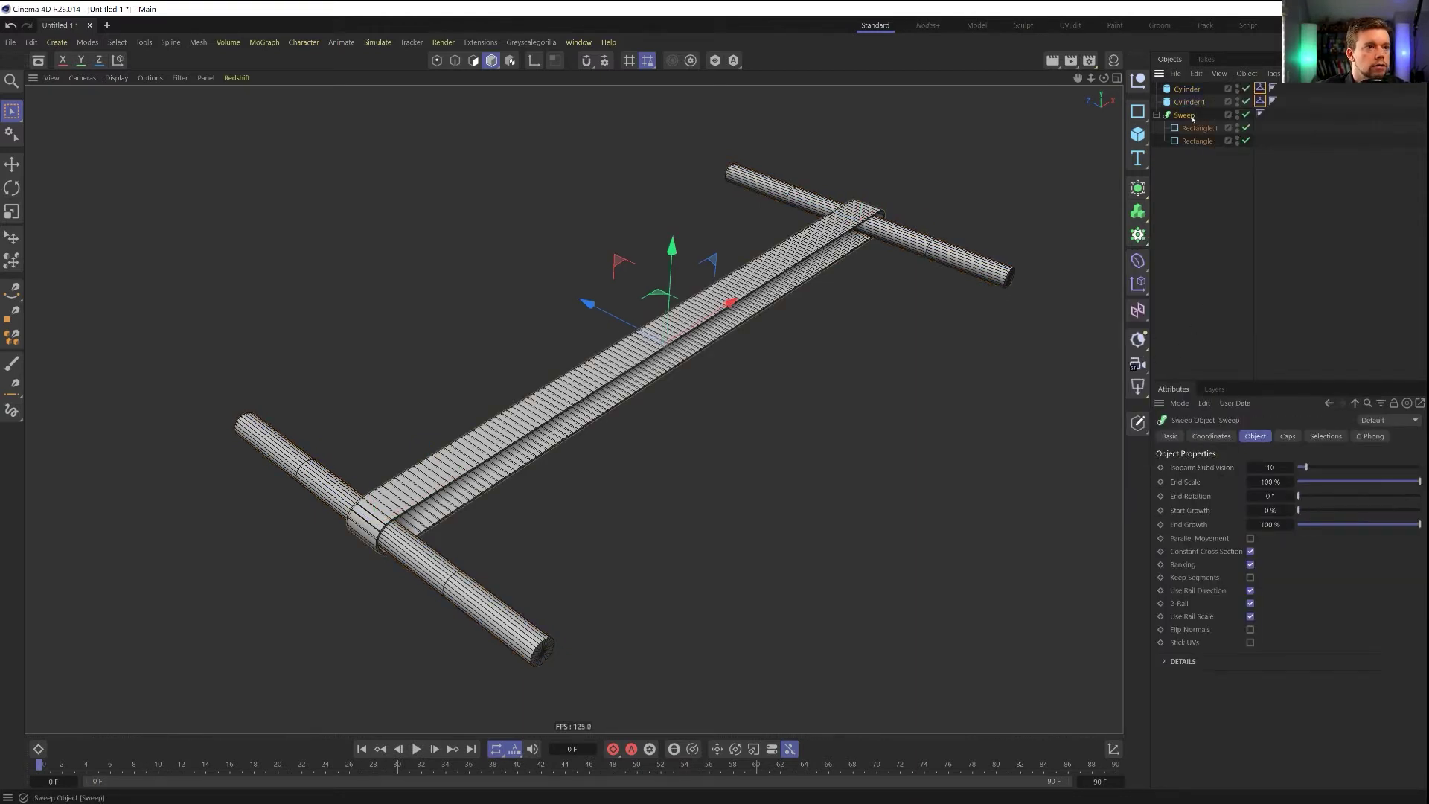
{"action": "left_click", "coordinate": [1197, 142]}
{"action": "right_click", "coordinate": [1197, 141]}
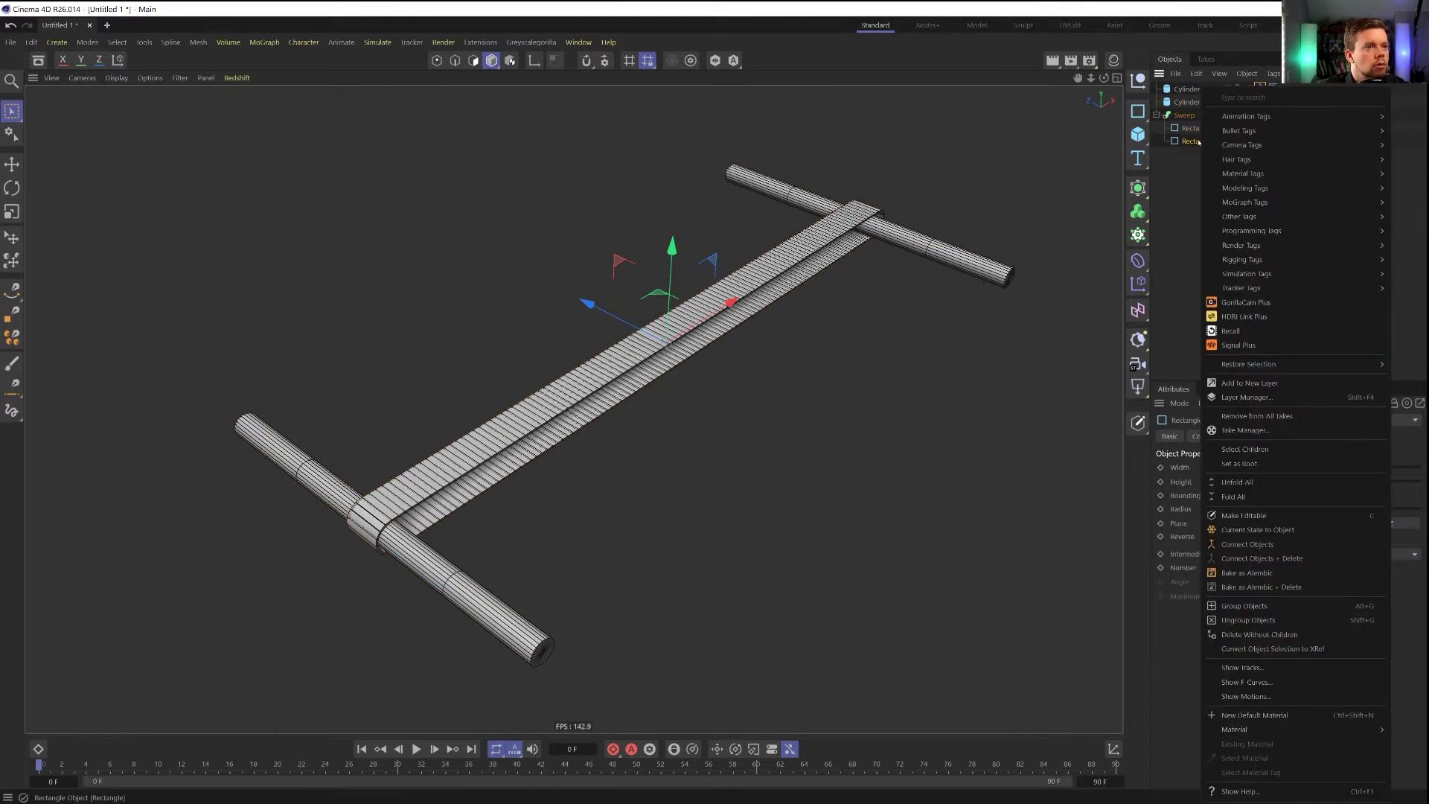
{"action": "mouse_move", "coordinate": [1258, 233]}
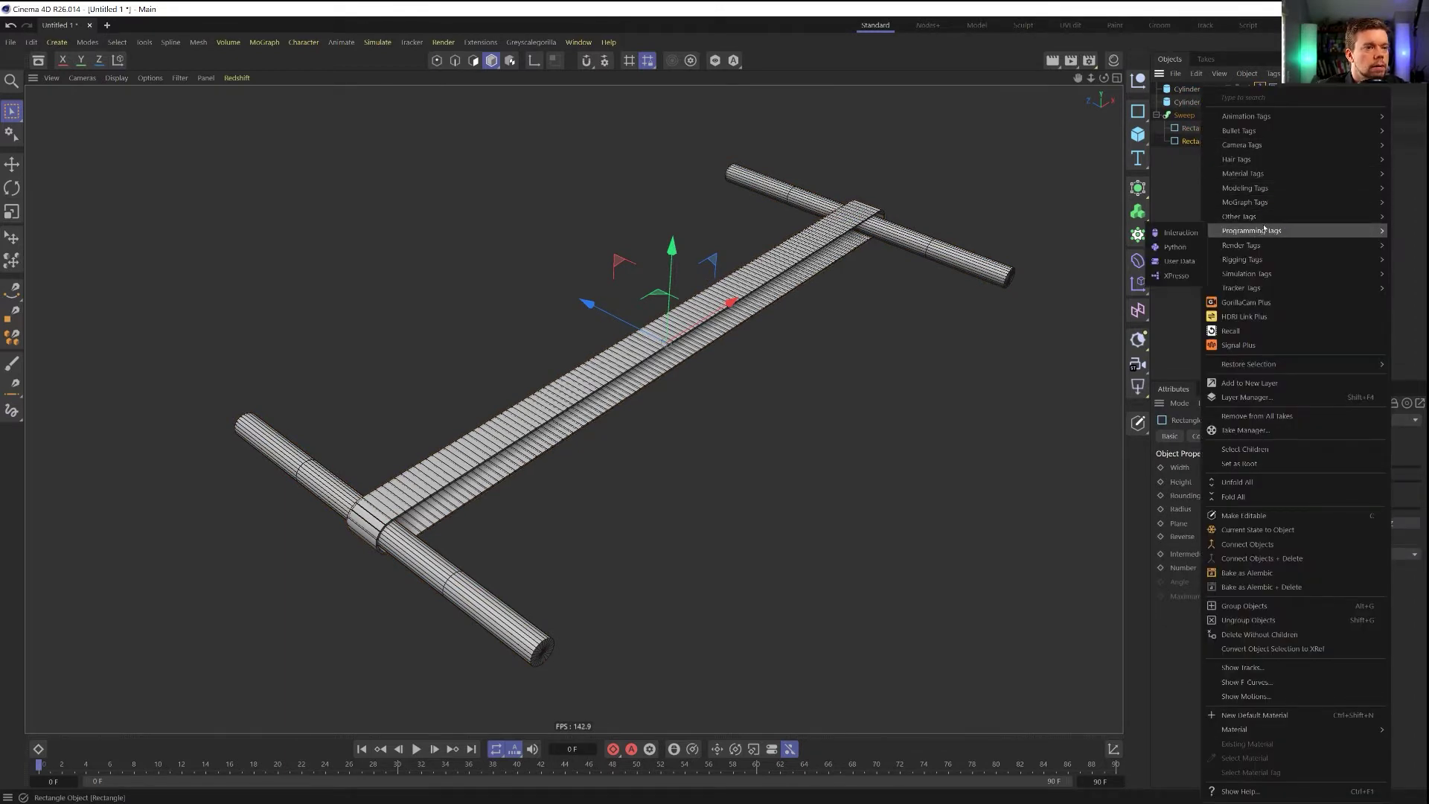
{"action": "left_click", "coordinate": [1184, 115]}
{"action": "right_click", "coordinate": [1184, 115]}
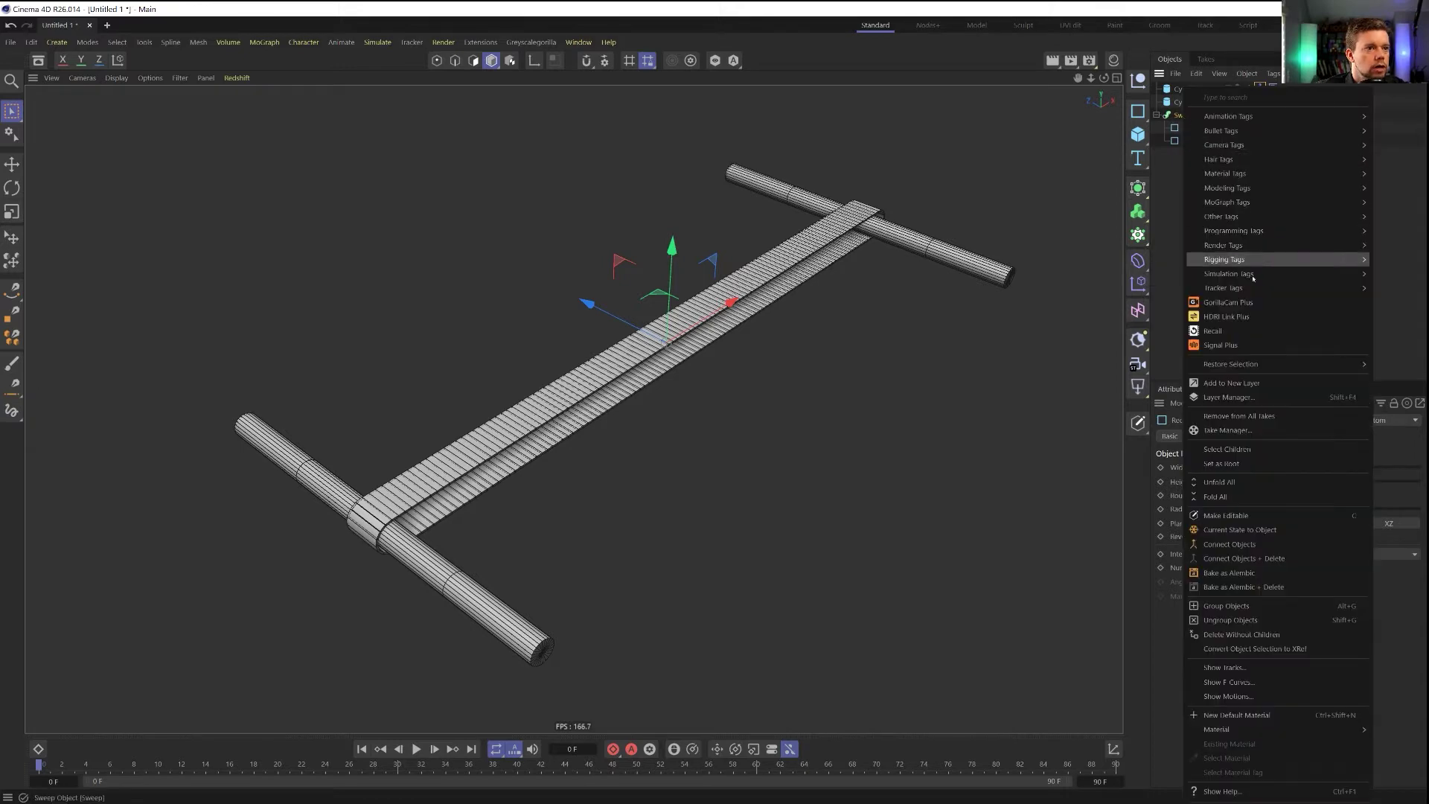
{"action": "mouse_move", "coordinate": [1254, 276]}
{"action": "left_click", "coordinate": [1151, 281]}
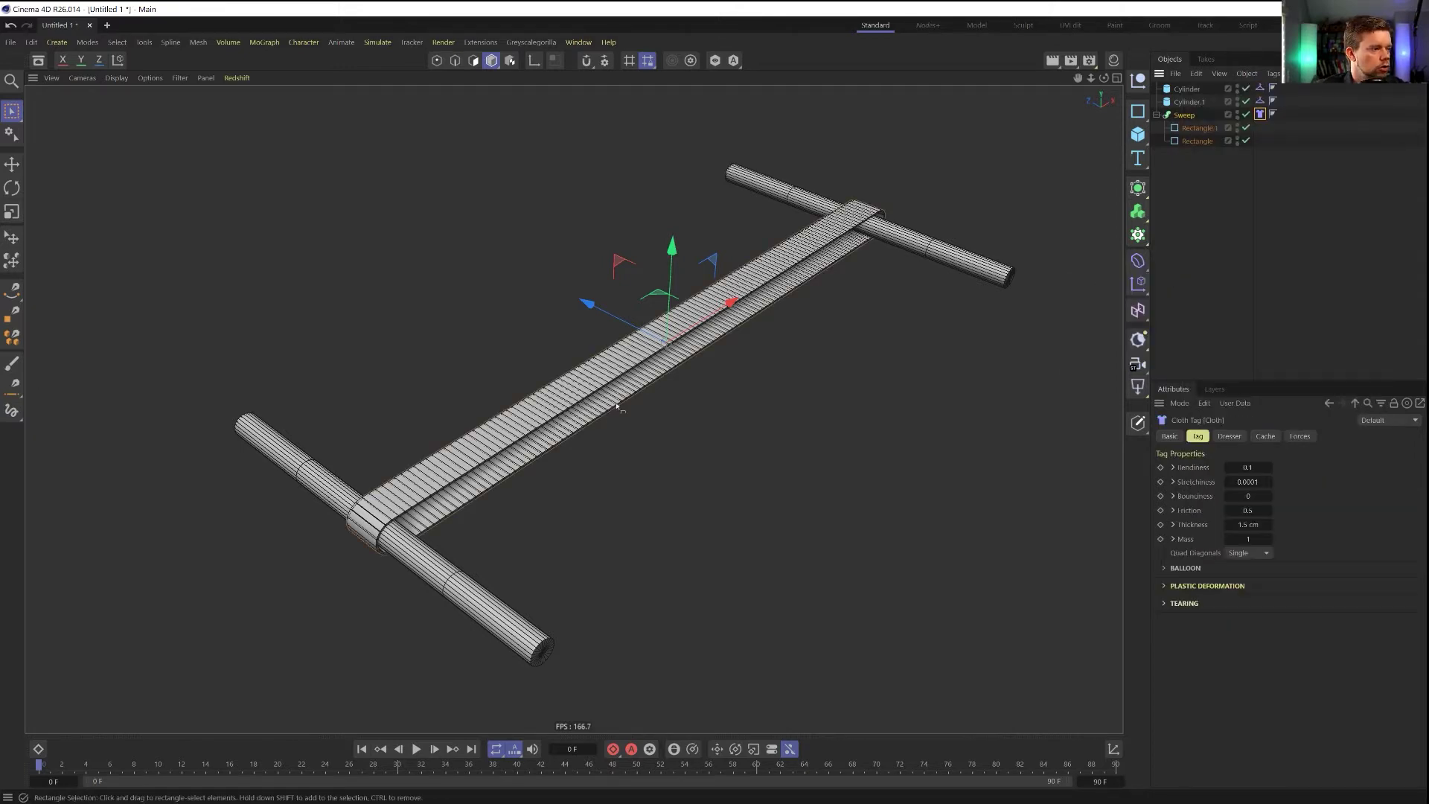
Set the Cloth tag's friction to 5
{"action": "scroll", "coordinate": [628, 393], "scroll_direction": "up", "scroll_amount": 5}
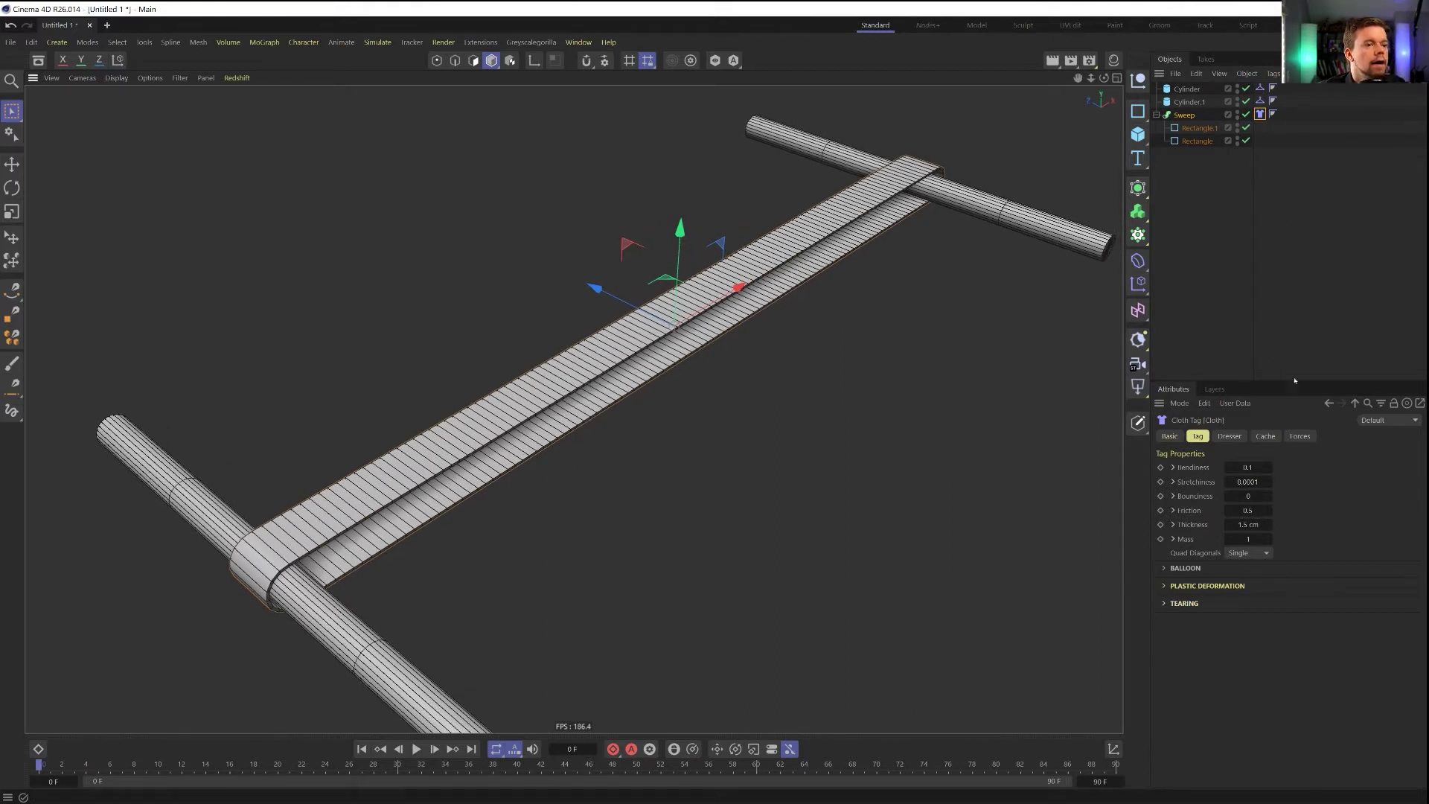
{"action": "left_click", "coordinate": [1259, 511]}
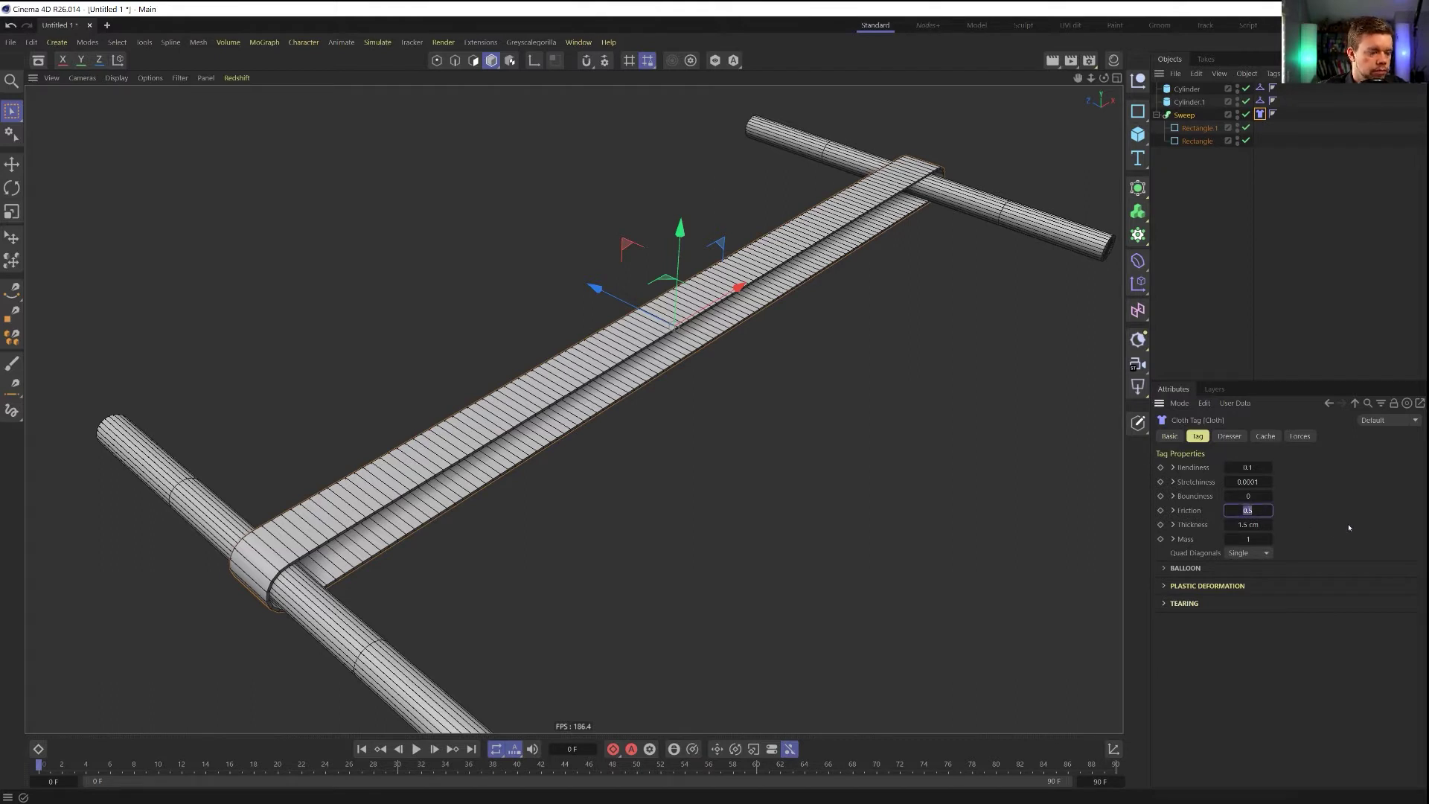
{"action": "type", "text": "5"}
{"action": "key", "text": "Return"}
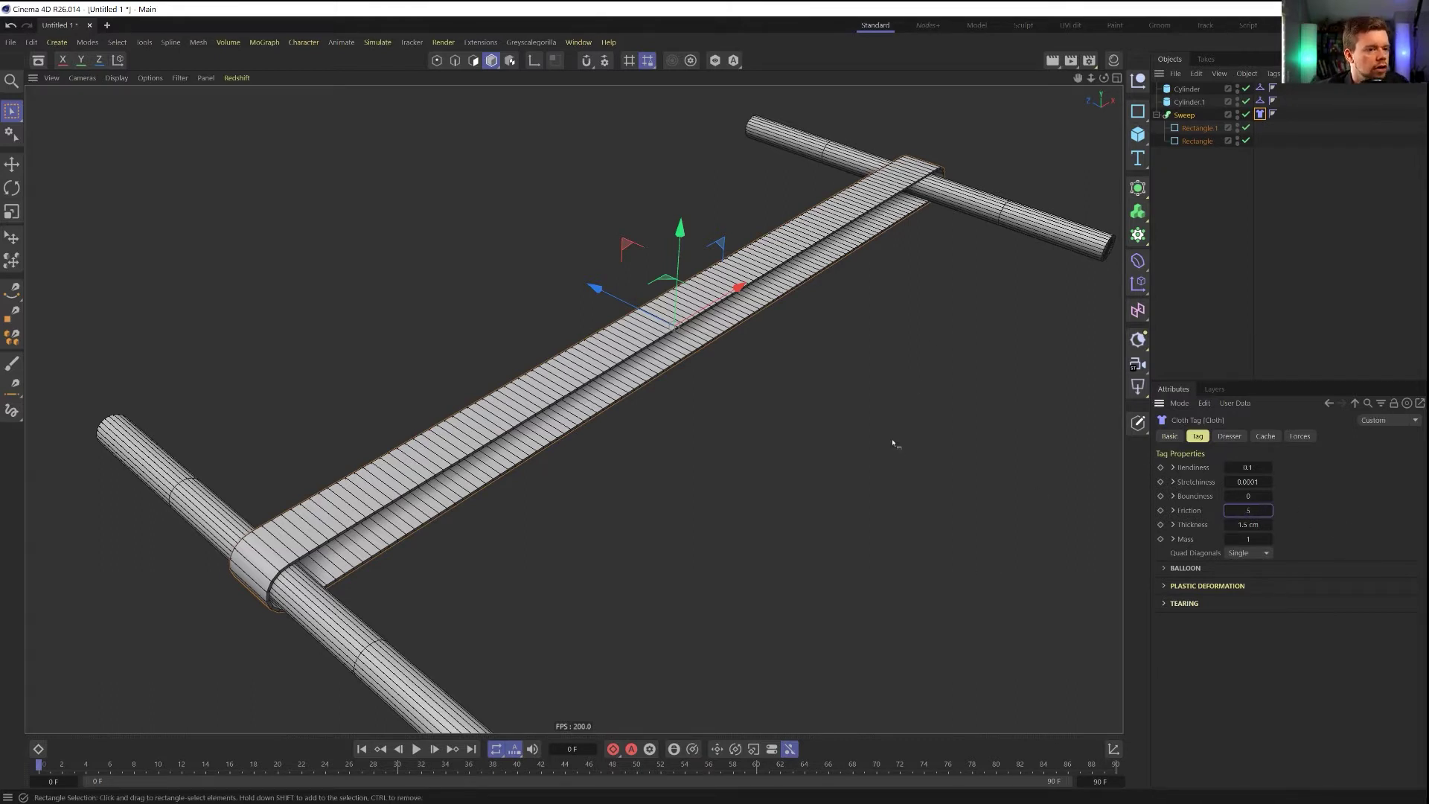
{"action": "left_click", "coordinate": [1138, 134]}
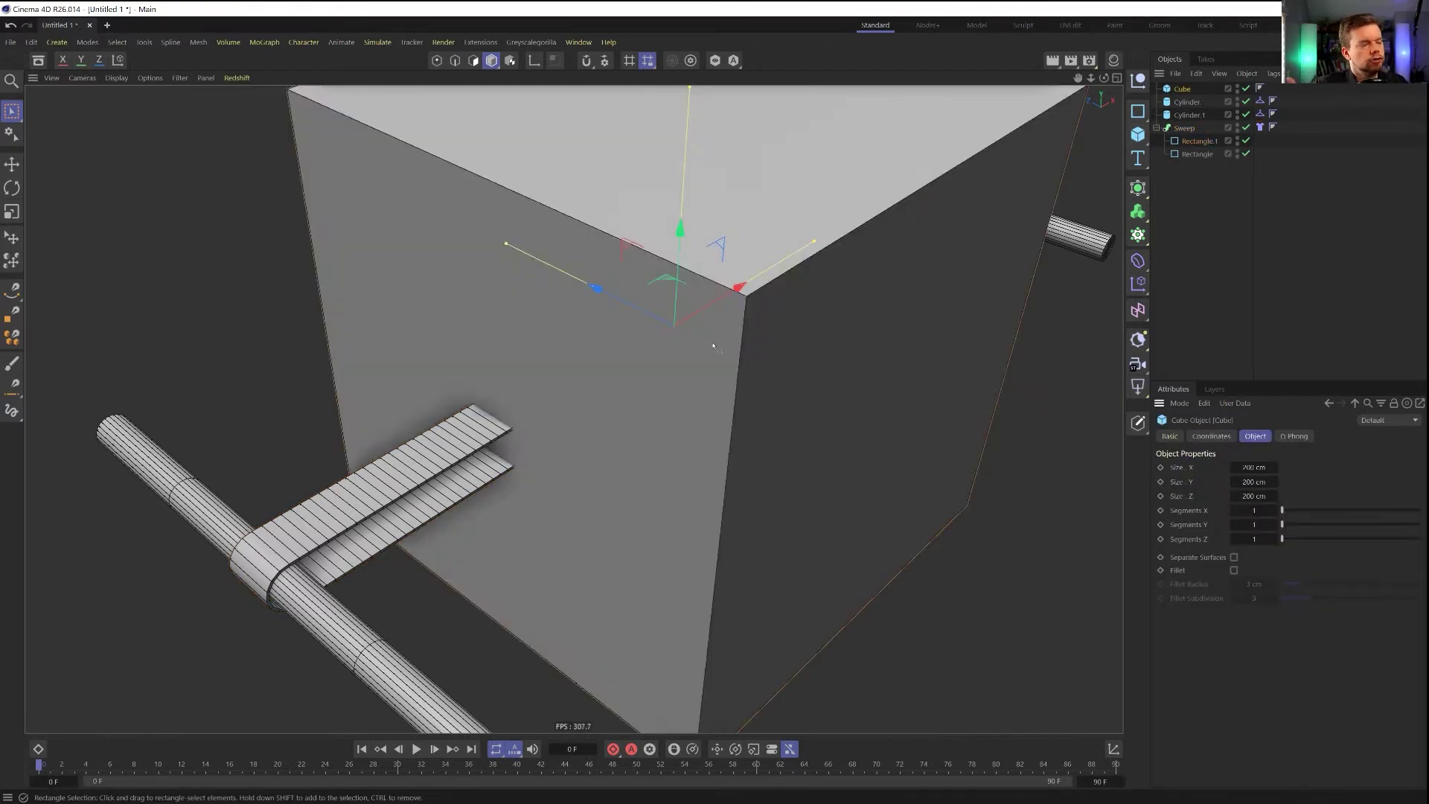
{"action": "key", "text": "ctrl+z"}
{"action": "left_click_drag", "start_coordinate": [794, 271], "coordinate": [774, 232], "text": "alt"}
Rename the far-end cylinder to Cylinder.Spin
{"action": "double_click", "coordinate": [1187, 103]}
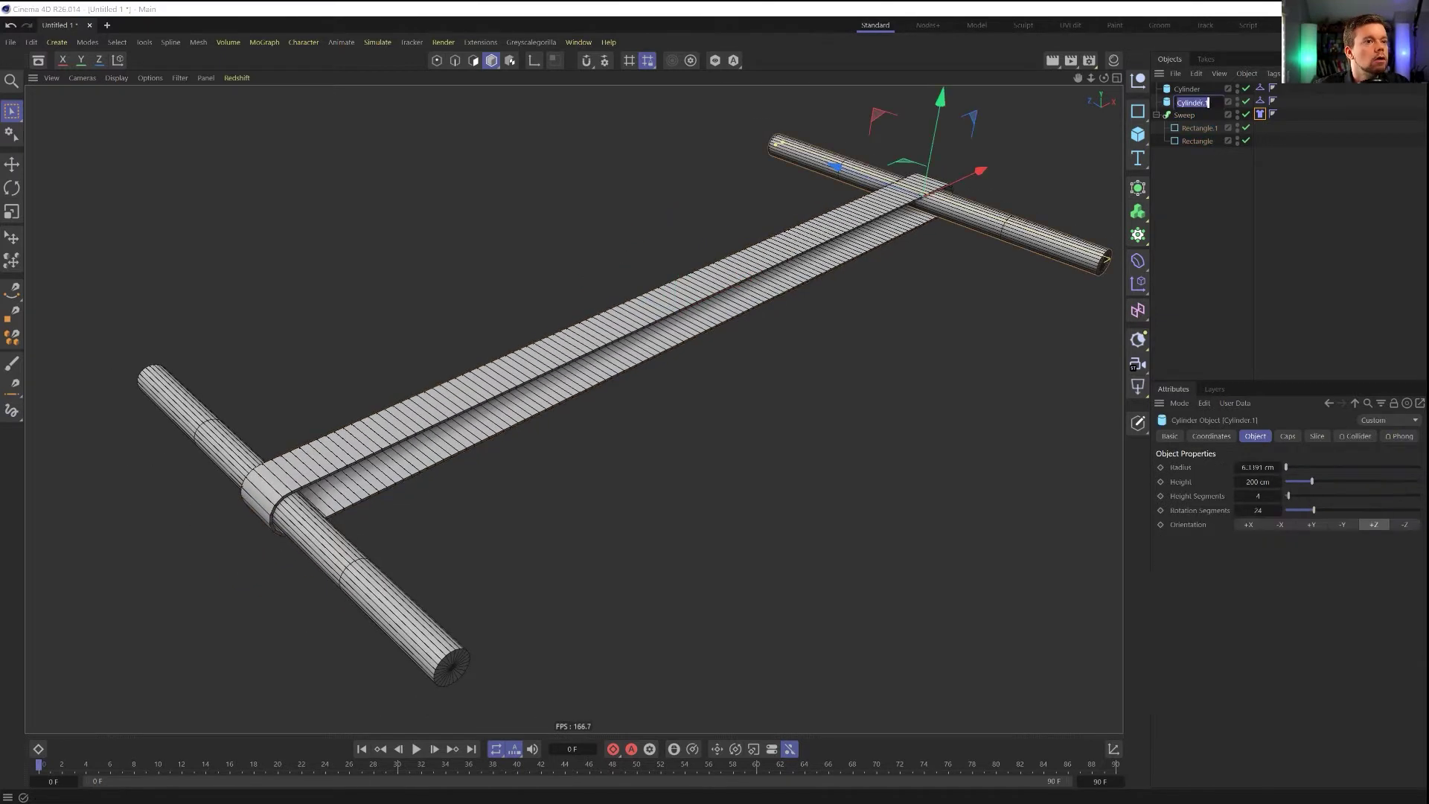
{"action": "left_click", "coordinate": [1208, 103]}
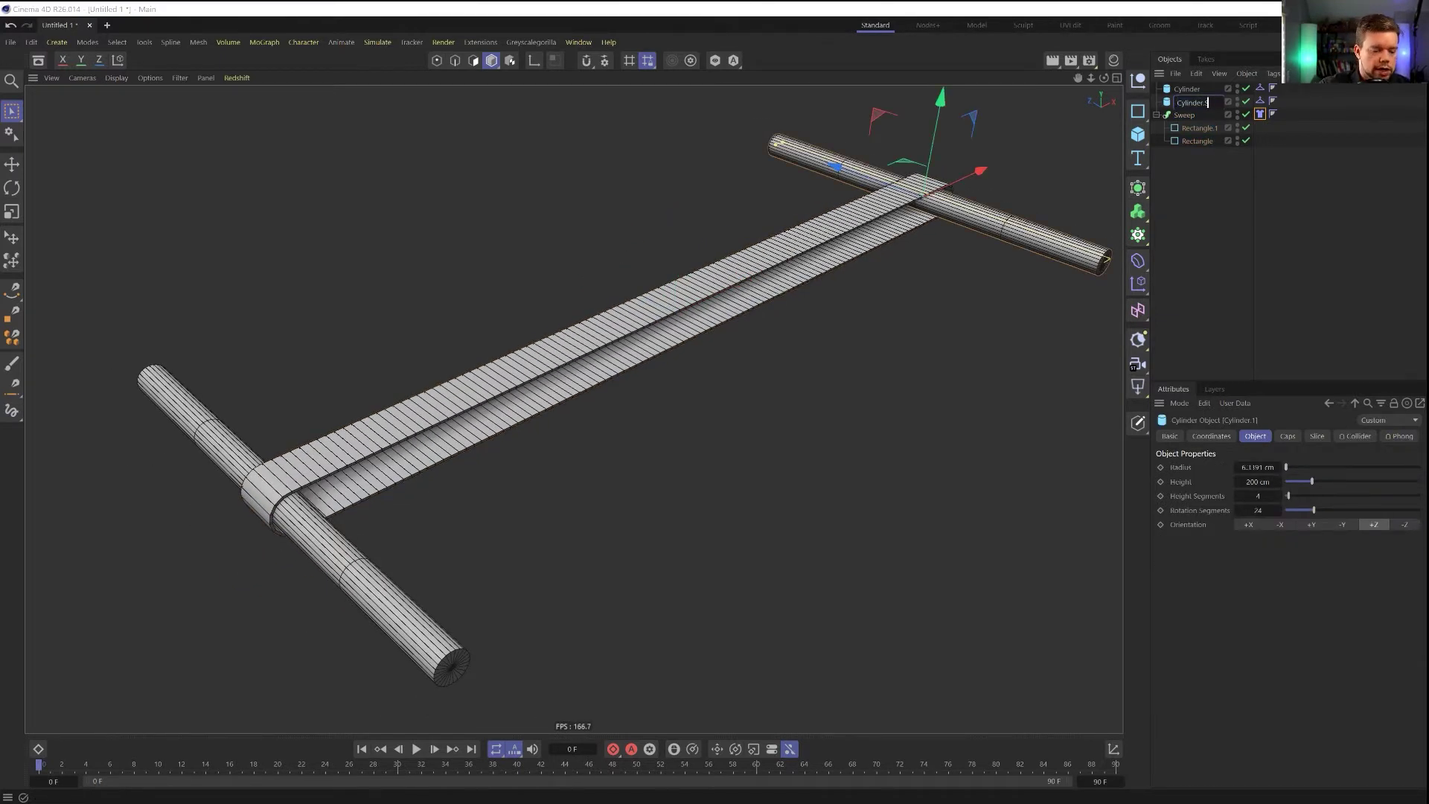
{"action": "key", "text": "Return"}
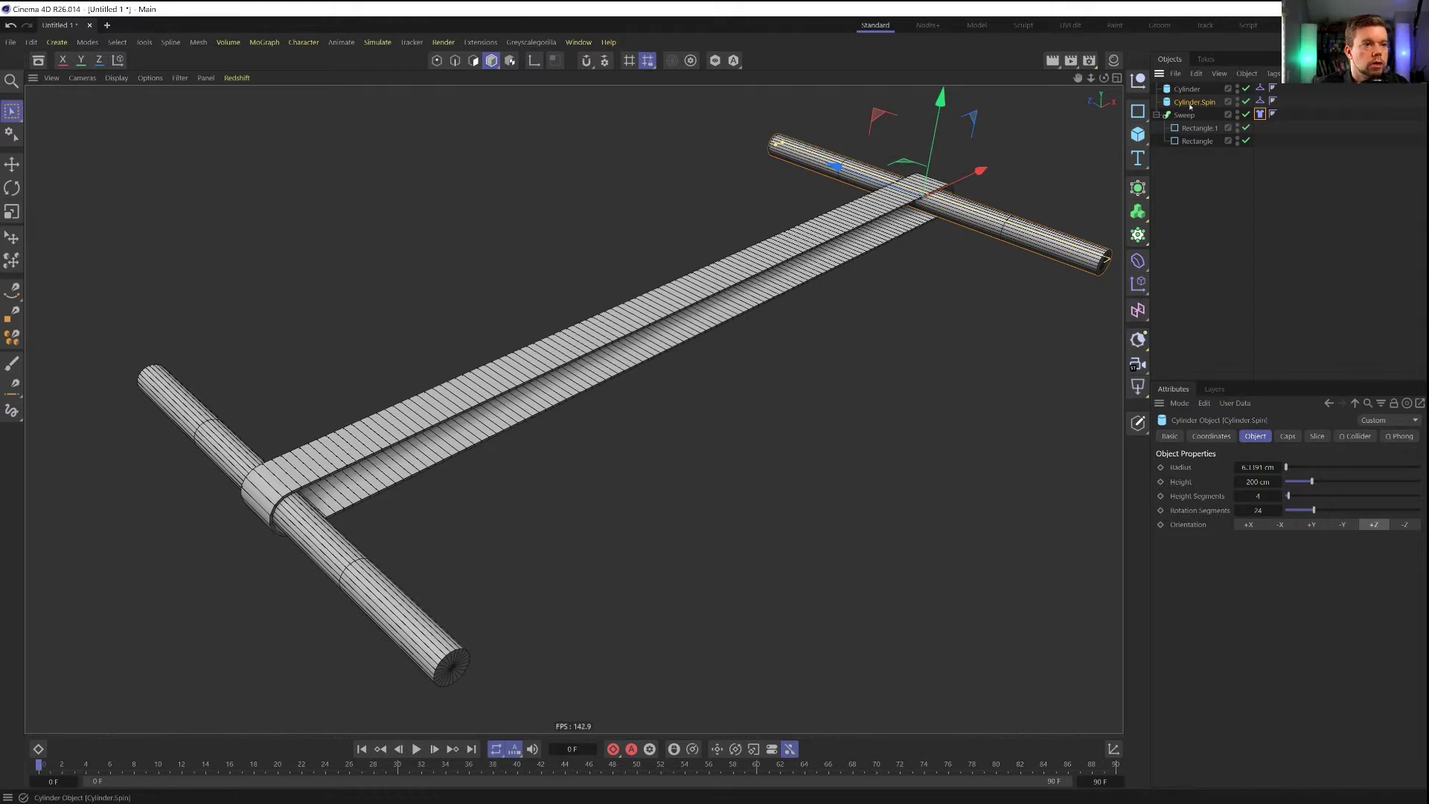
Test-rotate Cylinder.Spin to identify its pitch axis, undo the rotation, and keyframe R.P at 0° on frame 0
{"action": "left_click", "coordinate": [1211, 437]}
{"action": "key", "text": "r"}
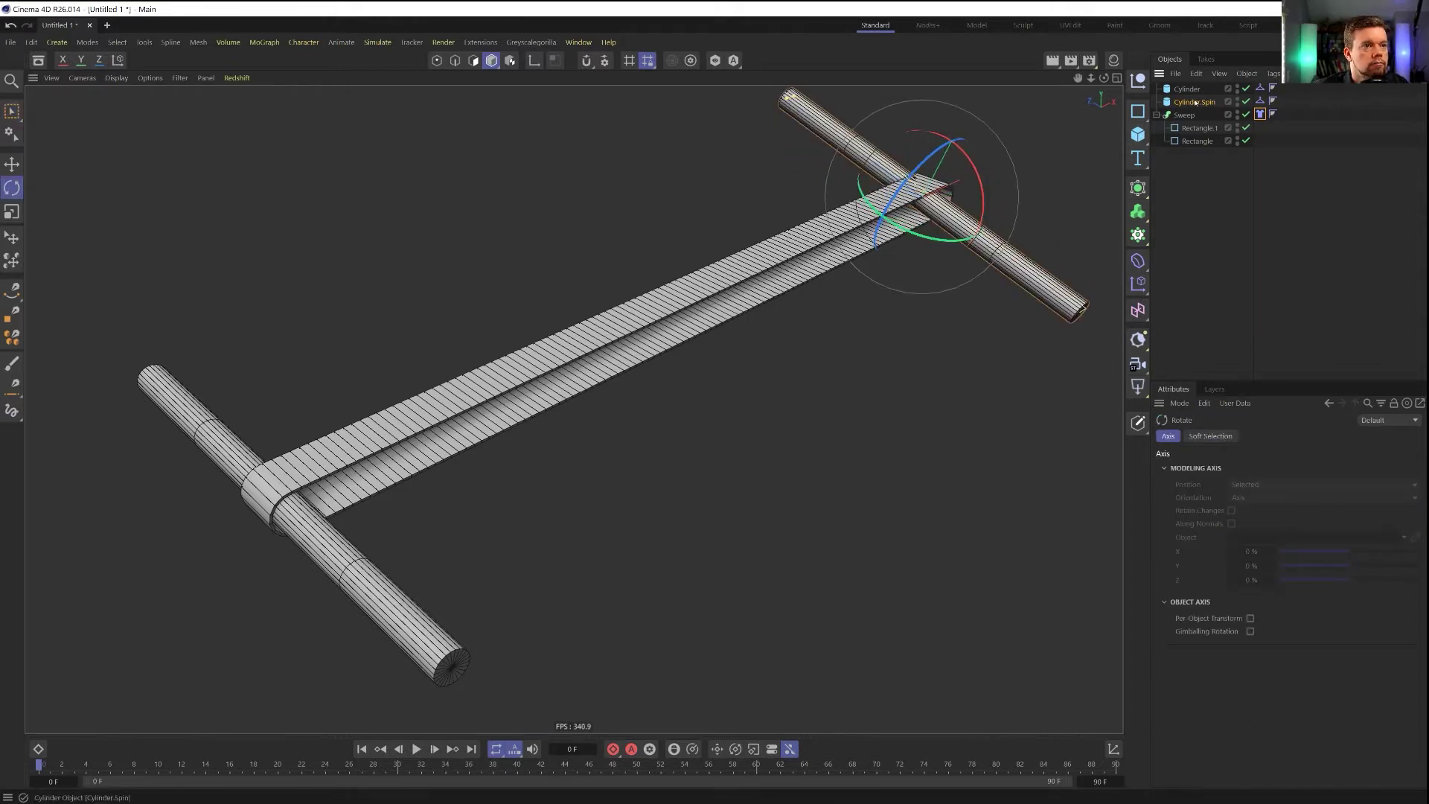
{"action": "left_click", "coordinate": [1329, 402]}
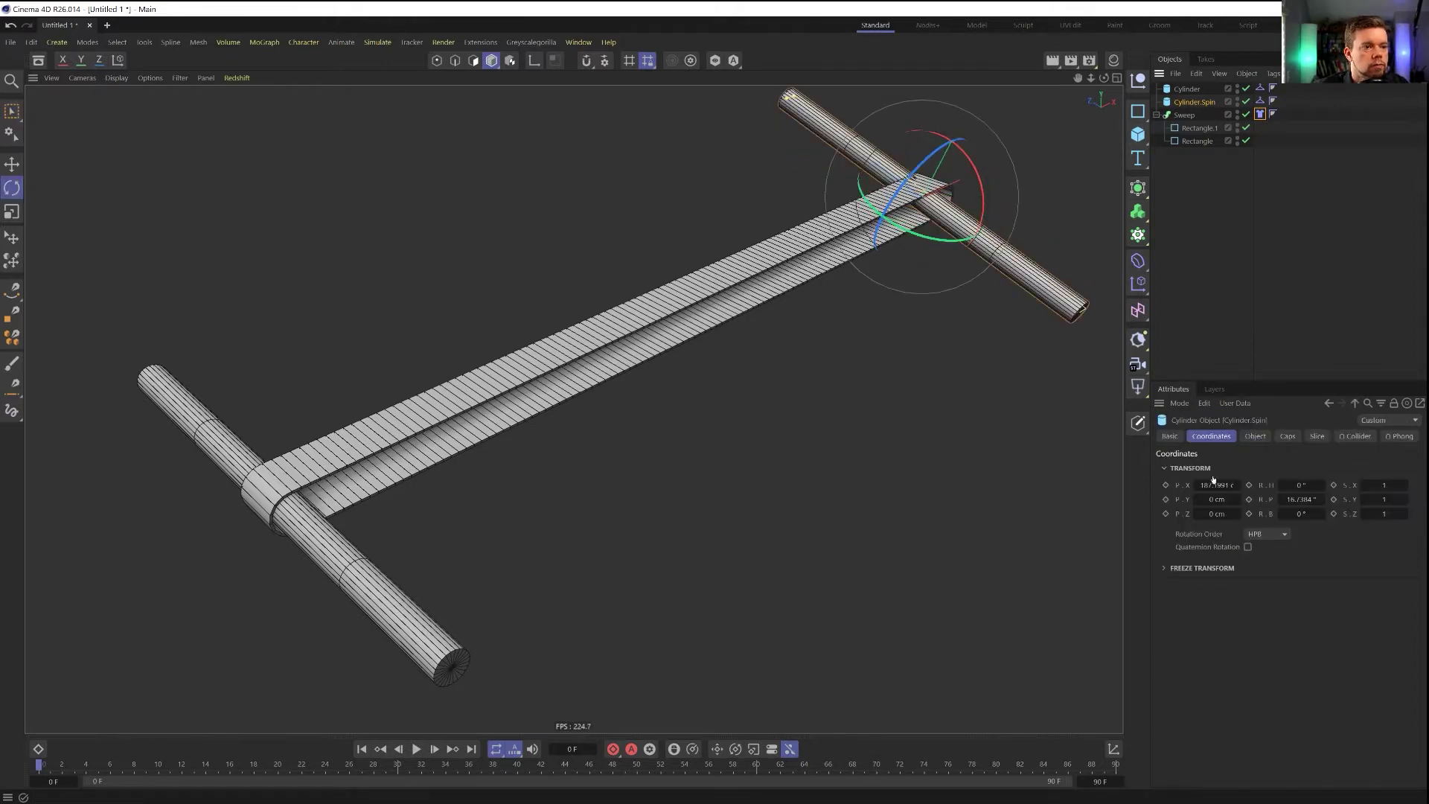
{"action": "right_click", "coordinate": [1270, 502]}
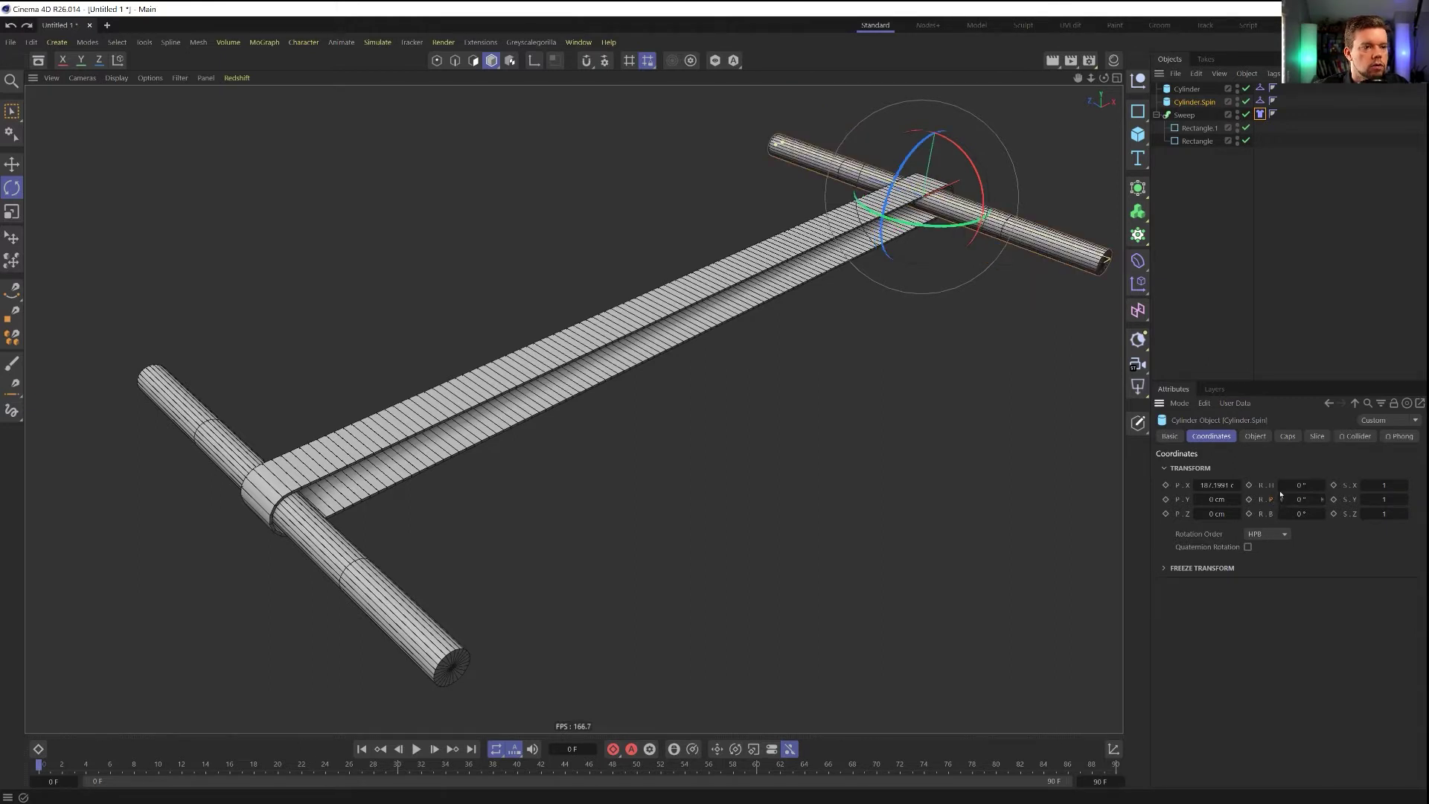
{"action": "left_click", "coordinate": [1250, 499]}
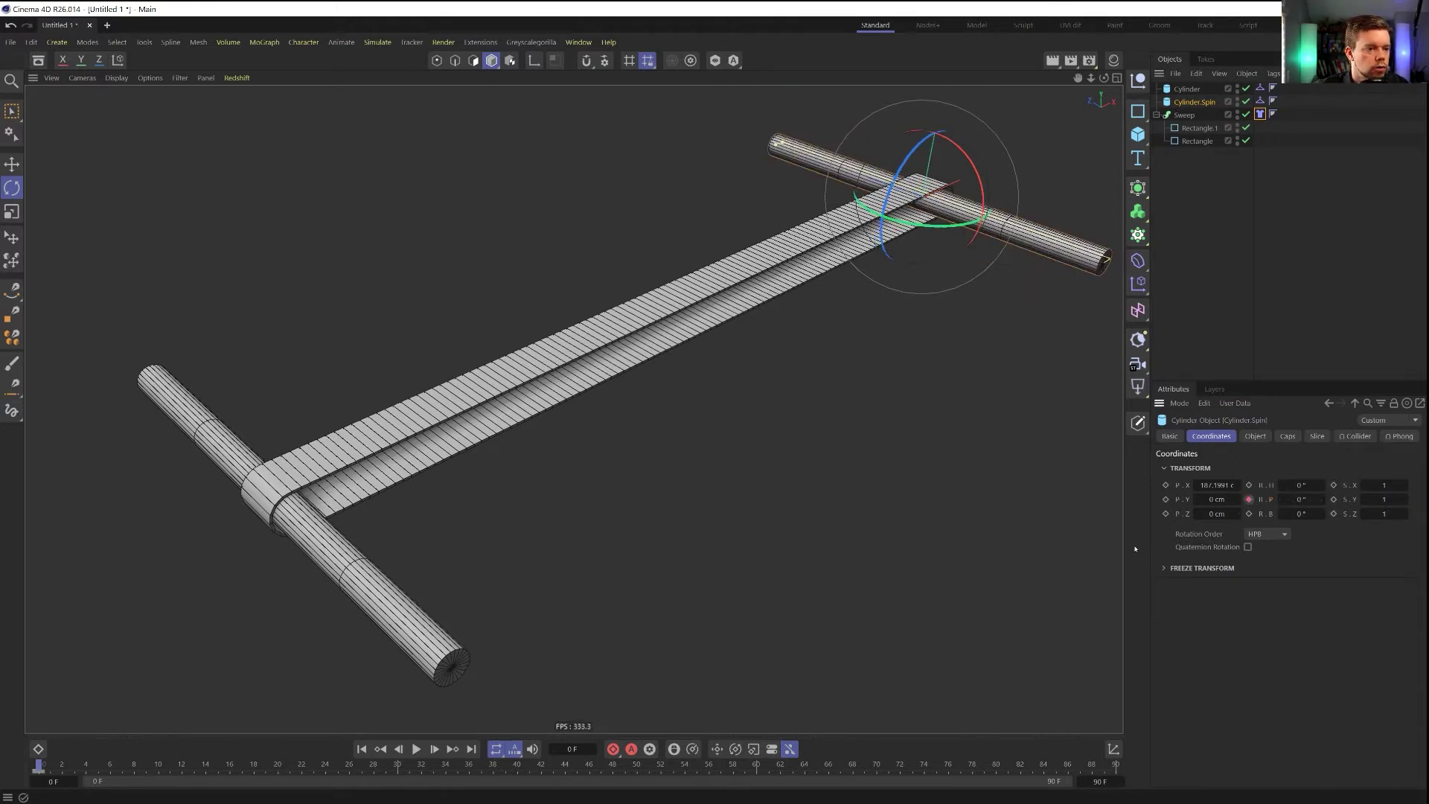
Extend the project timeline to 900 frames
{"action": "left_click", "coordinate": [1100, 781]}
{"action": "type", "text": "900"}
{"action": "key", "text": "Return"}
Keyframe Cylinder.Spin's R.P at 7200° on frame 900 and return to the first frame
{"action": "key", "text": "shift+g"}
{"action": "left_click", "coordinate": [1300, 499]}
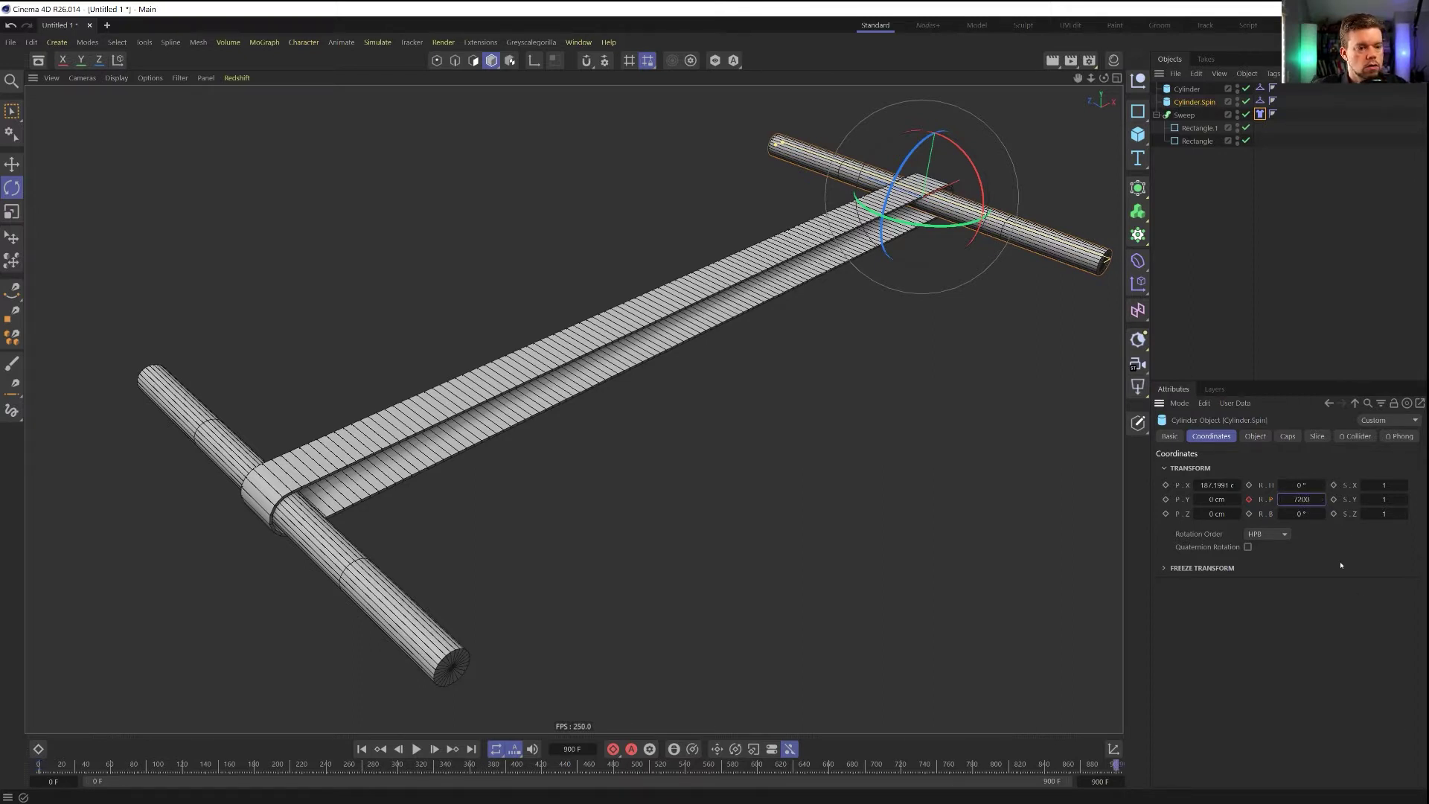
{"action": "type", "text": "7200"}
{"action": "left_click", "coordinate": [1250, 500]}
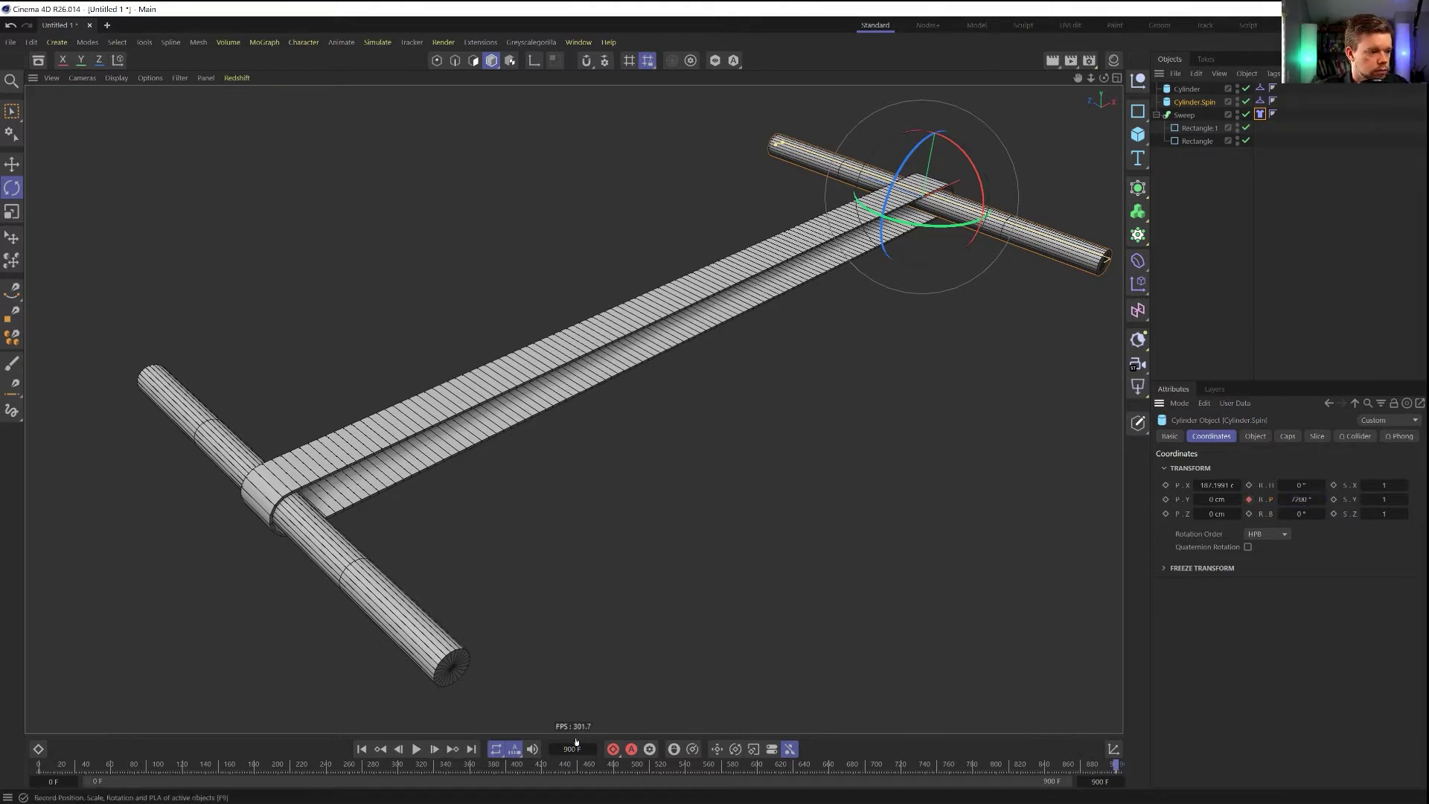
{"action": "key", "text": "shift+f"}
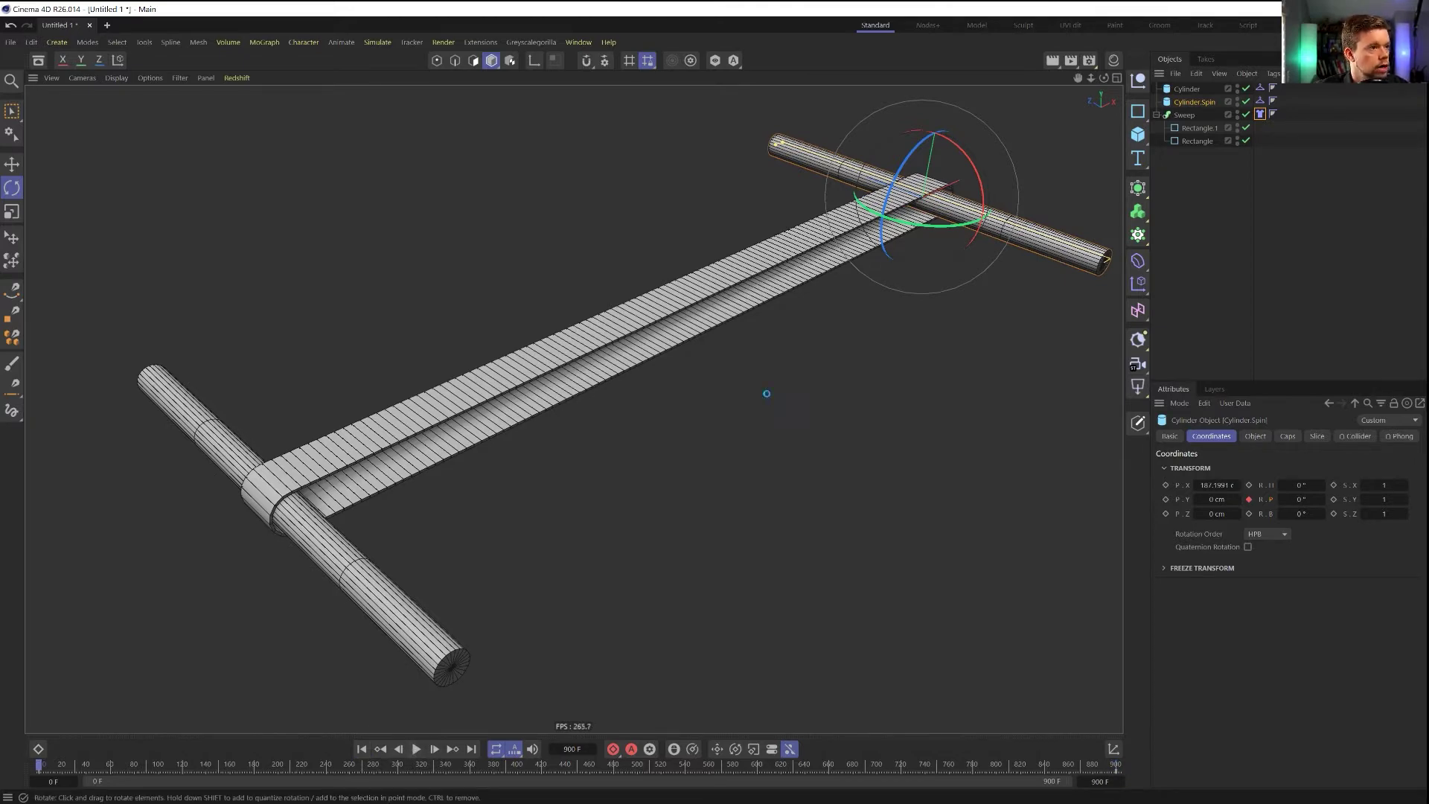
Save the scene as [1a]TwistRubberBand.c4d in the Episode 8 SceneFiles folder
{"action": "key", "text": "ctrl+s"}
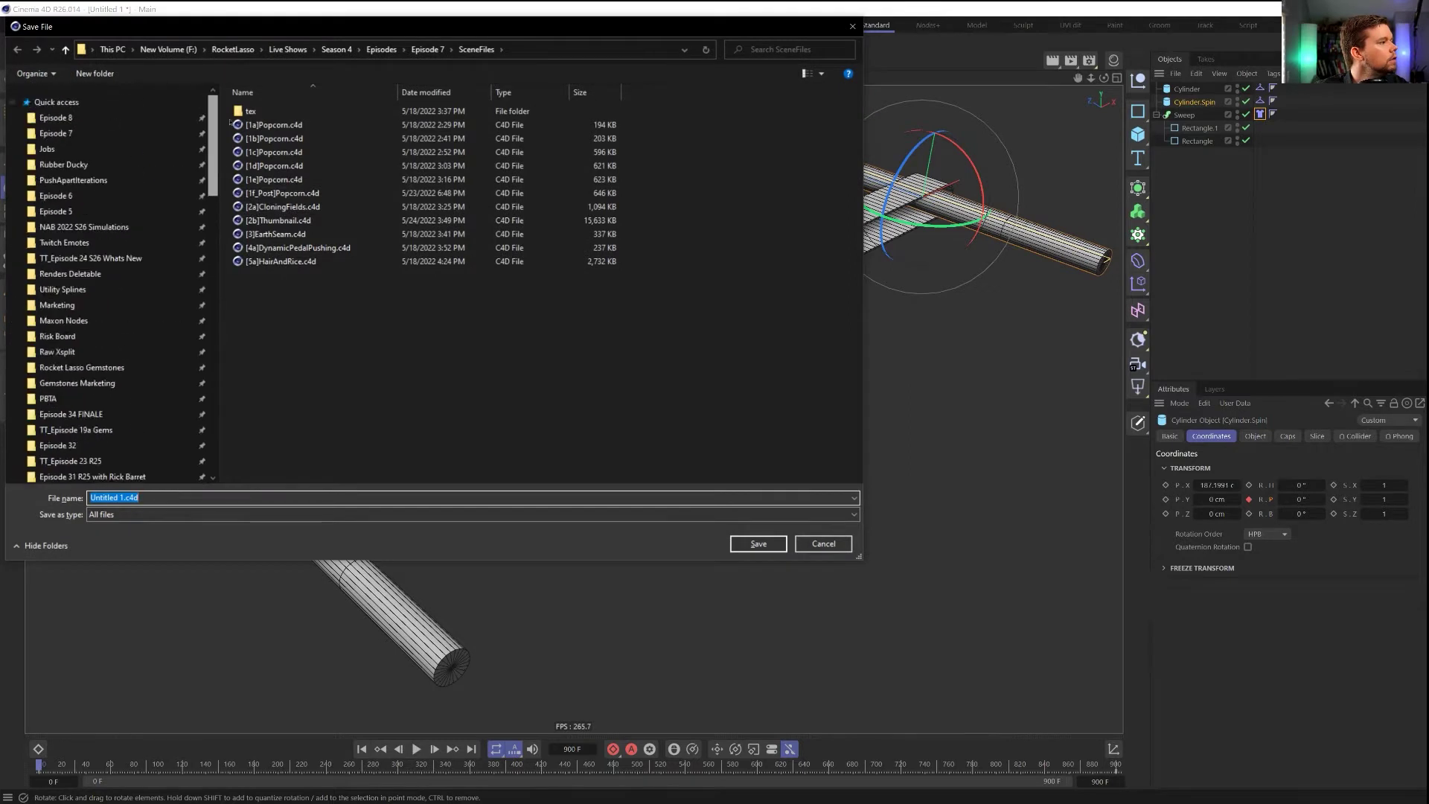
{"action": "left_click", "coordinate": [56, 122]}
{"action": "double_click", "coordinate": [279, 166]}
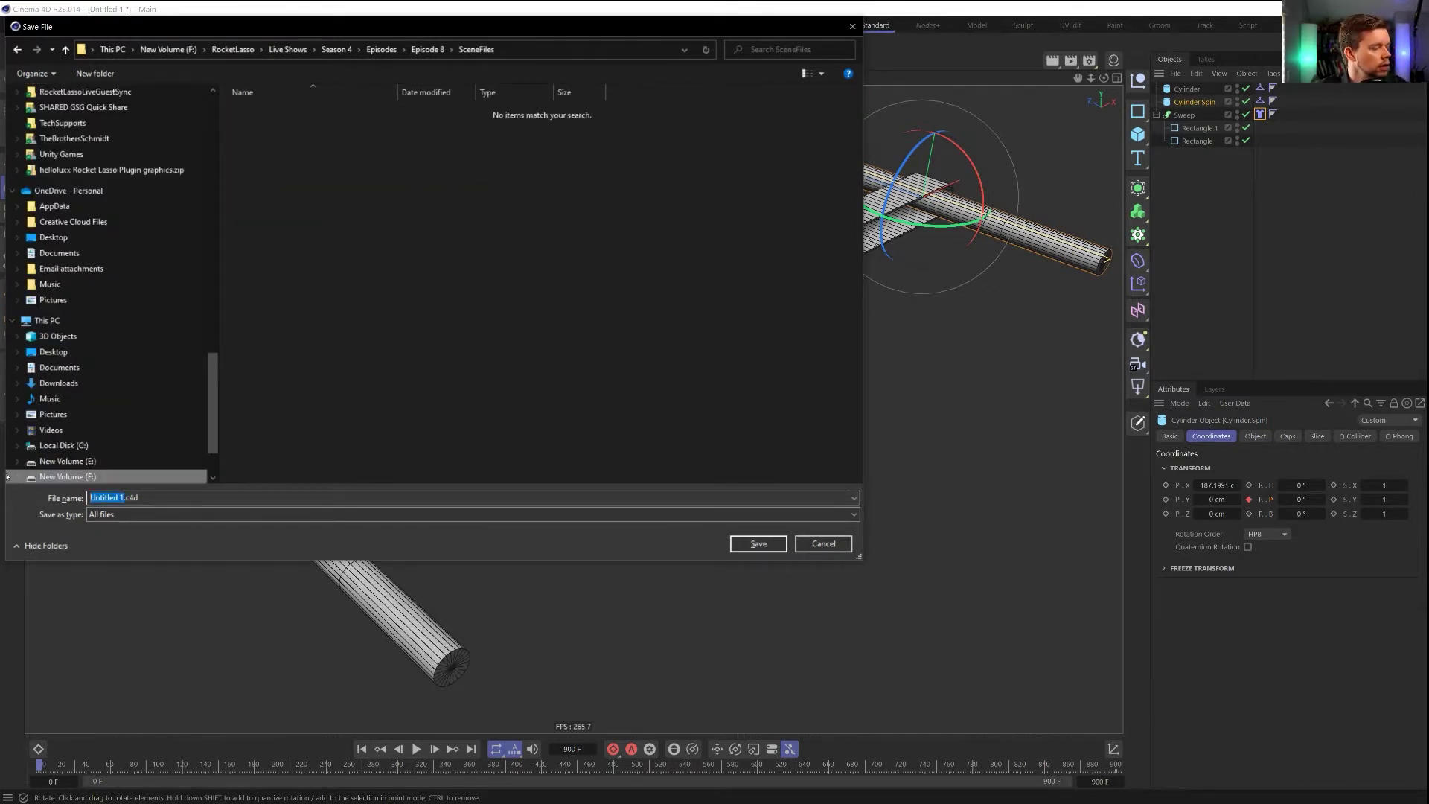
{"action": "type", "text": "E1"}
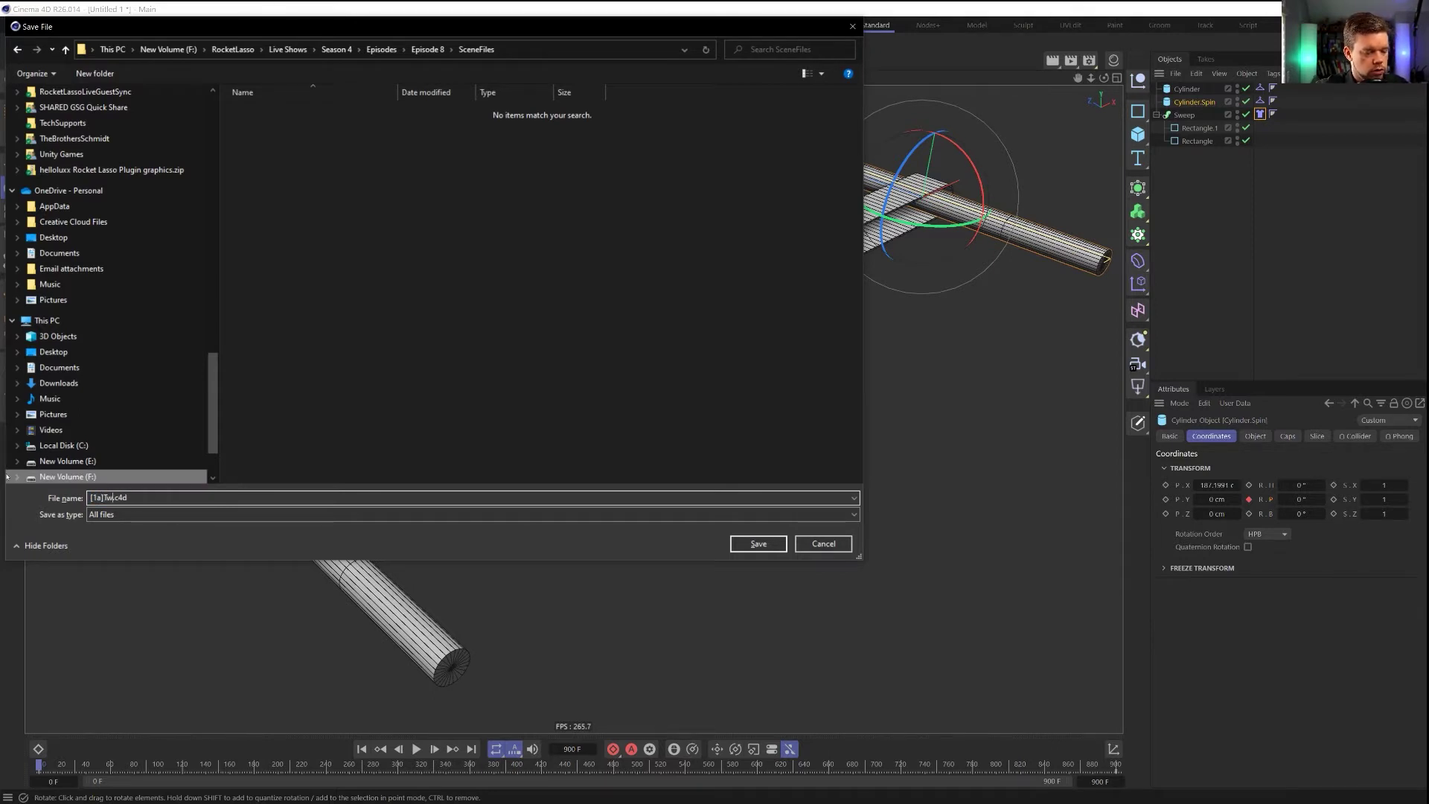
{"action": "type", "text": "a]TwistRun"}
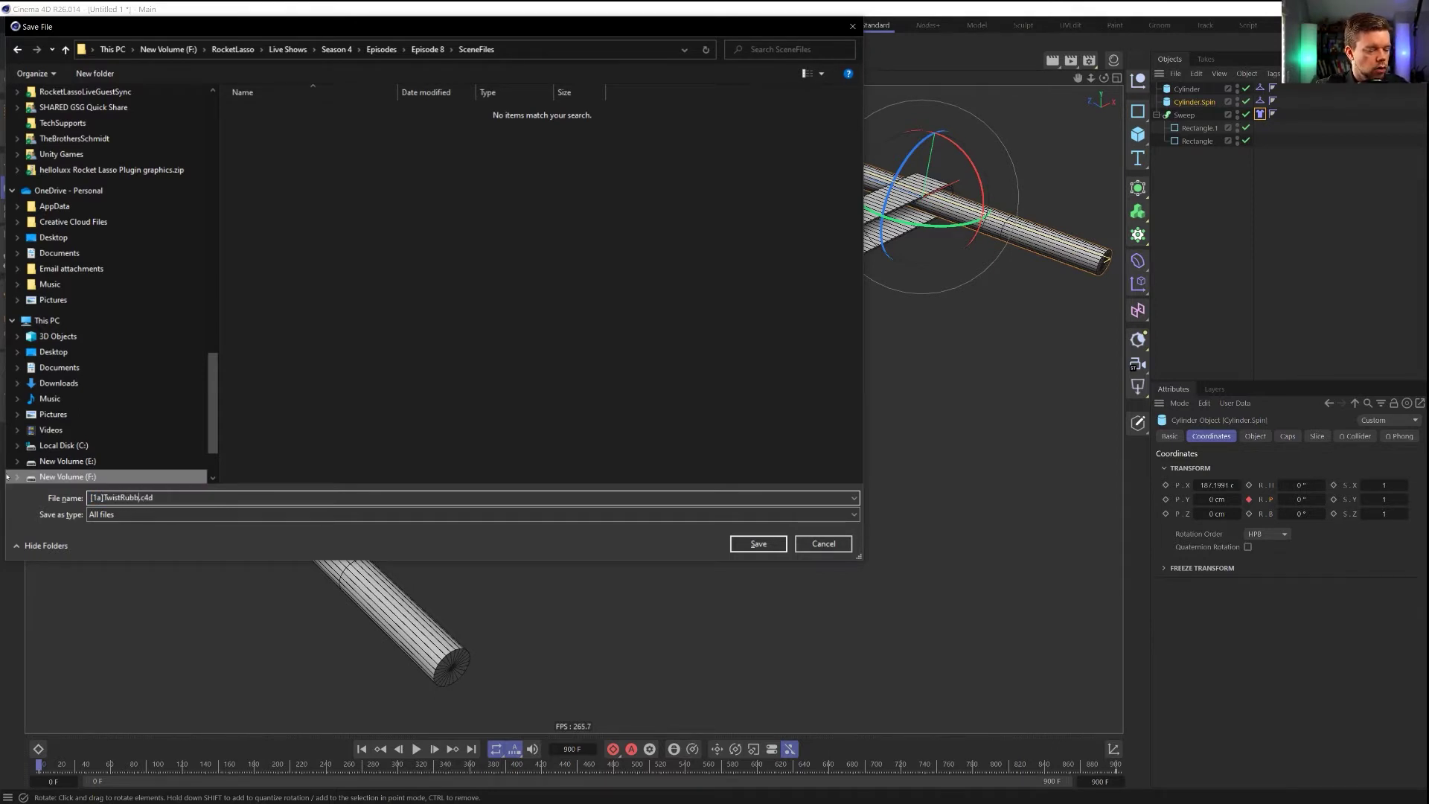
{"action": "type", "text": "berBand"}
{"action": "key", "text": "Return"}
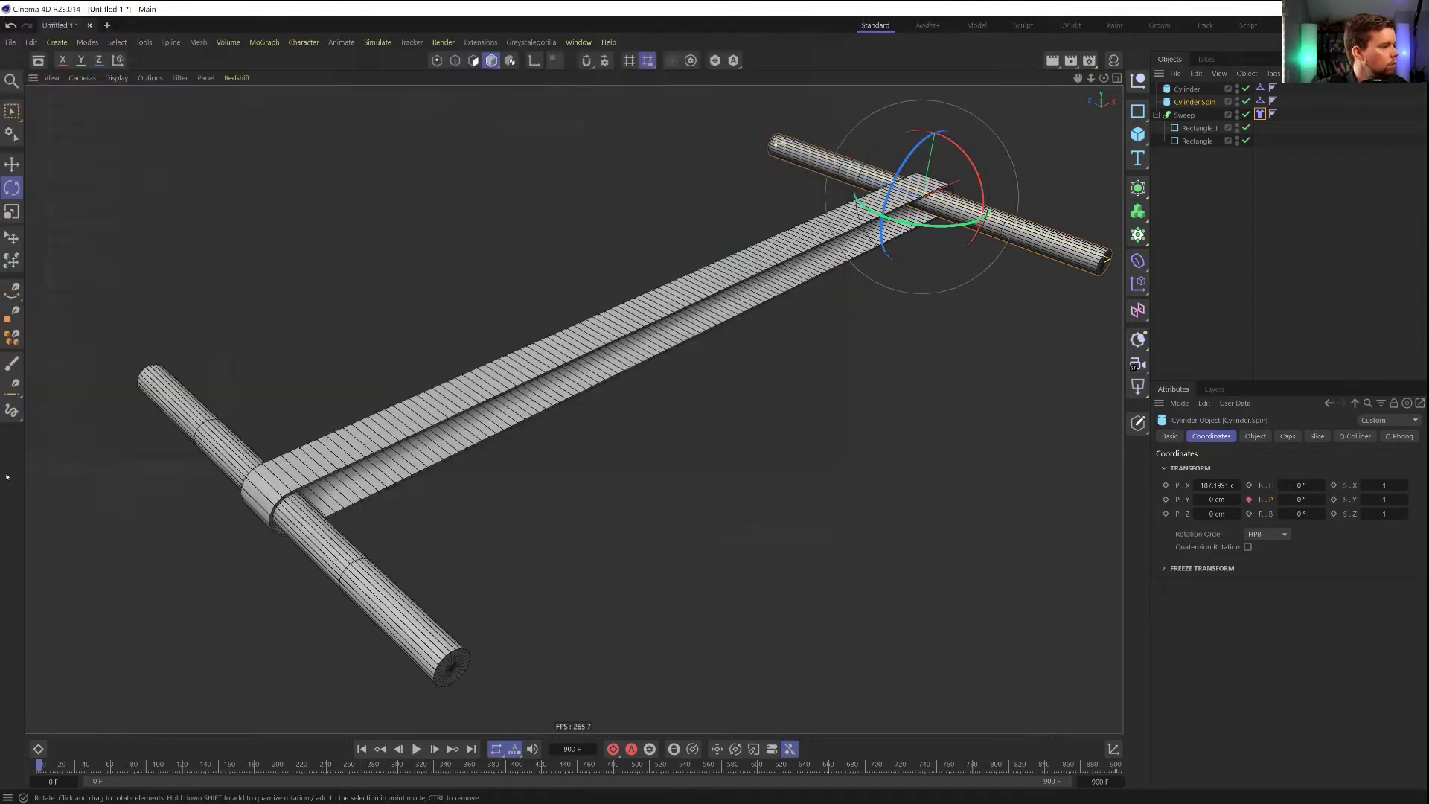
Play the cloth simulation, step frame by frame through the band's twisting, and rewind to the first frame
{"action": "left_click", "coordinate": [416, 749]}
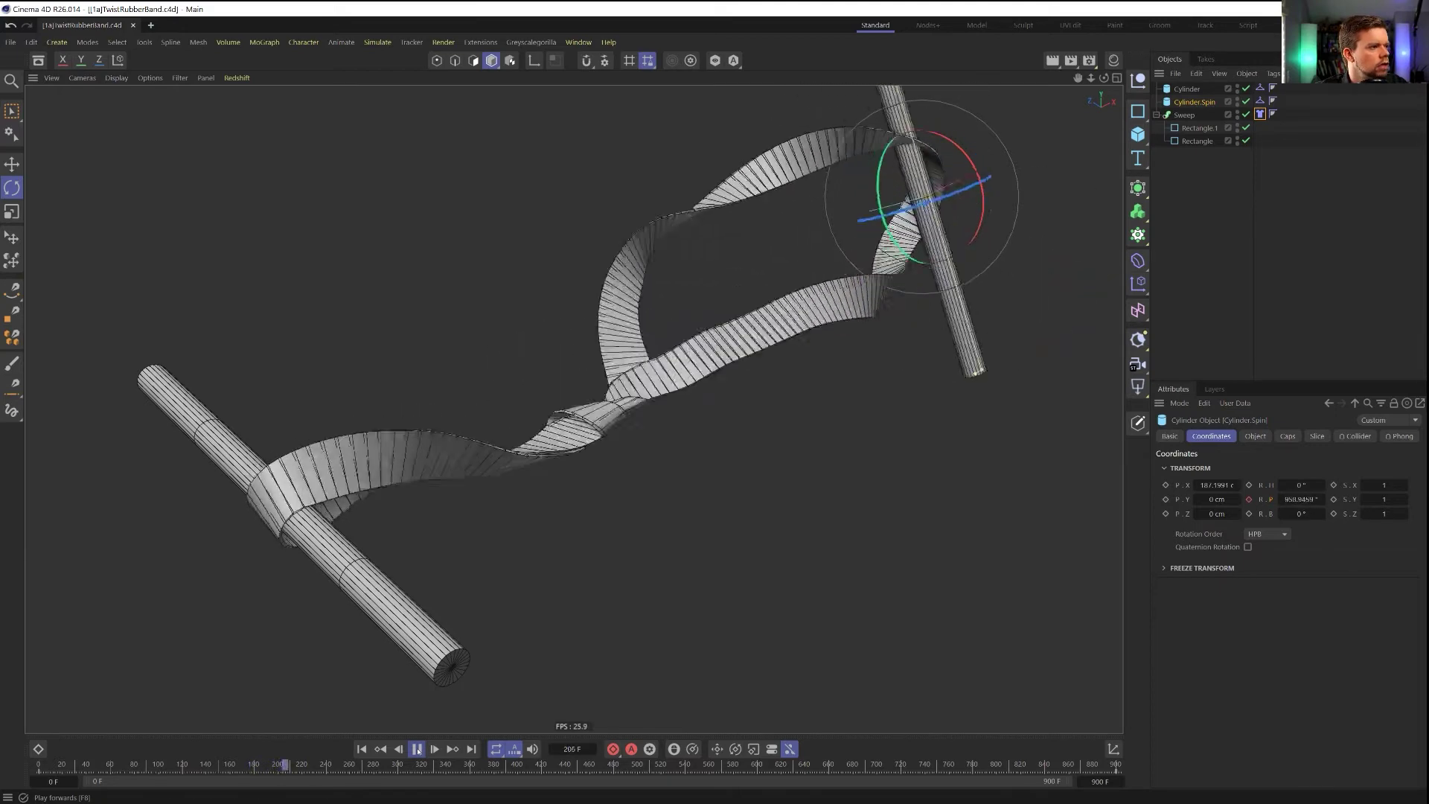
{"action": "left_click", "coordinate": [417, 750]}
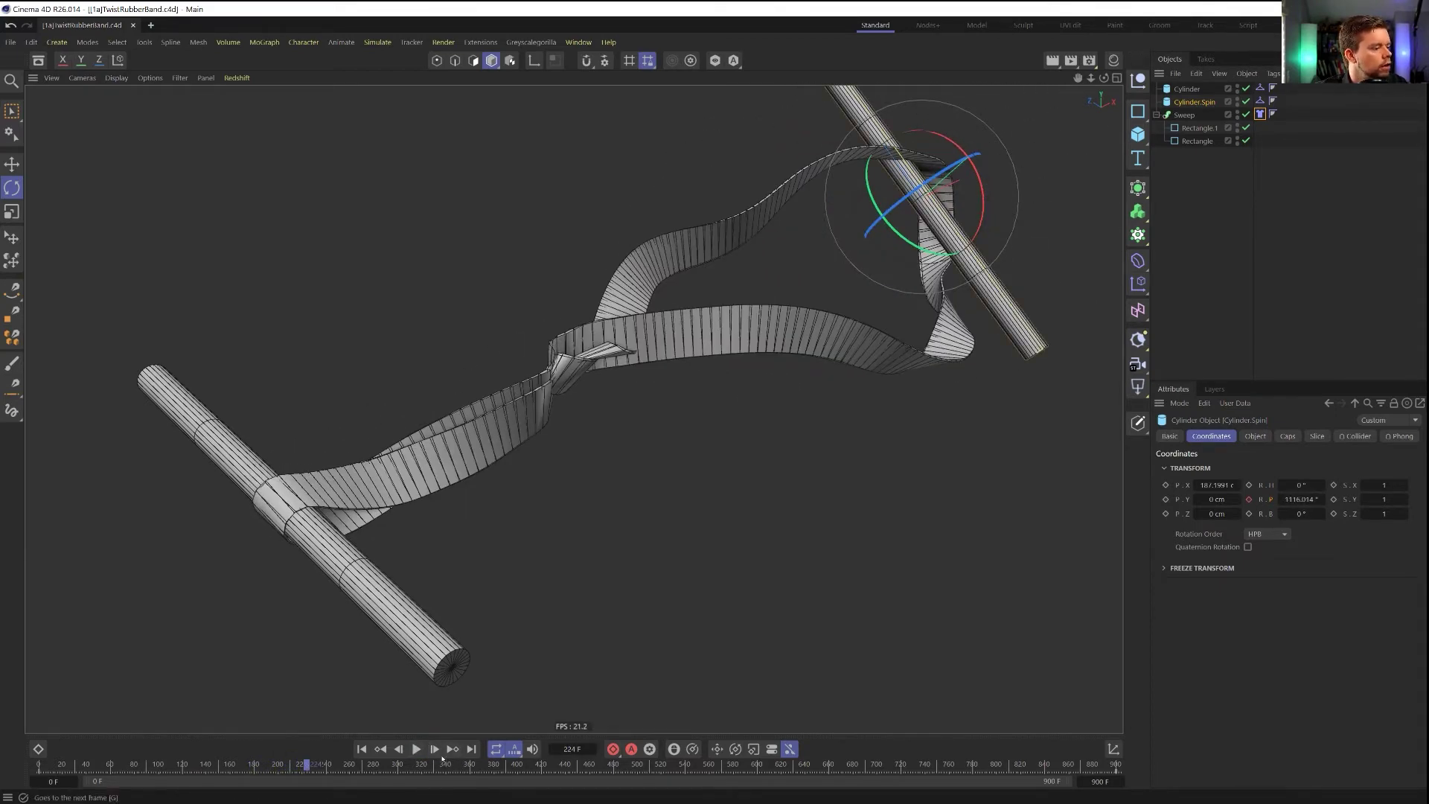
{"action": "left_click", "coordinate": [436, 749]}
{"action": "left_click", "coordinate": [435, 750]}
{"action": "left_click", "coordinate": [436, 749]}
{"action": "left_click", "coordinate": [436, 750]}
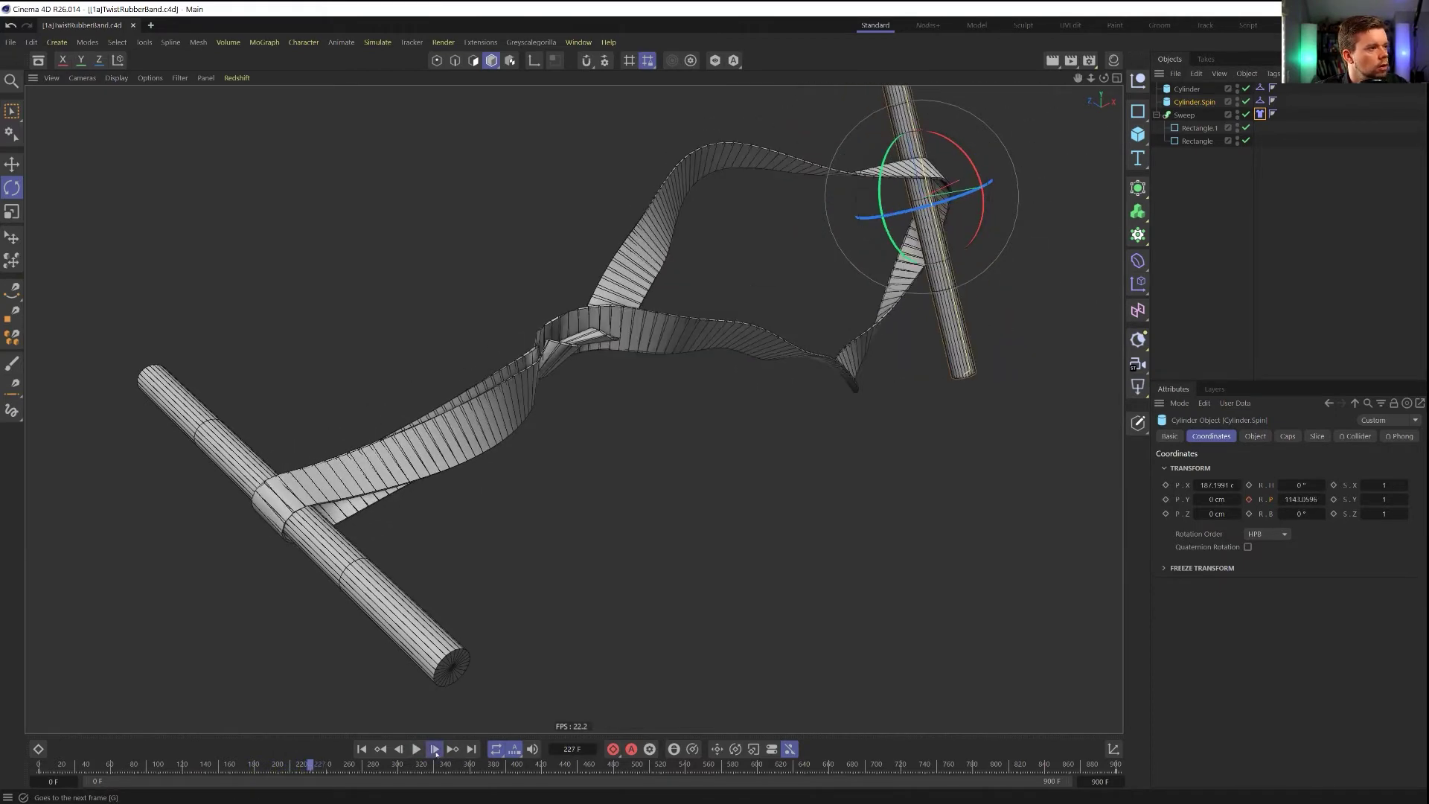
{"action": "left_click", "coordinate": [435, 750]}
{"action": "left_click", "coordinate": [436, 749]}
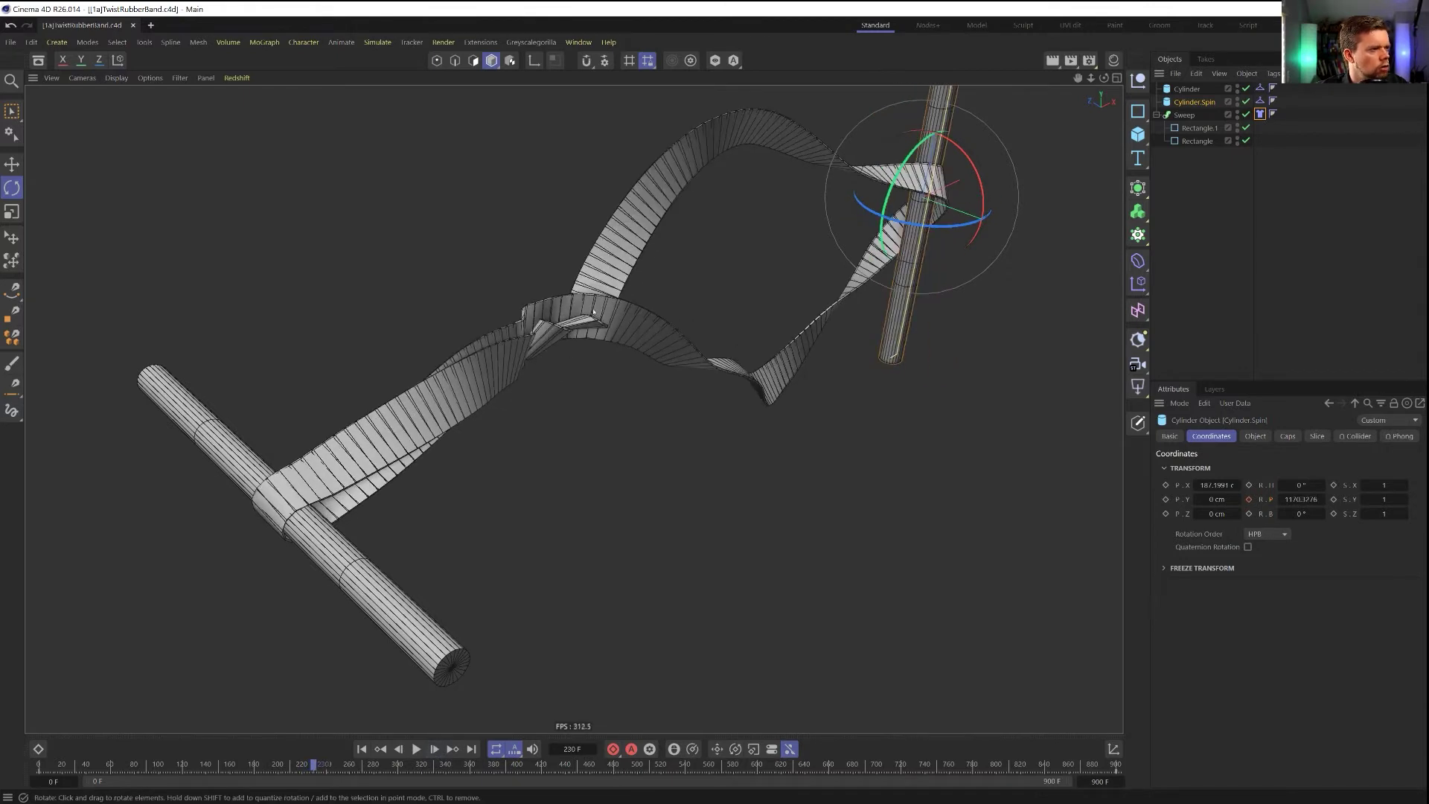
{"action": "left_click", "coordinate": [362, 750]}
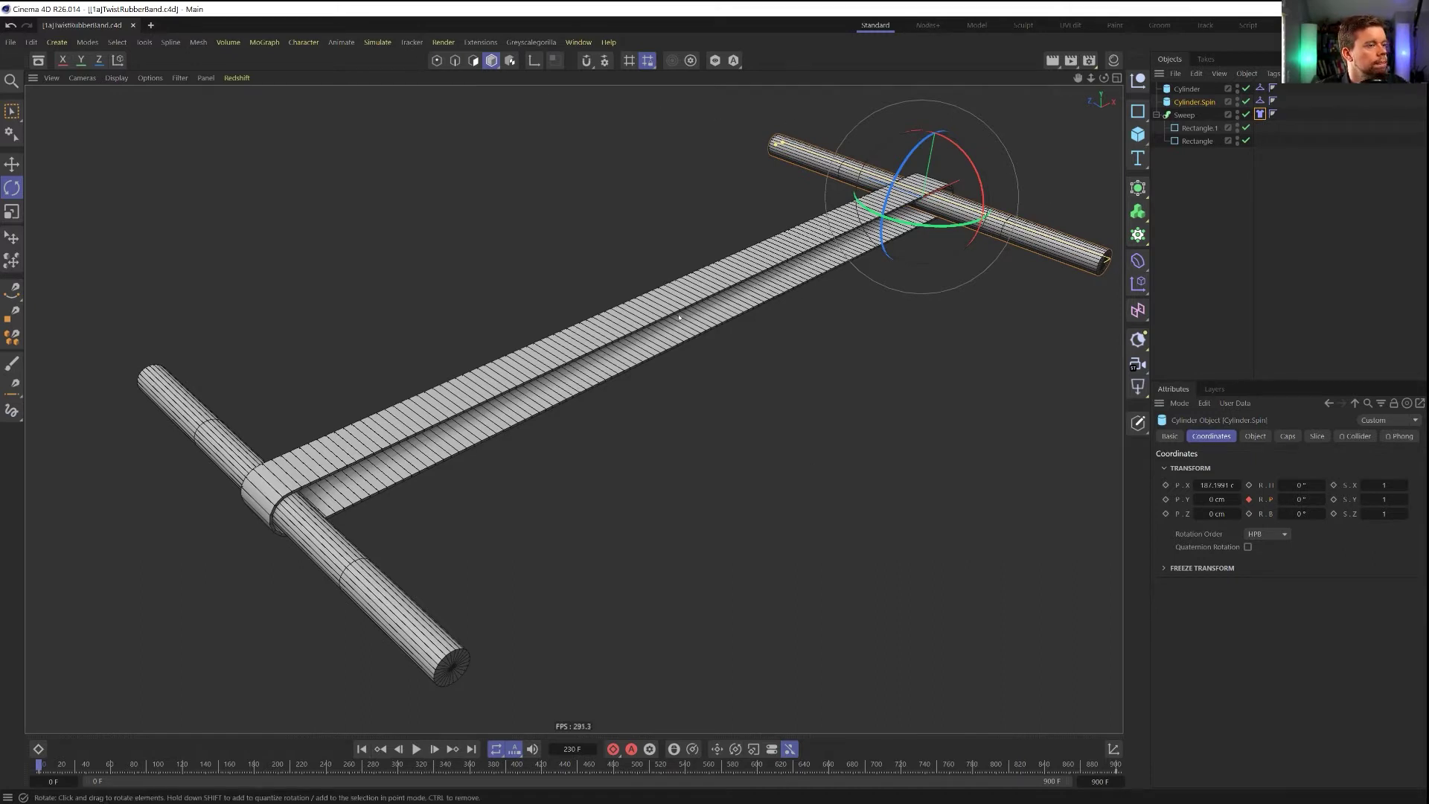
Keyframe Cylinder.Spin's X position on the first frame
{"action": "left_click", "coordinate": [1259, 113]}
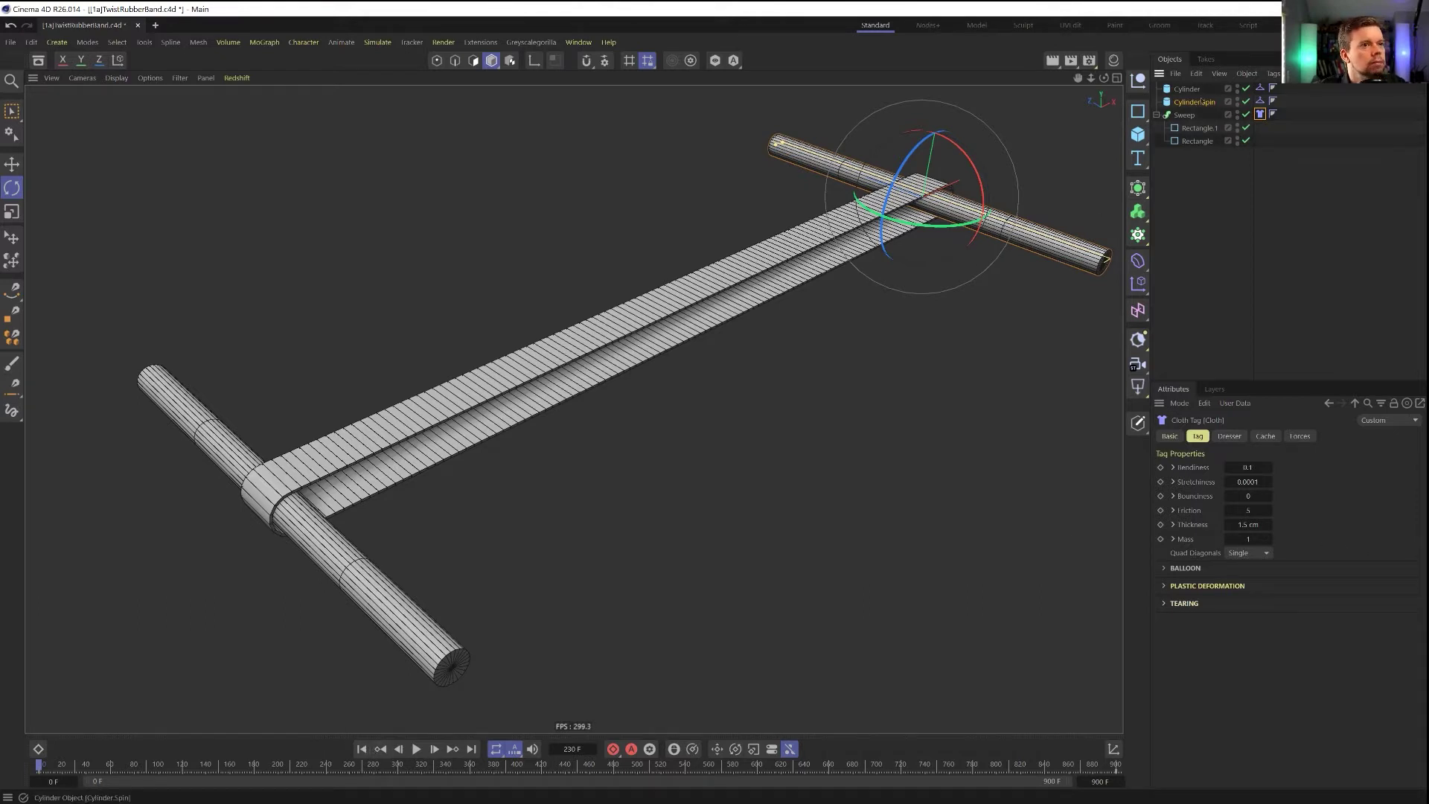
{"action": "left_click", "coordinate": [1193, 102]}
{"action": "key", "text": "e"}
{"action": "left_click_drag", "start_coordinate": [977, 172], "coordinate": [1070, 128]}
{"action": "key", "text": "ctrl+z"}
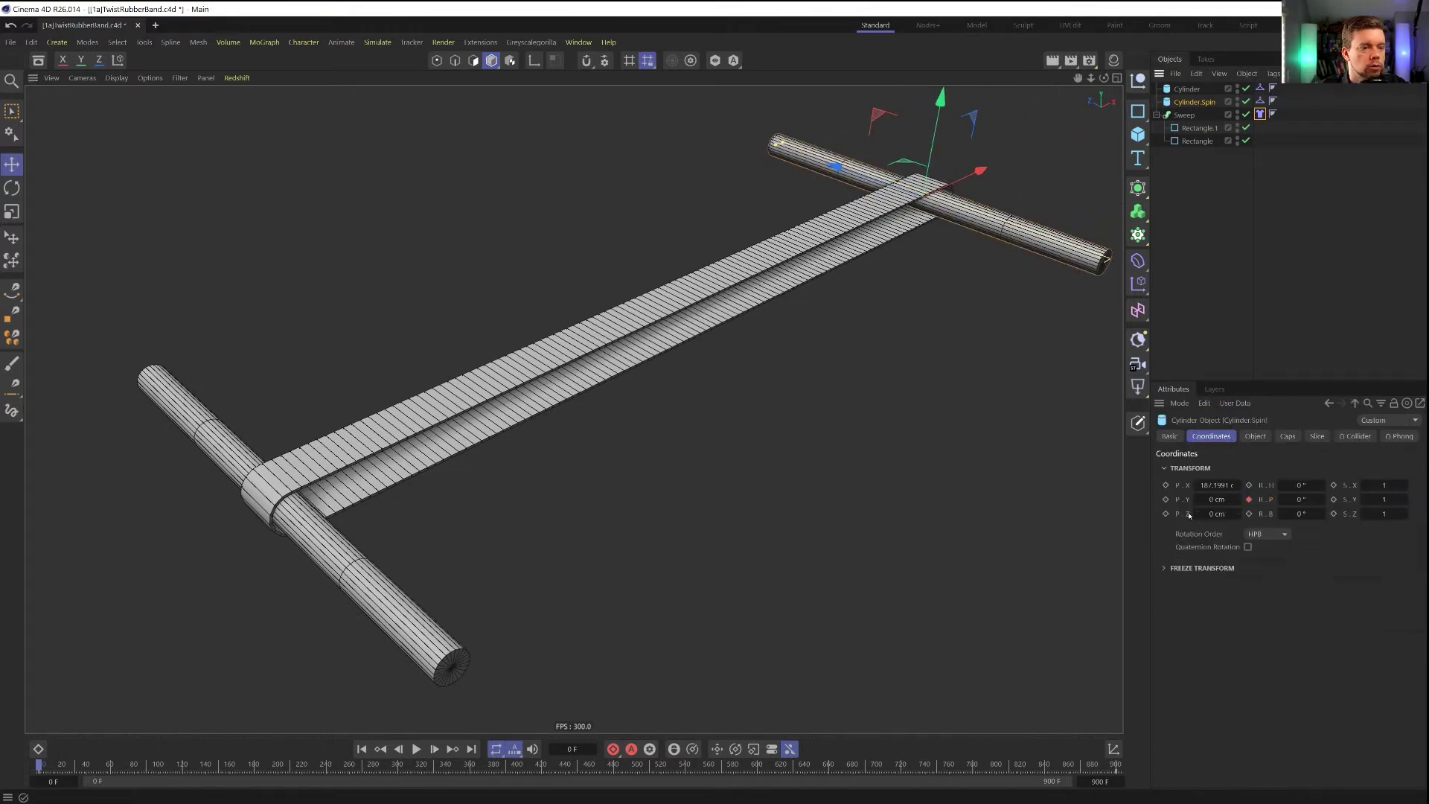
{"action": "left_click", "coordinate": [1165, 485]}
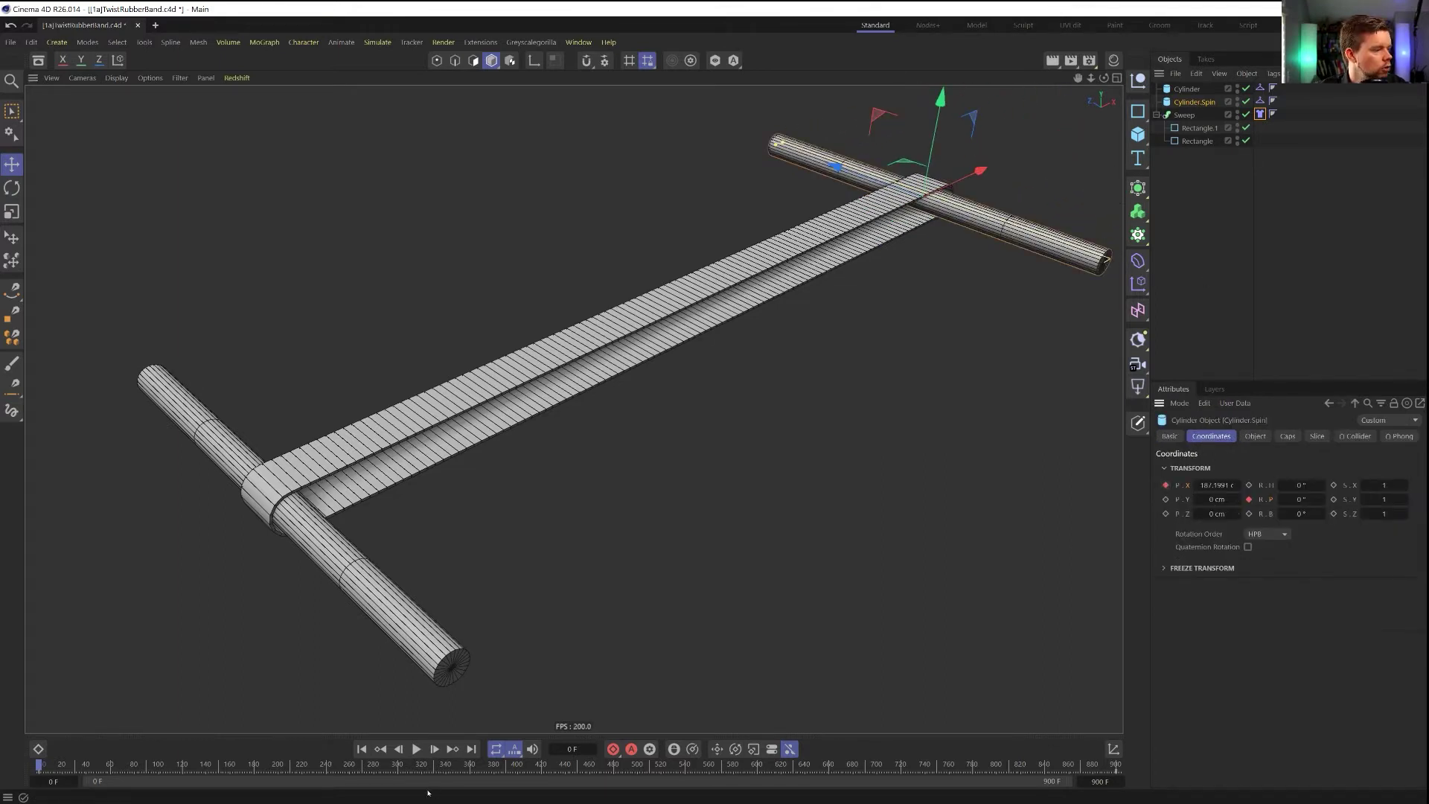
Keyframe Cylinder.Spin pulled outward to an X position of about 282 cm on frame 61, and return to the first frame
{"action": "left_click", "coordinate": [416, 750]}
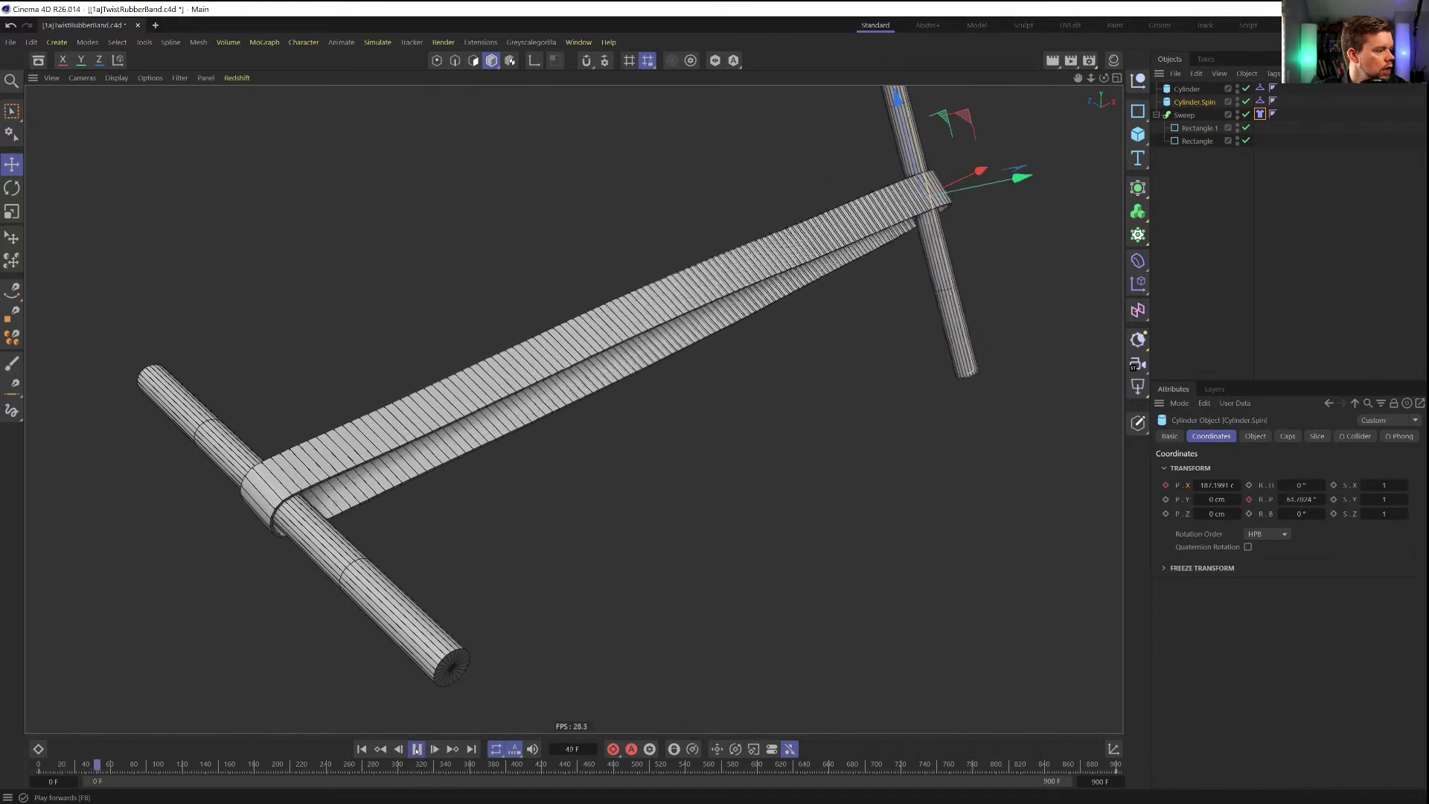
{"action": "left_click", "coordinate": [416, 749]}
{"action": "left_click_drag", "start_coordinate": [979, 171], "coordinate": [1072, 128]}
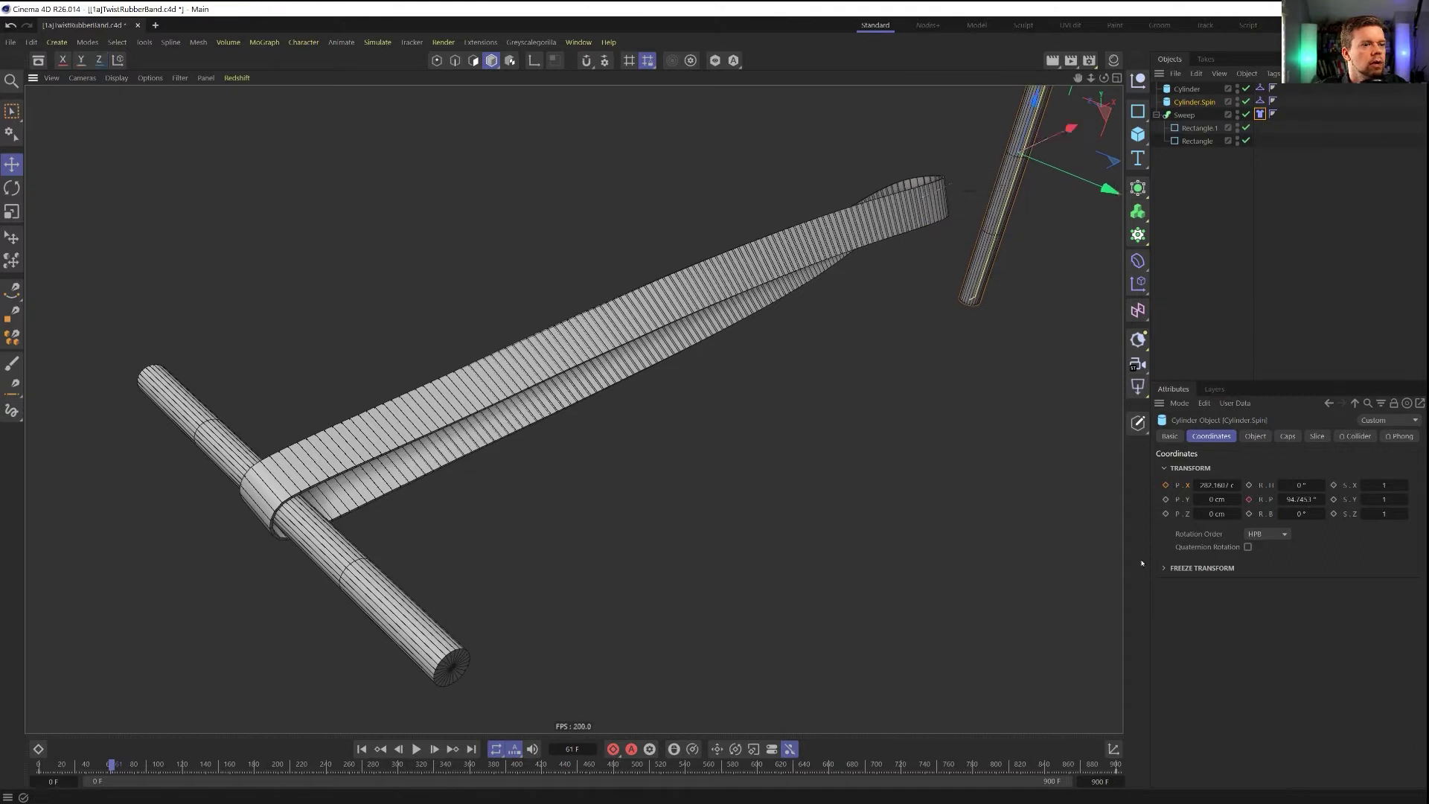
{"action": "left_click", "coordinate": [361, 749]}
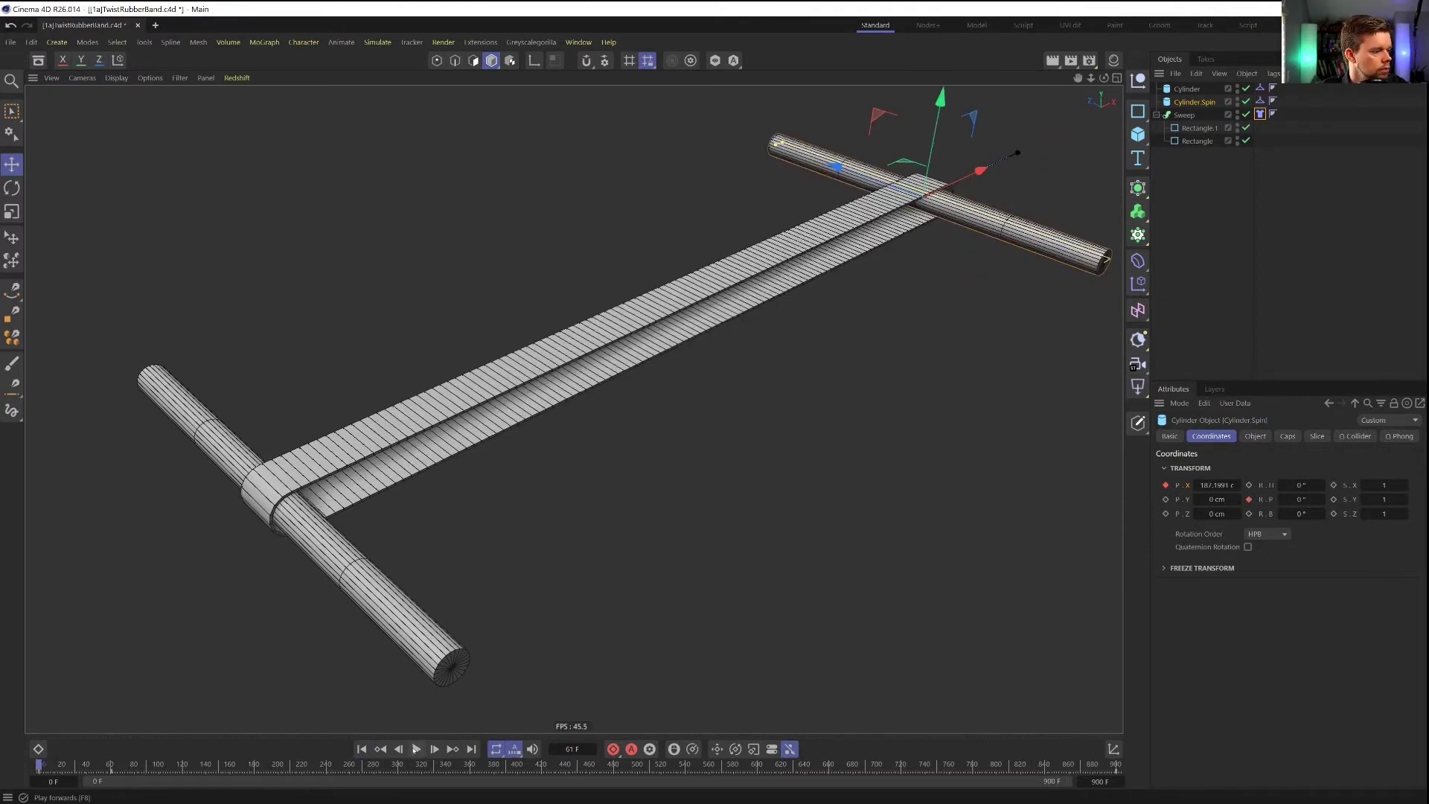
Play the stretching and twisting band simulation, step frame by frame up to frame 327, and rewind to the first frame
{"action": "left_click", "coordinate": [416, 749]}
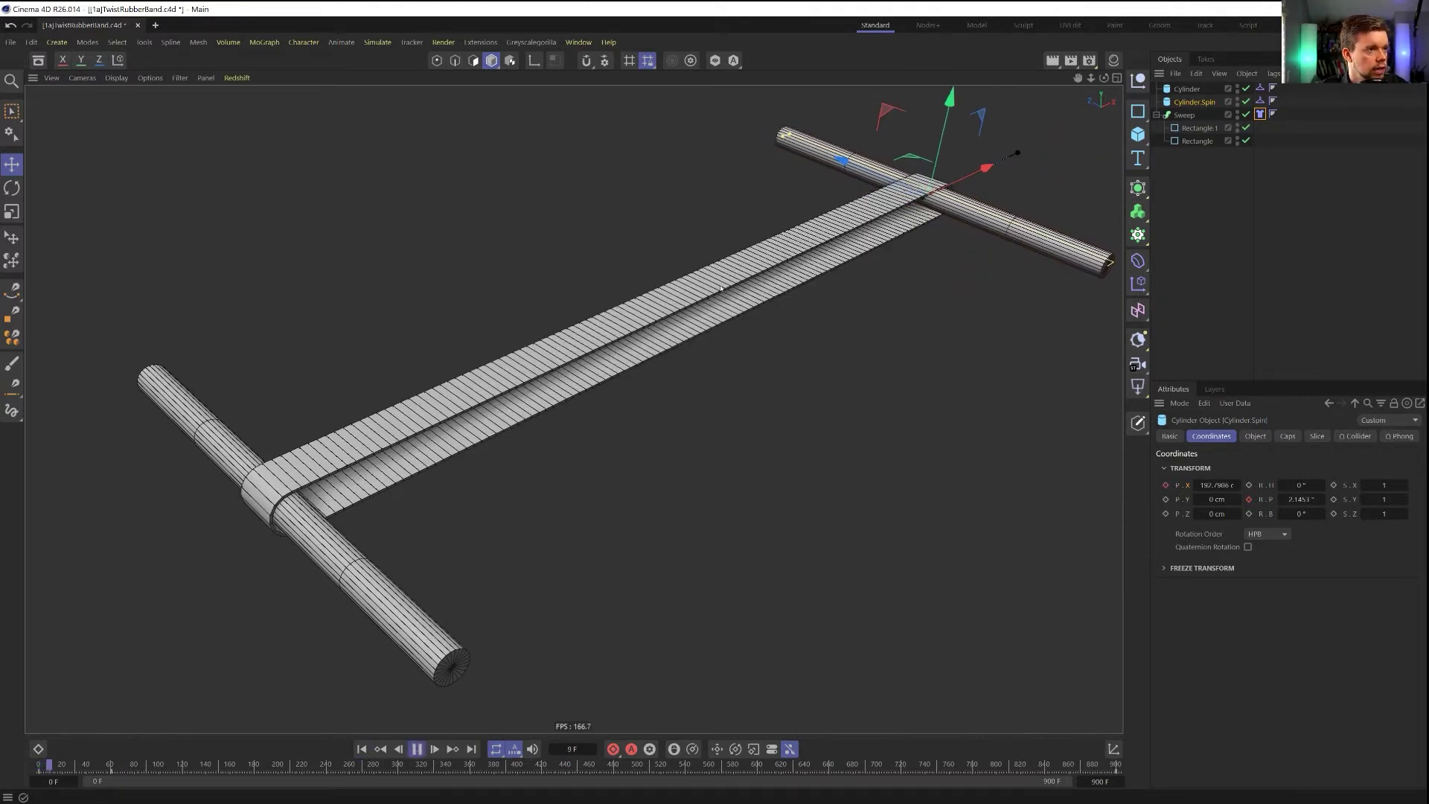
{"action": "scroll", "coordinate": [573, 409], "scroll_direction": "up", "scroll_amount": 5}
{"action": "scroll", "coordinate": [708, 298], "scroll_direction": "down", "scroll_amount": 5}
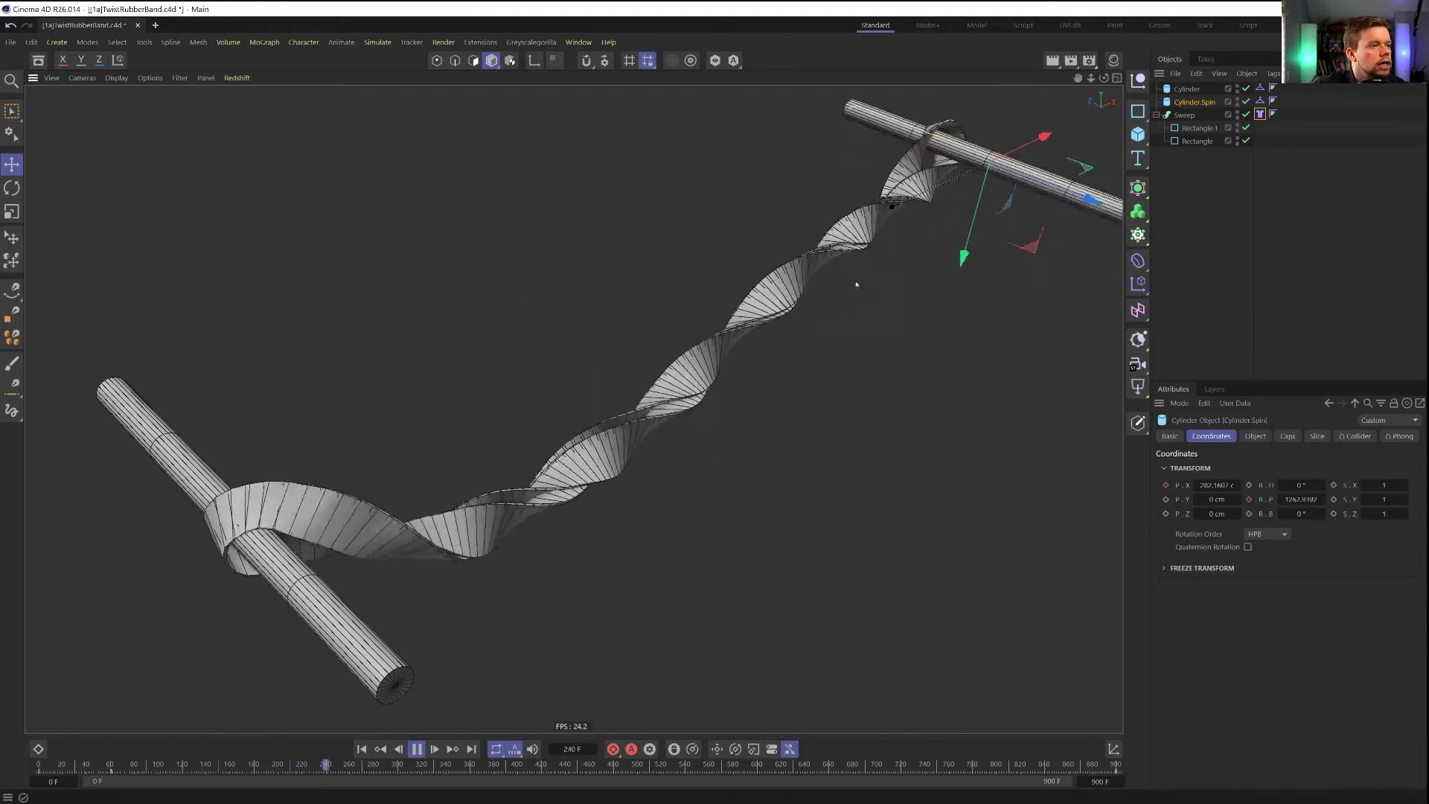
{"action": "left_click", "coordinate": [416, 750]}
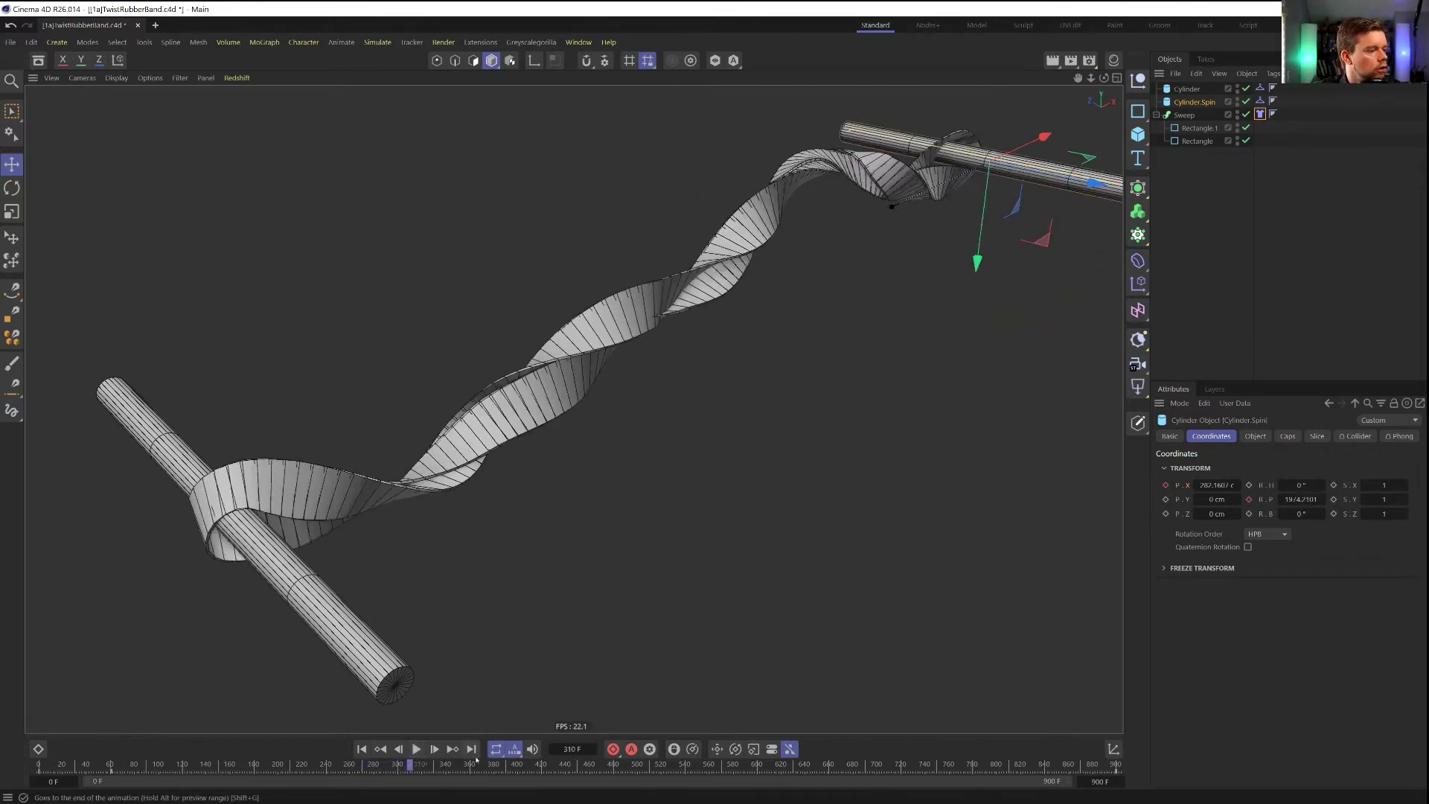
{"action": "left_click", "coordinate": [436, 749]}
{"action": "left_click", "coordinate": [438, 750]}
{"action": "left_click", "coordinate": [437, 750]}
{"action": "left_click", "coordinate": [437, 750]}
{"action": "left_click", "coordinate": [437, 750]}
{"action": "left_click", "coordinate": [437, 750]}
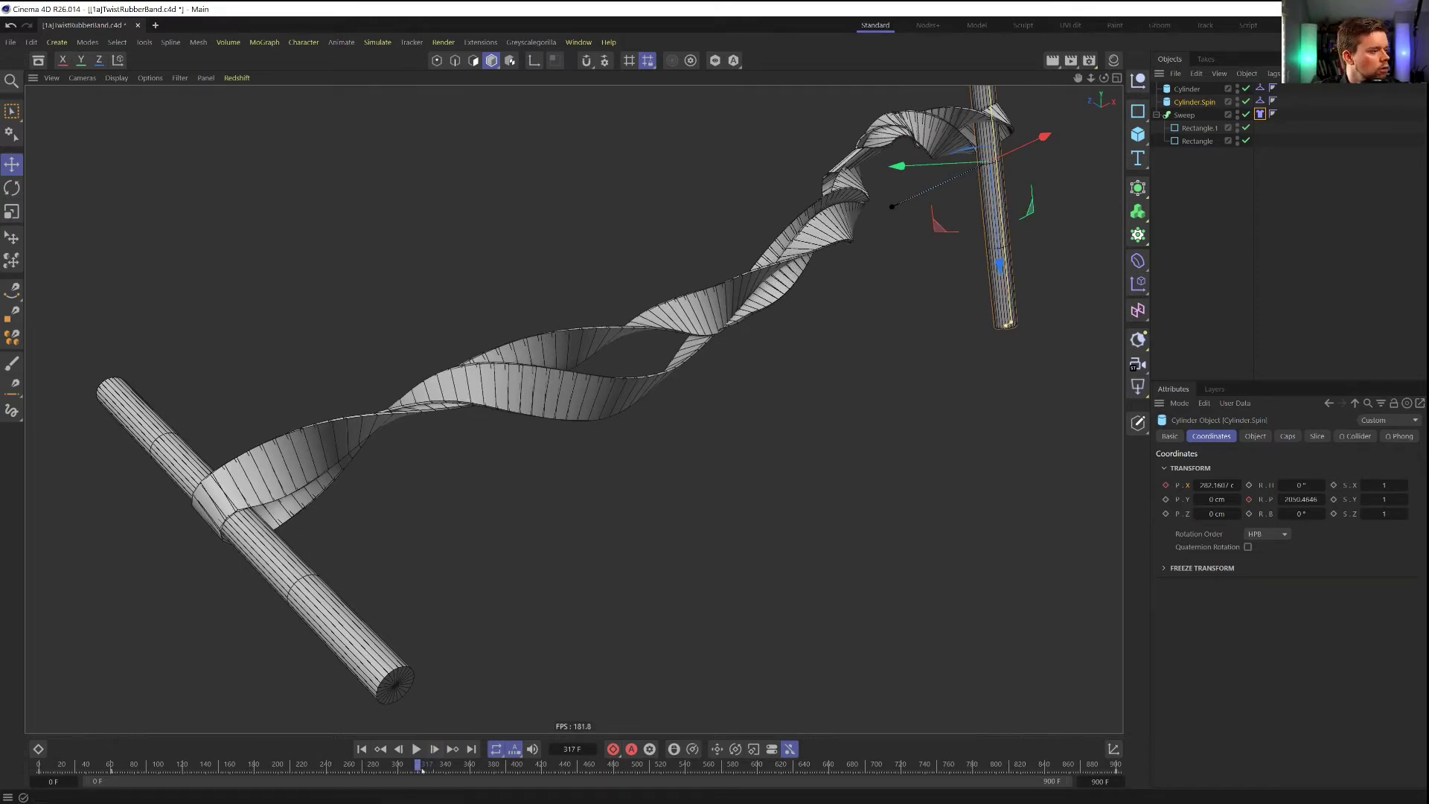
{"action": "left_click", "coordinate": [434, 750]}
{"action": "left_click", "coordinate": [434, 750]}
{"action": "left_click", "coordinate": [434, 750]}
{"action": "left_click", "coordinate": [434, 750]}
{"action": "left_click", "coordinate": [434, 749]}
{"action": "left_click", "coordinate": [434, 750]}
{"action": "left_click", "coordinate": [434, 749]}
{"action": "left_click", "coordinate": [434, 749]}
{"action": "left_click", "coordinate": [433, 749]}
{"action": "left_click", "coordinate": [434, 749]}
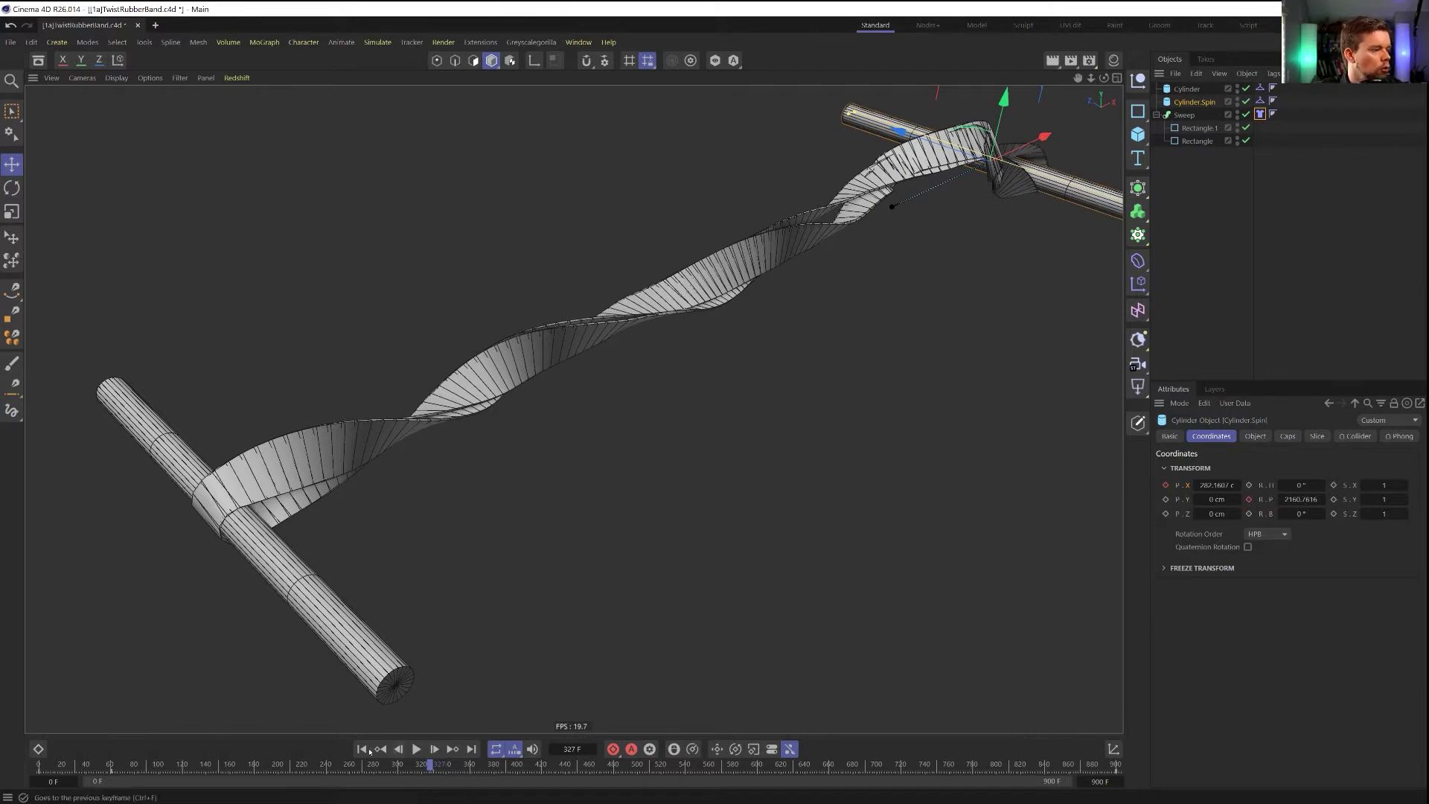
{"action": "key", "text": "shift+f"}
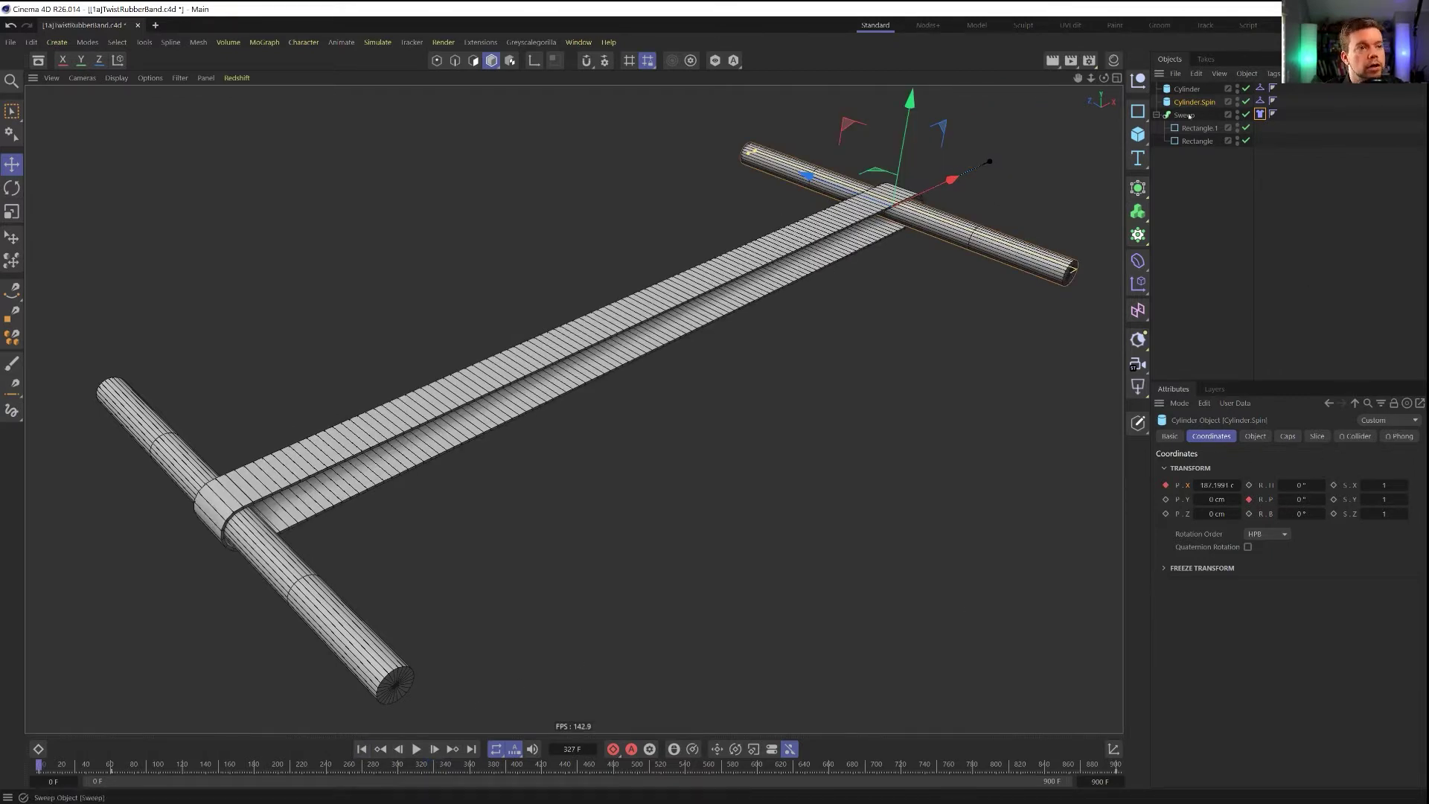
Try Subdivided and Uniform intermediate points on the band's profile spline, Rectangle.1, adjusting the Uniform point number
{"action": "left_click", "coordinate": [1190, 128]}
{"action": "left_click", "coordinate": [1252, 436]}
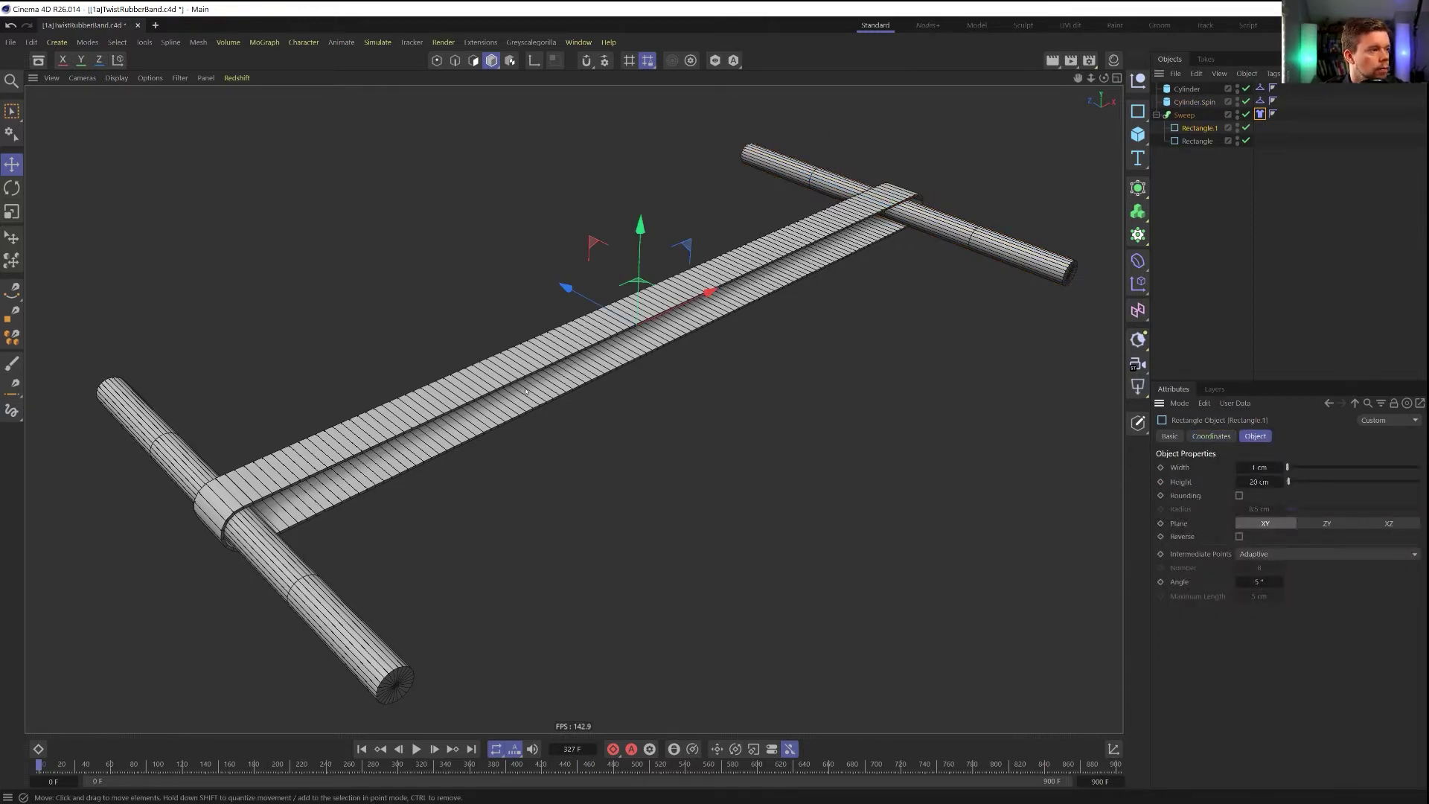
{"action": "scroll", "coordinate": [566, 389], "scroll_direction": "up", "scroll_amount": 10}
{"action": "left_click", "coordinate": [1283, 554]}
{"action": "left_click", "coordinate": [1270, 626]}
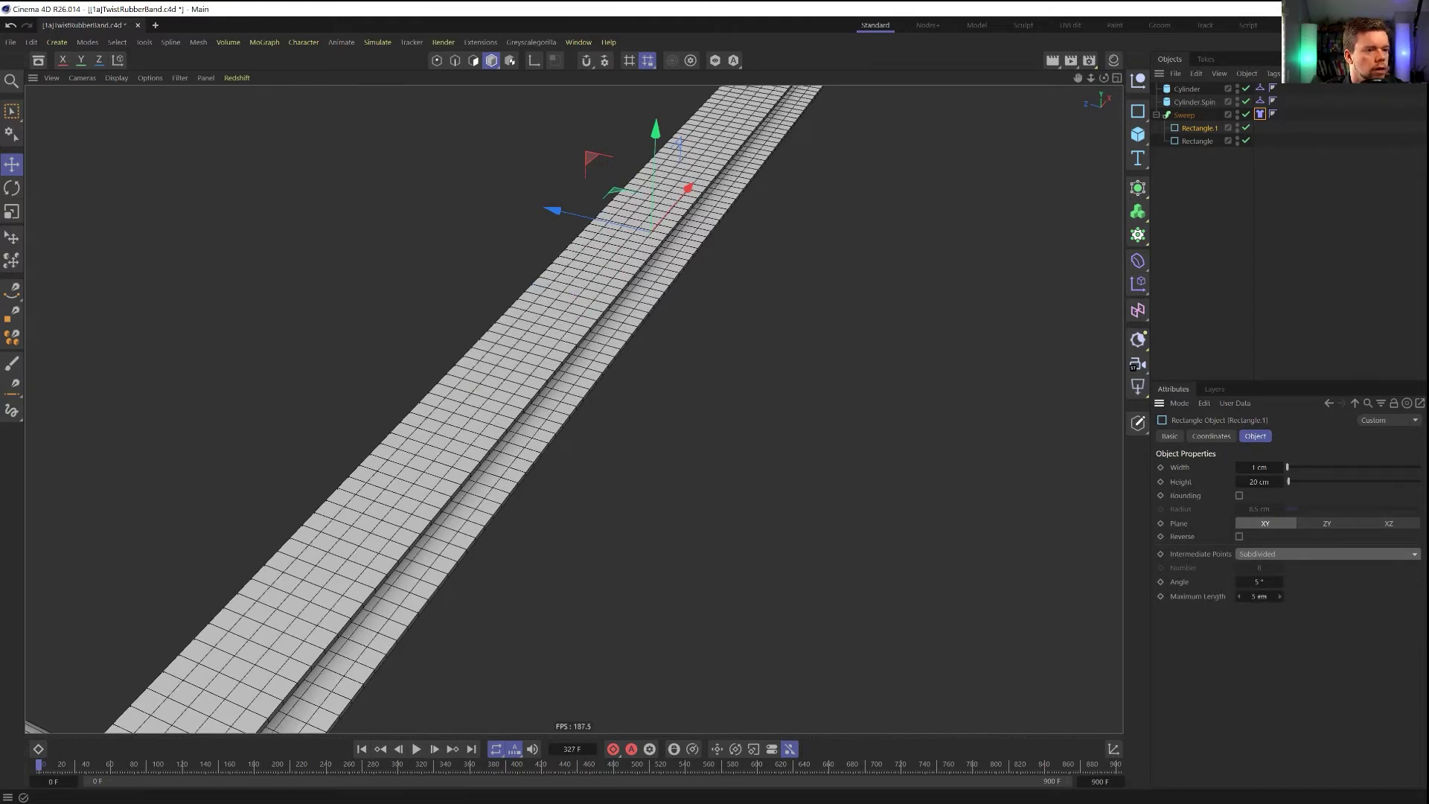
{"action": "left_click", "coordinate": [1269, 554]}
{"action": "left_click", "coordinate": [1278, 599]}
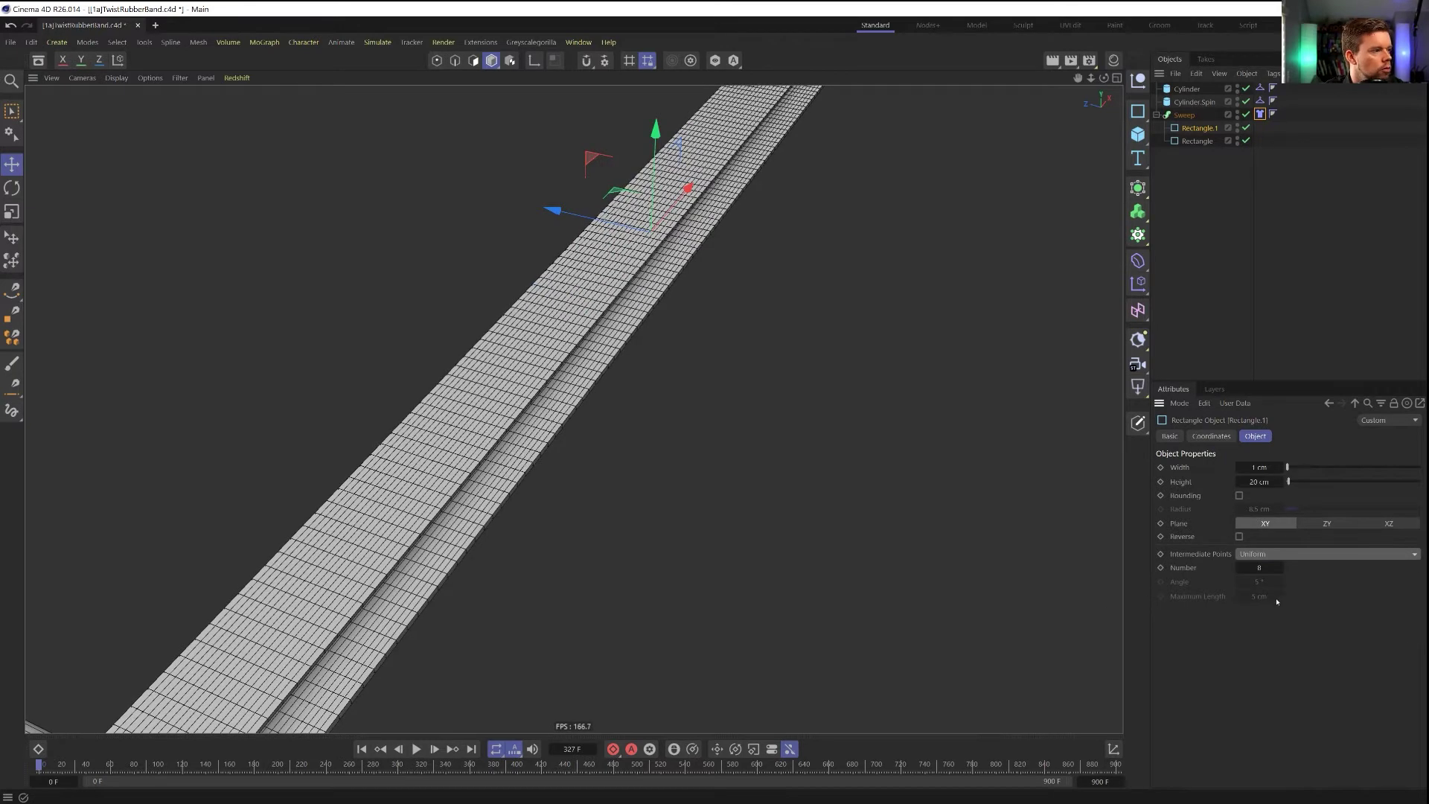
{"action": "left_click_drag", "start_coordinate": [1264, 571], "coordinate": [749, 442]}
Set Rectangle.1's intermediate points to Natural with a number of 2
{"action": "left_click", "coordinate": [1274, 554]}
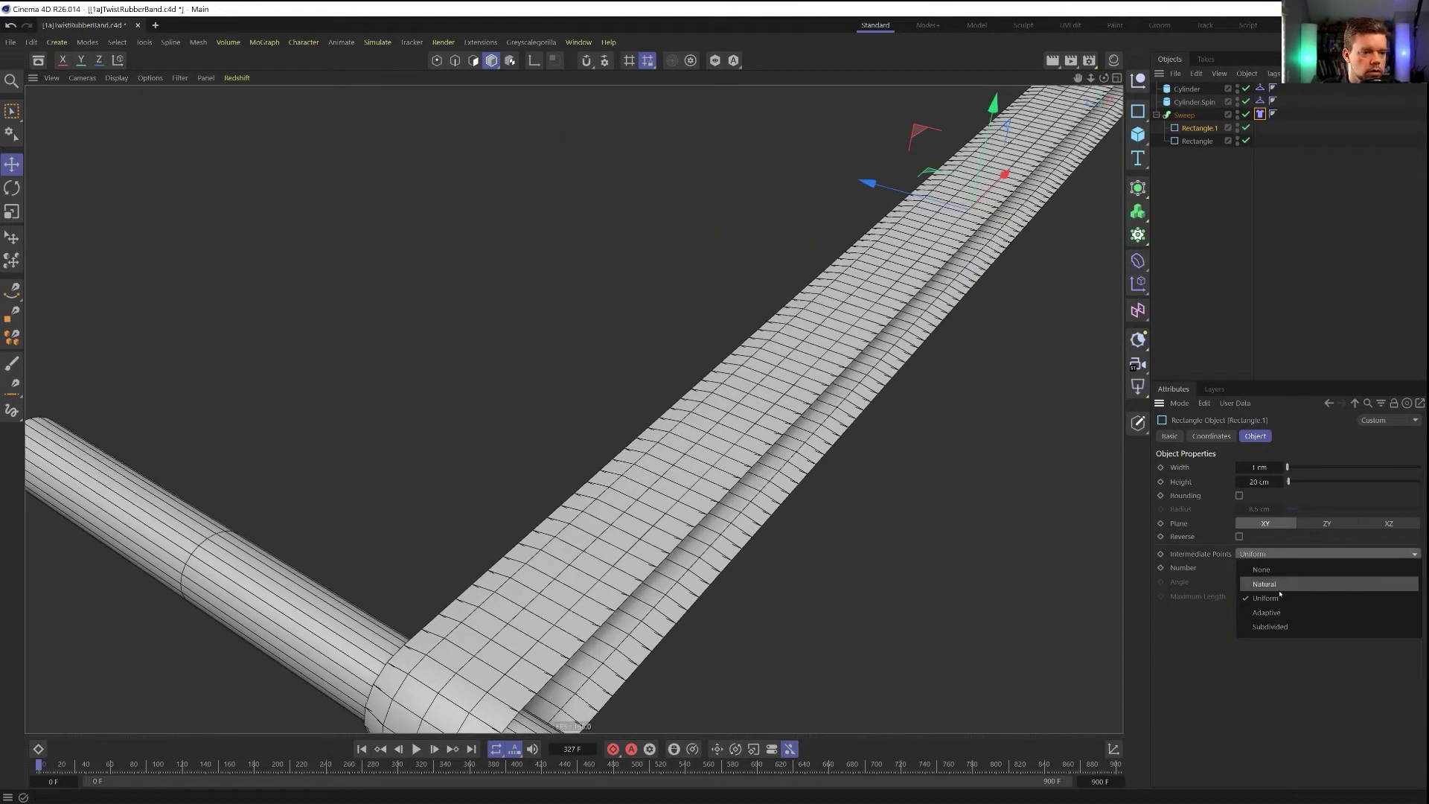
{"action": "left_click", "coordinate": [1276, 585]}
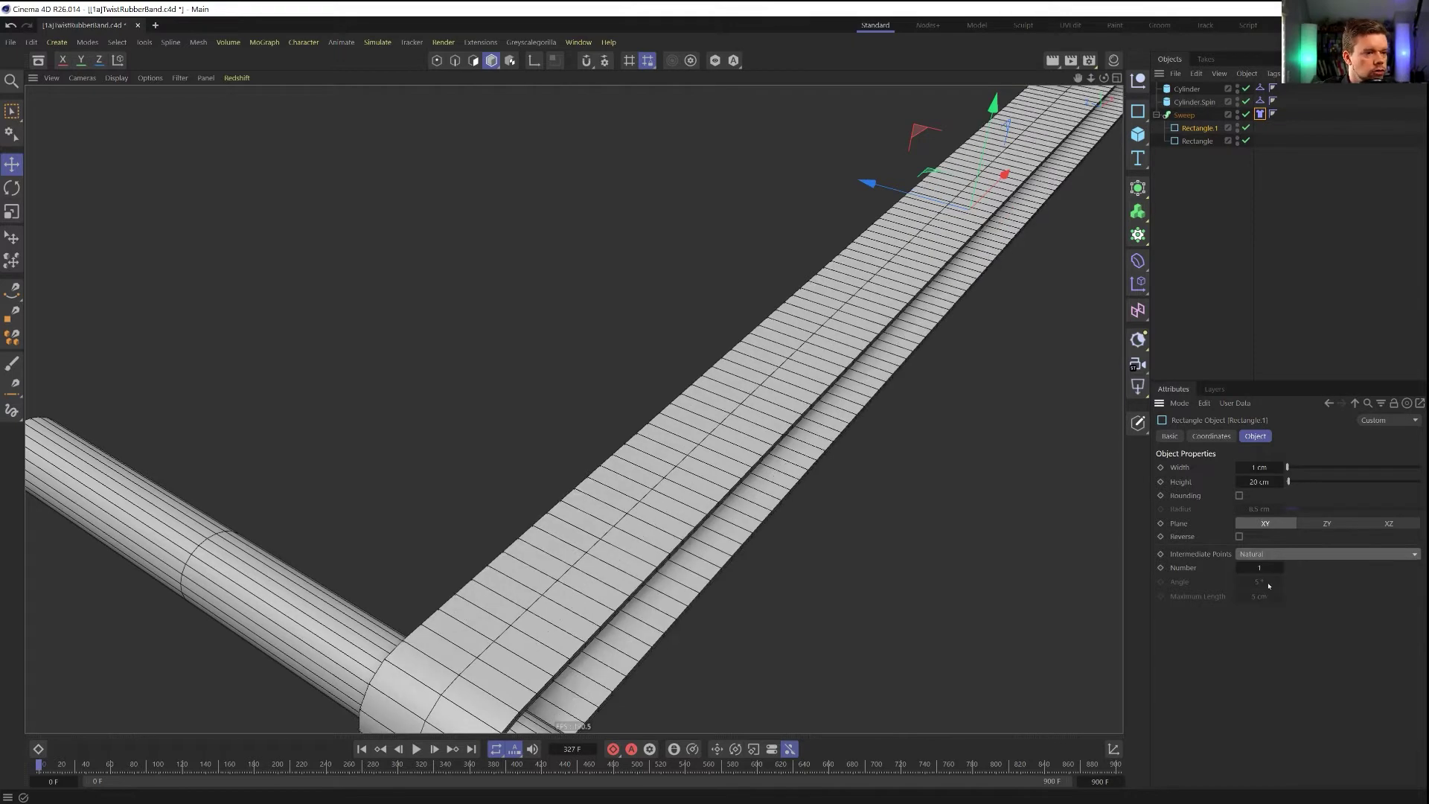
{"action": "left_click_drag", "start_coordinate": [679, 414], "coordinate": [947, 546], "text": "alt"}
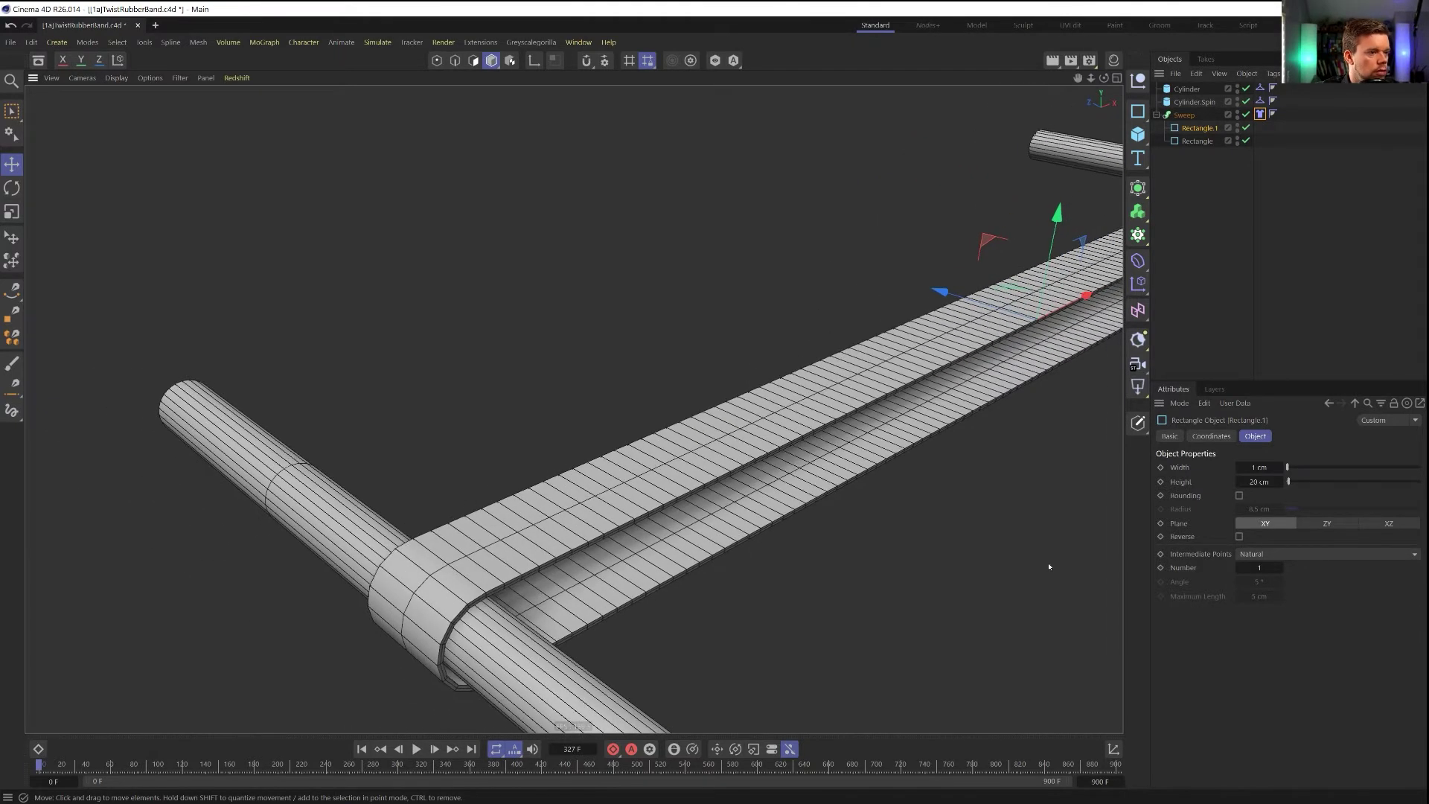
{"action": "left_click", "coordinate": [1280, 568]}
{"action": "scroll", "coordinate": [736, 494], "scroll_direction": "up", "scroll_amount": 10}
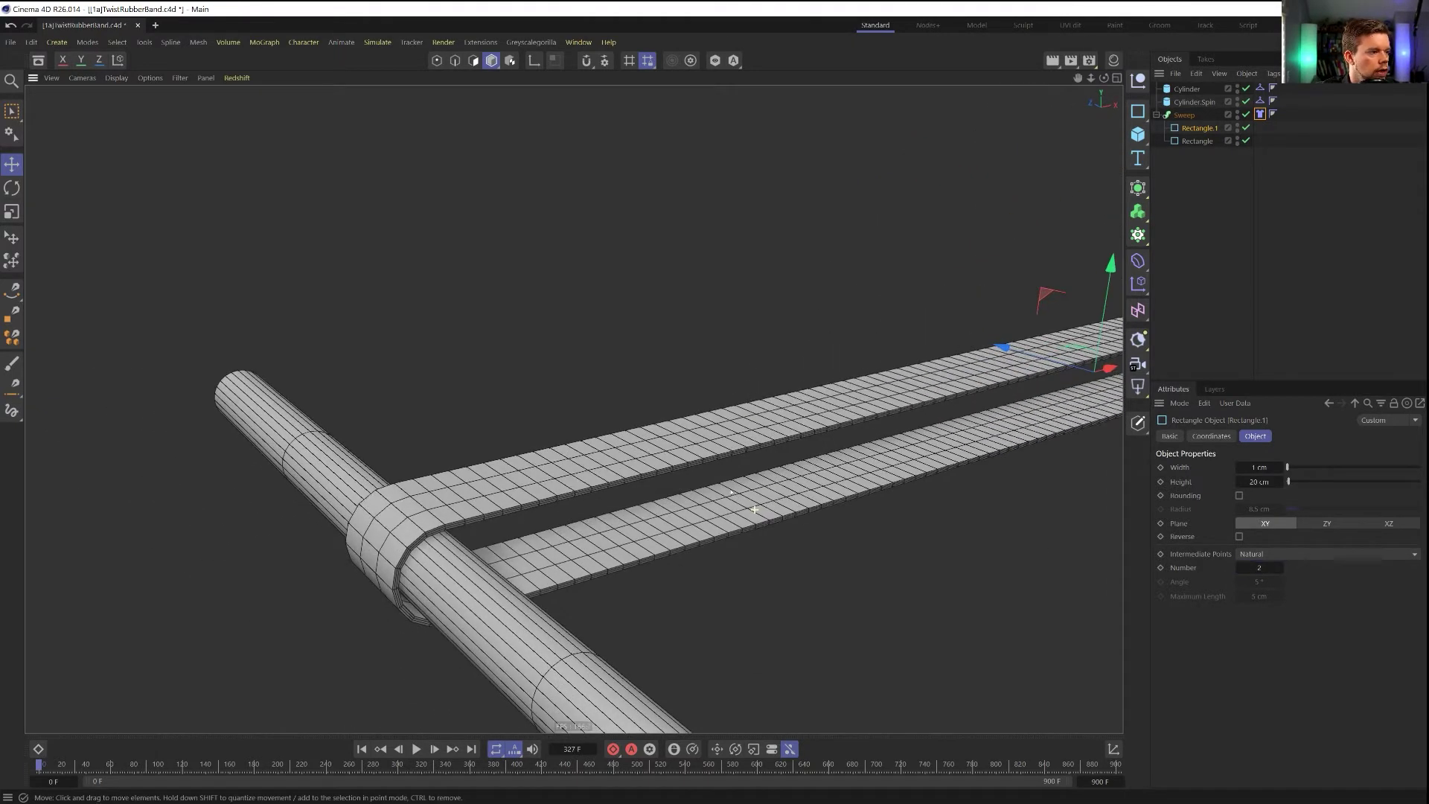
{"action": "scroll", "coordinate": [667, 468], "scroll_direction": "down", "scroll_amount": 8}
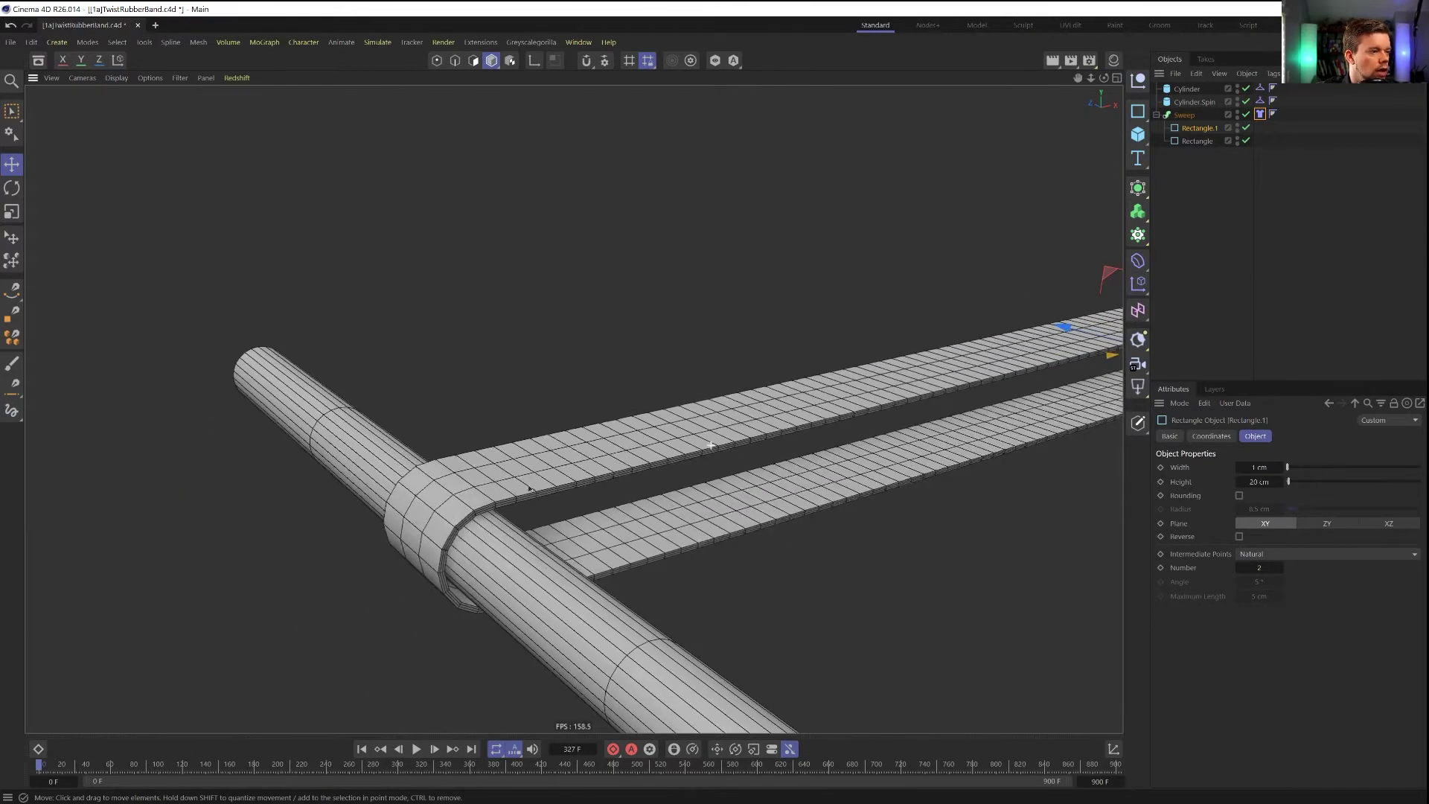
Play the cloth simulation with the subdivided band to inspect its twisting, and rewind to the first frame
{"action": "left_click_drag", "start_coordinate": [744, 446], "coordinate": [557, 675], "text": "alt"}
{"action": "scroll", "coordinate": [813, 430], "scroll_direction": "down", "scroll_amount": 5}
{"action": "left_click", "coordinate": [416, 749]}
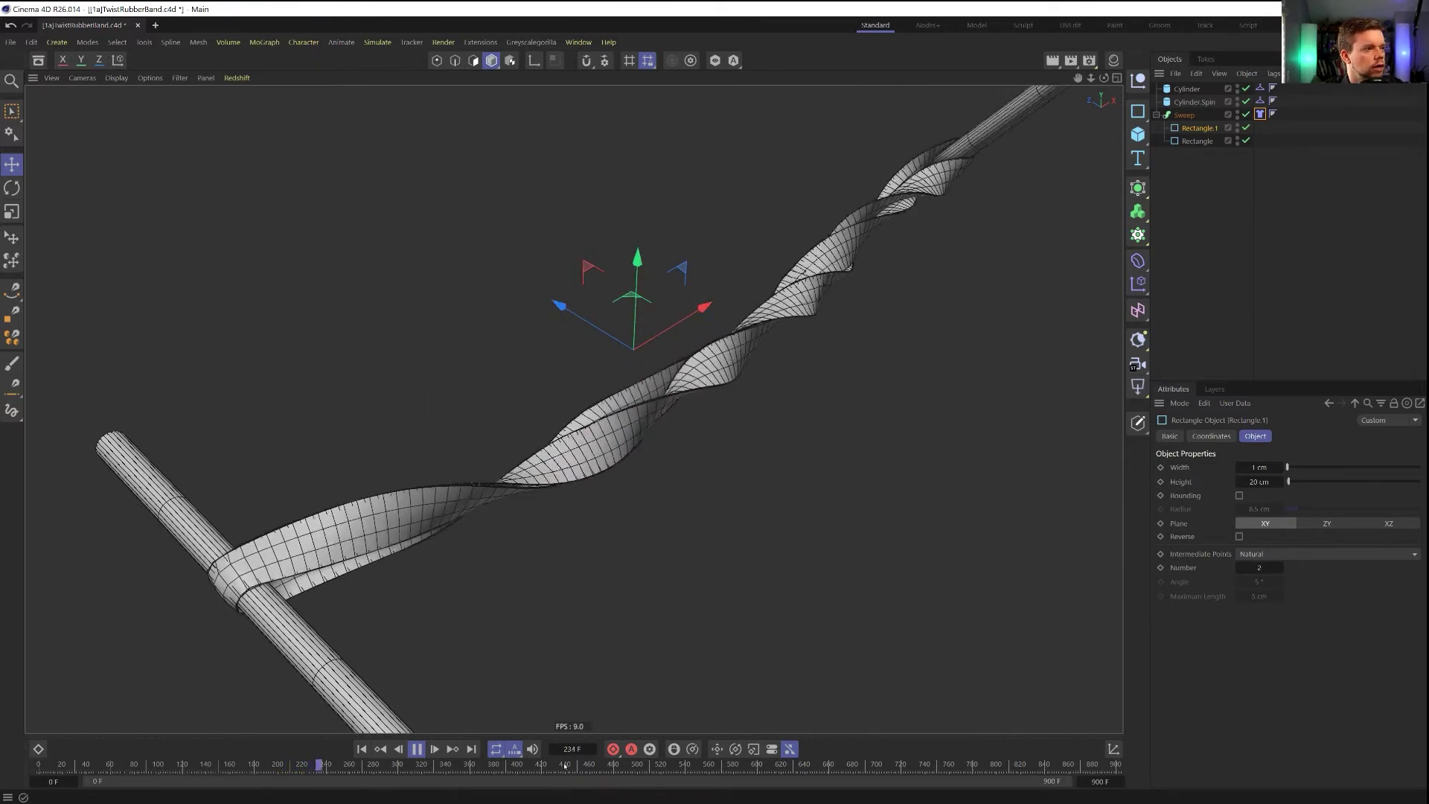
{"action": "left_click", "coordinate": [416, 748]}
{"action": "left_click", "coordinate": [362, 749]}
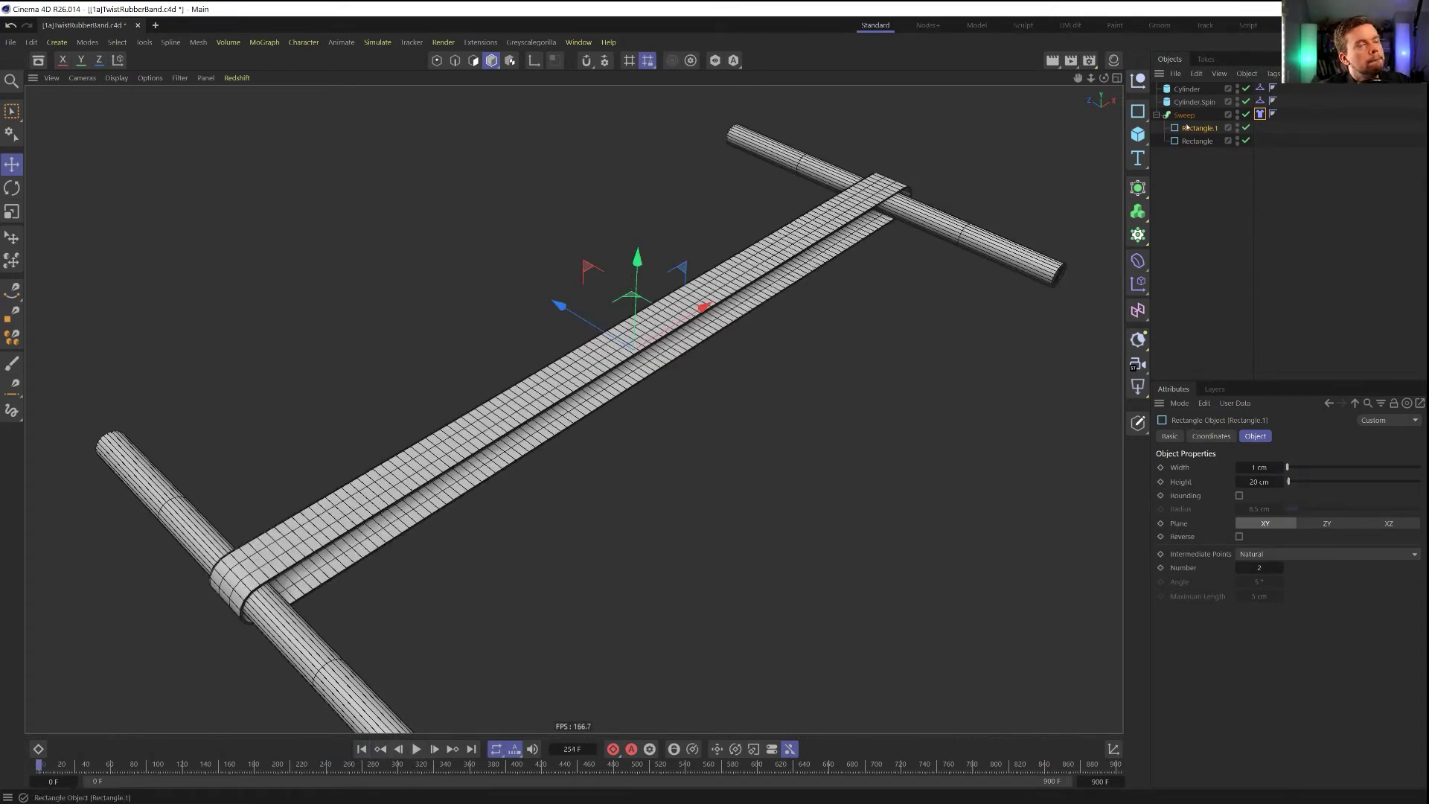
Lower Rectangle.1's intermediate point number and set the project simulation's Collision Passes to 10
{"action": "left_click", "coordinate": [1238, 568]}
{"action": "key", "text": "ctrl+d"}
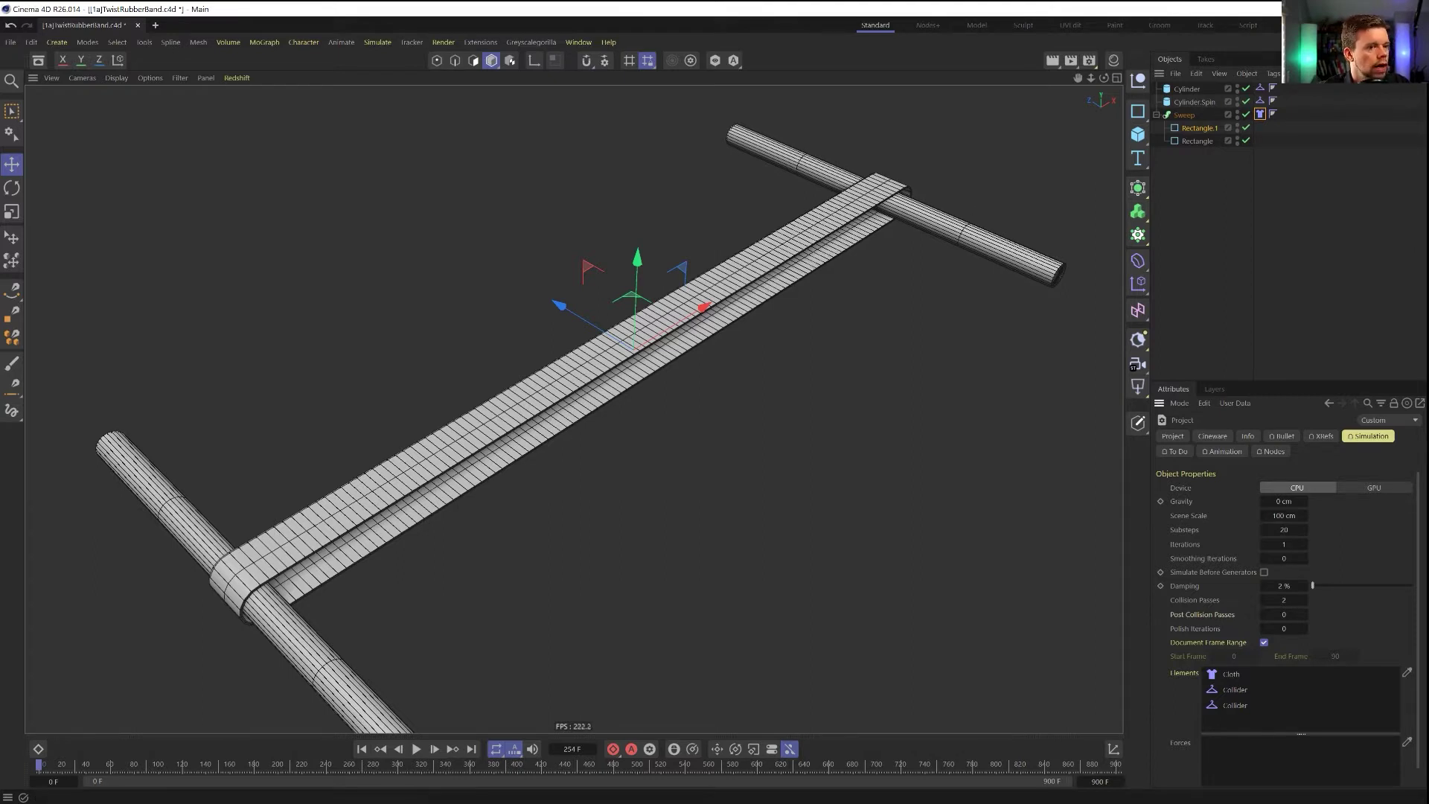
{"action": "left_click", "coordinate": [1287, 599]}
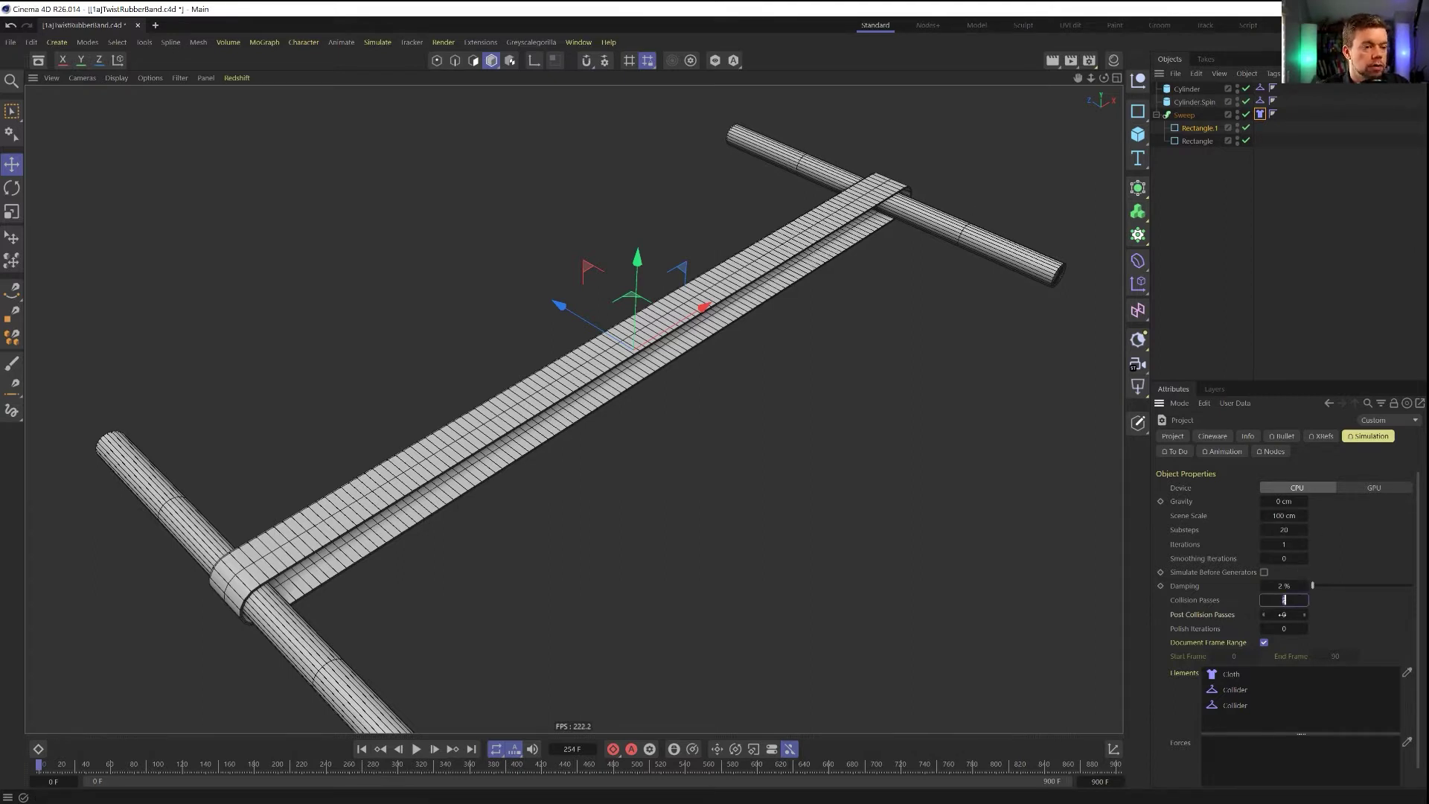
{"action": "type", "text": "10"}
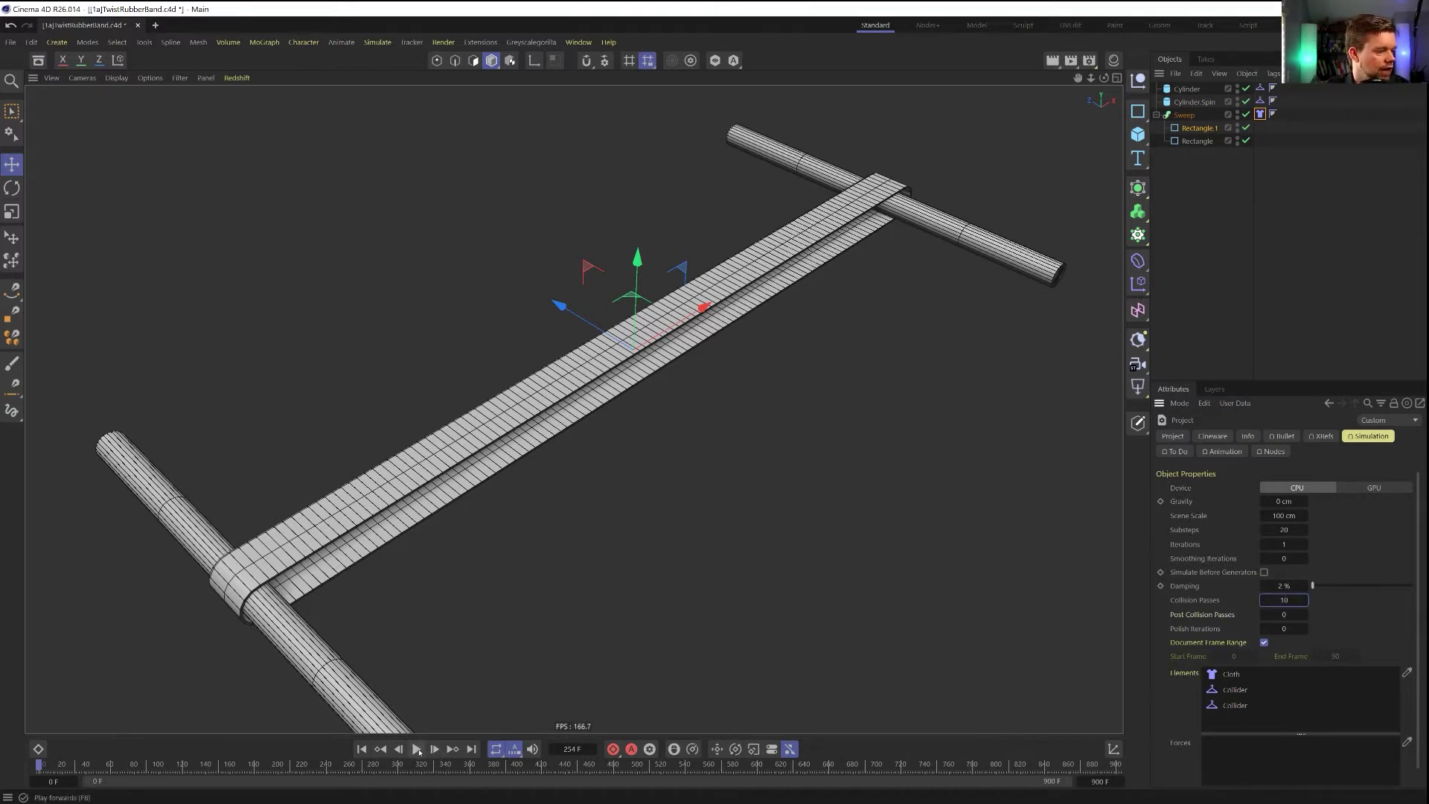
Try to play and stop the cloth simulation, and open Task Manager, moving its window off the scene
{"action": "left_click", "coordinate": [417, 749]}
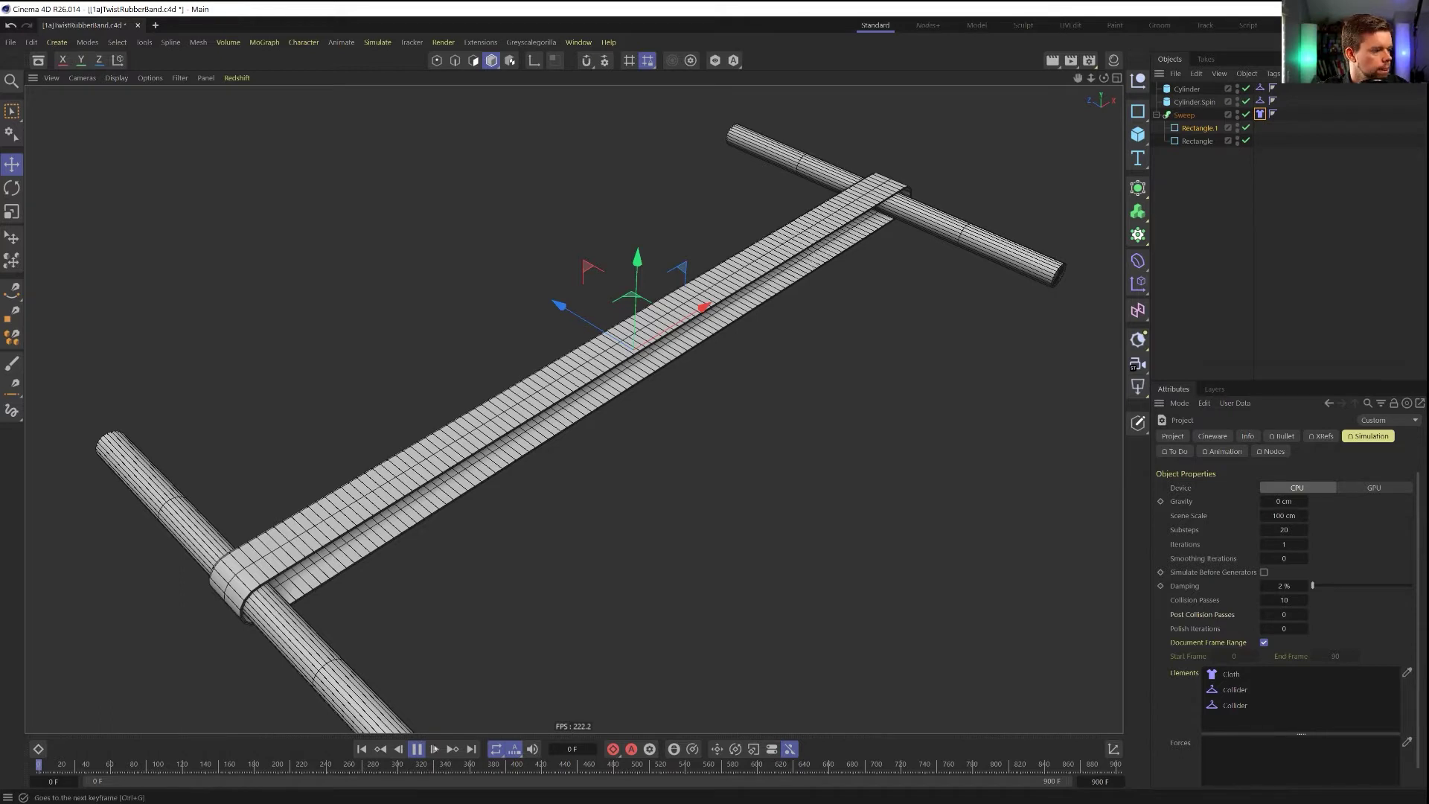
{"action": "left_click", "coordinate": [418, 751]}
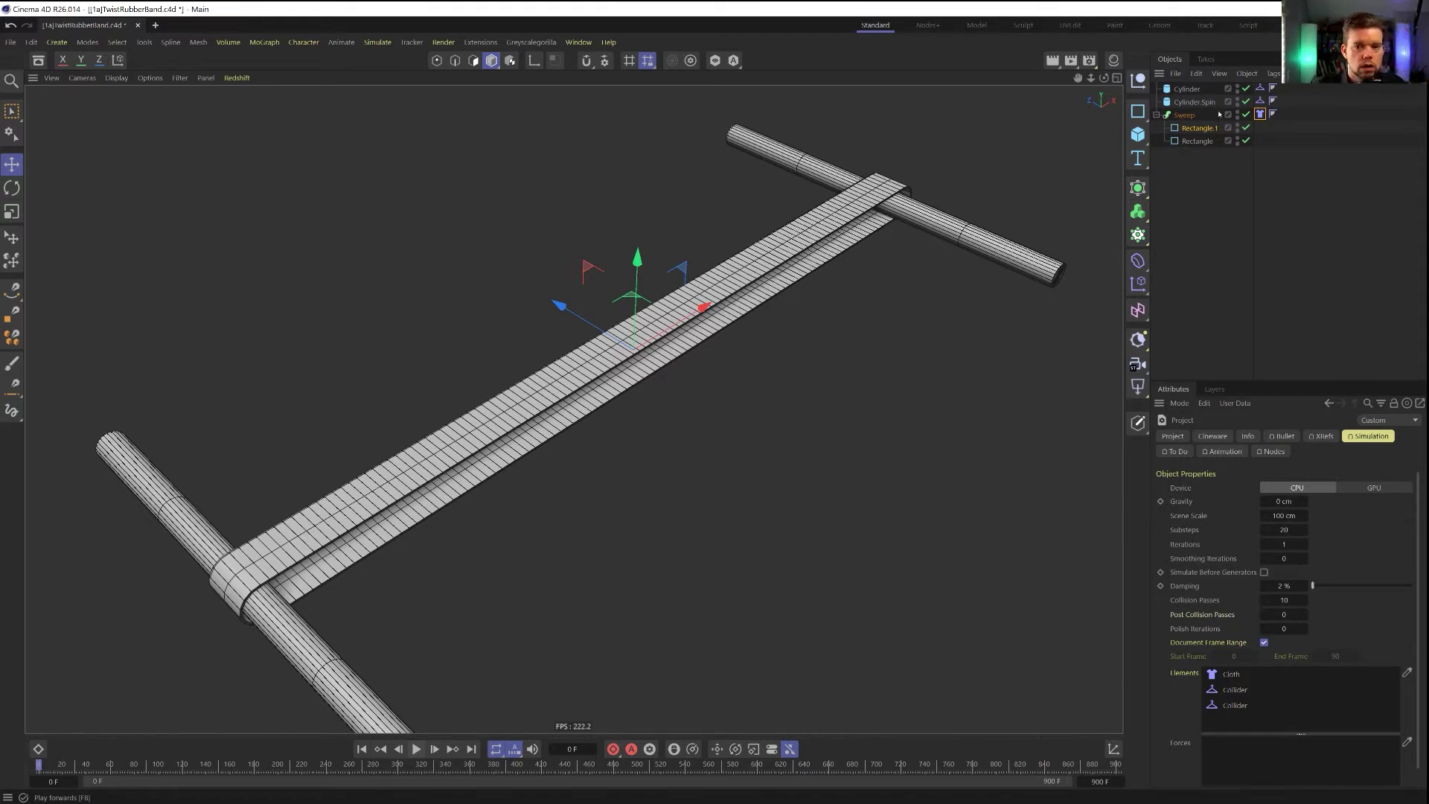
{"action": "key", "text": "ctrl+shift+Escape"}
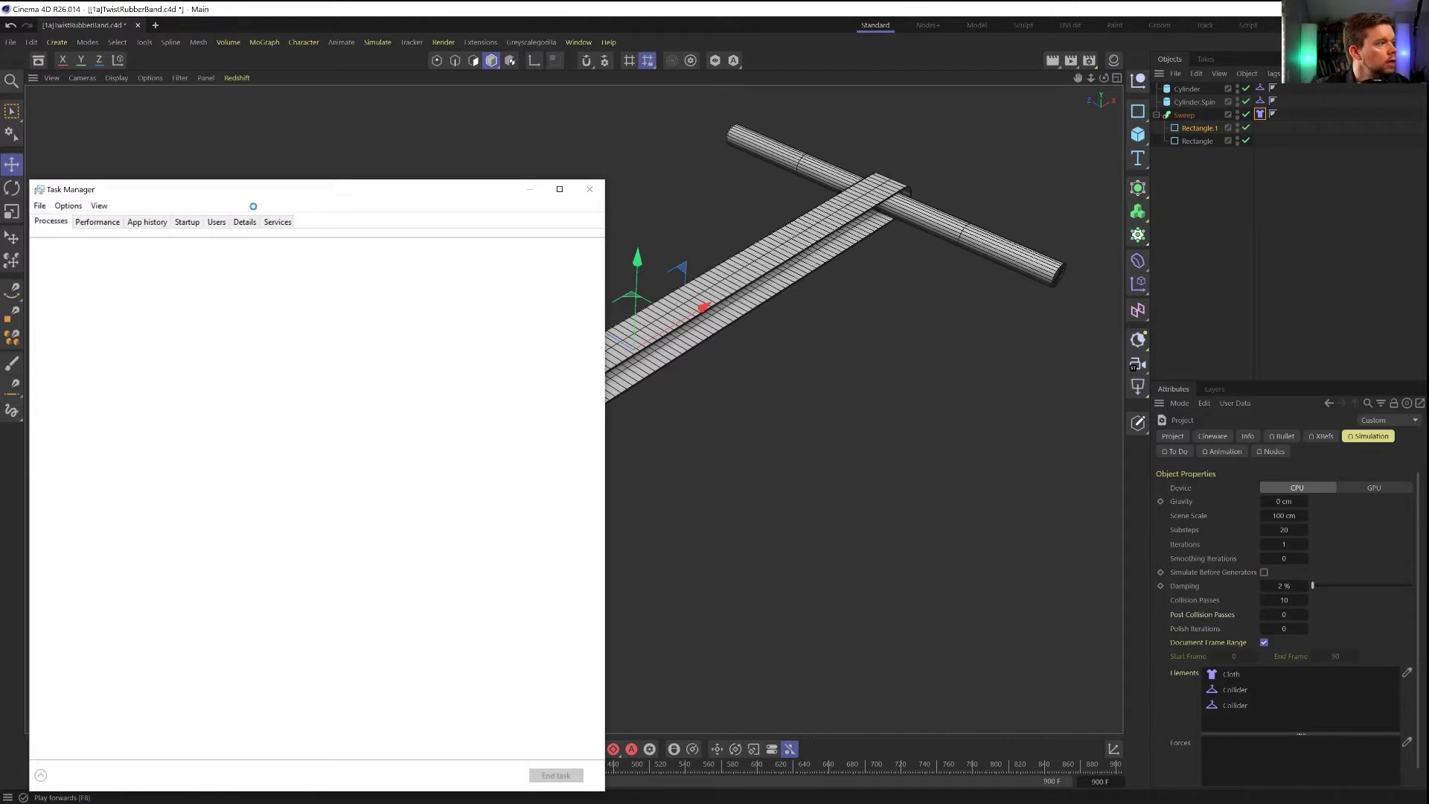
{"action": "left_click_drag", "start_coordinate": [277, 188], "coordinate": [1428, 187]}
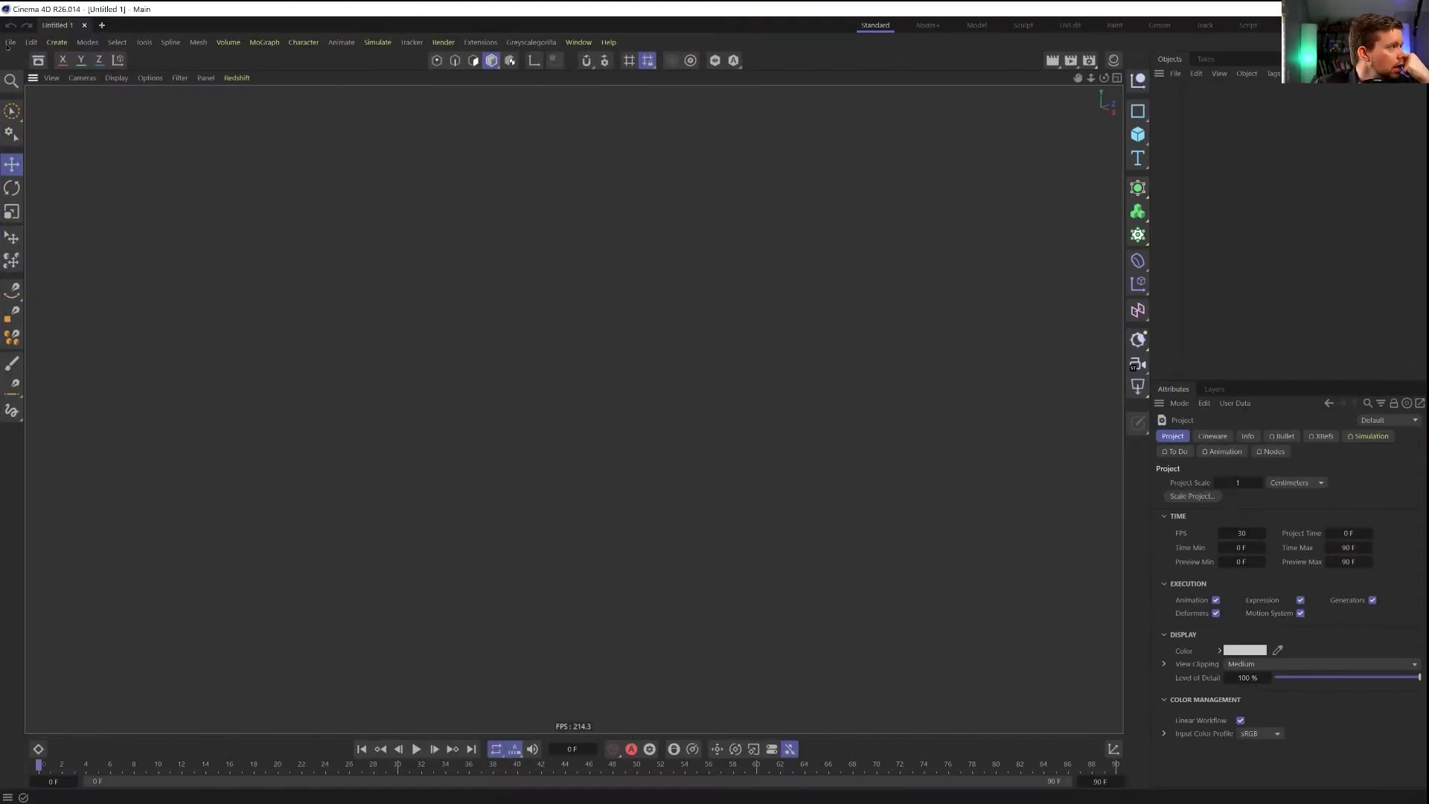
Open the saved project [1a]TwistRubberBand.c4d from the Episode 8 SceneFiles folder
{"action": "left_click", "coordinate": [10, 42]}
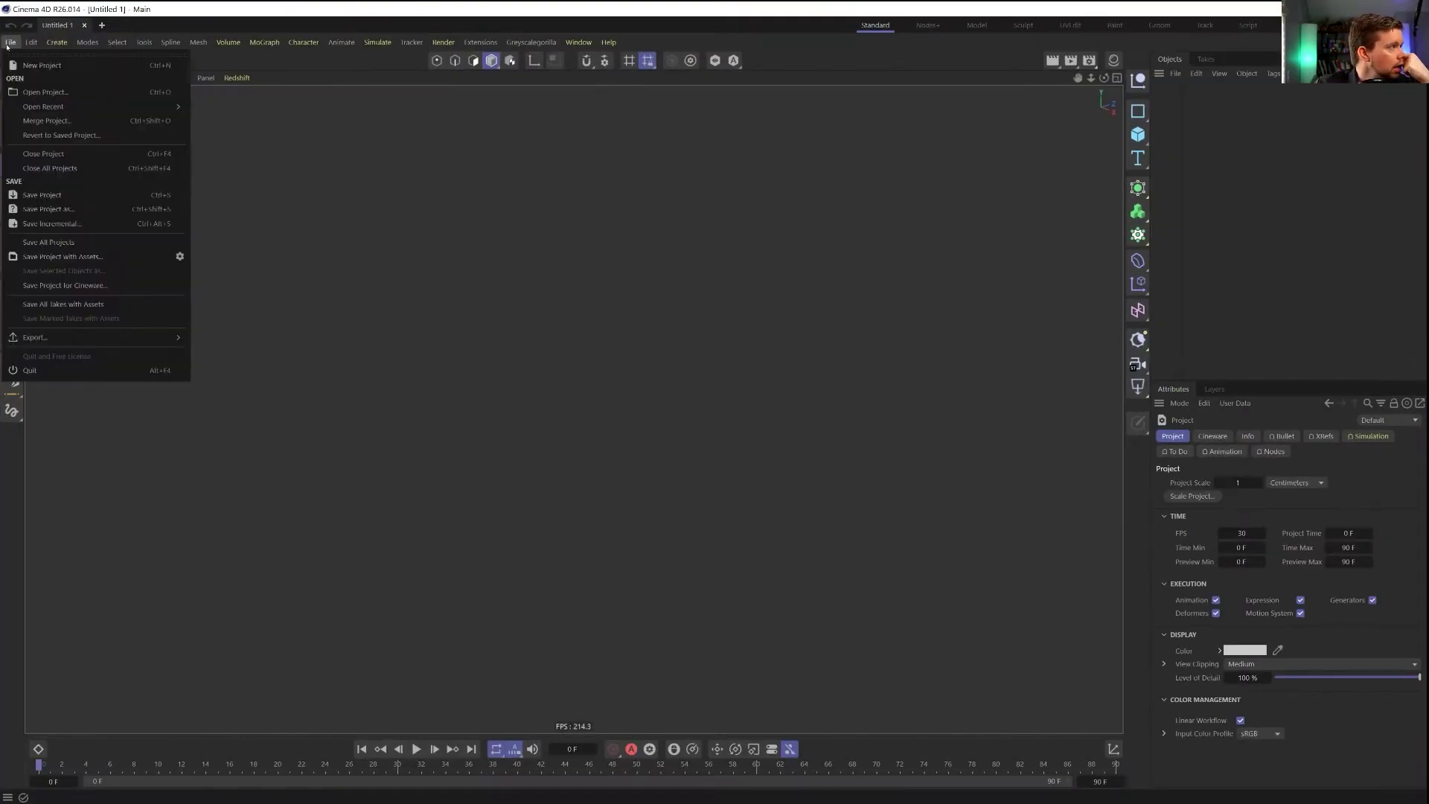
{"action": "mouse_move", "coordinate": [105, 106]}
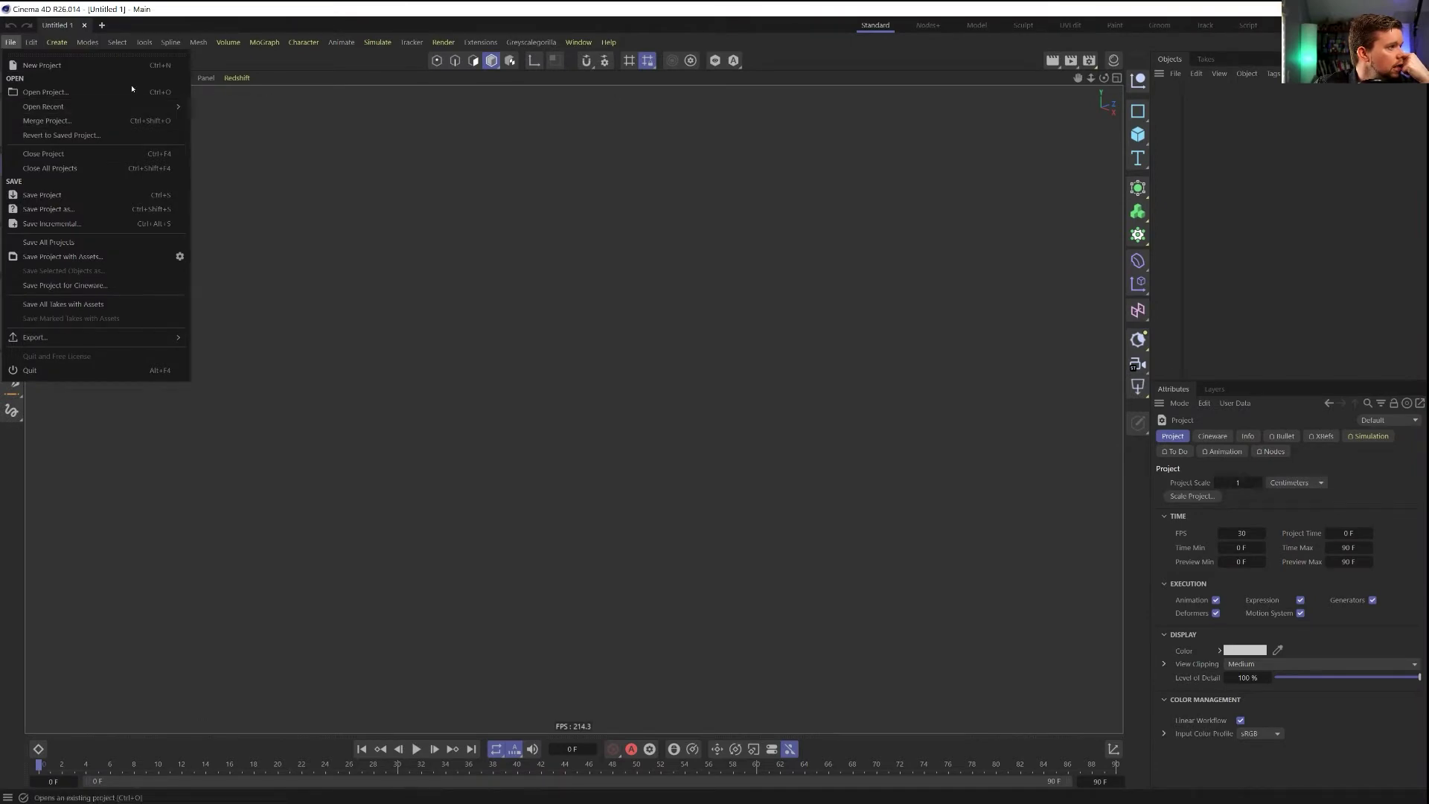
{"action": "left_click", "coordinate": [60, 93]}
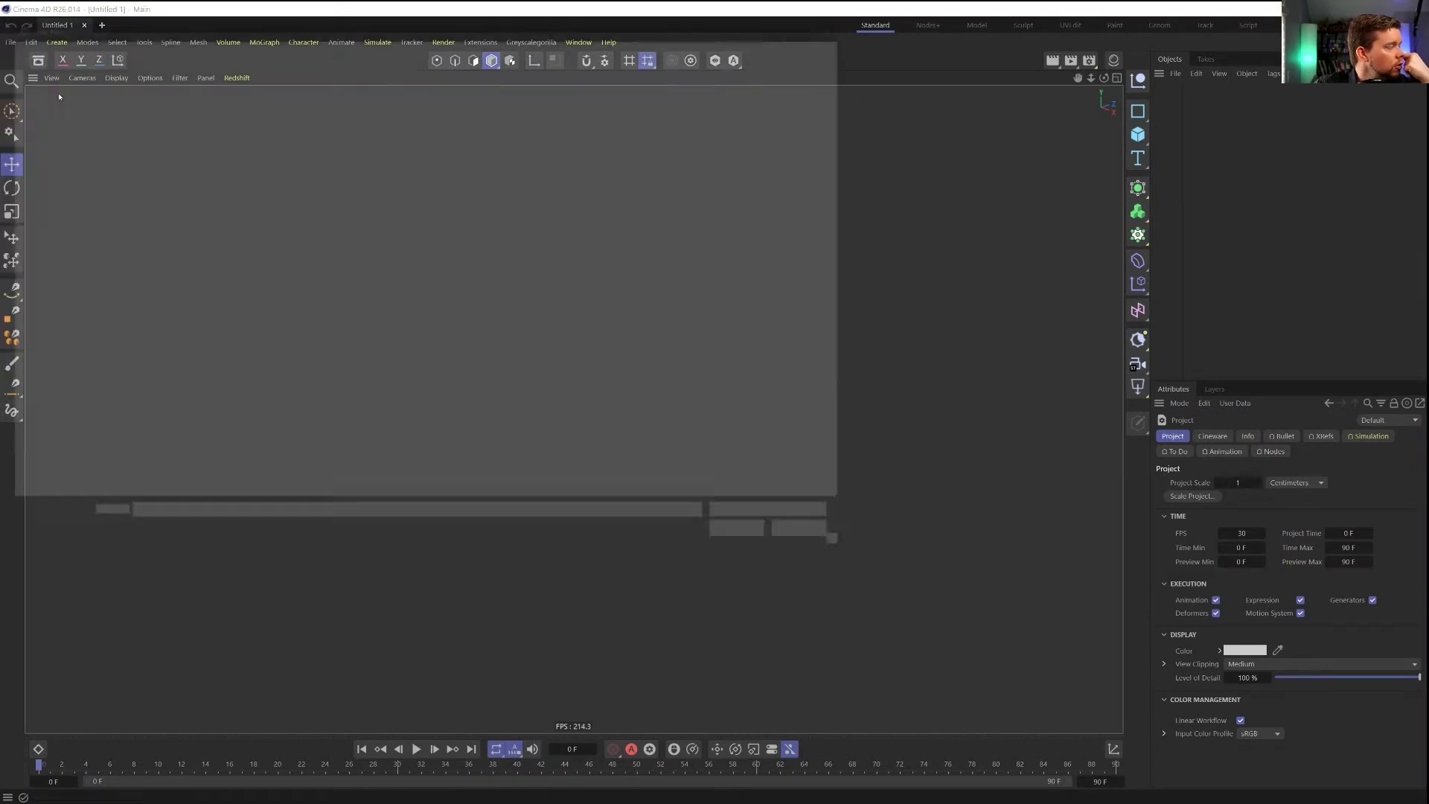
{"action": "left_click", "coordinate": [334, 112]}
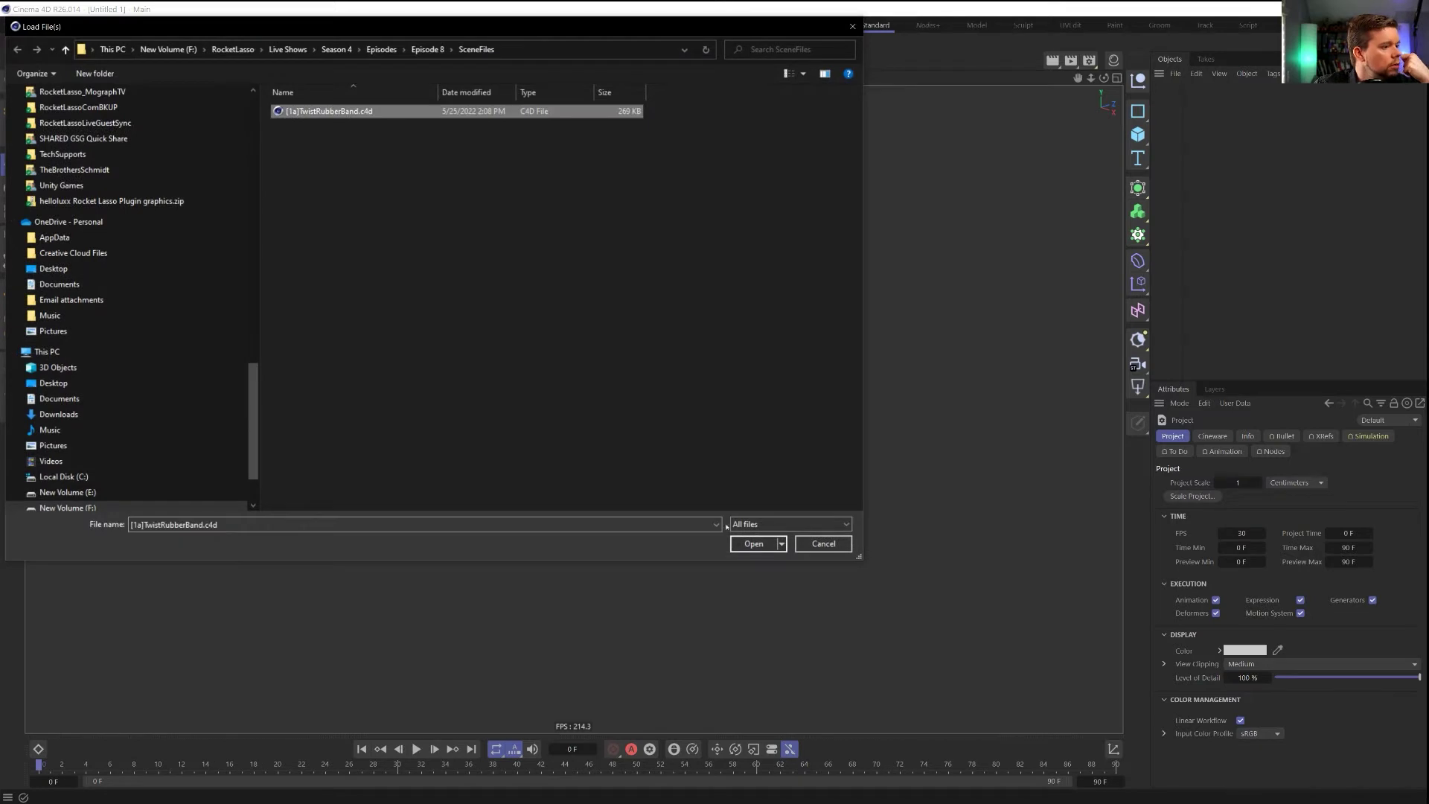
{"action": "left_click", "coordinate": [751, 543]}
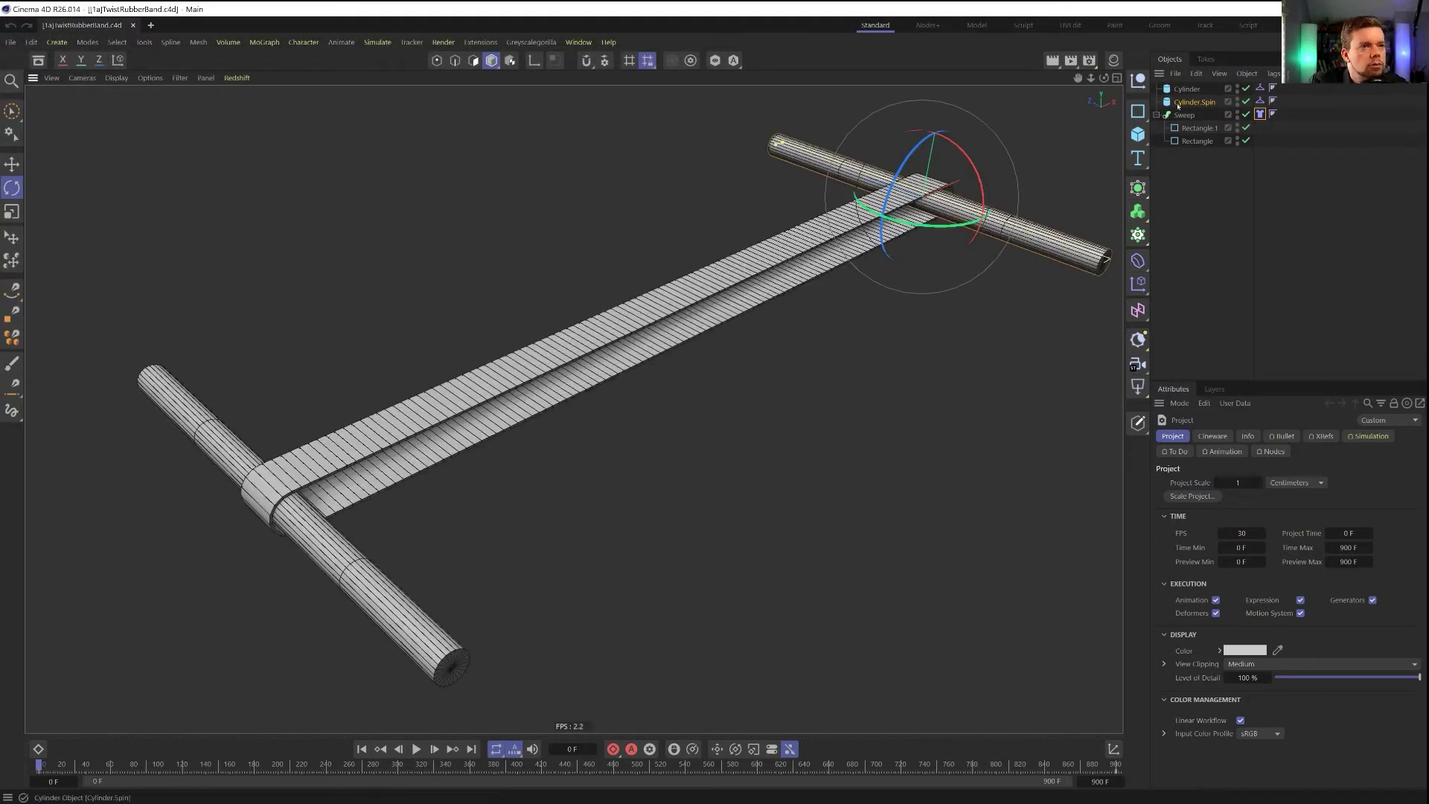
Keyframe Cylinder.Spin's X position at frames 0 and 62, pulling it away to about 291.6 cm, and rewind
{"action": "left_click", "coordinate": [1180, 104]}
{"action": "left_click", "coordinate": [1212, 436]}
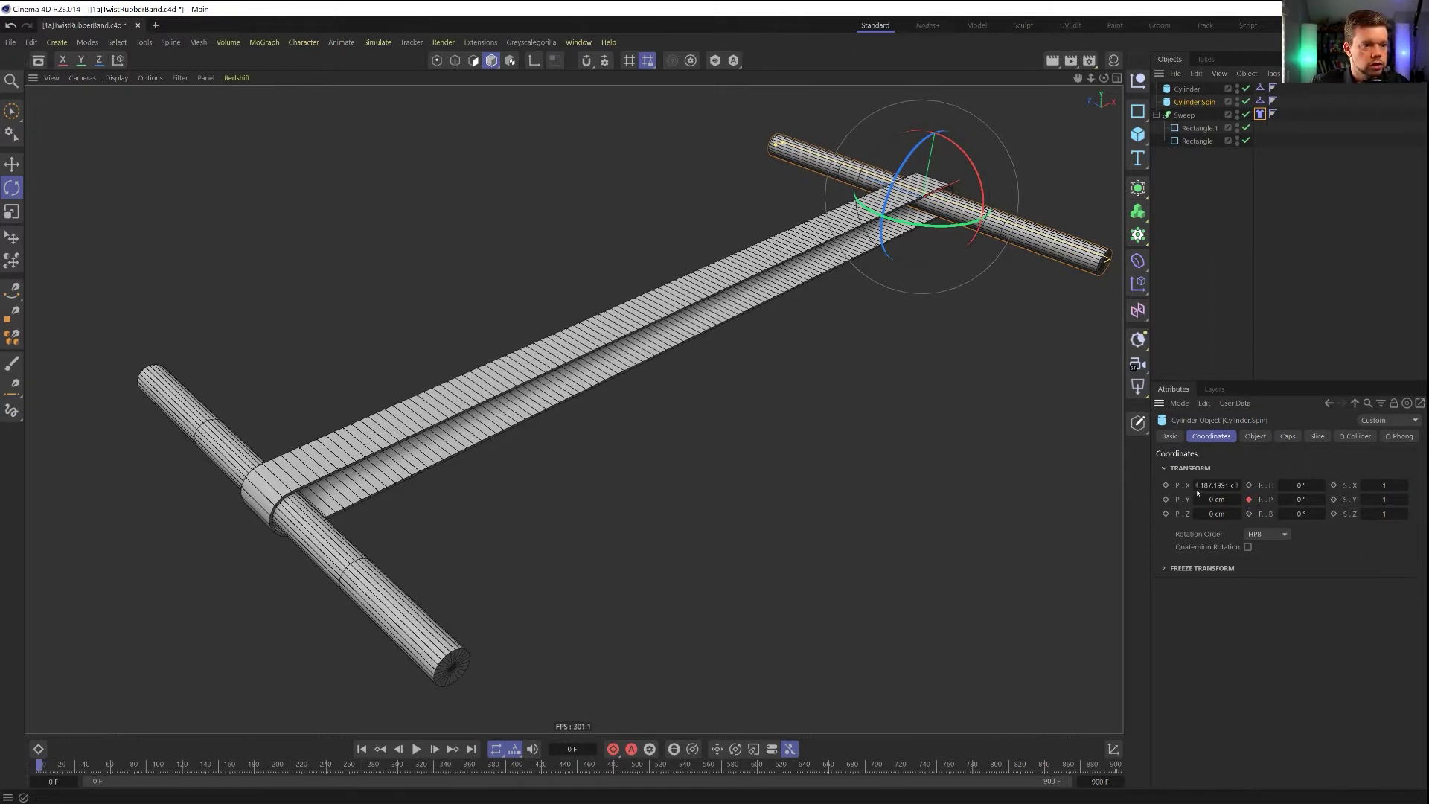
{"action": "left_click", "coordinate": [112, 764]}
{"action": "key", "text": "e"}
{"action": "left_click_drag", "start_coordinate": [927, 198], "coordinate": [1126, 120]}
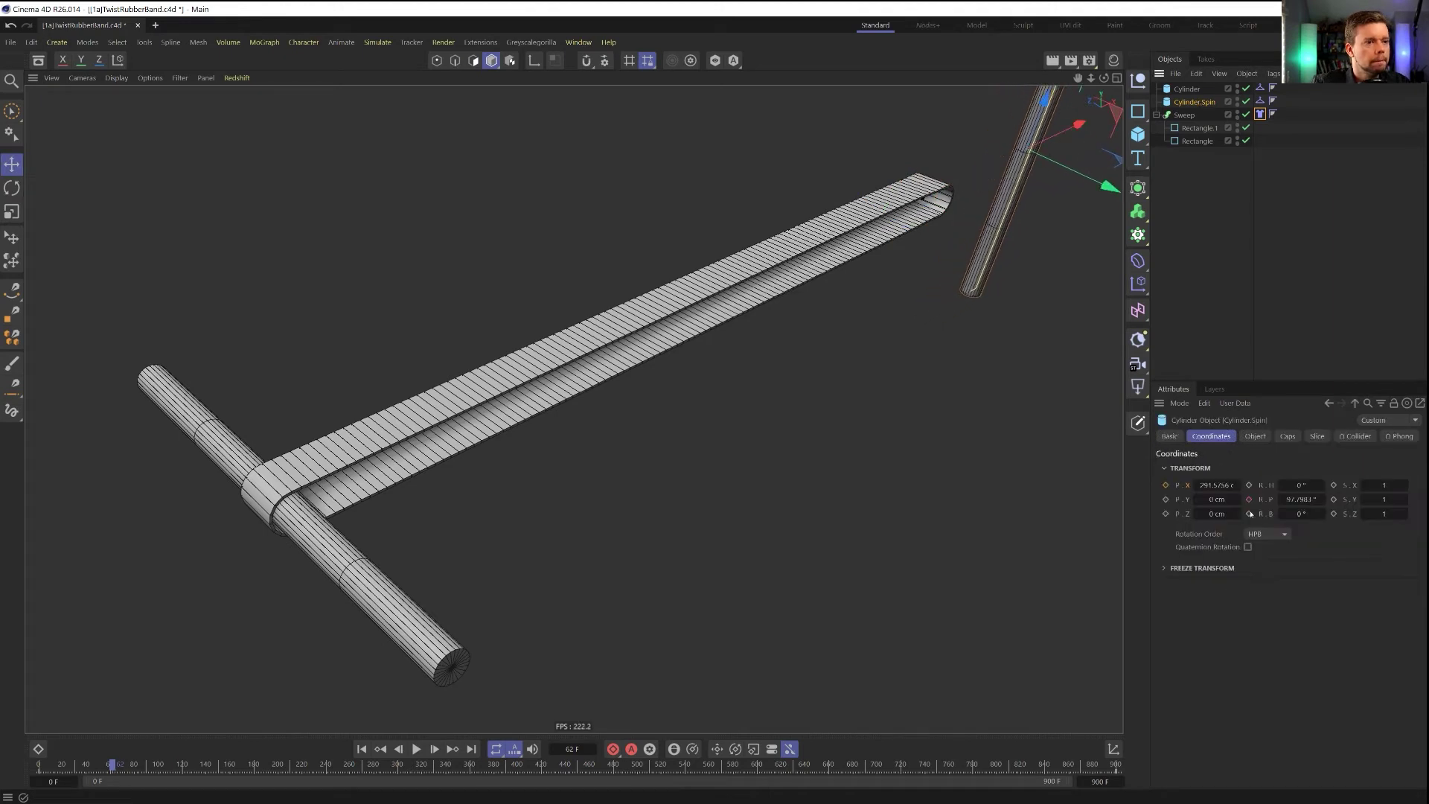
{"action": "key", "text": "shift+f"}
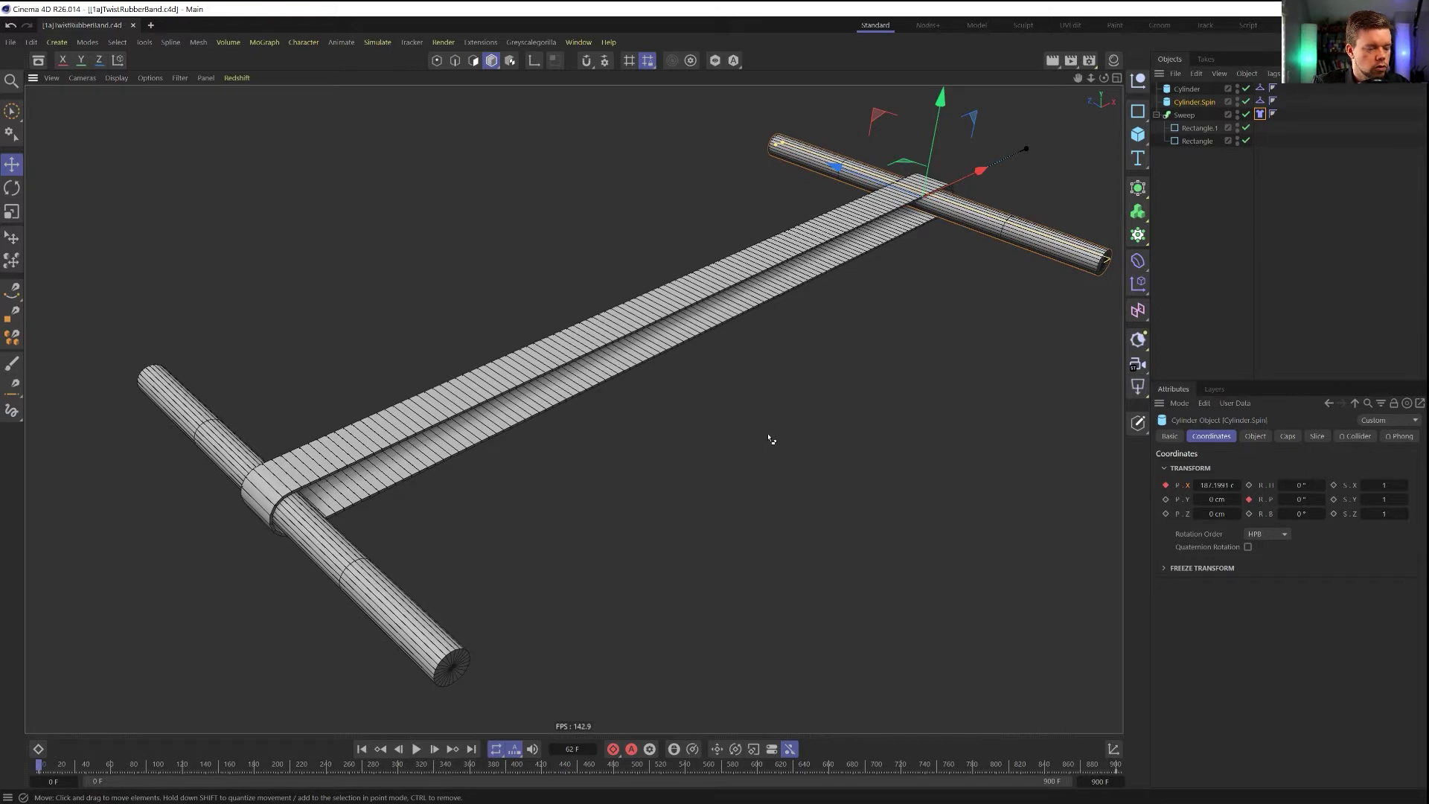
Set the Collision Passes in the project's simulation settings to 4
{"action": "key", "text": "ctrl+b"}
{"action": "left_click", "coordinate": [1189, 325]}
{"action": "key", "text": "ctrl+d"}
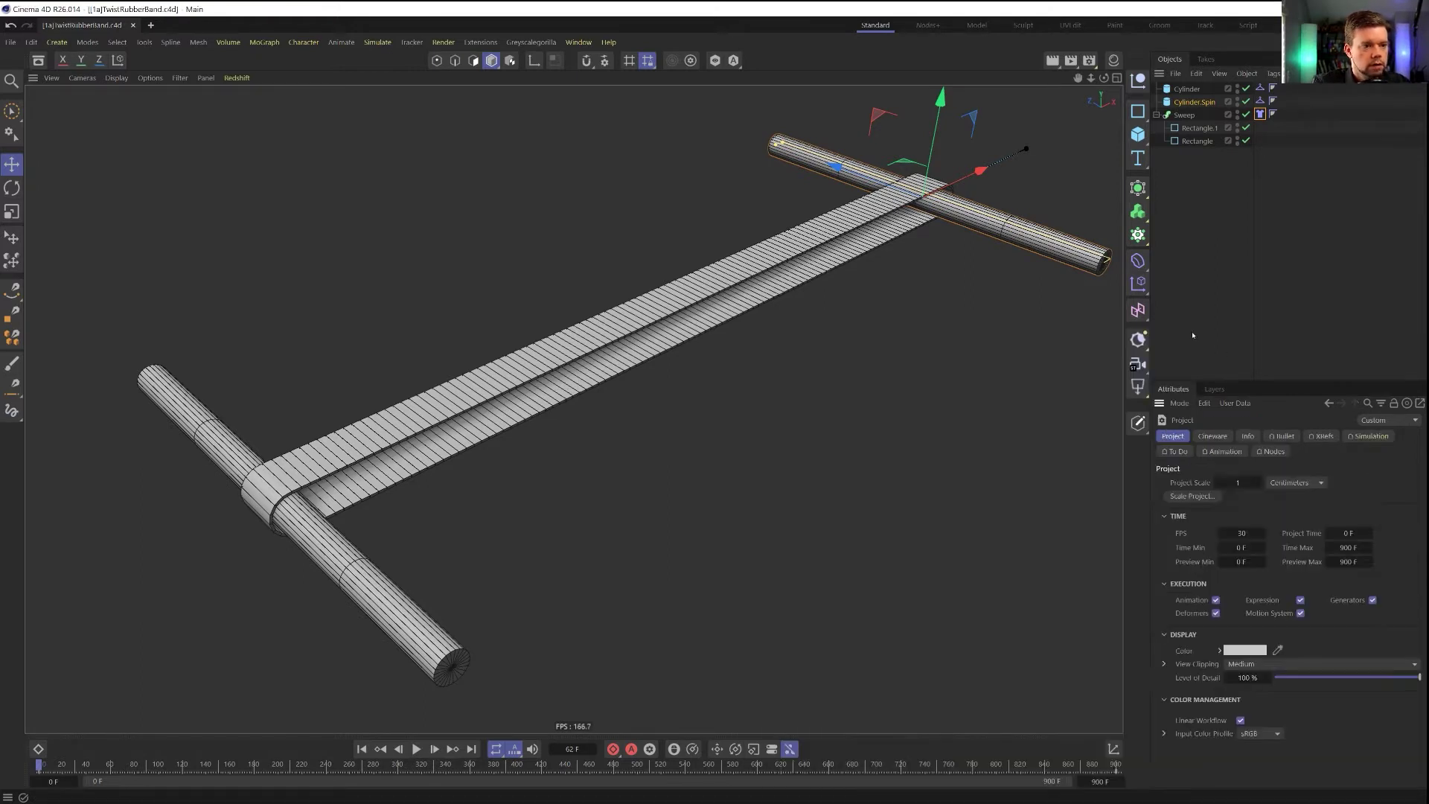
{"action": "left_click", "coordinate": [1368, 436]}
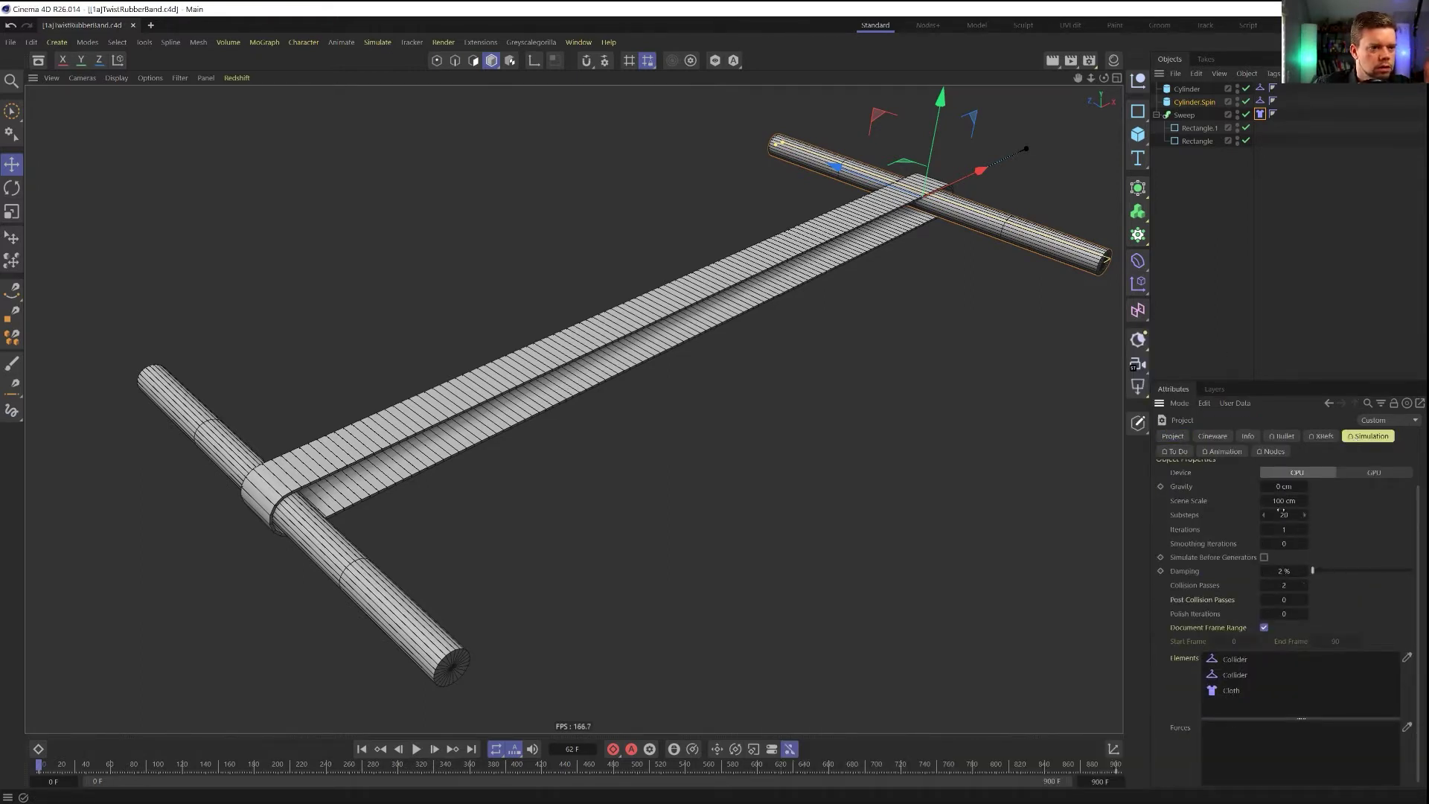
{"action": "double_click", "coordinate": [1292, 588]}
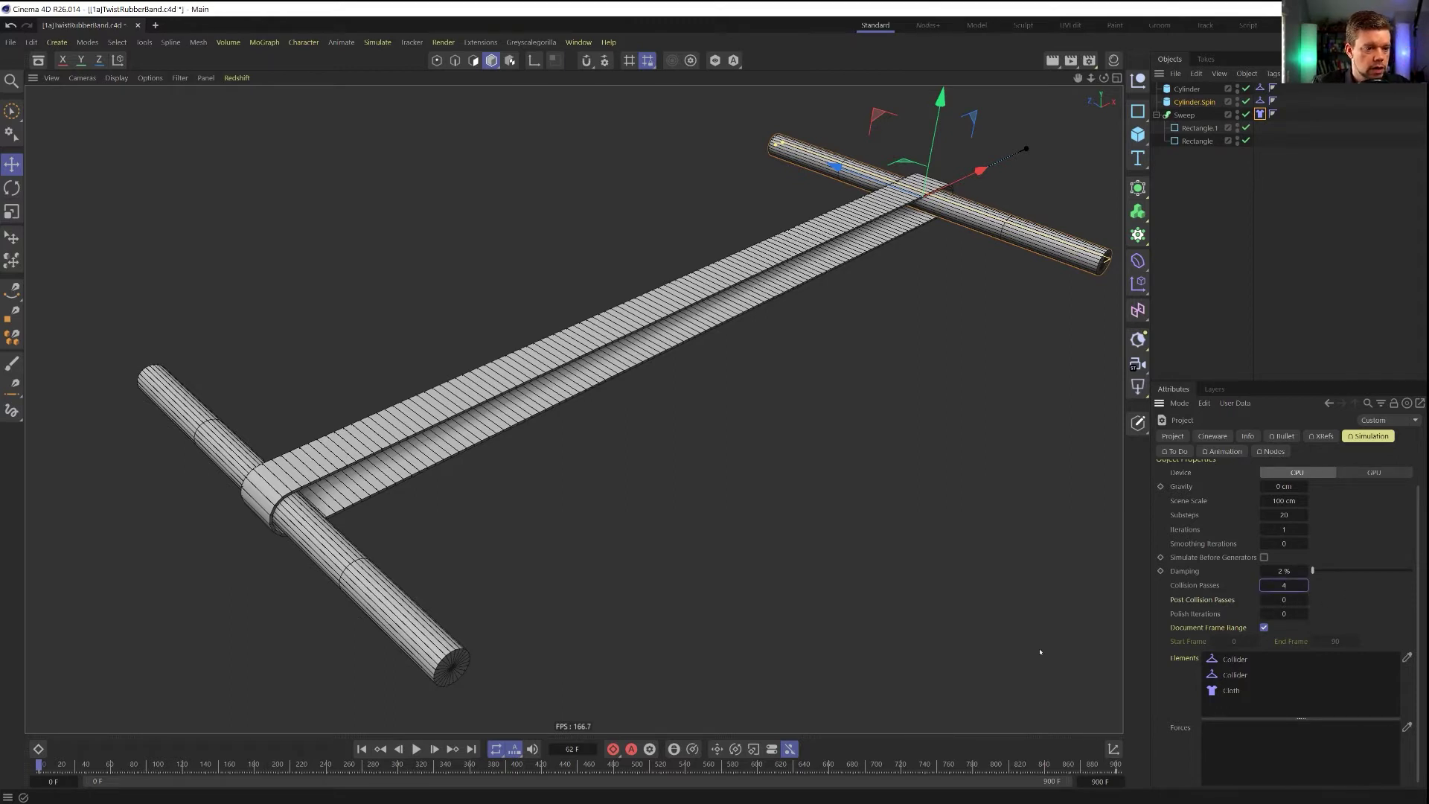
Play the cloth simulation with 4 collision passes, rewind it, and set Collision Passes to 10
{"action": "left_click", "coordinate": [417, 750]}
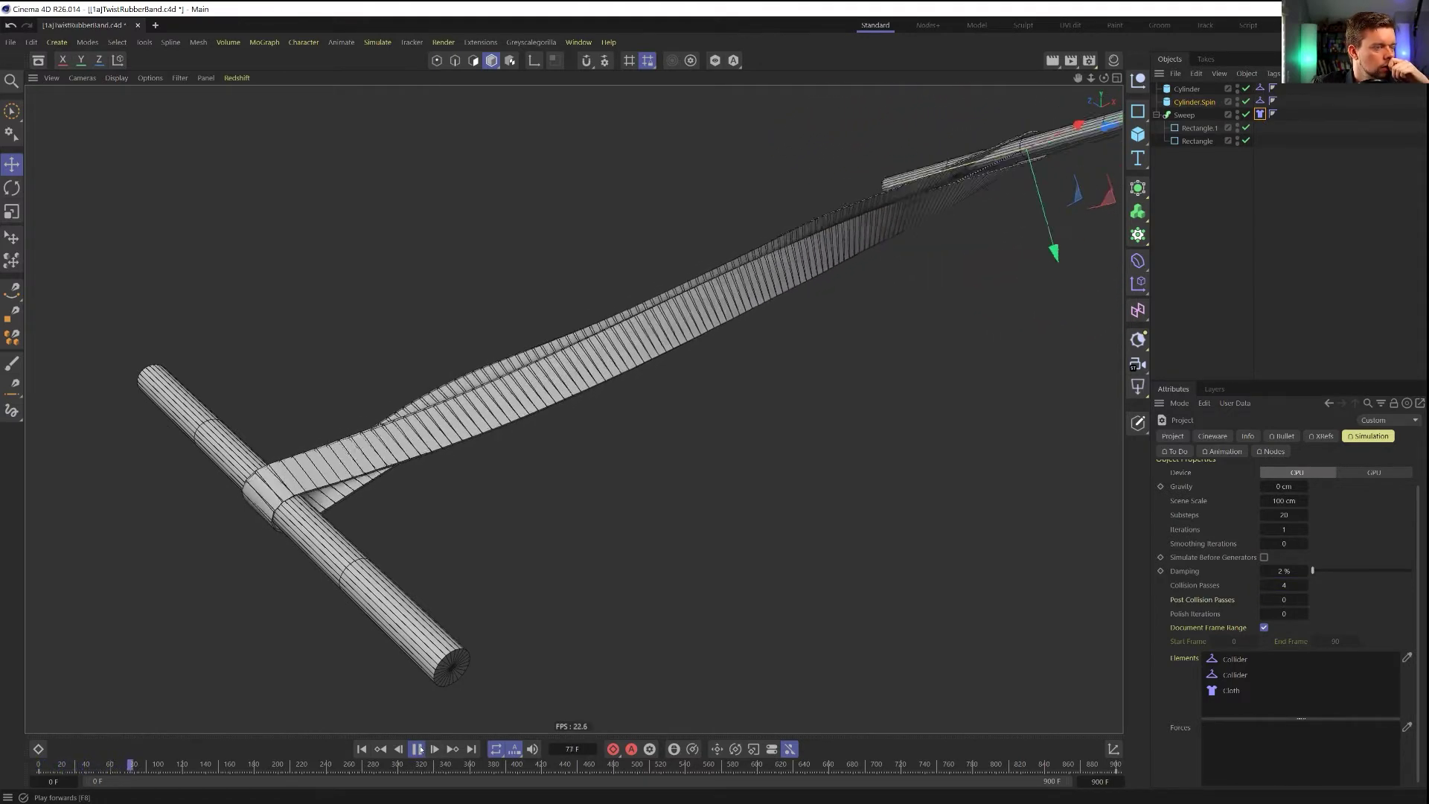
{"action": "left_click", "coordinate": [416, 749]}
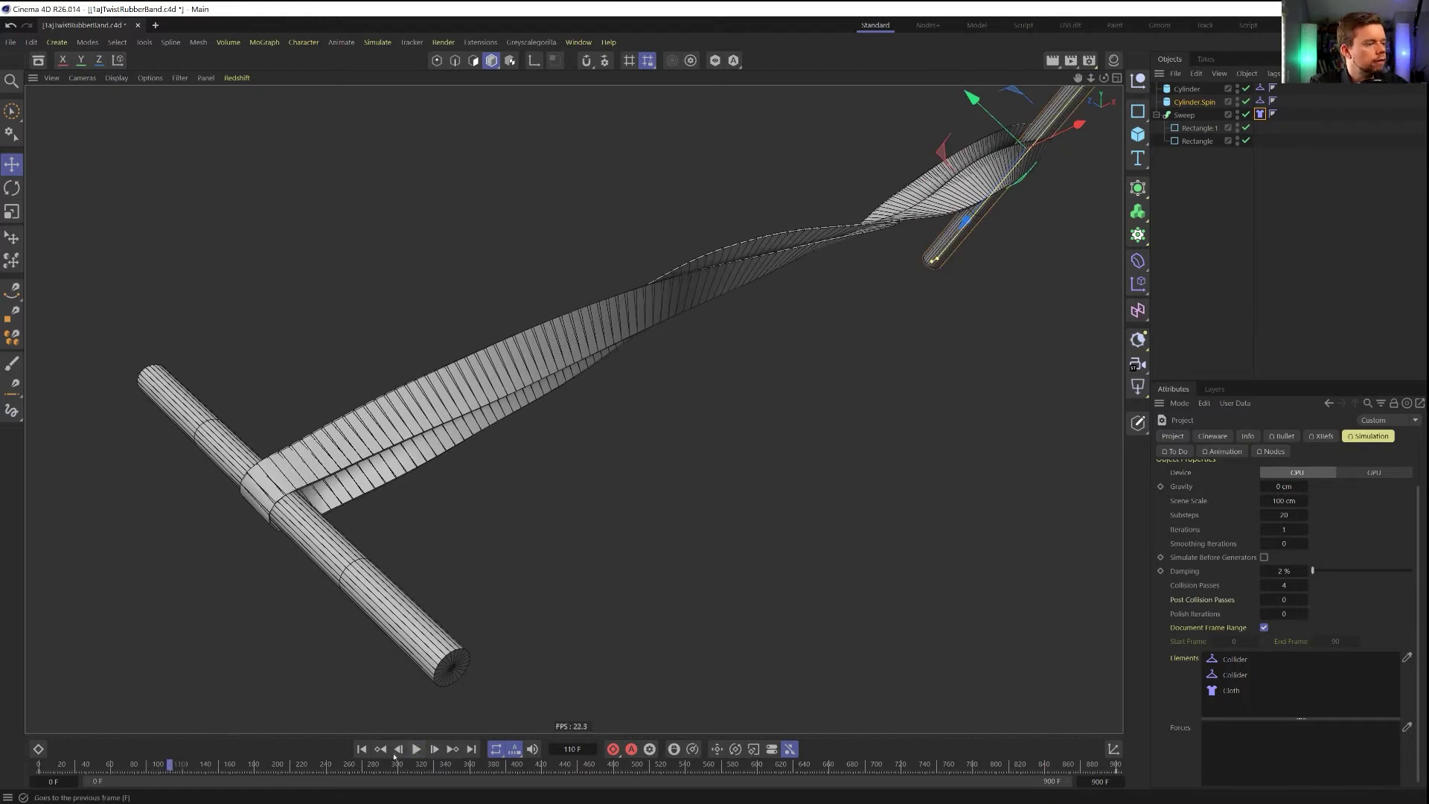
{"action": "key", "text": "shift+f"}
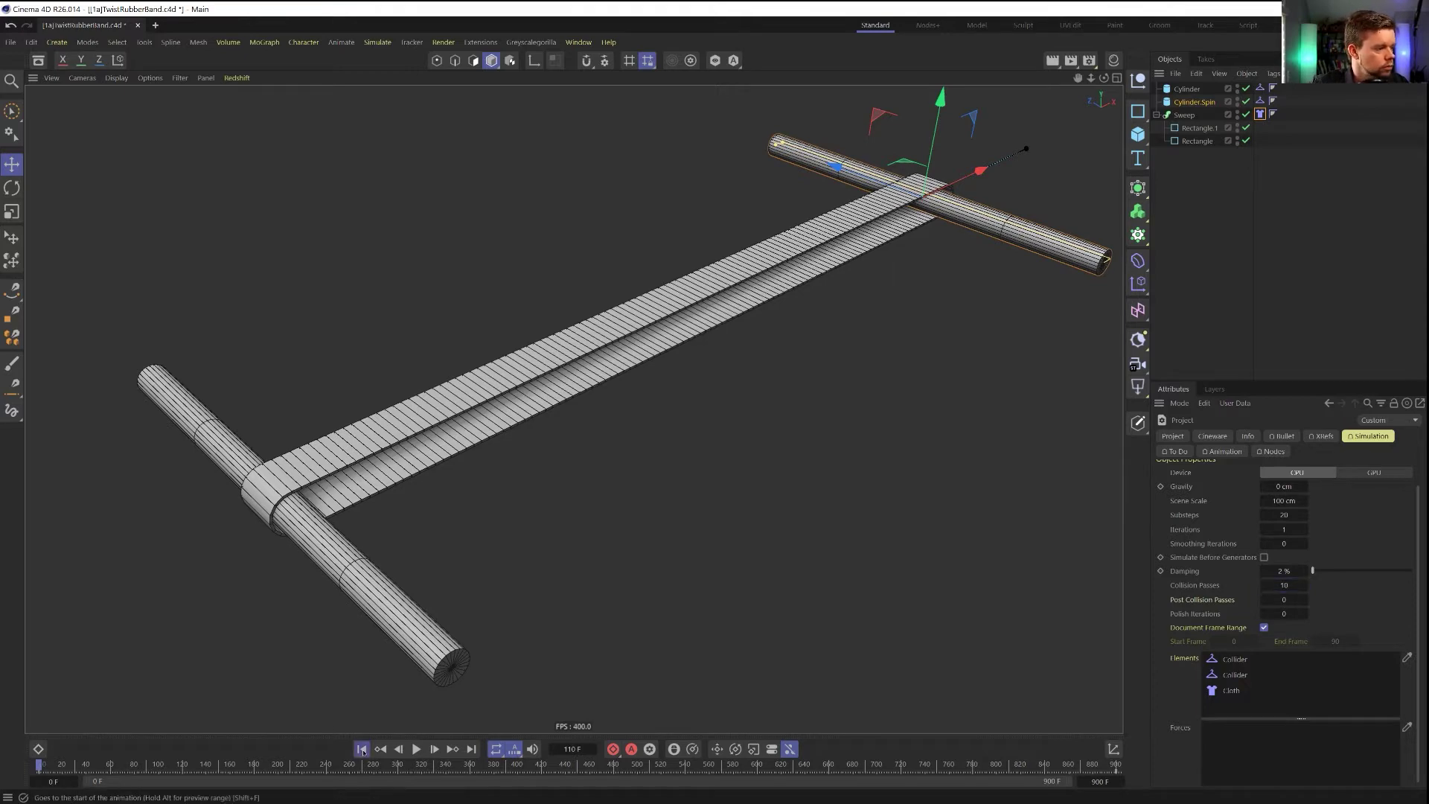
Replay the simulation with 10 collision passes, rewind it, raise Collision Passes further and set Polish Iterations to 2
{"action": "left_click", "coordinate": [417, 750]}
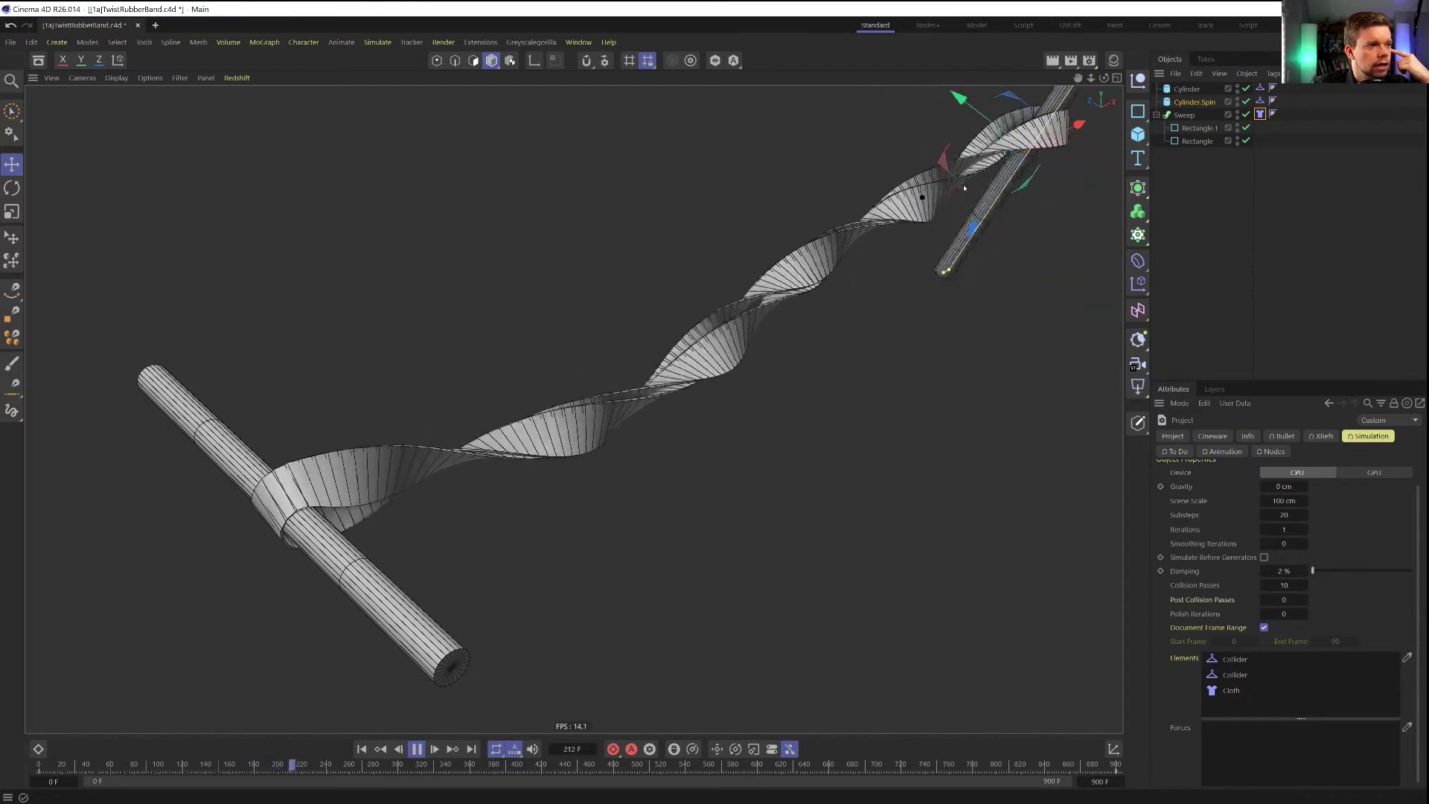
{"action": "left_click", "coordinate": [418, 748]}
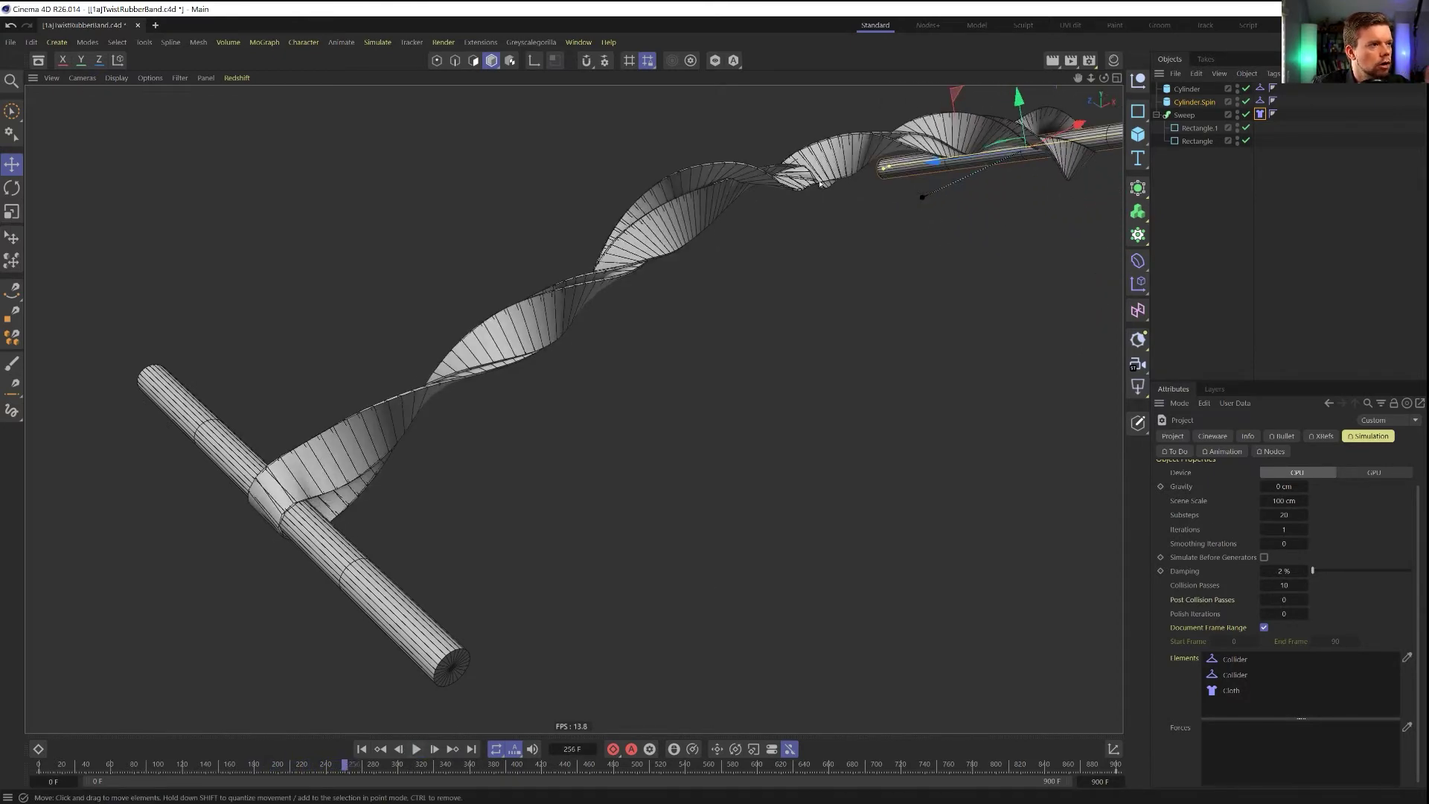
{"action": "left_click", "coordinate": [361, 749]}
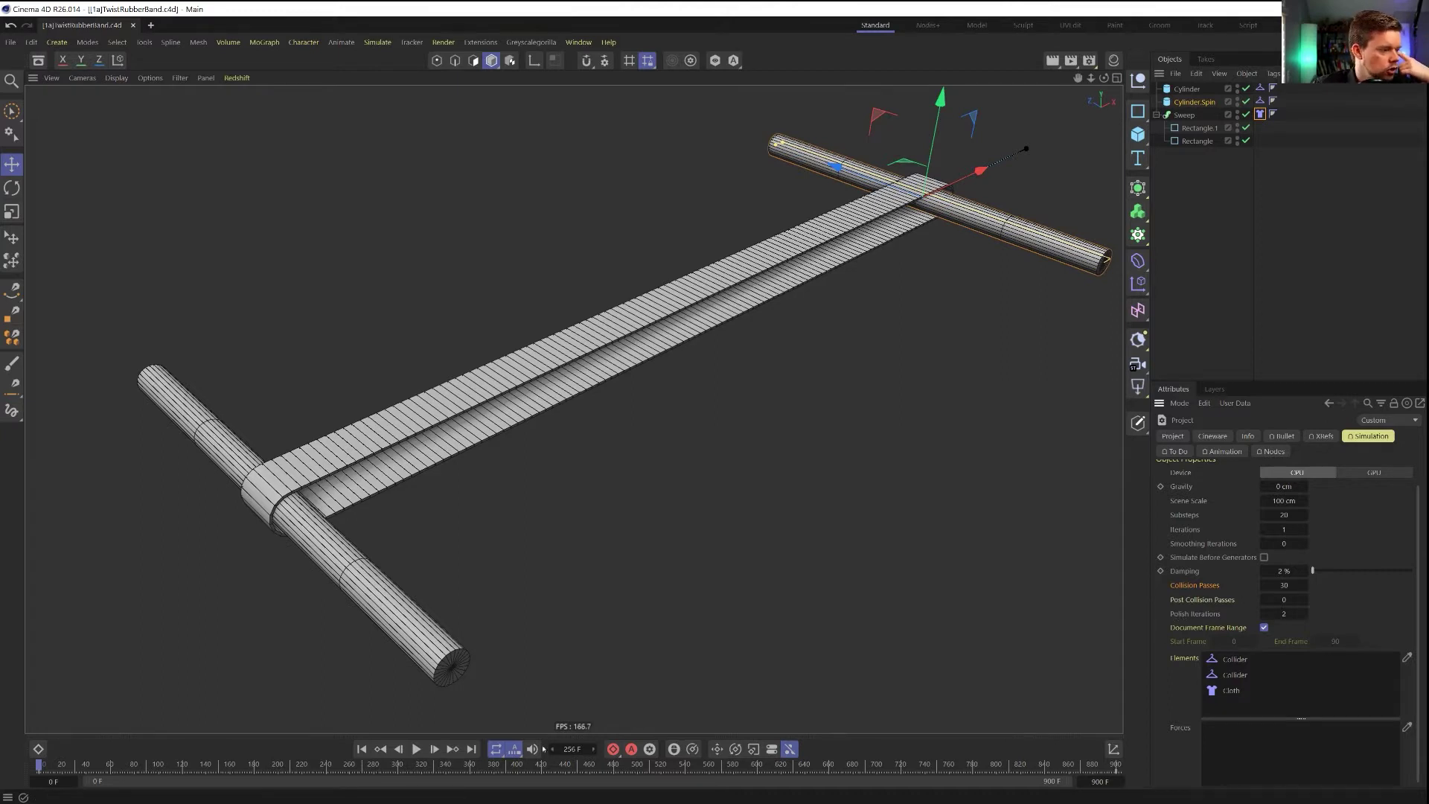
Play the simulation with the added polish iterations to inspect the band's twisting, and return to the first frame
{"action": "left_click", "coordinate": [415, 749]}
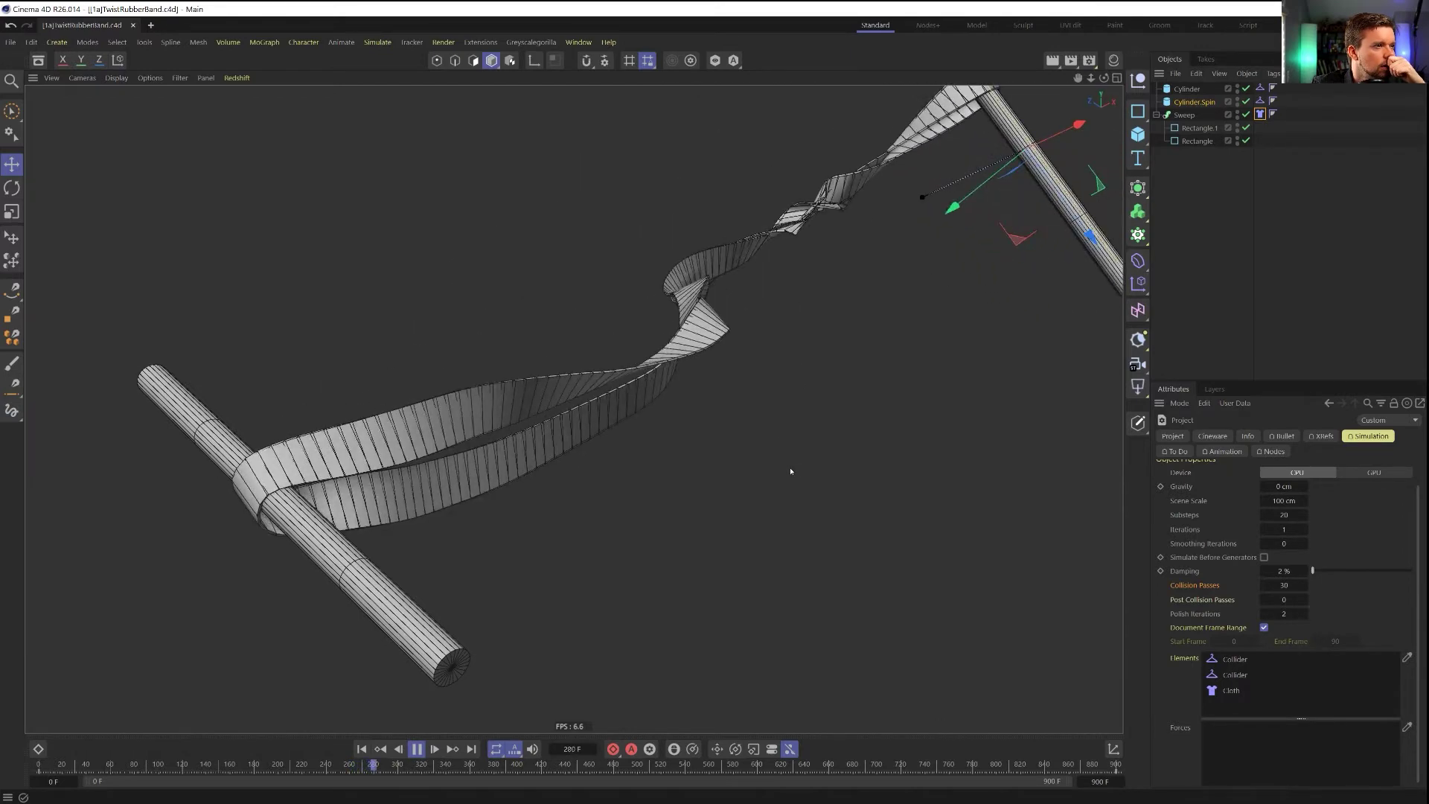
{"action": "key", "text": "shift+f"}
{"action": "left_click", "coordinate": [414, 751]}
Add a Friction force to the scene with a strength of 10000 and play the simulation
{"action": "left_click", "coordinate": [377, 42]}
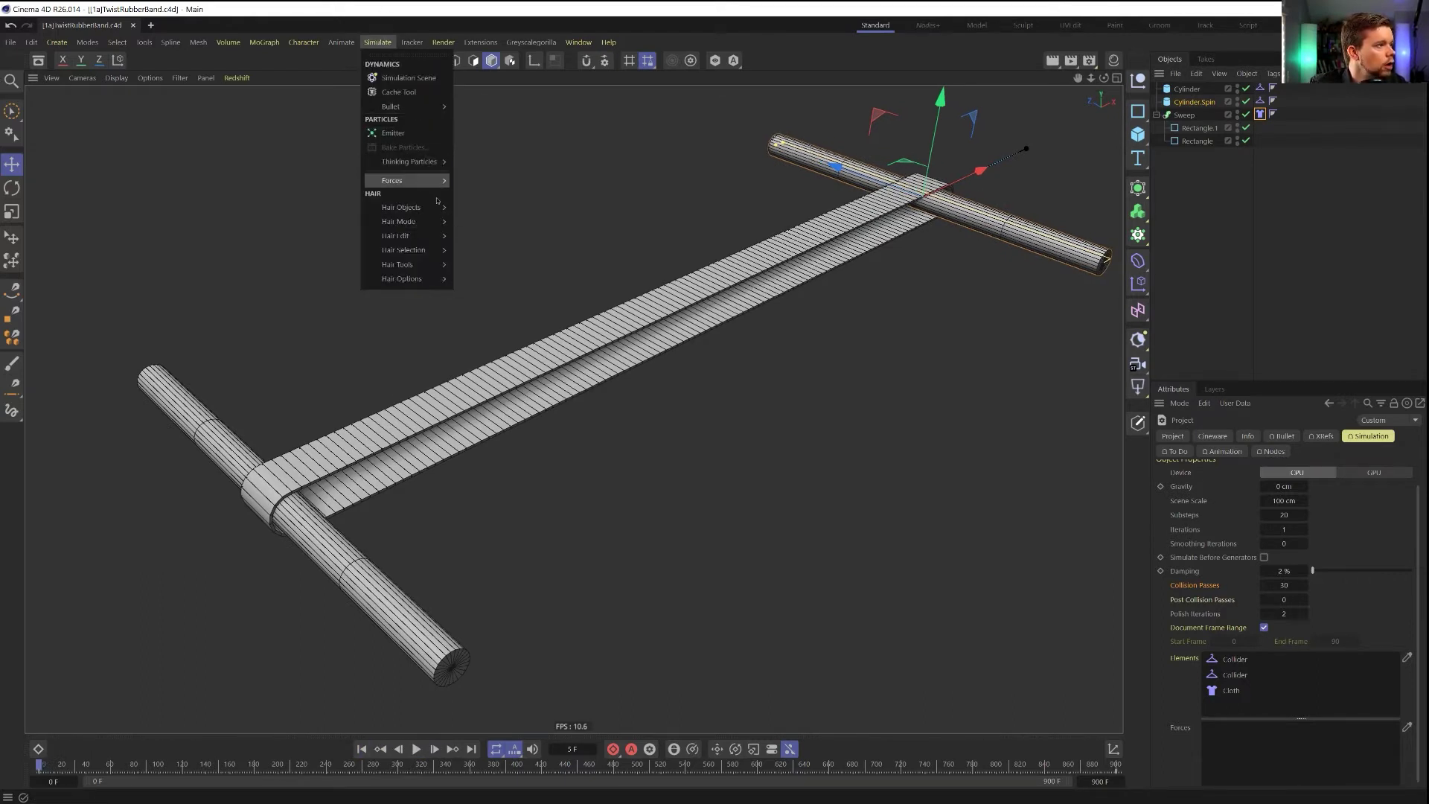
{"action": "mouse_move", "coordinate": [417, 181]}
{"action": "left_click", "coordinate": [480, 245]}
{"action": "left_click", "coordinate": [1256, 437]}
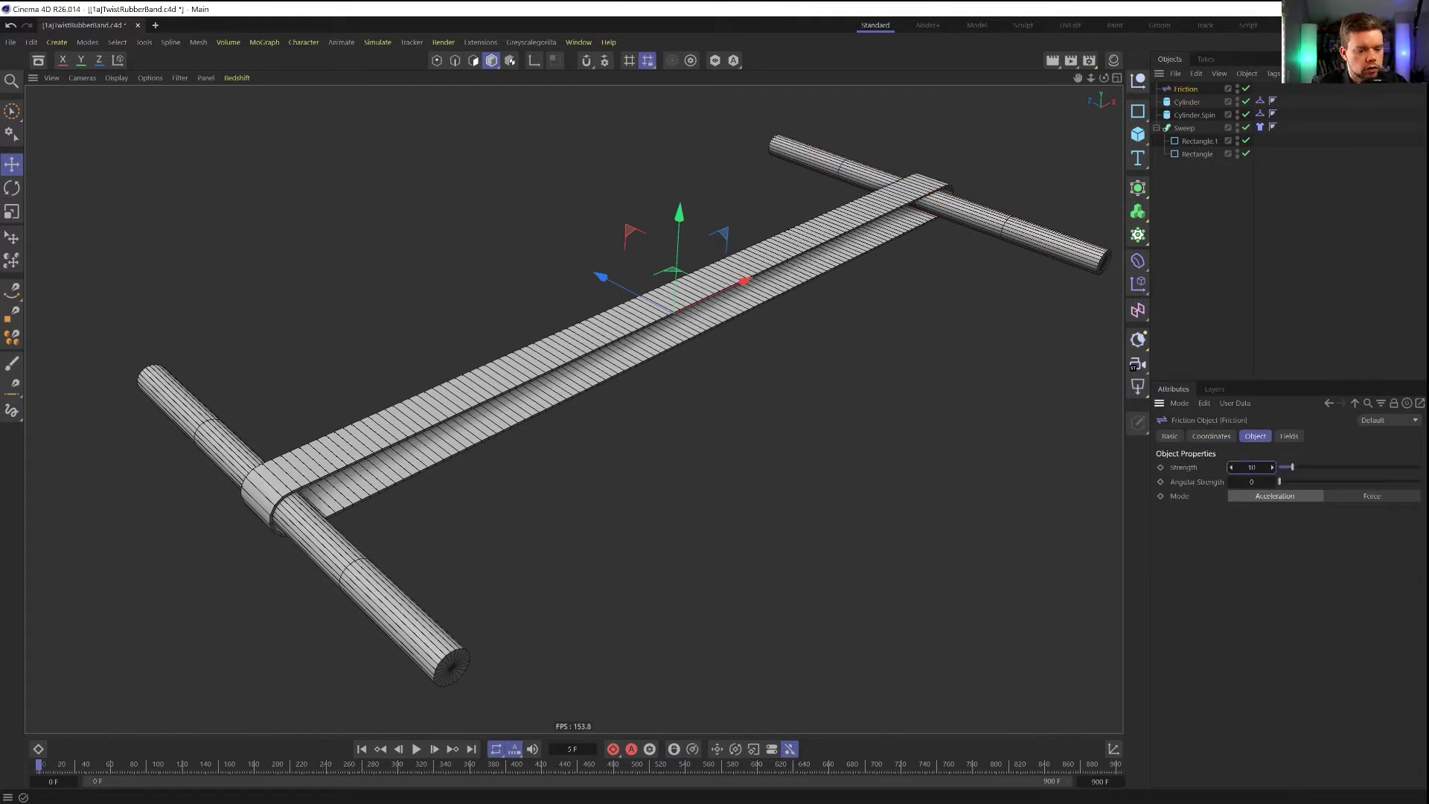
{"action": "type", "text": "00"}
{"action": "key", "text": "Return"}
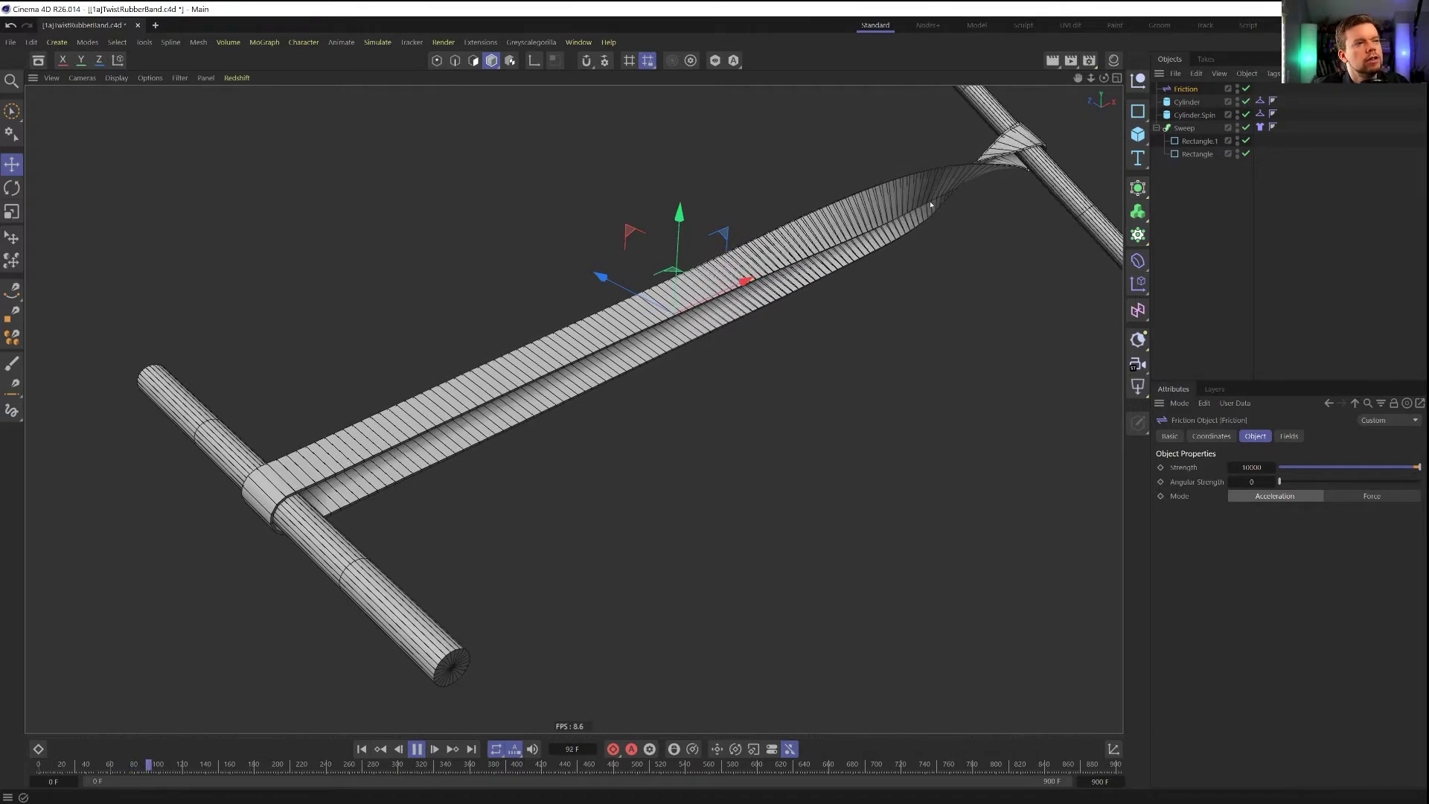
Set the Friction force's strength to 1000, replay the simulation and rewind to the first frame
{"action": "double_click", "coordinate": [1254, 468]}
{"action": "type", "text": "1000"}
{"action": "key", "text": "Return"}
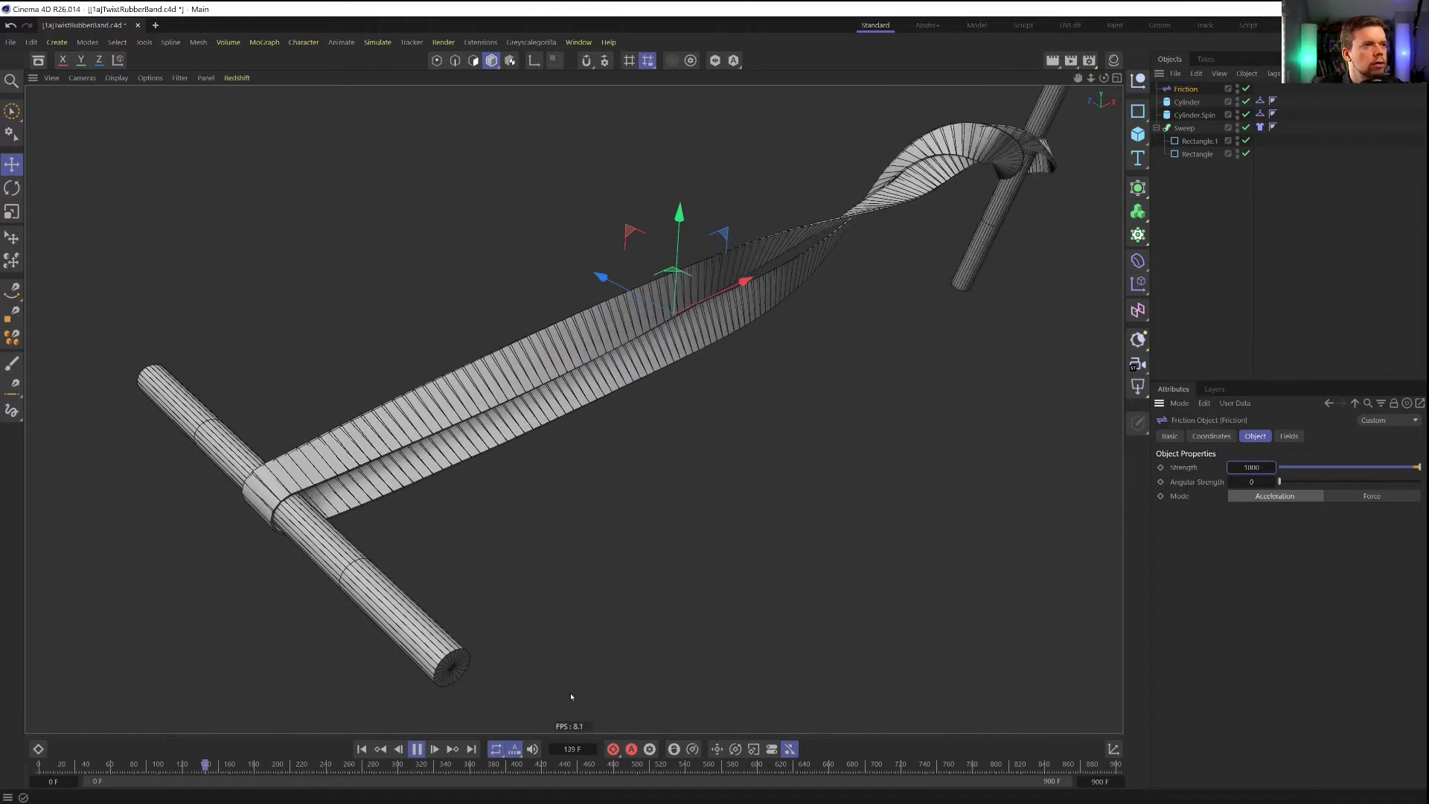
{"action": "left_click", "coordinate": [362, 750]}
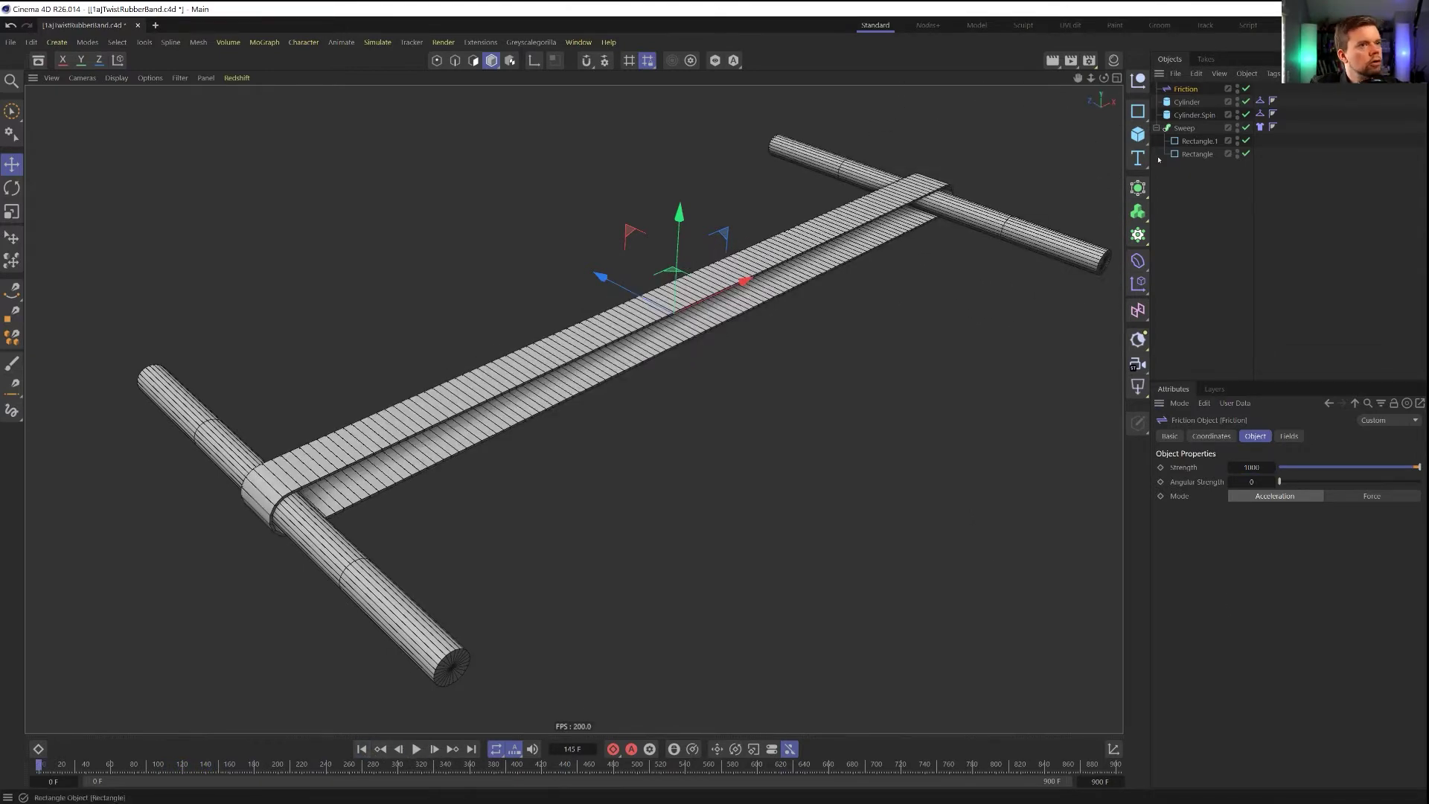
Move Rectangle.1 out of the Sweep and disable it
{"action": "left_click", "coordinate": [1199, 142]}
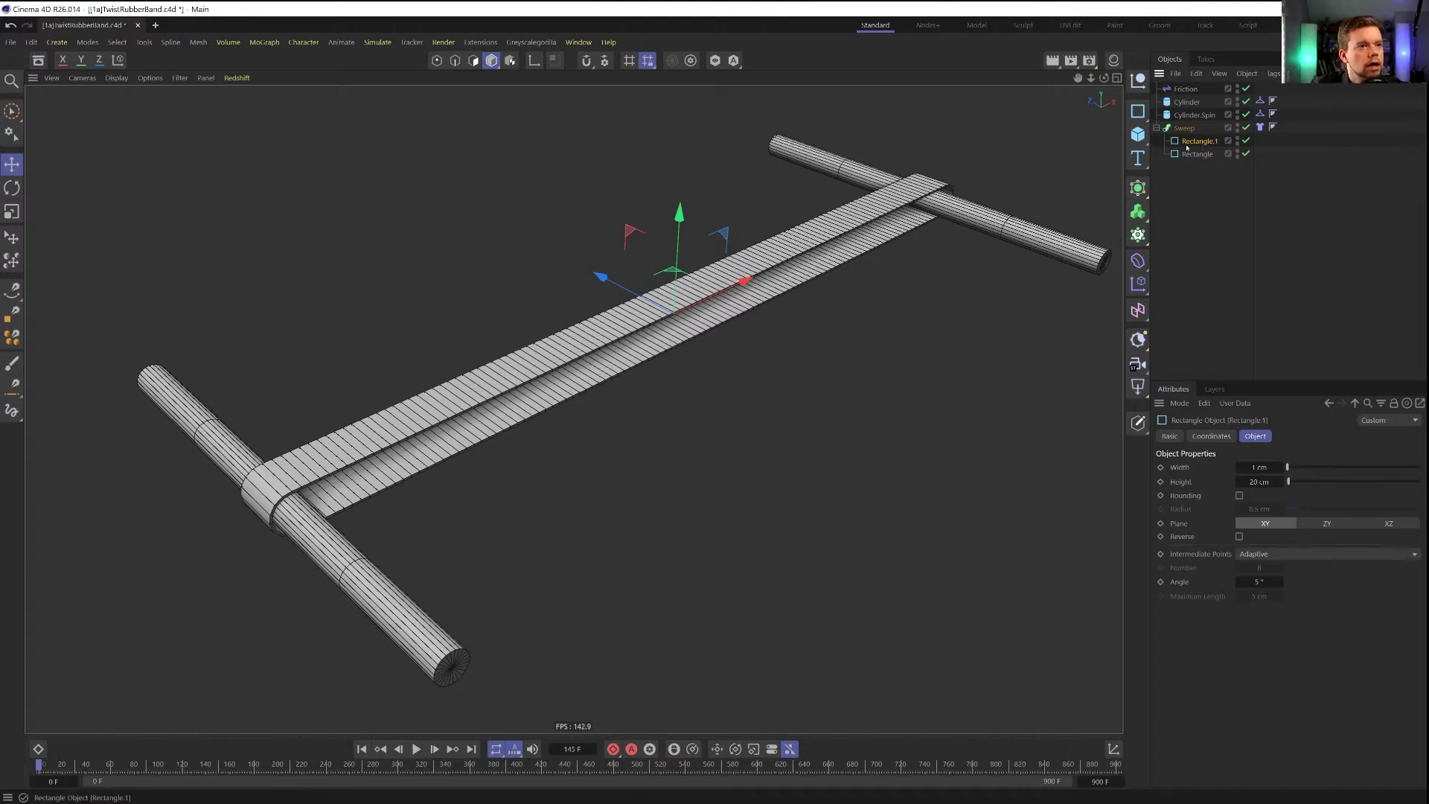
{"action": "left_click_drag", "start_coordinate": [1186, 147], "coordinate": [1231, 194]}
{"action": "left_click", "coordinate": [1242, 153]}
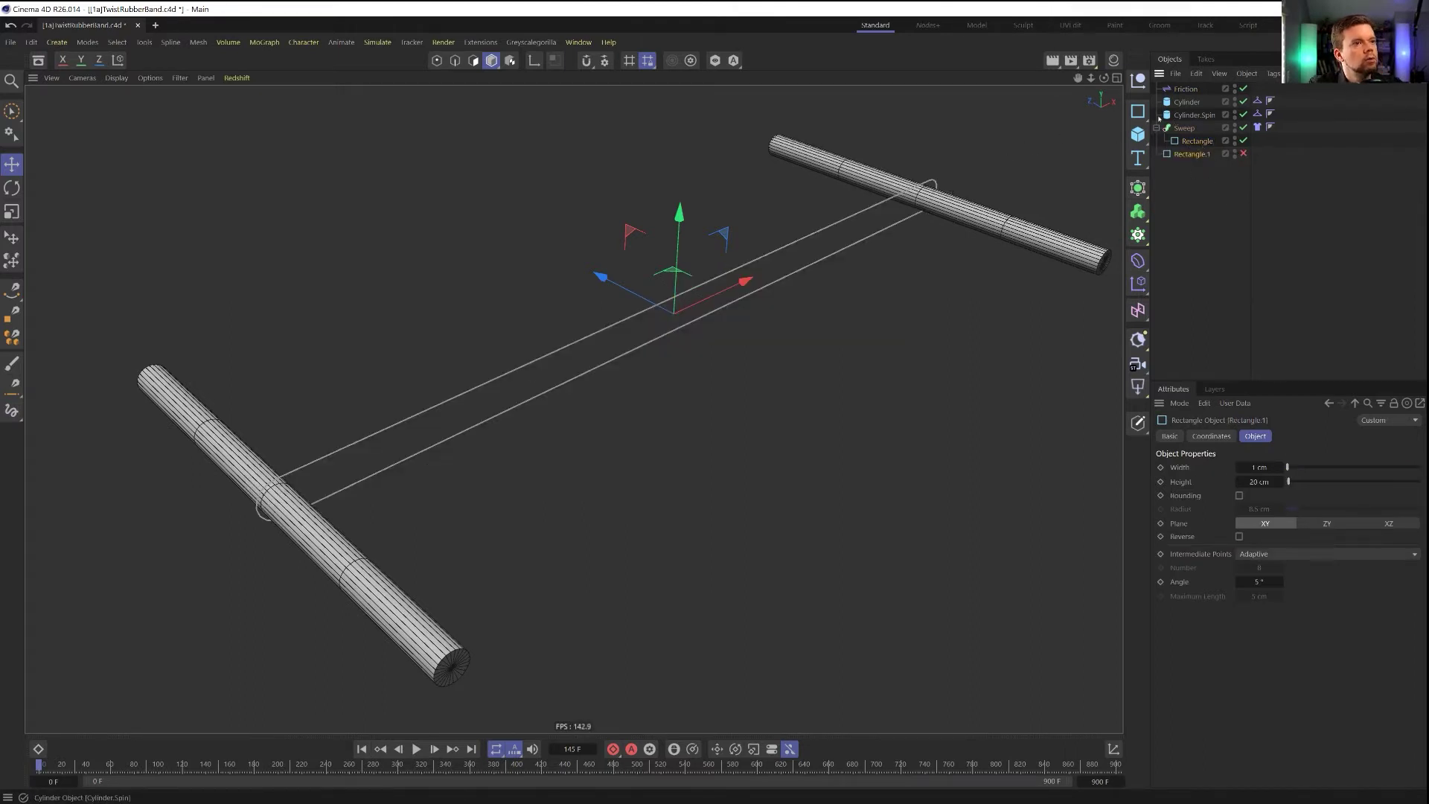
{"action": "left_click_drag", "start_coordinate": [1137, 112], "coordinate": [1193, 137]}
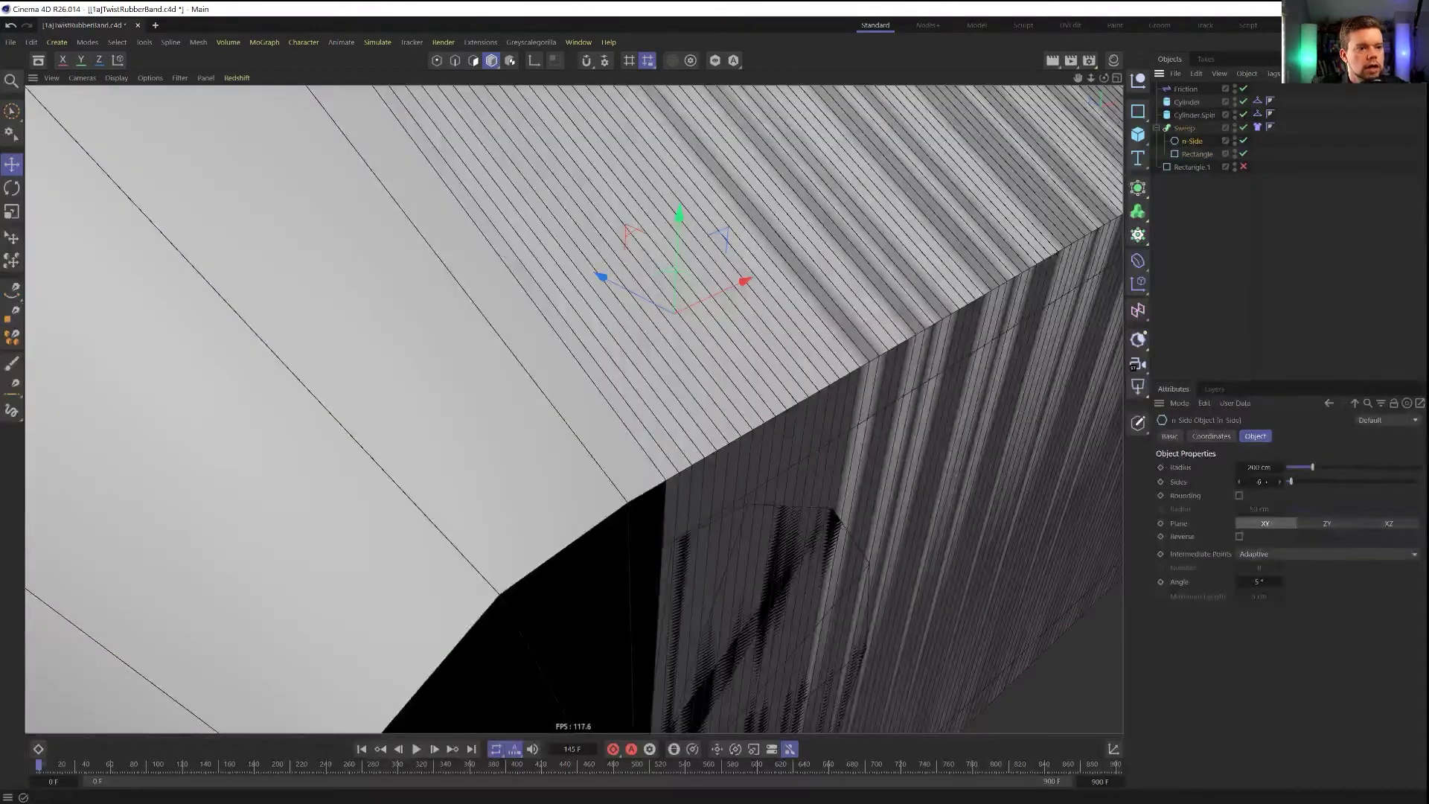
{"action": "type", "text": "2"}
{"action": "key", "text": "Return"}
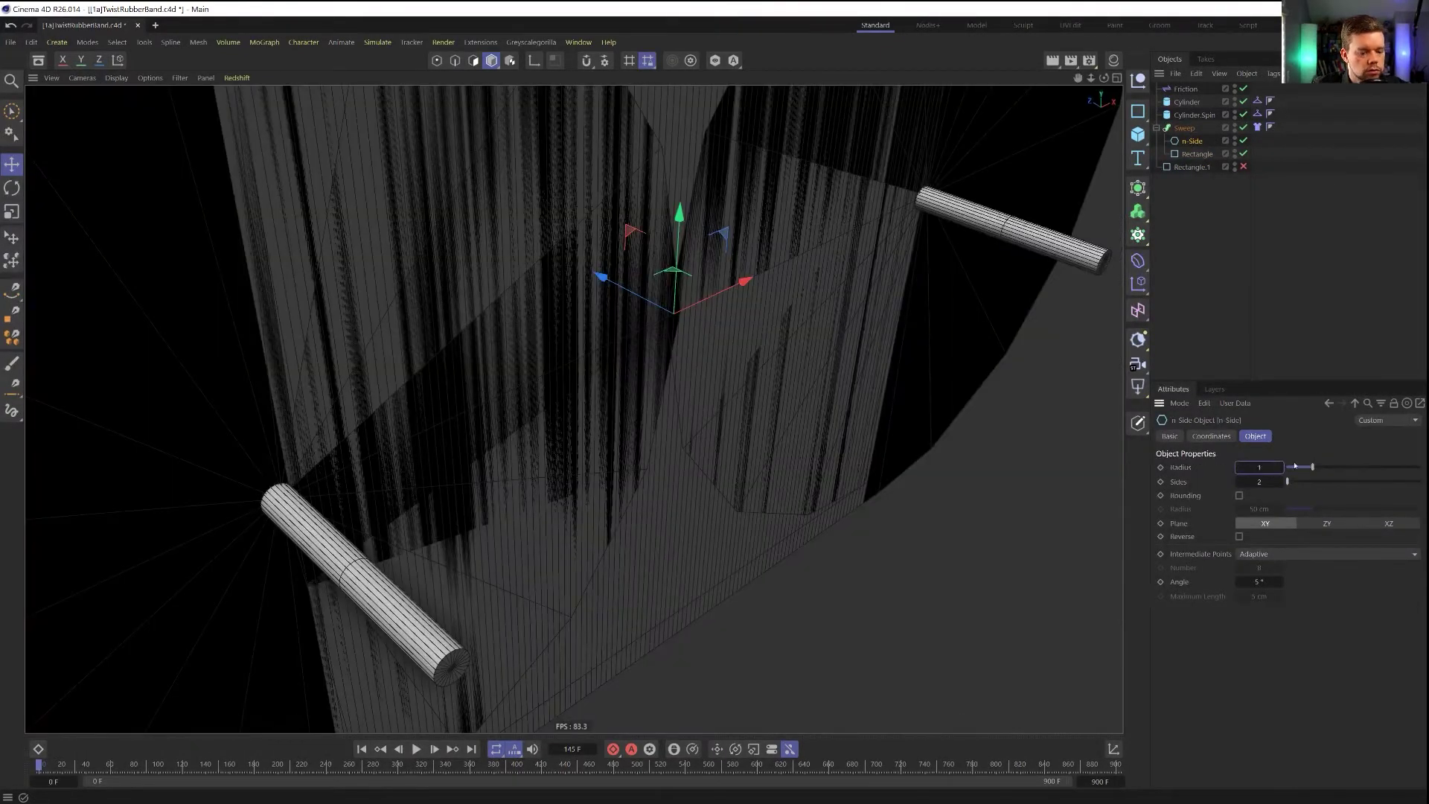
{"action": "type", "text": "10"}
{"action": "key", "text": "Return"}
Try the XY, ZY and XZ planes for the n-Side profile
{"action": "left_click", "coordinate": [1327, 523]}
{"action": "left_click", "coordinate": [1265, 523]}
{"action": "left_click", "coordinate": [1327, 524]}
{"action": "left_click", "coordinate": [1265, 524]}
{"action": "left_click", "coordinate": [1355, 527]}
{"action": "left_click", "coordinate": [1293, 527]}
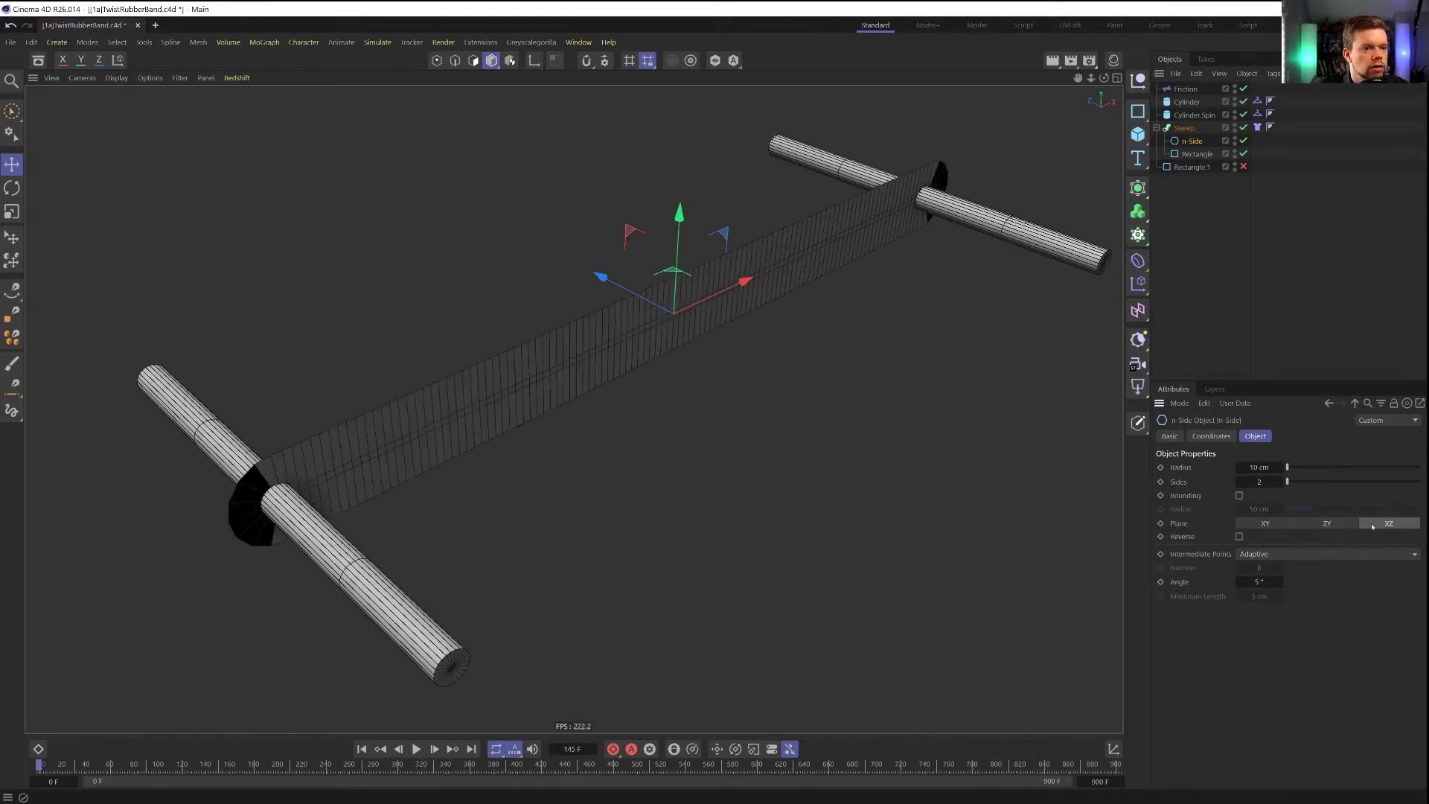
{"action": "left_click", "coordinate": [1327, 523]}
{"action": "left_click", "coordinate": [1389, 523]}
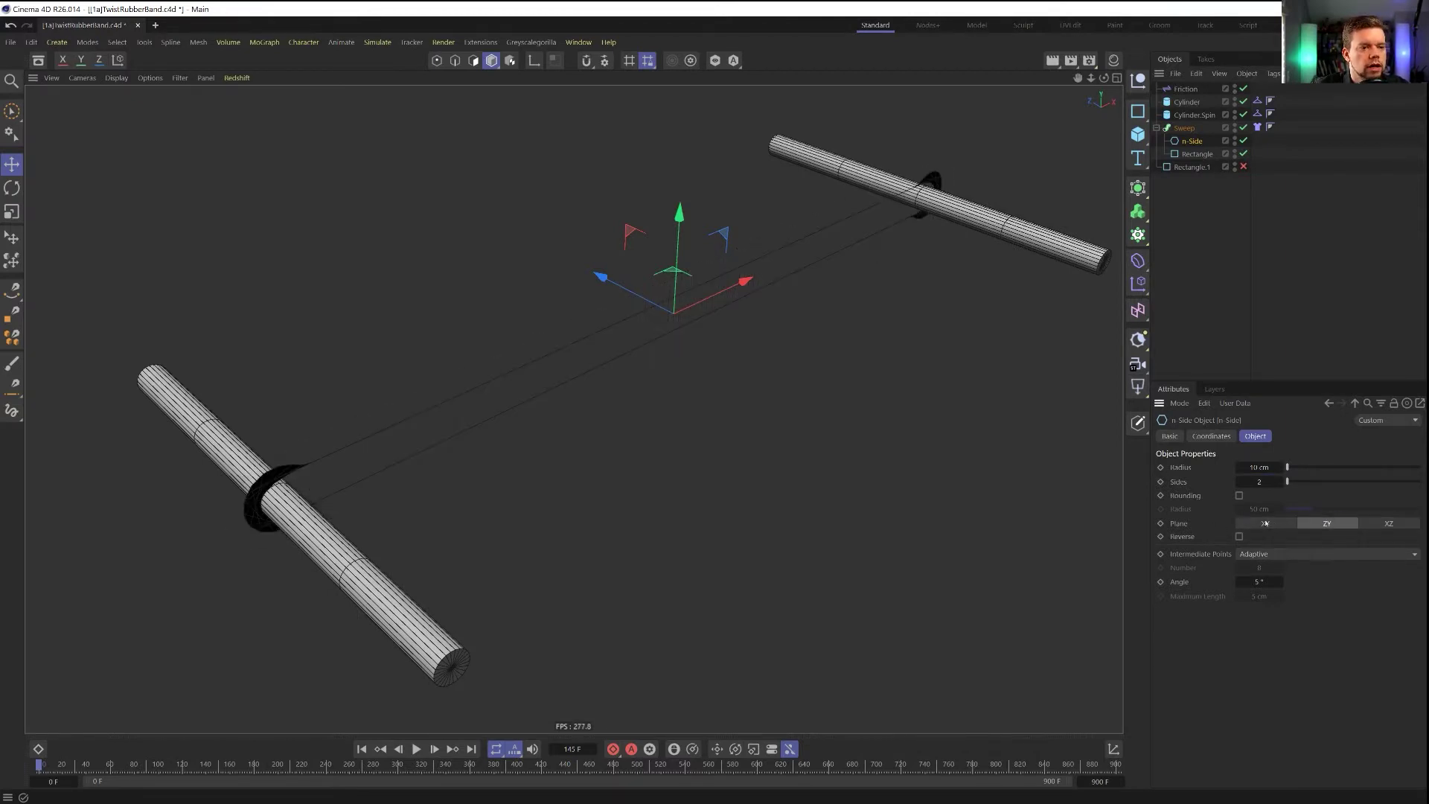
{"action": "left_click", "coordinate": [1283, 524]}
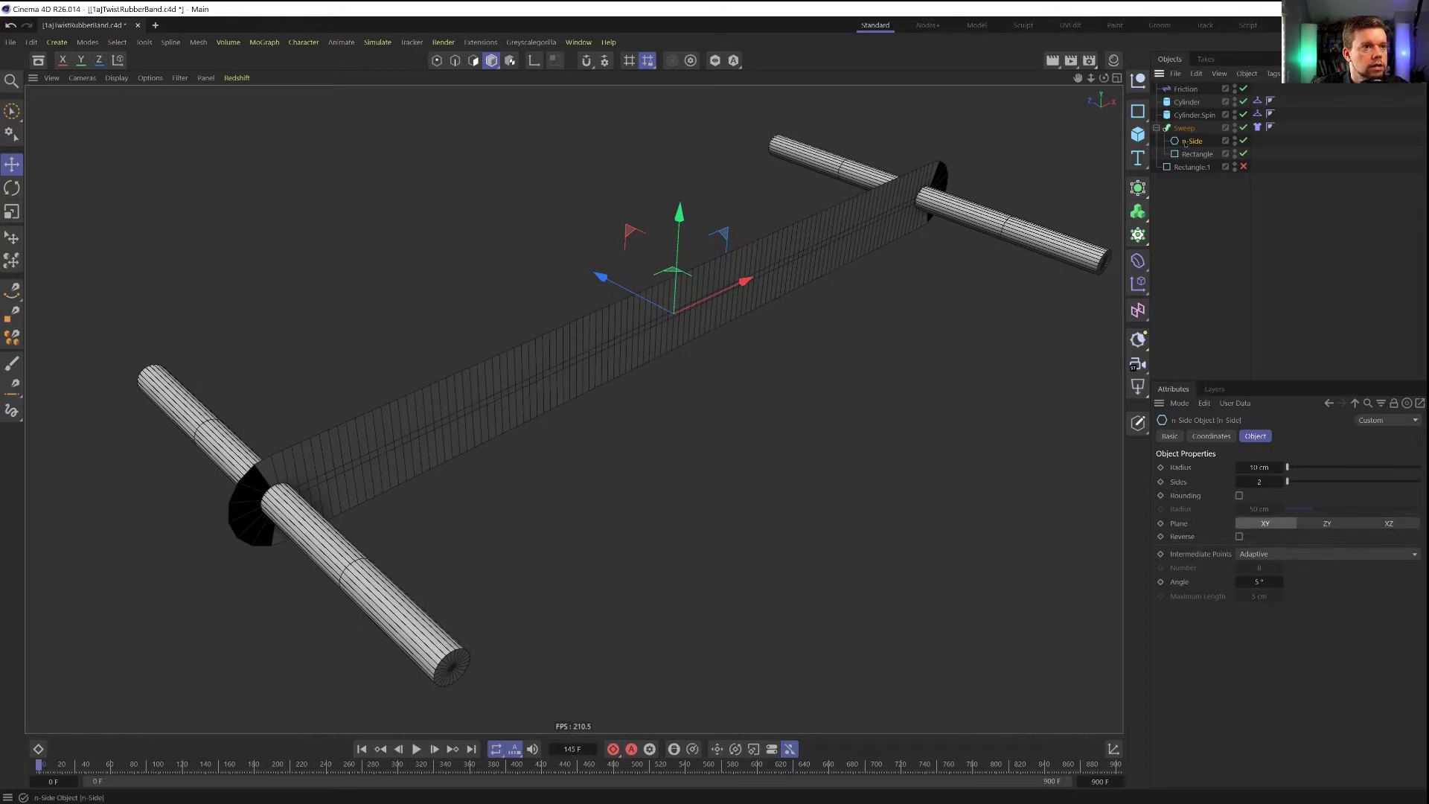
Nest the n-Side in a Connect object and rotate the n-Side so the band wraps flat around both cylinders
{"action": "left_click", "coordinate": [1148, 197]}
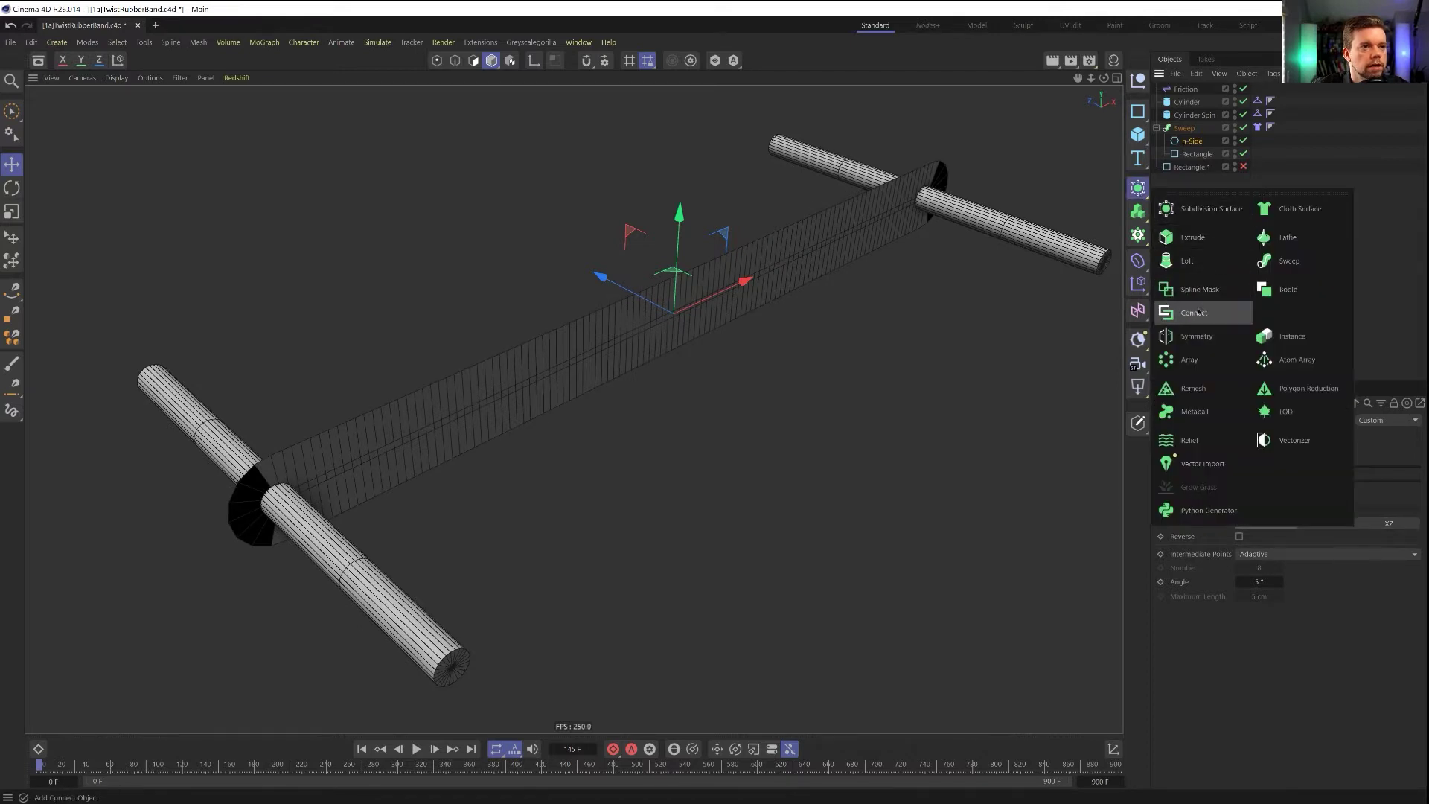
{"action": "left_click", "coordinate": [1191, 311], "text": "alt"}
{"action": "left_click", "coordinate": [1199, 154]}
{"action": "key", "text": "t"}
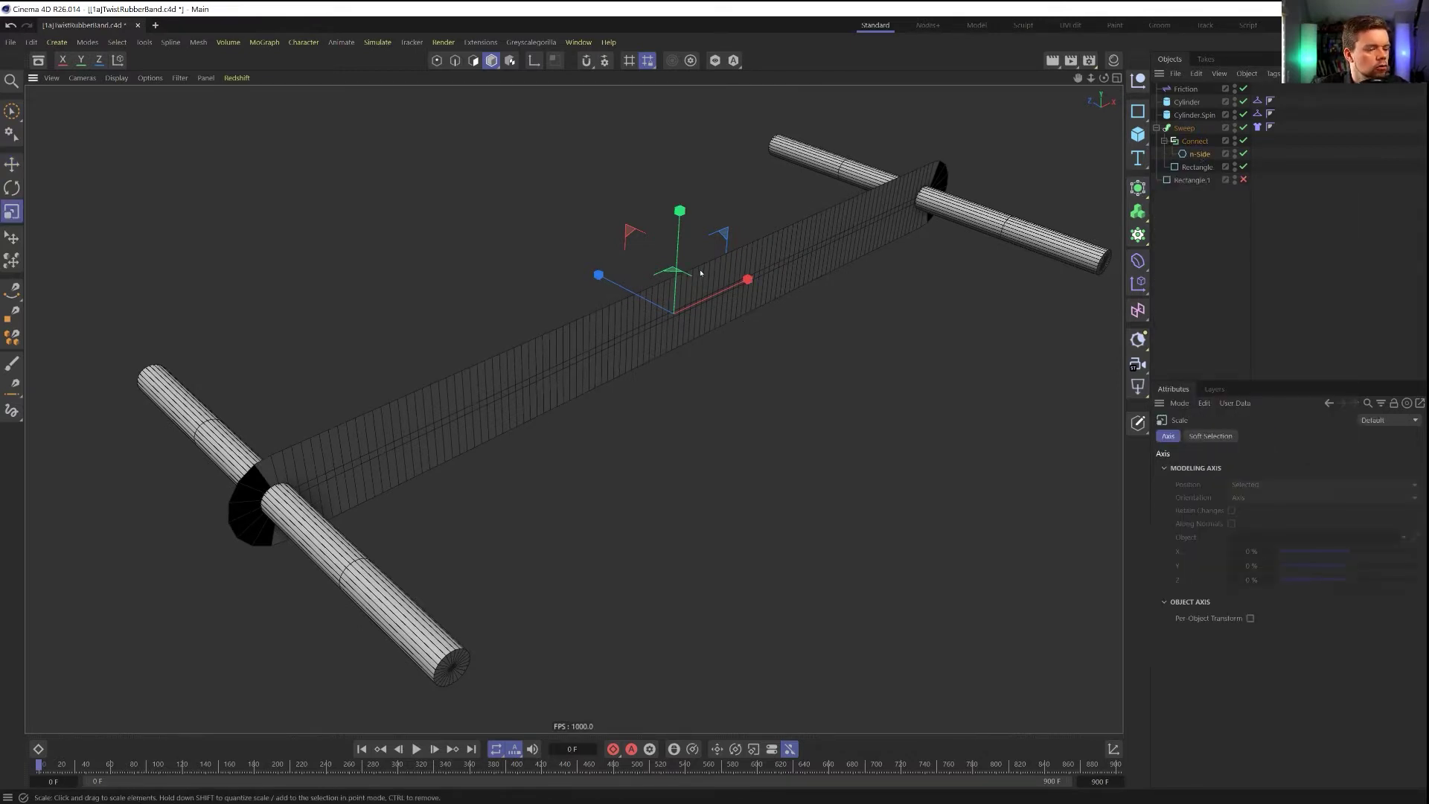
{"action": "key", "text": "r"}
{"action": "left_click_drag", "start_coordinate": [693, 264], "coordinate": [763, 337]}
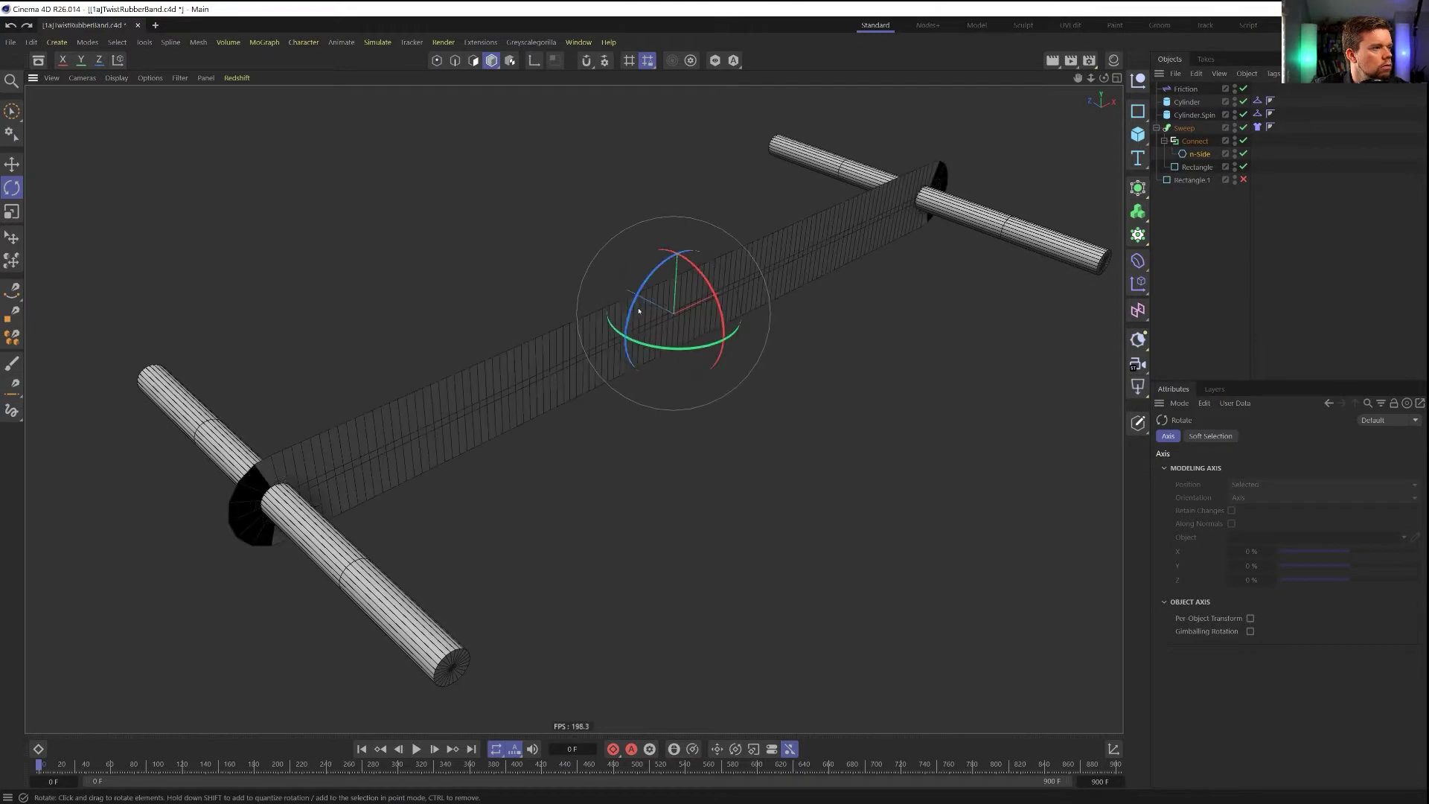
{"action": "left_click_drag", "start_coordinate": [631, 350], "coordinate": [691, 286]}
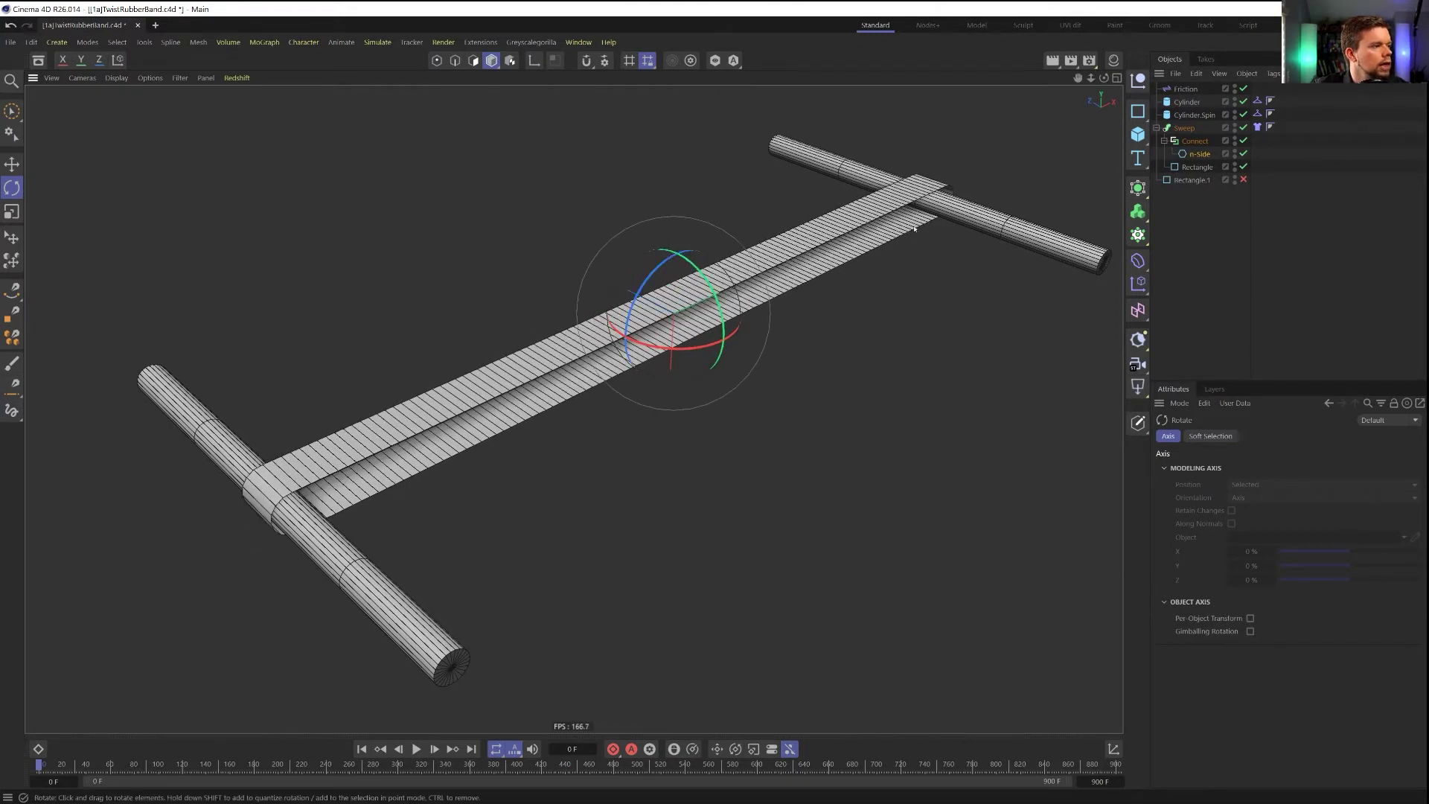
{"action": "left_click", "coordinate": [1191, 142]}
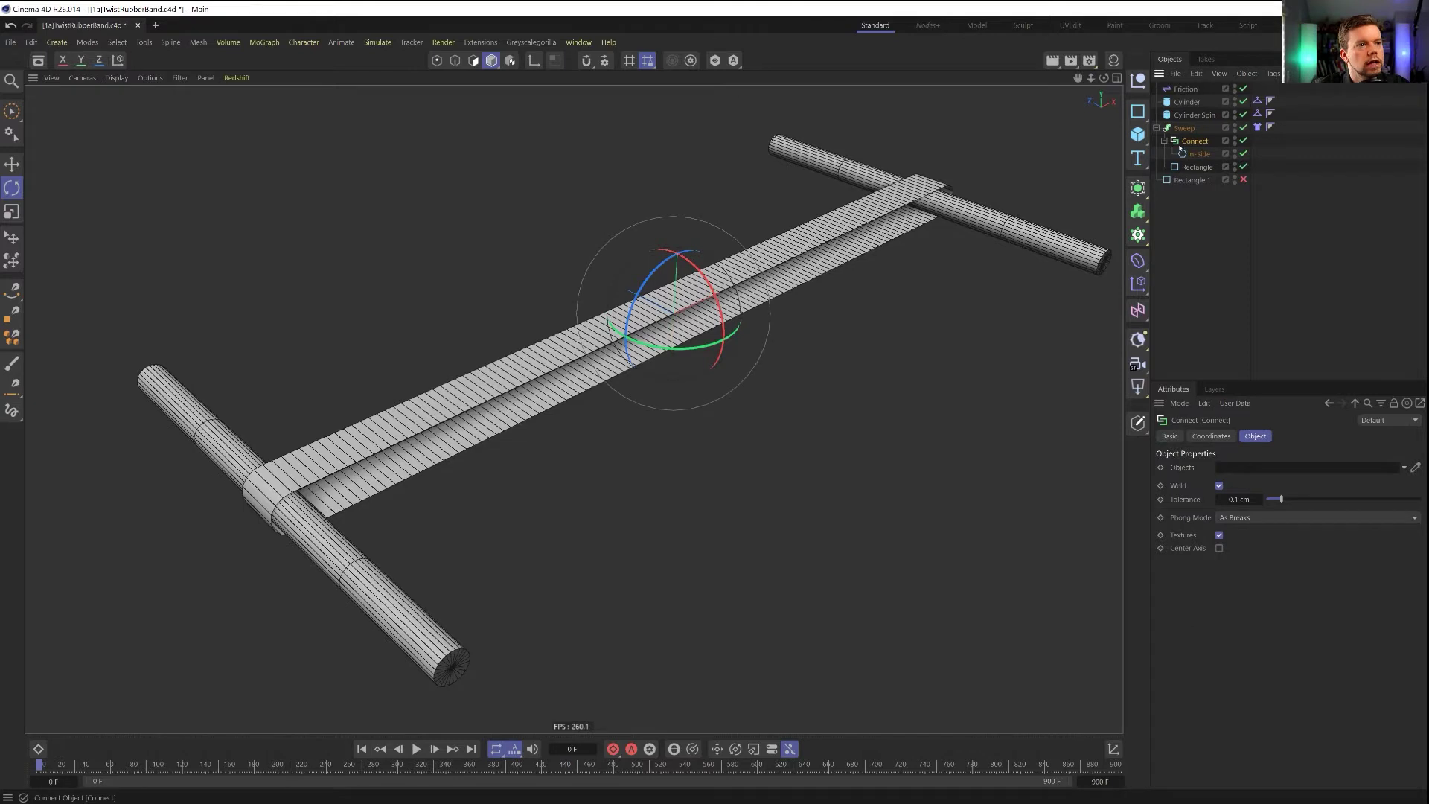
{"action": "left_click", "coordinate": [1191, 203]}
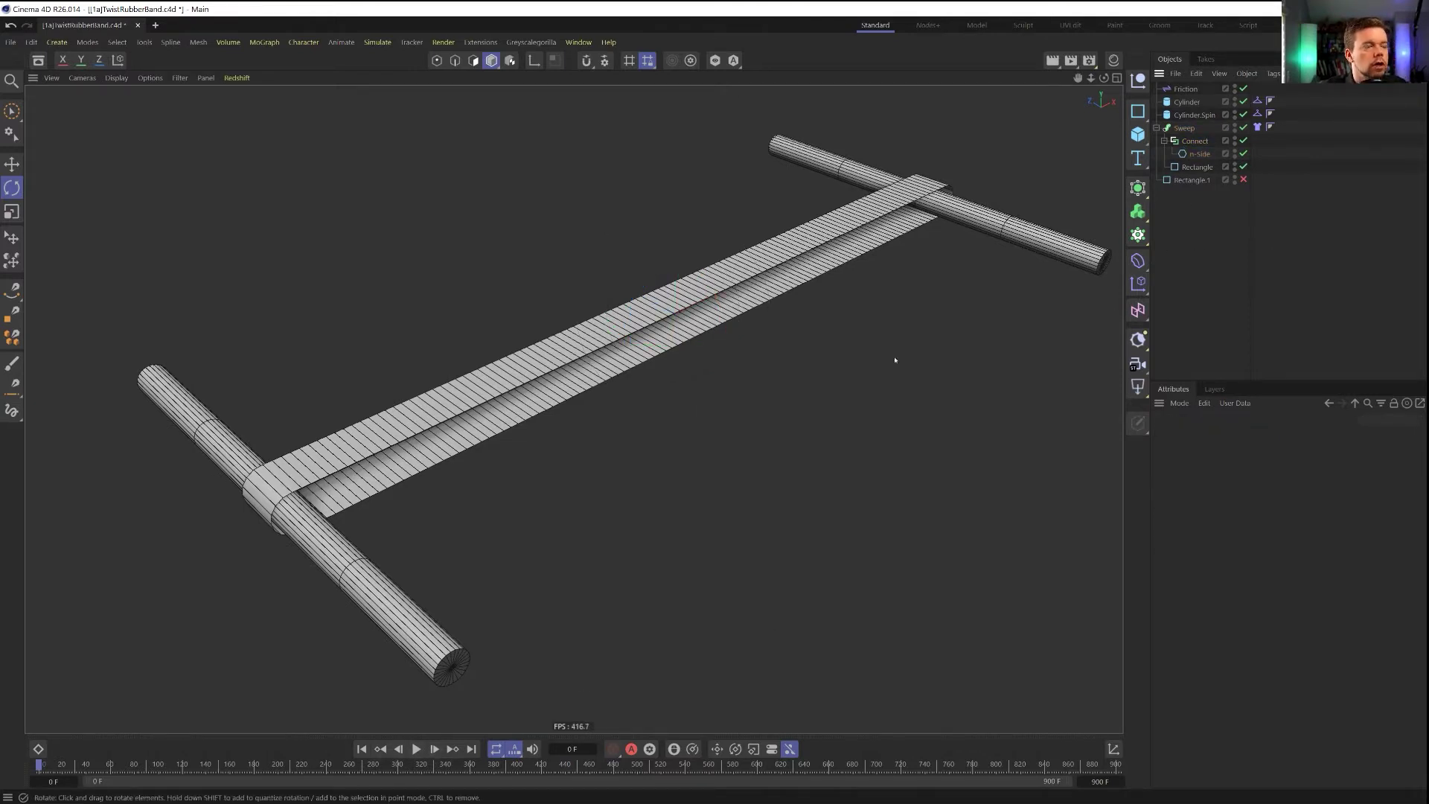
Set the n-Side's intermediate points to Natural with a number of 2, save the project, and play the simulation
{"action": "left_click", "coordinate": [1199, 155]}
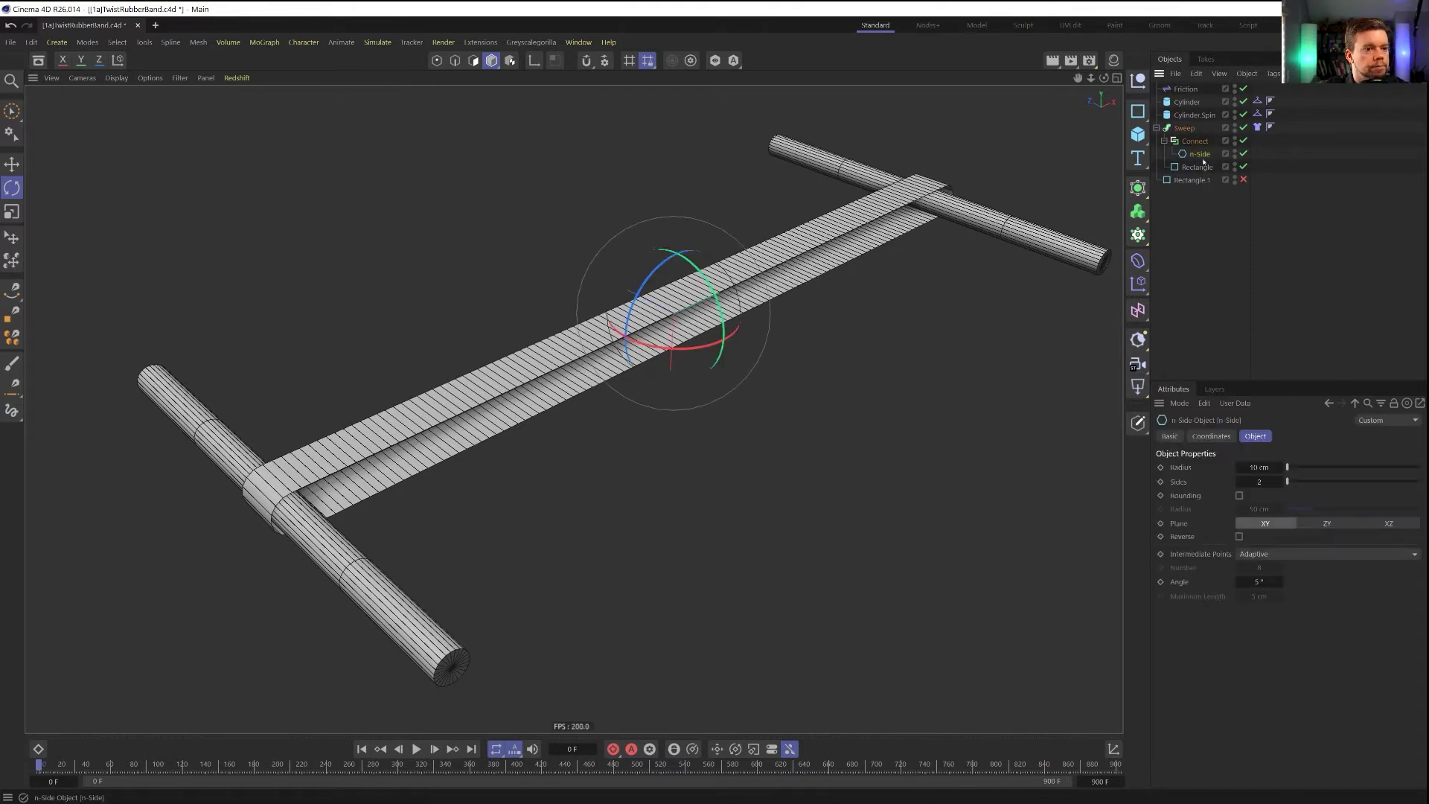
{"action": "left_click", "coordinate": [1291, 554]}
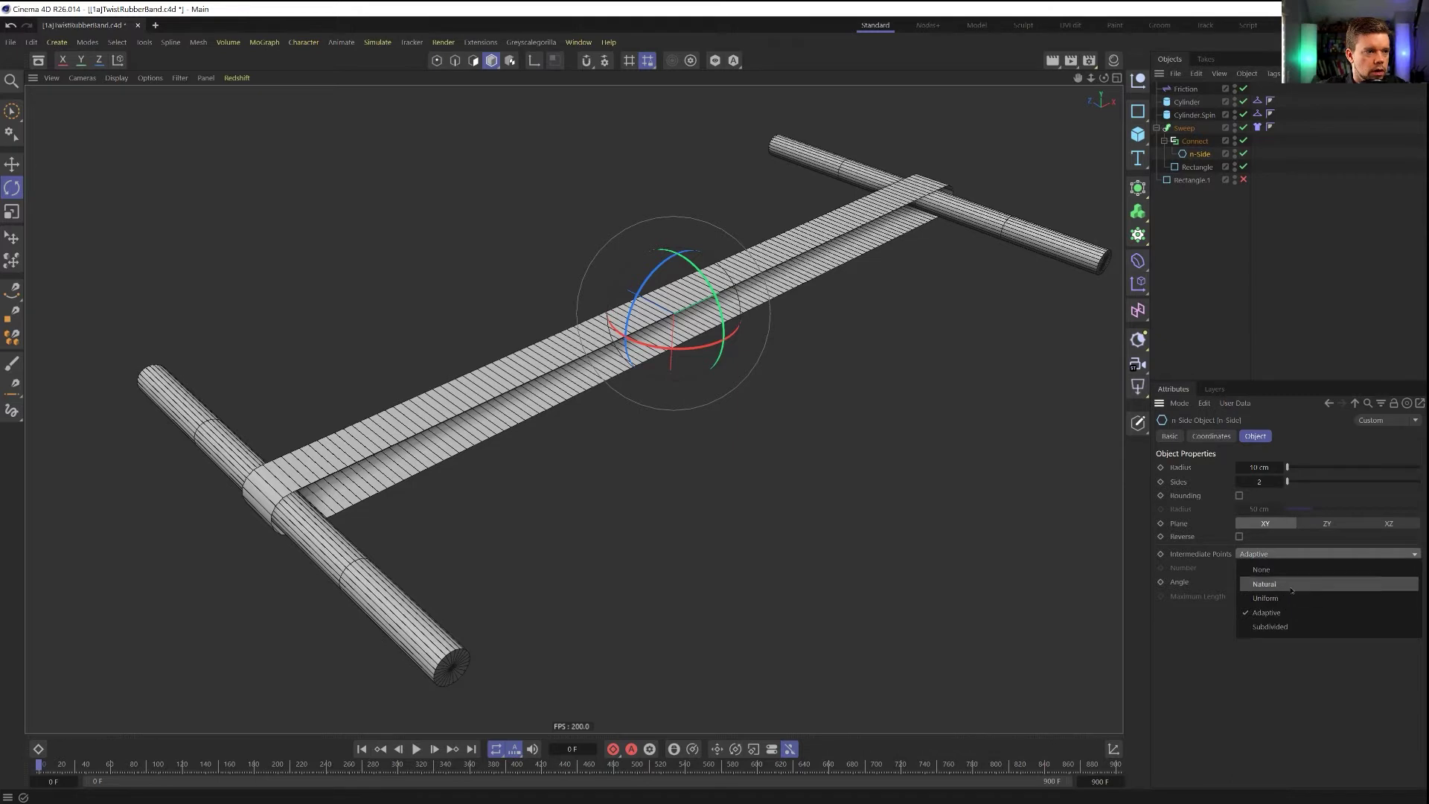
{"action": "left_click", "coordinate": [1292, 585]}
{"action": "key", "text": "Tab"}
{"action": "type", "text": "1"}
{"action": "key", "text": "Return"}
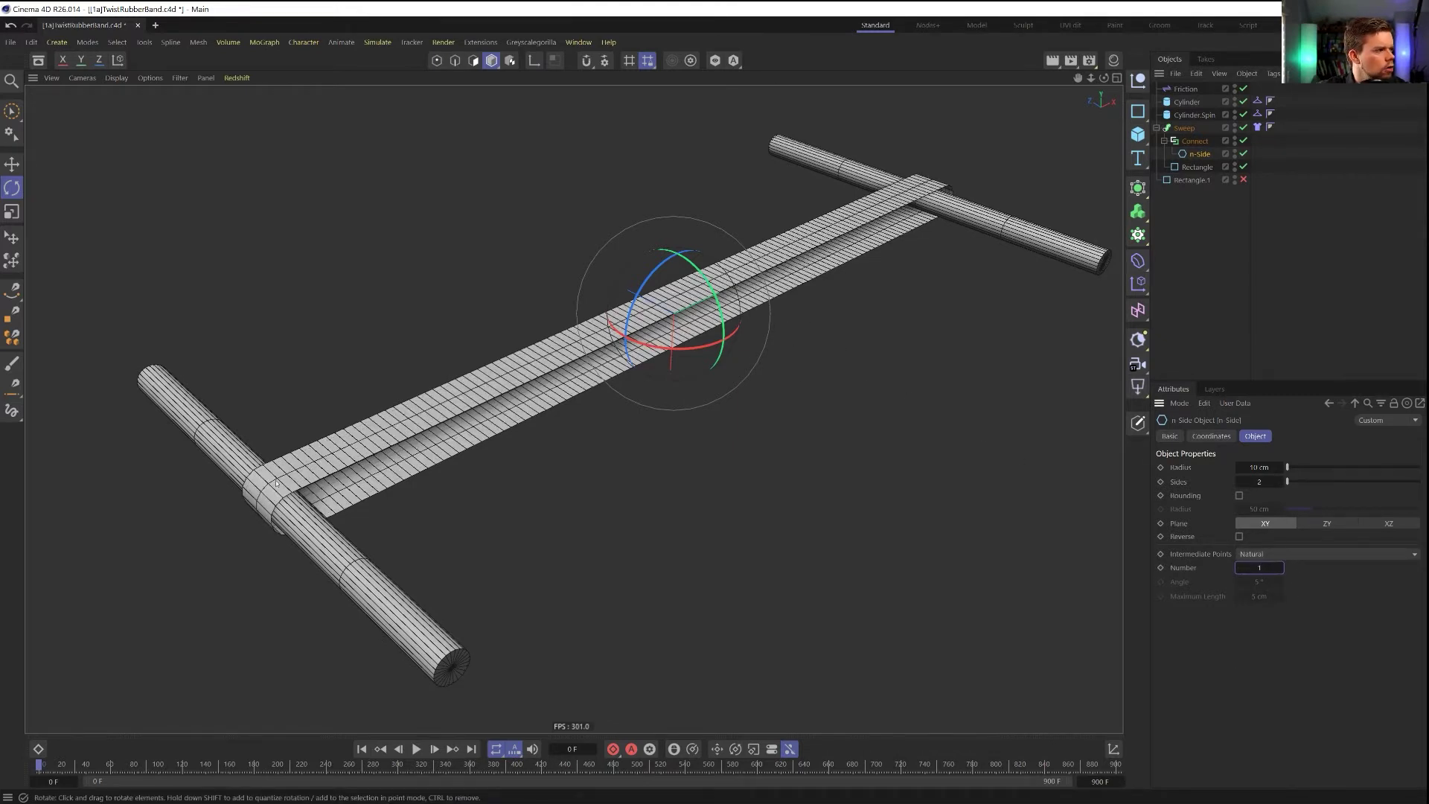
{"action": "left_click", "coordinate": [1280, 569]}
{"action": "key", "text": "ctrl+s"}
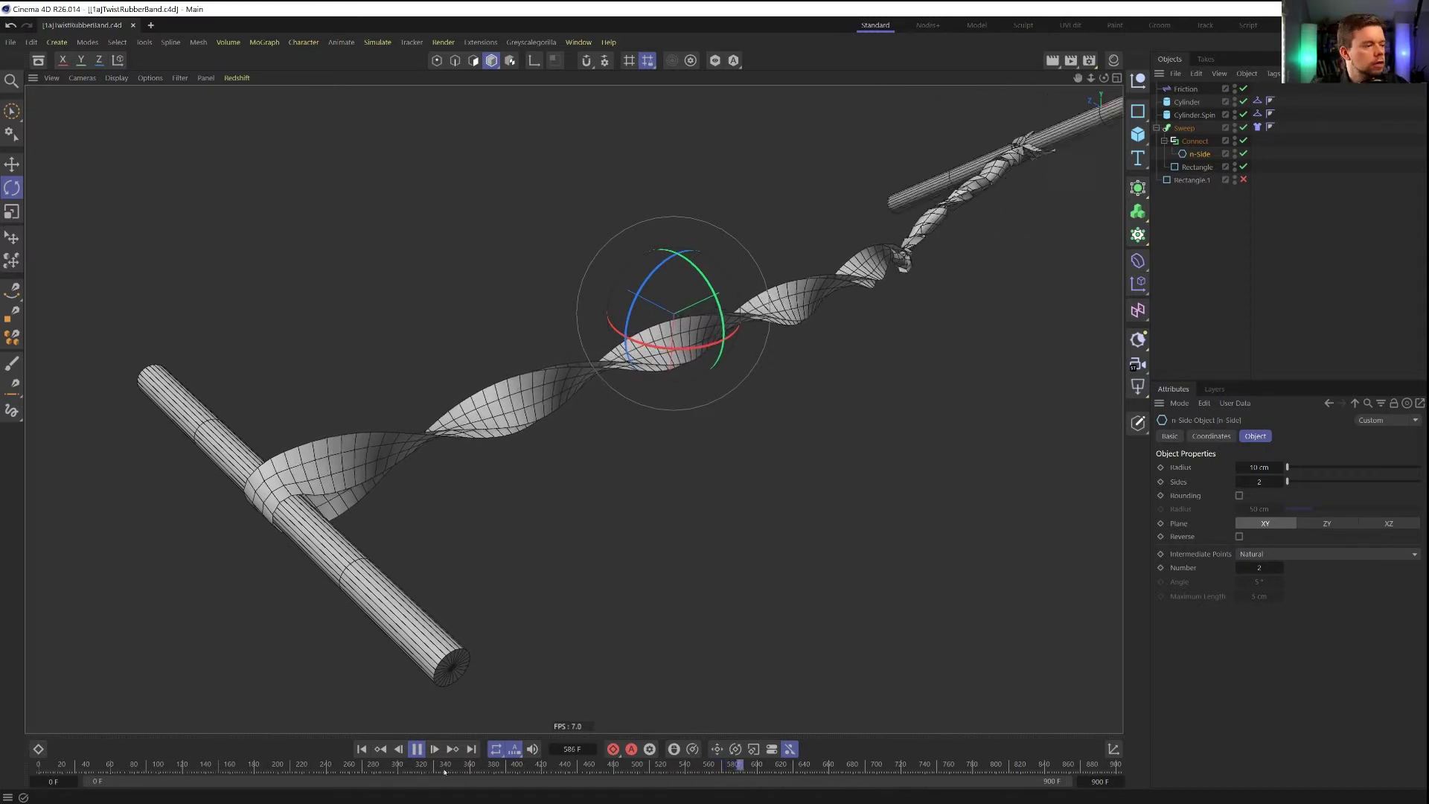
Stop the simulation and return to the first frame
{"action": "key", "text": "F8"}
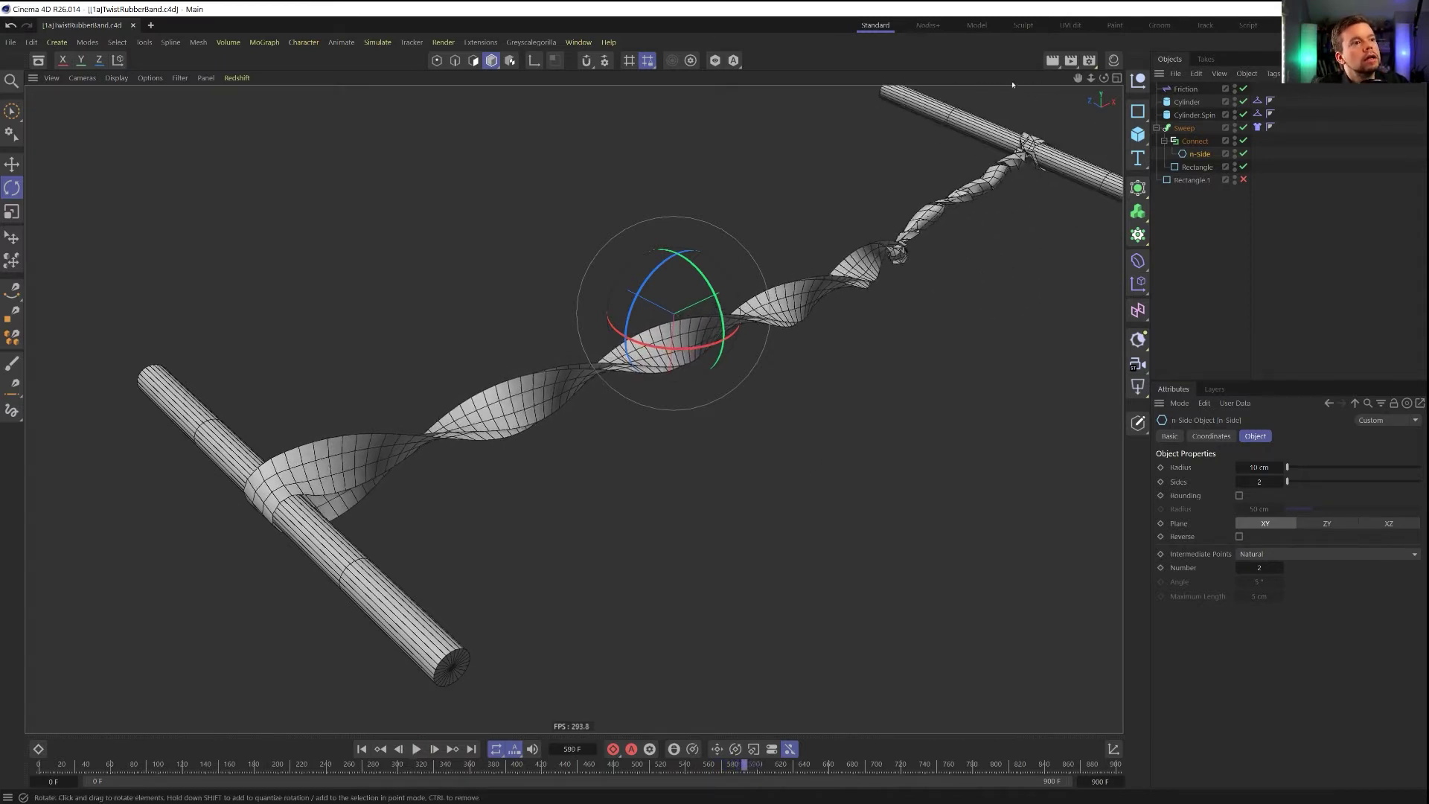
{"action": "left_click", "coordinate": [379, 42]}
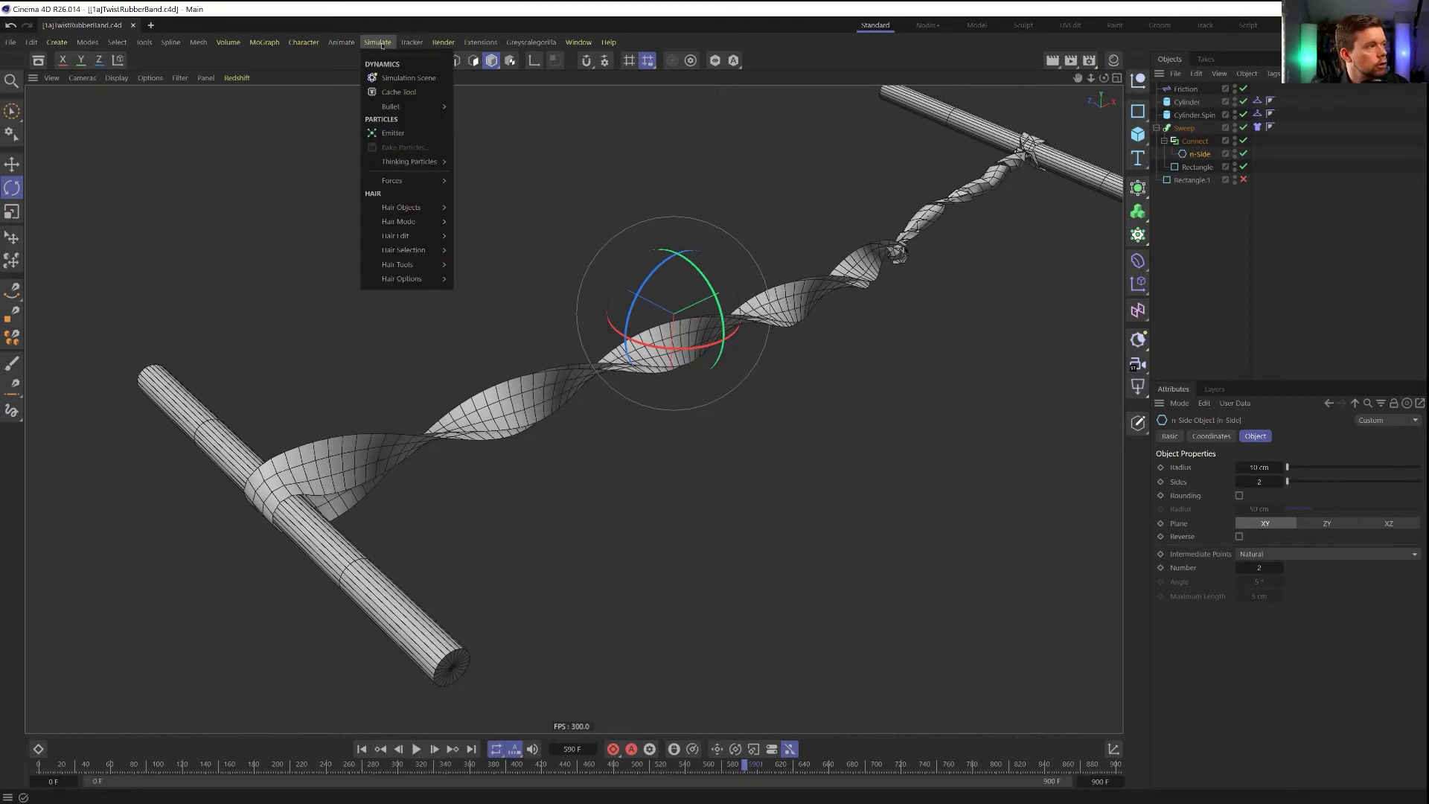
{"action": "mouse_move", "coordinate": [424, 106]}
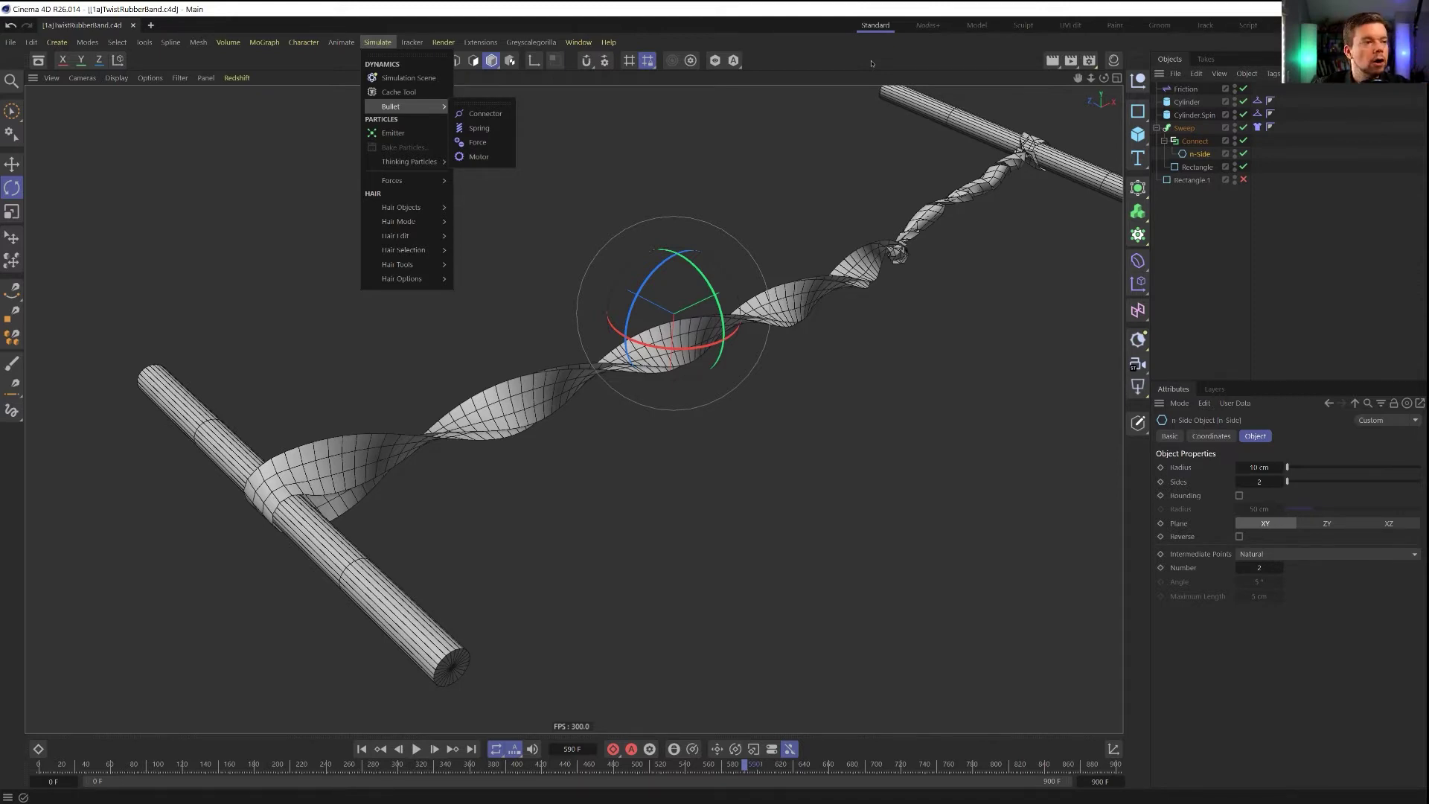
{"action": "key", "text": "Escape"}
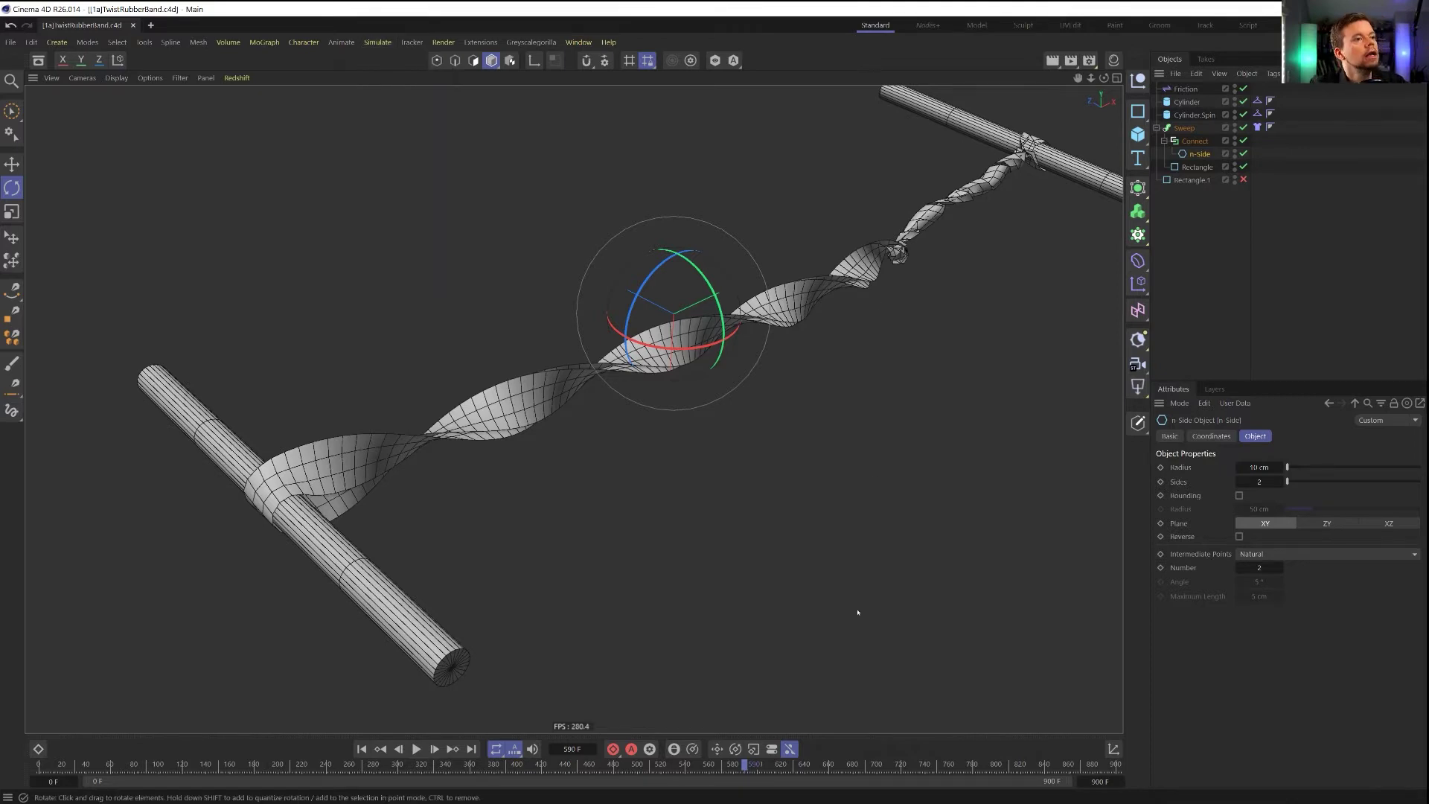
{"action": "left_click", "coordinate": [362, 749]}
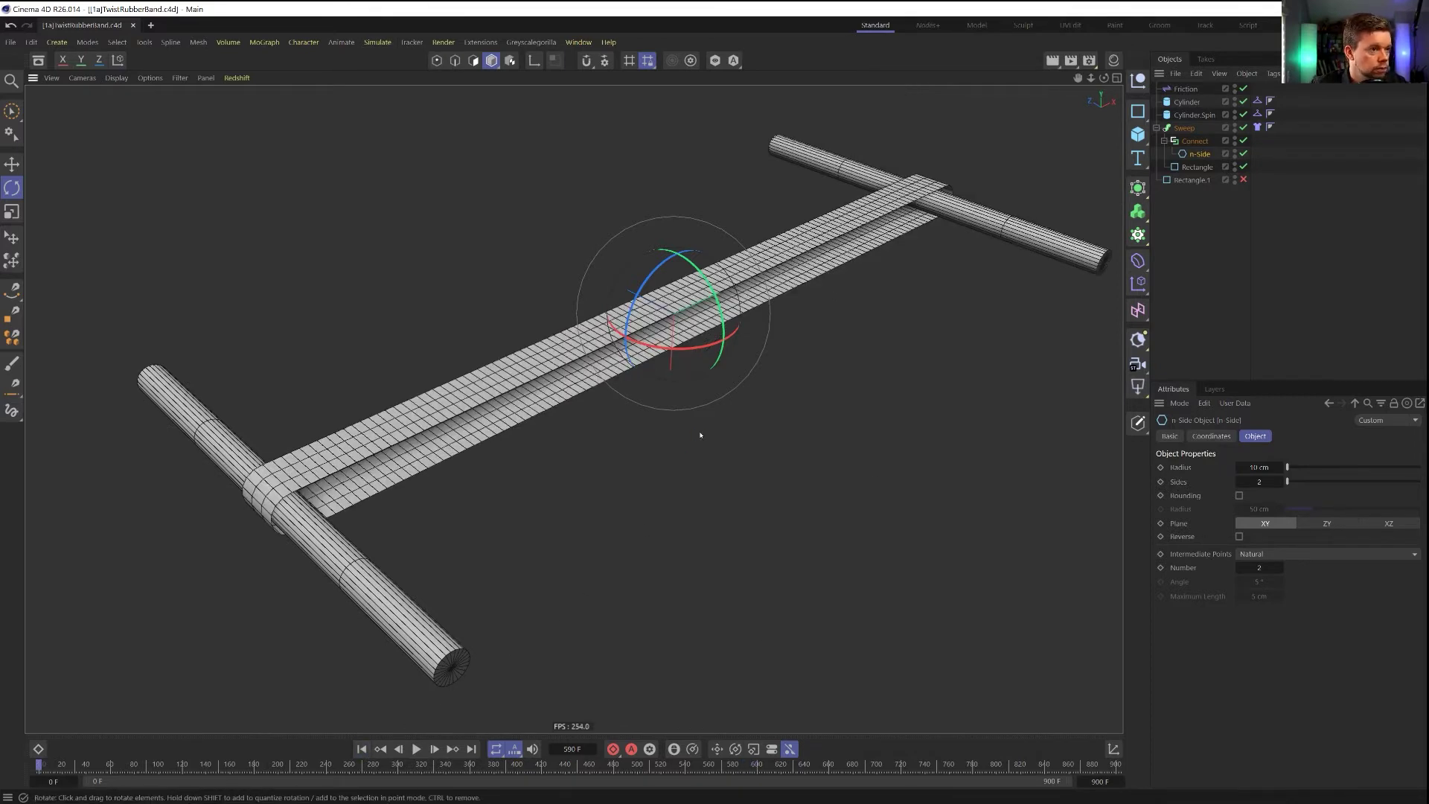
Start saving a new version of the scene and rename the existing file as [1a]TwistRubberBand_Cloth.c4d
{"action": "key", "text": "ctrl+shift+s"}
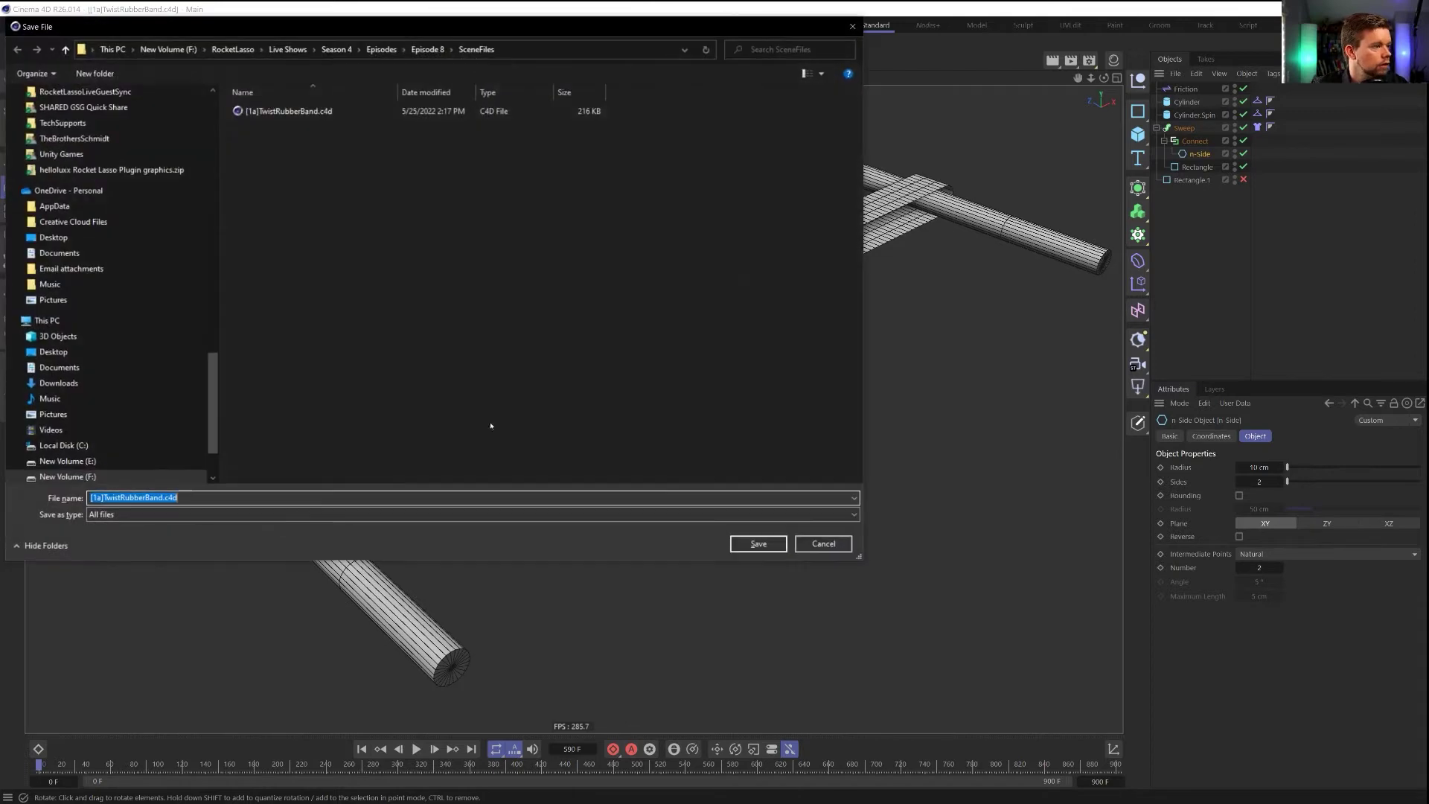
{"action": "key", "text": "Left"}
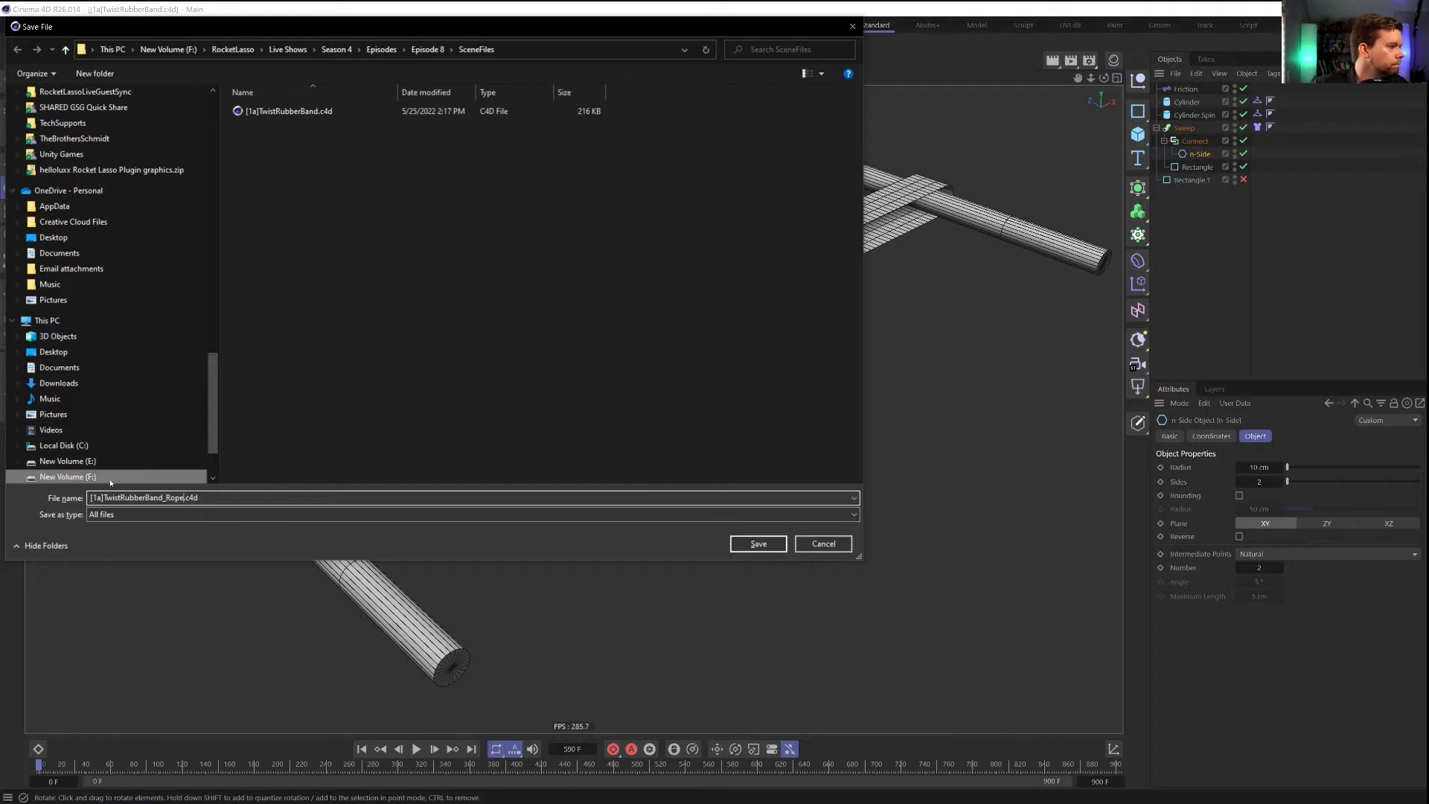
{"action": "left_click", "coordinate": [290, 111]}
{"action": "left_click", "coordinate": [290, 111]}
{"action": "key", "text": "Right"}
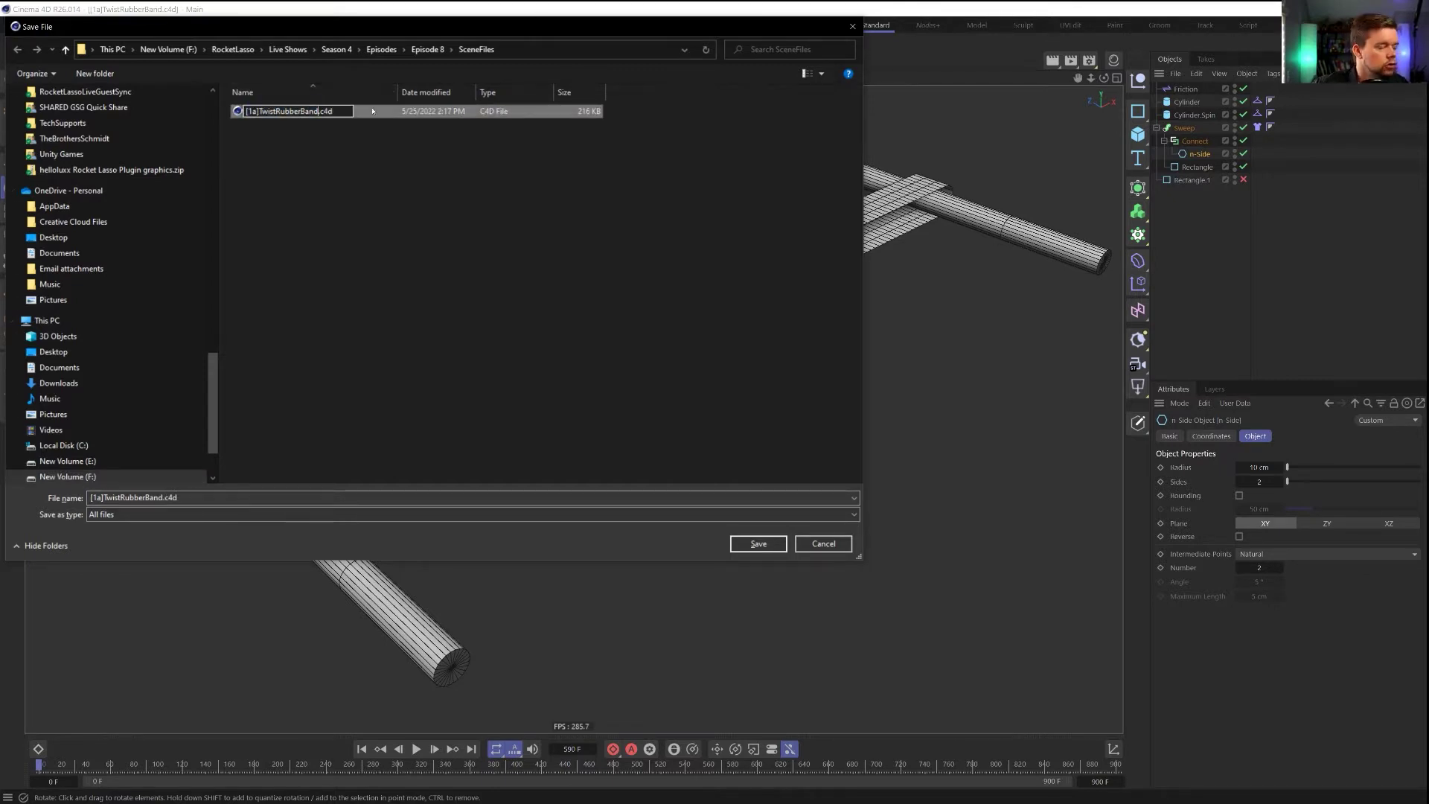
{"action": "type", "text": "_Cloth"}
{"action": "key", "text": "Tab"}
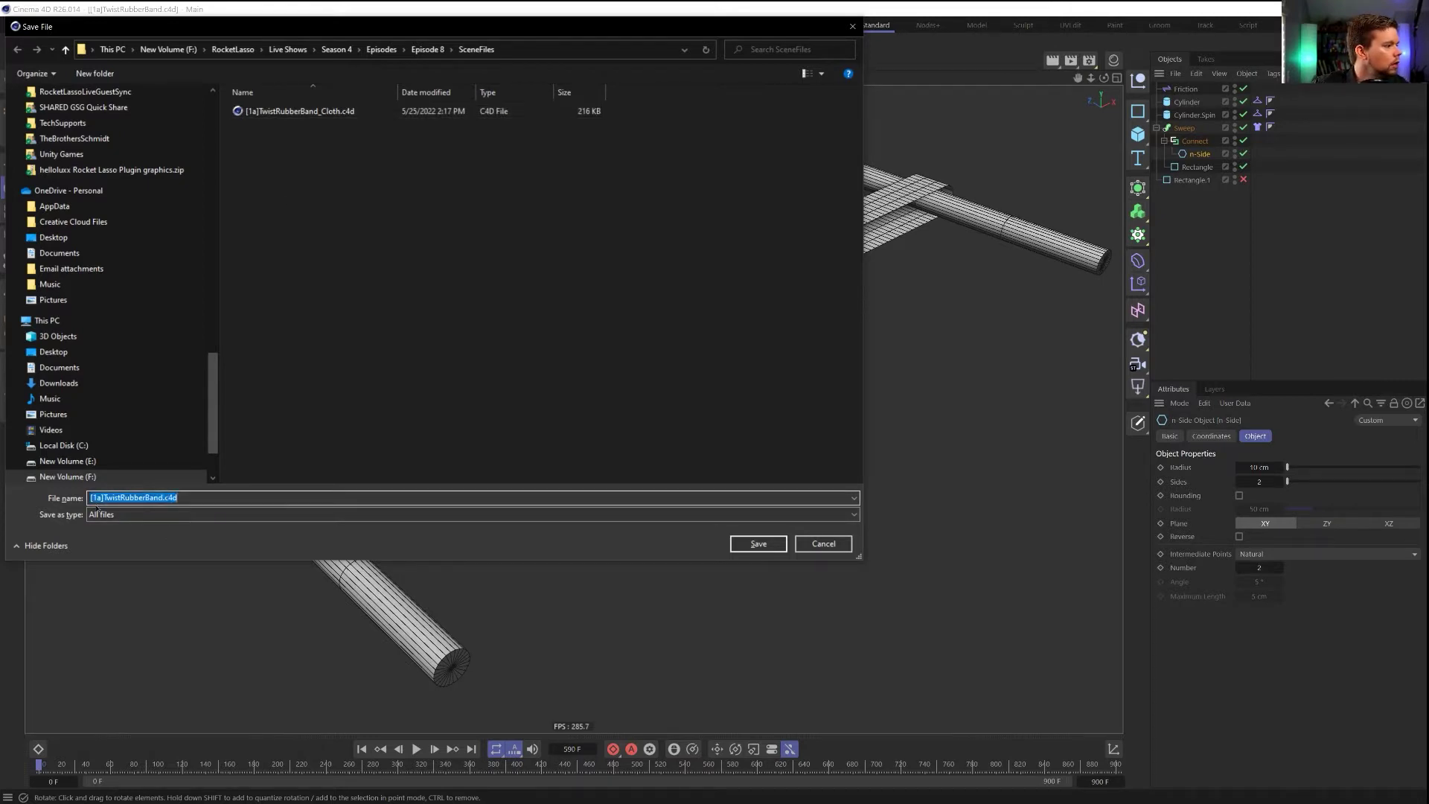
Save the scene under the new name [1b]TwistRubberBand_Rope.c4d
{"action": "left_click", "coordinate": [97, 497]}
{"action": "type", "text": "b"}
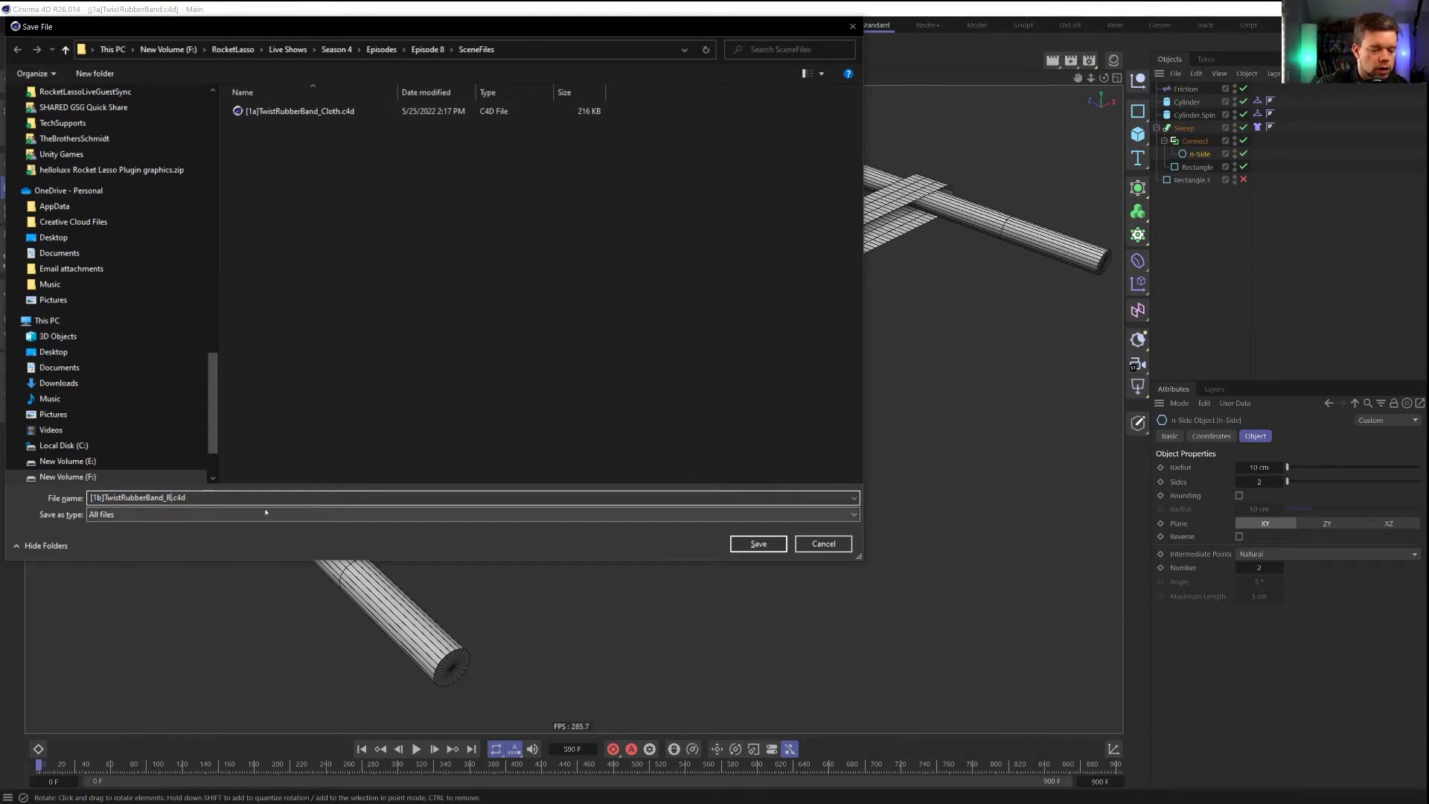
{"action": "key", "text": "Return"}
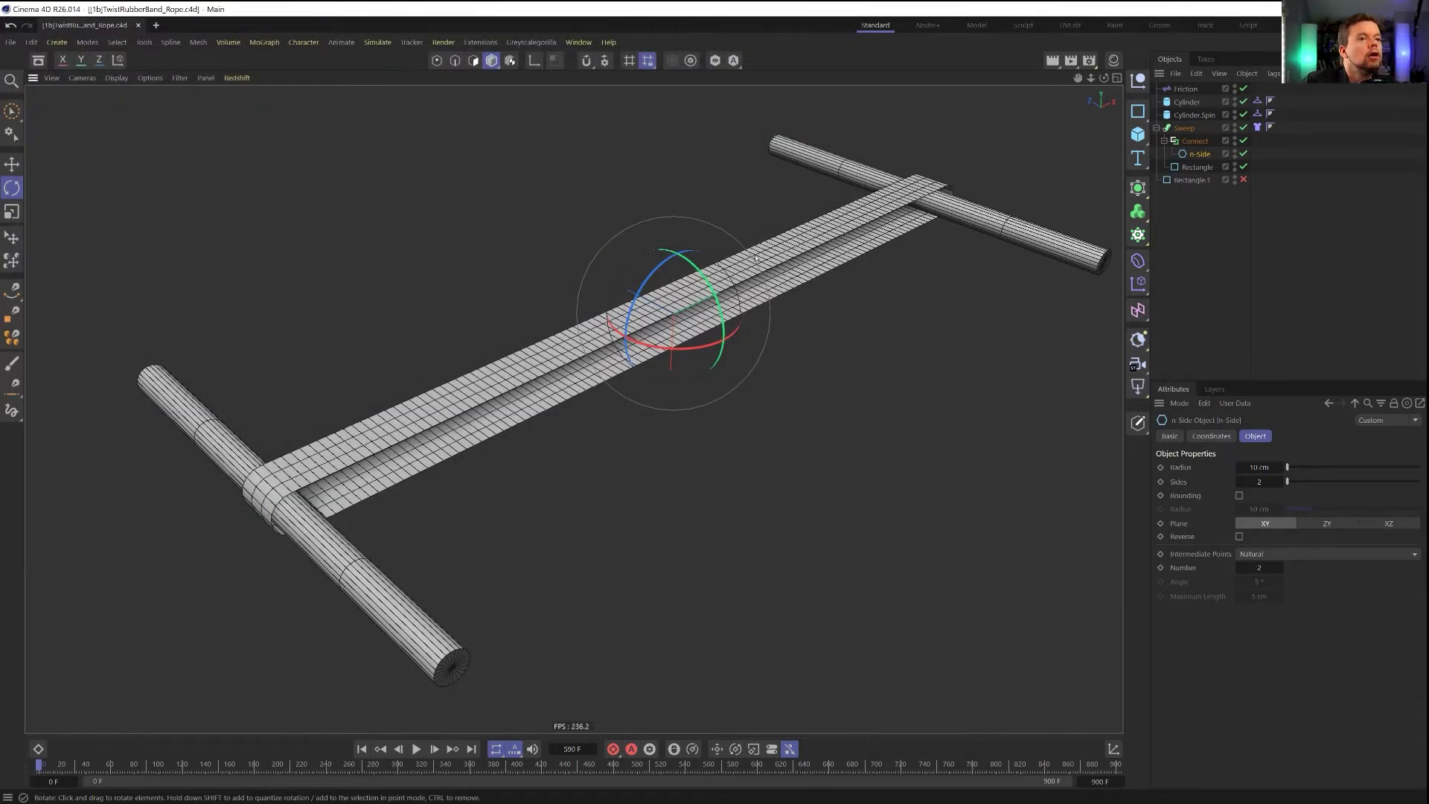
Delete the Sweep's Cloth tag and its nested n-Side profile, leaving only the path rectangle inside the Sweep
{"action": "left_click", "coordinate": [1257, 127]}
{"action": "key", "text": "Delete"}
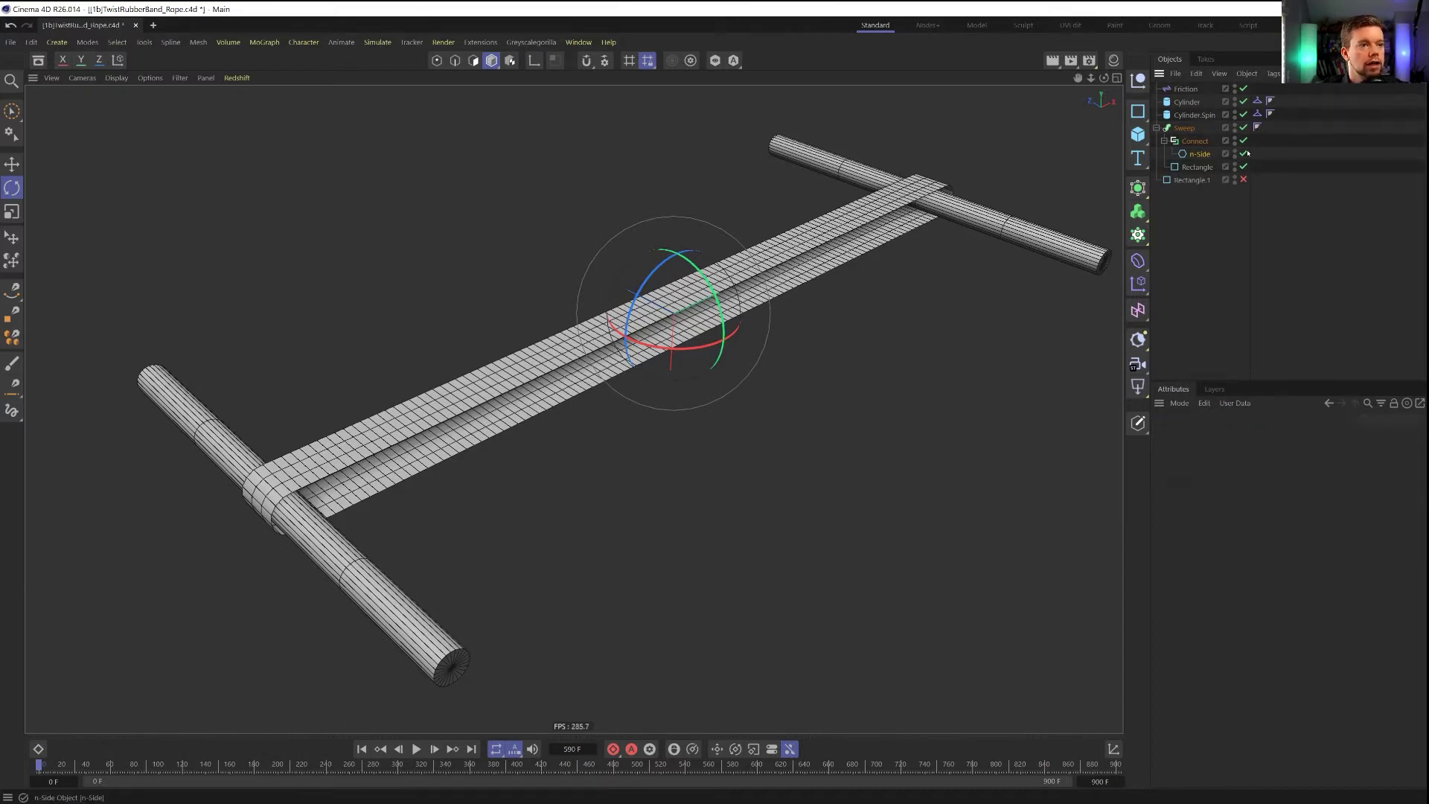
{"action": "left_click_drag", "start_coordinate": [1242, 127], "coordinate": [1243, 153]}
{"action": "left_click", "coordinate": [1203, 155]}
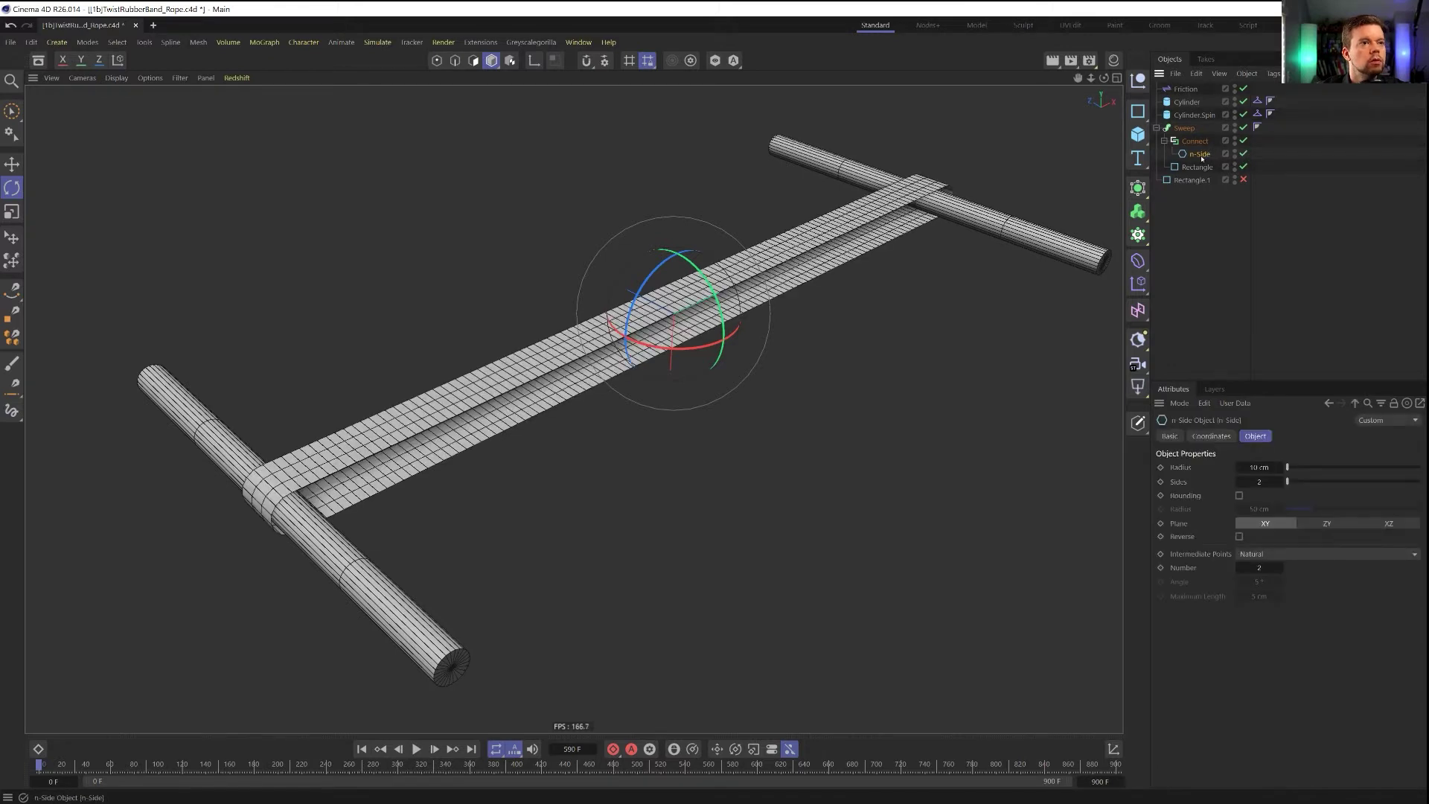
{"action": "key", "text": "Delete"}
{"action": "left_click_drag", "start_coordinate": [1192, 154], "coordinate": [1198, 143], "text": "ctrl"}
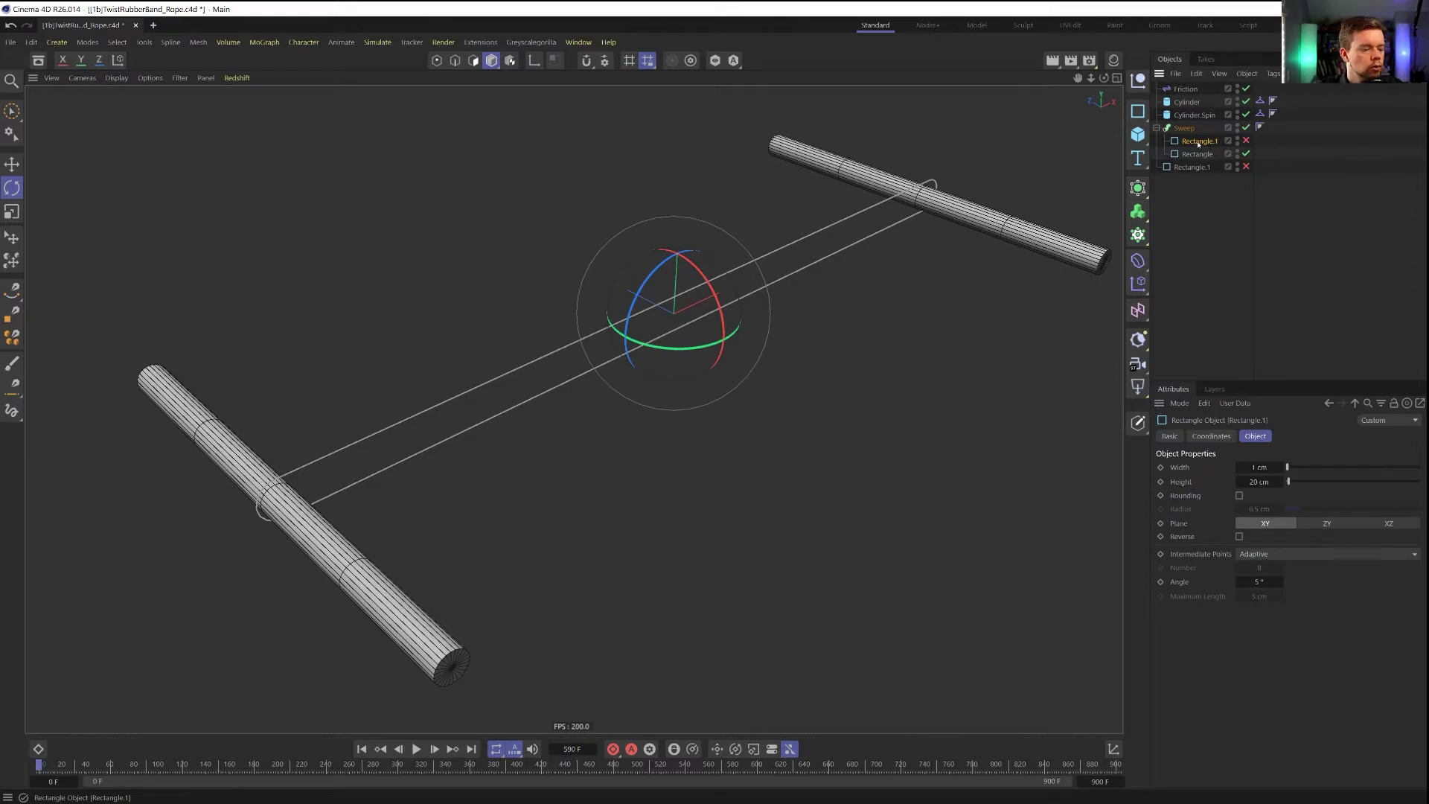
{"action": "key", "text": "Delete"}
{"action": "left_click", "coordinate": [1138, 111]}
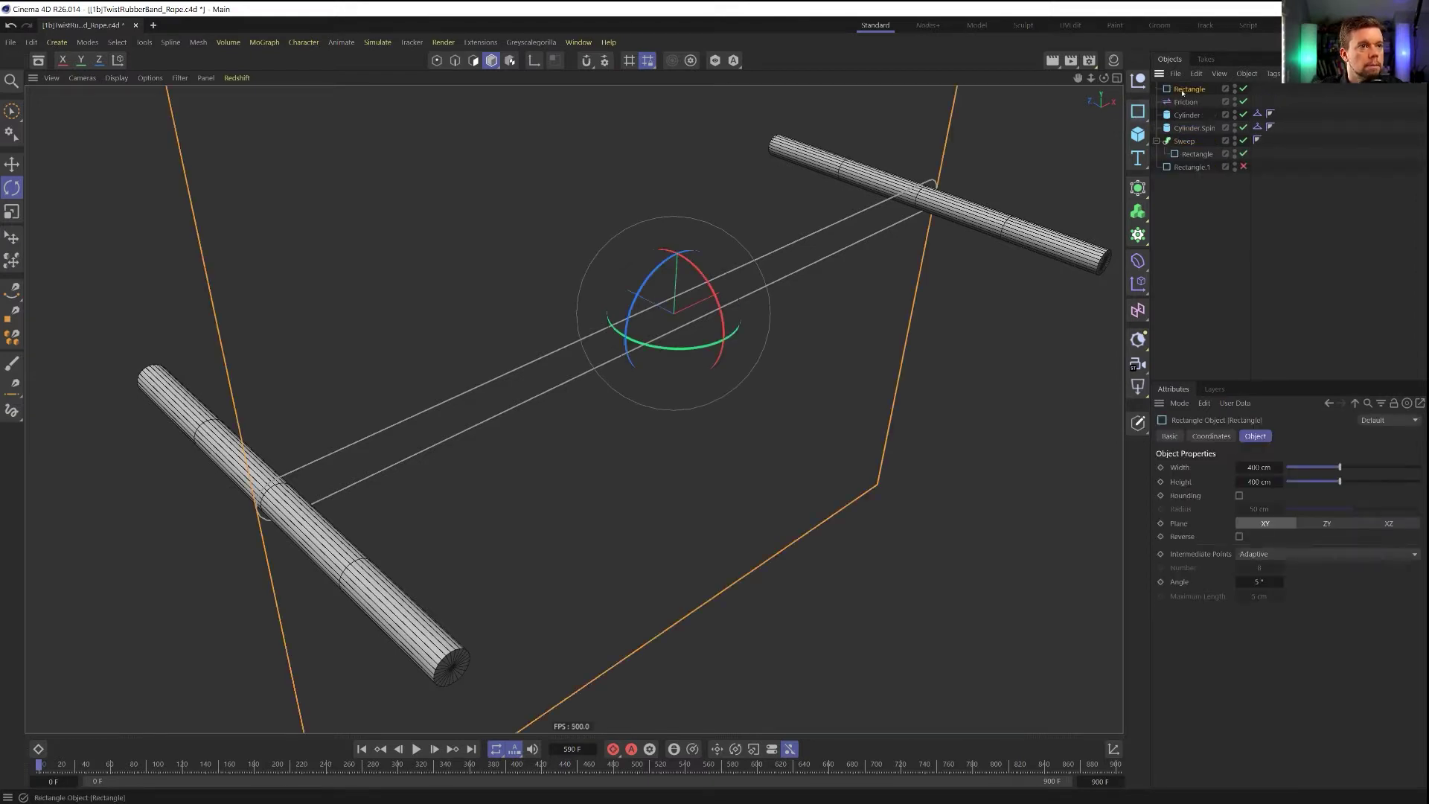
{"action": "left_click_drag", "start_coordinate": [1193, 151], "coordinate": [1193, 144]}
{"action": "left_click", "coordinate": [1257, 466]}
{"action": "type", "text": "2"}
{"action": "key", "text": "Tab"}
{"action": "type", "text": "2"}
{"action": "key", "text": "Return"}
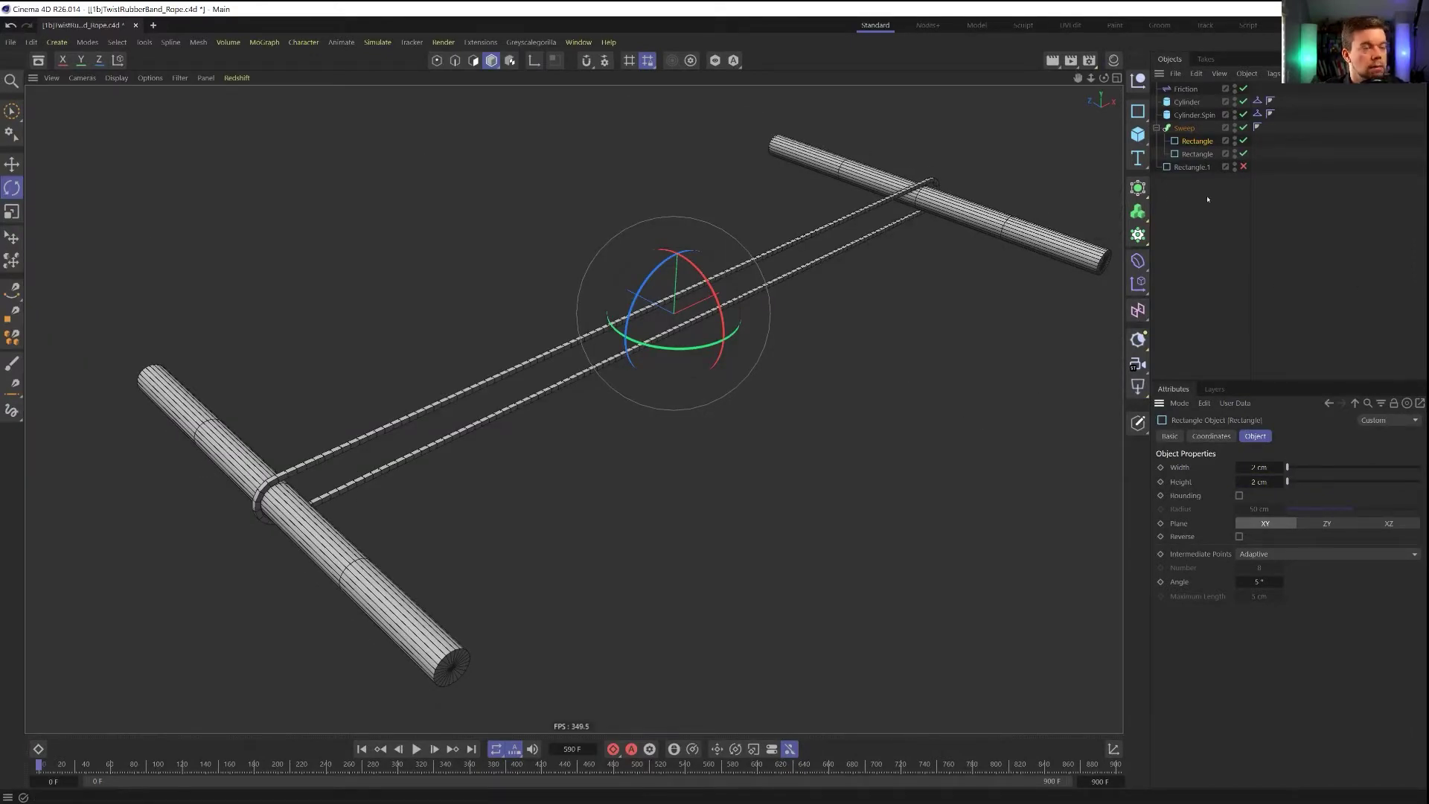
Add a Rope simulation tag to the Sweep's path rectangle, set its friction to 55, and play the simulation
{"action": "left_click", "coordinate": [1205, 154]}
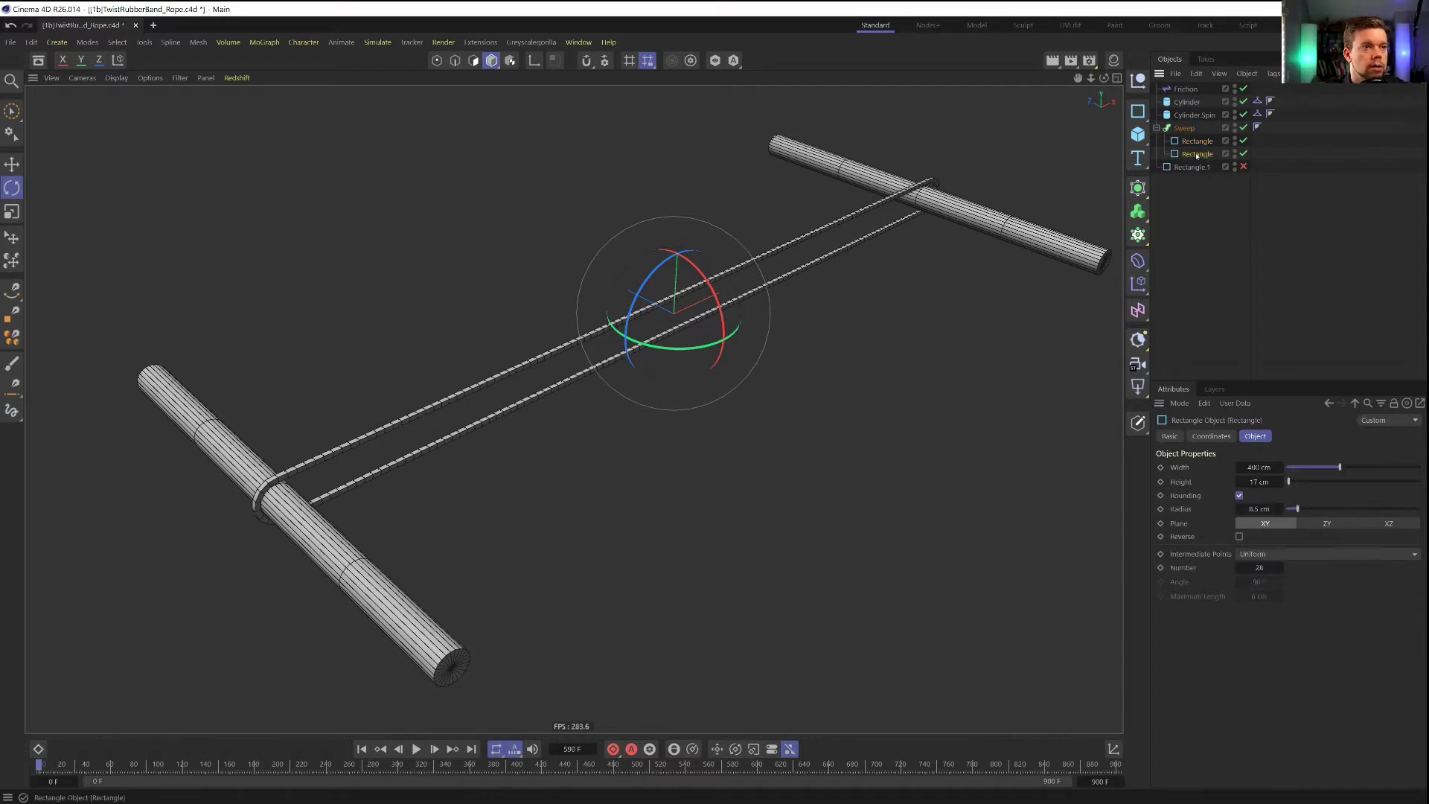
{"action": "right_click", "coordinate": [1205, 154]}
{"action": "mouse_move", "coordinate": [1242, 274]}
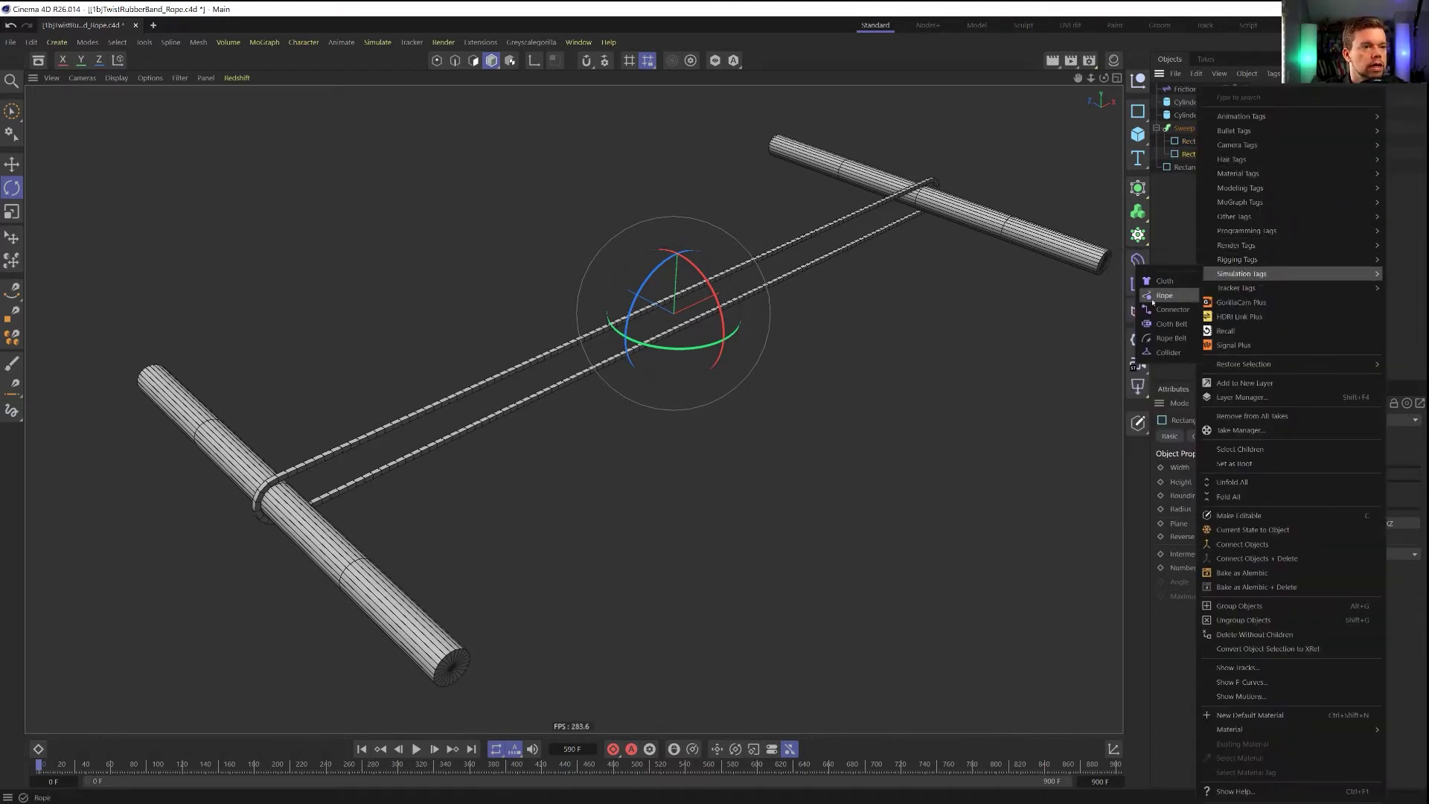
{"action": "left_click", "coordinate": [1180, 295]}
{"action": "left_click", "coordinate": [1248, 523]}
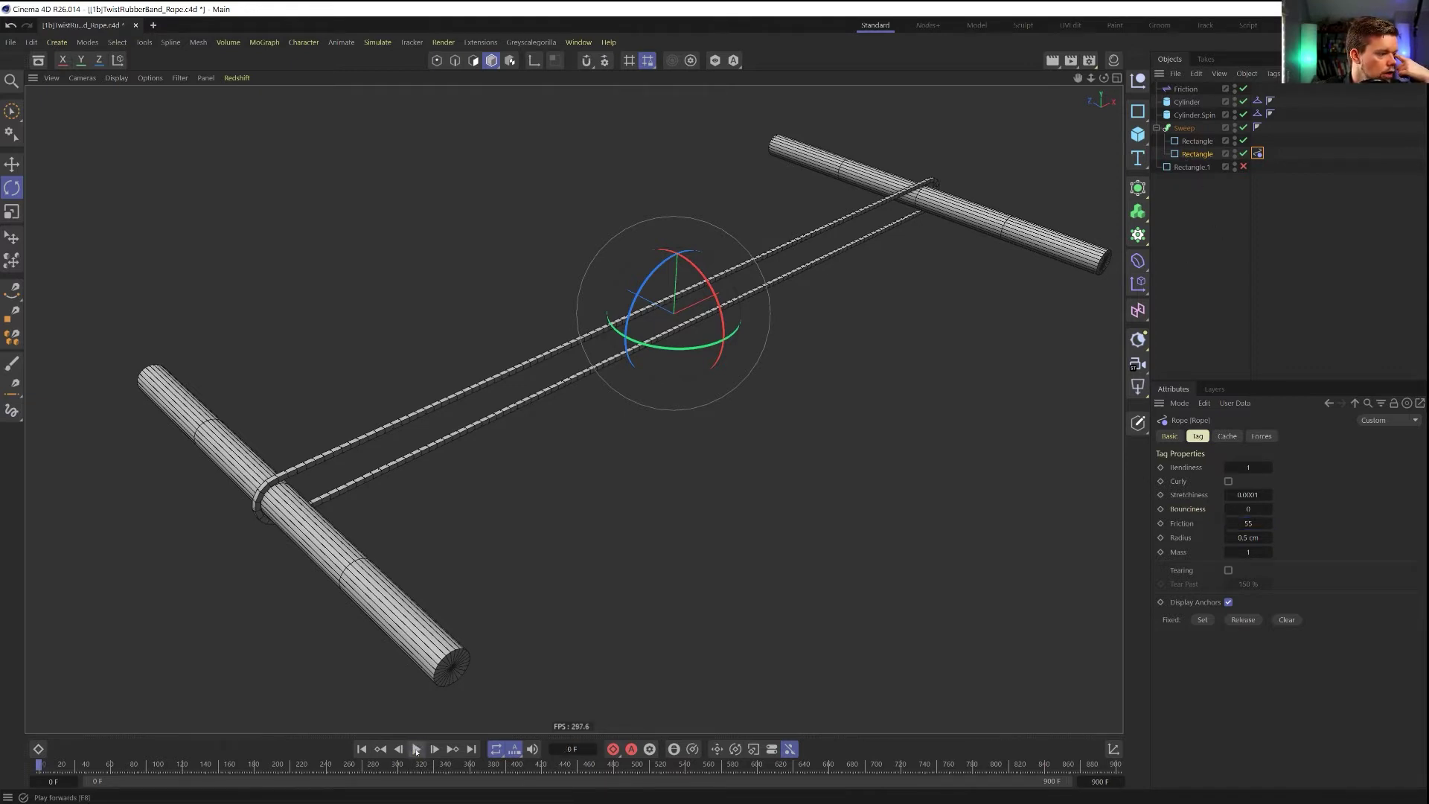
{"action": "left_click", "coordinate": [416, 749]}
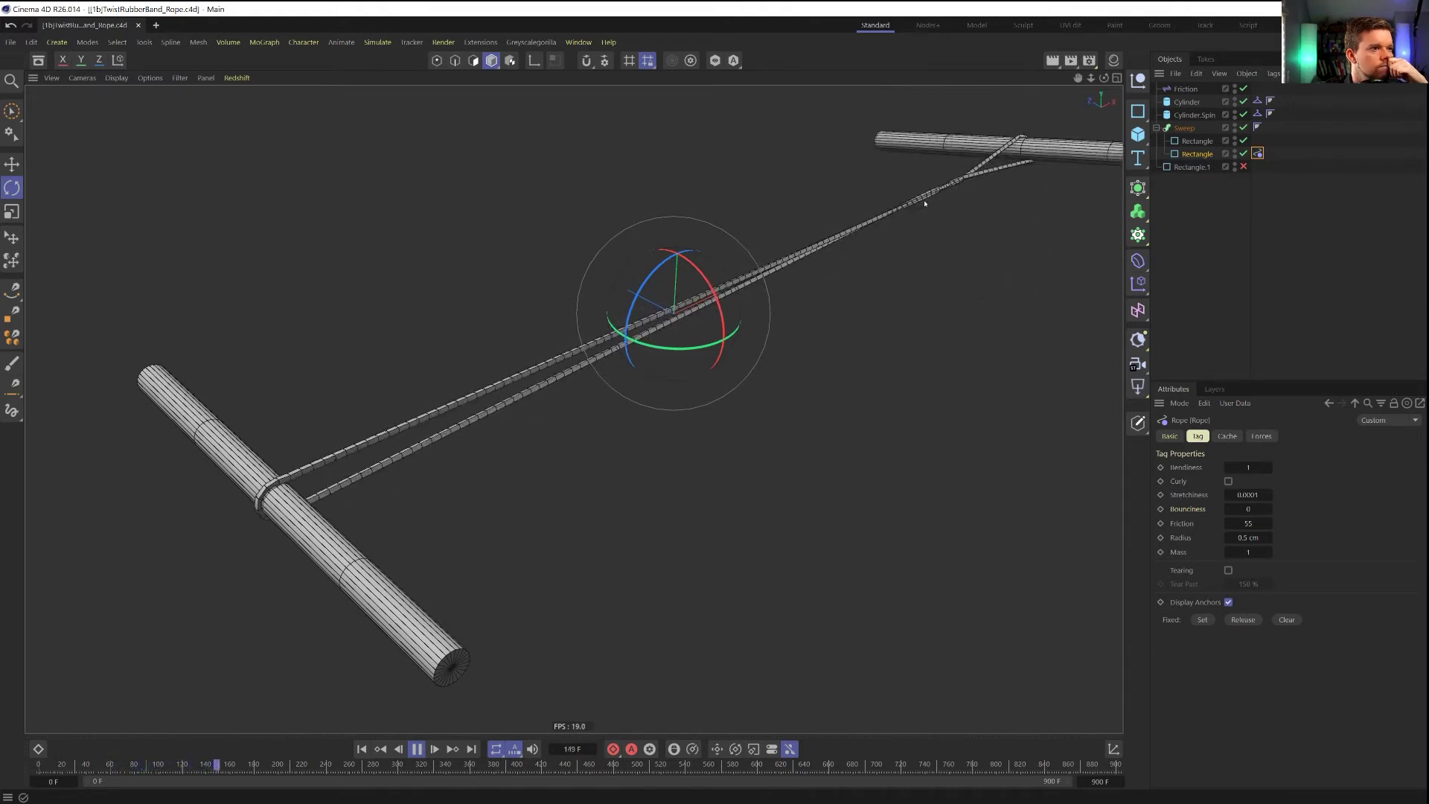
Set the Rope tag's radius to 4 cm while the simulation plays
{"action": "left_click", "coordinate": [1196, 154]}
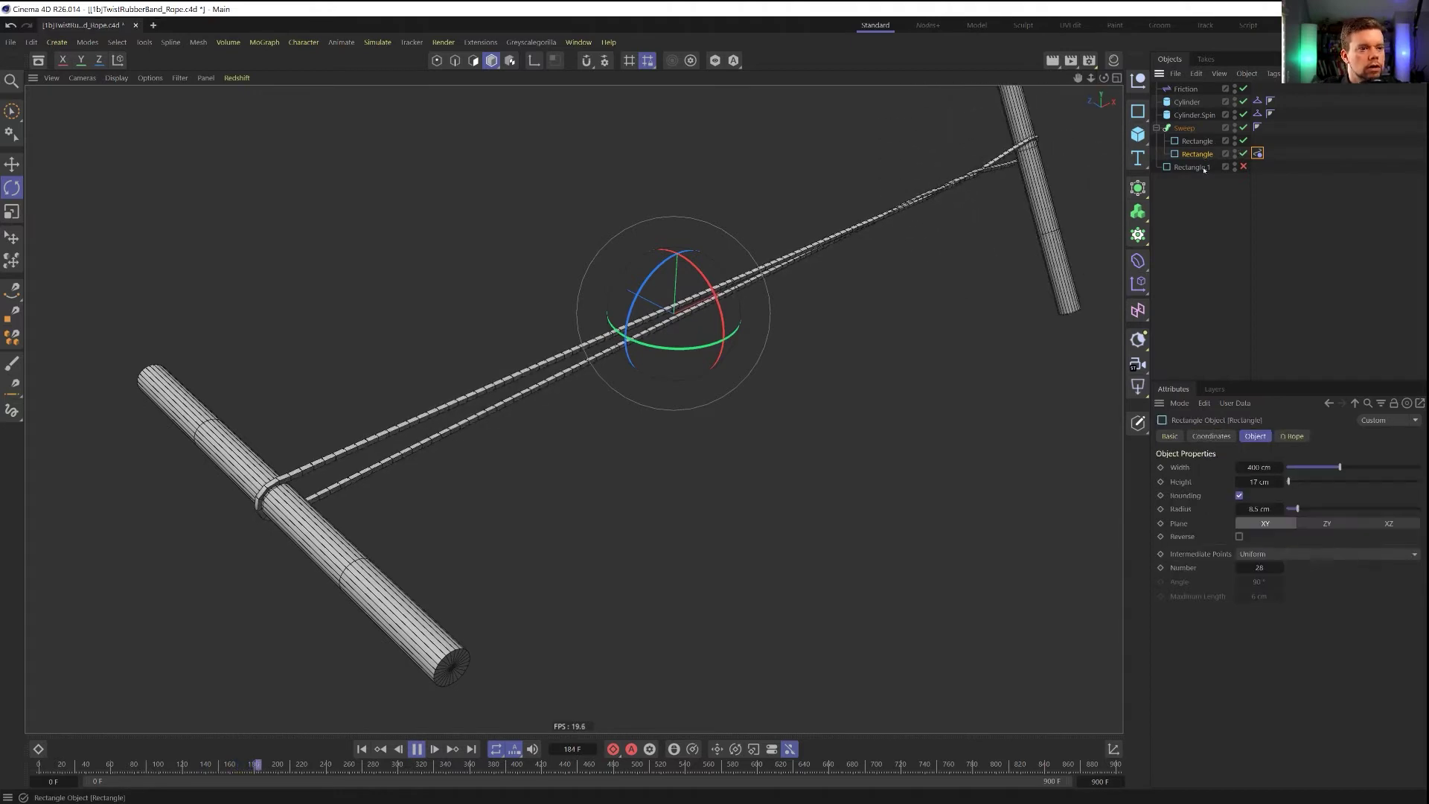
{"action": "left_click", "coordinate": [1196, 140]}
{"action": "left_click", "coordinate": [1256, 152]}
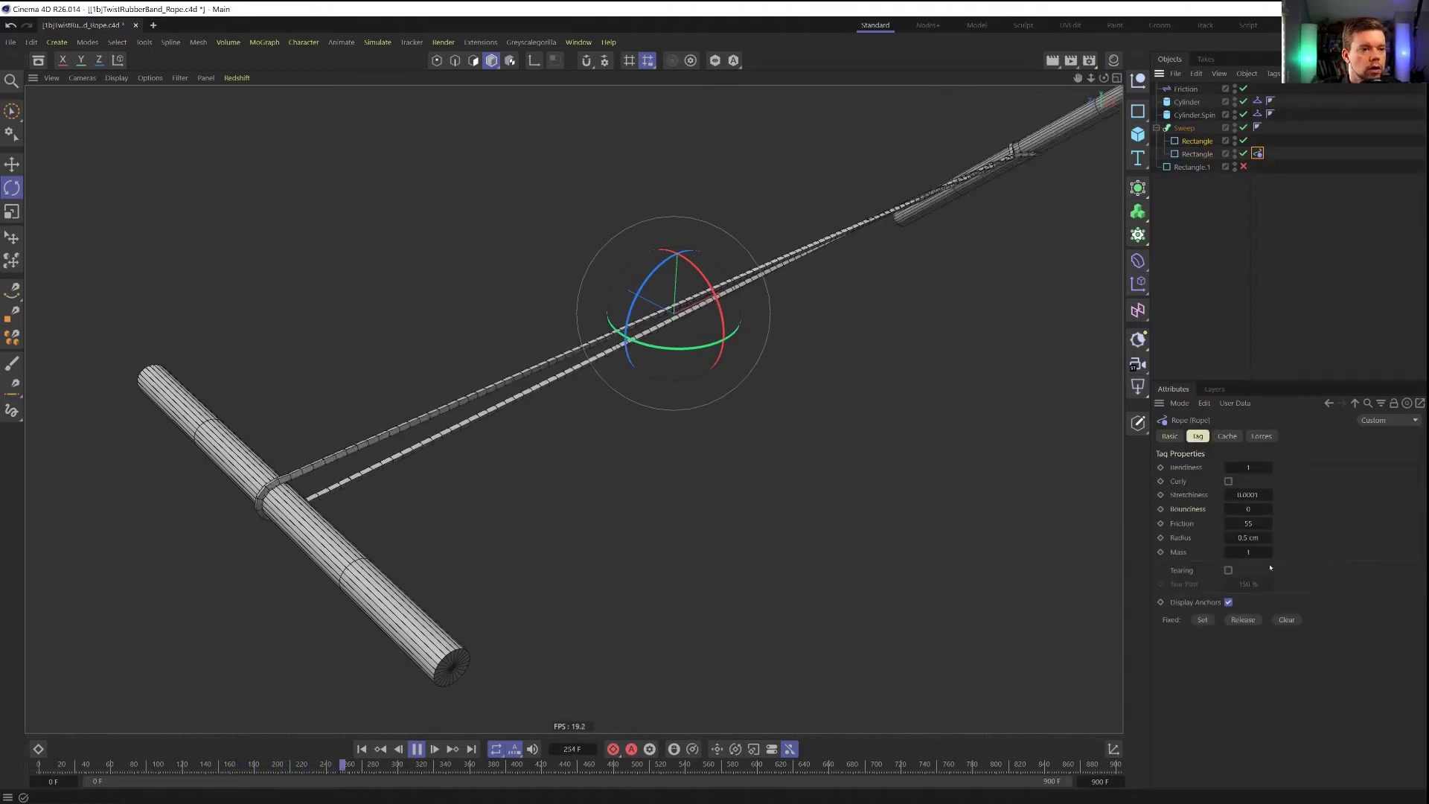
{"action": "type", "text": "4"}
{"action": "key", "text": "Return"}
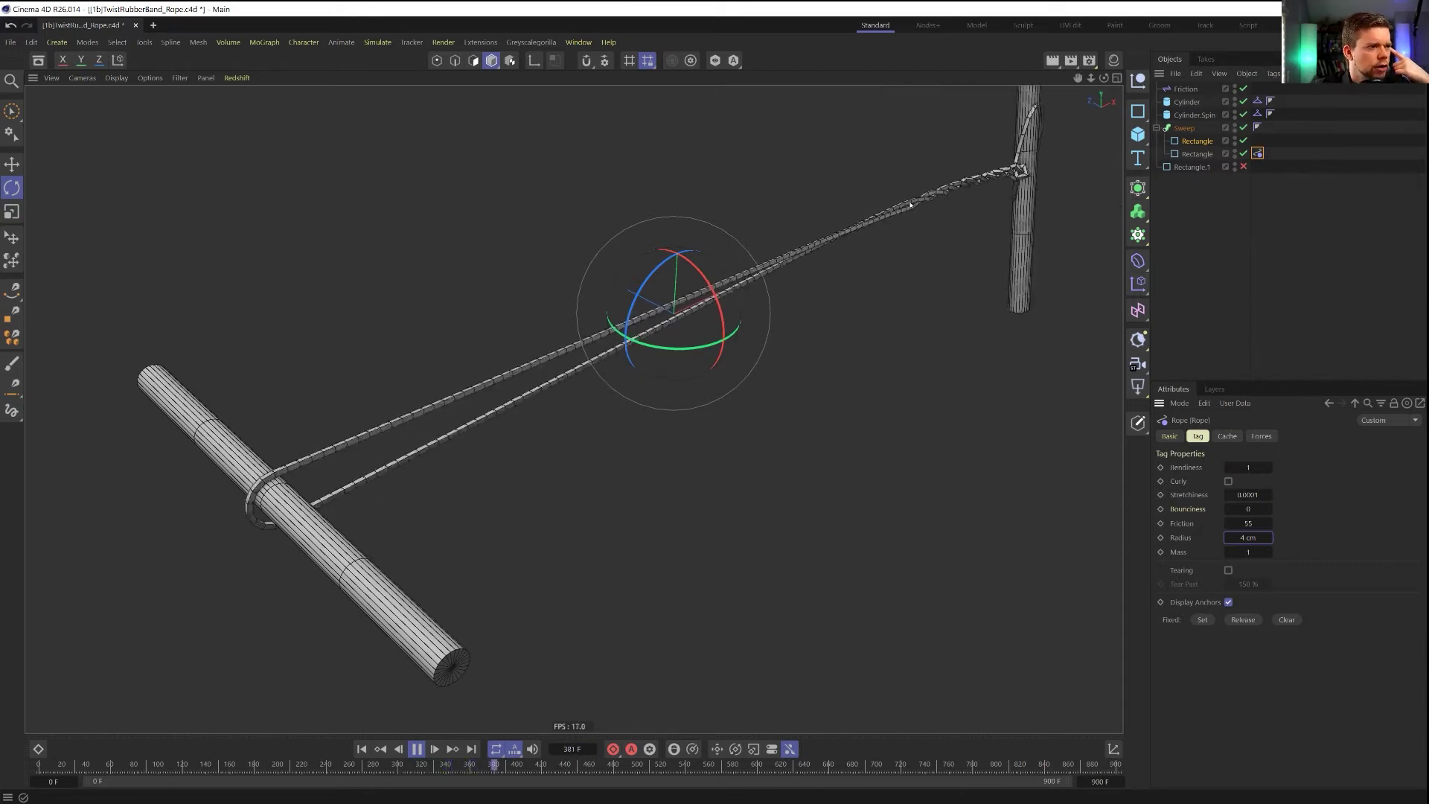
Set the Friction object's strength to 100 and then raise it to 1000 during playback
{"action": "left_click", "coordinate": [1185, 89]}
{"action": "left_click", "coordinate": [1250, 466]}
{"action": "key", "text": "BackSpace"}
{"action": "key", "text": "Return"}
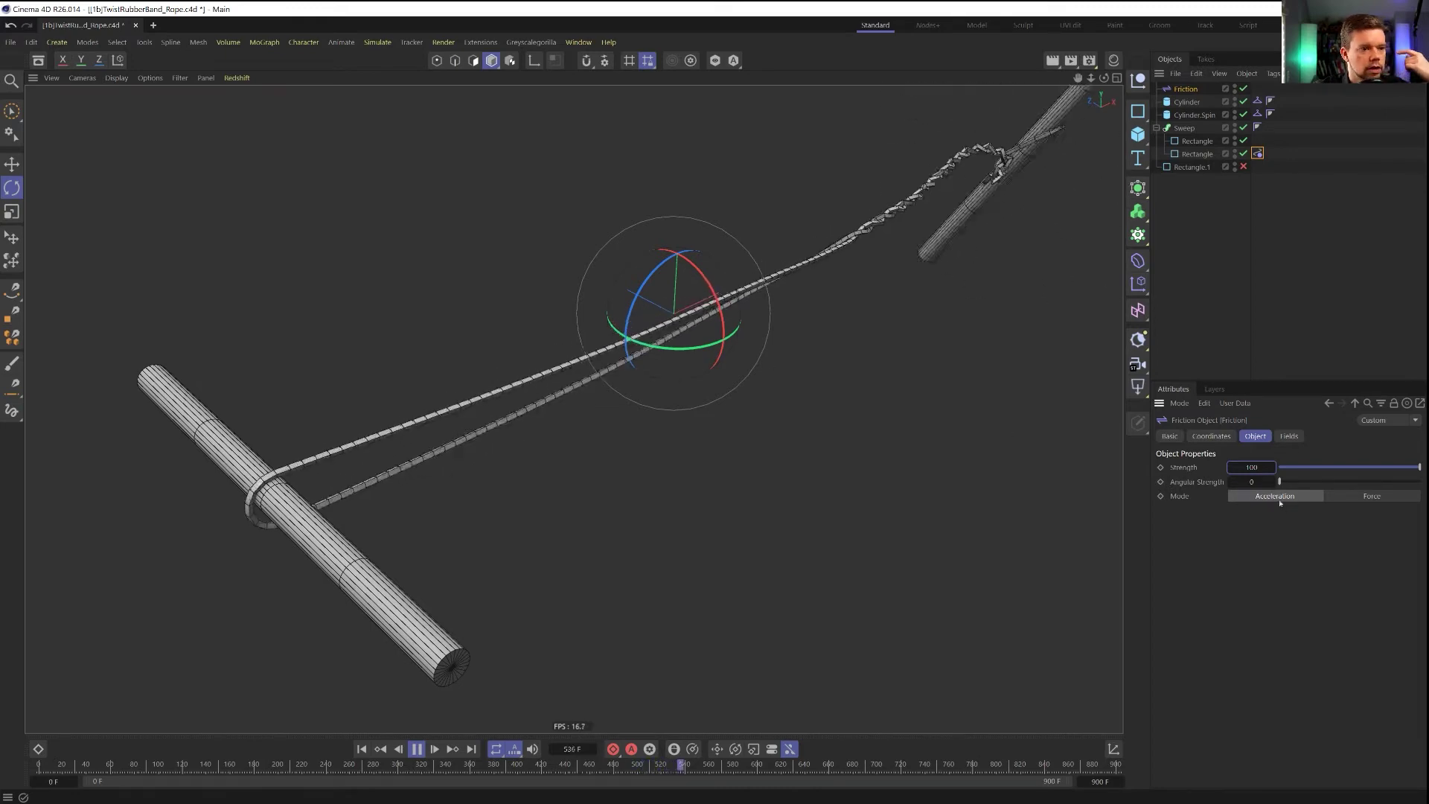
{"action": "left_click", "coordinate": [1253, 468]}
{"action": "type", "text": "0"}
{"action": "key", "text": "Return"}
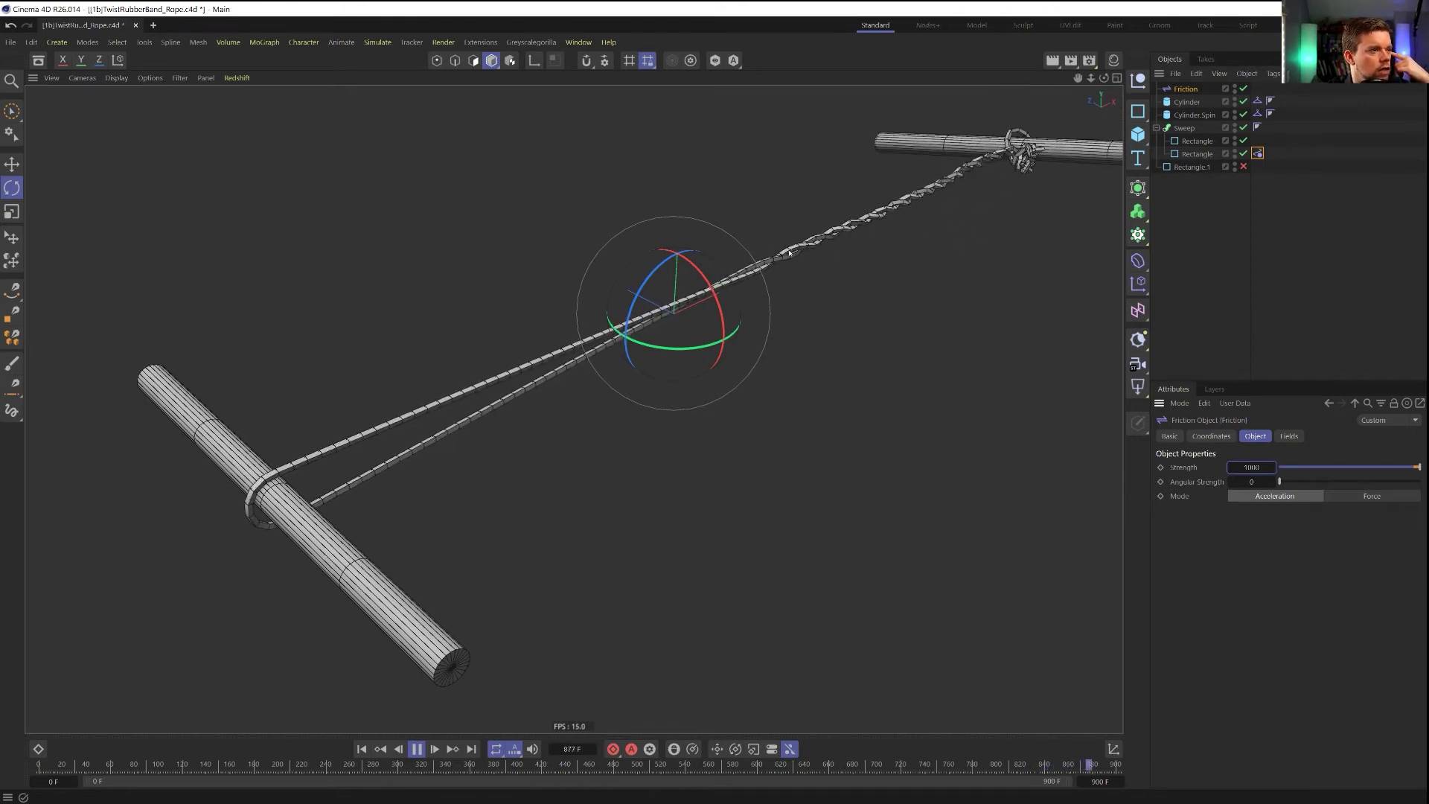
Lower the Rope tag's friction to 0.1
{"action": "left_click", "coordinate": [1257, 154]}
{"action": "double_click", "coordinate": [1248, 523]}
{"action": "type", "text": "0.1"}
{"action": "key", "text": "Return"}
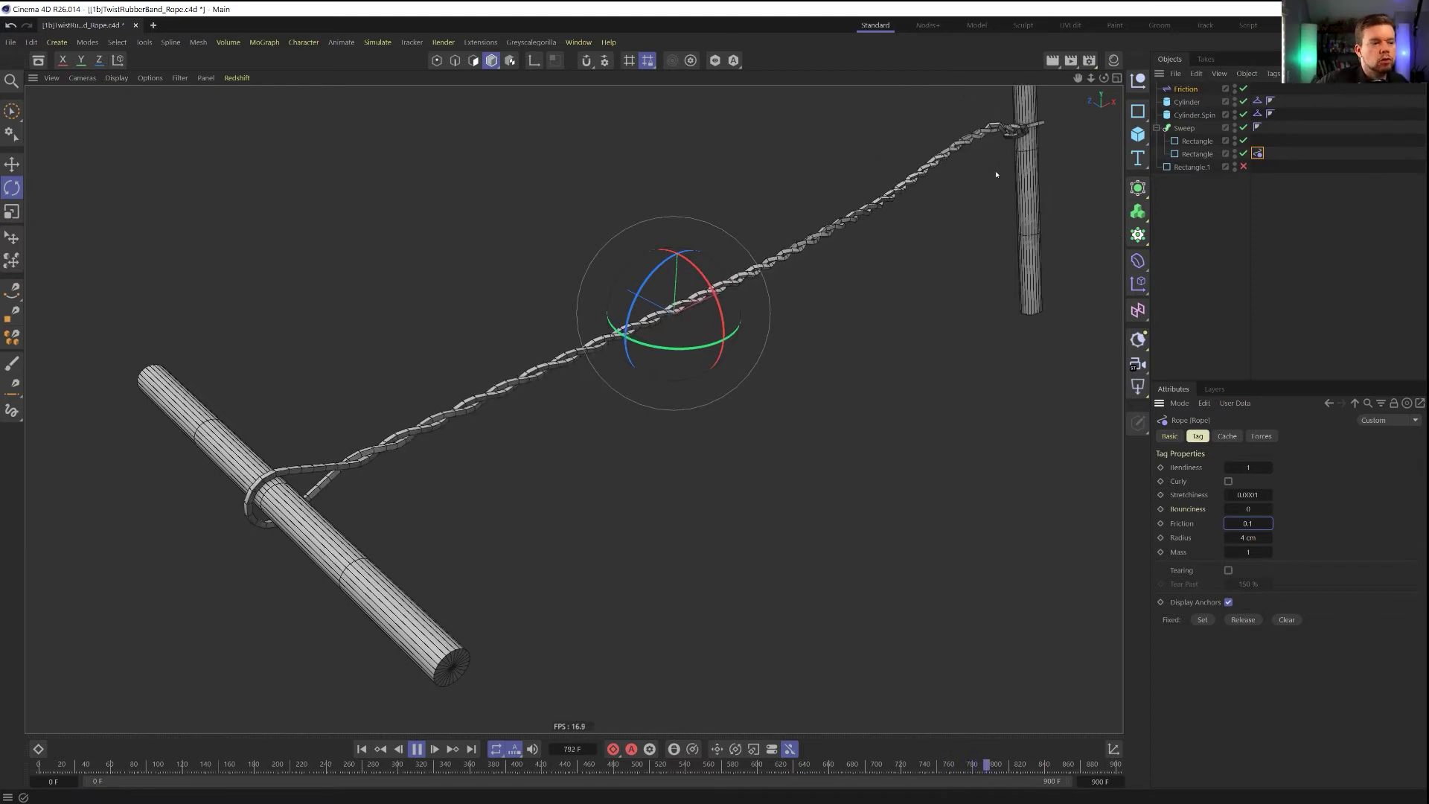
Stop the playback and extend the project's end time to 2222 frames
{"action": "left_click", "coordinate": [416, 749]}
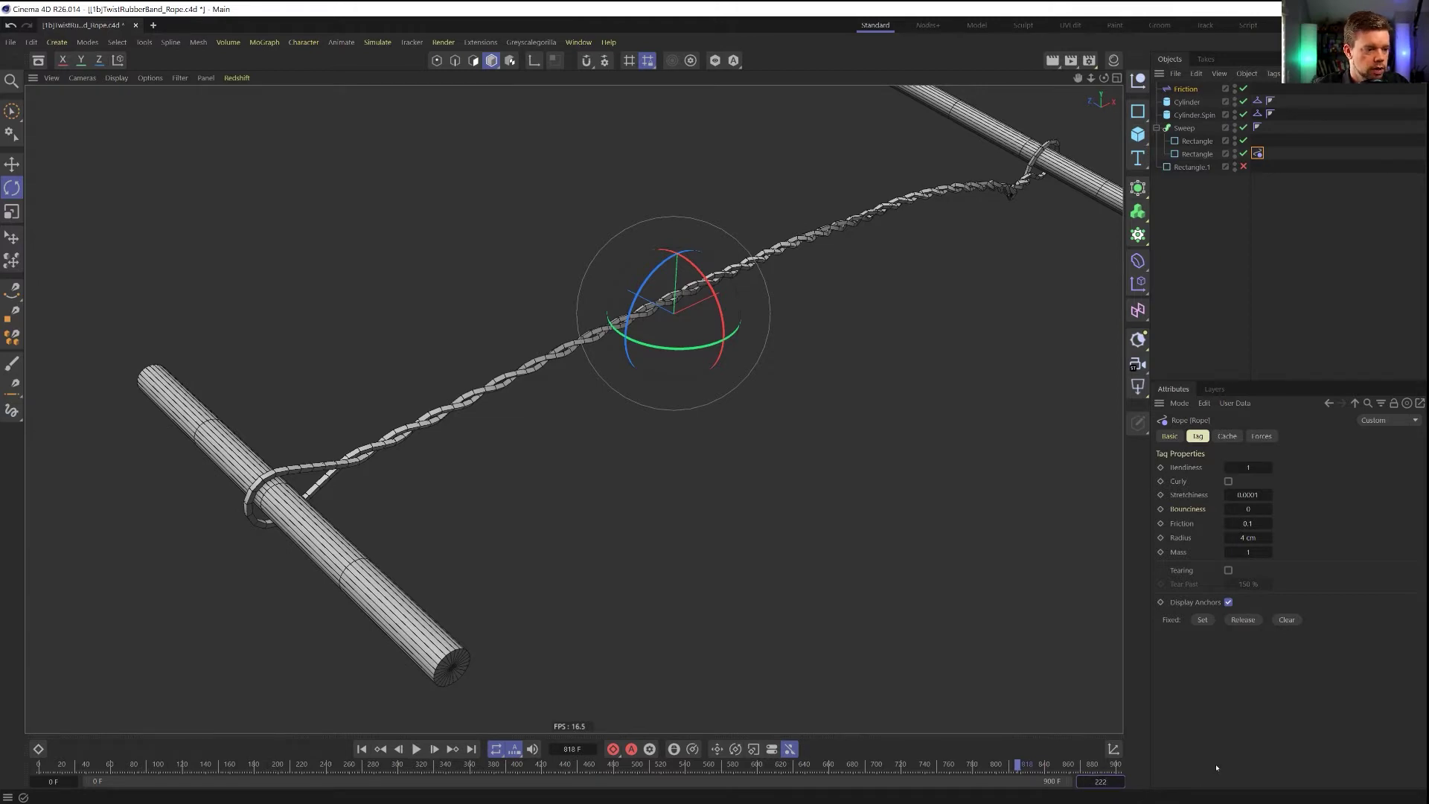
{"action": "type", "text": "2222"}
{"action": "key", "text": "Return"}
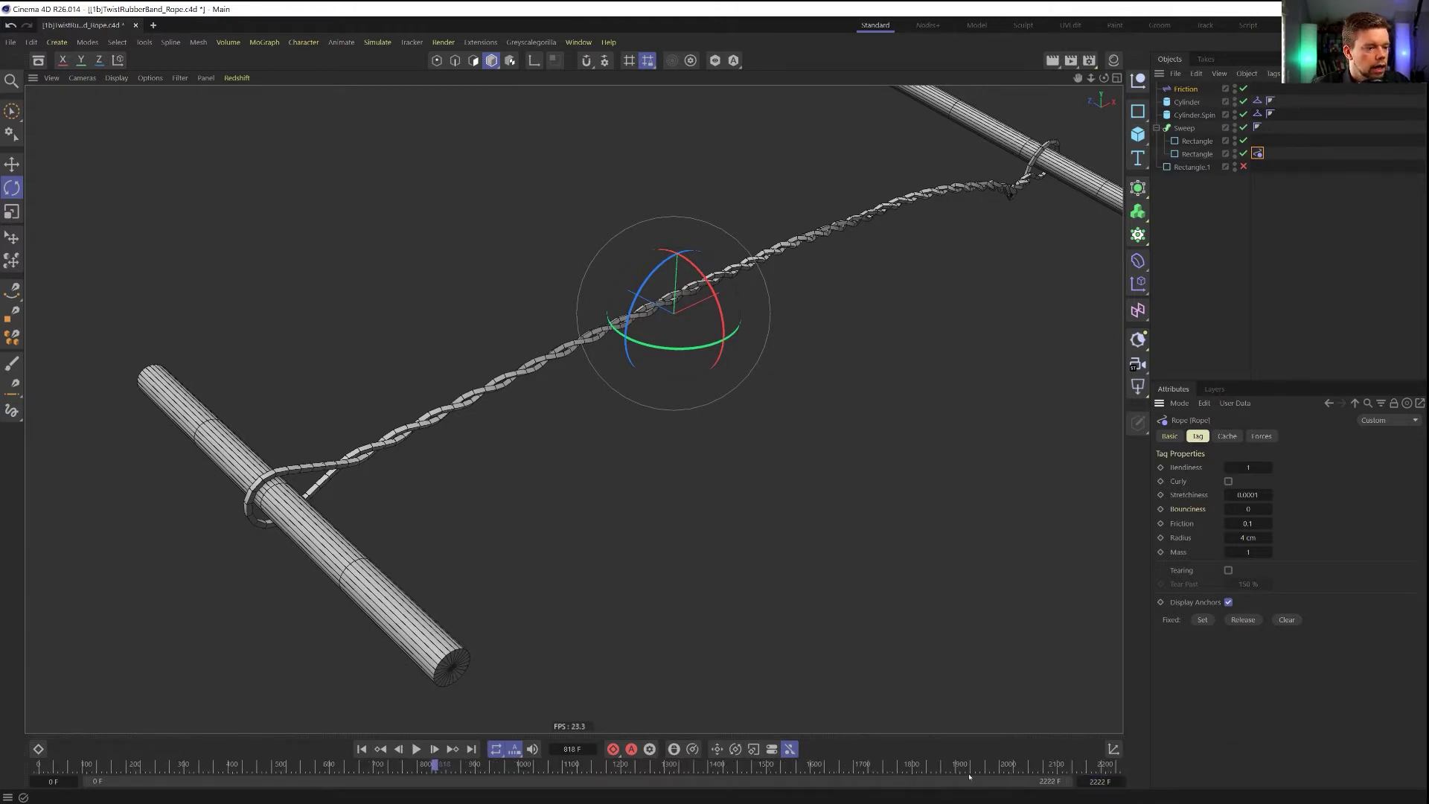
Continue the simulation with Cylinder Spin and the Friction force disabled, then rewind to the first frame and re-enable Cylinder Spin
{"action": "left_click", "coordinate": [1244, 114]}
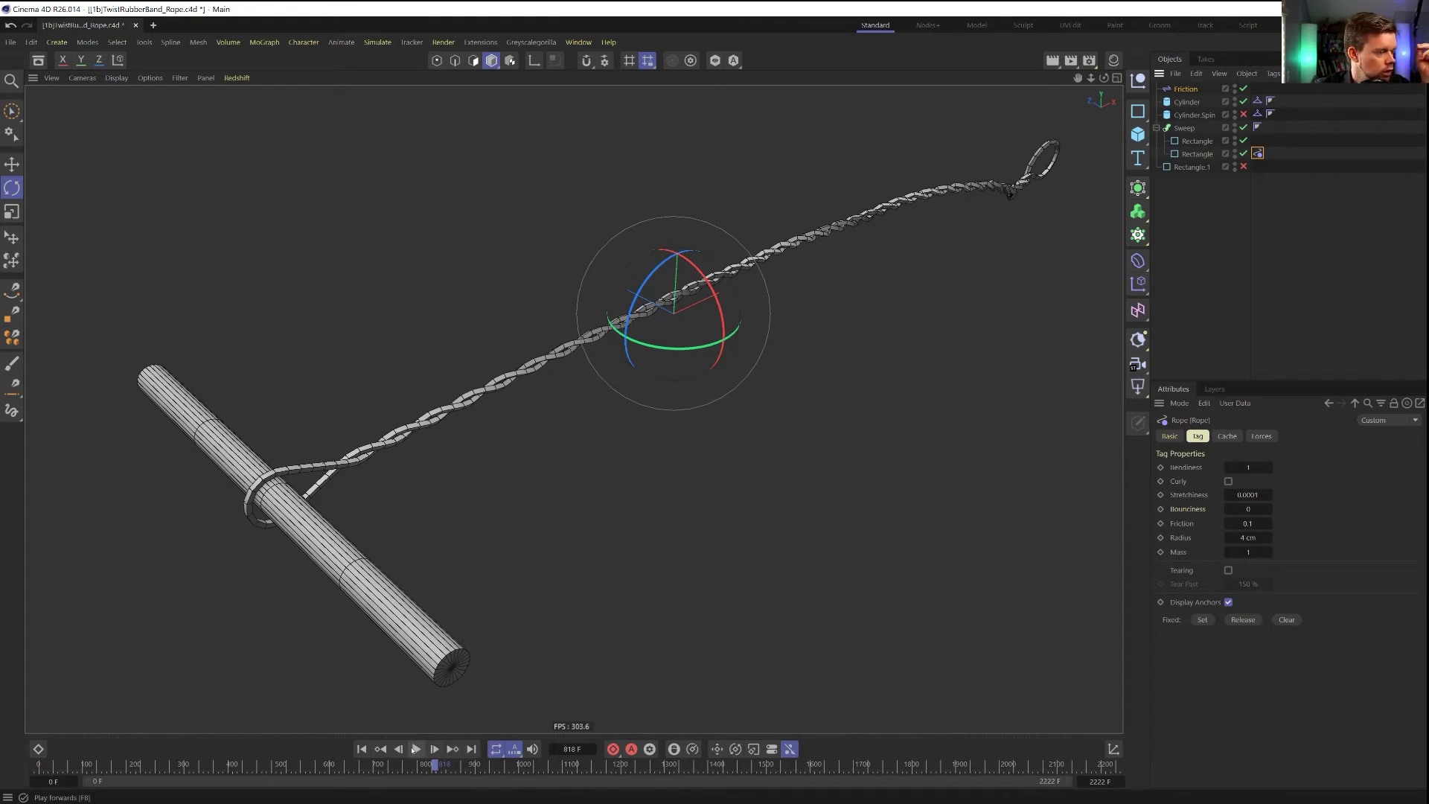
{"action": "left_click", "coordinate": [416, 749]}
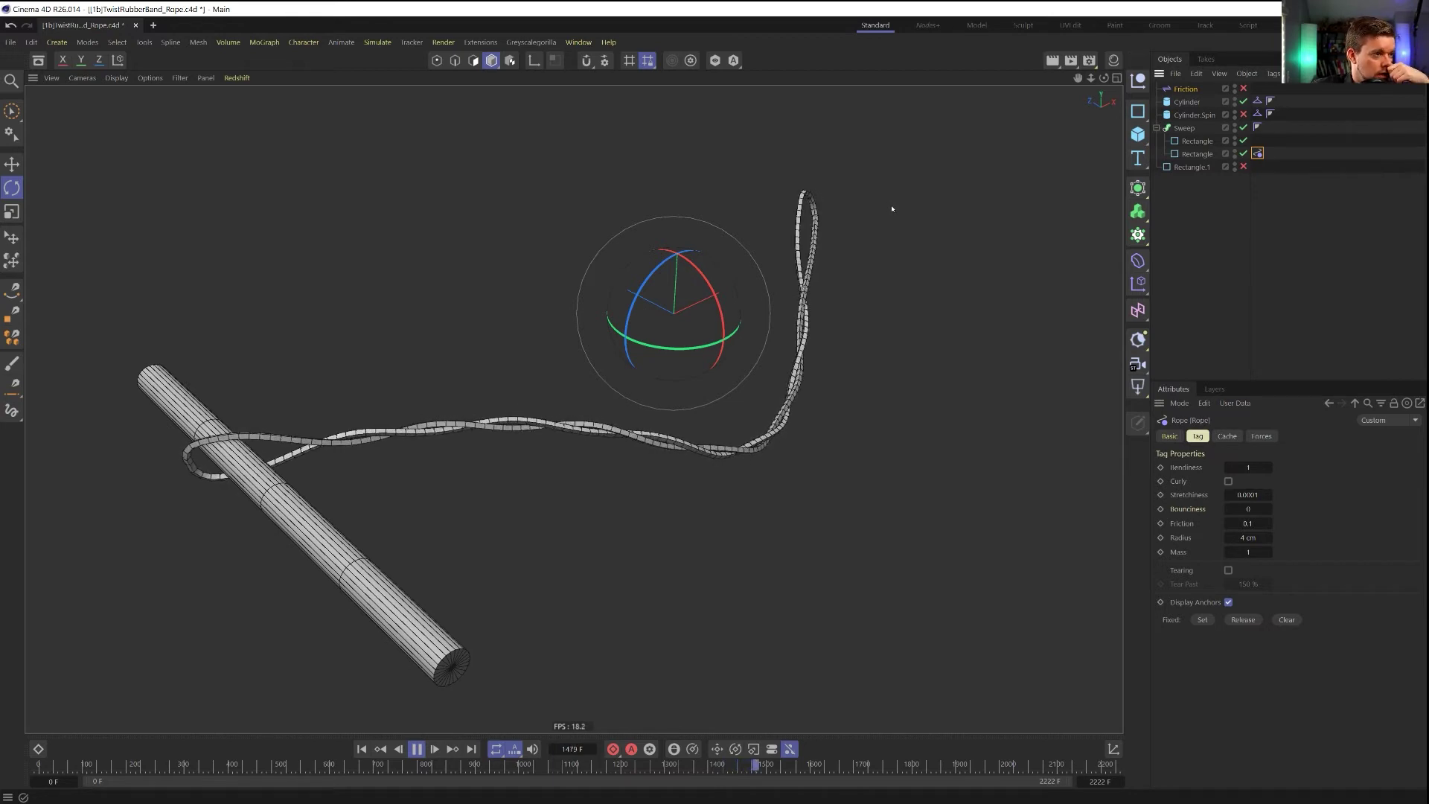
{"action": "left_click", "coordinate": [416, 749]}
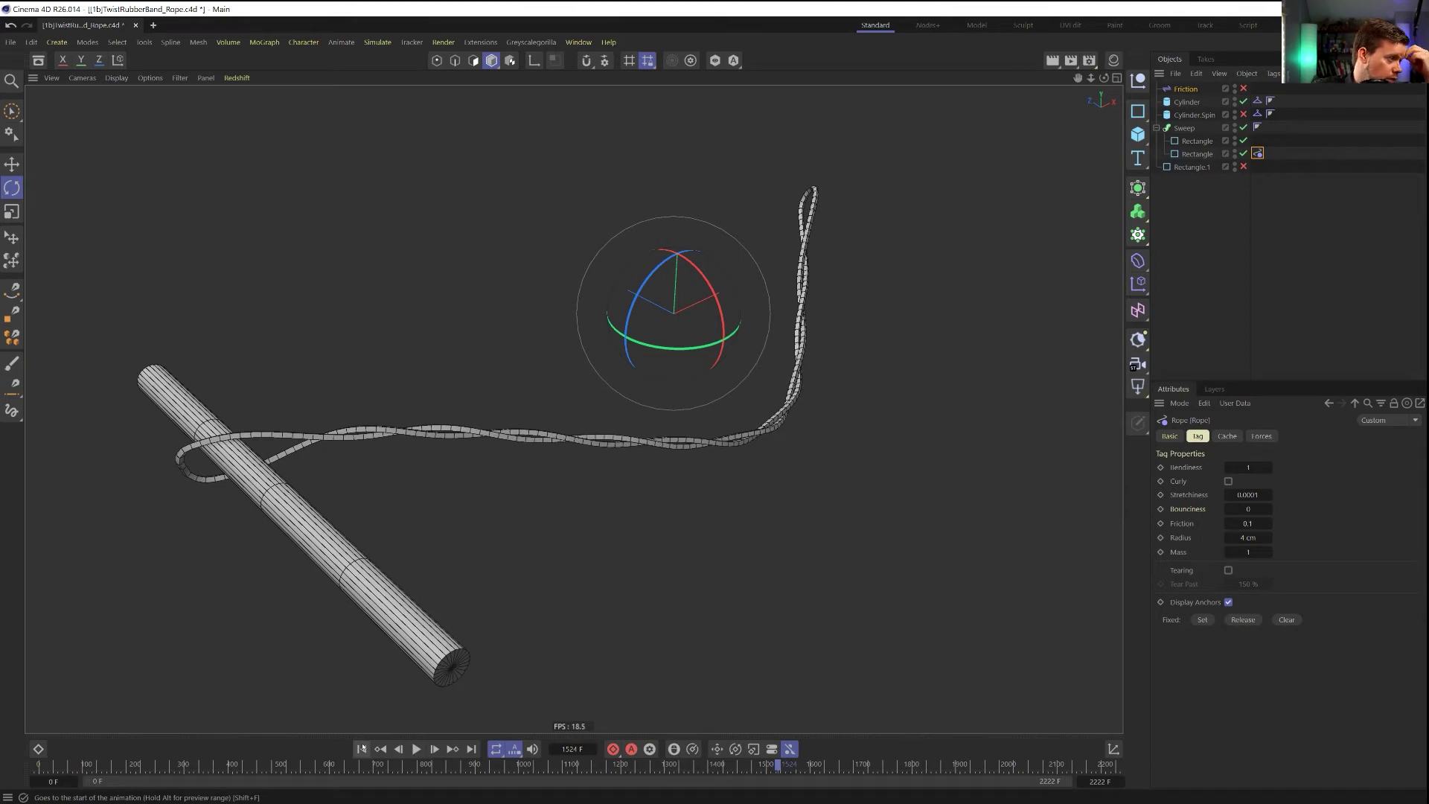
{"action": "left_click", "coordinate": [363, 749]}
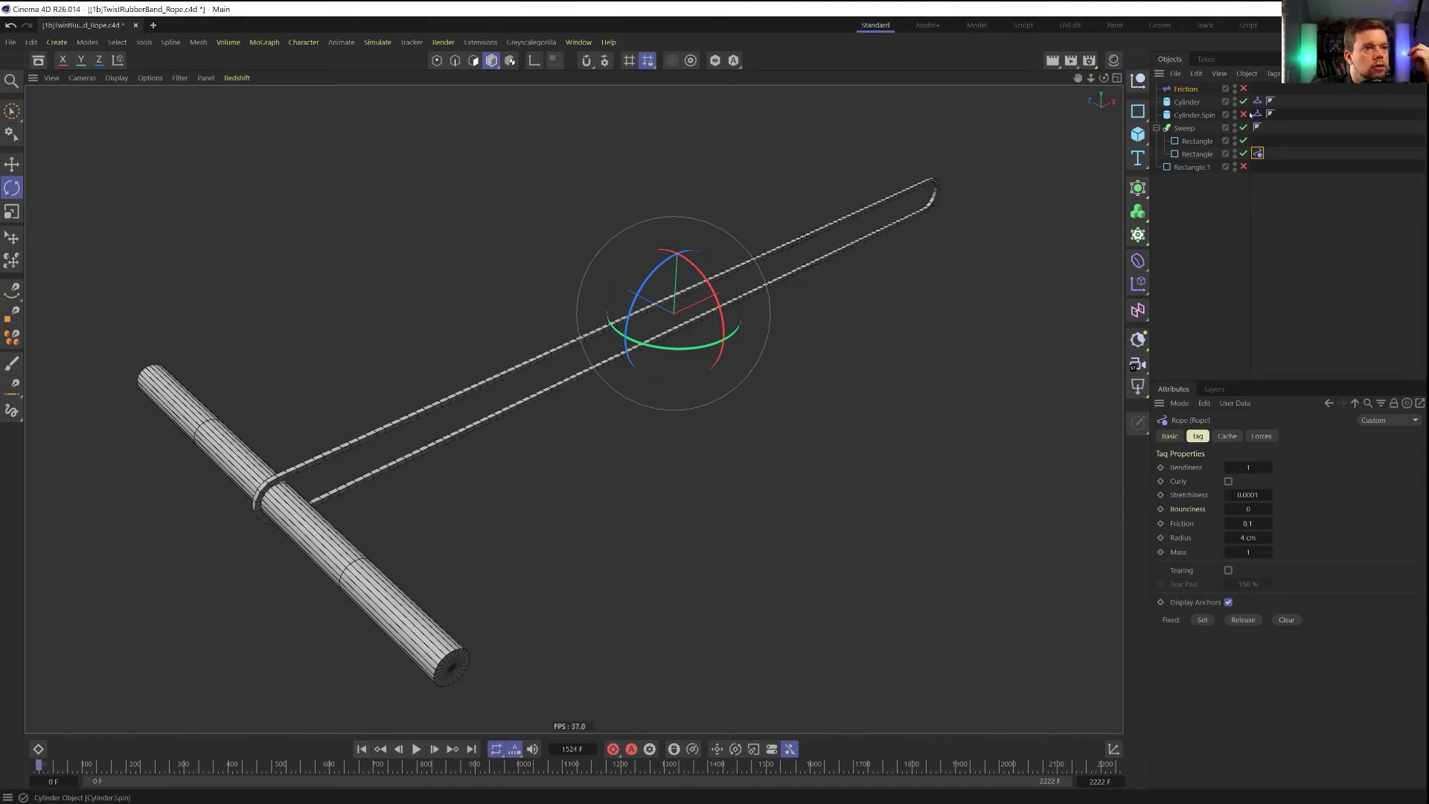
{"action": "left_click", "coordinate": [1247, 115]}
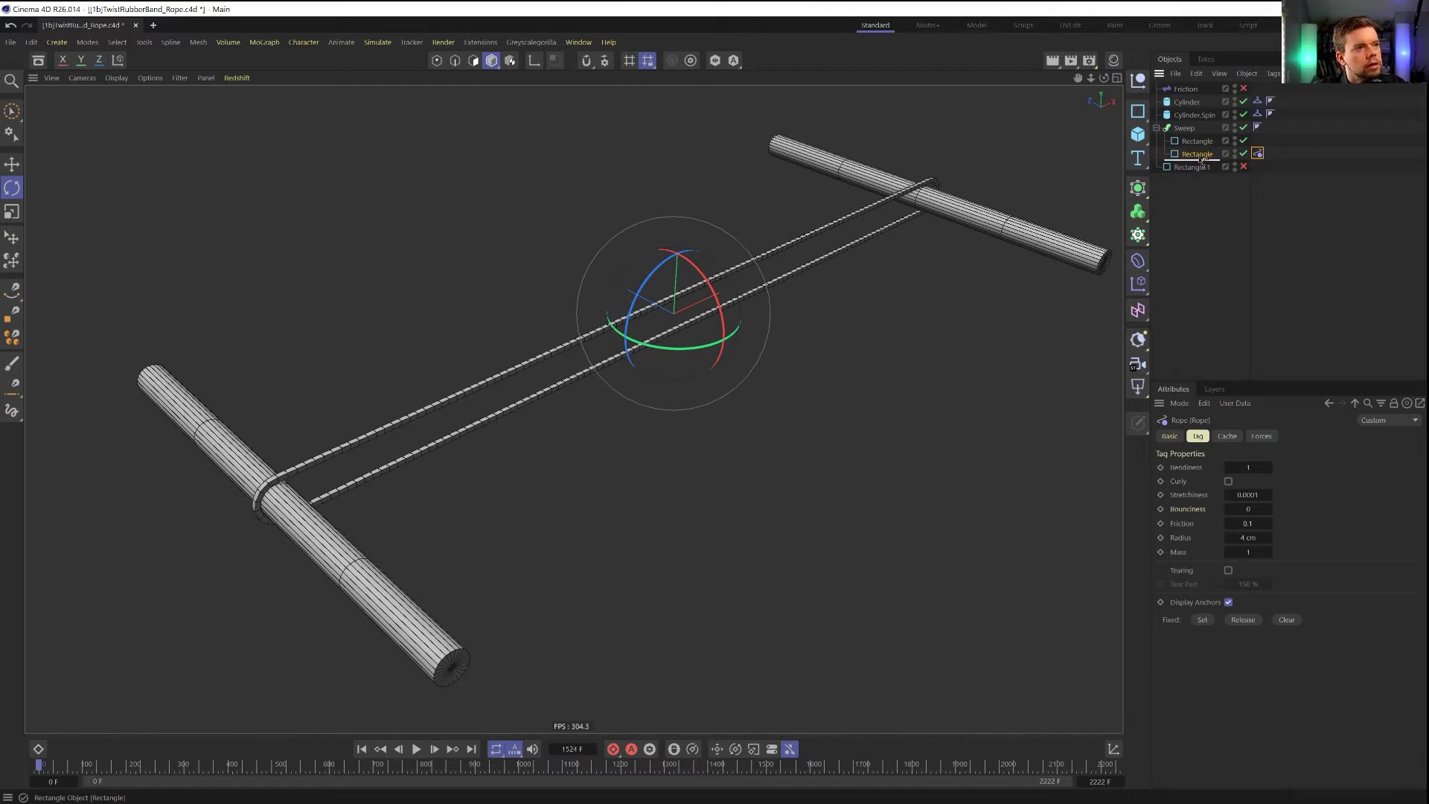
Duplicate the path rectangle as a third spline in the Sweep, delete the copy's Rope tag, and offset the copy along Z
{"action": "left_click_drag", "start_coordinate": [1201, 160], "coordinate": [1206, 164]}
{"action": "left_click", "coordinate": [1260, 170]}
{"action": "key", "text": "Delete"}
{"action": "left_click", "coordinate": [1202, 167]}
{"action": "key", "text": "e"}
{"action": "left_click_drag", "start_coordinate": [620, 290], "coordinate": [590, 271]}
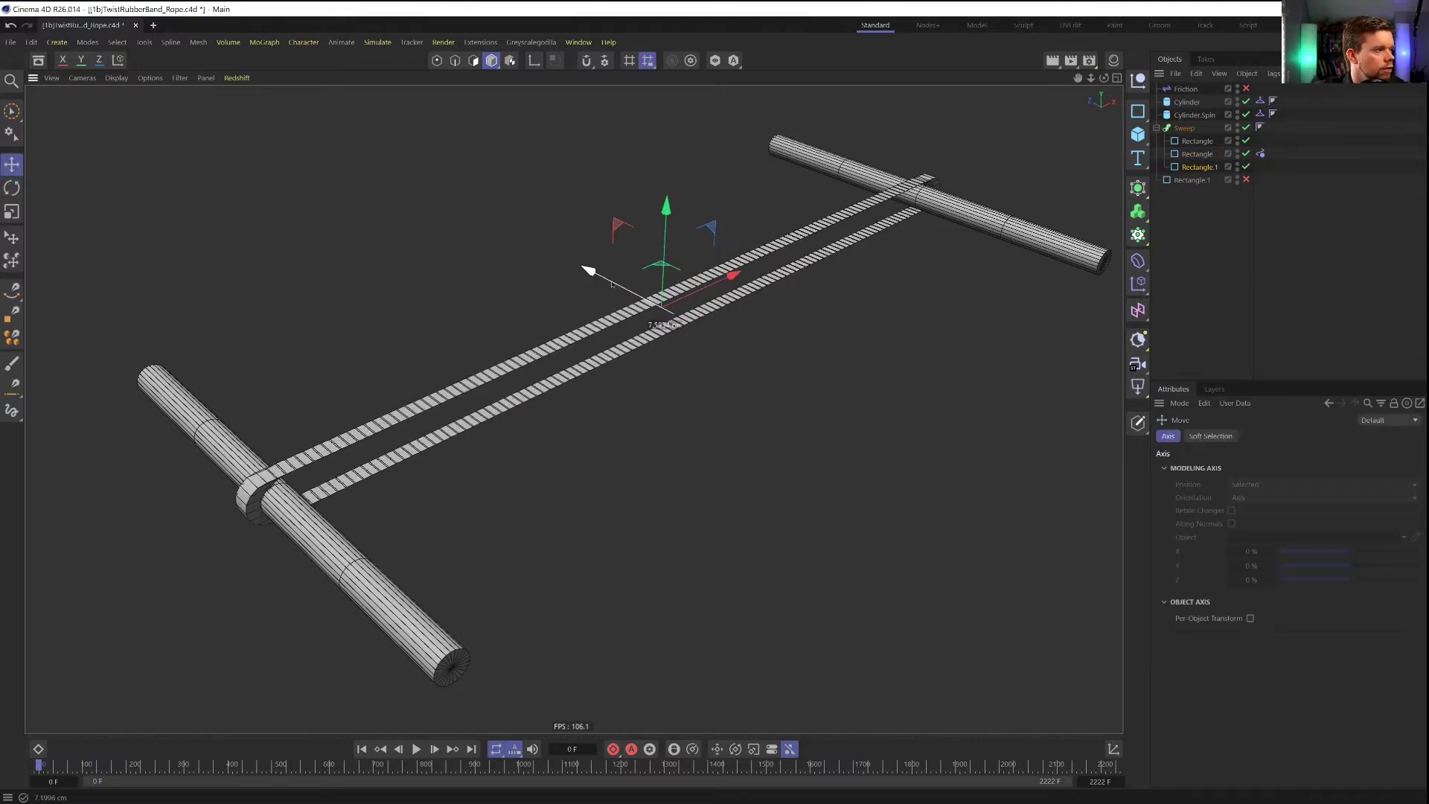
Turn off Use Rail Scale on the Sweep, then briefly play the simulation and examine the resulting band up close
{"action": "left_click", "coordinate": [1210, 130]}
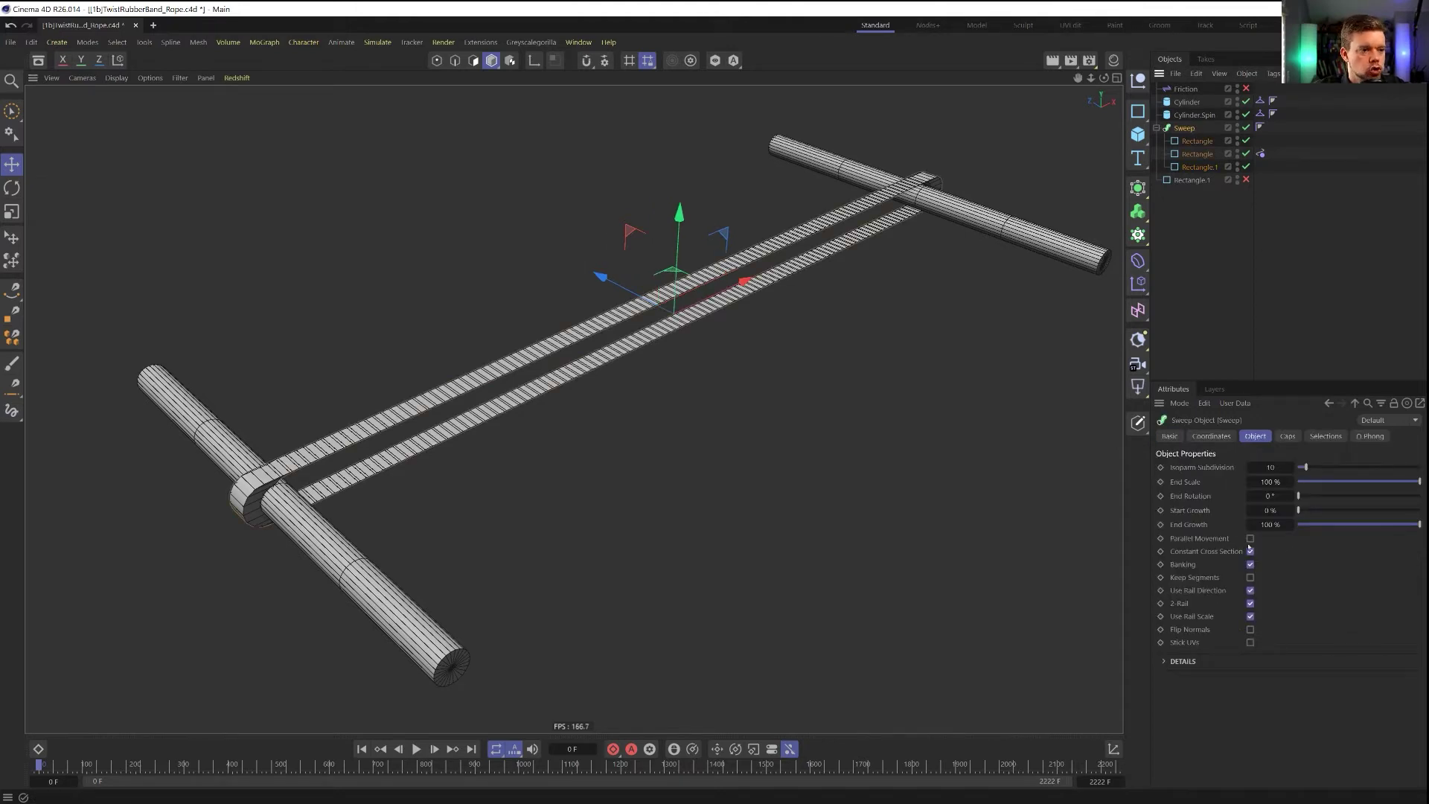
{"action": "left_click", "coordinate": [1250, 616]}
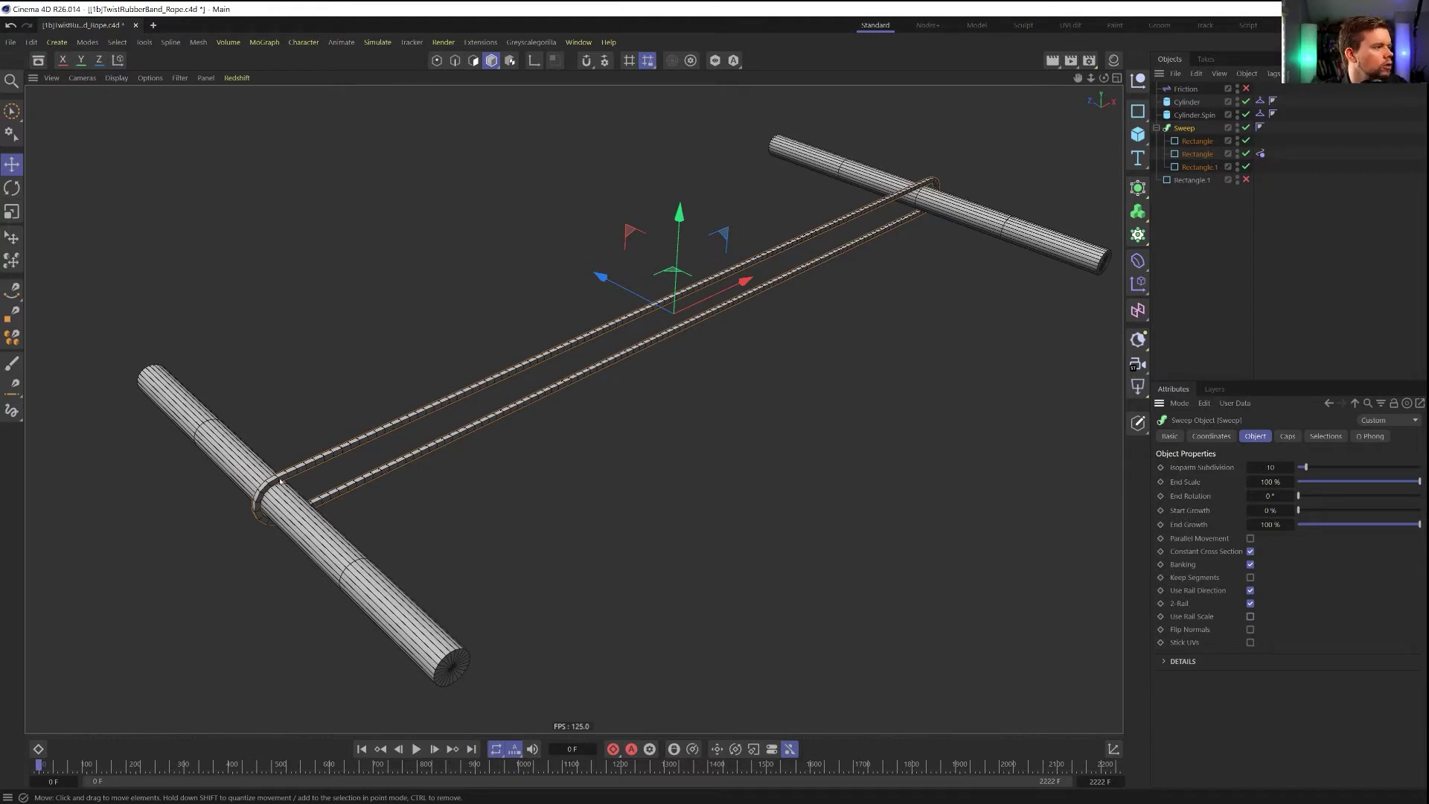
{"action": "left_click", "coordinate": [417, 749]}
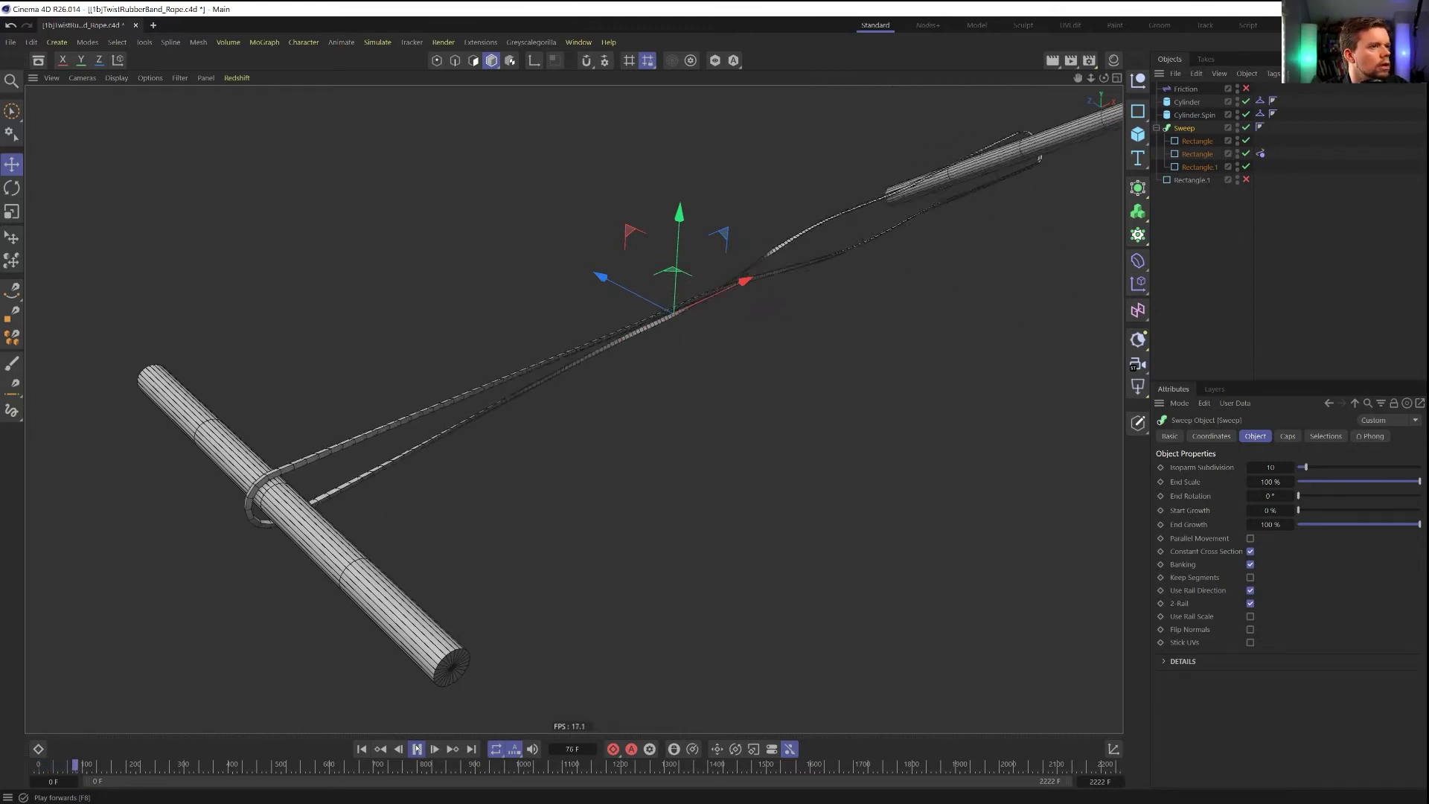
{"action": "key", "text": "F8"}
{"action": "scroll", "coordinate": [821, 237], "scroll_direction": "up", "scroll_amount": 10}
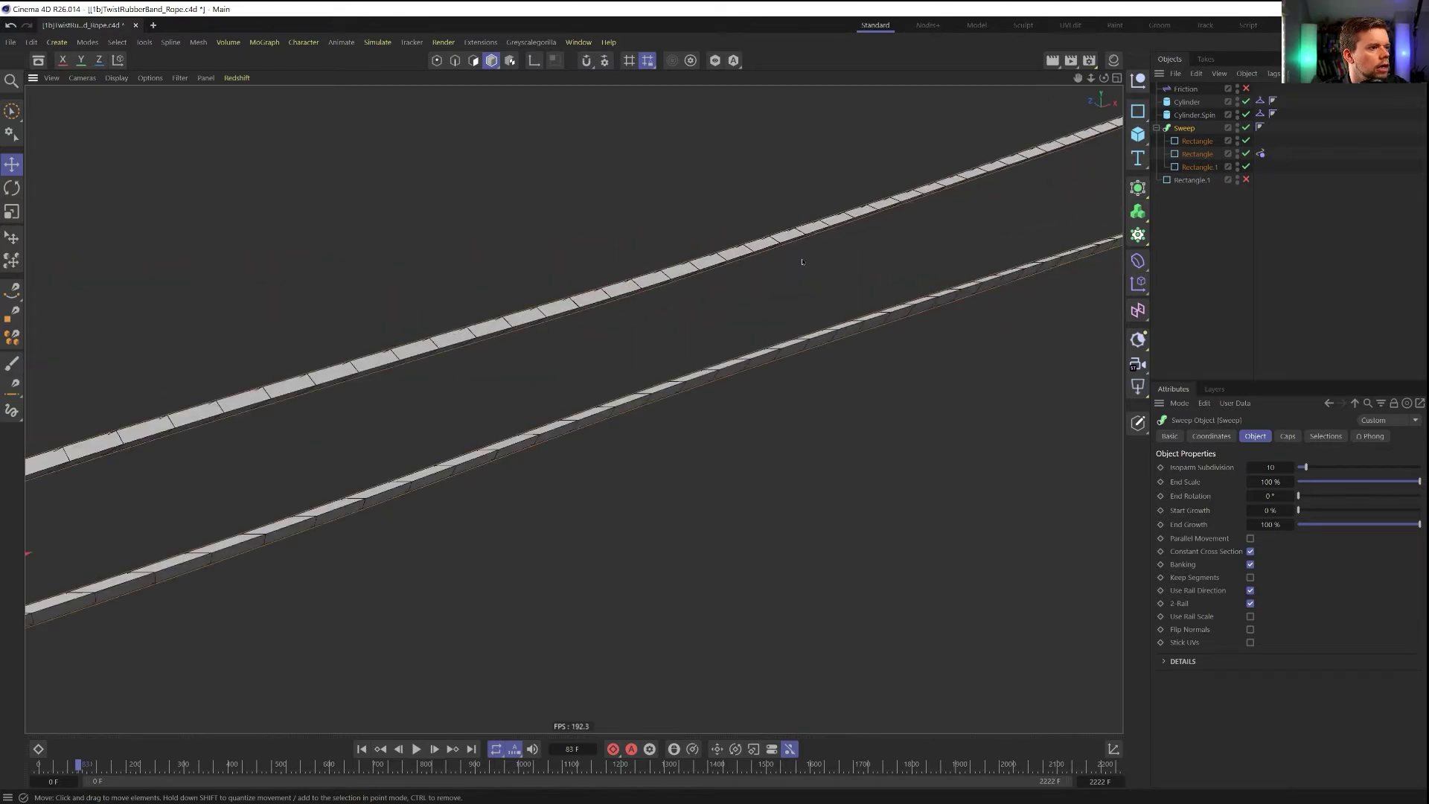
{"action": "right_click_drag", "start_coordinate": [802, 261], "coordinate": [469, 409], "text": "alt"}
{"action": "middle_click_drag", "start_coordinate": [469, 410], "coordinate": [664, 367], "text": "alt"}
{"action": "right_click_drag", "start_coordinate": [663, 367], "coordinate": [499, 431], "text": "alt"}
{"action": "left_click_drag", "start_coordinate": [499, 432], "coordinate": [511, 440], "text": "alt"}
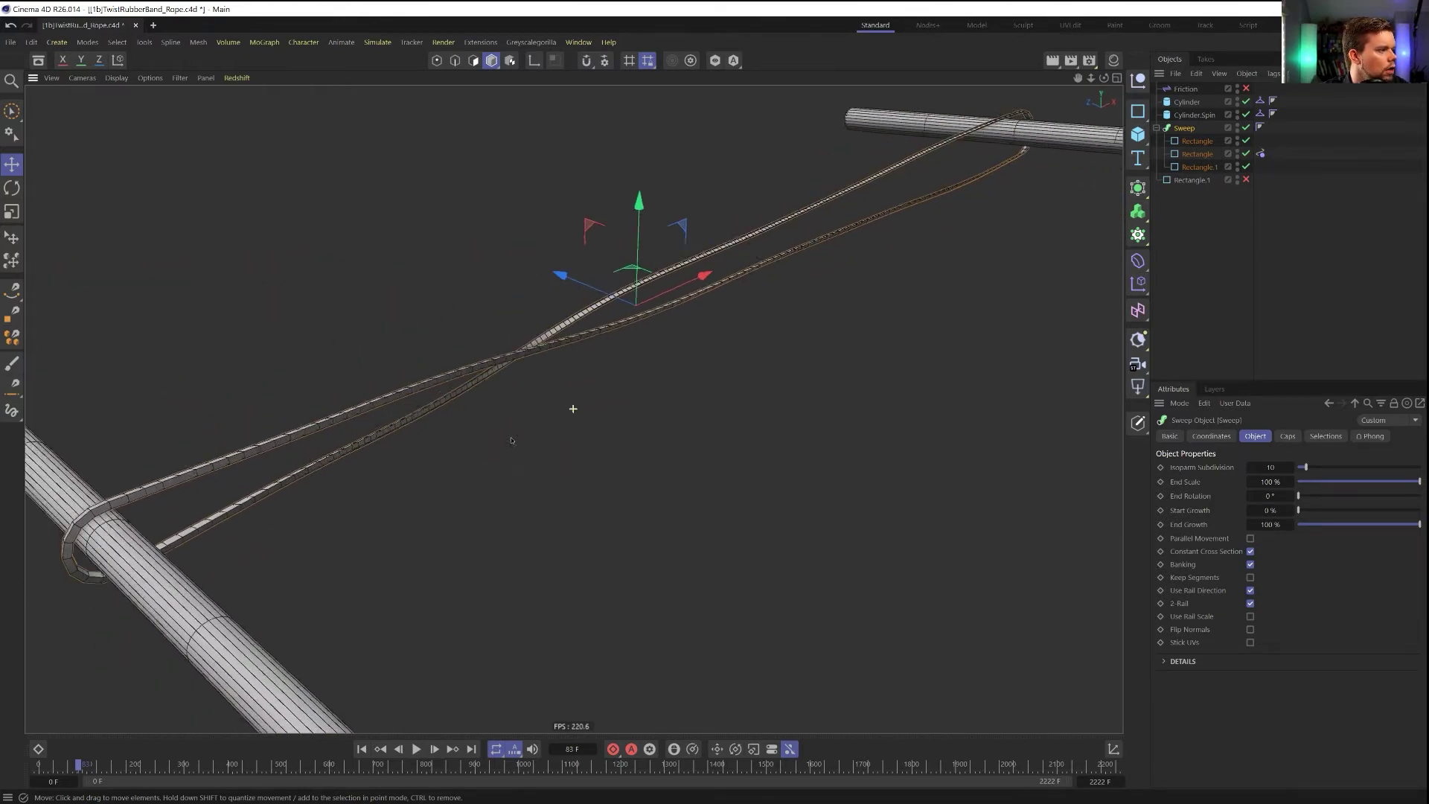
{"action": "right_click_drag", "start_coordinate": [633, 328], "coordinate": [558, 361], "text": "alt"}
{"action": "middle_click_drag", "start_coordinate": [609, 456], "coordinate": [610, 535], "text": "alt"}
Continue the simulation with the Friction force enabled, then rewind to the first frame
{"action": "left_click", "coordinate": [415, 749]}
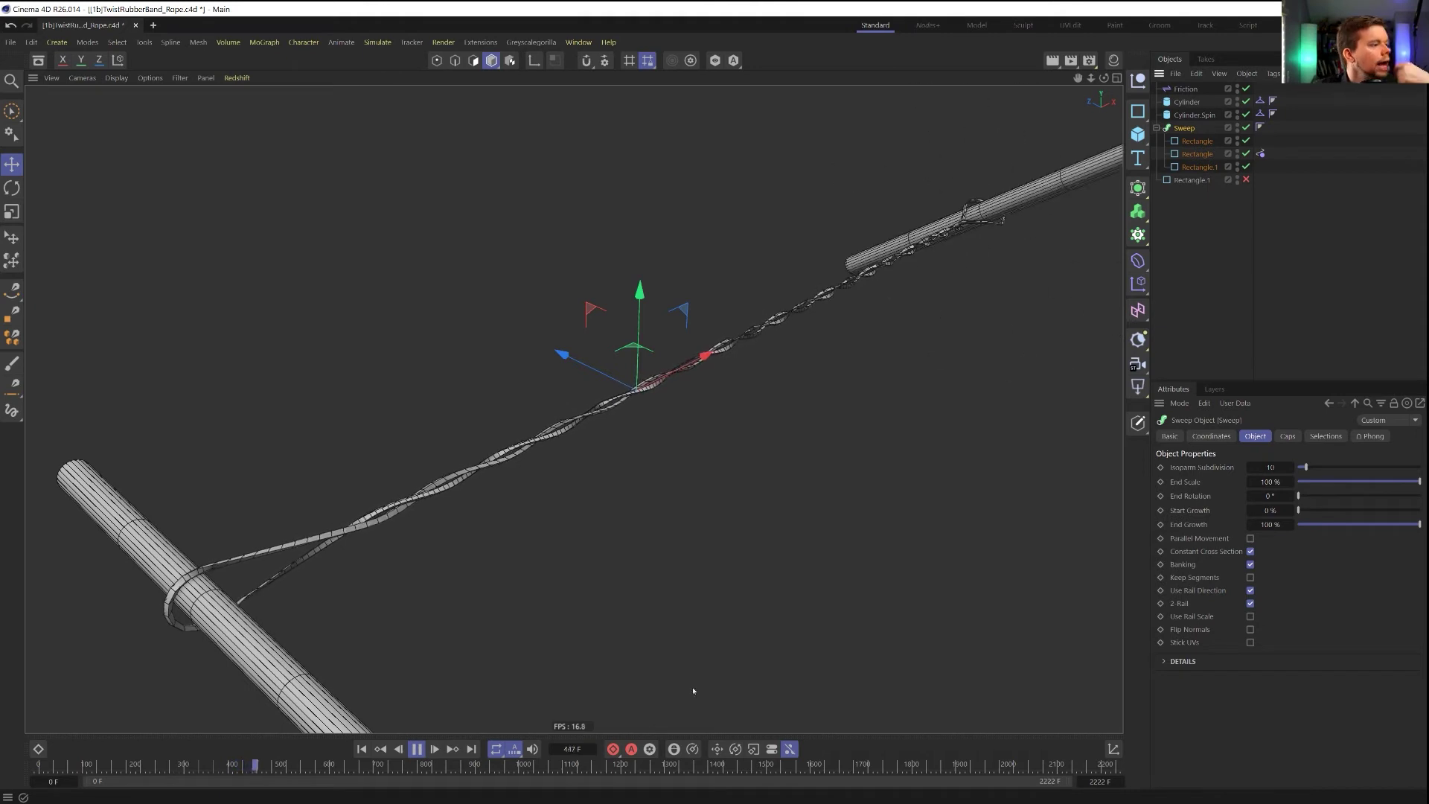
{"action": "left_click", "coordinate": [416, 748]}
{"action": "left_click", "coordinate": [361, 749]}
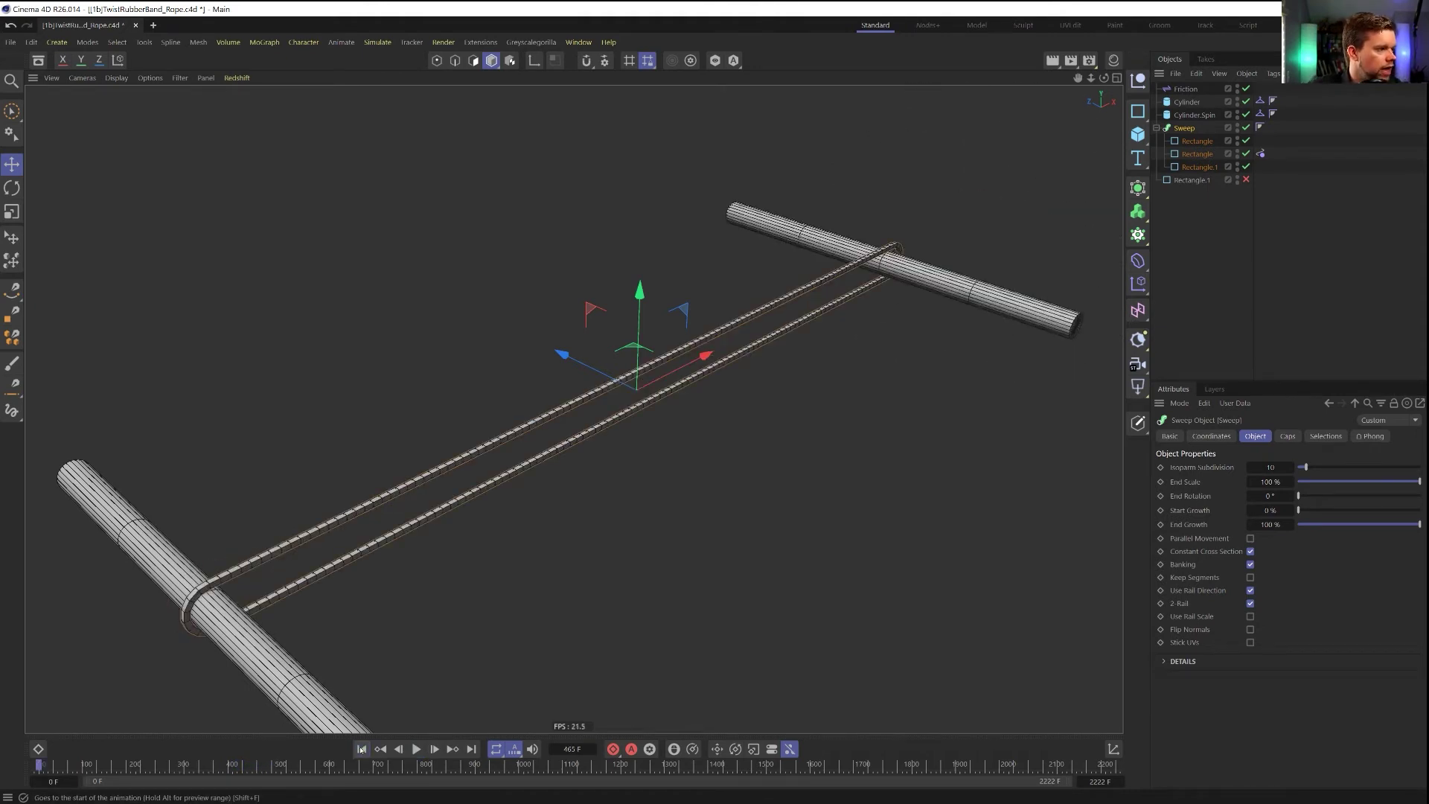
Delete the offset third spline, Rectangle.1, from the Sweep
{"action": "left_click", "coordinate": [1199, 167]}
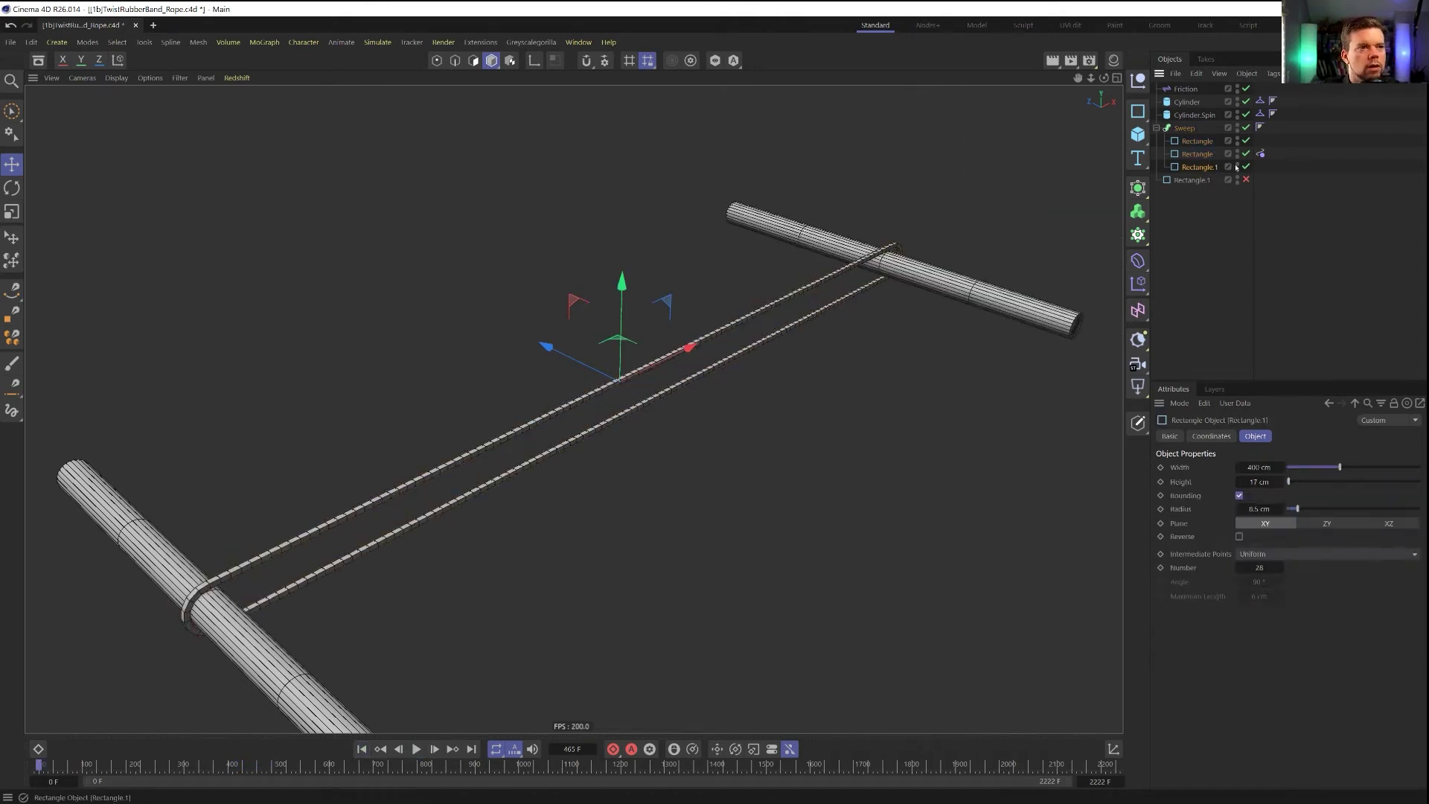
{"action": "key", "text": "Delete"}
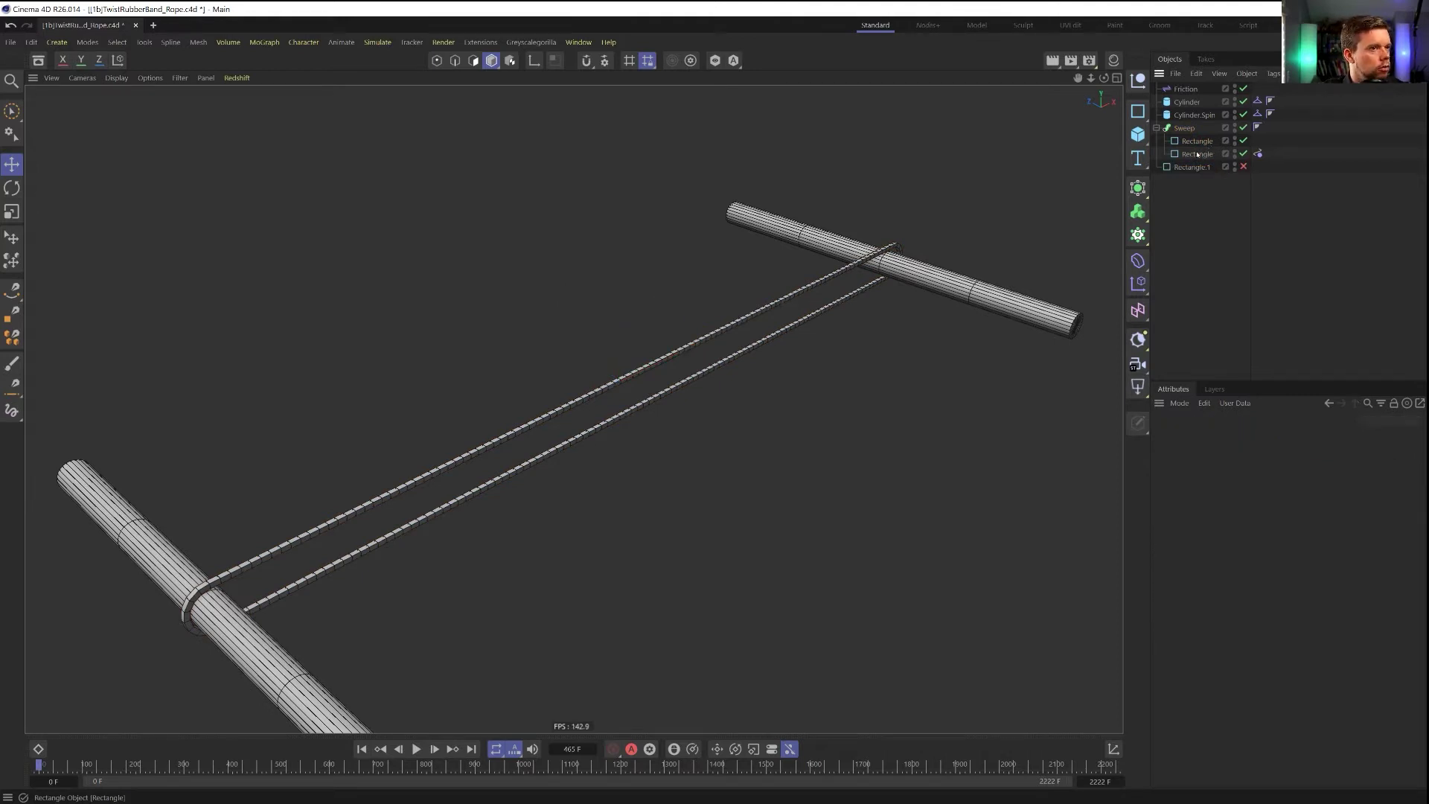
Add an RKT Smooth utility spline, set its Sources to Objects, and assign the rope-driven rectangle as its source
{"action": "left_click", "coordinate": [480, 42]}
{"action": "mouse_move", "coordinate": [512, 295]}
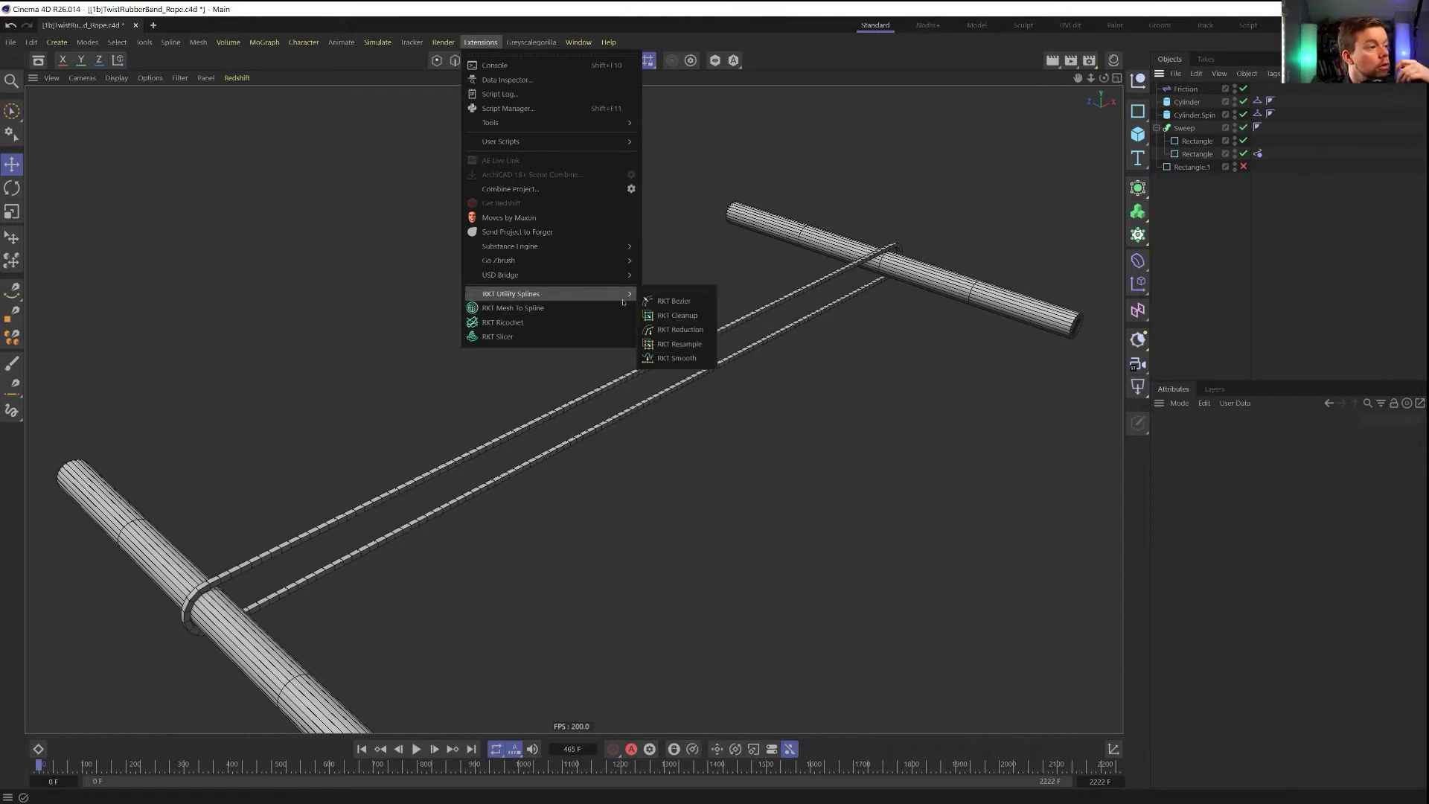
{"action": "mouse_move", "coordinate": [629, 294]}
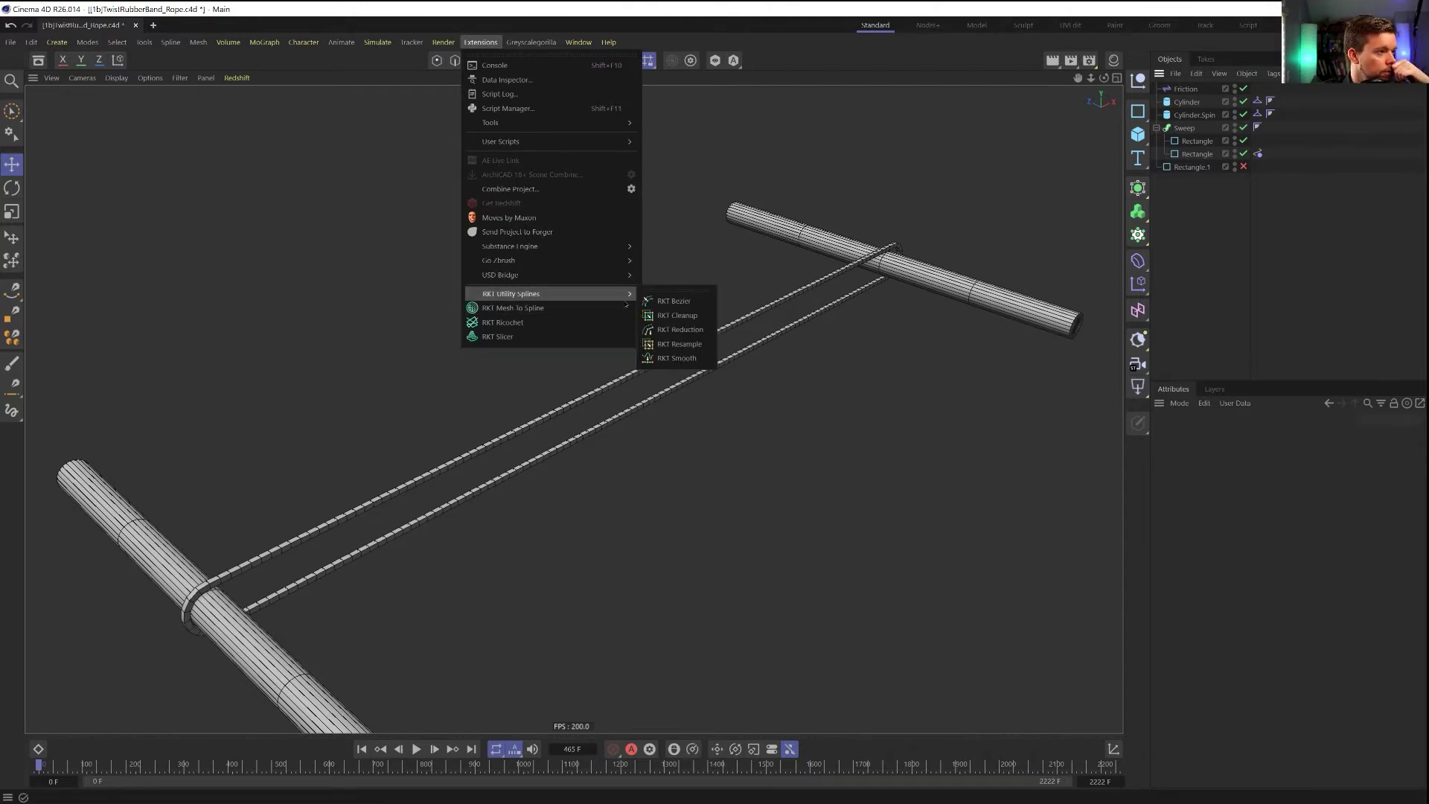
{"action": "left_click", "coordinate": [695, 358]}
{"action": "left_click_drag", "start_coordinate": [1193, 180], "coordinate": [1186, 186]}
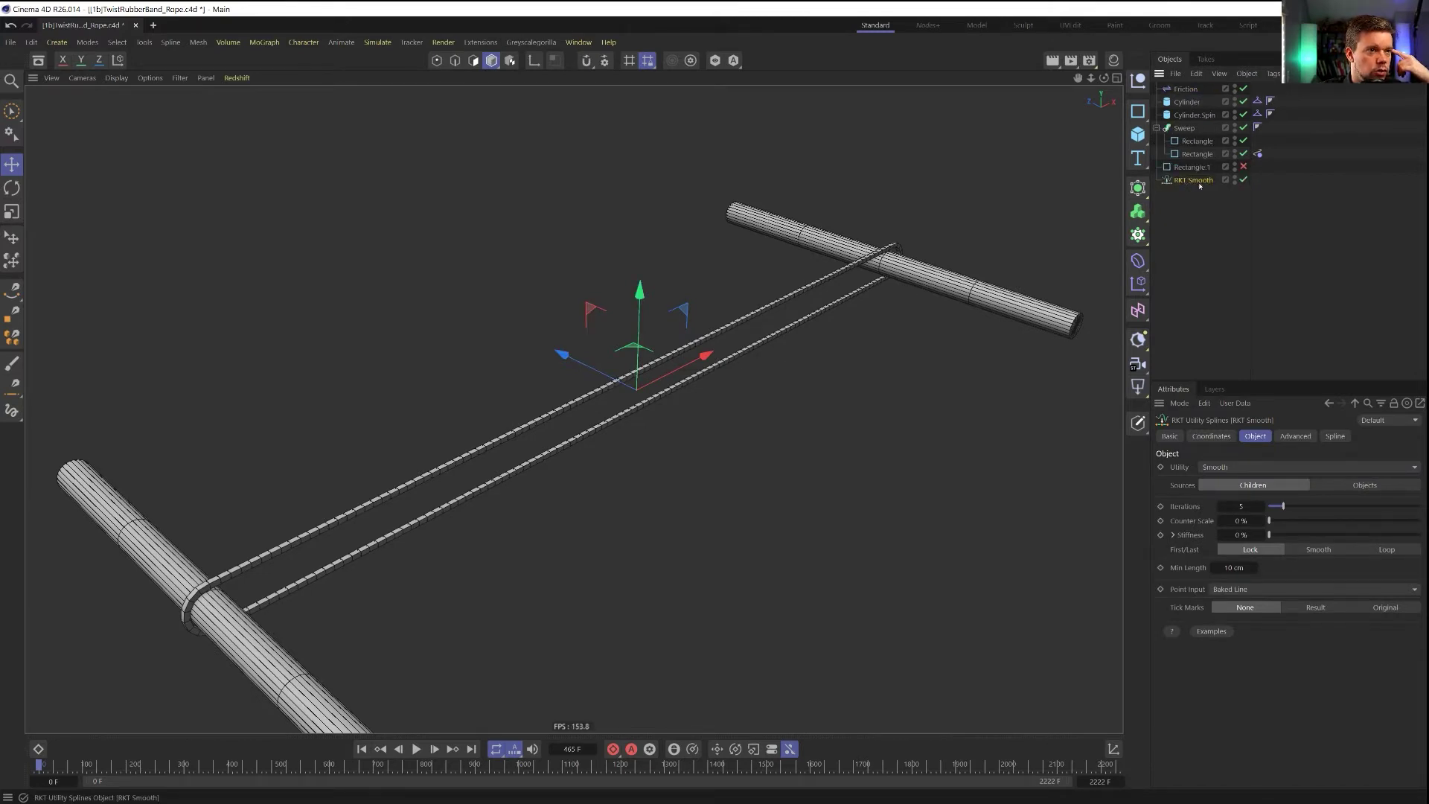
{"action": "left_click", "coordinate": [1364, 484]}
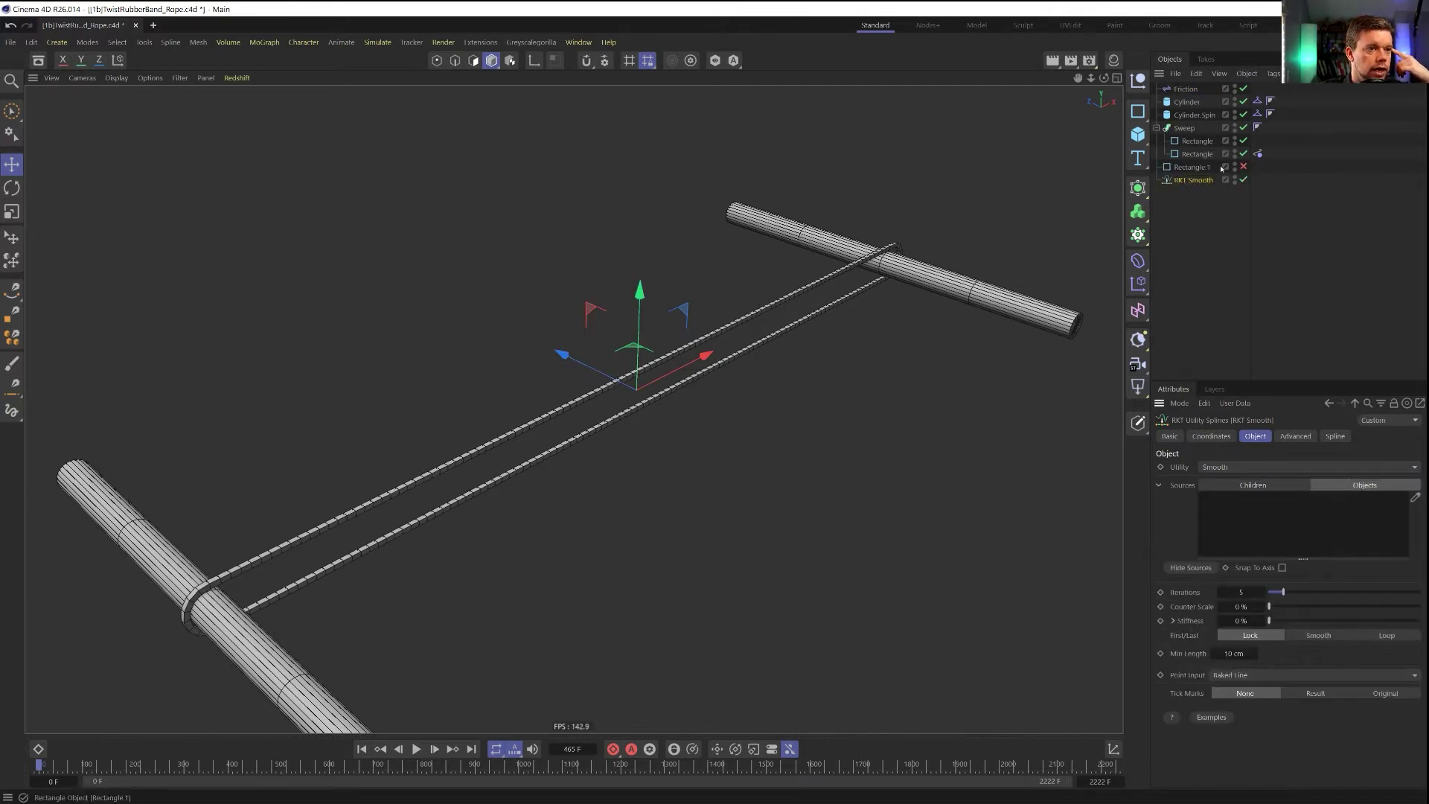
{"action": "left_click_drag", "start_coordinate": [1258, 543], "coordinate": [1247, 528]}
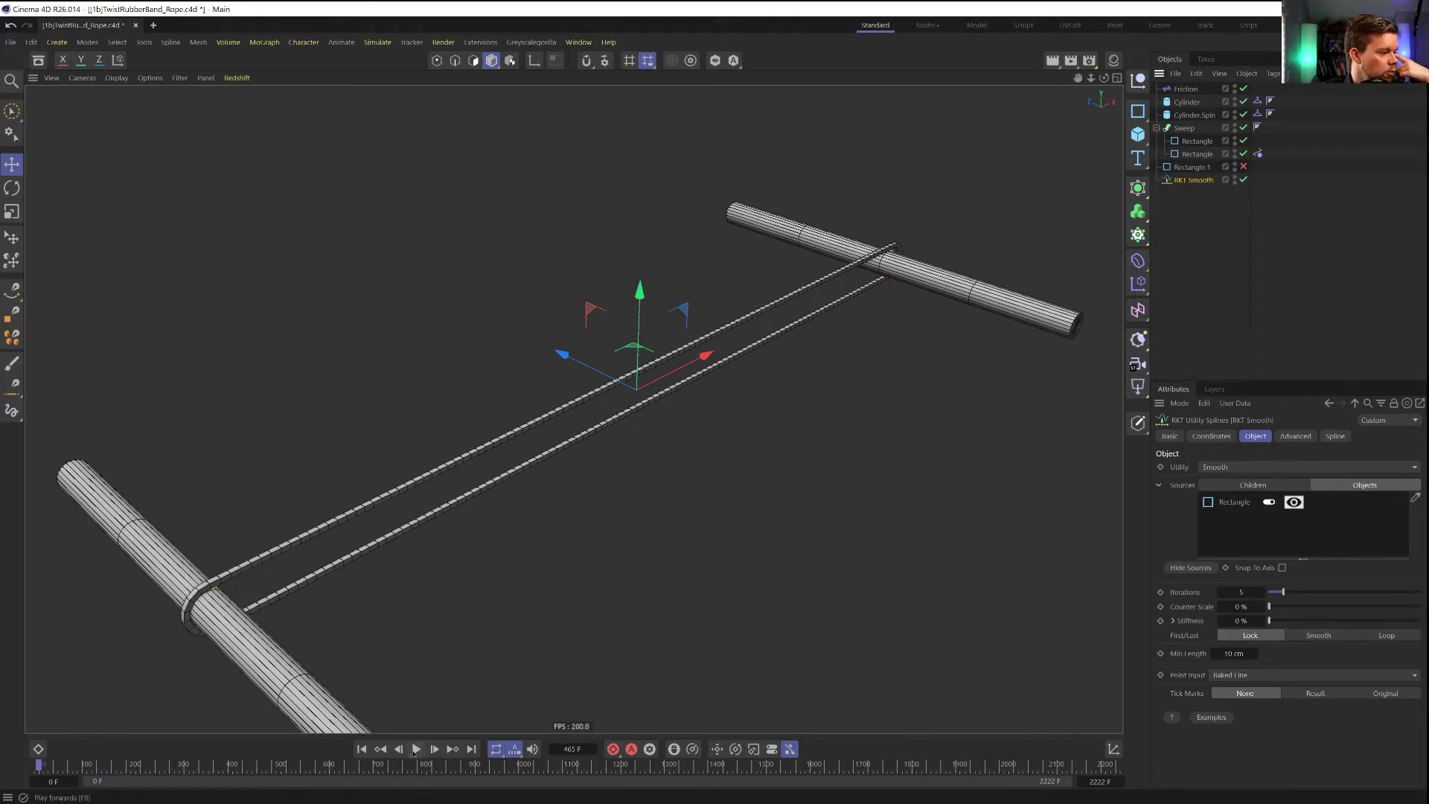
Play the simulation to check how the RKT Smooth spline follows the rope, then rewind to the first frame
{"action": "left_click", "coordinate": [415, 749]}
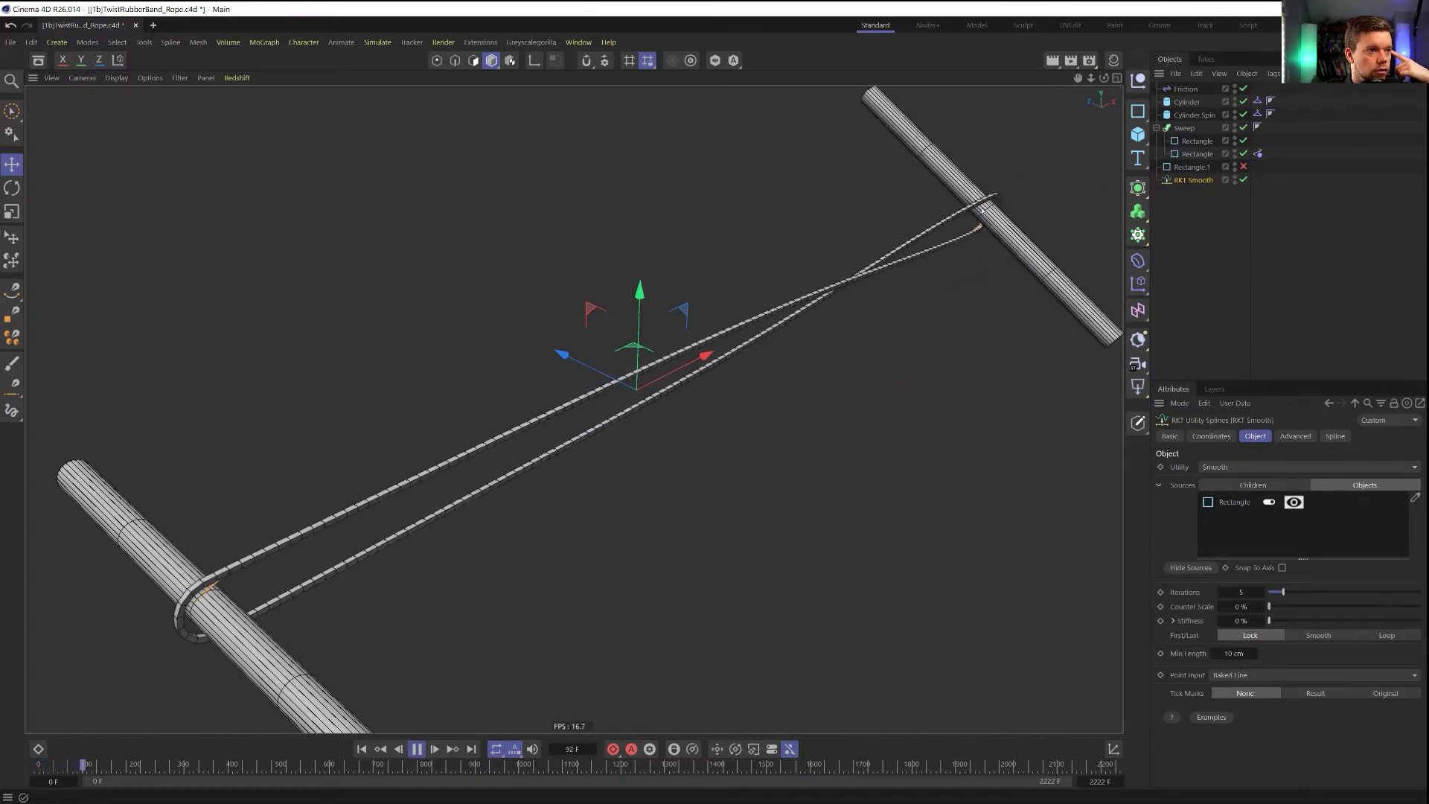
{"action": "left_click", "coordinate": [416, 749]}
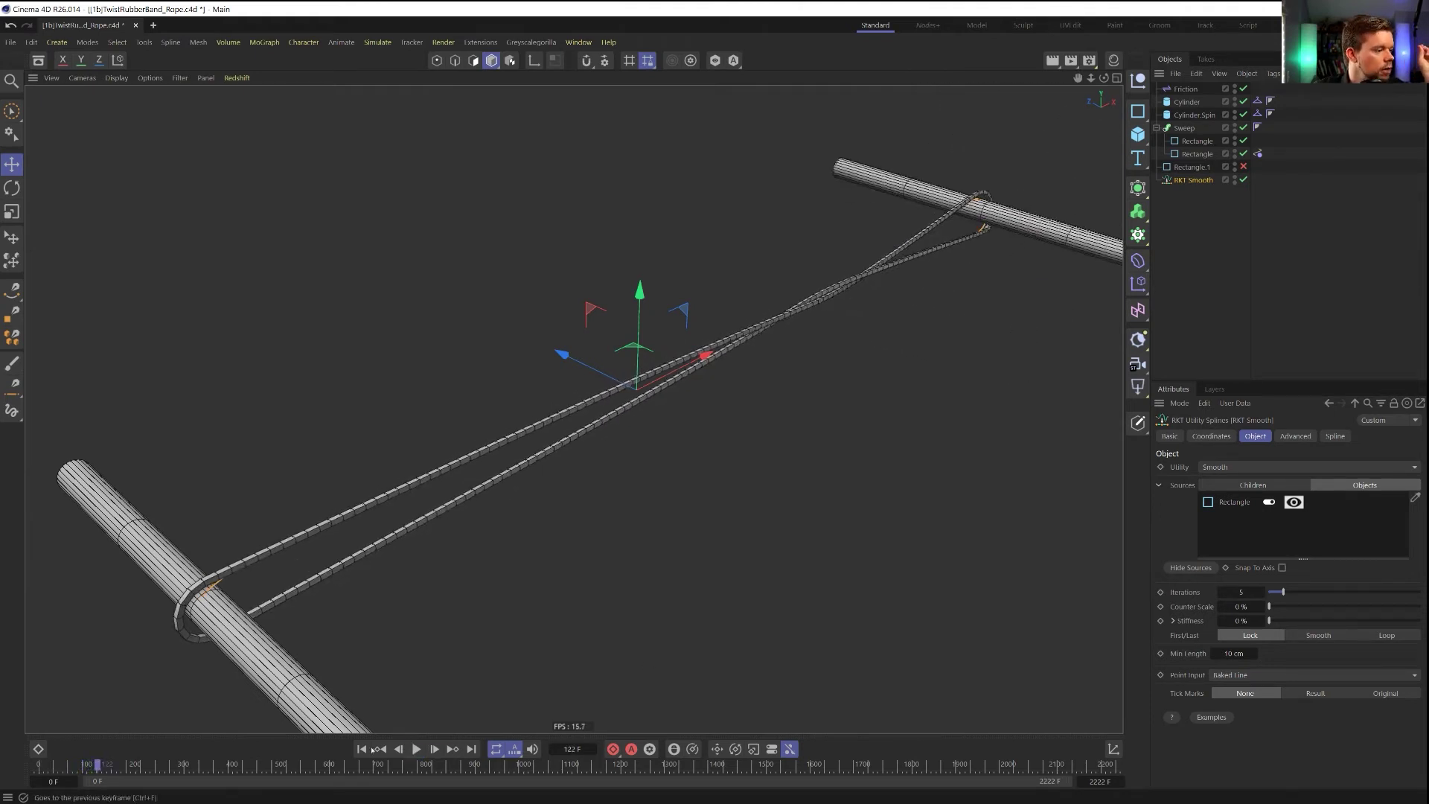
{"action": "left_click", "coordinate": [361, 749]}
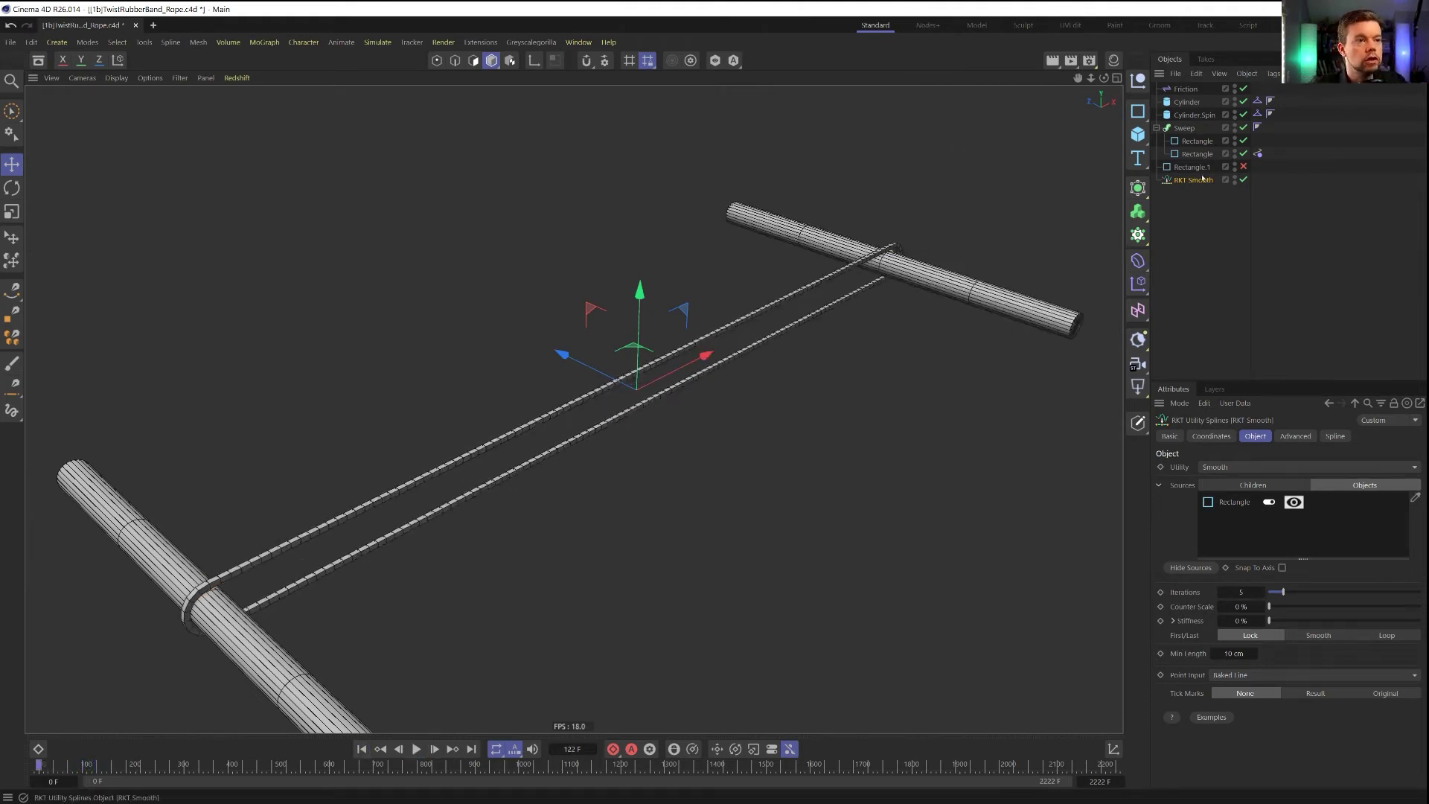
Place RKT Smooth as the third spline in the Sweep, then disable the Sweep to compare the smoothed spline with the path
{"action": "left_click_drag", "start_coordinate": [1208, 159], "coordinate": [1207, 161]}
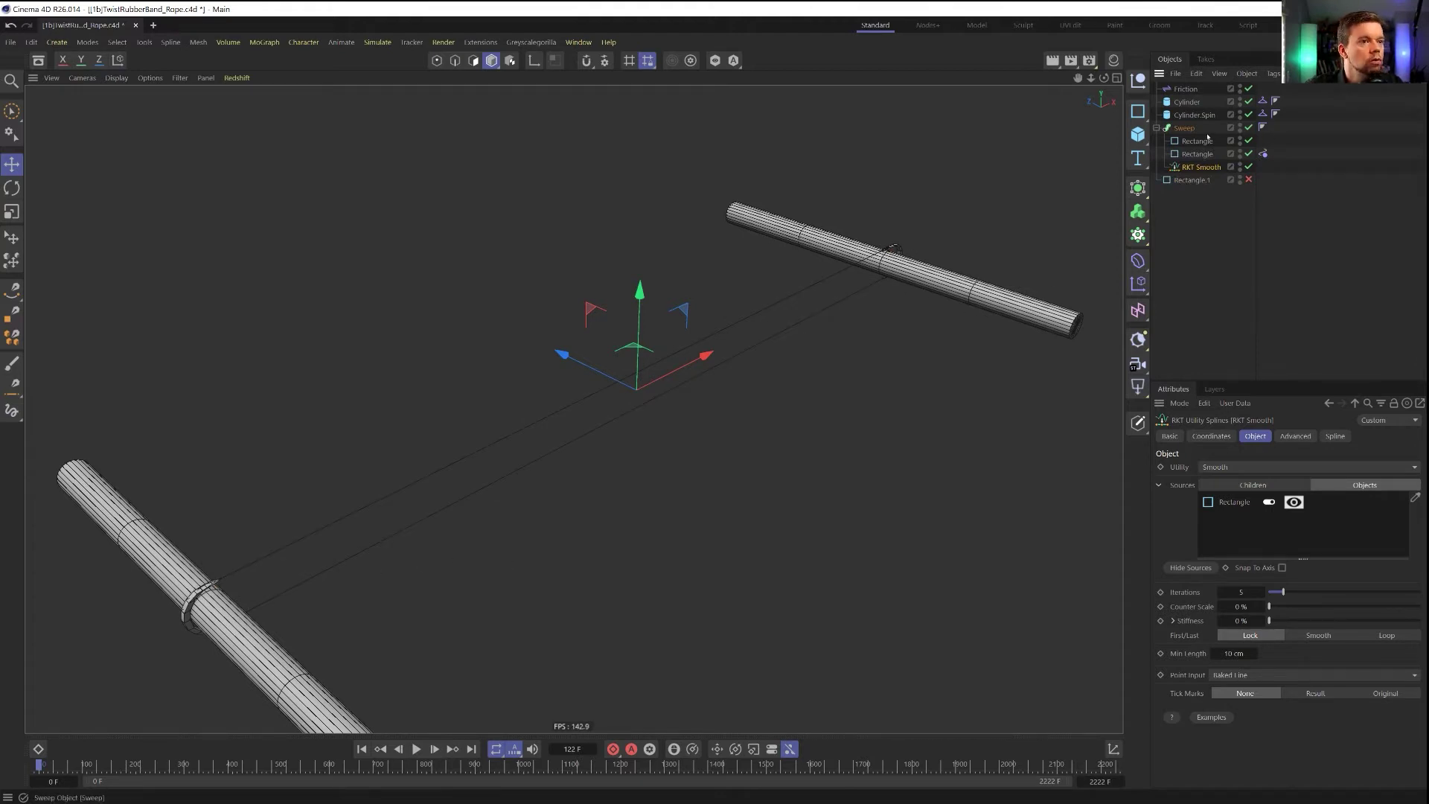
{"action": "left_click_drag", "start_coordinate": [351, 551], "coordinate": [309, 525], "text": "alt"}
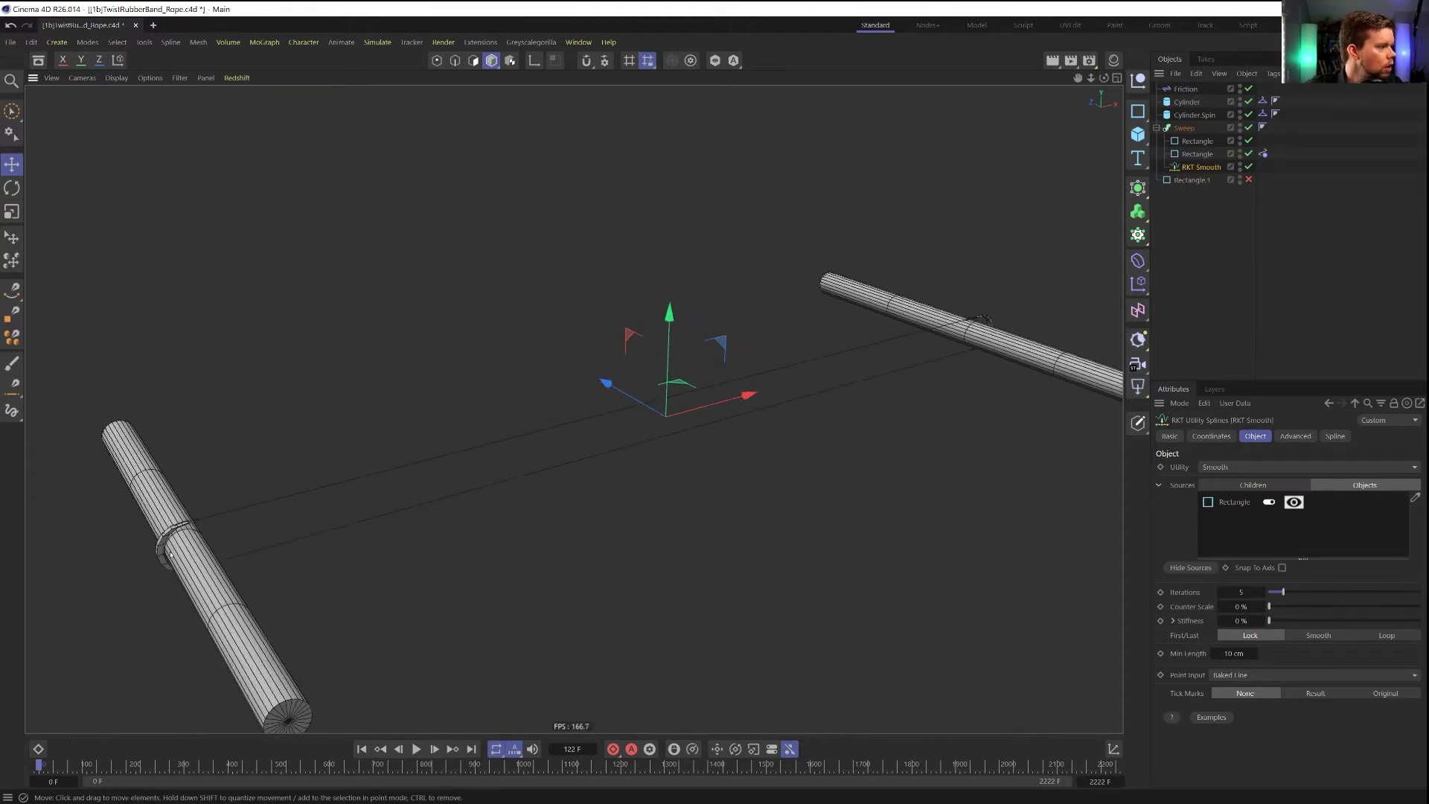
{"action": "scroll", "coordinate": [205, 508], "scroll_direction": "up", "scroll_amount": 5}
{"action": "left_click_drag", "start_coordinate": [210, 487], "coordinate": [212, 473], "text": "alt"}
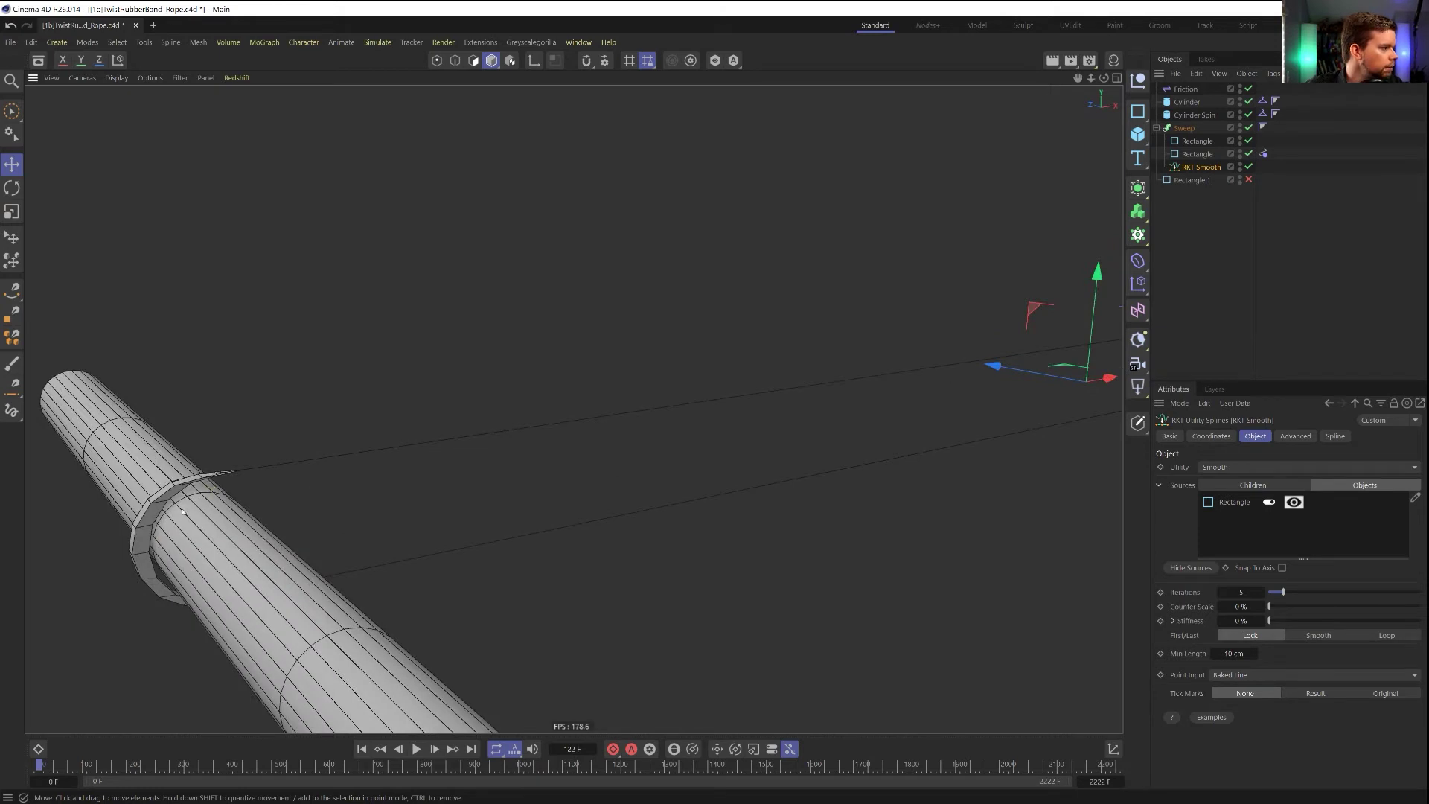
{"action": "left_click", "coordinate": [1248, 127]}
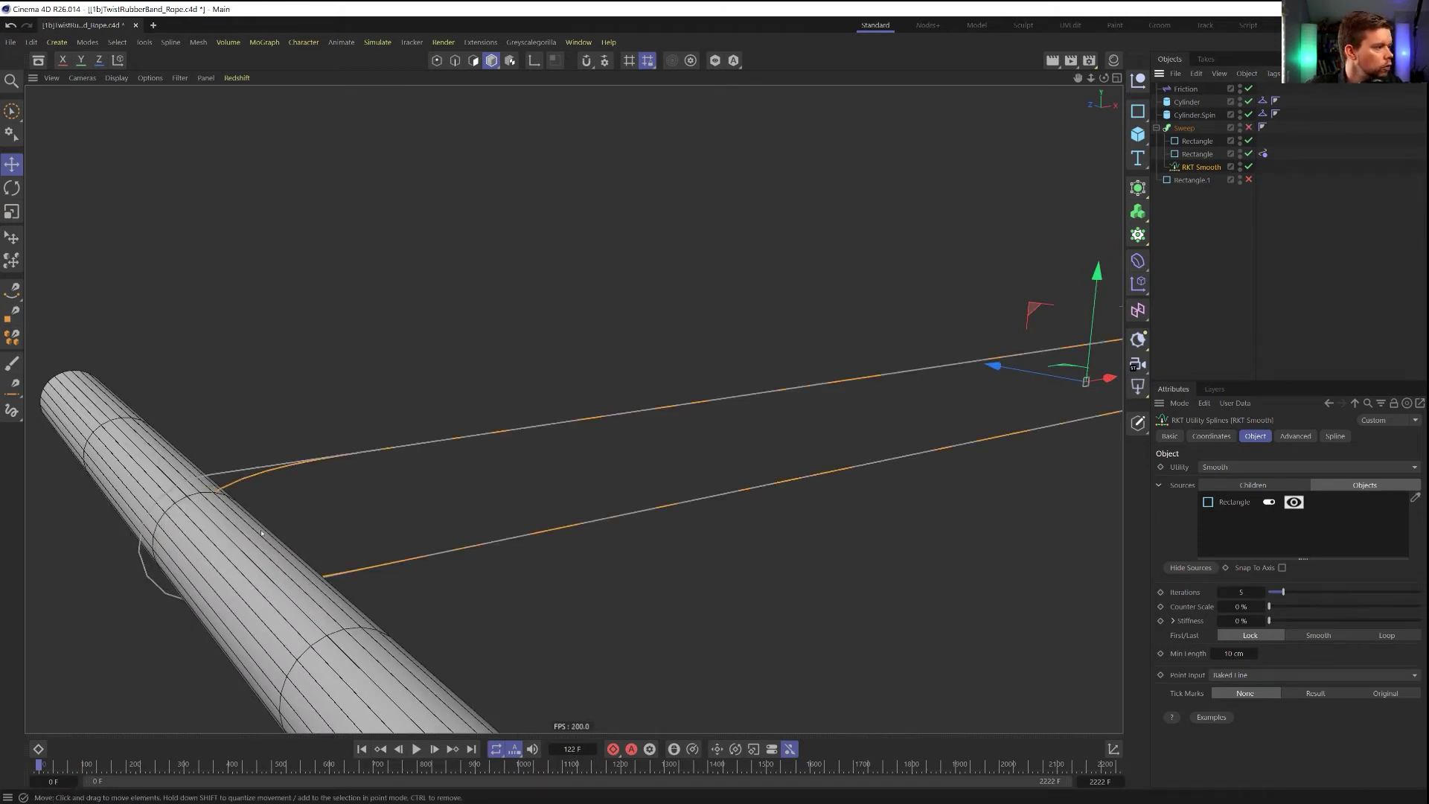
{"action": "left_click_drag", "start_coordinate": [331, 485], "coordinate": [302, 469], "text": "alt"}
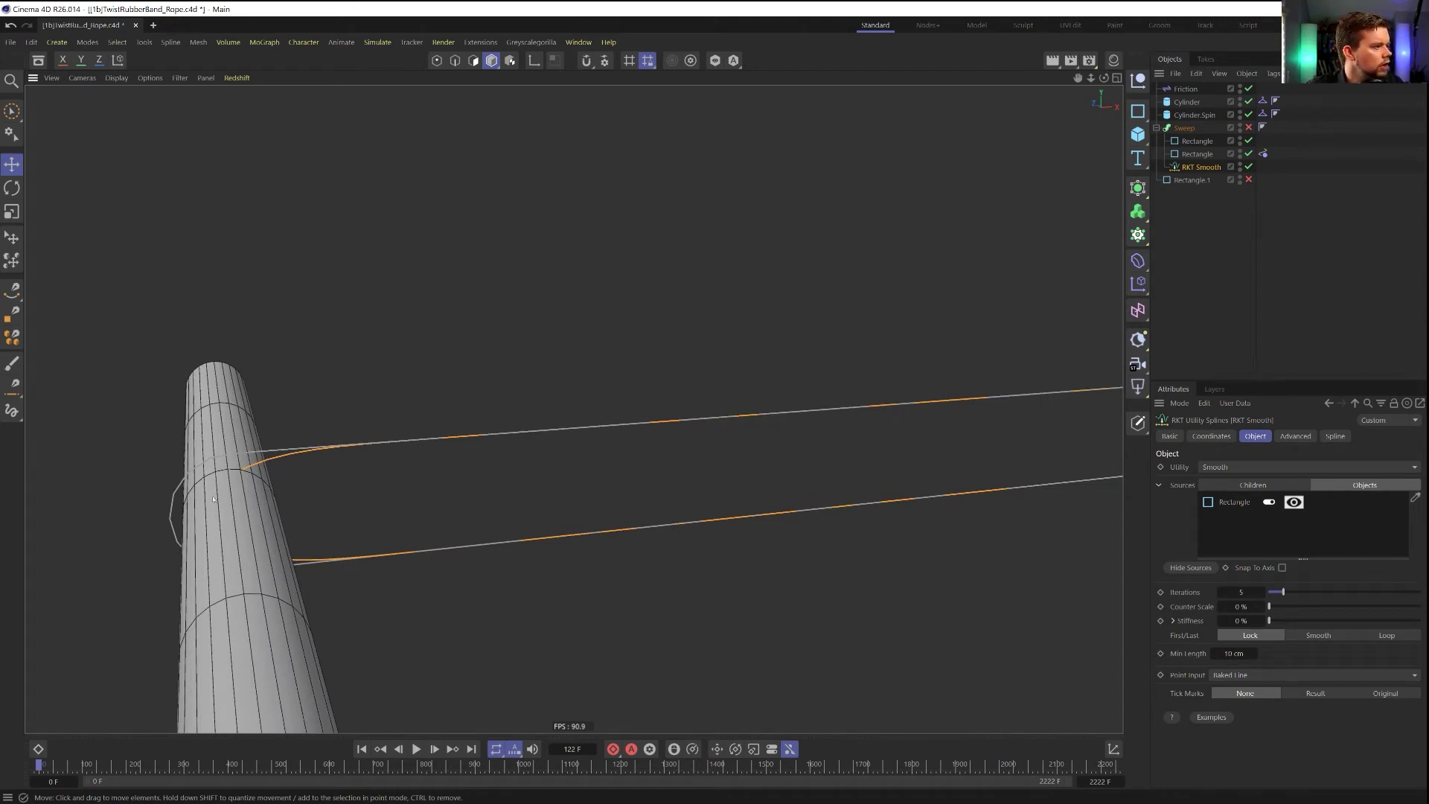
{"action": "left_click_drag", "start_coordinate": [264, 456], "coordinate": [689, 487], "text": "alt"}
{"action": "right_click_drag", "start_coordinate": [690, 487], "coordinate": [587, 525], "text": "alt"}
{"action": "mouse_move", "coordinate": [586, 526]}
{"action": "left_mouse_down", "text": "alt"}
{"action": "mouse_move", "coordinate": [638, 480]}
{"action": "mouse_move", "coordinate": [592, 509]}
{"action": "left_mouse_up", "text": "alt"}
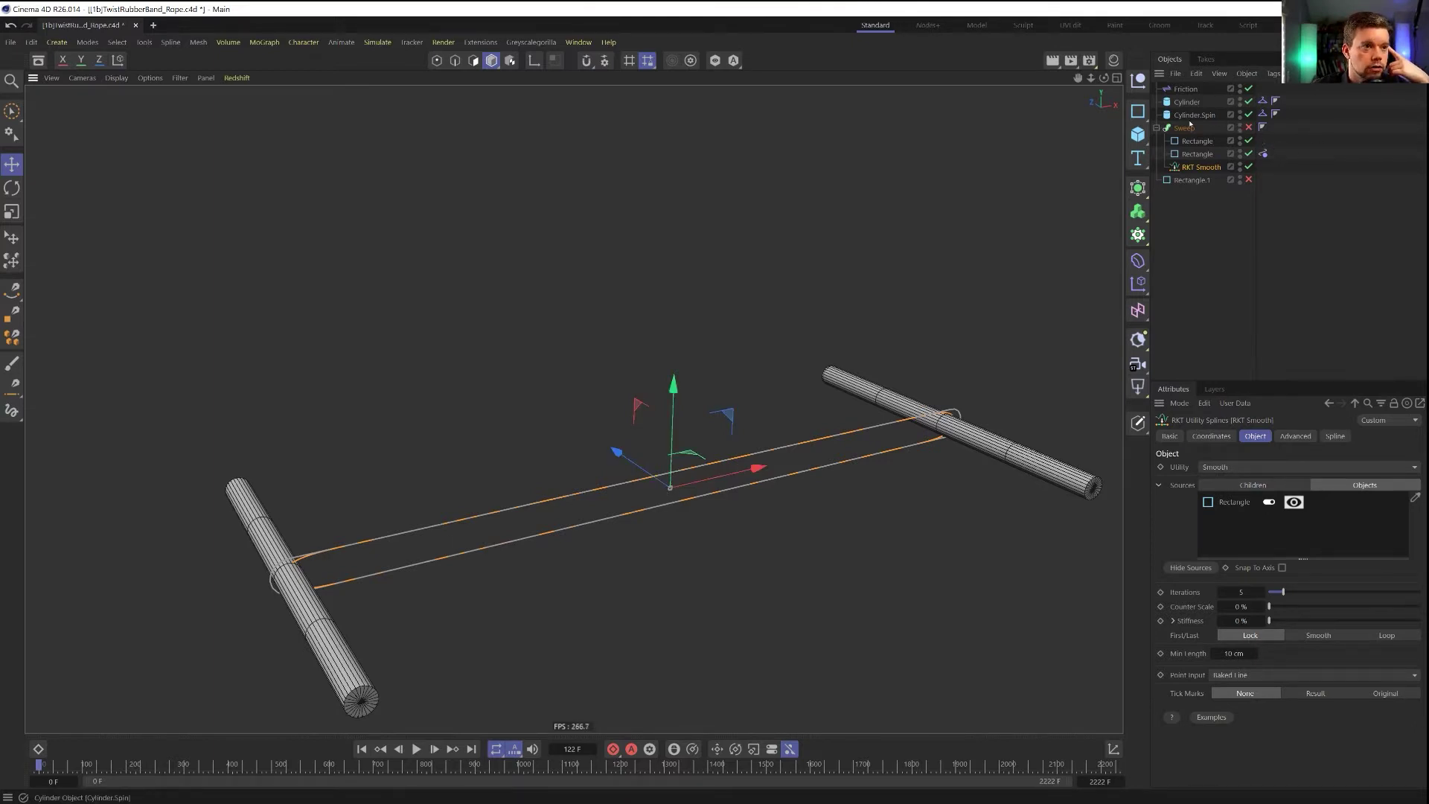
Re-enable the Sweep, run the simulation with RKT Smooth as the rail, and rewind to the first frame
{"action": "left_click", "coordinate": [1188, 127]}
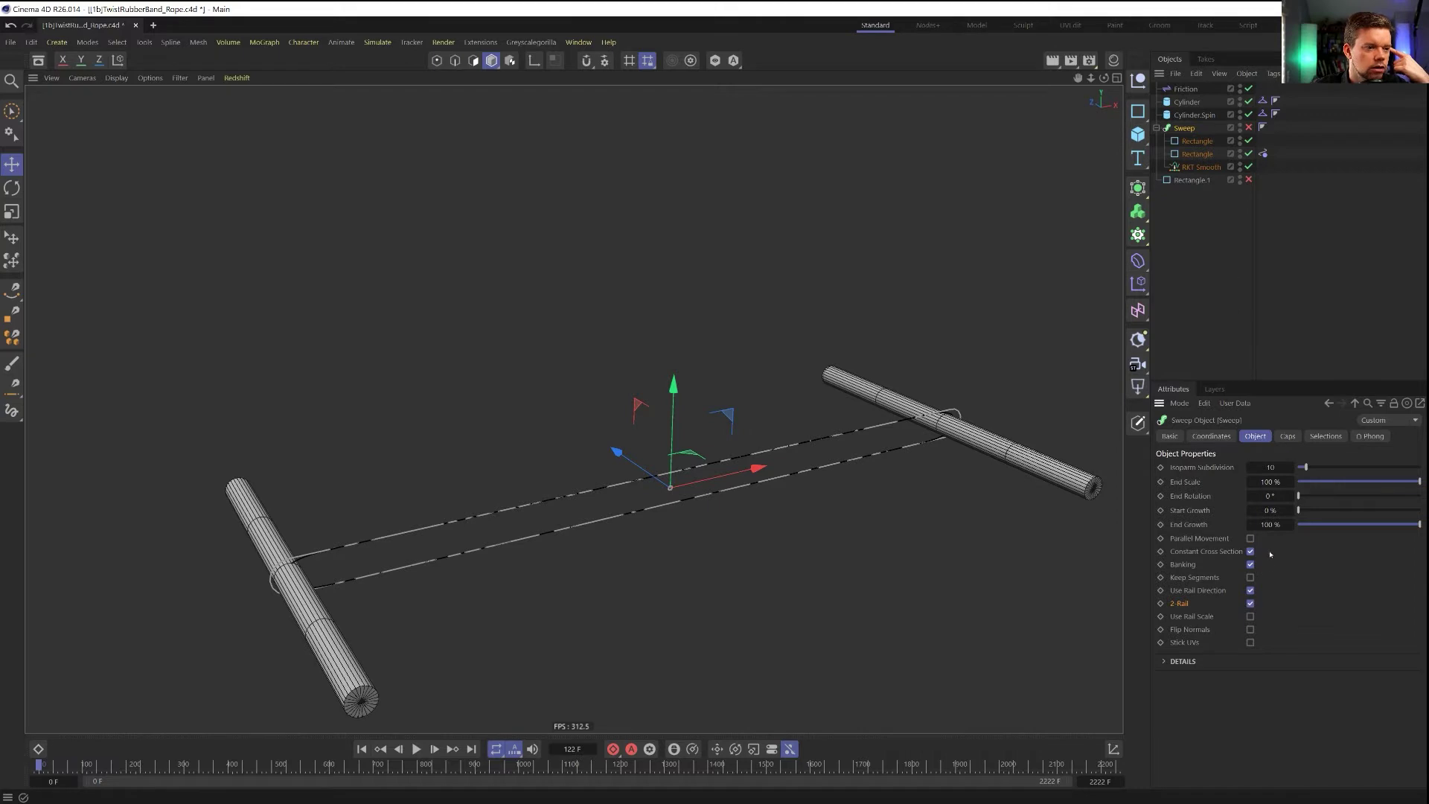
{"action": "left_click", "coordinate": [1249, 127]}
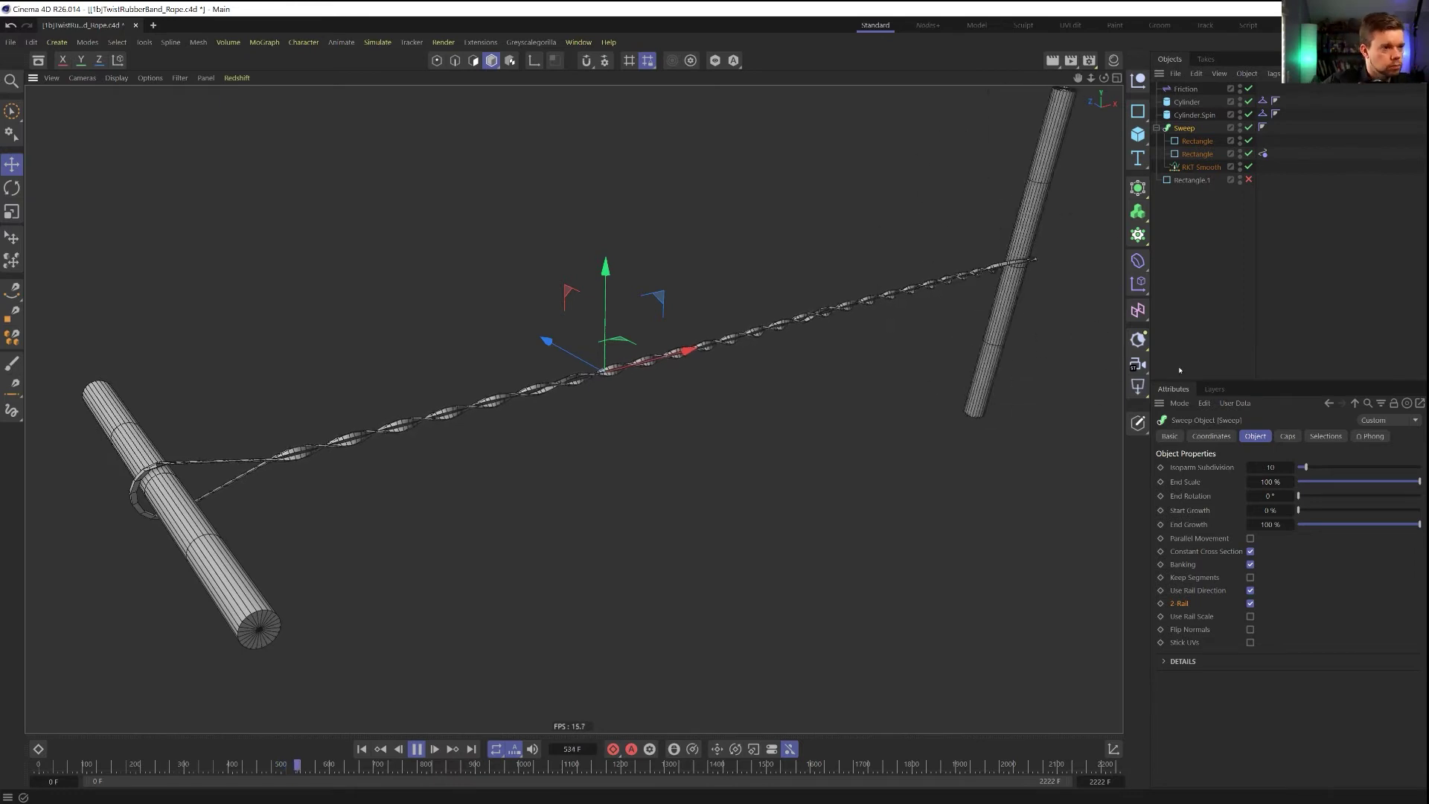
{"action": "left_click", "coordinate": [416, 748]}
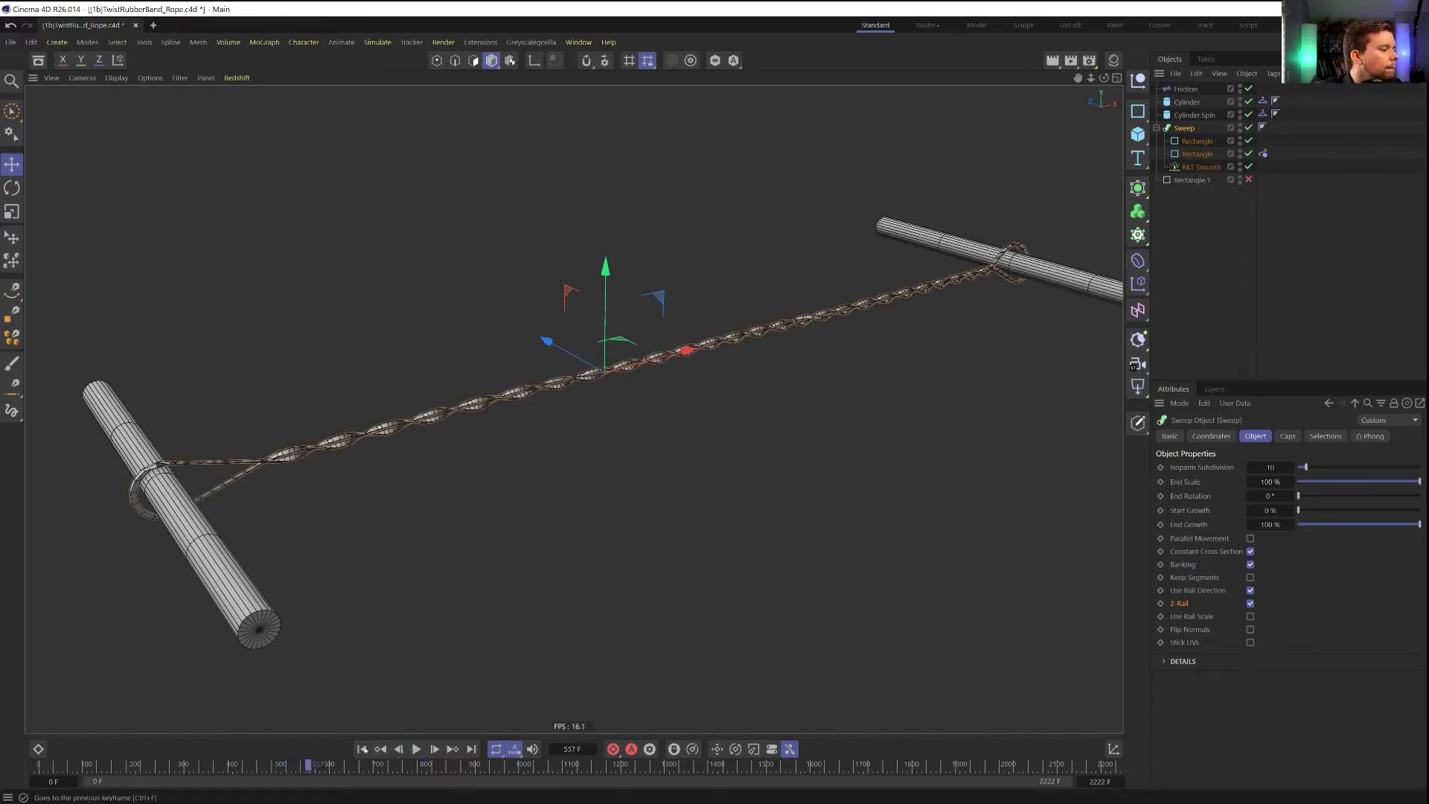
{"action": "left_click", "coordinate": [369, 749]}
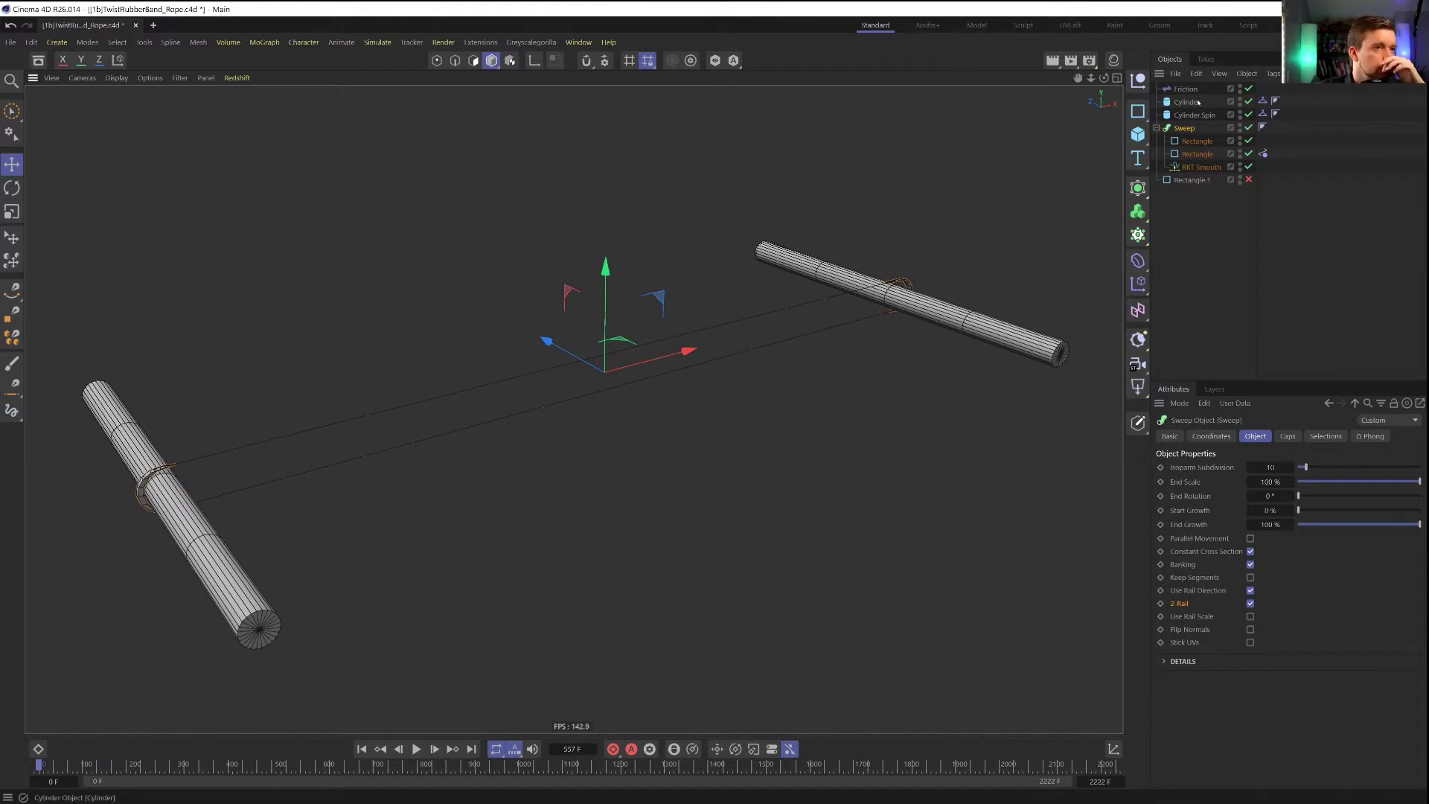
Delete RKT Smooth from the Sweep and remove the Rope tag from the path rectangle
{"action": "left_click", "coordinate": [1201, 167]}
{"action": "key", "text": "Delete"}
{"action": "left_click", "coordinate": [1258, 154]}
{"action": "key", "text": "Delete"}
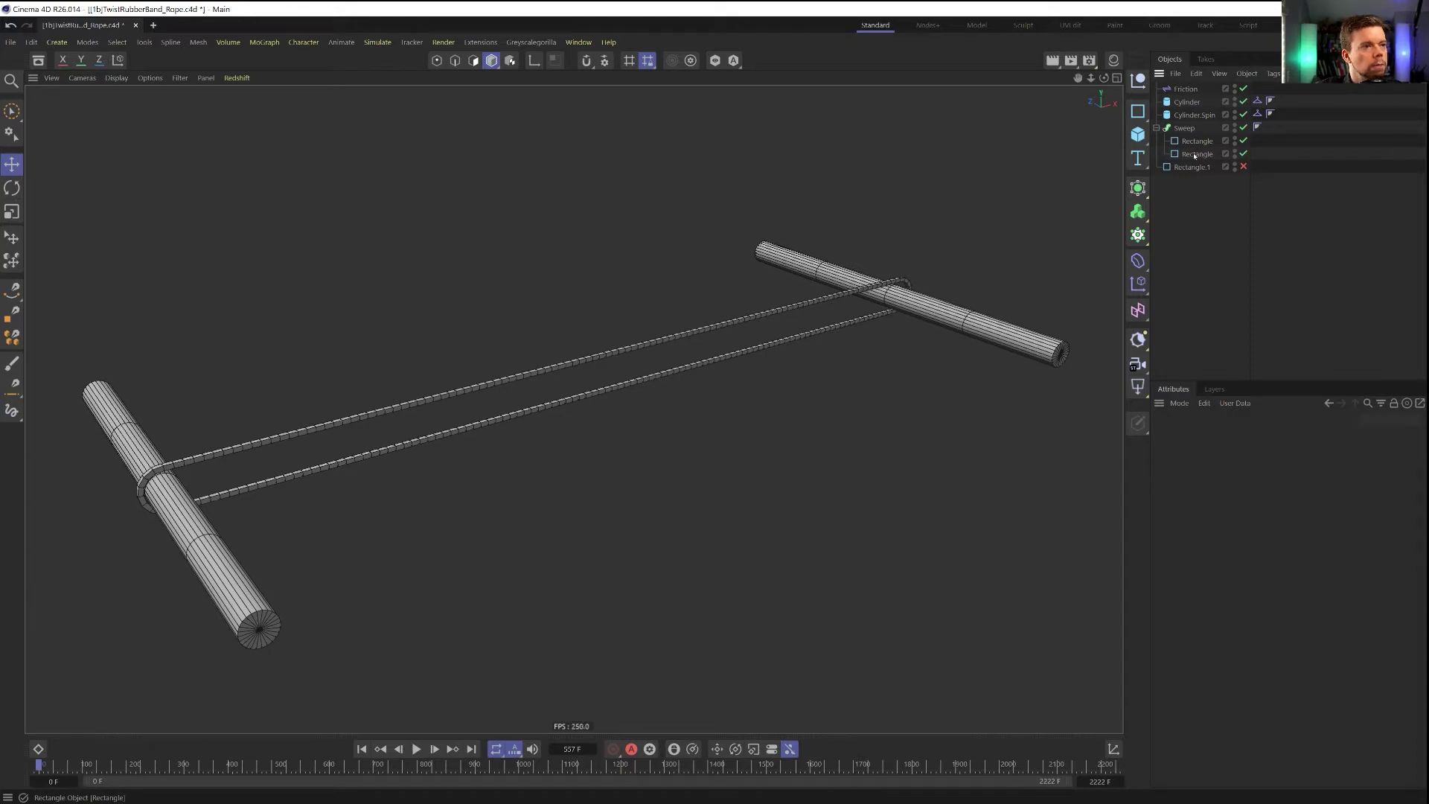
Replace the Sweep's narrow profile rectangle with the 1 cm by 20 cm Rectangle.1 and enable it
{"action": "left_click", "coordinate": [1194, 154]}
{"action": "key", "text": "Delete"}
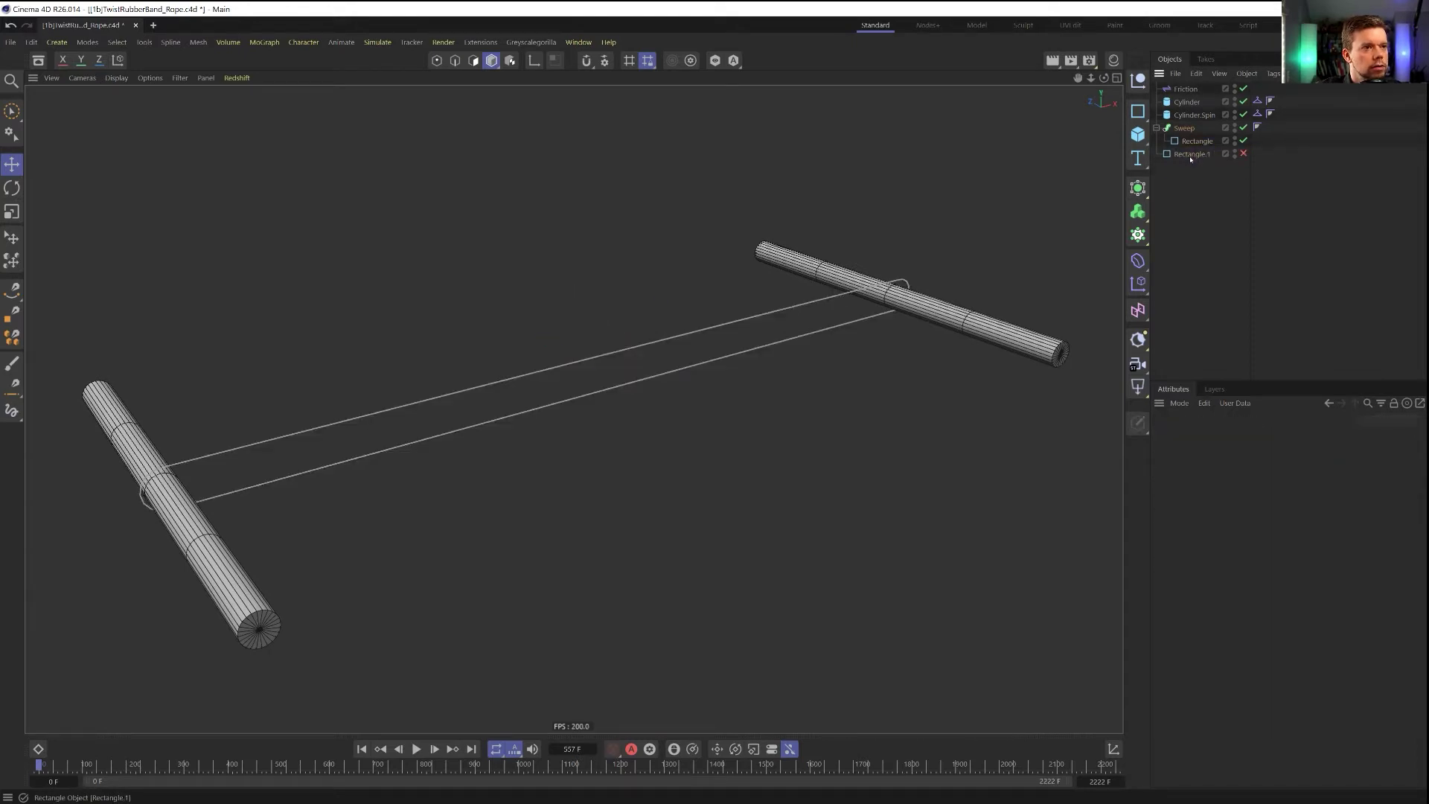
{"action": "left_click_drag", "start_coordinate": [1202, 139], "coordinate": [1202, 140]}
{"action": "left_click", "coordinate": [1246, 141]}
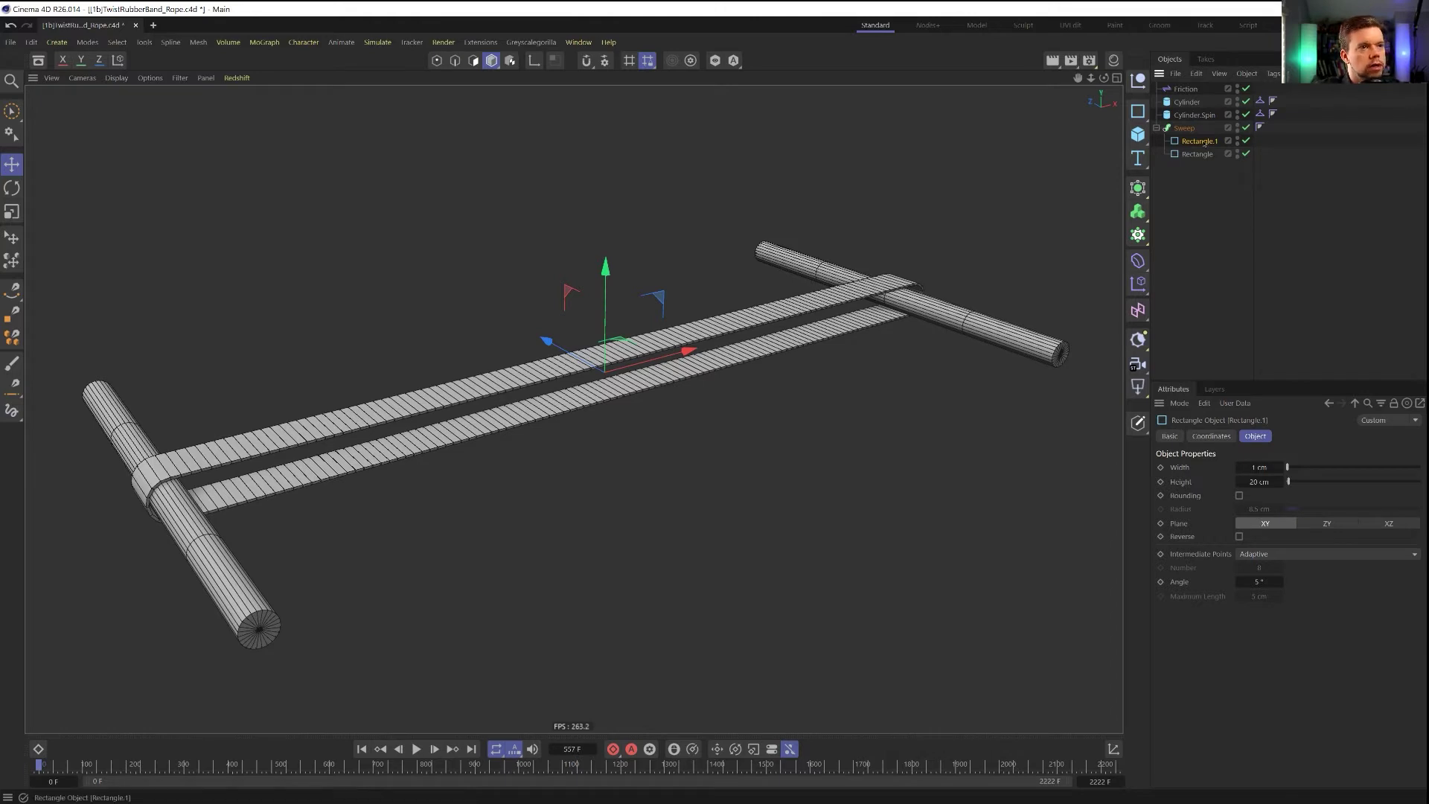
Set the Rectangle.1 profile's Intermediate Points to Natural with a Number of 2
{"action": "left_click", "coordinate": [1267, 554]}
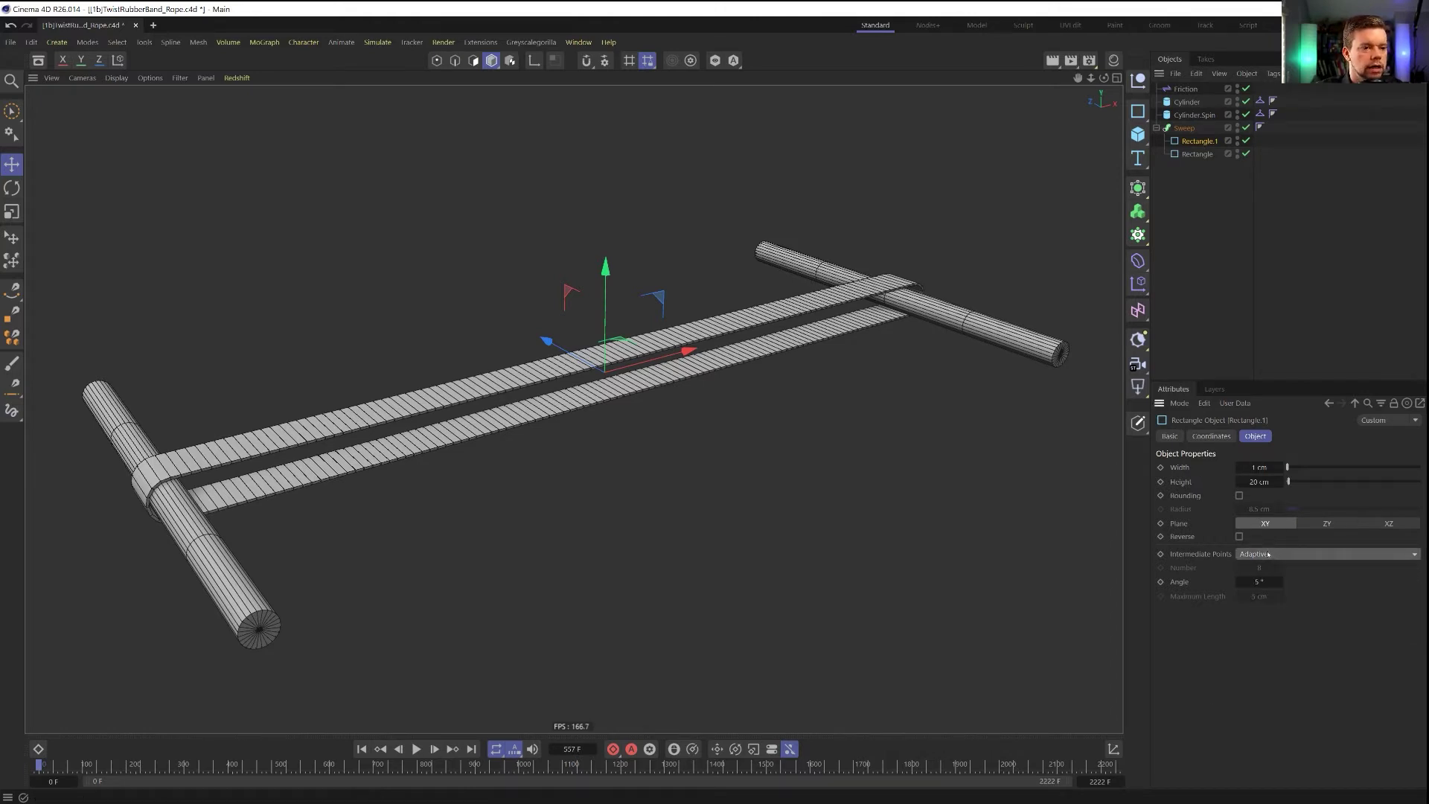
{"action": "left_click", "coordinate": [1286, 598]}
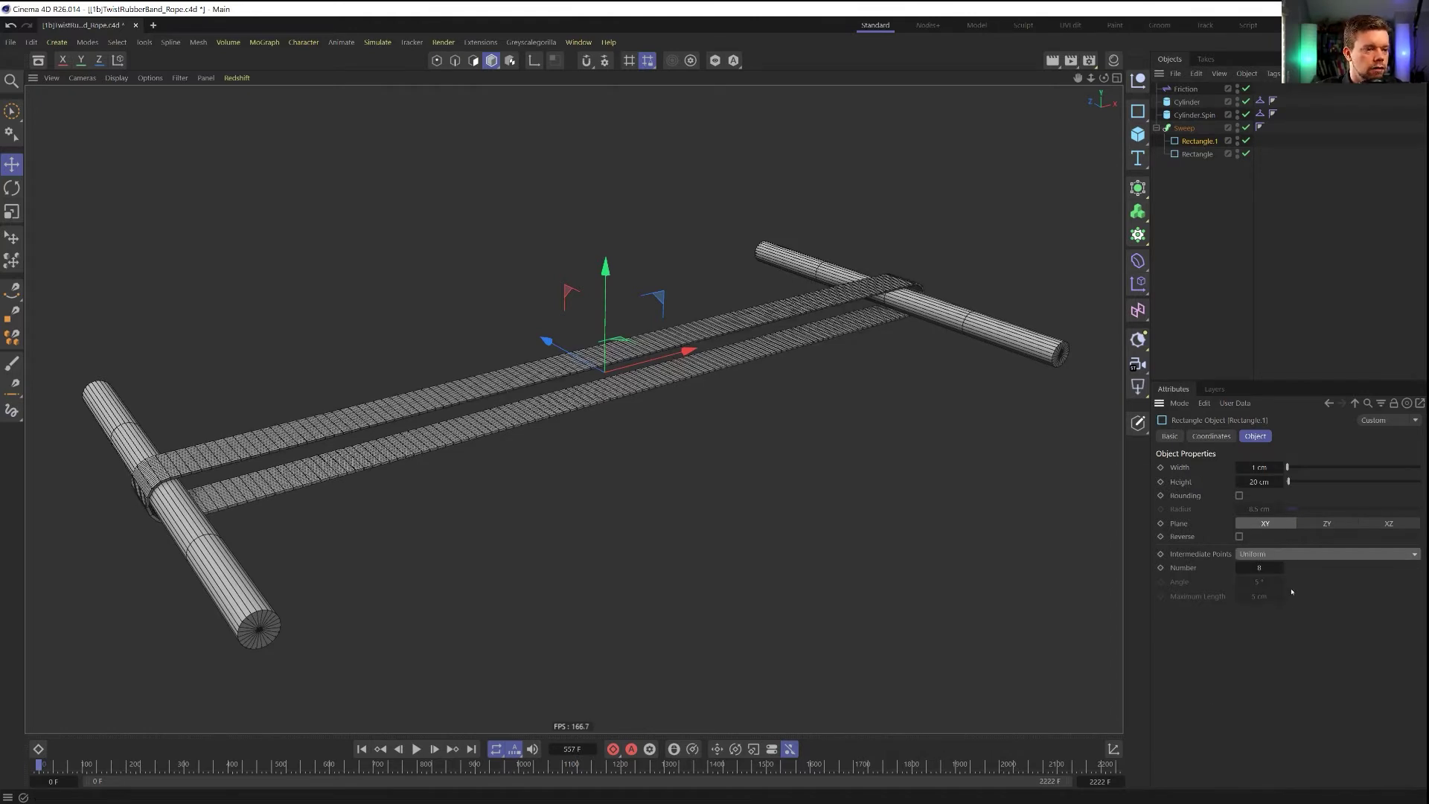
{"action": "left_click", "coordinate": [1265, 555]}
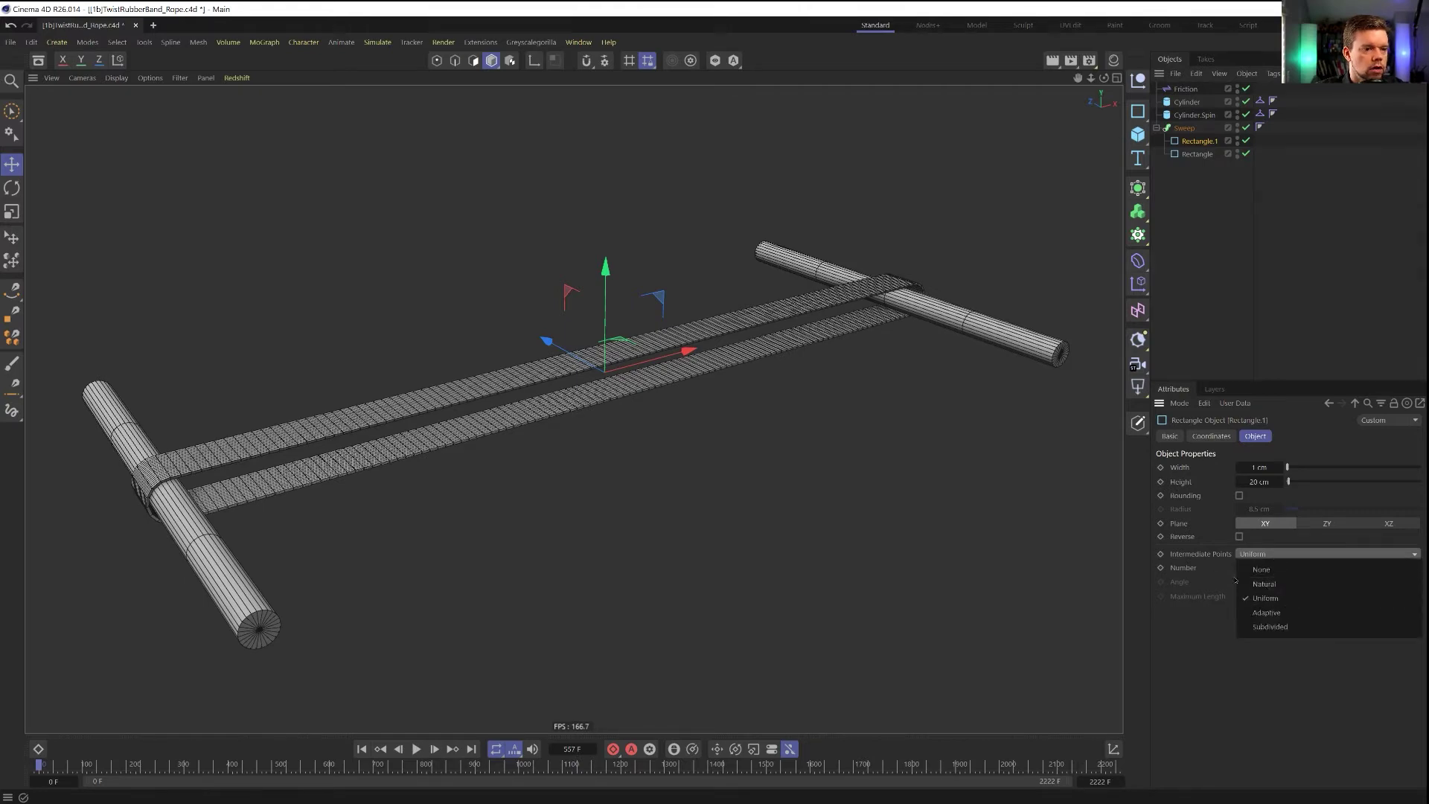
{"action": "left_click", "coordinate": [1256, 583]}
{"action": "left_click_drag", "start_coordinate": [1260, 567], "coordinate": [1243, 568]}
Delete the Rectangle.1 profile from the Sweep, keeping only the path rectangle
{"action": "left_click_drag", "start_coordinate": [543, 313], "coordinate": [616, 392], "text": "alt"}
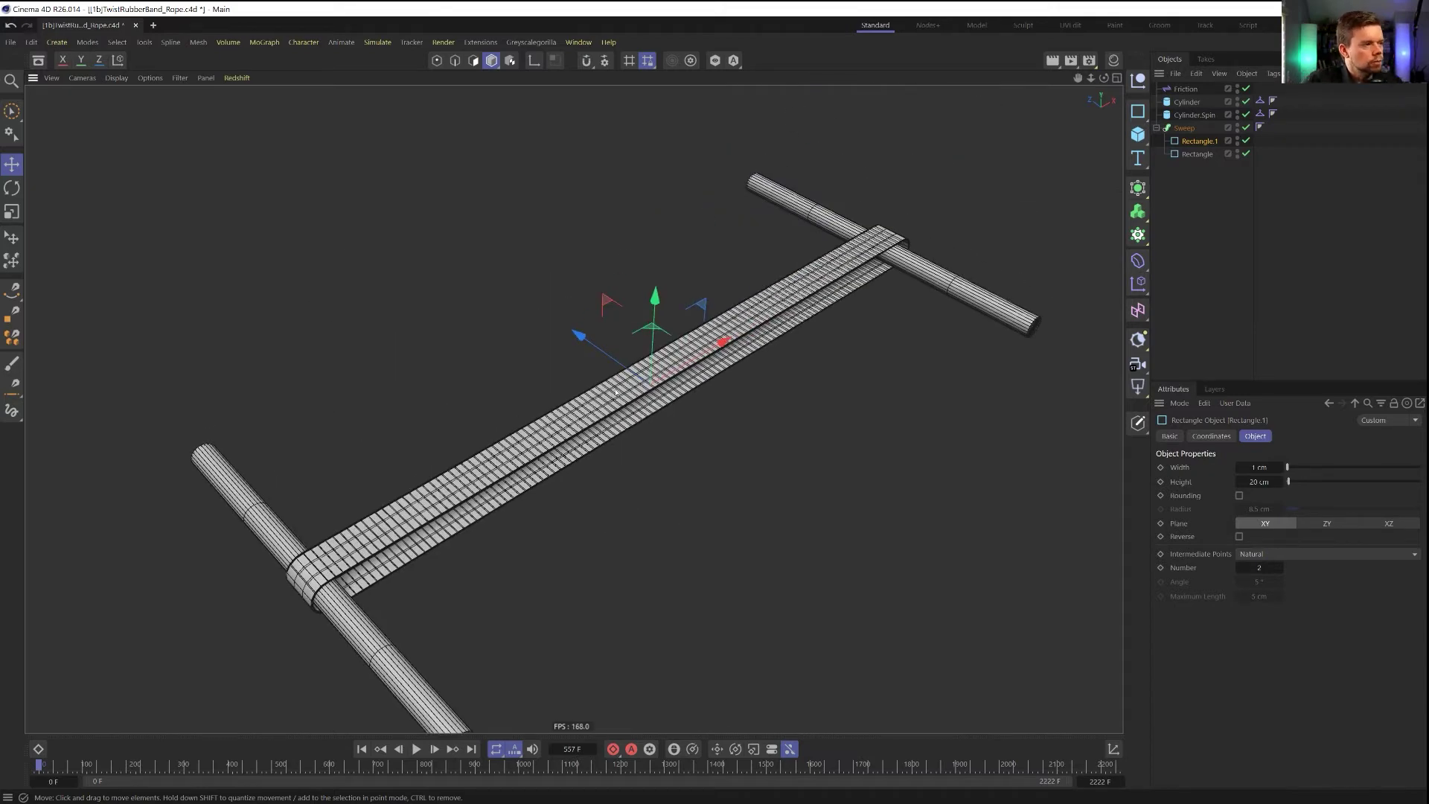
{"action": "left_click", "coordinate": [1195, 115]}
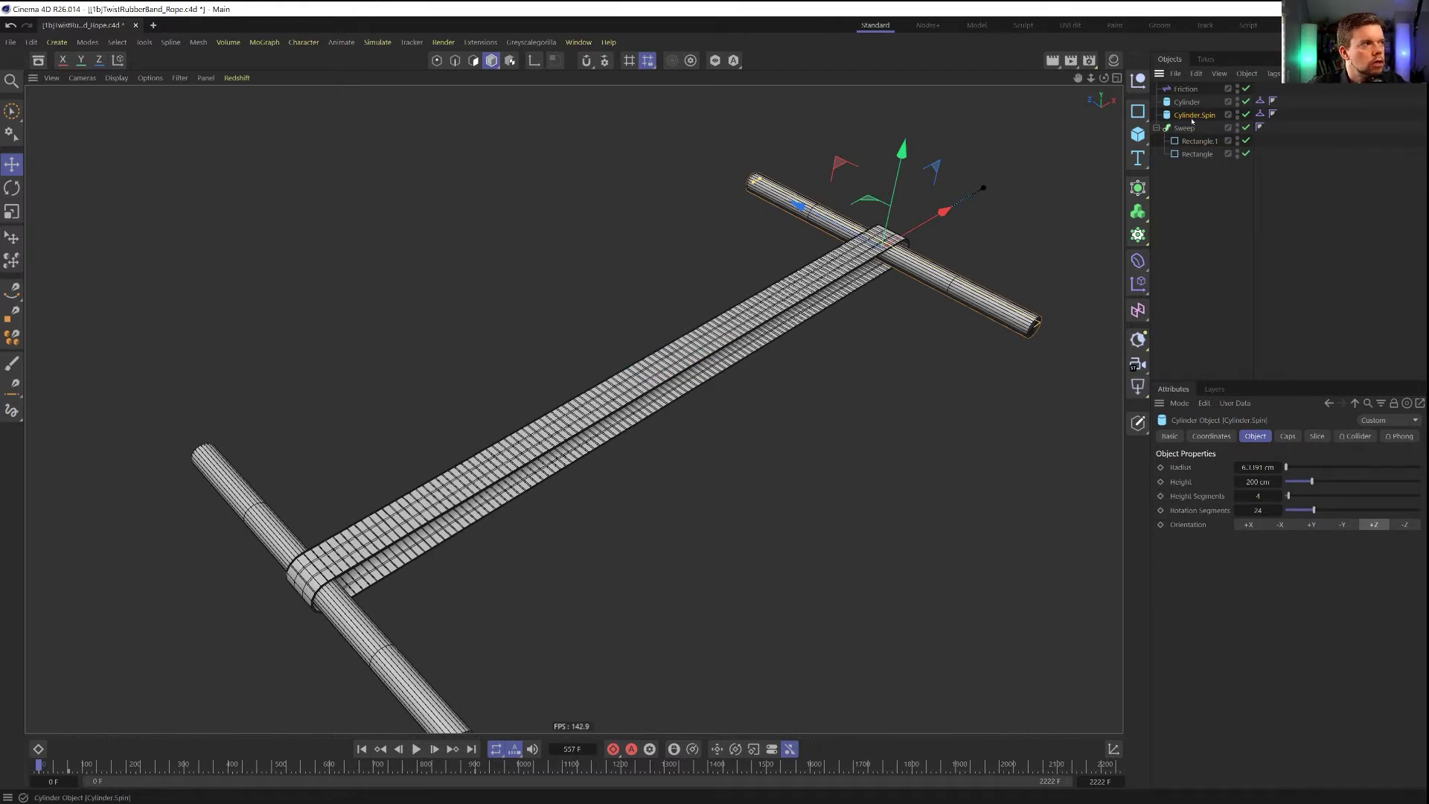
{"action": "middle_click_drag", "start_coordinate": [937, 221], "coordinate": [795, 255], "text": "alt"}
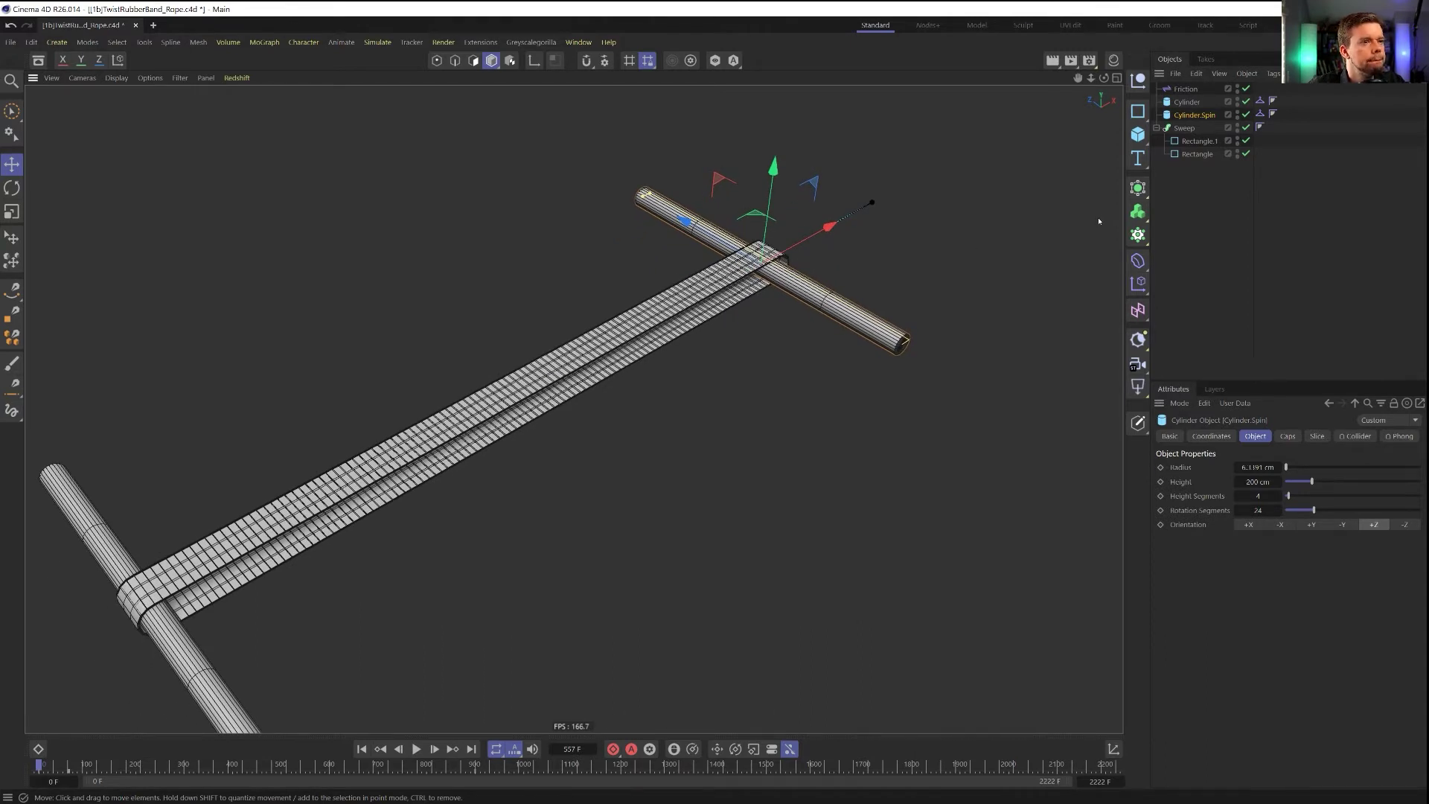
{"action": "left_click", "coordinate": [1185, 128]}
{"action": "left_click", "coordinate": [1195, 141]}
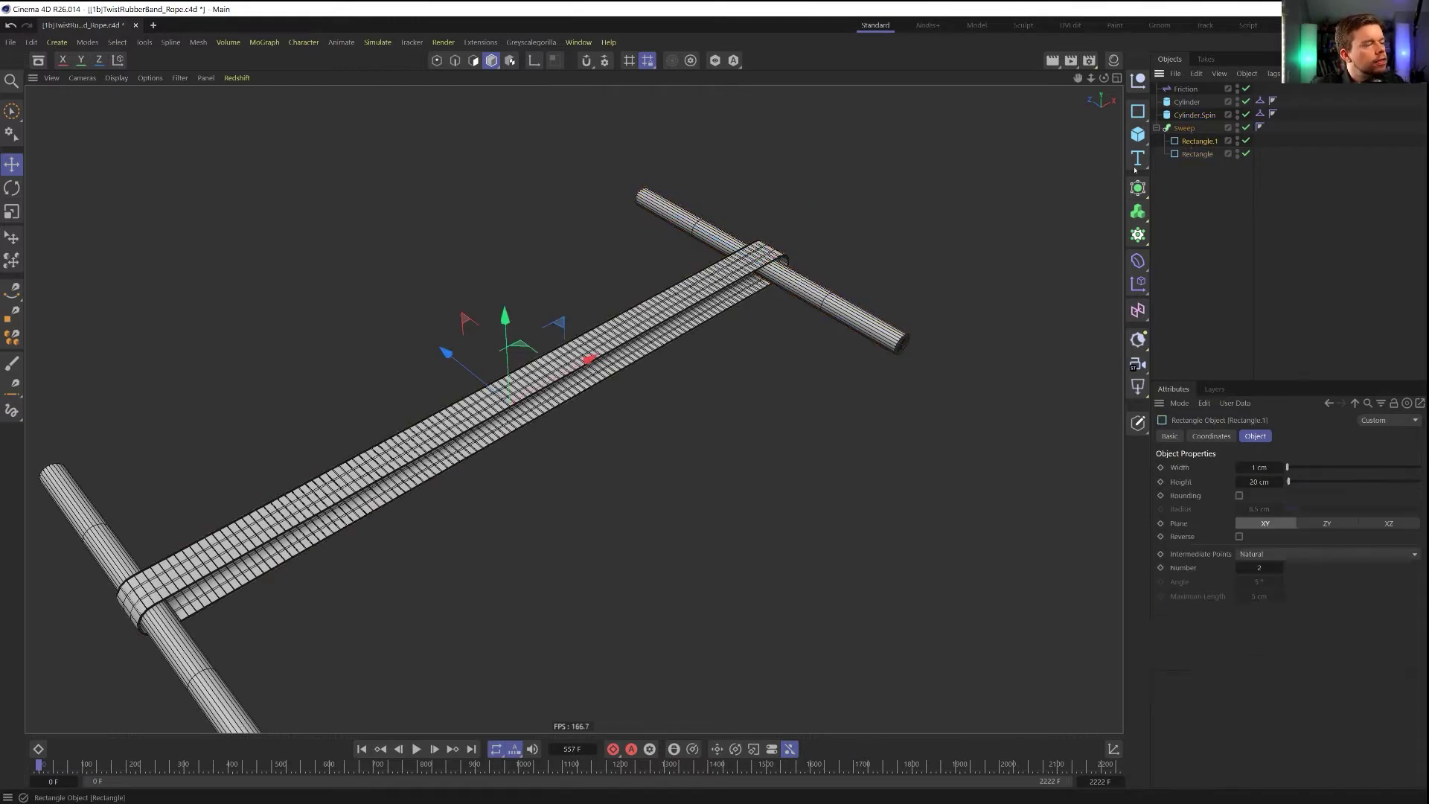
{"action": "middle_click", "coordinate": [505, 310]}
{"action": "middle_click", "coordinate": [505, 310]}
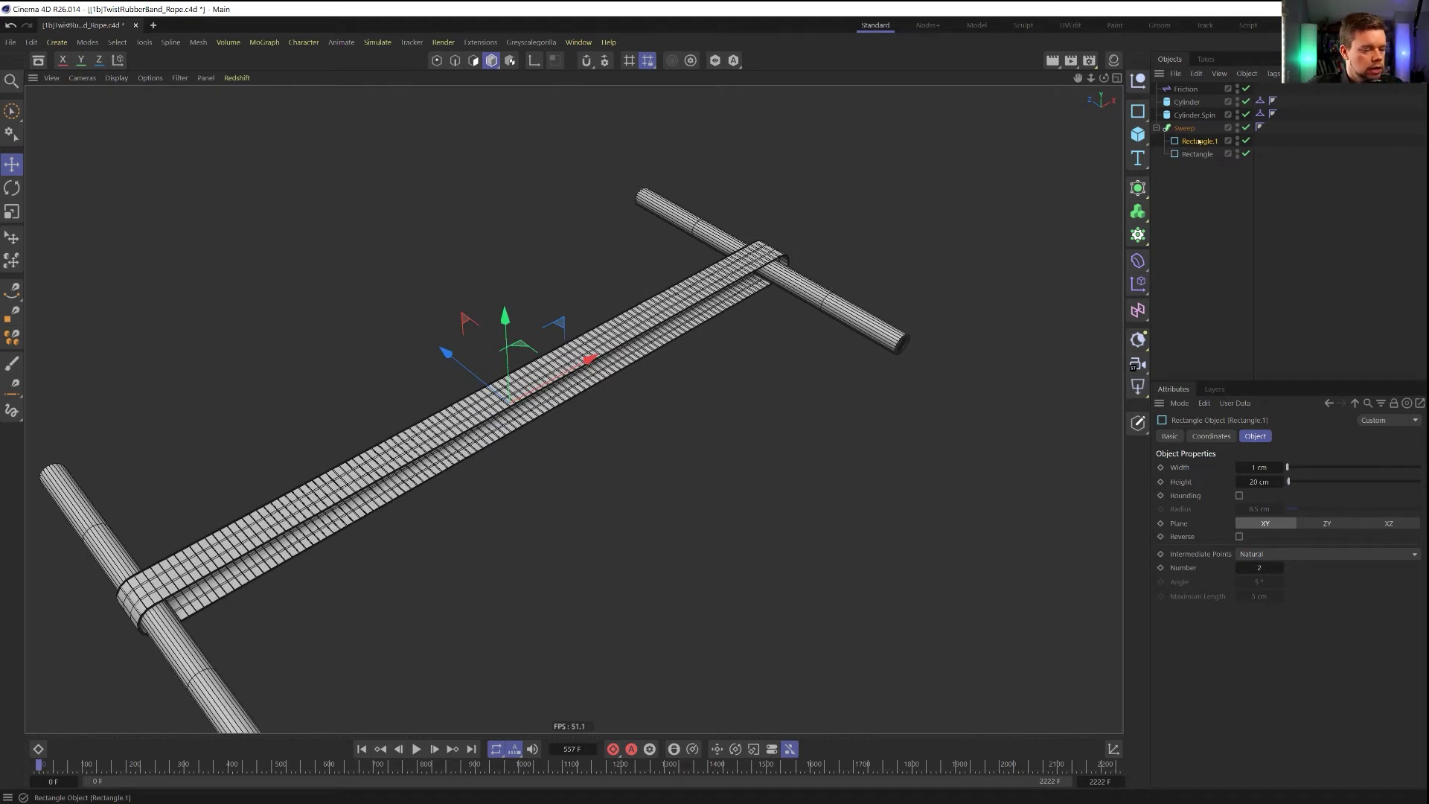
{"action": "key", "text": "Delete"}
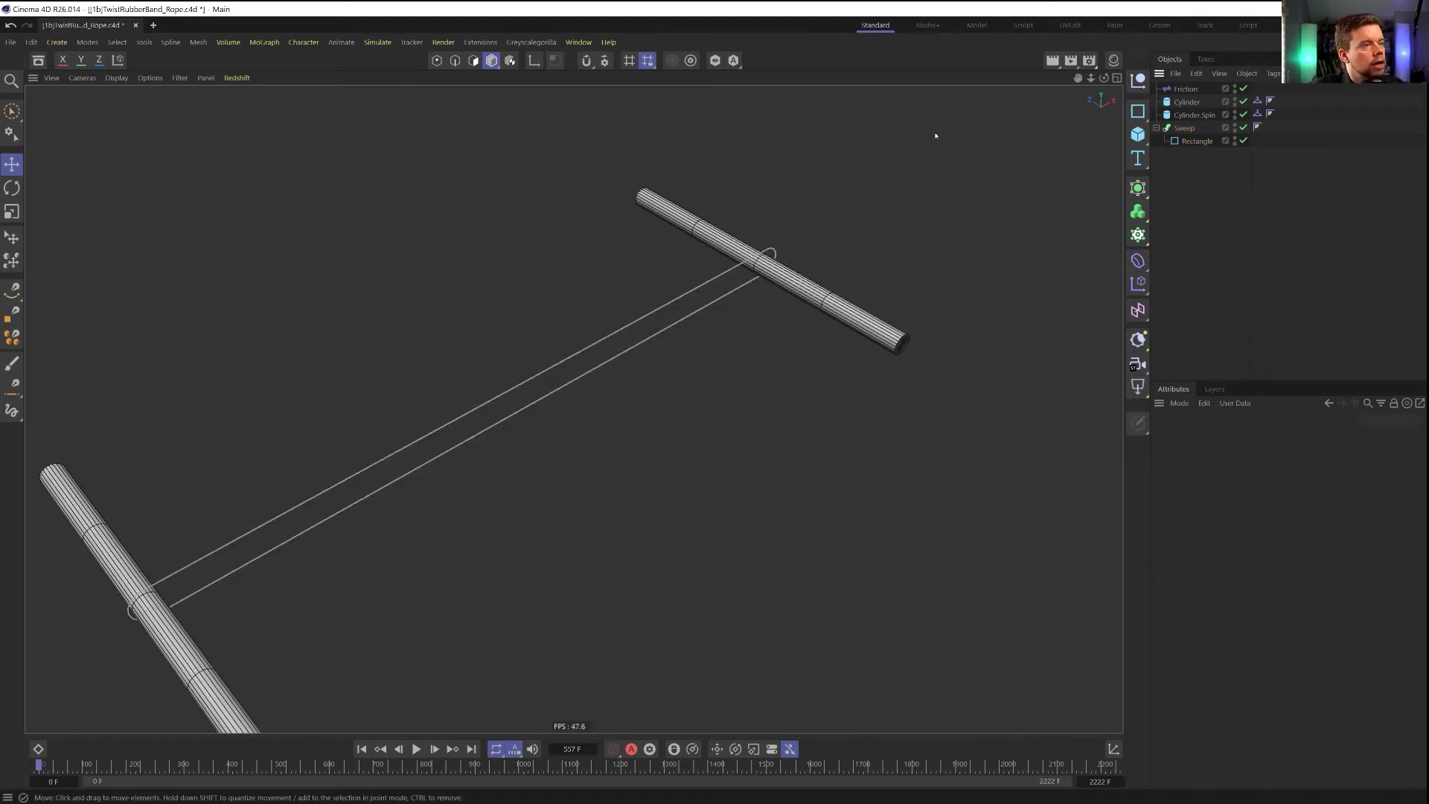
{"action": "left_click", "coordinate": [1137, 111]}
{"action": "left_click", "coordinate": [1235, 140]}
{"action": "left_click_drag", "start_coordinate": [1184, 88], "coordinate": [1191, 142]}
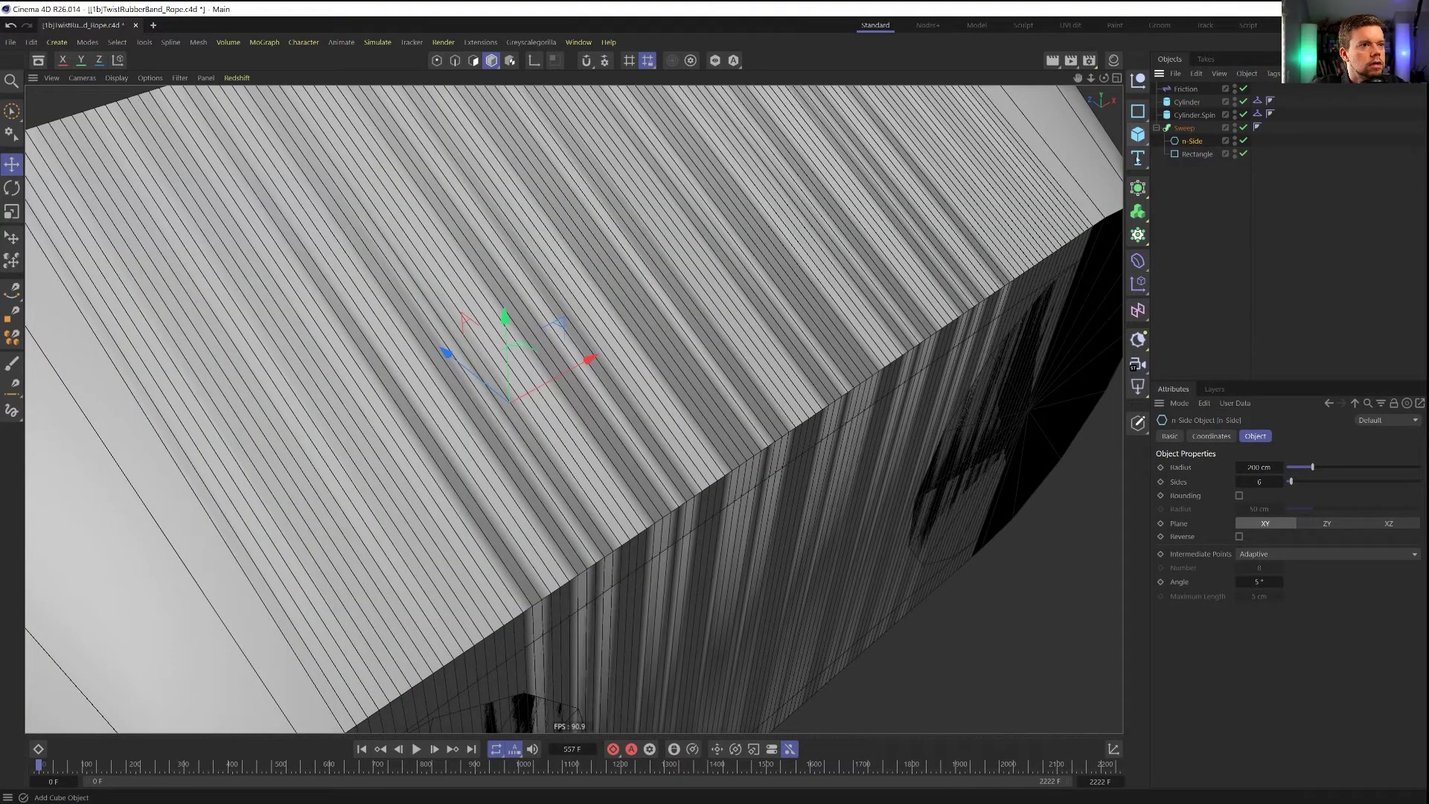
{"action": "left_click", "coordinate": [1137, 188]}
{"action": "left_click", "coordinate": [1201, 291], "text": "alt"}
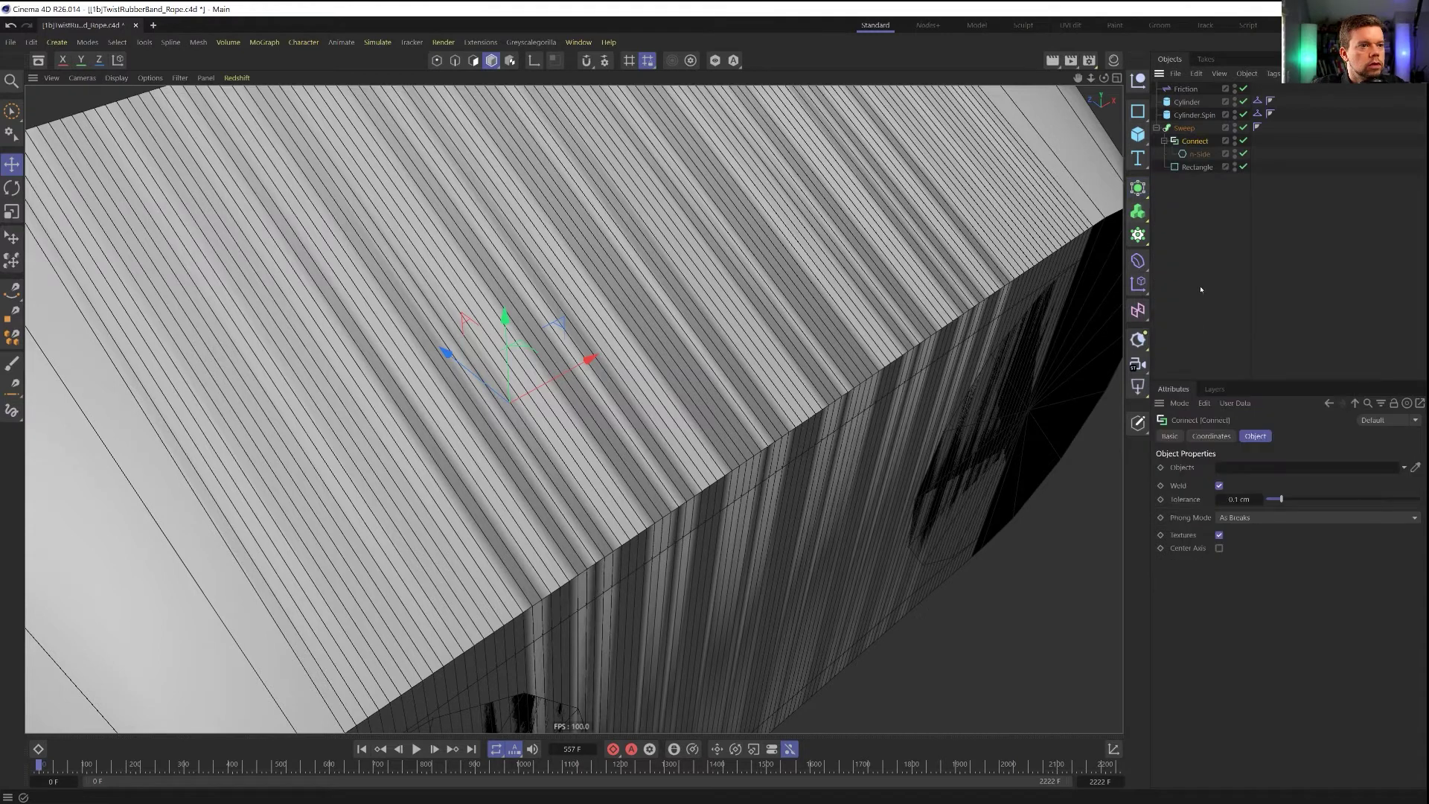
Set the n-Side profile to 2 sides with a 10 cm radius
{"action": "left_click", "coordinate": [1195, 154]}
{"action": "type", "text": "2"}
{"action": "key", "text": "Return"}
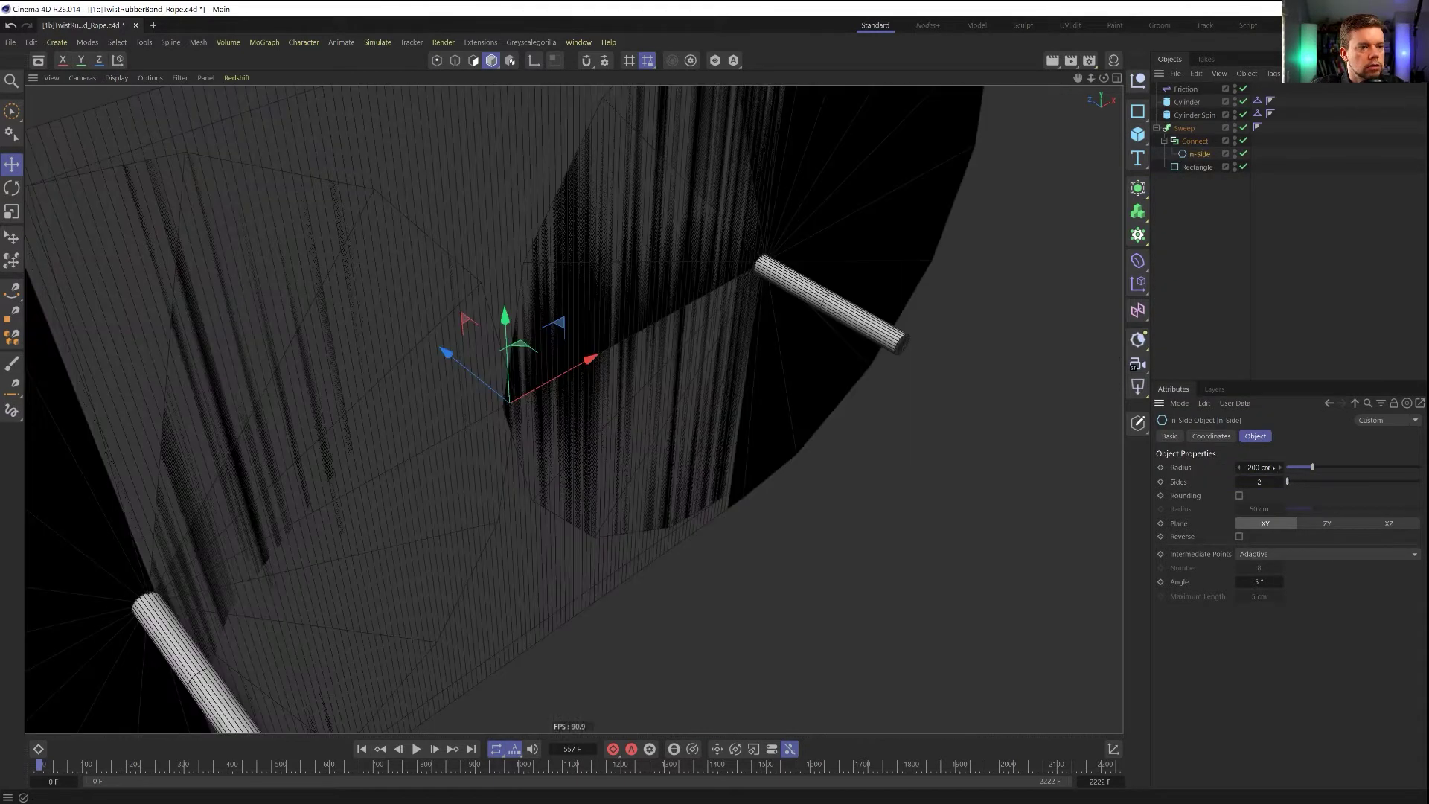
{"action": "key", "text": "Return"}
Rotate the n-Side profile so the swept band lies flat around the cylinders
{"action": "key", "text": "r"}
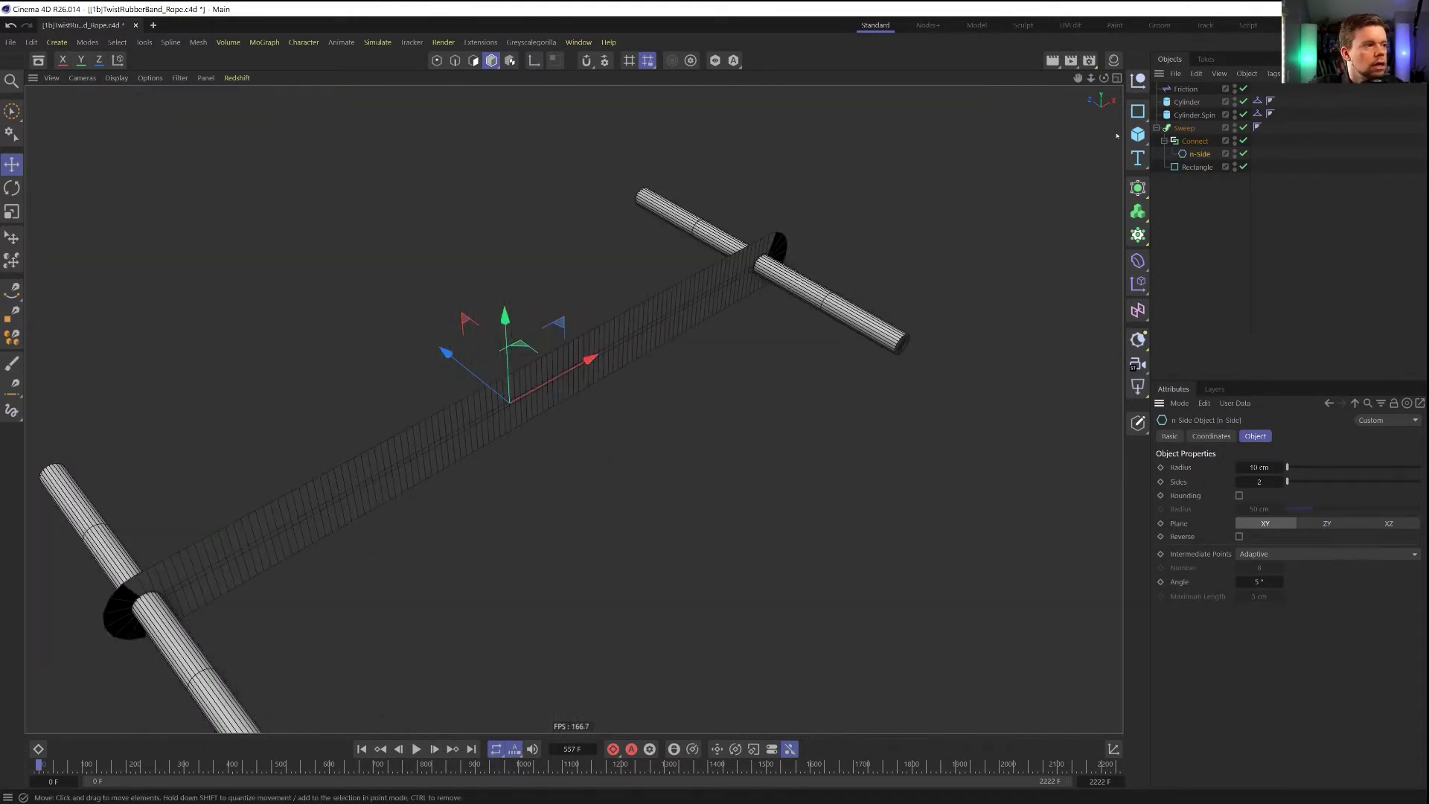
{"action": "left_click_drag", "start_coordinate": [540, 347], "coordinate": [553, 365]}
{"action": "middle_click_drag", "start_coordinate": [873, 280], "coordinate": [903, 268], "text": "alt"}
{"action": "left_click_drag", "start_coordinate": [738, 320], "coordinate": [797, 309], "text": "alt"}
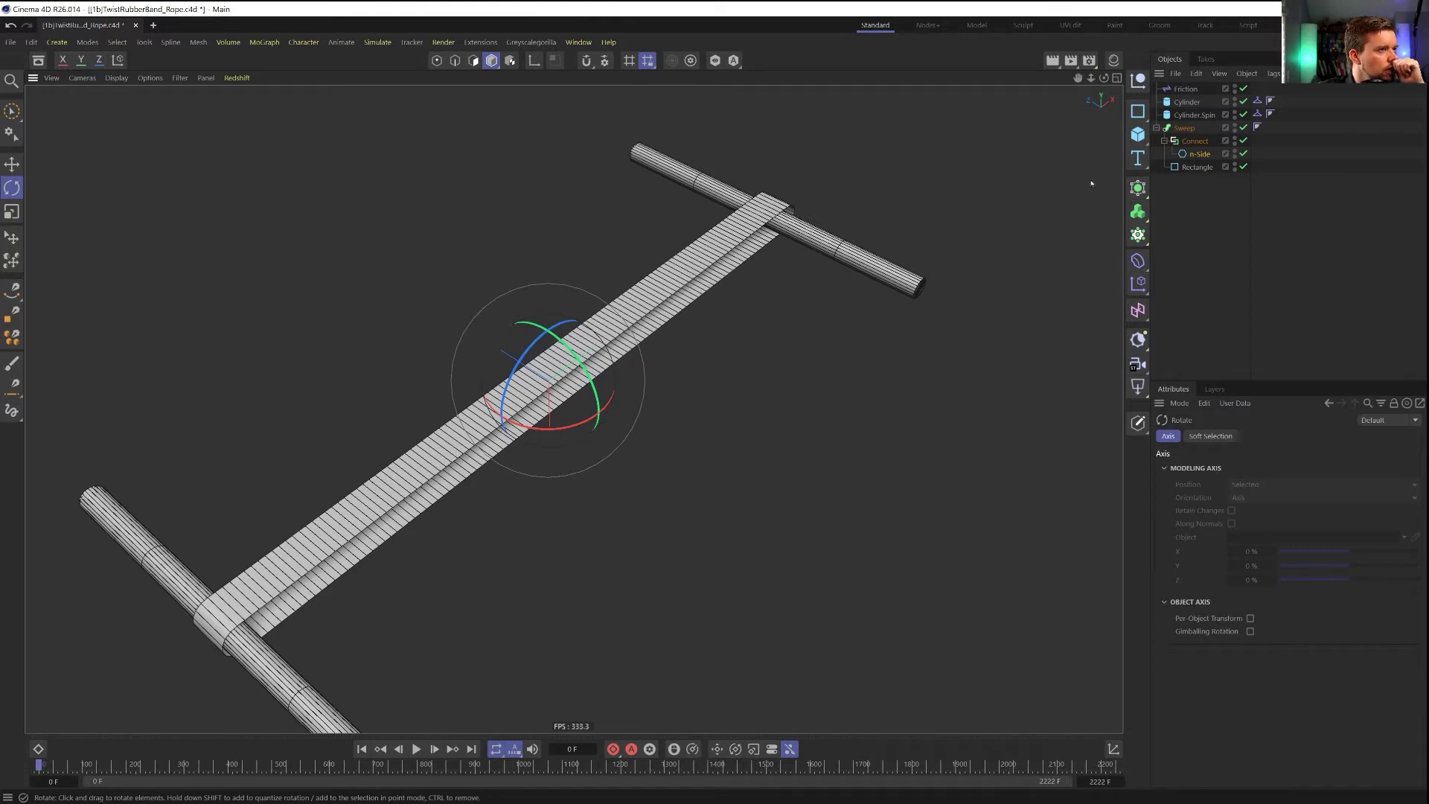
Disable Cylinder.Spin and add a Plane object to the scene
{"action": "left_click", "coordinate": [1219, 116]}
{"action": "left_click", "coordinate": [1243, 115]}
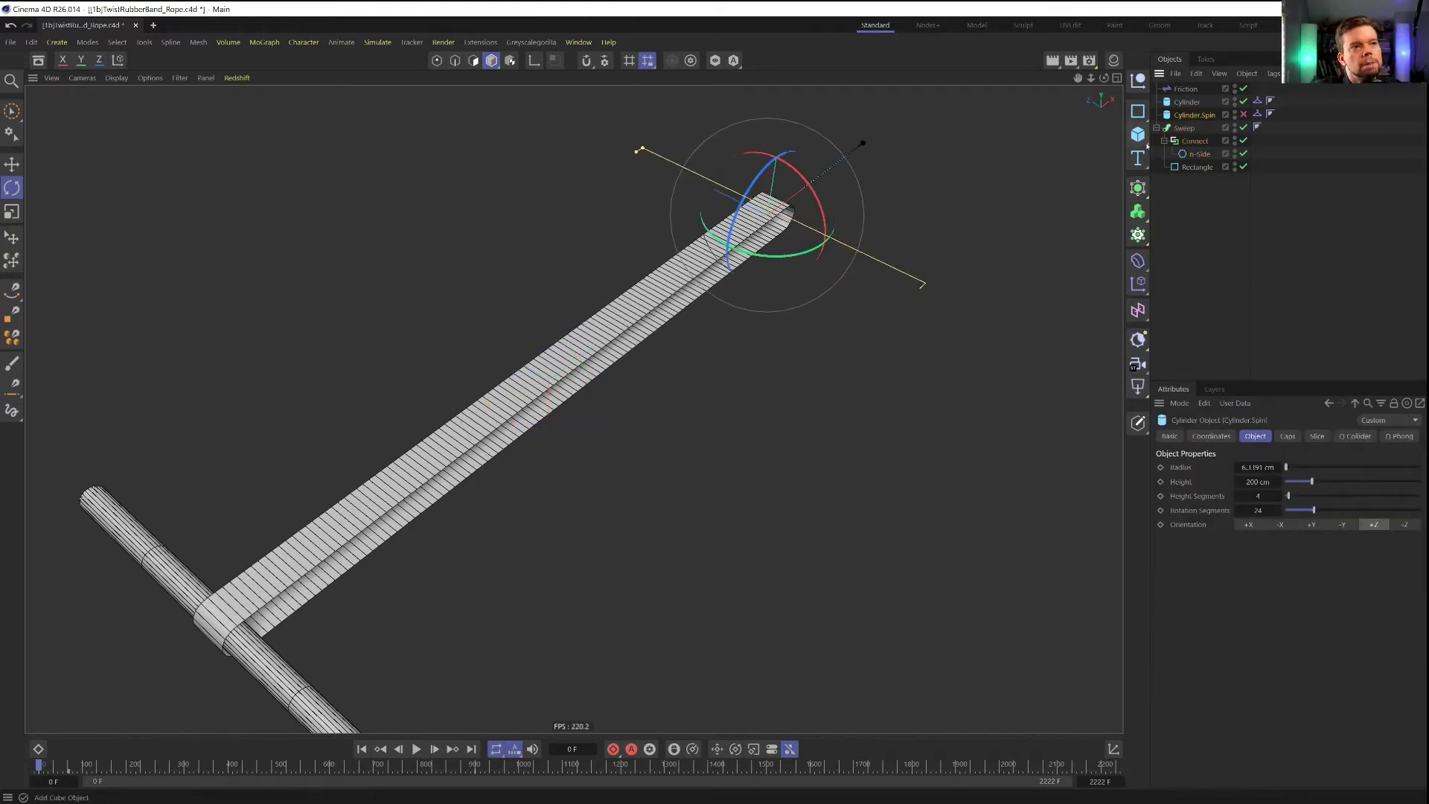
{"action": "left_click", "coordinate": [1134, 136]}
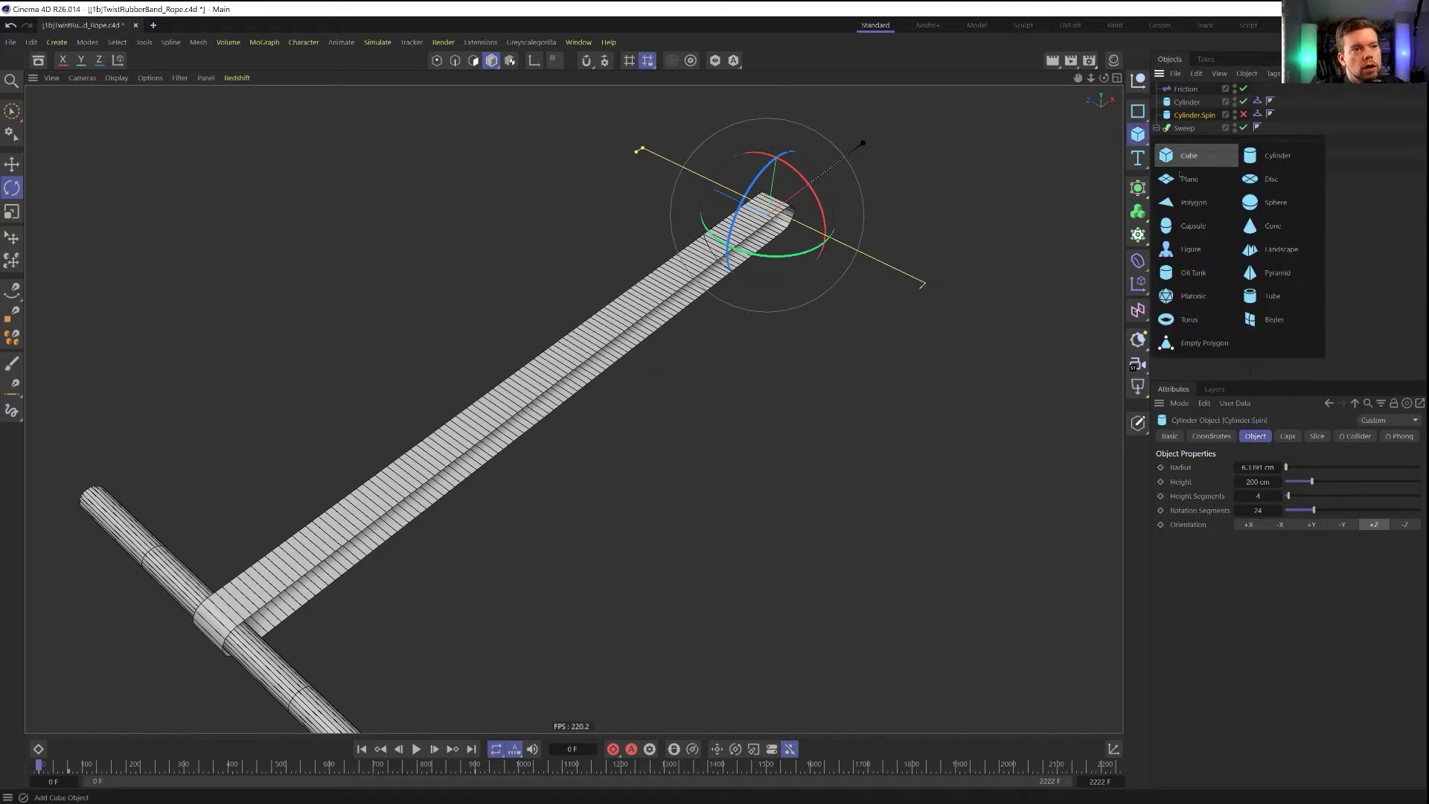
{"action": "left_click", "coordinate": [1220, 265]}
Set the Plane to 1 width segment and 1 height segment with +X orientation
{"action": "left_click", "coordinate": [1245, 495]}
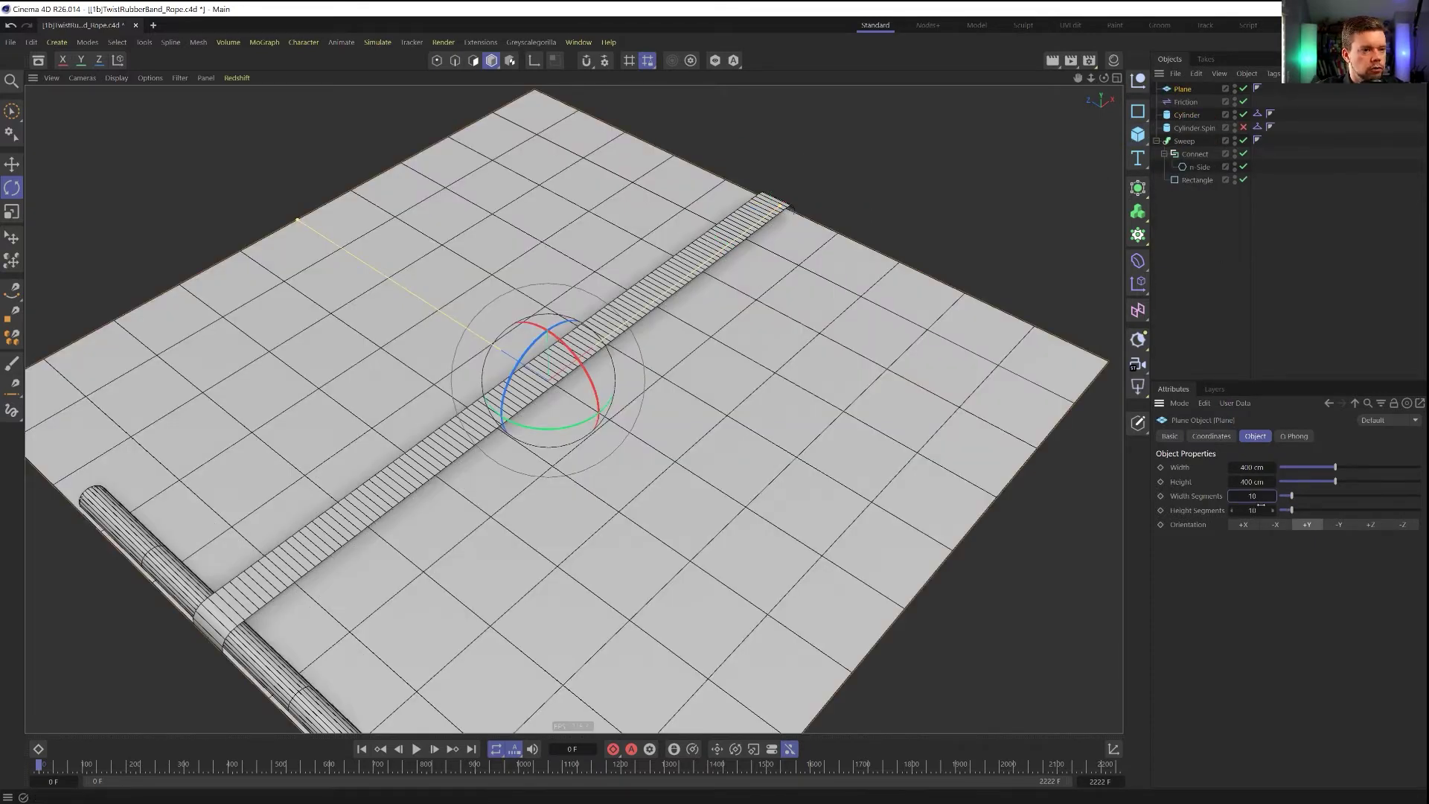
{"action": "type", "text": "1"}
{"action": "key", "text": "Tab"}
{"action": "type", "text": "1"}
{"action": "key", "text": "Return"}
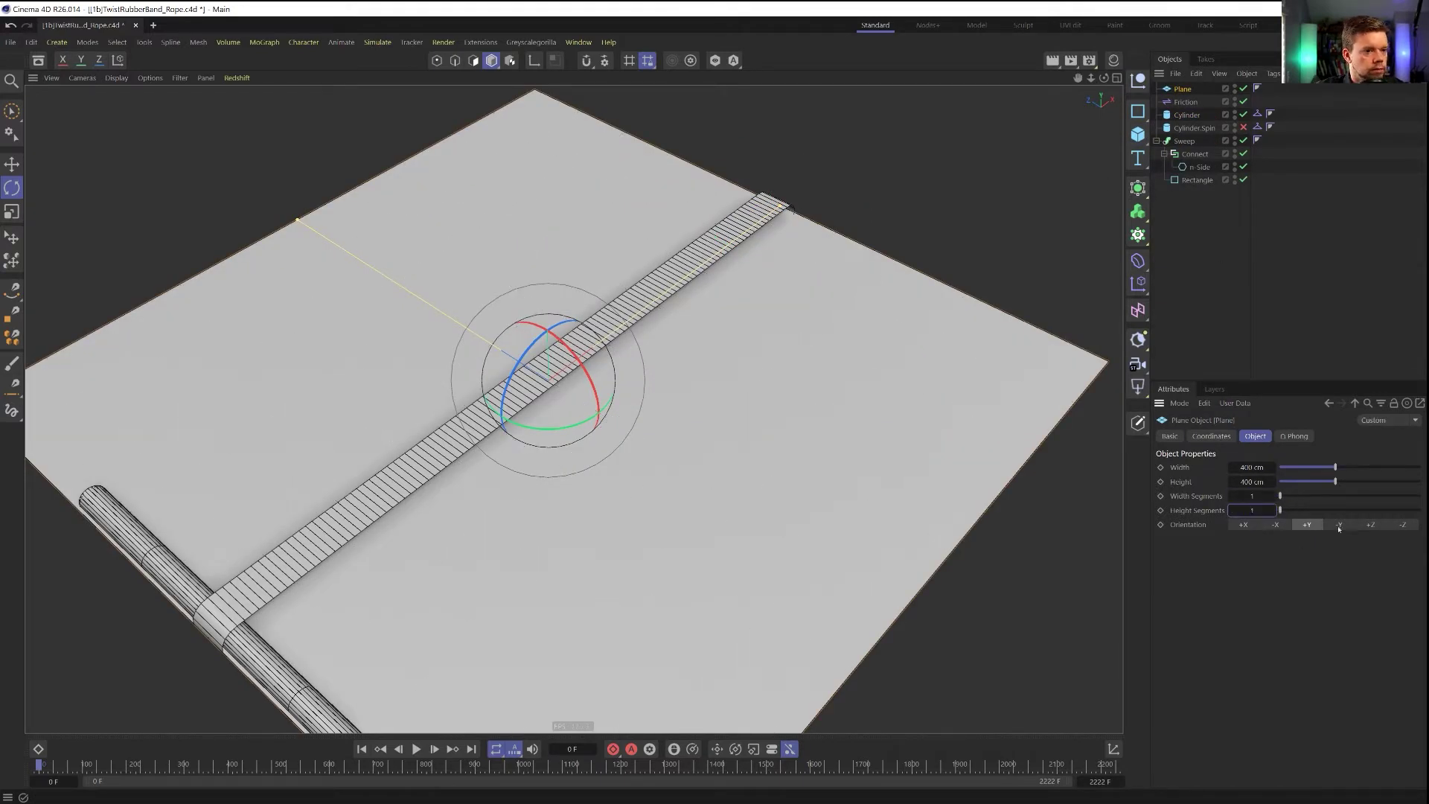
{"action": "left_click", "coordinate": [1369, 525]}
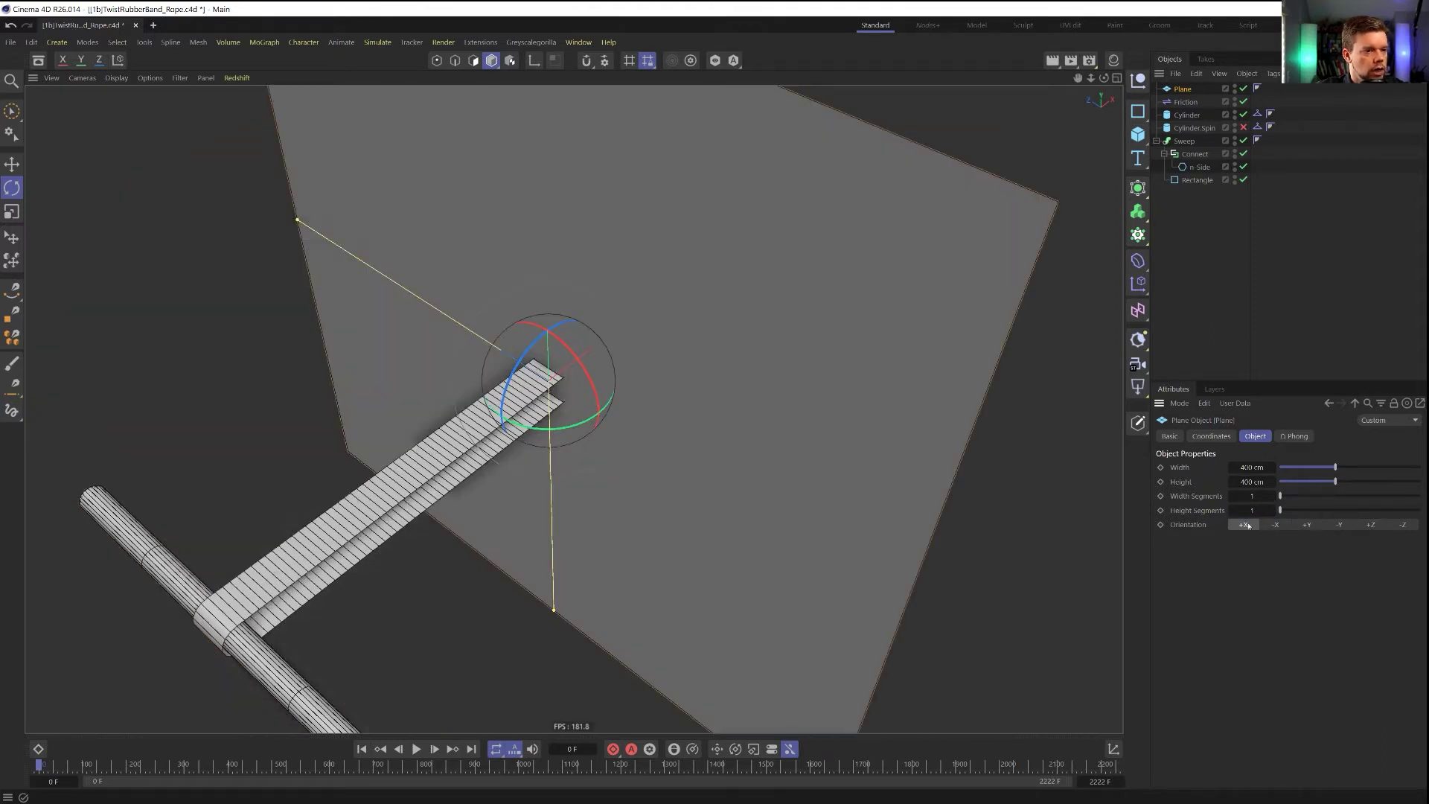
Move the Plane into the band's far end loop and scale it down to about 11.6 cm square
{"action": "key", "text": "e"}
{"action": "left_click_drag", "start_coordinate": [640, 329], "coordinate": [521, 454]}
{"action": "key", "text": "t"}
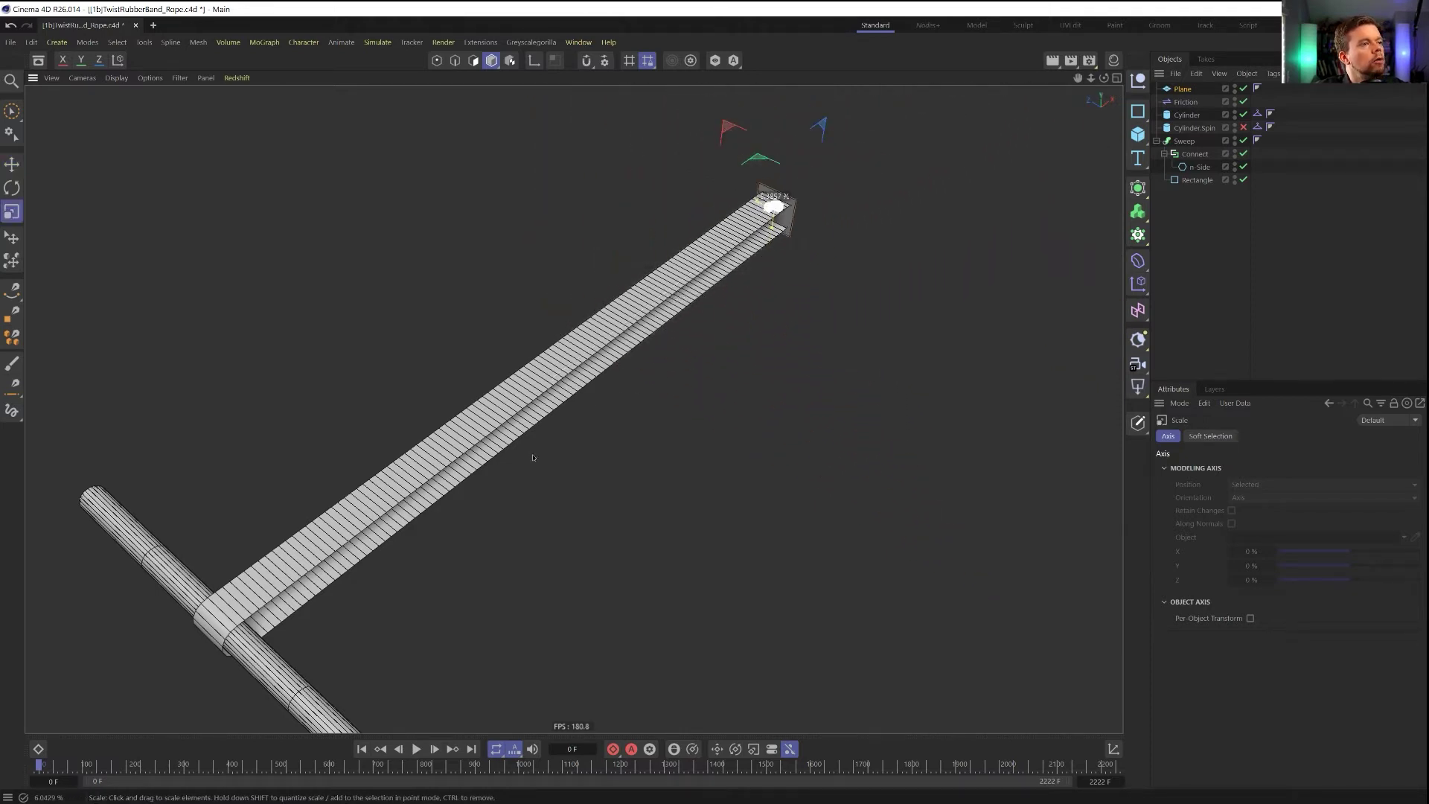
Place the Plane directly above the Sweep and group both under a new Null
{"action": "left_click_drag", "start_coordinate": [1182, 88], "coordinate": [1183, 130]}
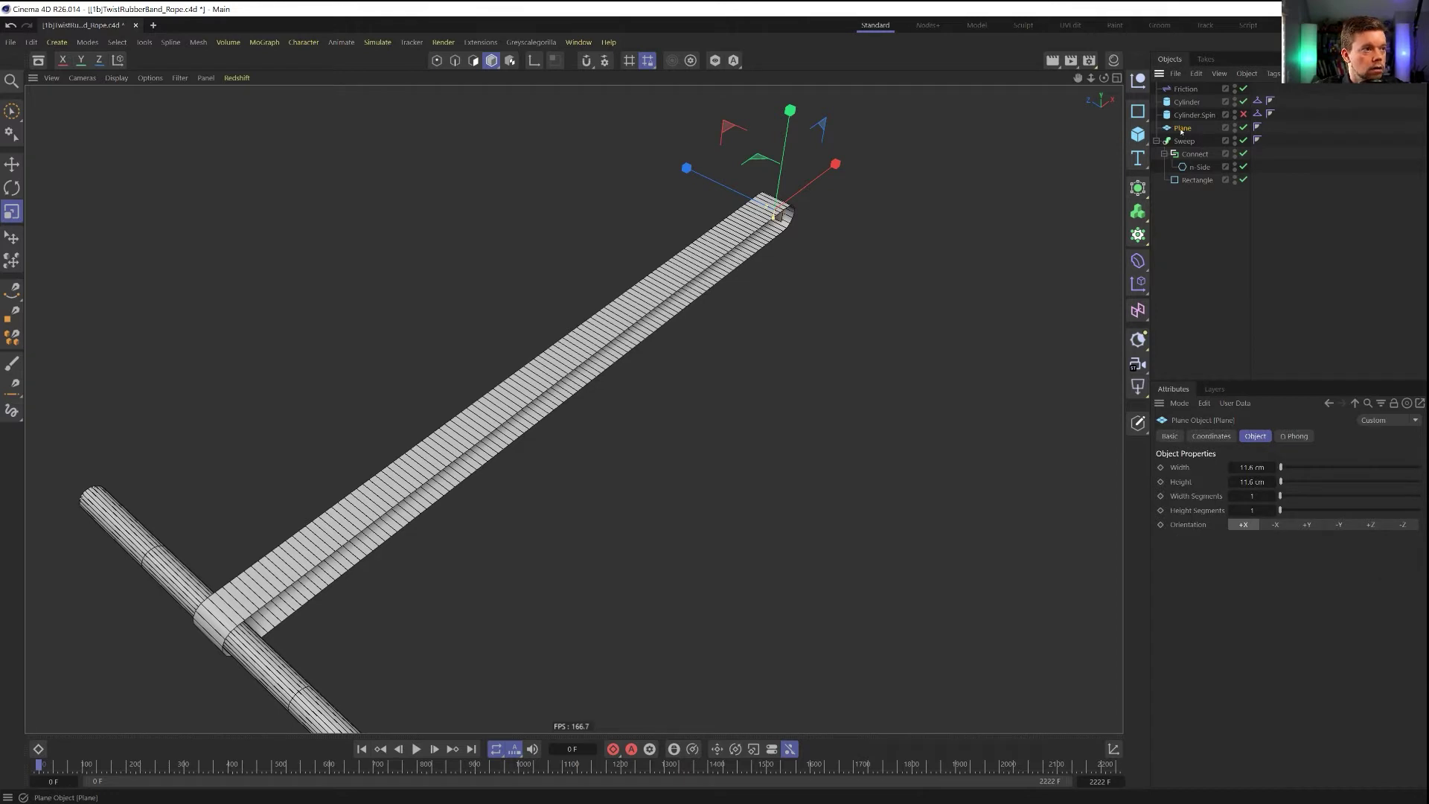
{"action": "left_click", "coordinate": [1137, 81]}
{"action": "left_click_drag", "start_coordinate": [1189, 171], "coordinate": [1182, 131]}
{"action": "left_click", "coordinate": [1191, 154]}
{"action": "left_click", "coordinate": [1185, 141], "text": "ctrl"}
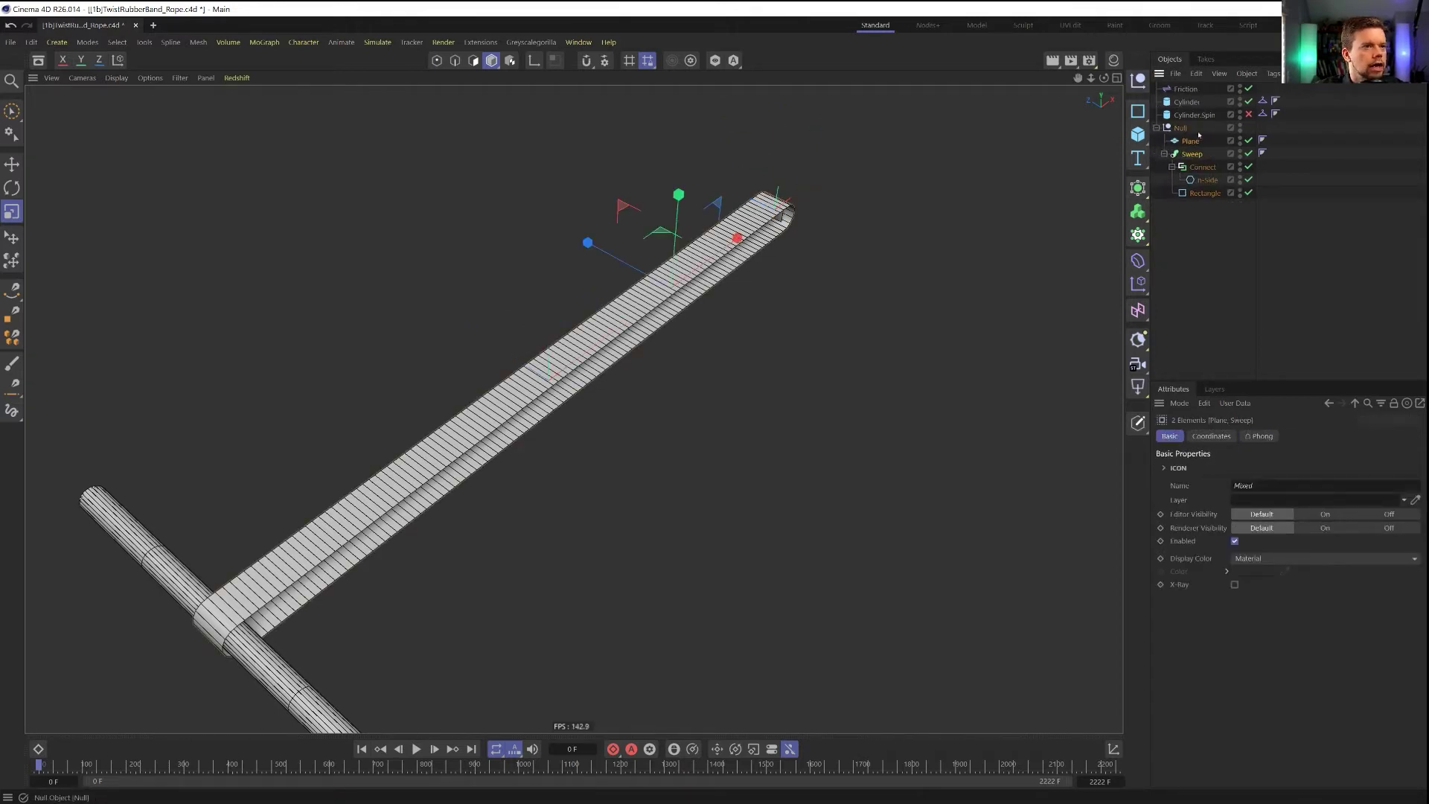
Examine how the Plane sits inside the band's far loop in place of Cylinder.Spin
{"action": "left_click", "coordinate": [1197, 140]}
{"action": "left_click_drag", "start_coordinate": [787, 229], "coordinate": [768, 210], "text": "alt"}
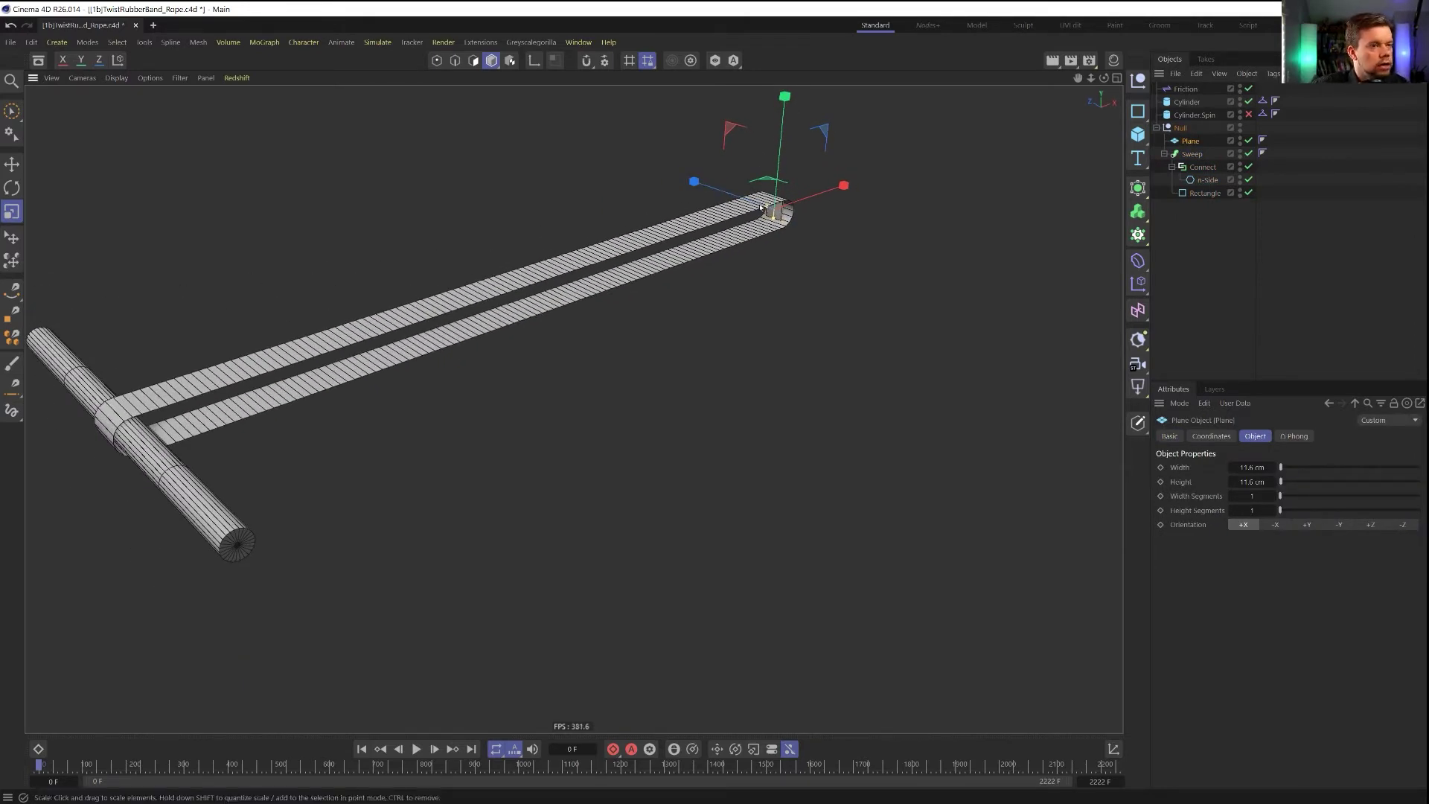
{"action": "middle_click_drag", "start_coordinate": [761, 208], "coordinate": [782, 268], "text": "alt"}
{"action": "right_click_drag", "start_coordinate": [783, 268], "coordinate": [800, 271], "text": "alt"}
{"action": "left_click_drag", "start_coordinate": [800, 272], "coordinate": [714, 287], "text": "alt"}
{"action": "key", "text": "e"}
{"action": "left_click_drag", "start_coordinate": [897, 266], "coordinate": [785, 298], "text": "alt"}
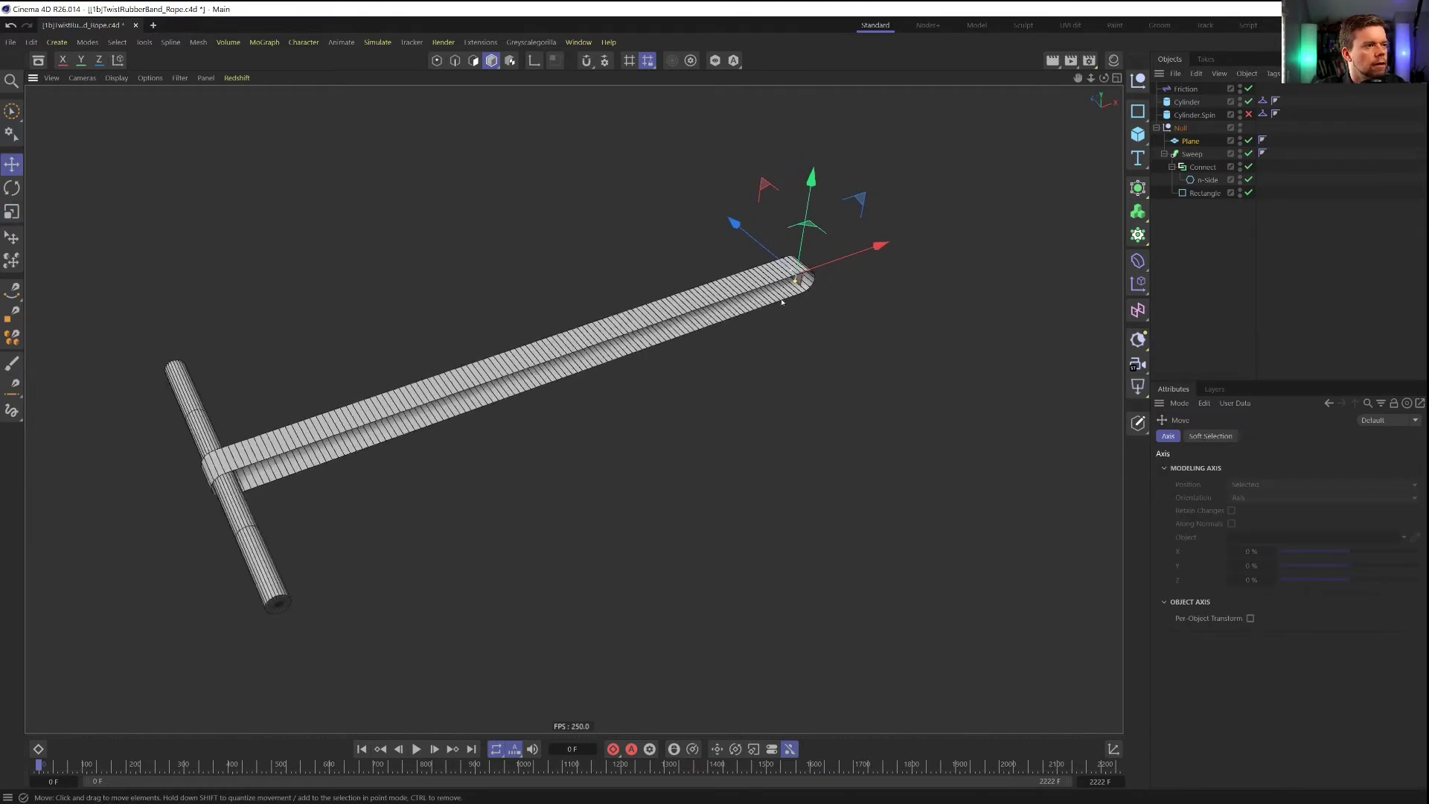
{"action": "middle_click_drag", "start_coordinate": [786, 298], "coordinate": [863, 246], "text": "alt"}
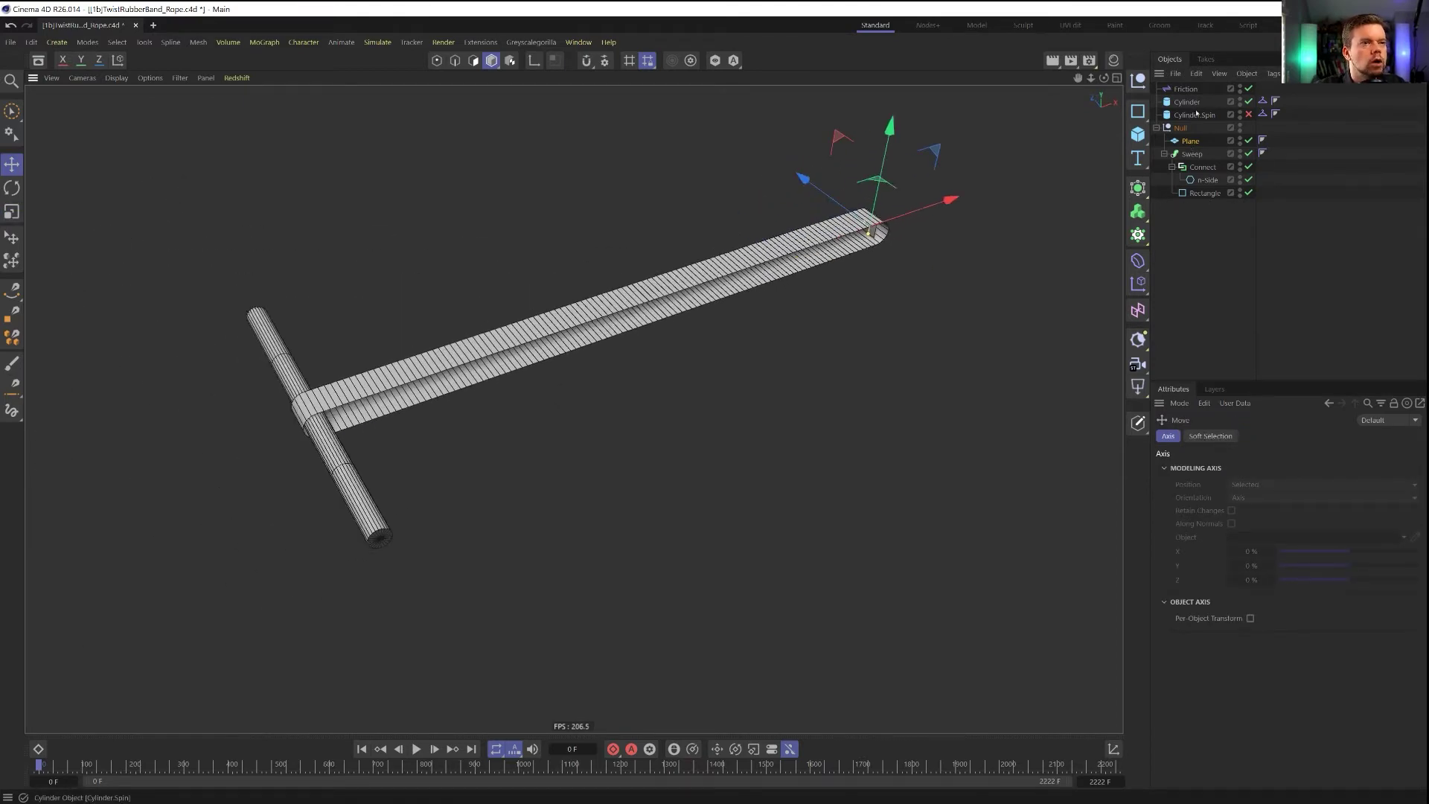
{"action": "left_click", "coordinate": [1248, 114]}
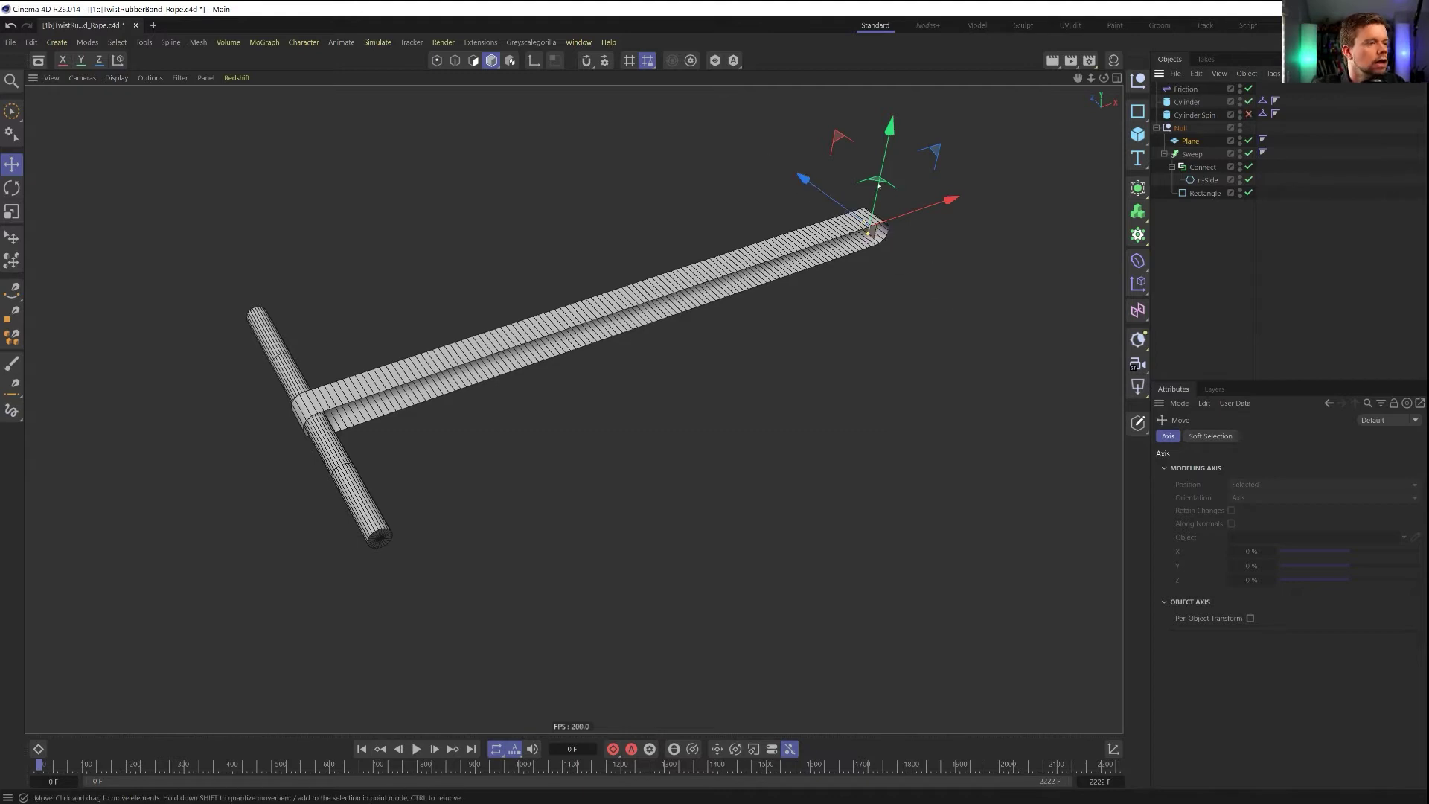
{"action": "left_click_drag", "start_coordinate": [878, 245], "coordinate": [851, 257], "text": "alt"}
Add a Twist deformer and rotate it so its twist axis runs along the band
{"action": "left_click", "coordinate": [1137, 261]}
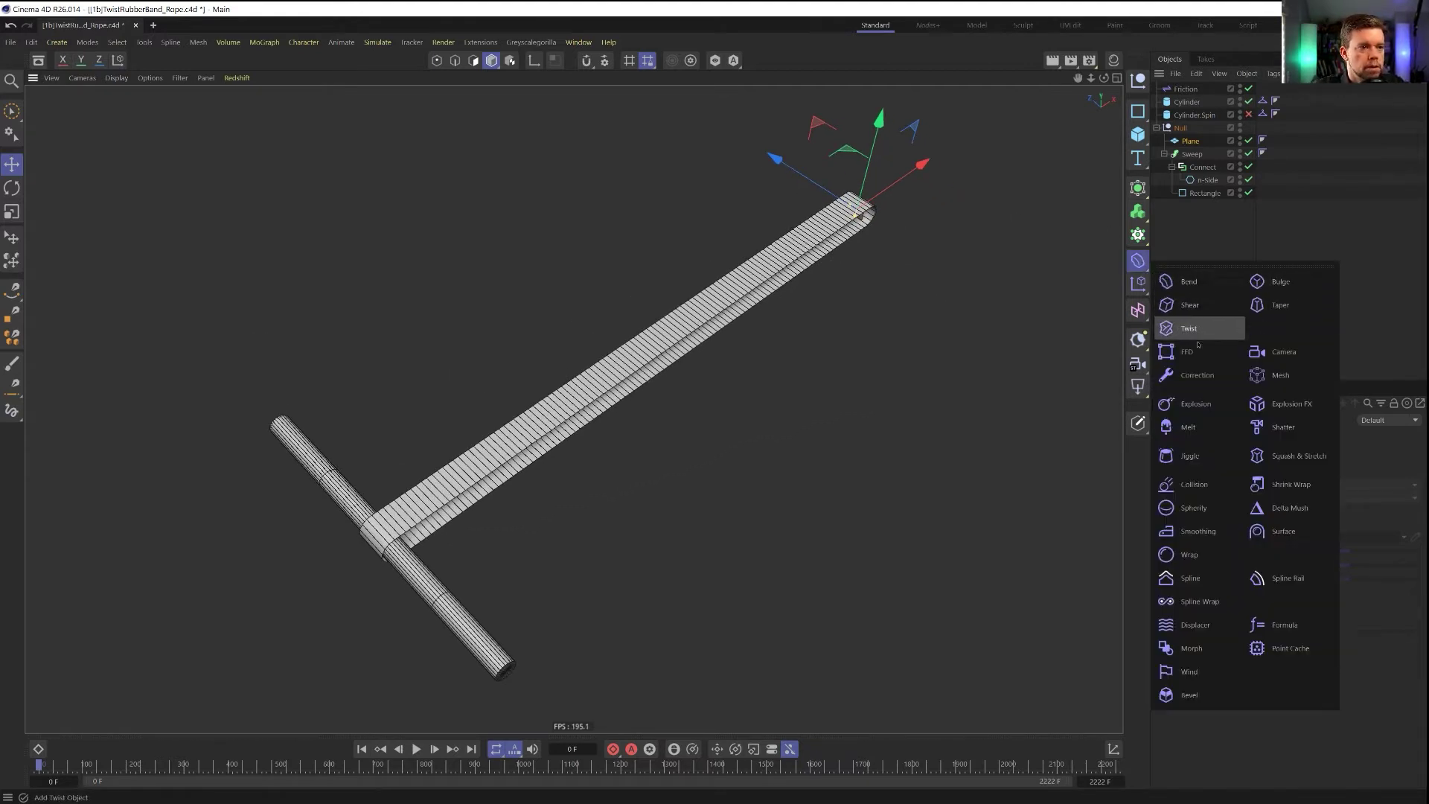
{"action": "left_click", "coordinate": [1209, 328]}
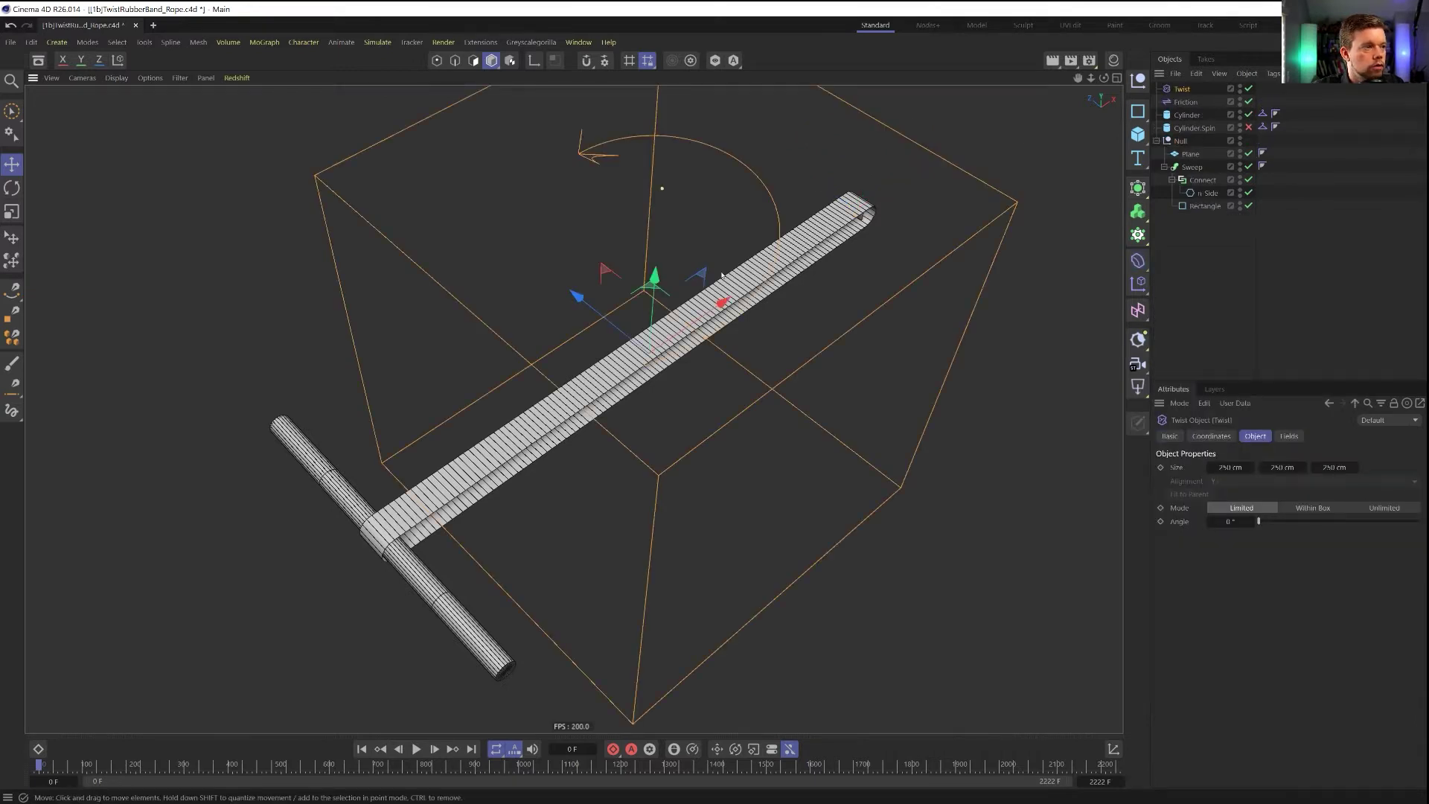
{"action": "key", "text": "r"}
{"action": "left_click_drag", "start_coordinate": [625, 332], "coordinate": [687, 330]}
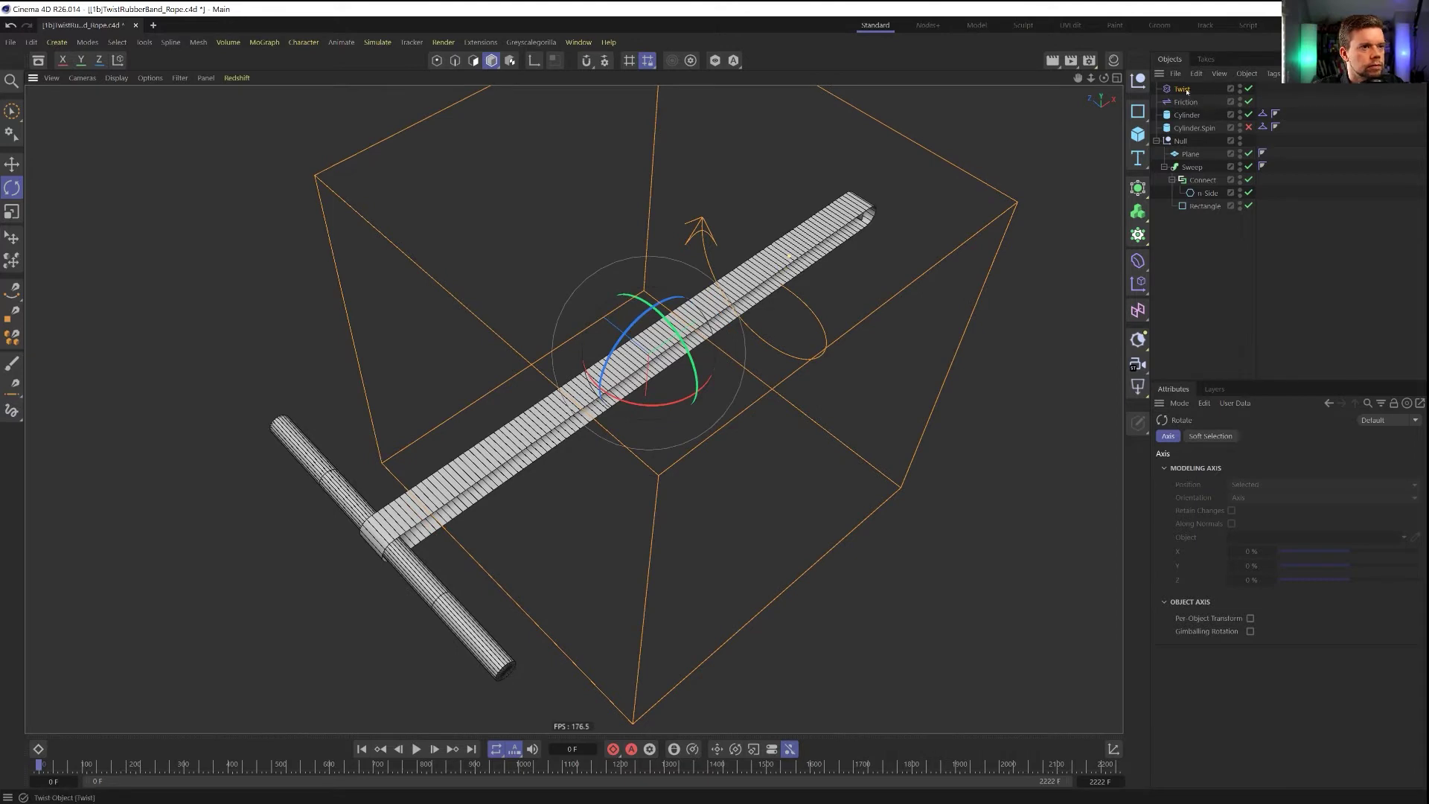
Nest the Twist under the Sweep, set its Alignment to X+, and fit it to the parent
{"action": "left_click_drag", "start_coordinate": [1186, 90], "coordinate": [1201, 208]}
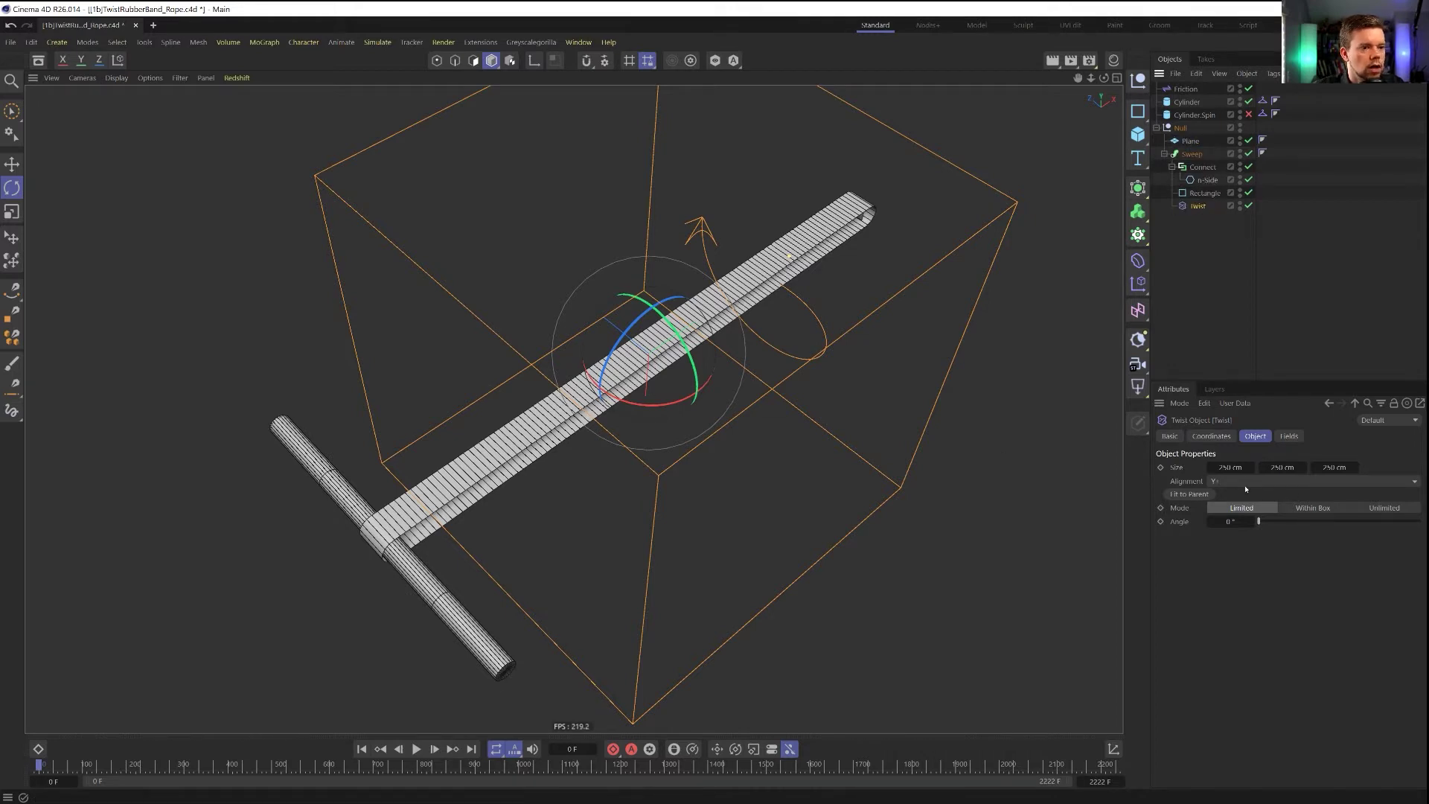
{"action": "left_click", "coordinate": [1235, 481]}
{"action": "left_click", "coordinate": [1234, 511]}
{"action": "left_click", "coordinate": [1199, 495]}
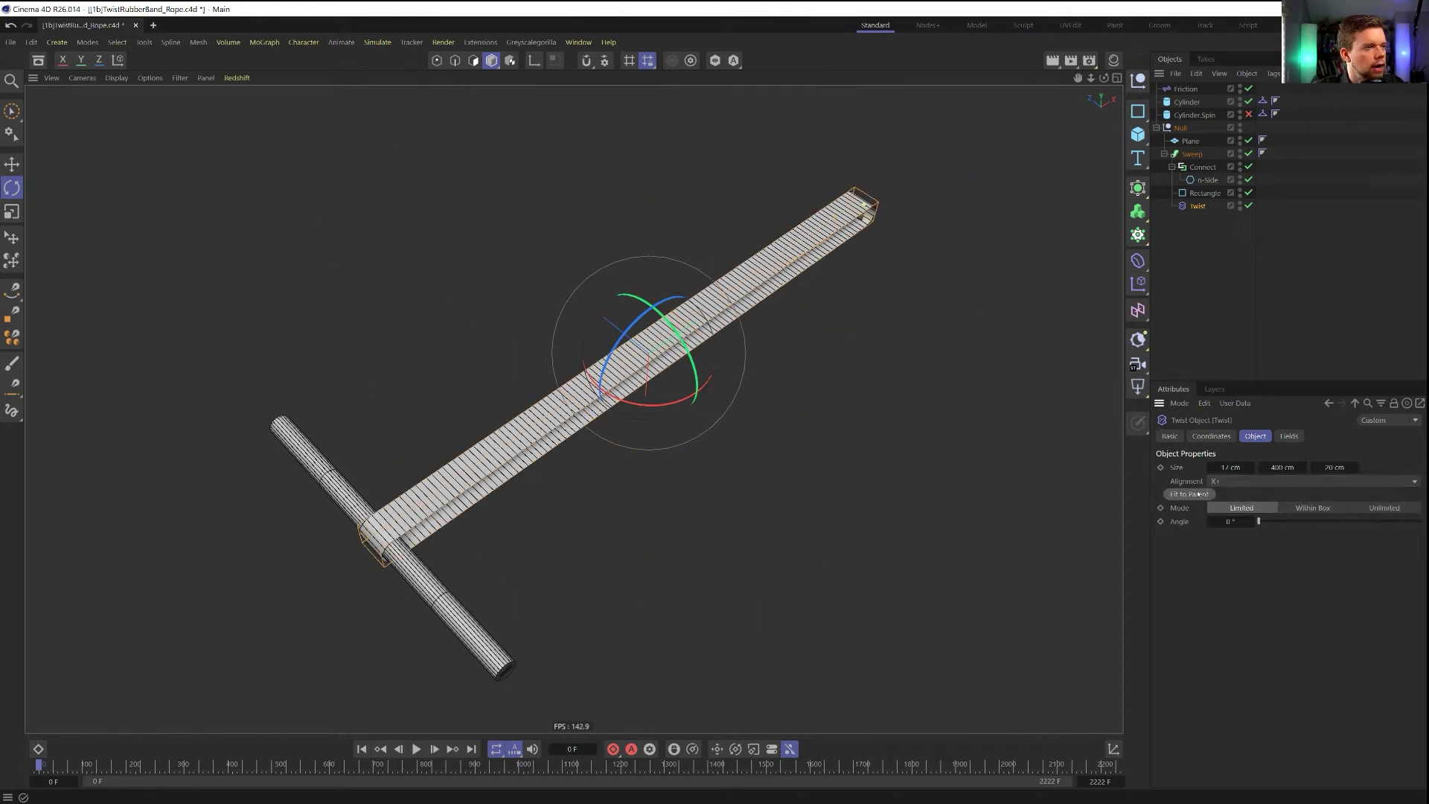
{"action": "left_click_drag", "start_coordinate": [821, 254], "coordinate": [884, 310], "text": "alt"}
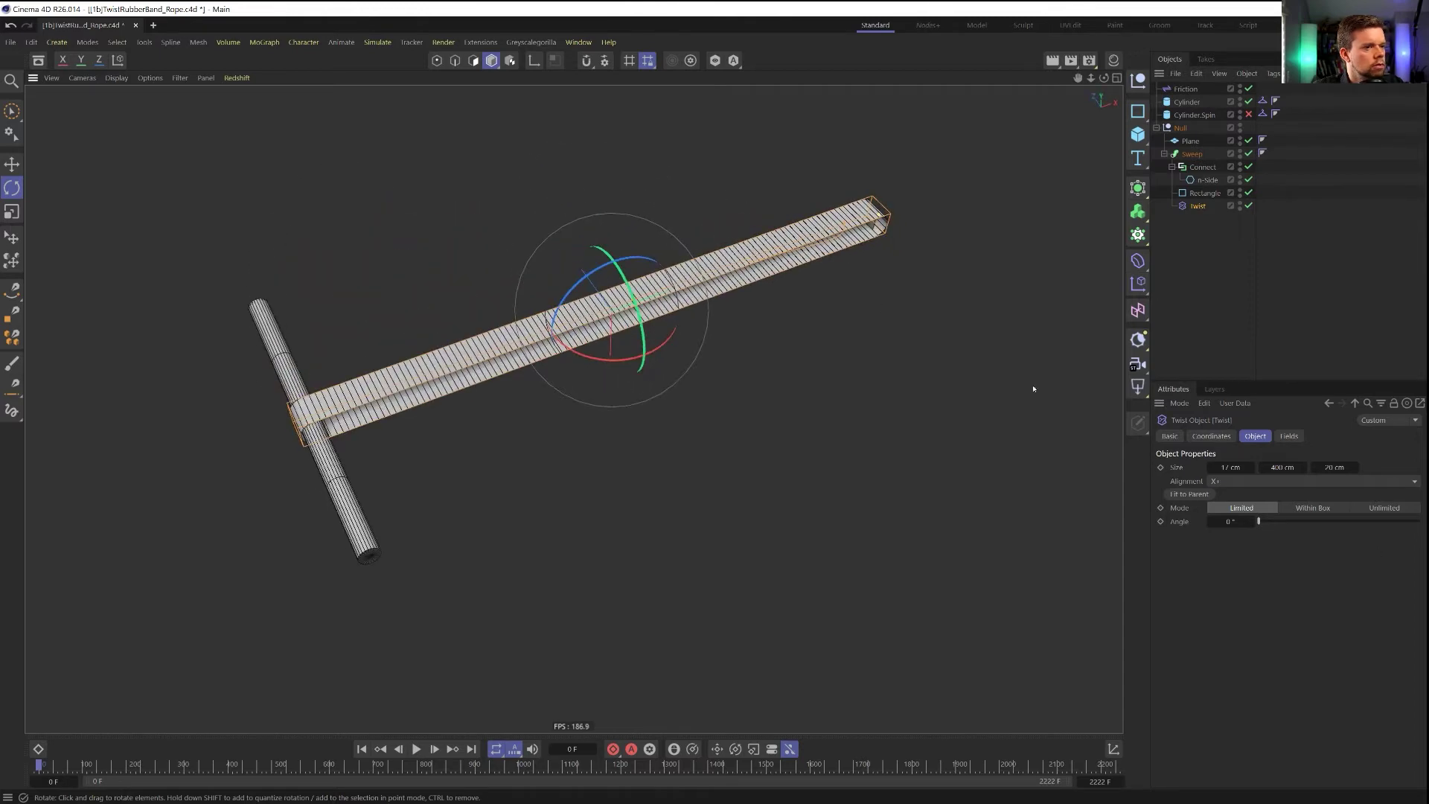
Hide the Twist's cage and move the Twist directly under the Null, above the Plane
{"action": "mouse_move", "coordinate": [1259, 521]}
{"action": "left_mouse_down"}
{"action": "mouse_move", "coordinate": [1331, 523]}
{"action": "mouse_move", "coordinate": [1260, 523]}
{"action": "left_mouse_up"}
{"action": "key", "text": "ctrl+z"}
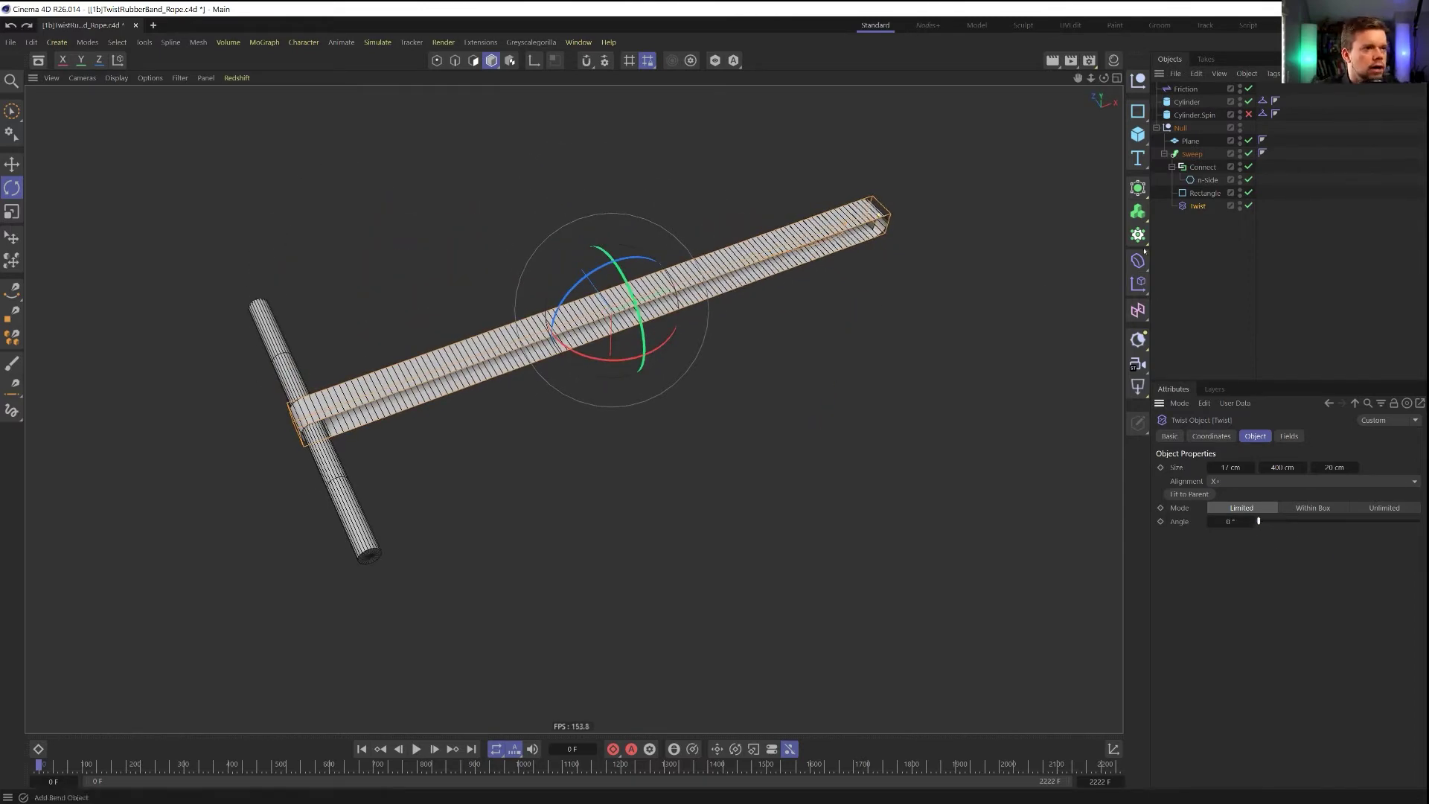
{"action": "left_click", "coordinate": [1240, 203]}
{"action": "left_click_drag", "start_coordinate": [1197, 205], "coordinate": [1198, 141]}
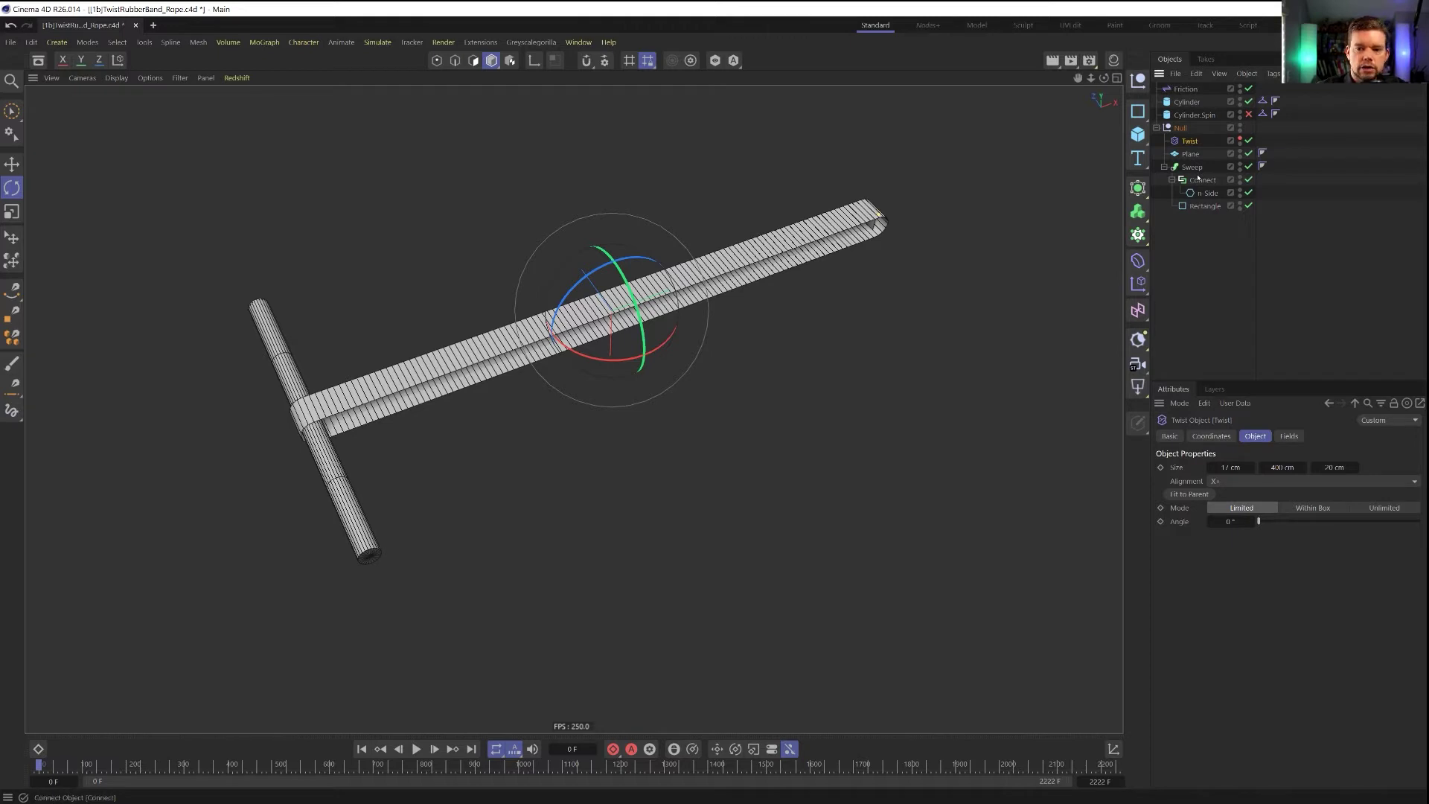
Test the Twist's Angle and keyframe it at 0° on frame 0
{"action": "mouse_move", "coordinate": [1258, 521]}
{"action": "left_mouse_down"}
{"action": "mouse_move", "coordinate": [1374, 521]}
{"action": "mouse_move", "coordinate": [1265, 521]}
{"action": "mouse_move", "coordinate": [1344, 521]}
{"action": "mouse_move", "coordinate": [1254, 504]}
{"action": "left_mouse_up"}
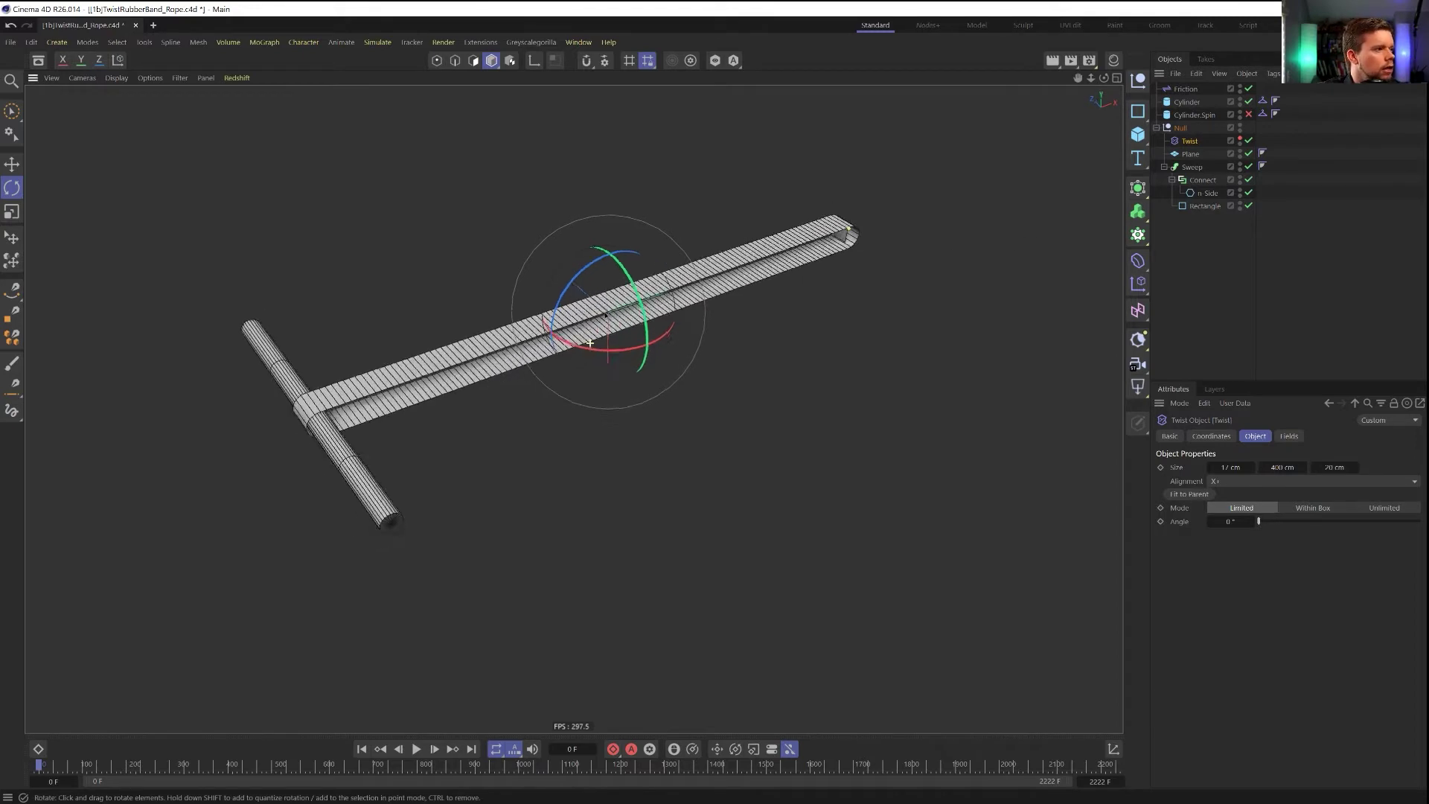
{"action": "left_click_drag", "start_coordinate": [1277, 524], "coordinate": [1228, 534]}
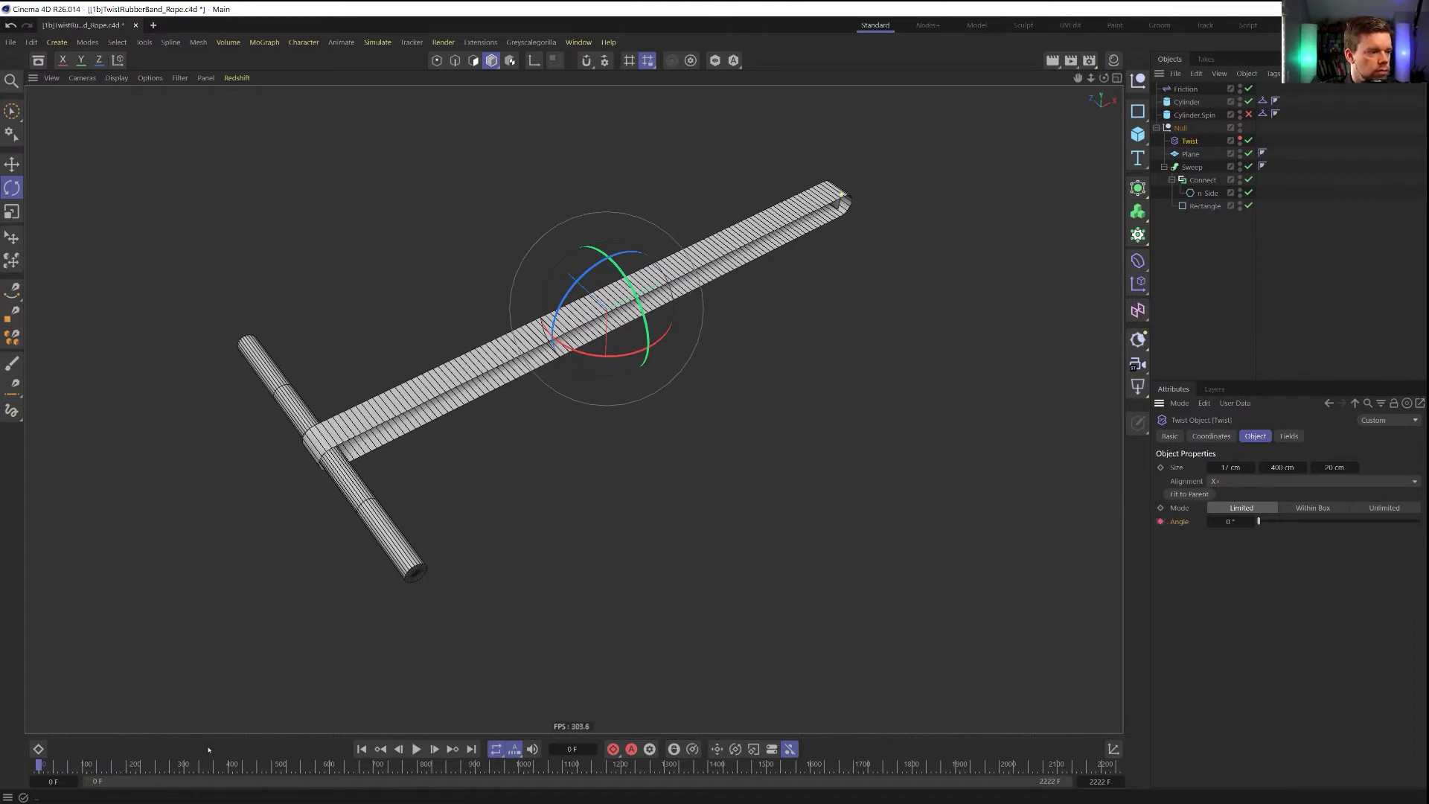
Go to frame 800 and raise the Twist's Angle to about 3038°
{"action": "left_click", "coordinate": [423, 766]}
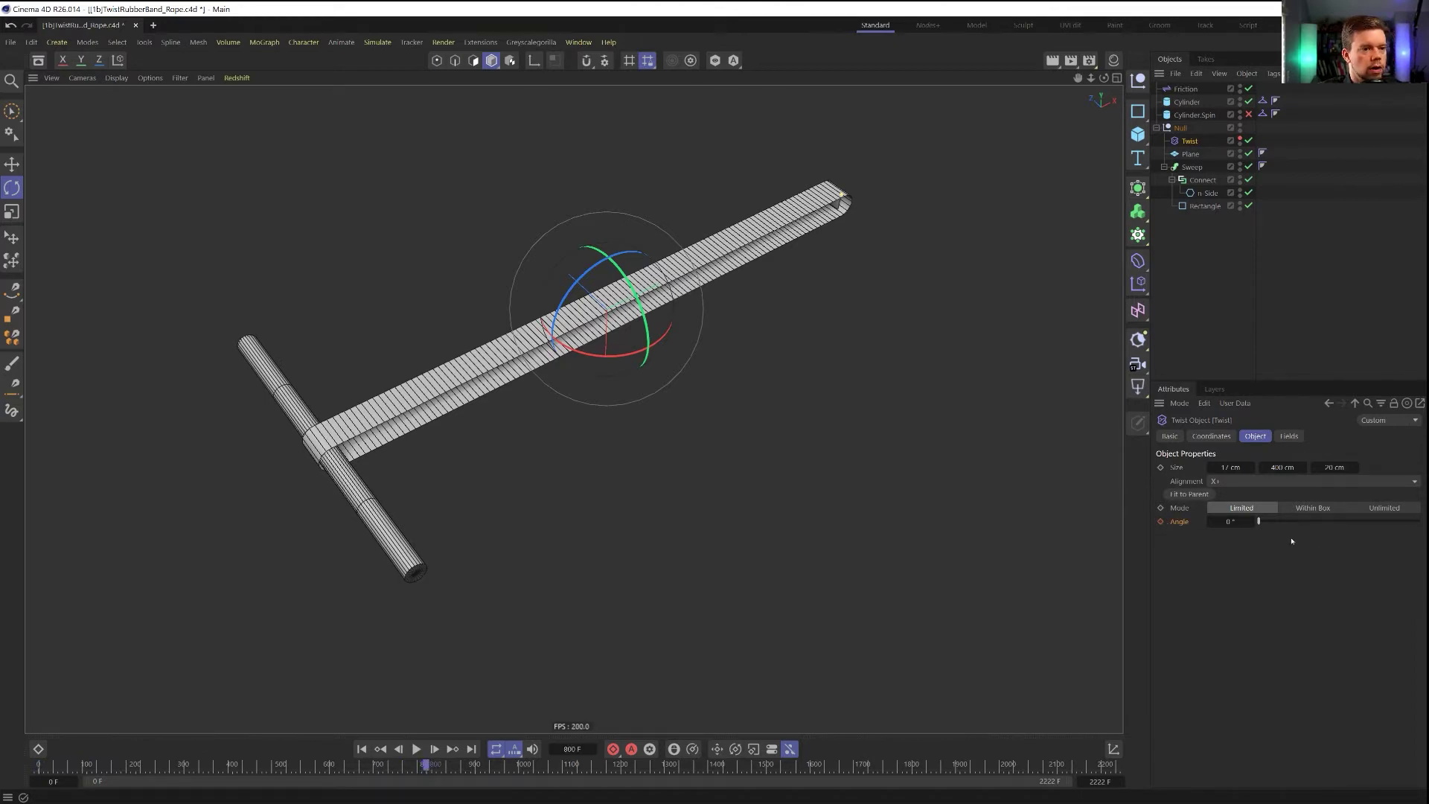
{"action": "left_click_drag", "start_coordinate": [1267, 522], "coordinate": [1349, 542]}
{"action": "left_click_drag", "start_coordinate": [1226, 521], "coordinate": [1362, 521]}
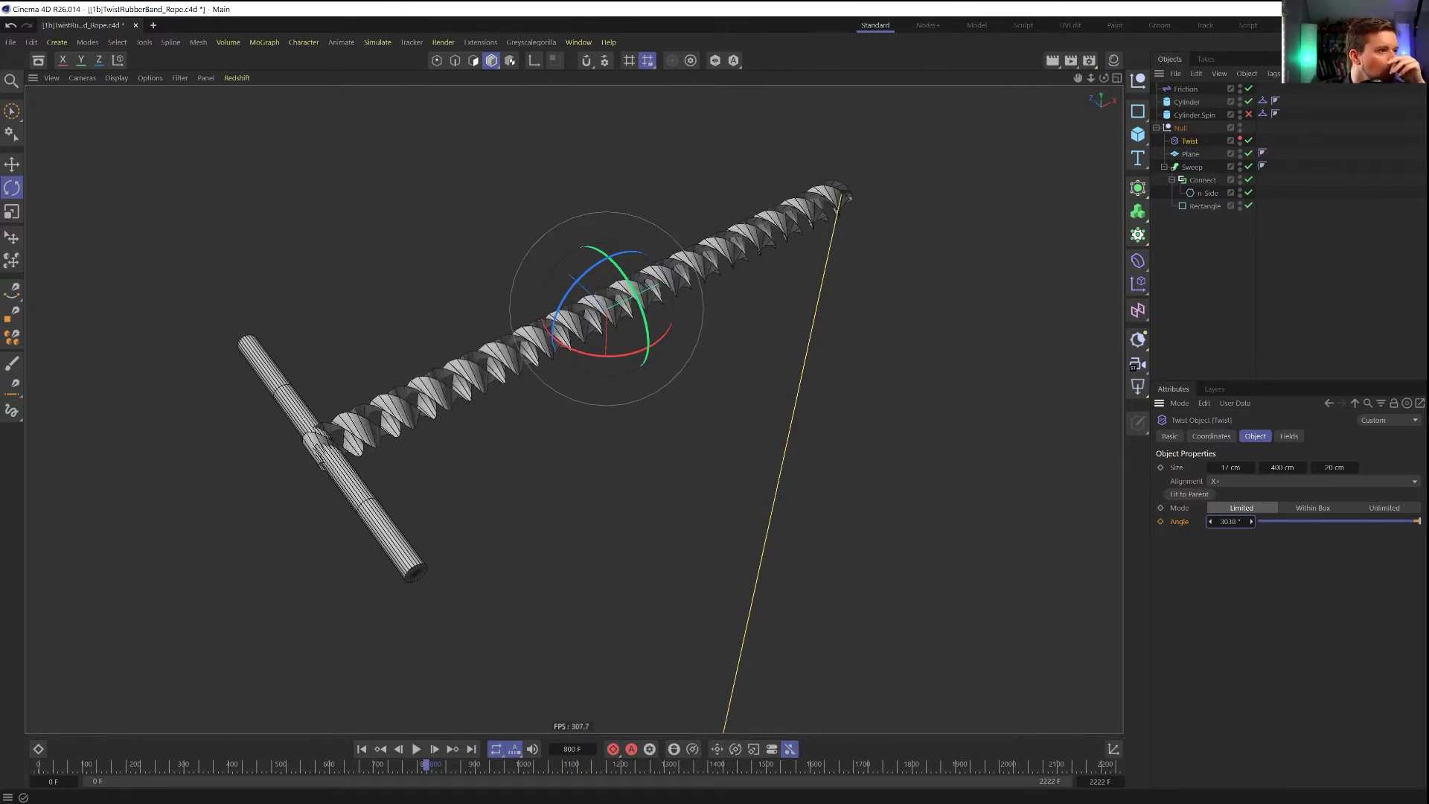
Lower the Twist's Angle to 0° at frame 800 to straighten the band
{"action": "left_click_drag", "start_coordinate": [1362, 521], "coordinate": [1365, 521]}
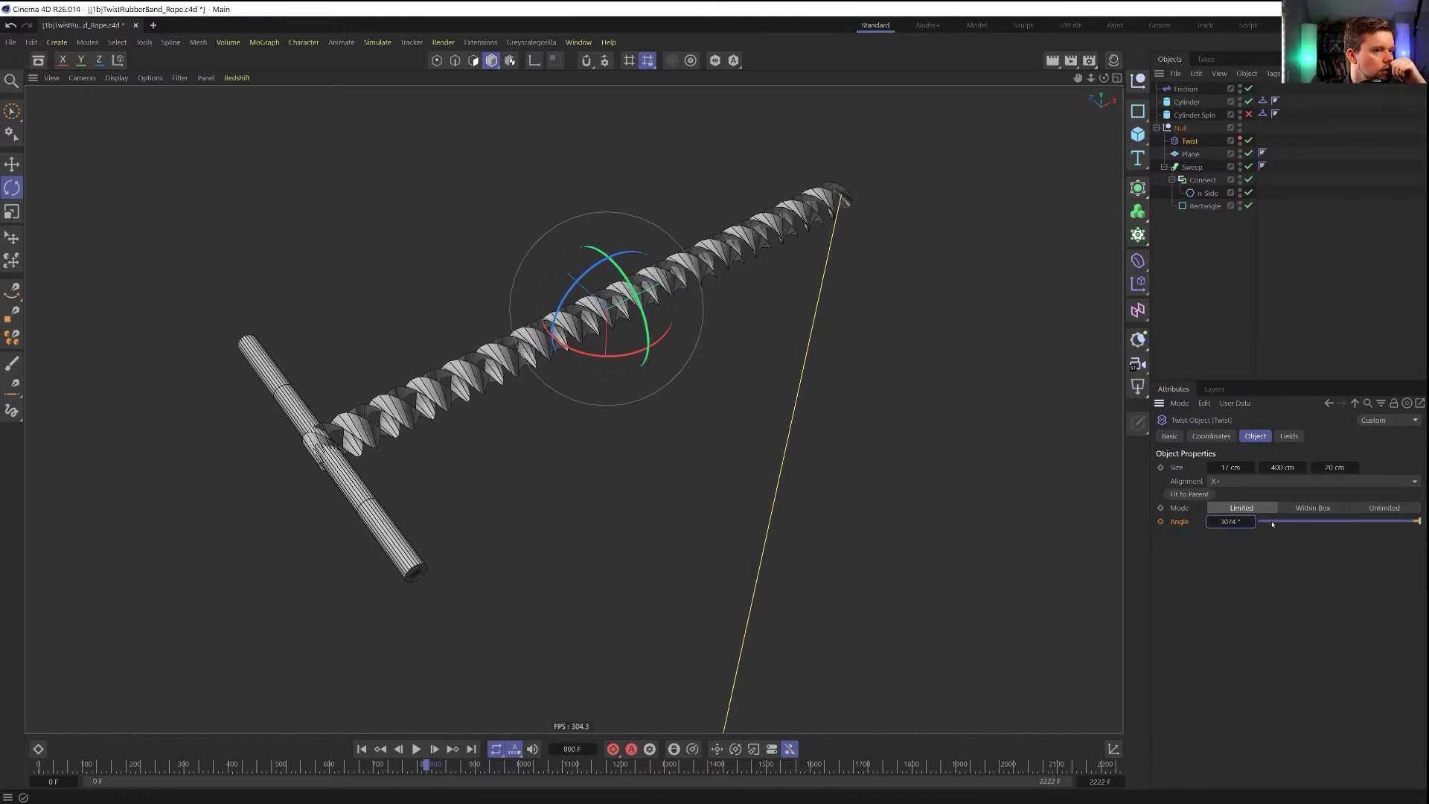
{"action": "left_click_drag", "start_coordinate": [1271, 523], "coordinate": [1166, 529]}
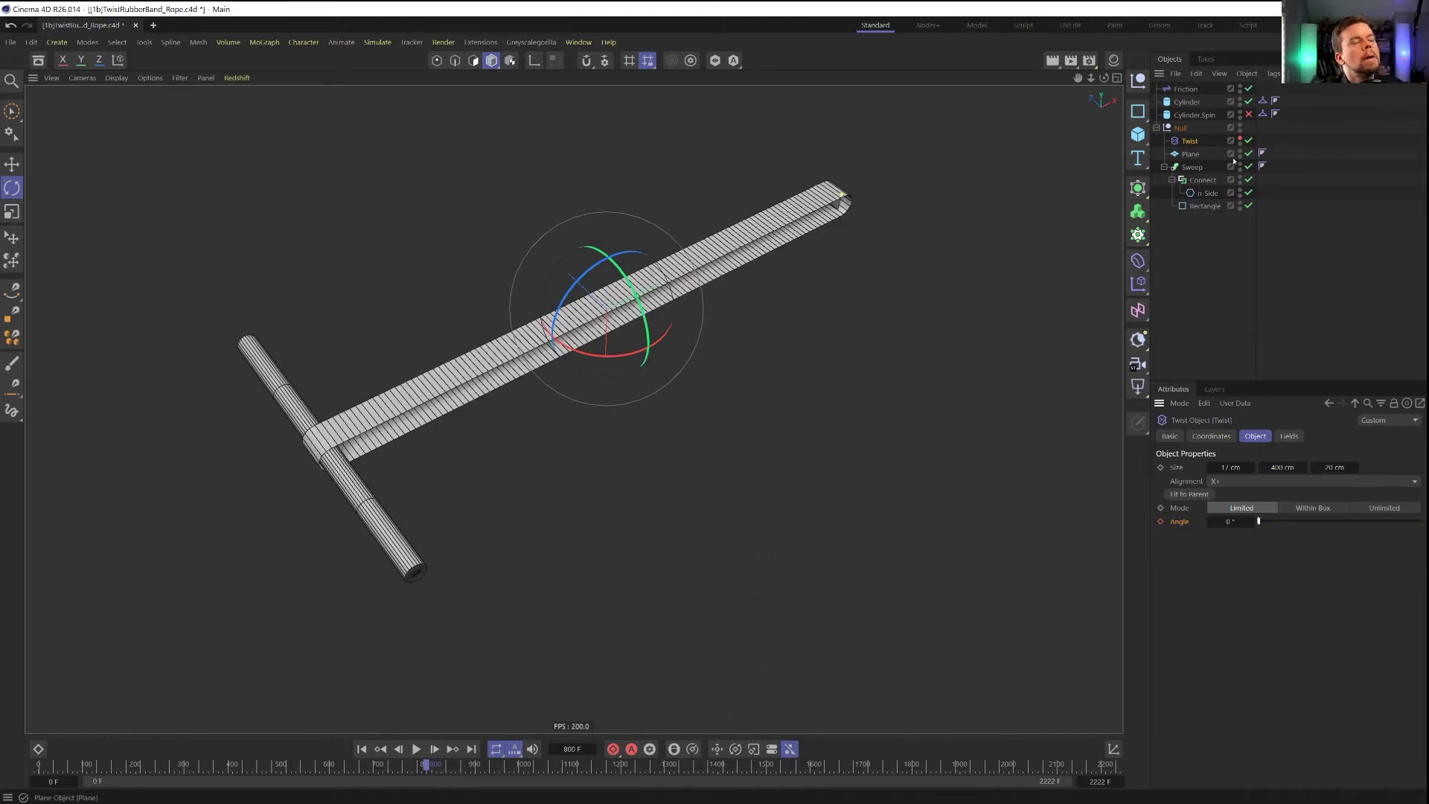
Add a Bulge deformer under the Sweep, set its Alignment to X+, and fit it to the parent
{"action": "left_click", "coordinate": [1138, 261]}
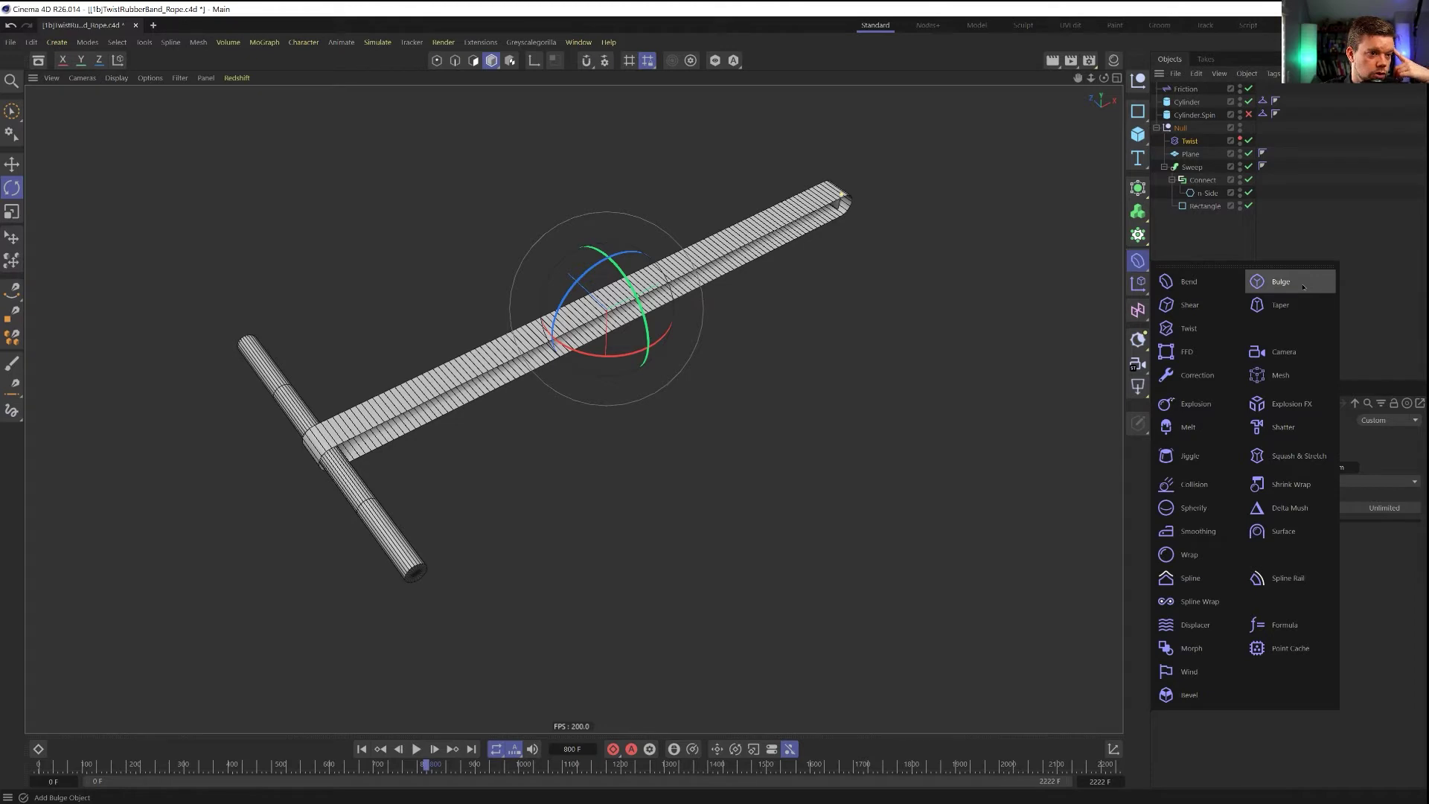
{"action": "left_click", "coordinate": [1280, 281]}
{"action": "left_click_drag", "start_coordinate": [1183, 88], "coordinate": [1204, 230]}
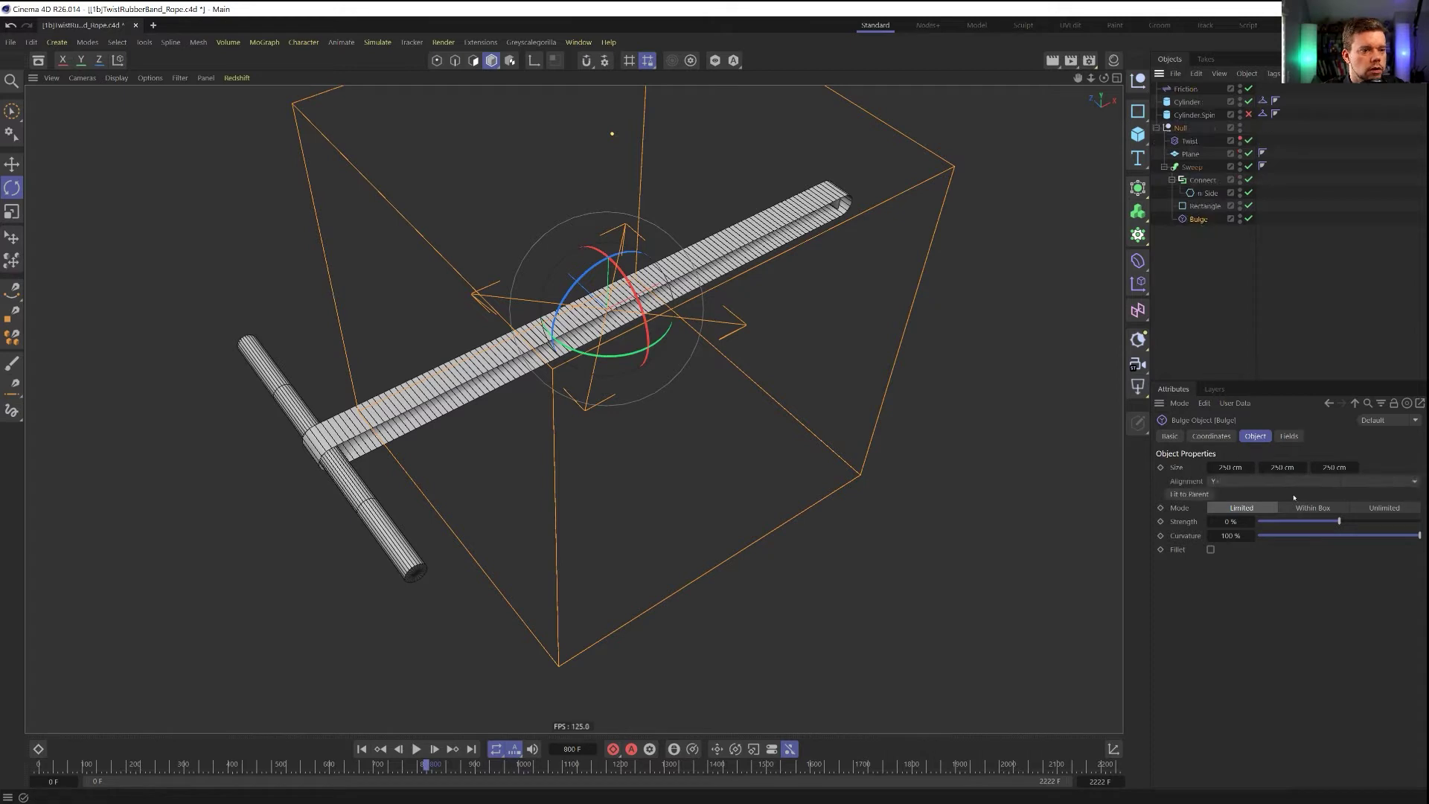
{"action": "left_click", "coordinate": [1238, 484]}
{"action": "left_click", "coordinate": [1233, 509]}
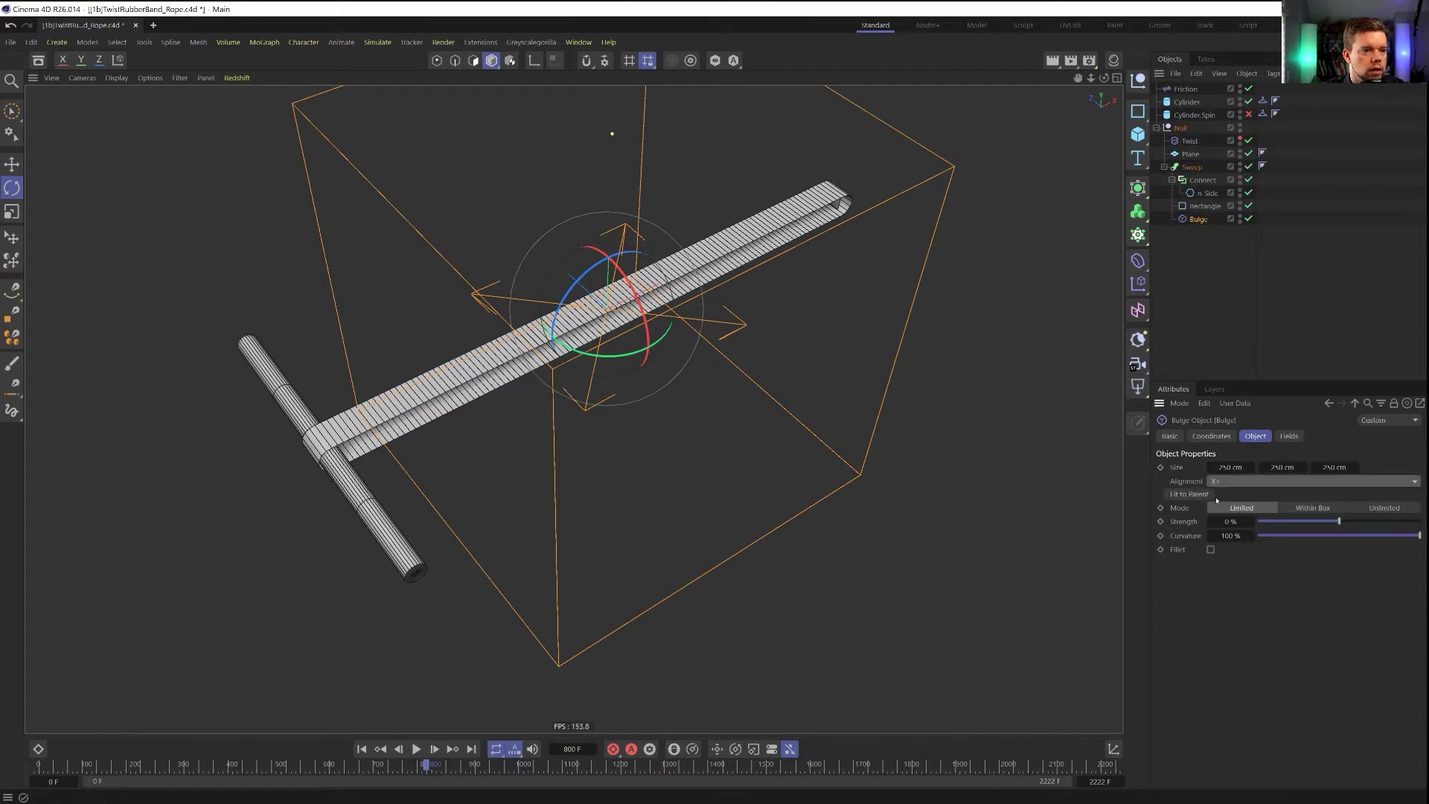
{"action": "left_click", "coordinate": [1210, 494]}
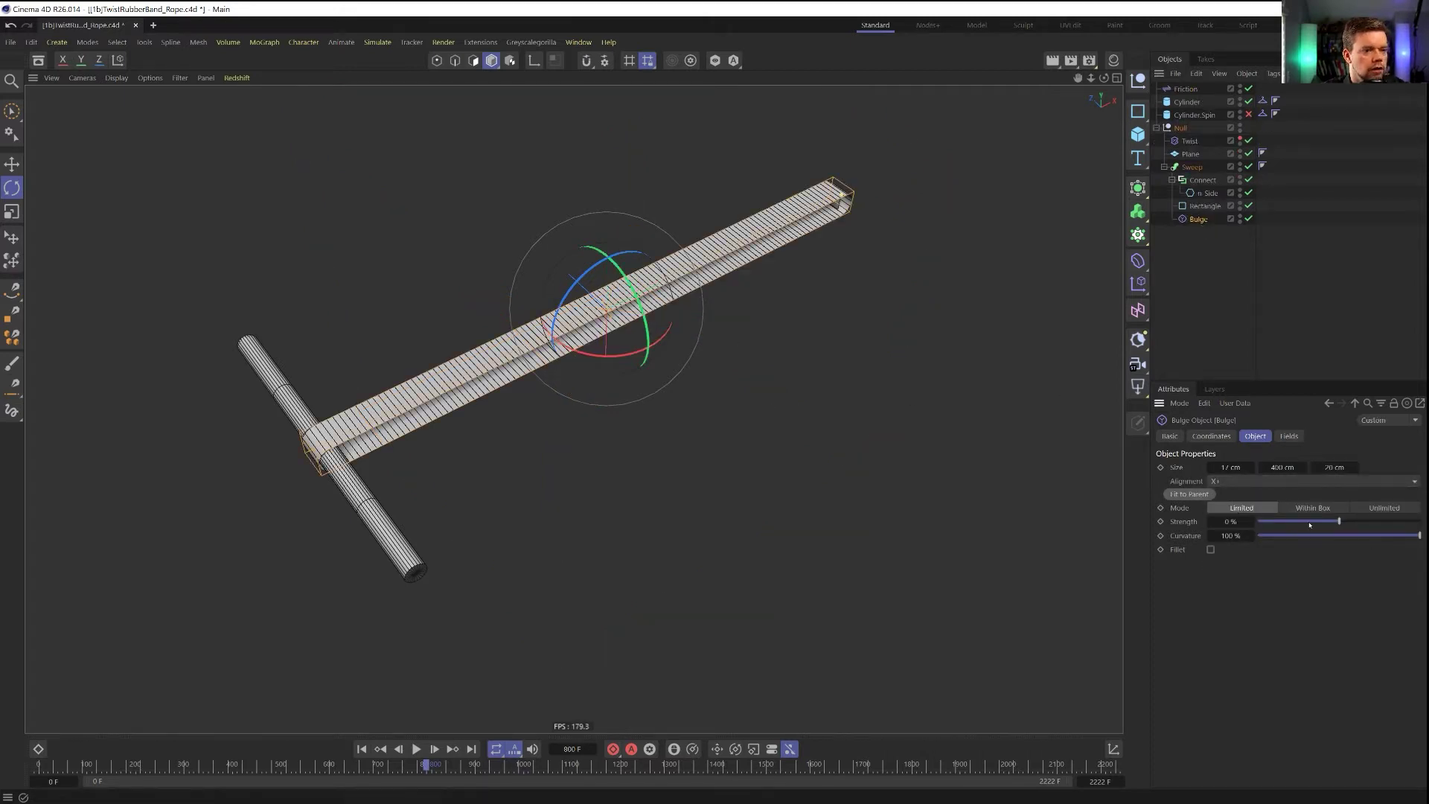
Set the Bulge's Strength to about -90% and try scaling its cage along separate axes, undoing each scale
{"action": "left_click_drag", "start_coordinate": [1338, 522], "coordinate": [1263, 522]}
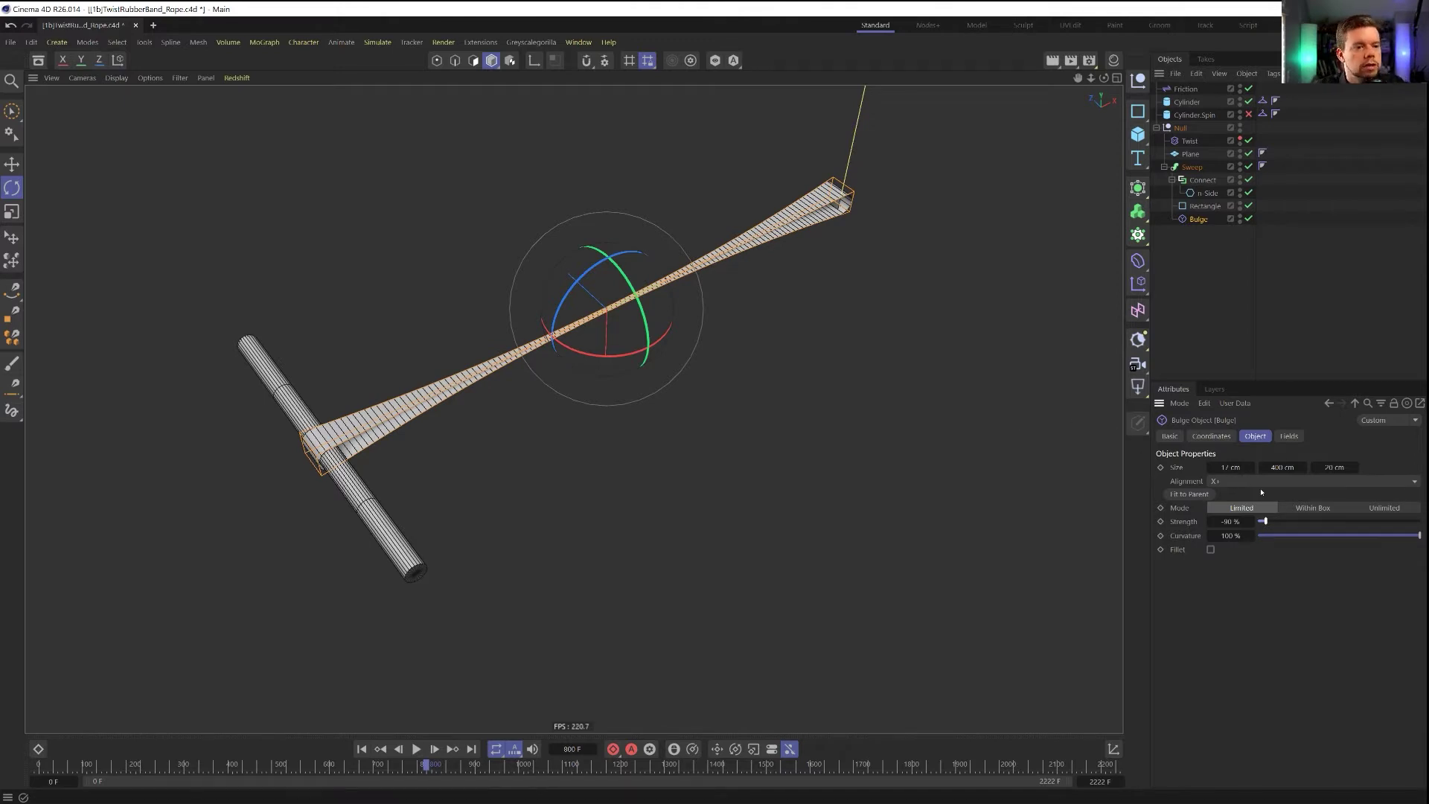
{"action": "key", "text": "t"}
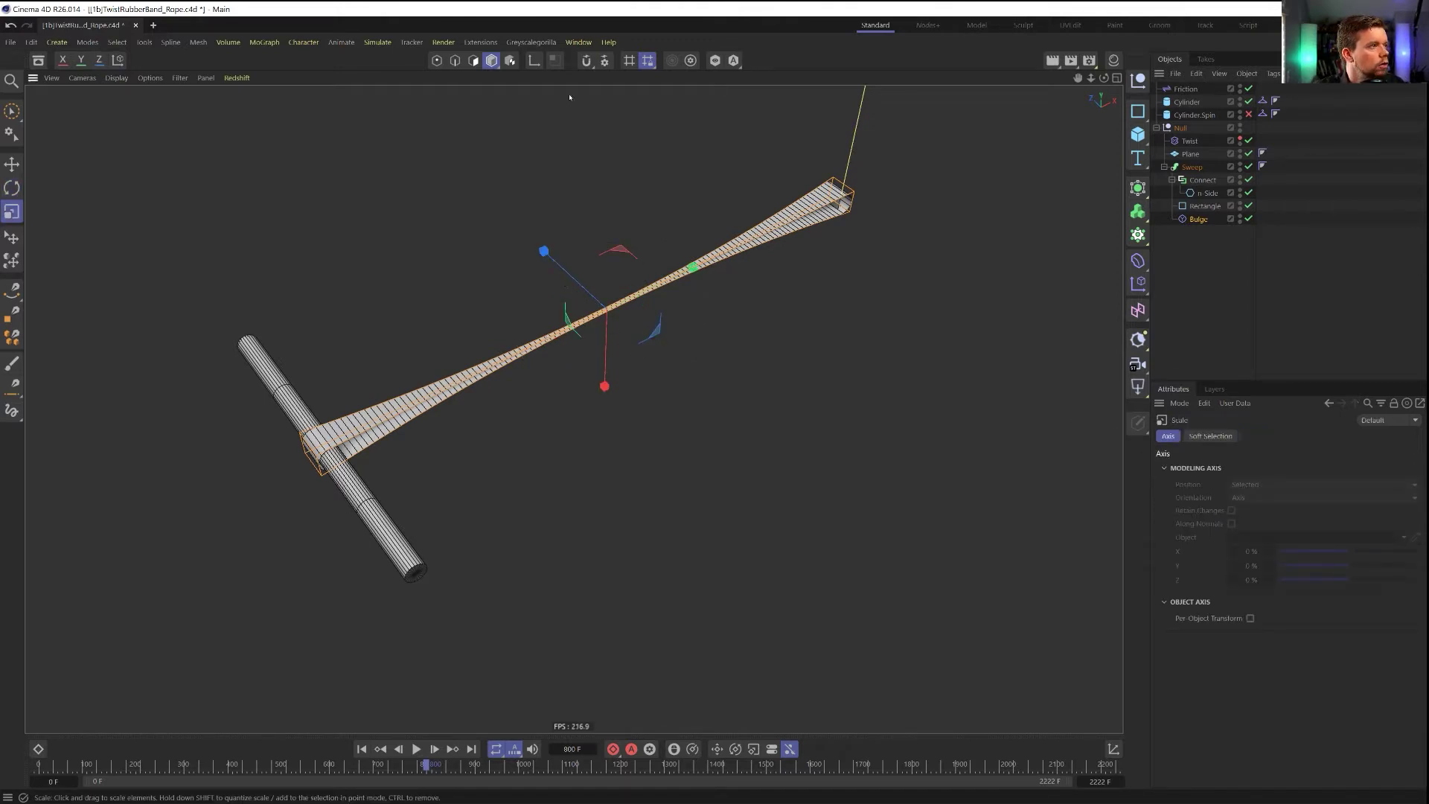
{"action": "left_click_drag", "start_coordinate": [500, 64], "coordinate": [525, 80]}
{"action": "left_click_drag", "start_coordinate": [556, 267], "coordinate": [246, 181]}
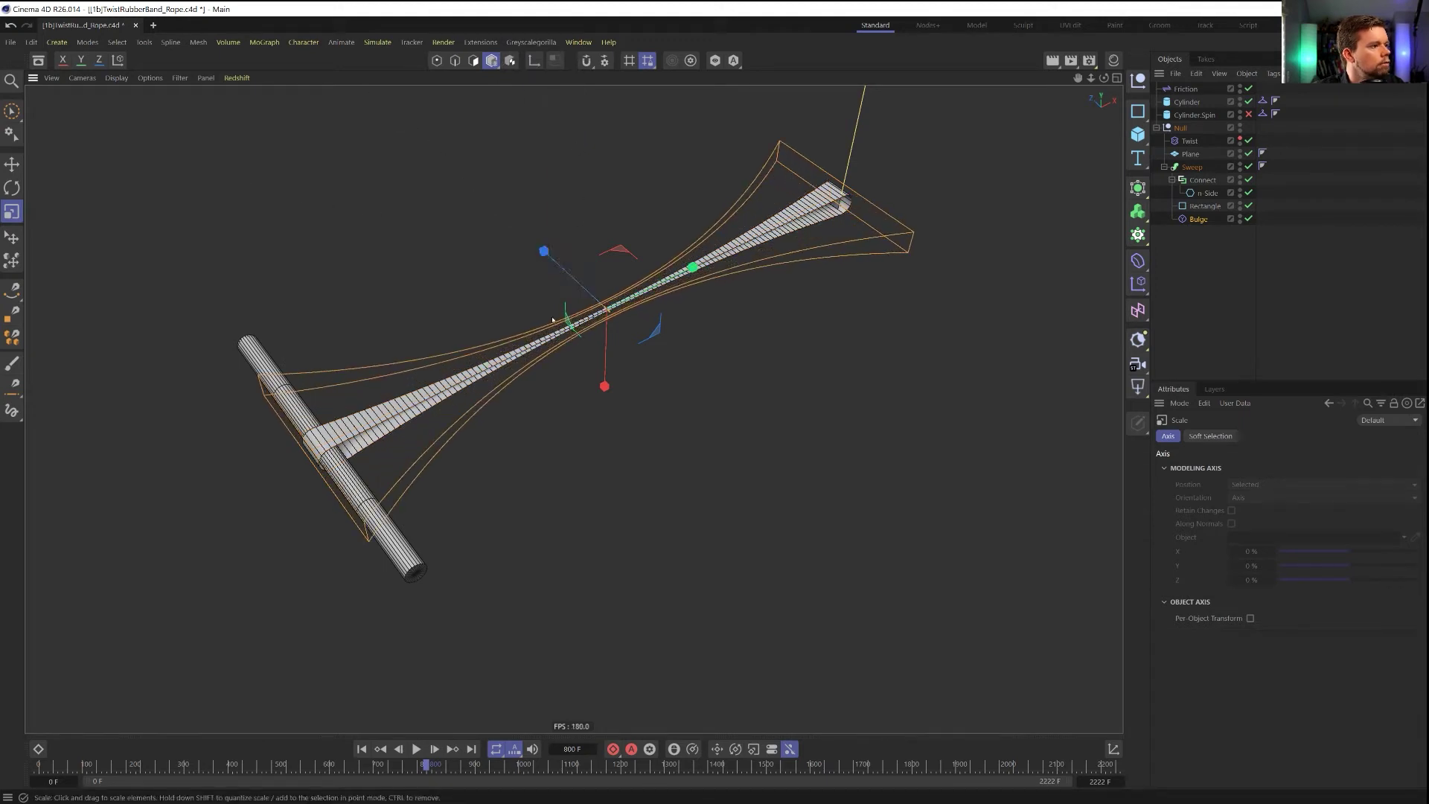
{"action": "key", "text": "ctrl+z"}
{"action": "left_click_drag", "start_coordinate": [605, 387], "coordinate": [595, 730]}
{"action": "key", "text": "ctrl+z"}
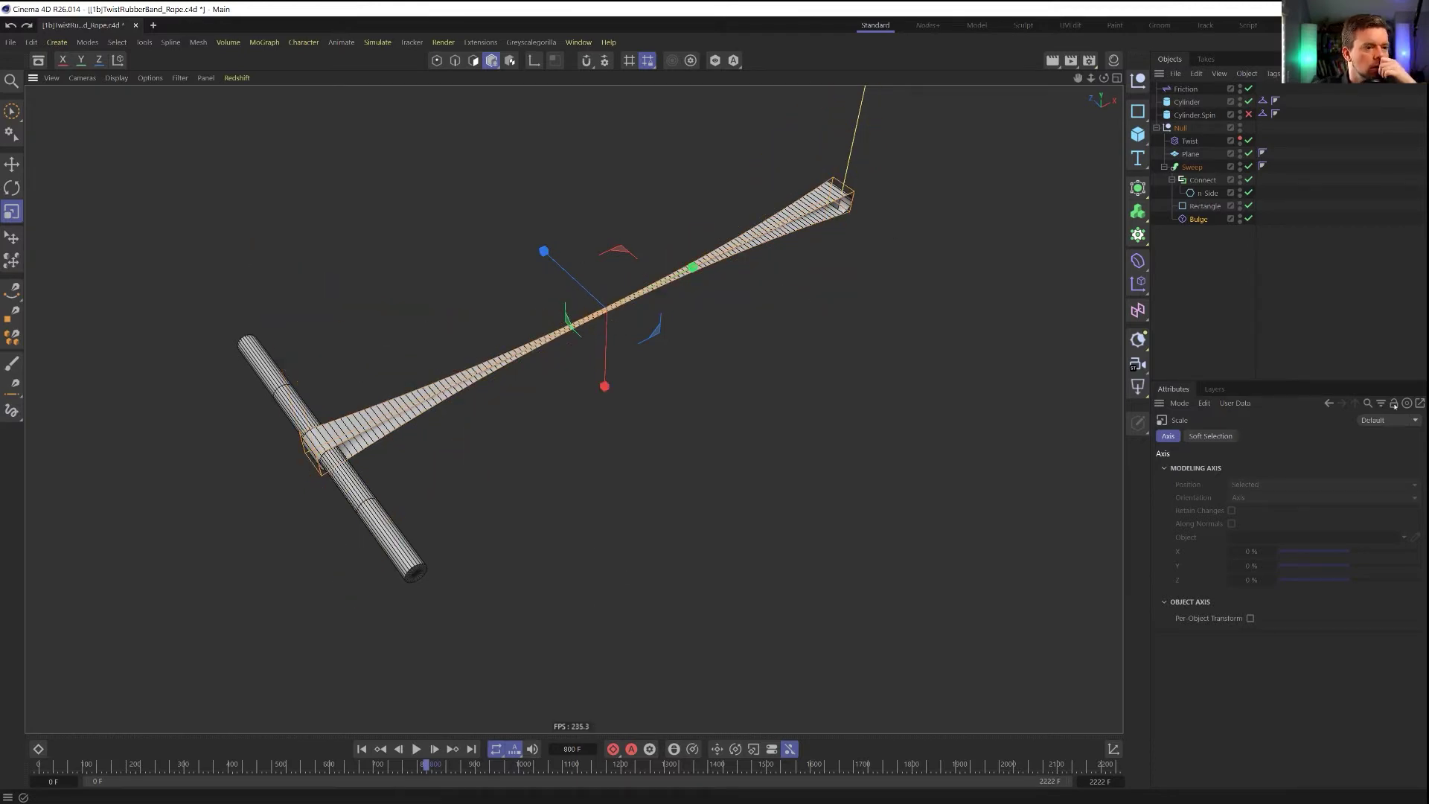
Test the Bulge's Curvature at about 697%, and delete the Bulge deformer
{"action": "left_click", "coordinate": [1198, 219]}
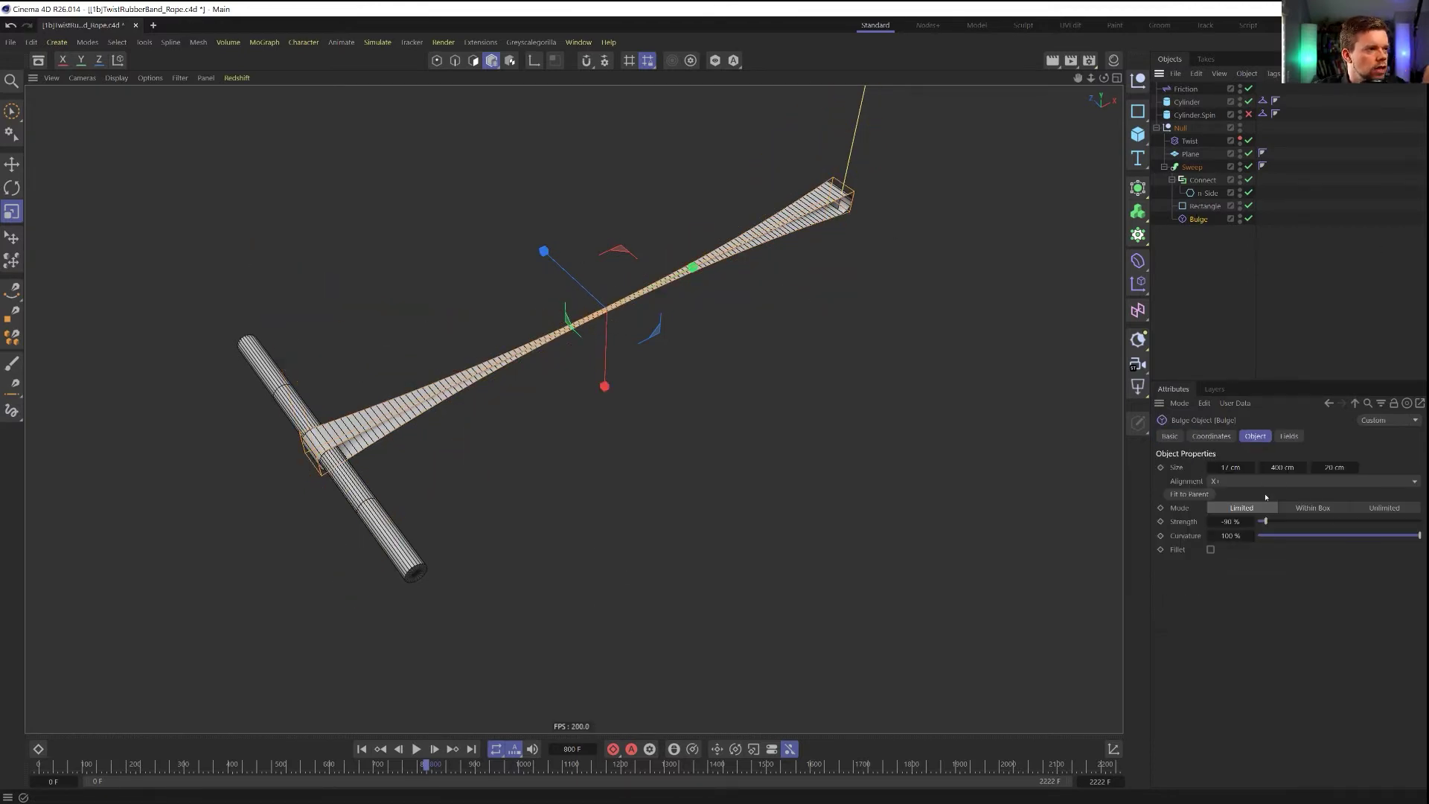
{"action": "left_click_drag", "start_coordinate": [1393, 536], "coordinate": [1425, 560]}
{"action": "mouse_move", "coordinate": [1243, 536]}
{"action": "left_mouse_down"}
{"action": "mouse_move", "coordinate": [1243, 335]}
{"action": "mouse_move", "coordinate": [1238, 534]}
{"action": "left_mouse_up"}
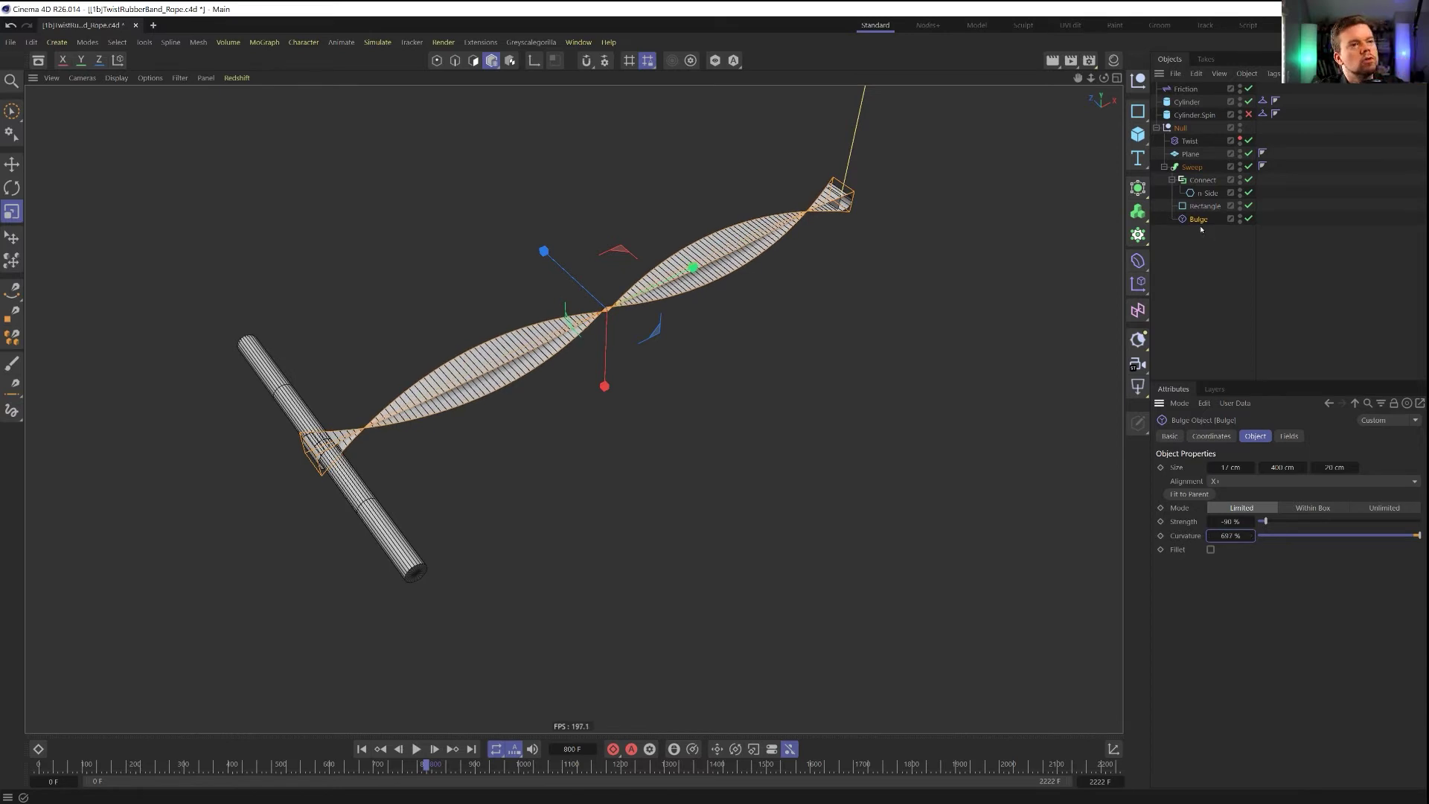
{"action": "key", "text": "Delete"}
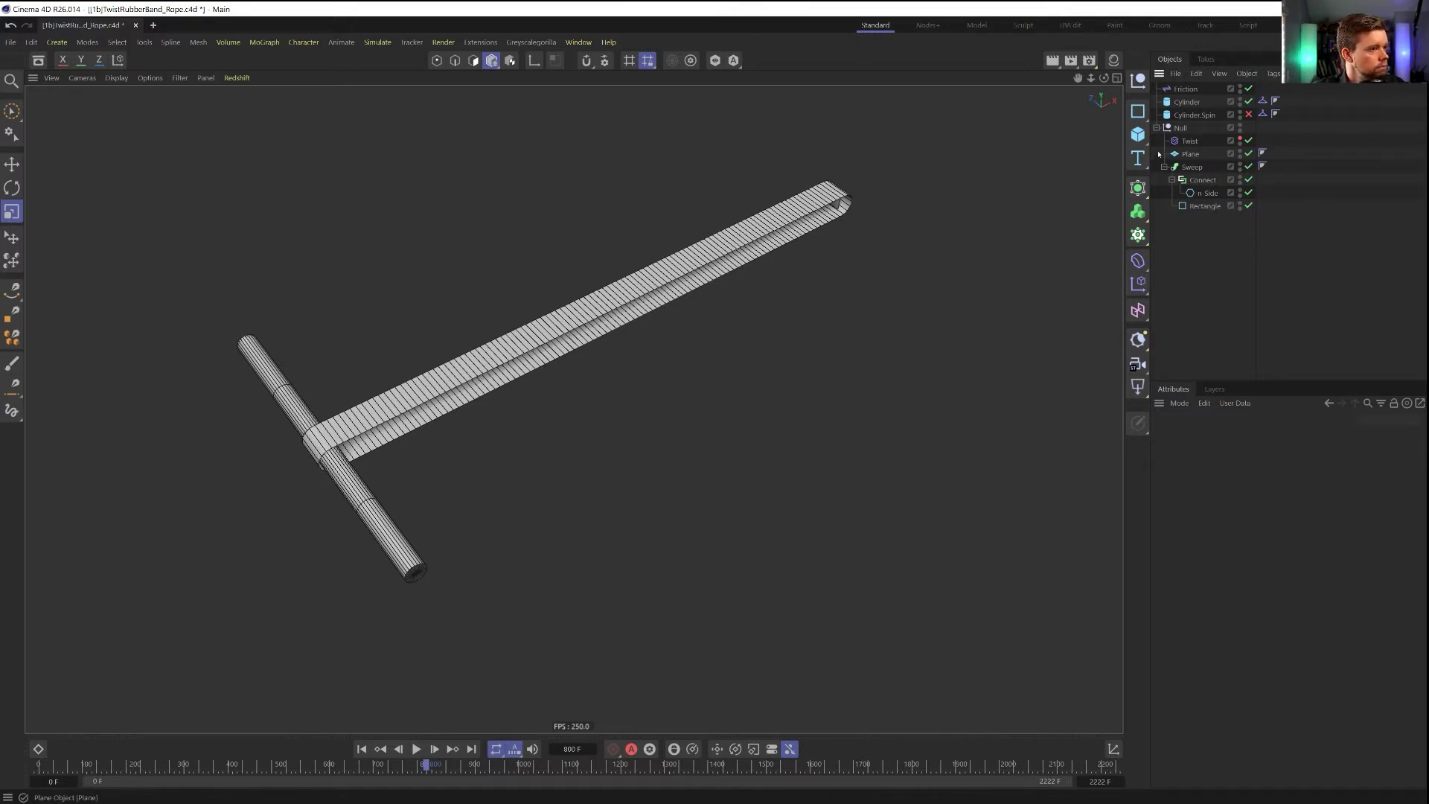
Add an FFD deformer as a child of the Sweep and fit it to the parent
{"action": "left_click", "coordinate": [1136, 286]}
{"action": "left_click", "coordinate": [1137, 260]}
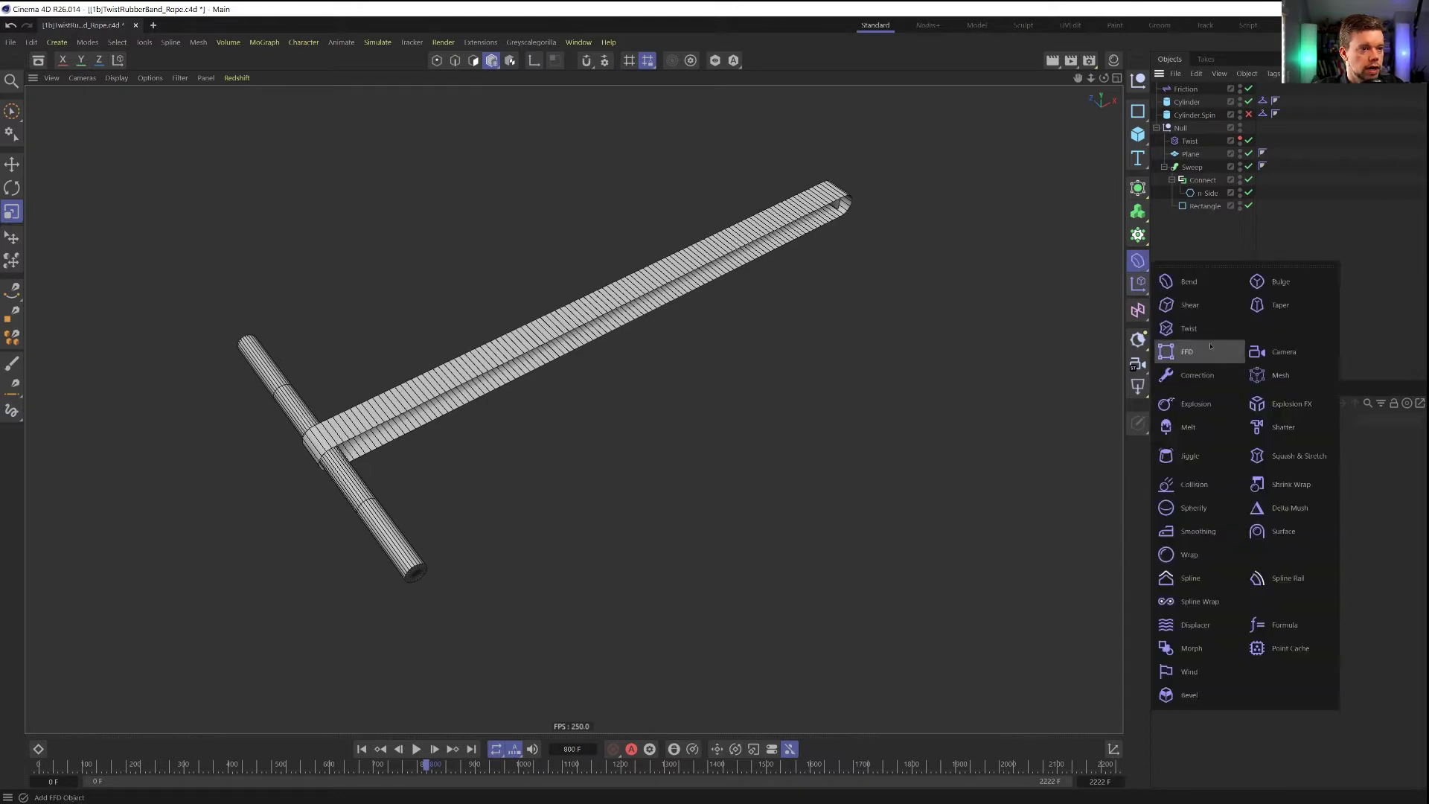
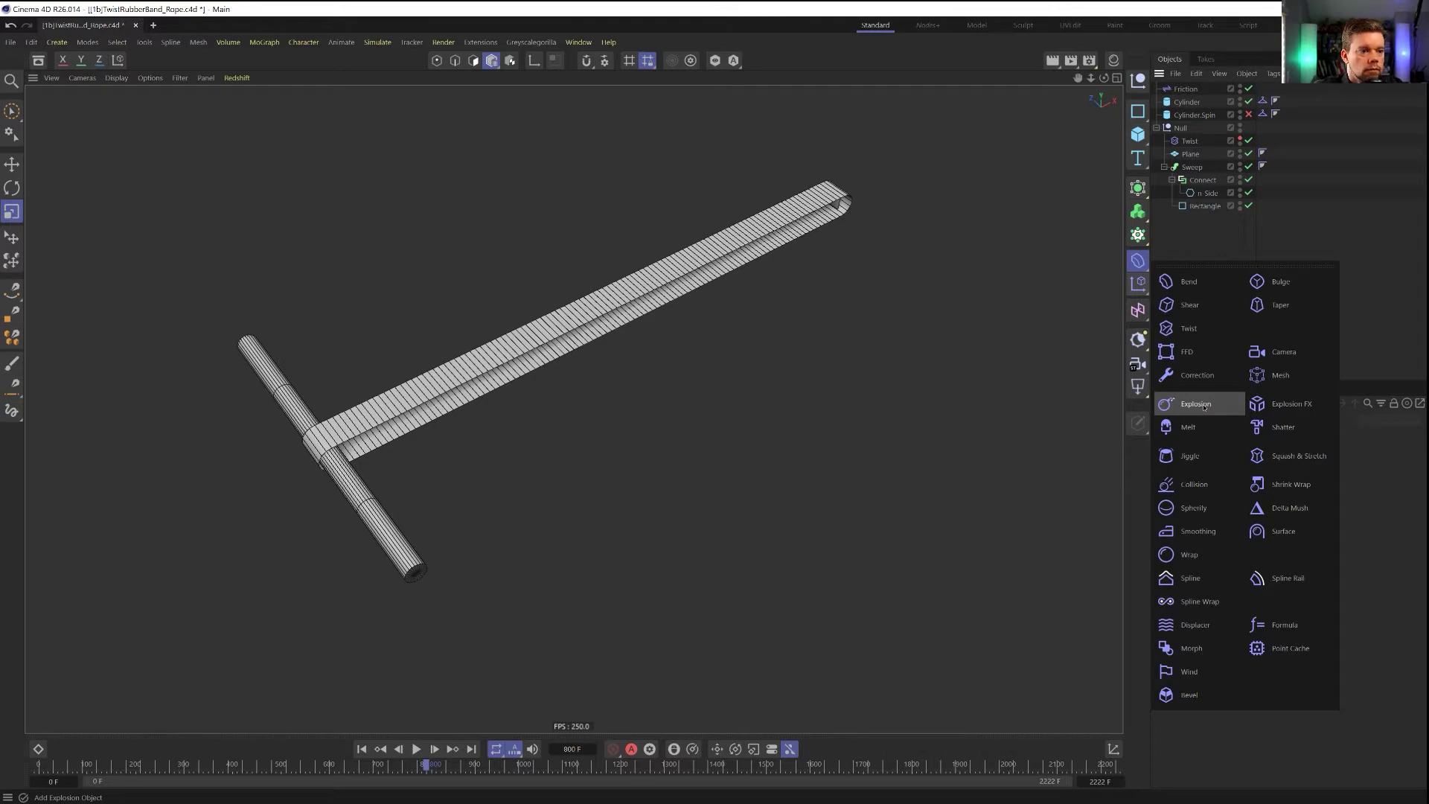
{"action": "left_click", "coordinate": [1187, 352]}
{"action": "left_click_drag", "start_coordinate": [1167, 86], "coordinate": [1205, 224]}
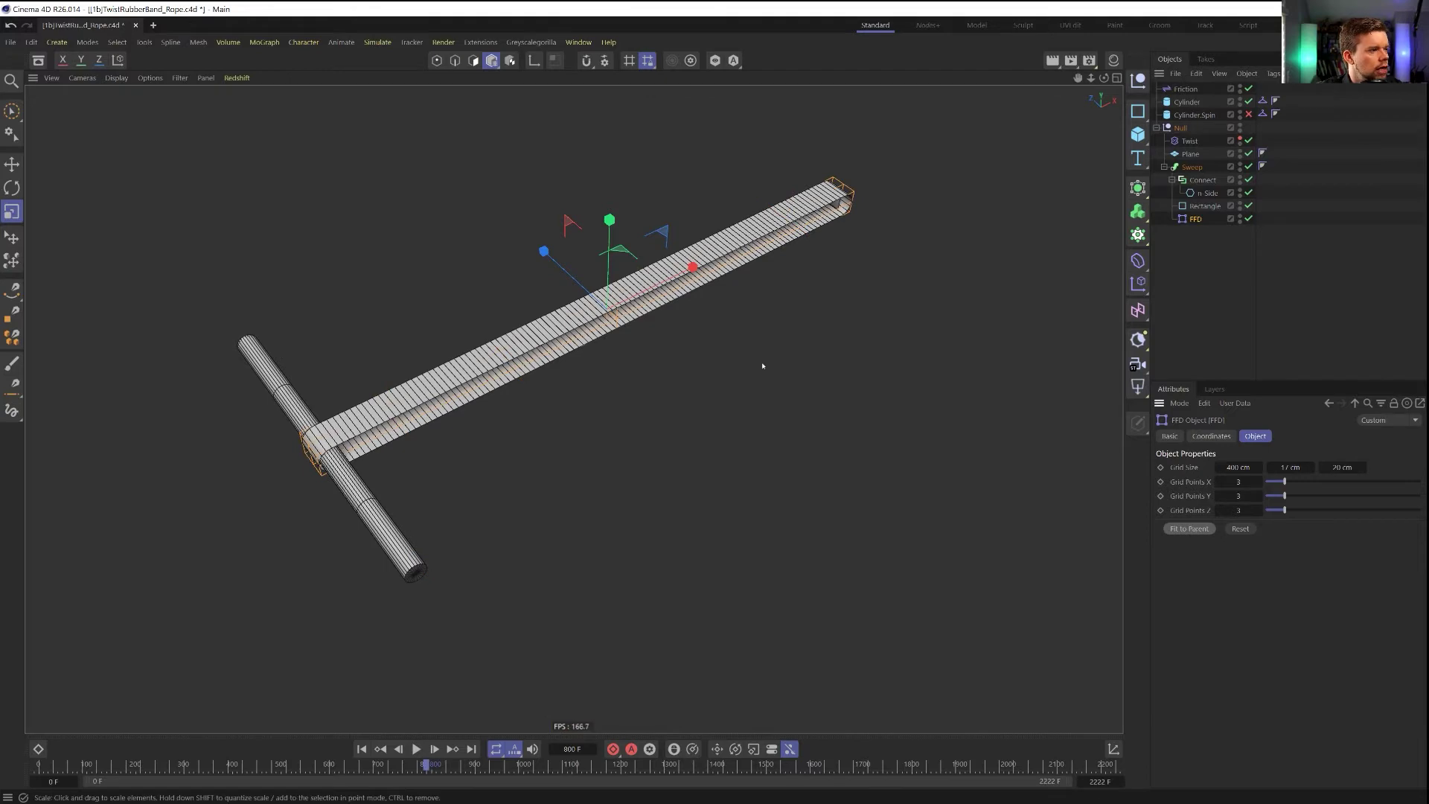
Set the FFD's grid points to 20 in X, 2 in Y and 2 in Z
{"action": "scroll", "coordinate": [644, 299], "scroll_direction": "up", "scroll_amount": 6}
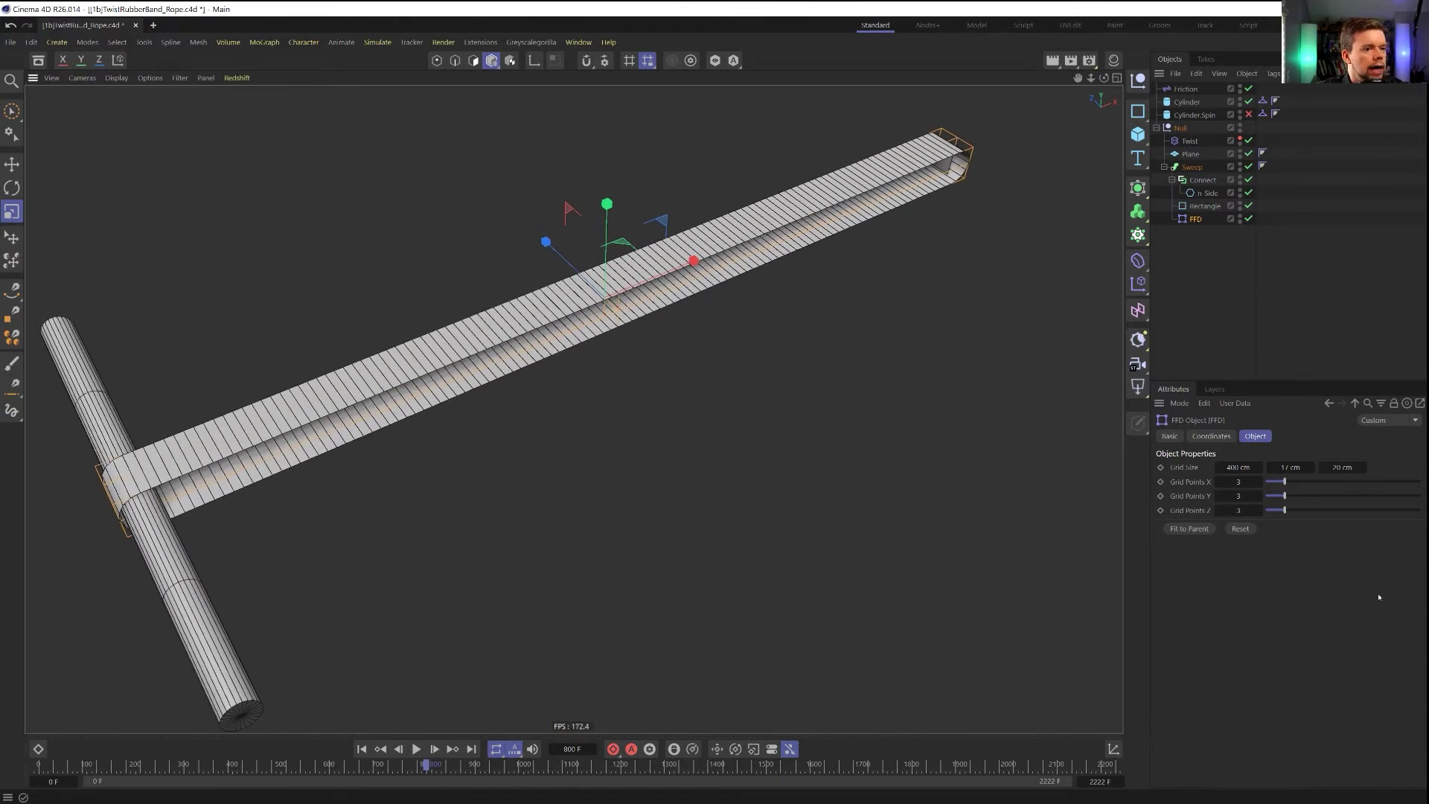
{"action": "left_click", "coordinate": [1219, 496]}
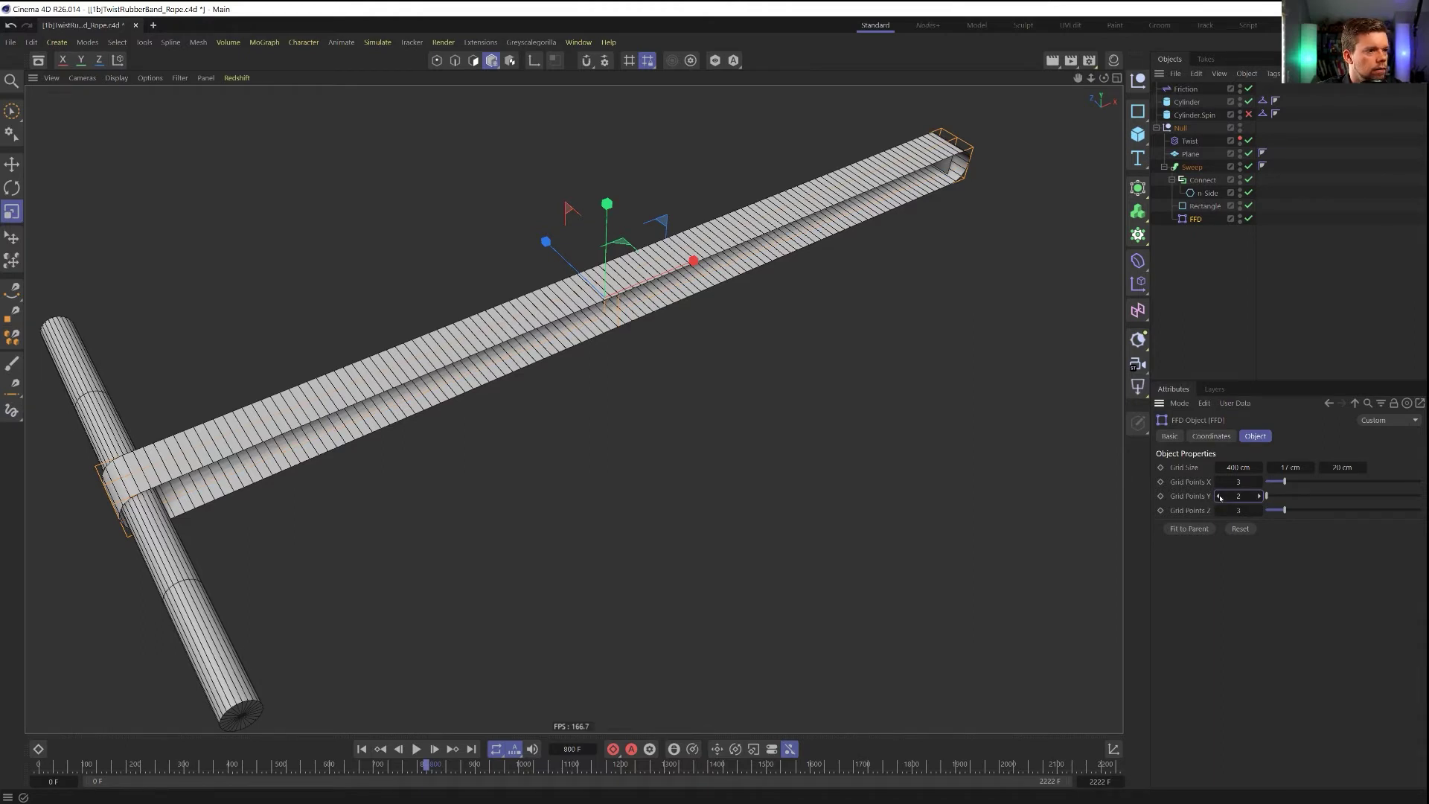
{"action": "left_click", "coordinate": [1219, 511]}
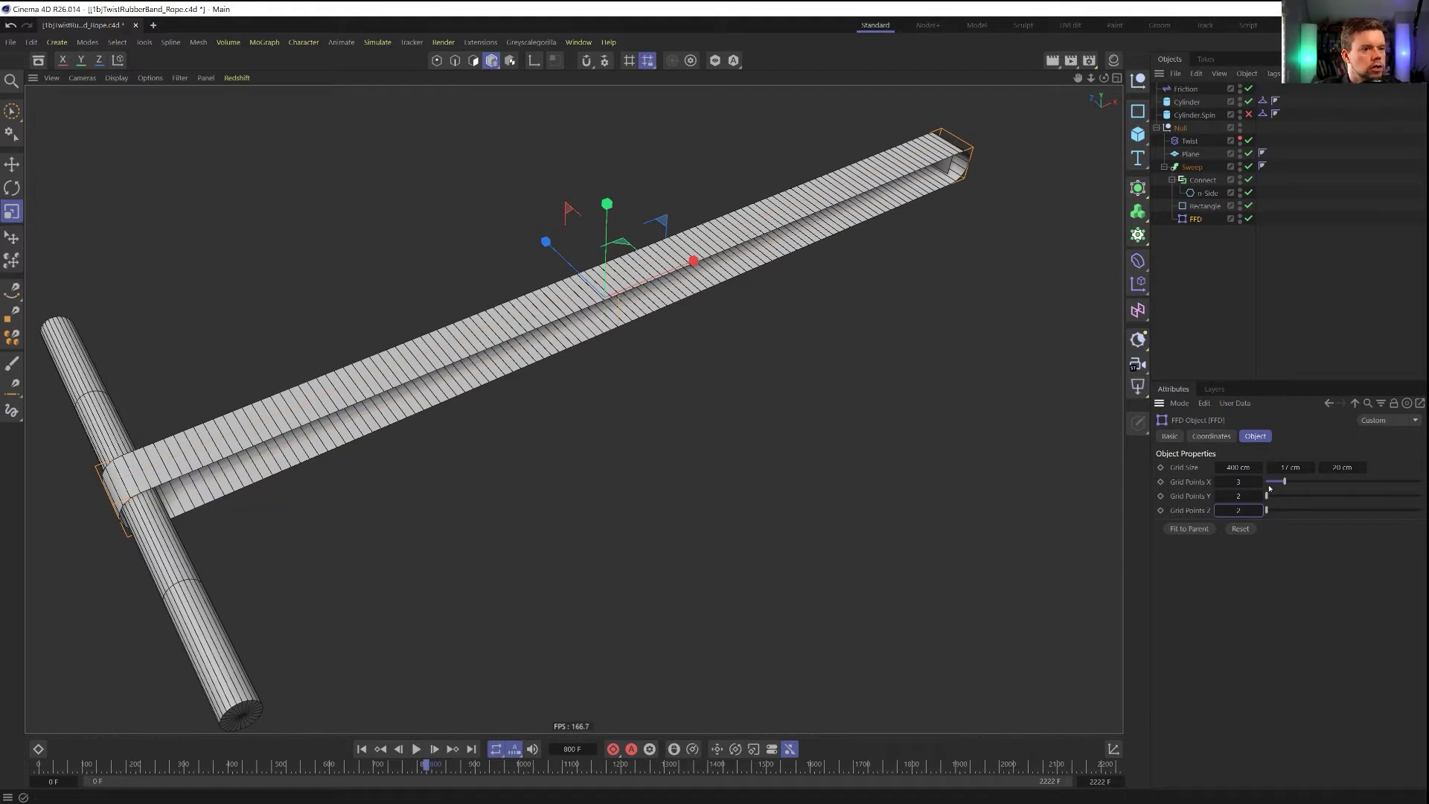
{"action": "left_click_drag", "start_coordinate": [1287, 483], "coordinate": [1324, 483]}
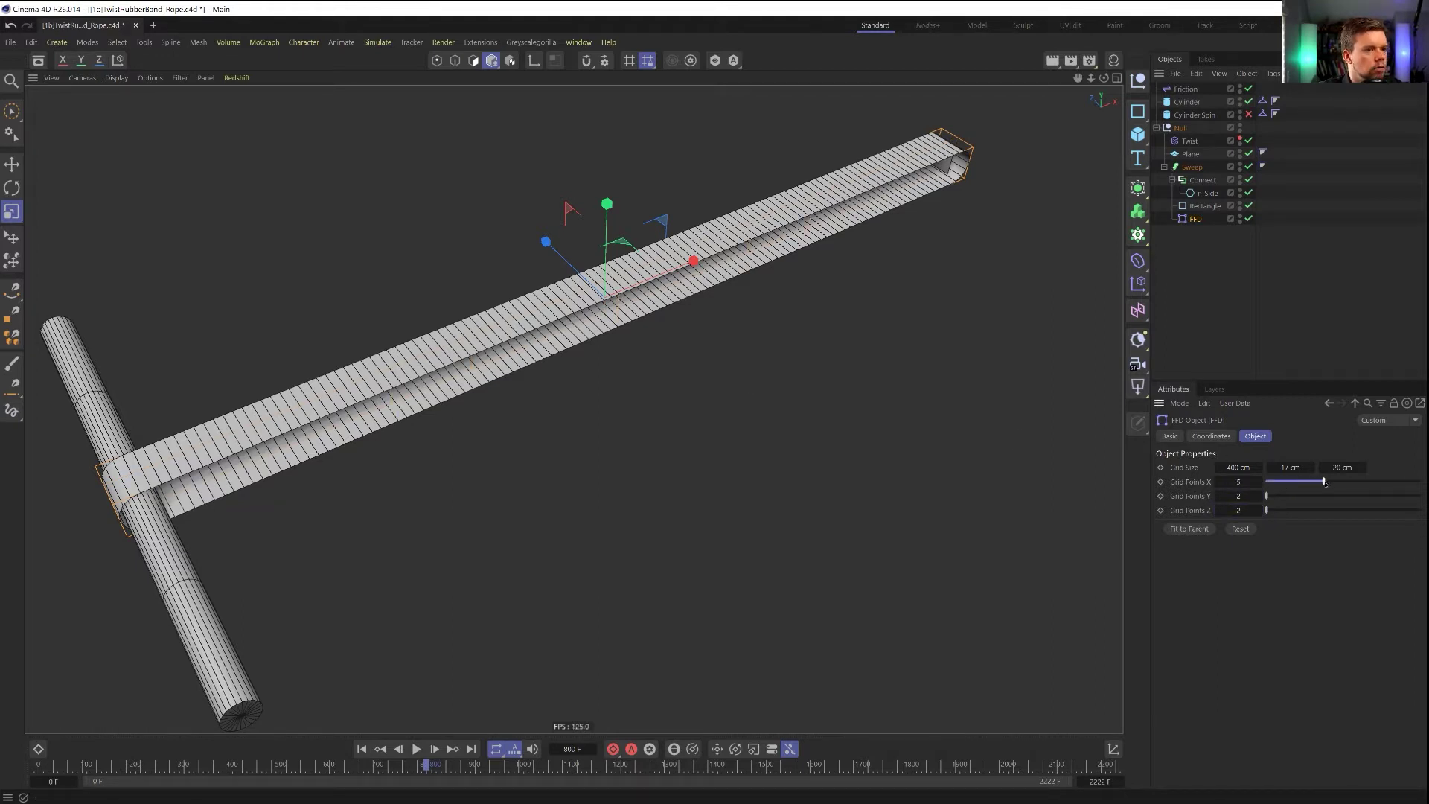
{"action": "left_click_drag", "start_coordinate": [457, 421], "coordinate": [542, 419], "text": "alt"}
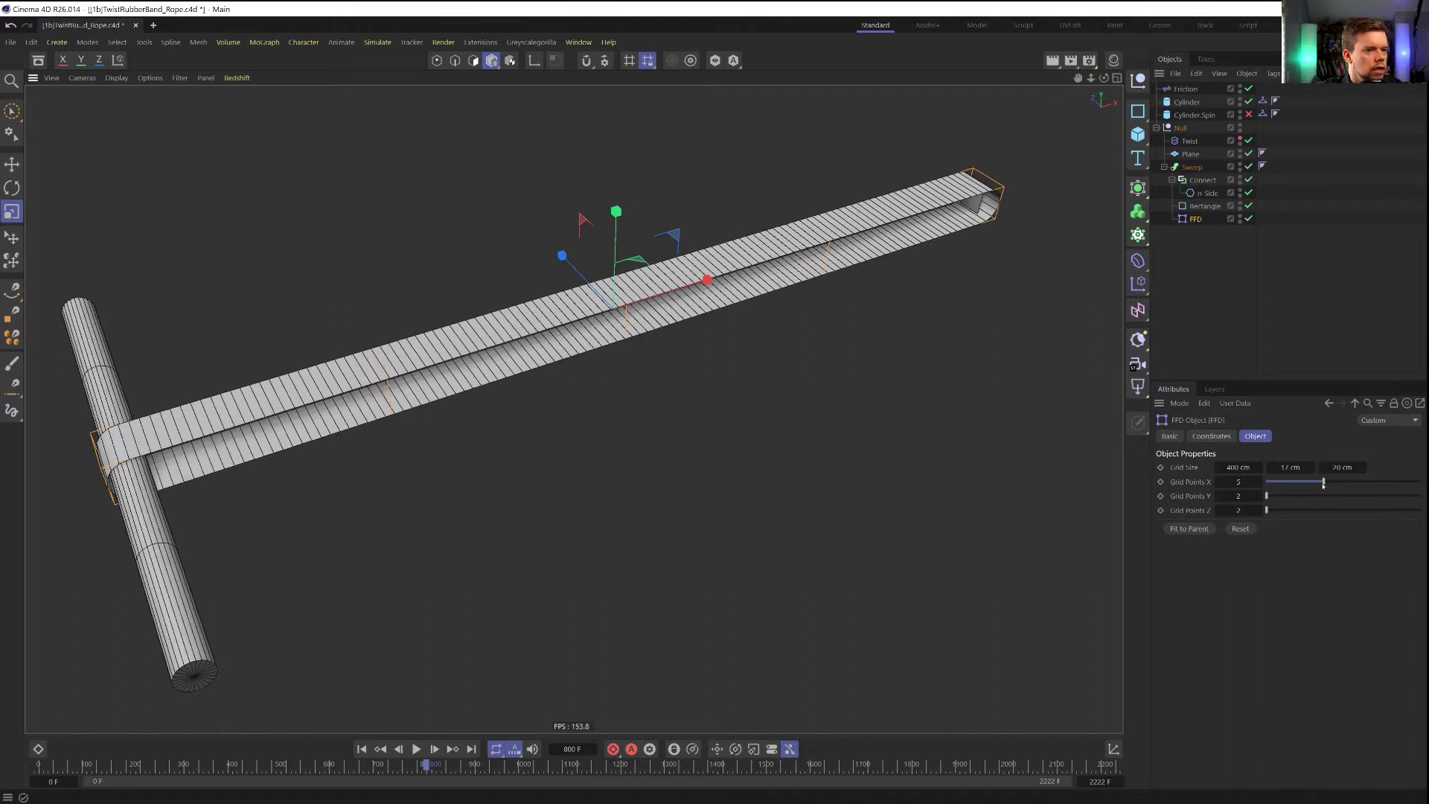
{"action": "left_click_drag", "start_coordinate": [1324, 482], "coordinate": [1422, 477]}
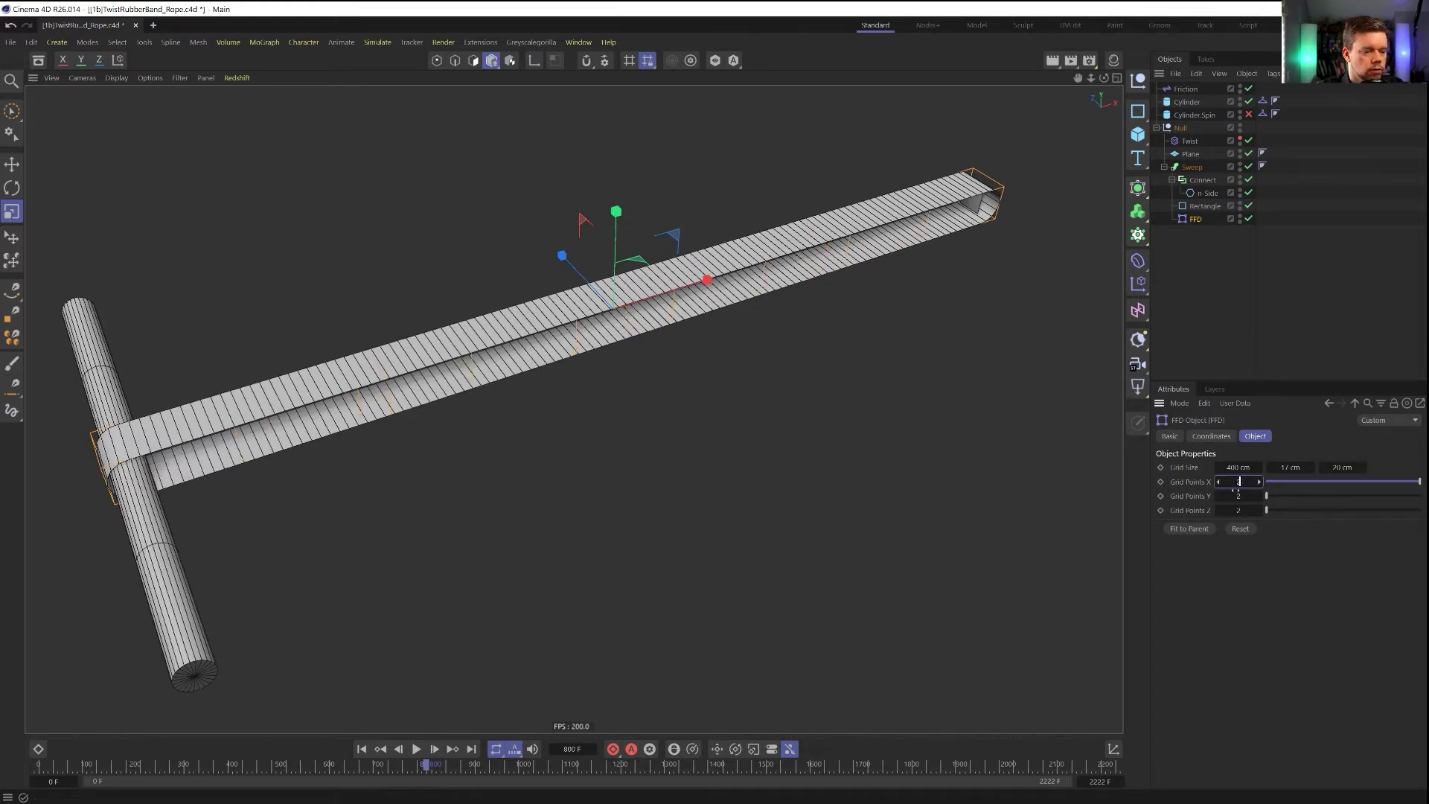
{"action": "key", "text": "Return"}
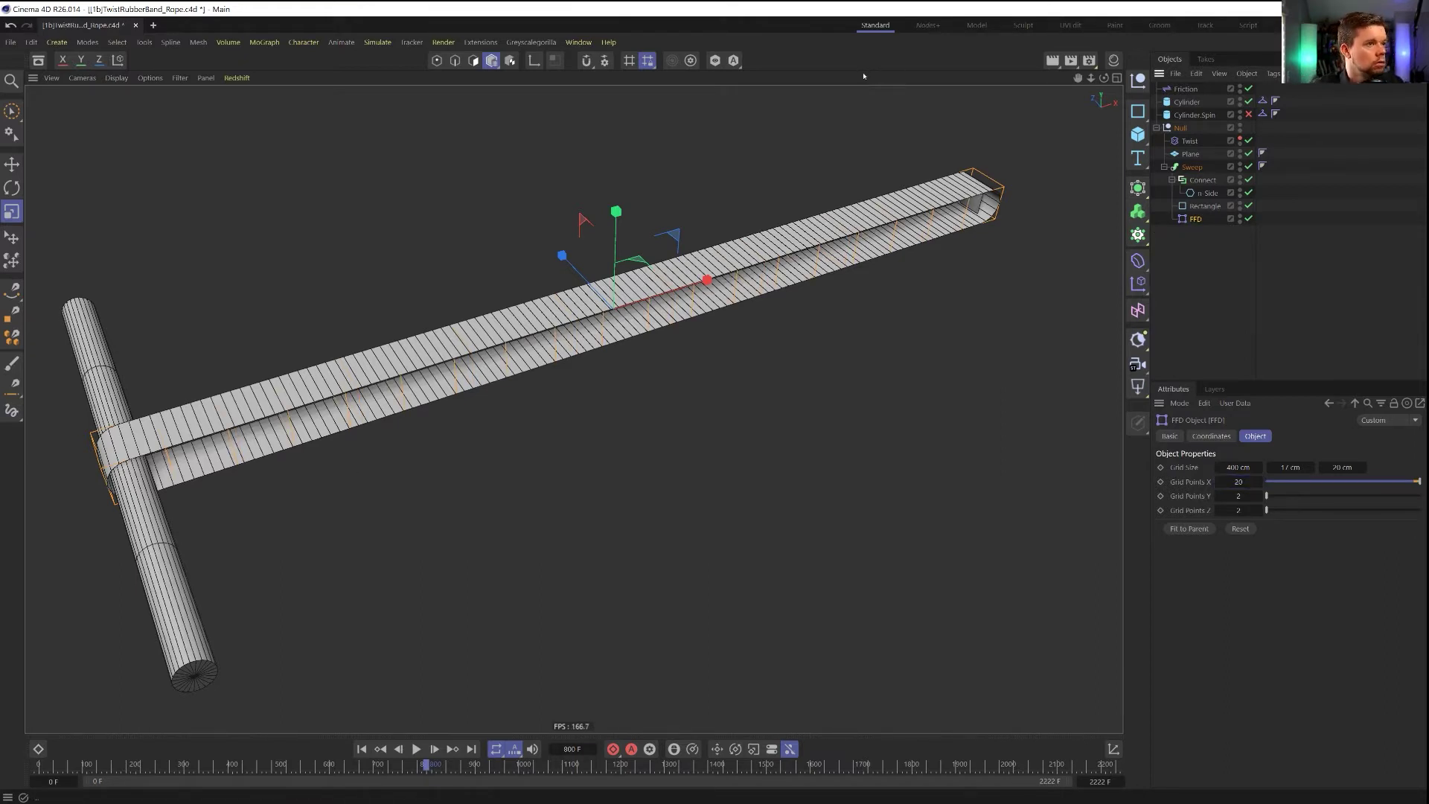
Save the scene as a new file named [1c]TwistRubberBand_TwistDeformer.c4d in the SceneFiles folder
{"action": "key", "text": "ctrl+shift+s"}
{"action": "left_click", "coordinate": [103, 497]}
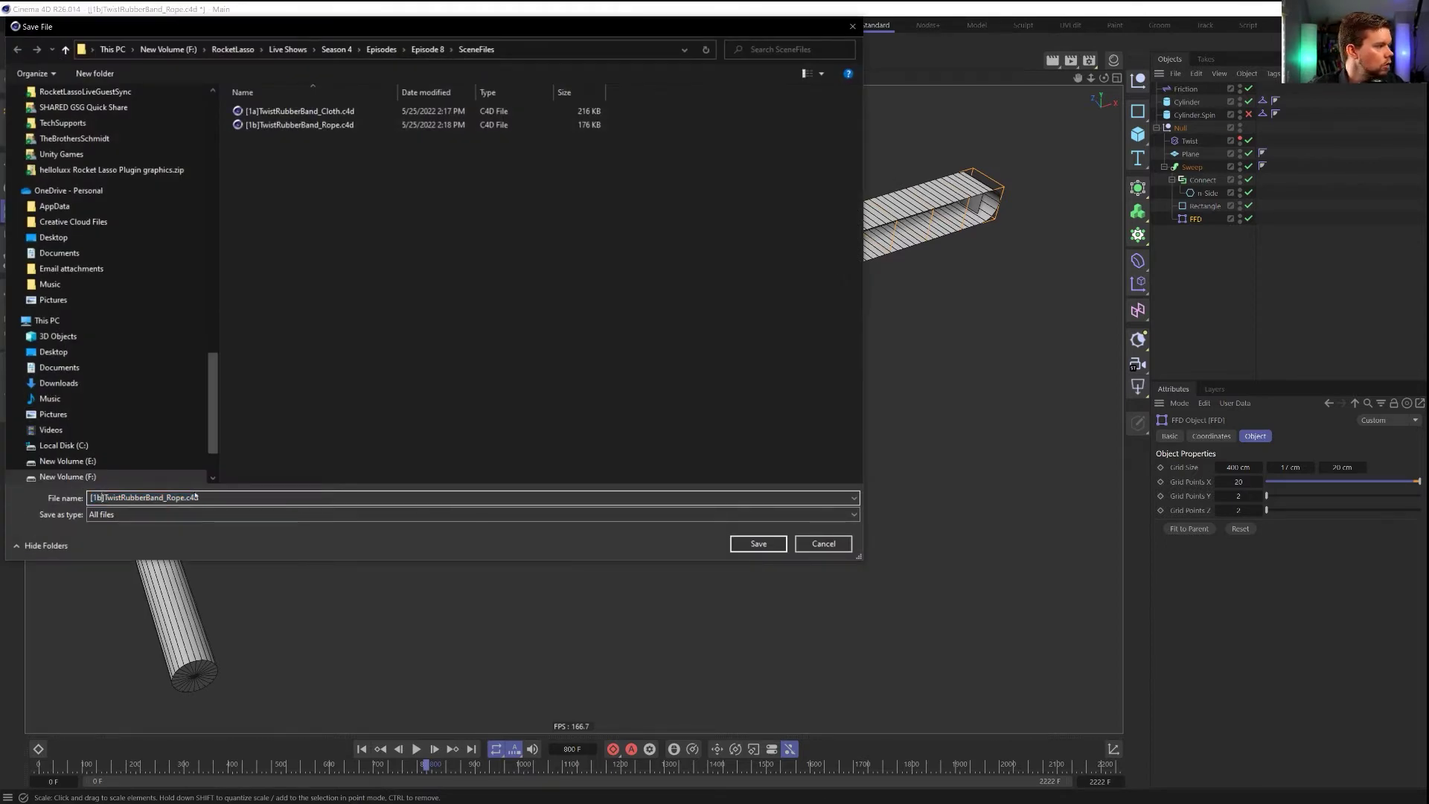
{"action": "key", "text": "BackSpace"}
{"action": "type", "text": "c"}
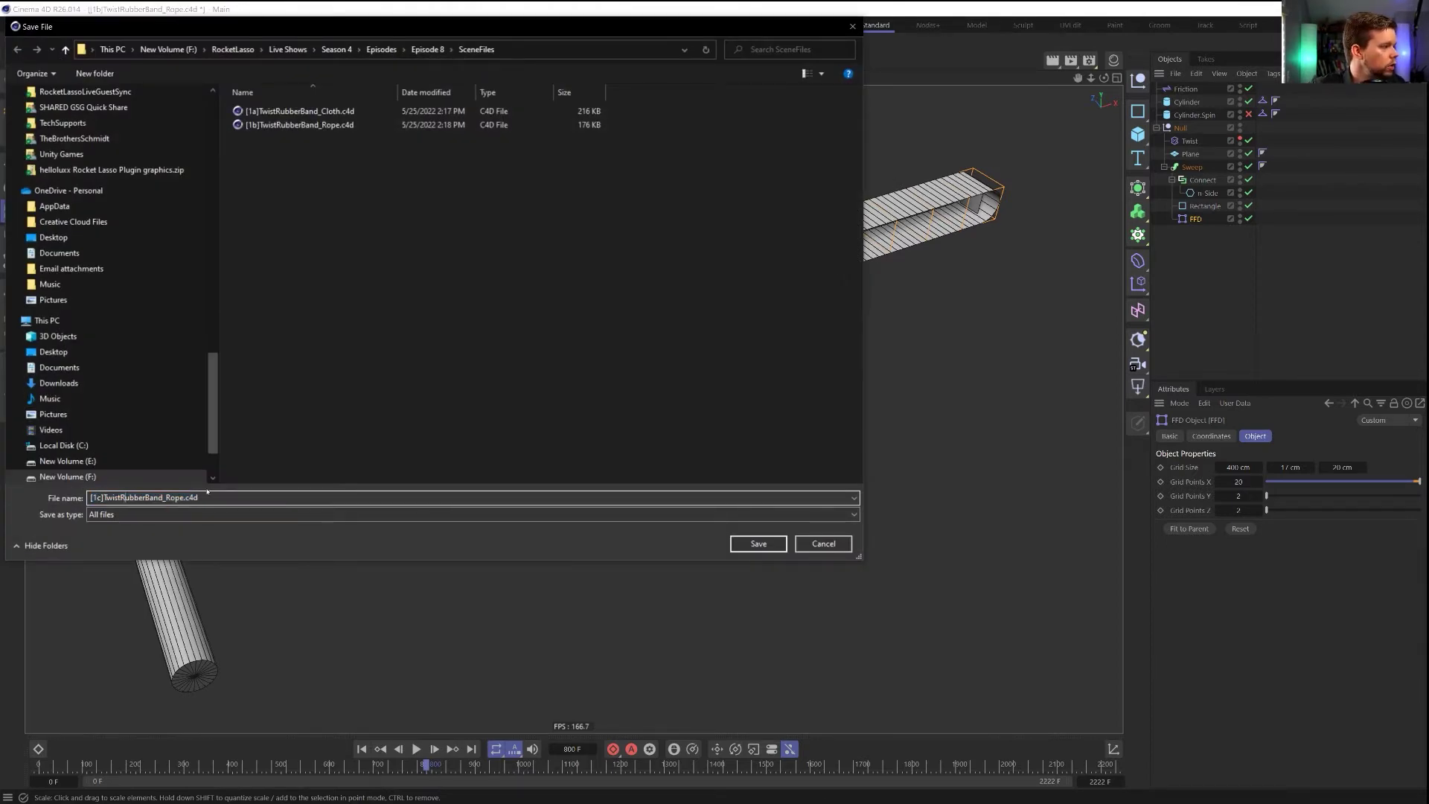
{"action": "type", "text": "T"}
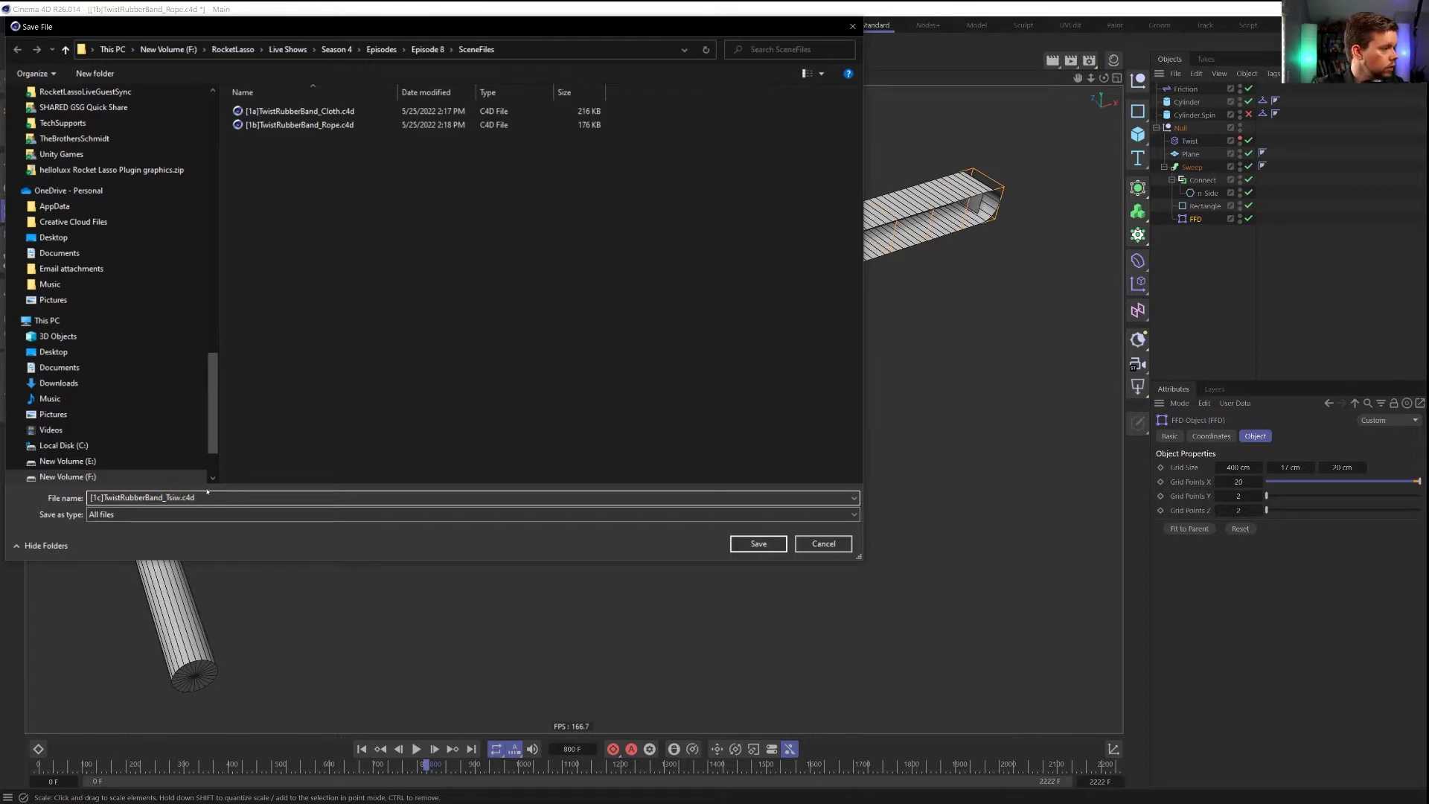
{"action": "type", "text": "wistDeformer"}
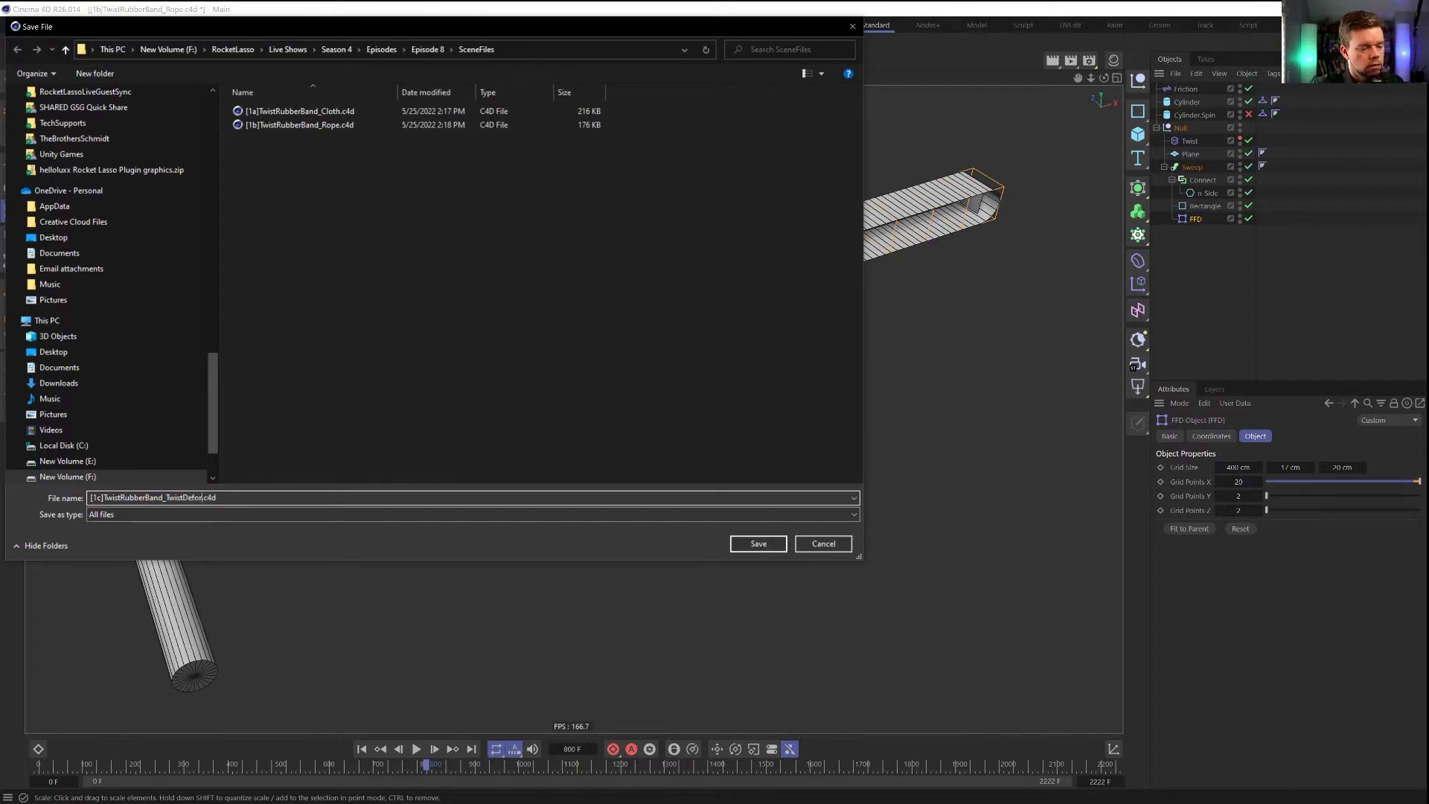
{"action": "key", "text": "Return"}
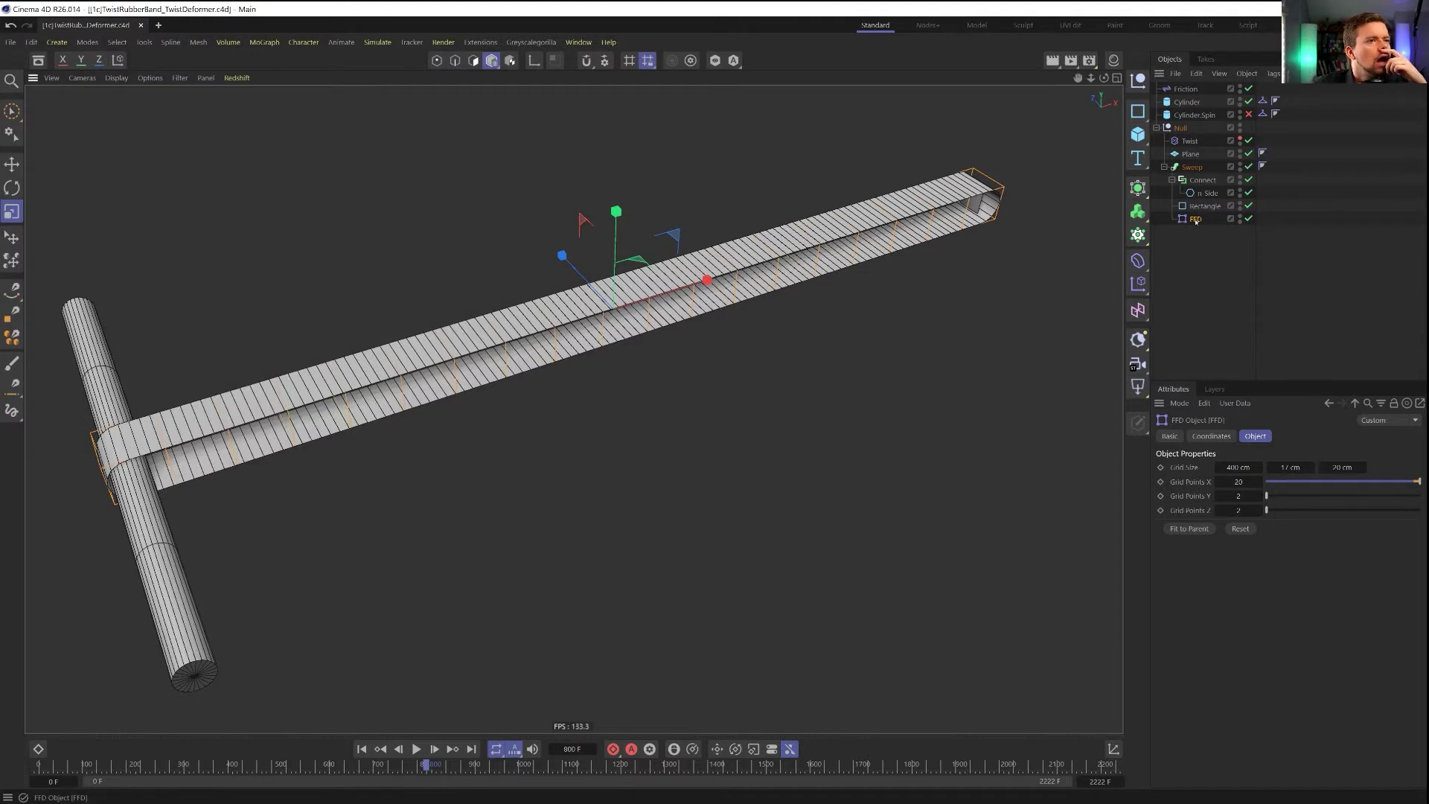
Add a Pose Morph tag to the FFD and enable Points as its mixing type
{"action": "right_click", "coordinate": [1186, 217]}
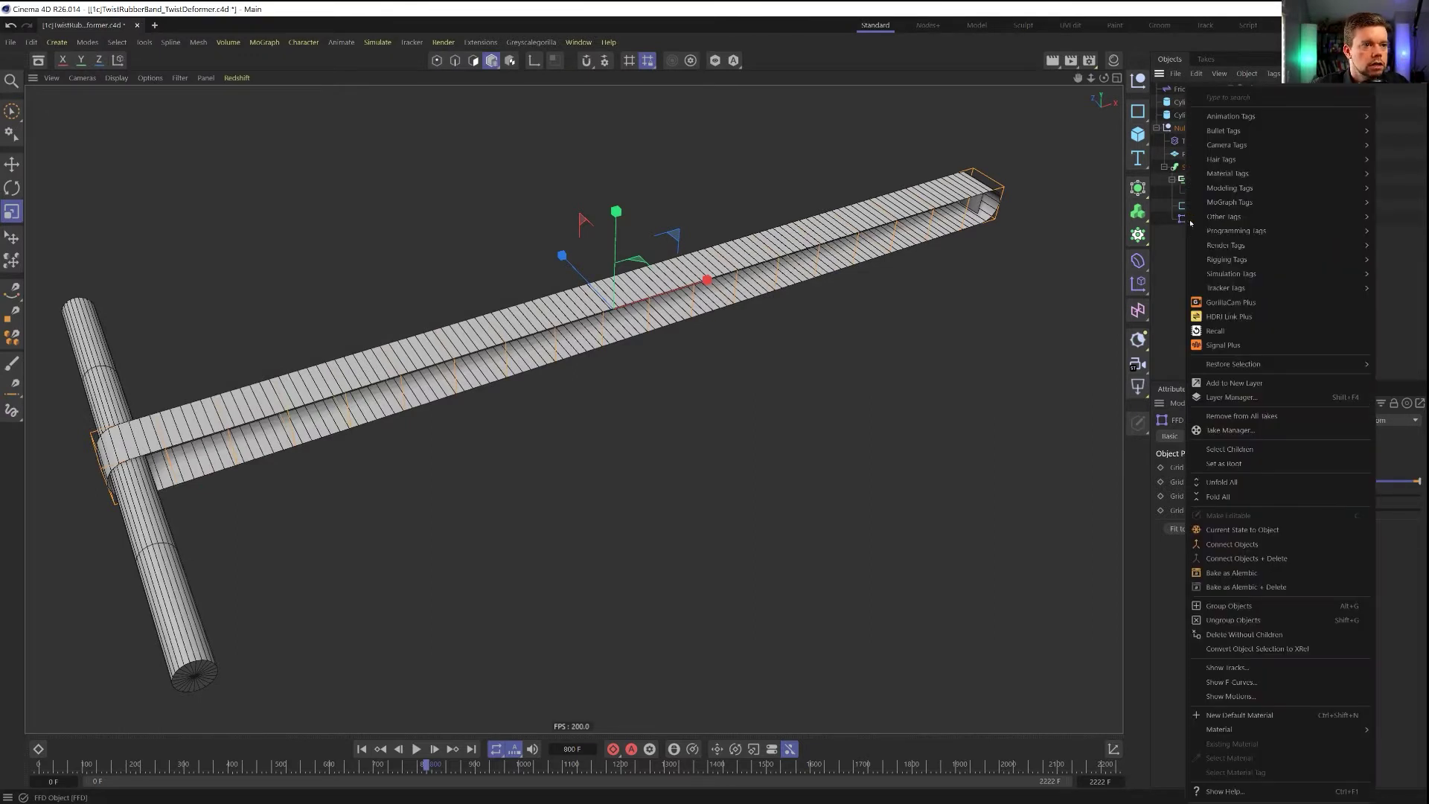
{"action": "mouse_move", "coordinate": [1274, 233]}
{"action": "mouse_move", "coordinate": [1258, 260]}
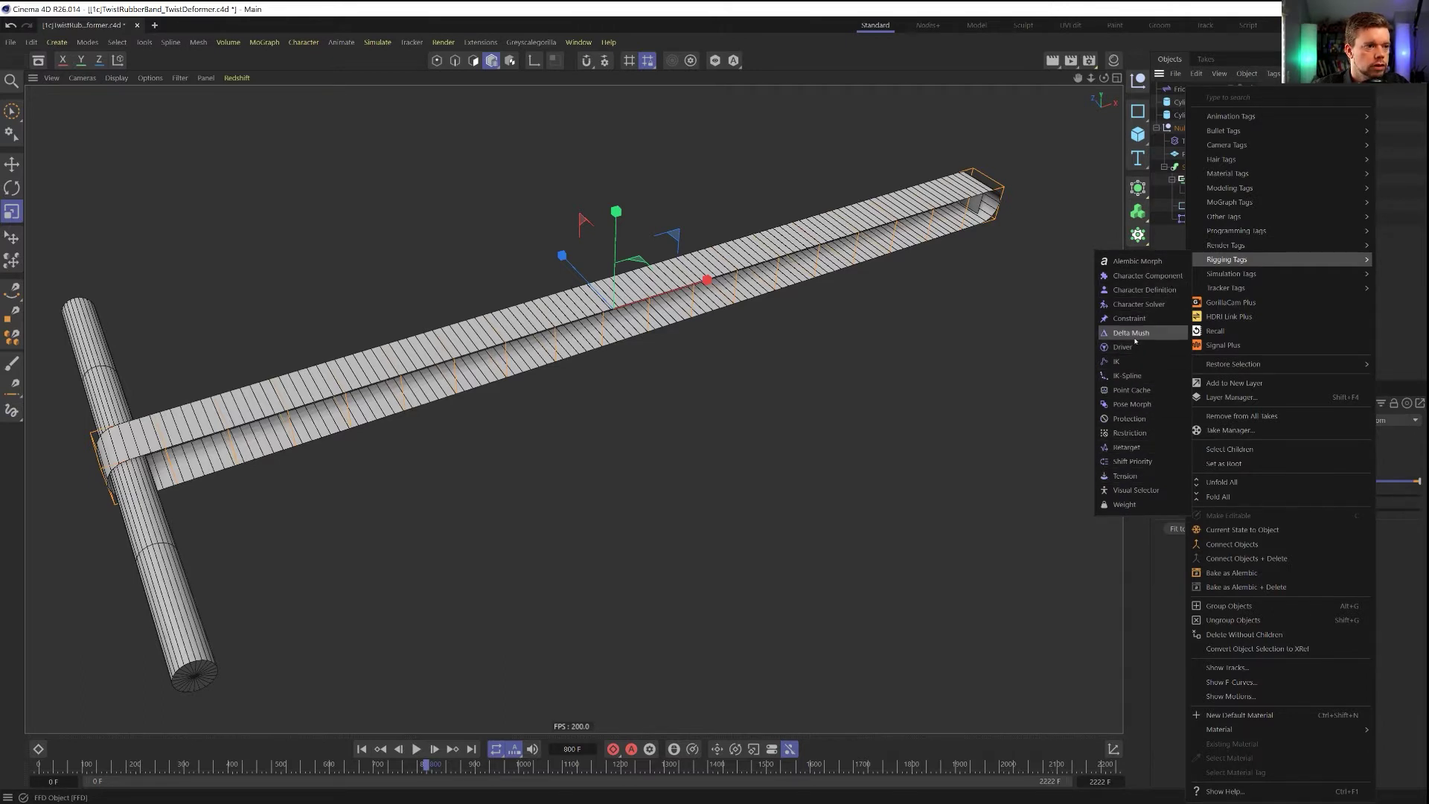
{"action": "left_click", "coordinate": [1131, 404]}
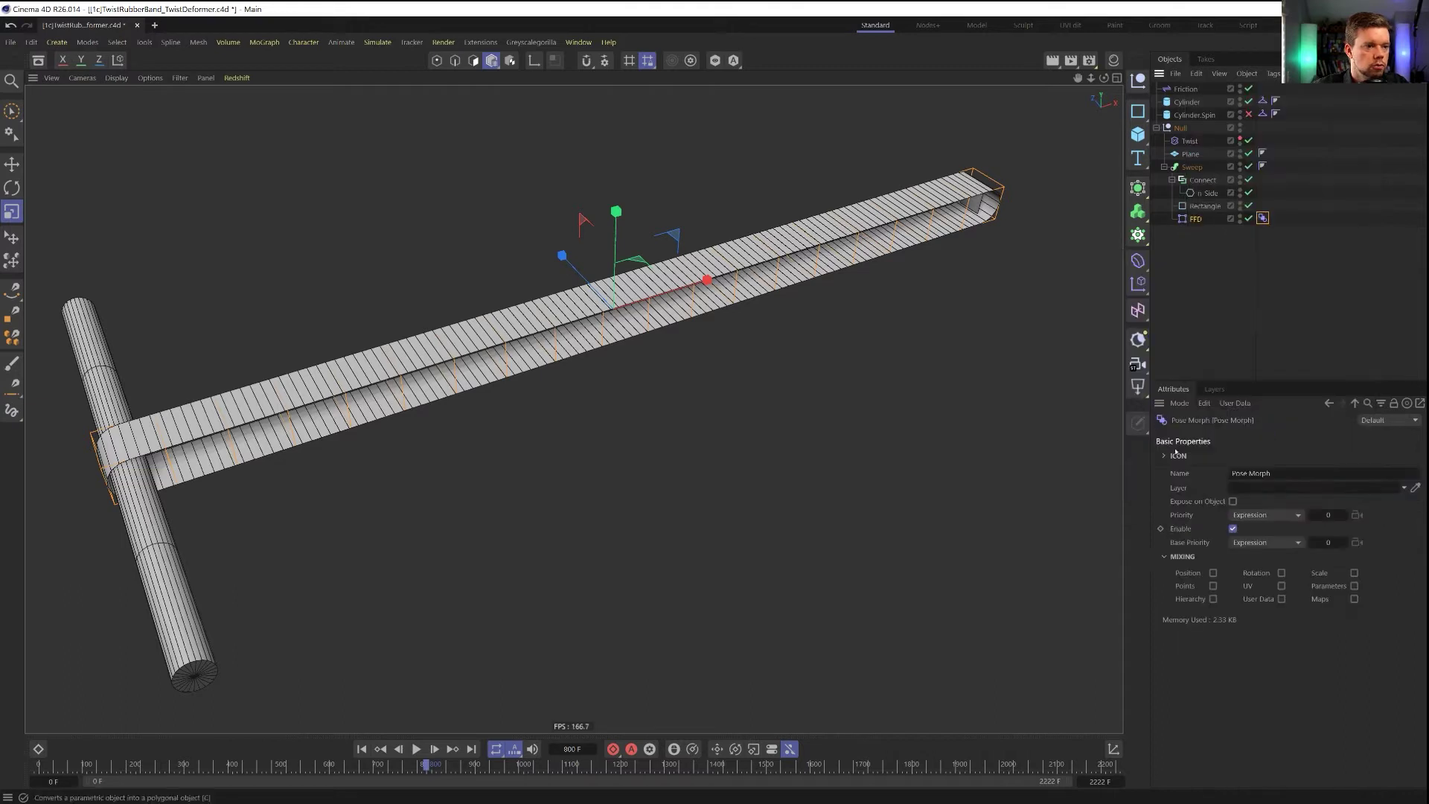
{"action": "left_click", "coordinate": [1213, 585]}
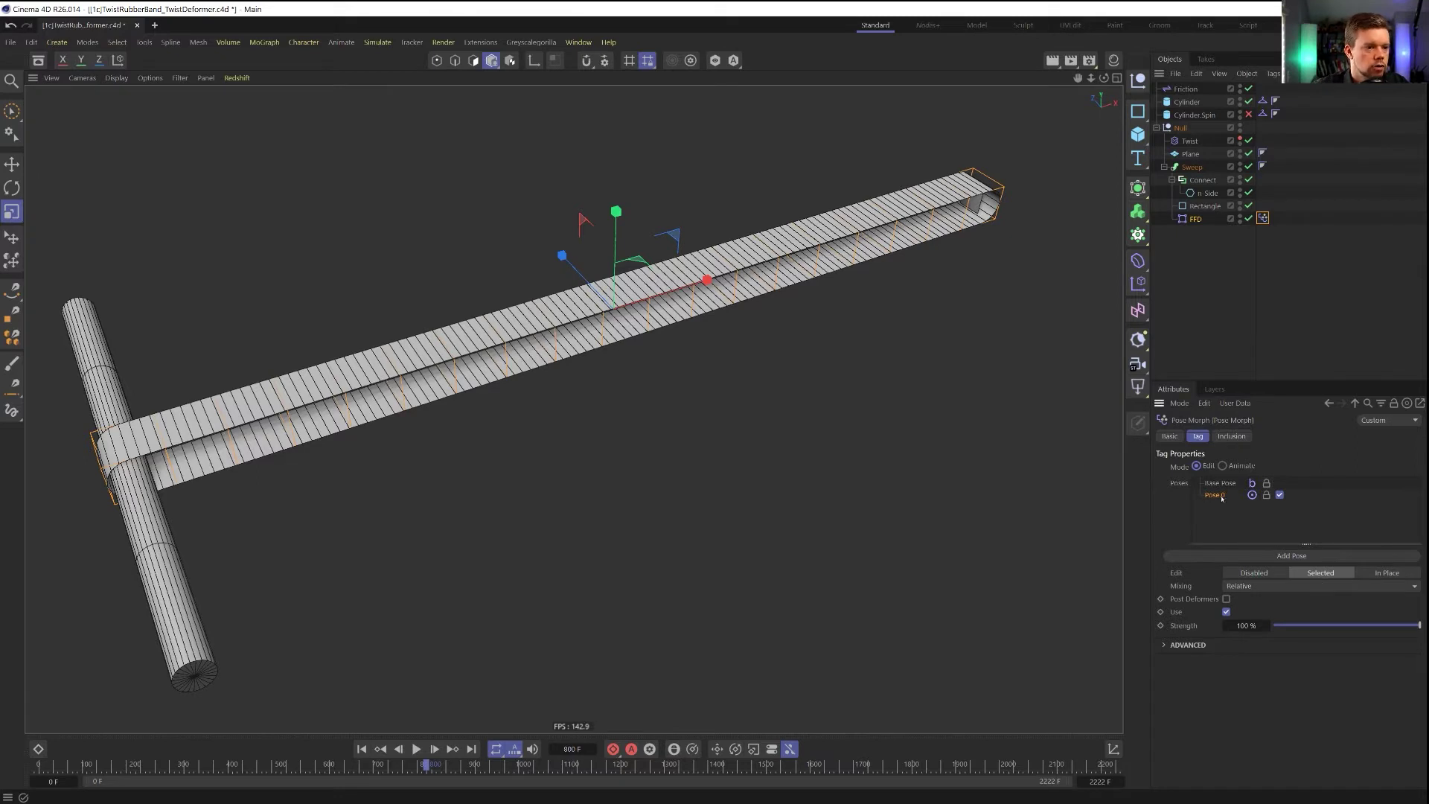
Switch to point editing with Live Selection and select all of the FFD's points
{"action": "left_click", "coordinate": [437, 61]}
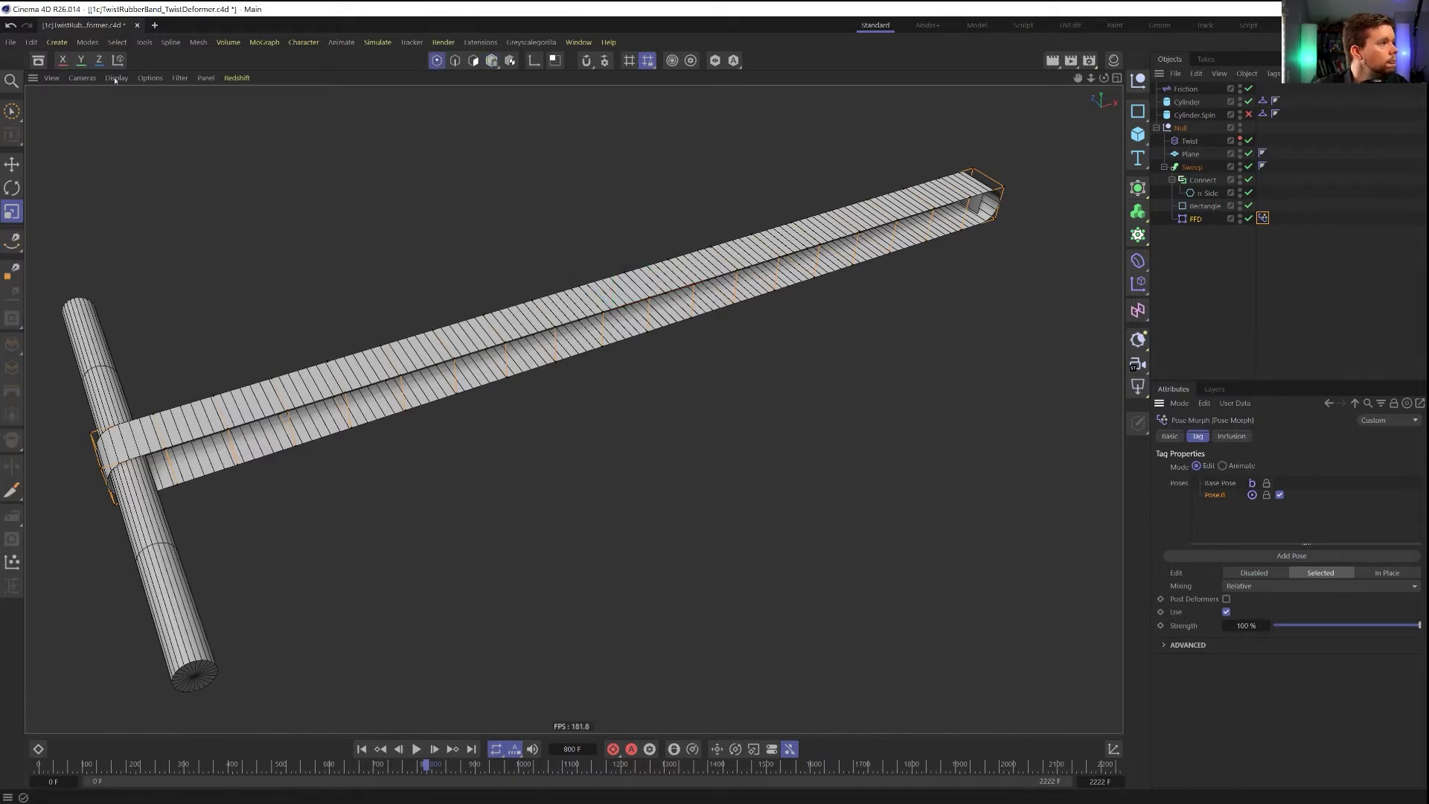
{"action": "left_click", "coordinate": [12, 111]}
{"action": "key", "text": "ctrl+a"}
{"action": "left_click_drag", "start_coordinate": [105, 479], "coordinate": [133, 491], "text": "alt"}
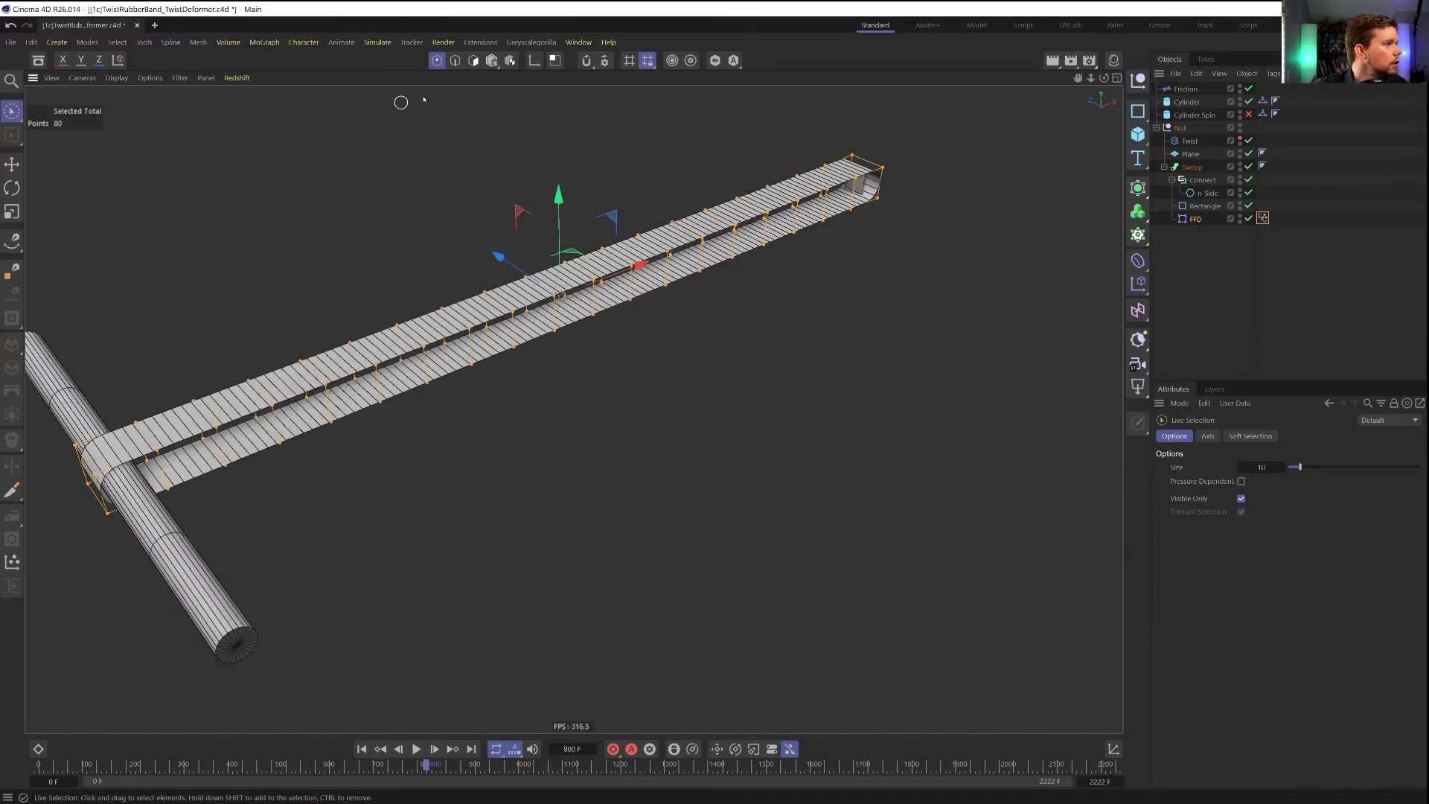
{"action": "left_click", "coordinate": [1194, 219]}
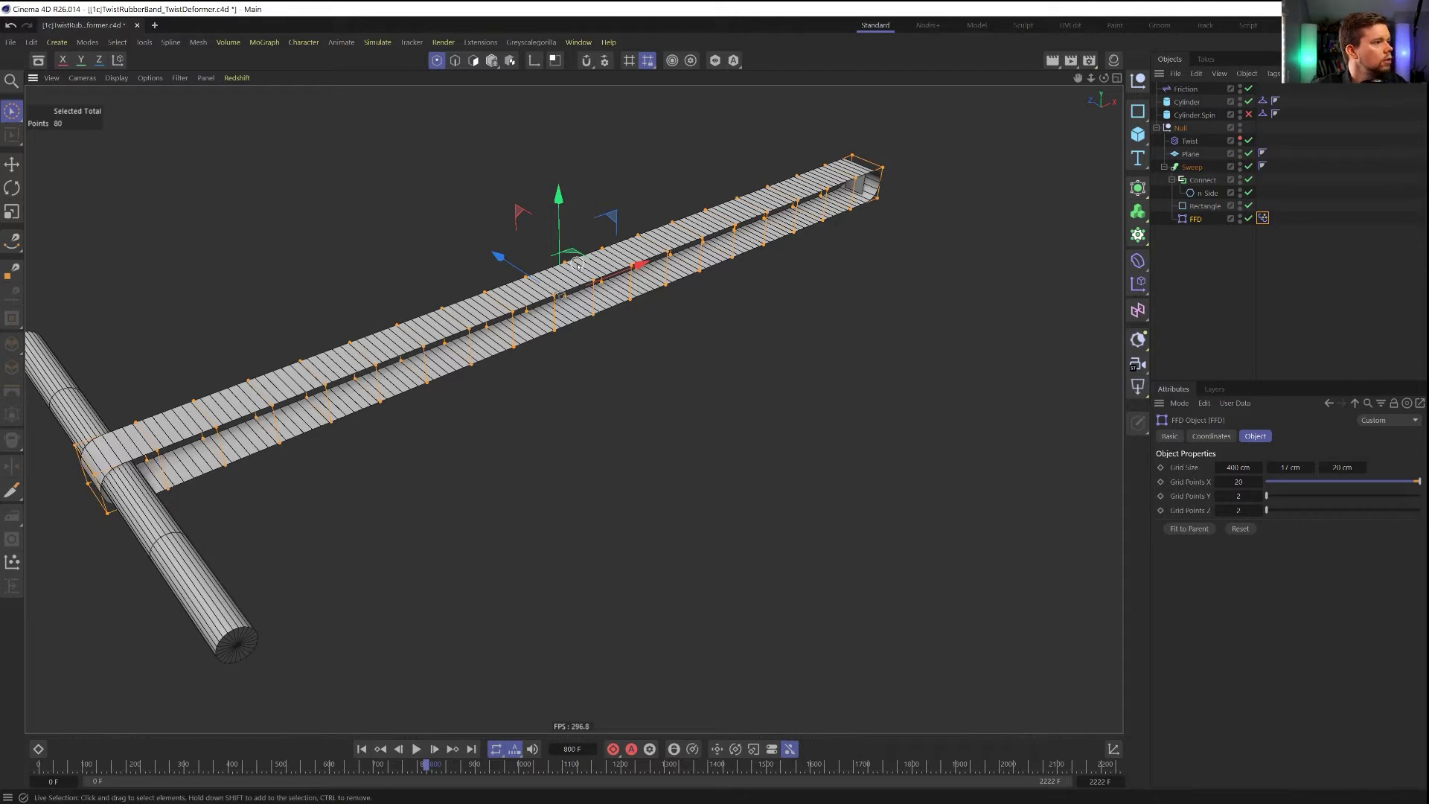
{"action": "left_click_drag", "start_coordinate": [491, 60], "coordinate": [502, 80]}
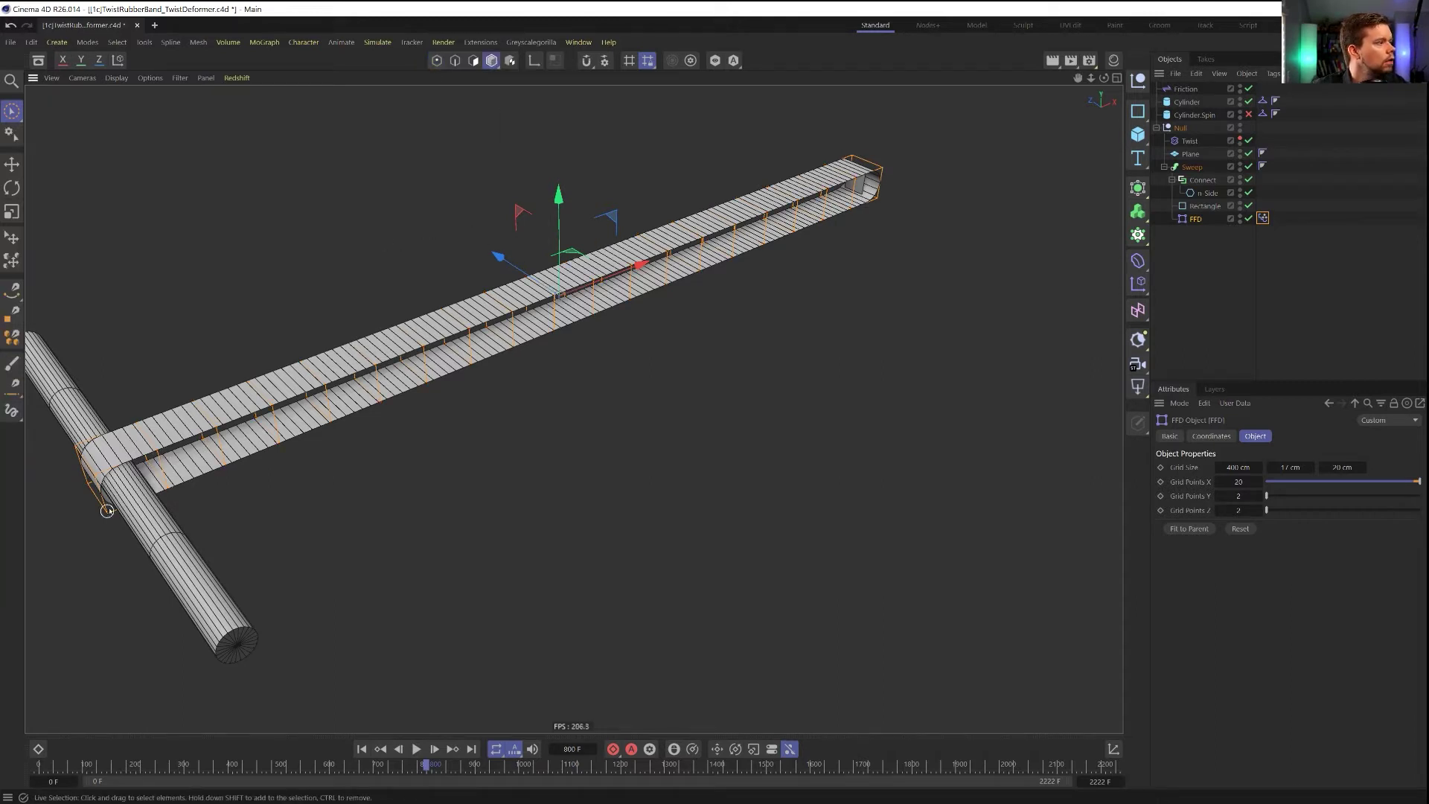
{"action": "left_click", "coordinate": [437, 62]}
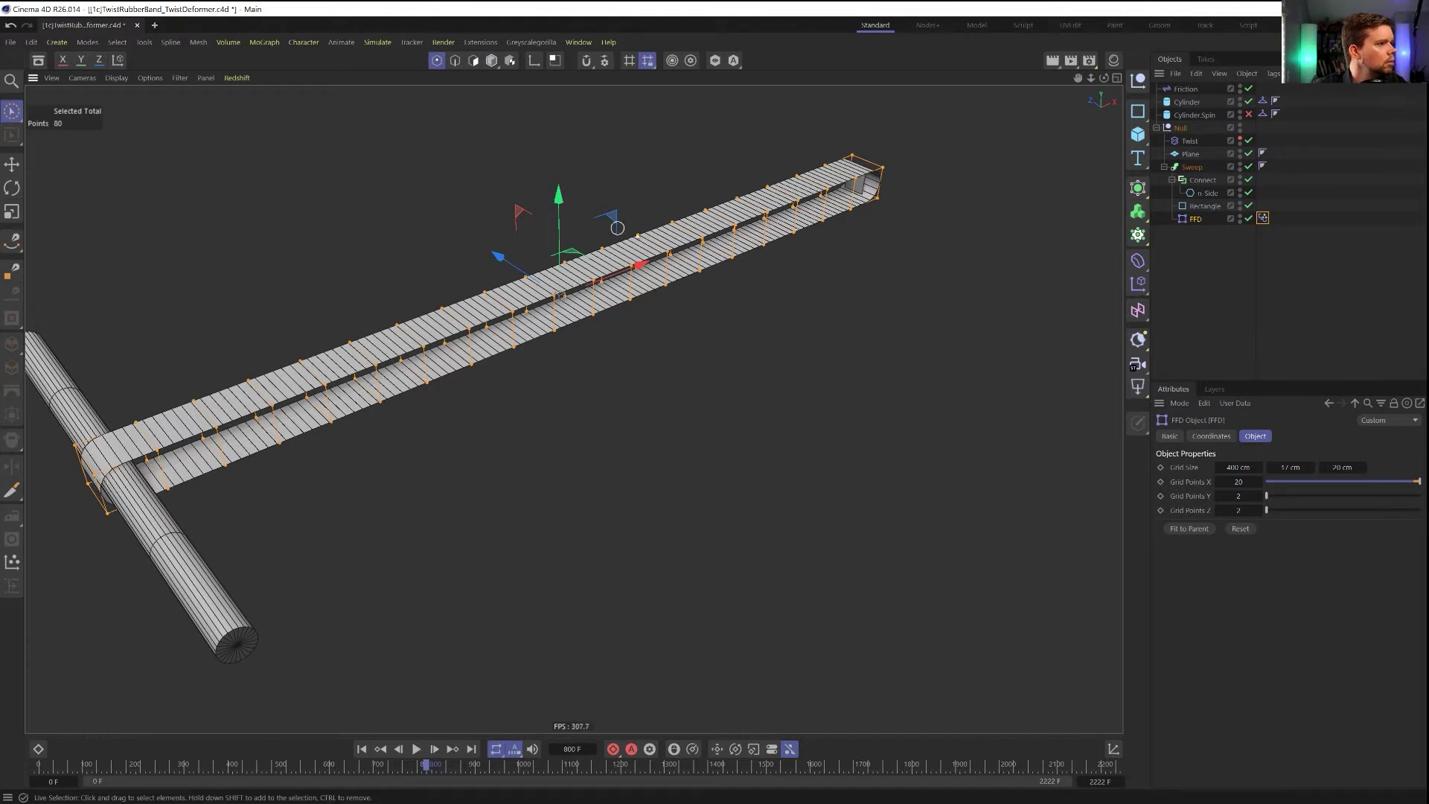
{"action": "left_click", "coordinate": [1263, 218]}
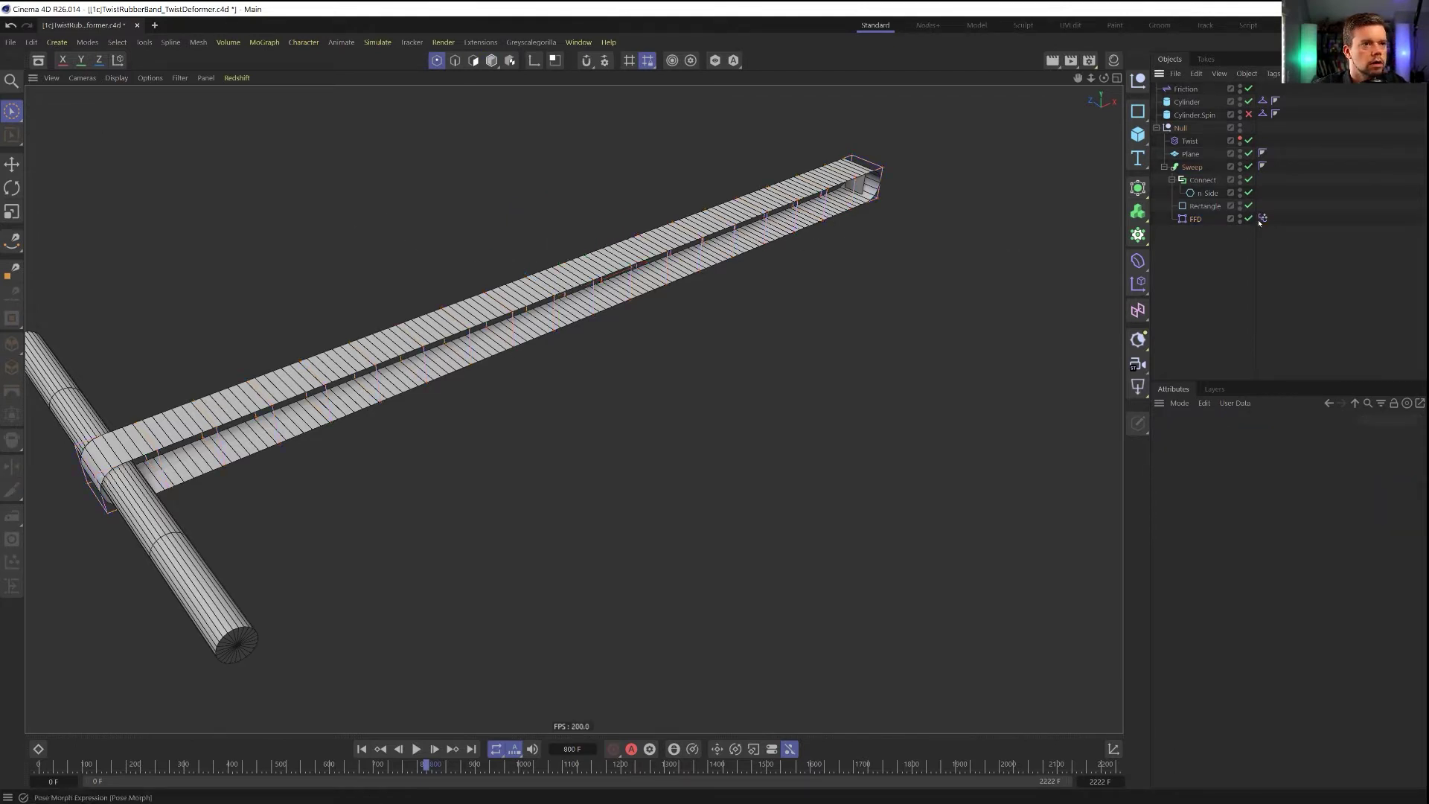
Copy the FFD with its Pose Morph tag and paste it into a new empty scene
{"action": "left_click", "coordinate": [1194, 219]}
{"action": "left_click", "coordinate": [1191, 225]}
{"action": "left_click", "coordinate": [1193, 220]}
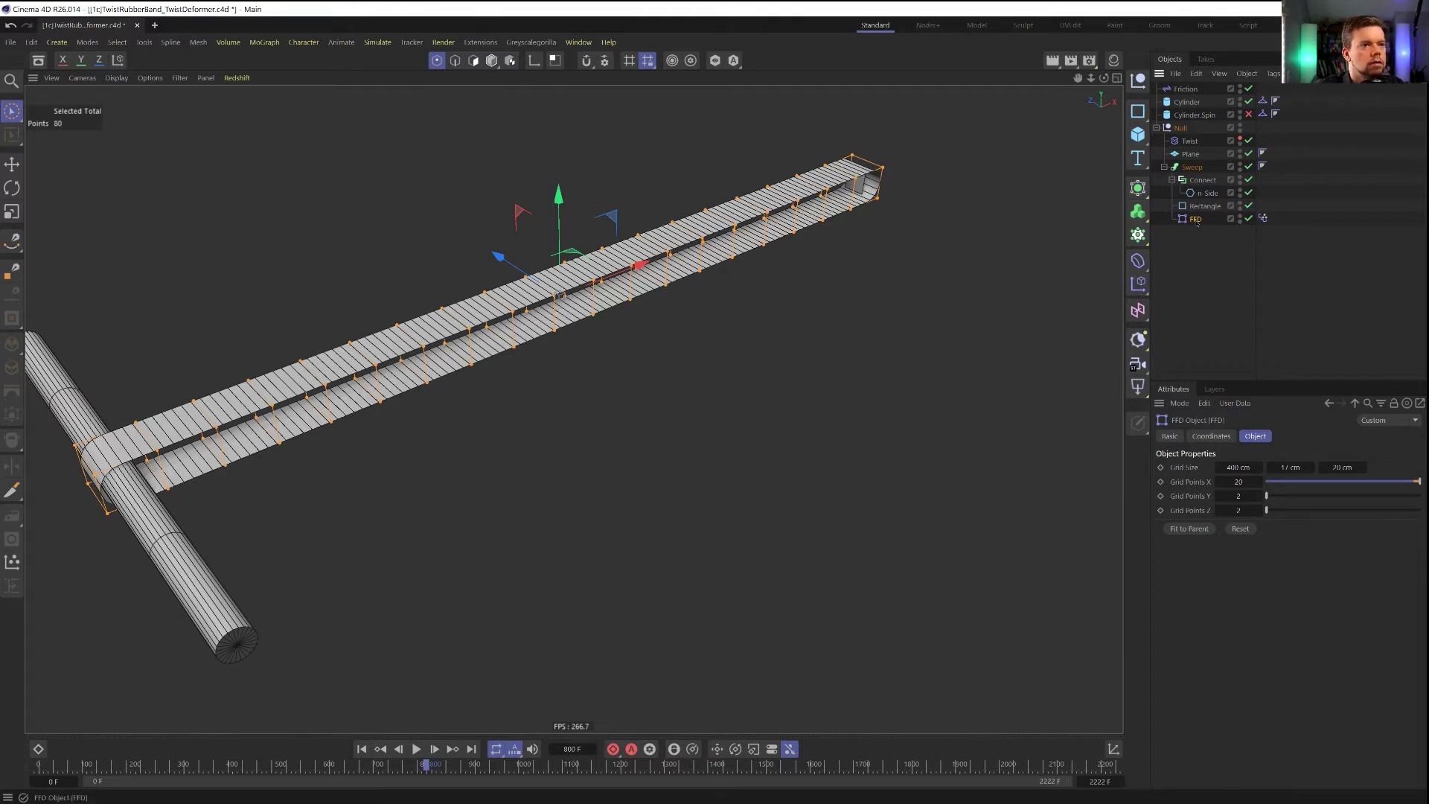
{"action": "key", "text": "ctrl+n"}
{"action": "key", "text": "ctrl+v"}
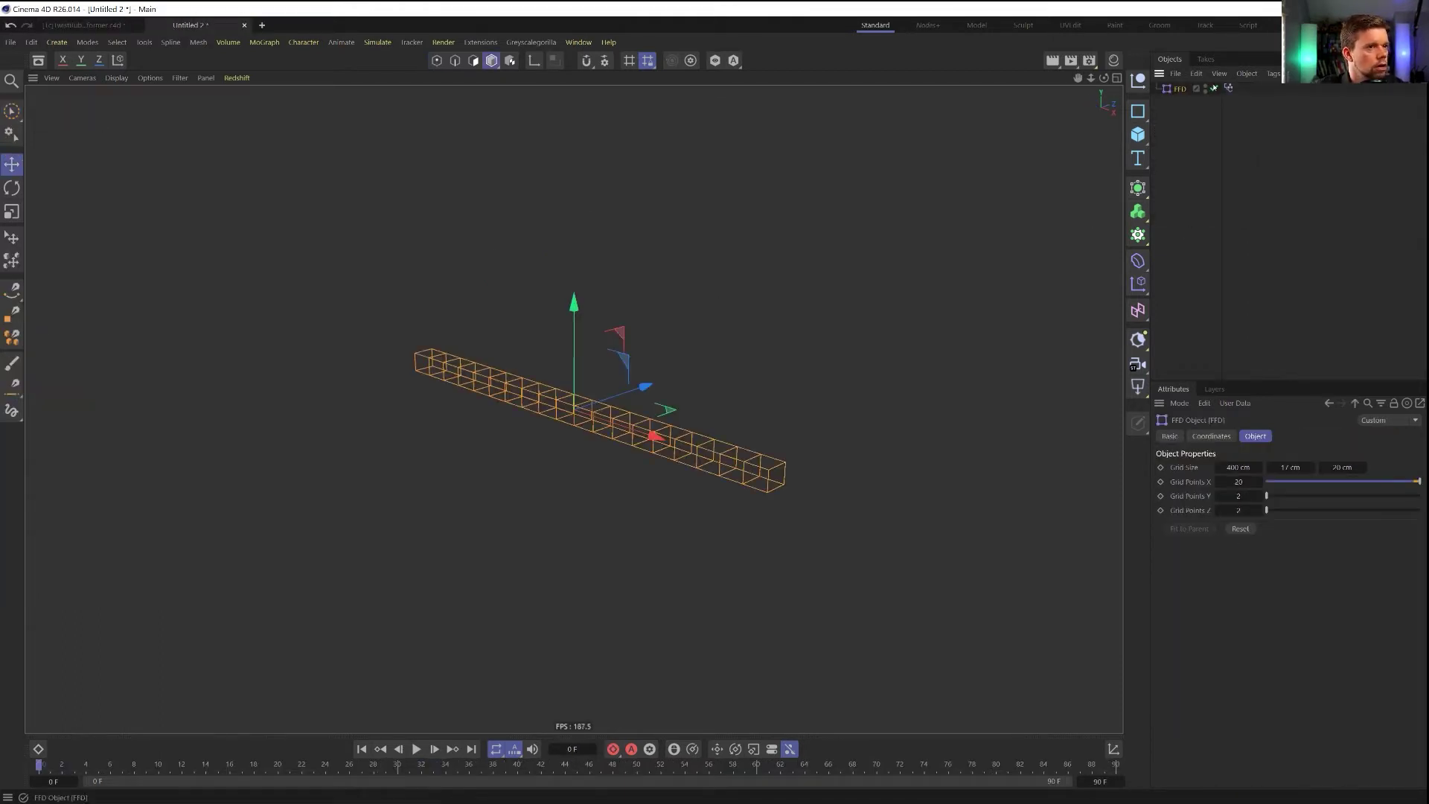
Pick a single point on the FFD copy in point mode with Live Selection
{"action": "left_click", "coordinate": [11, 111]}
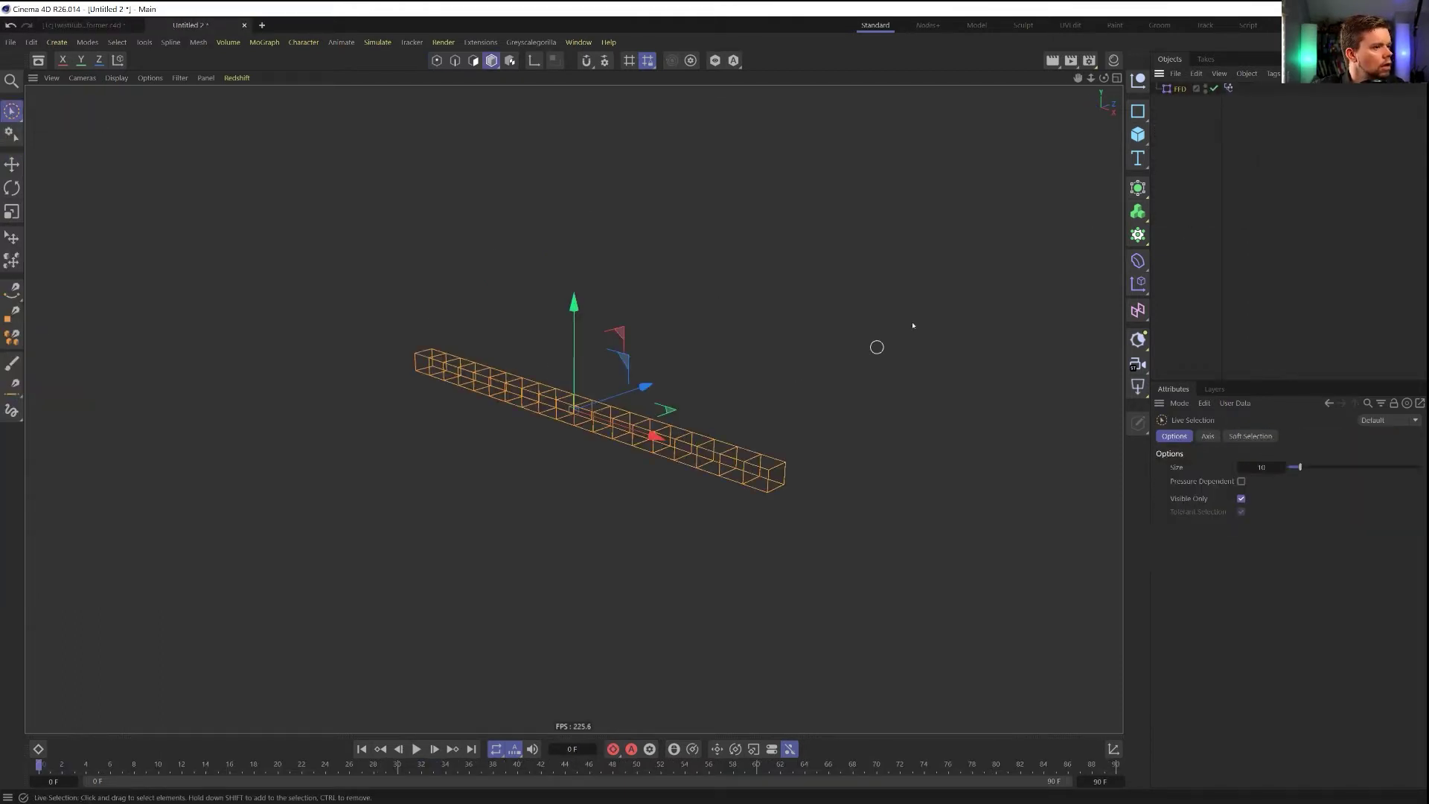
{"action": "left_click", "coordinate": [740, 437]}
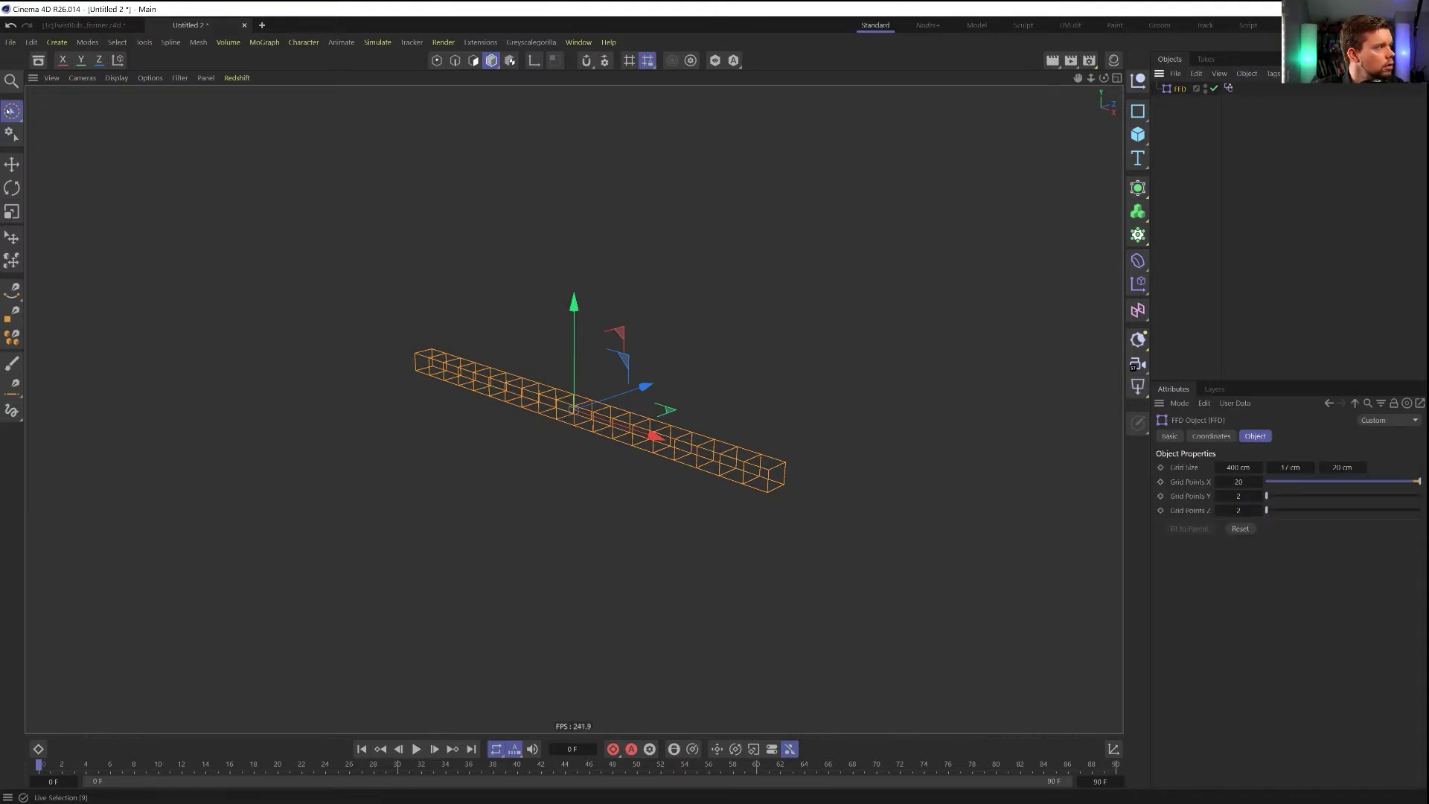
{"action": "left_click", "coordinate": [436, 61]}
{"action": "scroll", "coordinate": [751, 428], "scroll_direction": "up", "scroll_amount": 3}
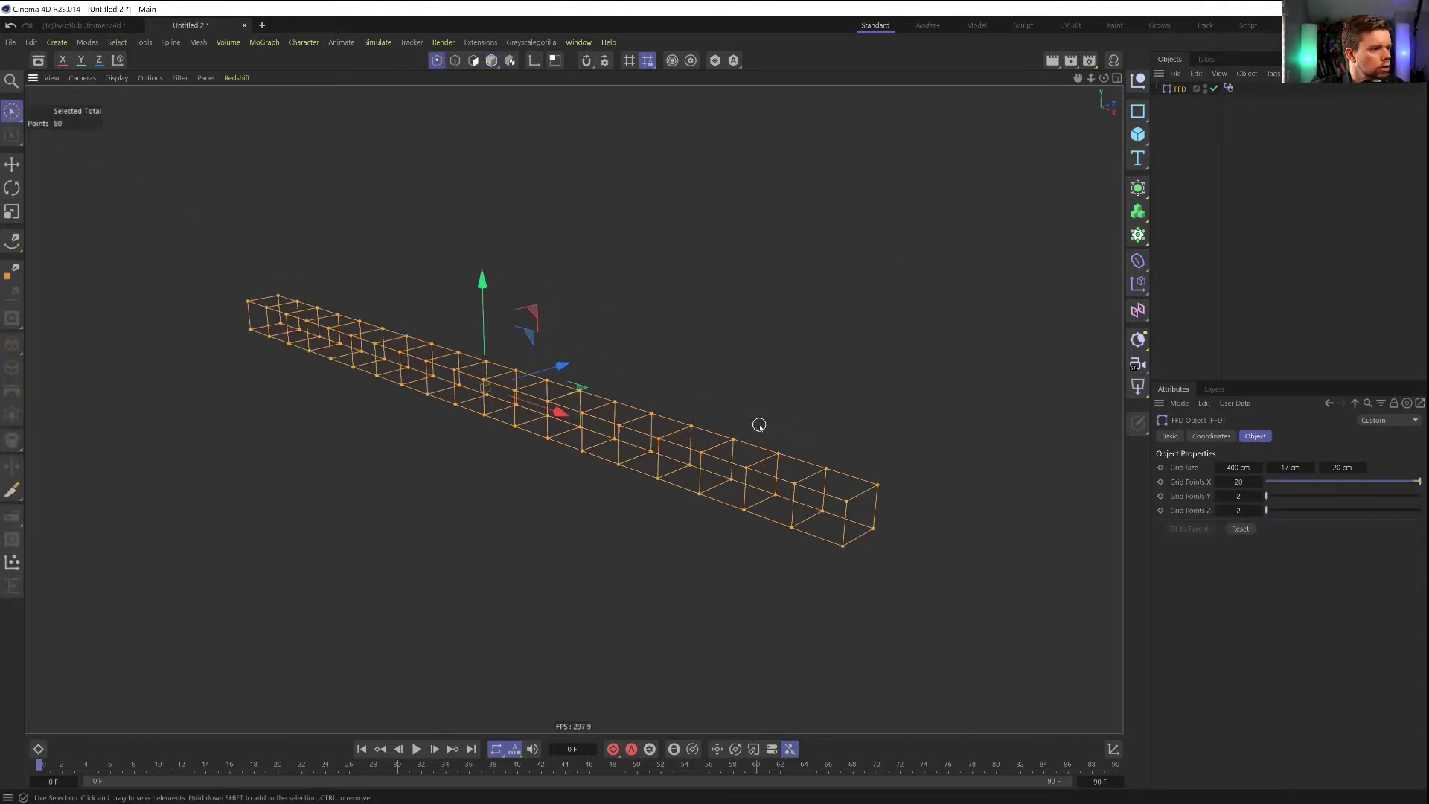
{"action": "left_click", "coordinate": [740, 437]}
{"action": "left_click", "coordinate": [856, 387]}
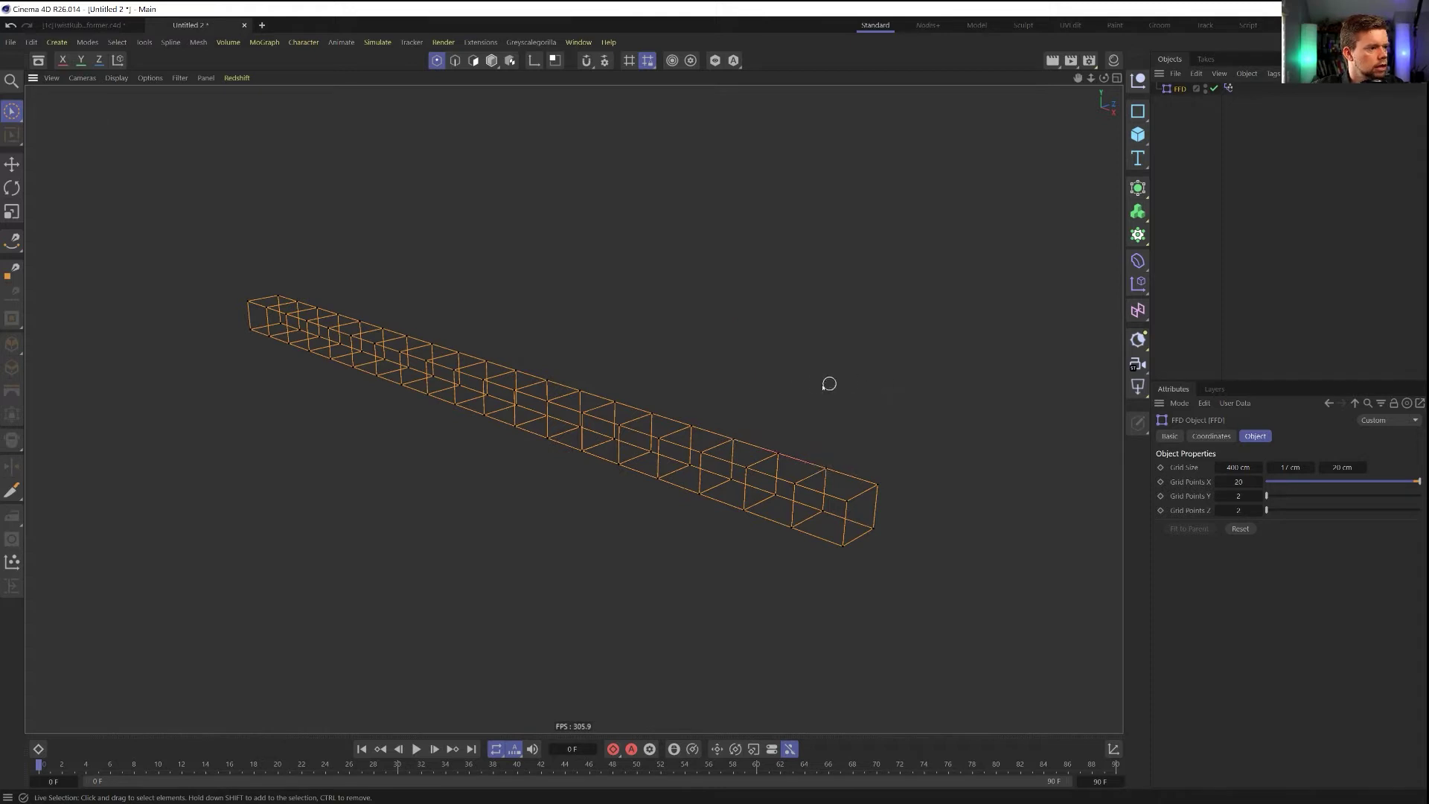
{"action": "left_click", "coordinate": [736, 439]}
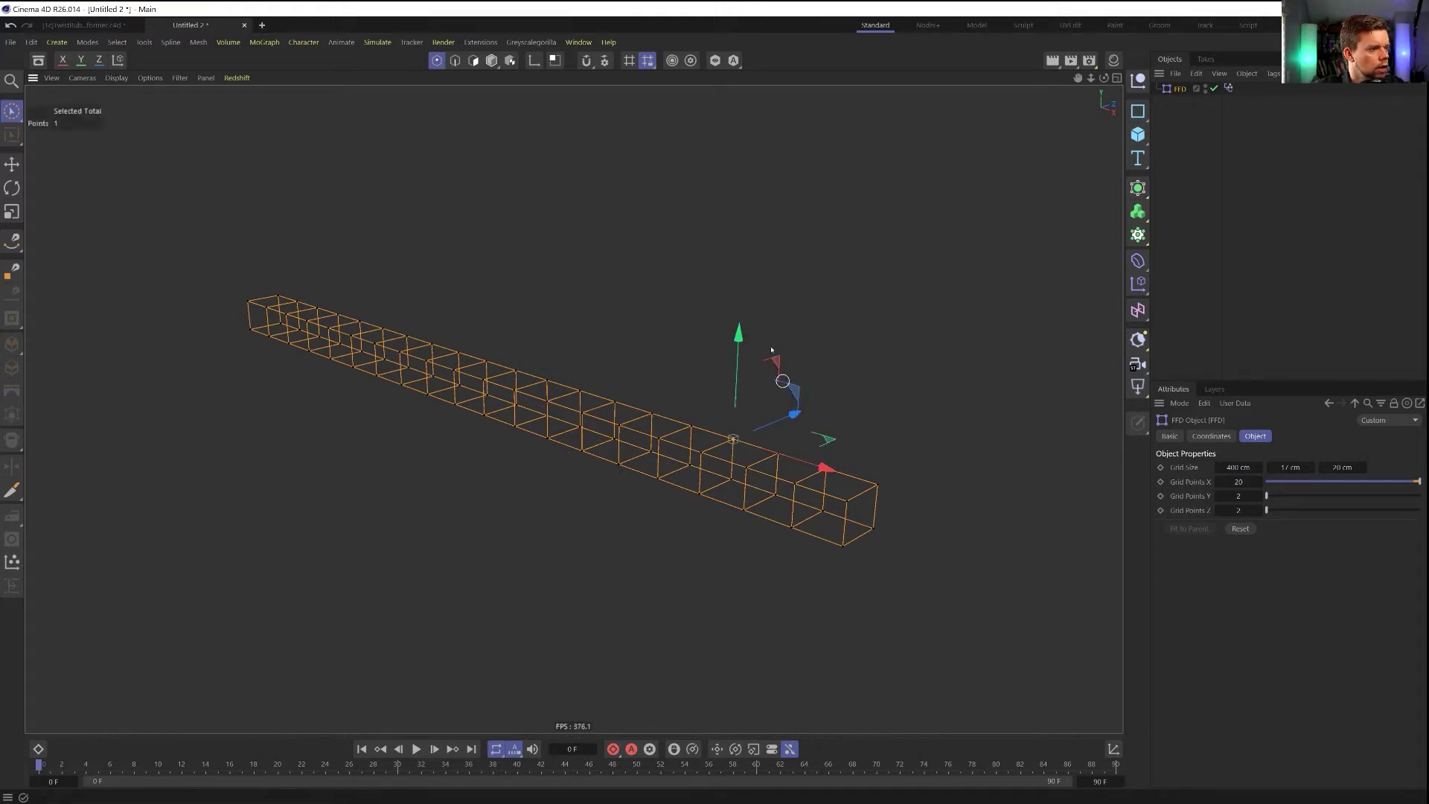
Return to the TwistRubberBand_TwistDeformer scene and reselect all of the FFD's points
{"action": "left_click", "coordinate": [111, 24]}
{"action": "left_click", "coordinate": [633, 228]}
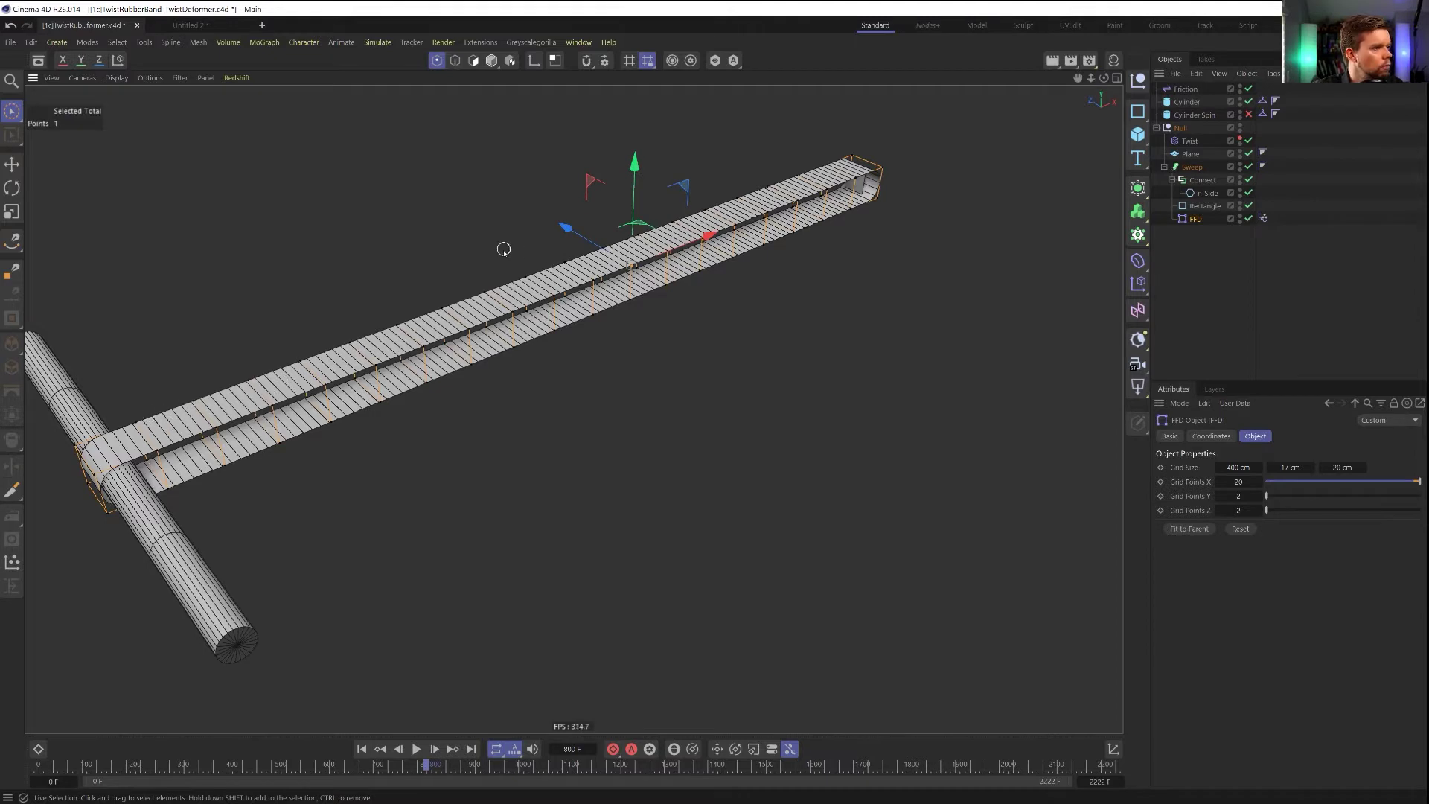
{"action": "key", "text": "ctrl+shift+a"}
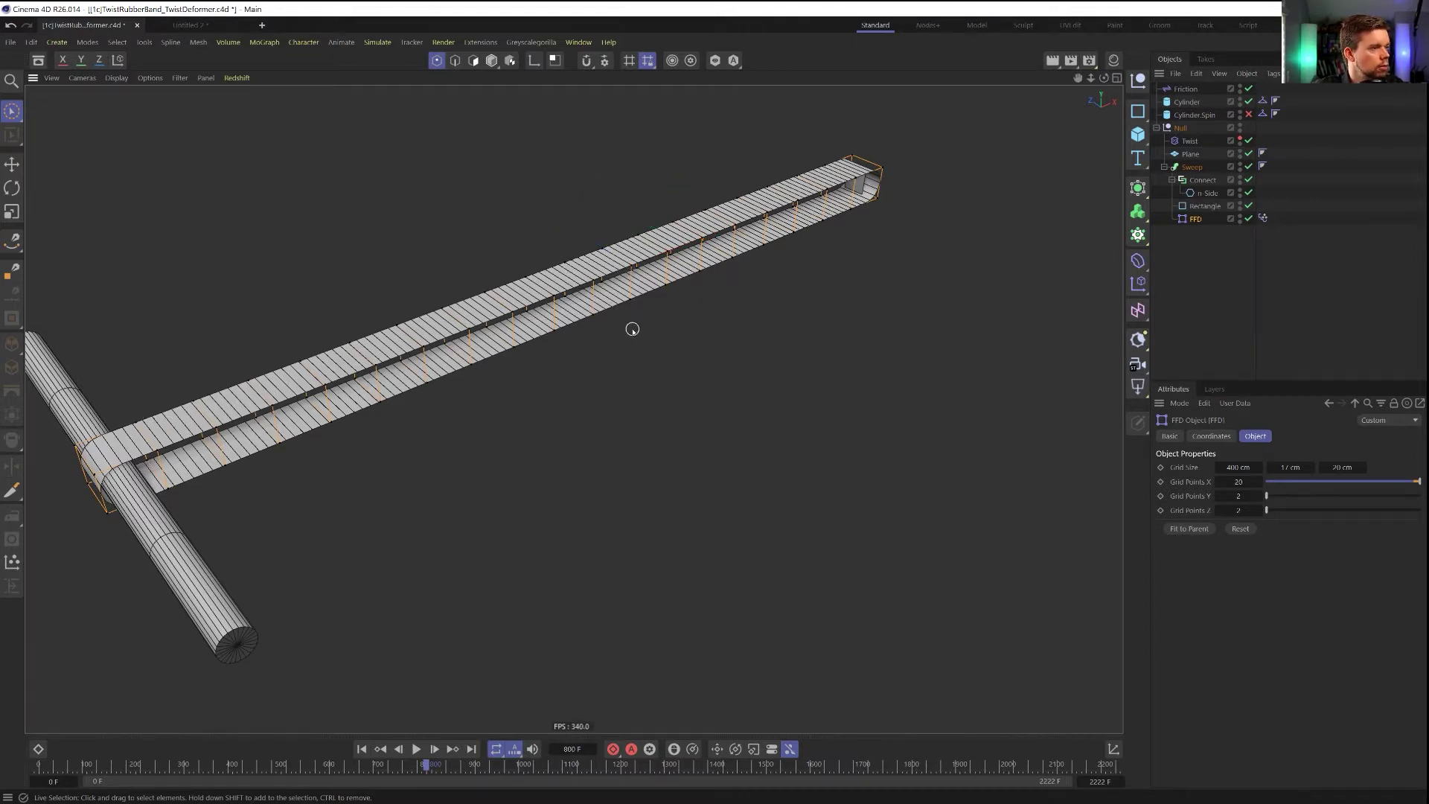
{"action": "key", "text": "ctrl+a"}
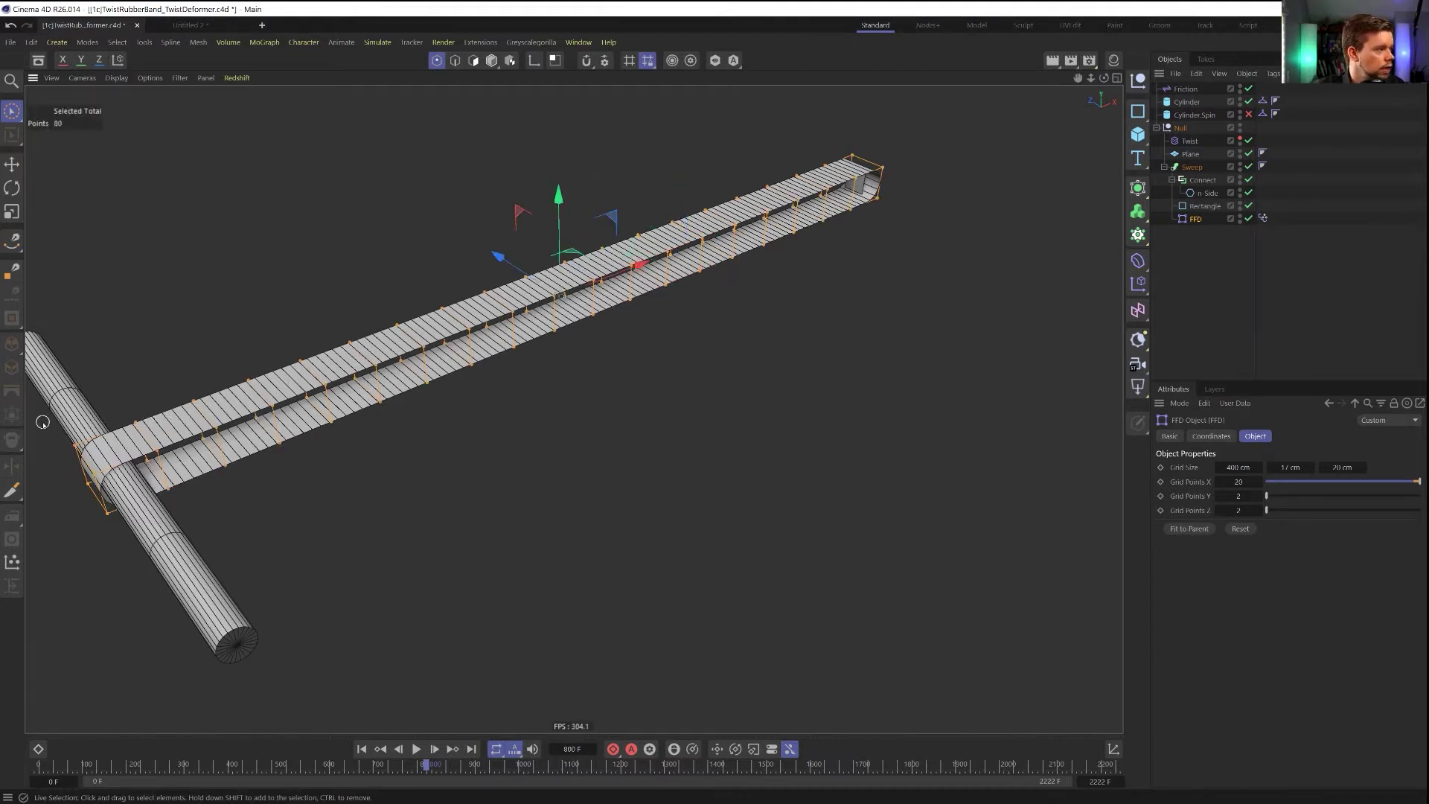
Deselect the FFD points around both ends of the band, keeping the 64 middle points selected
{"action": "left_click", "coordinate": [80, 472], "text": "ctrl"}
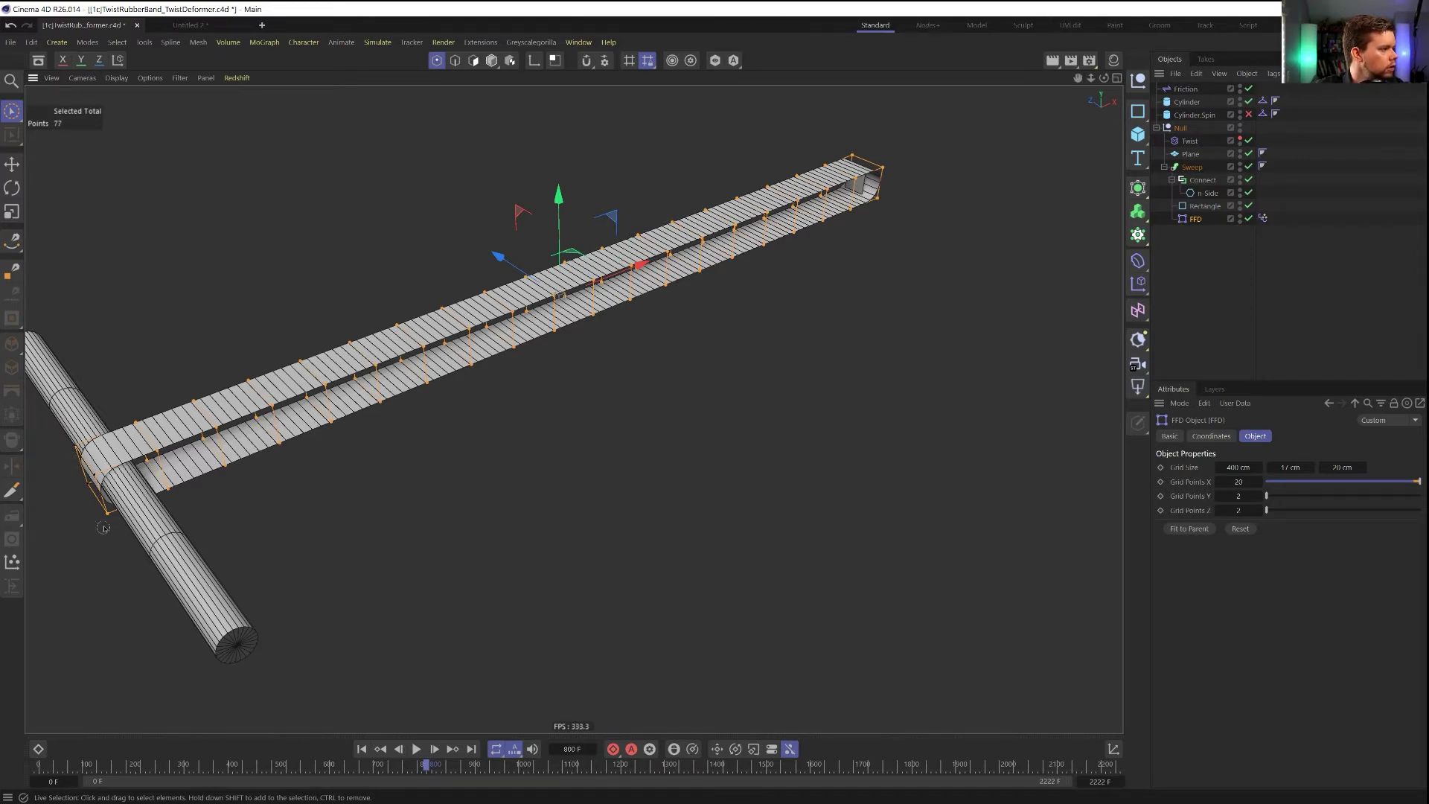
{"action": "left_click_drag", "start_coordinate": [826, 182], "coordinate": [574, 178], "text": "alt"}
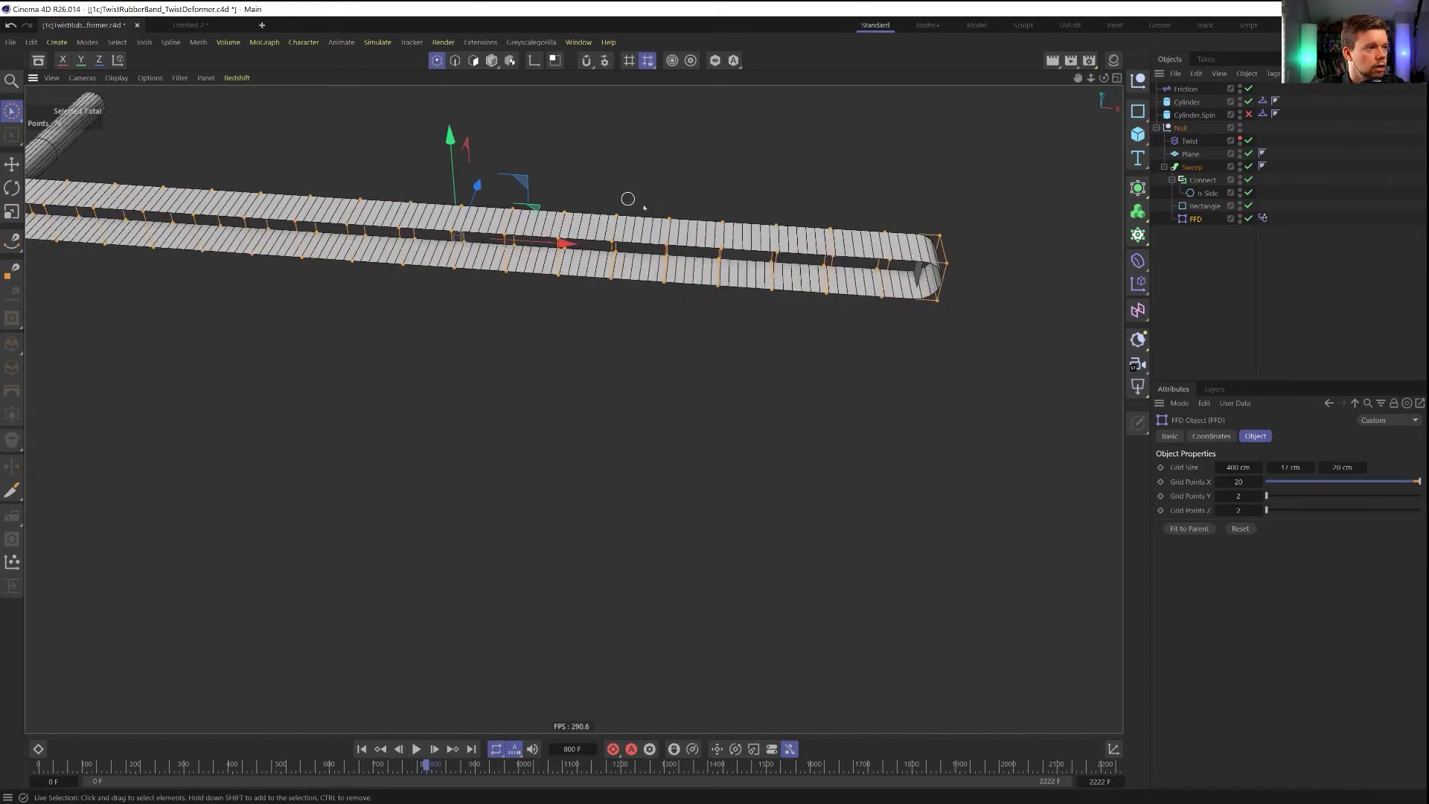
{"action": "right_click_drag", "start_coordinate": [574, 179], "coordinate": [574, 409], "text": "alt"}
{"action": "left_click_drag", "start_coordinate": [765, 224], "coordinate": [268, 283], "text": "alt"}
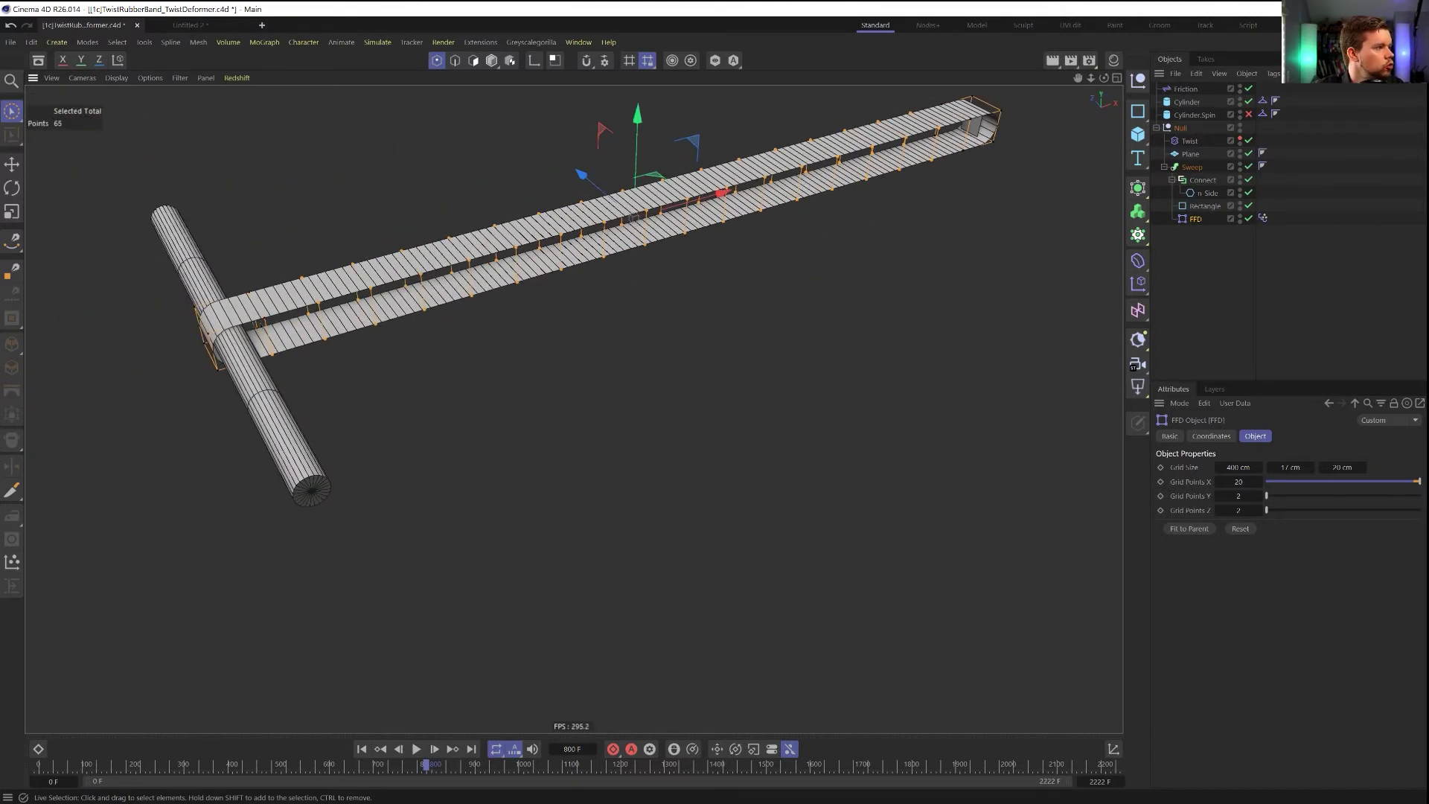
With Pose.0 active in the Pose Morph tag, scale the selected FFD points down along Y to squash the band's middle together
{"action": "left_click", "coordinate": [1263, 218]}
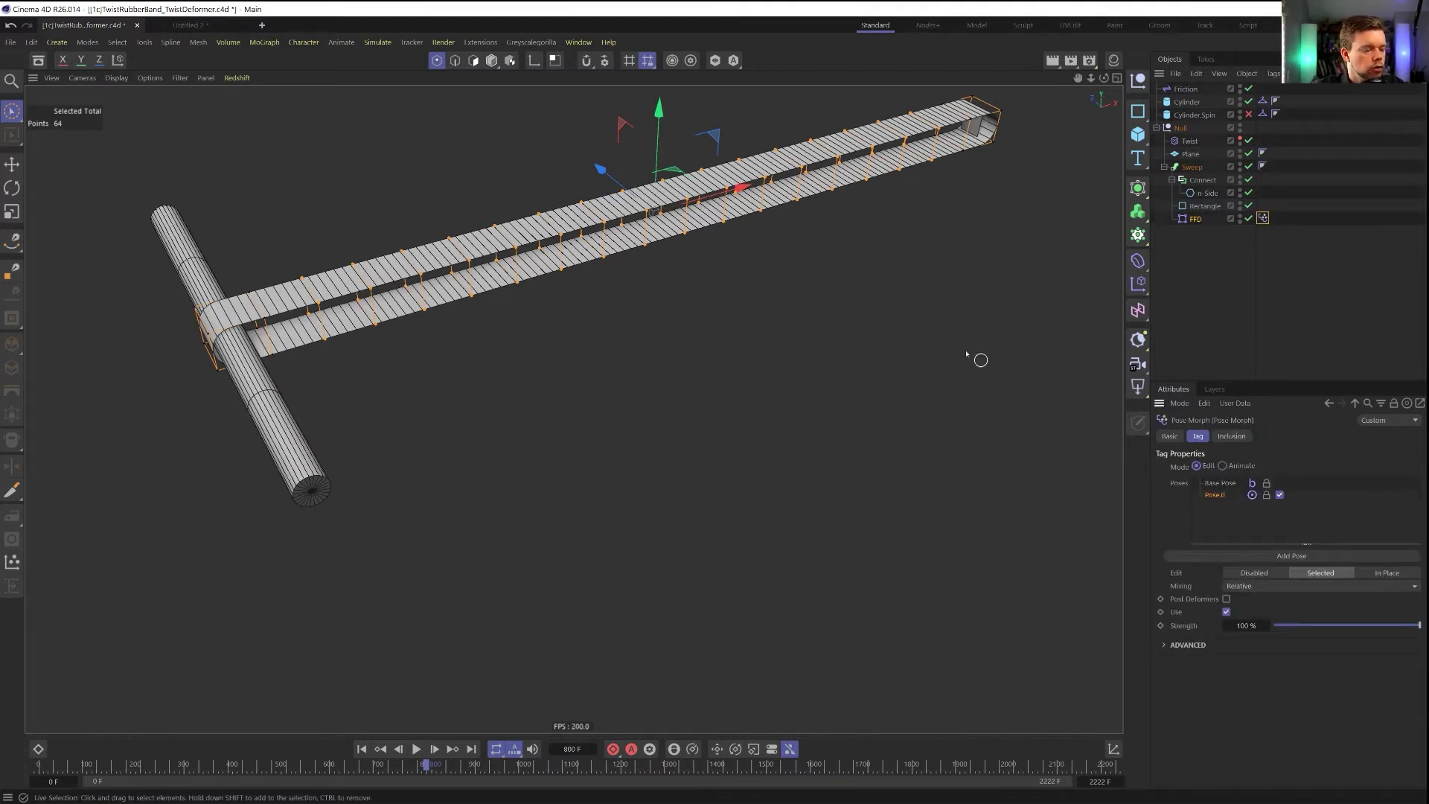
{"action": "key", "text": "t"}
{"action": "left_click_drag", "start_coordinate": [659, 112], "coordinate": [672, 208]}
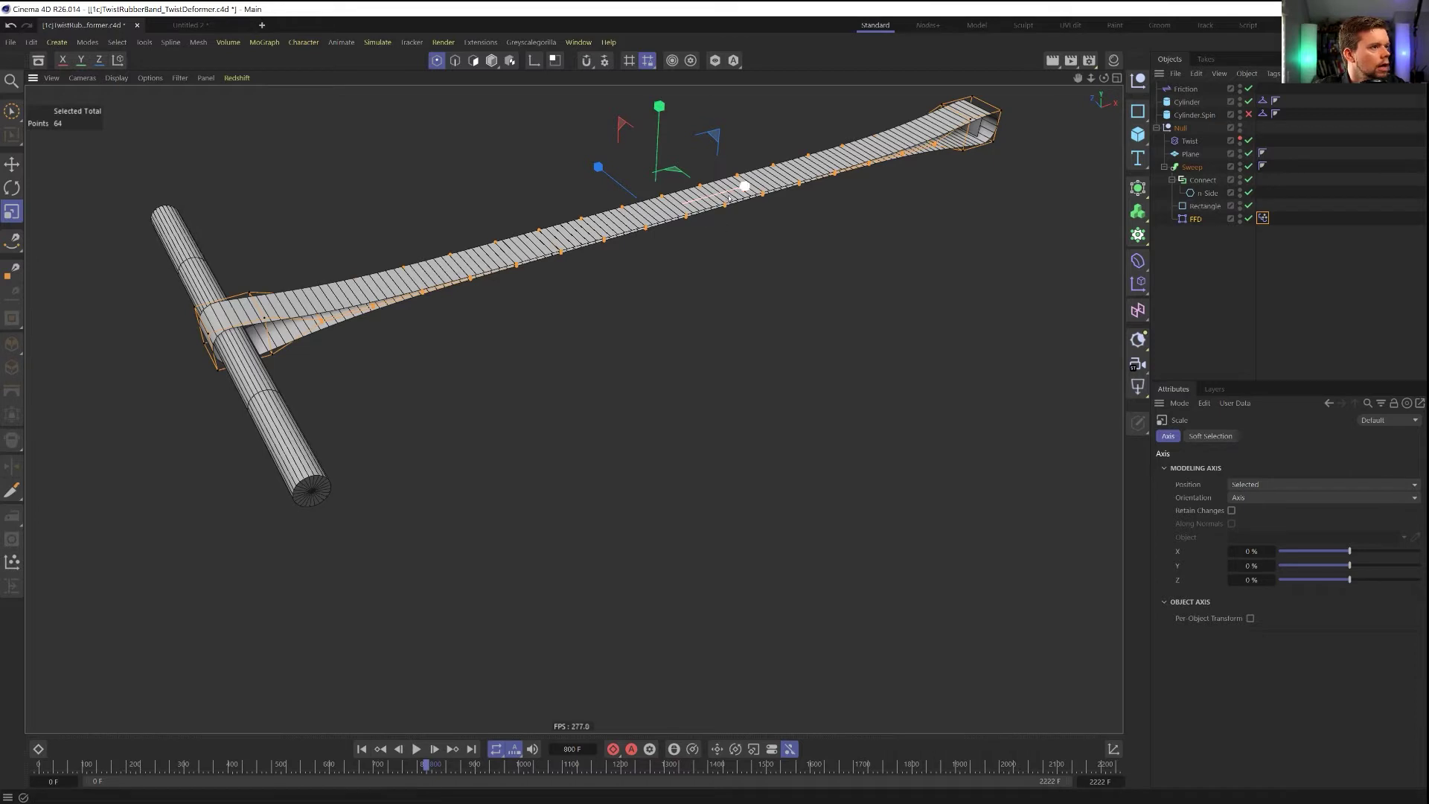
Switch the Pose Morph tag to Animate mode and lower Pose.0 to 0%
{"action": "left_click_drag", "start_coordinate": [267, 325], "coordinate": [439, 332], "text": "alt"}
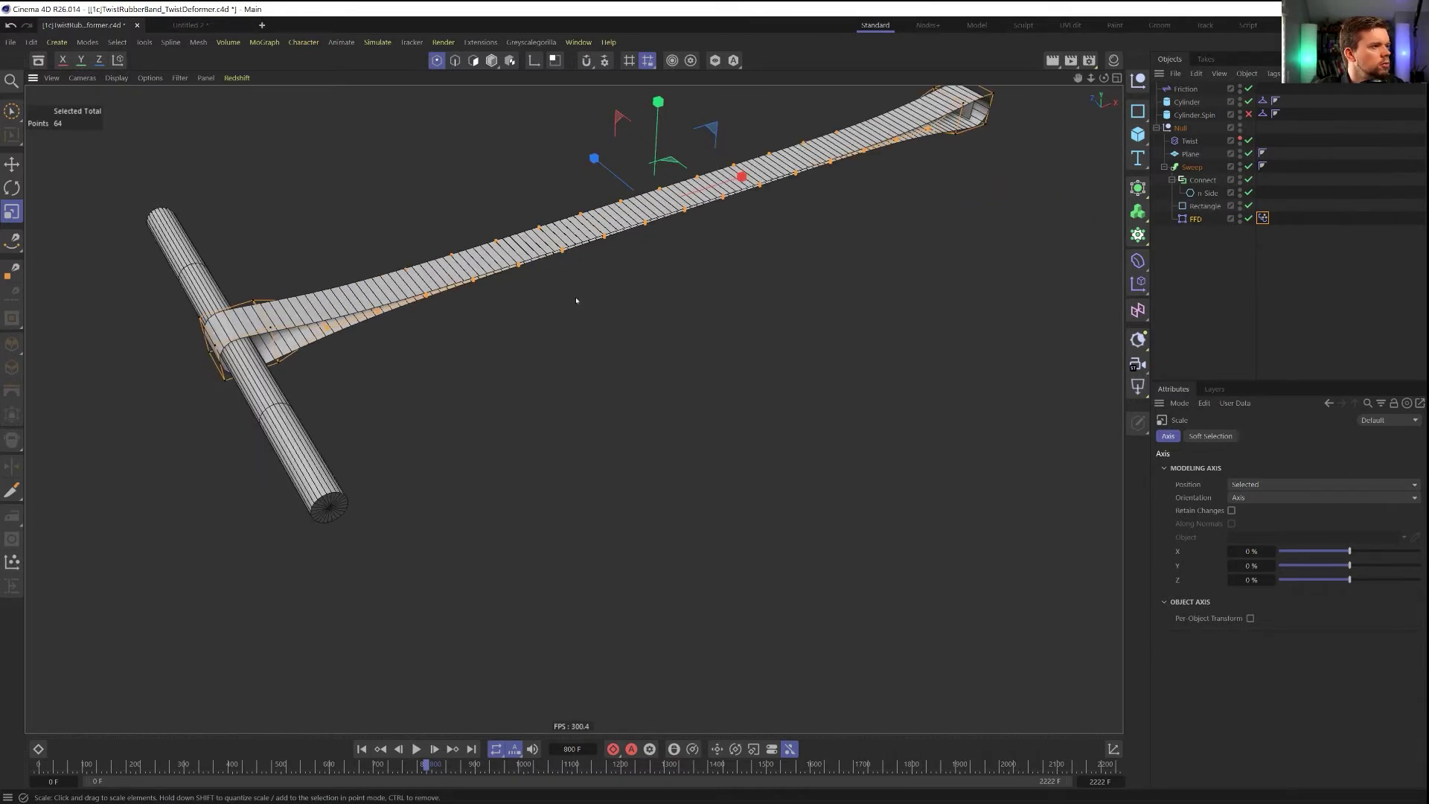
{"action": "left_click", "coordinate": [1264, 219]}
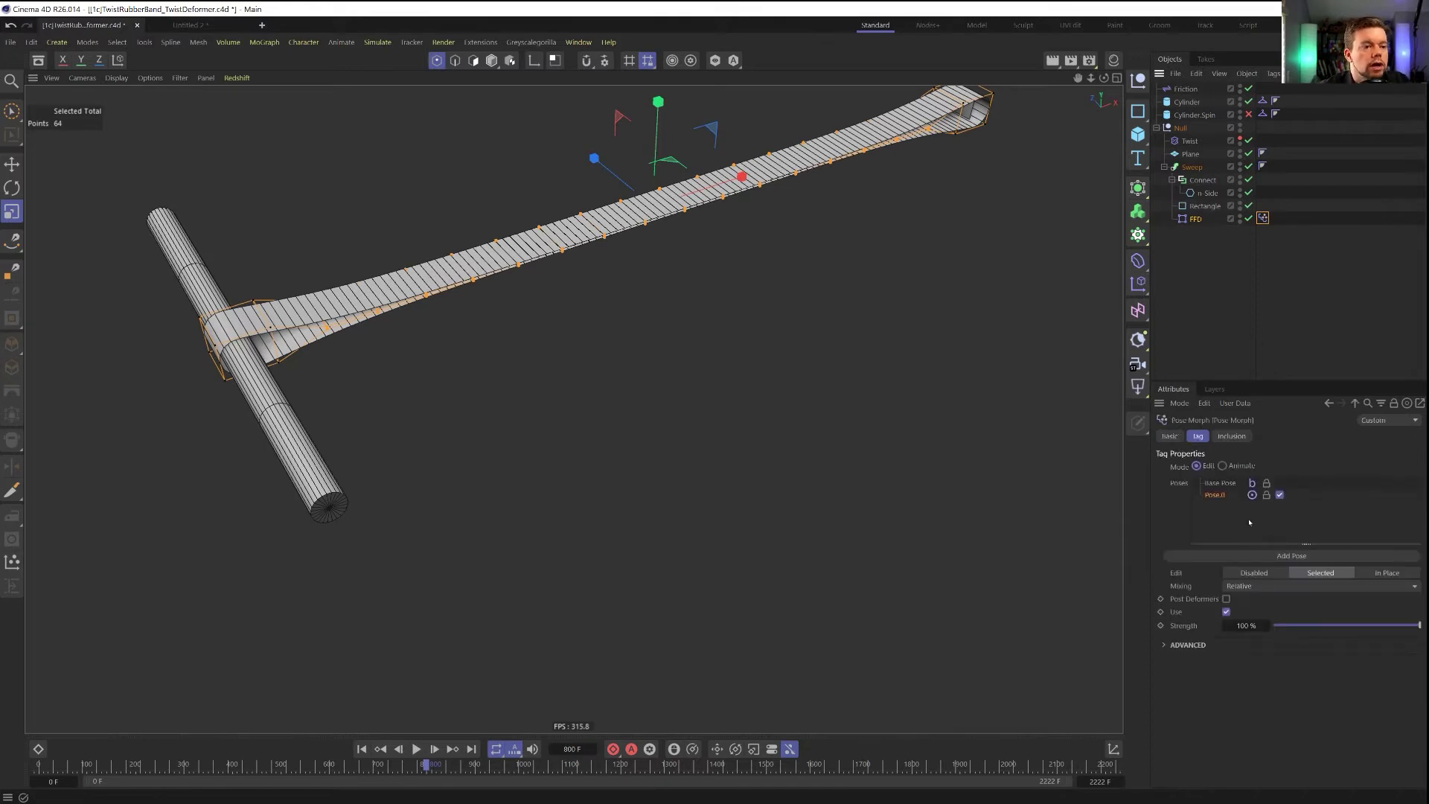
{"action": "left_click", "coordinate": [1222, 466]}
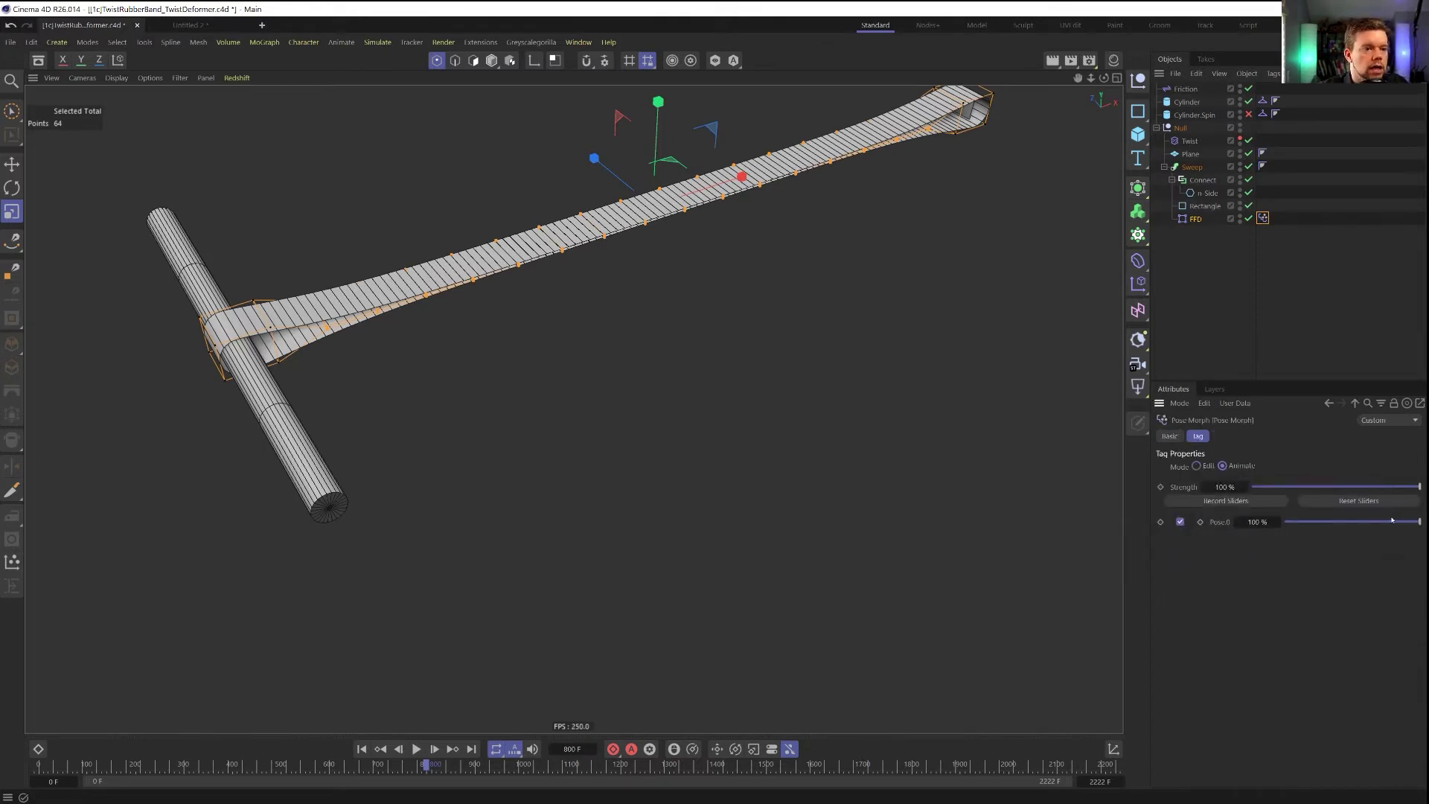
{"action": "left_click_drag", "start_coordinate": [1404, 523], "coordinate": [1156, 518]}
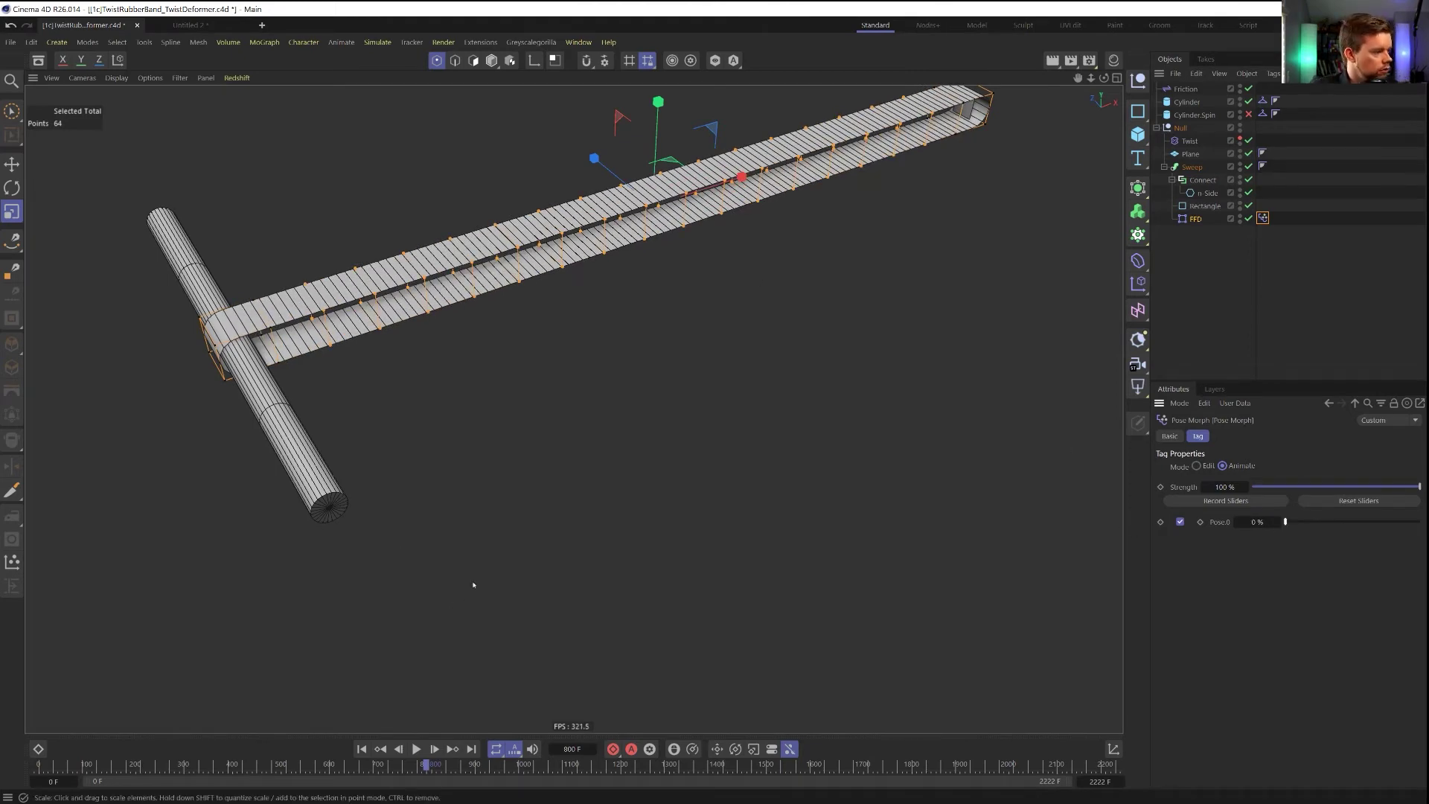
{"action": "left_click_drag", "start_coordinate": [559, 221], "coordinate": [570, 256], "text": "alt"}
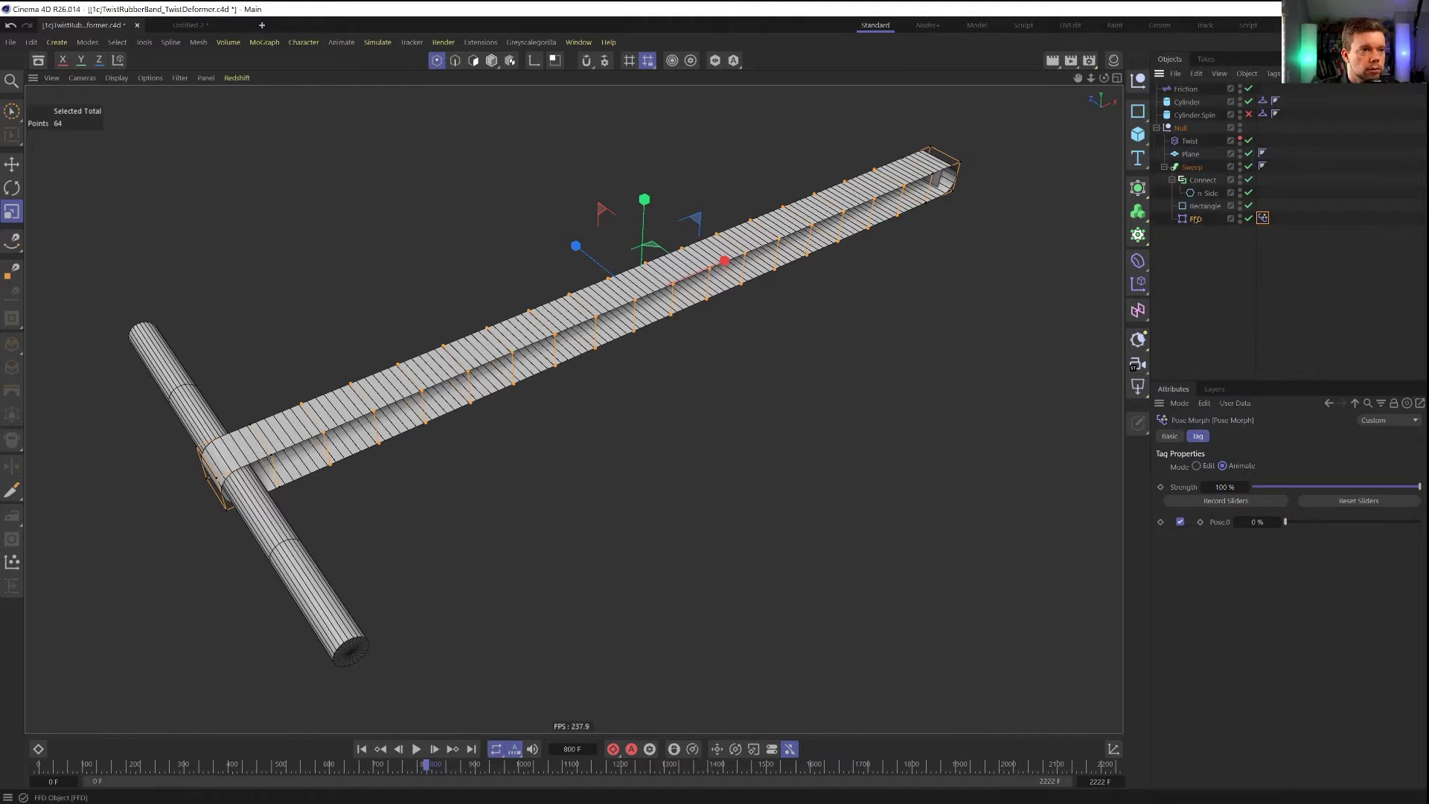
{"action": "left_click", "coordinate": [1194, 219]}
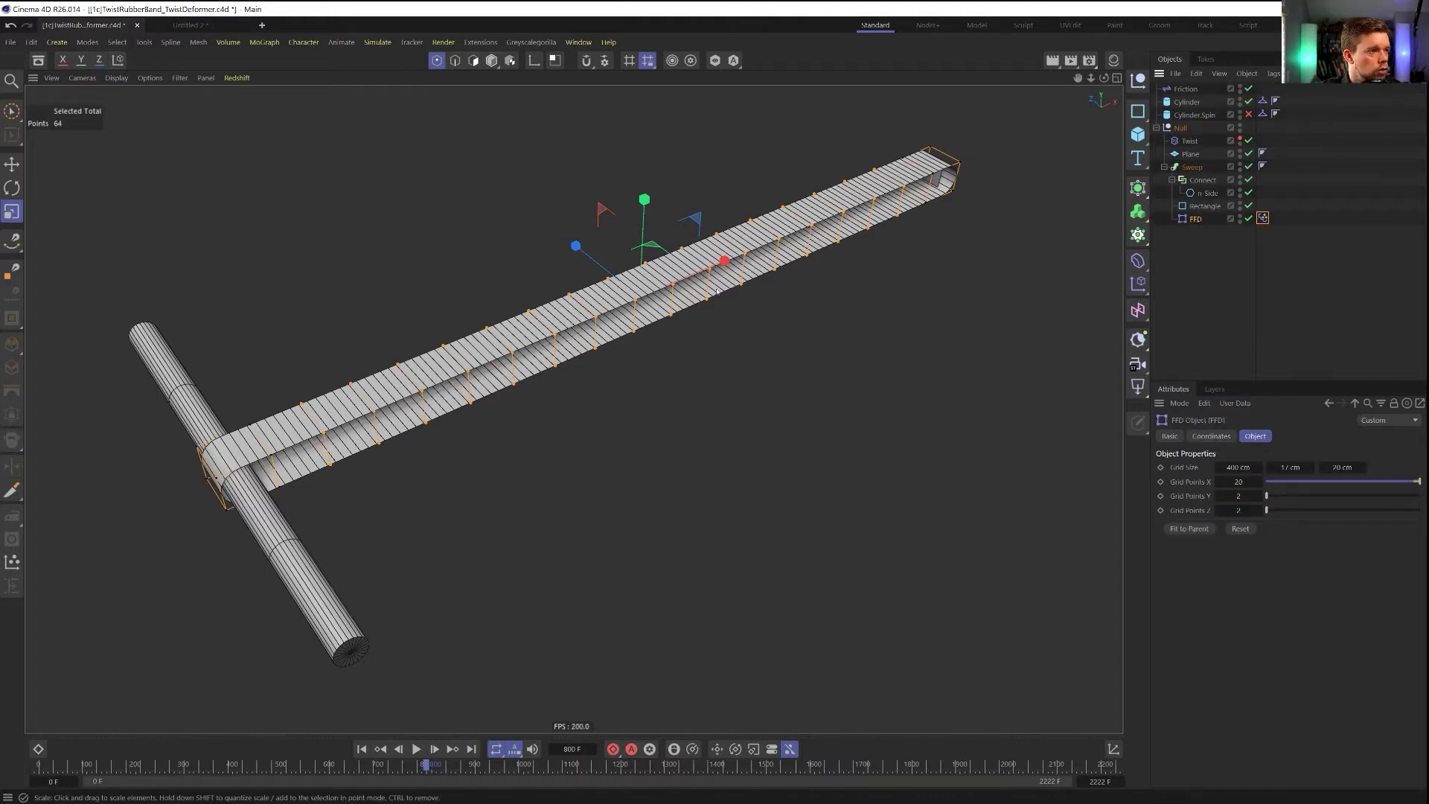
{"action": "mouse_move", "coordinate": [1195, 219]}
{"action": "left_mouse_down"}
{"action": "mouse_move", "coordinate": [1200, 151]}
{"action": "mouse_move", "coordinate": [1202, 225]}
{"action": "left_mouse_up"}
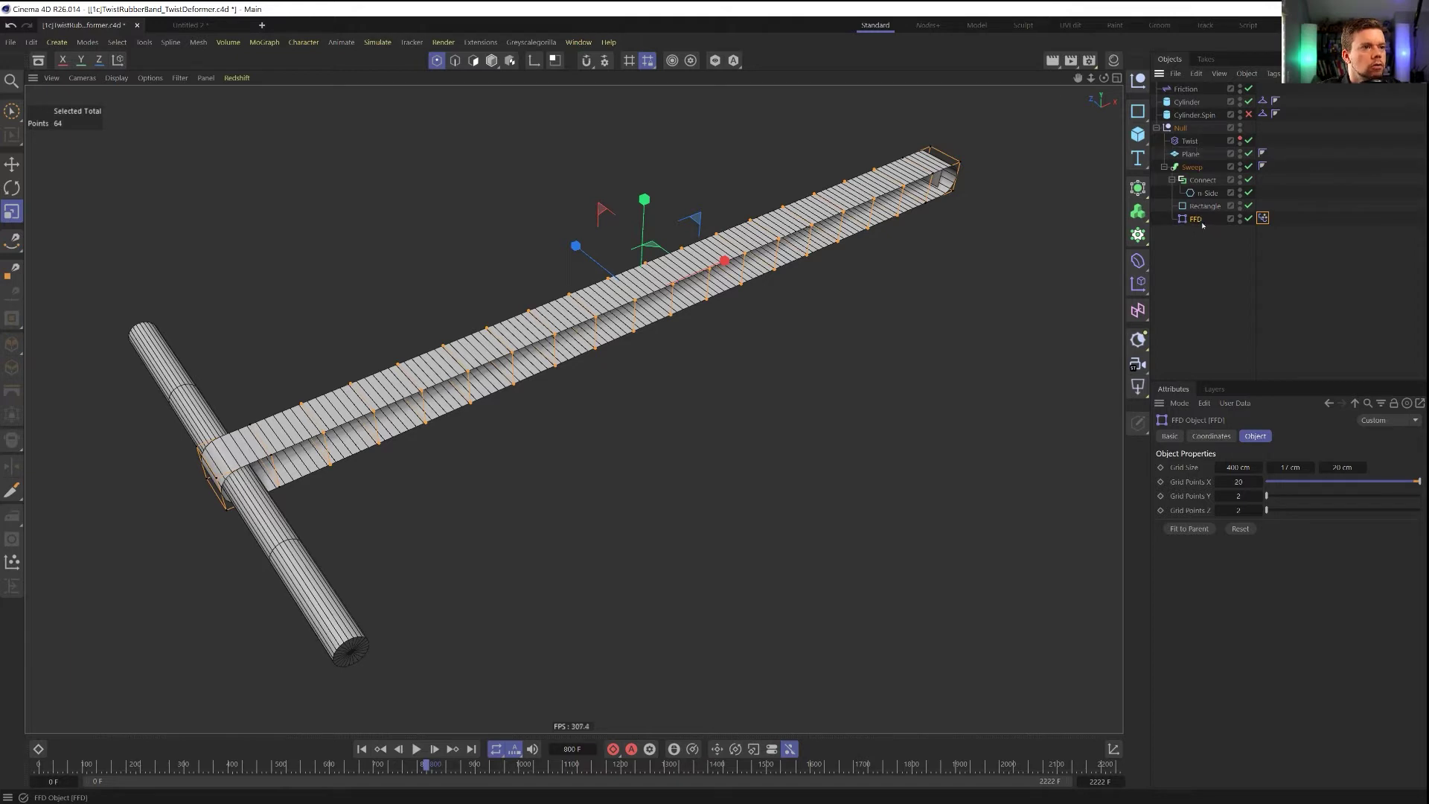
{"action": "left_click", "coordinate": [1191, 155]}
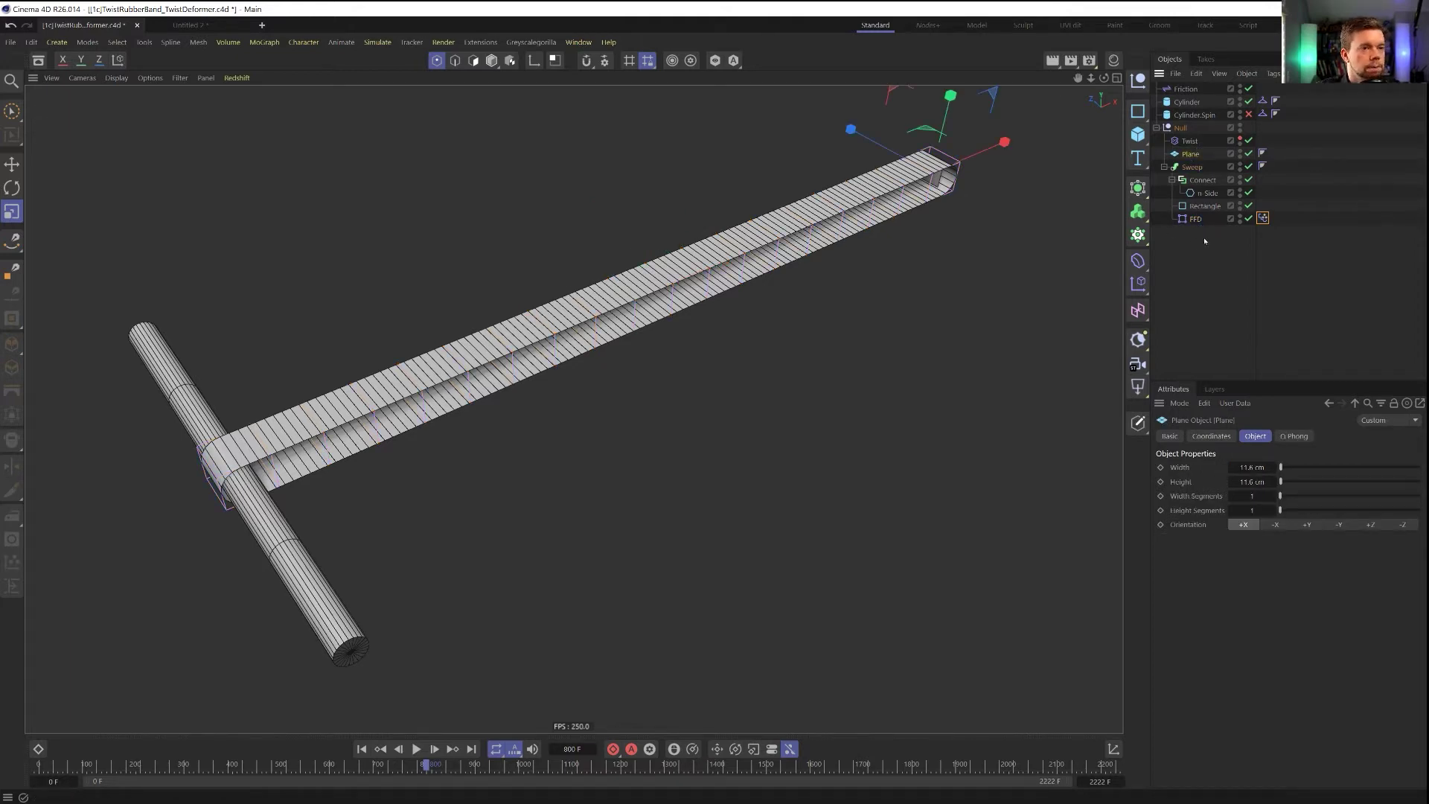
Keyframe the FFD's Pose.0 strength at 0% on frame 0, and return to frame 800
{"action": "left_click", "coordinate": [1196, 219]}
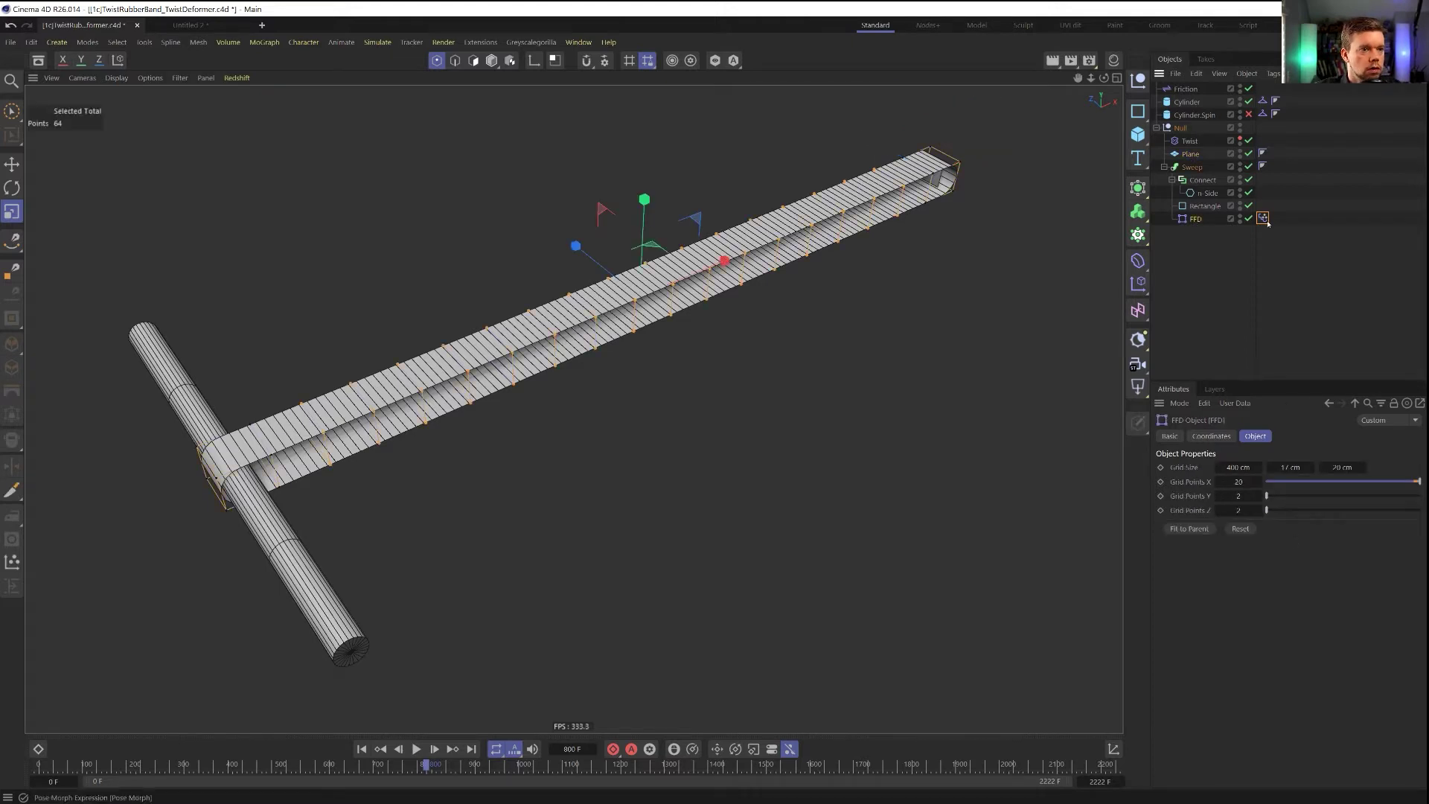
{"action": "mouse_move", "coordinate": [1292, 520]}
{"action": "left_mouse_down"}
{"action": "mouse_move", "coordinate": [1417, 521]}
{"action": "mouse_move", "coordinate": [1285, 521]}
{"action": "left_mouse_up"}
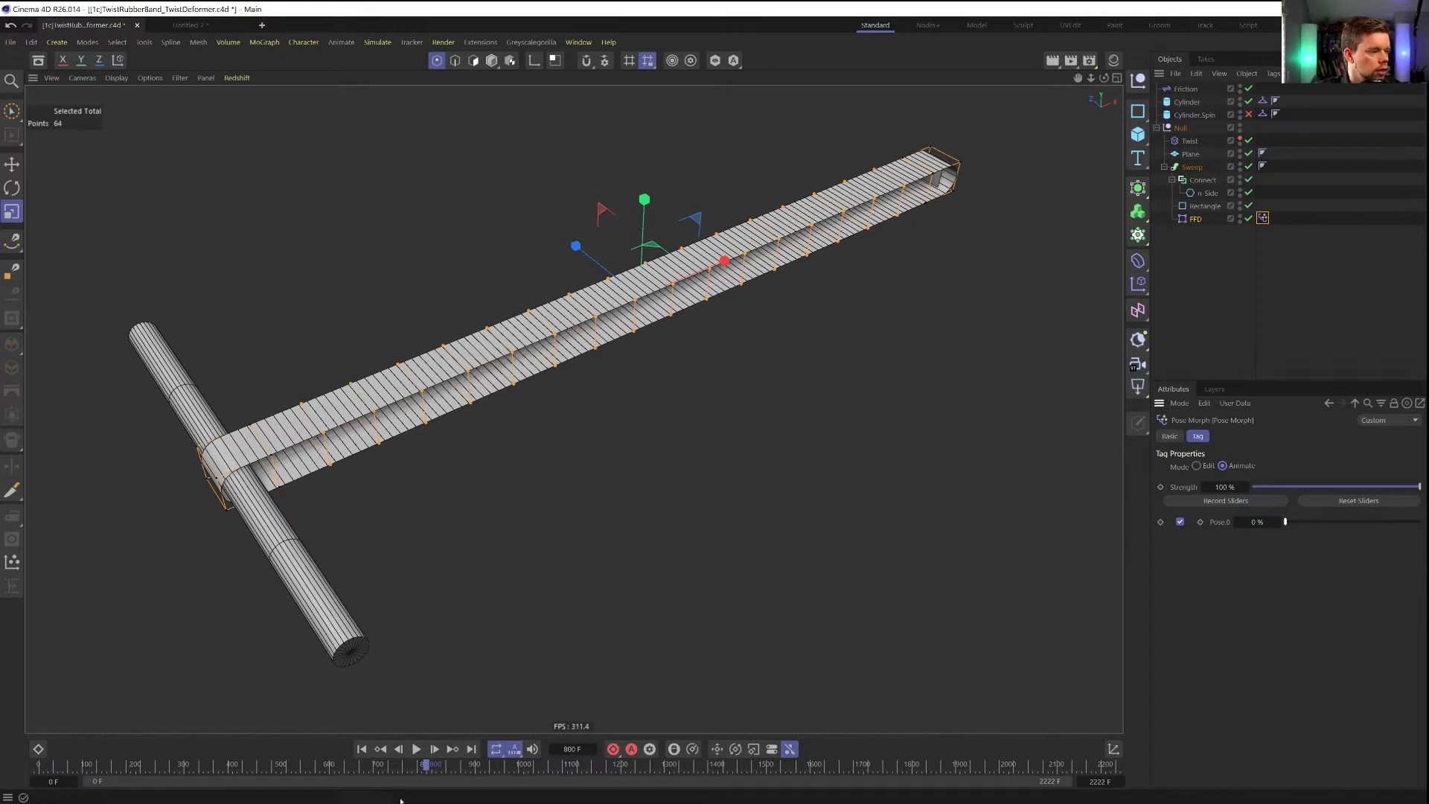
{"action": "left_click", "coordinate": [362, 749]}
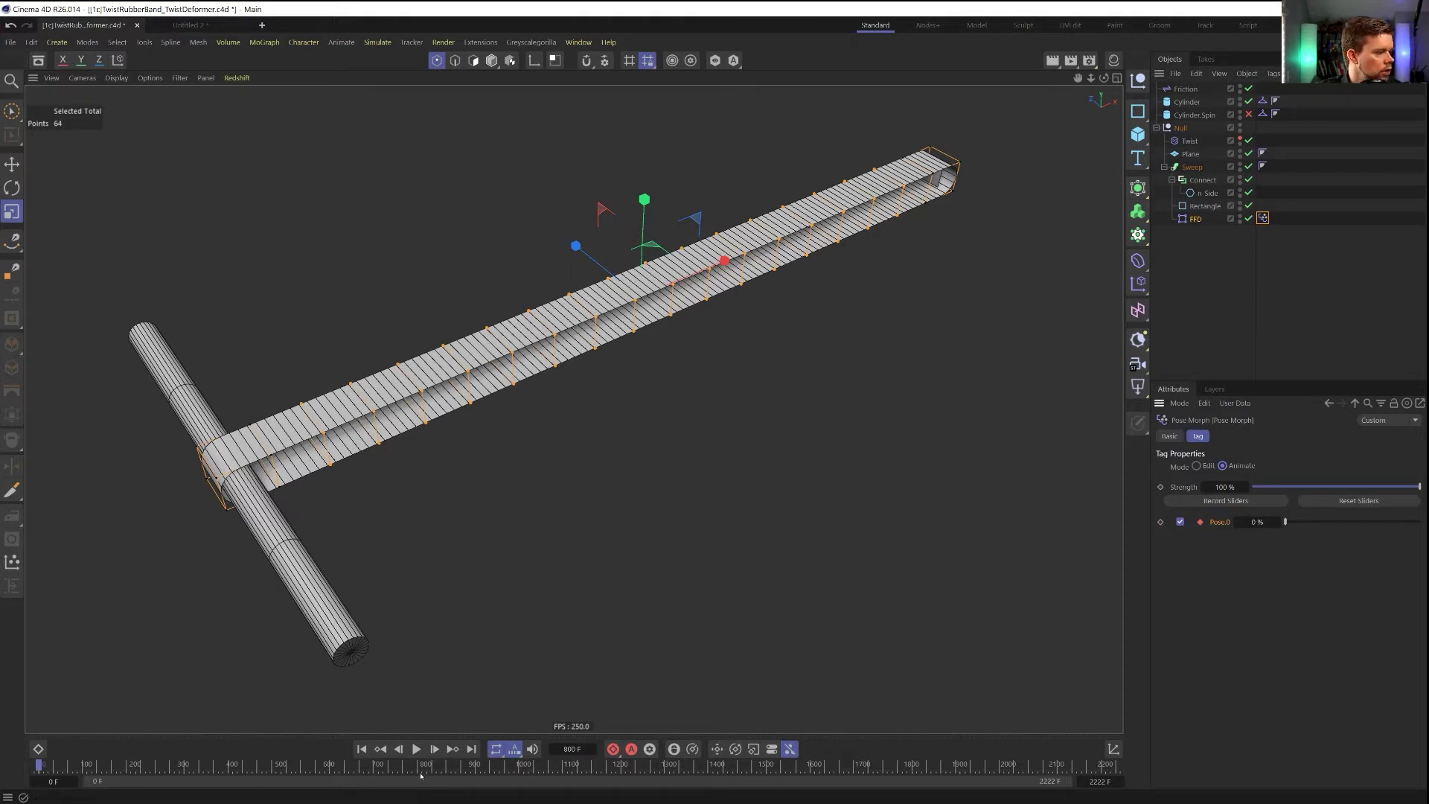
{"action": "left_click", "coordinate": [426, 765]}
{"action": "left_click", "coordinate": [427, 765]}
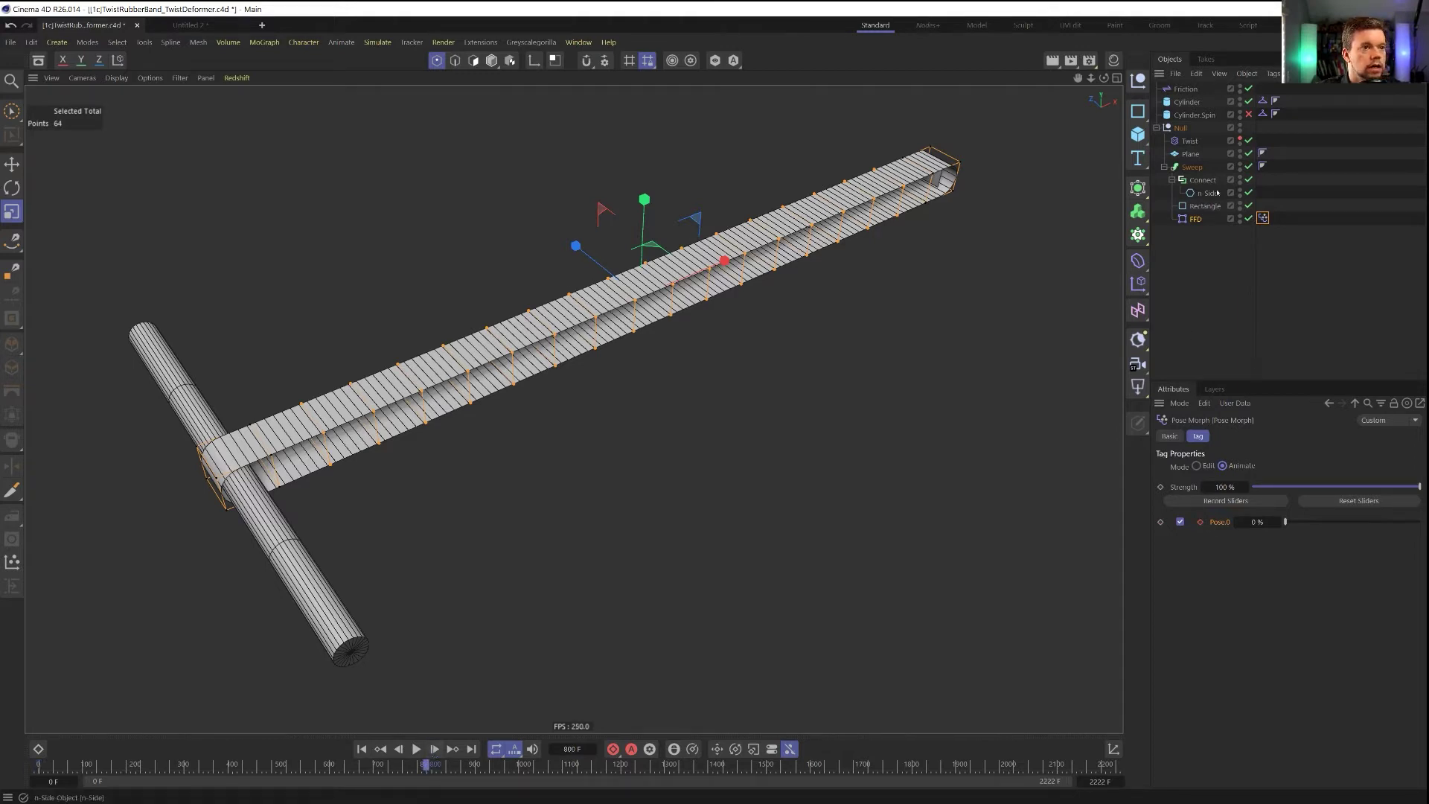
Raise the Twist deformer's angle to about 3435° to preview the twisting
{"action": "left_click", "coordinate": [1190, 141]}
{"action": "left_click_drag", "start_coordinate": [1261, 521], "coordinate": [1349, 521]}
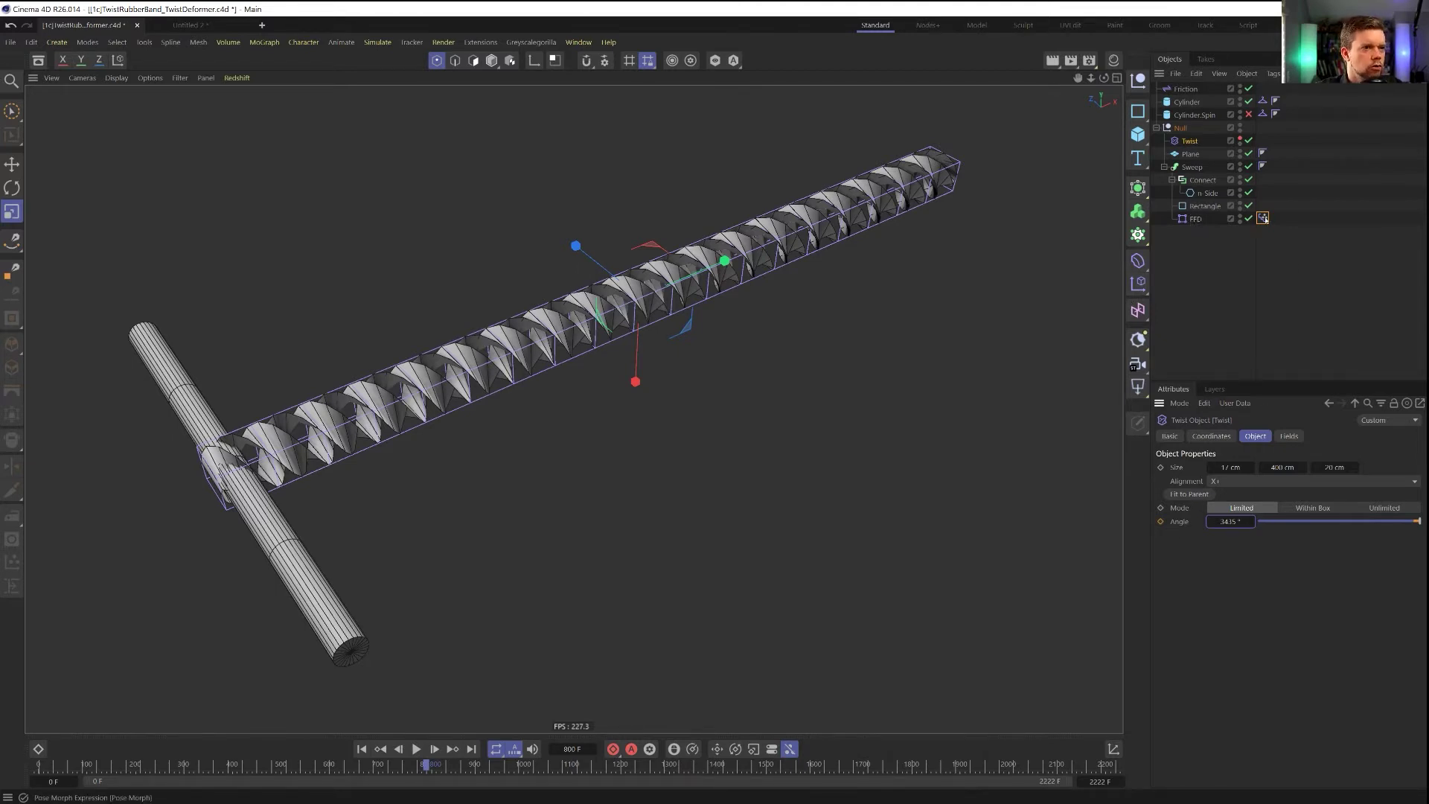
Set the Pose Morph's Pose.0 to 100% and keyframe it at frame 800
{"action": "left_click", "coordinate": [1263, 217]}
{"action": "left_click_drag", "start_coordinate": [1290, 522], "coordinate": [1423, 522]}
{"action": "left_click", "coordinate": [1200, 522]}
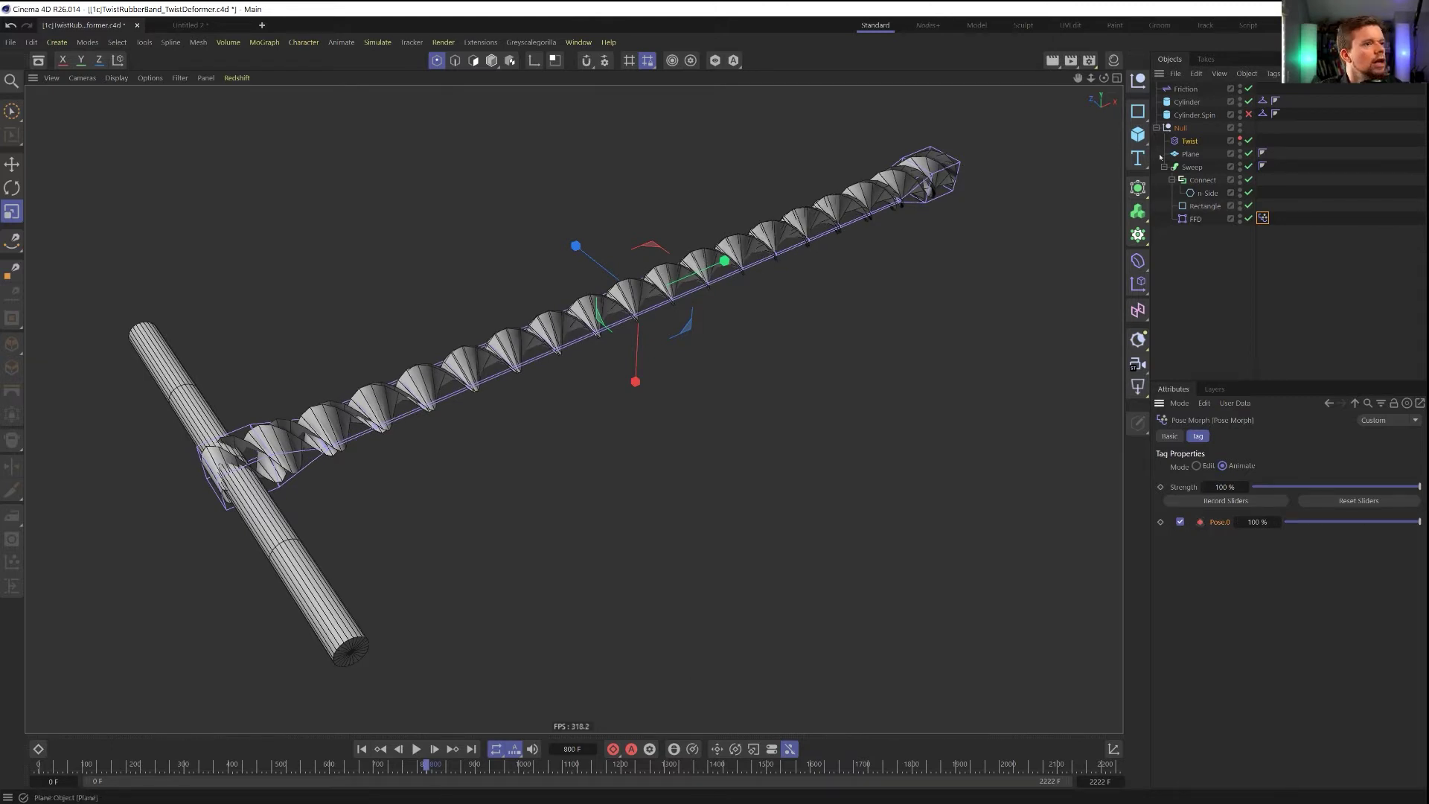
Set the Twist deformer's angle to 10000° and keyframe it at frame 800
{"action": "left_click", "coordinate": [1190, 140]}
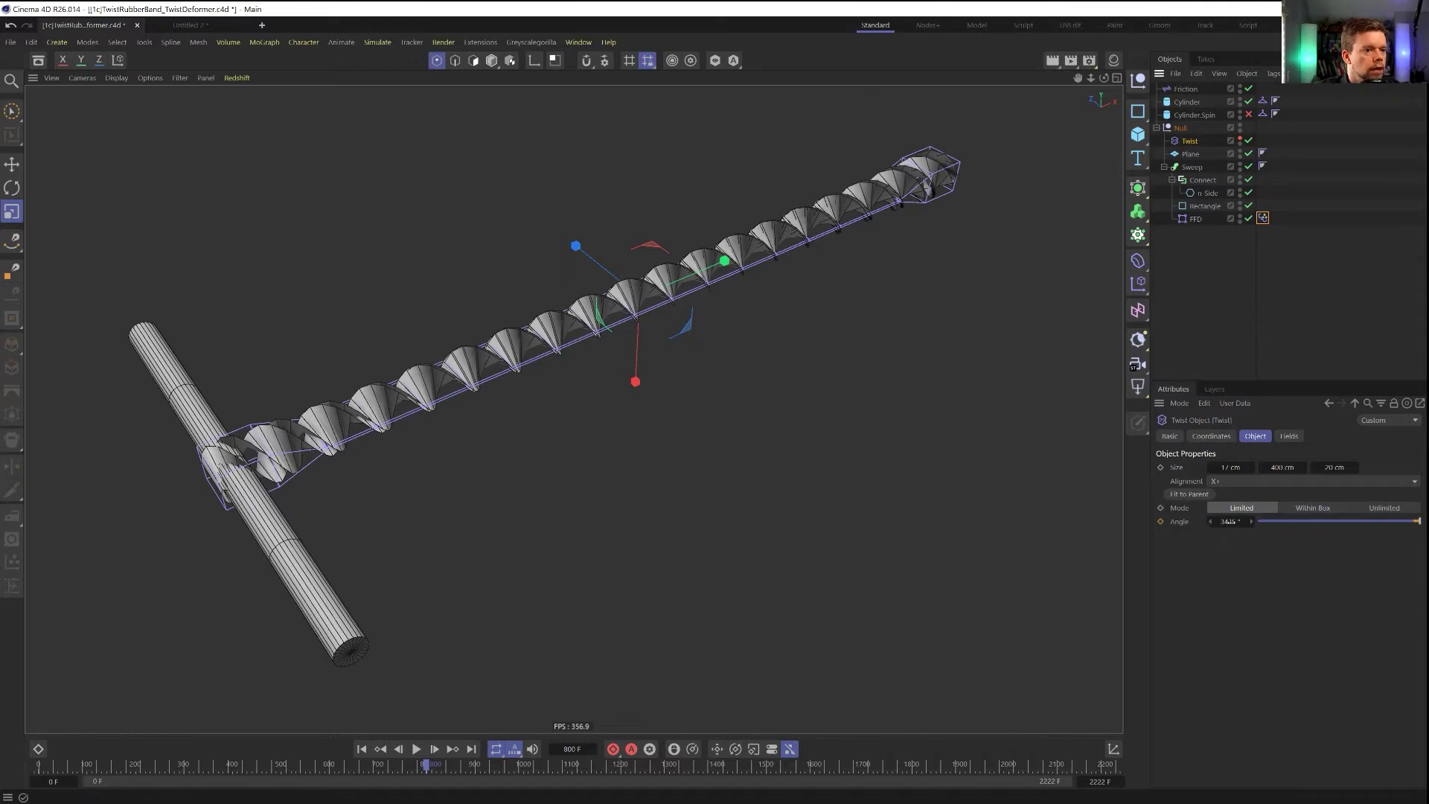
{"action": "left_click_drag", "start_coordinate": [1251, 521], "coordinate": [1351, 522]}
{"action": "double_click", "coordinate": [1238, 522]}
{"action": "type", "text": "1"}
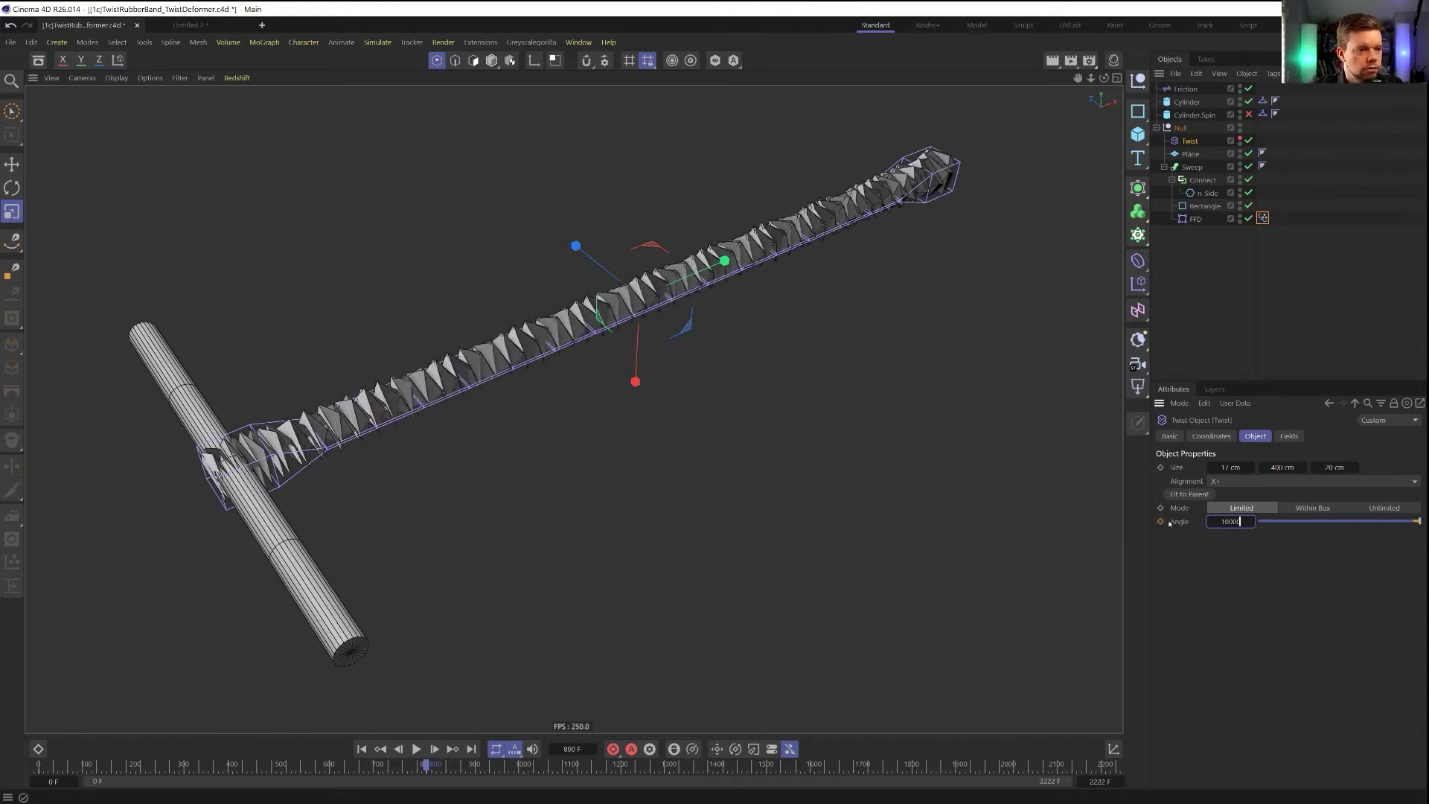
{"action": "type", "text": "0000"}
{"action": "left_click", "coordinate": [1160, 521]}
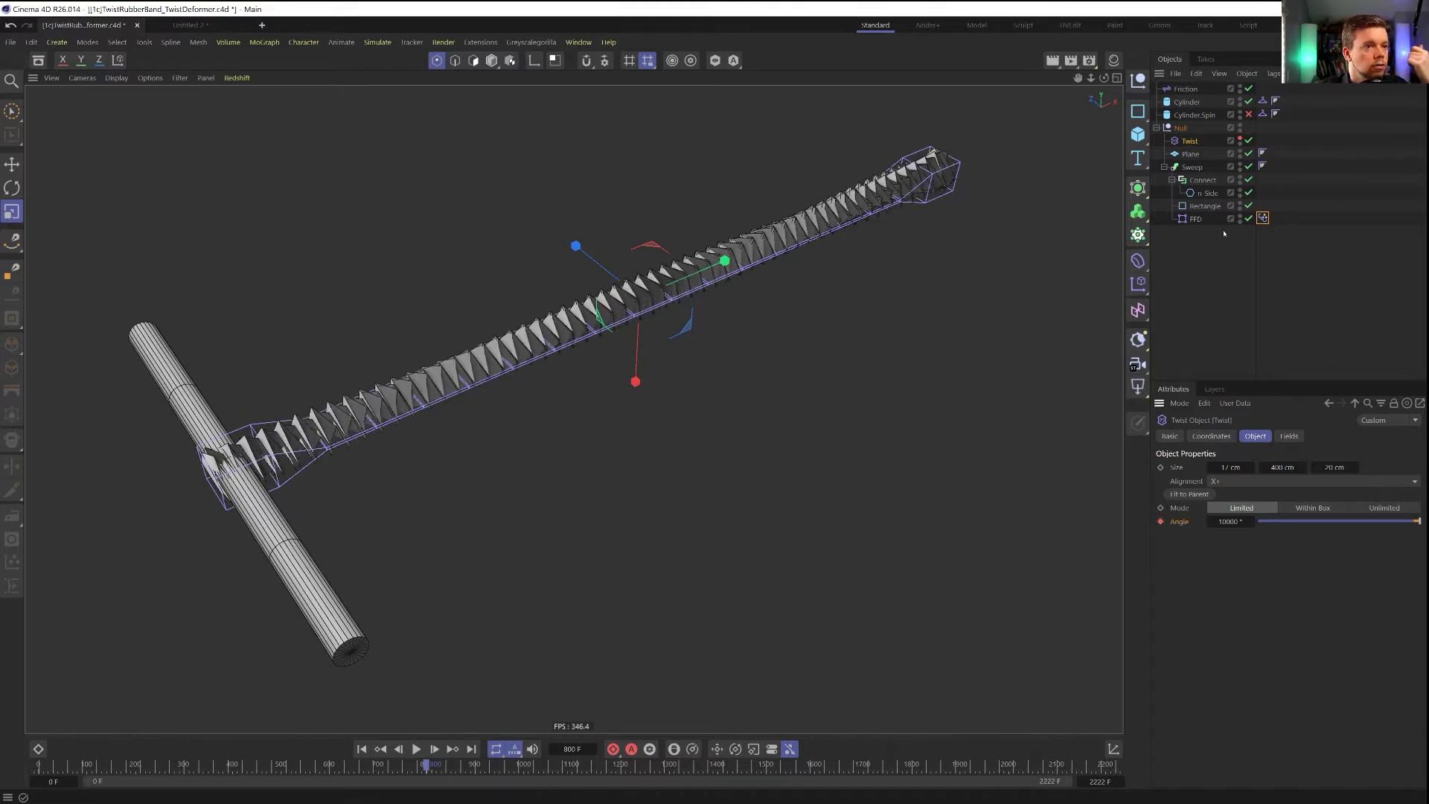
Try 50 and 100 as the number of intermediate points on the band's Rectangle spline
{"action": "left_click", "coordinate": [1205, 205]}
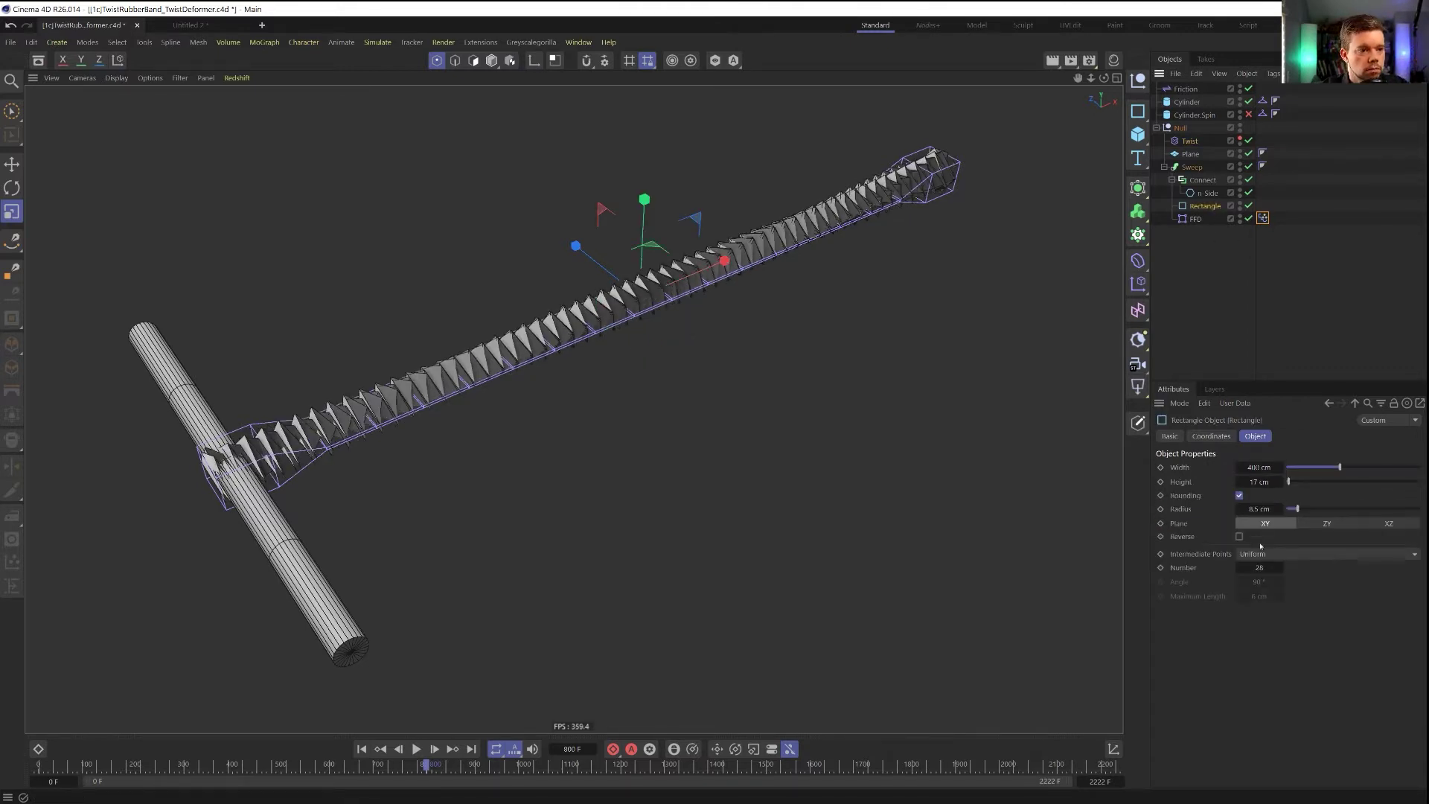
{"action": "double_click", "coordinate": [1260, 567]}
{"action": "type", "text": "5"}
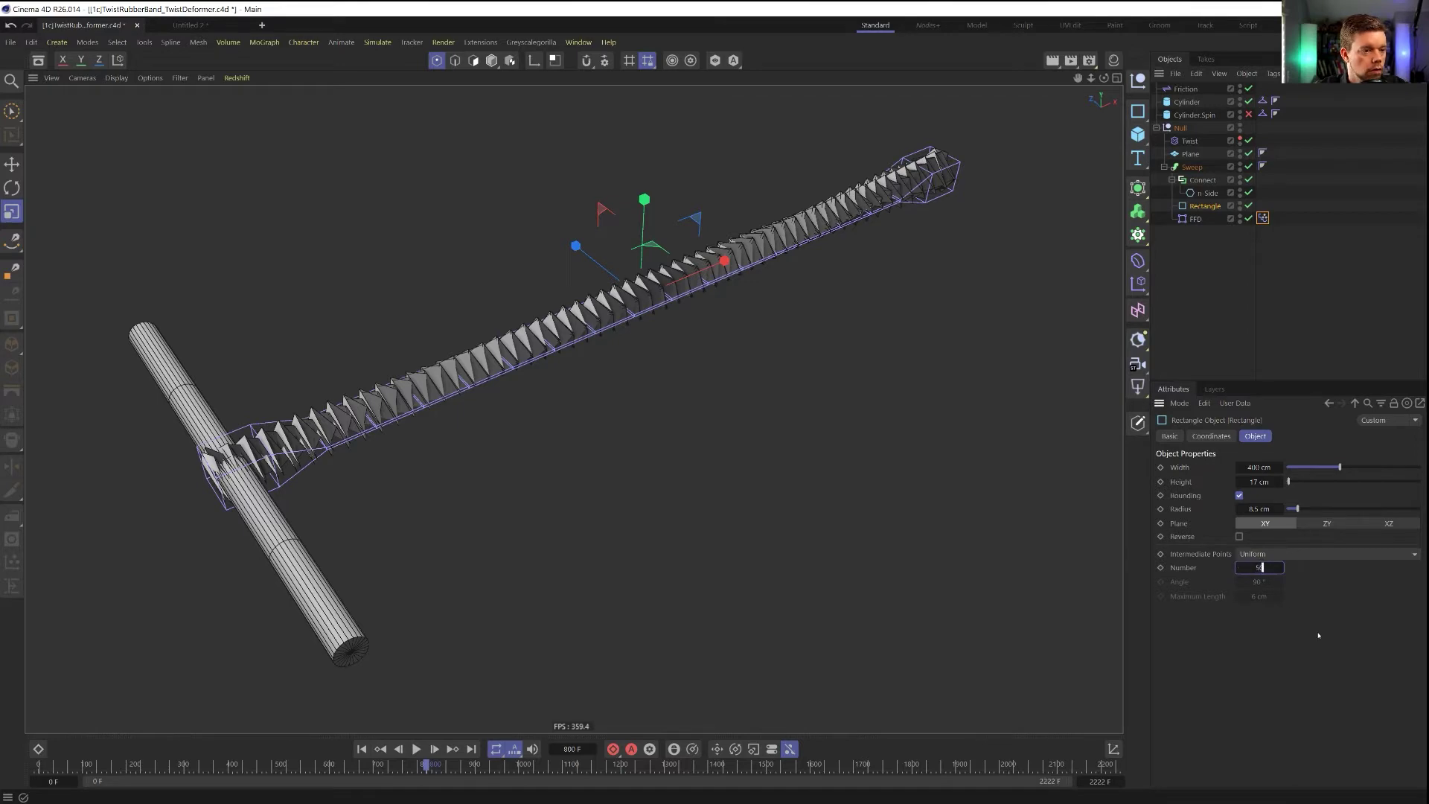
{"action": "type", "text": "0"}
{"action": "key", "text": "Return"}
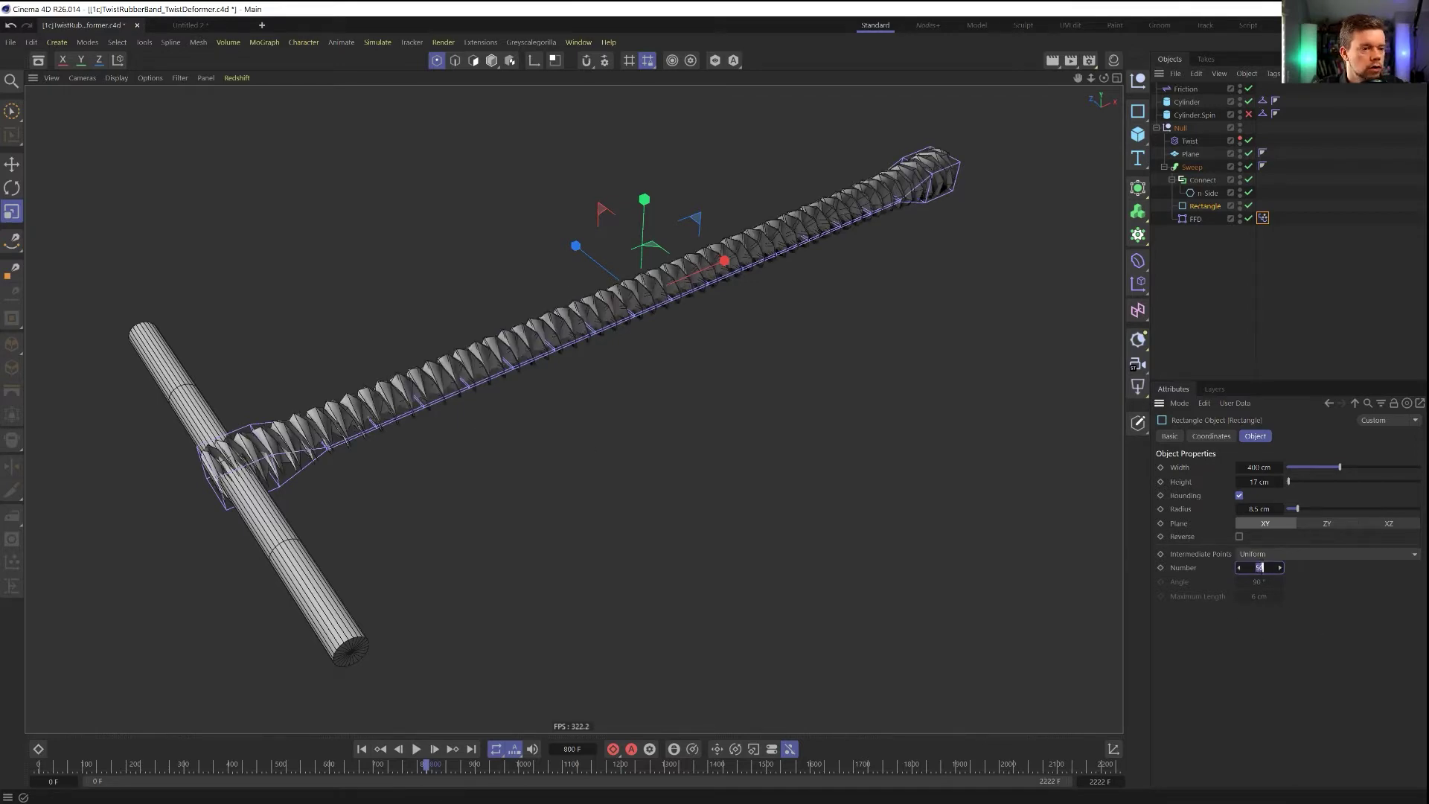
{"action": "key", "text": "Return"}
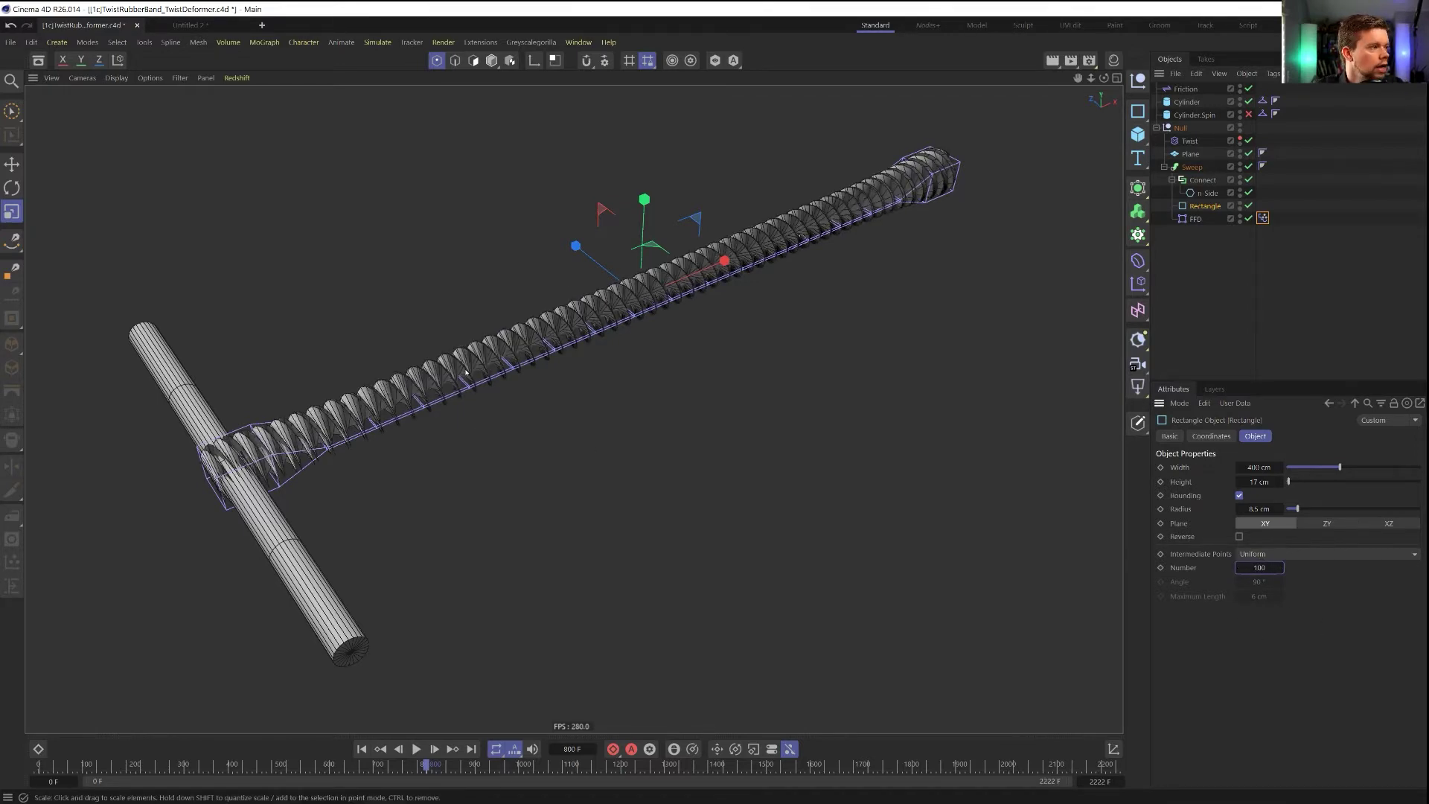
Switch the n-Side profile's intermediate points to Natural and set their number to 9
{"action": "scroll", "coordinate": [462, 383], "scroll_direction": "up", "scroll_amount": 10}
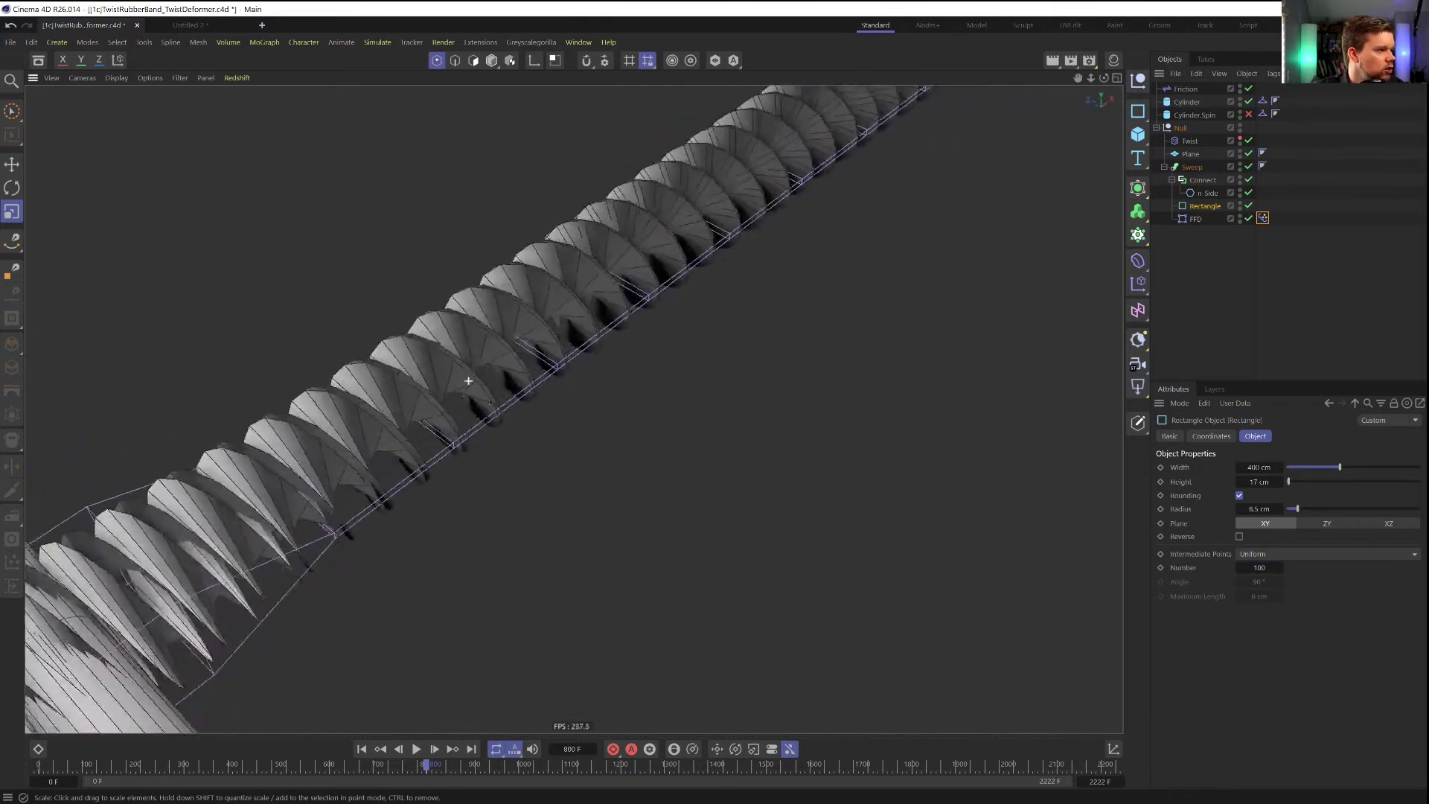
{"action": "scroll", "coordinate": [468, 381], "scroll_direction": "up", "scroll_amount": 2}
{"action": "left_click", "coordinate": [1199, 192]}
{"action": "scroll", "coordinate": [1052, 303], "scroll_direction": "down", "scroll_amount": 5}
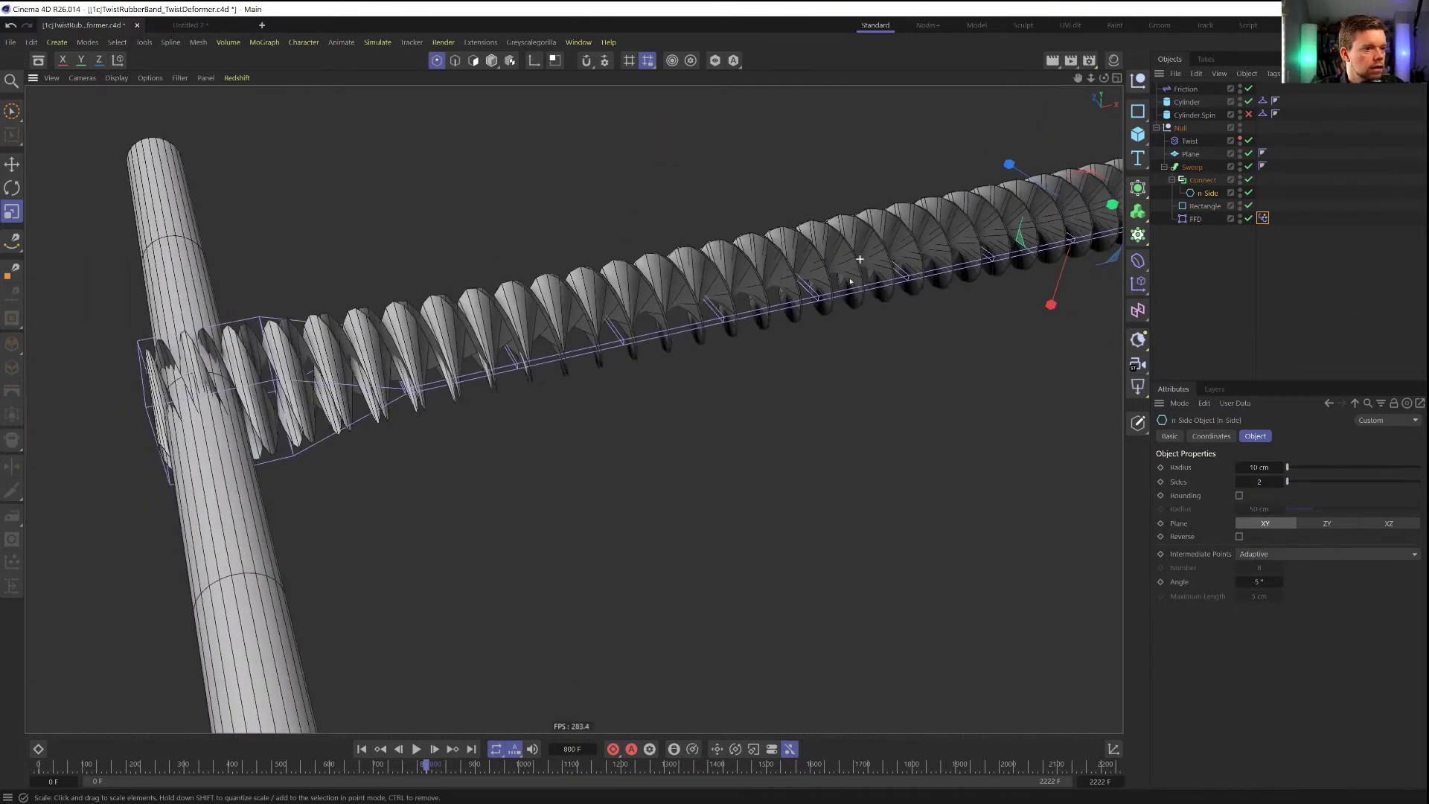
{"action": "left_click", "coordinate": [1302, 554]}
{"action": "left_click", "coordinate": [1288, 578]}
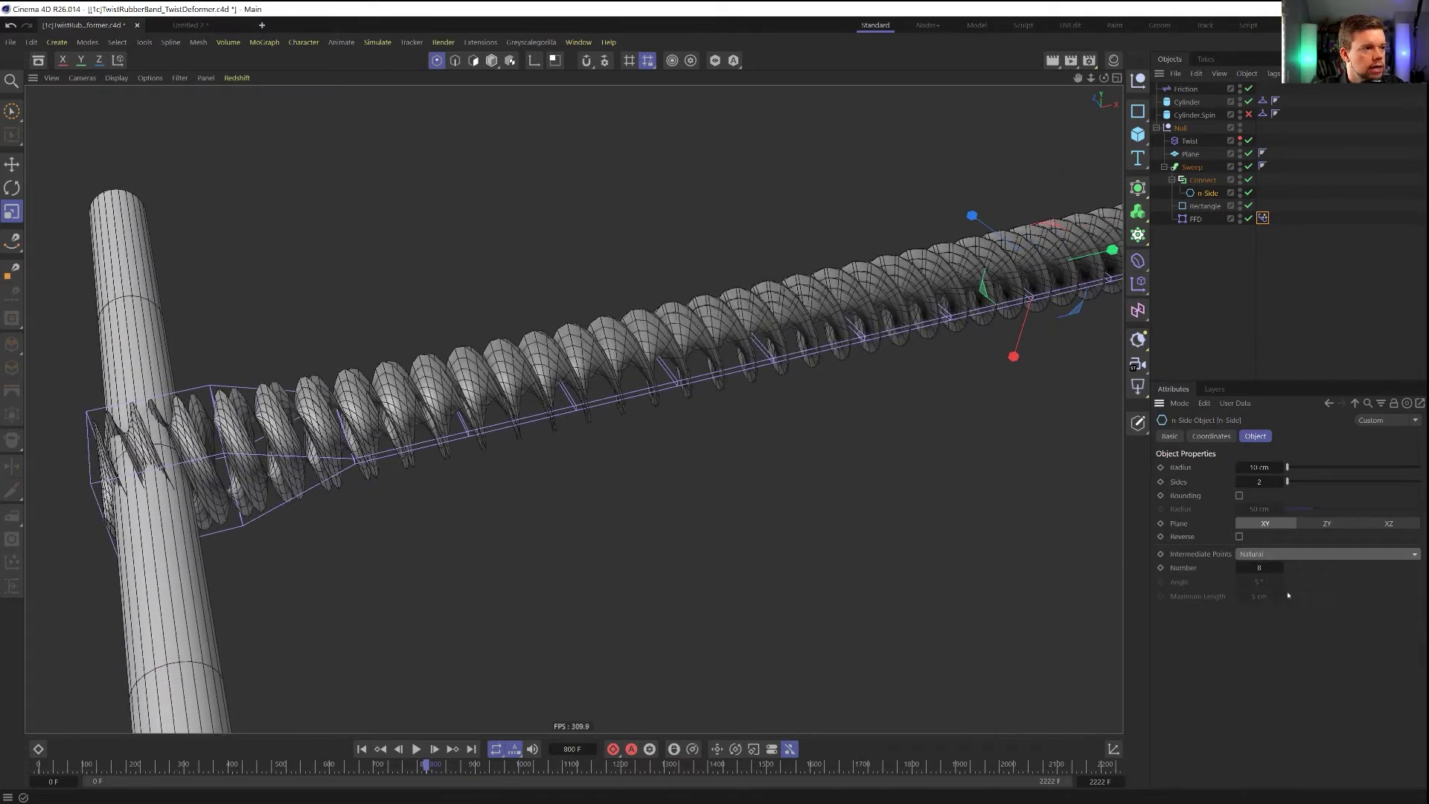
{"action": "left_click", "coordinate": [1239, 568]}
{"action": "left_click", "coordinate": [1239, 567]}
{"action": "left_click", "coordinate": [1240, 568]}
{"action": "left_click", "coordinate": [1280, 568]}
{"action": "left_click", "coordinate": [1281, 567]}
{"action": "left_click", "coordinate": [1280, 568]}
{"action": "left_click", "coordinate": [1280, 568]}
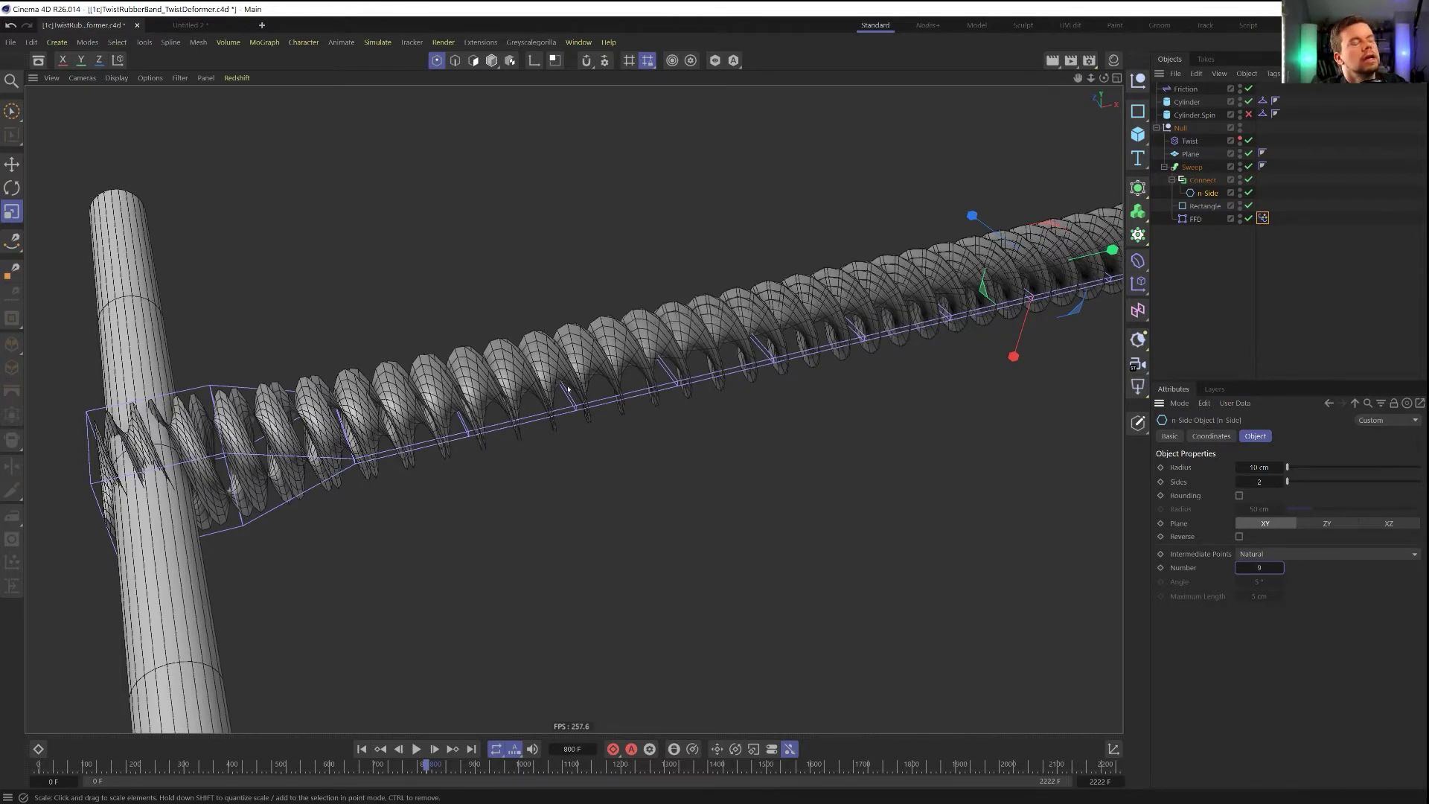
Set the Rectangle spline's number of uniform intermediate points to 200
{"action": "left_click", "coordinate": [1205, 205]}
{"action": "double_click", "coordinate": [1259, 567]}
{"action": "type", "text": "200"}
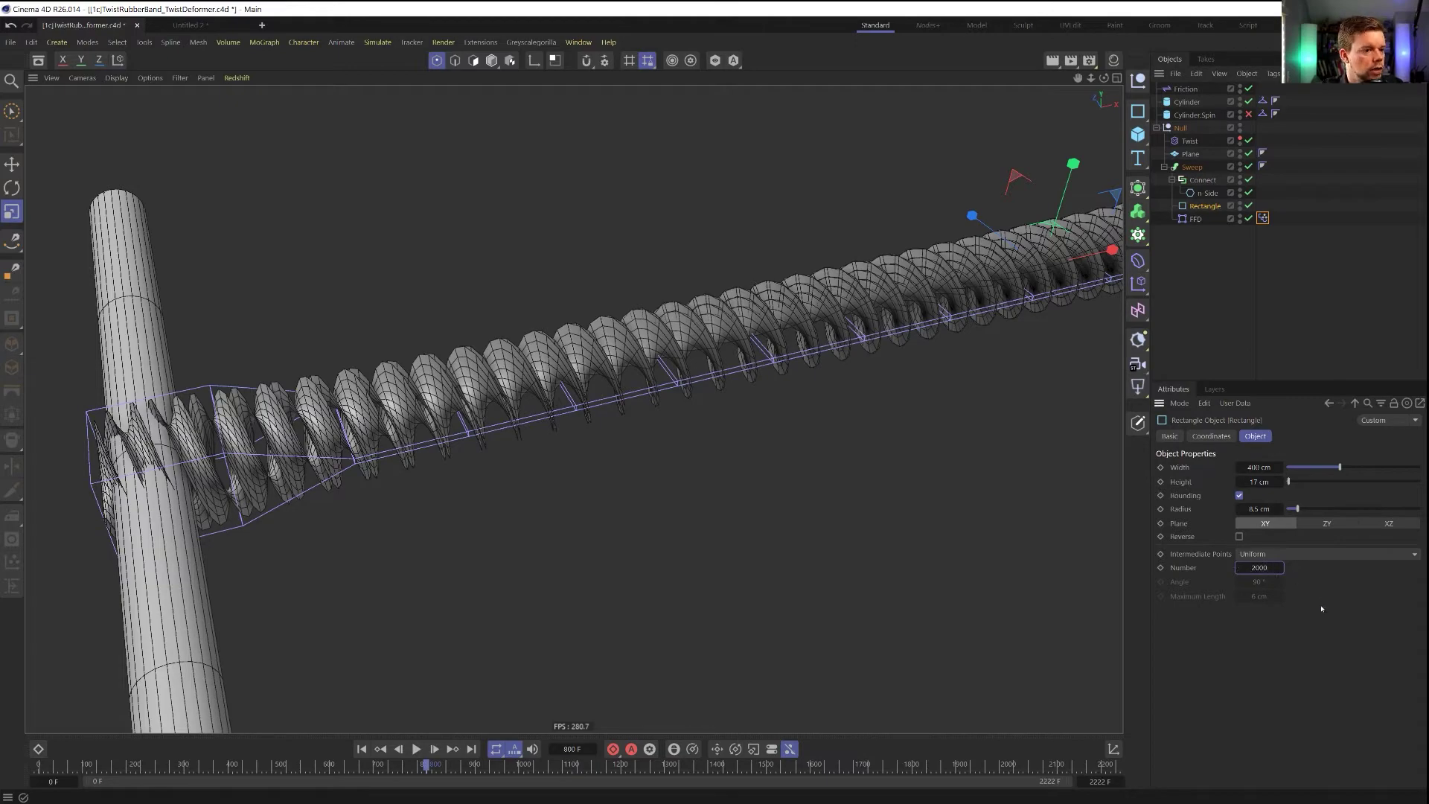
{"action": "key", "text": "Return"}
Duplicate the Sweep's FFD with its Pose Morph tag and place the copy under the Null, between Twist and Plane
{"action": "mouse_move", "coordinate": [526, 398]}
{"action": "left_mouse_down", "text": "alt"}
{"action": "mouse_move", "coordinate": [595, 378]}
{"action": "mouse_move", "coordinate": [538, 381]}
{"action": "left_mouse_up", "text": "alt"}
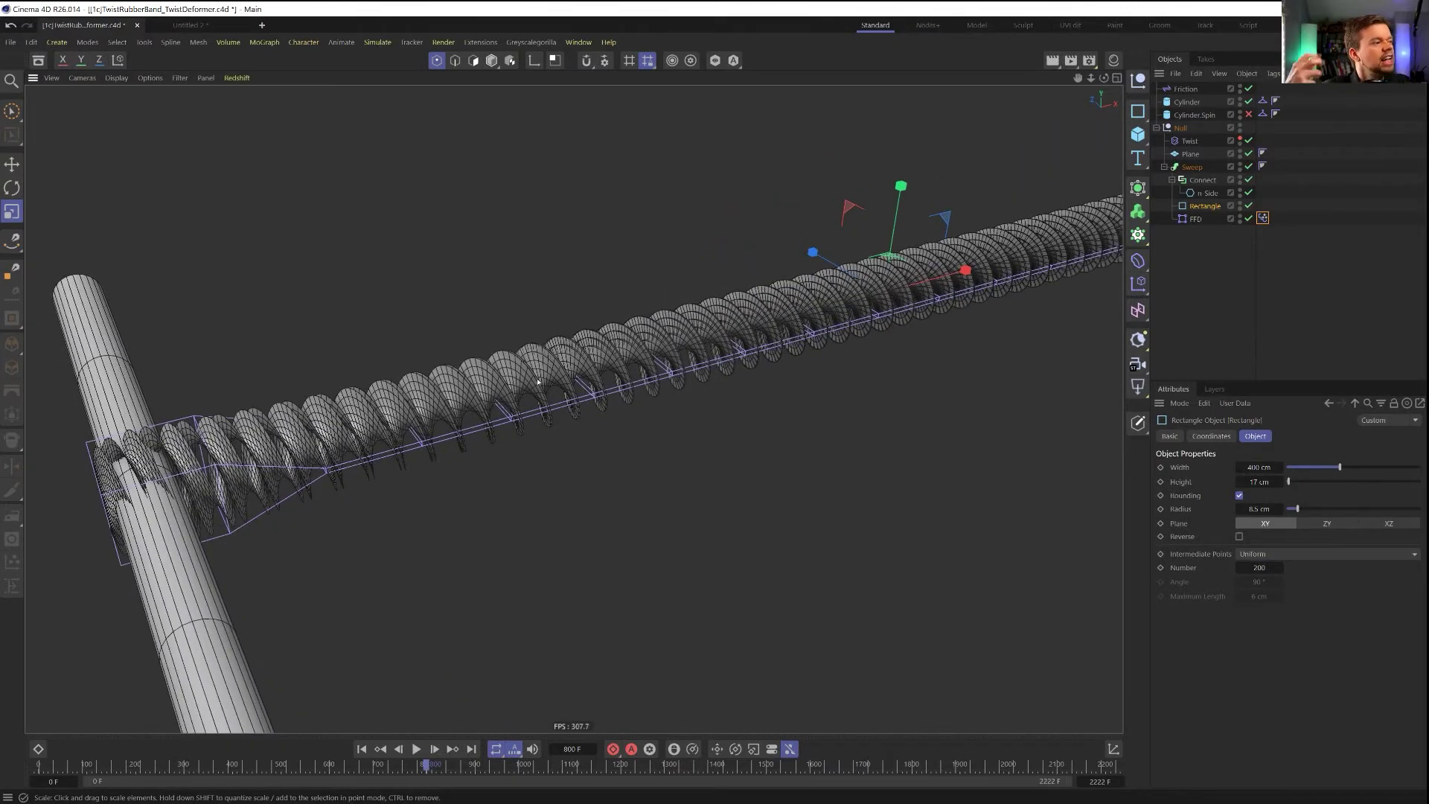
{"action": "left_click_drag", "start_coordinate": [635, 368], "coordinate": [600, 392], "text": "alt"}
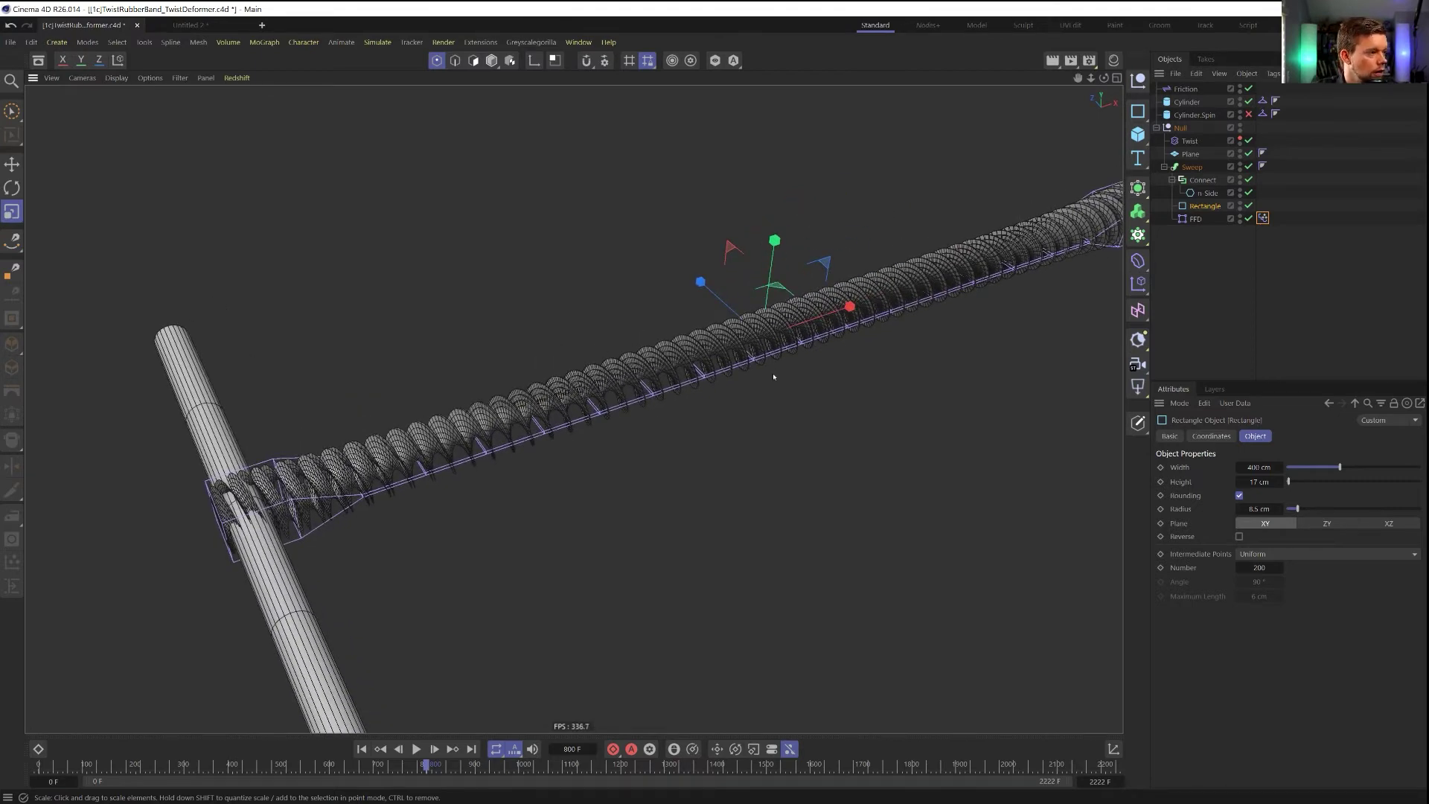
{"action": "left_click_drag", "start_coordinate": [553, 439], "coordinate": [435, 414], "text": "alt"}
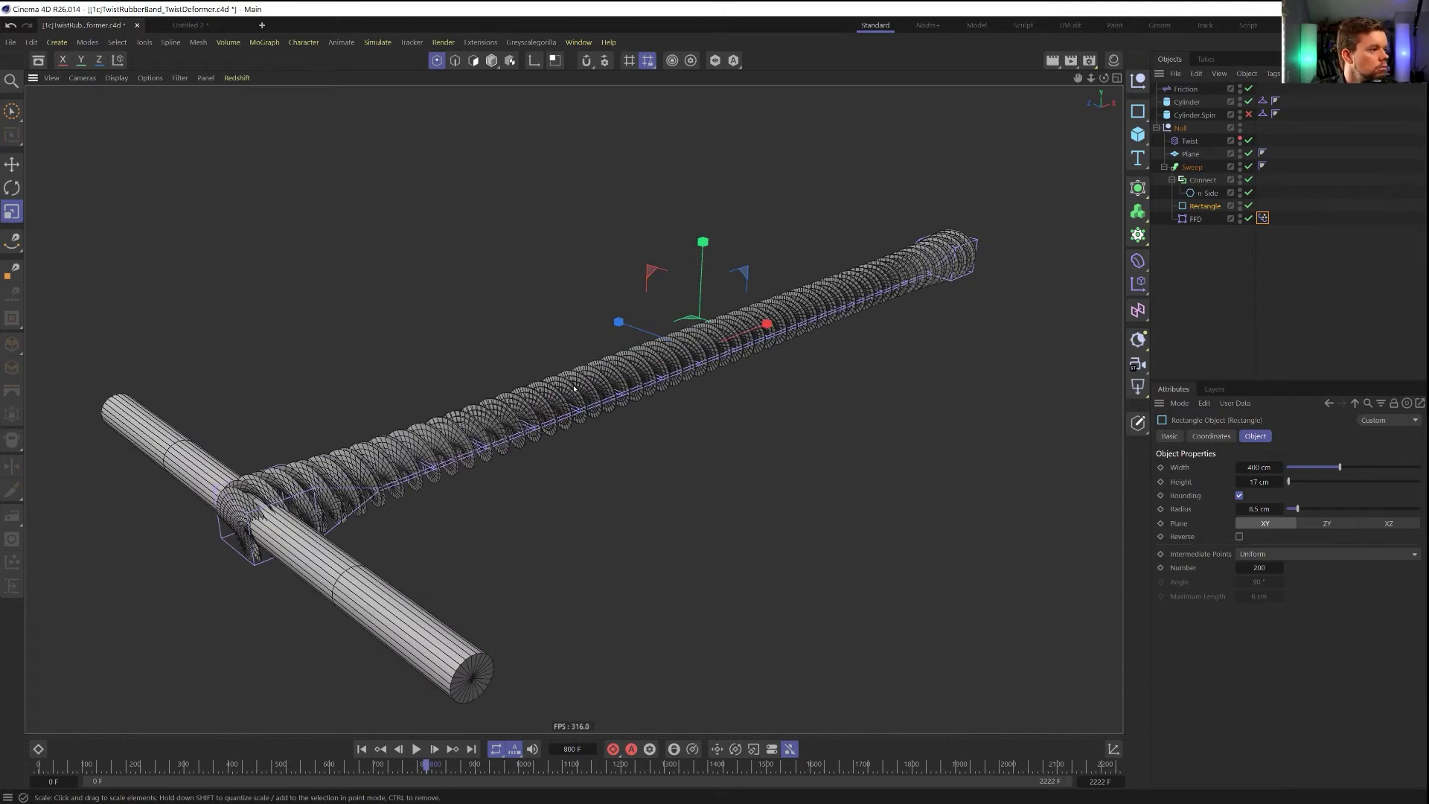
{"action": "left_click_drag", "start_coordinate": [573, 391], "coordinate": [545, 398], "text": "alt"}
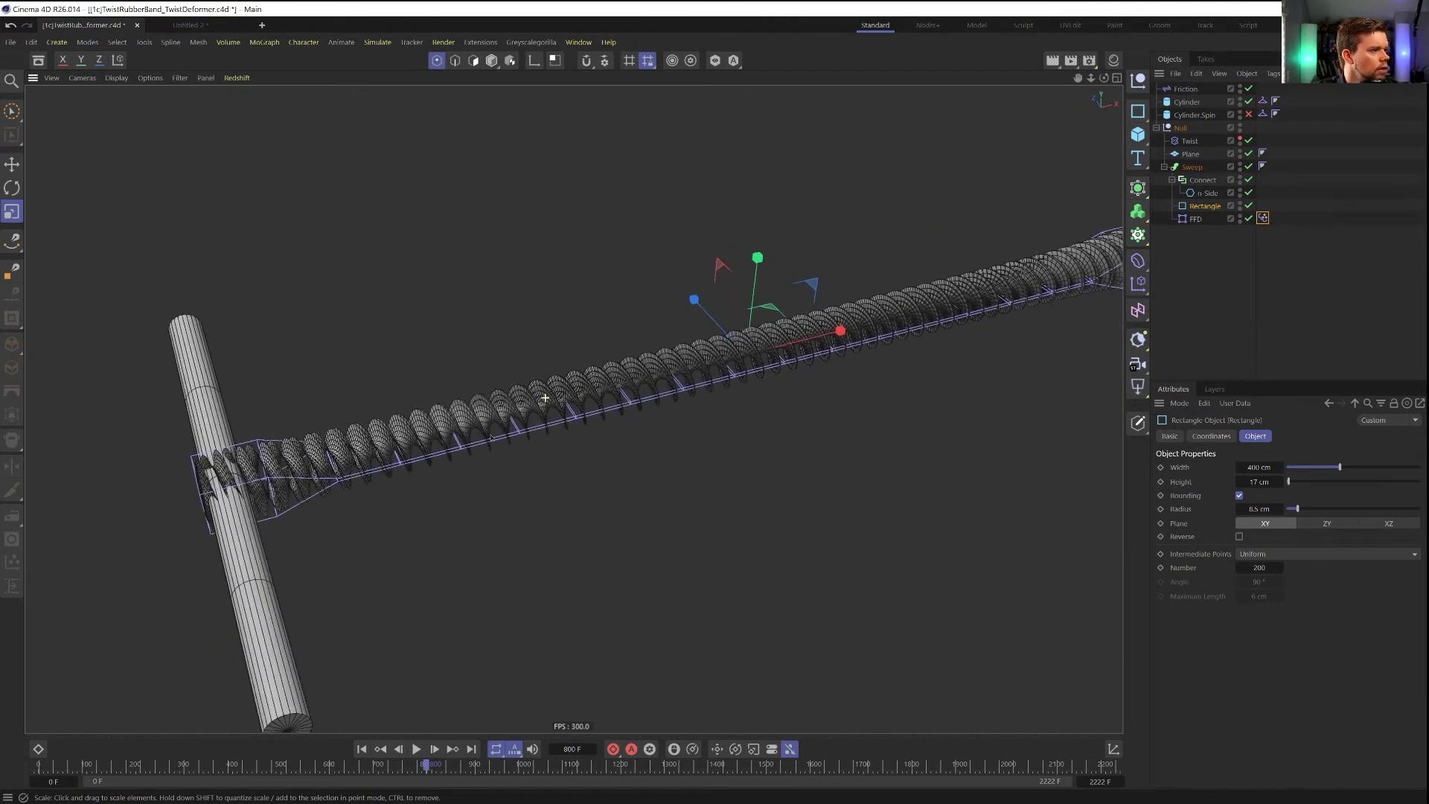
{"action": "left_click_drag", "start_coordinate": [1190, 220], "coordinate": [1191, 154], "text": "ctrl"}
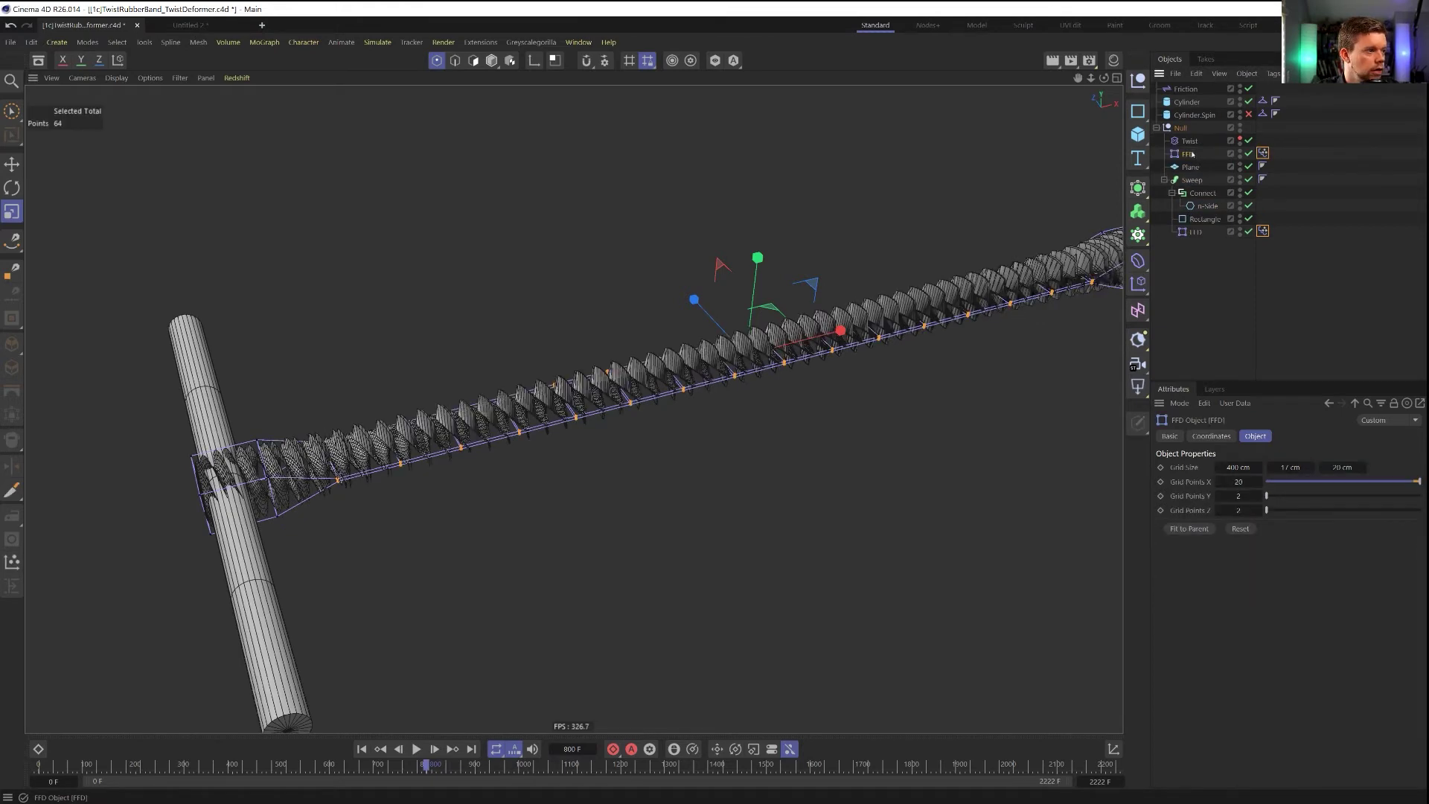
{"action": "left_click_drag", "start_coordinate": [693, 381], "coordinate": [661, 387], "text": "alt"}
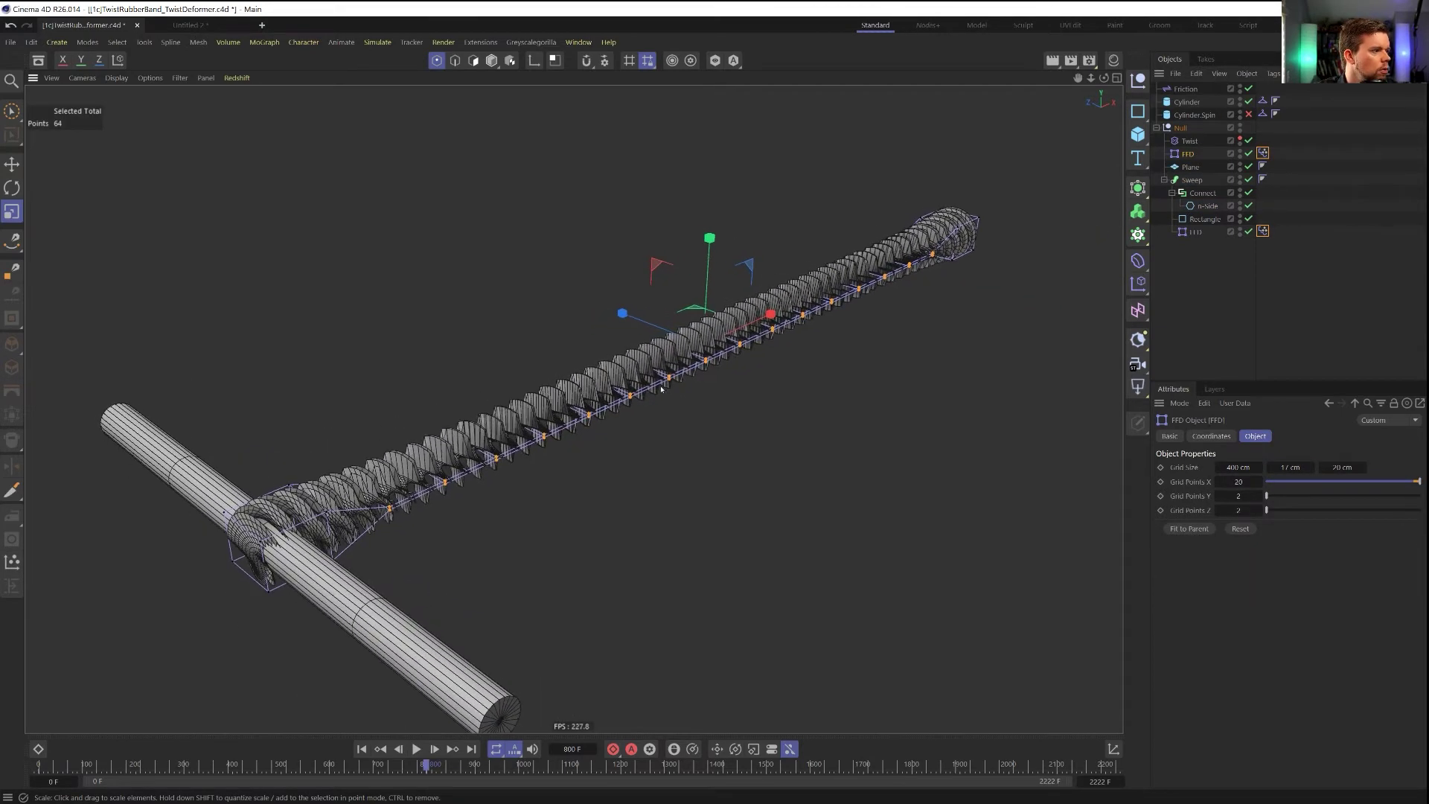
Return to frame 0 and switch the duplicated FFD's Pose Morph tag to Edit mode
{"action": "left_click", "coordinate": [361, 748]}
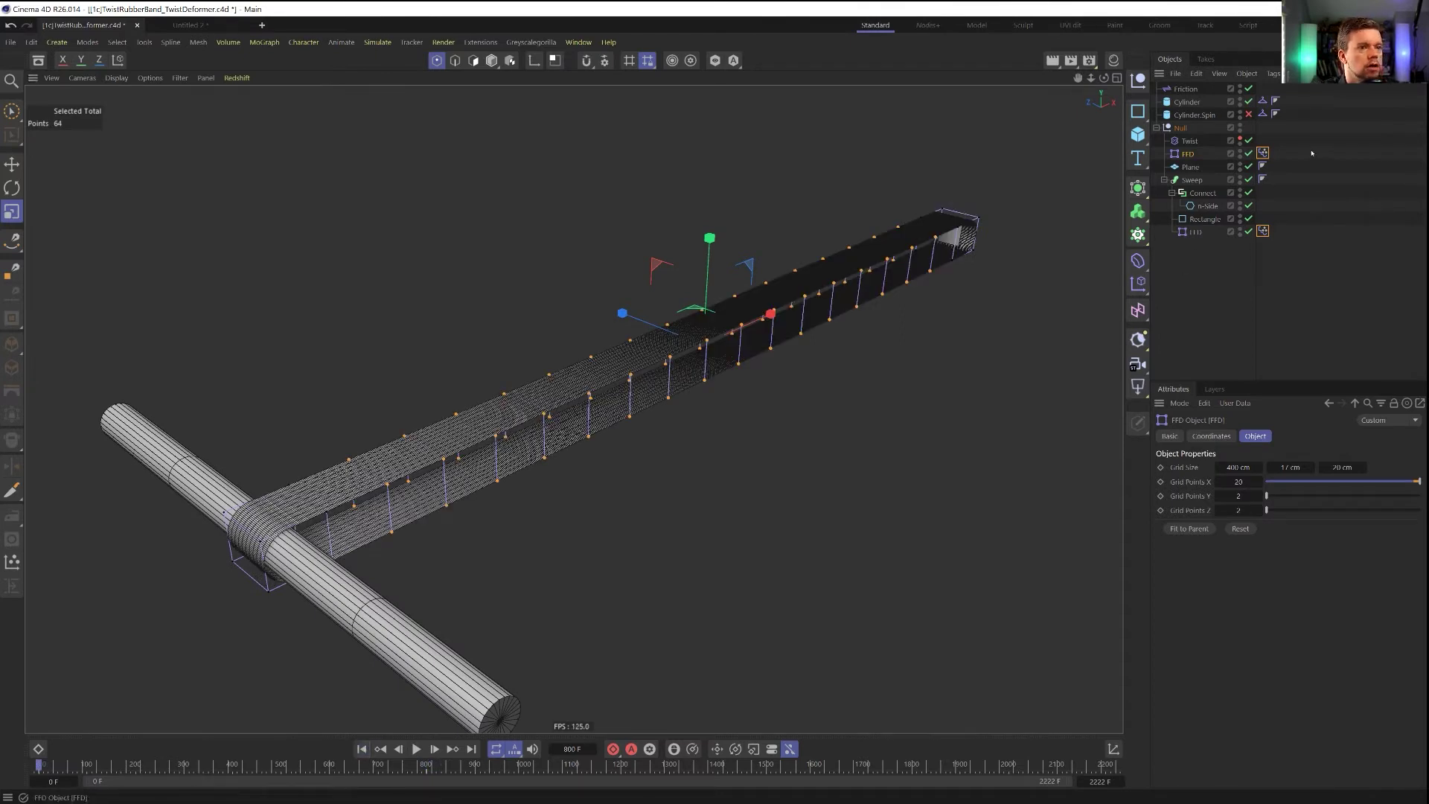
{"action": "left_click", "coordinate": [1263, 155]}
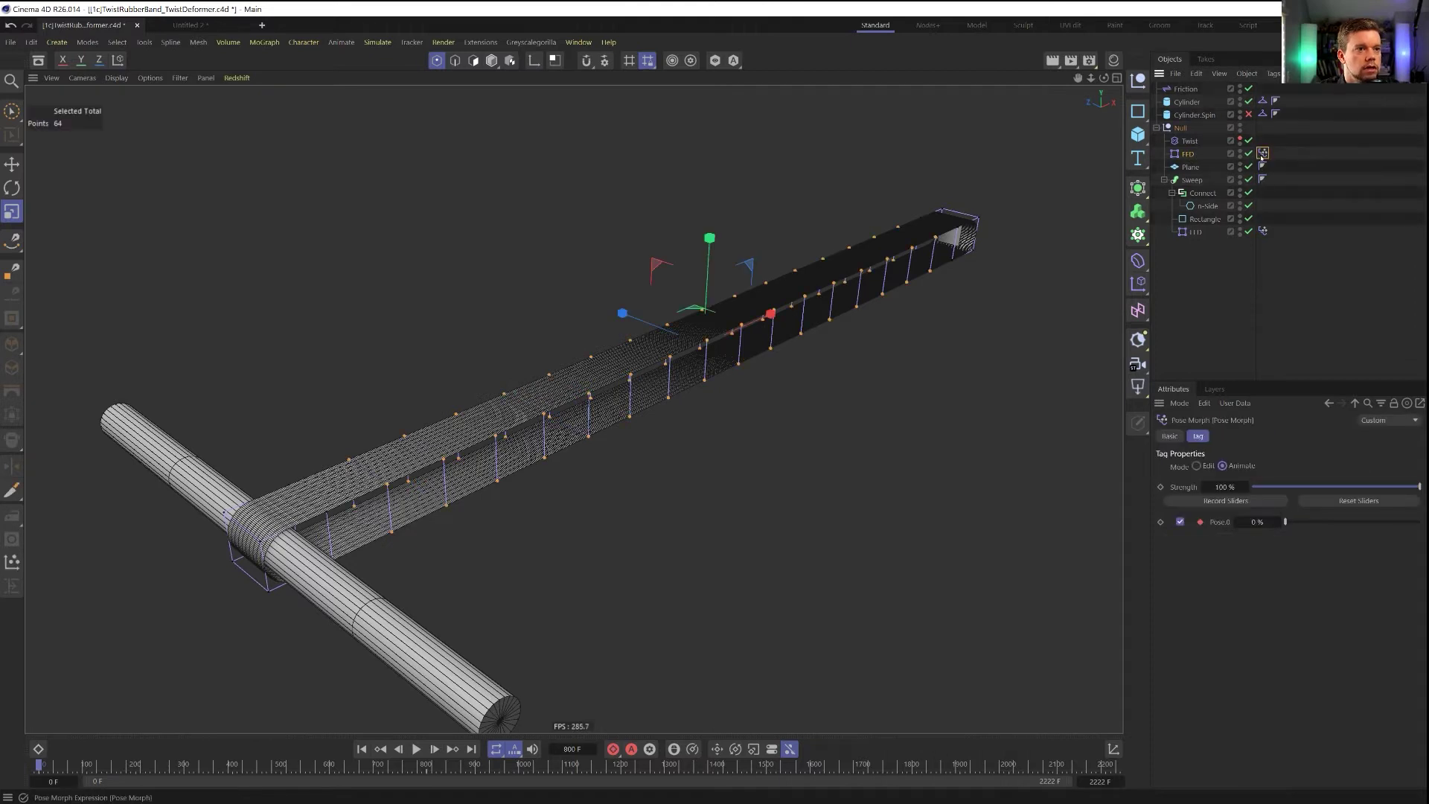
{"action": "left_click", "coordinate": [1198, 465]}
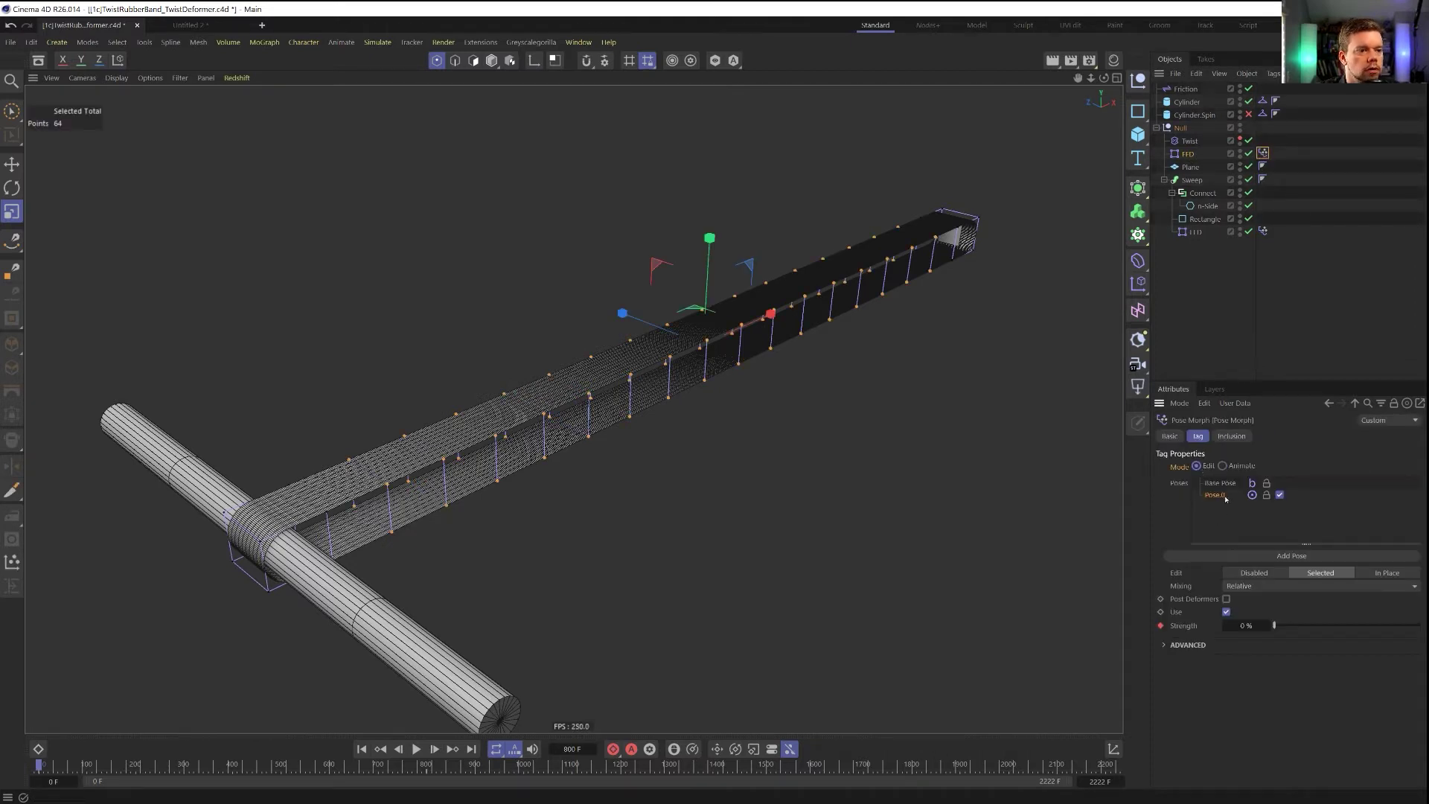
Try a first grid size value of 600 cm on the duplicated FFD, and undo the change
{"action": "left_click", "coordinate": [1207, 154]}
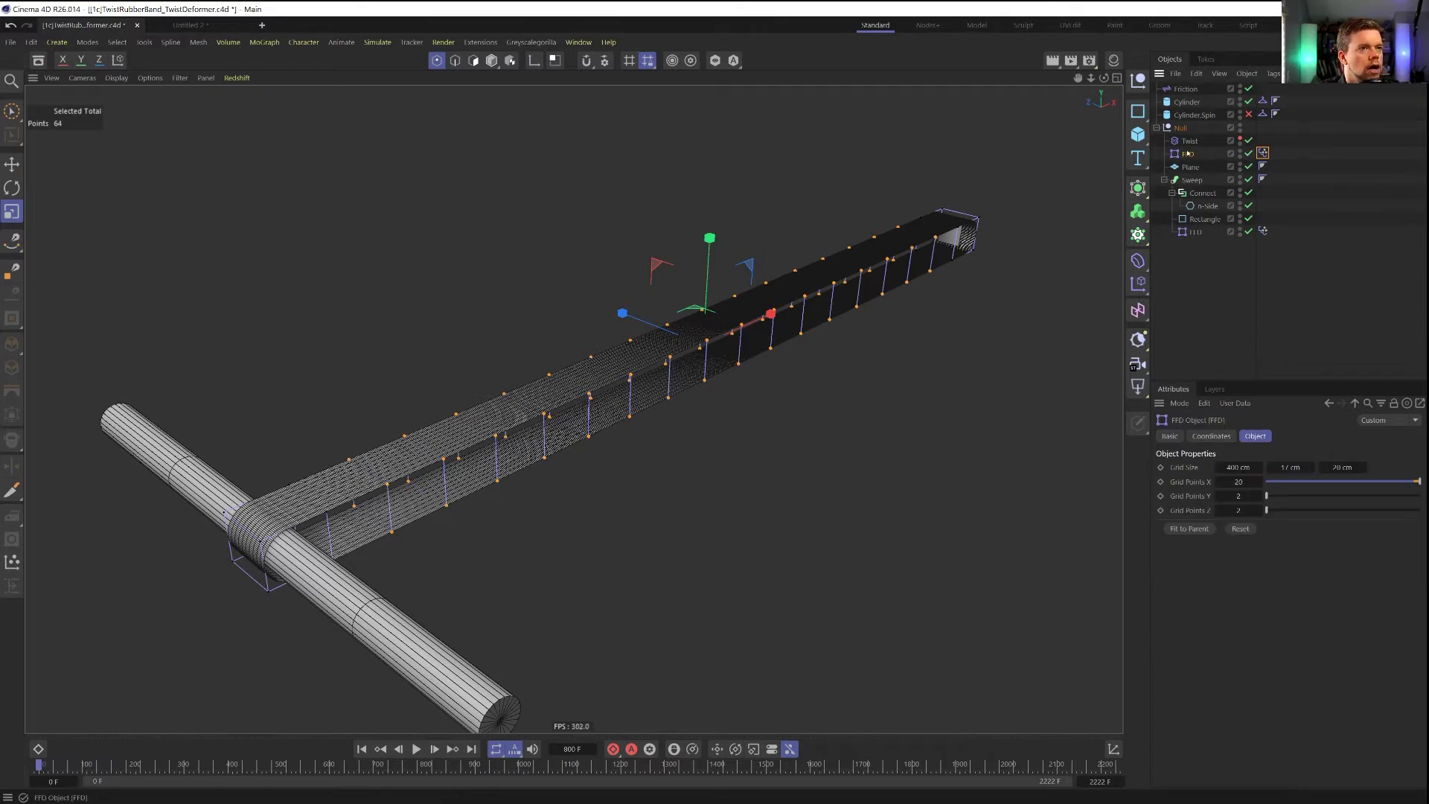
{"action": "double_click", "coordinate": [1240, 466]}
{"action": "type", "text": "600"}
{"action": "double_click", "coordinate": [1342, 467]}
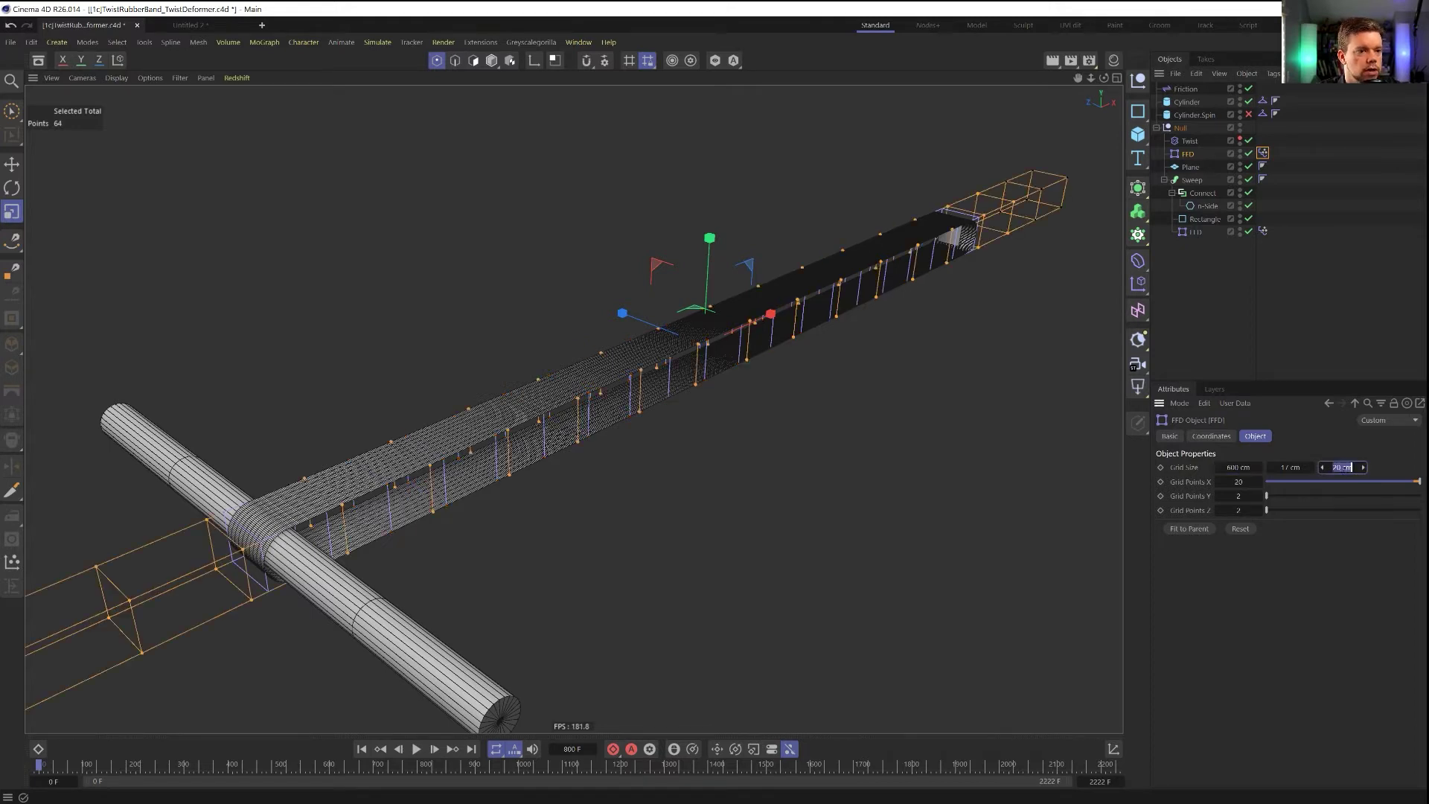
{"action": "key", "text": "ctrl+z"}
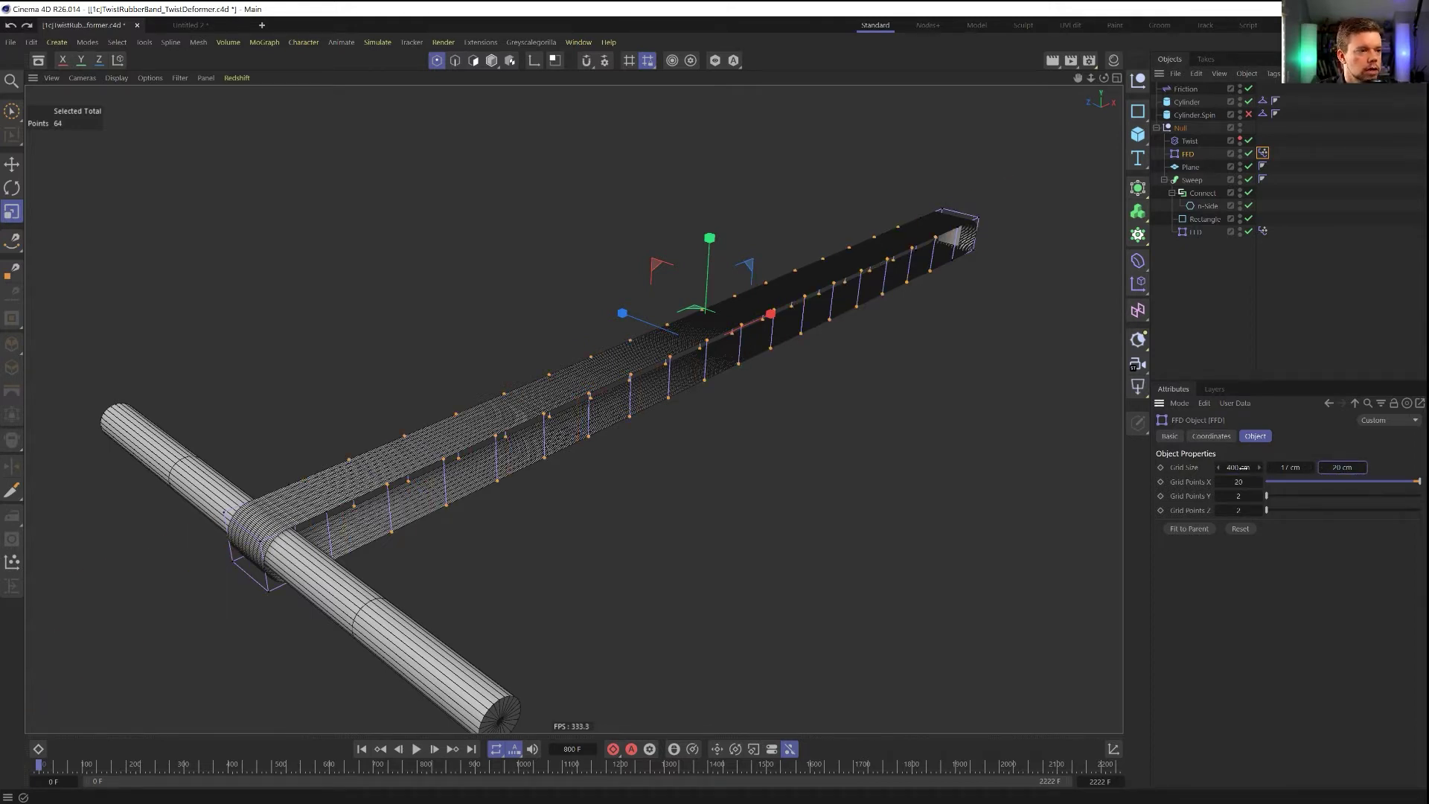
Set the grid size of the FFD directly under the Null to 407 × 50 × 50 cm
{"action": "left_click_drag", "start_coordinate": [1257, 467], "coordinate": [1265, 467]}
{"action": "double_click", "coordinate": [1290, 467]}
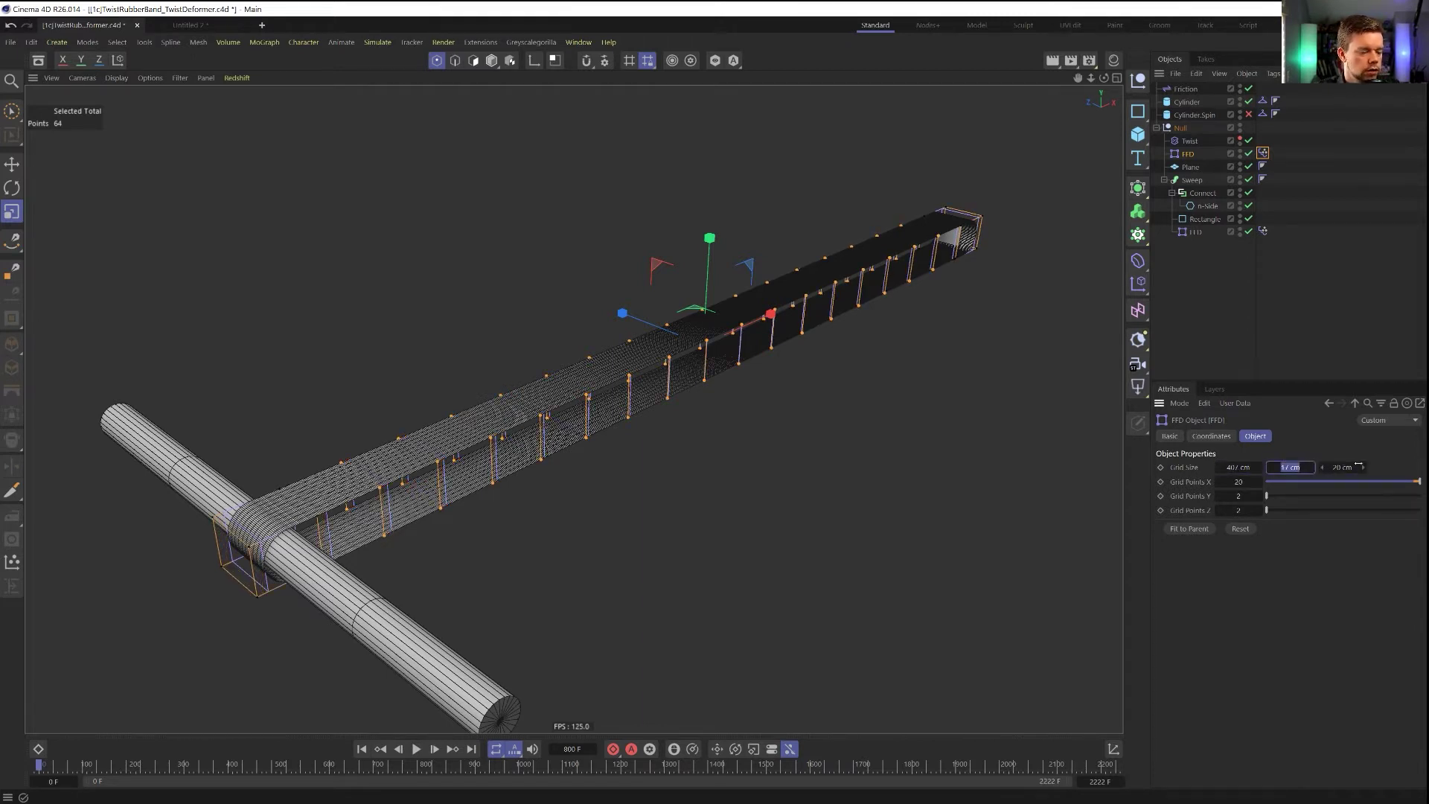
{"action": "type", "text": "50"}
{"action": "key", "text": "Tab"}
{"action": "type", "text": "50"}
{"action": "key", "text": "Return"}
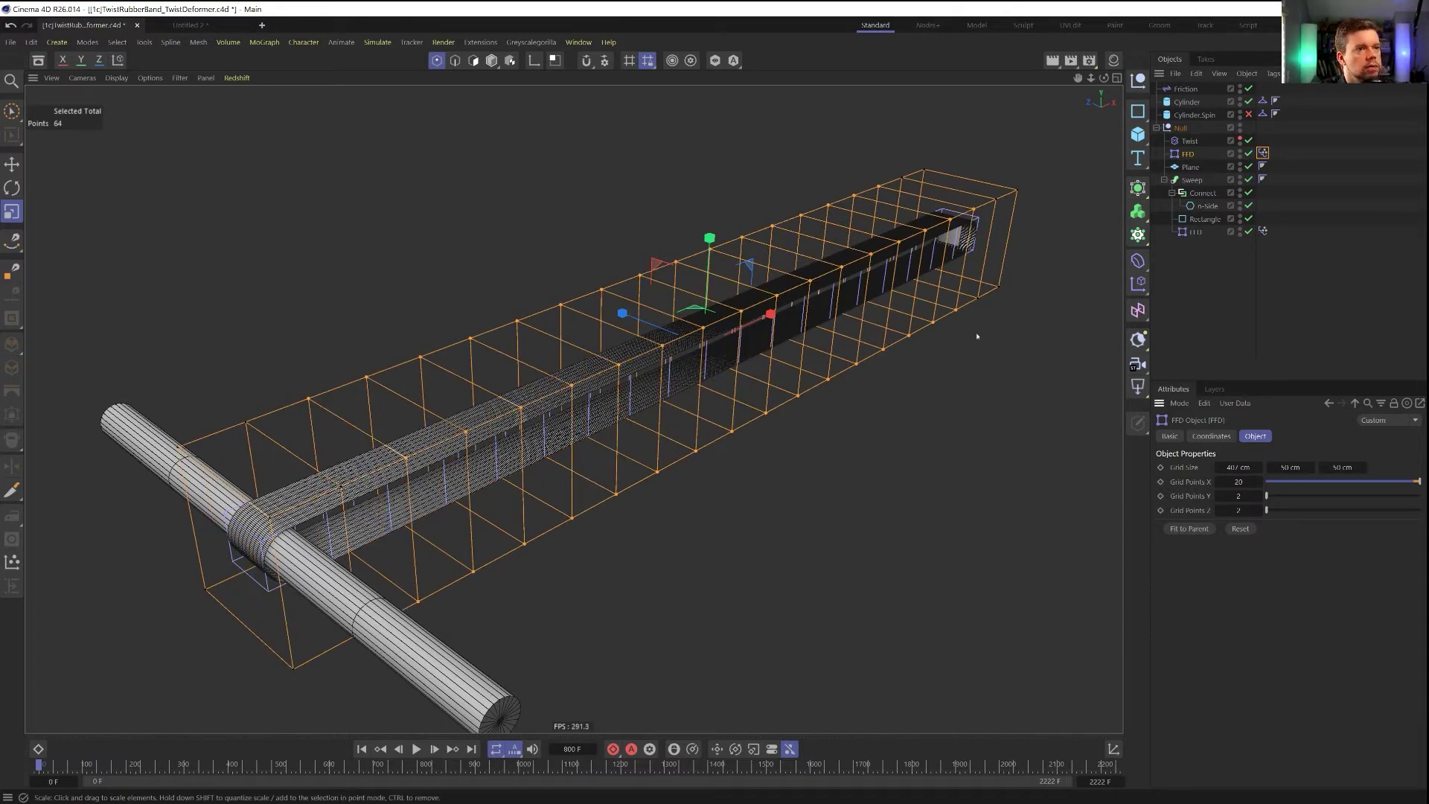
Add a Pose Morph pose that flattens the selected FFD cage points along Y, and set the tag to Animate mode
{"action": "left_click_drag", "start_coordinate": [925, 355], "coordinate": [841, 387], "text": "alt"}
{"action": "left_click", "coordinate": [1263, 153]}
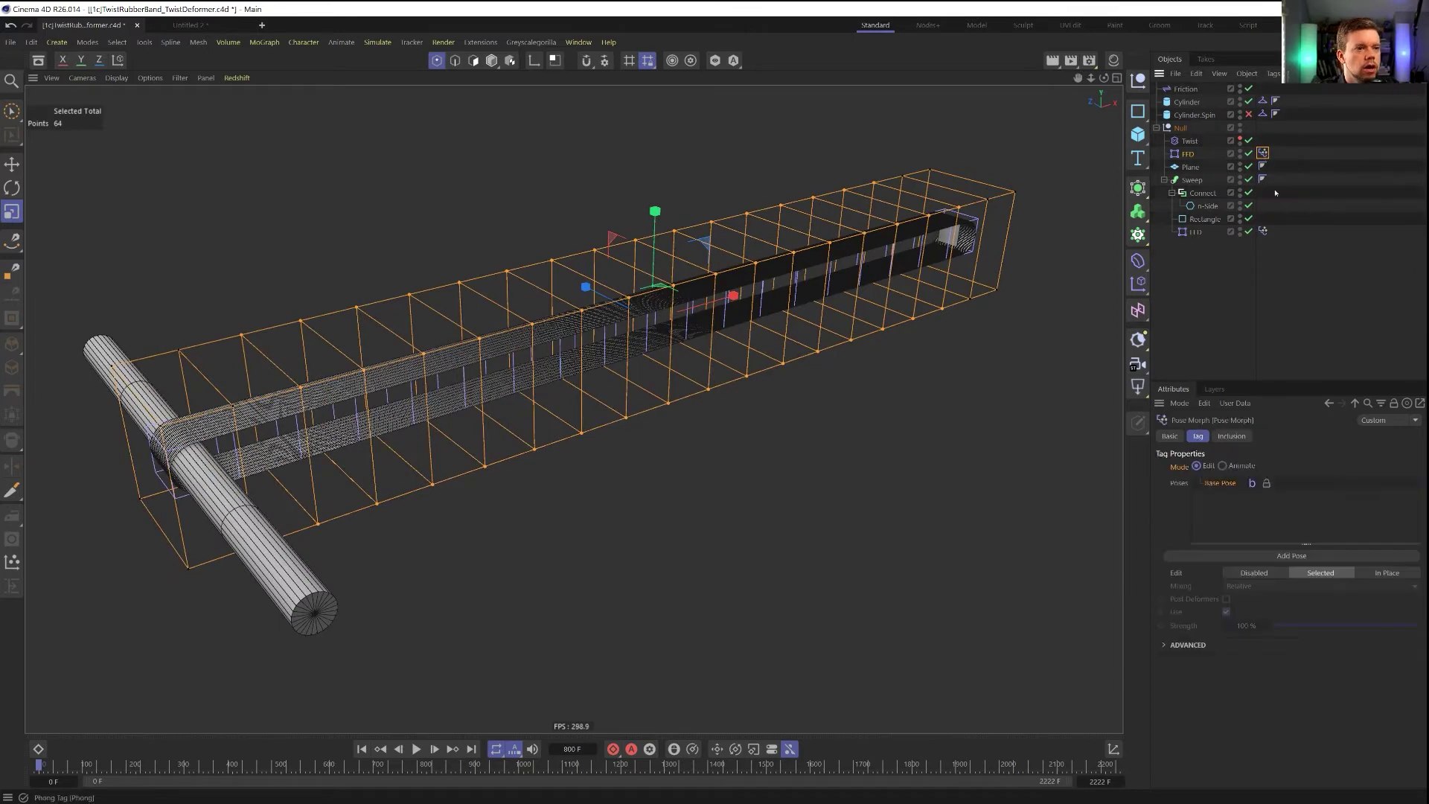
{"action": "left_click", "coordinate": [1257, 556]}
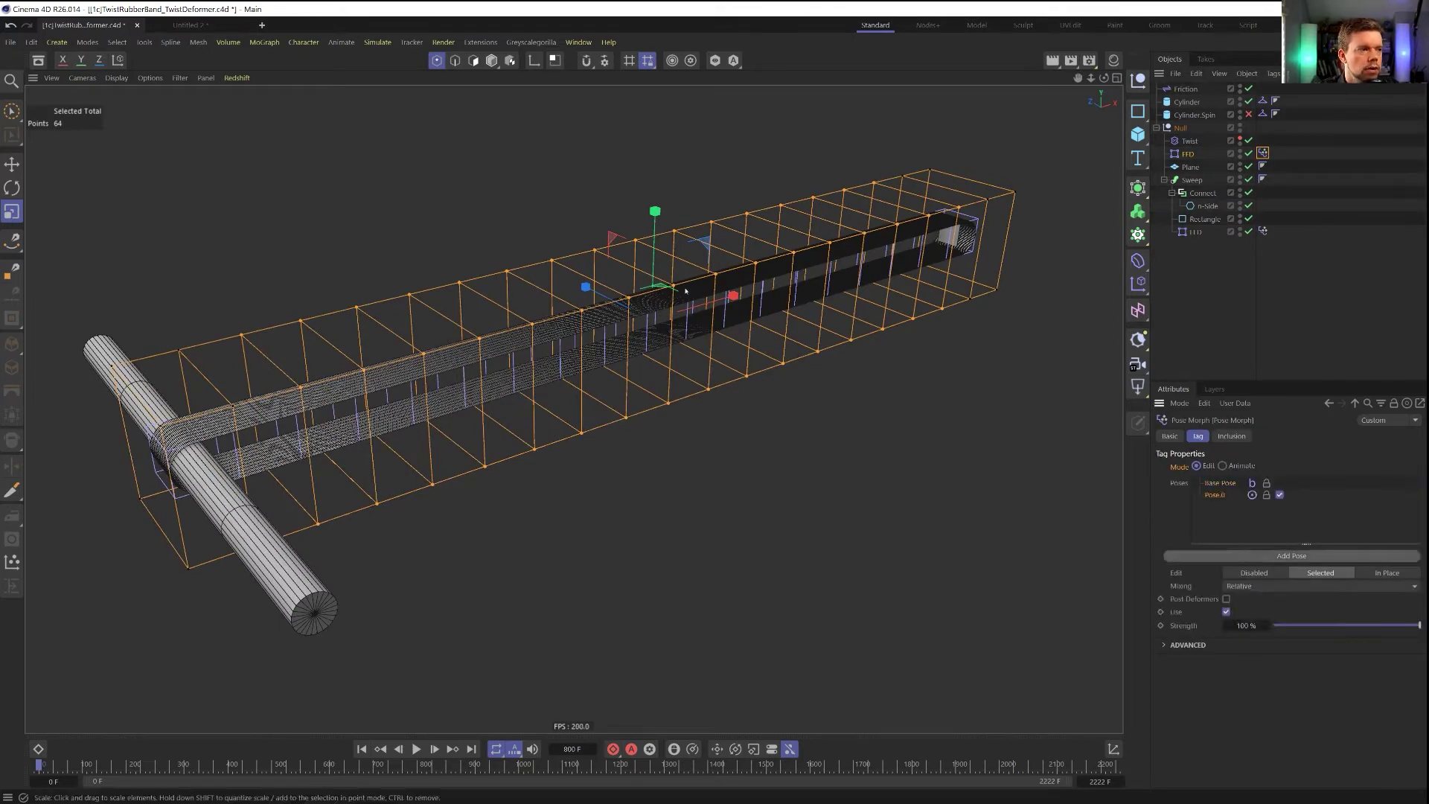
{"action": "left_click_drag", "start_coordinate": [655, 211], "coordinate": [651, 314]}
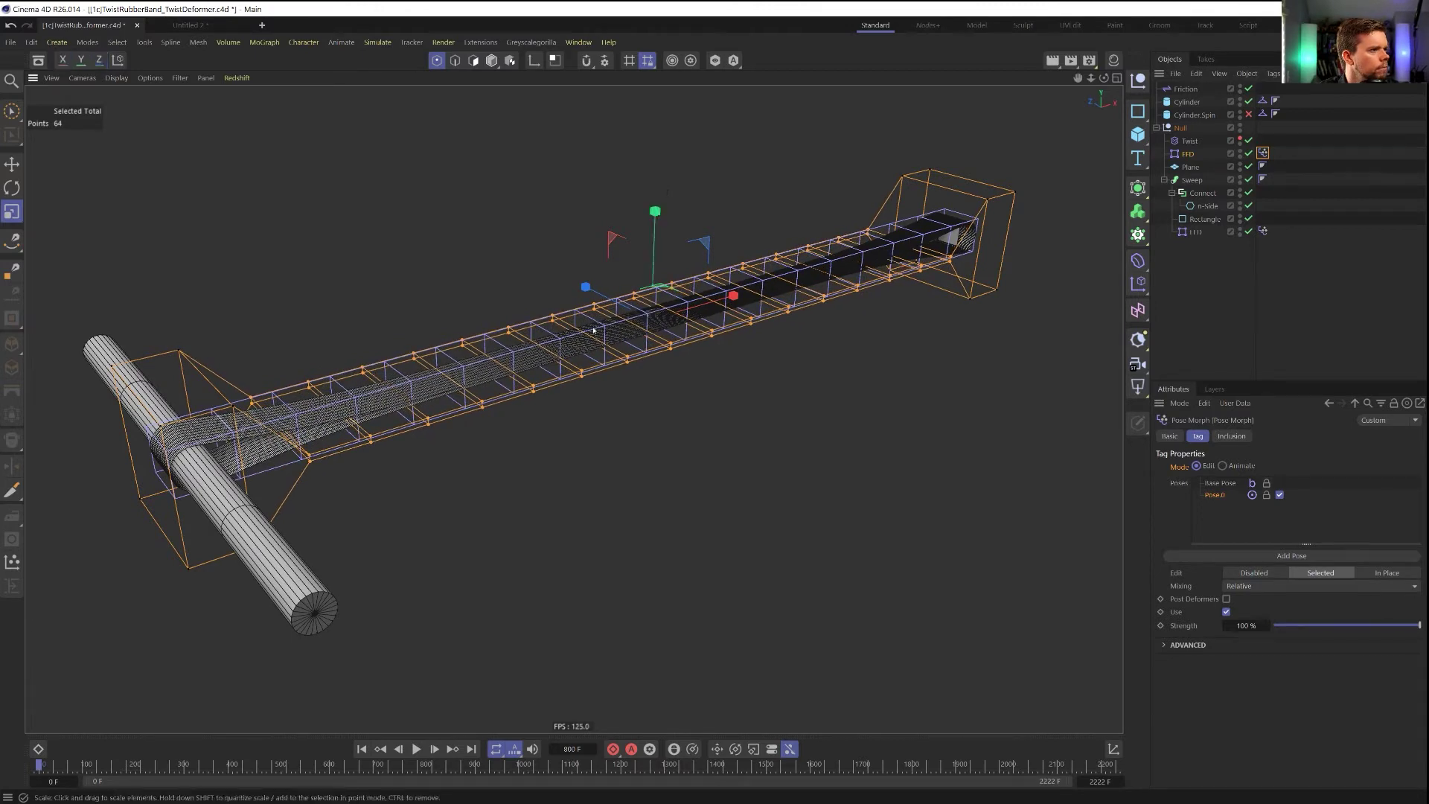
{"action": "left_click", "coordinate": [1223, 466]}
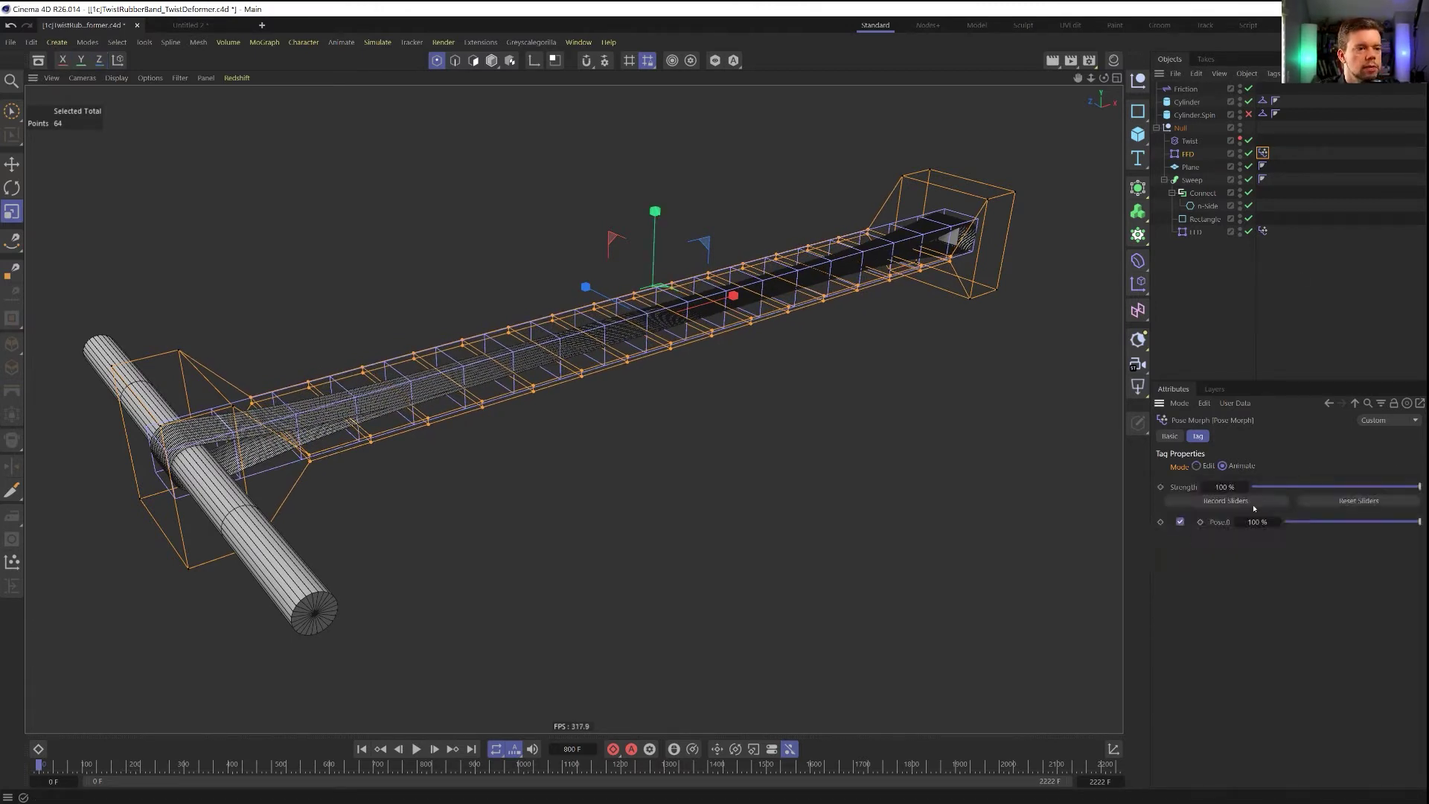
Check the twist around frame 800 with the Sweep's FFD cage hidden, and delete the FFD directly under the Null
{"action": "left_click", "coordinate": [1188, 153]}
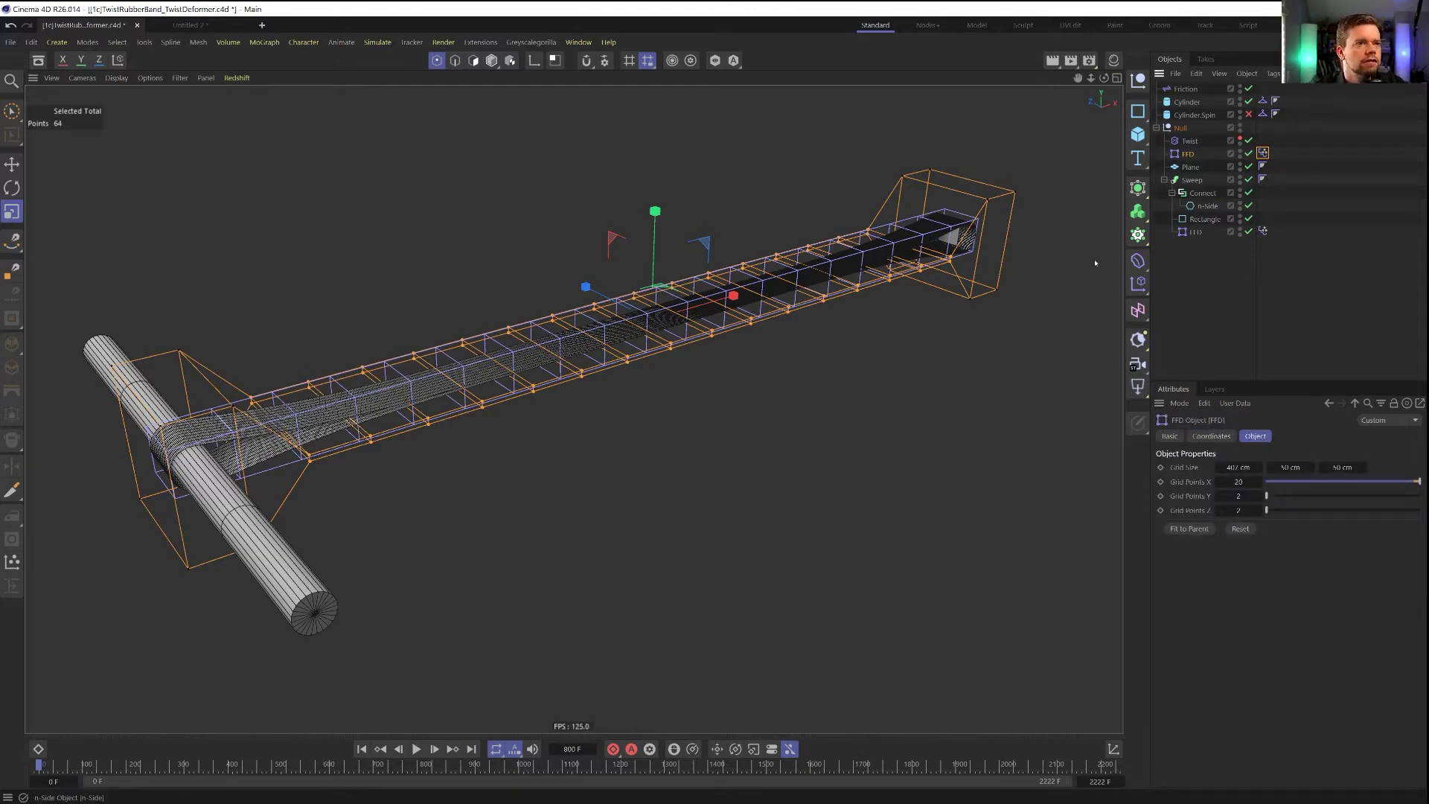
{"action": "left_click_drag", "start_coordinate": [355, 767], "coordinate": [430, 770]}
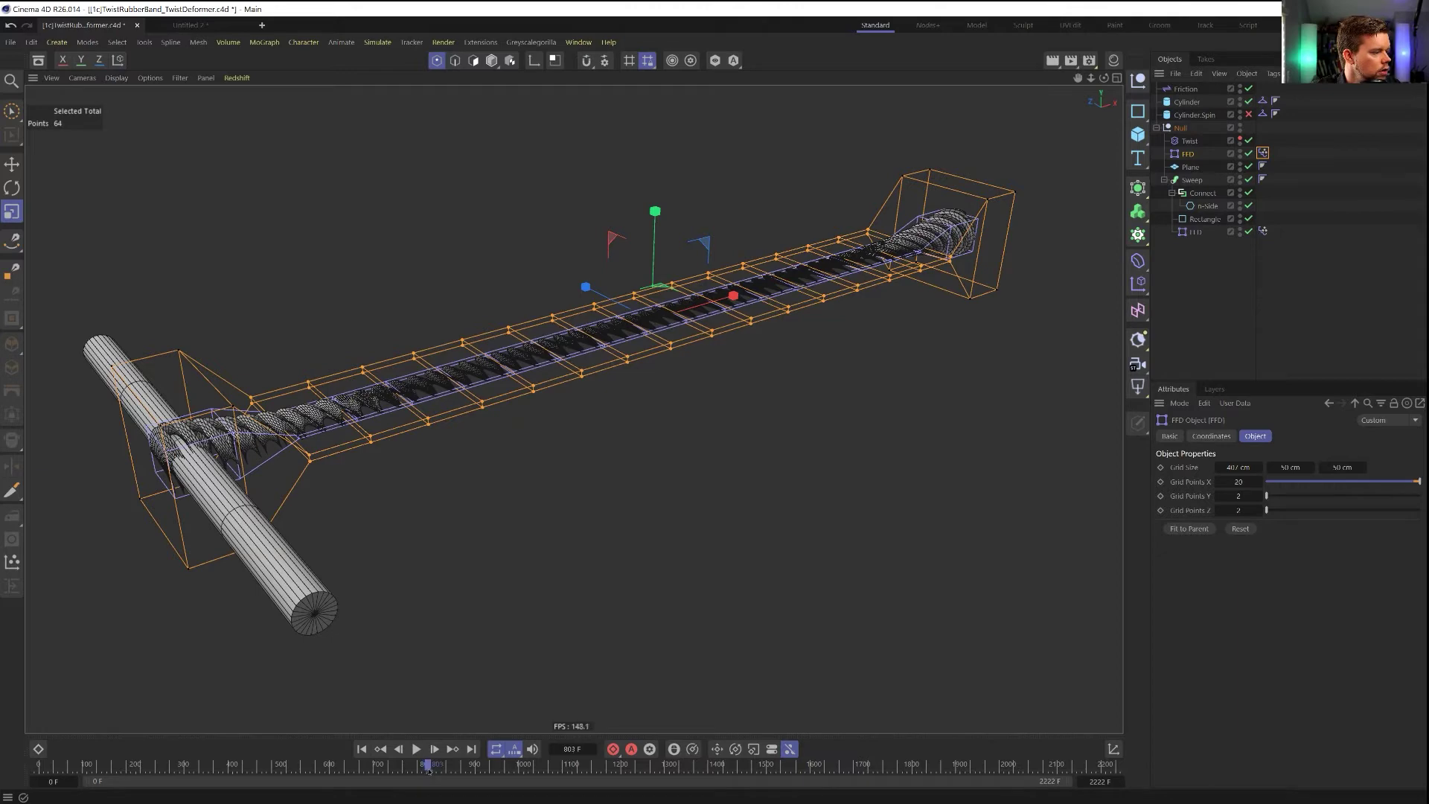
{"action": "left_click", "coordinate": [1249, 153]}
{"action": "middle_click_drag", "start_coordinate": [568, 394], "coordinate": [619, 443], "text": "alt"}
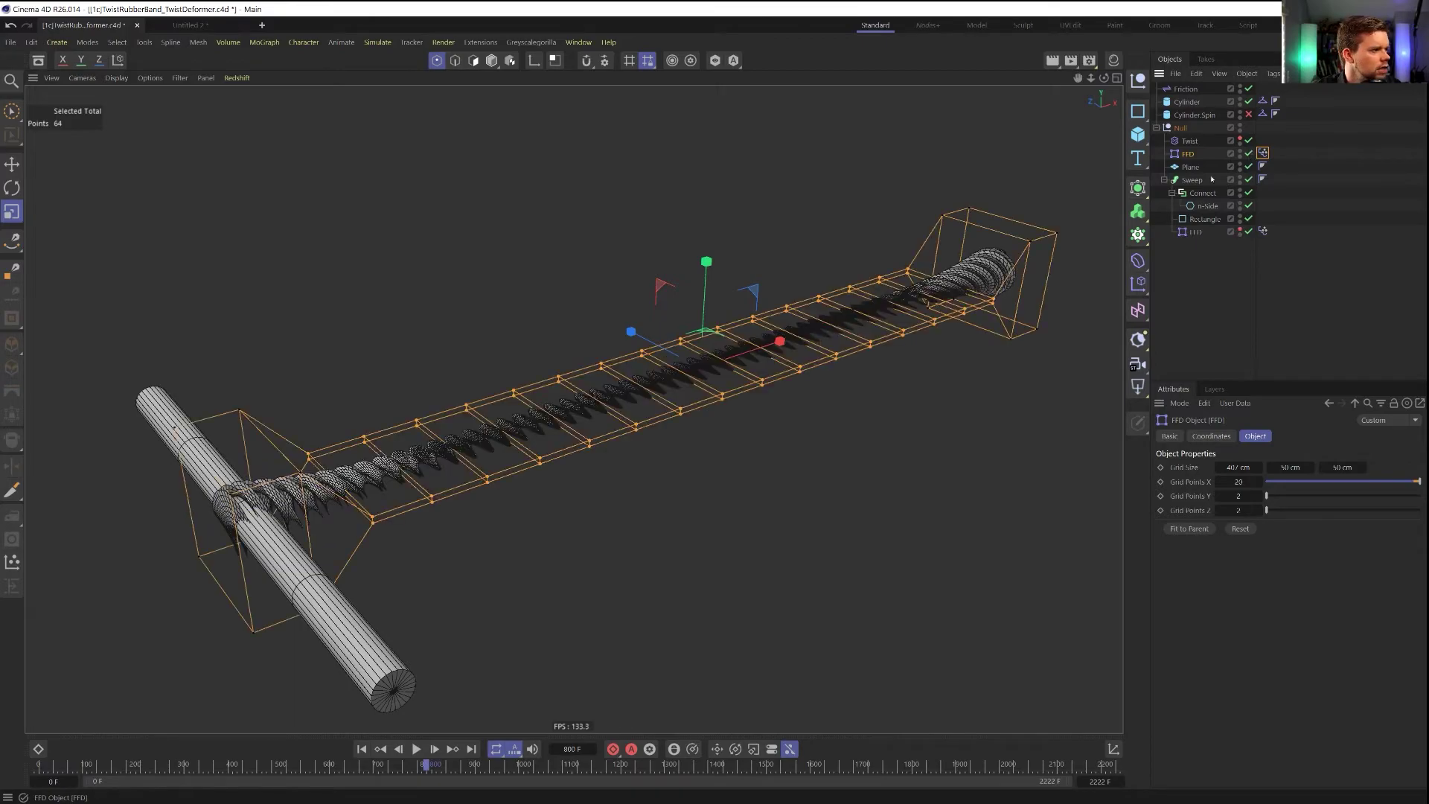
{"action": "scroll", "coordinate": [522, 451], "scroll_direction": "up", "scroll_amount": 6}
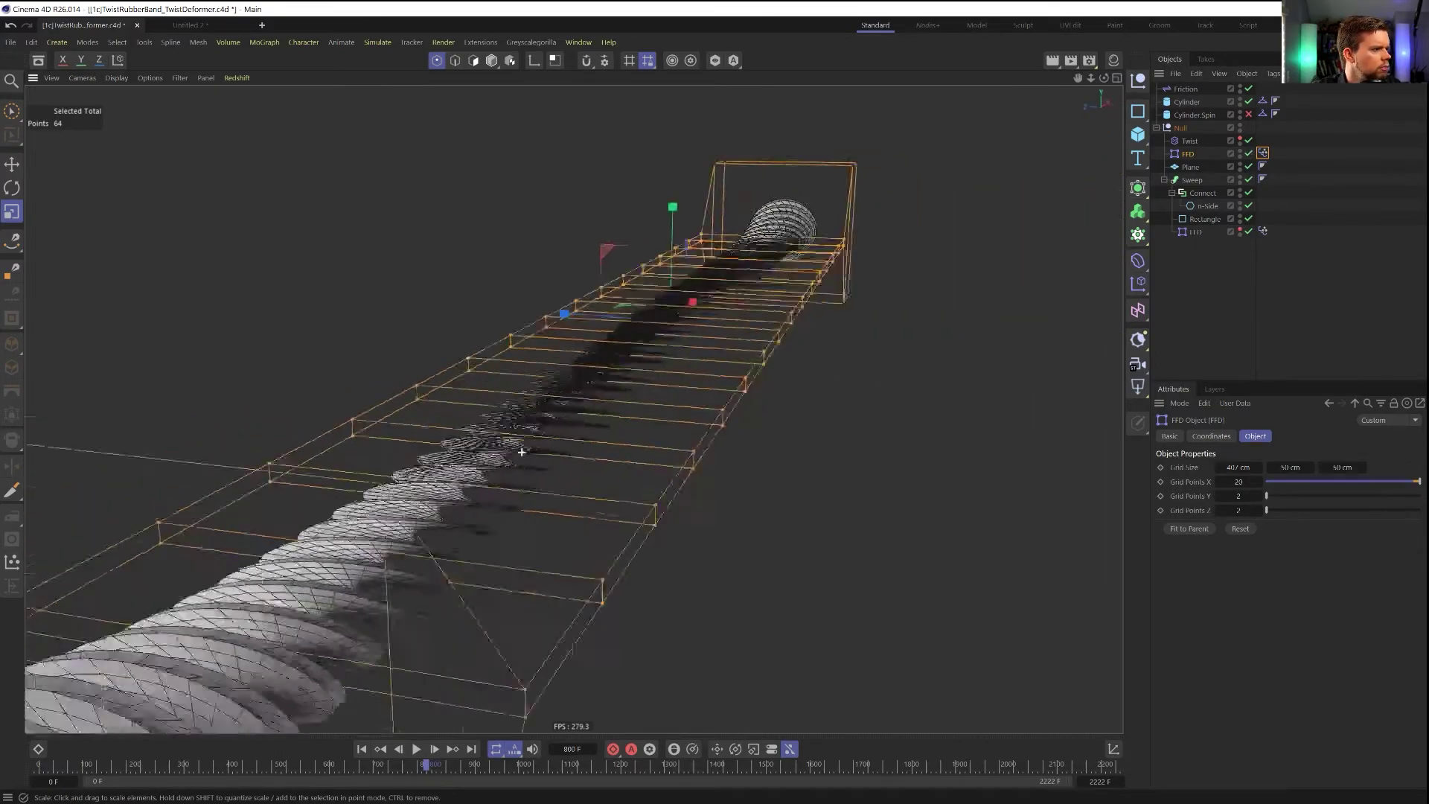
{"action": "left_click_drag", "start_coordinate": [521, 451], "coordinate": [628, 430], "text": "alt"}
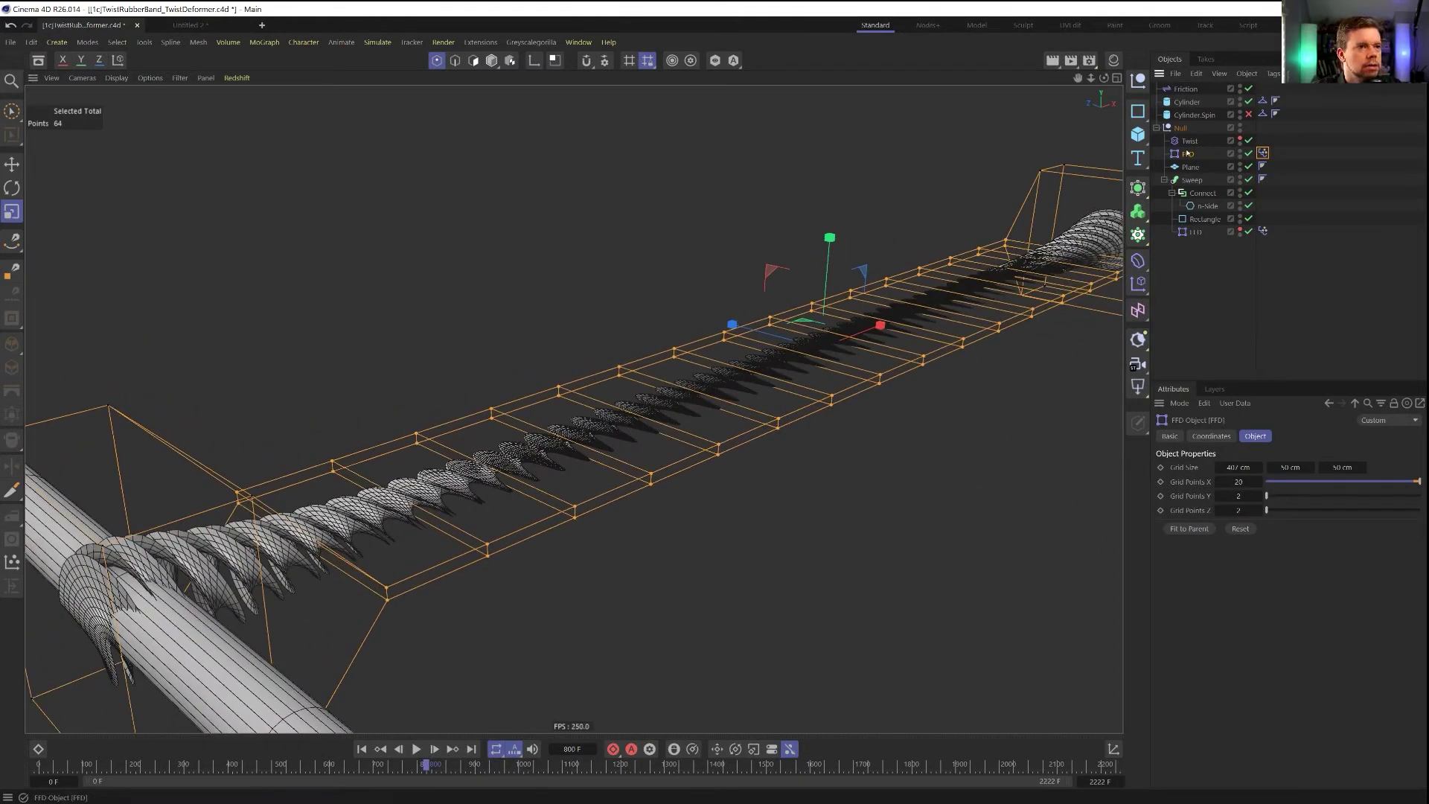
{"action": "key", "text": "Delete"}
{"action": "left_click_drag", "start_coordinate": [746, 337], "coordinate": [714, 376], "text": "alt"}
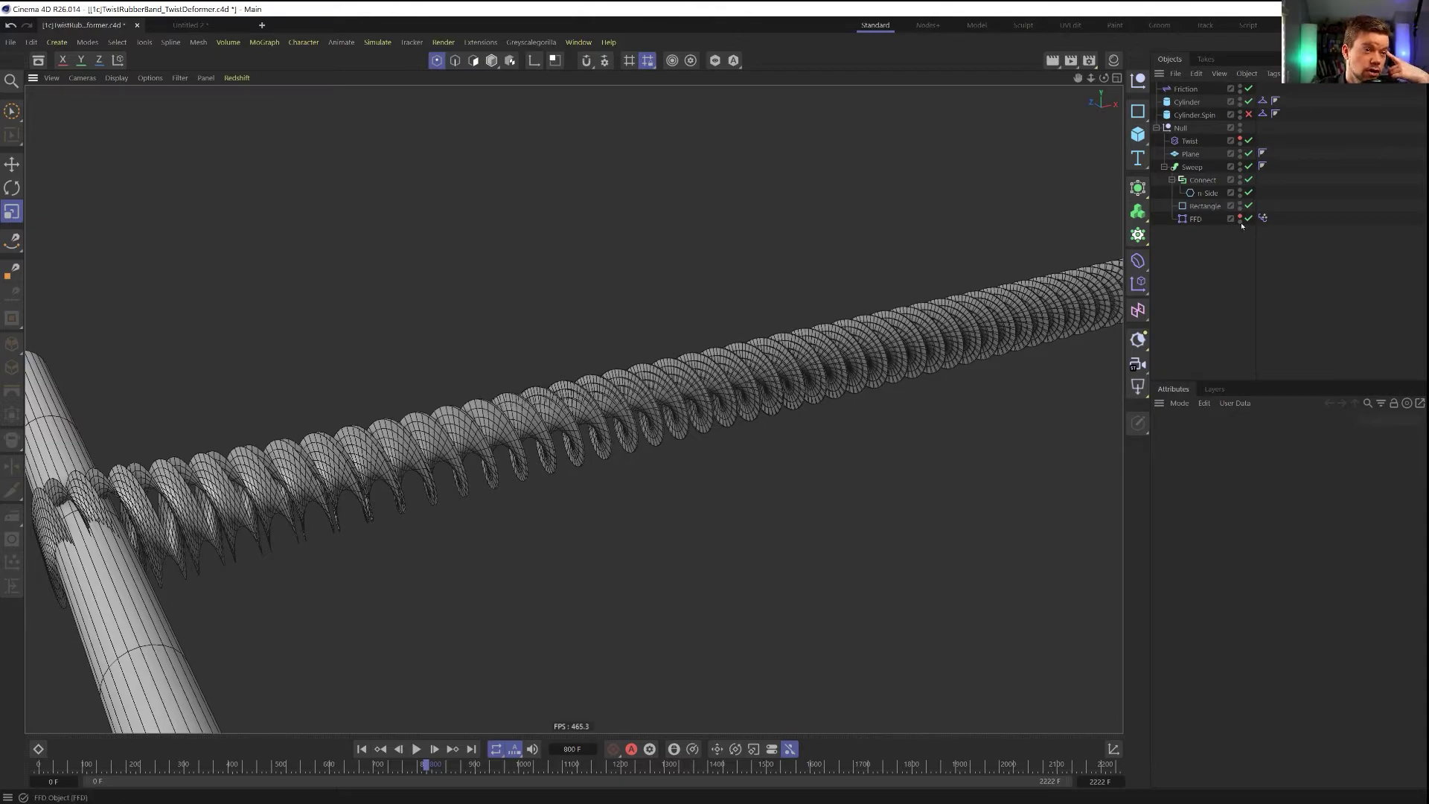
Move the 100 % pose keyframe of the Sweep's FFD Pose Morph tag to about frame 115
{"action": "left_click_drag", "start_coordinate": [422, 764], "coordinate": [117, 764]}
{"action": "scroll", "coordinate": [749, 394], "scroll_direction": "down", "scroll_amount": 5}
{"action": "scroll", "coordinate": [571, 408], "scroll_direction": "up", "scroll_amount": 4}
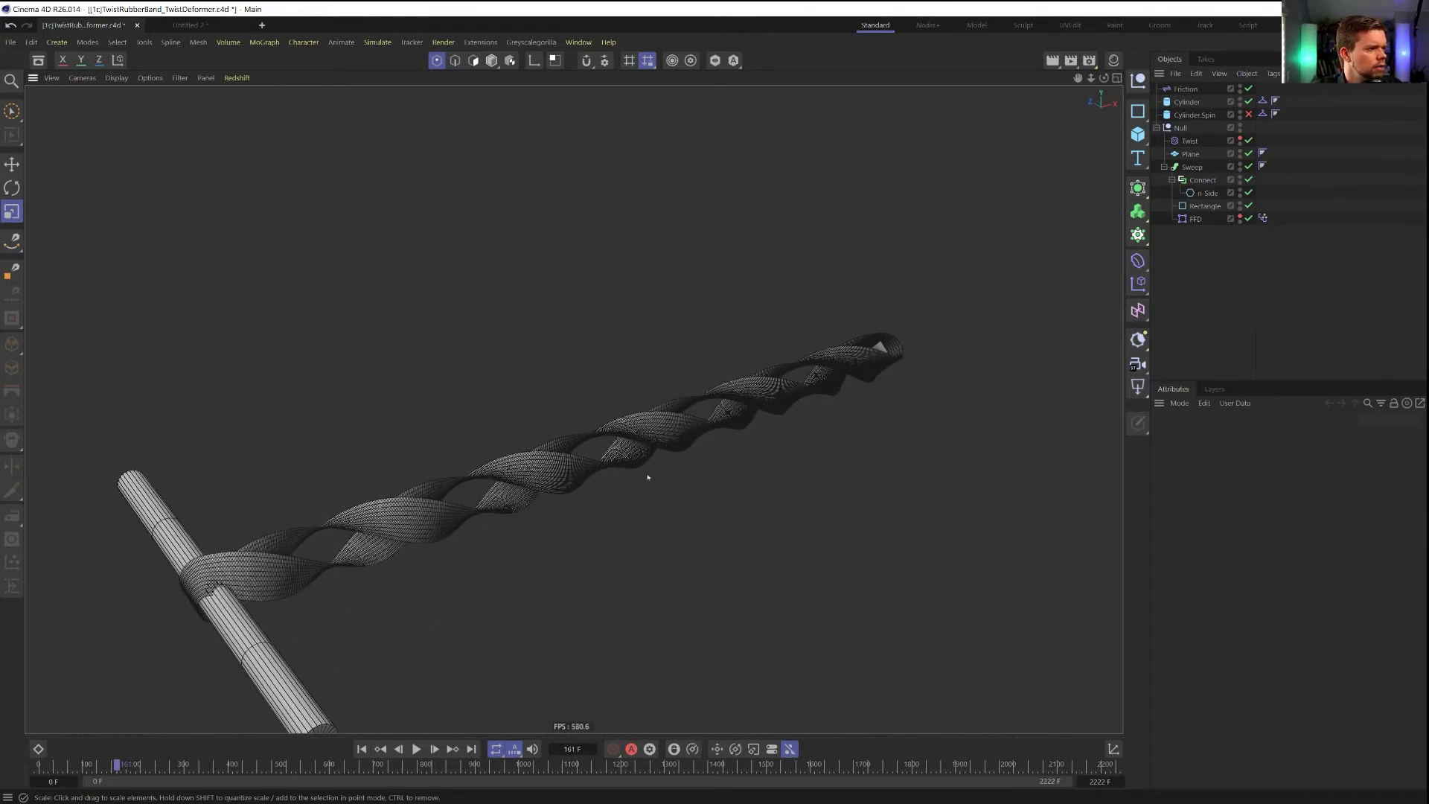
{"action": "scroll", "coordinate": [648, 472], "scroll_direction": "down", "scroll_amount": 2}
{"action": "left_click_drag", "start_coordinate": [119, 767], "coordinate": [78, 767]}
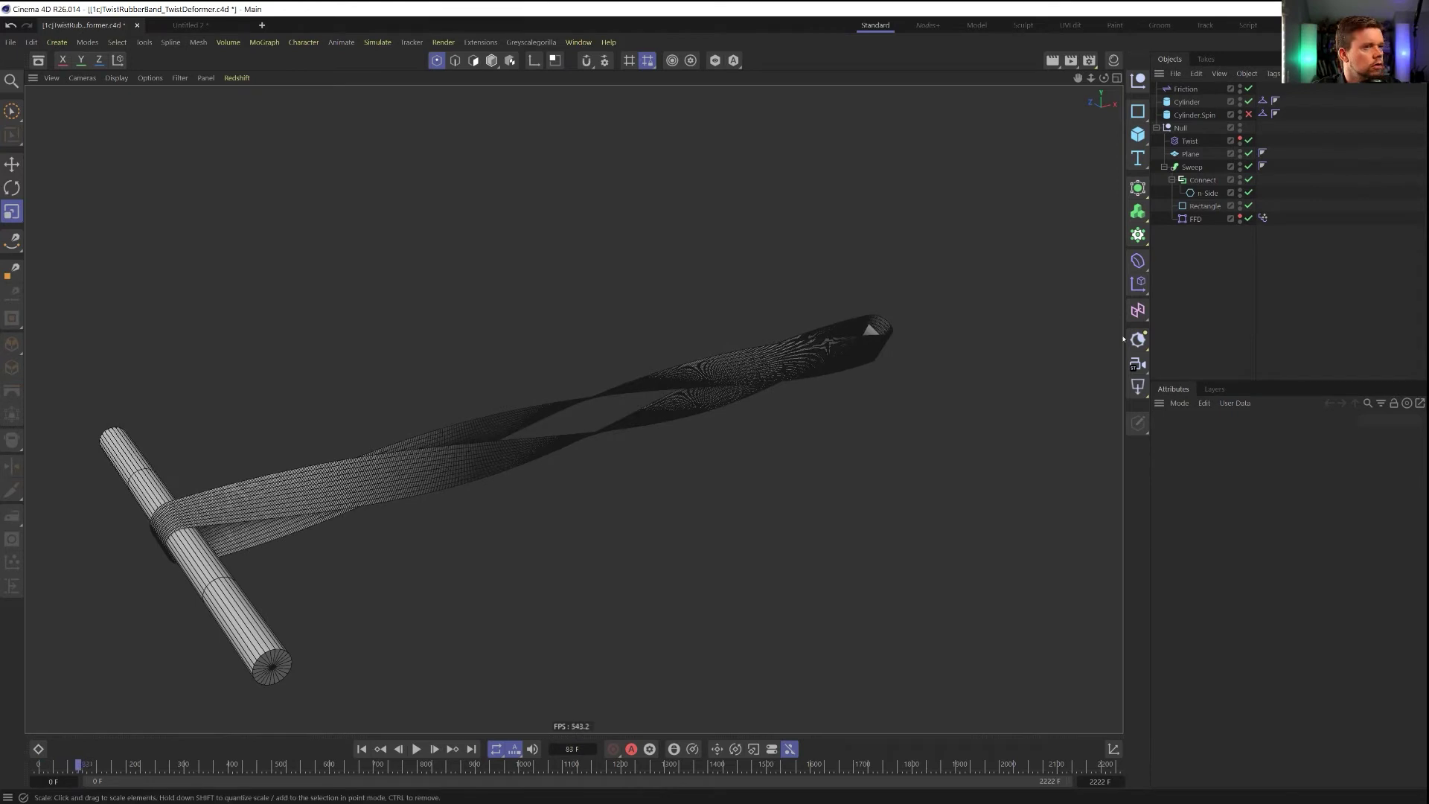
{"action": "left_click", "coordinate": [1263, 218]}
{"action": "left_click_drag", "start_coordinate": [426, 770], "coordinate": [392, 779]}
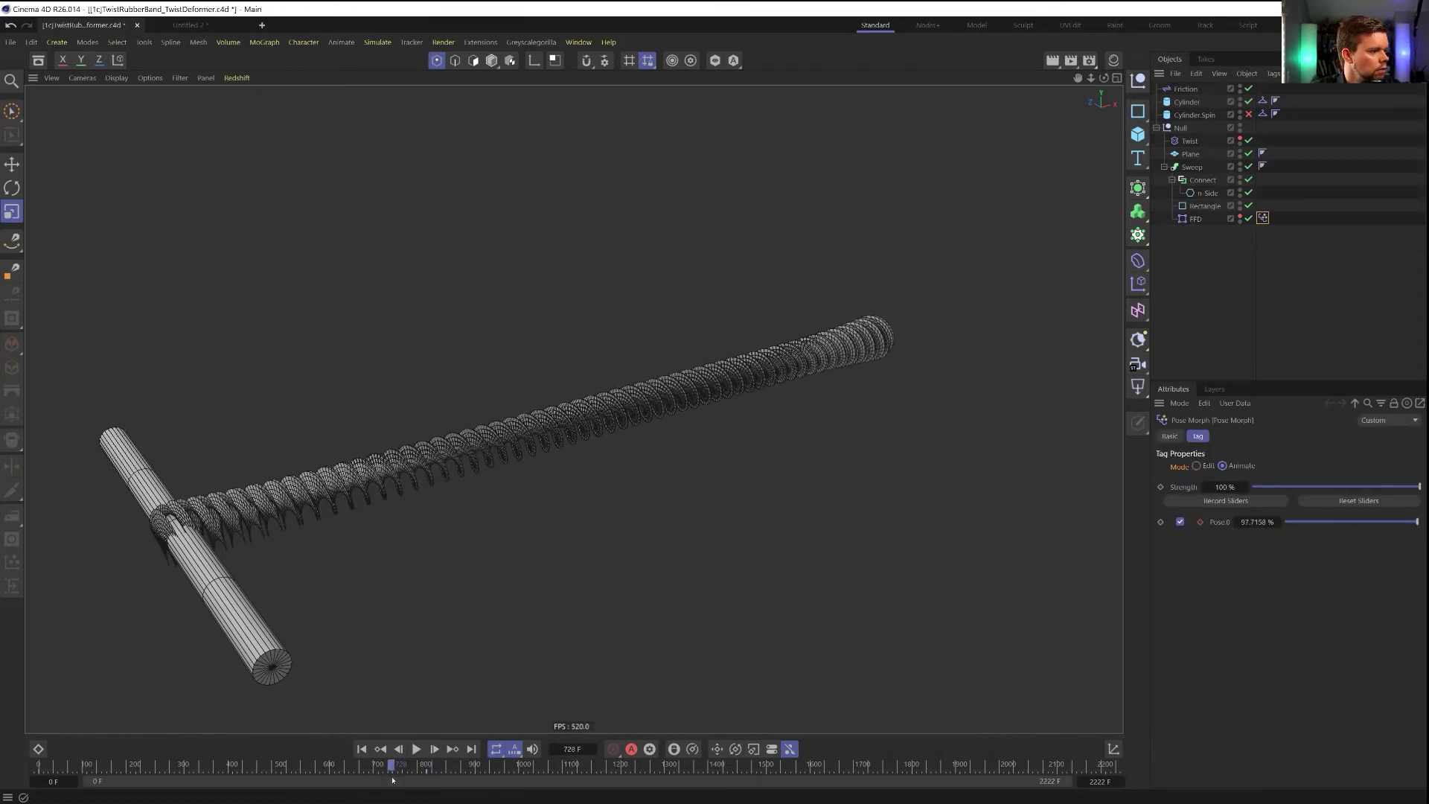
{"action": "left_click", "coordinate": [87, 767]}
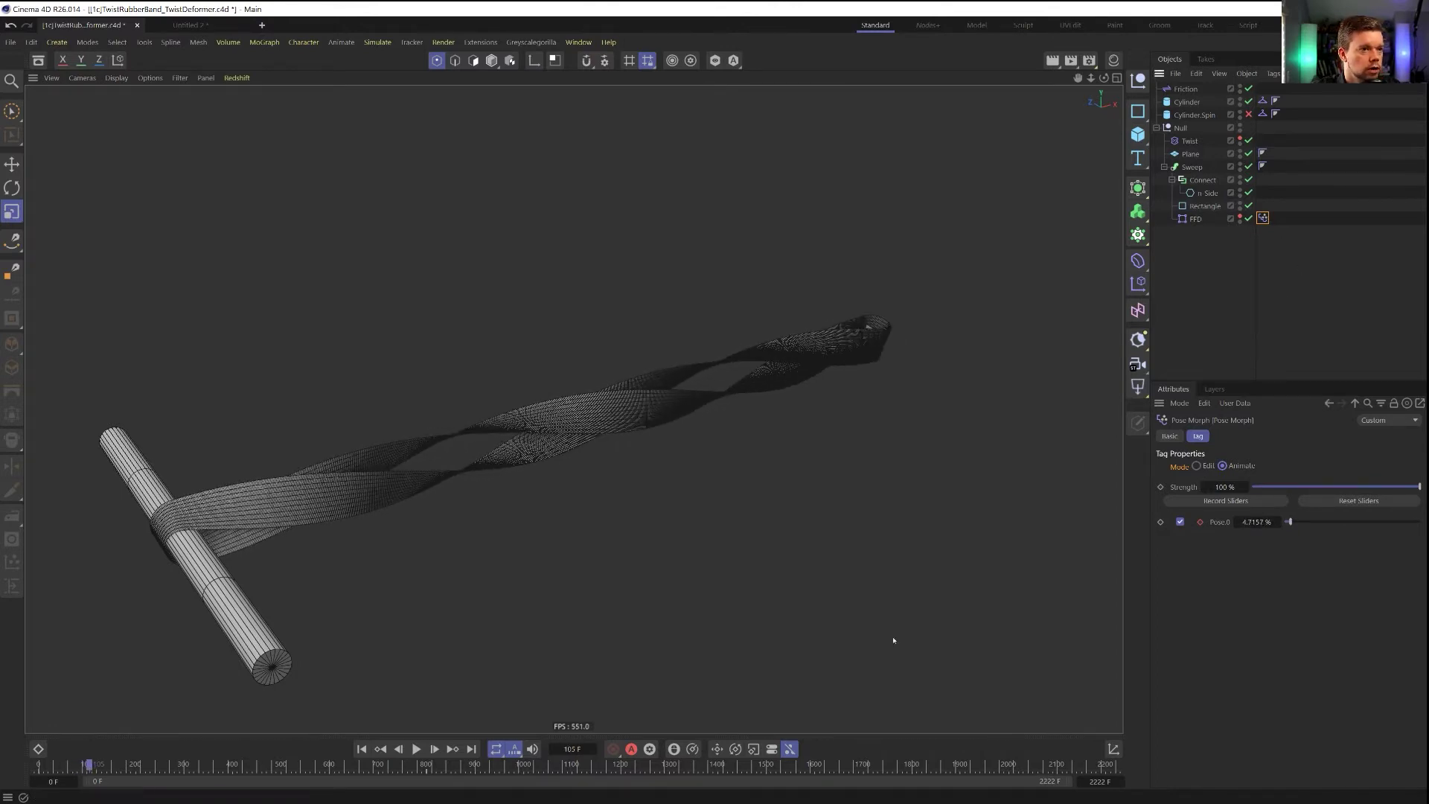
{"action": "left_click", "coordinate": [428, 773]}
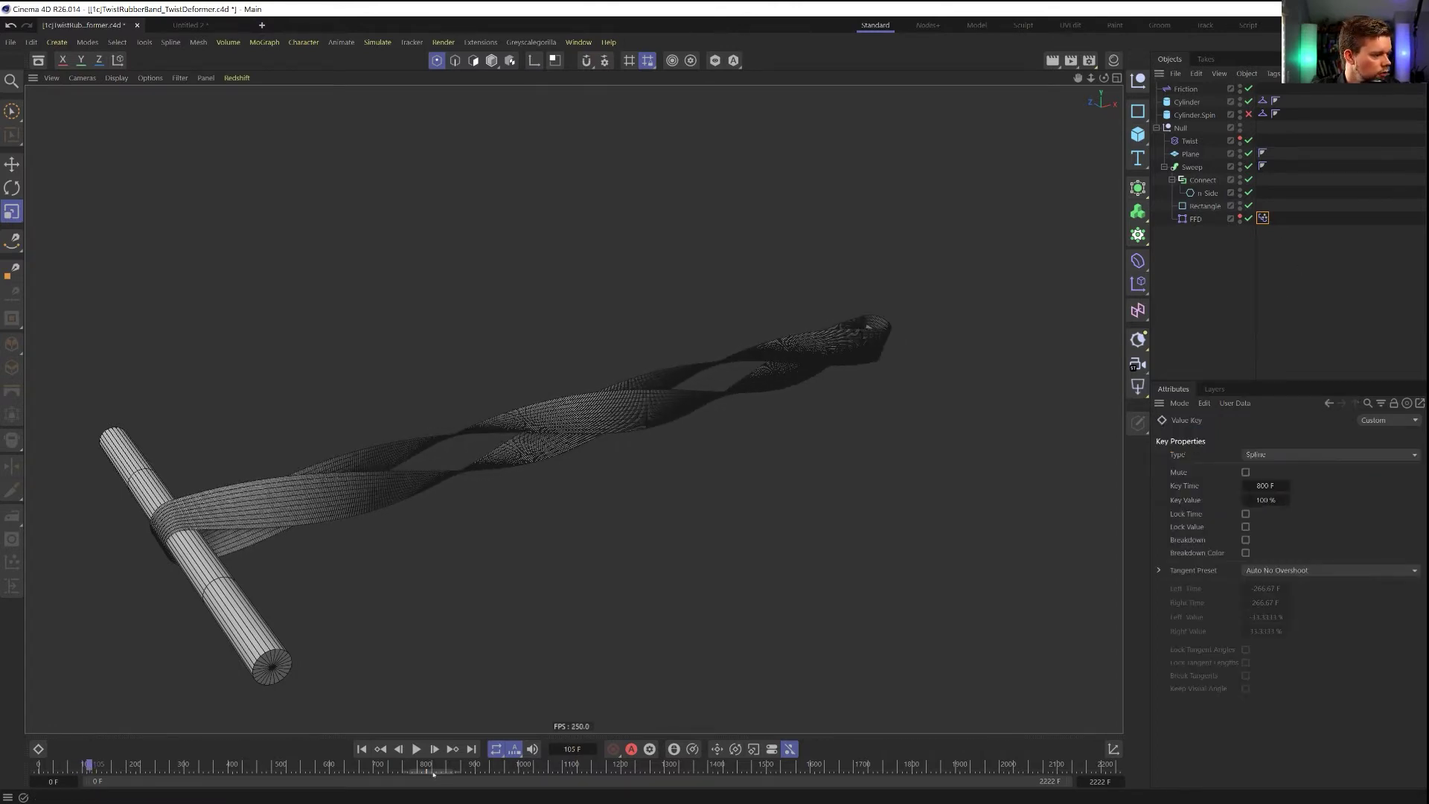
{"action": "left_click_drag", "start_coordinate": [438, 774], "coordinate": [112, 787]}
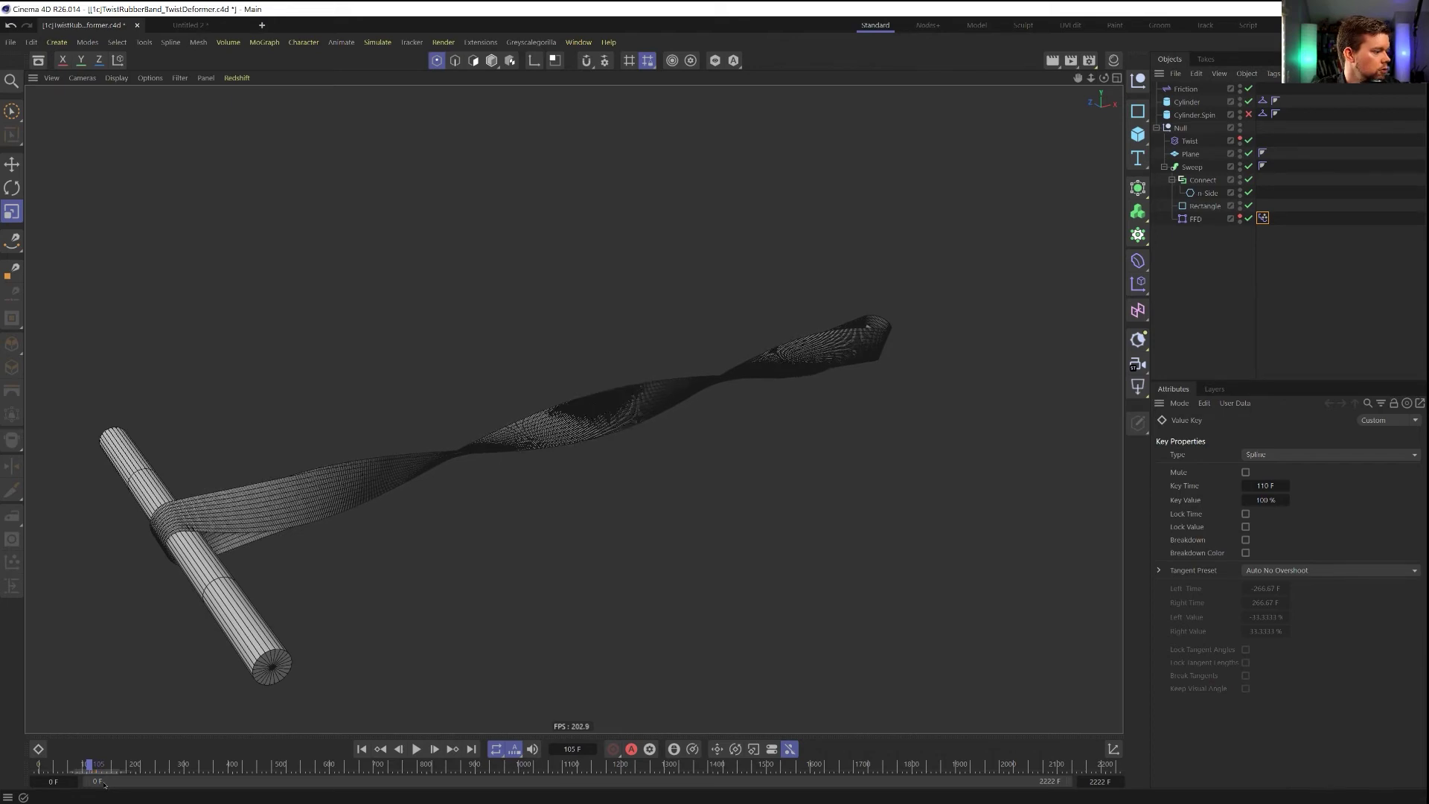
Play the animation from the first frame to check how the band twists with the retimed pose
{"action": "left_click", "coordinate": [361, 749]}
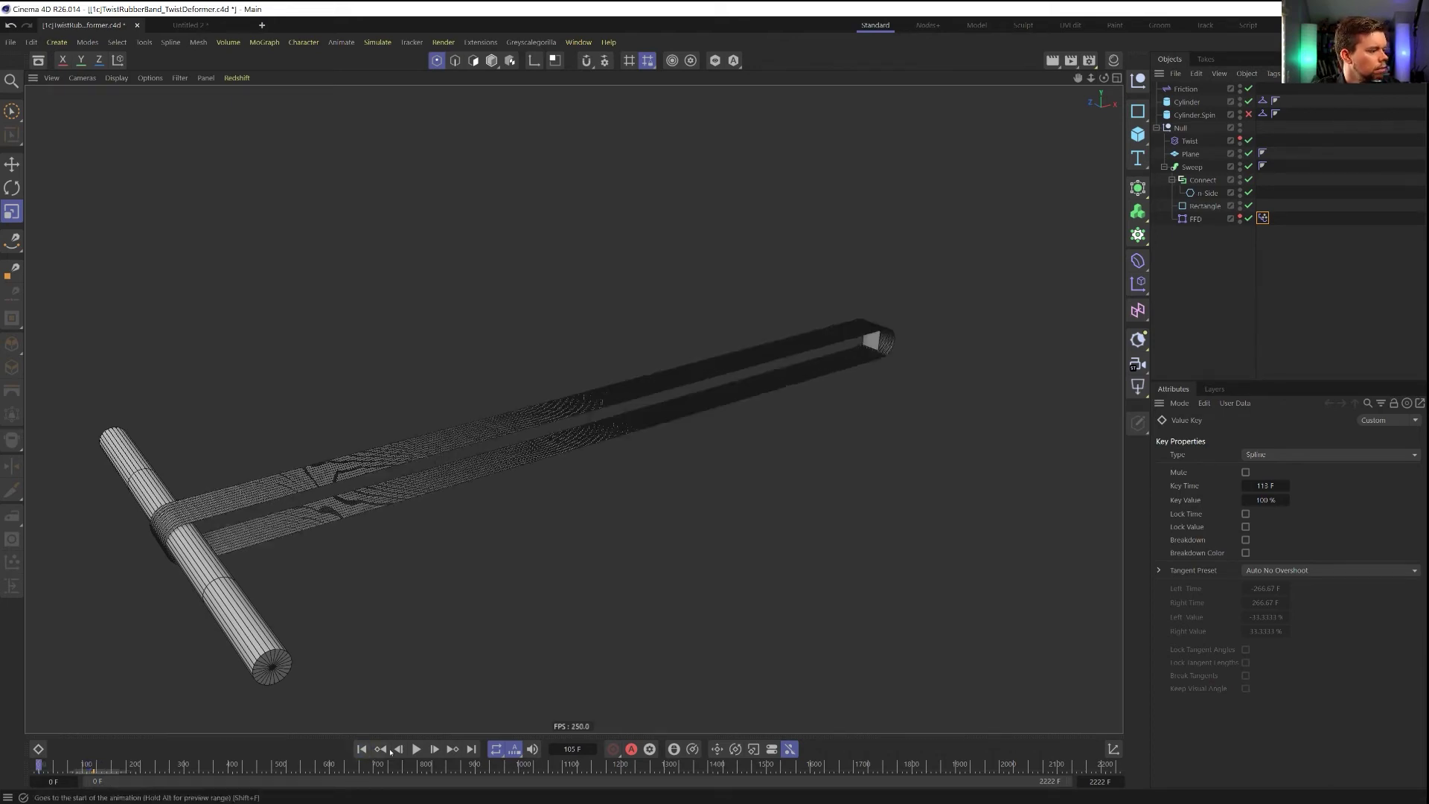
{"action": "left_click", "coordinate": [416, 749]}
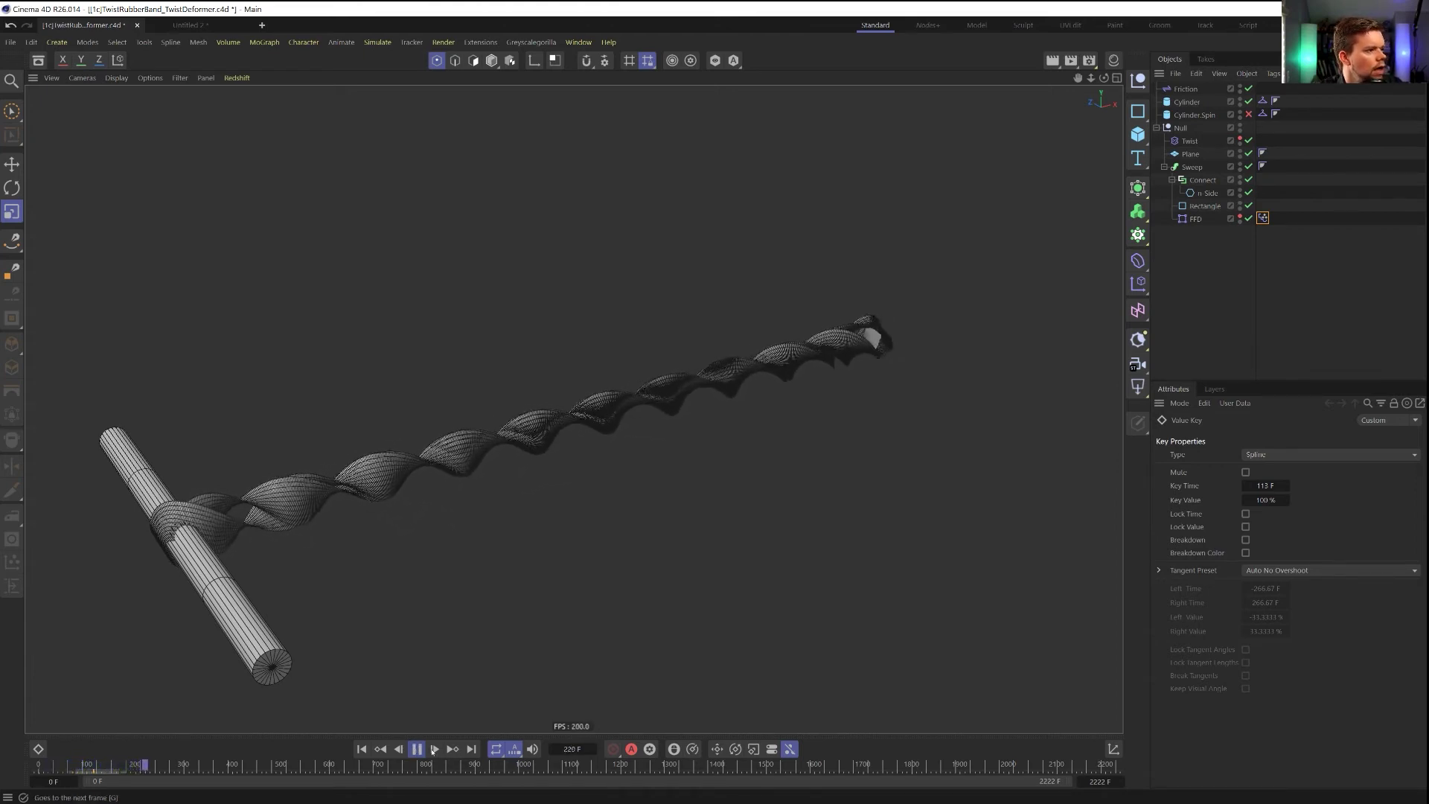
{"action": "left_click", "coordinate": [416, 749]}
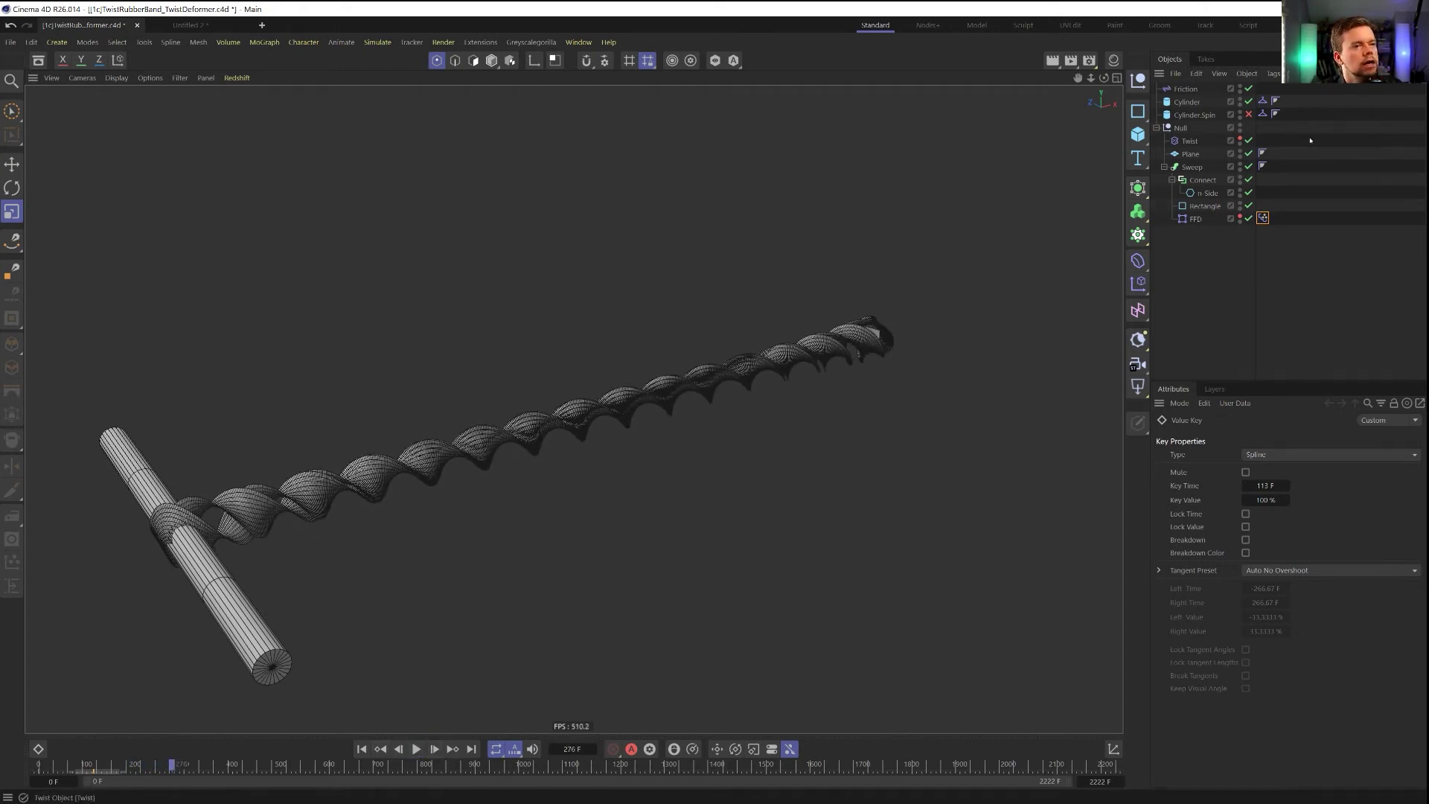
Try scaling the n-Side spline down to about 70 %
{"action": "left_click", "coordinate": [1208, 193]}
{"action": "left_click_drag", "start_coordinate": [745, 506], "coordinate": [591, 510]}
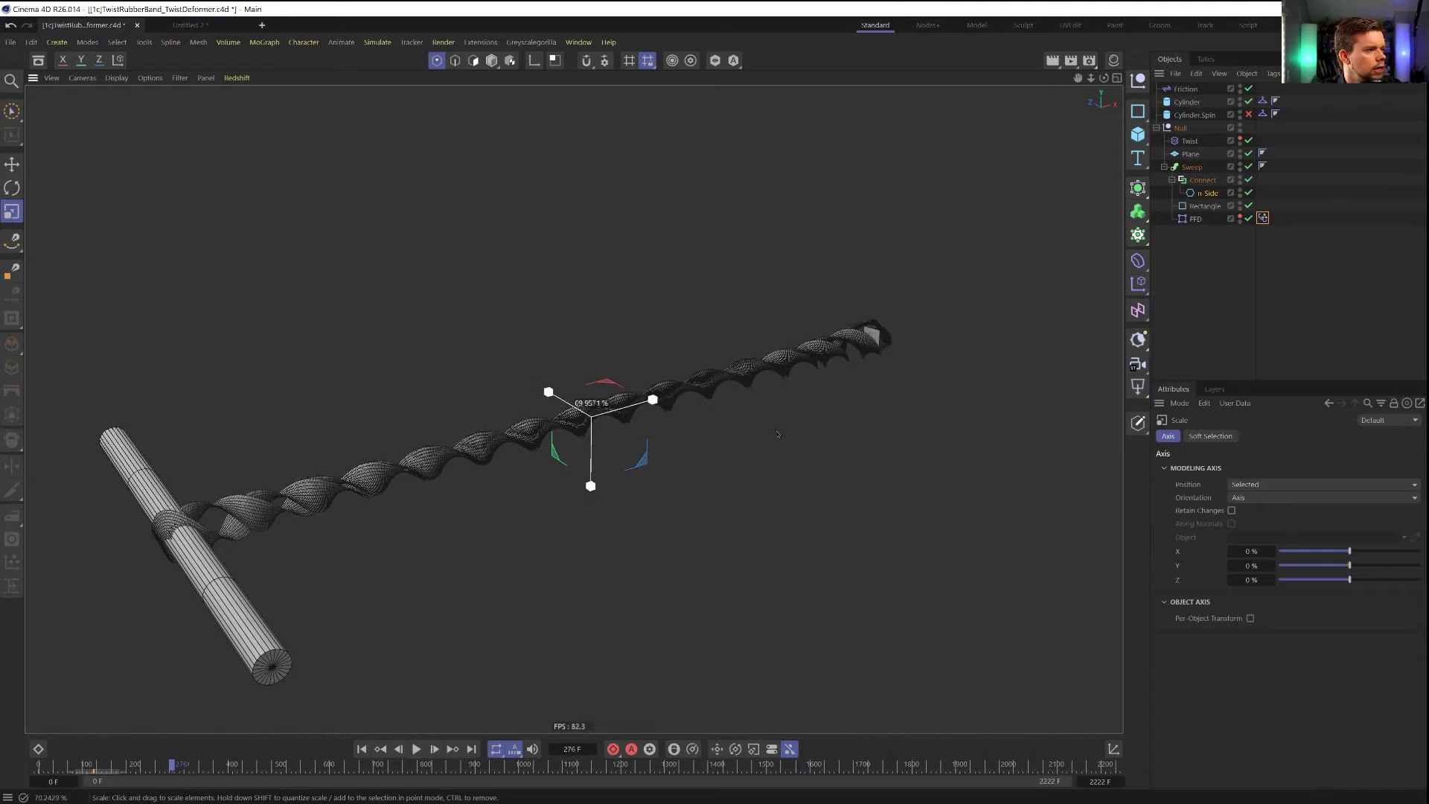
{"action": "left_click_drag", "start_coordinate": [684, 536], "coordinate": [826, 313]}
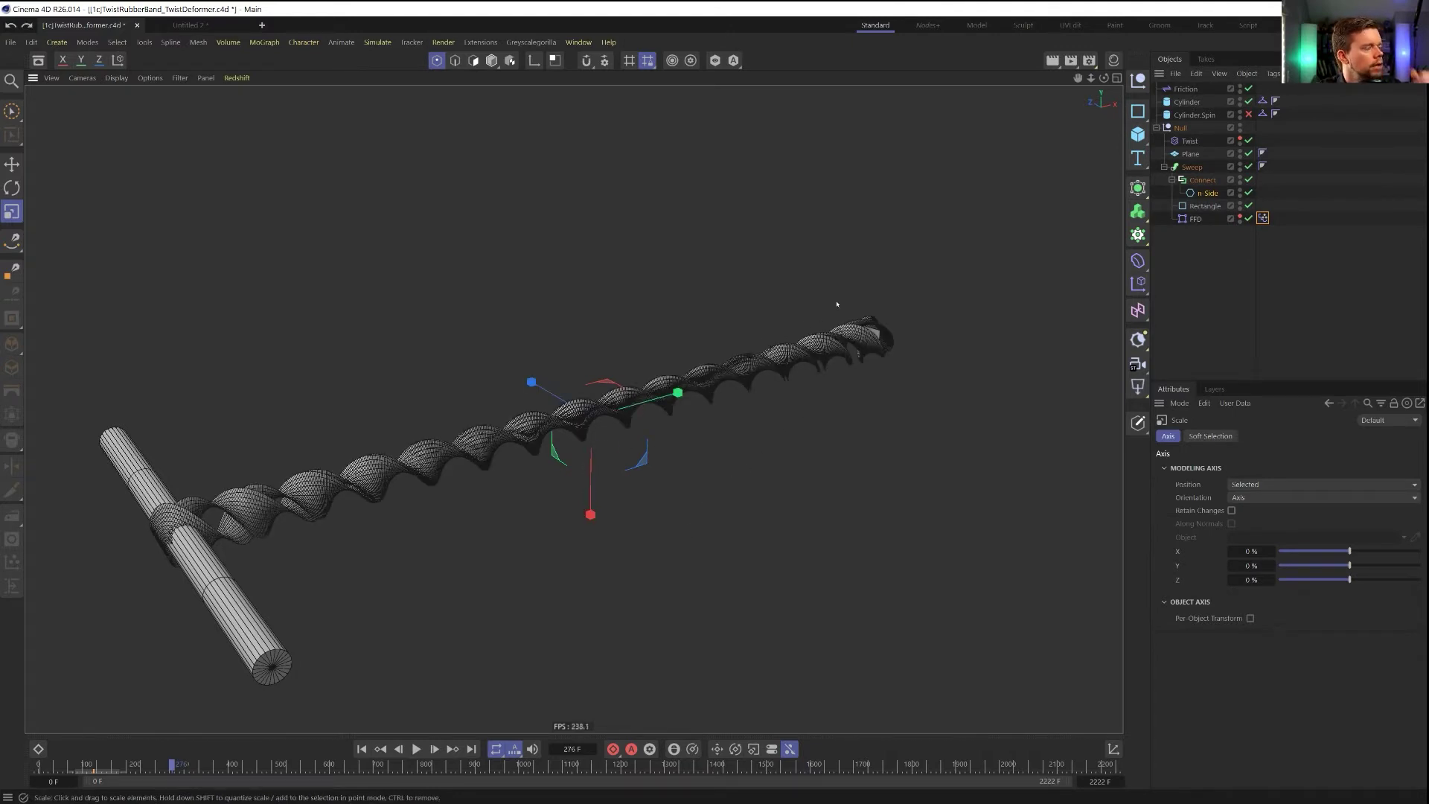
Try moving the Twist deformer along the length of the band
{"action": "left_click", "coordinate": [1189, 141]}
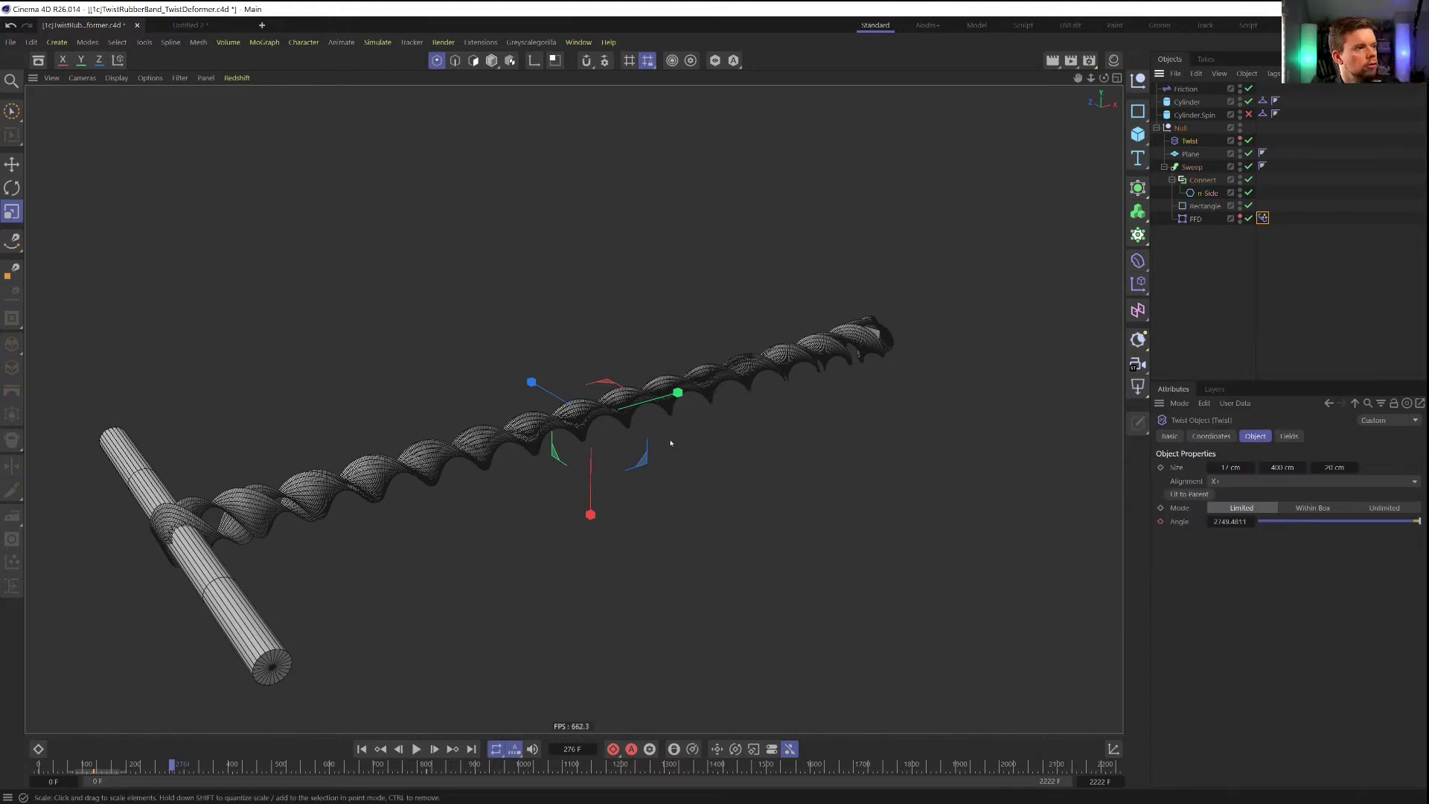
{"action": "key", "text": "e"}
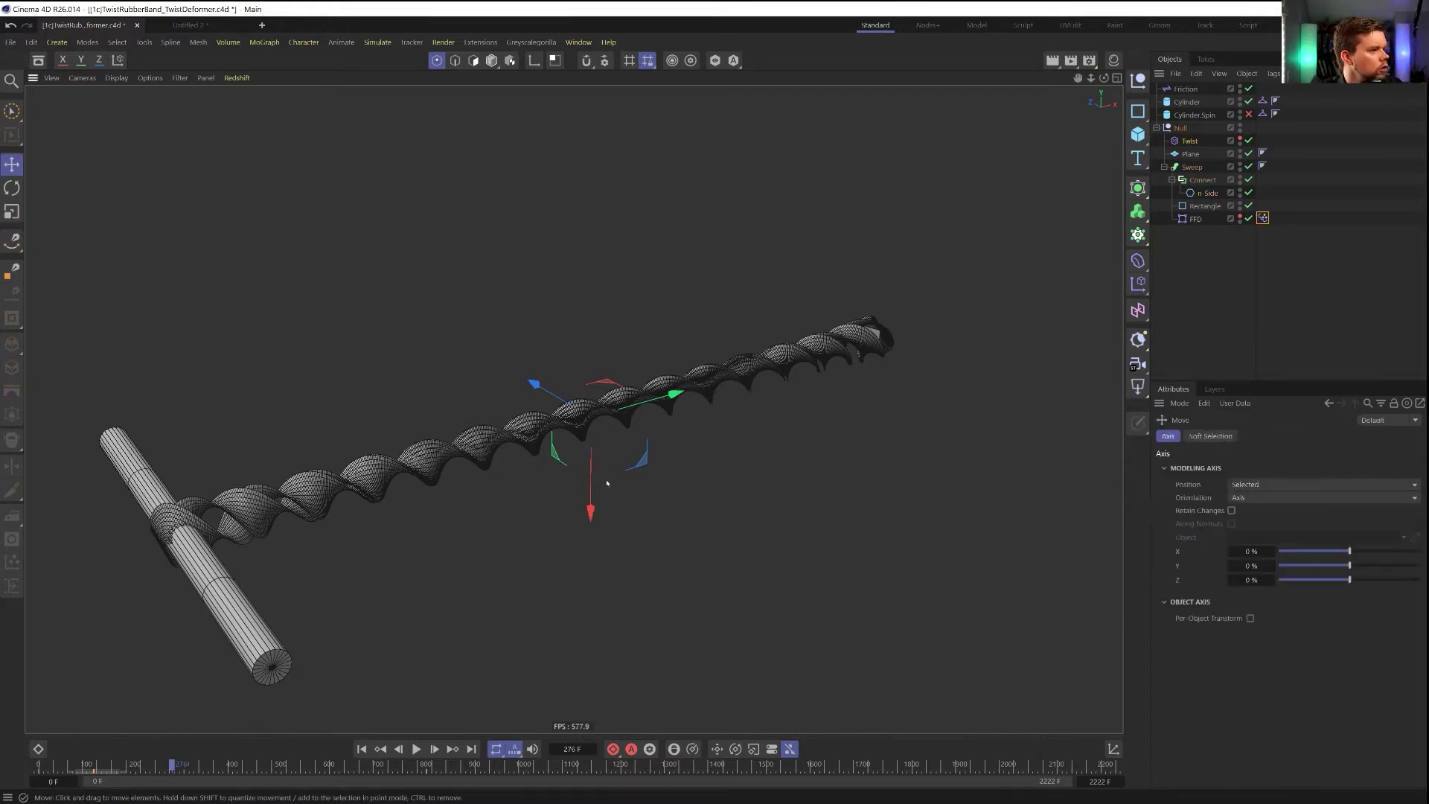
{"action": "left_click_drag", "start_coordinate": [649, 402], "coordinate": [564, 364]}
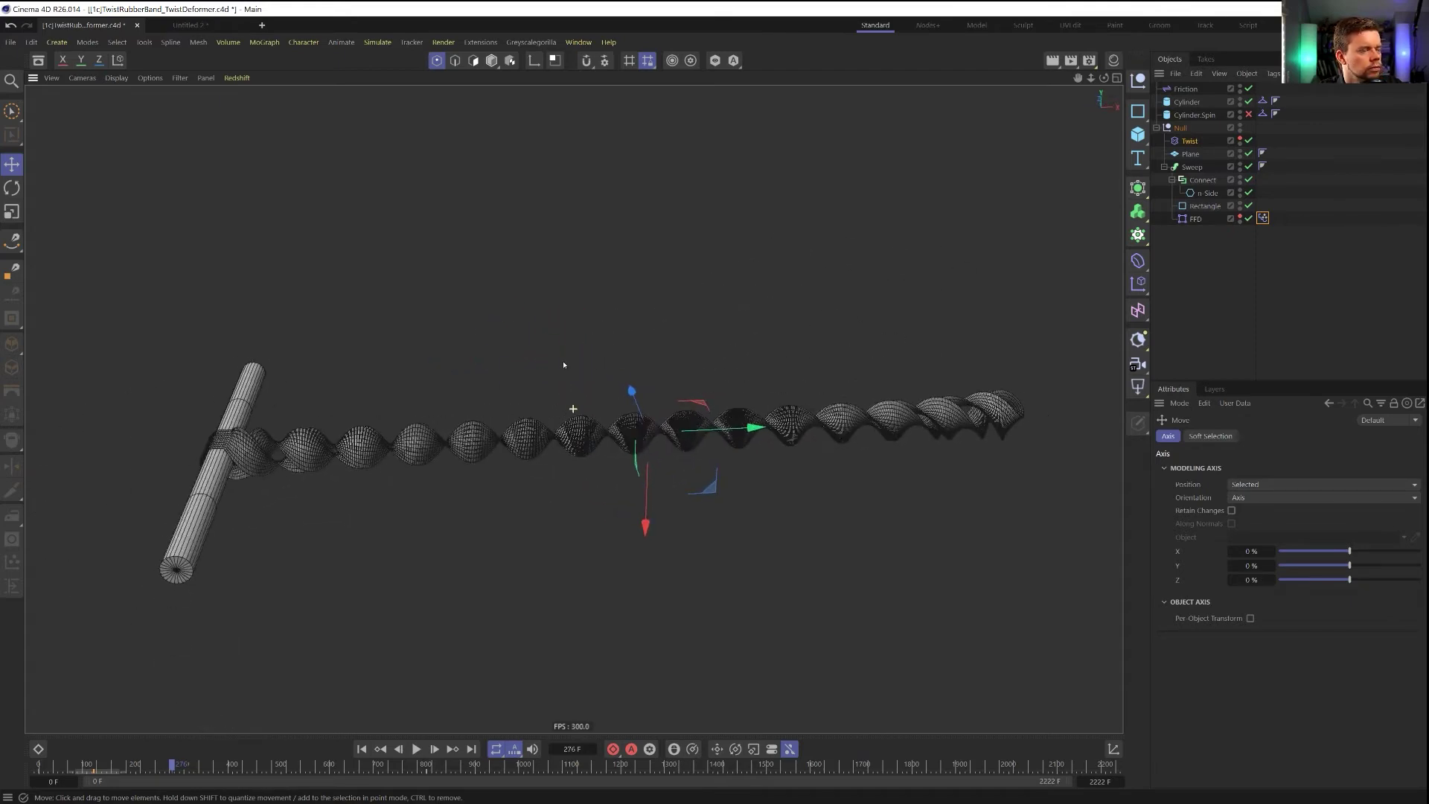
{"action": "left_click_drag", "start_coordinate": [486, 449], "coordinate": [573, 452], "text": "alt"}
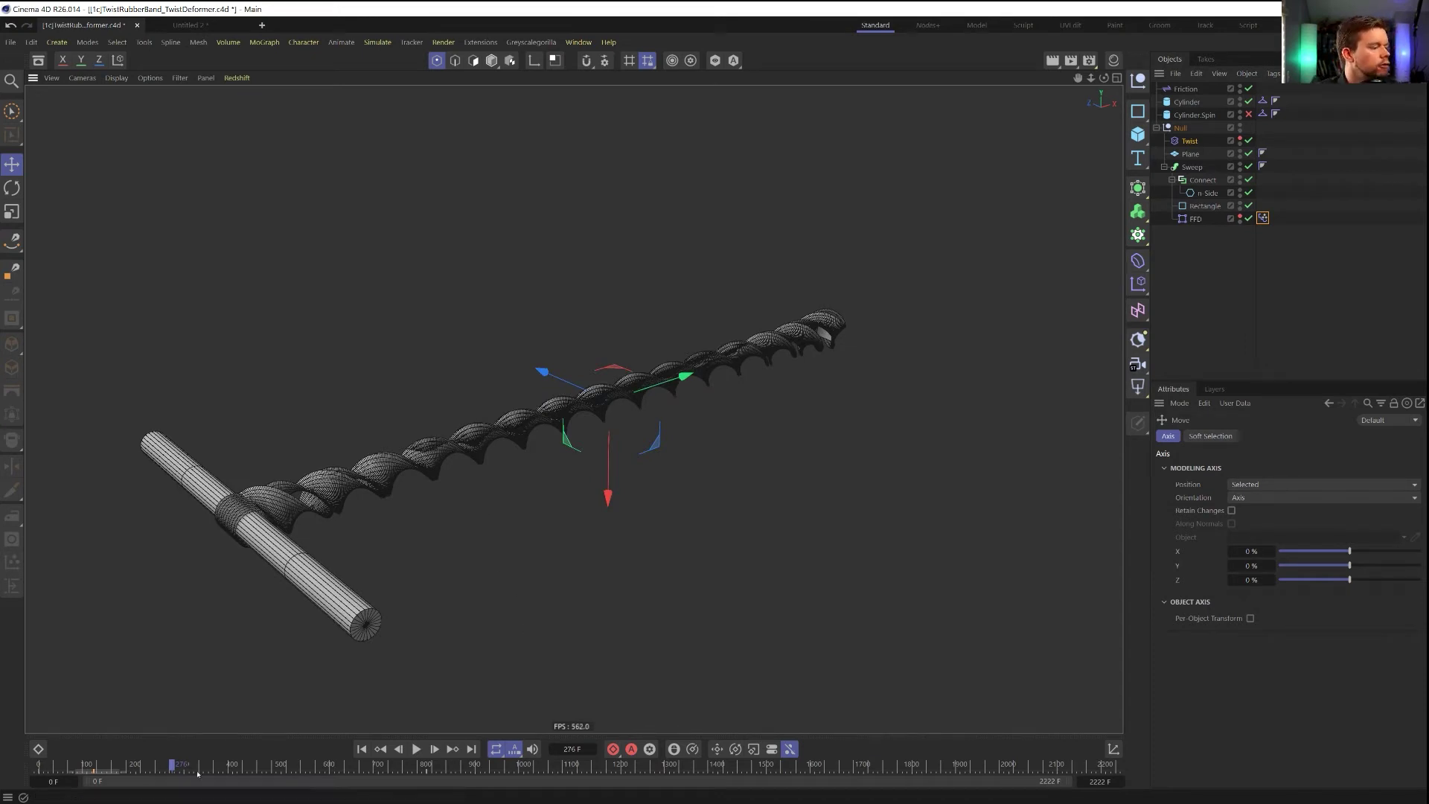
Scrub to about frame 852 and examine the twisted coils up close
{"action": "left_click_drag", "start_coordinate": [193, 768], "coordinate": [278, 707]}
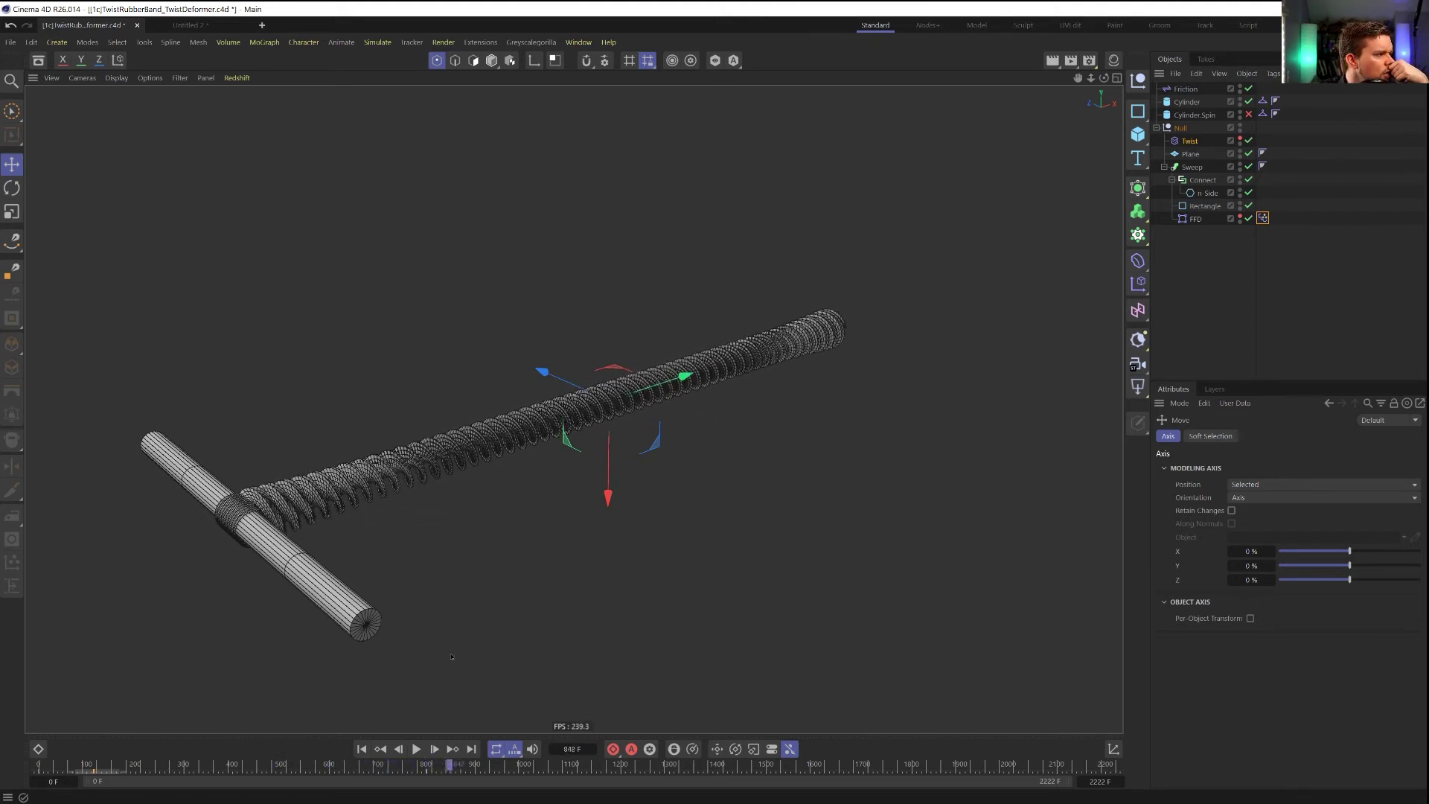
{"action": "left_click_drag", "start_coordinate": [726, 365], "coordinate": [686, 390], "text": "alt"}
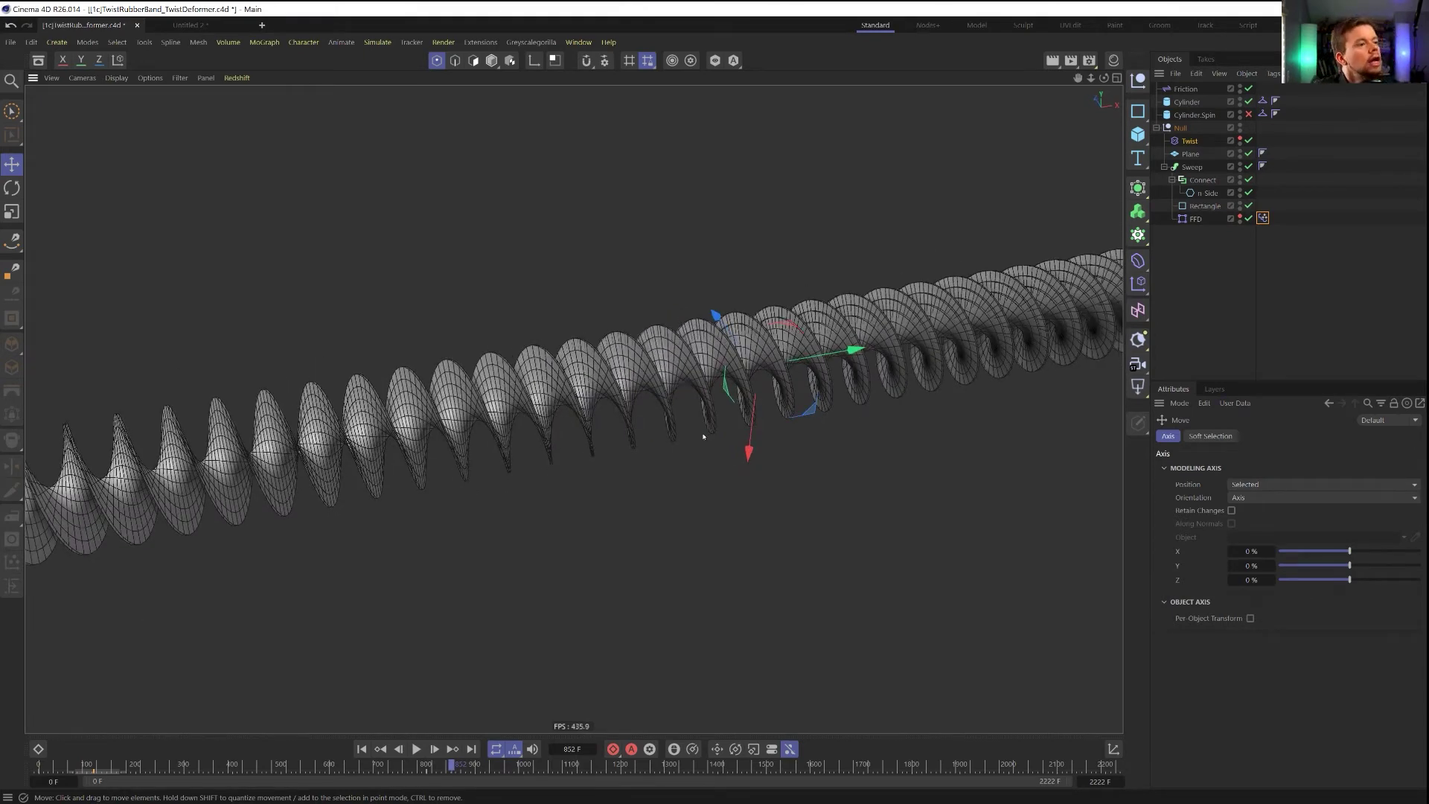
{"action": "left_click_drag", "start_coordinate": [780, 370], "coordinate": [823, 353], "text": "alt"}
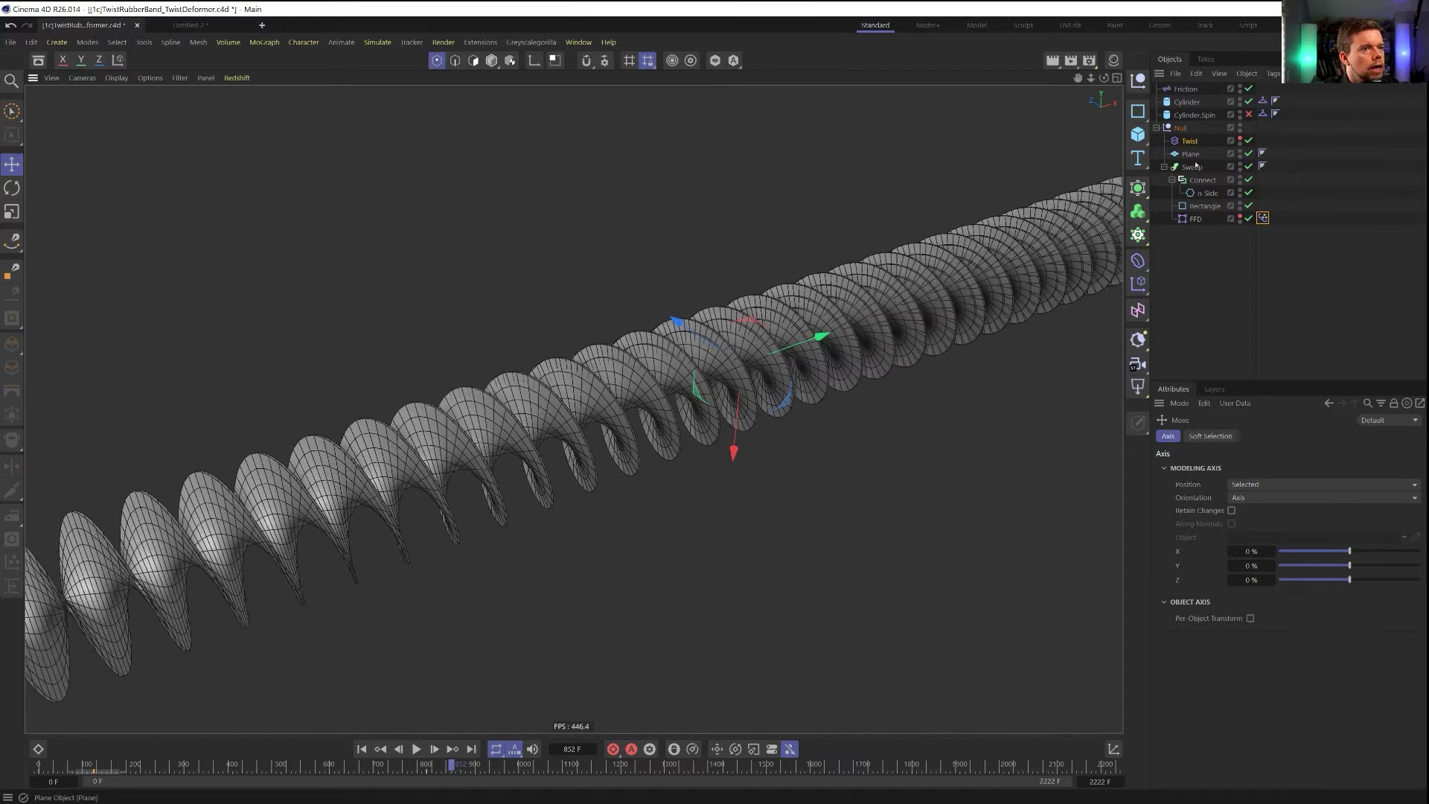
Wrap the Sweep in a Cloth Surface generator with 0 subdivisions
{"action": "left_click", "coordinate": [1191, 167]}
{"action": "left_click", "coordinate": [1138, 186]}
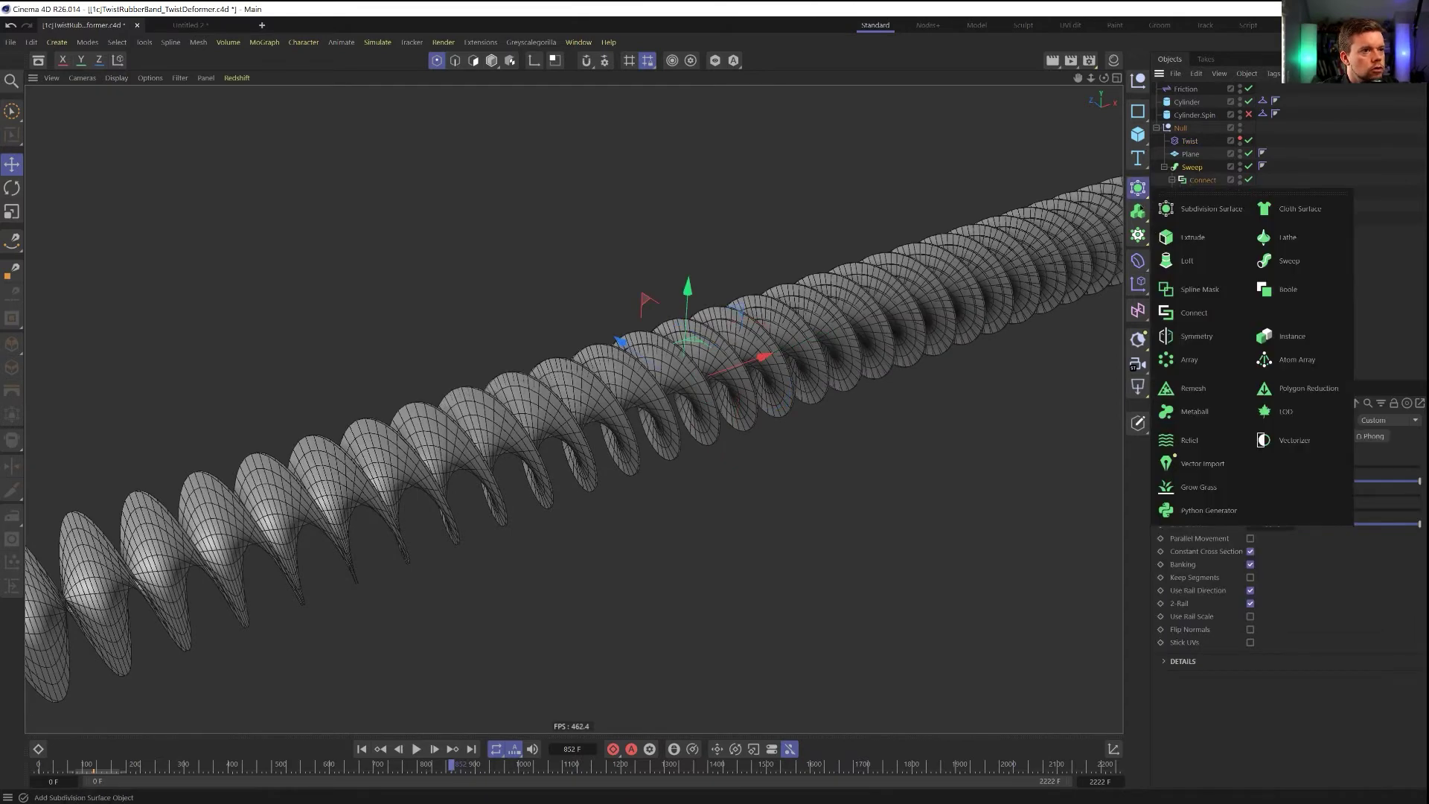
{"action": "left_click", "coordinate": [1281, 211], "text": "alt"}
{"action": "left_click", "coordinate": [1220, 468]}
{"action": "type", "text": "0"}
{"action": "key", "text": "Return"}
Set the Cloth Surface thickness to about -3.36 cm and inspect the thickened coils
{"action": "left_click", "coordinate": [1259, 509]}
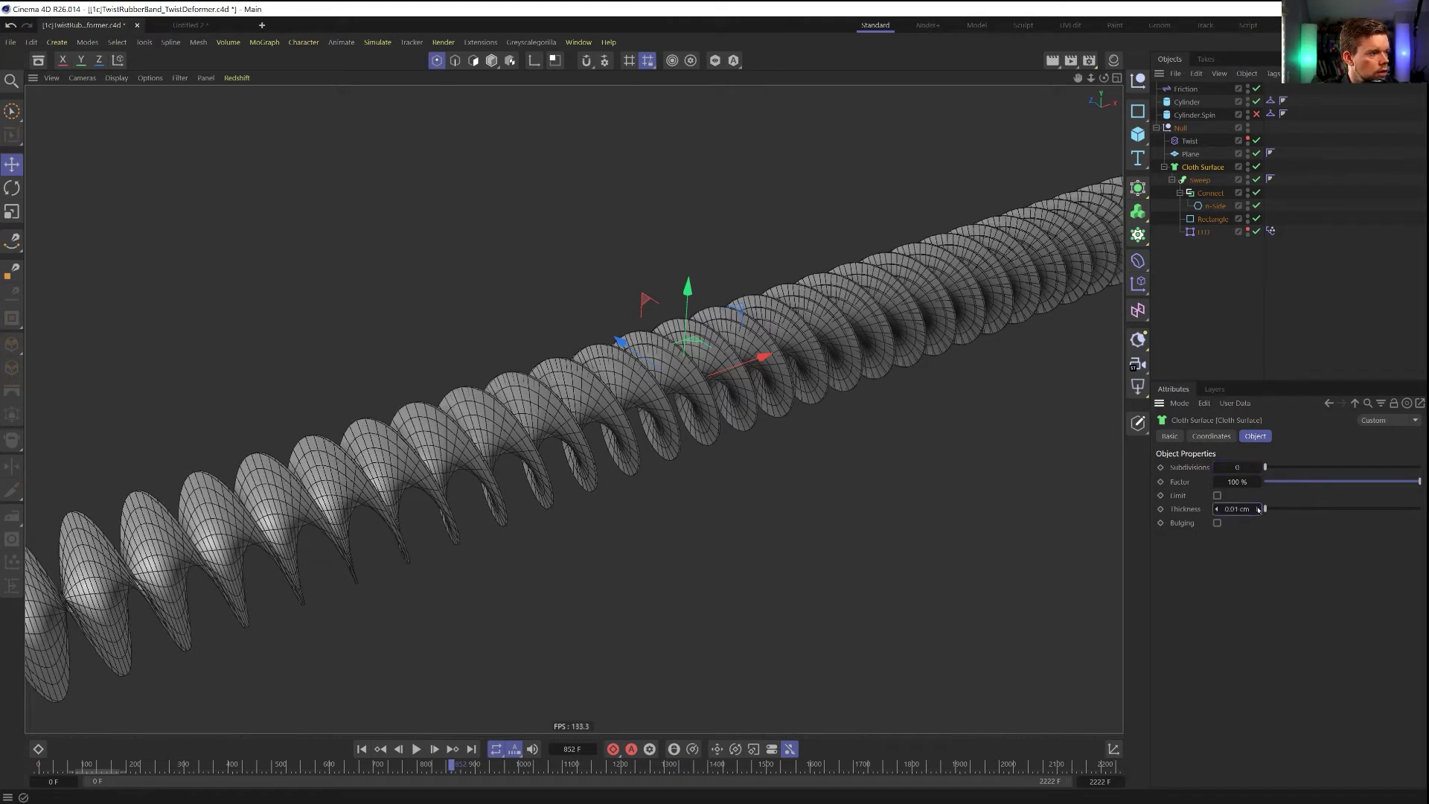
{"action": "mouse_move", "coordinate": [1257, 509]}
{"action": "left_mouse_down"}
{"action": "mouse_move", "coordinate": [1343, 497]}
{"action": "mouse_move", "coordinate": [1258, 509]}
{"action": "left_mouse_up"}
{"action": "left_click_drag", "start_coordinate": [482, 439], "coordinate": [586, 408], "text": "alt"}
{"action": "scroll", "coordinate": [529, 439], "scroll_direction": "up", "scroll_amount": 3}
{"action": "scroll", "coordinate": [576, 423], "scroll_direction": "up", "scroll_amount": 3}
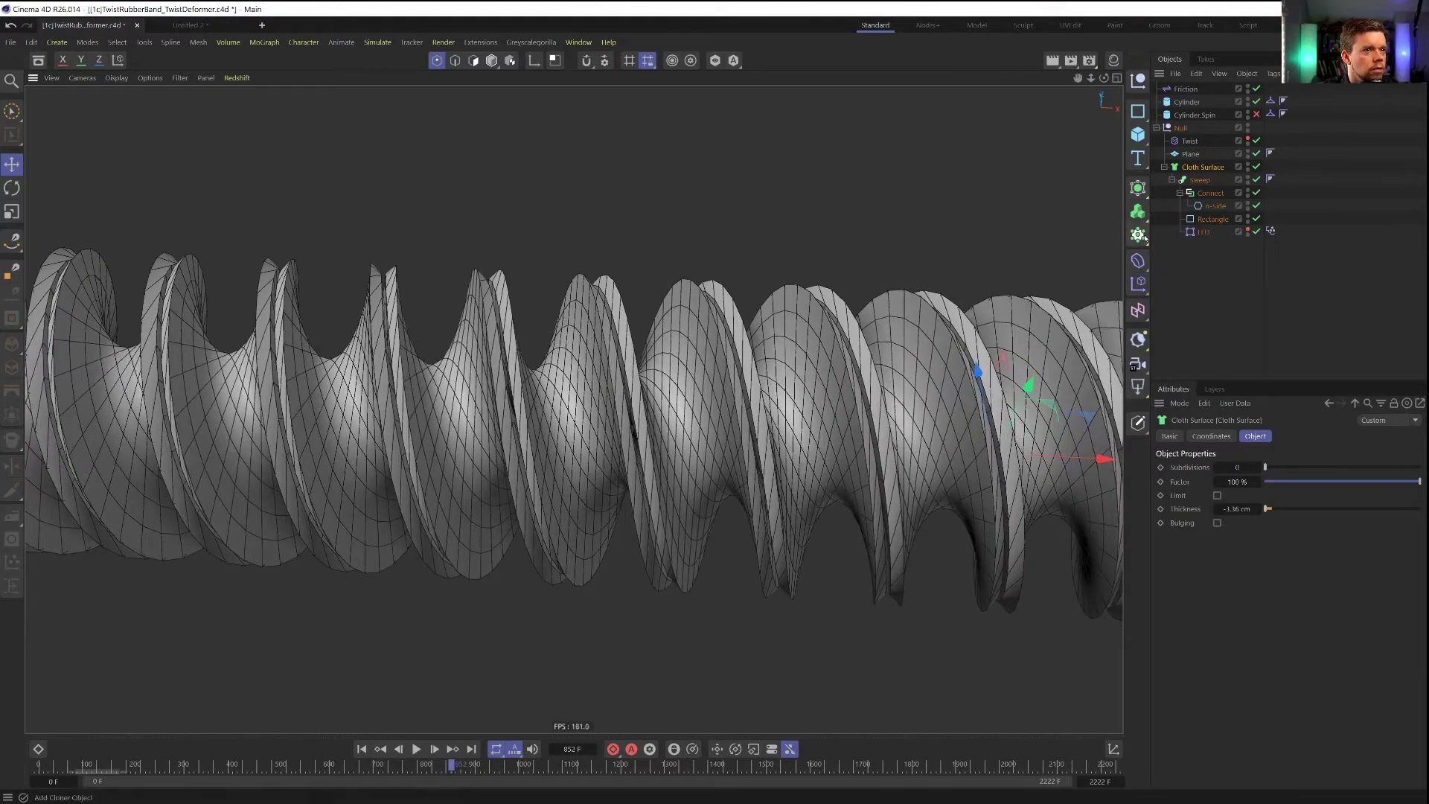
{"action": "left_click_drag", "start_coordinate": [878, 266], "coordinate": [566, 466], "text": "alt"}
{"action": "scroll", "coordinate": [576, 354], "scroll_direction": "up", "scroll_amount": 3}
{"action": "scroll", "coordinate": [476, 488], "scroll_direction": "down", "scroll_amount": 3}
{"action": "left_click_drag", "start_coordinate": [477, 488], "coordinate": [454, 438], "text": "alt"}
Remove the Cloth Surface from around the Sweep and group the Sweep in a new Null
{"action": "left_click_drag", "start_coordinate": [1172, 180], "coordinate": [1183, 173]}
{"action": "left_click", "coordinate": [1185, 168]}
{"action": "key", "text": "Delete"}
{"action": "key", "text": "alt+g"}
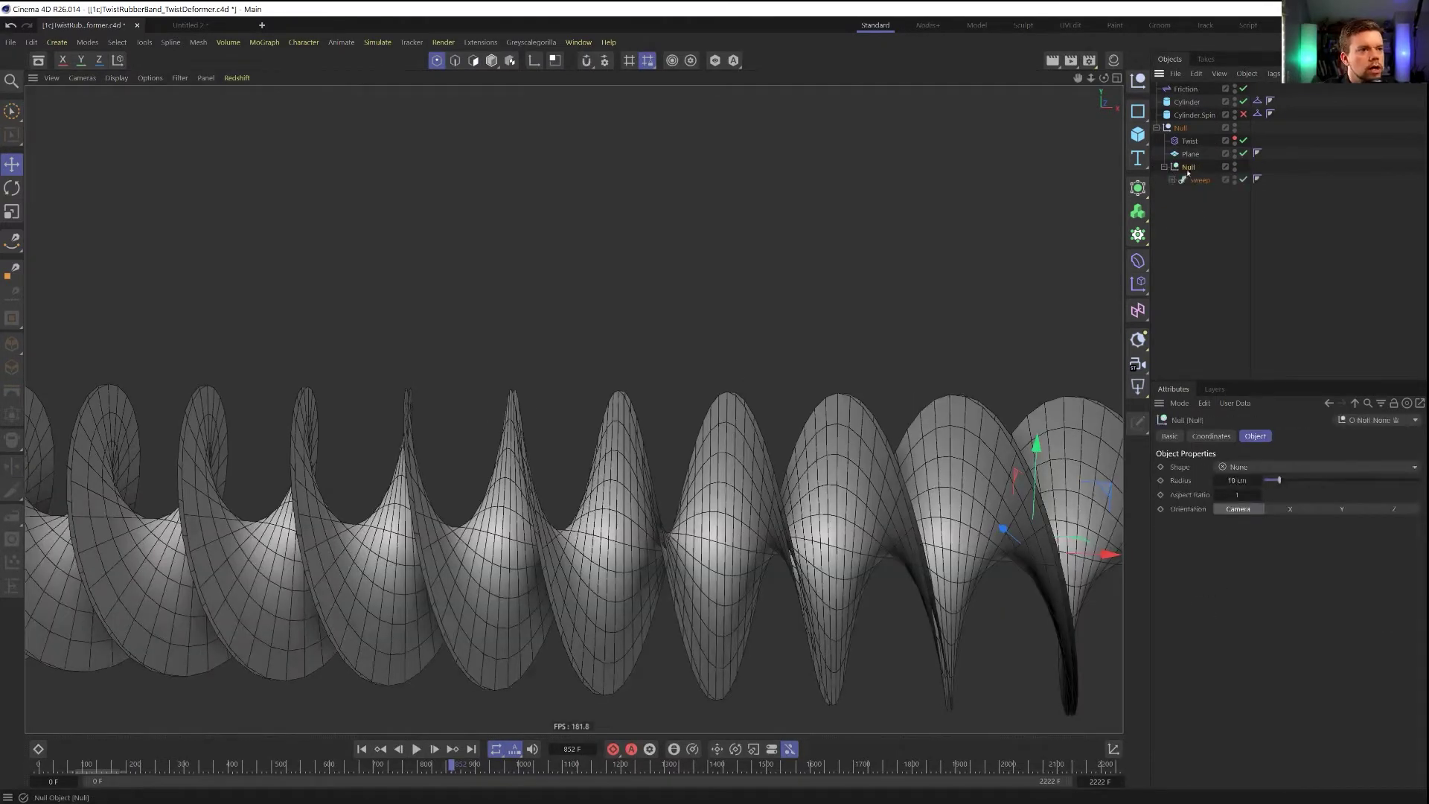
Find the Solidify geometry modifier in the Asset Browser's node assets and add it to the nested Null above the Sweep
{"action": "left_click", "coordinate": [38, 60]}
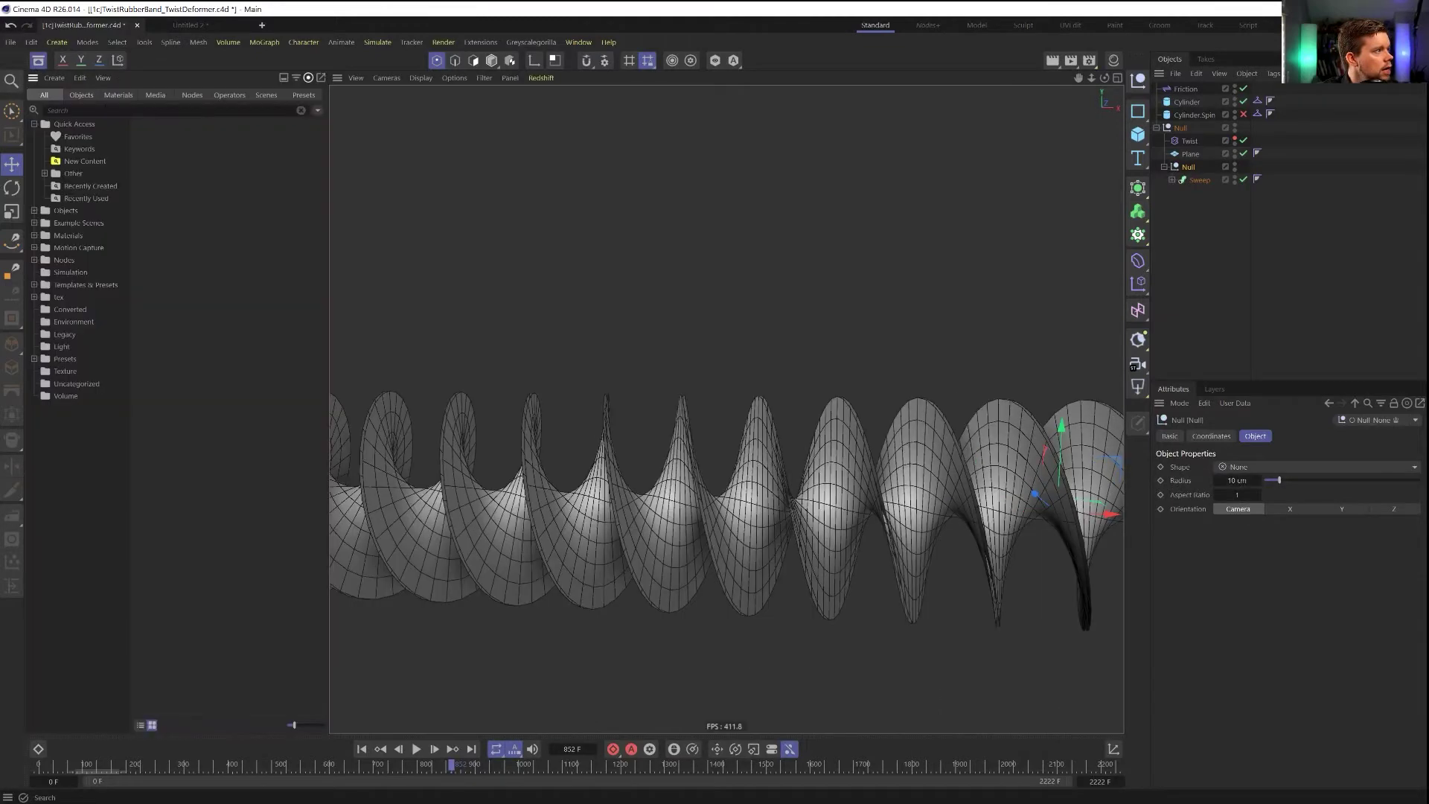
{"action": "left_click", "coordinate": [192, 95]}
{"action": "left_click", "coordinate": [101, 362]}
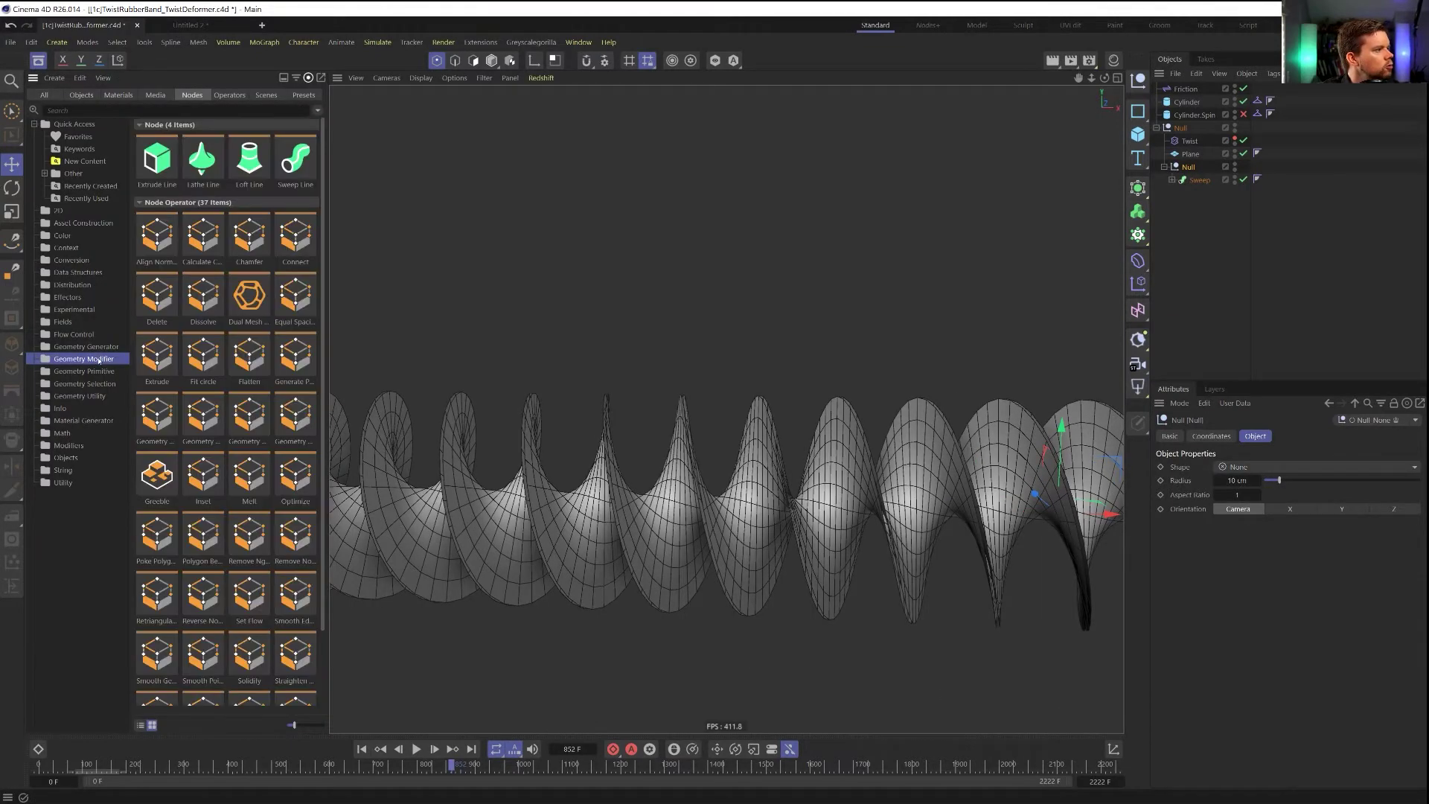
{"action": "left_click", "coordinate": [140, 725]}
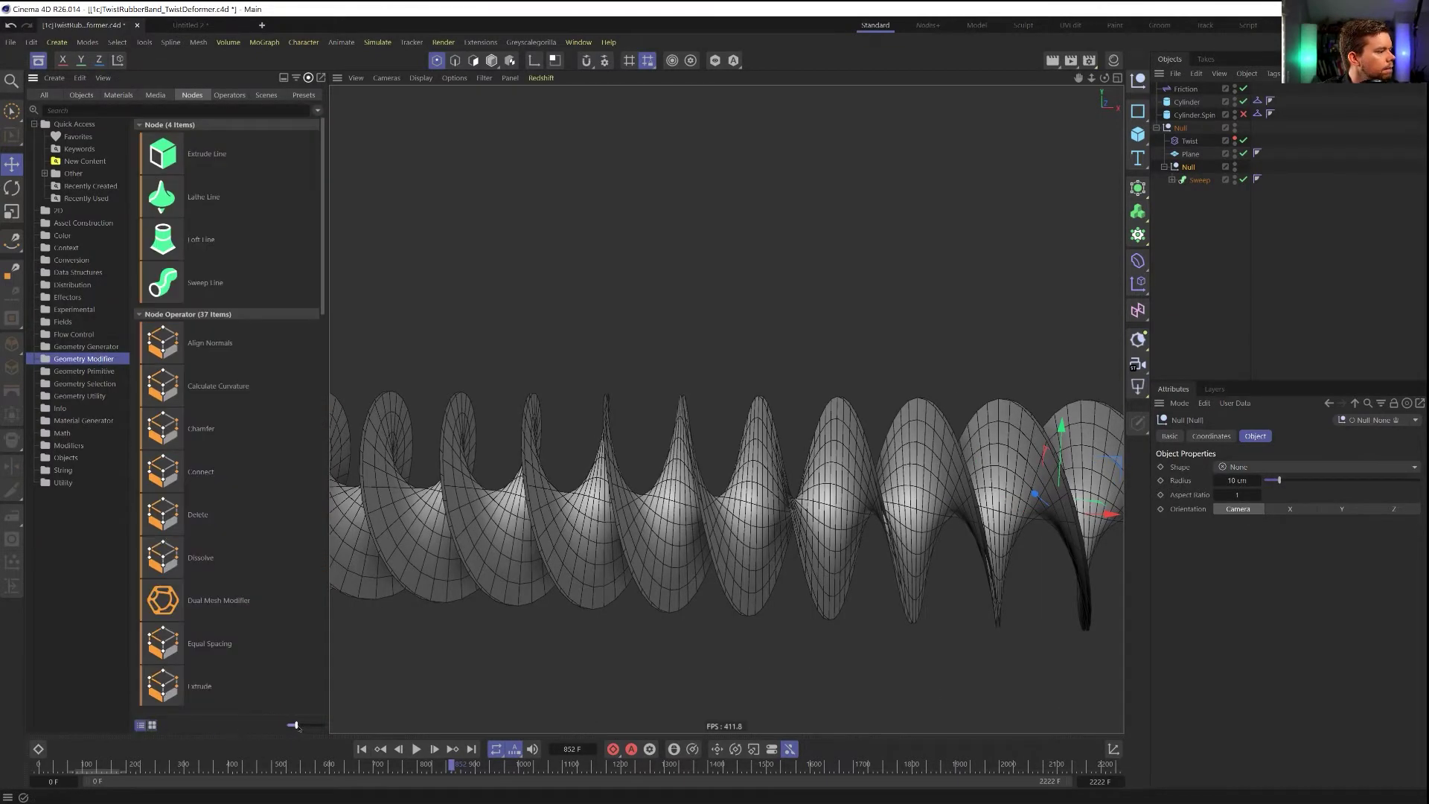
{"action": "left_click_drag", "start_coordinate": [298, 727], "coordinate": [292, 727]}
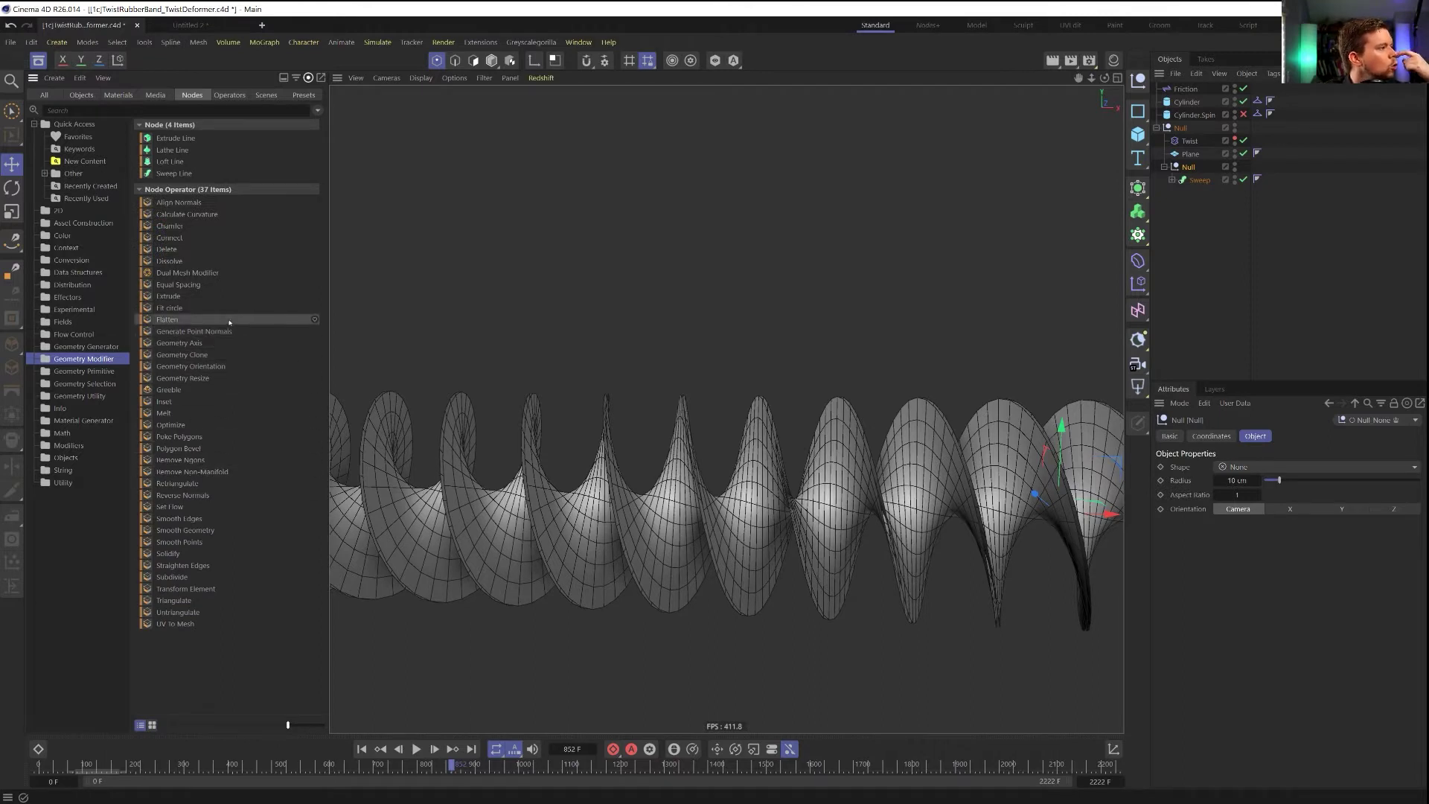
{"action": "left_click", "coordinate": [185, 552]}
{"action": "left_click_drag", "start_coordinate": [184, 552], "coordinate": [1208, 180]}
Try Solidify thicknesses of 1 cm and 2 cm and inspect the coil edges up close
{"action": "double_click", "coordinate": [1254, 509]}
{"action": "type", "text": "1"}
{"action": "key", "text": "Return"}
{"action": "right_click_drag", "start_coordinate": [619, 468], "coordinate": [658, 448], "text": "alt"}
{"action": "scroll", "coordinate": [658, 448], "scroll_direction": "up", "scroll_amount": 5}
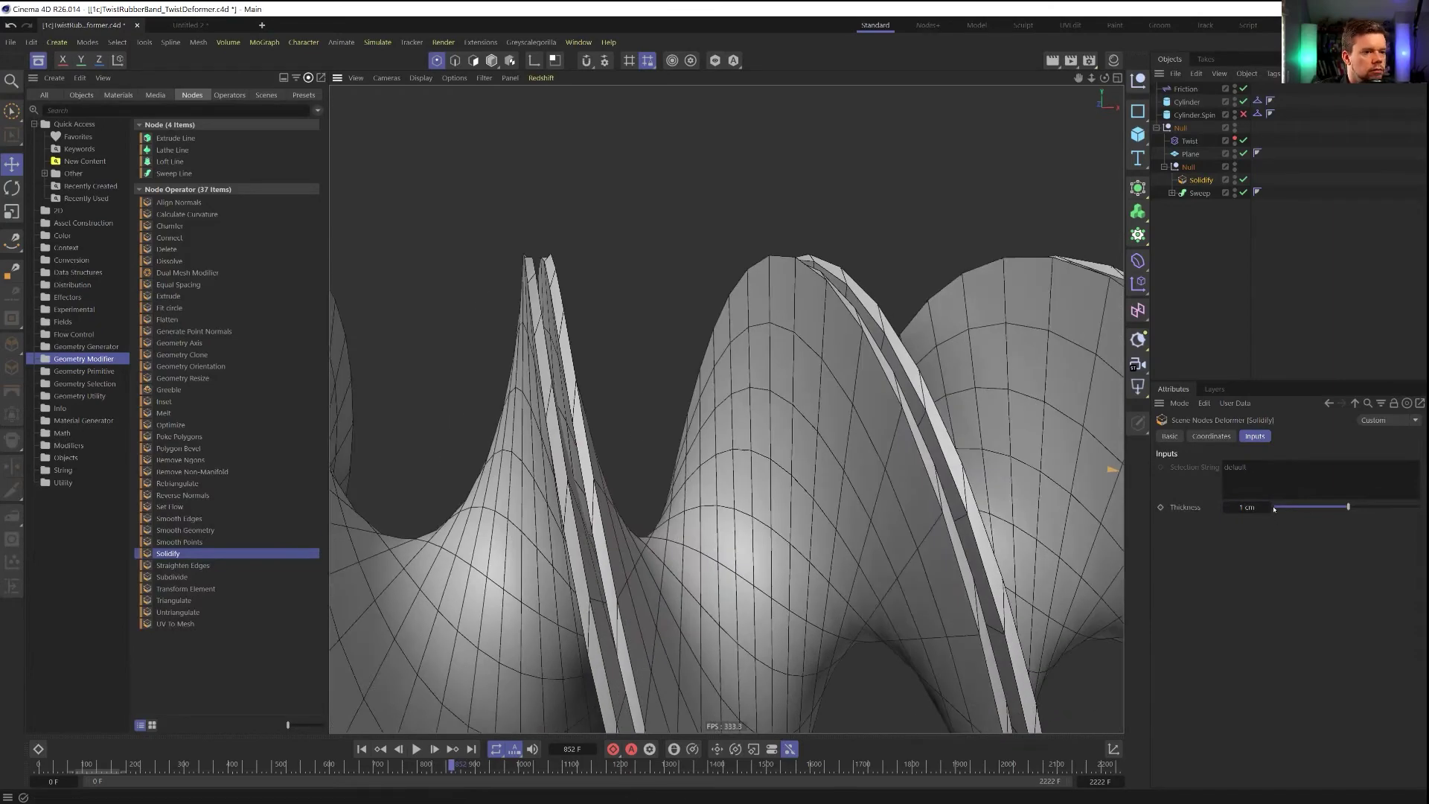
{"action": "left_click", "coordinate": [1268, 507]}
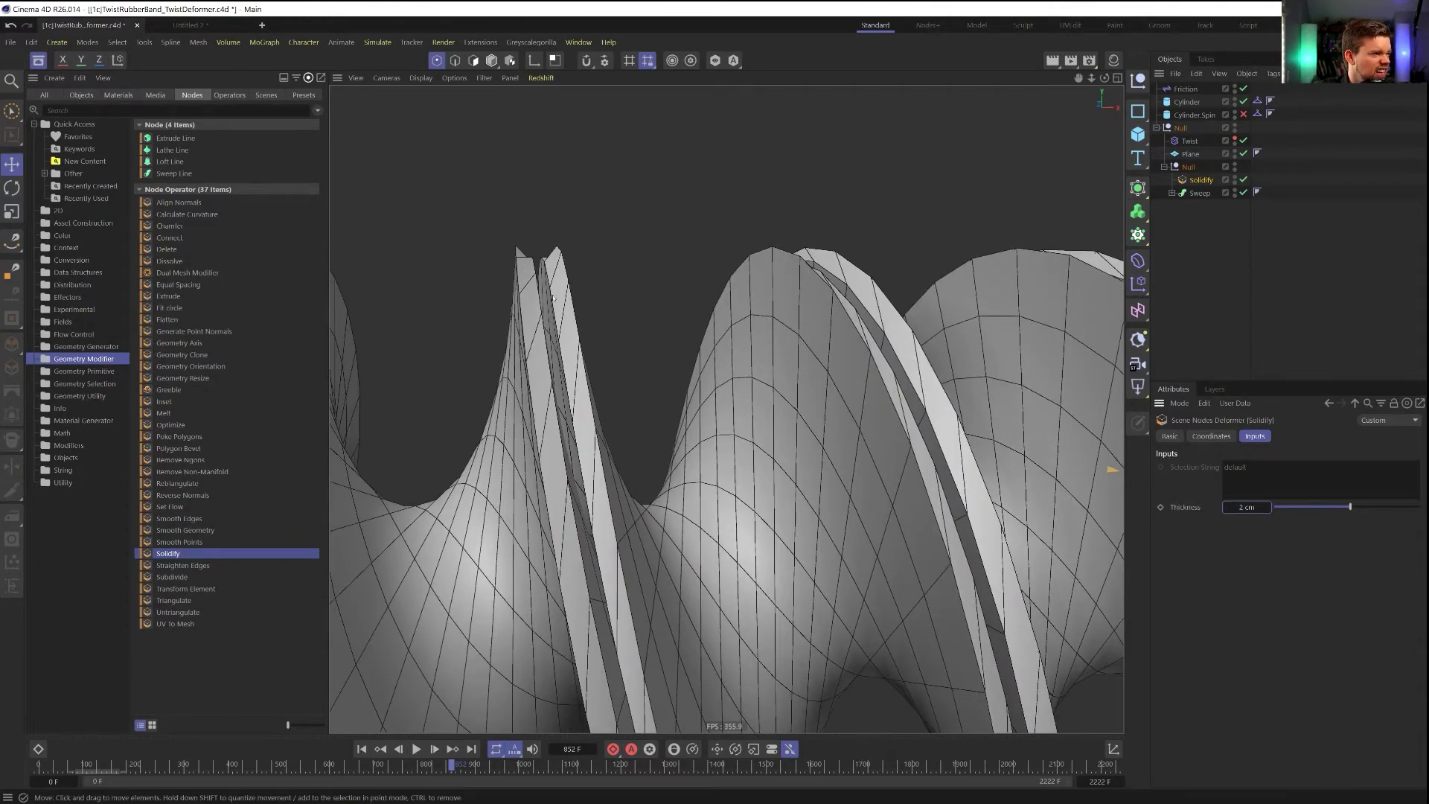
{"action": "scroll", "coordinate": [595, 425], "scroll_direction": "down", "scroll_amount": 12}
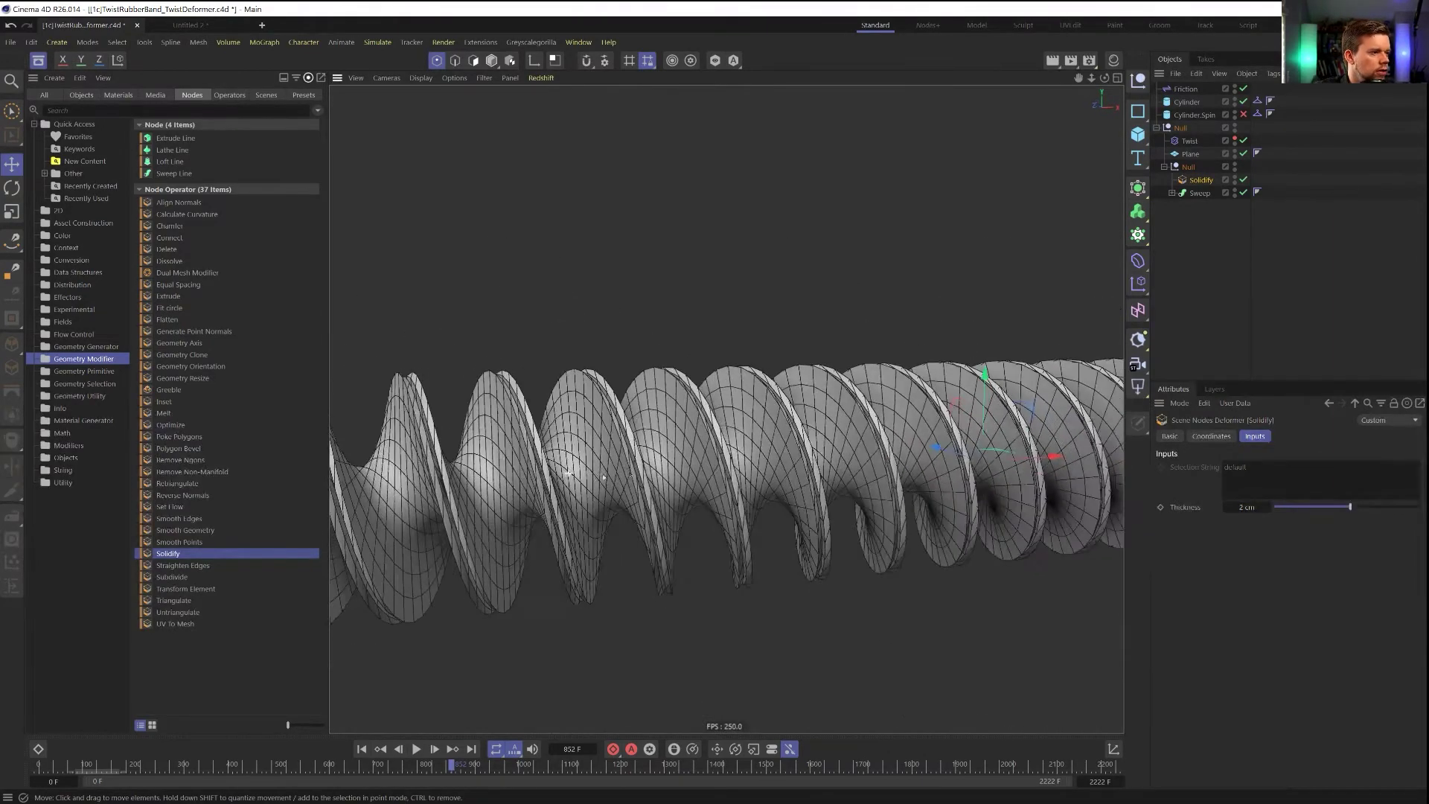
Set the Solidify thickness to 4 cm, inspect the coils and close the Asset Browser
{"action": "left_click_drag", "start_coordinate": [513, 489], "coordinate": [640, 492], "text": "alt"}
{"action": "left_click", "coordinate": [1247, 507]}
{"action": "type", "text": "4"}
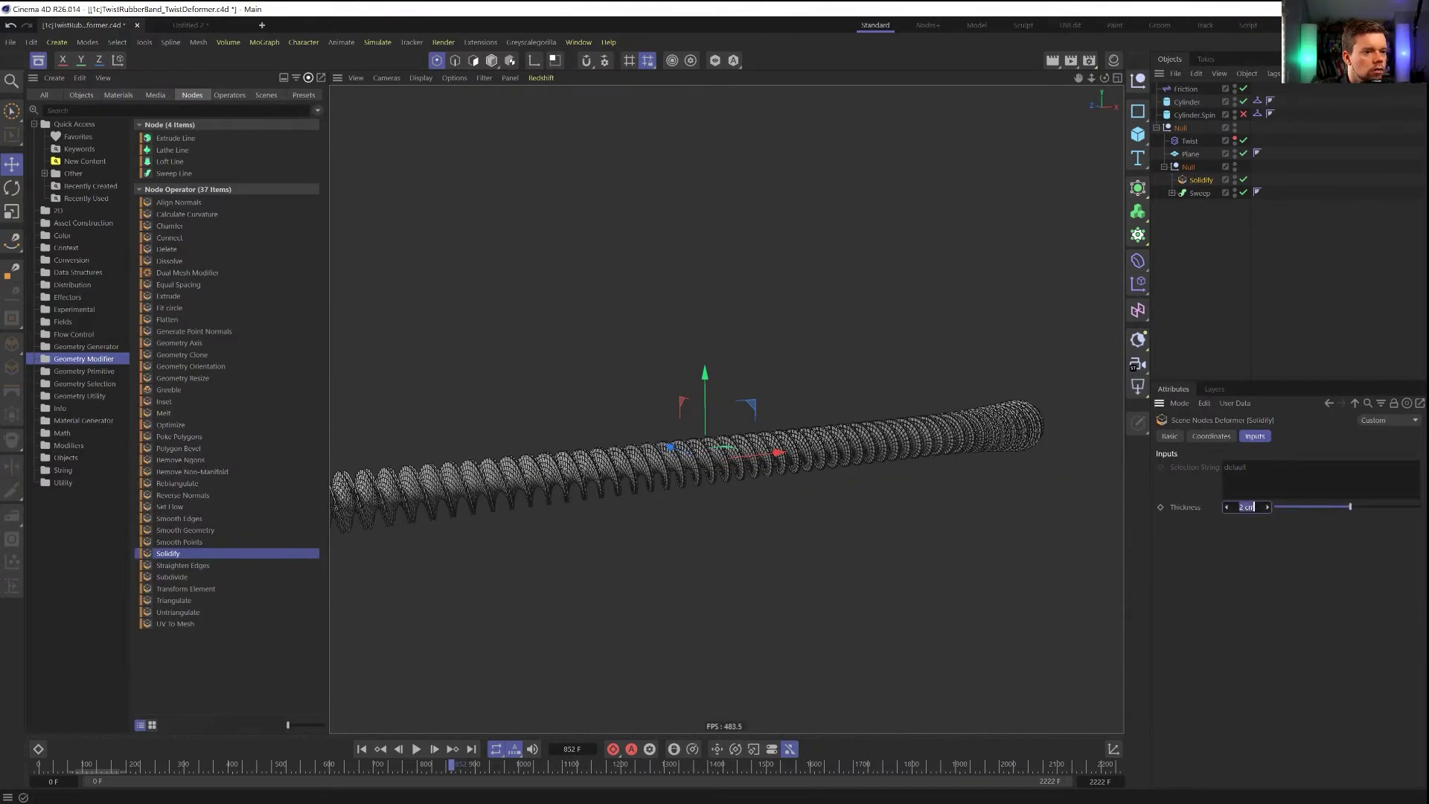
{"action": "key", "text": "Return"}
{"action": "scroll", "coordinate": [658, 457], "scroll_direction": "up", "scroll_amount": 5}
{"action": "scroll", "coordinate": [823, 436], "scroll_direction": "down", "scroll_amount": 6}
{"action": "middle_click_drag", "start_coordinate": [776, 434], "coordinate": [956, 383], "text": "alt"}
{"action": "left_click", "coordinate": [38, 60]}
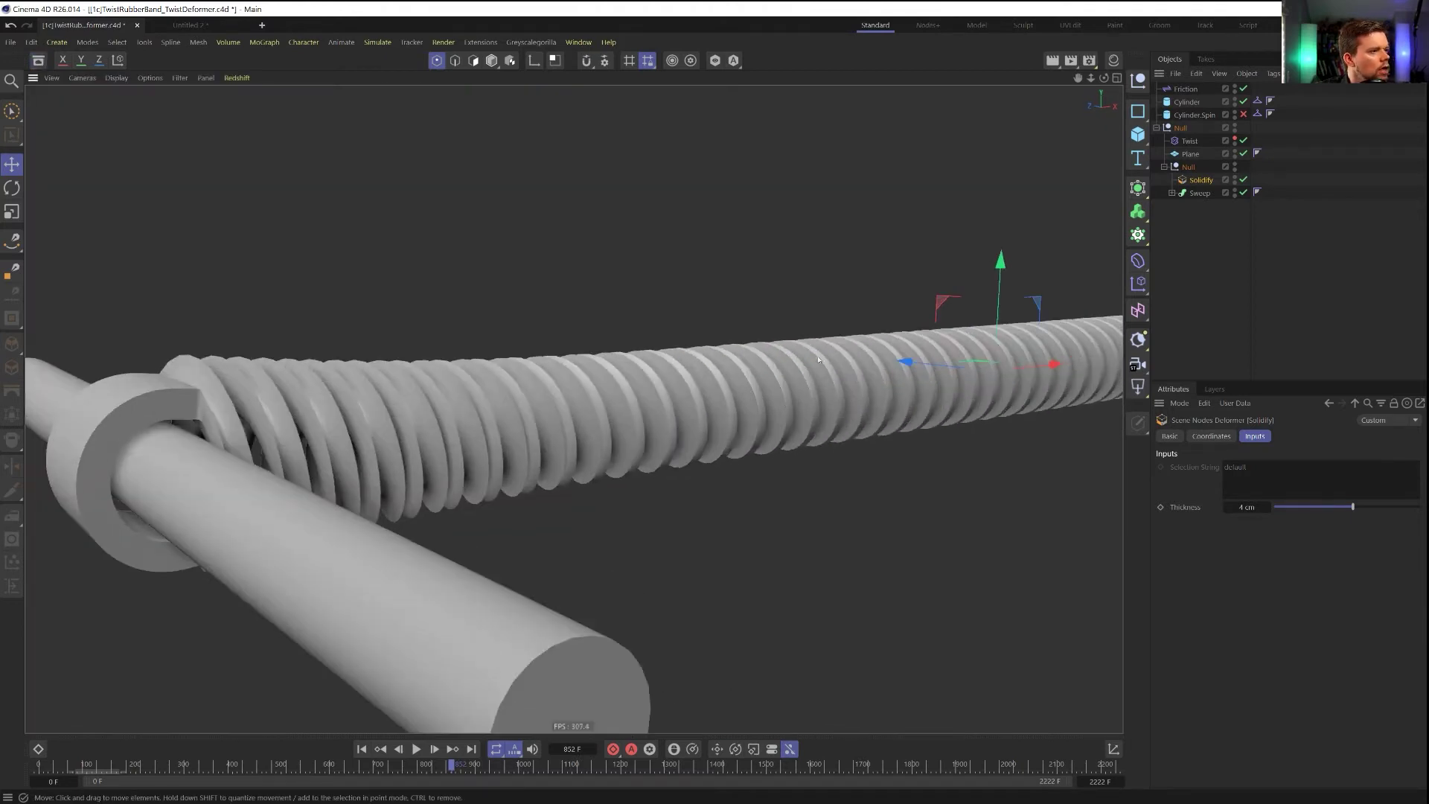
View the whole thickened band and scrub back to frame 473 to examine the coils
{"action": "scroll", "coordinate": [807, 363], "scroll_direction": "down", "scroll_amount": 4}
{"action": "left_click_drag", "start_coordinate": [807, 363], "coordinate": [562, 698], "text": "alt"}
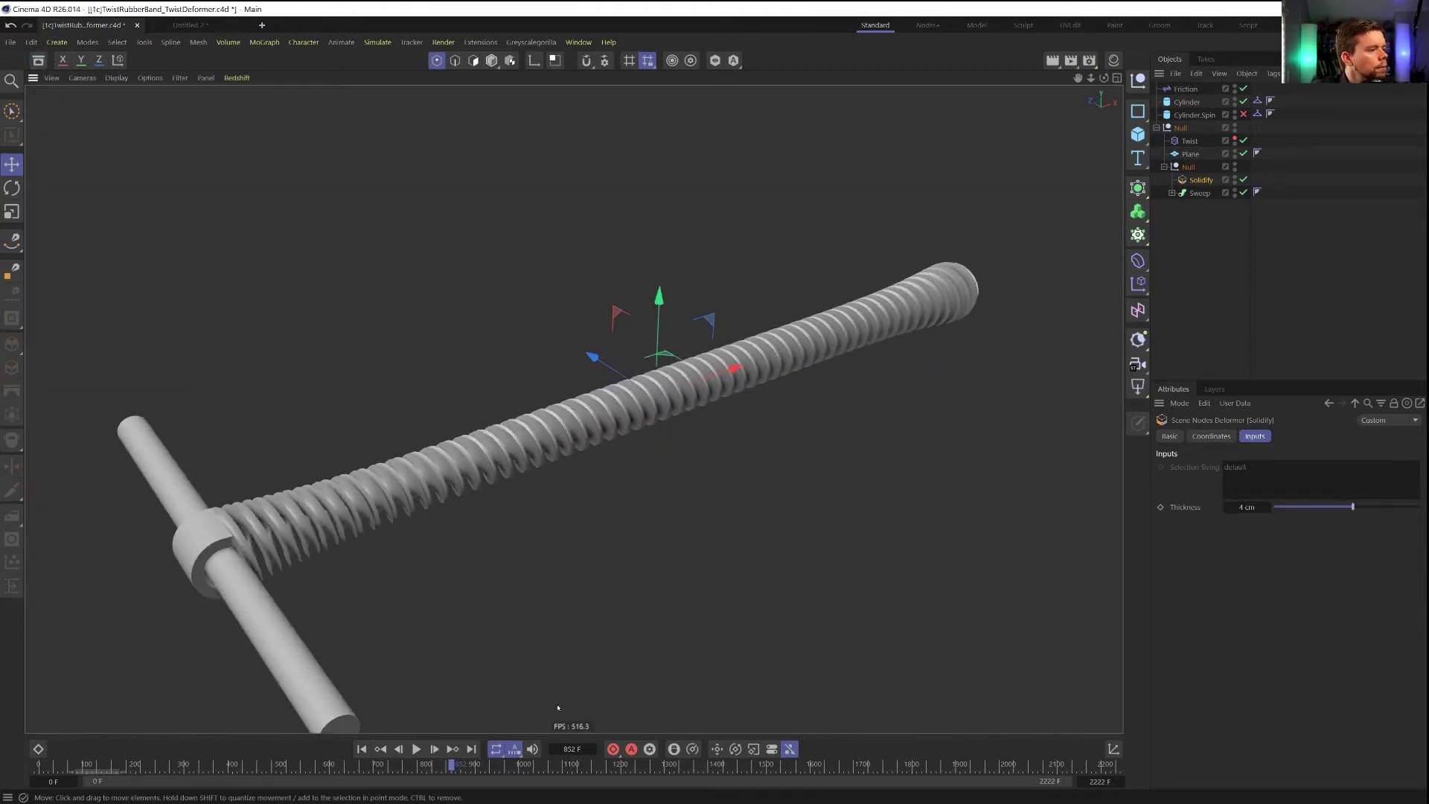
{"action": "left_click_drag", "start_coordinate": [451, 765], "coordinate": [269, 782]}
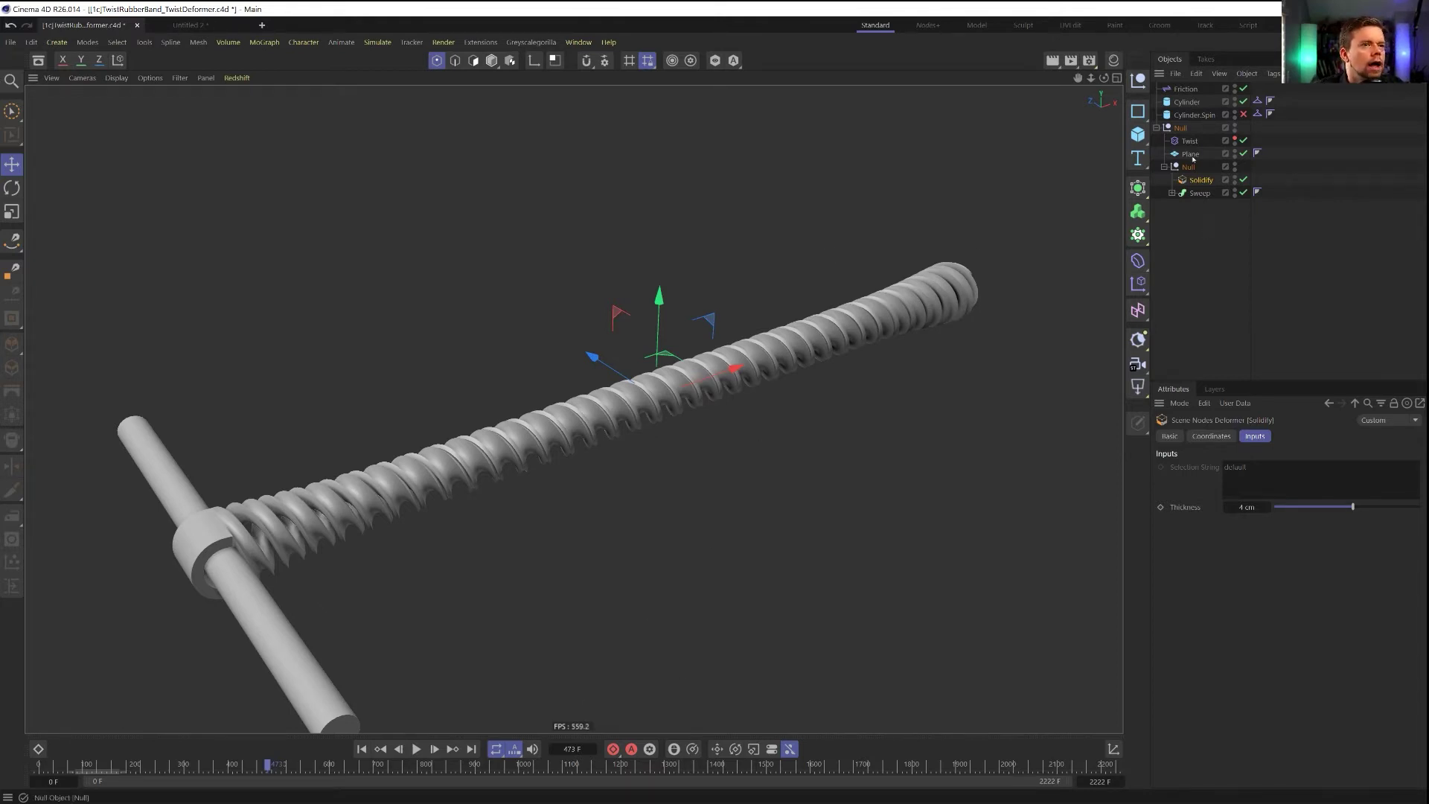
Duplicate the Twist deformer, show the copy in the viewport and try angles of 360° and about 1063°
{"action": "left_click_drag", "start_coordinate": [1192, 142], "coordinate": [1192, 151]}
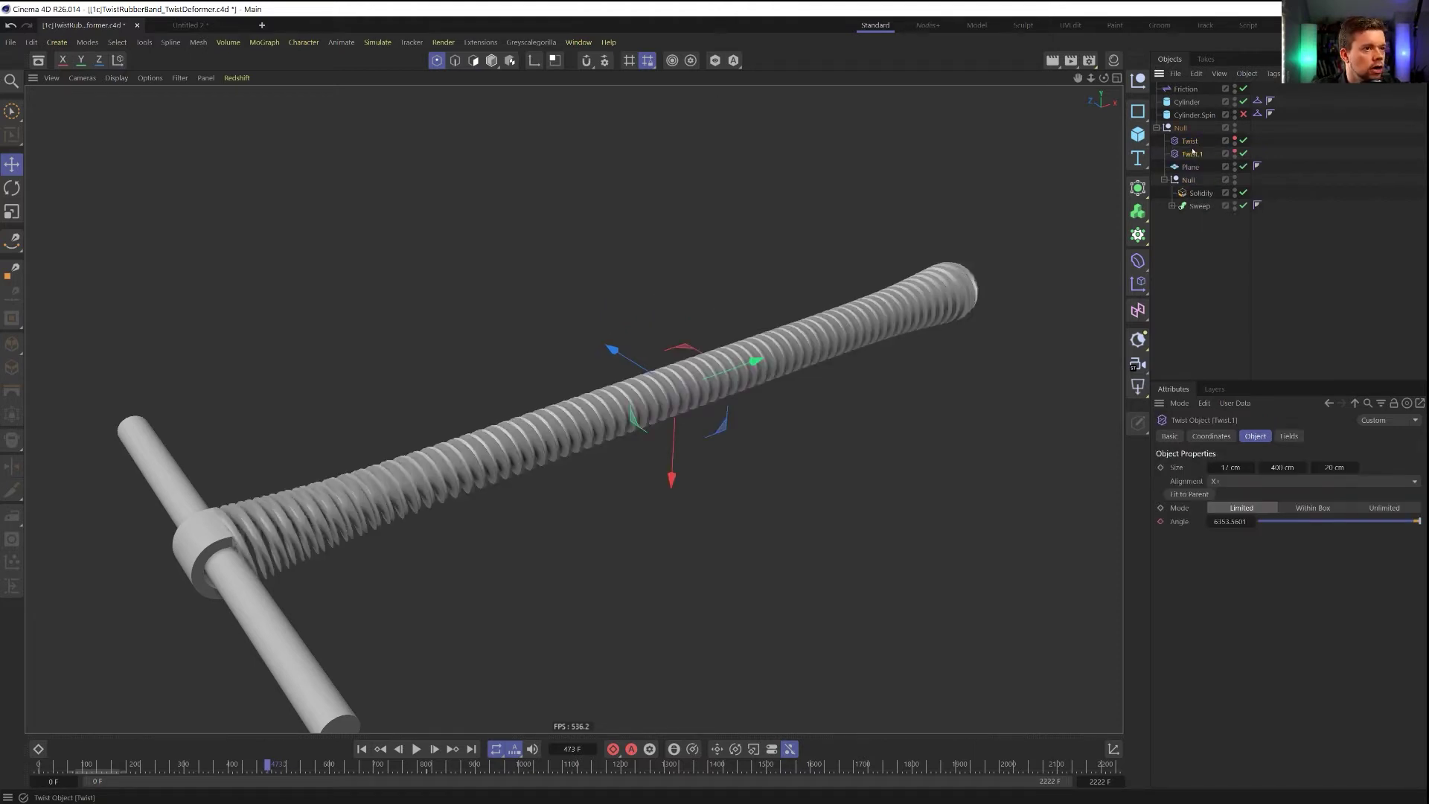
{"action": "left_click", "coordinate": [1235, 152]}
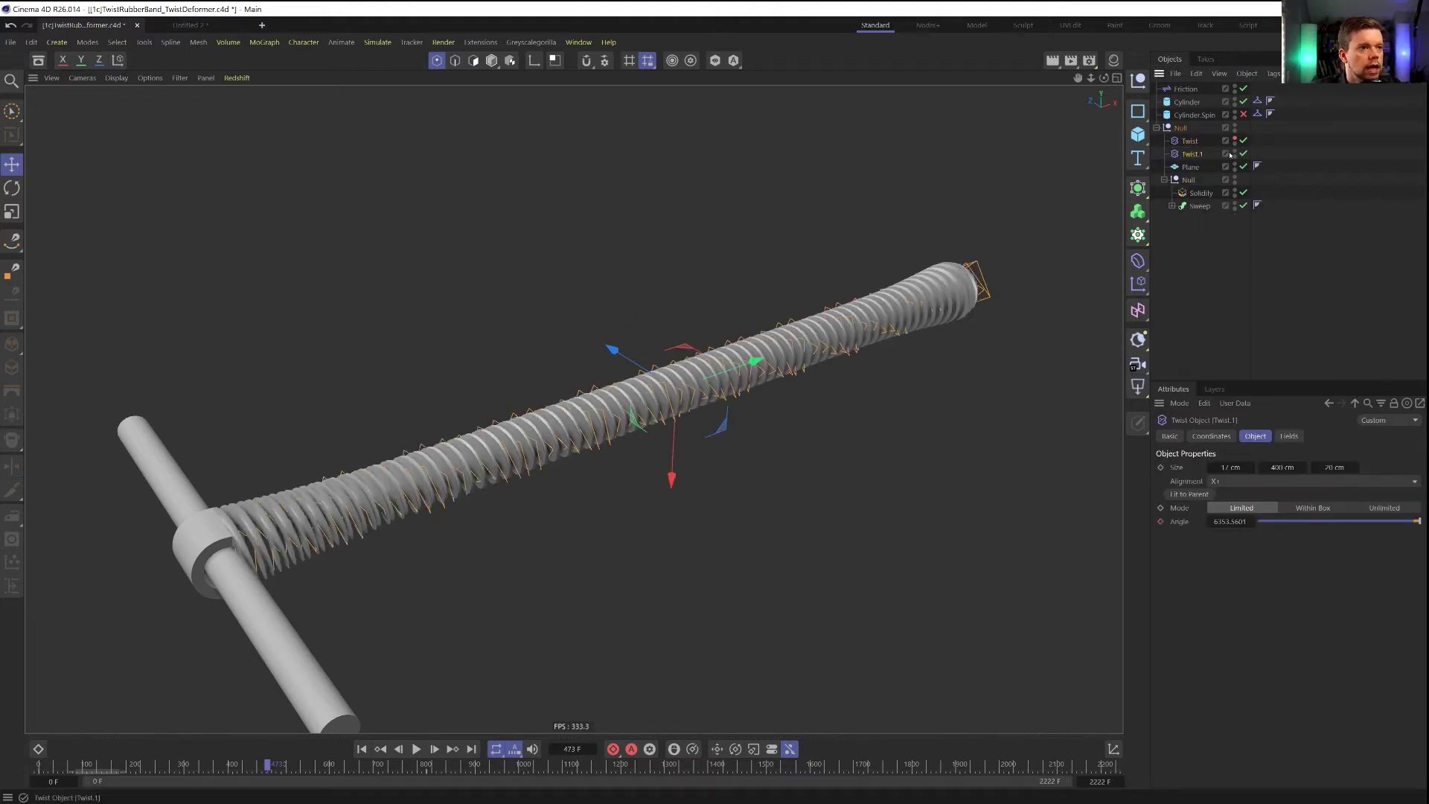
{"action": "left_click_drag", "start_coordinate": [1265, 521], "coordinate": [1419, 521]}
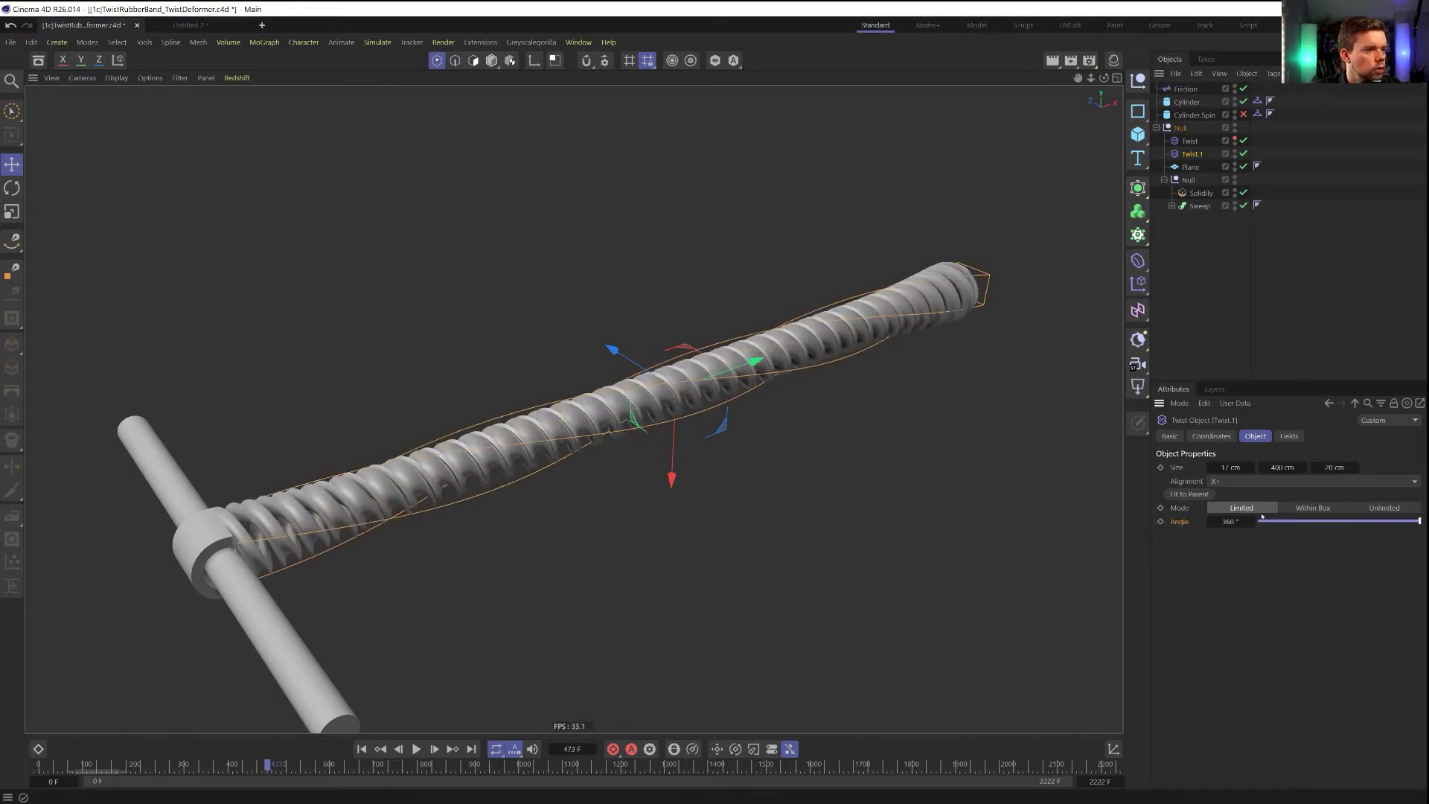
{"action": "left_click_drag", "start_coordinate": [1251, 521], "coordinate": [1370, 521]}
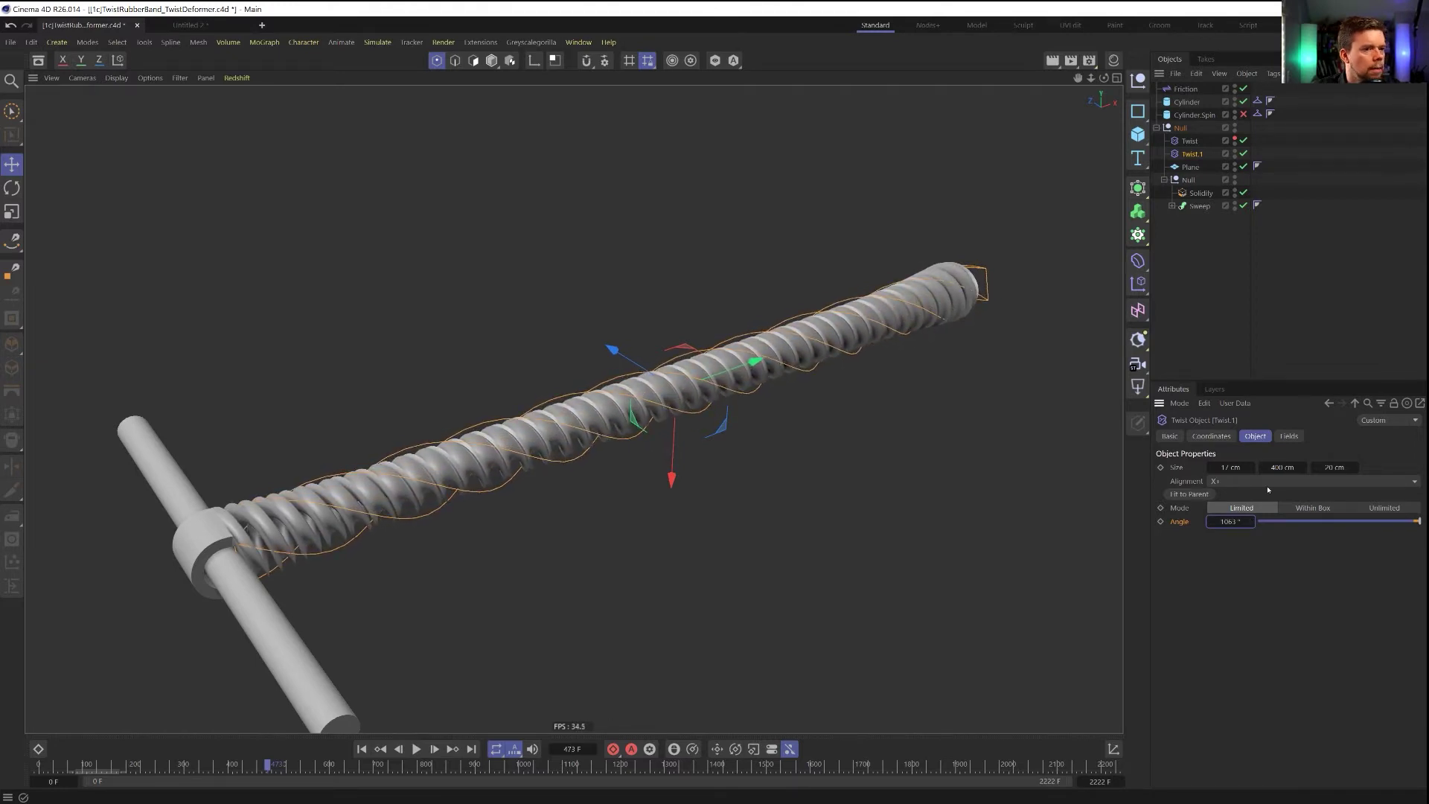
Try enlarging the copied Twist deformer's cross-section, shortening it to about 125 cm and rotating it, and delete the copy
{"action": "left_click_drag", "start_coordinate": [1262, 468], "coordinate": [1314, 468]}
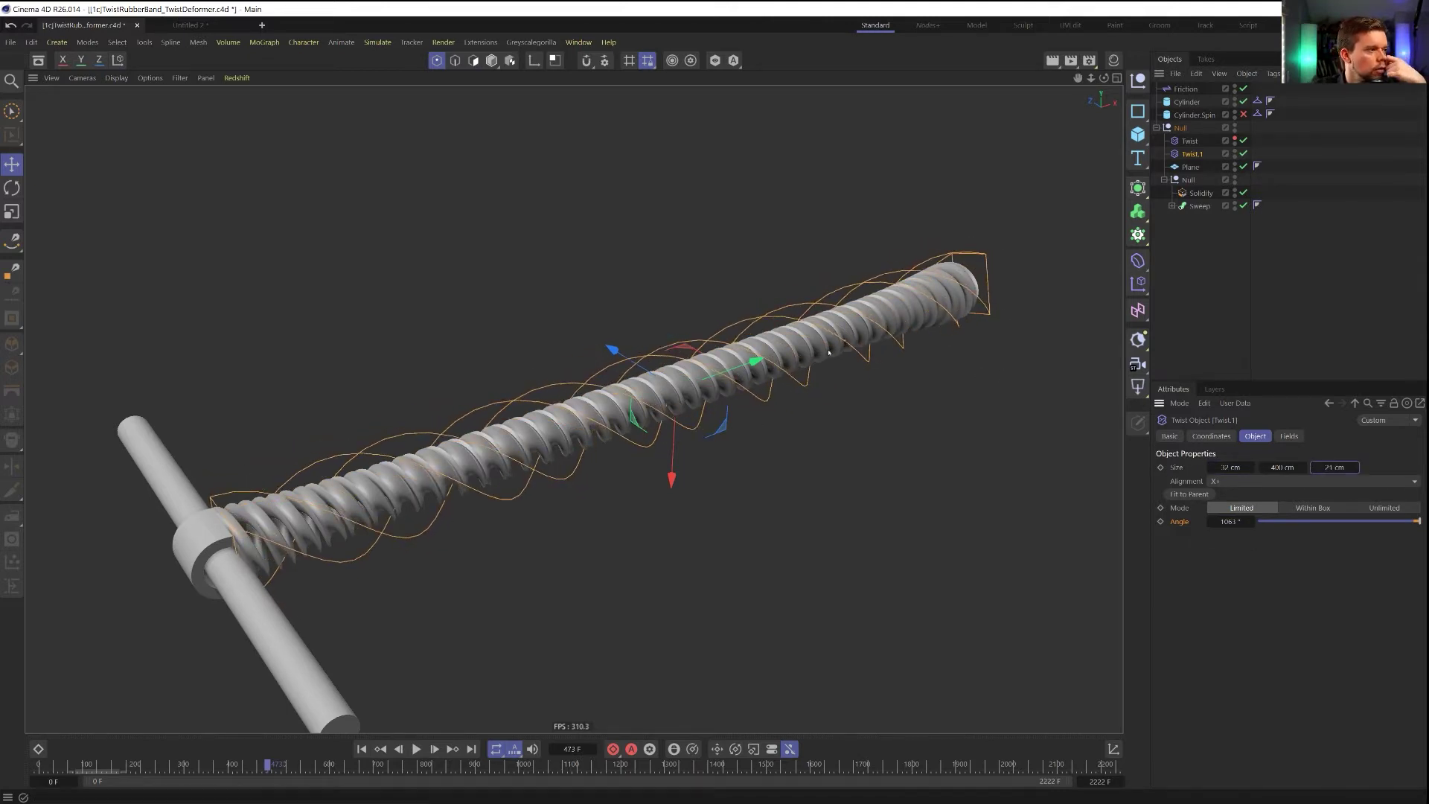
{"action": "mouse_move", "coordinate": [1280, 468]}
{"action": "left_mouse_down"}
{"action": "mouse_move", "coordinate": [1237, 468]}
{"action": "mouse_move", "coordinate": [1287, 467]}
{"action": "left_mouse_up"}
{"action": "key", "text": "r"}
{"action": "left_click_drag", "start_coordinate": [658, 344], "coordinate": [692, 327]}
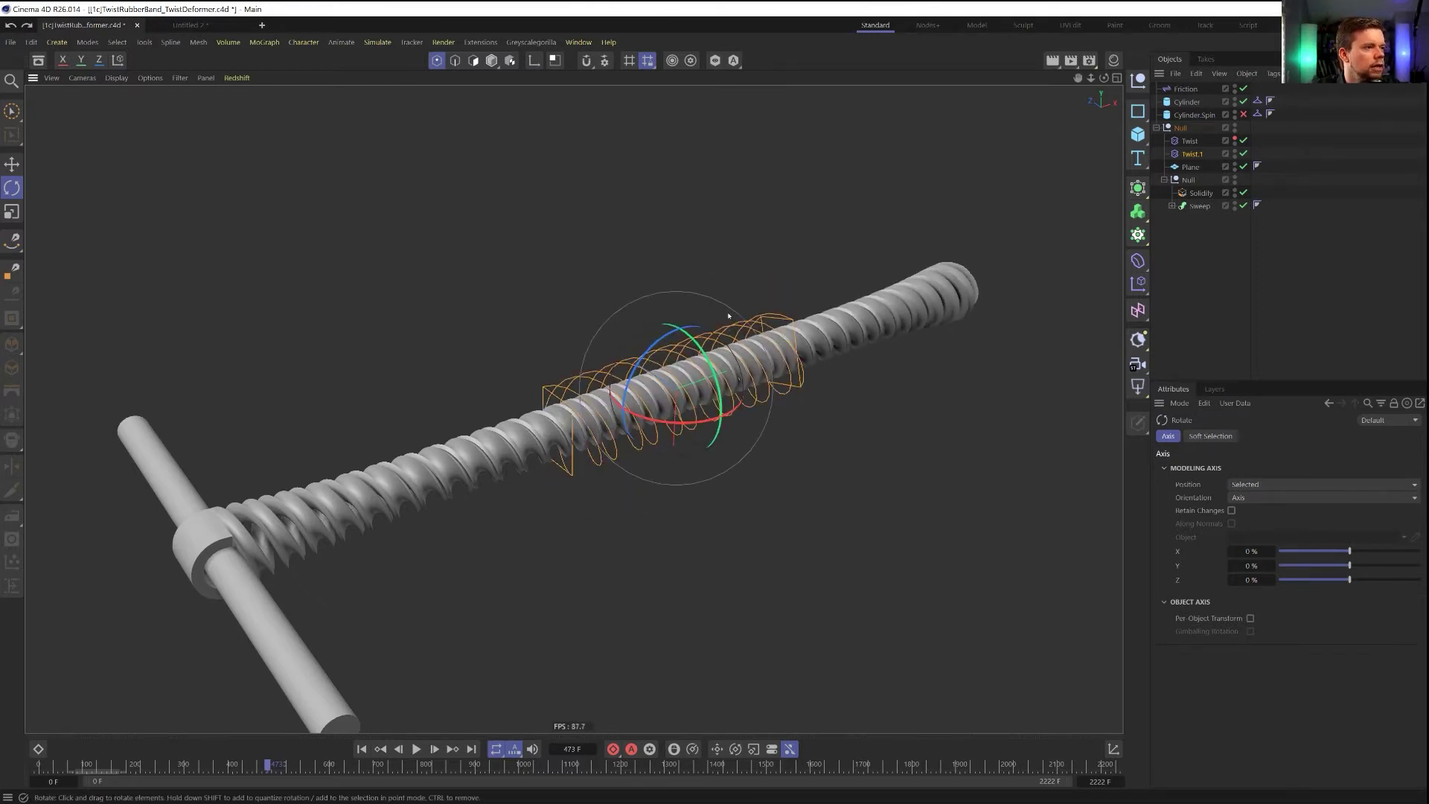
{"action": "left_click", "coordinate": [1192, 154]}
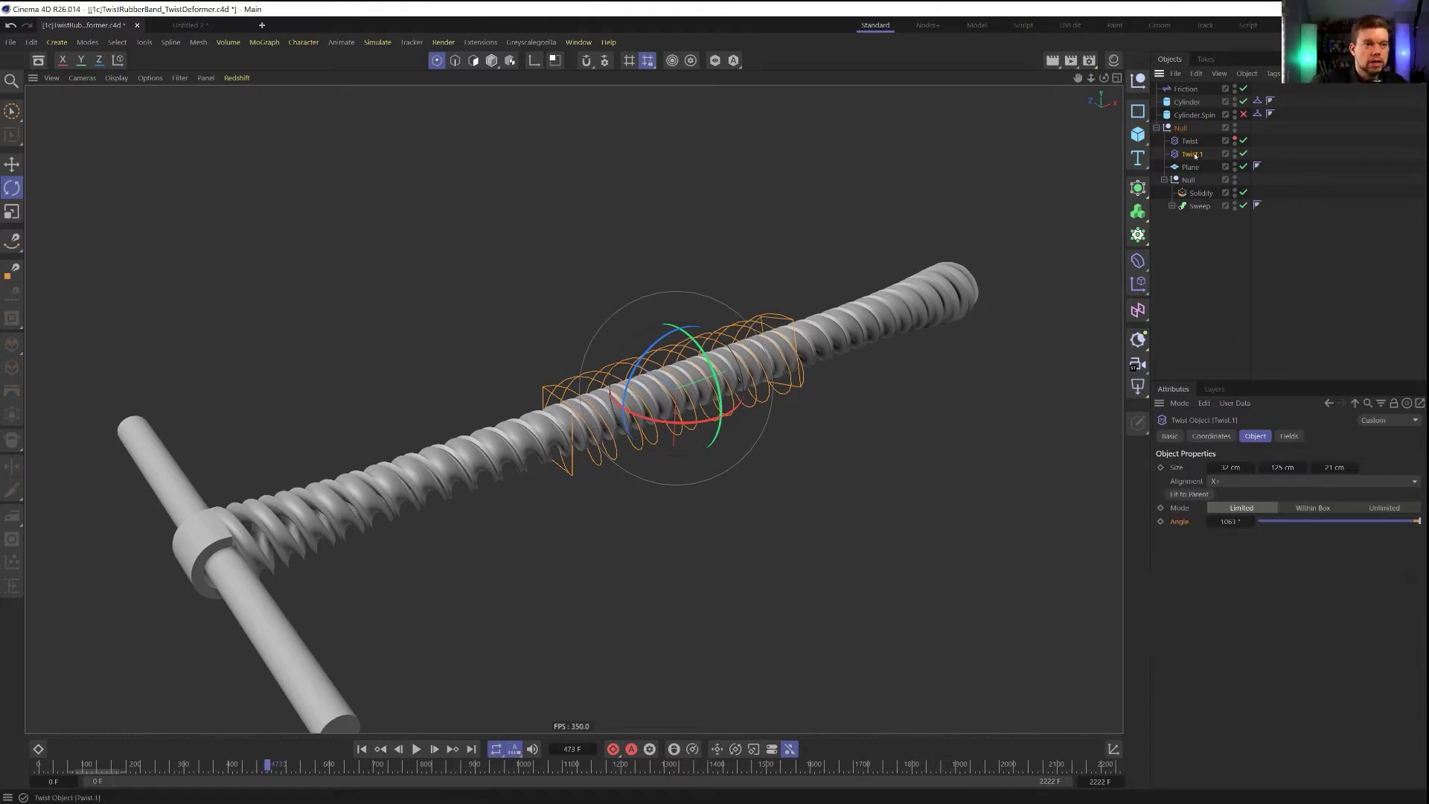
{"action": "key", "text": "Delete"}
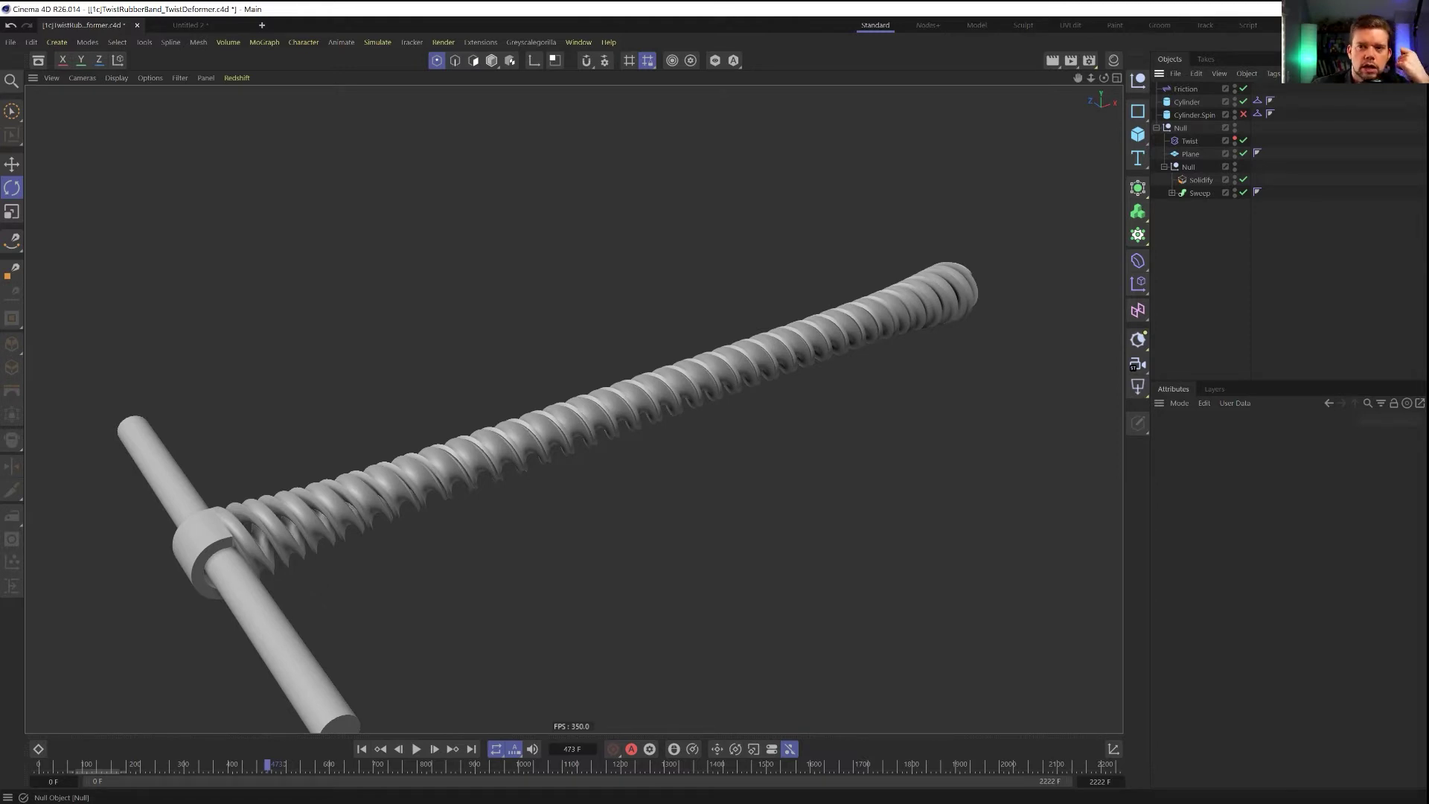
Select the Solidify deformer and examine the thickened coils up close and from several angles
{"action": "left_click", "coordinate": [1200, 181]}
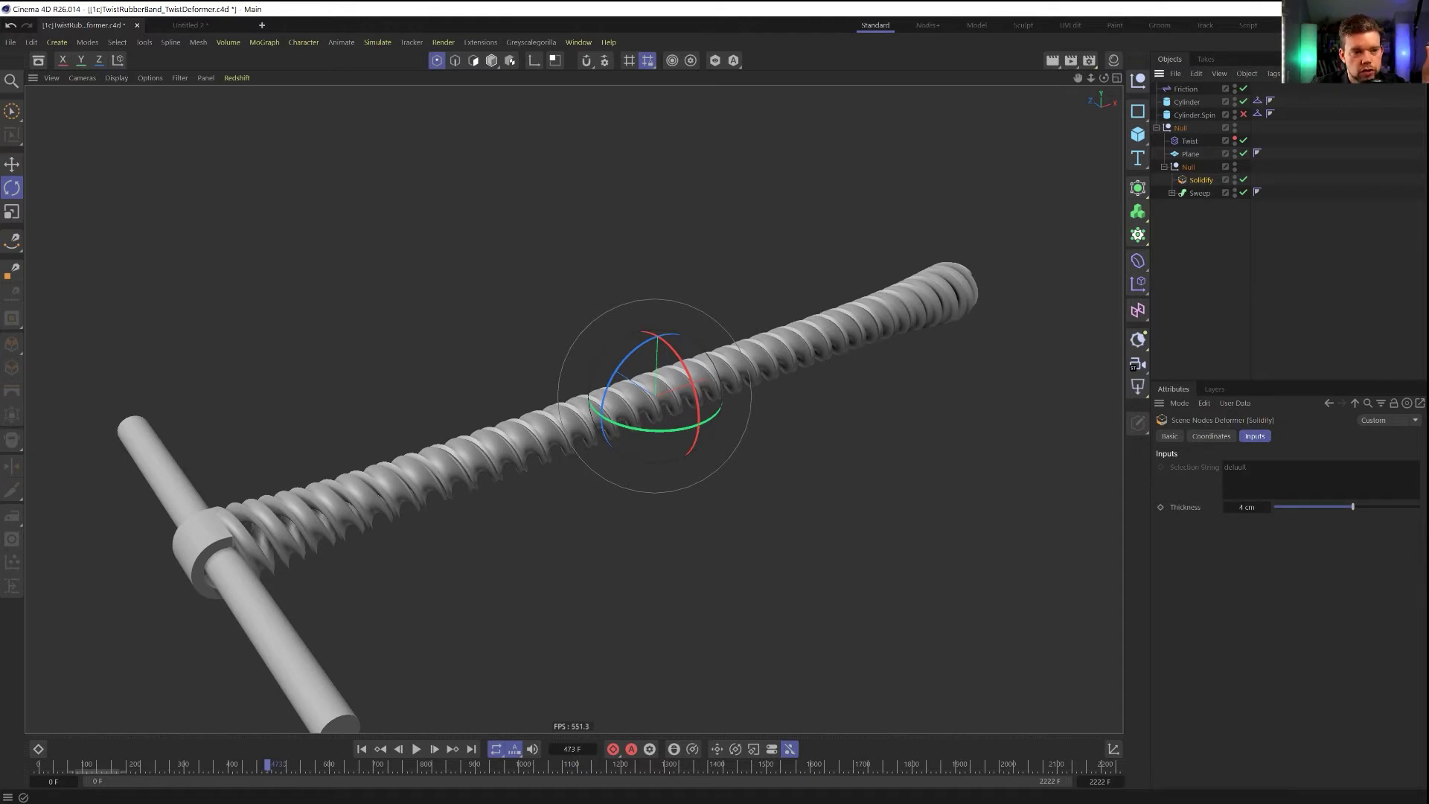
{"action": "scroll", "coordinate": [609, 425], "scroll_direction": "up", "scroll_amount": 5}
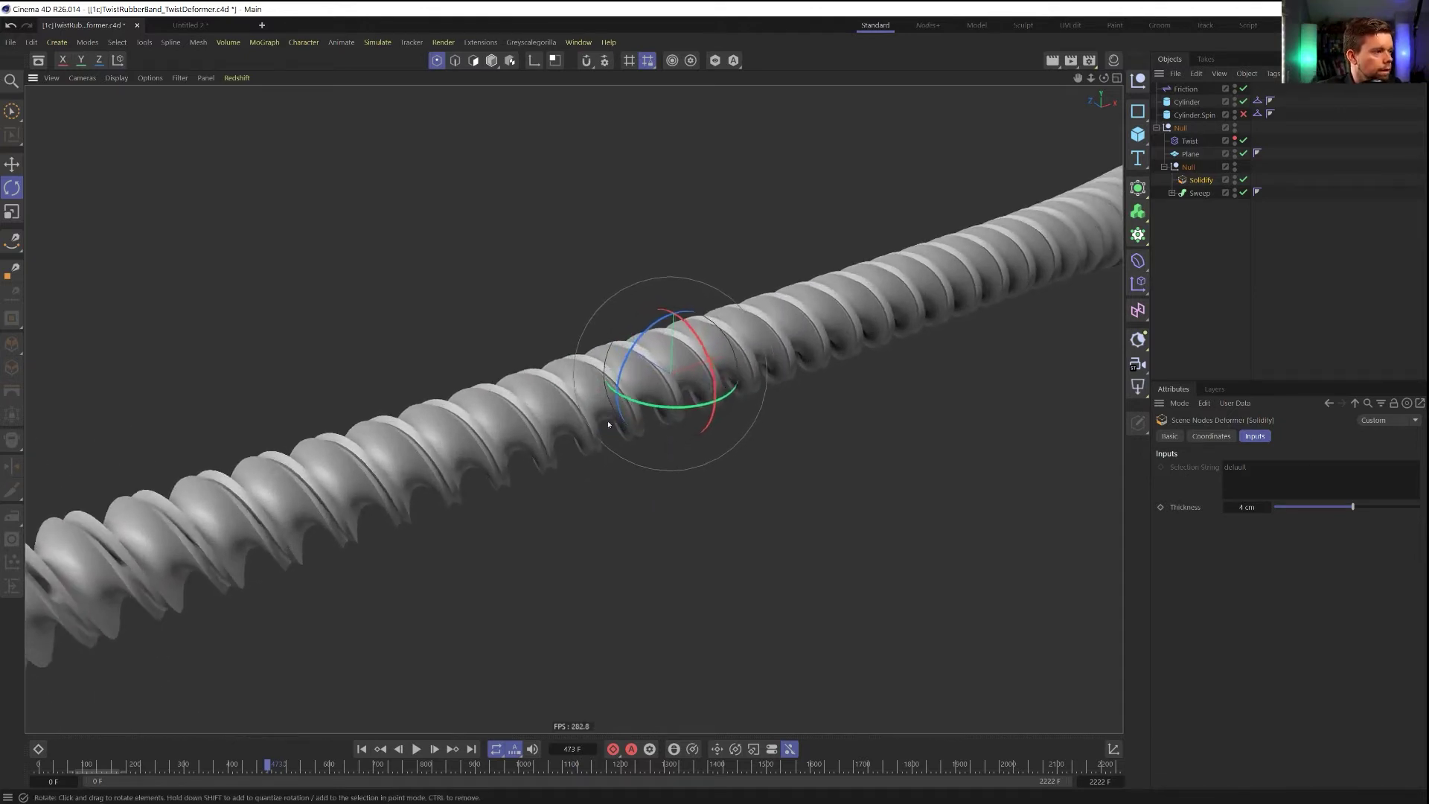
{"action": "scroll", "coordinate": [609, 424], "scroll_direction": "down", "scroll_amount": 10}
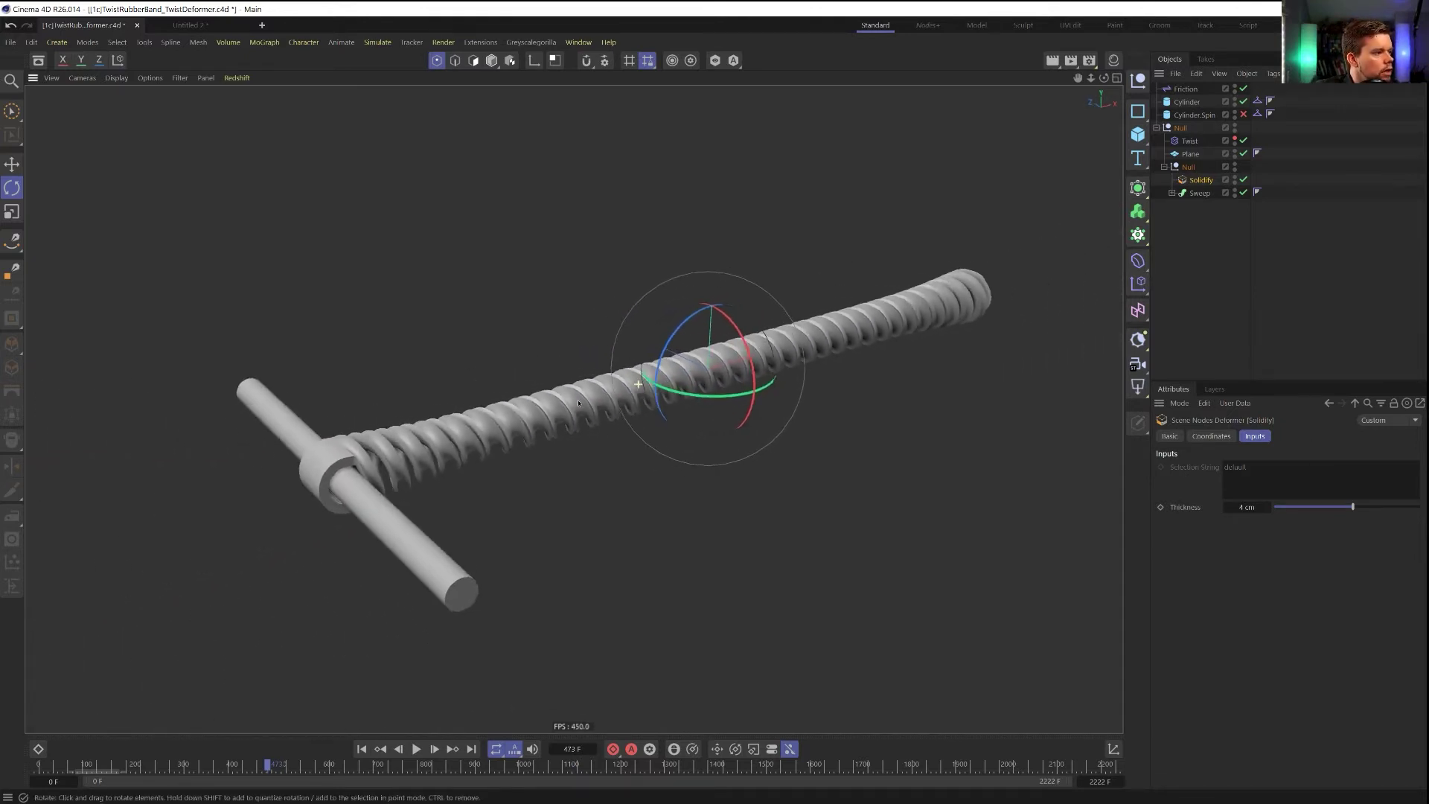
{"action": "left_click_drag", "start_coordinate": [584, 410], "coordinate": [587, 427], "text": "alt"}
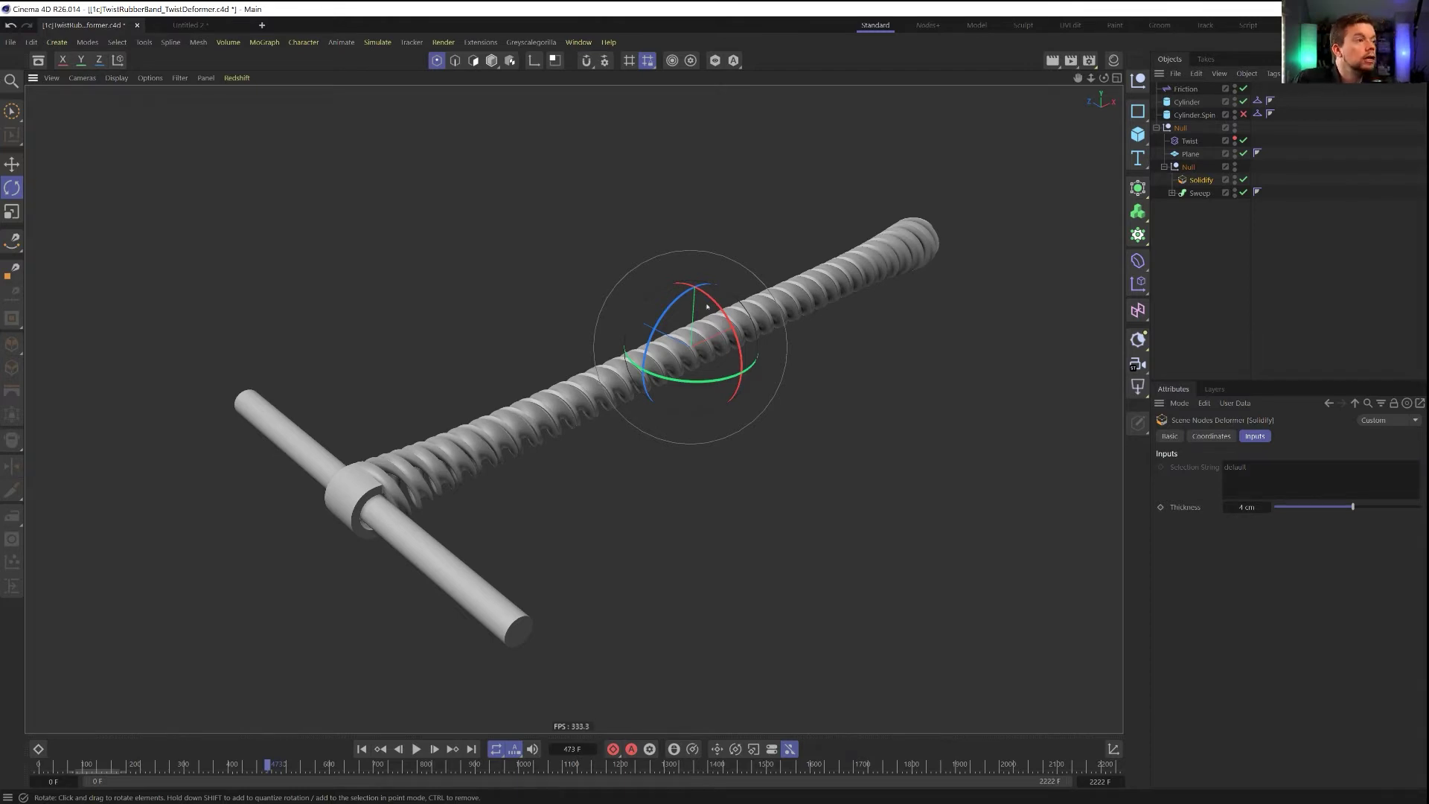
{"action": "left_click_drag", "start_coordinate": [713, 395], "coordinate": [679, 397], "text": "alt"}
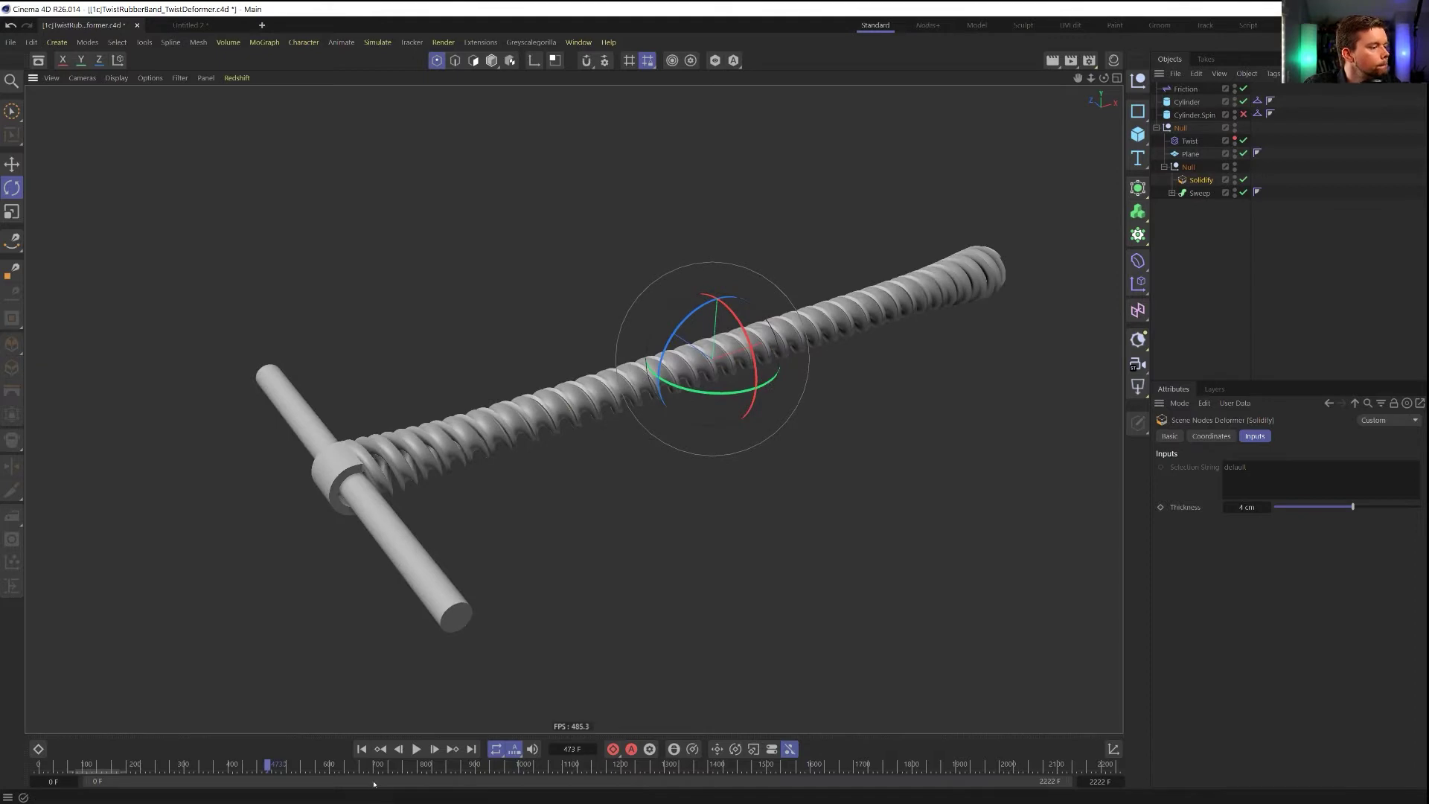
Scrub back through the twist animation, return to the first frame and save the project
{"action": "left_click_drag", "start_coordinate": [376, 767], "coordinate": [184, 737]}
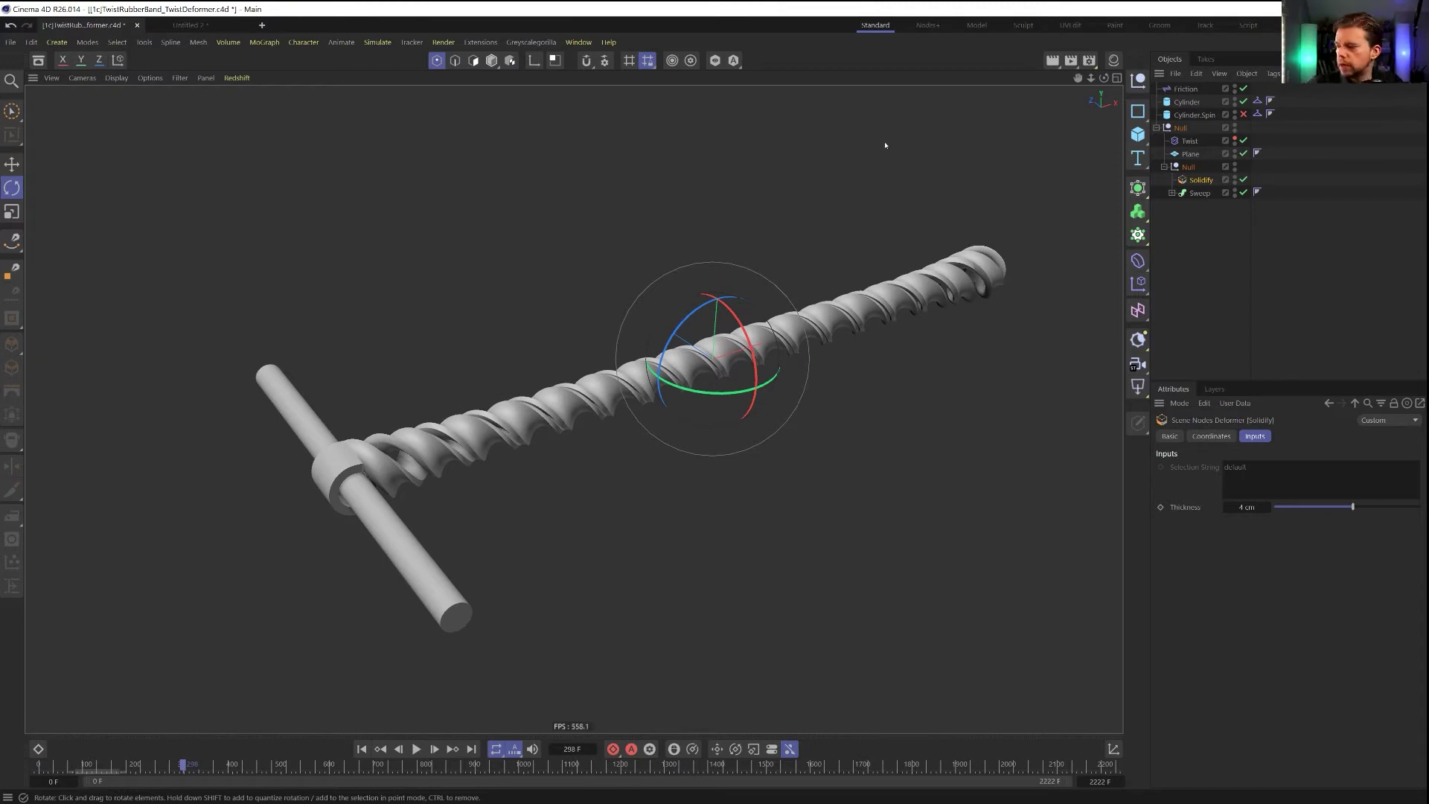
{"action": "left_click", "coordinate": [361, 748]}
{"action": "key", "text": "ctrl+s"}
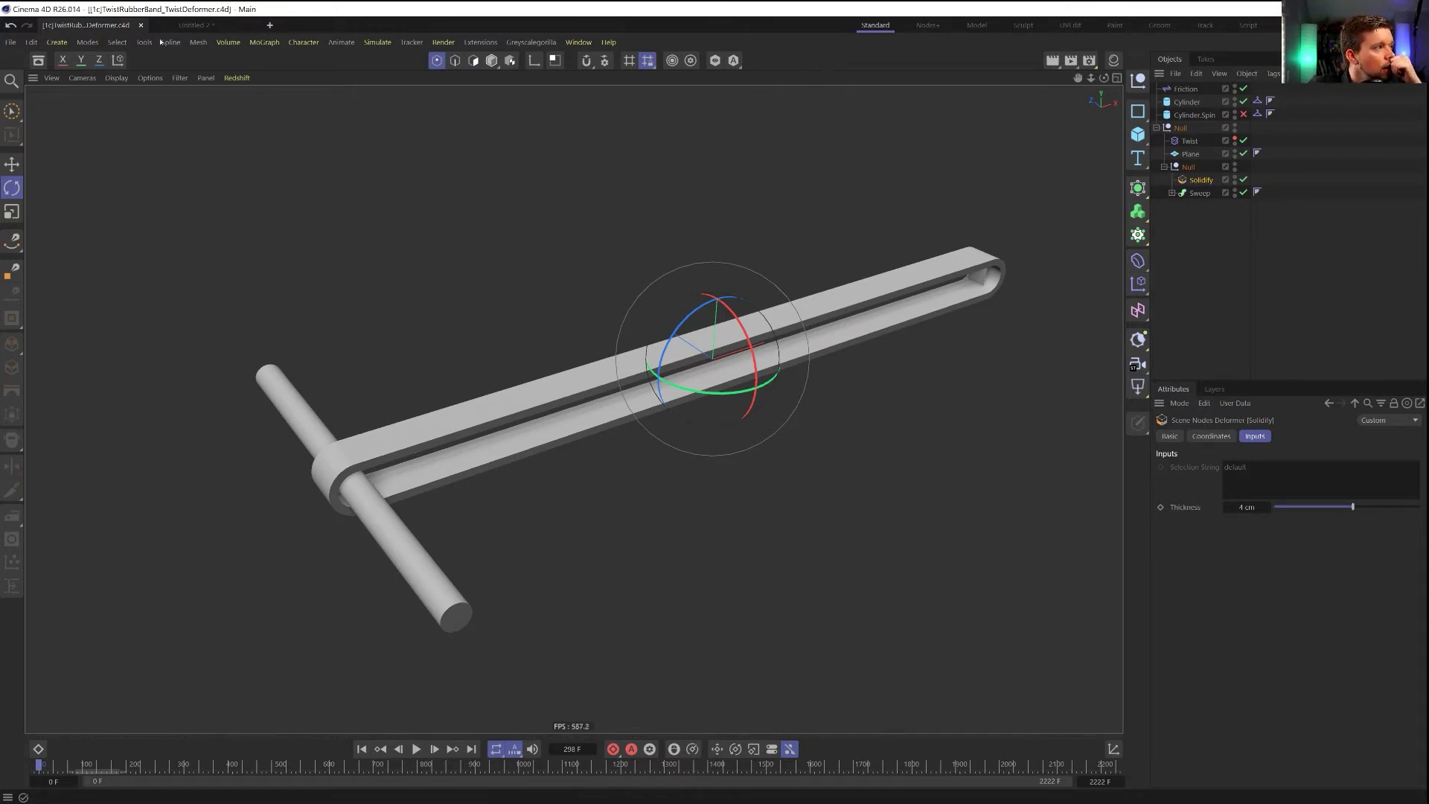
Try to open [1a]TwistRubberBand.c4d from the recent files
{"action": "left_click", "coordinate": [11, 42]}
{"action": "mouse_move", "coordinate": [126, 345]}
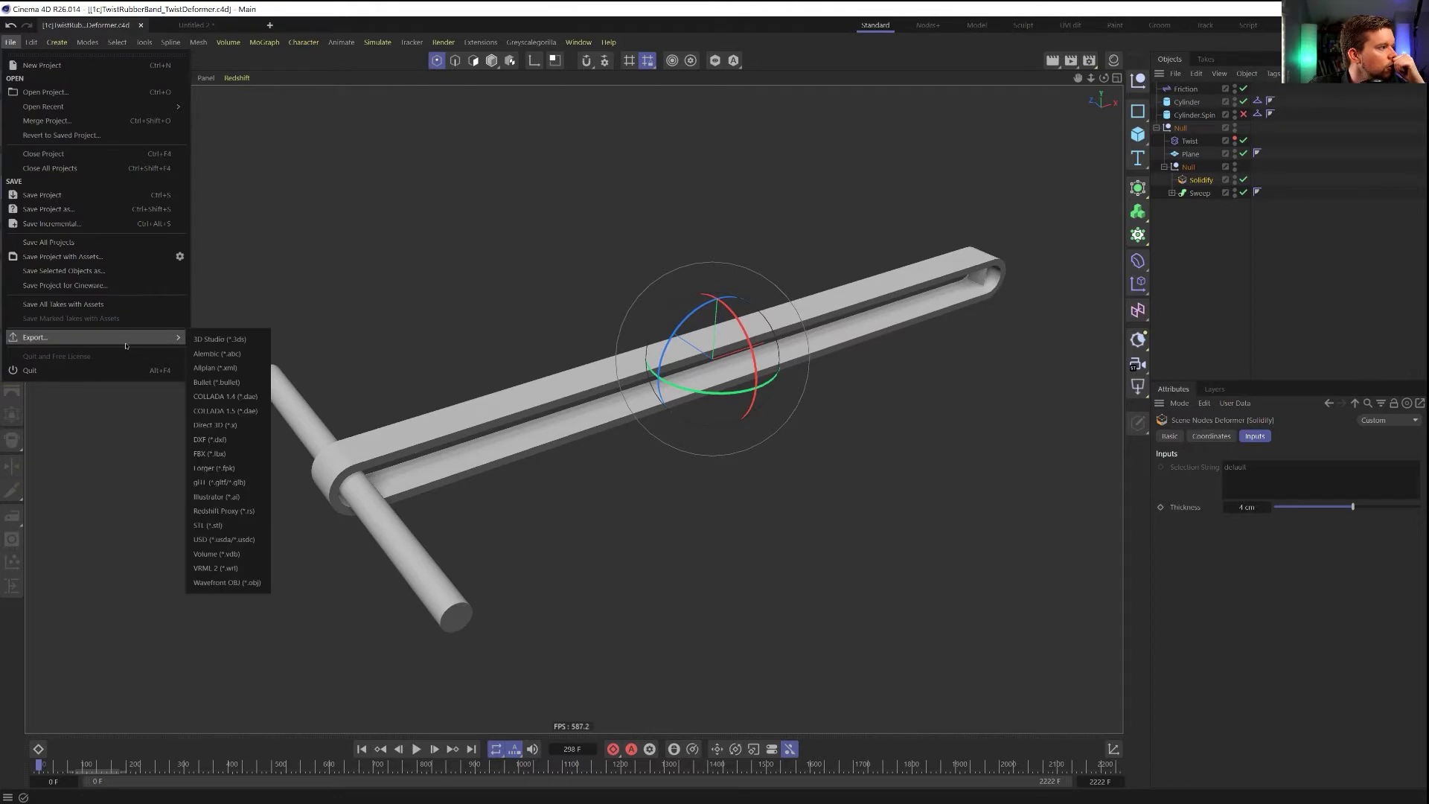
{"action": "mouse_move", "coordinate": [149, 106]}
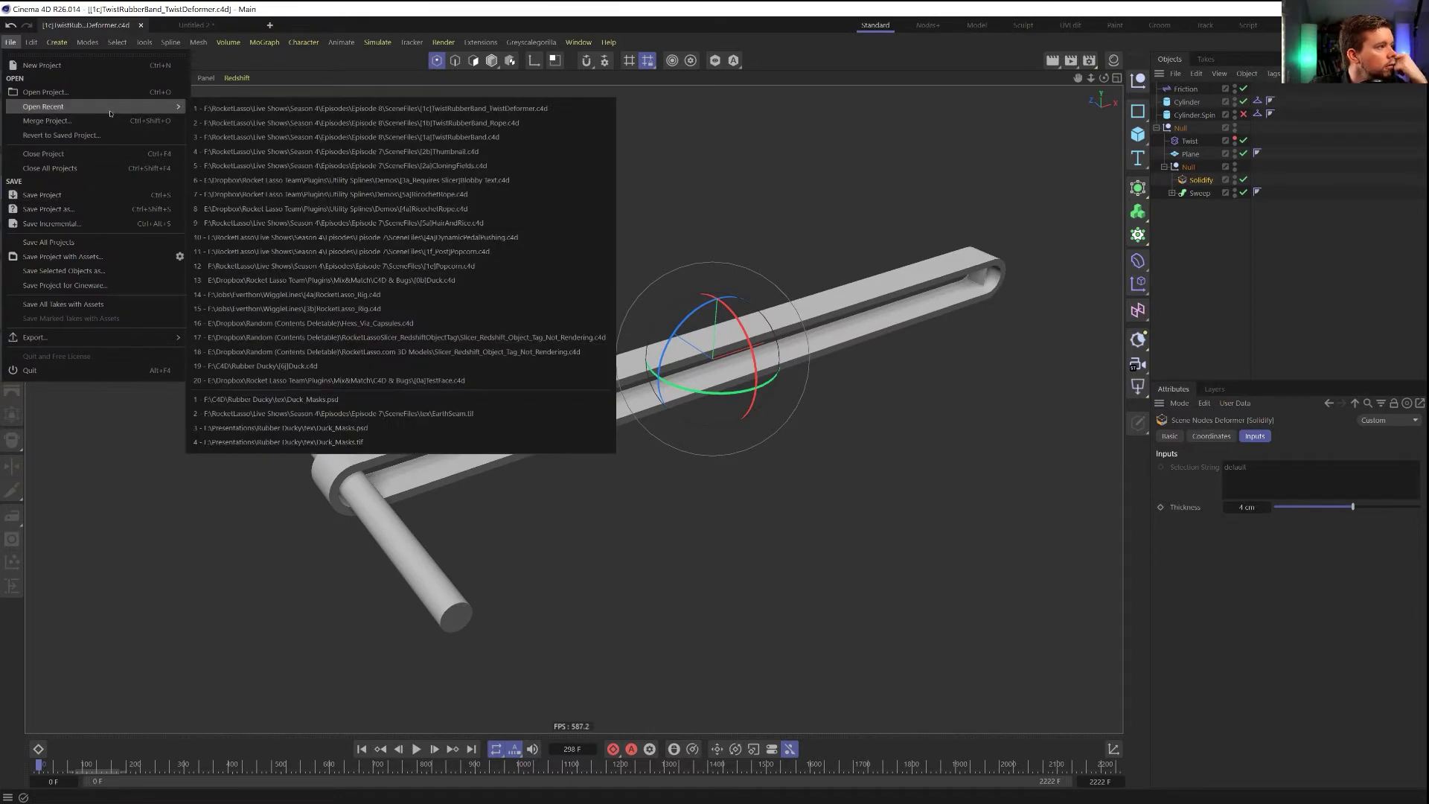
{"action": "left_click", "coordinate": [353, 139]}
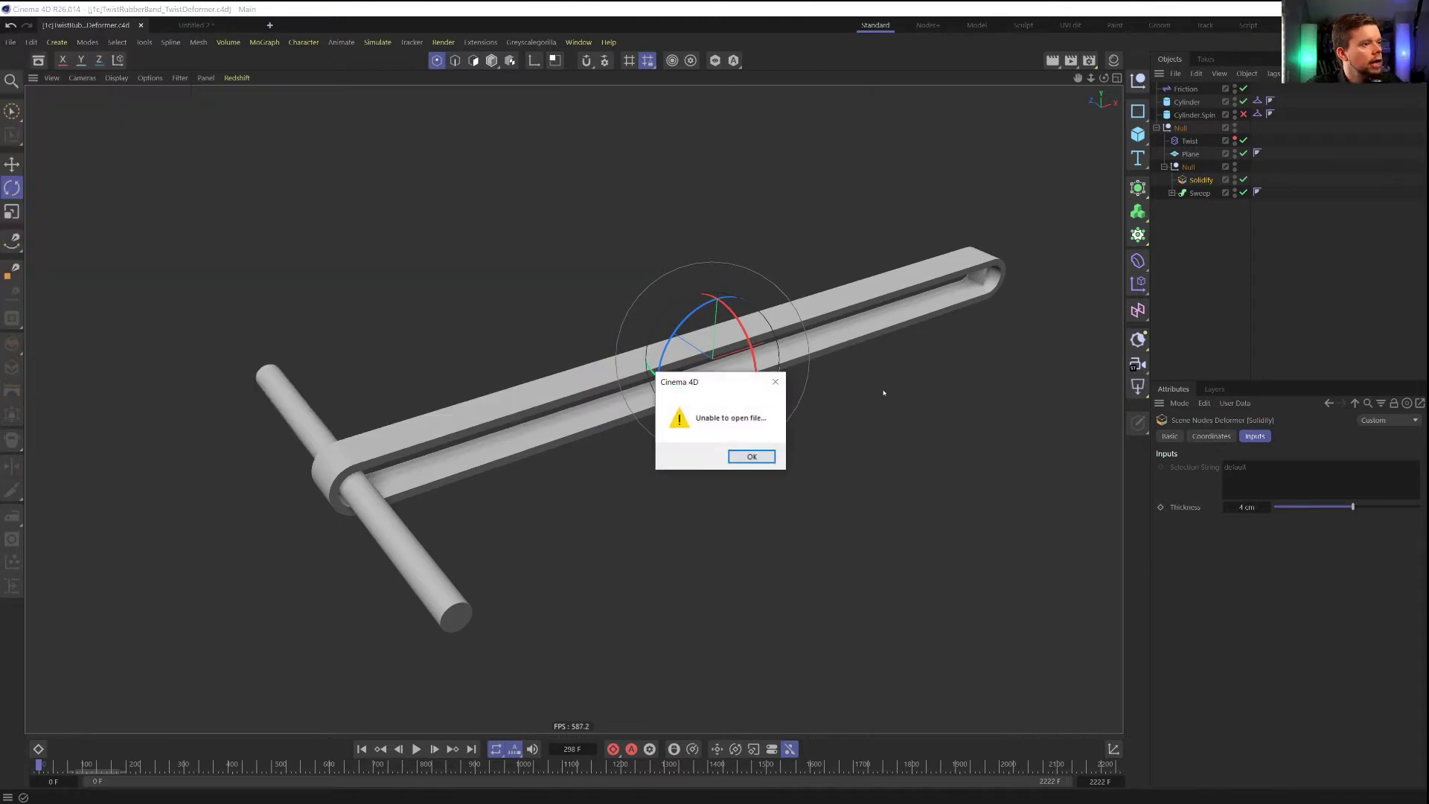
{"action": "left_click", "coordinate": [774, 461]}
Open [1a]TwistRubberBand_Cloth.c4d from the SceneFiles folder and play its simulation
{"action": "key", "text": "ctrl+o"}
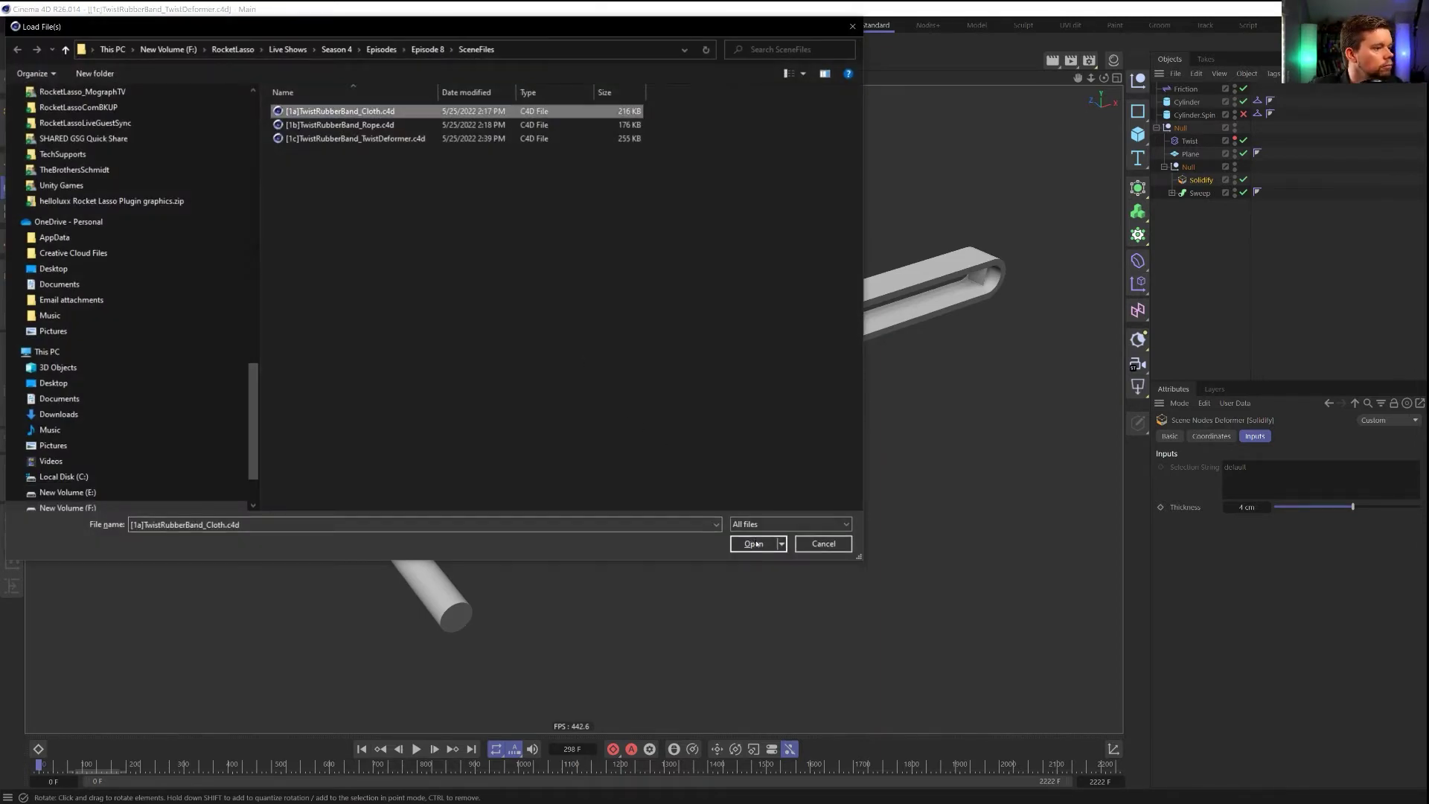
{"action": "left_click", "coordinate": [755, 544]}
{"action": "left_click", "coordinate": [416, 748]}
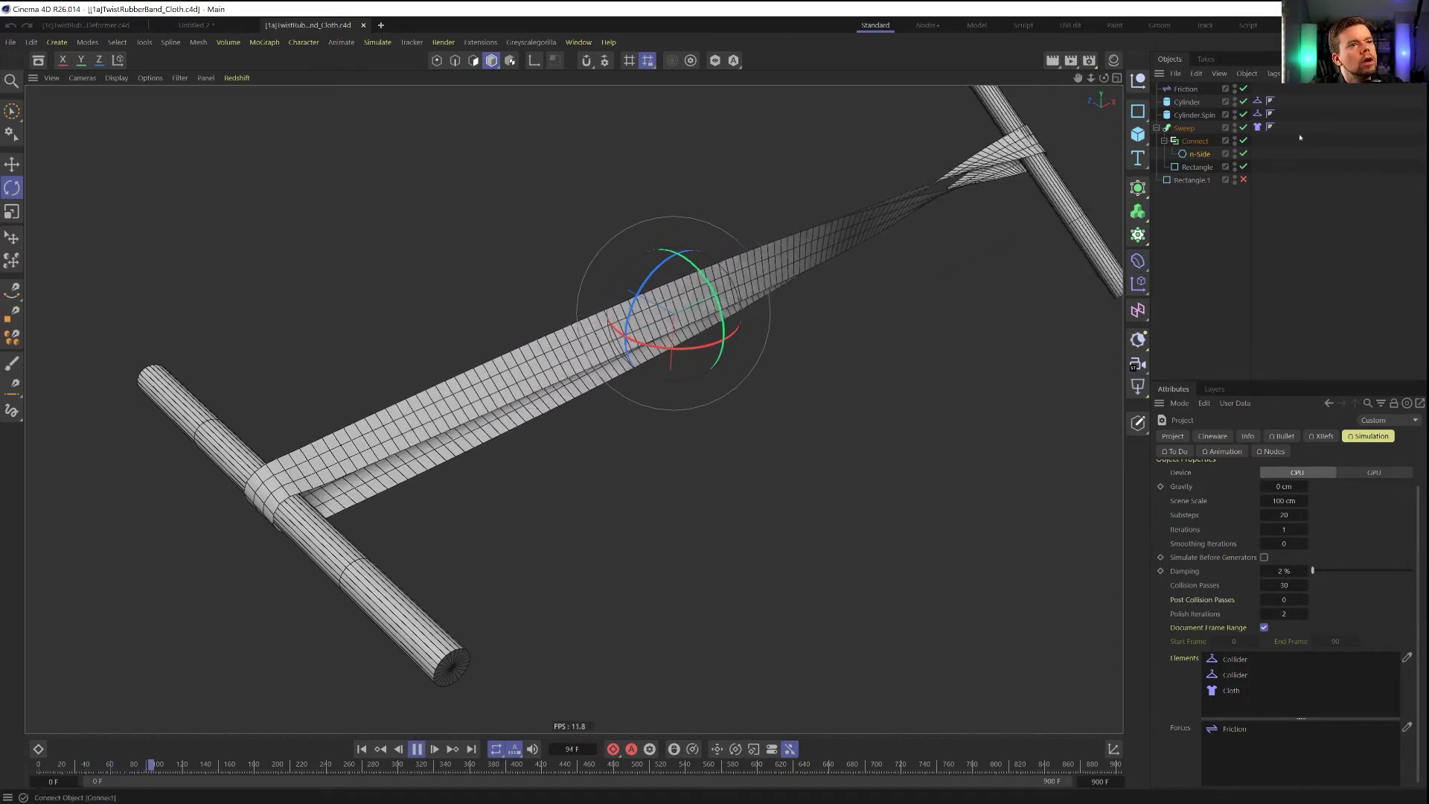
Set the friction of the Sweep's Cloth tag to 0.5 and watch the band twist as the simulation plays
{"action": "left_click", "coordinate": [1257, 127]}
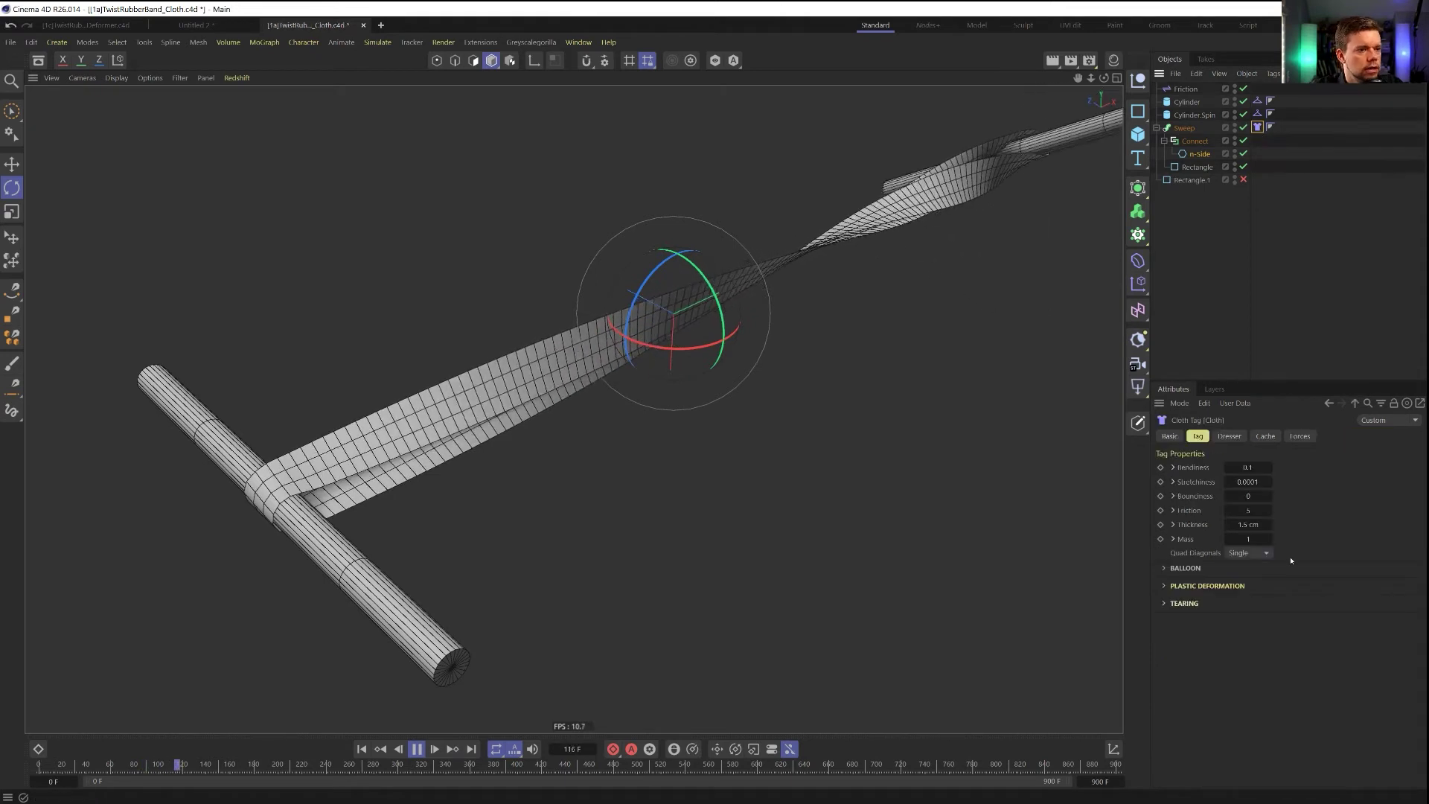
{"action": "double_click", "coordinate": [1251, 510]}
{"action": "type", "text": "0.5"}
{"action": "key", "text": "Return"}
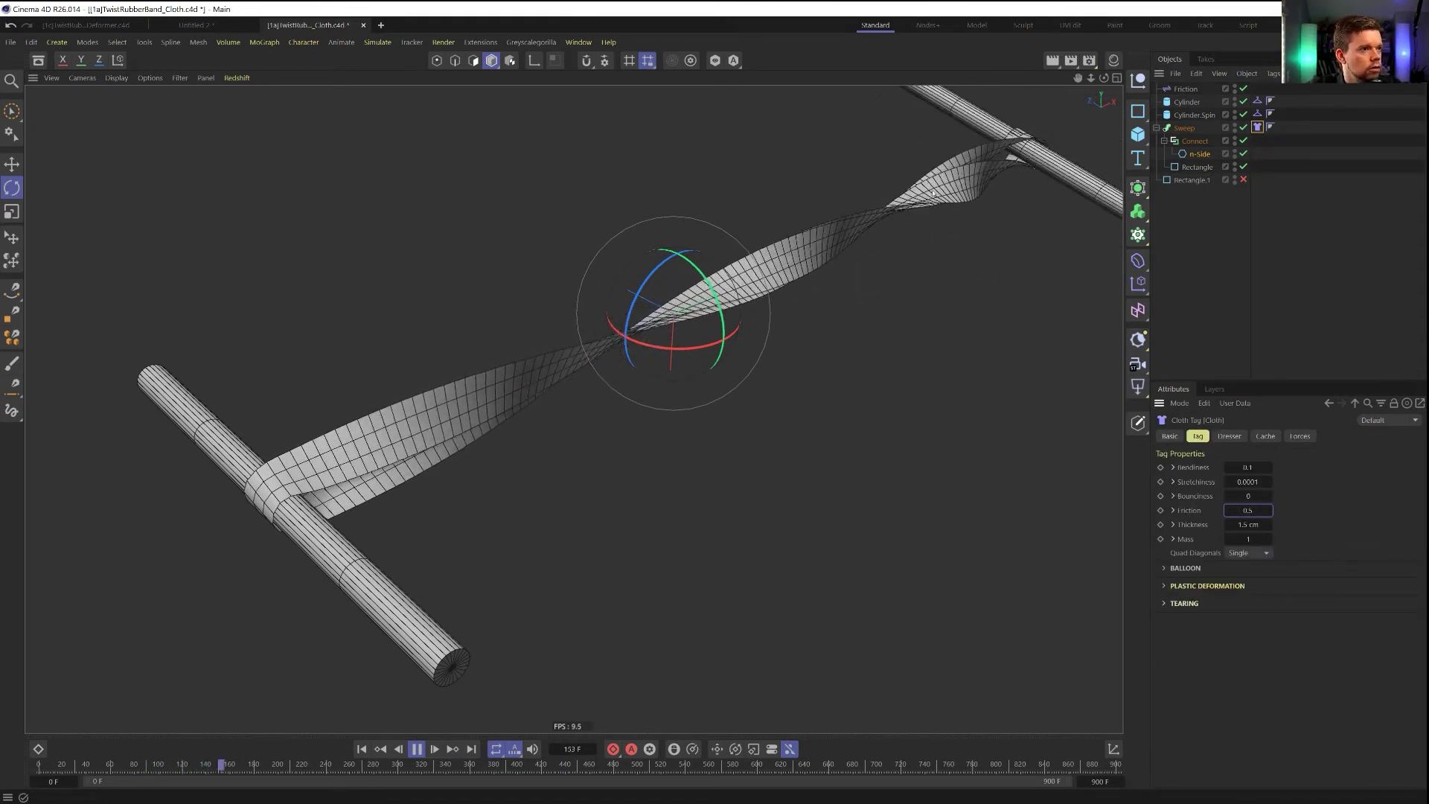
{"action": "scroll", "coordinate": [737, 279], "scroll_direction": "up", "scroll_amount": 2}
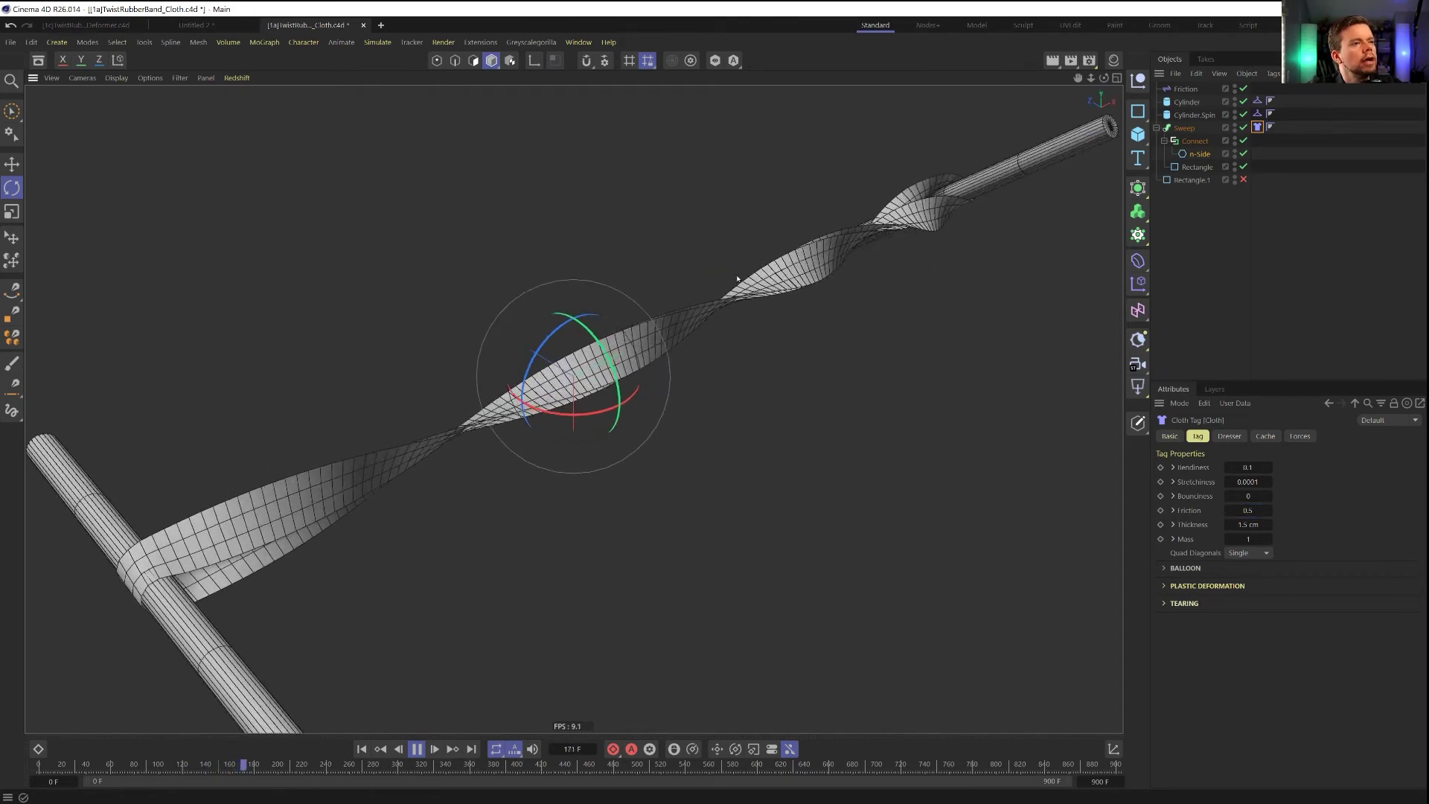
{"action": "scroll", "coordinate": [736, 279], "scroll_direction": "down", "scroll_amount": 3}
{"action": "scroll", "coordinate": [909, 242], "scroll_direction": "up", "scroll_amount": 1}
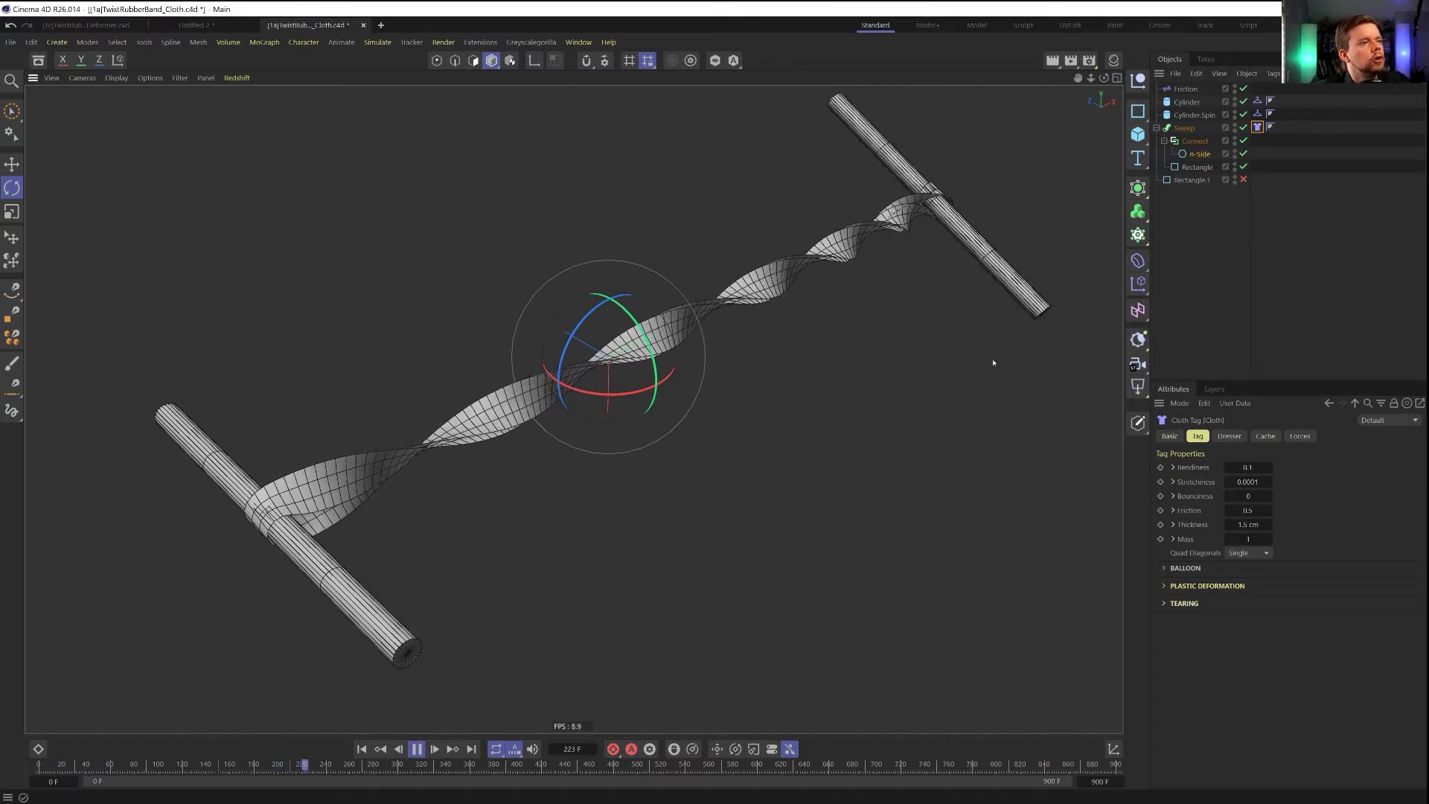
Stop the simulation, return to the first frame and disable the Sweep's Cloth tag
{"action": "left_click", "coordinate": [417, 748]}
{"action": "left_click", "coordinate": [362, 748]}
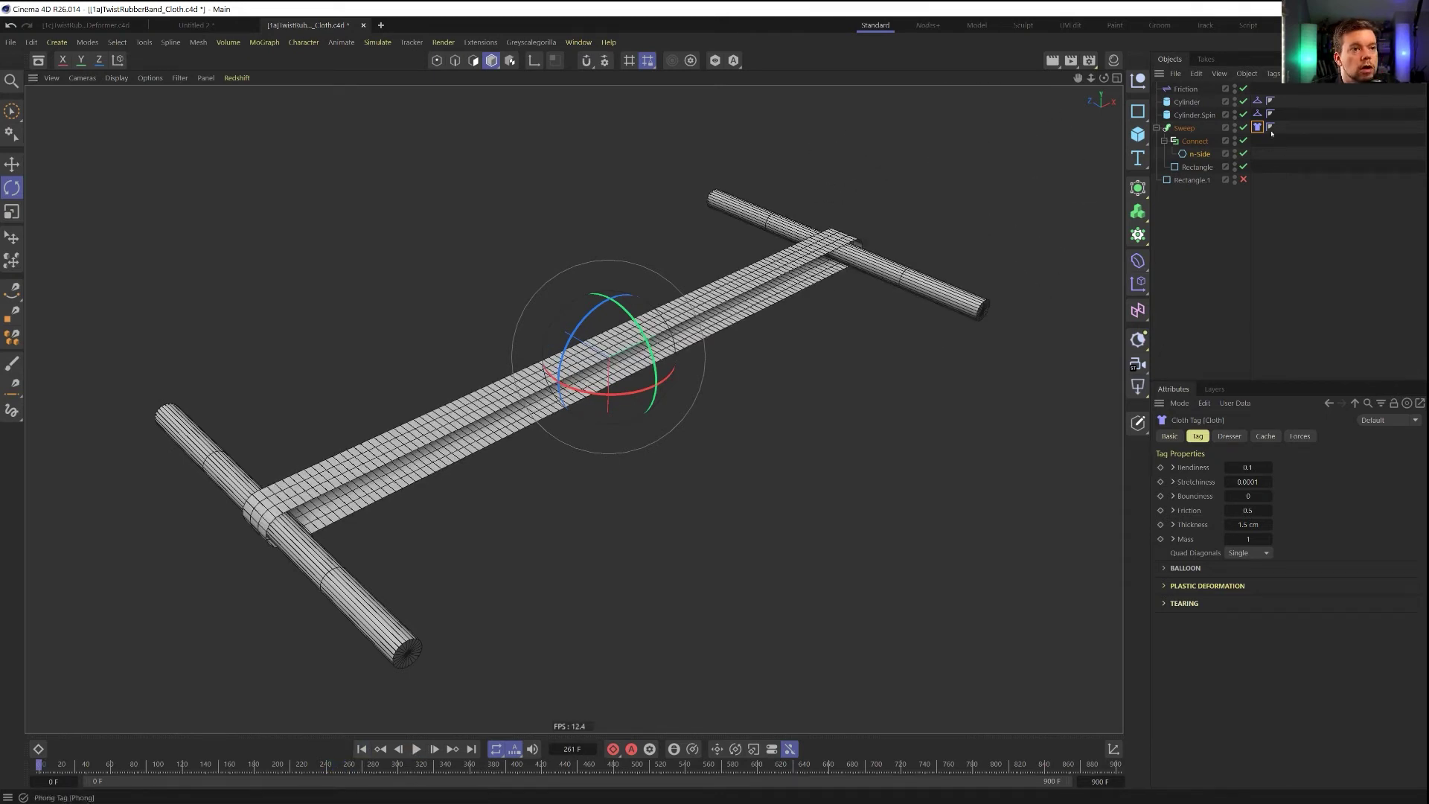
{"action": "left_click", "coordinate": [1169, 436]}
{"action": "left_click", "coordinate": [1233, 541]}
{"action": "left_click_drag", "start_coordinate": [819, 269], "coordinate": [677, 354], "text": "alt"}
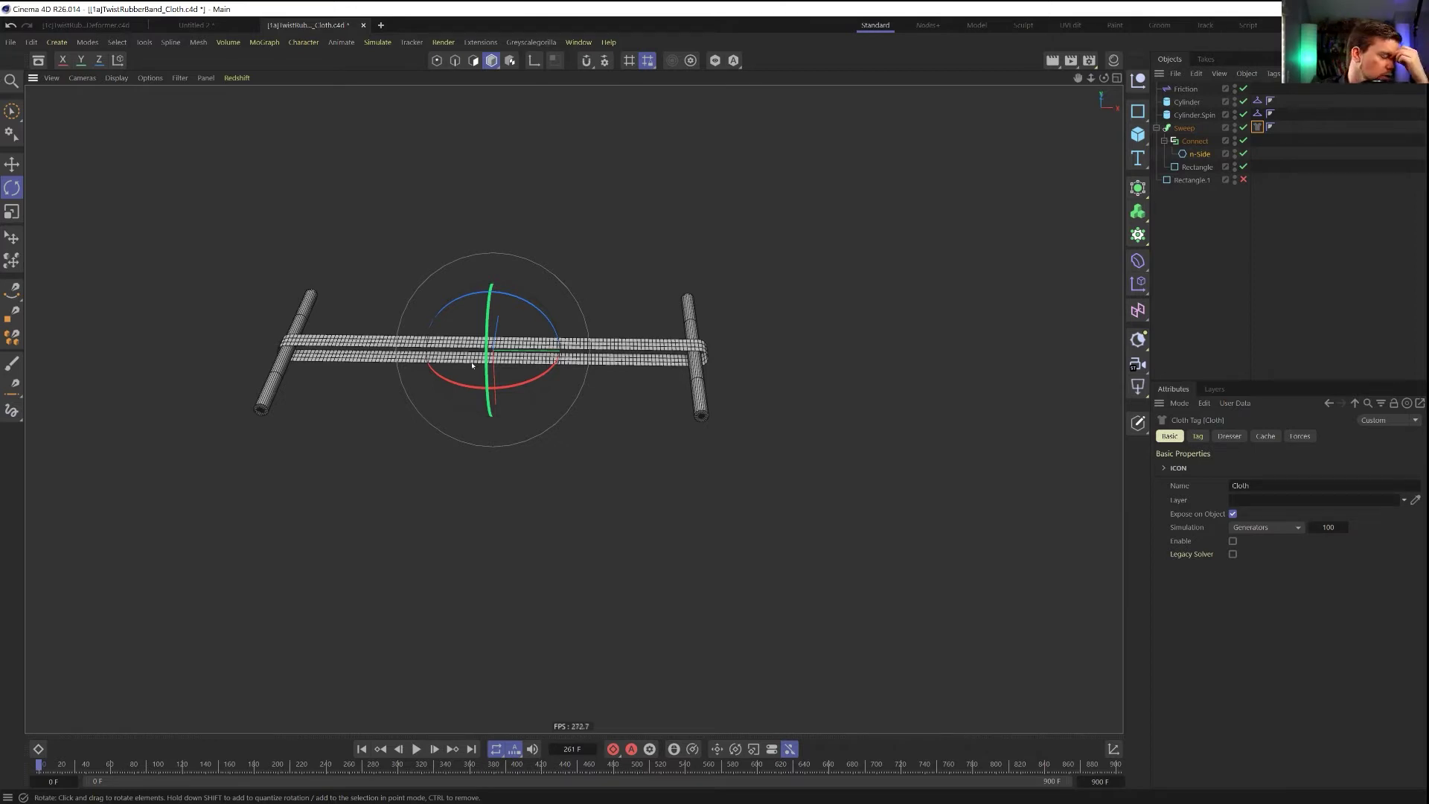
{"action": "left_click", "coordinate": [698, 333]}
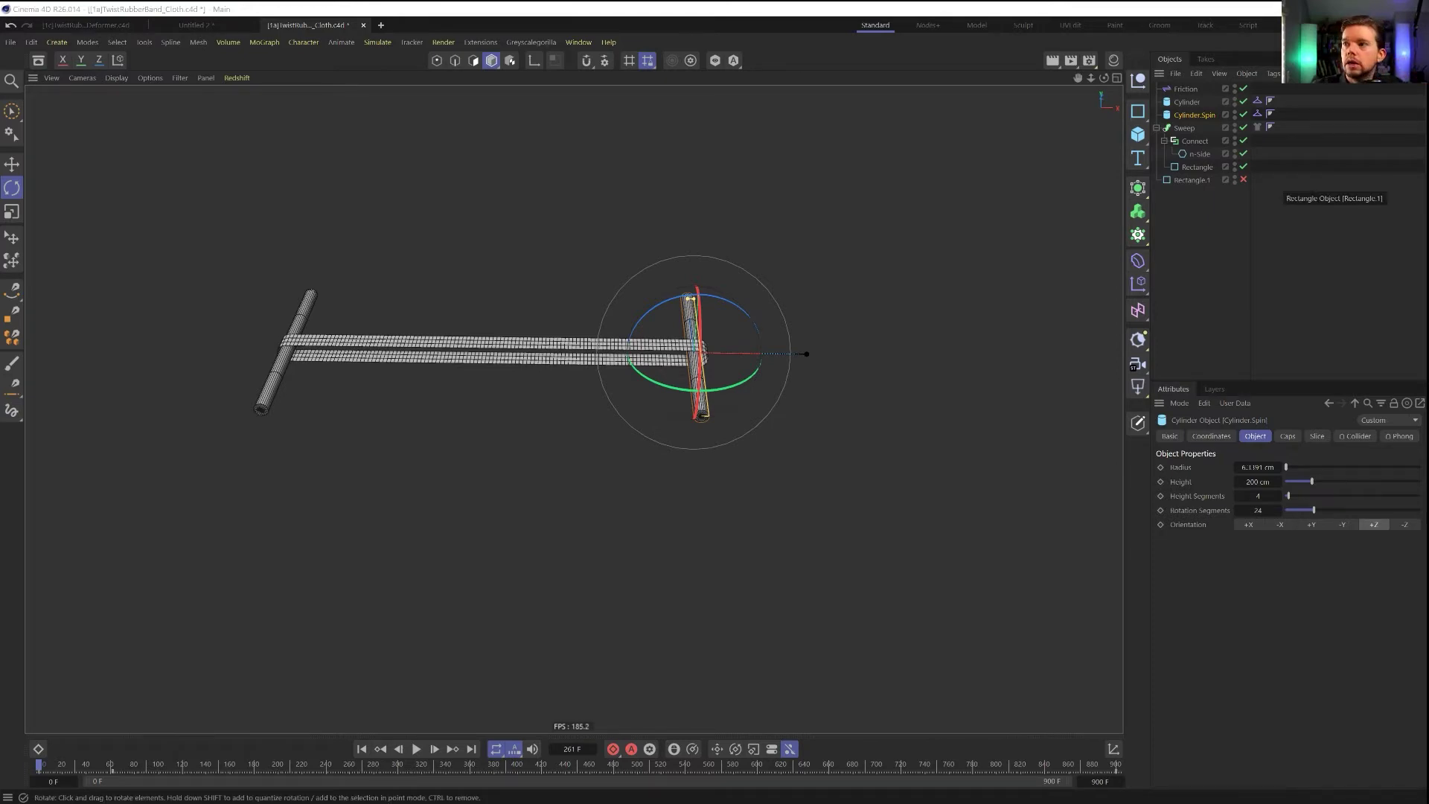
Switch to the browser, examine the propeller and fuselage of the rubber band glider on eBay, and return to Cinema 4D
{"action": "key", "text": "alt+Tab"}
{"action": "mouse_move", "coordinate": [447, 692]}
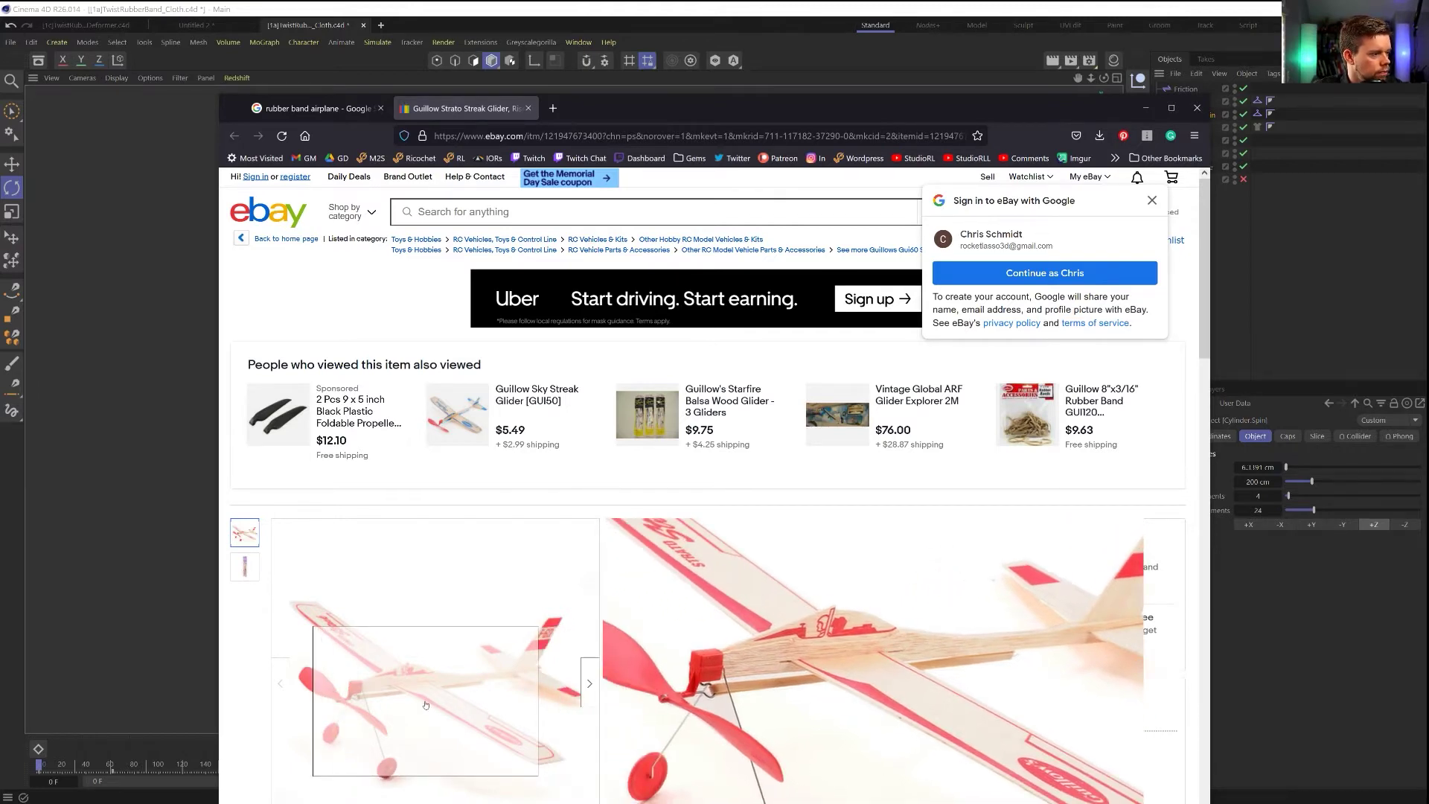
{"action": "left_click", "coordinate": [838, 57]}
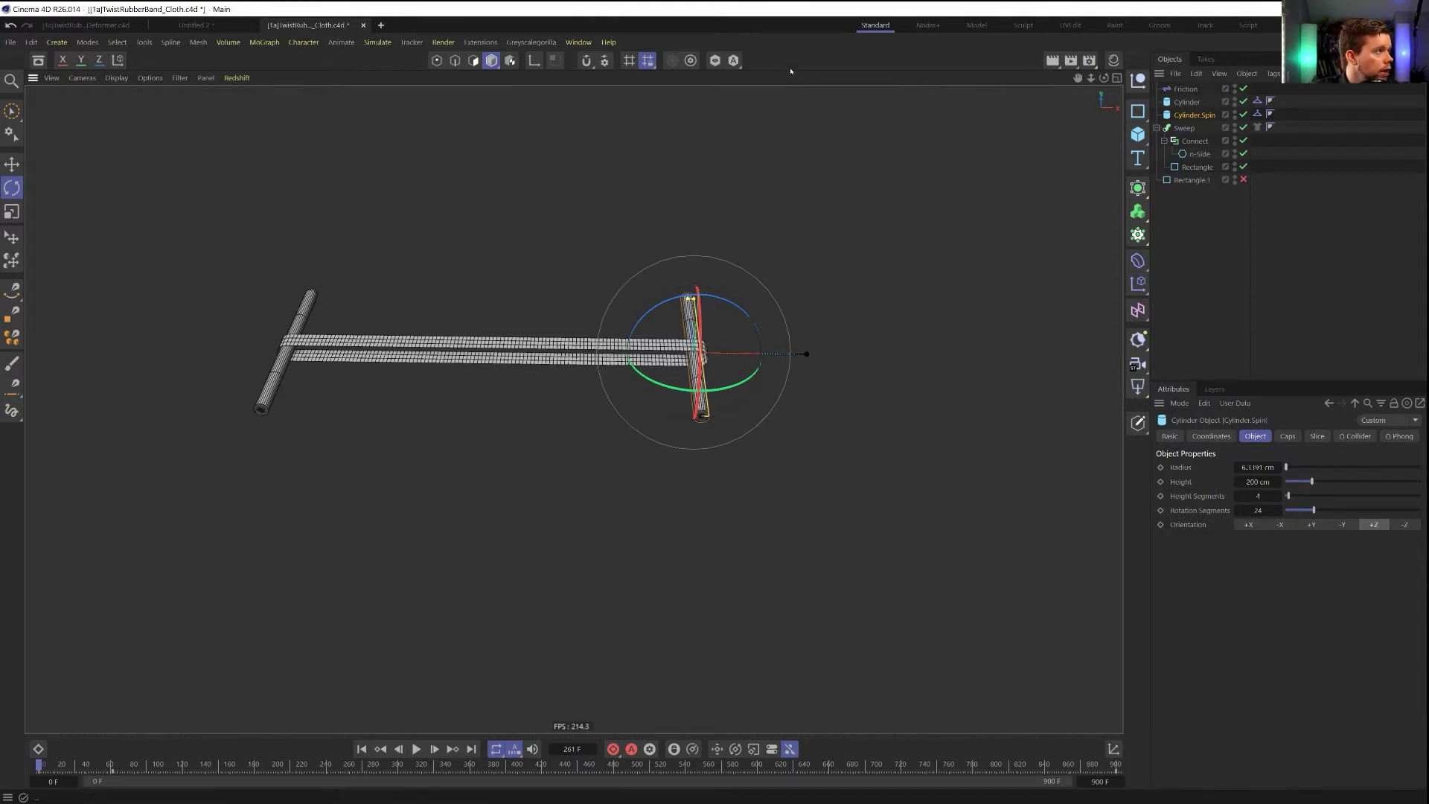
Create a new project and add a sphere with the default 100 cm radius
{"action": "key", "text": "ctrl+n"}
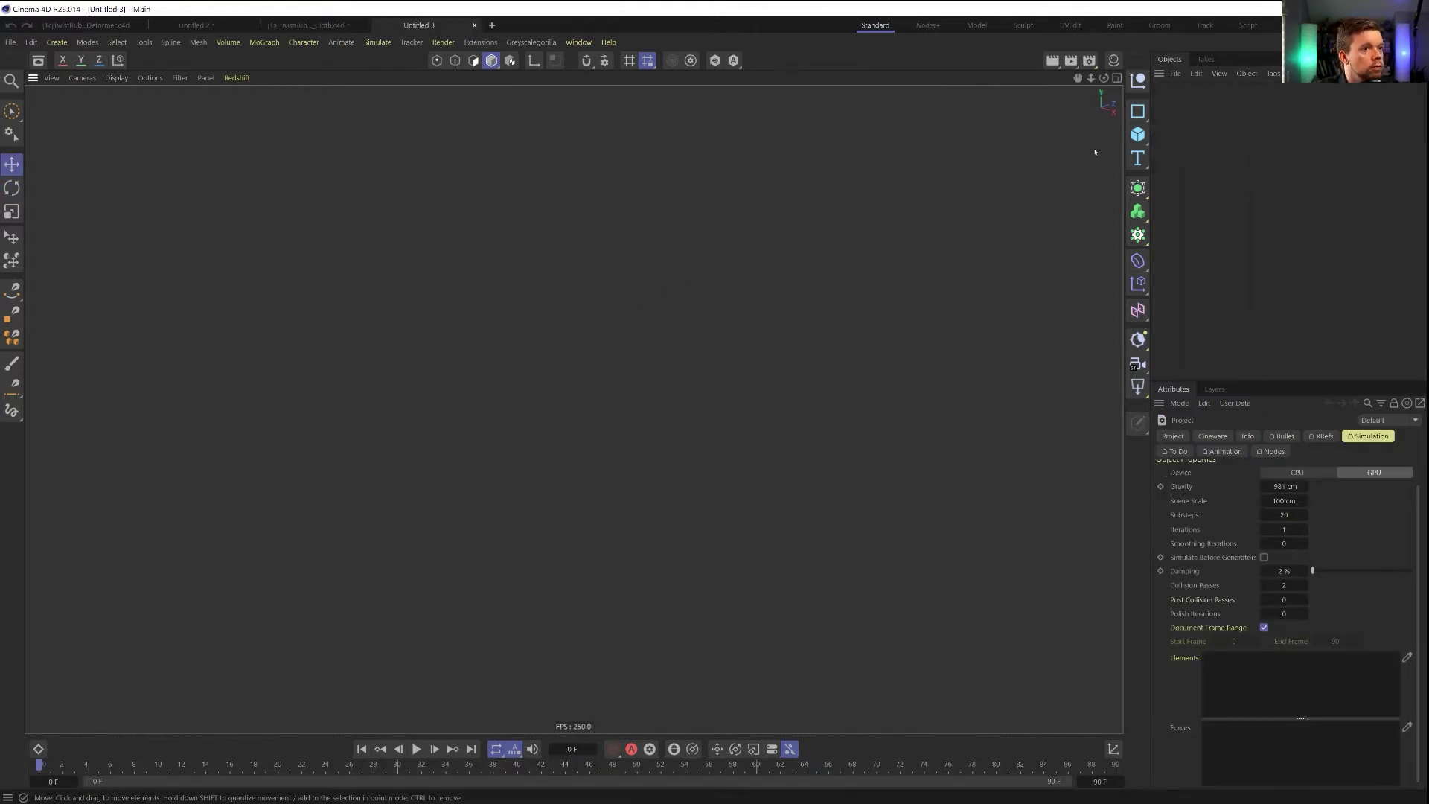
{"action": "left_click", "coordinate": [1137, 134]}
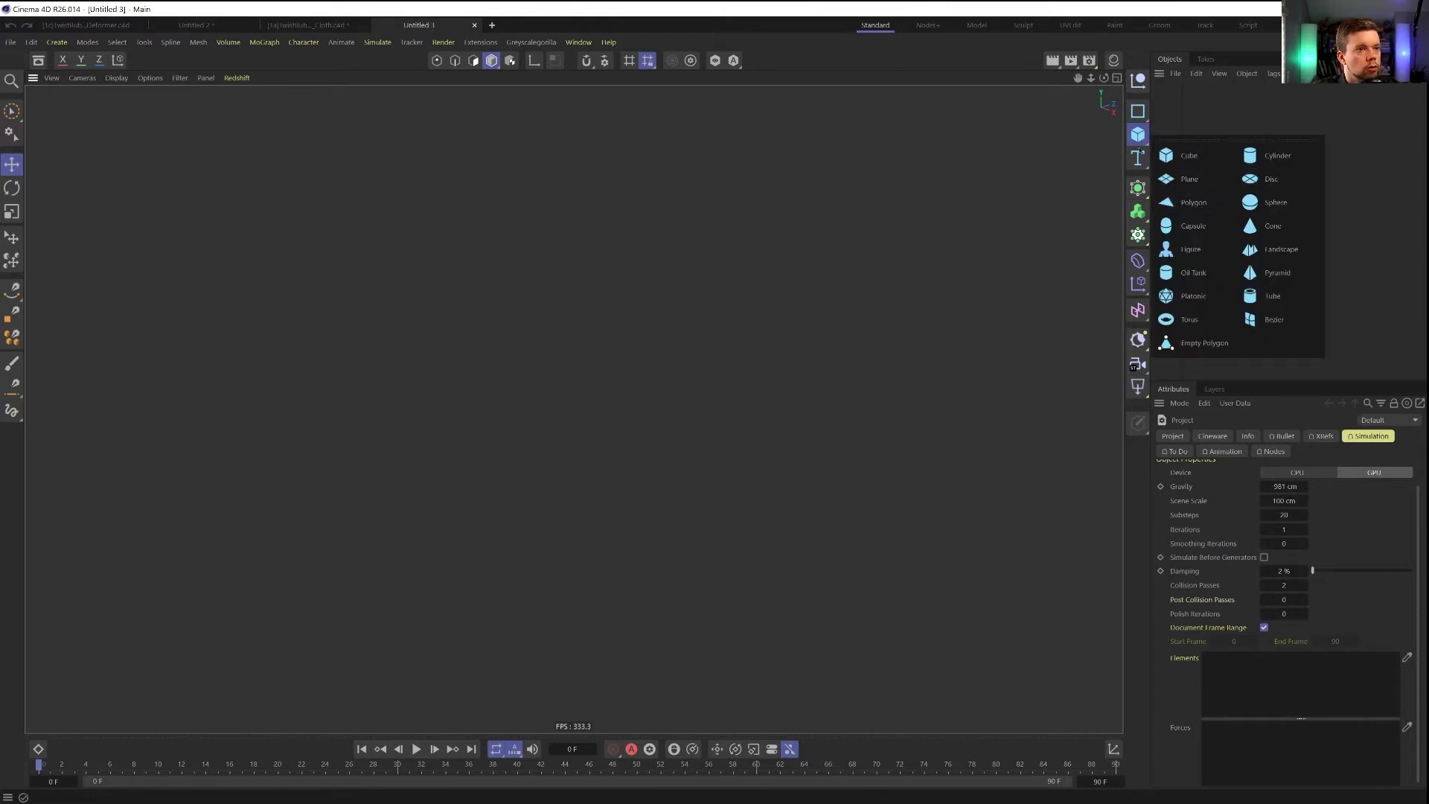
{"action": "left_click", "coordinate": [1277, 203]}
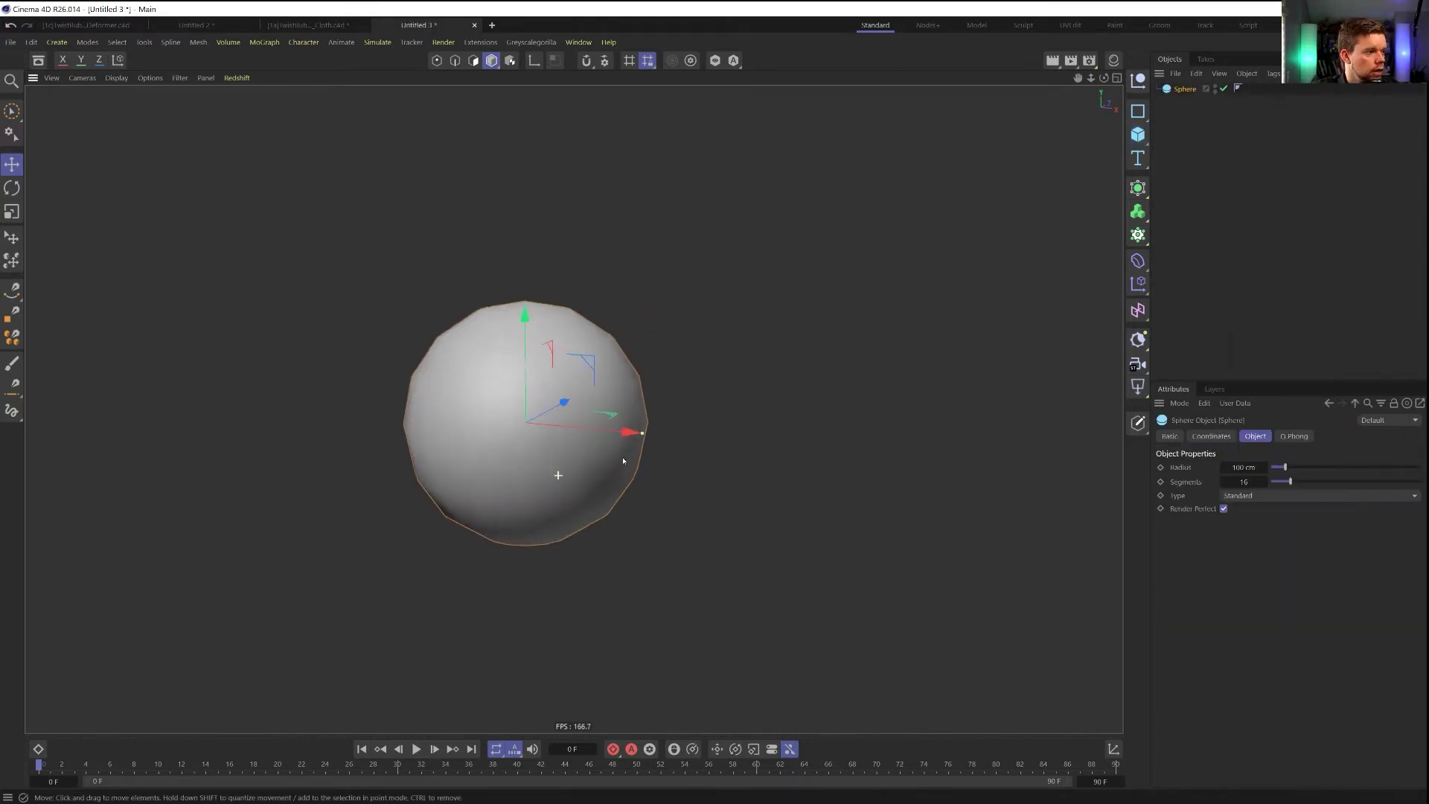
{"action": "left_click_drag", "start_coordinate": [623, 461], "coordinate": [575, 475], "text": "alt"}
{"action": "middle_click_drag", "start_coordinate": [575, 475], "coordinate": [599, 502], "text": "alt"}
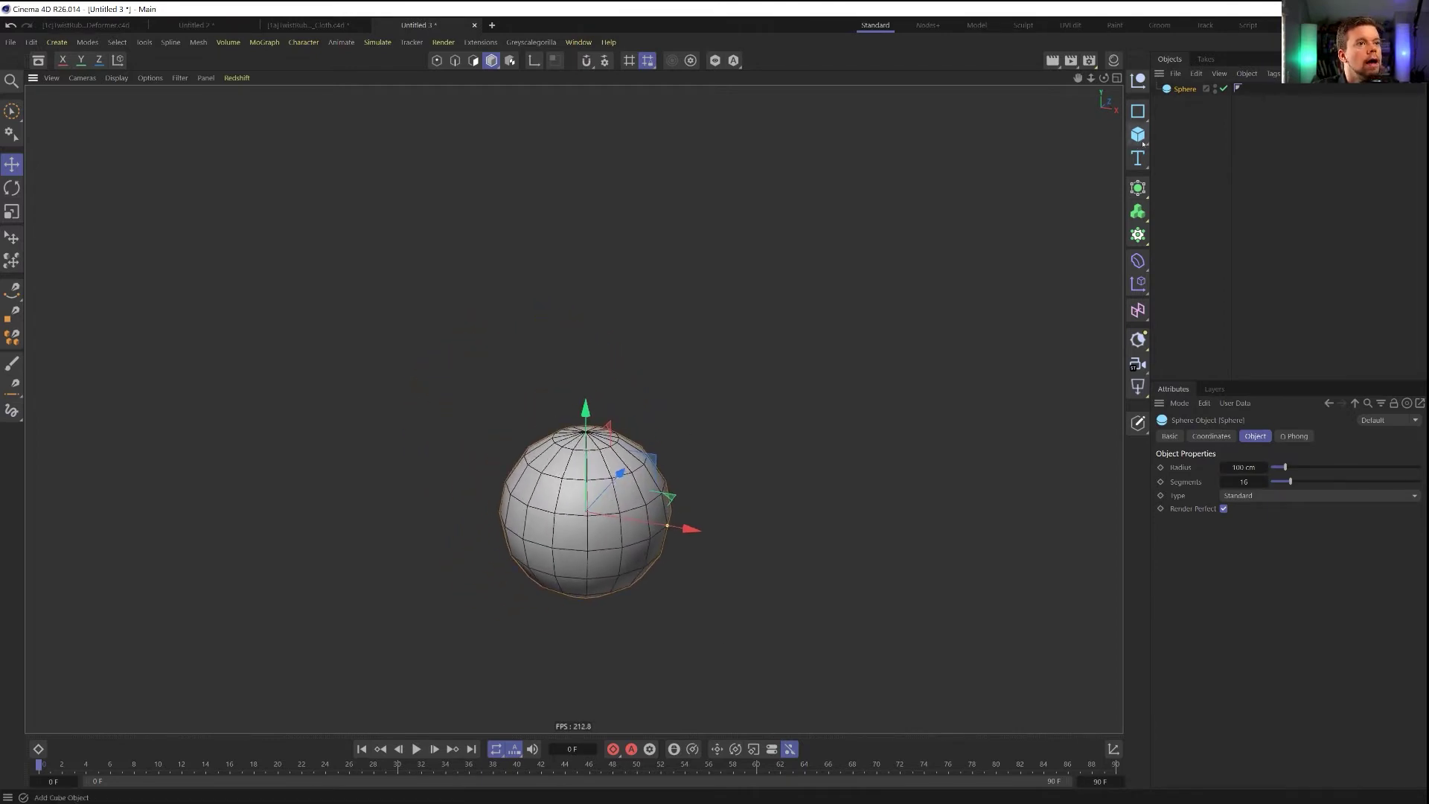
Add a cylinder above the sphere, shorten it to about 75 cm high and set its height segments to 1
{"action": "left_click", "coordinate": [1143, 142]}
{"action": "left_click", "coordinate": [1267, 149]}
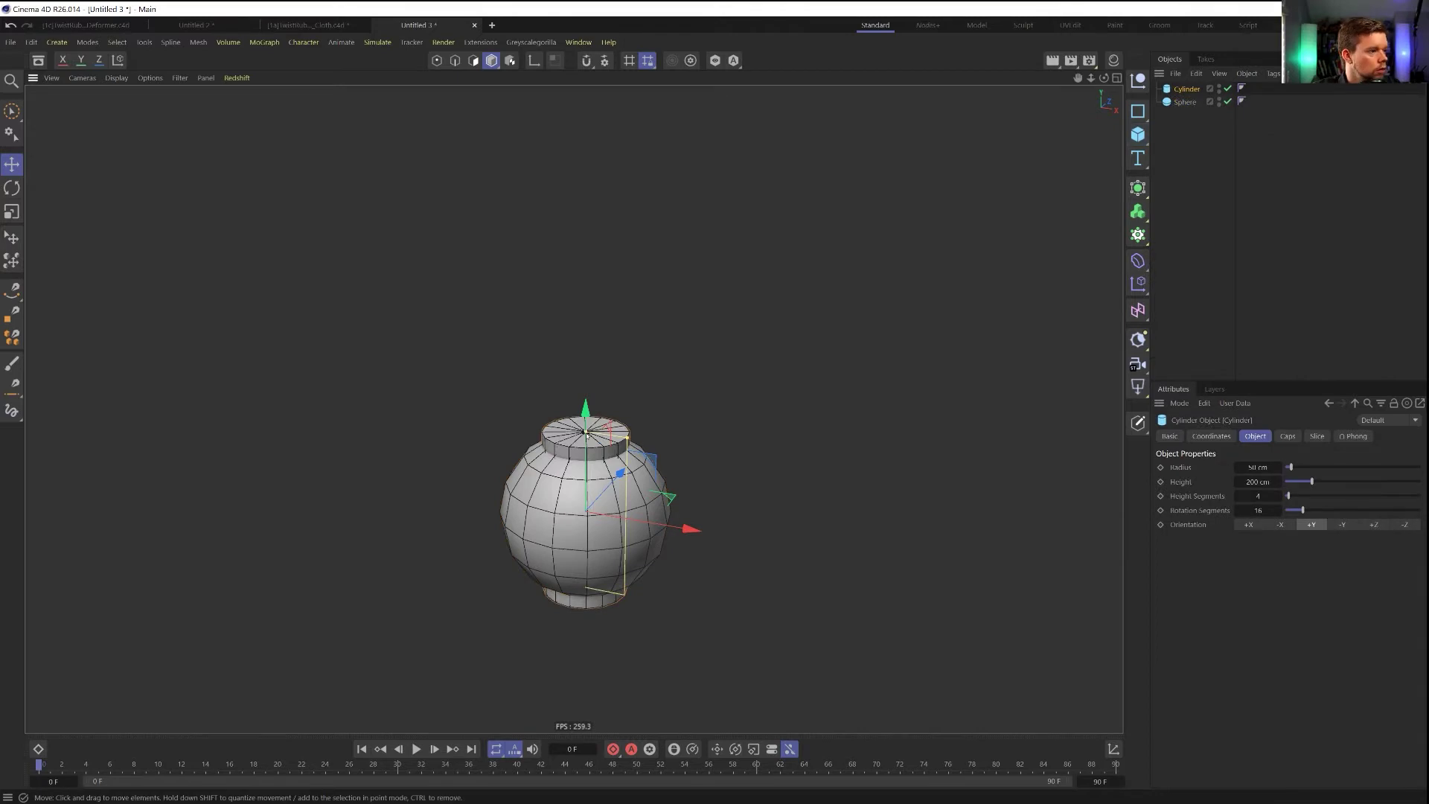
{"action": "left_click_drag", "start_coordinate": [586, 431], "coordinate": [586, 303]}
{"action": "double_click", "coordinate": [1258, 495]}
{"action": "type", "text": "1"}
{"action": "key", "text": "Return"}
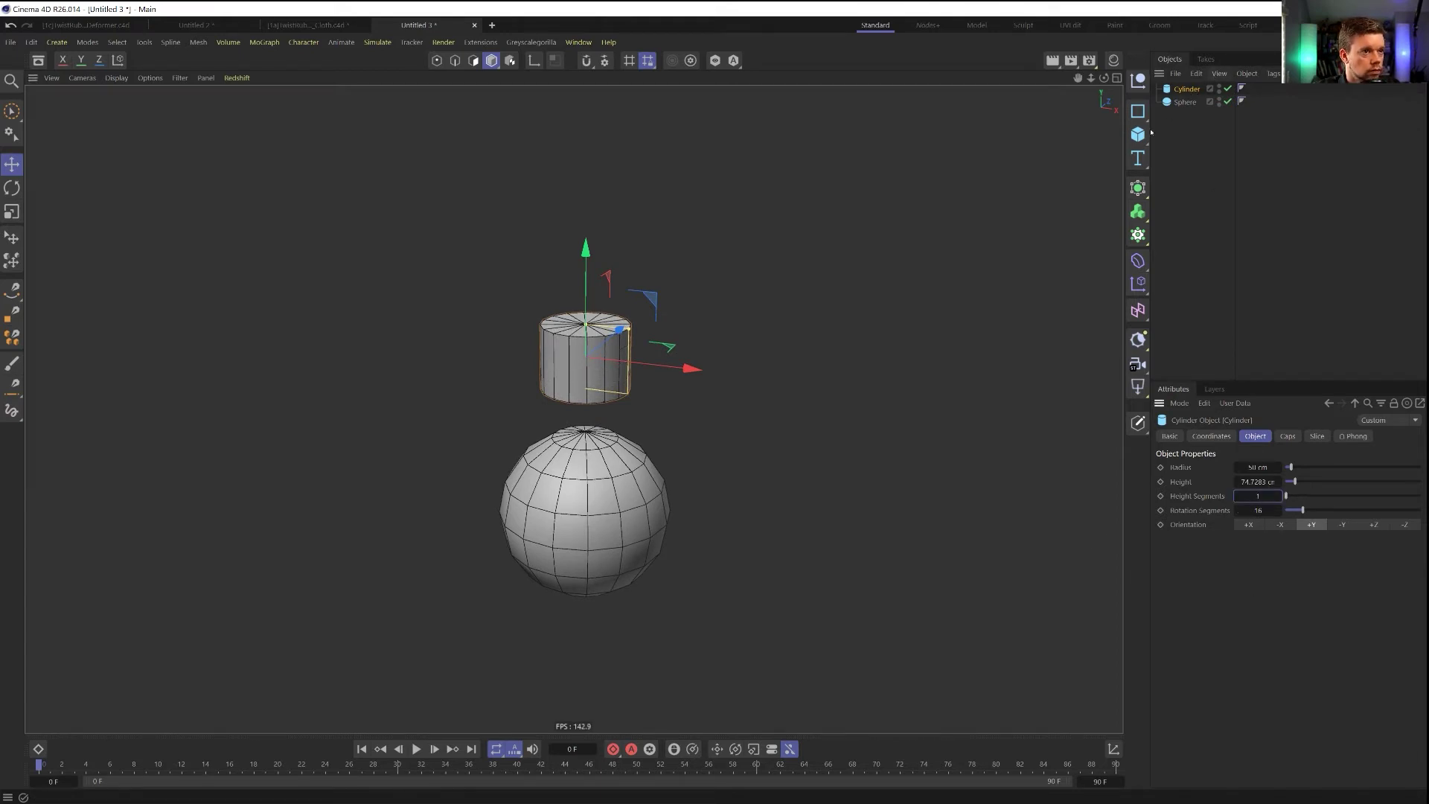
Add a cube at the cylinder's position and reshape it into a flat blade about 200 × 15 × 769 cm
{"action": "left_click", "coordinate": [1137, 134]}
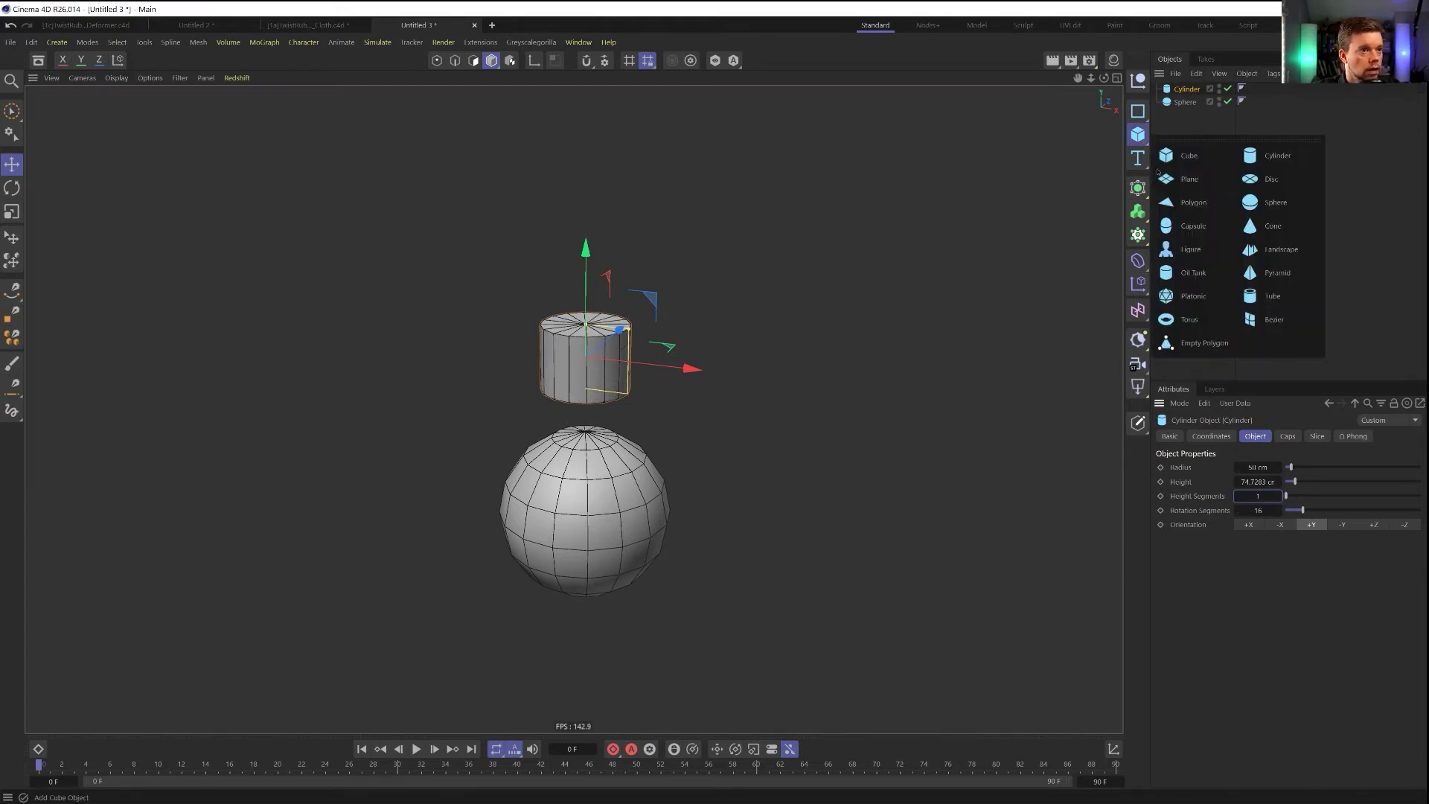
{"action": "left_click", "coordinate": [1204, 157]}
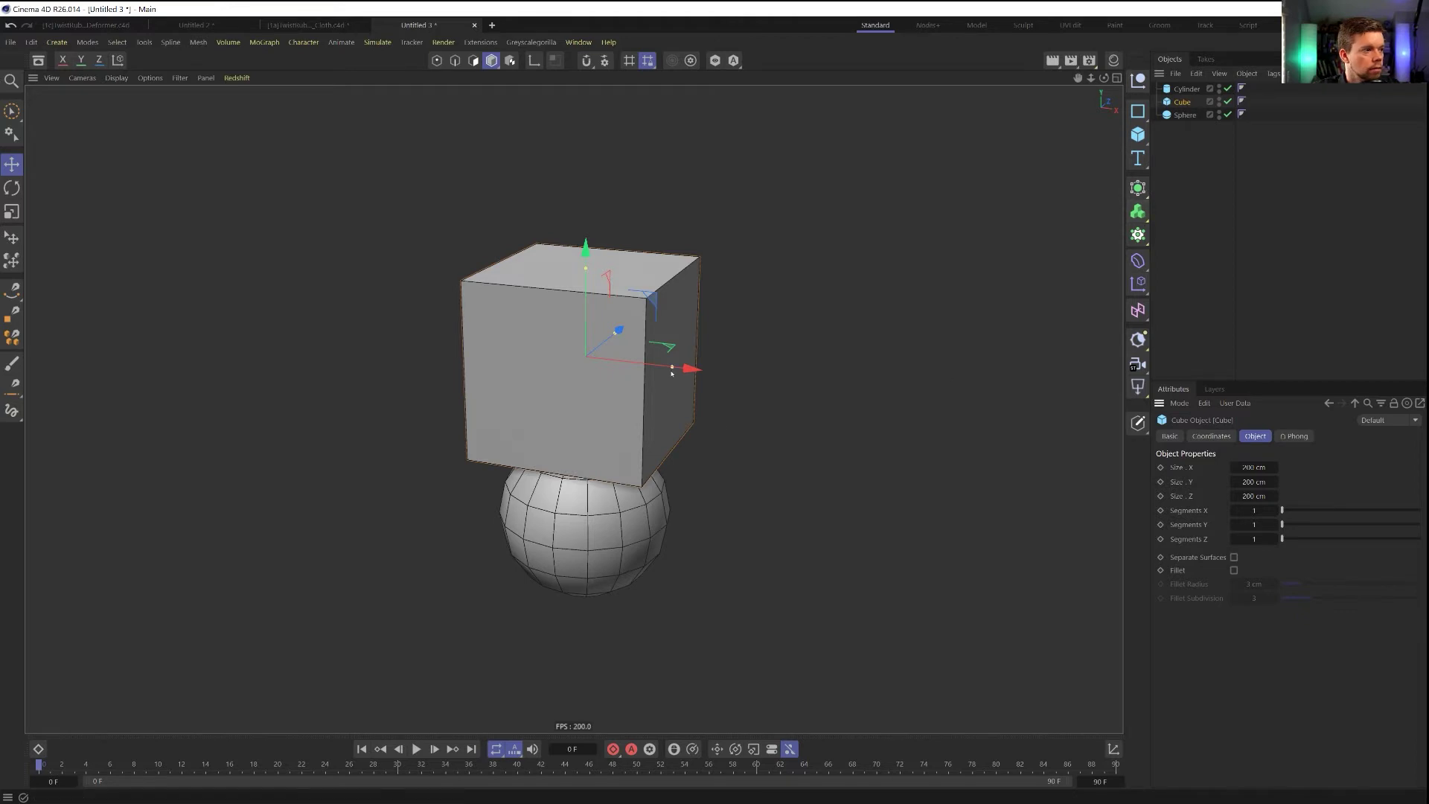
{"action": "left_click_drag", "start_coordinate": [619, 329], "coordinate": [680, 281]}
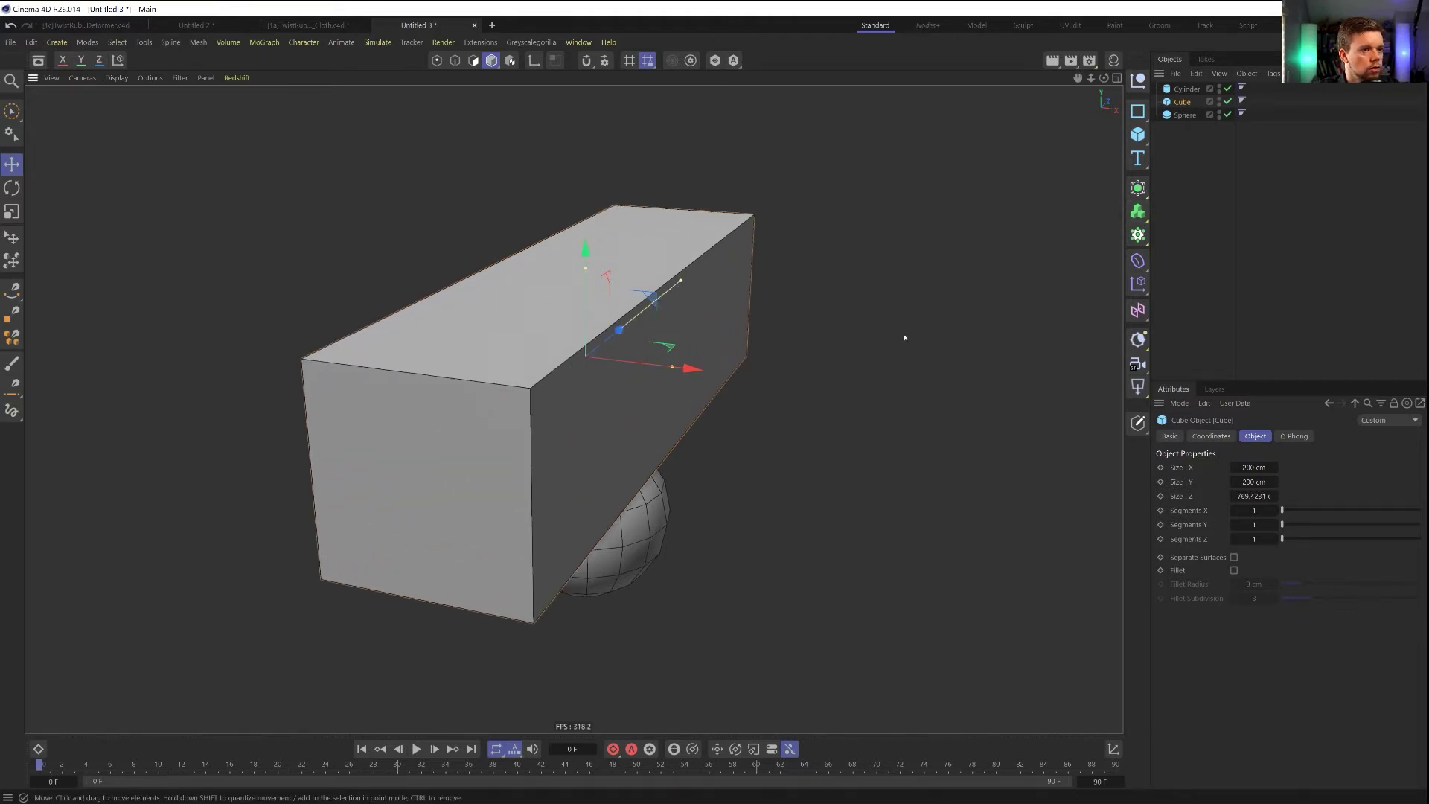
{"action": "left_click_drag", "start_coordinate": [586, 270], "coordinate": [593, 356]}
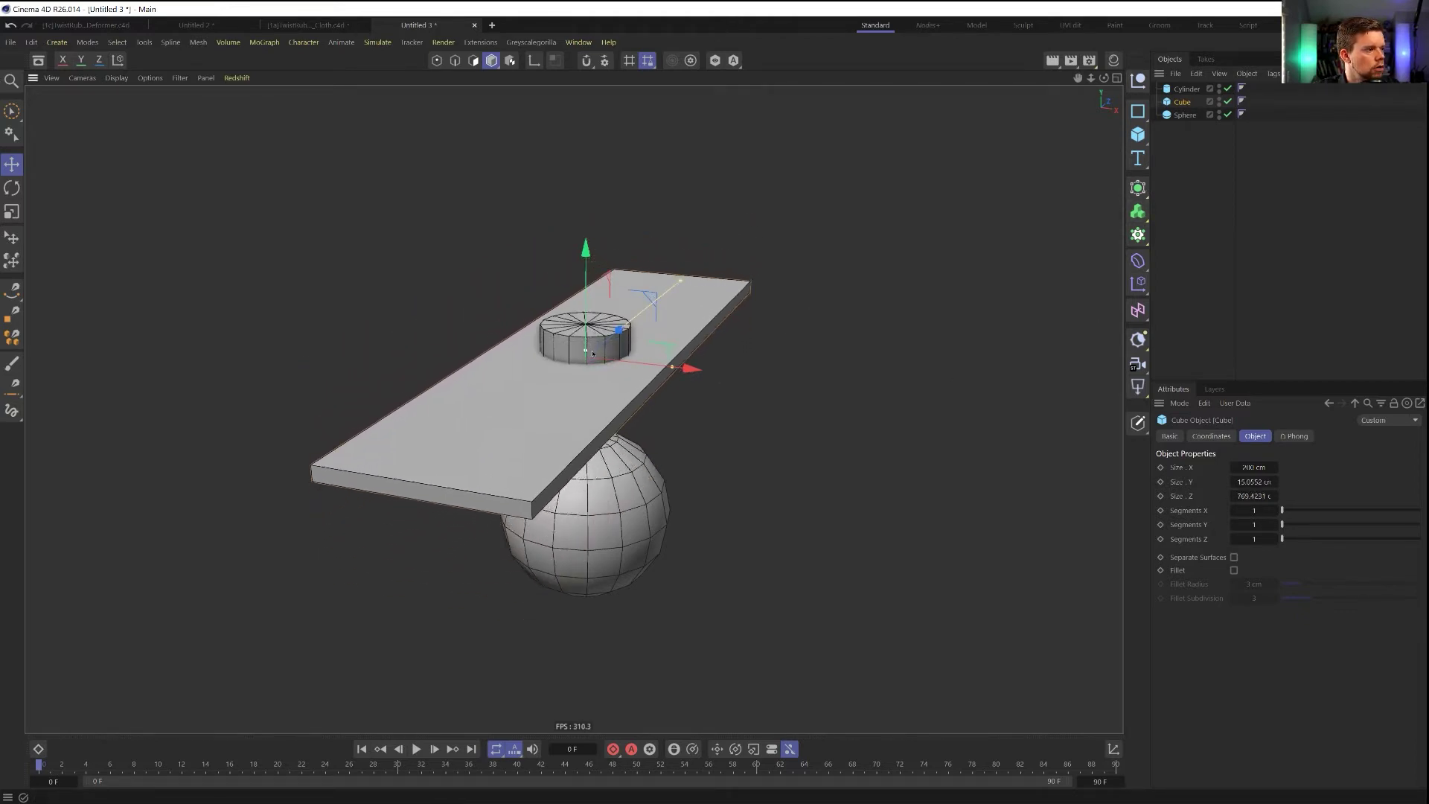
Add a Twist deformer under the Cube, align it to Z+ and fit it to its parent
{"action": "left_click", "coordinate": [1138, 261]}
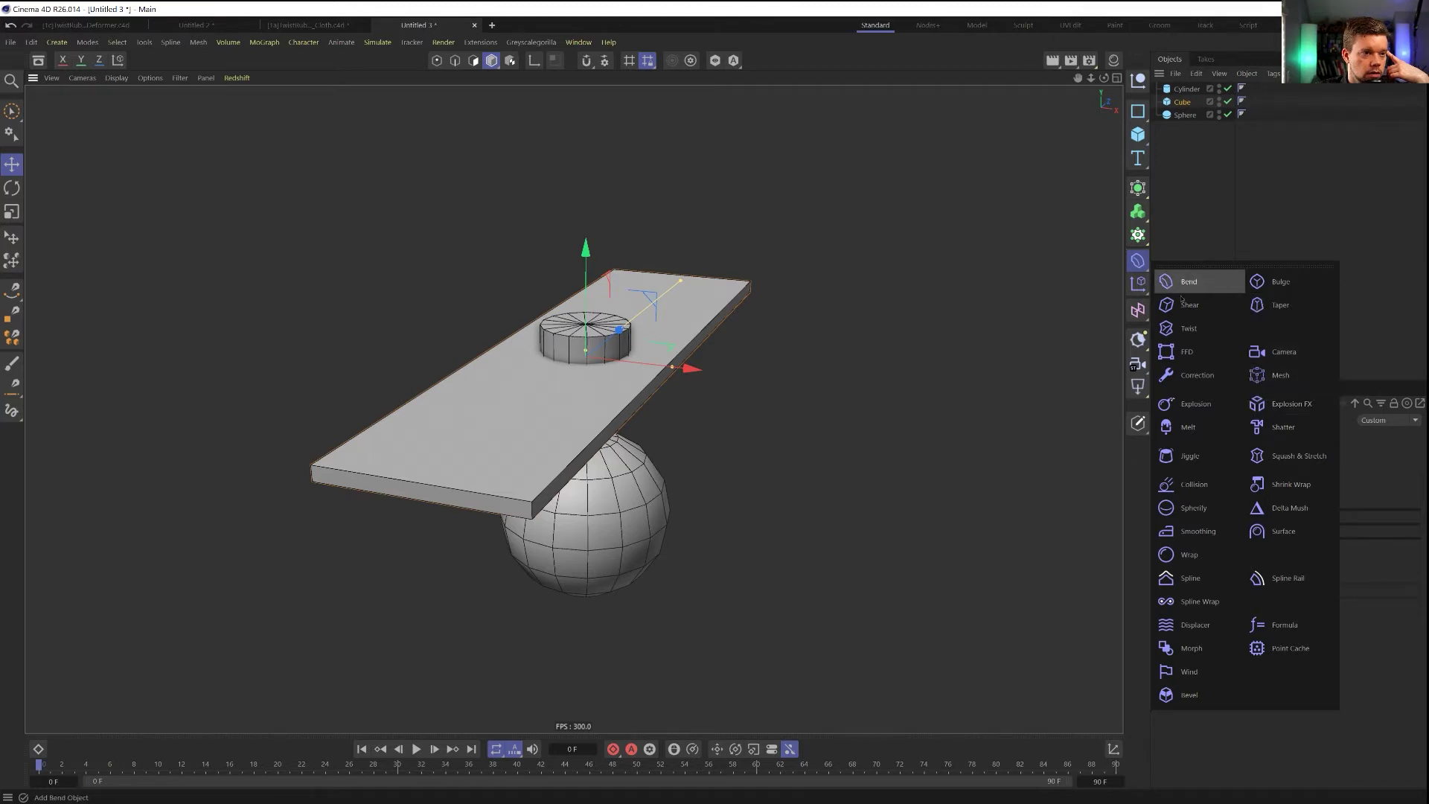
{"action": "left_click", "coordinate": [1218, 328]}
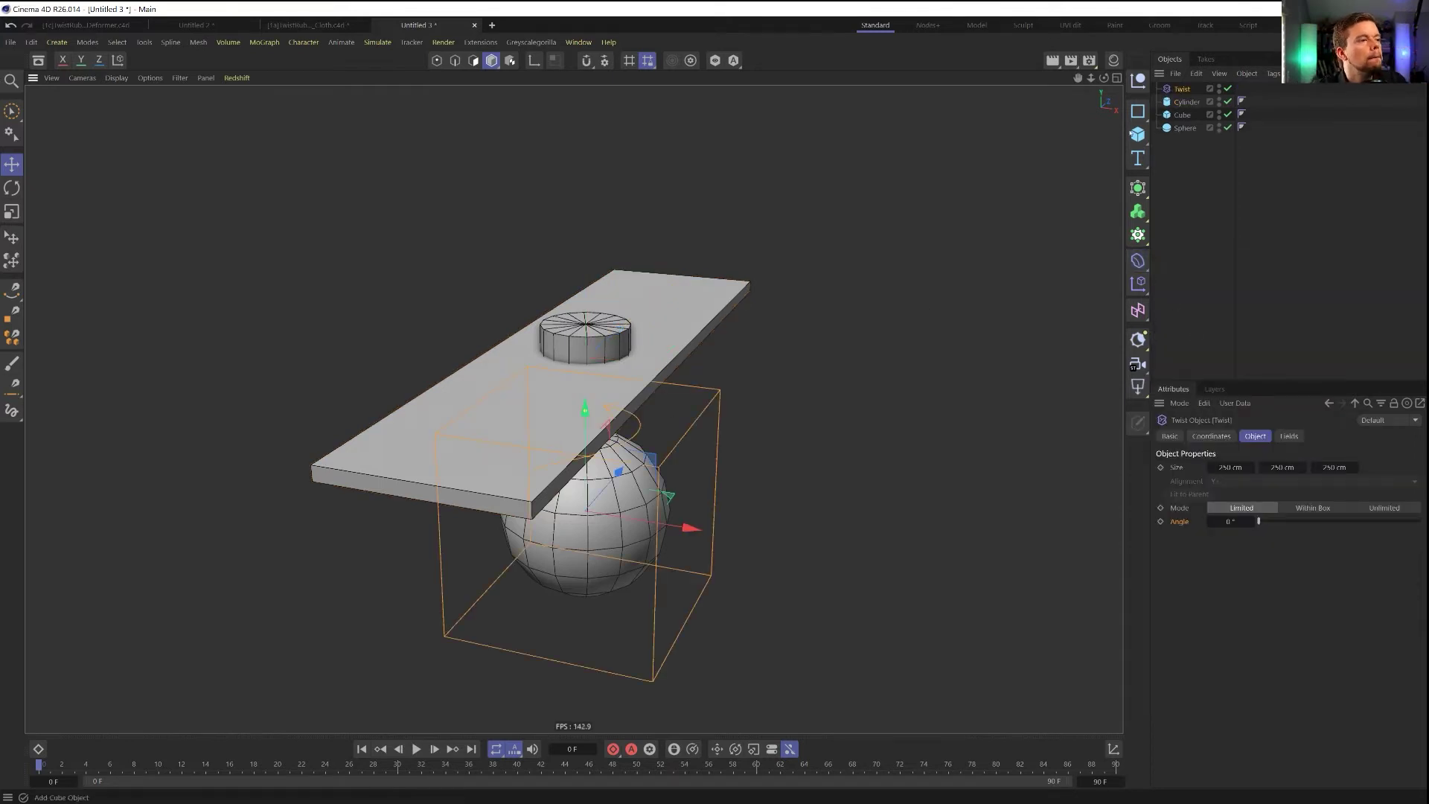
{"action": "left_click_drag", "start_coordinate": [1183, 116], "coordinate": [1184, 116]}
{"action": "left_click", "coordinate": [1265, 481]}
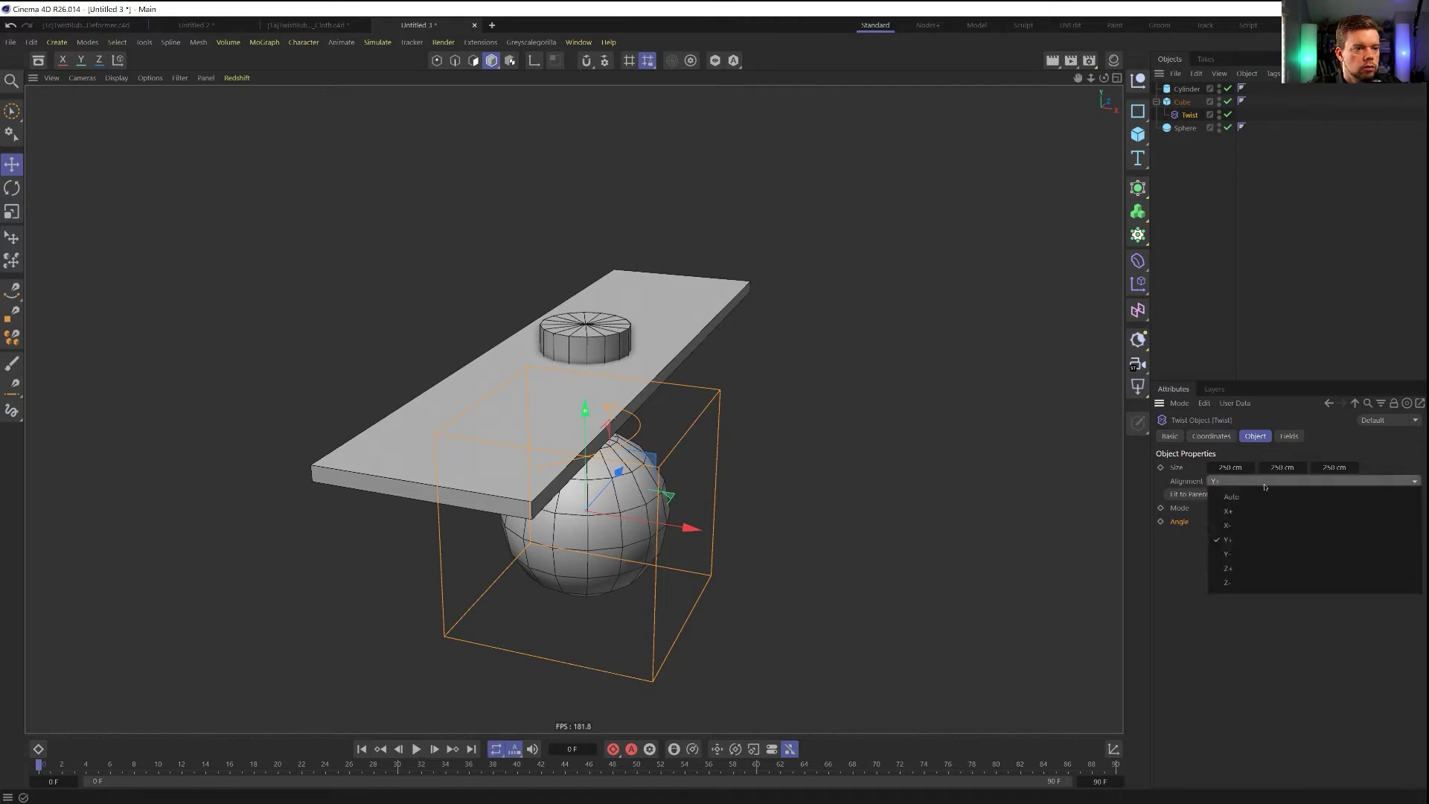
{"action": "left_click", "coordinate": [1265, 568]}
{"action": "left_click", "coordinate": [1189, 494]}
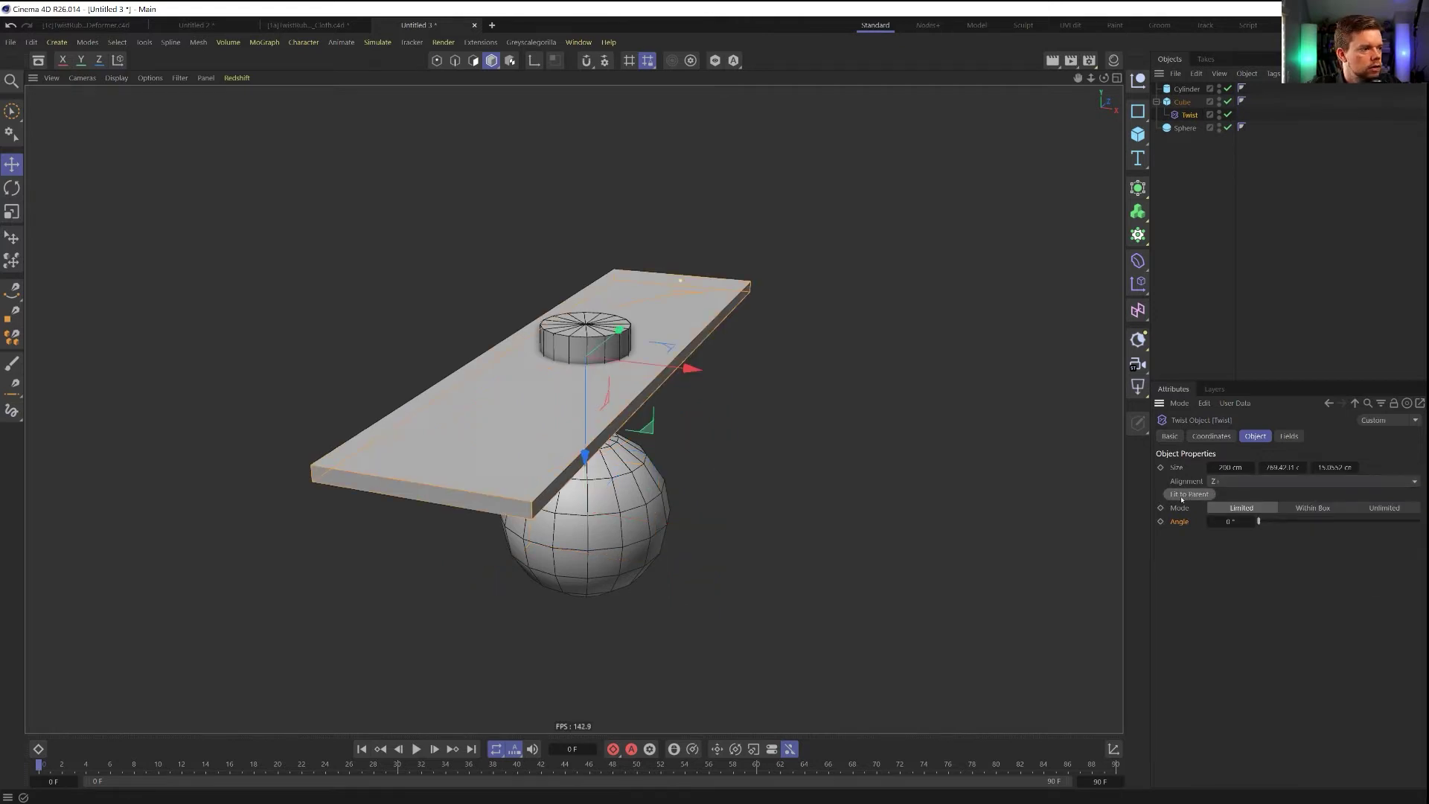
Place the Cube in a Radial Cloner with 2 clones and widen the radius so the blades separate
{"action": "left_click", "coordinate": [1182, 101]}
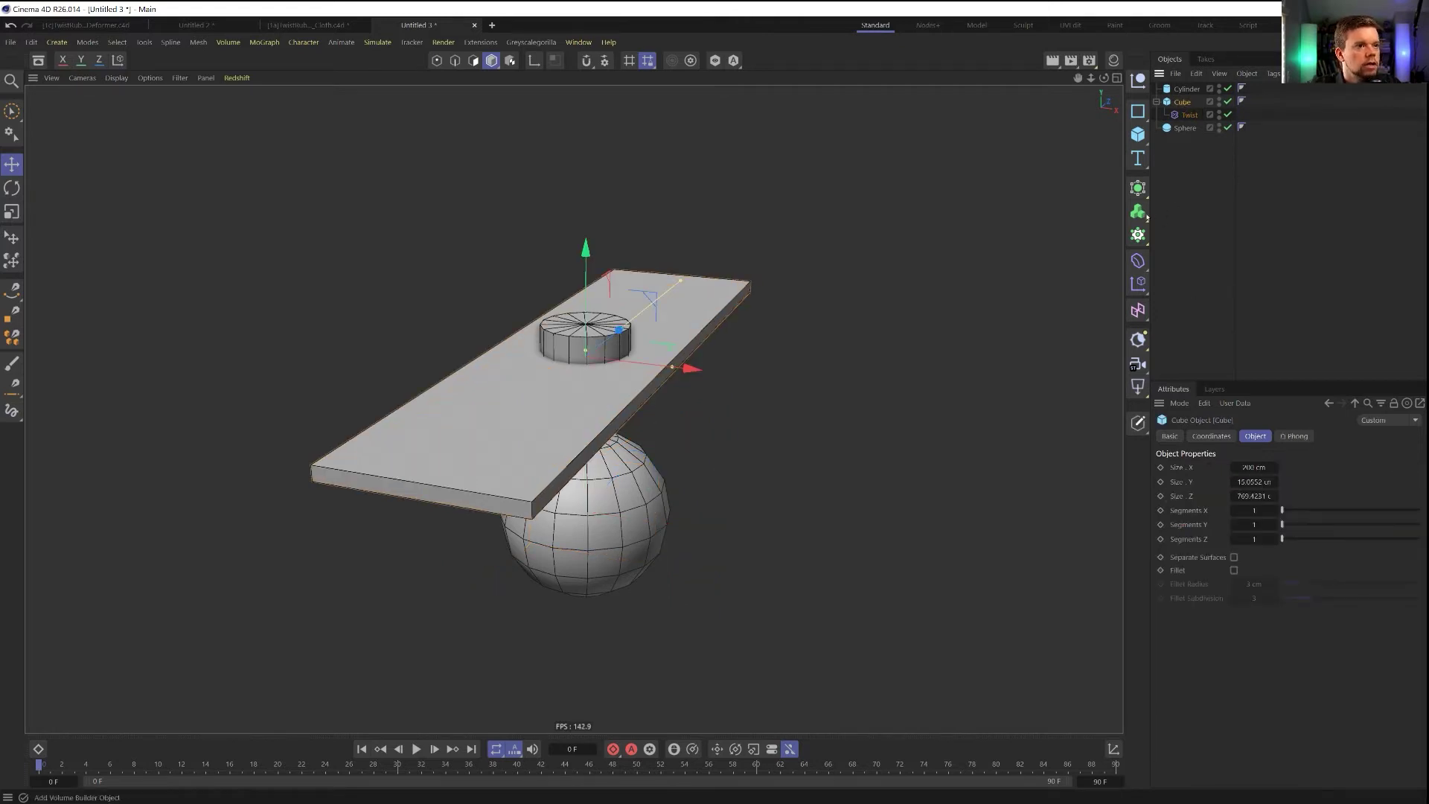
{"action": "left_click", "coordinate": [1137, 212], "text": "alt"}
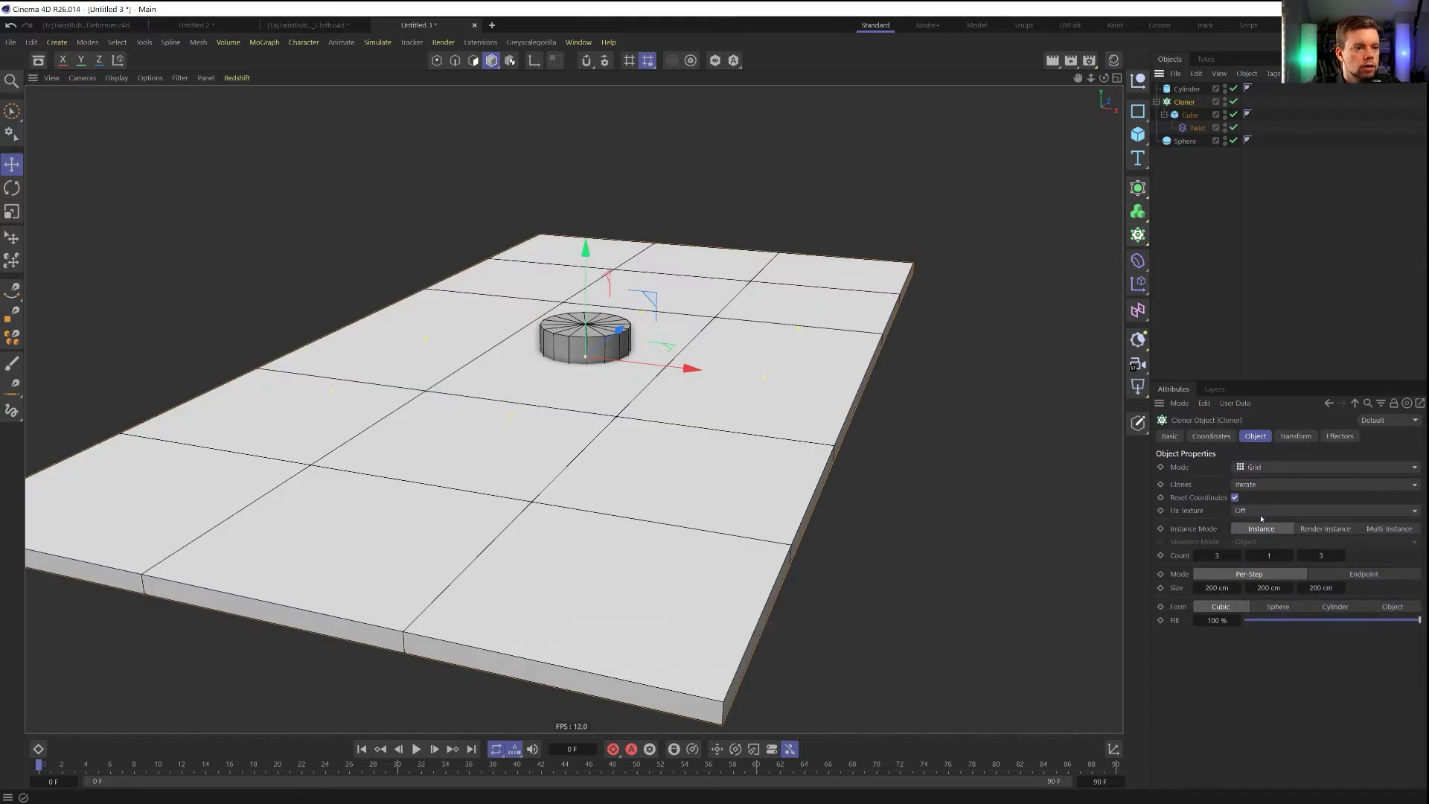
{"action": "left_click", "coordinate": [1302, 467]}
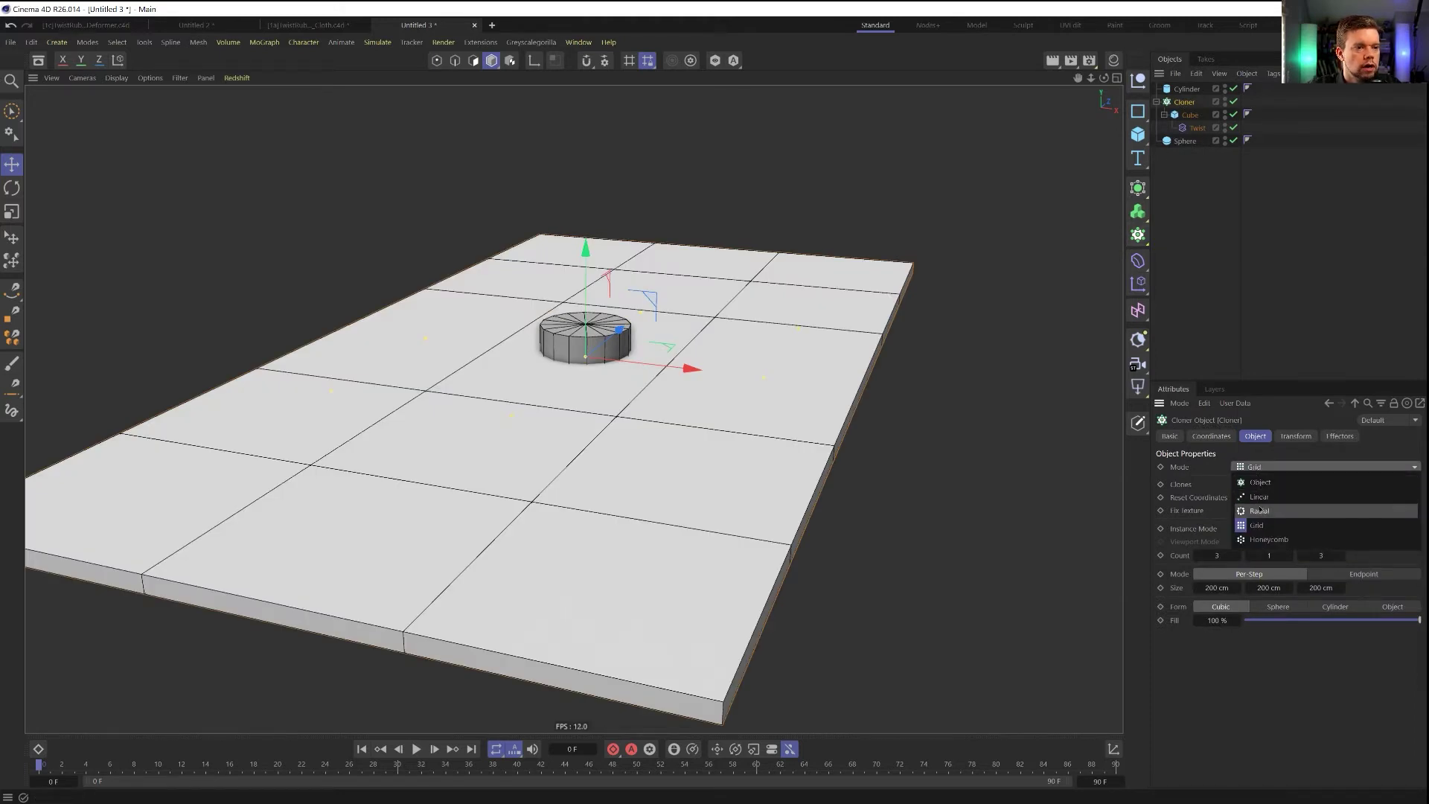
{"action": "left_click", "coordinate": [1265, 511]}
{"action": "left_click", "coordinate": [1247, 556]}
{"action": "type", "text": "2"}
{"action": "key", "text": "Return"}
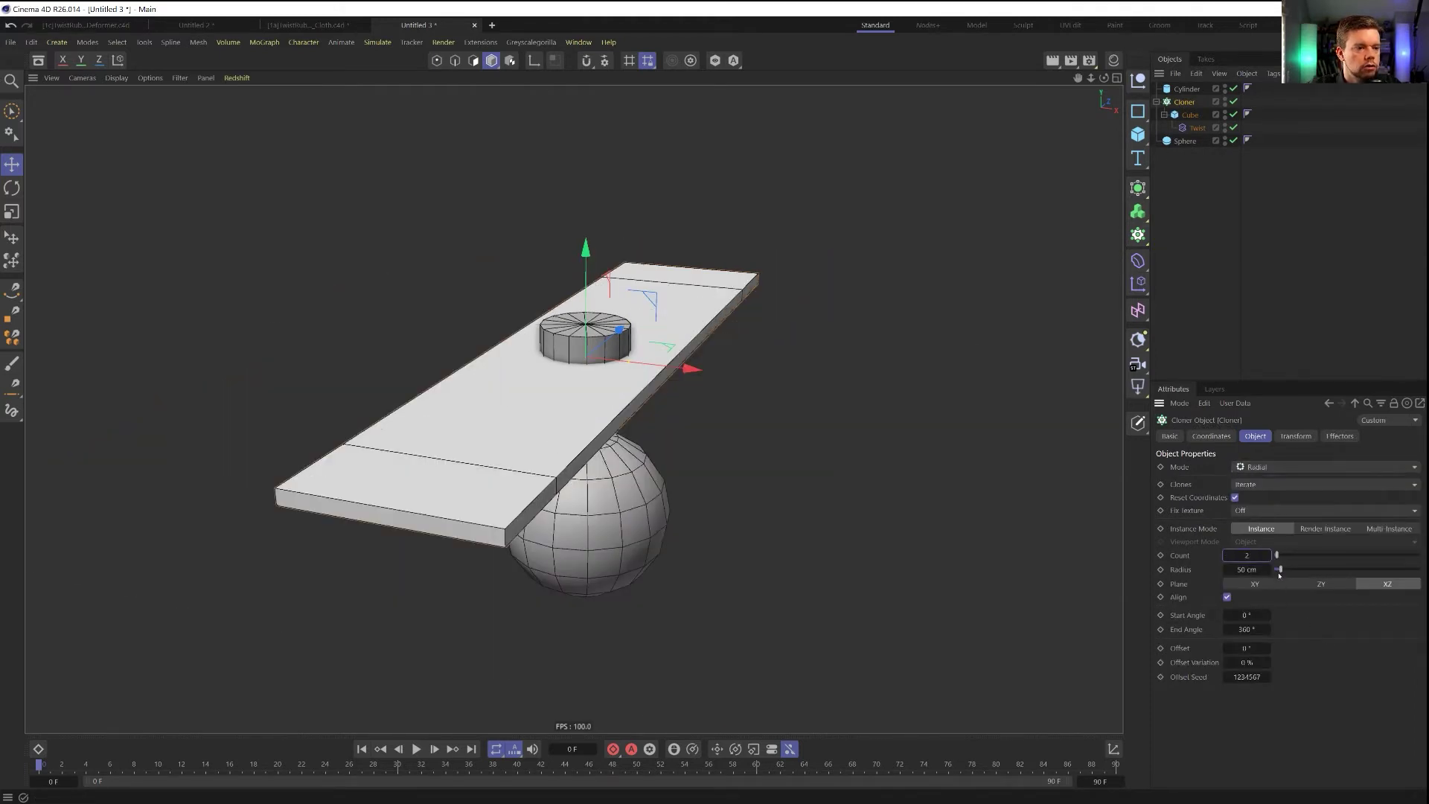
{"action": "left_click_drag", "start_coordinate": [1281, 570], "coordinate": [1331, 569]}
Scale the Cube blade down uniformly to about 86 × 6.5 × 331 cm
{"action": "left_click", "coordinate": [1190, 115]}
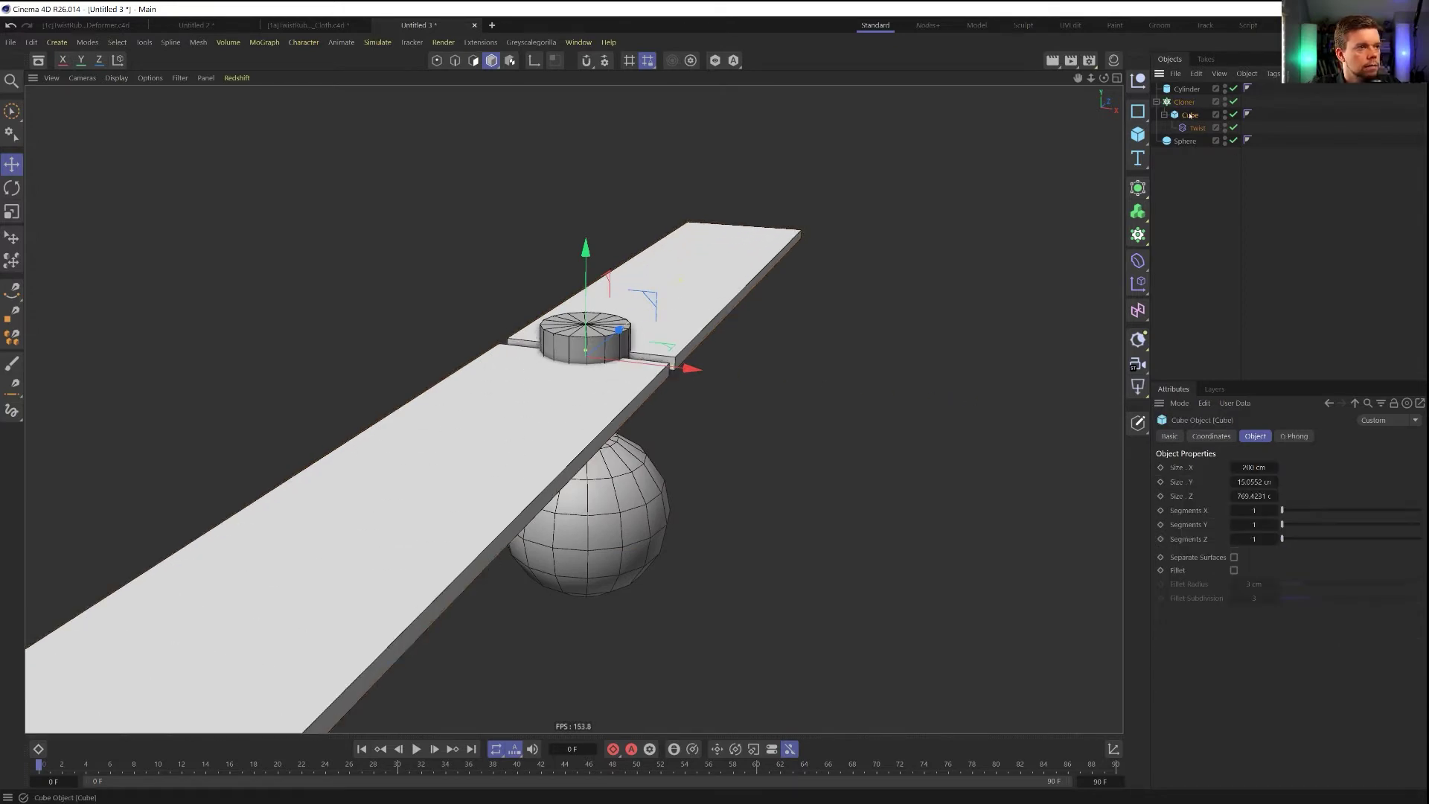
{"action": "left_click_drag", "start_coordinate": [886, 297], "coordinate": [685, 435]}
{"action": "left_click", "coordinate": [1191, 140]}
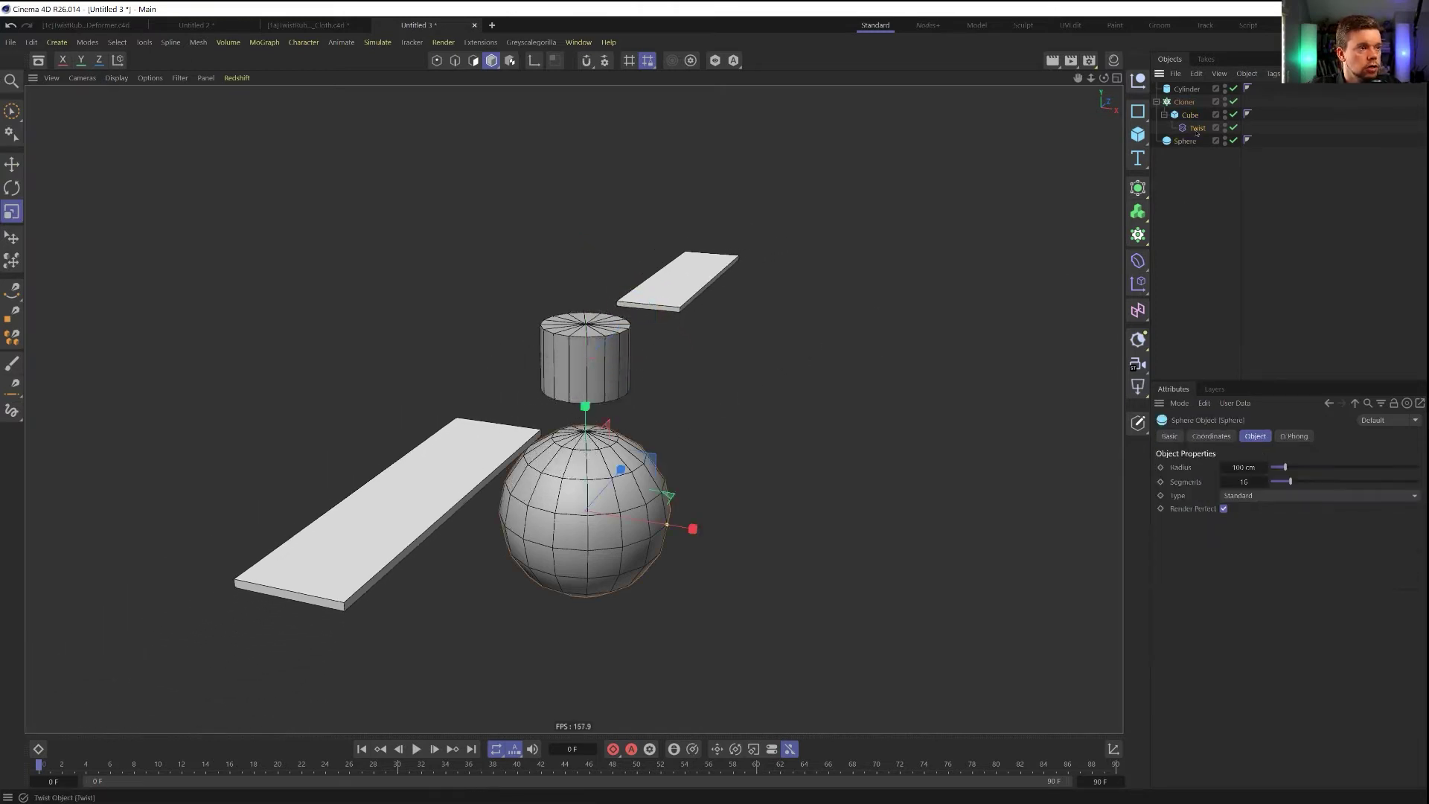
Set the Twist angle to 39° and add more segments along the Cube's Z direction
{"action": "left_click", "coordinate": [1196, 128]}
{"action": "left_click_drag", "start_coordinate": [1259, 522], "coordinate": [1275, 522]}
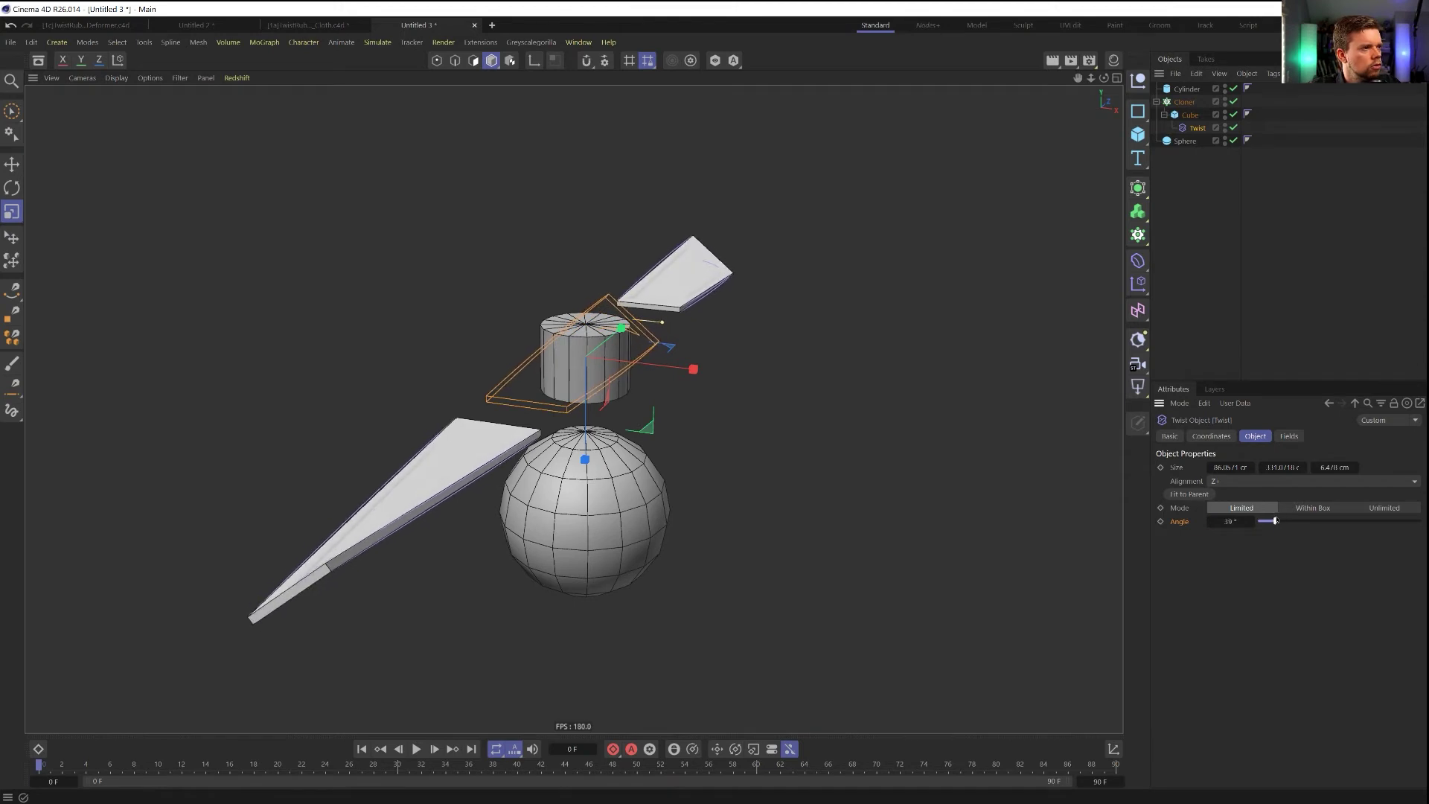
{"action": "left_click", "coordinate": [1190, 114]}
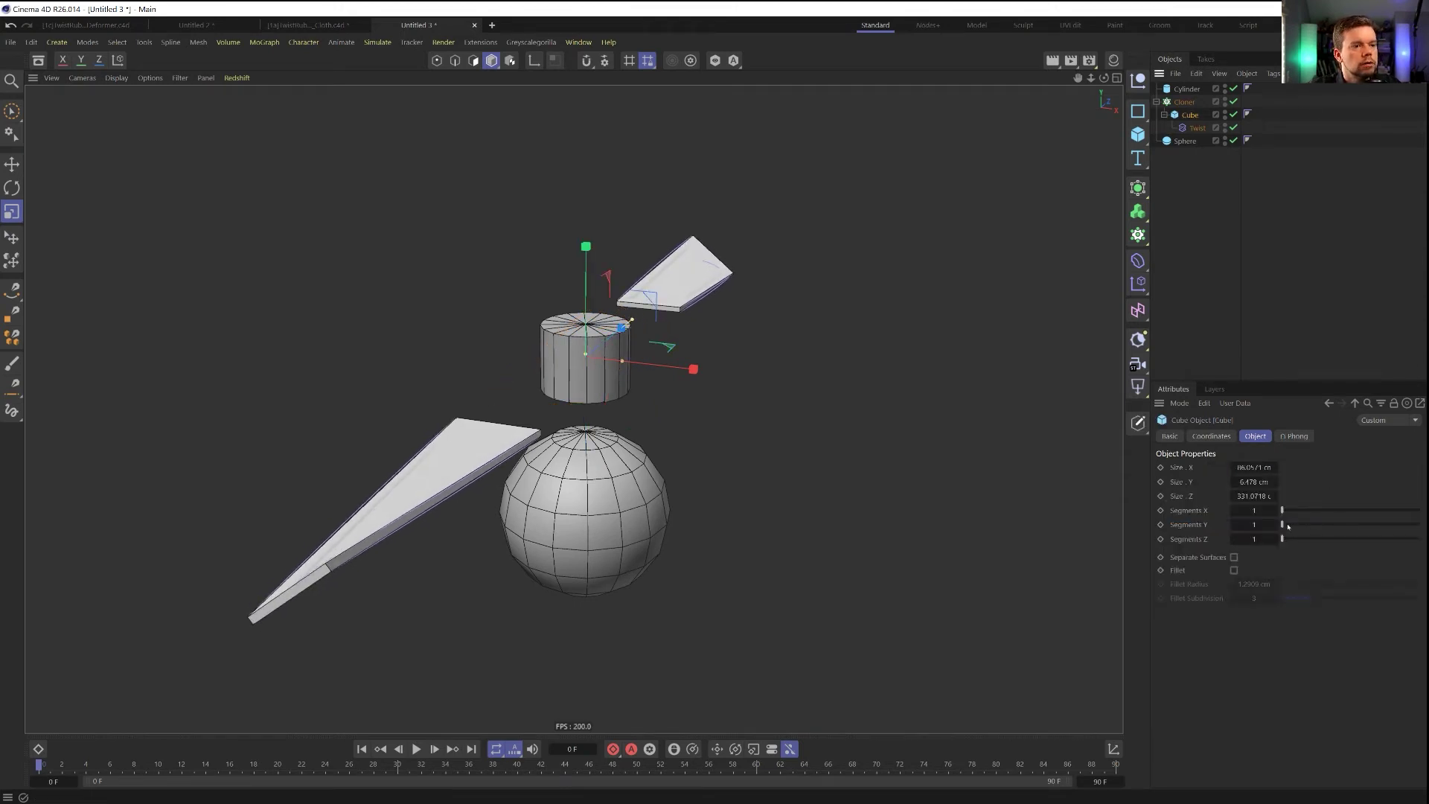
{"action": "mouse_move", "coordinate": [1280, 542]}
{"action": "left_mouse_down"}
{"action": "mouse_move", "coordinate": [1302, 541]}
{"action": "mouse_move", "coordinate": [1278, 541]}
{"action": "left_mouse_up"}
Reduce the Cloner's radius to 184 cm so the two blades meet the central cylinder
{"action": "left_click", "coordinate": [1184, 102]}
{"action": "left_click_drag", "start_coordinate": [1325, 572], "coordinate": [1301, 570]}
{"action": "mouse_move", "coordinate": [832, 395]}
{"action": "left_mouse_down", "text": "alt"}
{"action": "mouse_move", "coordinate": [752, 376]}
{"action": "mouse_move", "coordinate": [832, 413]}
{"action": "left_mouse_up", "text": "alt"}
Collapse the Cloner's hierarchy and place the Cloner inside a Connect object
{"action": "left_click", "coordinate": [1157, 102]}
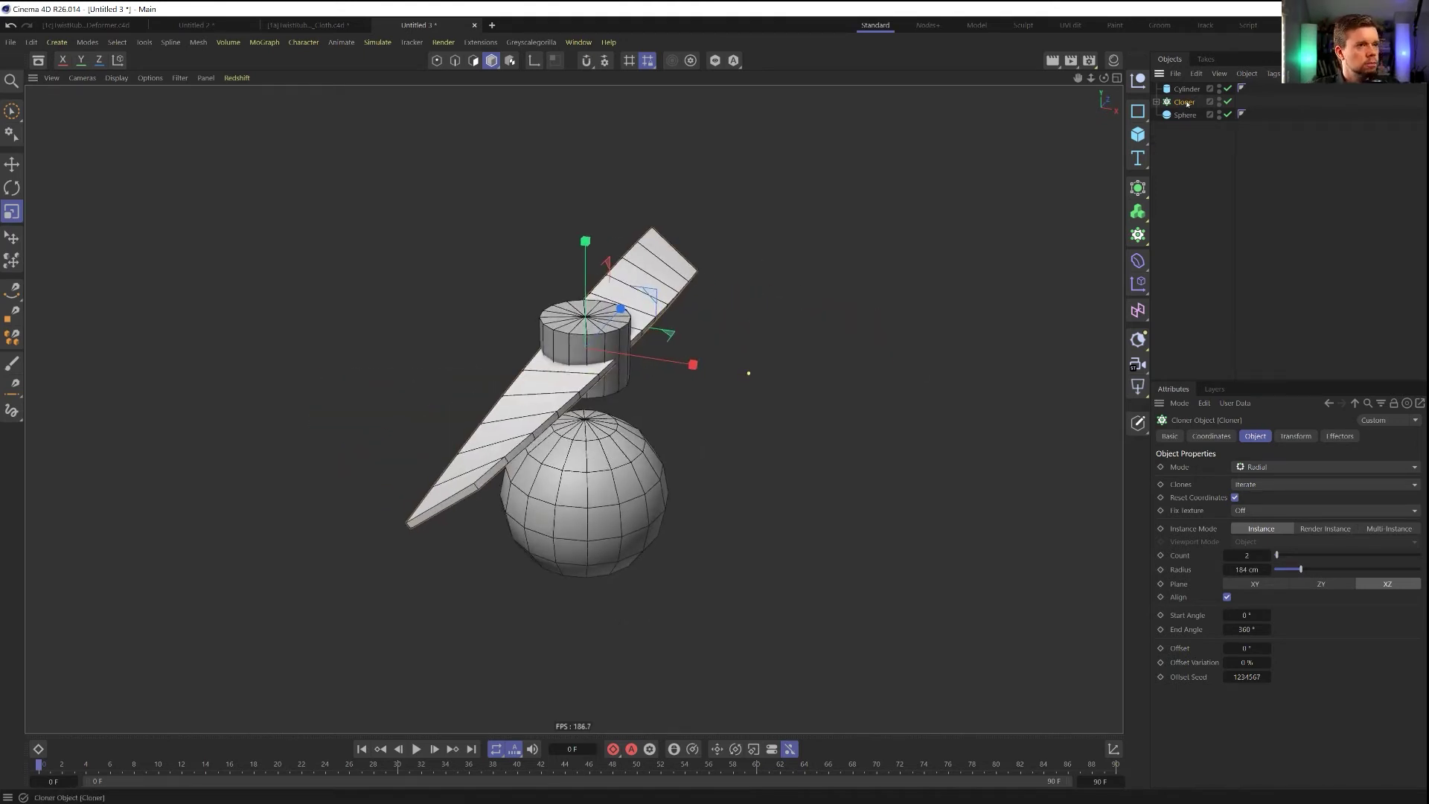
{"action": "left_click", "coordinate": [1137, 188]}
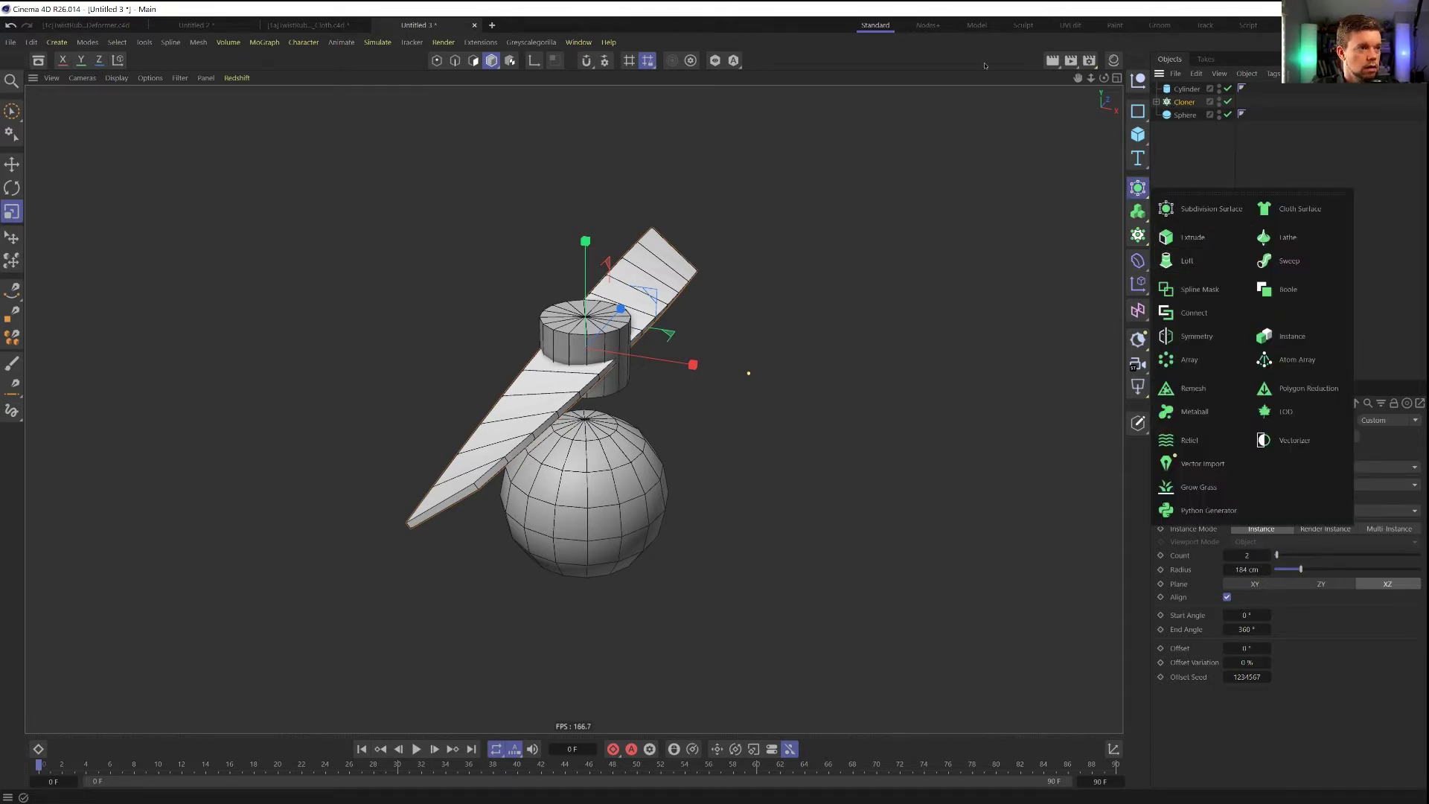
{"action": "left_click", "coordinate": [1194, 314]}
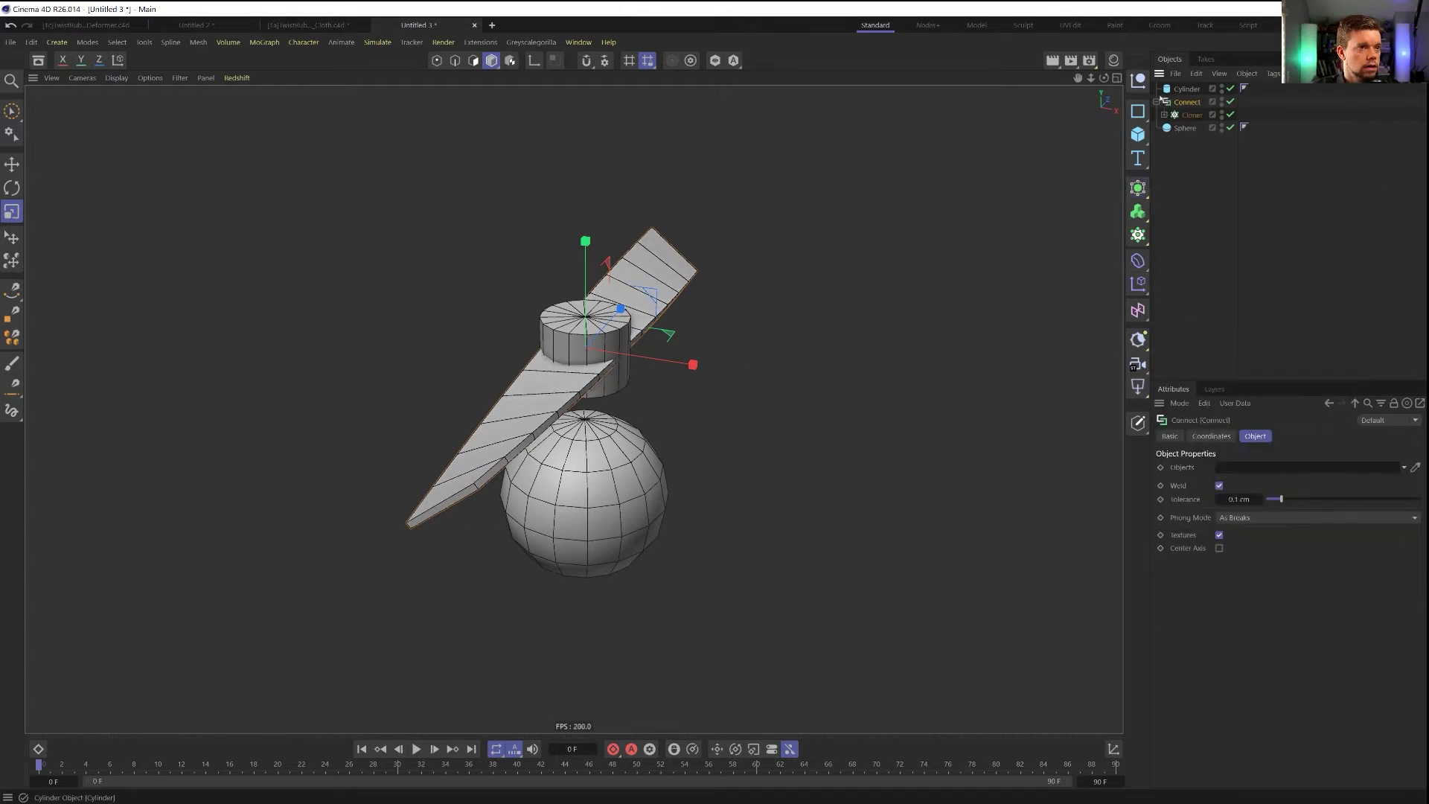
Give the Connect object a Rigid Body tag and copy that tag to the Cylinder
{"action": "right_click", "coordinate": [1179, 105]}
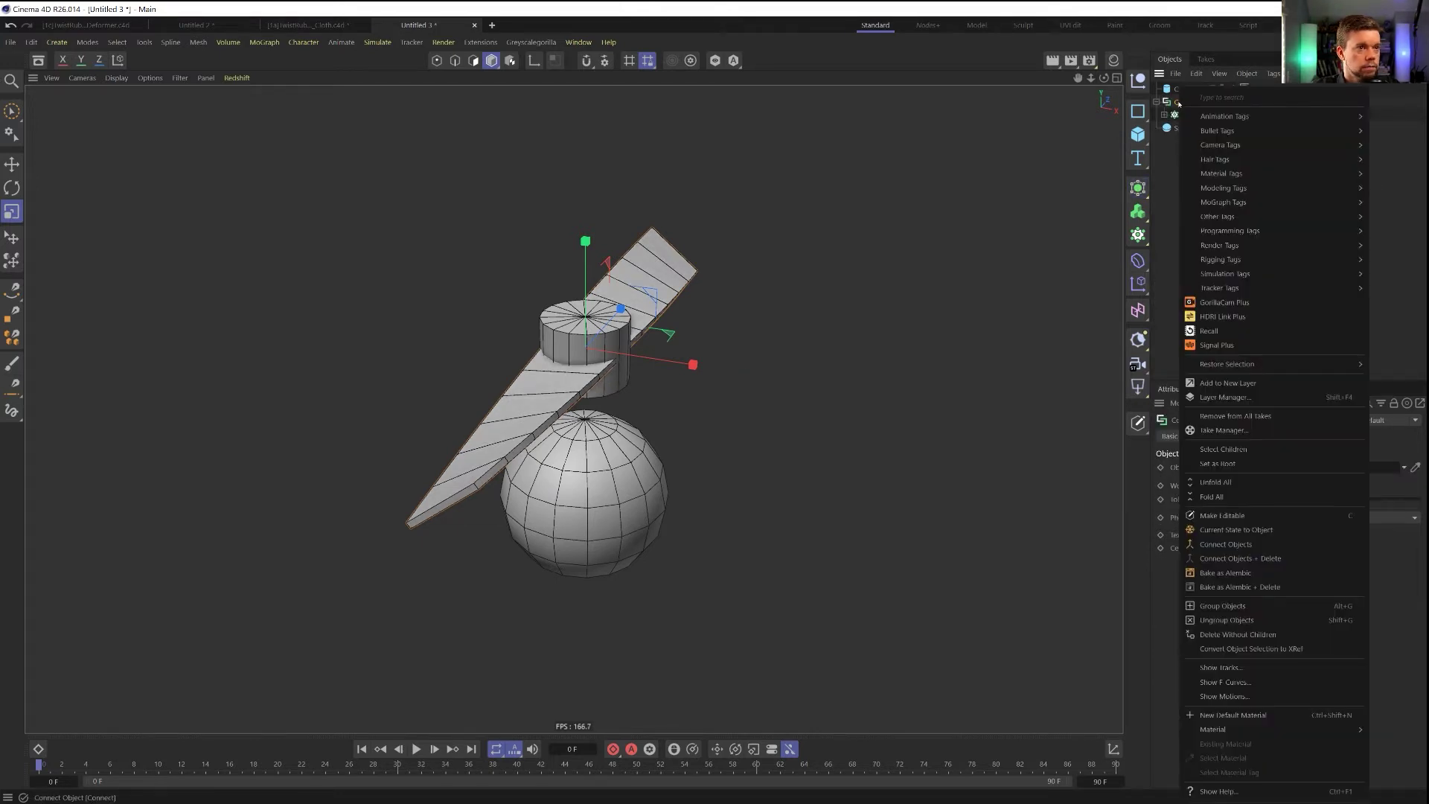
{"action": "mouse_move", "coordinate": [1216, 276]}
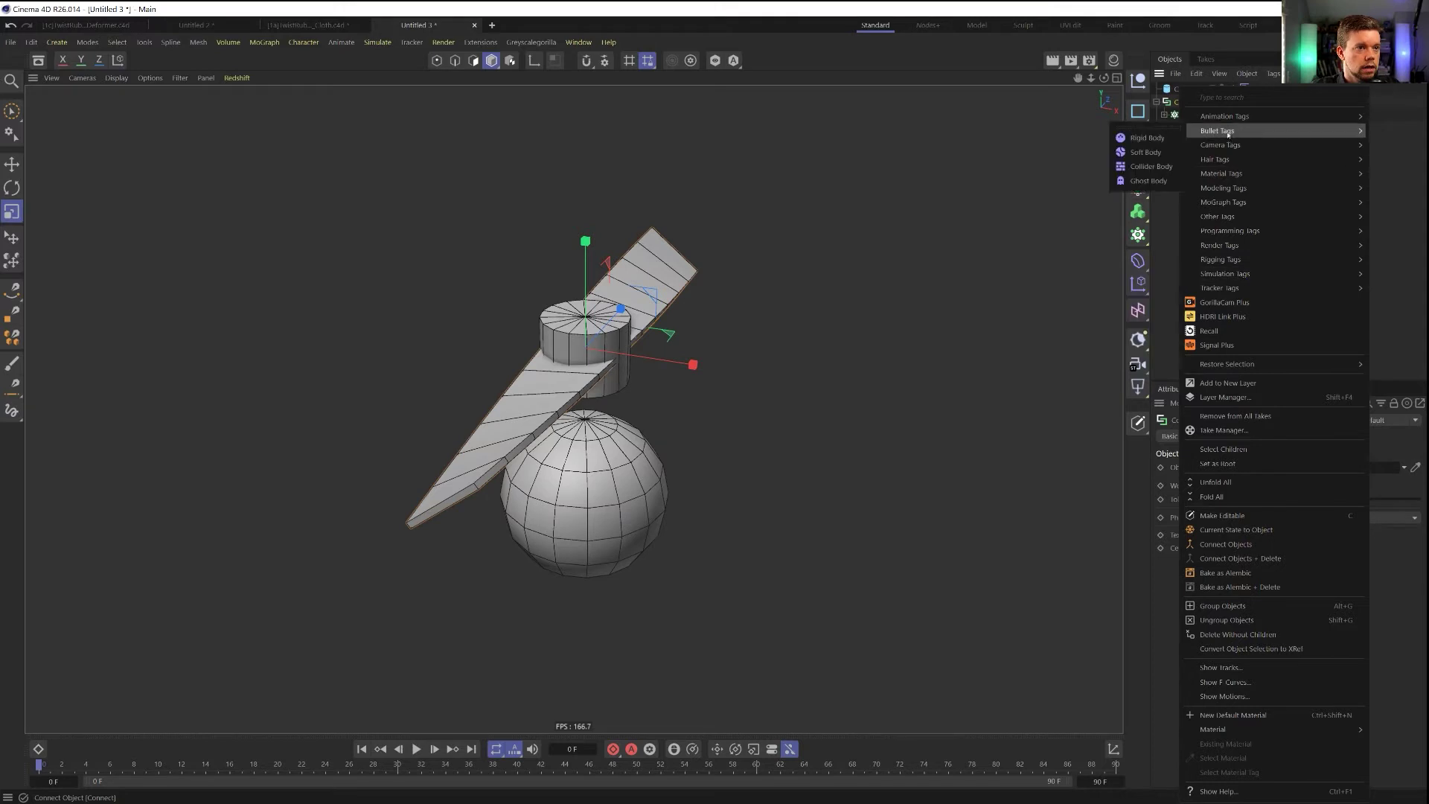
{"action": "mouse_move", "coordinate": [1210, 137]}
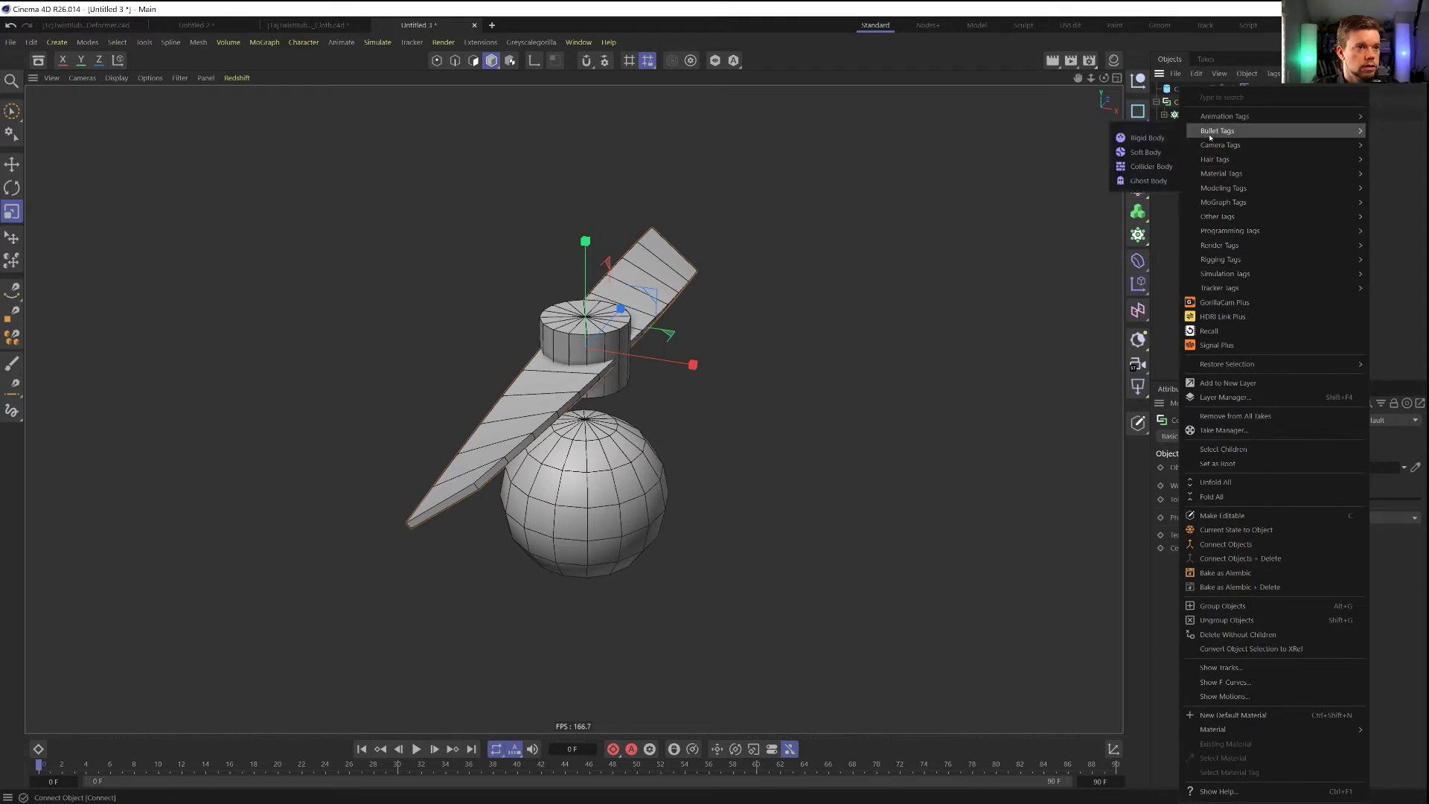
{"action": "left_click", "coordinate": [1150, 138]}
{"action": "left_click", "coordinate": [1187, 88]}
{"action": "left_click_drag", "start_coordinate": [1254, 91], "coordinate": [1263, 88], "text": "ctrl"}
{"action": "left_click", "coordinate": [1213, 89]}
{"action": "left_click", "coordinate": [1181, 90]}
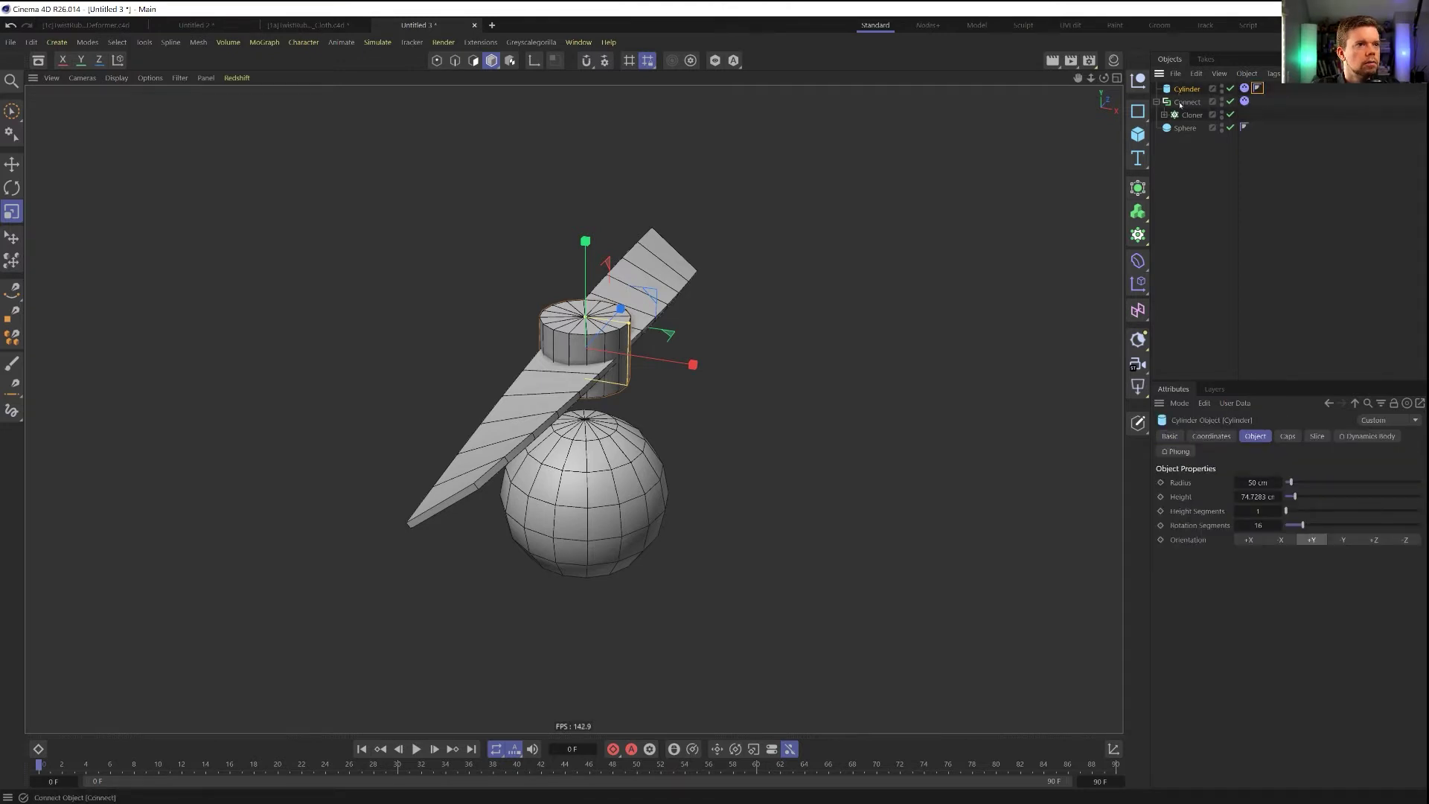
{"action": "left_click", "coordinate": [1183, 103]}
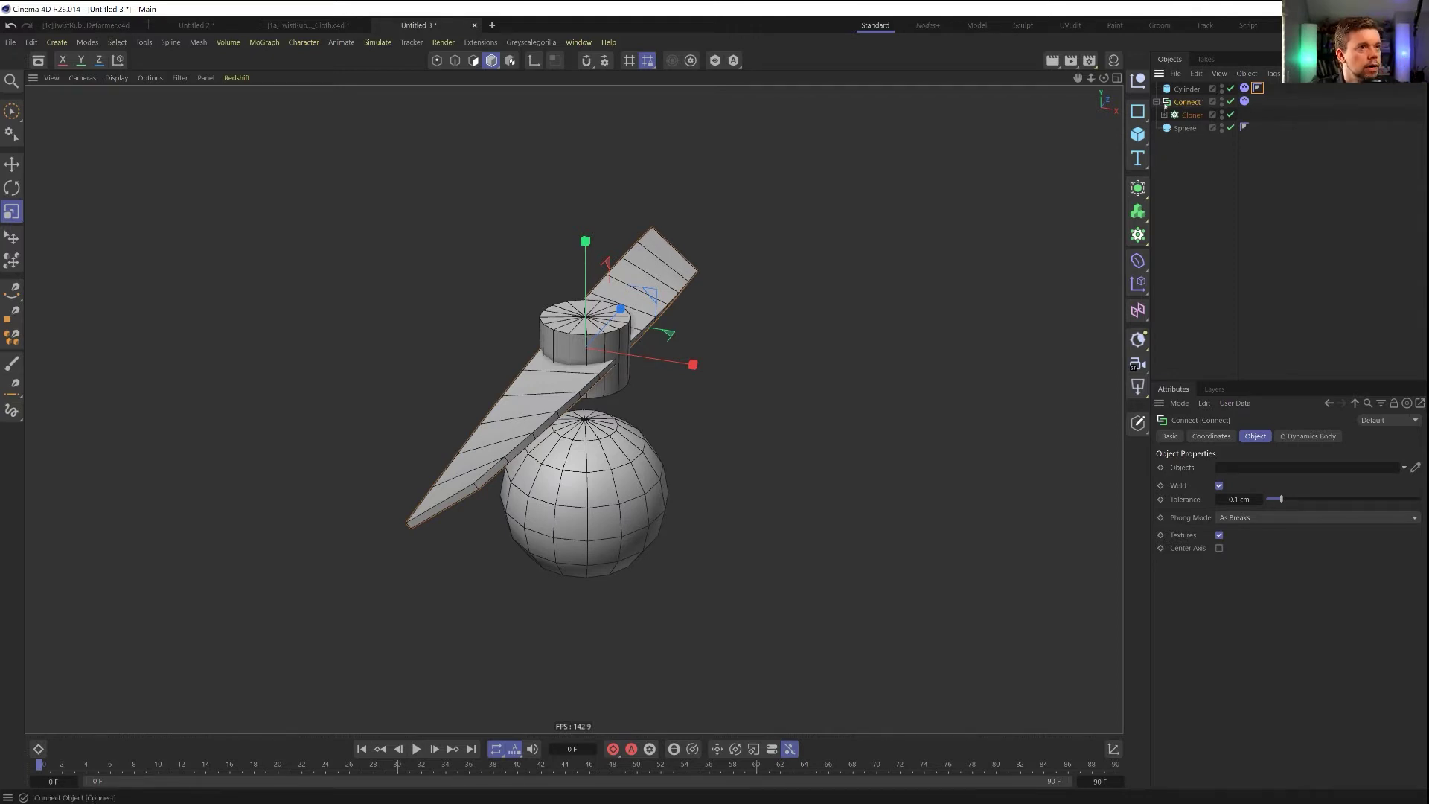
Add a Bullet Connector to the scene and place it between the Cylinder and the Connect object in the hierarchy
{"action": "left_click", "coordinate": [377, 42]}
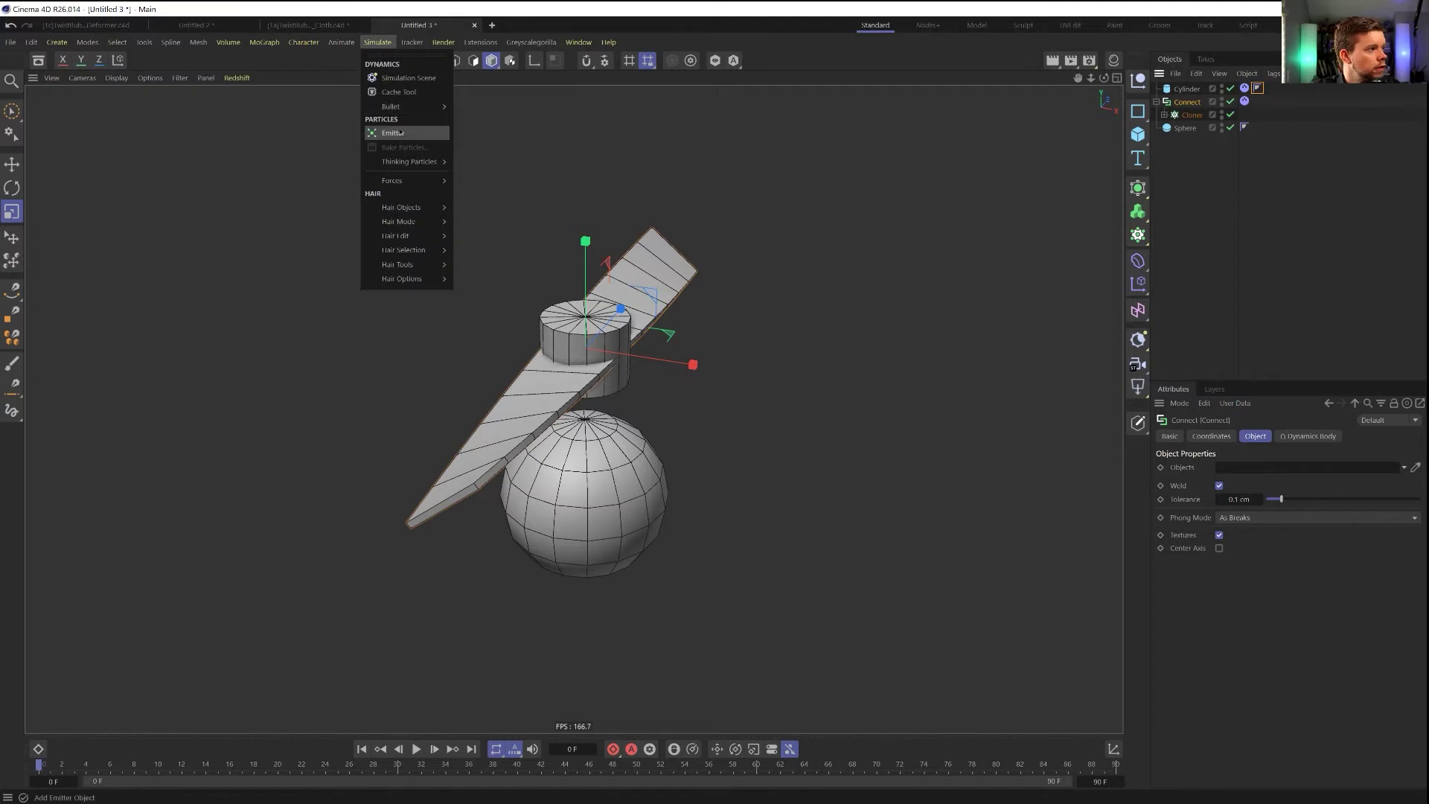
{"action": "mouse_move", "coordinate": [406, 106]}
{"action": "left_click", "coordinate": [485, 114]}
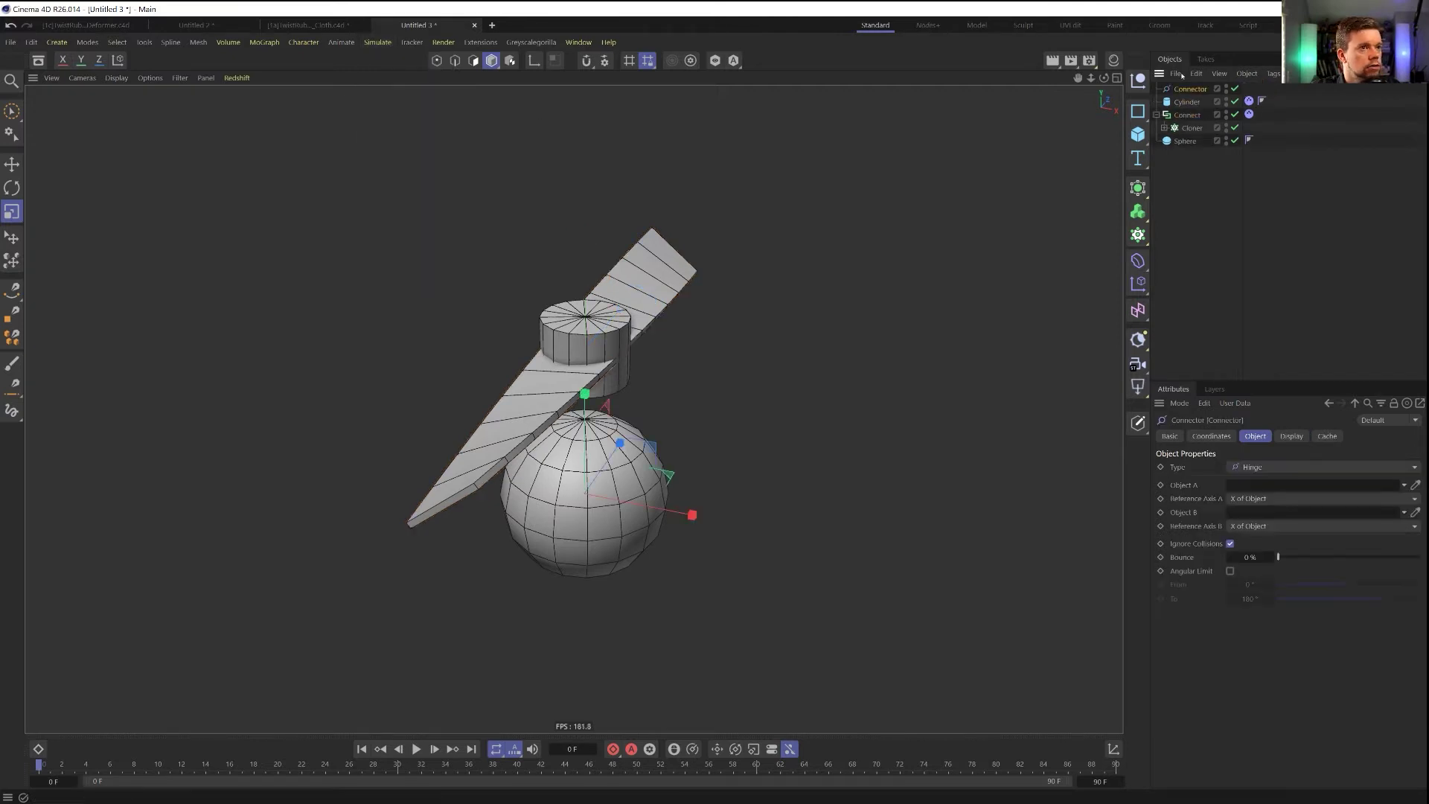
{"action": "key", "text": "e"}
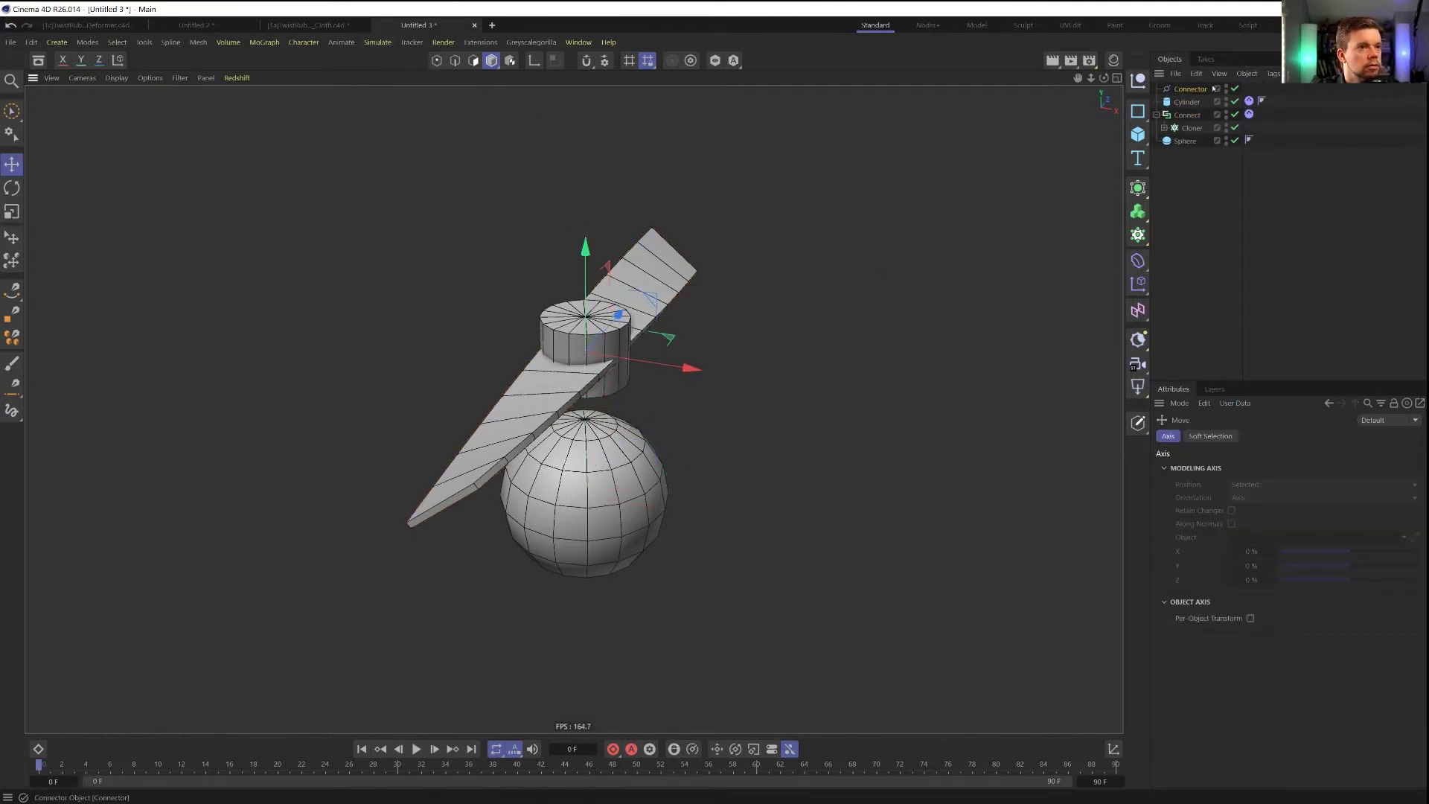
{"action": "left_click", "coordinate": [1190, 89]}
{"action": "left_click_drag", "start_coordinate": [1190, 89], "coordinate": [1183, 110]}
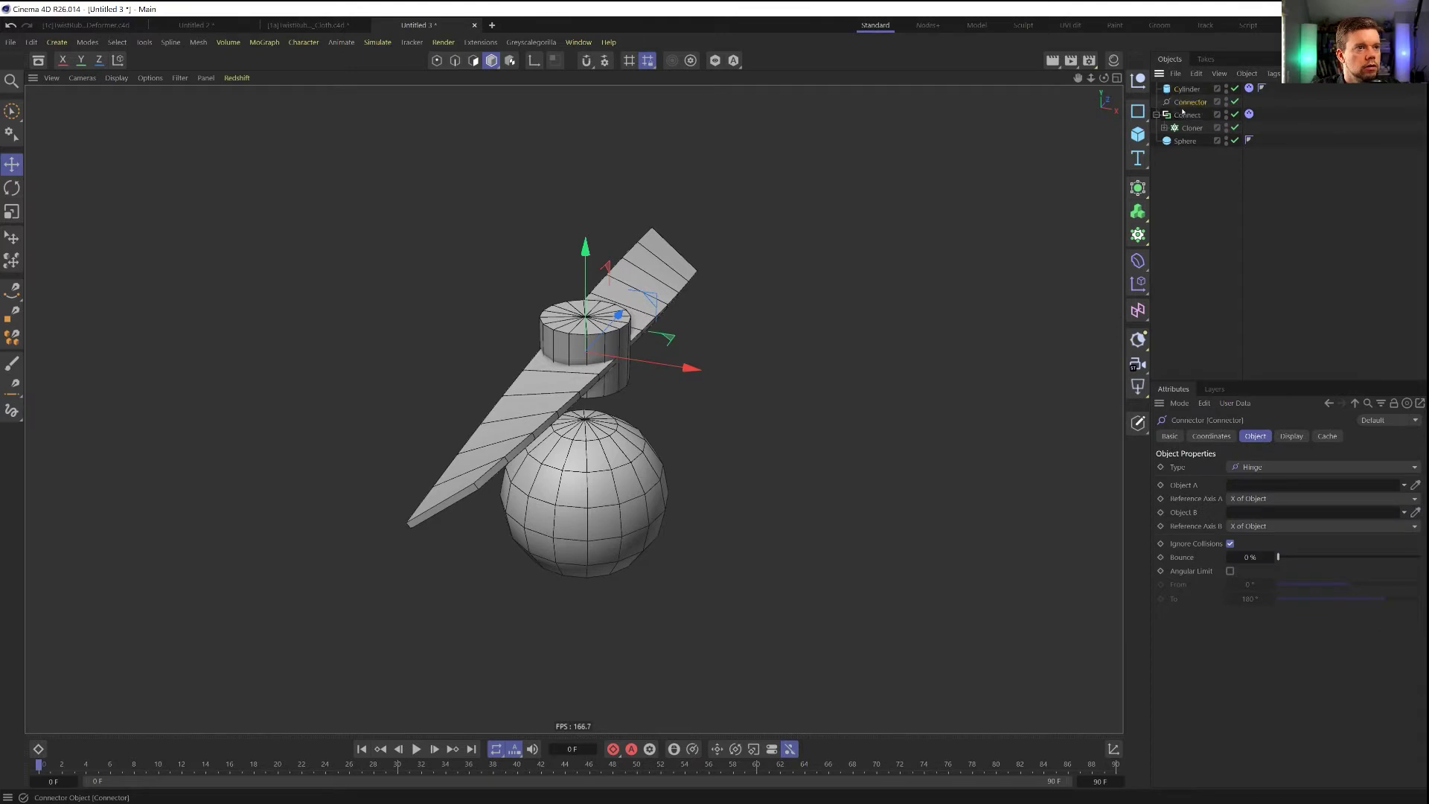
Make the Connector a Fixed type with the Cylinder as Object A and the Connect object as Object B
{"action": "left_click", "coordinate": [1277, 469]}
{"action": "left_click", "coordinate": [1269, 611]}
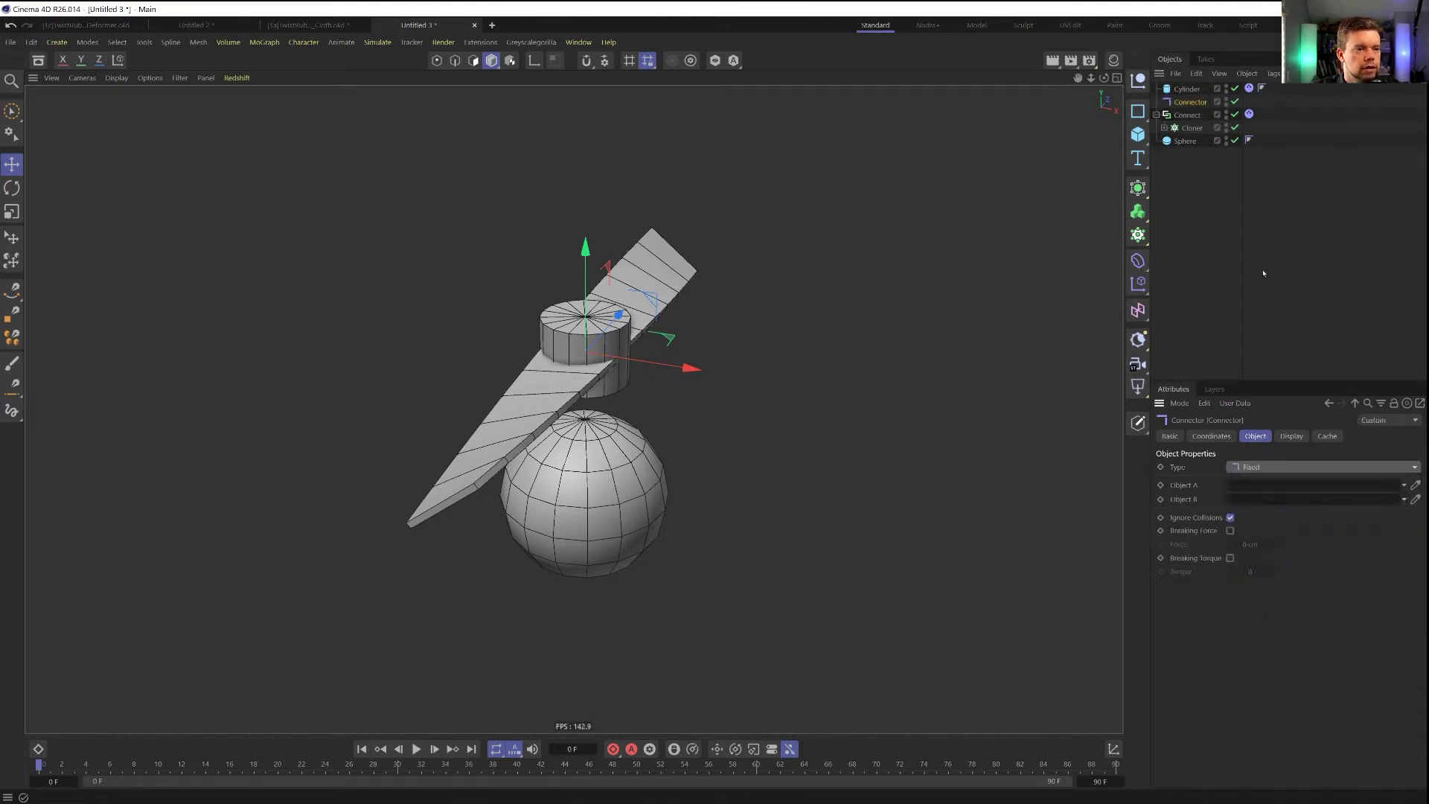
{"action": "left_click_drag", "start_coordinate": [1182, 90], "coordinate": [1251, 487]}
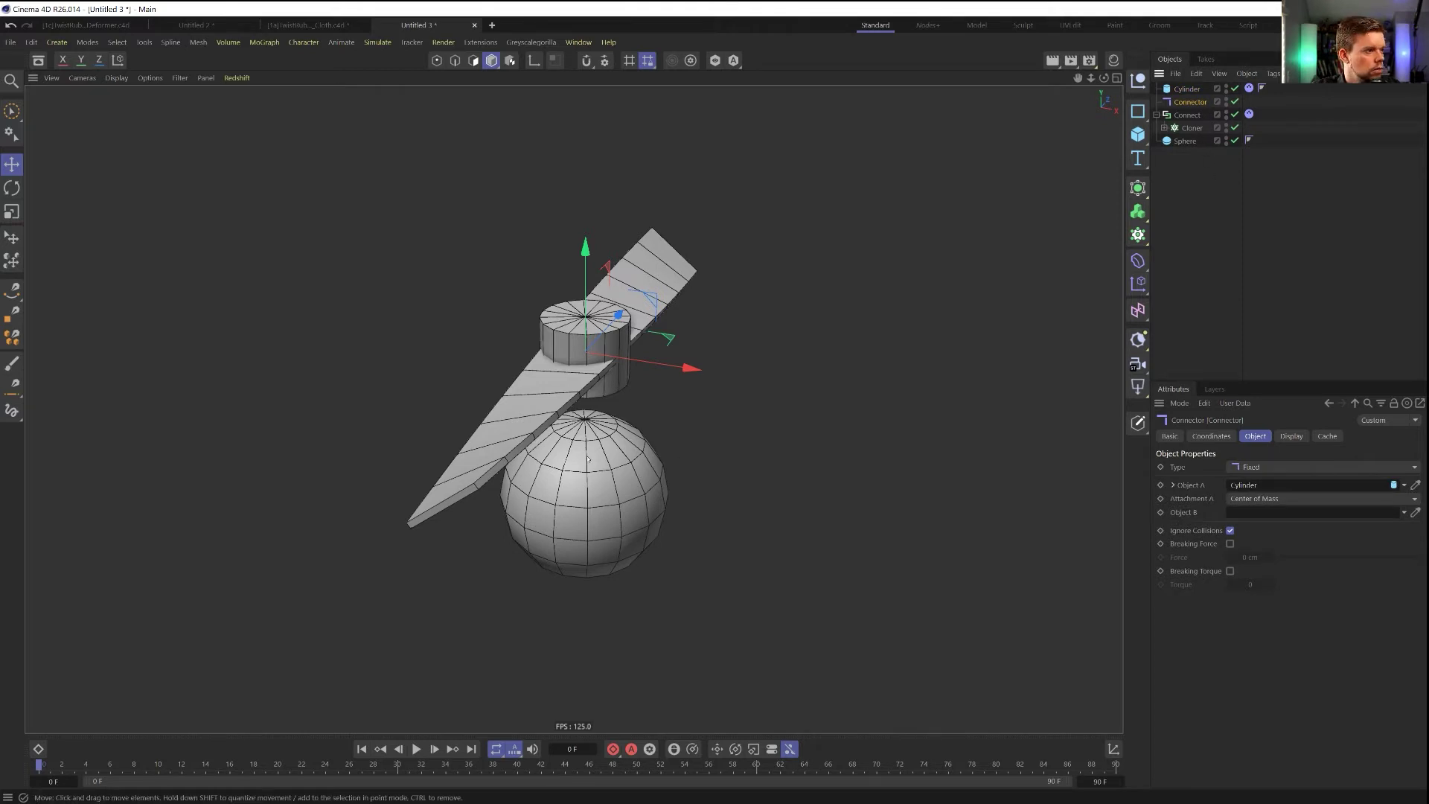
{"action": "left_click_drag", "start_coordinate": [1187, 115], "coordinate": [1246, 514]}
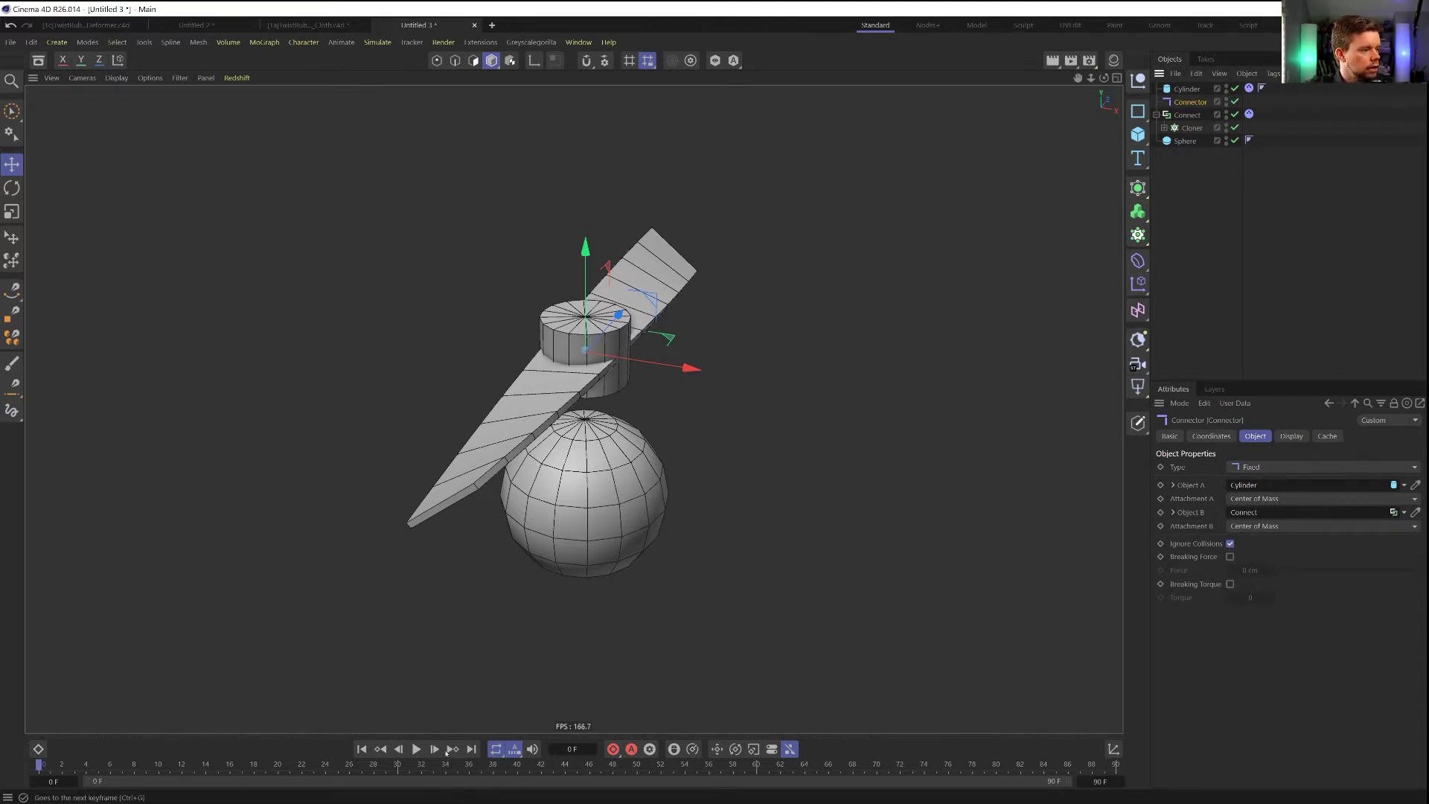
Copy the dynamics tag to the Sphere and duplicate the Connector, placing the copy between the Cylinder and the Sphere in the hierarchy
{"action": "left_click_drag", "start_coordinate": [1248, 114], "coordinate": [1262, 140], "text": "ctrl"}
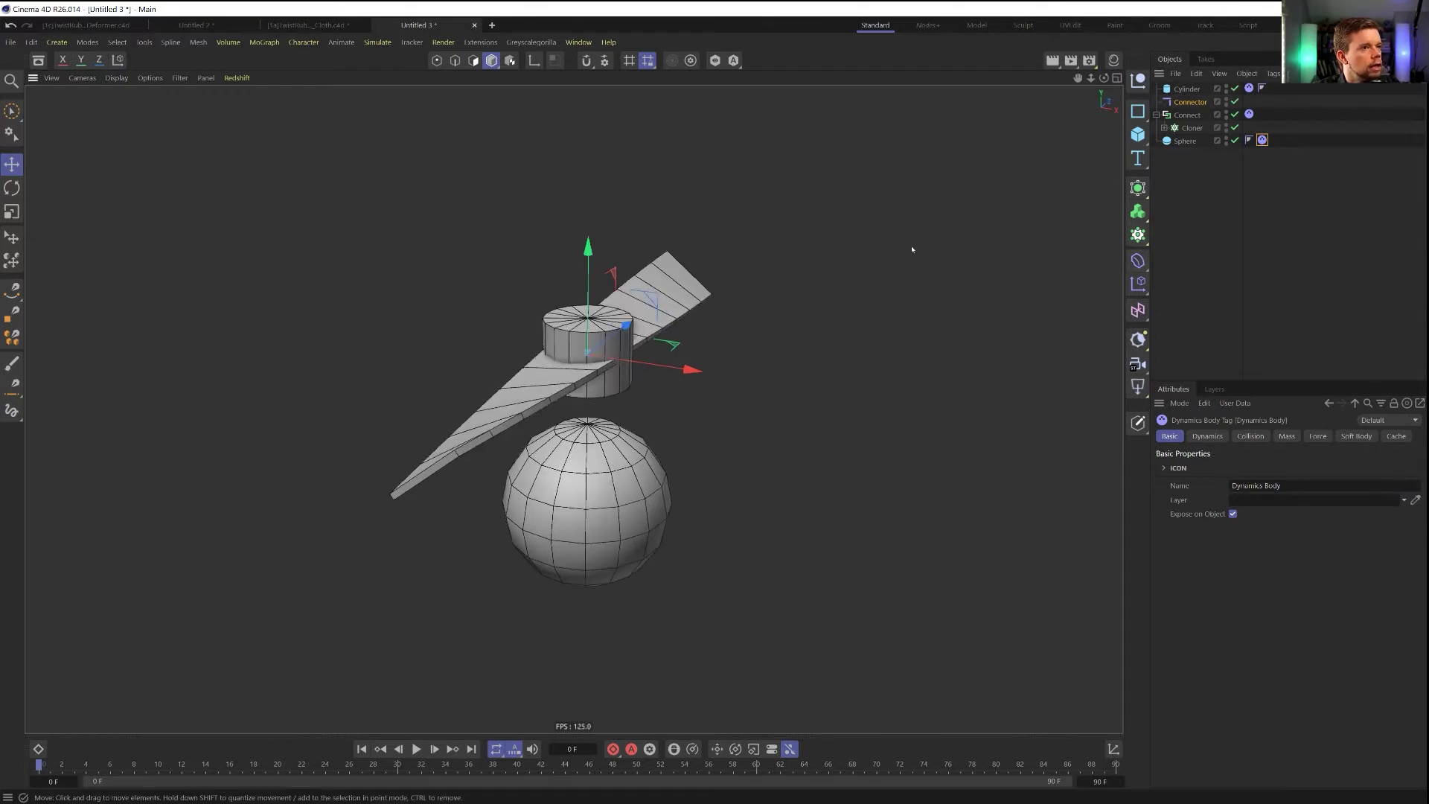
{"action": "left_click", "coordinate": [1189, 102]}
{"action": "left_click", "coordinate": [1157, 115]}
{"action": "mouse_move", "coordinate": [1189, 102]}
{"action": "left_mouse_down", "text": "ctrl"}
{"action": "mouse_move", "coordinate": [1187, 129]}
{"action": "mouse_move", "coordinate": [1180, 109]}
{"action": "left_mouse_up", "text": "ctrl"}
{"action": "left_click", "coordinate": [1188, 115]}
{"action": "left_click", "coordinate": [1196, 129]}
{"action": "left_click", "coordinate": [1200, 90]}
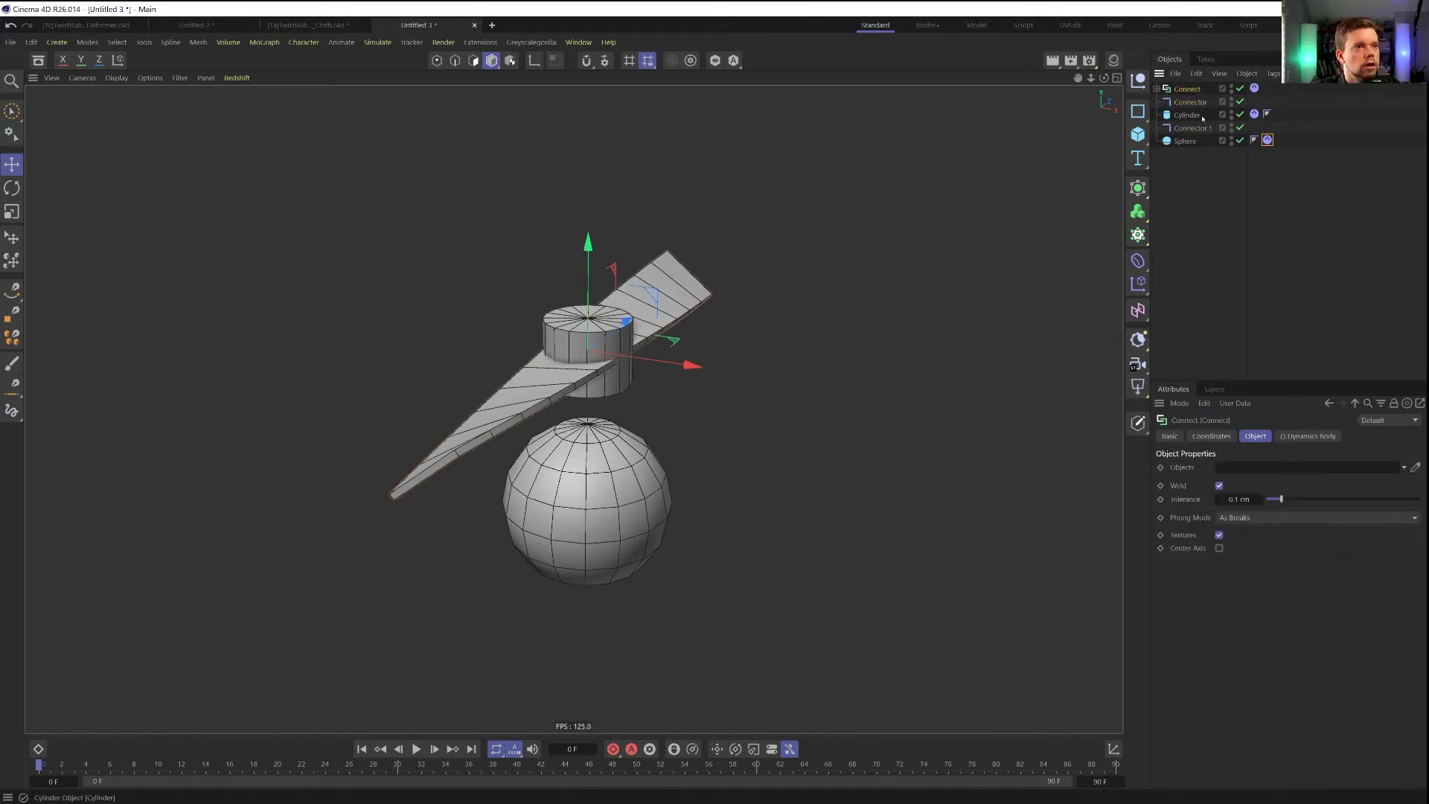
Assign the Sphere as Object B of the duplicated Connector and change its type to Hinge
{"action": "left_click", "coordinate": [1187, 115]}
{"action": "left_click", "coordinate": [1191, 128]}
{"action": "left_click", "coordinate": [1184, 116]}
{"action": "left_click", "coordinate": [1191, 128]}
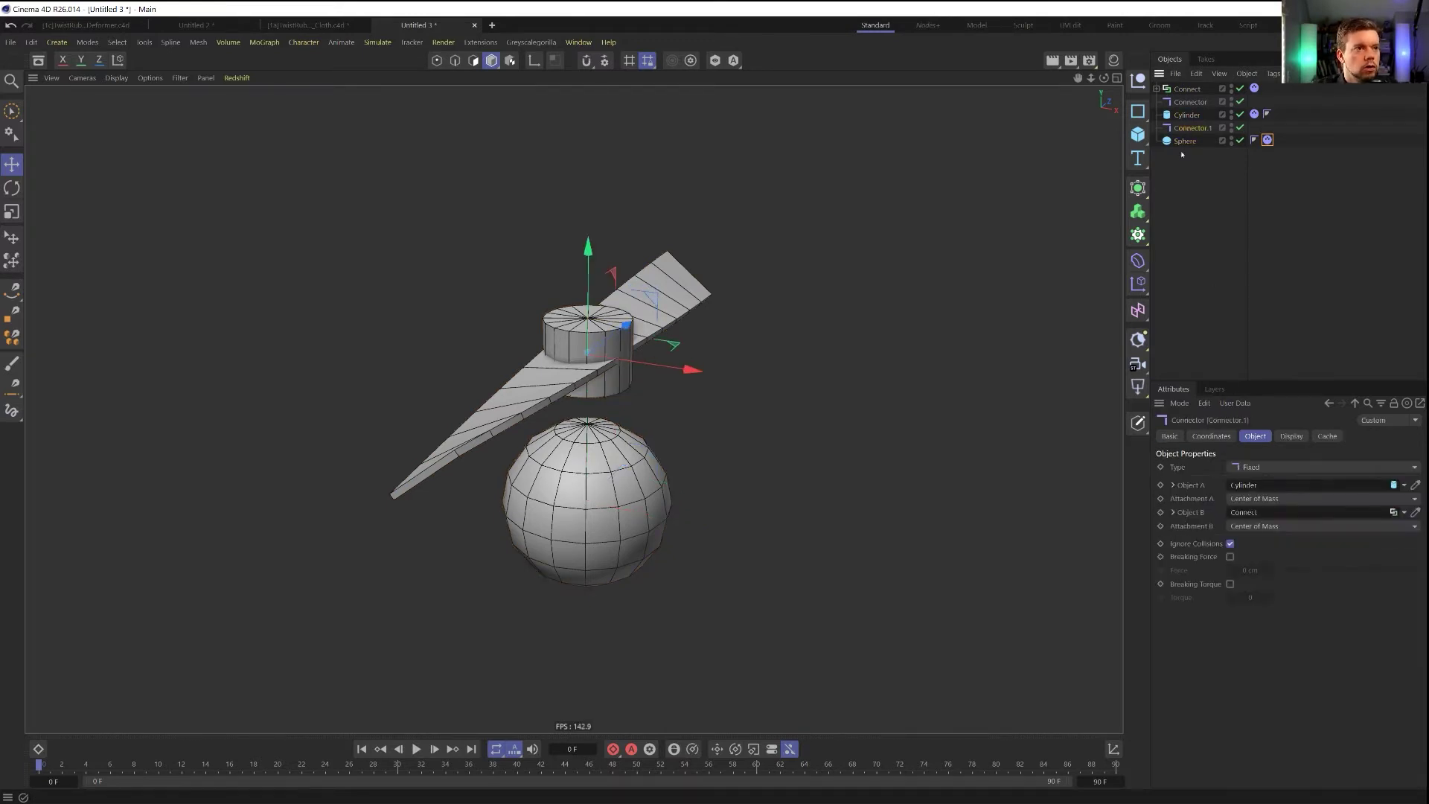
{"action": "left_click_drag", "start_coordinate": [1185, 142], "coordinate": [1317, 498]}
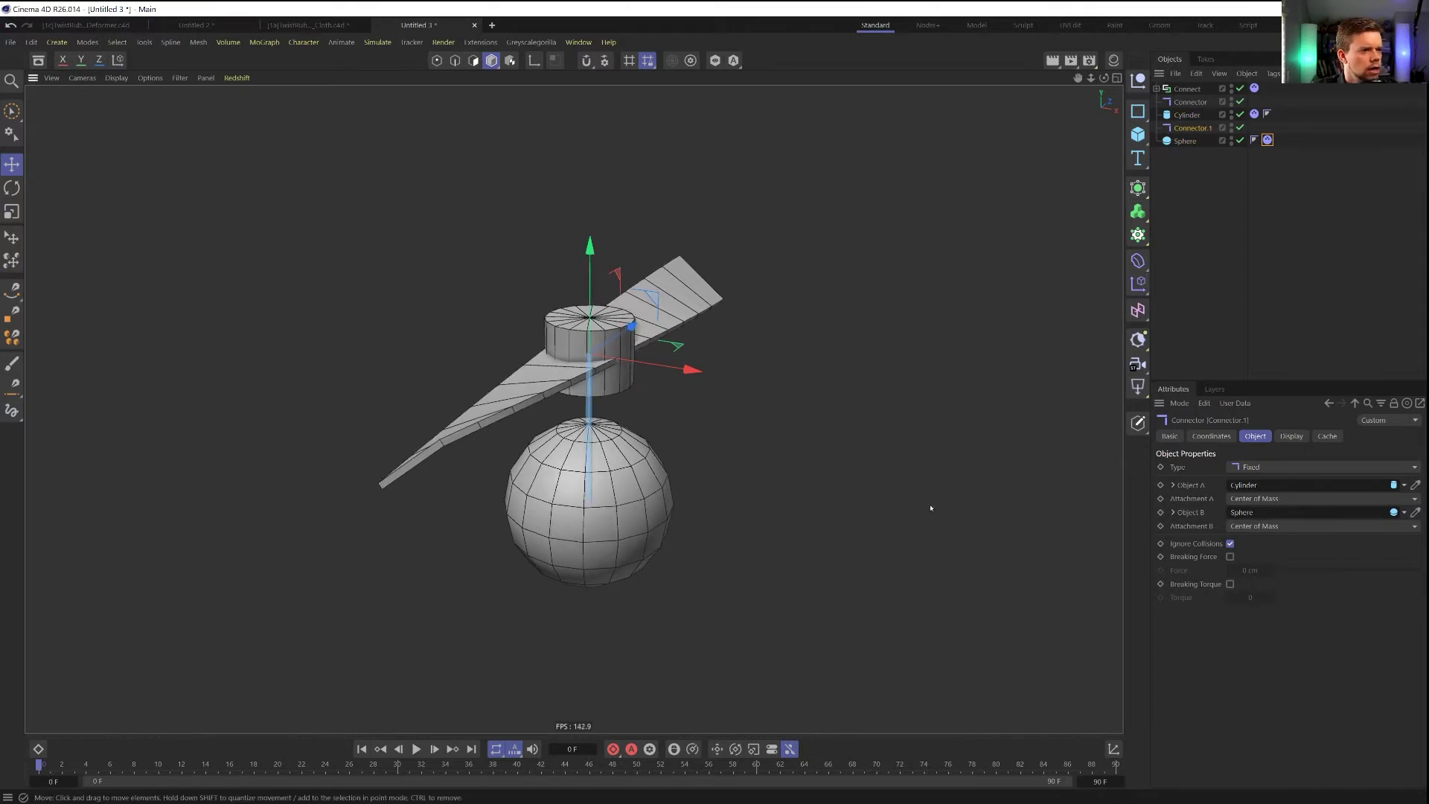
{"action": "left_click", "coordinate": [1239, 467]}
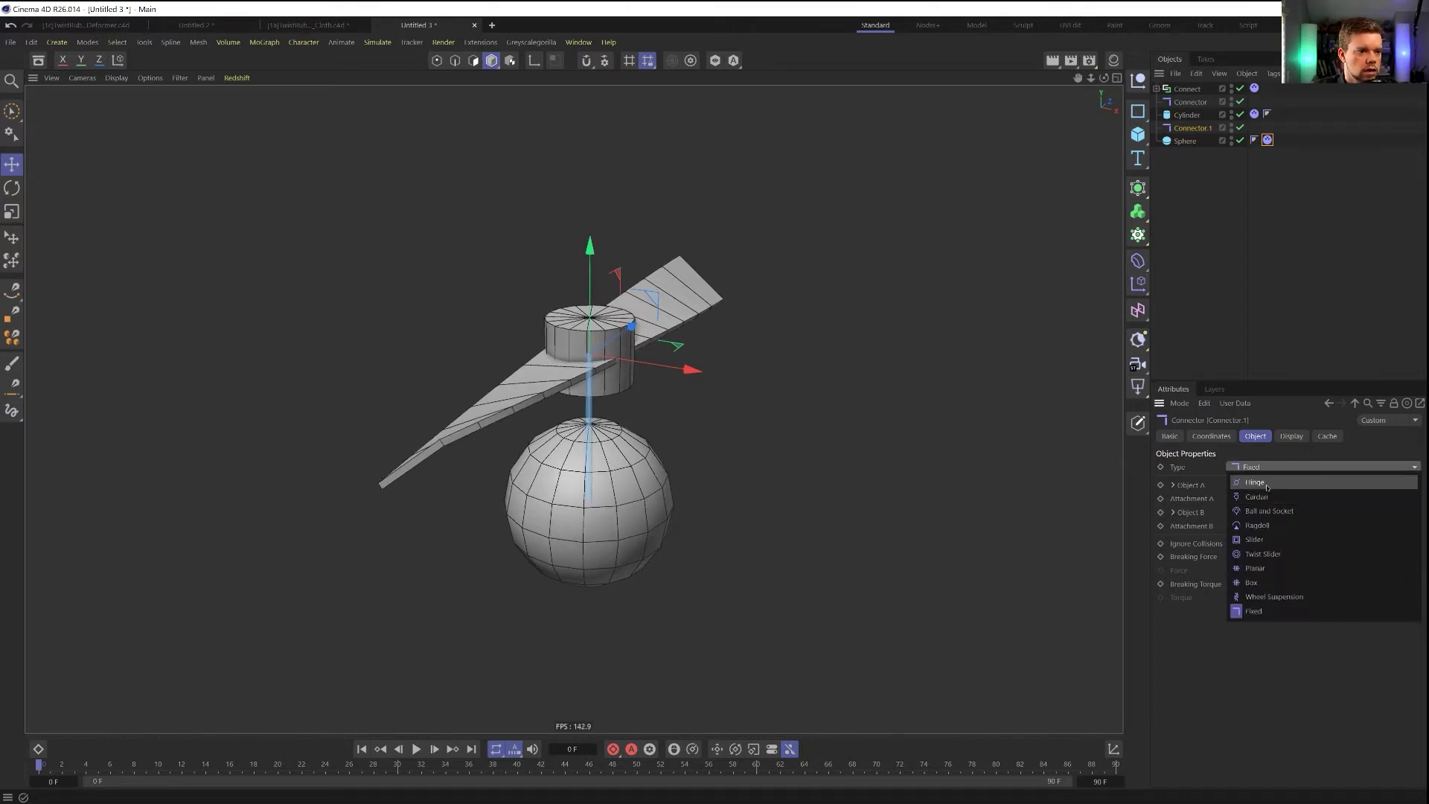
{"action": "left_click", "coordinate": [1254, 482]}
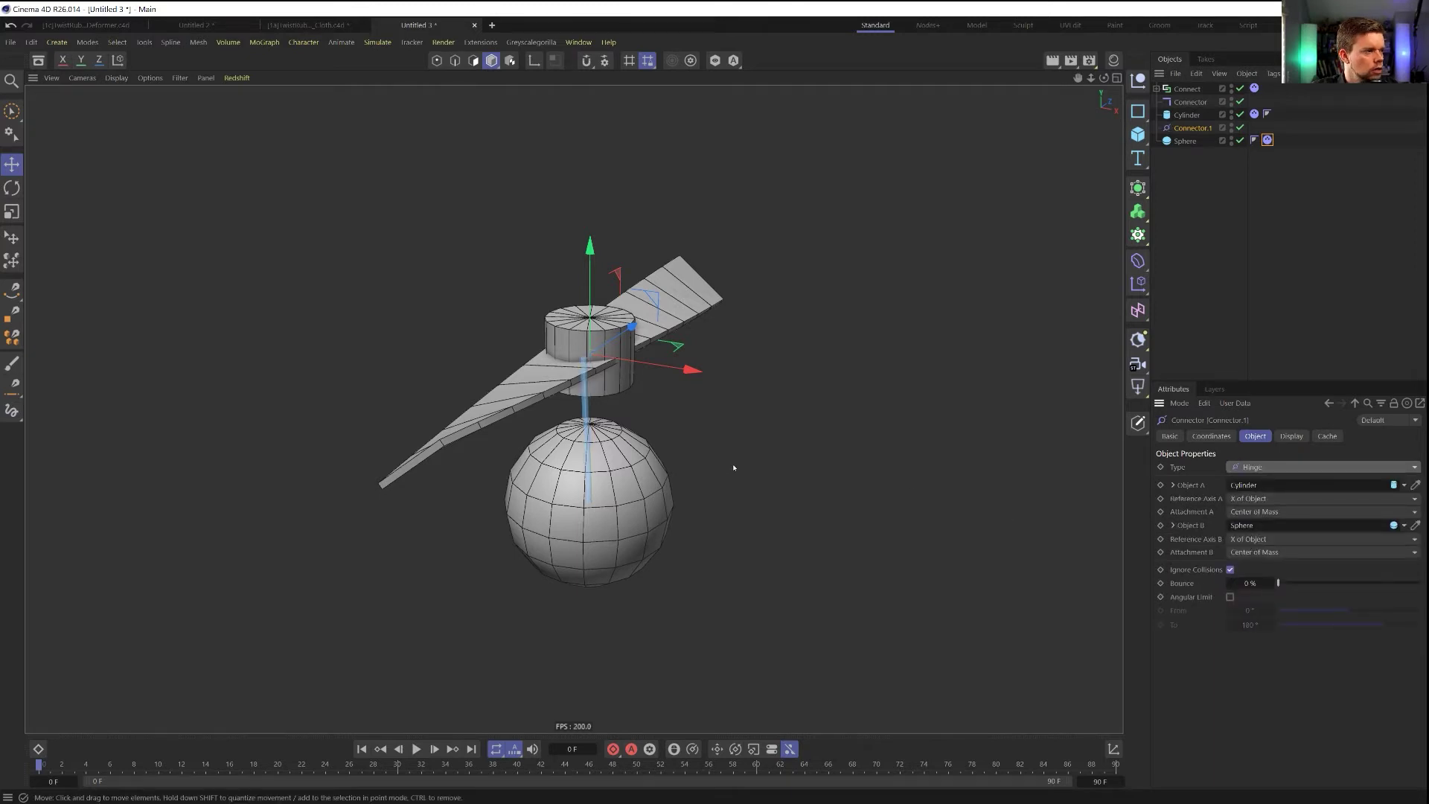
{"action": "left_click", "coordinate": [1260, 468]}
{"action": "key", "text": "Escape"}
Lower the hinge Connector to between the Cylinder and the Sphere and rotate it so its hinge axis stands vertical
{"action": "key", "text": "r"}
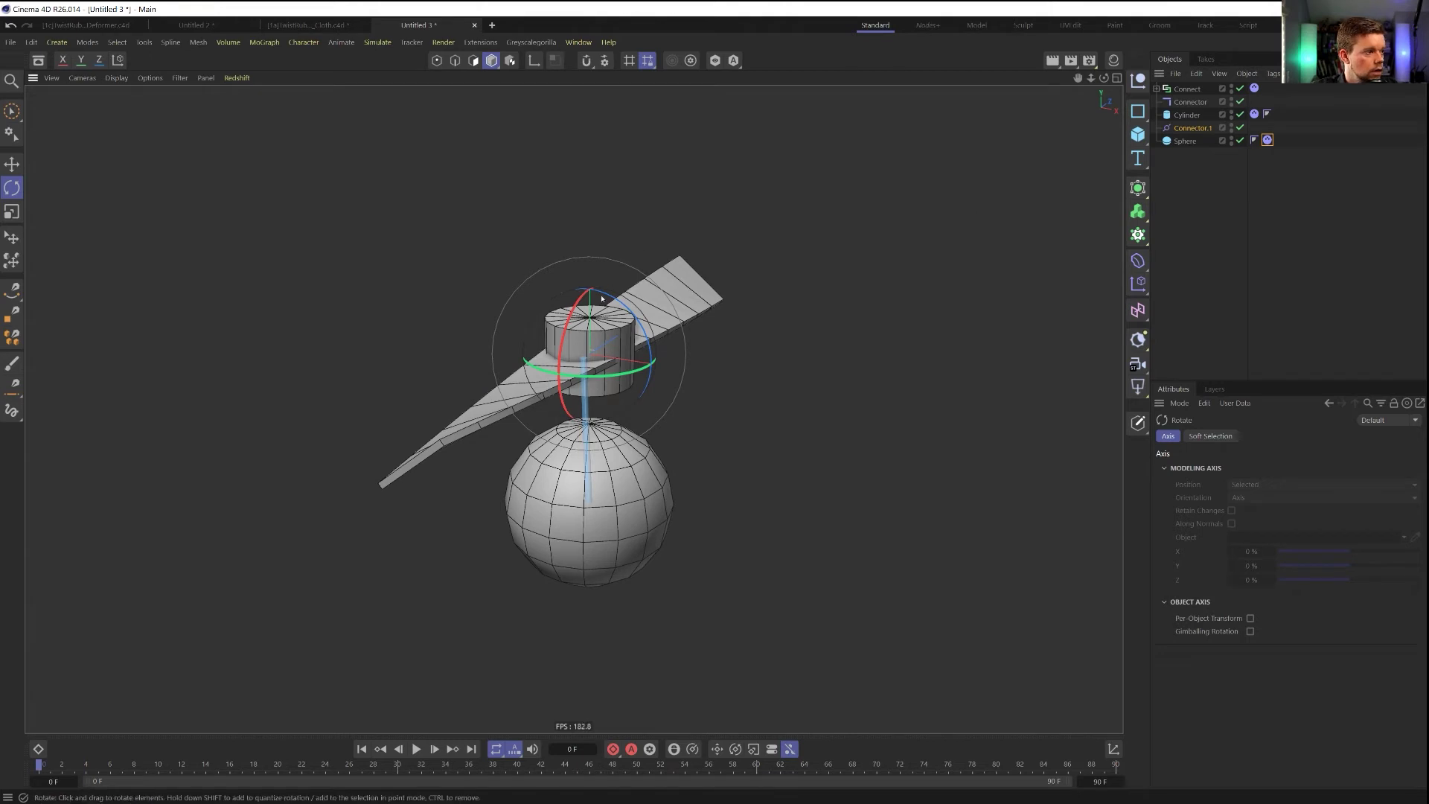
{"action": "key", "text": "e"}
{"action": "key", "text": "r"}
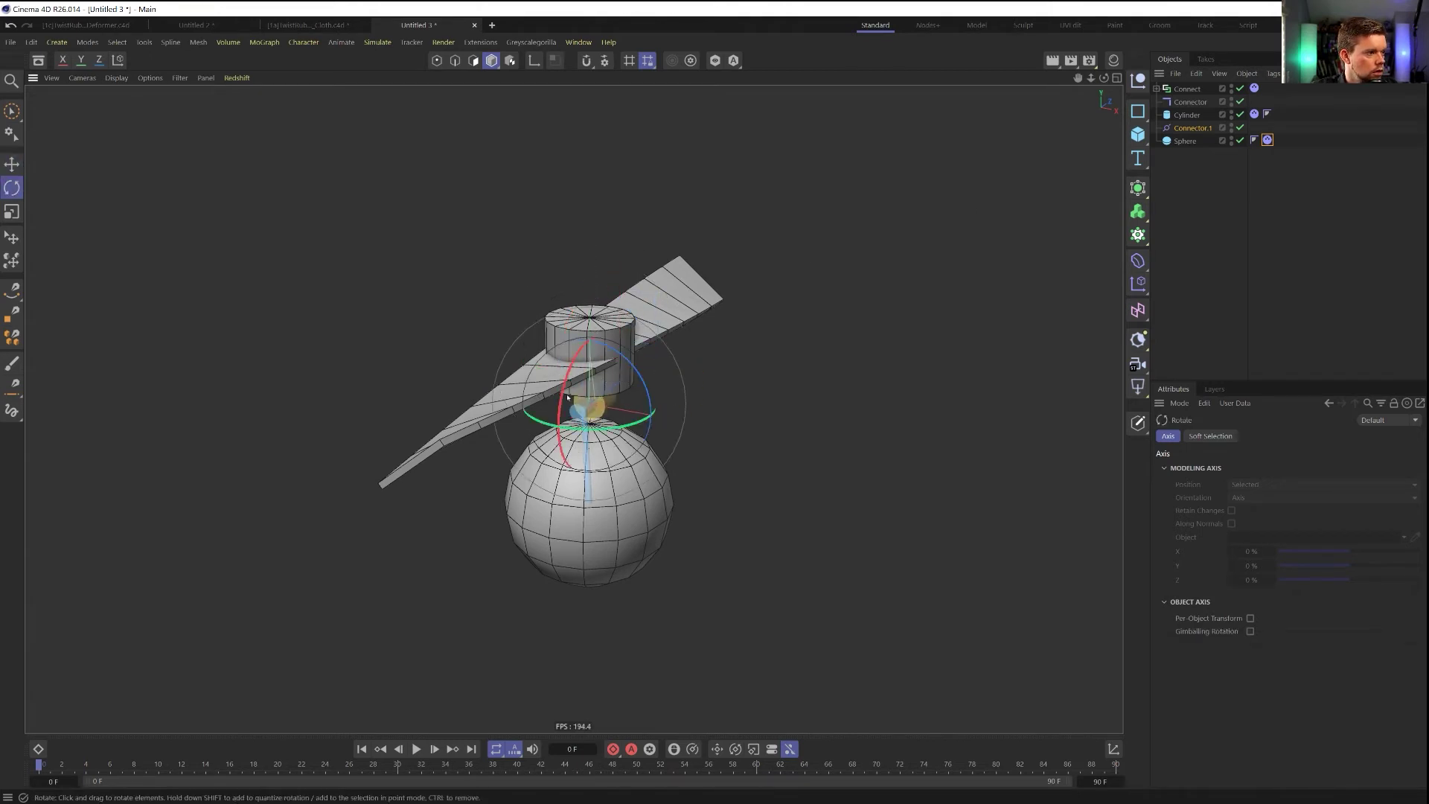
{"action": "left_click_drag", "start_coordinate": [596, 340], "coordinate": [603, 333]}
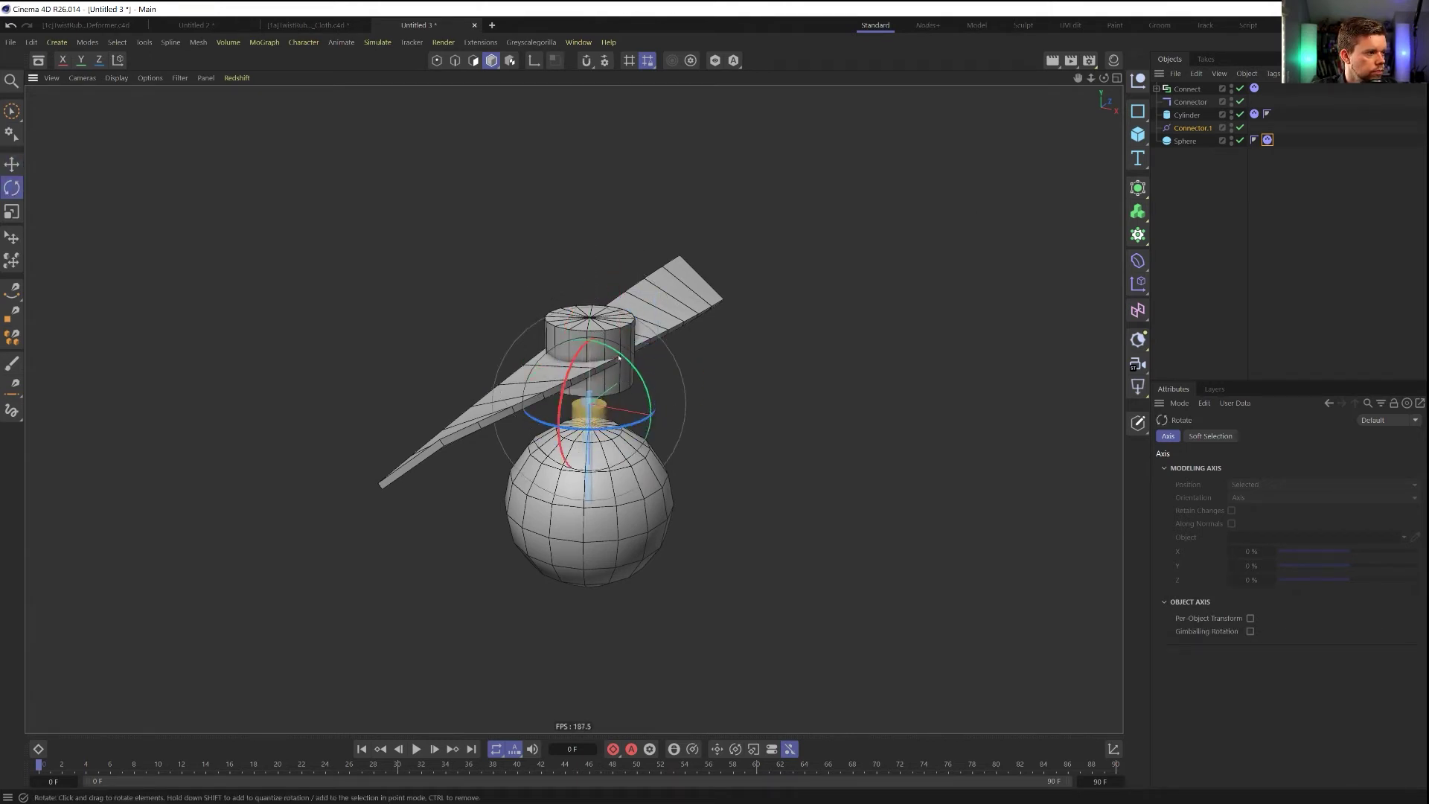
{"action": "key", "text": "ctrl+z"}
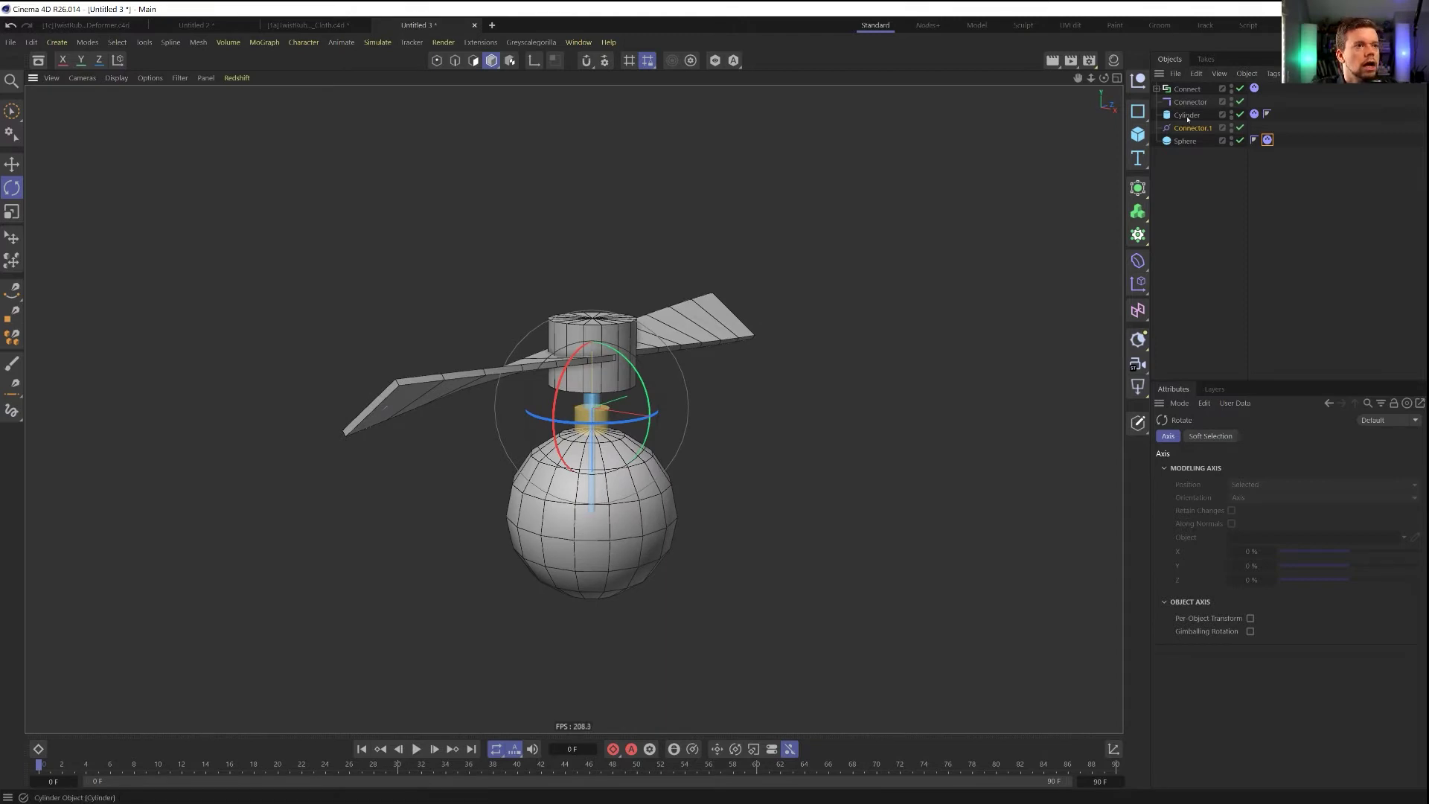
Move the Cylinder, the fixed Connector and the Connect object down together until the hub sits on the Sphere
{"action": "left_click", "coordinate": [1187, 115]}
{"action": "left_click", "coordinate": [1187, 102], "text": "ctrl"}
{"action": "left_click", "coordinate": [1187, 90], "text": "ctrl"}
{"action": "key", "text": "e"}
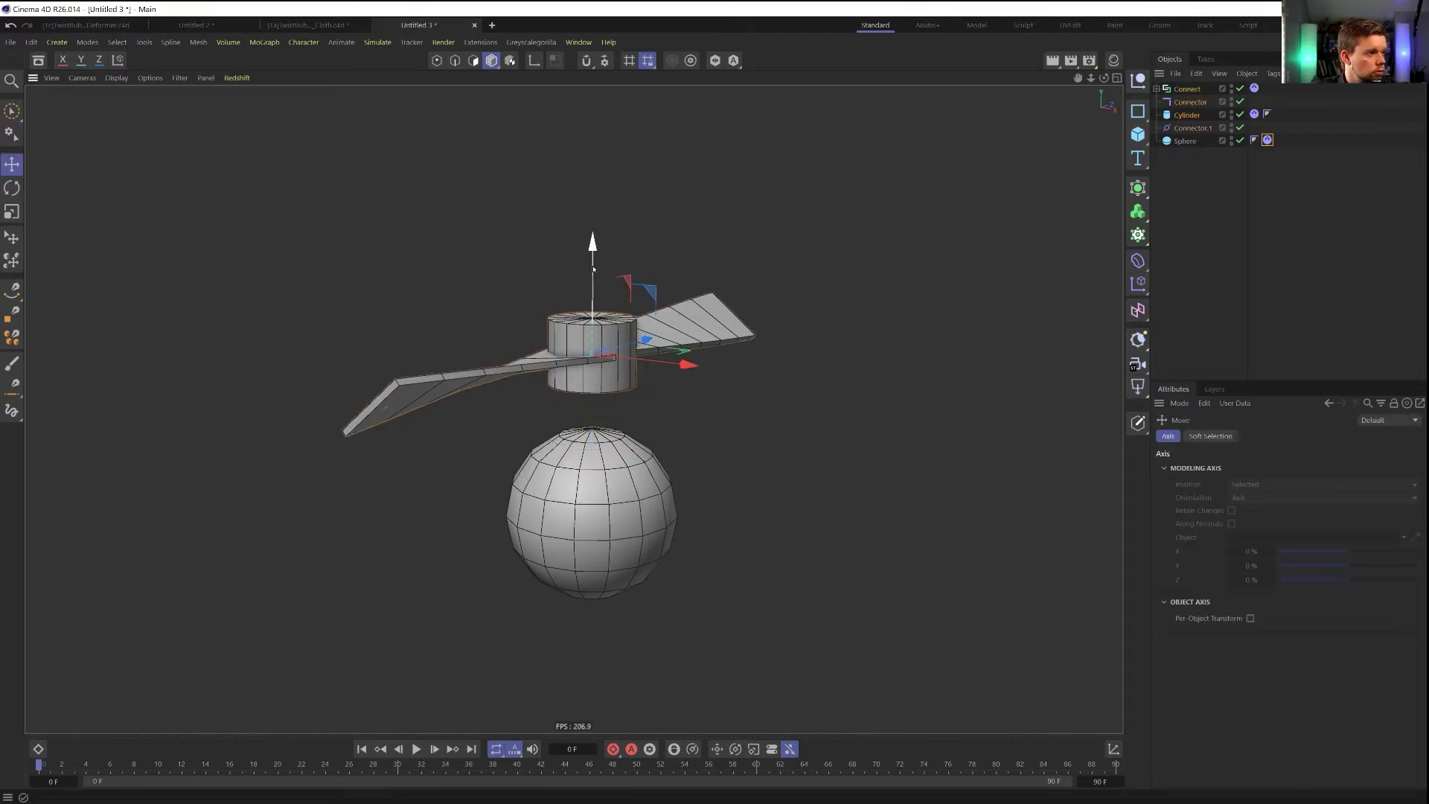
{"action": "left_click_drag", "start_coordinate": [593, 262], "coordinate": [593, 298]}
{"action": "mouse_move", "coordinate": [594, 436]}
{"action": "left_mouse_down", "text": "alt"}
{"action": "mouse_move", "coordinate": [614, 468]}
{"action": "mouse_move", "coordinate": [602, 449]}
{"action": "left_mouse_up", "text": "alt"}
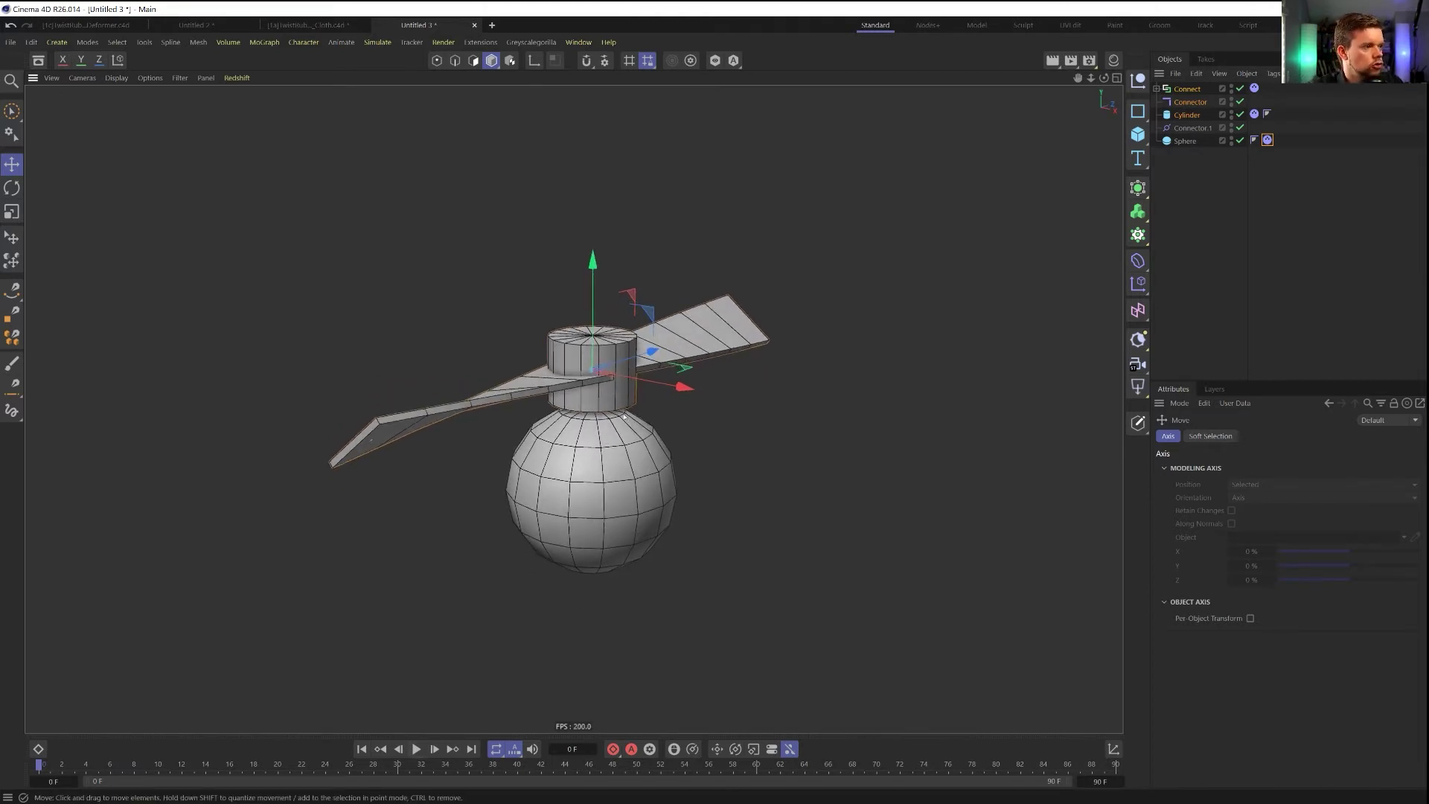
Play the simulation to check how the connected parts behave and return to the first frame
{"action": "scroll", "coordinate": [583, 382], "scroll_direction": "down", "scroll_amount": 5}
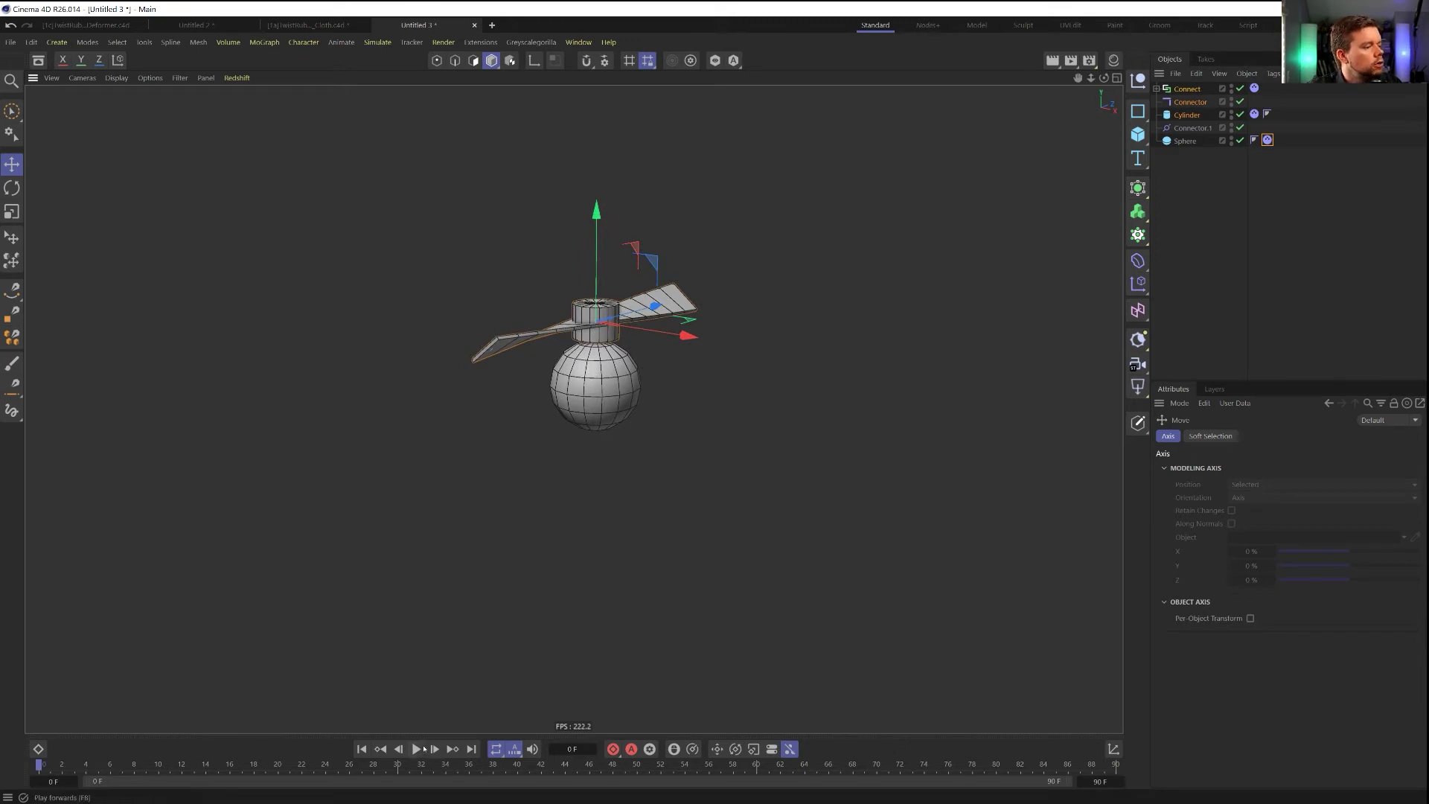
{"action": "left_click", "coordinate": [418, 748]}
{"action": "left_click", "coordinate": [417, 748]}
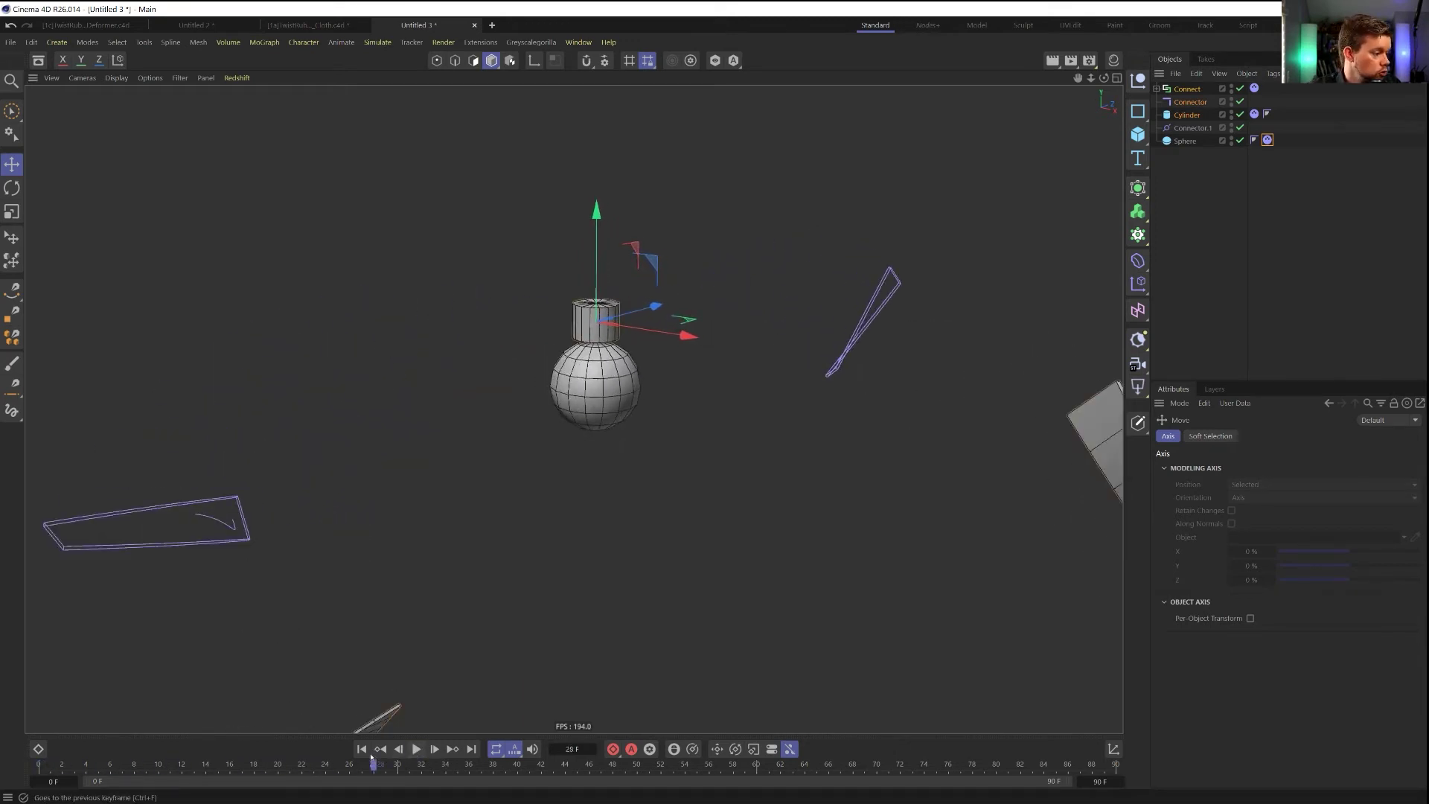
{"action": "left_click", "coordinate": [361, 749]}
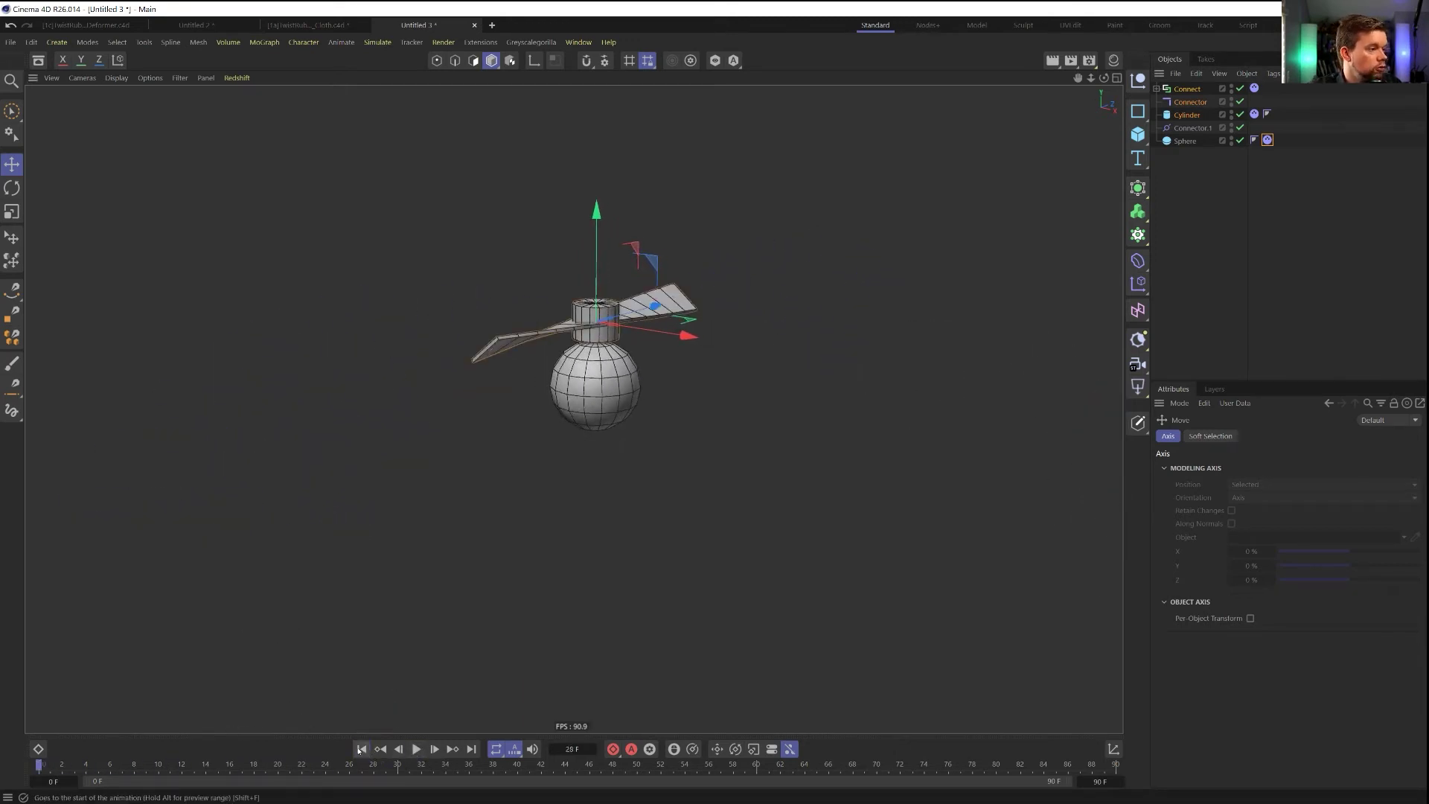
Turn off Weld on the Connect object and set its dynamics tag's Inherit Tag to Compound Collision Shape
{"action": "key", "text": "ctrl+z"}
{"action": "left_click", "coordinate": [1177, 90]}
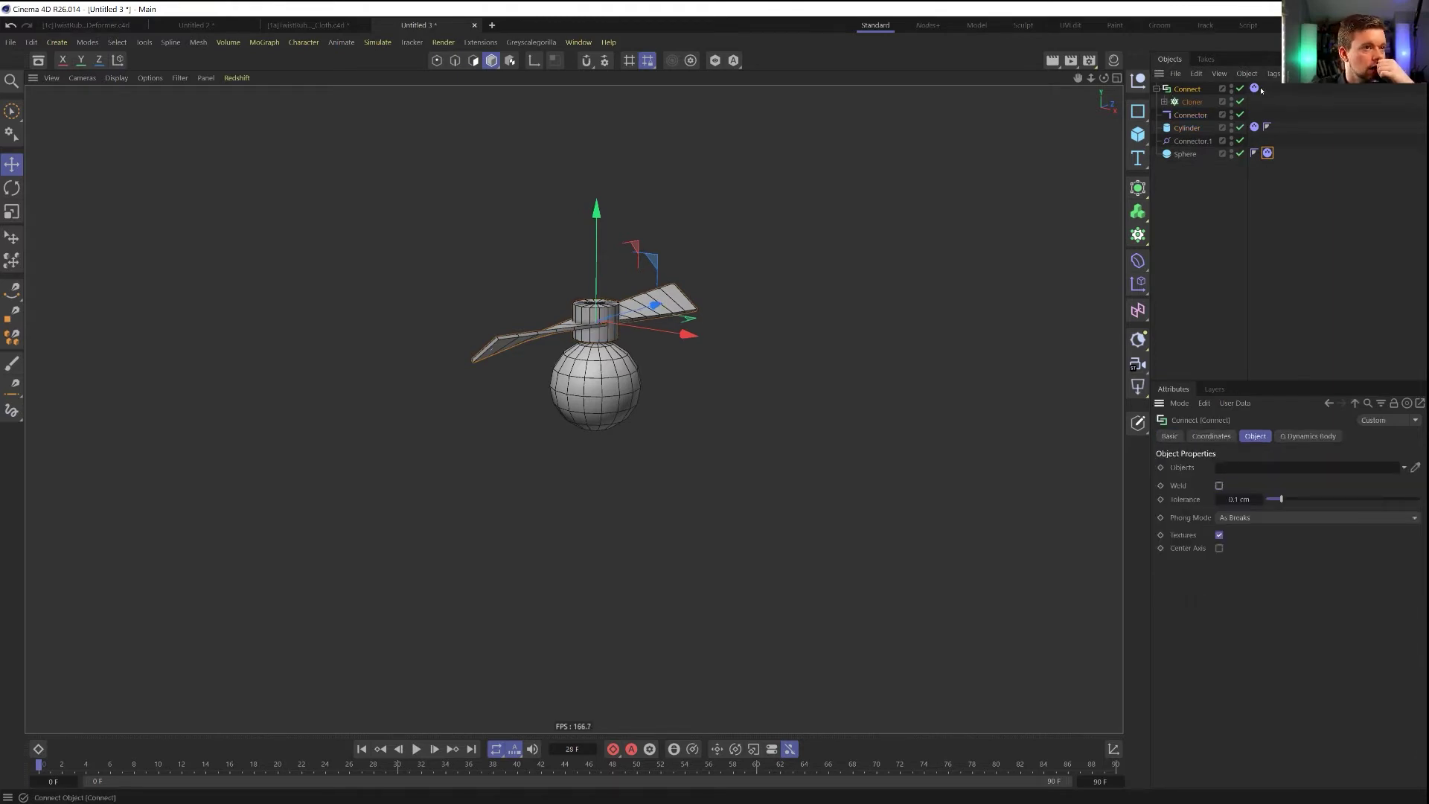
{"action": "left_click", "coordinate": [1308, 436]}
{"action": "left_click", "coordinate": [1261, 438]}
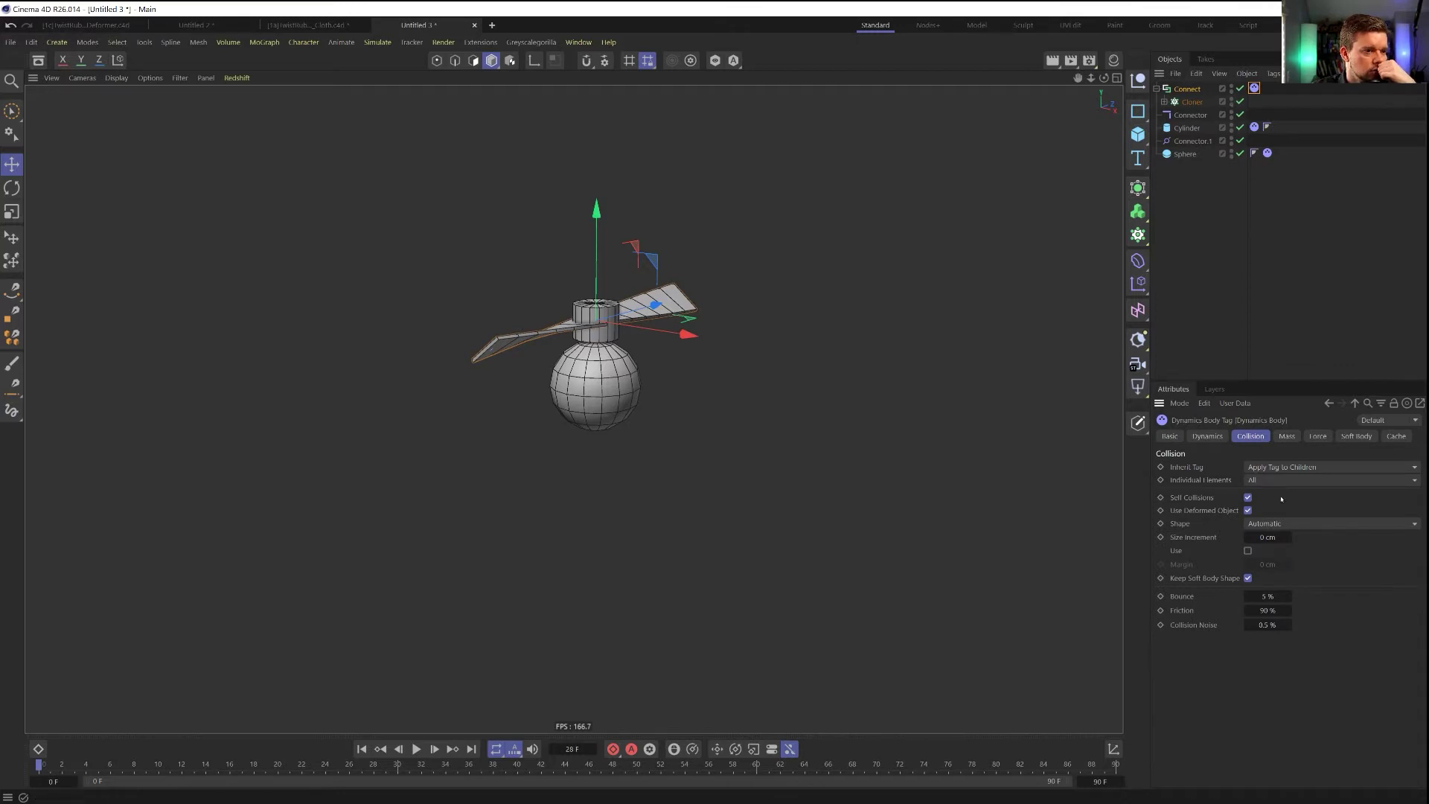
{"action": "left_click", "coordinate": [1270, 468]}
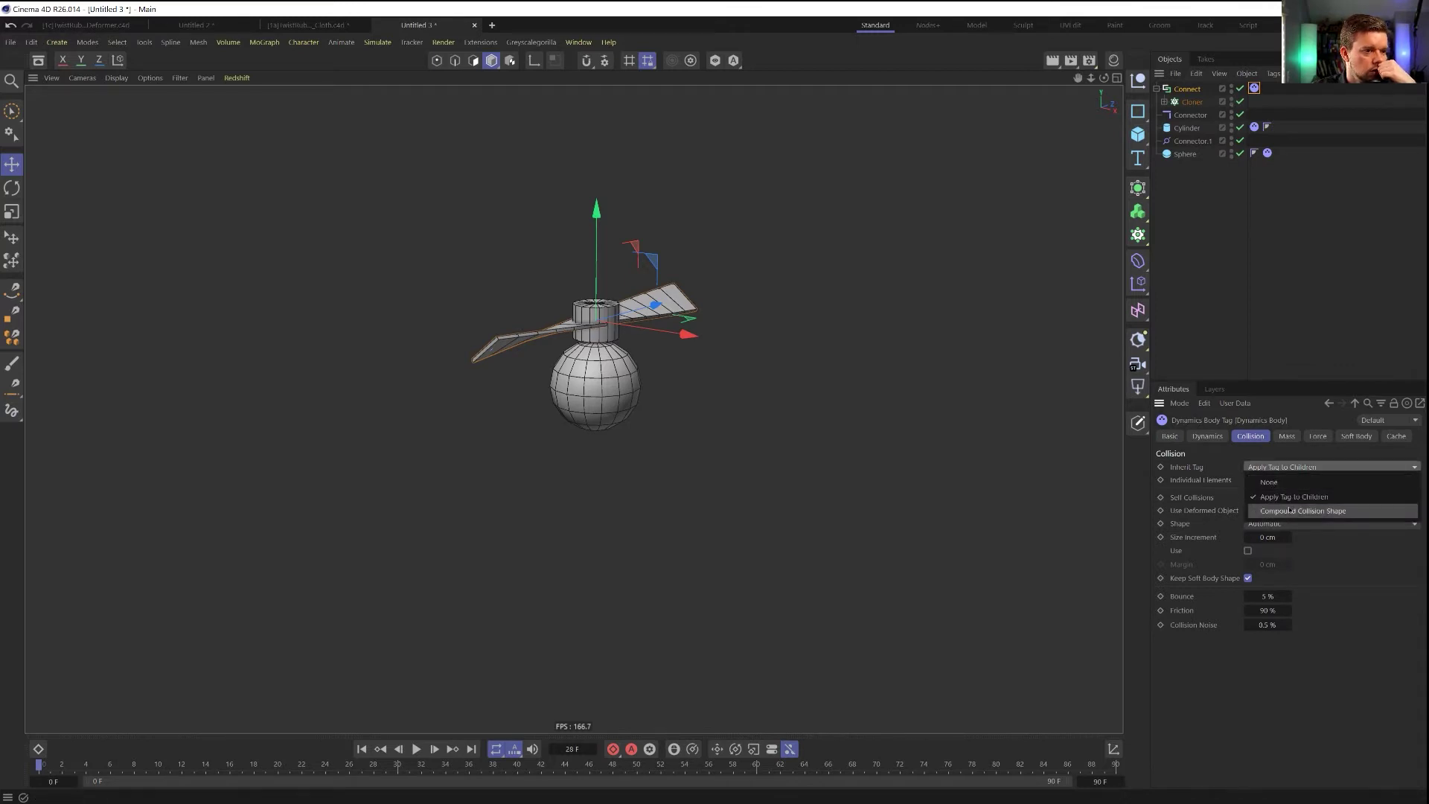
{"action": "left_click", "coordinate": [1290, 510]}
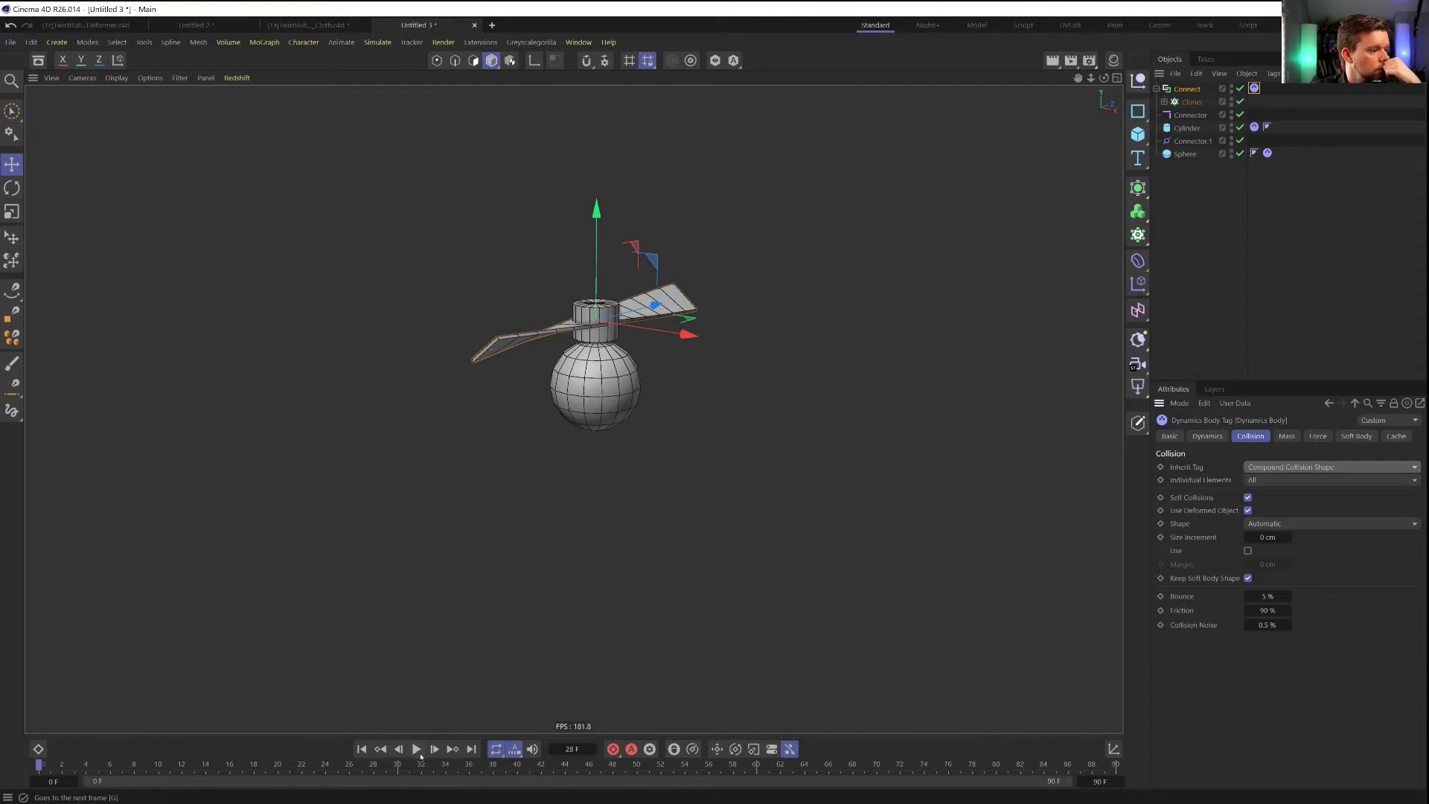
Replay the simulation to test the blades with the compound collision shape and rewind to the start
{"action": "left_click", "coordinate": [417, 748]}
{"action": "left_click", "coordinate": [417, 748]}
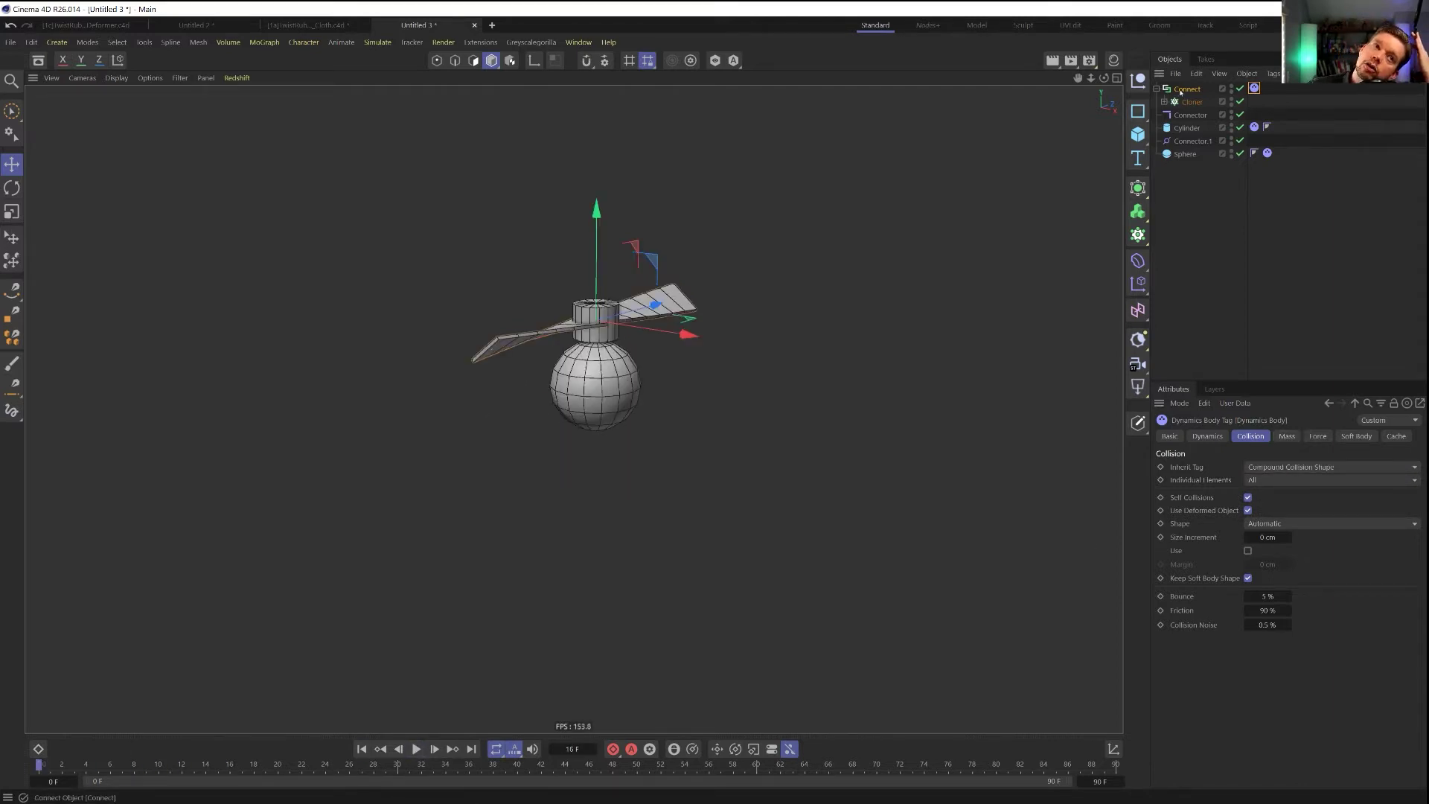
{"action": "left_click", "coordinate": [1183, 89]}
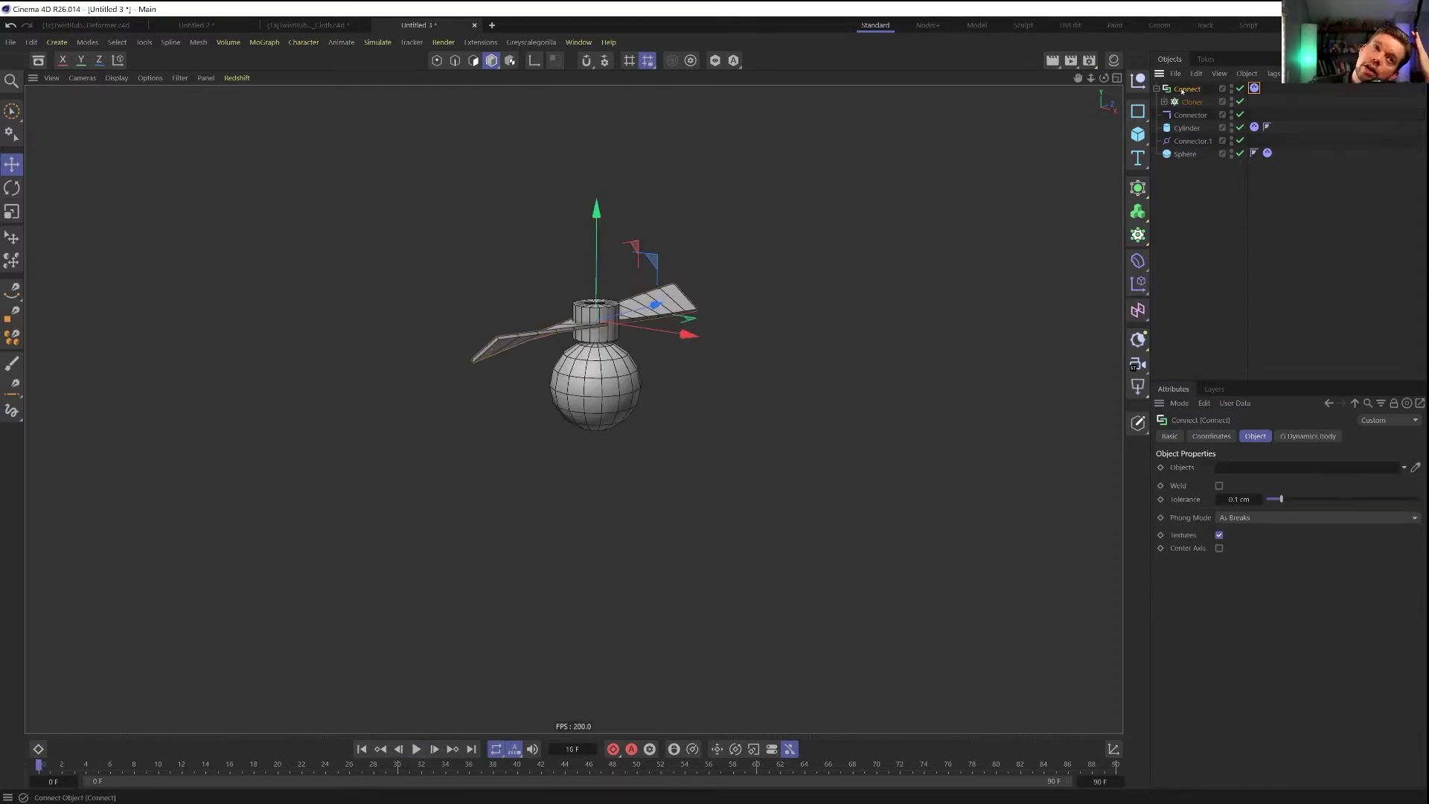
{"action": "left_click", "coordinate": [415, 751]}
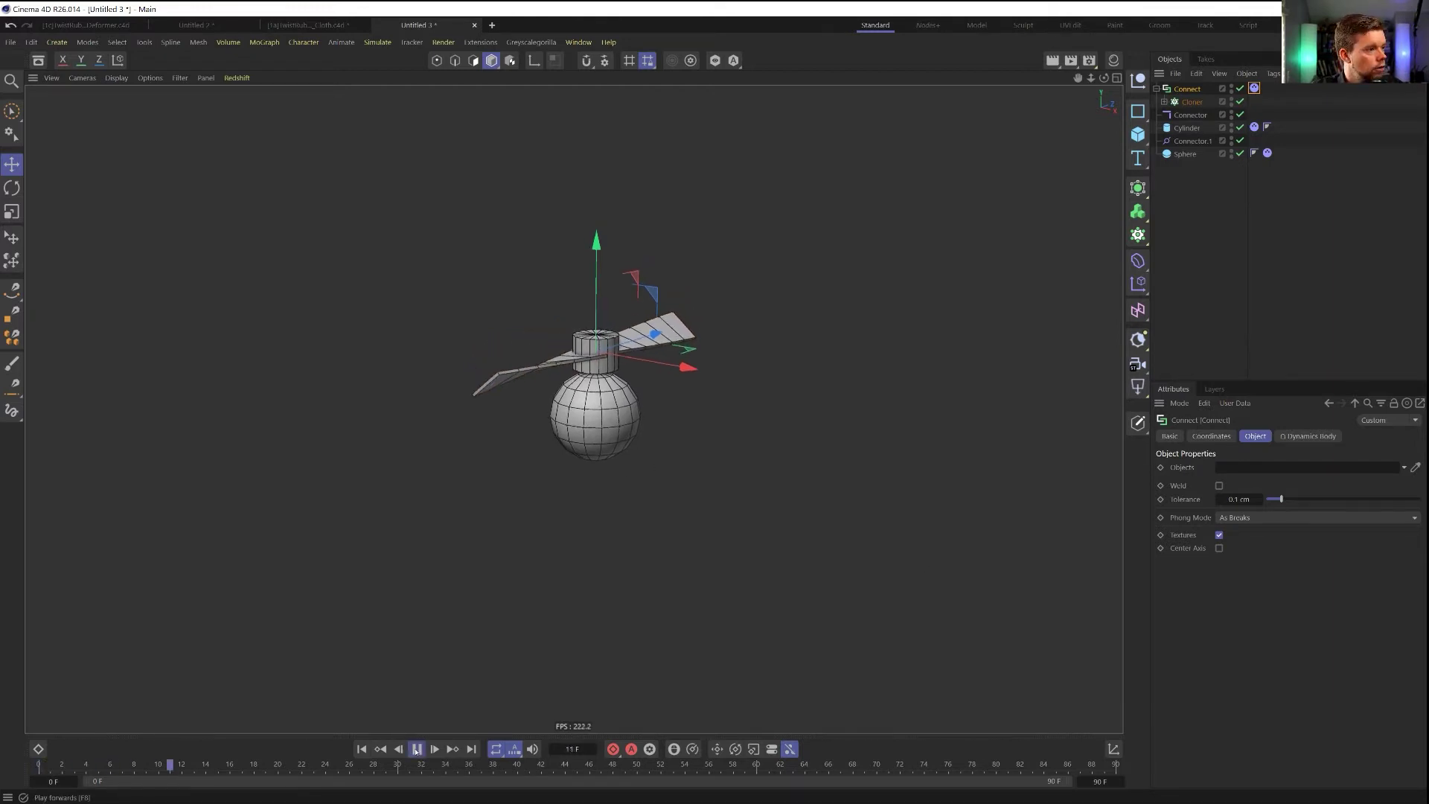
{"action": "left_click", "coordinate": [415, 751]}
{"action": "left_click", "coordinate": [362, 749]}
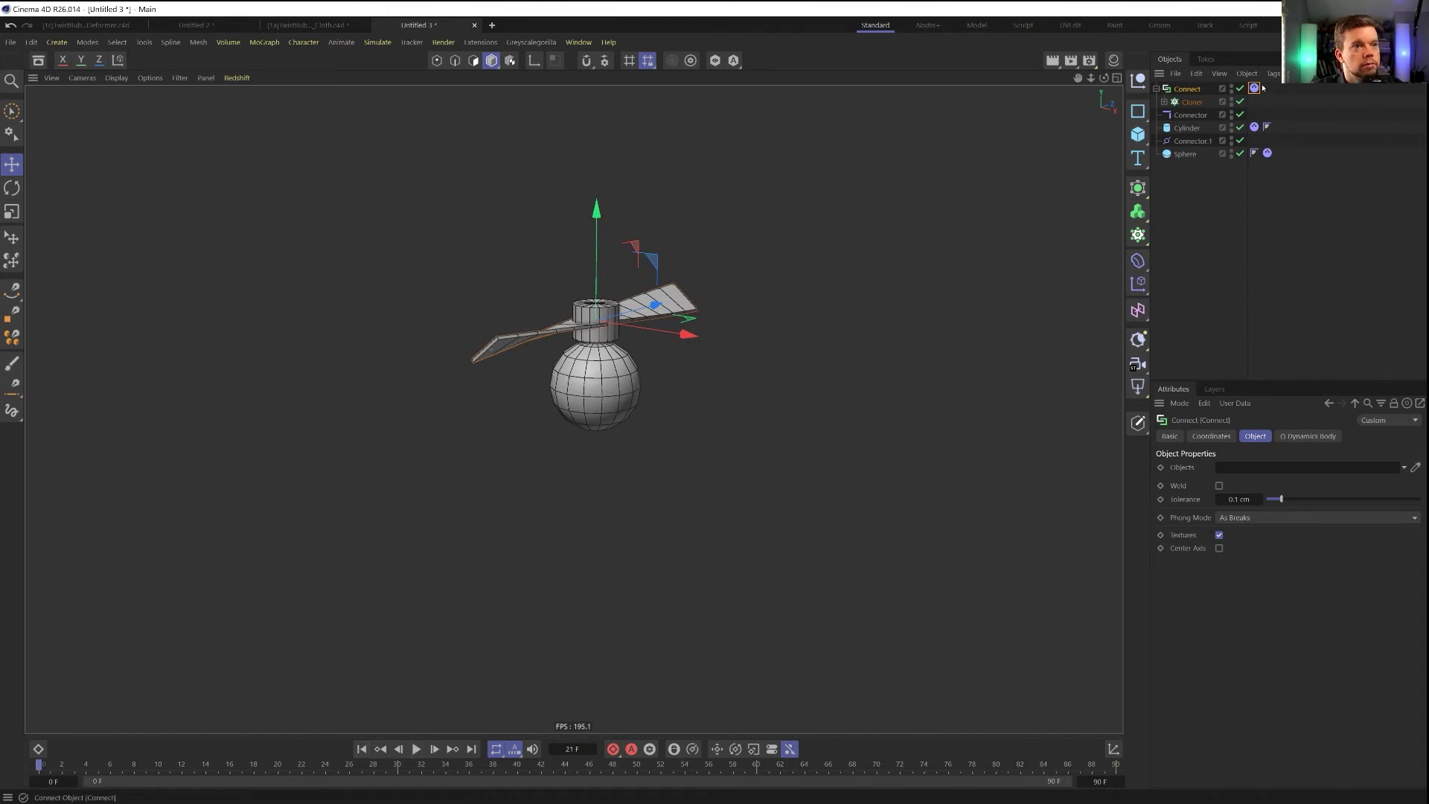
Rename the Connect object holding the blades to Rotor
{"action": "double_click", "coordinate": [1188, 88]}
{"action": "type", "text": "cotor"}
{"action": "key", "text": "Return"}
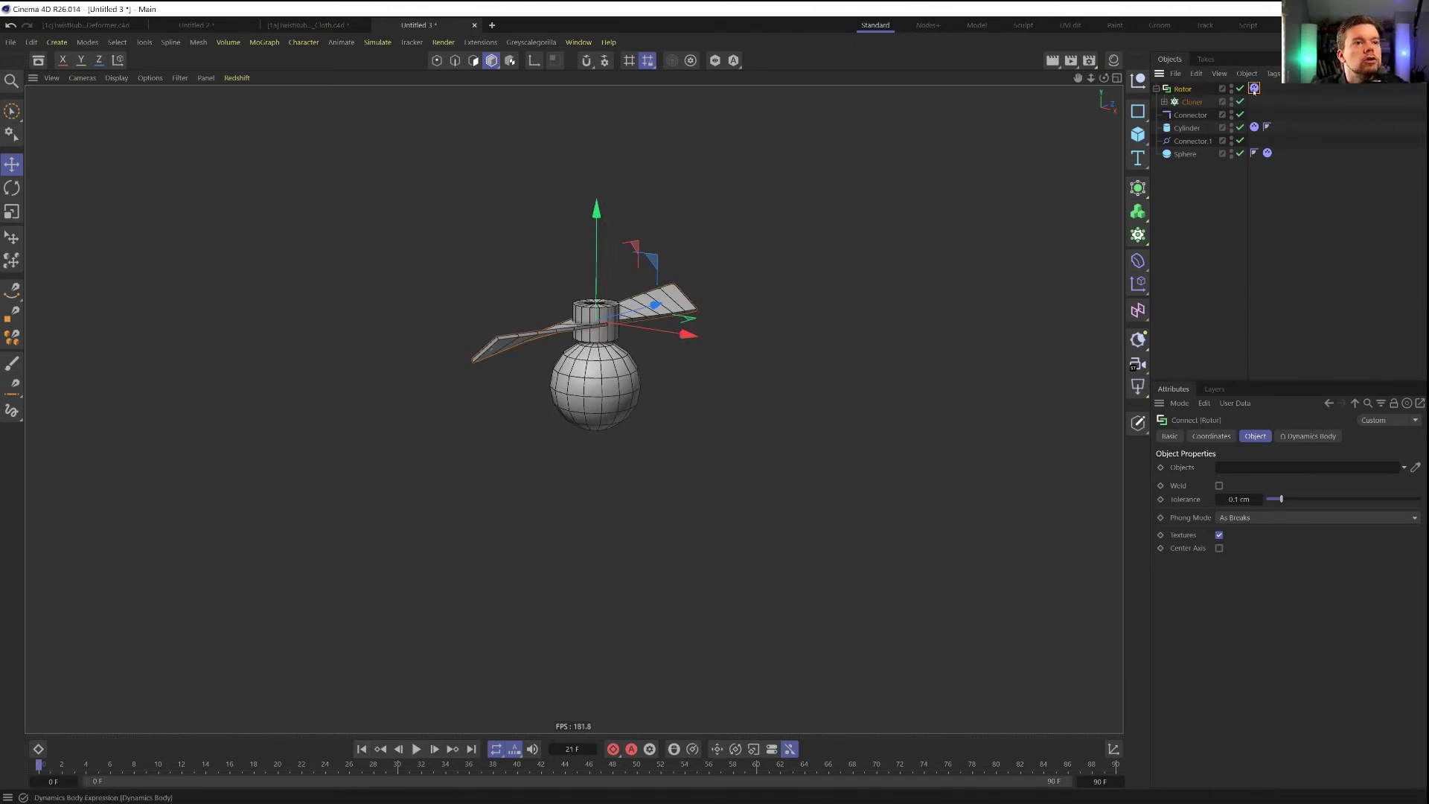
In the Rotor's dynamics tag, set the aerodynamics Lift to 100% and Drag to 10%
{"action": "left_click", "coordinate": [1254, 88]}
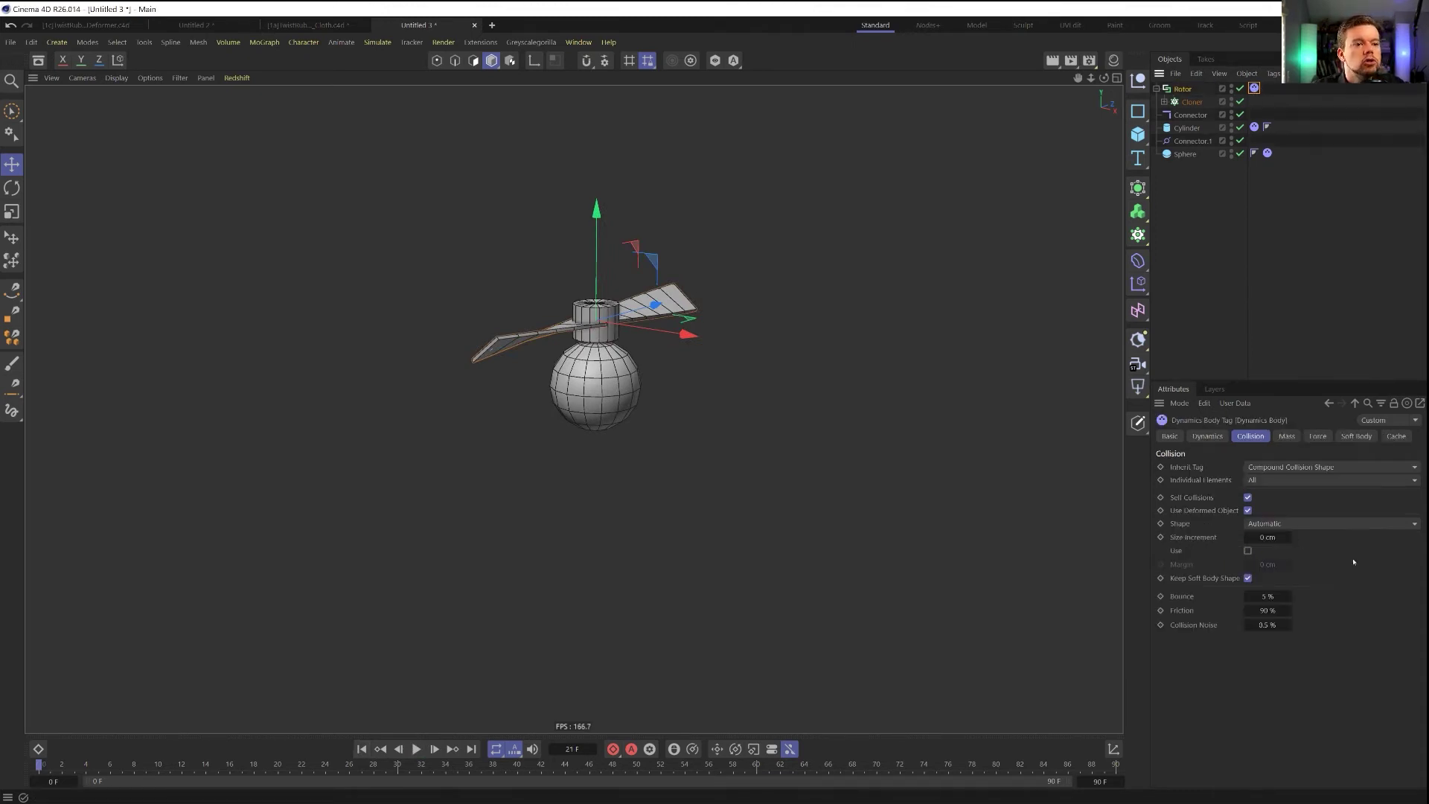
{"action": "left_click", "coordinate": [1287, 436]}
{"action": "left_click", "coordinate": [1318, 436]}
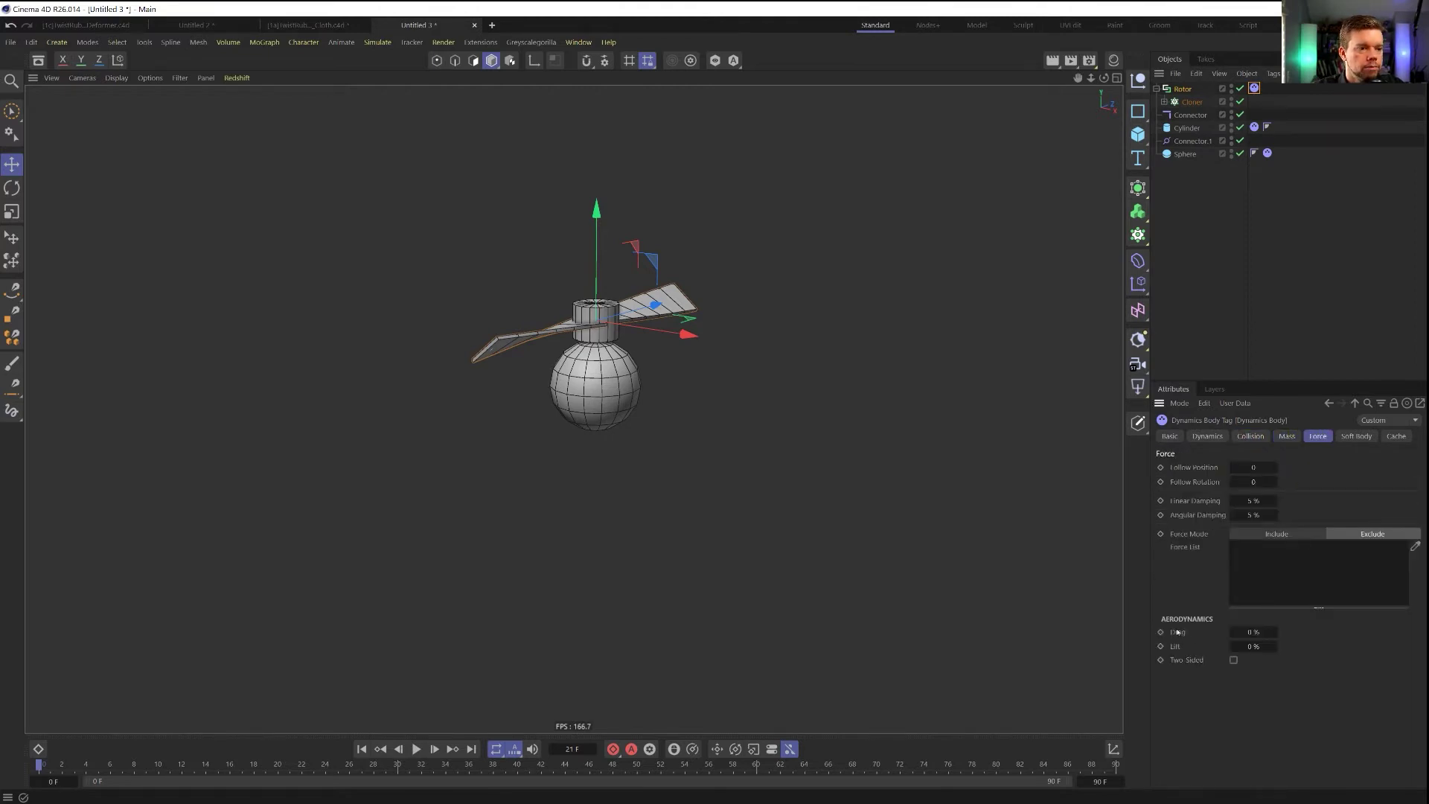
{"action": "left_click", "coordinate": [1233, 661]}
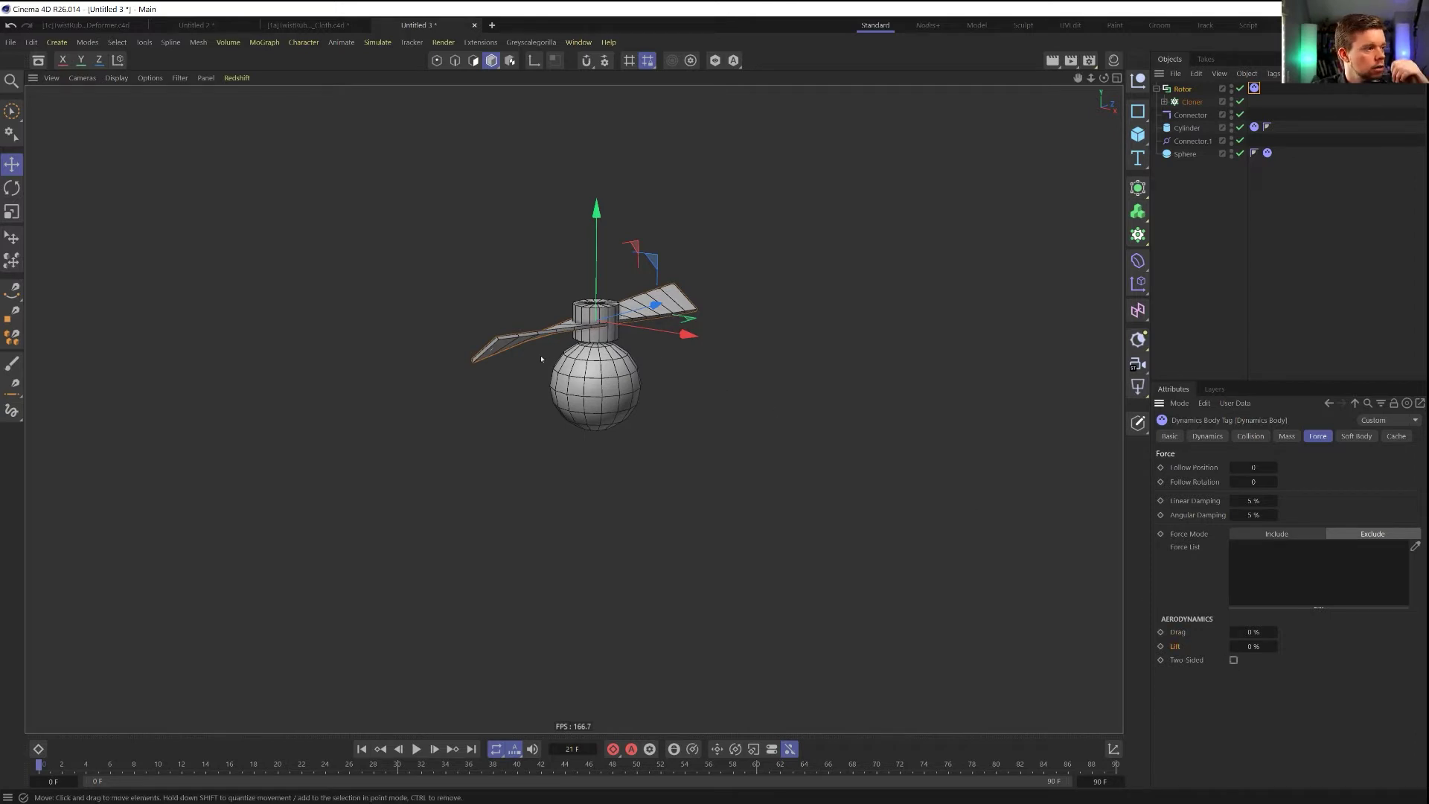
{"action": "left_click", "coordinate": [1250, 632]}
{"action": "key", "text": "Return"}
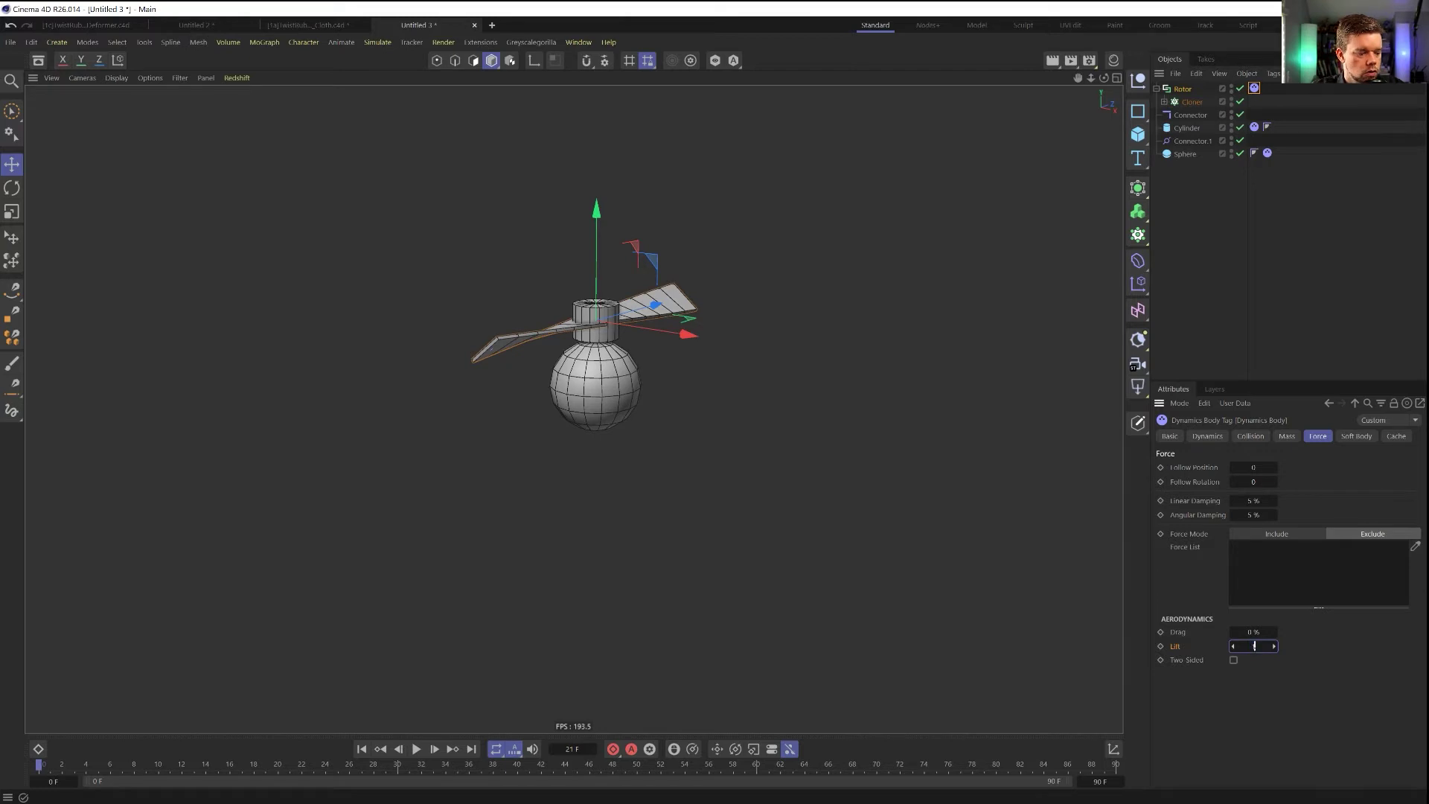
{"action": "left_click", "coordinate": [1261, 633]}
{"action": "type", "text": "10"}
Play the simulation to test the rotor's aerodynamics and return to the first frame
{"action": "left_click", "coordinate": [416, 749]}
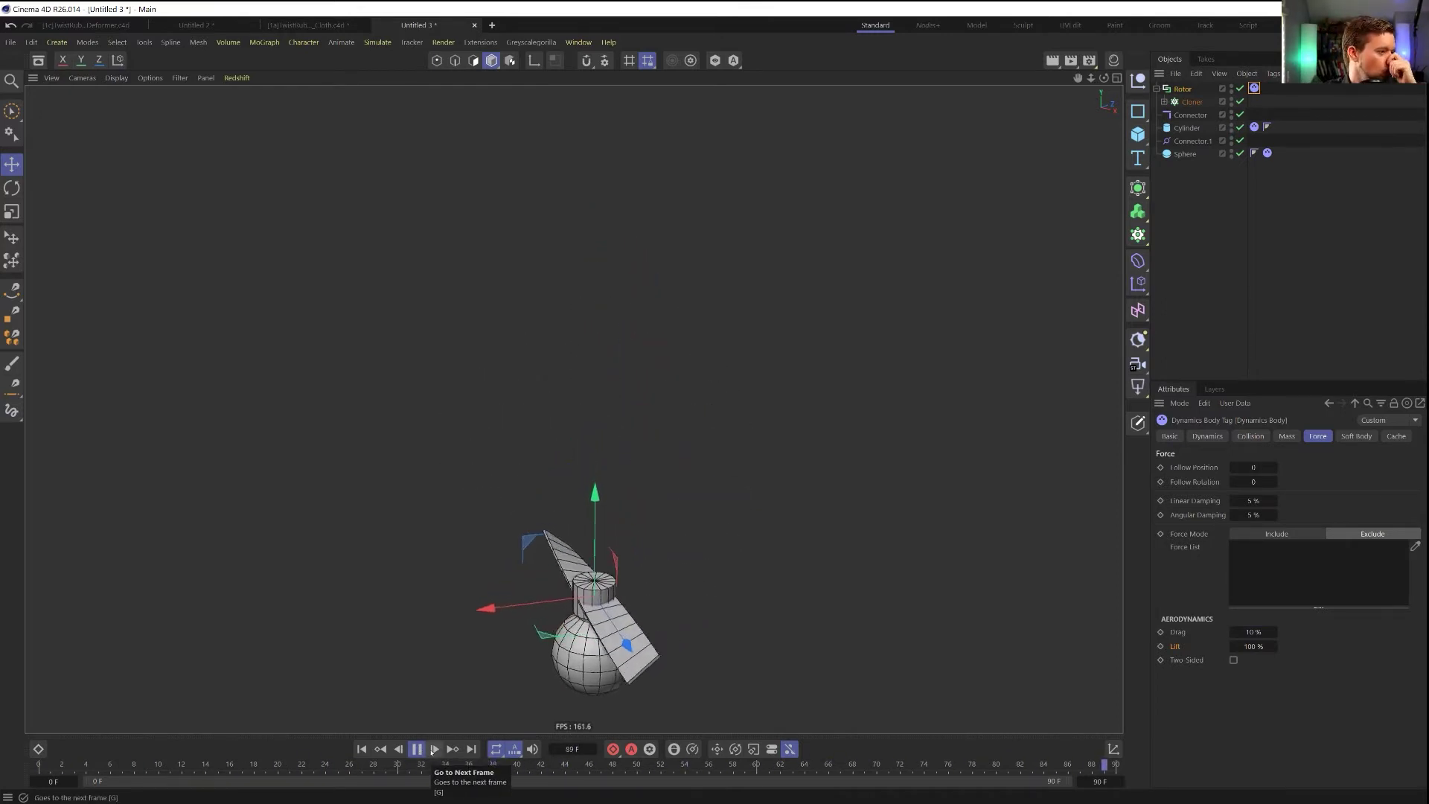
{"action": "left_click", "coordinate": [416, 749]}
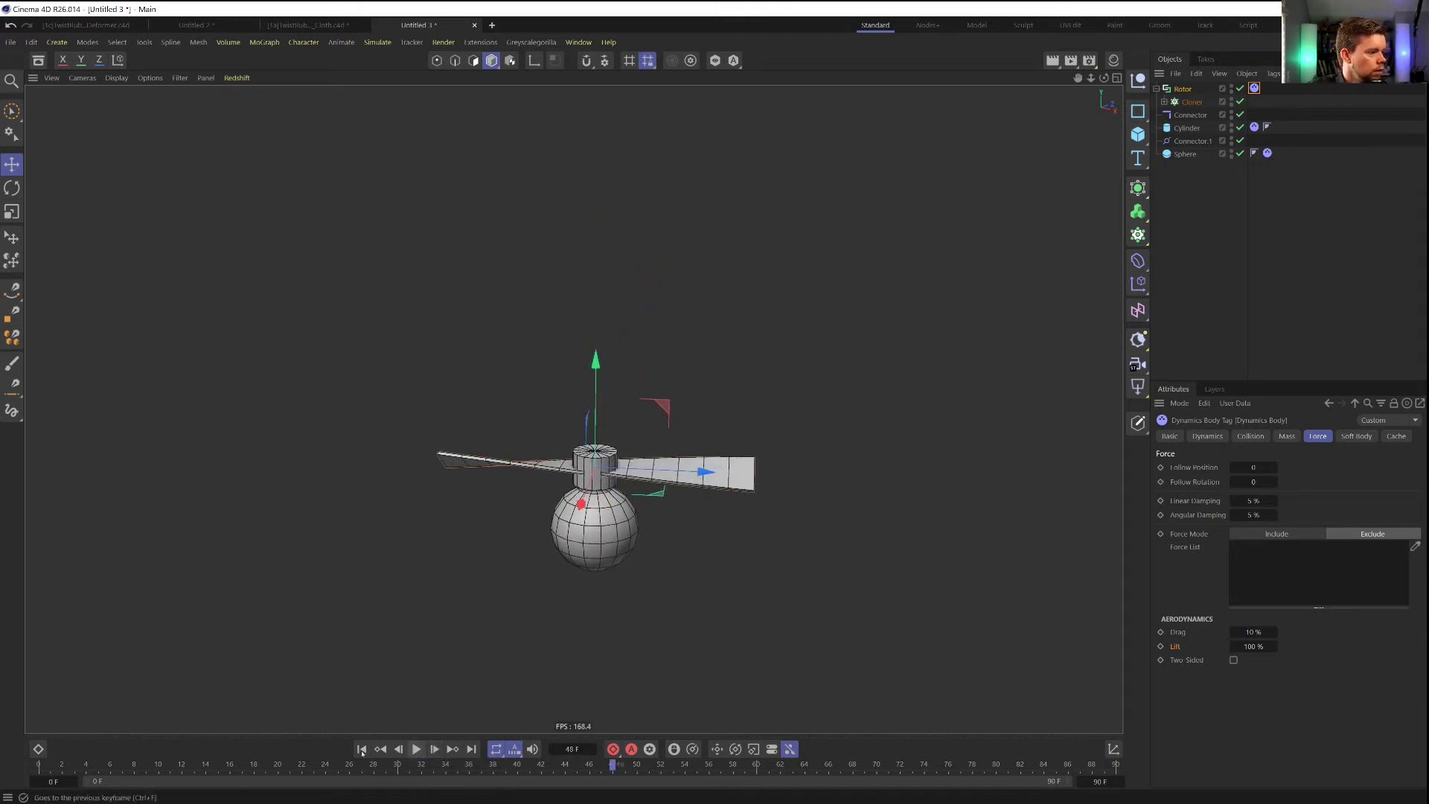
{"action": "left_click", "coordinate": [361, 749]}
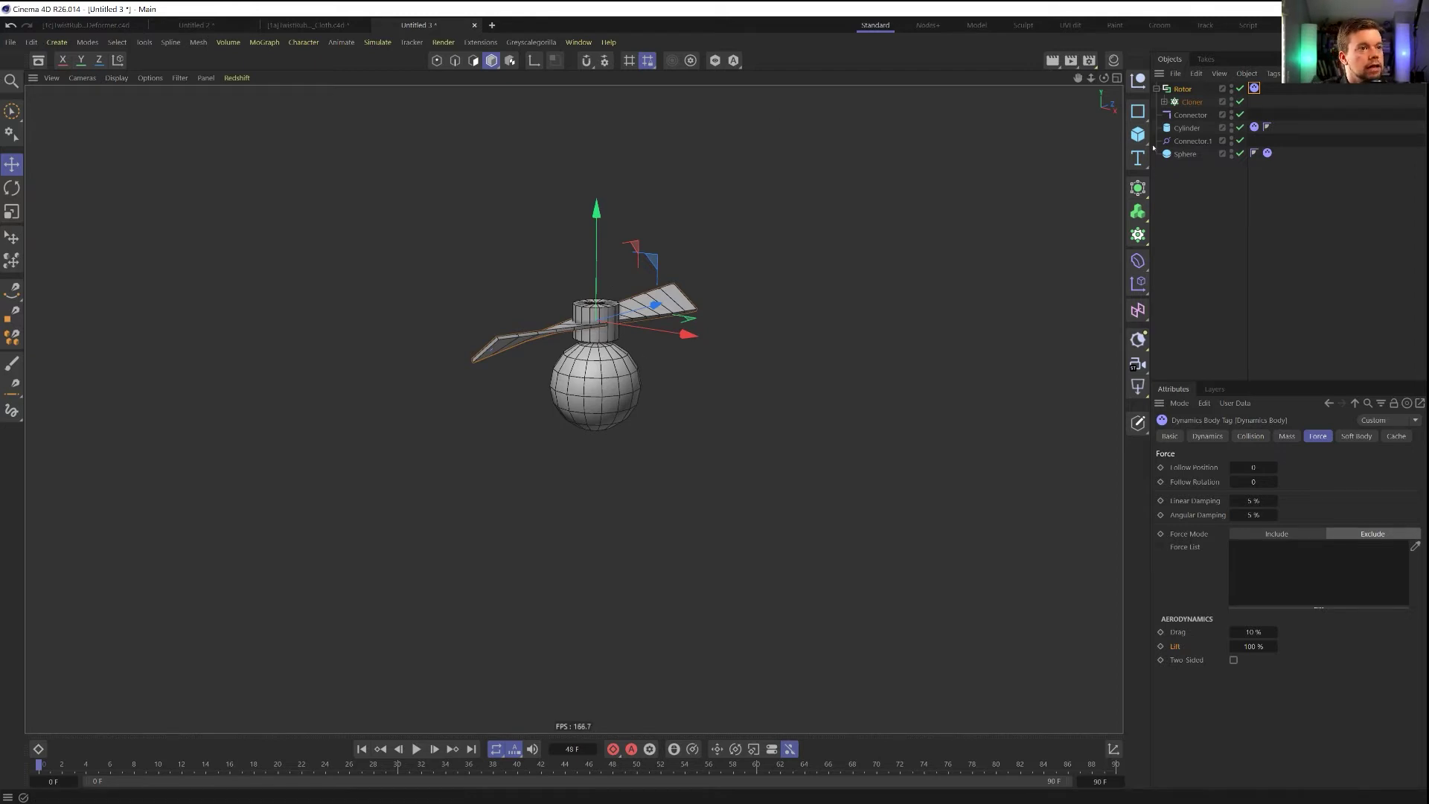
Add a Bullet Motor object, rotate it so its axis points vertically, and place it just above the Sphere in the hierarchy
{"action": "left_click", "coordinate": [272, 43]}
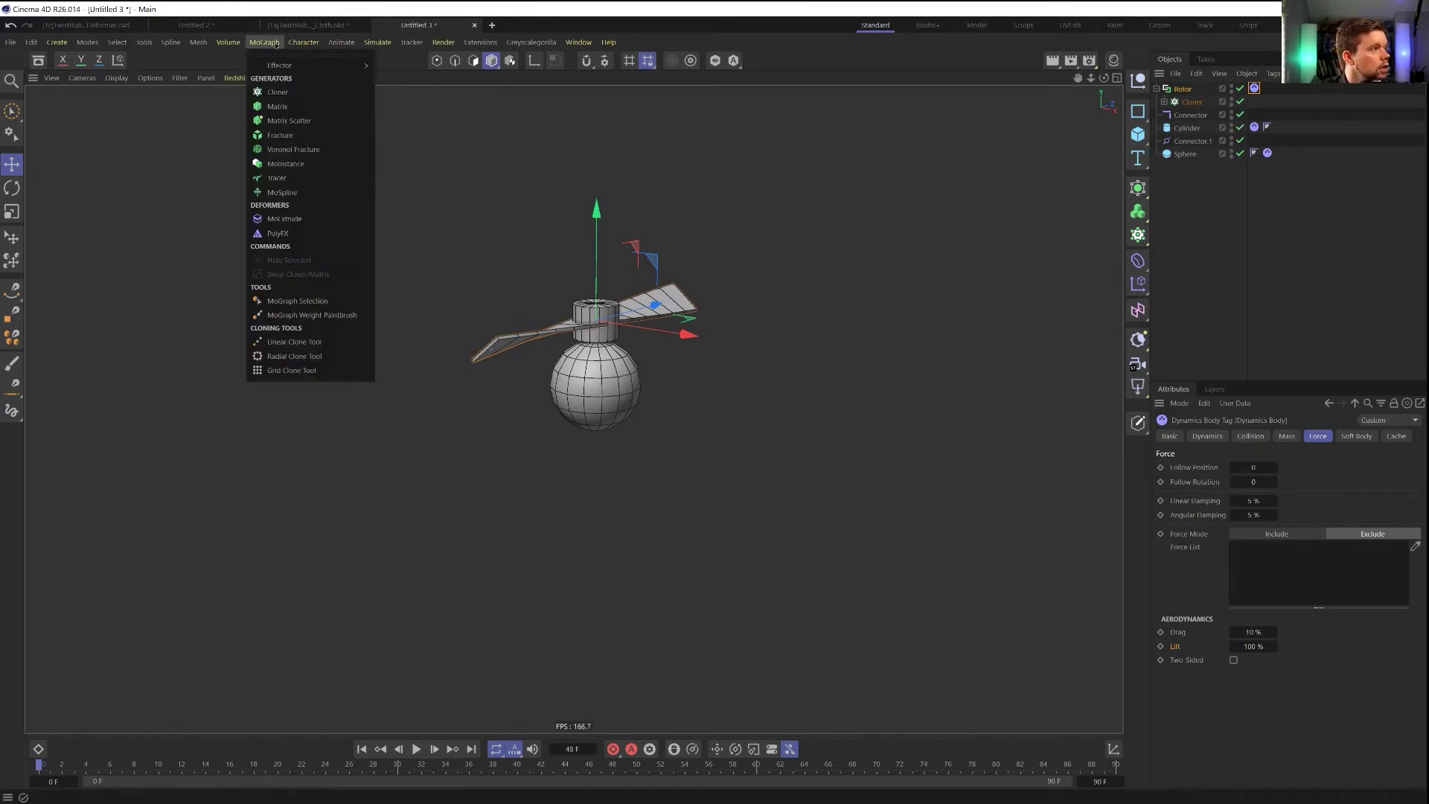
{"action": "mouse_move", "coordinate": [377, 42]}
{"action": "mouse_move", "coordinate": [402, 106]}
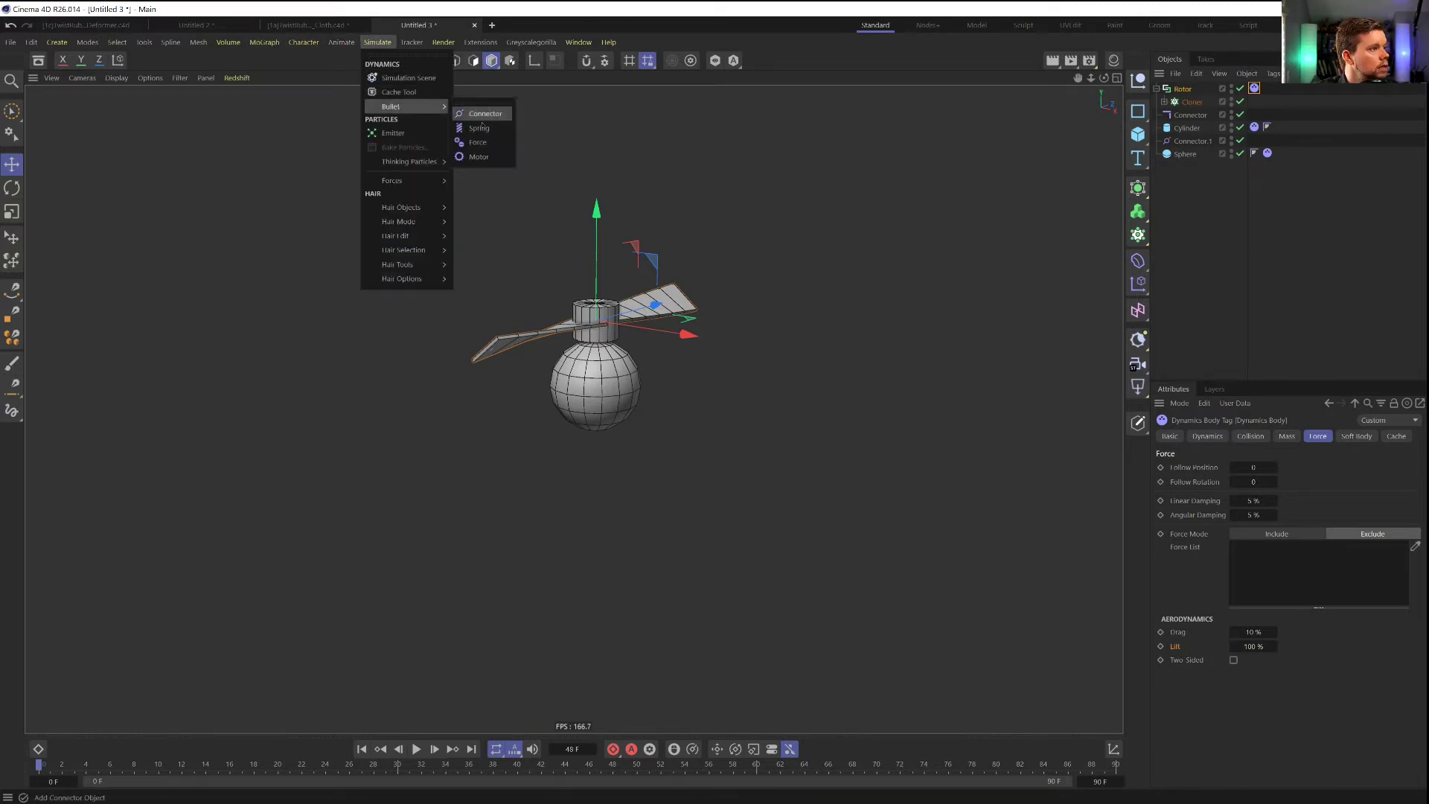
{"action": "left_click", "coordinate": [479, 157]}
{"action": "key", "text": "r"}
{"action": "left_click_drag", "start_coordinate": [566, 356], "coordinate": [577, 436]}
{"action": "key", "text": "e"}
{"action": "left_click_drag", "start_coordinate": [595, 275], "coordinate": [596, 227]}
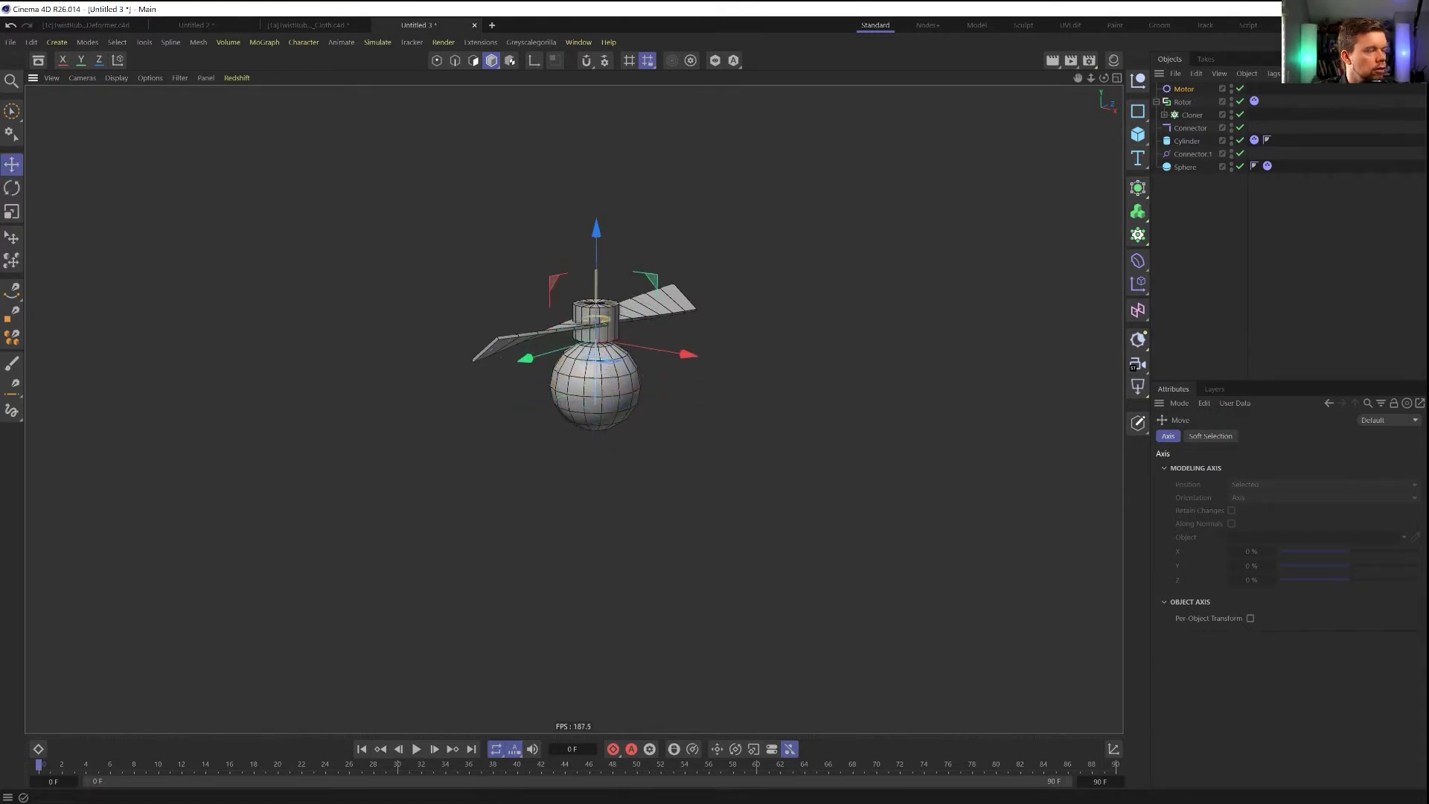
{"action": "left_click_drag", "start_coordinate": [1184, 88], "coordinate": [1186, 158]}
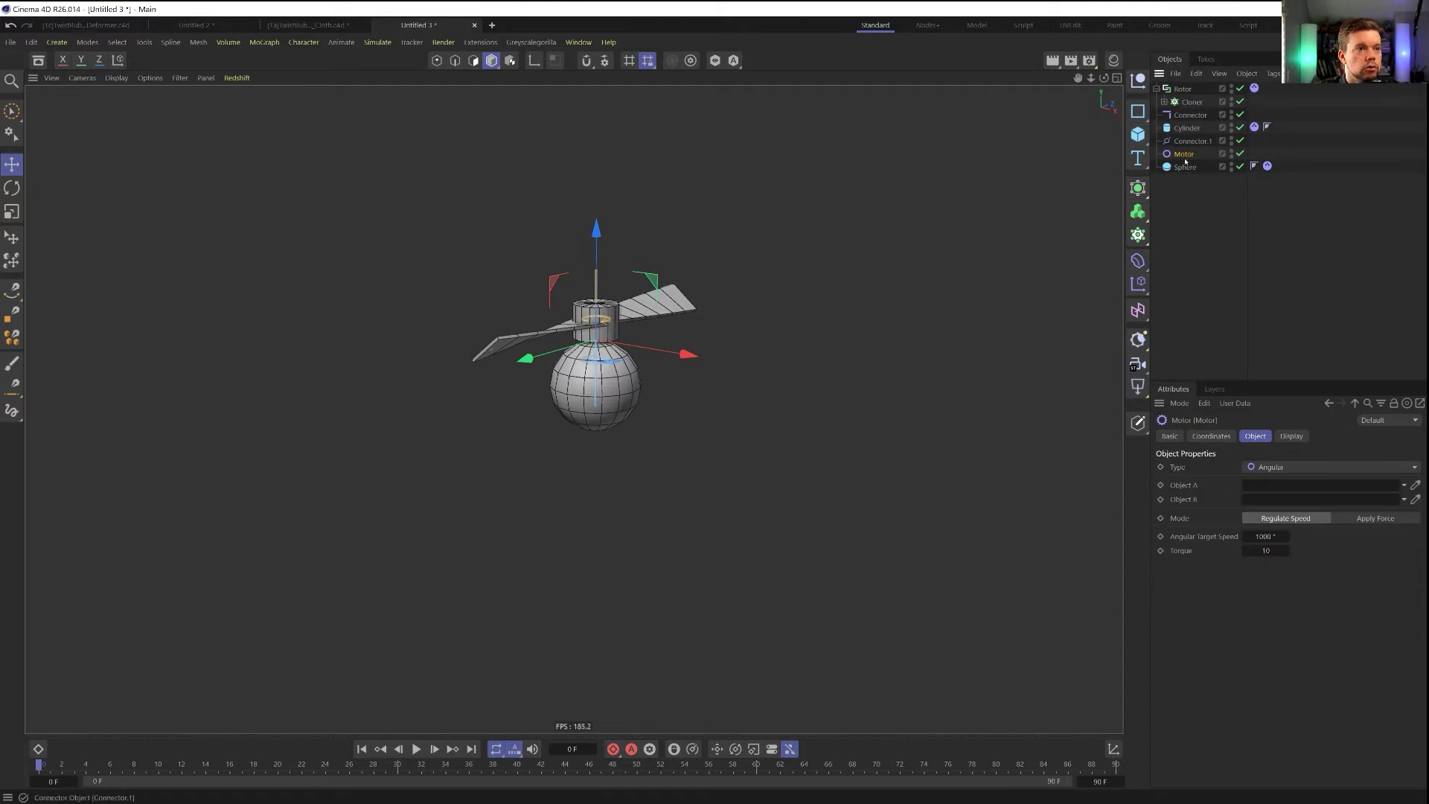
Rename the Cylinder to Shaft and the Sphere to Body
{"action": "left_click", "coordinate": [1186, 128]}
{"action": "double_click", "coordinate": [1186, 128]}
{"action": "type", "text": "Shaft"}
{"action": "key", "text": "Return"}
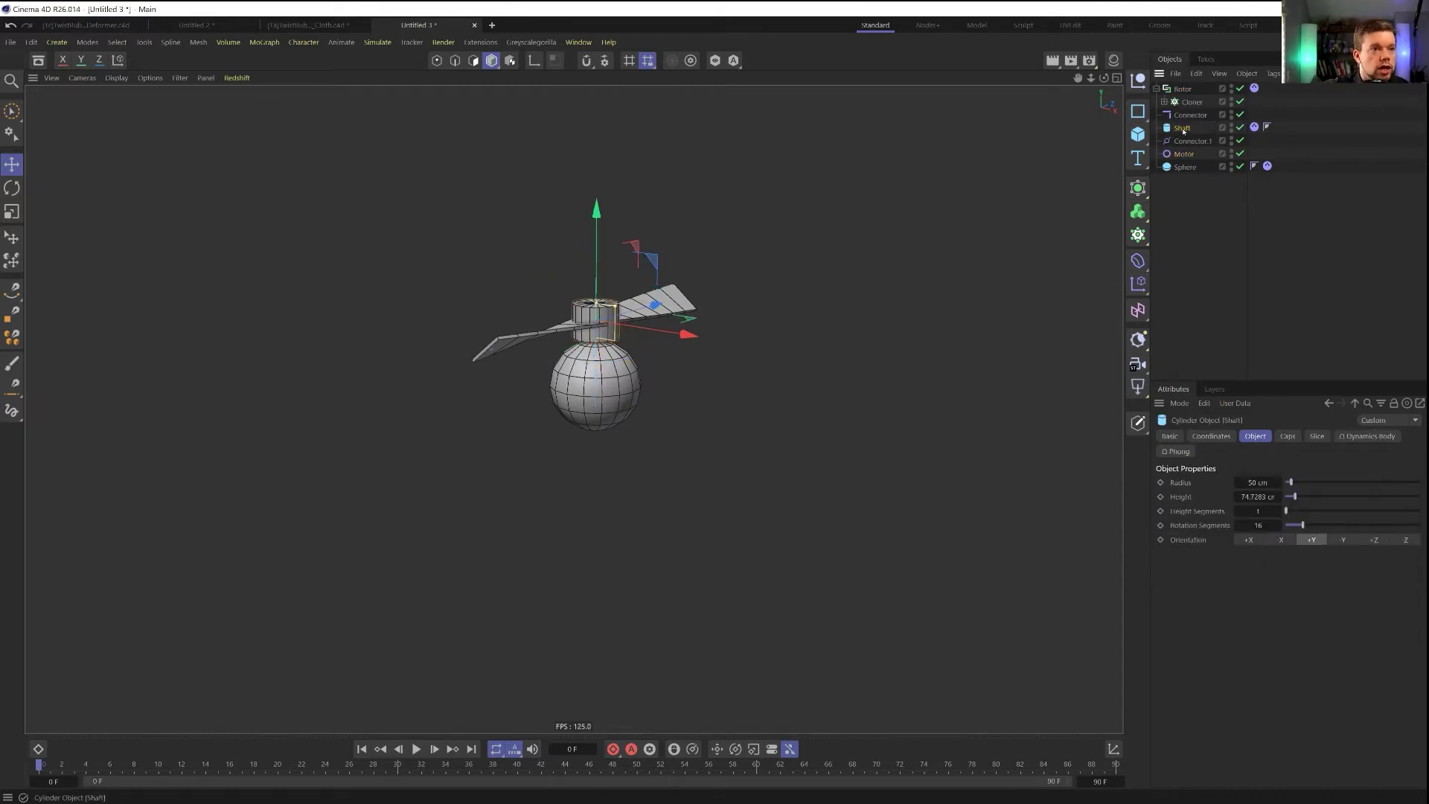
{"action": "double_click", "coordinate": [1184, 167]}
{"action": "type", "text": "Body"}
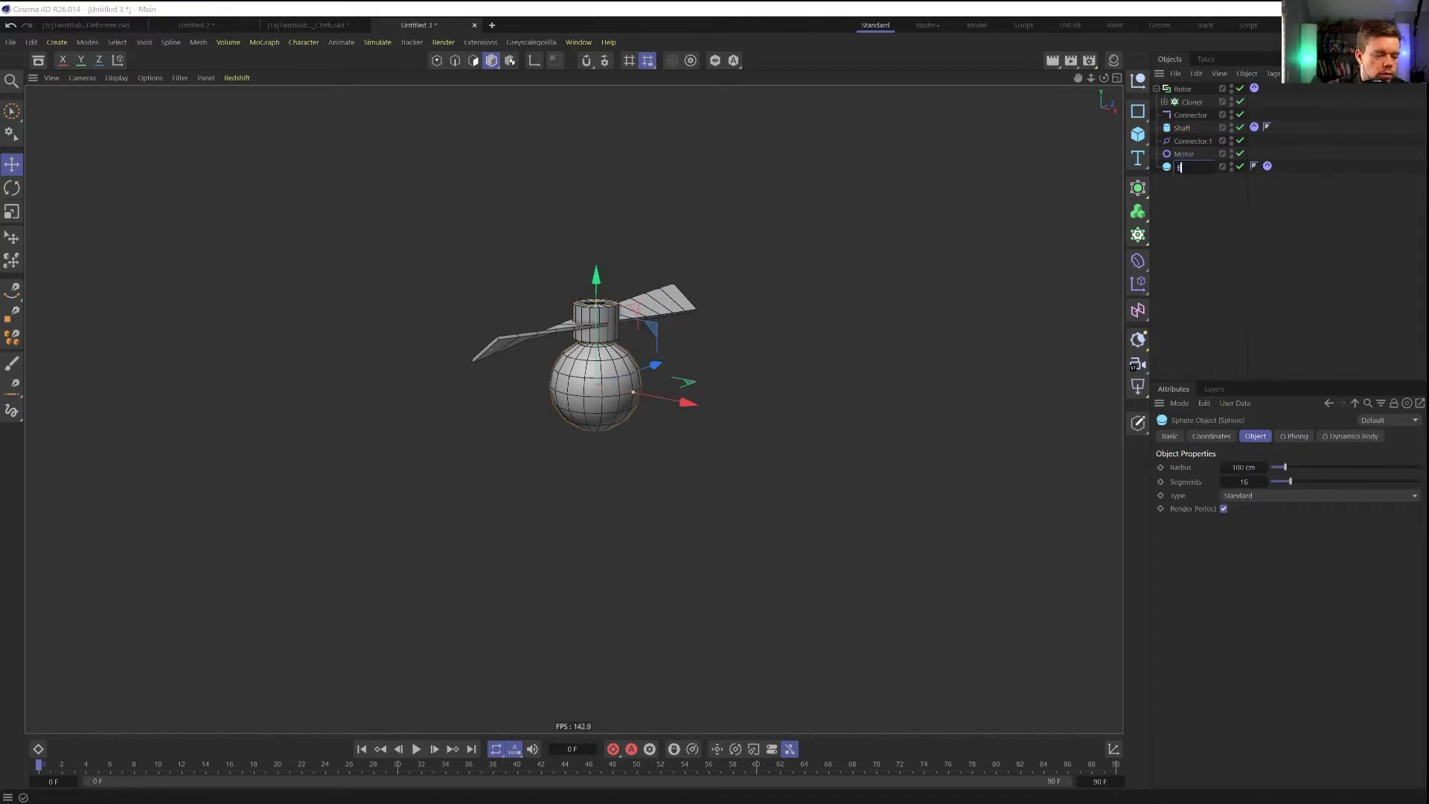
{"action": "key", "text": "Return"}
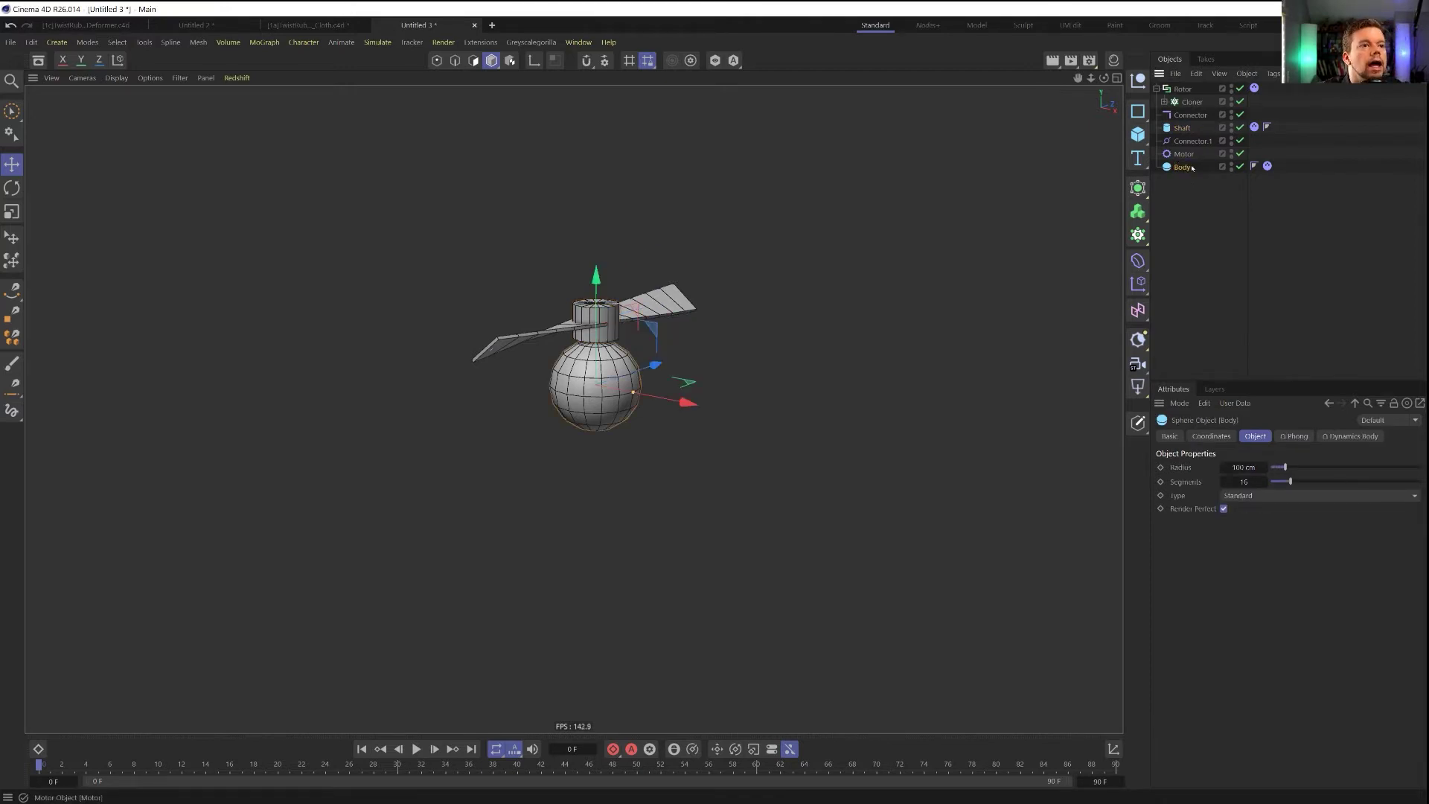
Assign Shaft as the motor's Object A and Body as its Object B, and play the simulation
{"action": "left_click", "coordinate": [1183, 154]}
{"action": "left_click_drag", "start_coordinate": [1280, 486], "coordinate": [1254, 512]}
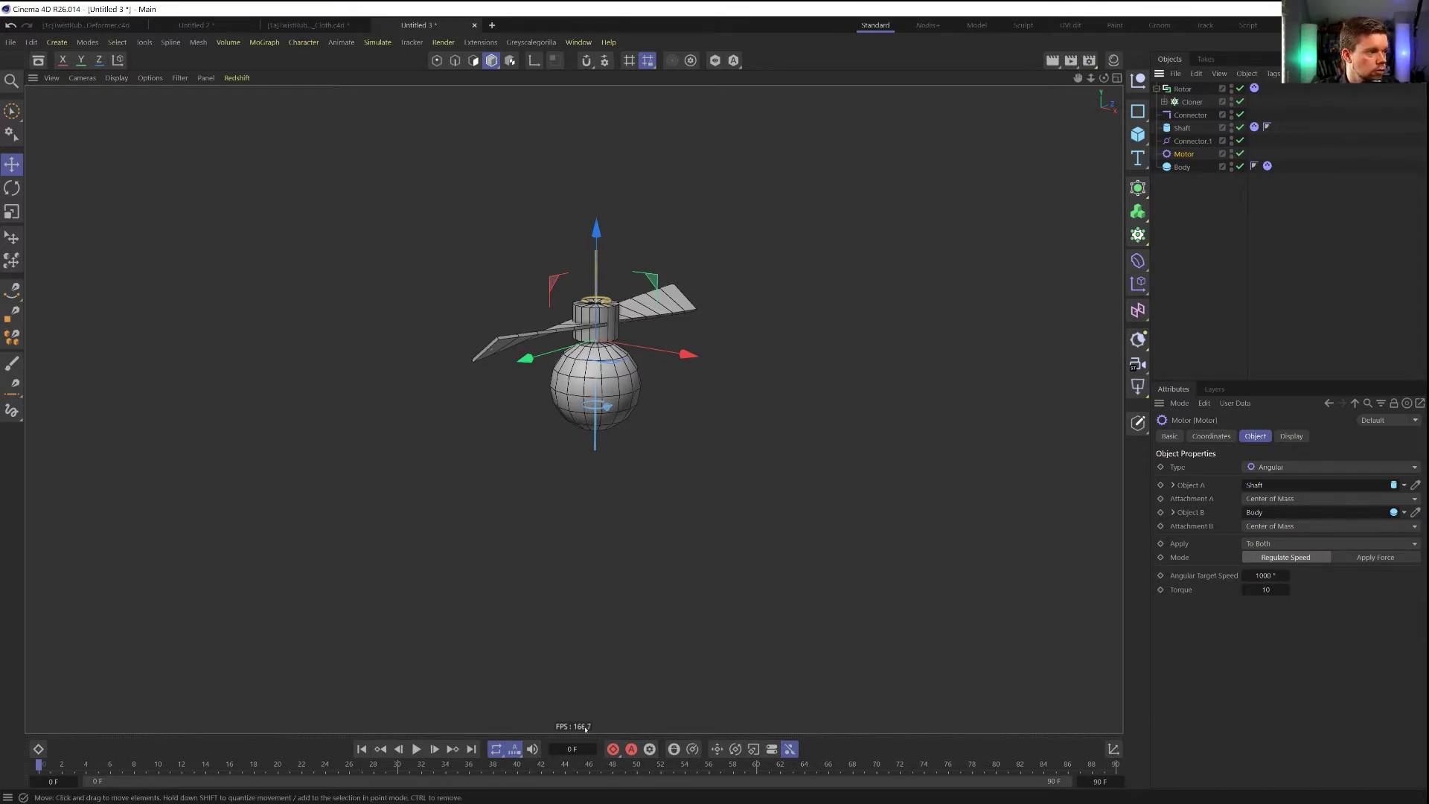
{"action": "left_click", "coordinate": [416, 750]}
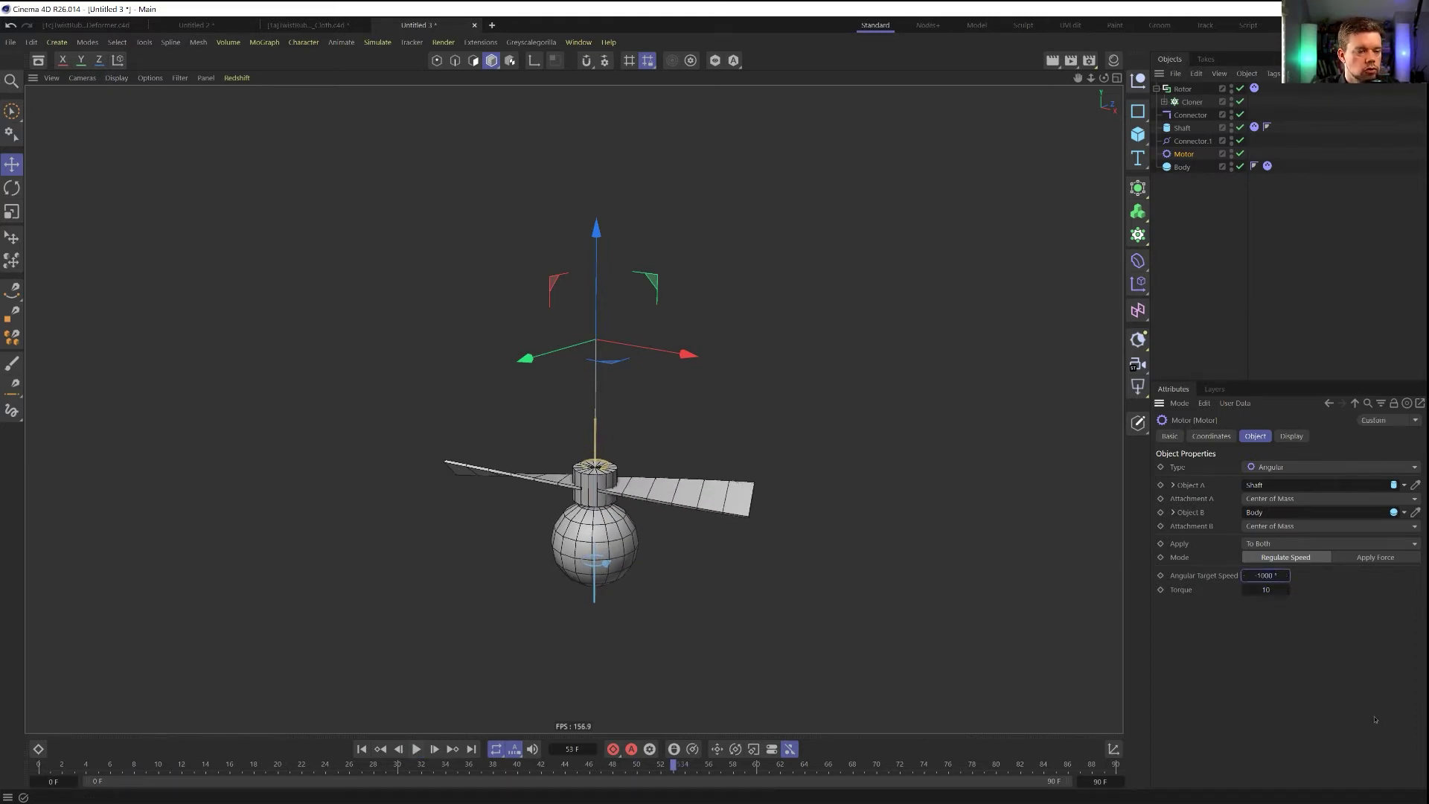
Set the motor's Angular Target Speed to -1000° and its Torque to 100, replaying the simulation from the first frame after each change
{"action": "left_click", "coordinate": [362, 749]}
{"action": "left_click", "coordinate": [416, 750]}
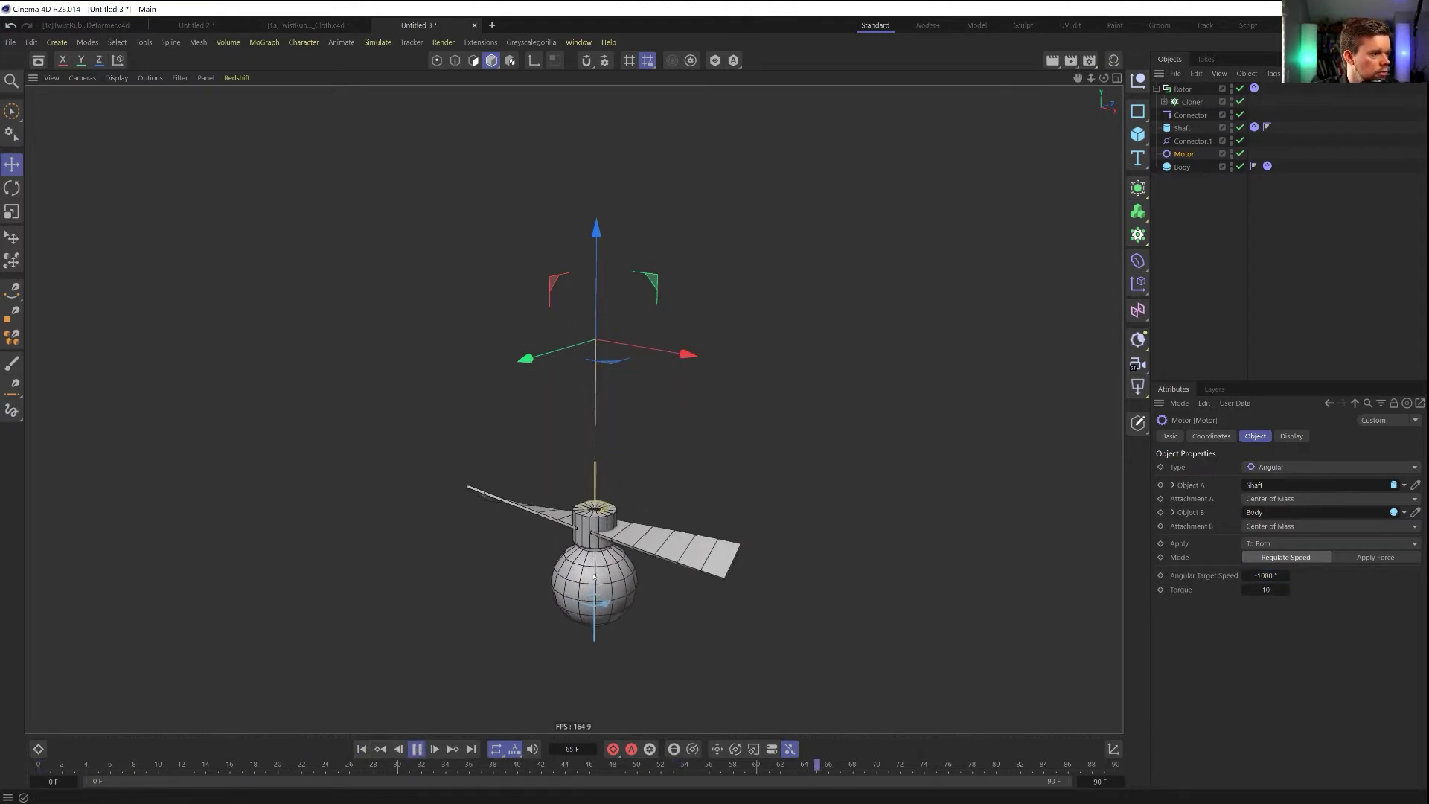
{"action": "left_click", "coordinate": [362, 750]}
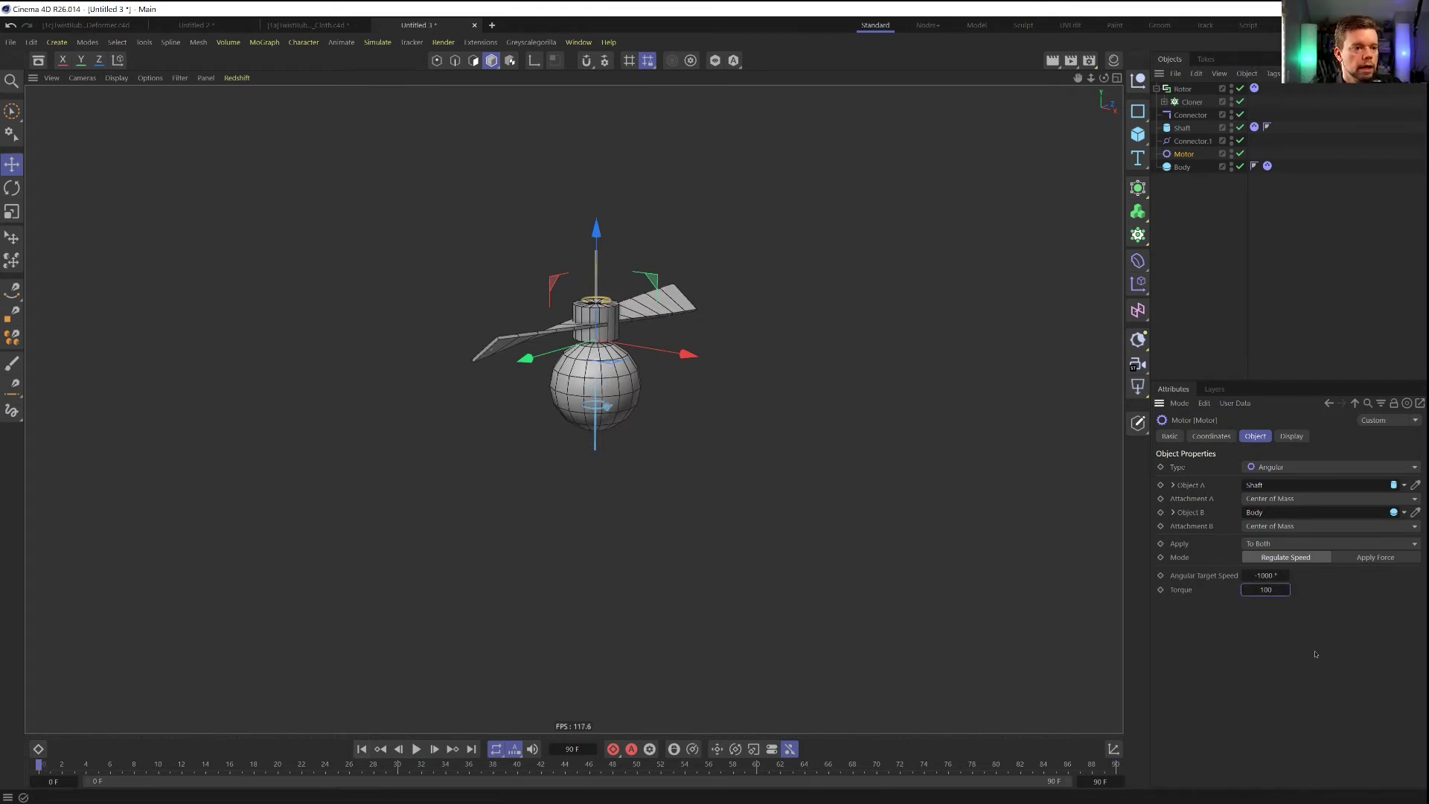
{"action": "left_click", "coordinate": [416, 750]}
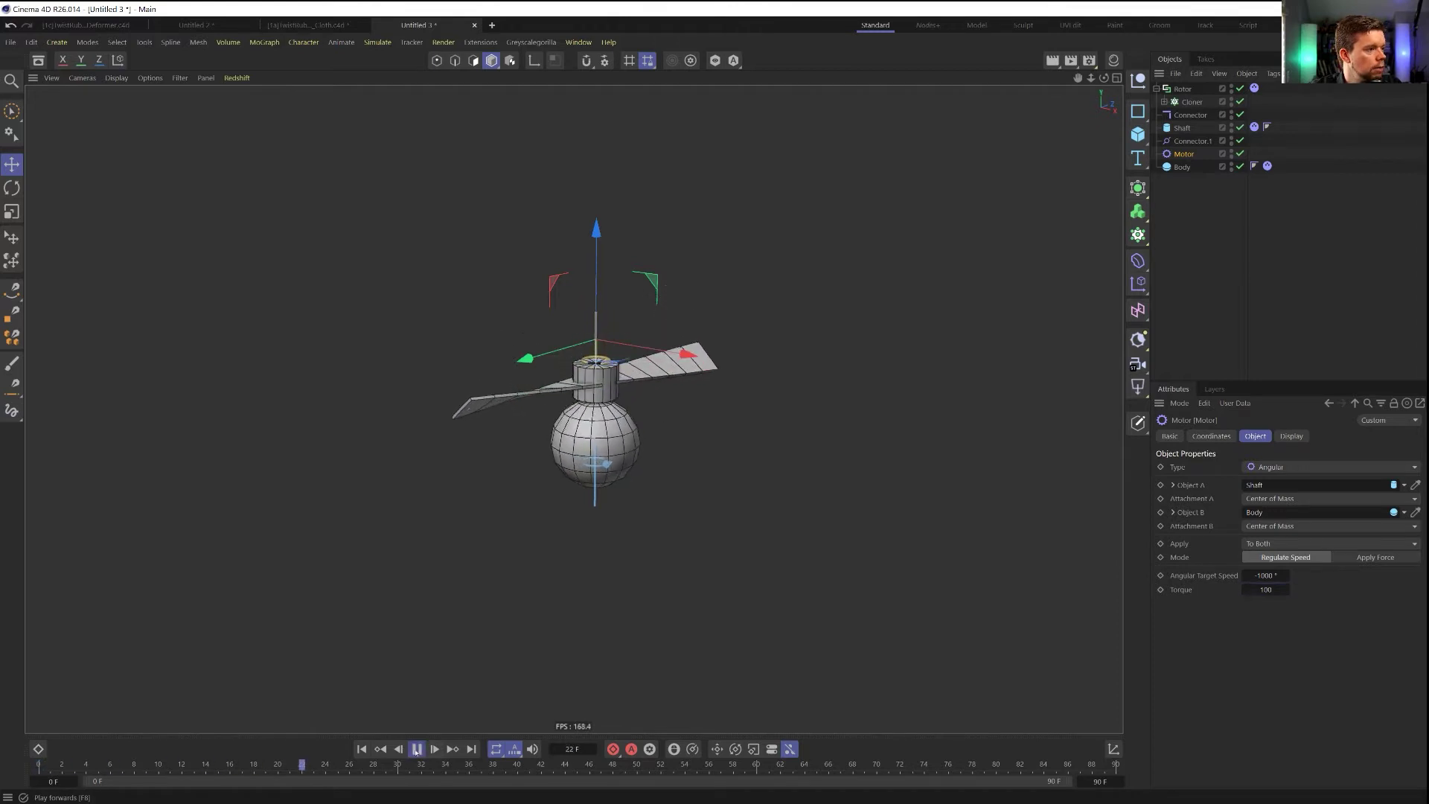
{"action": "key", "text": "F8"}
{"action": "key", "text": "shift+f"}
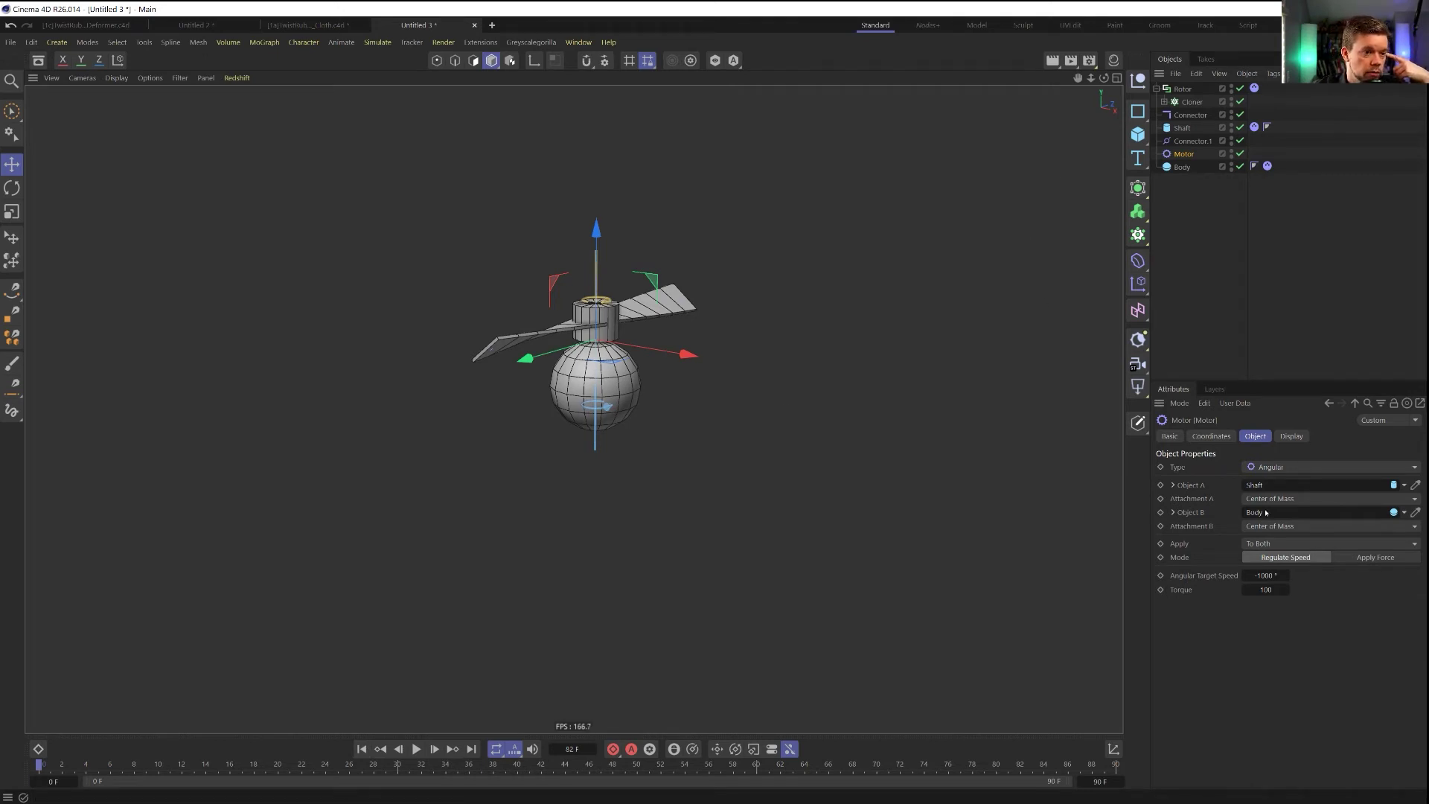
Apply the motor Only to A and raise its Torque first to 1000 and finally to 10000 while testing the simulation
{"action": "left_click", "coordinate": [1248, 549]}
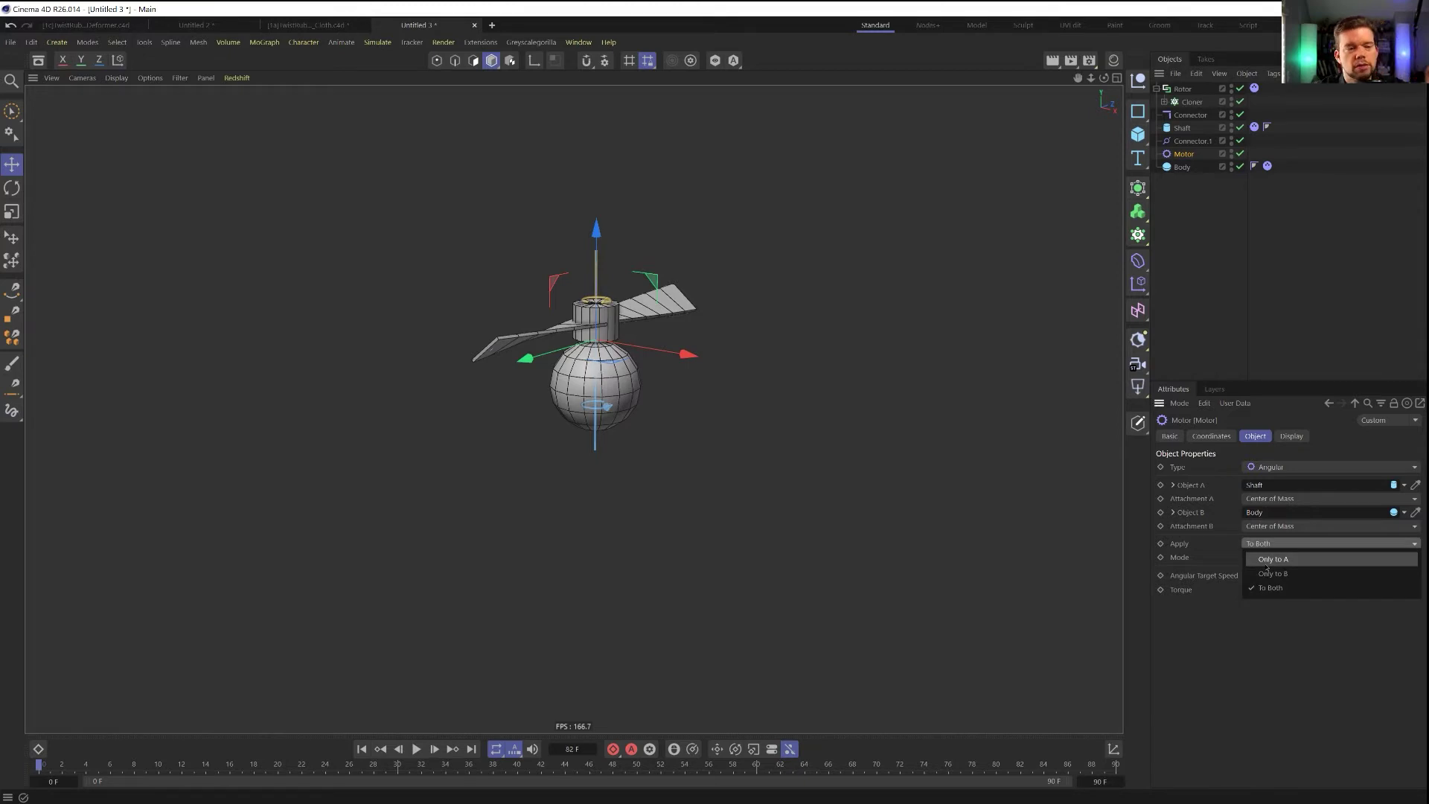
{"action": "left_click", "coordinate": [1266, 566]}
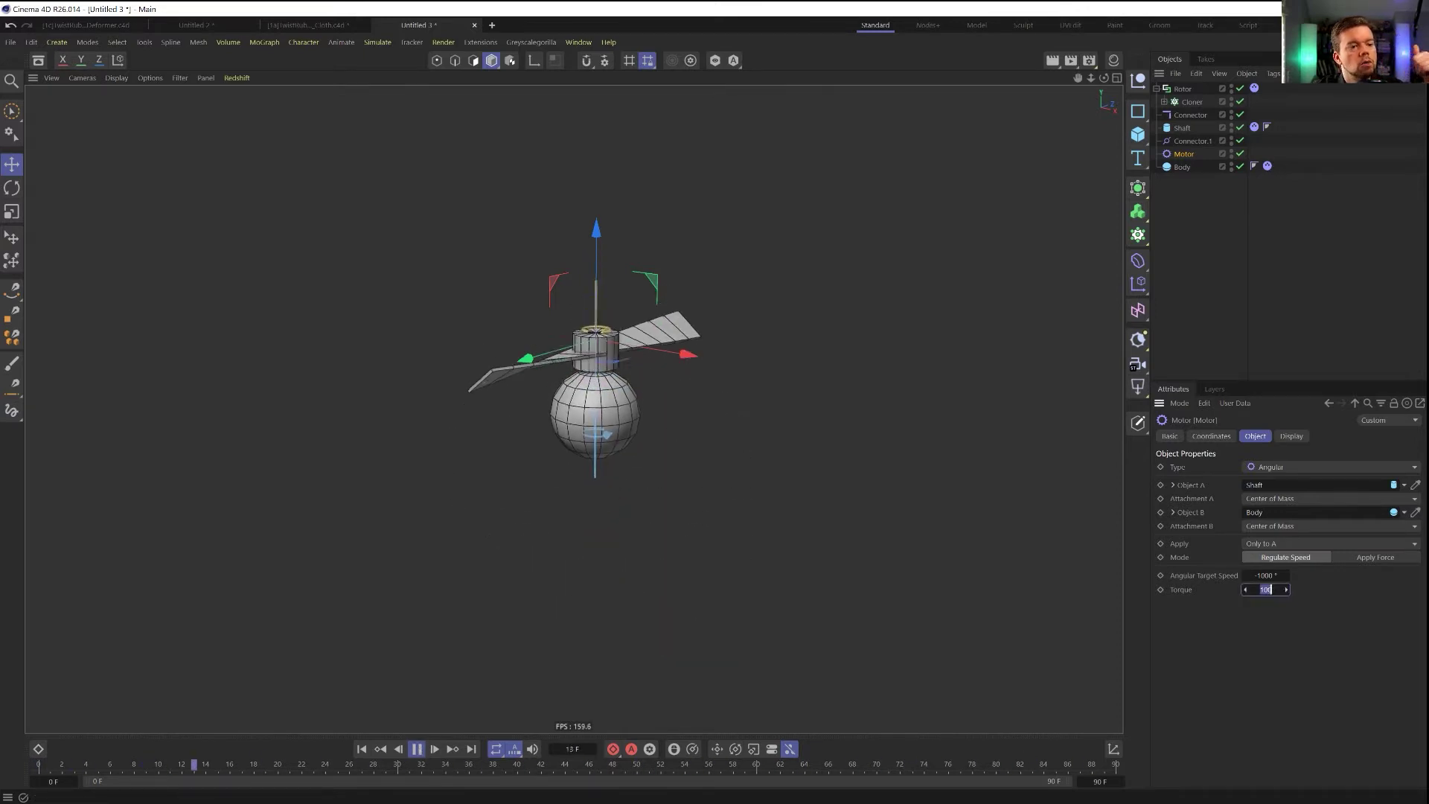
{"action": "left_click", "coordinate": [1265, 590]}
{"action": "type", "text": "1000"}
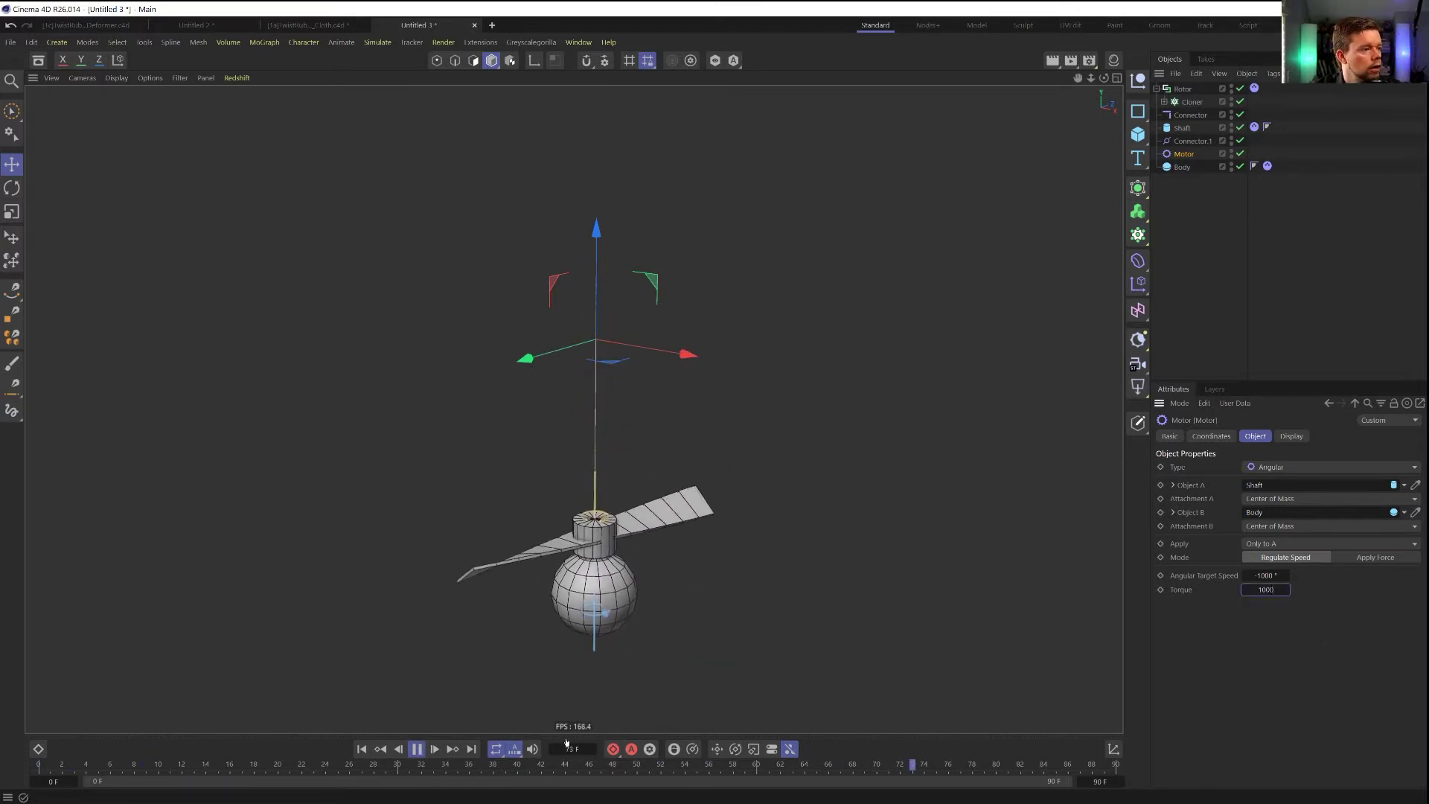
{"action": "key", "text": "Return"}
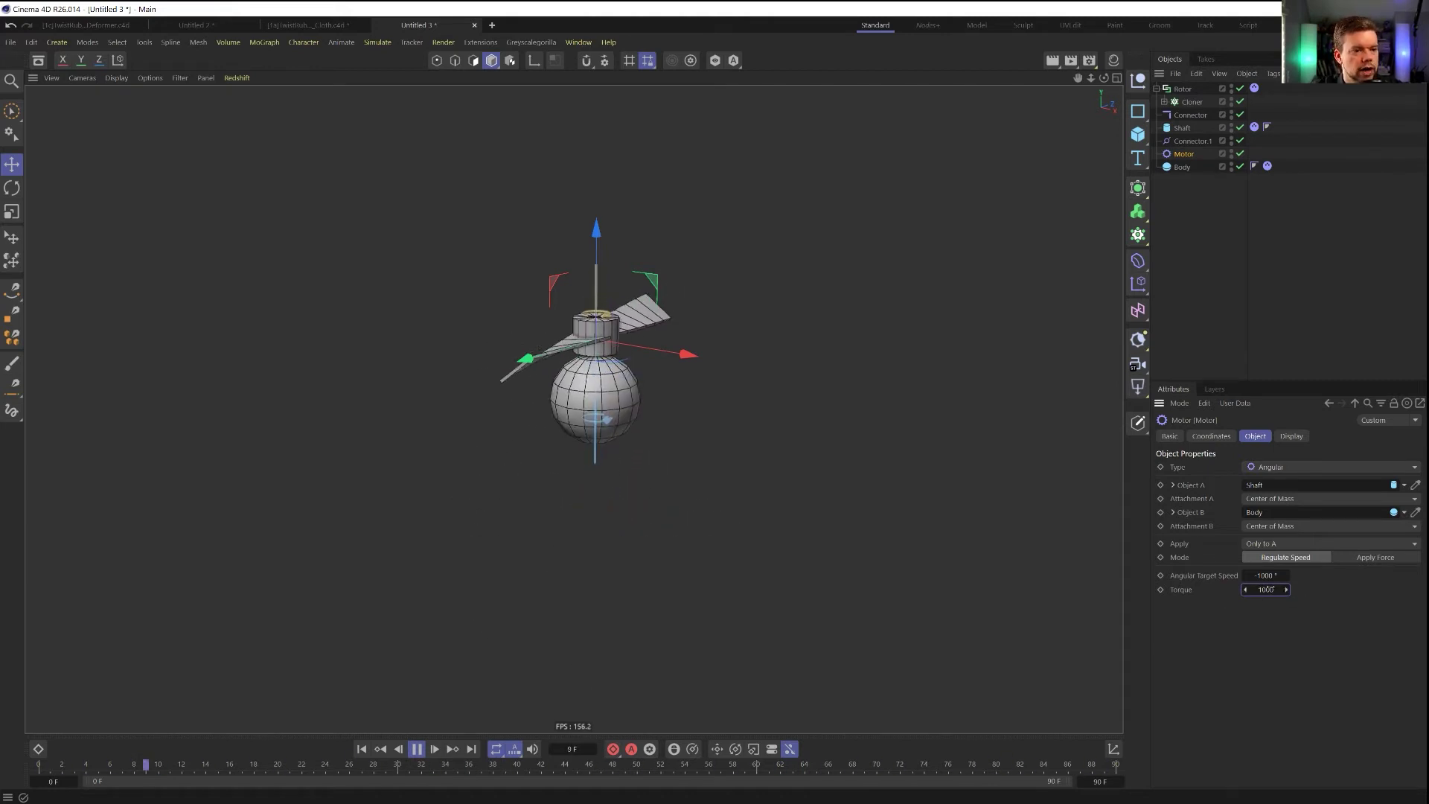
{"action": "type", "text": "0"}
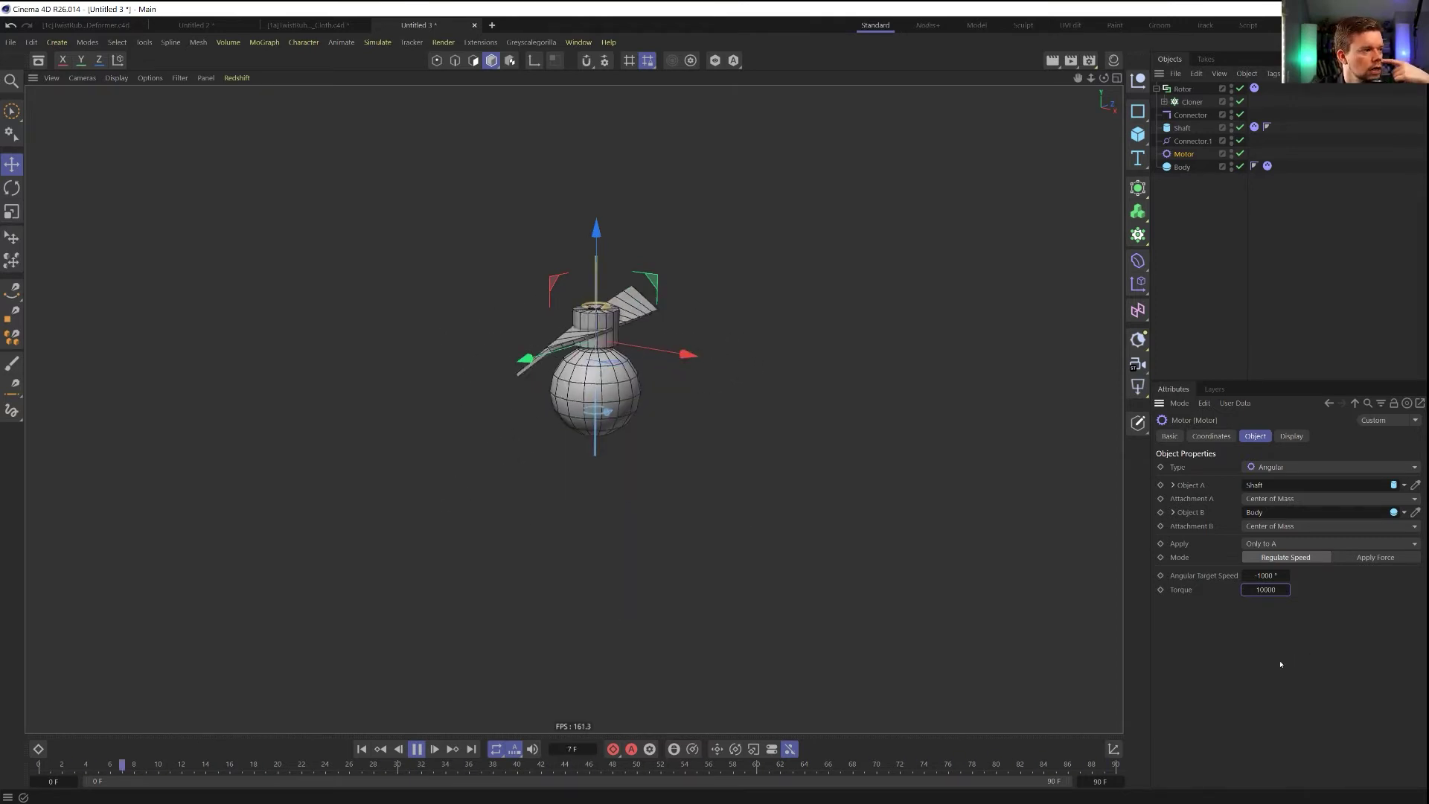
Set the motor's Angular Target Speed to -2000°
{"action": "left_click", "coordinate": [1265, 575]}
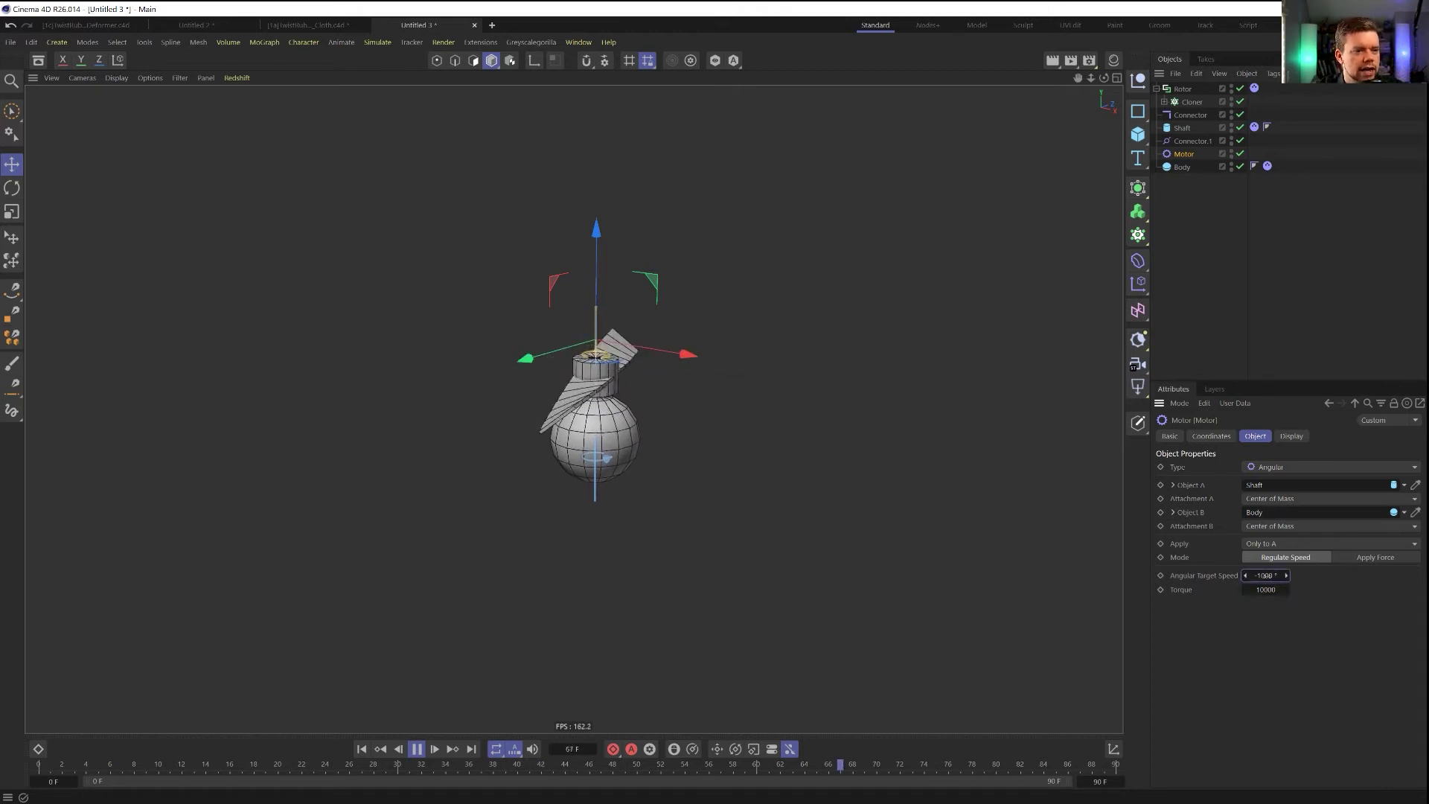
{"action": "key", "text": "Return"}
{"action": "key", "text": "Delete"}
{"action": "type", "text": "2"}
{"action": "key", "text": "Return"}
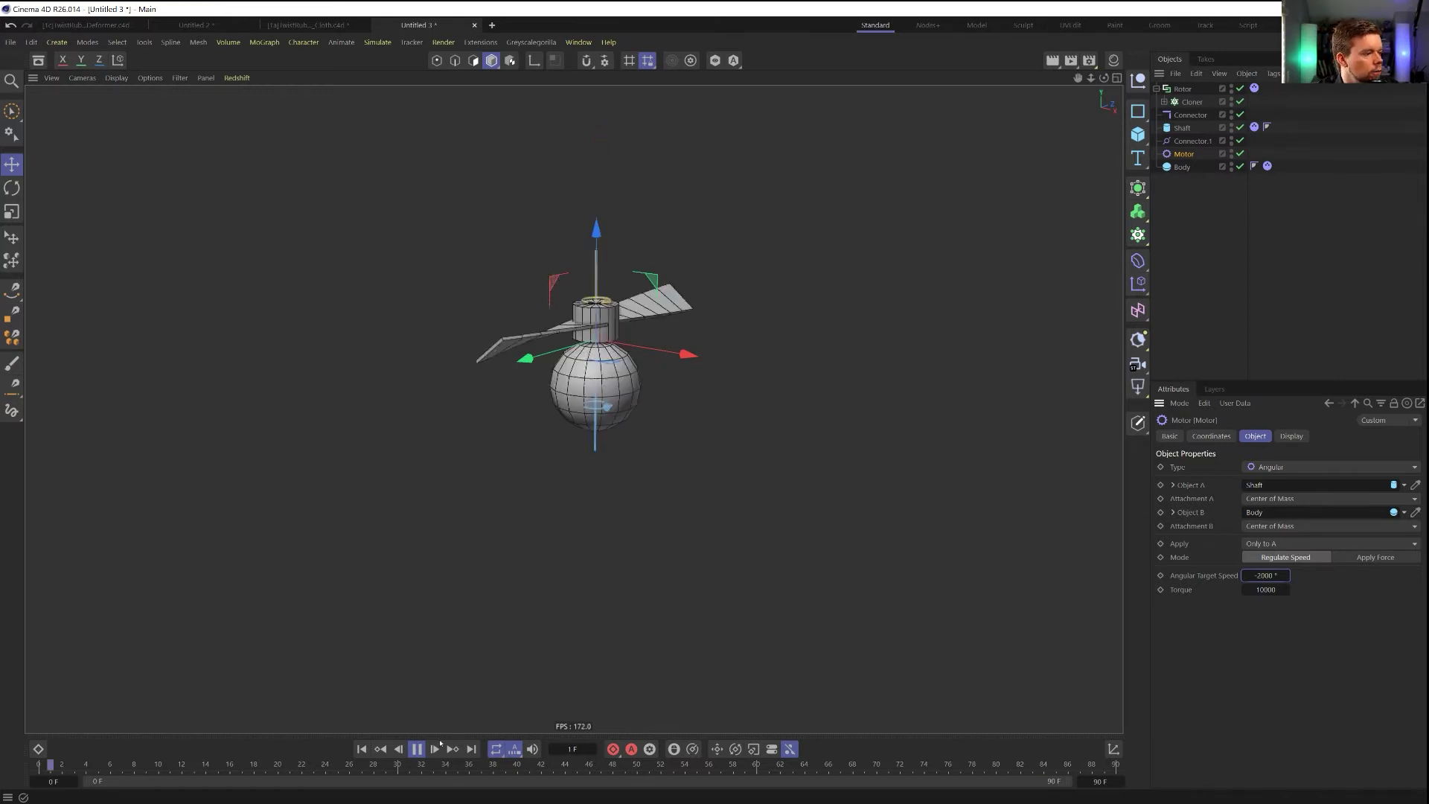
Extend the timeline to 999 frames while the simulation plays
{"action": "left_click", "coordinate": [377, 749]}
{"action": "left_click", "coordinate": [377, 749]}
{"action": "type", "text": "999"}
{"action": "key", "text": "Return"}
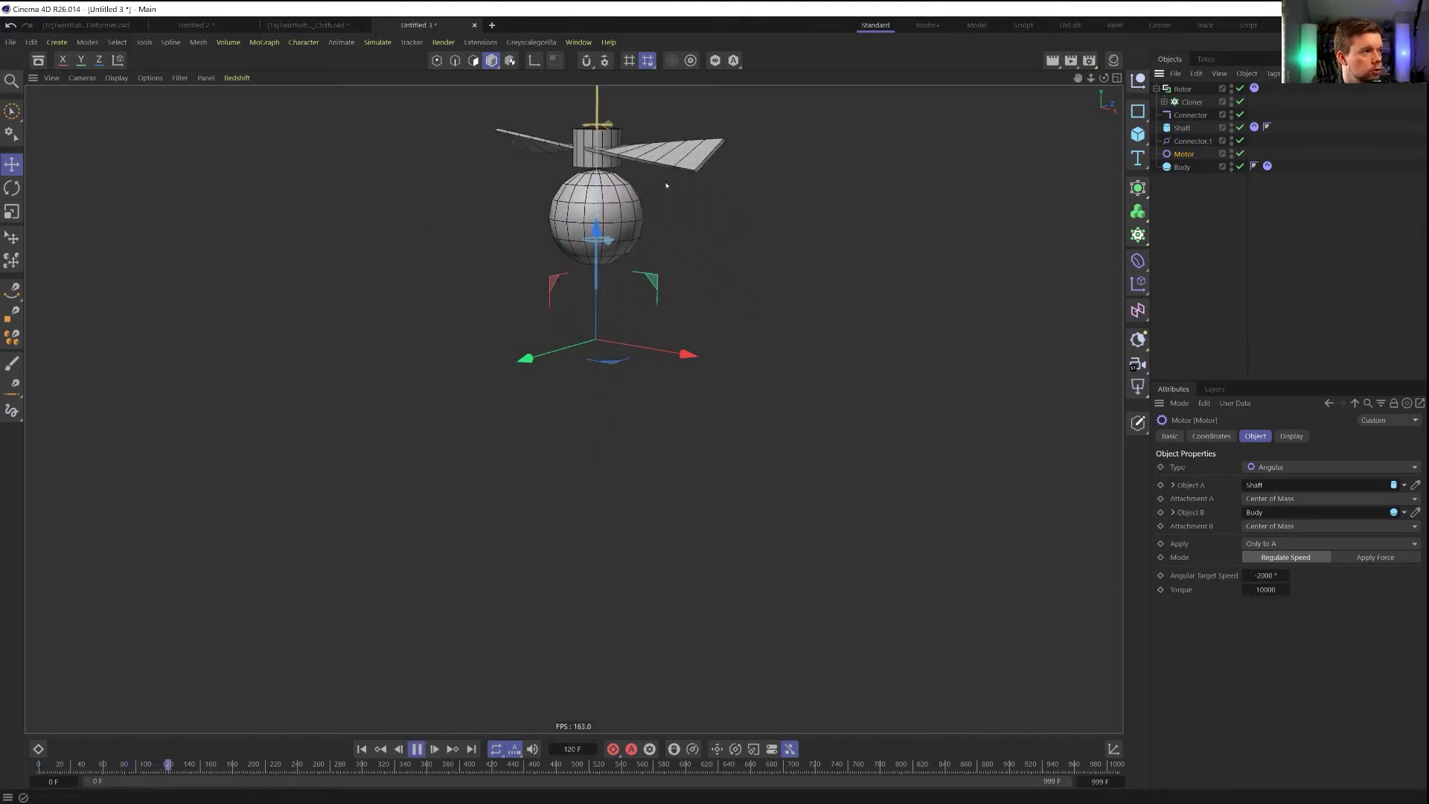
Watch the propeller's flight over the longer timeline and rewind to the first frame
{"action": "left_click", "coordinate": [1265, 575]}
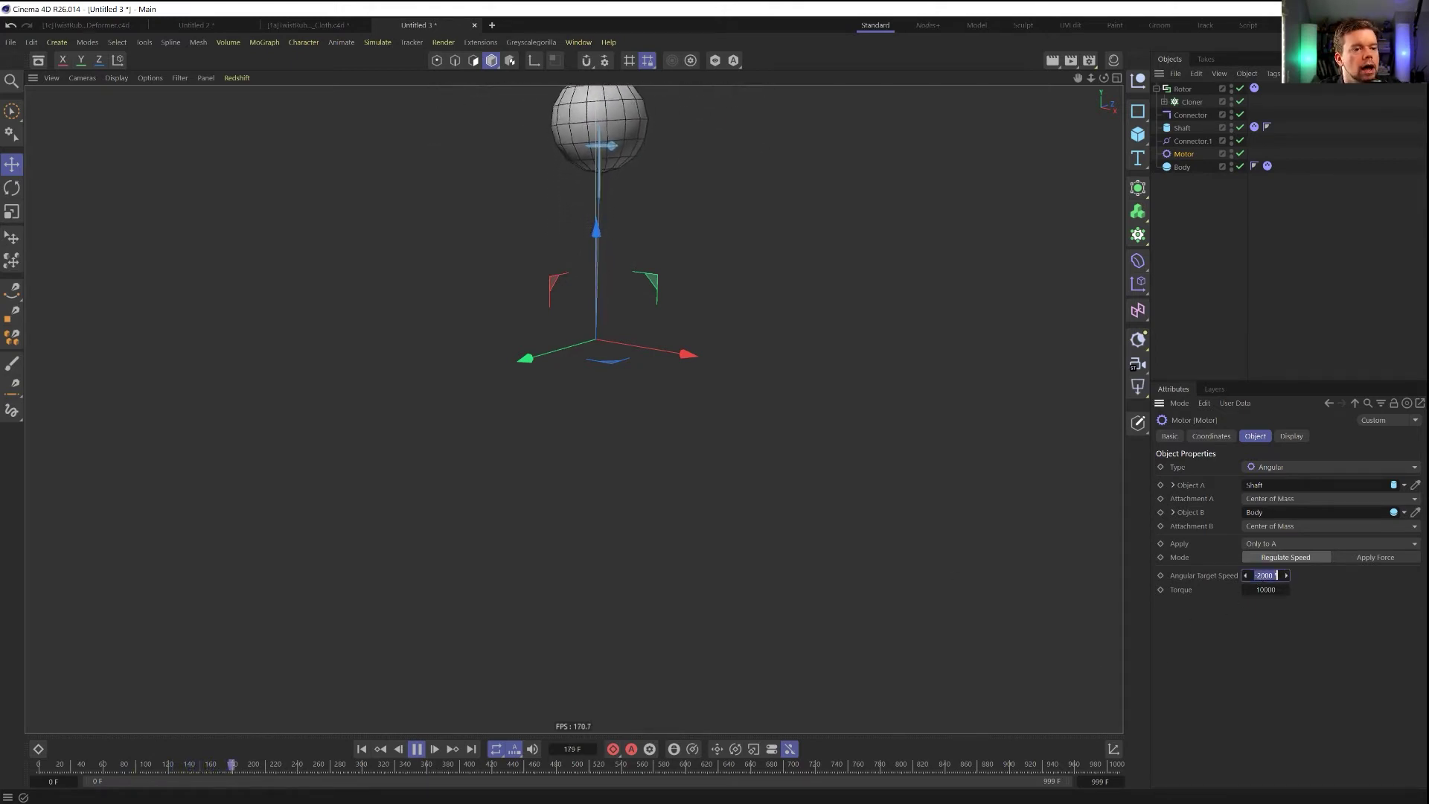
{"action": "key", "text": "Return"}
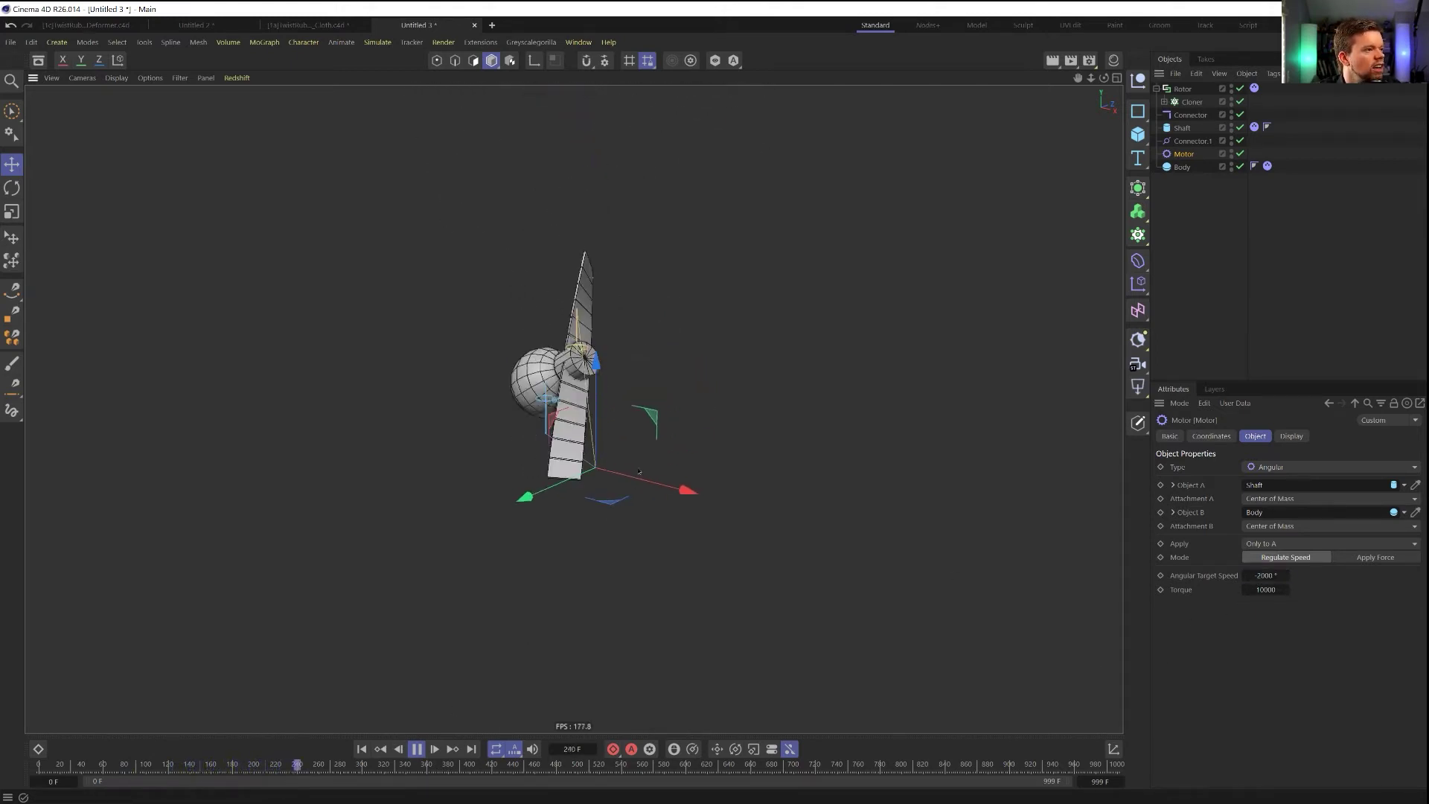
{"action": "left_click", "coordinate": [362, 749]}
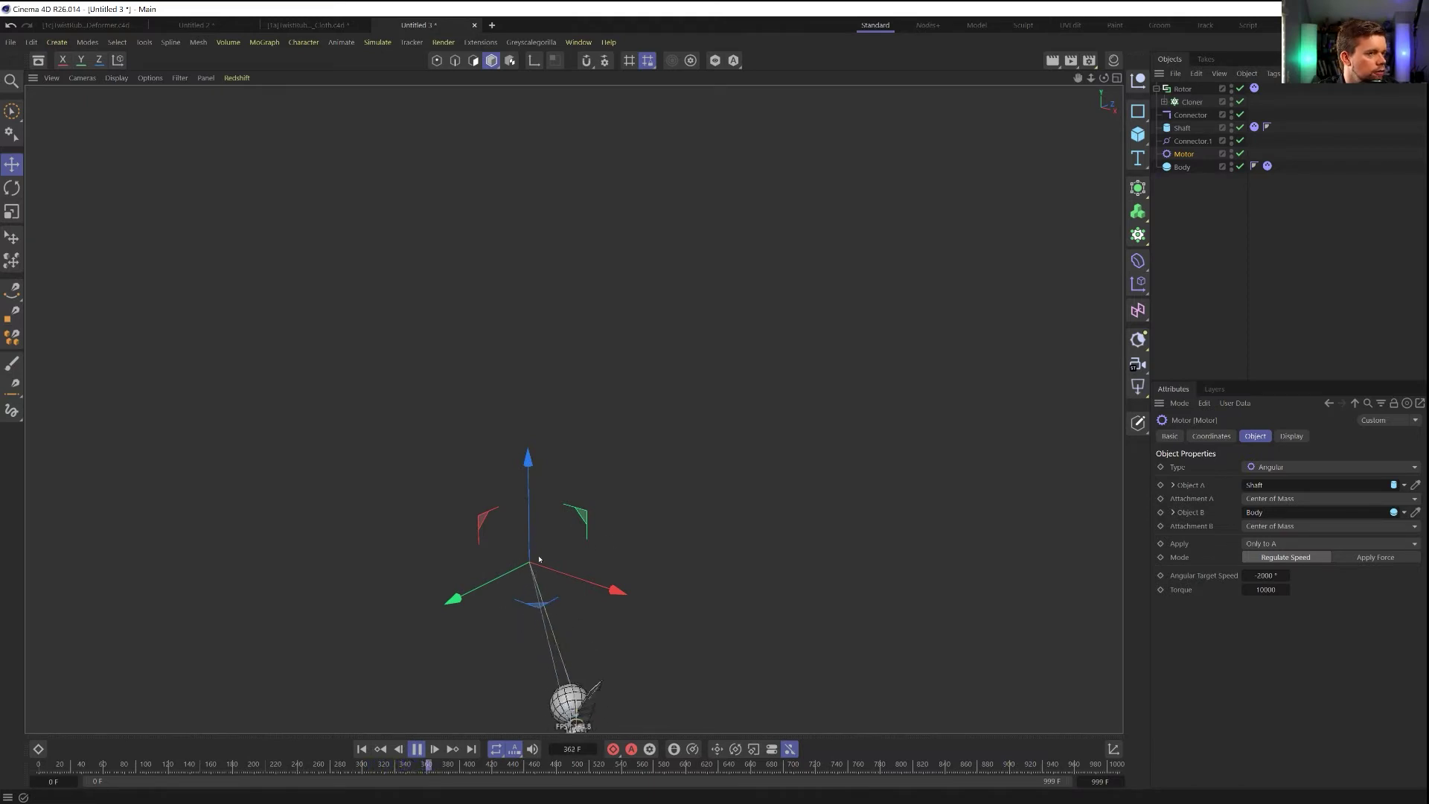
{"action": "left_click", "coordinate": [359, 748]}
Parent Connector.1 and the Motor under Body and the fixed Connector under Shaft, and replay the simulation
{"action": "left_click", "coordinate": [1188, 141], "text": "ctrl"}
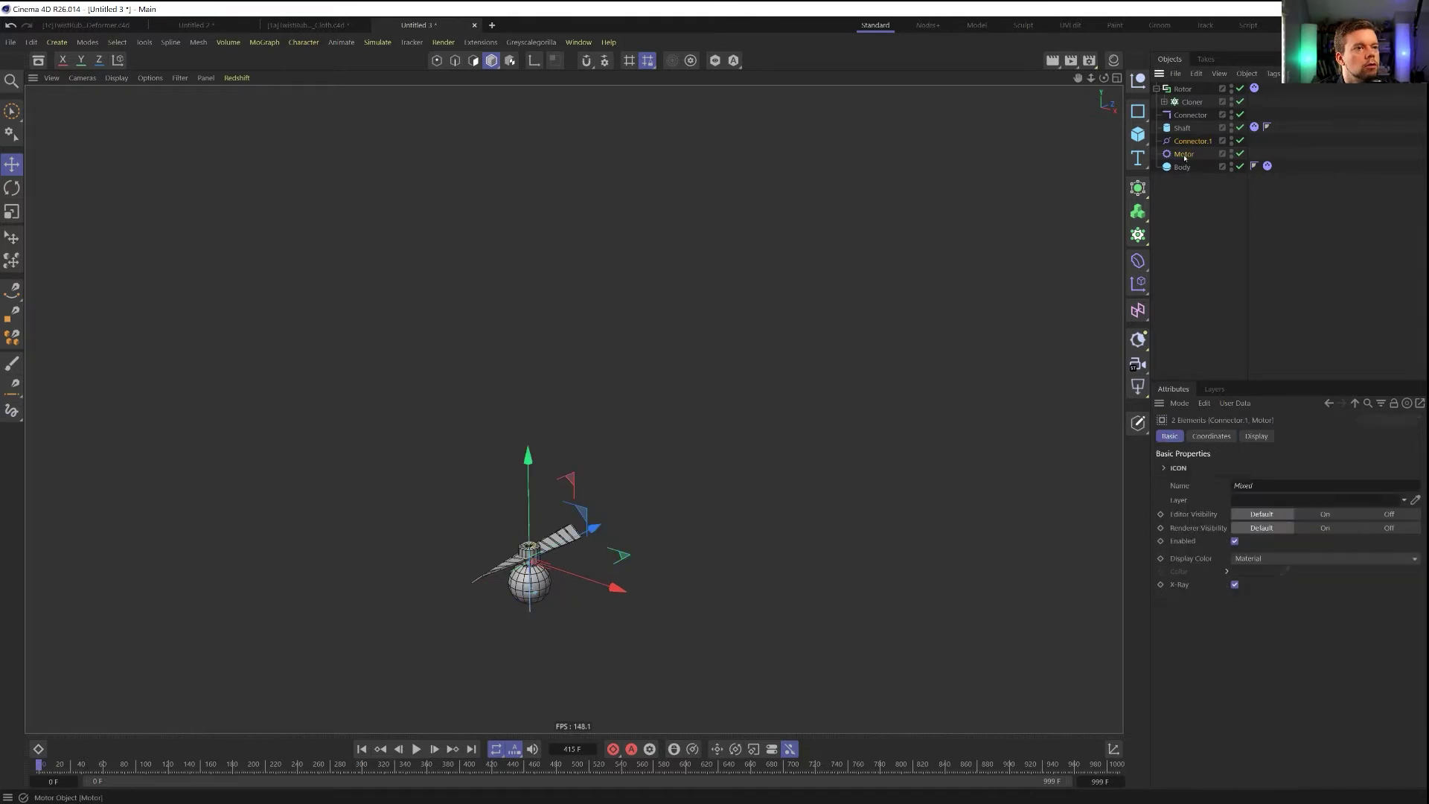
{"action": "left_click_drag", "start_coordinate": [1183, 170], "coordinate": [1182, 168]}
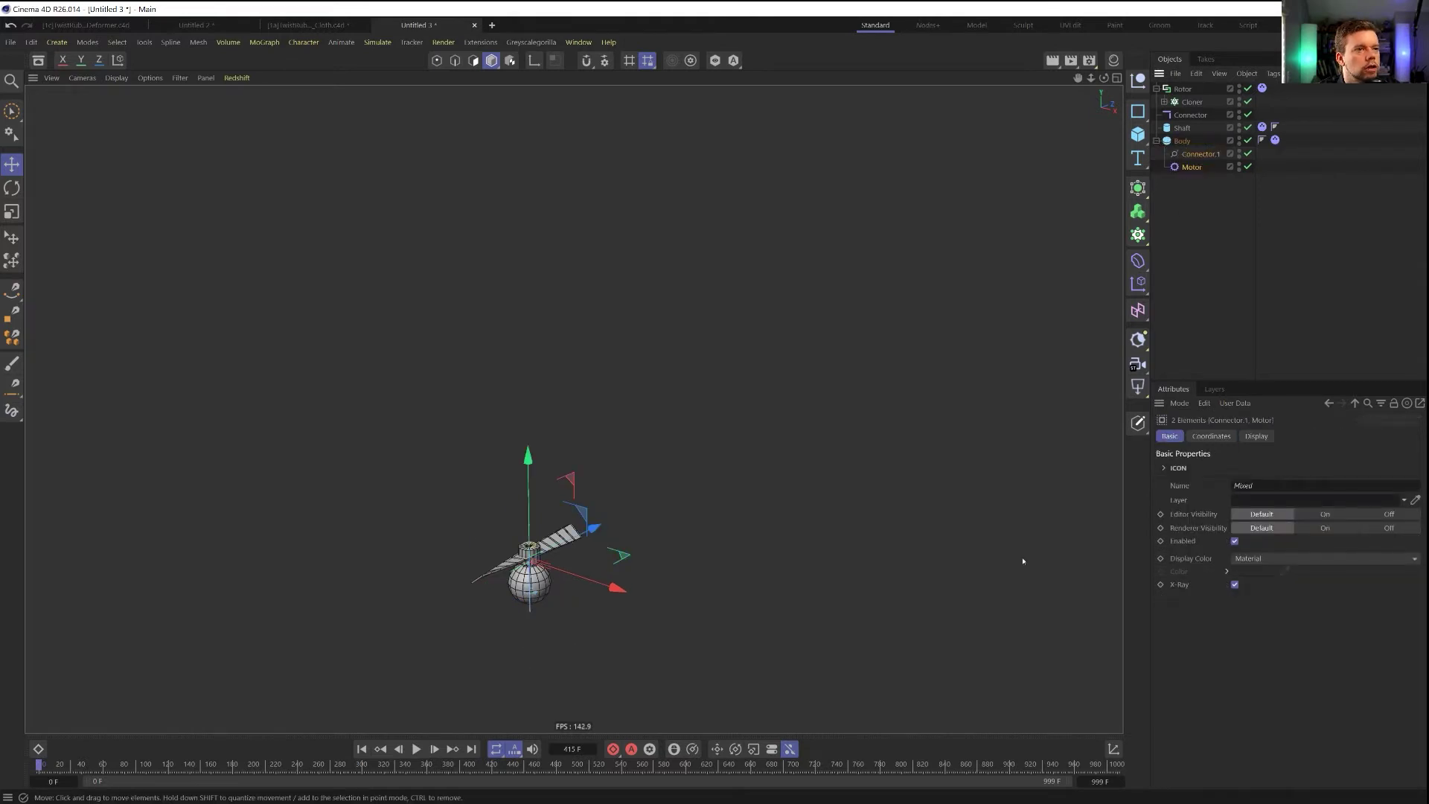
{"action": "double_click", "coordinate": [1190, 115]}
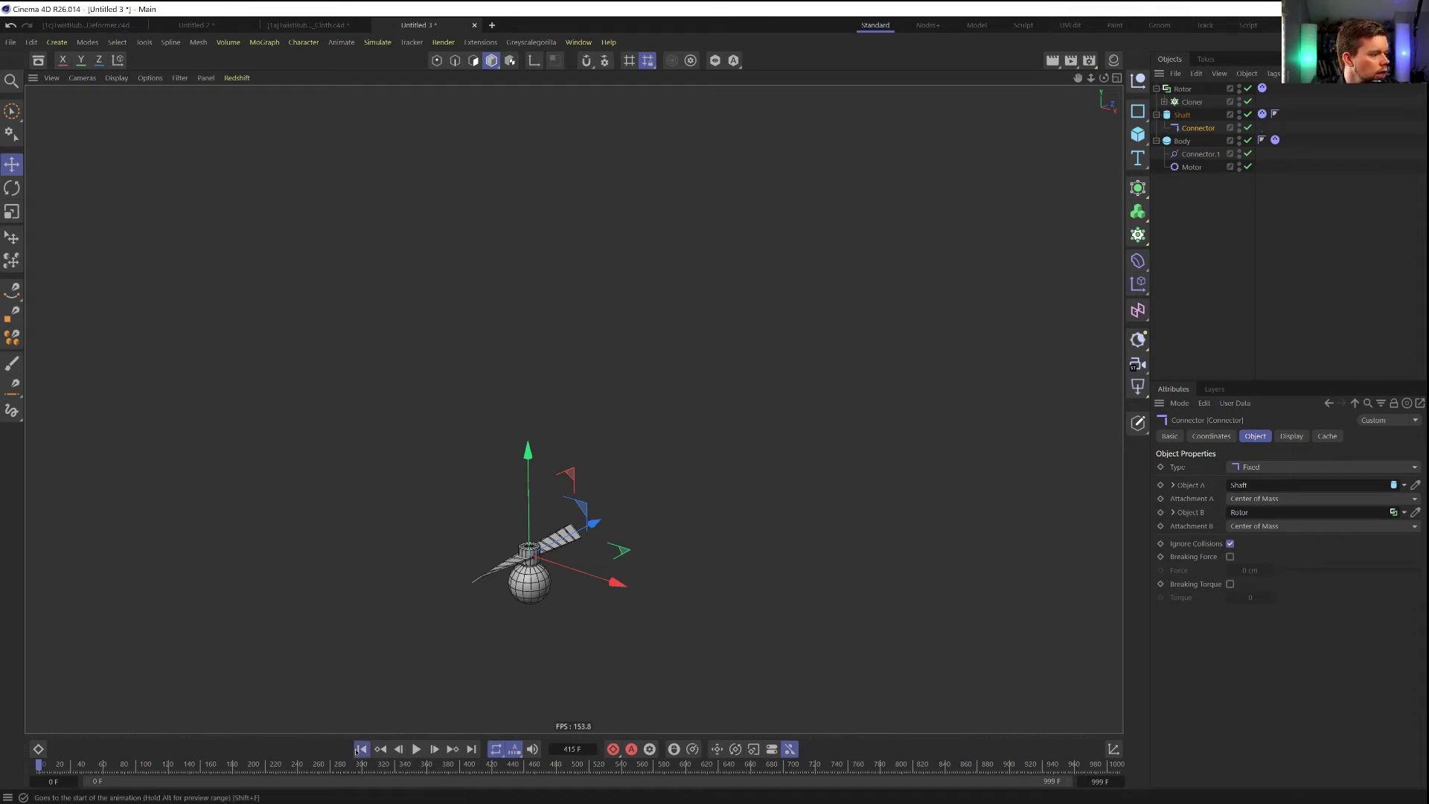
{"action": "left_click", "coordinate": [417, 750]}
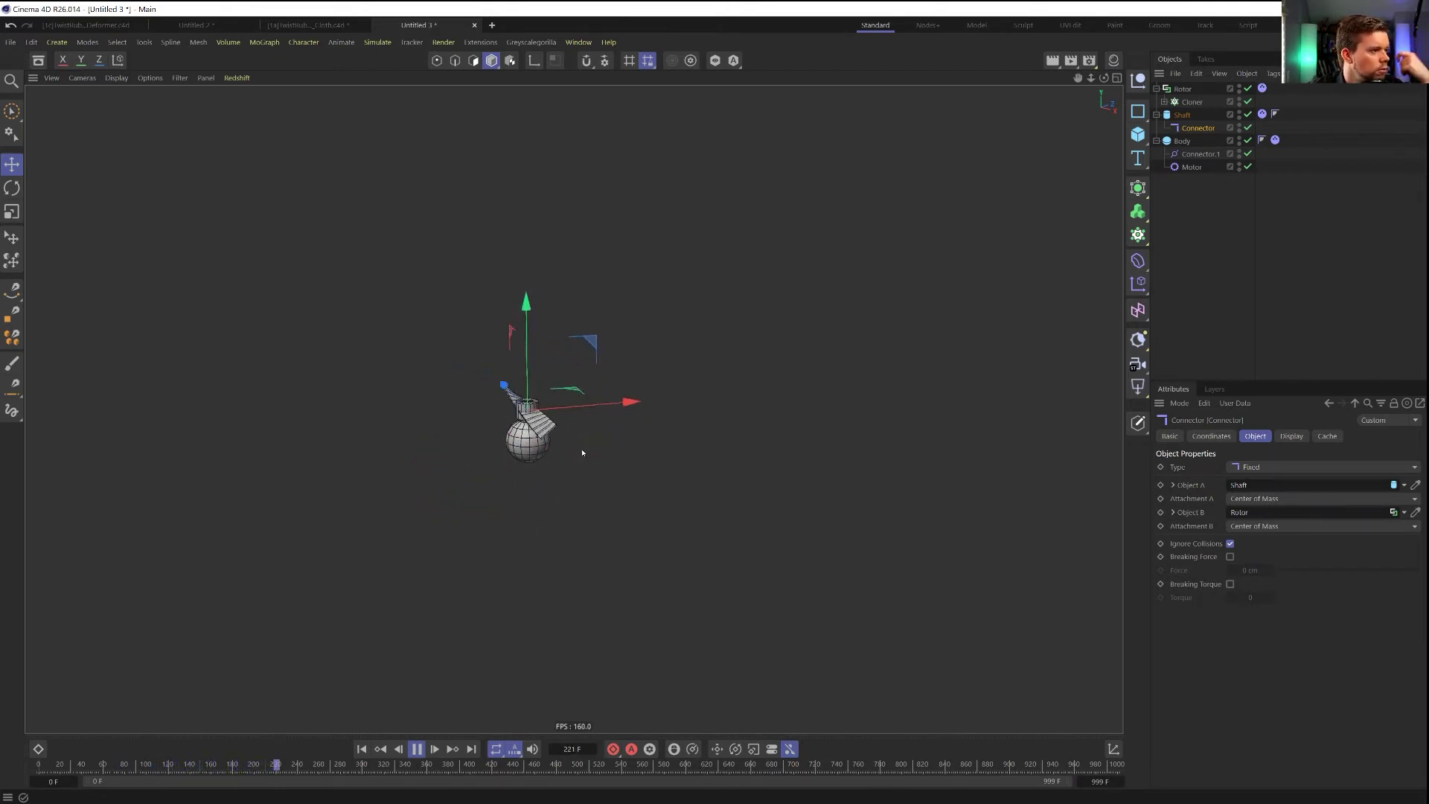
Watch the propeller's flight with everything deselected, and return to the first frame
{"action": "left_click", "coordinate": [1203, 280]}
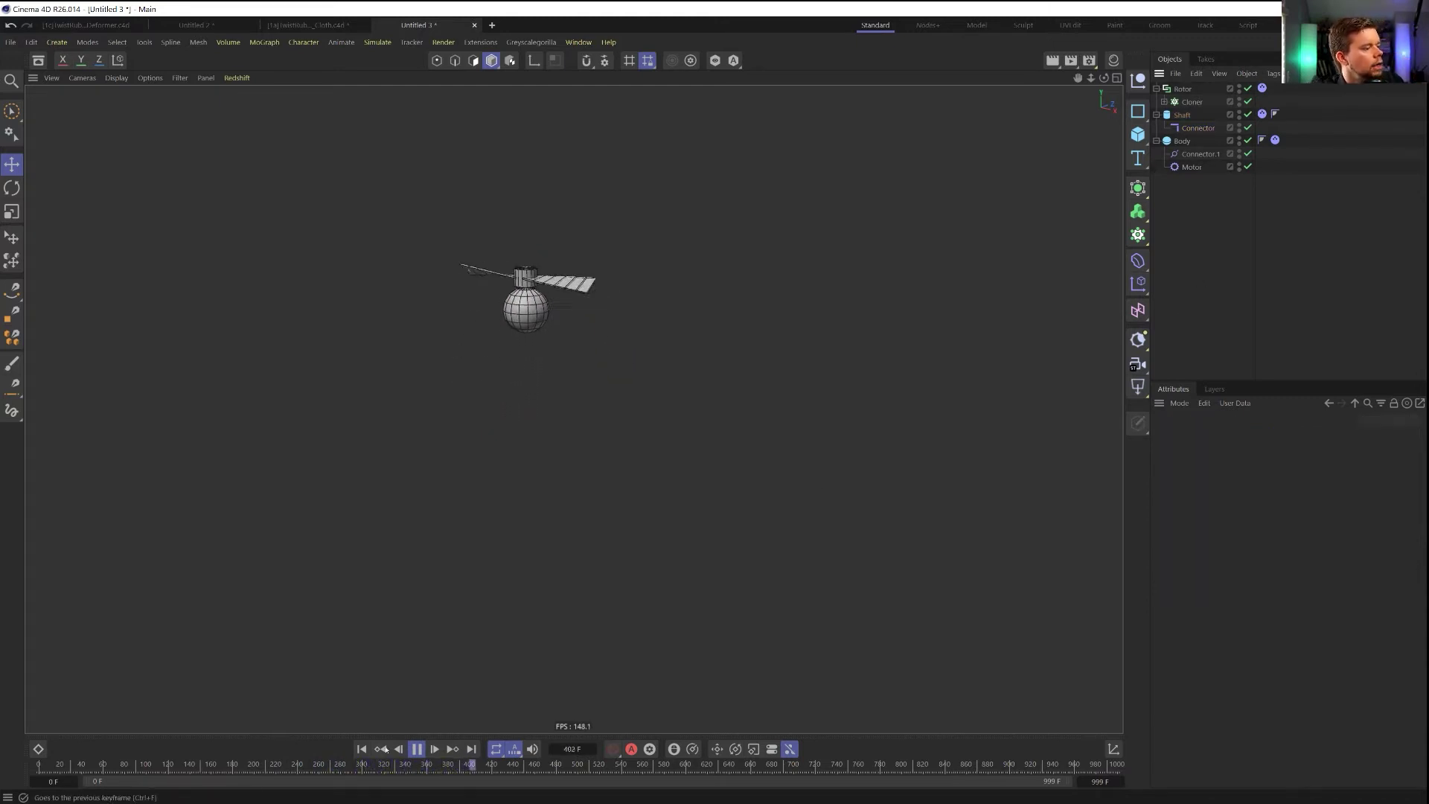
{"action": "left_click", "coordinate": [416, 749]}
{"action": "left_click", "coordinate": [361, 749]}
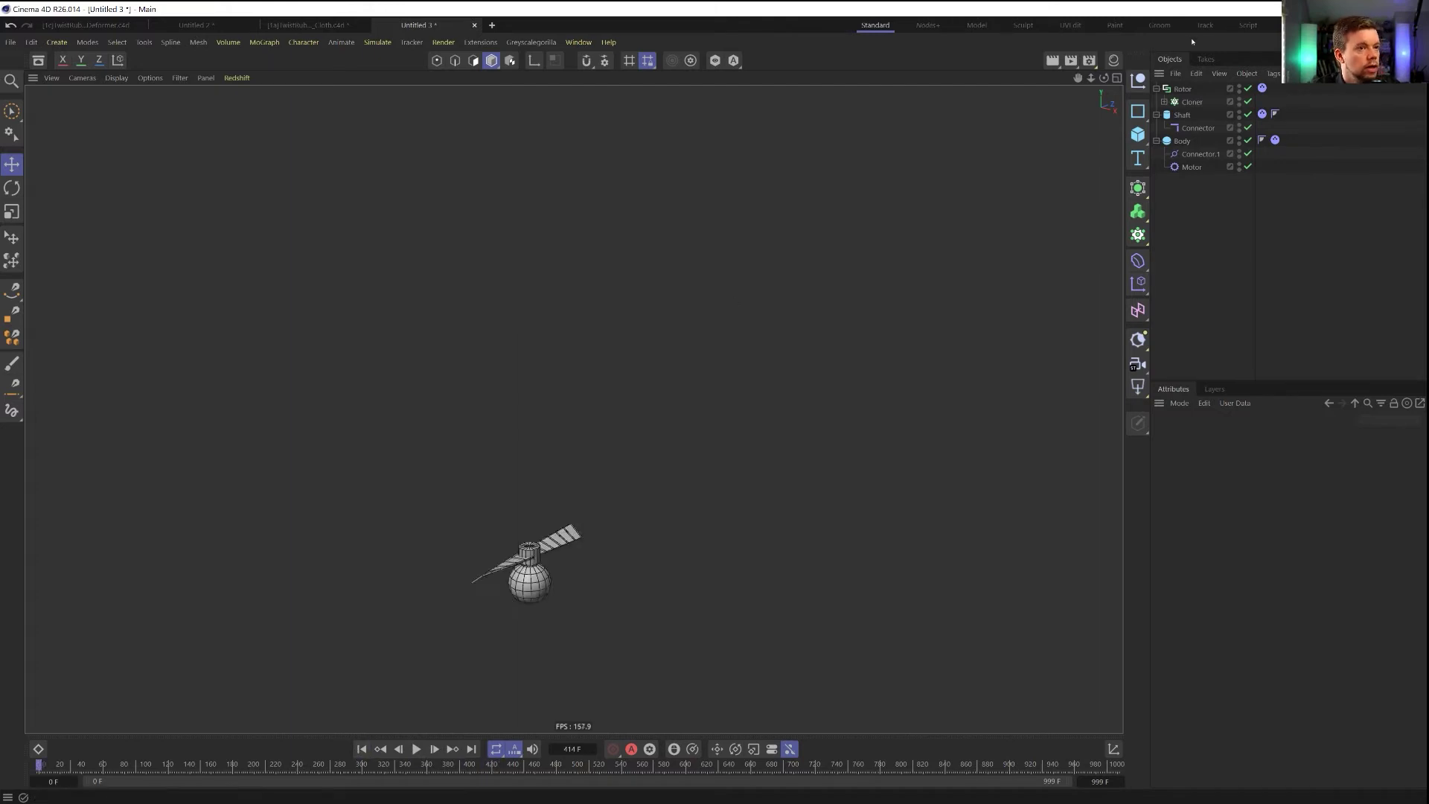
Add a 200 cm cube above the propeller, copy the Rotor's Dynamics Body tag onto it and test the collision
{"action": "left_click", "coordinate": [1137, 134]}
{"action": "left_click", "coordinate": [1169, 154]}
{"action": "left_click_drag", "start_coordinate": [574, 507], "coordinate": [577, 273]}
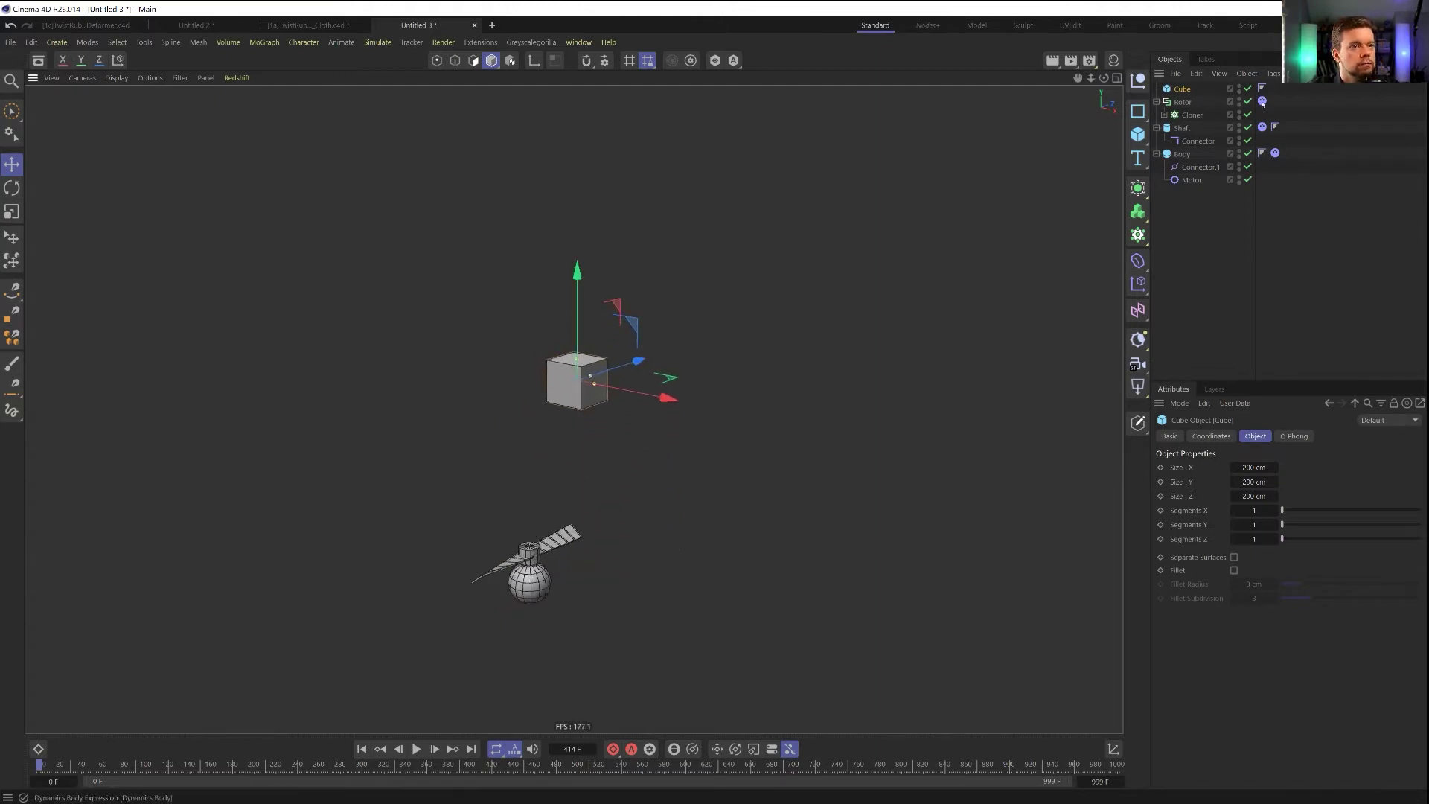
{"action": "left_click_drag", "start_coordinate": [1275, 90], "coordinate": [1275, 88], "text": "ctrl"}
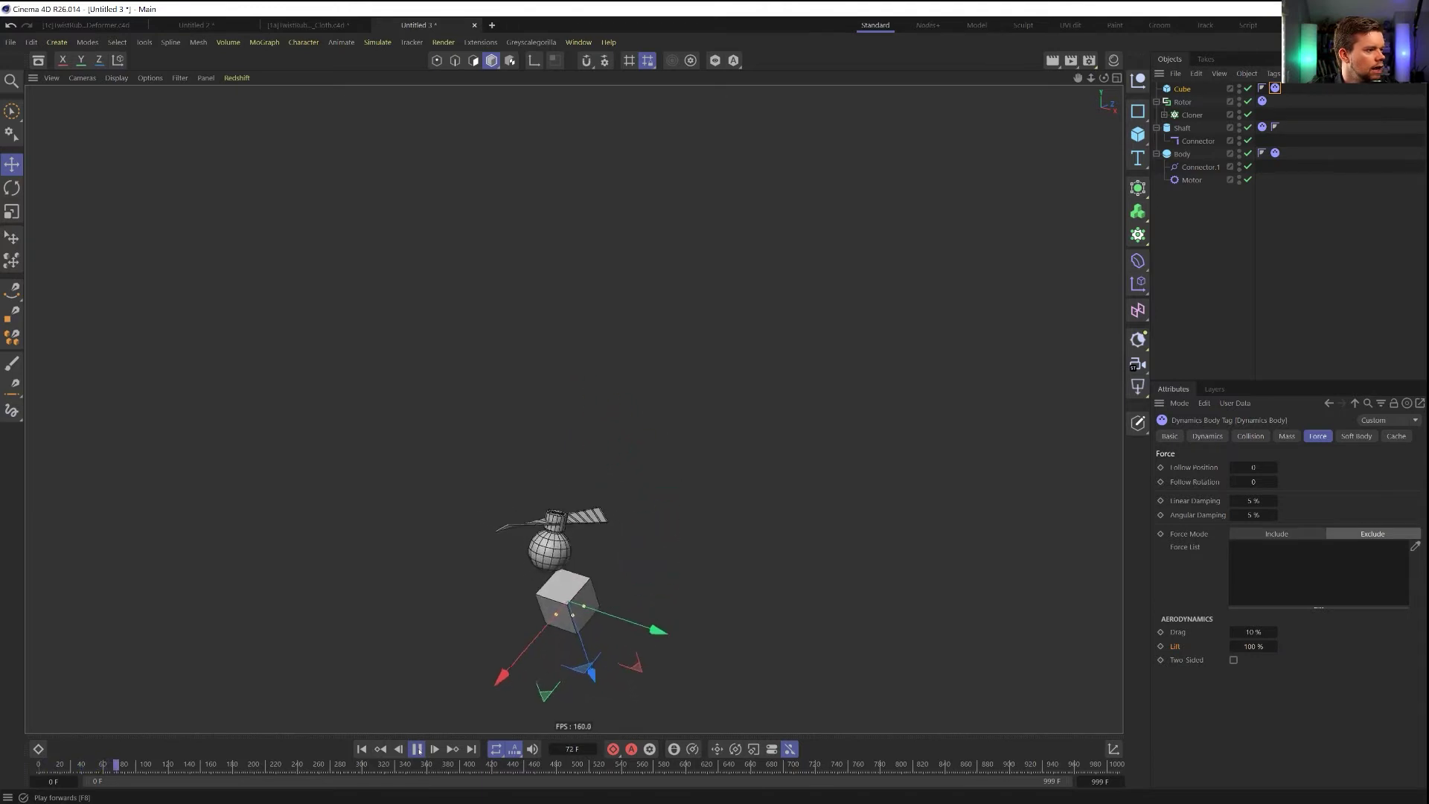
{"action": "left_click", "coordinate": [418, 750]}
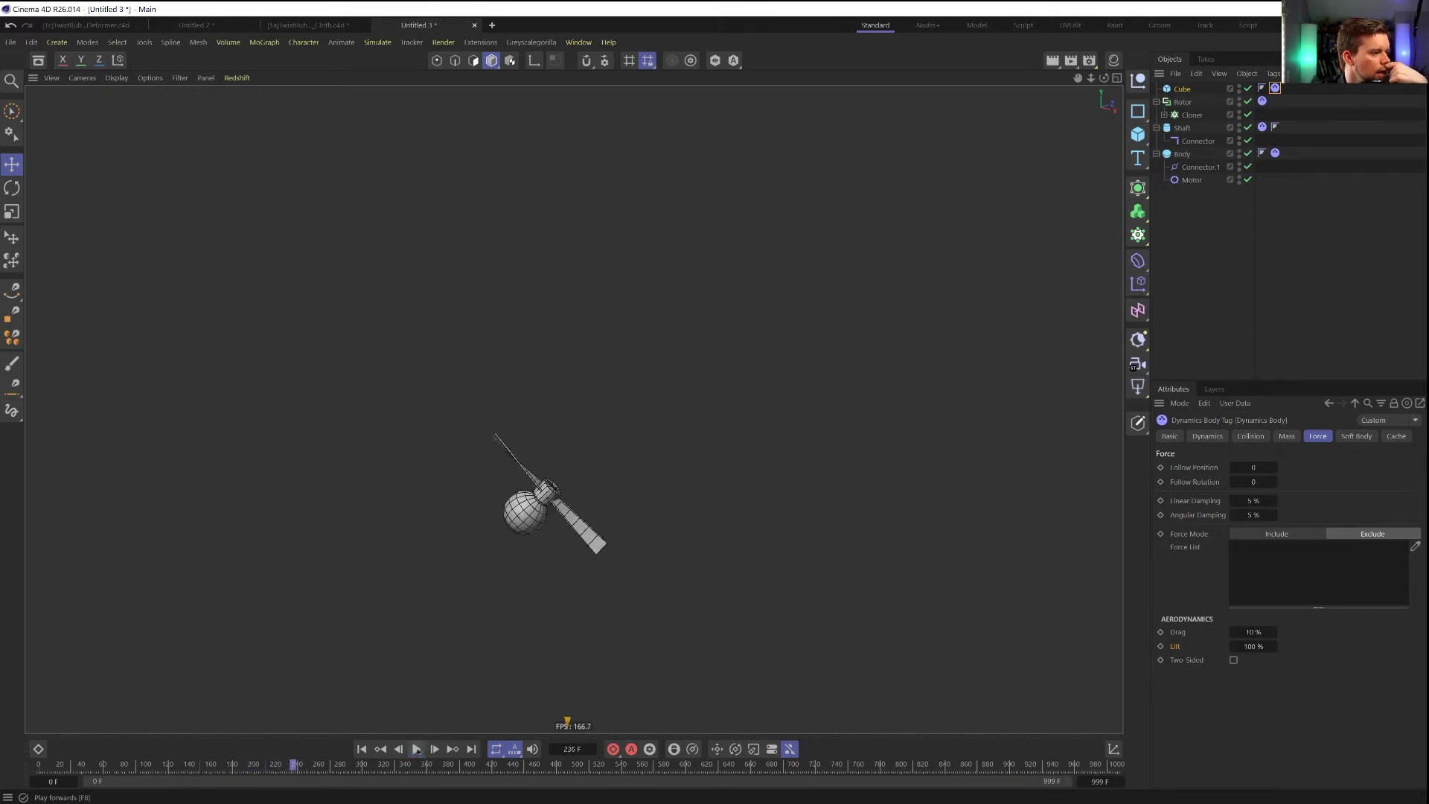
{"action": "left_click", "coordinate": [358, 749]}
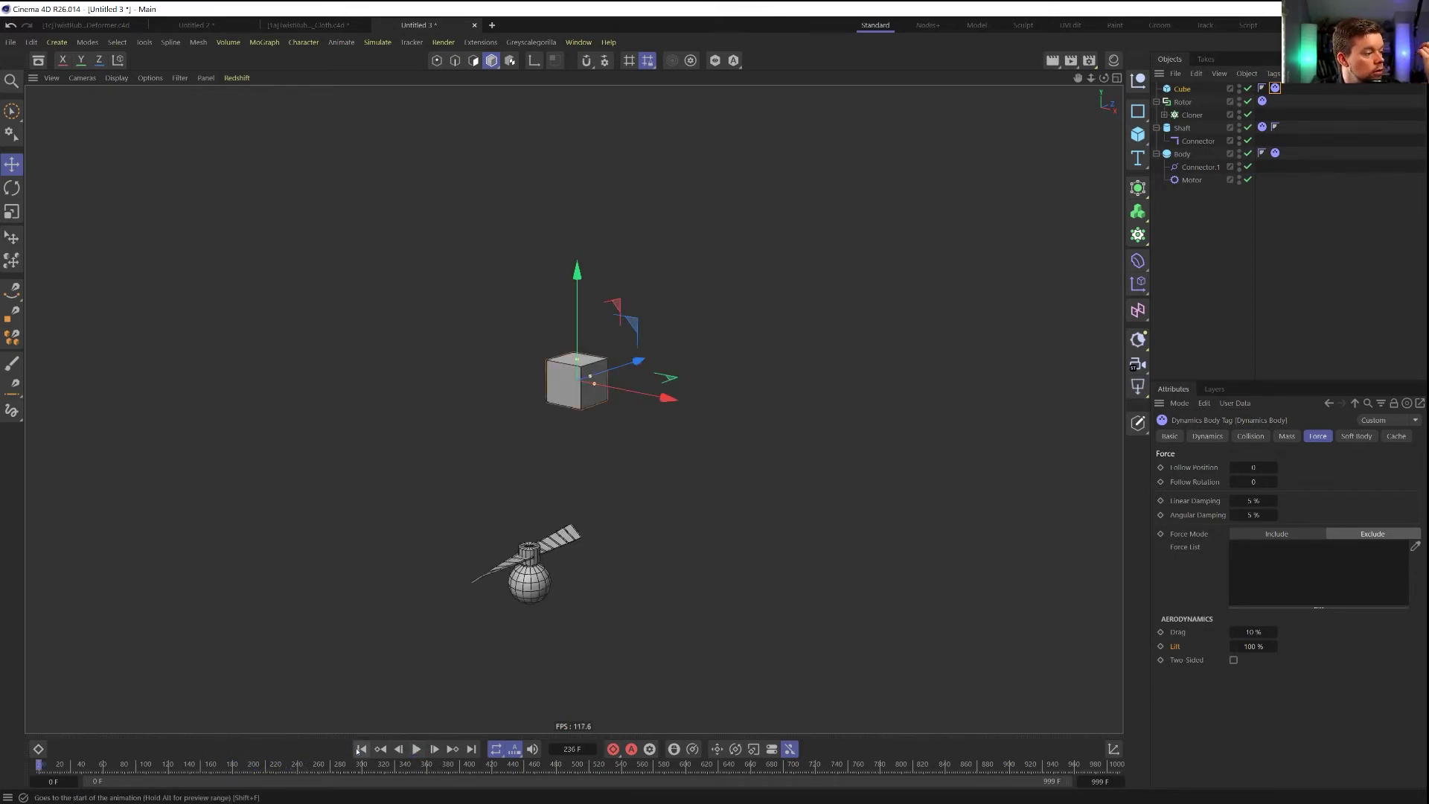
Test the flight with the Body sphere lowered well below the rotor, and move the sphere back up under the shaft
{"action": "left_click", "coordinate": [541, 600]}
{"action": "left_click_drag", "start_coordinate": [529, 521], "coordinate": [529, 562]}
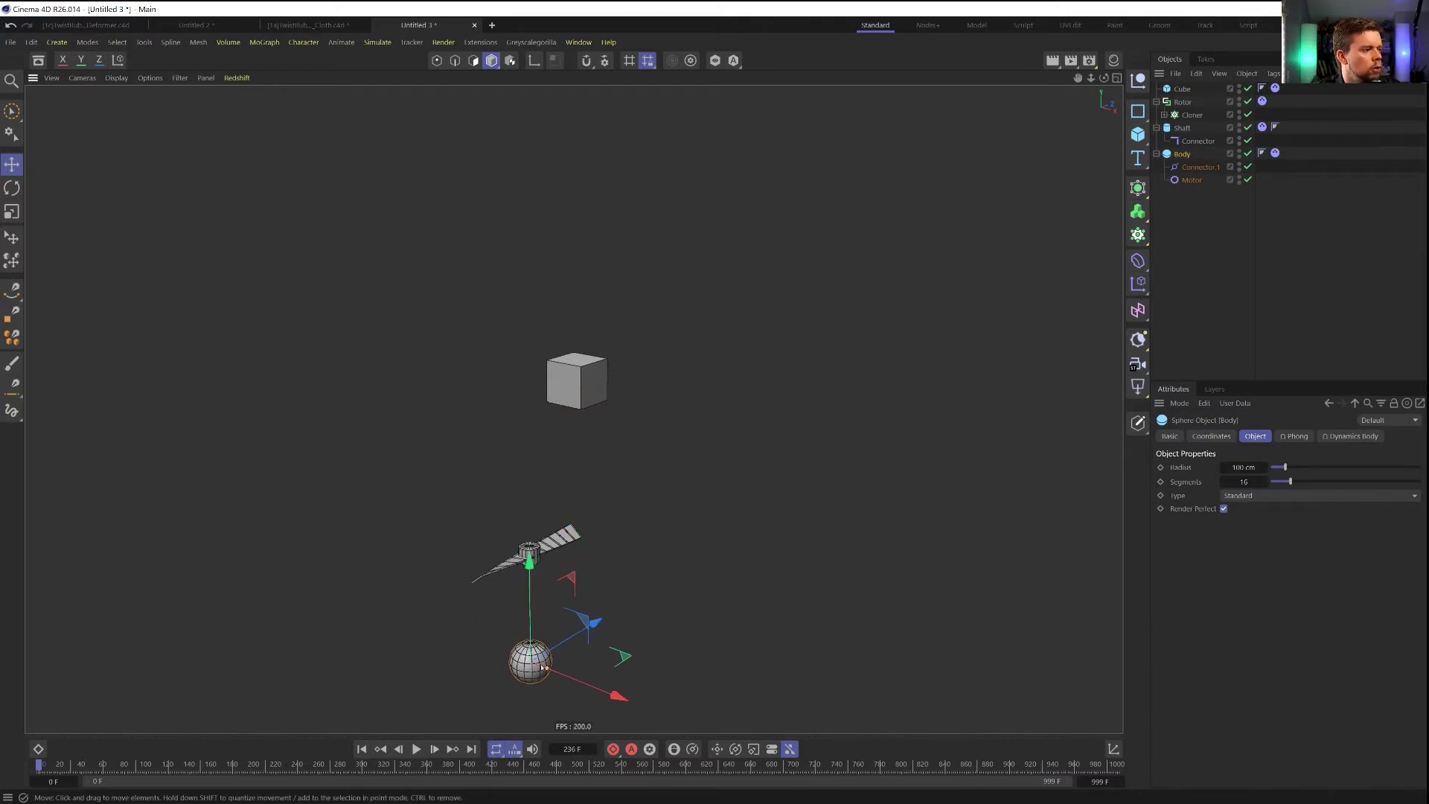
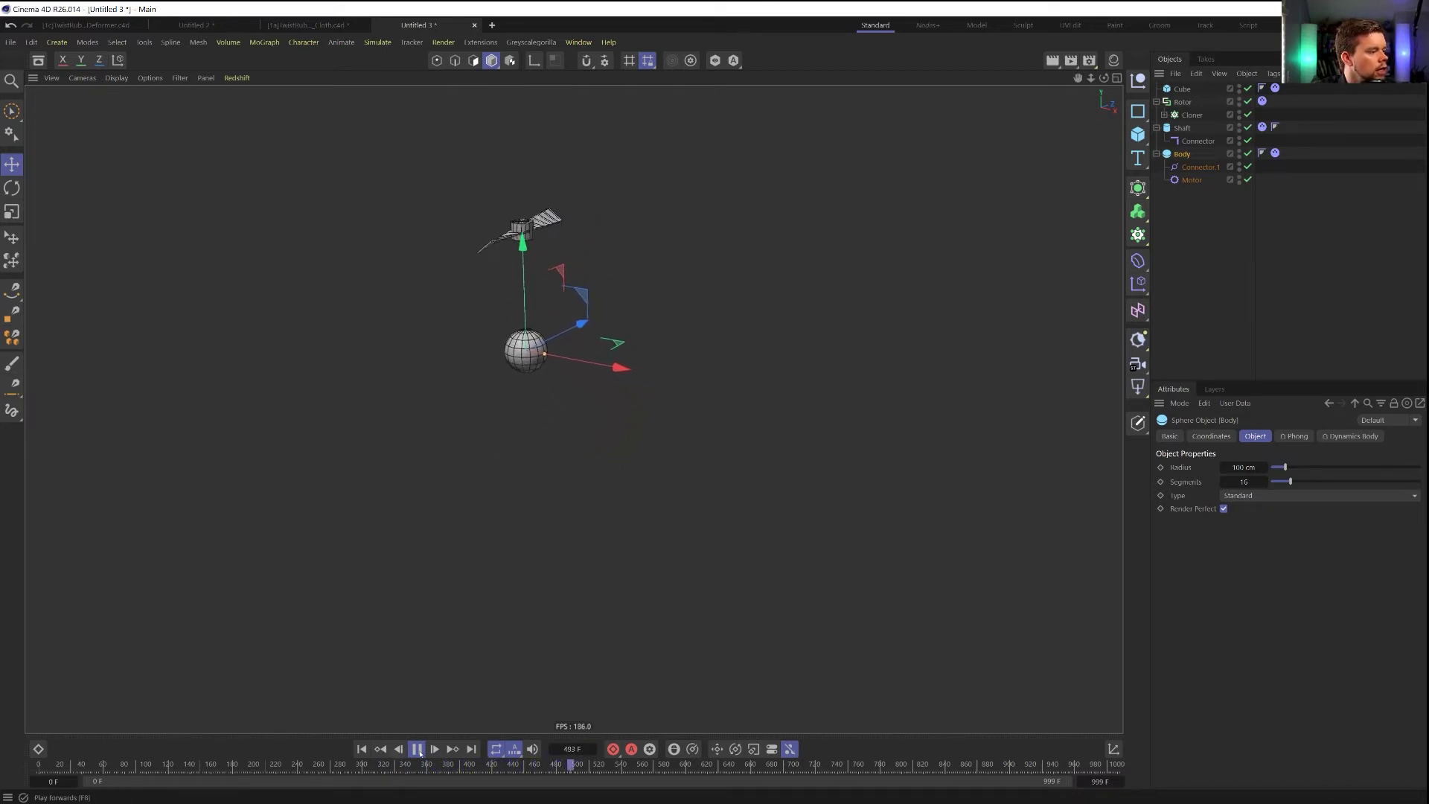
{"action": "left_click", "coordinate": [362, 749]}
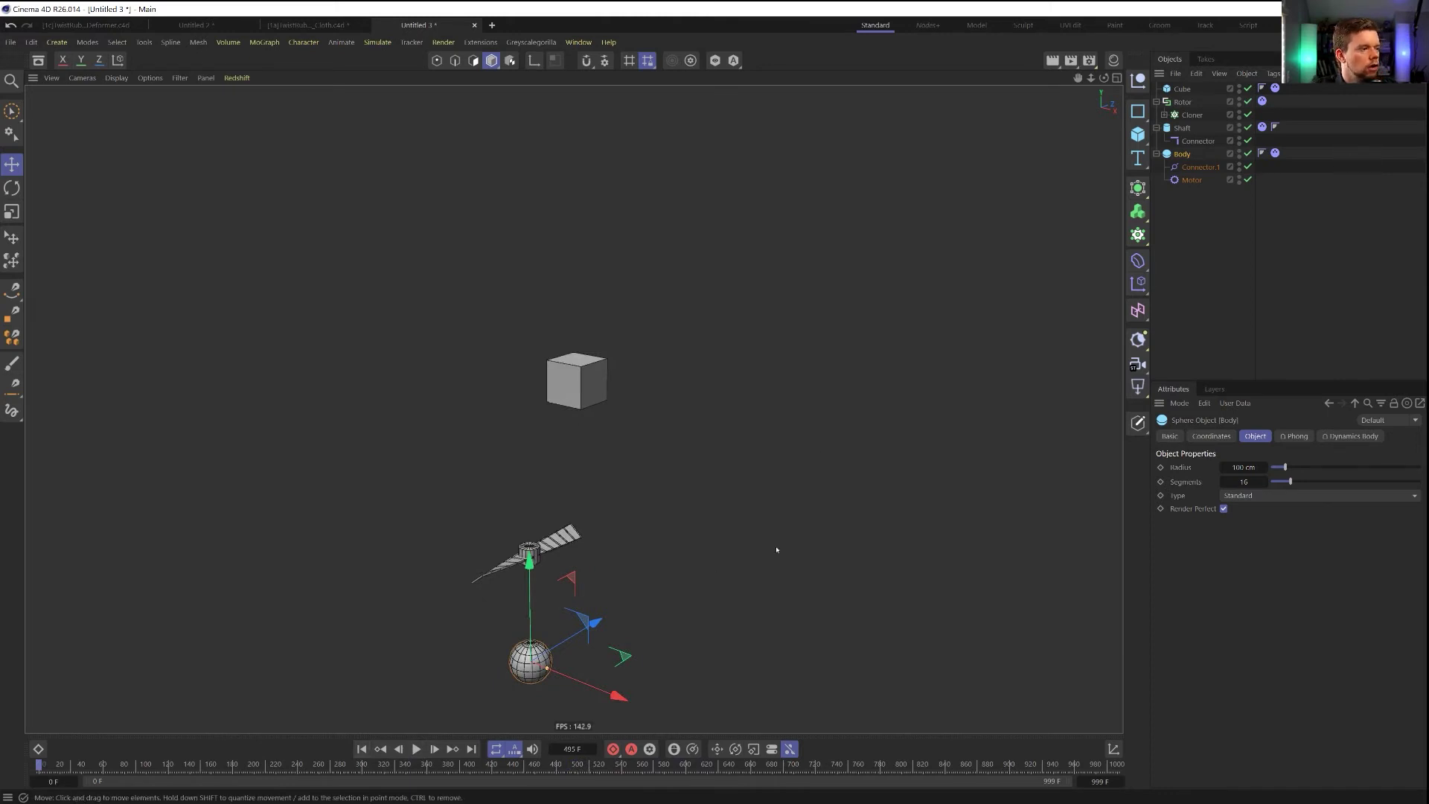
{"action": "left_click_drag", "start_coordinate": [543, 581], "coordinate": [542, 500]}
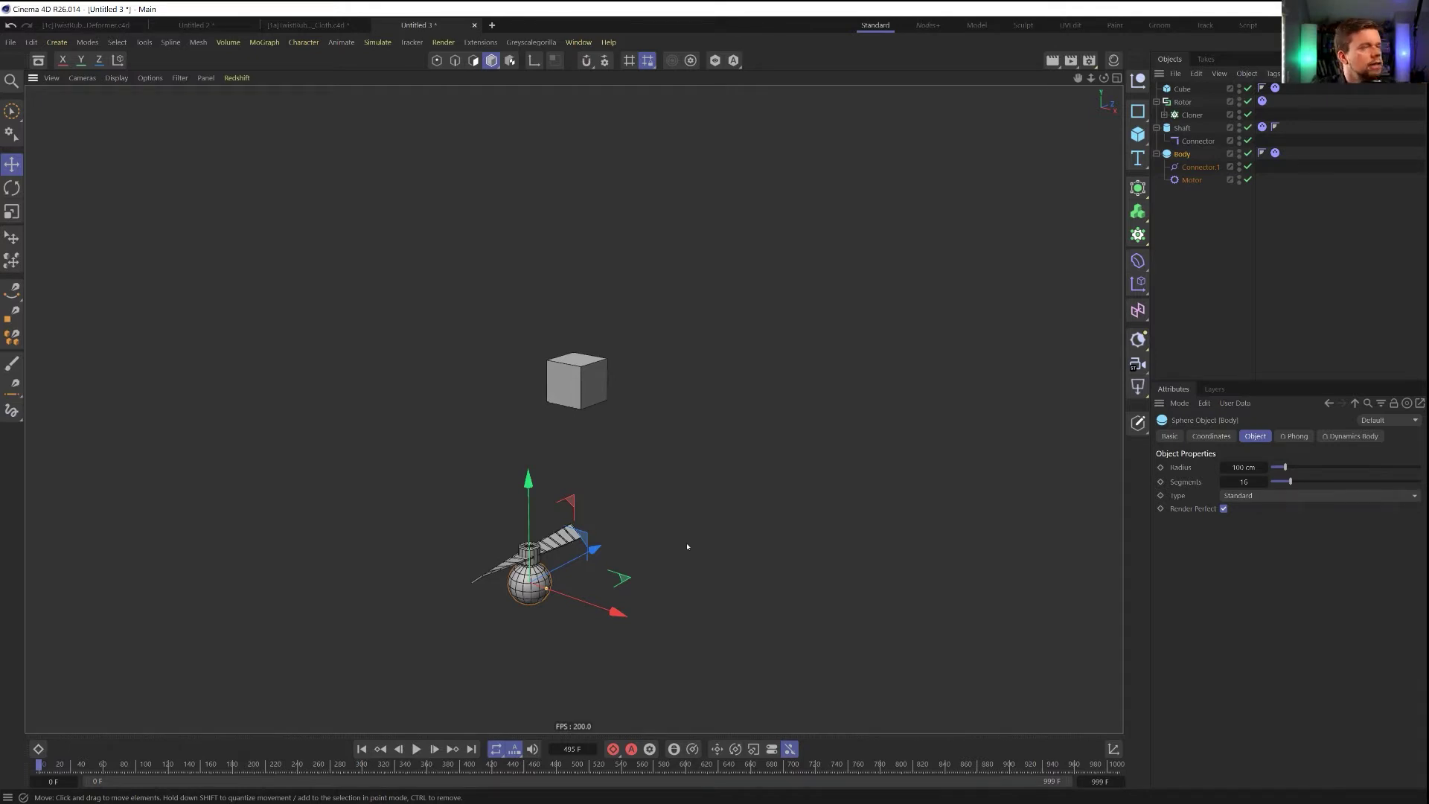
Replay the collision with the sphere back in place, rewind and delete the cube
{"action": "left_click", "coordinate": [418, 750]}
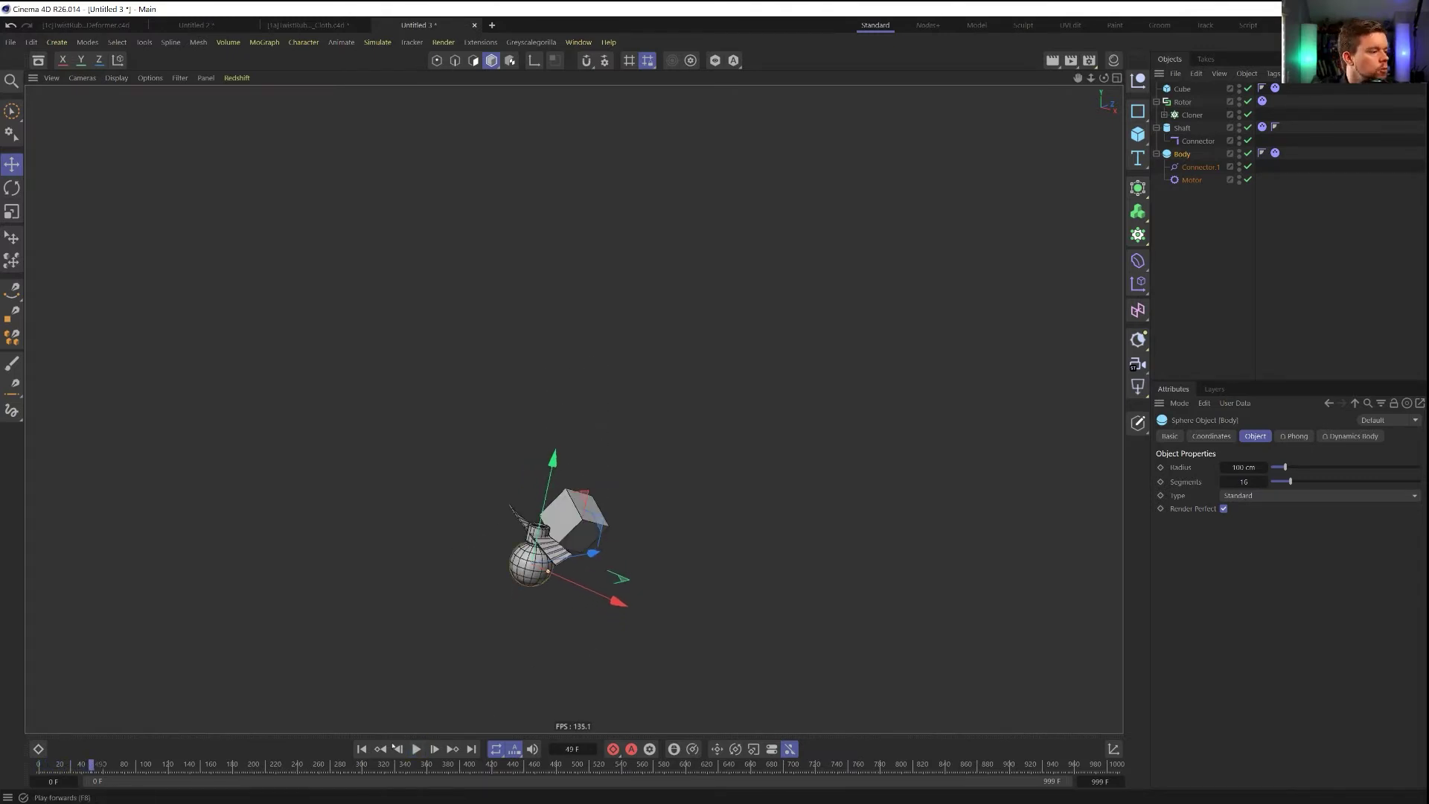
{"action": "left_click", "coordinate": [362, 749]}
{"action": "left_click", "coordinate": [1182, 90]}
{"action": "key", "text": "Delete"}
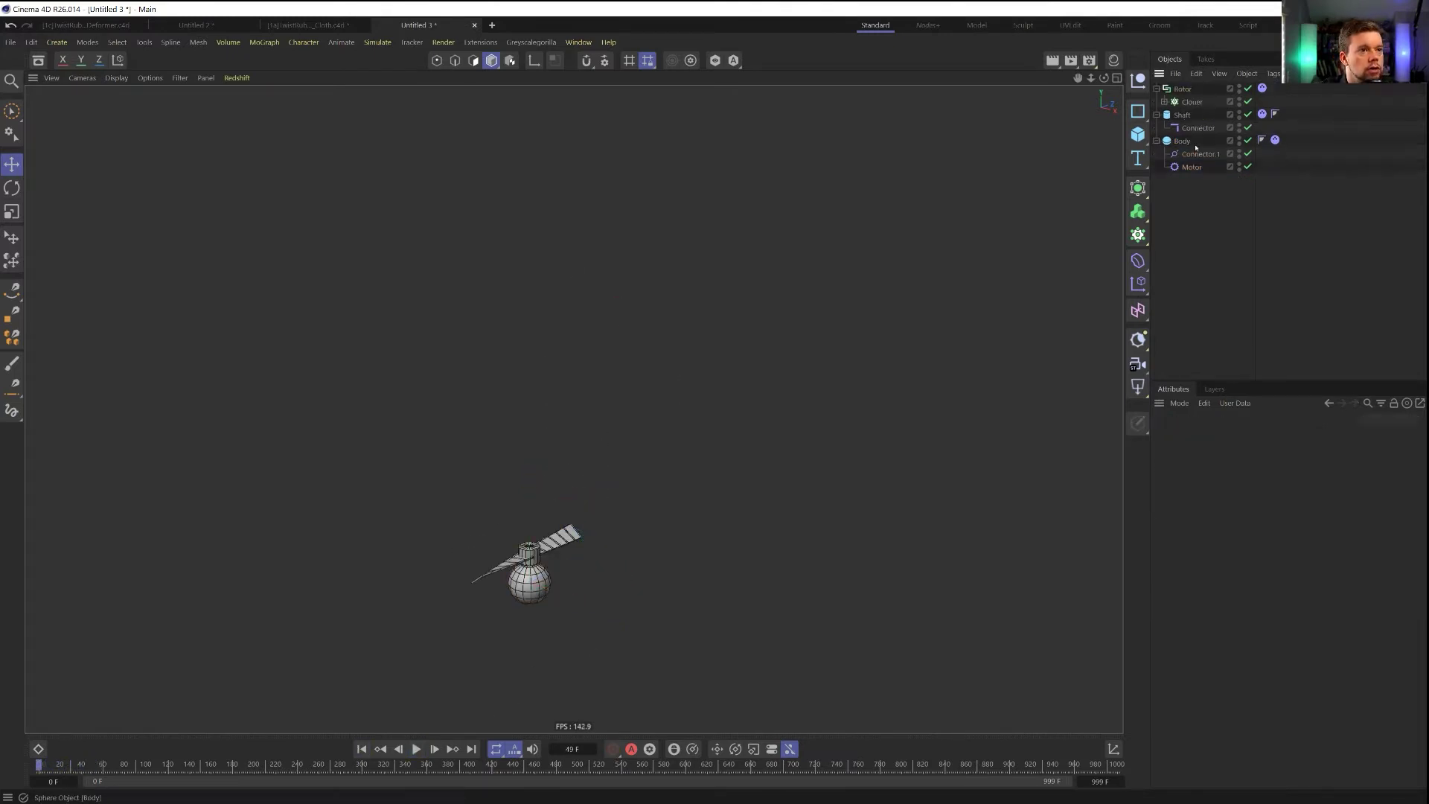
Set the Motor's Angular Target Speed to -5000° and its Torque to 100000 while running the simulation
{"action": "left_click", "coordinate": [1193, 168]}
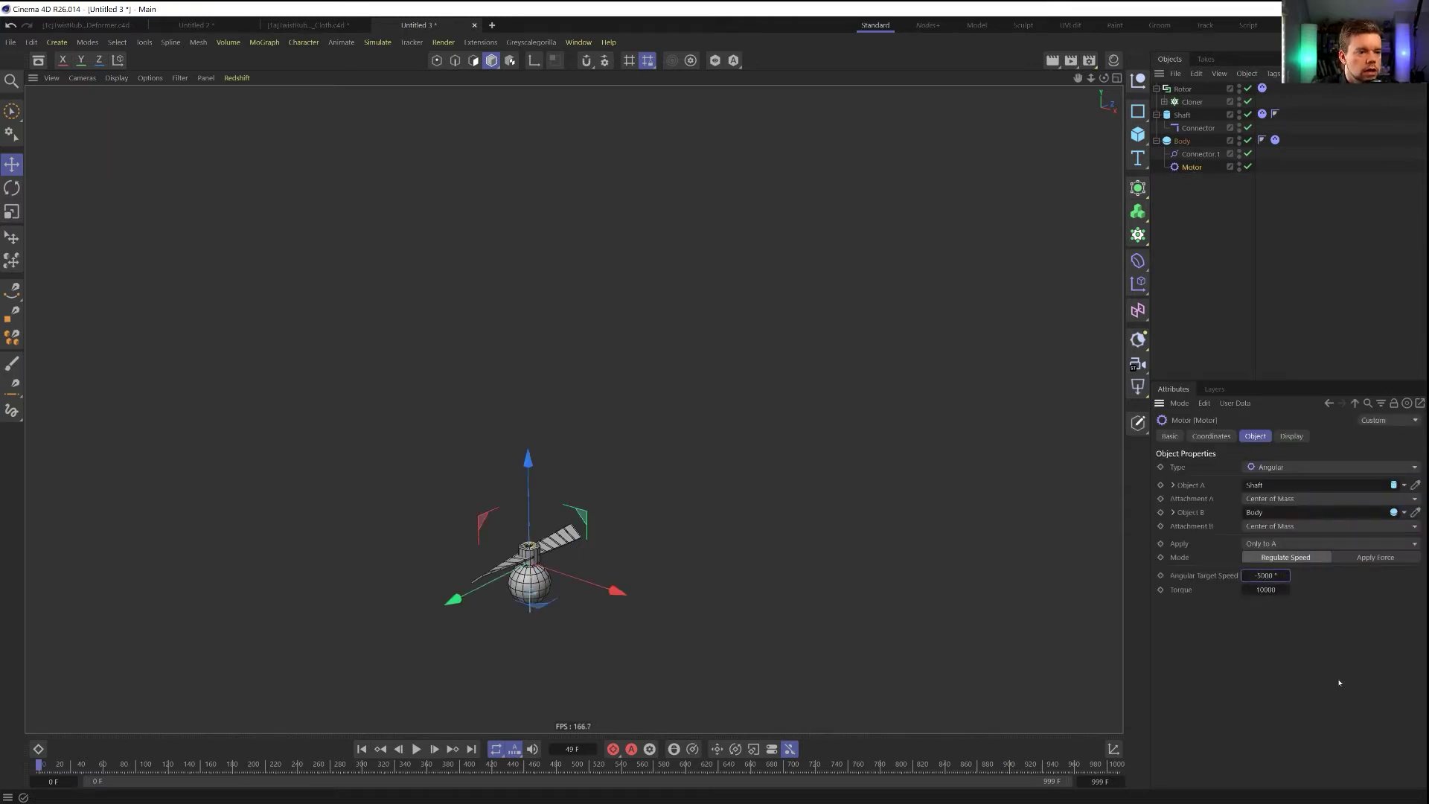
{"action": "left_click", "coordinate": [415, 750]}
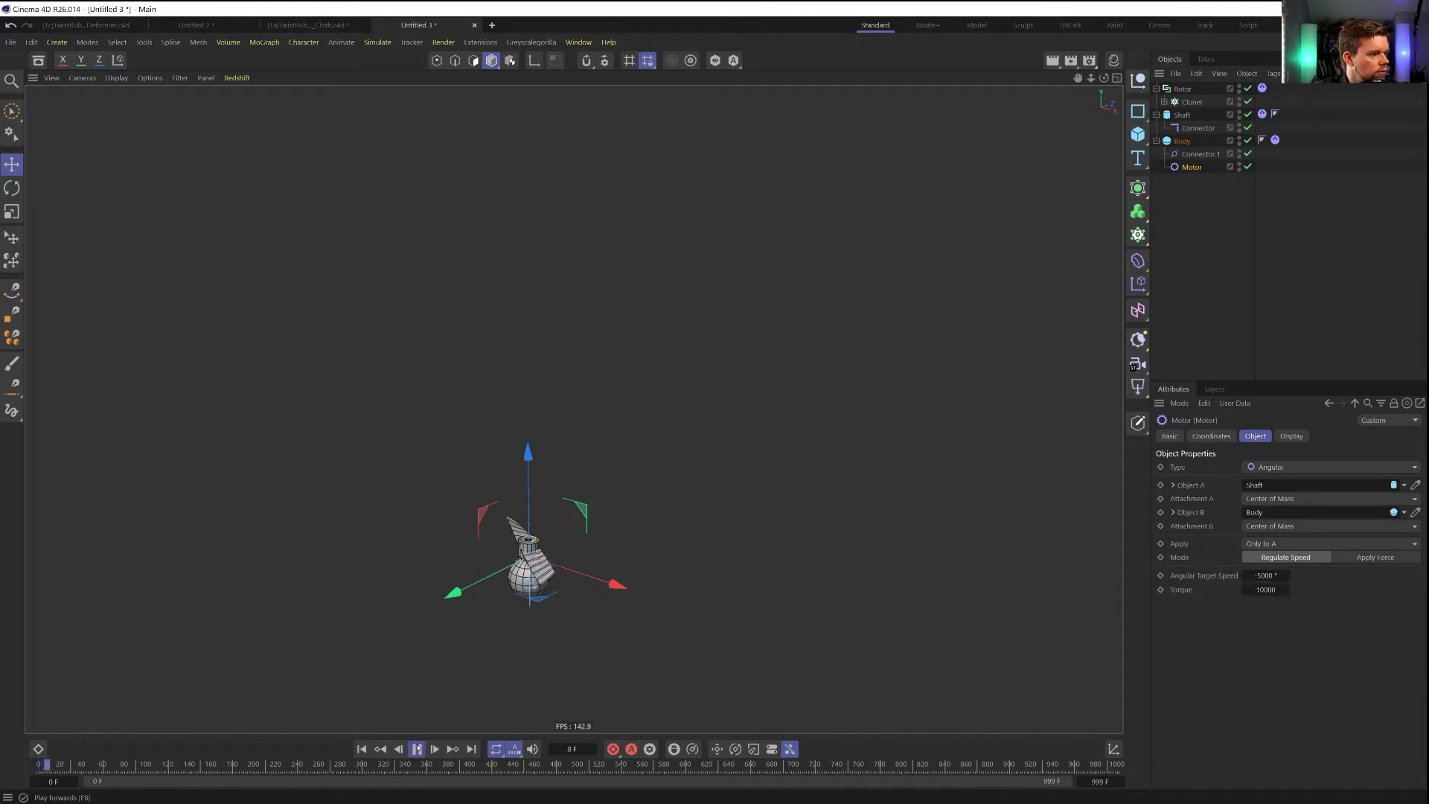
{"action": "double_click", "coordinate": [1260, 575]}
{"action": "double_click", "coordinate": [1274, 589]}
{"action": "type", "text": "100000"}
{"action": "key", "text": "Return"}
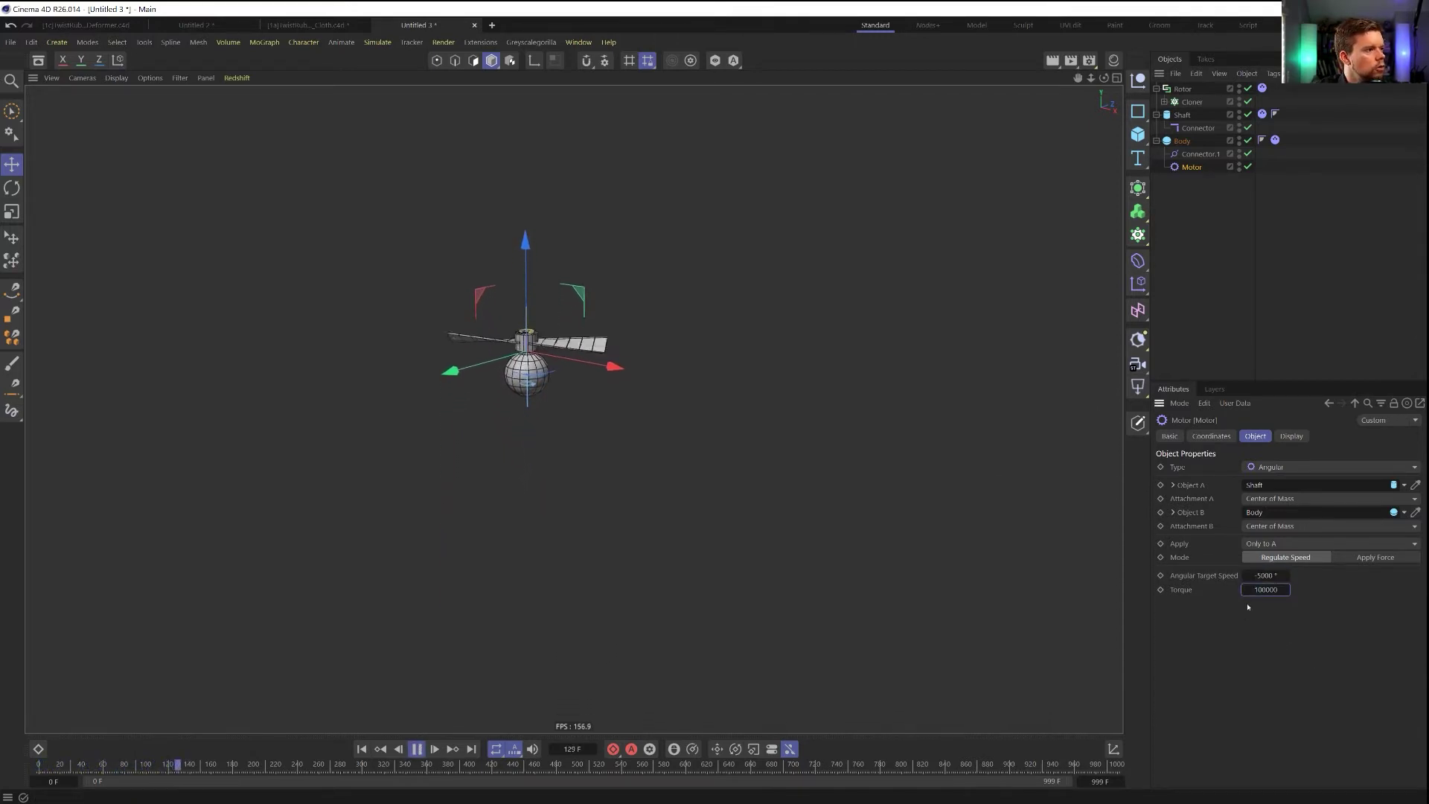
Set the Motor's Angular Target Speed to -15000°, and test the flight from the first frame
{"action": "double_click", "coordinate": [1265, 575]}
{"action": "type", "text": "-15000"}
{"action": "key", "text": "Return"}
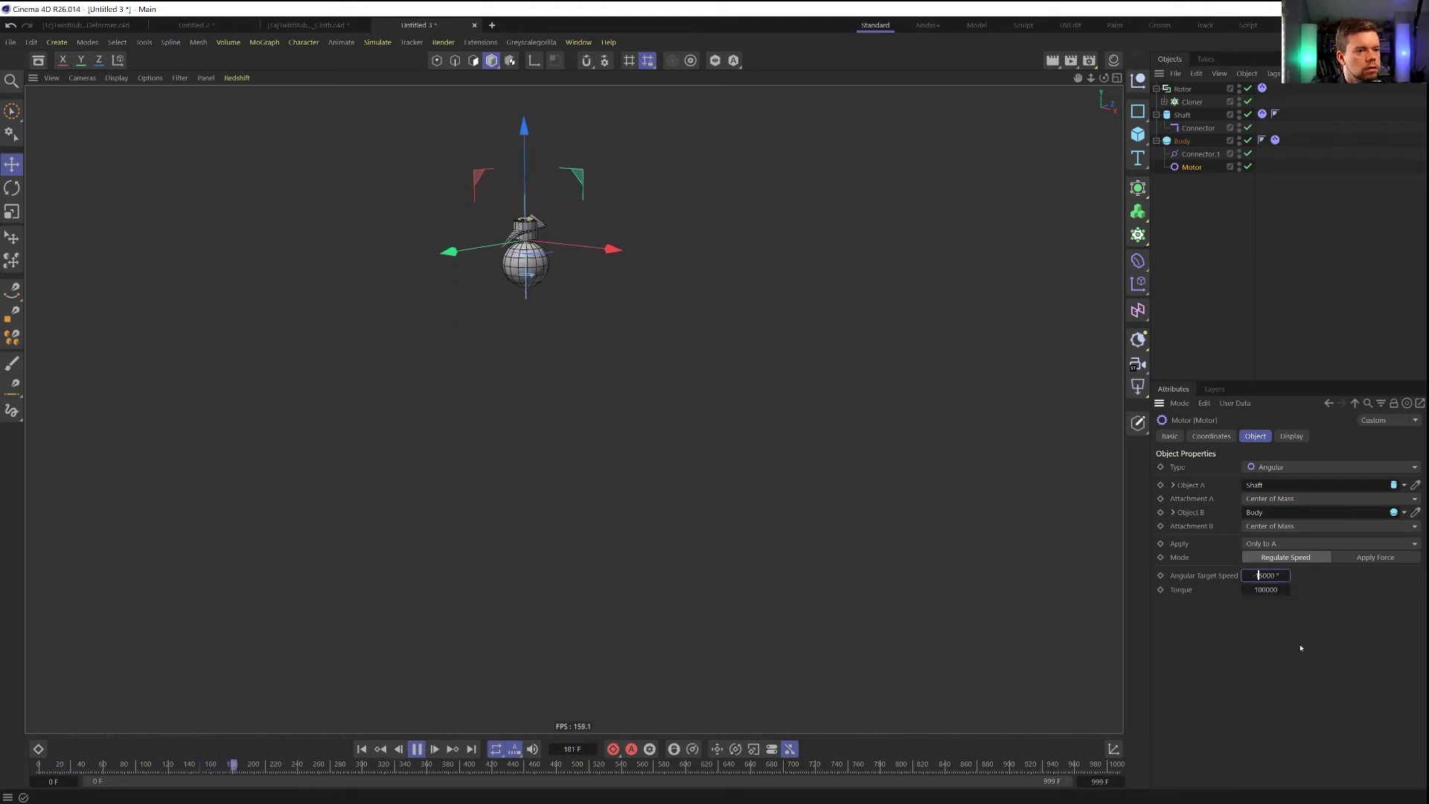
{"action": "left_click", "coordinate": [362, 749]}
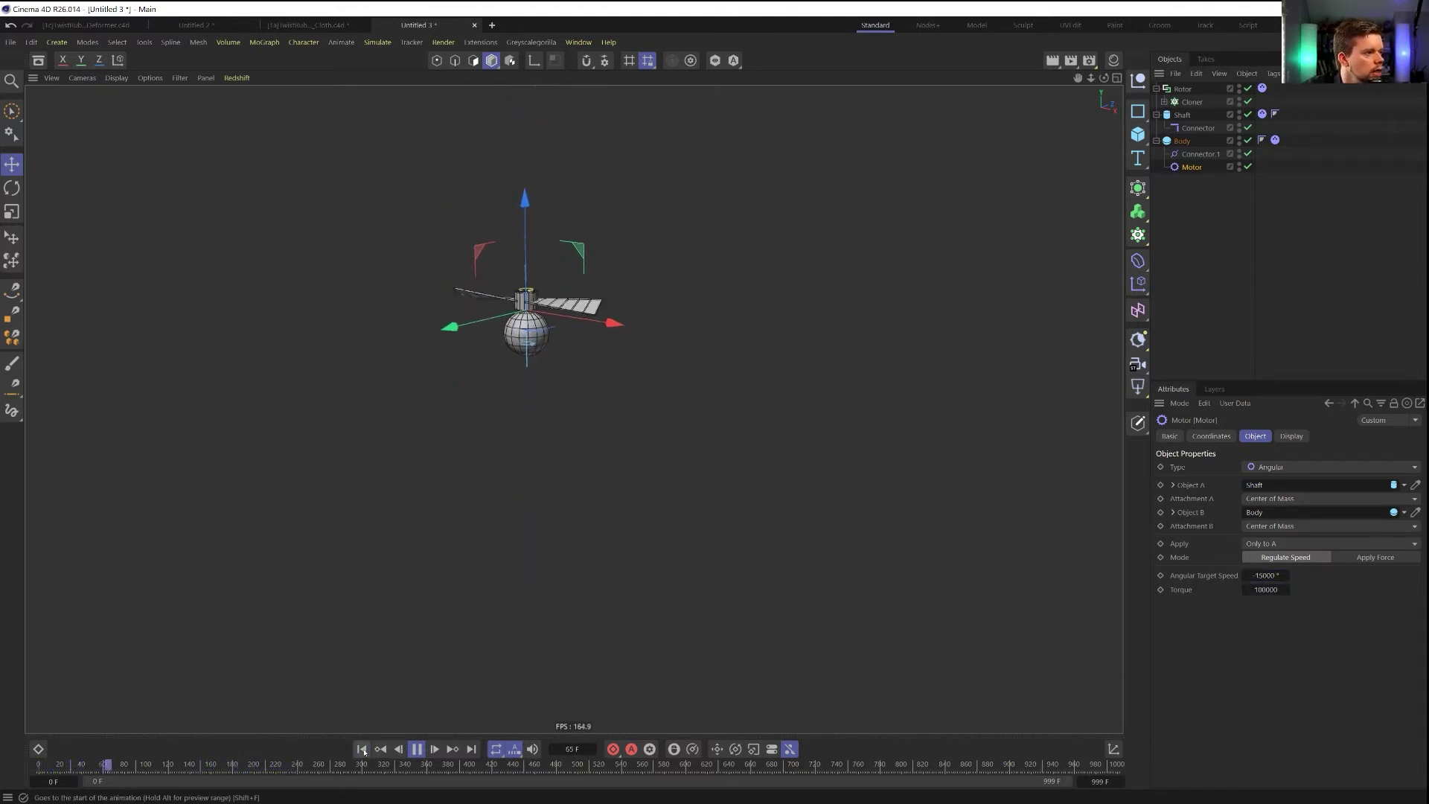
{"action": "left_click", "coordinate": [416, 749]}
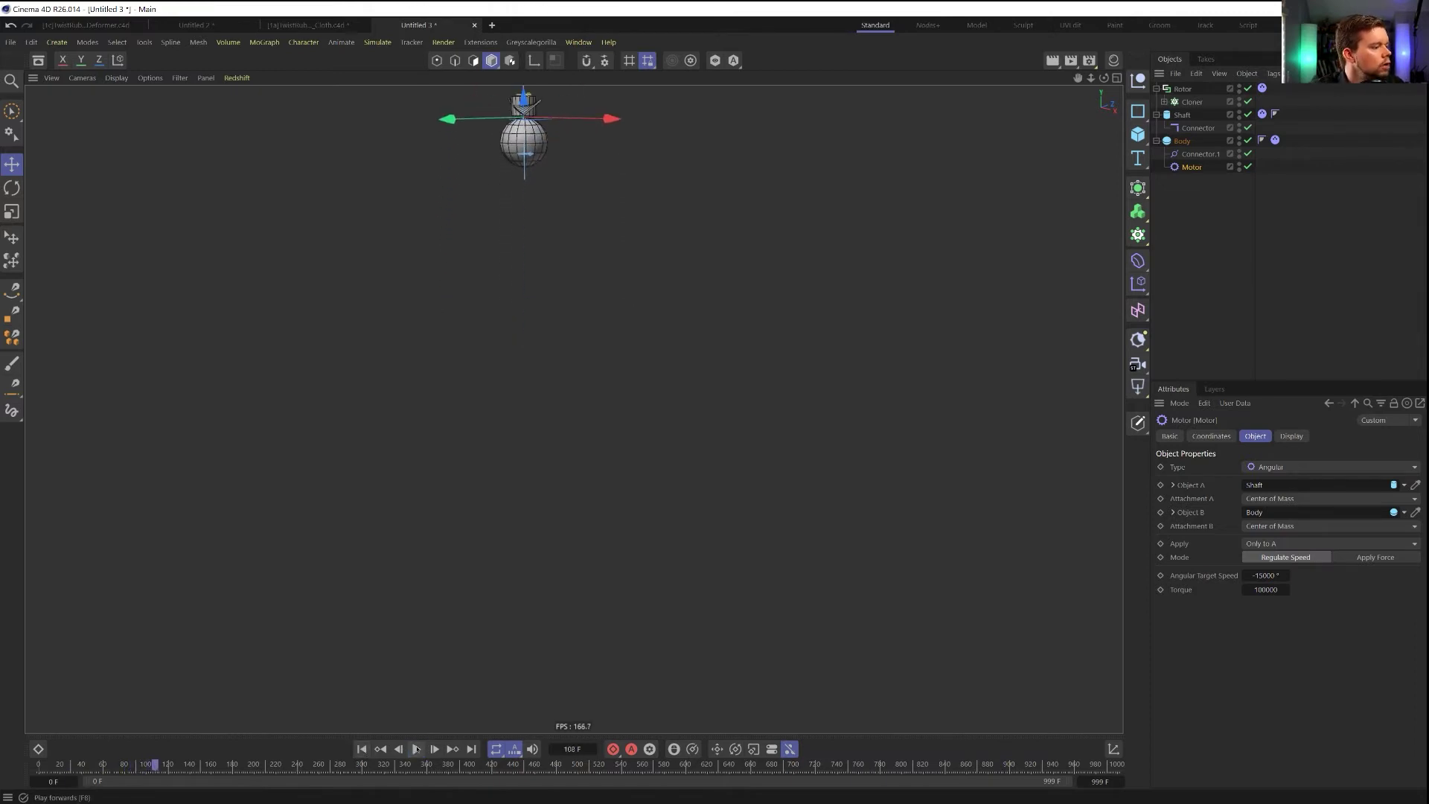
{"action": "left_click", "coordinate": [361, 749]}
Add a null object and save the scene as [1d]BulletHelicopterSimple.c4d in the SceneFiles folder
{"action": "left_click", "coordinate": [1138, 82]}
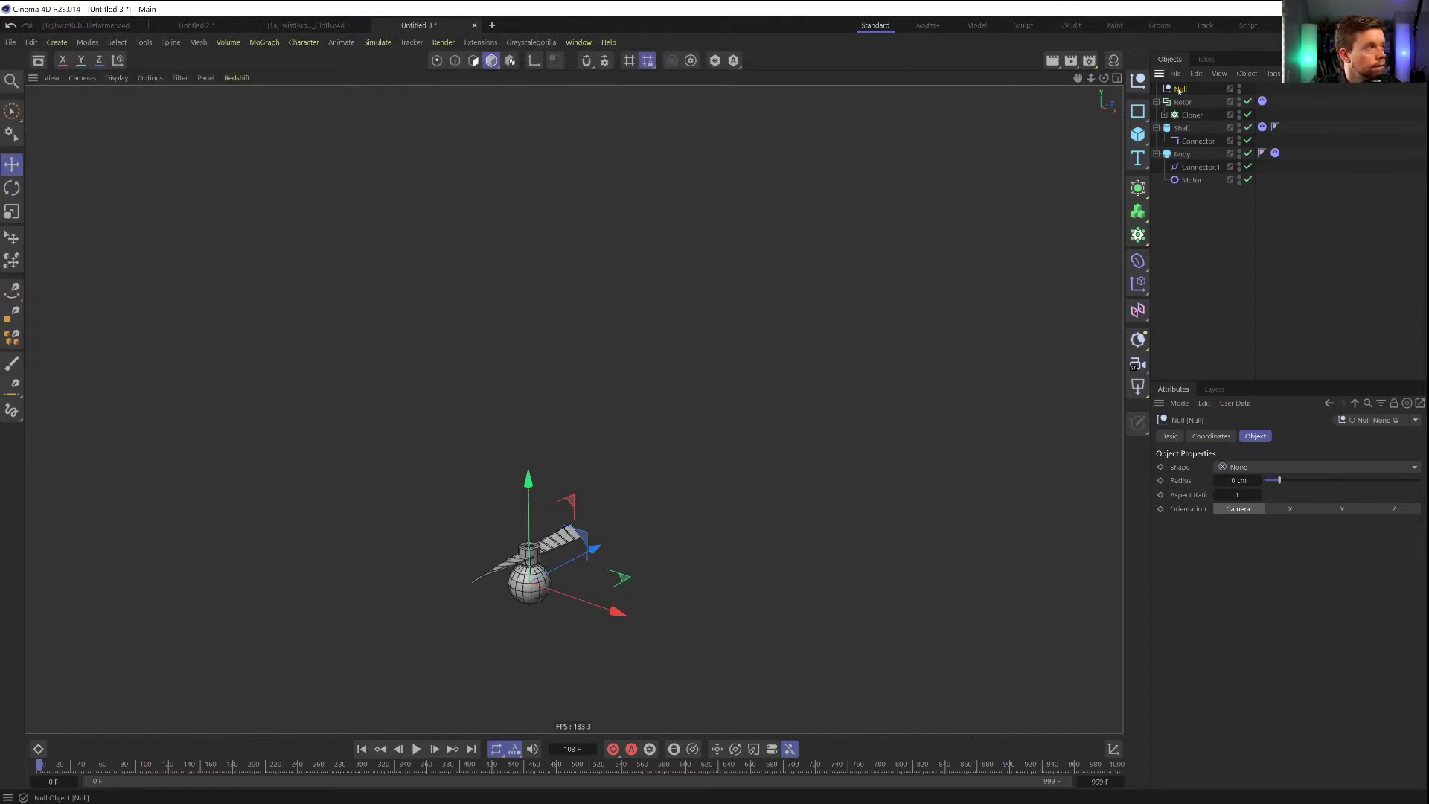
{"action": "key", "text": "ctrl+s"}
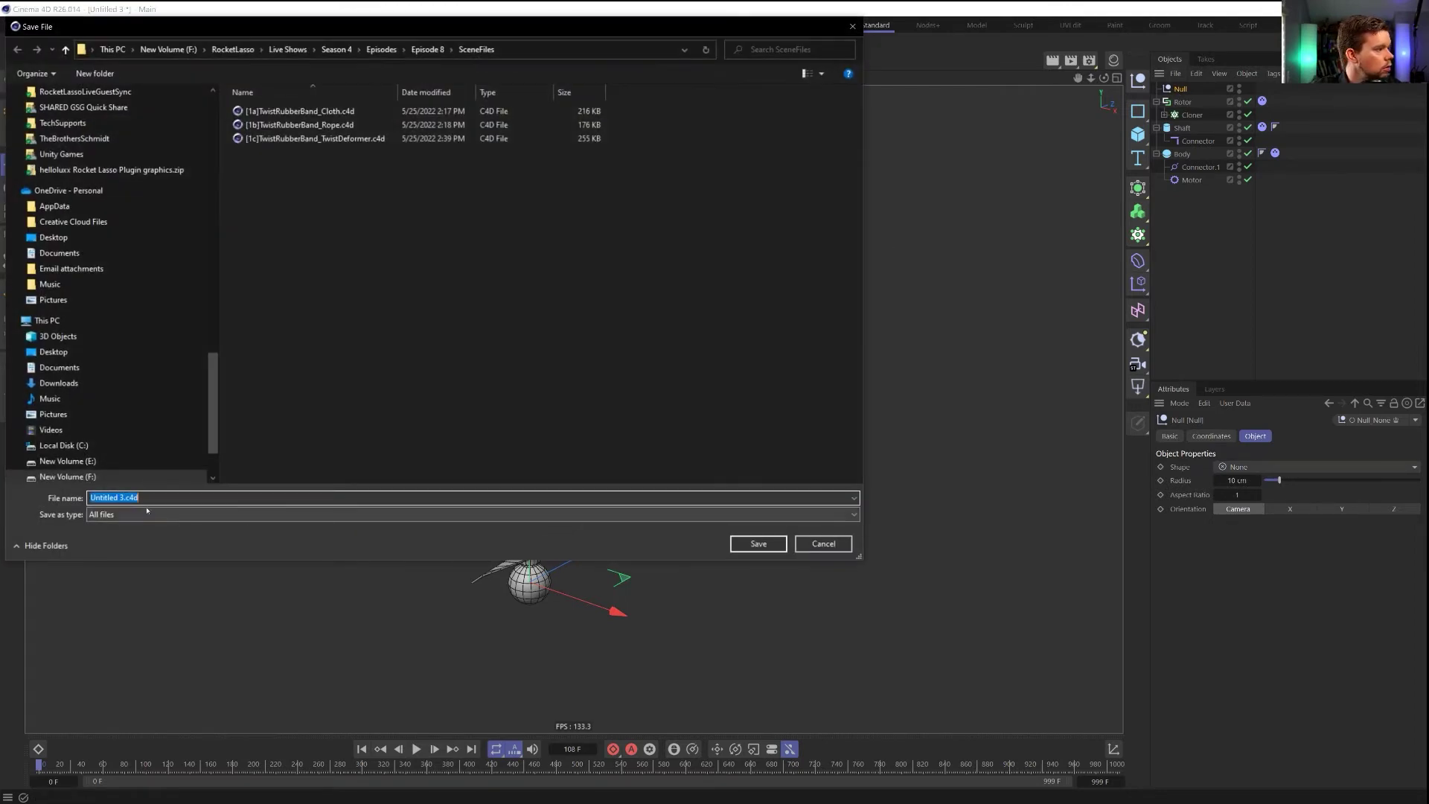
{"action": "left_click", "coordinate": [314, 139]}
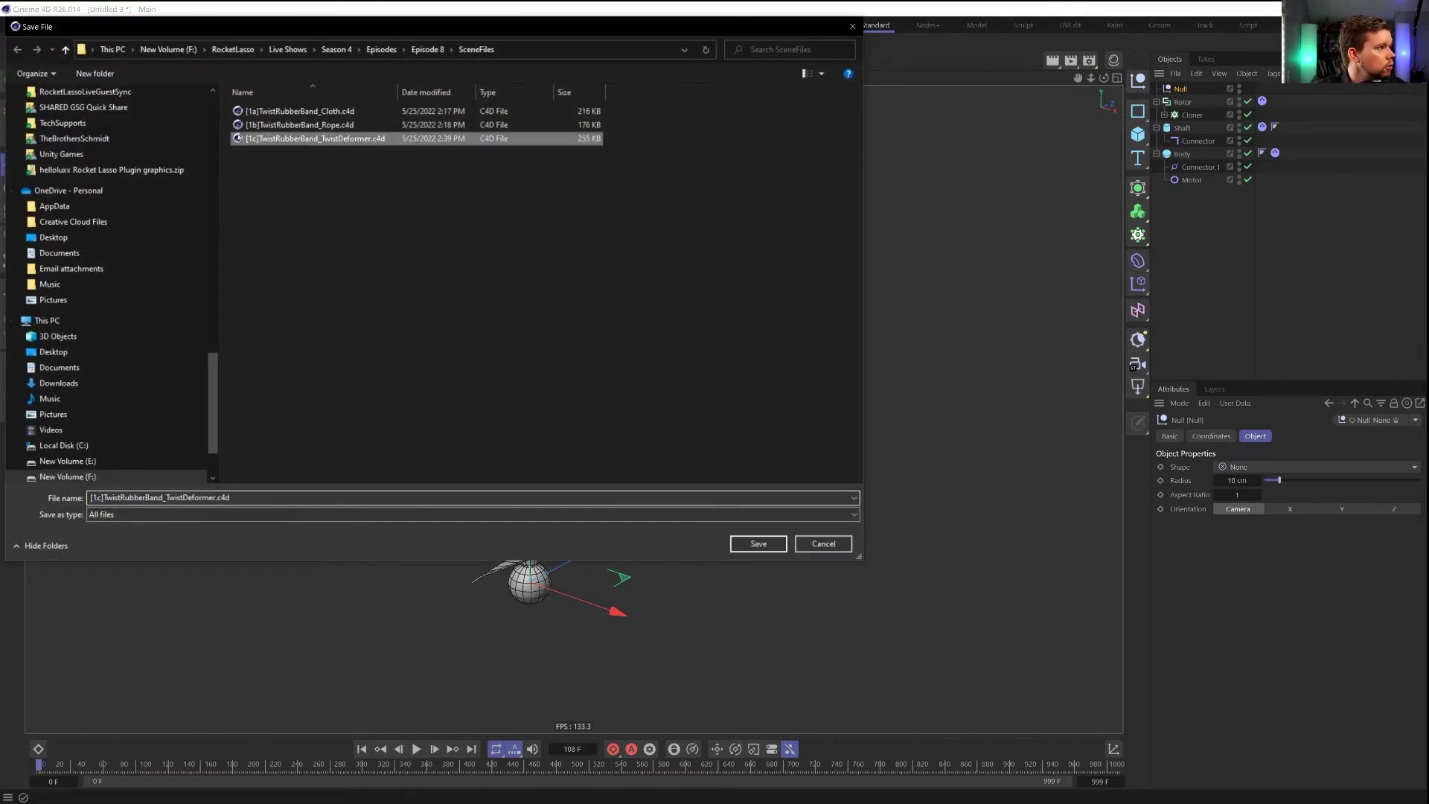
{"action": "left_click", "coordinate": [102, 497]}
{"action": "left_click", "coordinate": [102, 497]}
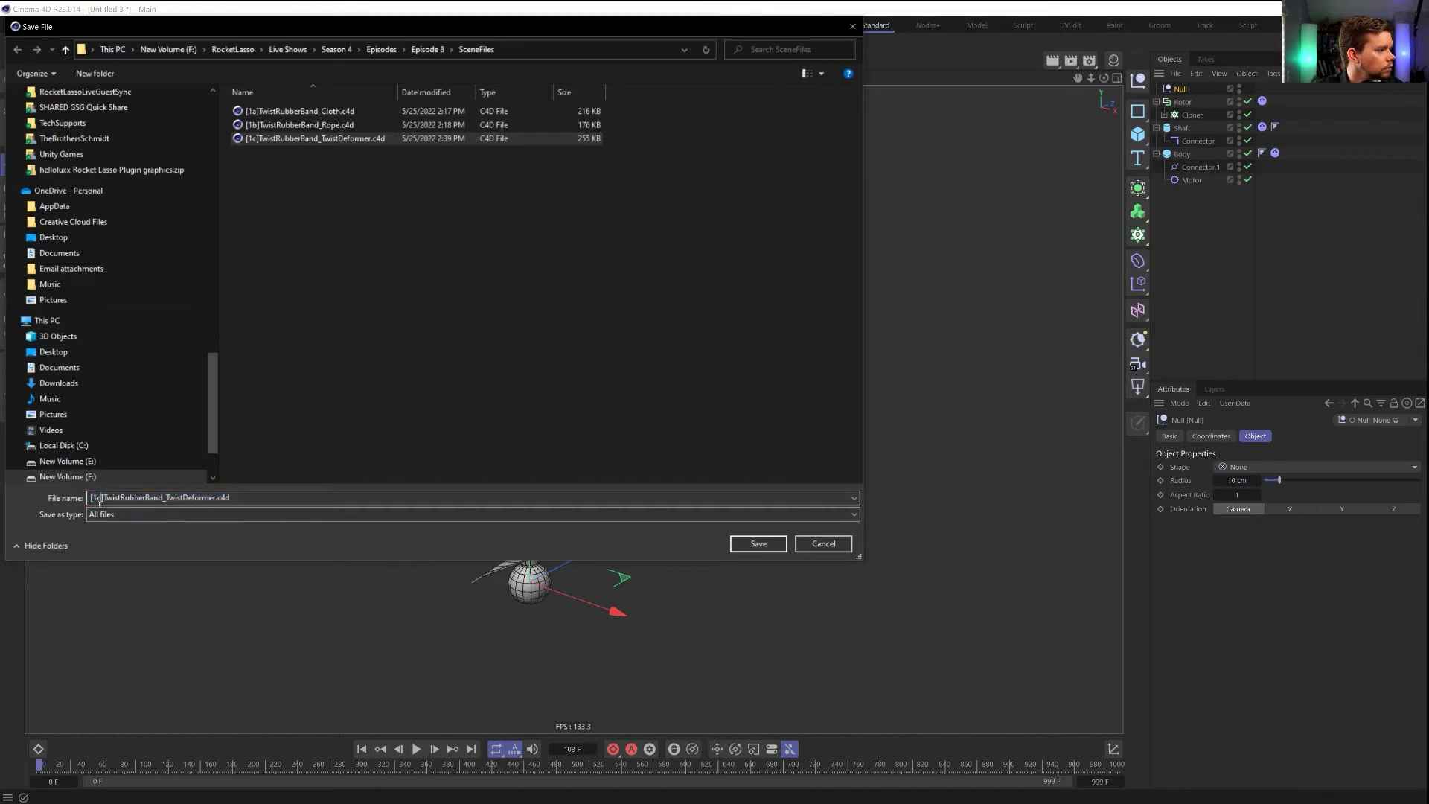
{"action": "type", "text": "d"}
{"action": "left_click_drag", "start_coordinate": [104, 497], "coordinate": [214, 498]}
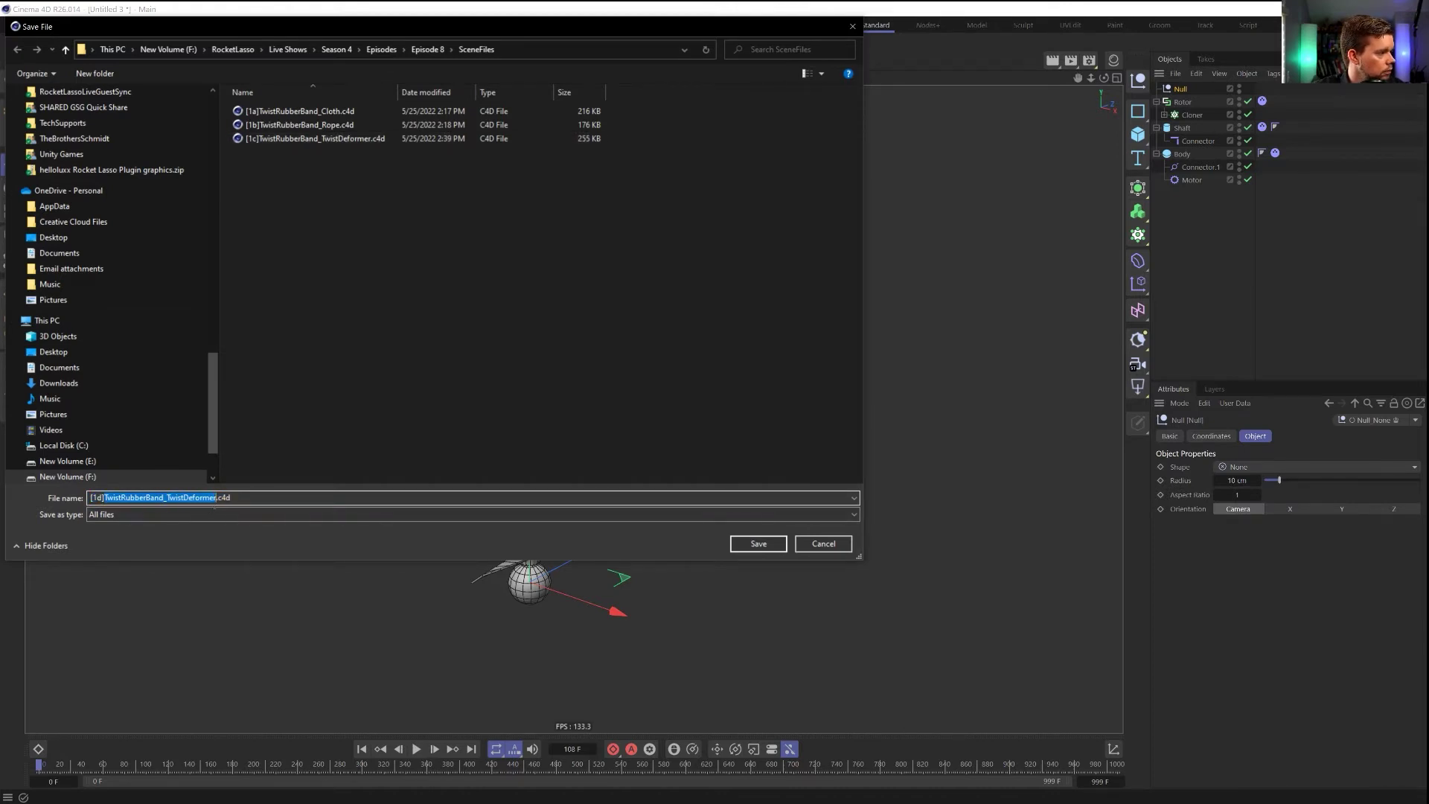
{"action": "type", "text": "Bu"}
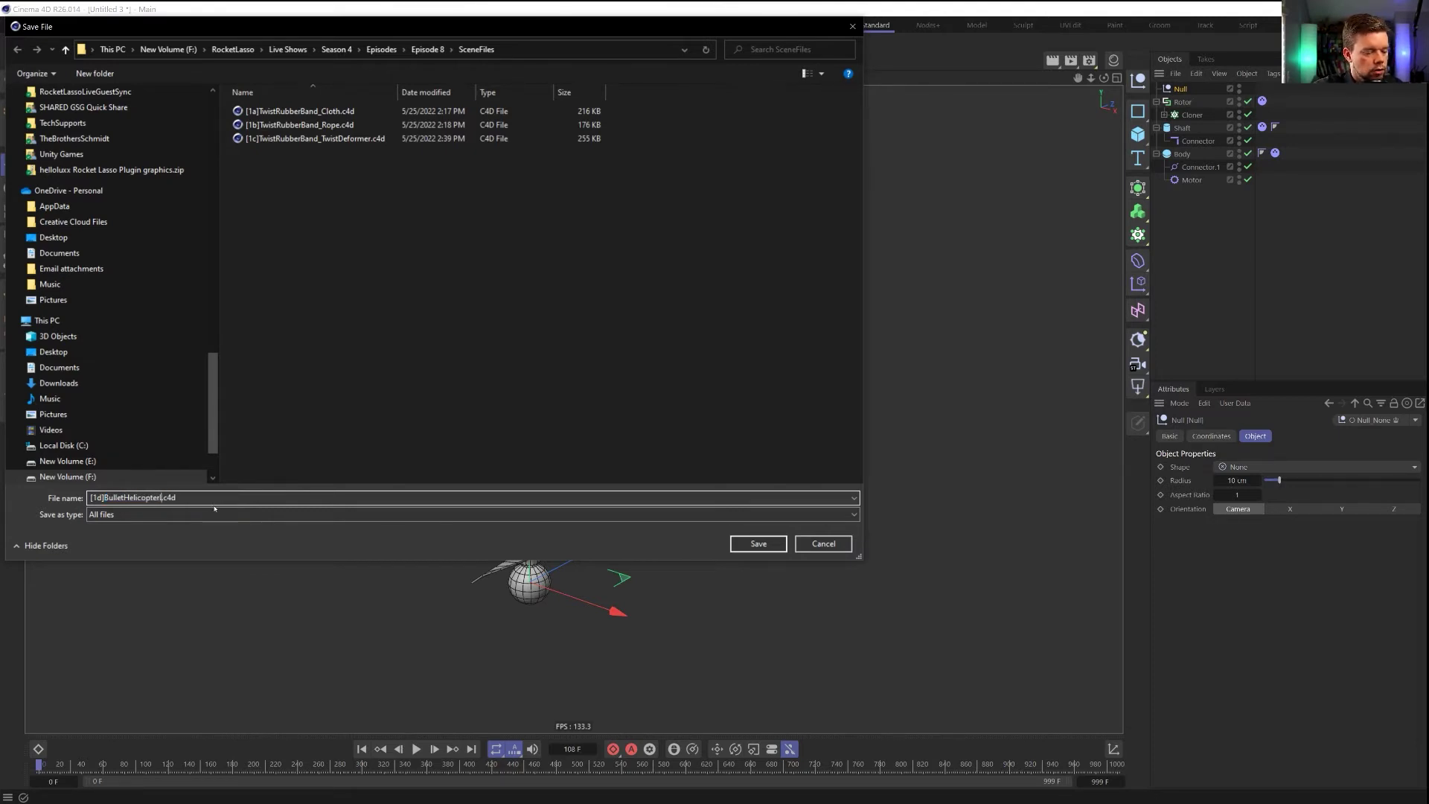
{"action": "type", "text": "lletHelicopterSimple"}
{"action": "key", "text": "Return"}
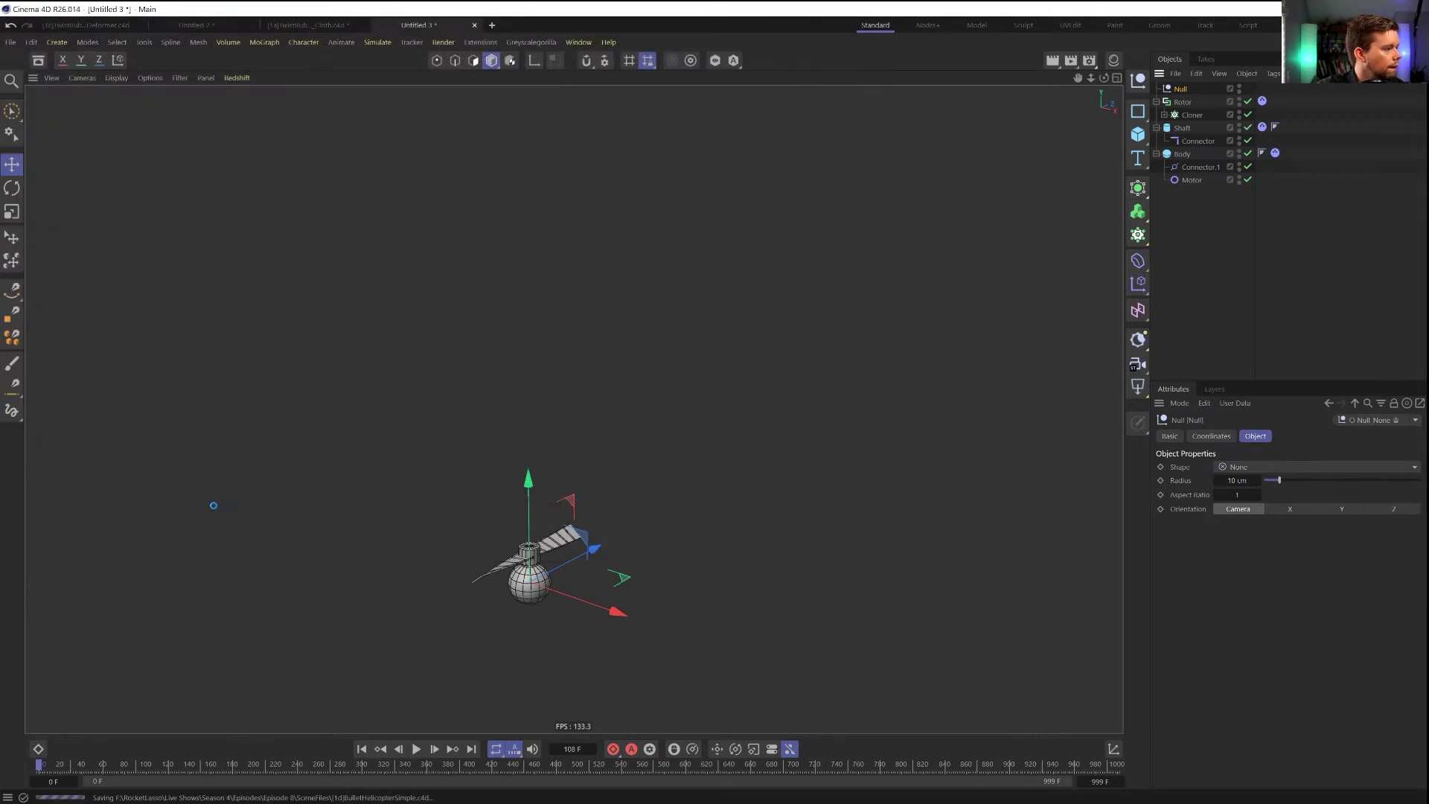
Parent the Rotor, Shaft and Body hierarchies under the Null and collapse it
{"action": "key", "text": "ctrl+a"}
{"action": "left_click", "coordinate": [1182, 89], "text": "ctrl"}
{"action": "left_click_drag", "start_coordinate": [1183, 102], "coordinate": [1181, 90]}
{"action": "left_click", "coordinate": [1181, 90]}
{"action": "key", "text": "Left"}
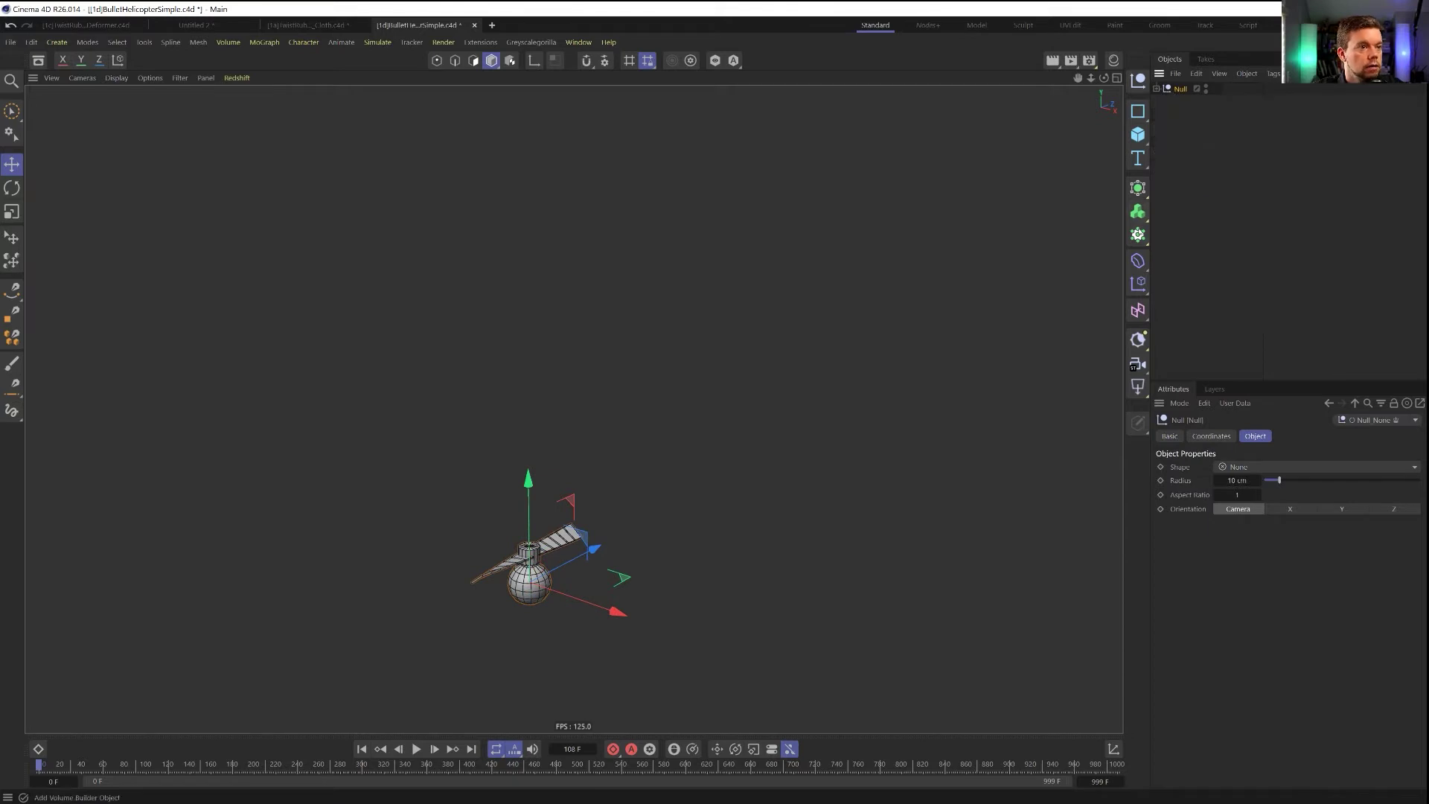
Place the Null in a grid Cloner with a 3 × 1 × 3 count, spaced about 902 cm in X and 945 cm in Z
{"action": "key", "text": "Right"}
{"action": "key", "text": "Down"}
{"action": "left_click_drag", "start_coordinate": [1183, 102], "coordinate": [1183, 90]}
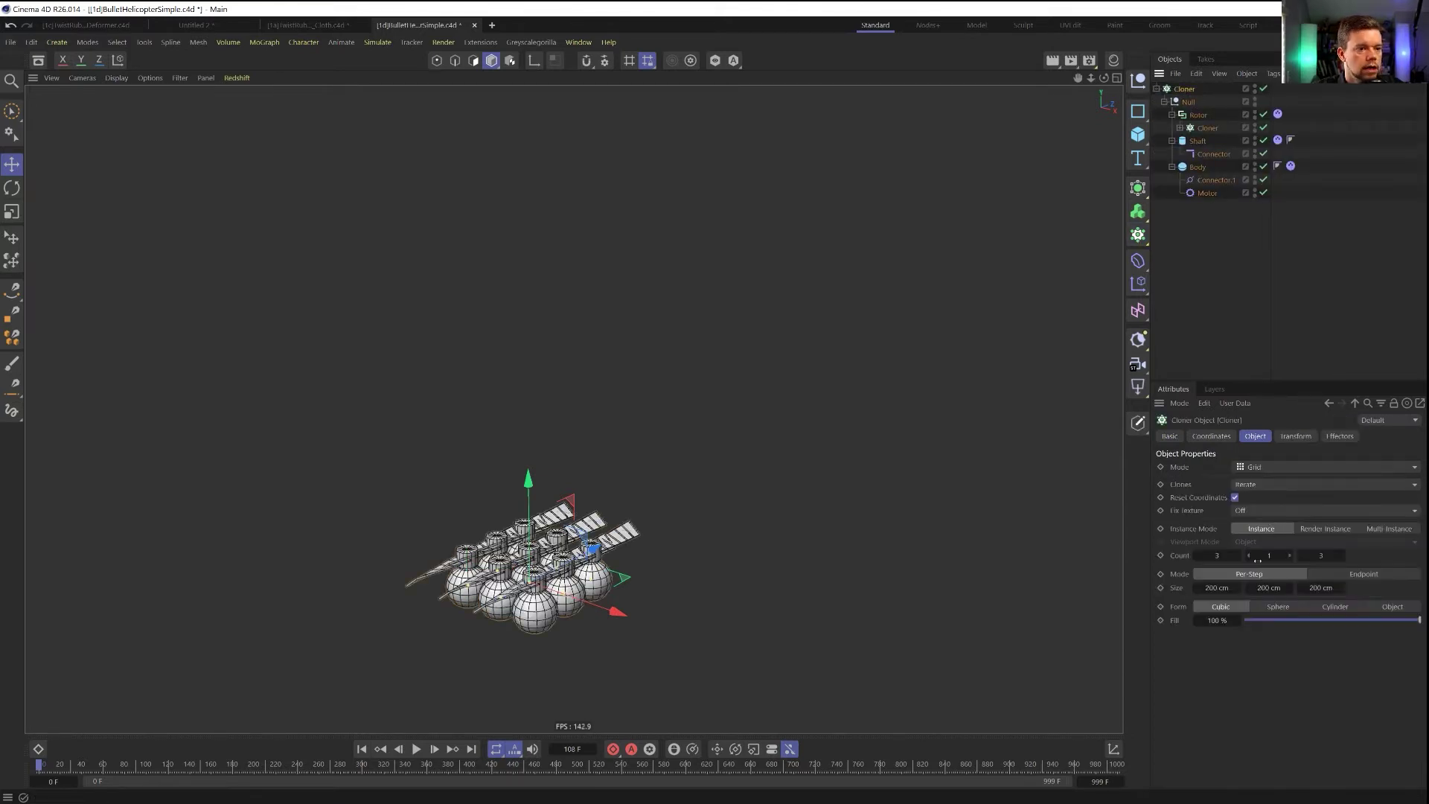
{"action": "left_click_drag", "start_coordinate": [1230, 587], "coordinate": [1240, 587]}
{"action": "left_click_drag", "start_coordinate": [1340, 587], "coordinate": [1395, 587]}
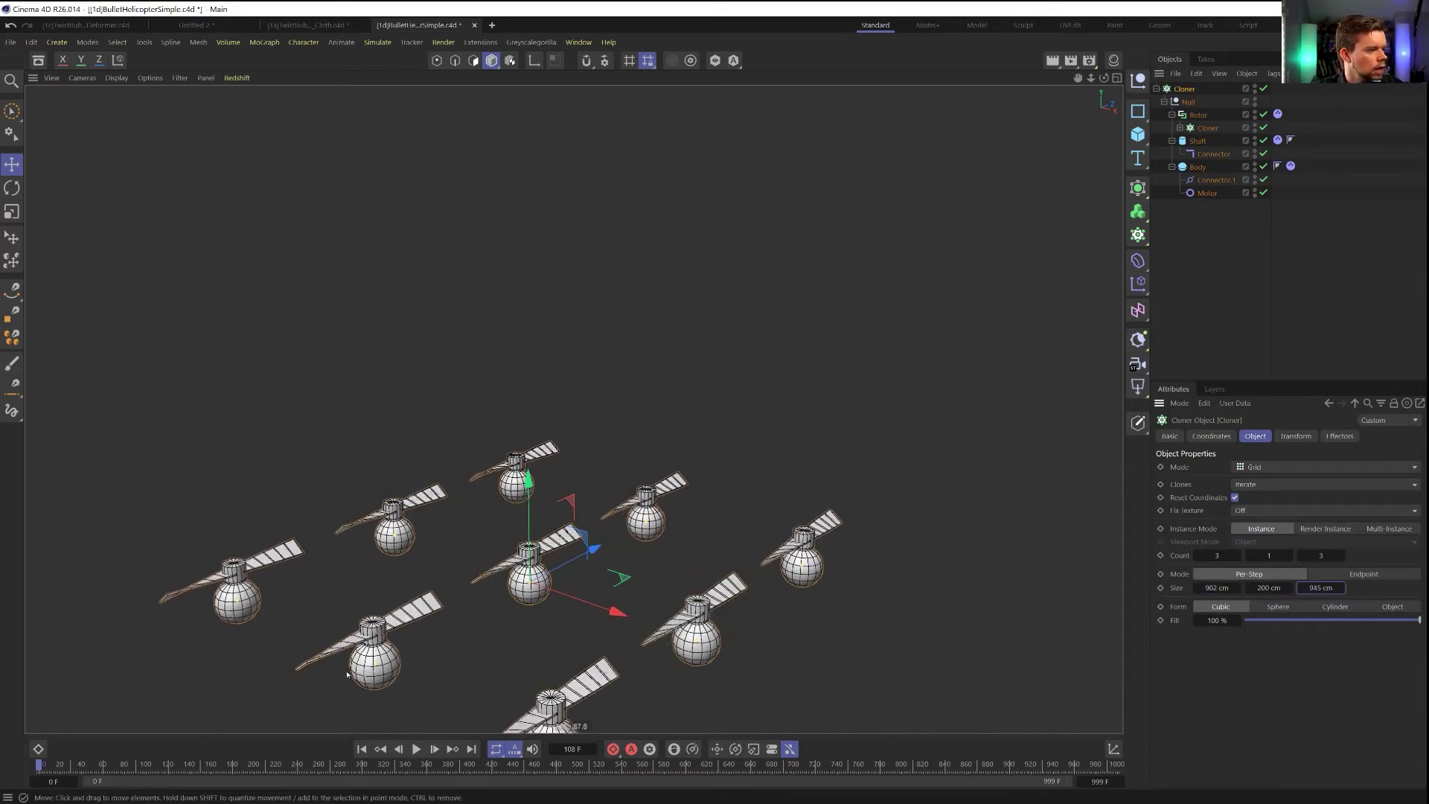
{"action": "scroll", "coordinate": [458, 552], "scroll_direction": "down", "scroll_amount": 2}
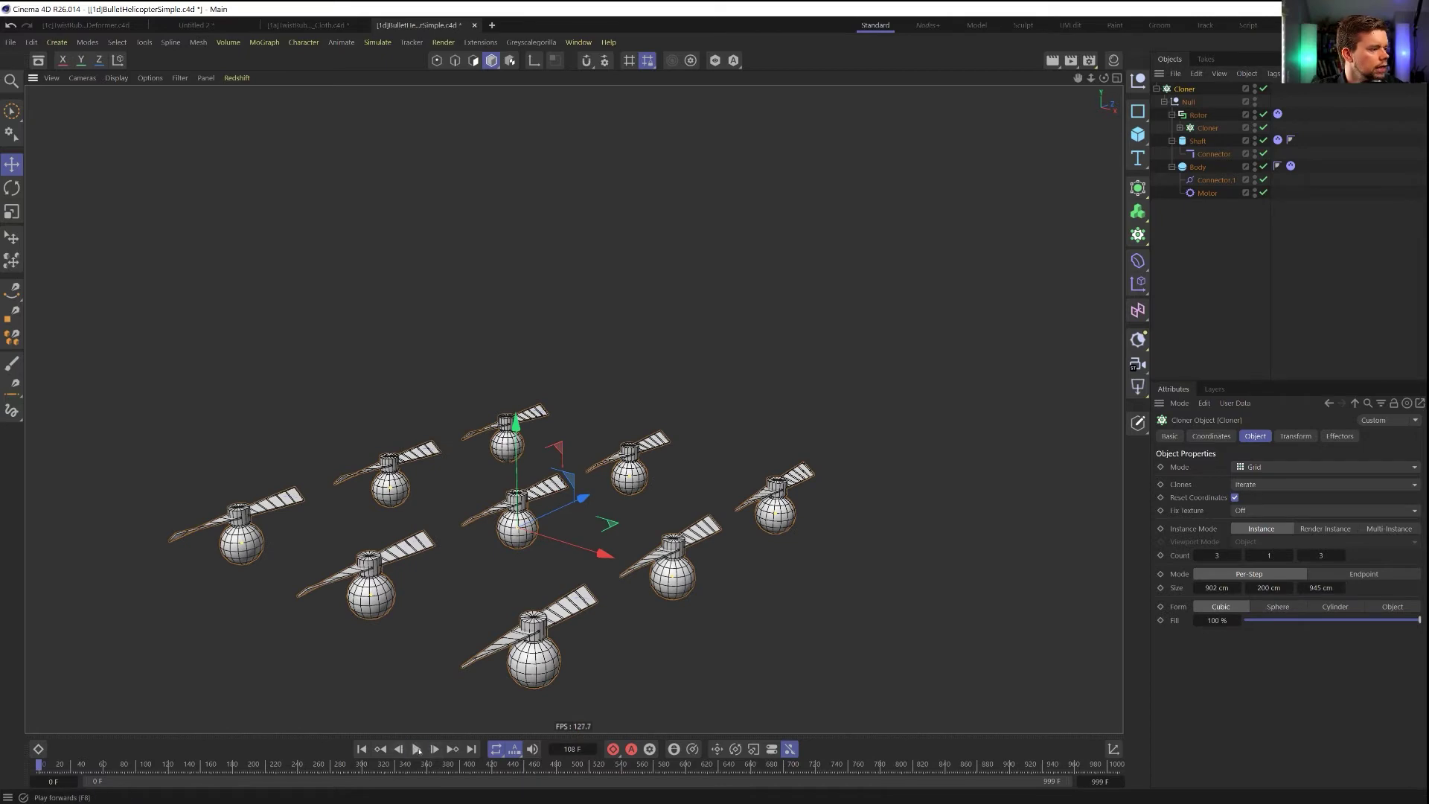
Play the simulation of the cloned helicopters and return to the first frame
{"action": "left_click", "coordinate": [418, 750]}
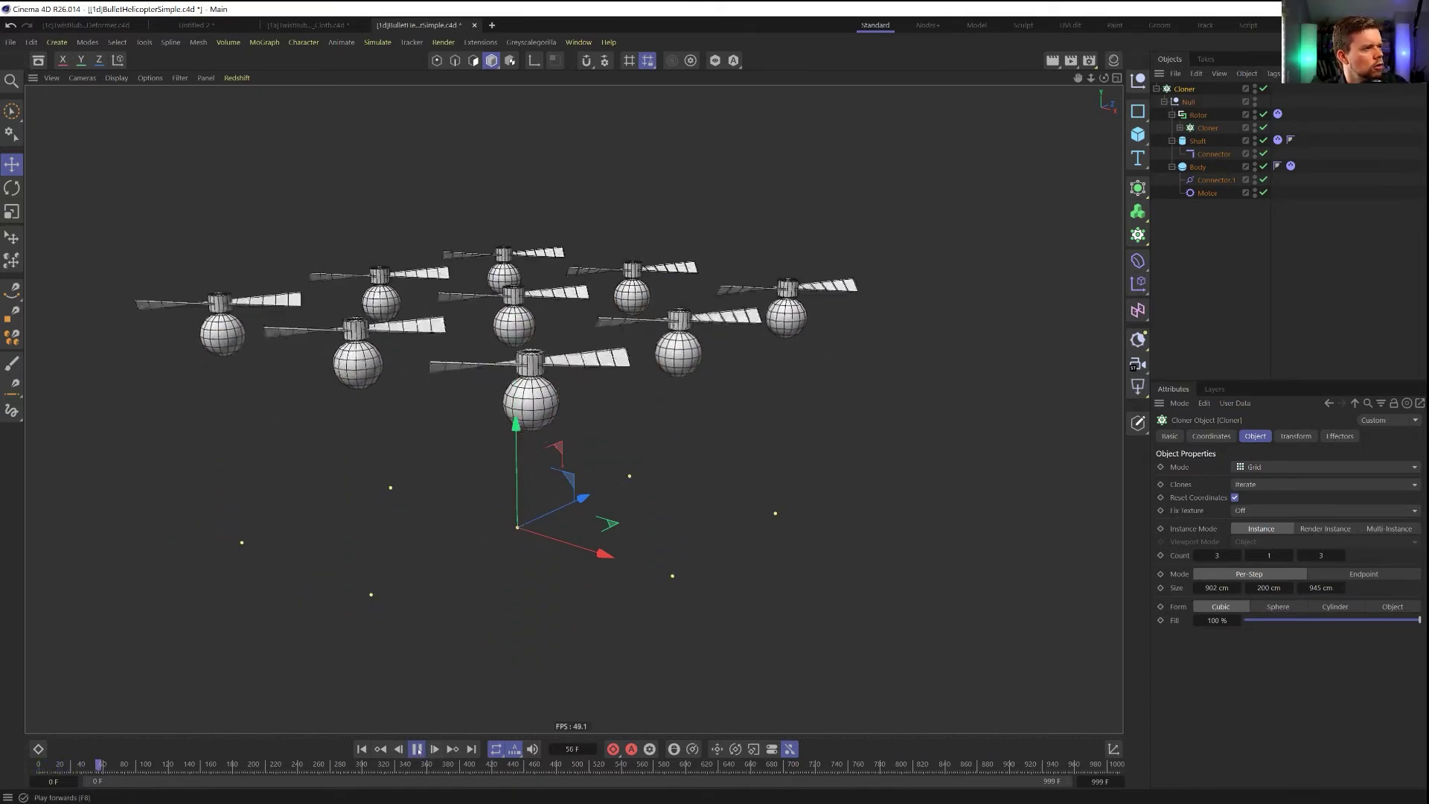
{"action": "left_click", "coordinate": [417, 750]}
{"action": "key", "text": "shift+f"}
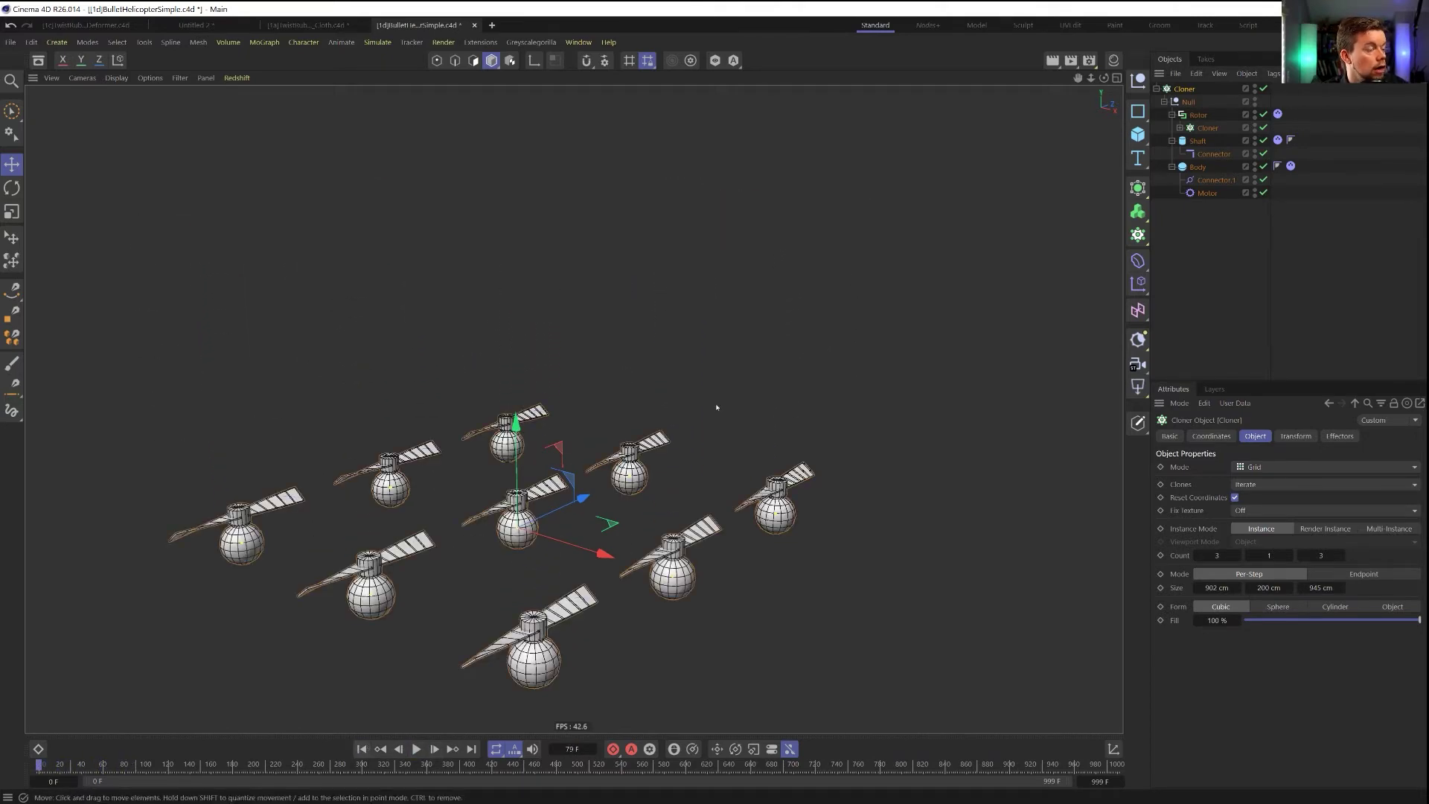
Add a 200 cm cube, take it out of the Cloner to the top level, and raise it above the helicopters
{"action": "left_click", "coordinate": [1137, 134], "text": "shift"}
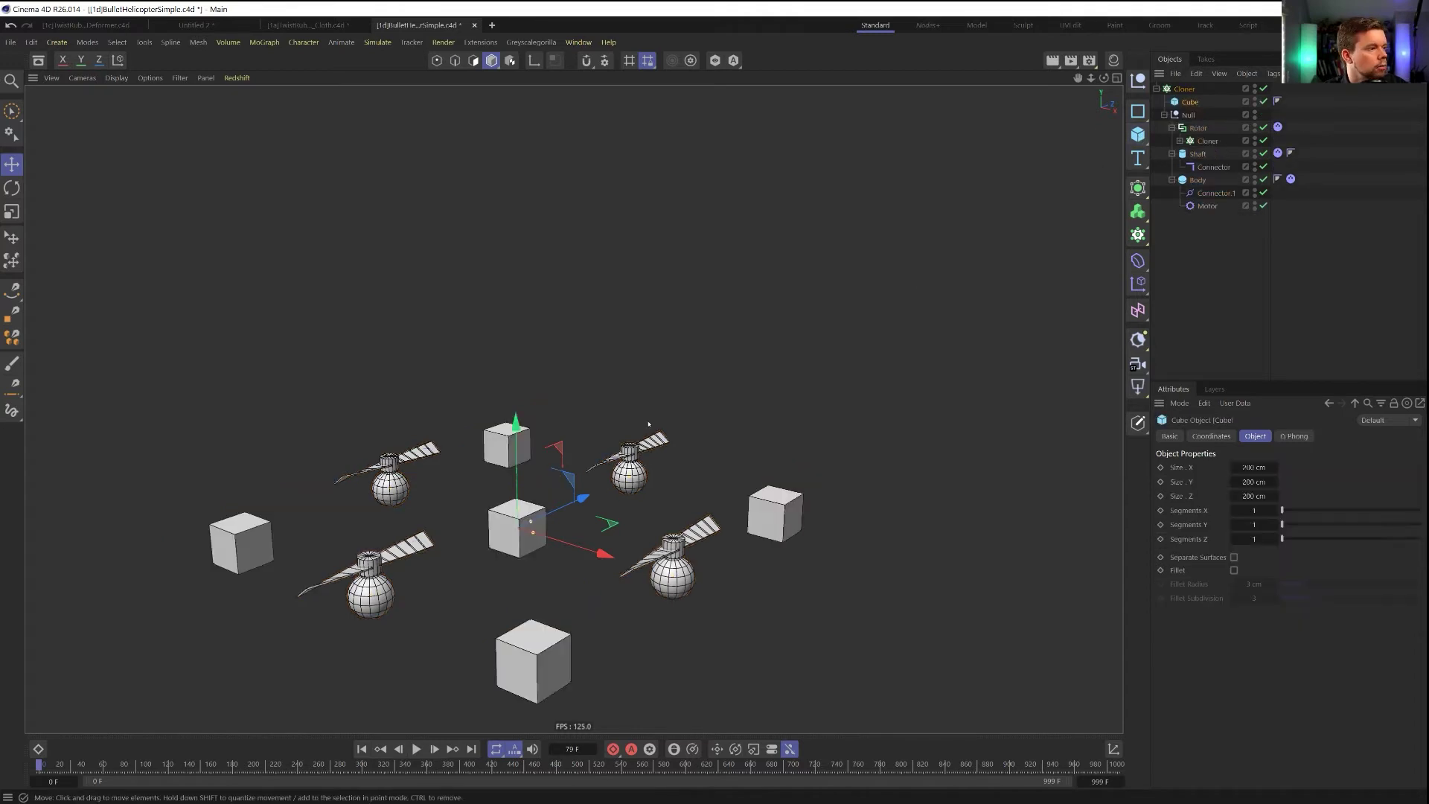
{"action": "left_click_drag", "start_coordinate": [1192, 105], "coordinate": [1183, 87]}
{"action": "left_click_drag", "start_coordinate": [477, 479], "coordinate": [547, 195]}
{"action": "left_click_drag", "start_coordinate": [566, 320], "coordinate": [657, 302], "text": "alt"}
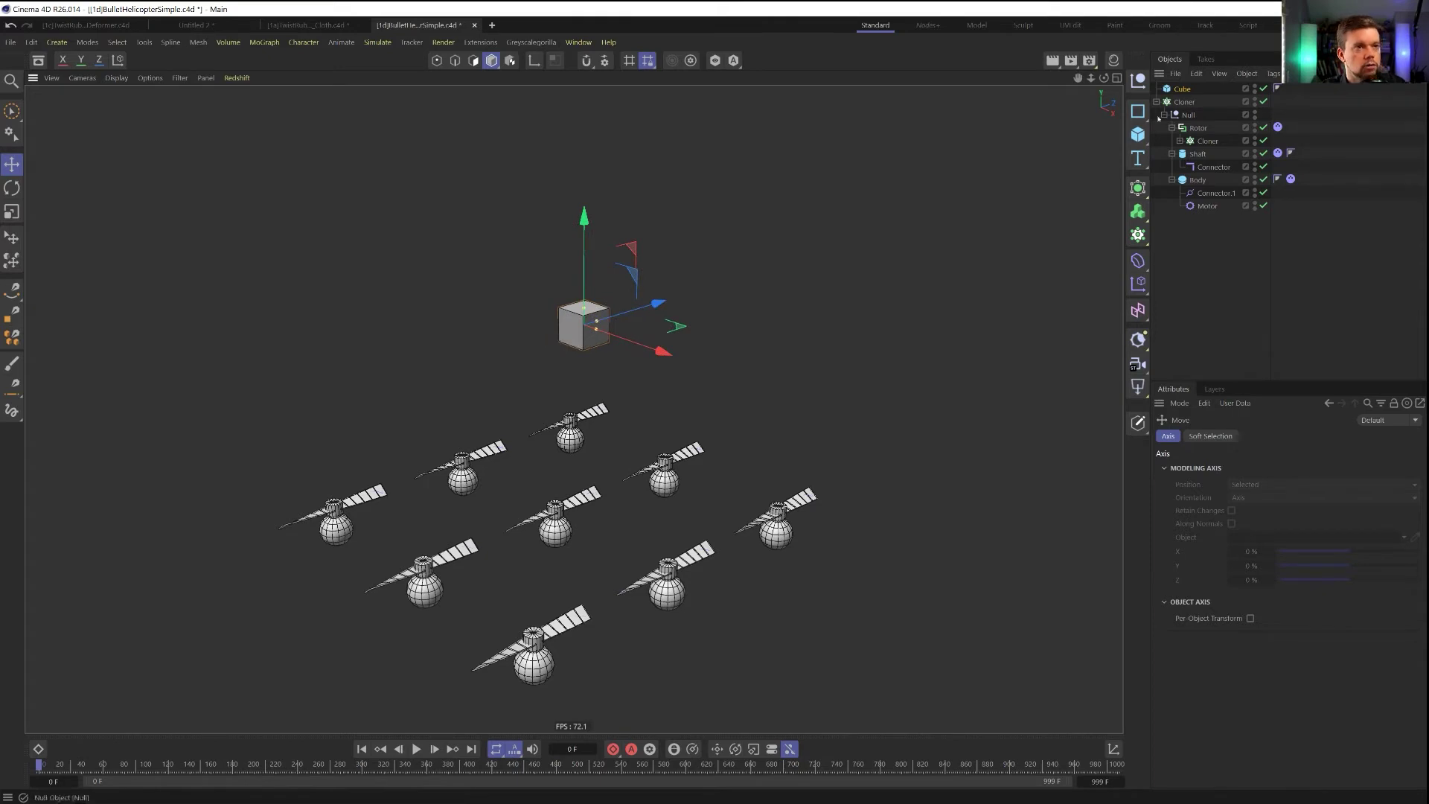
Add a Rigid Body tag to the Cube, play the simulation and return to the first frame
{"action": "left_click", "coordinate": [1182, 89]}
{"action": "right_click", "coordinate": [1183, 89]}
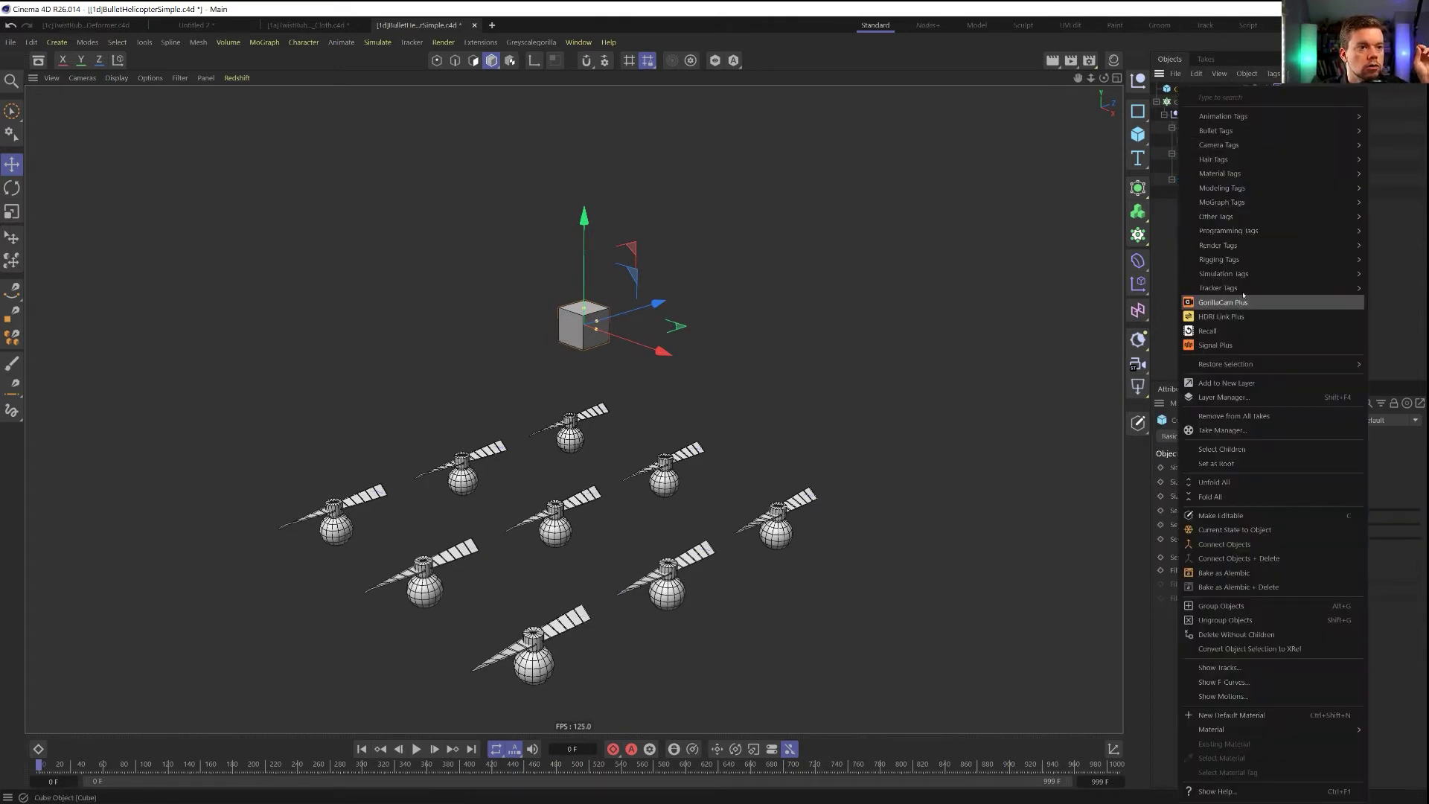
{"action": "mouse_move", "coordinate": [1245, 277]}
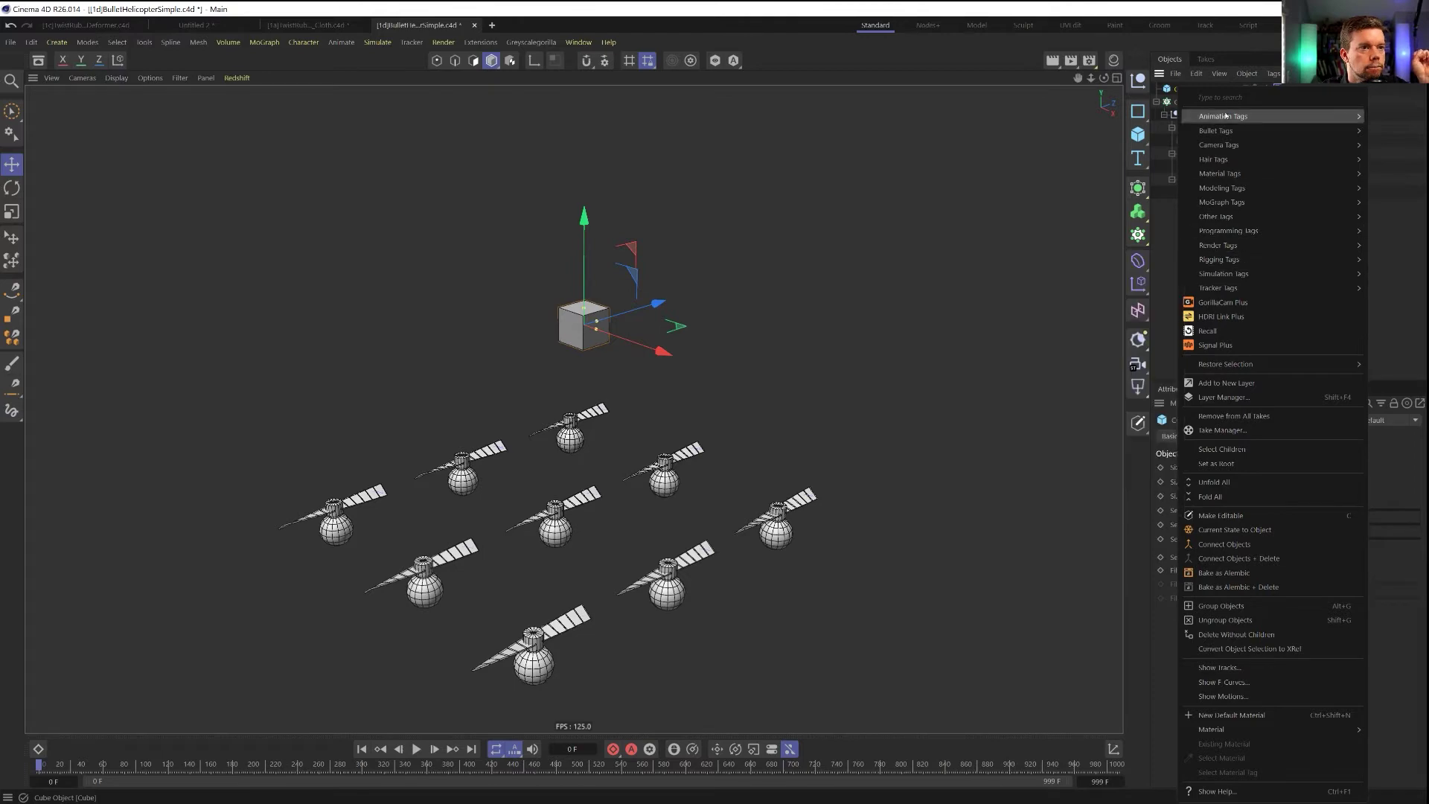
{"action": "mouse_move", "coordinate": [1228, 131]}
{"action": "left_click", "coordinate": [1173, 141]}
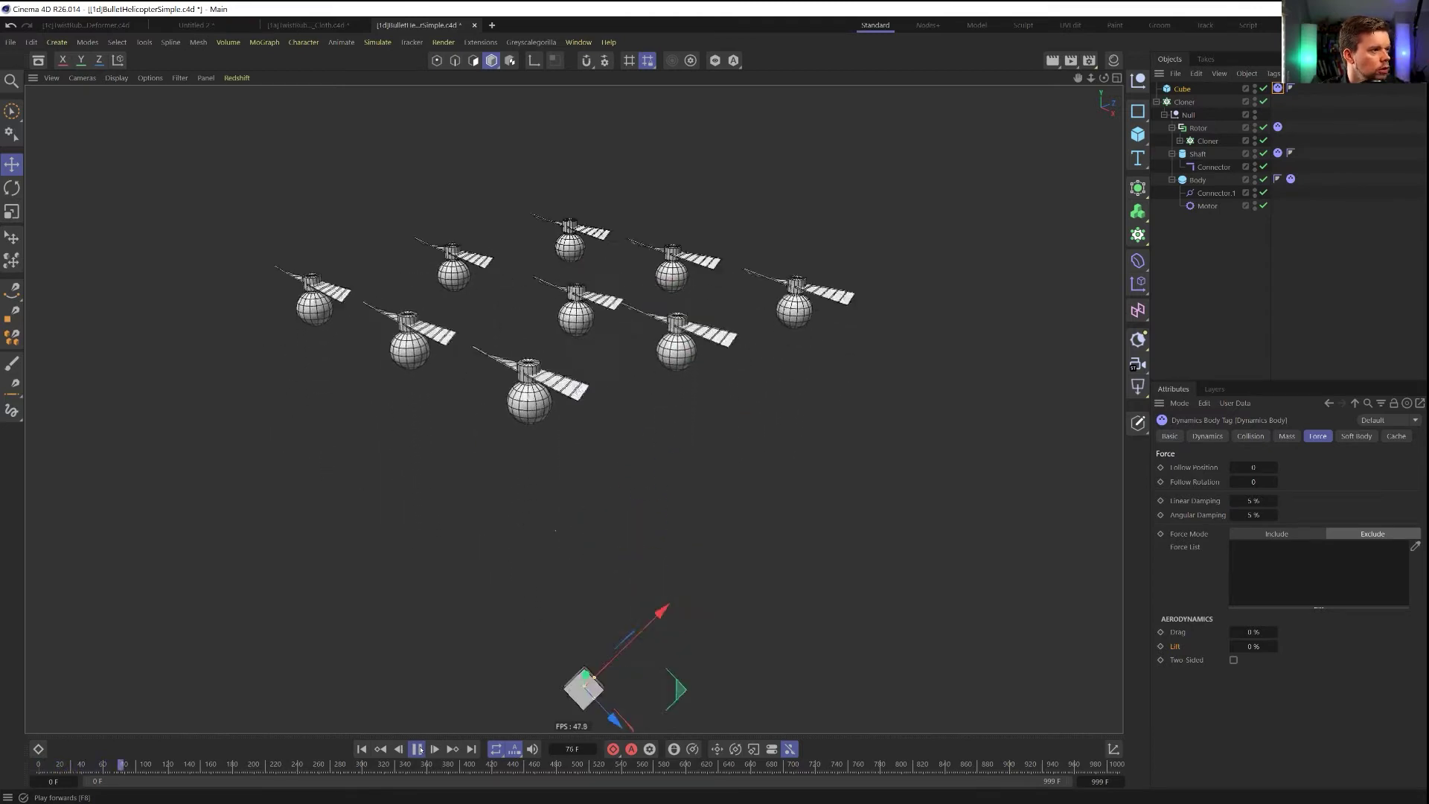
{"action": "left_click", "coordinate": [417, 749]}
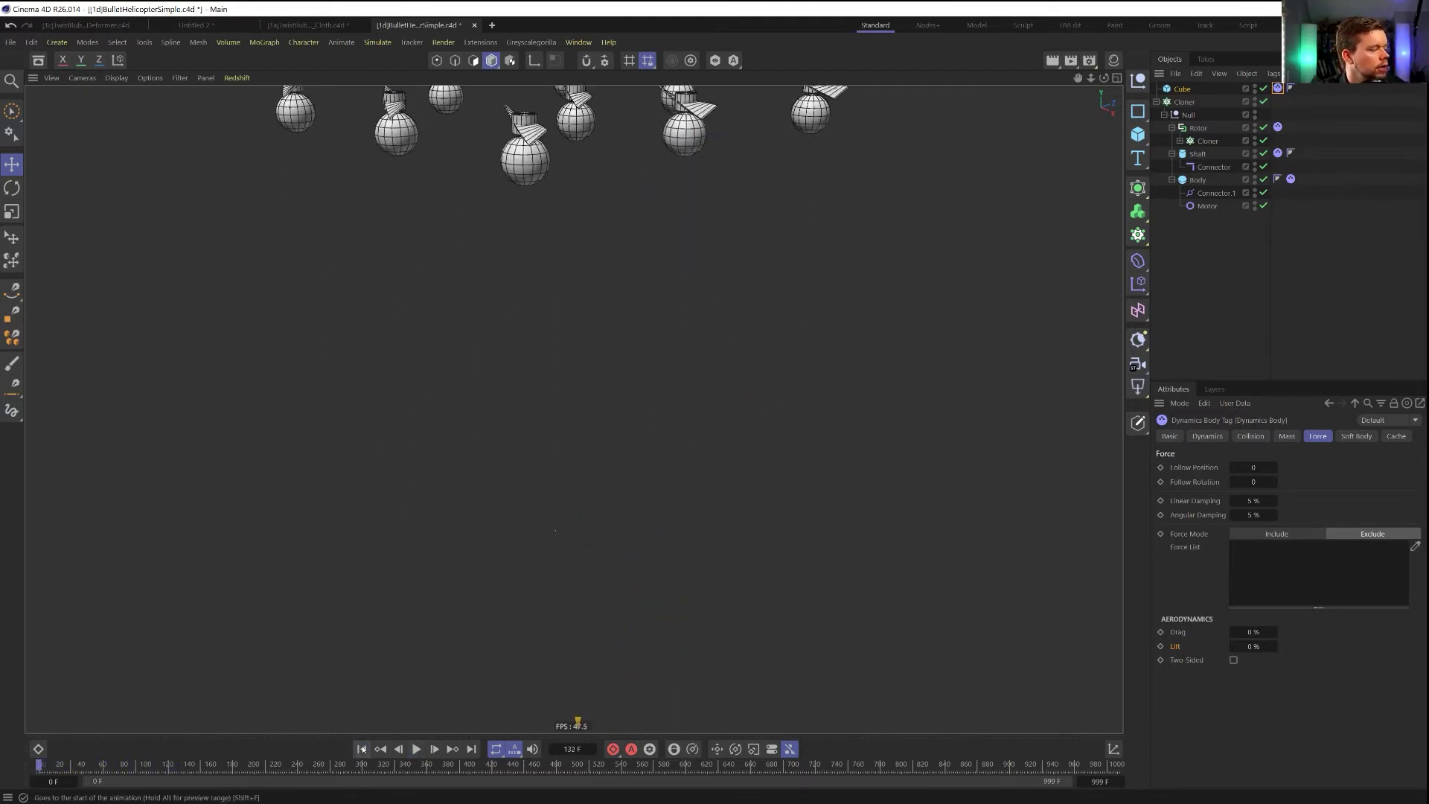
{"action": "left_click", "coordinate": [362, 750]}
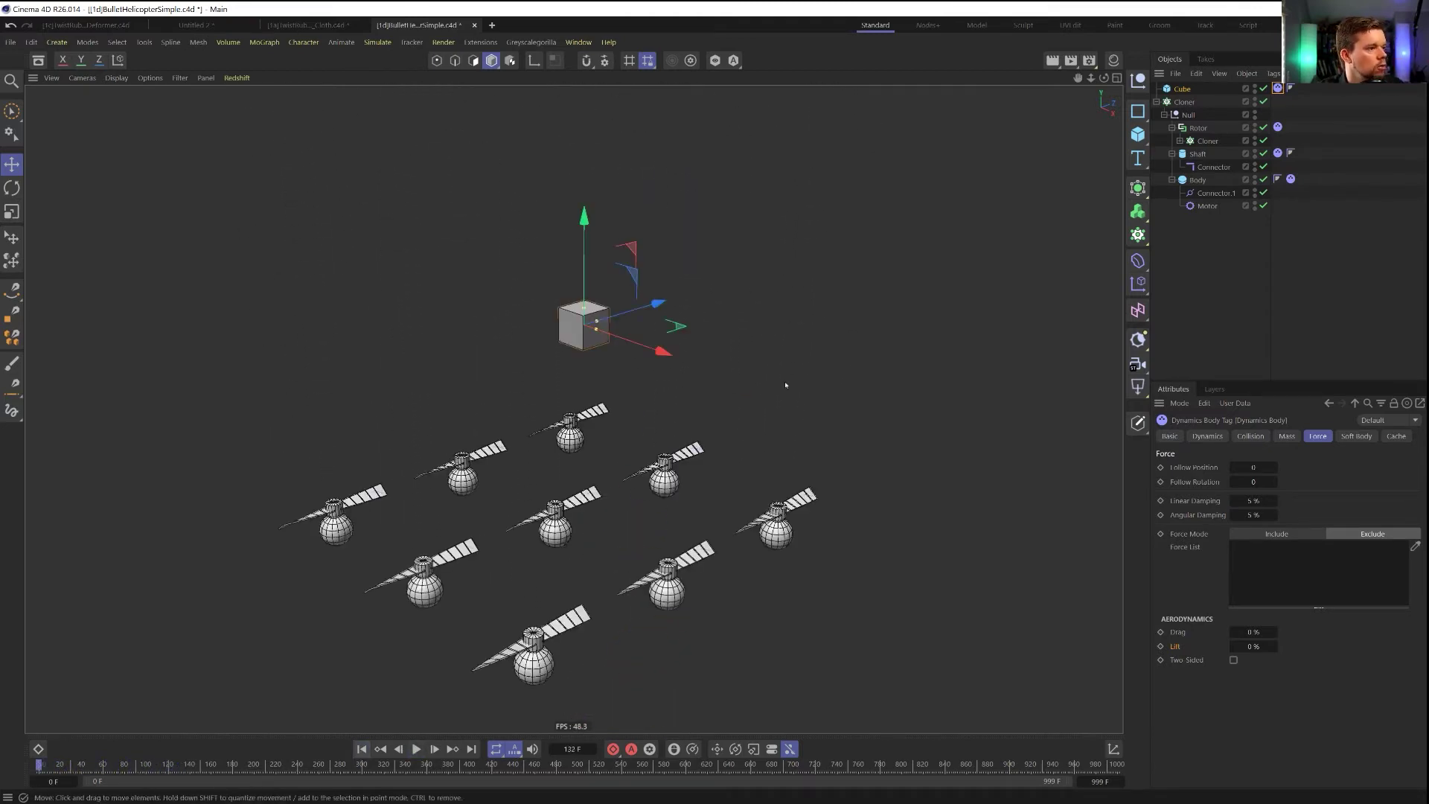
Duplicate the helicopter Null inside the Cloner and change the angular target speed of the copy's Motor
{"action": "left_click", "coordinate": [1164, 116]}
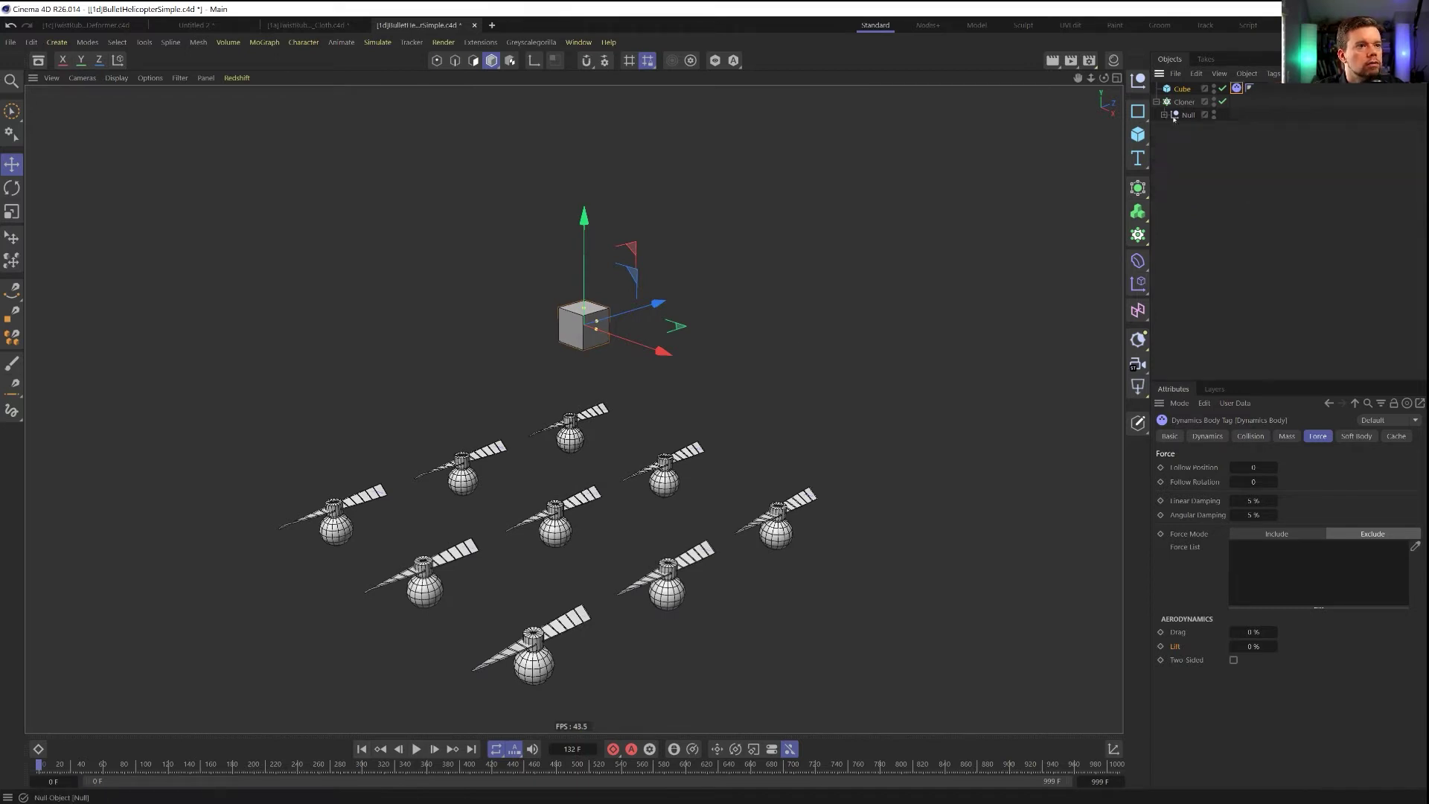
{"action": "left_click_drag", "start_coordinate": [1190, 114], "coordinate": [1190, 111], "text": "ctrl"}
{"action": "left_click", "coordinate": [1165, 115]}
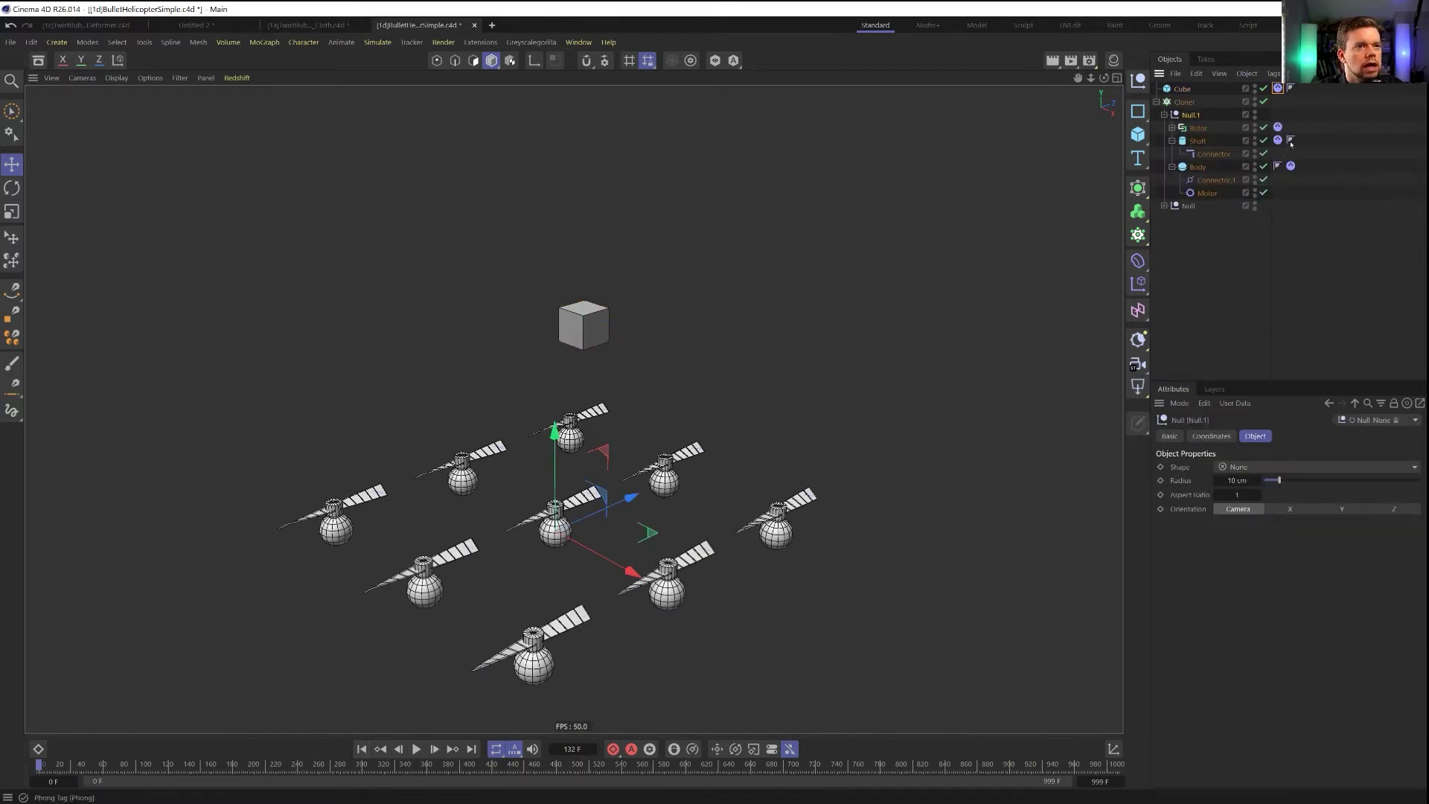
{"action": "left_click", "coordinate": [1207, 193]}
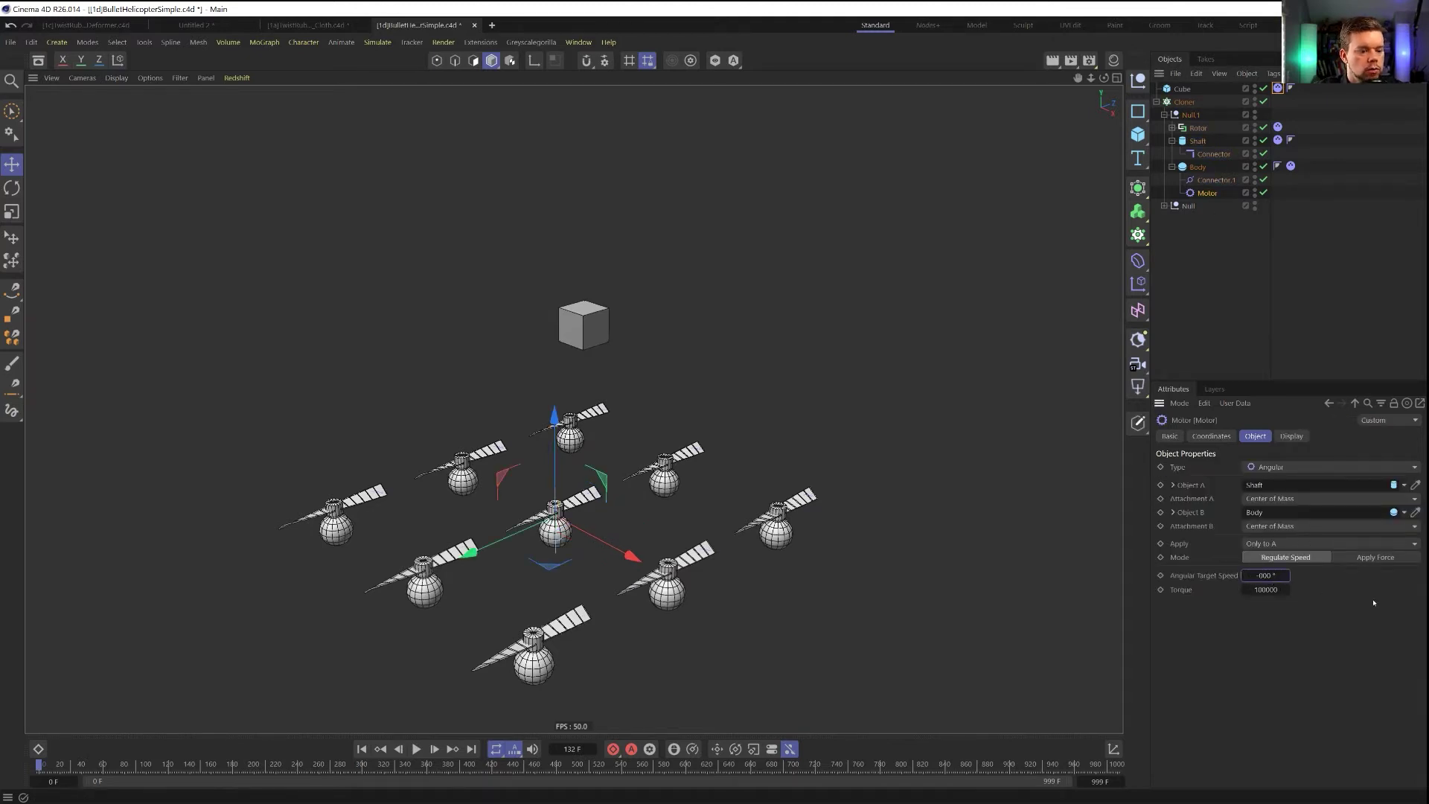
Set the Cloner's Clones option to Blend, play the simulation and return to the first frame
{"action": "left_click", "coordinate": [1179, 103]}
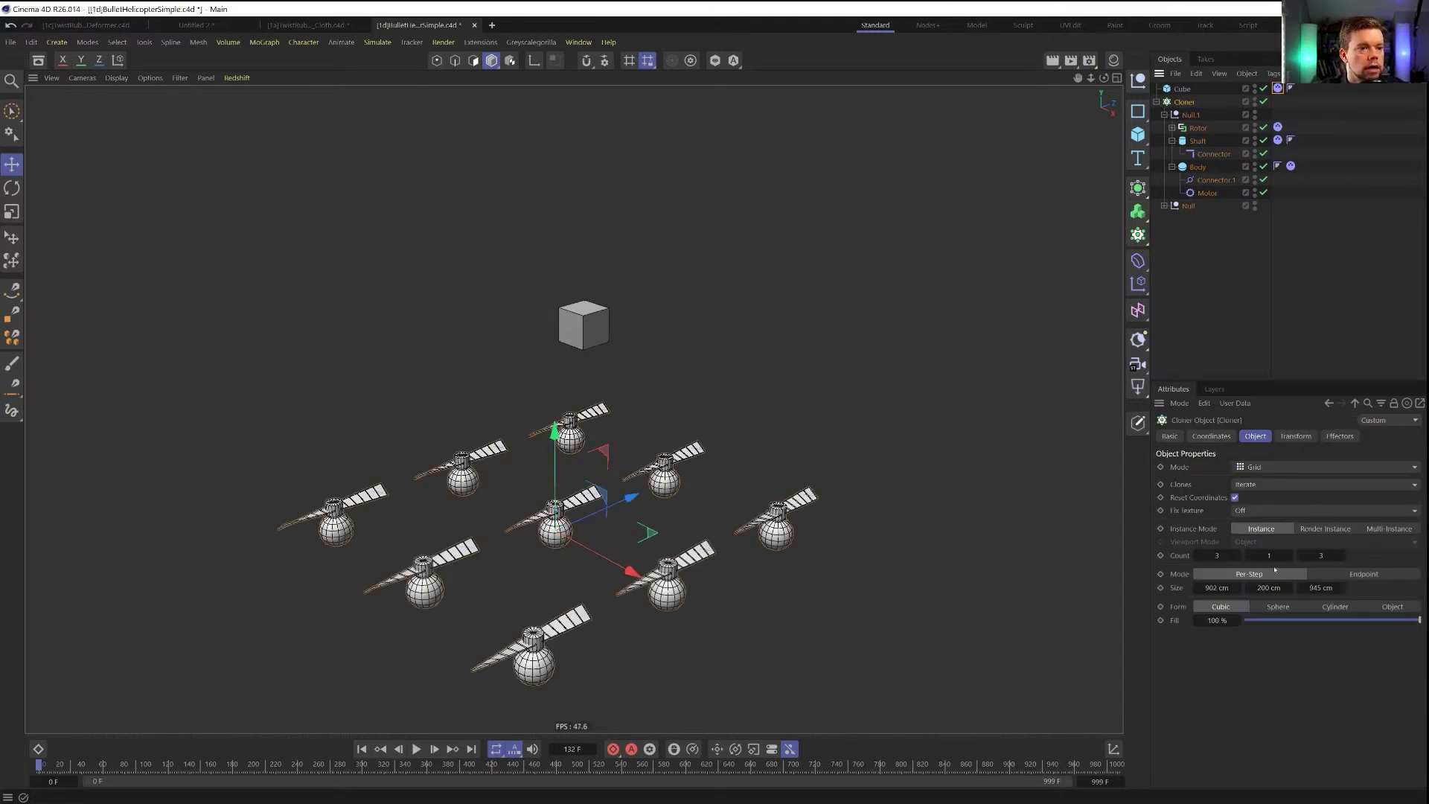
{"action": "left_click", "coordinate": [1262, 512]}
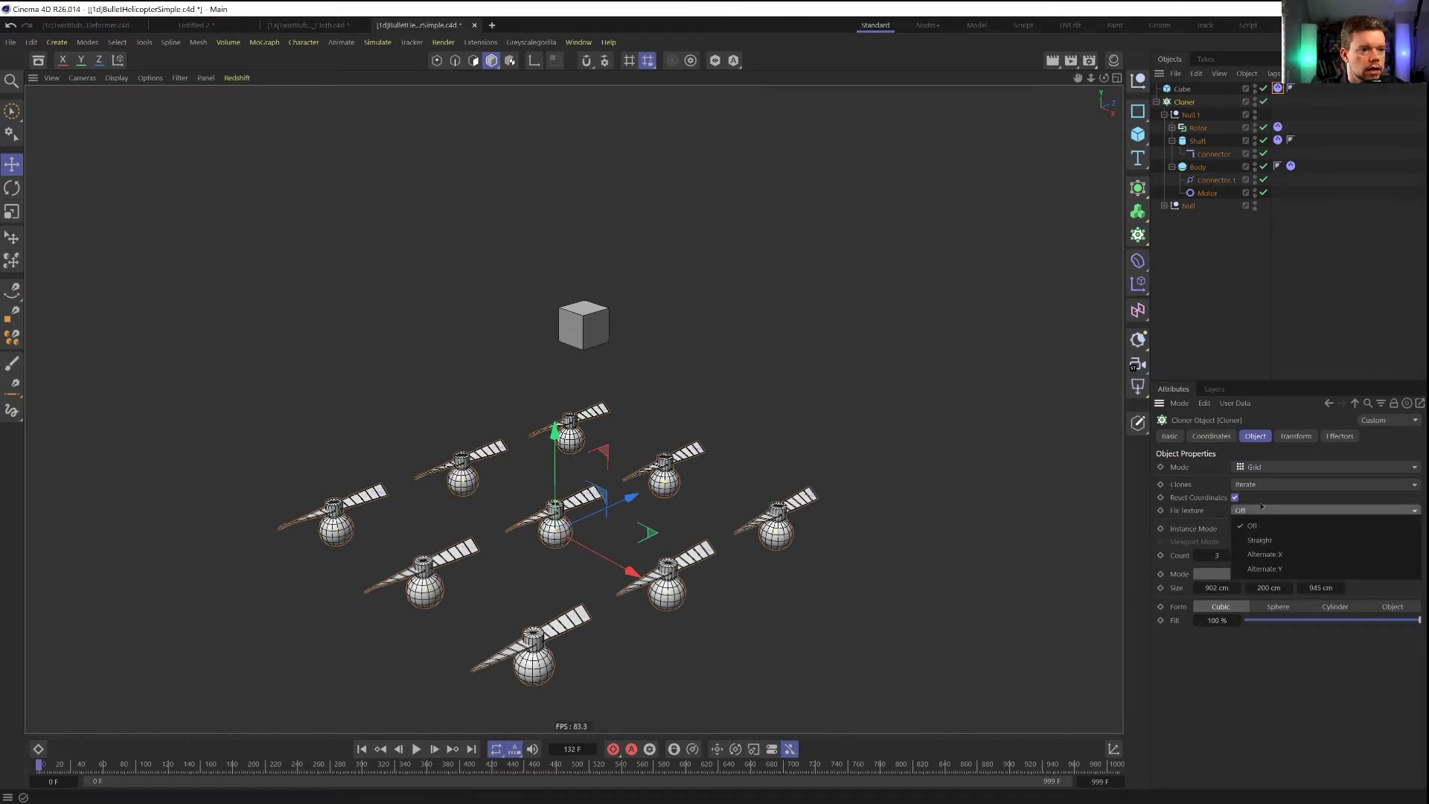
{"action": "left_click", "coordinate": [1253, 525]}
{"action": "left_click", "coordinate": [1325, 485]}
{"action": "left_click", "coordinate": [1265, 528]}
{"action": "left_click", "coordinate": [416, 748]}
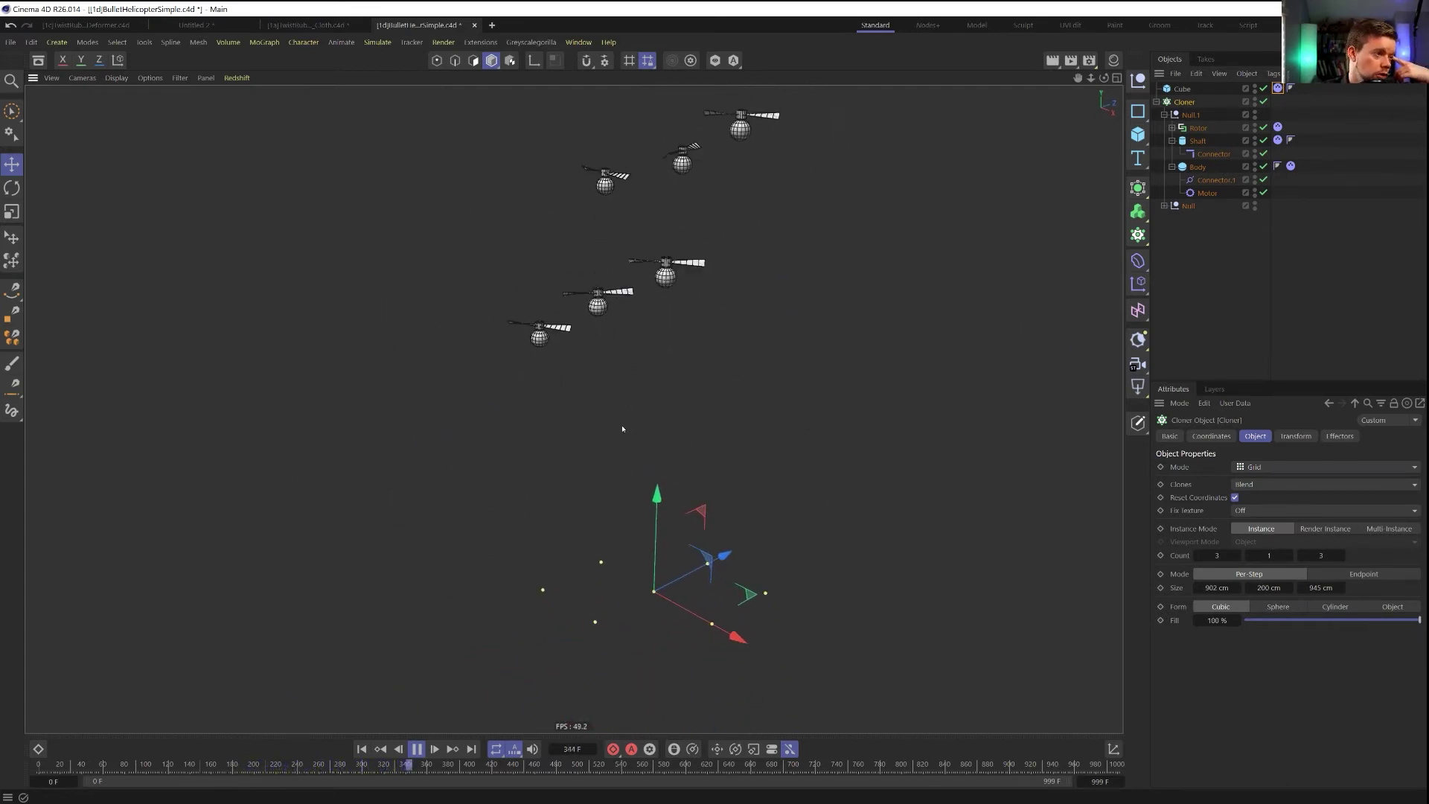
{"action": "left_click", "coordinate": [361, 749]}
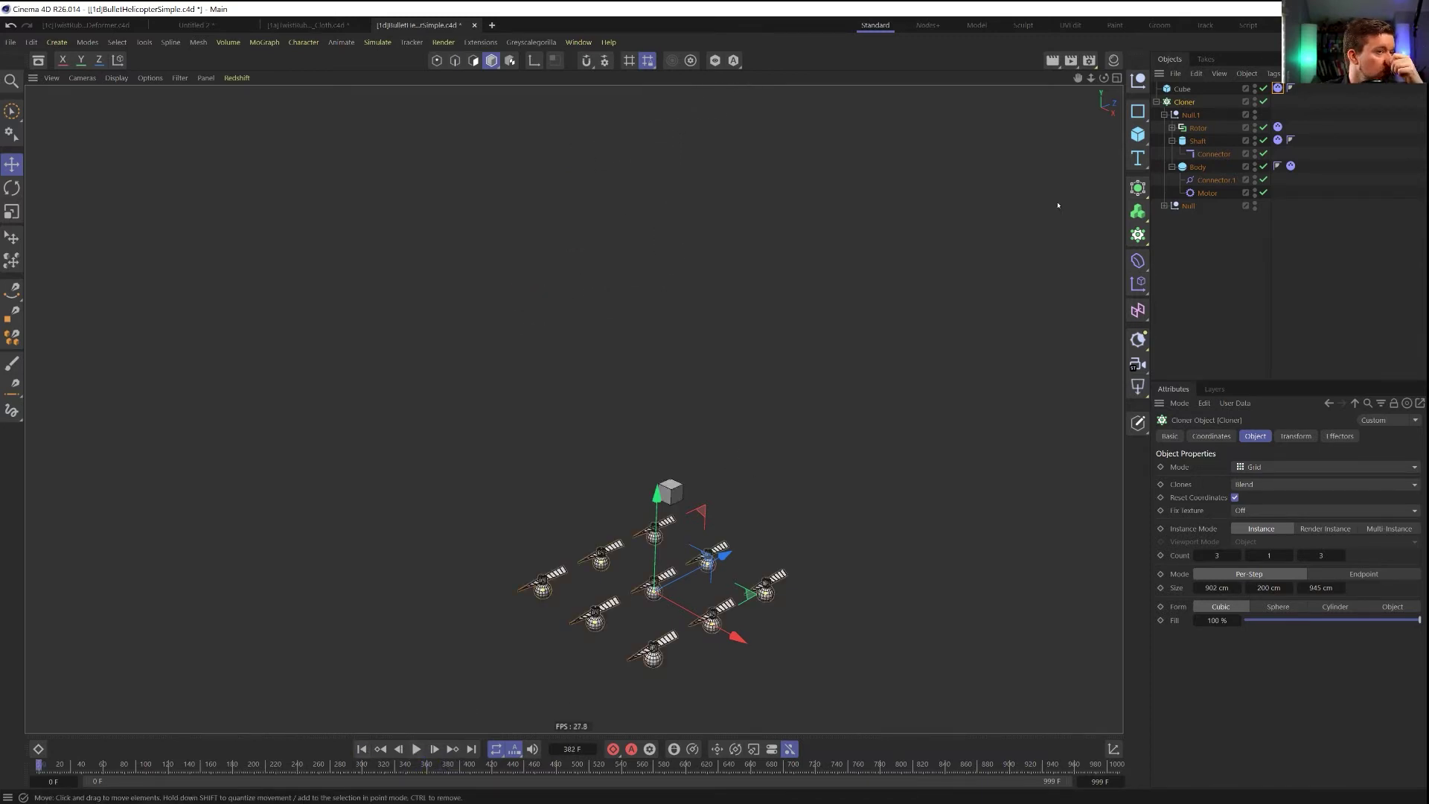
Delete the Cube, the duplicate Null and the Cloner, keeping the original helicopter Null at the top level
{"action": "left_click", "coordinate": [1179, 89]}
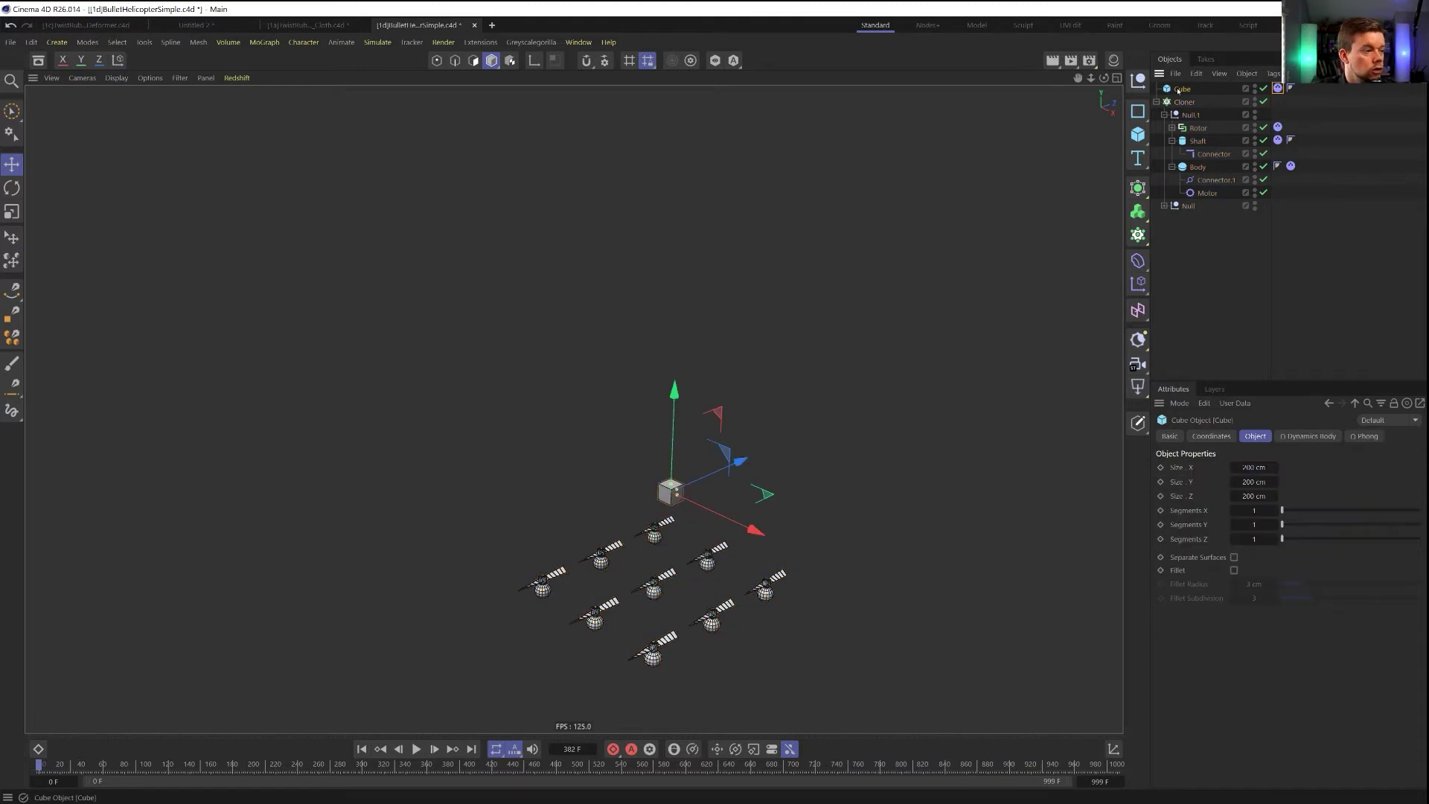
{"action": "key", "text": "Delete"}
{"action": "left_click", "coordinate": [1165, 102]}
{"action": "key", "text": "Delete"}
{"action": "left_click_drag", "start_coordinate": [1188, 103], "coordinate": [1188, 168]}
{"action": "left_click", "coordinate": [1183, 90]}
{"action": "key", "text": "Delete"}
Rotate the helicopter Null onto its side so that the shaft lies horizontally with the rotor at the front
{"action": "left_click", "coordinate": [1180, 90]}
{"action": "scroll", "coordinate": [663, 601], "scroll_direction": "up", "scroll_amount": 3}
{"action": "left_click_drag", "start_coordinate": [663, 601], "coordinate": [715, 527], "text": "alt"}
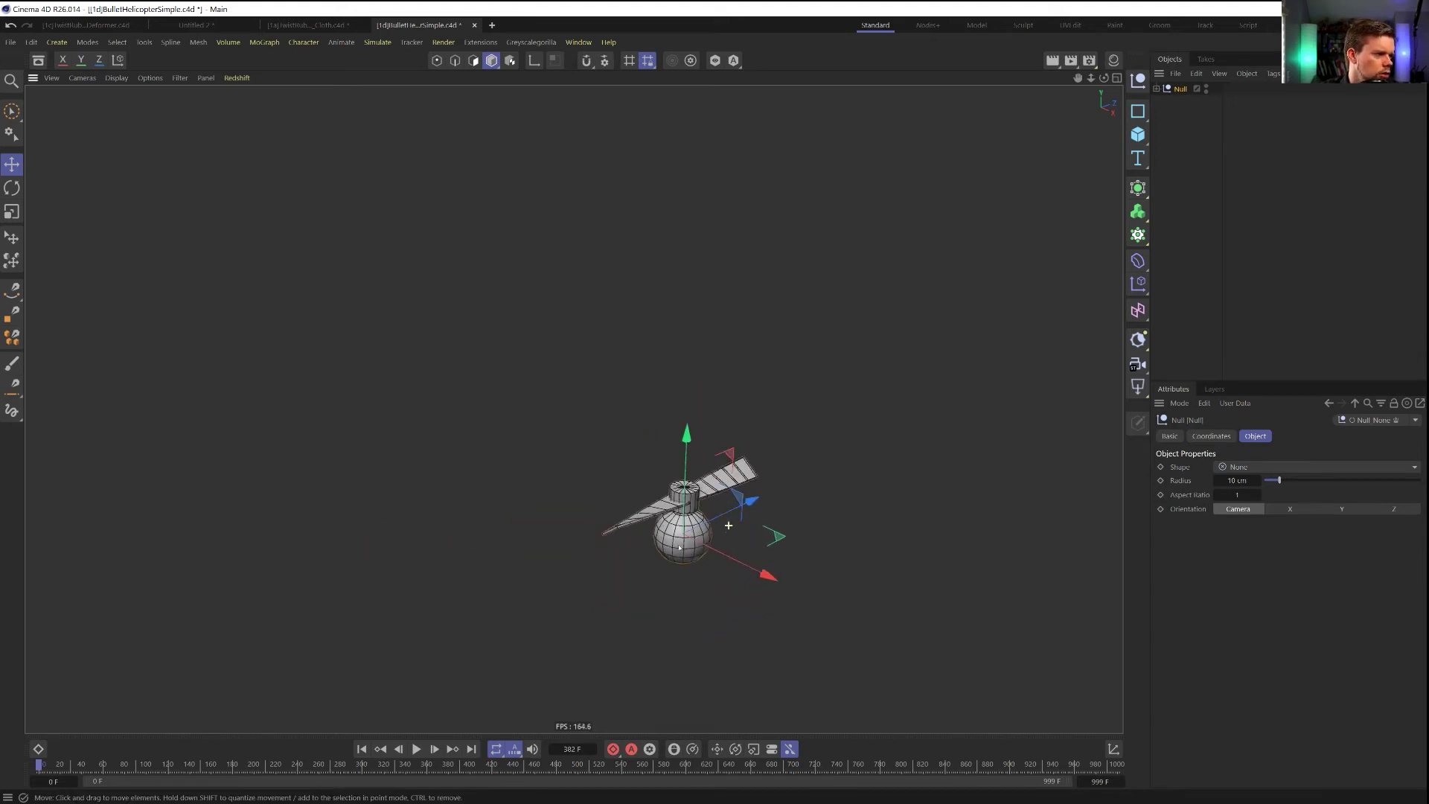
{"action": "key", "text": "r"}
{"action": "left_click_drag", "start_coordinate": [683, 472], "coordinate": [741, 491]}
Add a Cube and shape it into a long thin fuselage behind the rotor, about 1747 × 138 × 23 cm
{"action": "left_click", "coordinate": [684, 485]}
{"action": "left_click", "coordinate": [1137, 134]}
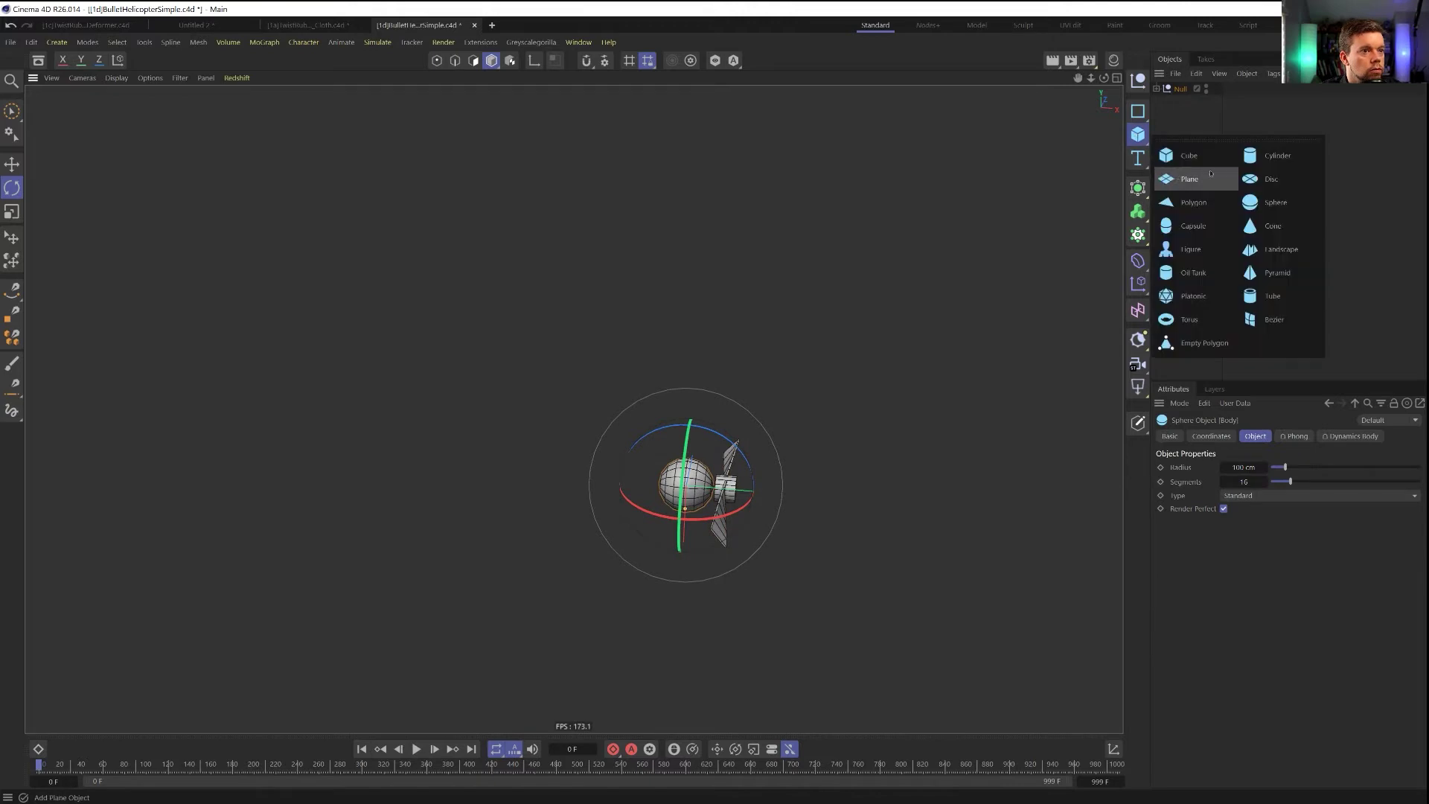
{"action": "left_click", "coordinate": [1189, 155]}
{"action": "left_click_drag", "start_coordinate": [720, 488], "coordinate": [643, 478]}
{"action": "key", "text": "e"}
{"action": "left_click_drag", "start_coordinate": [545, 462], "coordinate": [544, 471]}
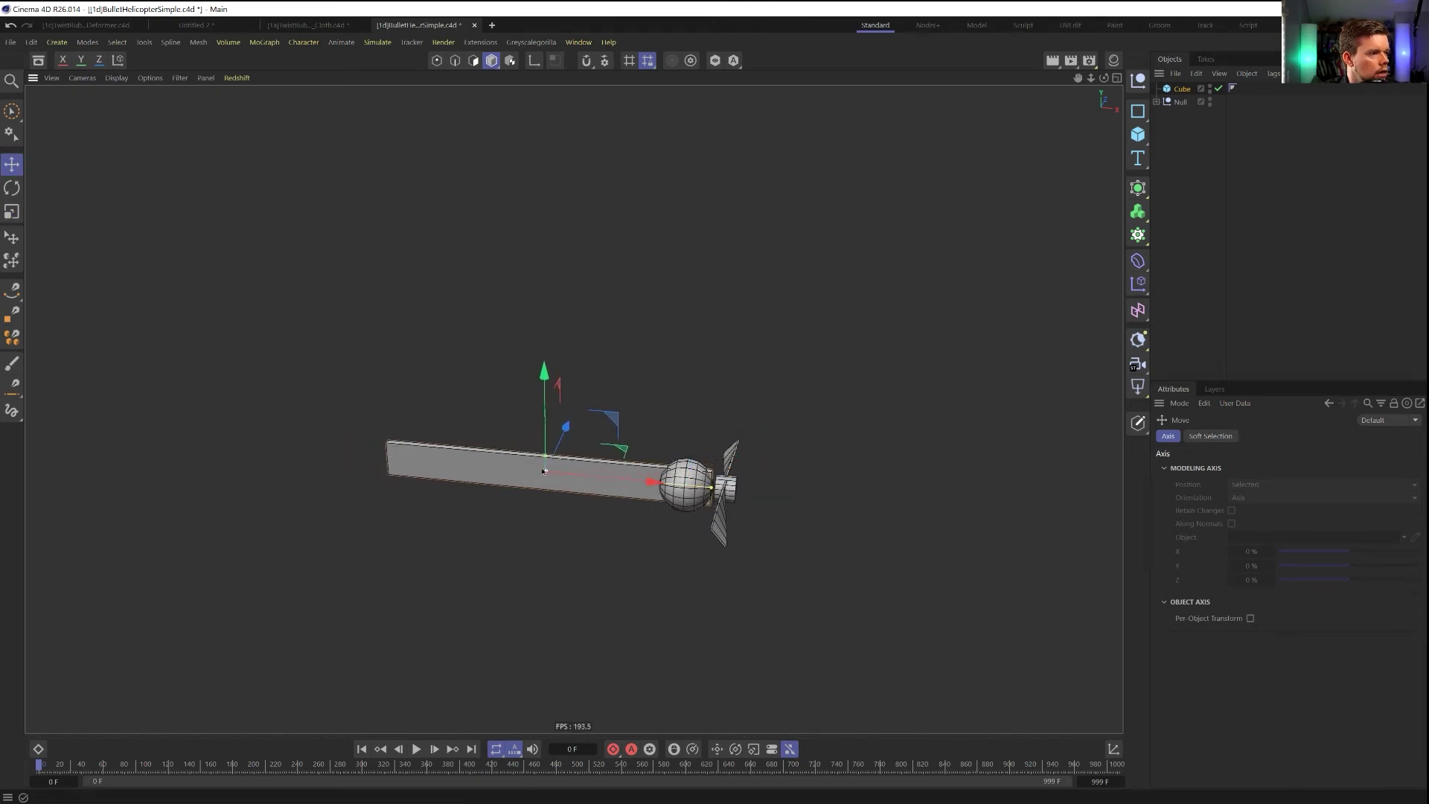
Place the fuselage Cube inside the Null hierarchy and move the Body's Dynamics Body tag onto it
{"action": "left_click", "coordinate": [667, 494]}
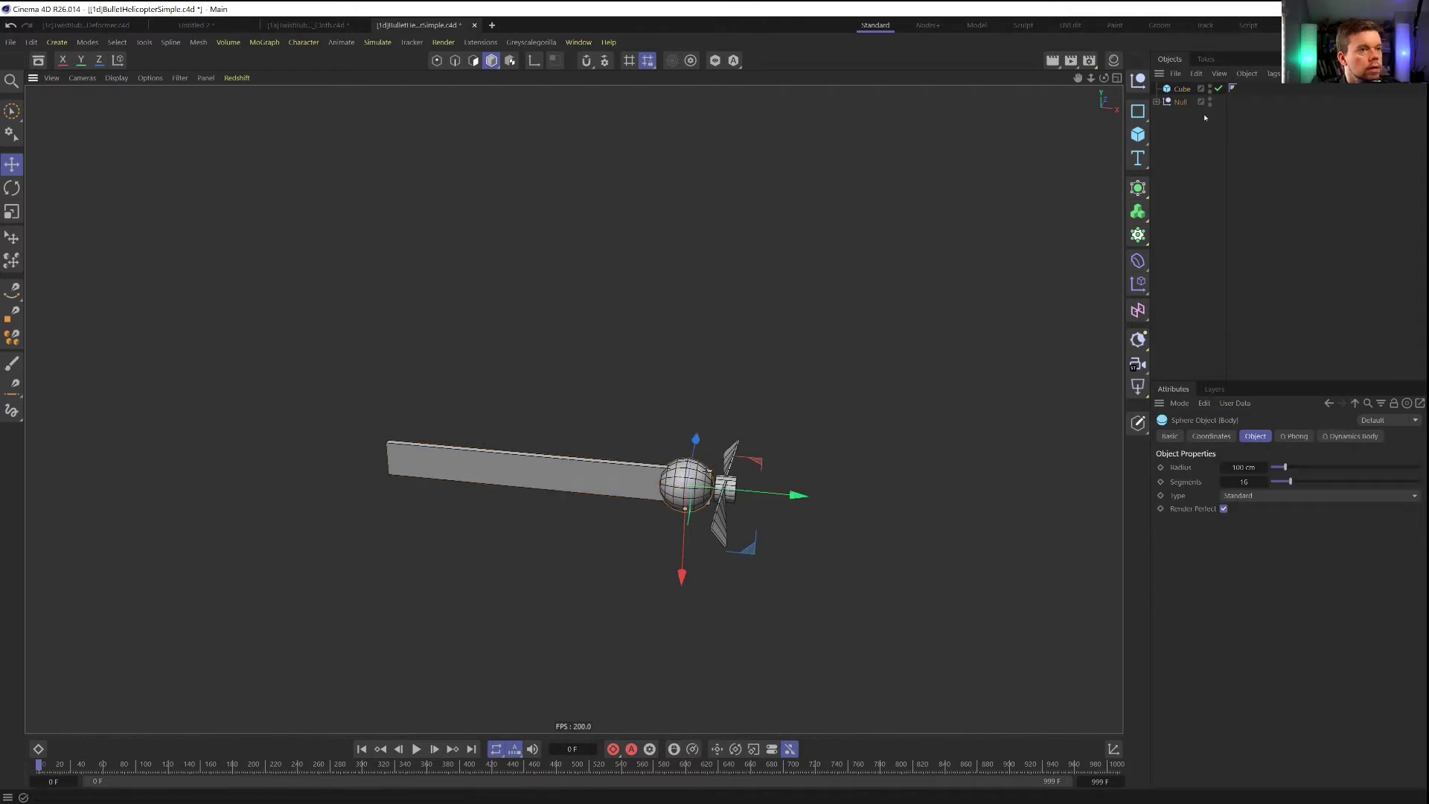
{"action": "left_click", "coordinate": [1157, 102]}
{"action": "left_click_drag", "start_coordinate": [1189, 156], "coordinate": [1193, 153]}
{"action": "left_click_drag", "start_coordinate": [1291, 151], "coordinate": [1282, 141]}
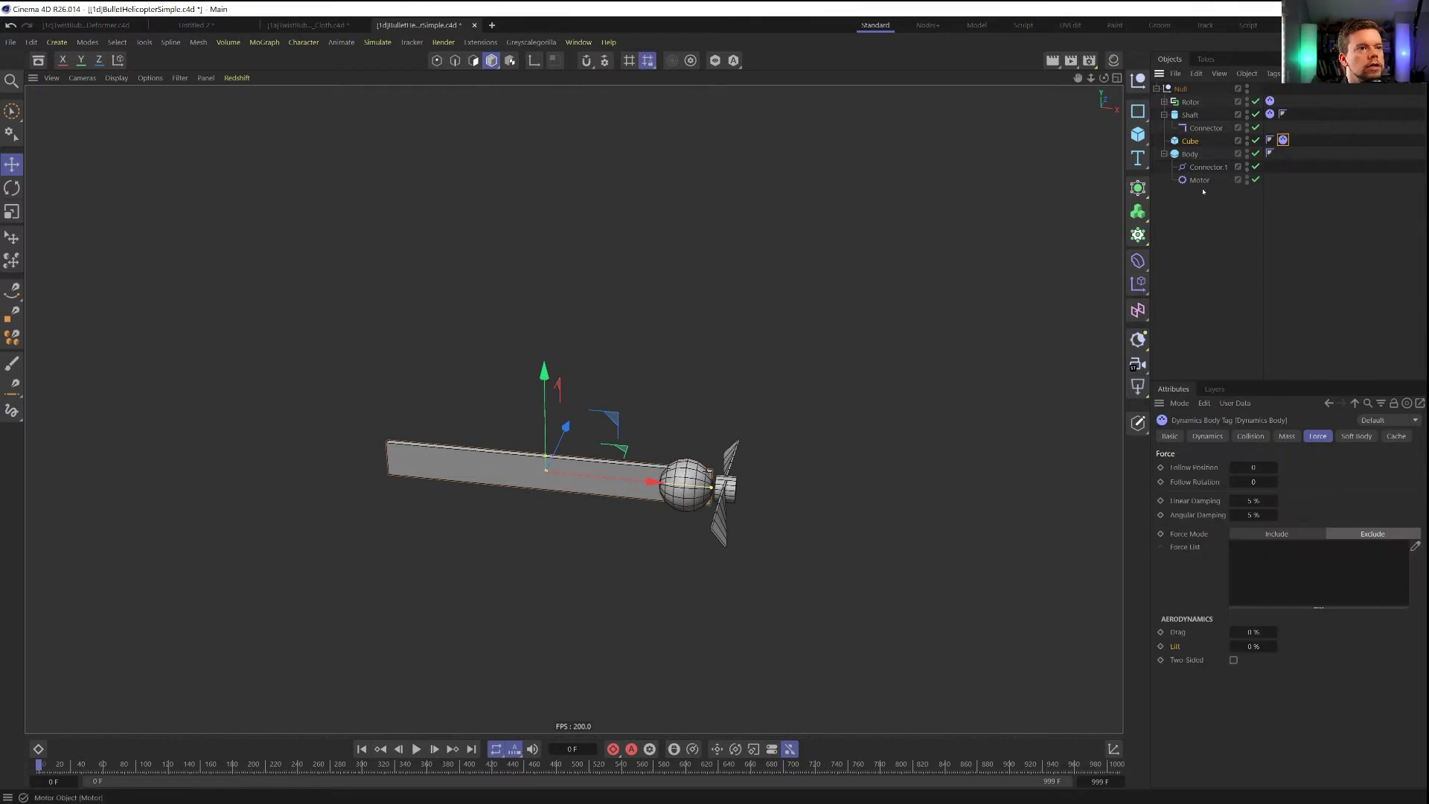
Delete the Body sphere and parent Connector.1 and the Motor under the fuselage Cube
{"action": "left_click", "coordinate": [1199, 154]}
{"action": "key", "text": "Delete"}
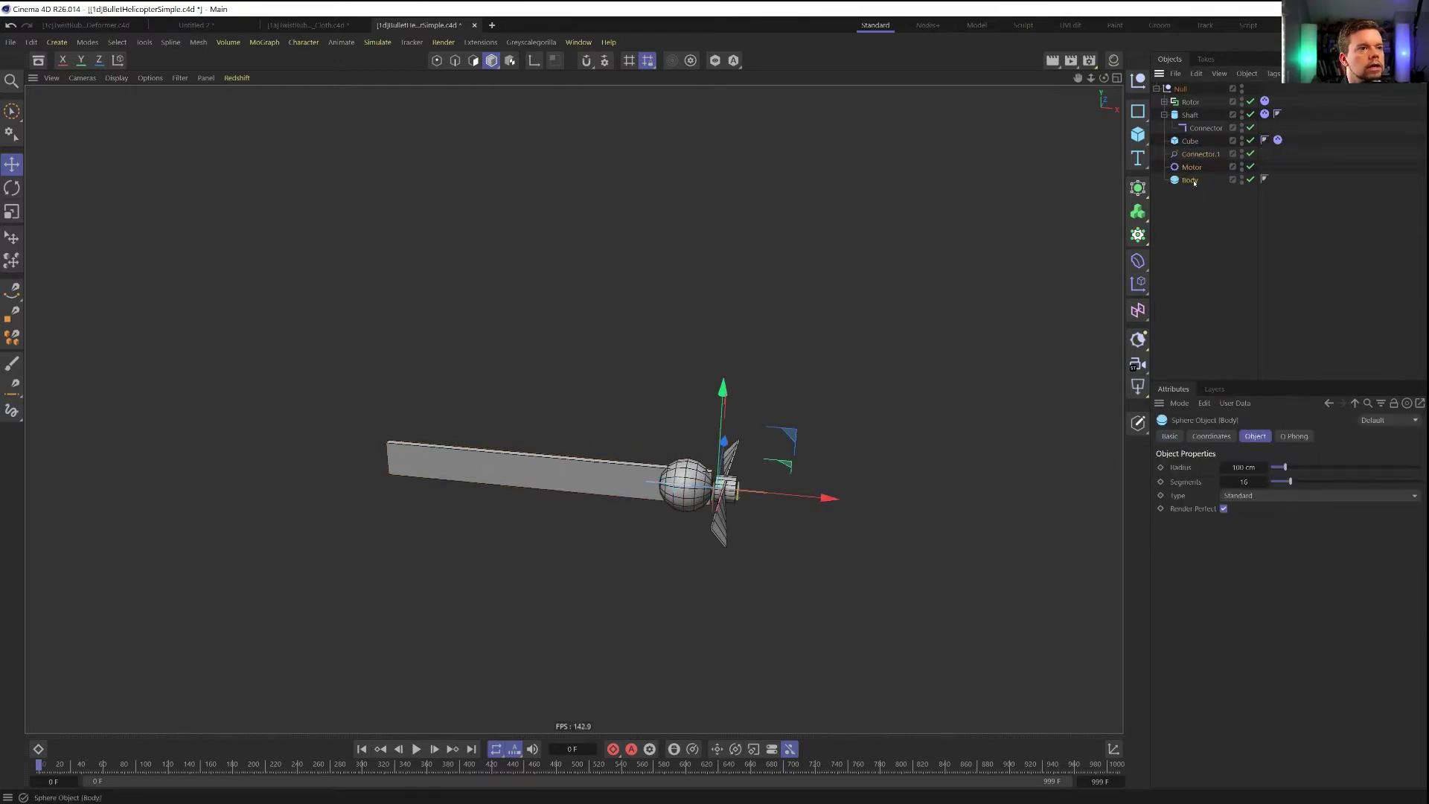
{"action": "left_click", "coordinate": [1198, 154]}
{"action": "left_click", "coordinate": [1192, 167], "text": "shift"}
{"action": "left_click_drag", "start_coordinate": [1192, 167], "coordinate": [1192, 142]}
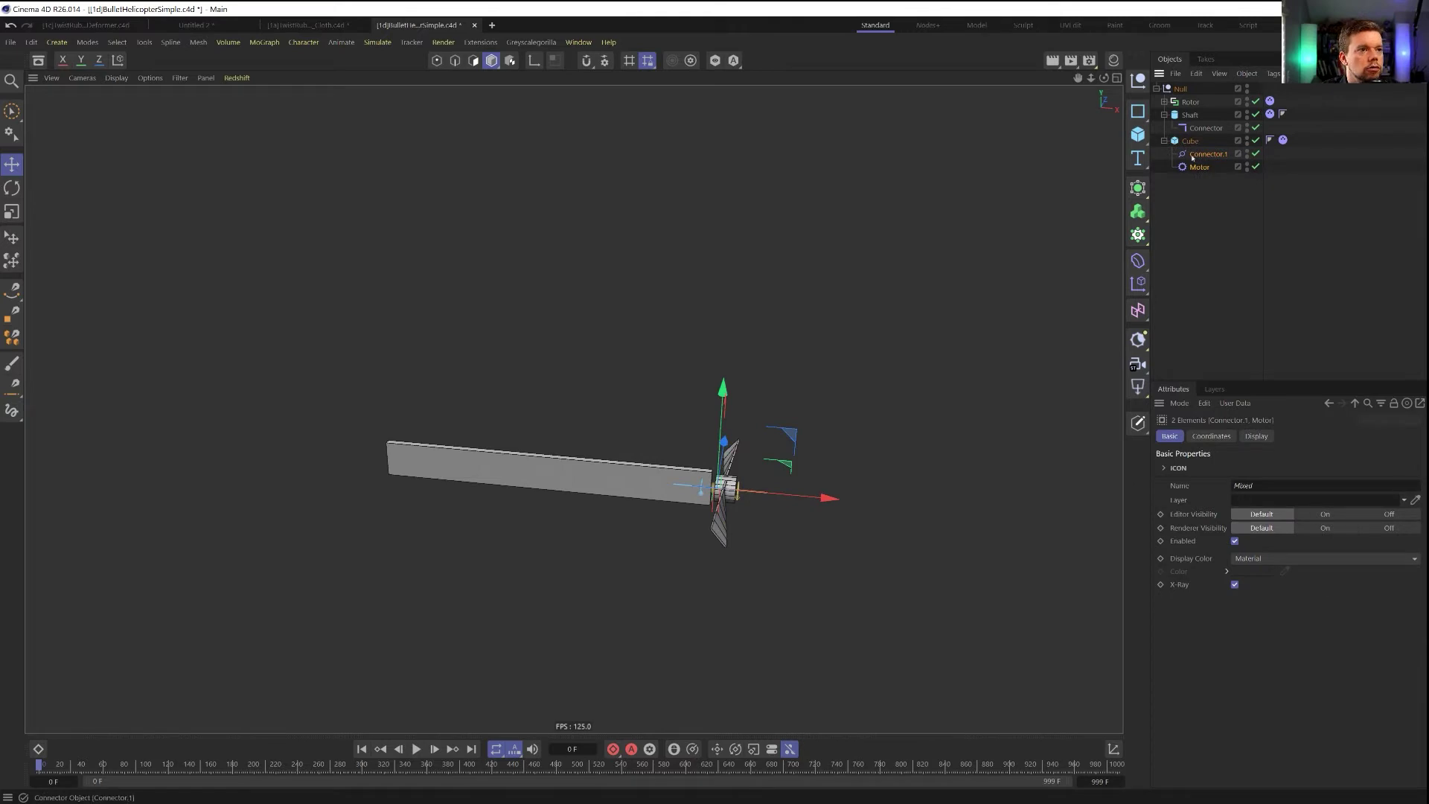
Assign the fuselage Cube as the linked body in Connector.1 and as Object B in the Motor
{"action": "left_click", "coordinate": [1195, 155]}
{"action": "left_click_drag", "start_coordinate": [1263, 524], "coordinate": [1263, 525]}
{"action": "left_click_drag", "start_coordinate": [1196, 168], "coordinate": [1260, 332]}
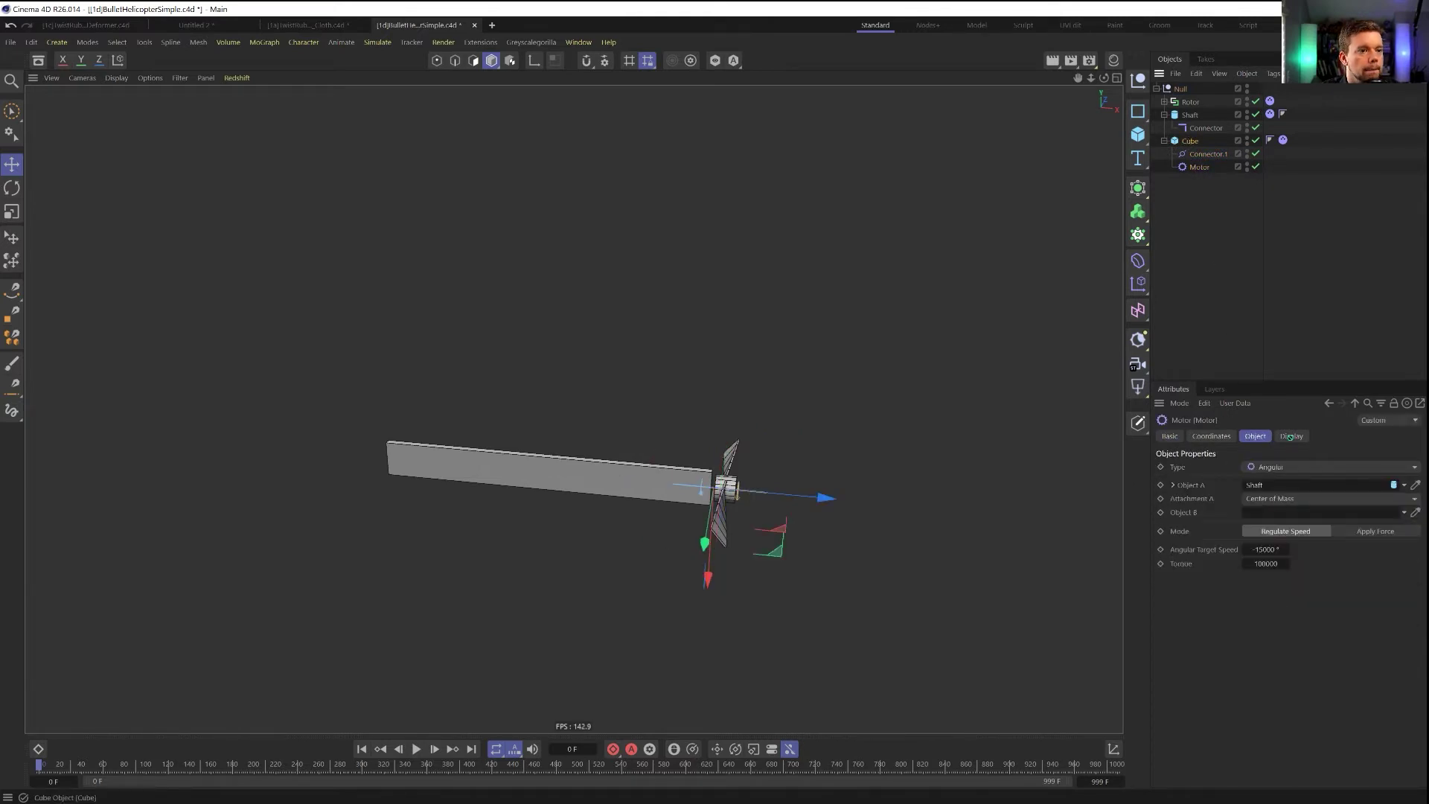
{"action": "left_click_drag", "start_coordinate": [1289, 516], "coordinate": [1289, 516]}
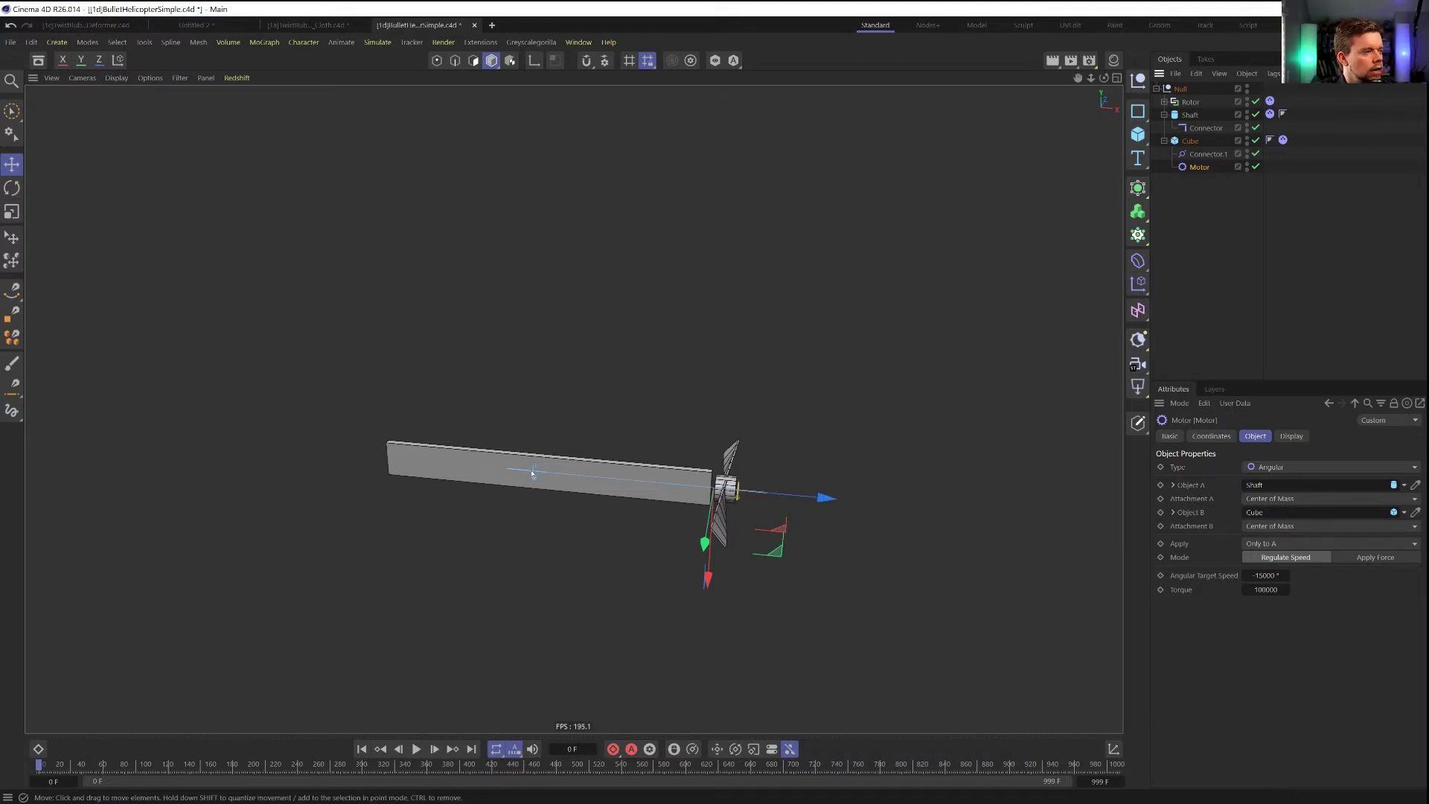
Play the simulation of the fuselage with its propeller and return to the first frame
{"action": "left_click", "coordinate": [417, 749]}
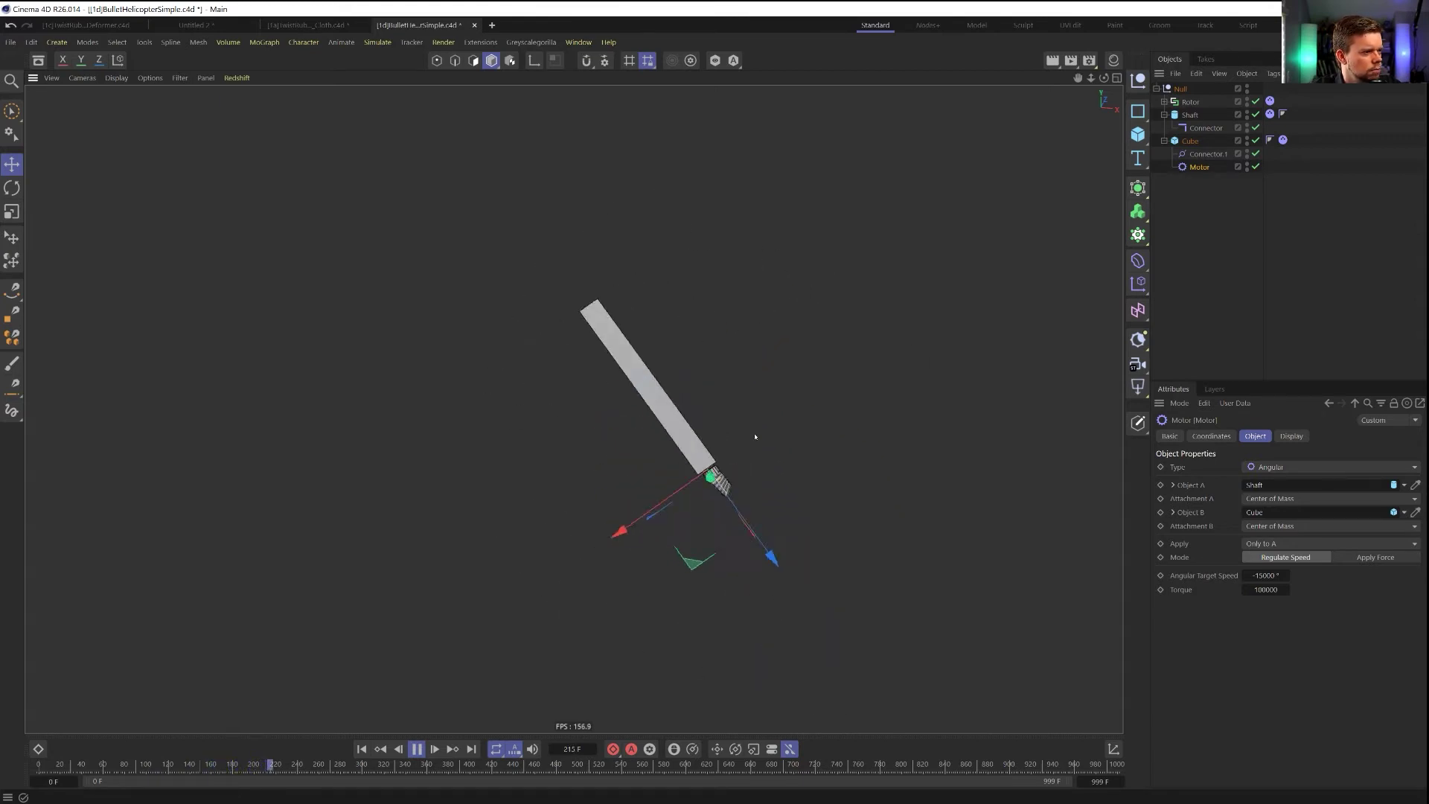
{"action": "left_click", "coordinate": [416, 748]}
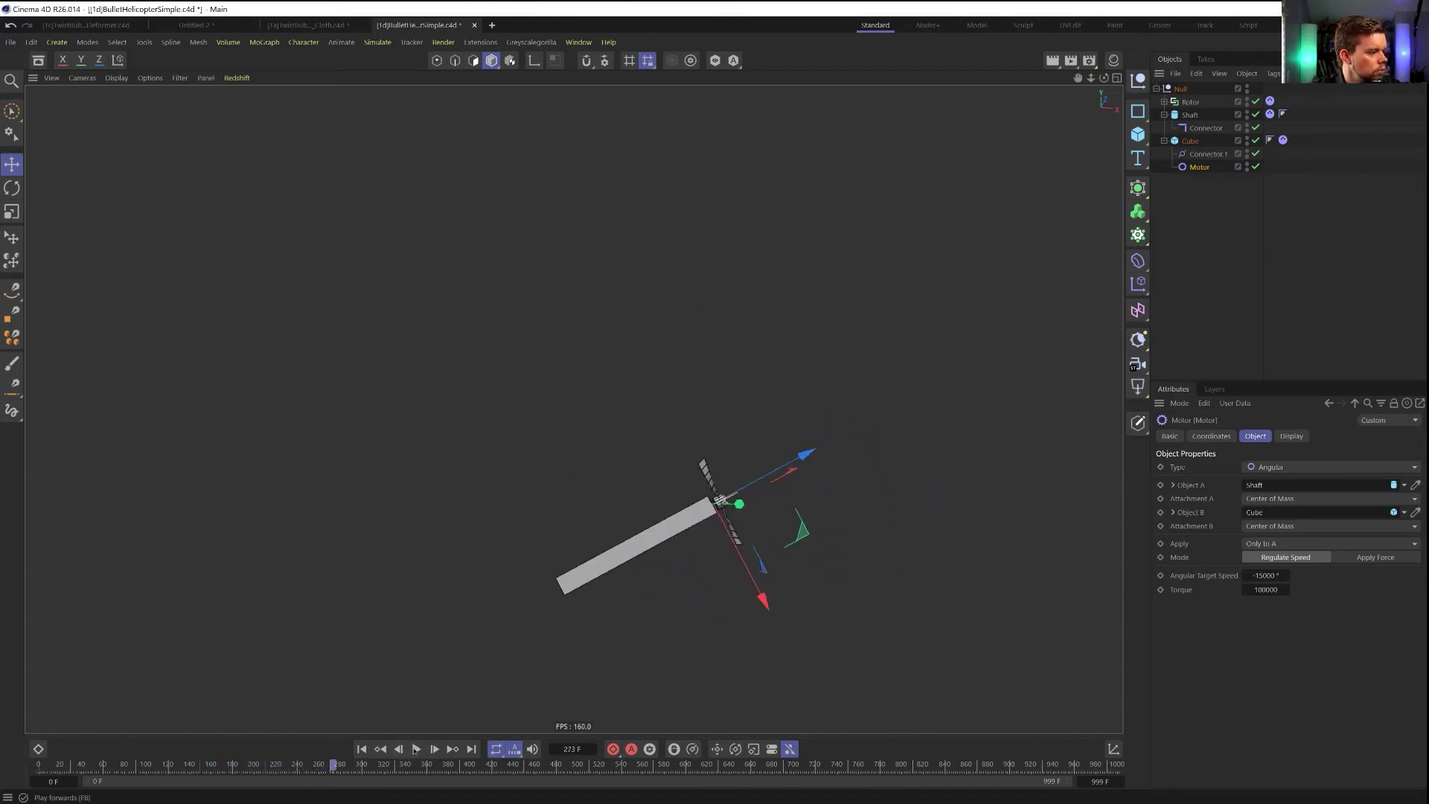
{"action": "left_click", "coordinate": [362, 749]}
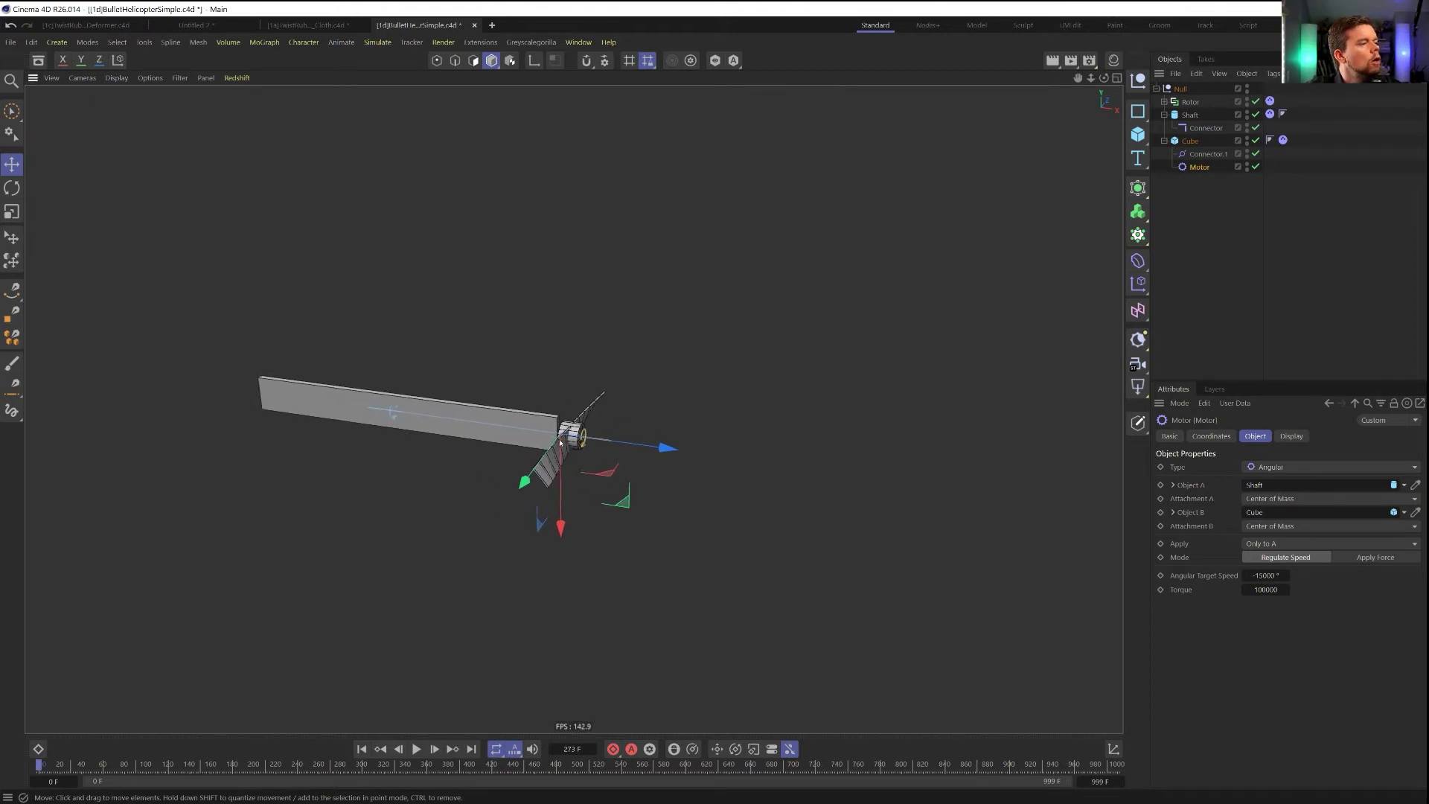
Duplicate the fuselage Cube as its own child and strip the copy of its Connector, Motor and Dynamics Body tag
{"action": "left_click_drag", "start_coordinate": [543, 429], "coordinate": [506, 447], "text": "alt"}
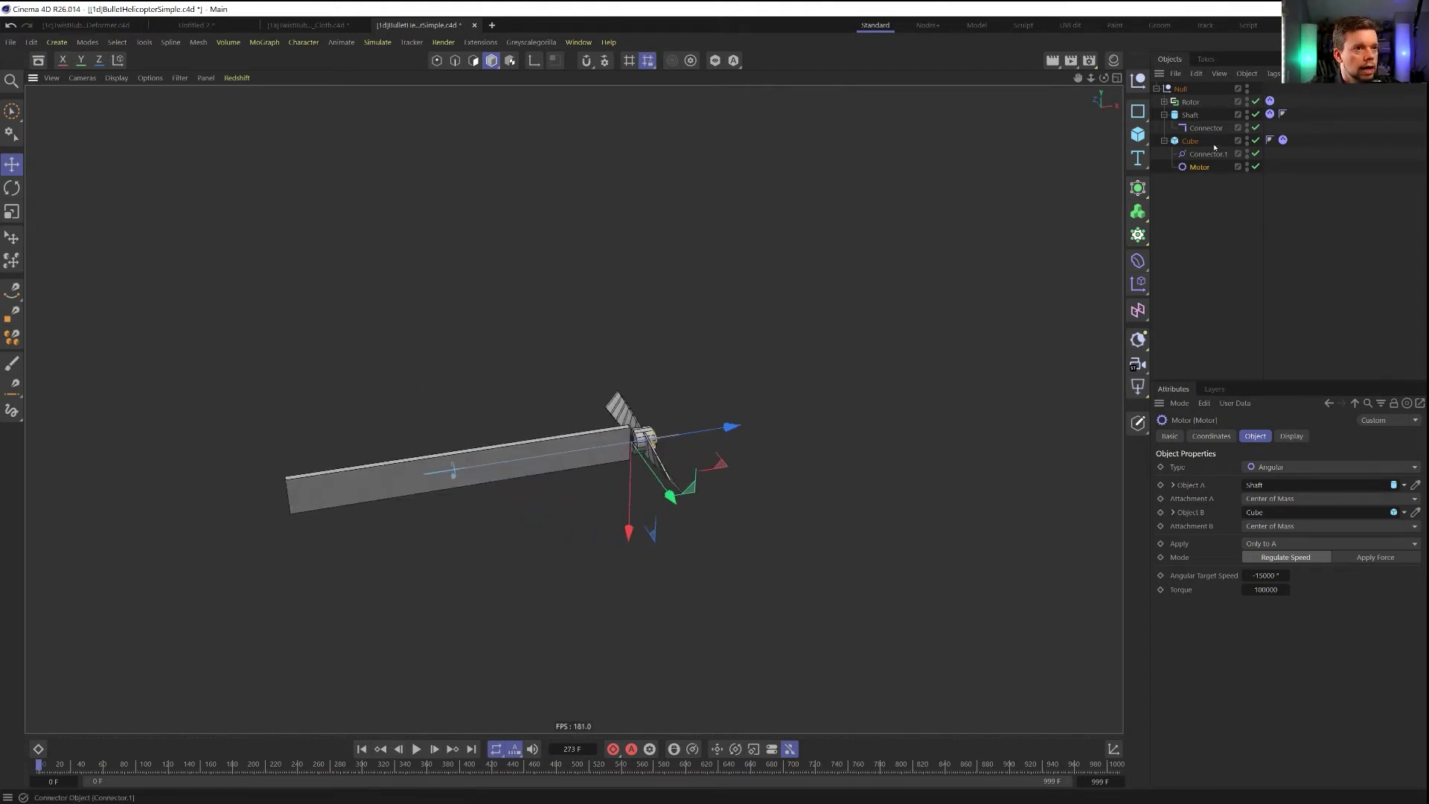
{"action": "left_click", "coordinate": [1190, 141]}
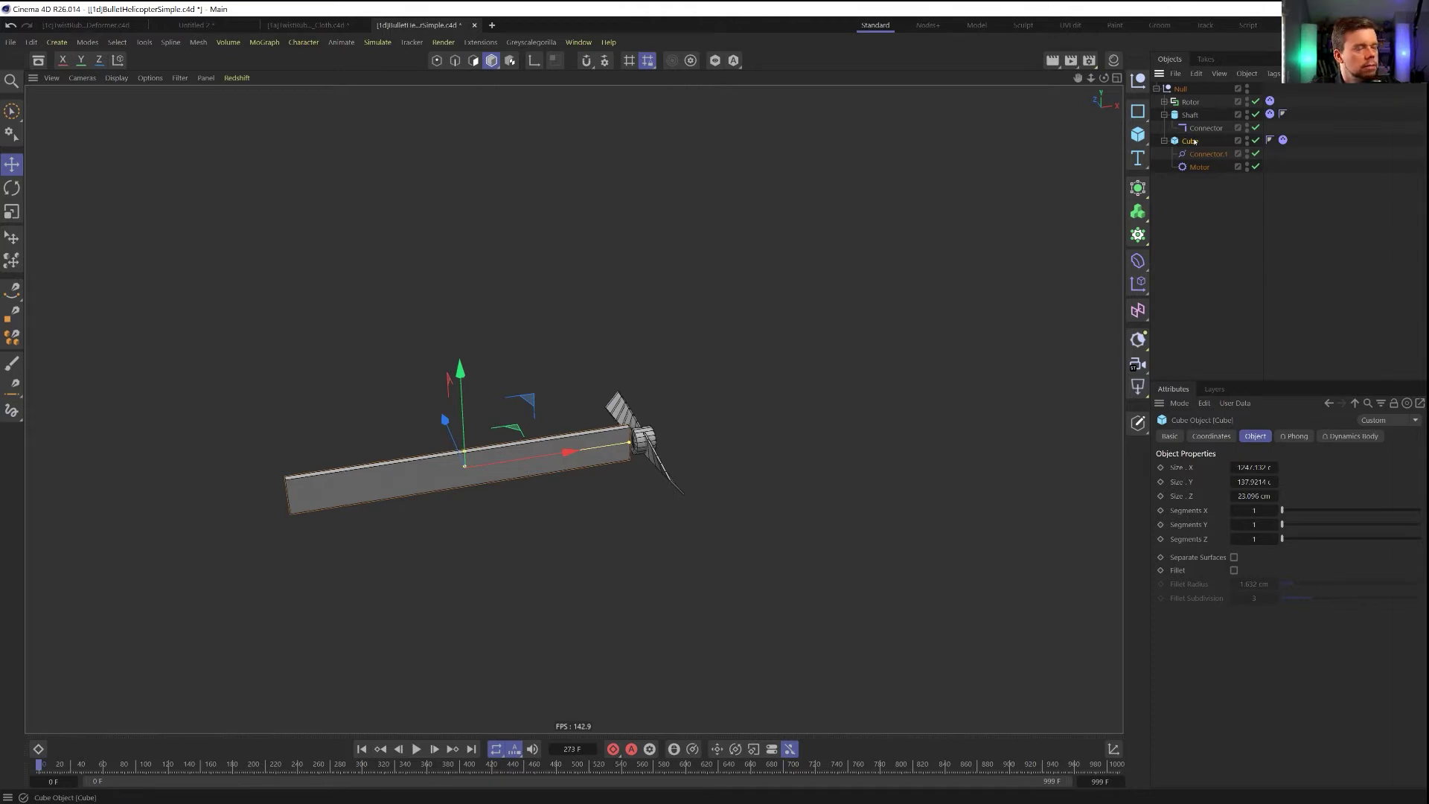
{"action": "left_click_drag", "start_coordinate": [1194, 141], "coordinate": [1199, 152], "text": "ctrl"}
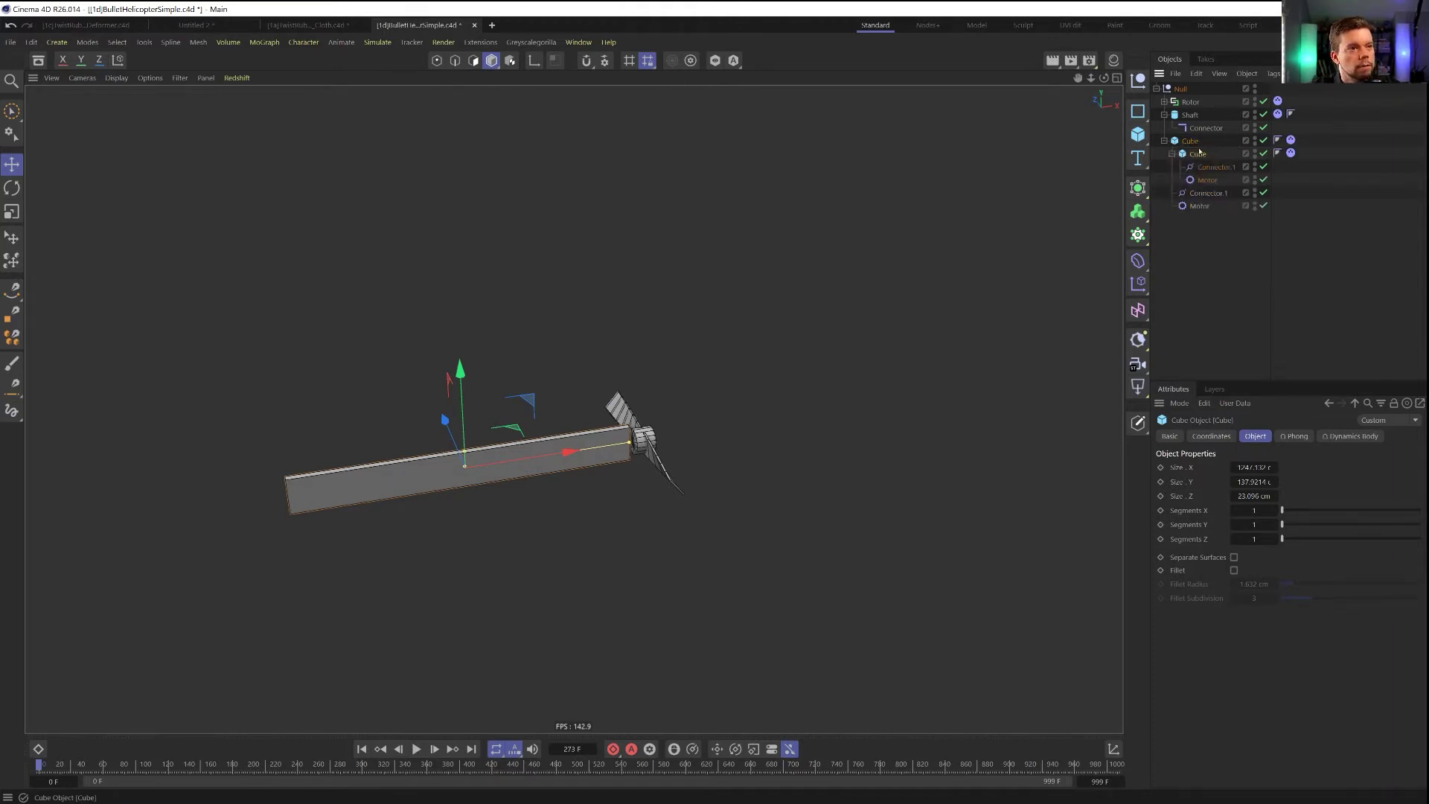
{"action": "key", "text": "Delete"}
{"action": "left_click", "coordinate": [1283, 153]}
{"action": "key", "text": "Delete"}
Set Inherit Tag to Compound Collision Shape in the fuselage Cube's Dynamics Body collision settings
{"action": "left_click", "coordinate": [1282, 140]}
{"action": "left_click", "coordinate": [1286, 436]}
{"action": "left_click", "coordinate": [1250, 436]}
{"action": "left_click", "coordinate": [1331, 466]}
{"action": "left_click", "coordinate": [1295, 512]}
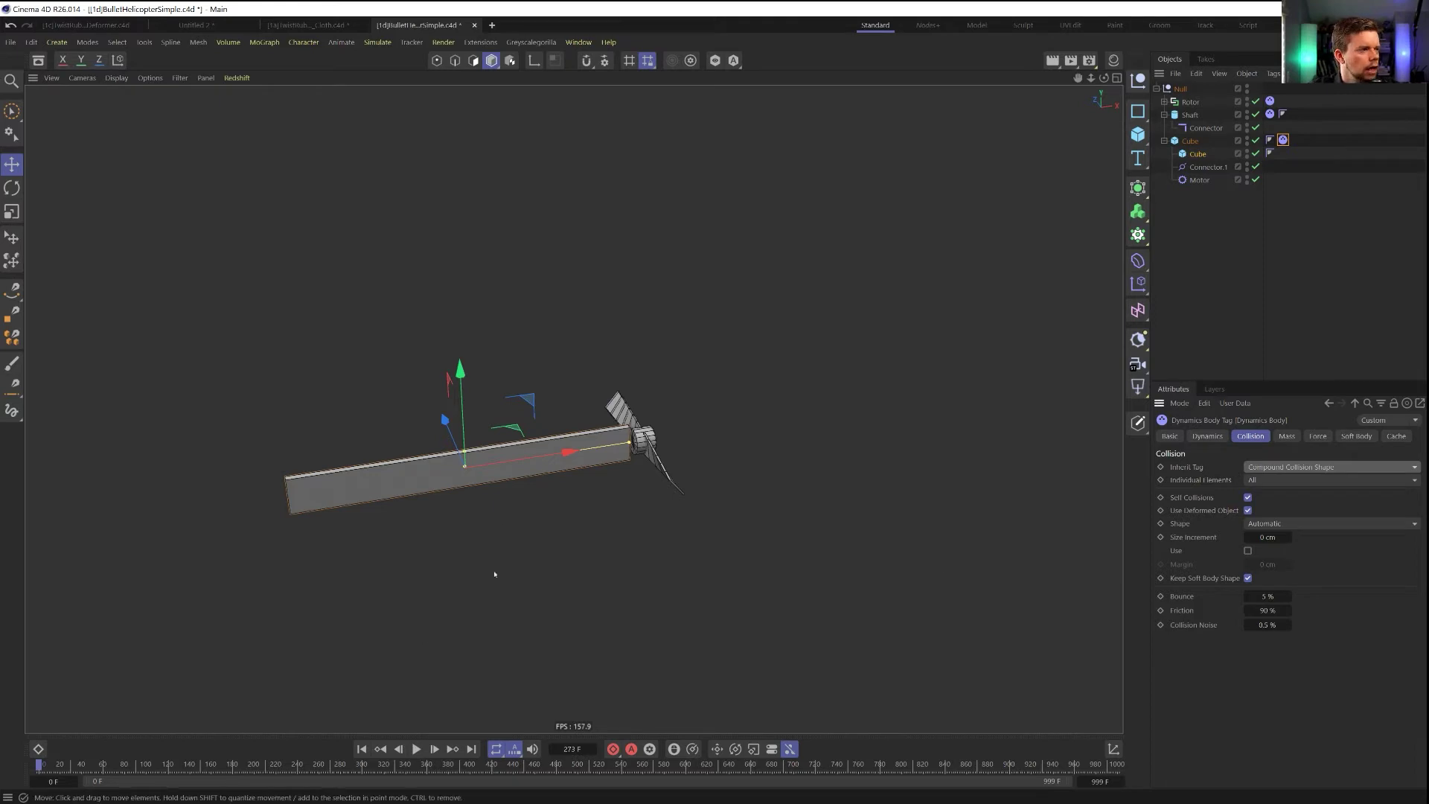
Rotate the child Cube flat across the fuselage, move it toward the propeller and enlarge it into a wing about 249 cm wide
{"action": "left_click", "coordinate": [1194, 154]}
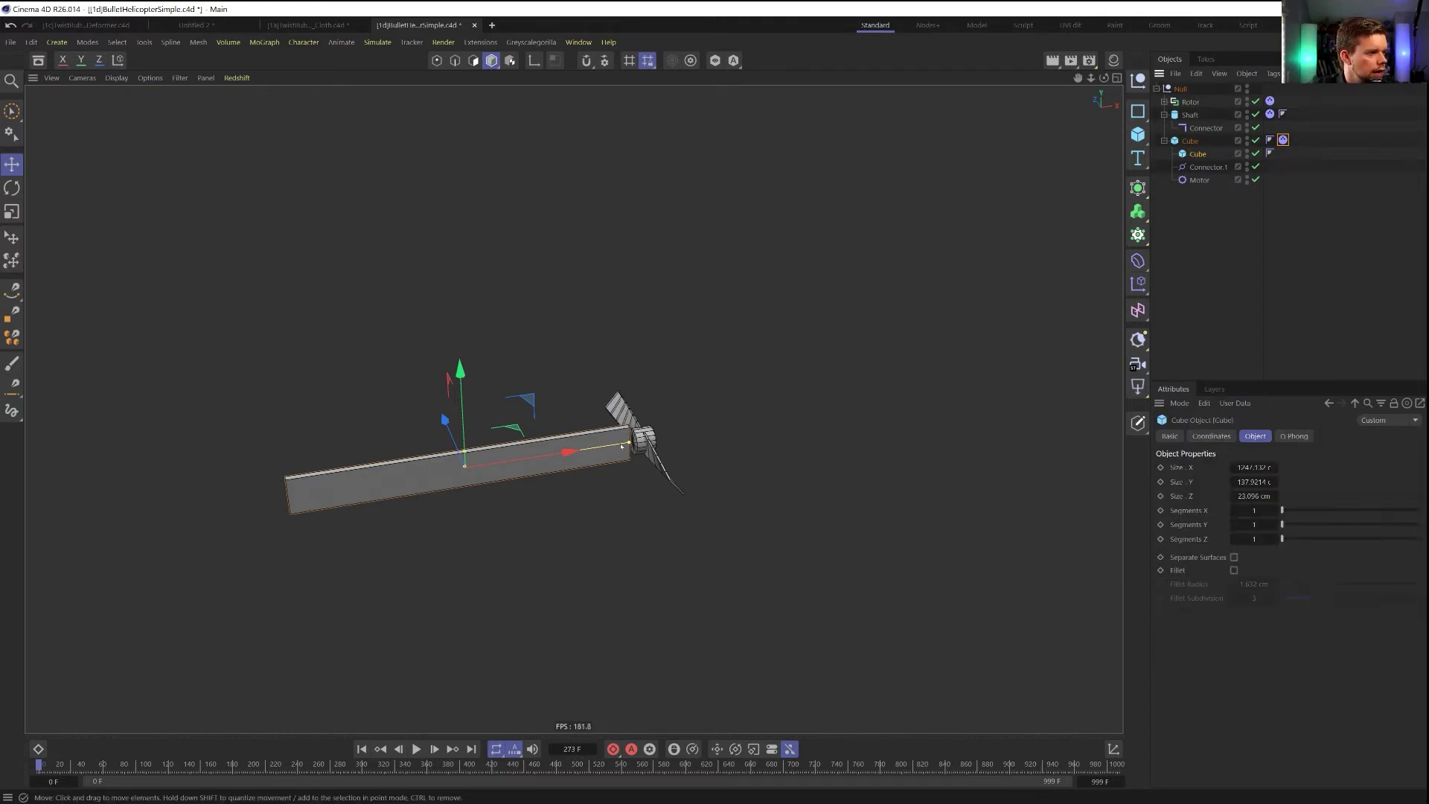
{"action": "key", "text": "r"}
{"action": "left_click_drag", "start_coordinate": [476, 473], "coordinate": [494, 615]}
{"action": "left_click_drag", "start_coordinate": [448, 507], "coordinate": [655, 439]}
{"action": "key", "text": "e"}
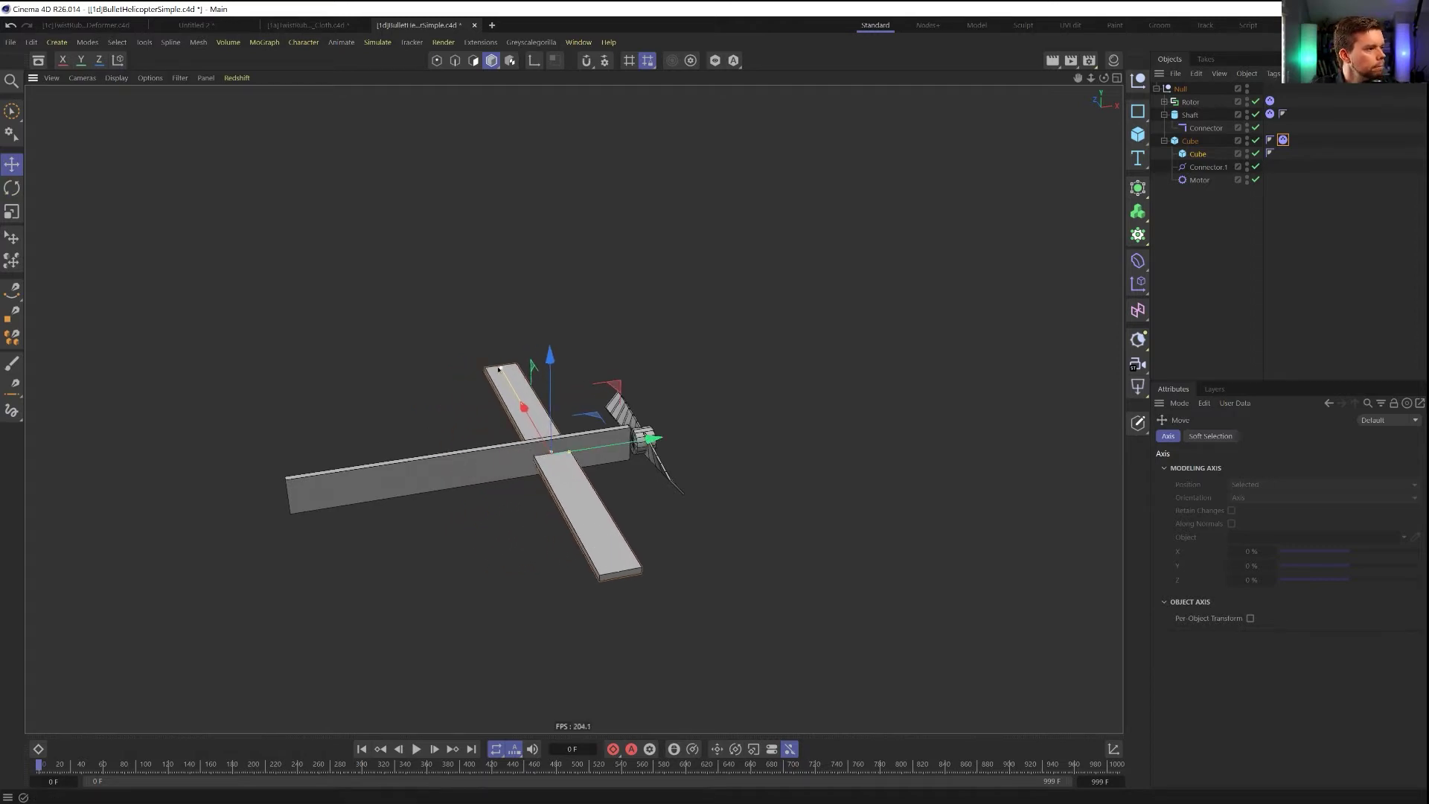
{"action": "left_click_drag", "start_coordinate": [570, 454], "coordinate": [614, 448]}
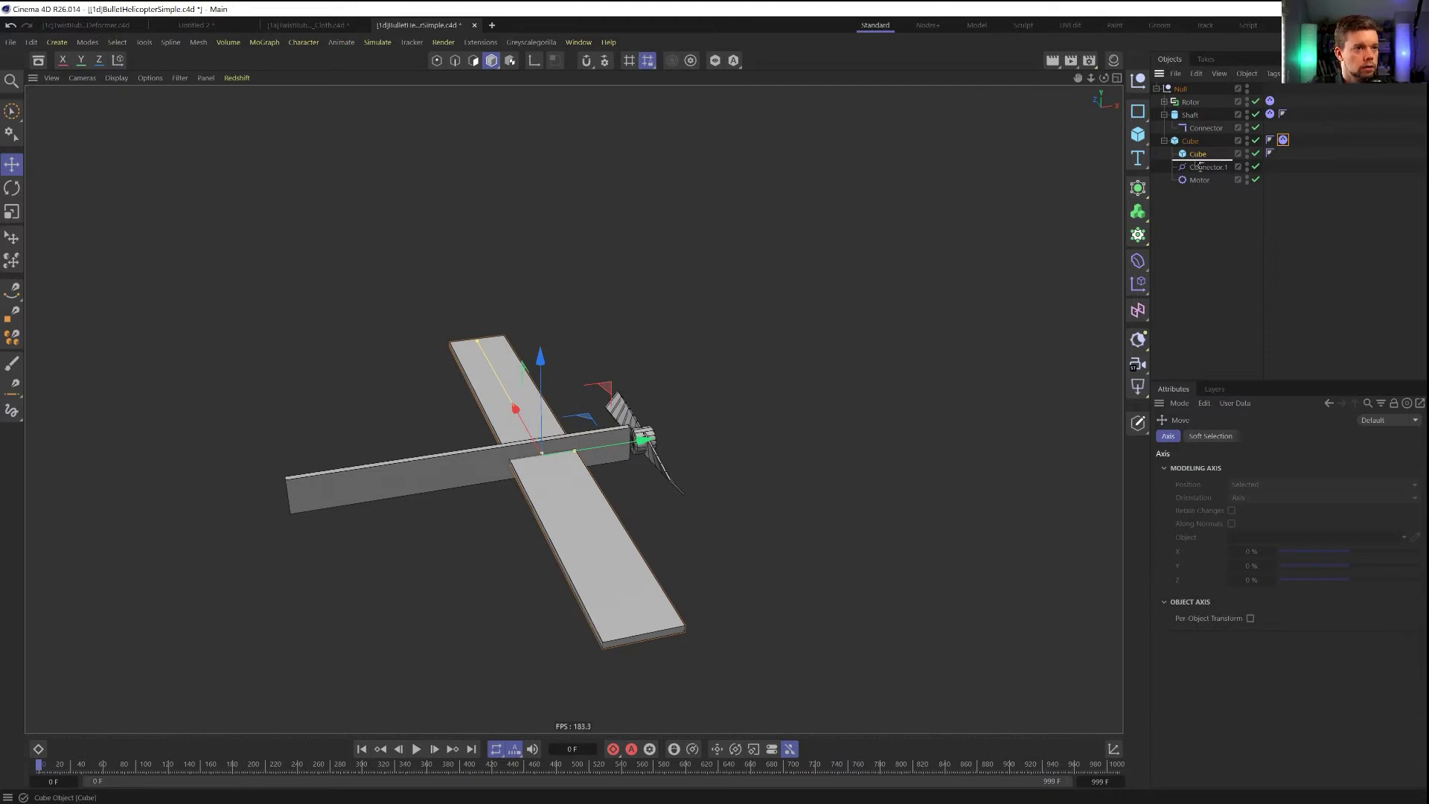
Duplicate the wing, move the copy about 935 cm back to the fuselage's rear end and shrink it to about 686 × 201 cm
{"action": "left_click_drag", "start_coordinate": [1199, 165], "coordinate": [1200, 162], "text": "ctrl"}
{"action": "left_click_drag", "start_coordinate": [618, 446], "coordinate": [364, 495]}
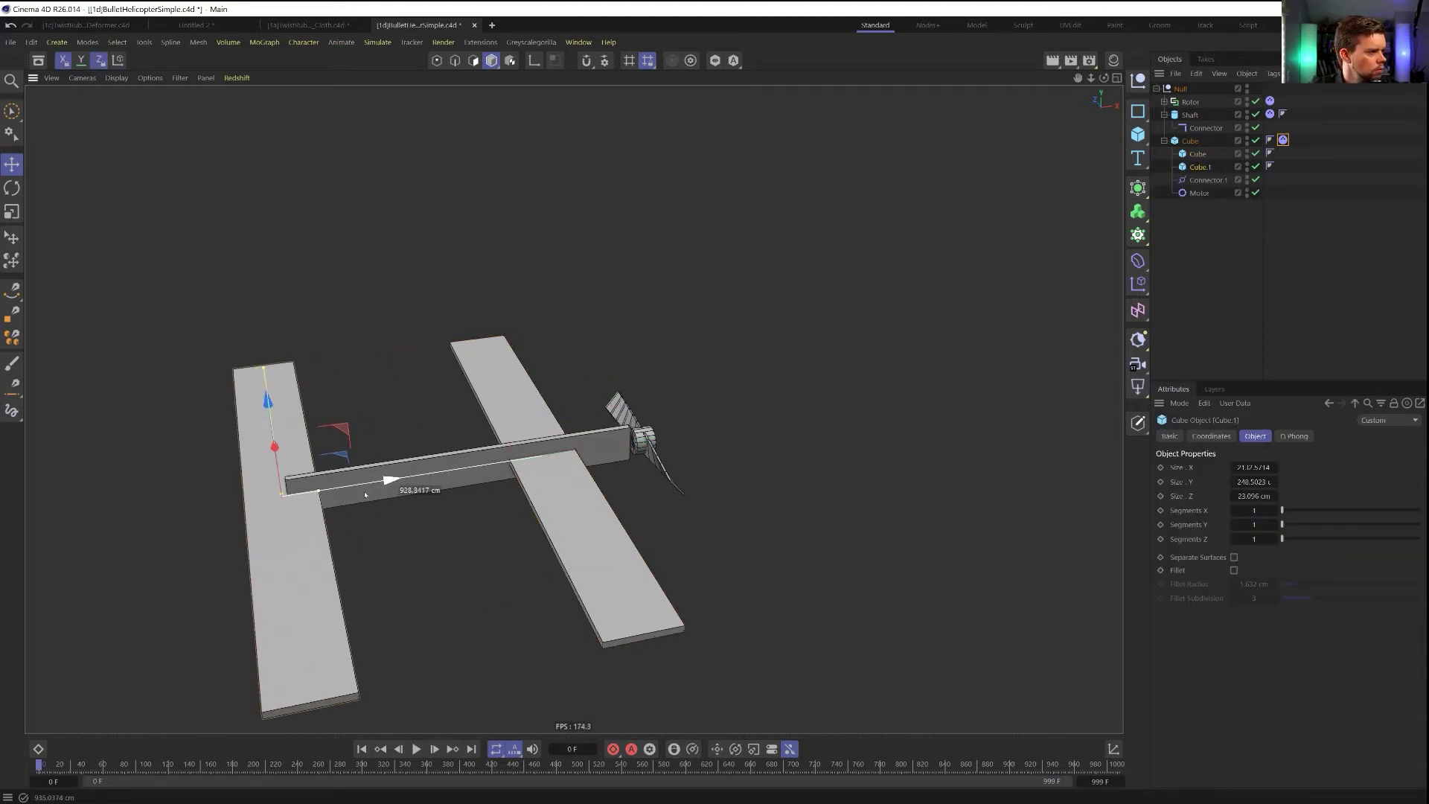
{"action": "left_click_drag", "start_coordinate": [264, 369], "coordinate": [279, 435]}
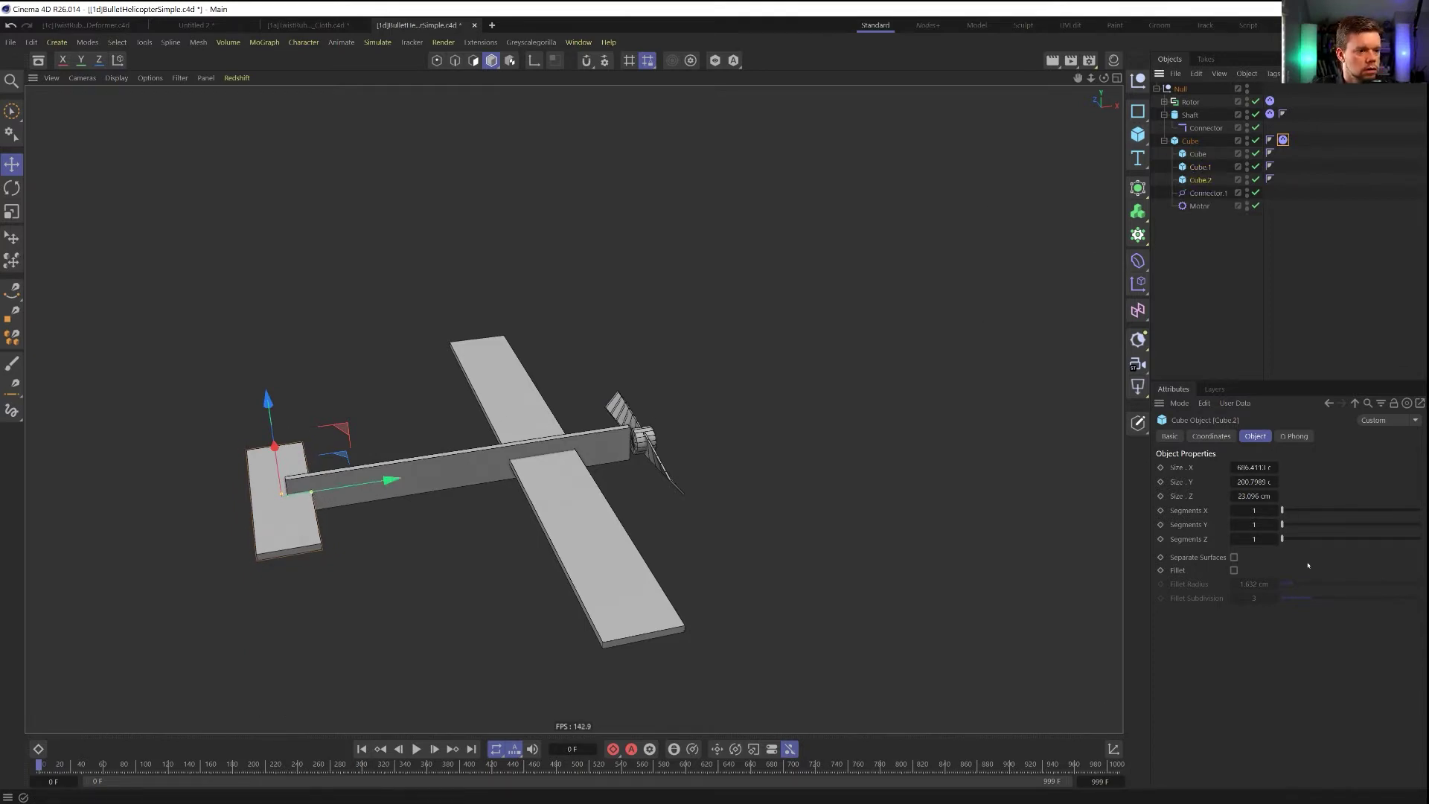
Reset the transform of Cube.2, stand it upright at the fuselage's rear end as a tail fin and resize it to about 147 × 401 cm
{"action": "left_click", "coordinate": [1112, 749]}
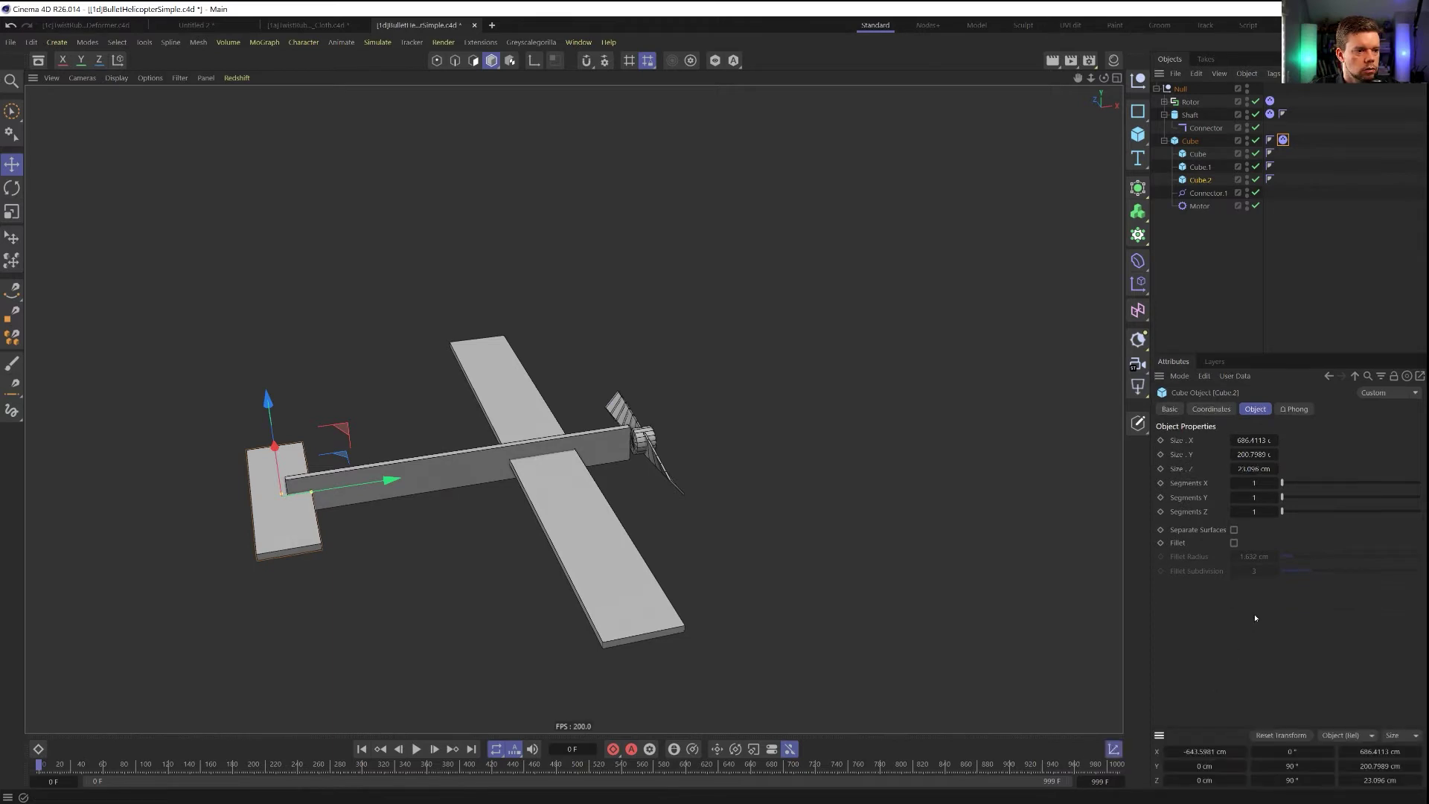
{"action": "left_click", "coordinate": [1277, 736]}
{"action": "key", "text": "r"}
{"action": "key", "text": "e"}
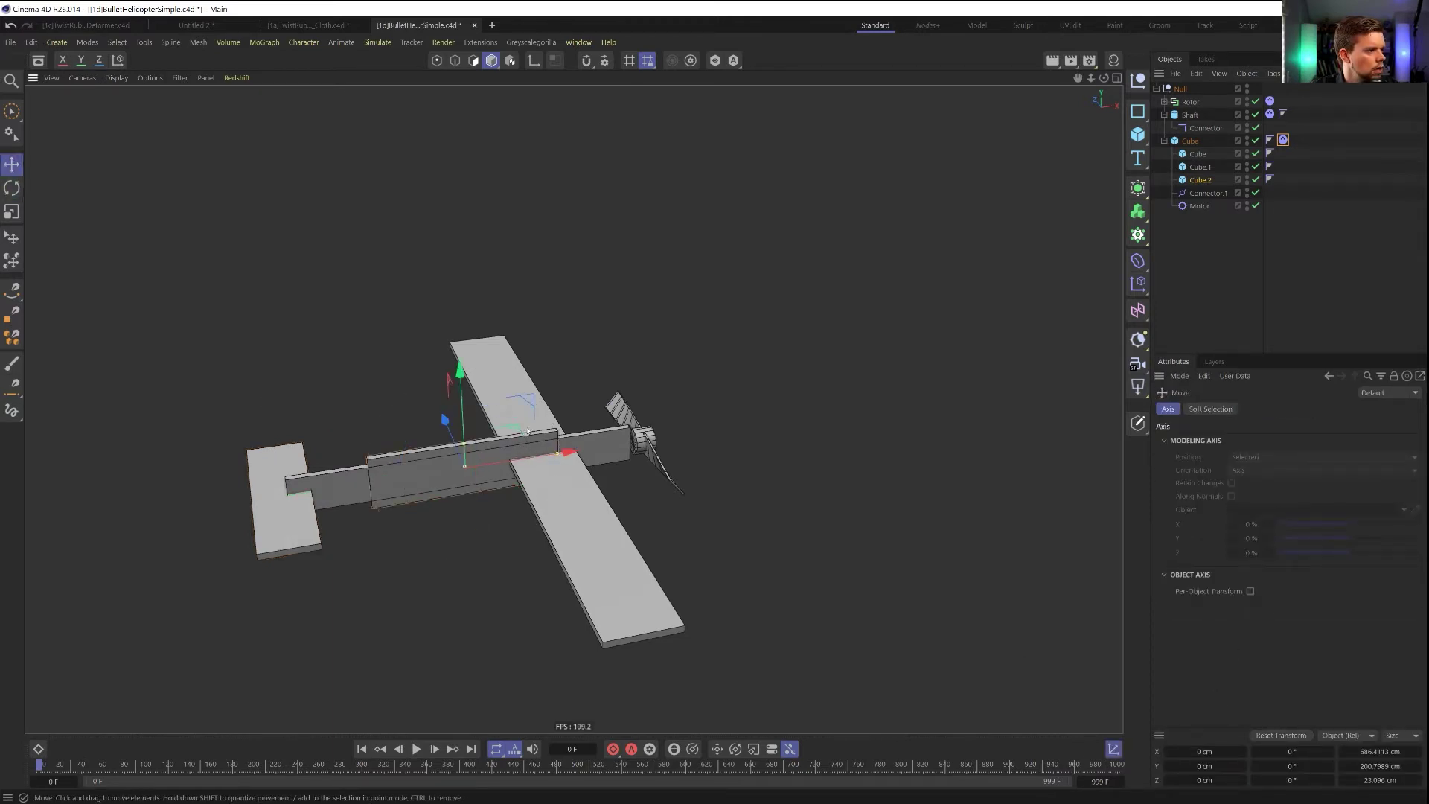
{"action": "left_click_drag", "start_coordinate": [534, 406], "coordinate": [267, 425]}
{"action": "mouse_move", "coordinate": [365, 466]}
{"action": "left_mouse_down"}
{"action": "mouse_move", "coordinate": [305, 476]}
{"action": "mouse_move", "coordinate": [354, 481]}
{"action": "mouse_move", "coordinate": [386, 458]}
{"action": "left_mouse_up"}
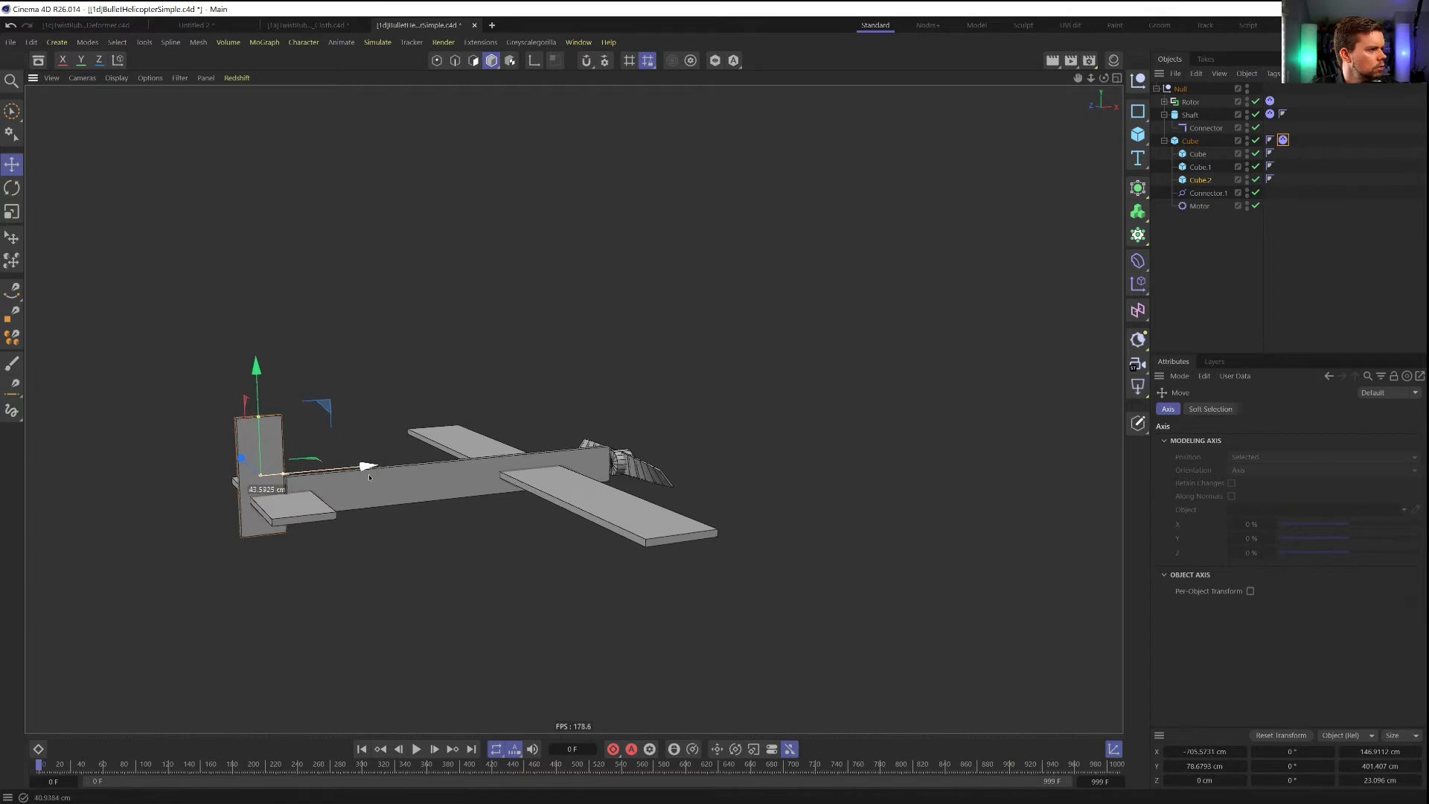
{"action": "left_click_drag", "start_coordinate": [457, 484], "coordinate": [434, 513], "text": "alt"}
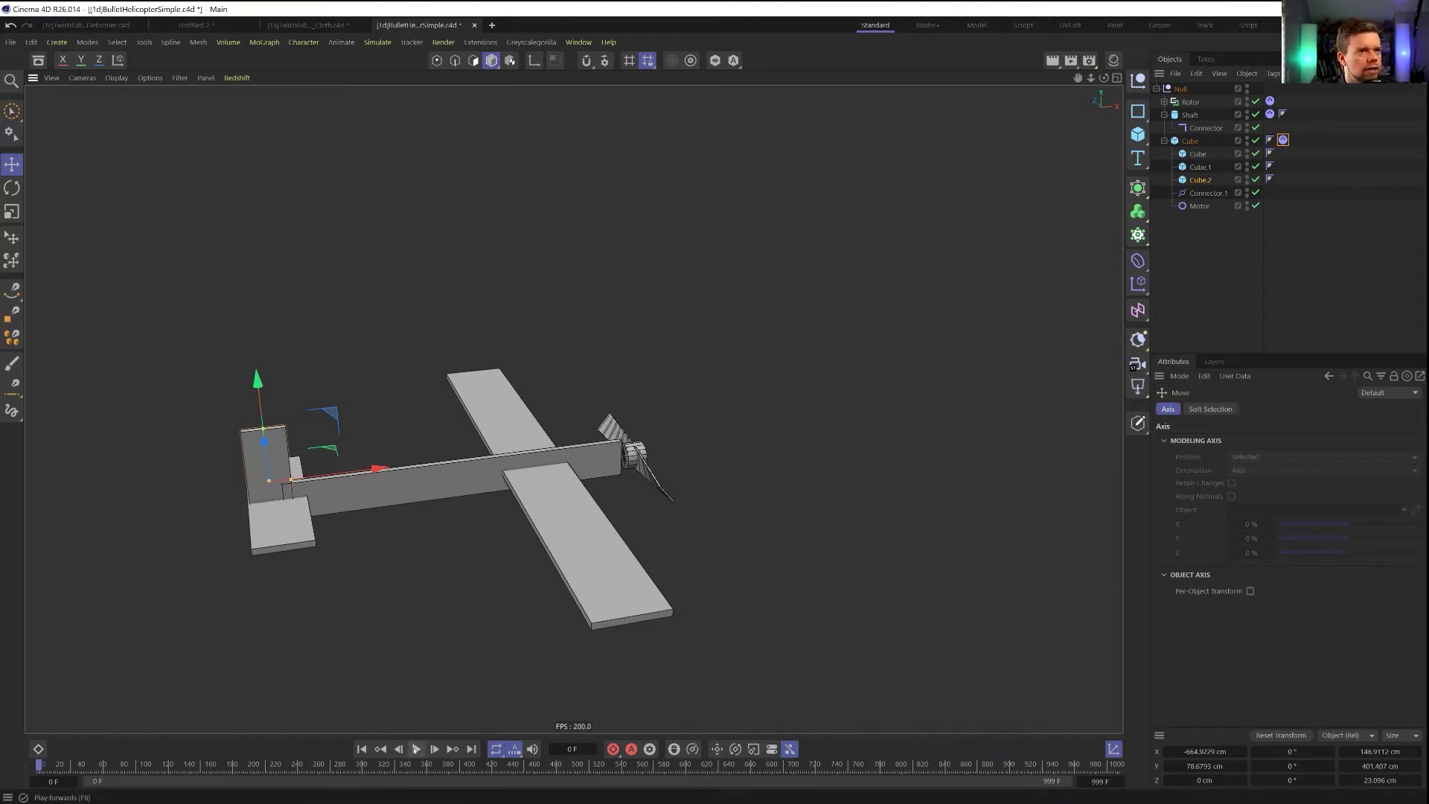
Set the fuselage Dynamics Body's aerodynamic lift to 100% and drag to 0%, check the Rotor and Shaft force settings, and replay the simulation
{"action": "left_click", "coordinate": [1283, 140]}
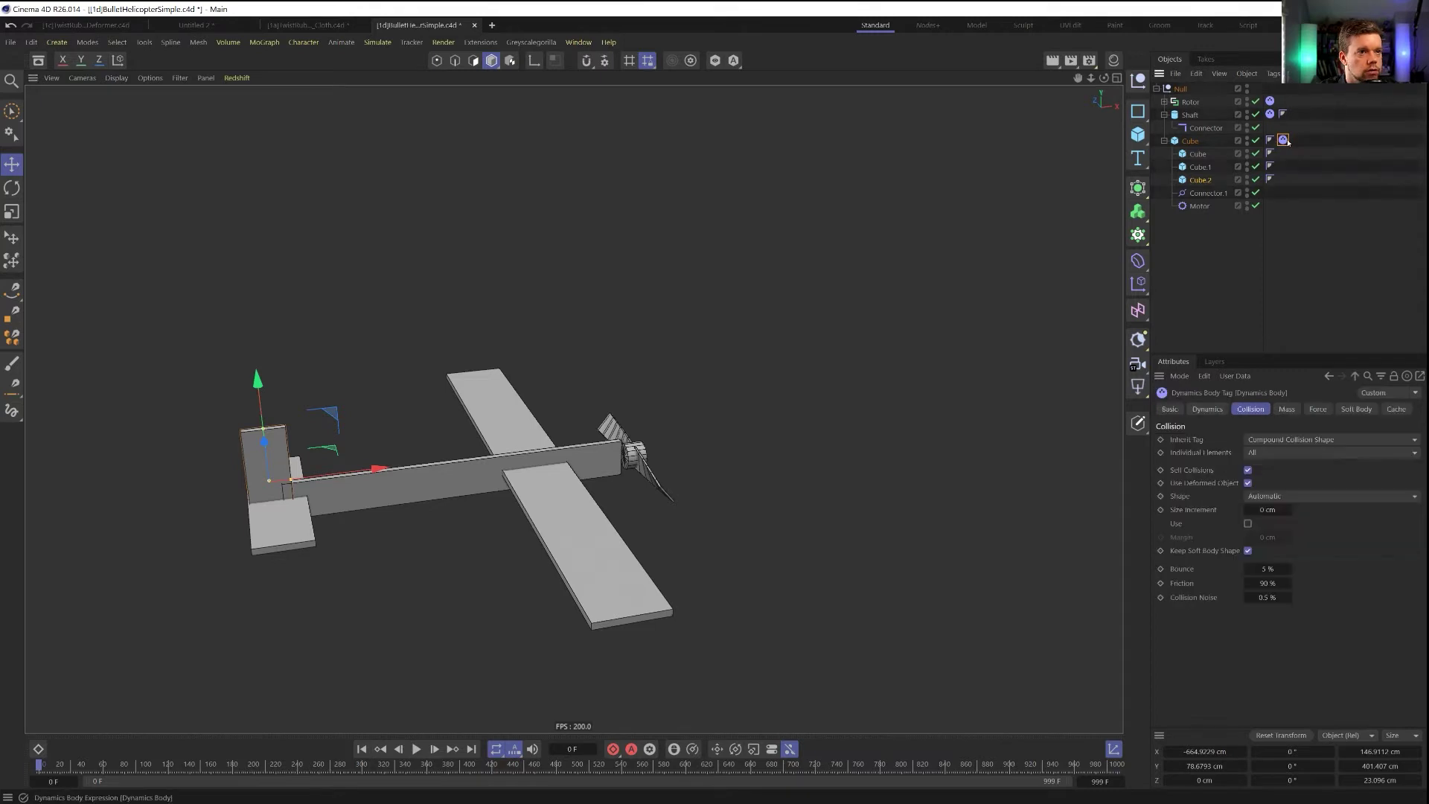
{"action": "left_click", "coordinate": [1316, 408]}
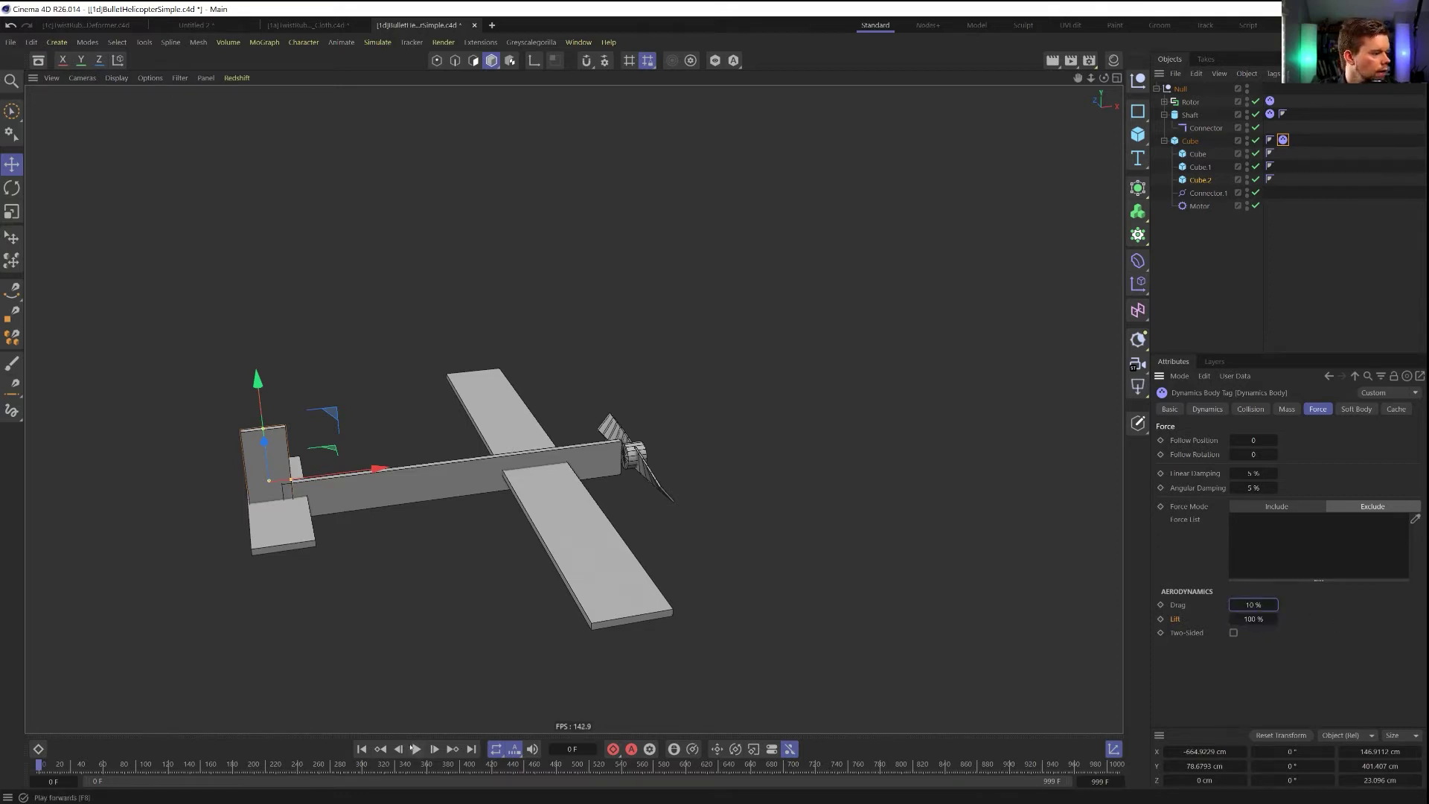
{"action": "left_click", "coordinate": [418, 749]}
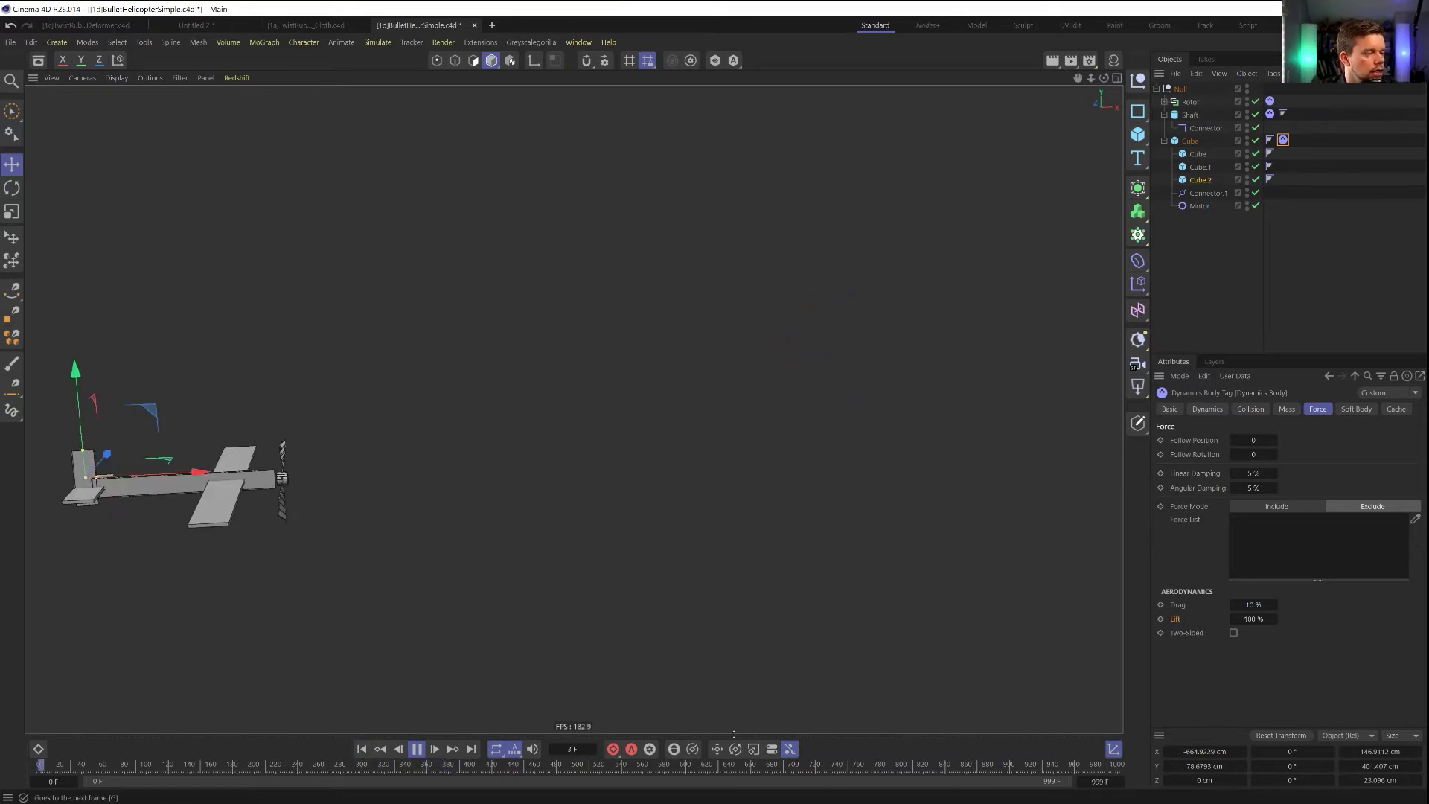
{"action": "double_click", "coordinate": [1247, 605]}
{"action": "type", "text": "0"}
{"action": "key", "text": "Return"}
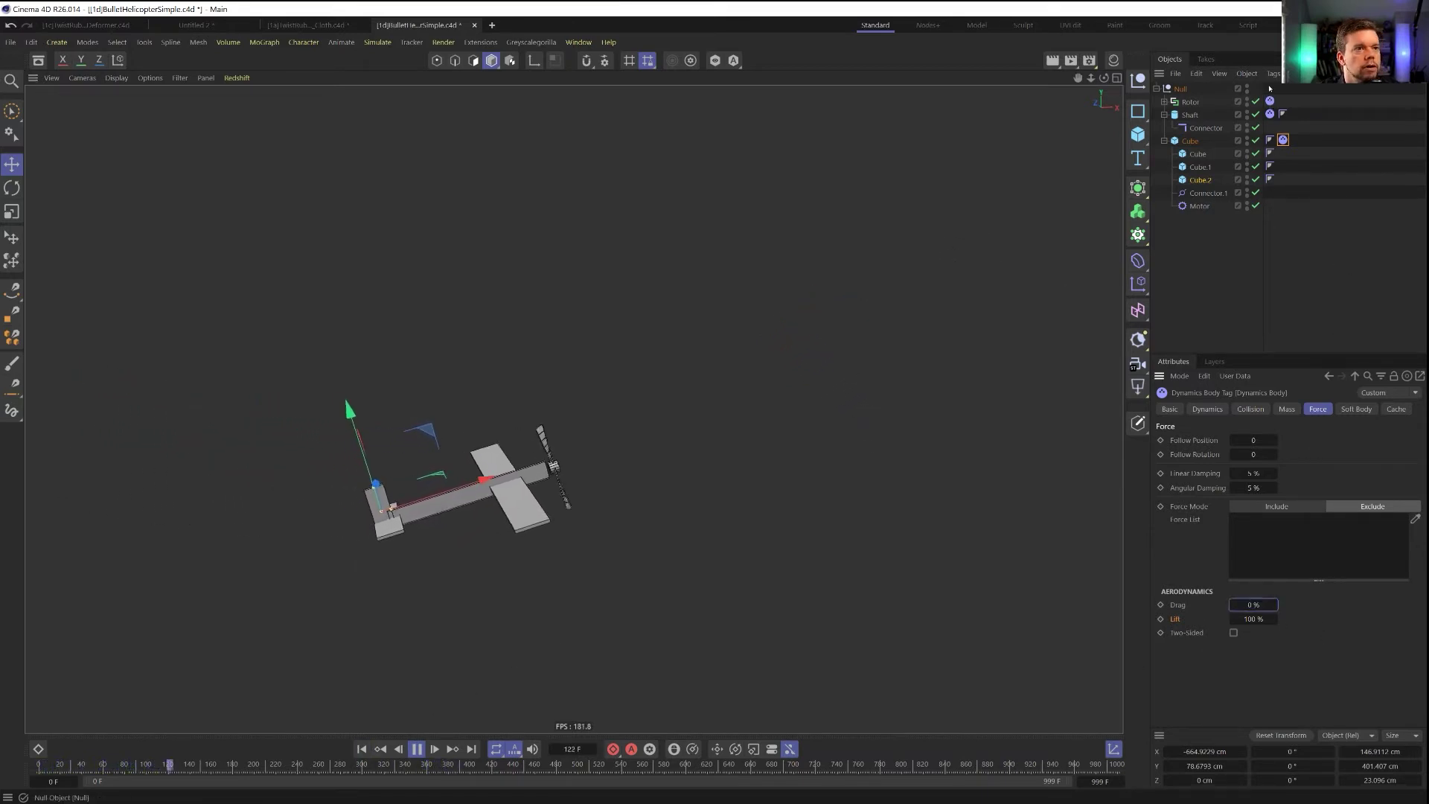
{"action": "left_click", "coordinate": [1270, 114], "text": "ctrl"}
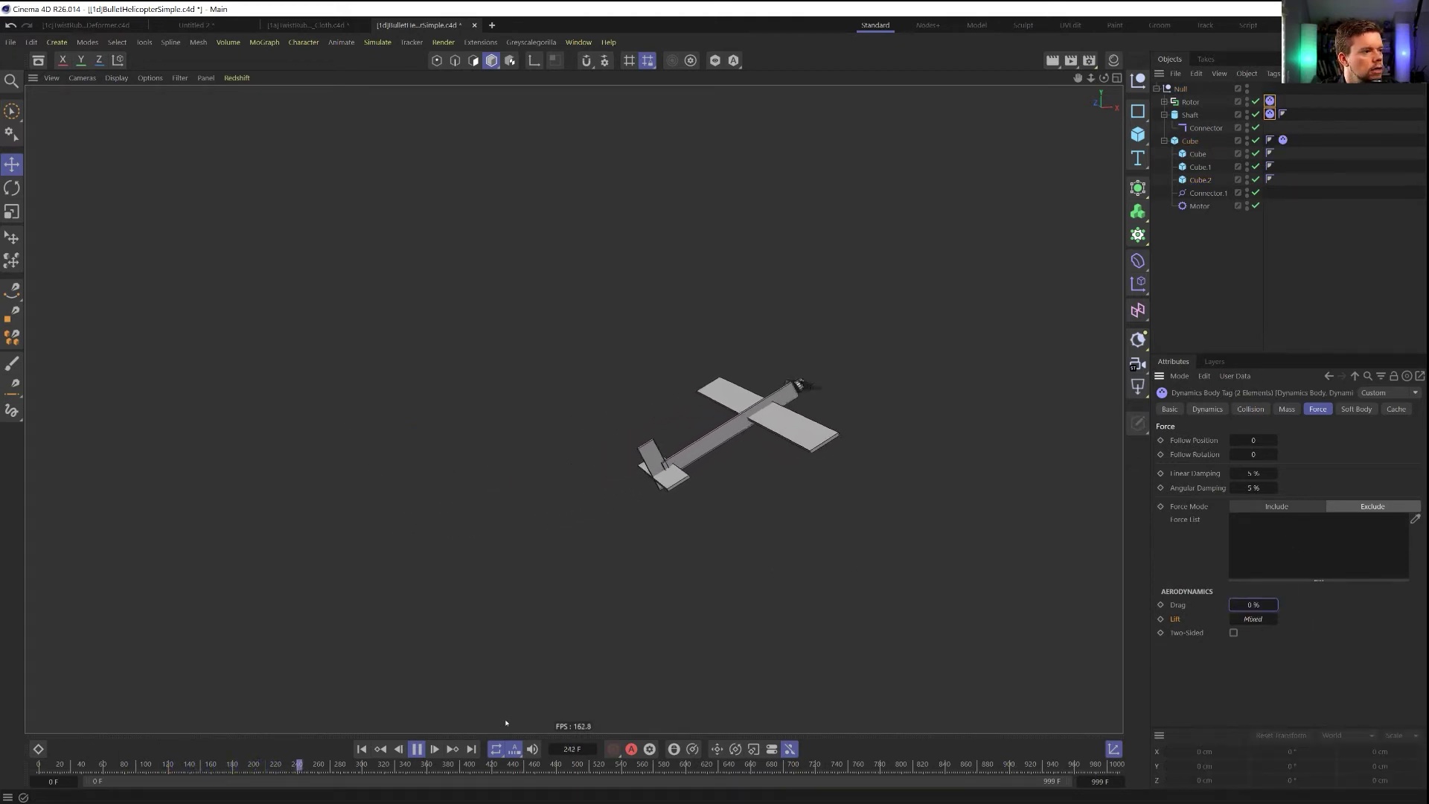
{"action": "left_click", "coordinate": [382, 749]}
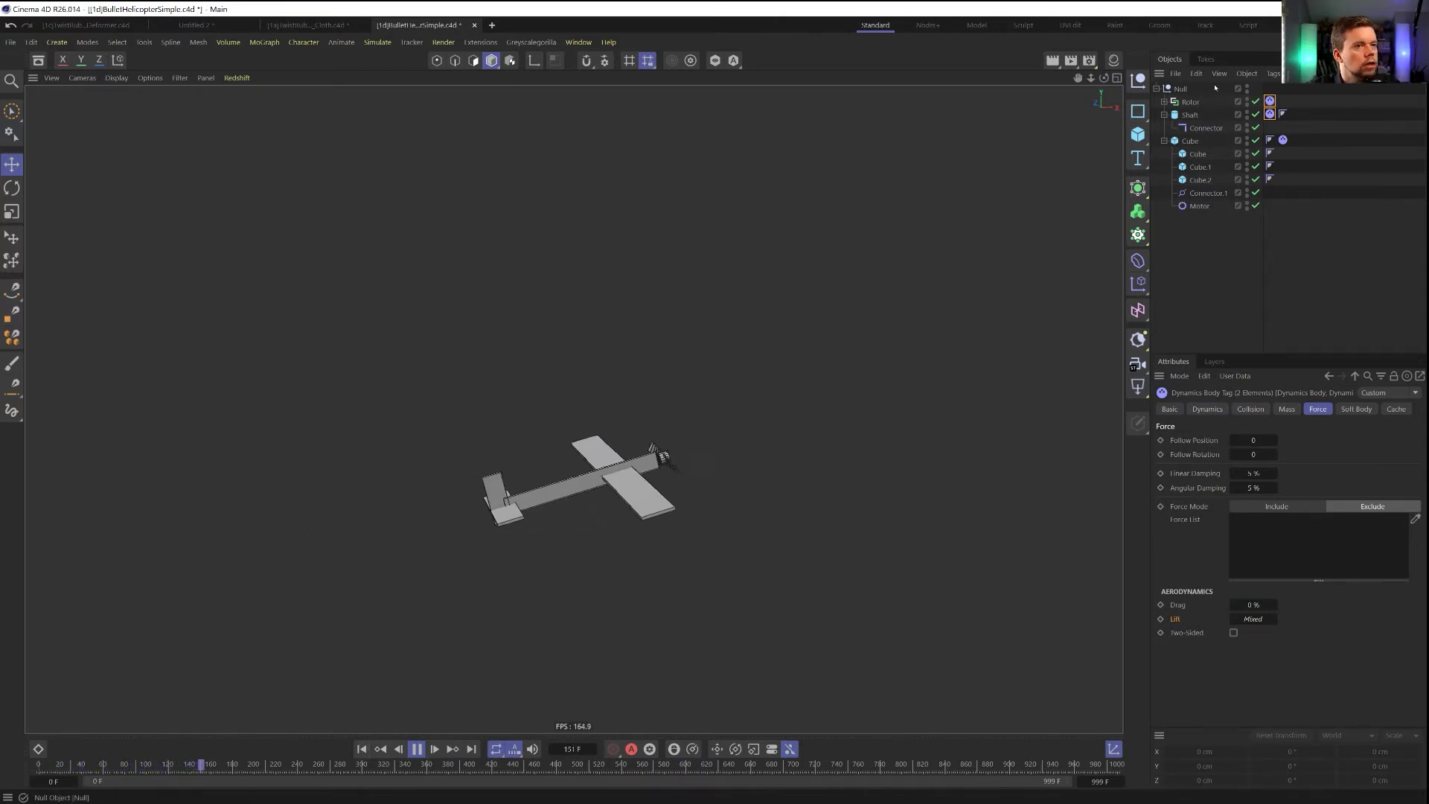
Set the Motor's angular target speed to -35000° and its torque to 1000000 while the simulation plays
{"action": "left_click", "coordinate": [1199, 207]}
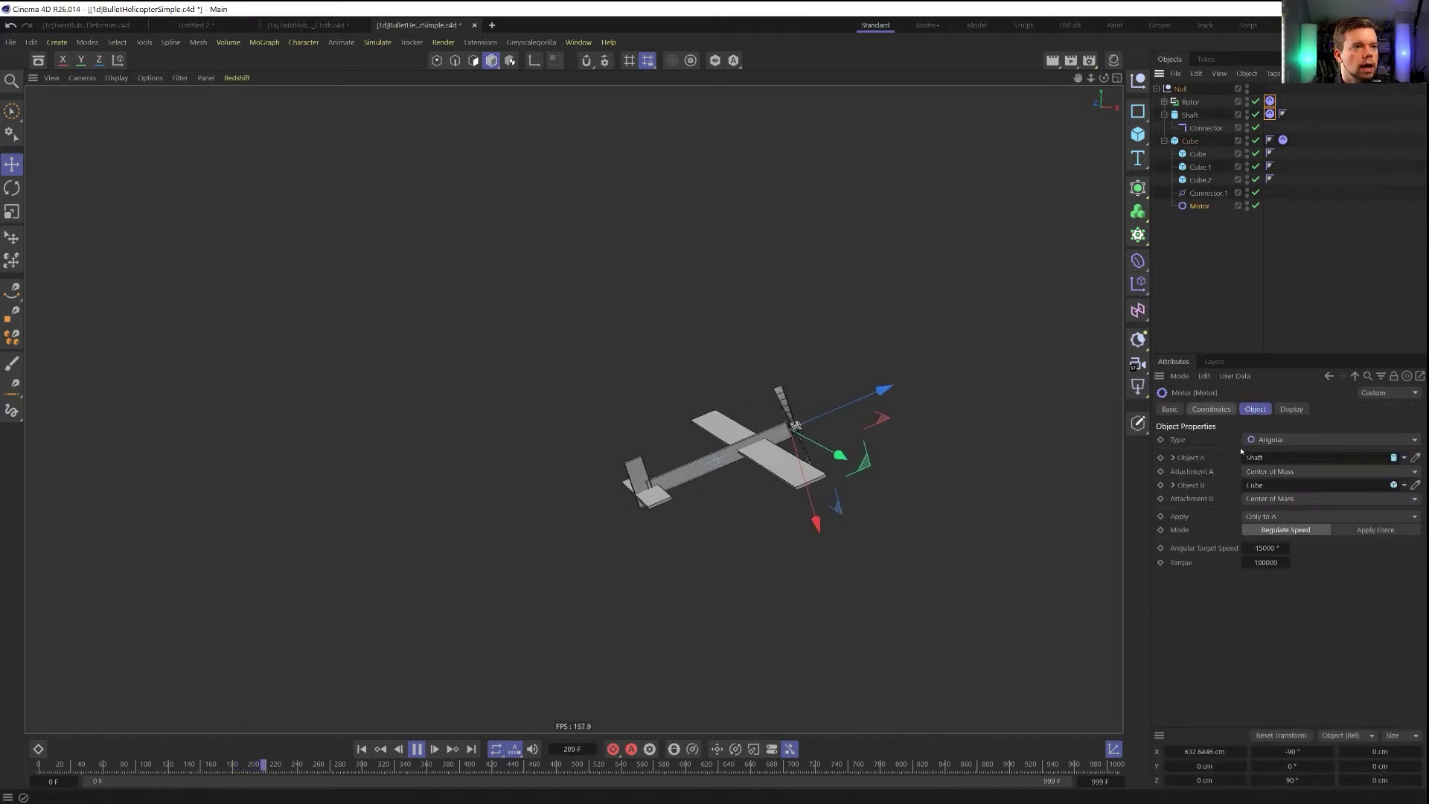
{"action": "left_click", "coordinate": [1258, 548]}
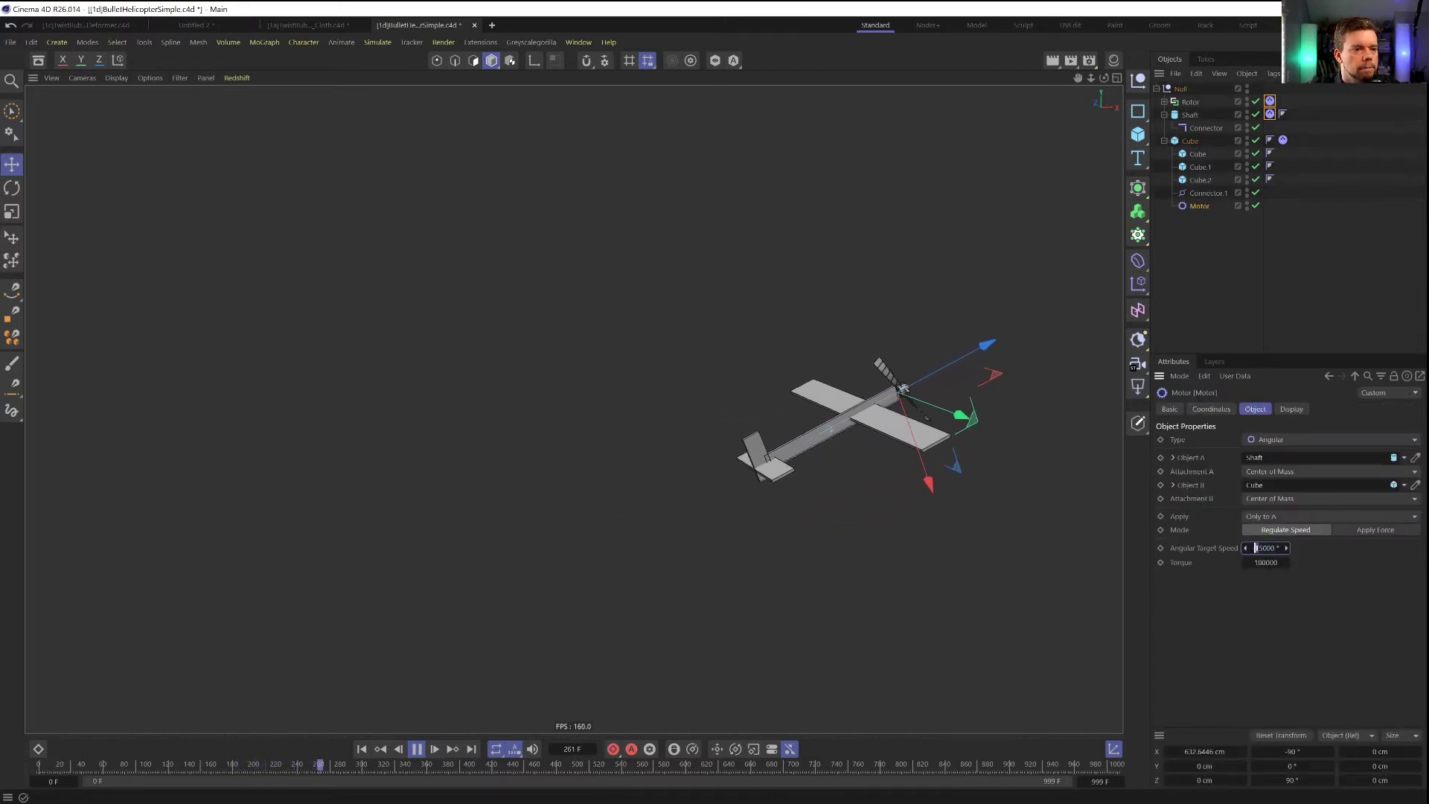
{"action": "type", "text": "-35000"}
{"action": "key", "text": "Return"}
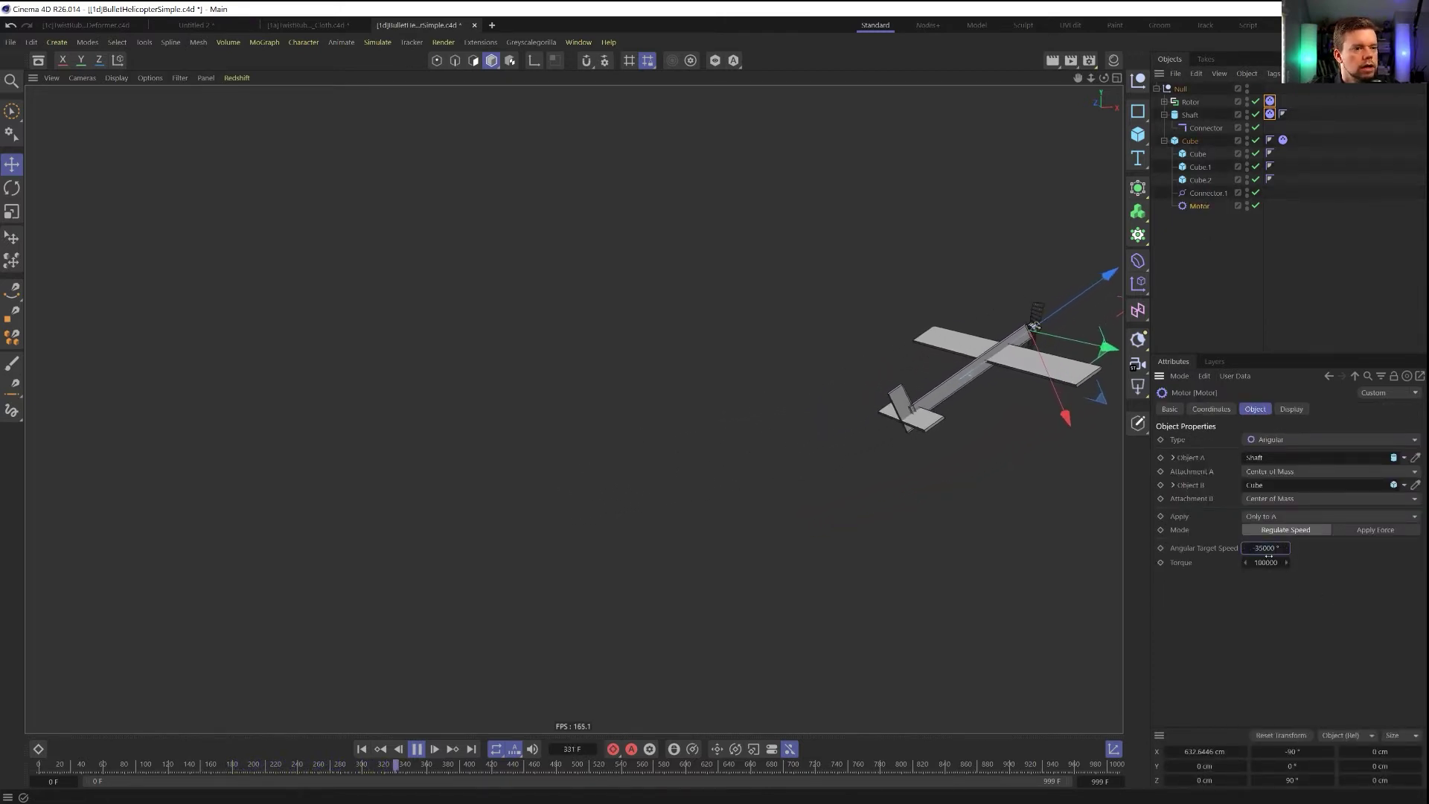
{"action": "left_click", "coordinate": [1266, 562]}
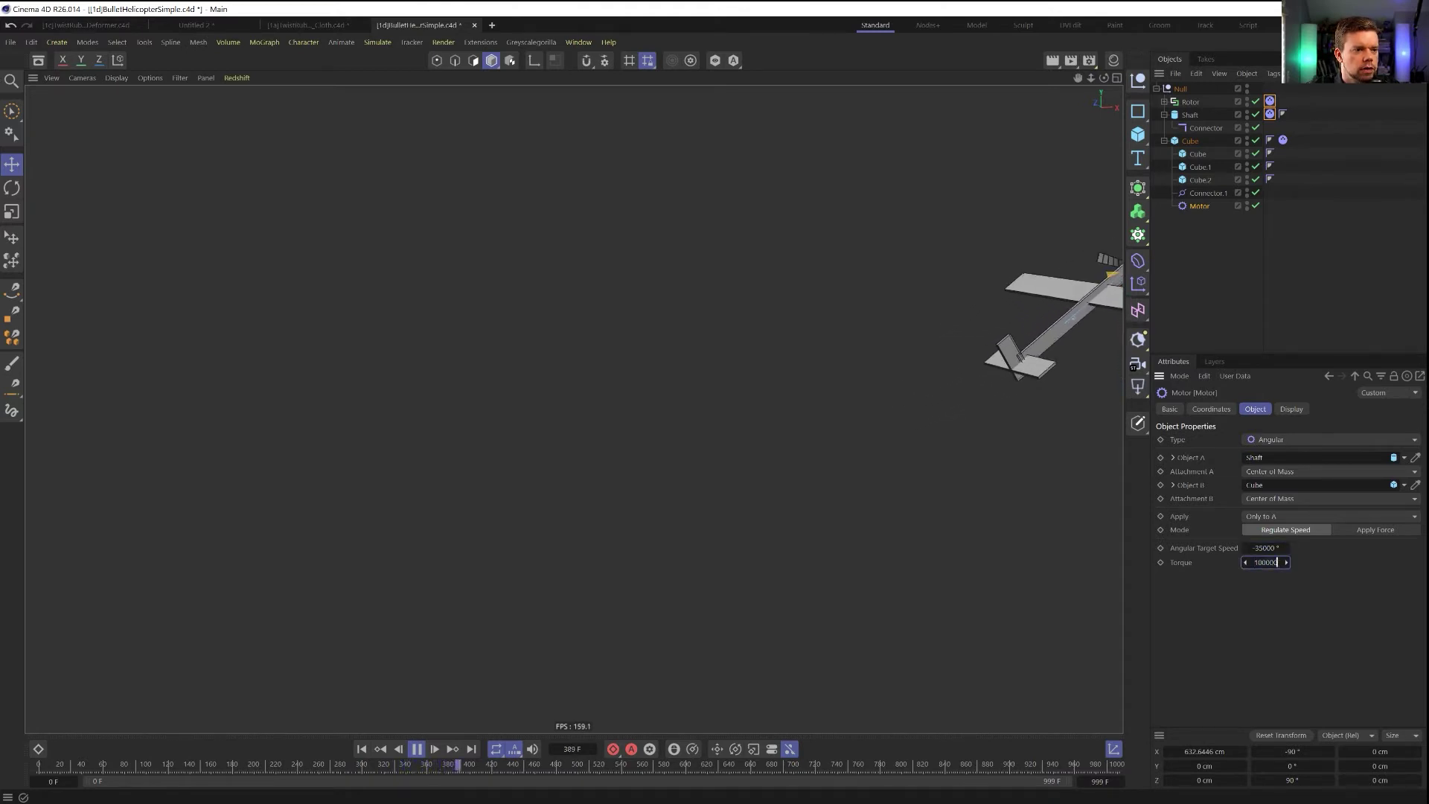
{"action": "key", "text": "Return"}
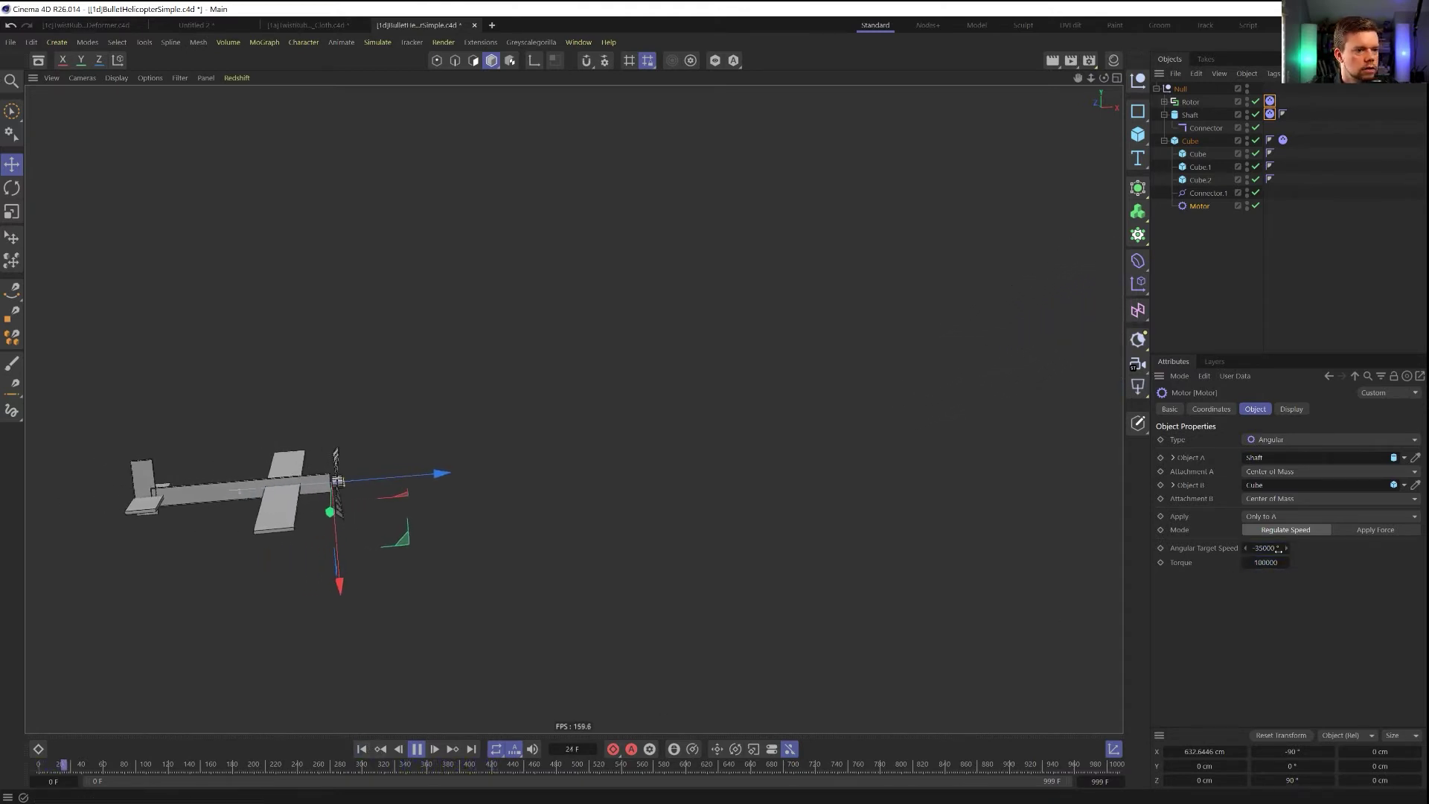
{"action": "left_click", "coordinate": [1287, 562]}
{"action": "double_click", "coordinate": [1265, 563]}
{"action": "type", "text": "1000000"}
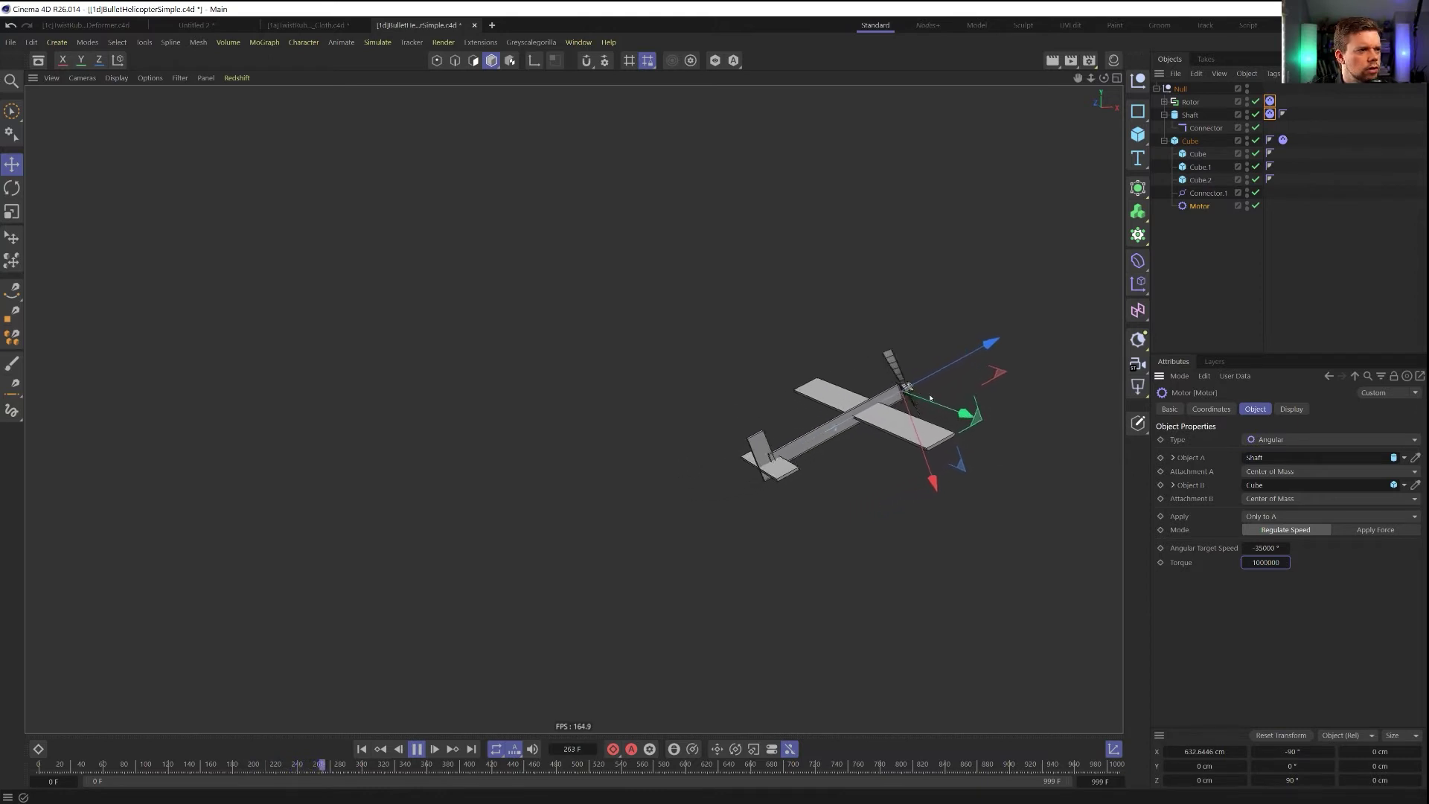
Try an angular target speed of -3500000° and a torque of 100000000 on the Motor, replay the flight, and take both changes back
{"action": "double_click", "coordinate": [1265, 547]}
{"action": "type", "text": "-3500000"}
{"action": "key", "text": "Return"}
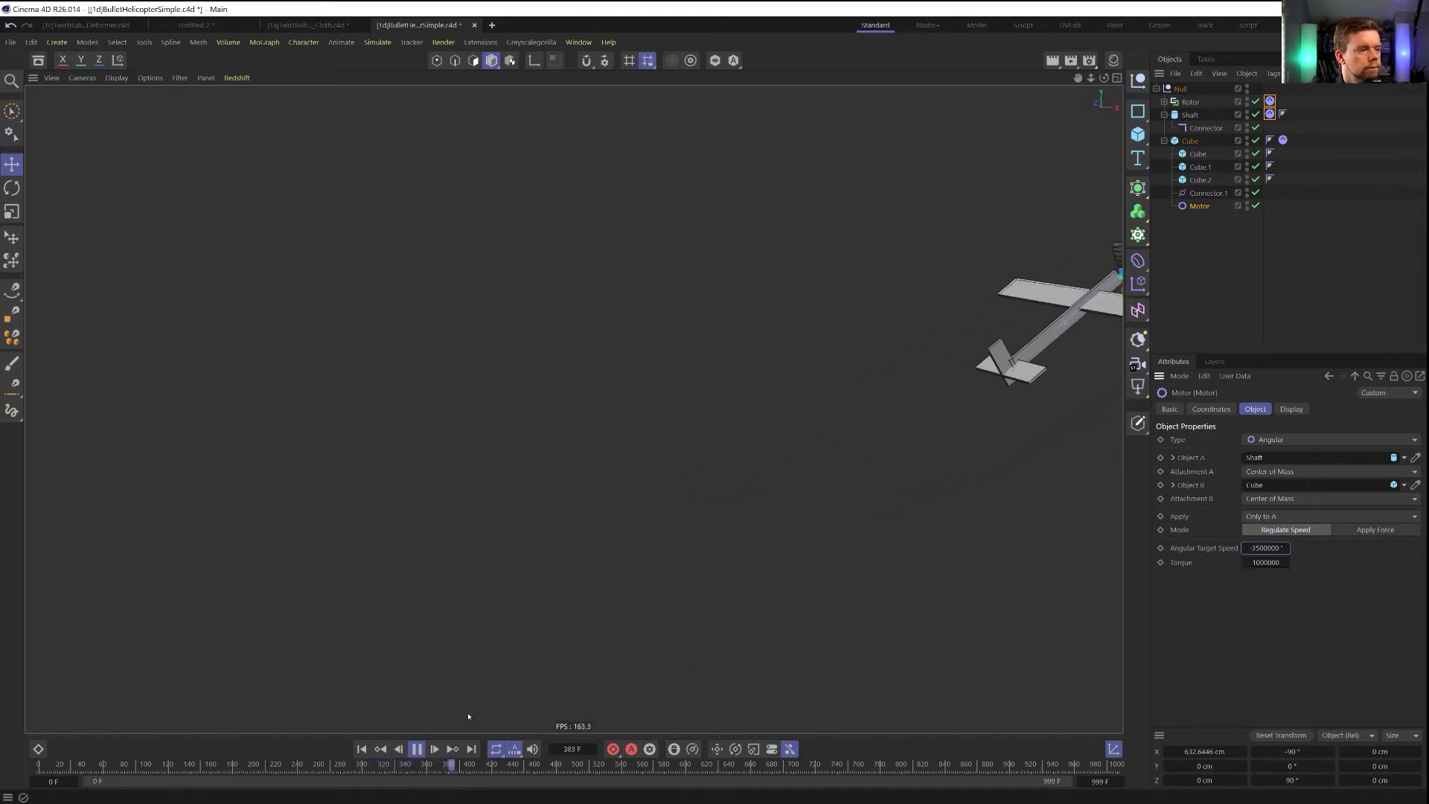
{"action": "left_click", "coordinate": [370, 748]}
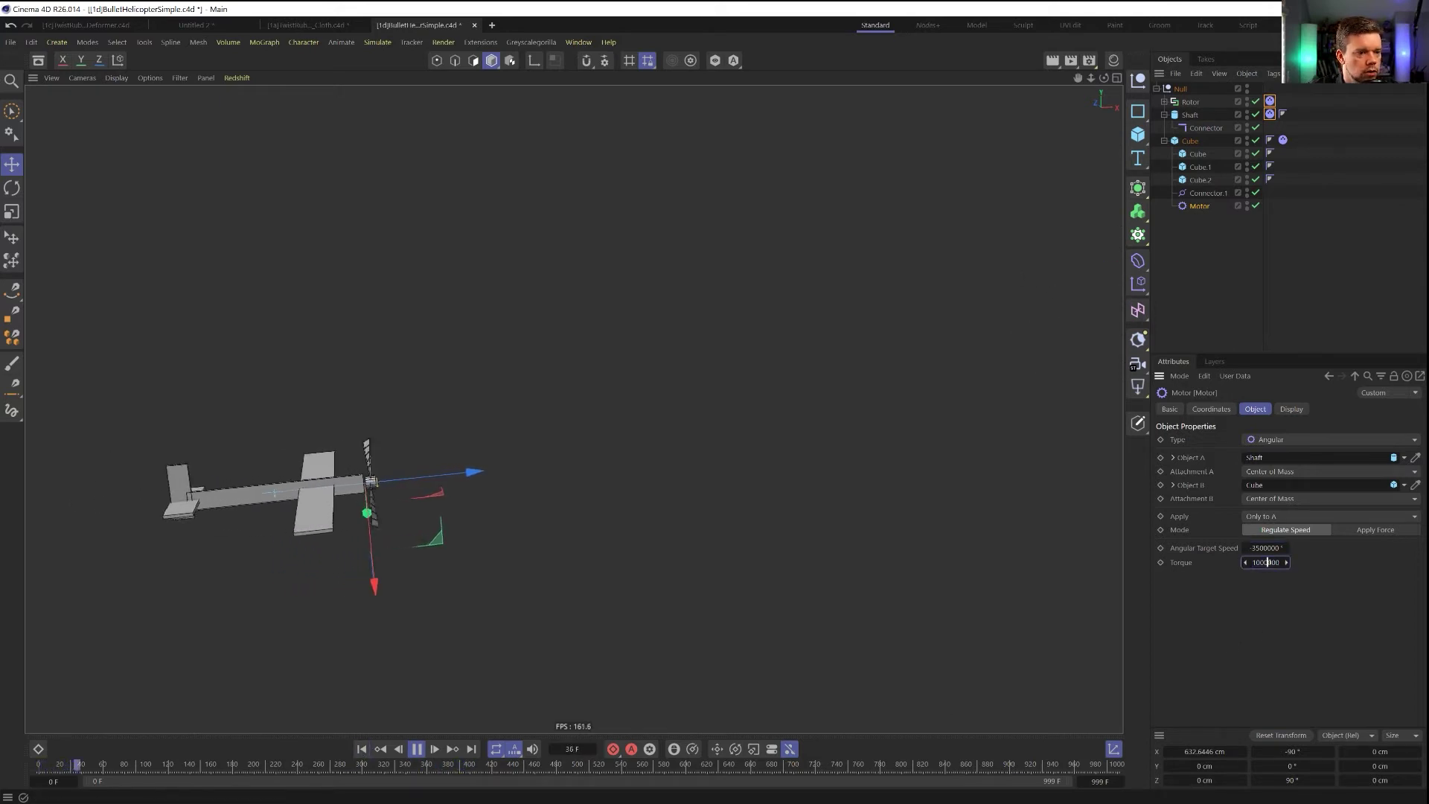
{"action": "type", "text": "00"}
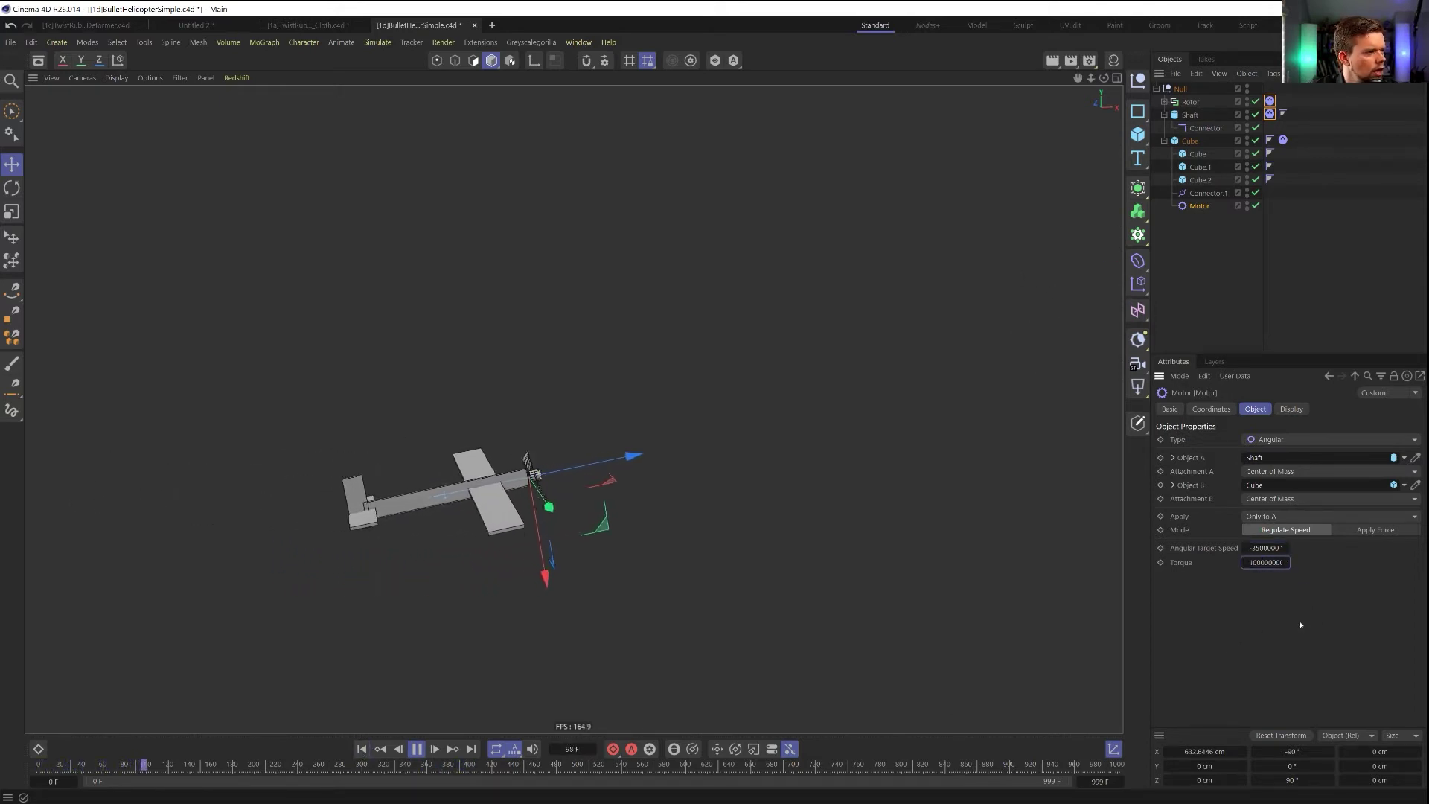
{"action": "key", "text": "BackSpace"}
{"action": "key", "text": "BackSpace"}
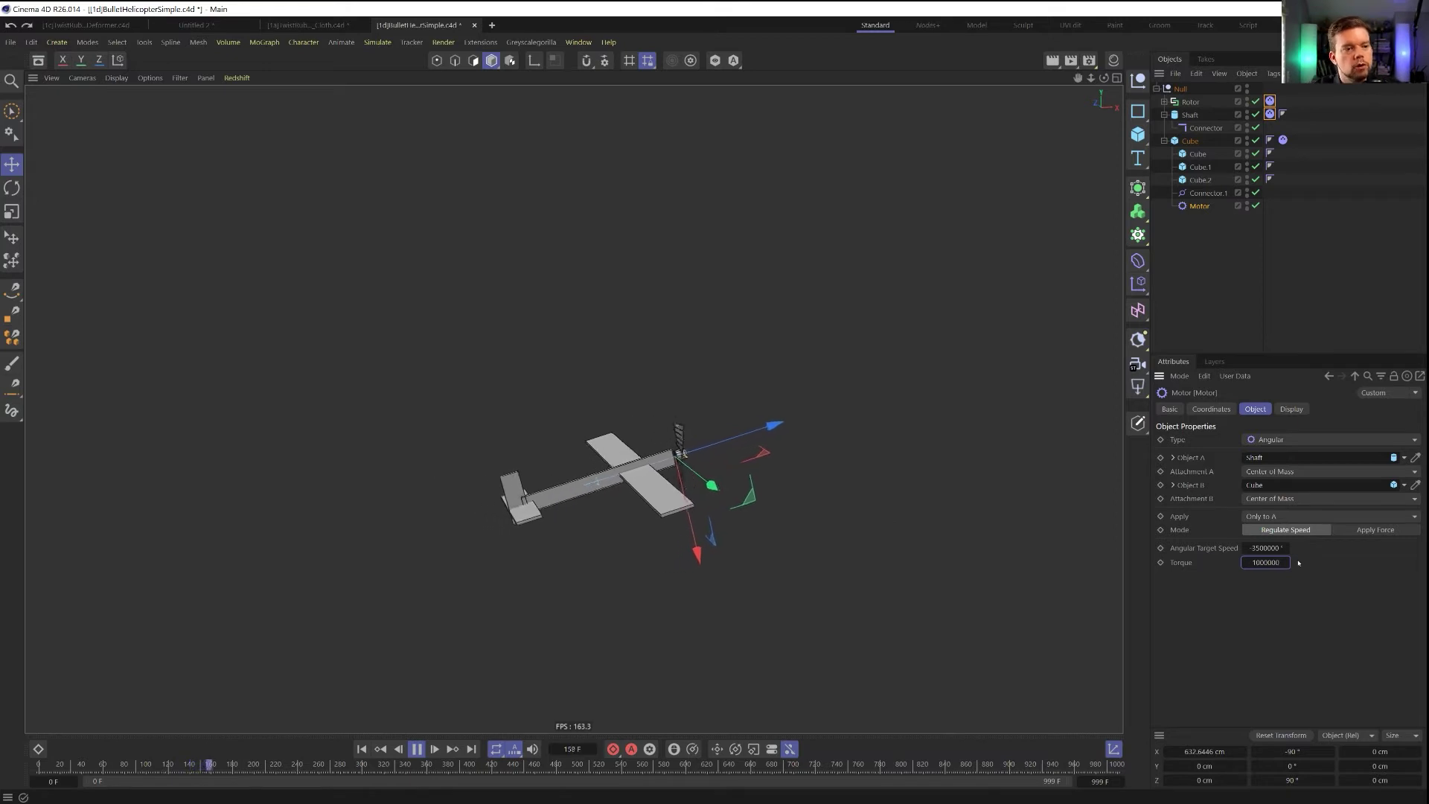
{"action": "key", "text": "Return"}
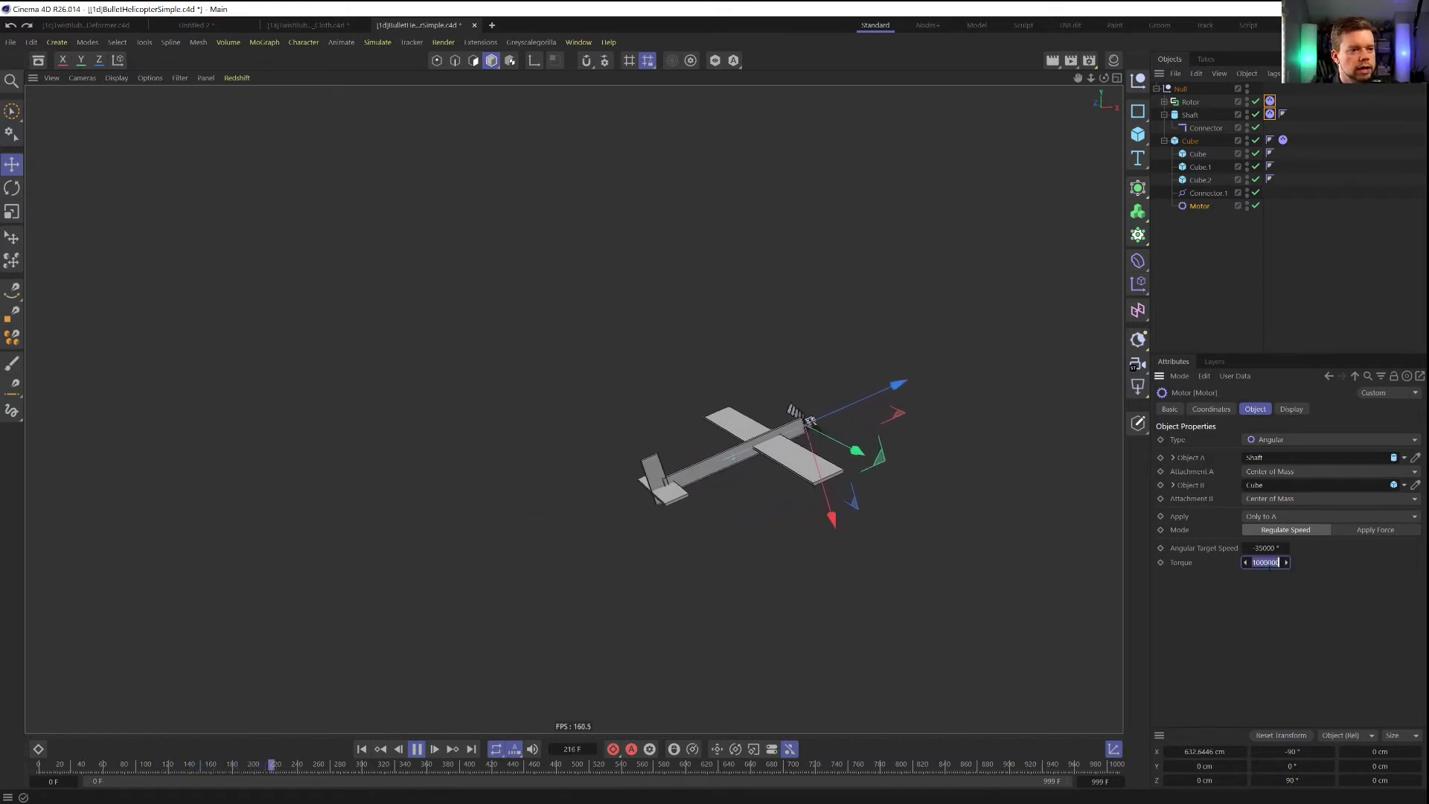
Lower the Rotor Dynamics Body's aerodynamic lift to 25% and replay the simulation from the start
{"action": "left_click", "coordinate": [1269, 100]}
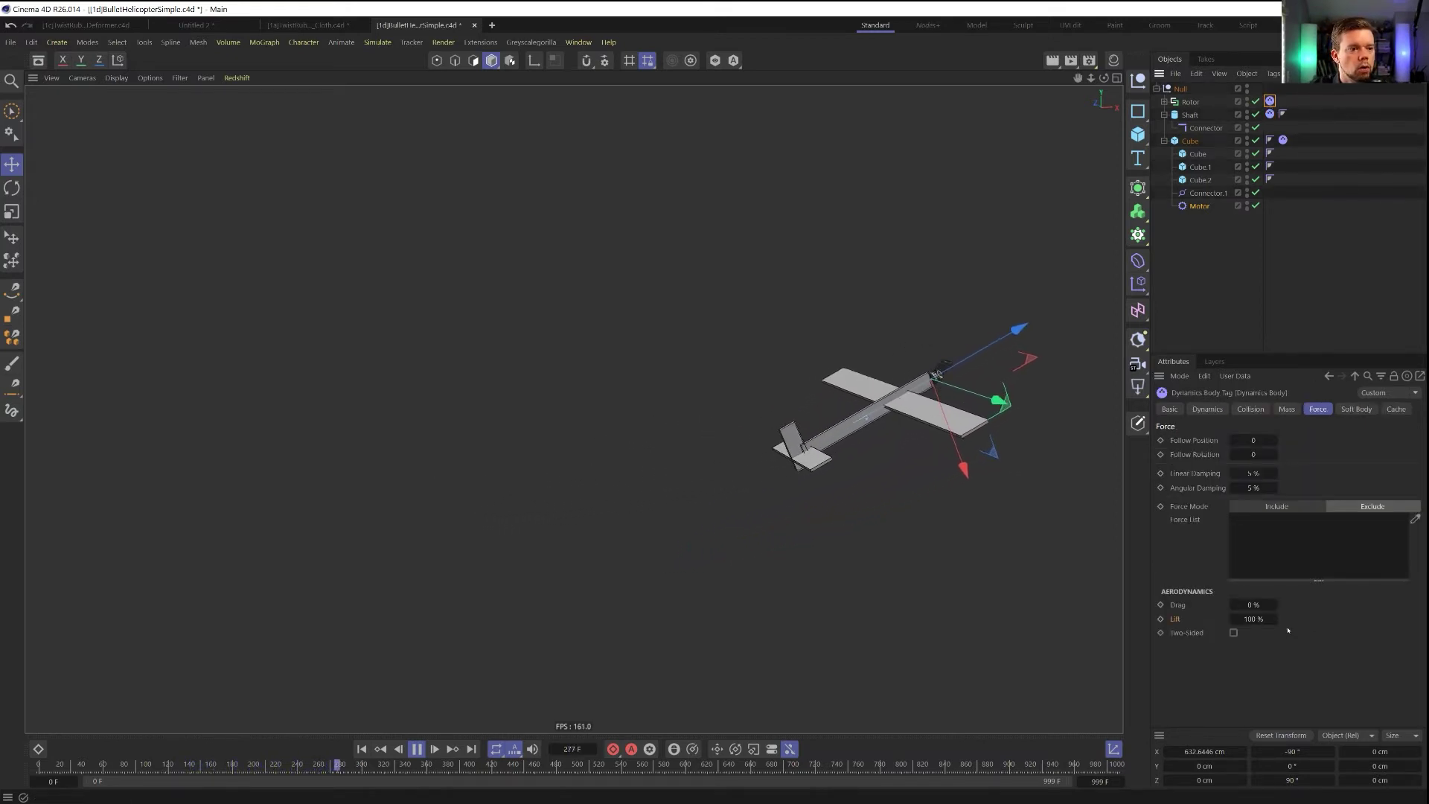
{"action": "left_click", "coordinate": [1254, 619]}
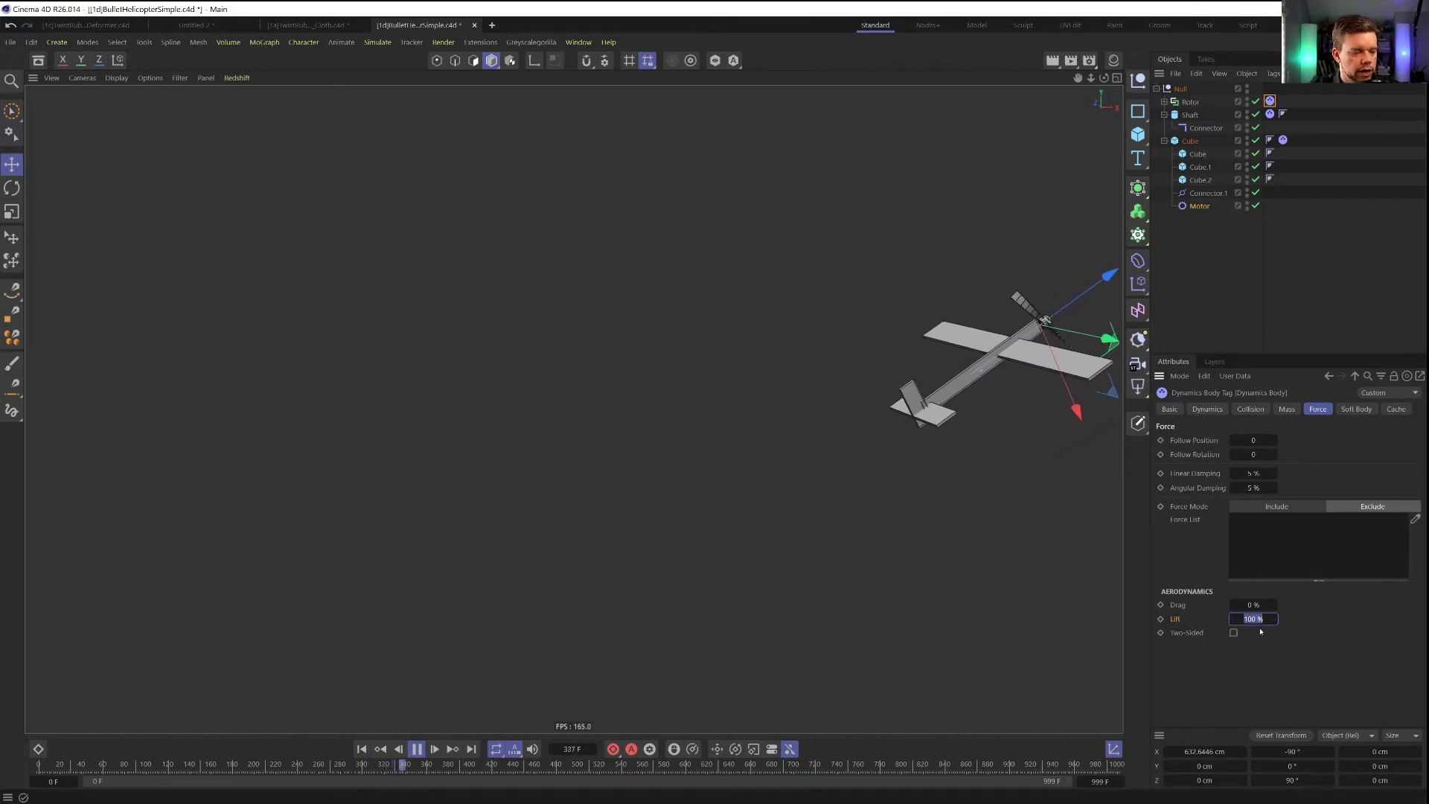
{"action": "type", "text": "25"}
{"action": "key", "text": "Return"}
{"action": "left_click", "coordinate": [363, 749]}
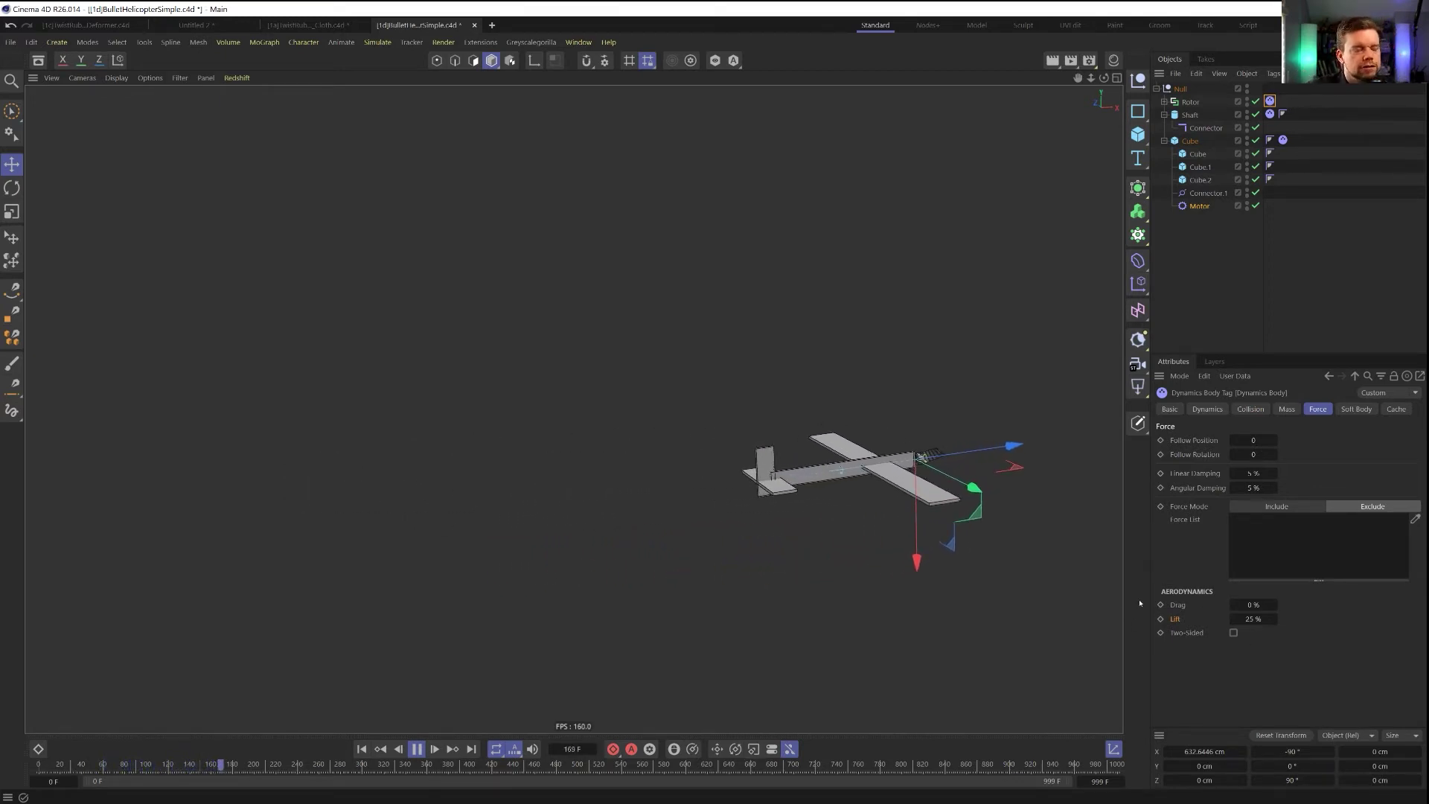
Replay the simulation and examine the plane's flight path in side profile and in perspective
{"action": "left_click", "coordinate": [361, 750]}
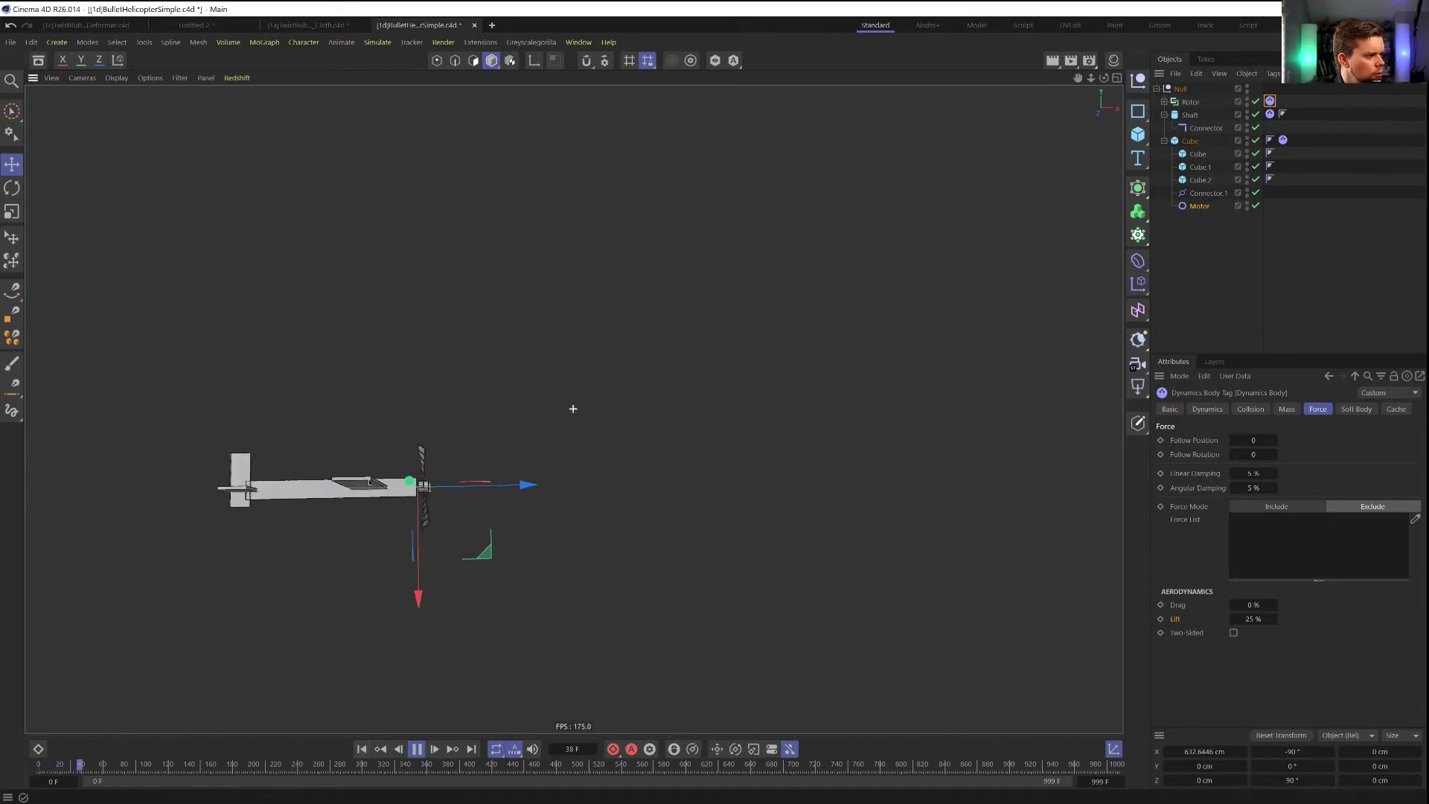
{"action": "middle_click", "coordinate": [458, 532]}
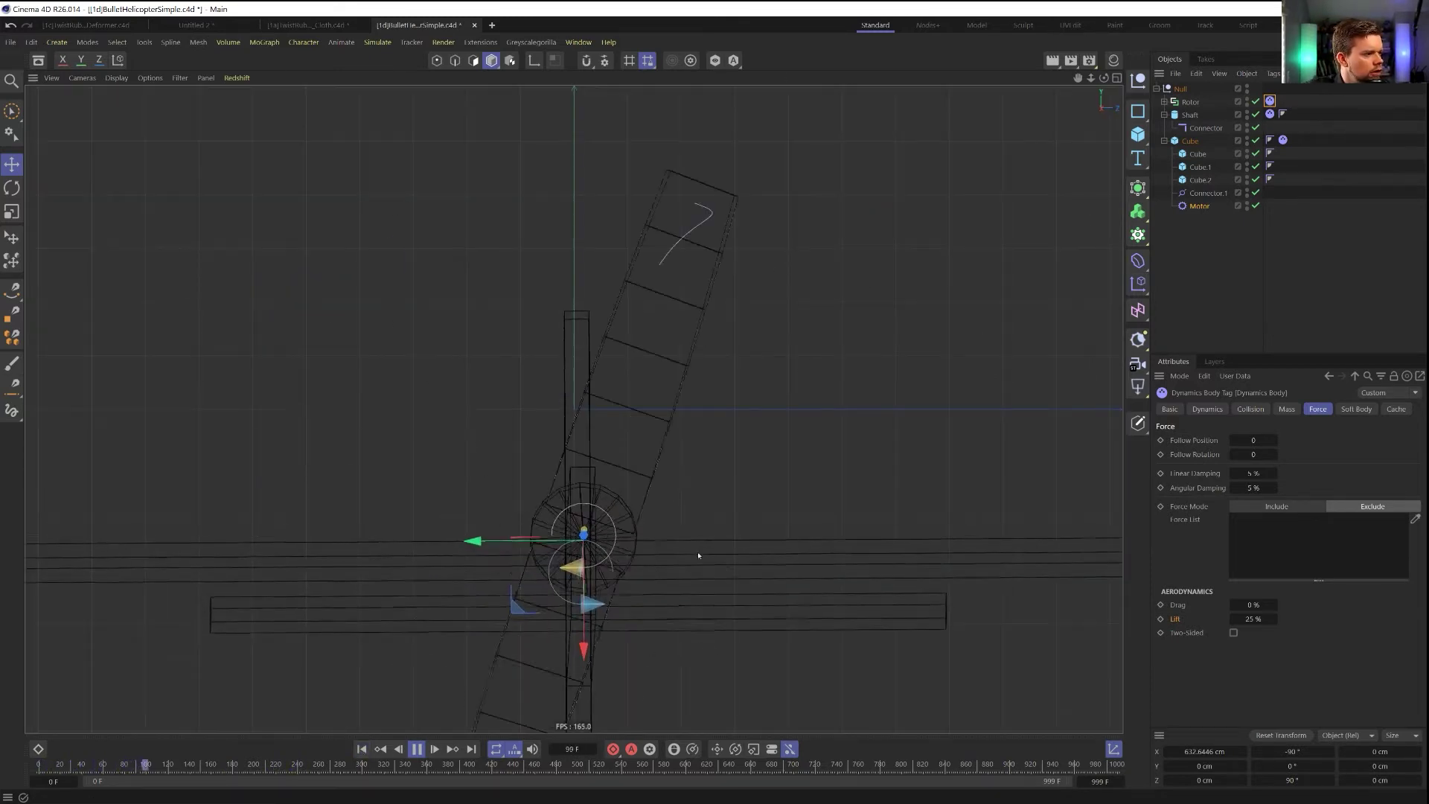
{"action": "middle_click", "coordinate": [724, 567]}
{"action": "middle_click_drag", "start_coordinate": [904, 526], "coordinate": [548, 498], "text": "alt"}
{"action": "scroll", "coordinate": [699, 498], "scroll_direction": "down", "scroll_amount": 3}
{"action": "middle_click_drag", "start_coordinate": [982, 527], "coordinate": [811, 537], "text": "alt"}
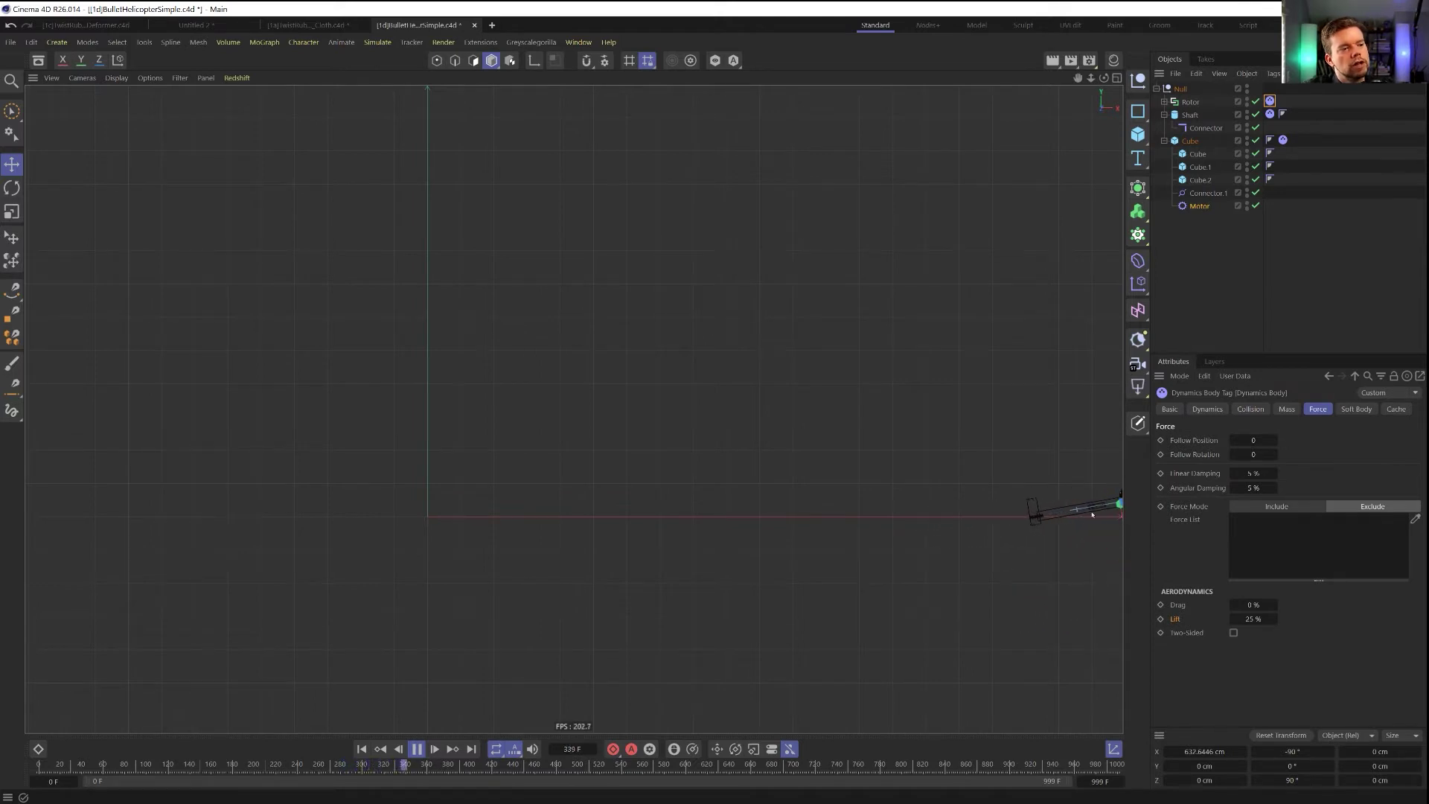
{"action": "middle_click_drag", "start_coordinate": [573, 408], "coordinate": [800, 493], "text": "alt"}
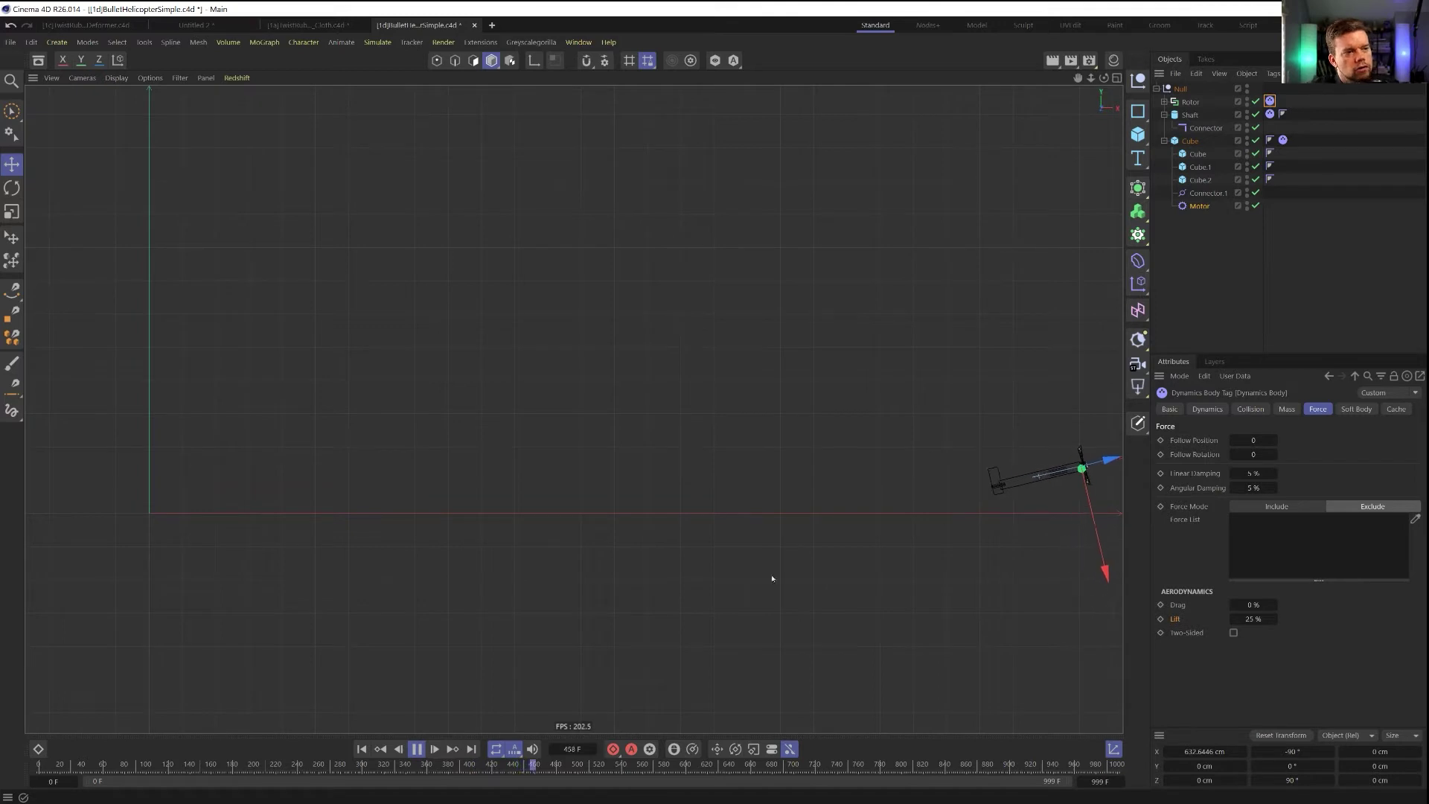
{"action": "left_click_drag", "start_coordinate": [439, 442], "coordinate": [387, 532], "text": "alt"}
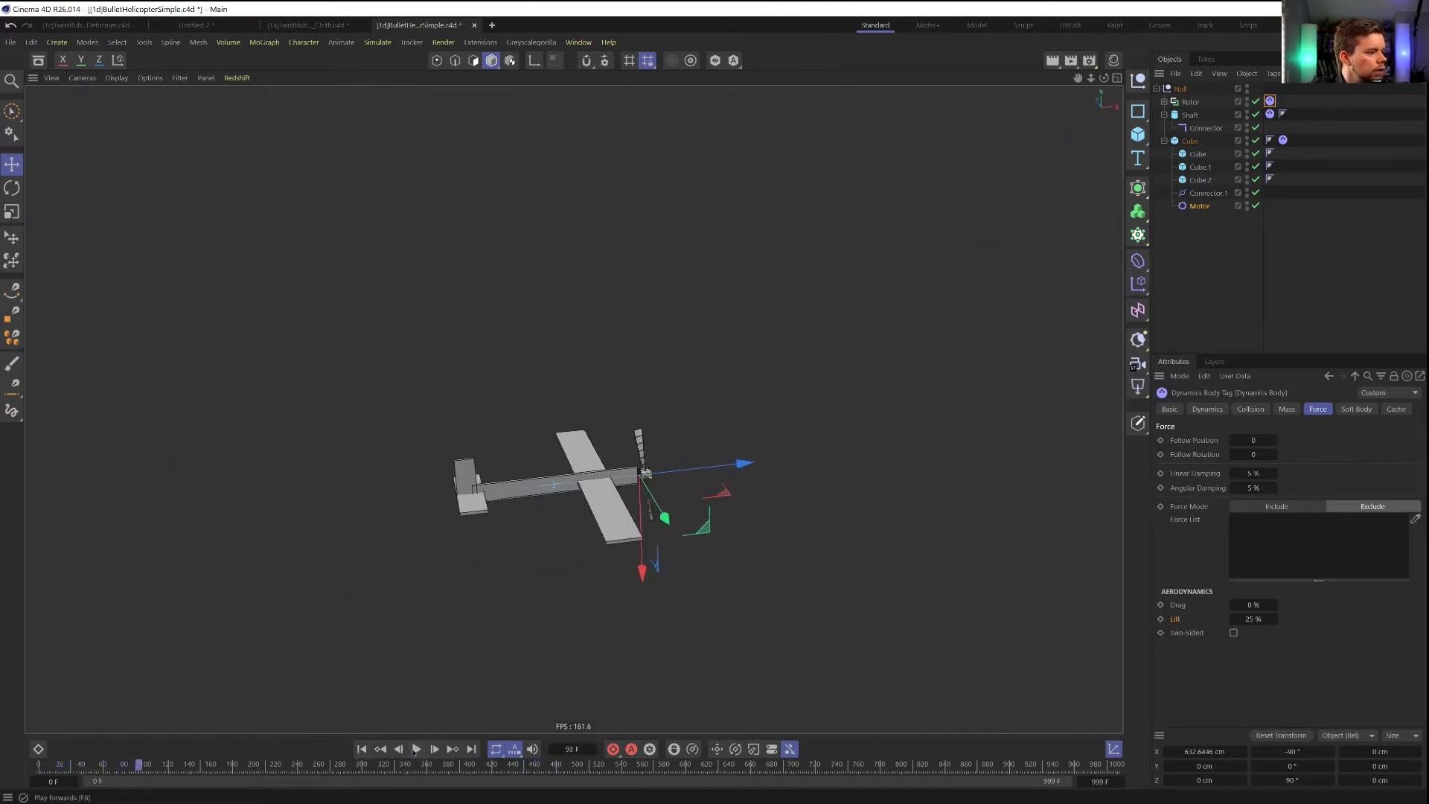
Rewind the simulation, tilt the horizontal tail Cube.1 to a pitch of about 76°, and play the simulation to test its steering effect
{"action": "left_click", "coordinate": [361, 751]}
{"action": "left_click", "coordinate": [75, 502]}
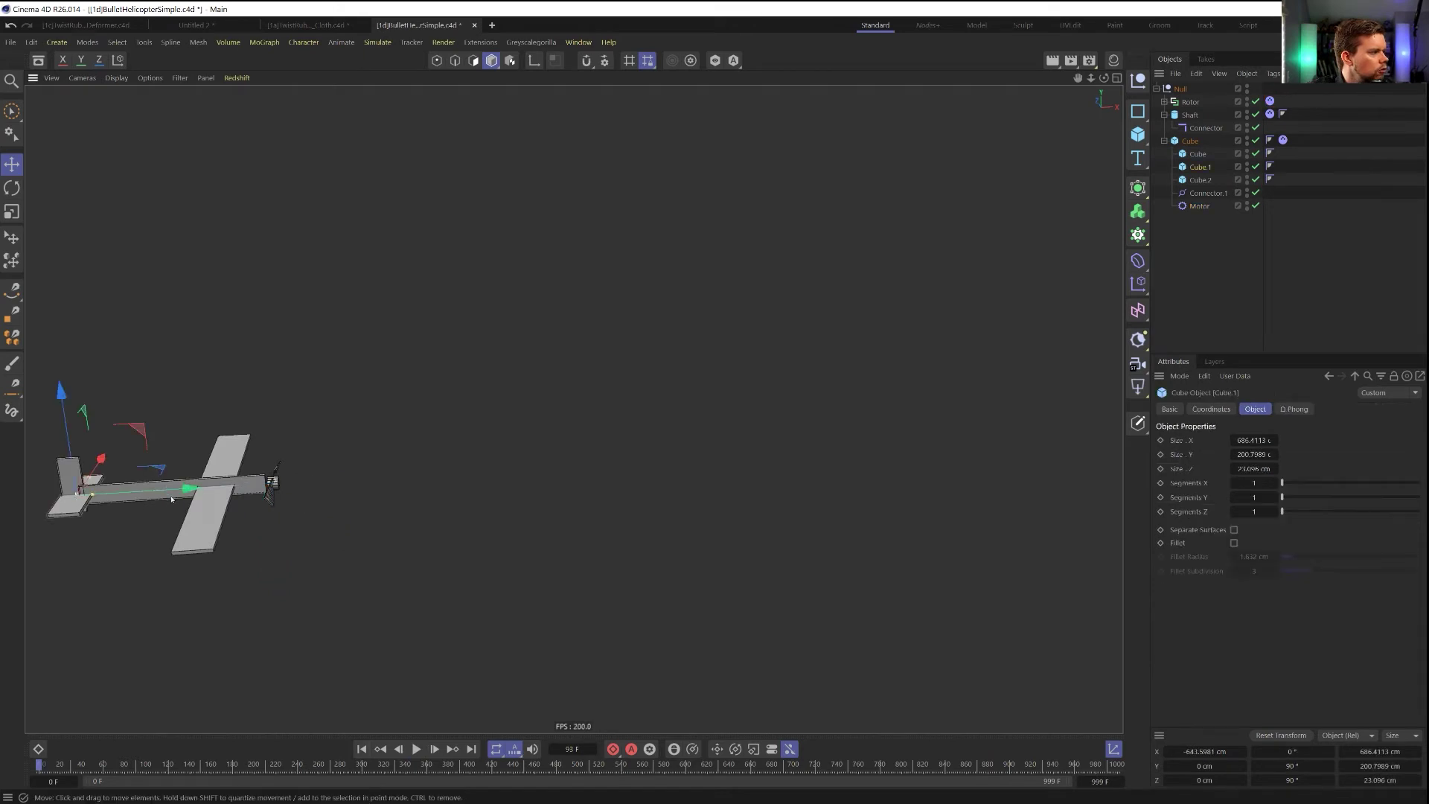
{"action": "left_click_drag", "start_coordinate": [74, 502], "coordinate": [354, 537], "text": "alt"}
{"action": "key", "text": "r"}
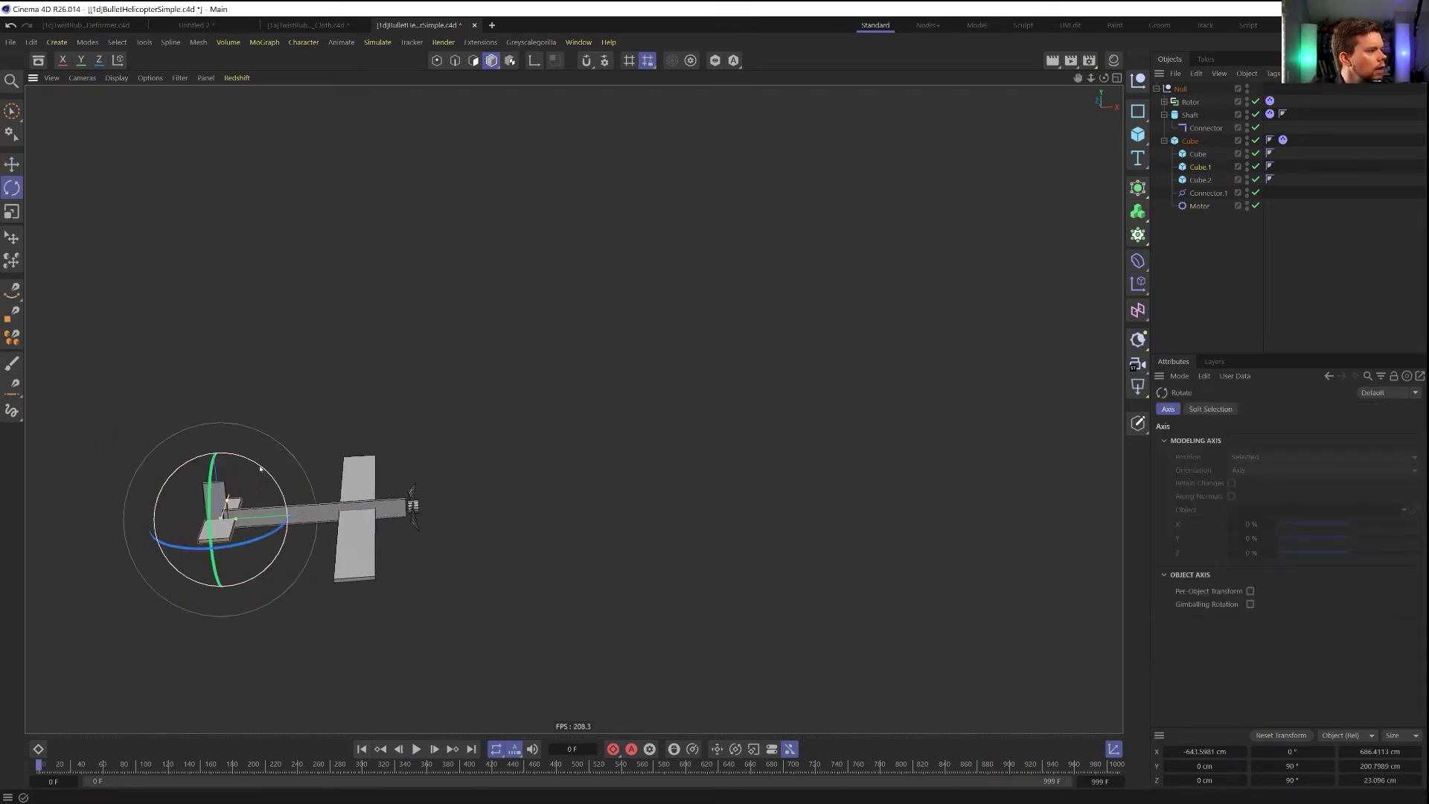
{"action": "left_click_drag", "start_coordinate": [259, 467], "coordinate": [244, 456]}
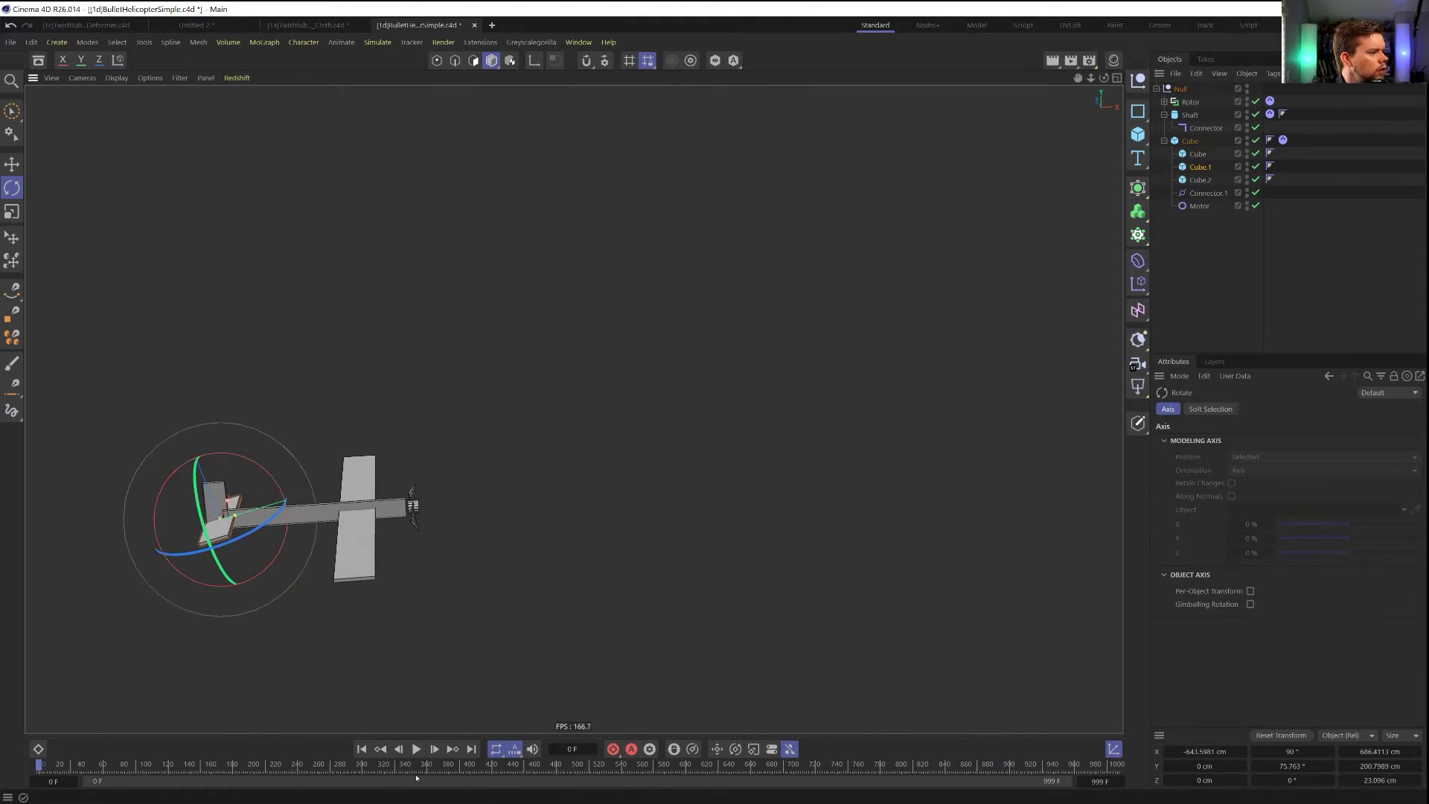
{"action": "left_click", "coordinate": [416, 749]}
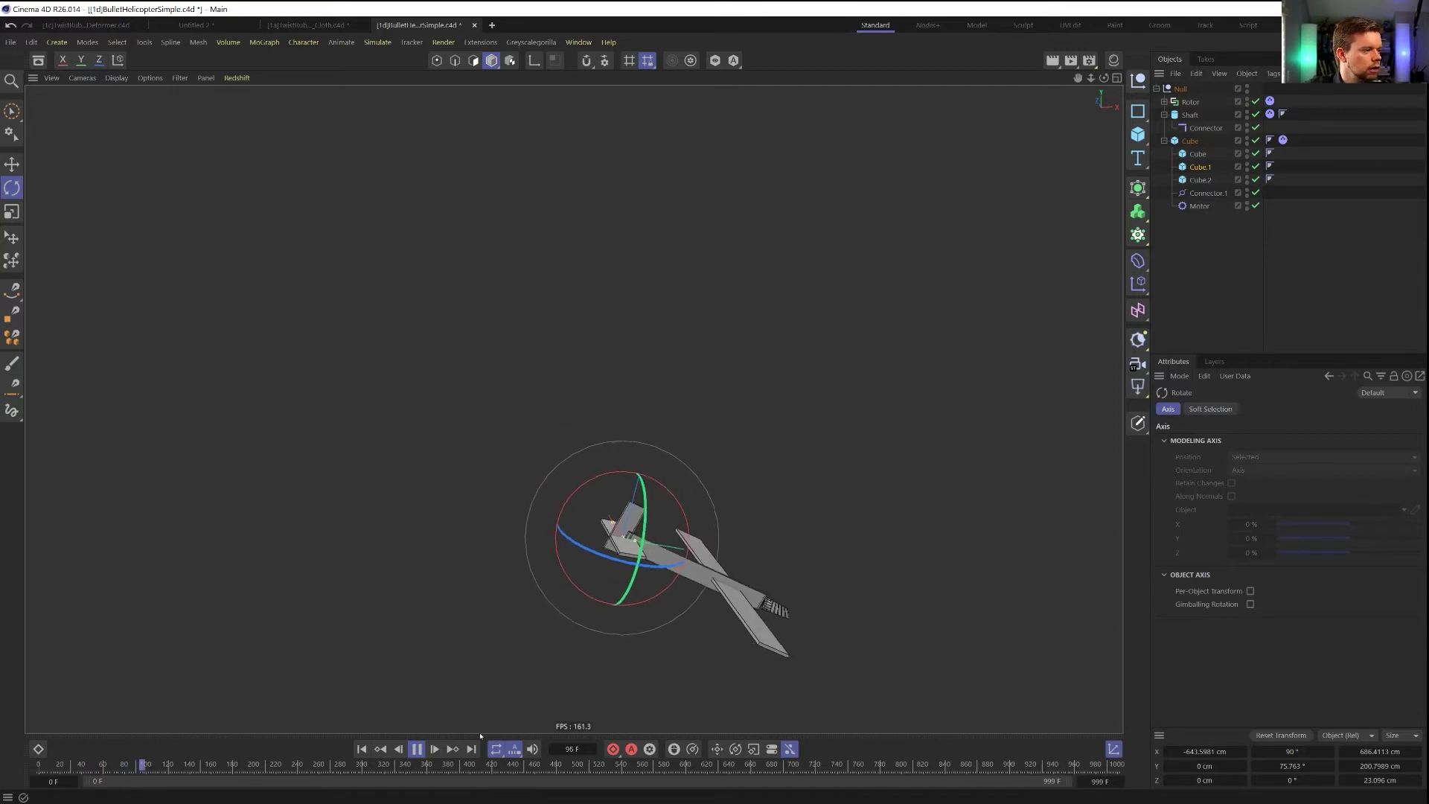
{"action": "left_click", "coordinate": [417, 750]}
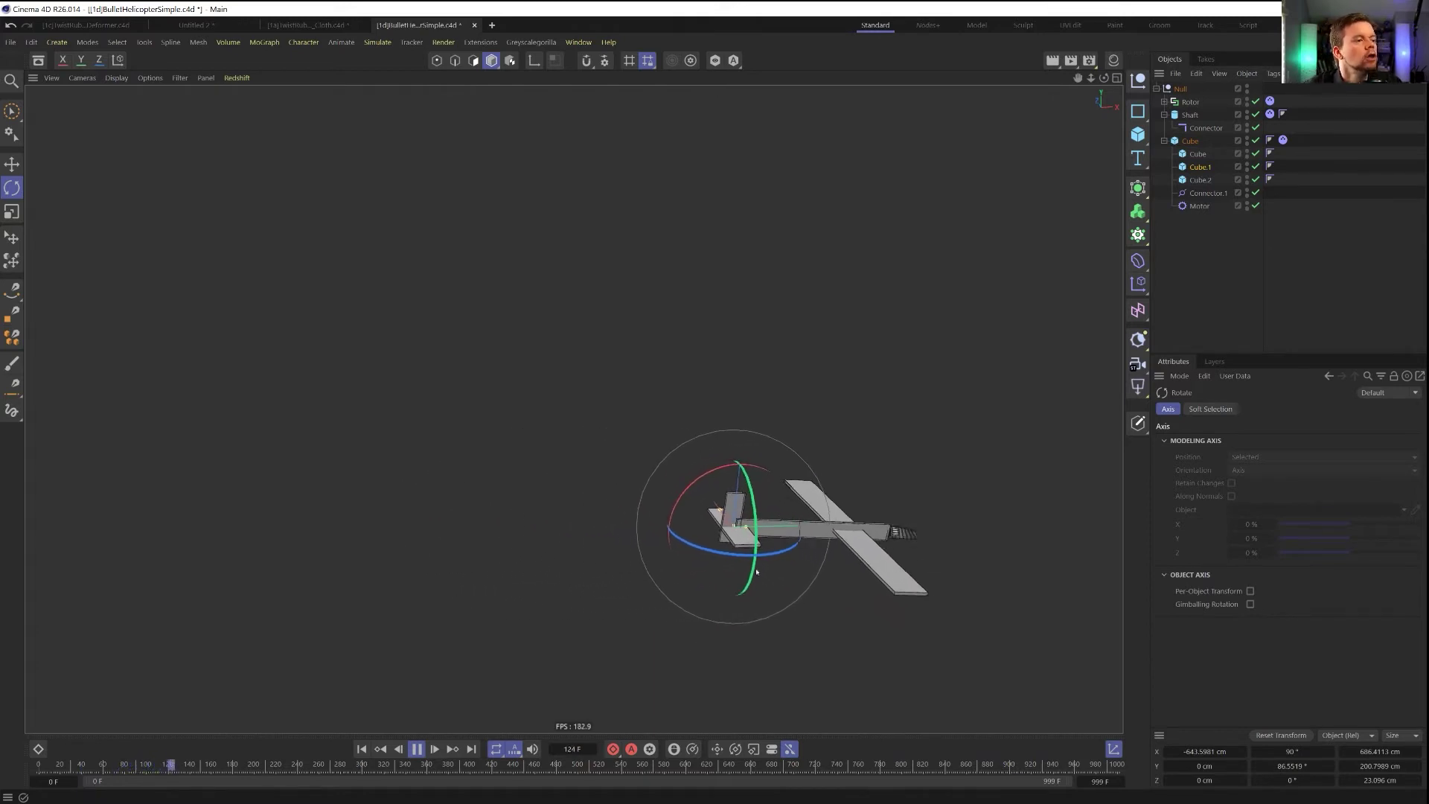
{"action": "key", "text": "F8"}
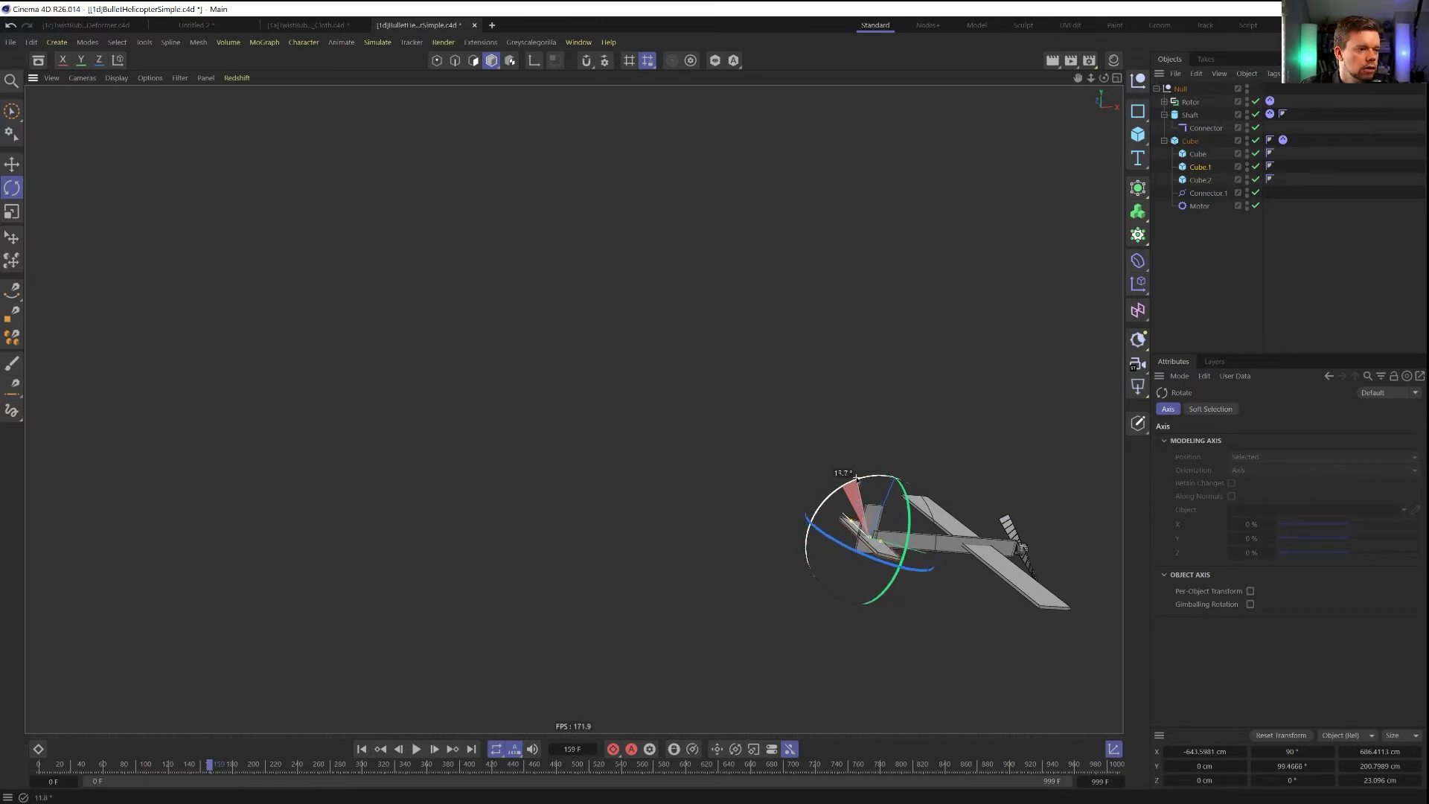
Play the flight with the horizontal tail Cube.1 pitched to about 100° to test its steering, and rewind to the start
{"action": "left_click", "coordinate": [418, 749]}
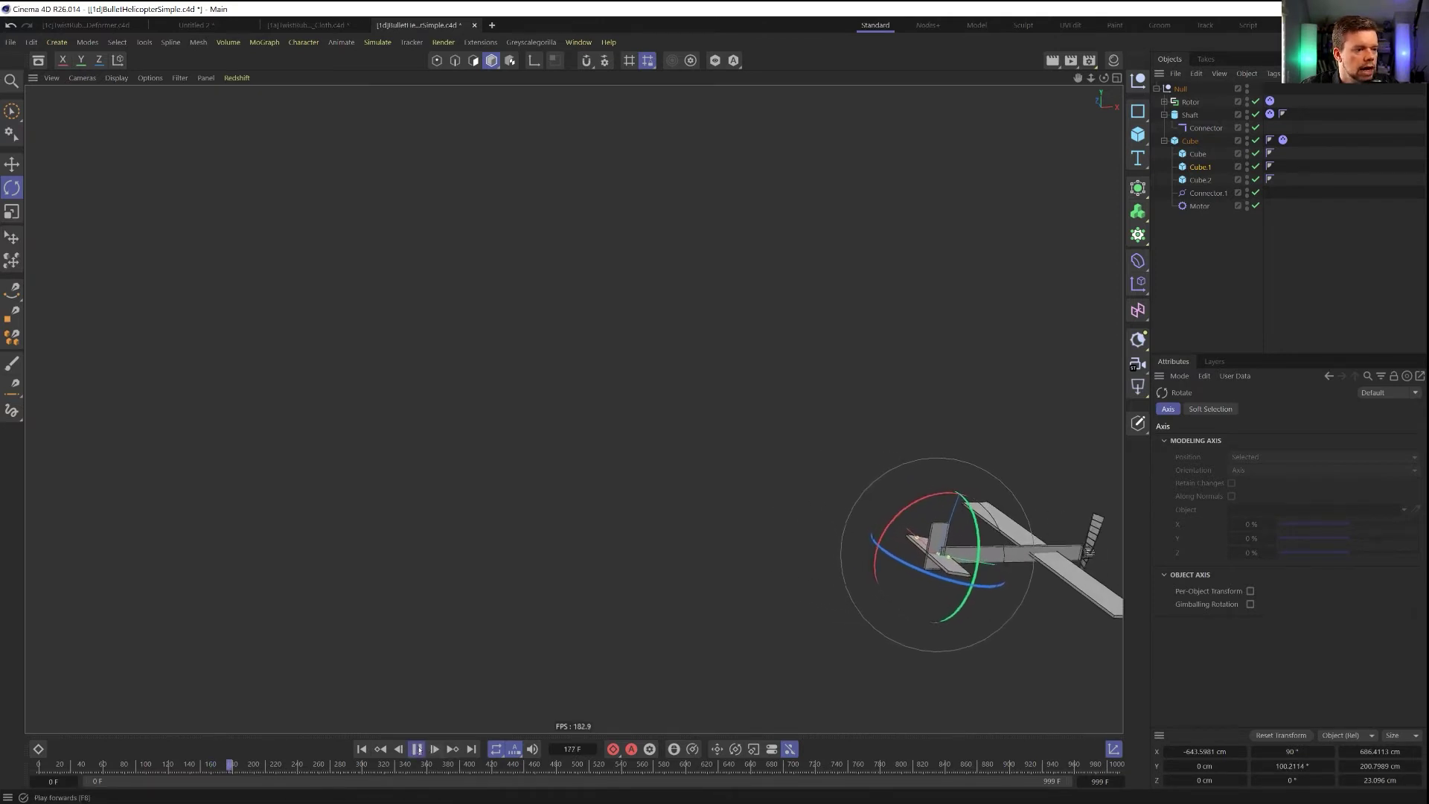
{"action": "left_click", "coordinate": [418, 748]}
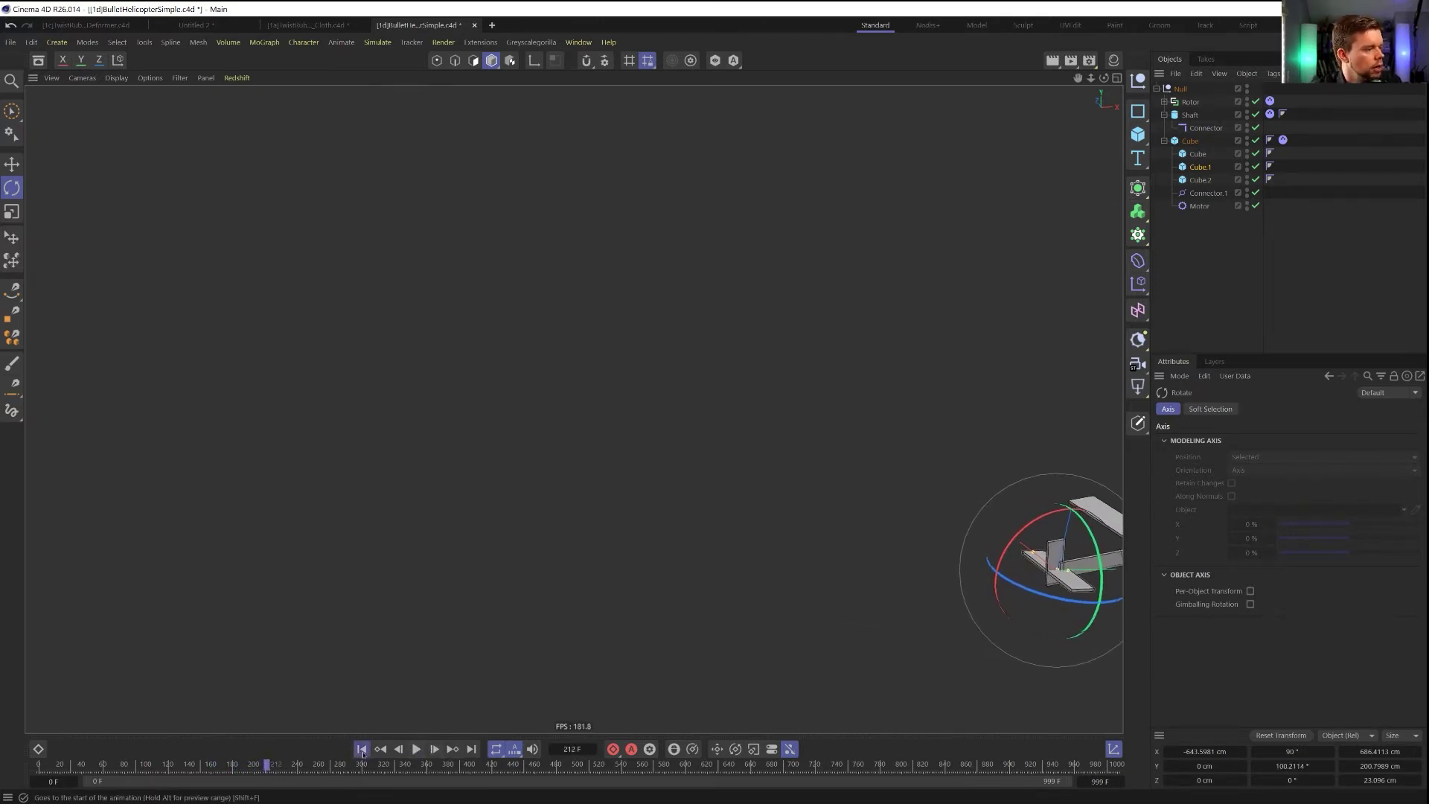
{"action": "left_click", "coordinate": [362, 749]}
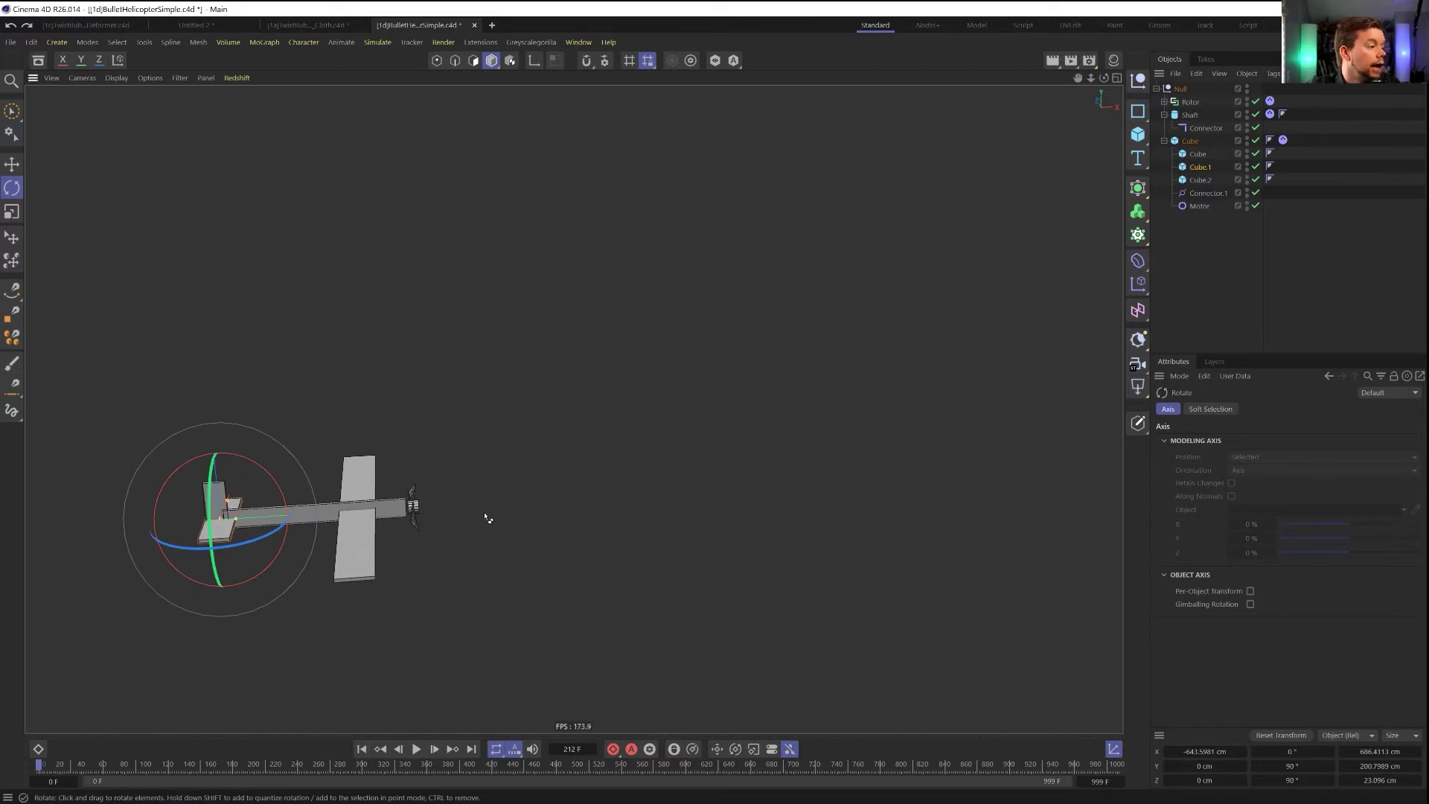
Add two flaps of about 828 × 80 × 23 cm as children of the wing Cube, at its trailing edge with X positions of 632.5664 and -632.5664 cm
{"action": "left_click", "coordinate": [1199, 180]}
{"action": "left_click", "coordinate": [1198, 154]}
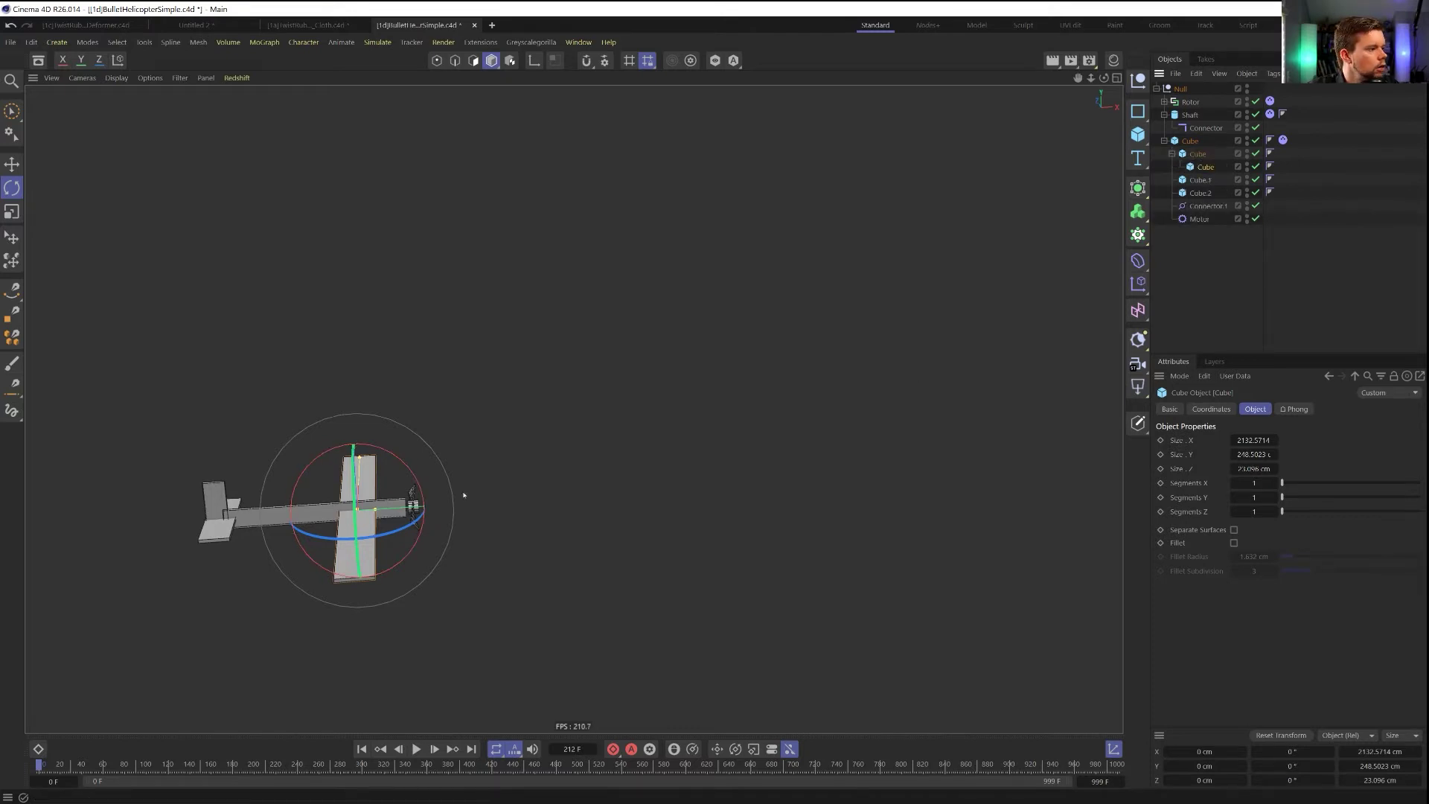
{"action": "key", "text": "t"}
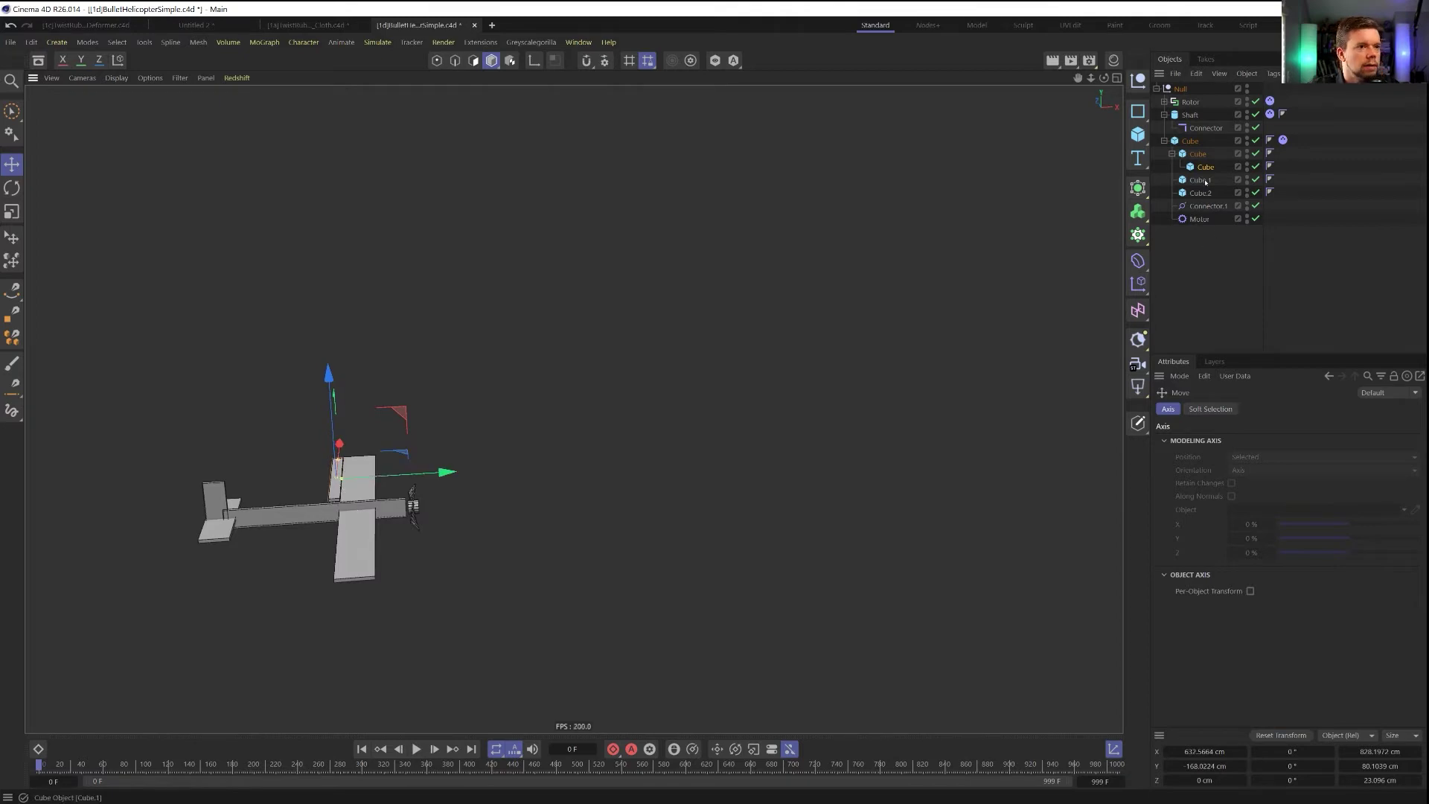
{"action": "left_click_drag", "start_coordinate": [1203, 178], "coordinate": [1203, 174], "text": "ctrl"}
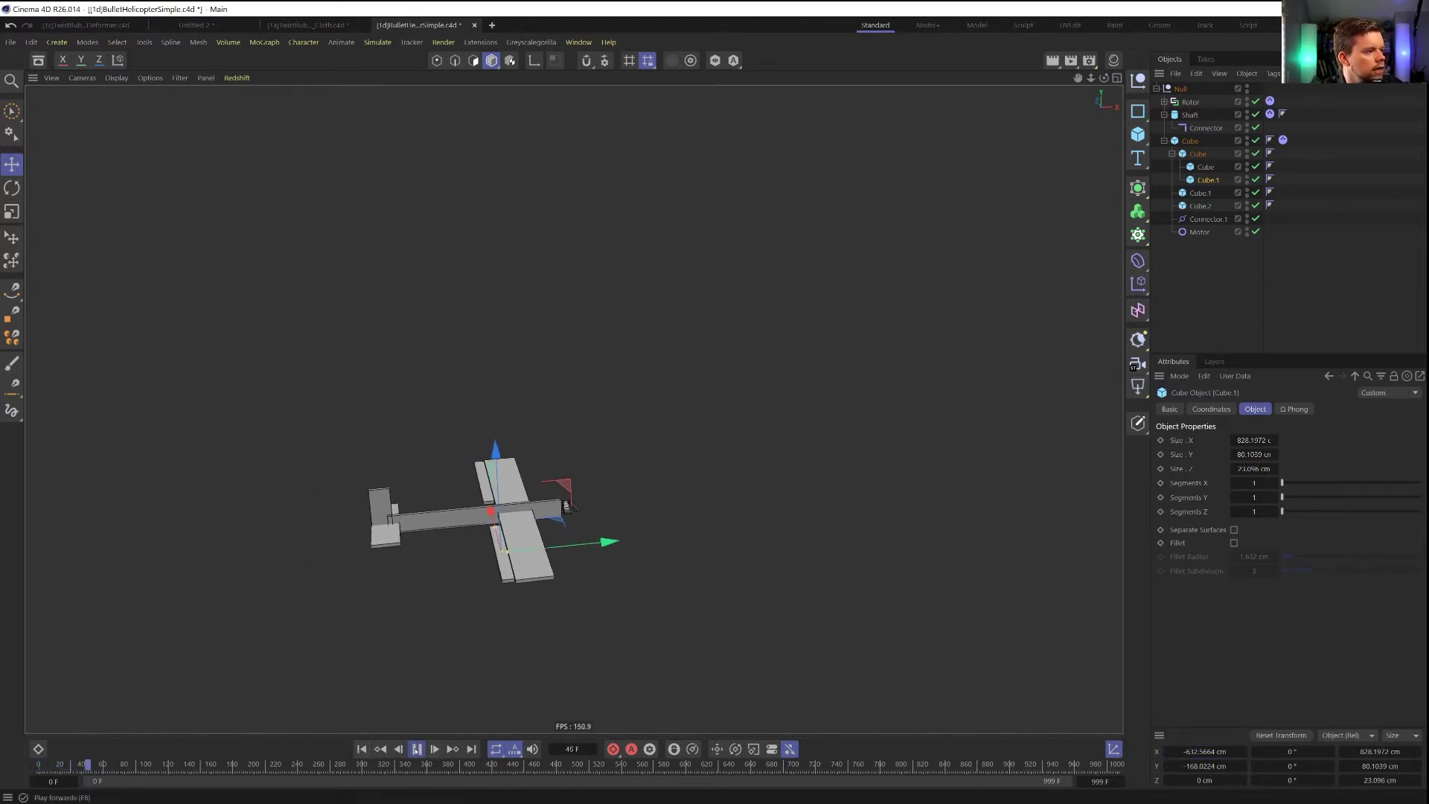
Tilt only the wing flap Cube.1 to a pitch of about 44.6° mid-flight, play the simulation to test its banking effect, and rewind
{"action": "key", "text": "r"}
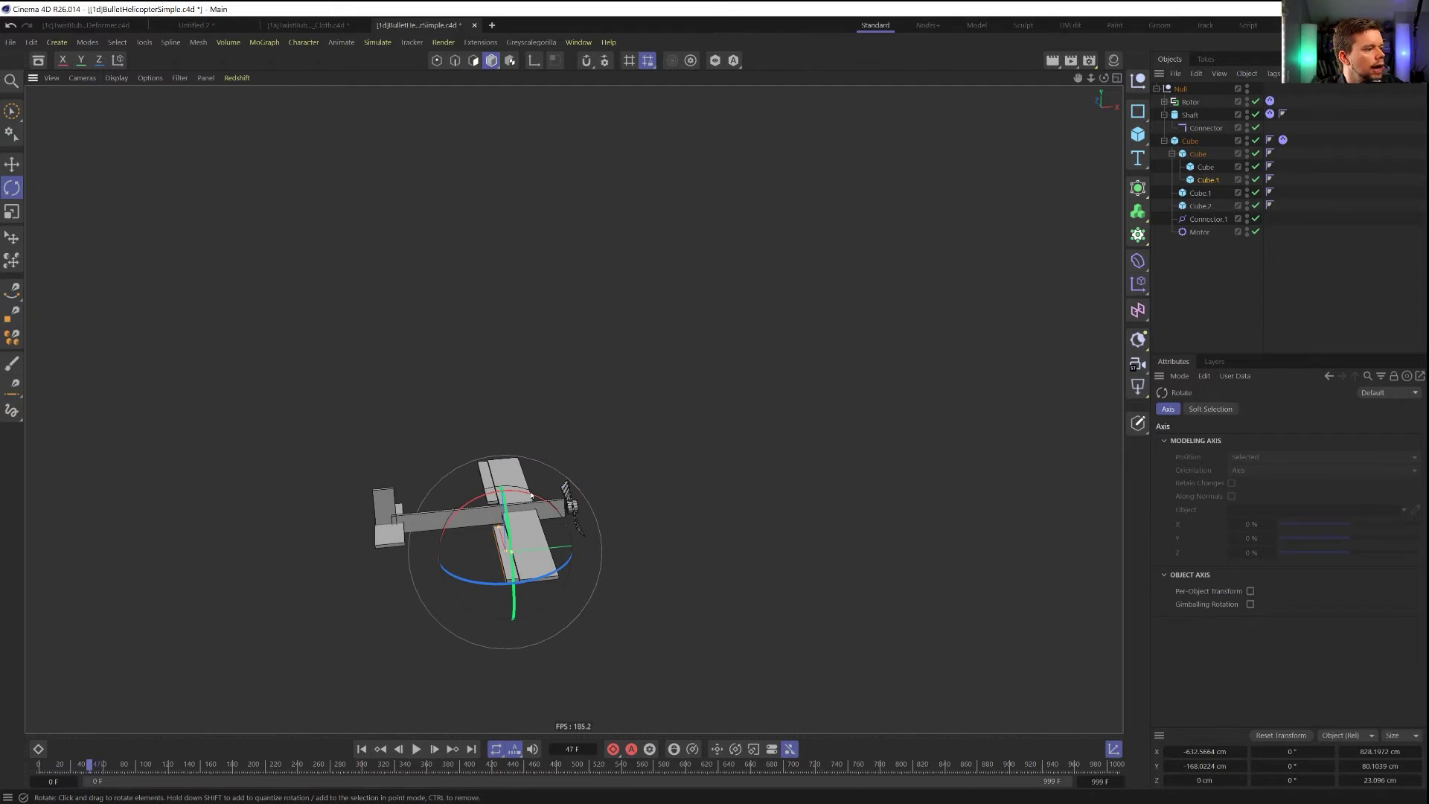
{"action": "left_click_drag", "start_coordinate": [568, 488], "coordinate": [604, 531]}
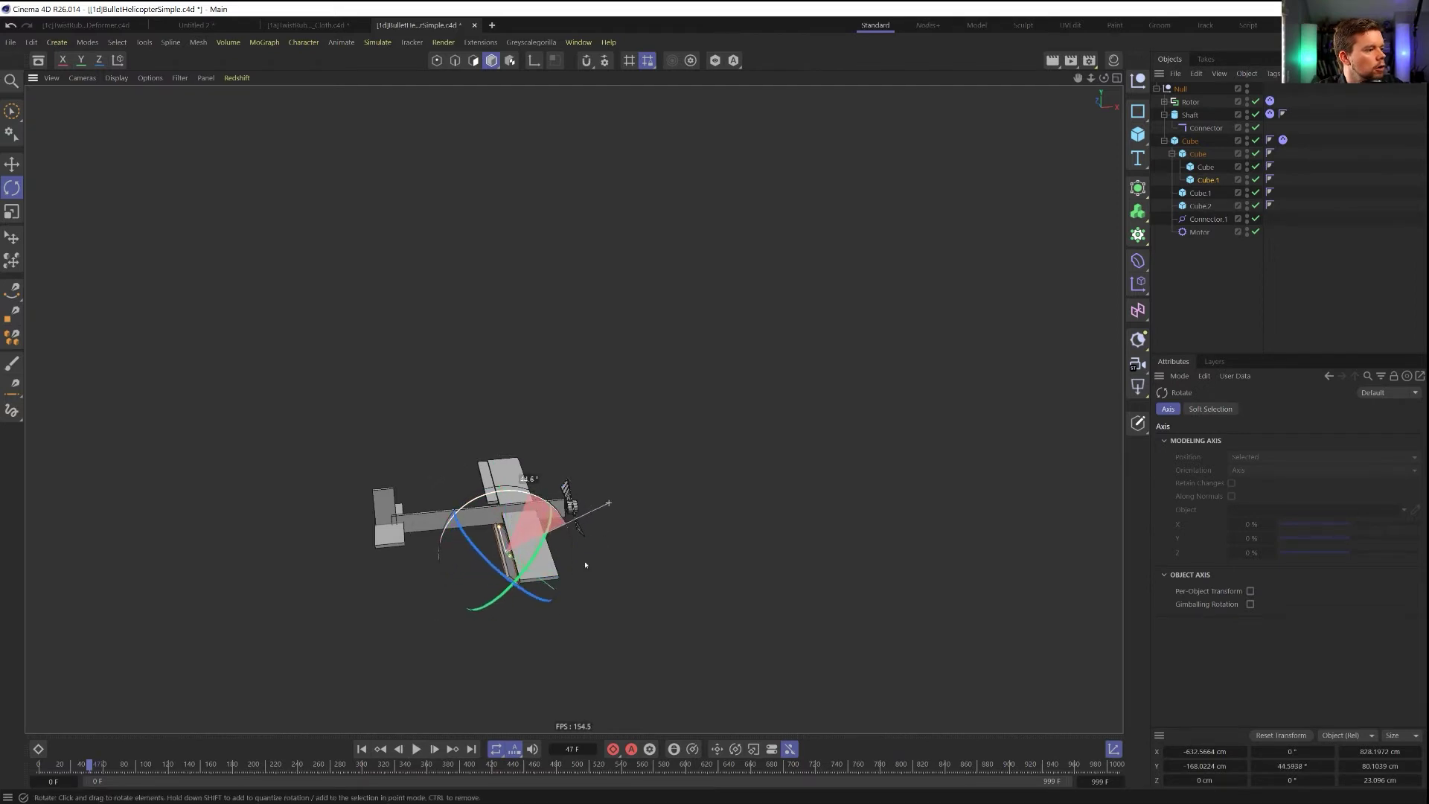
{"action": "left_click", "coordinate": [361, 749]}
{"action": "left_click", "coordinate": [414, 750]}
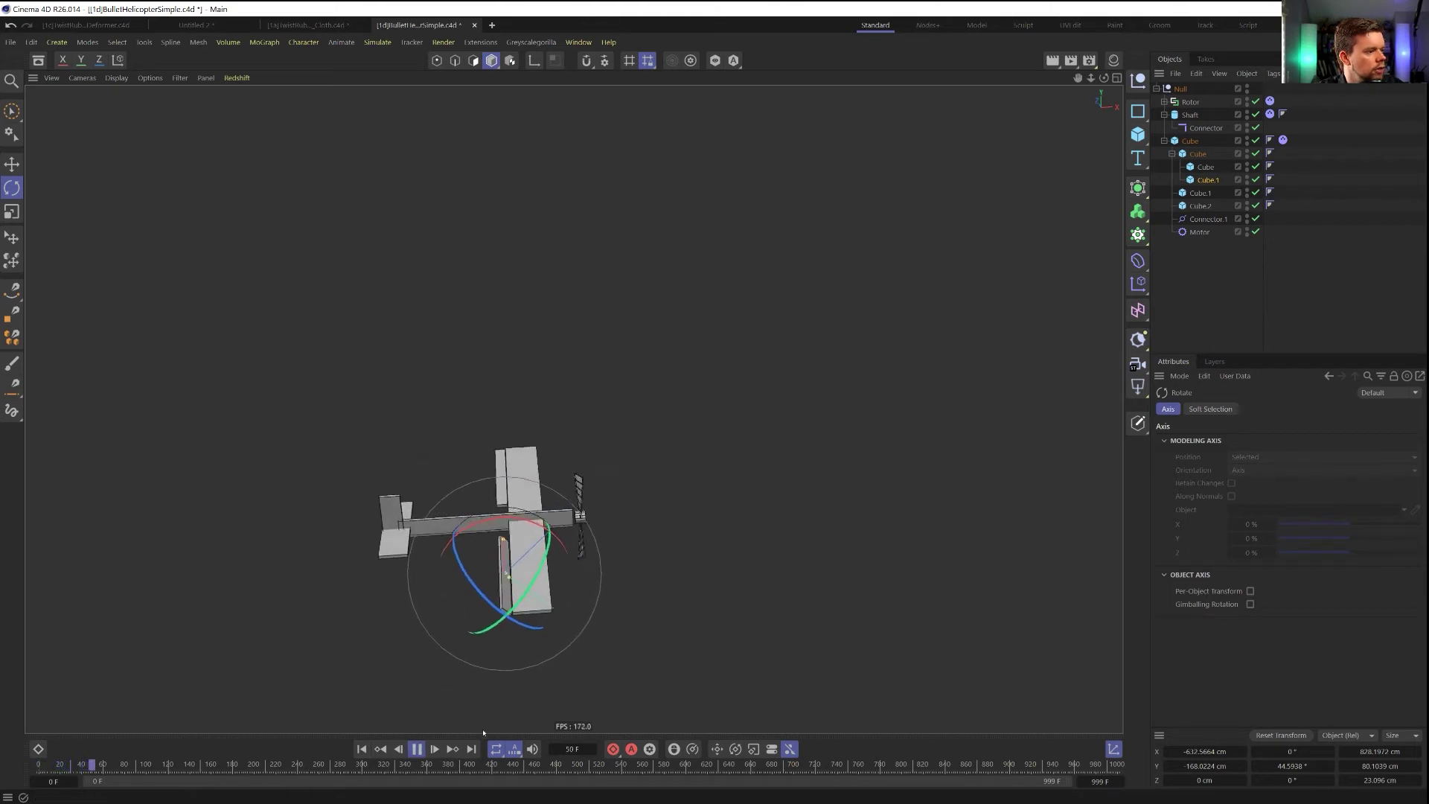
{"action": "left_click", "coordinate": [417, 748]}
{"action": "left_click_drag", "start_coordinate": [659, 527], "coordinate": [797, 496], "text": "alt"}
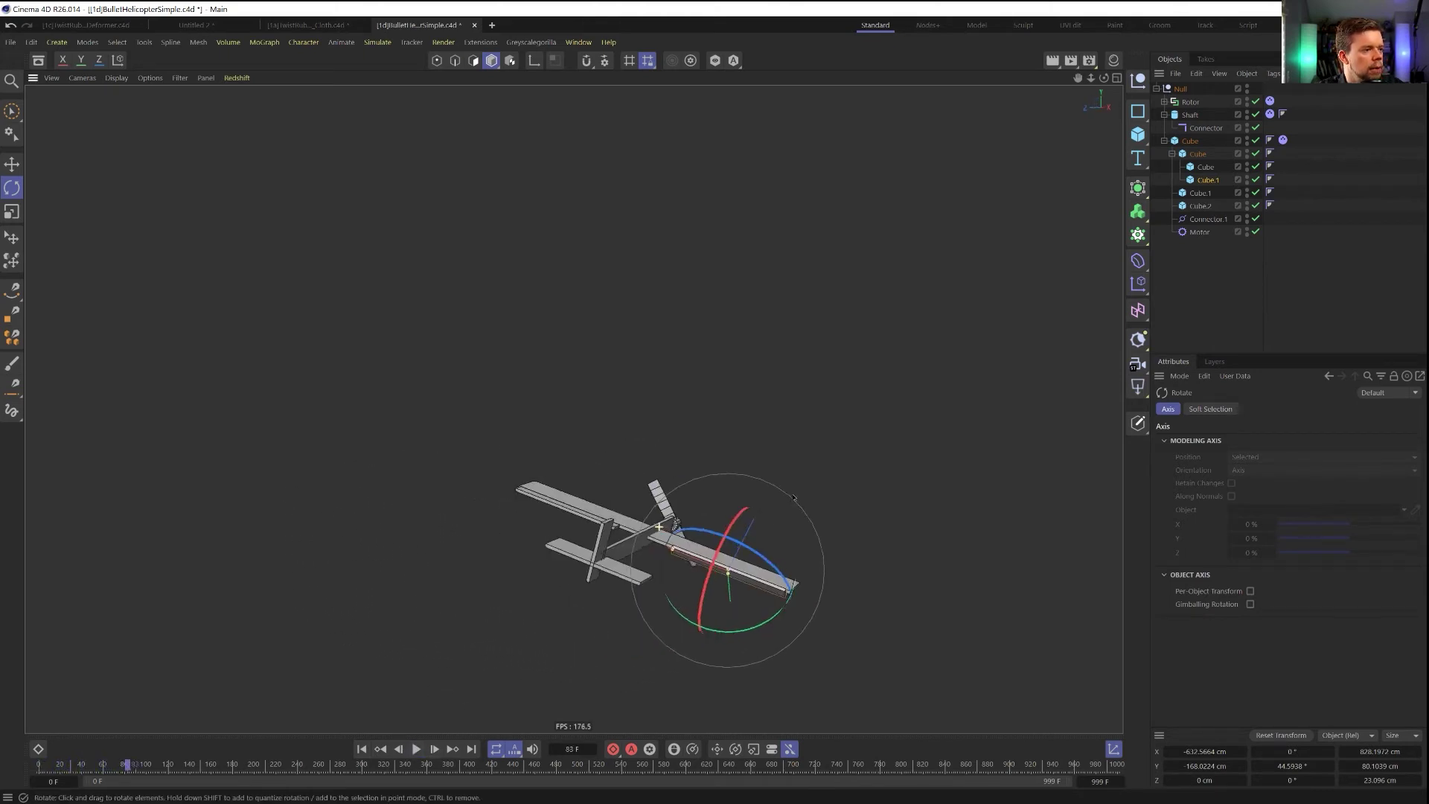
{"action": "left_click", "coordinate": [417, 749]}
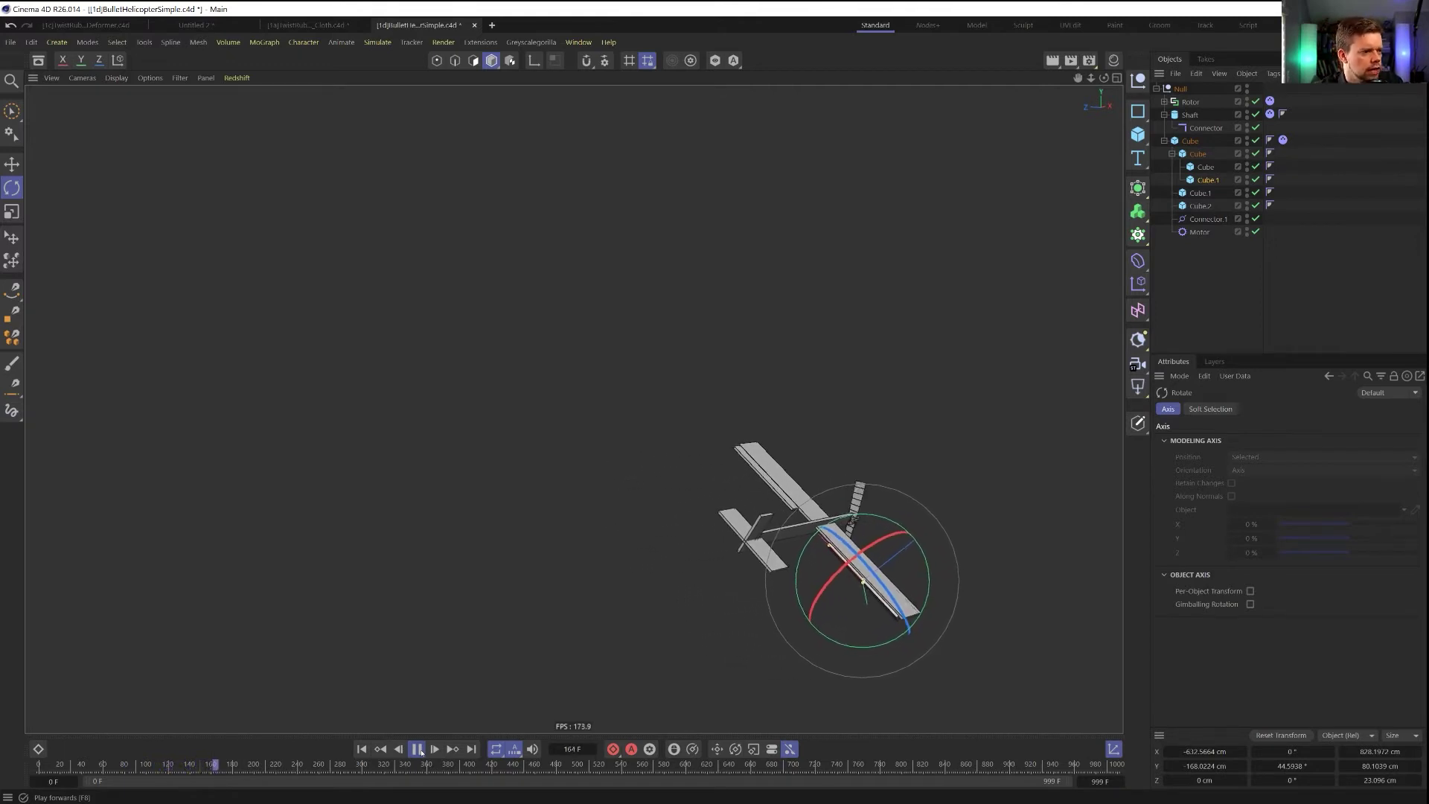
{"action": "left_click", "coordinate": [417, 748]}
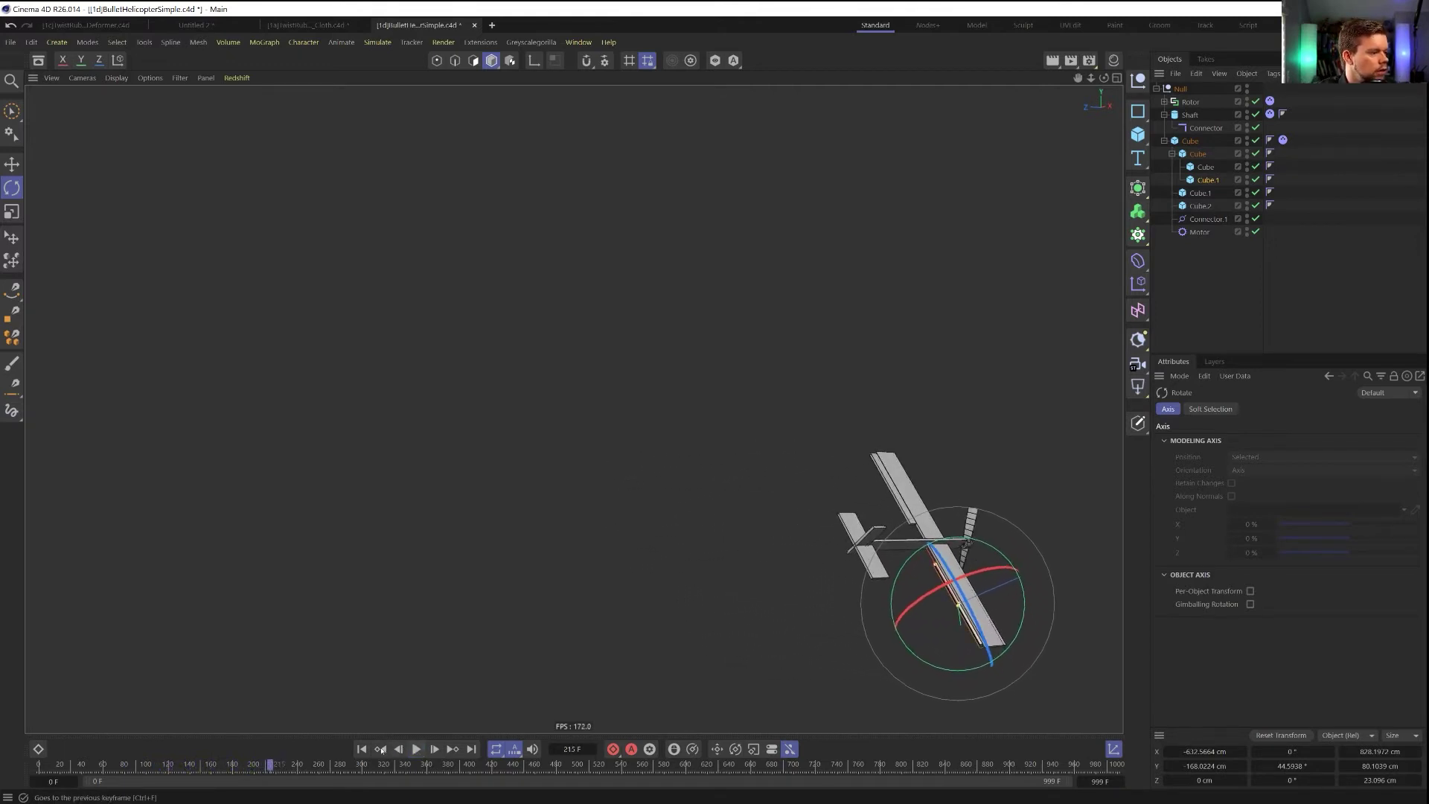
{"action": "left_click", "coordinate": [382, 749]}
Tilt both wing flaps together to a pitch of about 77.6°, test the flight, and return them to 90°
{"action": "key", "text": "h"}
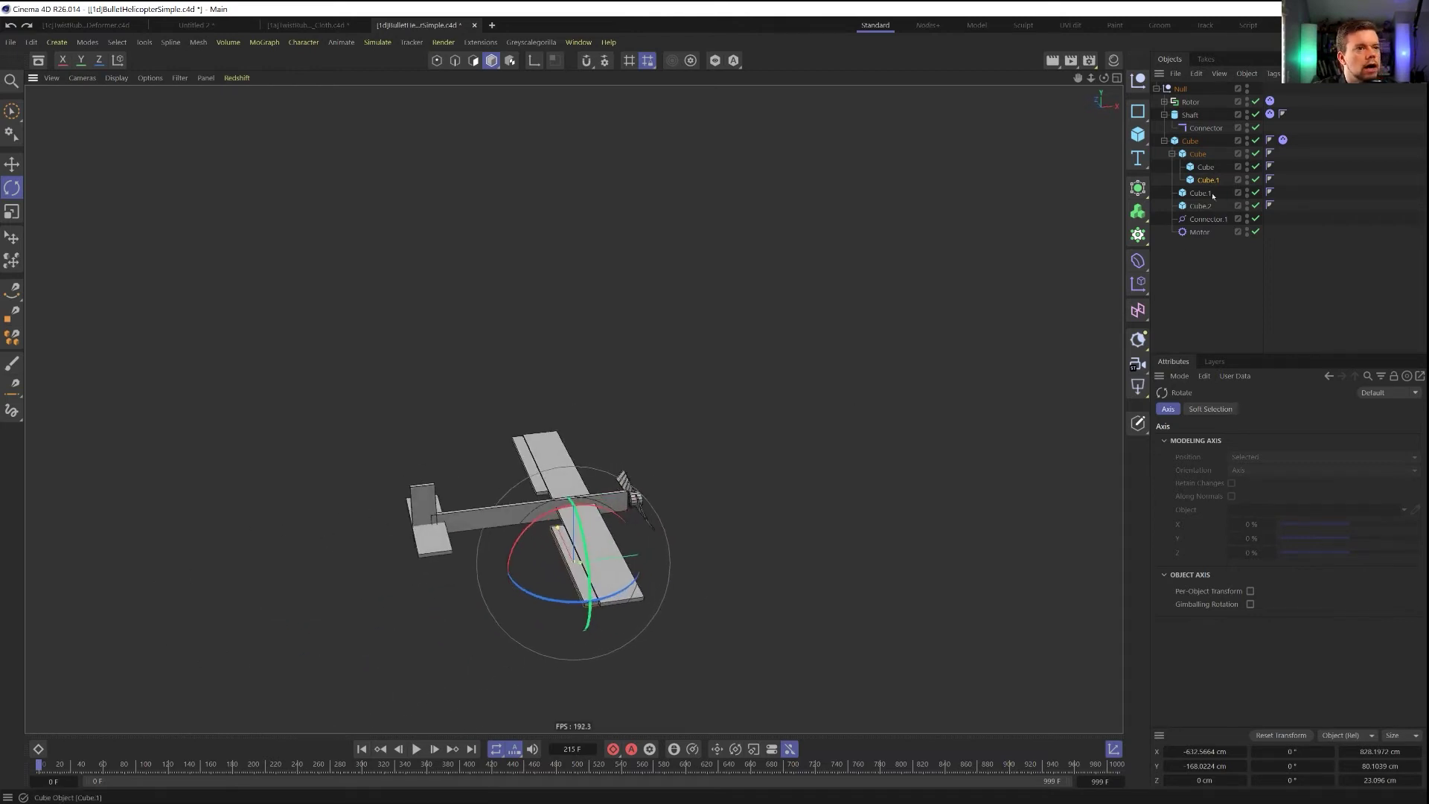
{"action": "left_click", "coordinate": [1205, 167], "text": "ctrl"}
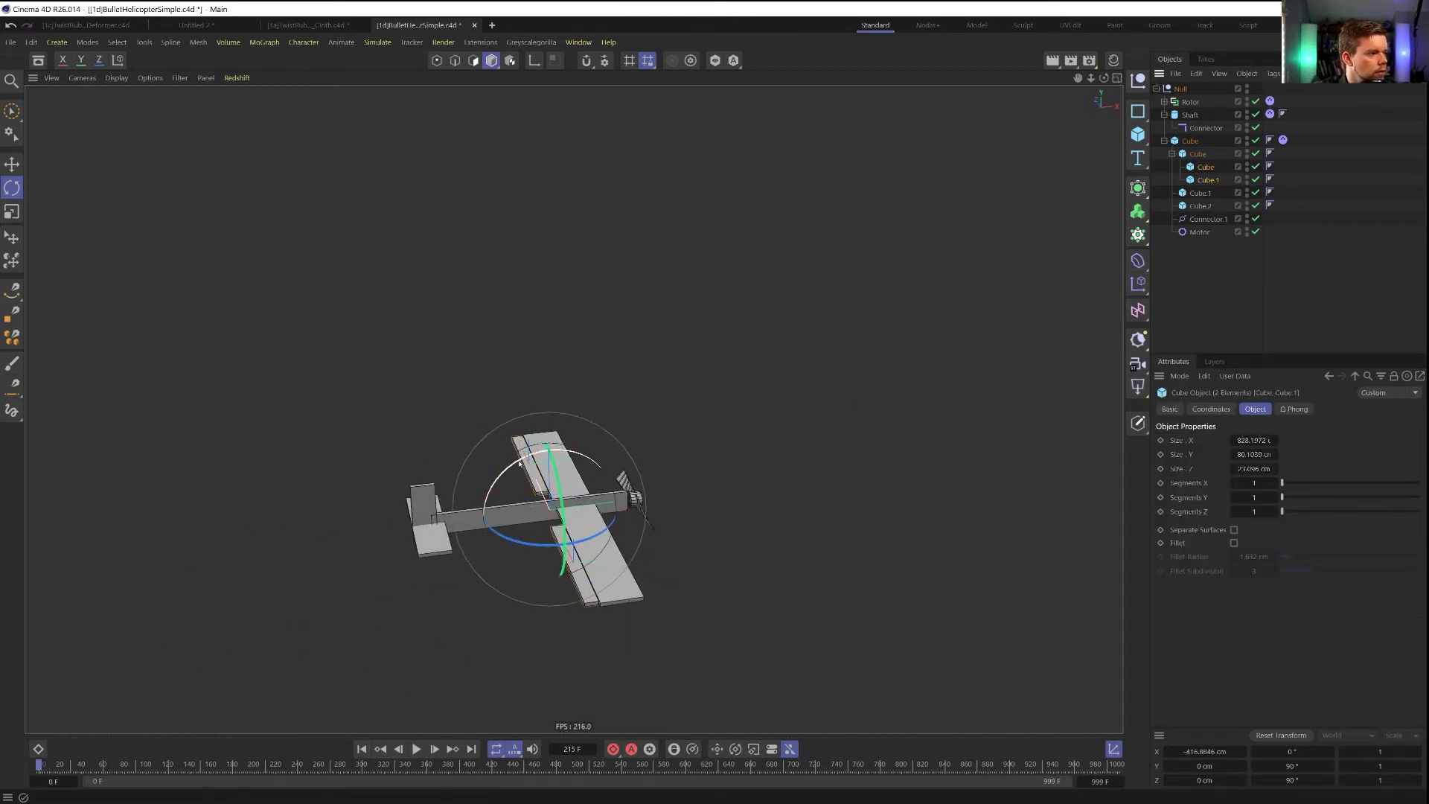
{"action": "left_click_drag", "start_coordinate": [518, 462], "coordinate": [509, 475]}
{"action": "left_click", "coordinate": [416, 750]}
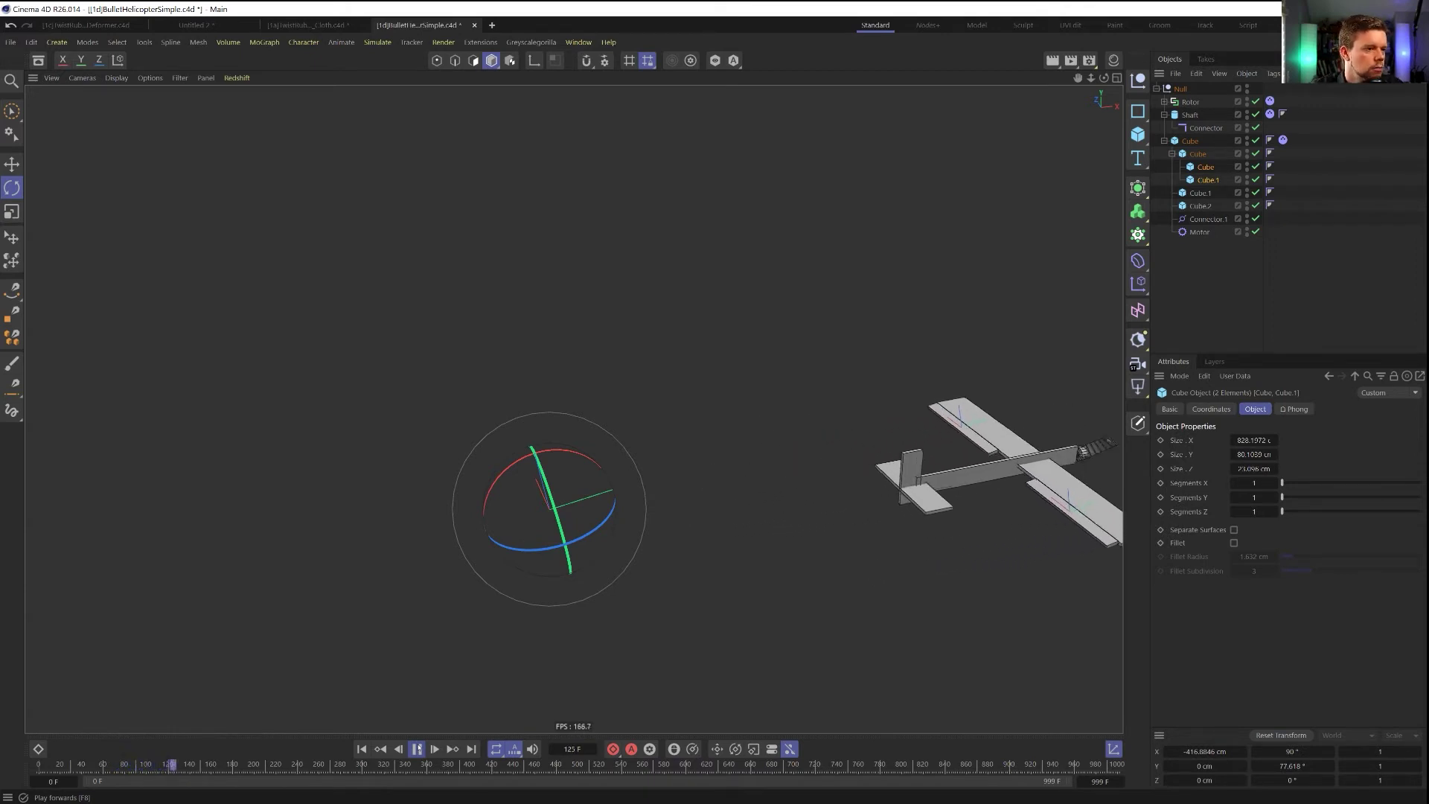
{"action": "left_click", "coordinate": [416, 750]}
{"action": "left_click", "coordinate": [361, 750]}
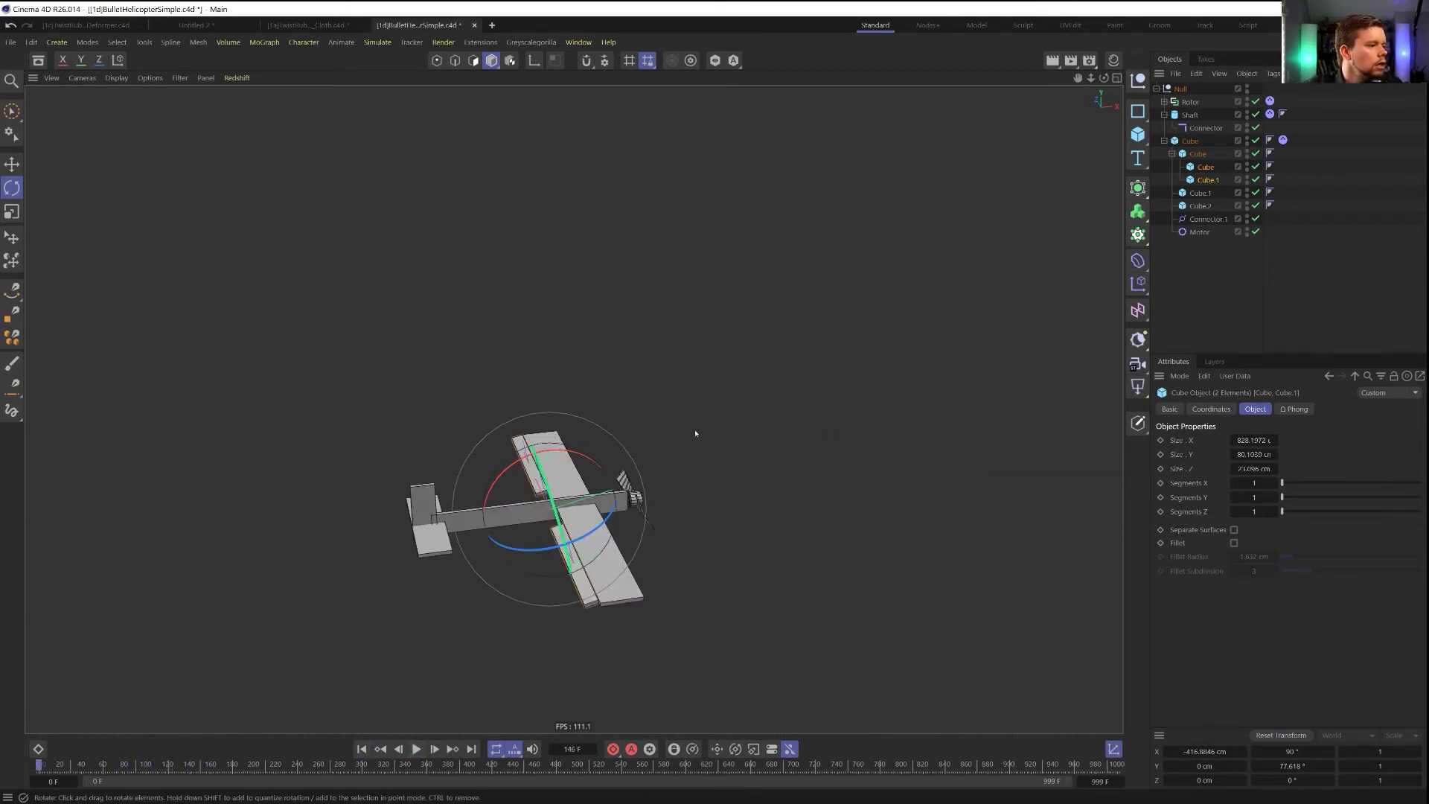
{"action": "left_click_drag", "start_coordinate": [564, 505], "coordinate": [359, 467], "text": "alt"}
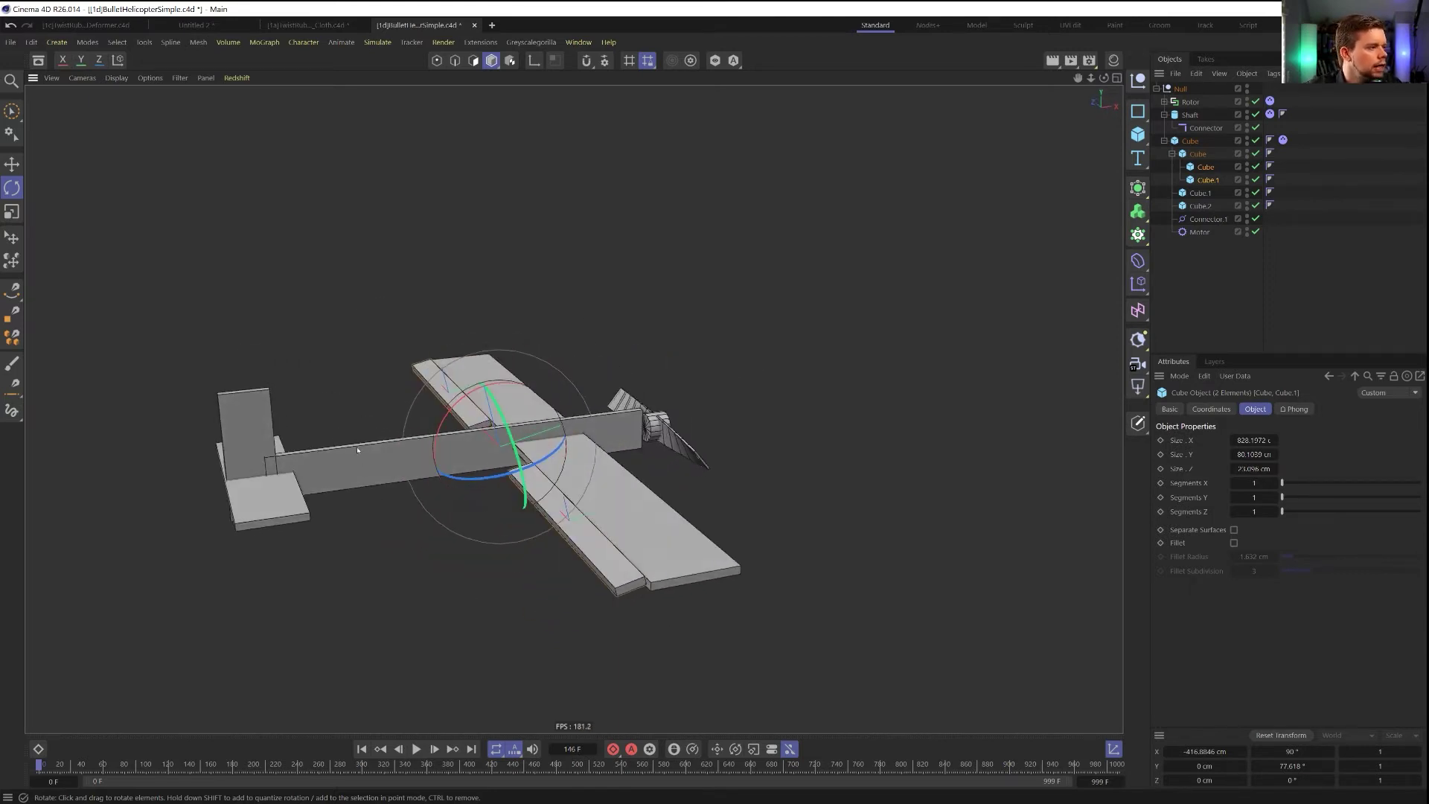
{"action": "left_click_drag", "start_coordinate": [585, 405], "coordinate": [639, 410], "text": "alt"}
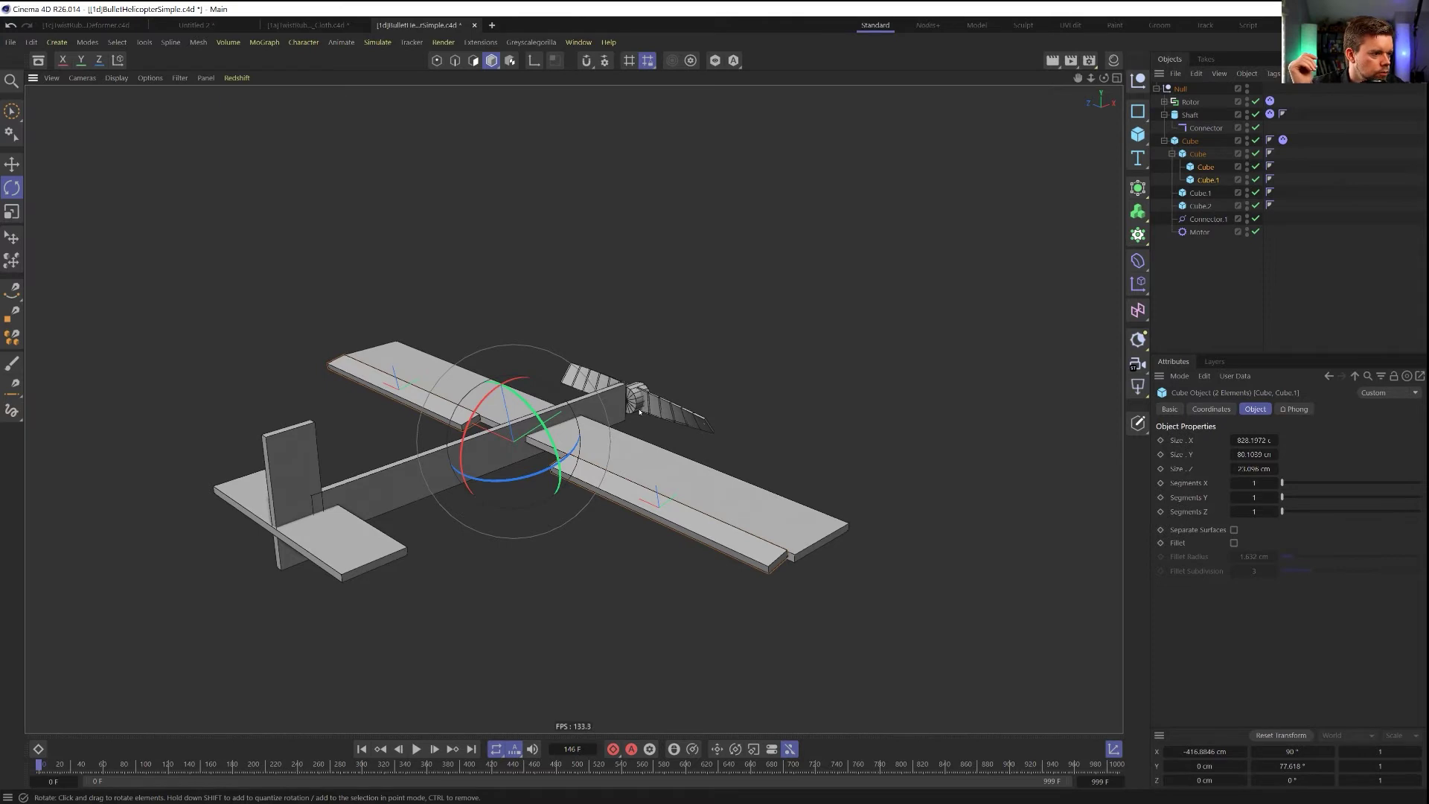
{"action": "left_click_drag", "start_coordinate": [742, 340], "coordinate": [675, 385]}
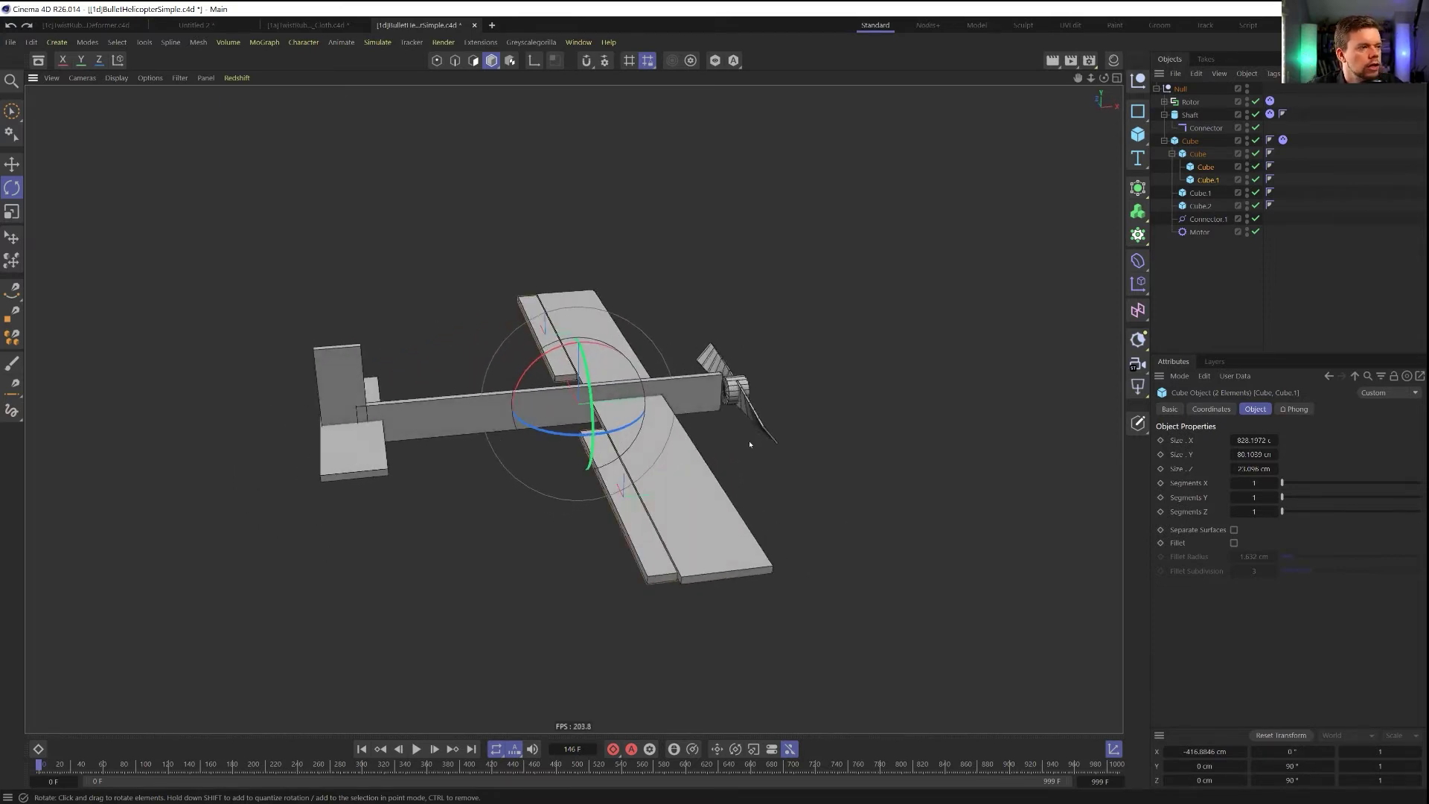
Switch the Rotor's Dynamics Body mass to Custom Density with a density of 10 and test the flight from the start
{"action": "left_click", "coordinate": [370, 447]}
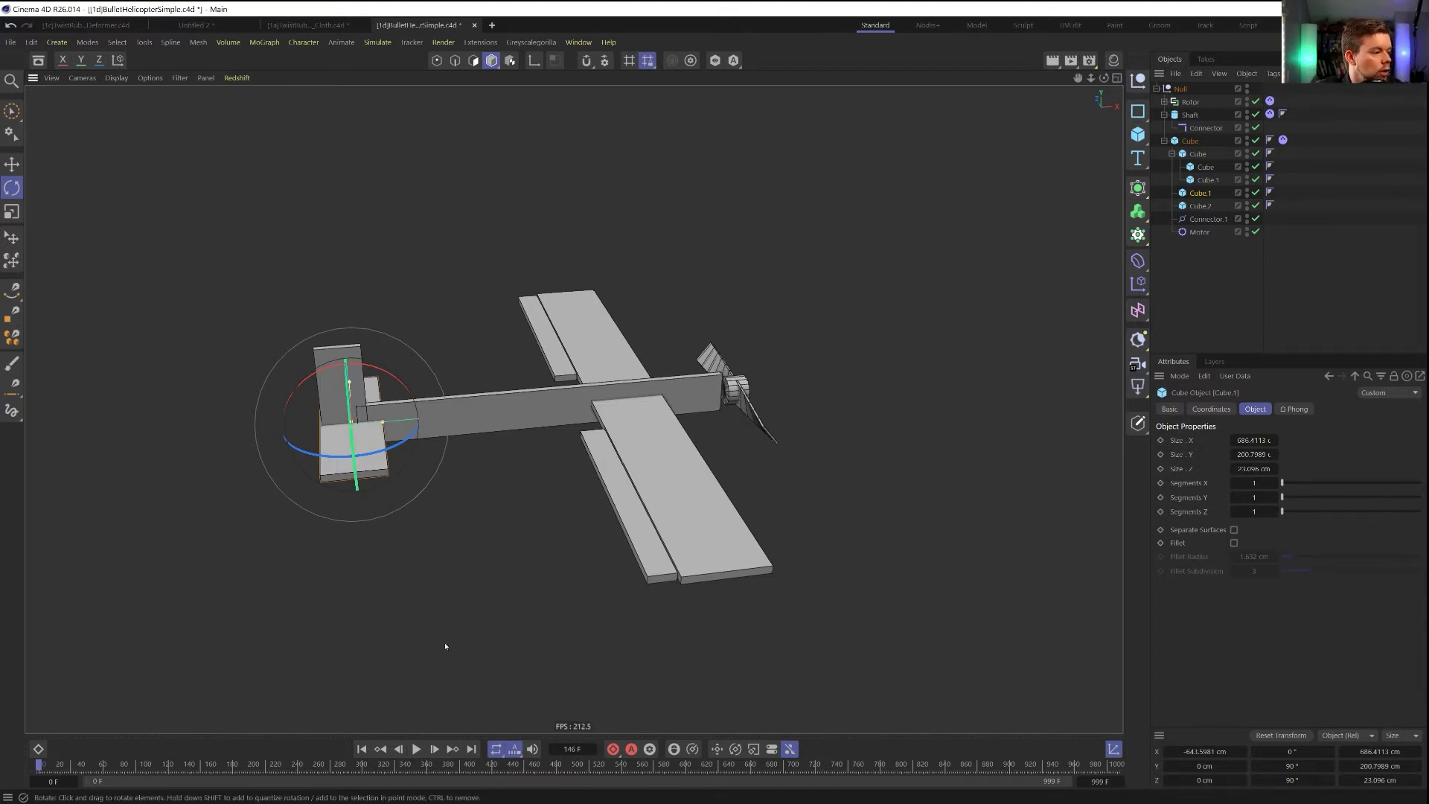
{"action": "left_click", "coordinate": [415, 749]}
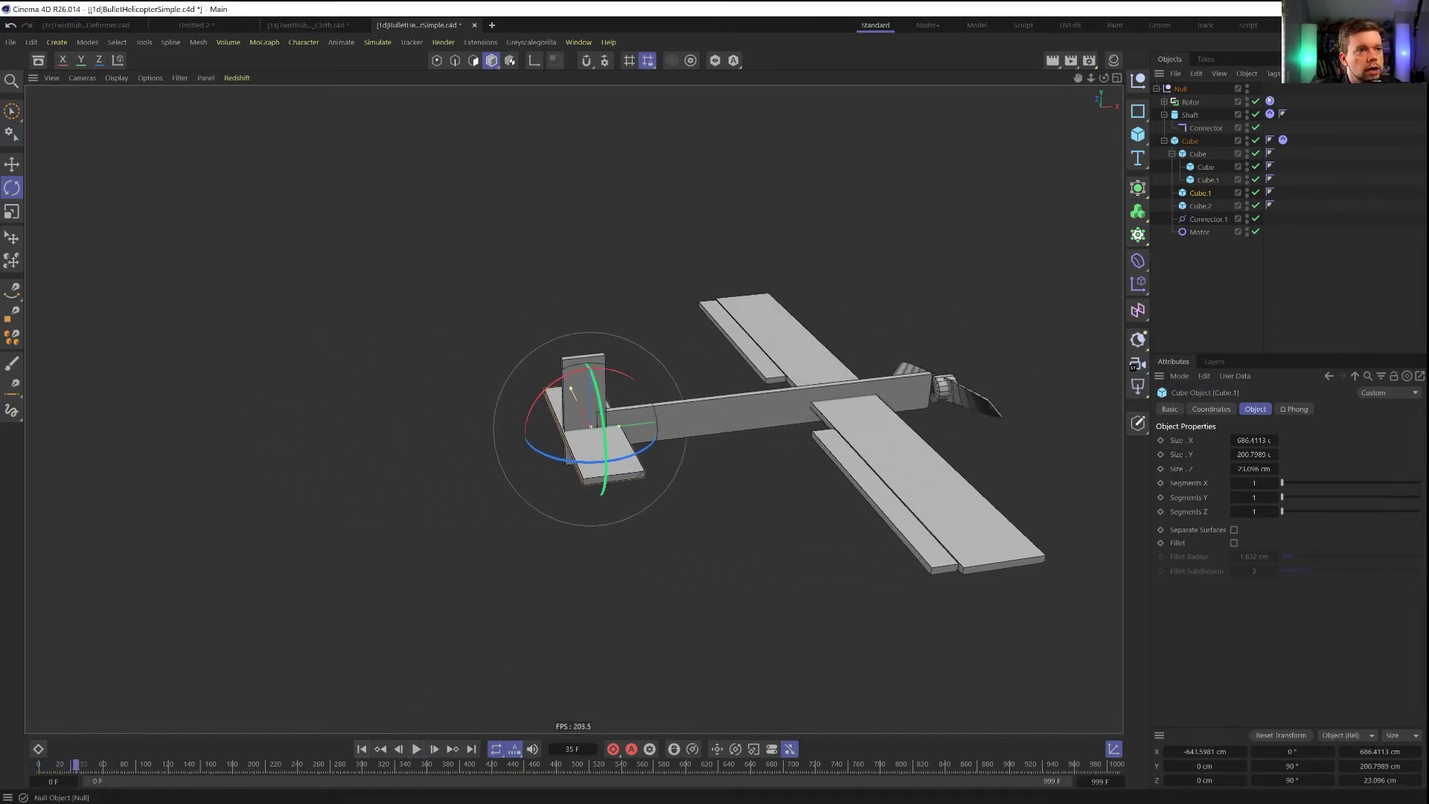
{"action": "left_click", "coordinate": [1270, 101]}
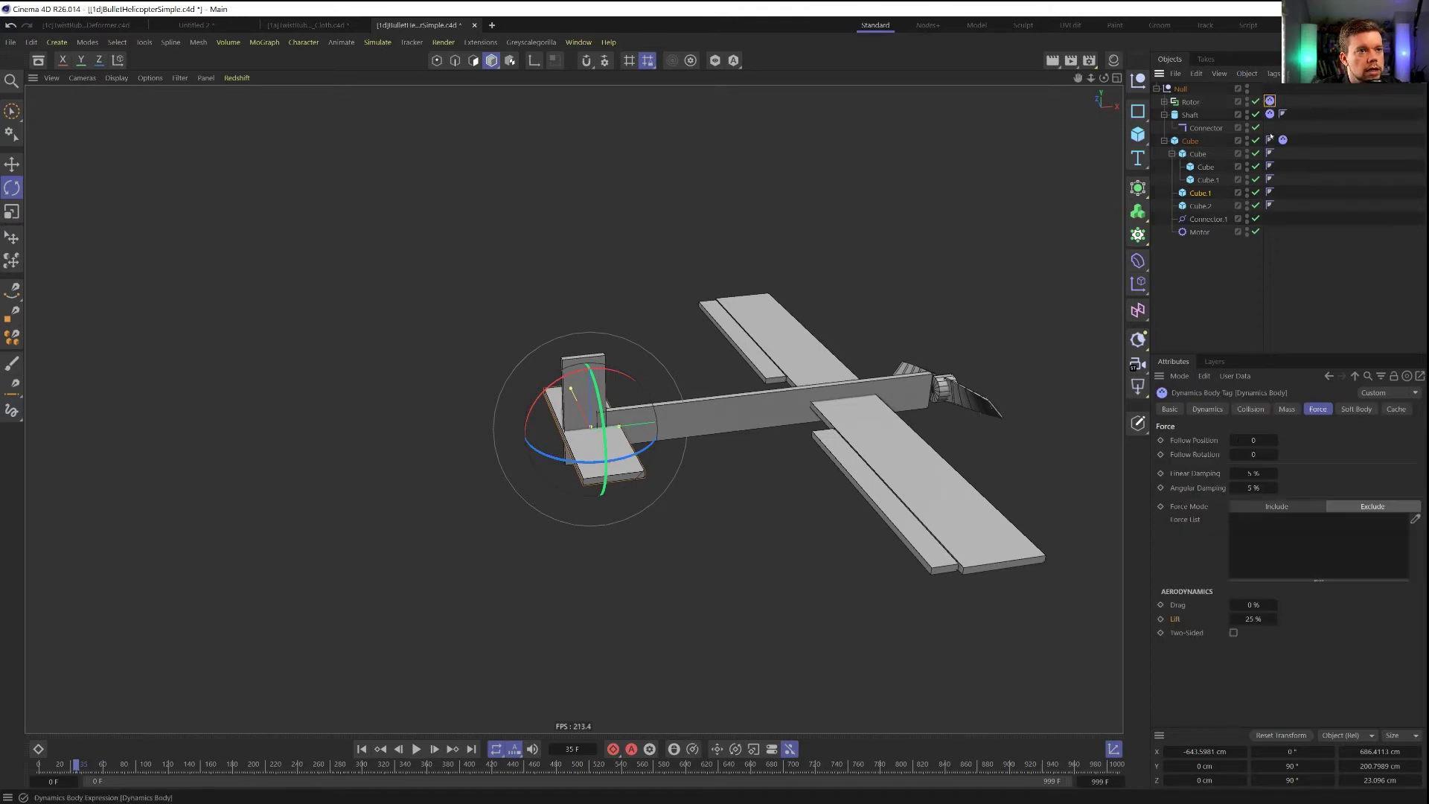
{"action": "left_click", "coordinate": [1293, 409]}
{"action": "left_click", "coordinate": [1264, 440]}
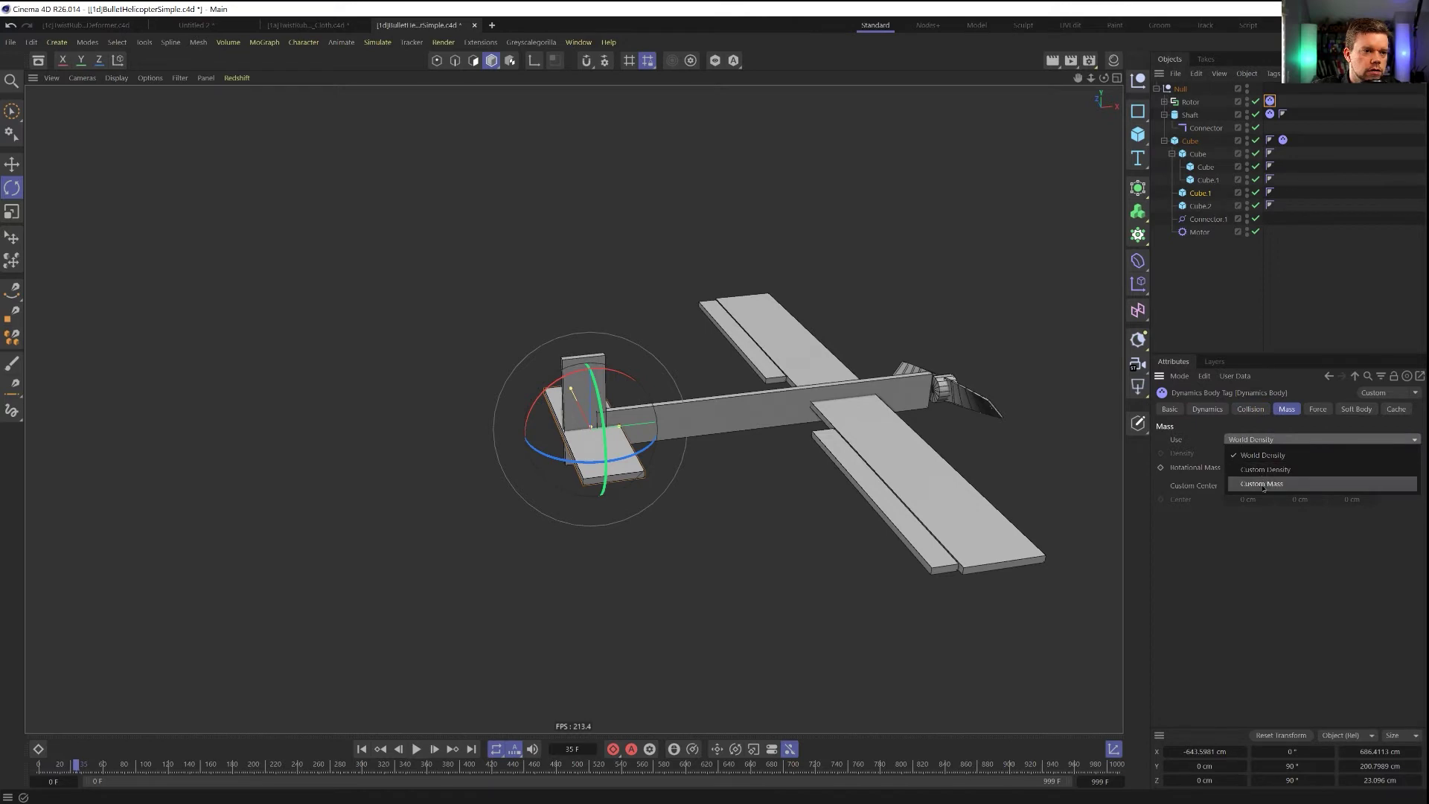
{"action": "left_click", "coordinate": [1266, 470]}
{"action": "left_click", "coordinate": [1248, 453]}
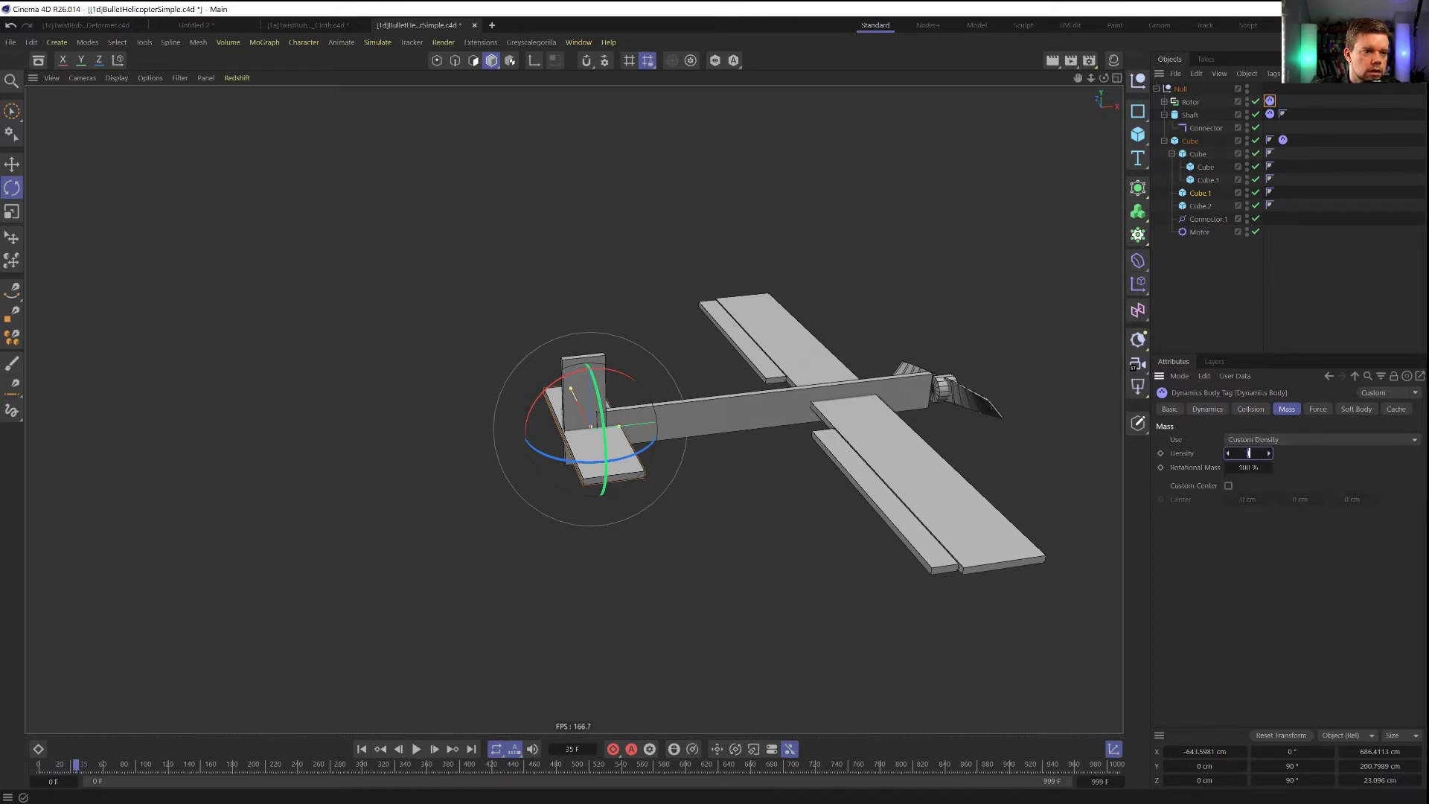
{"action": "left_click", "coordinate": [362, 749]}
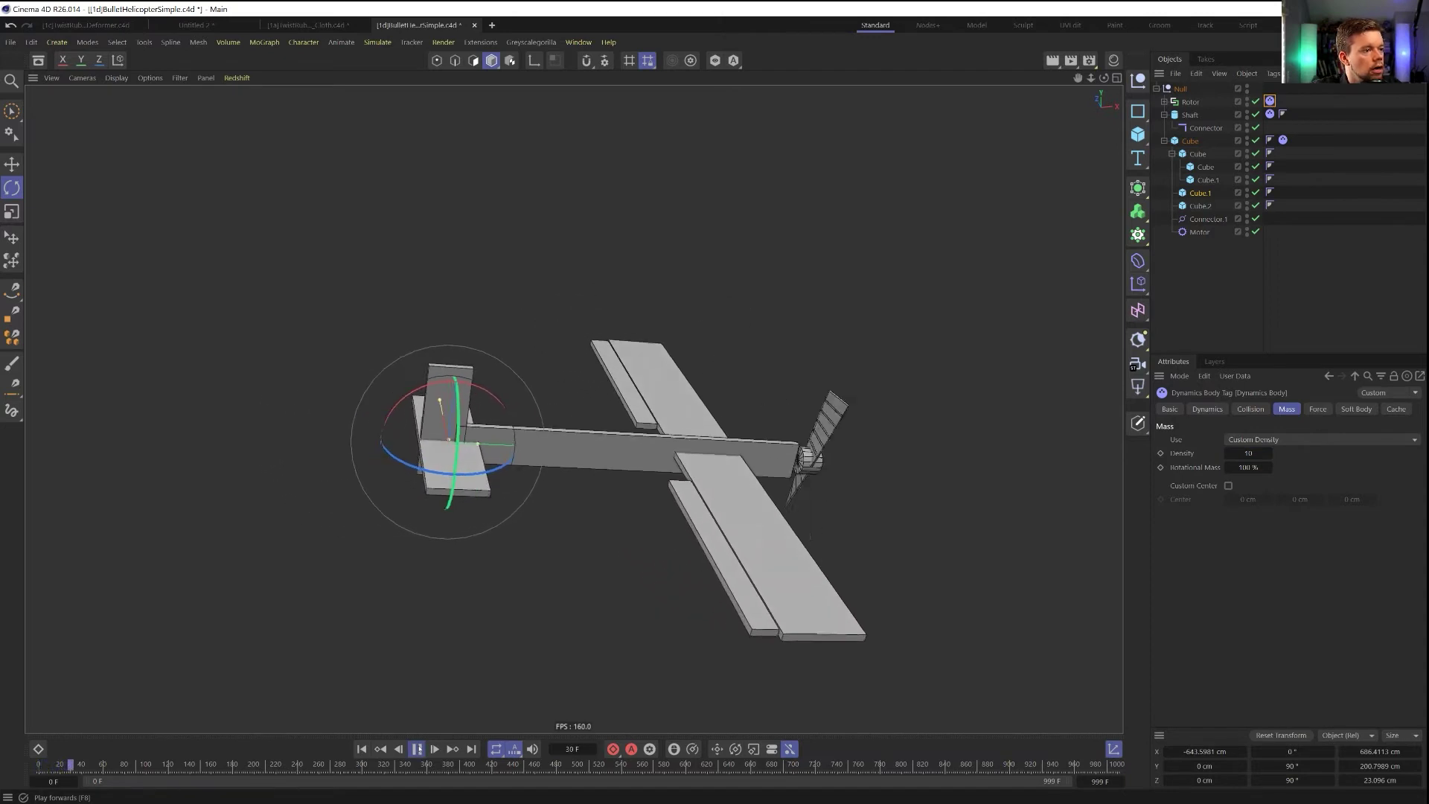
{"action": "left_click", "coordinate": [416, 749]}
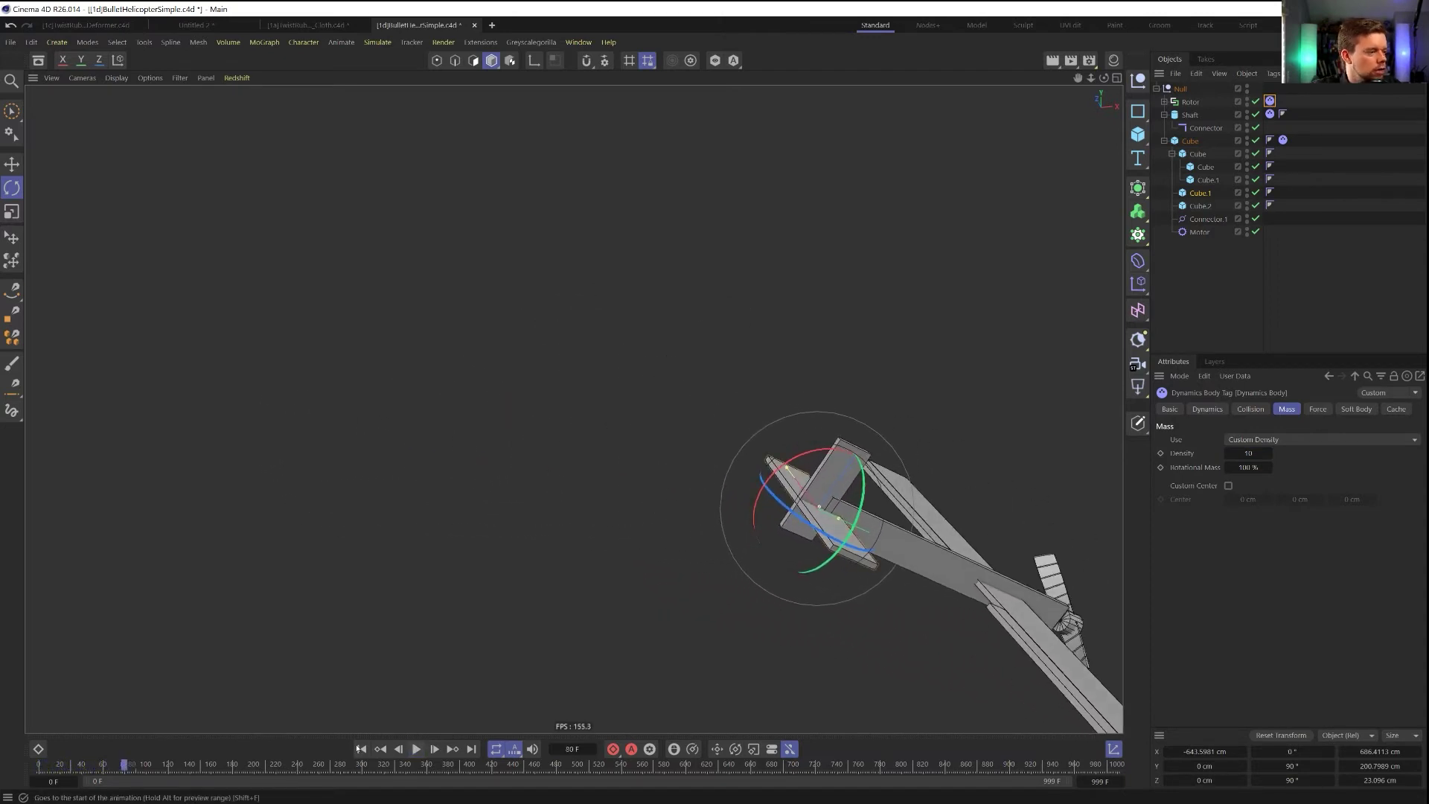
Set the Rotor's custom density to 1 and replay the simulation from the start
{"action": "left_click", "coordinate": [362, 749]}
{"action": "left_click", "coordinate": [416, 749]}
{"action": "left_click", "coordinate": [417, 749]}
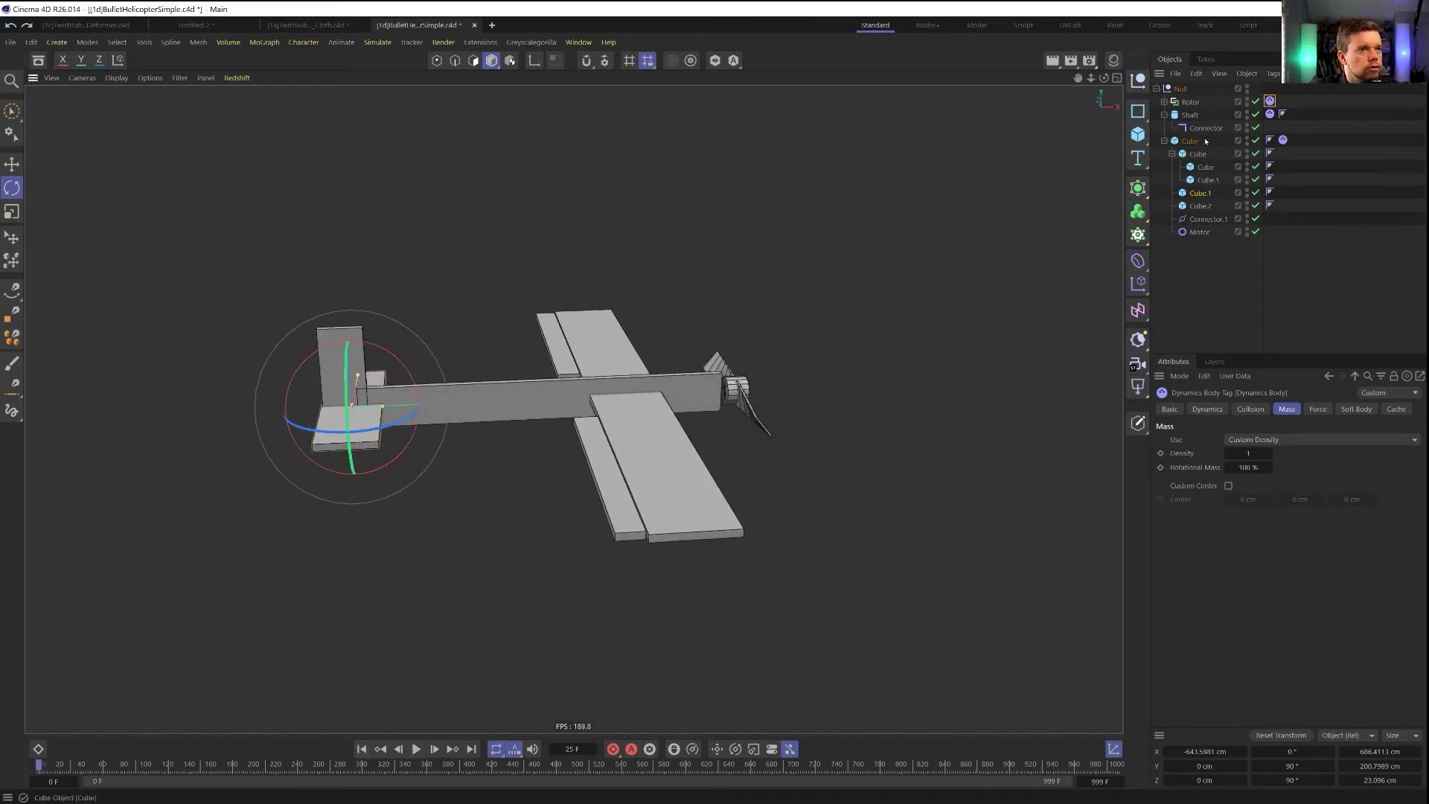
Try lowering only the Rotor and Shaft at the plane's nose to a Y position of about -105 cm and play the simulation
{"action": "left_click", "coordinate": [1190, 114]}
{"action": "key", "text": "shift+f"}
{"action": "key", "text": "e"}
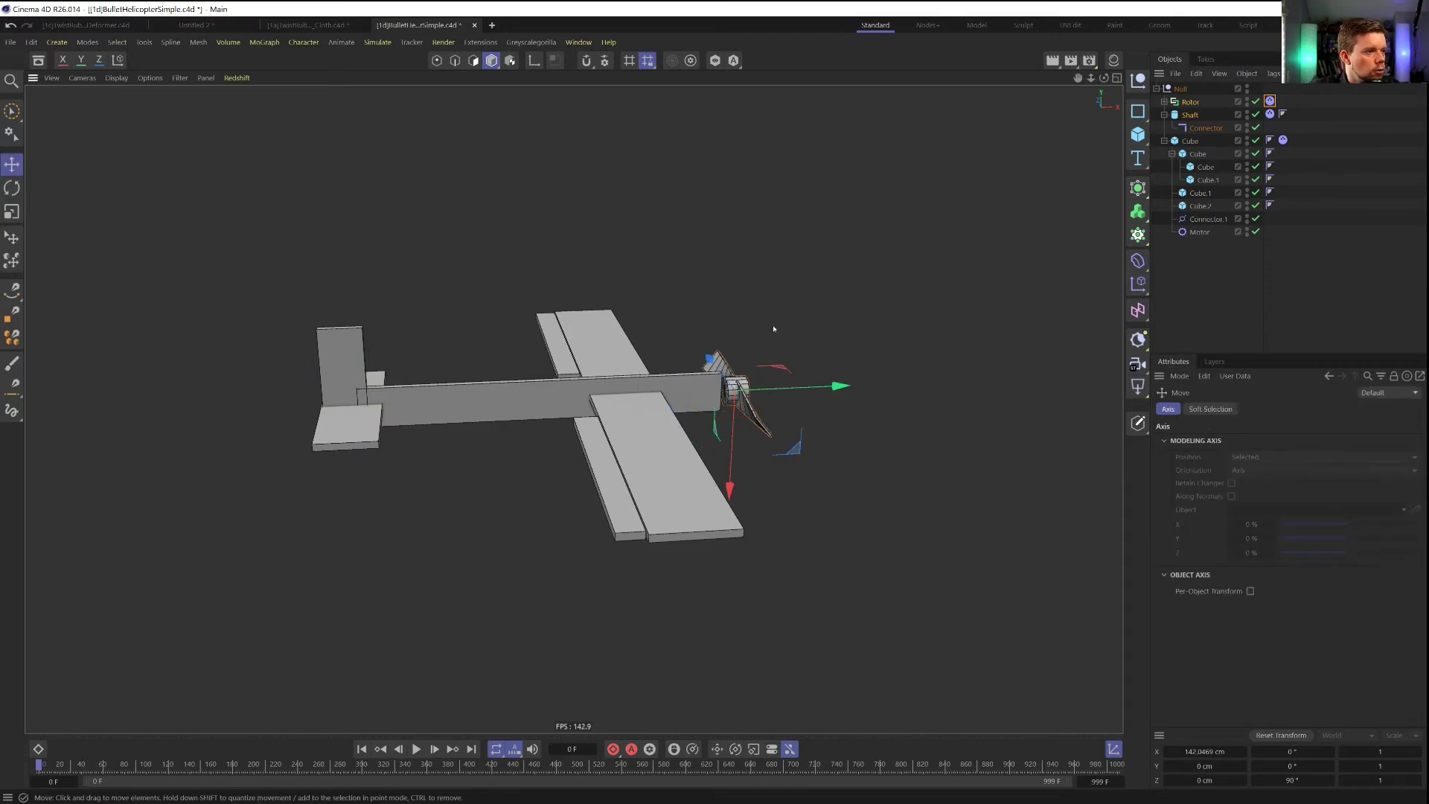
{"action": "left_click_drag", "start_coordinate": [734, 419], "coordinate": [655, 635]}
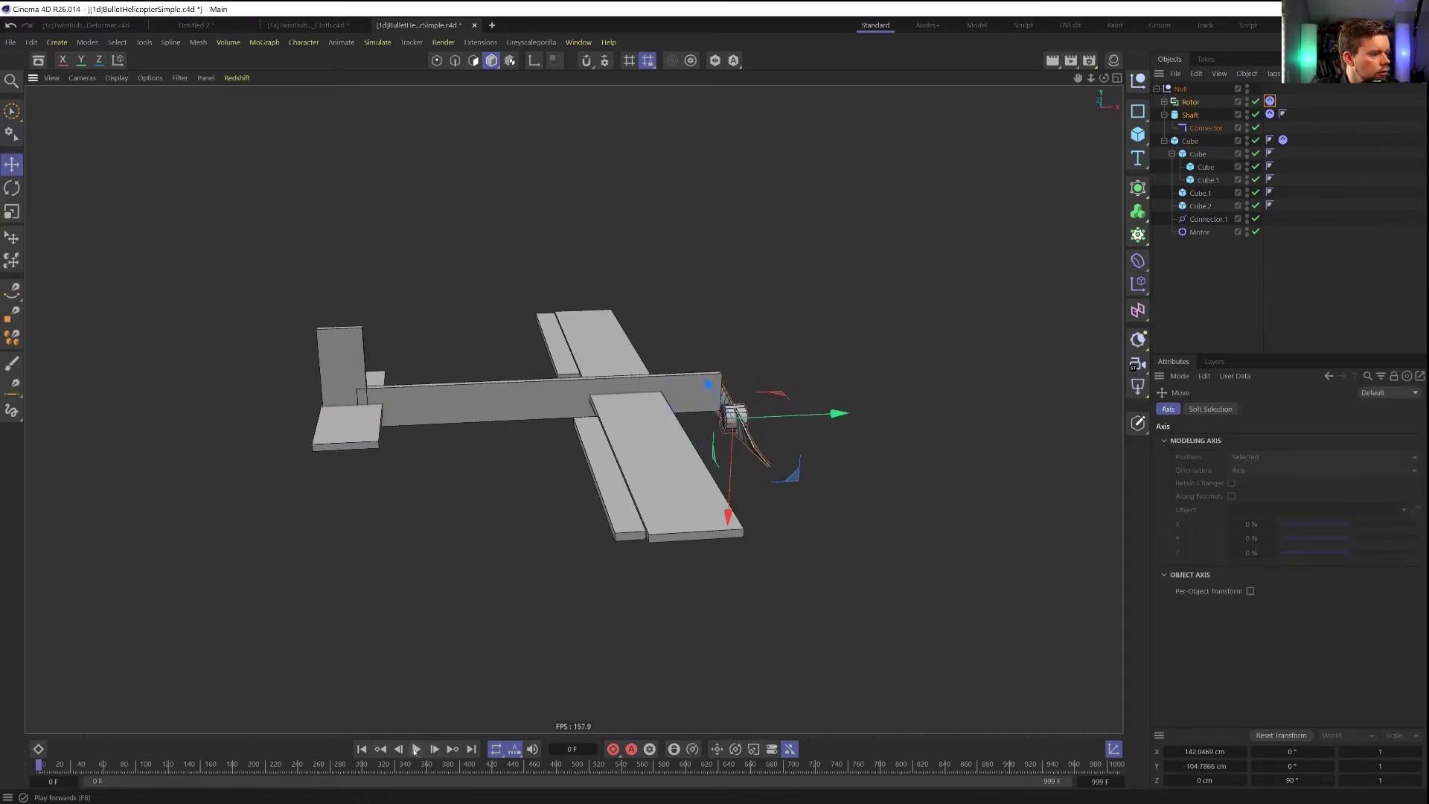
{"action": "left_click", "coordinate": [416, 749]}
{"action": "left_click", "coordinate": [416, 748]}
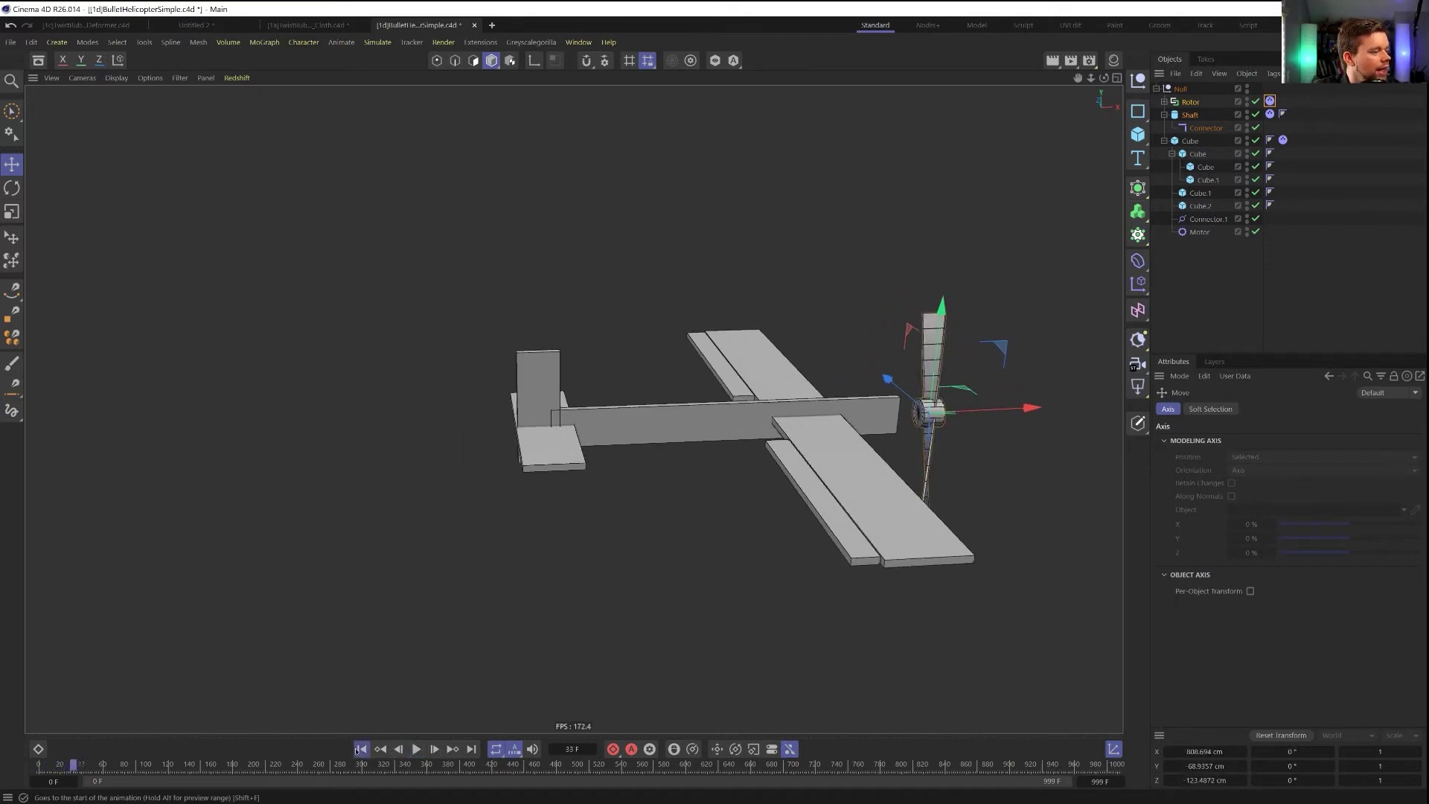
Lower the Rotor, Shaft, Connector.1 and Motor together to a Y position of about -91 cm, play the flight, and rewind
{"action": "left_click", "coordinate": [1207, 219], "text": "ctrl"}
{"action": "left_click", "coordinate": [1199, 231], "text": "ctrl"}
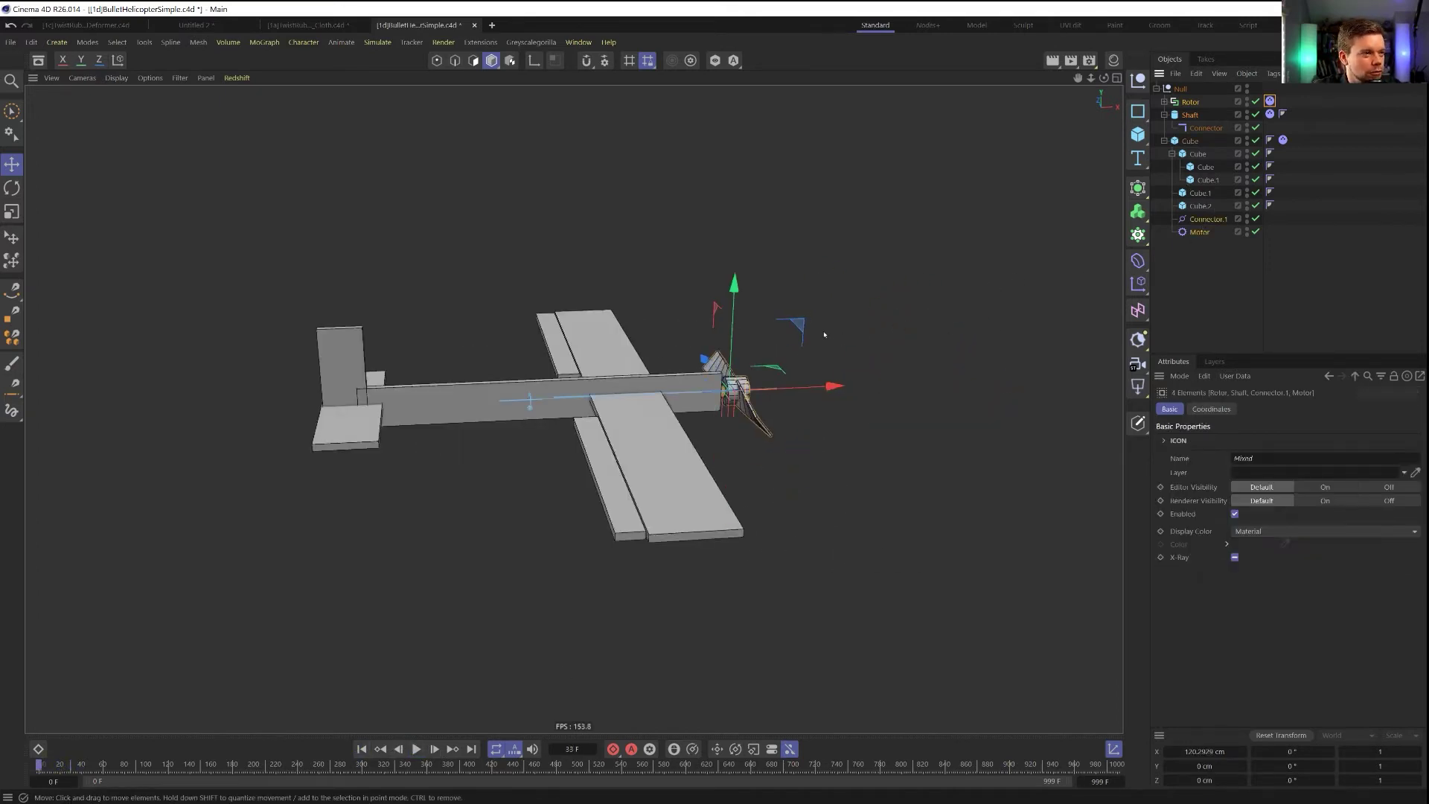
{"action": "left_click_drag", "start_coordinate": [734, 302], "coordinate": [736, 325]}
{"action": "left_click", "coordinate": [416, 749]}
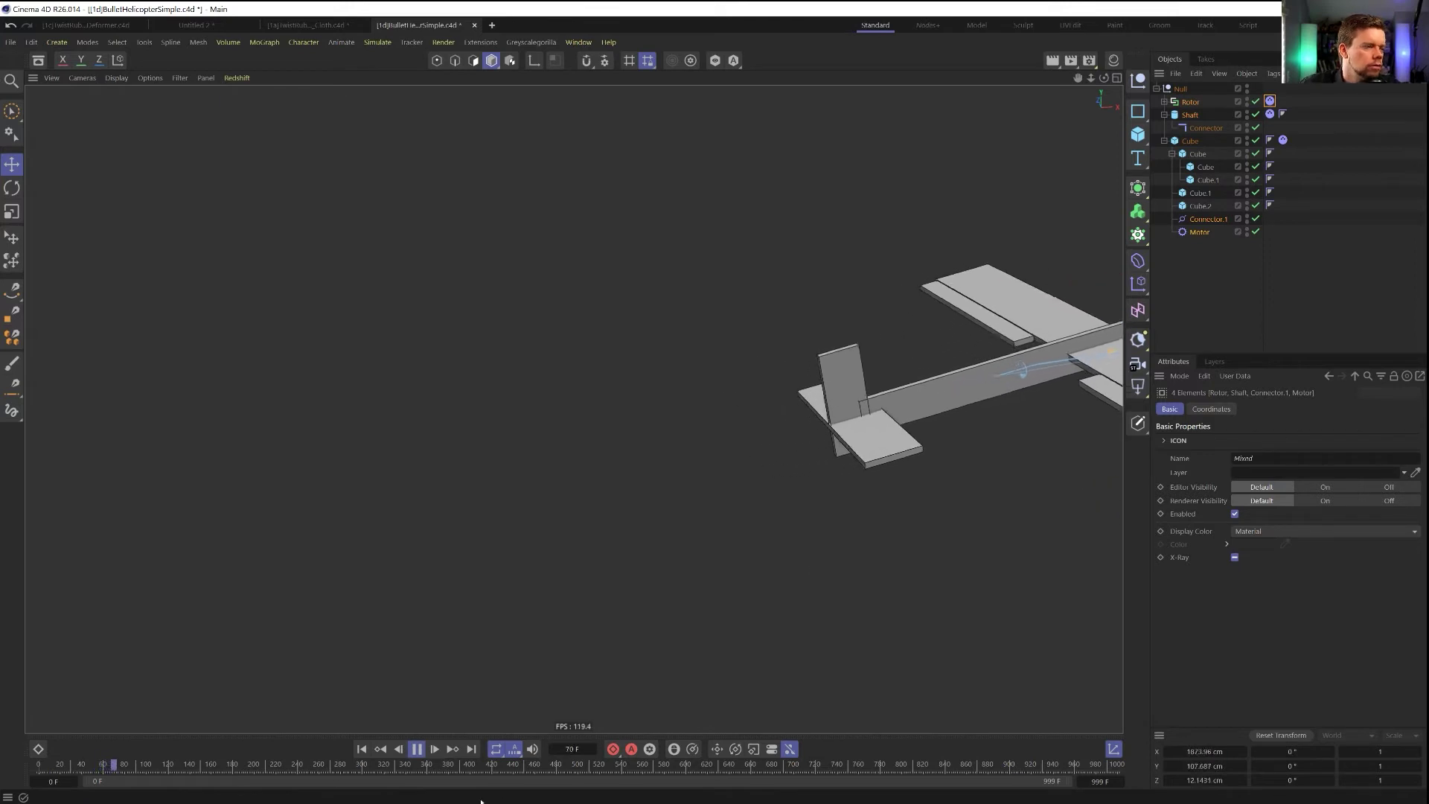
{"action": "left_click", "coordinate": [361, 749]}
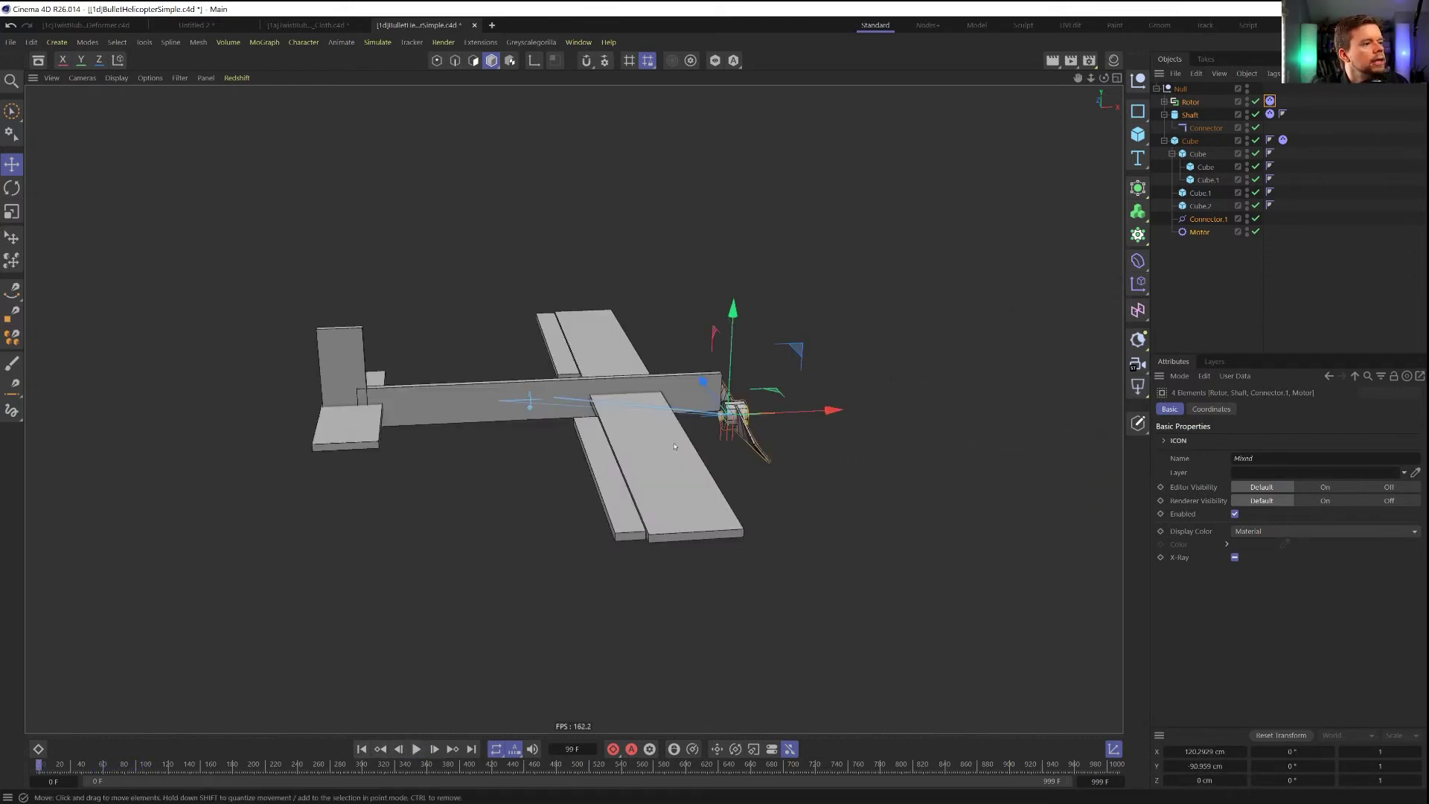
{"action": "scroll", "coordinate": [721, 426], "scroll_direction": "up", "scroll_amount": 4}
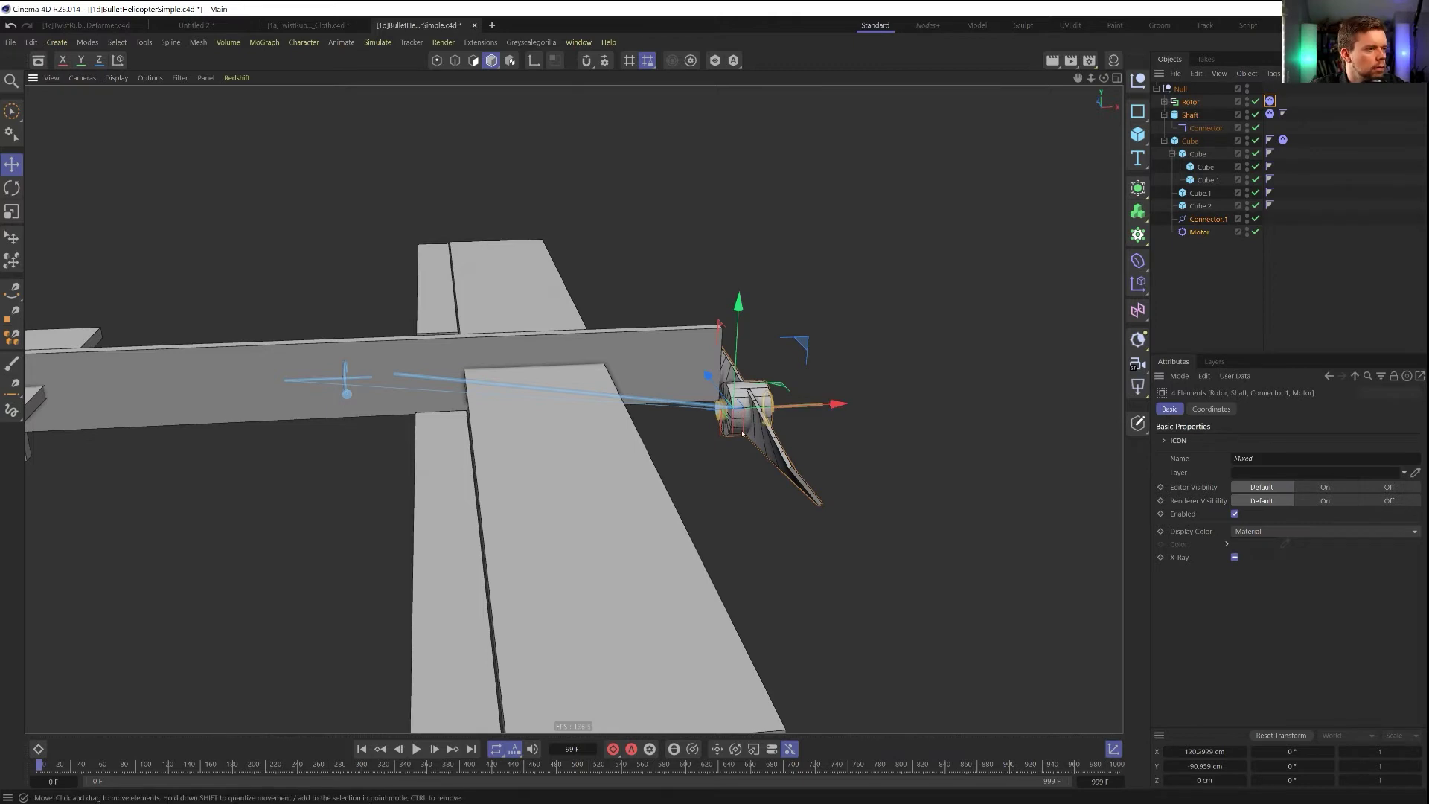
{"action": "scroll", "coordinate": [744, 430], "scroll_direction": "down", "scroll_amount": 1}
{"action": "mouse_move", "coordinate": [744, 430]}
{"action": "left_mouse_down", "text": "alt"}
{"action": "mouse_move", "coordinate": [794, 397]}
{"action": "mouse_move", "coordinate": [762, 422]}
{"action": "left_mouse_up", "text": "alt"}
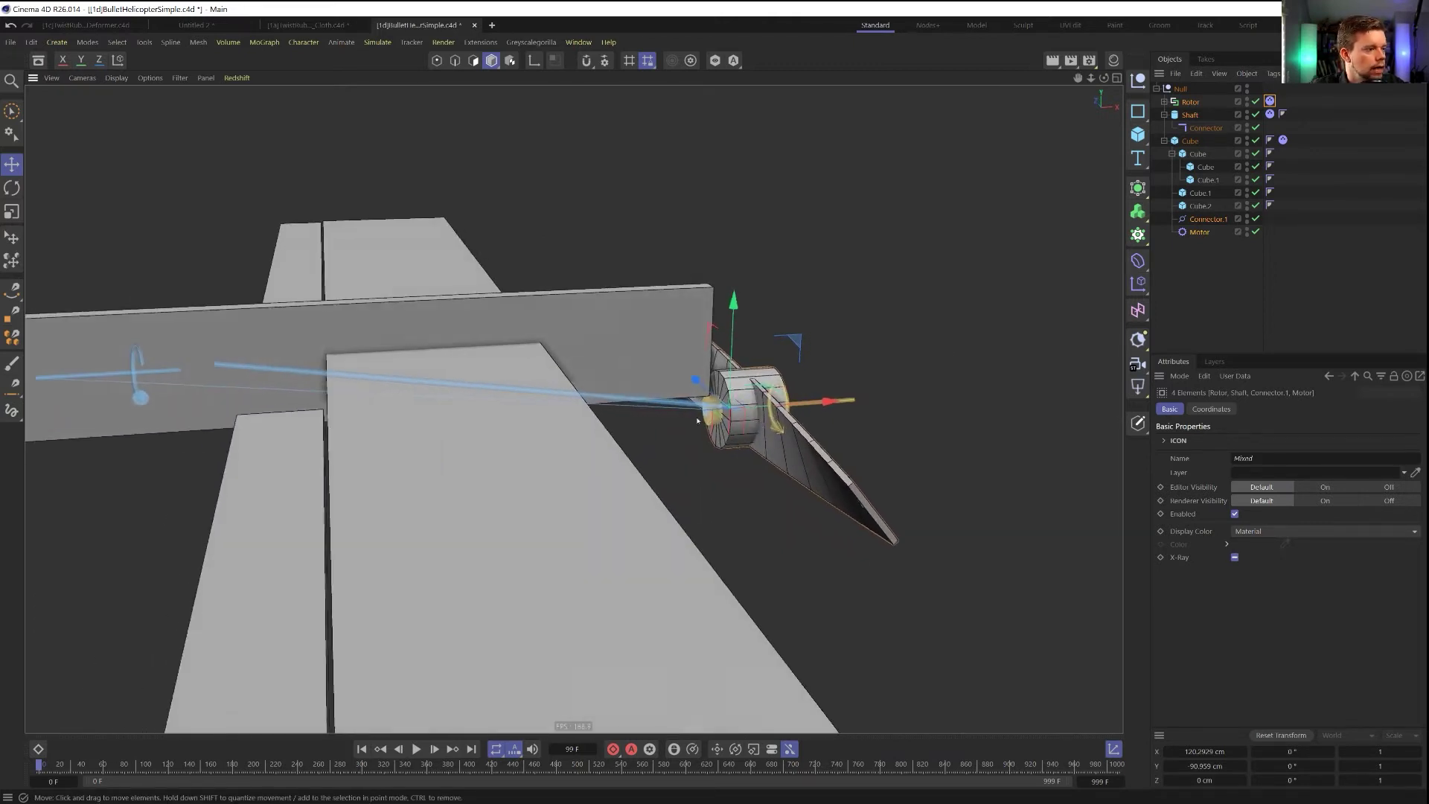
Play the flight simulation with the whole plane in view and return to the first frame
{"action": "scroll", "coordinate": [698, 413], "scroll_direction": "down", "scroll_amount": 4}
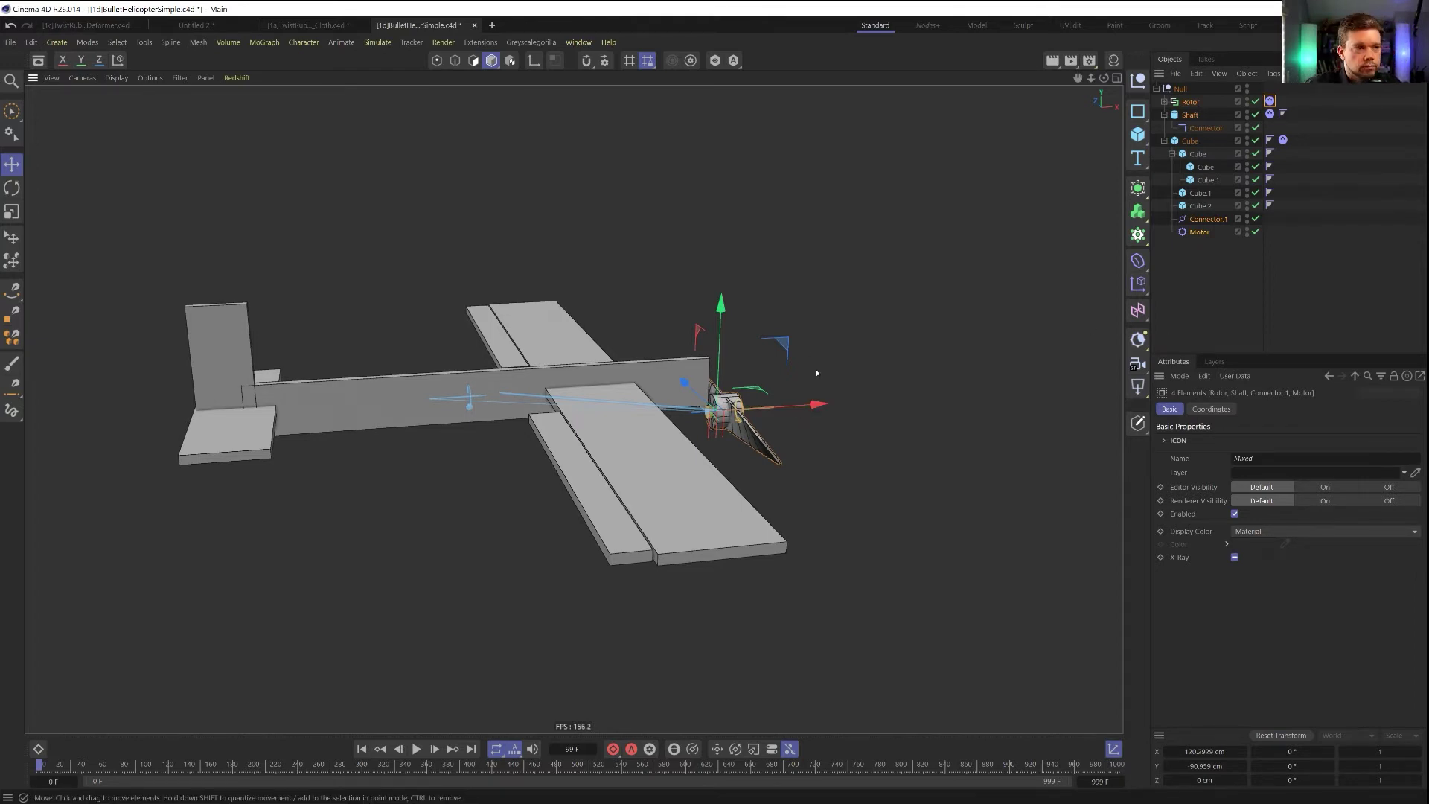
{"action": "left_click", "coordinate": [415, 749]}
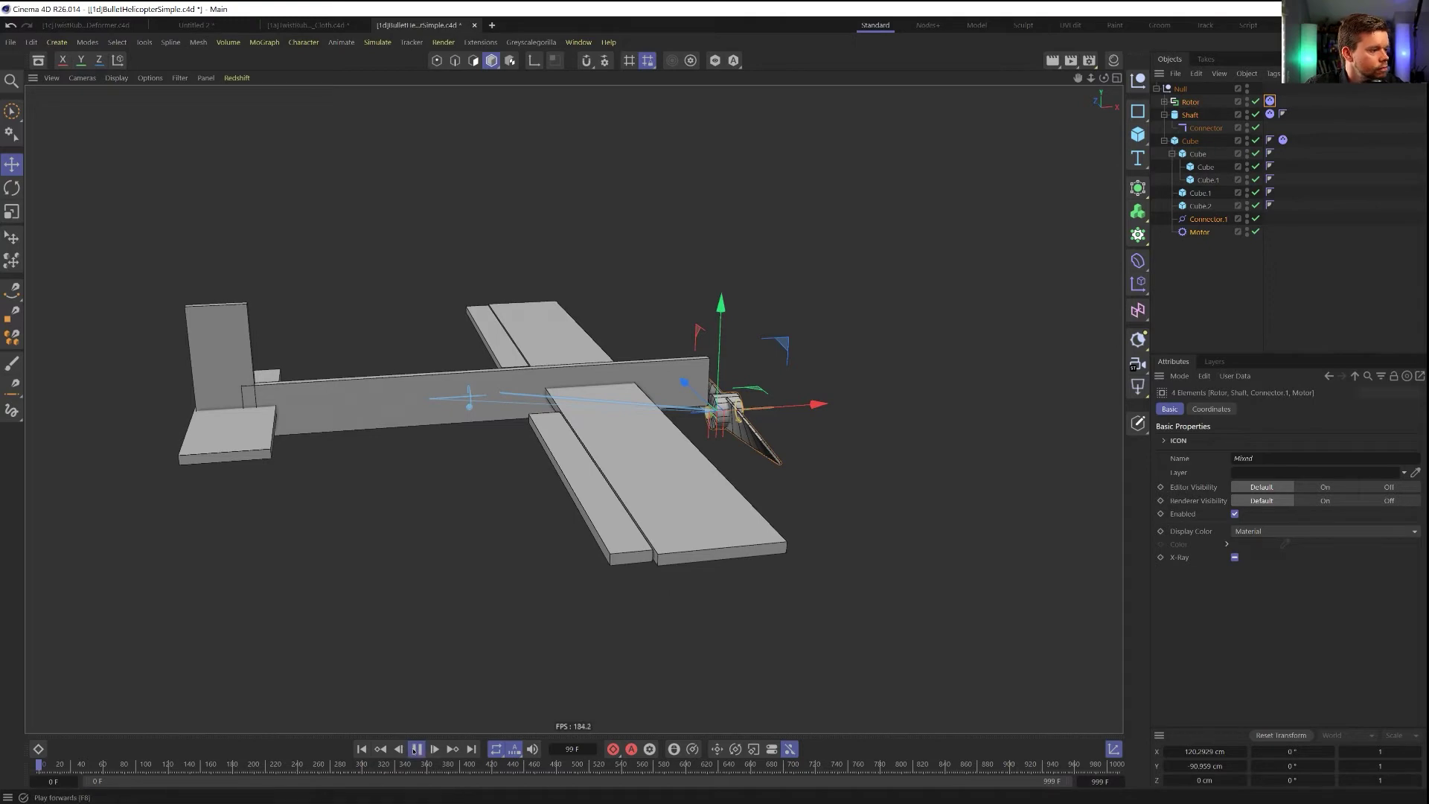
{"action": "left_click", "coordinate": [414, 749]}
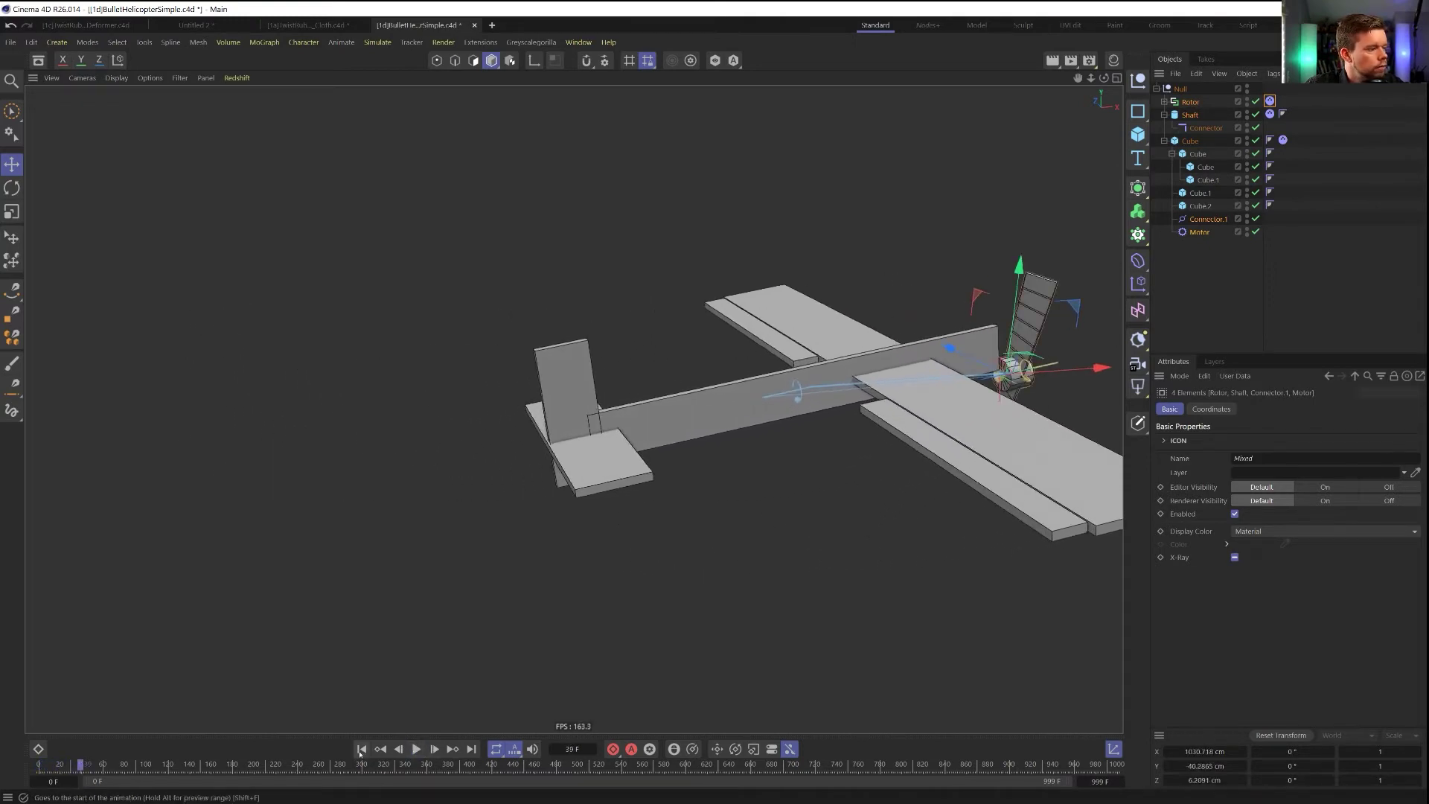
{"action": "left_click", "coordinate": [360, 749]}
Switch to the browser to examine the propeller mount on the balsa glider reference photo, and return to Cinema 4D
{"action": "key", "text": "alt+Tab"}
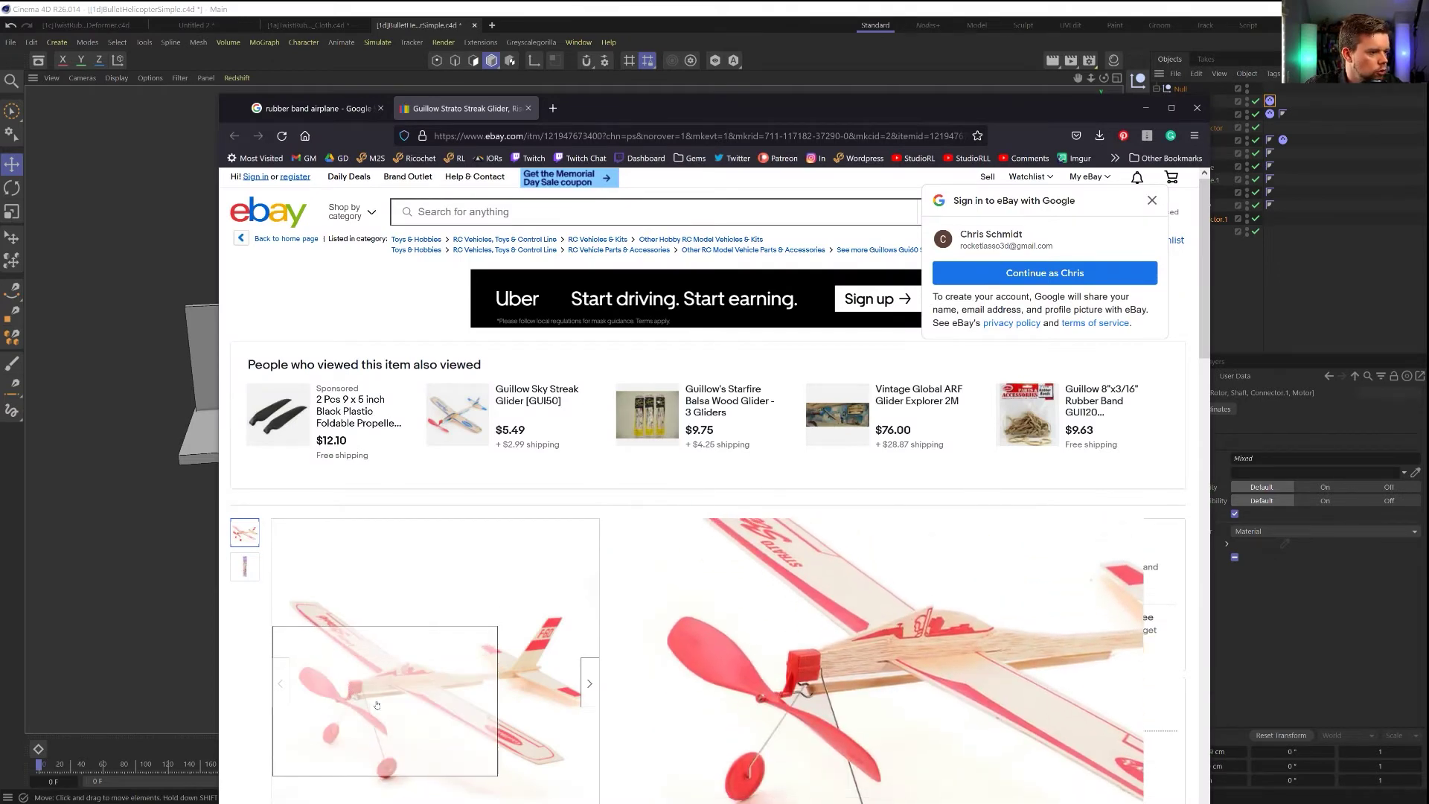
{"action": "key", "text": "alt+Tab"}
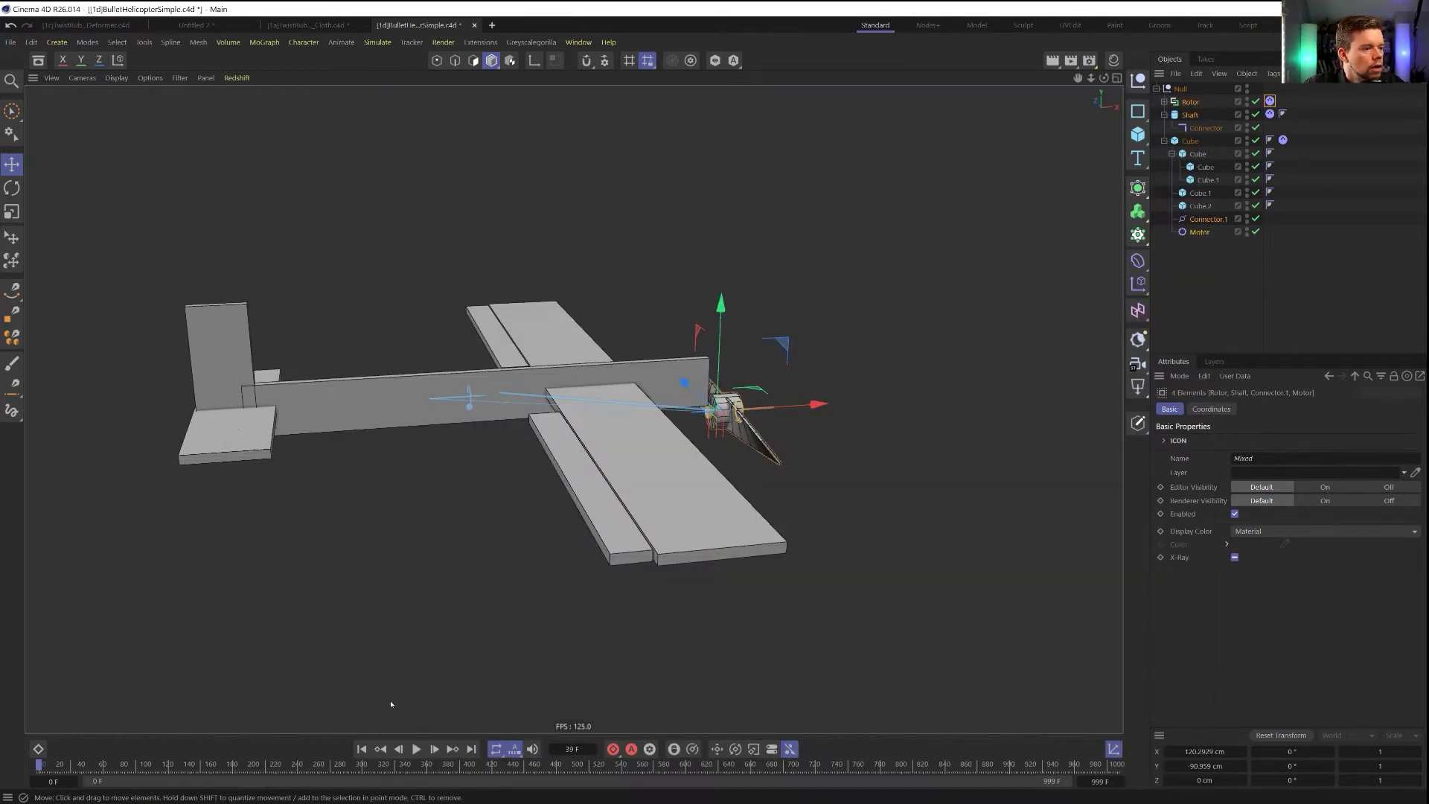
{"action": "mouse_move", "coordinate": [675, 411]}
{"action": "left_mouse_down", "text": "alt"}
{"action": "mouse_move", "coordinate": [655, 387]}
{"action": "mouse_move", "coordinate": [689, 409]}
{"action": "left_mouse_up", "text": "alt"}
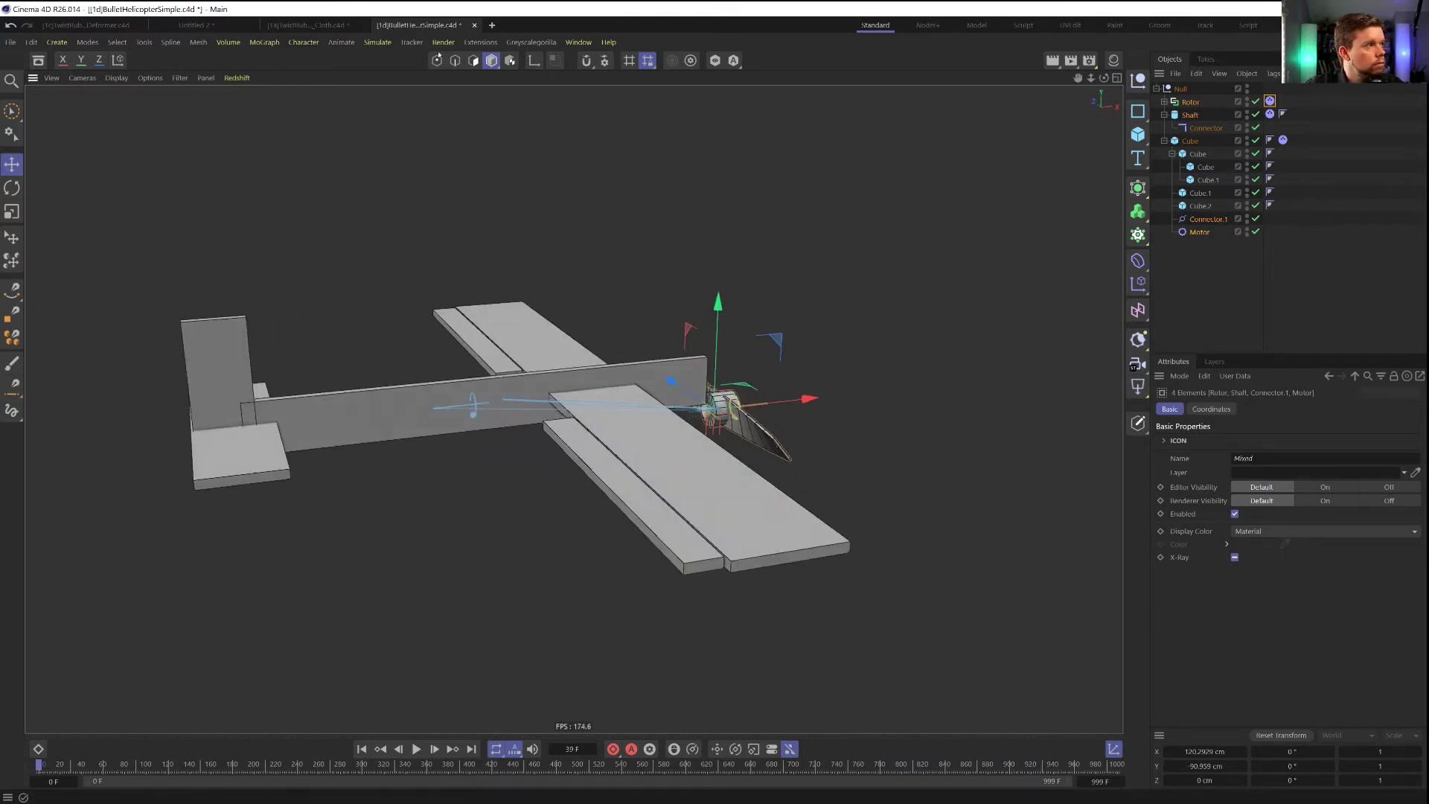
Add a Cylinder primitive outside the plane's Null and set its orientation to +Z
{"action": "left_click", "coordinate": [1157, 88]}
{"action": "left_click", "coordinate": [1176, 89]}
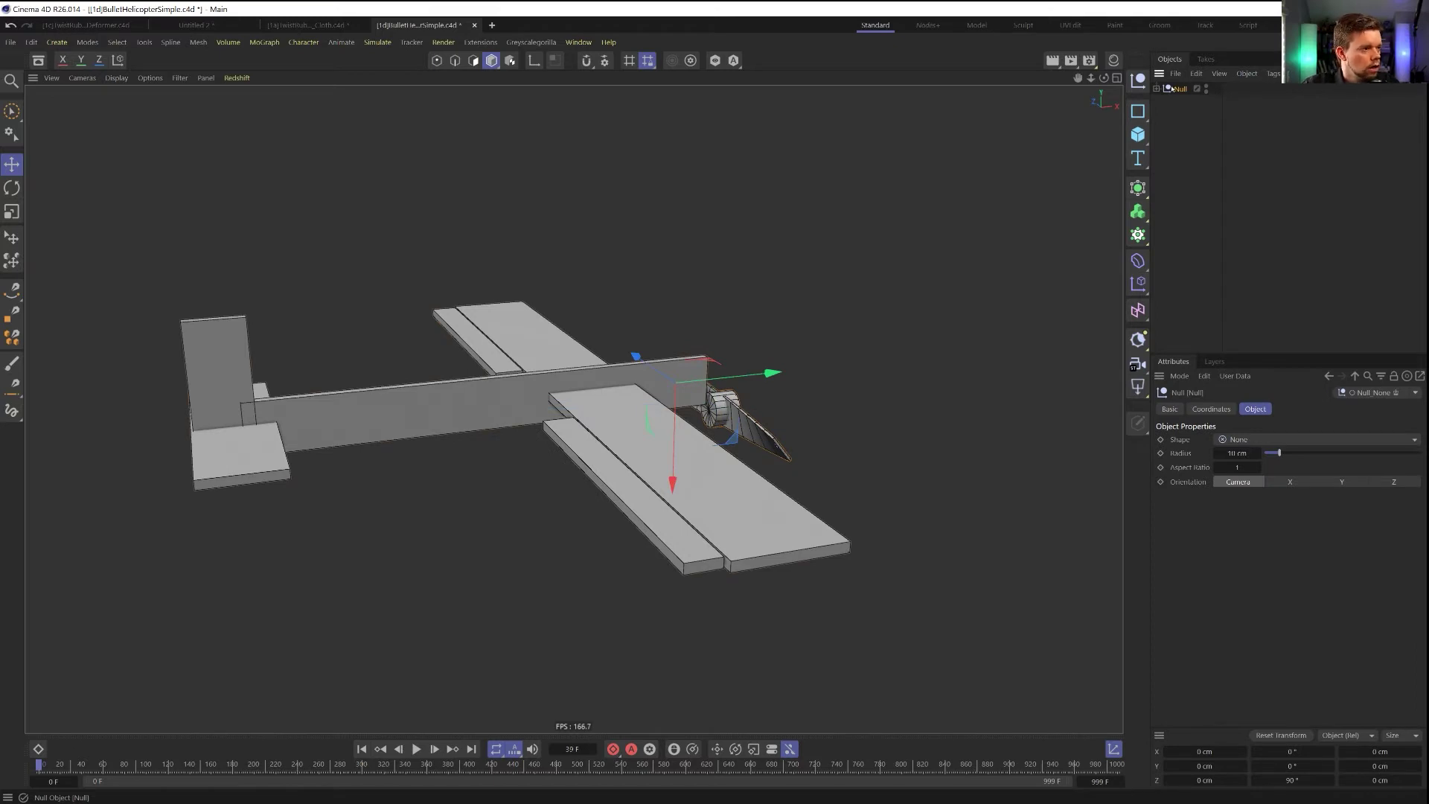
{"action": "left_click", "coordinate": [1137, 134]}
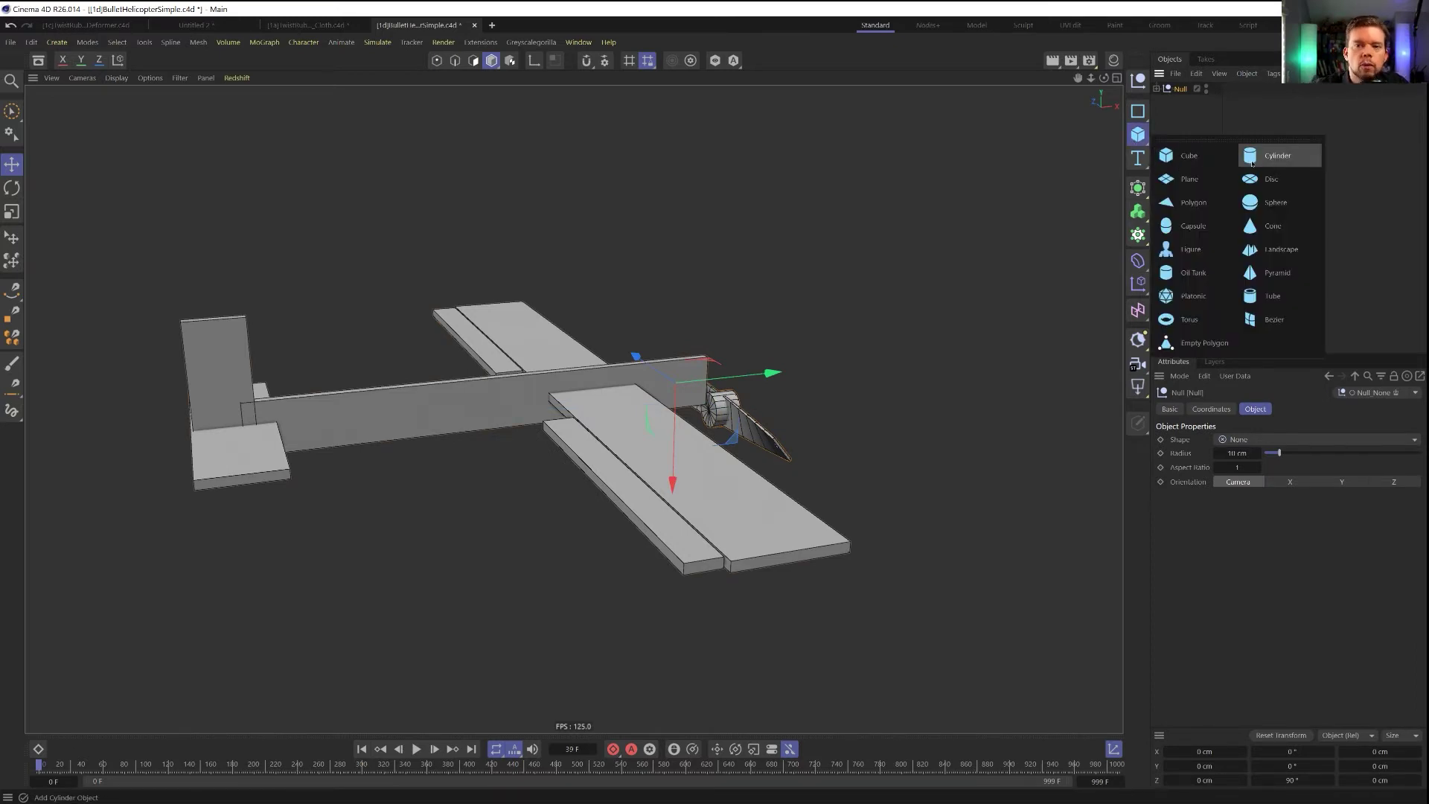
{"action": "left_click", "coordinate": [1254, 158]}
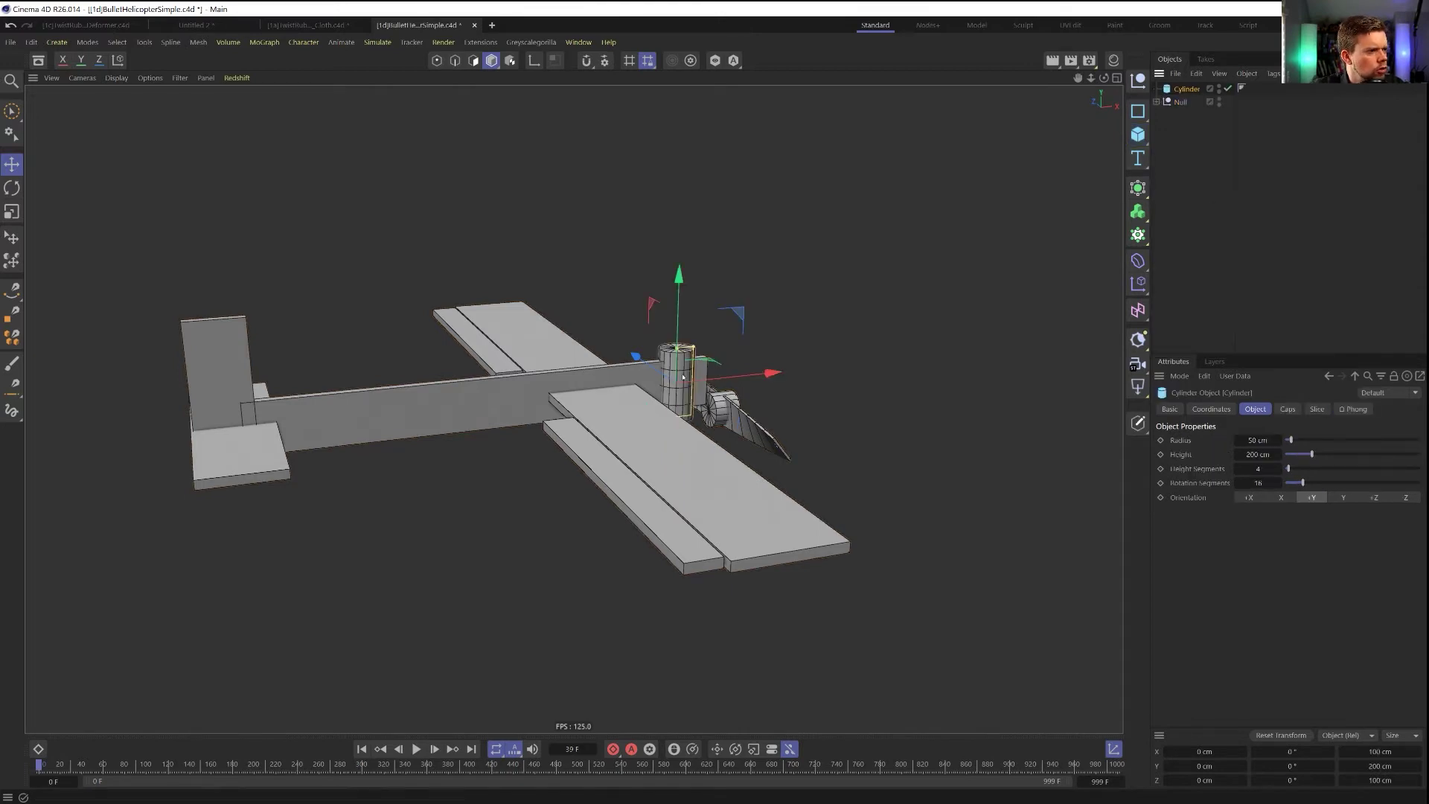
{"action": "left_click", "coordinate": [1370, 497]}
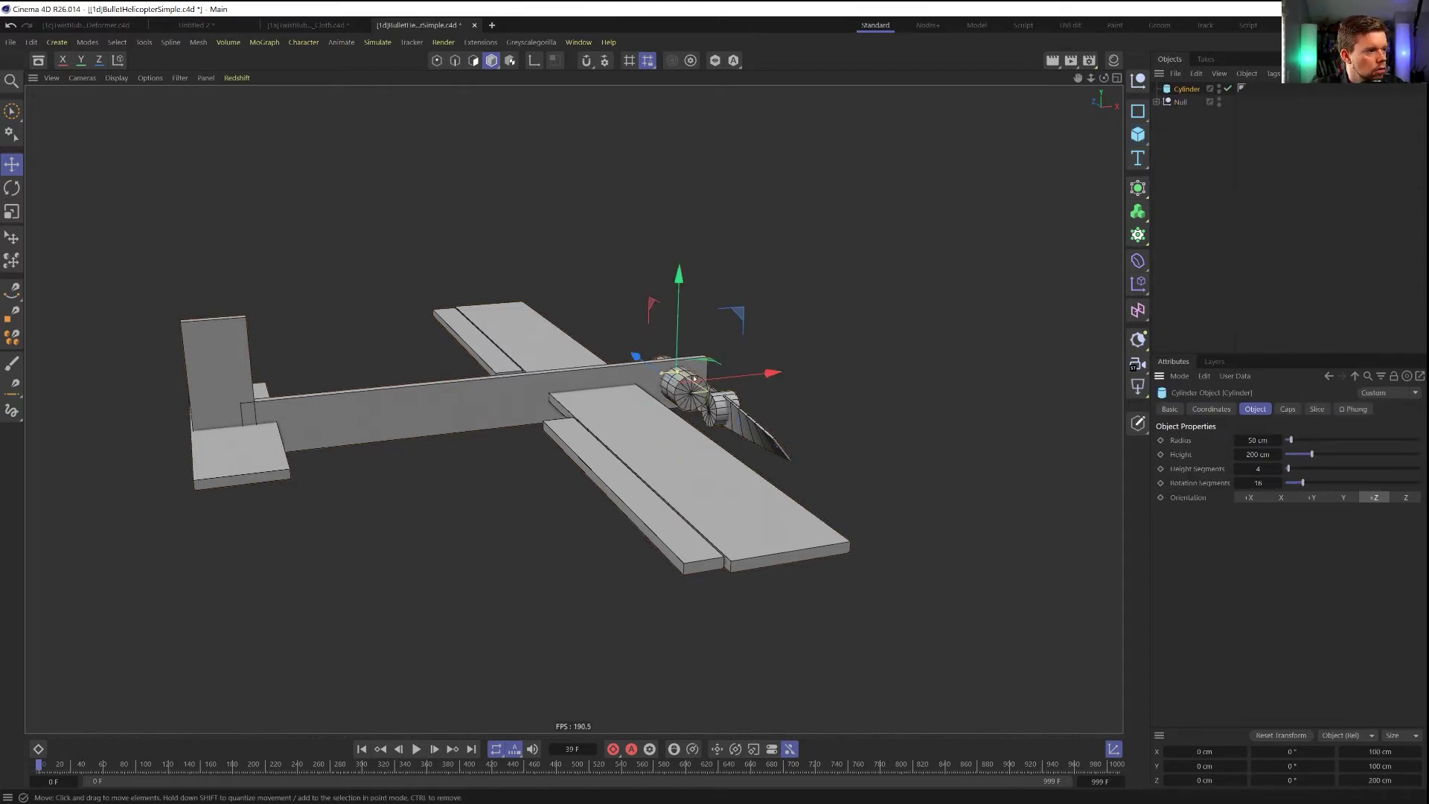
Shrink the cylinder to a radius of about 17.4 cm and place it below the plane's nose, at about X 88.5 cm, Y -99.5 cm
{"action": "left_click_drag", "start_coordinate": [679, 371], "coordinate": [684, 382]}
{"action": "left_click_drag", "start_coordinate": [741, 314], "coordinate": [740, 402]}
{"action": "scroll", "coordinate": [740, 402], "scroll_direction": "up", "scroll_amount": 5}
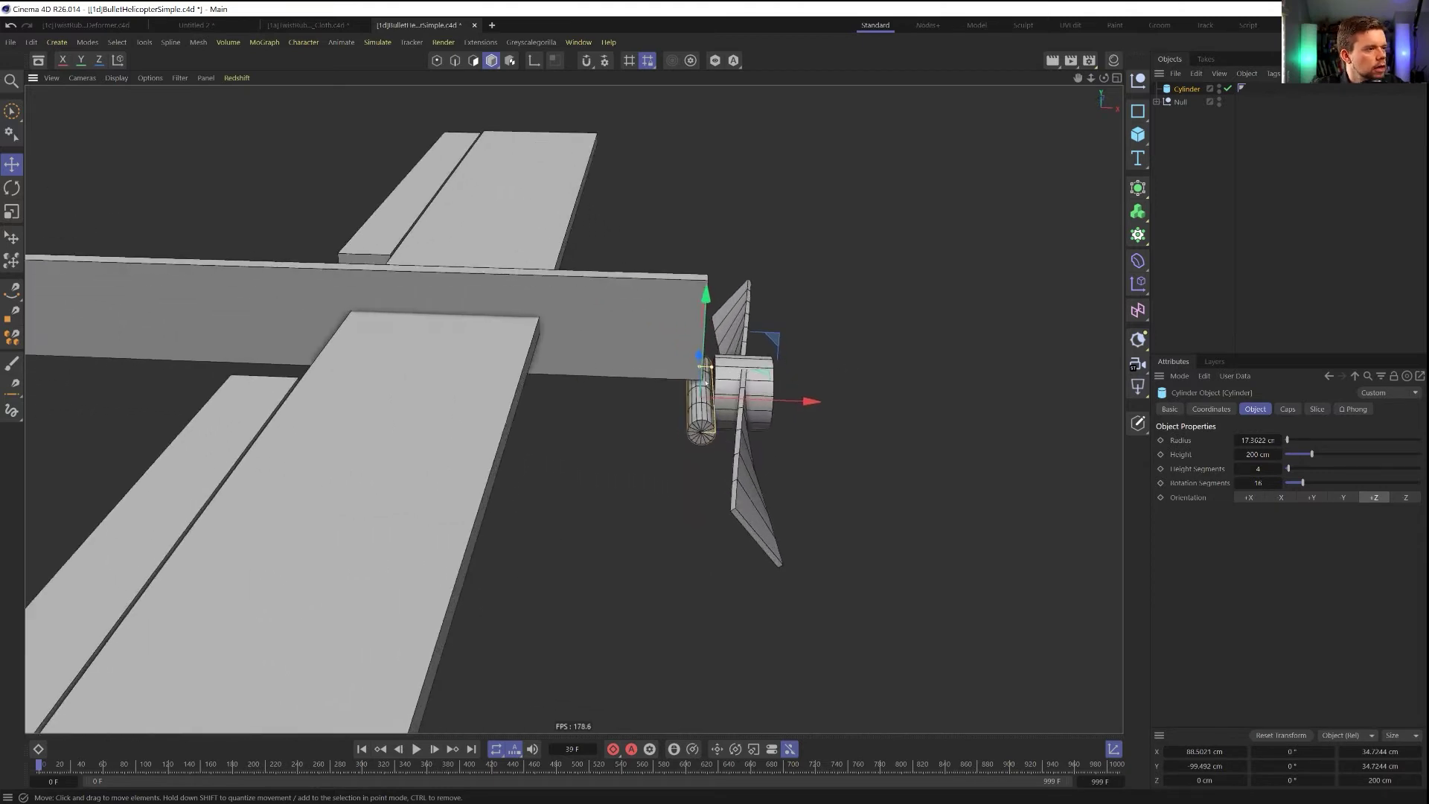
Align the cylinder with the Rotor's axis by resetting its transform inside the Rotor, slide it behind the propeller, and place it directly under the Null
{"action": "left_click", "coordinate": [1157, 102]}
{"action": "left_click_drag", "start_coordinate": [1187, 89], "coordinate": [1190, 114]}
{"action": "left_click", "coordinate": [1281, 735]}
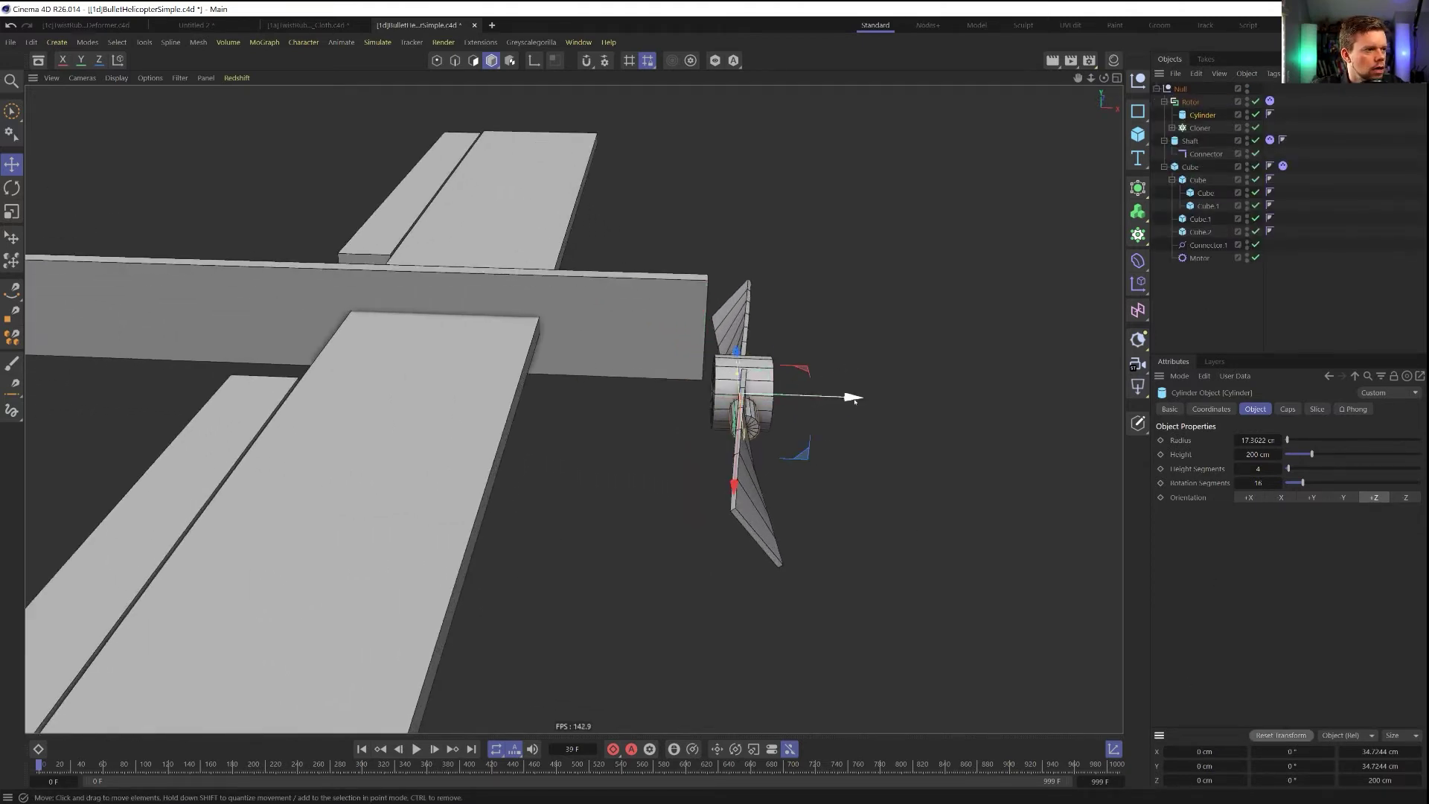
{"action": "left_click_drag", "start_coordinate": [1202, 114], "coordinate": [1191, 102]}
Add a Constraint tag to the cylinder with a Transform constraint that follows only the Rotor's rotation
{"action": "mouse_move", "coordinate": [856, 447]}
{"action": "left_mouse_down", "text": "alt"}
{"action": "mouse_move", "coordinate": [818, 462]}
{"action": "mouse_move", "coordinate": [841, 446]}
{"action": "left_mouse_up", "text": "alt"}
{"action": "right_click", "coordinate": [1202, 153]}
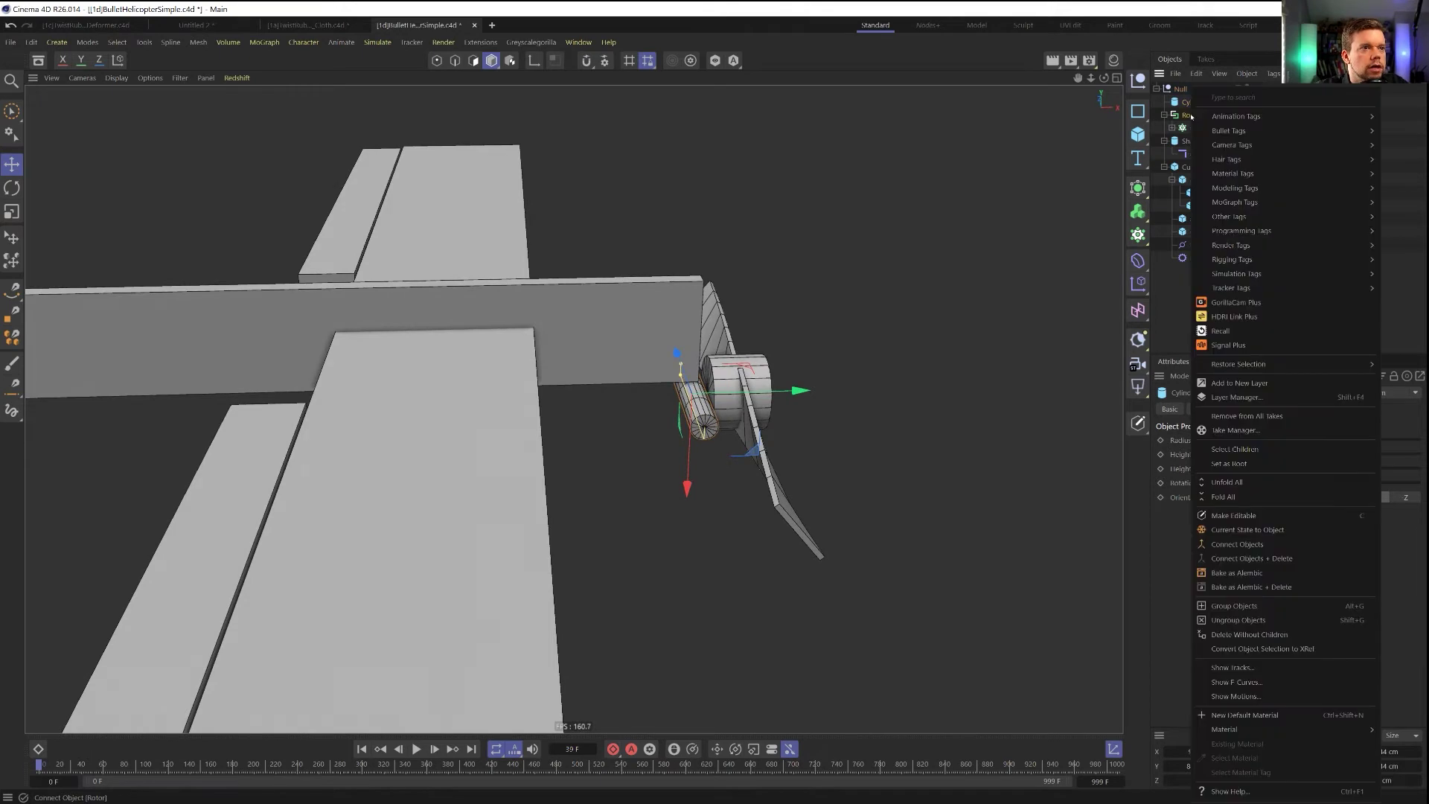
{"action": "mouse_move", "coordinate": [1233, 117]}
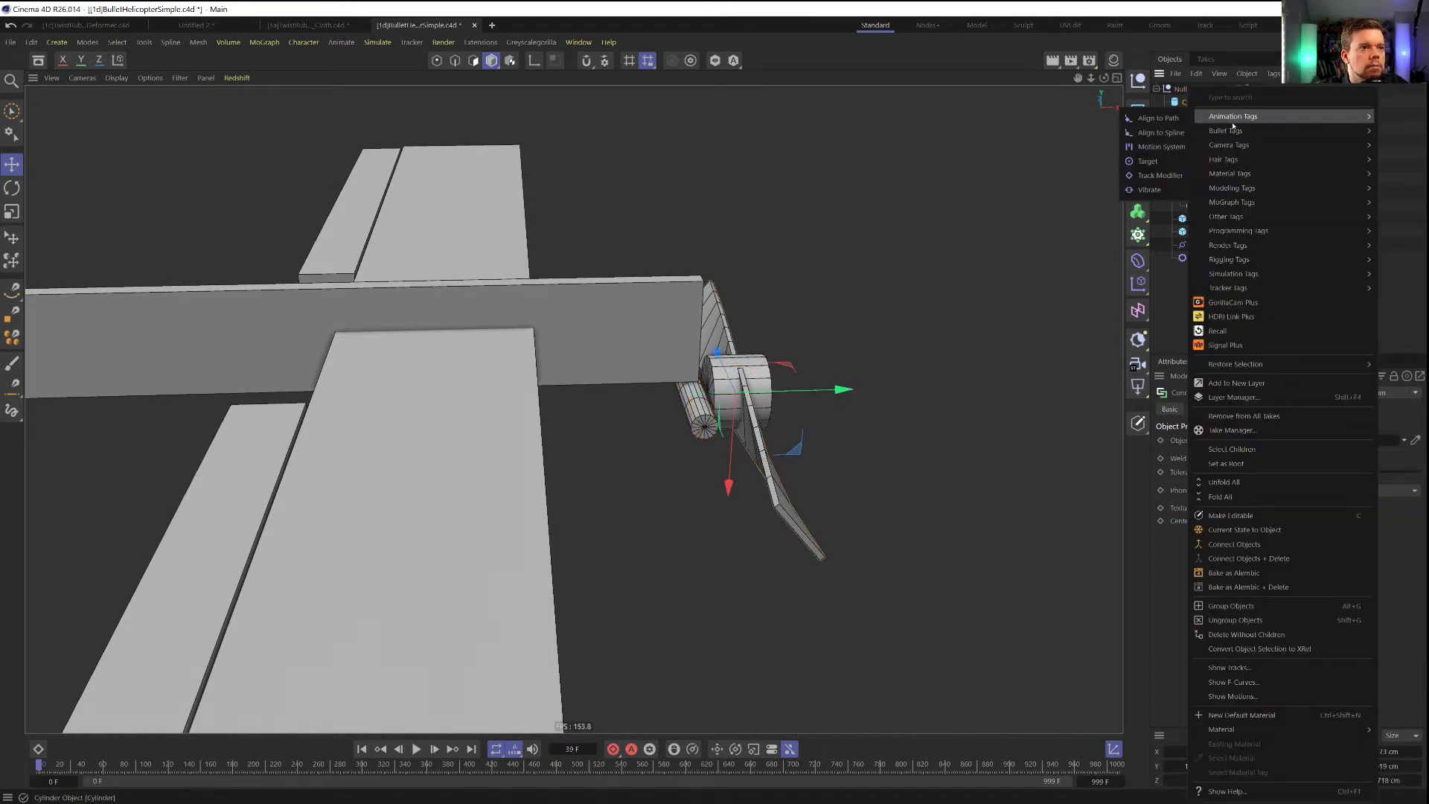
{"action": "mouse_move", "coordinate": [1229, 260]}
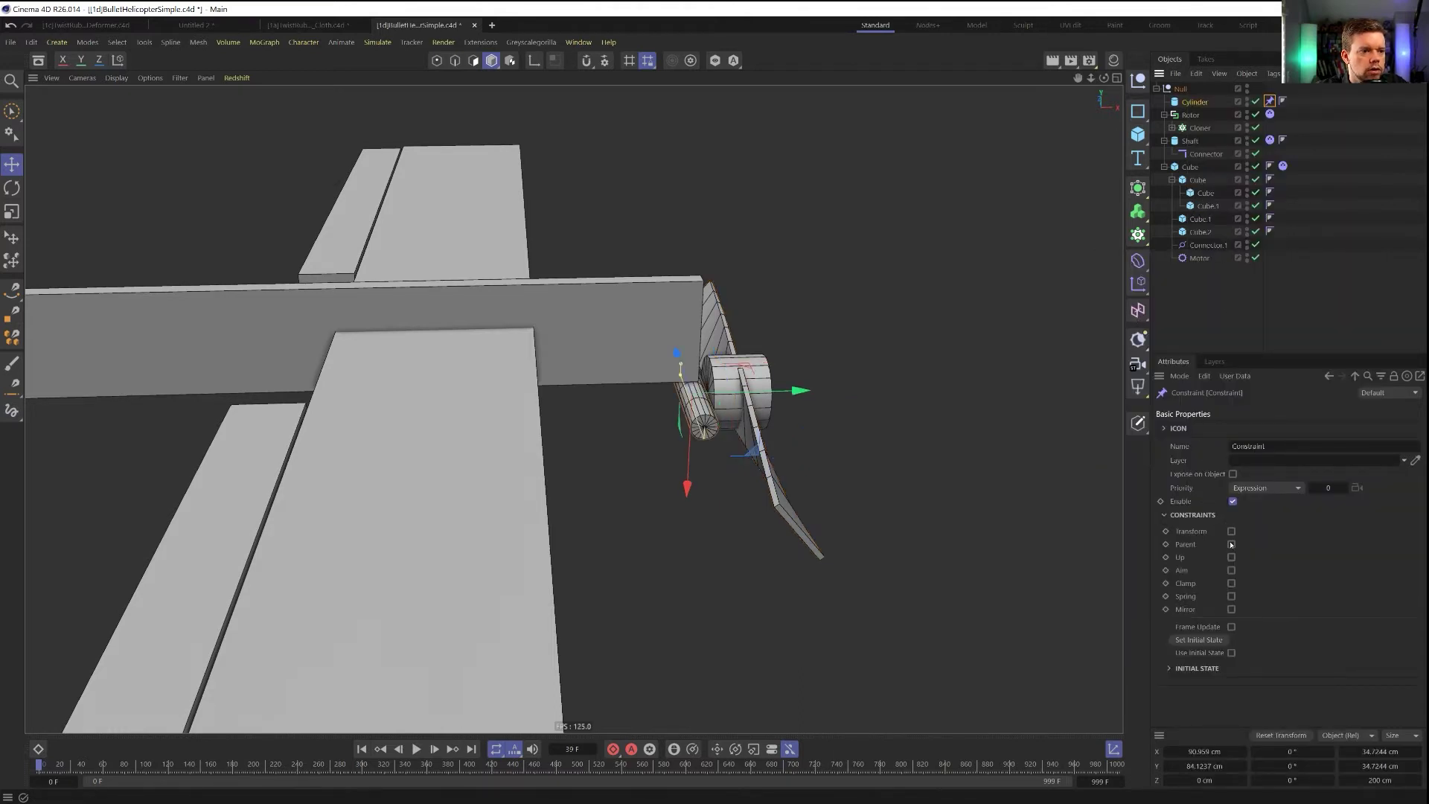
{"action": "left_click", "coordinate": [1231, 530]}
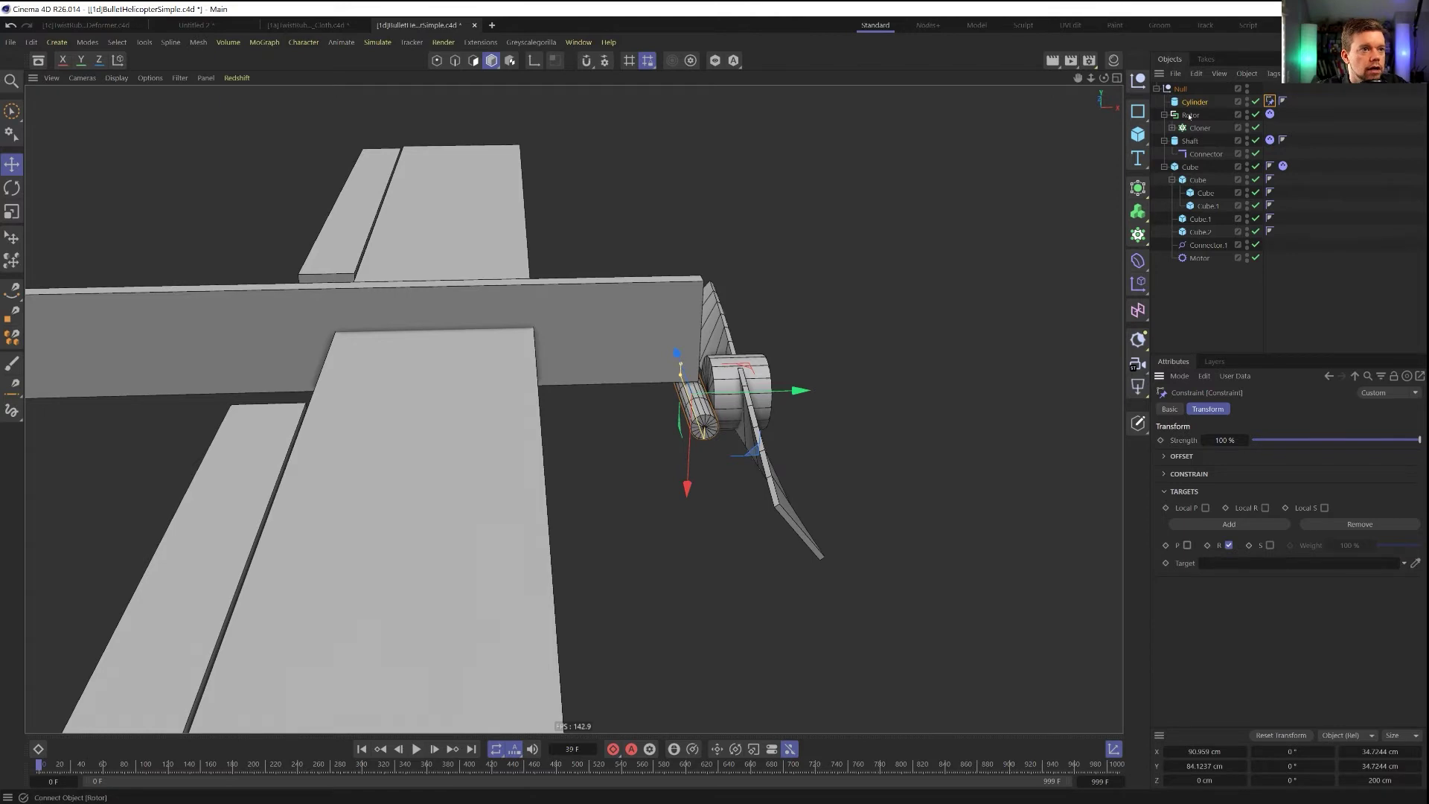
{"action": "left_click_drag", "start_coordinate": [1189, 115], "coordinate": [1217, 564]}
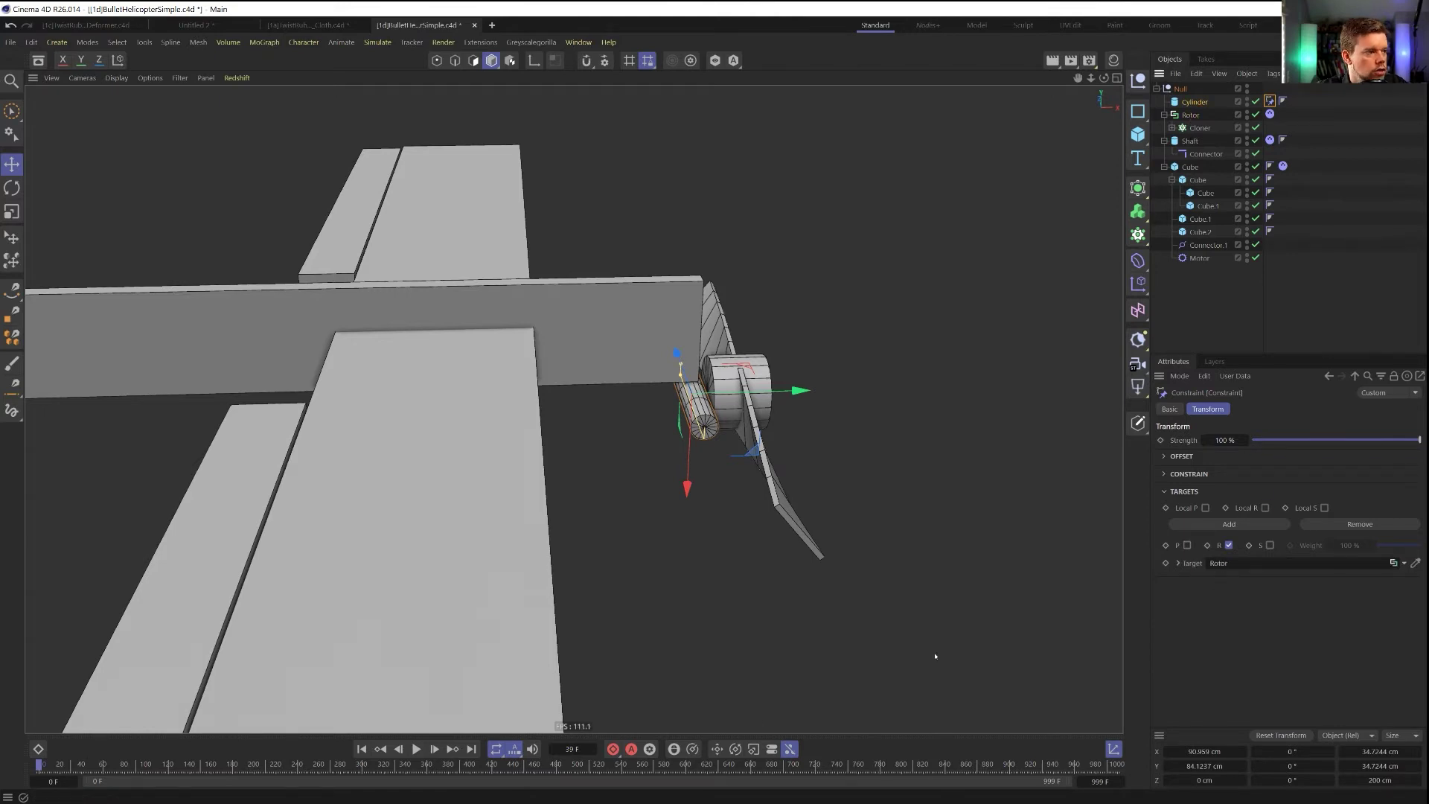
Play the simulation to test the cylinder's rotation constraint, and rewind to the first frame
{"action": "left_click", "coordinate": [416, 751]}
{"action": "left_click", "coordinate": [416, 751]}
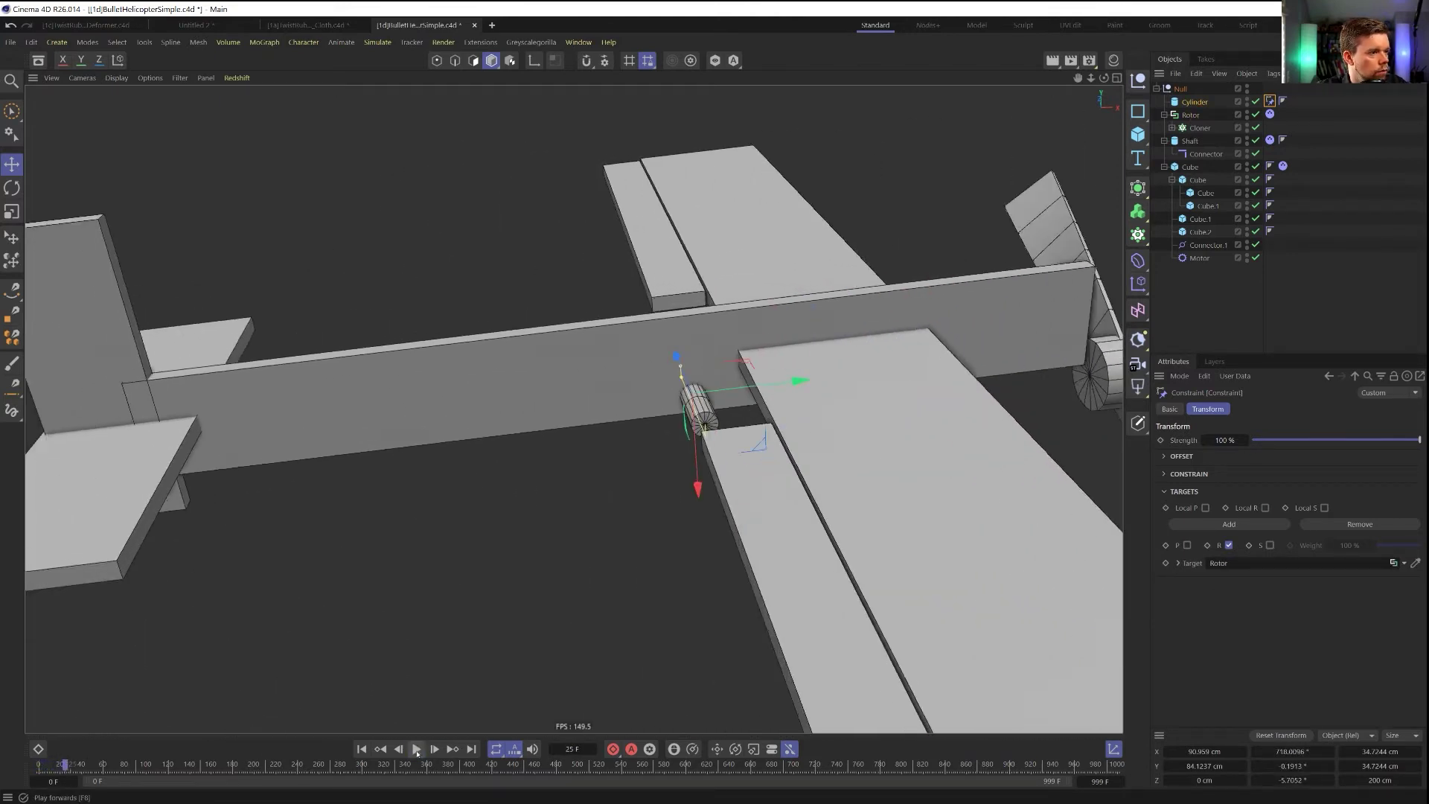
{"action": "left_click", "coordinate": [362, 749]}
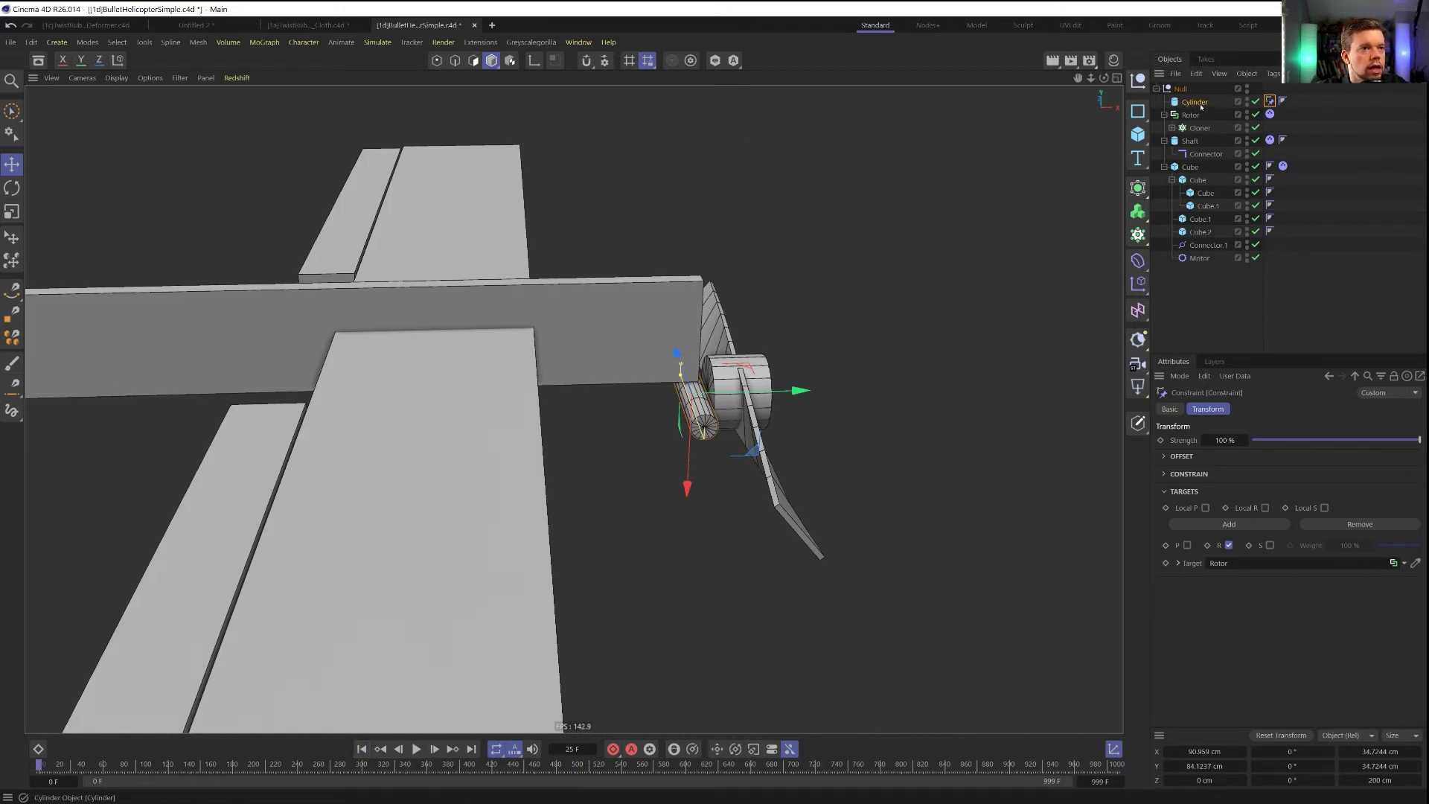
Nest the cylinder under the main Cube body and give it a Dynamics Body tag with Enabled turned off
{"action": "left_click_drag", "start_coordinate": [1200, 107], "coordinate": [1200, 176]}
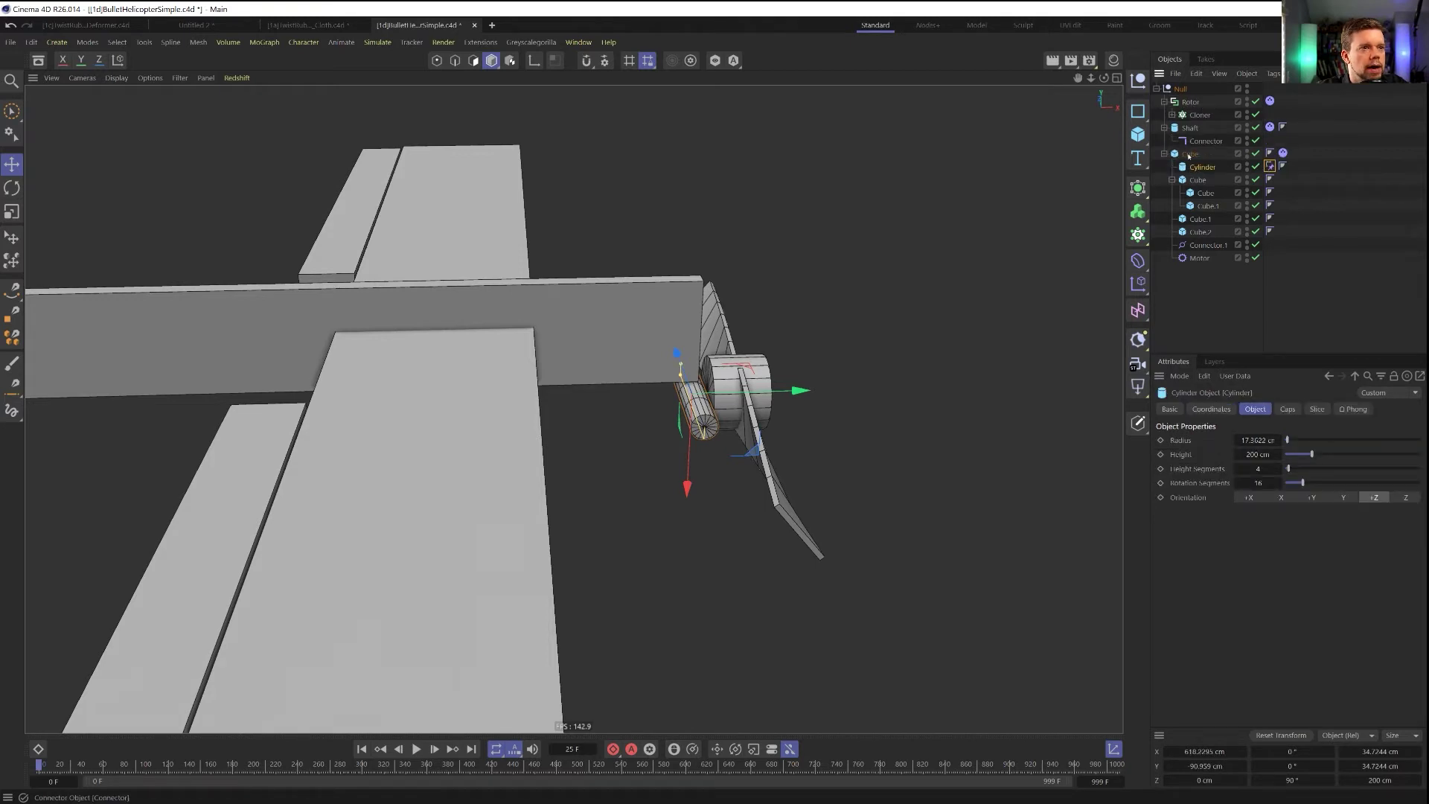
{"action": "right_click", "coordinate": [1196, 167]}
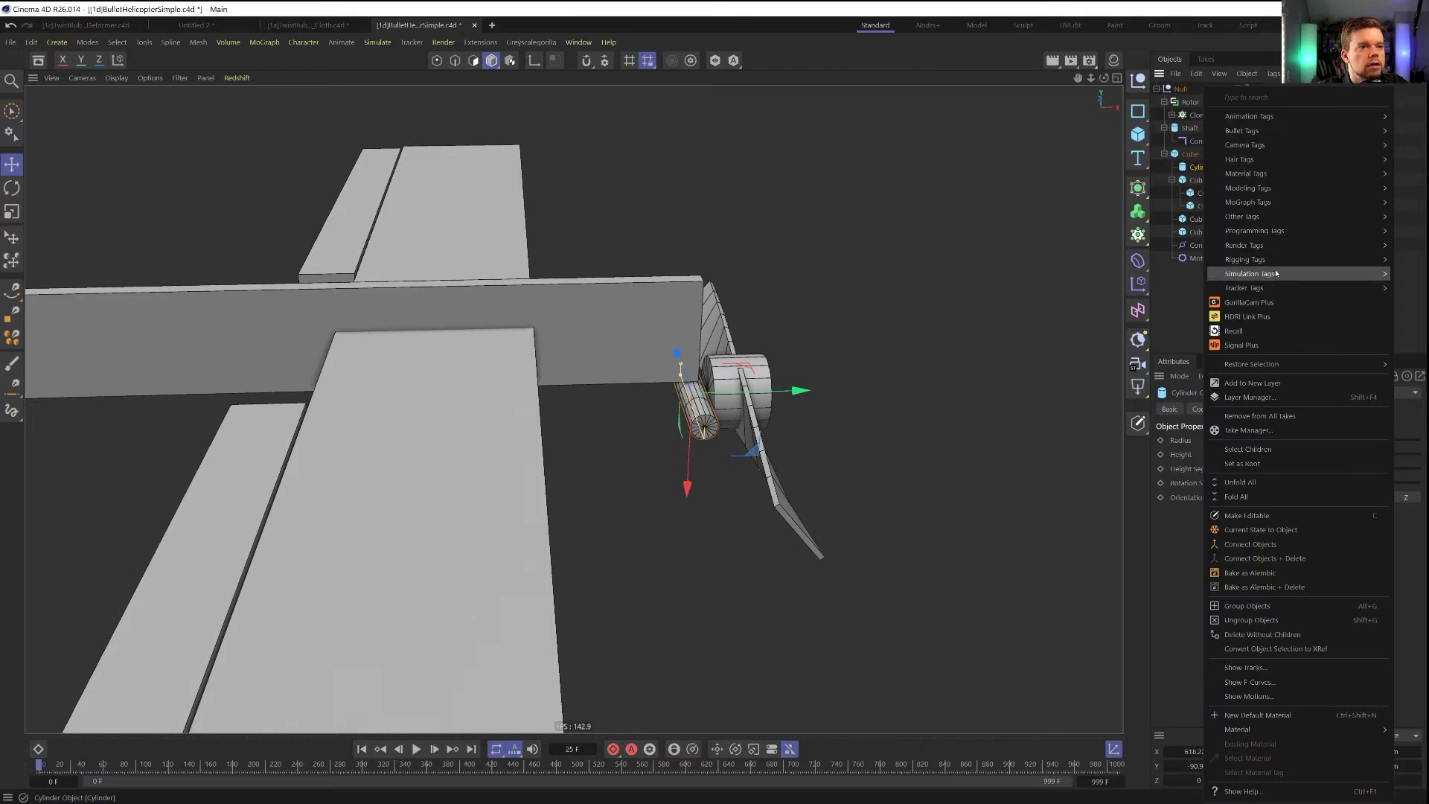
{"action": "mouse_move", "coordinate": [1273, 275]}
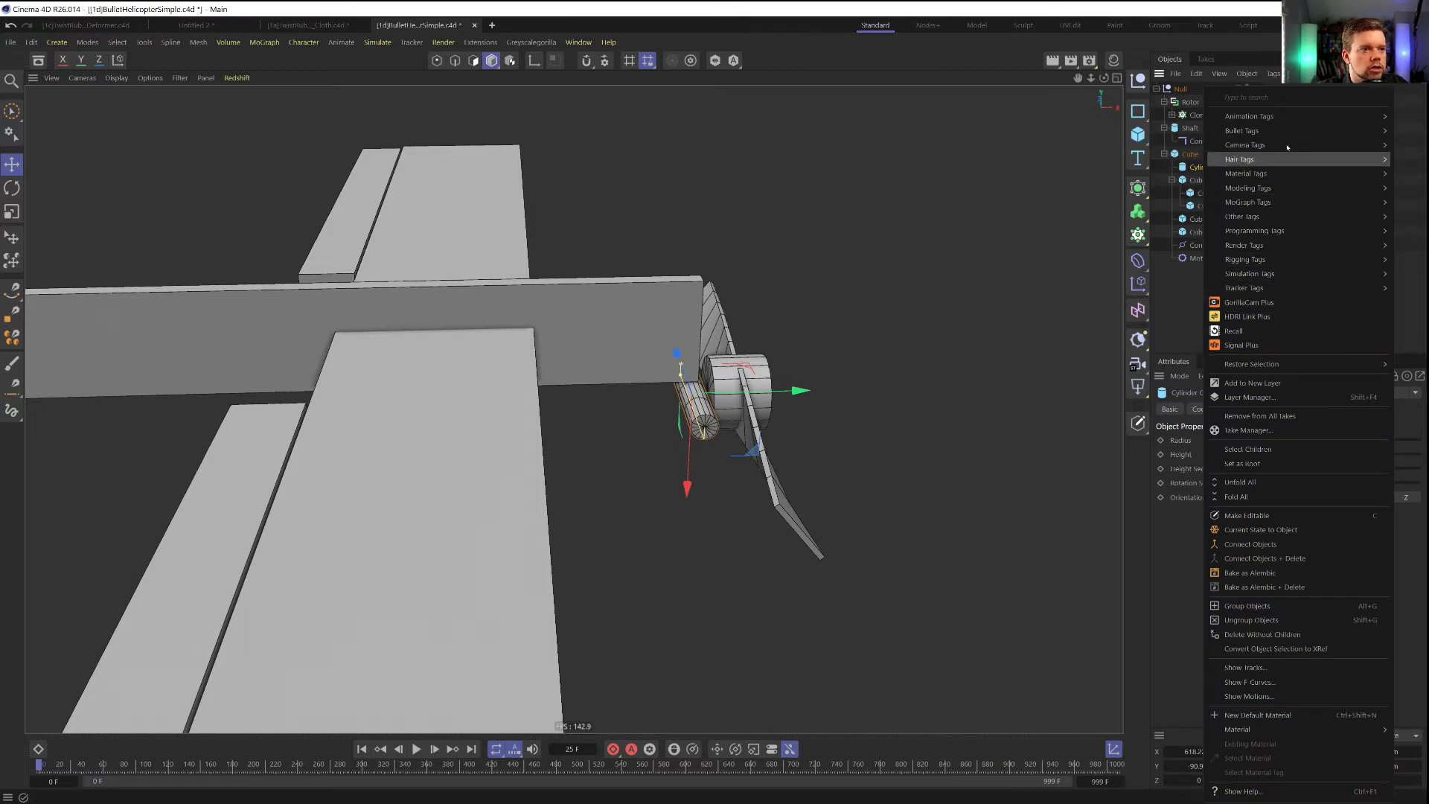
{"action": "mouse_move", "coordinate": [1265, 131]}
{"action": "left_click", "coordinate": [1171, 138]}
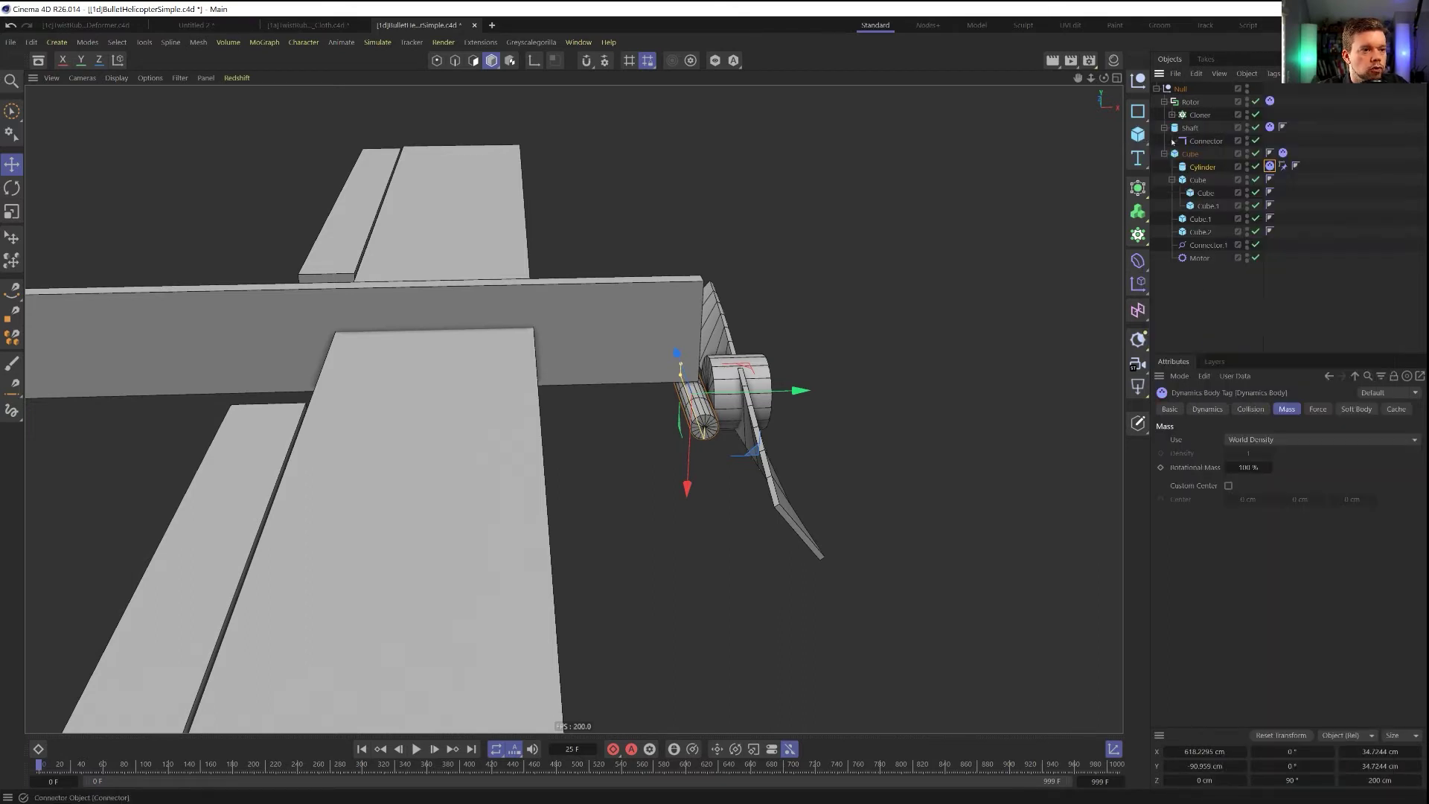
{"action": "left_click", "coordinate": [1206, 410]}
{"action": "left_click", "coordinate": [1262, 440]}
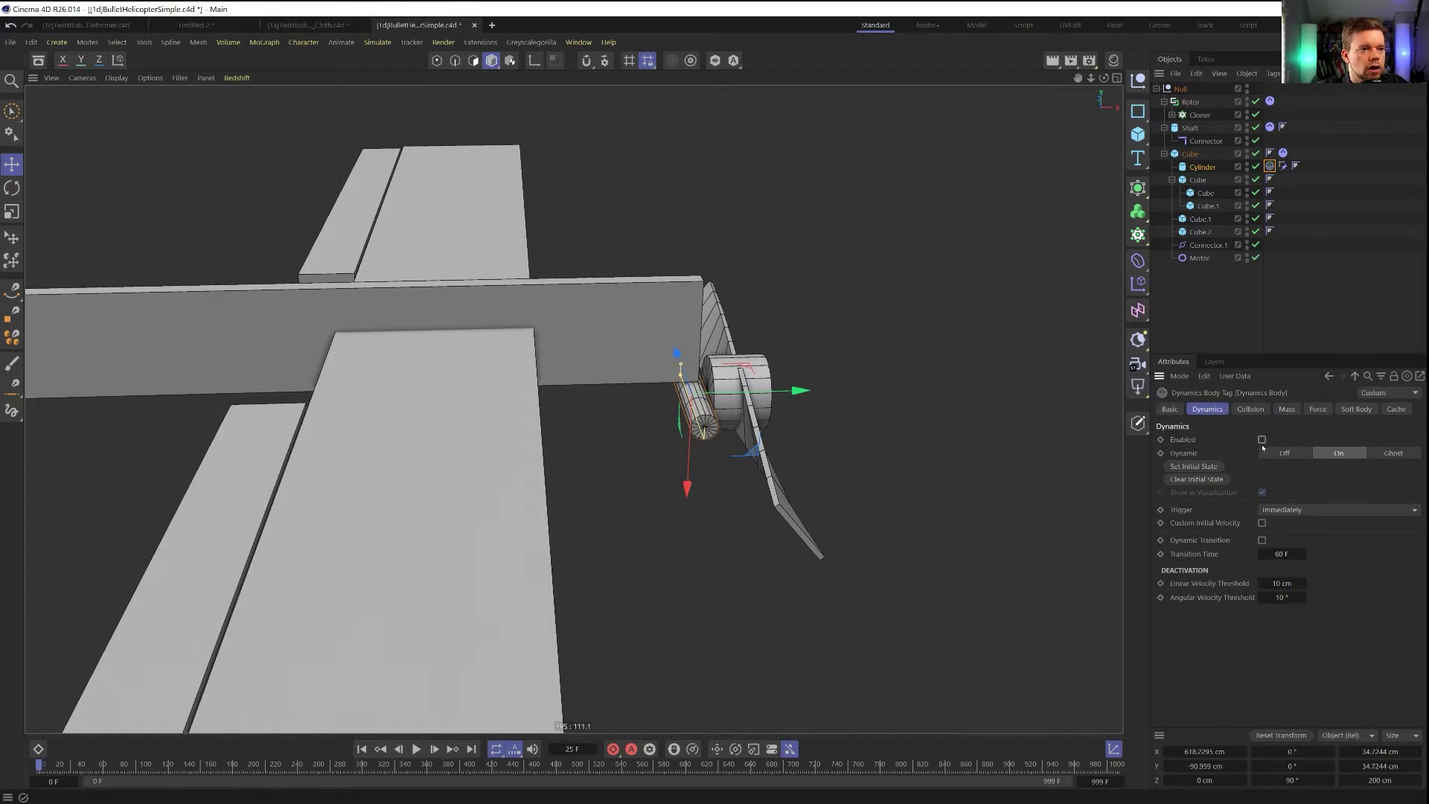
Set Dynamic to Off on the Cylinder's Dynamics Body tag, then play and step through the simulation and rewind
{"action": "left_click", "coordinate": [1284, 452]}
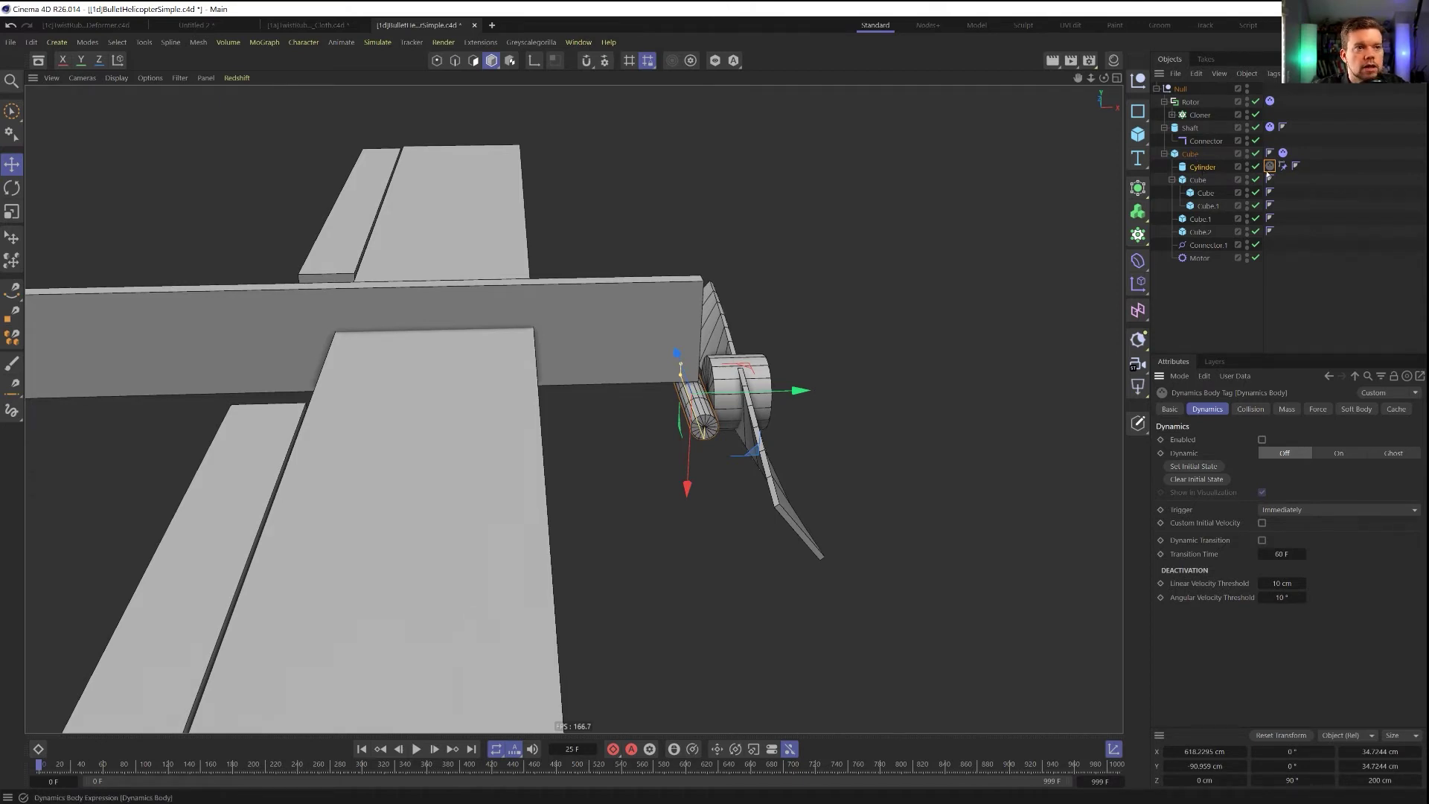
{"action": "left_click", "coordinate": [416, 750]}
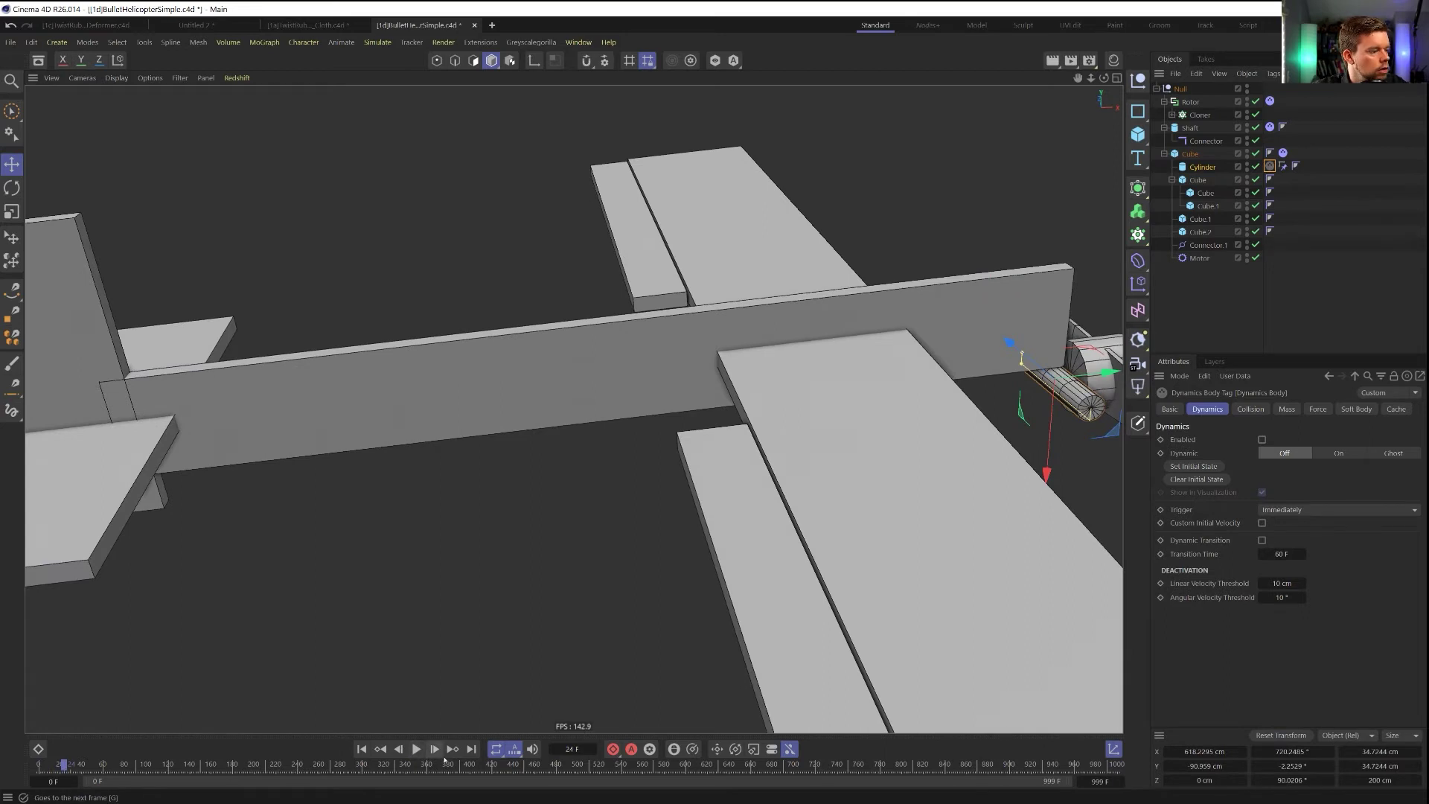
{"action": "left_click", "coordinate": [435, 750]}
{"action": "left_click", "coordinate": [437, 752]}
{"action": "left_click", "coordinate": [437, 752]}
{"action": "left_click", "coordinate": [437, 751]}
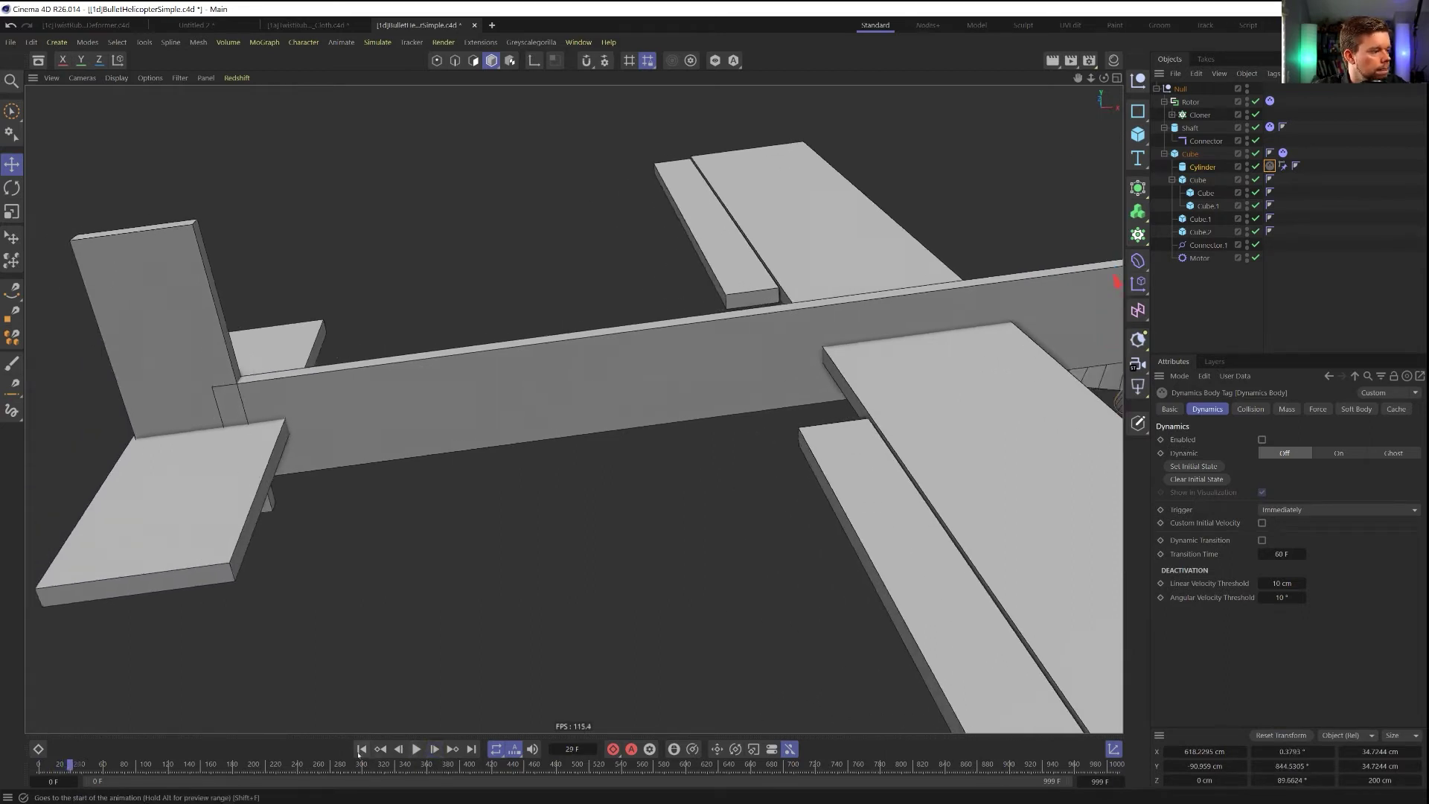
{"action": "left_click", "coordinate": [362, 750]}
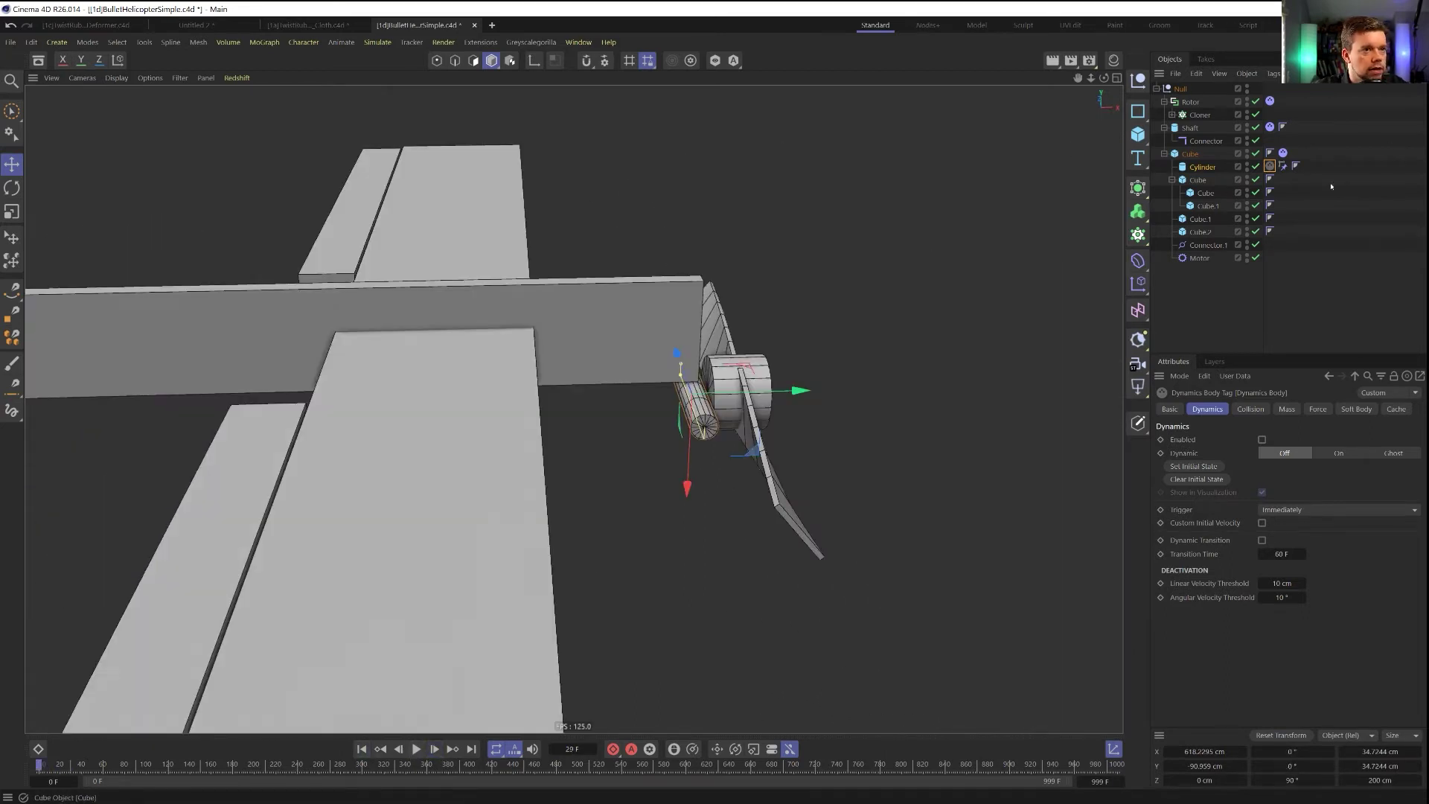
Check the cylinder's rotation against the propeller by stepping through frames and replaying from the start
{"action": "left_click", "coordinate": [435, 749]}
{"action": "left_click", "coordinate": [434, 750]}
{"action": "left_click", "coordinate": [435, 750]}
{"action": "left_click", "coordinate": [361, 750]}
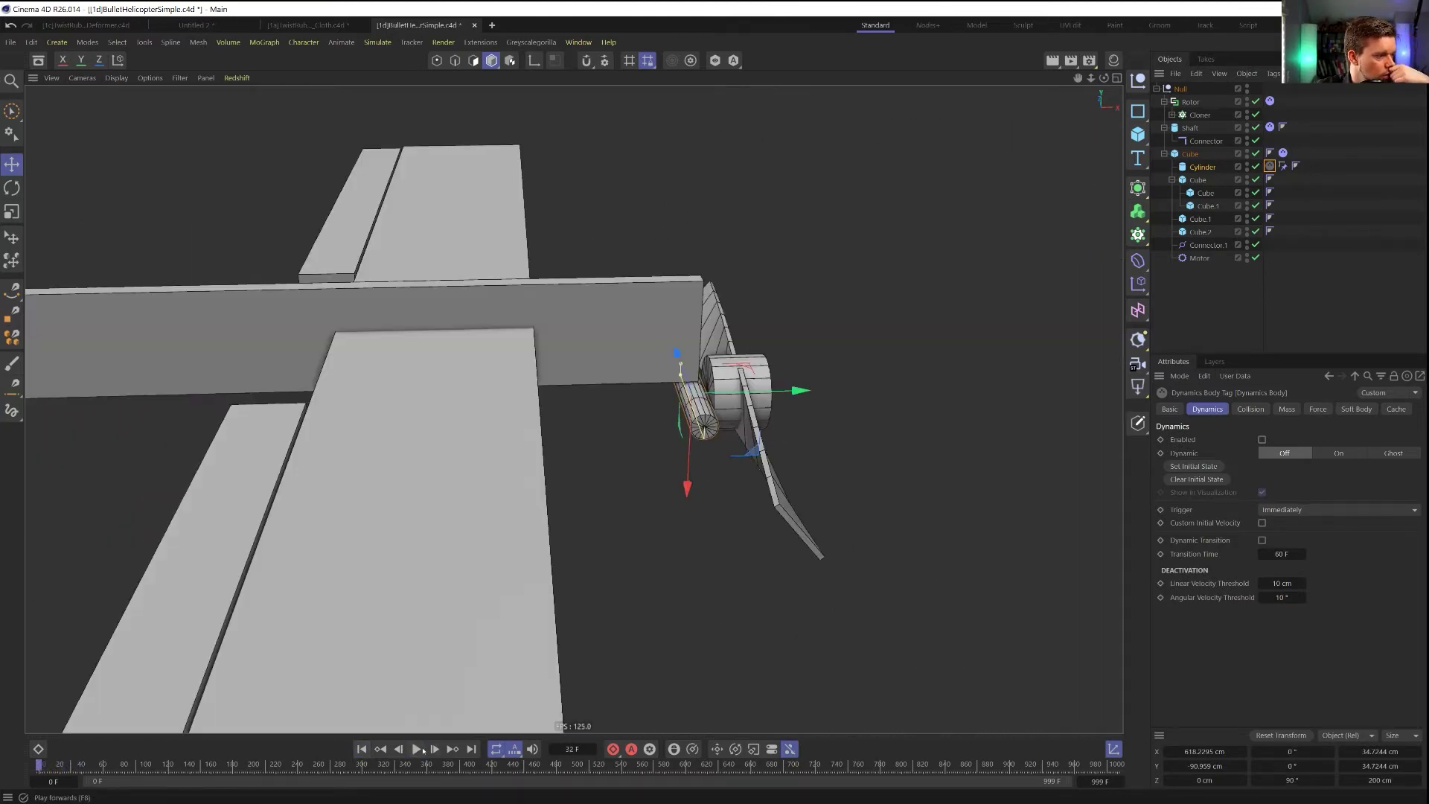
{"action": "left_click", "coordinate": [416, 749]}
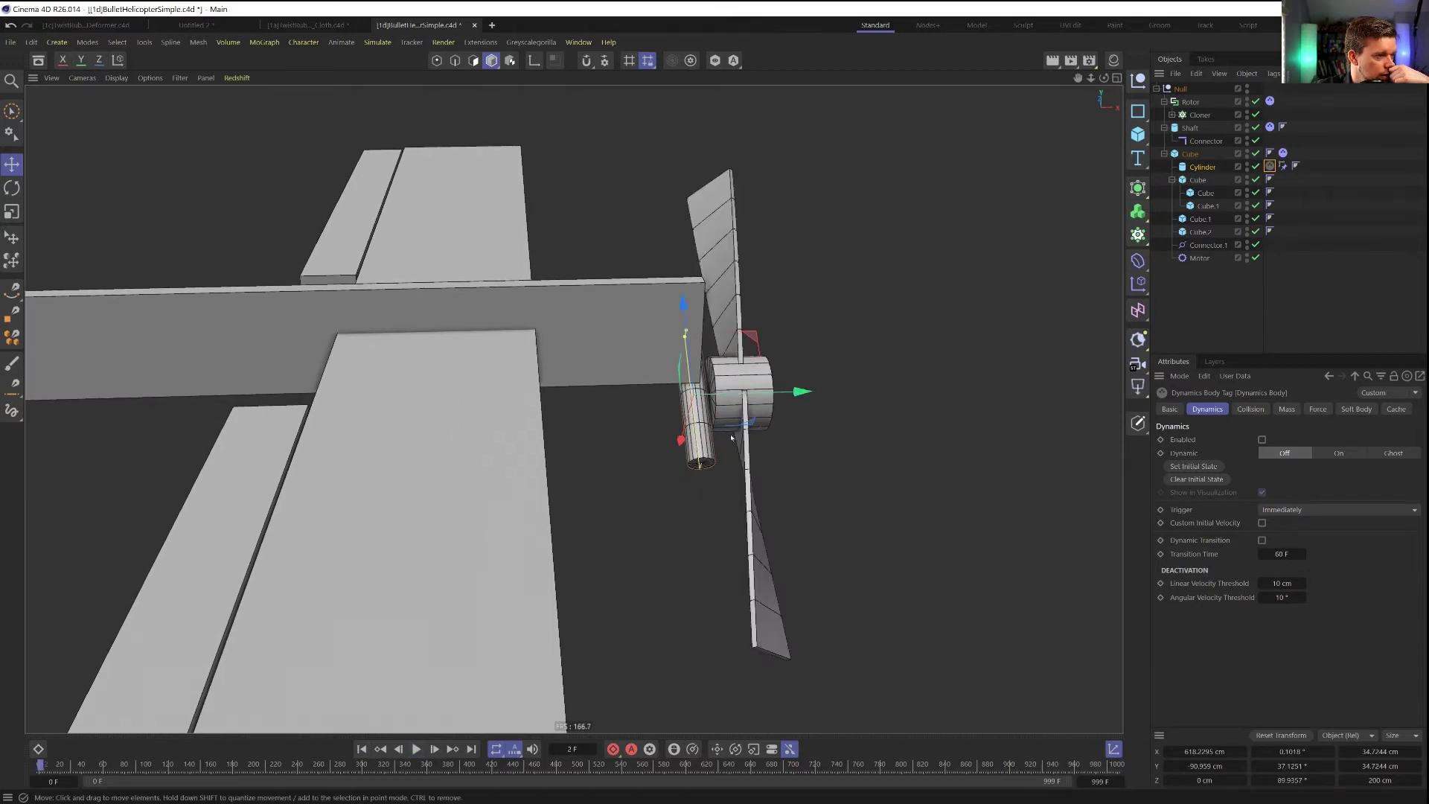
Set the priority of the Cylinder's Constraint tag to Generators and advance a couple of frames to test it
{"action": "left_click", "coordinate": [1284, 165]}
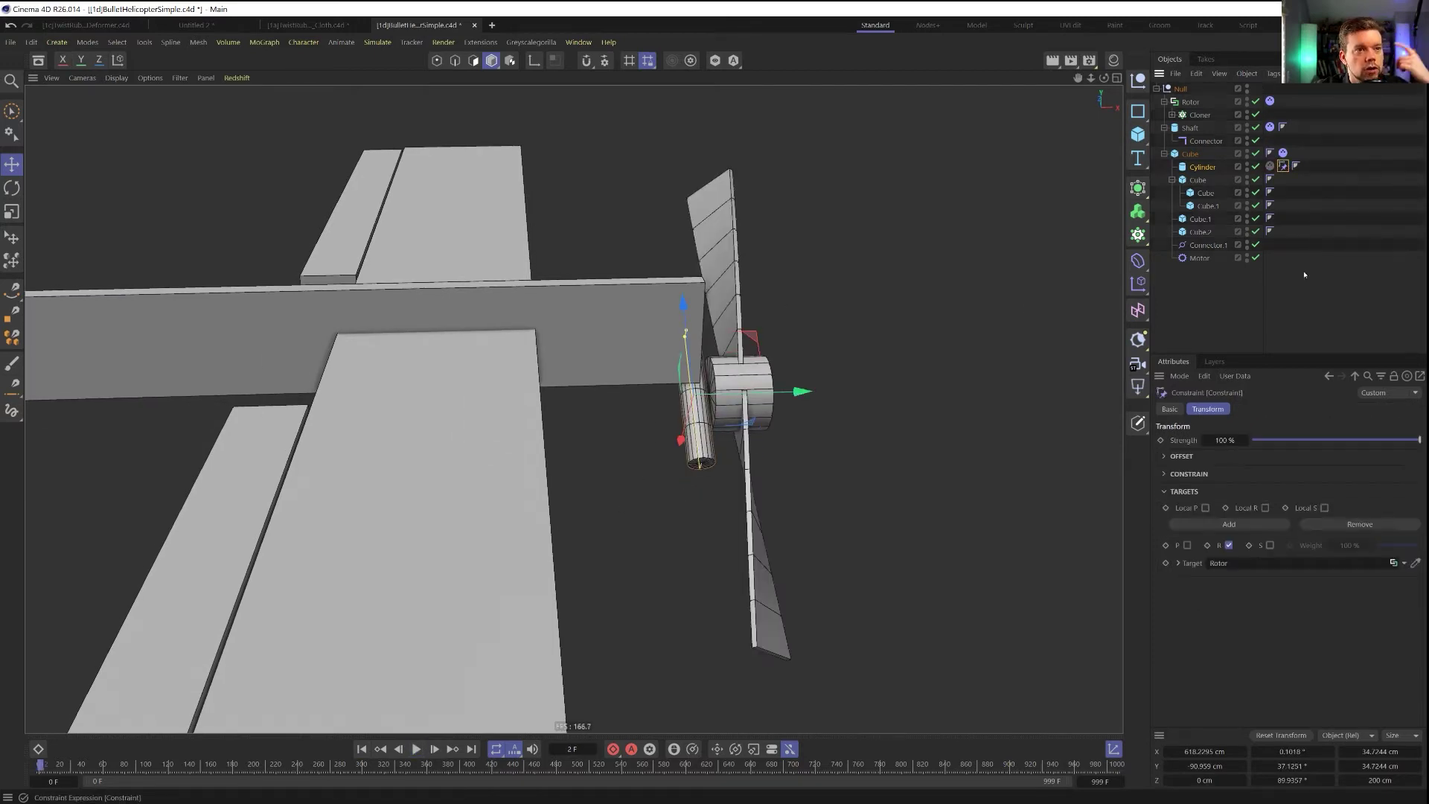
{"action": "left_click", "coordinate": [1170, 409]}
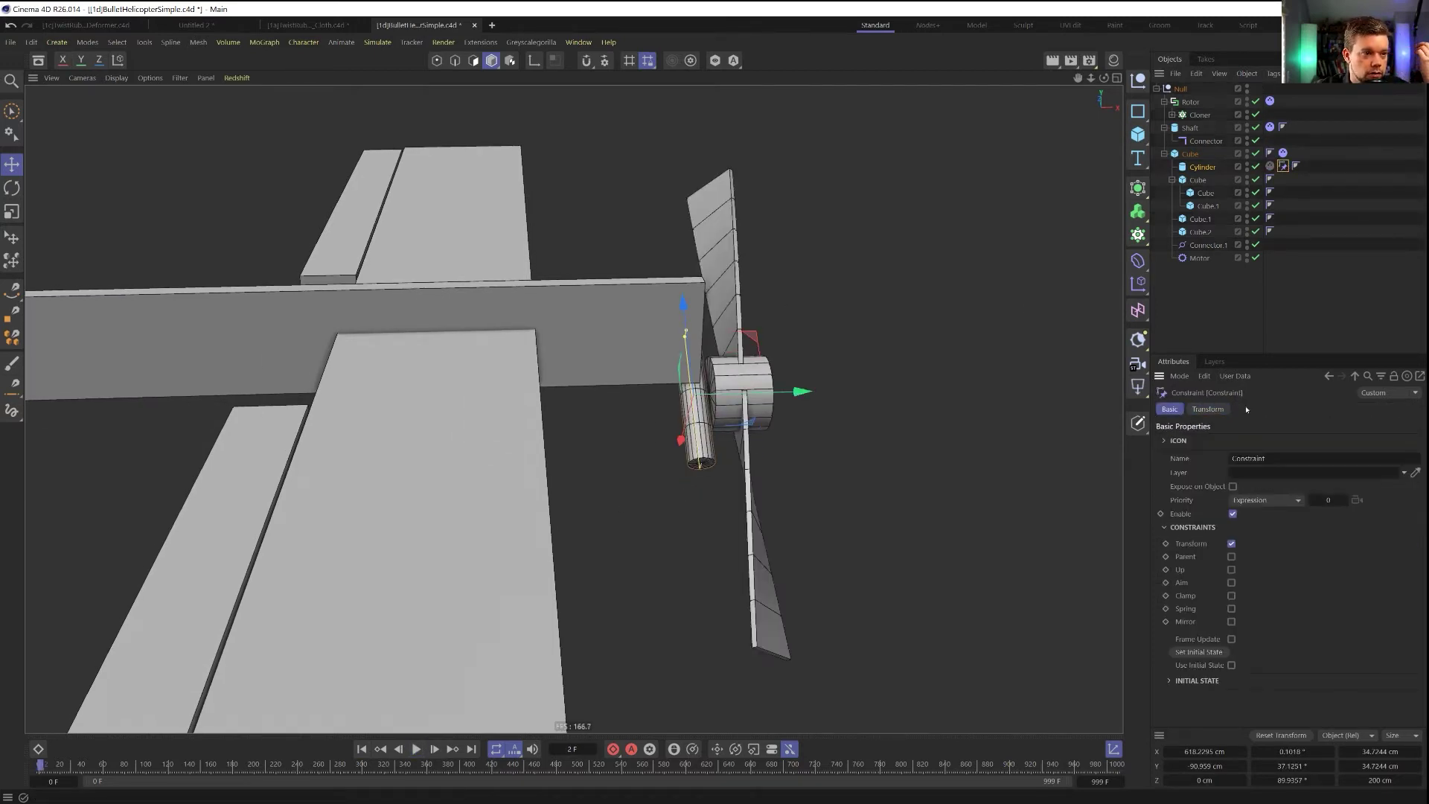
{"action": "left_click", "coordinate": [1244, 498]}
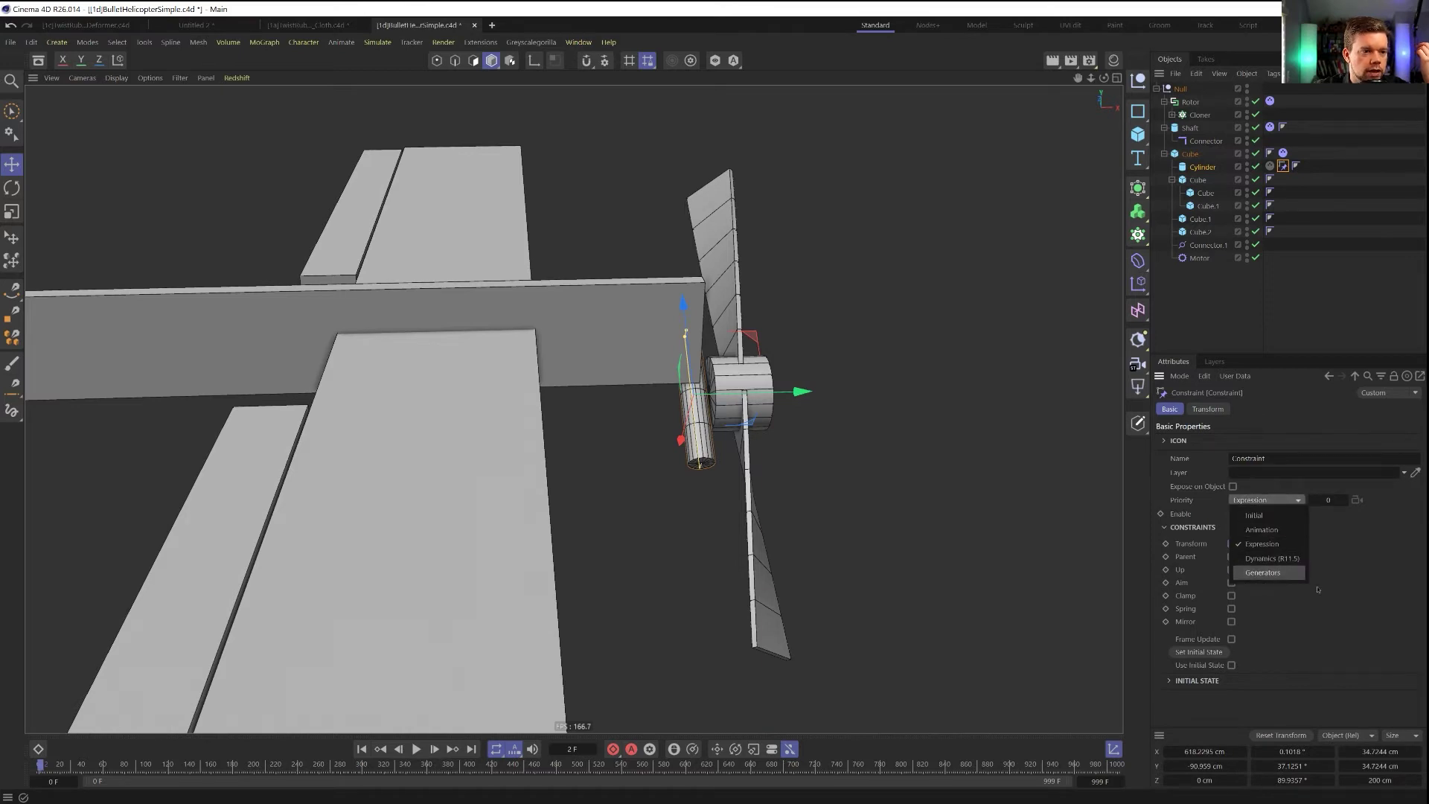
{"action": "left_click", "coordinate": [1281, 573]}
{"action": "left_click", "coordinate": [435, 749]}
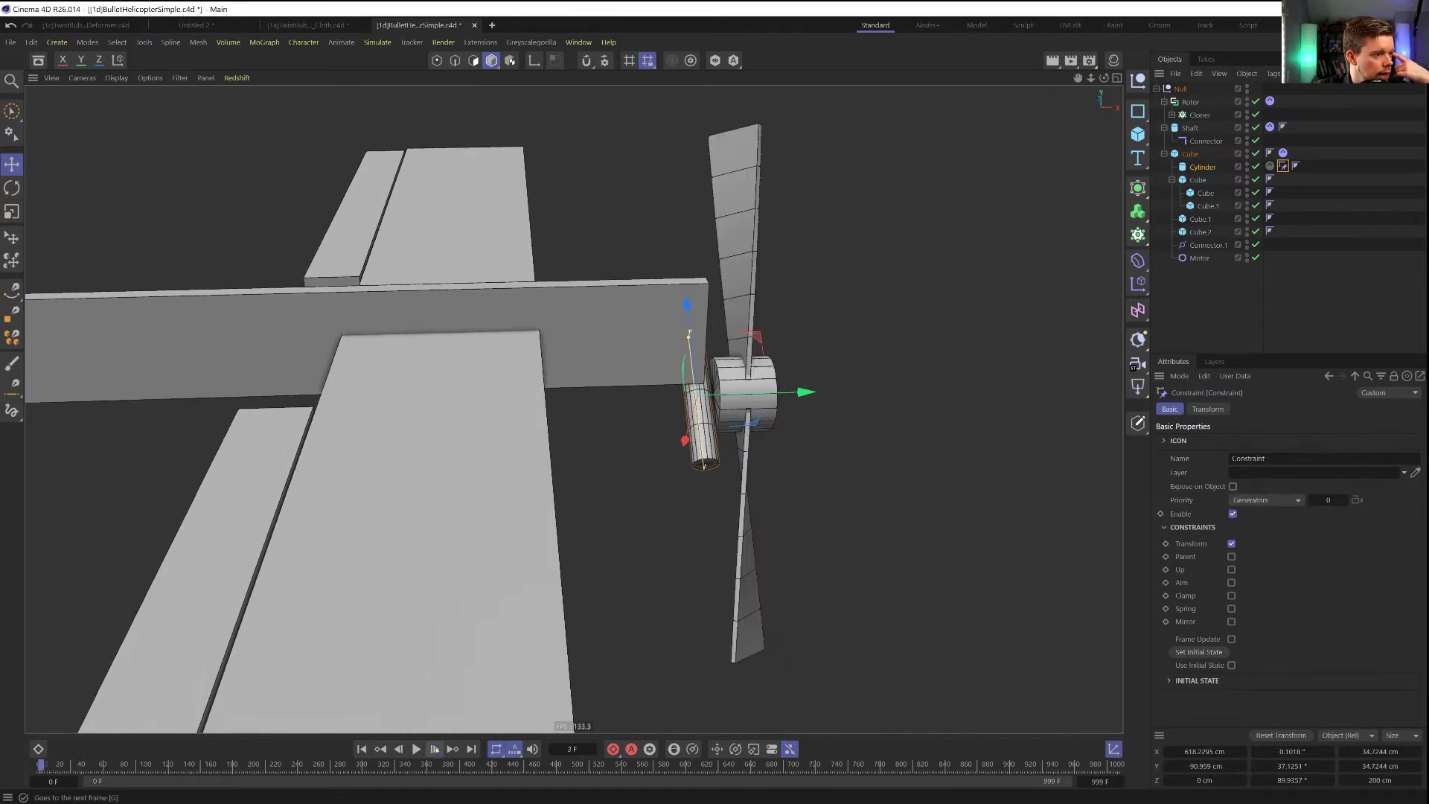
{"action": "left_click", "coordinate": [434, 748]}
Keep the Constraint tag's priority on Generators with a value of 401 and step the simulation forward
{"action": "left_click", "coordinate": [1265, 499]}
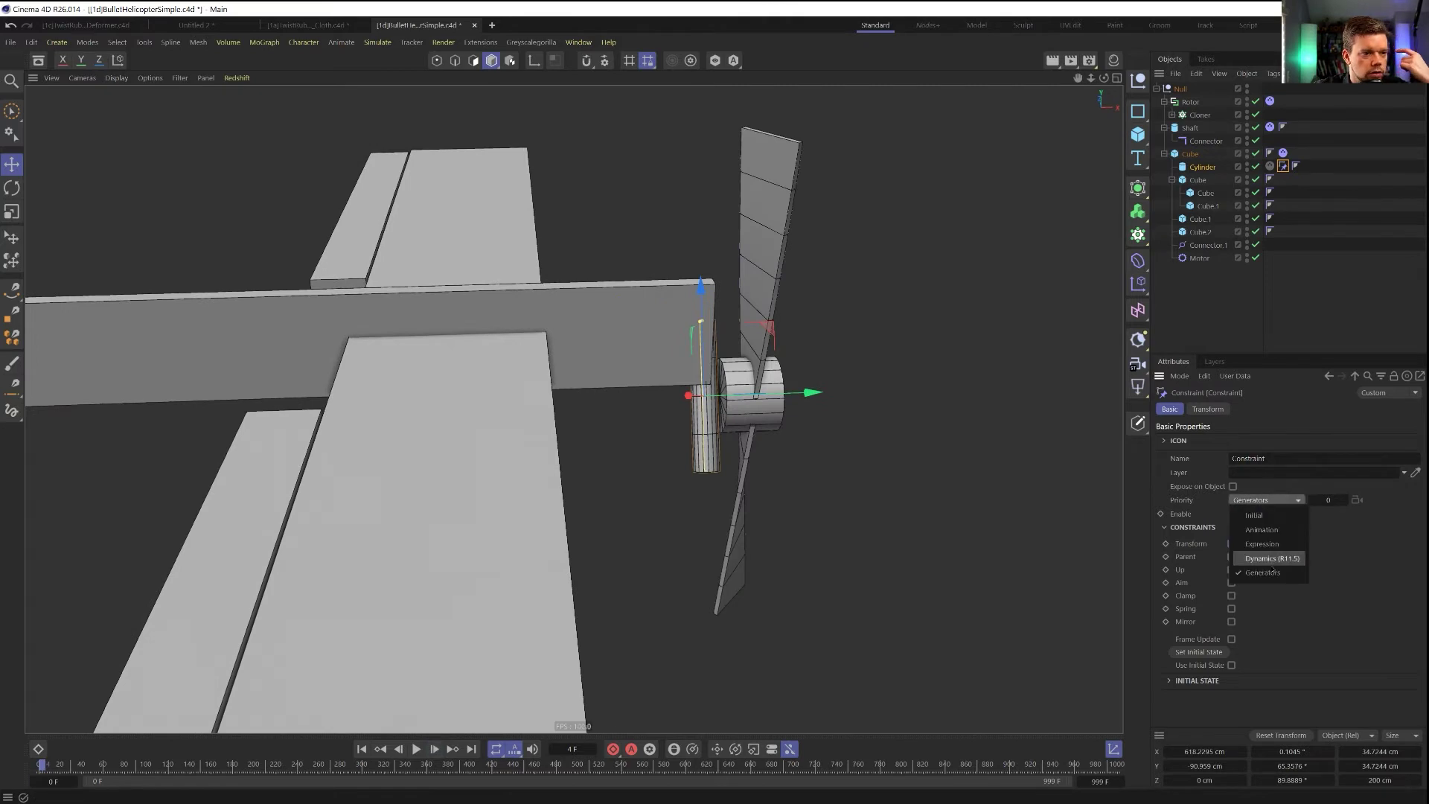
{"action": "left_click", "coordinate": [1263, 572]}
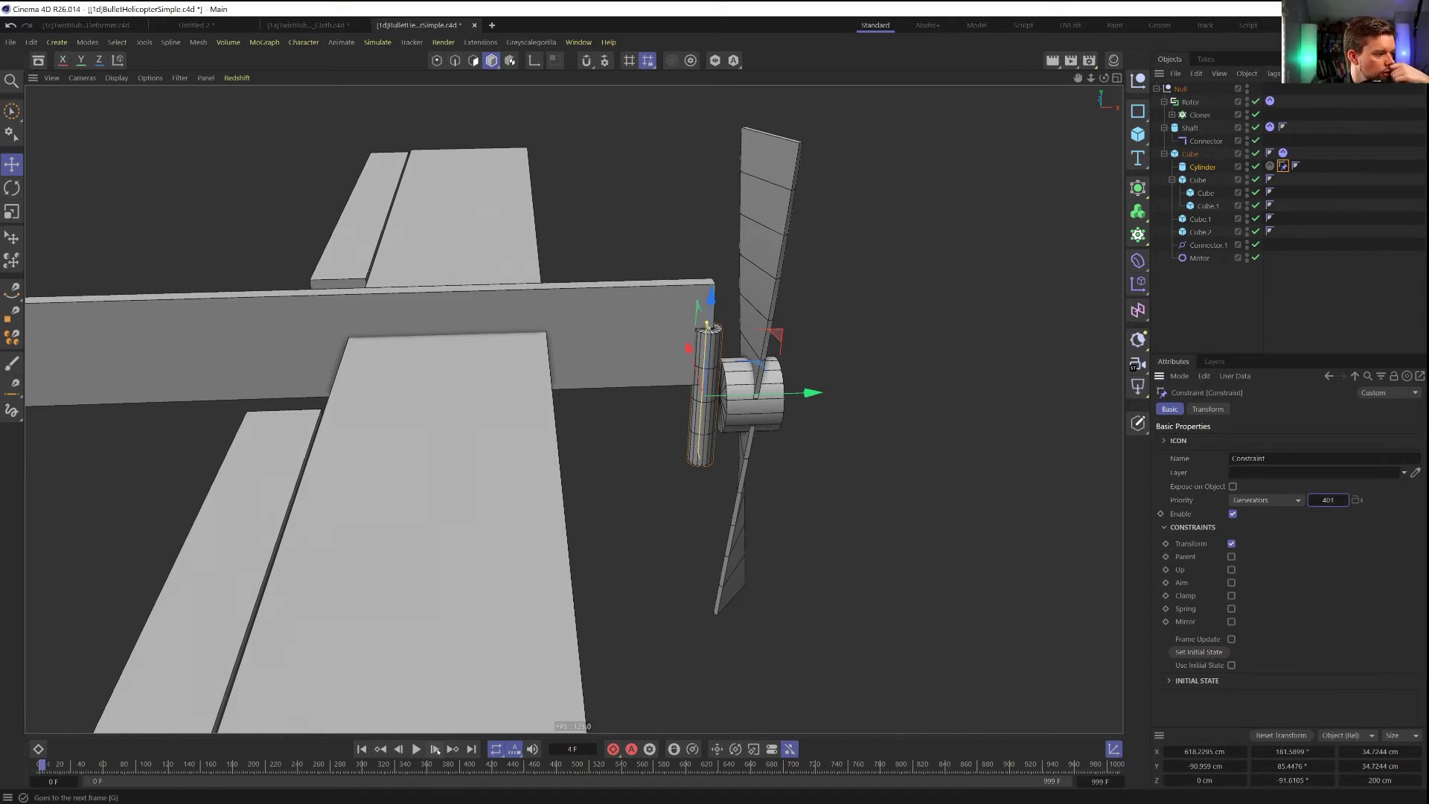
{"action": "left_click", "coordinate": [434, 749]}
{"action": "left_click", "coordinate": [434, 749]}
{"action": "left_click", "coordinate": [434, 749]}
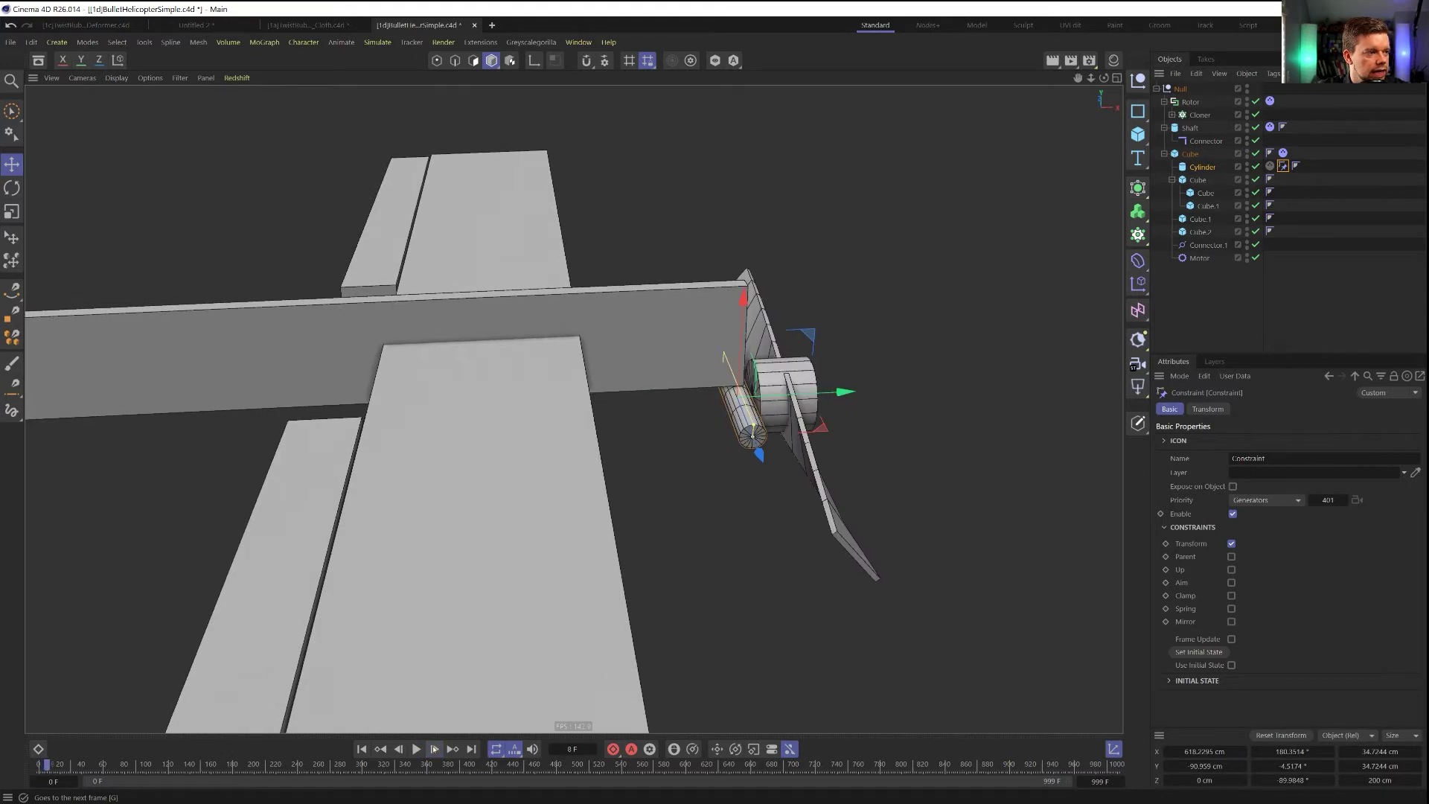
{"action": "left_click", "coordinate": [434, 748]}
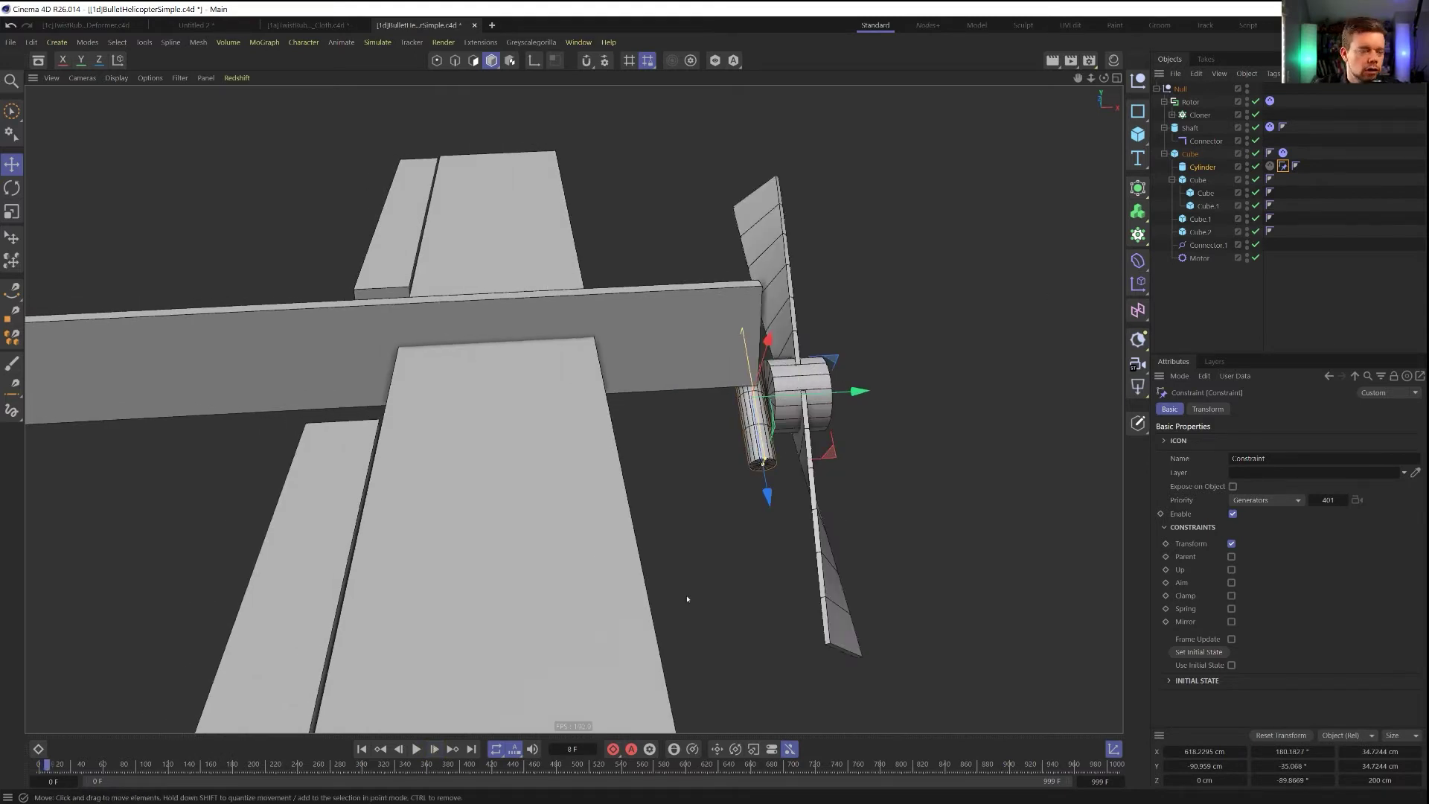
Replay the simulation from the first frame to check how the cylinder follows the rotor
{"action": "left_click", "coordinate": [361, 748]}
{"action": "left_click", "coordinate": [417, 748]}
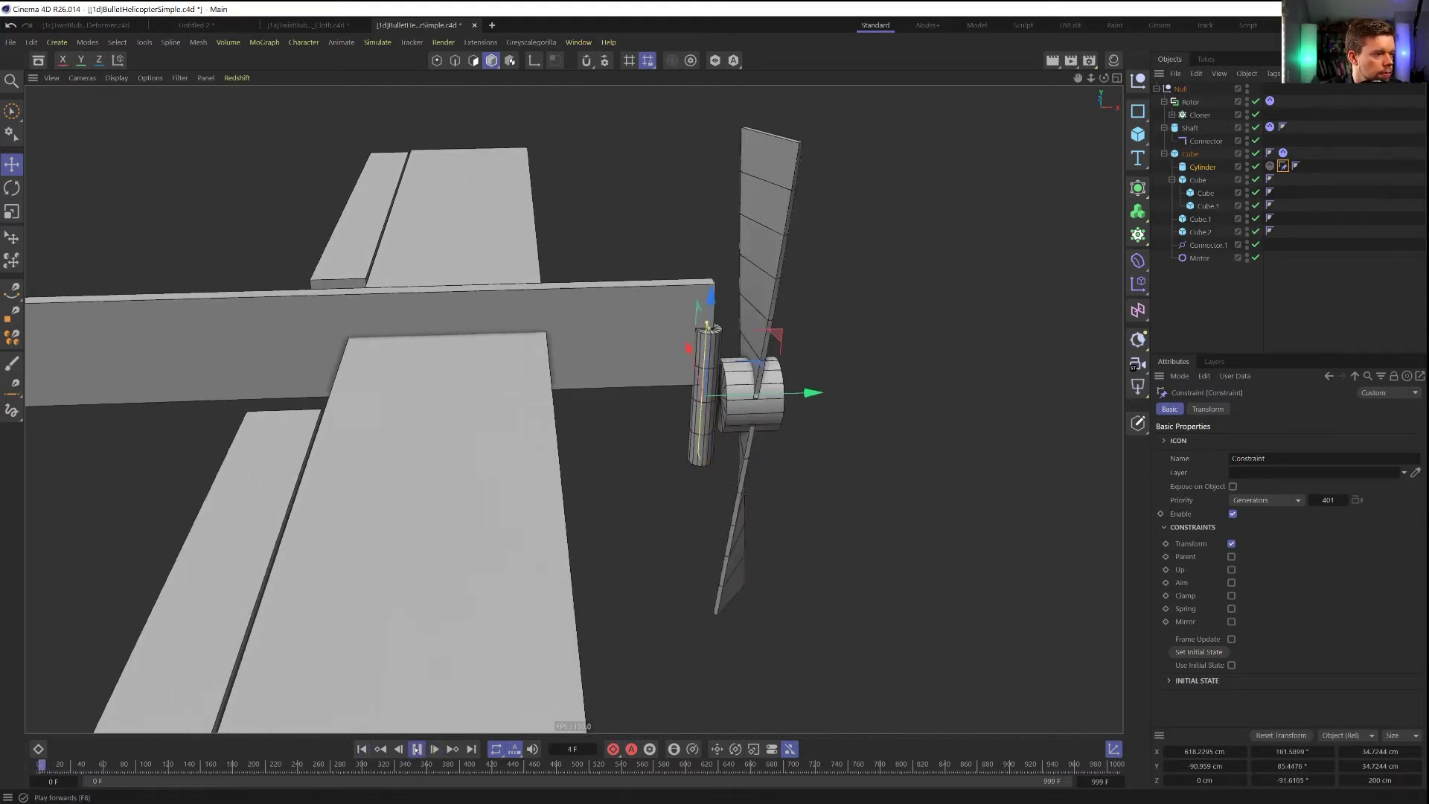
{"action": "left_click", "coordinate": [416, 749]}
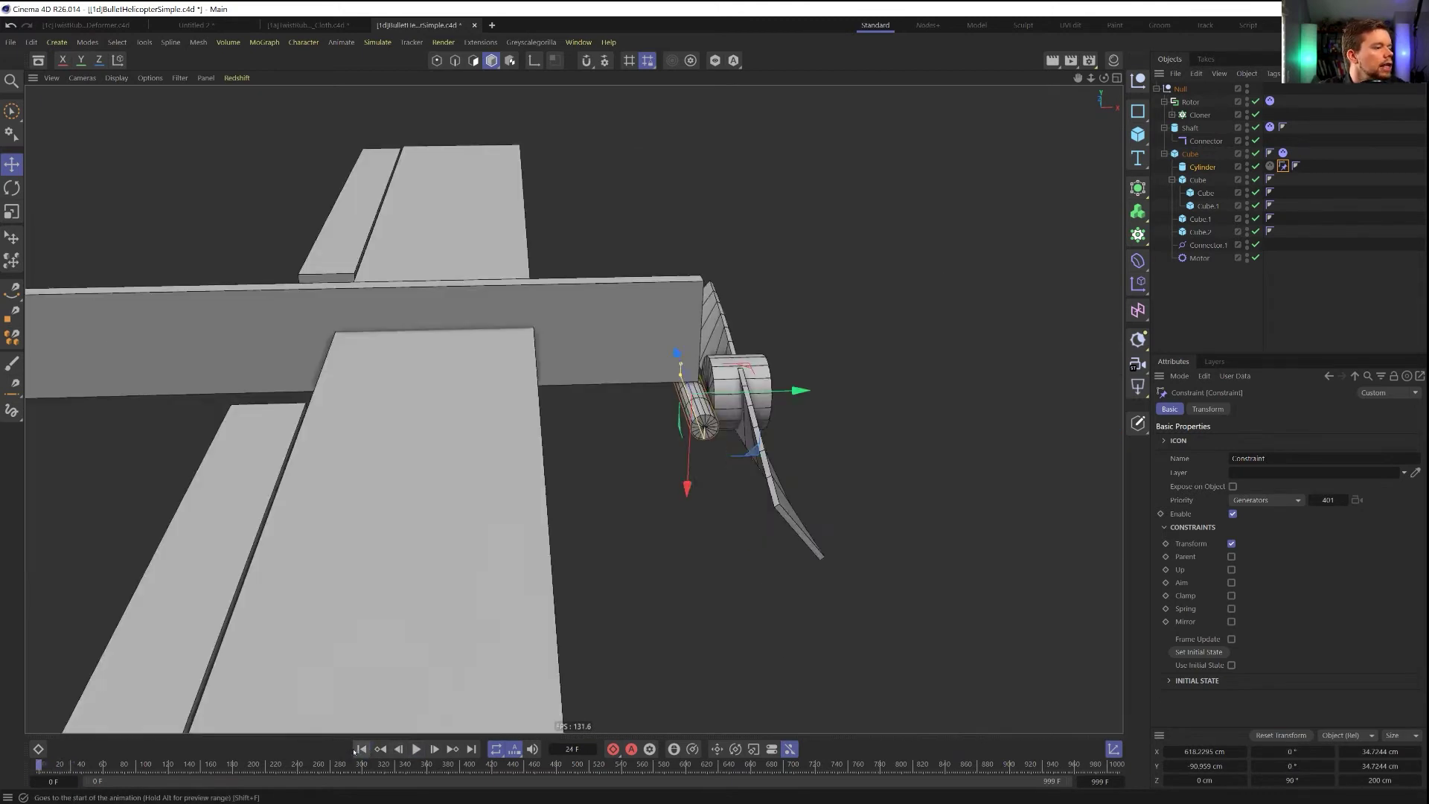
Reposition the cylinder to about X 603.5 cm and Z 28.7 cm and play the simulation
{"action": "left_click_drag", "start_coordinate": [797, 392], "coordinate": [673, 364], "text": "alt"}
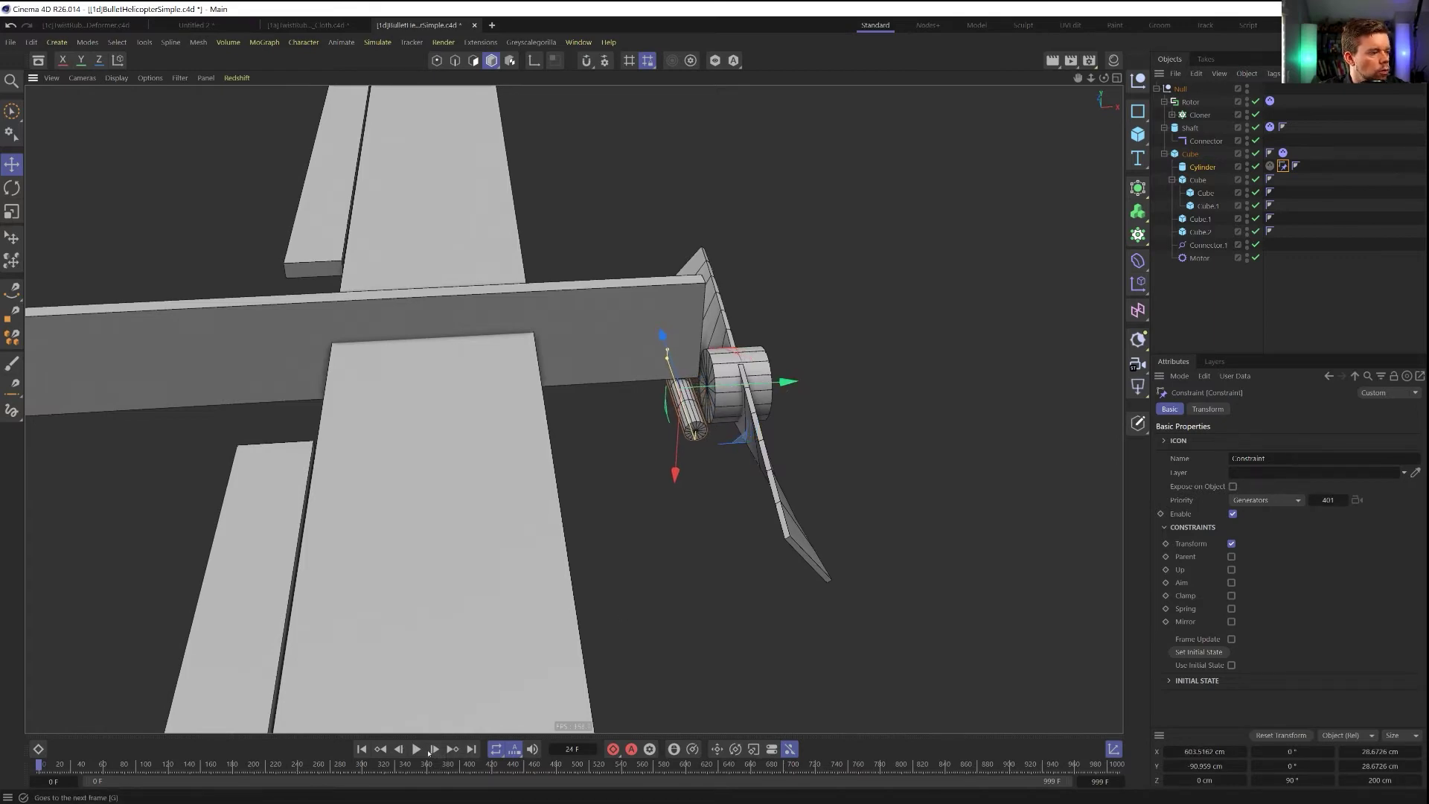
{"action": "left_click", "coordinate": [417, 750]}
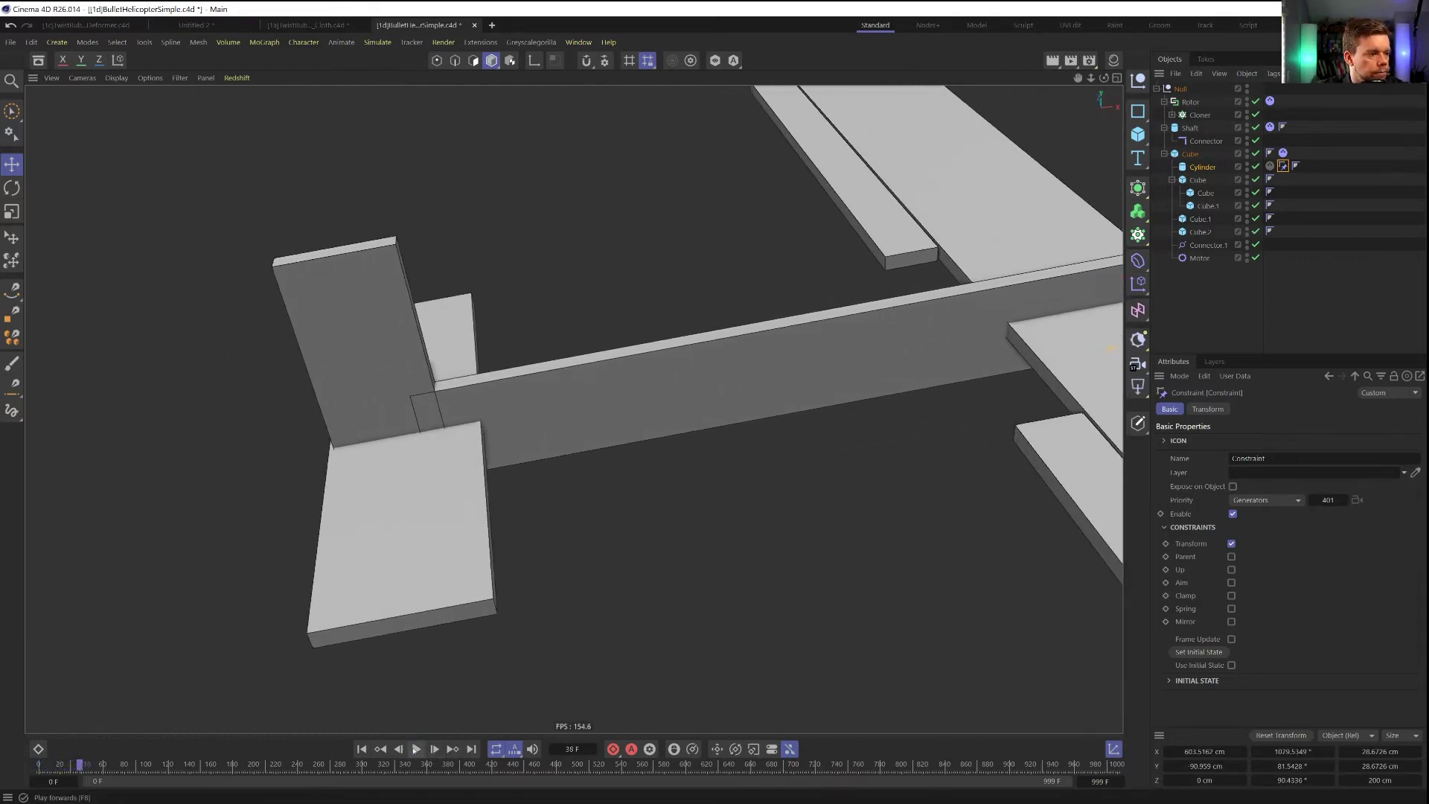
{"action": "left_click", "coordinate": [418, 749]}
Review the whole plane's flight by playing the simulation repeatedly from the first frame, then rewind
{"action": "scroll", "coordinate": [745, 474], "scroll_direction": "down", "scroll_amount": 10}
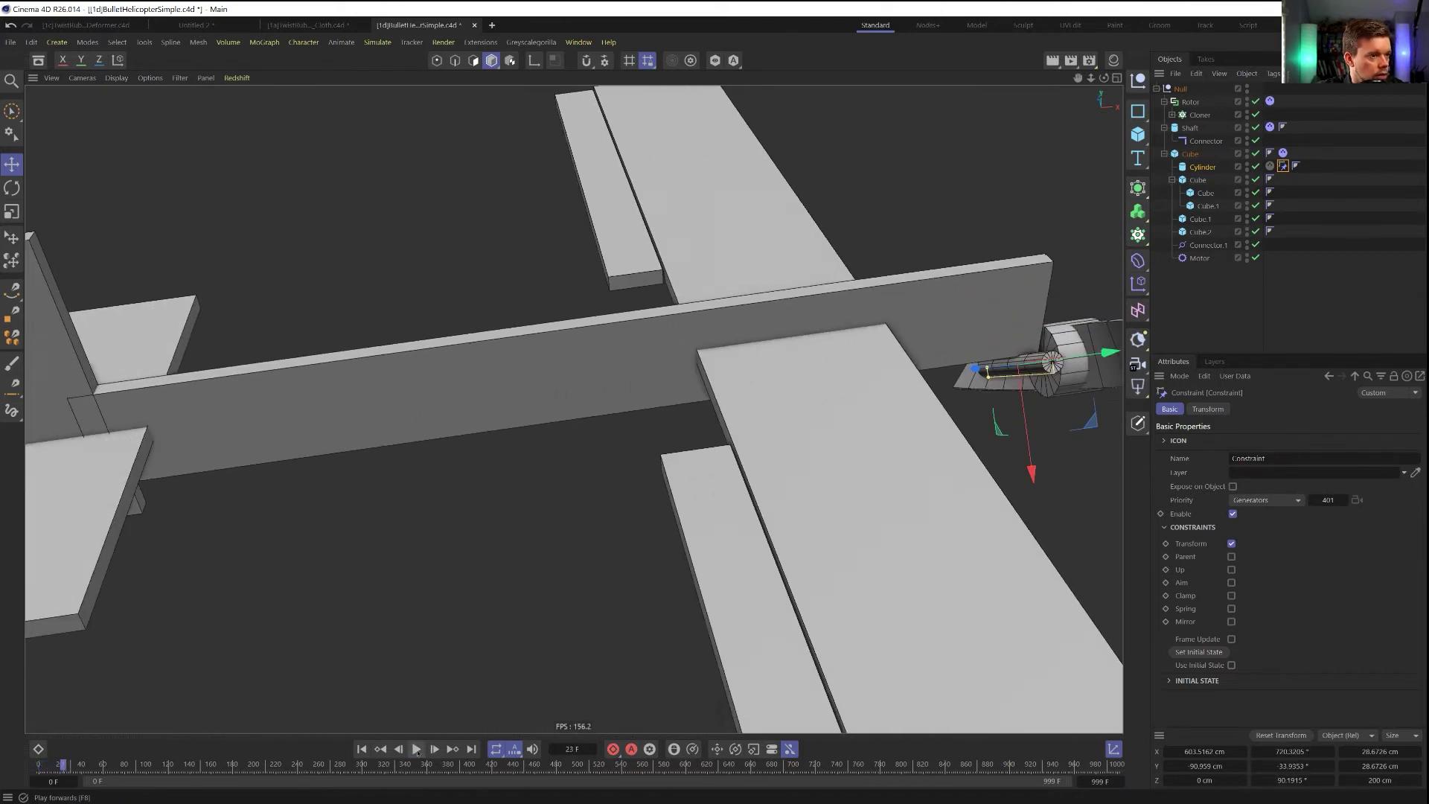
{"action": "left_click_drag", "start_coordinate": [746, 474], "coordinate": [647, 409], "text": "alt"}
{"action": "left_click", "coordinate": [416, 749]}
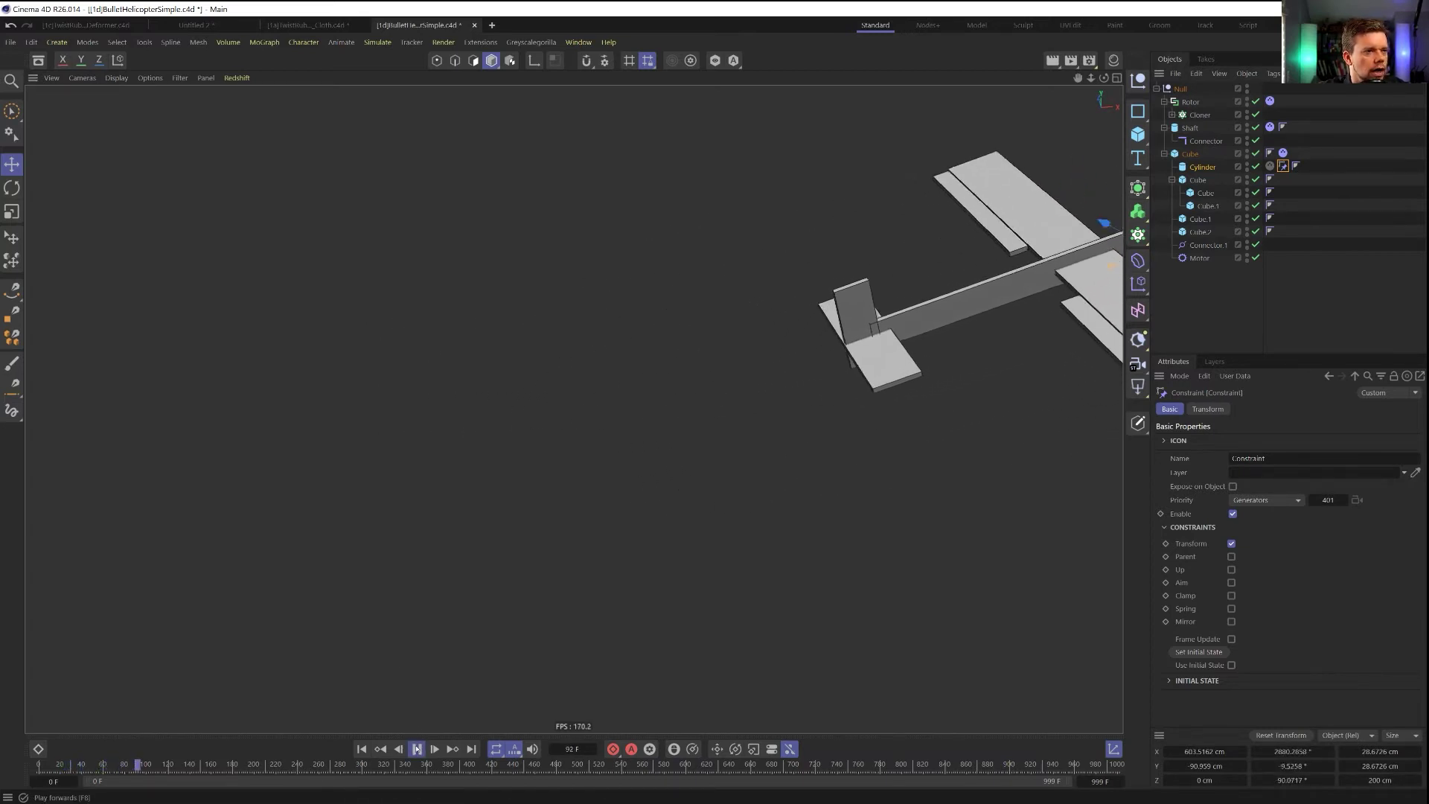
{"action": "left_click", "coordinate": [416, 748]}
{"action": "left_click", "coordinate": [366, 753]}
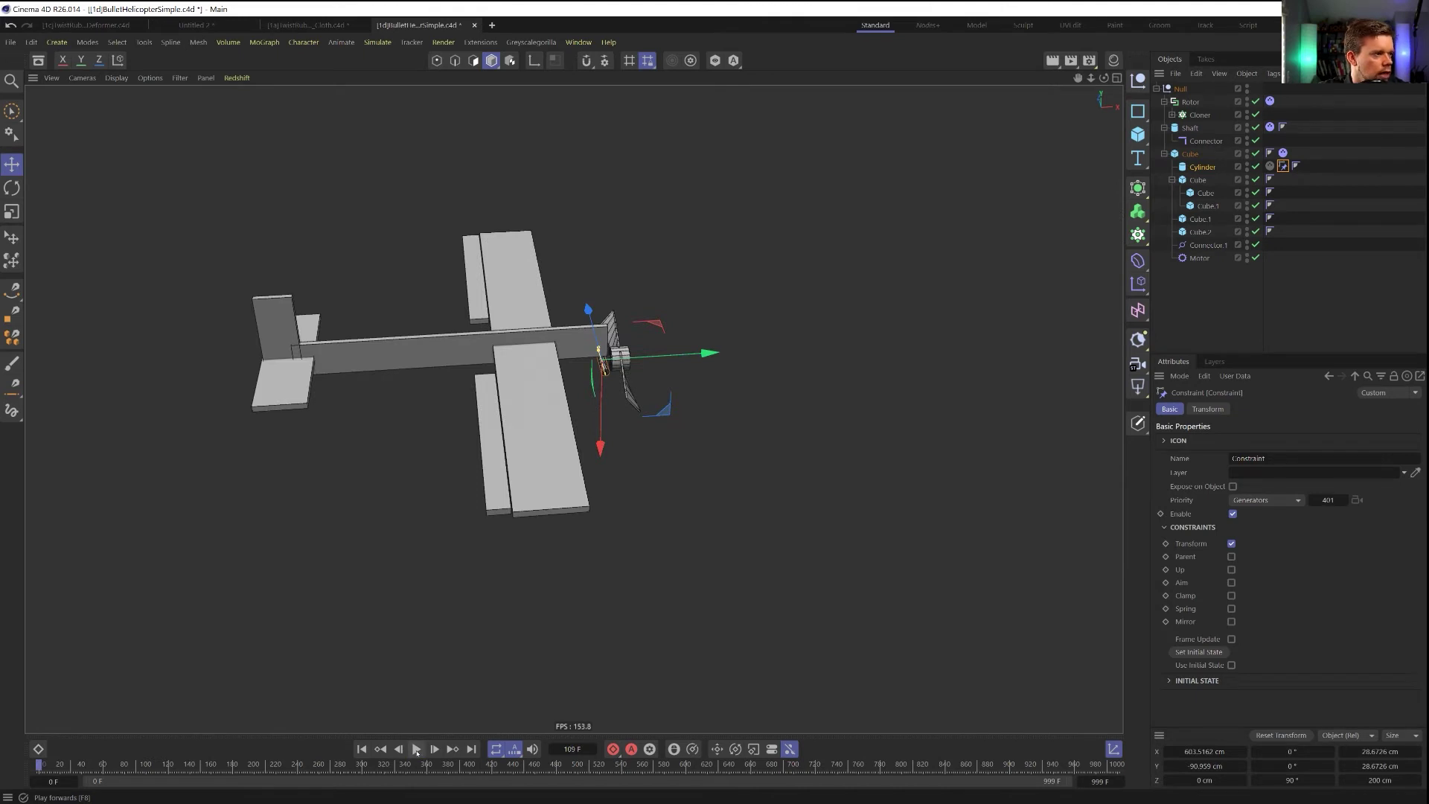
{"action": "left_click", "coordinate": [416, 750]}
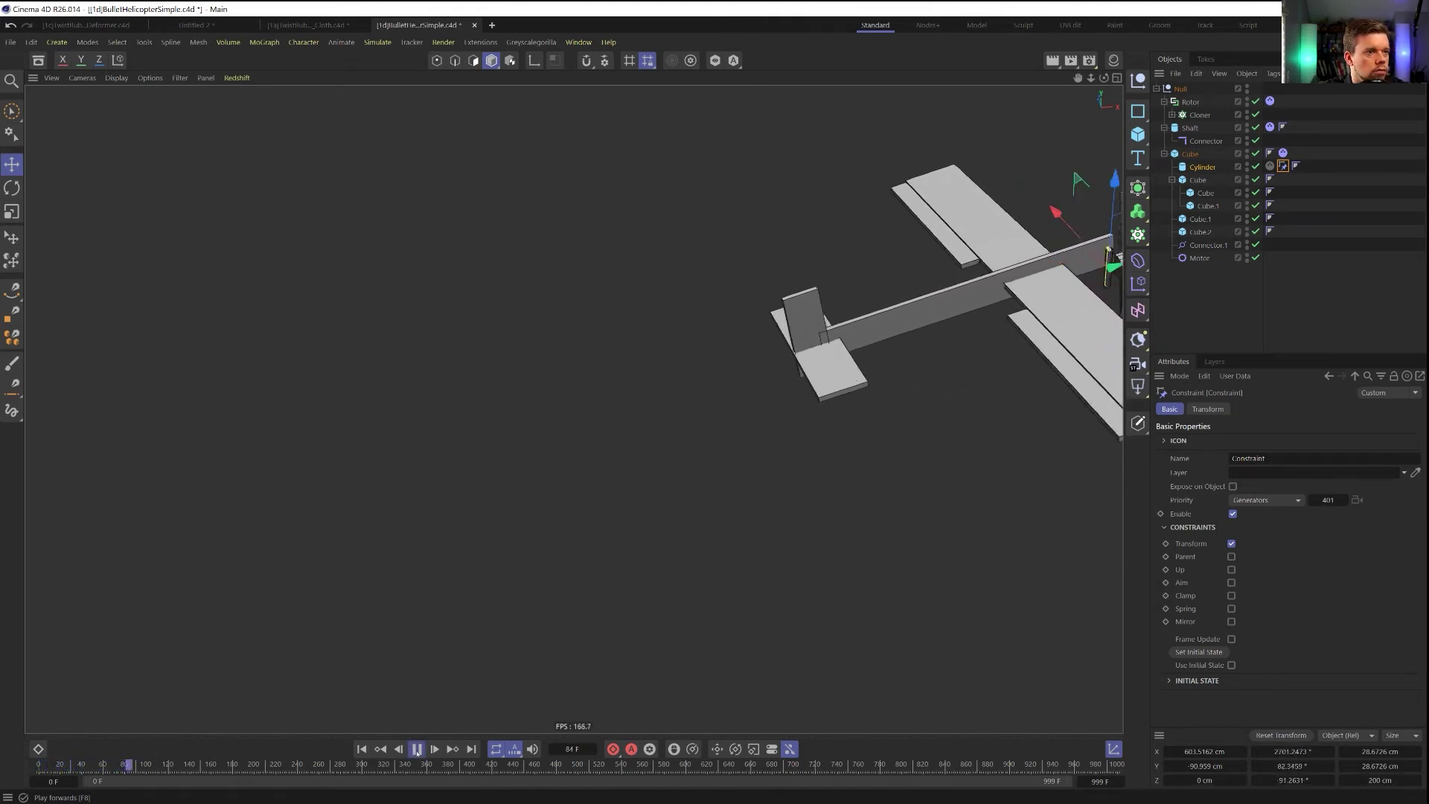
{"action": "left_click", "coordinate": [416, 749]}
{"action": "left_click", "coordinate": [371, 752]}
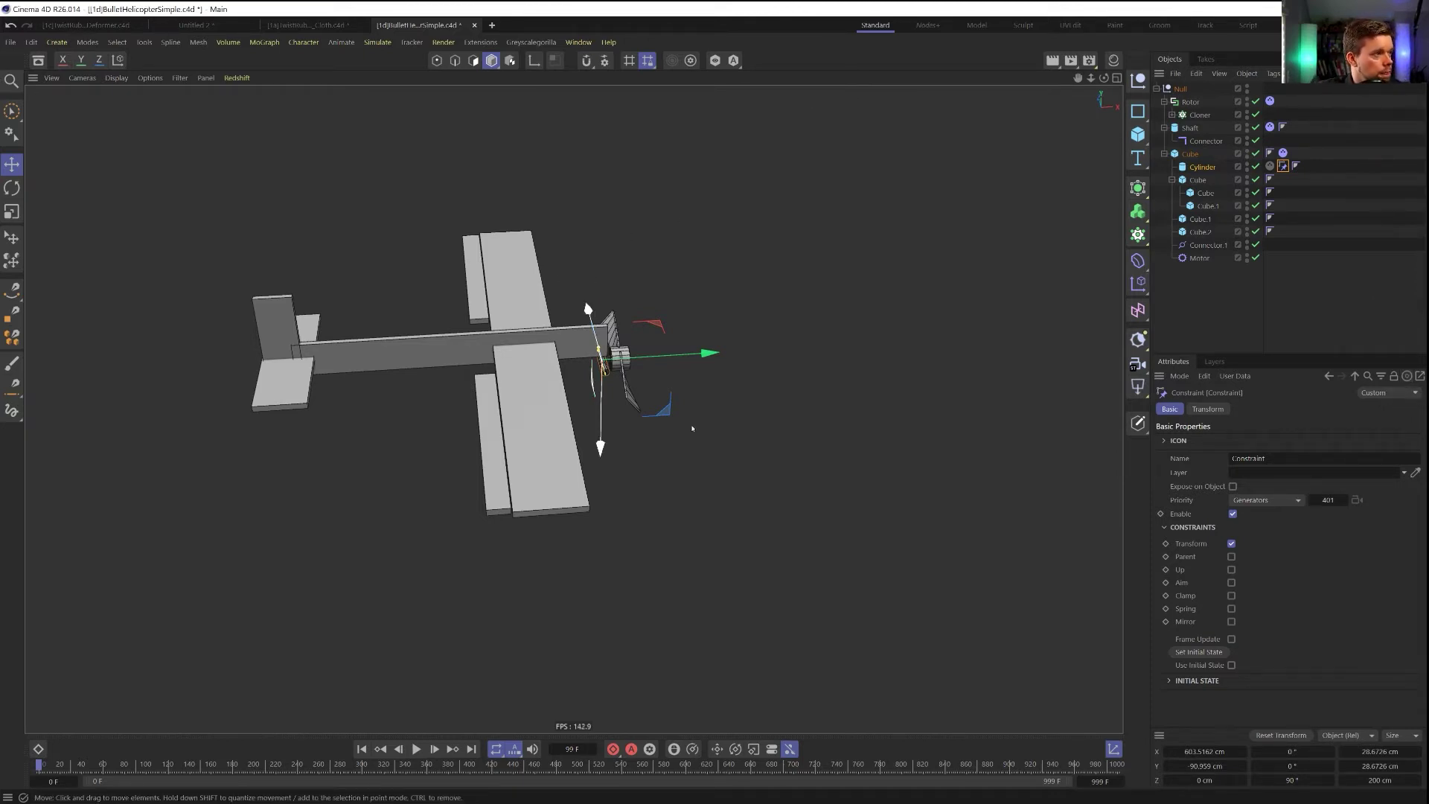
Save the project as a new file named [1d]BulletPlaneSimple.c4d
{"action": "key", "text": "ctrl+shift+s"}
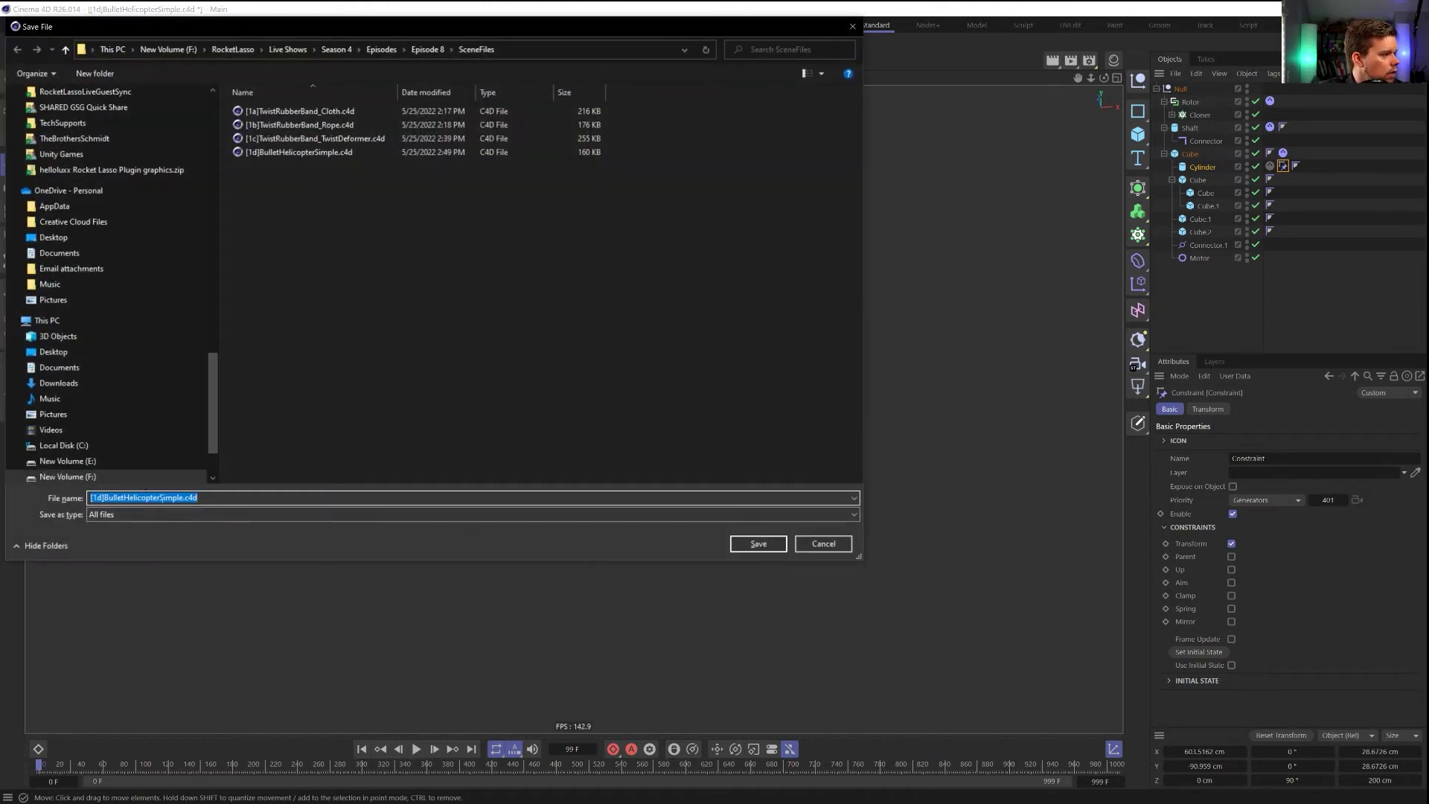
{"action": "left_click", "coordinate": [101, 498]}
{"action": "left_click_drag", "start_coordinate": [160, 497], "coordinate": [123, 497]}
{"action": "type", "text": "Plane"}
{"action": "key", "text": "Return"}
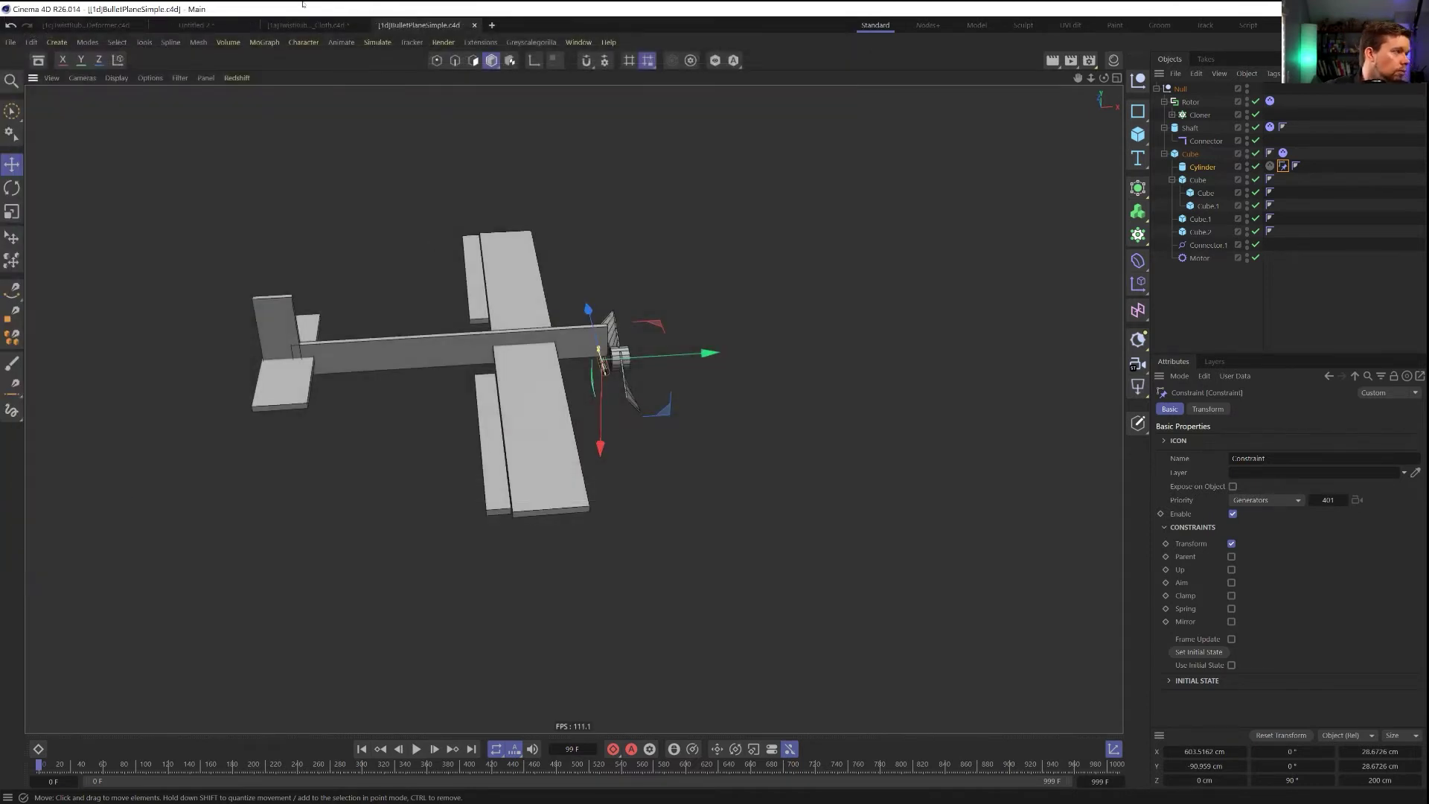
Open the recent project [1d]BulletHelicopterSimple.c4d
{"action": "left_click", "coordinate": [10, 42]}
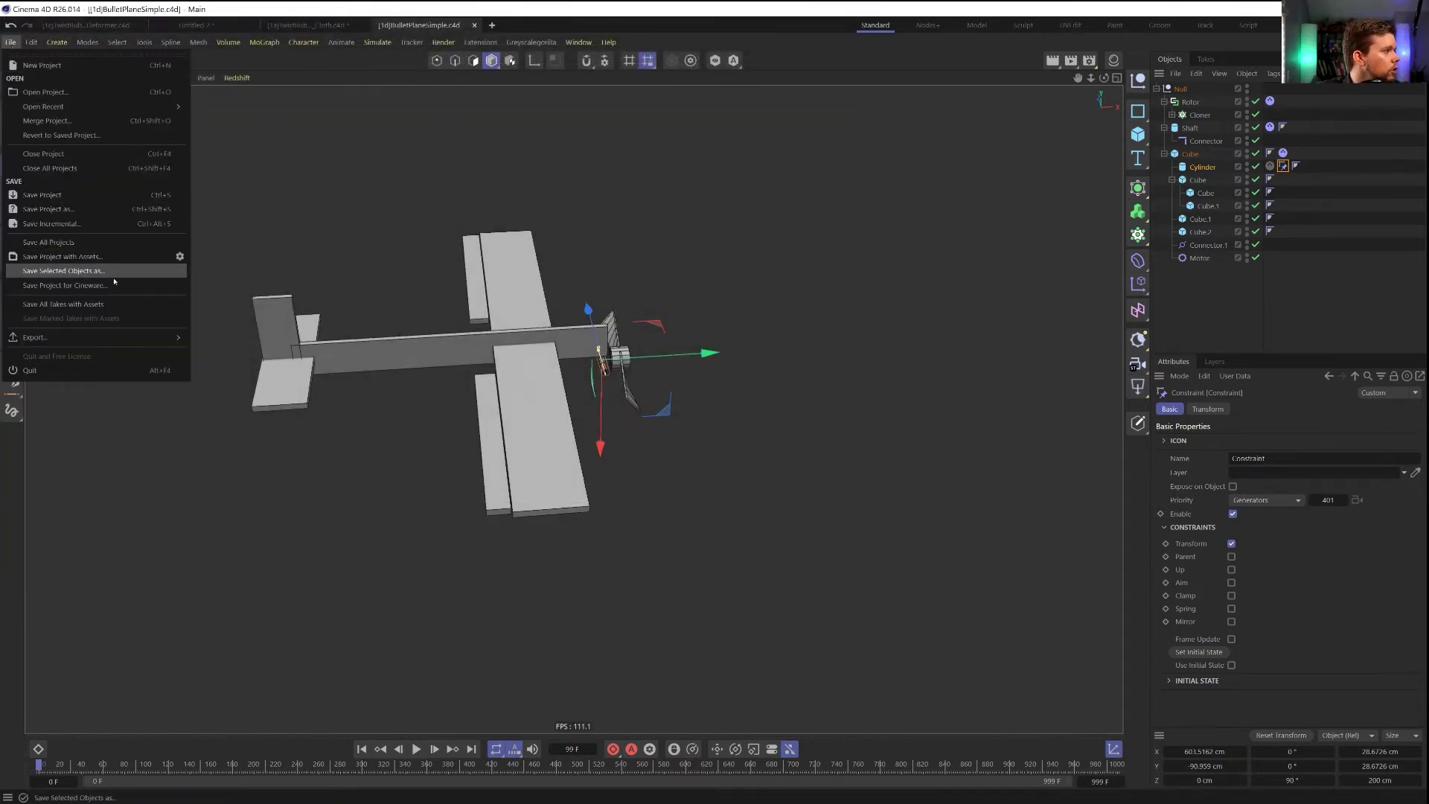
{"action": "mouse_move", "coordinate": [137, 344]}
{"action": "mouse_move", "coordinate": [125, 108]}
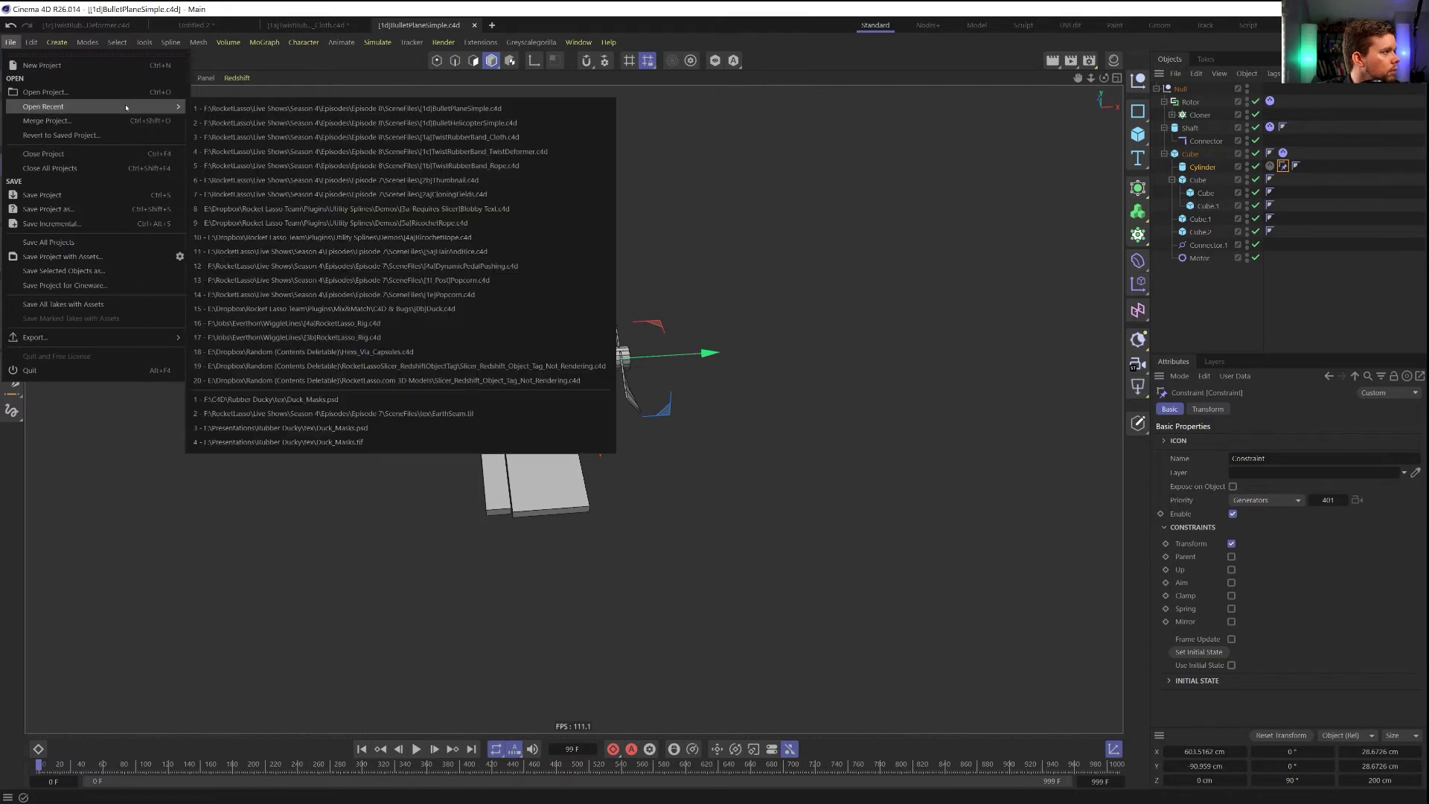
{"action": "left_click", "coordinate": [321, 123]}
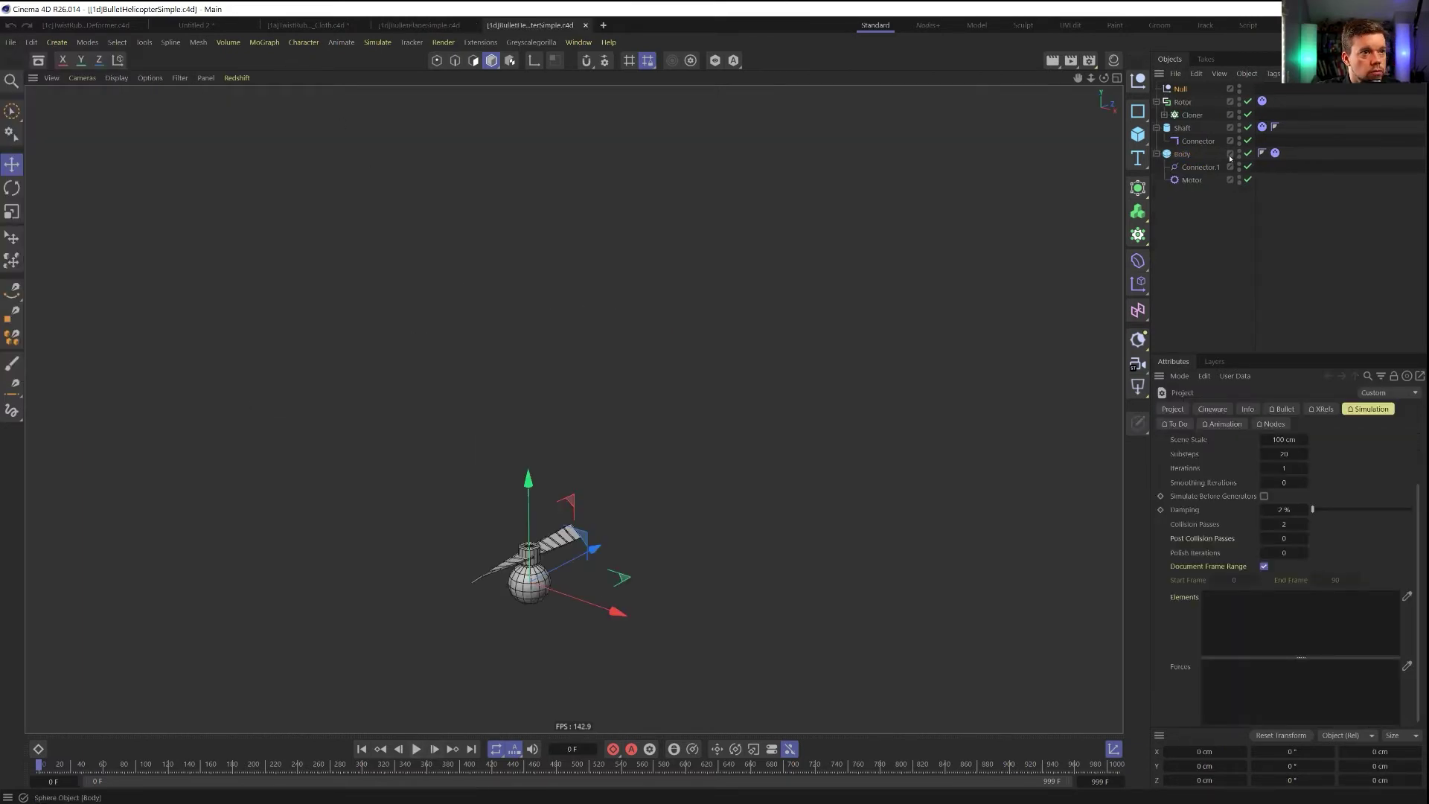
Set Dynamic to Off on the Body's Dynamics Body tag and play the simulation to check the helicopter
{"action": "left_click", "coordinate": [1274, 152]}
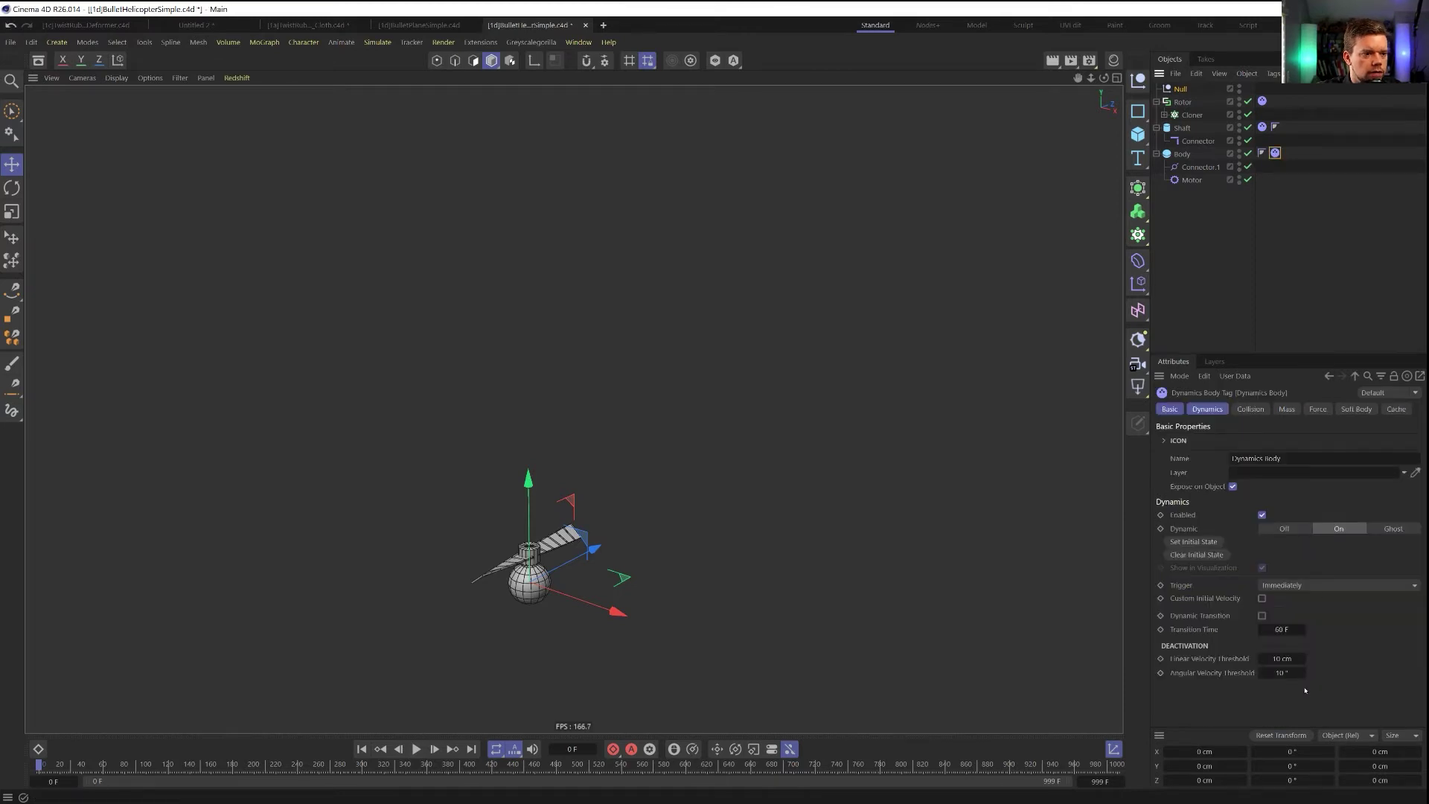
{"action": "left_click", "coordinate": [1258, 409]}
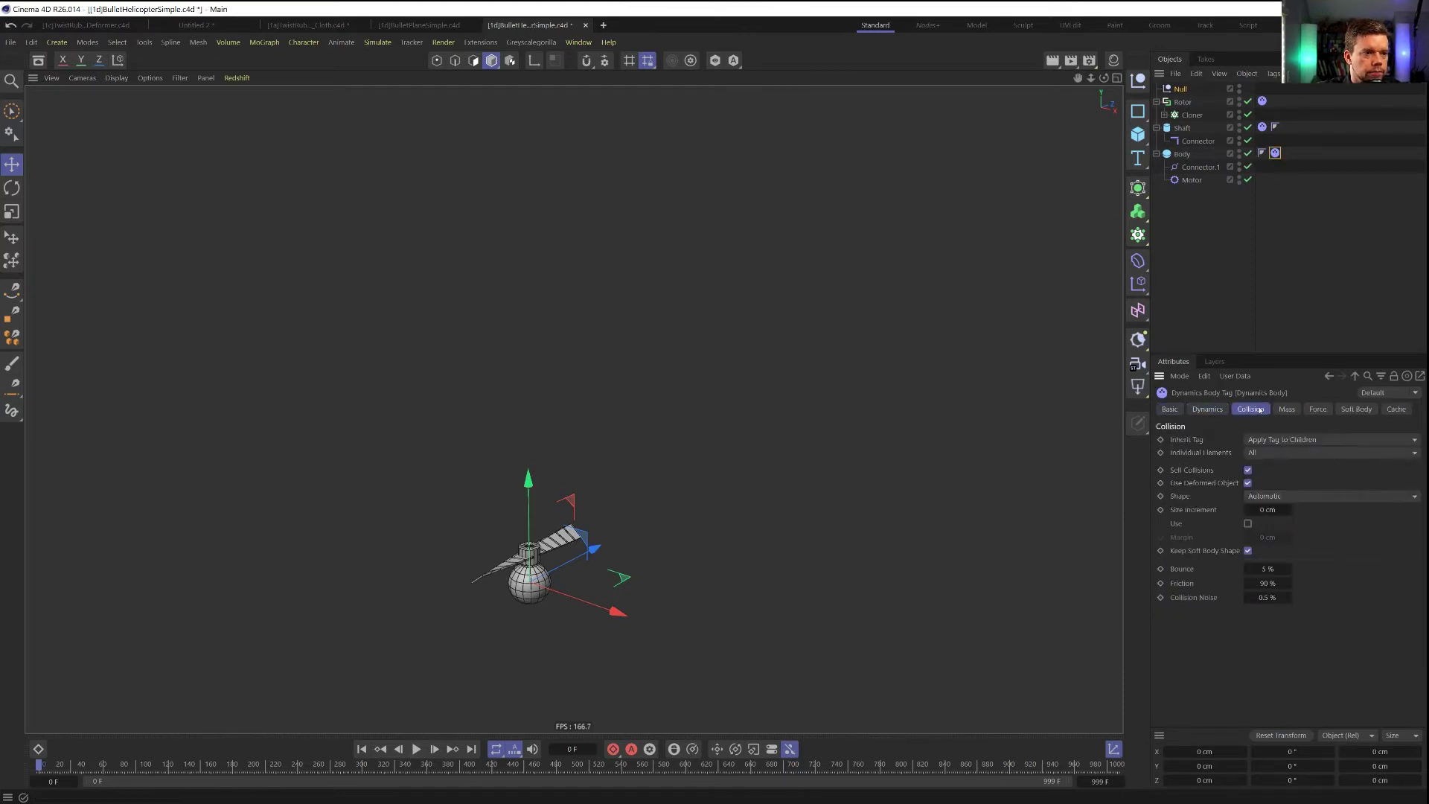
{"action": "left_click", "coordinate": [1207, 408]}
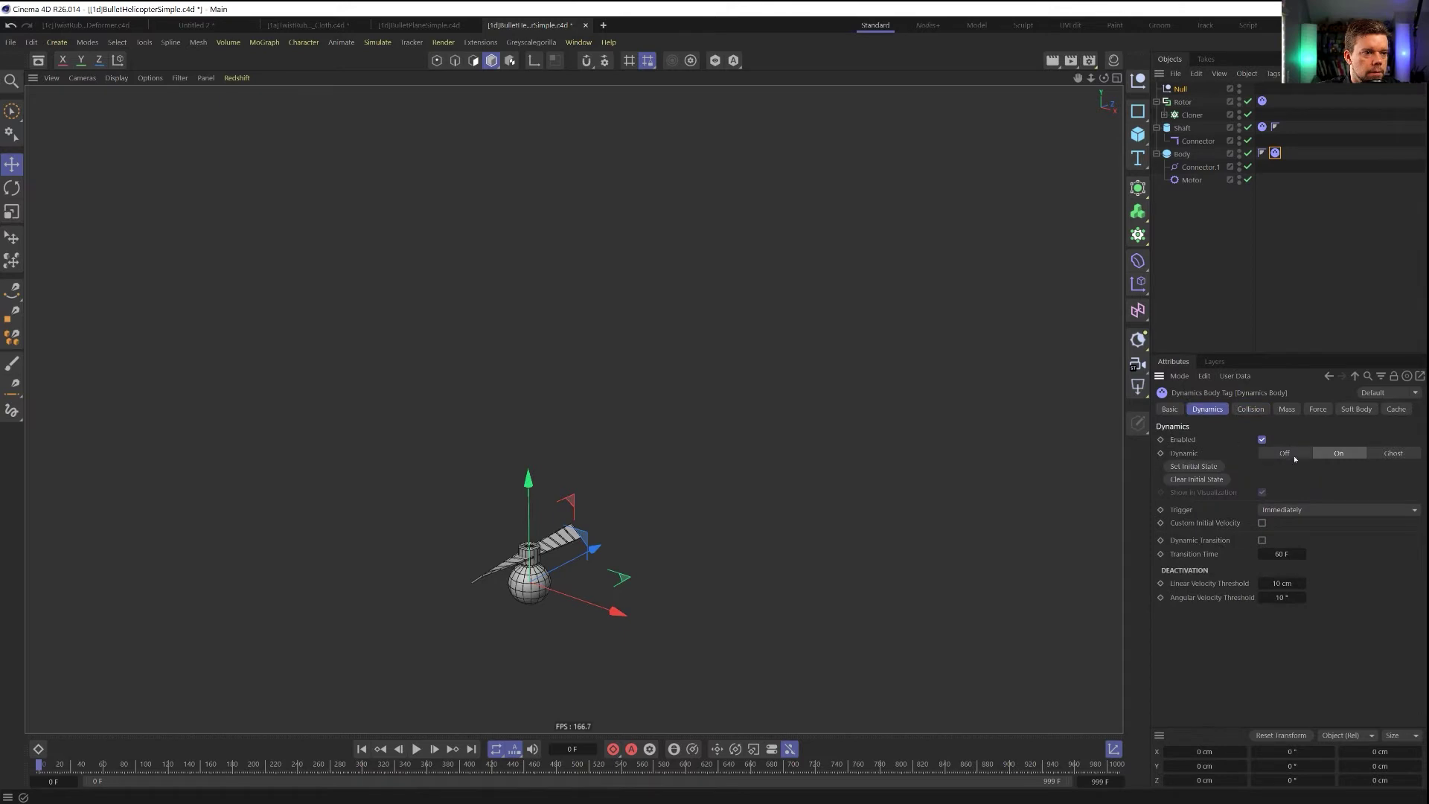
{"action": "left_click", "coordinate": [1299, 453]}
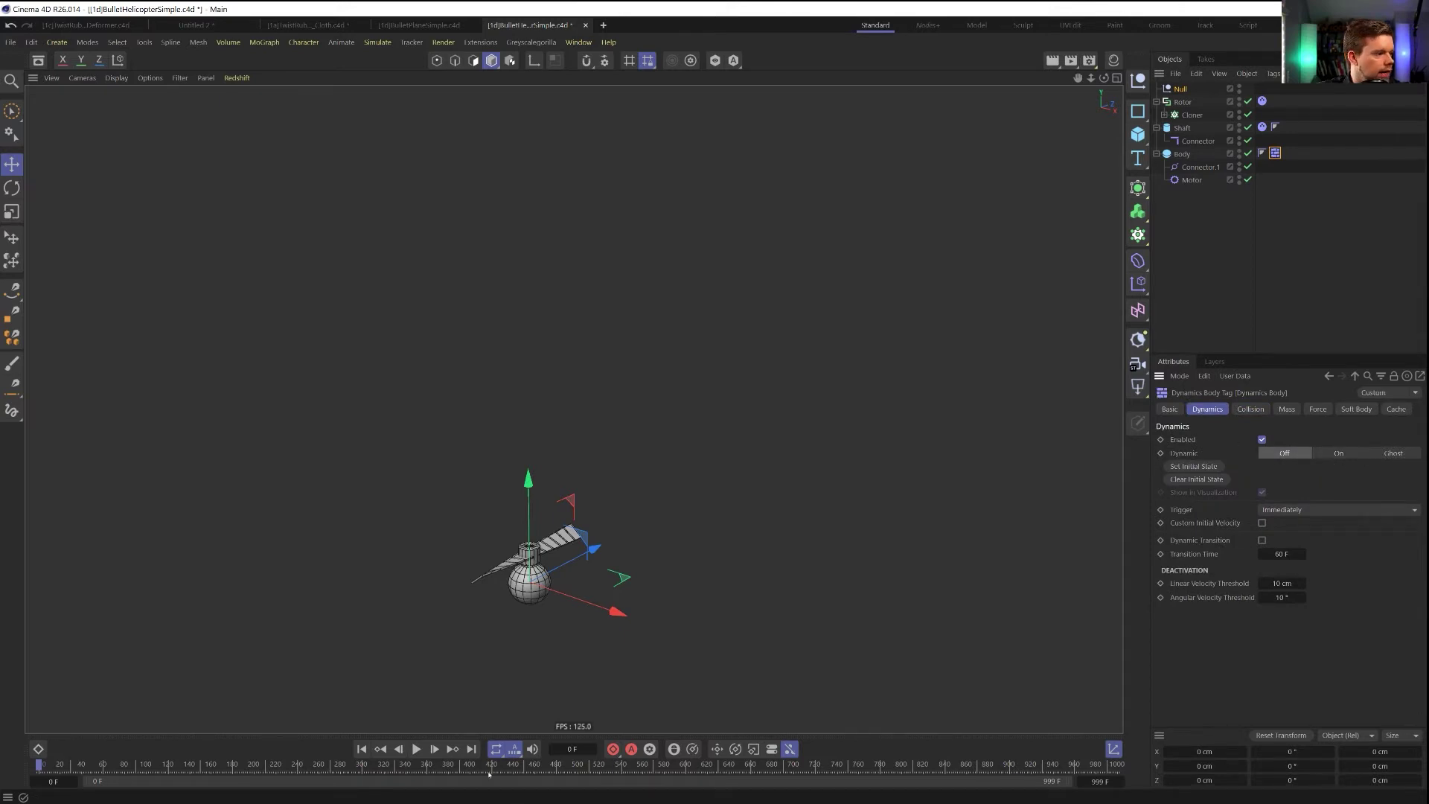
{"action": "left_click", "coordinate": [415, 748]}
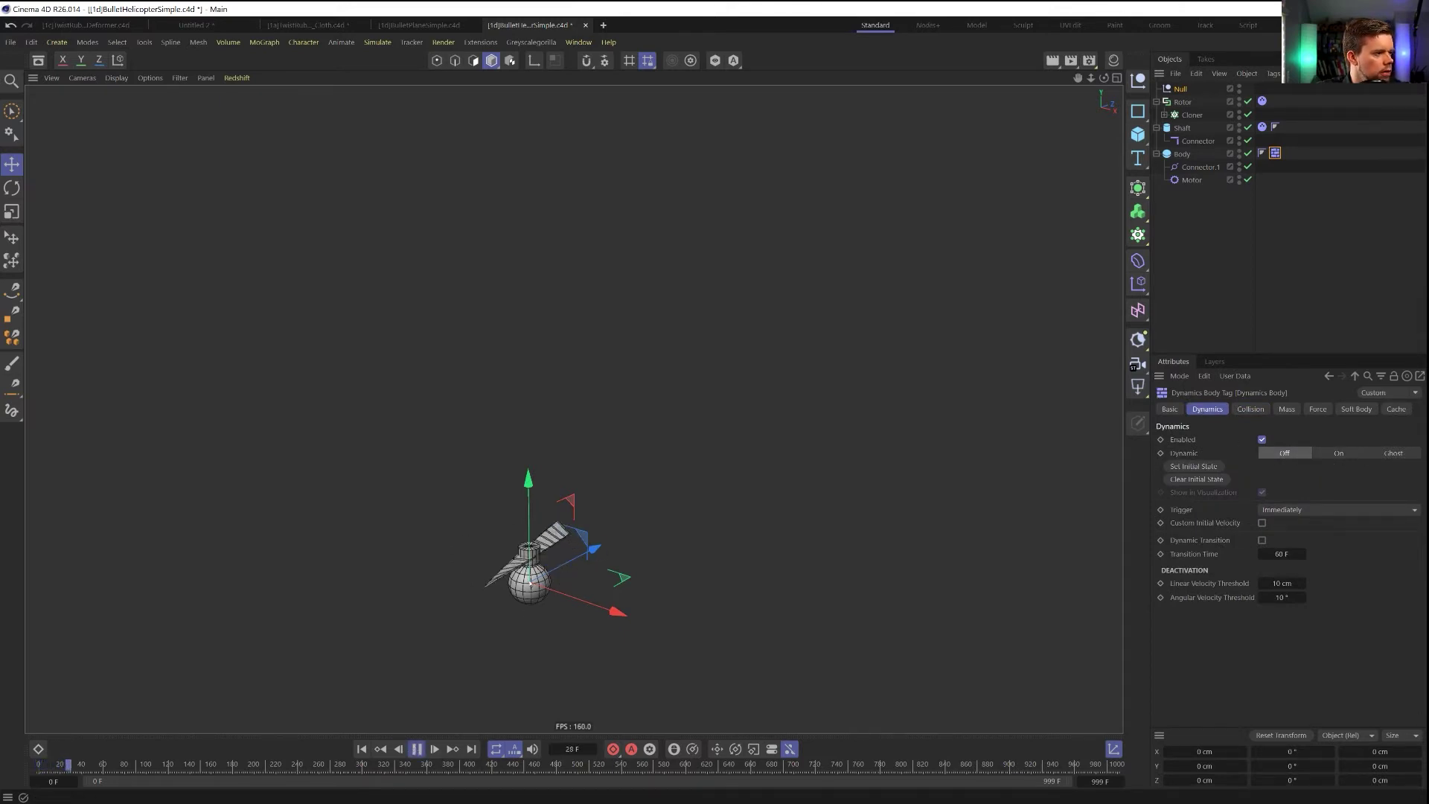
{"action": "key", "text": "F8"}
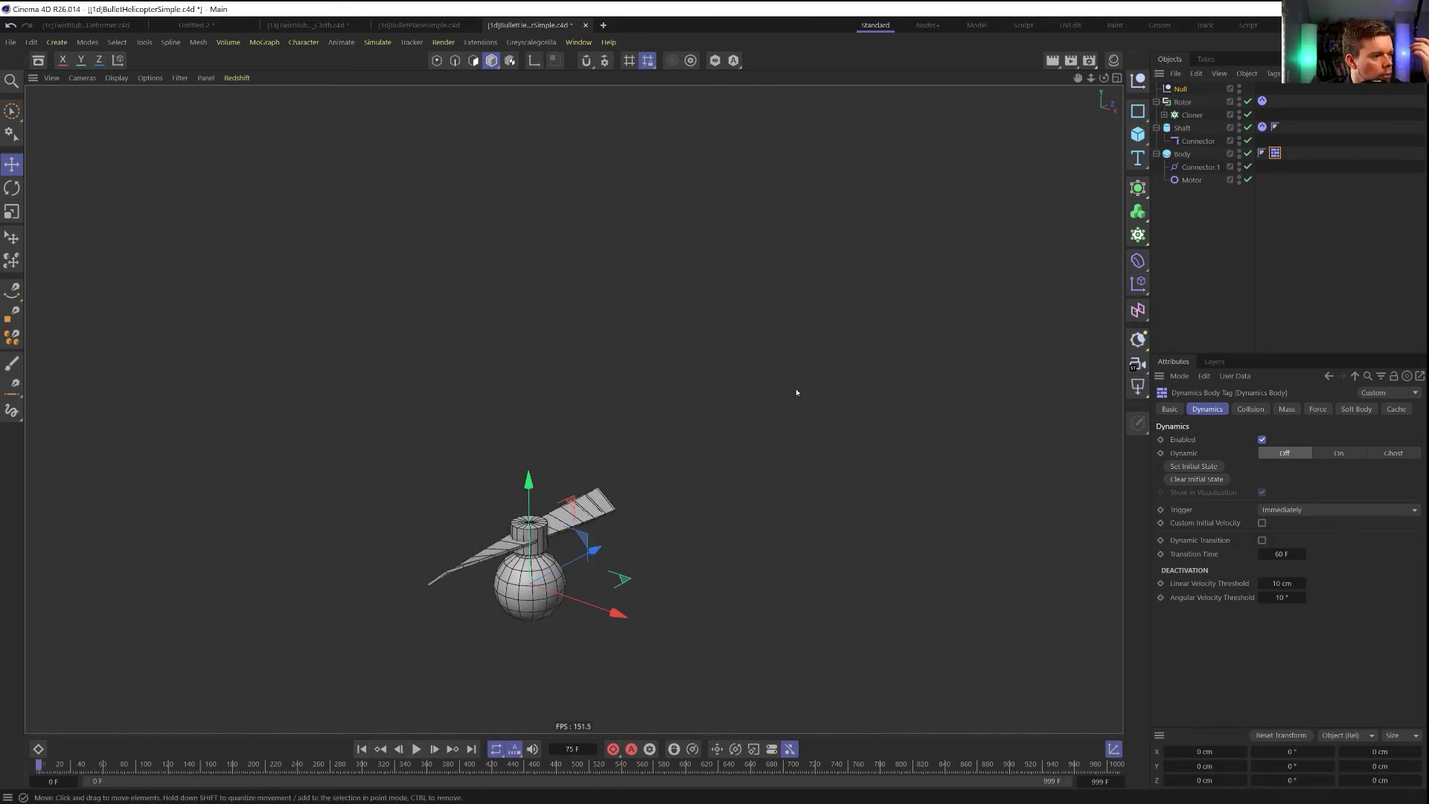
{"action": "left_click_drag", "start_coordinate": [655, 588], "coordinate": [684, 557], "text": "alt"}
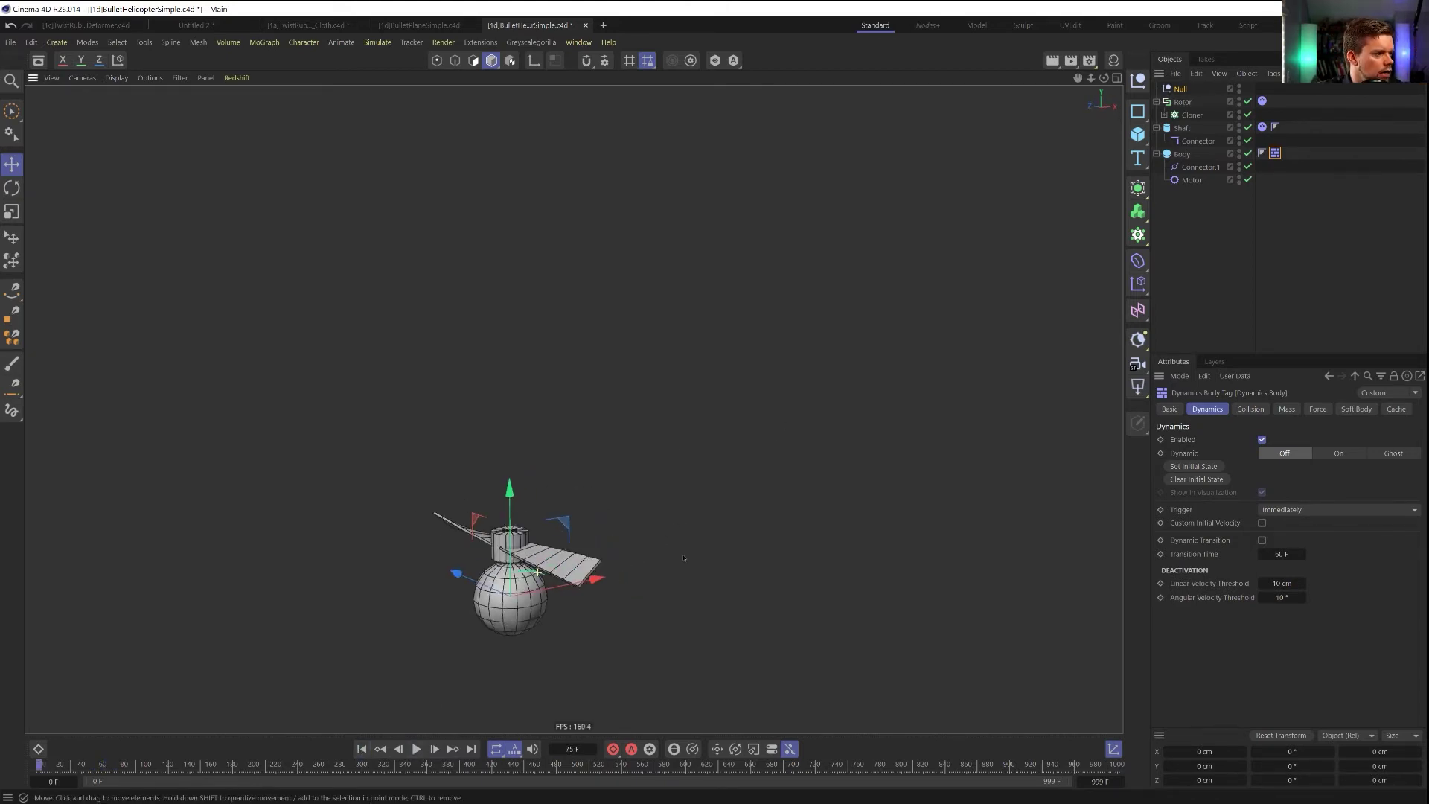
Add a Helix spline under the Null and set its Start Radius to 0 cm
{"action": "middle_click_drag", "start_coordinate": [663, 578], "coordinate": [712, 465], "text": "alt"}
{"action": "left_click_drag", "start_coordinate": [447, 632], "coordinate": [752, 140], "text": "alt"}
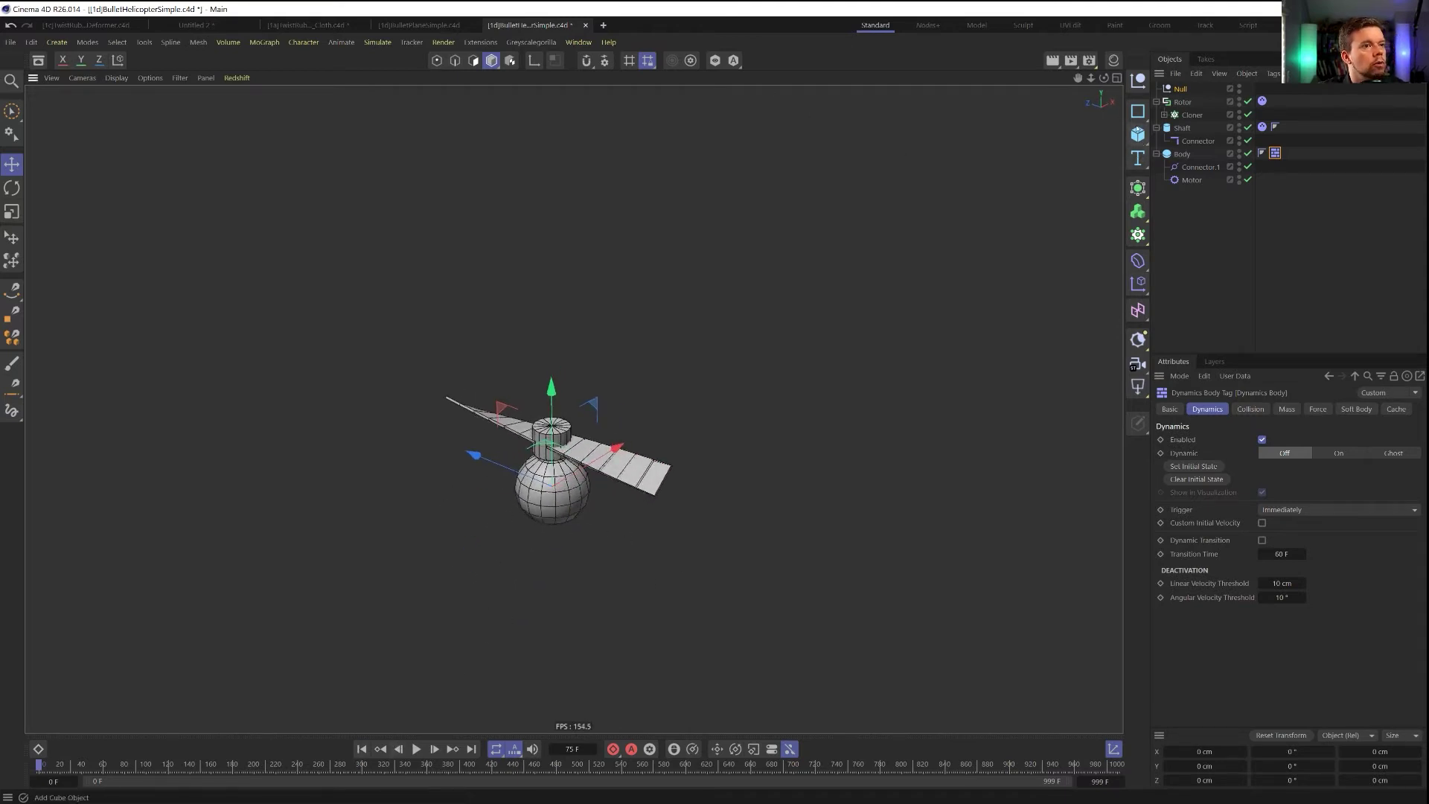
{"action": "left_click", "coordinate": [1137, 111]}
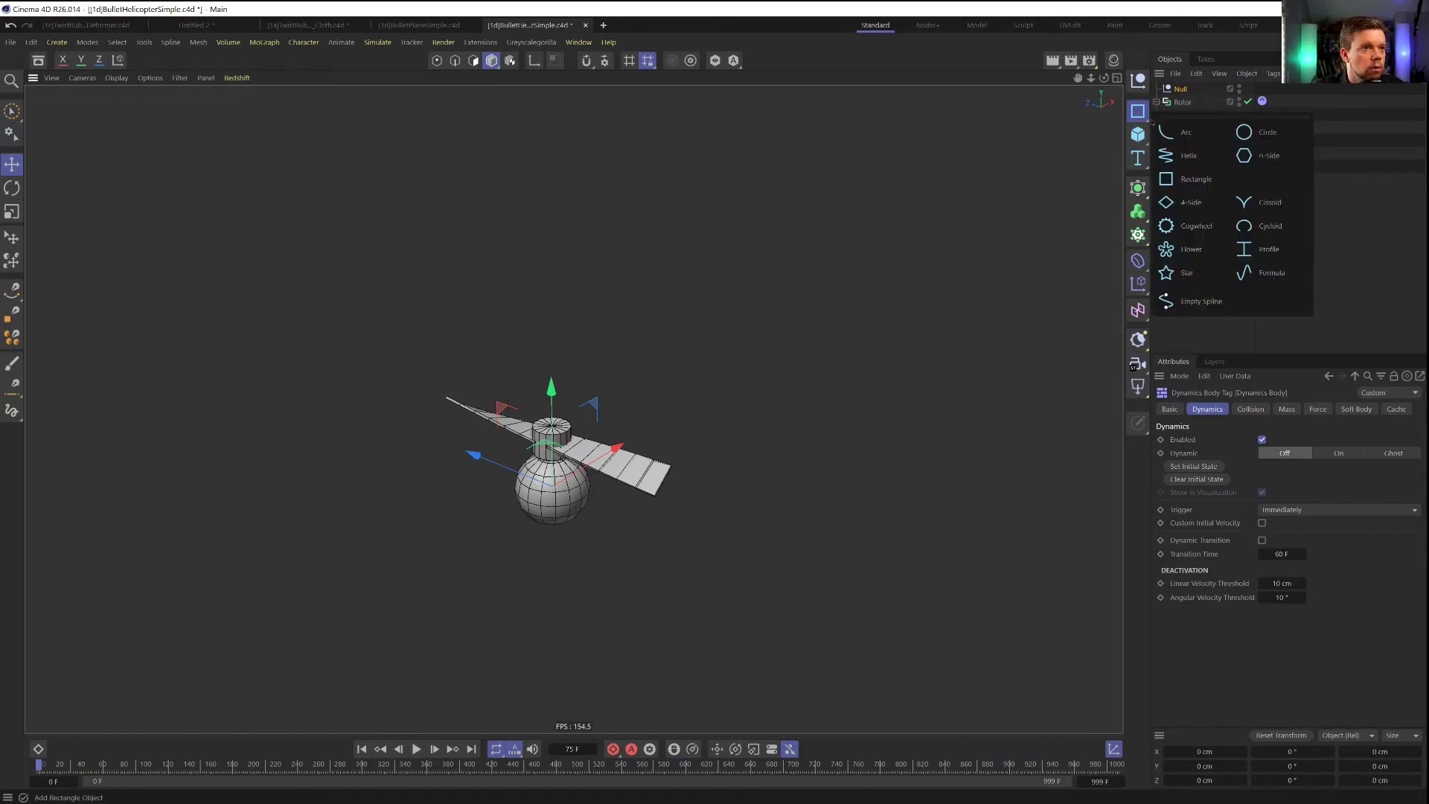
{"action": "left_click", "coordinate": [1176, 157]}
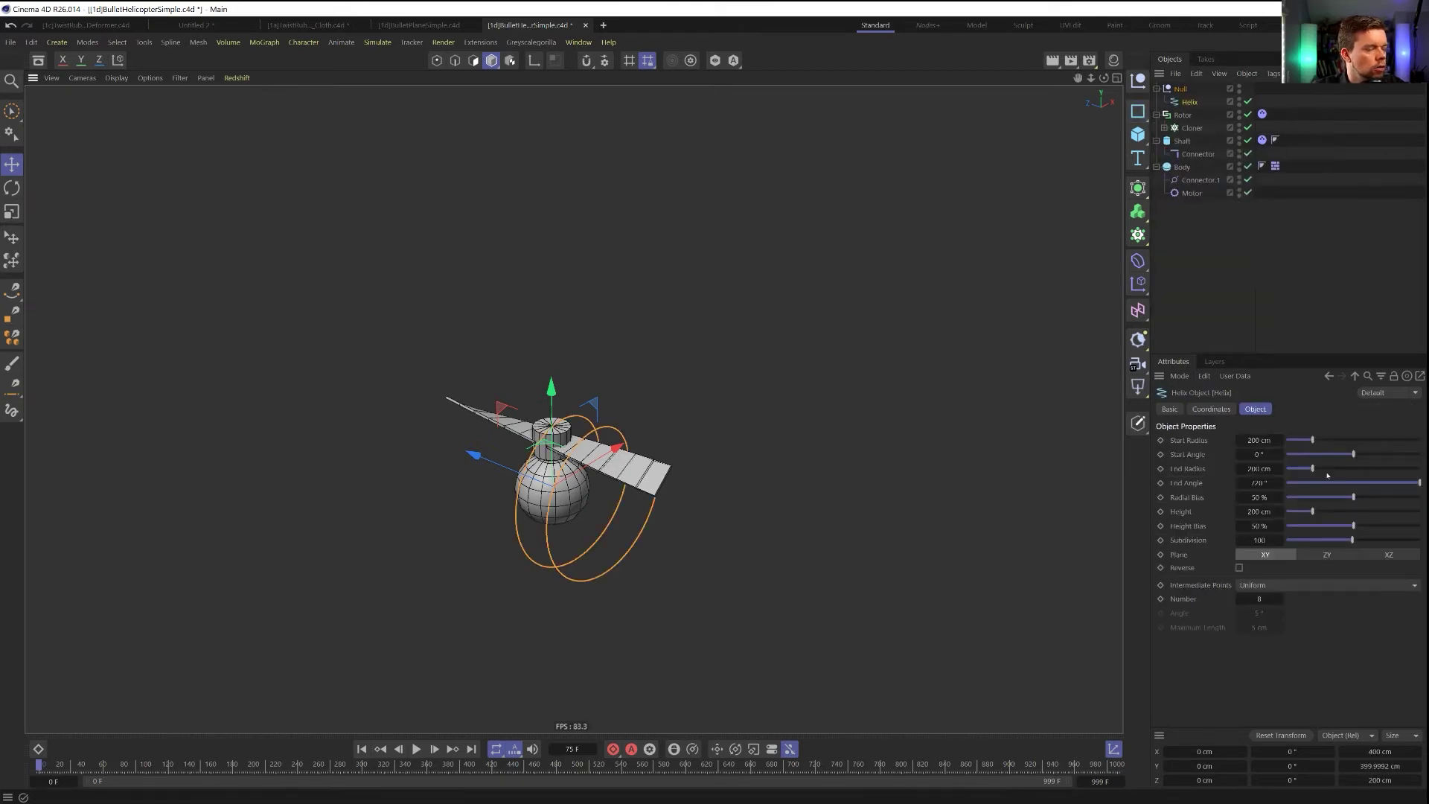
{"action": "double_click", "coordinate": [1258, 439]}
{"action": "type", "text": "0"}
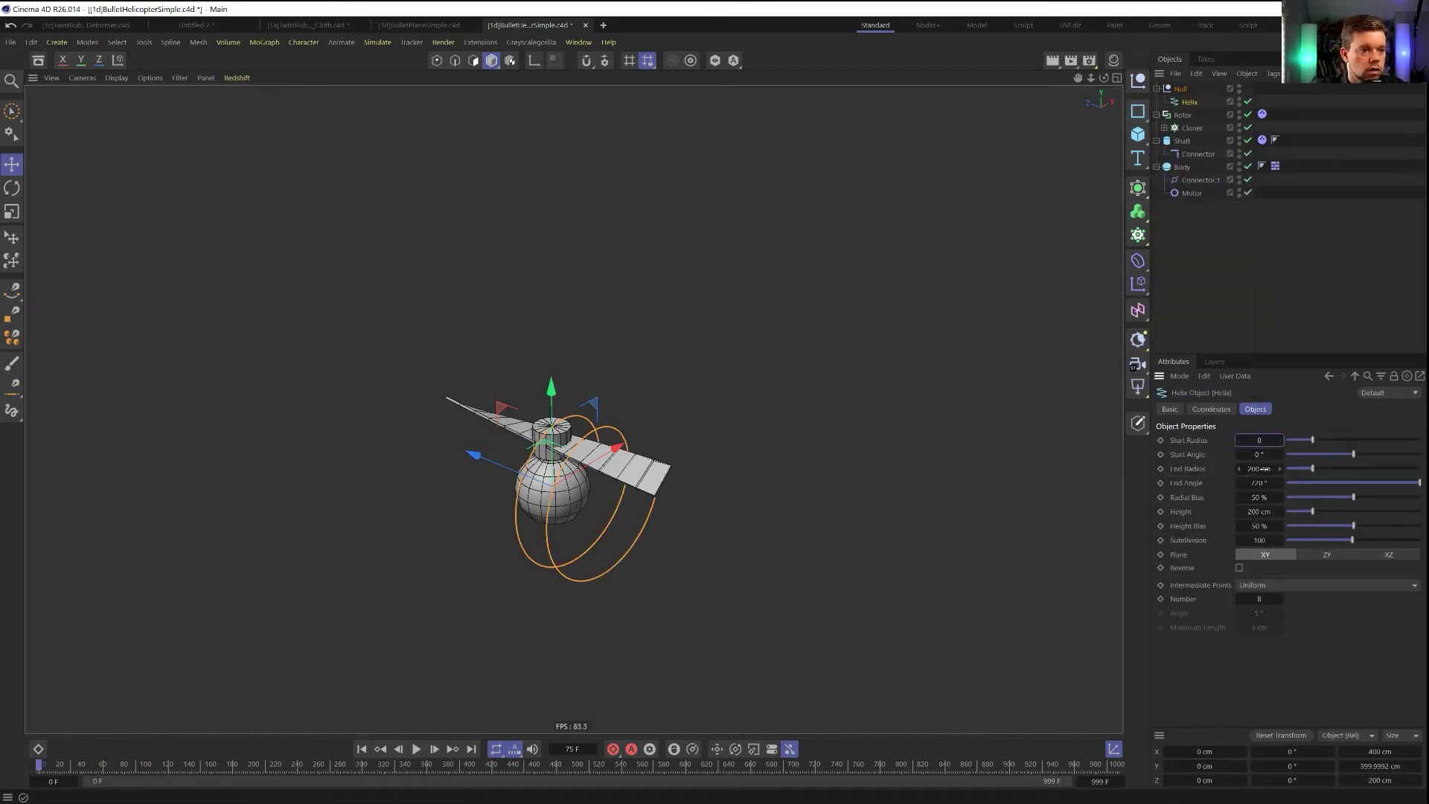
{"action": "key", "text": "Return"}
{"action": "key", "text": "ctrl+z"}
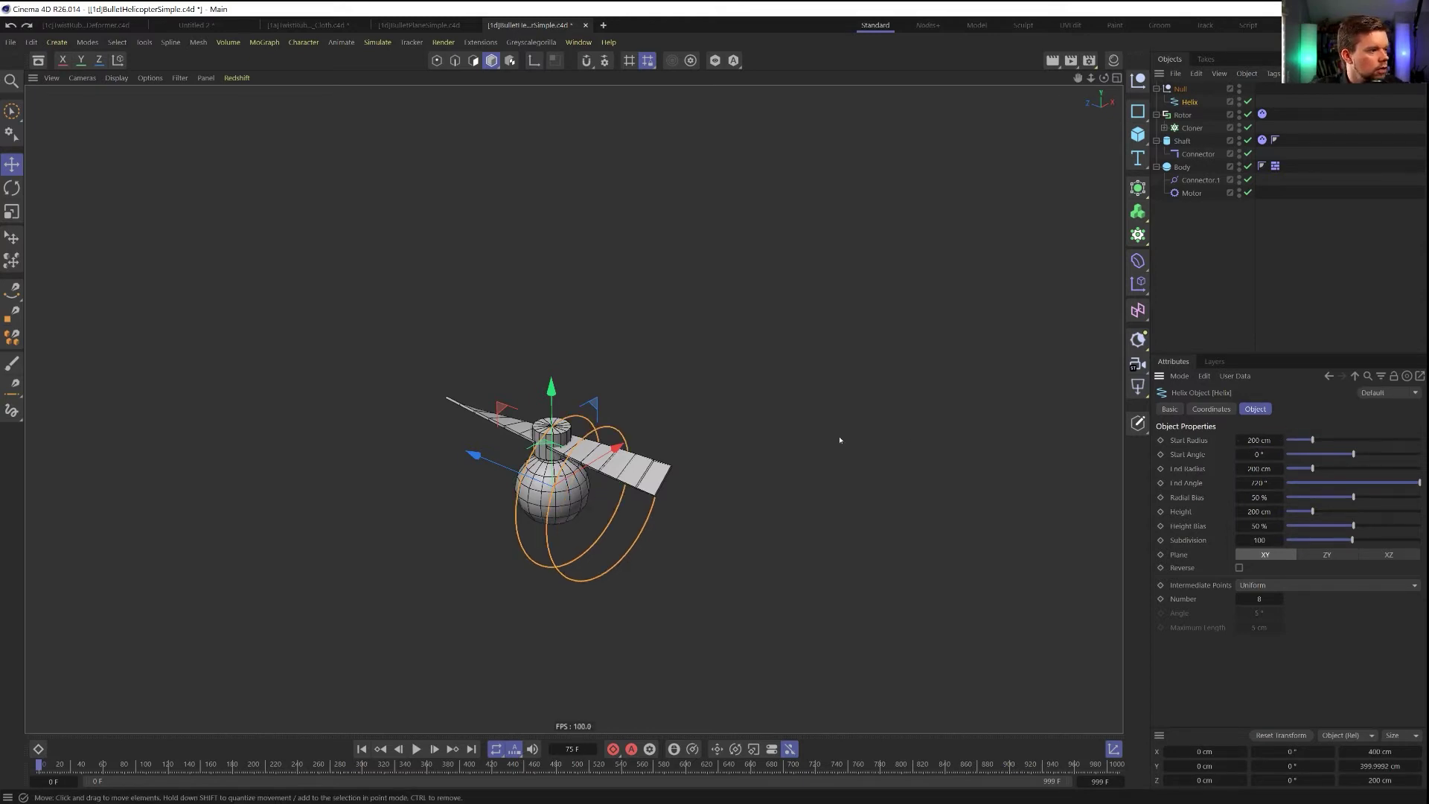
{"action": "key", "text": "ctrl+y"}
Move the Helix out from the hub and snap its starting point to the corner of the rotor blade's tip
{"action": "left_click_drag", "start_coordinate": [521, 471], "coordinate": [646, 506]}
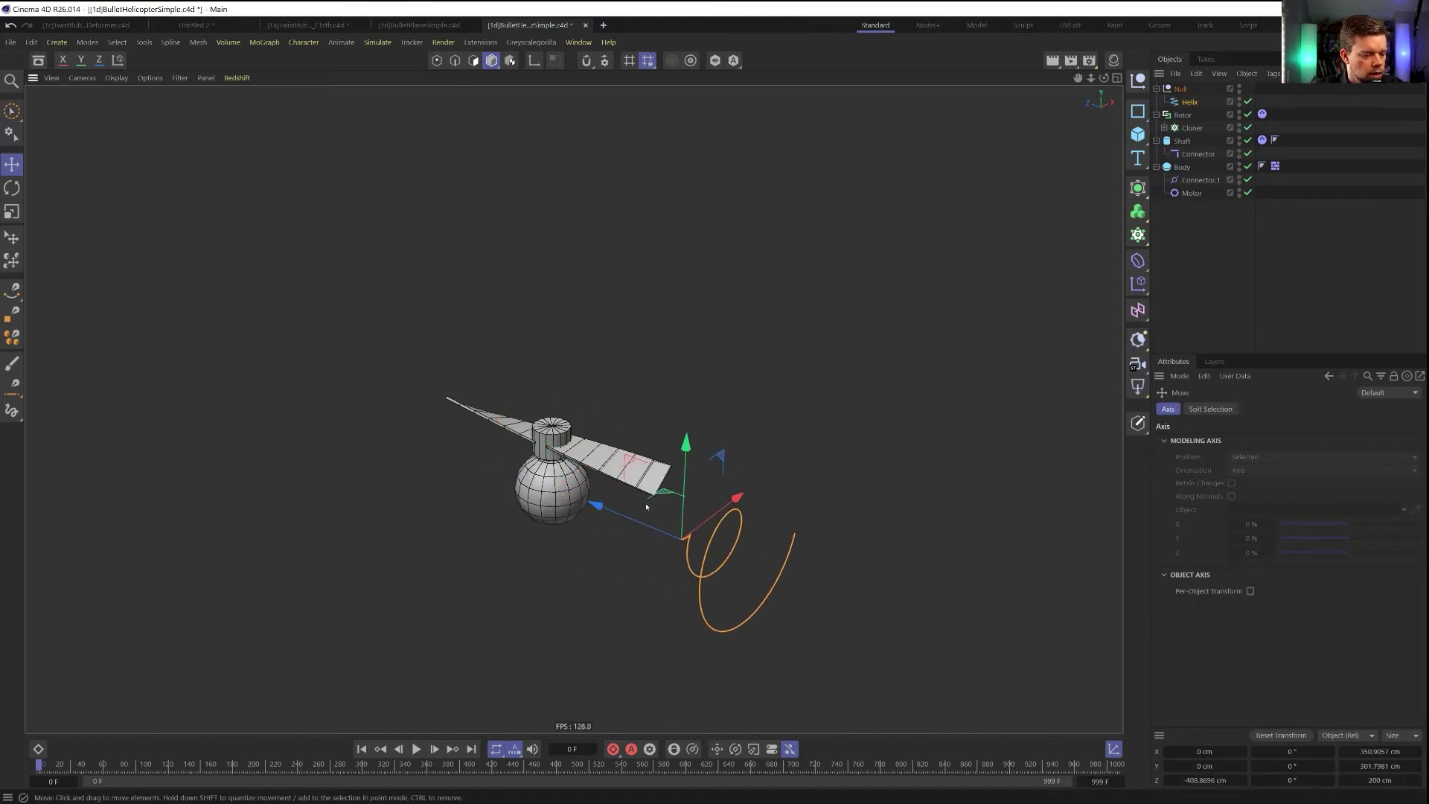
{"action": "key", "text": "shift+s"}
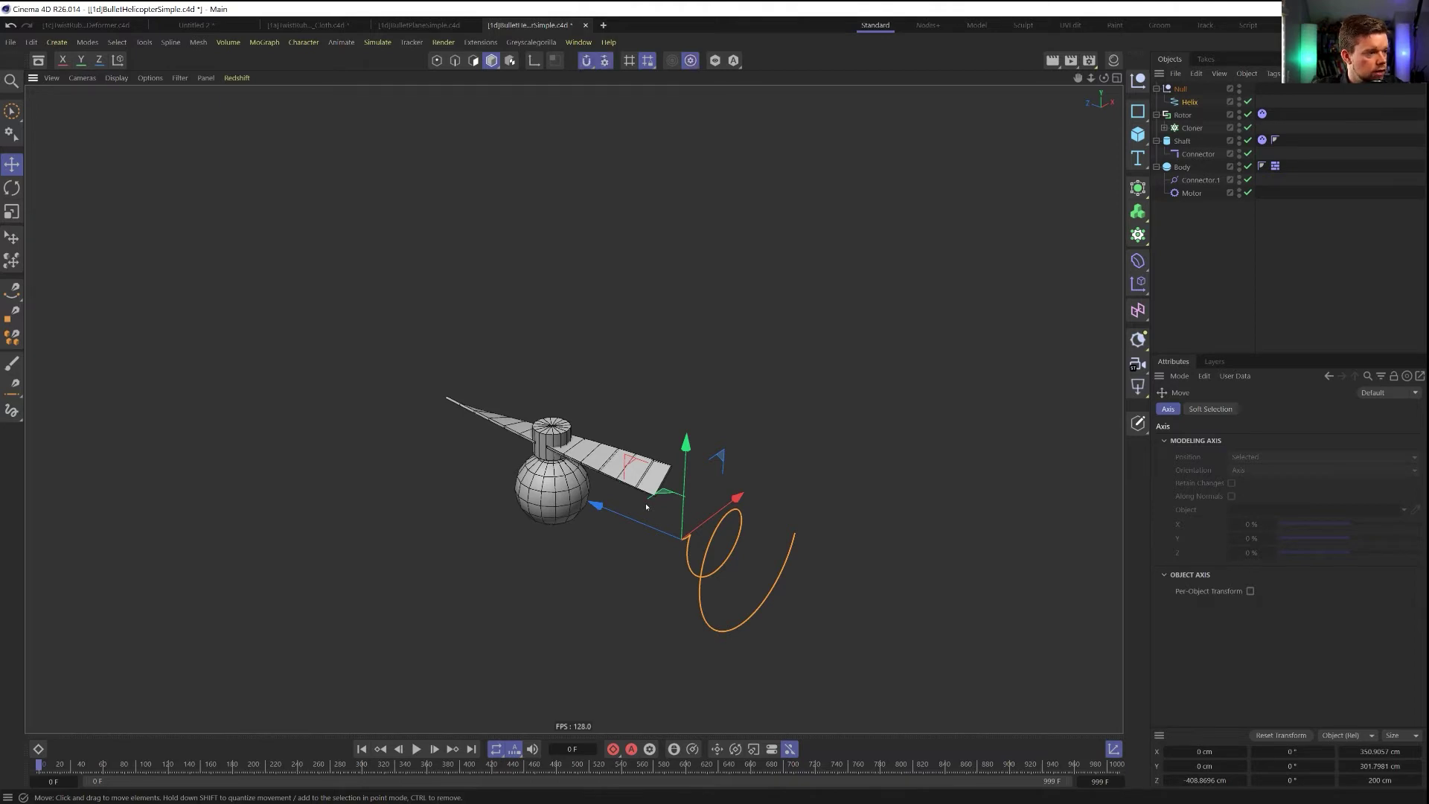
{"action": "left_click_drag", "start_coordinate": [683, 536], "coordinate": [655, 497]}
{"action": "scroll", "coordinate": [689, 565], "scroll_direction": "up", "scroll_amount": 5}
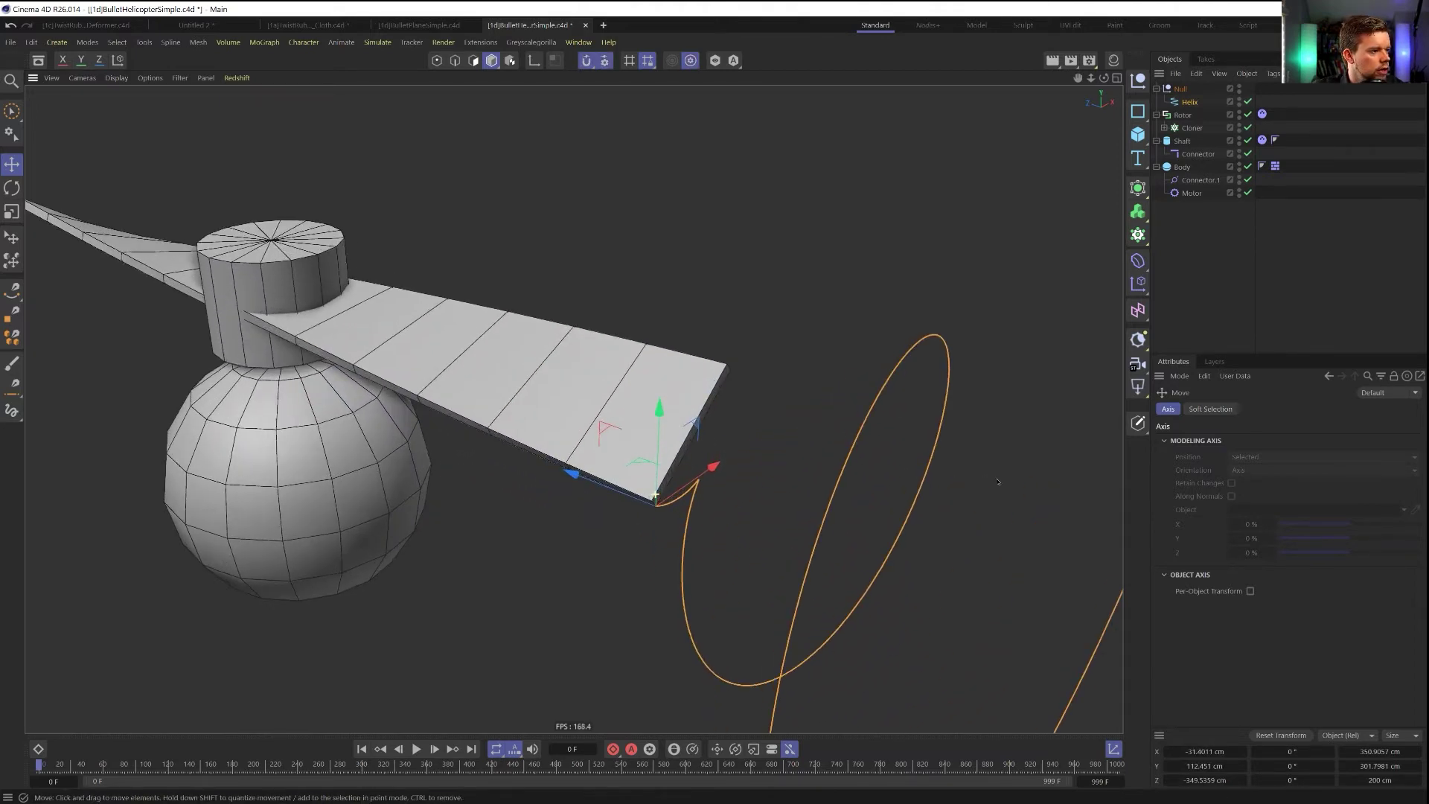
{"action": "left_click_drag", "start_coordinate": [688, 564], "coordinate": [729, 473], "text": "alt"}
Set the Helix's Intermediate Points to None
{"action": "left_click", "coordinate": [1192, 103]}
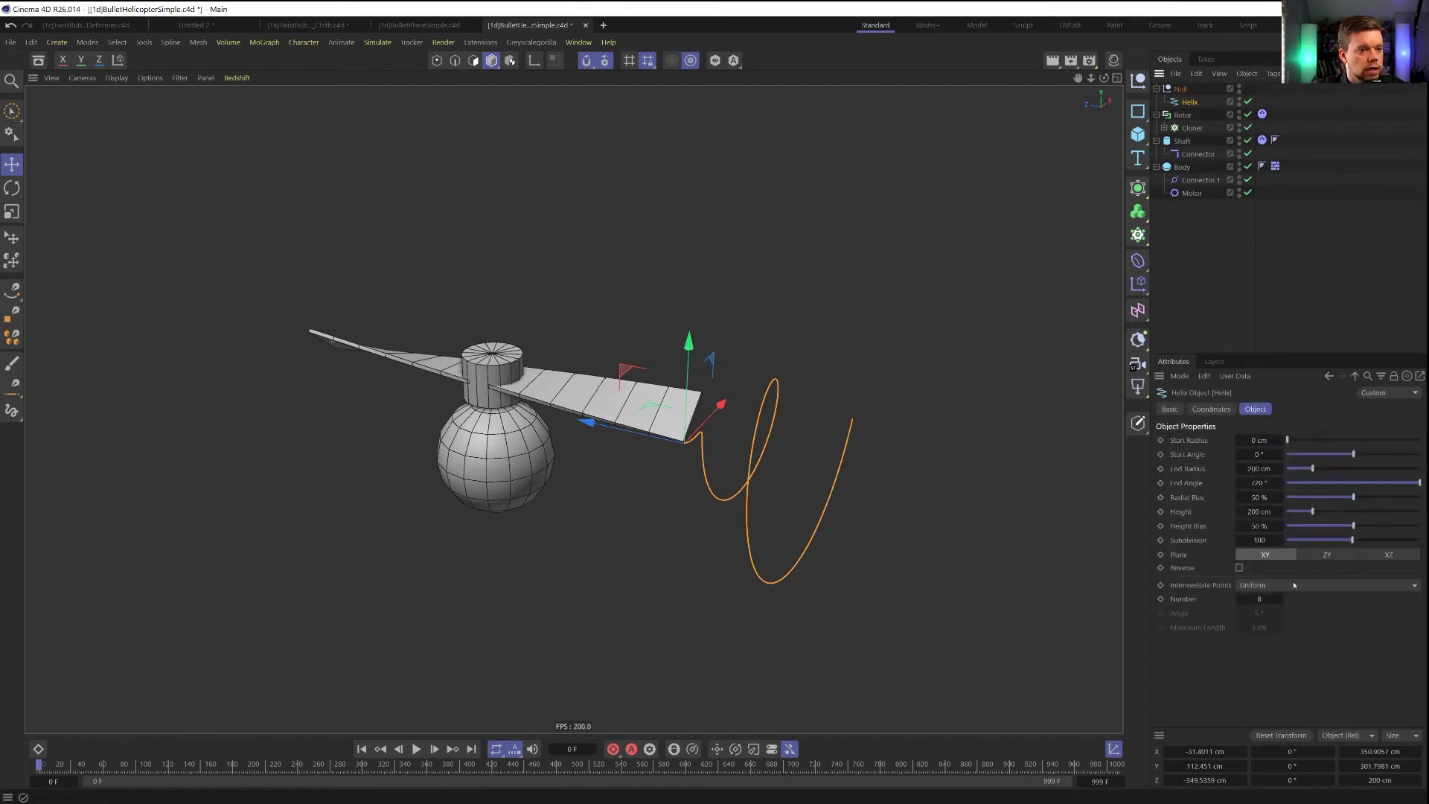
{"action": "left_click", "coordinate": [1290, 586]}
{"action": "left_click", "coordinate": [1277, 601]}
{"action": "left_click_drag", "start_coordinate": [1081, 527], "coordinate": [737, 461], "text": "alt"}
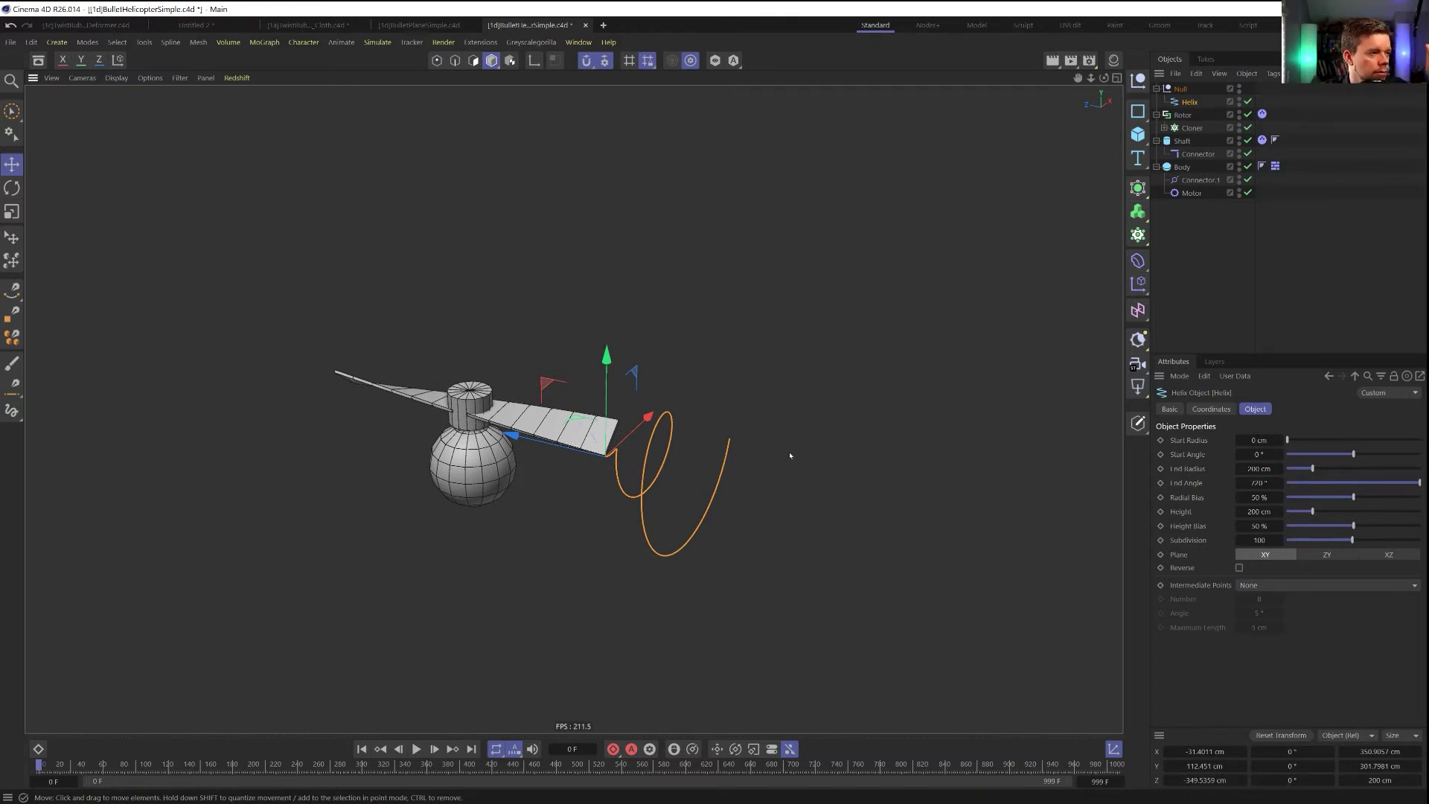
Move the Null with its Helix below the Body in the object hierarchy and add a Rope simulation tag to the Helix
{"action": "left_click_drag", "start_coordinate": [1176, 89], "coordinate": [1186, 194]}
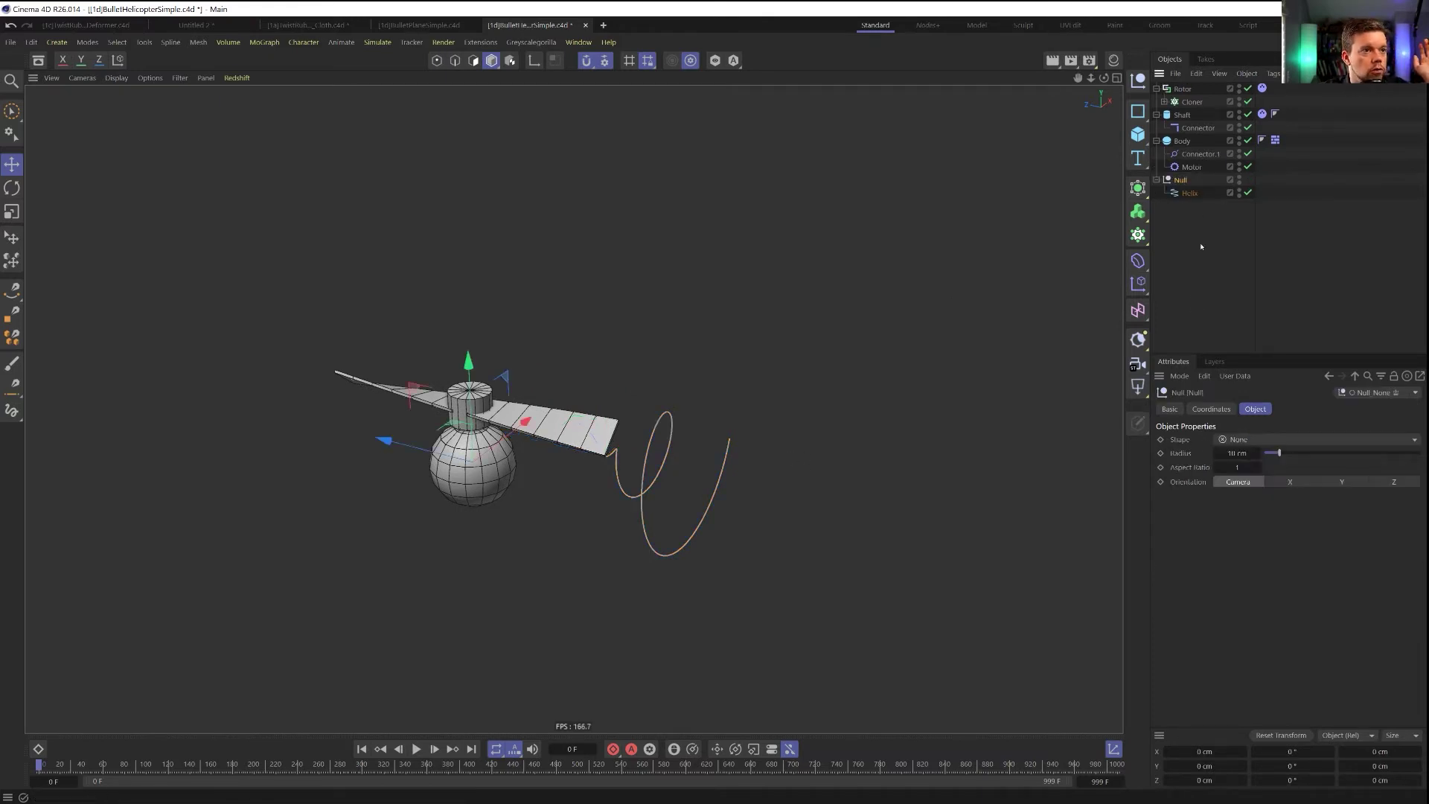
{"action": "right_click", "coordinate": [1185, 195]}
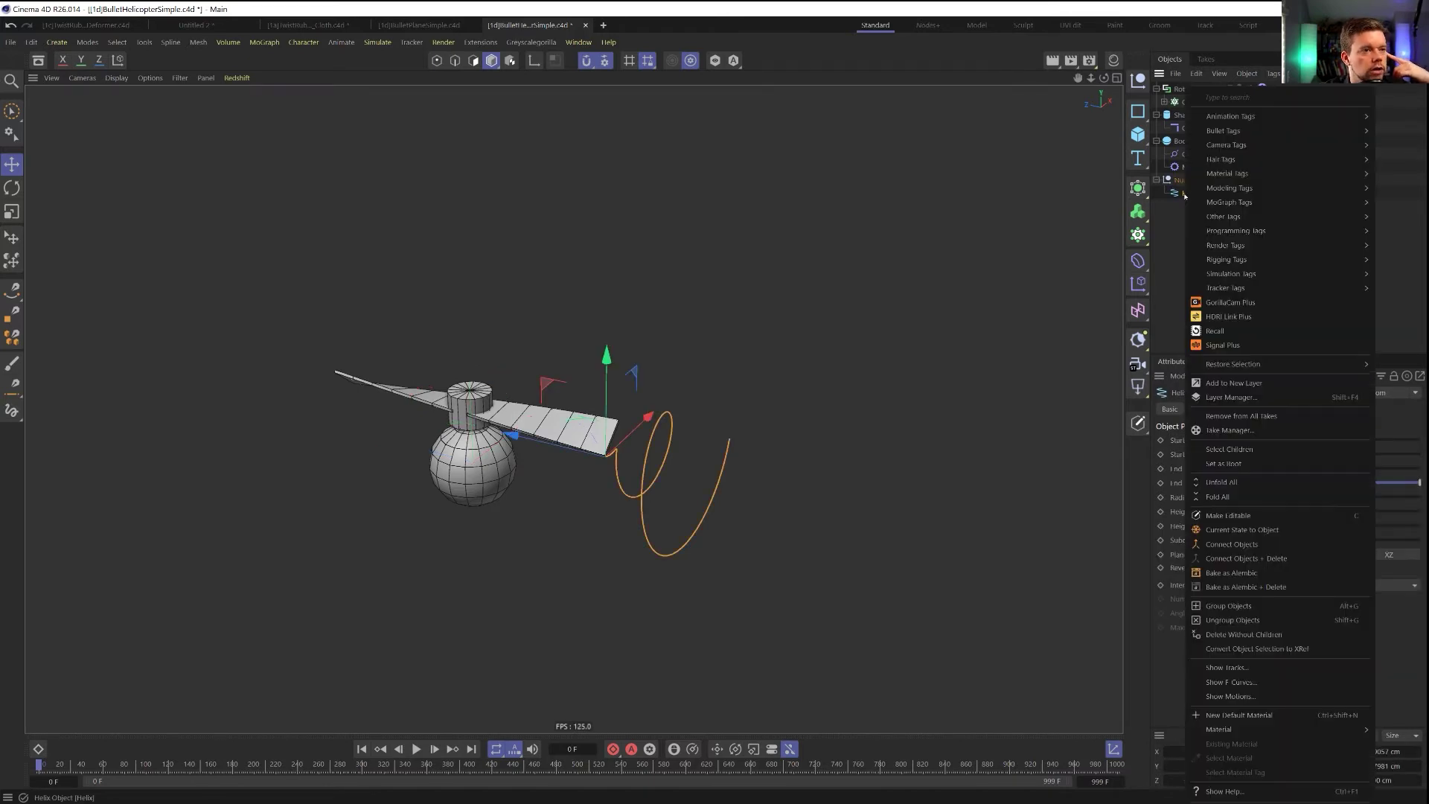
{"action": "mouse_move", "coordinate": [1232, 259]}
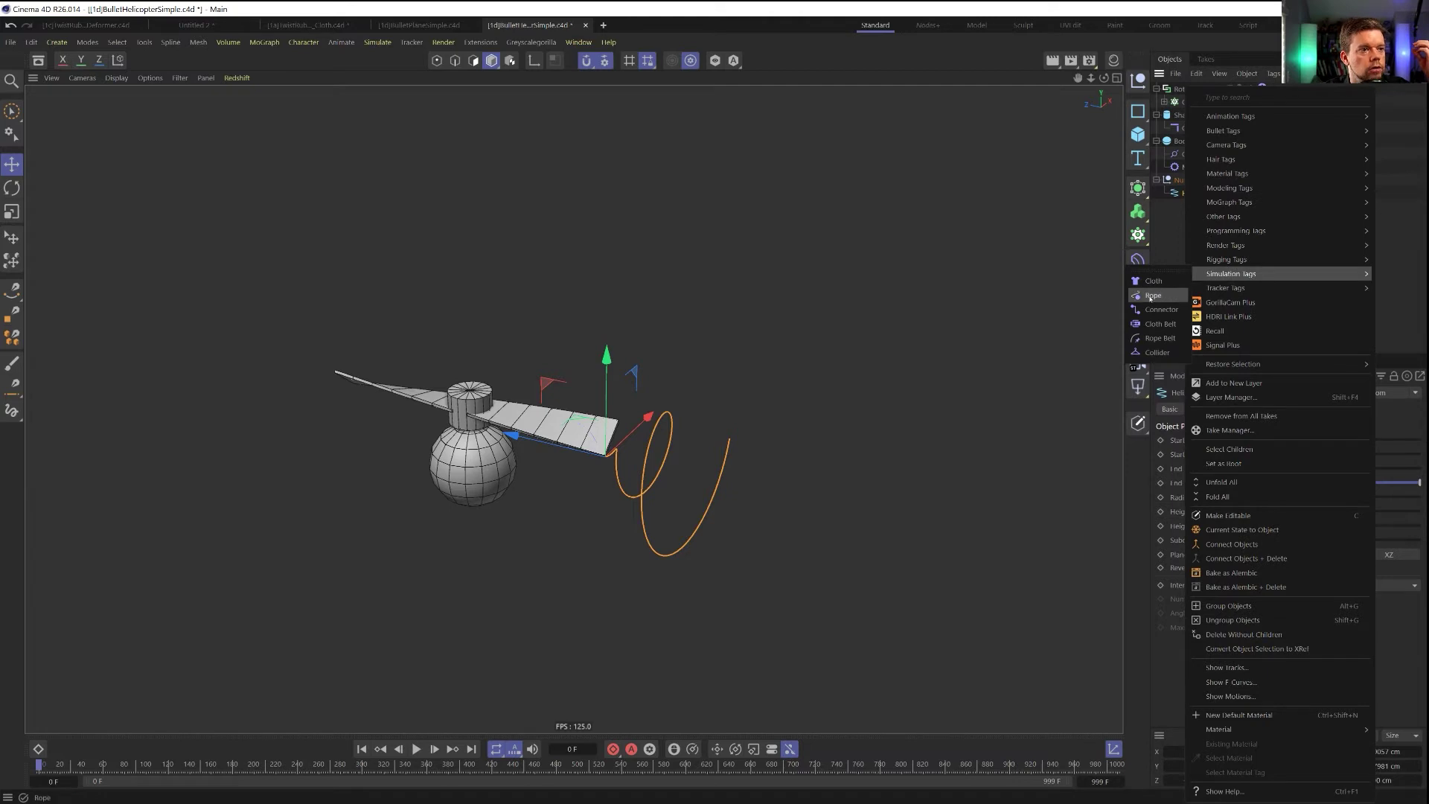
{"action": "left_click", "coordinate": [1150, 295]}
Review the project's Simulation settings, play the simulation to test the rope, and rewind to the first frame
{"action": "key", "text": "ctrl+d"}
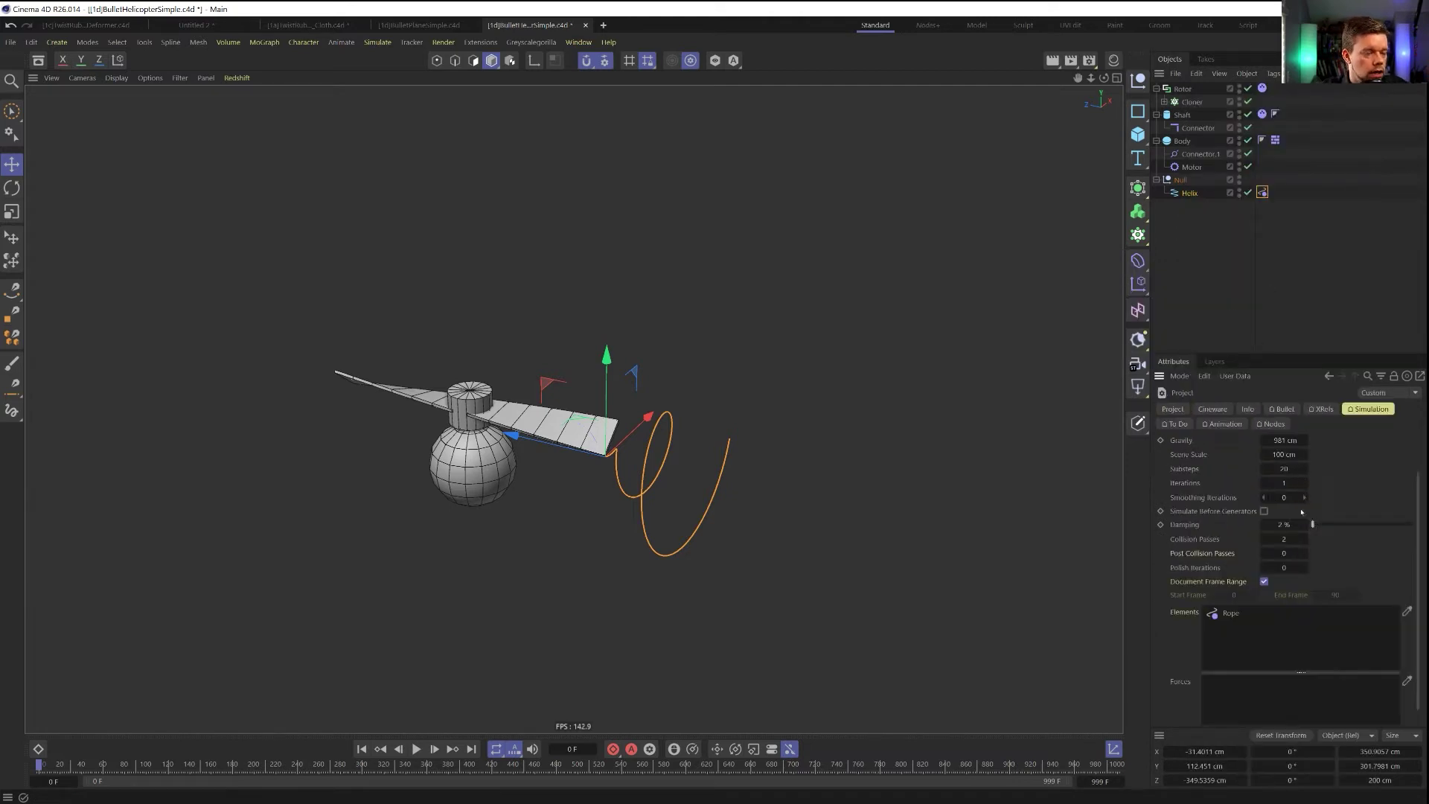
{"action": "scroll", "coordinate": [1210, 492], "scroll_direction": "up", "scroll_amount": 2}
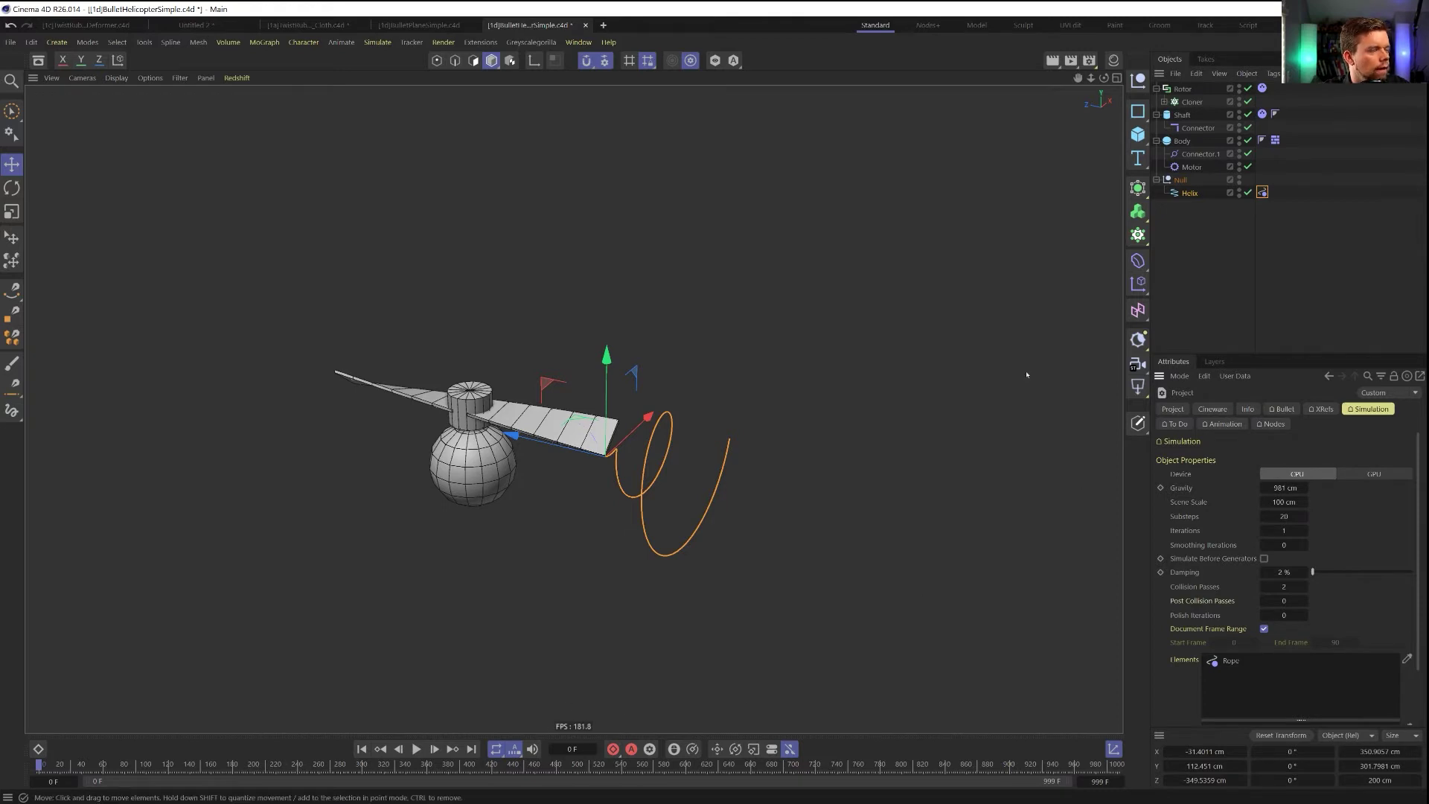
{"action": "left_click", "coordinate": [417, 748]}
{"action": "left_click", "coordinate": [362, 748]}
Add a Rope Belt simulation tag to the Helix
{"action": "right_click", "coordinate": [1193, 194]}
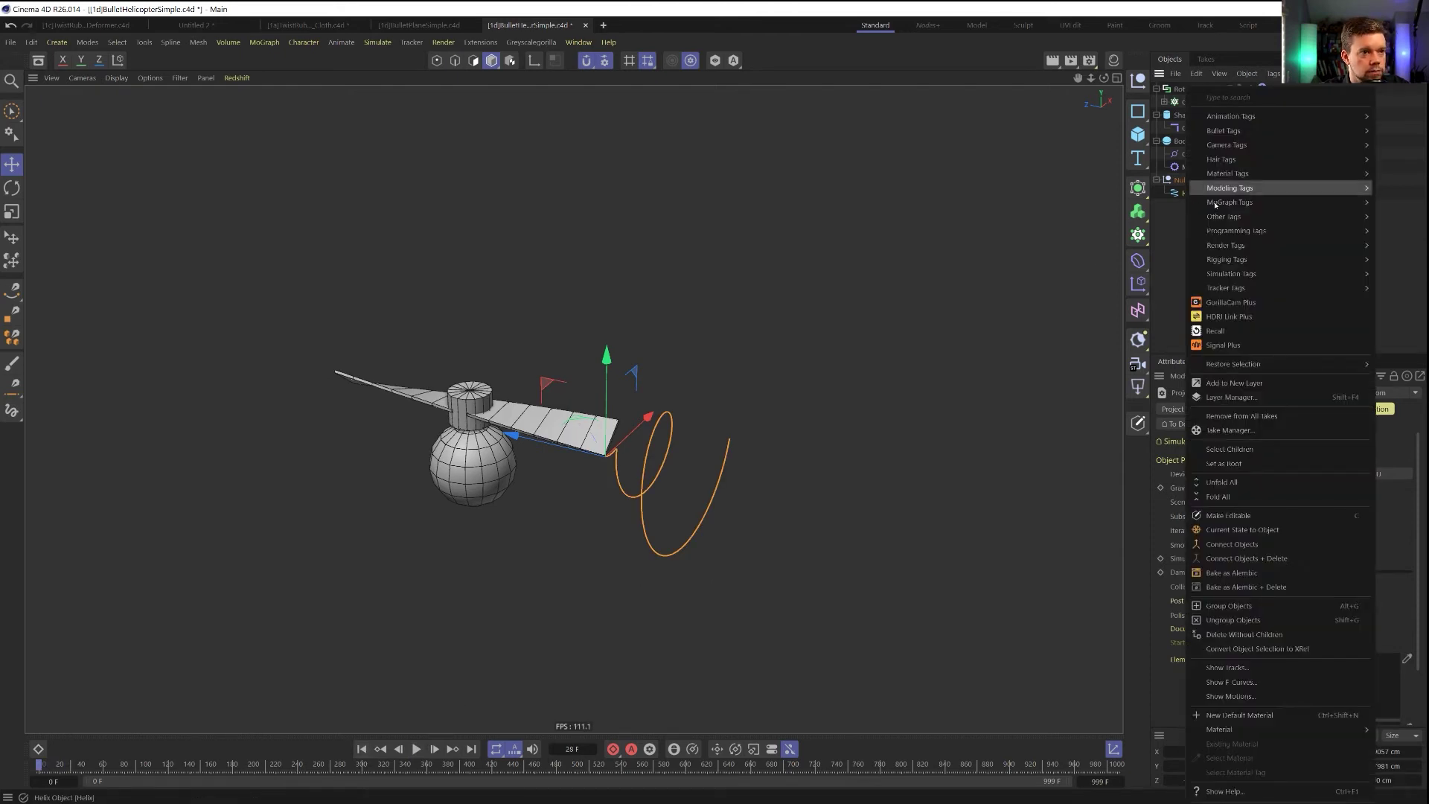
{"action": "mouse_move", "coordinate": [1259, 280]}
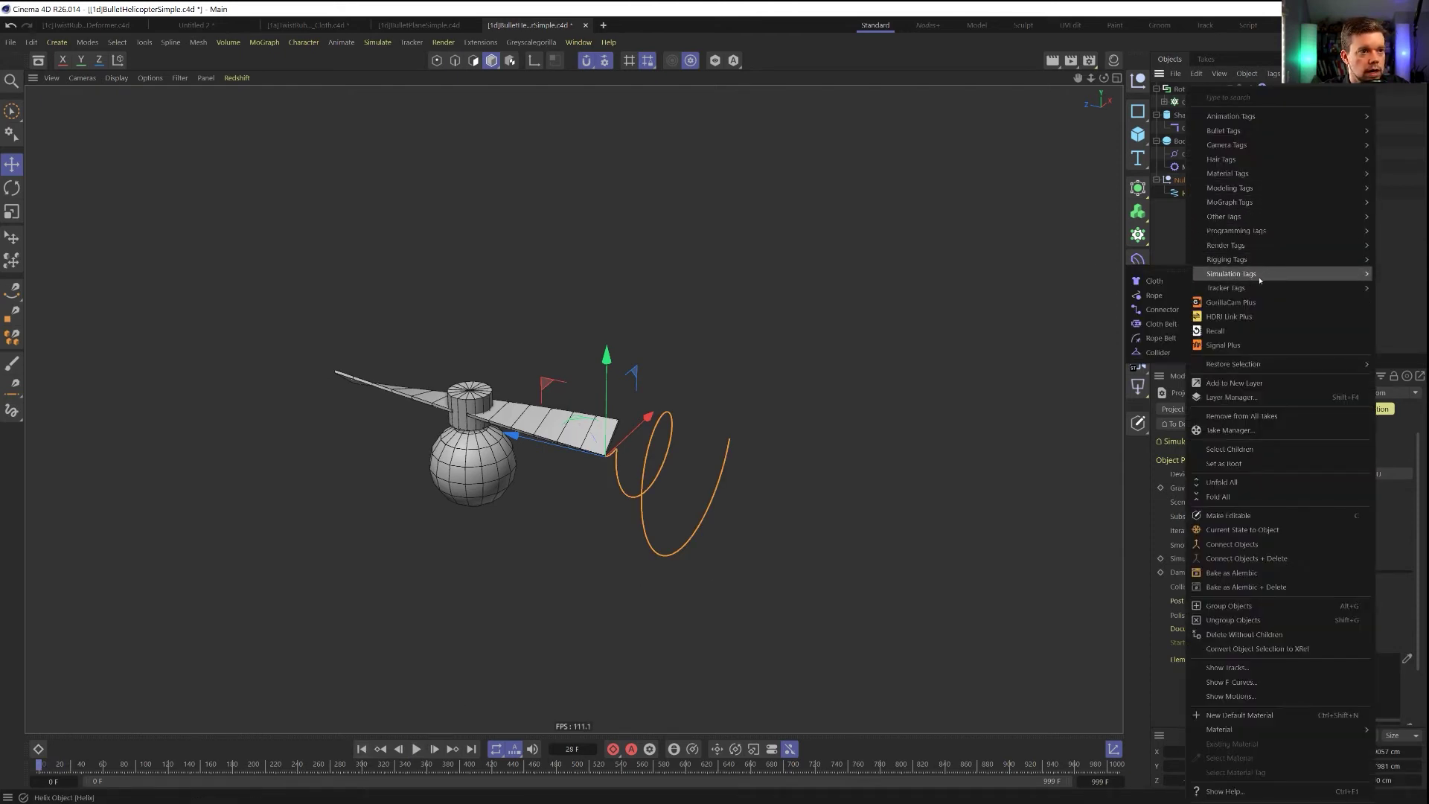
{"action": "left_click", "coordinate": [1153, 297]}
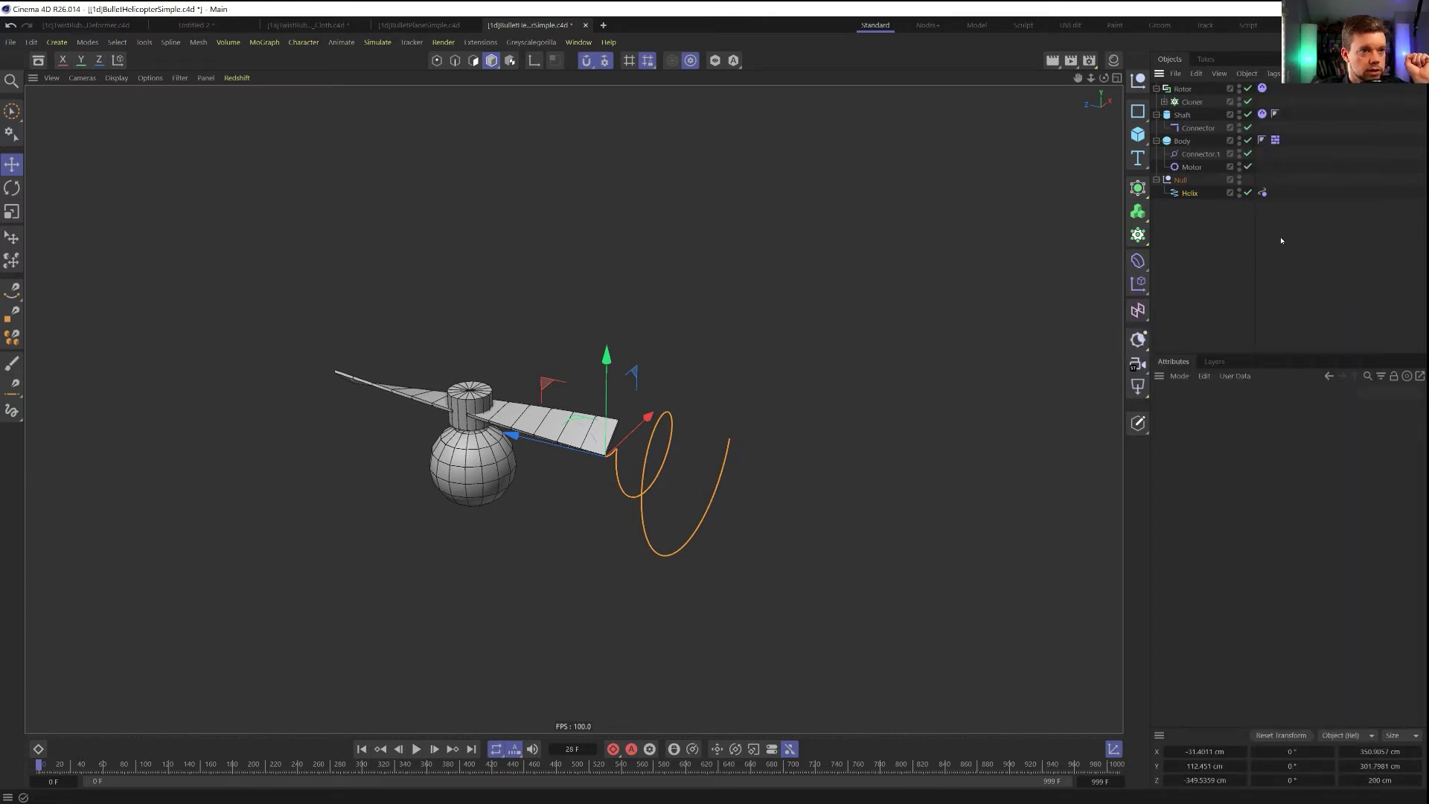
{"action": "right_click", "coordinate": [1191, 196]}
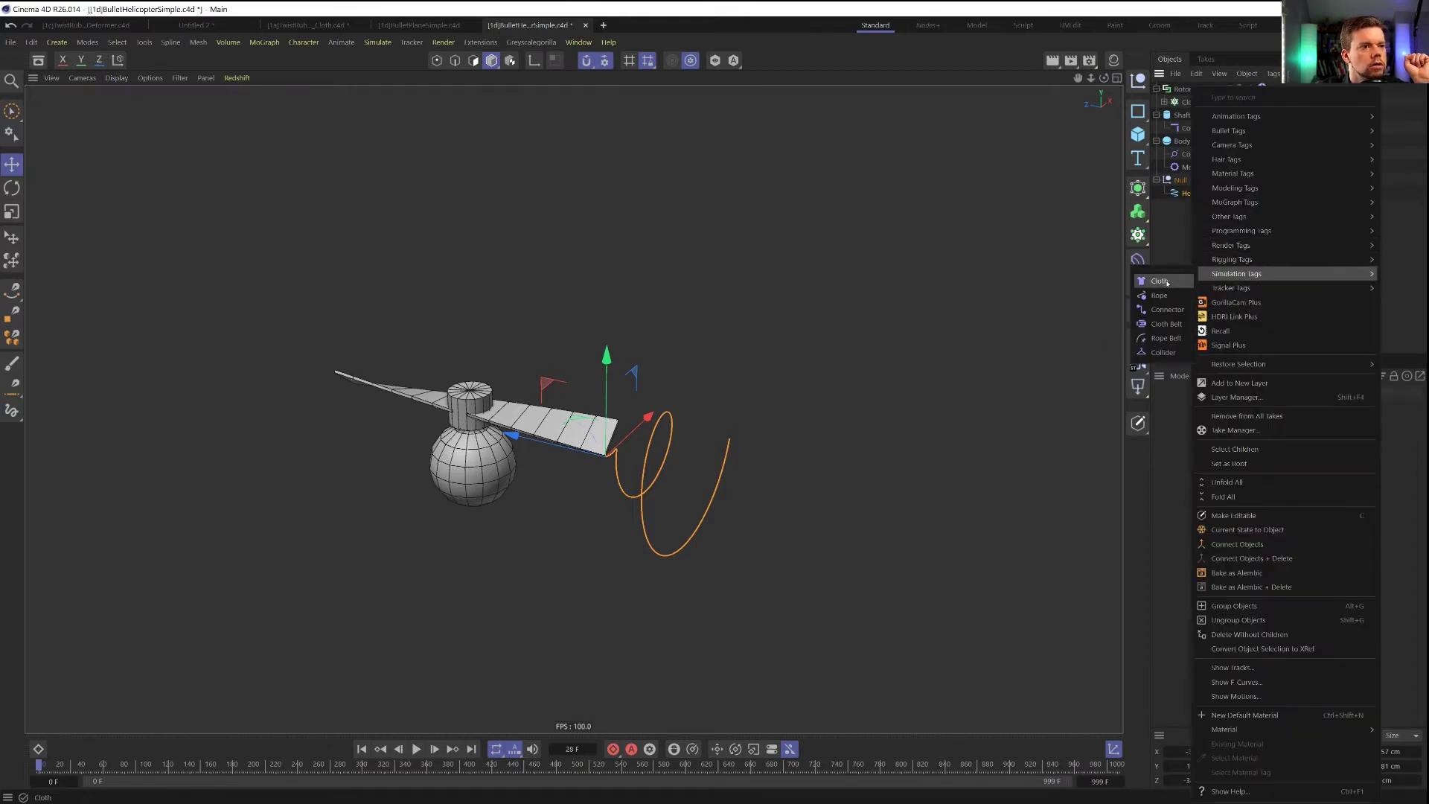
{"action": "left_click", "coordinate": [1166, 338]}
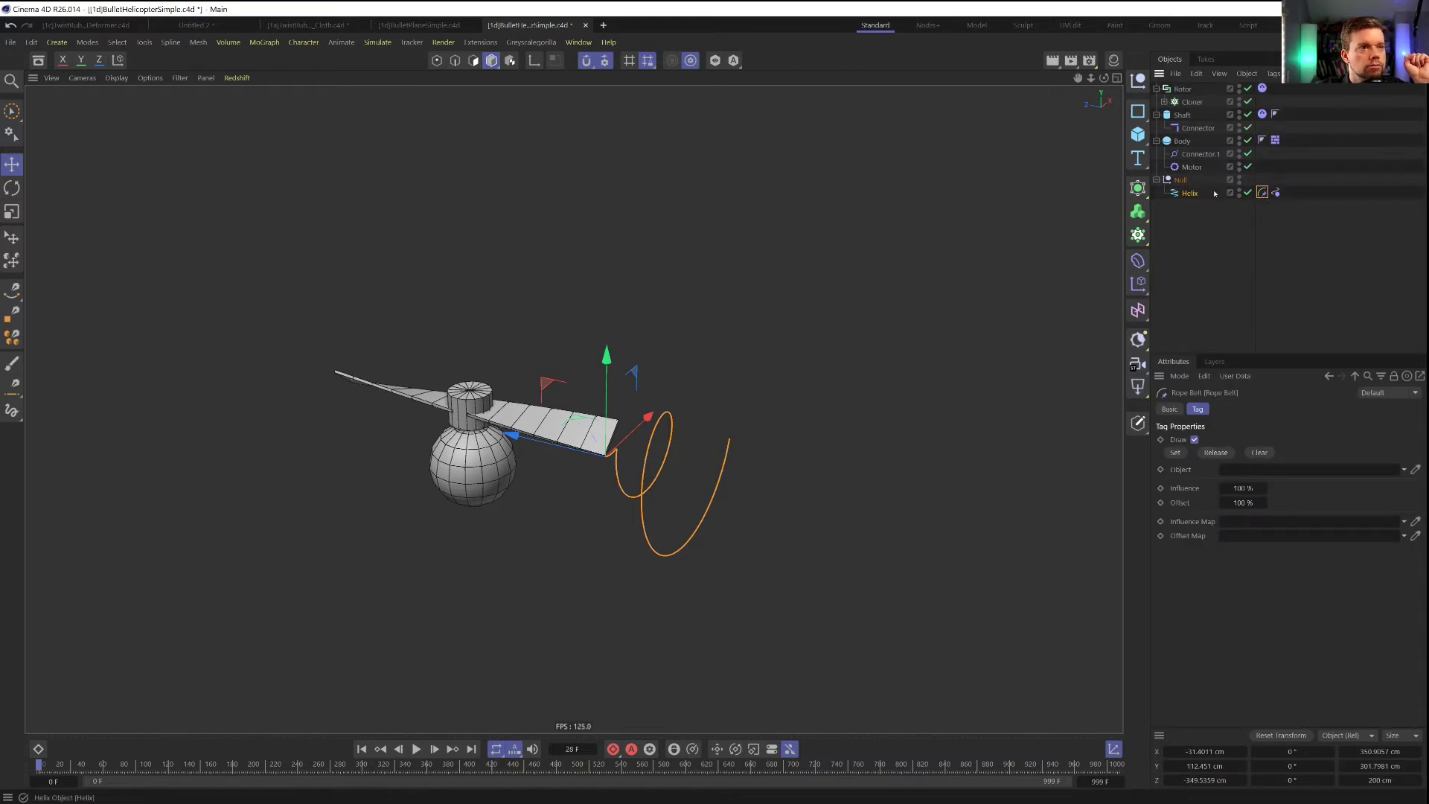
Make the Rotor editable and assign it as the Object of the Helix's Rope Belt tag
{"action": "left_click", "coordinate": [1181, 89]}
{"action": "key", "text": "c"}
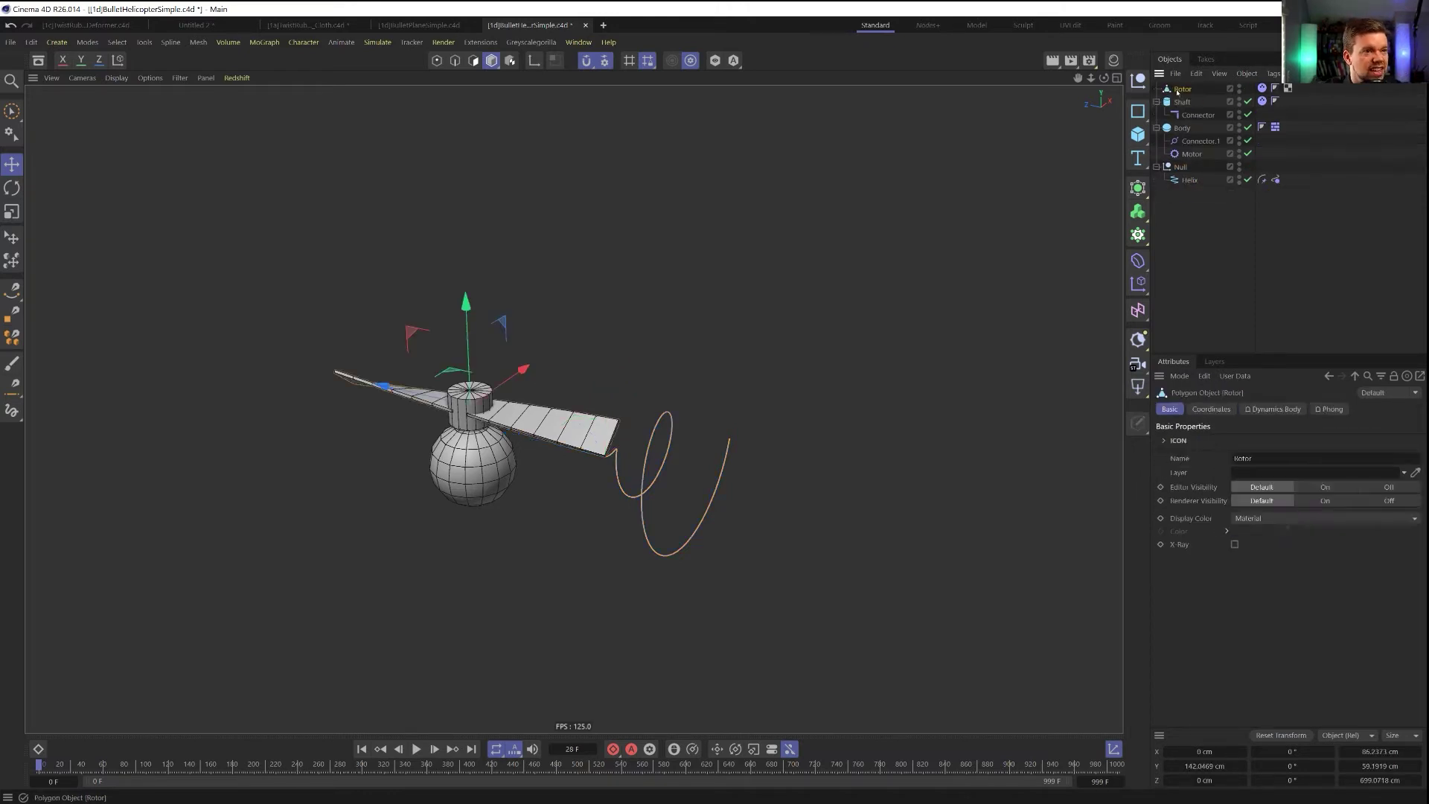
{"action": "left_click", "coordinate": [1262, 179]}
{"action": "left_click_drag", "start_coordinate": [1182, 89], "coordinate": [1237, 478]}
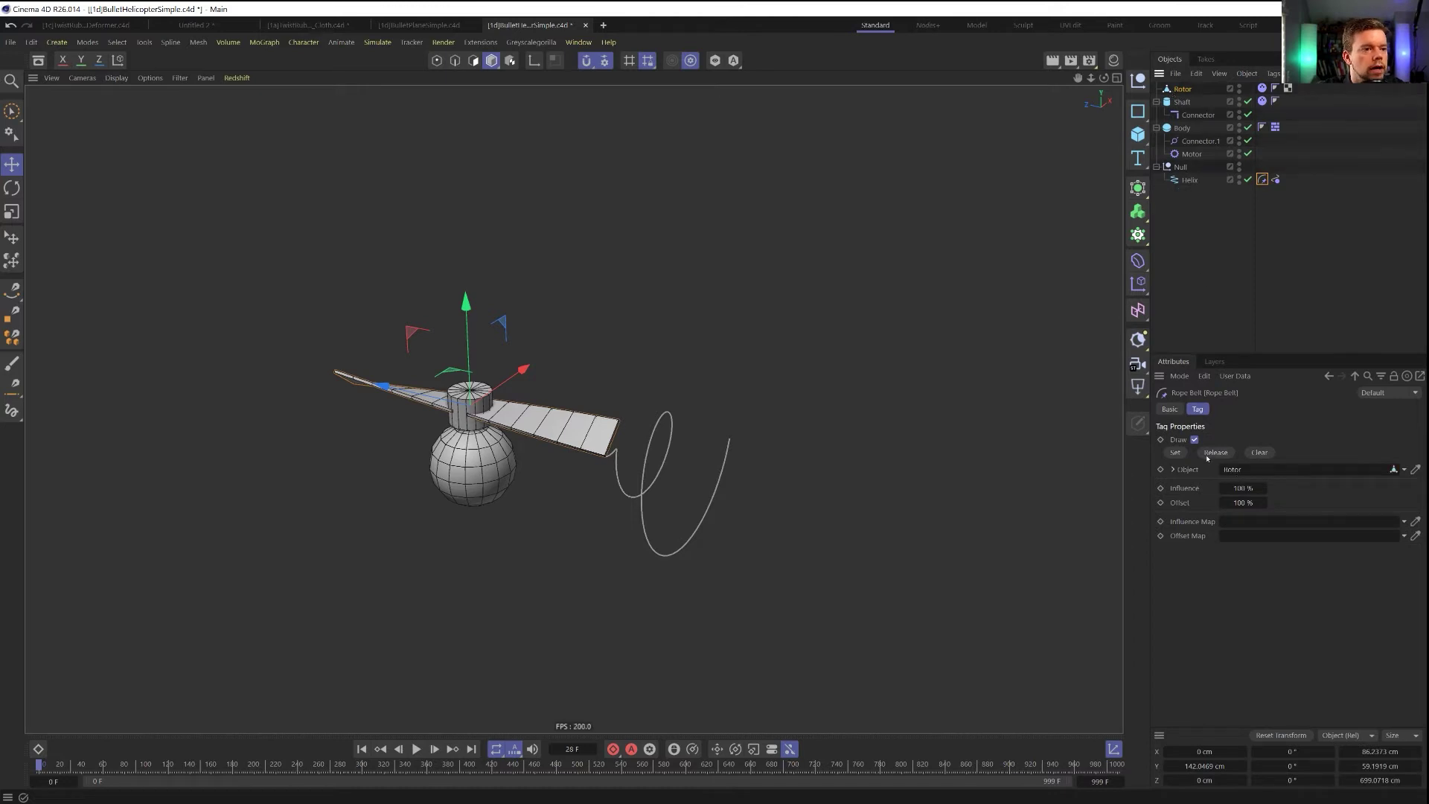
Make the Helix editable, bind its starting point at the blade tip to the Rotor with the Rope Belt tag, and return to Model mode
{"action": "left_click", "coordinate": [1189, 180]}
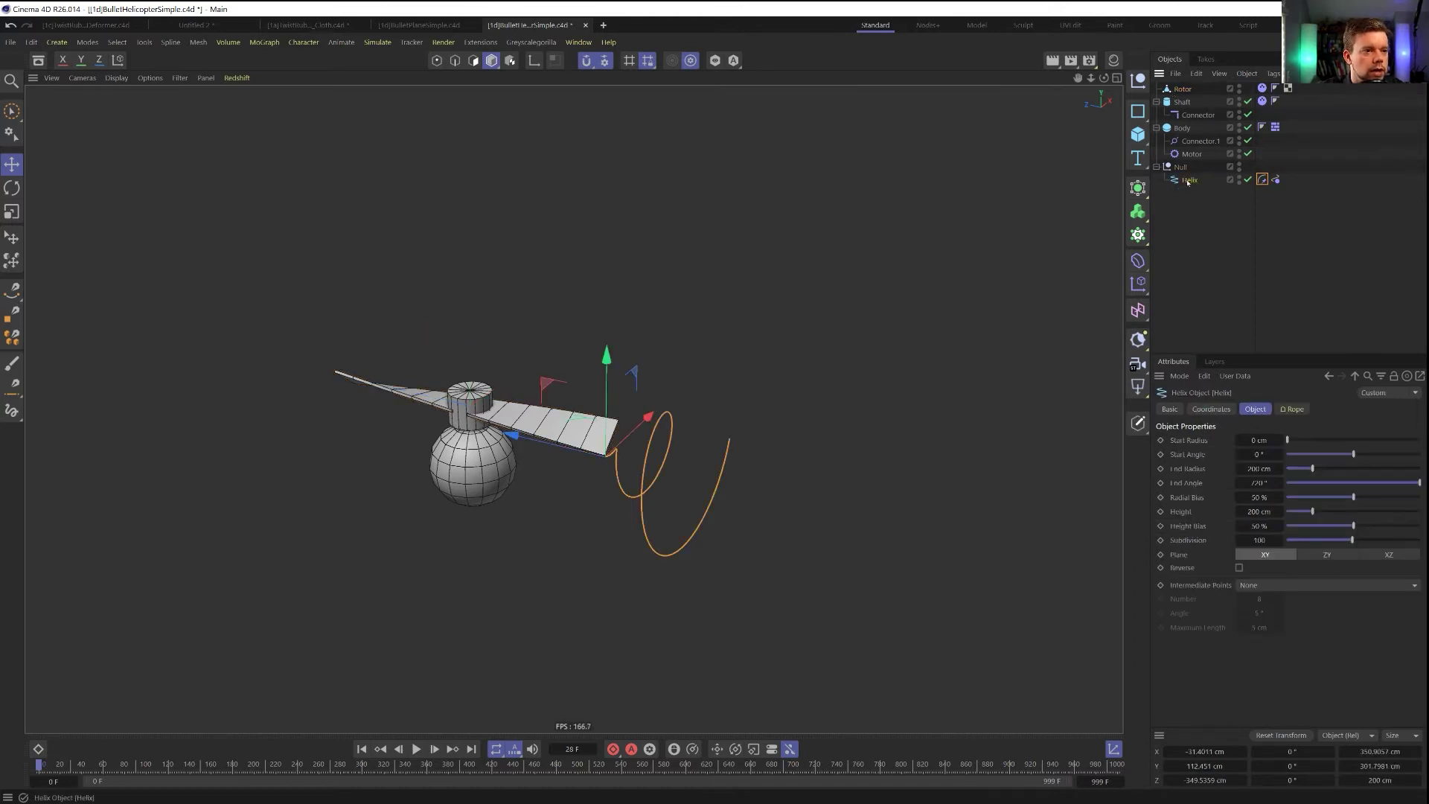
{"action": "key", "text": "c"}
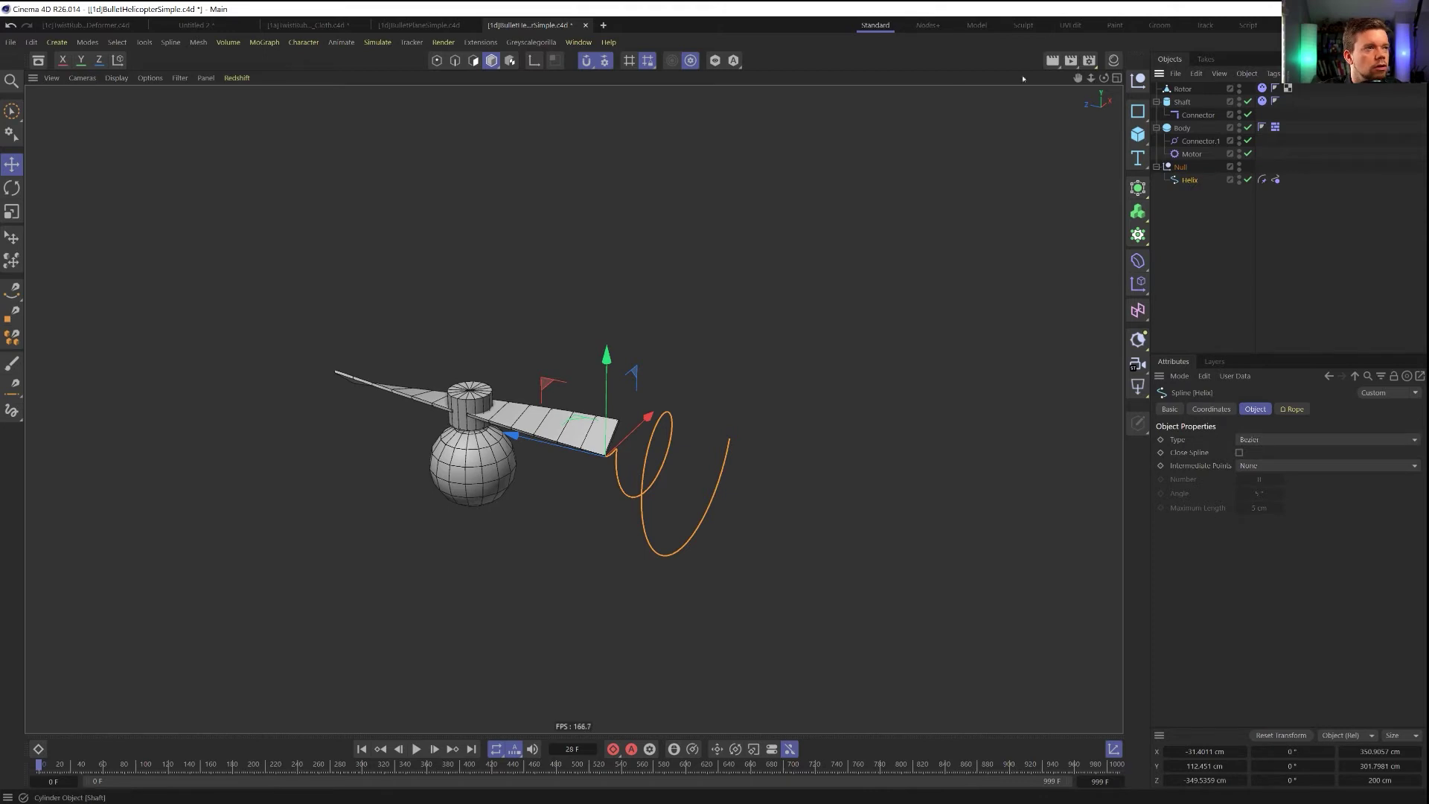
{"action": "left_click", "coordinate": [437, 61]}
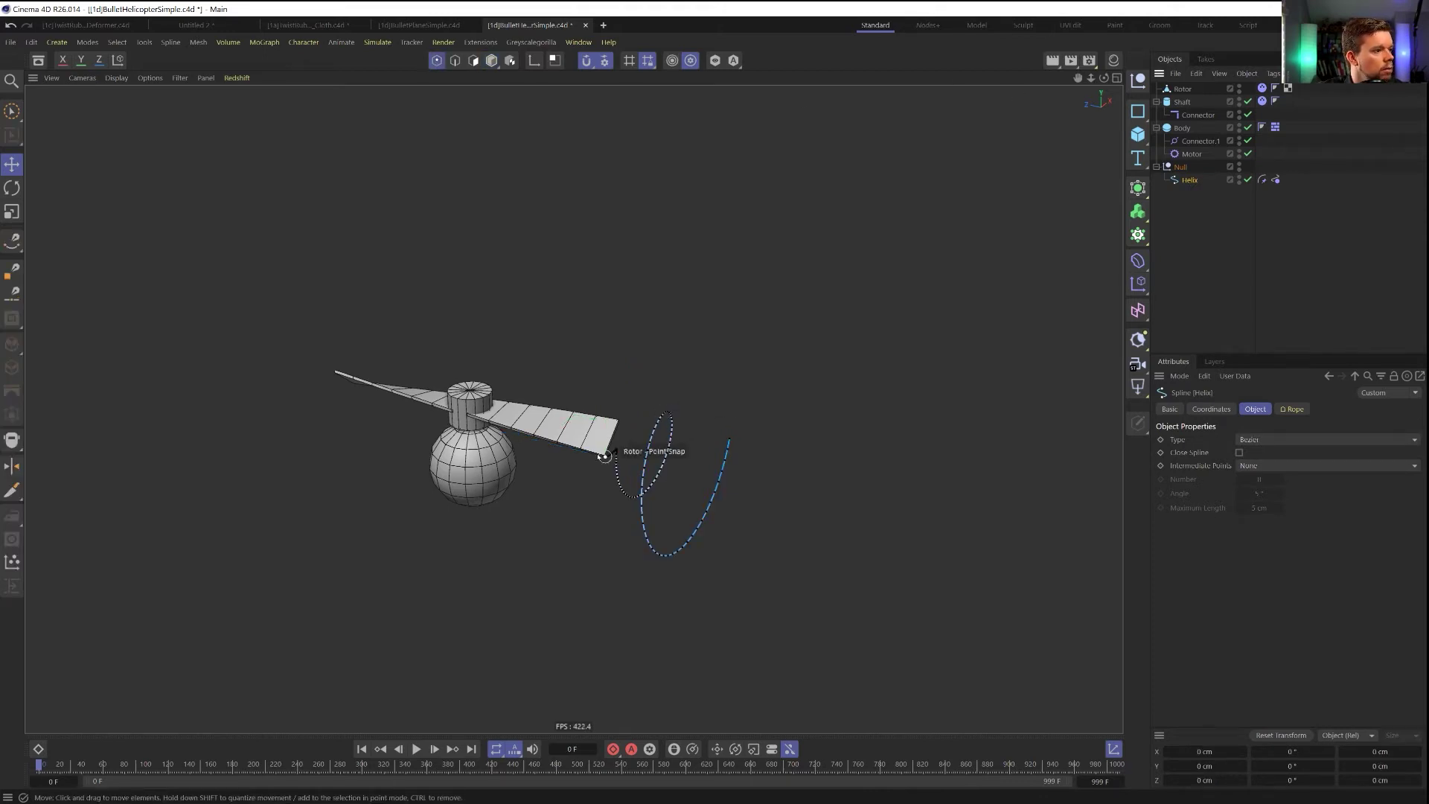
{"action": "scroll", "coordinate": [626, 478], "scroll_direction": "up", "scroll_amount": 6}
{"action": "left_click", "coordinate": [625, 469]}
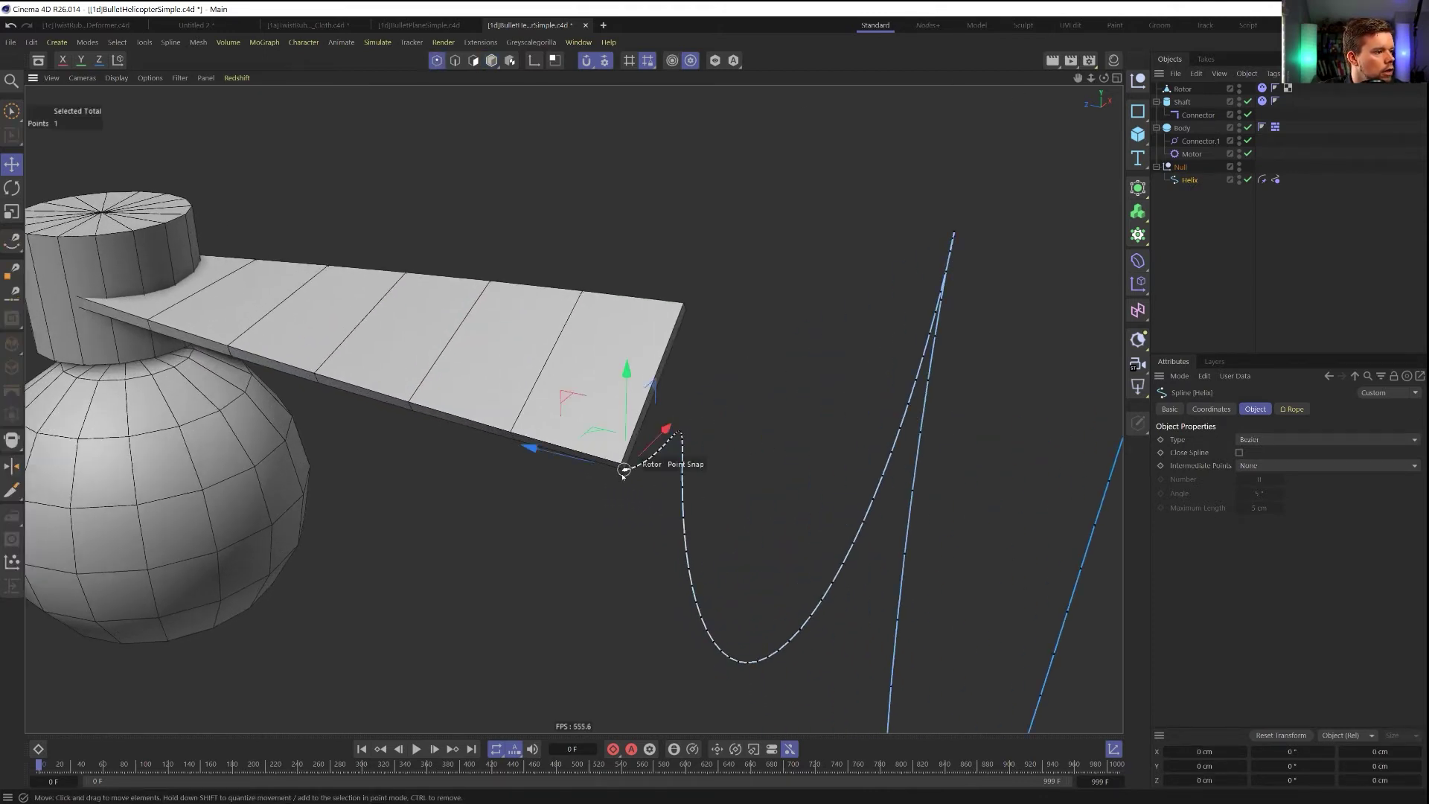
{"action": "scroll", "coordinate": [789, 510], "scroll_direction": "down", "scroll_amount": 5}
{"action": "left_click", "coordinate": [1261, 180]}
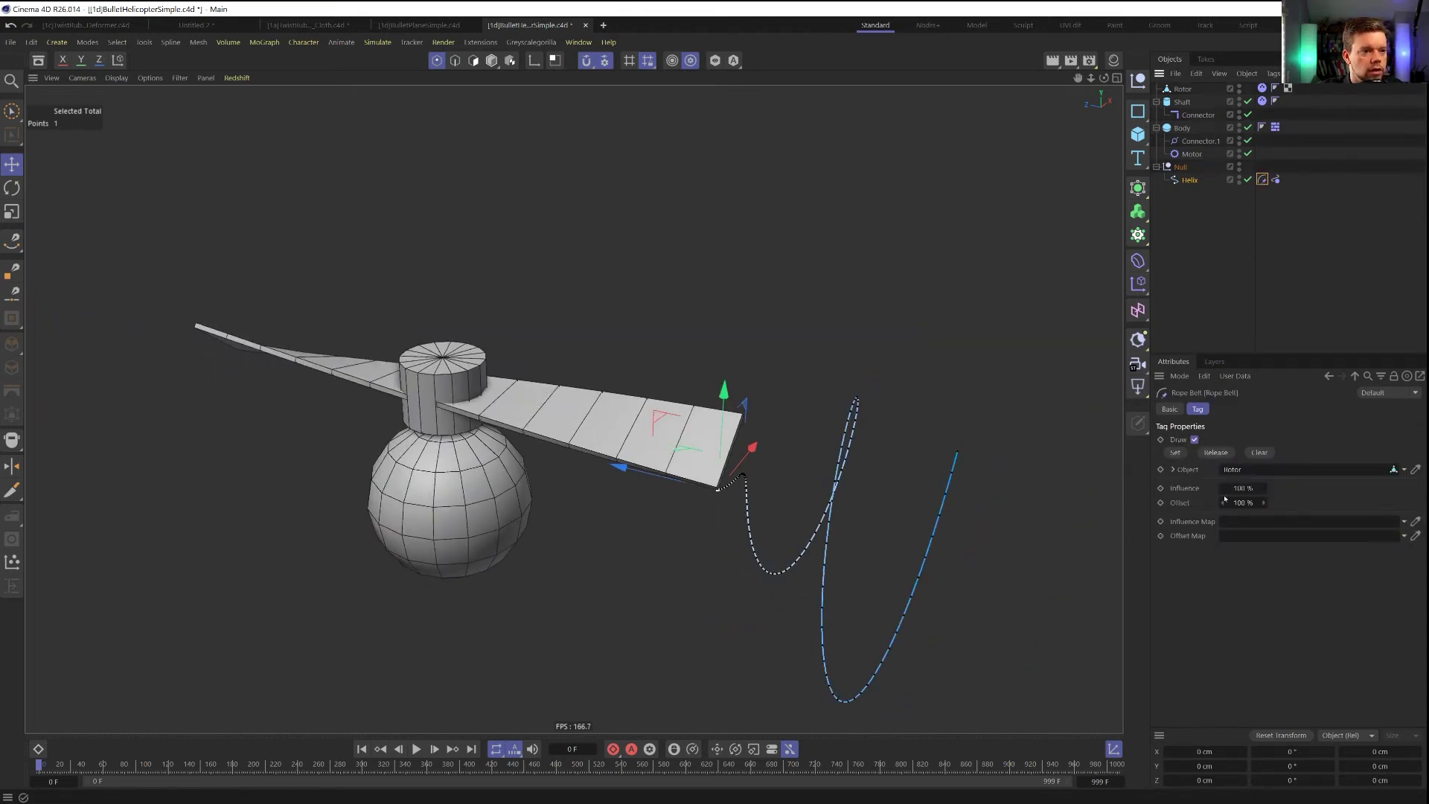
{"action": "left_click", "coordinate": [1175, 453]}
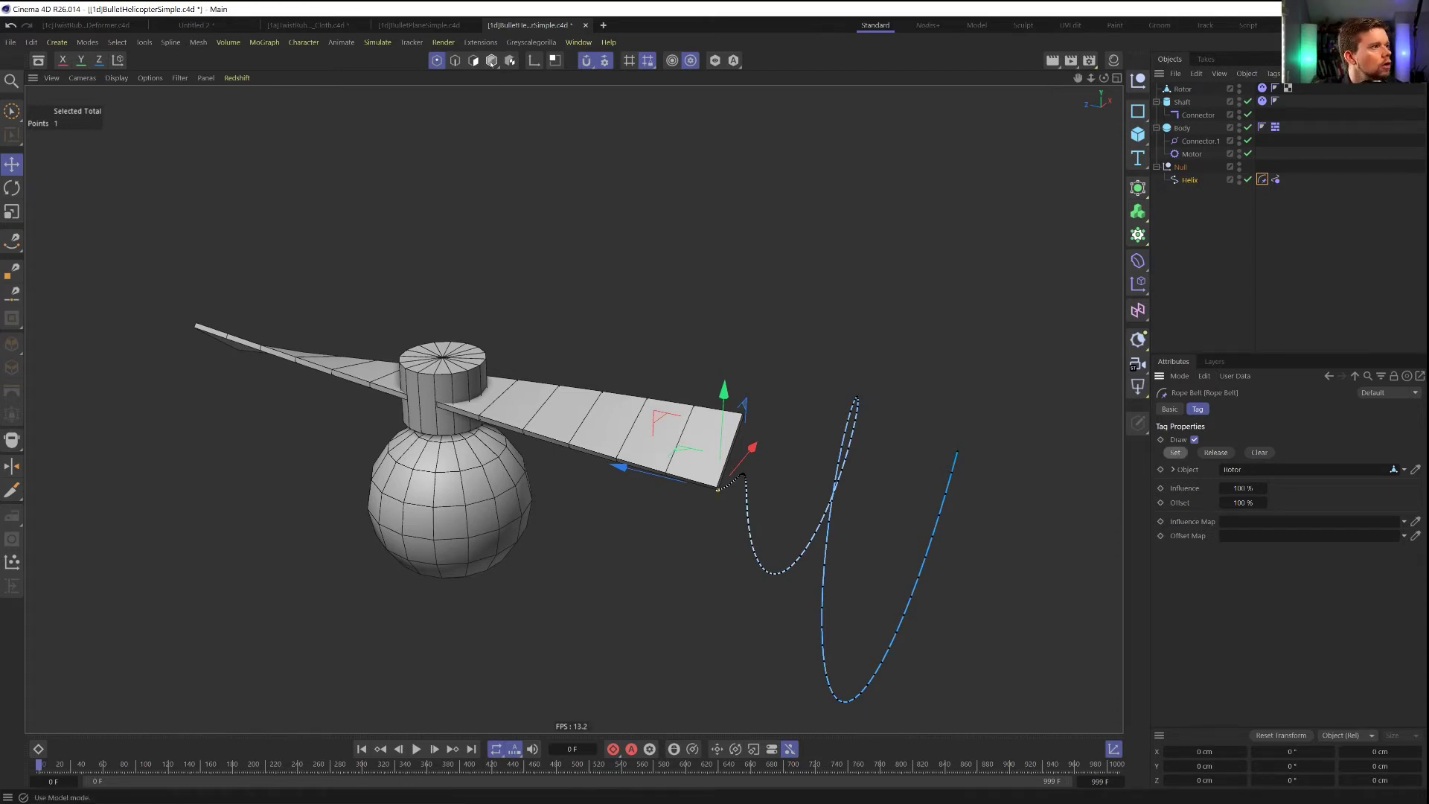
{"action": "left_click", "coordinate": [491, 60]}
{"action": "scroll", "coordinate": [670, 310], "scroll_direction": "down", "scroll_amount": 2}
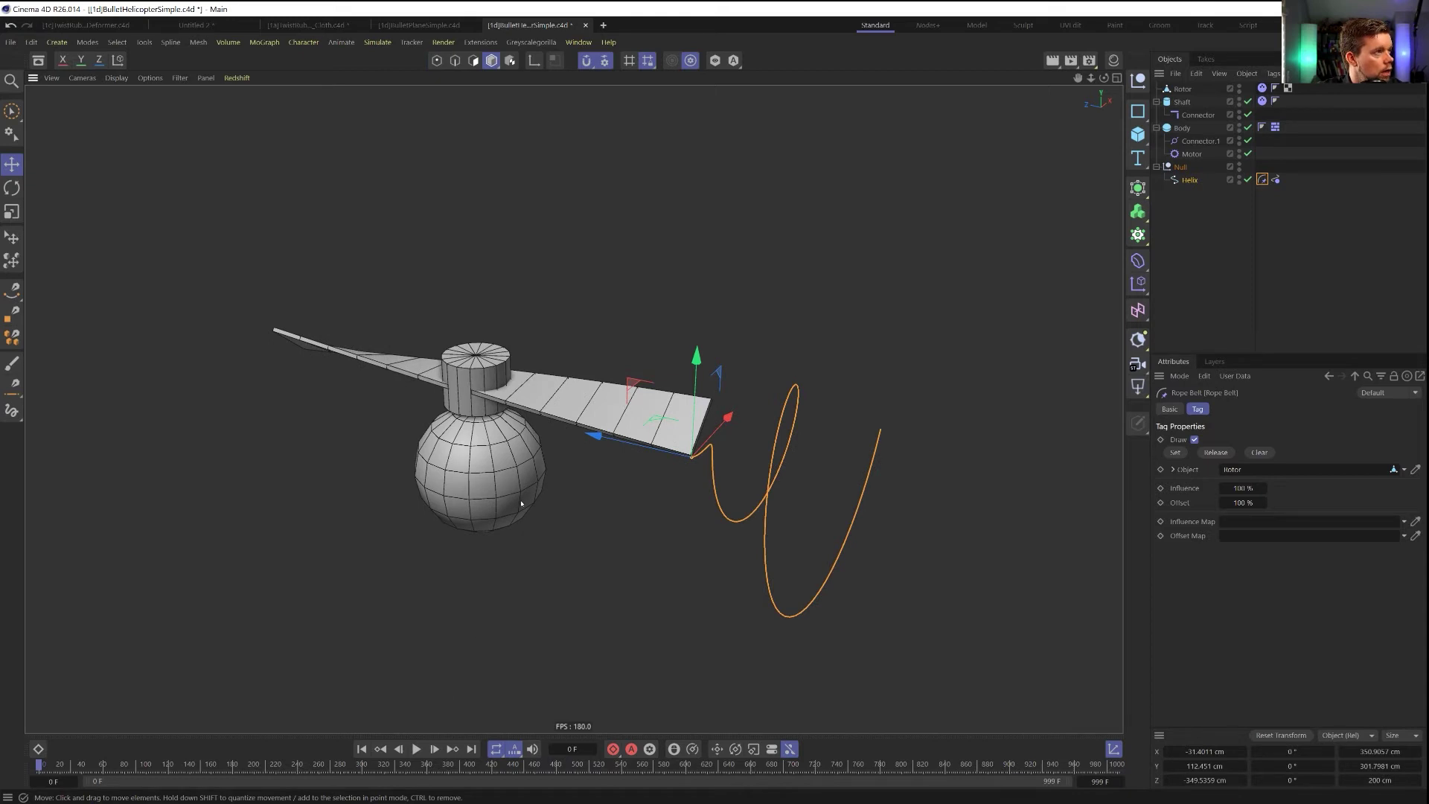
Save the project as a new file named [1f]Centrifugal_Force_Test.c4d
{"action": "key", "text": "ctrl+shift+s"}
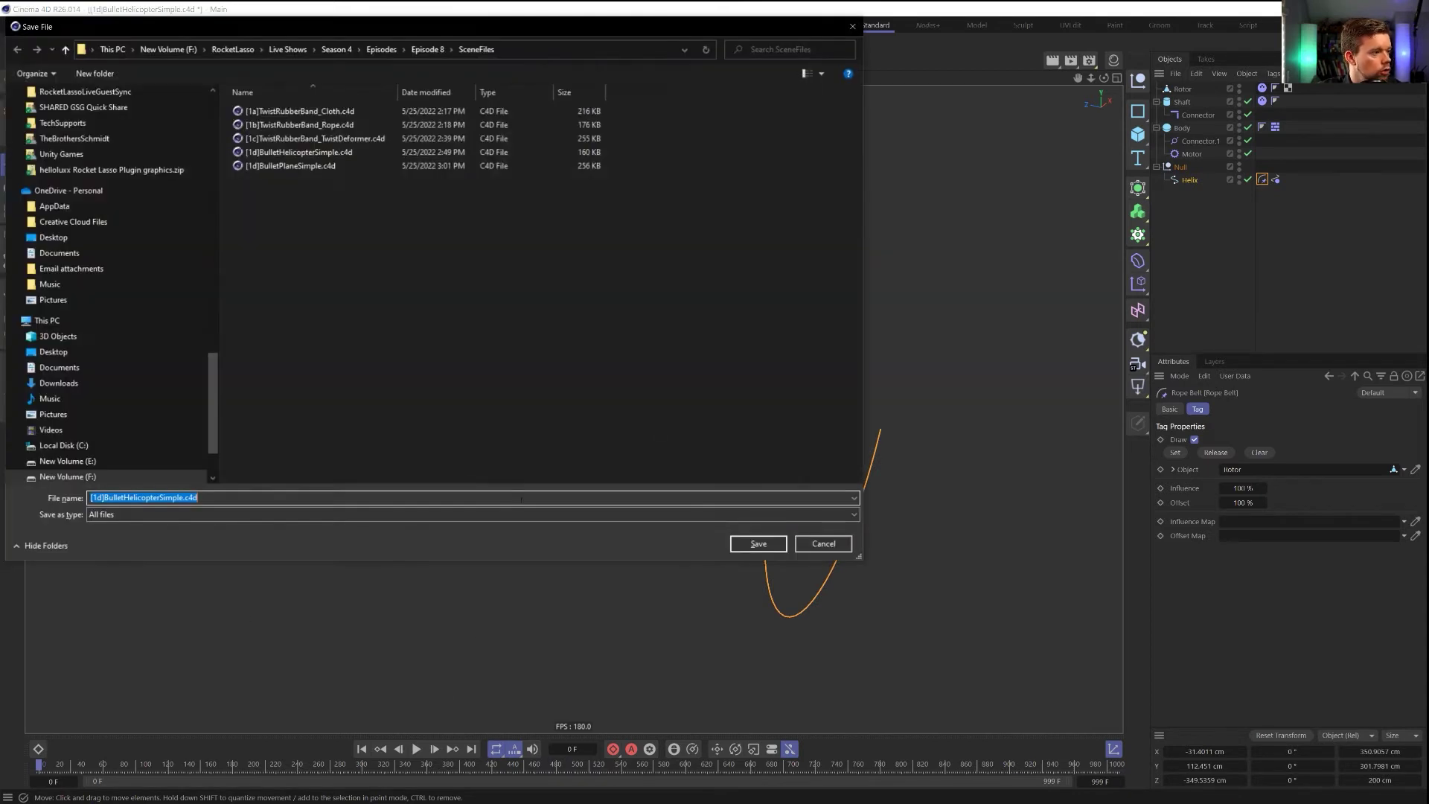
{"action": "left_click", "coordinate": [94, 497]}
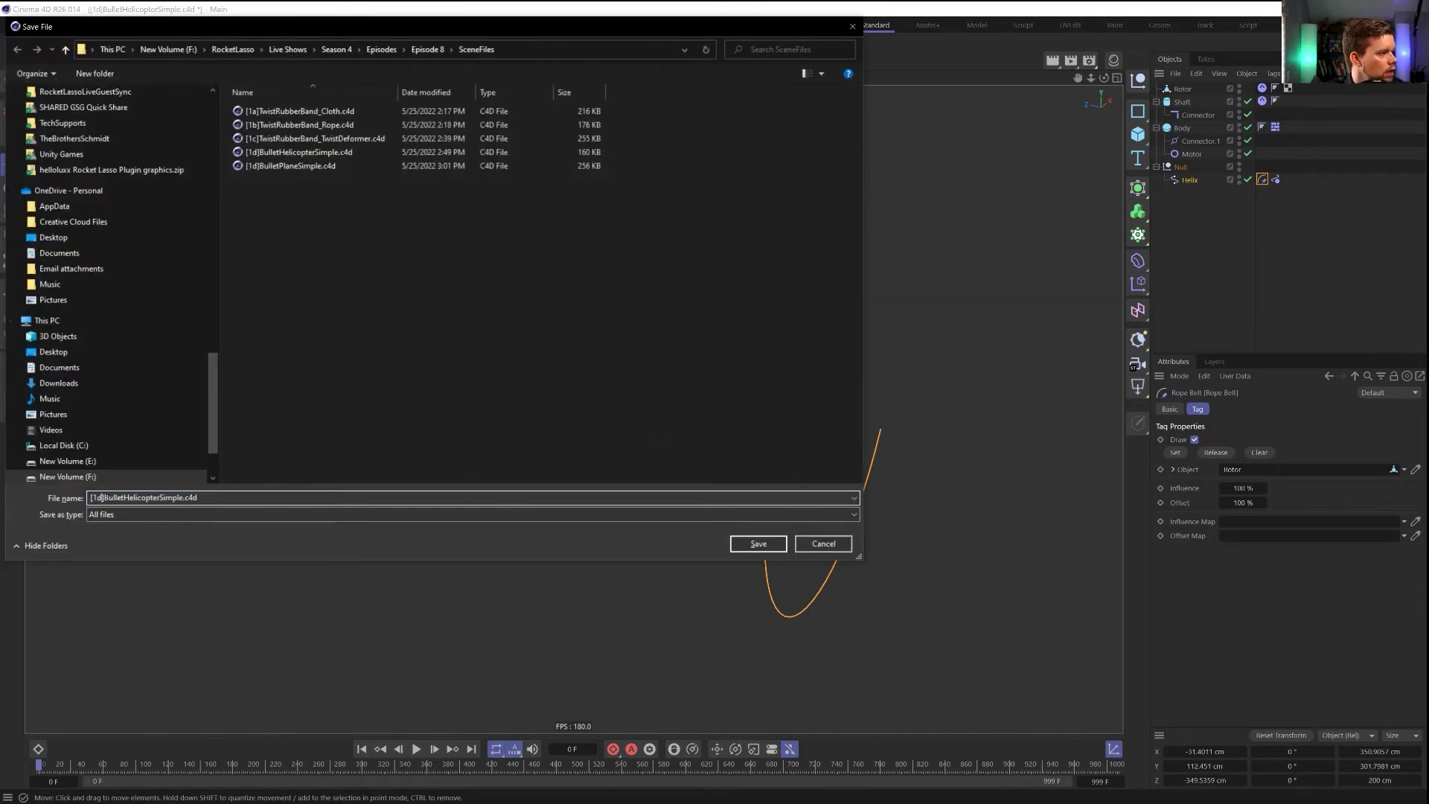
{"action": "key", "text": "BackSpace"}
{"action": "type", "text": "f"}
{"action": "double_click", "coordinate": [104, 498]}
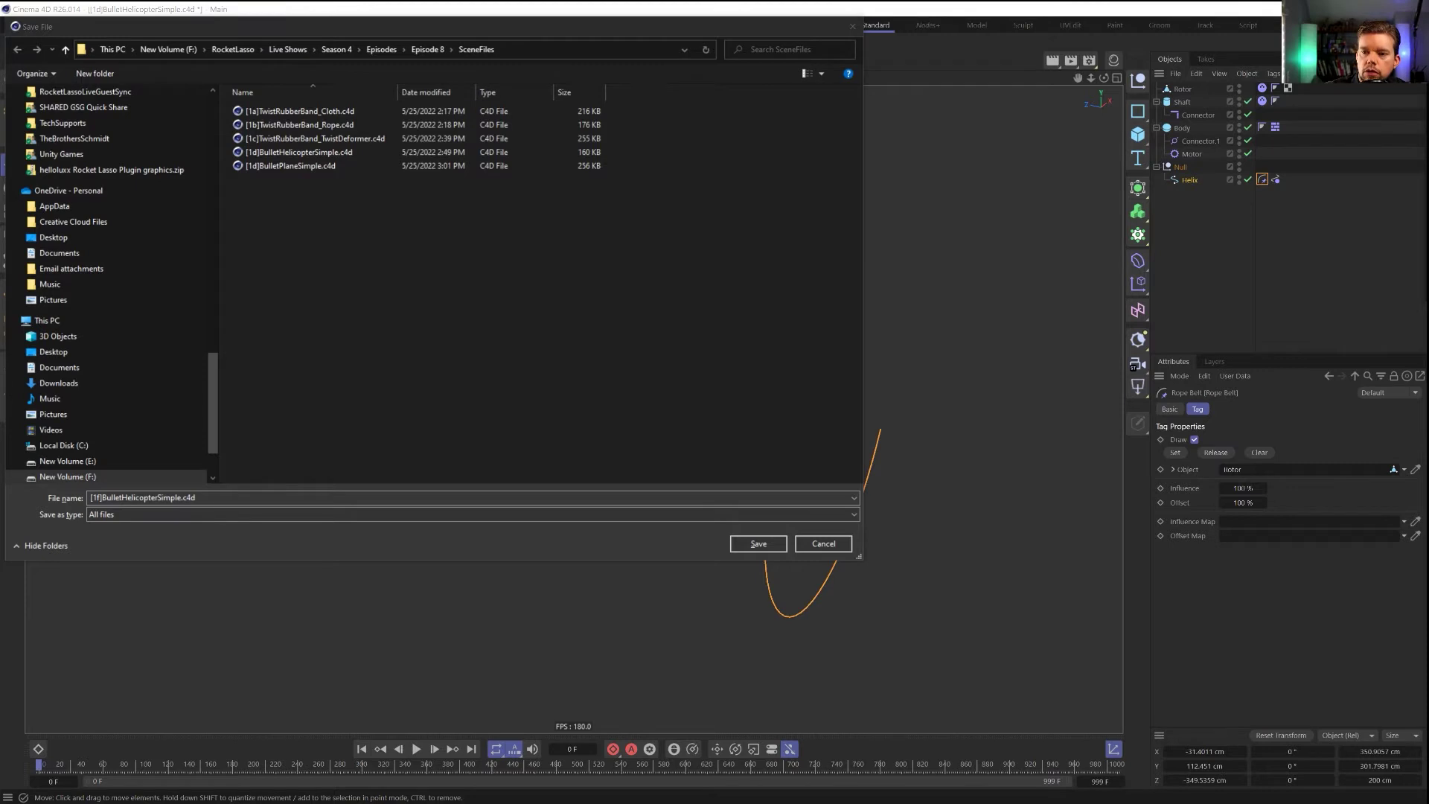
{"action": "left_click", "coordinate": [352, 497]}
{"action": "left_click_drag", "start_coordinate": [105, 497], "coordinate": [182, 497]}
{"action": "type", "text": "centrifugal "}
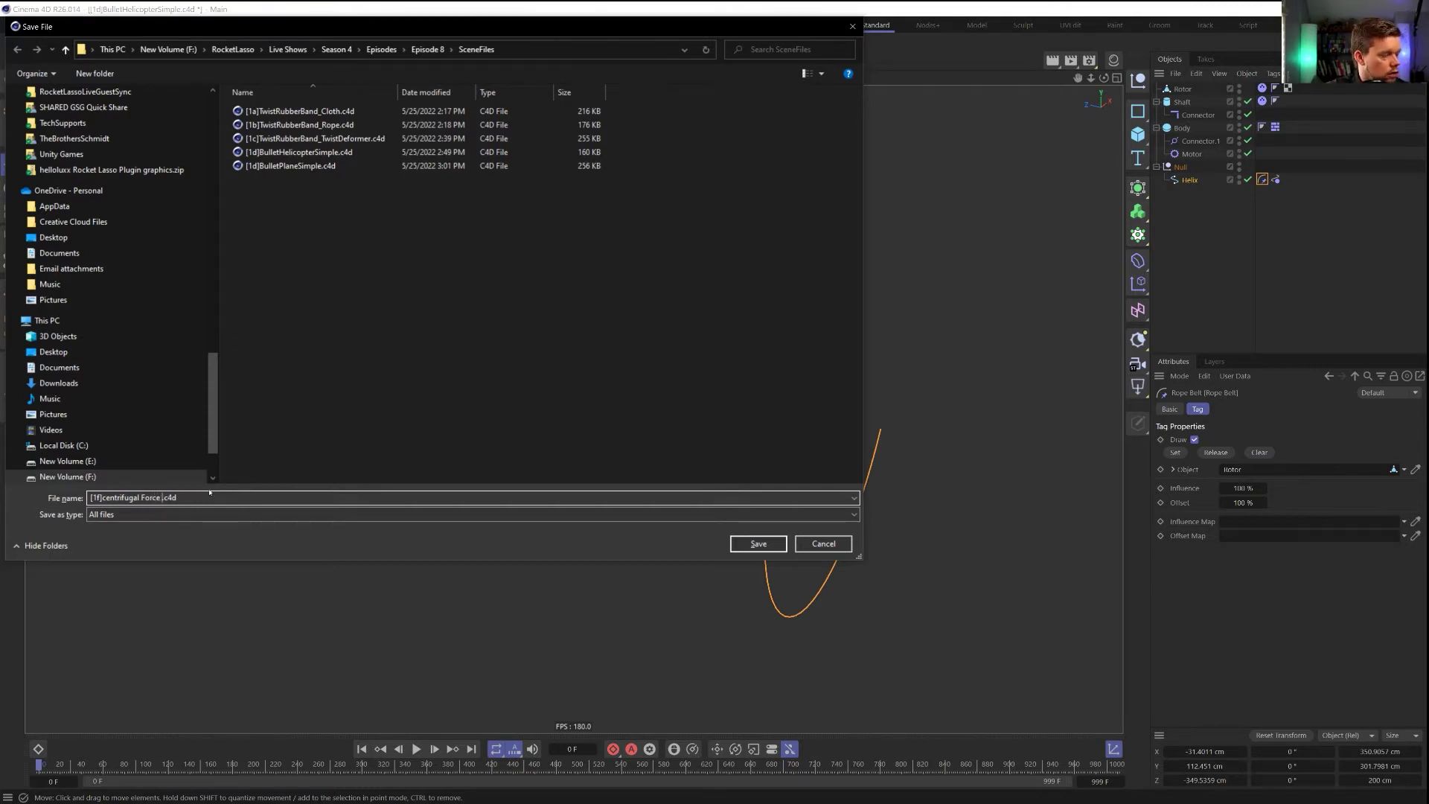
{"action": "type", "text": "Force_Test"}
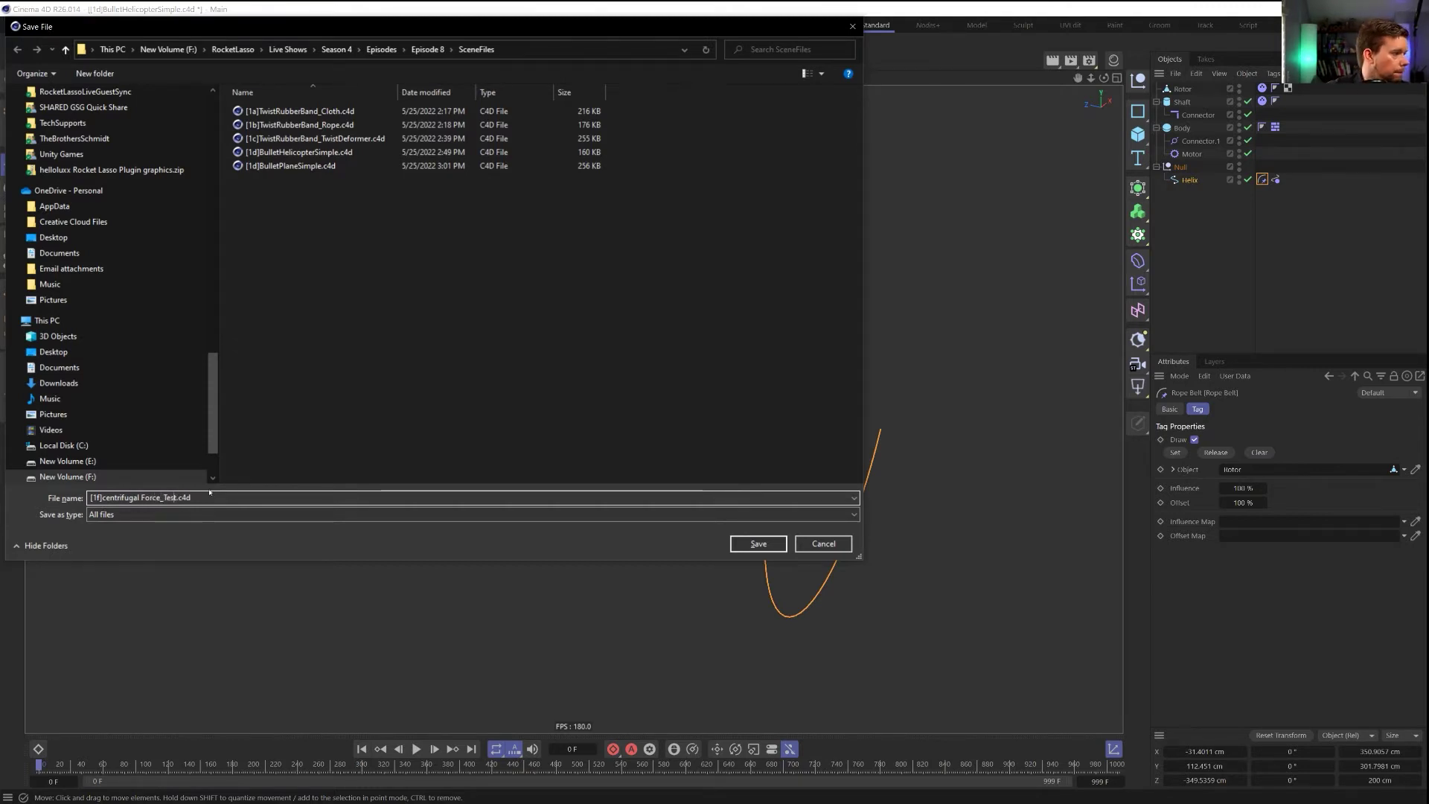
{"action": "key", "text": "BackSpace"}
{"action": "type", "text": "_"}
{"action": "key", "text": "BackSpace"}
{"action": "type", "text": "C"}
{"action": "key", "text": "Return"}
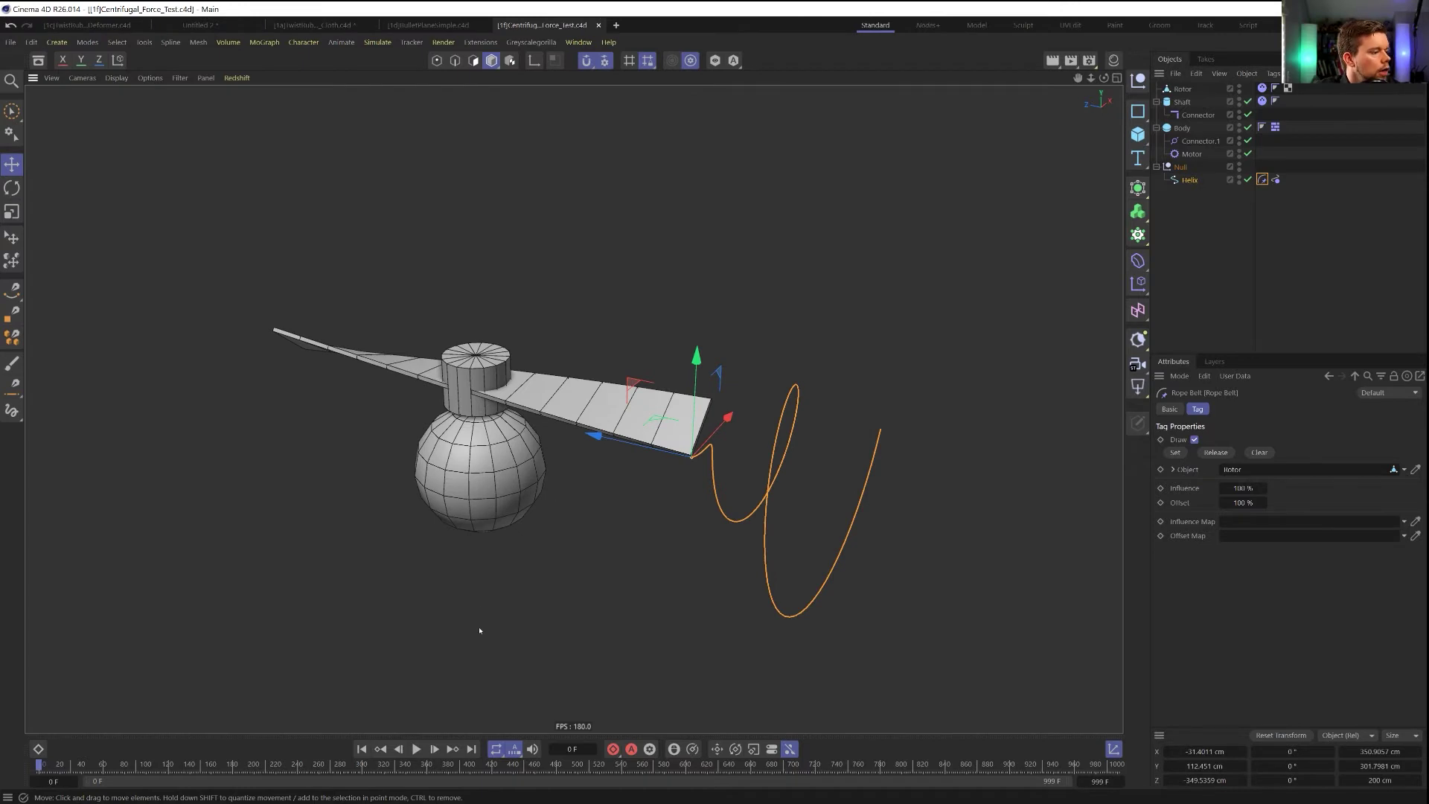
Play the simulation and examine from several angles how the rope follows the spinning rotor blade
{"action": "left_click", "coordinate": [435, 749]}
{"action": "left_click_drag", "start_coordinate": [634, 543], "coordinate": [656, 462], "text": "alt"}
{"action": "middle_click_drag", "start_coordinate": [656, 462], "coordinate": [36, 331], "text": "alt"}
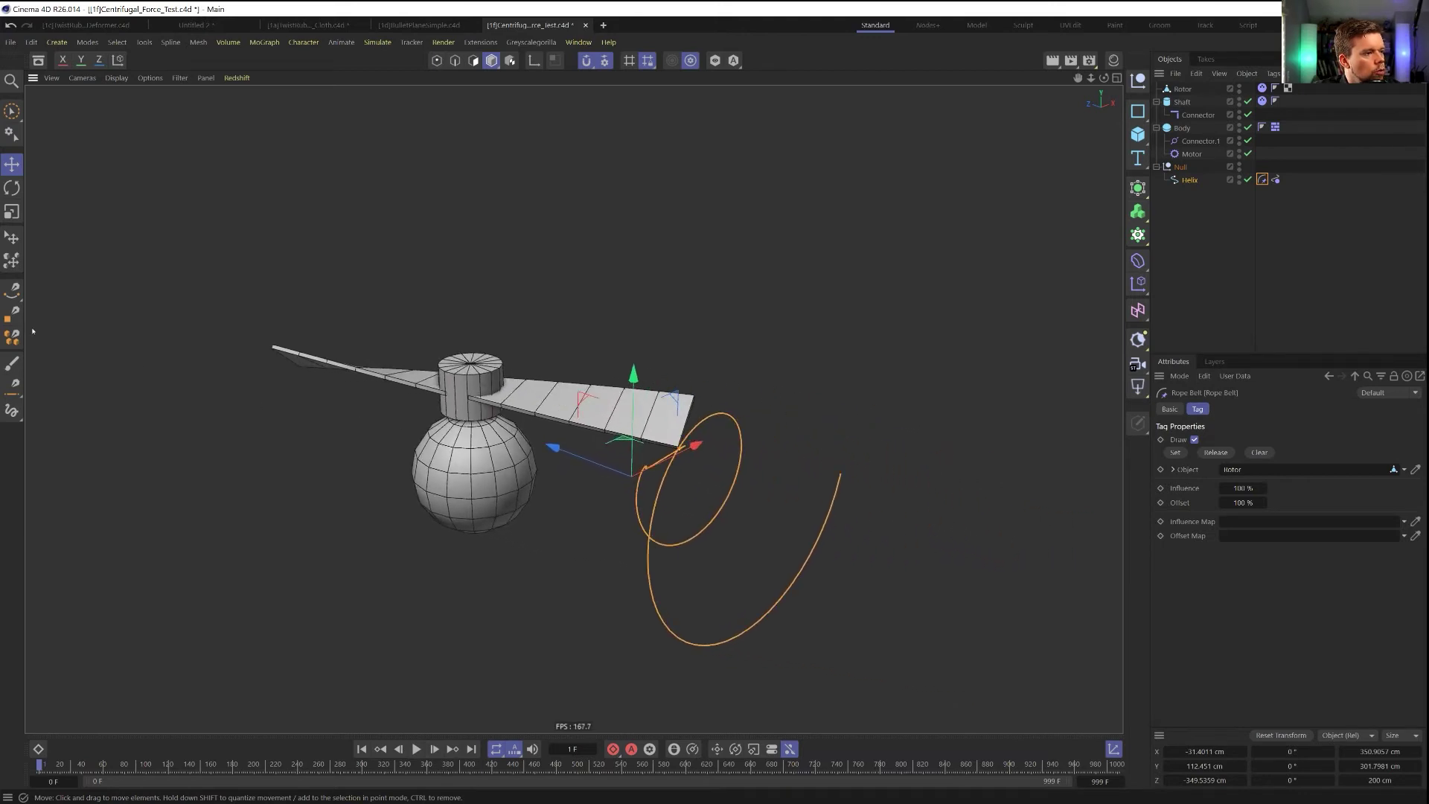
{"action": "left_click_drag", "start_coordinate": [670, 466], "coordinate": [472, 616], "text": "alt"}
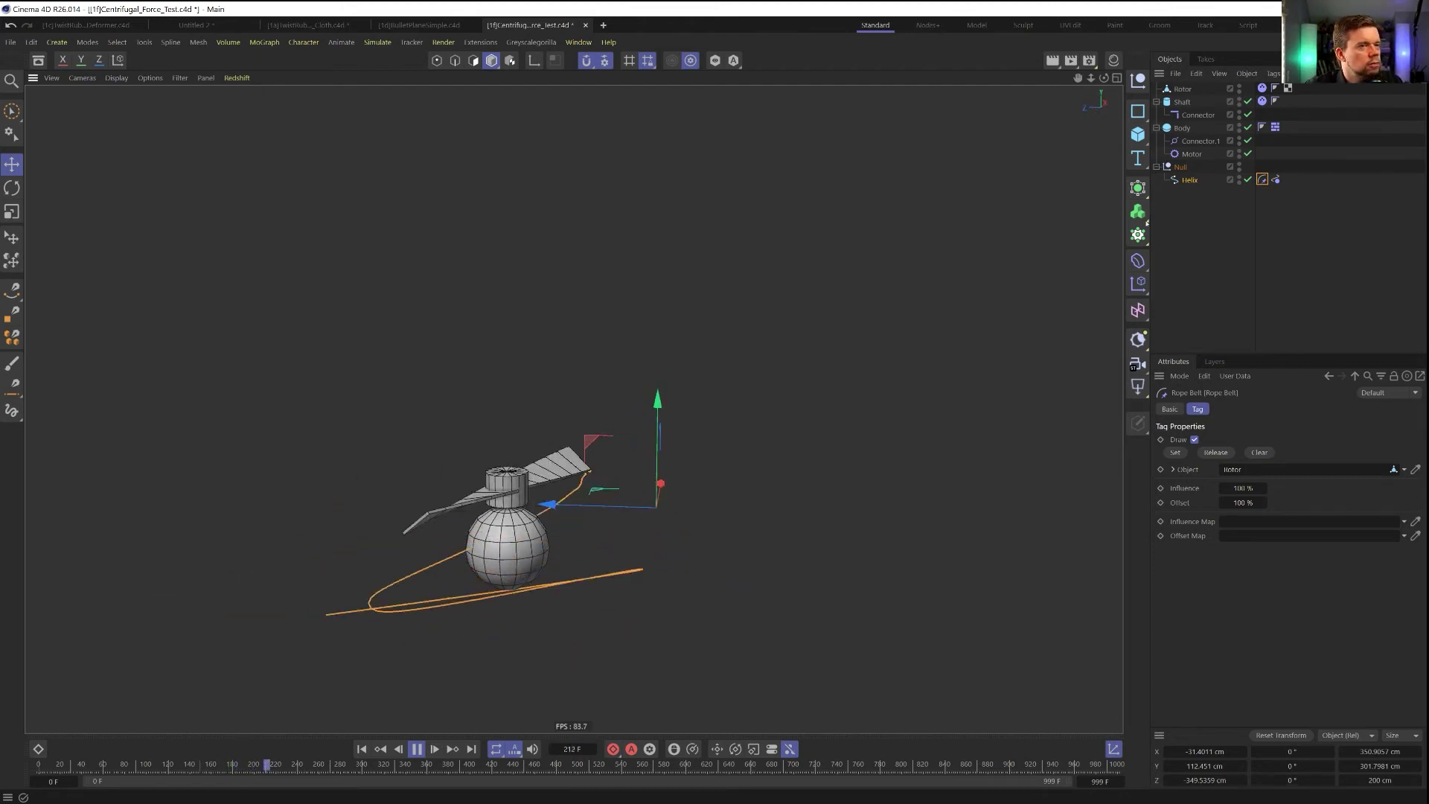
Set the Bendiness of the Helix's Rope tag to 111 and stop the playback
{"action": "left_click", "coordinate": [1275, 180]}
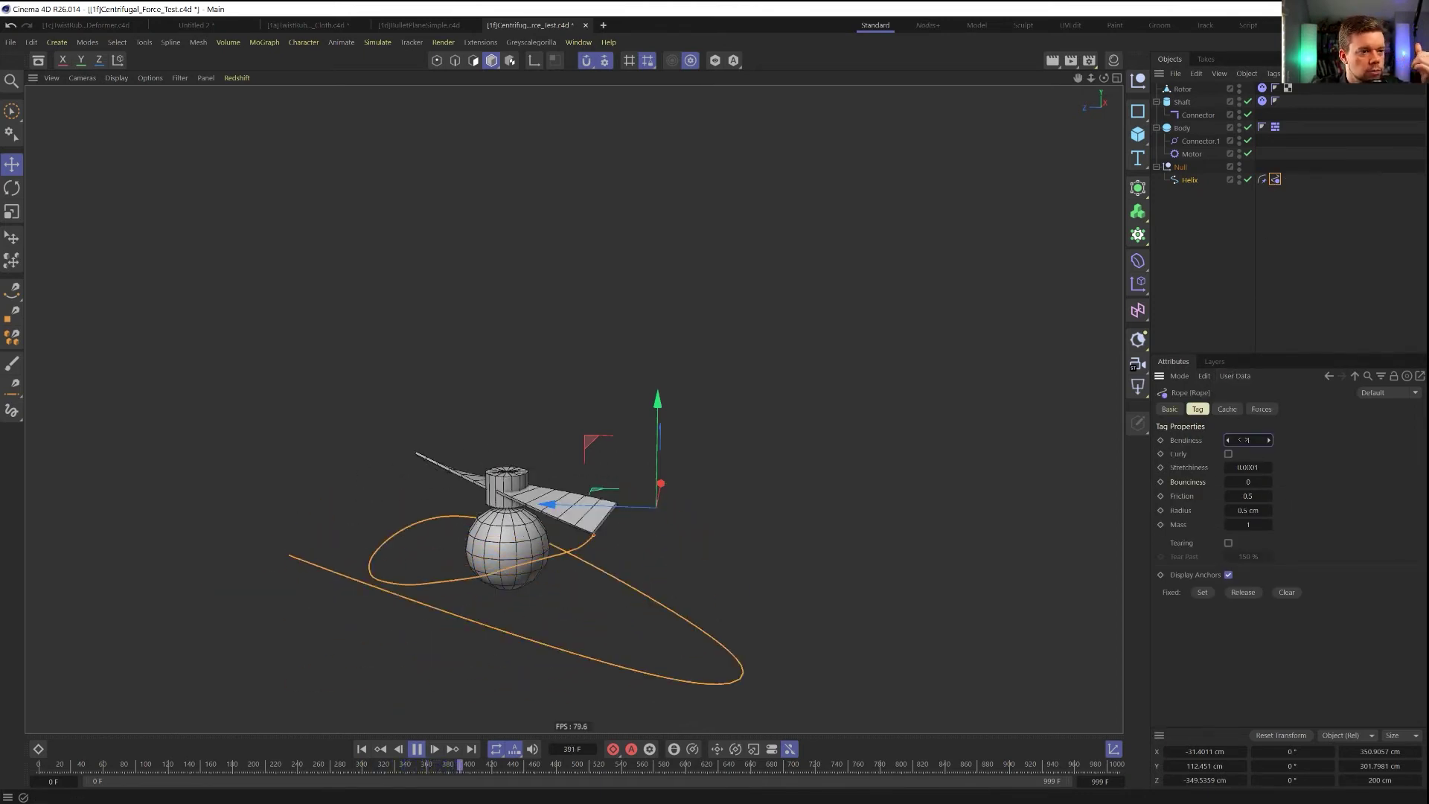
{"action": "type", "text": "11"}
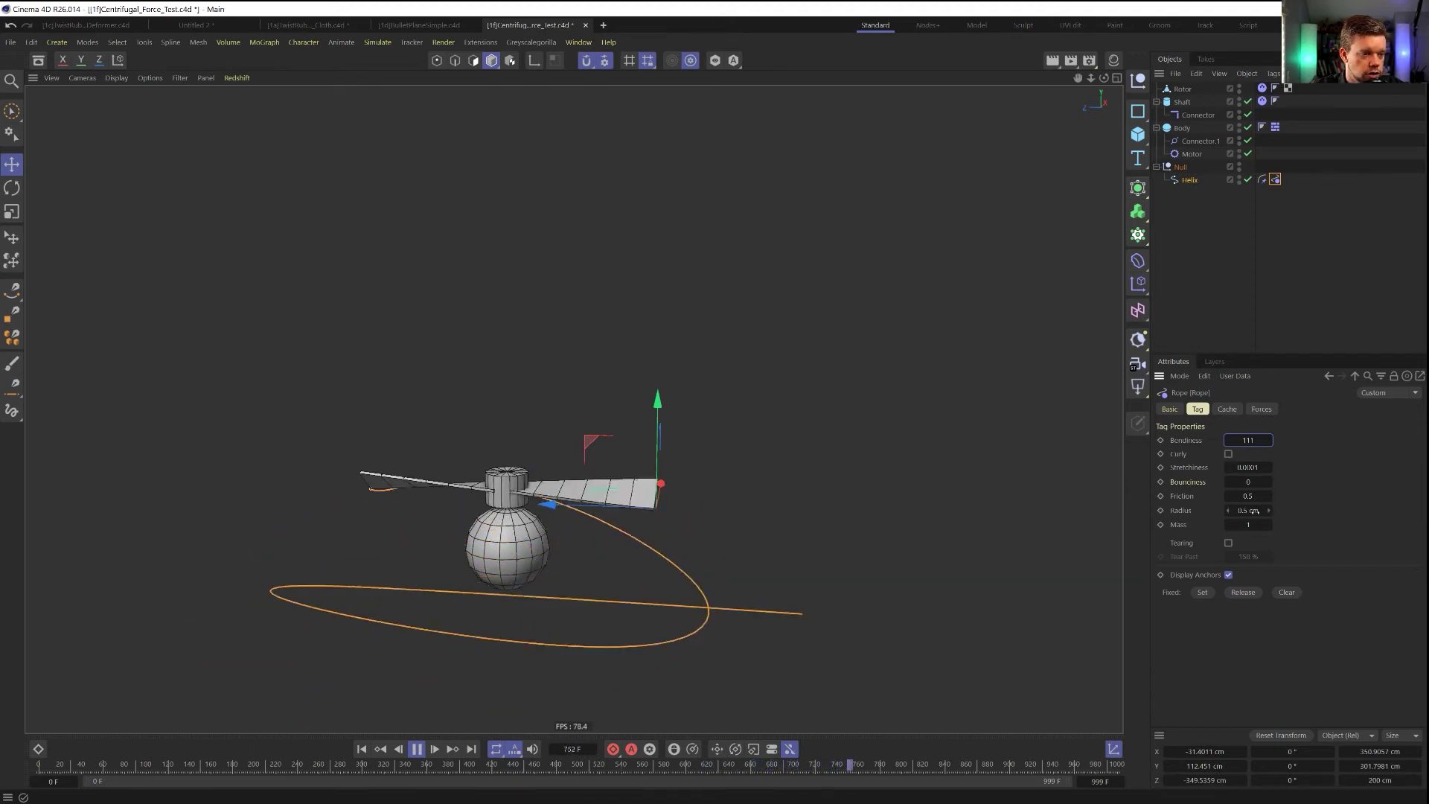
{"action": "left_click", "coordinate": [416, 749]}
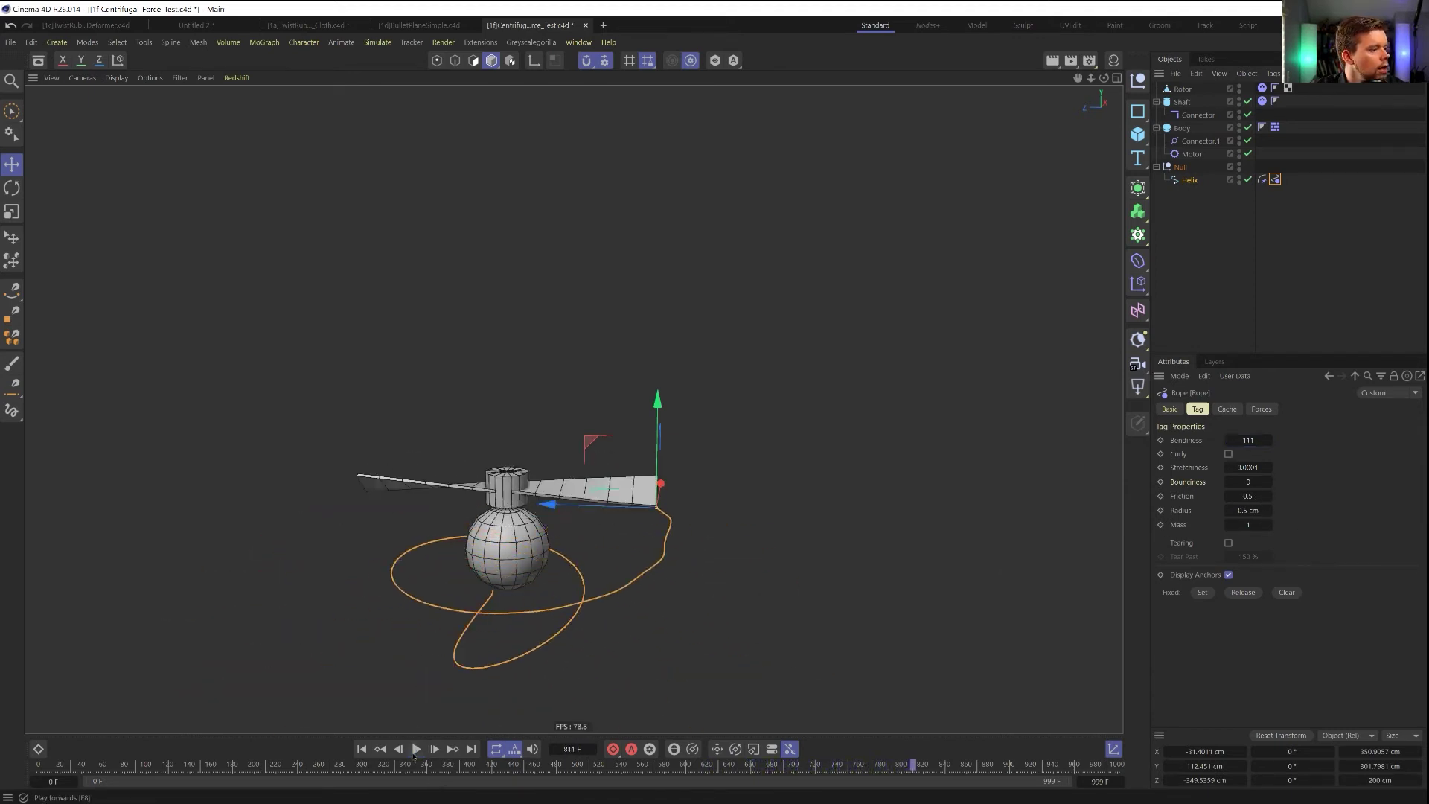
Replay the simulation from the first frame, examine the stiffer rope's motion around the body, and rewind to the start
{"action": "left_click", "coordinate": [361, 751]}
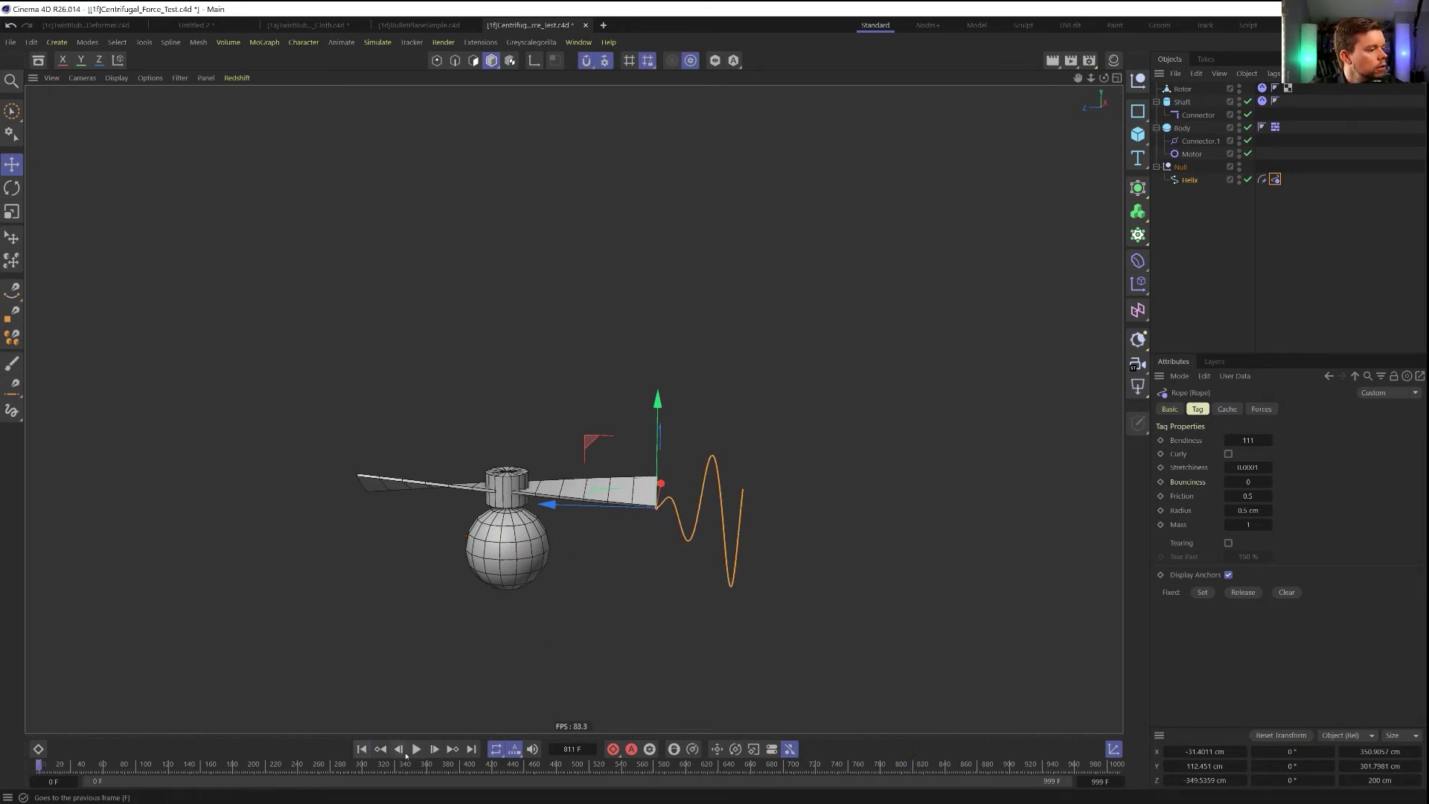
{"action": "left_click", "coordinate": [417, 750]}
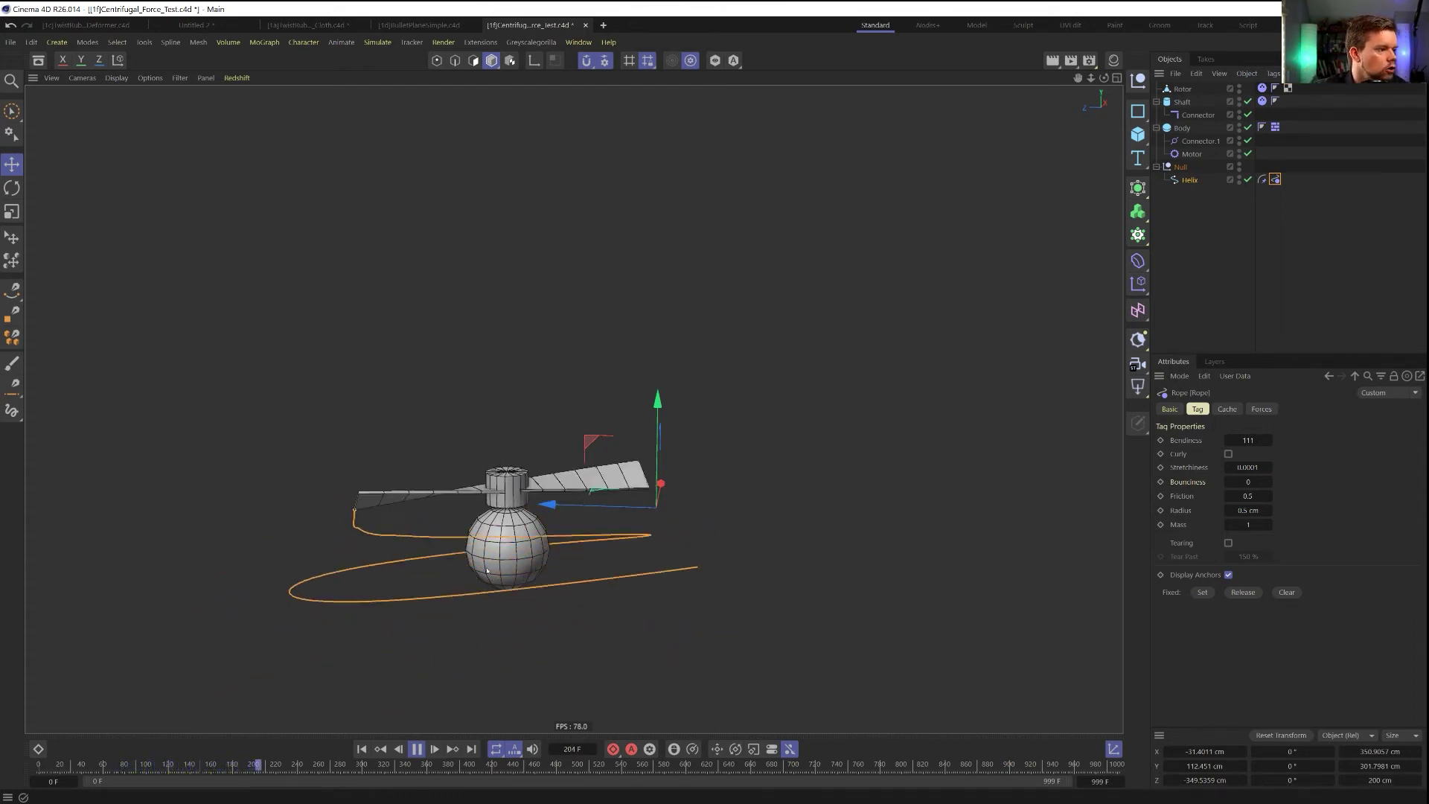
{"action": "key", "text": "space"}
{"action": "left_click_drag", "start_coordinate": [448, 685], "coordinate": [506, 552], "text": "alt"}
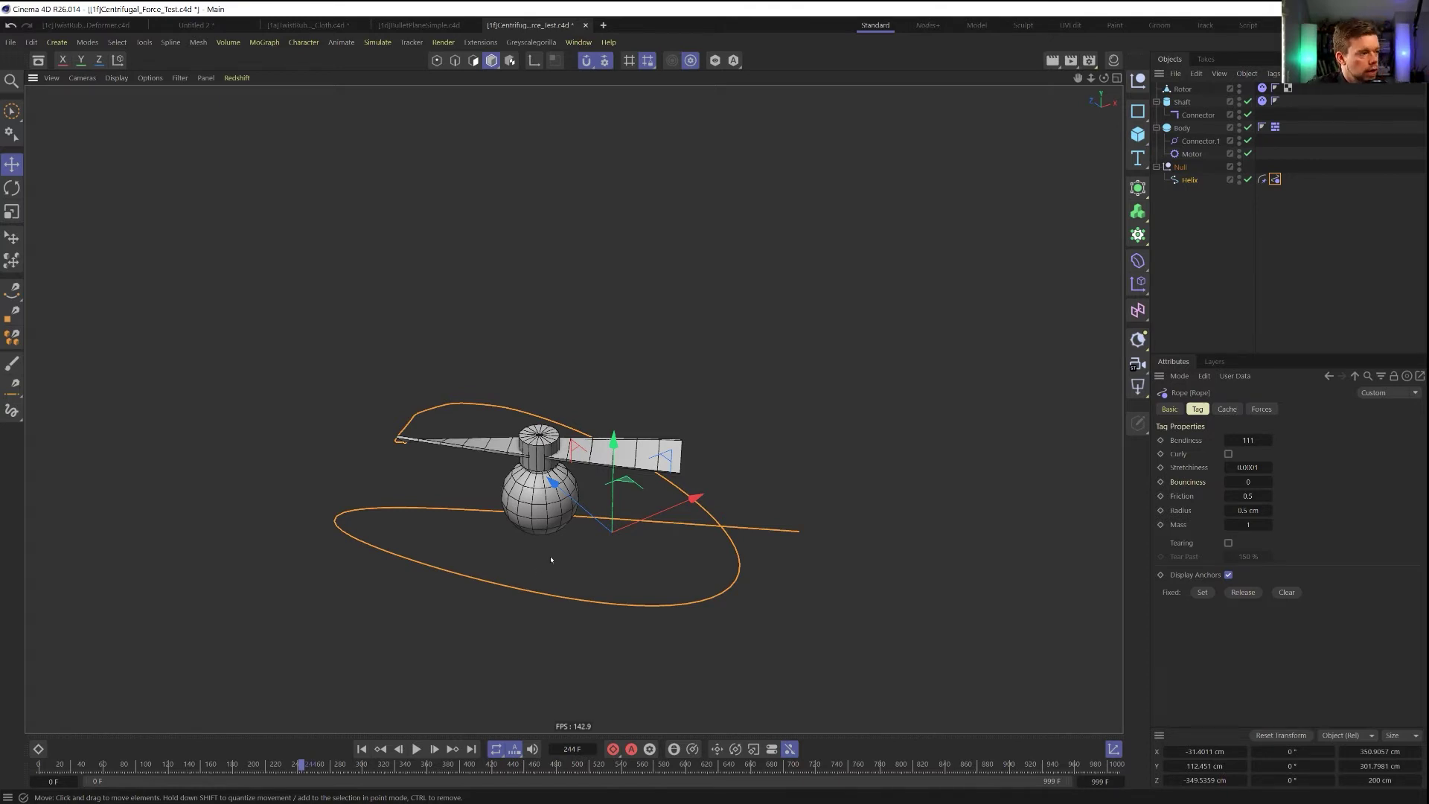
{"action": "left_click", "coordinate": [362, 749]}
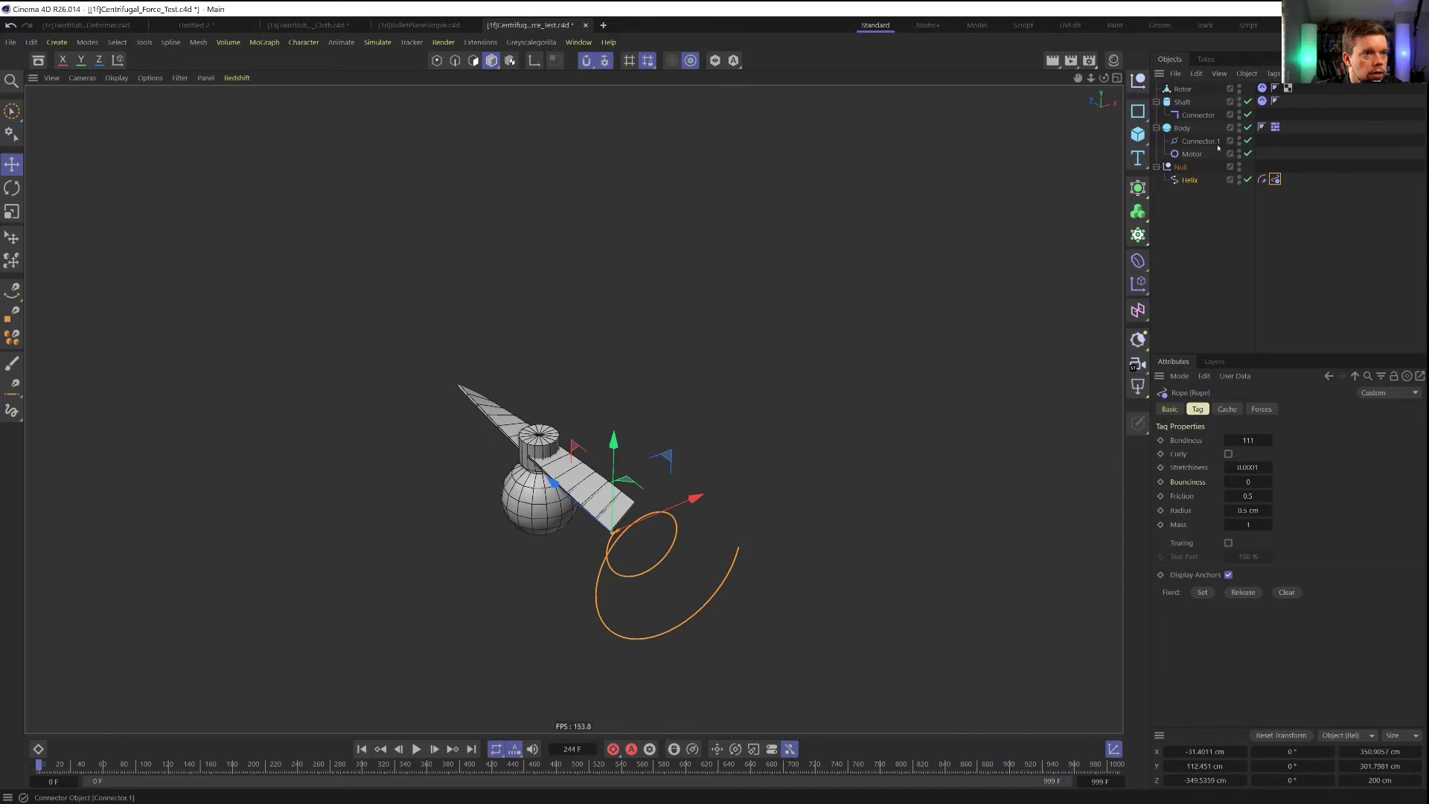
Test the Motor with an Angular Target Speed of -1500°, reduce it to -150° during playback, and restart the simulation
{"action": "left_click", "coordinate": [1191, 153]}
{"action": "left_click", "coordinate": [1265, 548]}
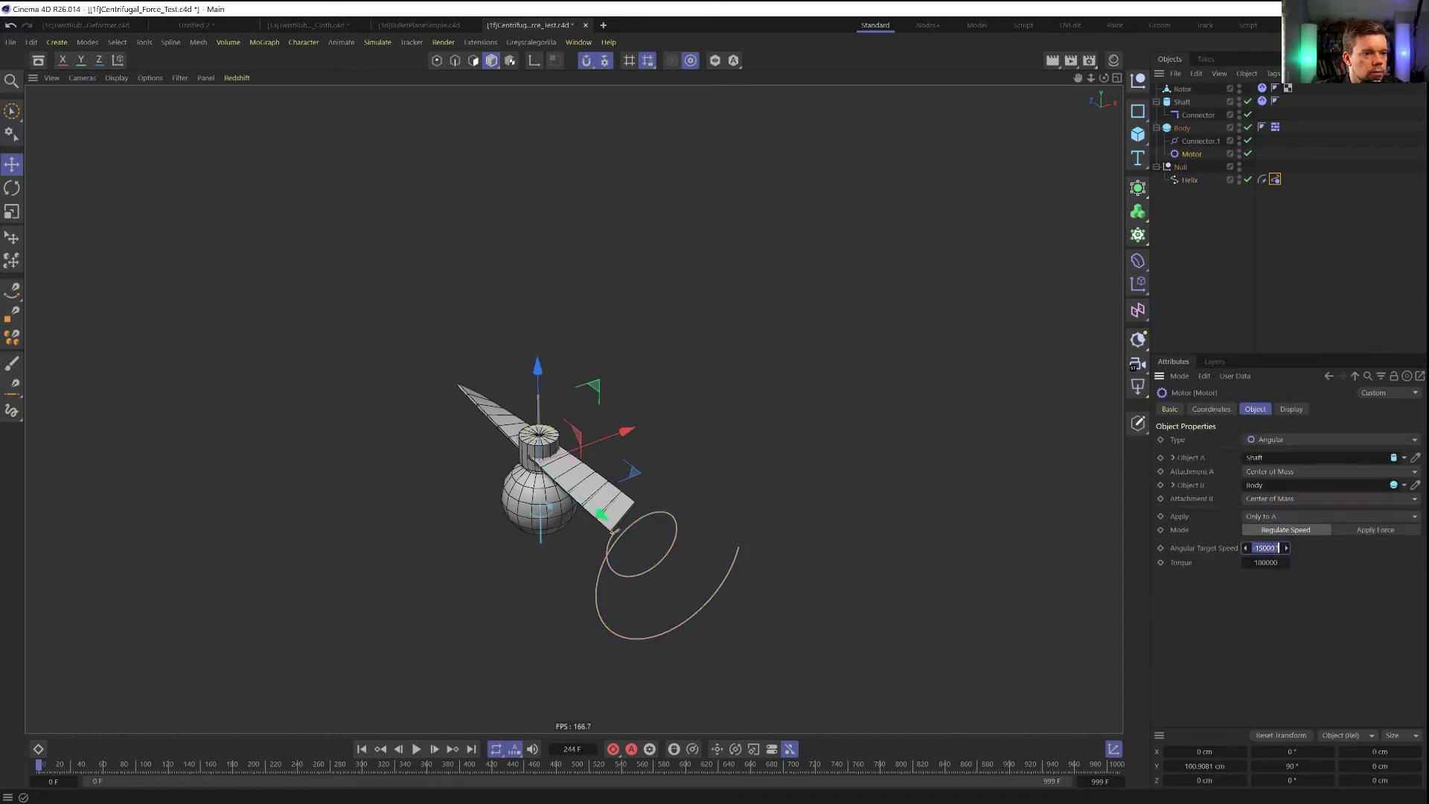
{"action": "left_click", "coordinate": [417, 748]}
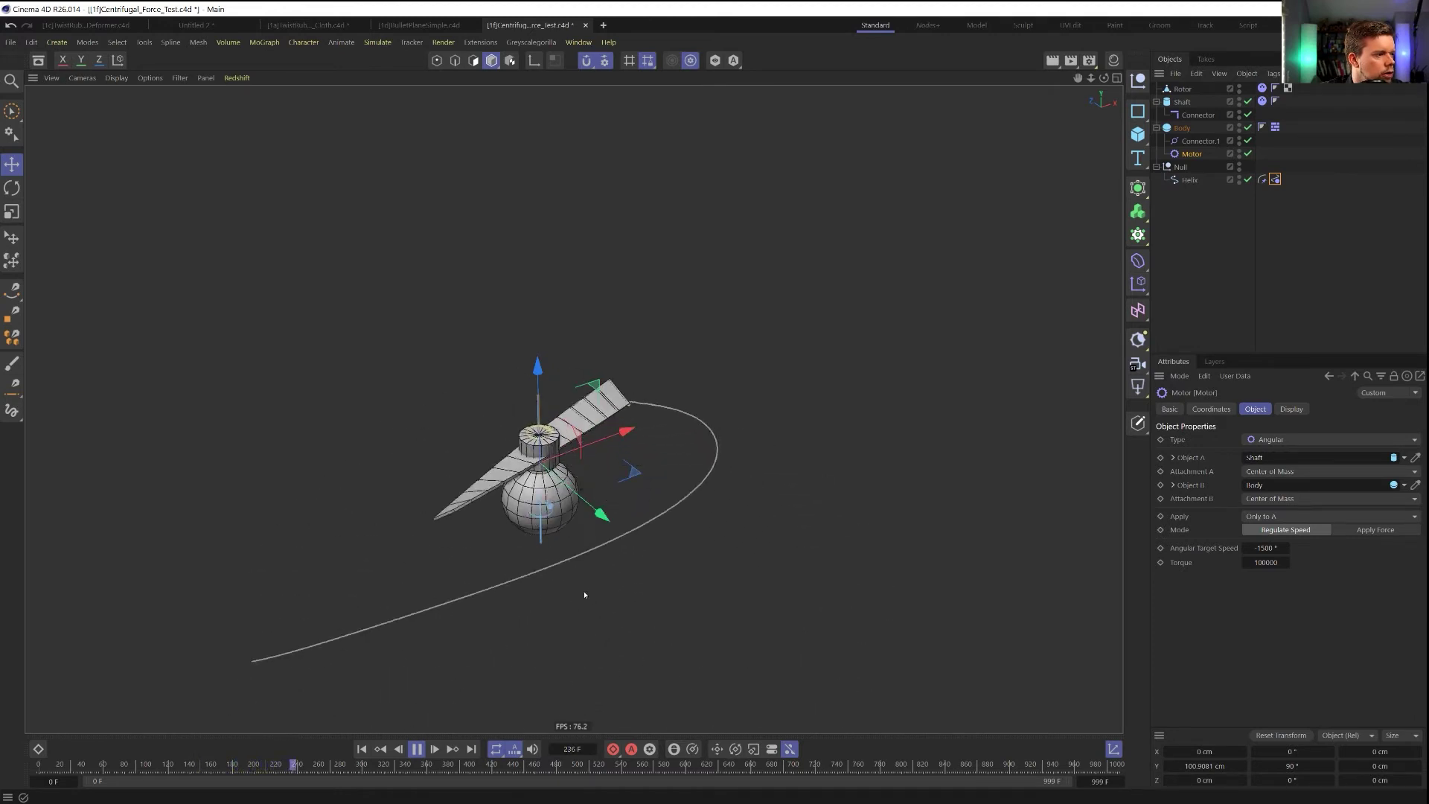
{"action": "left_click", "coordinate": [1276, 548]}
{"action": "key", "text": "Return"}
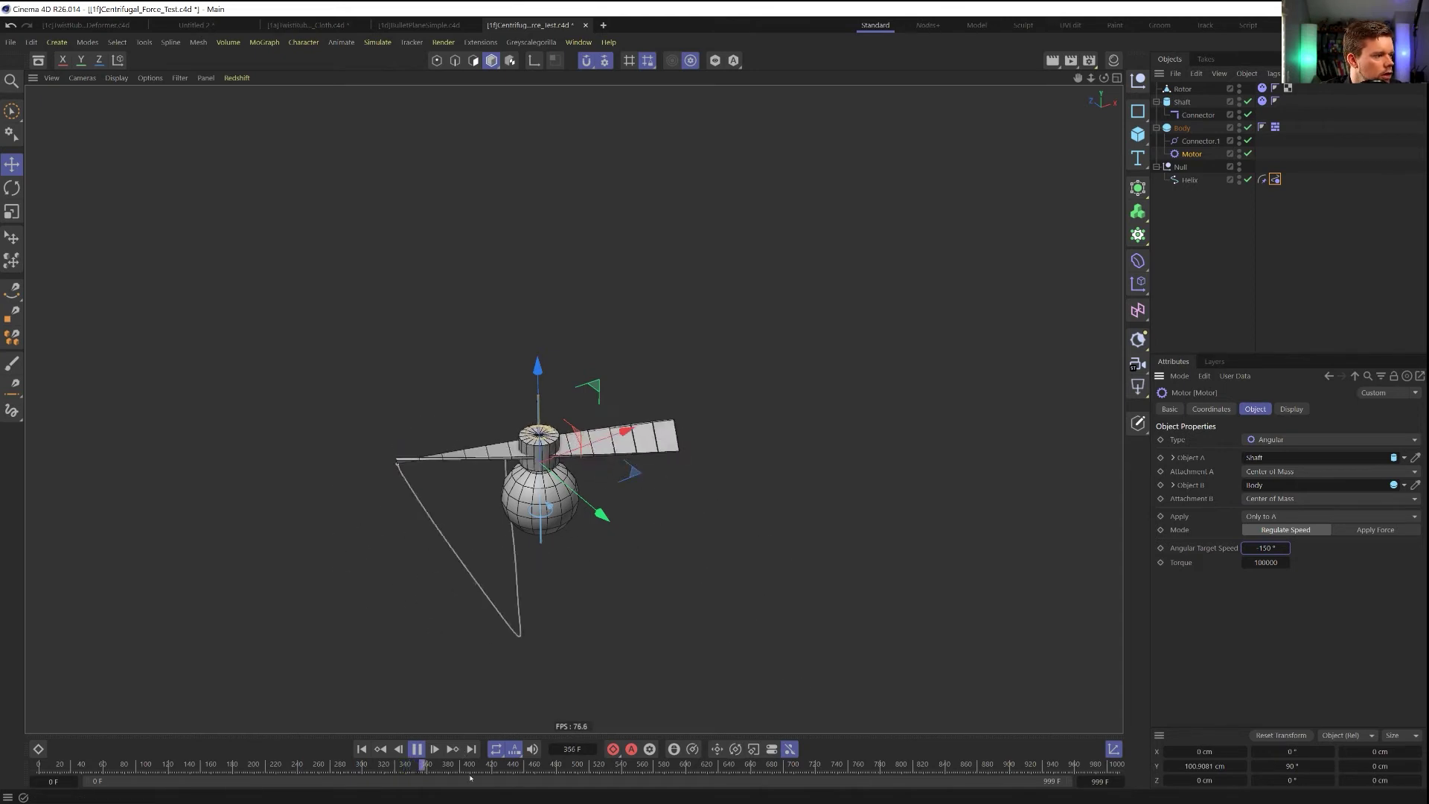
{"action": "left_click", "coordinate": [360, 748]}
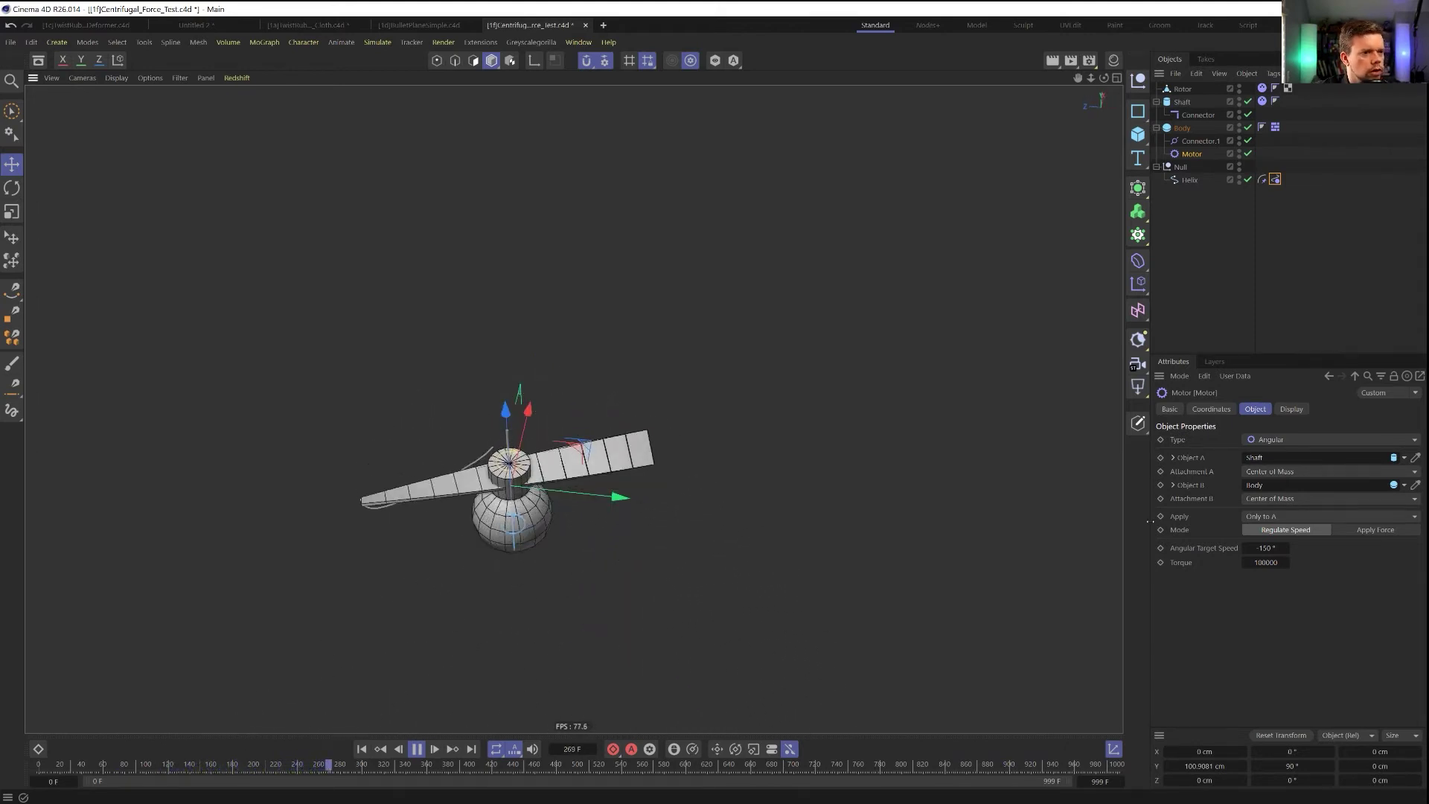
Examine the rotating blade and trailing rope in the top view, and stop and rewind the simulation
{"action": "middle_click", "coordinate": [624, 482]}
{"action": "middle_click", "coordinate": [801, 294]}
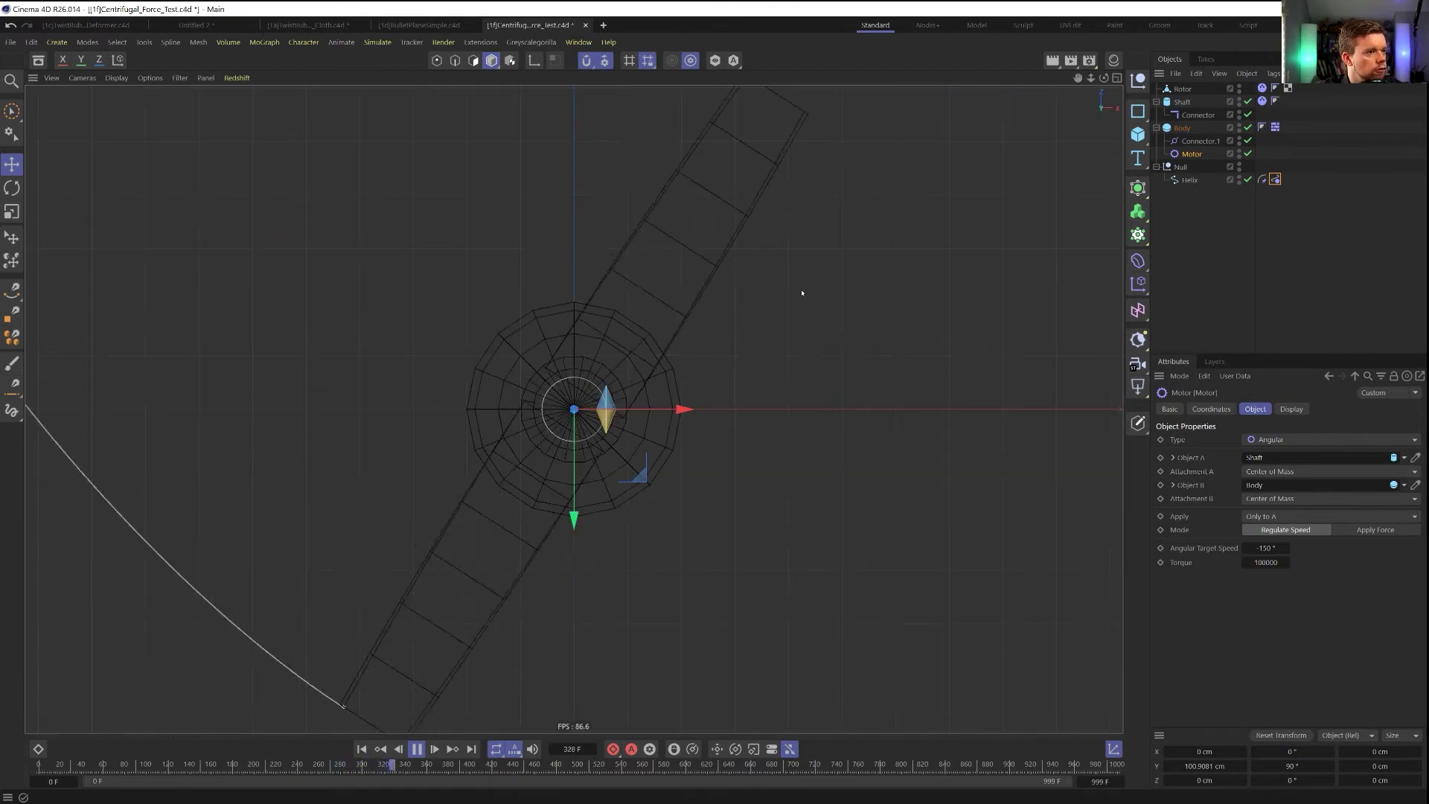
{"action": "right_click_drag", "start_coordinate": [661, 411], "coordinate": [596, 459], "text": "alt"}
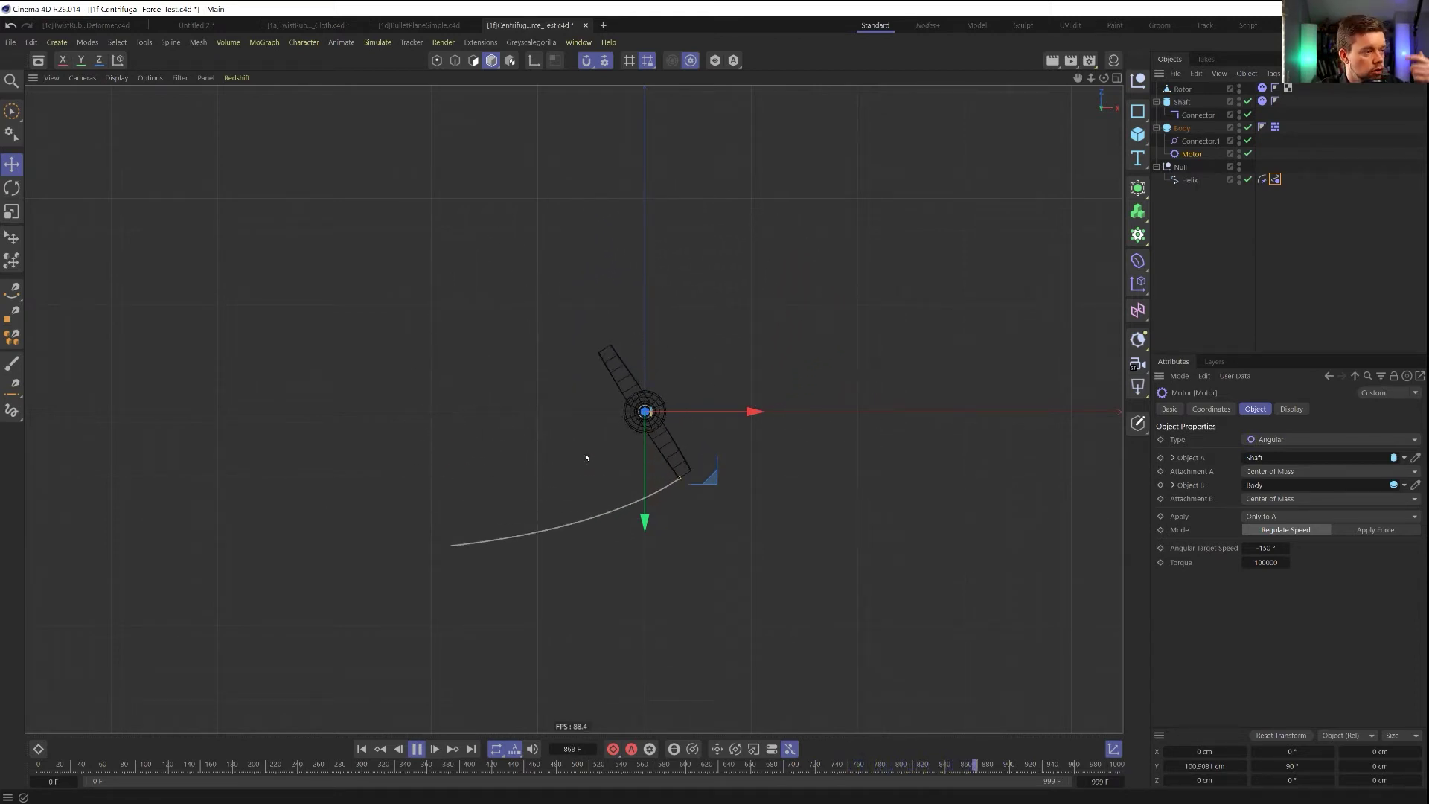
{"action": "left_click", "coordinate": [415, 752]}
{"action": "left_click", "coordinate": [362, 750]}
Return to the perspective view and add a Sphere primitive to the scene
{"action": "middle_click", "coordinate": [737, 232]}
{"action": "middle_click", "coordinate": [447, 236]}
{"action": "middle_click_drag", "start_coordinate": [750, 481], "coordinate": [654, 449], "text": "alt"}
{"action": "right_click_drag", "start_coordinate": [654, 450], "coordinate": [671, 429], "text": "alt"}
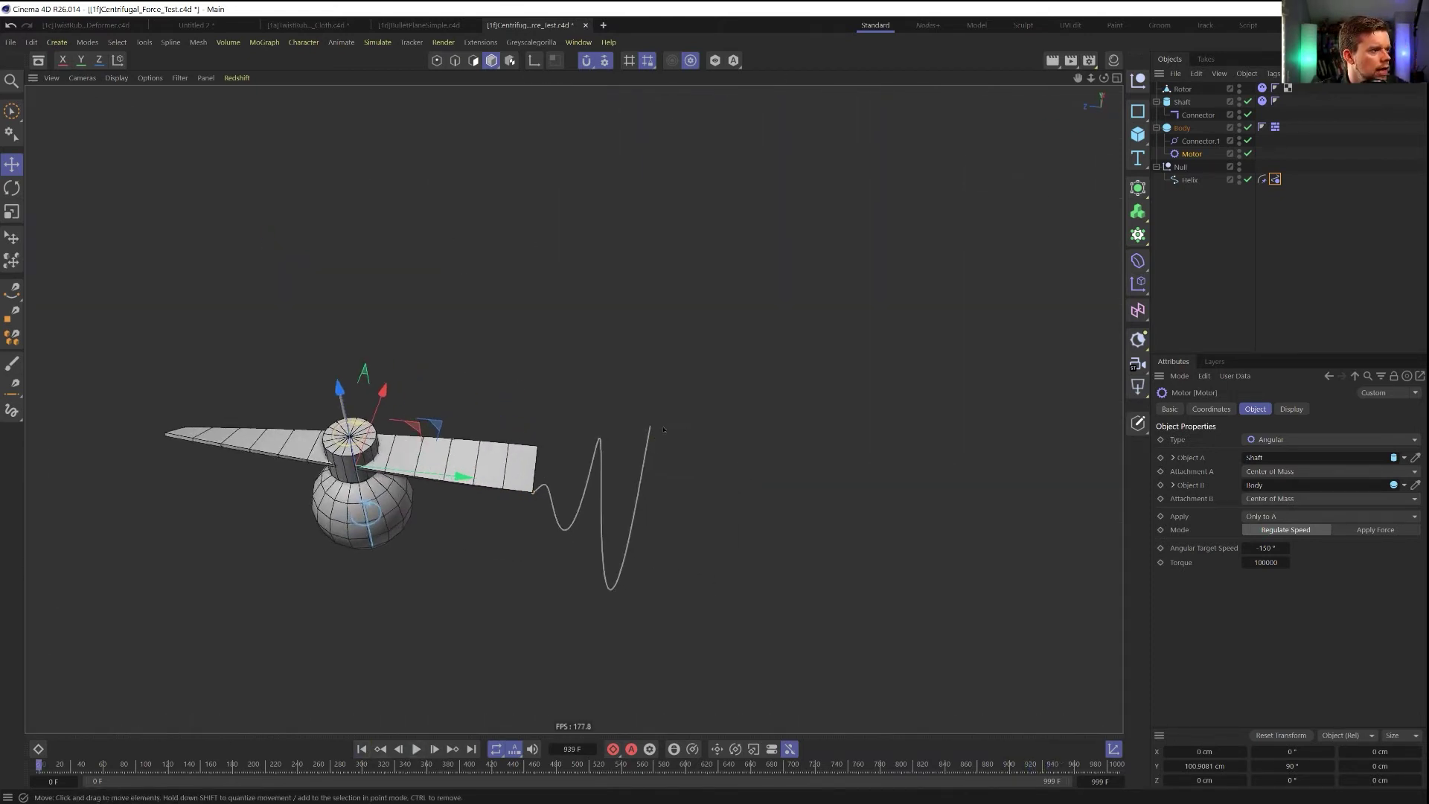
{"action": "left_click_drag", "start_coordinate": [670, 429], "coordinate": [641, 414], "text": "alt"}
{"action": "left_click", "coordinate": [1137, 134]}
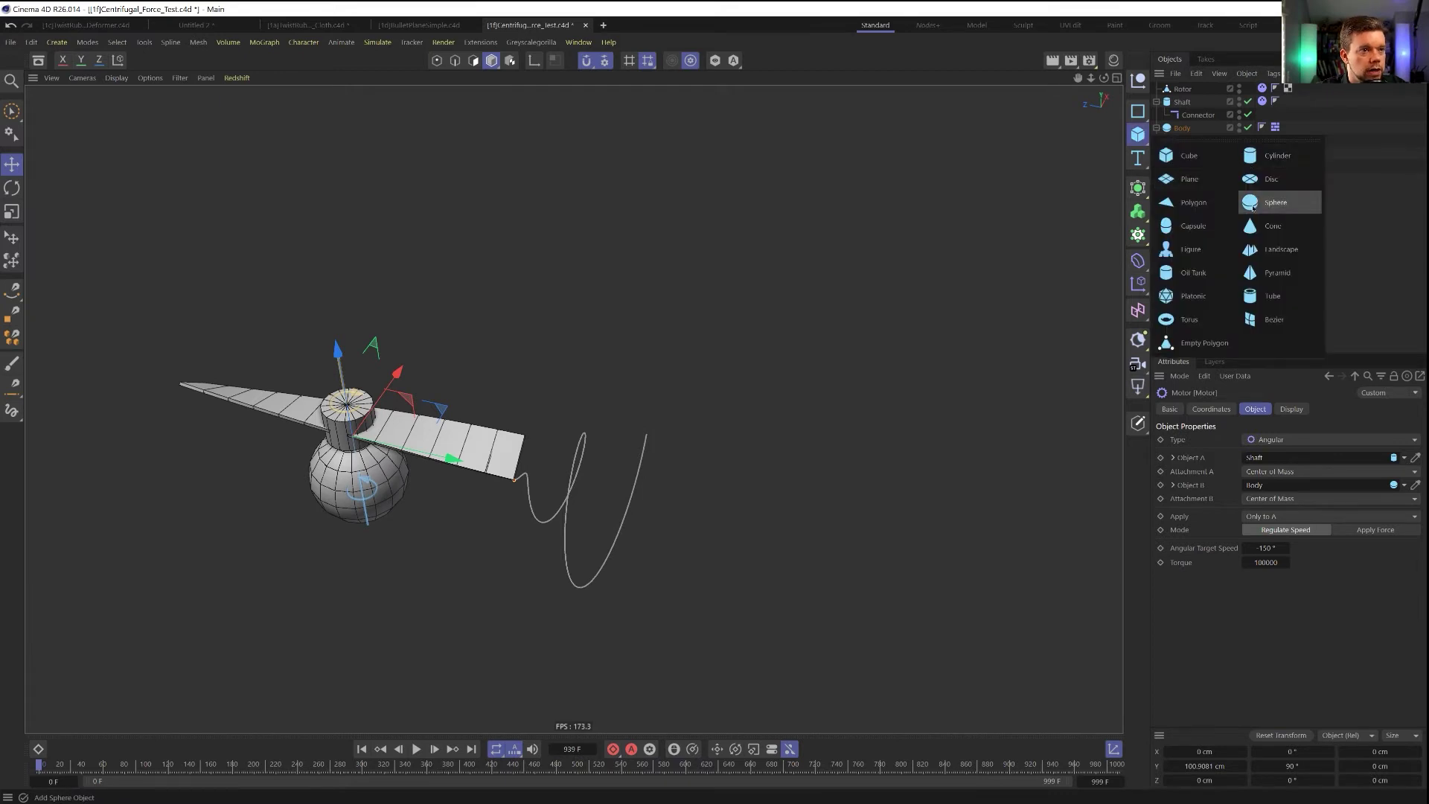
{"action": "left_click", "coordinate": [1280, 203]}
Scale the Sphere to a radius of about 18 cm and move it to about X 169 cm, Y 132 cm in the front view
{"action": "middle_click", "coordinate": [798, 539]}
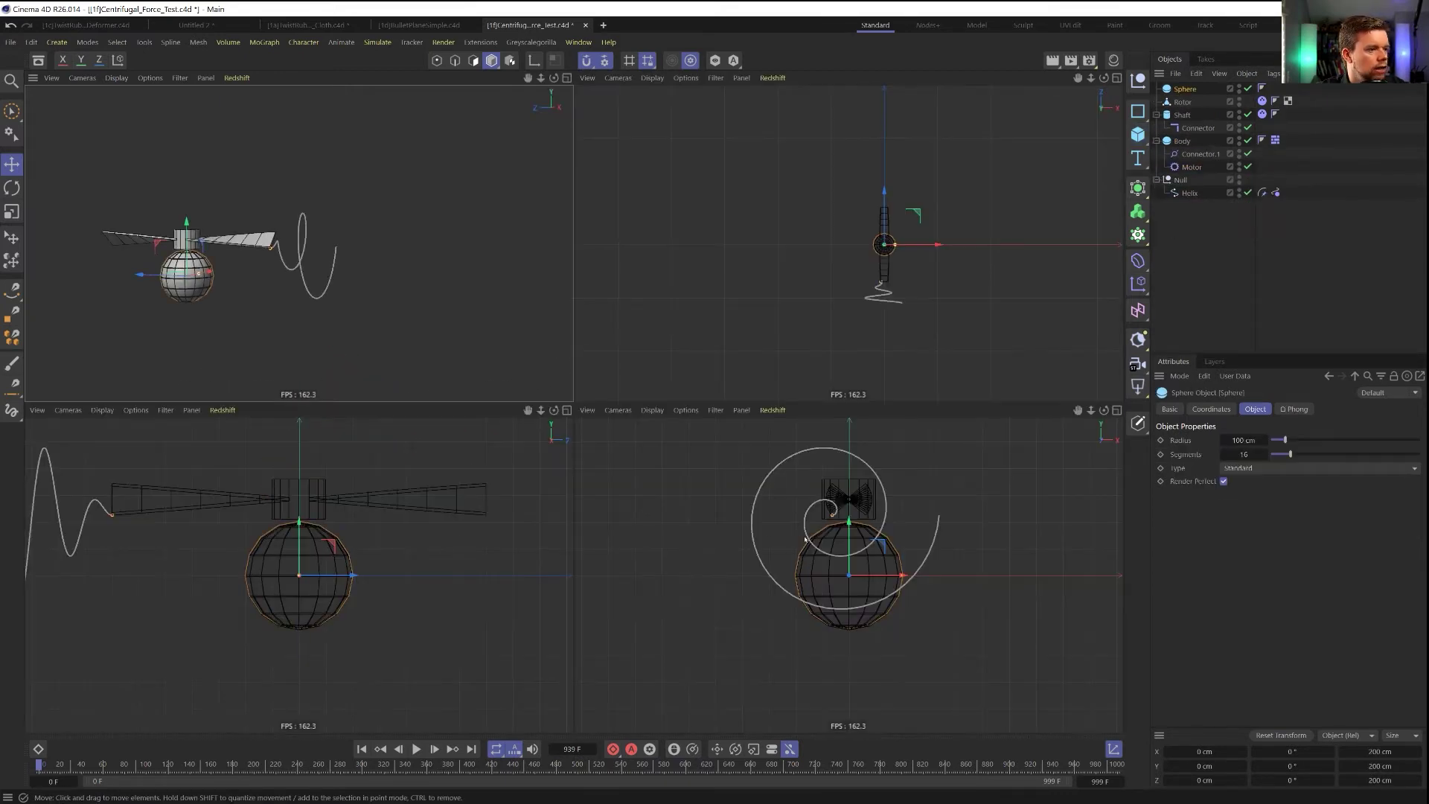
{"action": "middle_click", "coordinate": [811, 537]}
{"action": "key", "text": "t"}
{"action": "left_click_drag", "start_coordinate": [855, 255], "coordinate": [560, 457]}
{"action": "key", "text": "e"}
{"action": "left_click_drag", "start_coordinate": [644, 350], "coordinate": [826, 210]}
{"action": "key", "text": "o"}
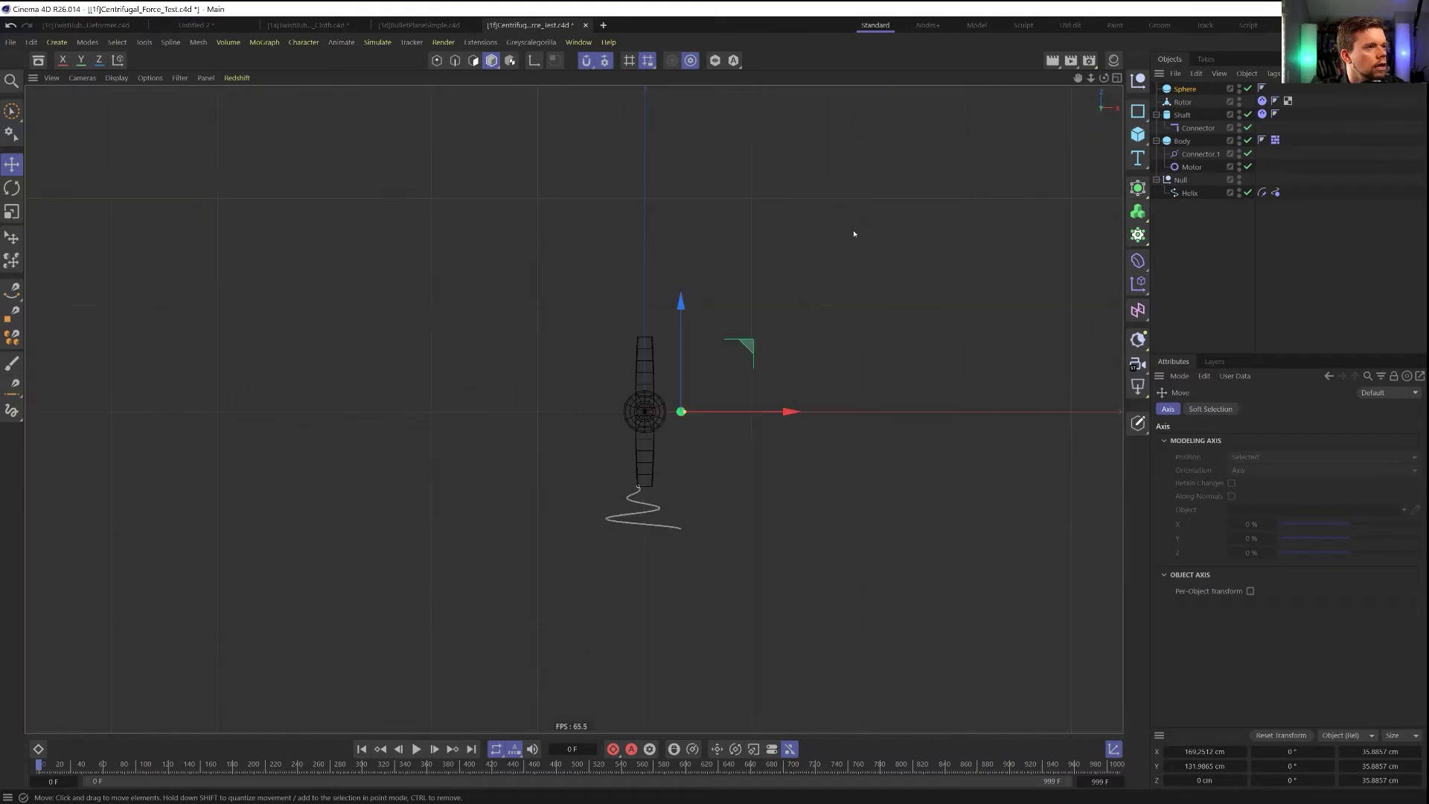
Move the Sphere onto the rope's free end in the top view, at about X 168.6 cm and Z -549.5 cm
{"action": "scroll", "coordinate": [718, 354], "scroll_direction": "down", "scroll_amount": 10}
{"action": "left_click_drag", "start_coordinate": [713, 241], "coordinate": [718, 458]}
{"action": "key", "text": "o"}
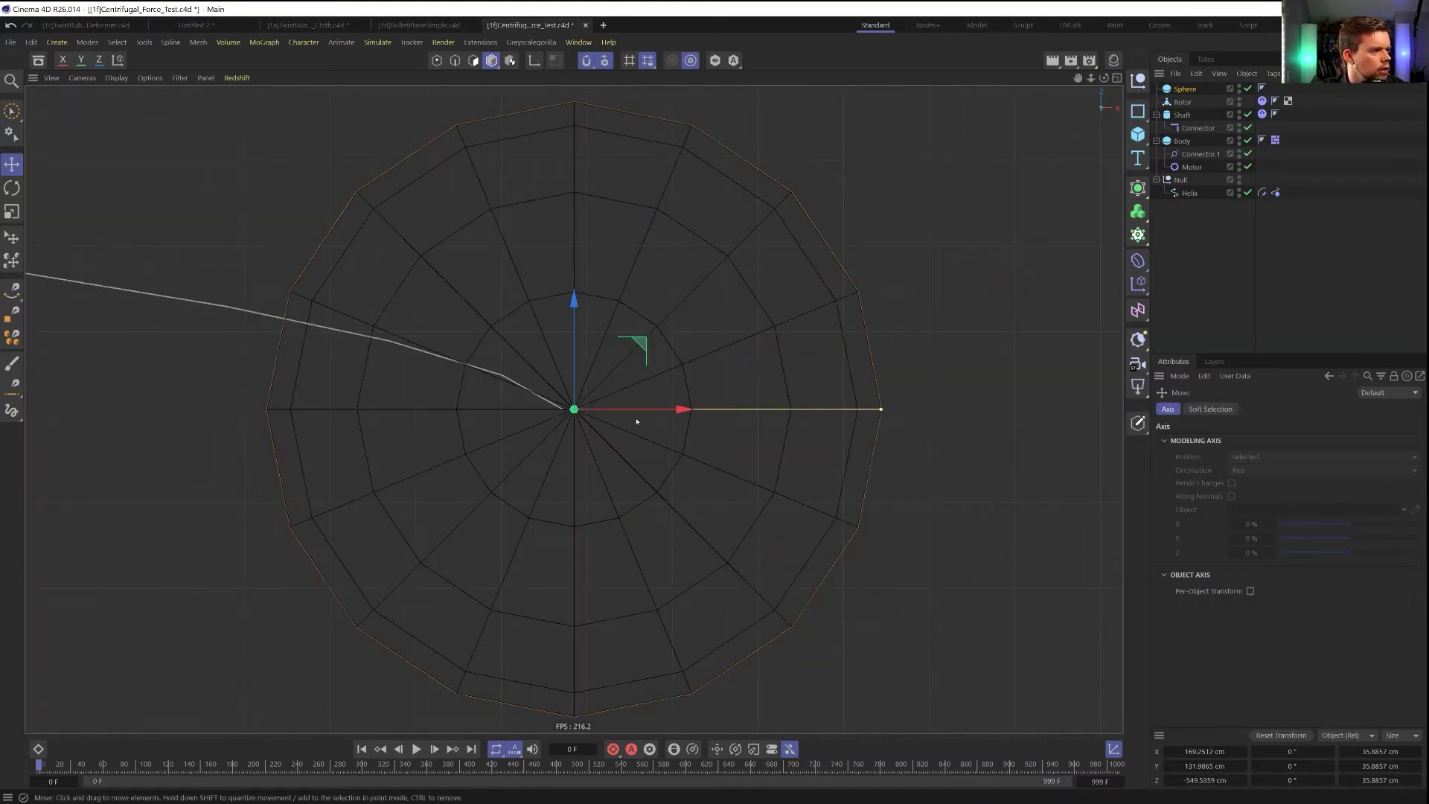
{"action": "left_click_drag", "start_coordinate": [636, 422], "coordinate": [627, 422]}
{"action": "middle_click", "coordinate": [628, 463]}
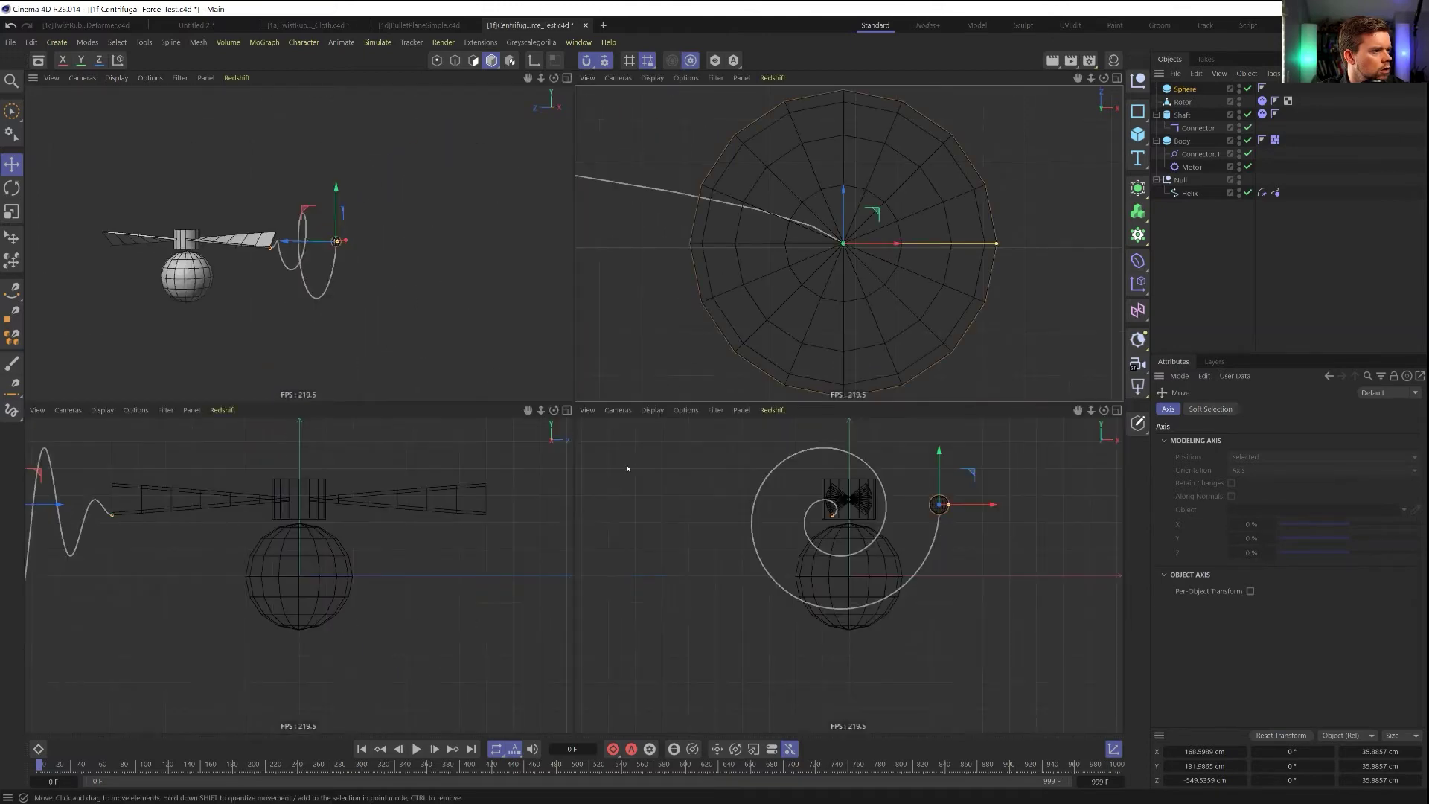
{"action": "middle_click", "coordinate": [754, 507]}
{"action": "scroll", "coordinate": [775, 288], "scroll_direction": "up", "scroll_amount": 4}
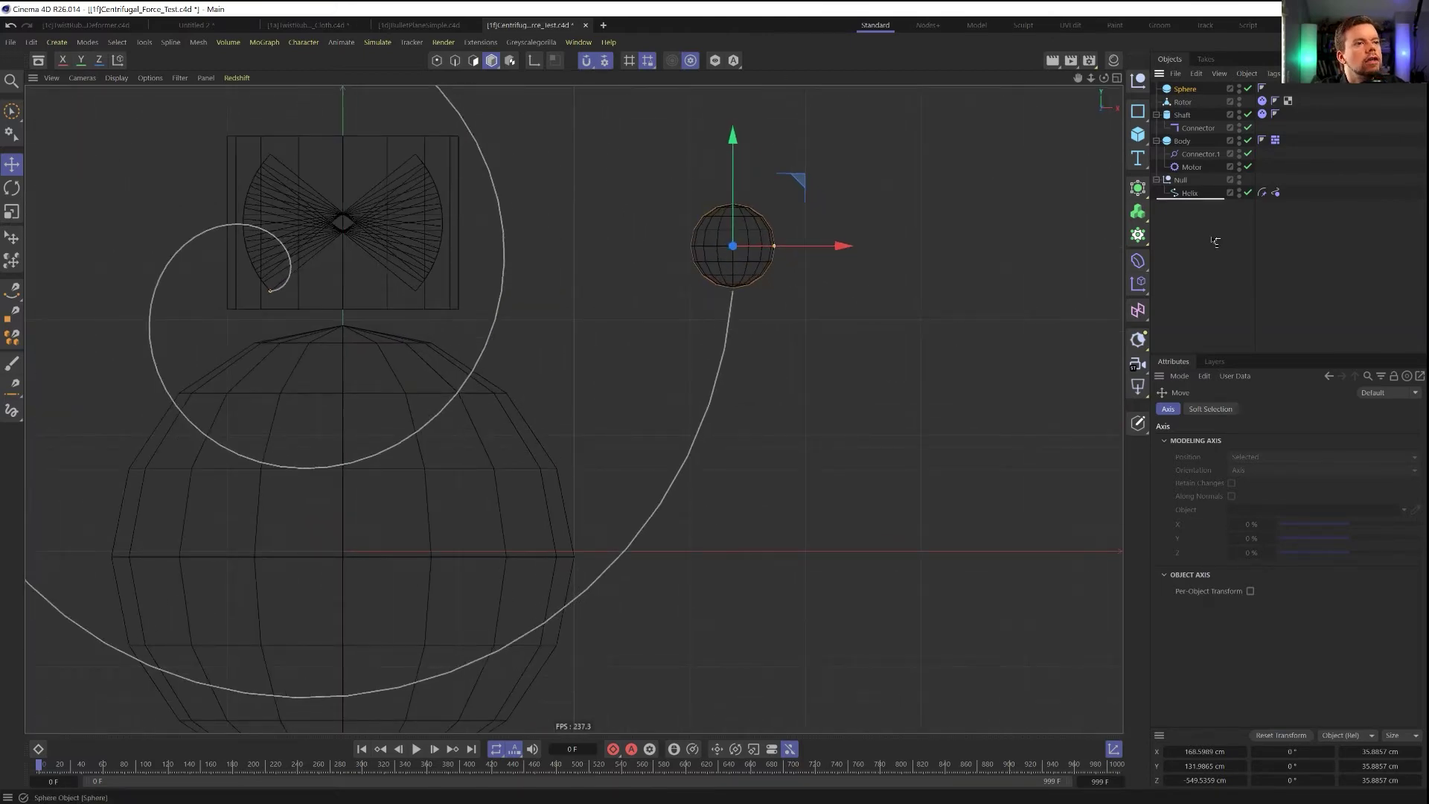
Place the Sphere below the Helix in the object hierarchy and add a Cloth simulation tag to it
{"action": "left_click_drag", "start_coordinate": [1215, 242], "coordinate": [1215, 241]}
{"action": "right_click", "coordinate": [1189, 193]}
{"action": "mouse_move", "coordinate": [1243, 274]}
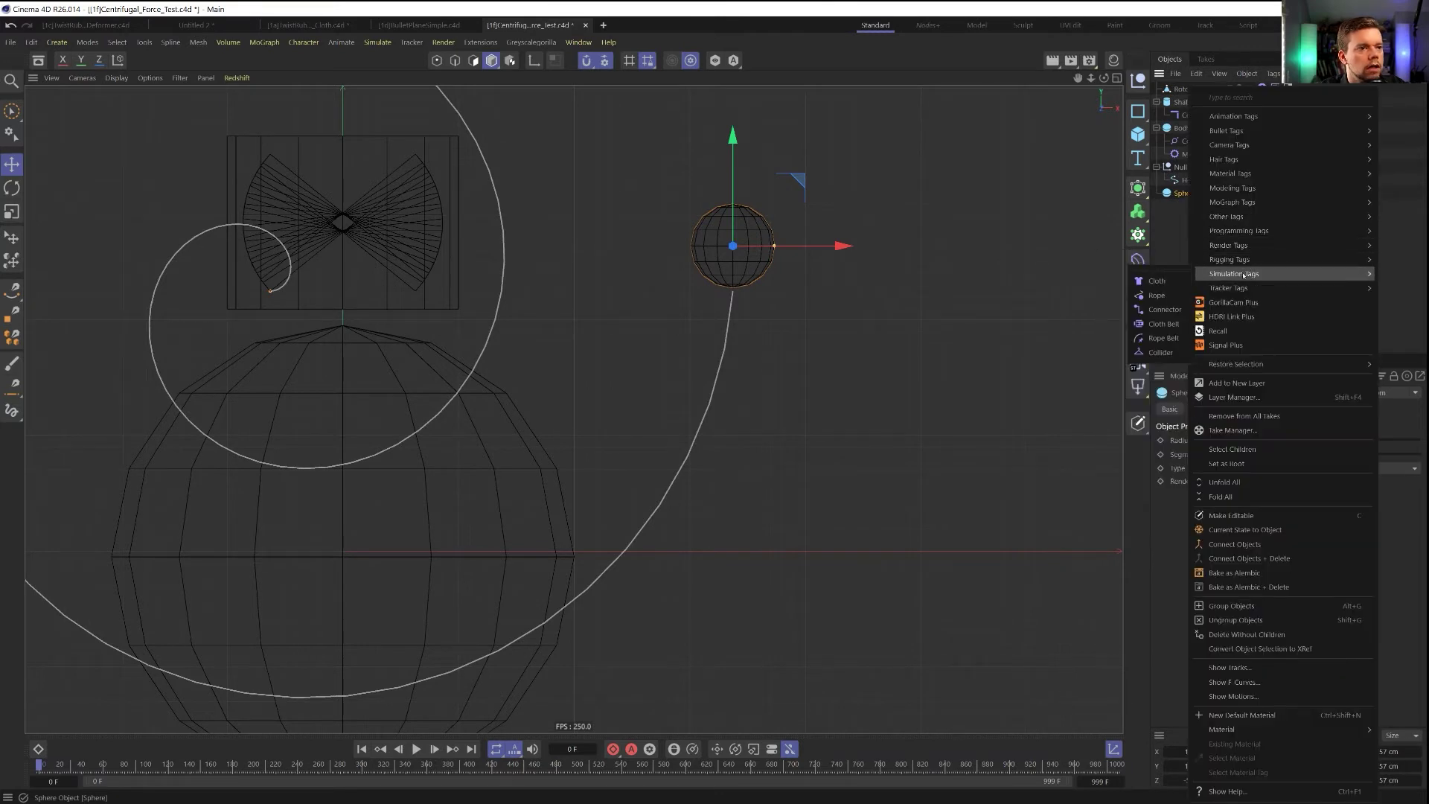
{"action": "left_click", "coordinate": [1158, 281]}
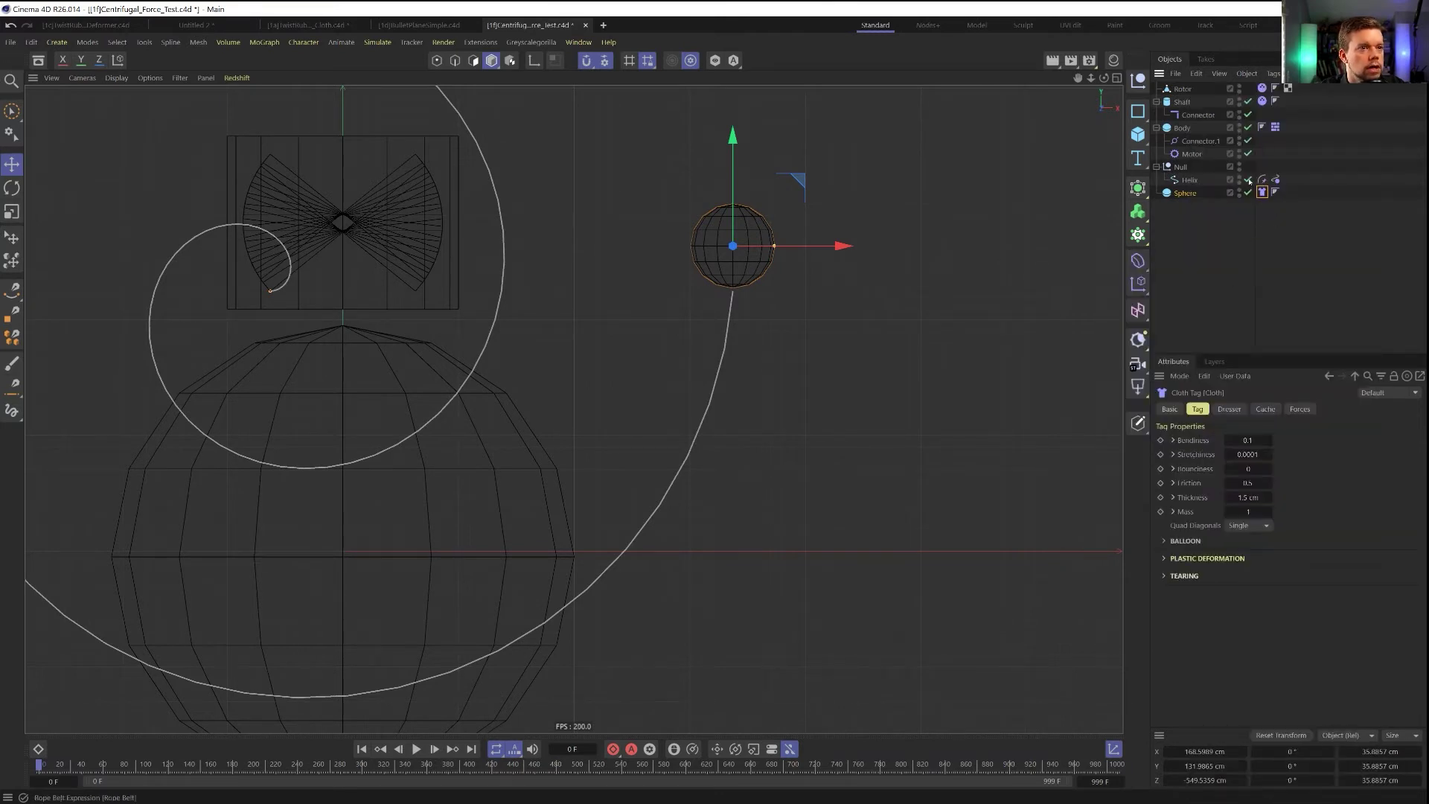
Add a Connector simulation tag to the Helix with a search radius of about 3.41 cm
{"action": "right_click", "coordinate": [1192, 181]}
{"action": "mouse_move", "coordinate": [1279, 270]}
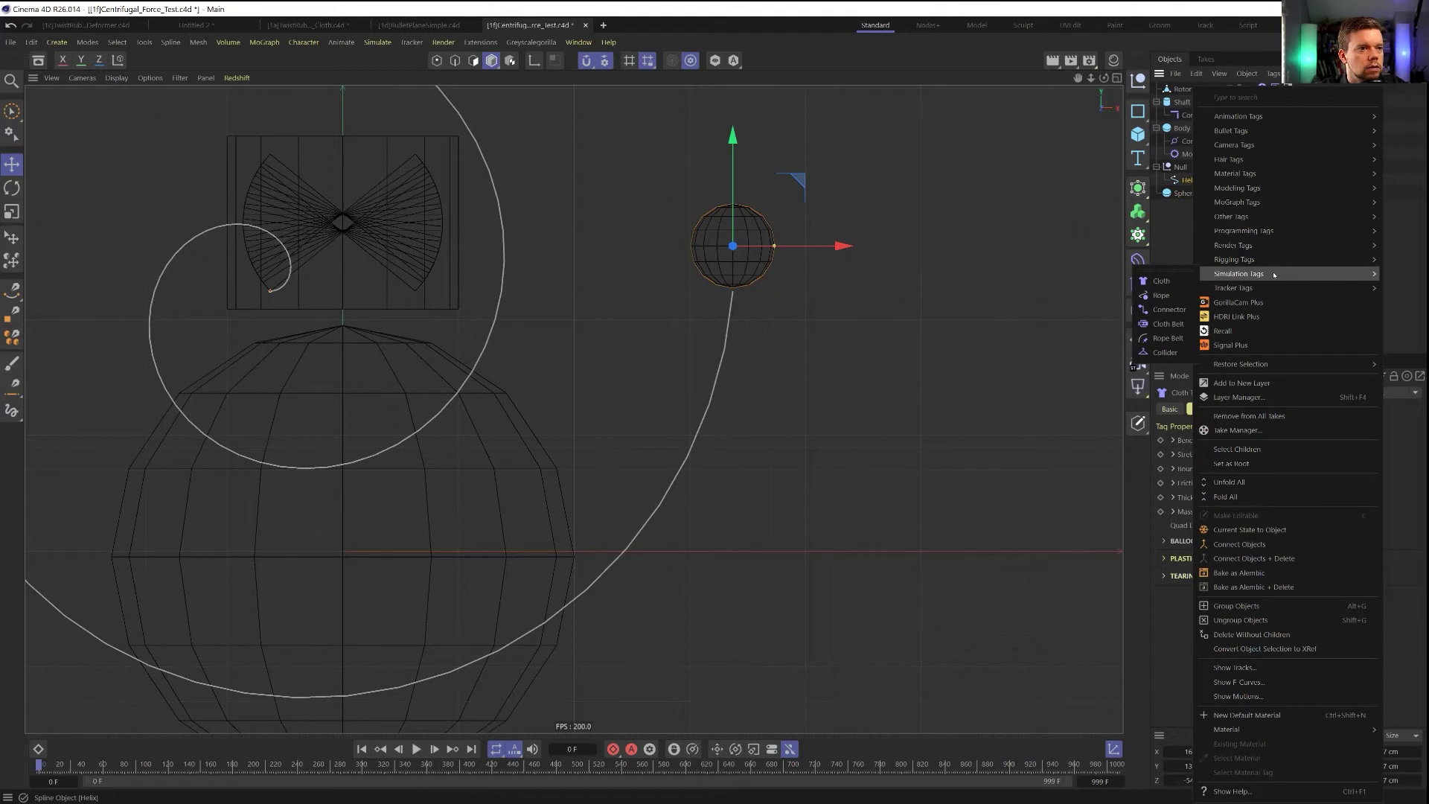
{"action": "left_click", "coordinate": [1169, 308]}
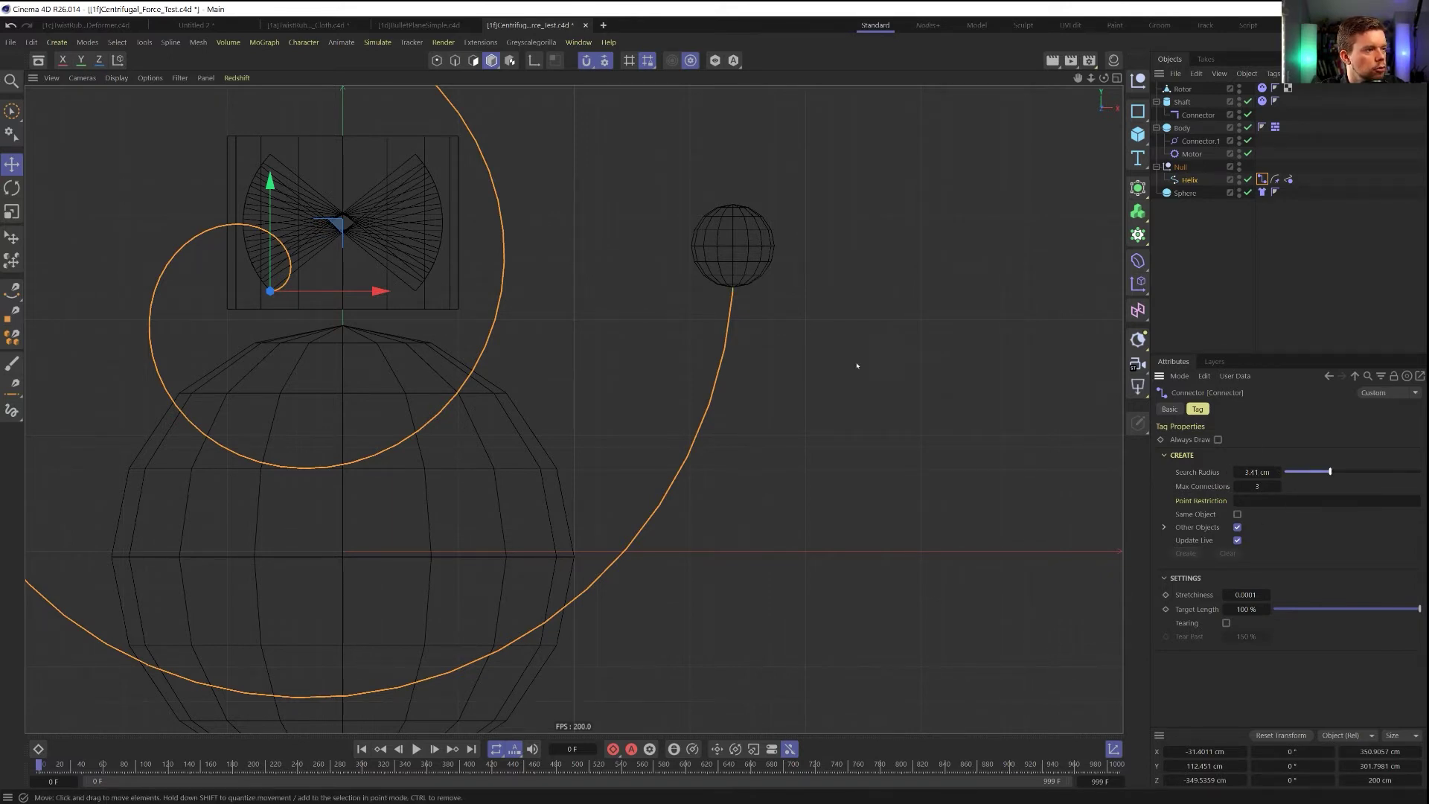
{"action": "scroll", "coordinate": [733, 294], "scroll_direction": "up", "scroll_amount": 5}
{"action": "scroll", "coordinate": [731, 292], "scroll_direction": "down", "scroll_amount": 9}
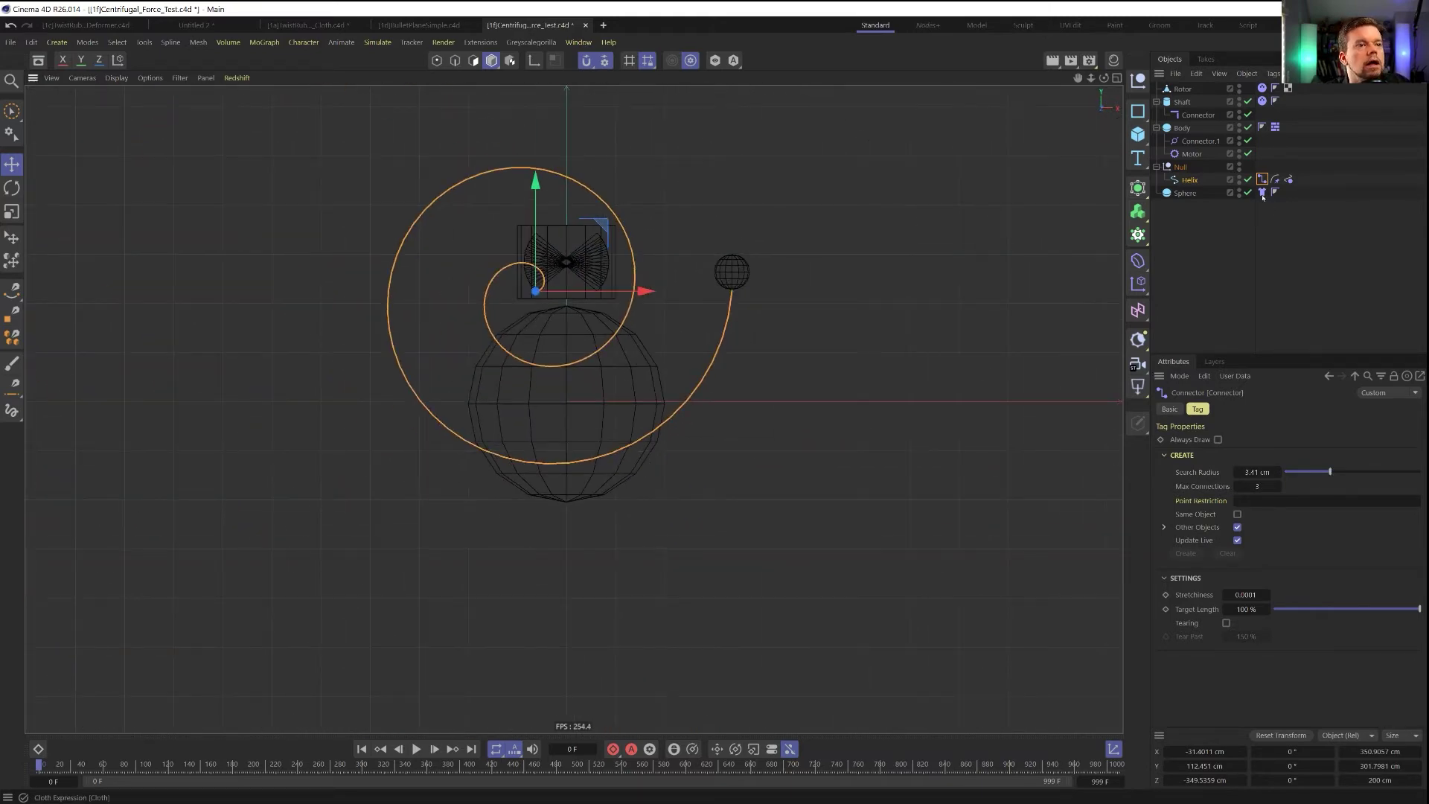
Lower the Sphere's segments to a hexagonal outline, and set its Cloth tag to Bendiness 0, Balloon on, Expansion Time 5 F and Quad Diagonals Double
{"action": "left_click", "coordinate": [1182, 194]}
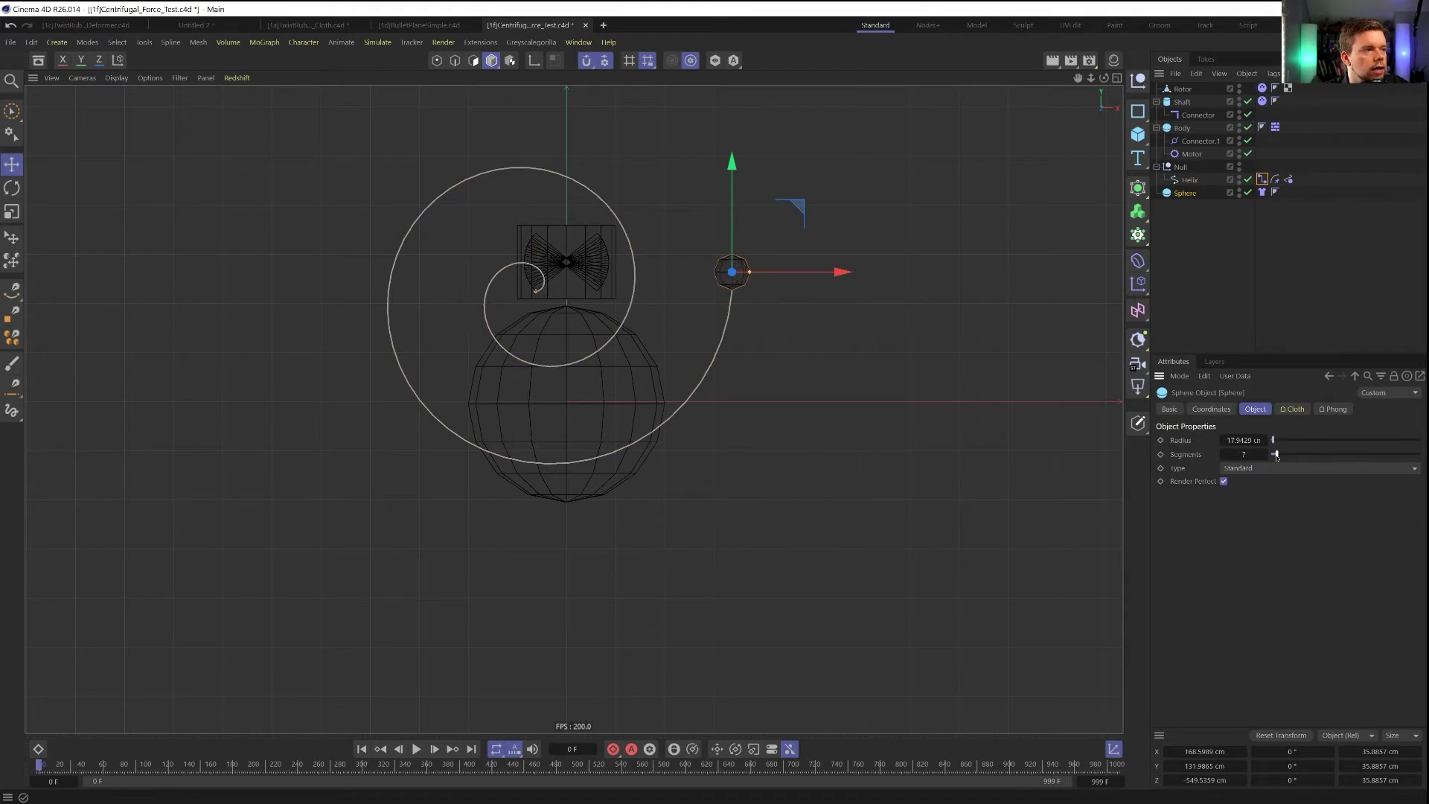
{"action": "left_click", "coordinate": [1263, 193]}
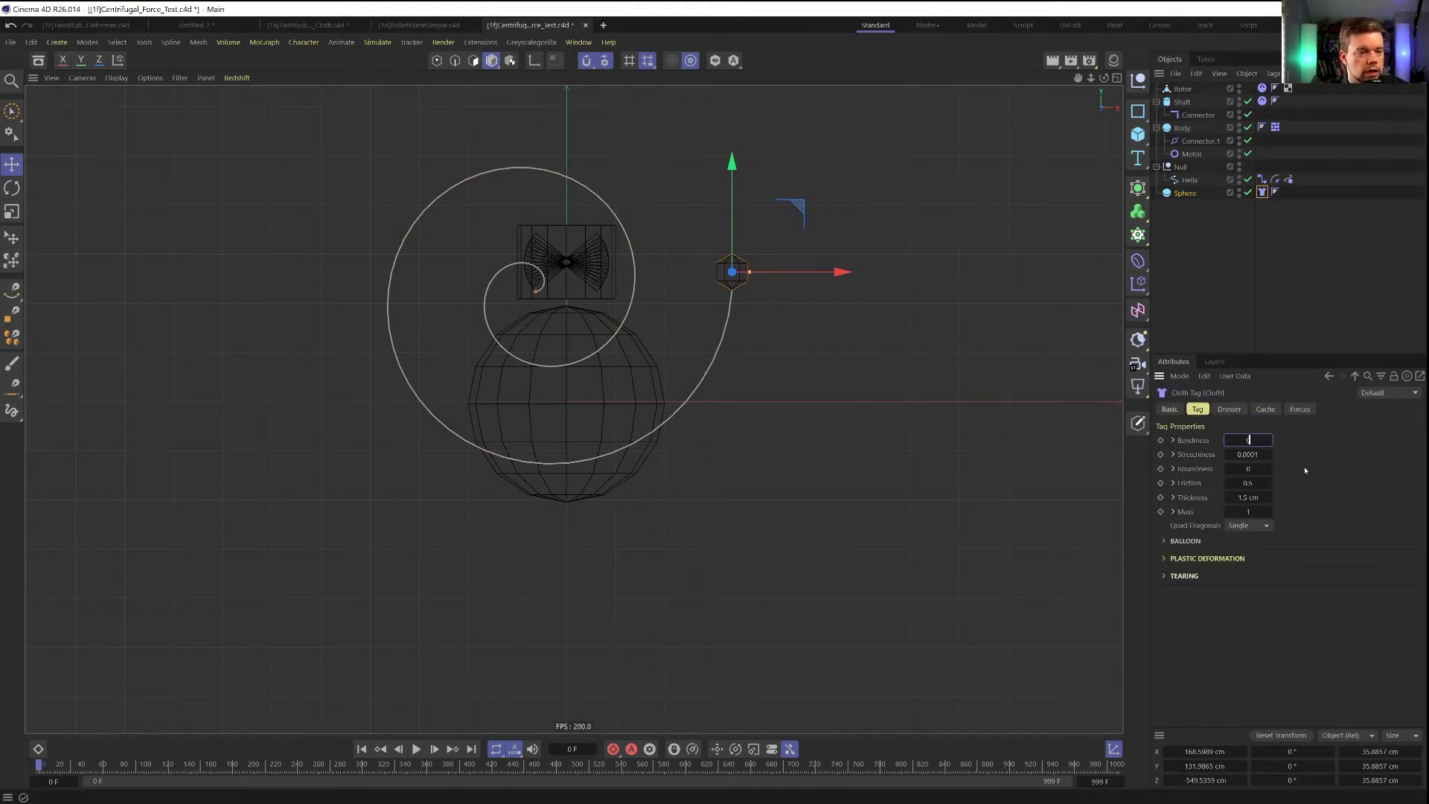
{"action": "left_click", "coordinate": [1164, 542]}
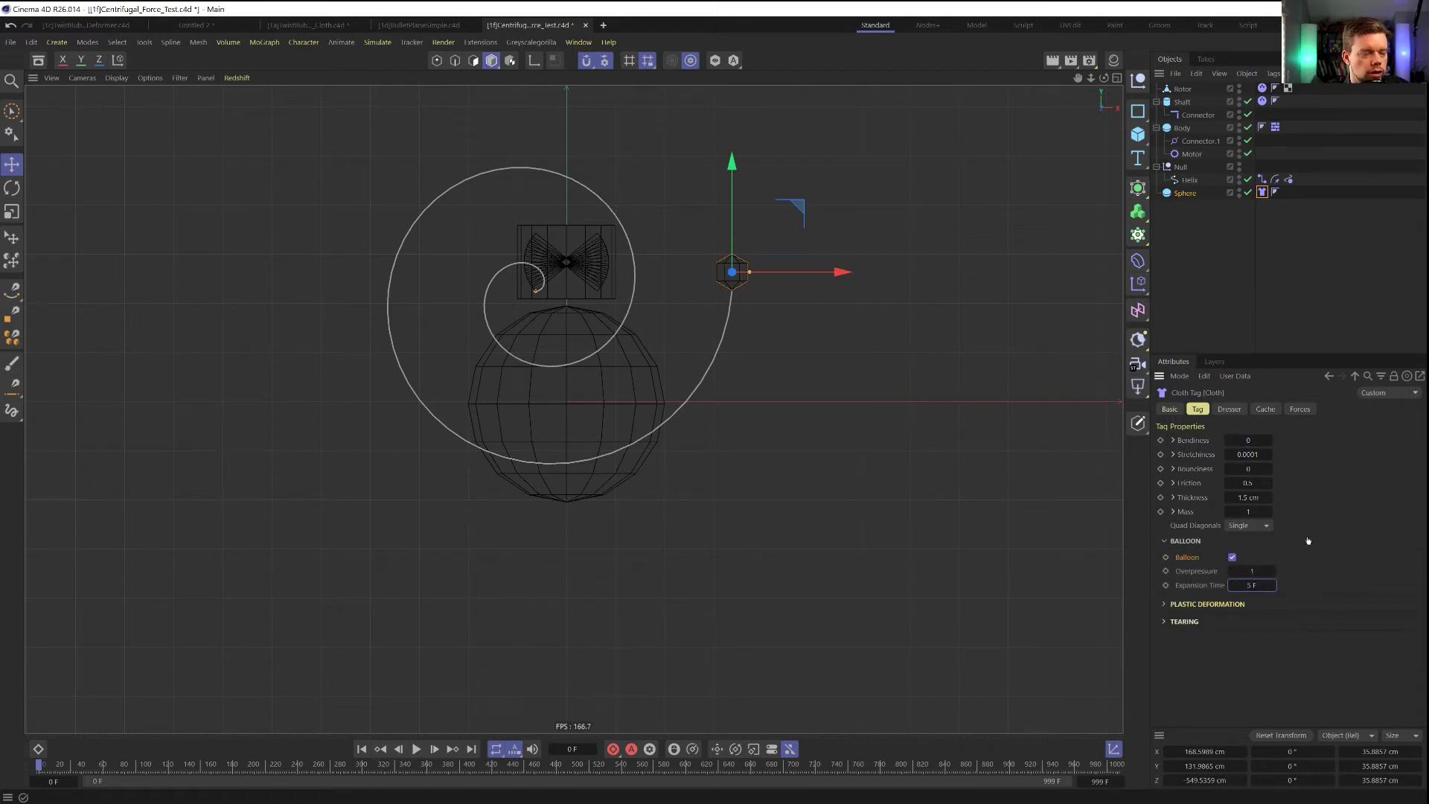
{"action": "left_click", "coordinate": [1264, 526]}
{"action": "left_click", "coordinate": [1251, 570]}
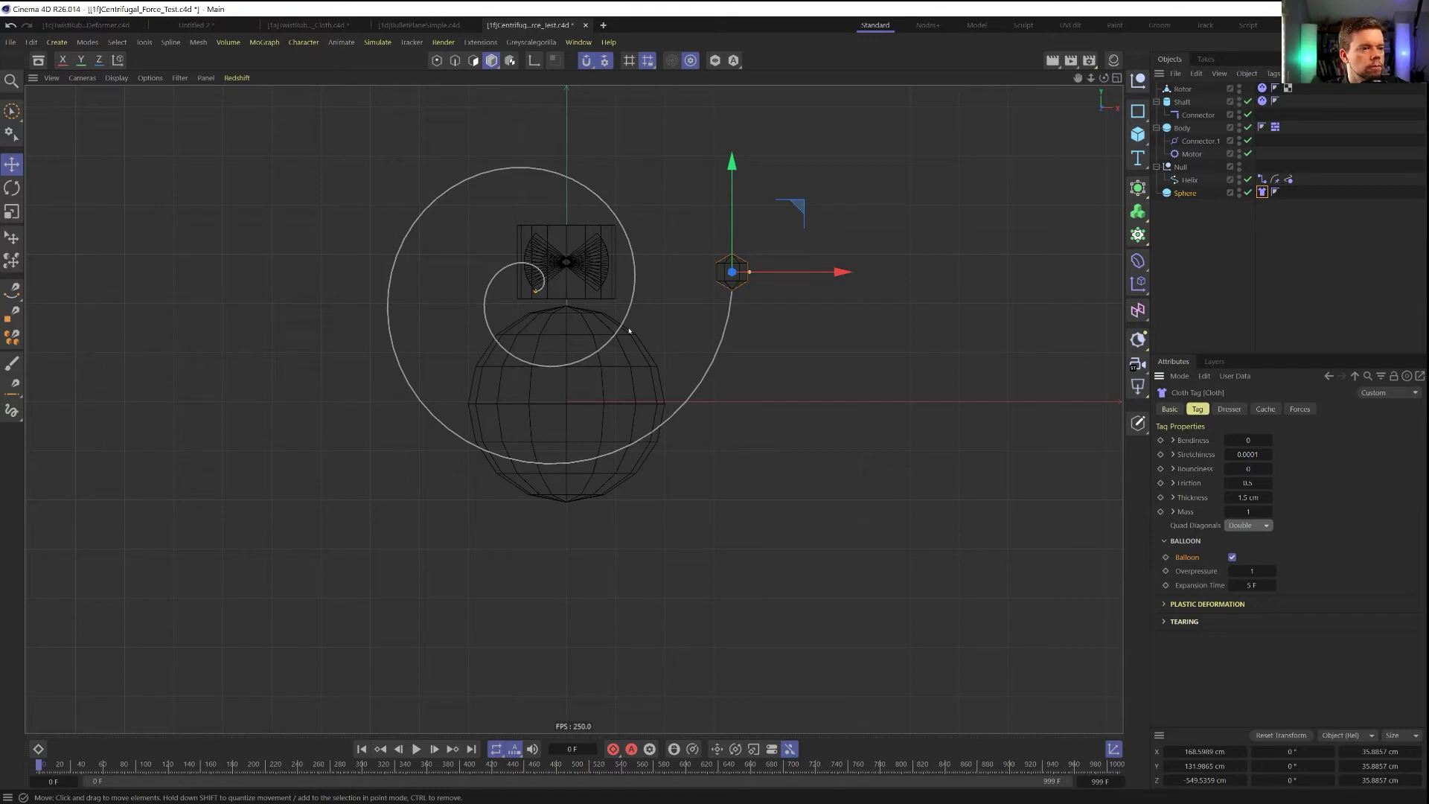
Save the project from the perspective view and play the simulation to test the rope with the Sphere at its end
{"action": "key", "text": "F5"}
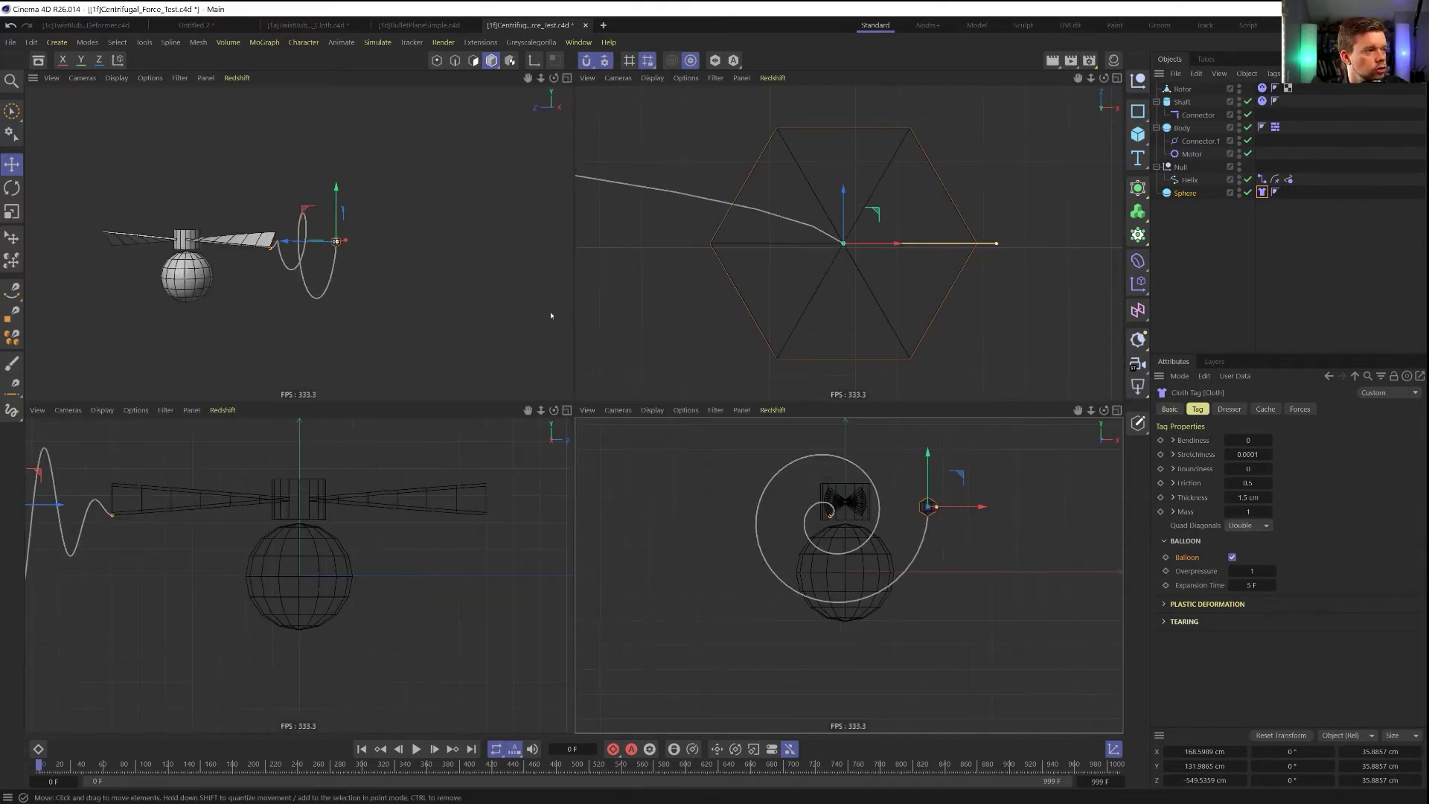
{"action": "key", "text": "F1"}
{"action": "left_click_drag", "start_coordinate": [625, 446], "coordinate": [612, 410], "text": "alt"}
{"action": "key", "text": "ctrl+s"}
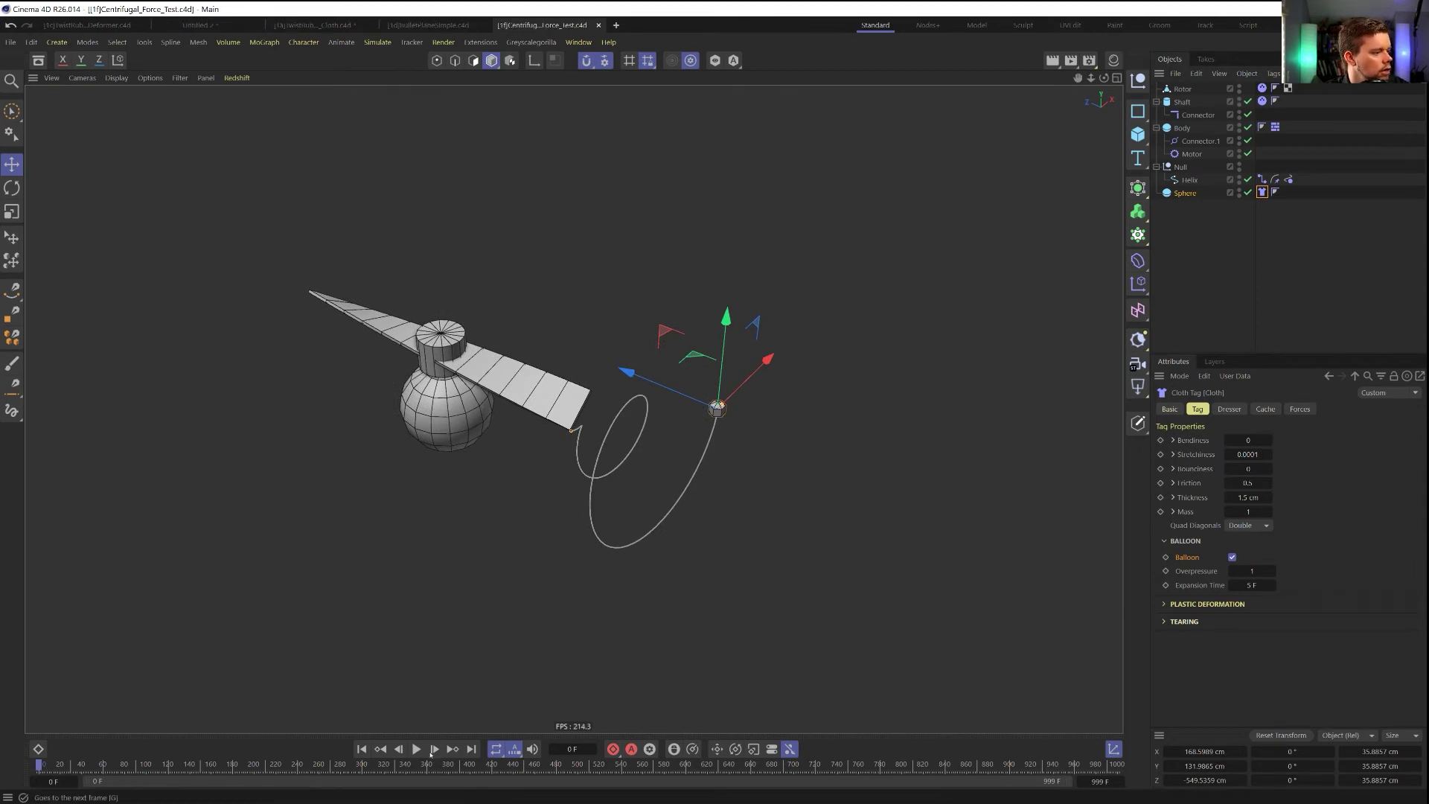
{"action": "left_click", "coordinate": [424, 750]}
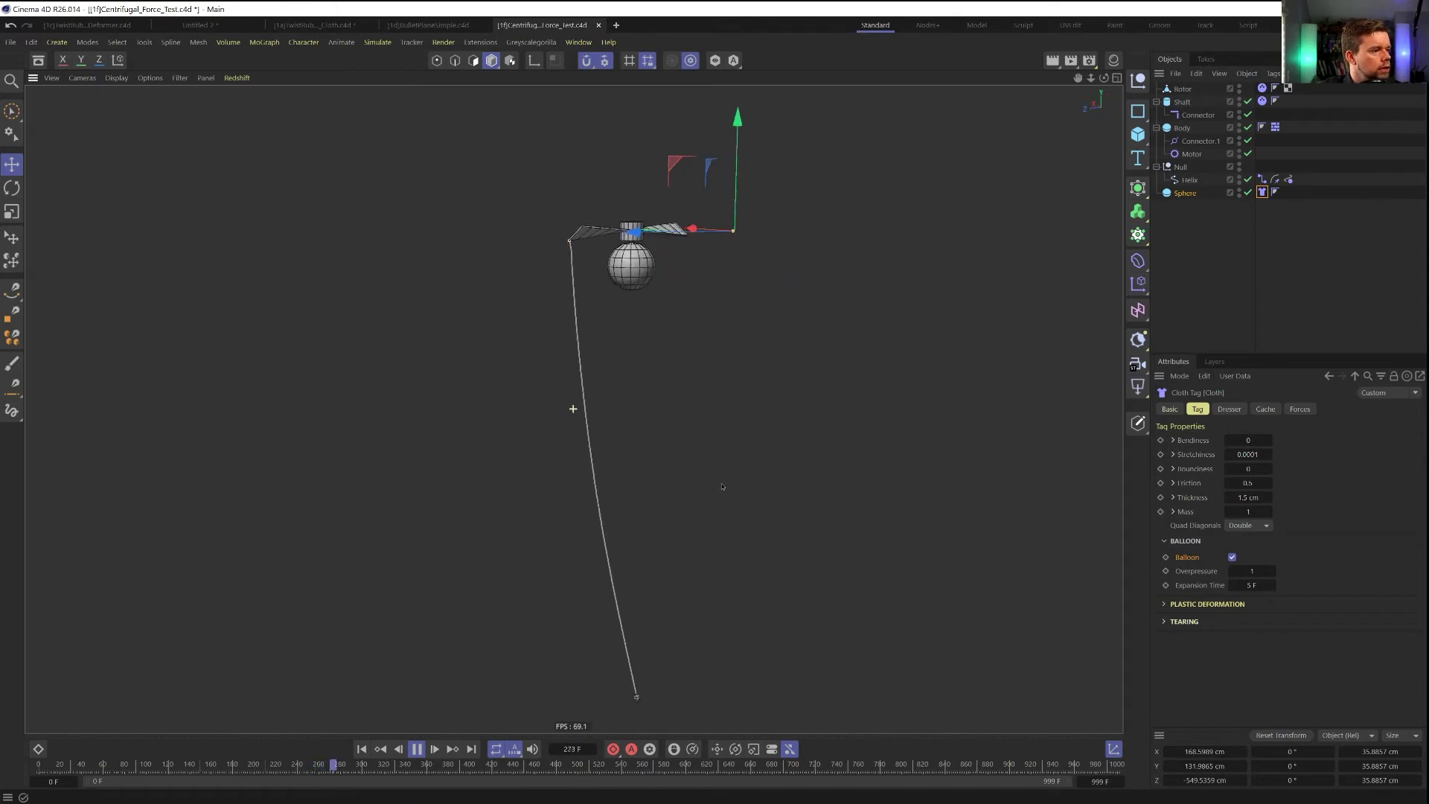
{"action": "left_click_drag", "start_coordinate": [658, 481], "coordinate": [798, 500], "text": "alt"}
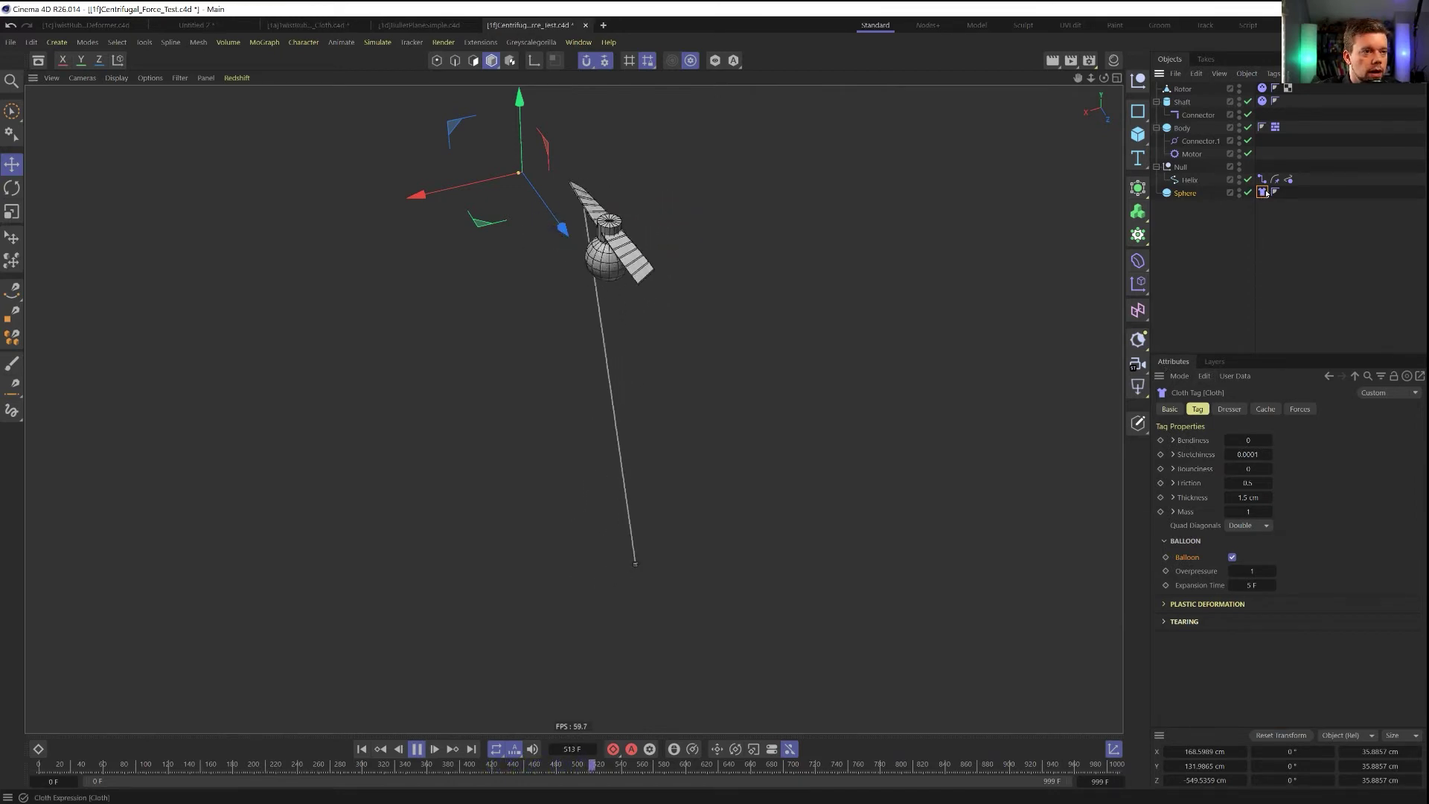
Try Angular Target Speeds of -300°, -600° and -1200° on the Motor while the simulation plays
{"action": "left_click", "coordinate": [1210, 154]}
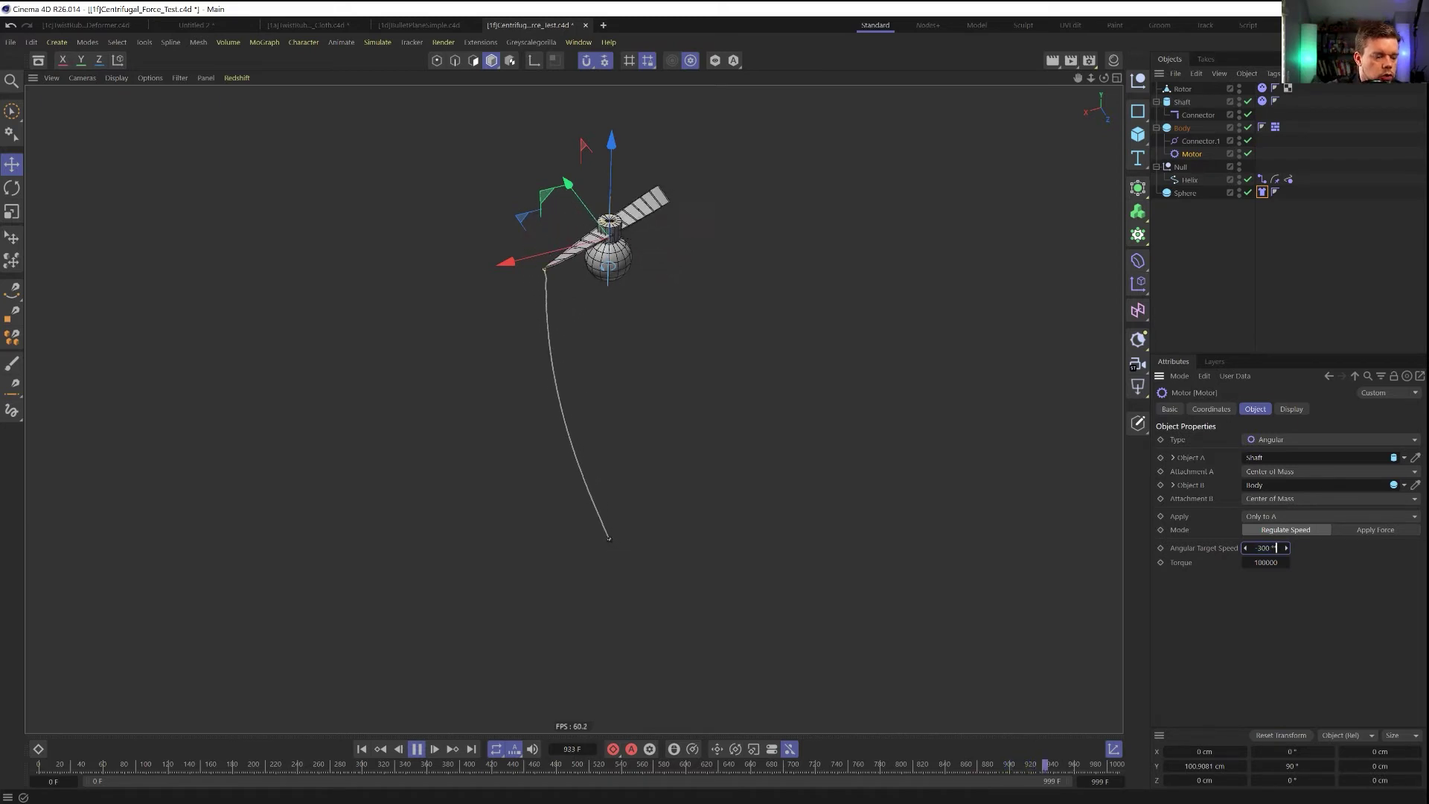
{"action": "left_click", "coordinate": [362, 749]}
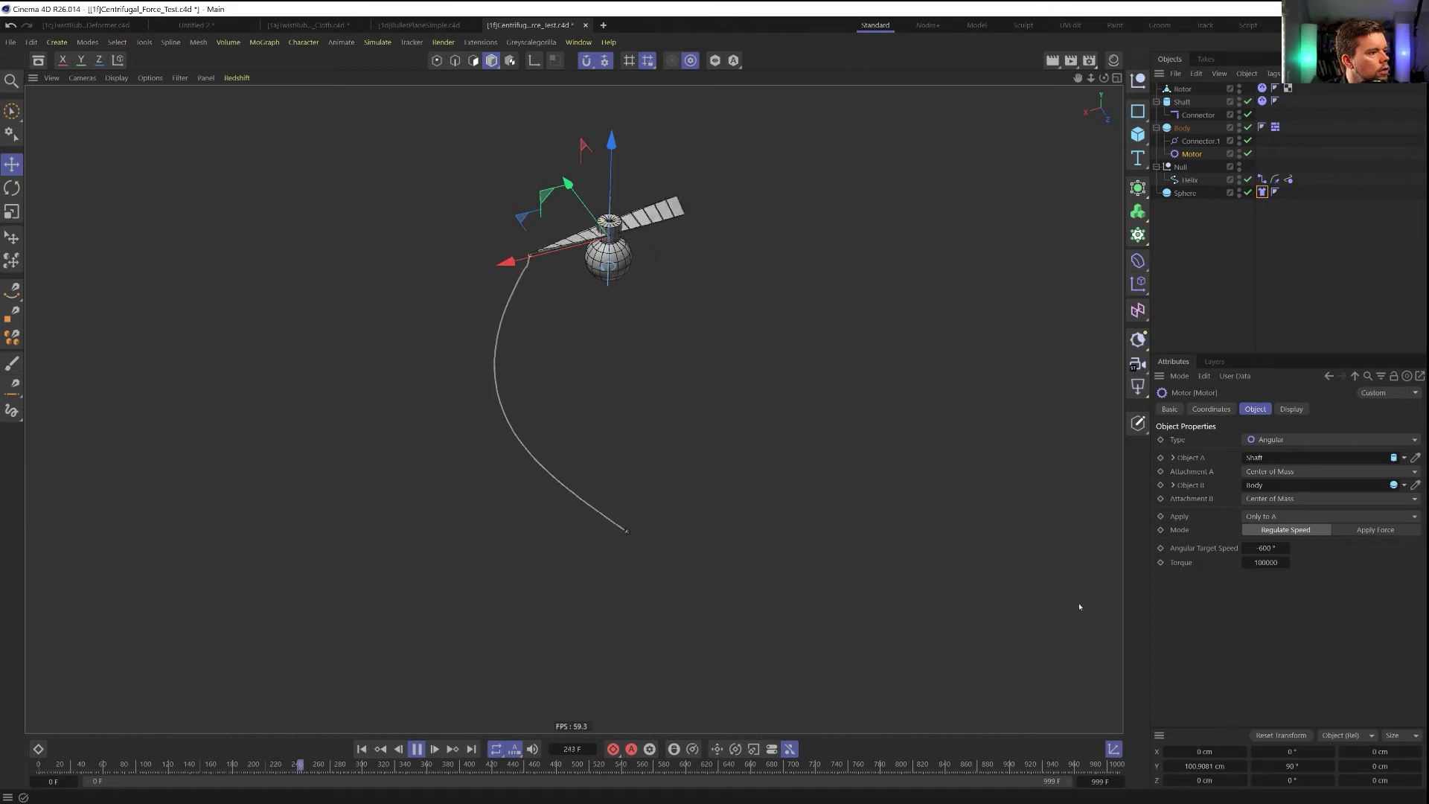
{"action": "left_click_drag", "start_coordinate": [1265, 548], "coordinate": [1277, 547]}
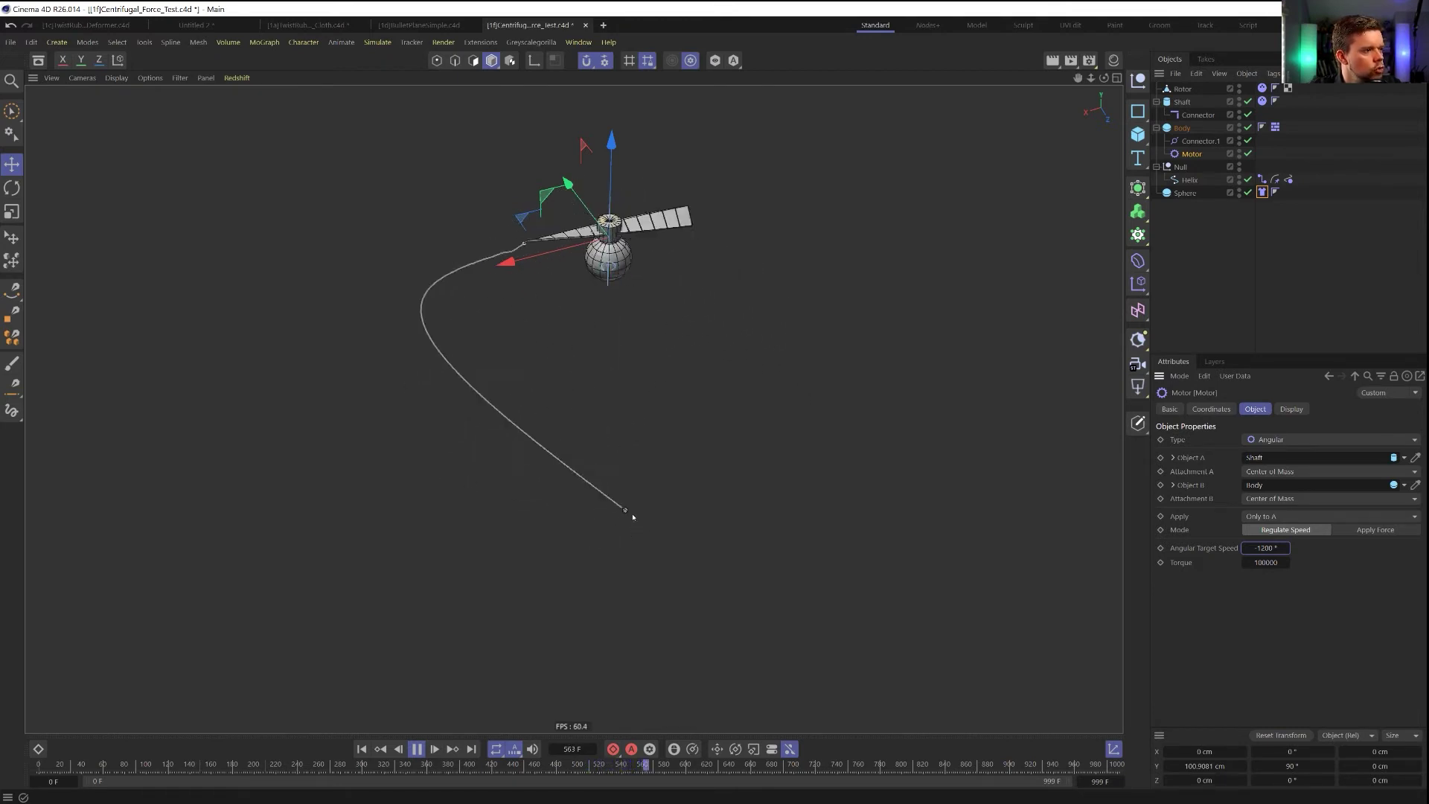
{"action": "left_click", "coordinate": [416, 749]}
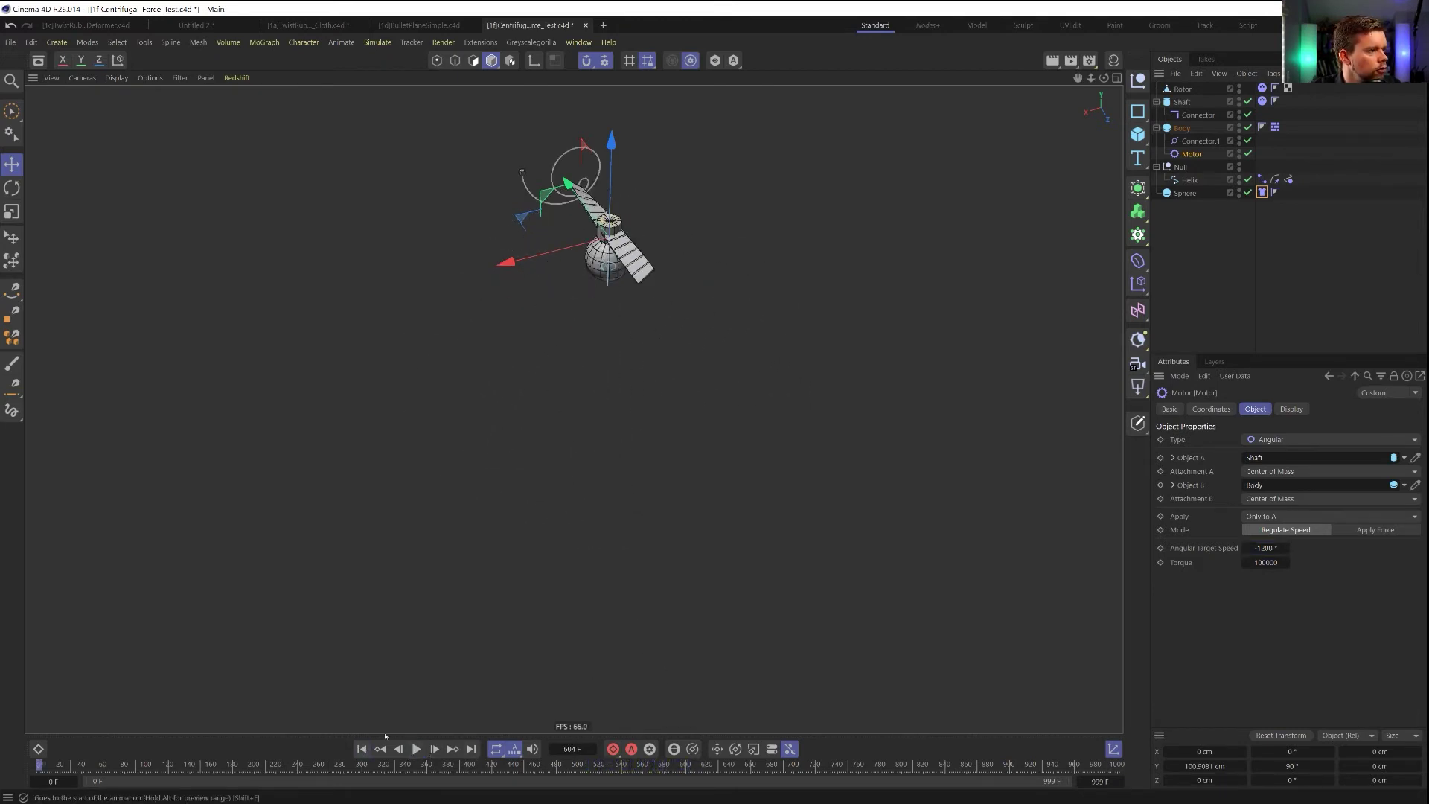
Extend the timeline to 2222 frames and keyframe the Motor's Angular Target Speed at 5000° on frame 1414
{"action": "left_click_drag", "start_coordinate": [730, 277], "coordinate": [706, 243], "text": "alt"}
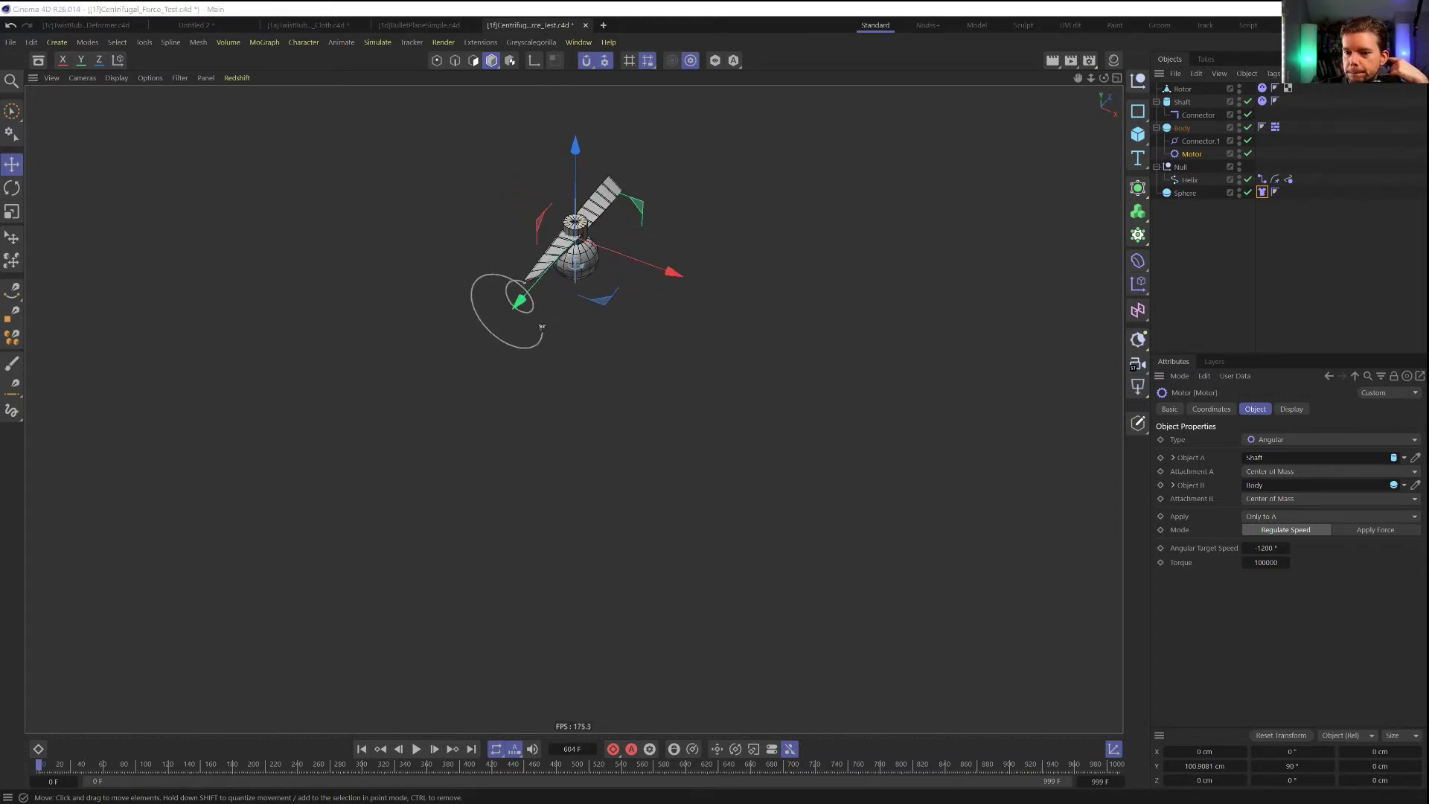
{"action": "left_click_drag", "start_coordinate": [521, 262], "coordinate": [711, 233], "text": "alt"}
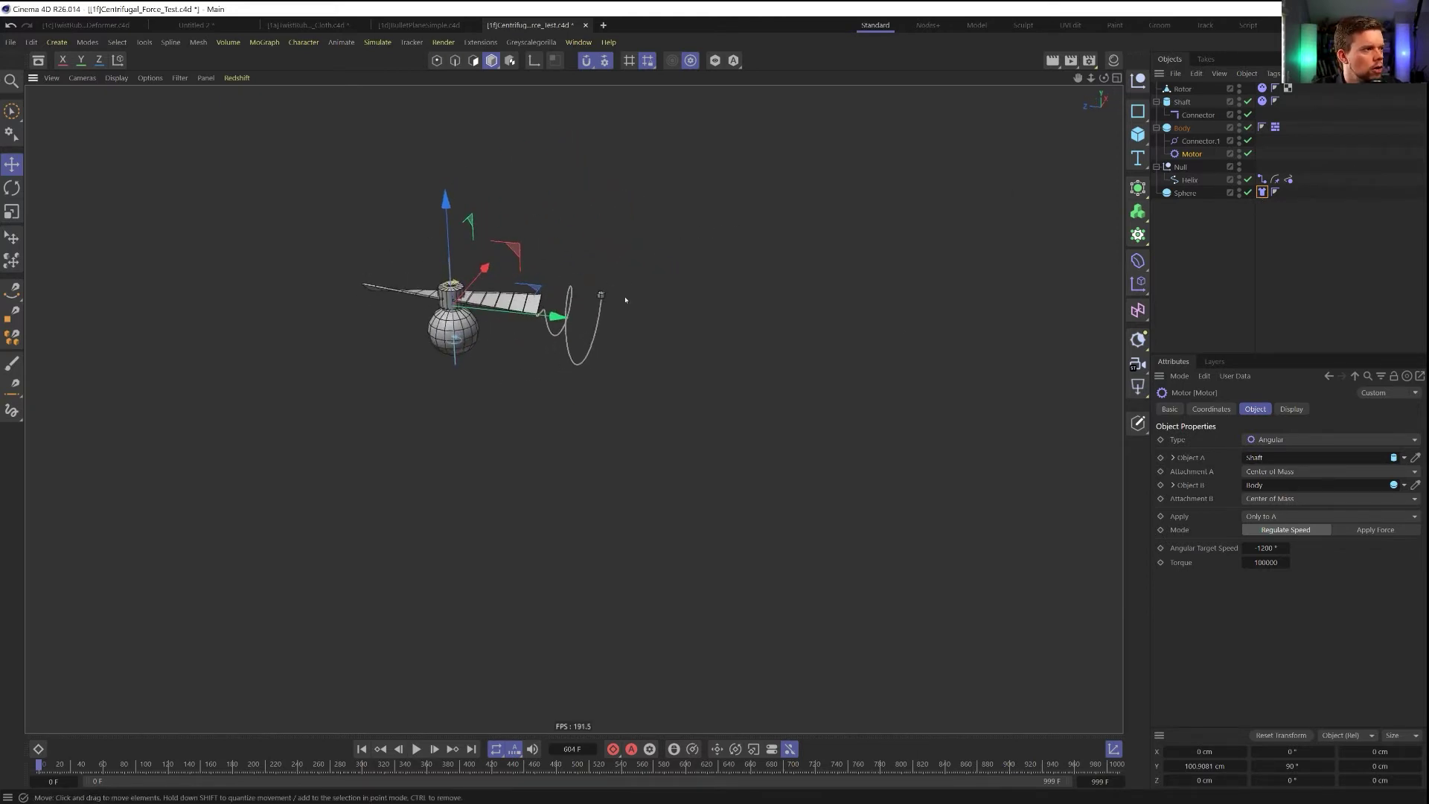
{"action": "left_click", "coordinate": [1263, 193]}
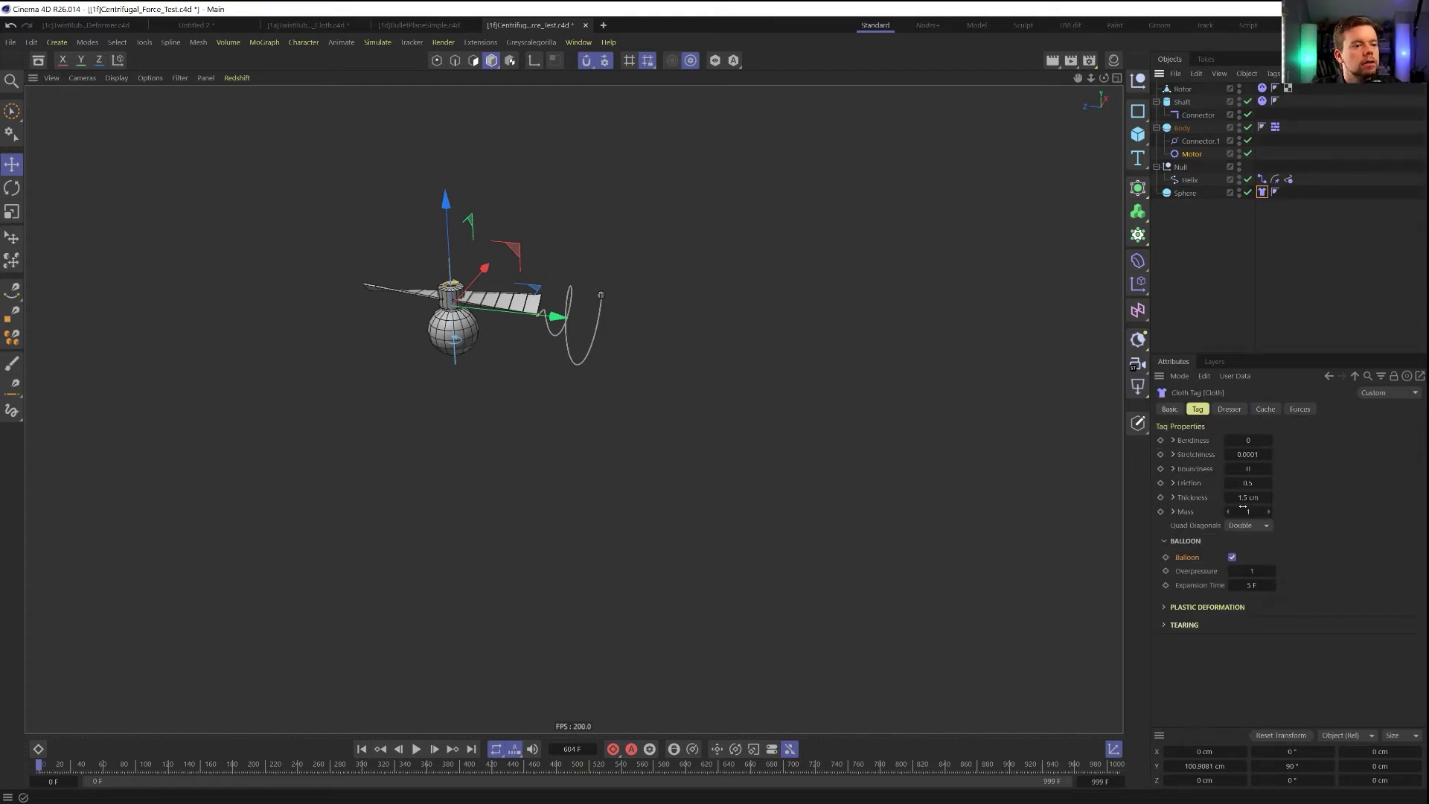
{"action": "left_click", "coordinate": [1189, 154]}
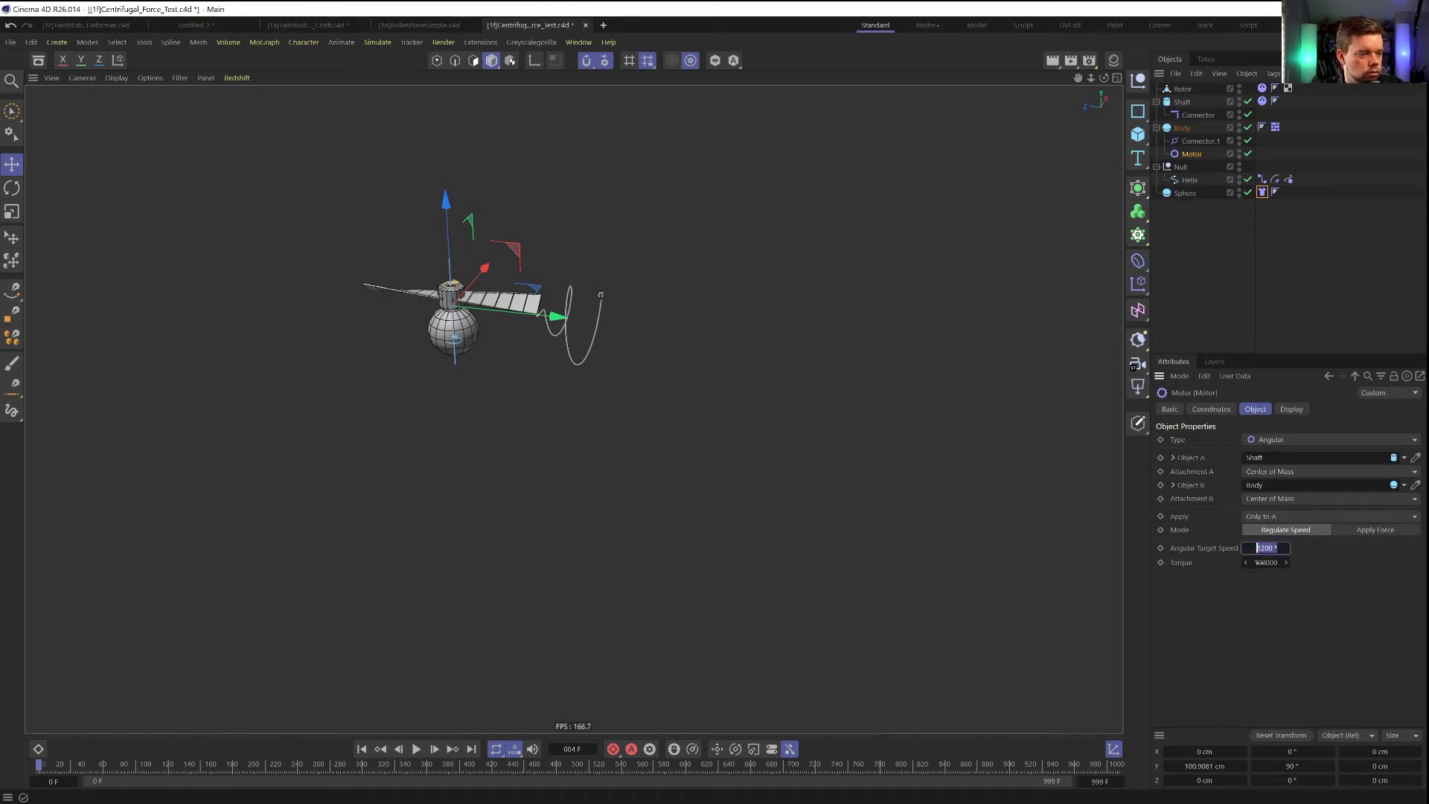
{"action": "left_click", "coordinate": [1100, 781]}
{"action": "type", "text": "2222"}
{"action": "key", "text": "Return"}
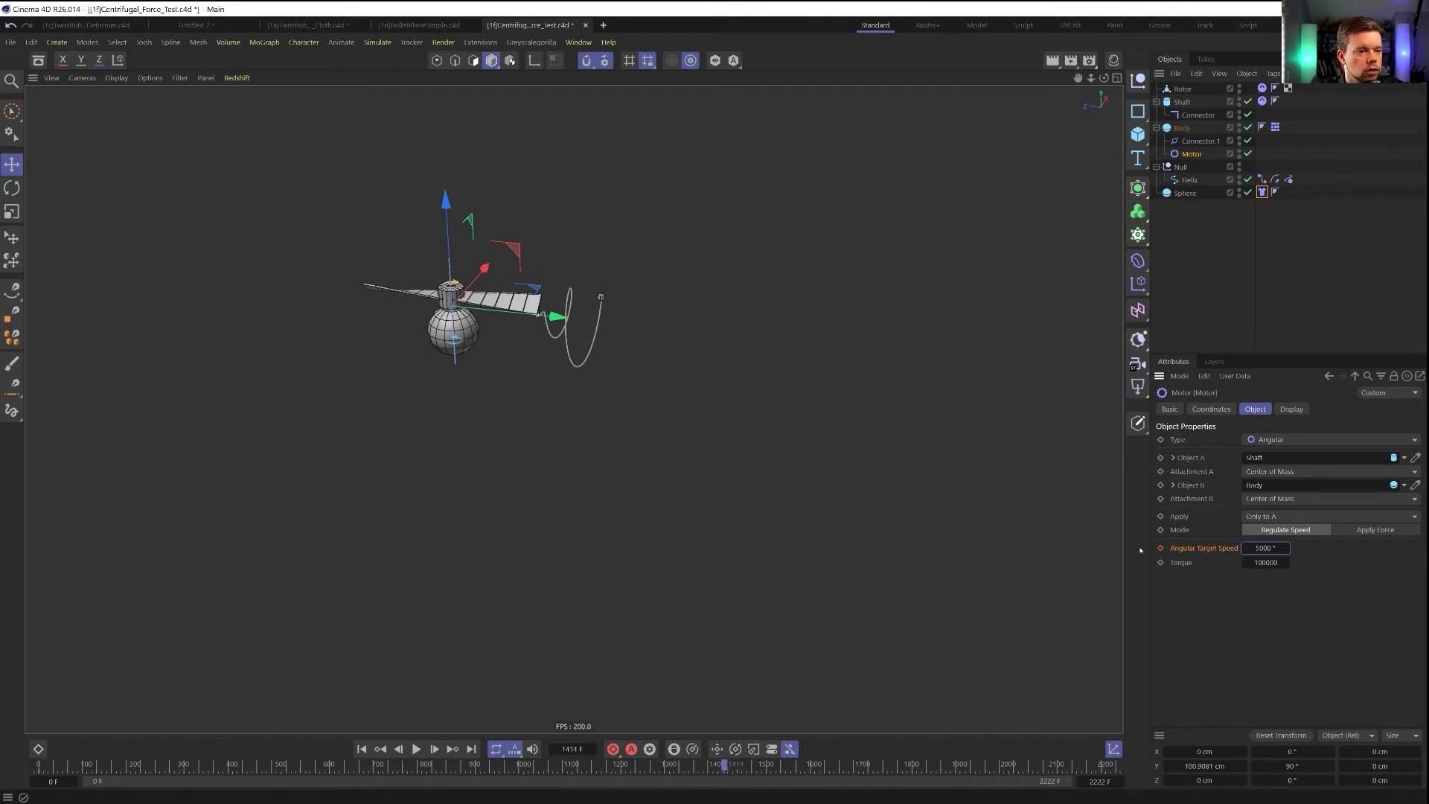
Play the simulation from the start and watch the accelerating rotor and rope in the top view
{"action": "left_click", "coordinate": [362, 749]}
{"action": "left_click", "coordinate": [416, 749]}
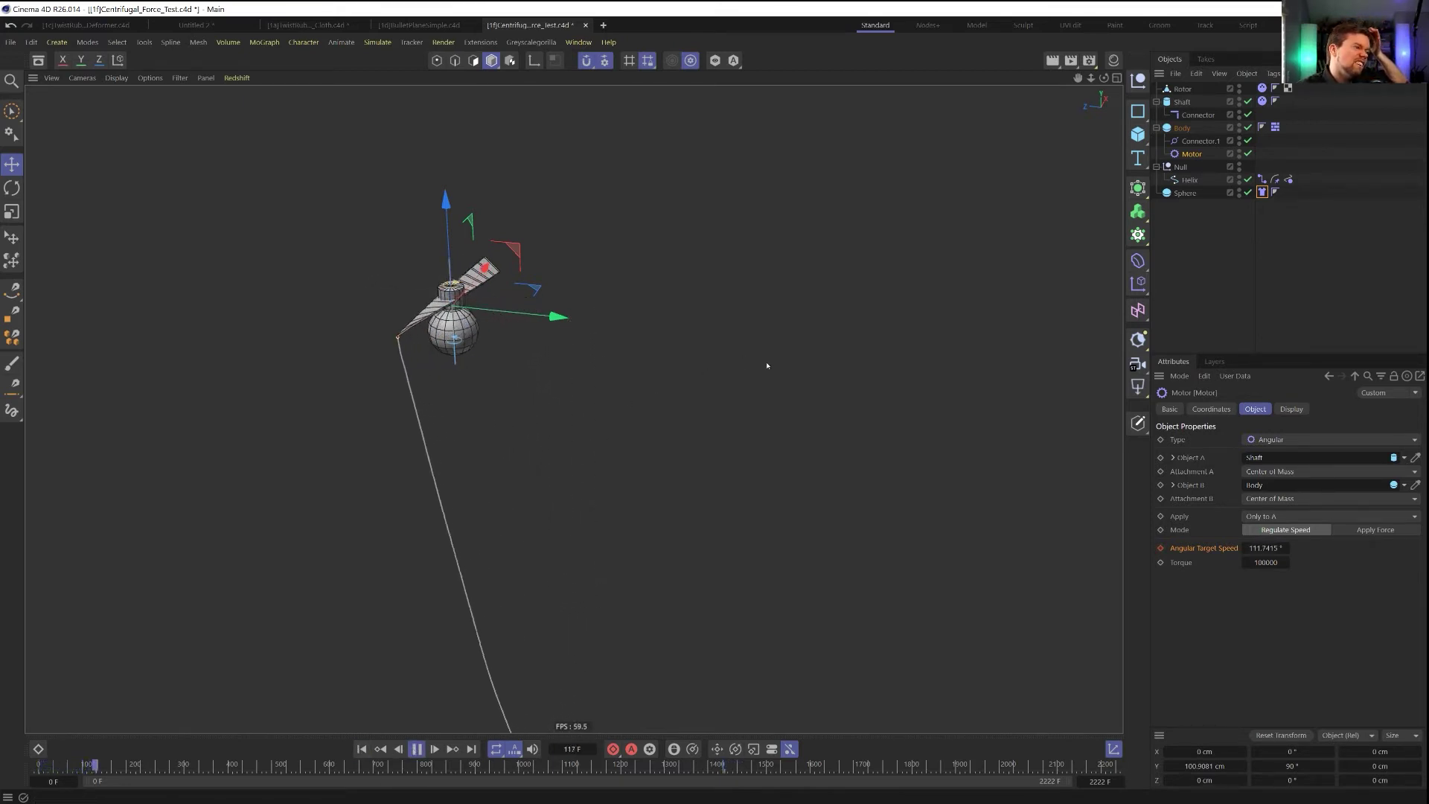
{"action": "middle_click", "coordinate": [811, 326]}
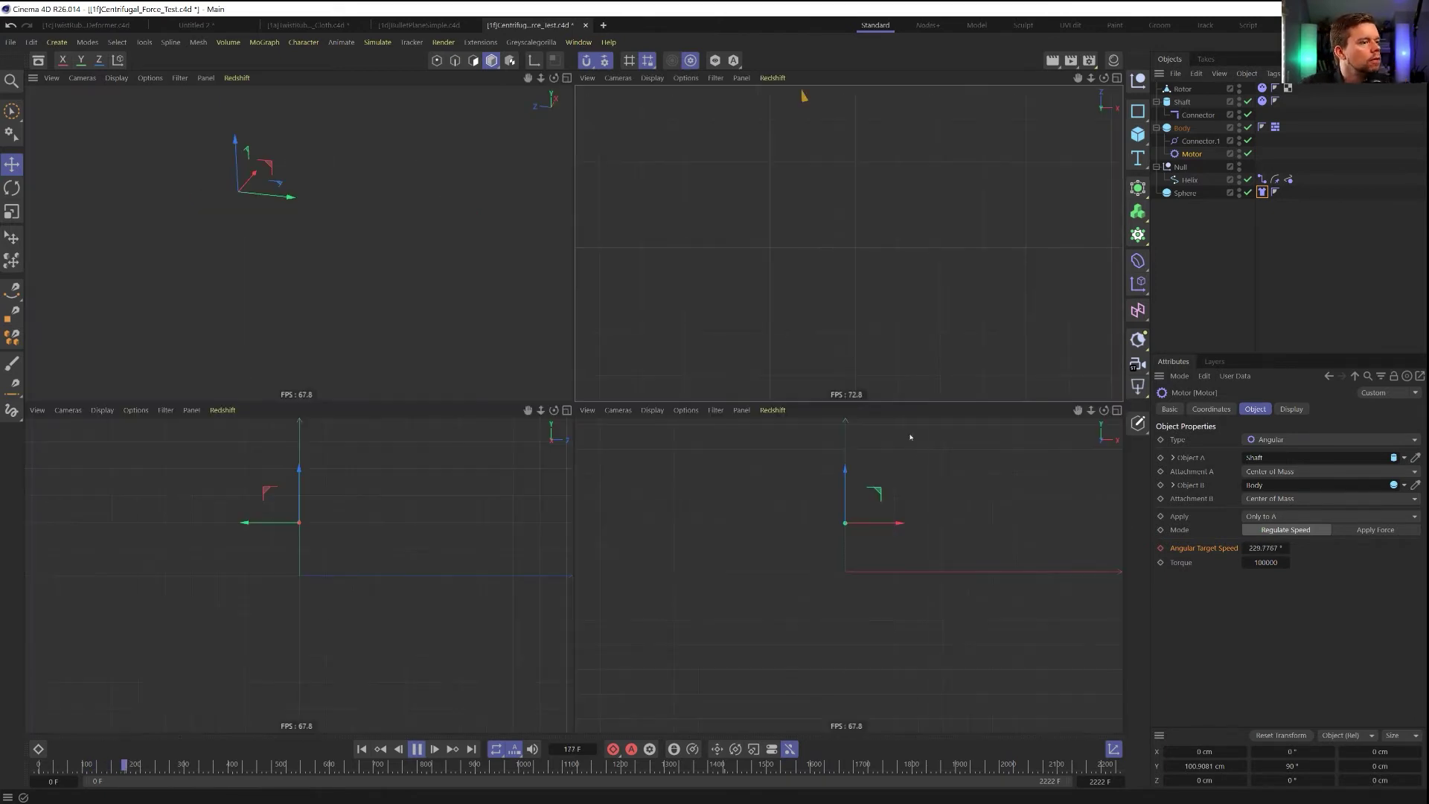
{"action": "middle_click", "coordinate": [900, 497]}
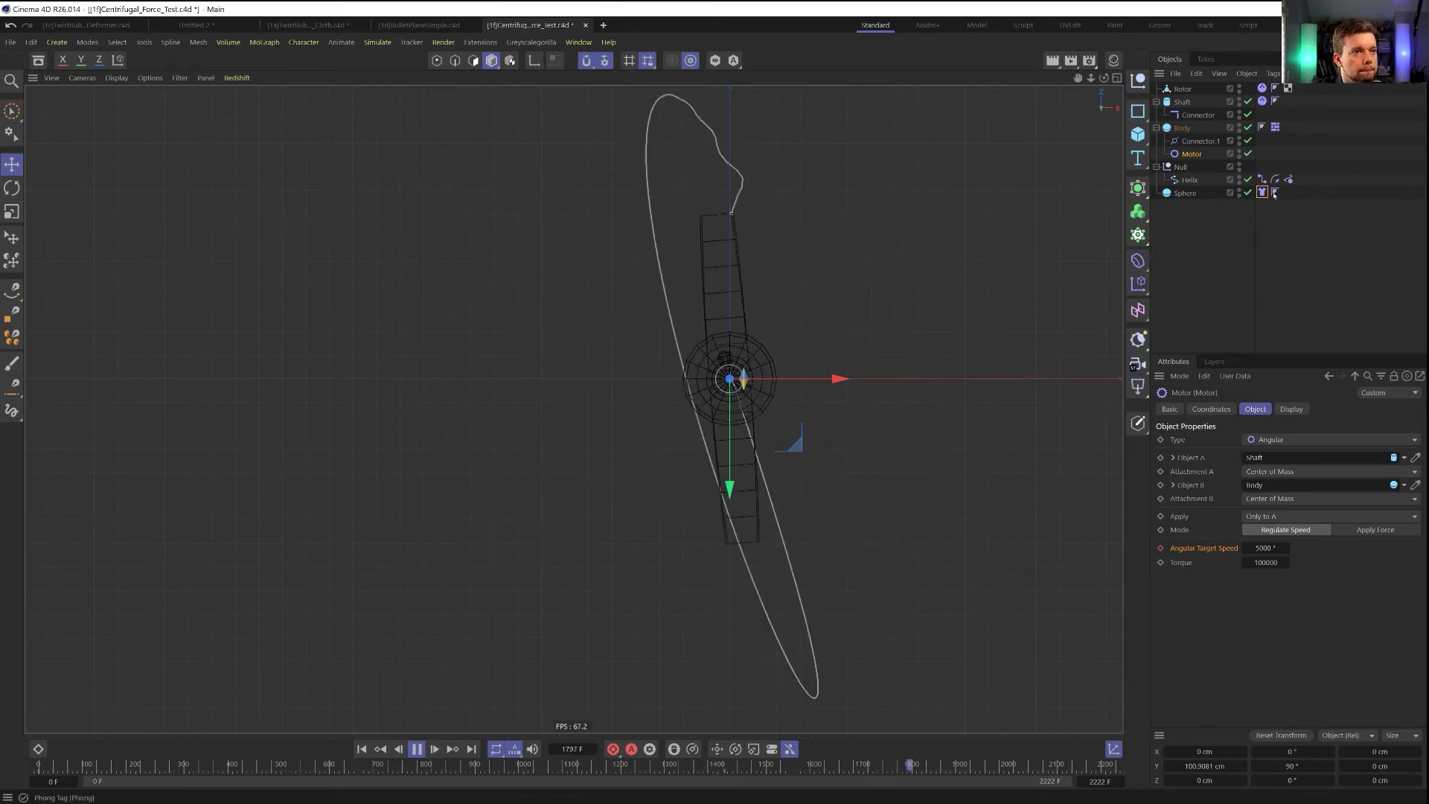
Try a Mass of 11.1 on the Sphere's Cloth tag, and set it to 0.1 instead
{"action": "left_click", "coordinate": [1261, 192]}
{"action": "left_click", "coordinate": [1248, 512]}
{"action": "type", "text": "11.1"}
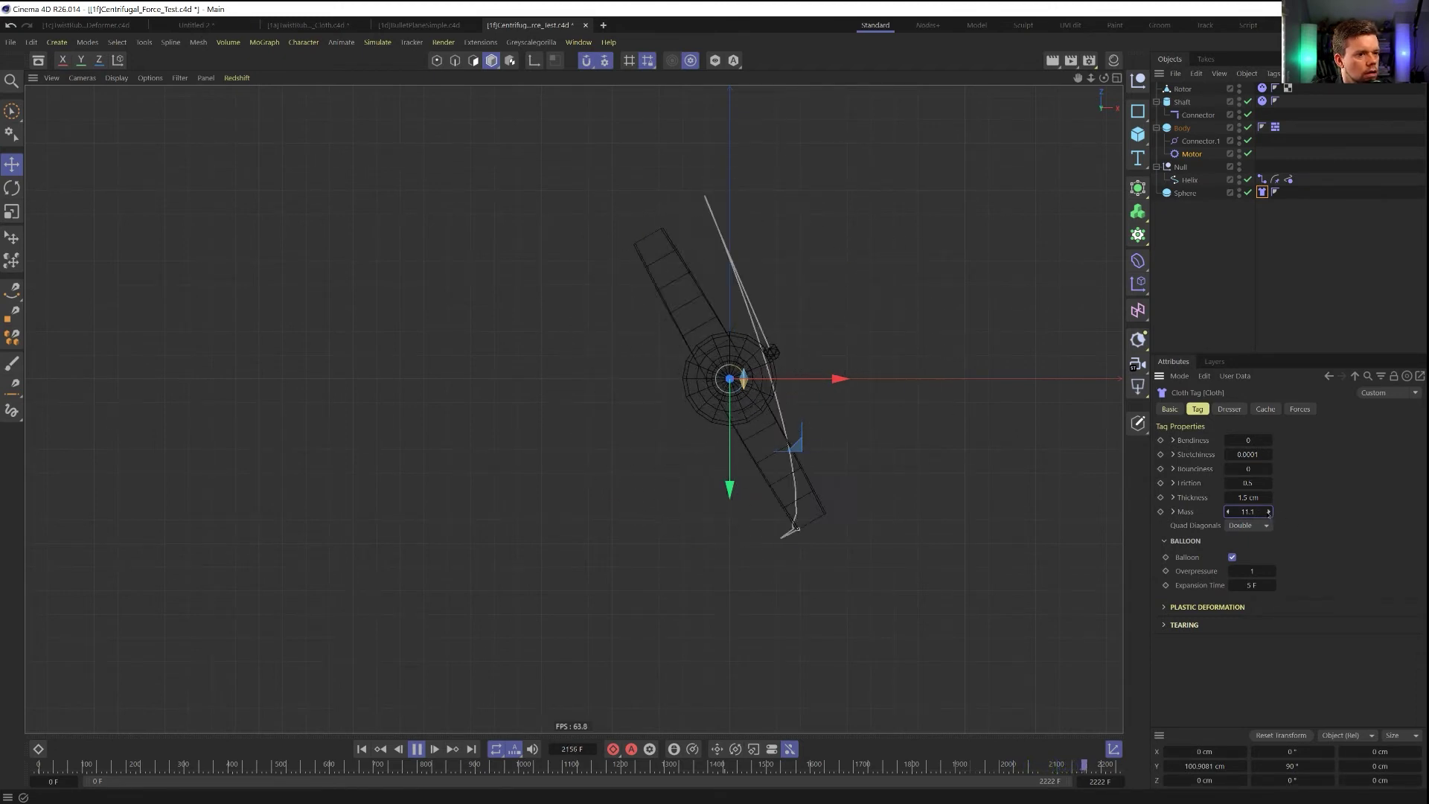
{"action": "double_click", "coordinate": [1248, 512]}
{"action": "type", "text": "0.1"}
{"action": "key", "text": "Return"}
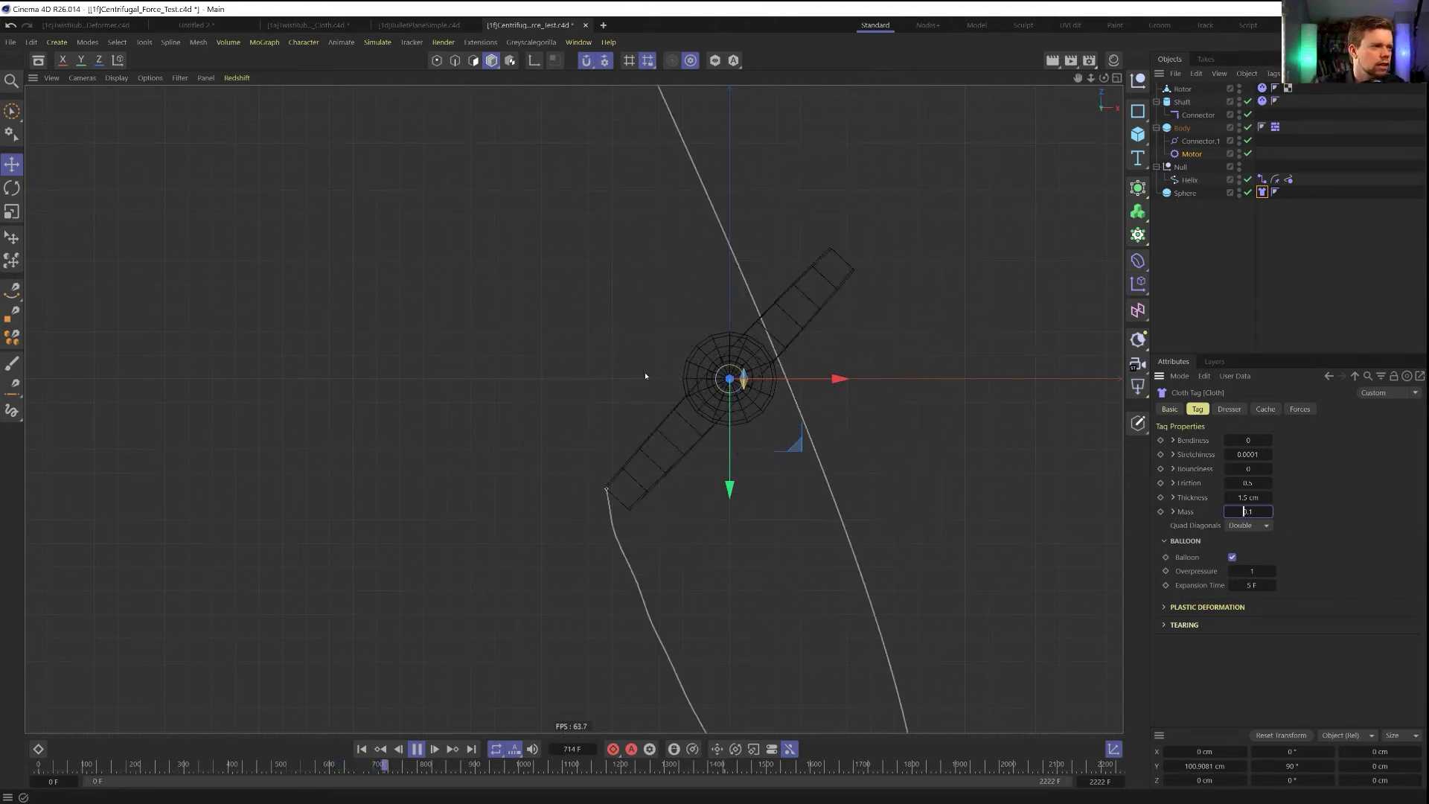
Watch the rope with the lighter Sphere in the top and perspective views, and stop the playback
{"action": "scroll", "coordinate": [662, 380], "scroll_direction": "down", "scroll_amount": 4}
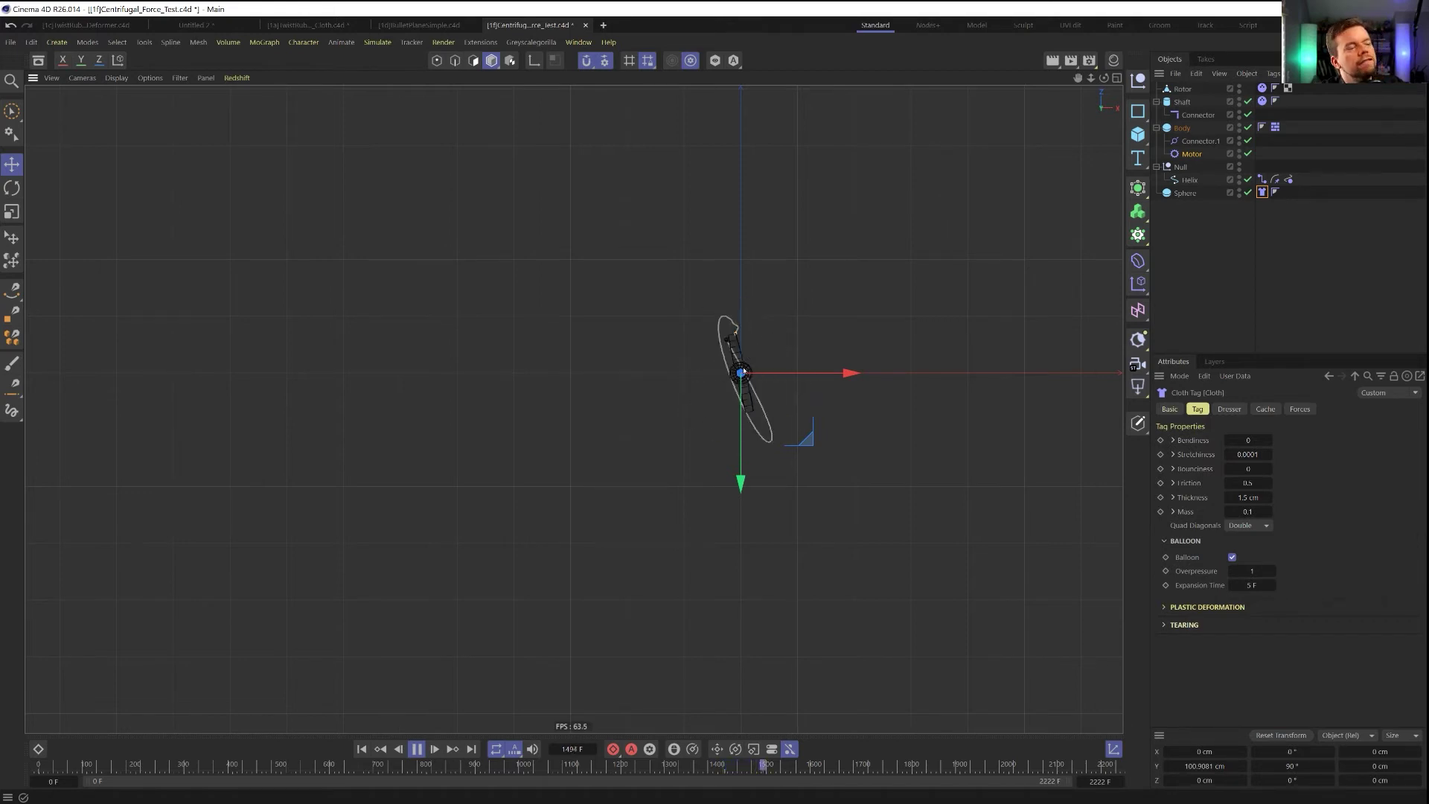
{"action": "middle_click", "coordinate": [707, 356]}
{"action": "middle_click", "coordinate": [458, 277]}
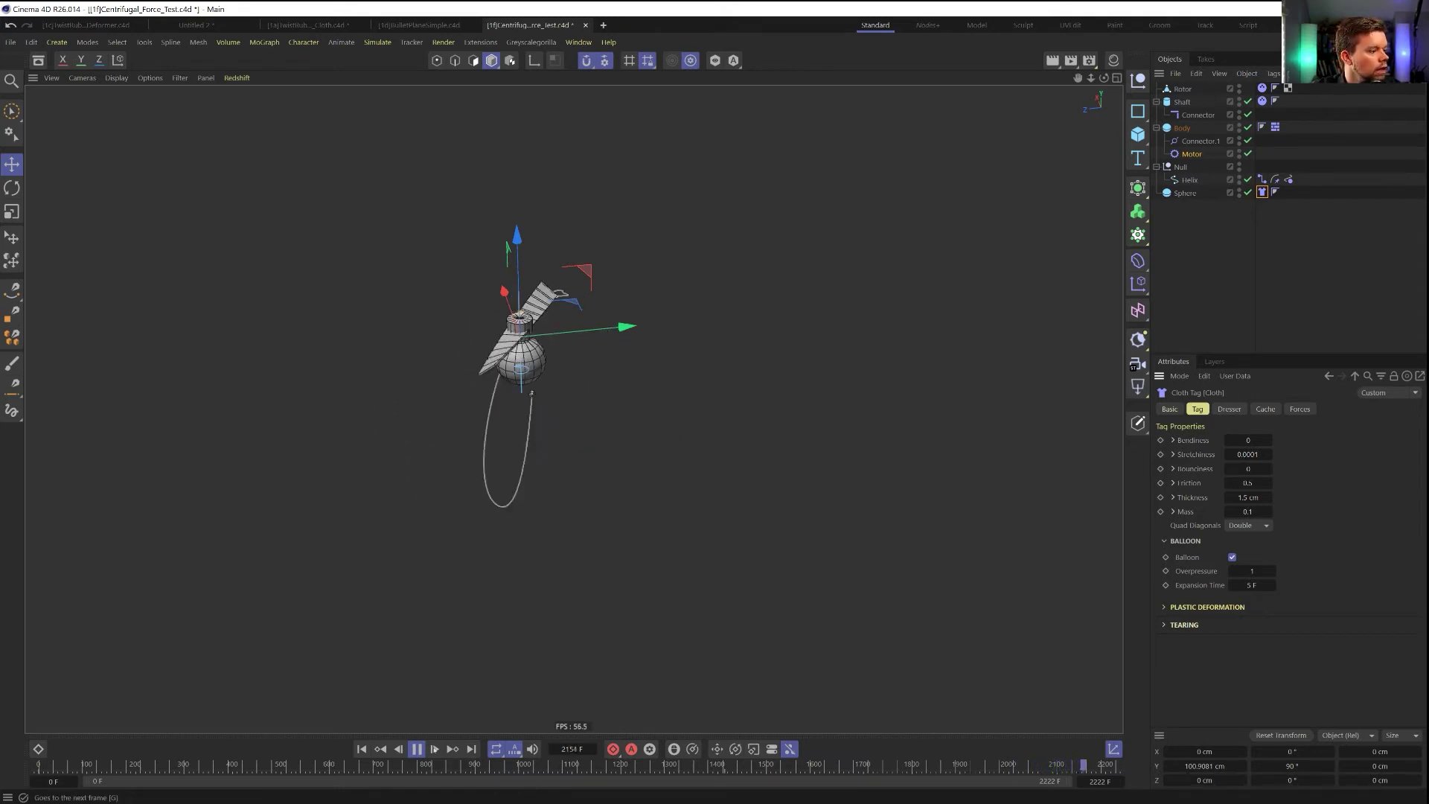
{"action": "left_click", "coordinate": [418, 748]}
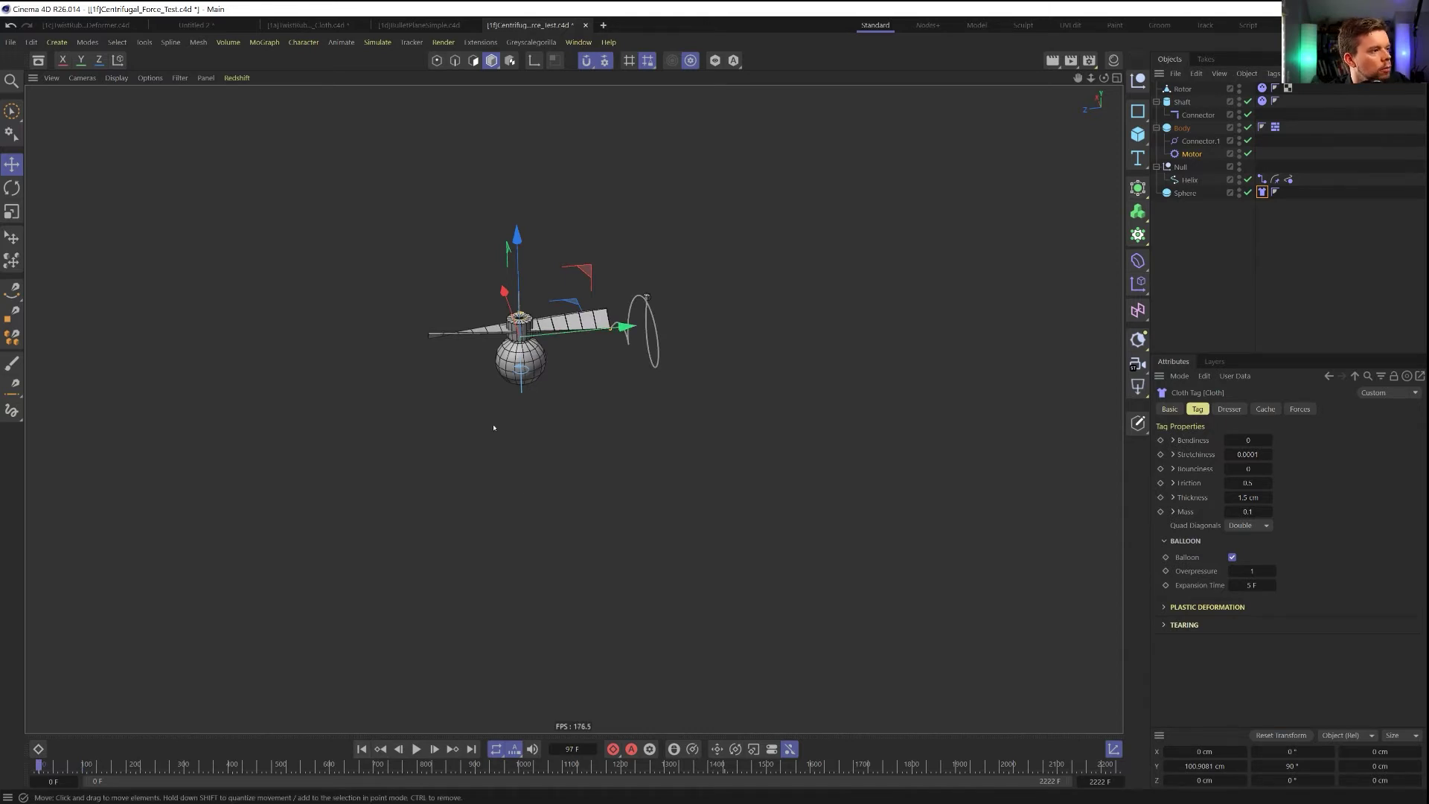
Delete about the outer third of the Helix spline's points, growing the selection from near its free end, to shorten its depth to 134 cm
{"action": "left_click", "coordinate": [654, 320]}
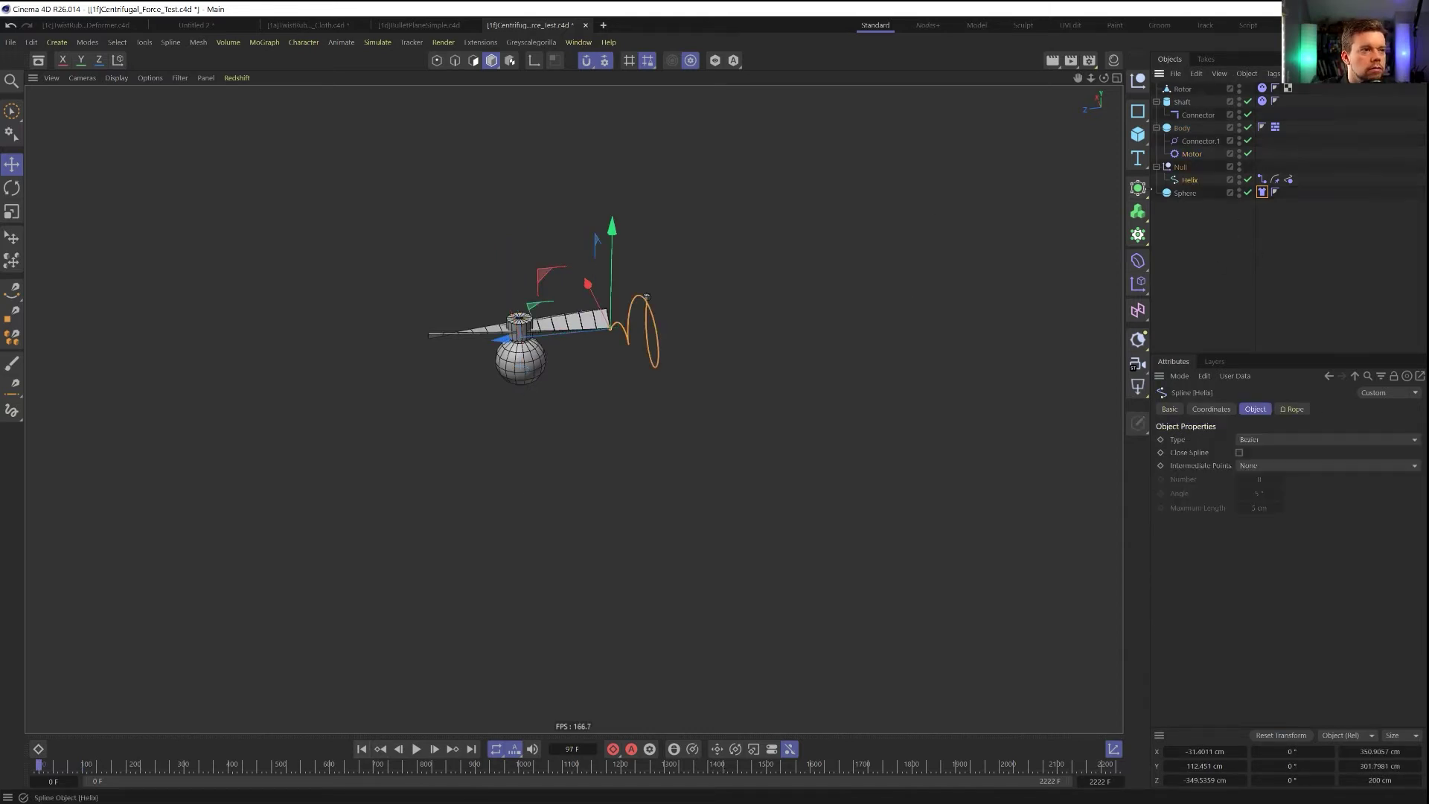
{"action": "left_click", "coordinate": [435, 61]}
{"action": "left_click_drag", "start_coordinate": [640, 294], "coordinate": [659, 348]}
{"action": "right_click", "coordinate": [674, 397]}
{"action": "left_click", "coordinate": [700, 439]}
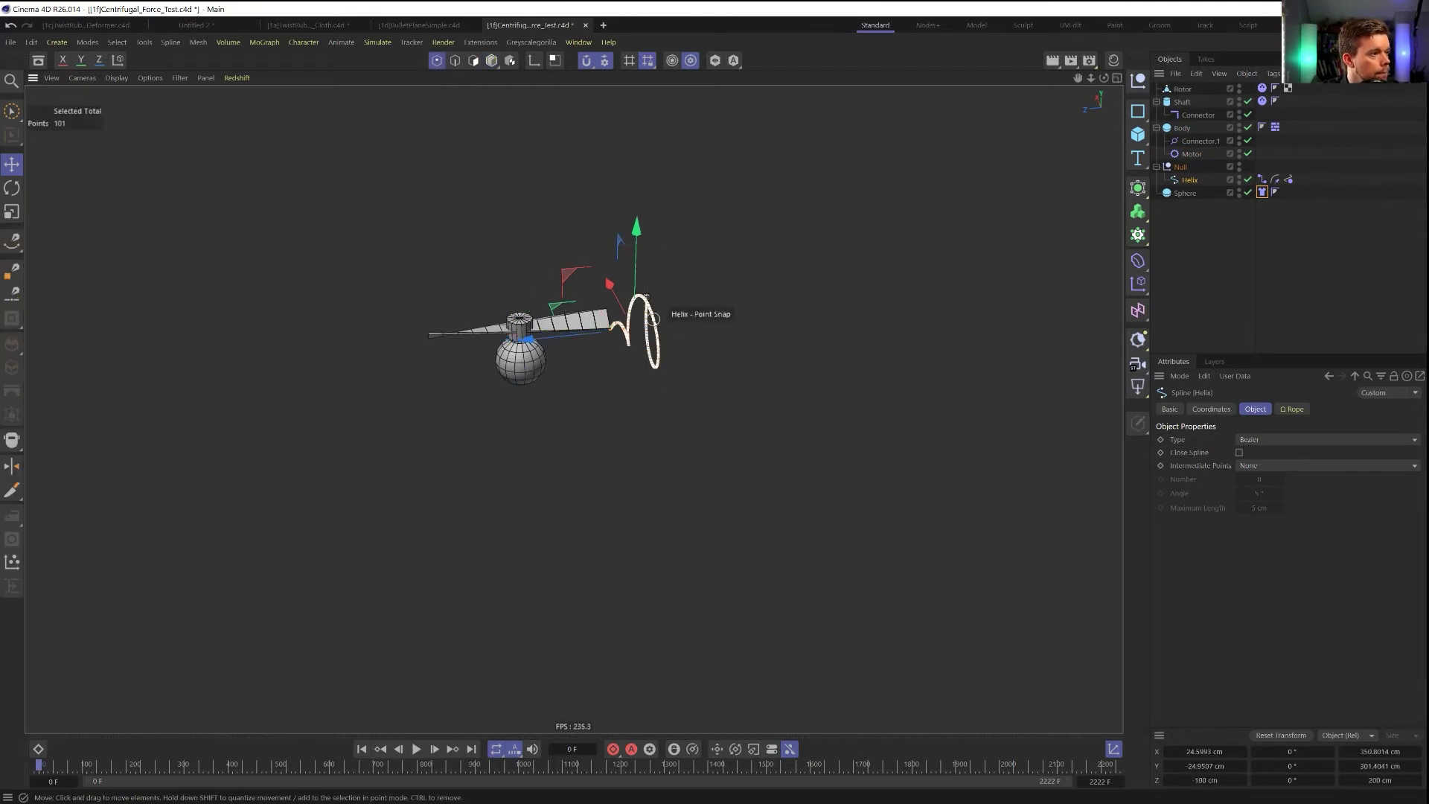
{"action": "left_click", "coordinate": [714, 350]}
{"action": "left_click", "coordinate": [648, 337]}
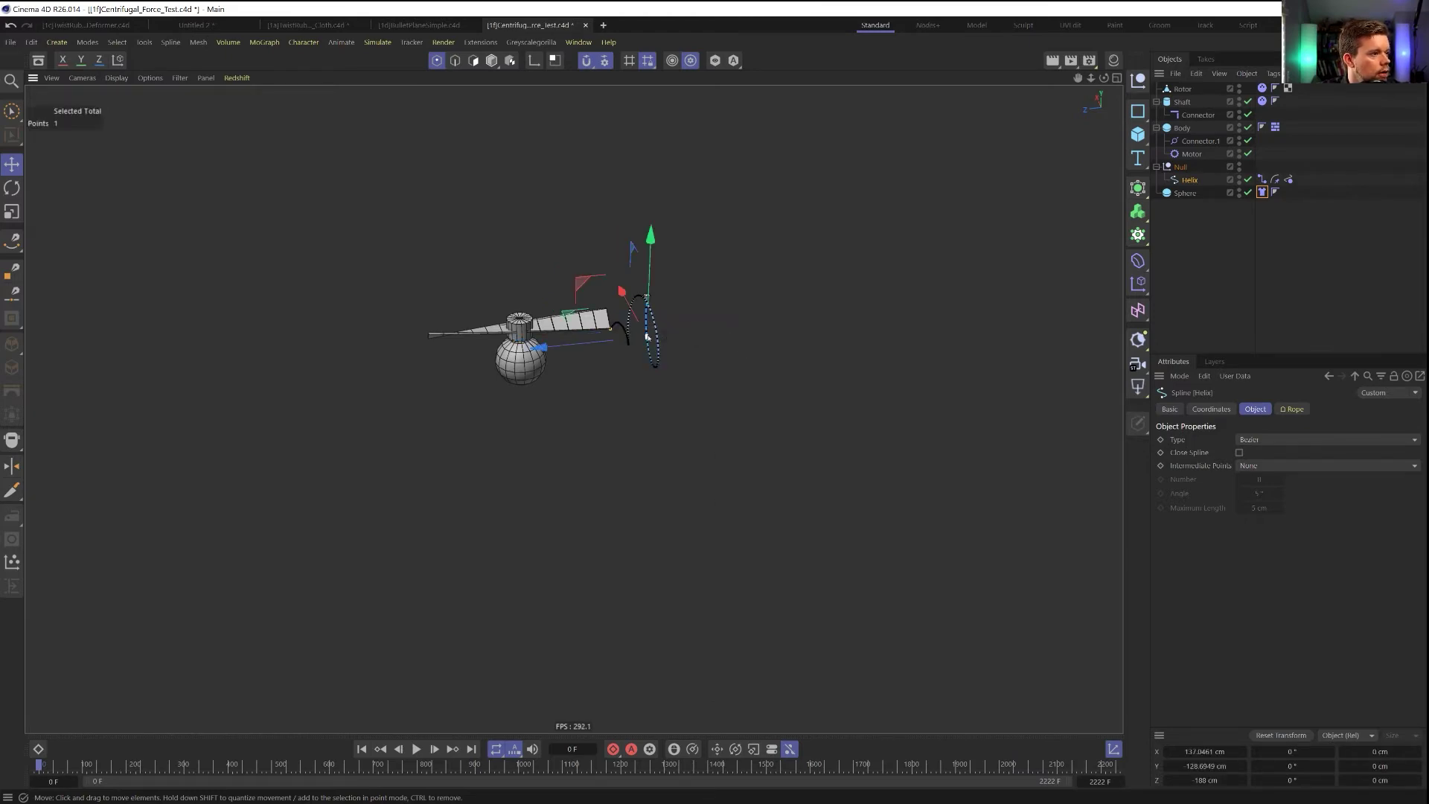
{"action": "key", "text": "u"}
{"action": "key", "text": "y"}
{"action": "key", "text": "u"}
{"action": "key", "text": "y"}
{"action": "key", "text": "u"}
{"action": "key", "text": "y"}
{"action": "key", "text": "u"}
{"action": "key", "text": "y"}
{"action": "key", "text": "u"}
{"action": "key", "text": "y"}
{"action": "key", "text": "u"}
{"action": "key", "text": "y"}
{"action": "key", "text": "u"}
{"action": "key", "text": "y"}
{"action": "key", "text": "u"}
{"action": "key", "text": "y"}
{"action": "key", "text": "u"}
{"action": "key", "text": "y"}
{"action": "key", "text": "u"}
{"action": "key", "text": "y"}
{"action": "key", "text": "u"}
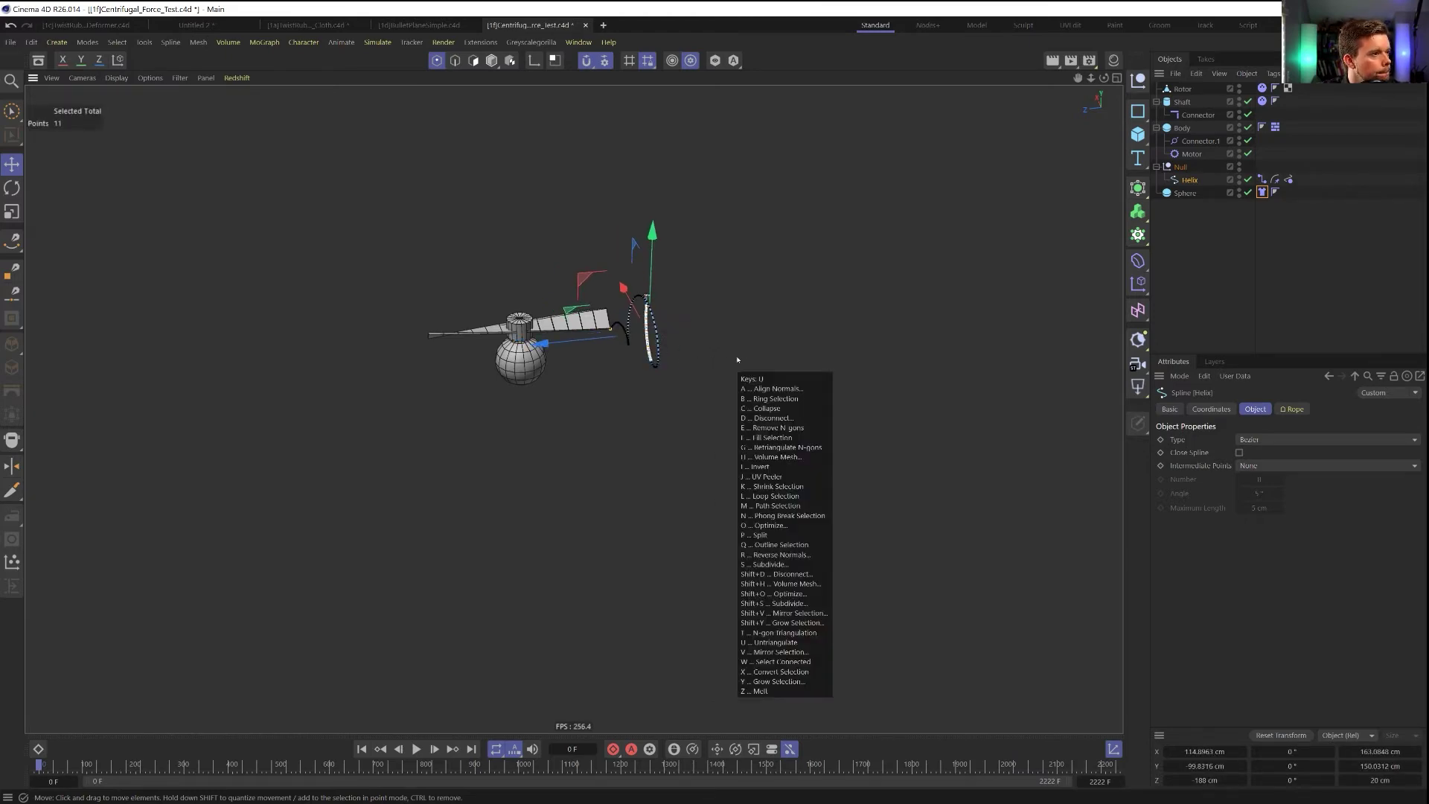
{"action": "key", "text": "y"}
{"action": "key", "text": "u"}
{"action": "key", "text": "y"}
{"action": "key", "text": "u"}
{"action": "key", "text": "y"}
{"action": "key", "text": "u"}
{"action": "key", "text": "y"}
{"action": "key", "text": "u"}
{"action": "key", "text": "y"}
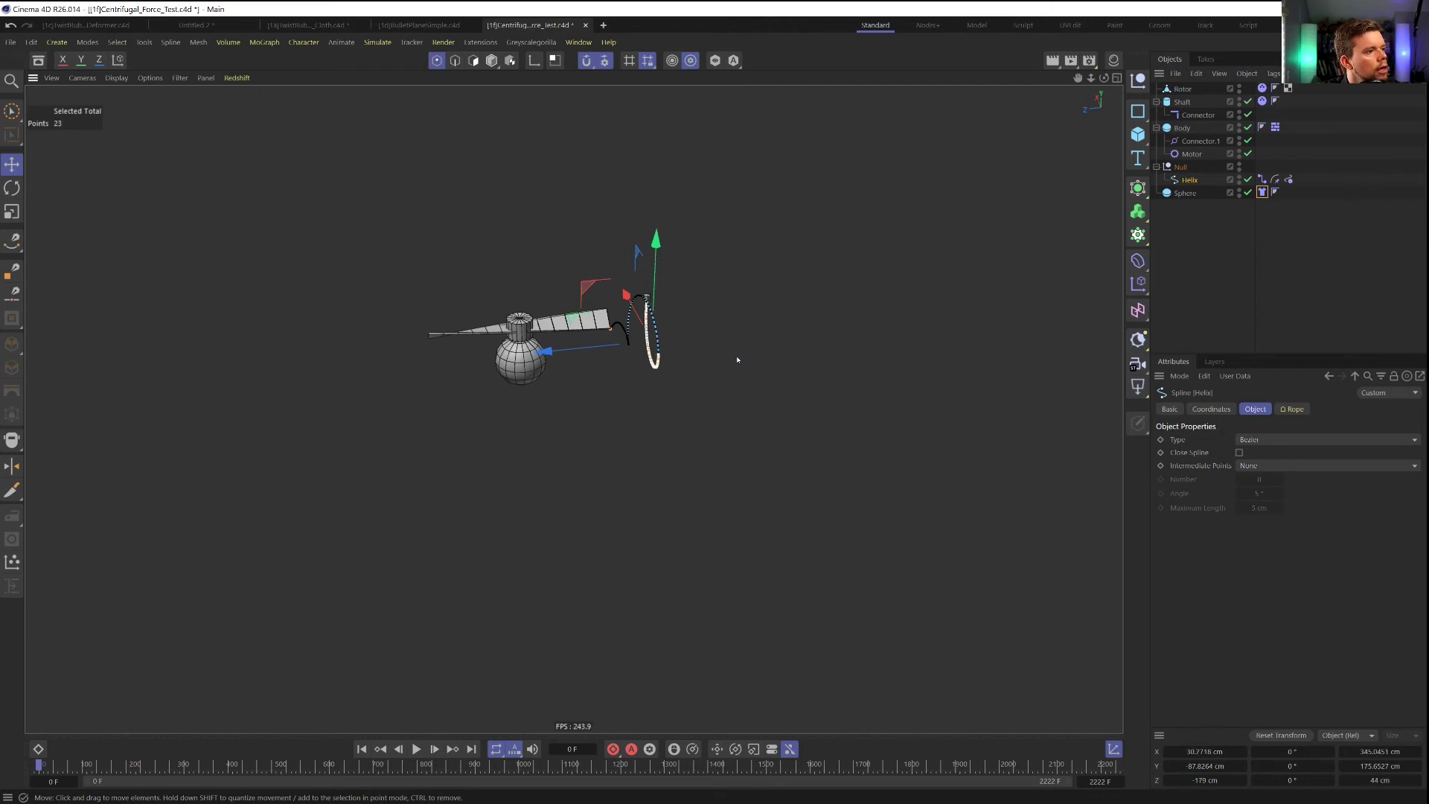
{"action": "key", "text": "u"}
{"action": "key", "text": "Delete"}
Play the simulation in object mode to test the shortened rope, and return to the first frame
{"action": "left_click", "coordinate": [417, 748]}
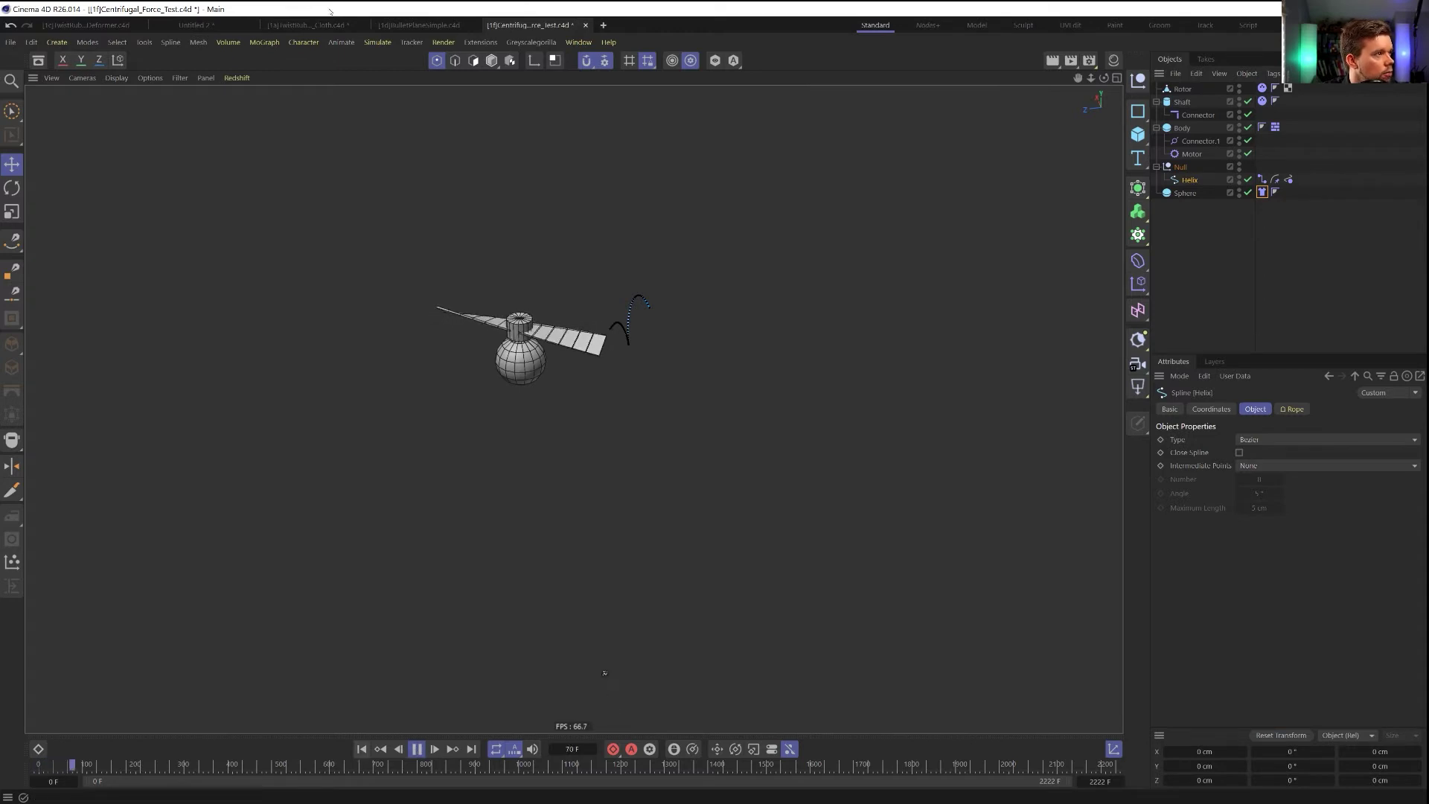
{"action": "left_click", "coordinate": [492, 62]}
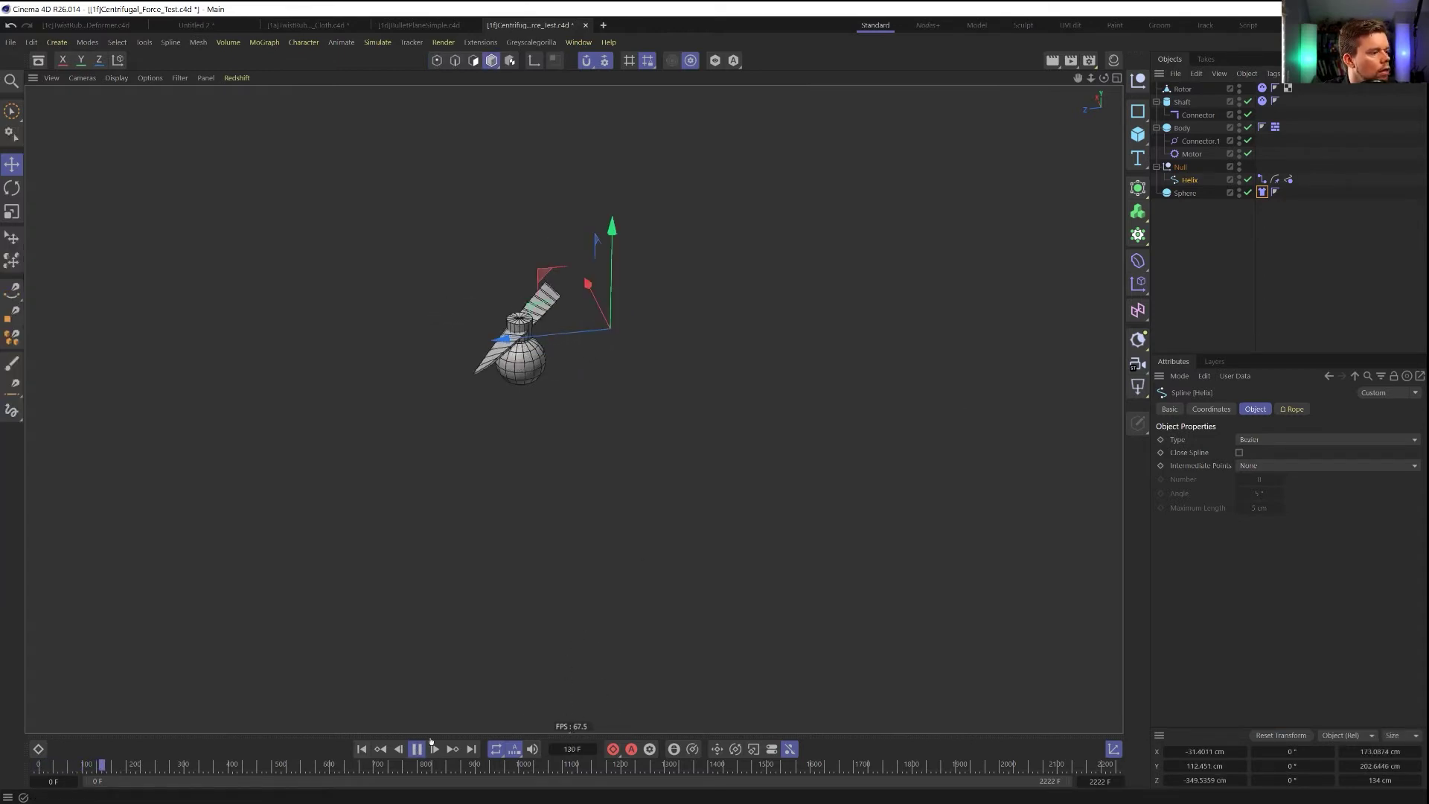
{"action": "left_click", "coordinate": [361, 750]}
{"action": "left_click", "coordinate": [417, 749]}
{"action": "left_click", "coordinate": [362, 752]}
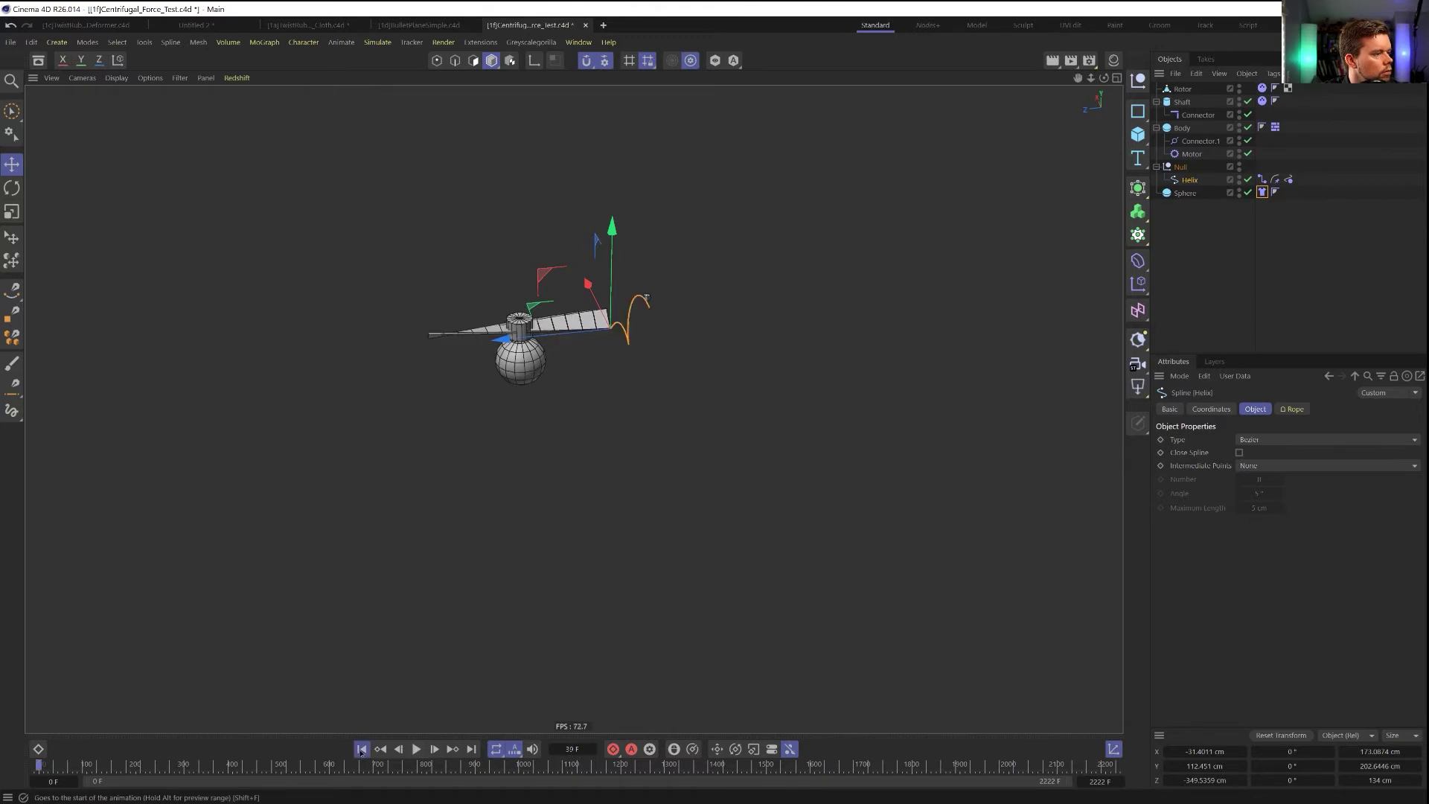
Reattach the Helix's end point at the blade corner to the Rotor by setting it in the Rope Belt tag
{"action": "left_click", "coordinate": [1288, 180]}
{"action": "left_click", "coordinate": [1275, 180]}
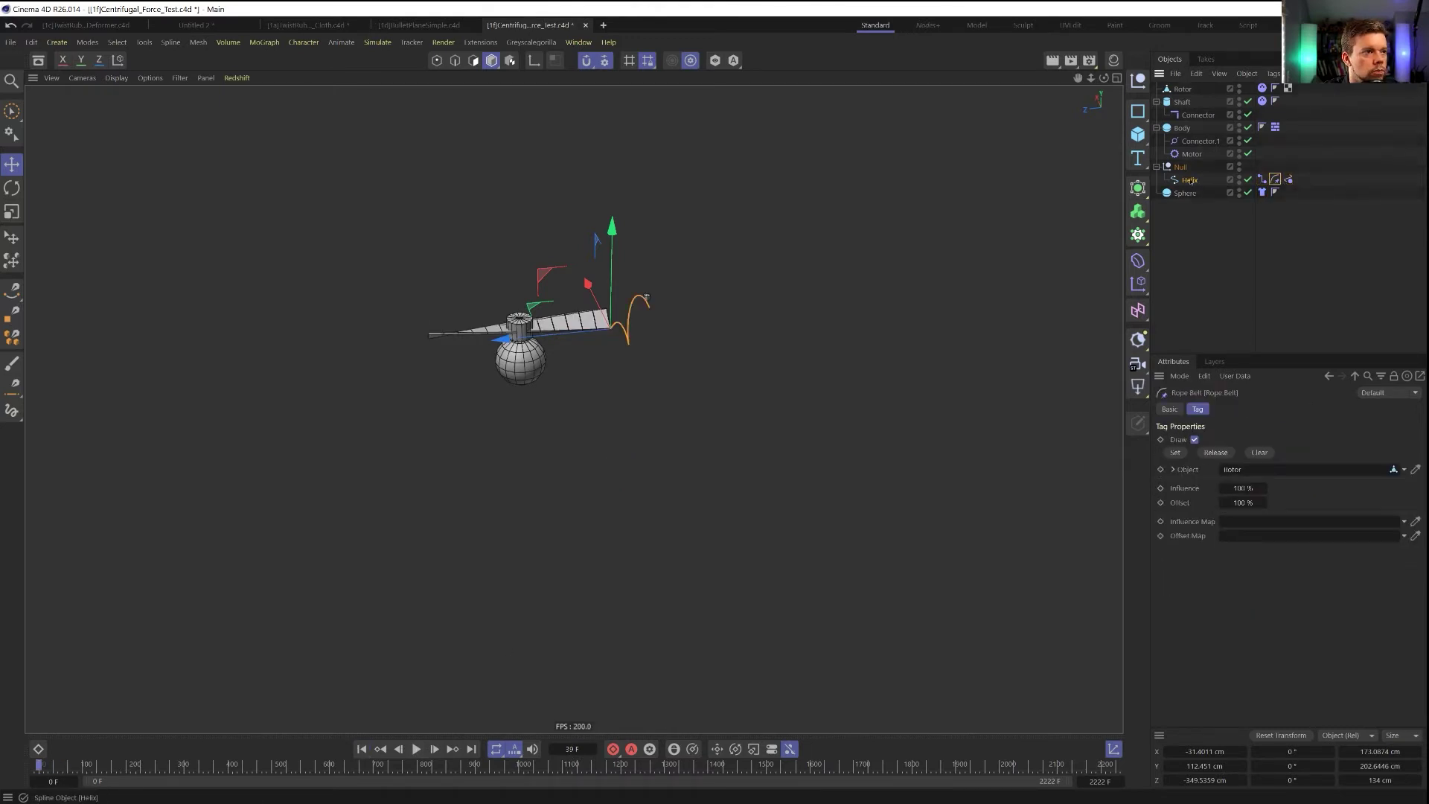
{"action": "left_click", "coordinate": [438, 61]}
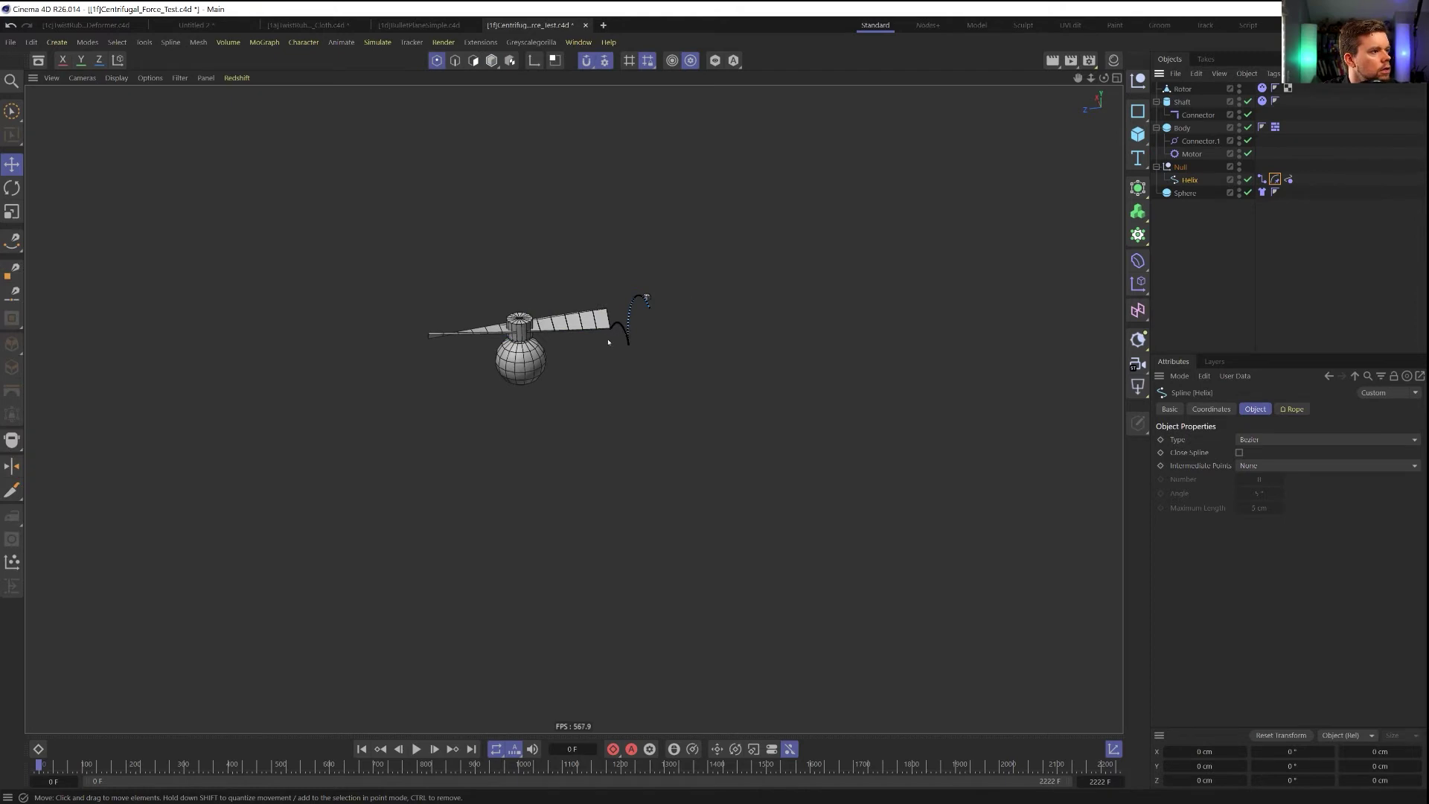
{"action": "scroll", "coordinate": [607, 347], "scroll_direction": "up", "scroll_amount": 10}
{"action": "left_click", "coordinate": [639, 360]}
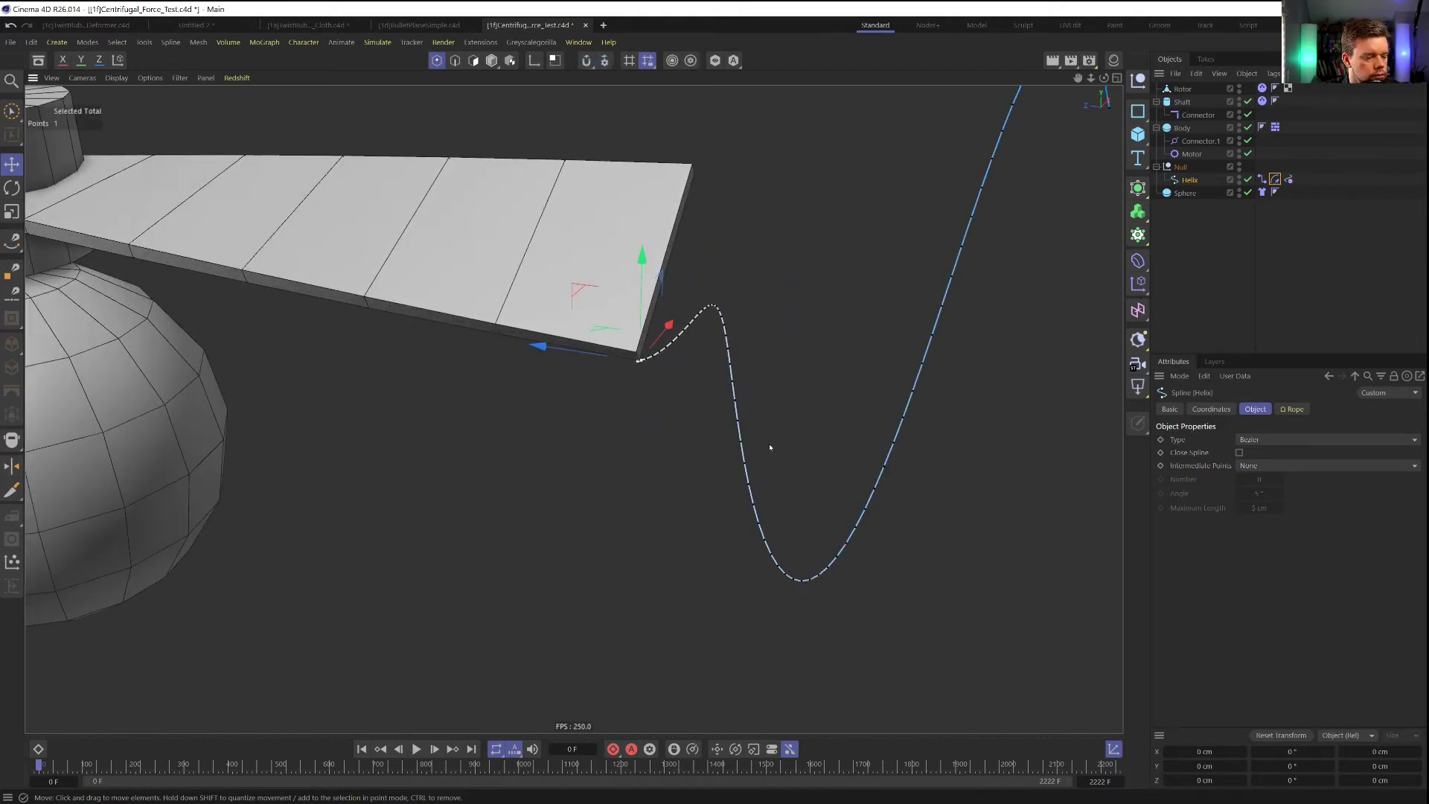
{"action": "left_click", "coordinate": [1288, 180]}
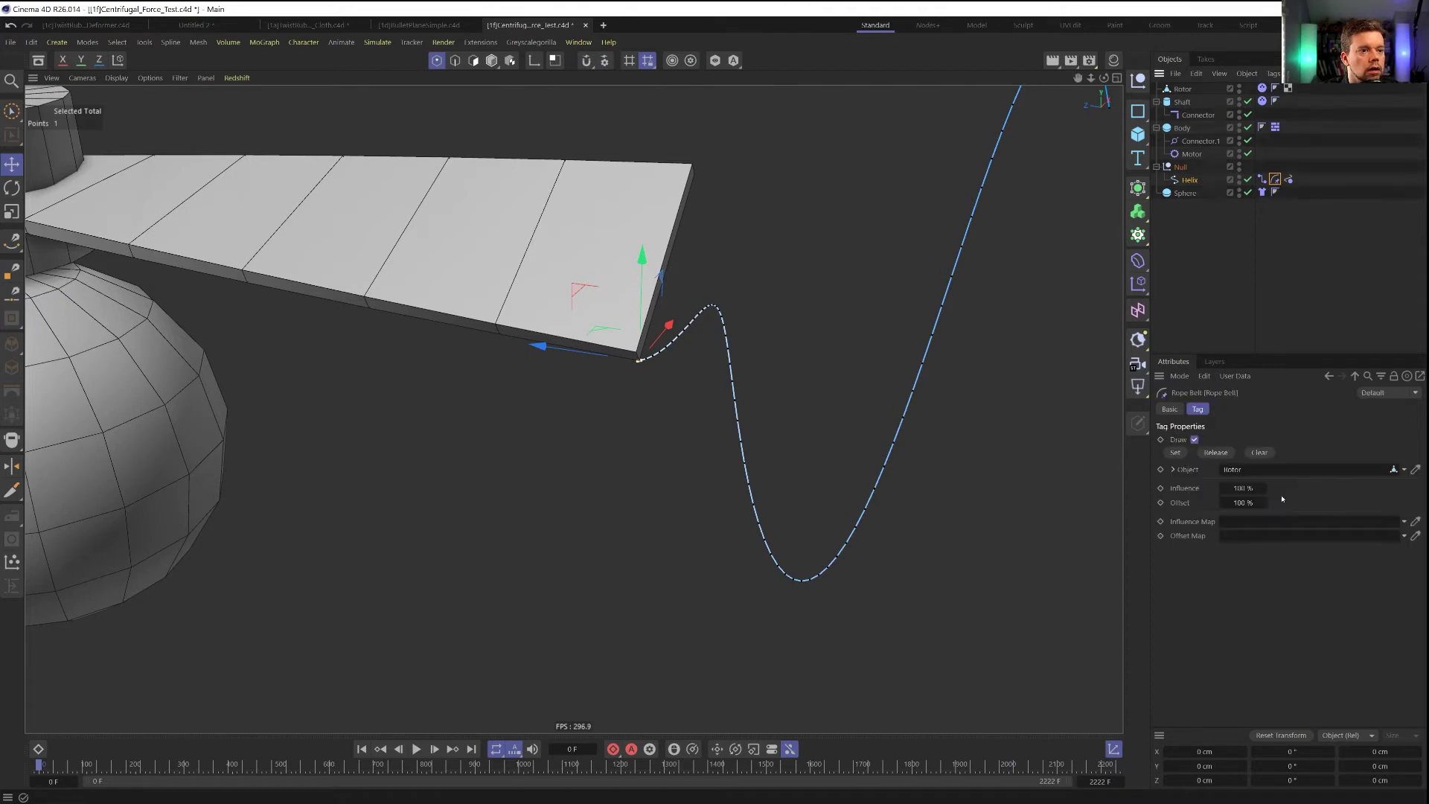
{"action": "left_click", "coordinate": [1174, 454]}
Replay the simulation from the start and watch the reattached rope in the perspective and top views
{"action": "scroll", "coordinate": [712, 478], "scroll_direction": "down", "scroll_amount": 5}
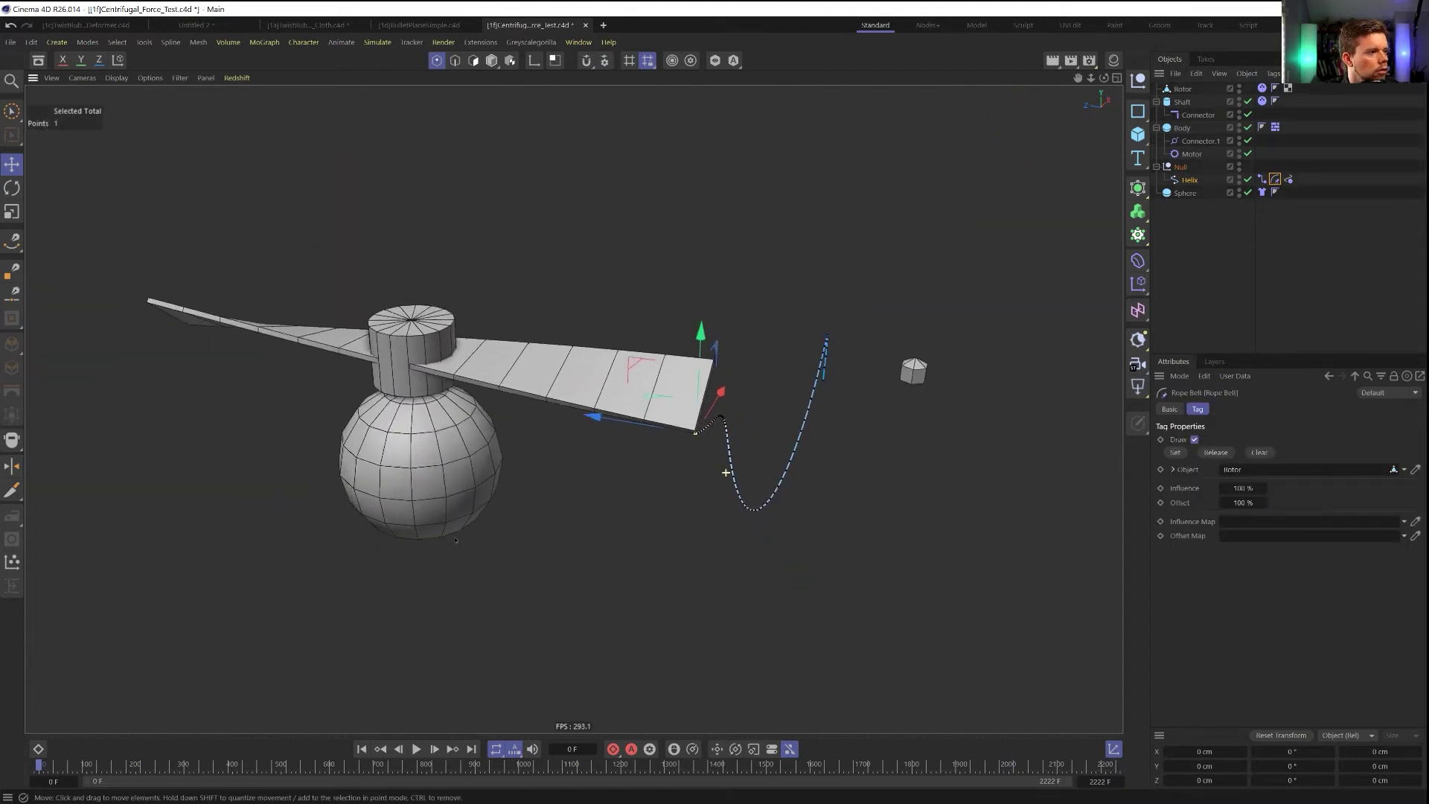
{"action": "left_click", "coordinate": [416, 749]}
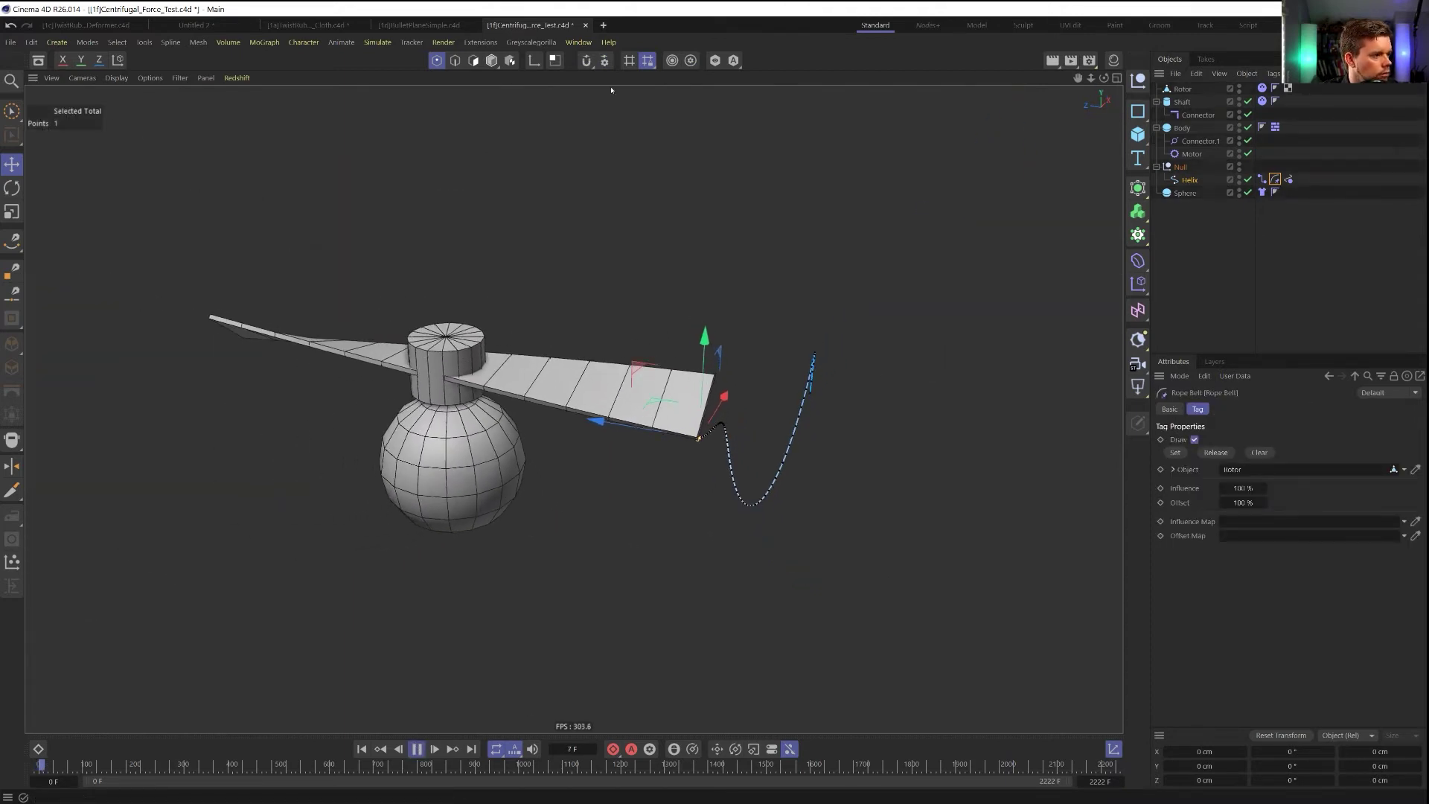
{"action": "left_click", "coordinate": [491, 61]}
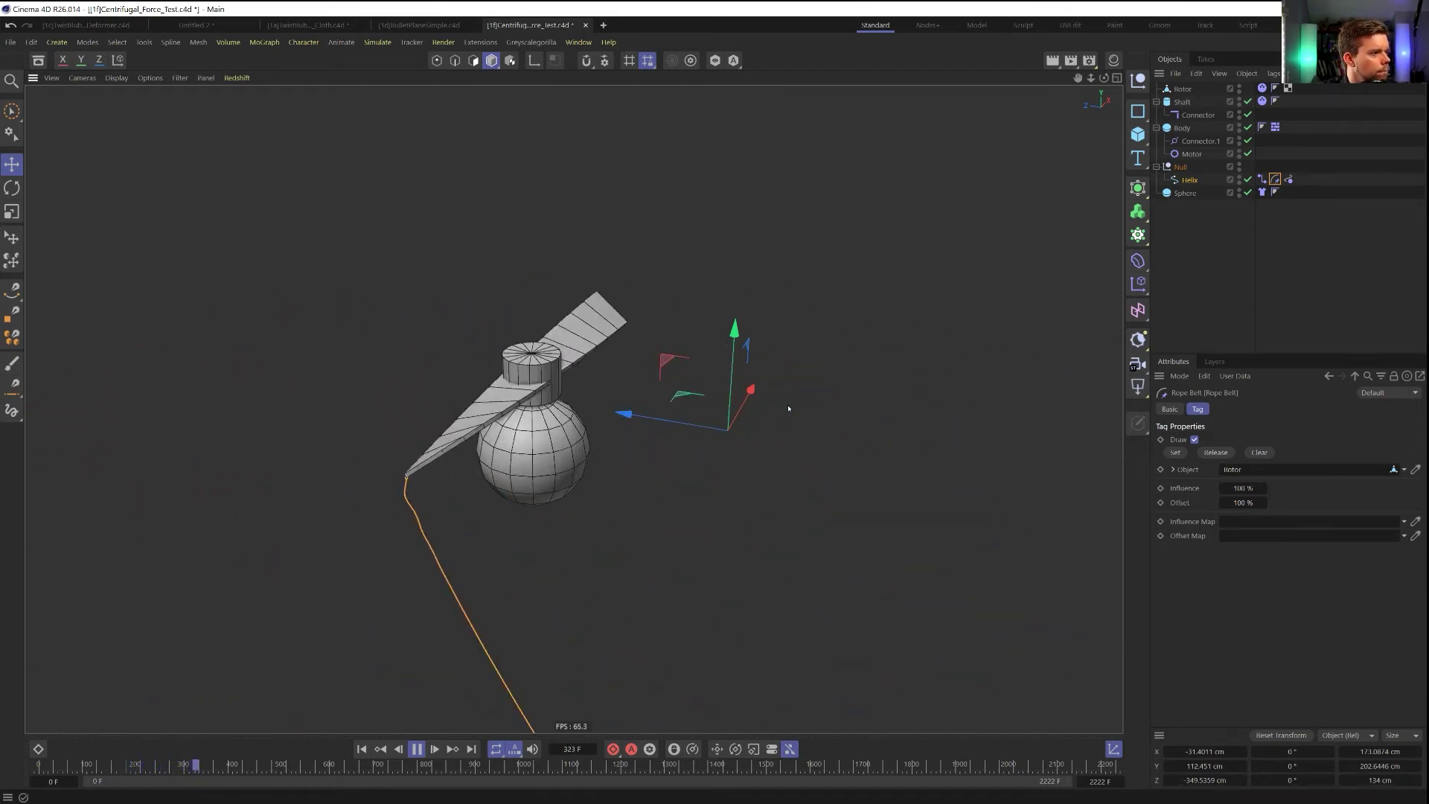
{"action": "middle_click", "coordinate": [853, 332]}
{"action": "middle_click", "coordinate": [852, 332]}
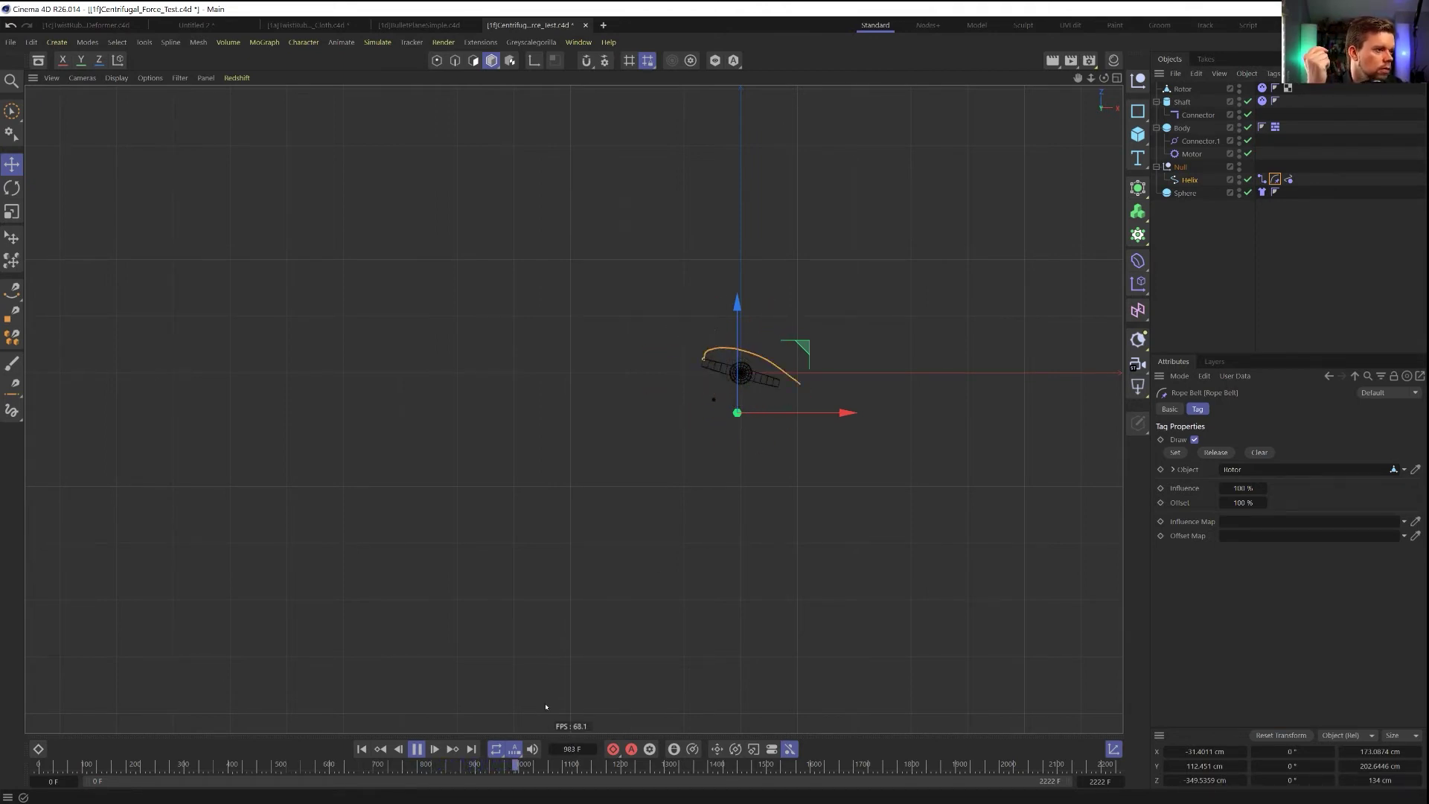
{"action": "left_click", "coordinate": [362, 749]}
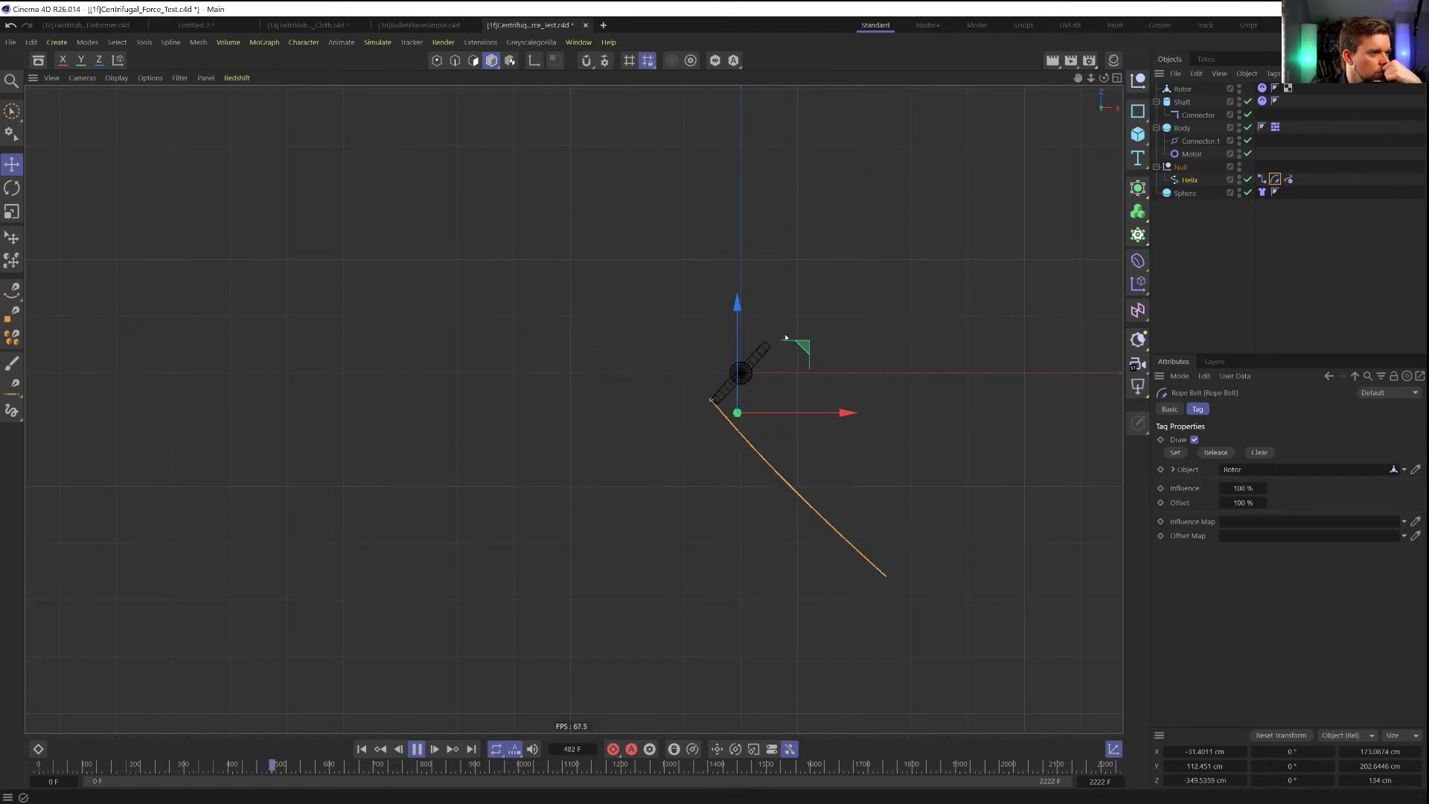
{"action": "left_click", "coordinate": [362, 749]}
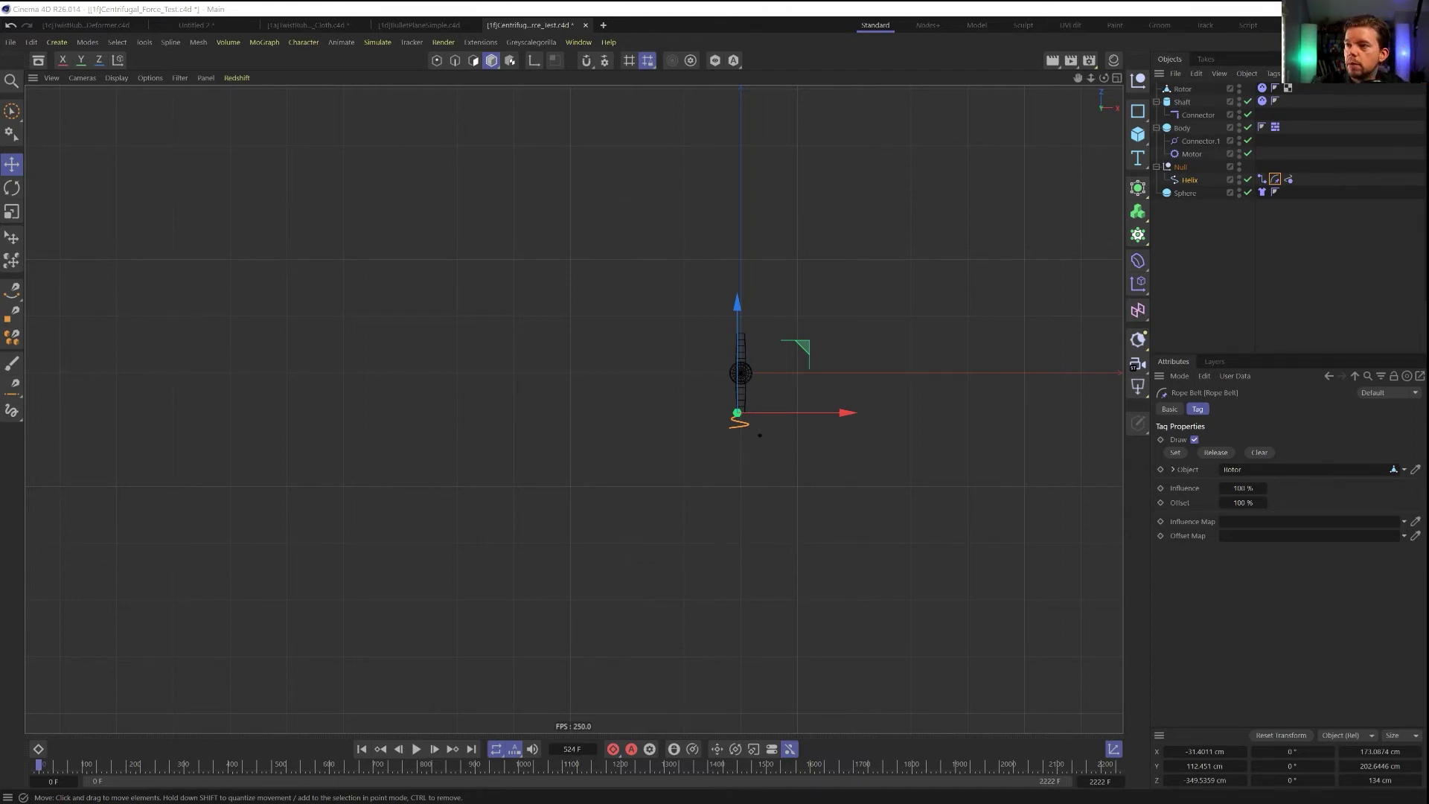
Switch to the web browser and search Google for "aerofoil" in a new tab
{"action": "key", "text": "alt+Tab"}
{"action": "key", "text": "ctrl+t"}
{"action": "type", "text": "aerofoil"}
{"action": "key", "text": "Return"}
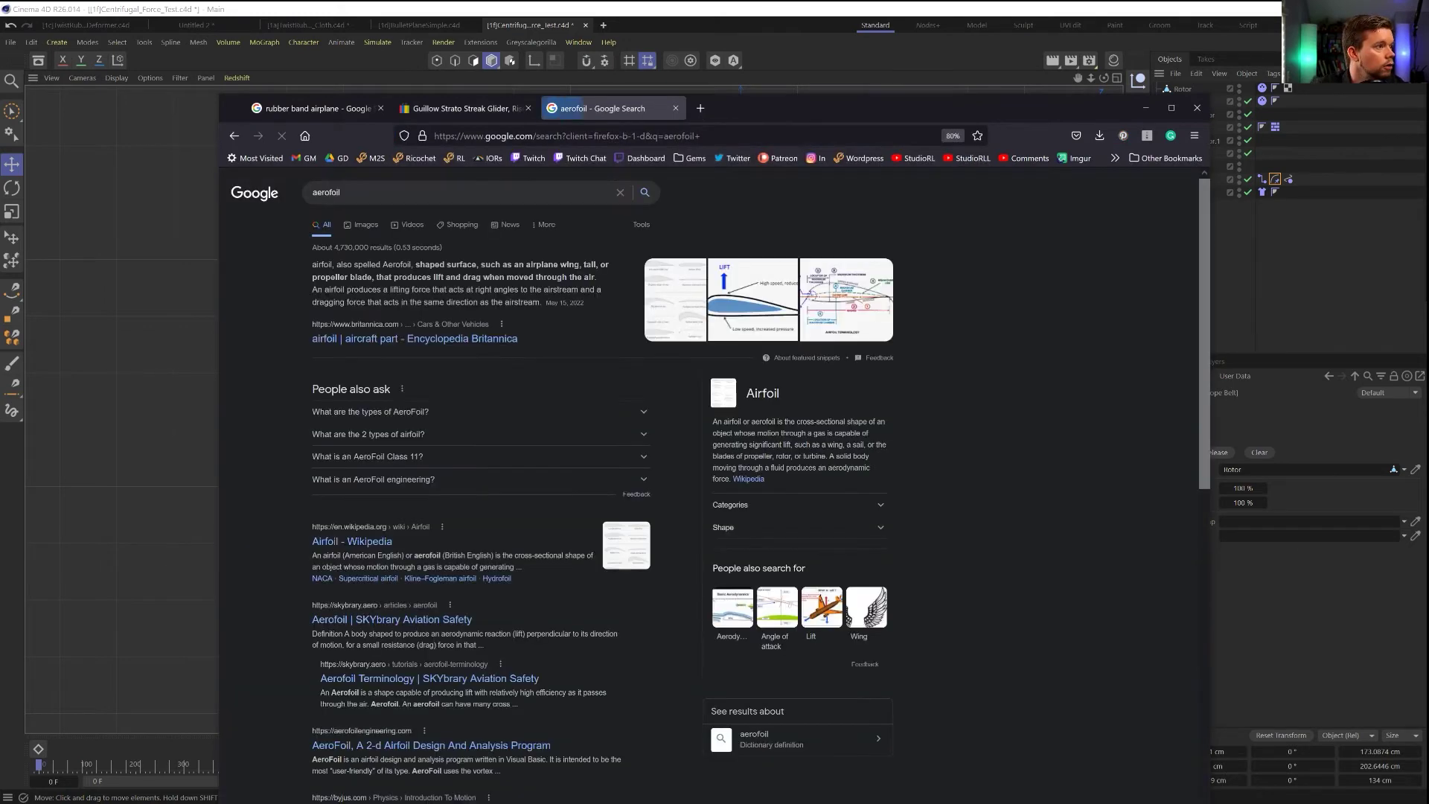
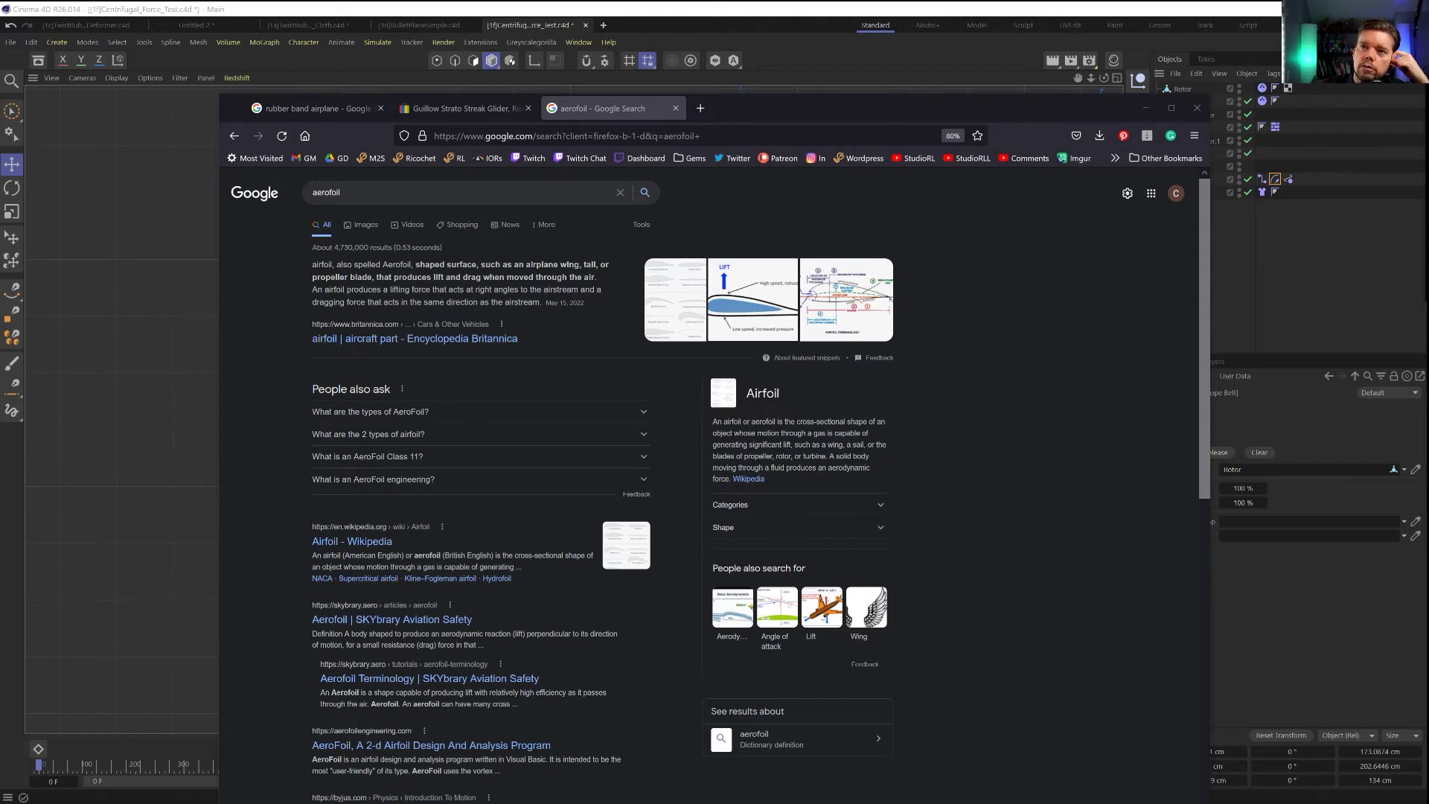
Bring in the browser window with the tweet about two clashing waves, watch its video, and close it
{"action": "left_click_drag", "start_coordinate": [986, 545], "coordinate": [702, 176]}
{"action": "left_click_drag", "start_coordinate": [842, 179], "coordinate": [757, 163]}
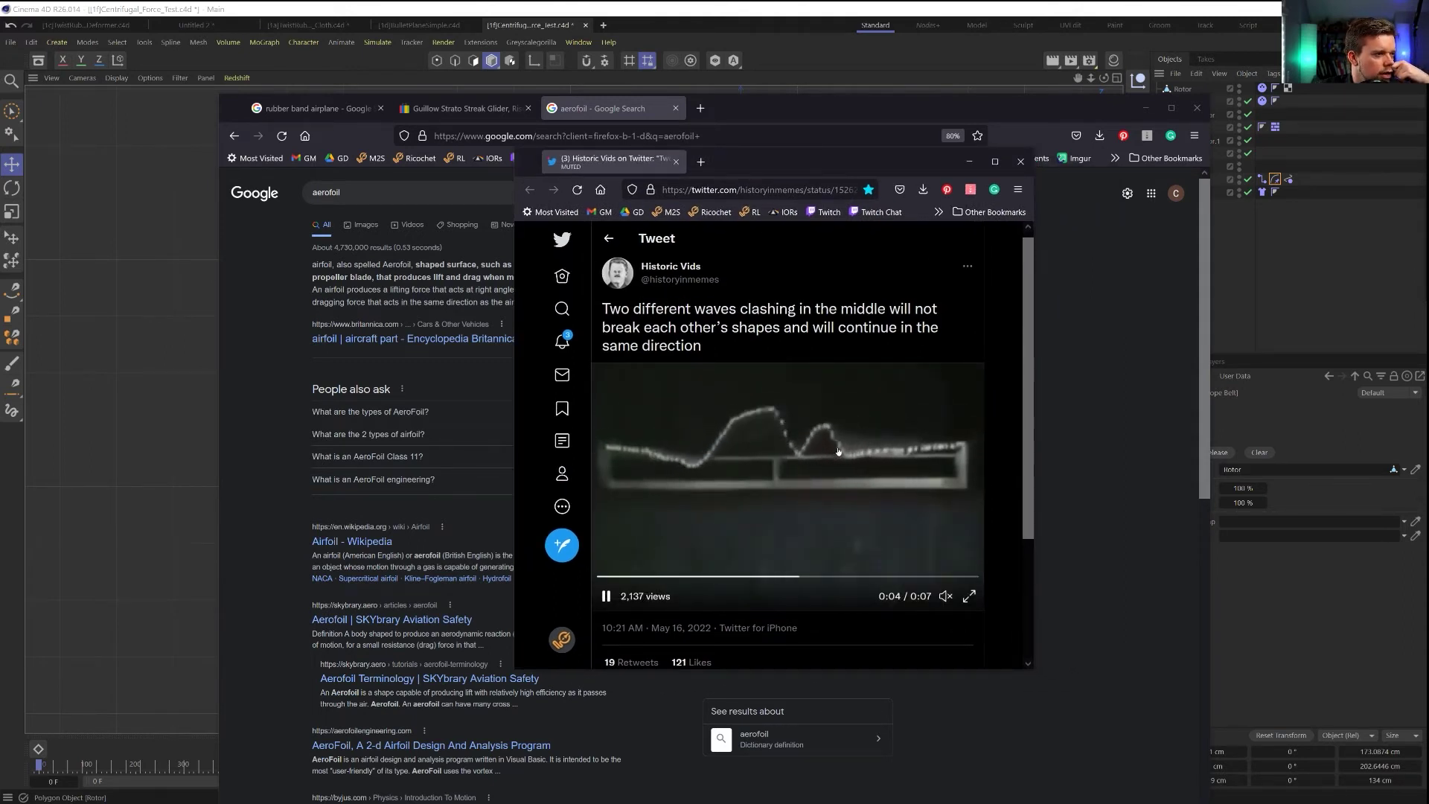
{"action": "left_click", "coordinate": [676, 162]}
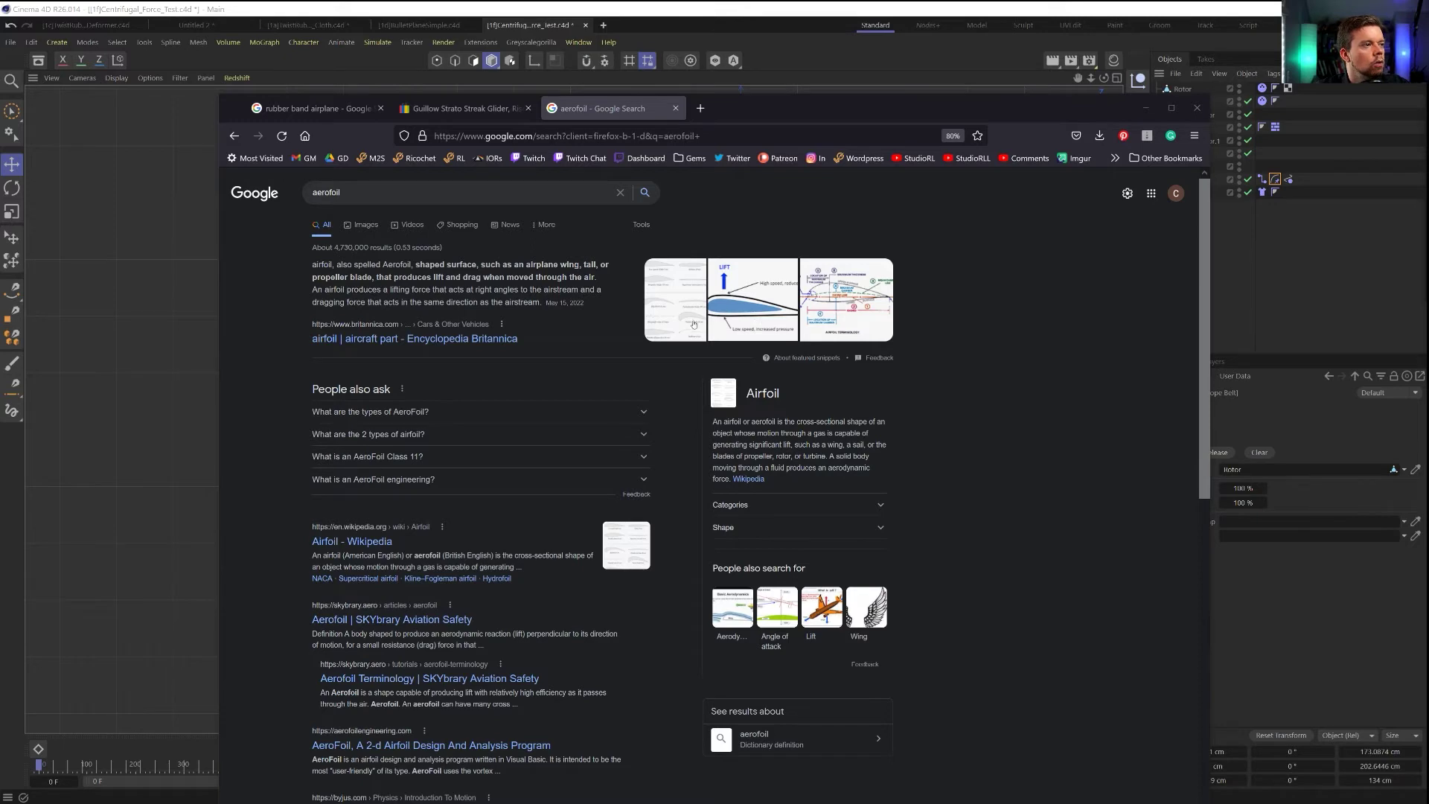
Open the Wikipedia airfoil shapes image from the search results, and return to Cinema 4D
{"action": "left_click", "coordinate": [673, 308]}
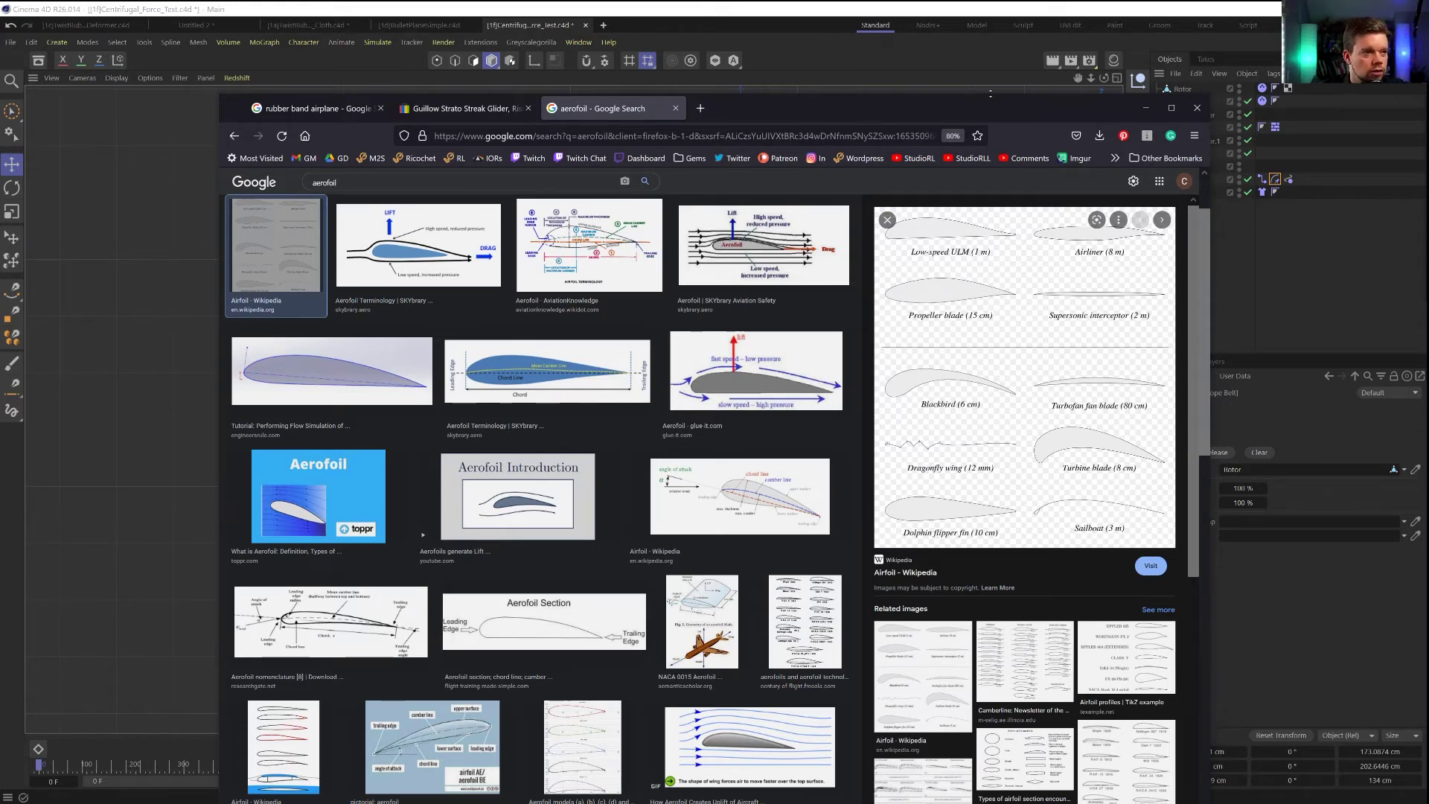
{"action": "left_click", "coordinate": [945, 57]}
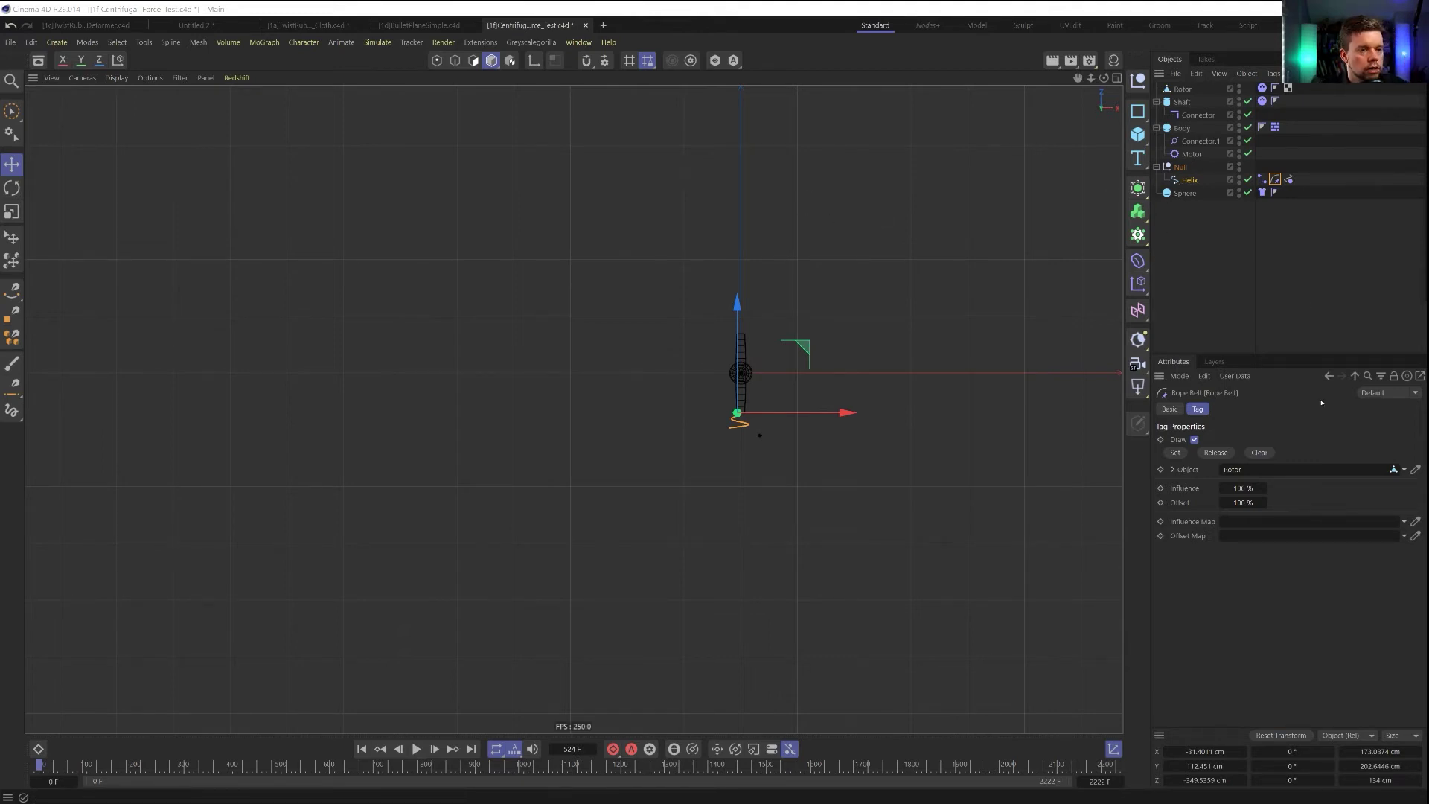
Set the substeps to 60 in the project's simulation settings and play the simulation with the shortened rope
{"action": "left_click", "coordinate": [1220, 282]}
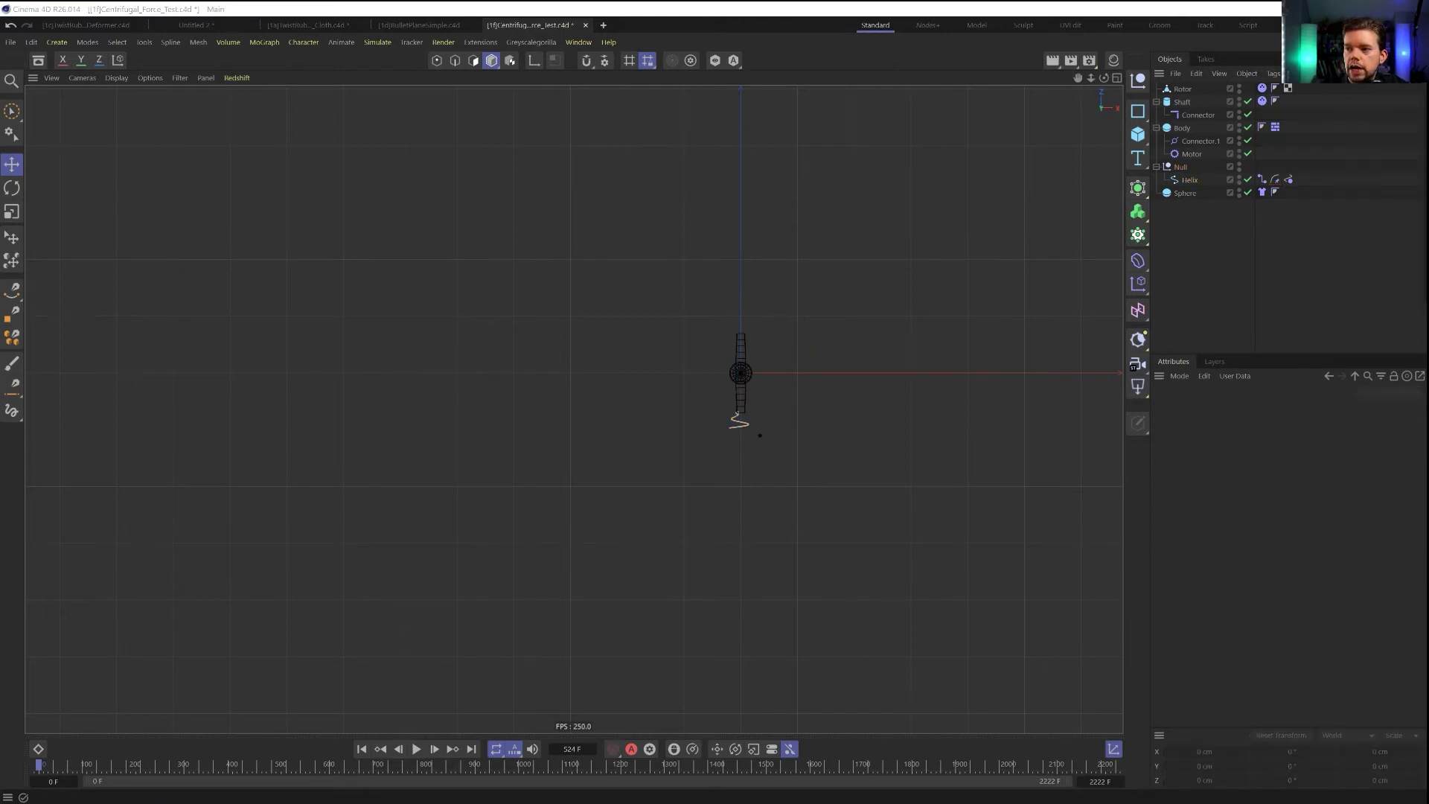
{"action": "key", "text": "ctrl+d"}
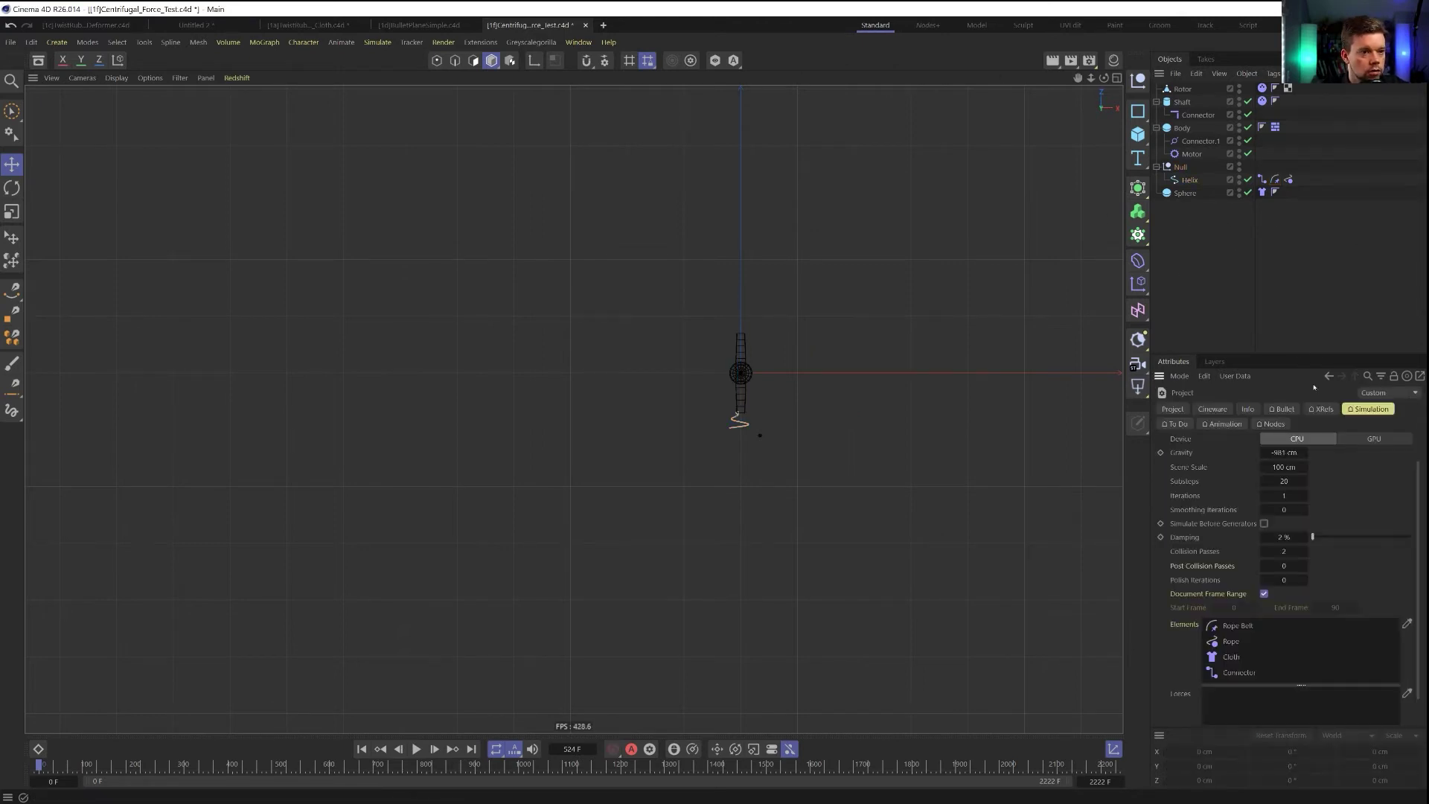
{"action": "left_click", "coordinate": [1284, 480]}
{"action": "key", "text": "BackSpace"}
{"action": "type", "text": "60"}
{"action": "left_click", "coordinate": [415, 749]}
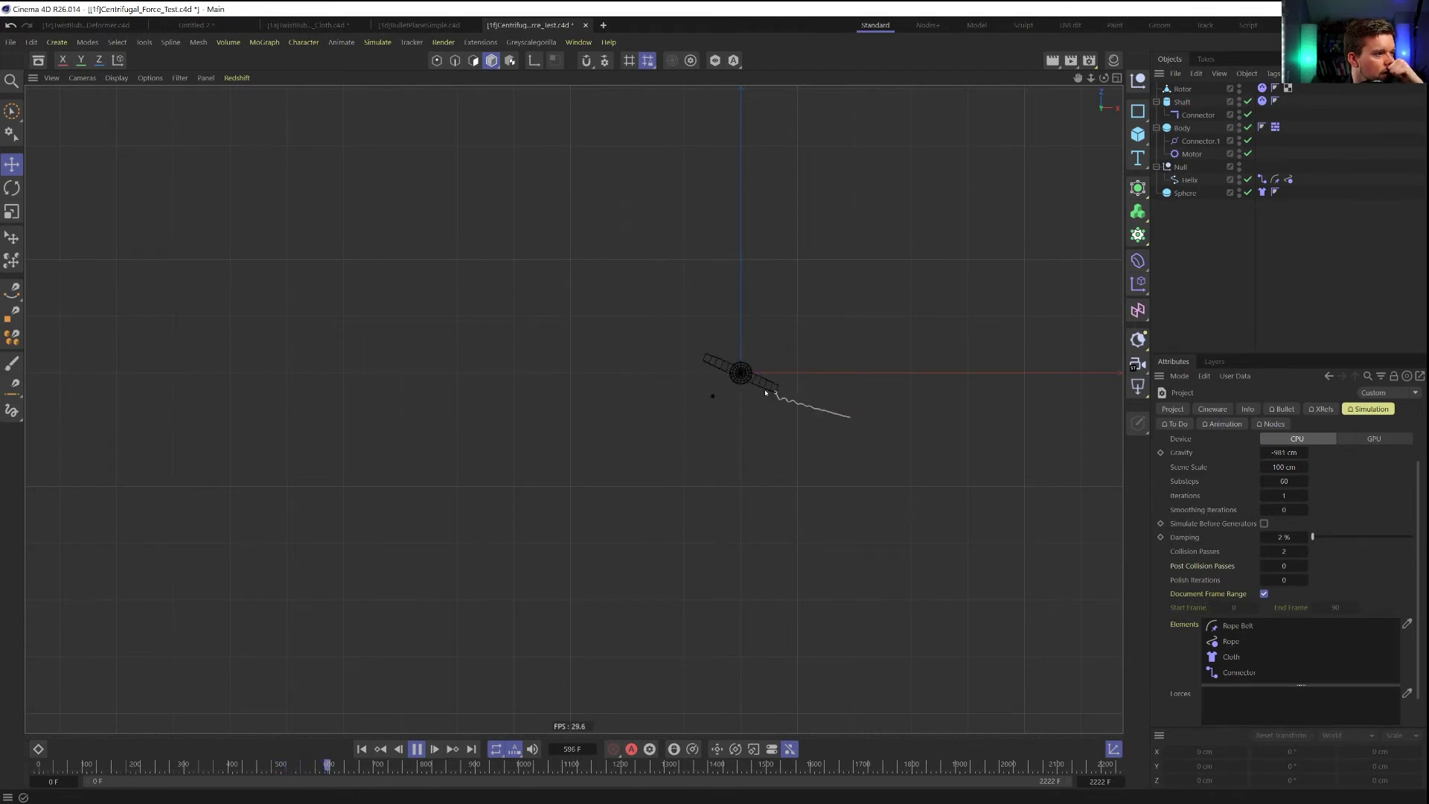
Stop the playback and examine the stretched rope and rotor blade from several distances in the perspective view
{"action": "key", "text": "F8"}
{"action": "middle_click", "coordinate": [736, 329]}
{"action": "middle_click", "coordinate": [437, 299]}
{"action": "mouse_move", "coordinate": [396, 342]}
{"action": "left_mouse_down", "text": "alt"}
{"action": "mouse_move", "coordinate": [575, 405]}
{"action": "mouse_move", "coordinate": [963, 363]}
{"action": "mouse_move", "coordinate": [1021, 370]}
{"action": "mouse_move", "coordinate": [833, 606]}
{"action": "mouse_move", "coordinate": [985, 335]}
{"action": "left_mouse_up", "text": "alt"}
{"action": "scroll", "coordinate": [307, 400], "scroll_direction": "up", "scroll_amount": 3}
{"action": "scroll", "coordinate": [571, 404], "scroll_direction": "down", "scroll_amount": 2}
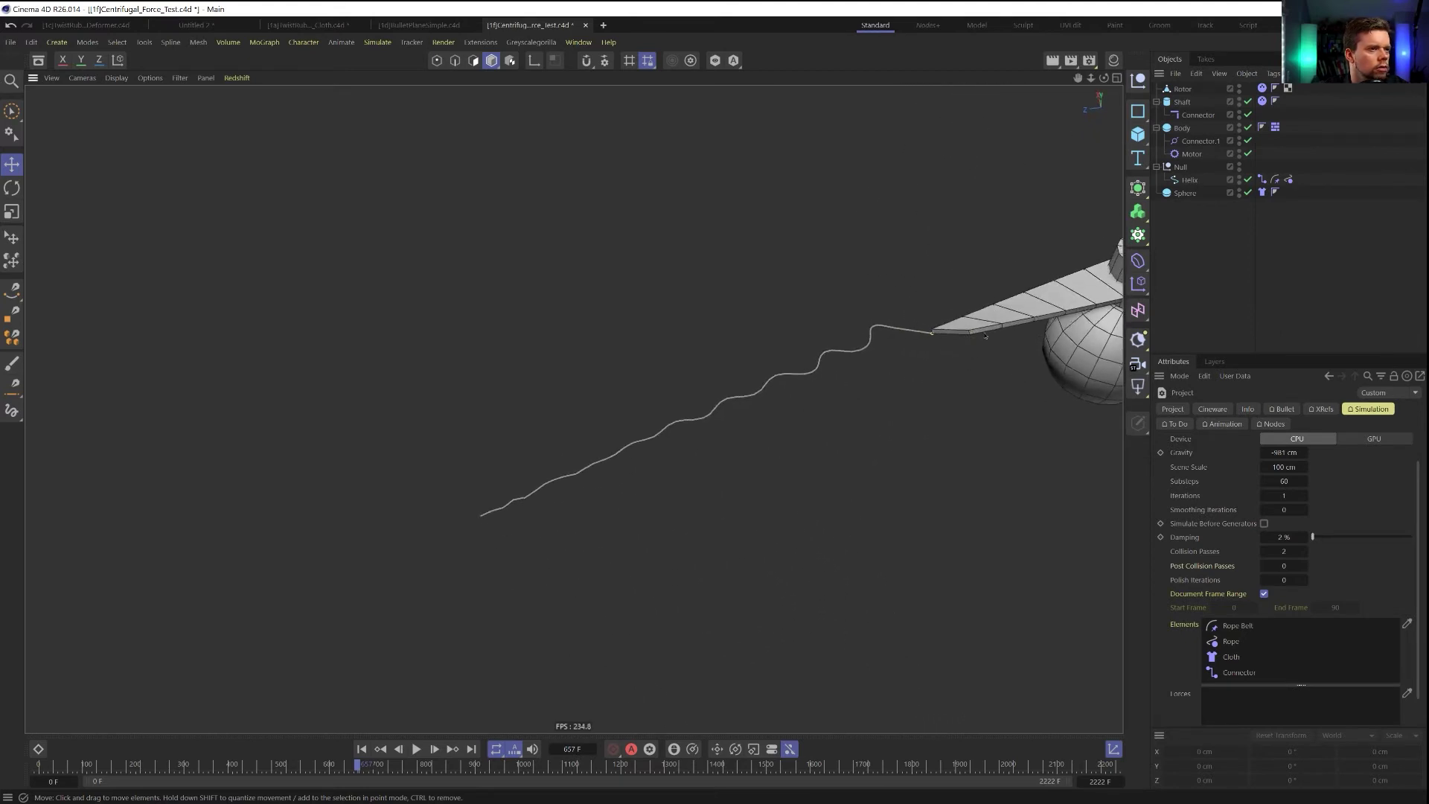
{"action": "scroll", "coordinate": [570, 409], "scroll_direction": "down", "scroll_amount": 3}
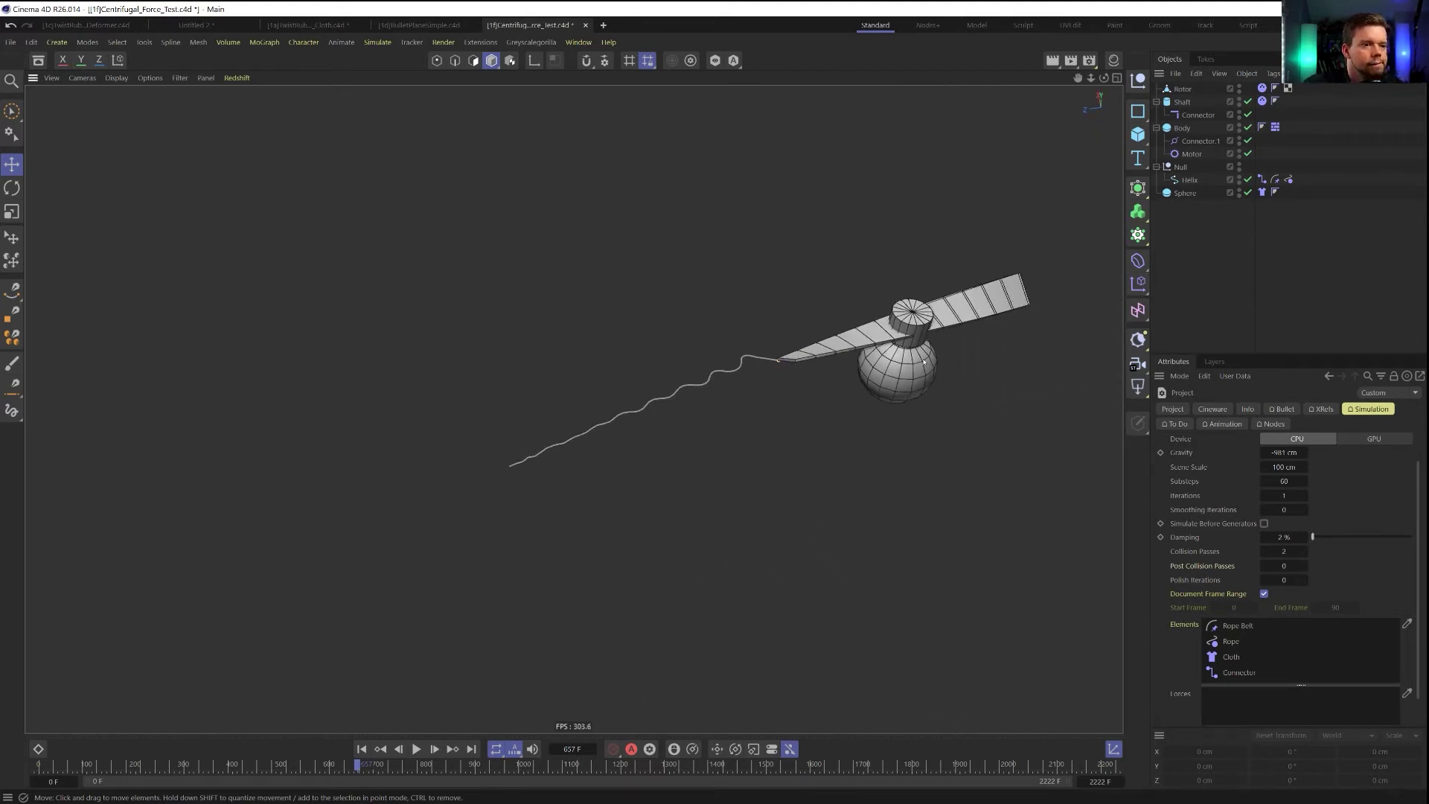
{"action": "left_click_drag", "start_coordinate": [849, 339], "coordinate": [647, 275], "text": "alt"}
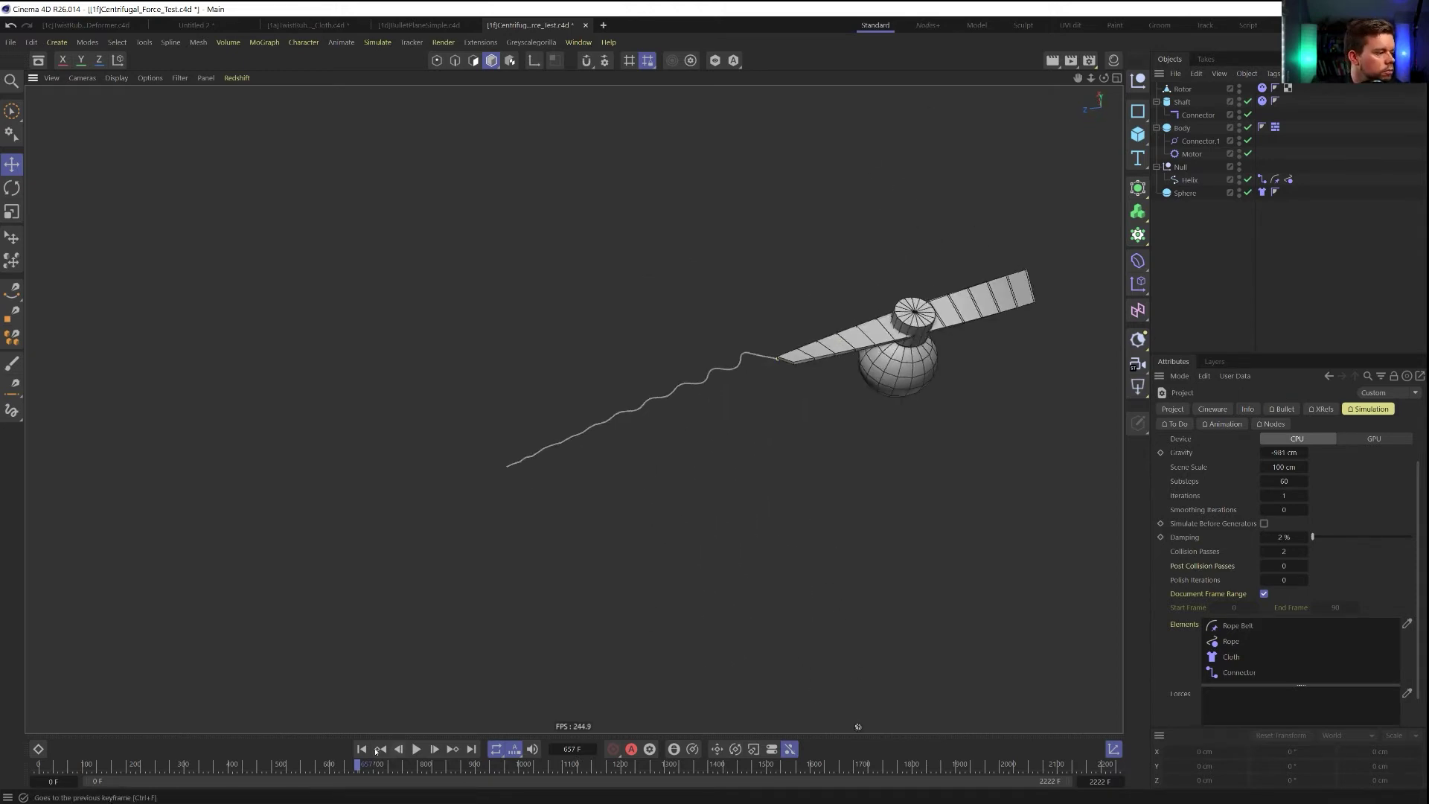
Return to the first frame and undo the changes back to the full-length Helix with a depth of 200 cm
{"action": "key", "text": "shift+f"}
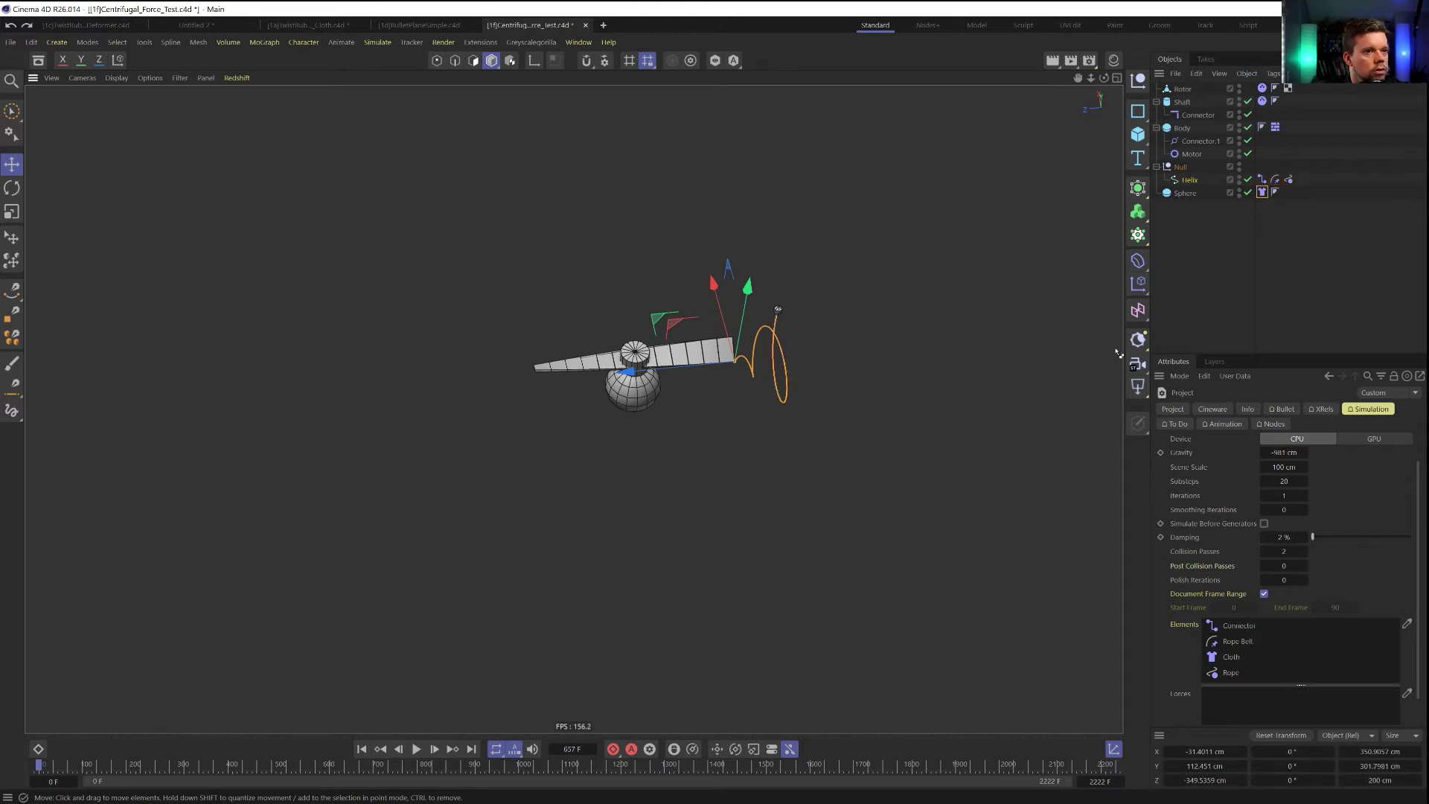
{"action": "left_click", "coordinate": [14, 26]}
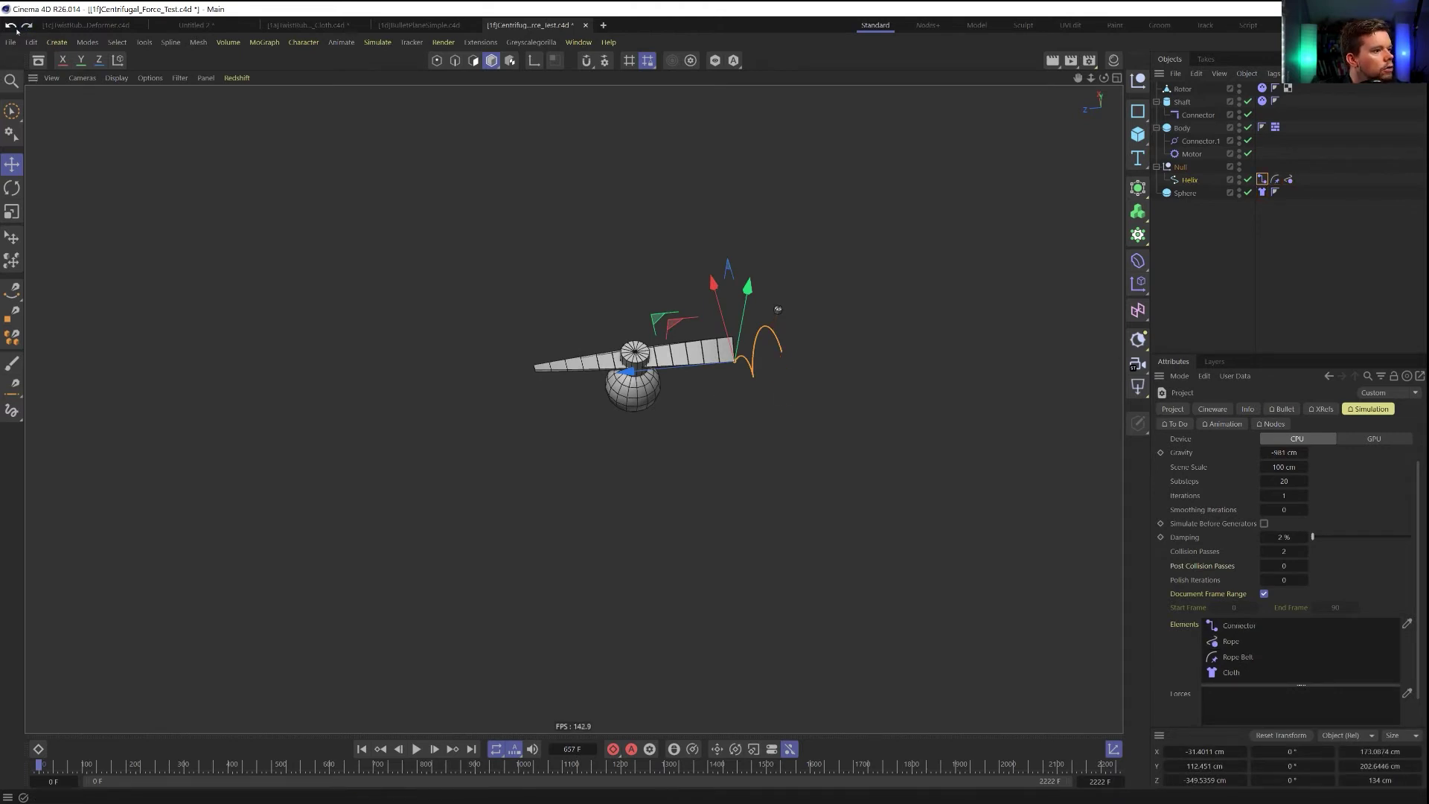
{"action": "left_click", "coordinate": [13, 26]}
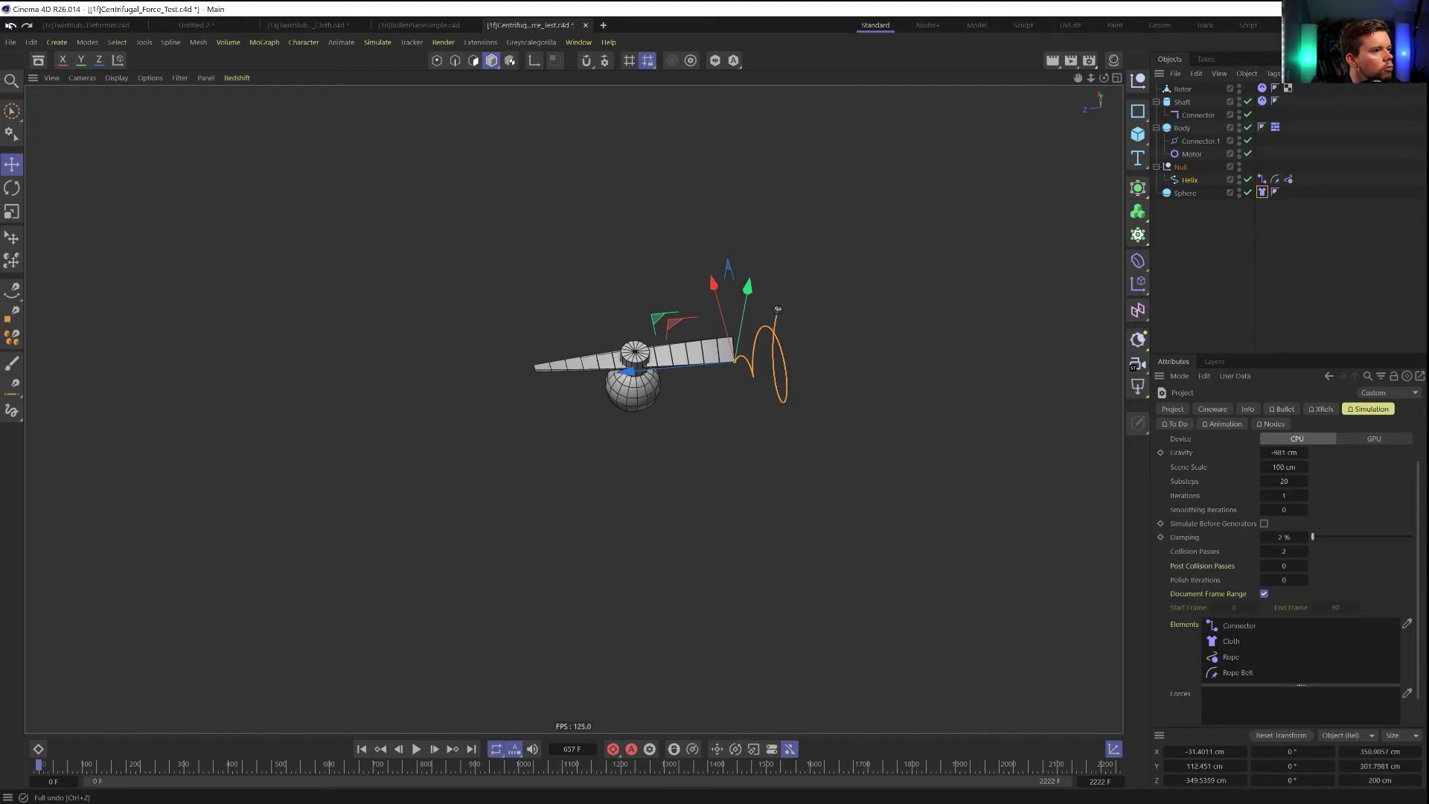
Set the project's simulation substeps to 60 and play the full-length rope and sphere simulation in the top view
{"action": "left_click", "coordinate": [1204, 282]}
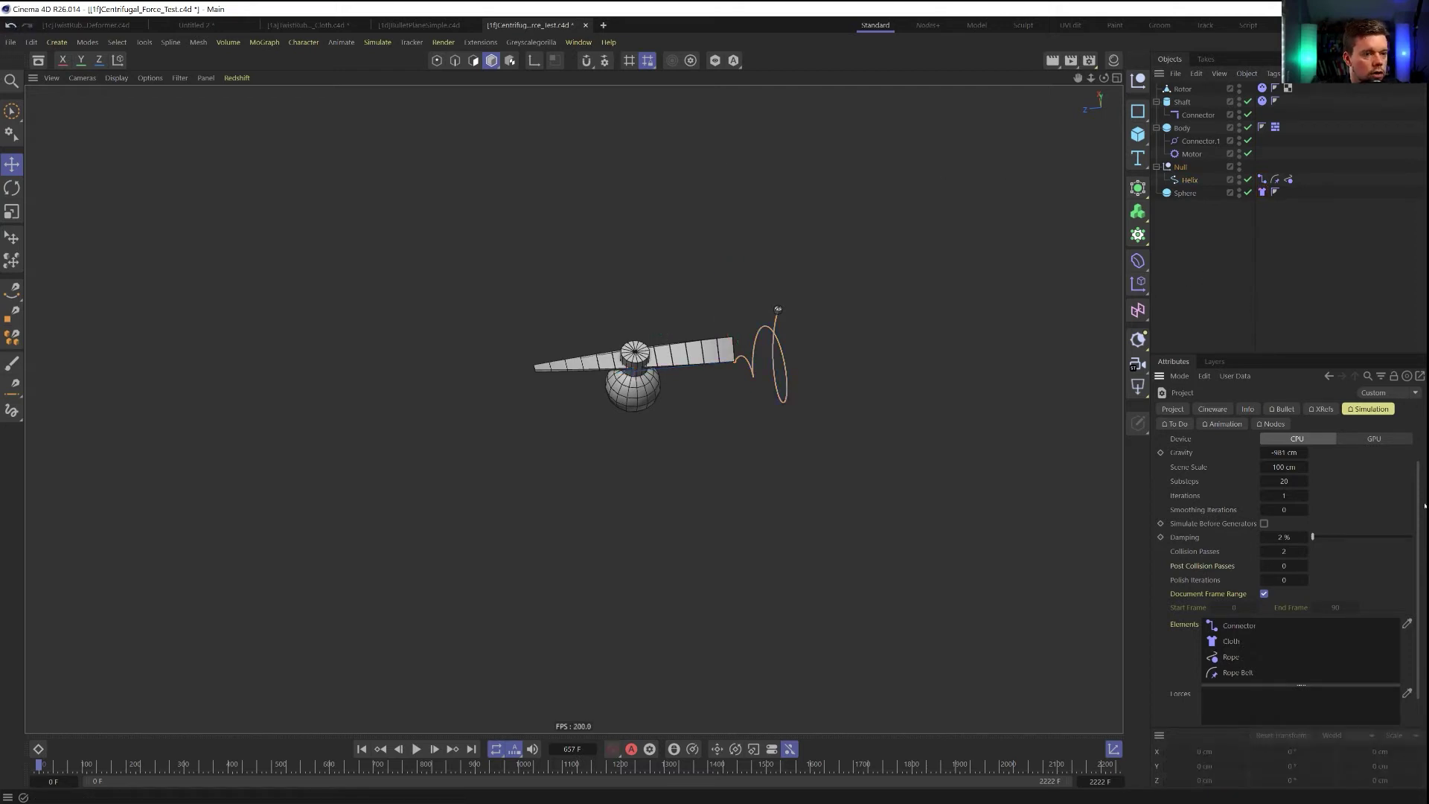
{"action": "left_click", "coordinate": [1292, 480]}
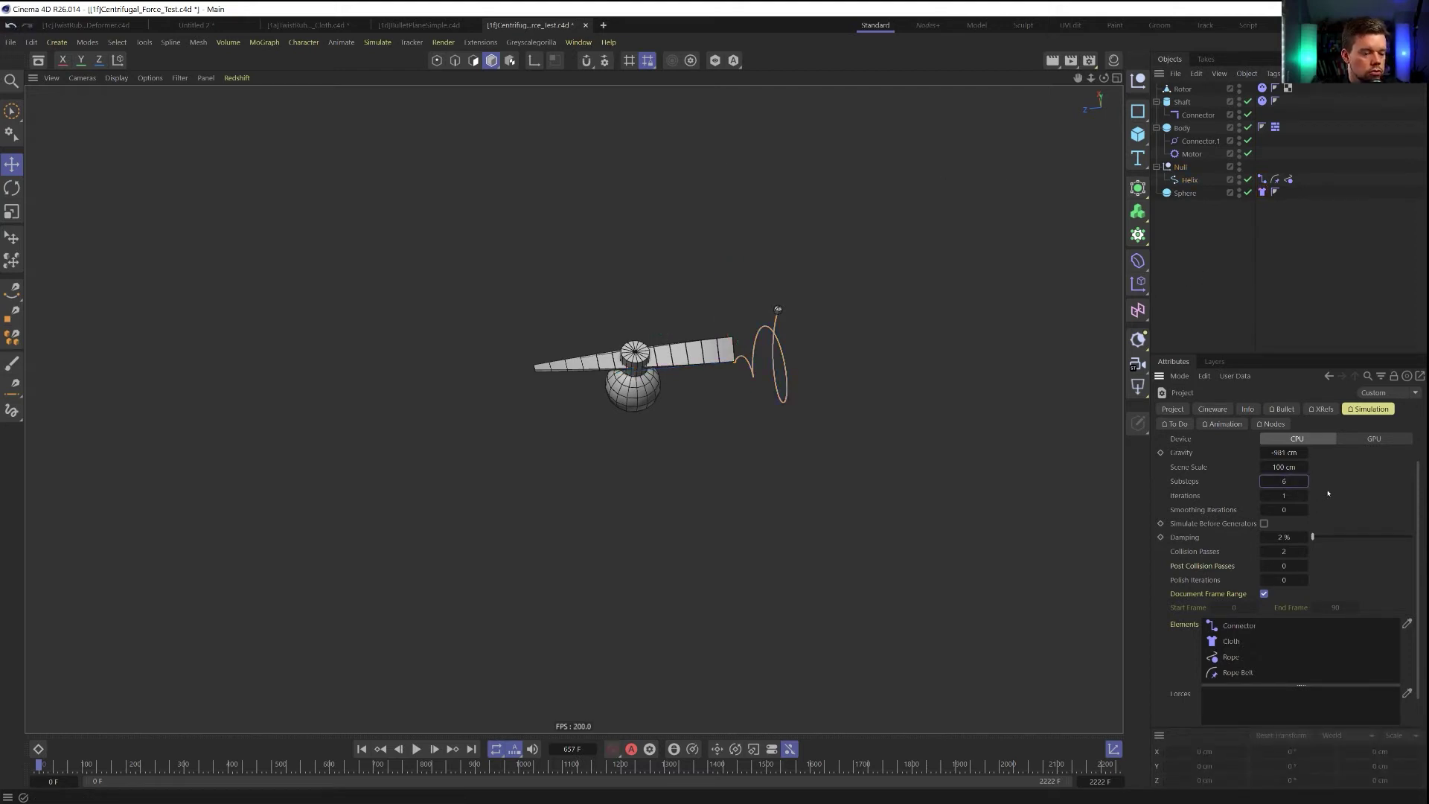
{"action": "type", "text": "60"}
{"action": "left_click", "coordinate": [416, 748]}
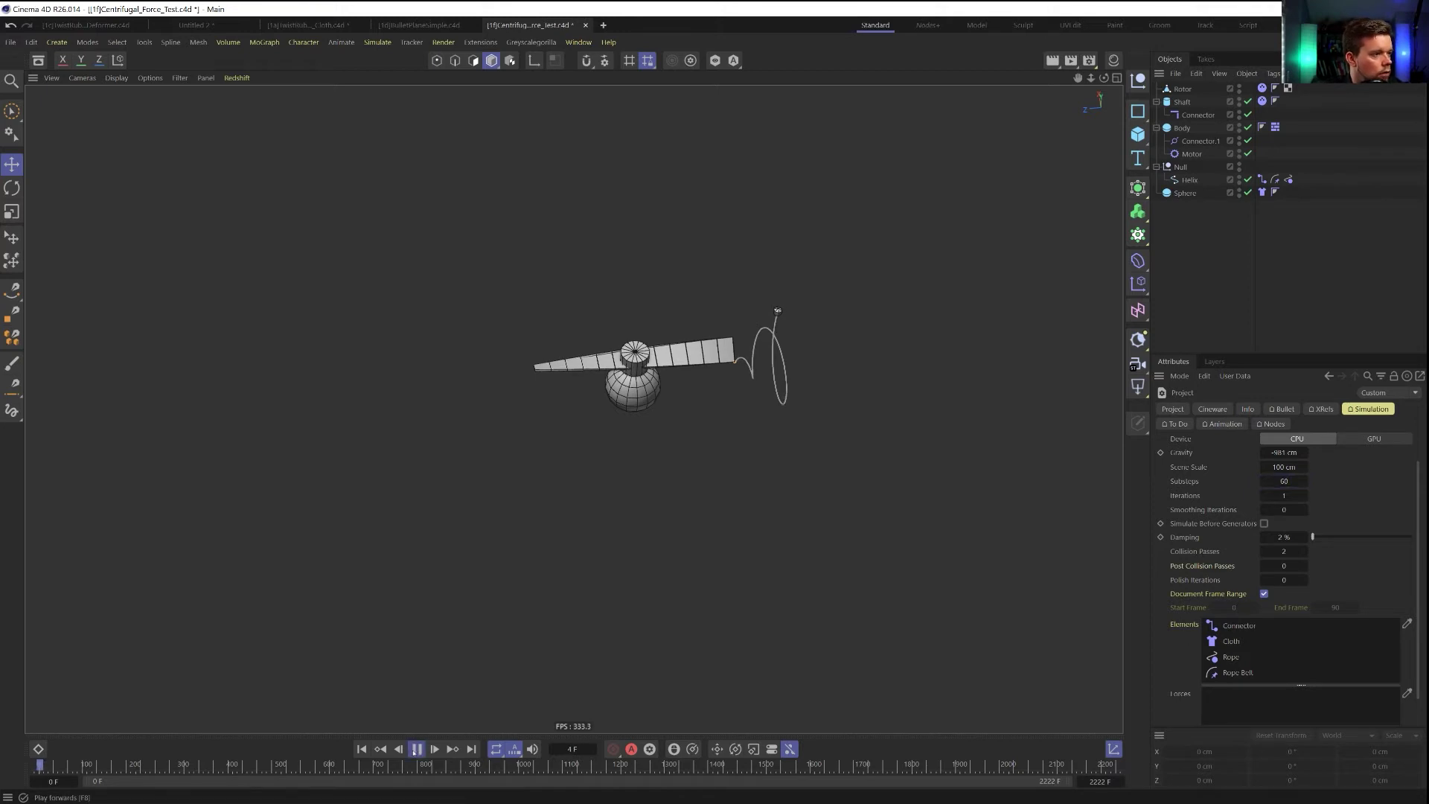
{"action": "middle_click", "coordinate": [863, 282]}
{"action": "middle_click", "coordinate": [868, 277]}
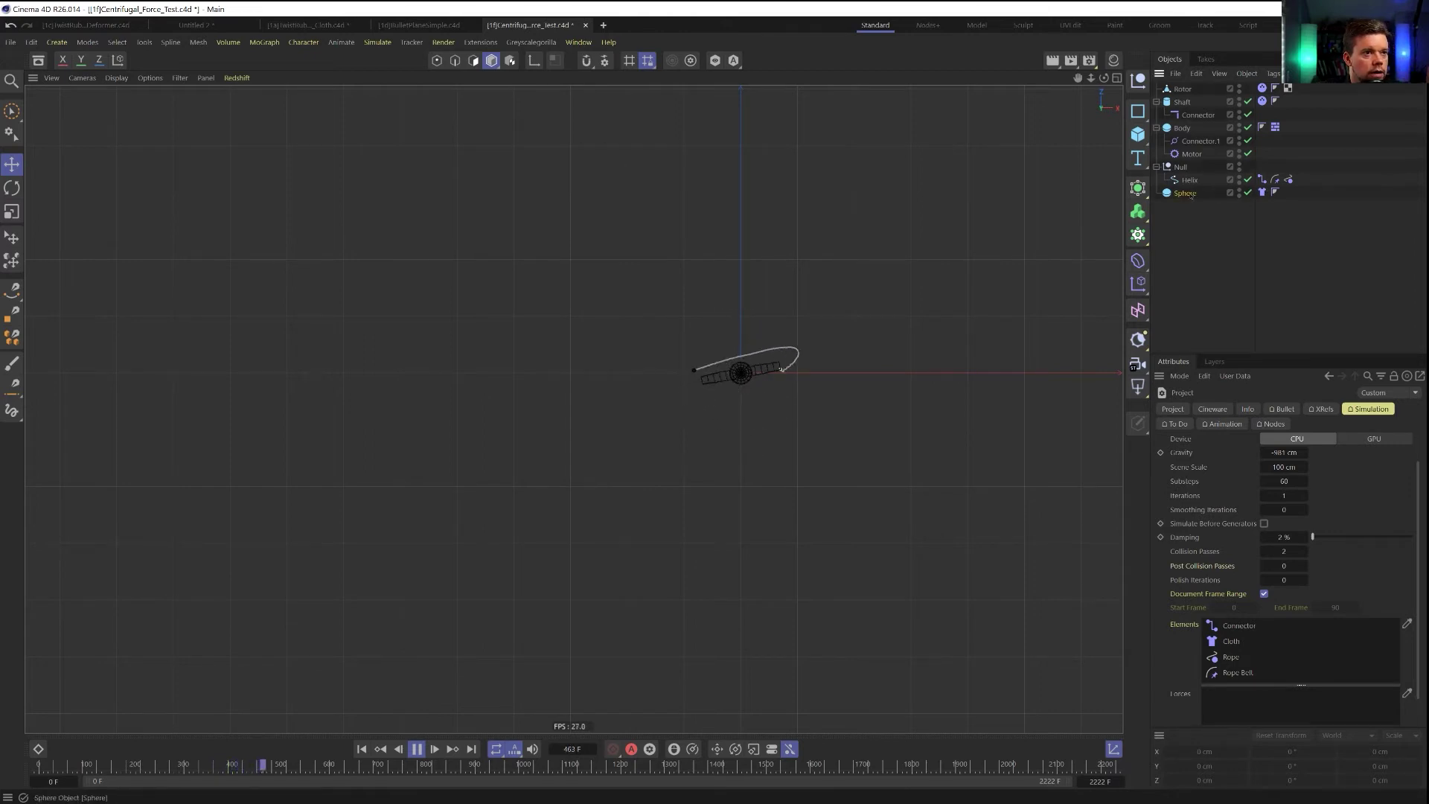
Set the mass in the Sphere's Cloth tag to 10 and replay the simulation from the first frame
{"action": "left_click", "coordinate": [1261, 192]}
{"action": "left_click", "coordinate": [1248, 511]}
{"action": "type", "text": "10"}
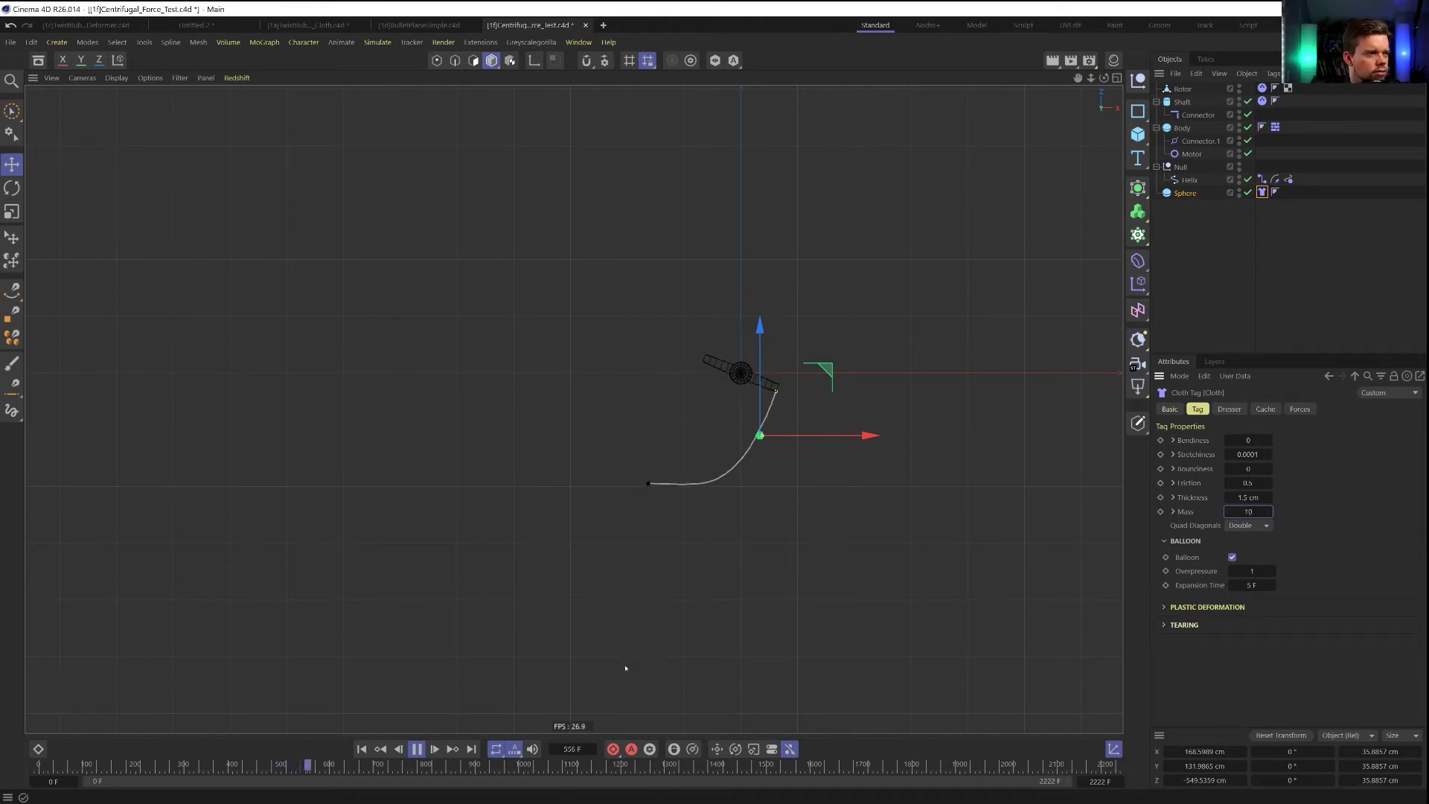
{"action": "left_click", "coordinate": [360, 750]}
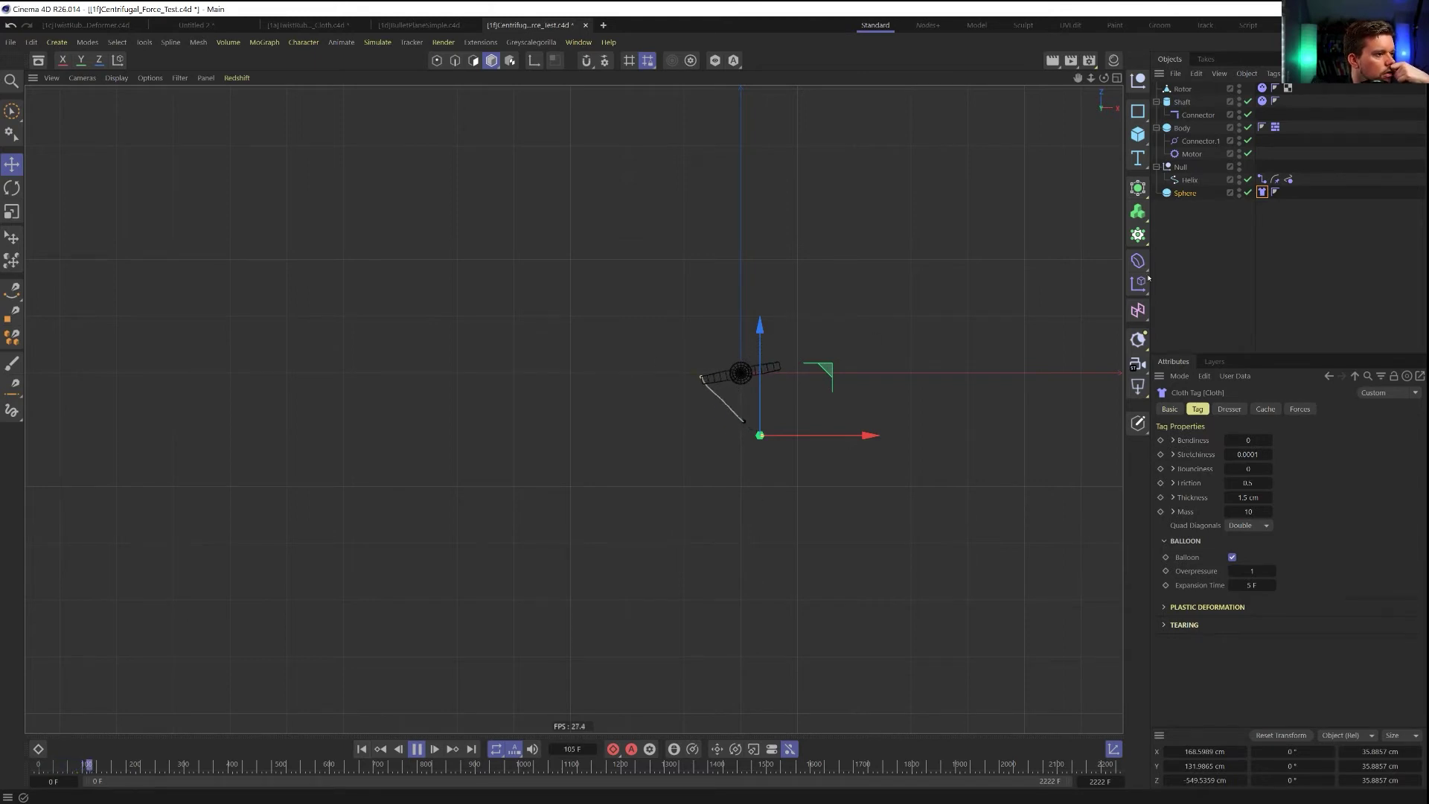
{"action": "left_click", "coordinate": [1195, 297]}
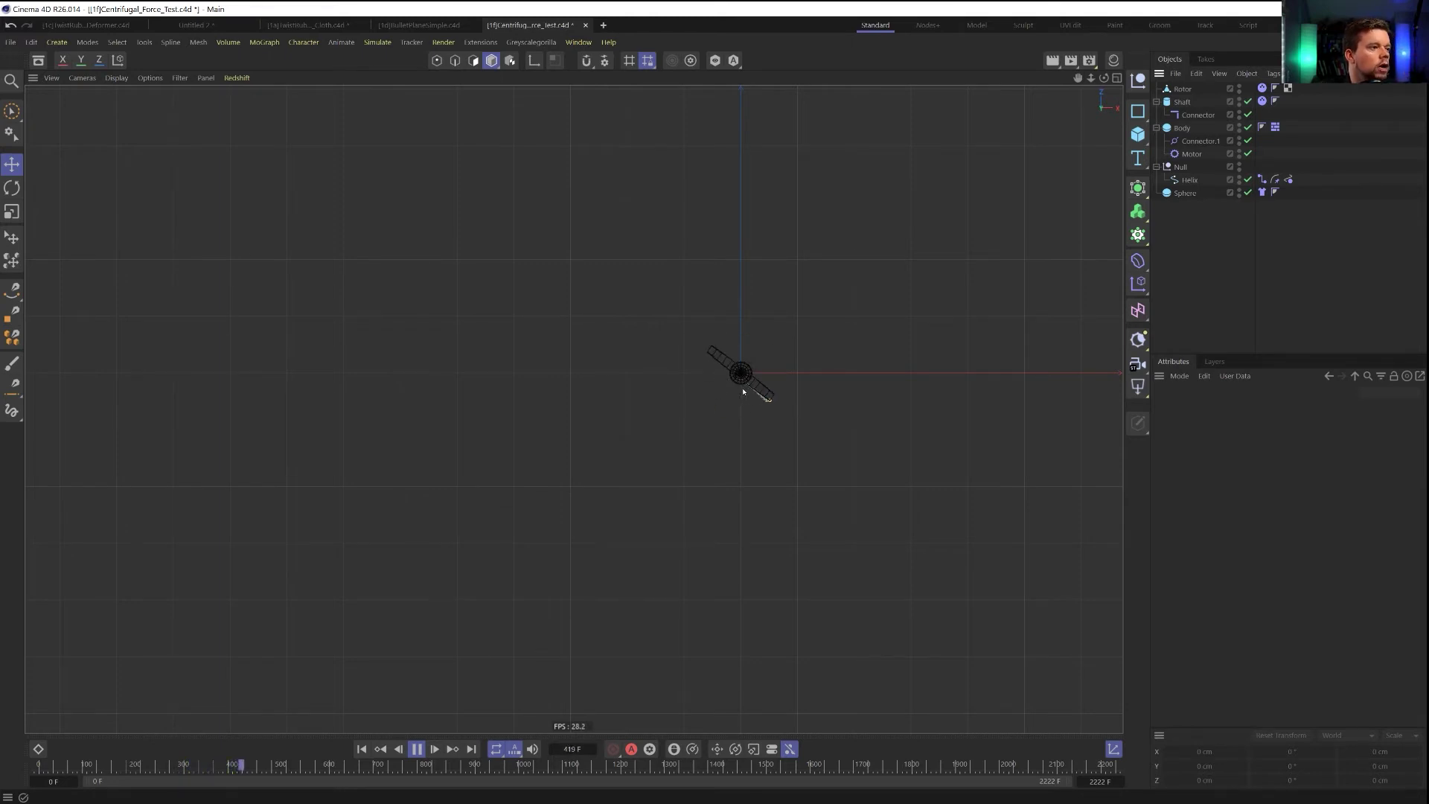
Set the mass in the Sphere's Cloth tag to 101 and stop the playback
{"action": "left_click", "coordinate": [1261, 192]}
{"action": "left_click", "coordinate": [1248, 512]}
{"action": "type", "text": "101"}
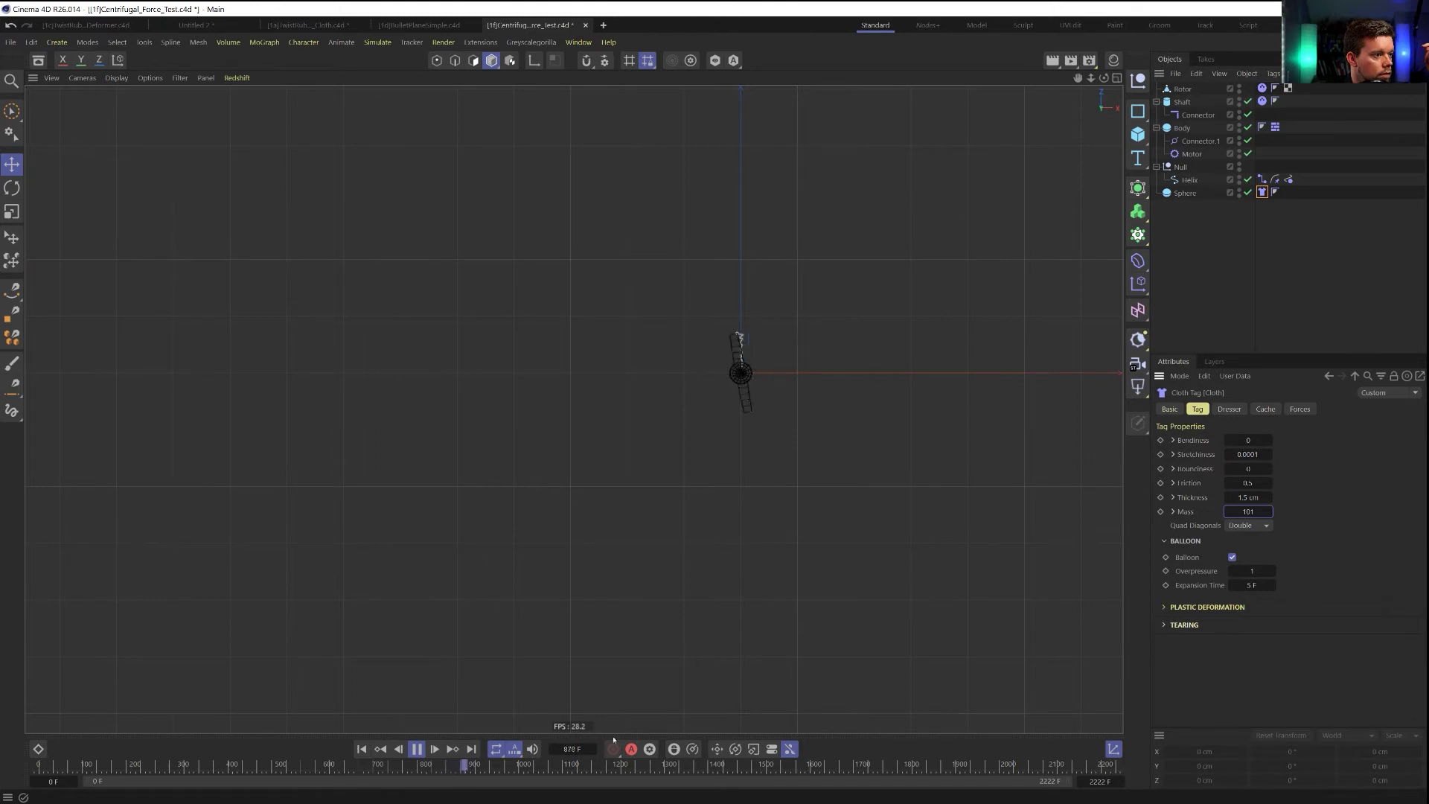
{"action": "key", "text": "F8"}
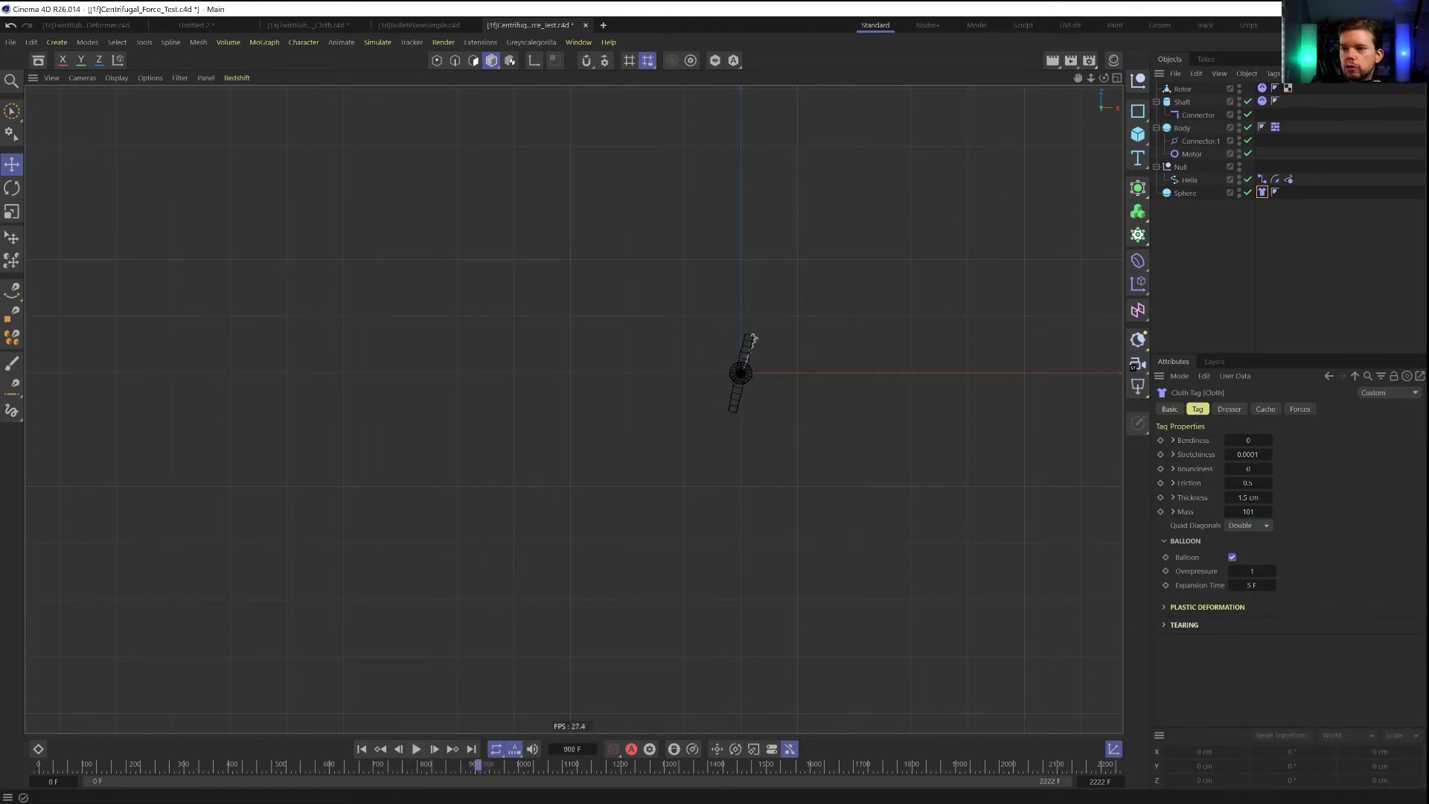
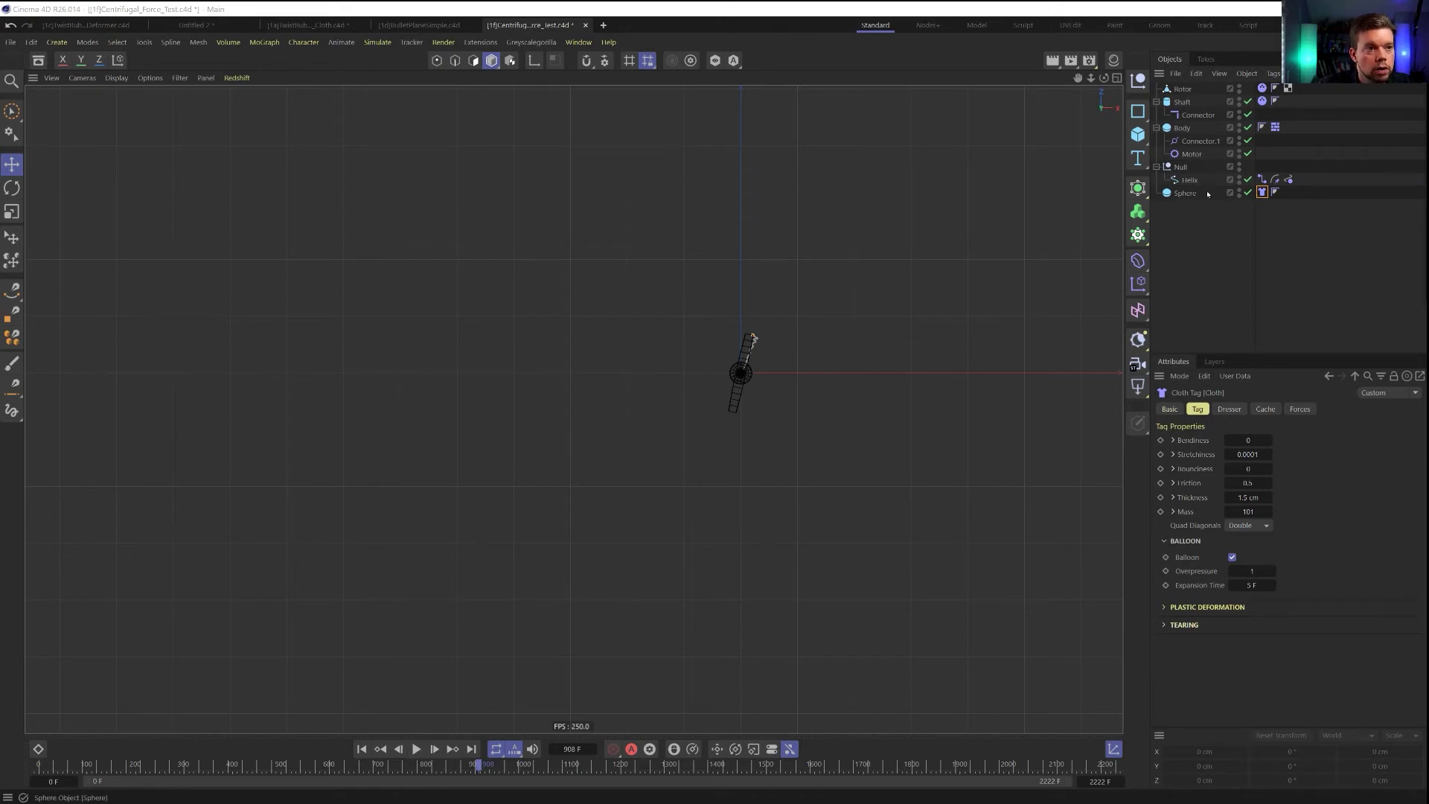
Disable the Sphere and set the mass in the Helix's Rope tag to 10
{"action": "left_click", "coordinate": [1248, 193]}
{"action": "left_click", "coordinate": [1265, 180]}
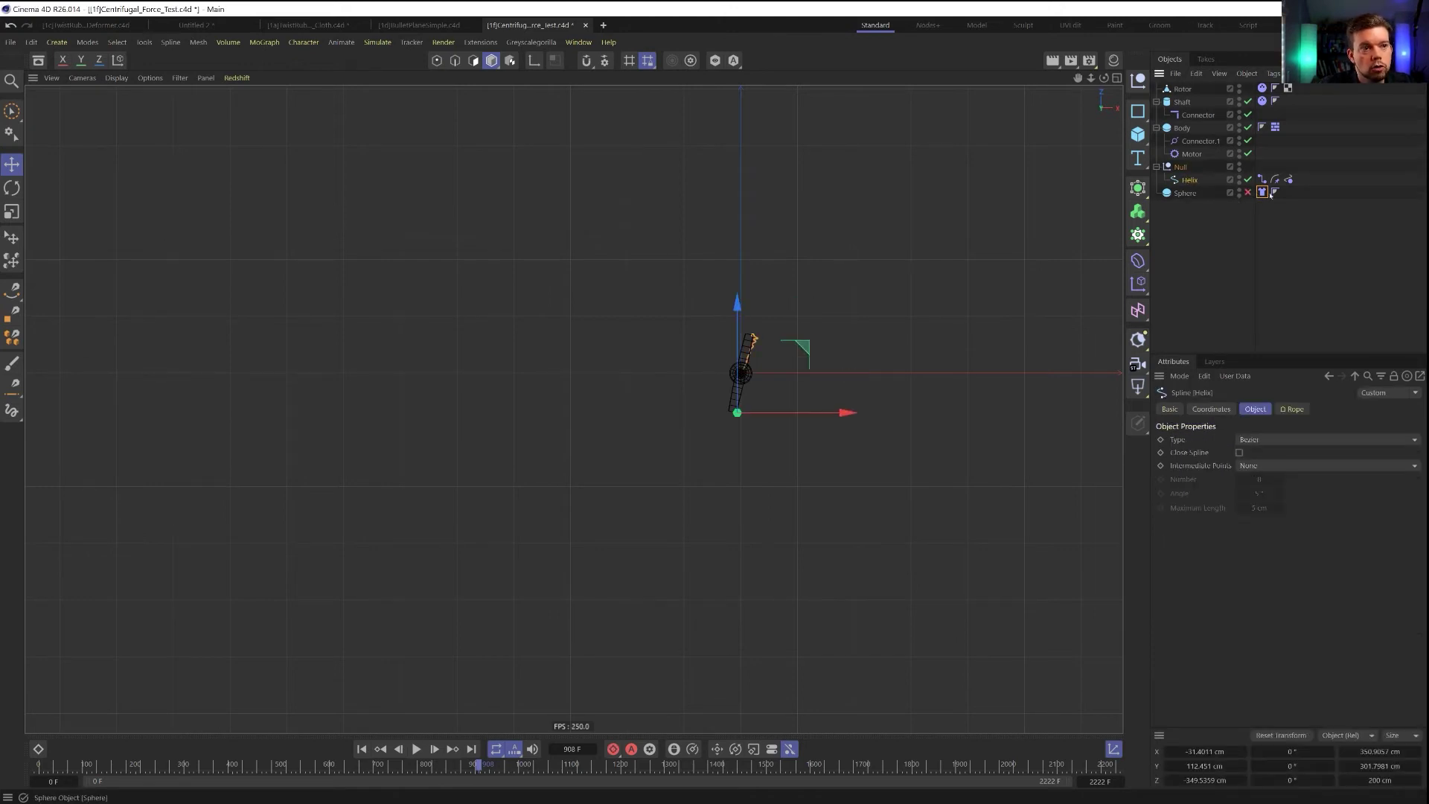
{"action": "left_click", "coordinate": [1288, 181]}
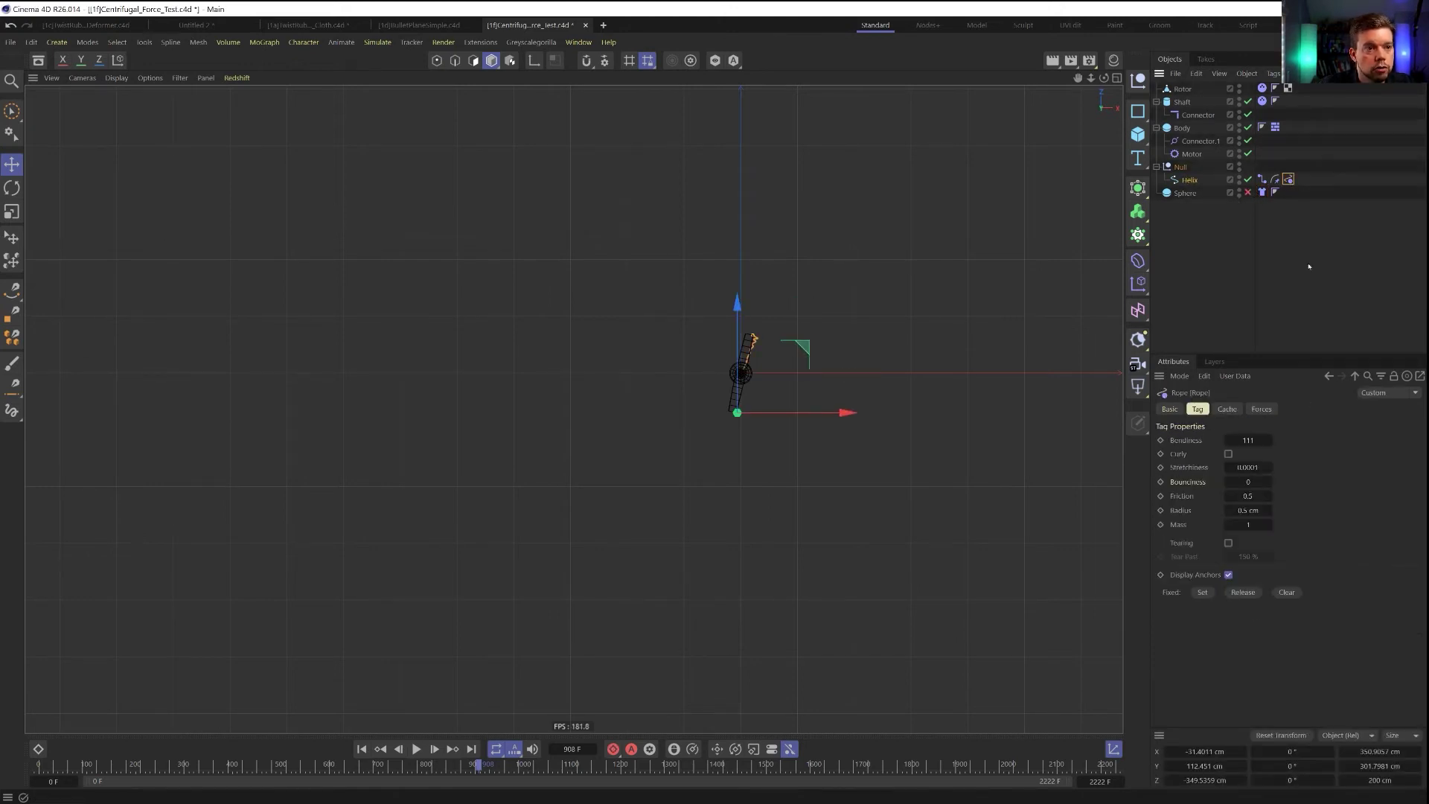
{"action": "left_click", "coordinate": [1248, 525]}
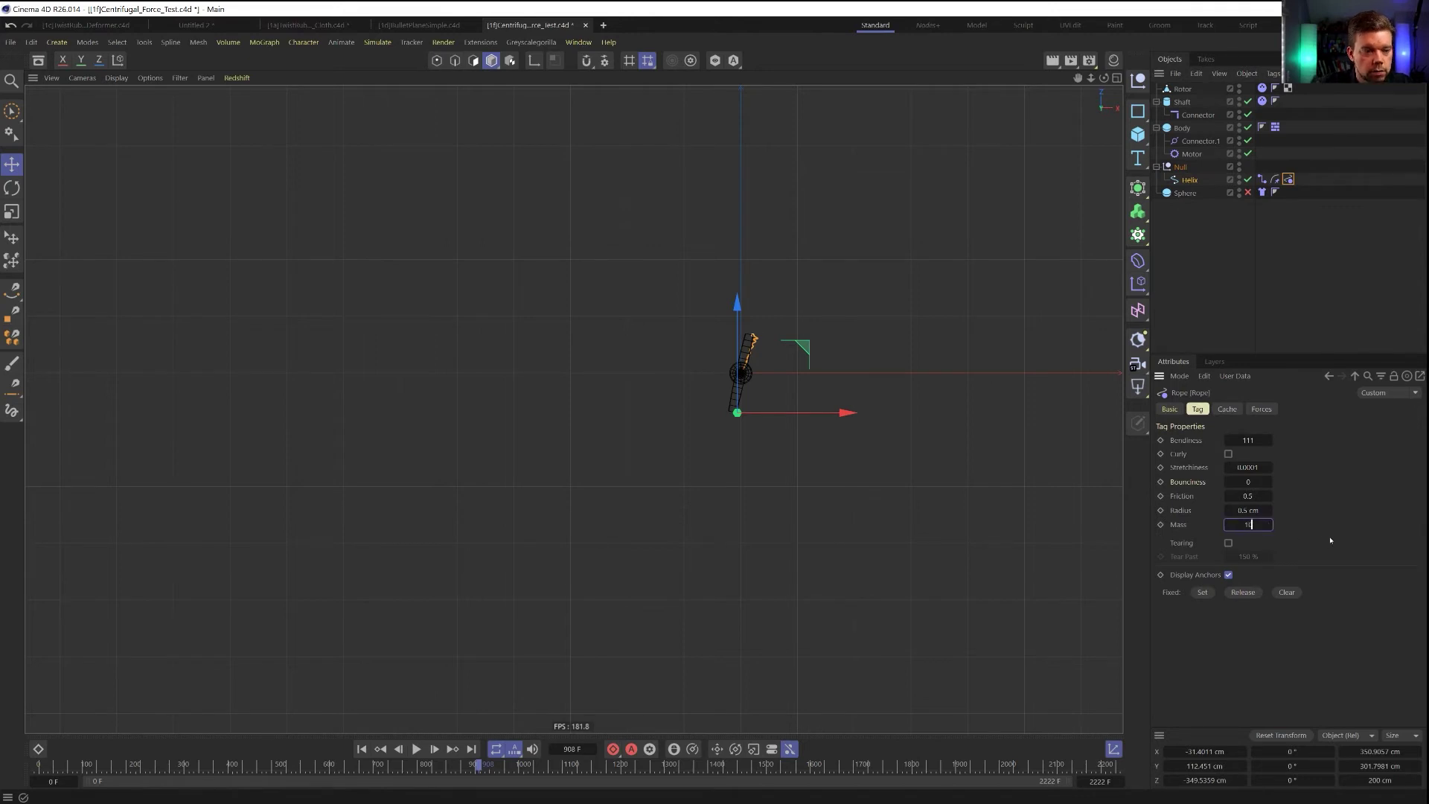
{"action": "type", "text": "10"}
{"action": "key", "text": "Return"}
Play the simulation from the first frame to watch the heavier rope swing without the Sphere
{"action": "left_click", "coordinate": [361, 750]}
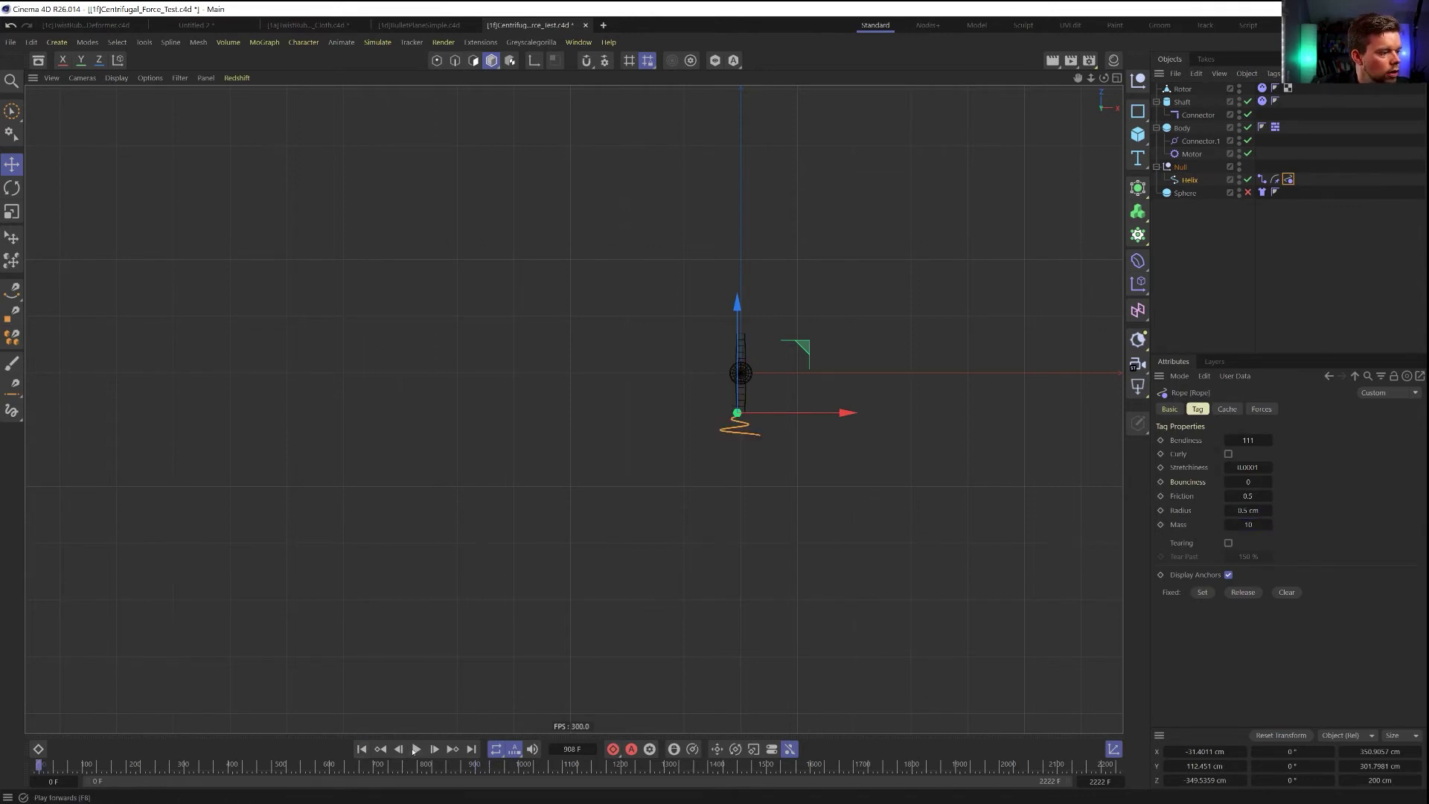
{"action": "left_click", "coordinate": [417, 750]}
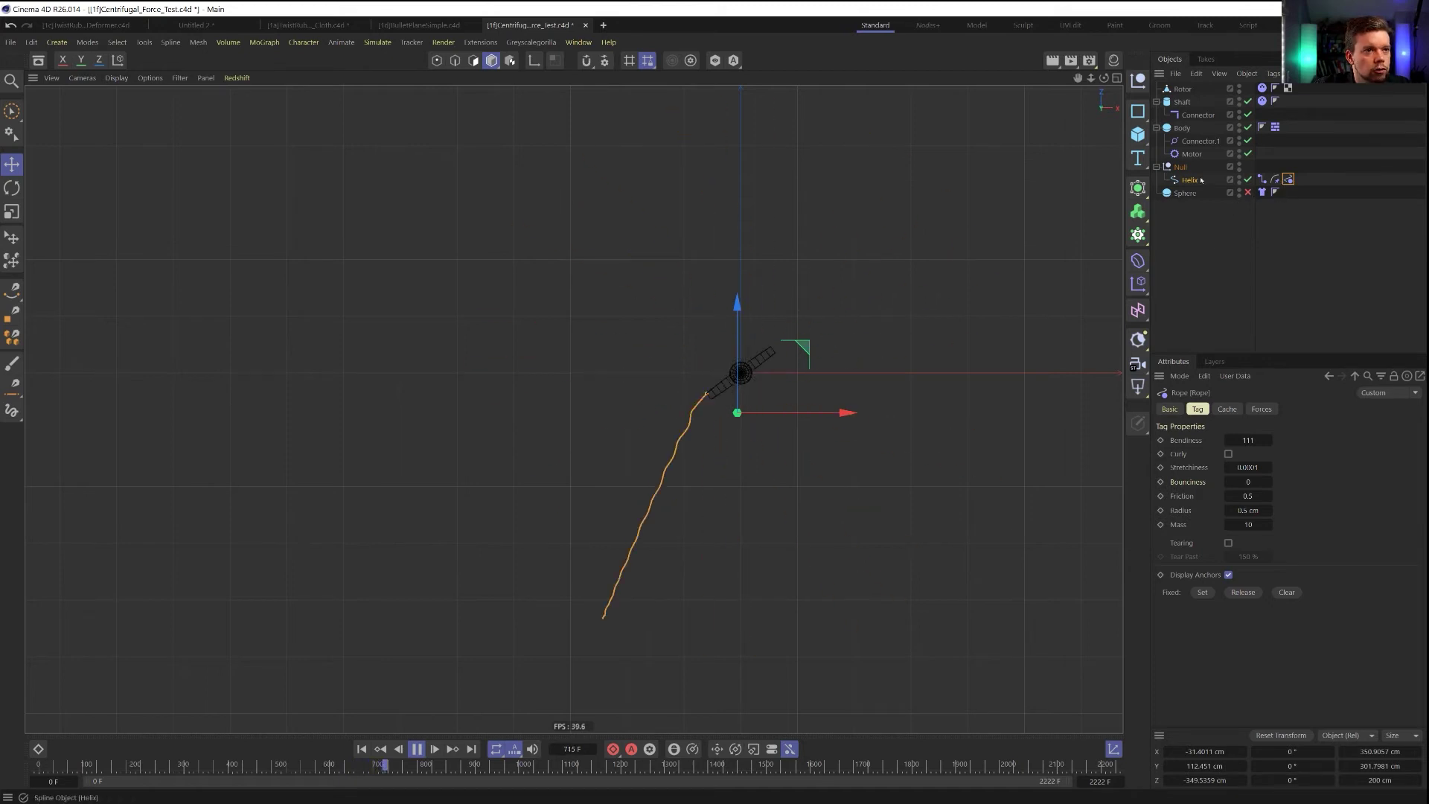
Set the project's simulation substeps to 100 and damping to 0 %, and replay from the first frame before pausing
{"action": "key", "text": "ctrl+d"}
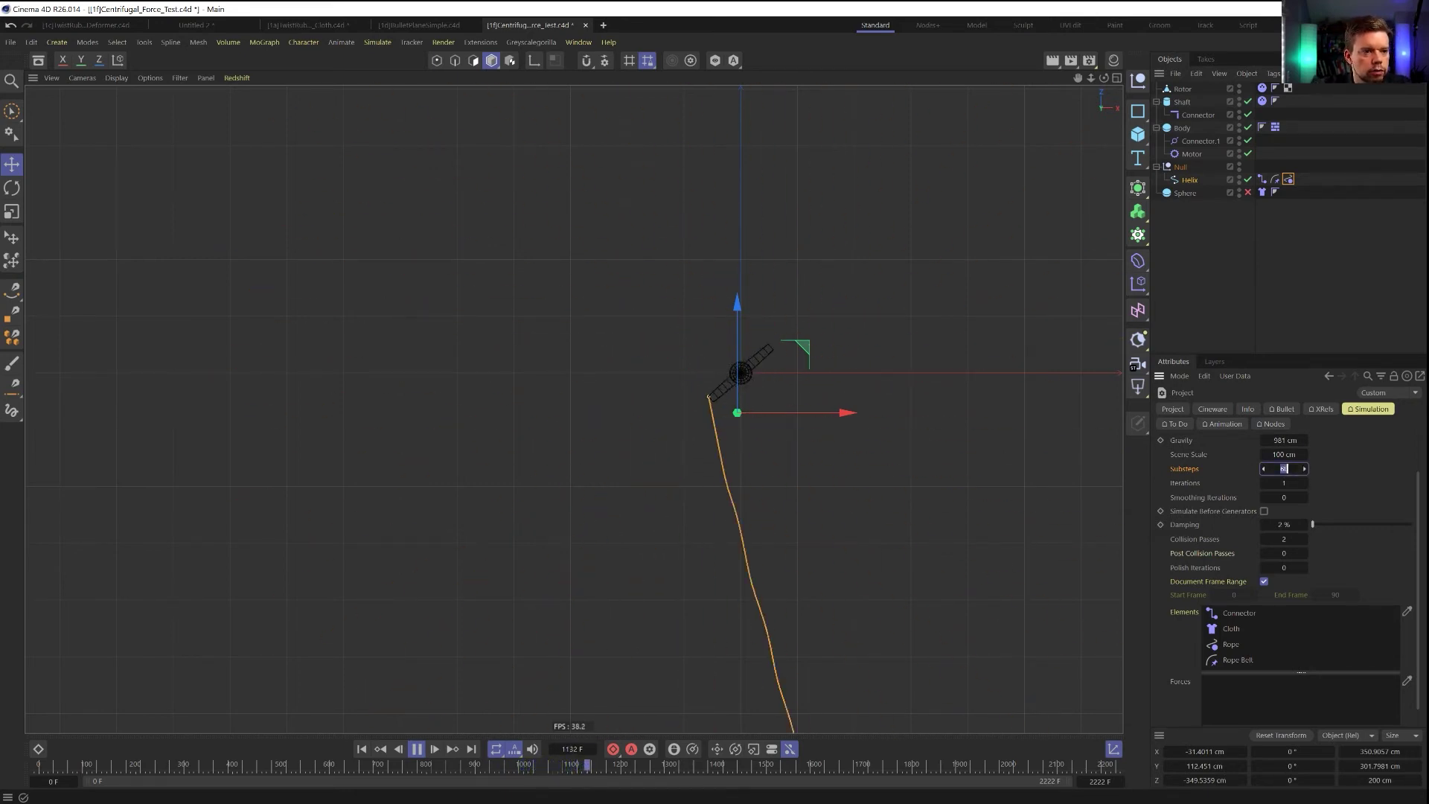
{"action": "left_click", "coordinate": [1284, 468]}
{"action": "type", "text": "100"}
{"action": "key", "text": "Return"}
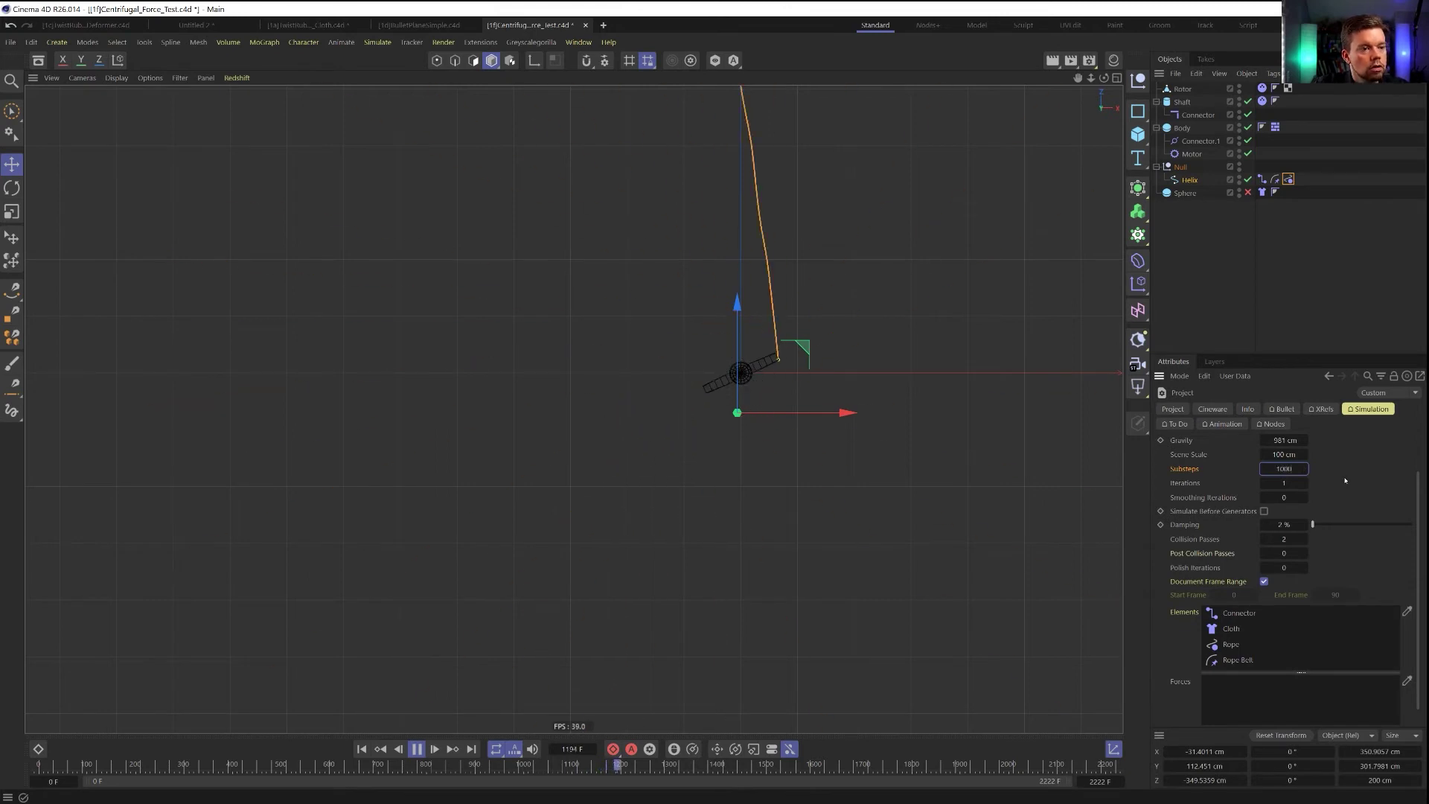
{"action": "key", "text": "shift+f"}
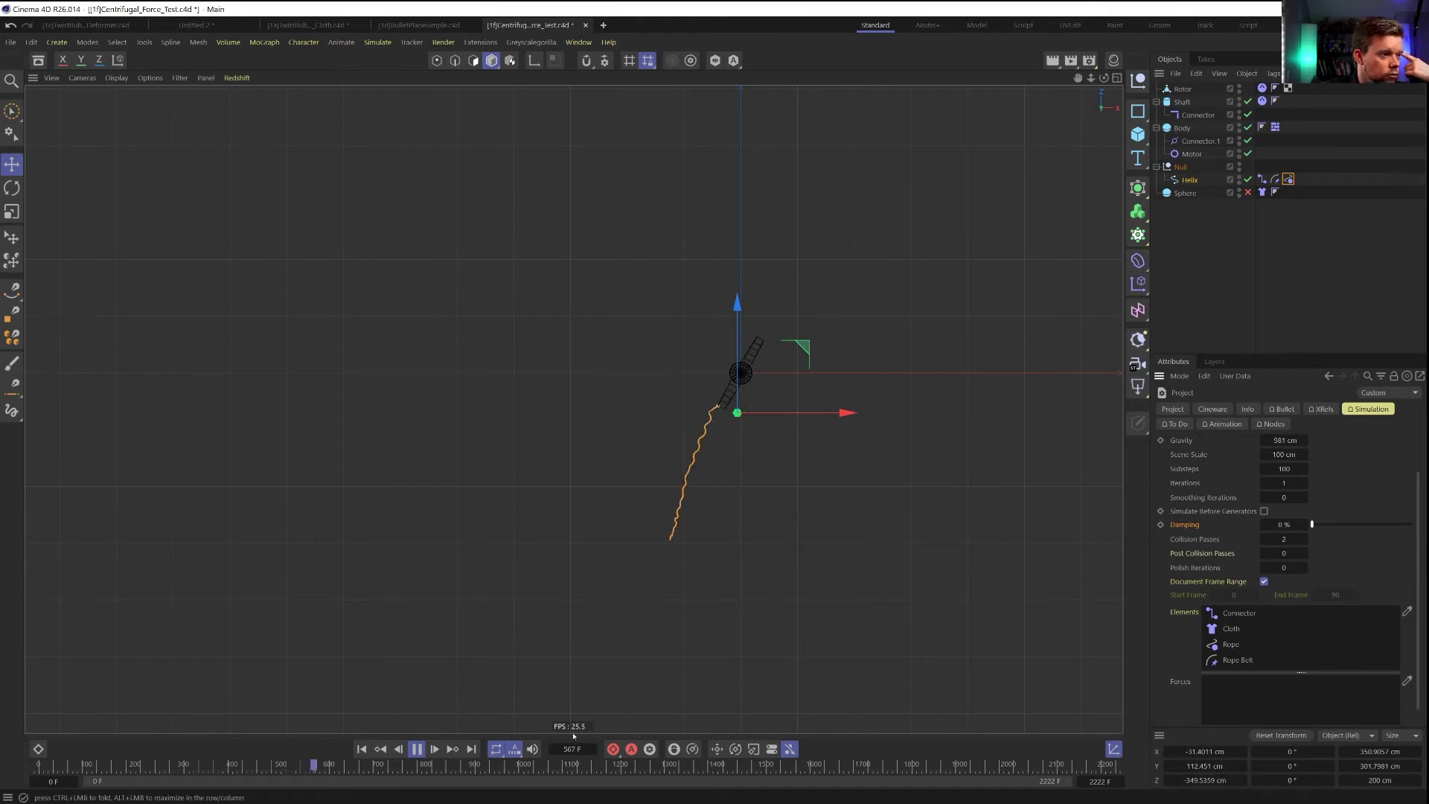
{"action": "left_click", "coordinate": [417, 748]}
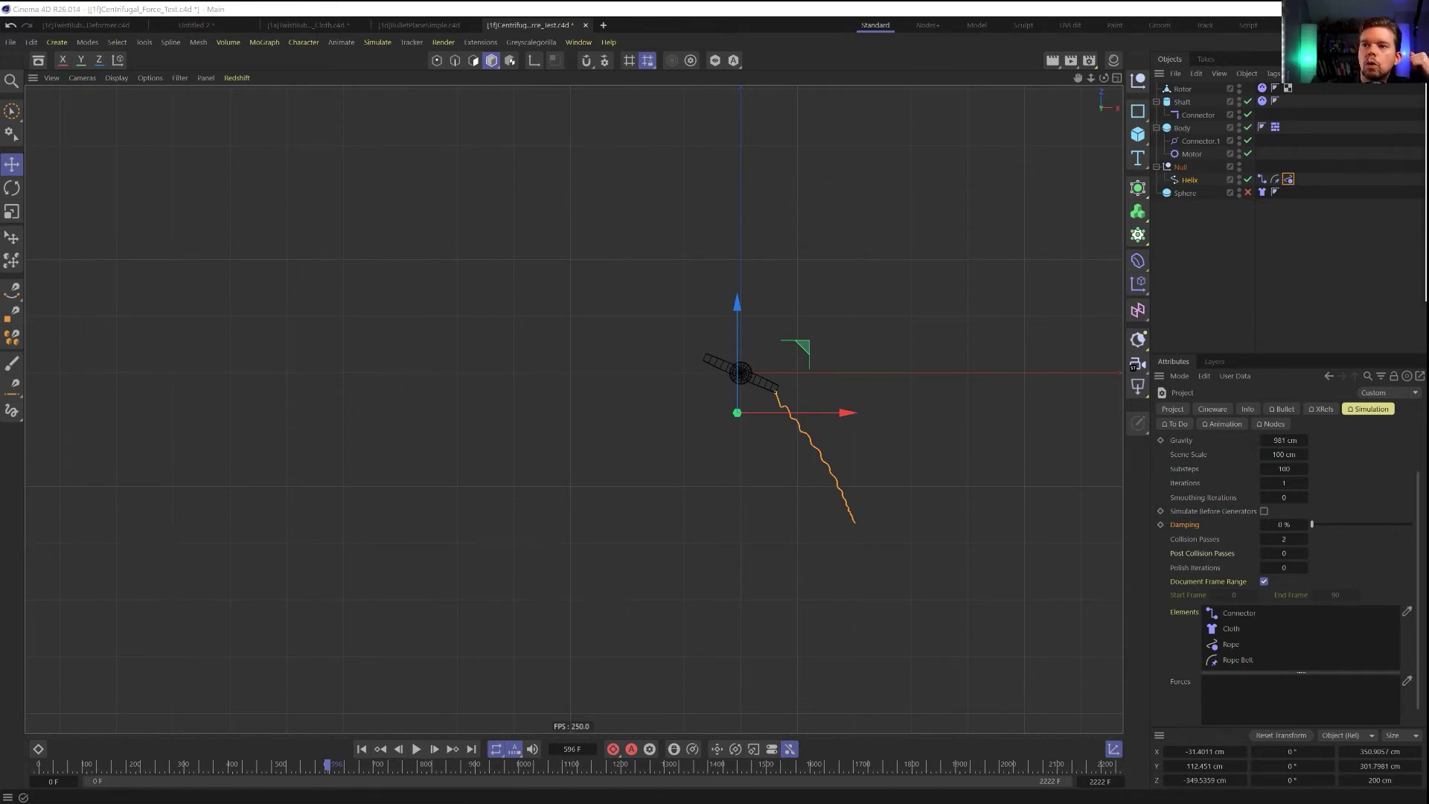
Switch to the web browser and view the looping tube animation in the Instagram post
{"action": "key", "text": "alt+Tab"}
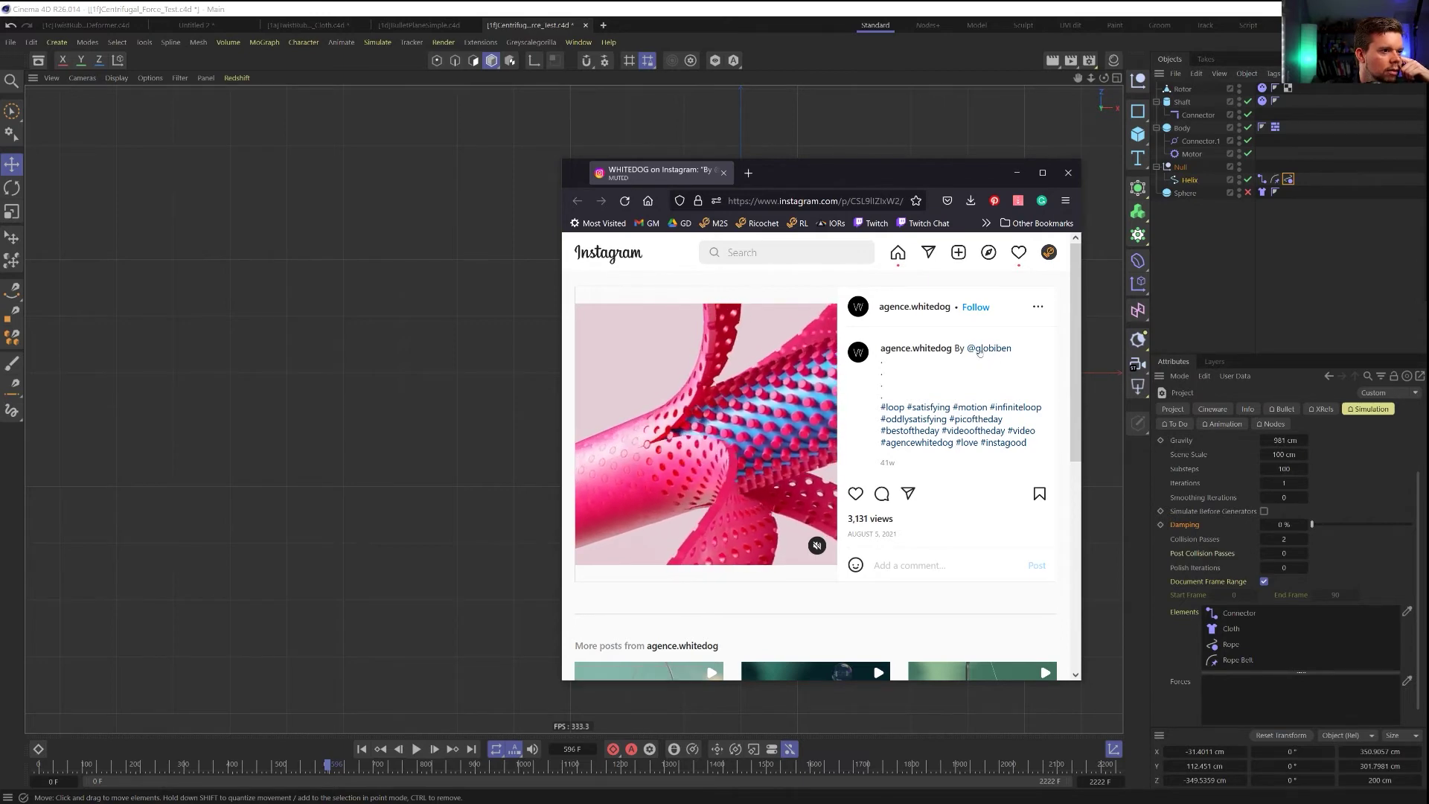
Open the credited artist's profile, find the original Peel tube animation post, and view it with the browser window moved aside
{"action": "left_click", "coordinate": [980, 349]}
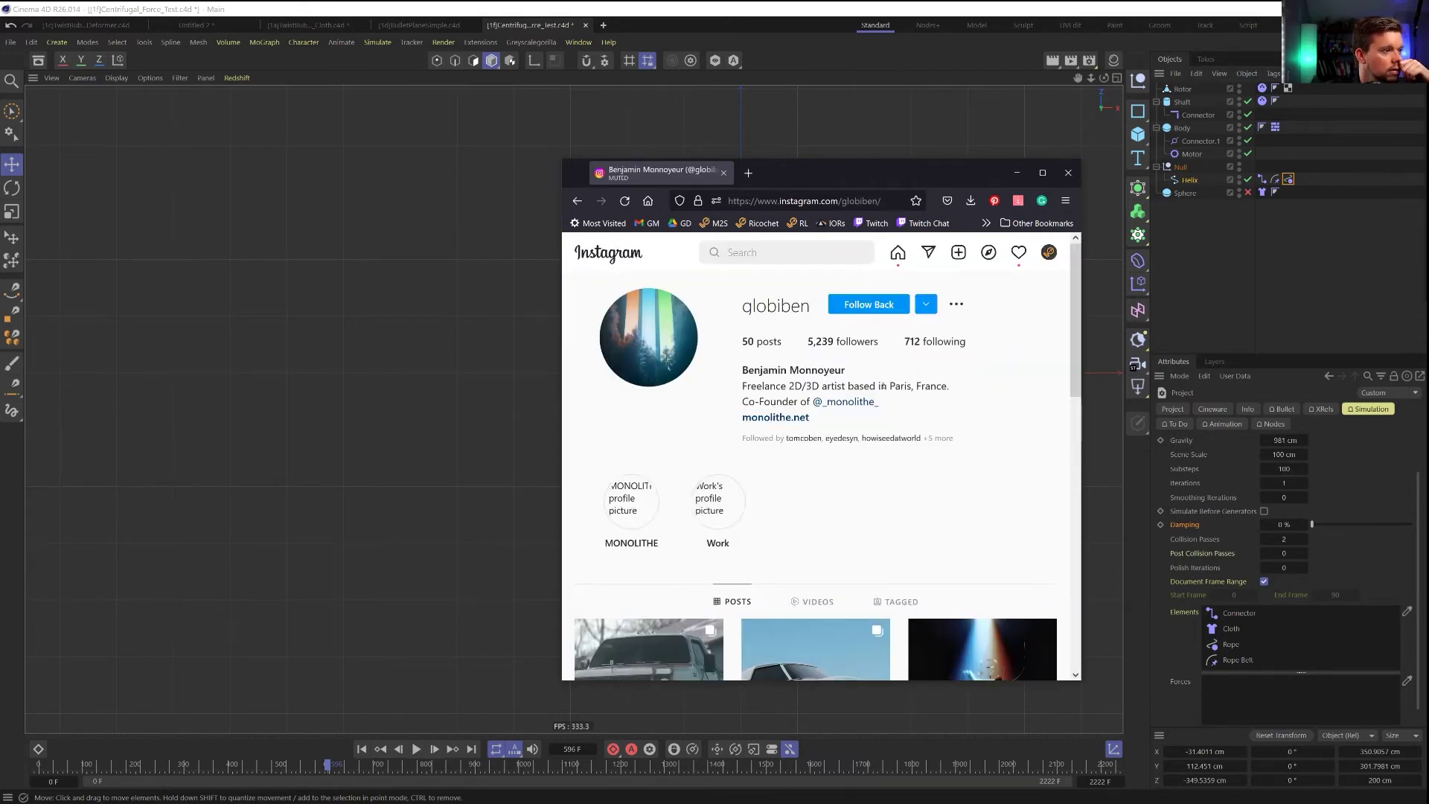
{"action": "scroll", "coordinate": [904, 372], "scroll_direction": "down", "scroll_amount": 10}
{"action": "scroll", "coordinate": [893, 387], "scroll_direction": "up", "scroll_amount": 3}
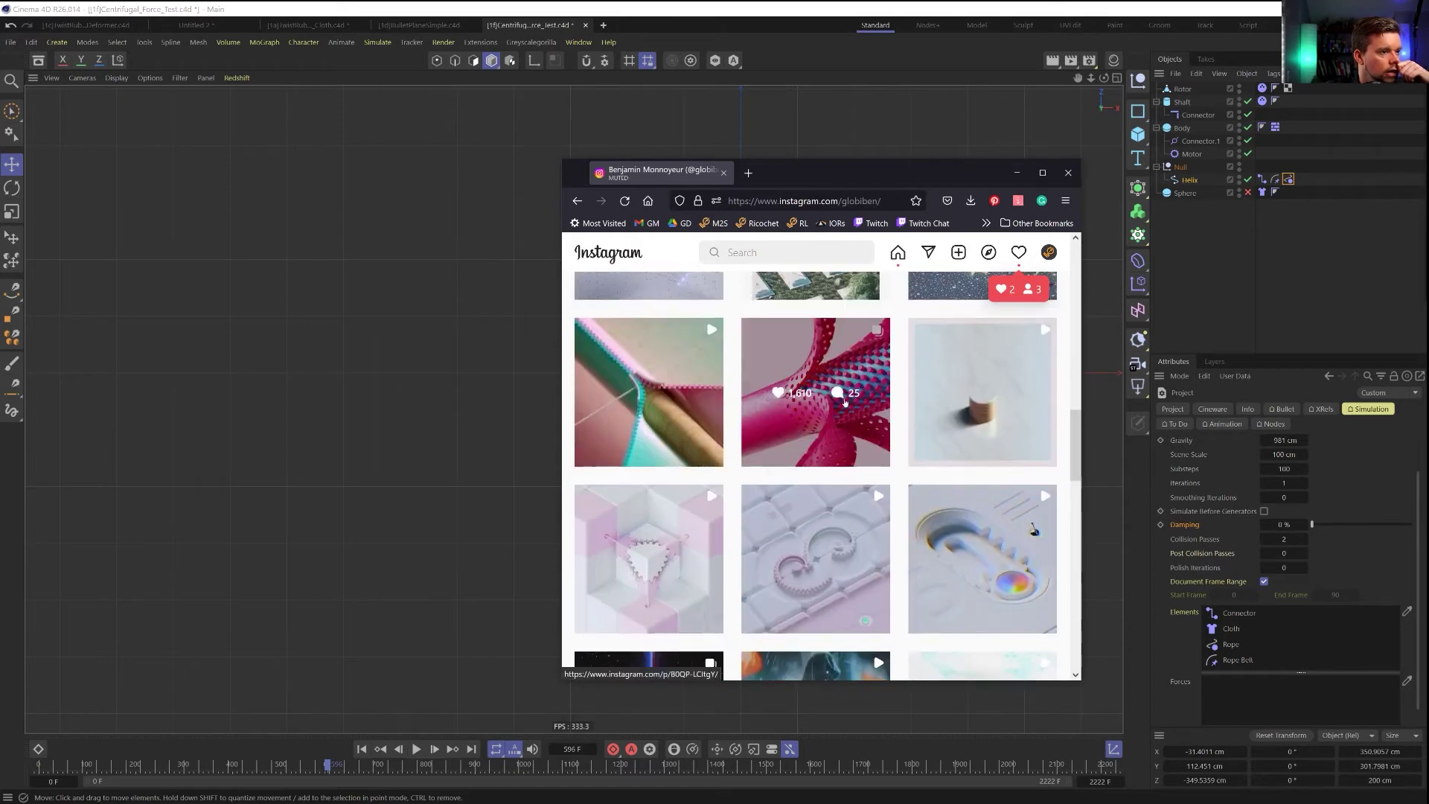
{"action": "left_click", "coordinate": [879, 331]}
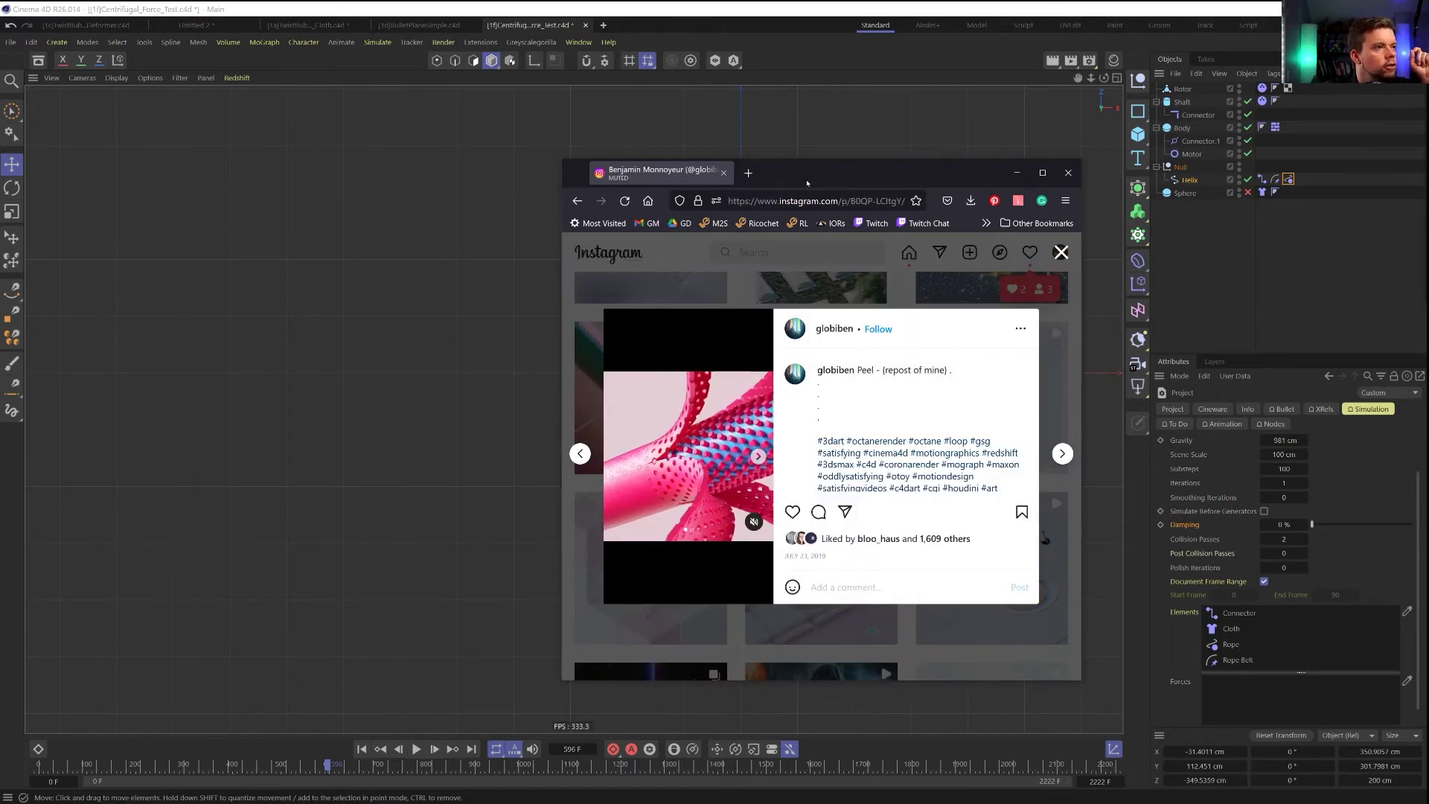
{"action": "left_click_drag", "start_coordinate": [804, 178], "coordinate": [654, 95]}
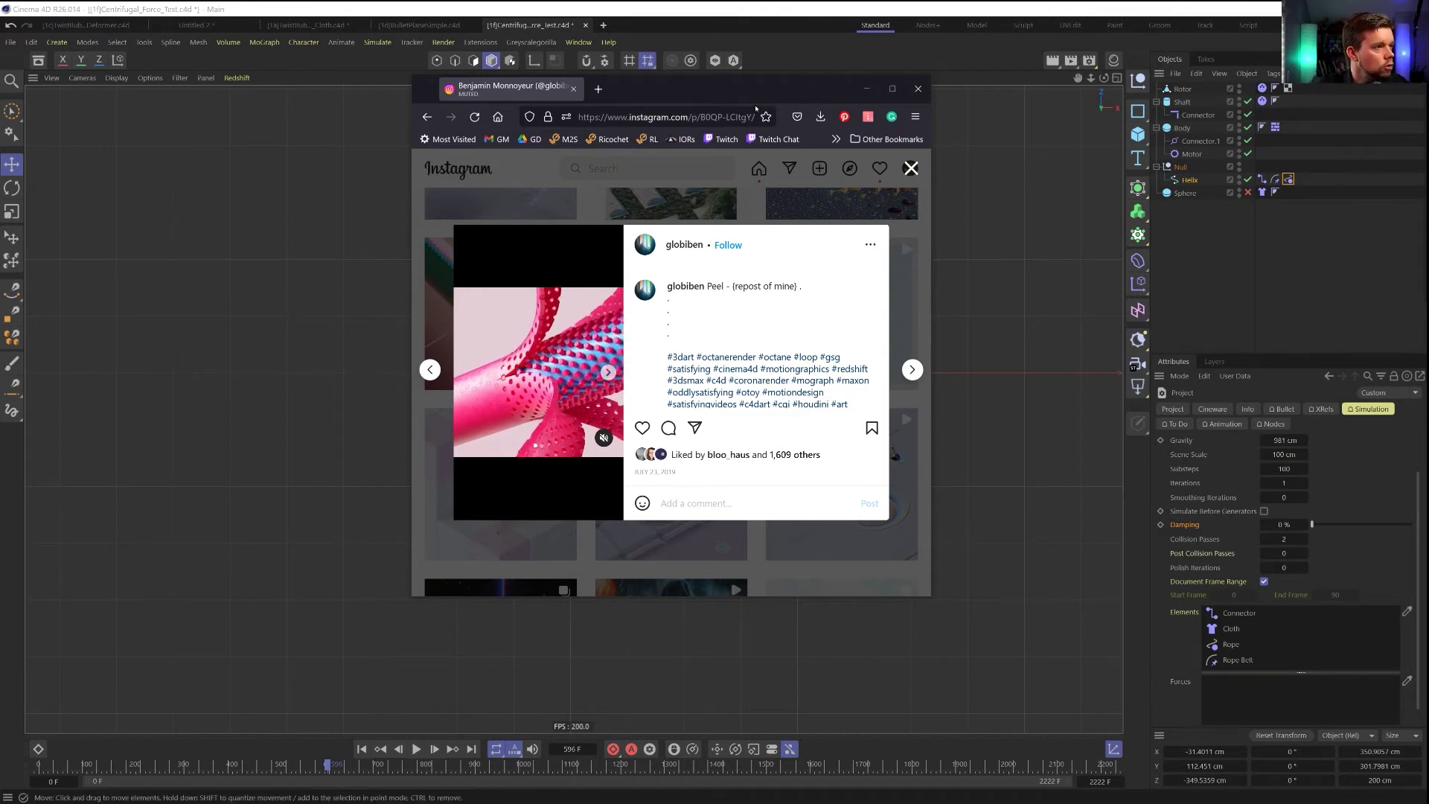
Switch back to Cinema 4D, create a new project, and add a cylinder 2000 cm high
{"action": "key", "text": "alt+Tab"}
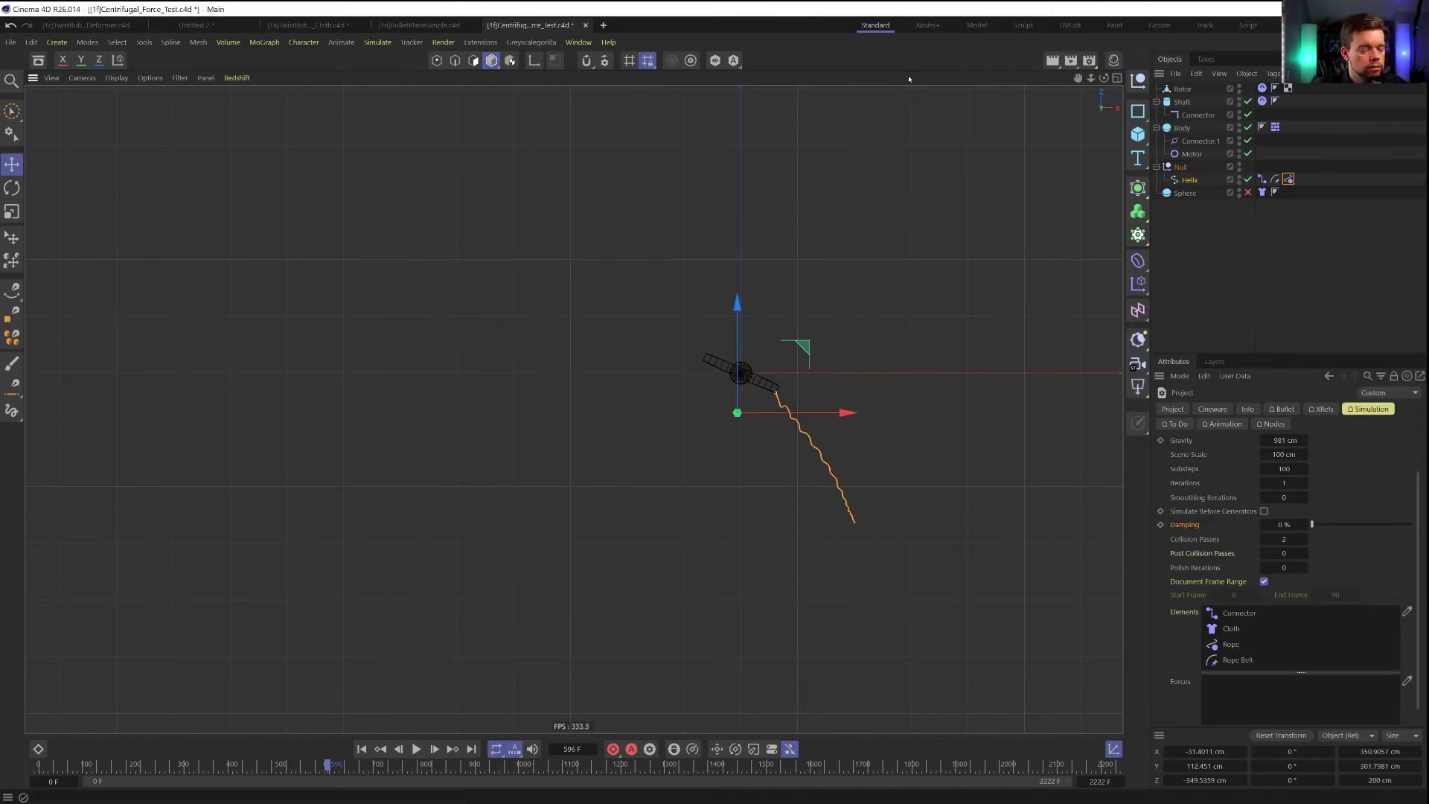
{"action": "key", "text": "ctrl+n"}
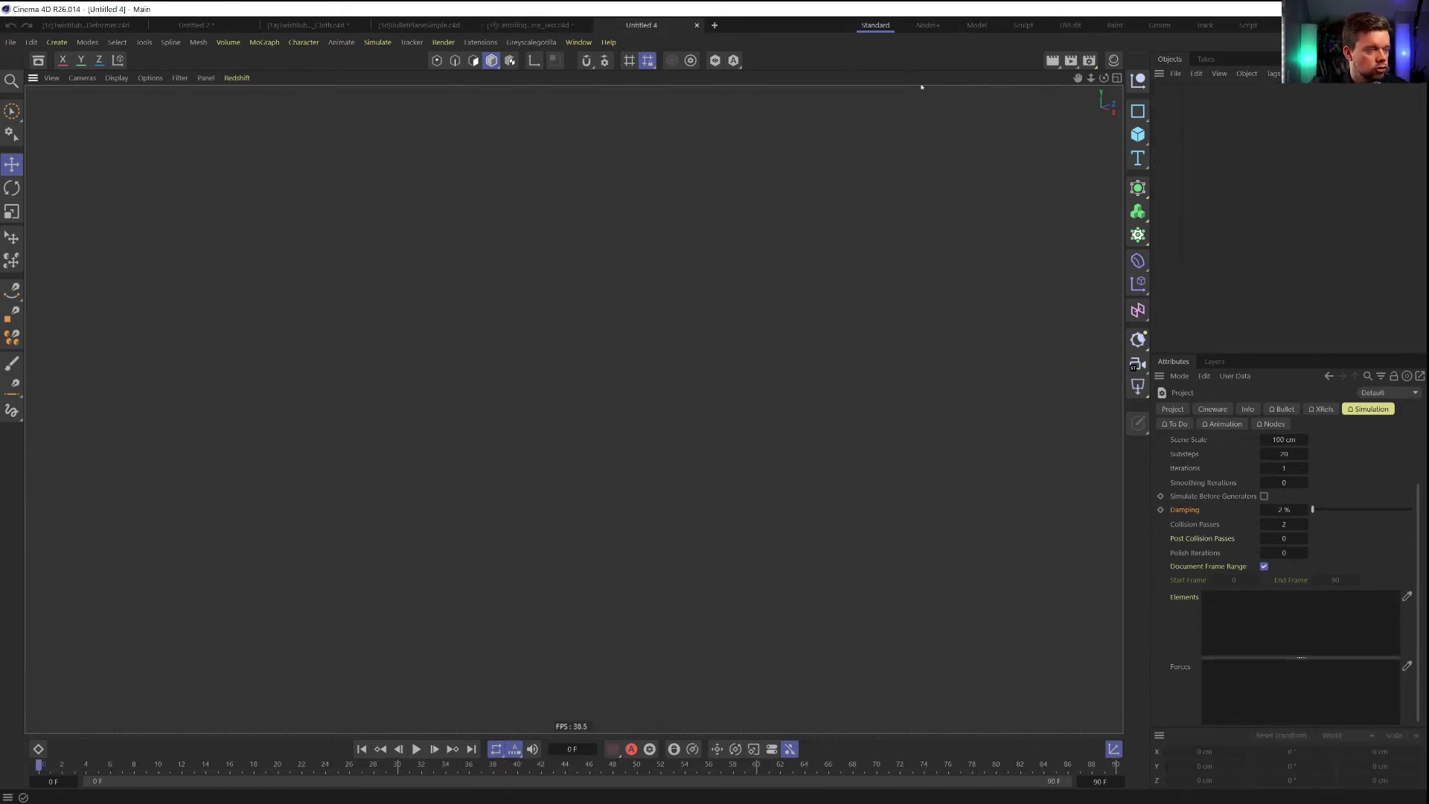
{"action": "left_click", "coordinate": [1138, 134]}
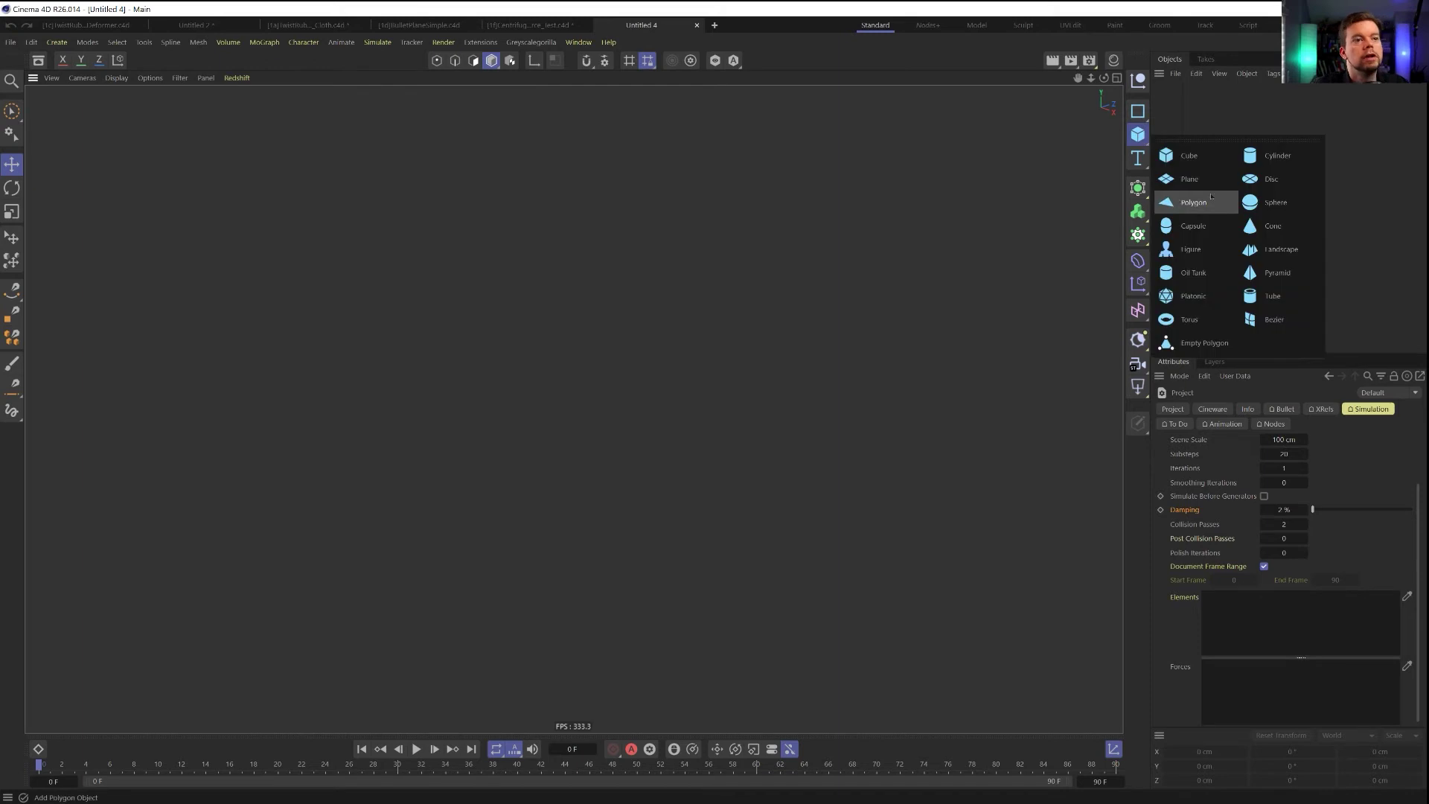
{"action": "left_click", "coordinate": [1252, 163]}
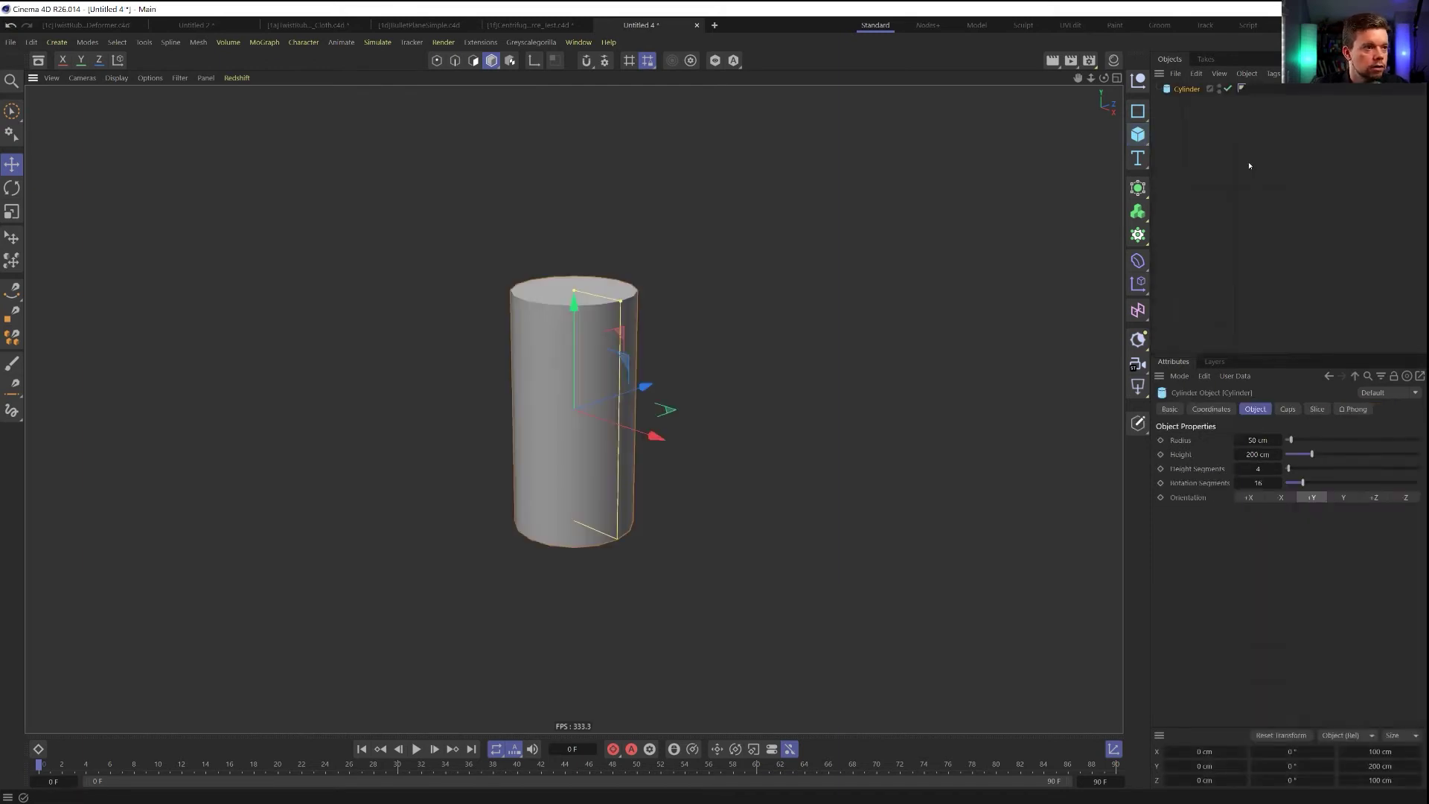
{"action": "left_click_drag", "start_coordinate": [681, 317], "coordinate": [674, 394], "text": "alt"}
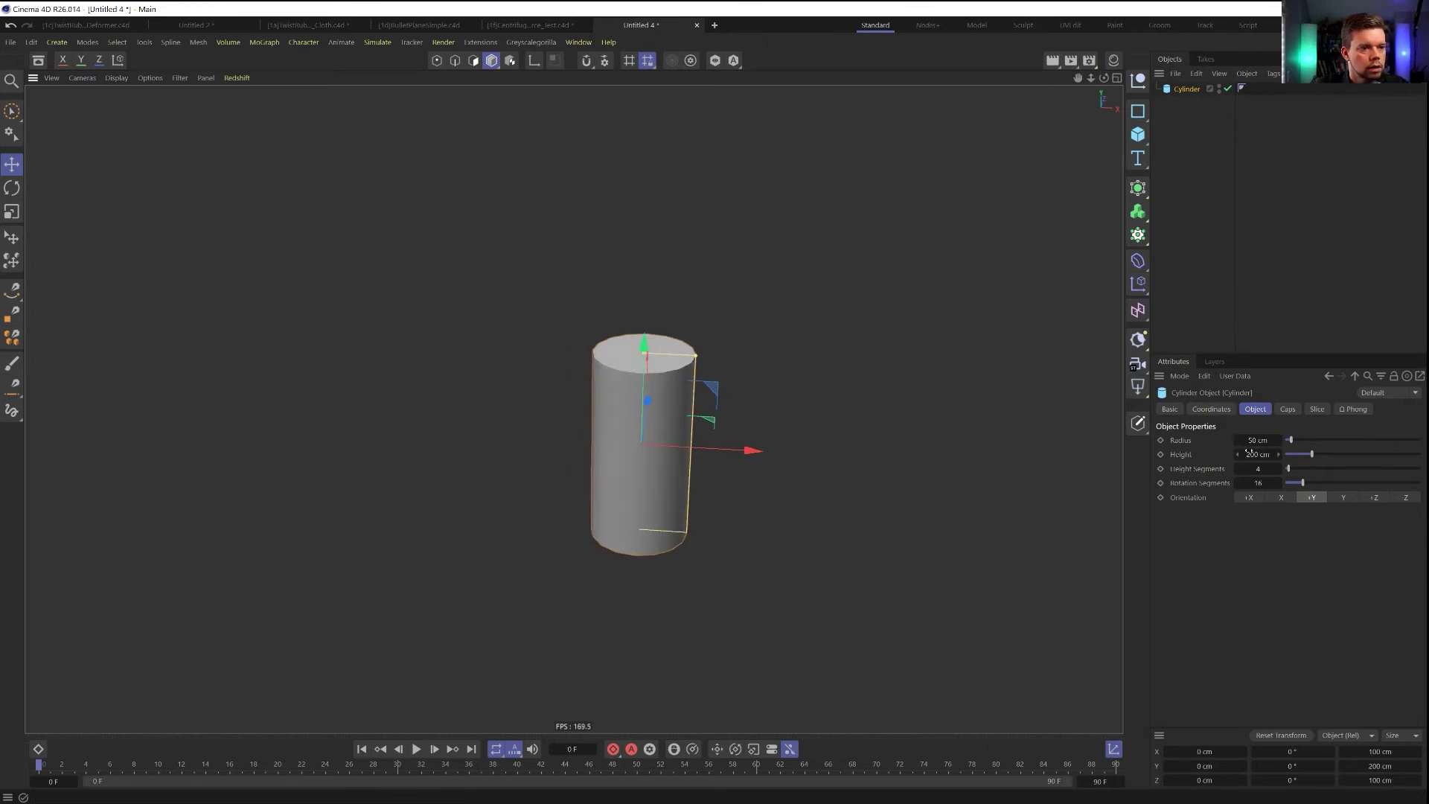
{"action": "left_click", "coordinate": [1253, 454]}
{"action": "type", "text": "0"}
{"action": "key", "text": "Return"}
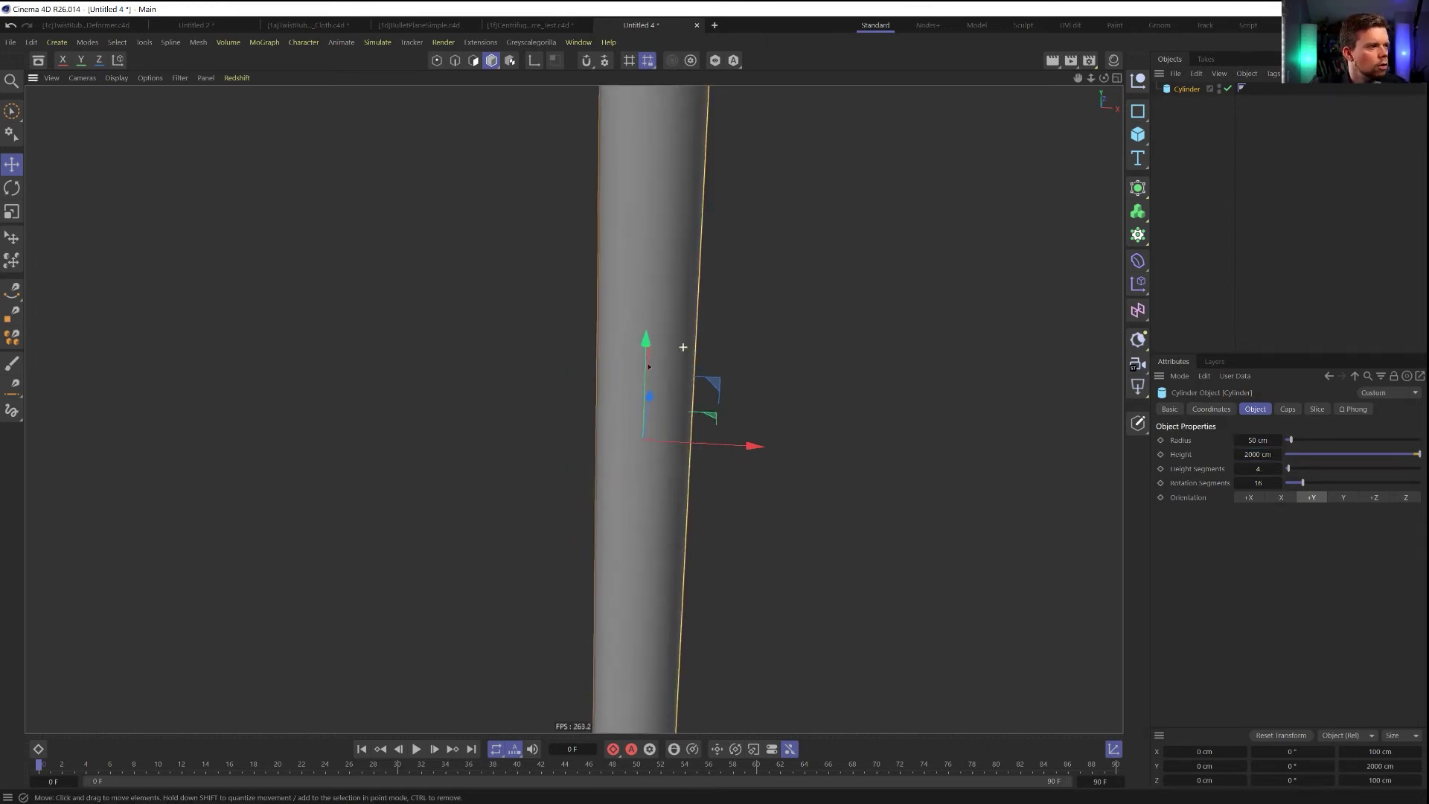
{"action": "scroll", "coordinate": [640, 350], "scroll_direction": "down", "scroll_amount": 5}
{"action": "left_click_drag", "start_coordinate": [583, 281], "coordinate": [577, 387], "text": "alt"}
{"action": "scroll", "coordinate": [574, 408], "scroll_direction": "up", "scroll_amount": 2}
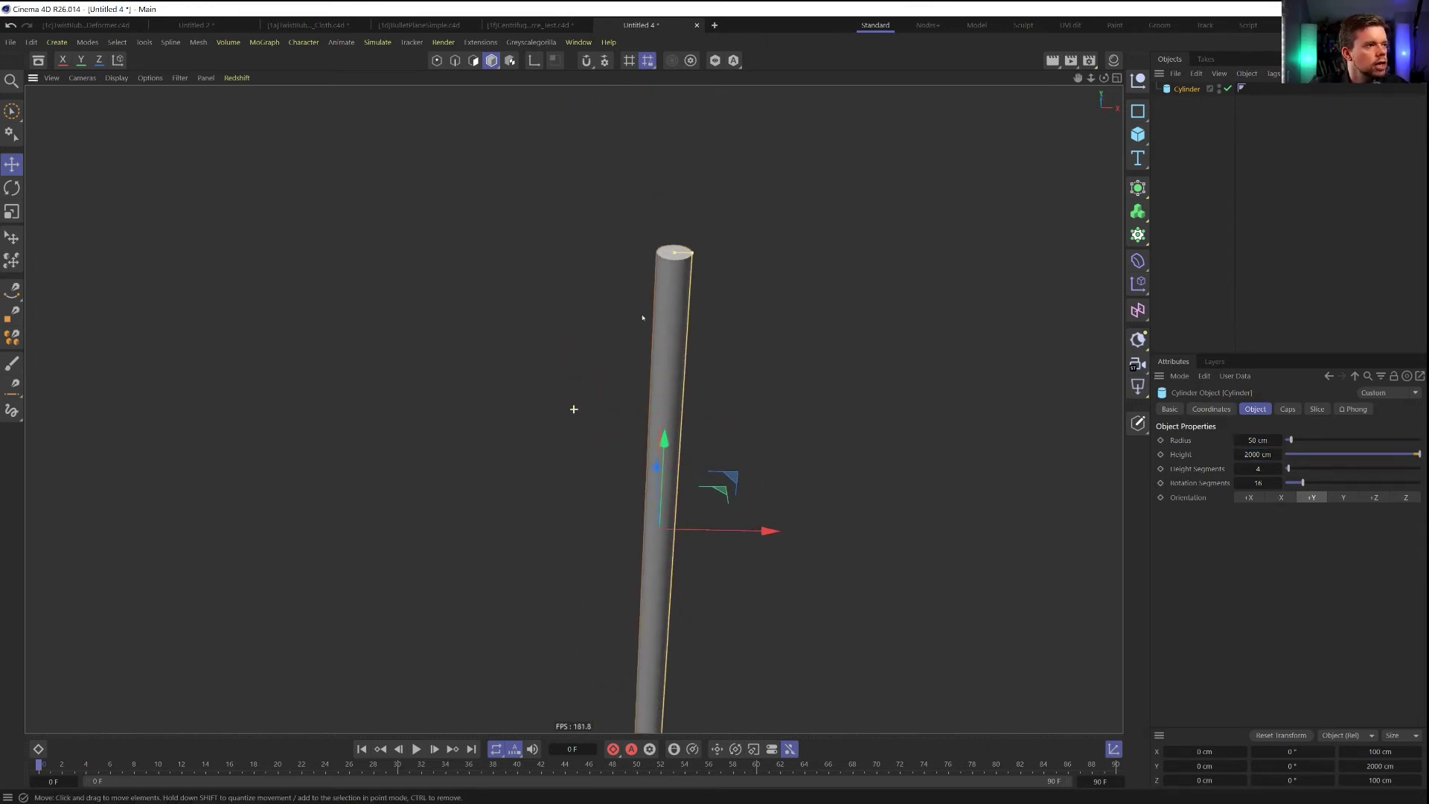
Remove the cylinder's caps and set it to 48 rotation segments and 1 height segment
{"action": "left_click", "coordinate": [1287, 408]}
{"action": "left_click", "coordinate": [1209, 439]}
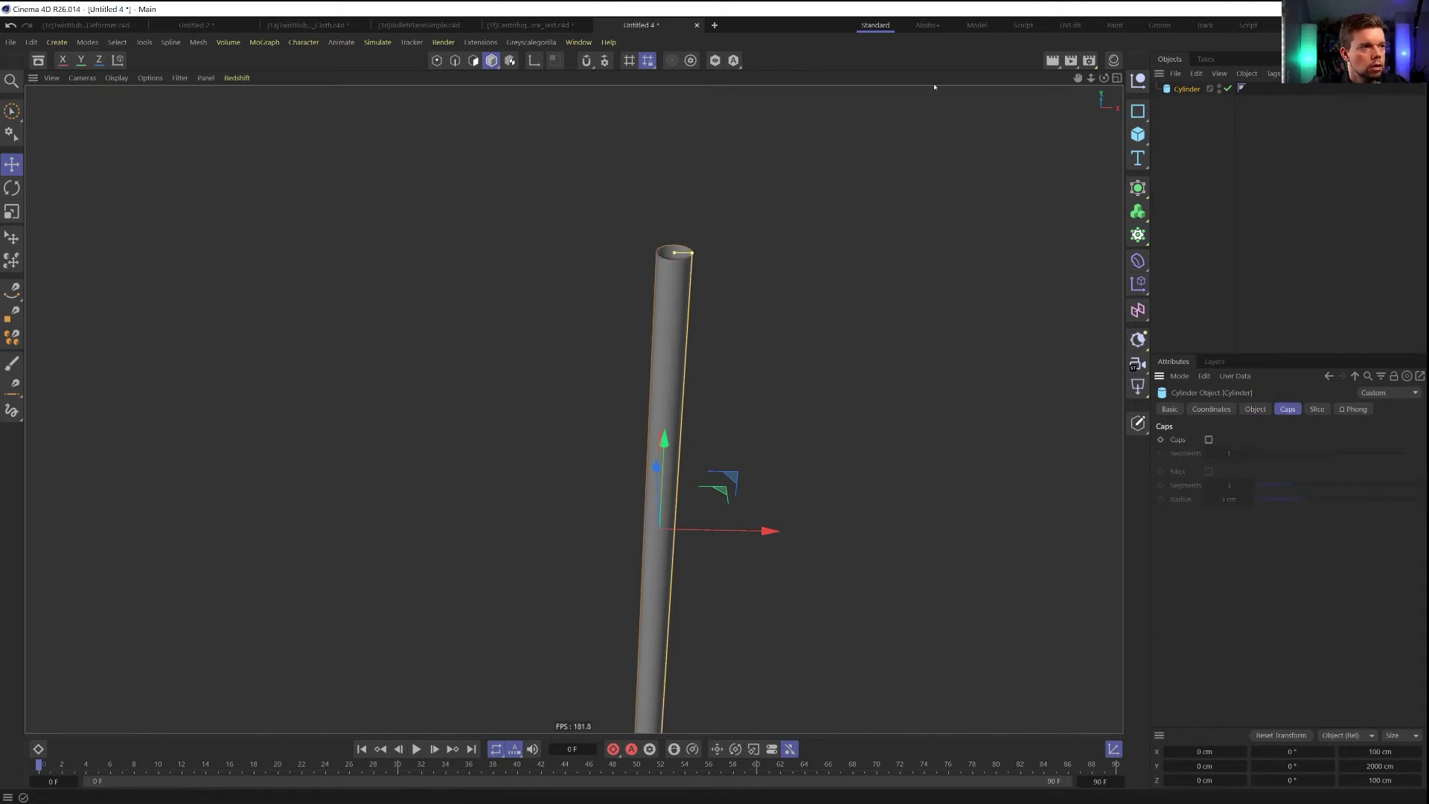
{"action": "scroll", "coordinate": [733, 268], "scroll_direction": "down", "scroll_amount": 1}
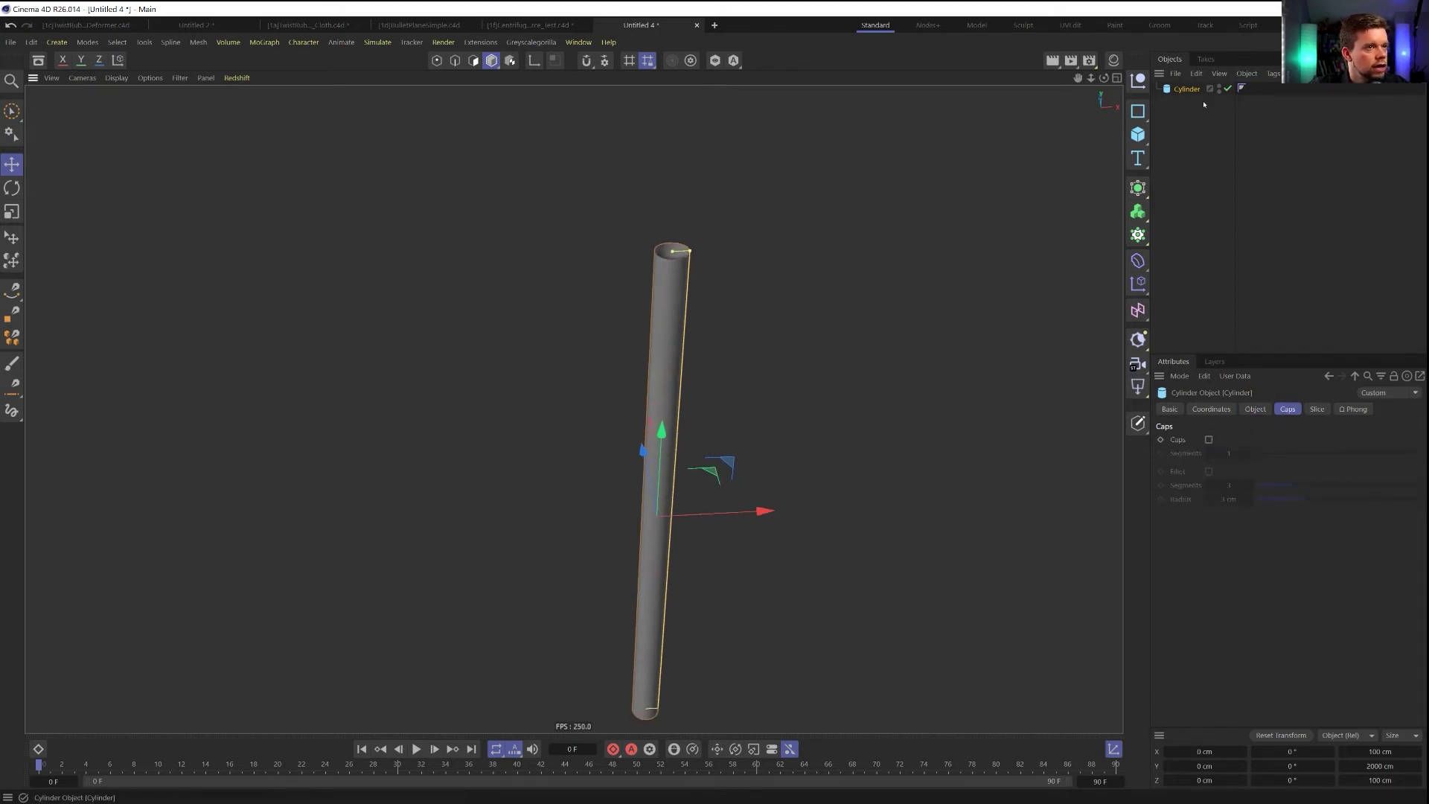
{"action": "left_click", "coordinate": [1255, 408]}
{"action": "left_click", "coordinate": [1258, 483]}
{"action": "type", "text": "48"}
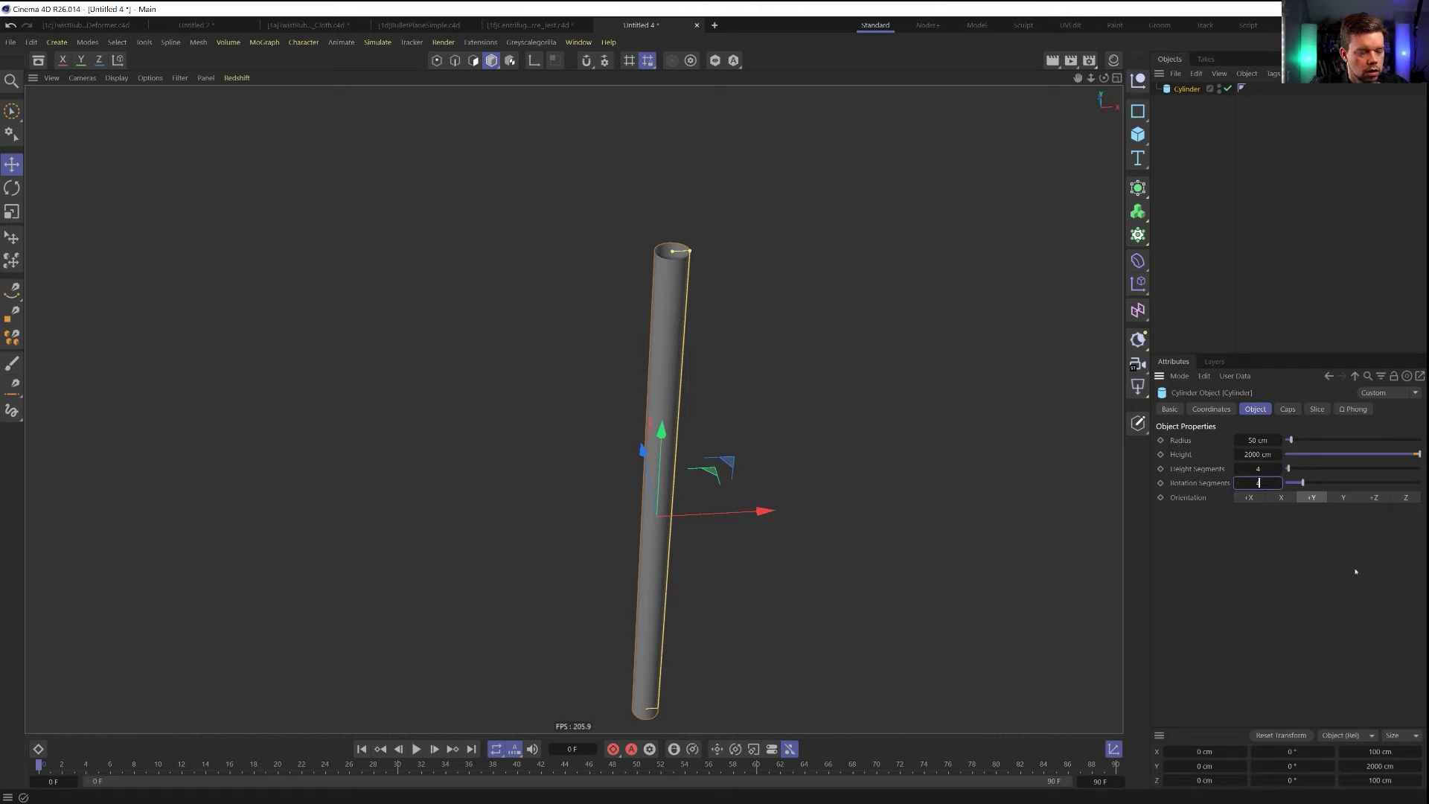
{"action": "key", "text": "Return"}
{"action": "left_click_drag", "start_coordinate": [1288, 468], "coordinate": [1286, 469]}
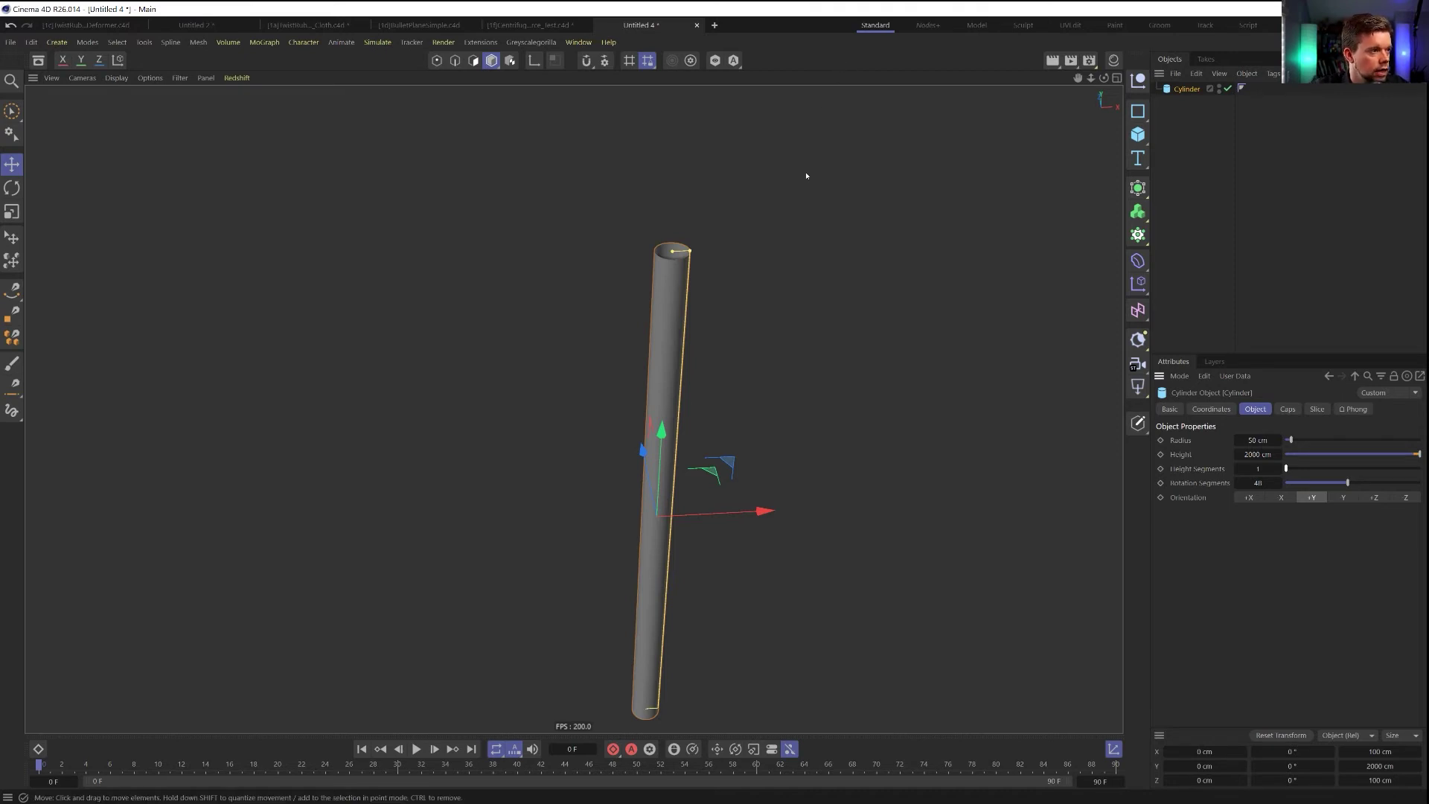
Duplicate the cylinder and set the copy's rotation segments to 9
{"action": "key", "text": "ctrl+c"}
{"action": "key", "text": "ctrl+v"}
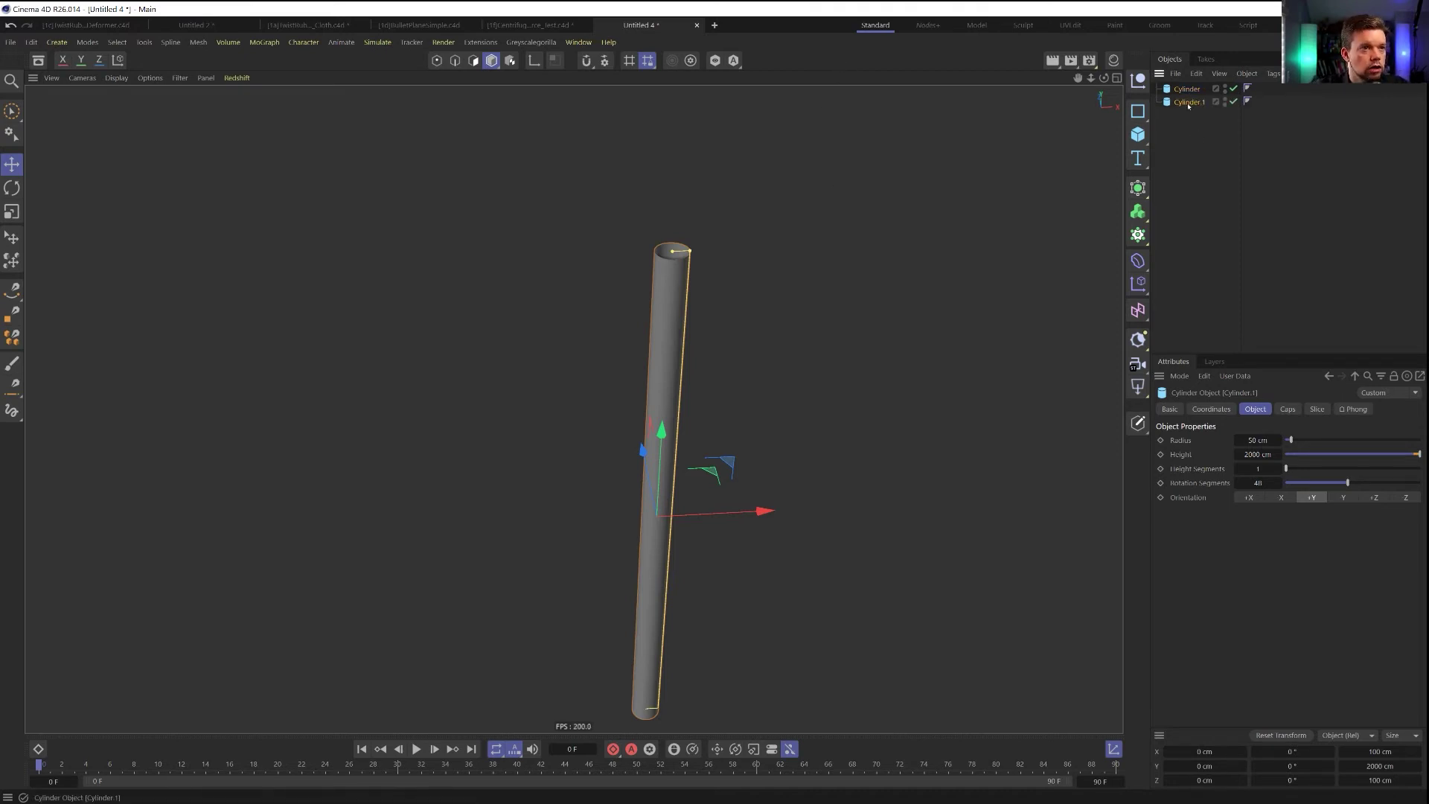
{"action": "double_click", "coordinate": [1265, 483]}
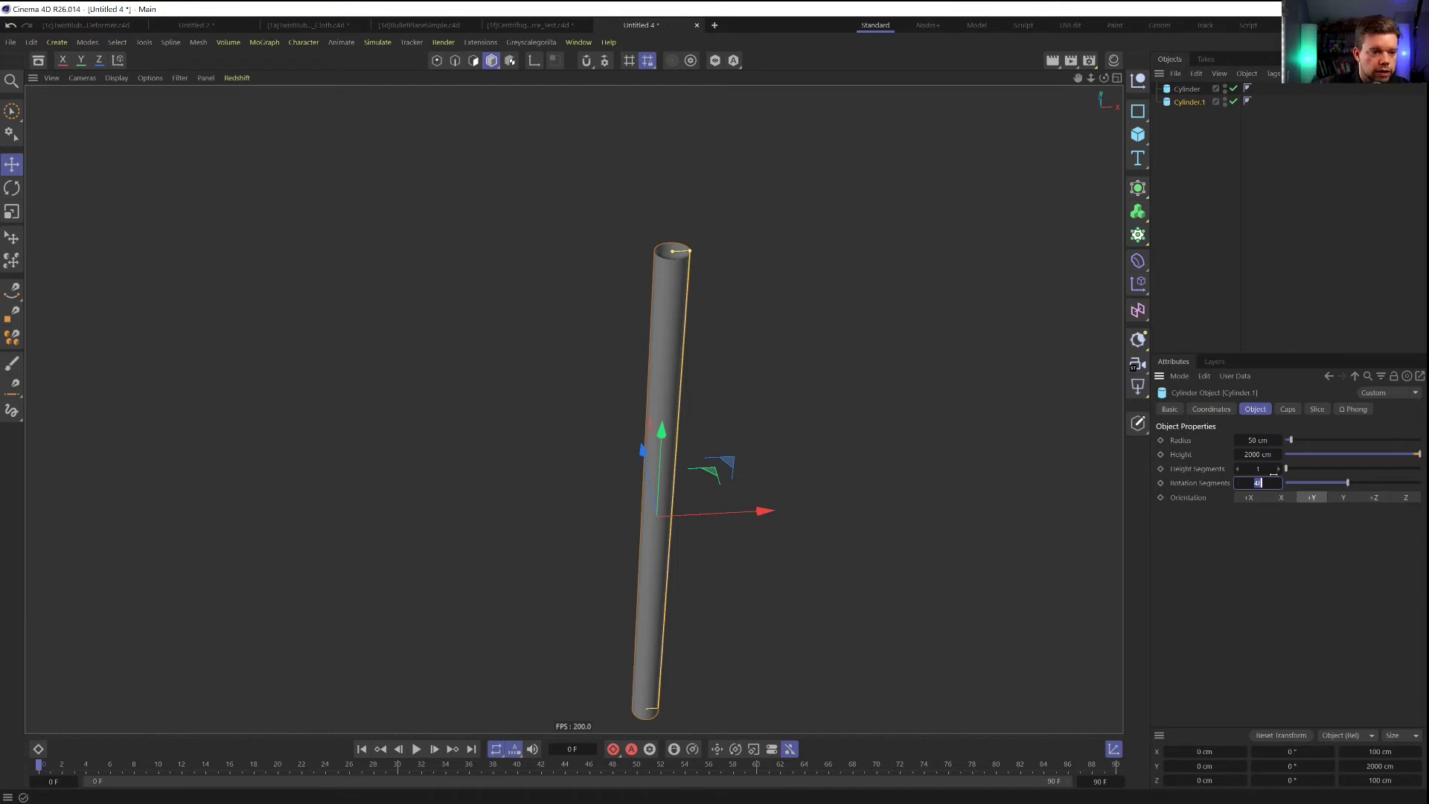
{"action": "type", "text": "4"}
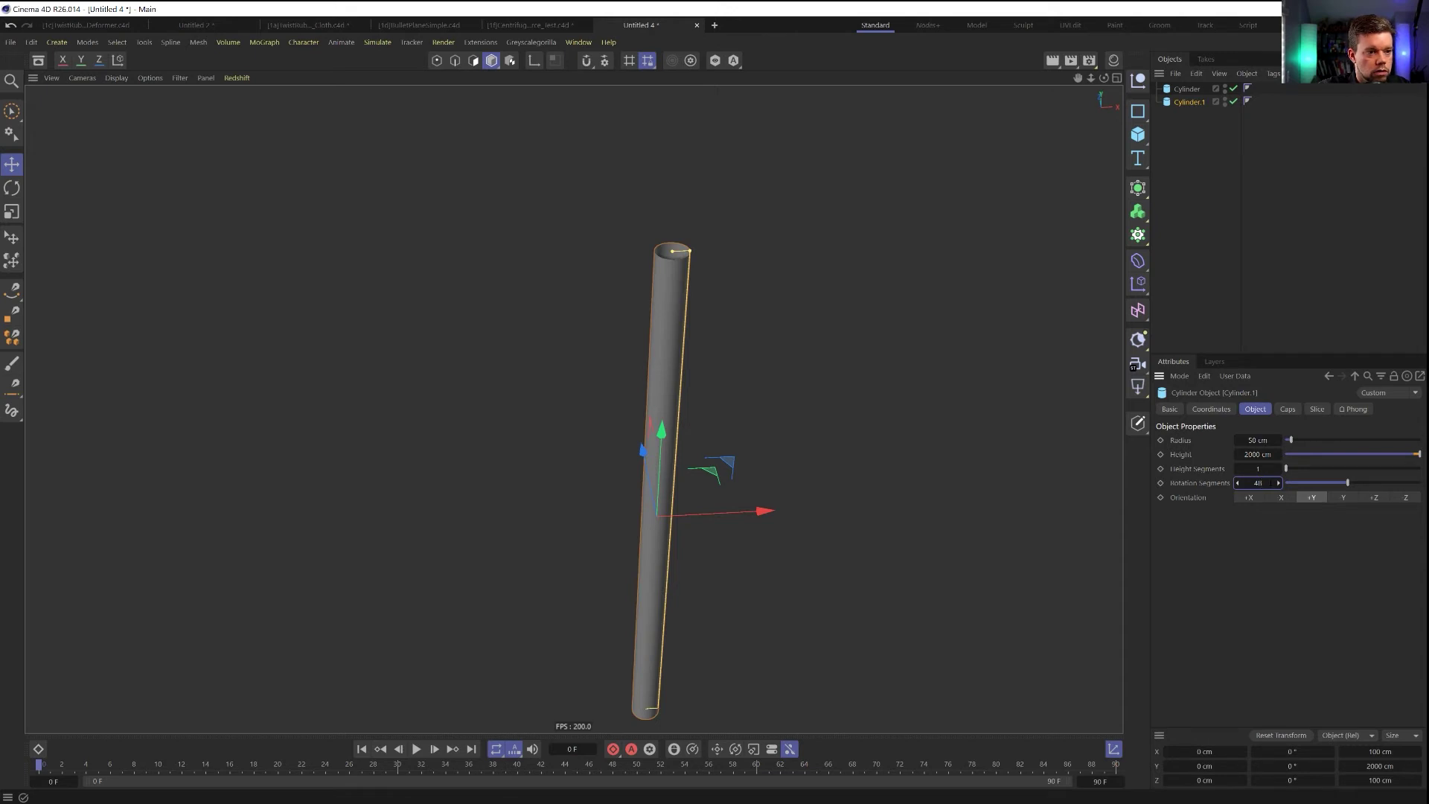
{"action": "double_click", "coordinate": [1258, 483]}
{"action": "type", "text": "9"}
{"action": "key", "text": "Return"}
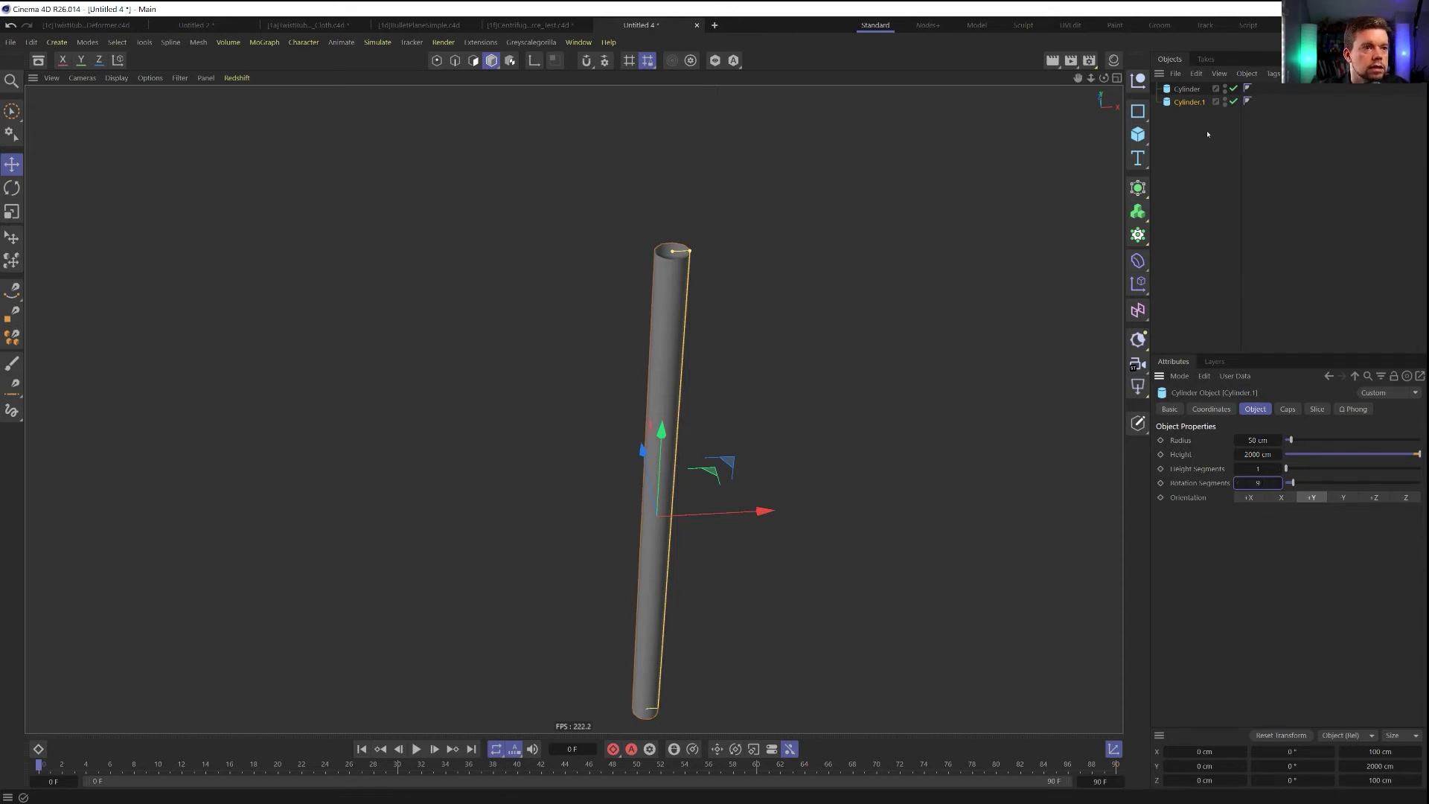
Set the original cylinder's rotation segments to 45
{"action": "left_click", "coordinate": [1187, 89]}
{"action": "double_click", "coordinate": [1257, 483]}
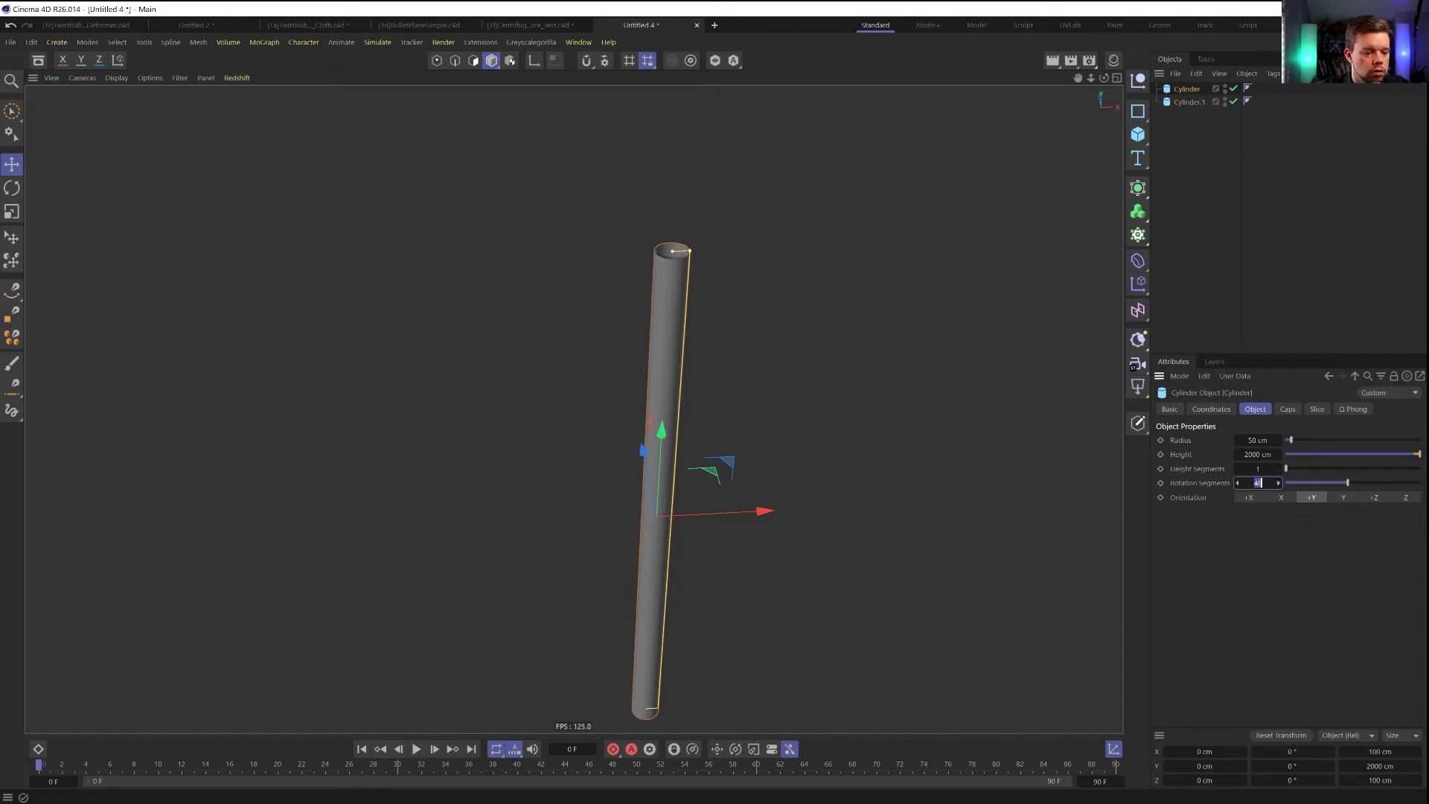
{"action": "type", "text": "5"}
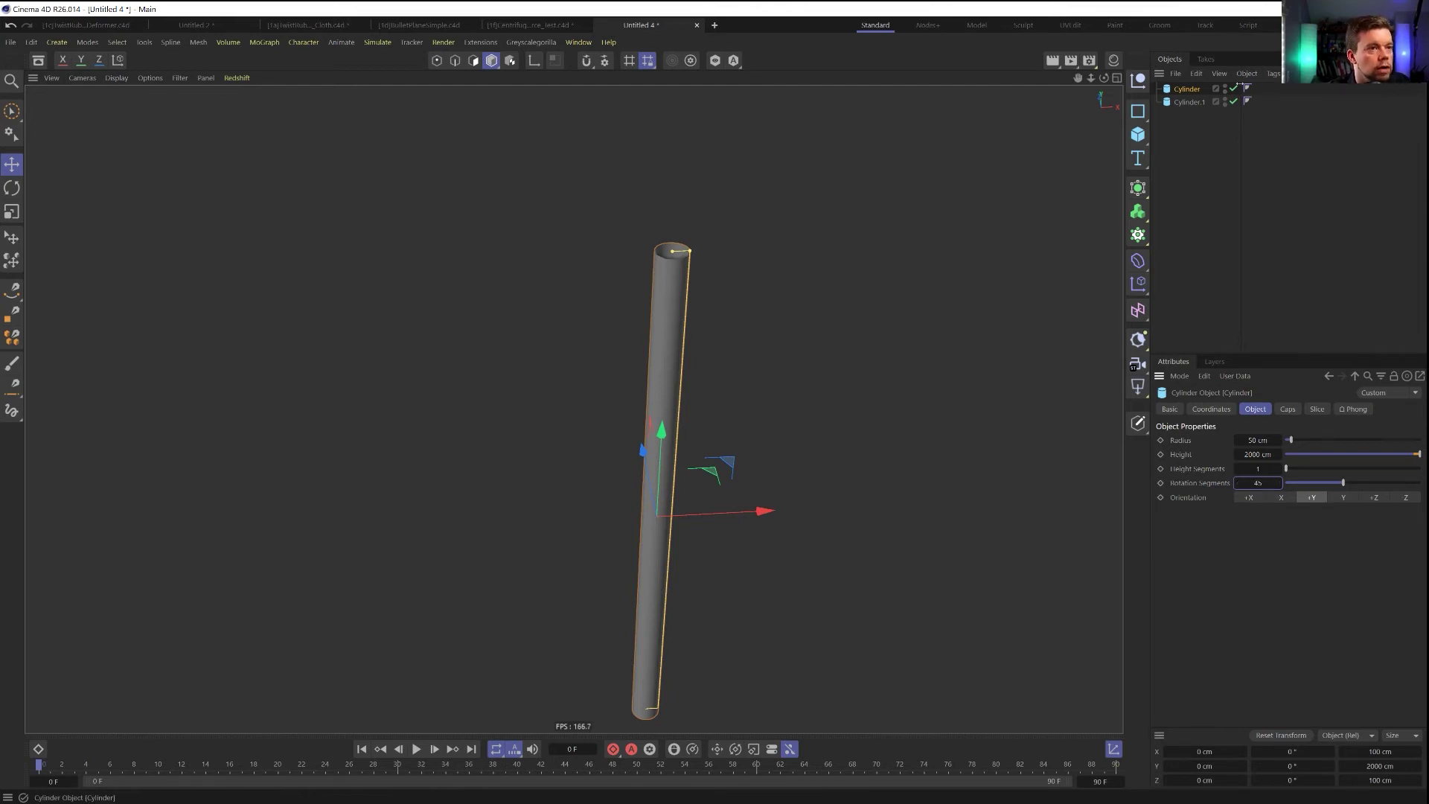
Enable slicing on the duplicate cylinder and set its end angle to 72°
{"action": "left_click", "coordinate": [1185, 104]}
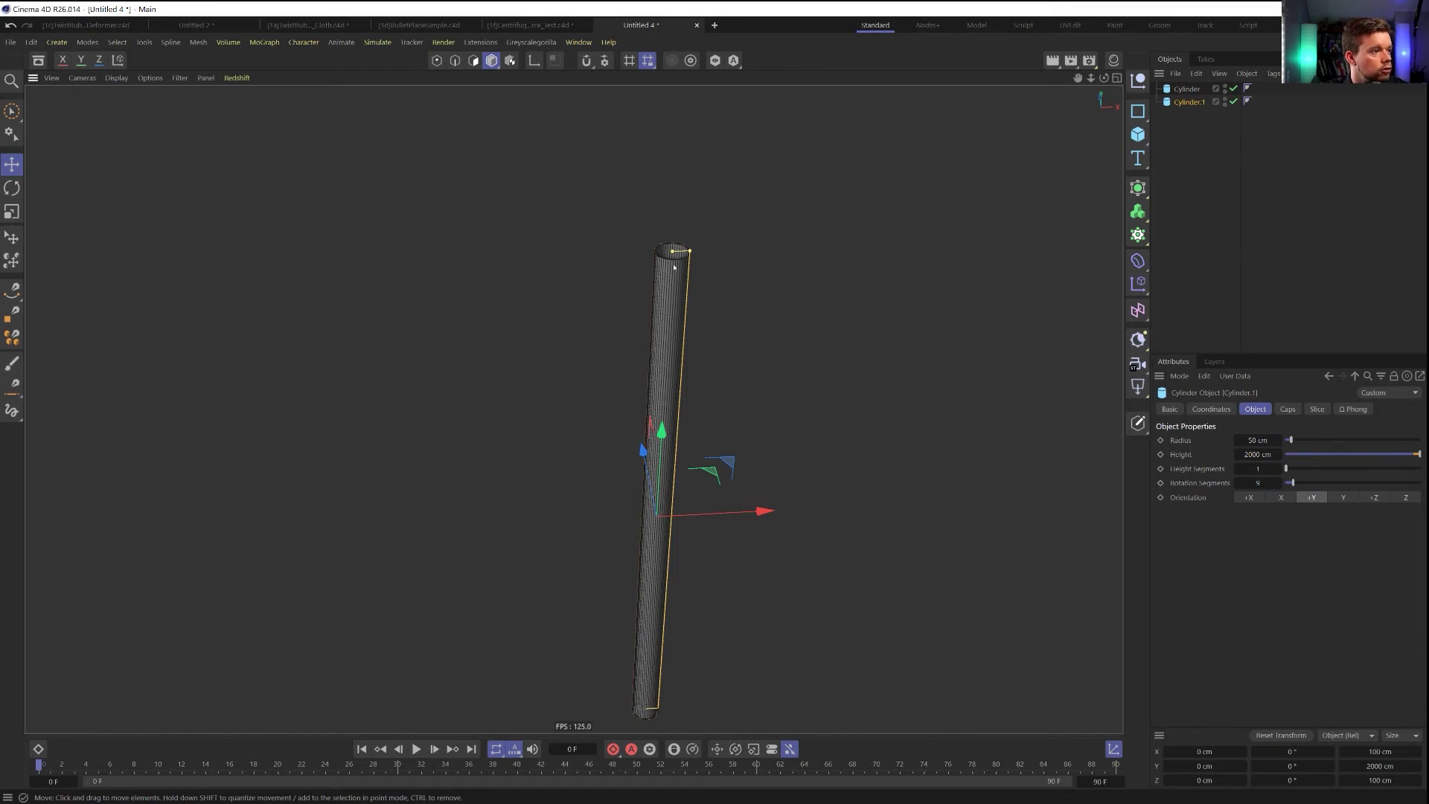
{"action": "right_click_drag", "start_coordinate": [689, 280], "coordinate": [1112, 279], "text": "alt"}
{"action": "scroll", "coordinate": [653, 334], "scroll_direction": "up", "scroll_amount": 3}
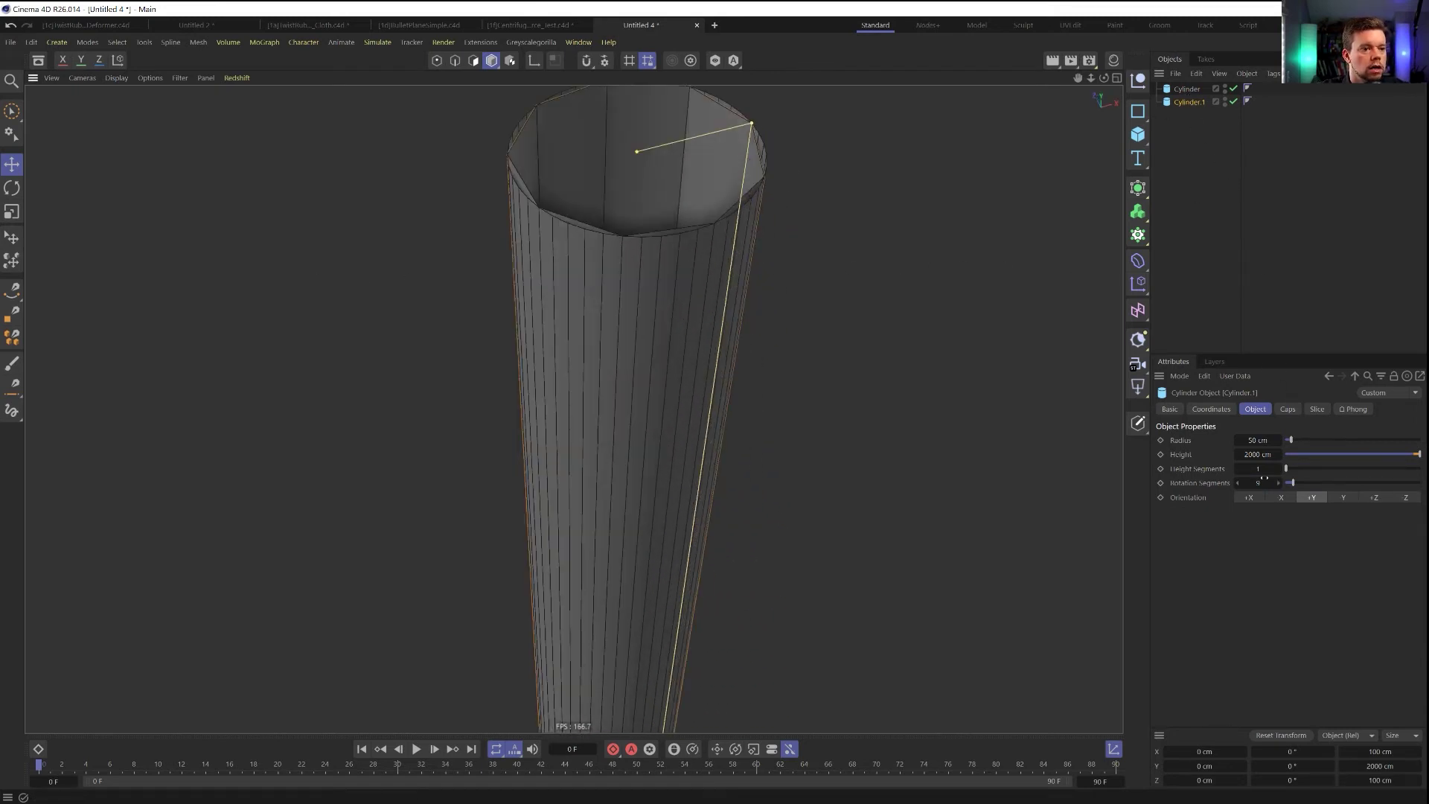
{"action": "left_click", "coordinate": [1288, 409]}
{"action": "left_click", "coordinate": [1317, 409]}
{"action": "left_click", "coordinate": [1216, 439]}
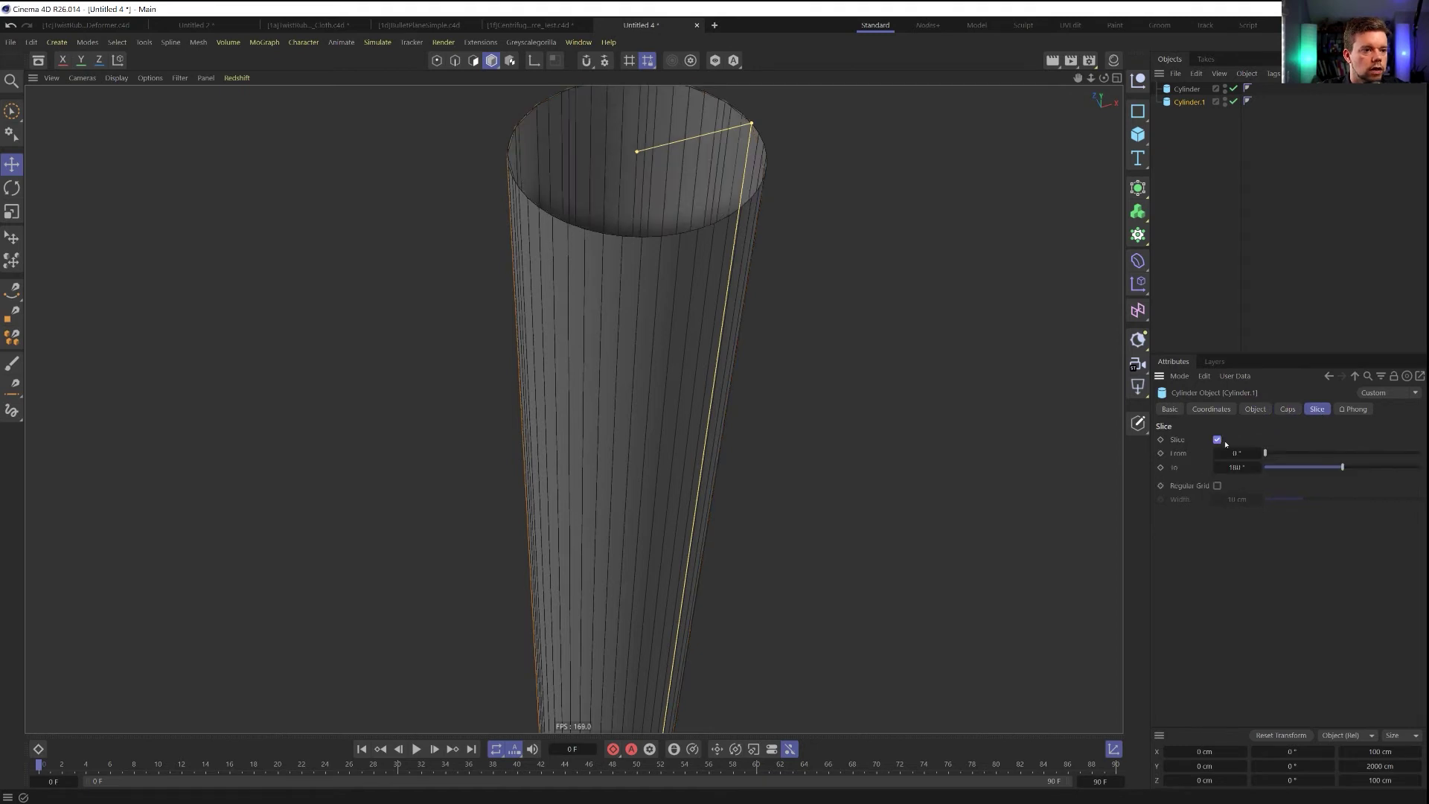
{"action": "key", "text": "space"}
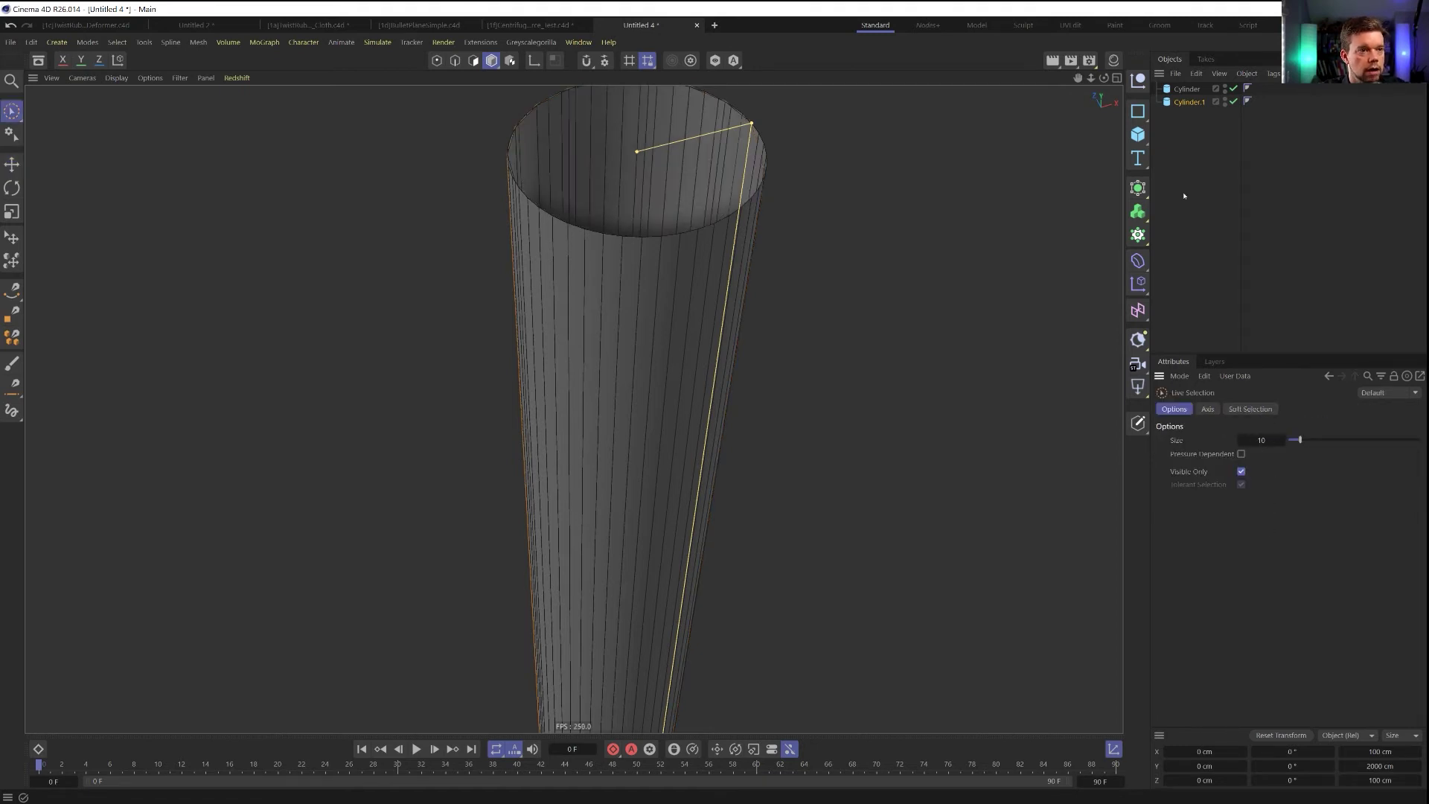
{"action": "double_click", "coordinate": [1237, 467]}
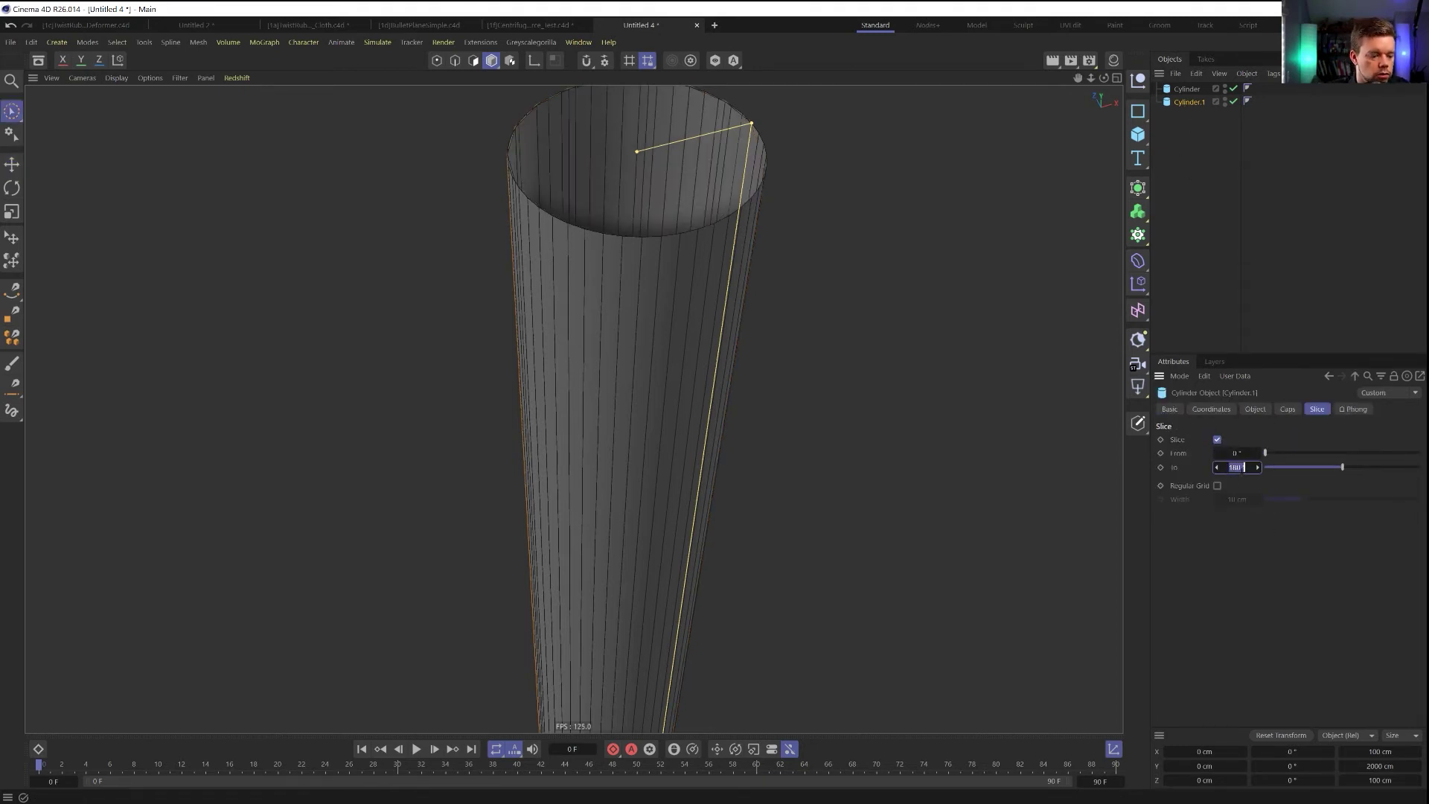
{"action": "key", "text": "BackSpace"}
{"action": "type", "text": "72"}
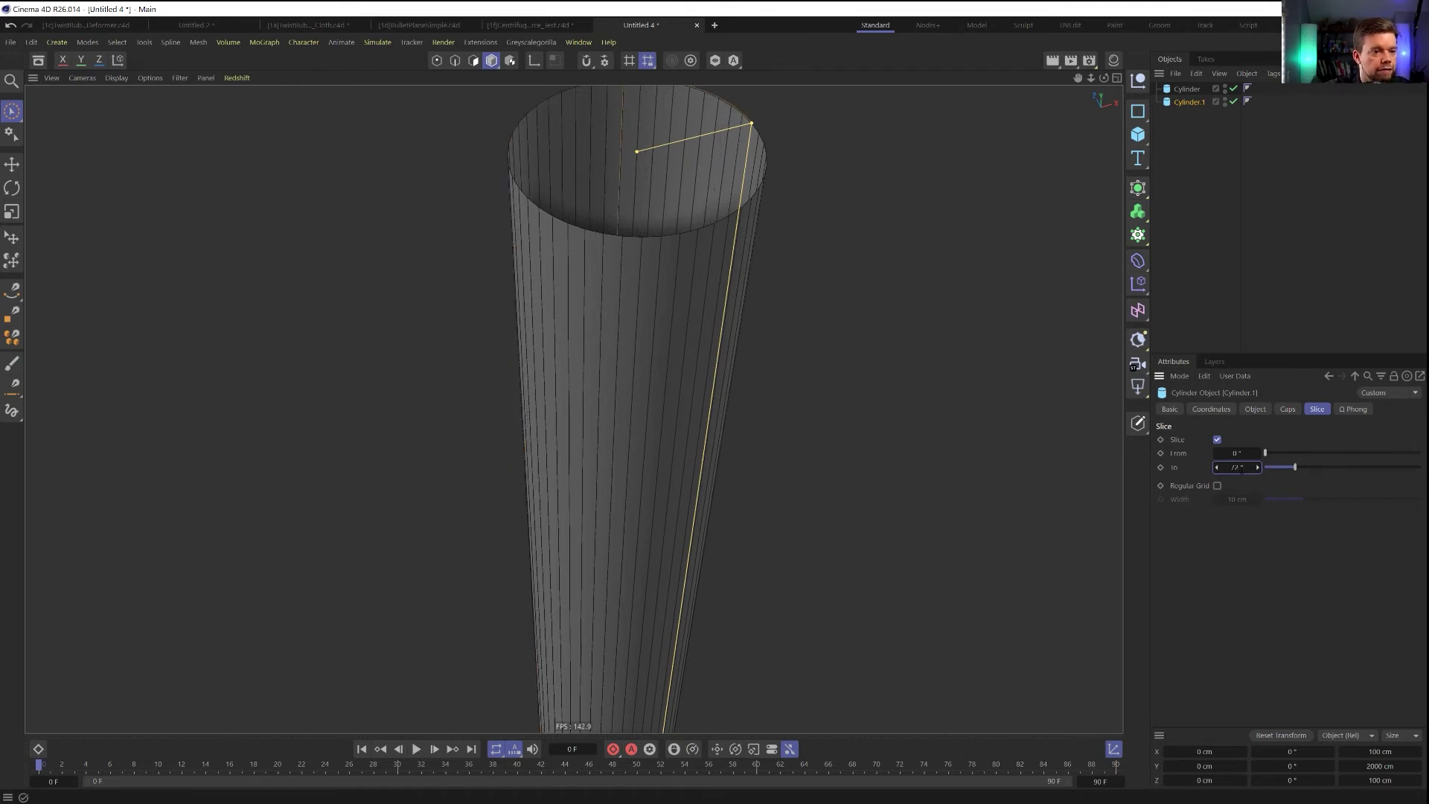
{"action": "key", "text": "Return"}
Increase the sliced cylinder's radius to 52 cm so it sits just outside the original tube
{"action": "middle_click_drag", "start_coordinate": [724, 305], "coordinate": [682, 431], "text": "alt"}
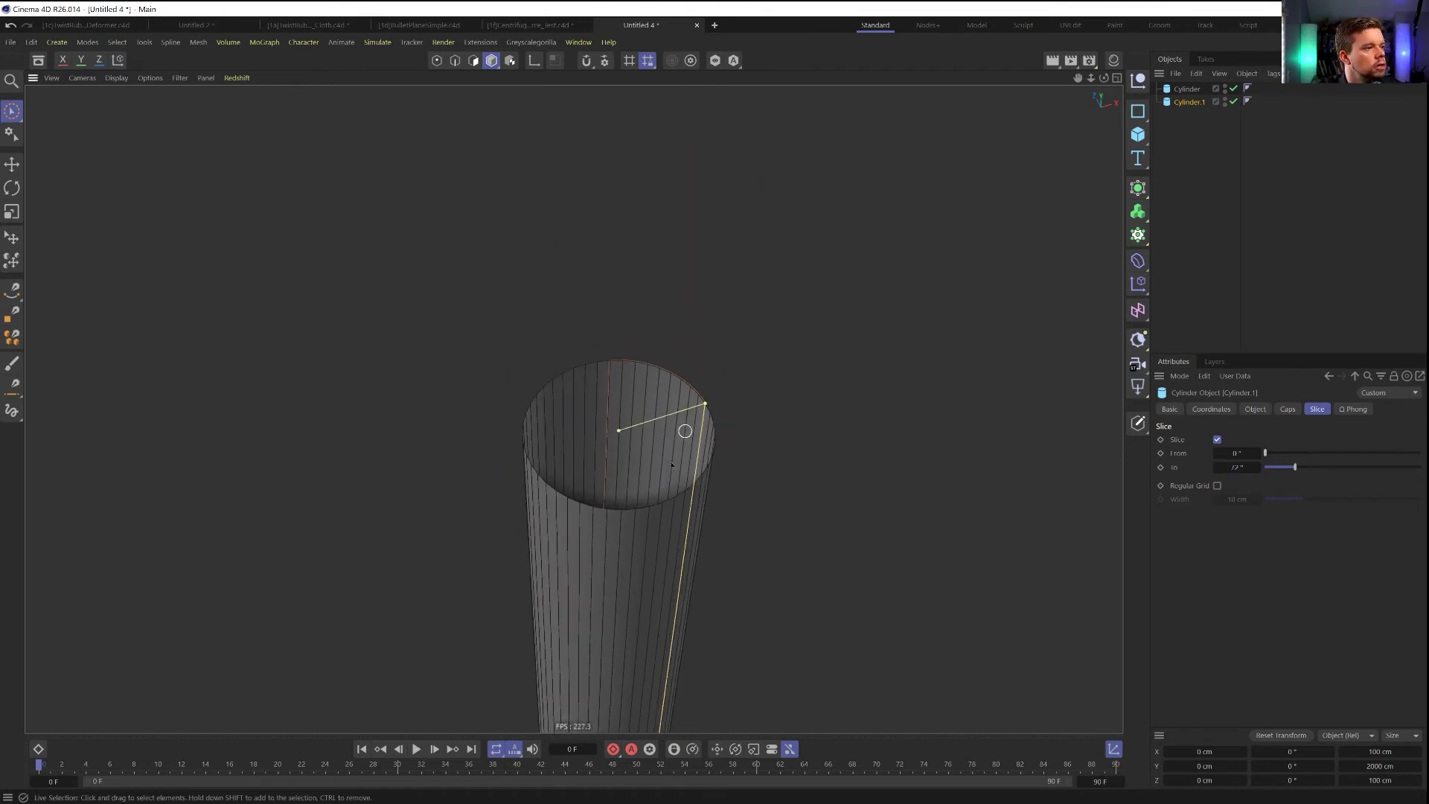
{"action": "left_click_drag", "start_coordinate": [682, 431], "coordinate": [599, 458], "text": "alt"}
{"action": "left_click_drag", "start_coordinate": [689, 437], "coordinate": [541, 413], "text": "alt"}
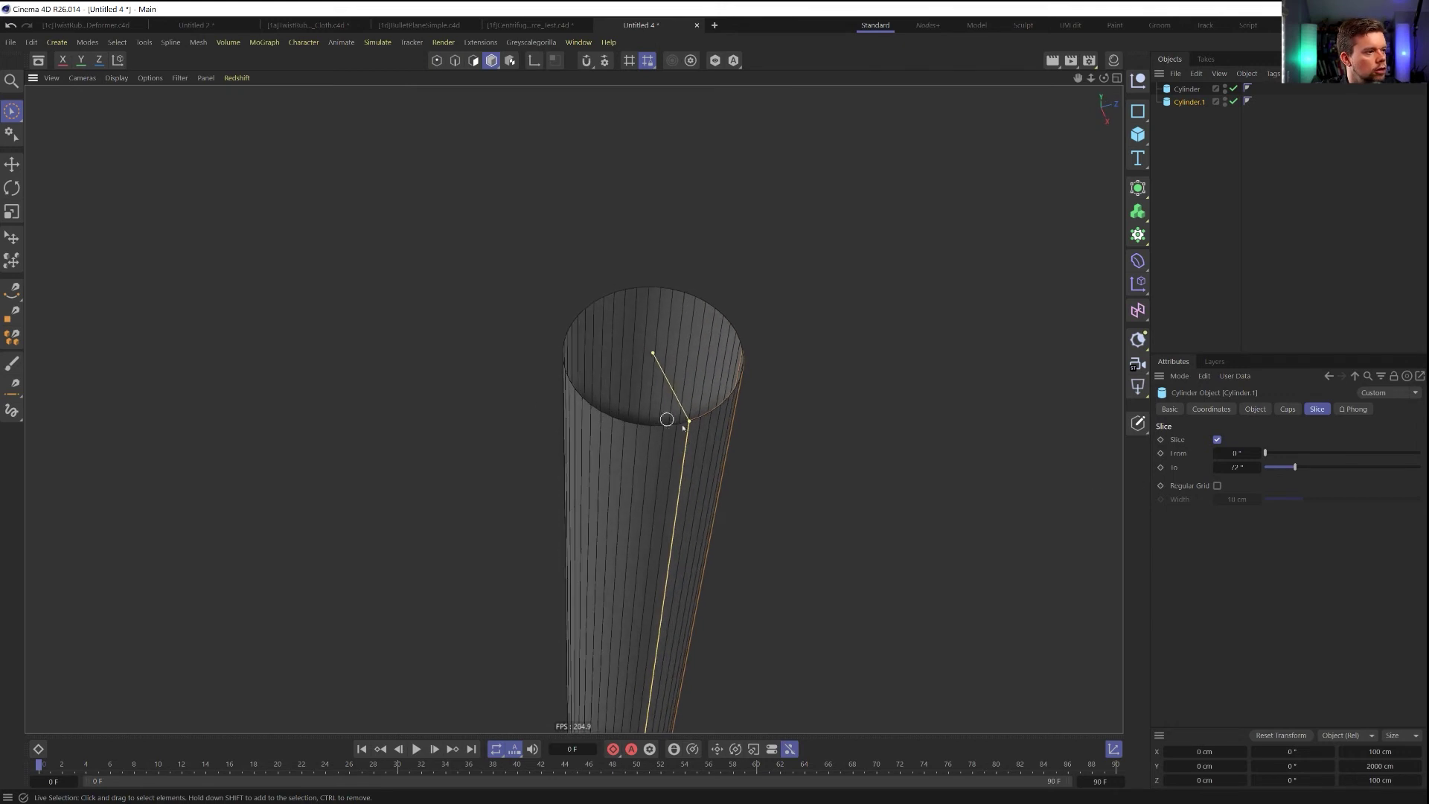
{"action": "left_click", "coordinate": [1255, 408]}
{"action": "left_click", "coordinate": [1280, 441]}
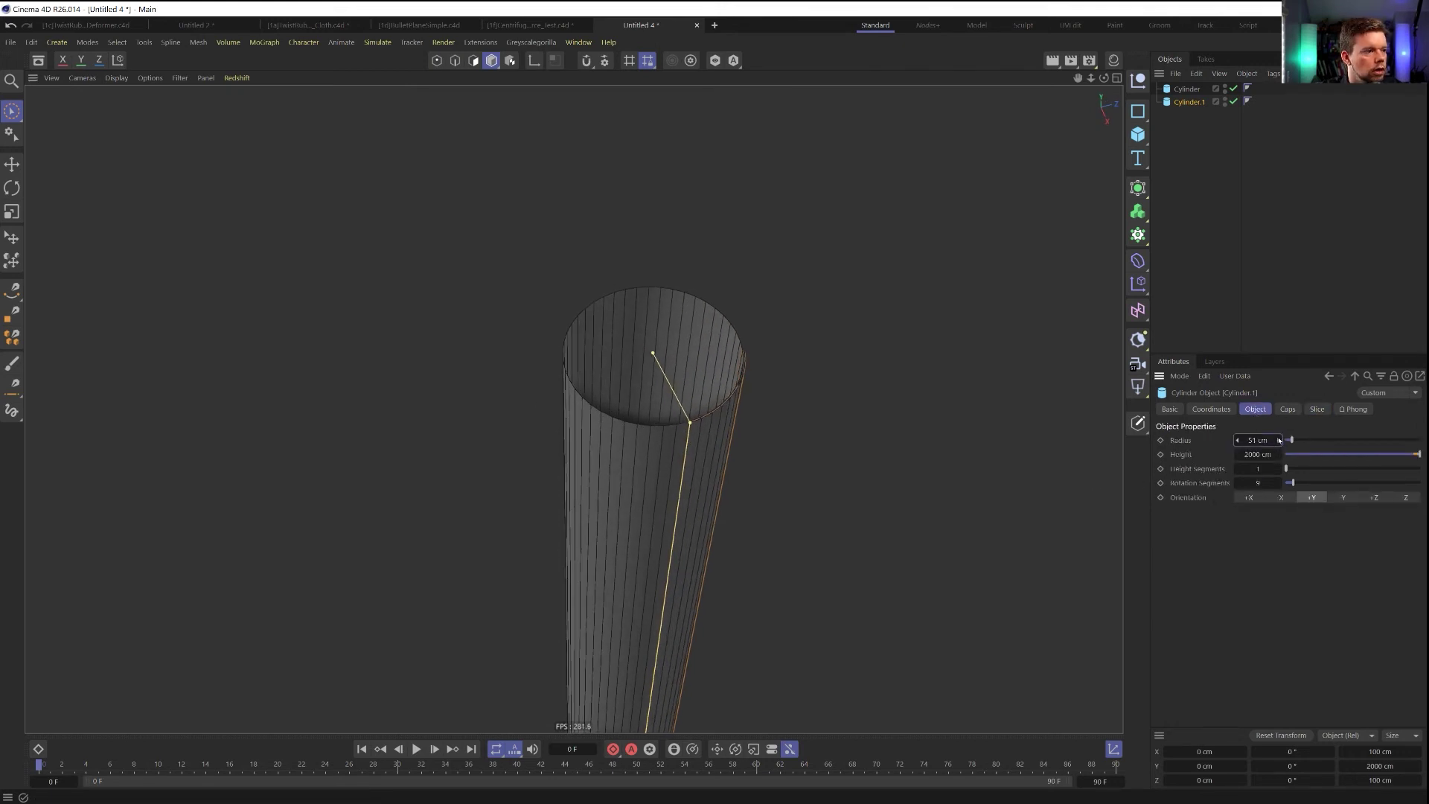
Set the display color mode of both cylinders to Custom
{"action": "left_click", "coordinate": [1187, 89]}
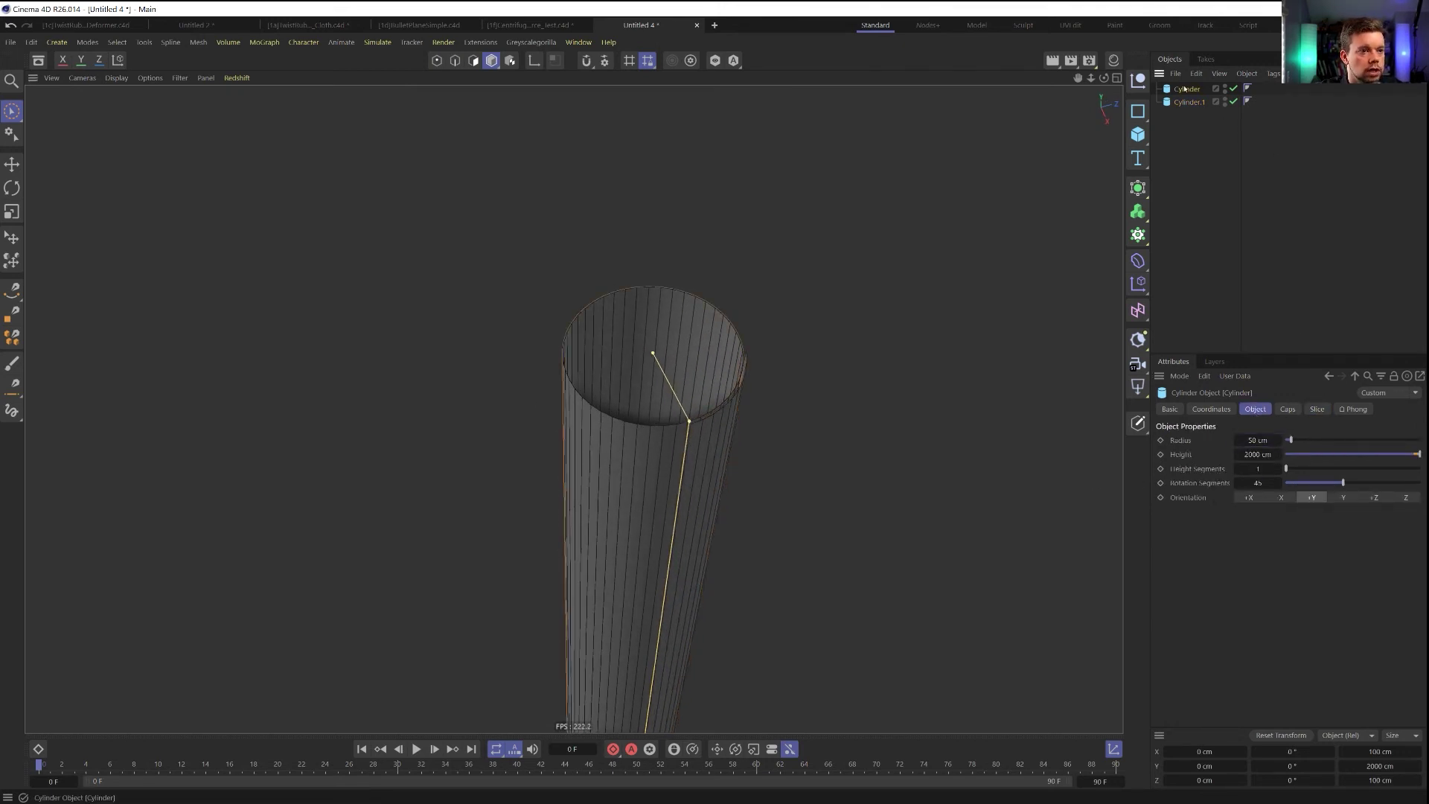
{"action": "left_click", "coordinate": [1189, 102], "text": "ctrl"}
{"action": "left_click", "coordinate": [1170, 409]}
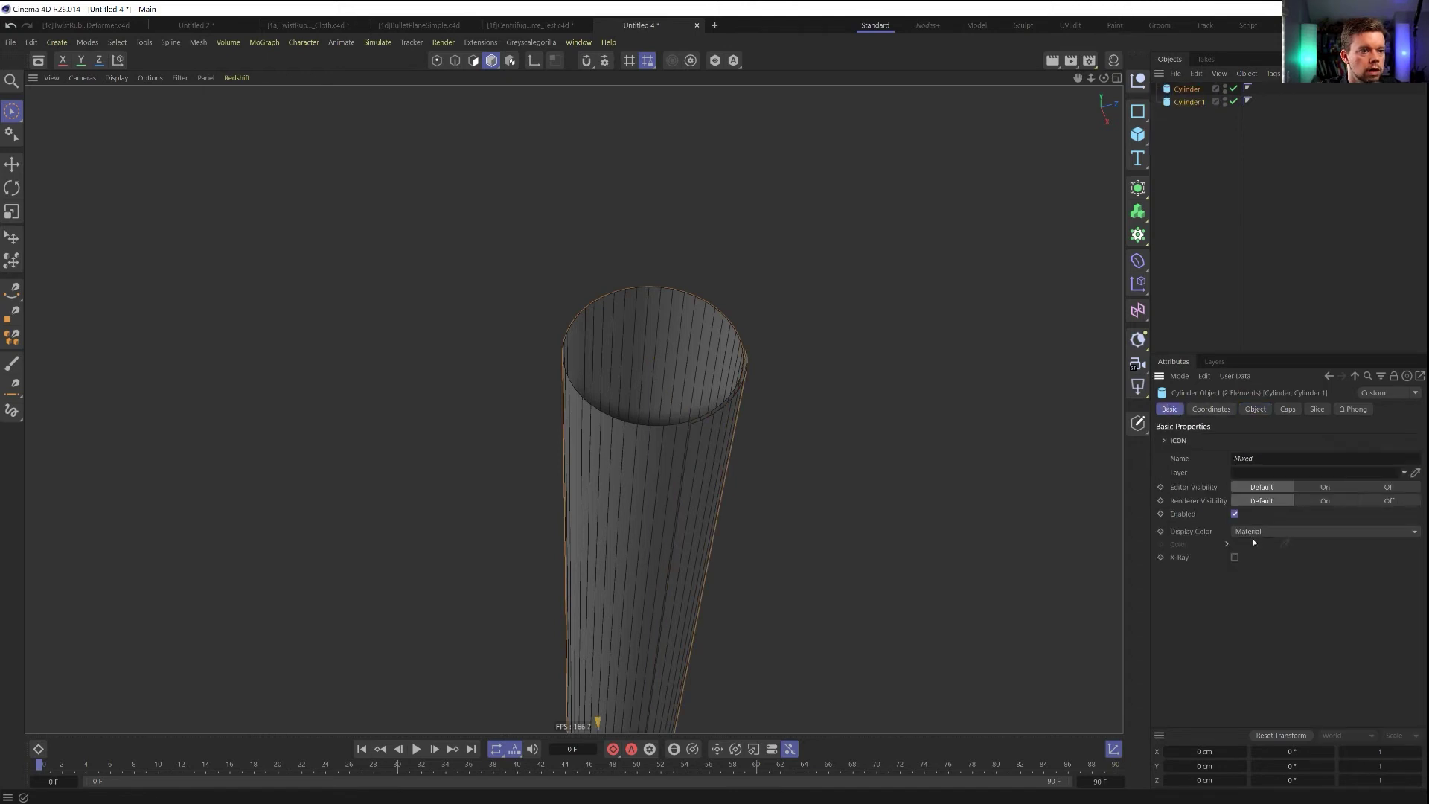
{"action": "left_click", "coordinate": [1325, 531]}
{"action": "left_click", "coordinate": [1272, 588]}
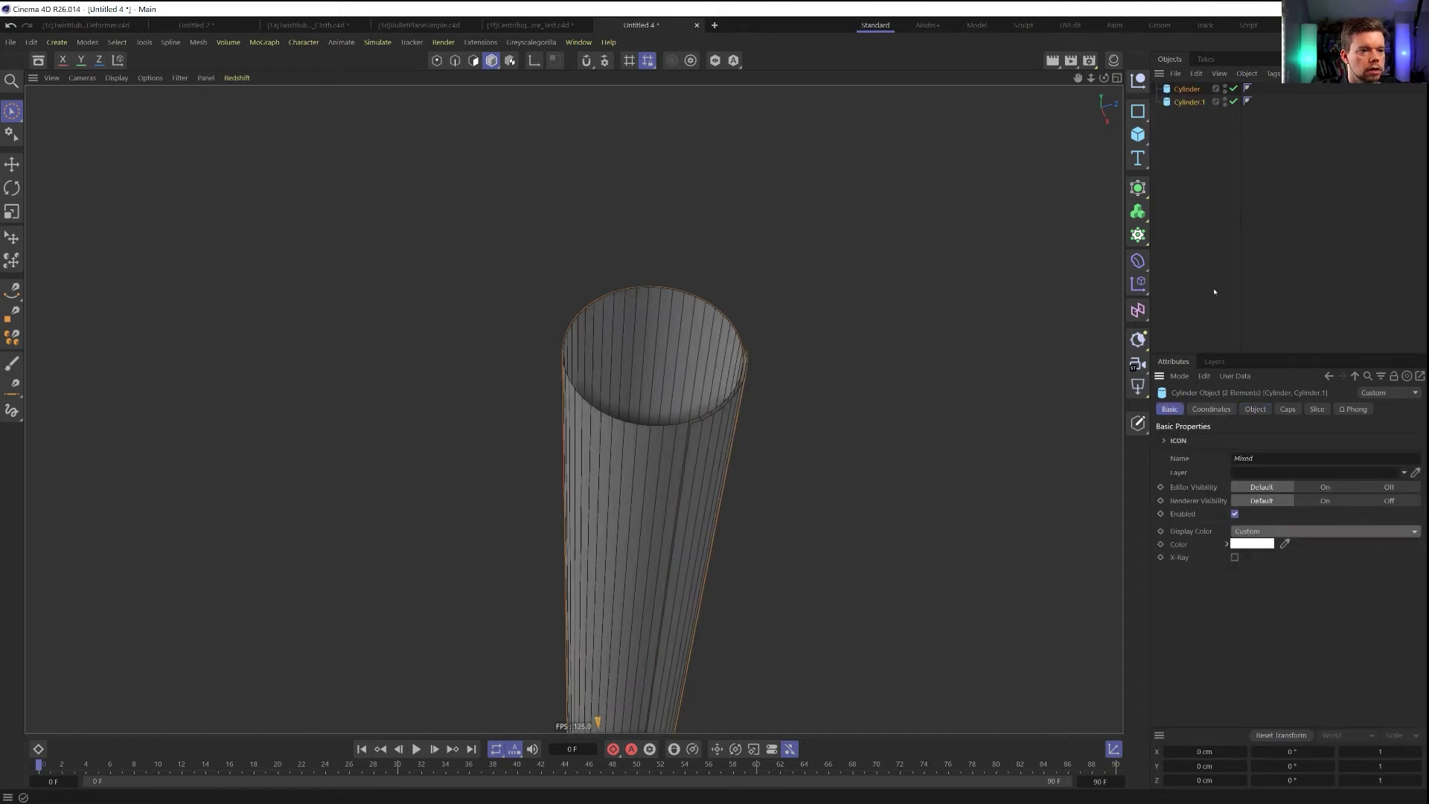
Give the sliced cylinder a bright green display color
{"action": "left_click", "coordinate": [1188, 102]}
{"action": "left_click", "coordinate": [1251, 543]}
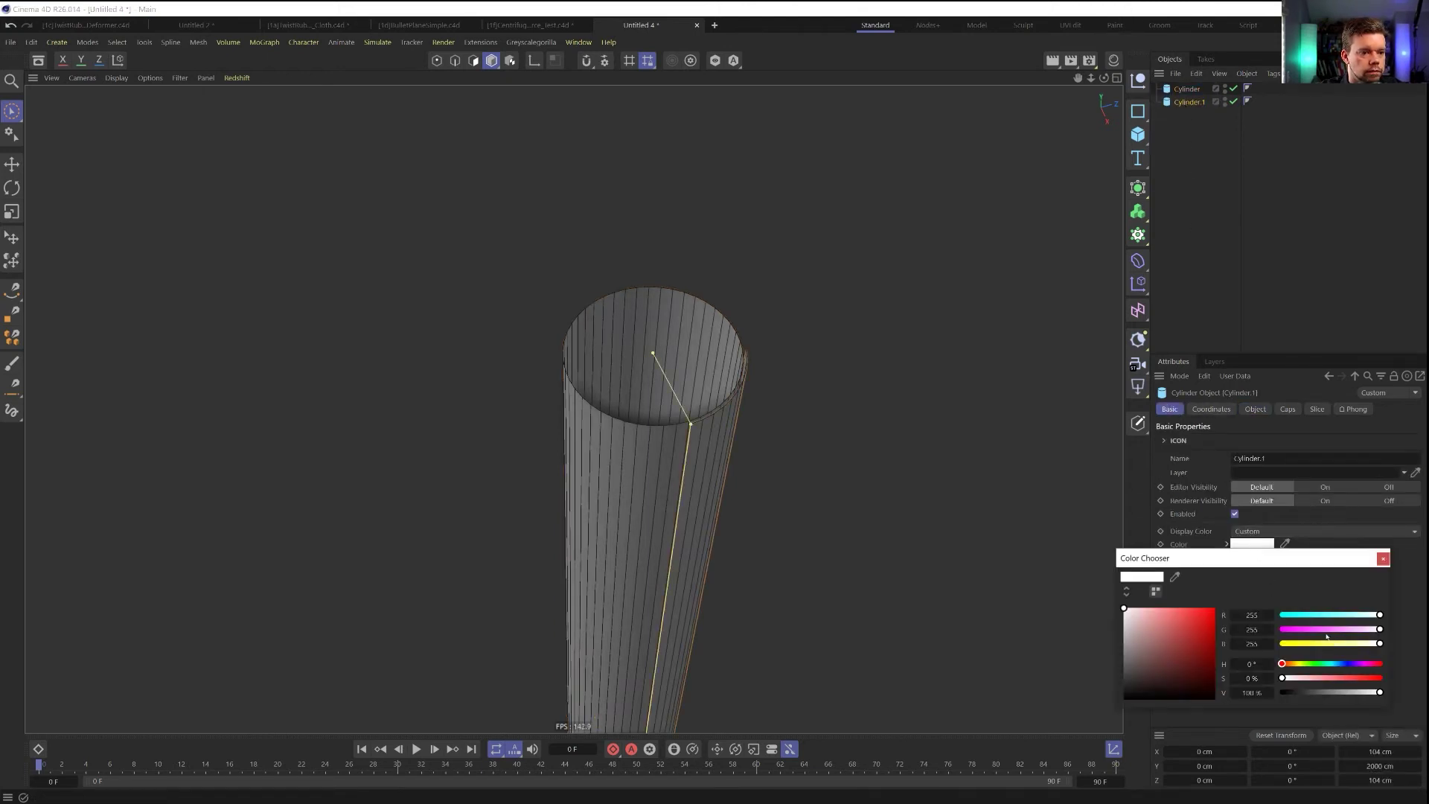
{"action": "left_click_drag", "start_coordinate": [1310, 615], "coordinate": [1290, 615]}
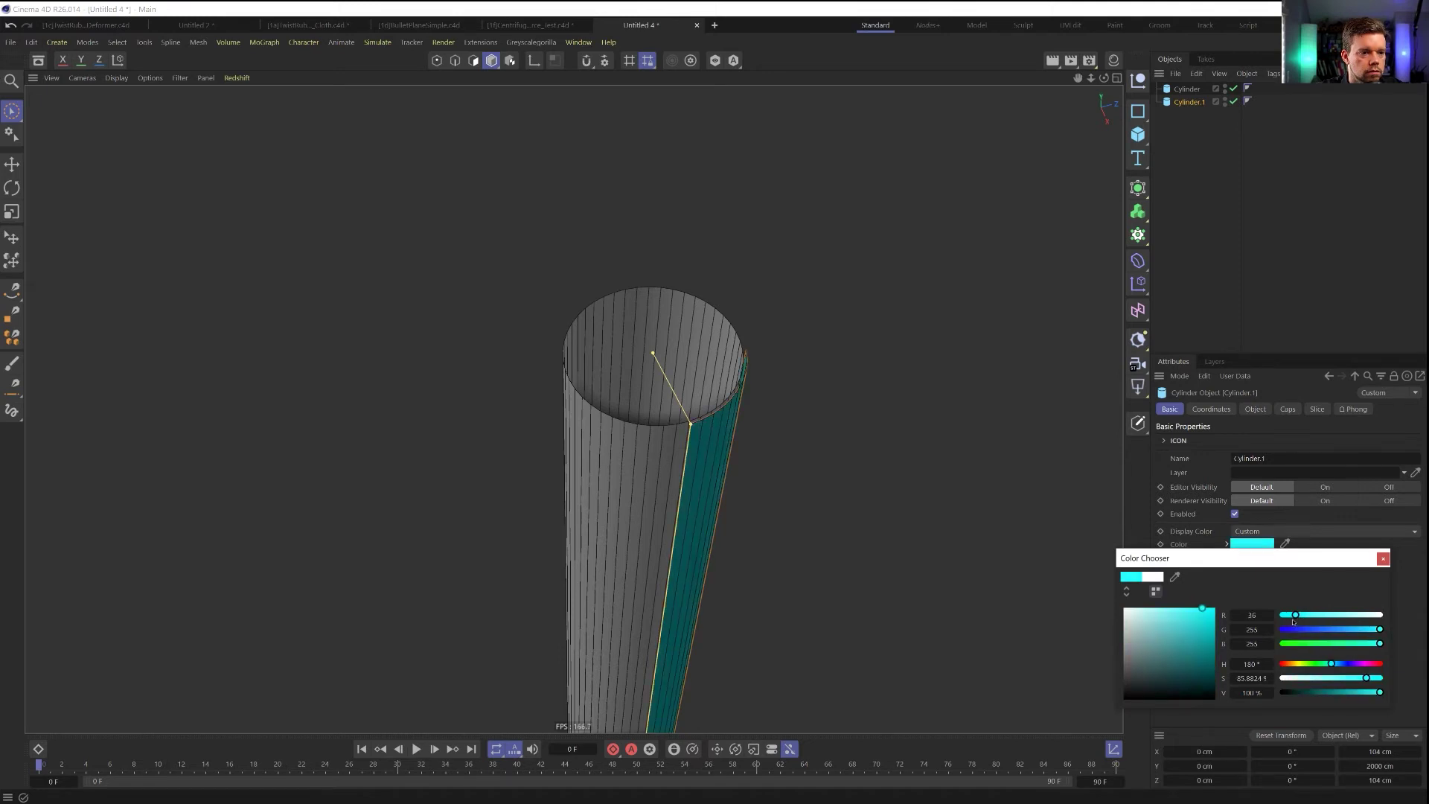
{"action": "left_click_drag", "start_coordinate": [1379, 643], "coordinate": [1338, 649]}
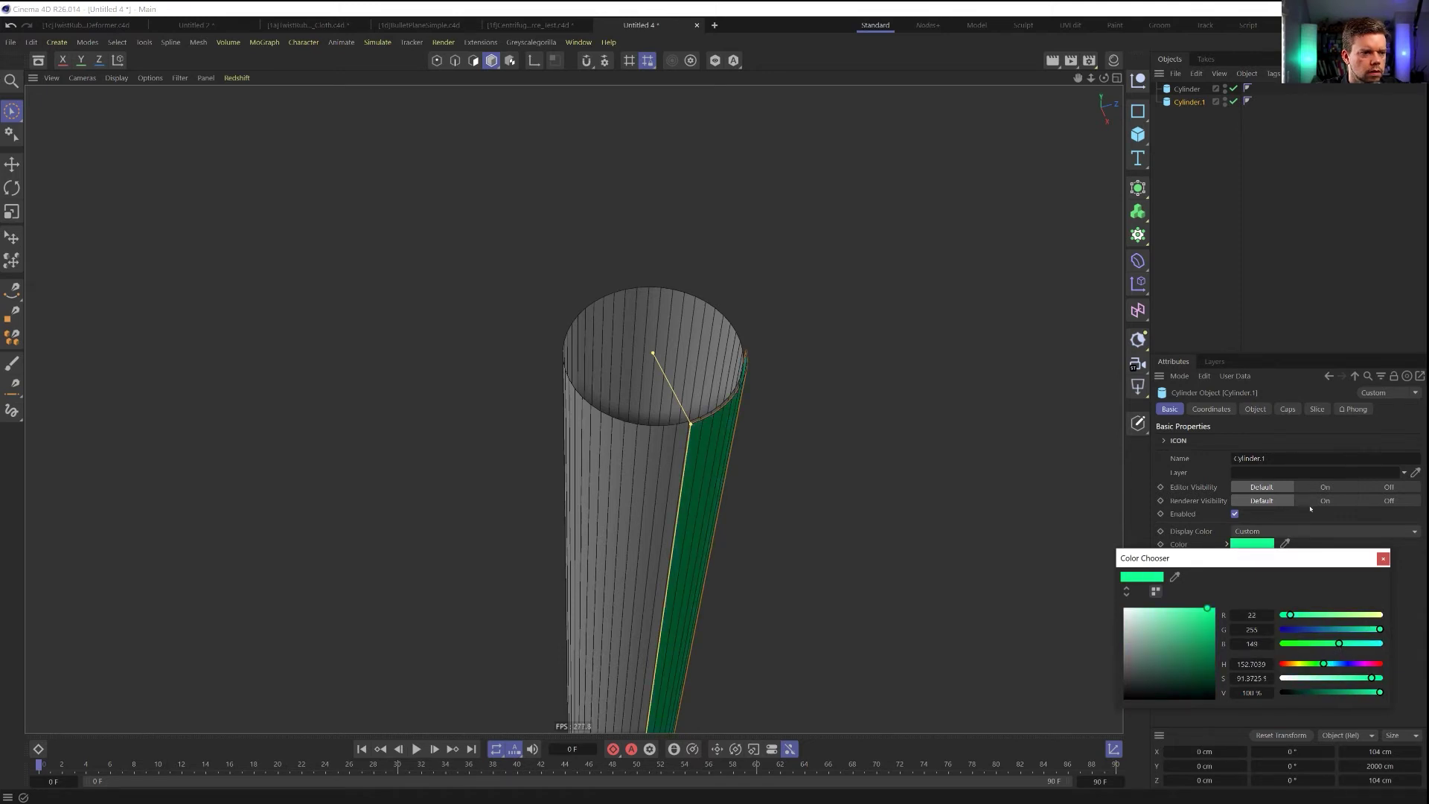
{"action": "left_click", "coordinate": [1383, 558]}
Give the original full cylinder a yellow-green display color
{"action": "double_click", "coordinate": [1189, 88]}
{"action": "key", "text": "Escape"}
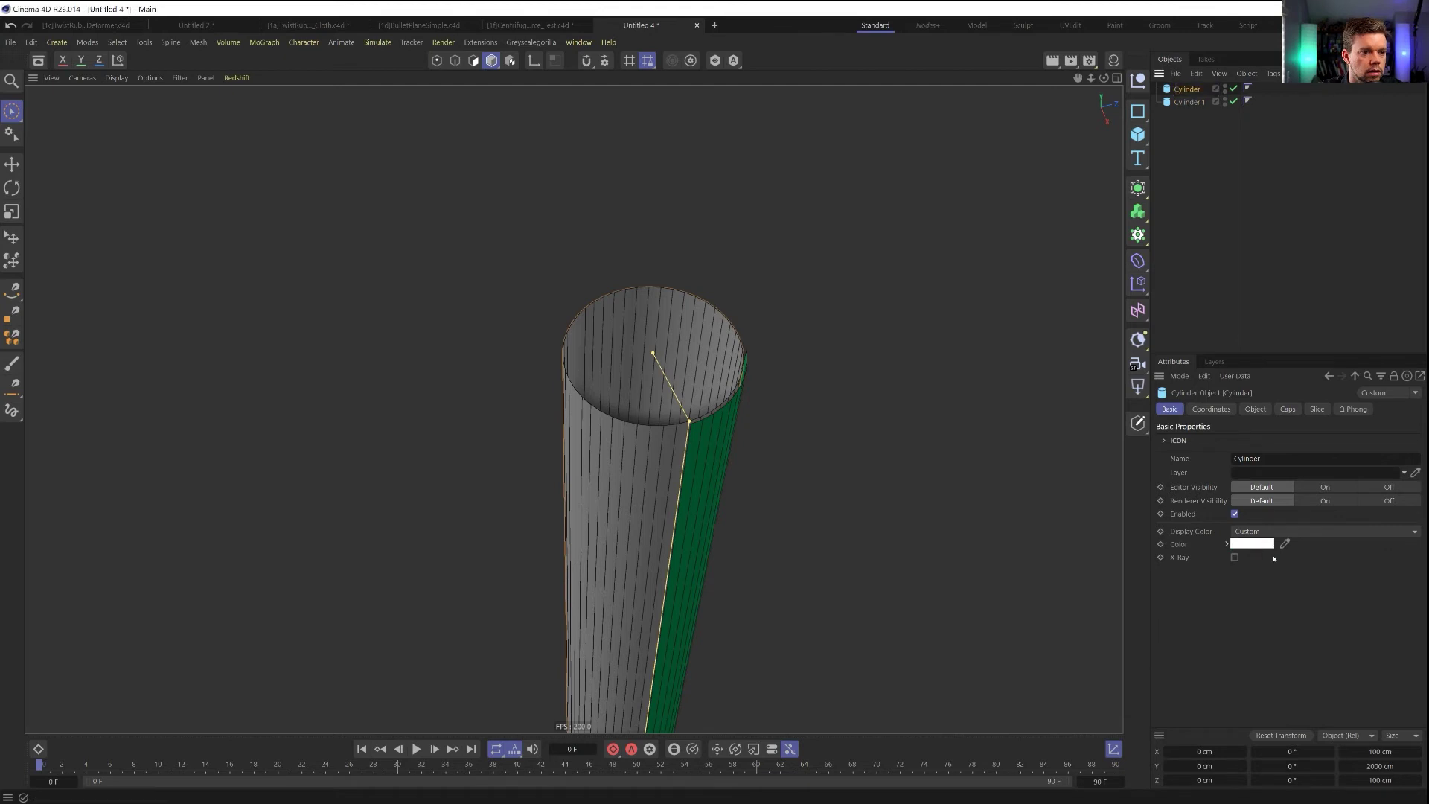
{"action": "left_click", "coordinate": [1253, 545]}
{"action": "left_click", "coordinate": [1314, 644]}
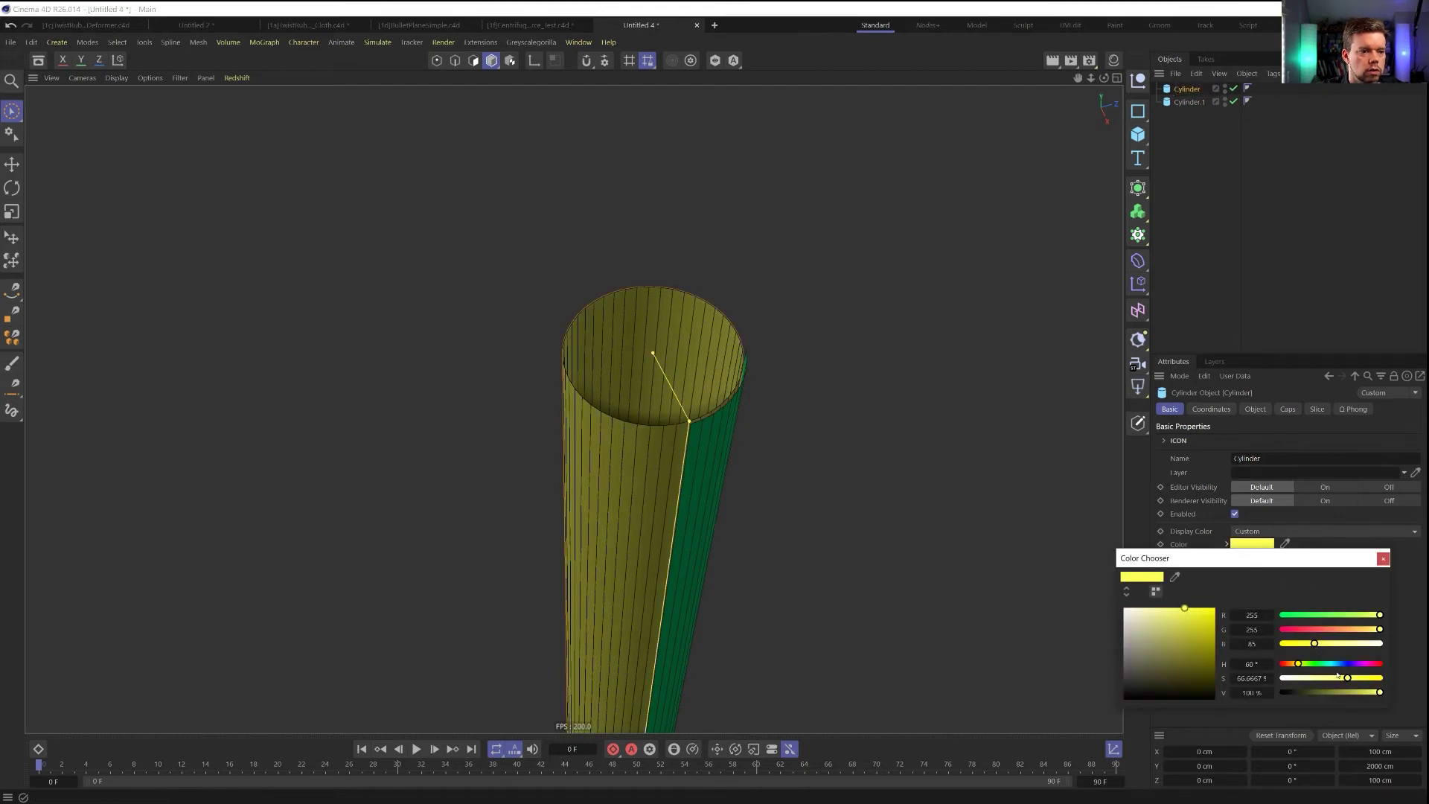
{"action": "left_click", "coordinate": [1365, 616]}
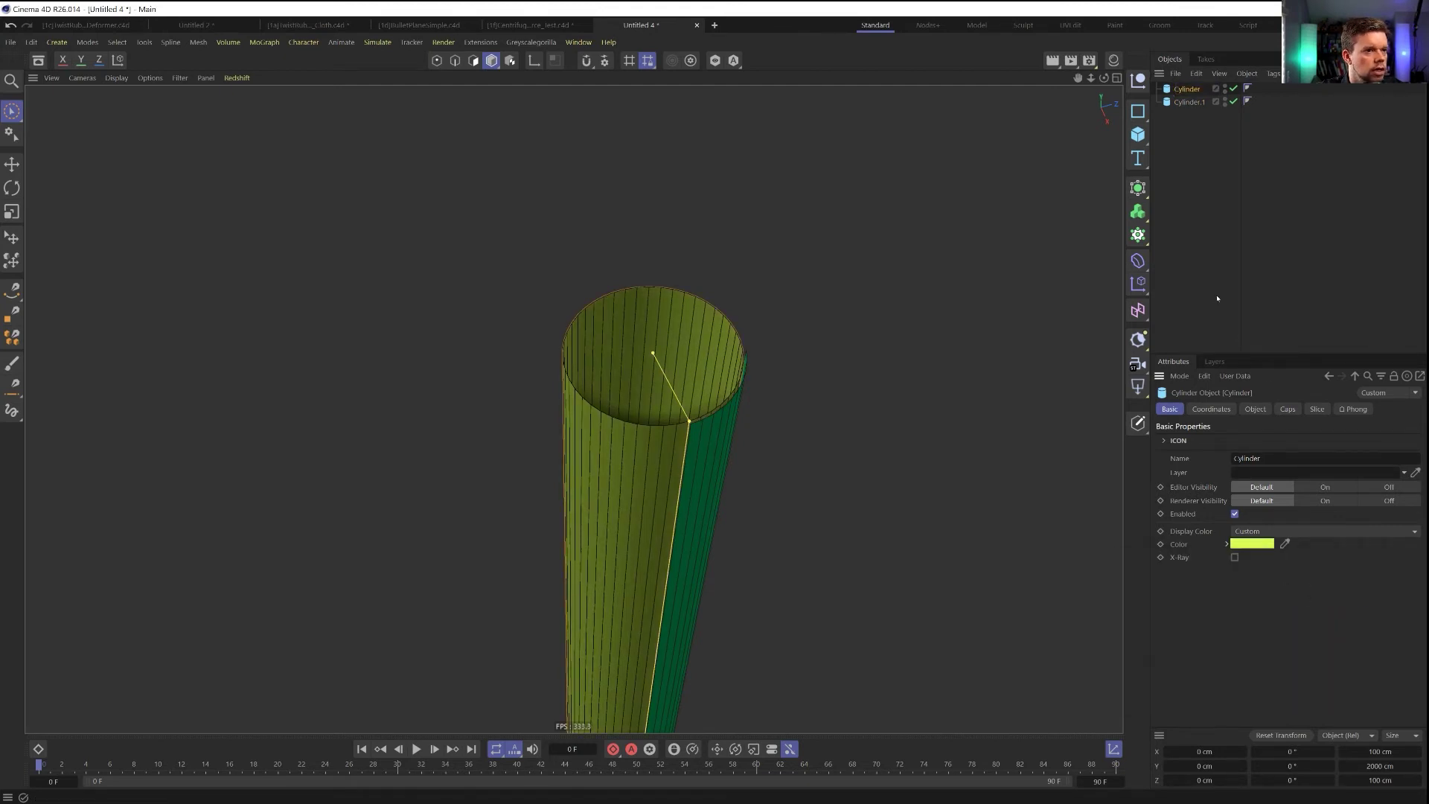
{"action": "left_click_drag", "start_coordinate": [535, 447], "coordinate": [727, 395], "text": "alt"}
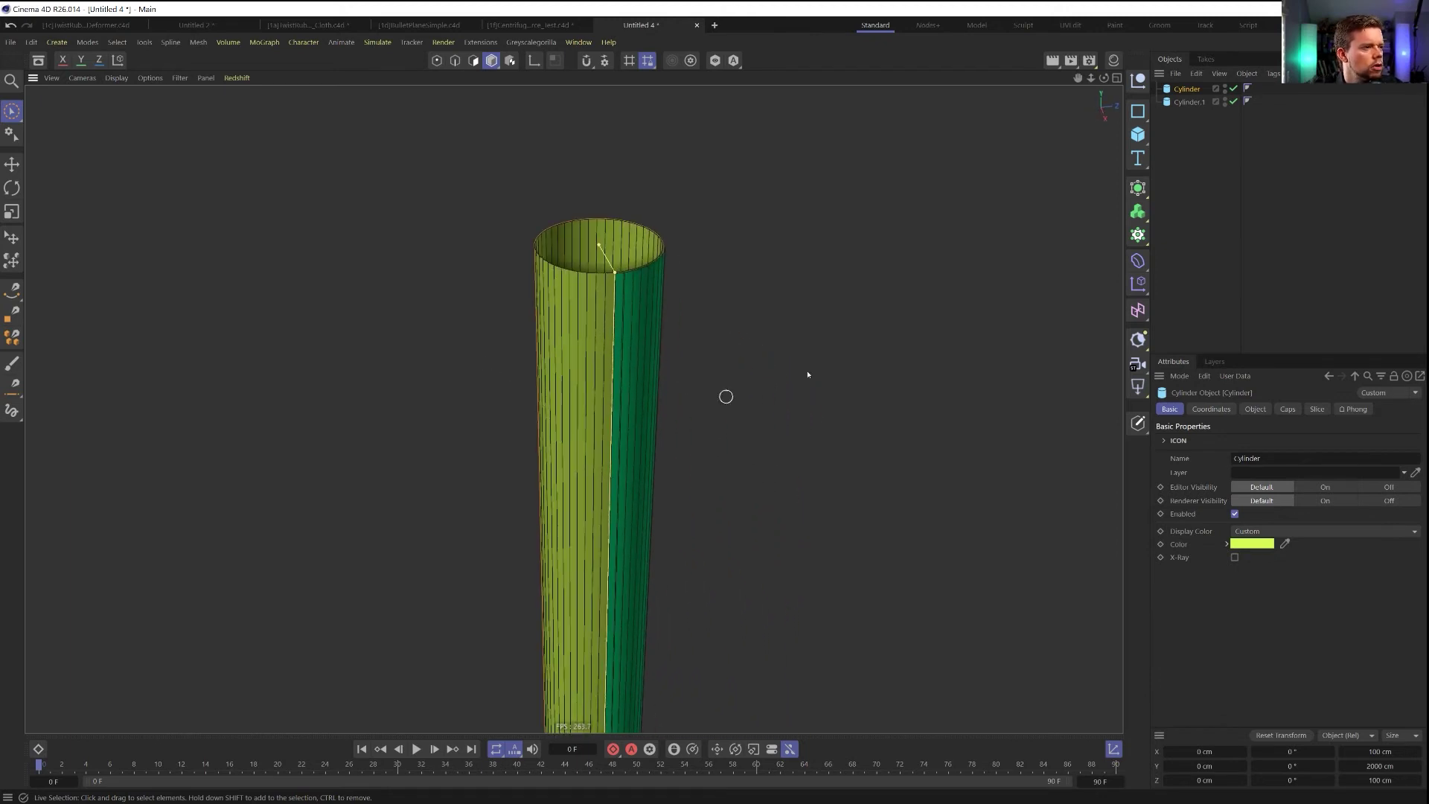
Set the sliced cylinder's height segments to 1000
{"action": "left_click", "coordinate": [1190, 102]}
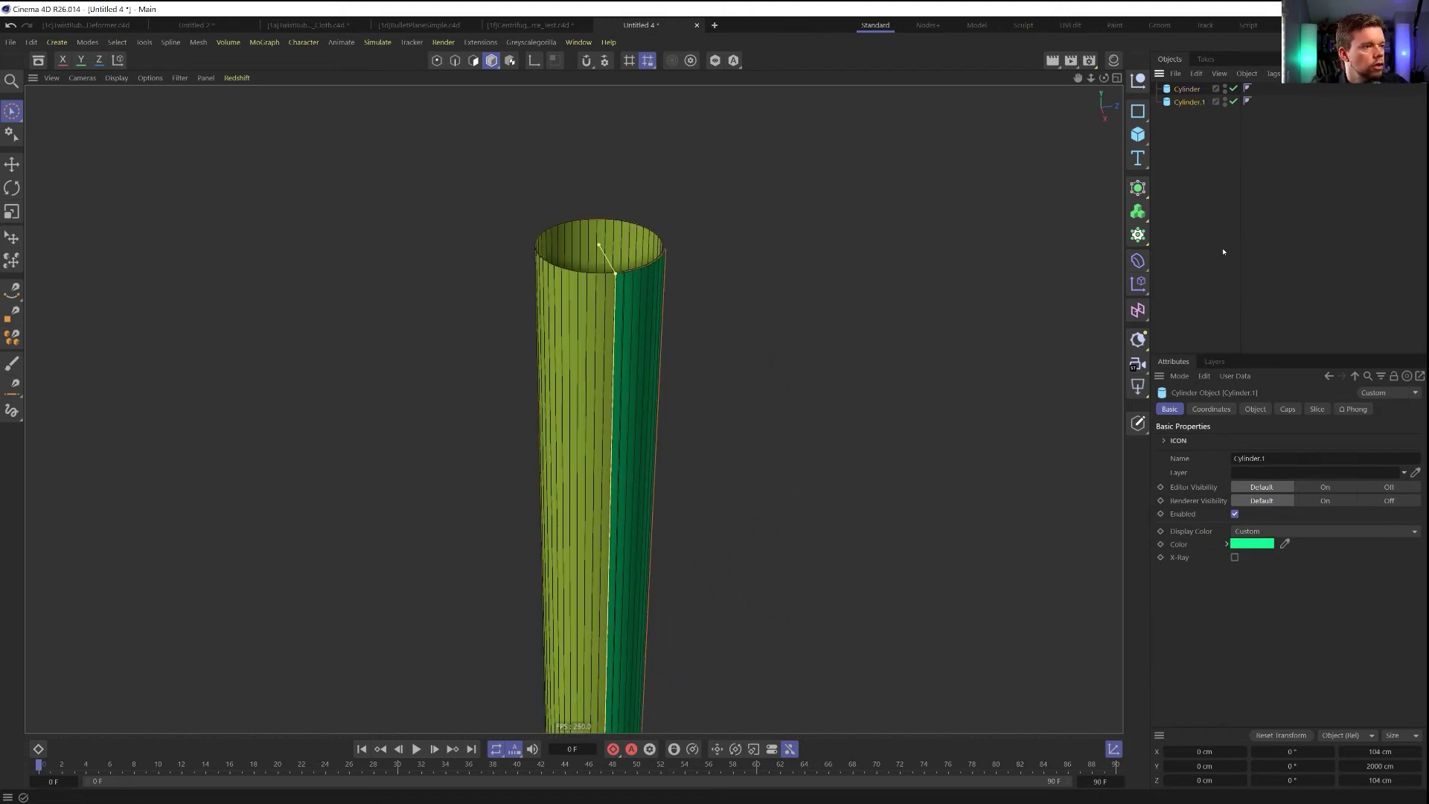
{"action": "left_click", "coordinate": [1255, 409]}
{"action": "left_click", "coordinate": [1258, 468]}
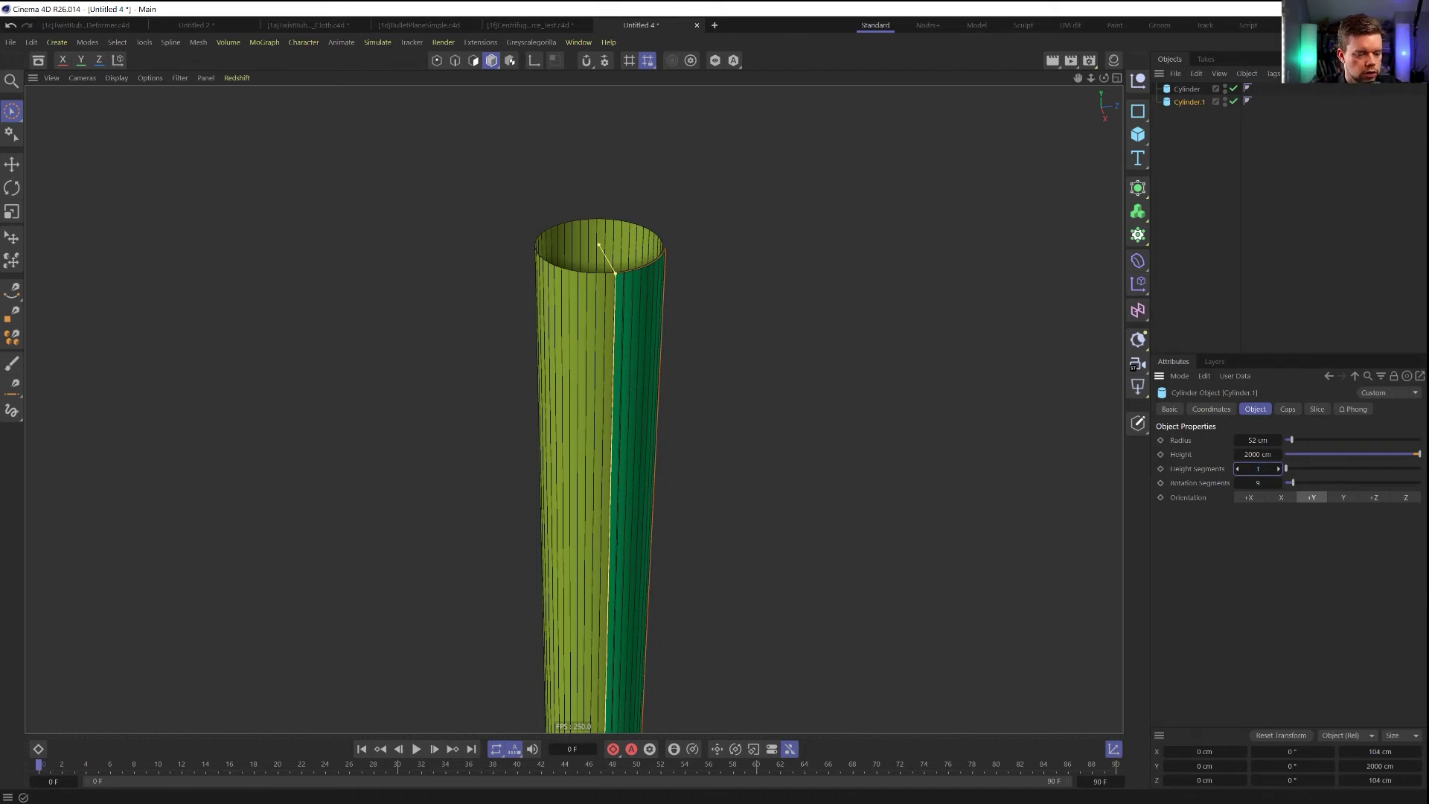
{"action": "type", "text": "1000"}
{"action": "key", "text": "Return"}
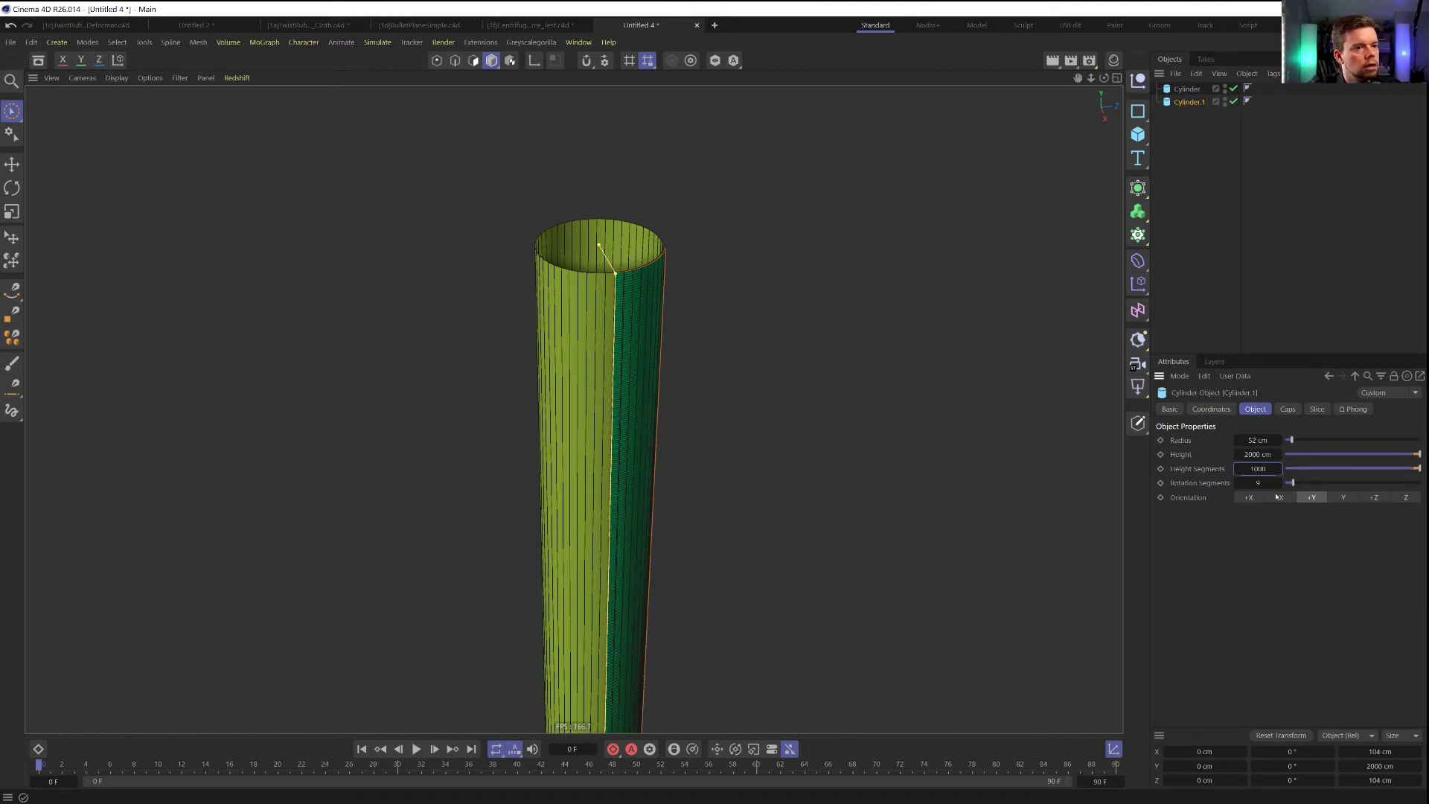
Reduce the sliced cylinder's height segments, trying 200 first and settling on 300
{"action": "left_click", "coordinate": [1258, 469]}
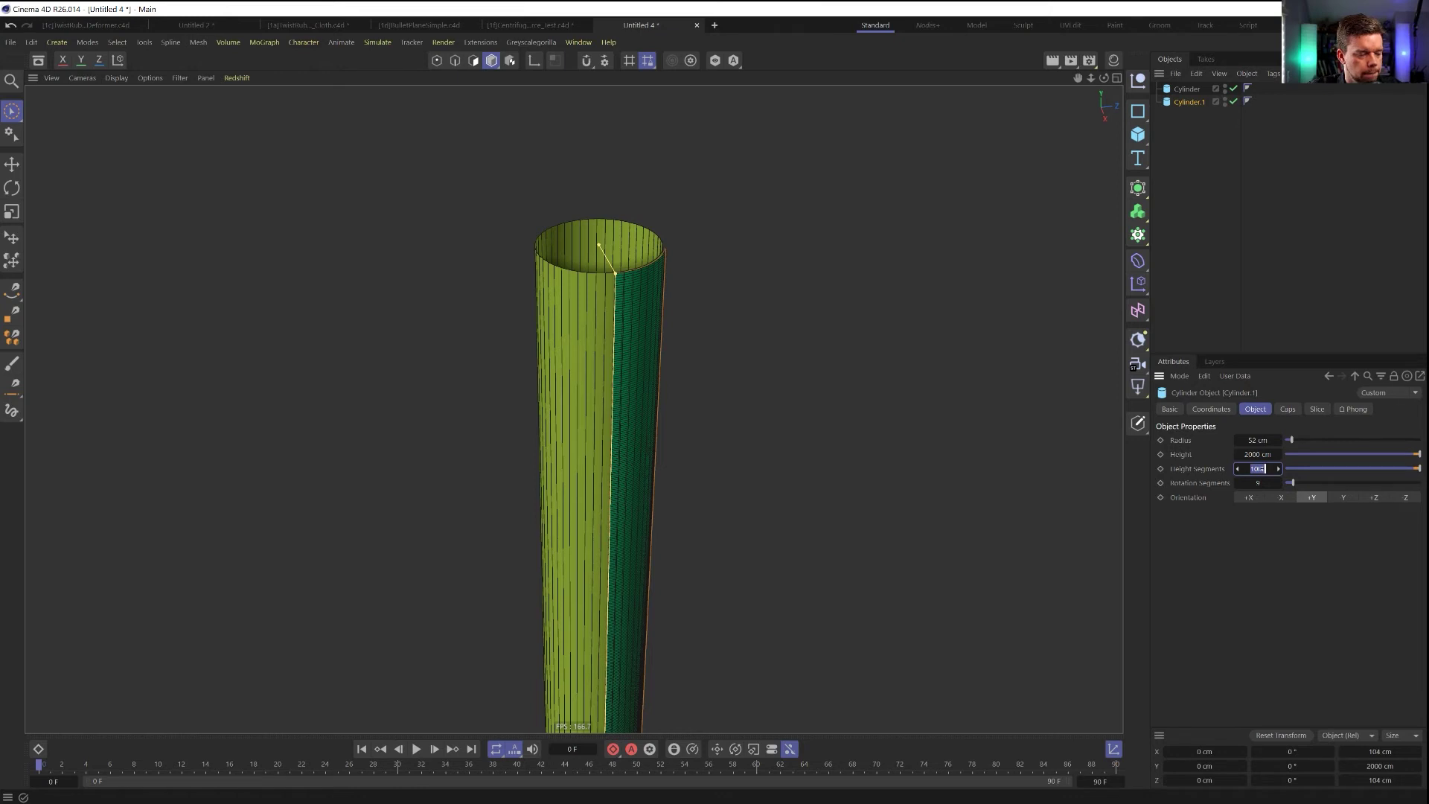
{"action": "type", "text": "200"}
{"action": "key", "text": "Return"}
{"action": "left_click_drag", "start_coordinate": [648, 409], "coordinate": [651, 413], "text": "alt"}
{"action": "left_click", "coordinate": [1257, 469]}
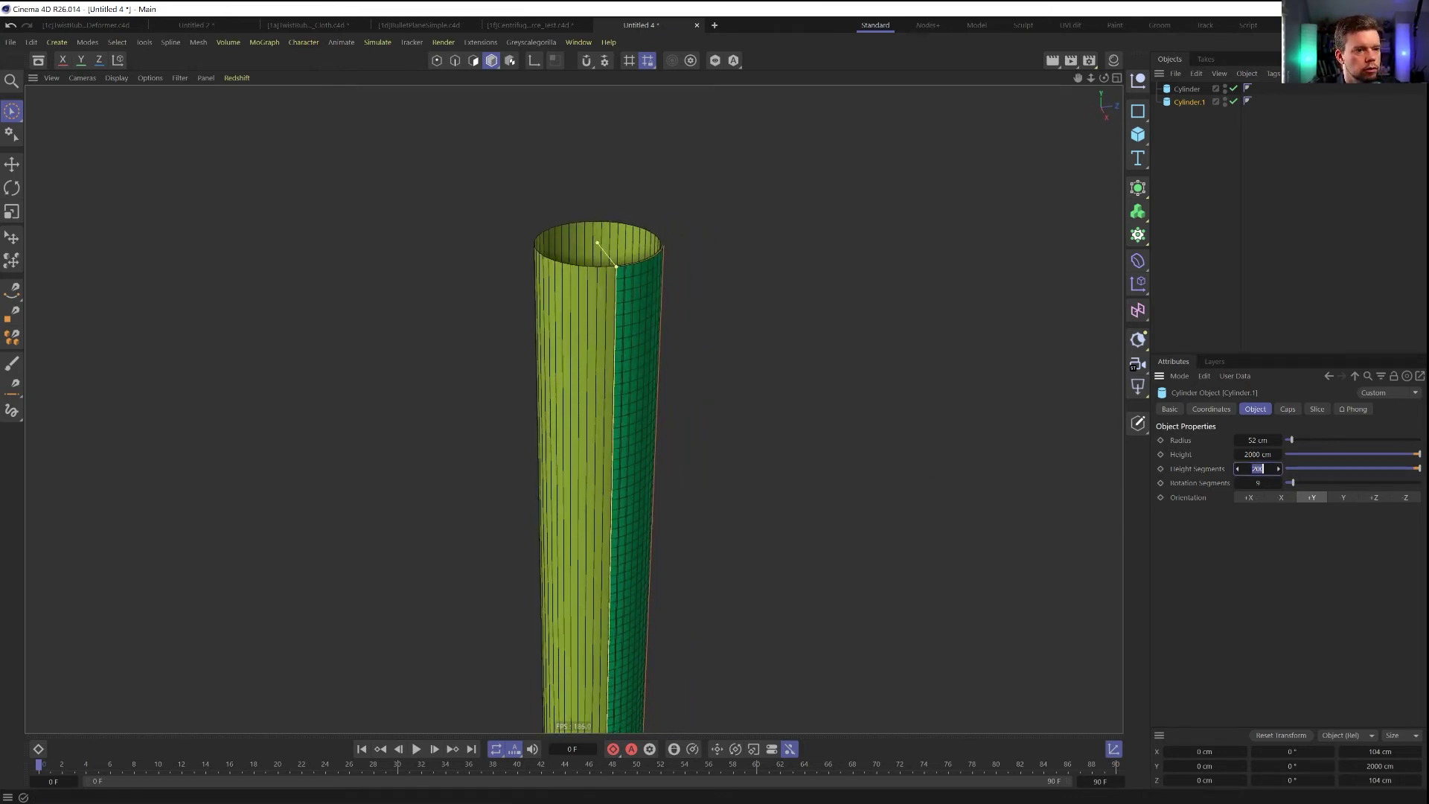
{"action": "type", "text": "300"}
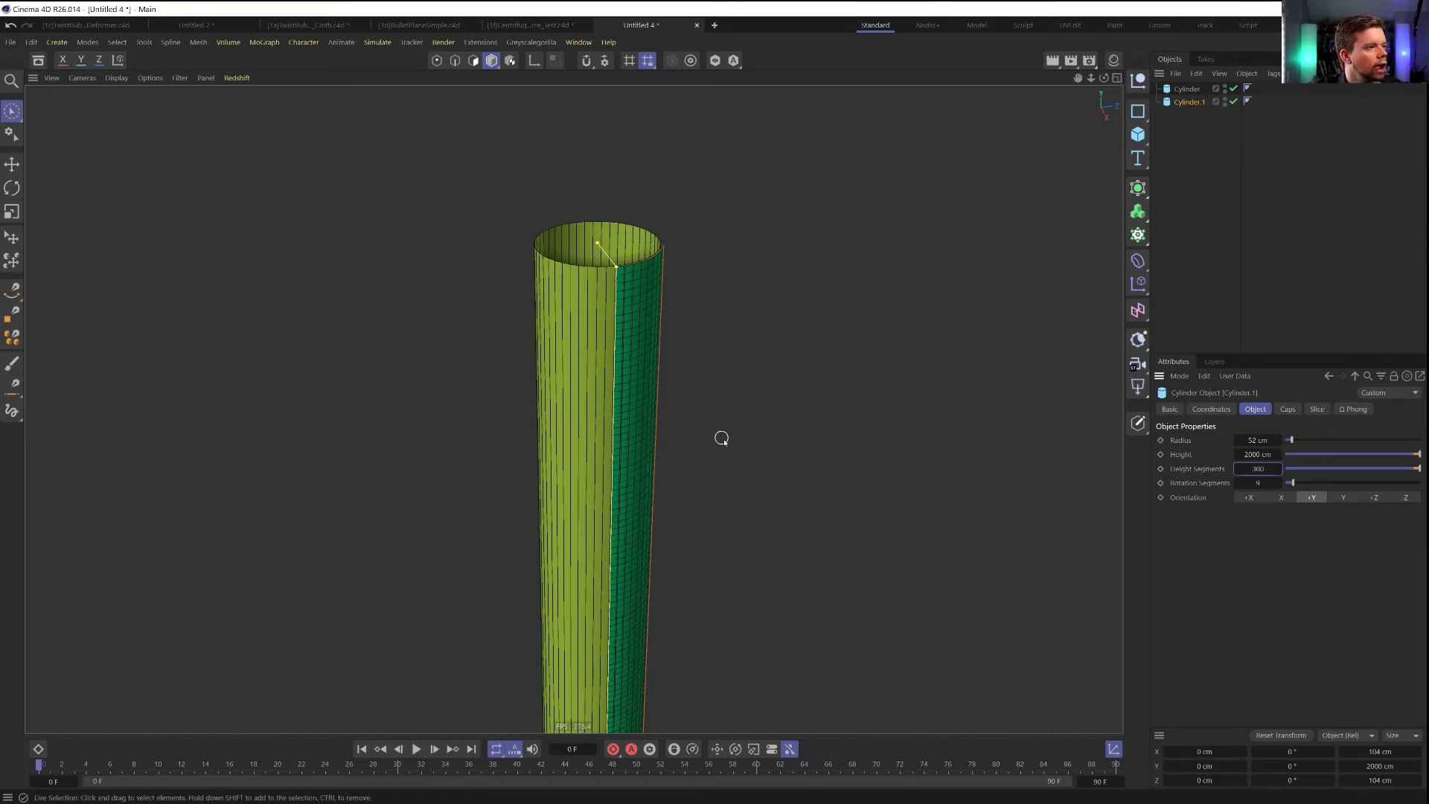
{"action": "left_click_drag", "start_coordinate": [670, 398], "coordinate": [635, 418], "text": "alt"}
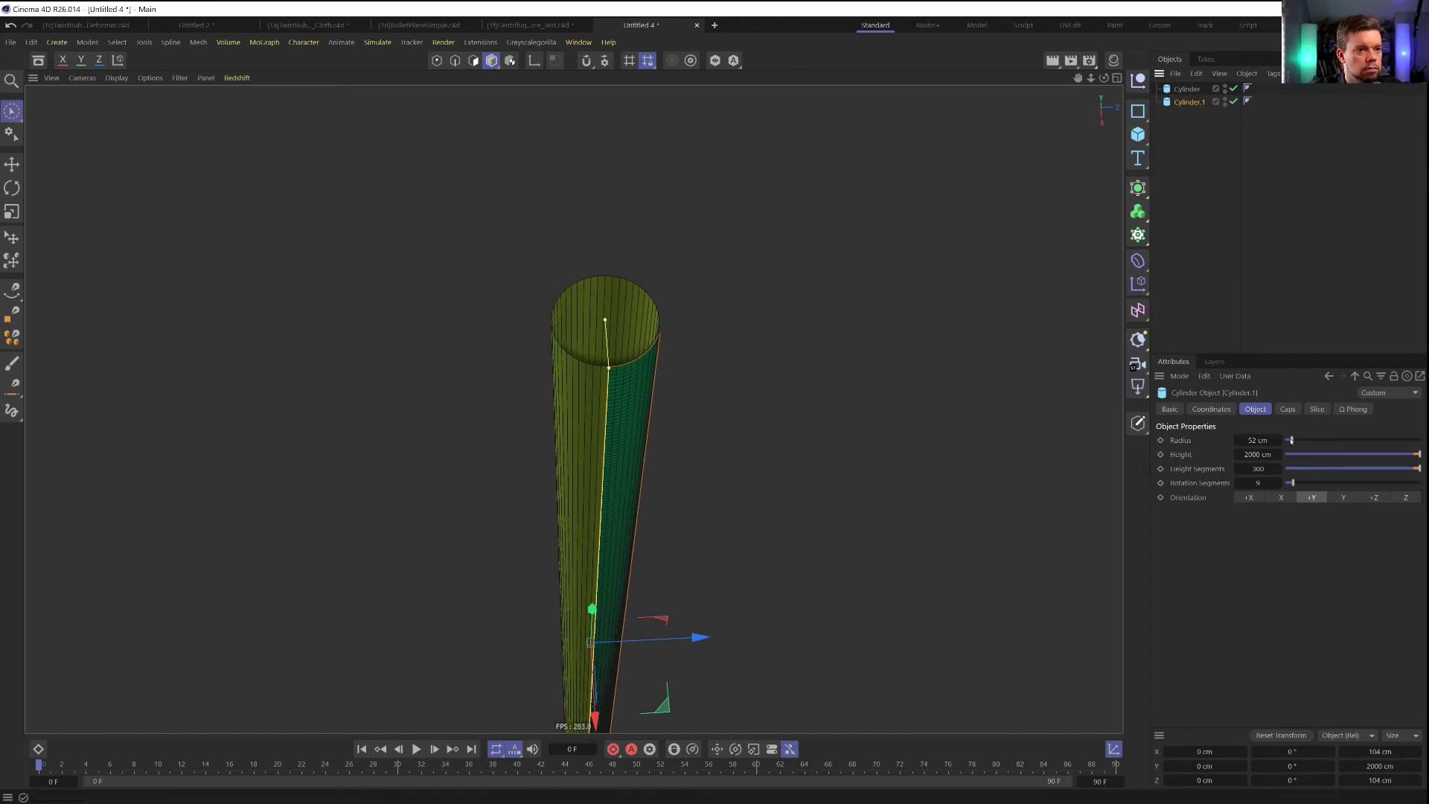
Center the sliced cylinder's slice by setting its range from -36° to 36°
{"action": "left_click", "coordinate": [1287, 409]}
{"action": "left_click", "coordinate": [1316, 409]}
{"action": "double_click", "coordinate": [1237, 466]}
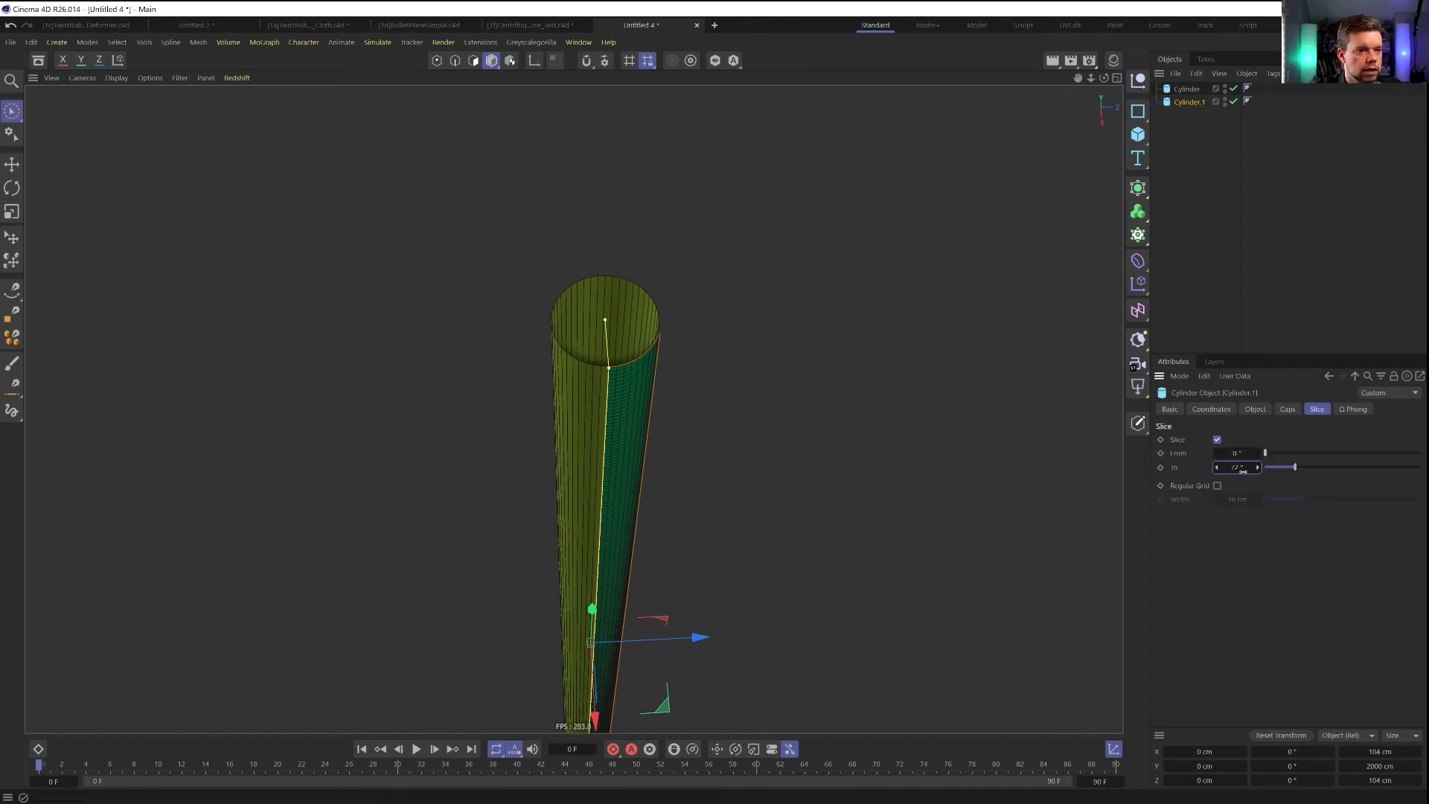
{"action": "double_click", "coordinate": [1237, 453]}
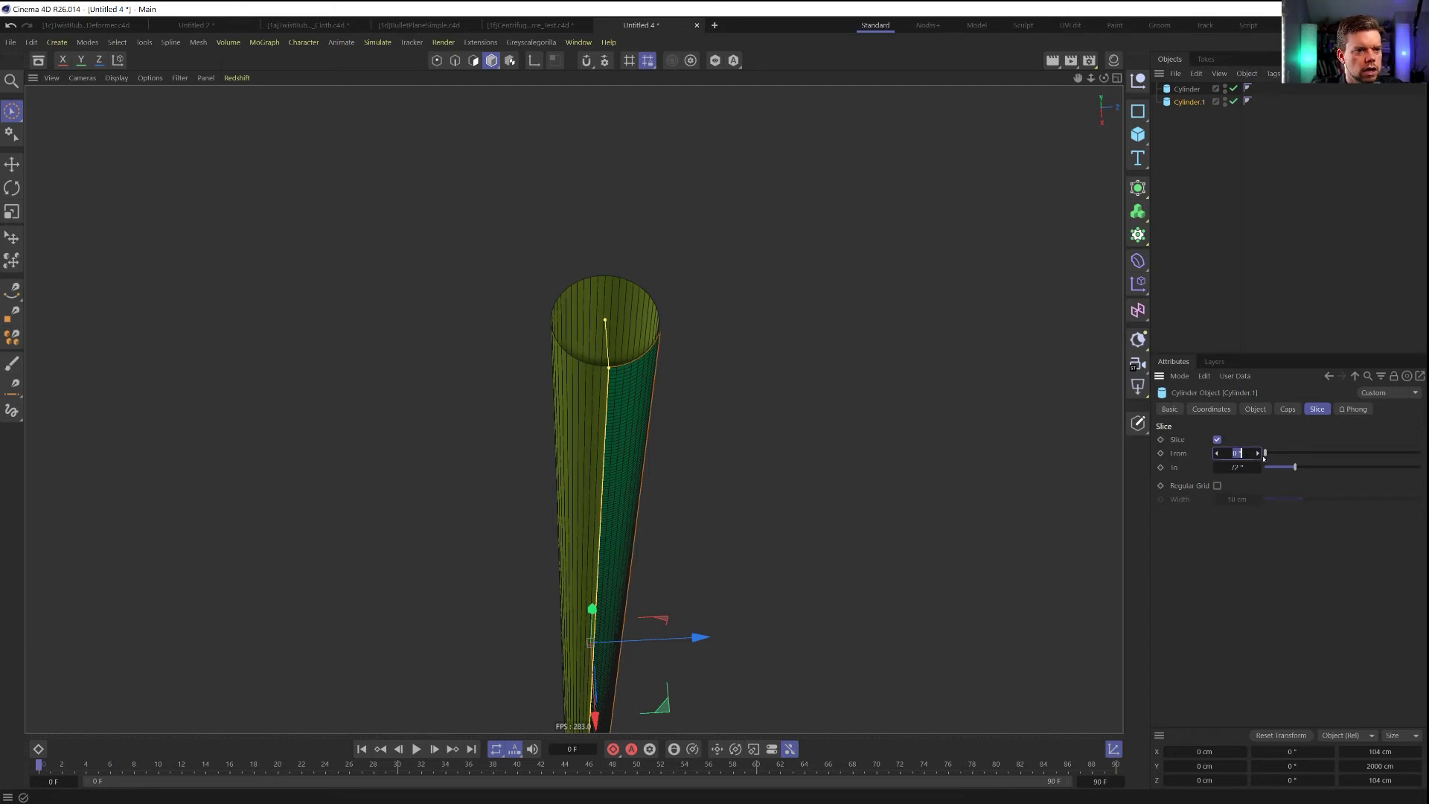
{"action": "type", "text": "-72"}
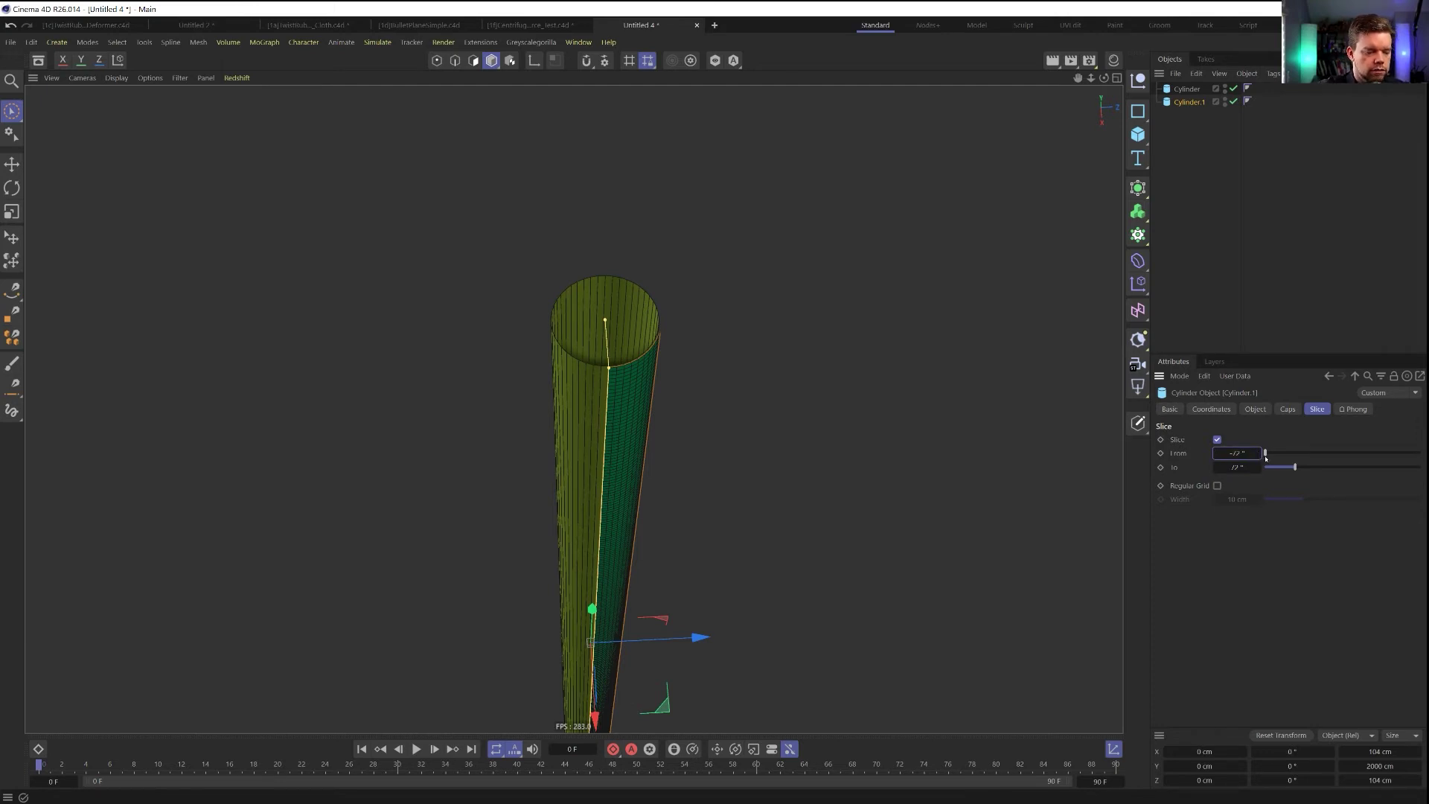
{"action": "left_click_drag", "start_coordinate": [1265, 455], "coordinate": [1266, 456]}
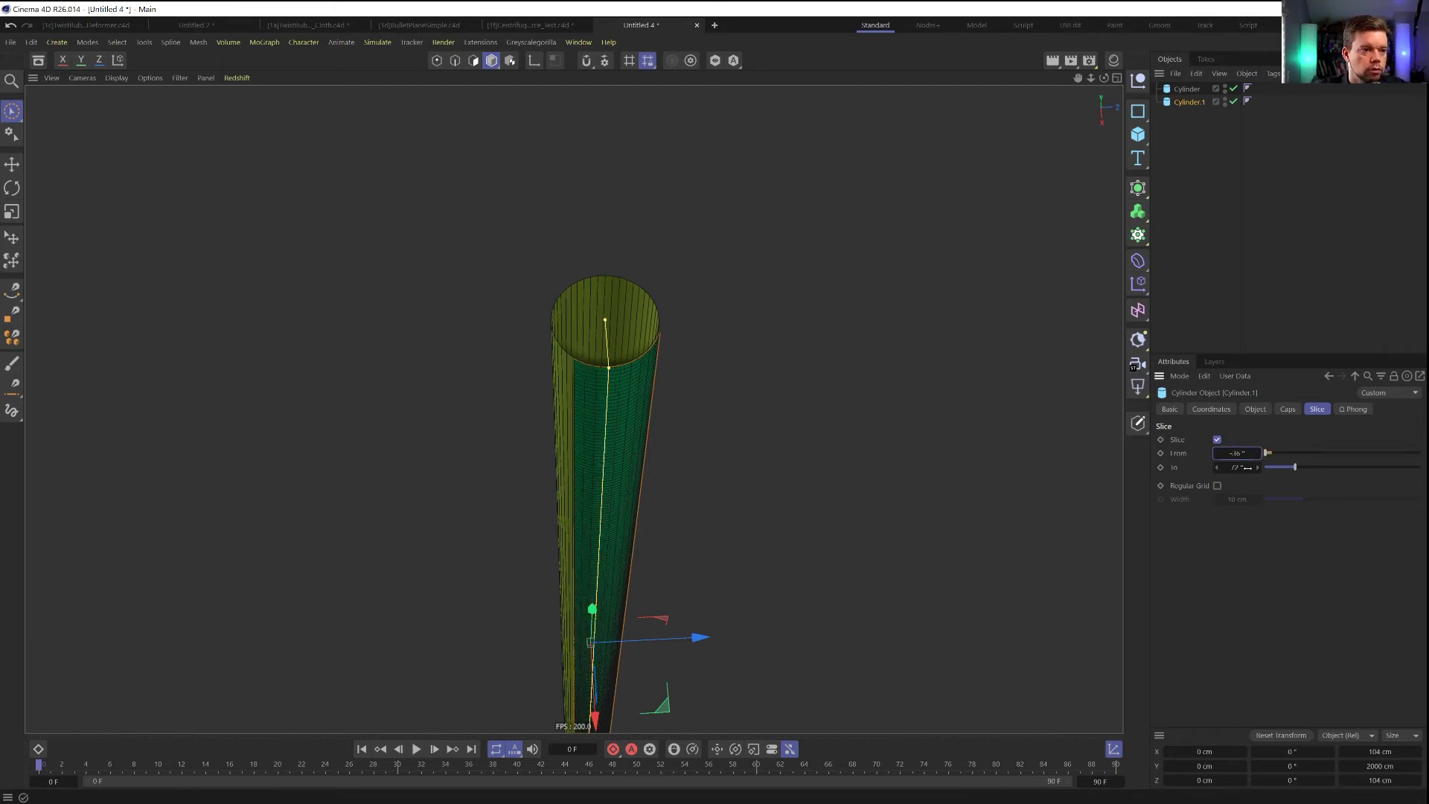
{"action": "double_click", "coordinate": [1239, 467]}
{"action": "type", "text": "16"}
{"action": "key", "text": "Return"}
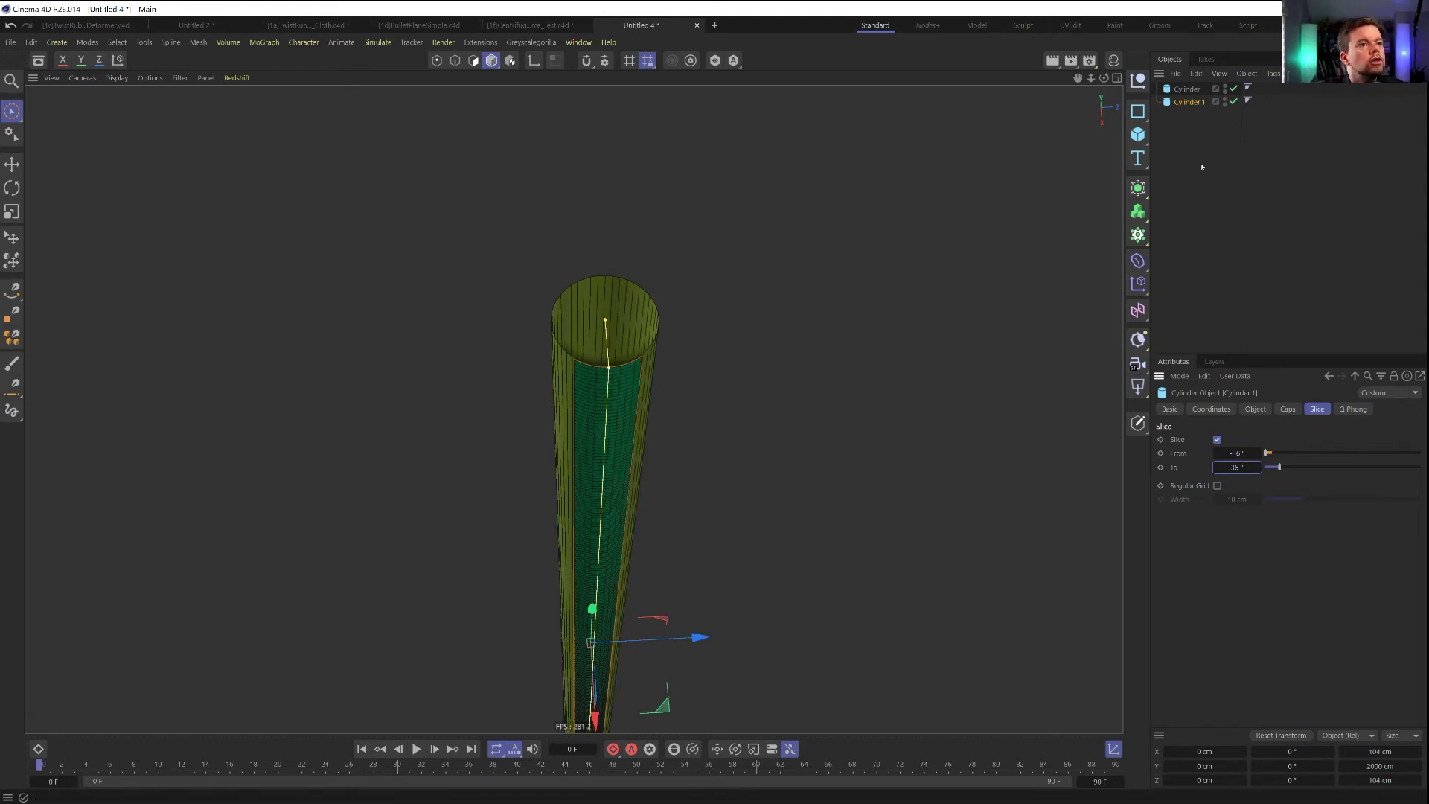
Add a Bend deformer as a child of the sliced cylinder and fit it to its parent
{"action": "left_click", "coordinate": [1137, 260]}
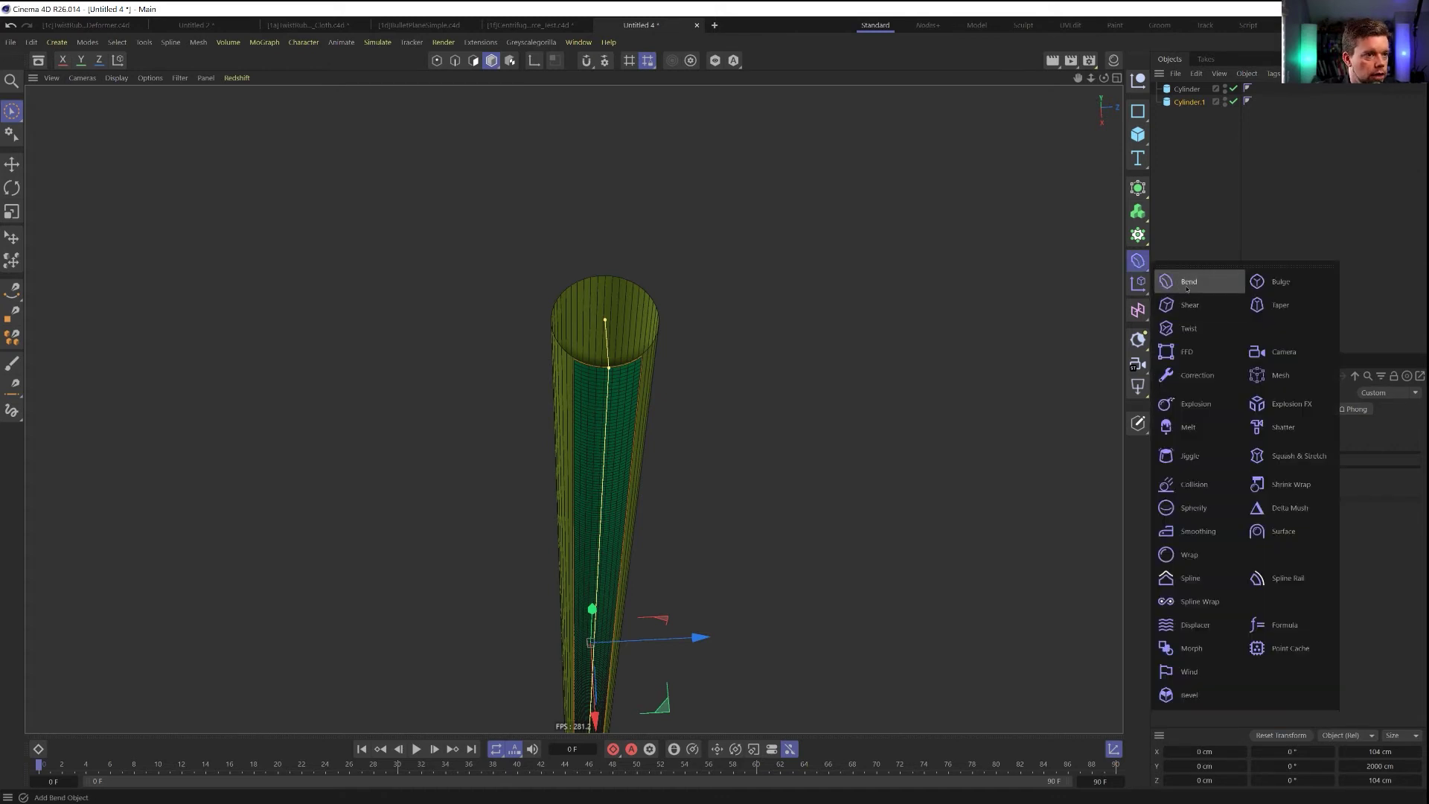
{"action": "left_click", "coordinate": [1172, 281]}
{"action": "left_click_drag", "start_coordinate": [719, 557], "coordinate": [764, 515], "text": "alt"}
{"action": "left_click_drag", "start_coordinate": [1182, 89], "coordinate": [1189, 114]}
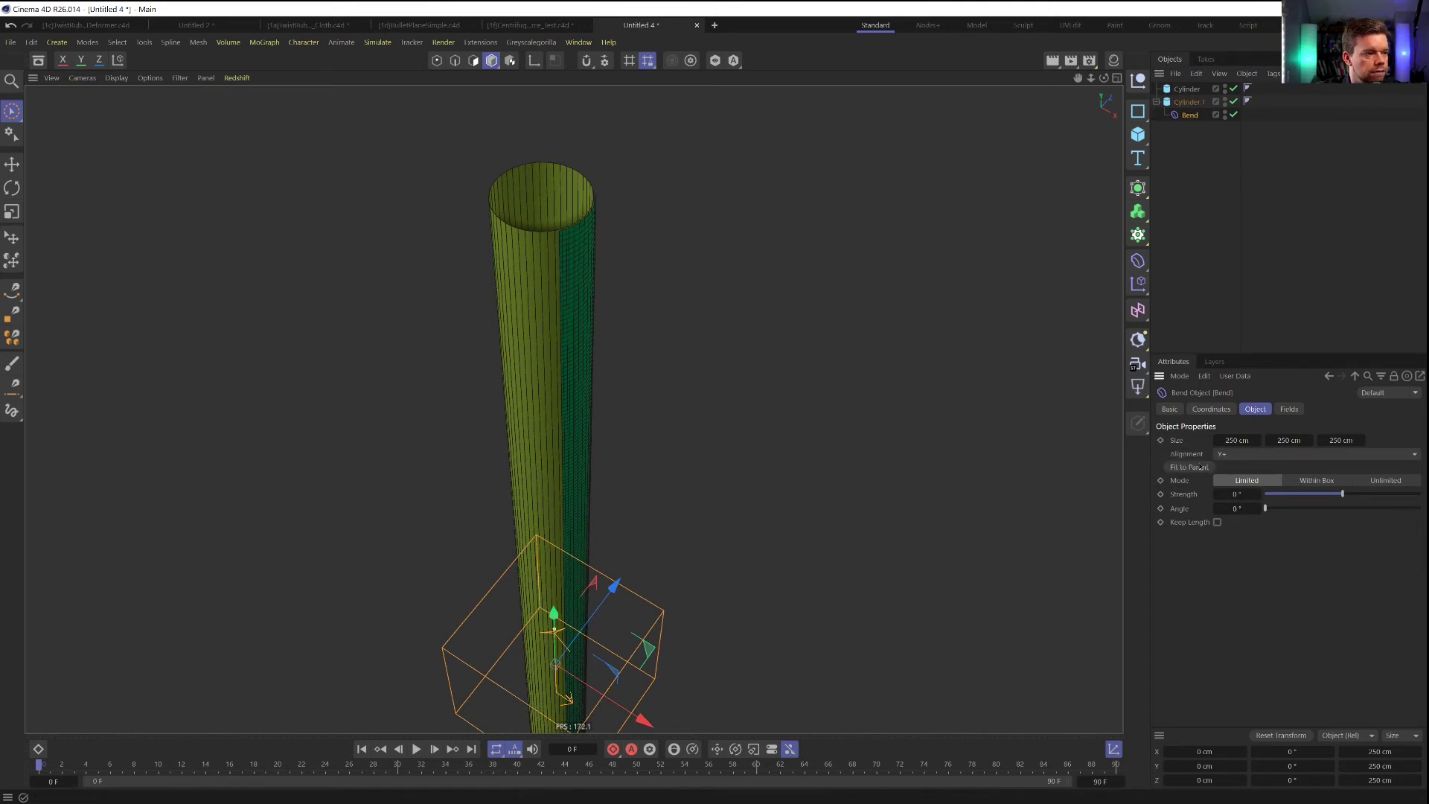
{"action": "left_click", "coordinate": [1200, 466]}
Wrap the sliced cylinder in a Connect object and fit the Bend deformer to the Connect as its parent
{"action": "left_click", "coordinate": [1189, 102]}
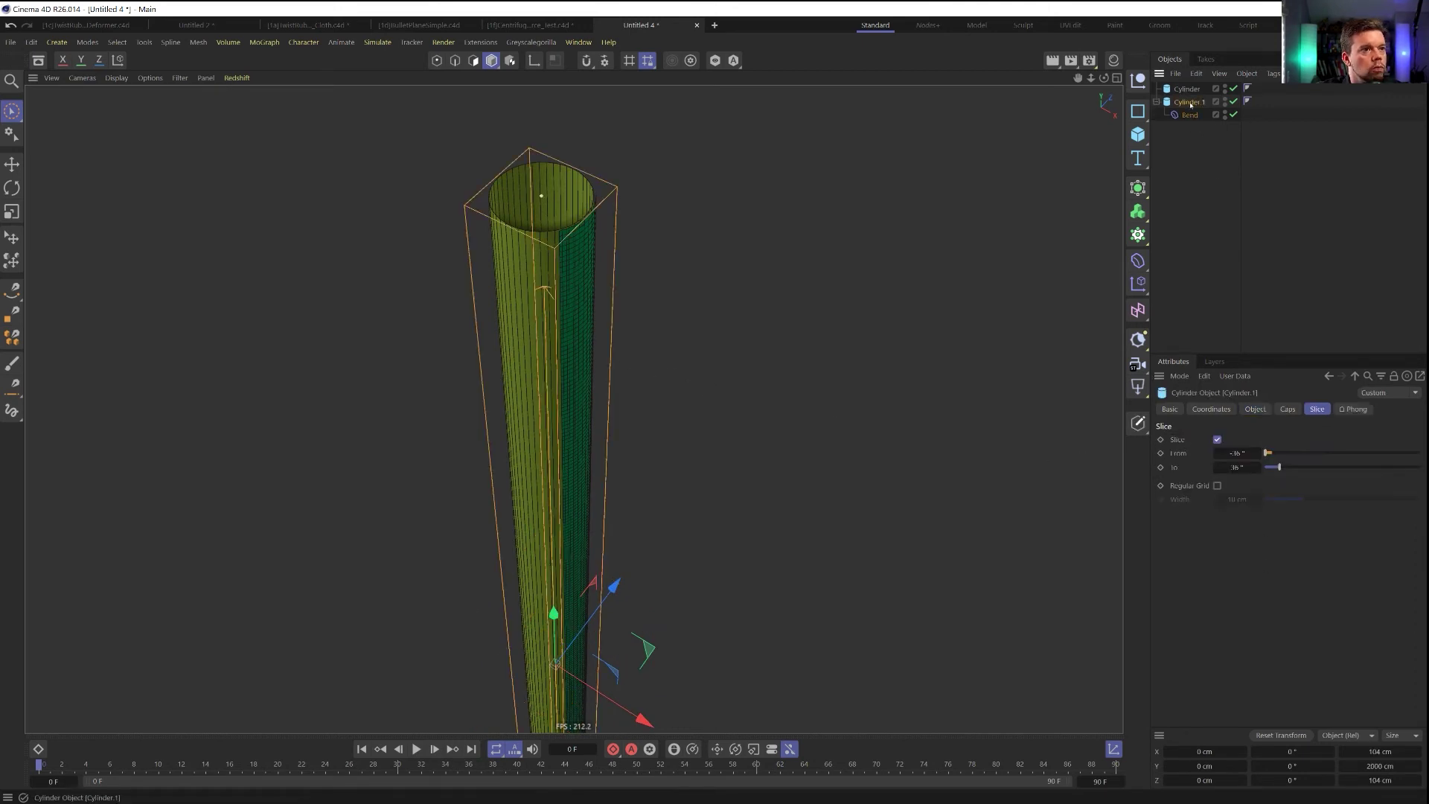
{"action": "left_click_drag", "start_coordinate": [551, 282], "coordinate": [584, 249], "text": "alt"}
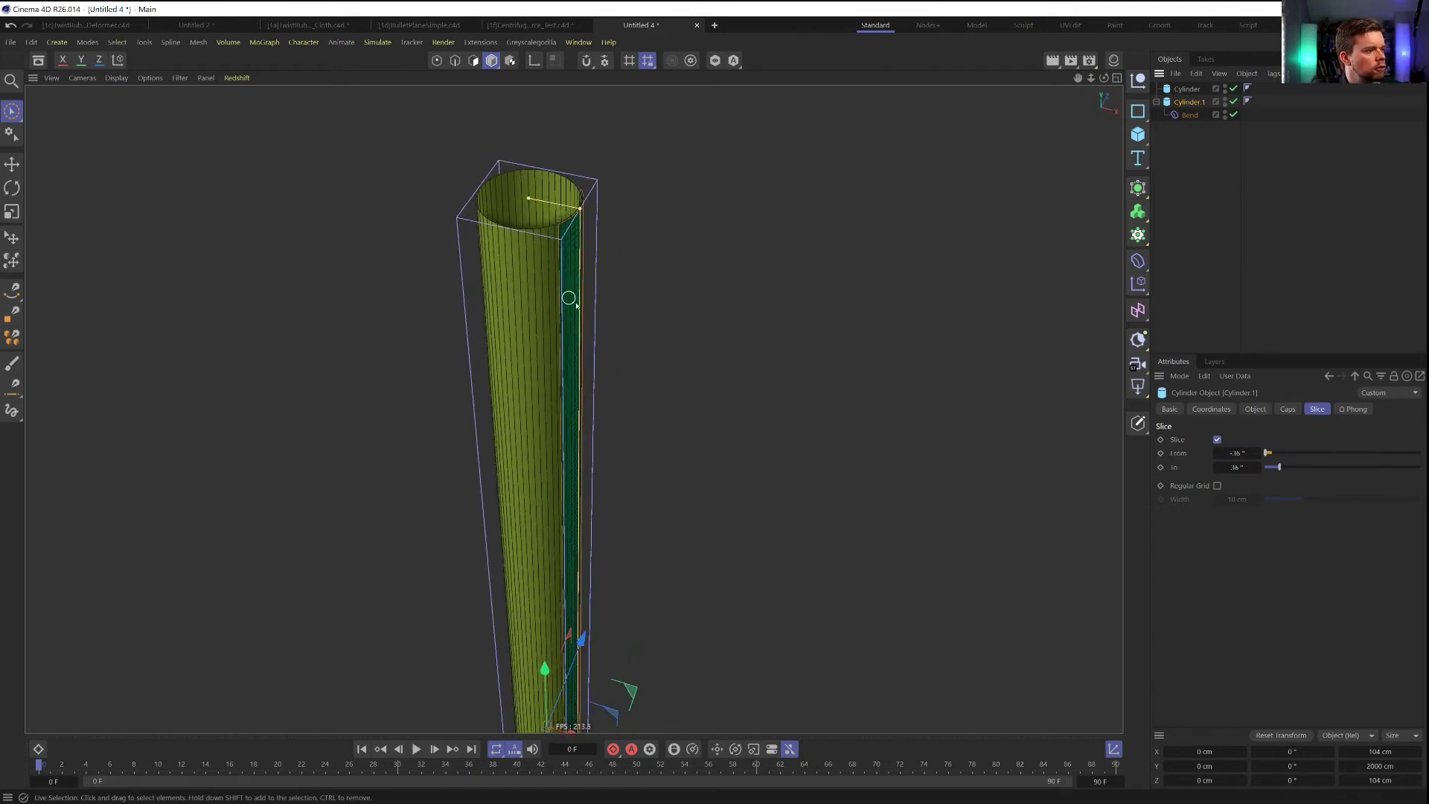
{"action": "left_click", "coordinate": [1190, 116]}
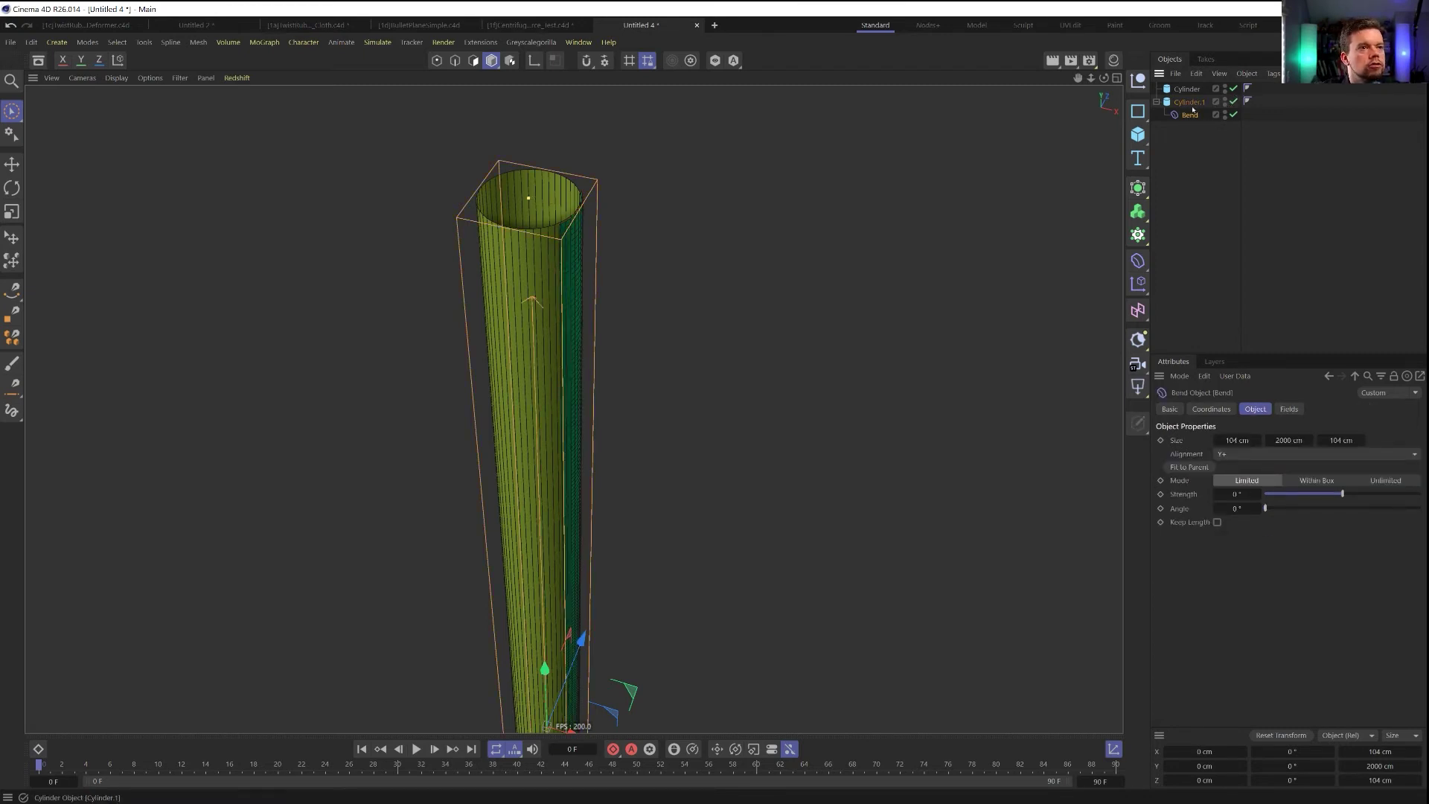
{"action": "left_click", "coordinate": [1191, 103]}
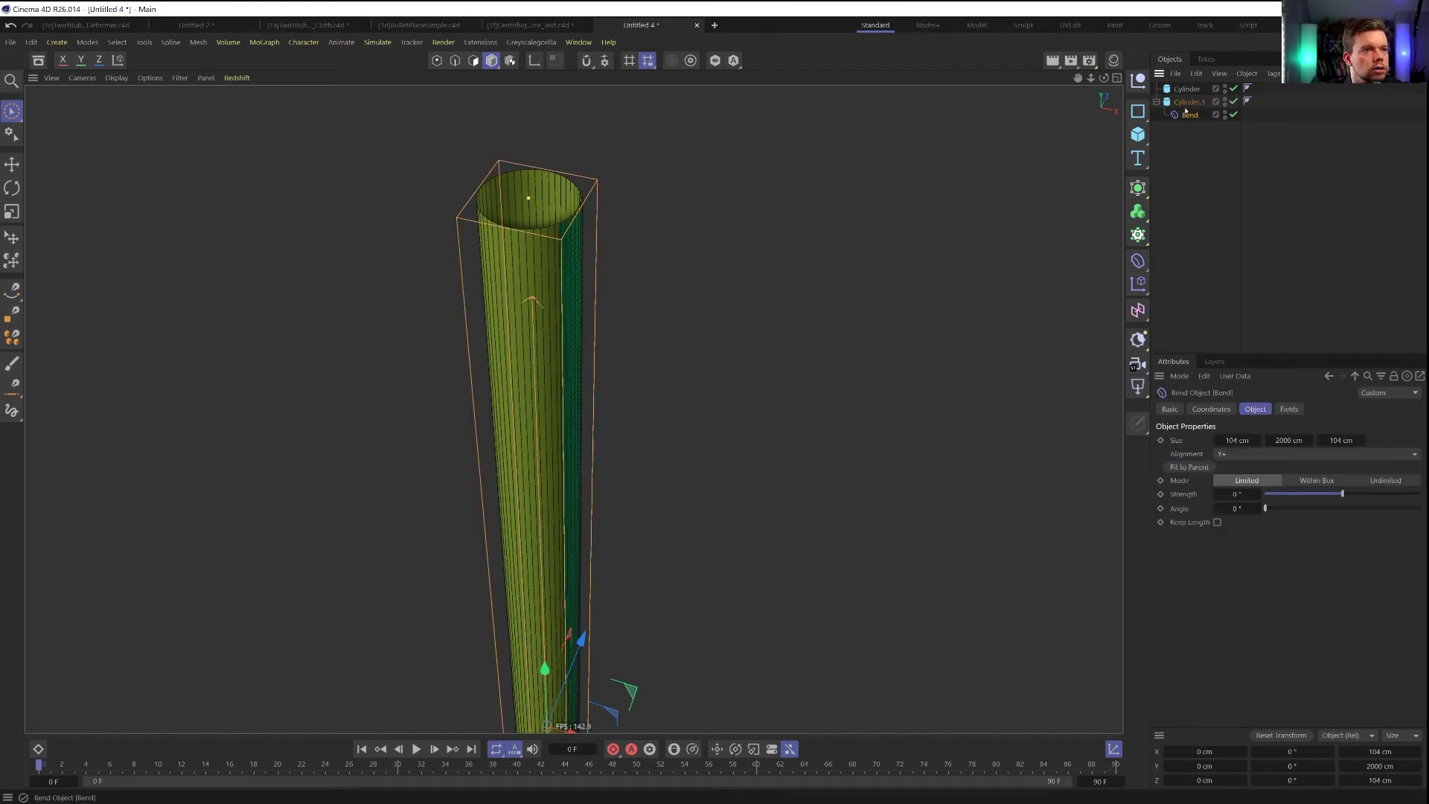
{"action": "left_click", "coordinate": [1138, 212]}
{"action": "left_click", "coordinate": [1196, 306], "text": "alt"}
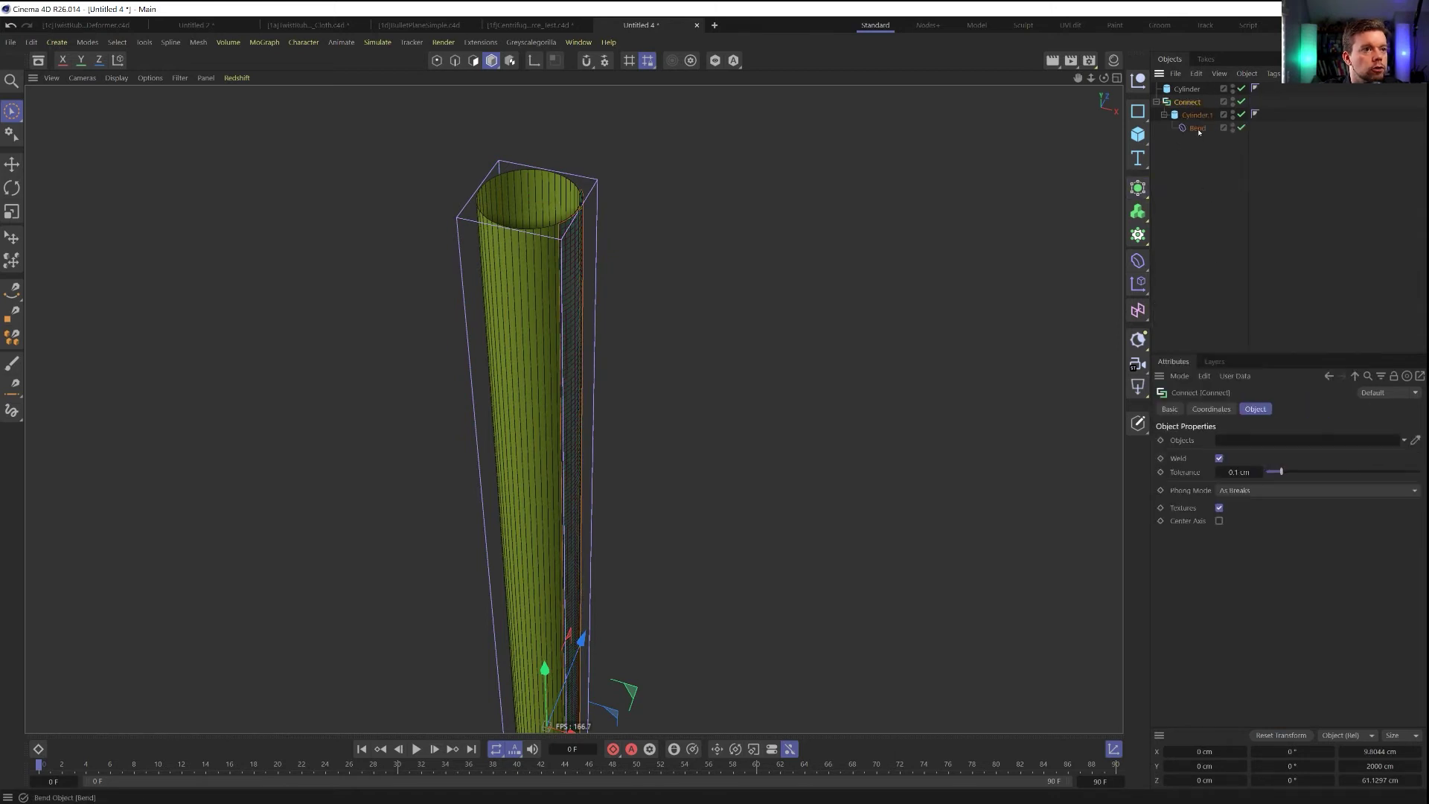
{"action": "left_click_drag", "start_coordinate": [1198, 130], "coordinate": [1191, 109]}
{"action": "left_click", "coordinate": [1195, 466]}
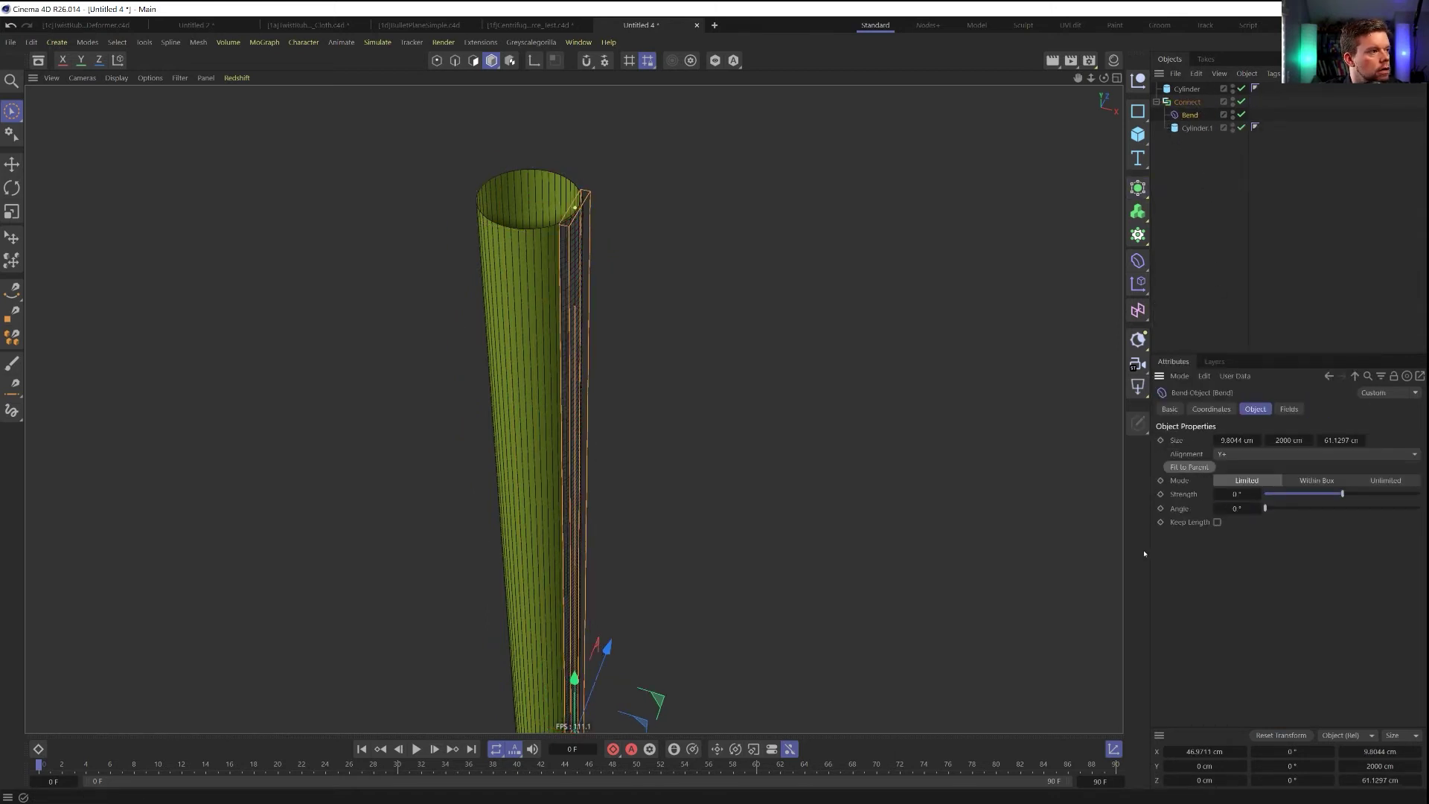
Put the Bend deformer back under the sliced cylinder and delete the Connect object
{"action": "left_click_drag", "start_coordinate": [1209, 130], "coordinate": [1191, 112]}
{"action": "left_click", "coordinate": [1187, 102]}
{"action": "key", "text": "Delete"}
Set the Bend deformer's Y size to 200 cm and raise it to the tube's upper end, at about Y 928 cm
{"action": "left_click", "coordinate": [1190, 115]}
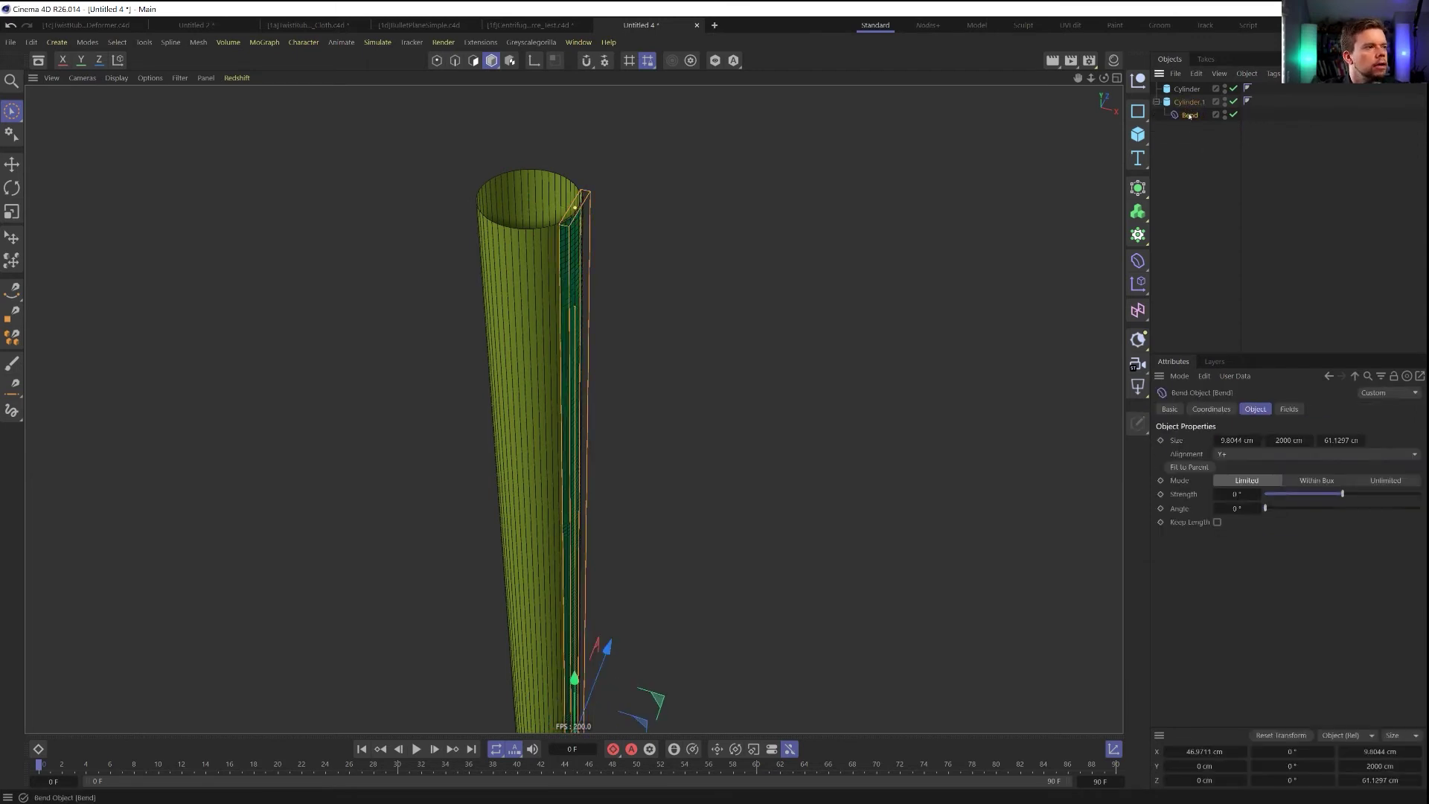
{"action": "double_click", "coordinate": [1291, 440]}
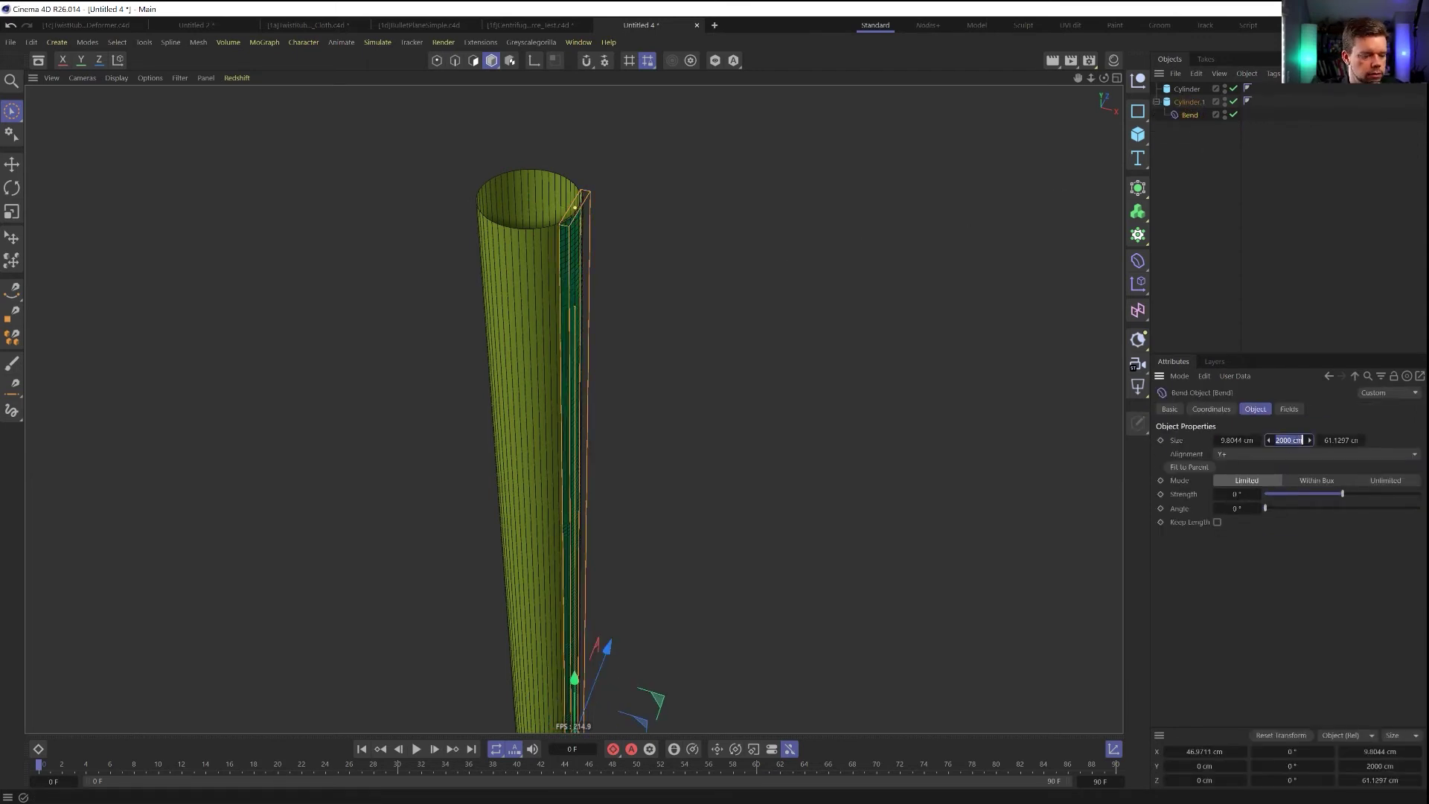
{"action": "type", "text": "200"}
{"action": "key", "text": "Return"}
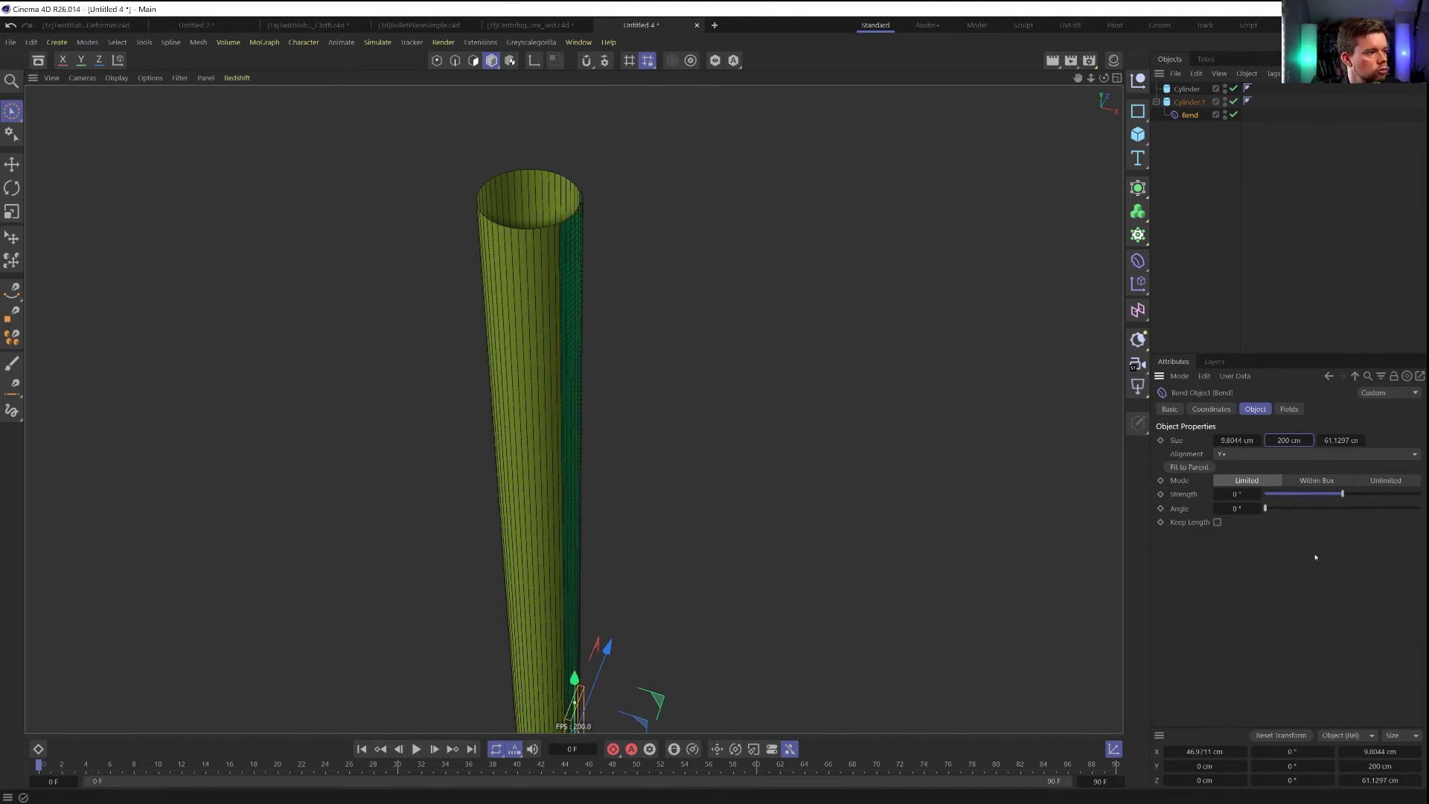
{"action": "left_click_drag", "start_coordinate": [574, 677], "coordinate": [573, 178]}
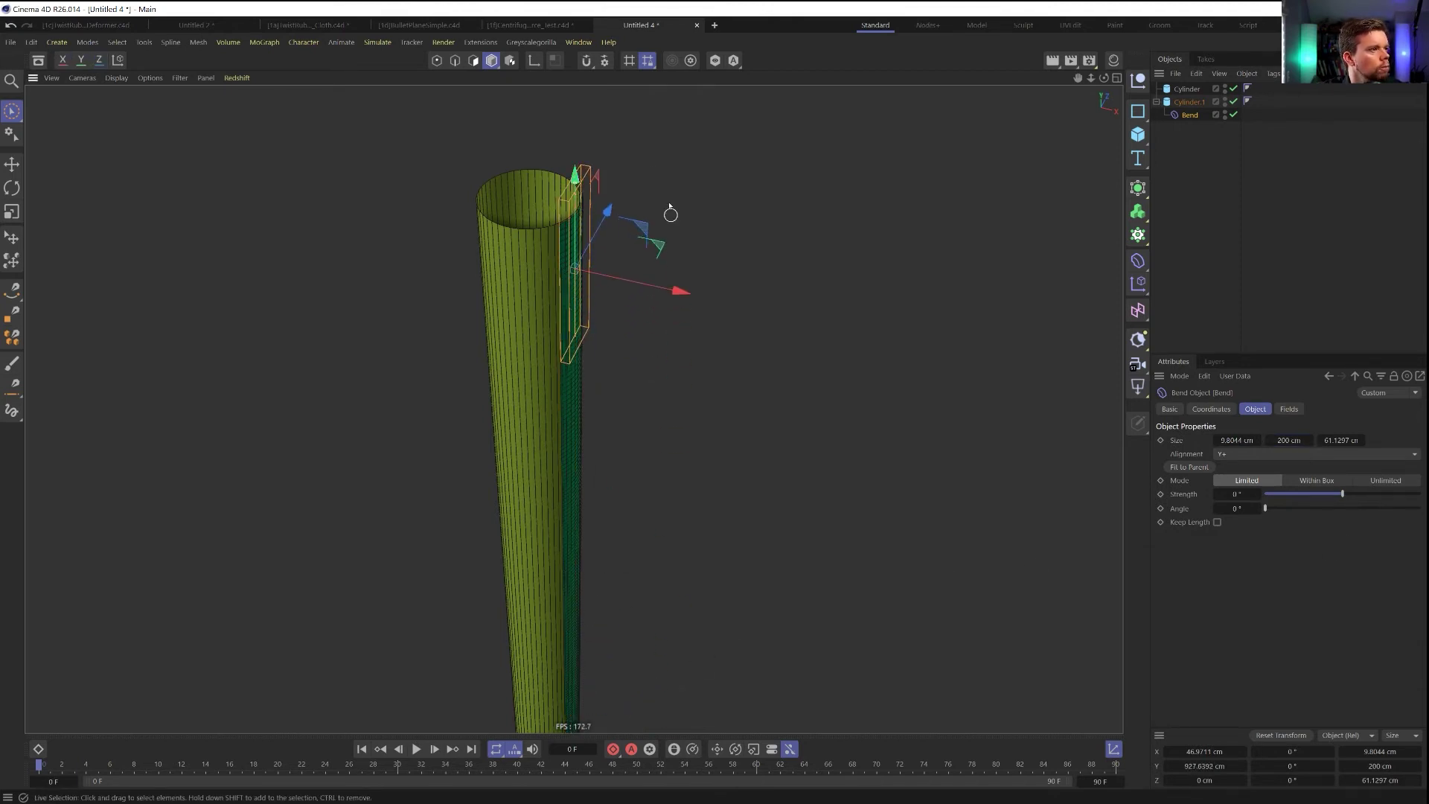
{"action": "left_click_drag", "start_coordinate": [673, 214], "coordinate": [598, 221], "text": "alt"}
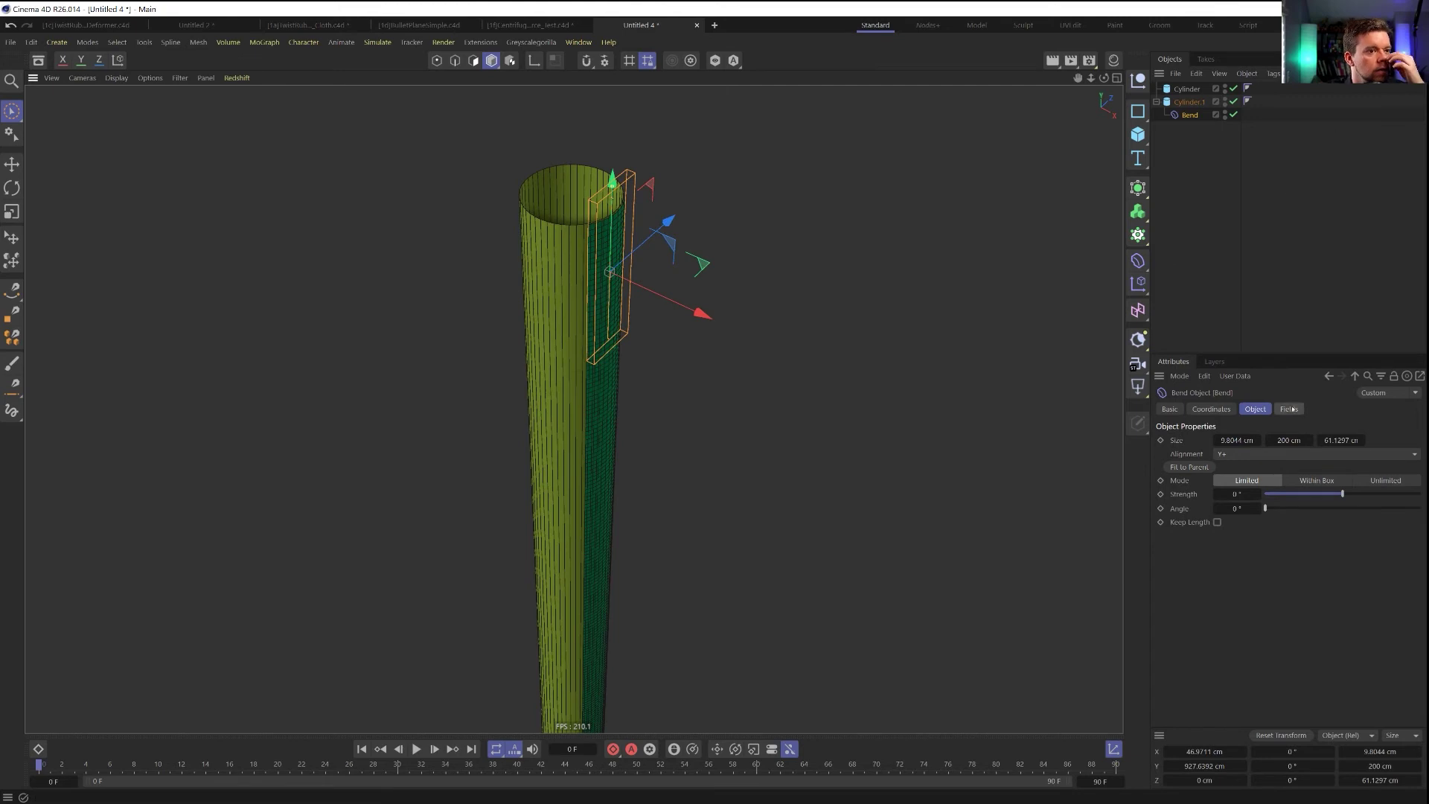
Bend the strip outward with a strength of about 78° and lower the deformer to about Y 913 cm
{"action": "mouse_move", "coordinate": [1342, 495]}
{"action": "left_mouse_down"}
{"action": "mouse_move", "coordinate": [1379, 497]}
{"action": "mouse_move", "coordinate": [1359, 496]}
{"action": "left_mouse_up"}
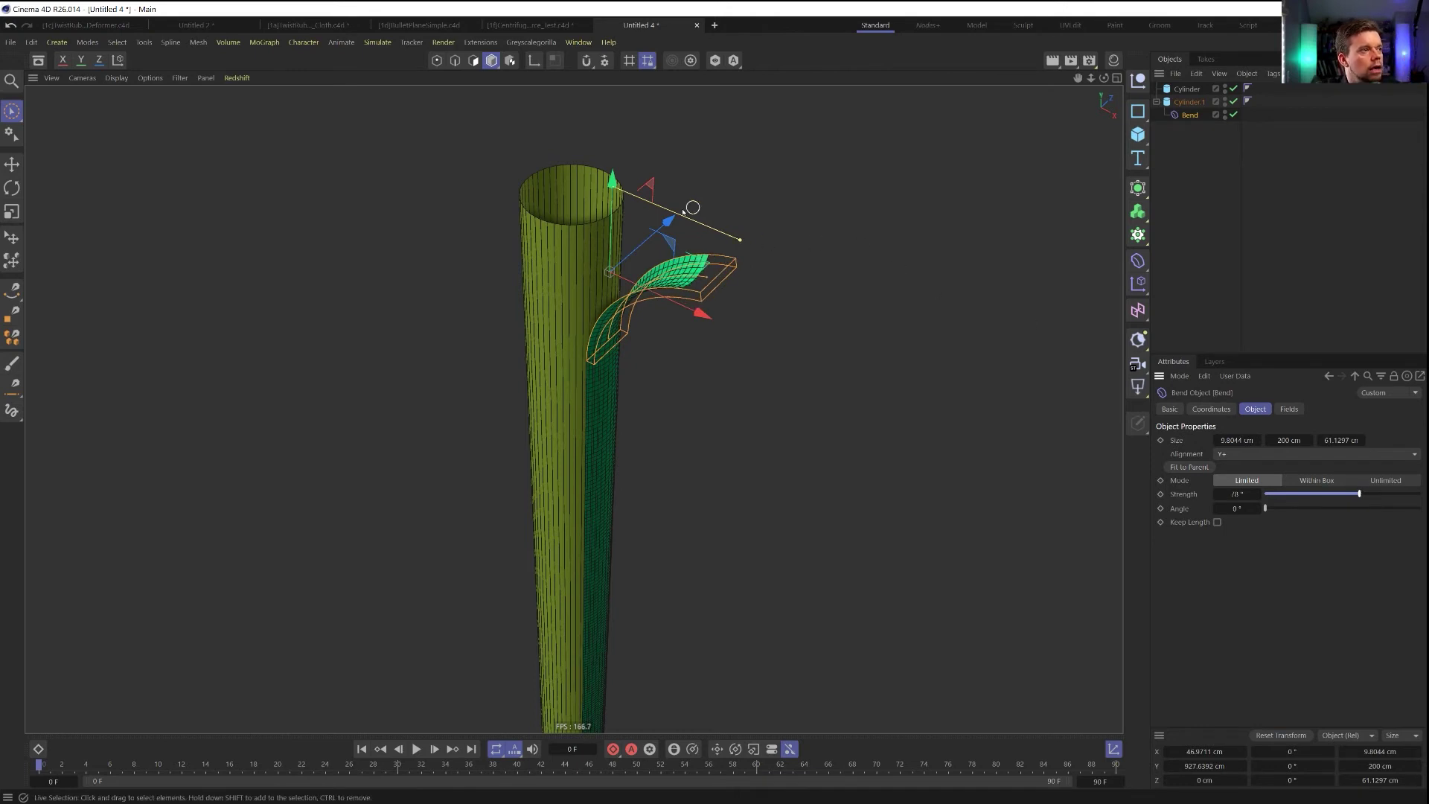
{"action": "mouse_move", "coordinate": [611, 223]}
{"action": "left_mouse_down"}
{"action": "mouse_move", "coordinate": [615, 107]}
{"action": "mouse_move", "coordinate": [600, 446]}
{"action": "mouse_move", "coordinate": [607, 144]}
{"action": "mouse_move", "coordinate": [624, 340]}
{"action": "mouse_move", "coordinate": [624, 210]}
{"action": "left_mouse_up"}
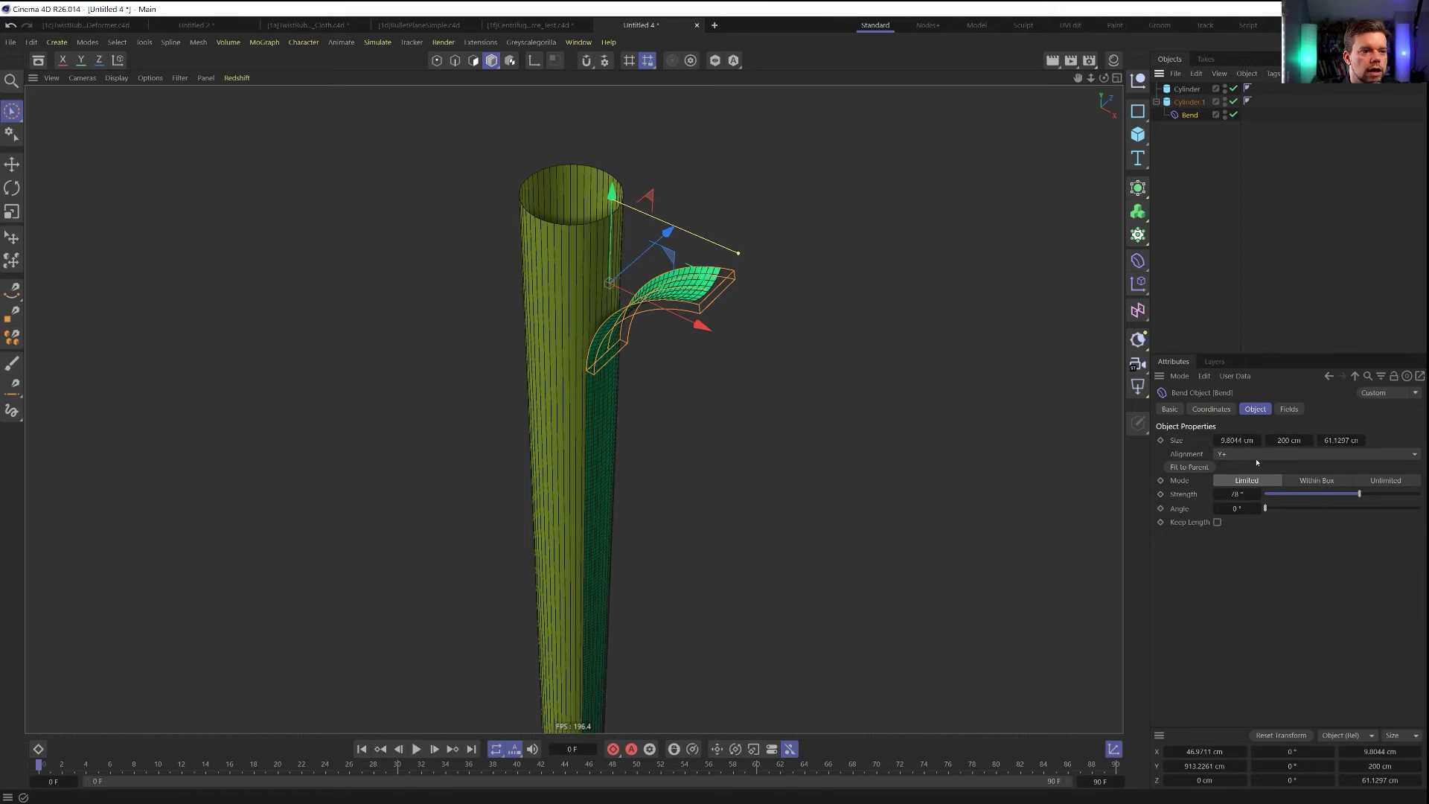
Set the Bend deformer's Y size to 500 cm and lower it along the tube to about Y 632 cm
{"action": "left_click", "coordinate": [1289, 440]}
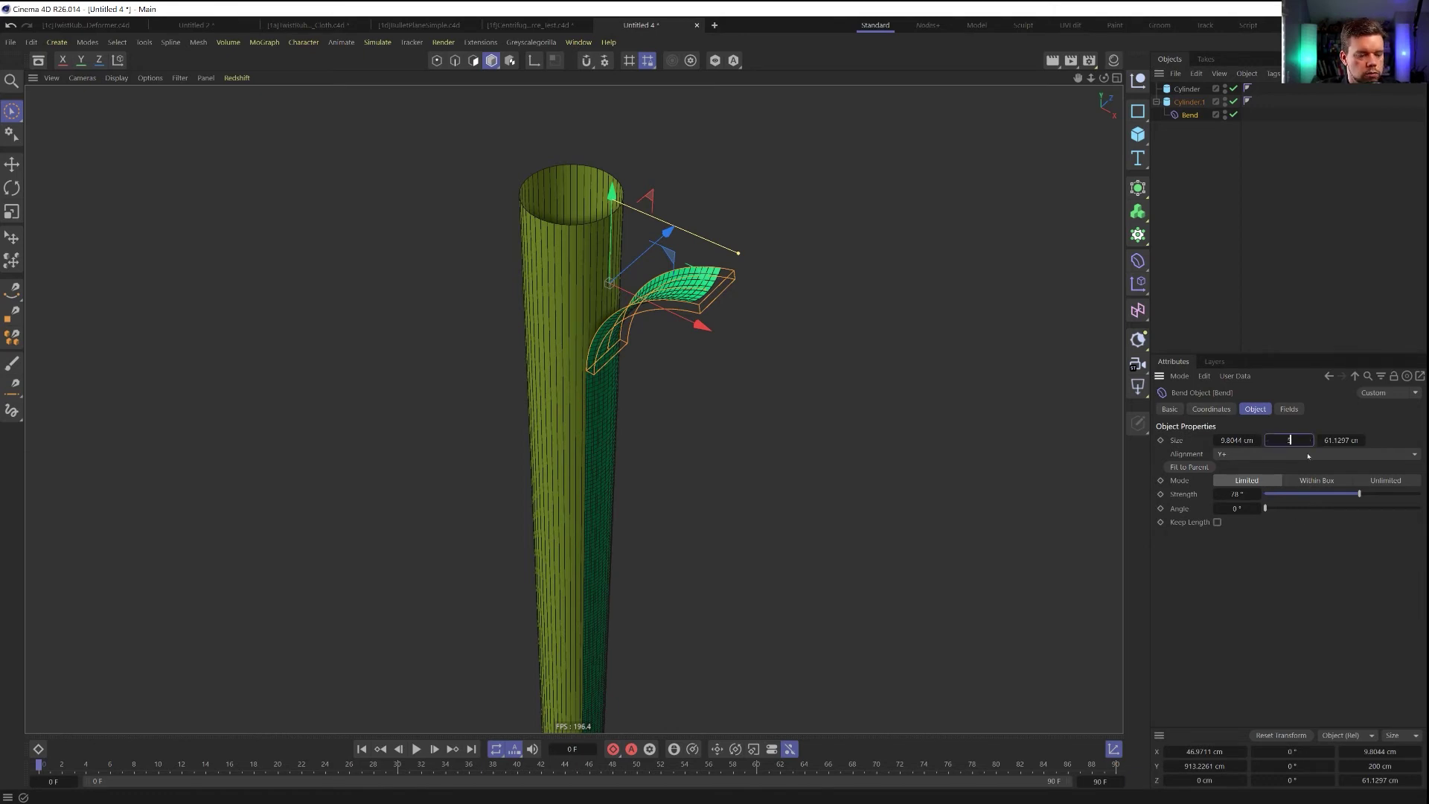
{"action": "key", "text": "Return"}
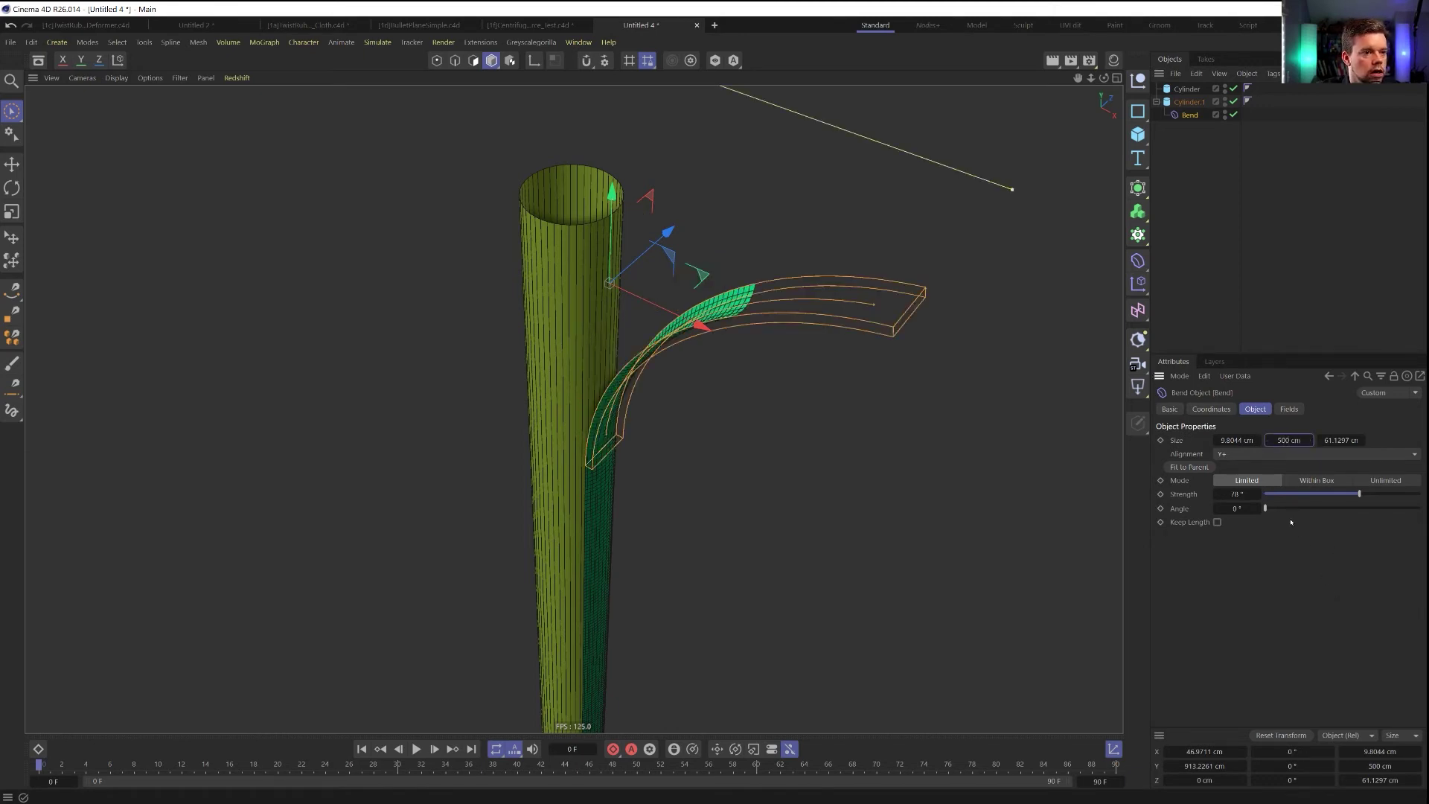
{"action": "mouse_move", "coordinate": [724, 306]}
{"action": "left_mouse_down", "text": "alt"}
{"action": "mouse_move", "coordinate": [787, 316]}
{"action": "mouse_move", "coordinate": [707, 315]}
{"action": "left_mouse_up", "text": "alt"}
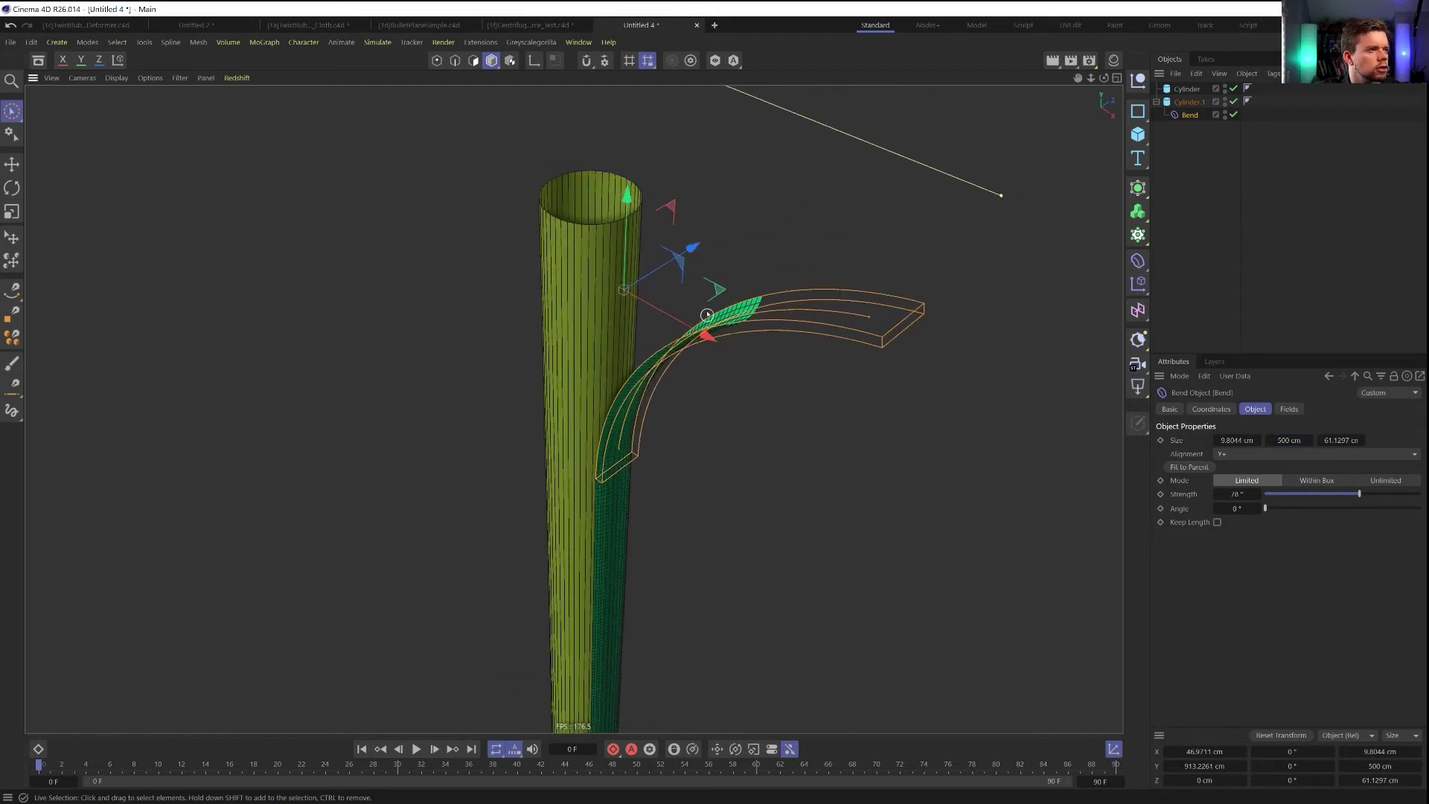
{"action": "left_click_drag", "start_coordinate": [633, 214], "coordinate": [636, 417]}
{"action": "left_click_drag", "start_coordinate": [638, 575], "coordinate": [650, 513], "text": "alt"}
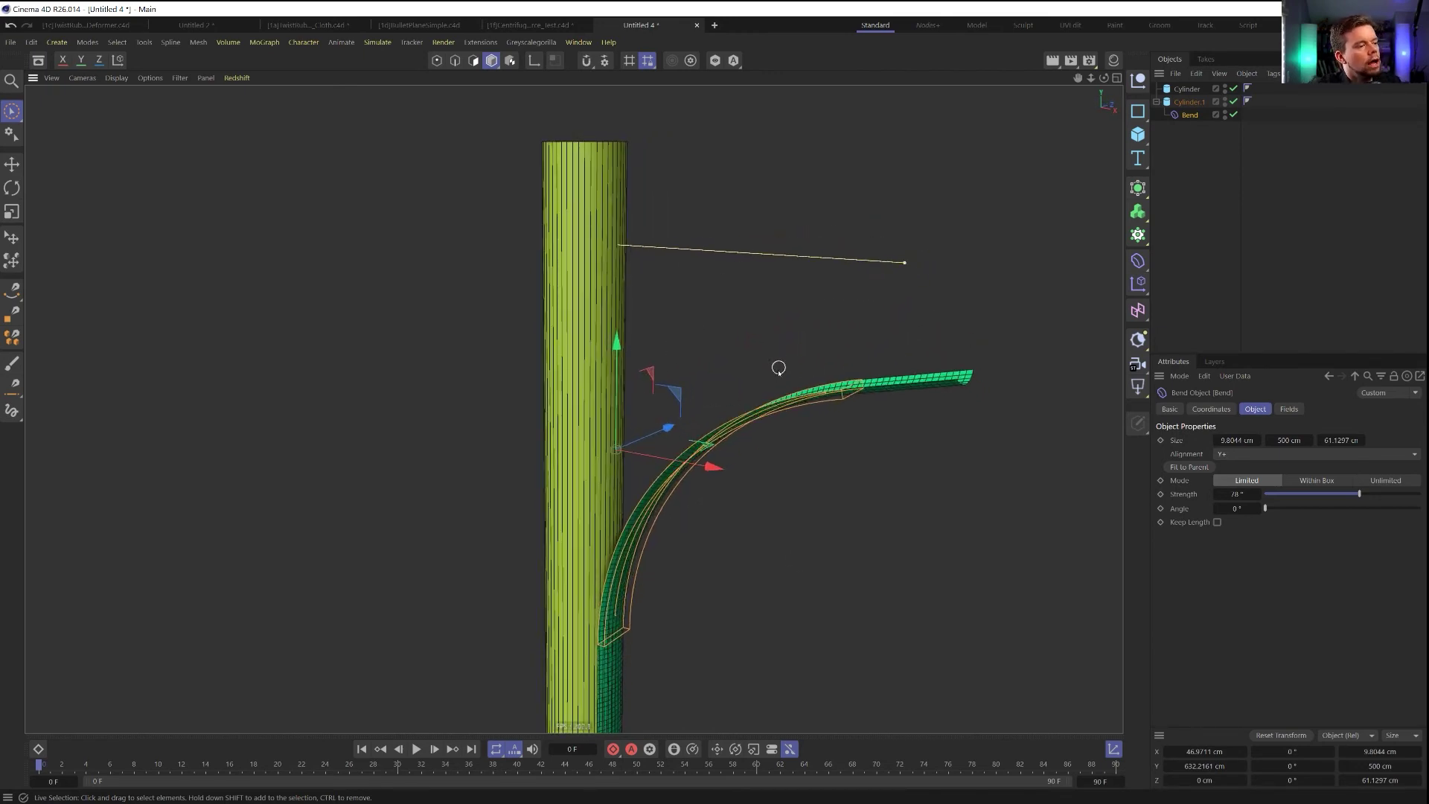
{"action": "left_click_drag", "start_coordinate": [767, 385], "coordinate": [715, 416], "text": "alt"}
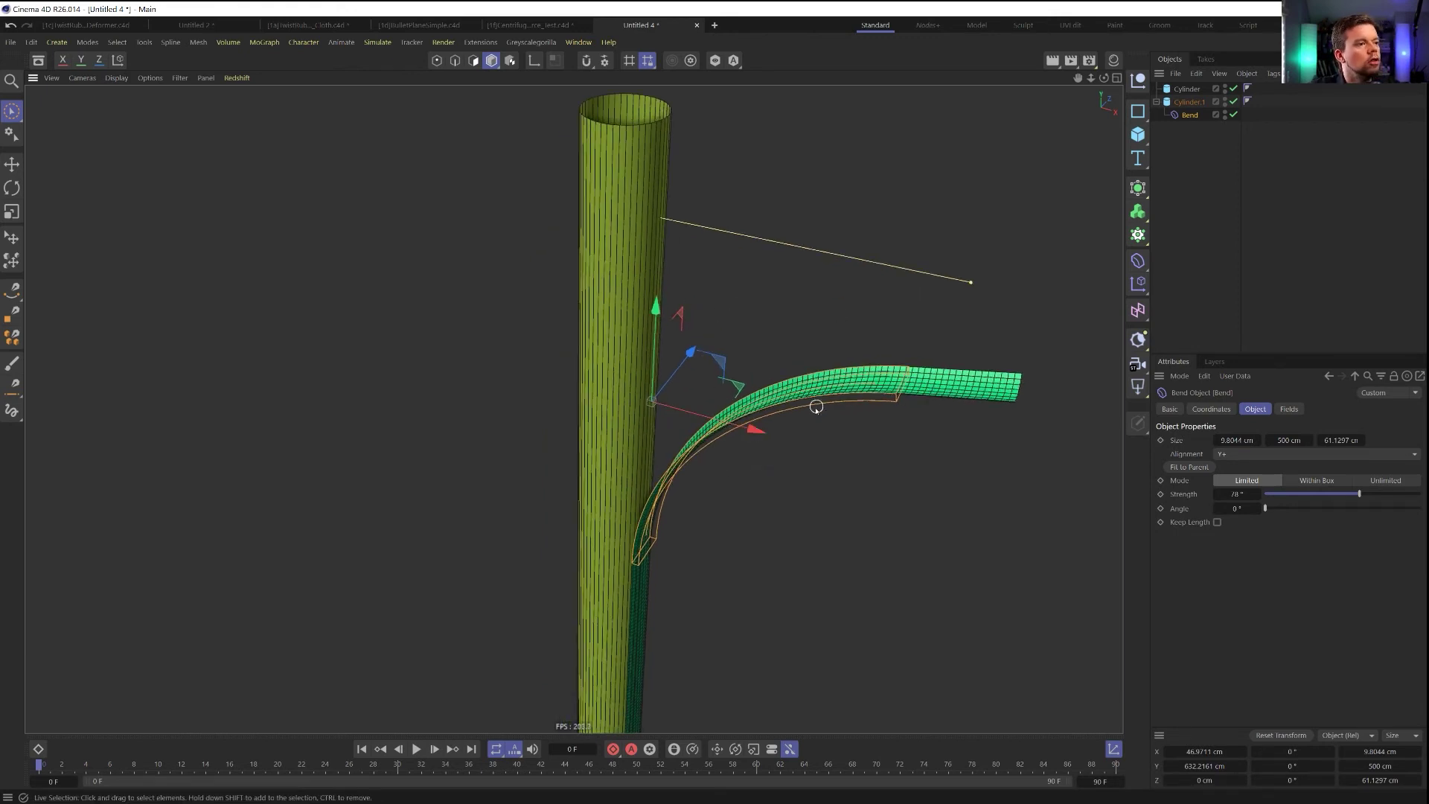
{"action": "key", "text": "r"}
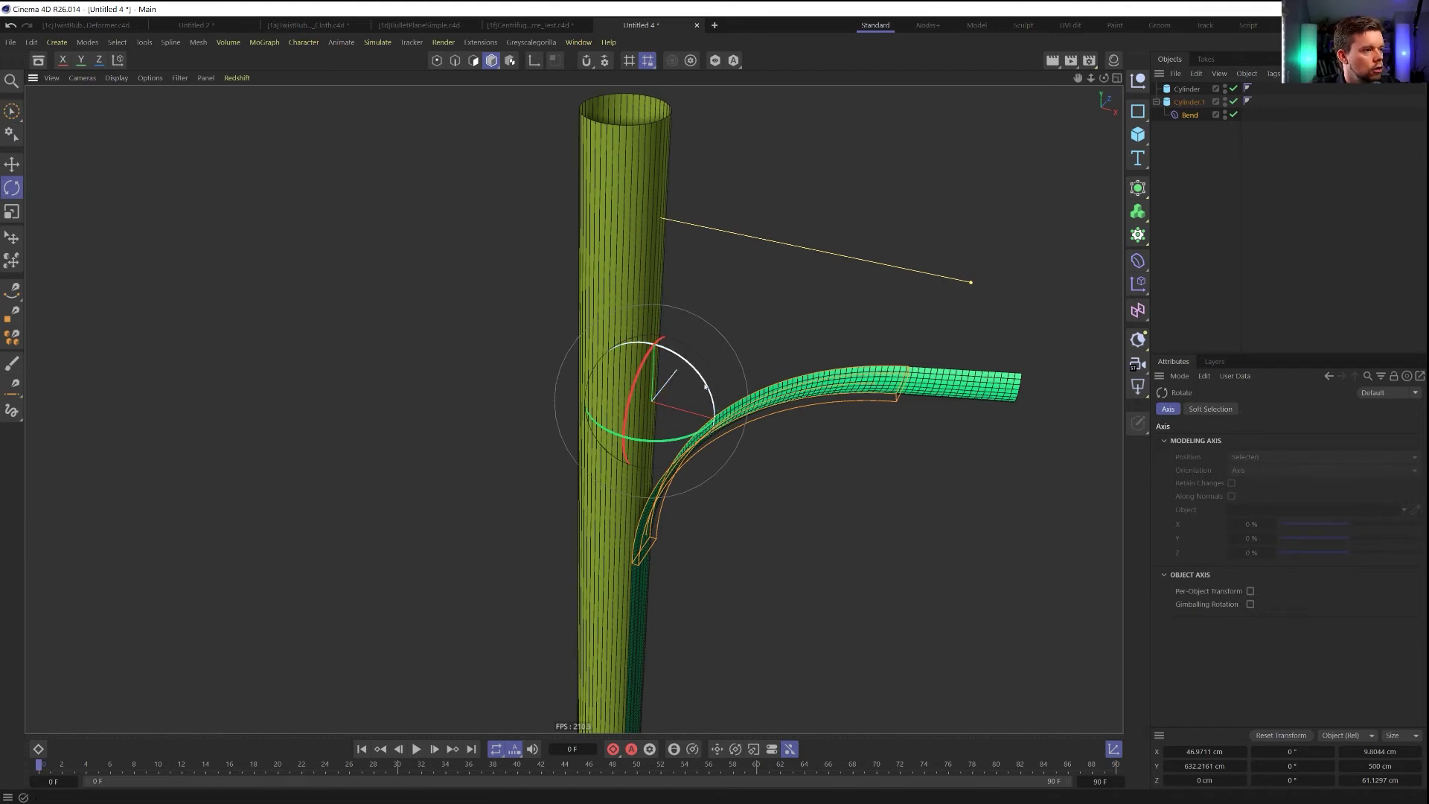
{"action": "left_click_drag", "start_coordinate": [706, 386], "coordinate": [702, 377]}
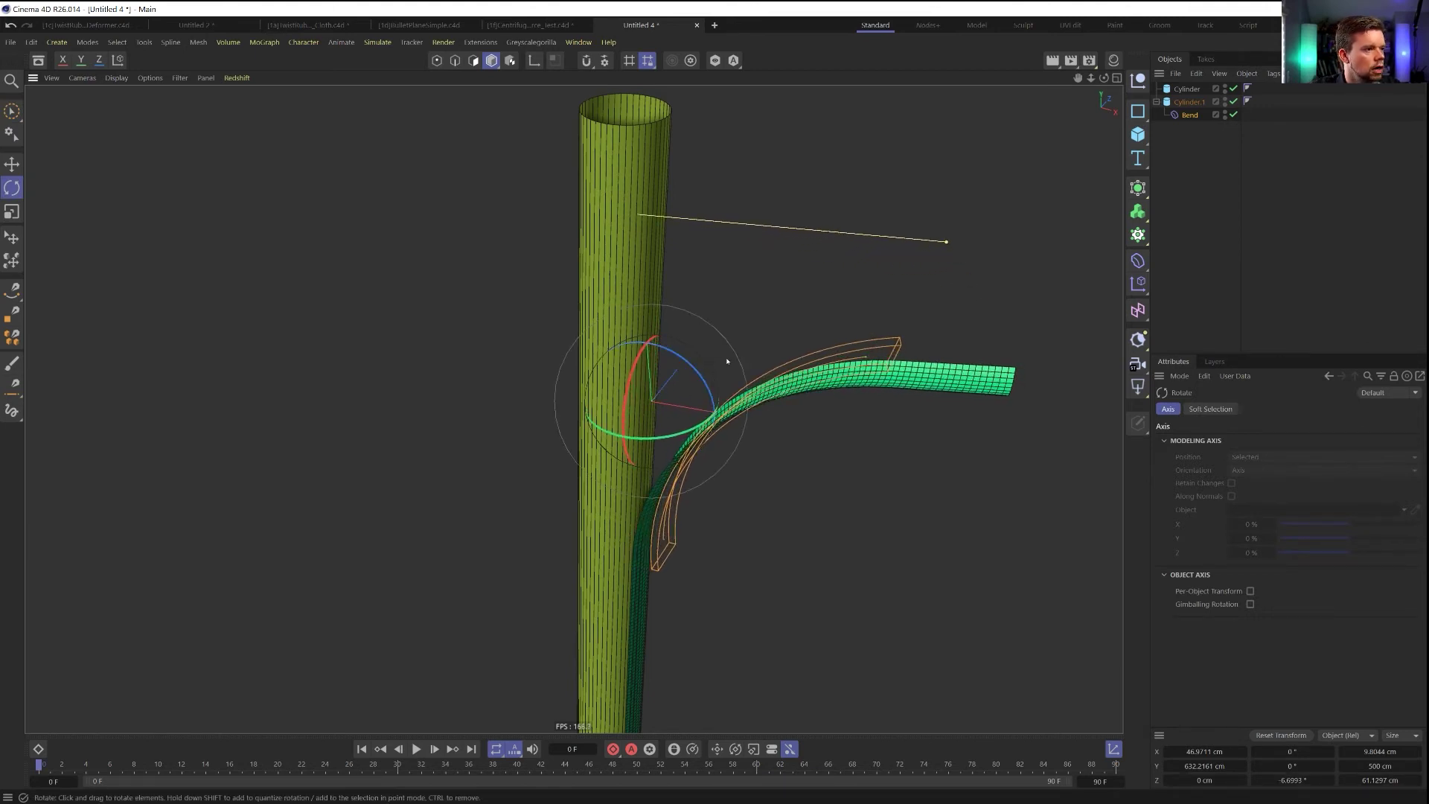
{"action": "key", "text": "ctrl+z"}
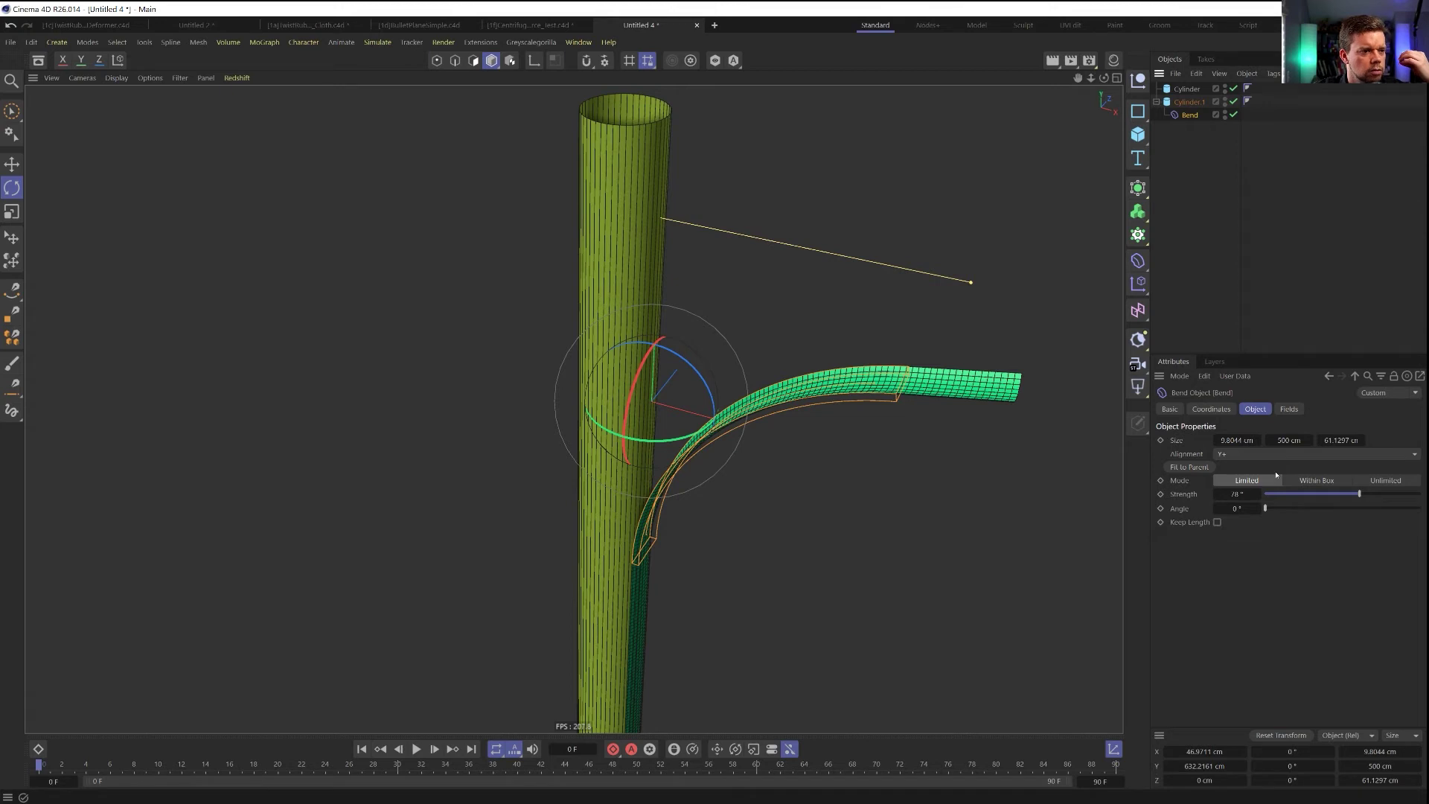
{"action": "key", "text": "e"}
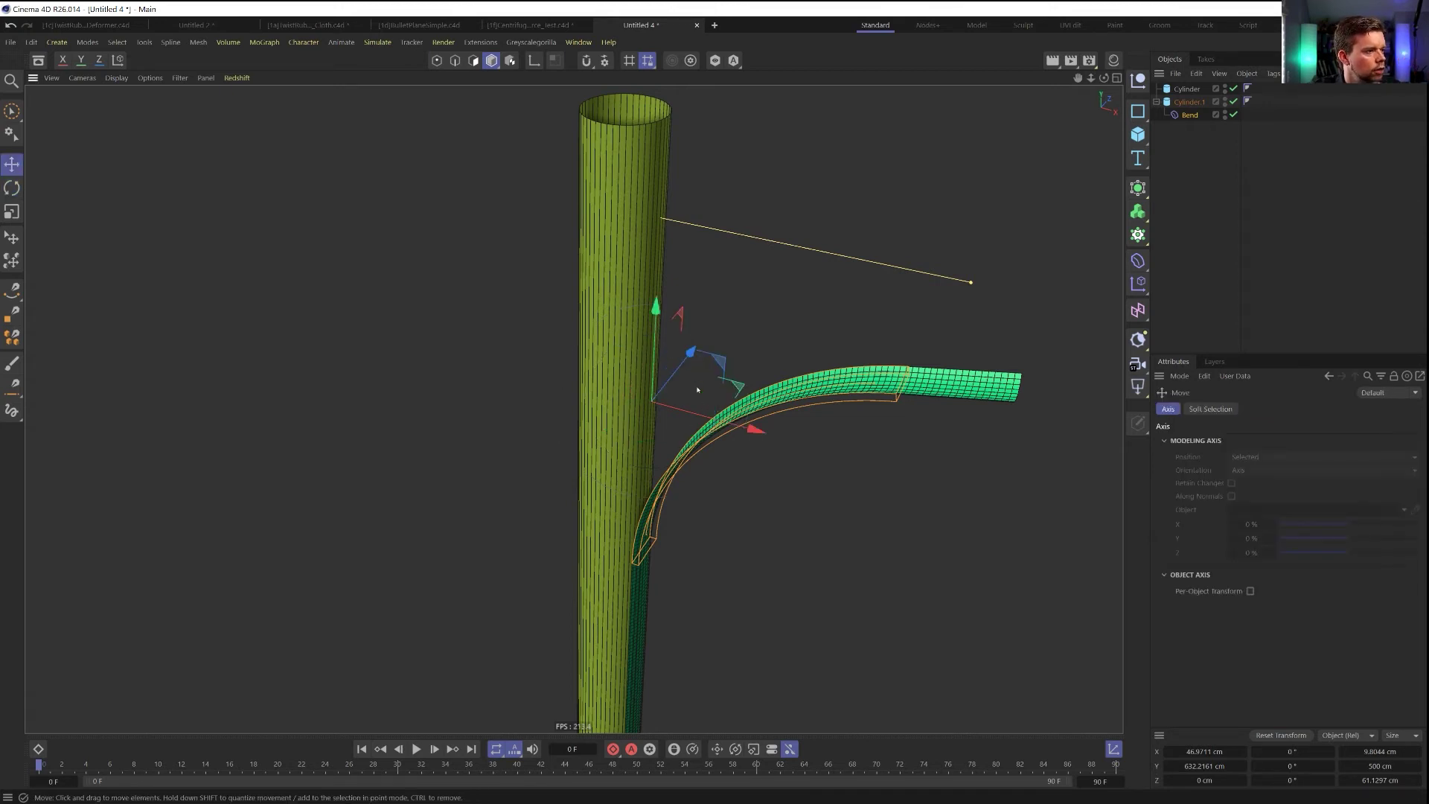
Tilt the Bend deformer slightly to a bank rotation of about -0.9°
{"action": "key", "text": "r"}
{"action": "left_click_drag", "start_coordinate": [697, 381], "coordinate": [692, 376]}
{"action": "left_click", "coordinate": [1190, 115]}
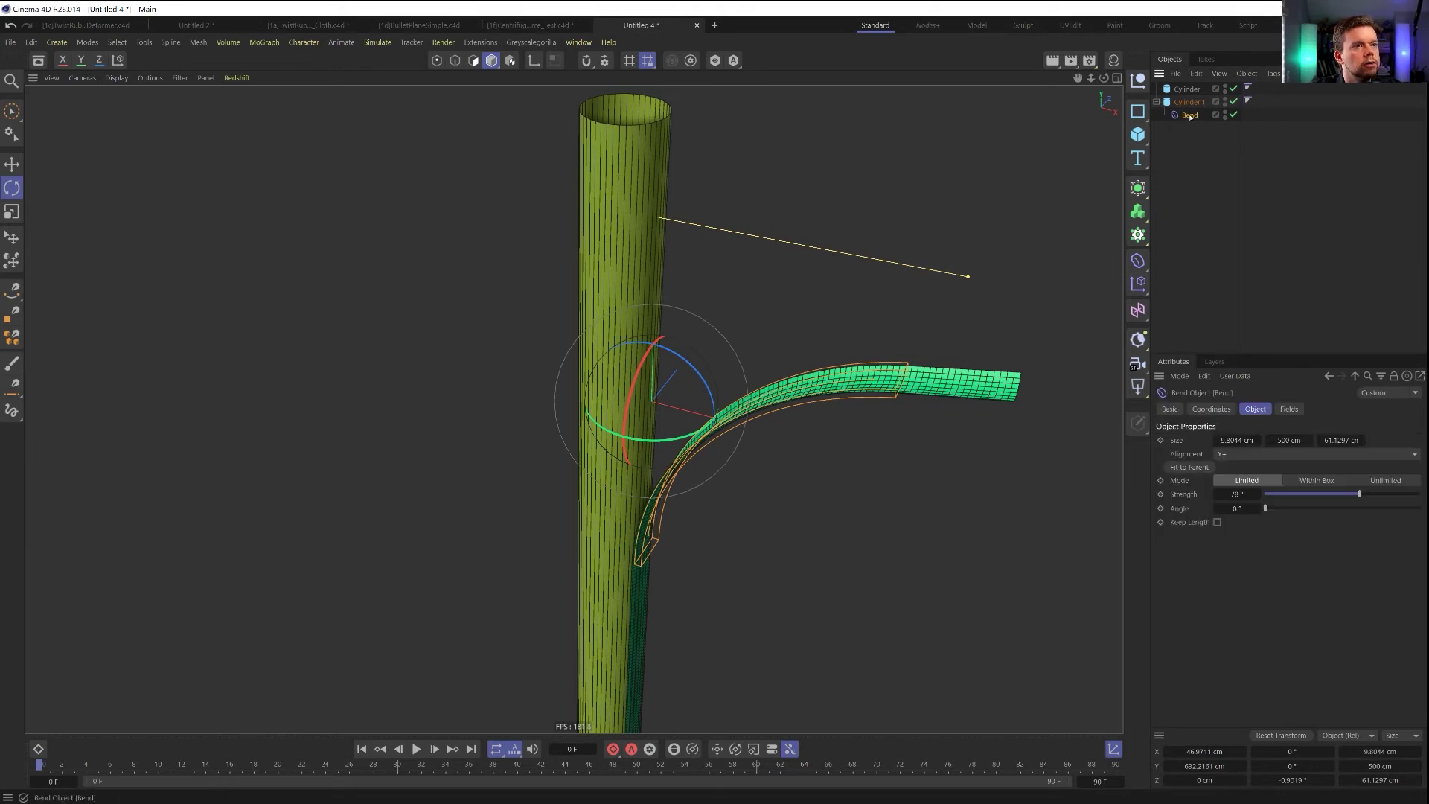
Try the Bend in Unlimited mode with the deformer lowered to about Y 480 cm, and return it to Limited
{"action": "left_click", "coordinate": [1383, 480]}
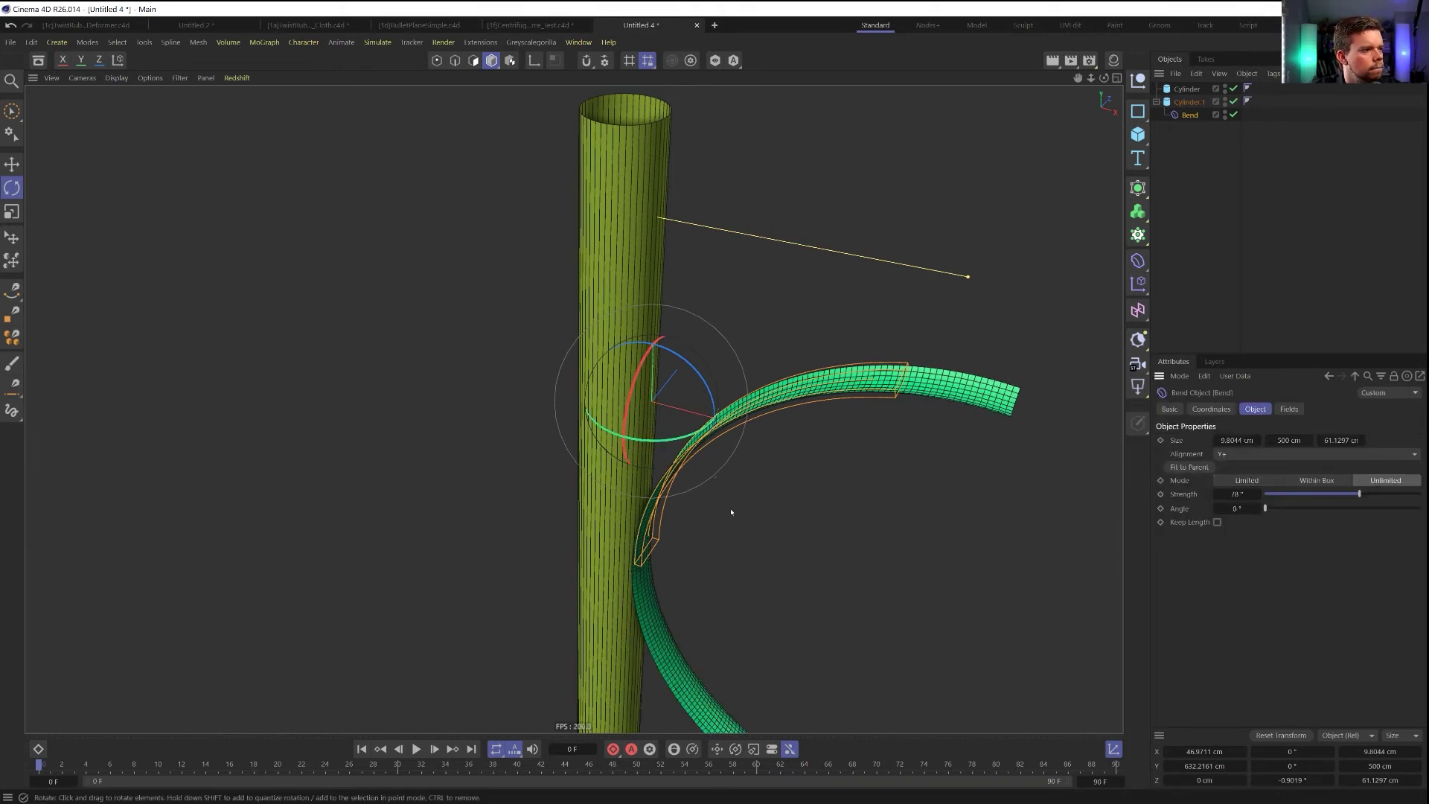
{"action": "key", "text": "e"}
{"action": "left_click_drag", "start_coordinate": [655, 302], "coordinate": [678, 517]}
{"action": "middle_click_drag", "start_coordinate": [679, 517], "coordinate": [659, 253], "text": "alt"}
{"action": "left_click_drag", "start_coordinate": [660, 253], "coordinate": [867, 134], "text": "alt"}
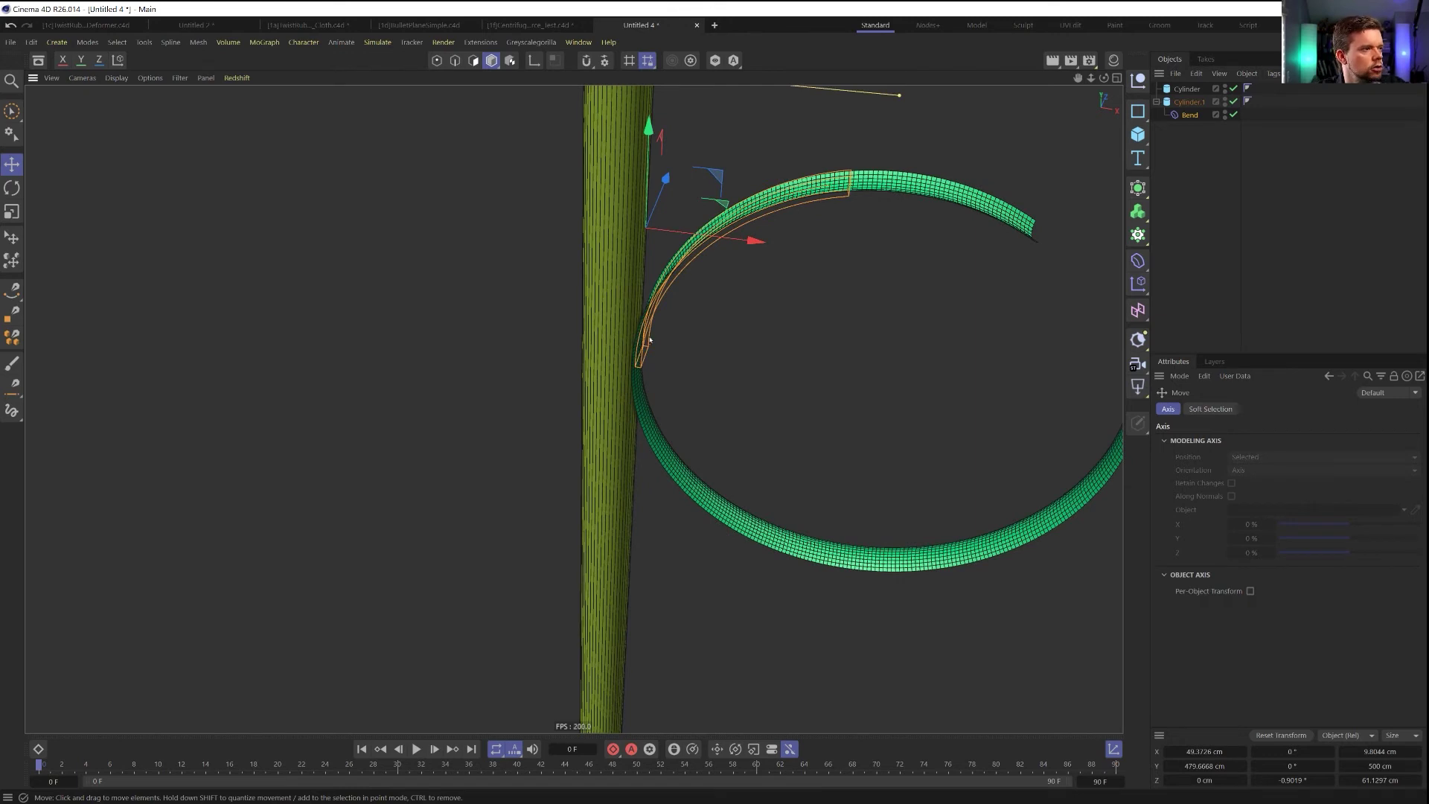
{"action": "left_click", "coordinate": [1190, 115]}
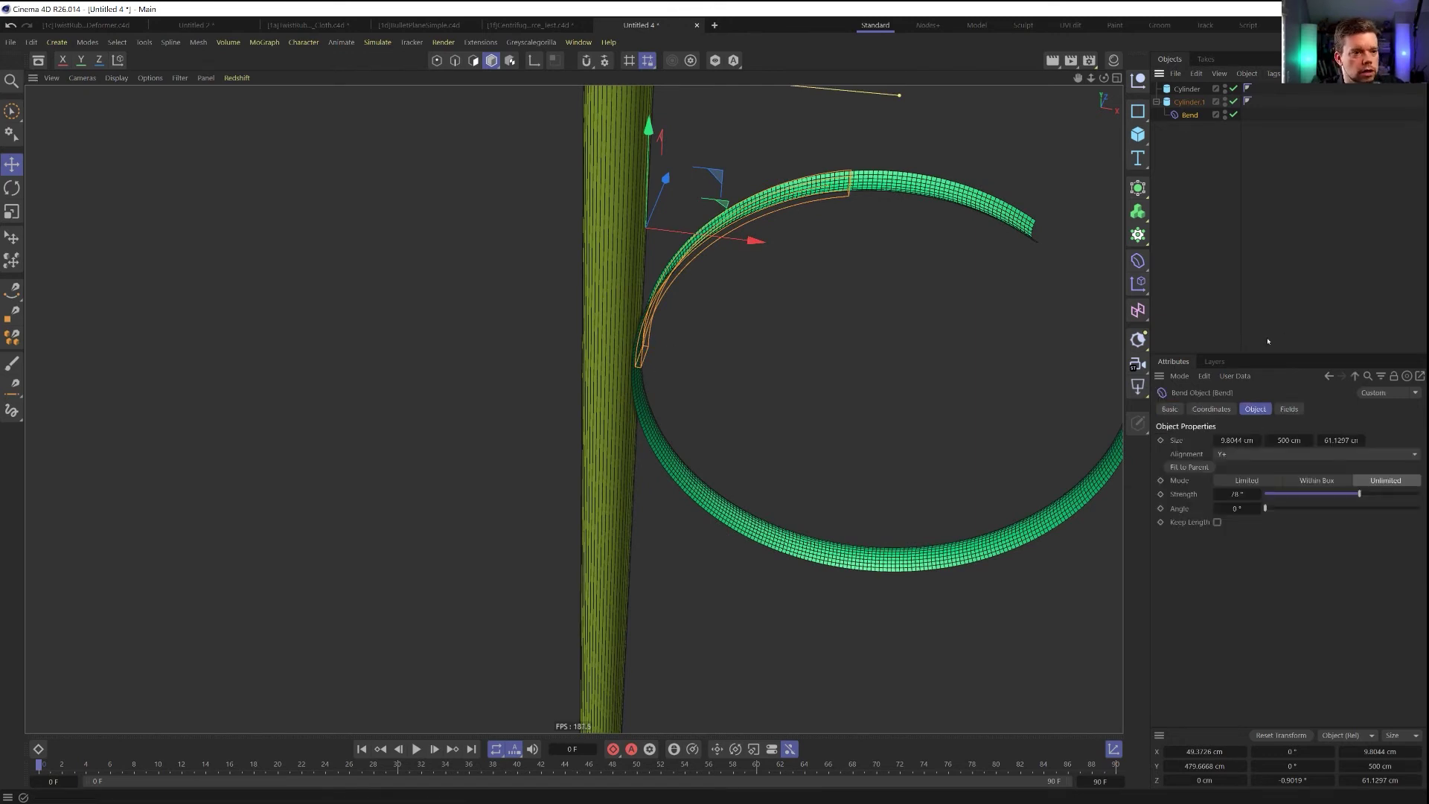
{"action": "left_click", "coordinate": [1274, 481]}
Raise the Bend deformer above the tube to about Y 1247 cm and keyframe its Y position at frame 0
{"action": "mouse_move", "coordinate": [565, 417]}
{"action": "left_mouse_down", "text": "alt"}
{"action": "mouse_move", "coordinate": [666, 291]}
{"action": "mouse_move", "coordinate": [576, 414]}
{"action": "left_mouse_up", "text": "alt"}
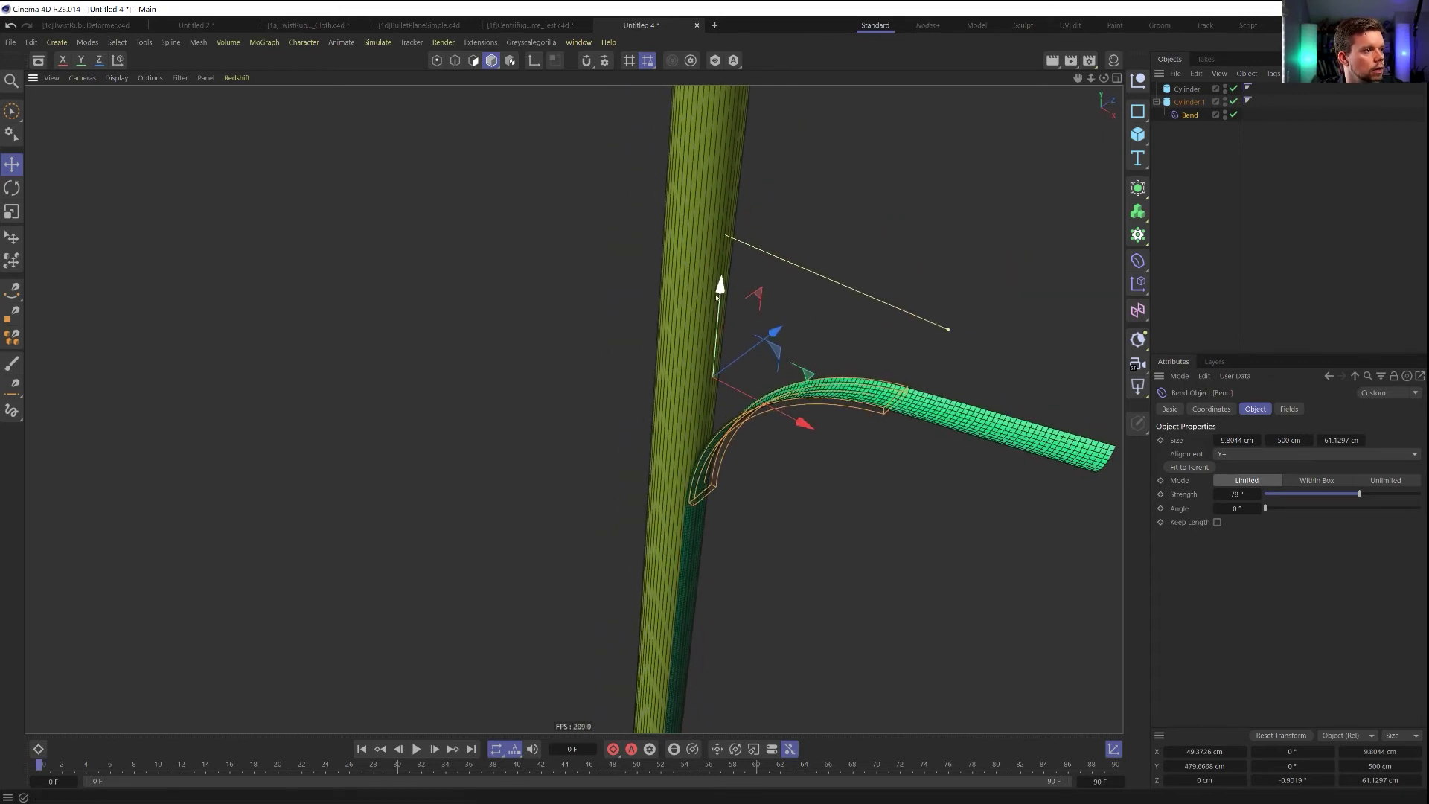
{"action": "right_click_drag", "start_coordinate": [717, 289], "coordinate": [682, 338], "text": "alt"}
{"action": "middle_click_drag", "start_coordinate": [682, 338], "coordinate": [719, 359], "text": "alt"}
{"action": "left_click_drag", "start_coordinate": [719, 359], "coordinate": [739, 313]}
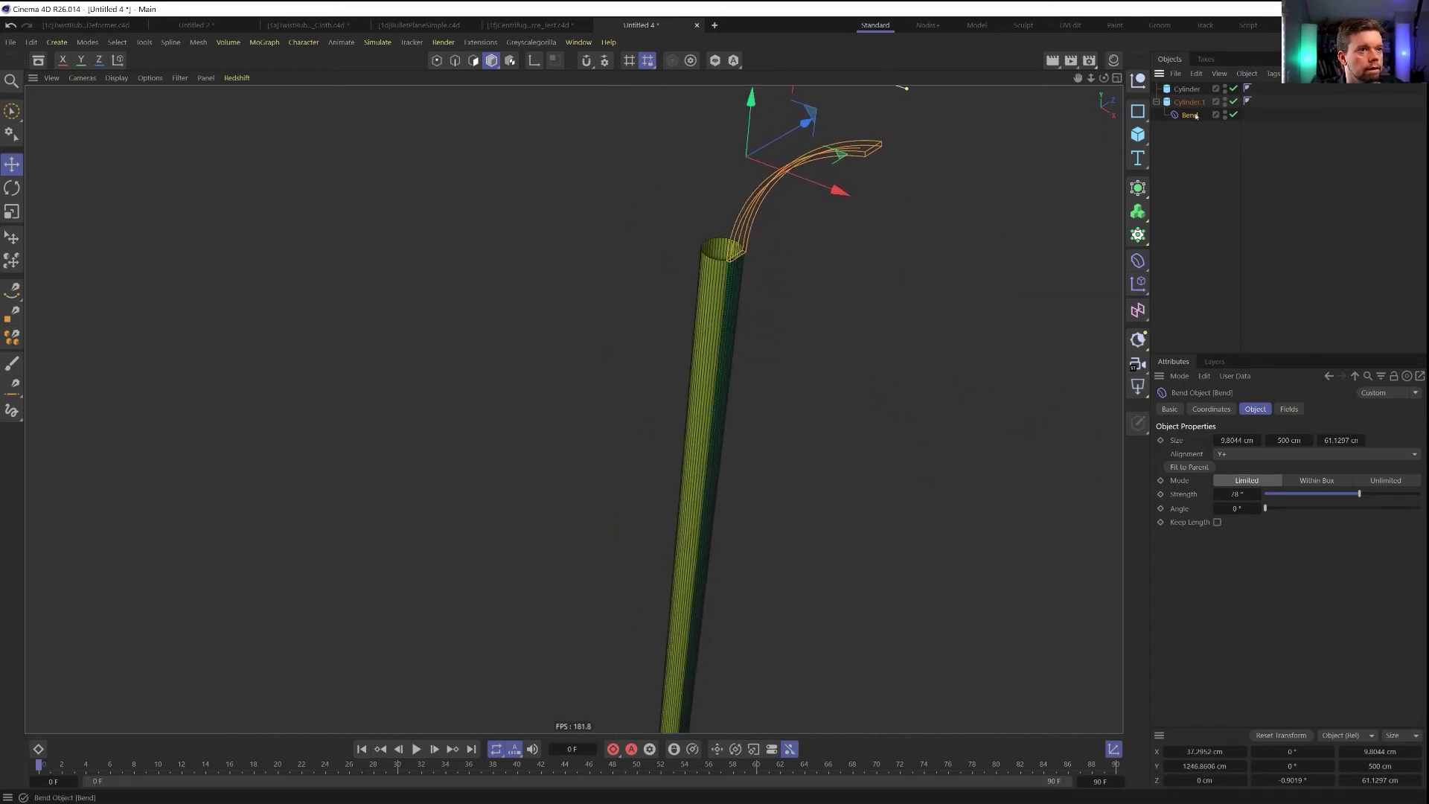
{"action": "left_click", "coordinate": [1200, 410]}
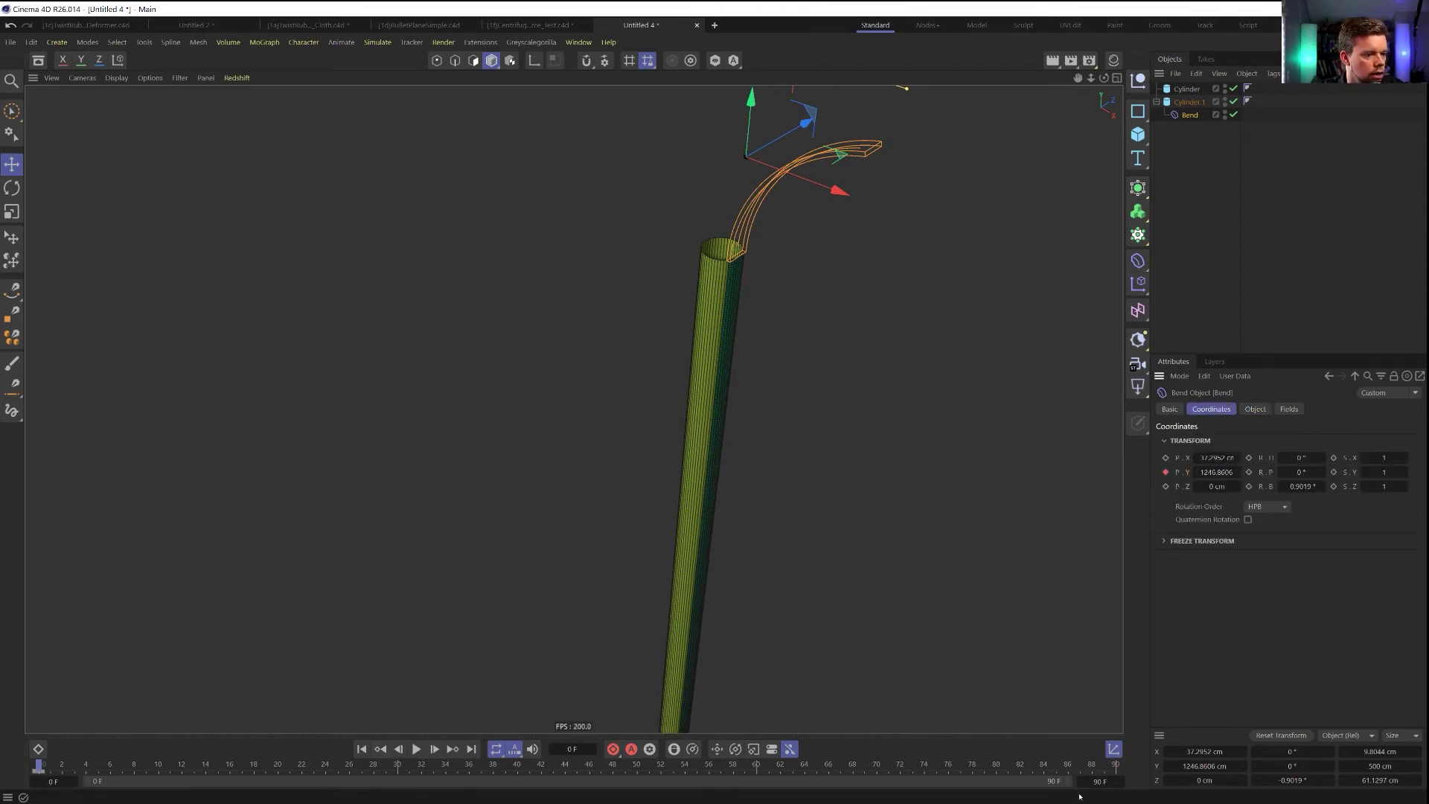
Extend the project's timeline to end at frame 555
{"action": "left_click", "coordinate": [1100, 781]}
{"action": "type", "text": "555"}
{"action": "key", "text": "Return"}
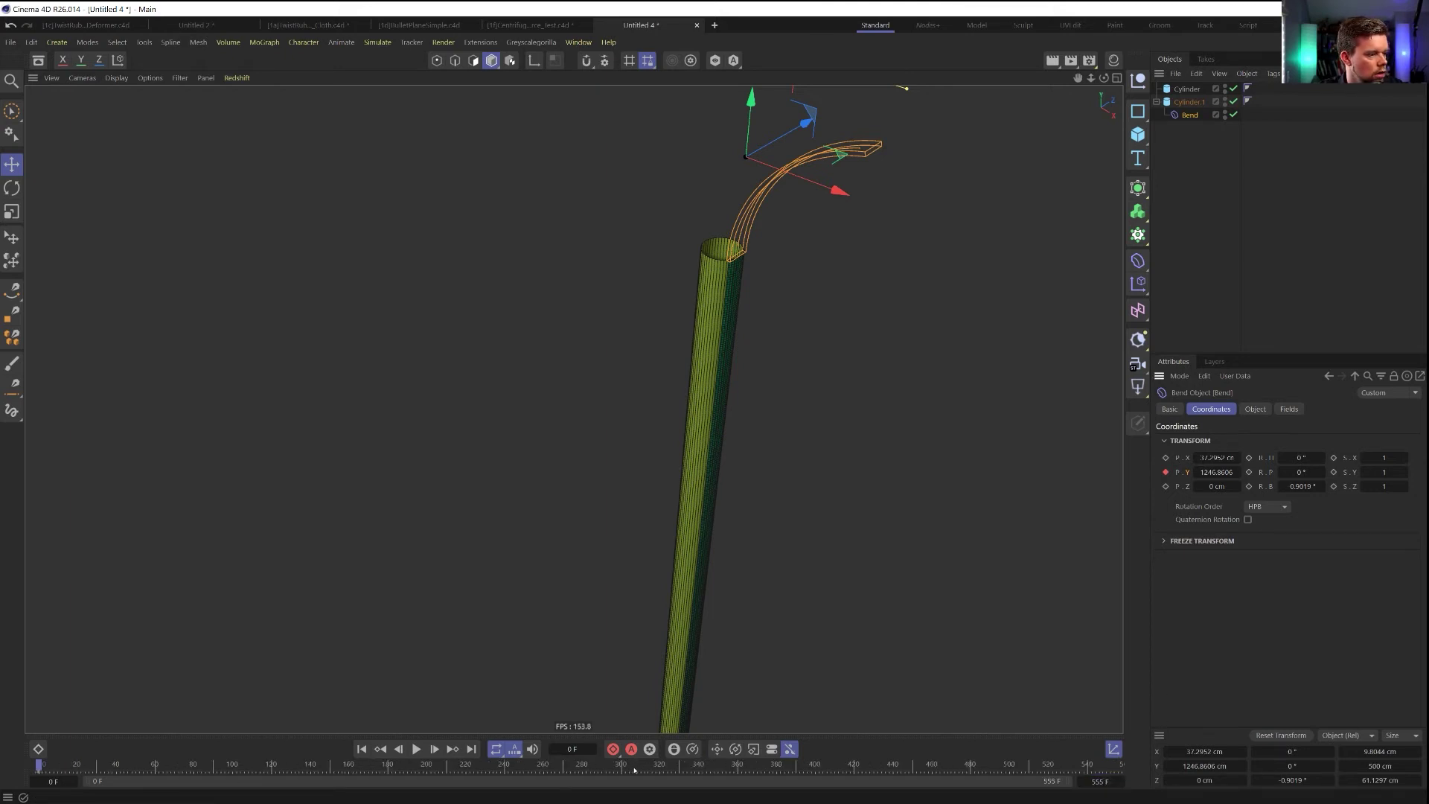
Set the project's default keyframe interpolation type to Linear
{"action": "key", "text": "ctrl+d"}
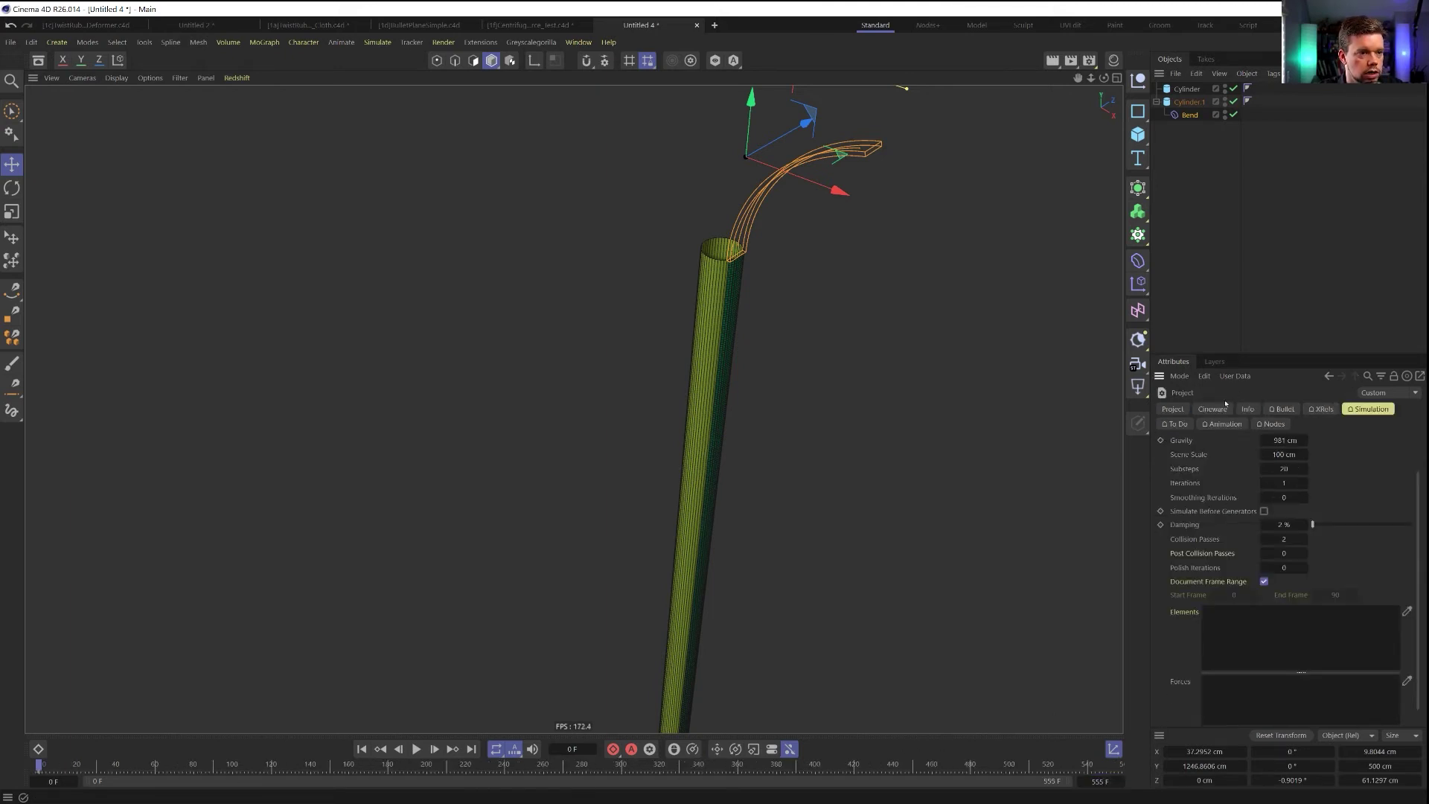
{"action": "left_click", "coordinate": [1173, 409]}
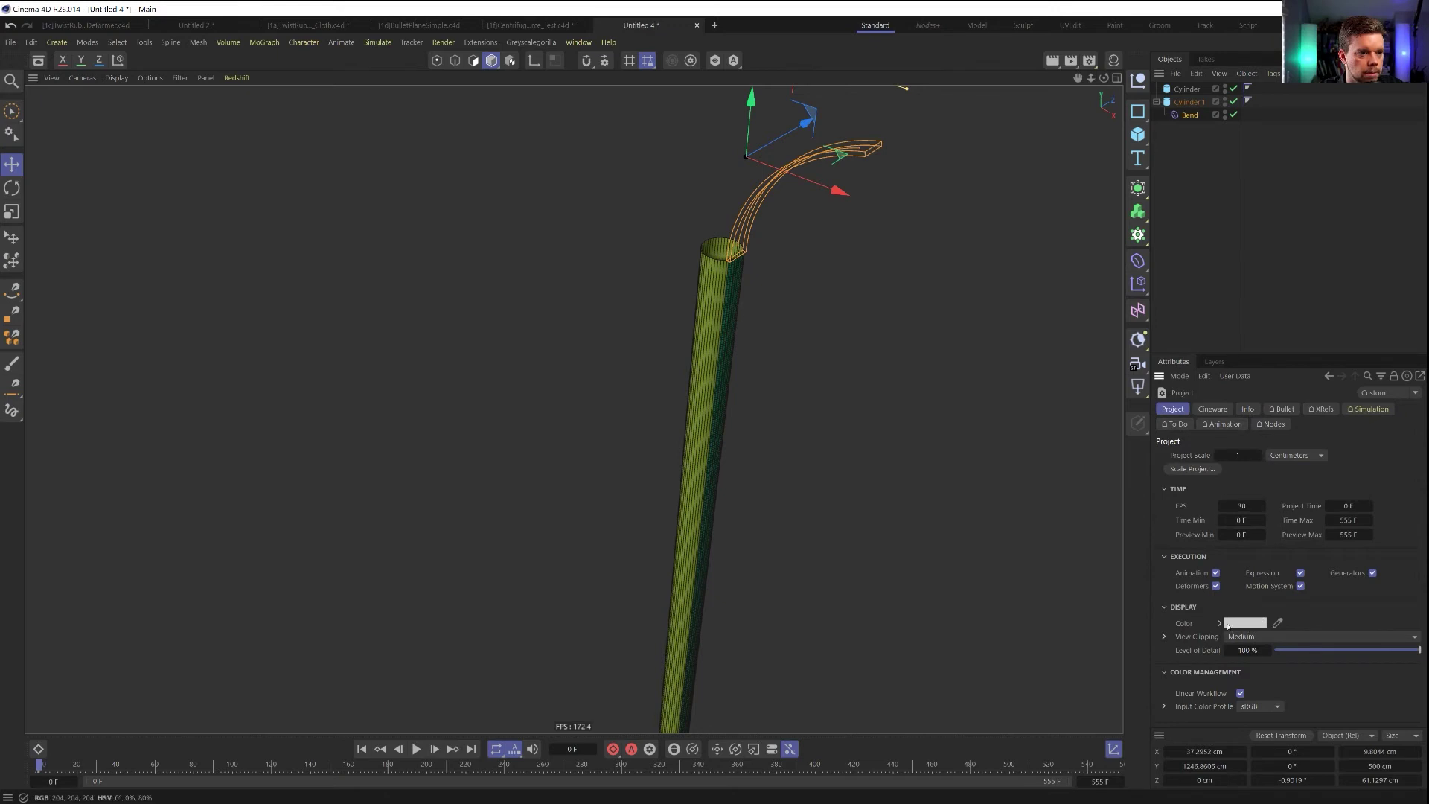
{"action": "left_click", "coordinate": [1221, 424]}
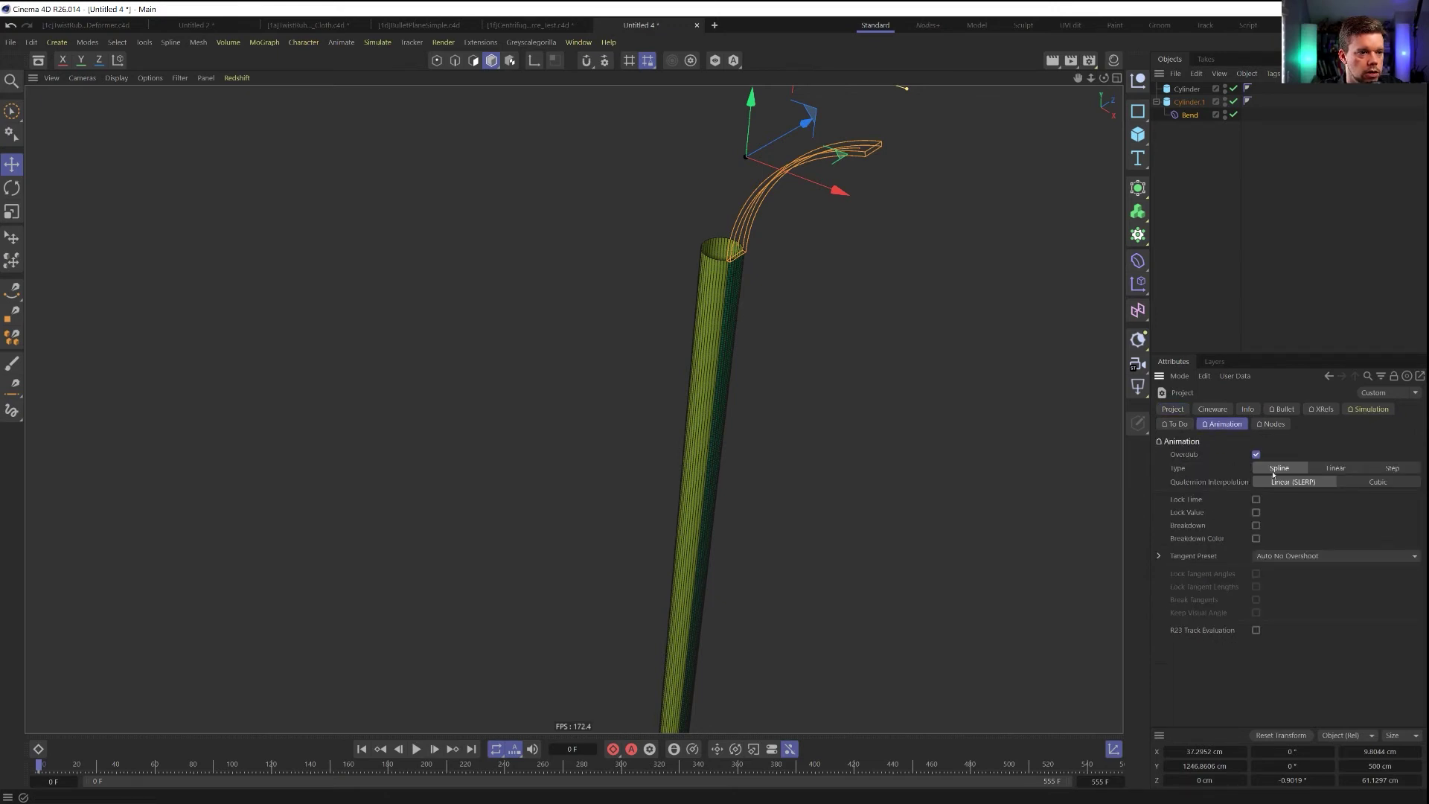
{"action": "left_click", "coordinate": [1320, 468]}
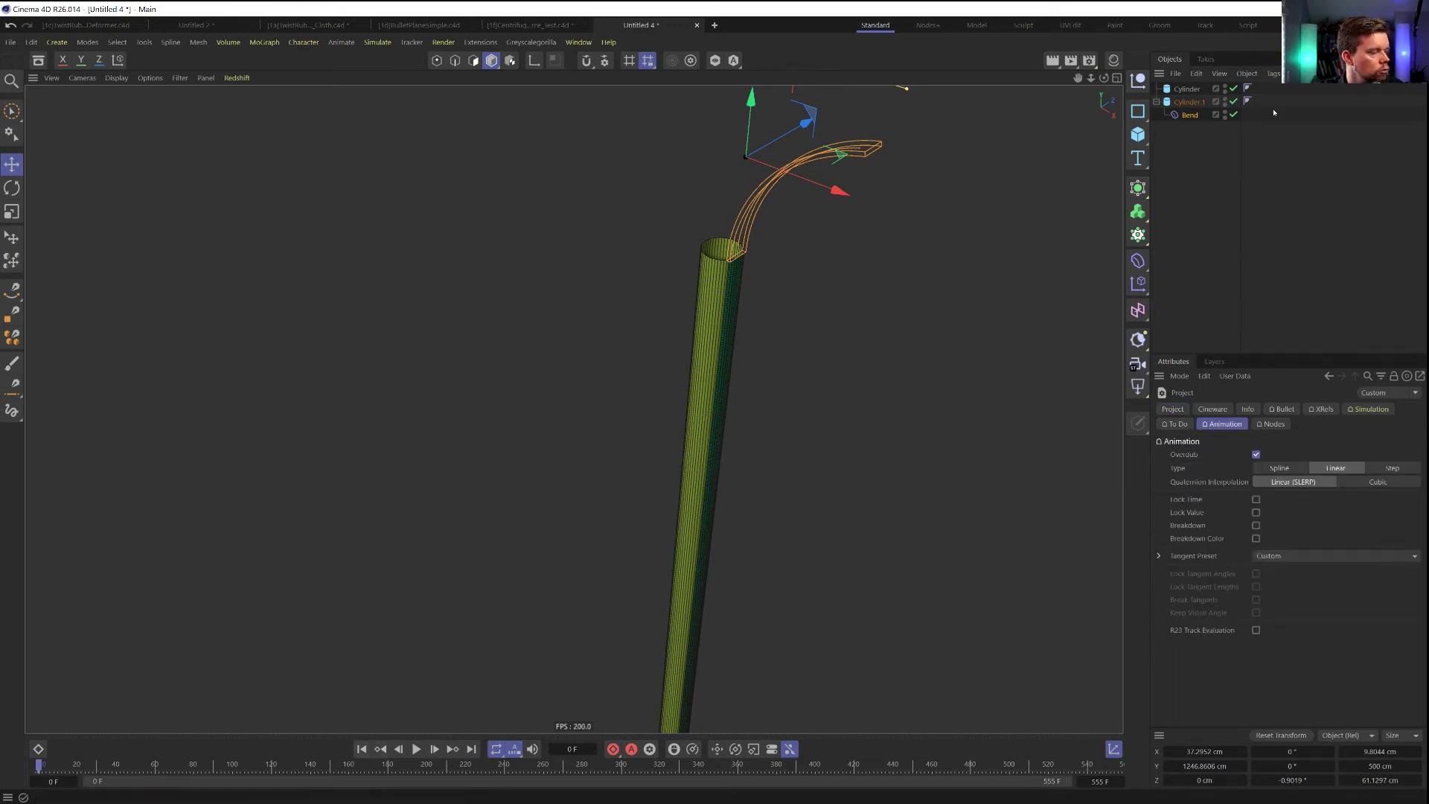
Re-key the Bend's Y position at frame 0, lower it to about Y -737 cm at frame 555 and keyframe that position
{"action": "left_click", "coordinate": [1189, 115]}
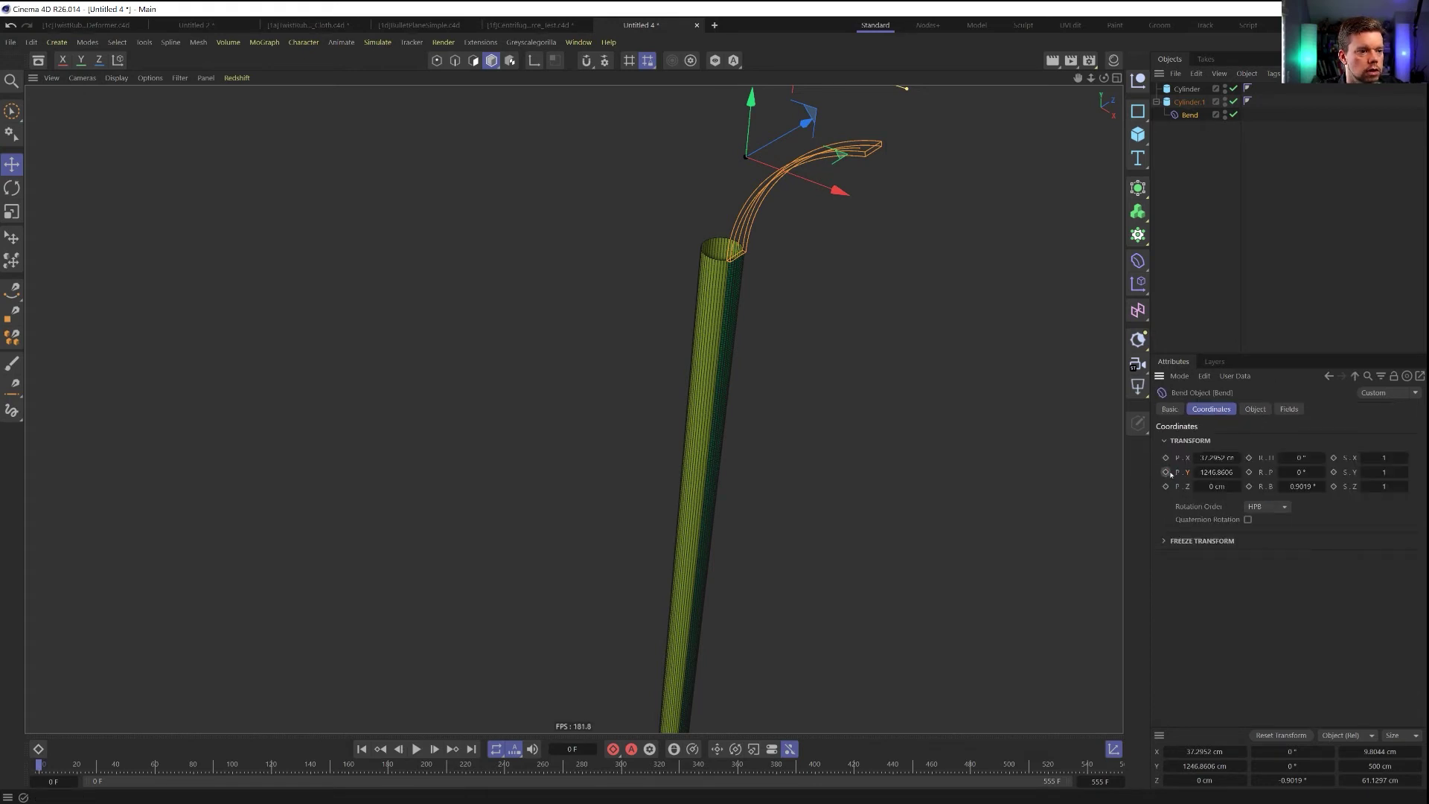
{"action": "left_click", "coordinate": [418, 755]}
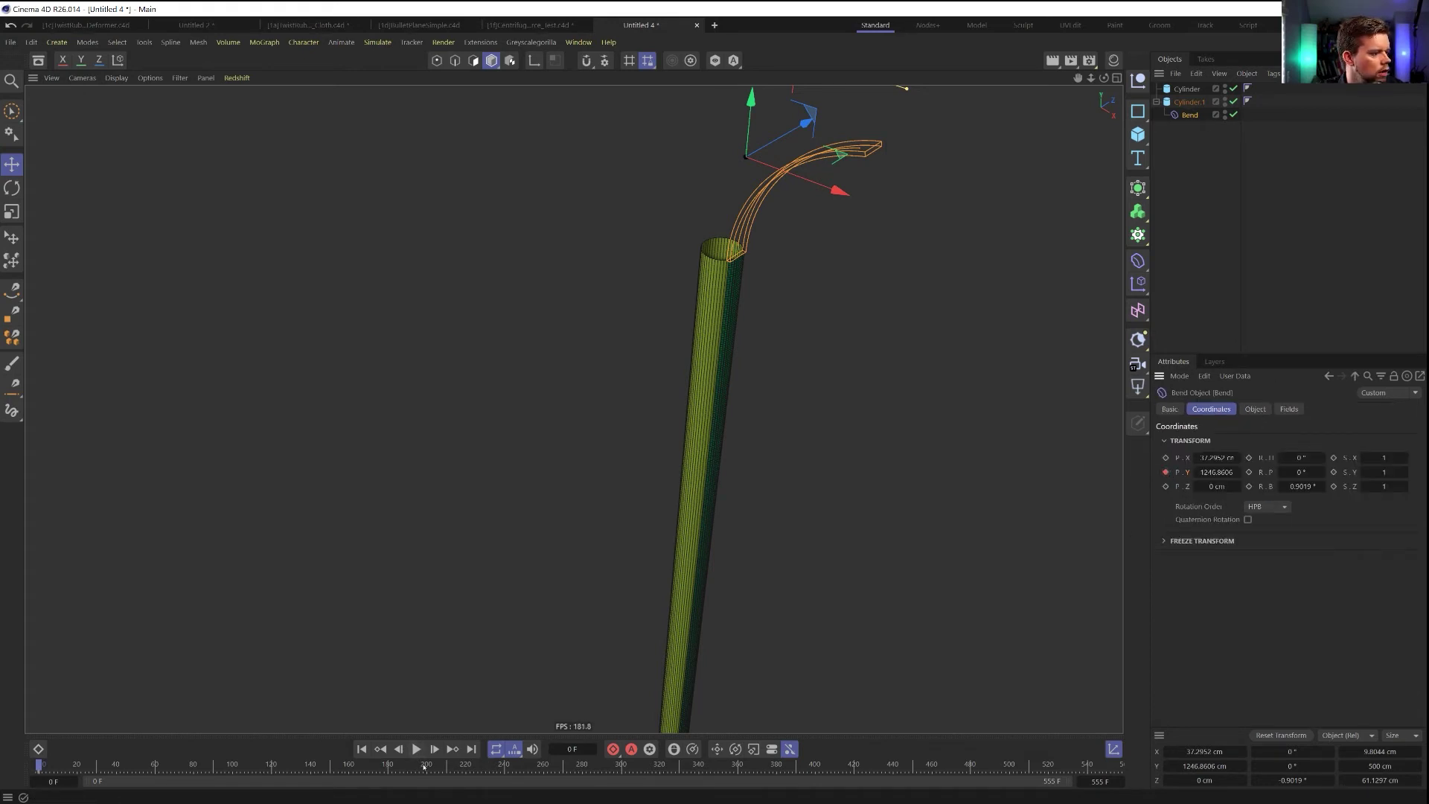
{"action": "scroll", "coordinate": [774, 368], "scroll_direction": "down", "scroll_amount": 2}
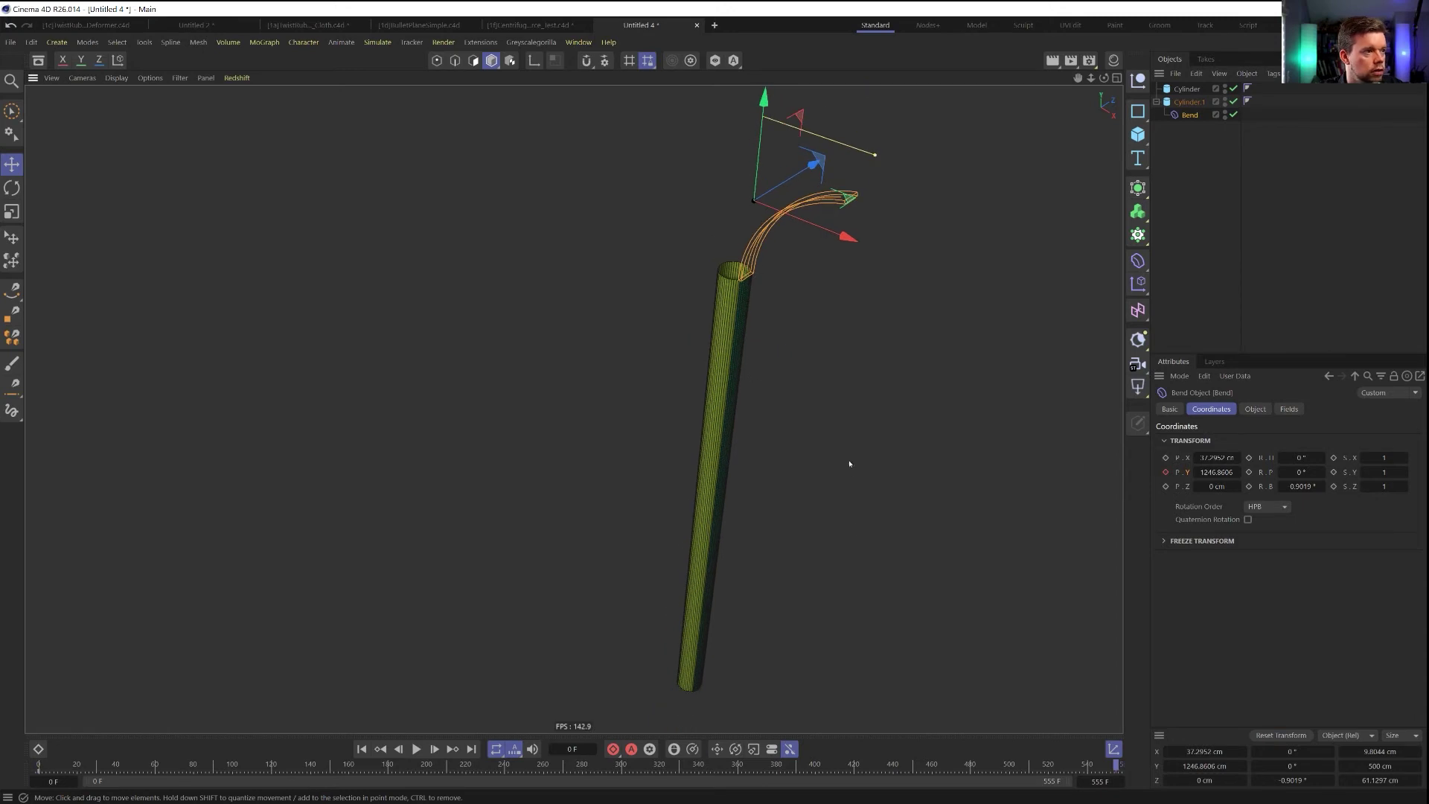
{"action": "left_click_drag", "start_coordinate": [806, 133], "coordinate": [802, 593]}
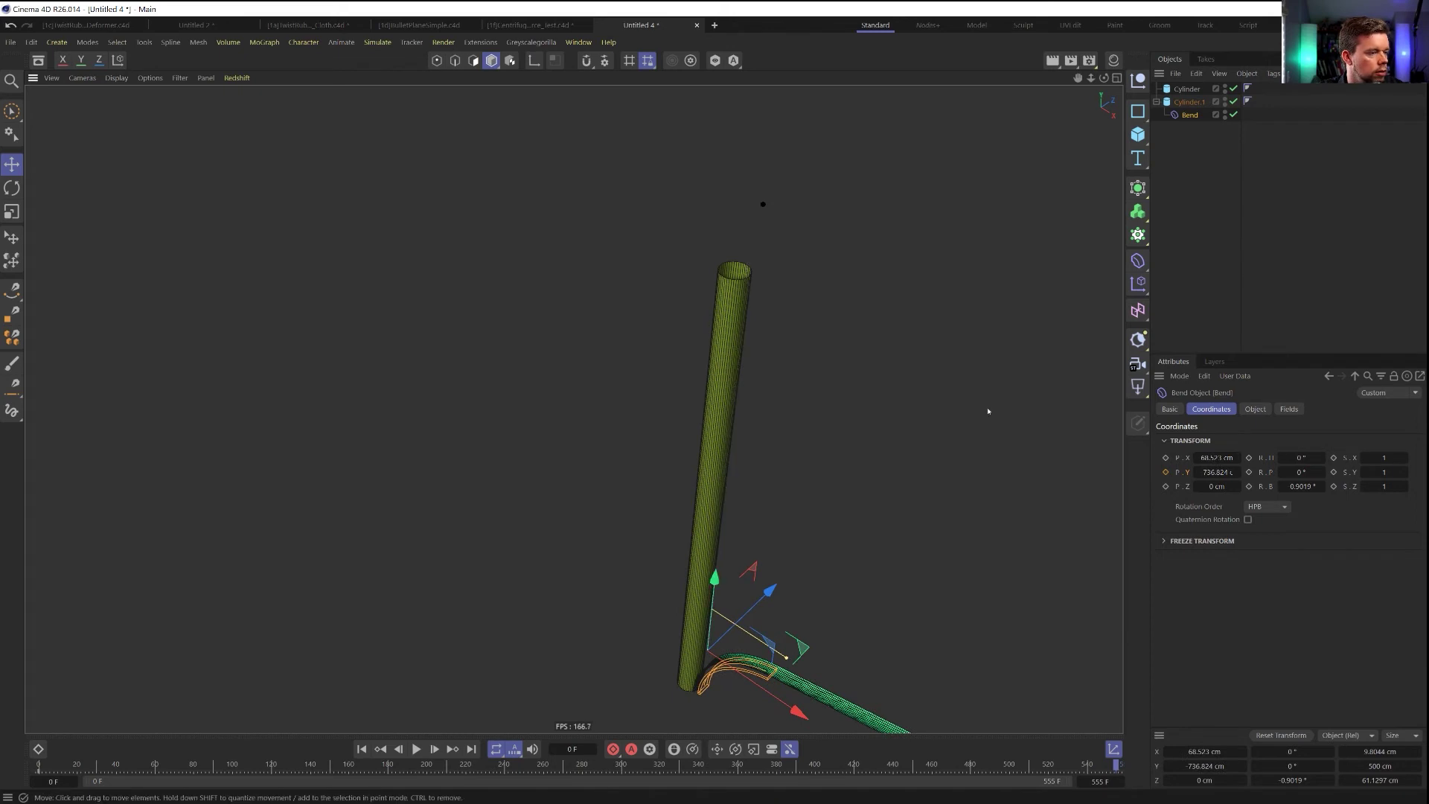
{"action": "left_click", "coordinate": [1165, 472]}
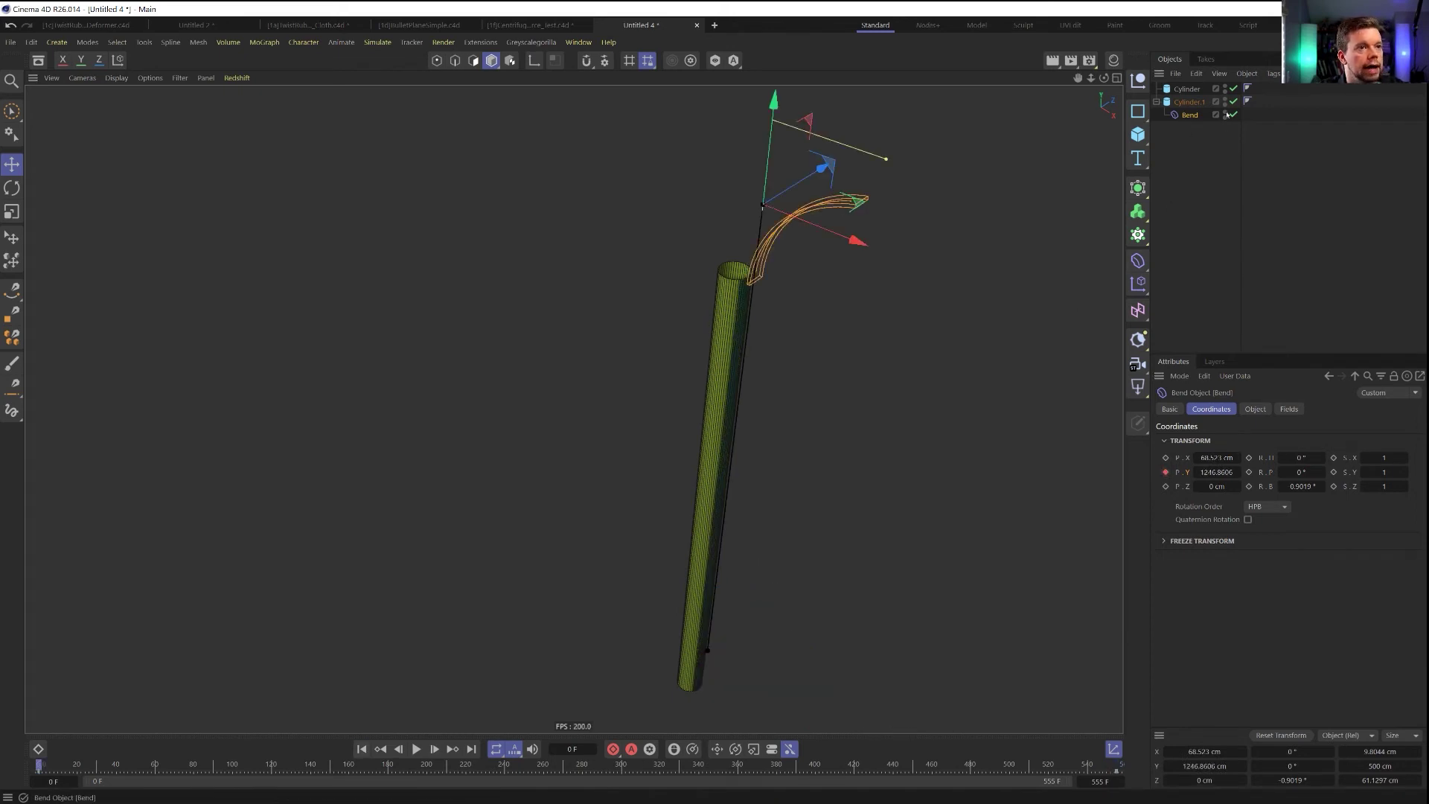
Hide the Bend deformer in the viewport and clear the selection
{"action": "left_click", "coordinate": [1224, 112]}
{"action": "left_click", "coordinate": [845, 396]}
{"action": "scroll", "coordinate": [808, 294], "scroll_direction": "up", "scroll_amount": 3}
{"action": "left_click_drag", "start_coordinate": [808, 294], "coordinate": [637, 558], "text": "alt"}
Play the animation and examine from several angles how the strip peels away from the tube, ending back at the start
{"action": "left_click", "coordinate": [418, 749]}
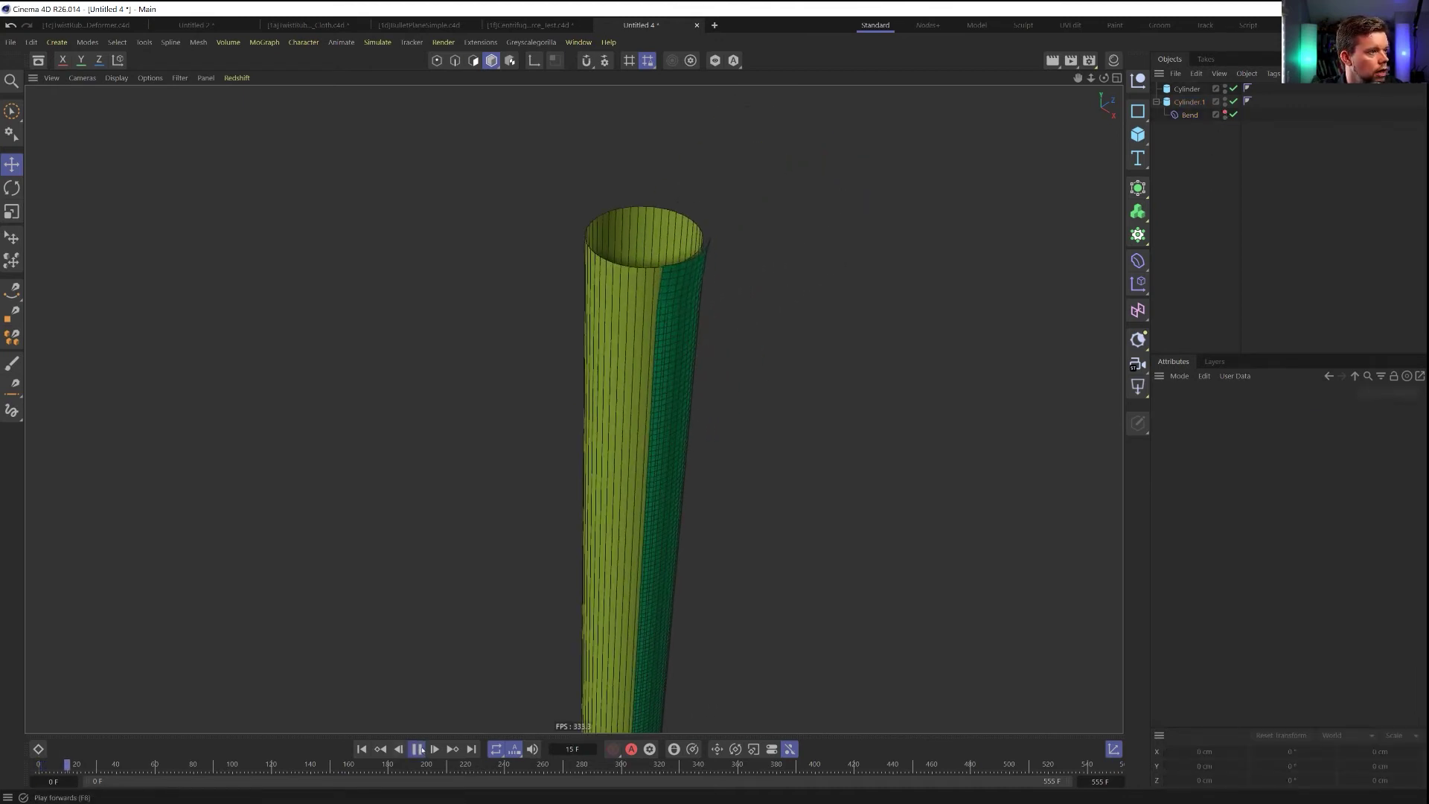
{"action": "left_click_drag", "start_coordinate": [600, 517], "coordinate": [615, 460], "text": "alt"}
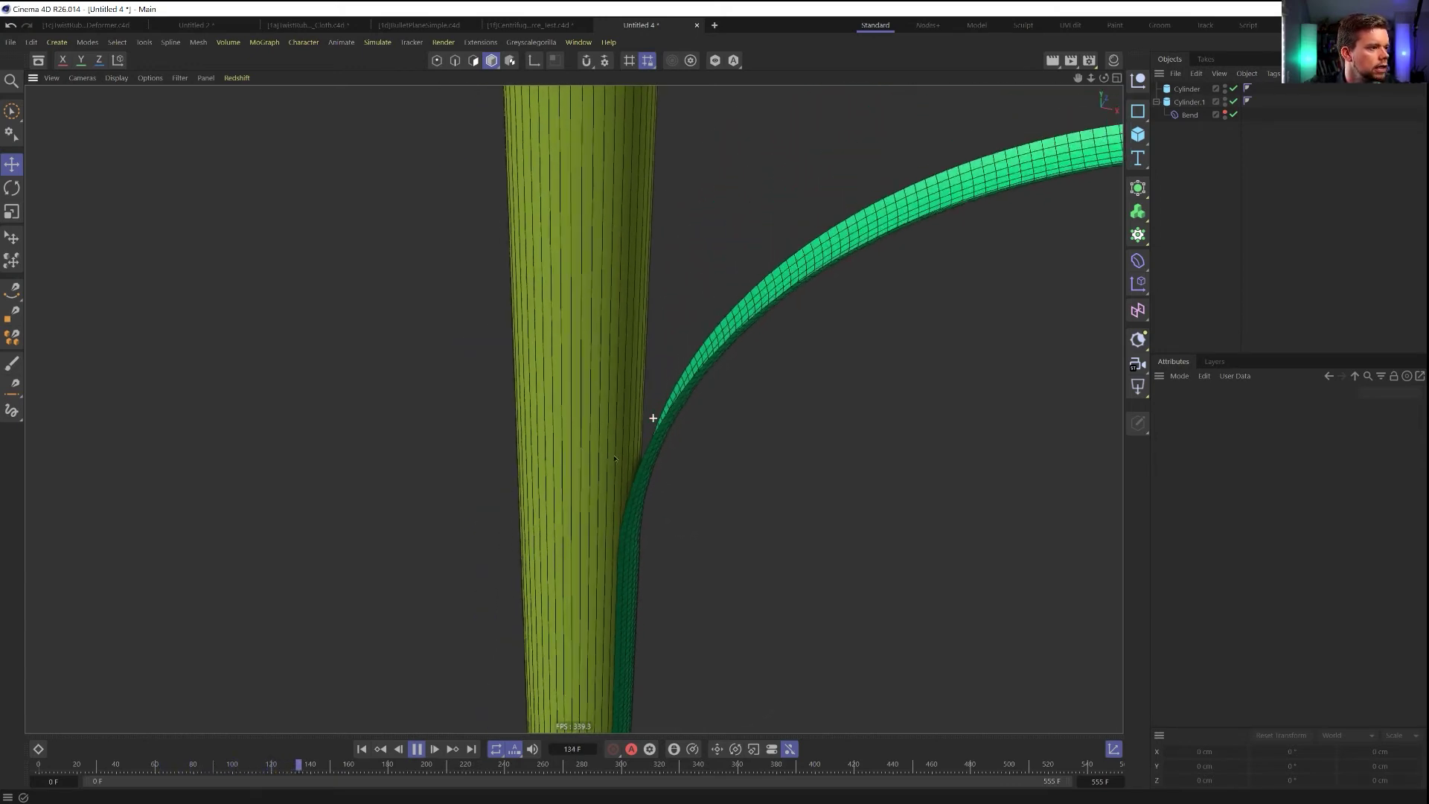
{"action": "right_click_drag", "start_coordinate": [615, 459], "coordinate": [543, 511], "text": "alt"}
{"action": "left_click_drag", "start_coordinate": [625, 494], "coordinate": [618, 385], "text": "alt"}
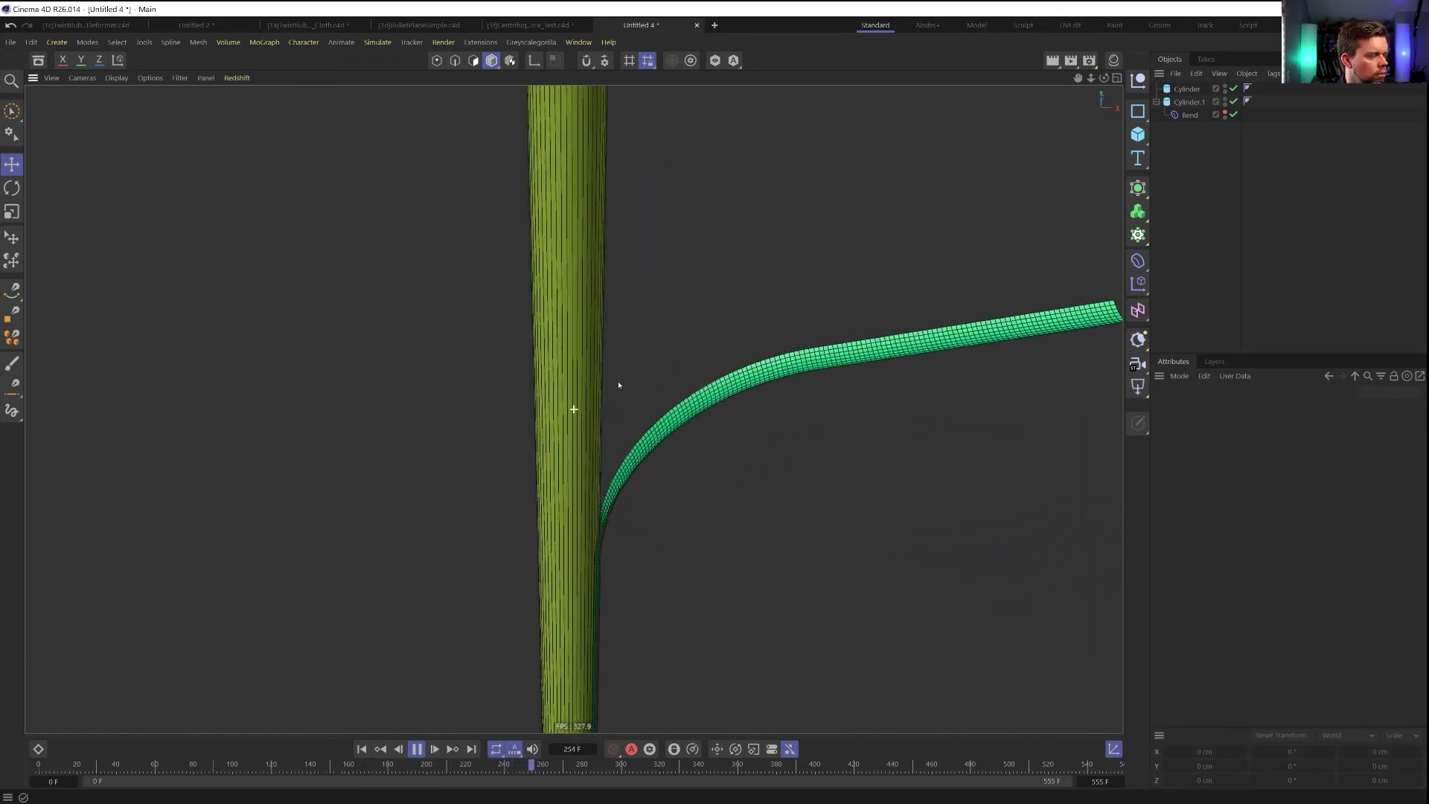
{"action": "right_click_drag", "start_coordinate": [618, 385], "coordinate": [533, 449], "text": "alt"}
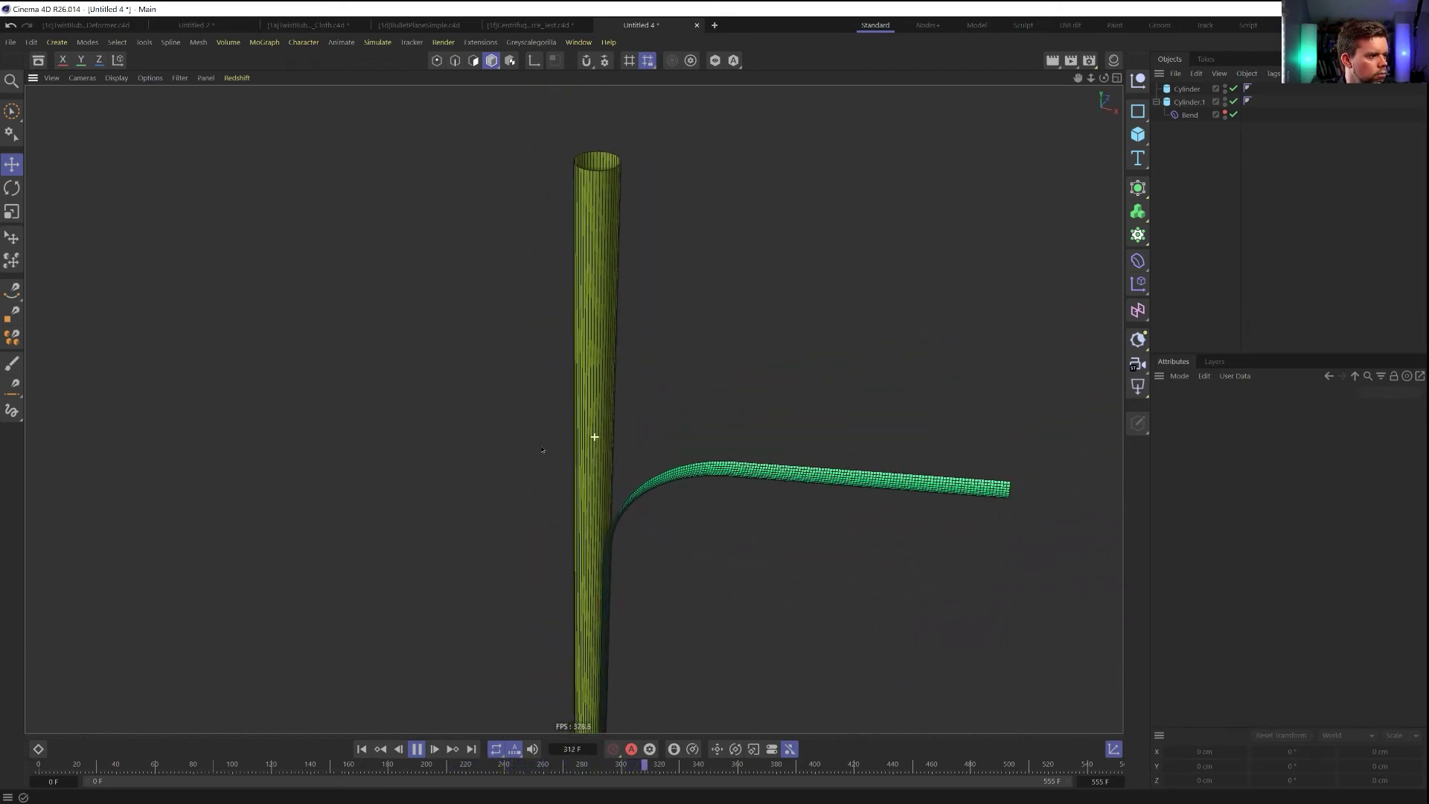
{"action": "left_click_drag", "start_coordinate": [542, 450], "coordinate": [698, 480], "text": "alt"}
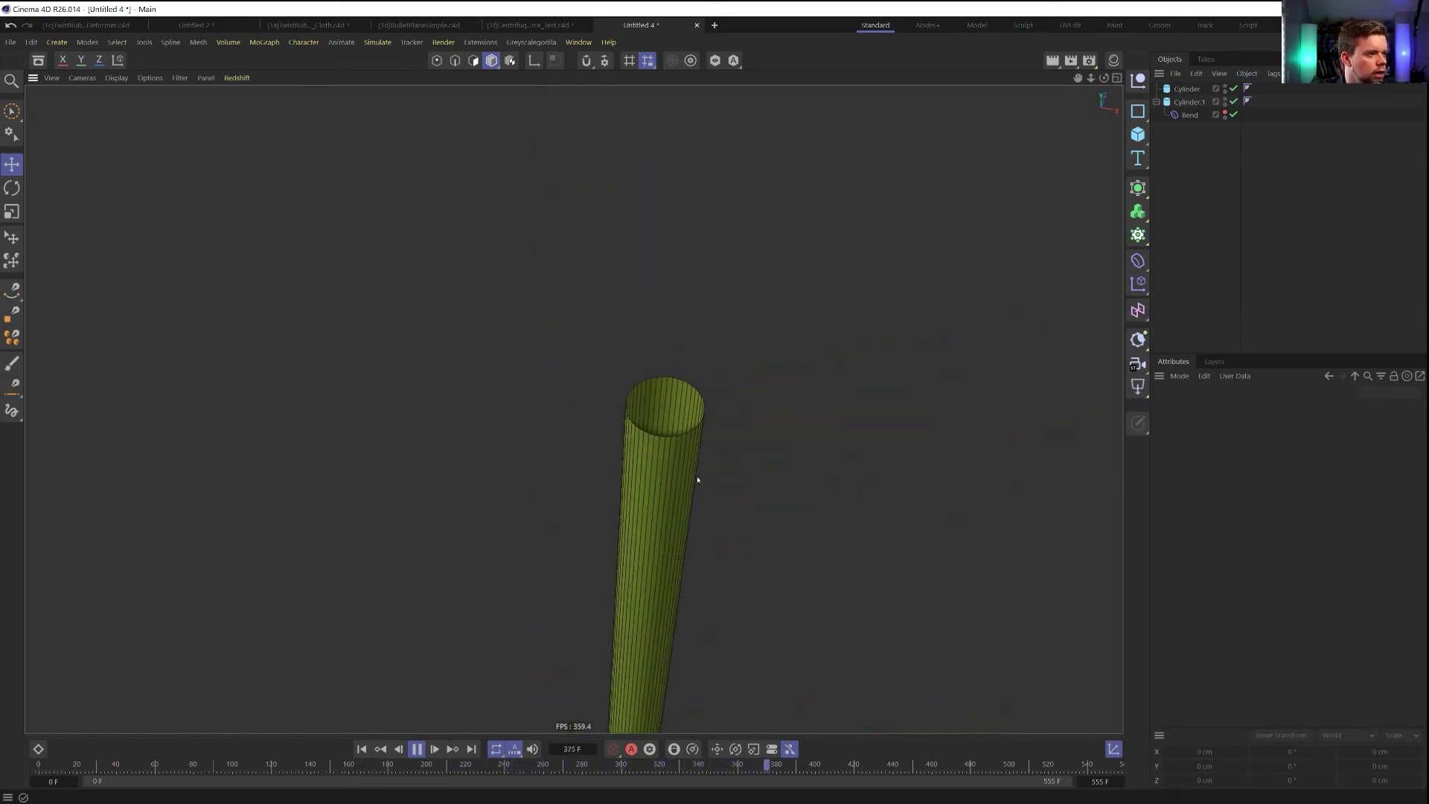
{"action": "left_click", "coordinate": [417, 748]}
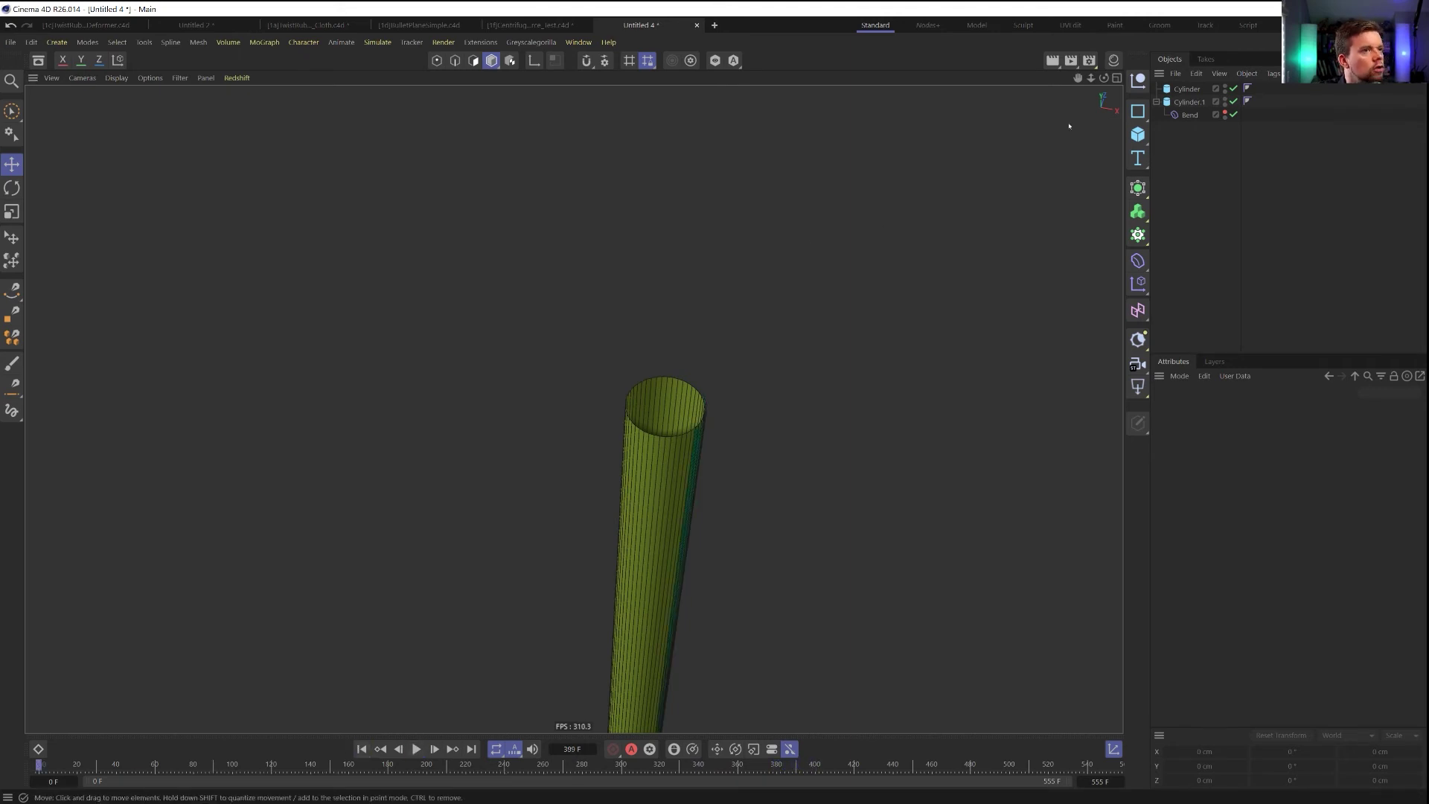
Put the sliced strip cylinder in a Cloner set to Radial mode with a radius of 0 cm
{"action": "left_click", "coordinate": [1191, 103]}
{"action": "left_click_drag", "start_coordinate": [737, 388], "coordinate": [654, 320], "text": "alt"}
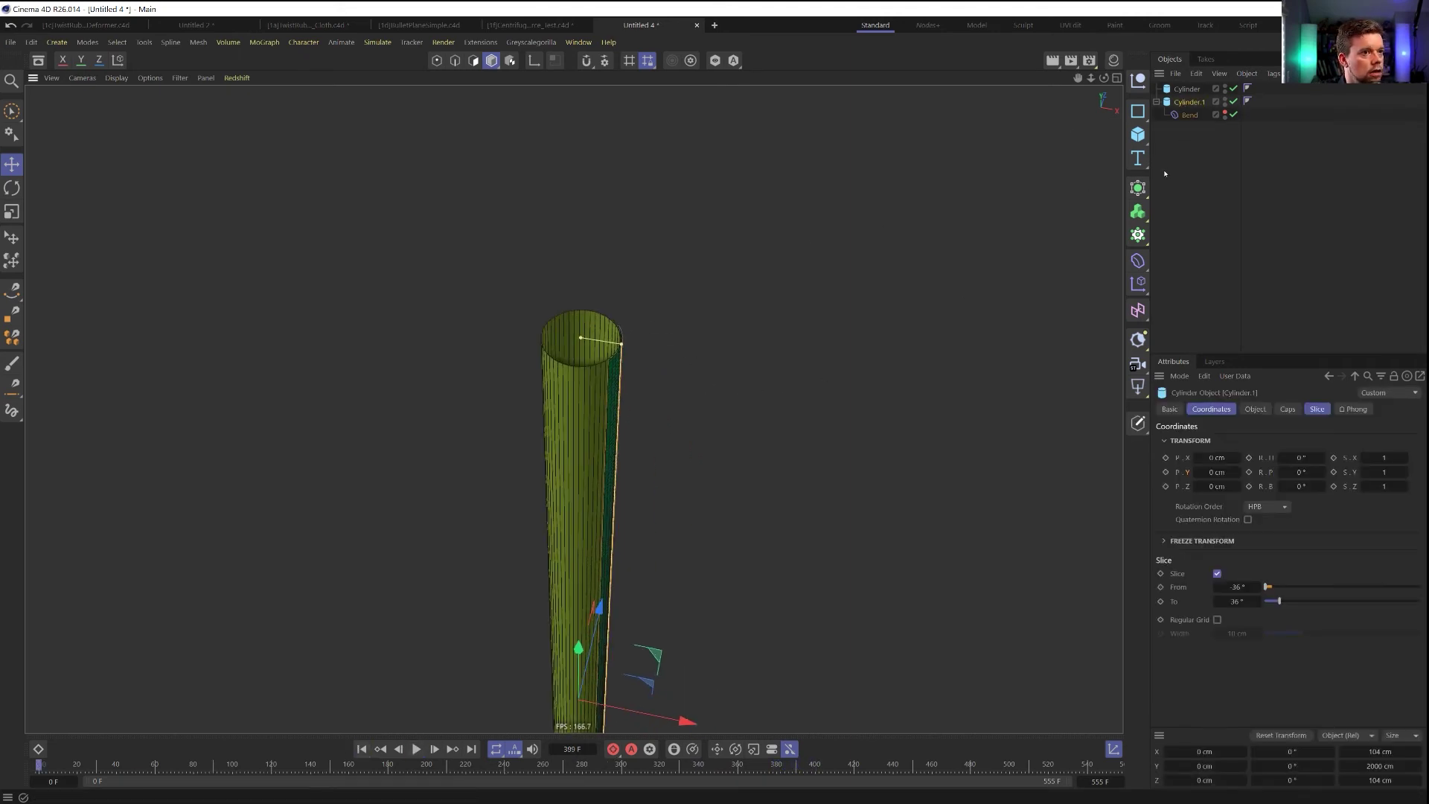
{"action": "left_click", "coordinate": [1138, 235], "text": "alt"}
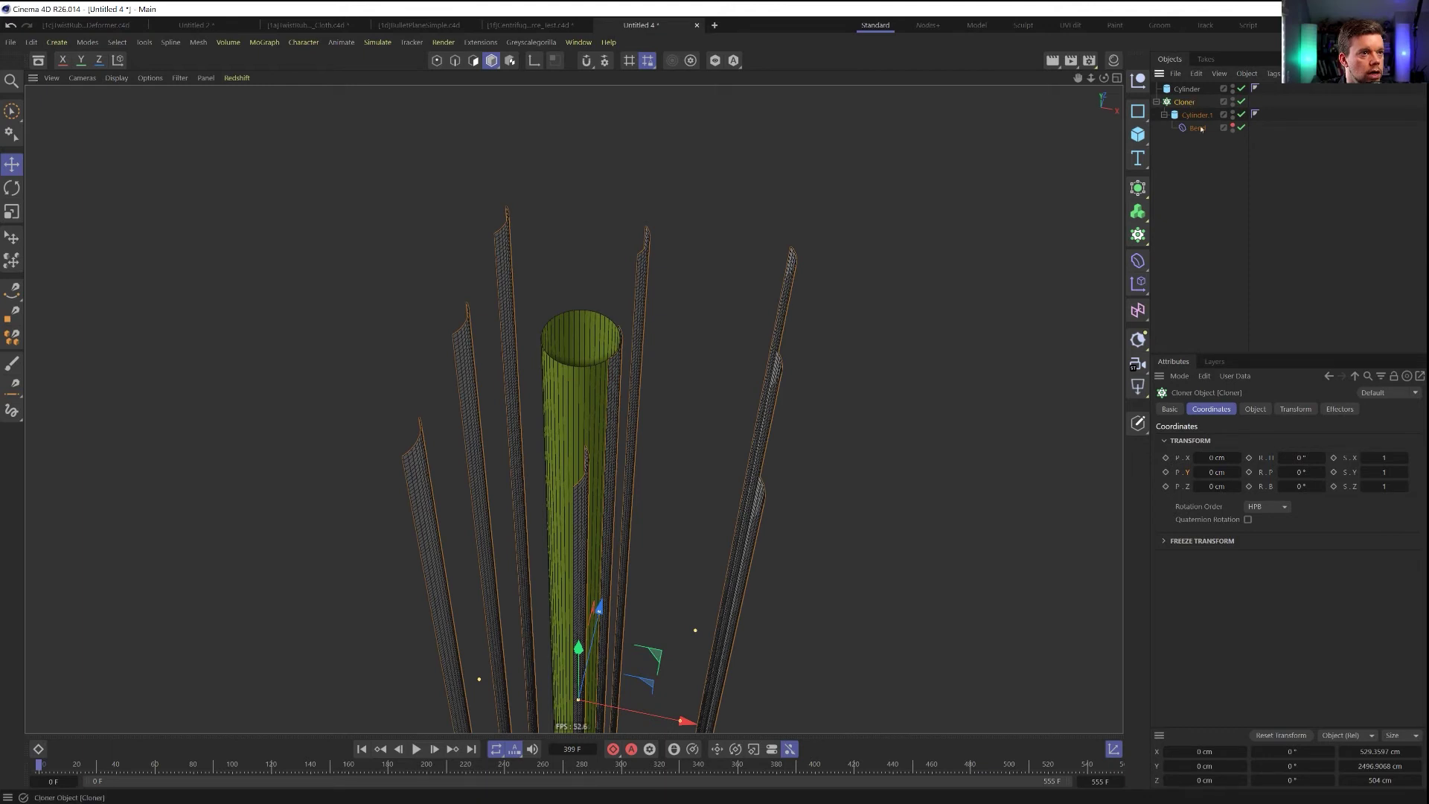
{"action": "left_click", "coordinate": [1265, 410]}
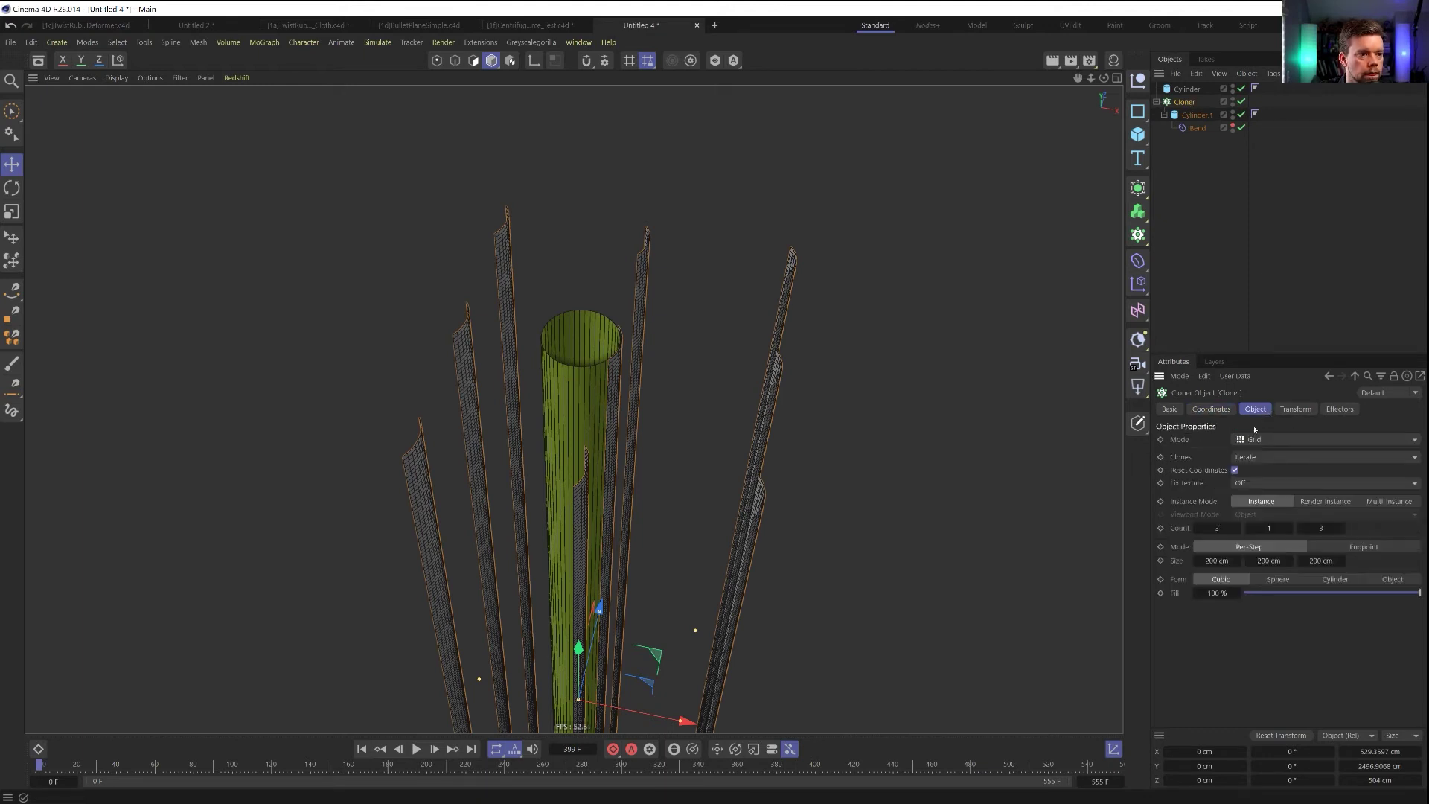
{"action": "left_click", "coordinate": [1257, 440]}
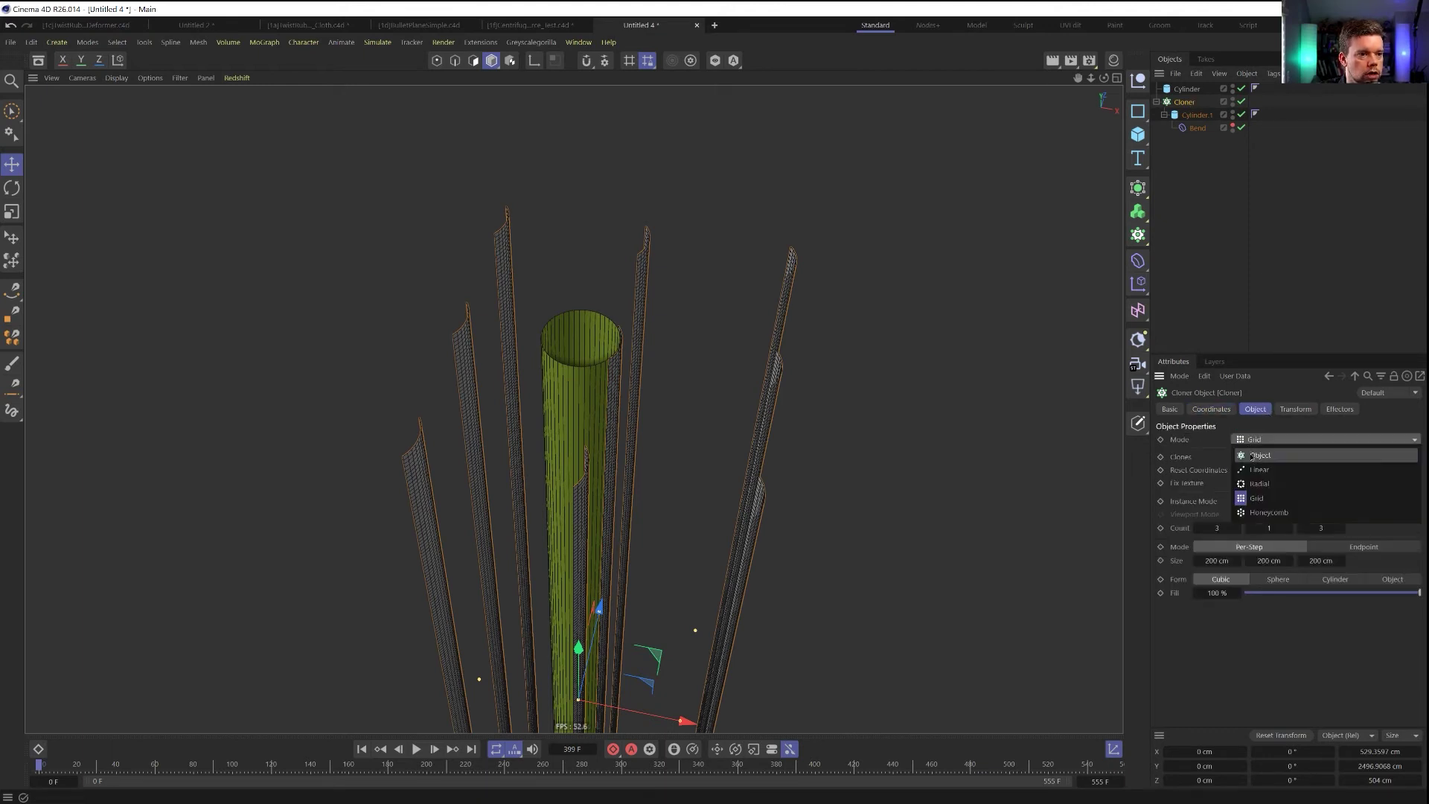
{"action": "left_click", "coordinate": [1265, 484]}
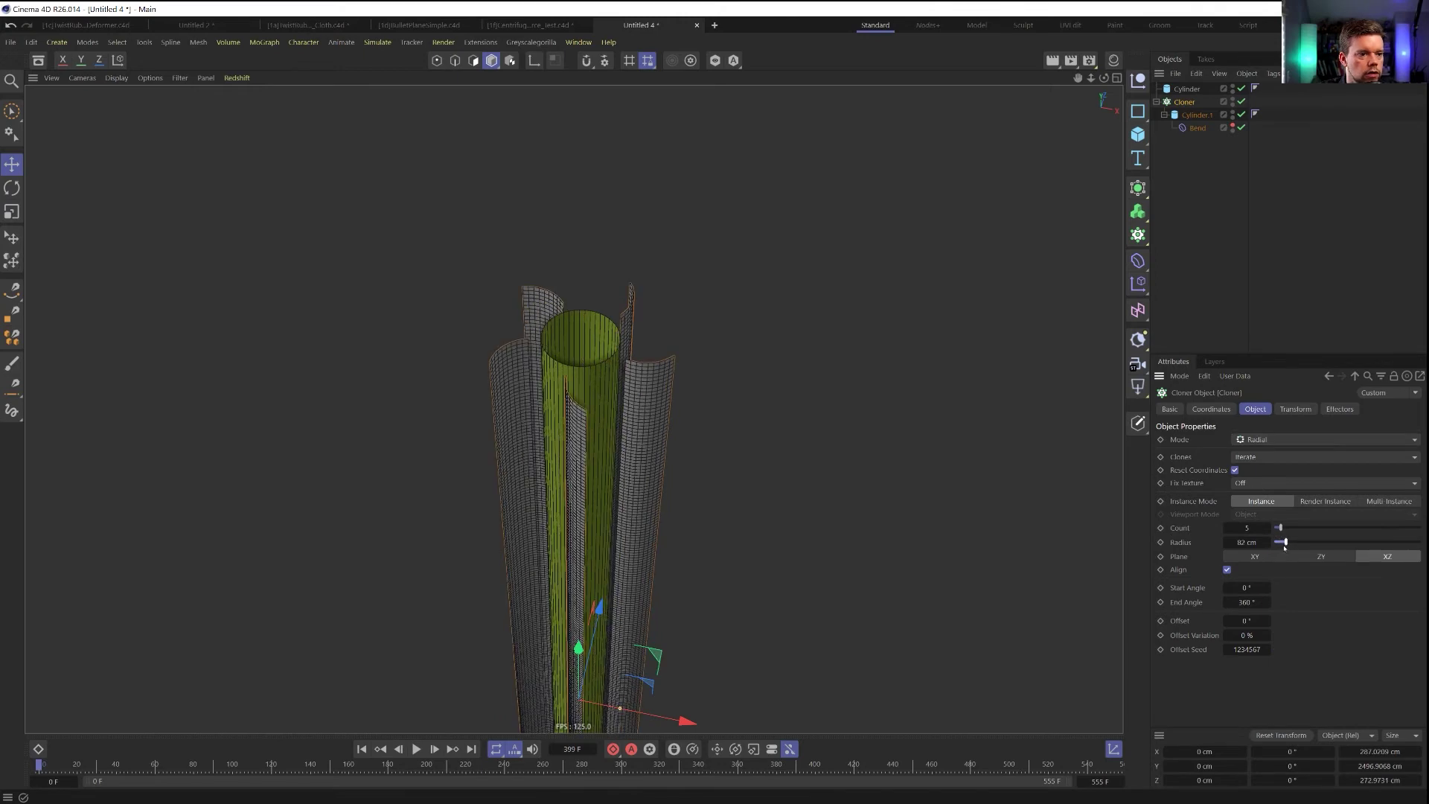
{"action": "left_click_drag", "start_coordinate": [1279, 542], "coordinate": [1247, 542]}
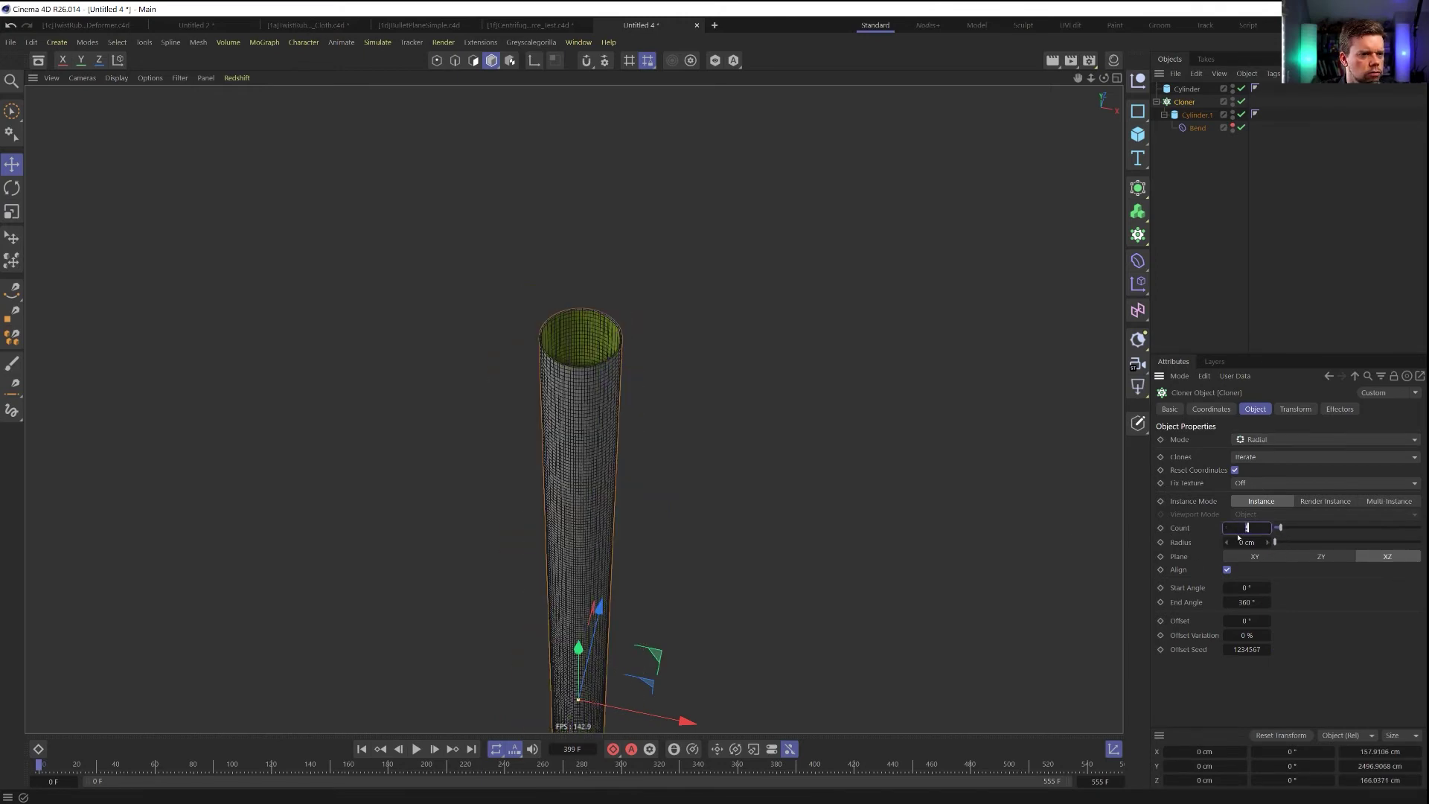
Change the Cloner's transform color to a bright green so the cloned strips stand out from the inner tube
{"action": "scroll", "coordinate": [578, 337], "scroll_direction": "up", "scroll_amount": 5}
{"action": "left_click_drag", "start_coordinate": [577, 337], "coordinate": [588, 417], "text": "alt"}
{"action": "left_click", "coordinate": [1295, 409]}
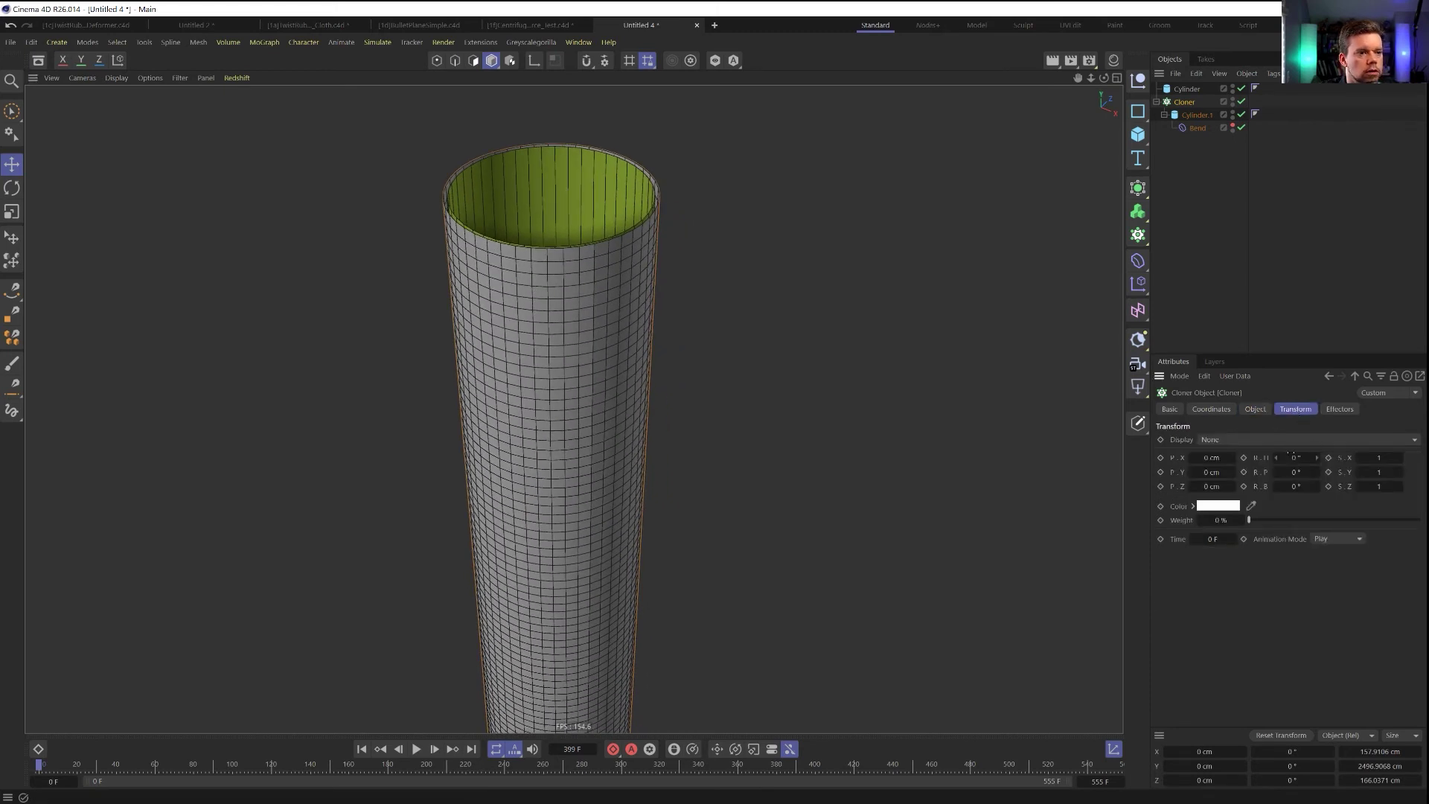
{"action": "left_click", "coordinate": [1239, 506]}
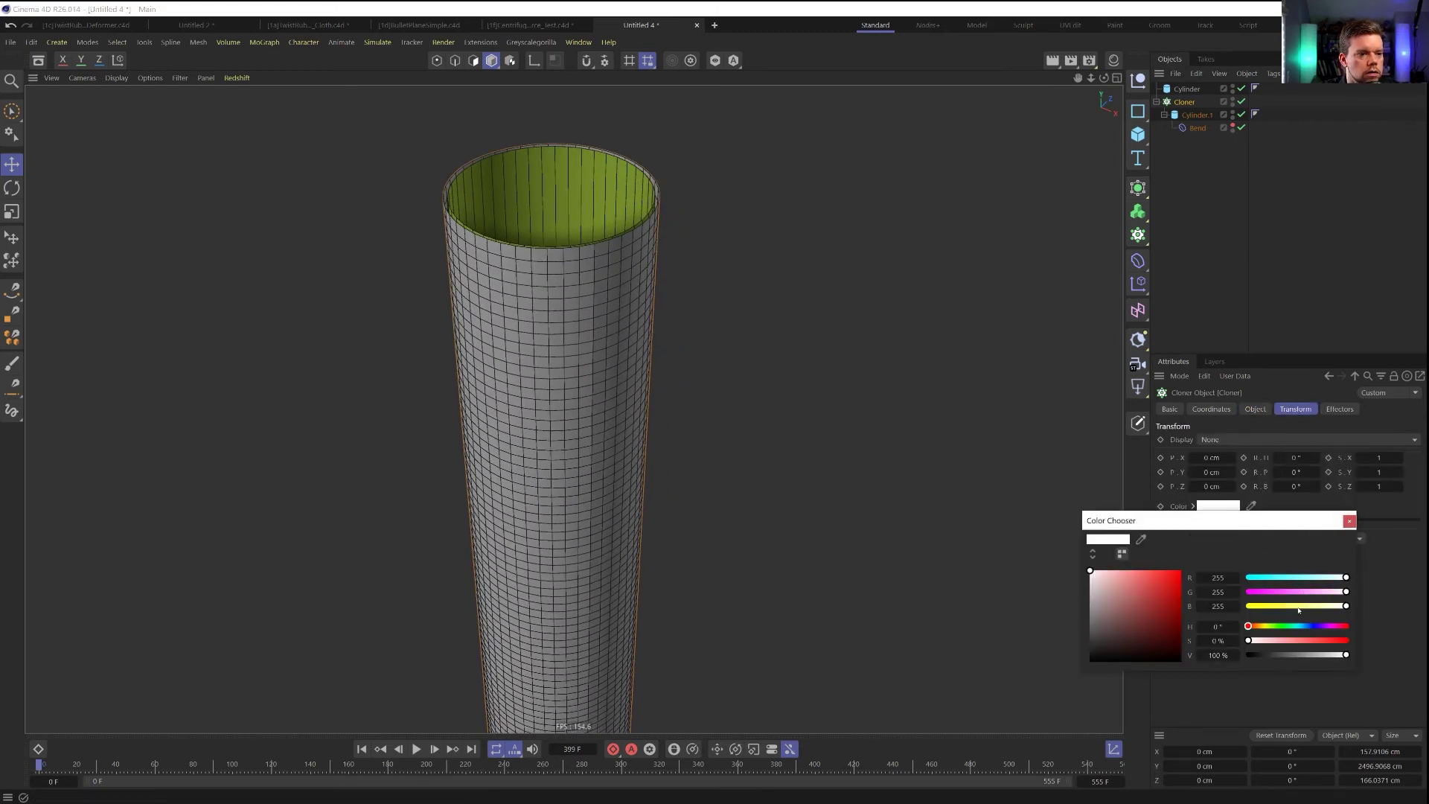
{"action": "left_click", "coordinate": [1274, 626]}
{"action": "left_click_drag", "start_coordinate": [1315, 579], "coordinate": [1283, 612]}
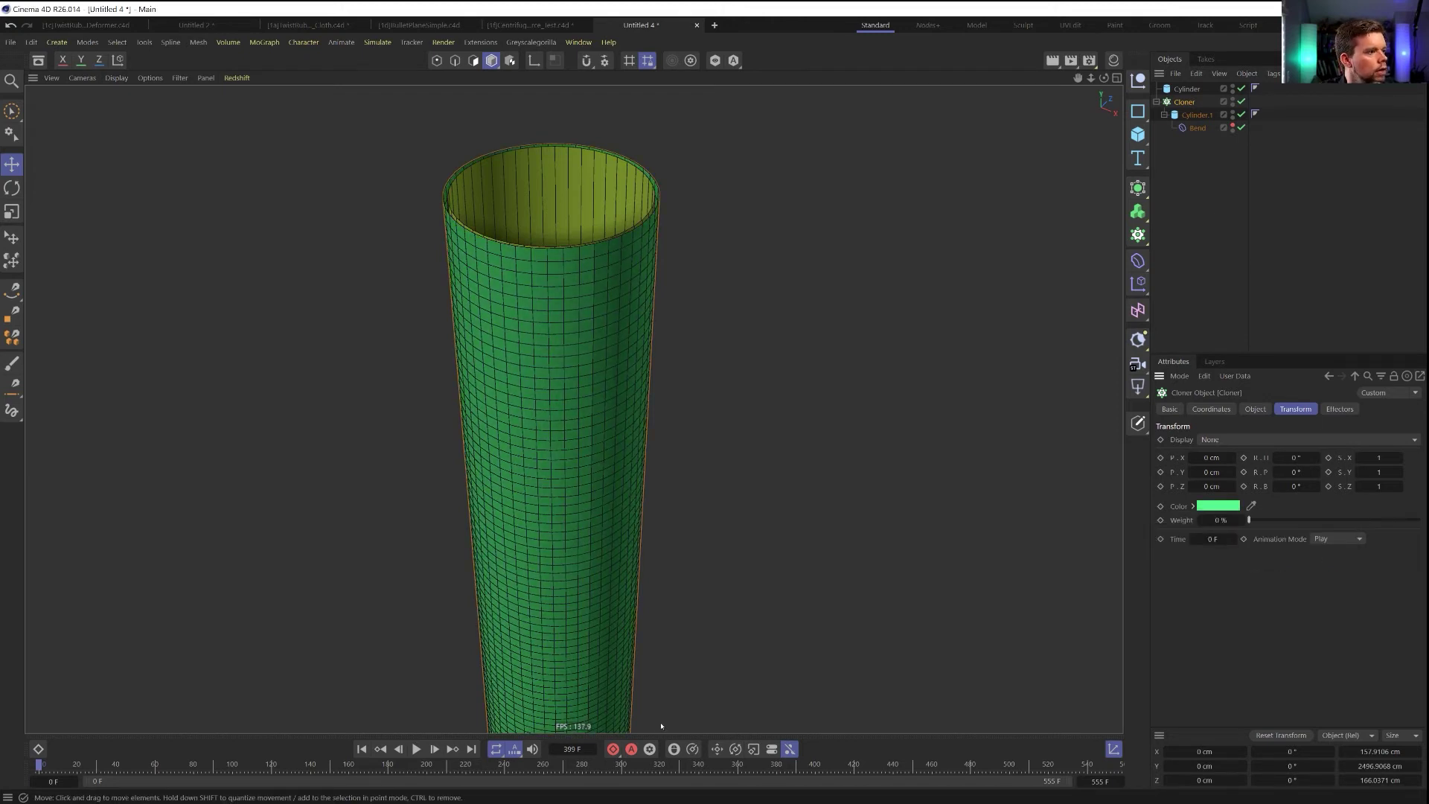
Play the animation, examine how the cloned strips peel away from the tube up close and from afar, and return to the start
{"action": "key", "text": "F8"}
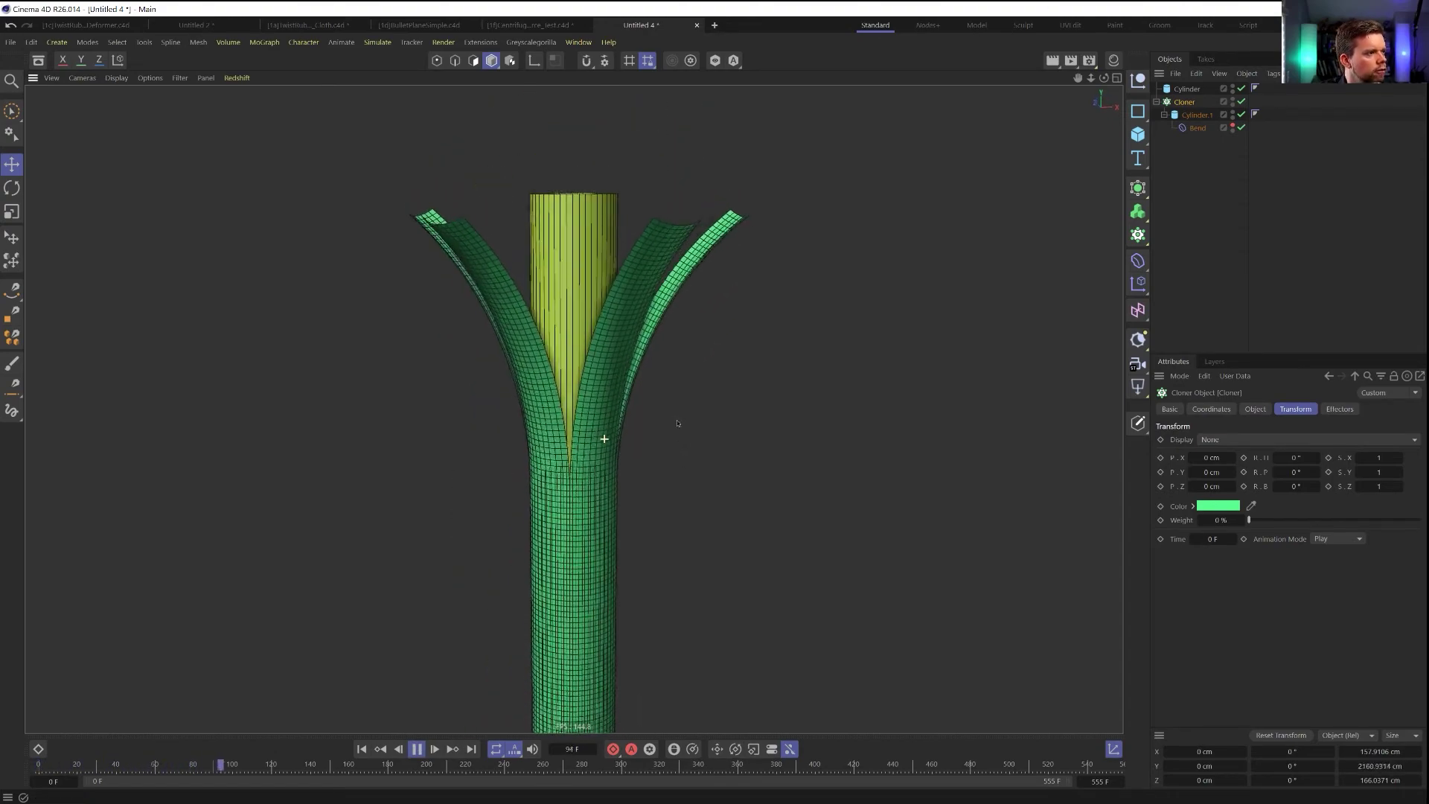
{"action": "scroll", "coordinate": [600, 480], "scroll_direction": "up", "scroll_amount": 10}
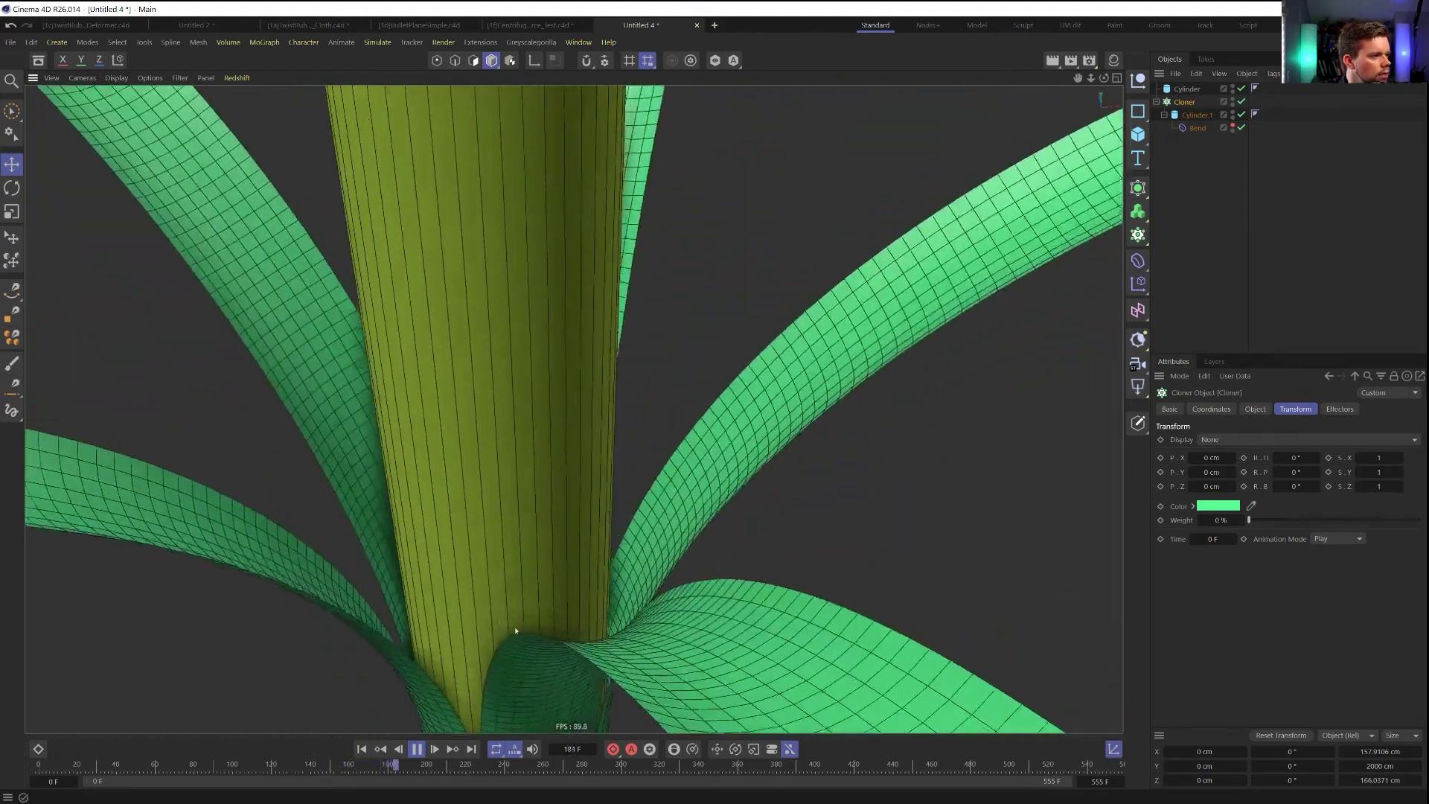
{"action": "scroll", "coordinate": [629, 396], "scroll_direction": "down", "scroll_amount": 10}
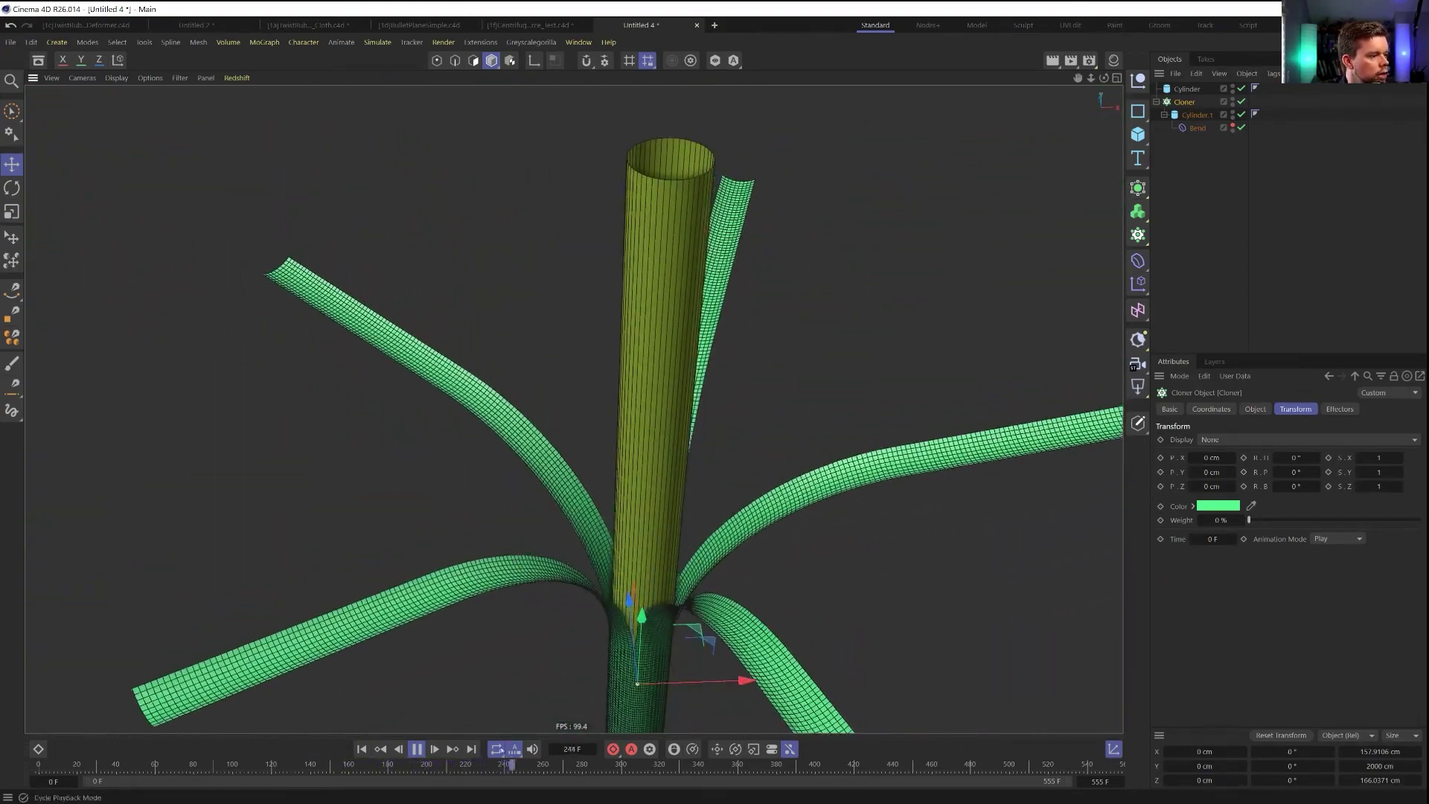
{"action": "key", "text": "F8"}
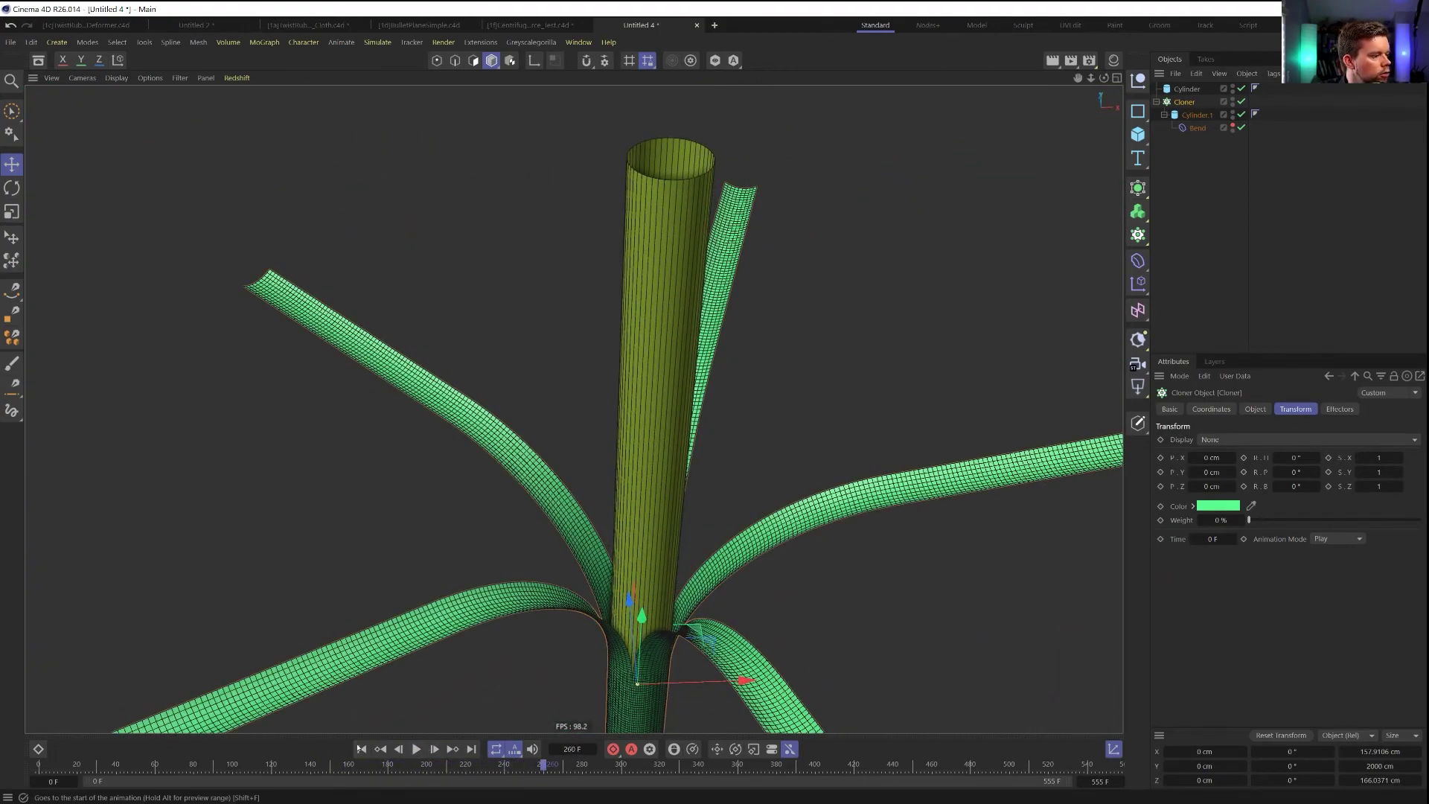
{"action": "key", "text": "shift+f"}
Disable the Cloner so only the single strip shows on the tube, and frame the strip's upper end
{"action": "scroll", "coordinate": [701, 297], "scroll_direction": "up", "scroll_amount": 5}
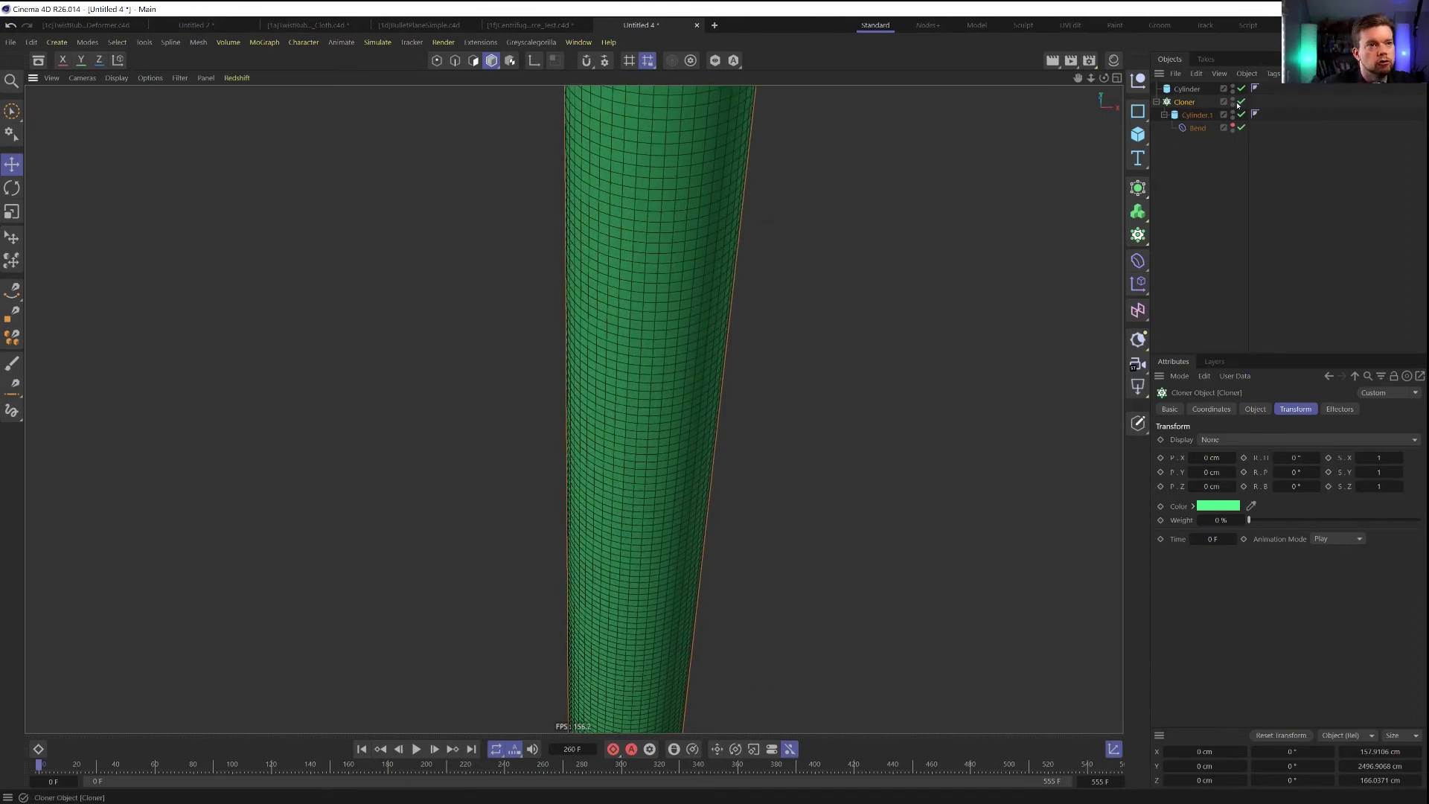
{"action": "left_click", "coordinate": [1241, 100]}
{"action": "left_click_drag", "start_coordinate": [835, 179], "coordinate": [664, 296], "text": "alt"}
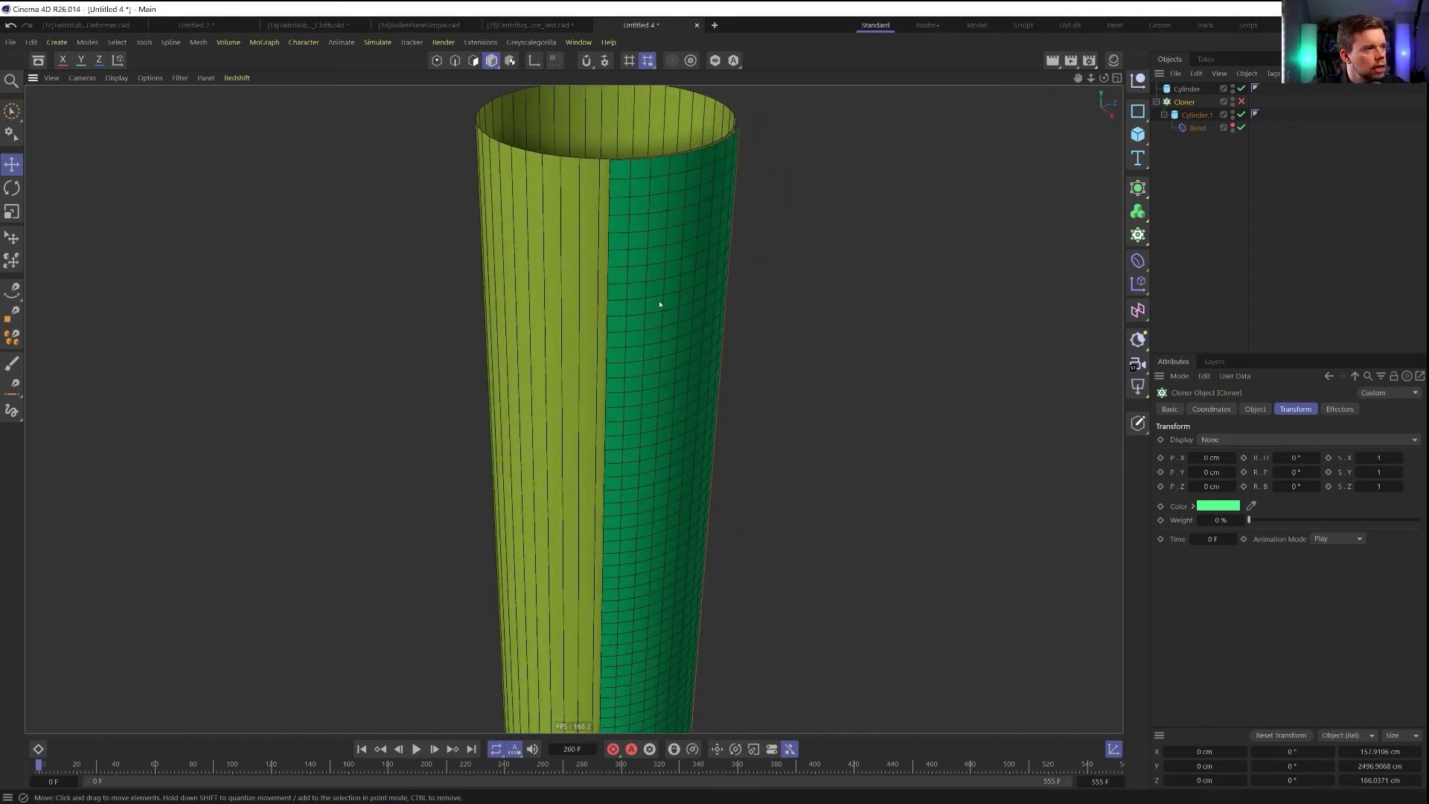
{"action": "left_click_drag", "start_coordinate": [663, 303], "coordinate": [670, 360], "text": "alt"}
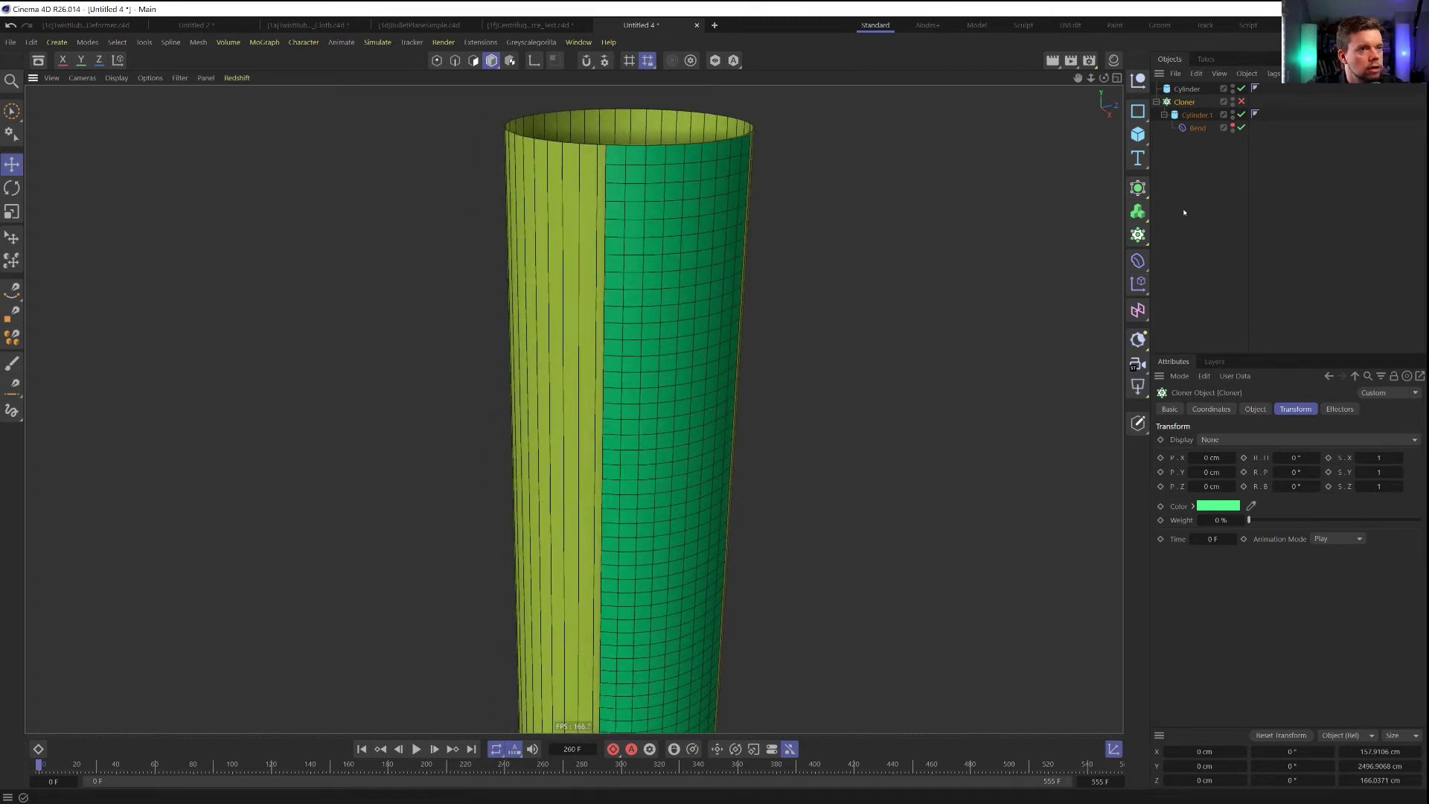
Set the strip cylinder's height segments to 250
{"action": "left_click", "coordinate": [1198, 115]}
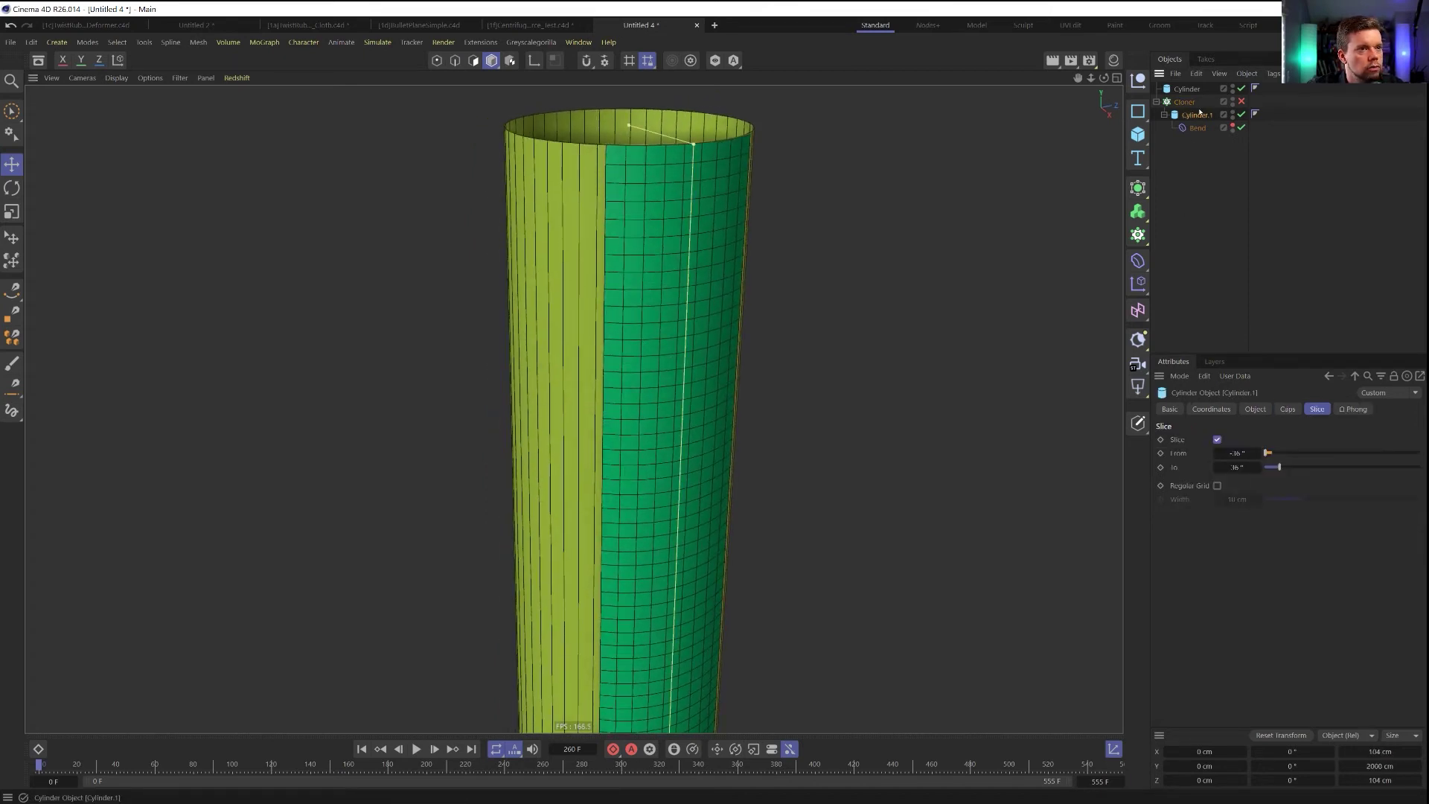
{"action": "left_click", "coordinate": [1255, 409]}
{"action": "double_click", "coordinate": [1268, 468]}
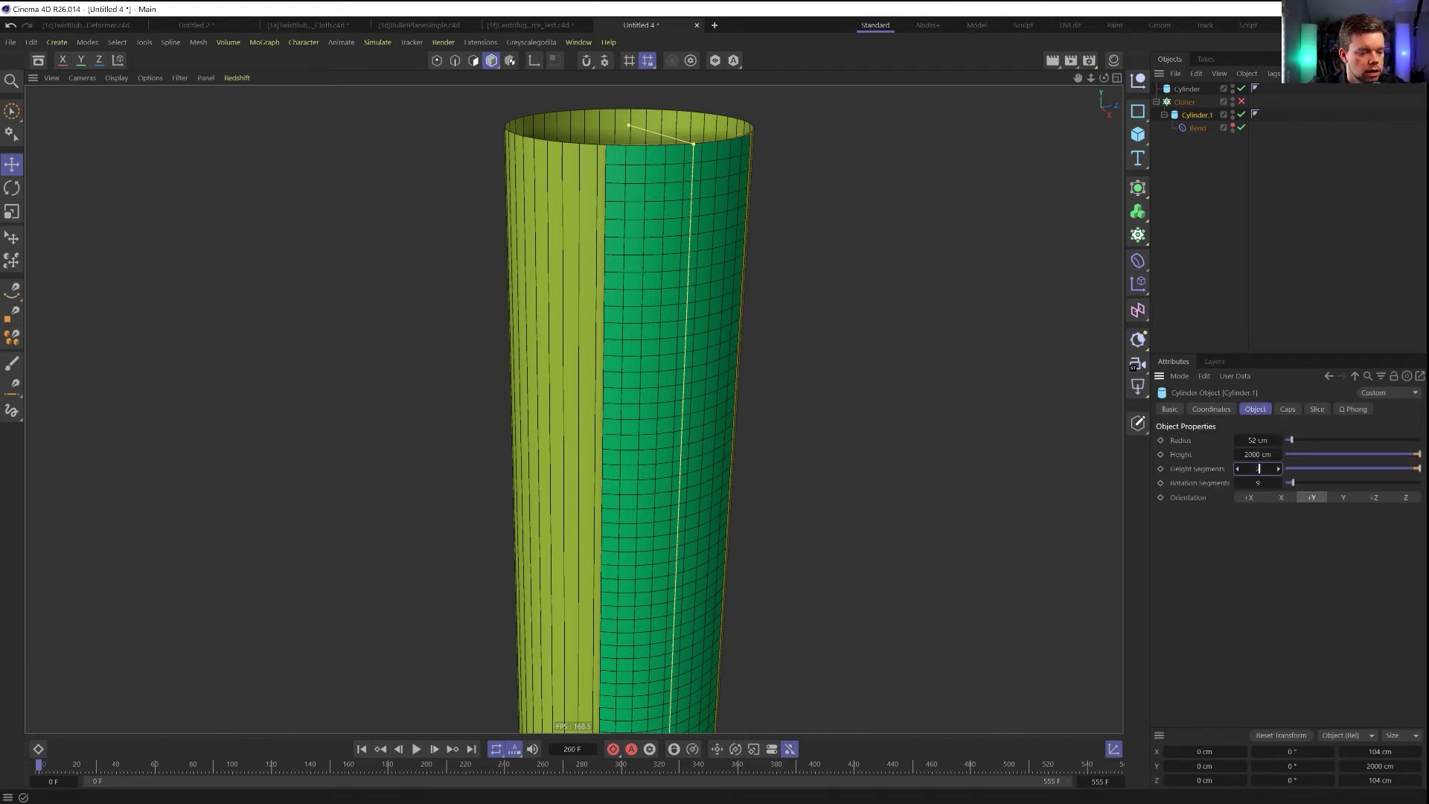
{"action": "key", "text": "Return"}
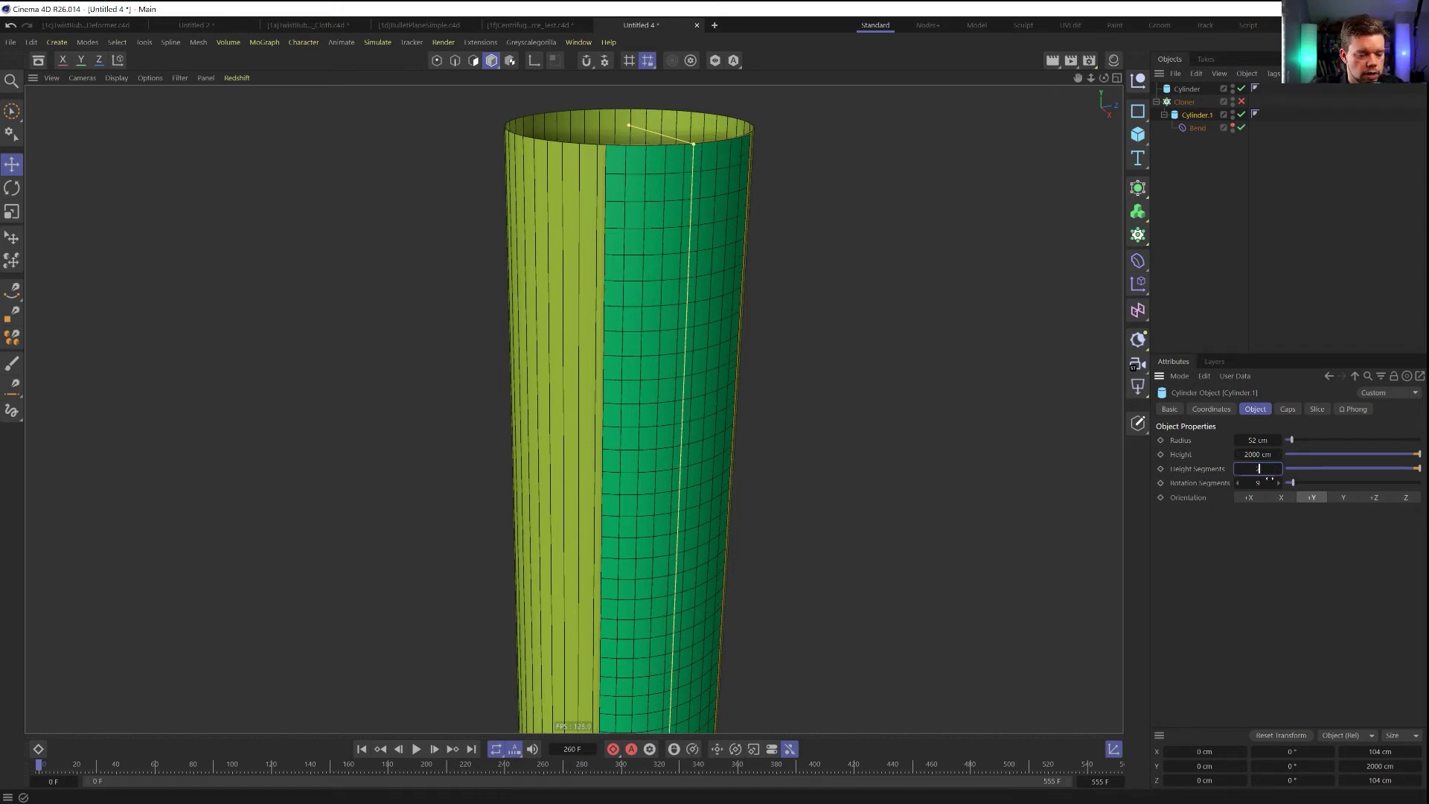
{"action": "type", "text": "0"}
{"action": "key", "text": "Return"}
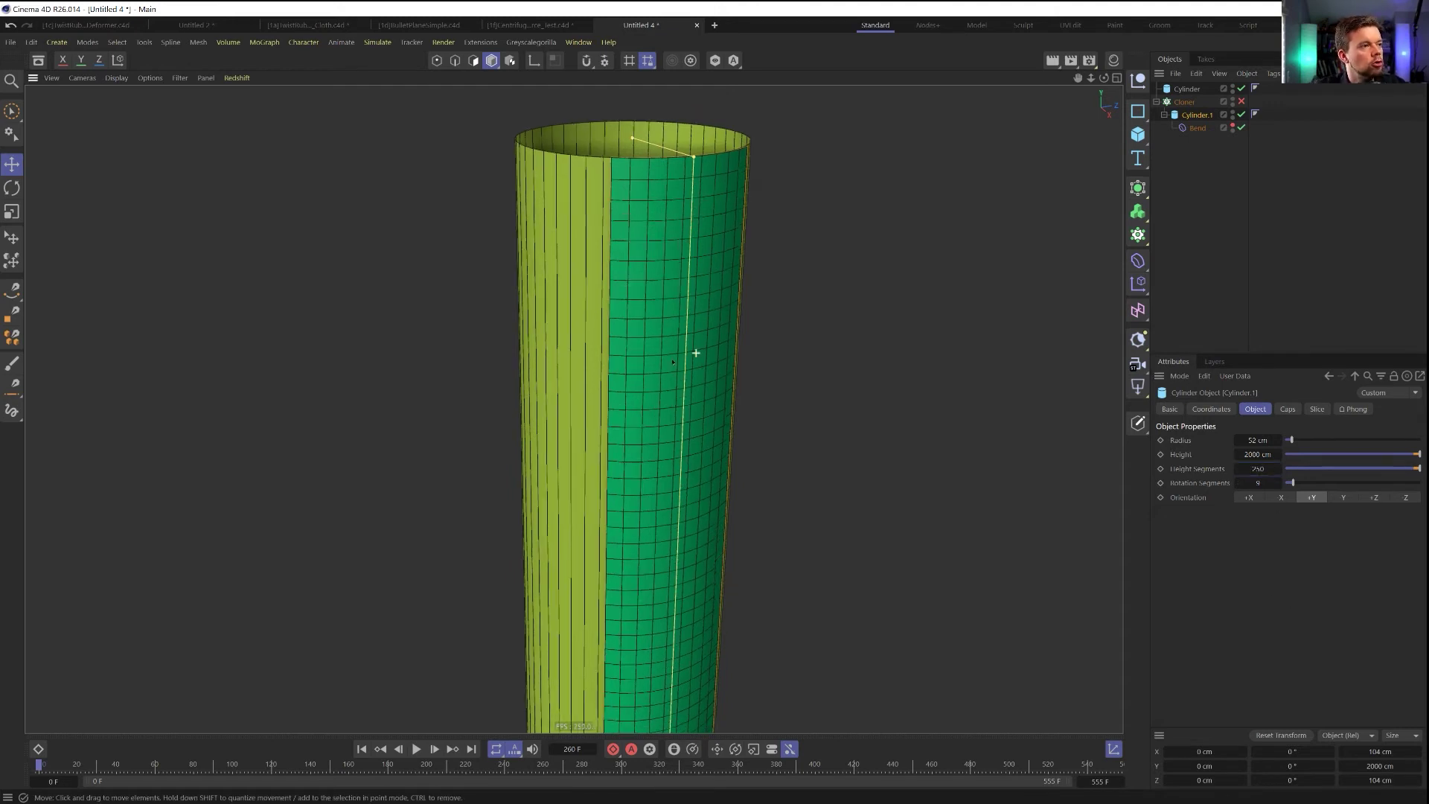
Add the Modulo node operator from the Geometry Selection assets under the strip cylinder, above the Bend
{"action": "scroll", "coordinate": [696, 352], "scroll_direction": "down", "scroll_amount": 3}
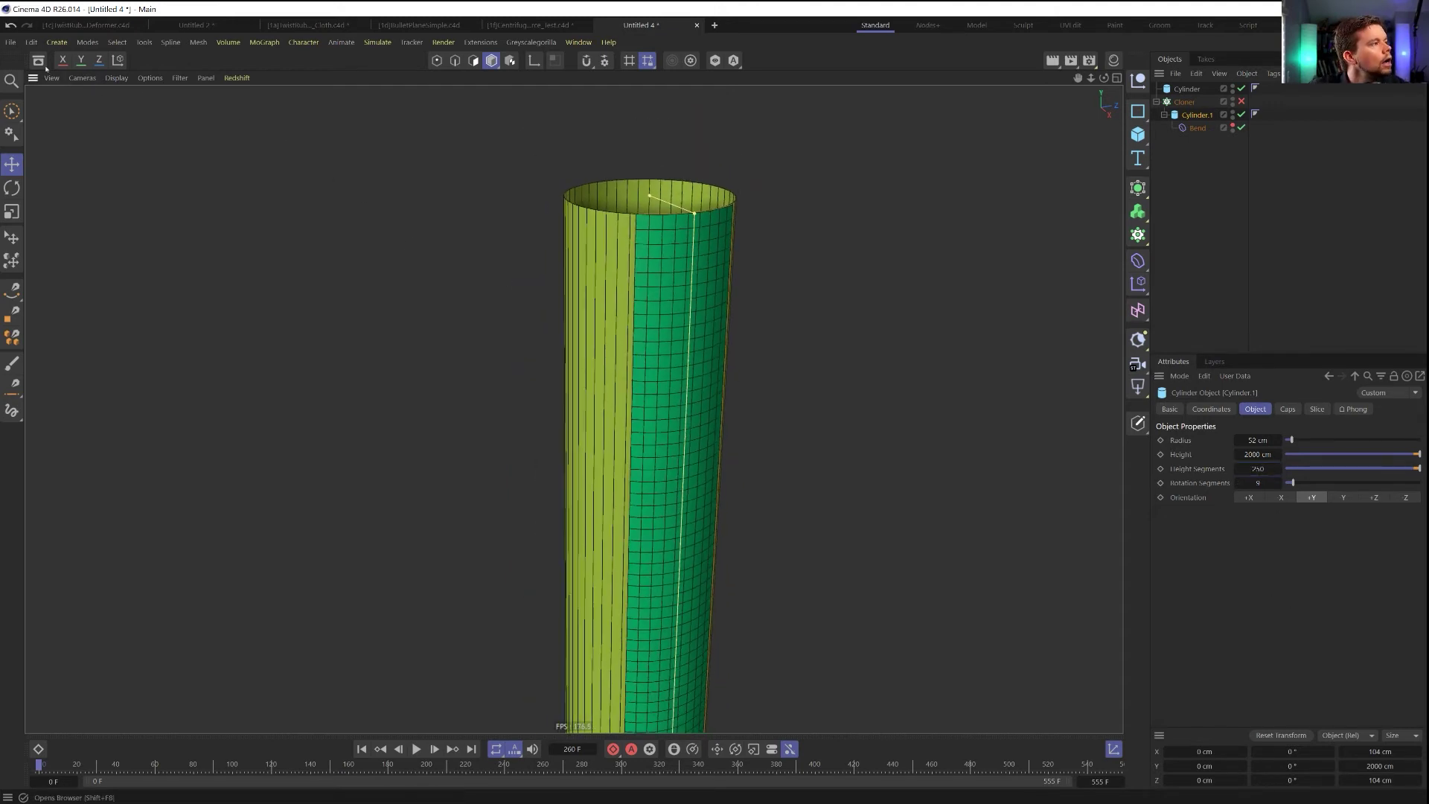
{"action": "key", "text": "shift+F8"}
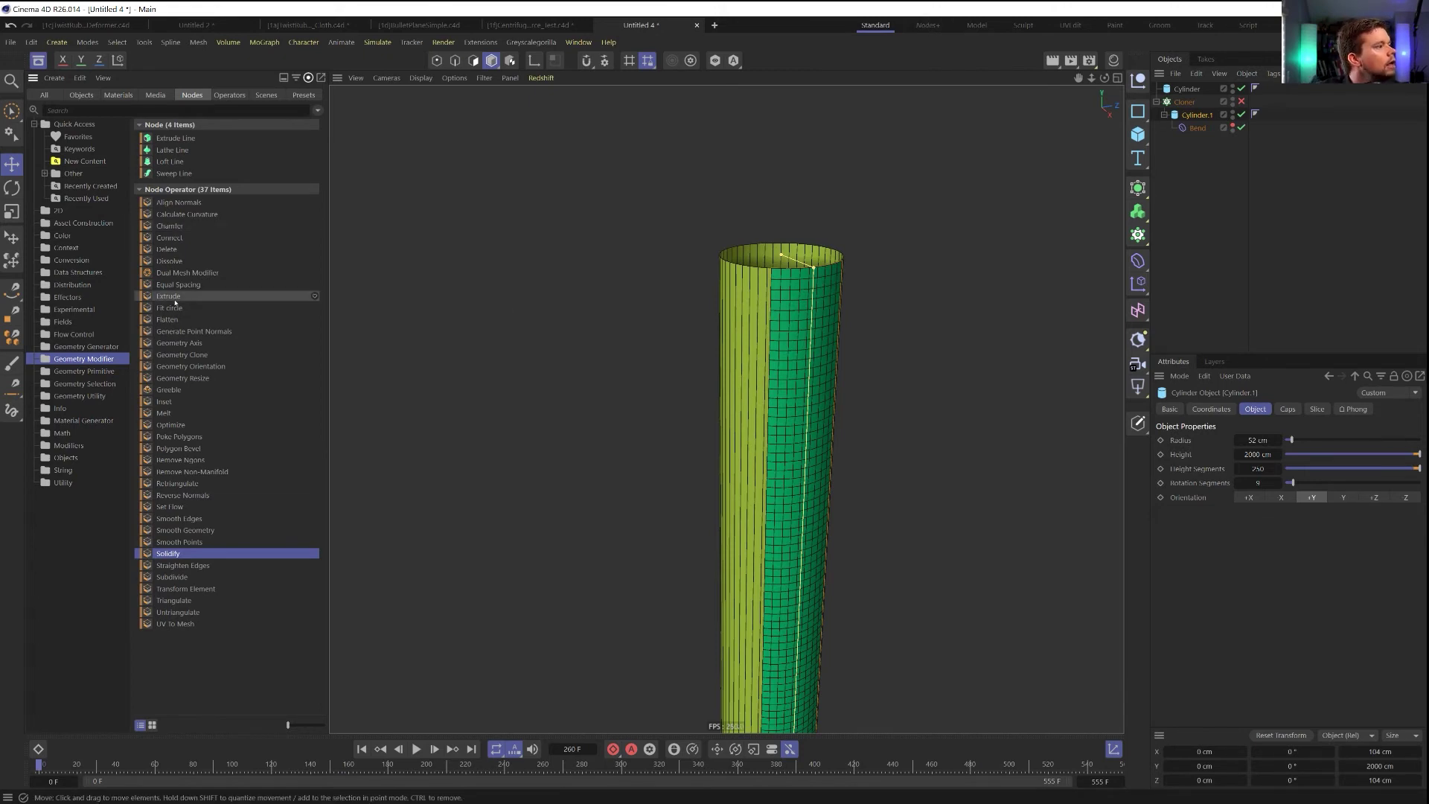
{"action": "left_click", "coordinate": [84, 383]}
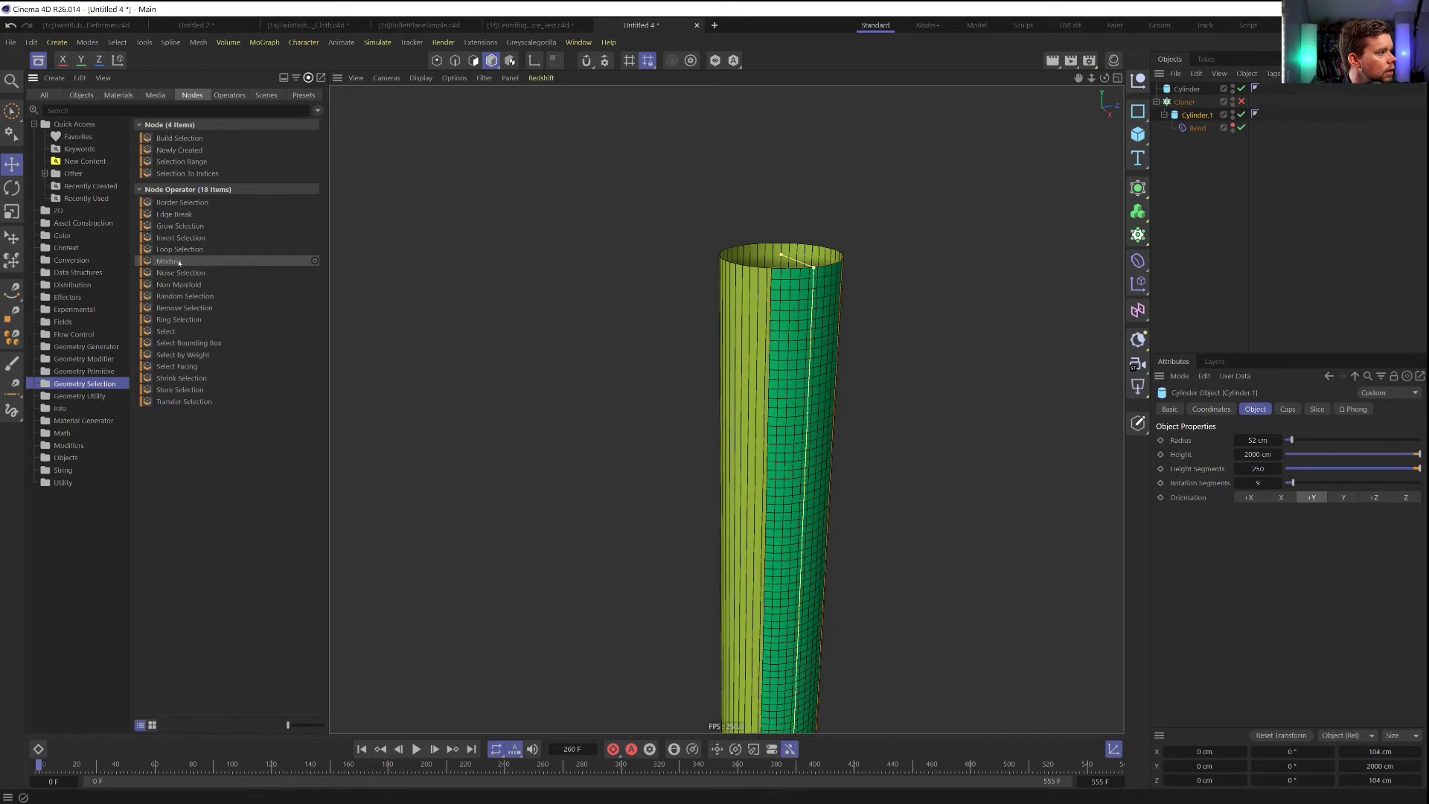
{"action": "left_click_drag", "start_coordinate": [179, 261], "coordinate": [1202, 127]}
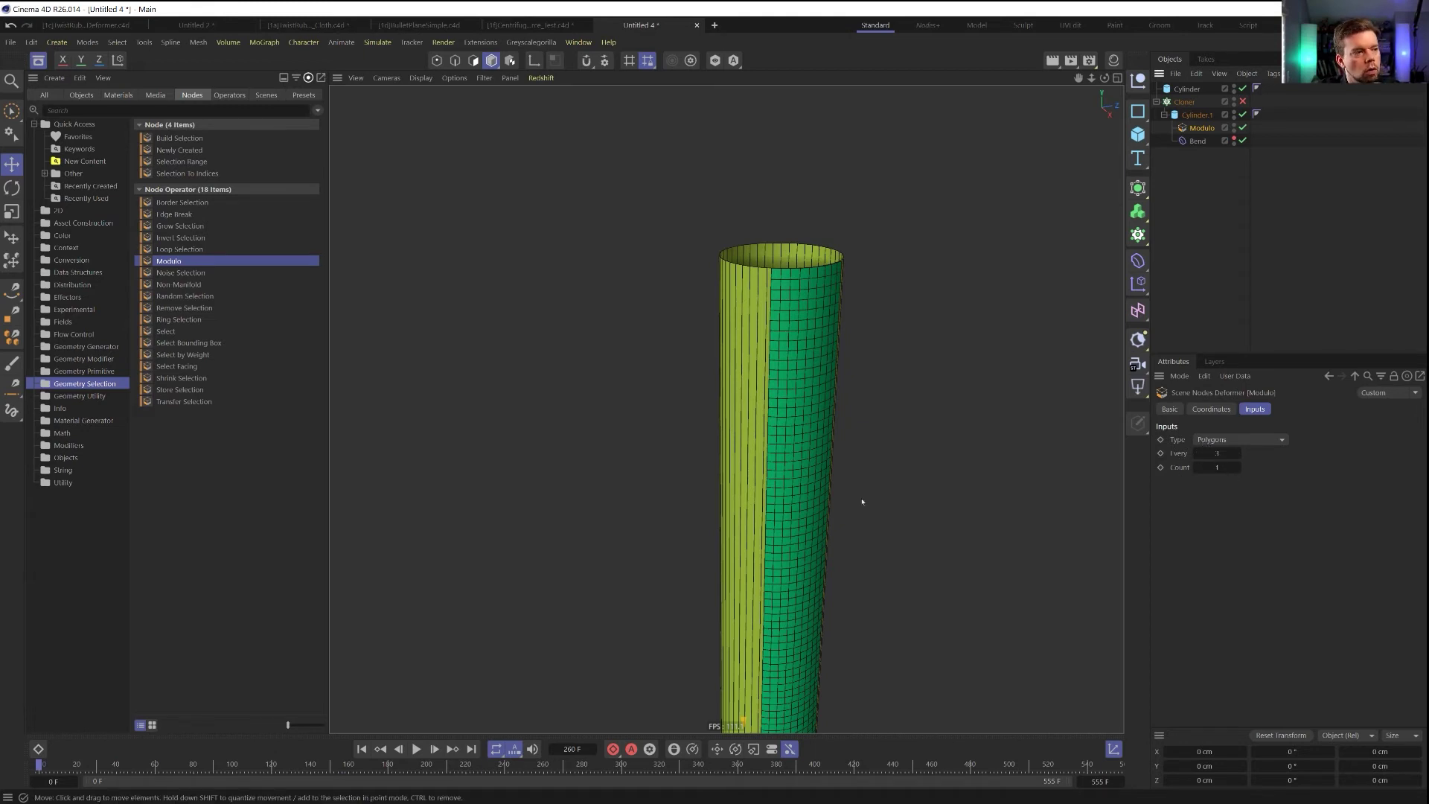
Add the Delete node operator from the Geometry Modifier assets between the Modulo and the Bend
{"action": "scroll", "coordinate": [803, 377], "scroll_direction": "up", "scroll_amount": 4}
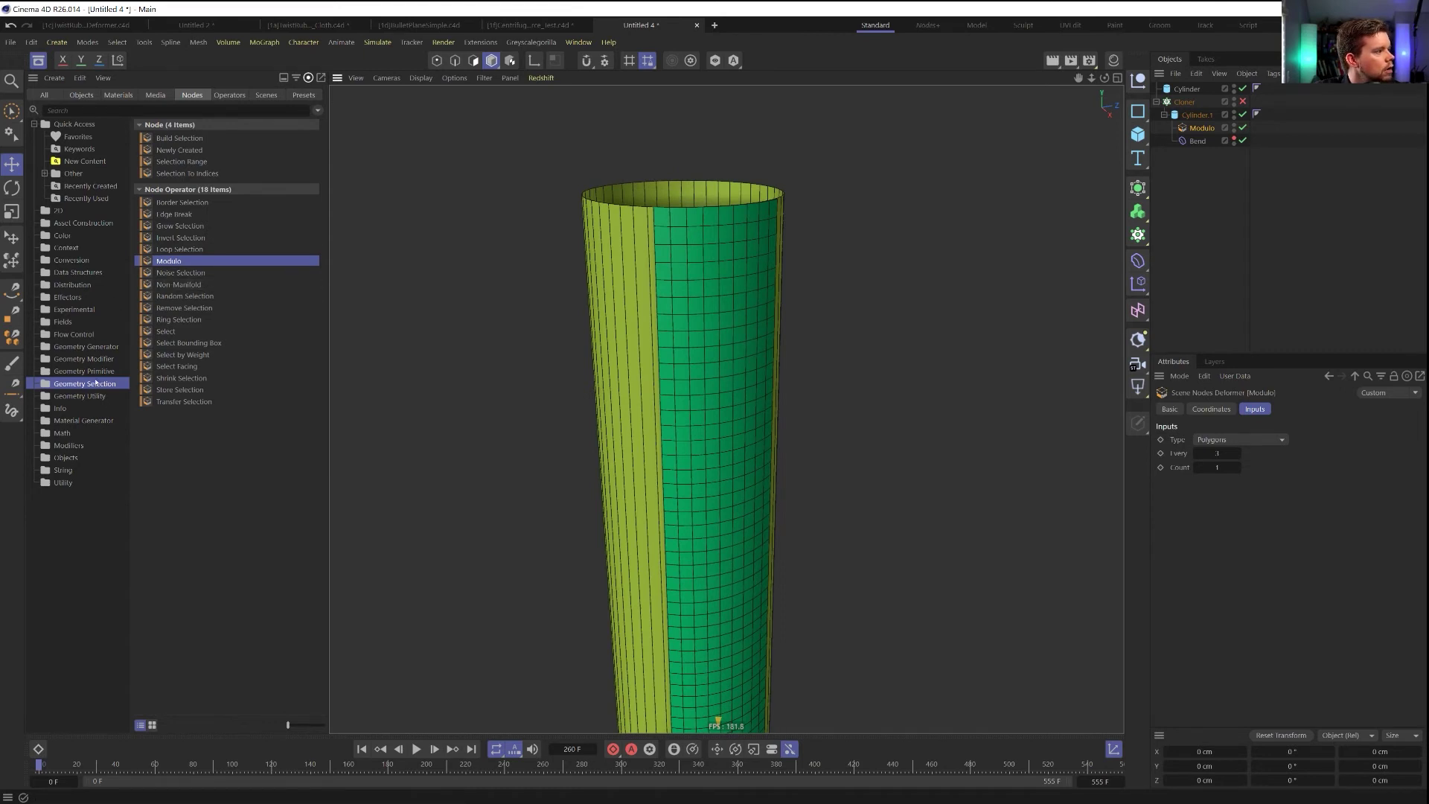
{"action": "left_click", "coordinate": [83, 359]}
{"action": "left_click_drag", "start_coordinate": [167, 249], "coordinate": [1203, 139]}
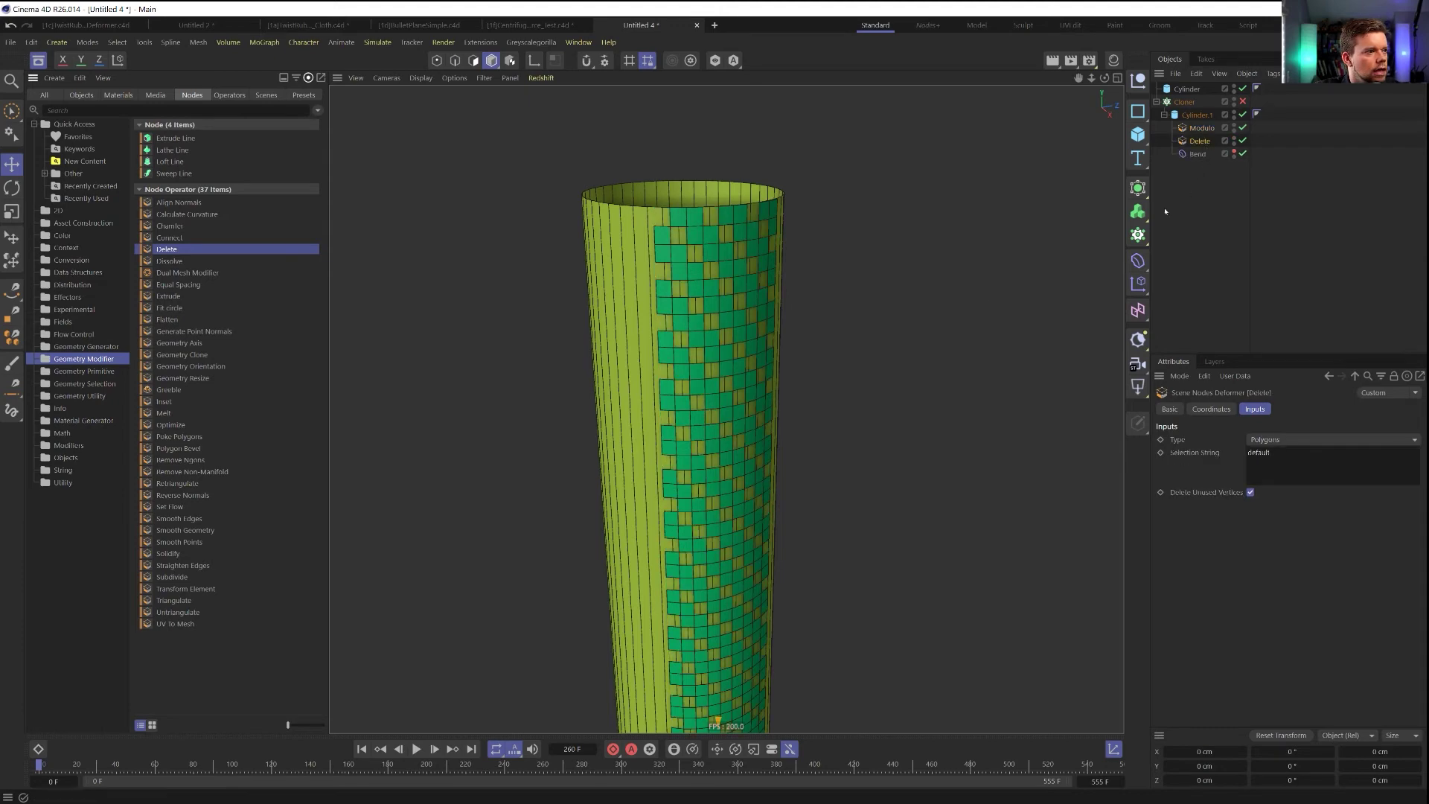
Disable the inner tube cylinder so that only the perforated strip is shown
{"action": "scroll", "coordinate": [759, 256], "scroll_direction": "up", "scroll_amount": 3}
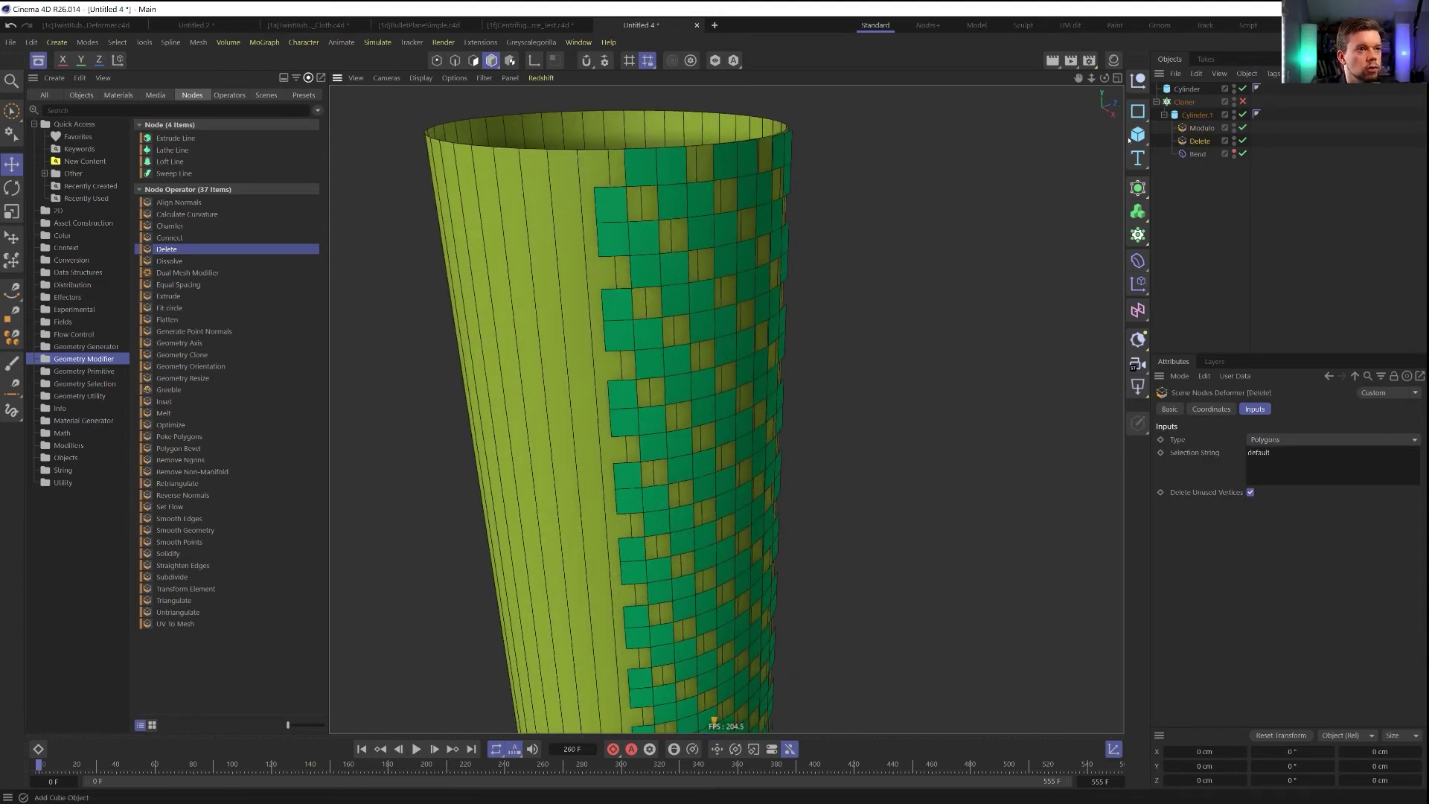
{"action": "left_click", "coordinate": [1242, 88]}
{"action": "scroll", "coordinate": [623, 227], "scroll_direction": "up", "scroll_amount": 3}
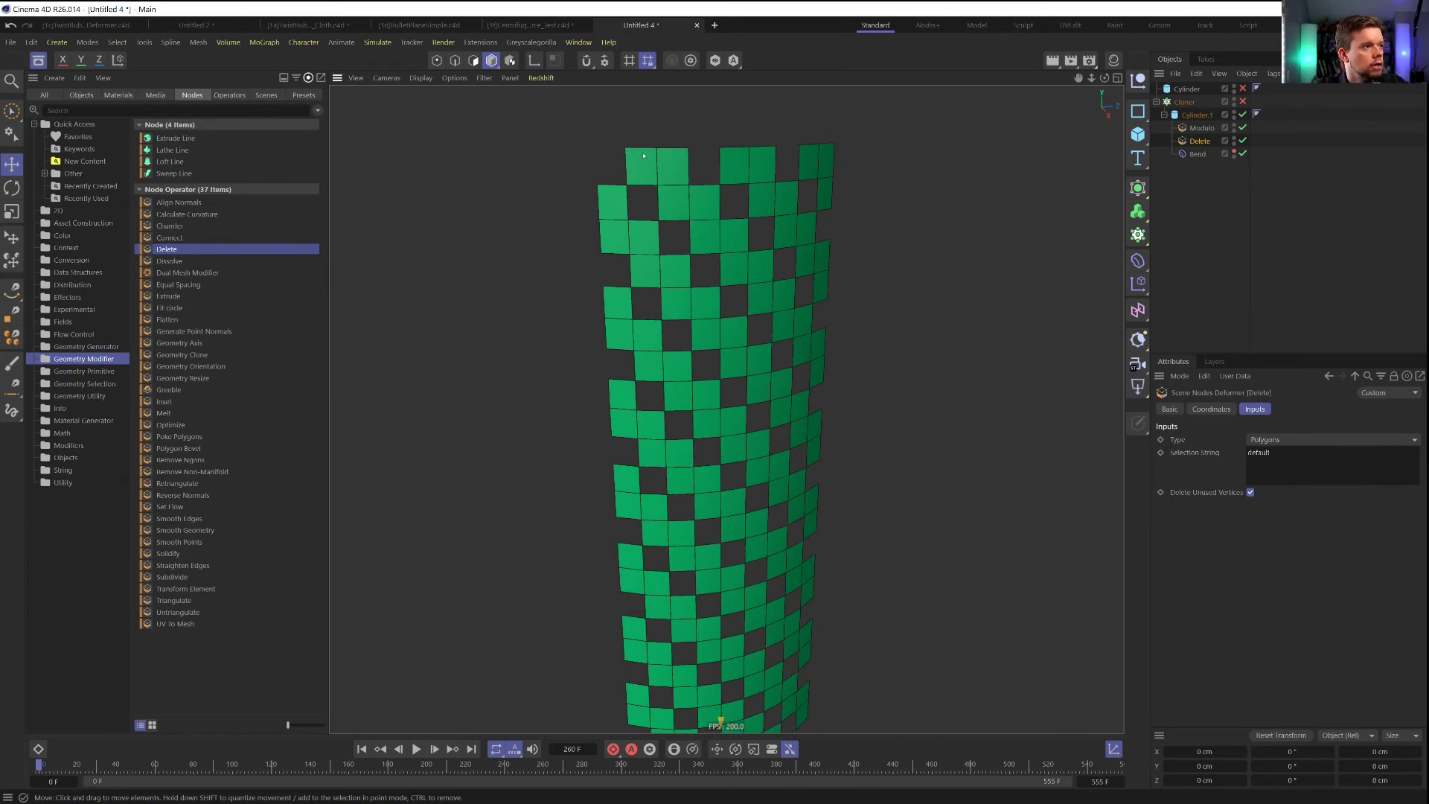
Raise the Modulo's Every value step by step to 8, comparing the hole patterns in the strip
{"action": "left_click", "coordinate": [1201, 128]}
{"action": "scroll", "coordinate": [727, 289], "scroll_direction": "down", "scroll_amount": 3}
{"action": "left_click_drag", "start_coordinate": [694, 287], "coordinate": [628, 297], "text": "alt"}
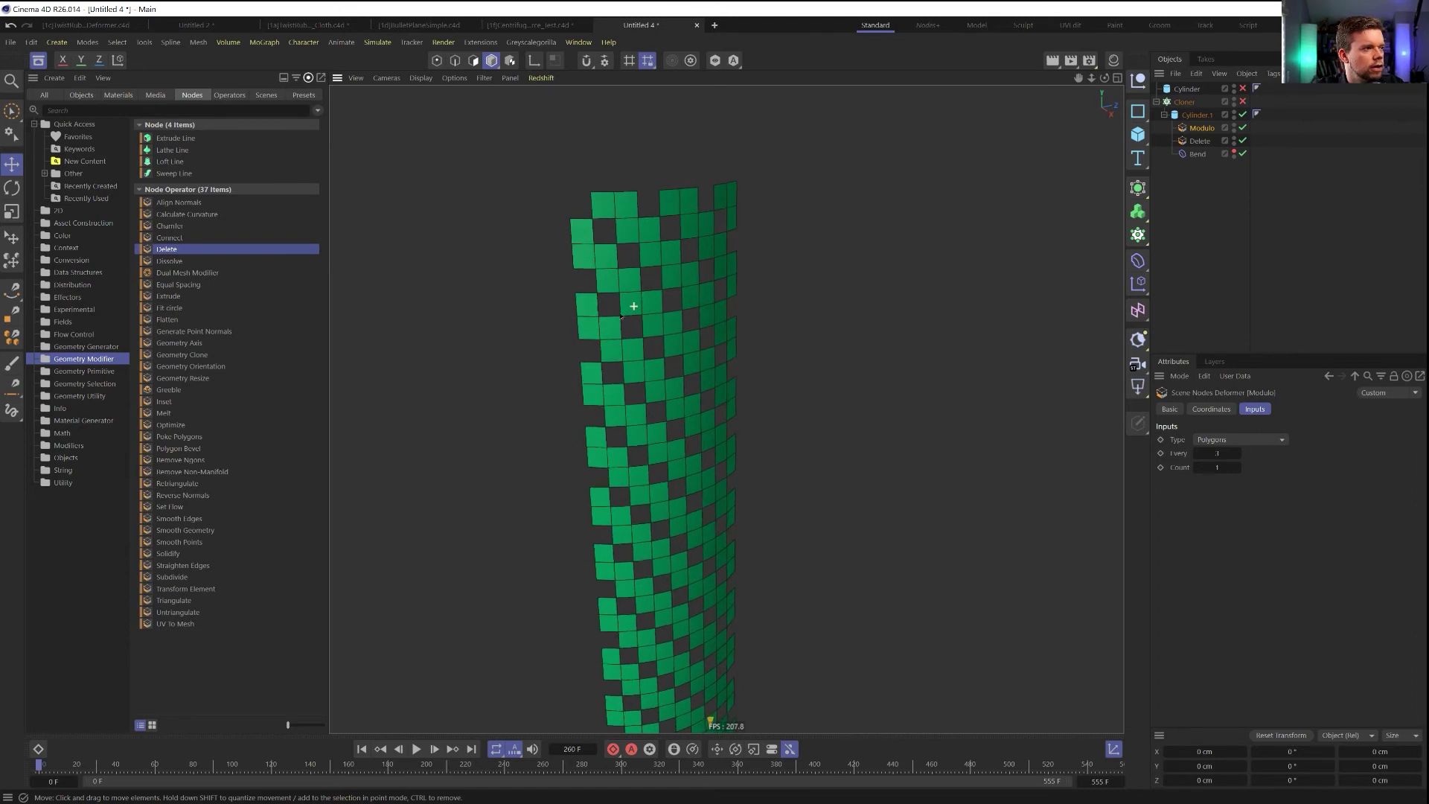
{"action": "left_click", "coordinate": [1239, 454]}
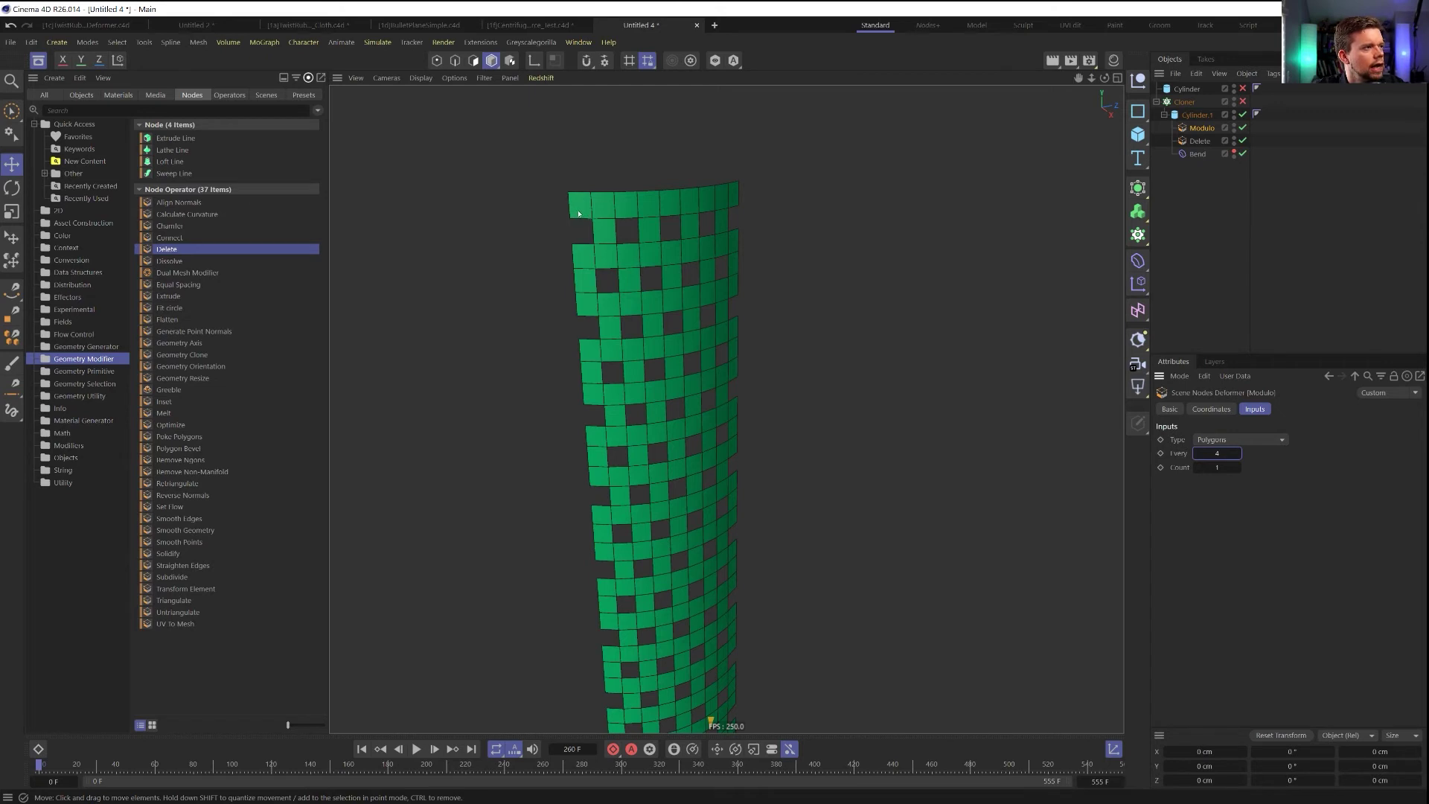
{"action": "left_click_drag", "start_coordinate": [670, 417], "coordinate": [612, 411], "text": "alt"}
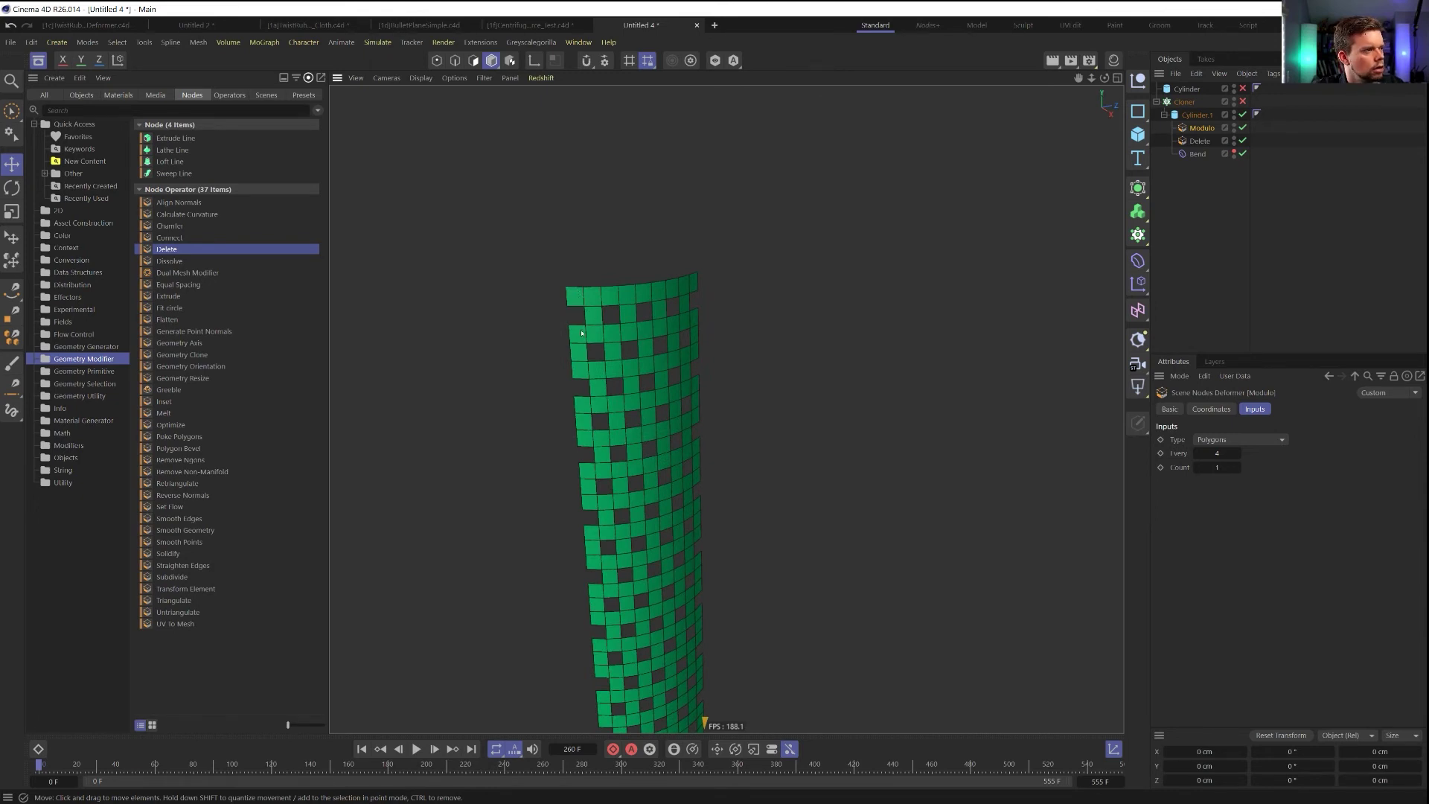
{"action": "left_click", "coordinate": [1238, 453]}
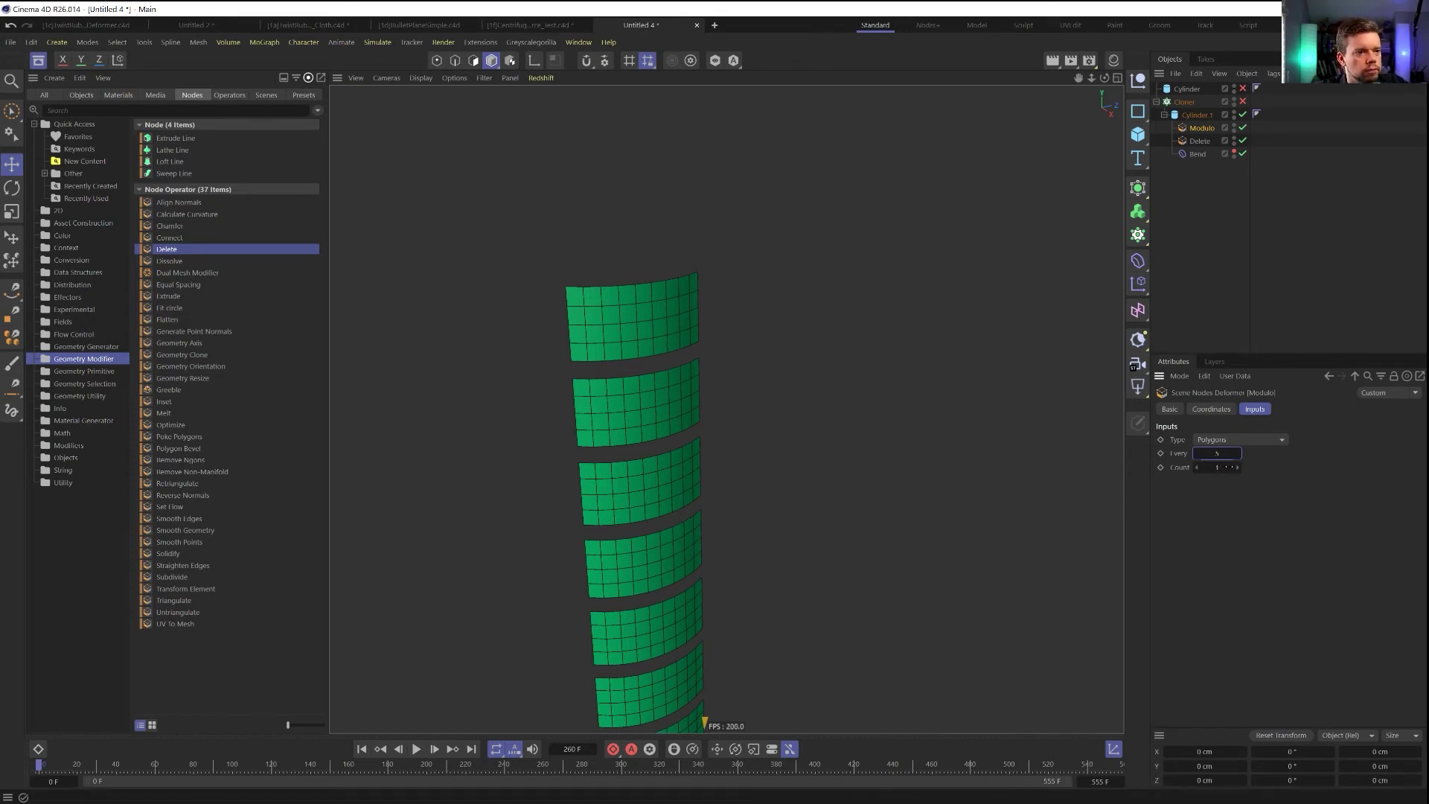
{"action": "left_click", "coordinate": [1237, 455]}
{"action": "left_click", "coordinate": [1237, 454]}
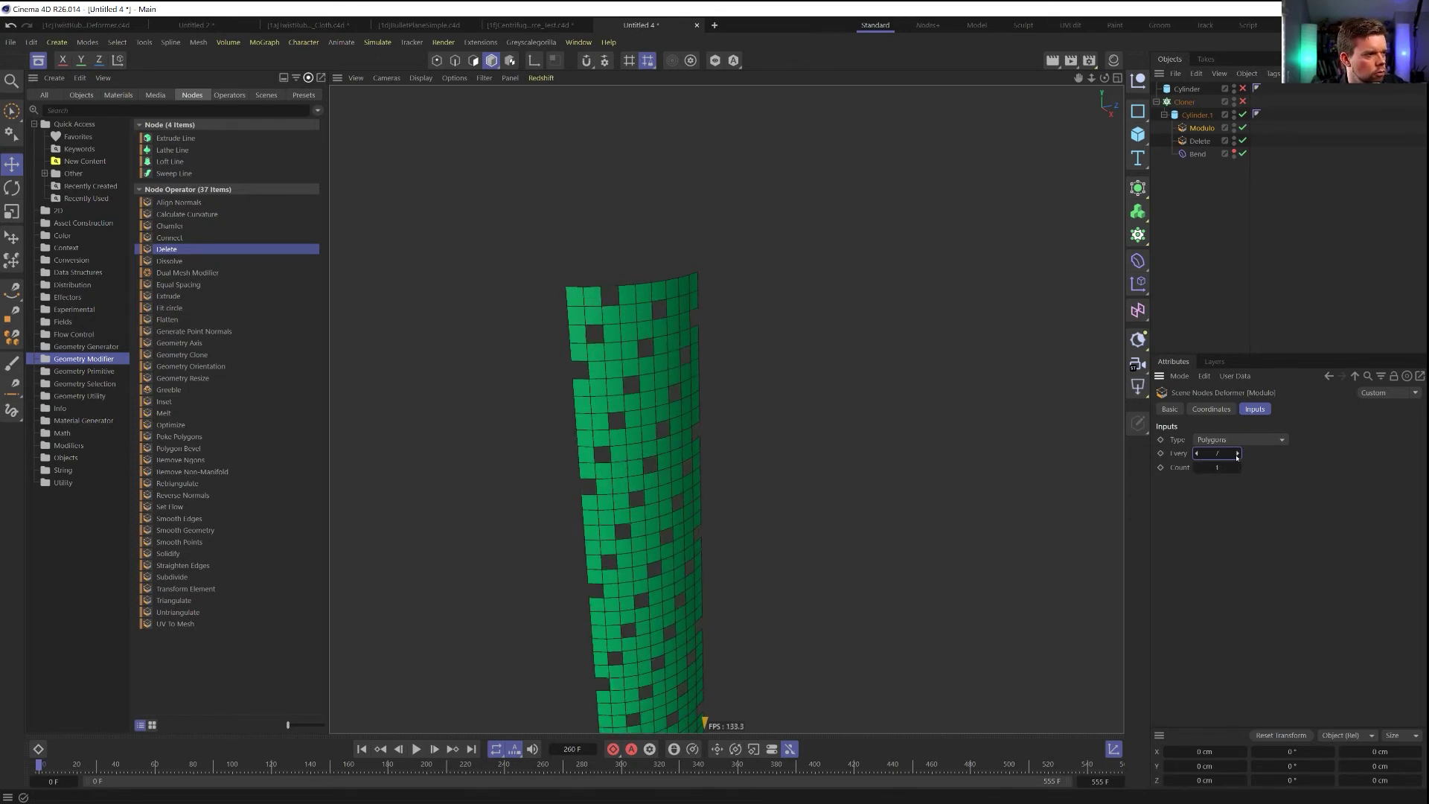
{"action": "left_click", "coordinate": [1237, 455]}
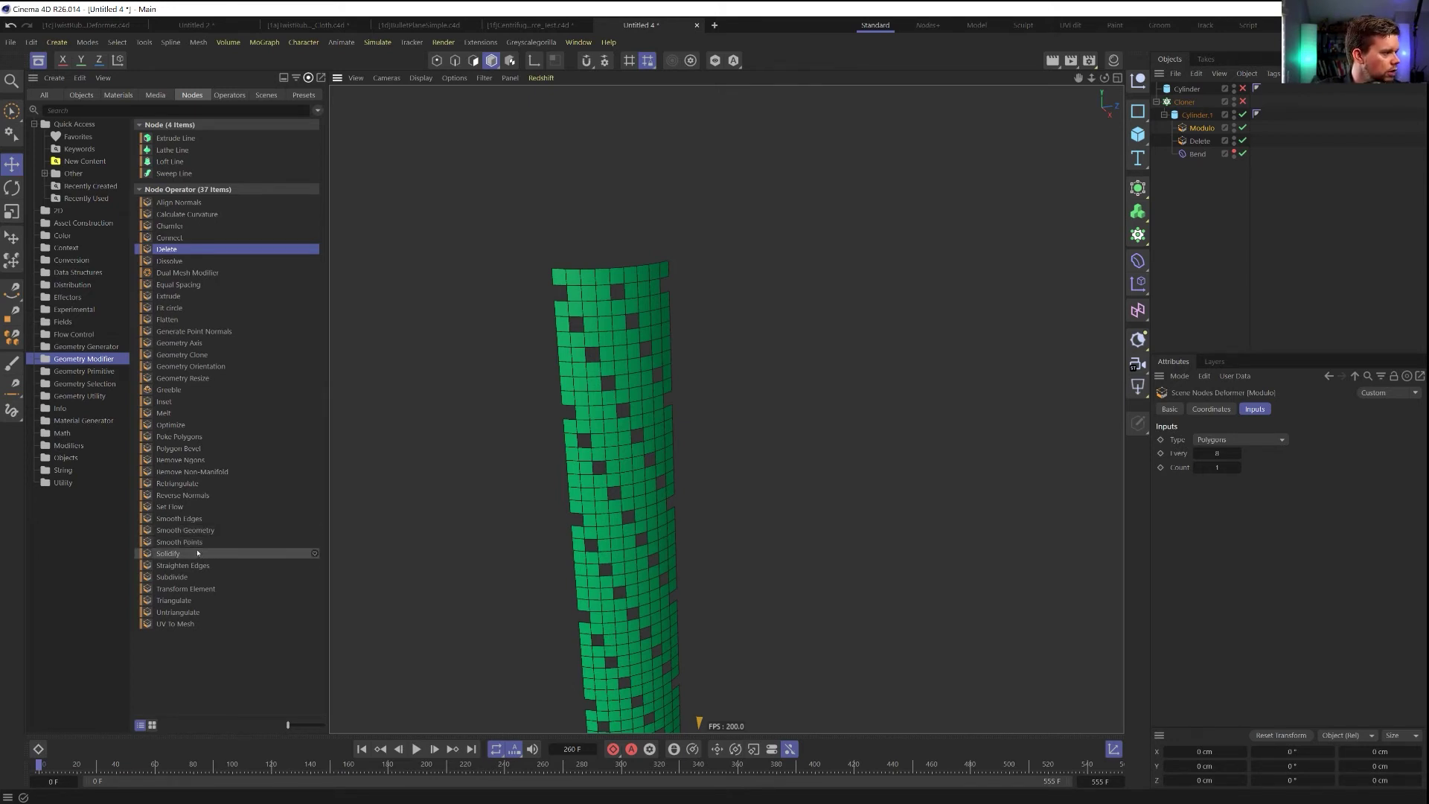
Save the scene in the Episode 8 SceneFiles folder as [2a]PeelingPipe_Capsules.c4d
{"action": "key", "text": "ctrl+s"}
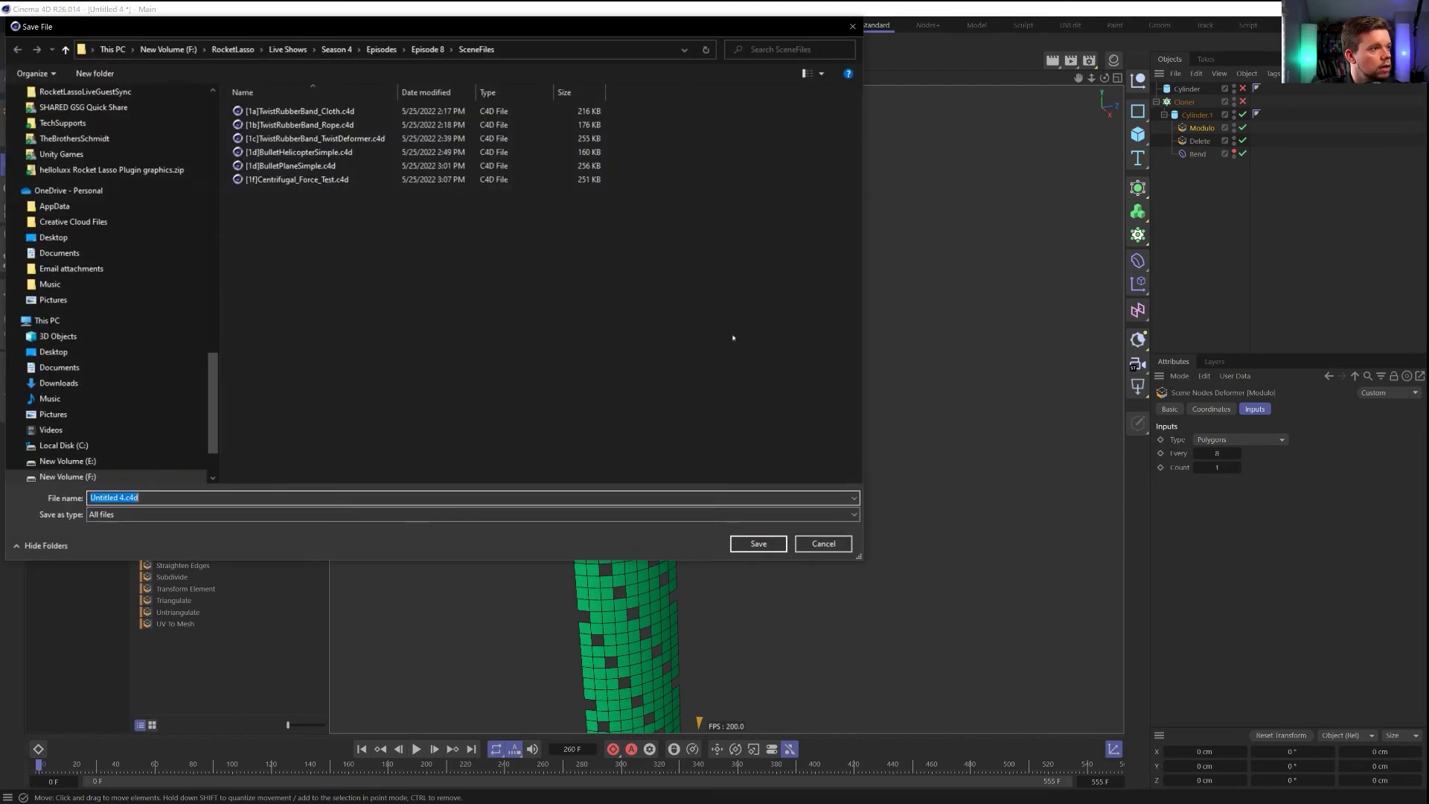
{"action": "double_click", "coordinate": [122, 498]}
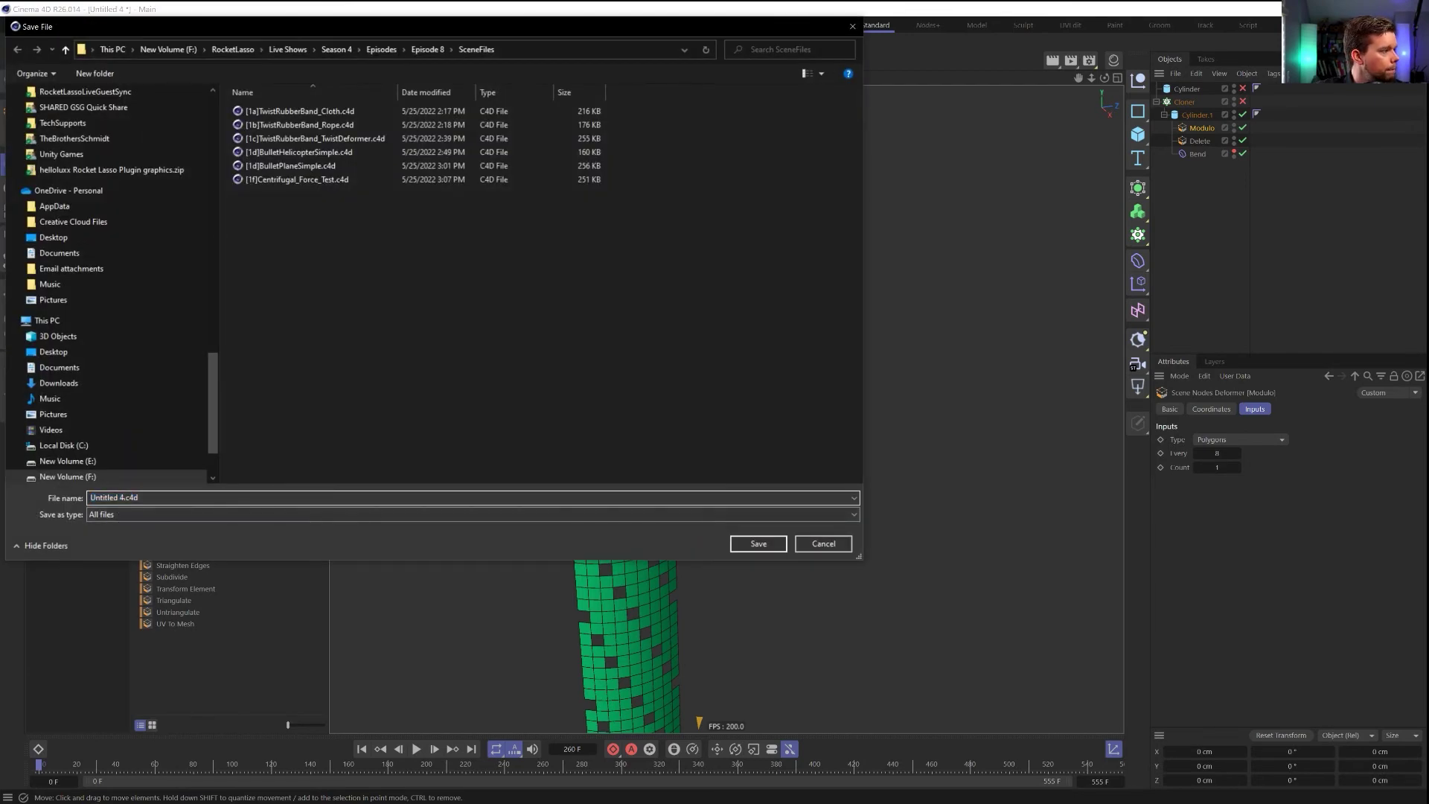
{"action": "key", "text": "shift+Home"}
{"action": "type", "text": "[2a]"}
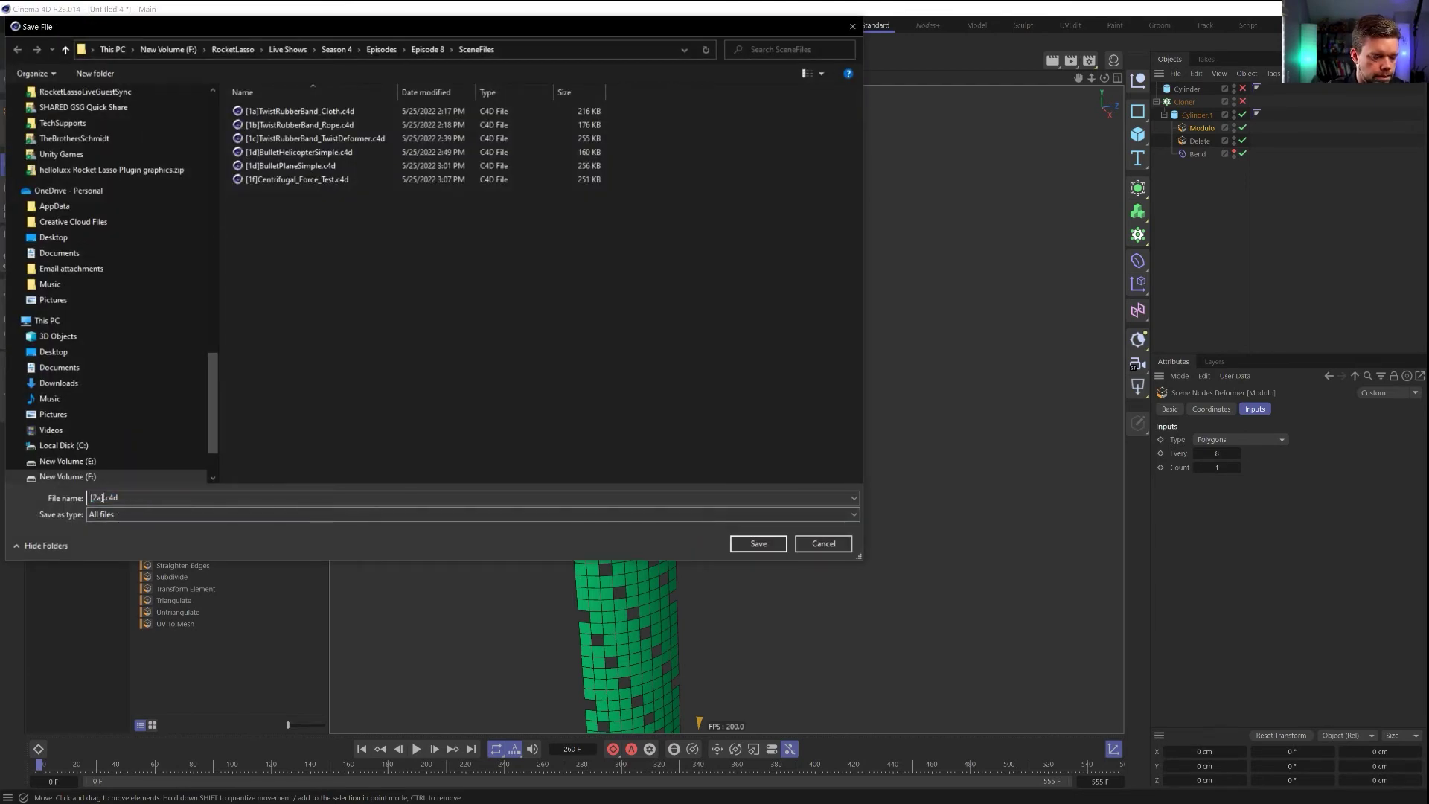
{"action": "type", "text": "PeelingPiu"}
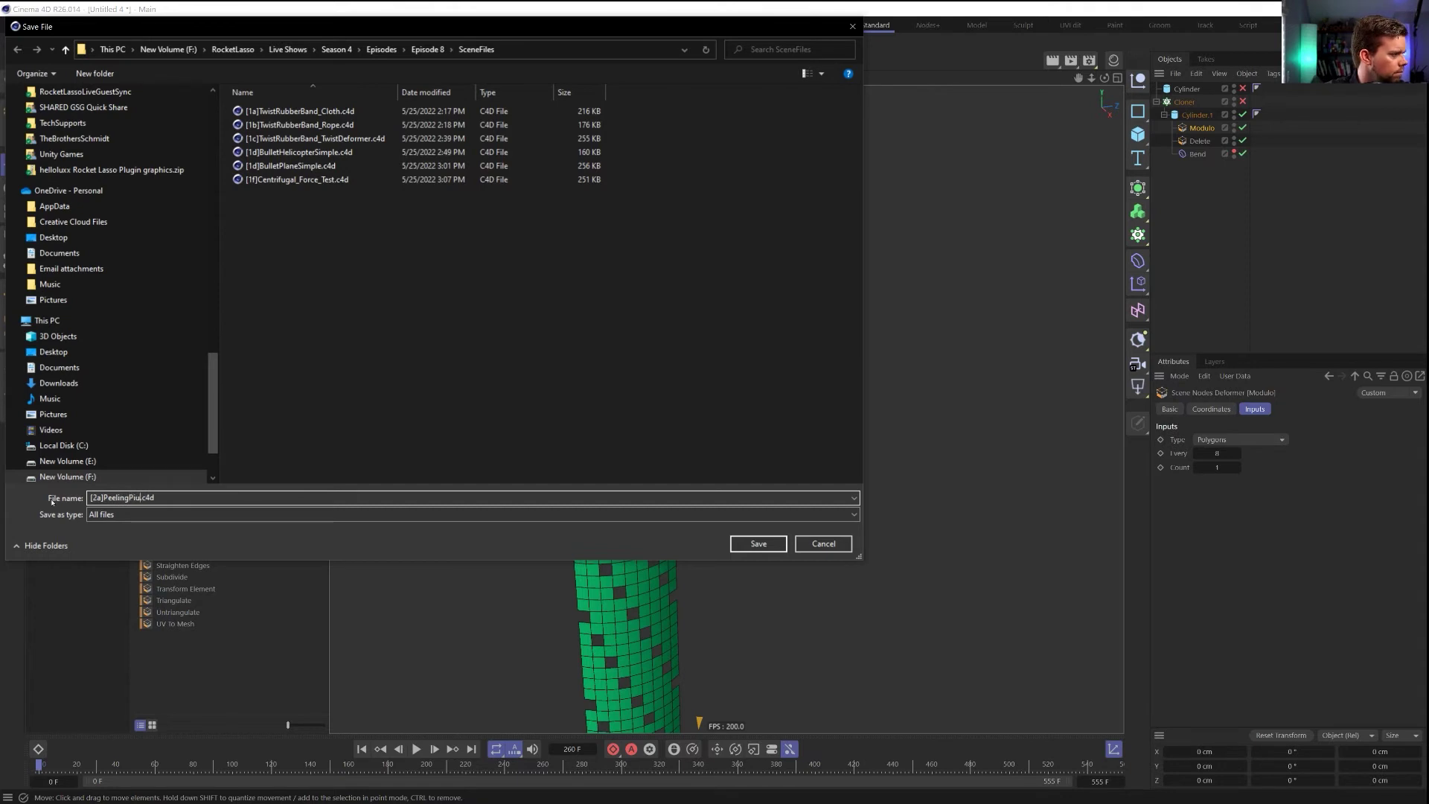
{"action": "key", "text": "BackSpace"}
{"action": "type", "text": "p"}
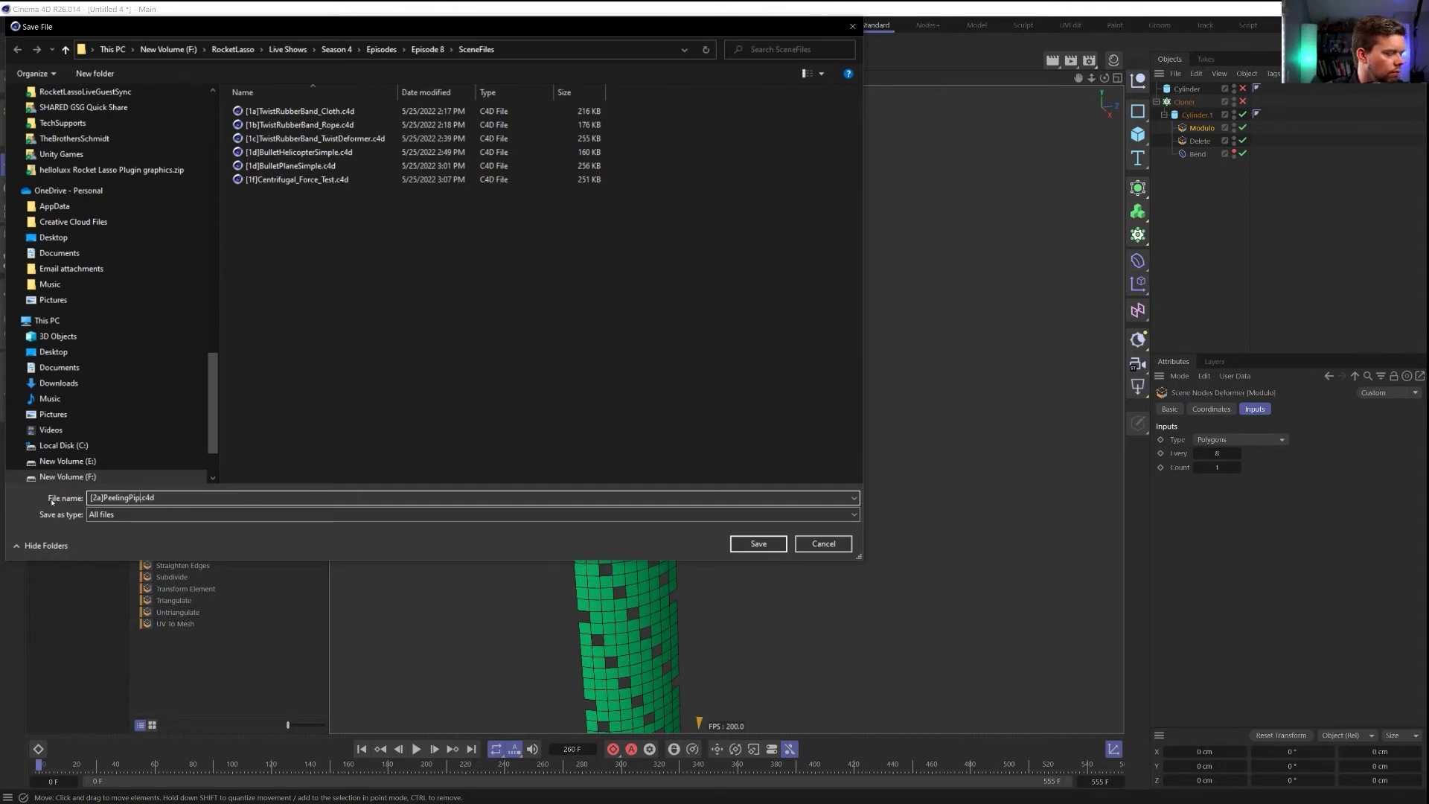
{"action": "type", "text": "e"}
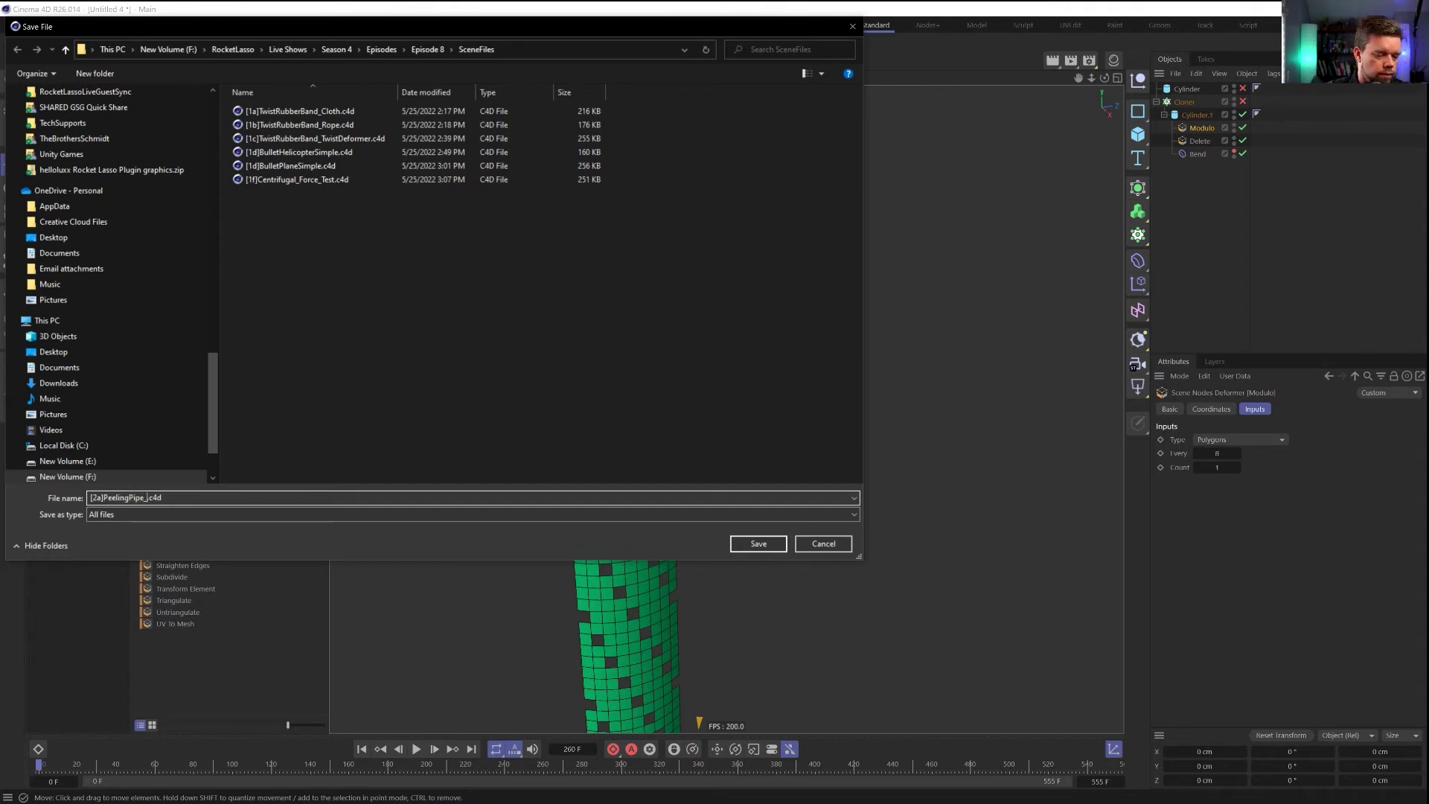
{"action": "type", "text": "_"}
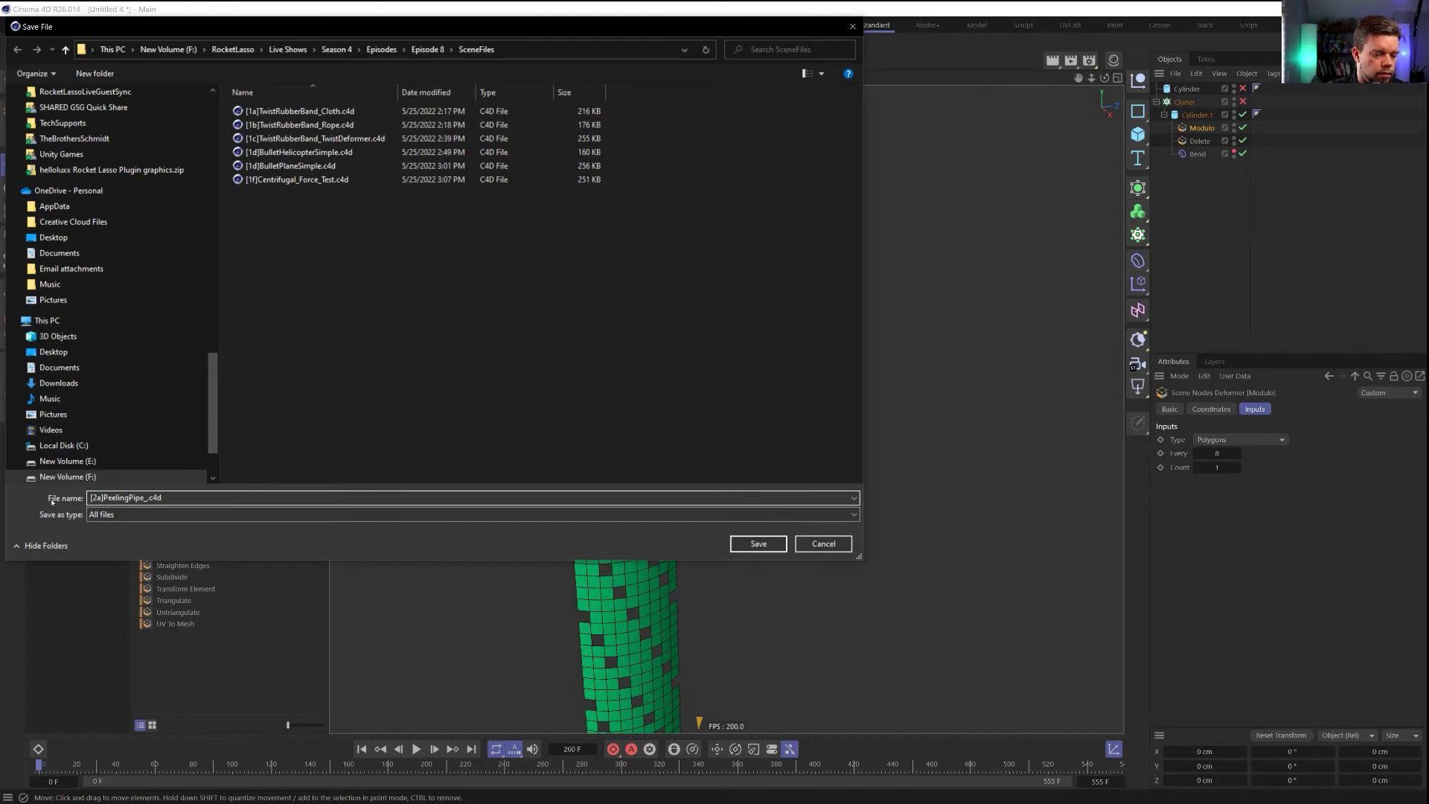
{"action": "type", "text": "Capsules"}
{"action": "key", "text": "Return"}
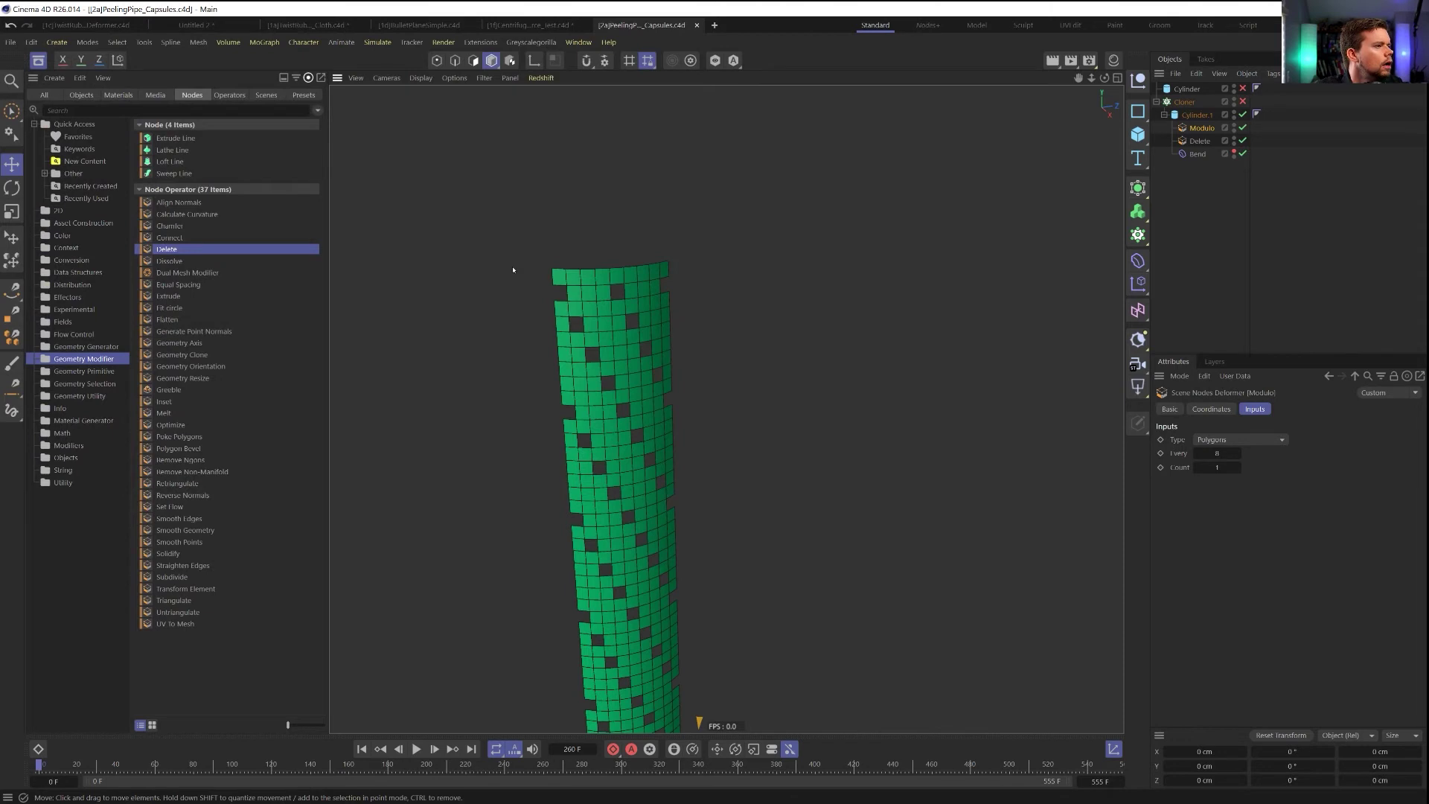
Add the Store Selection node operator from the Geometry Selection assets between the Delete and the Bend, and set its Name to pattern1
{"action": "left_click", "coordinate": [84, 384]}
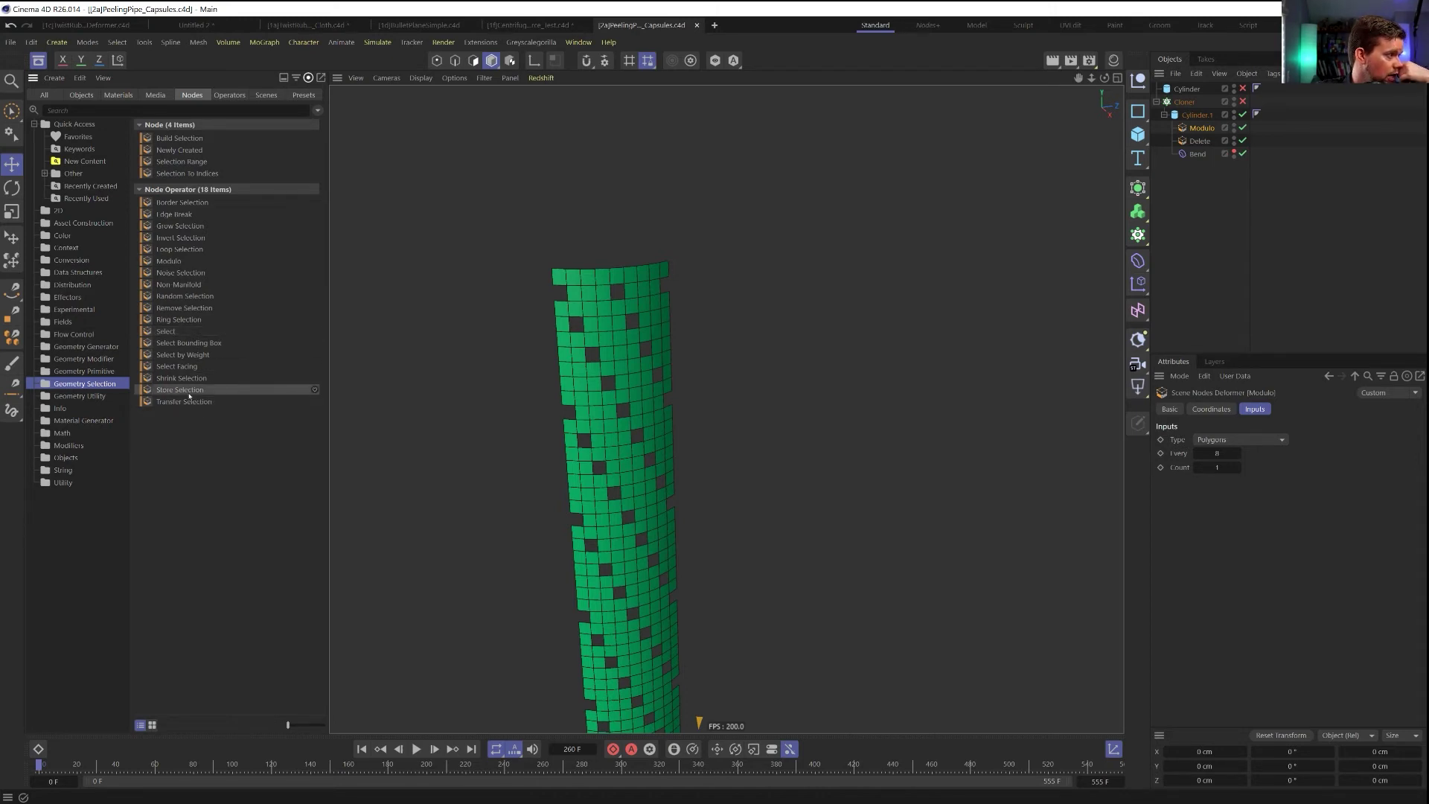
{"action": "left_click_drag", "start_coordinate": [179, 390], "coordinate": [1202, 149]}
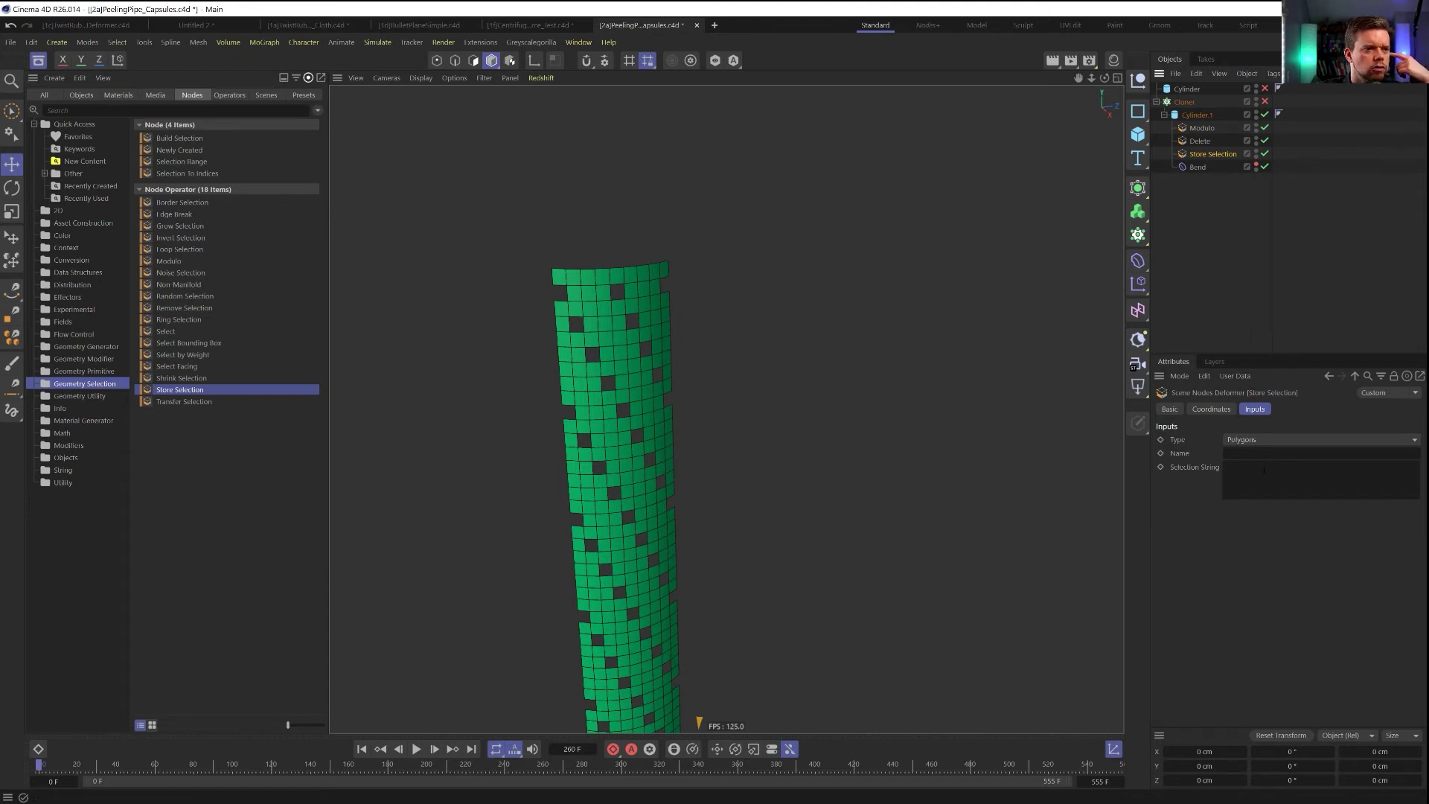
{"action": "left_click", "coordinate": [1258, 454]}
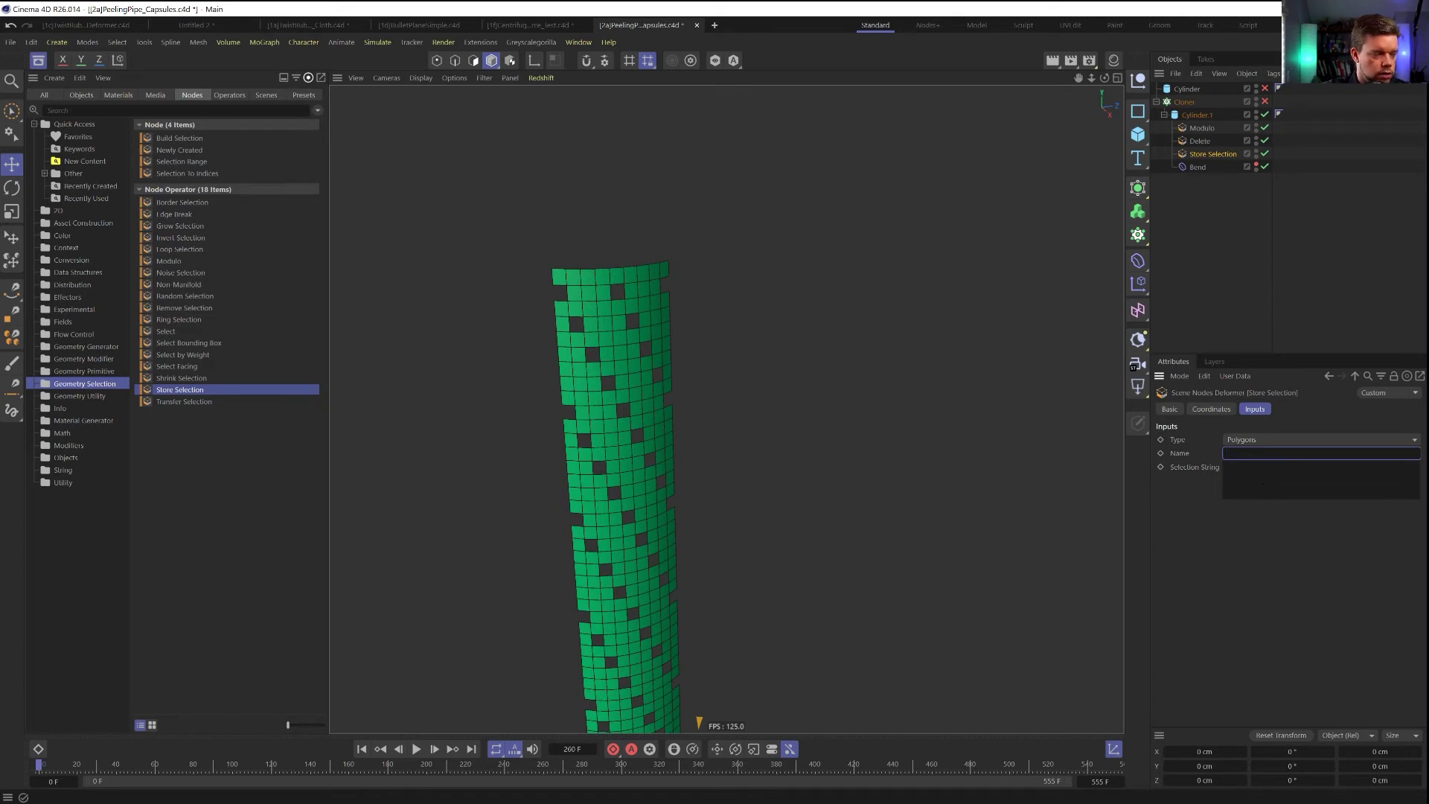
{"action": "type", "text": "mod"}
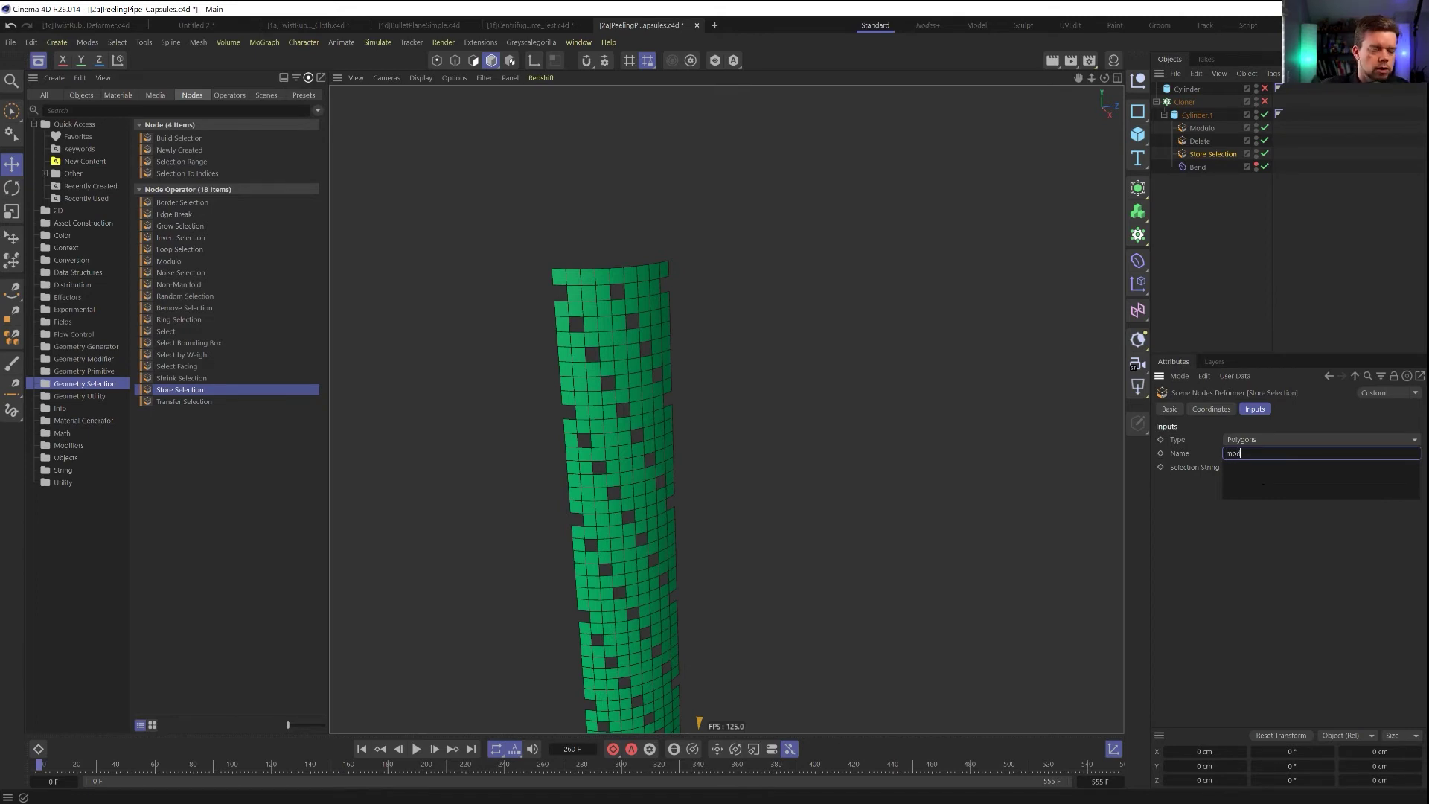
{"action": "key", "text": "BackSpace"}
{"action": "key", "text": "BackSpace"}
{"action": "key", "text": "BackSpace"}
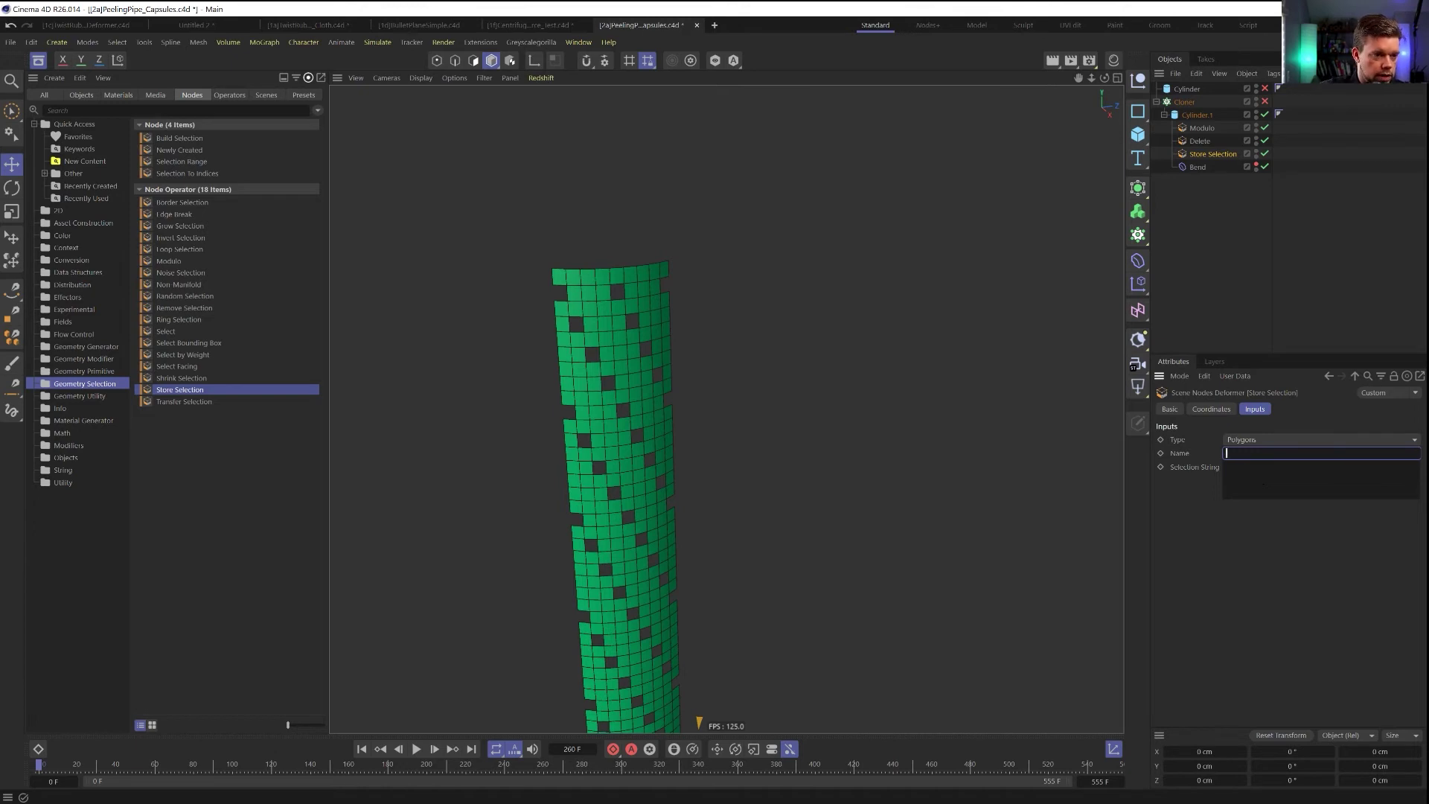
{"action": "type", "text": "pe"}
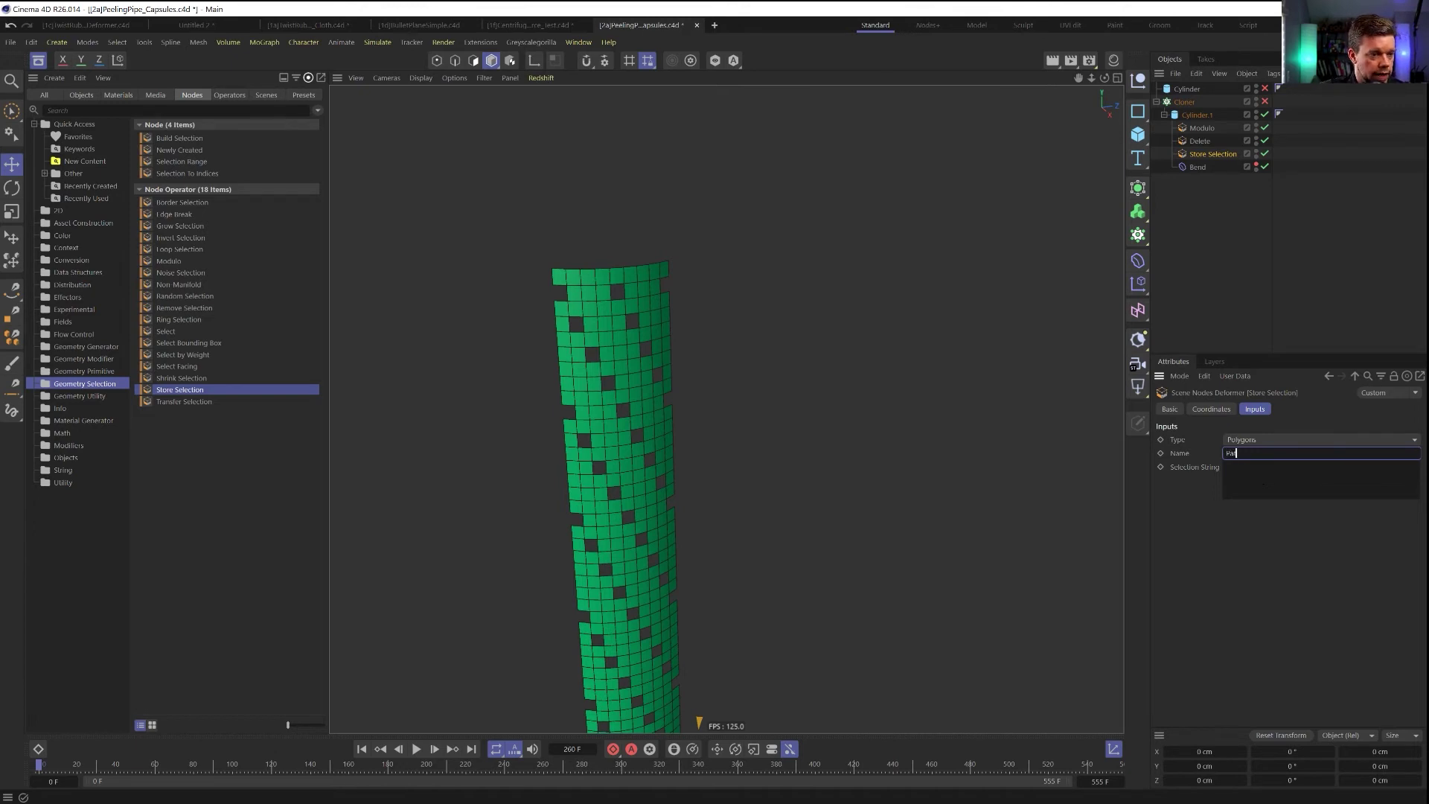
{"action": "type", "text": "tter"}
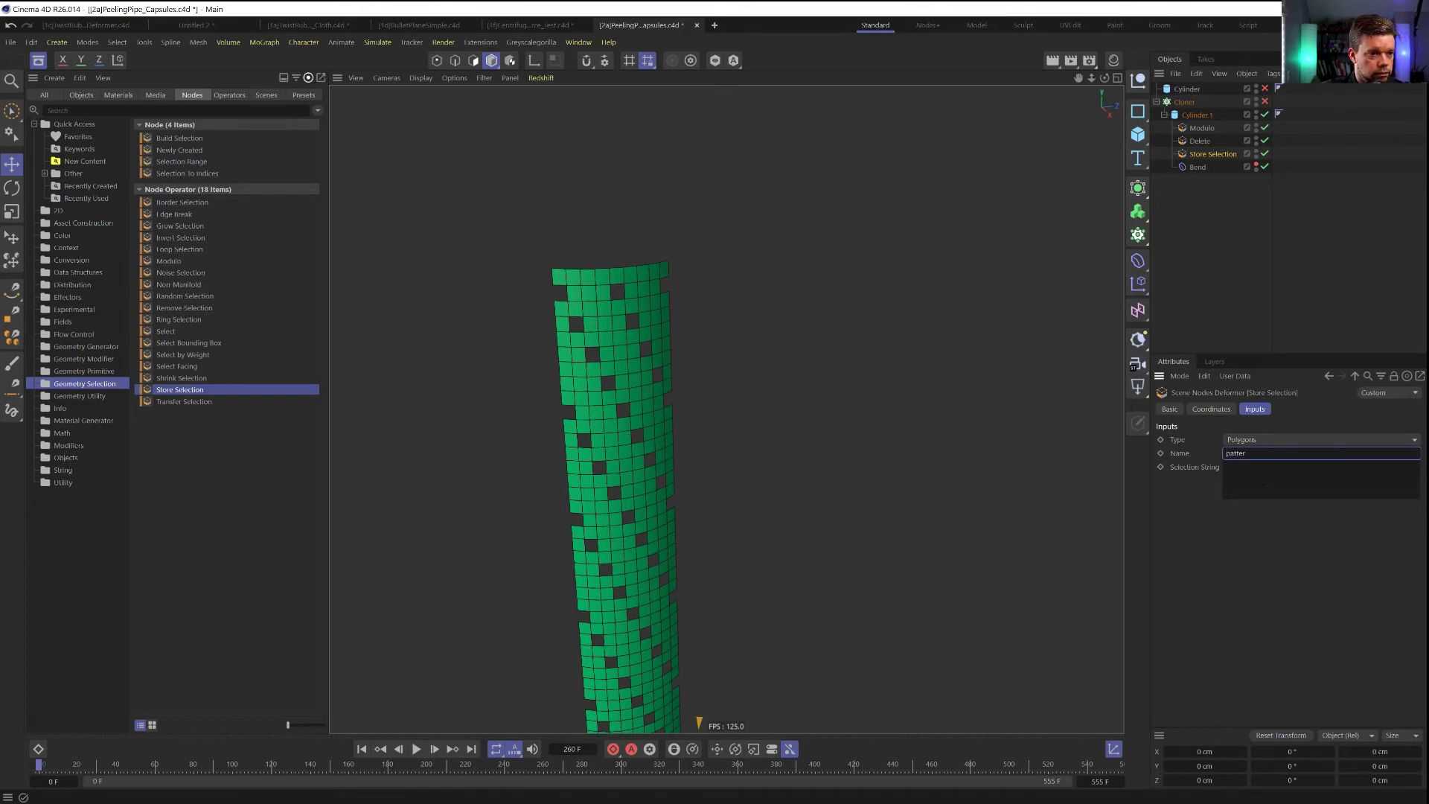
{"action": "type", "text": "n1"}
{"action": "key", "text": "Return"}
{"action": "left_click", "coordinate": [1223, 627]}
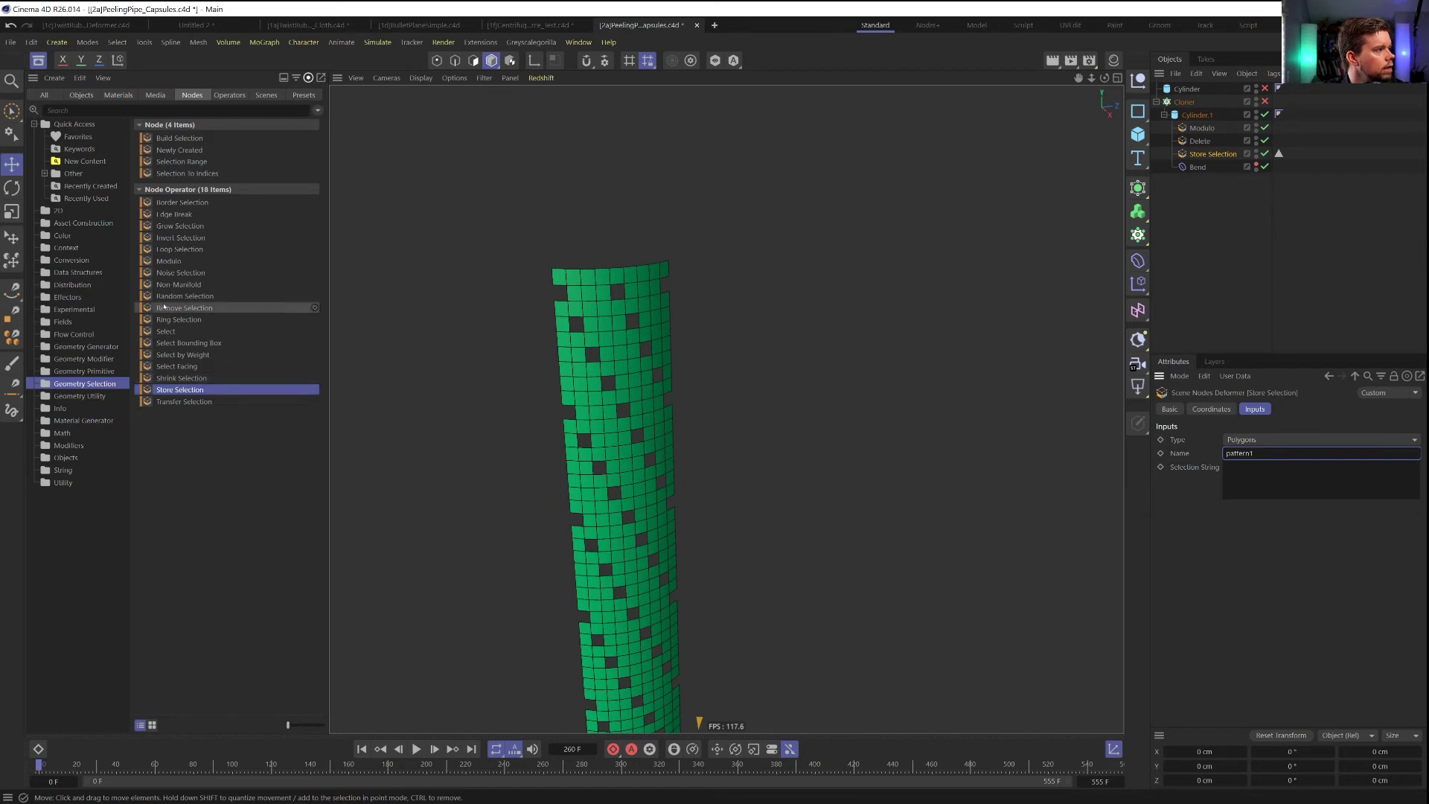
Add the Select node operator below the Store Selection and set its Selection String to all polygons except "pattern1"
{"action": "left_click_drag", "start_coordinate": [165, 332], "coordinate": [1204, 152]}
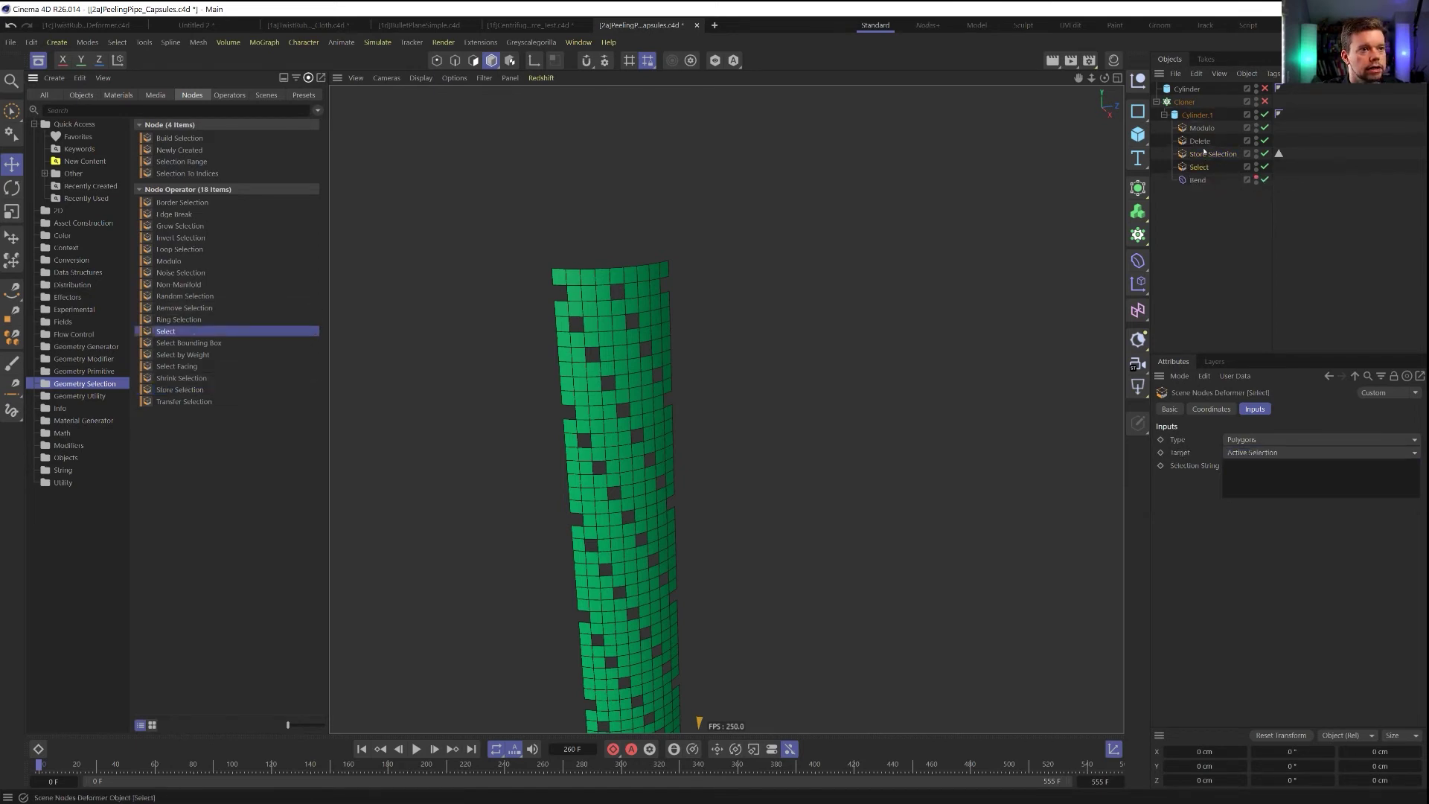
{"action": "left_click", "coordinate": [1227, 465]}
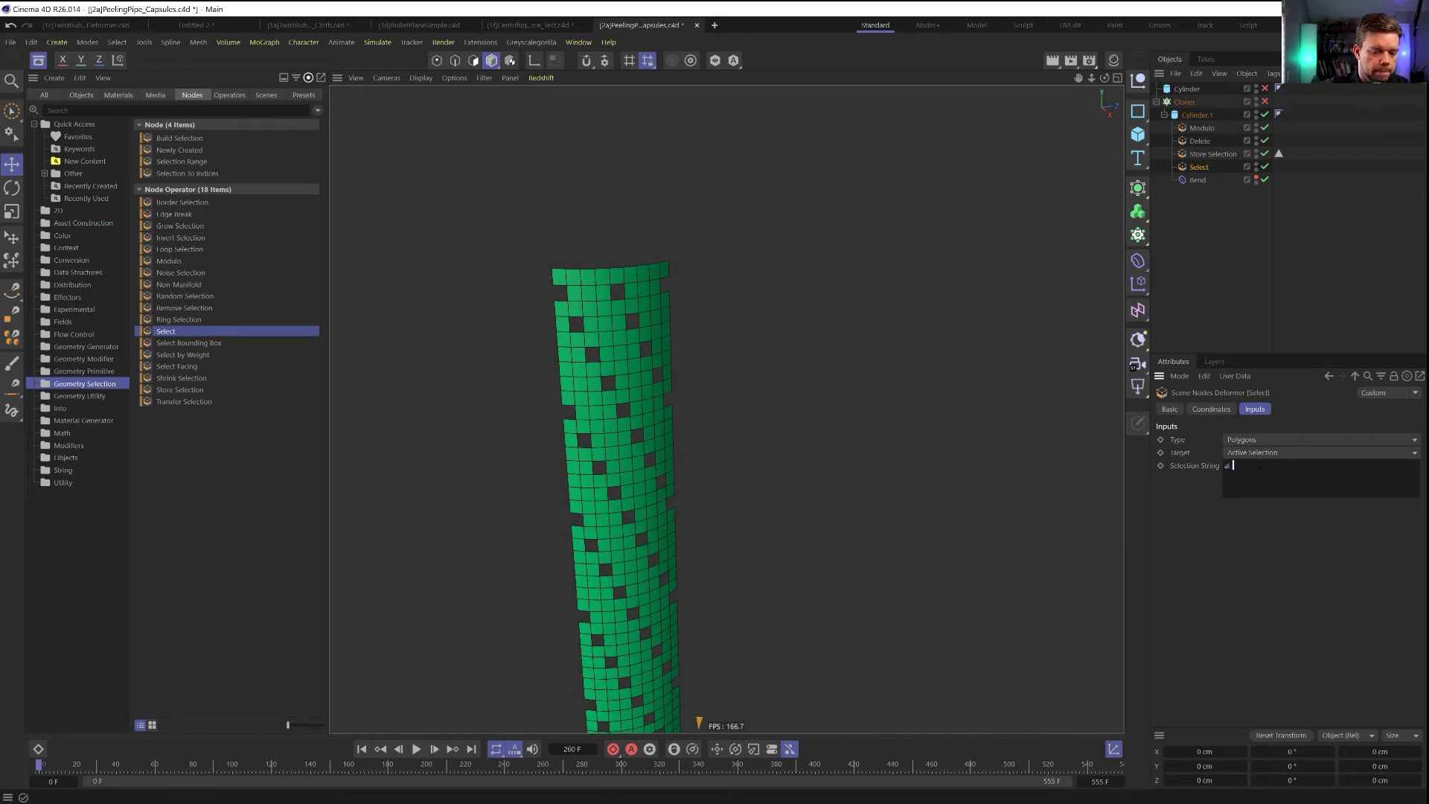
{"action": "type", "text": "pattern1\""}
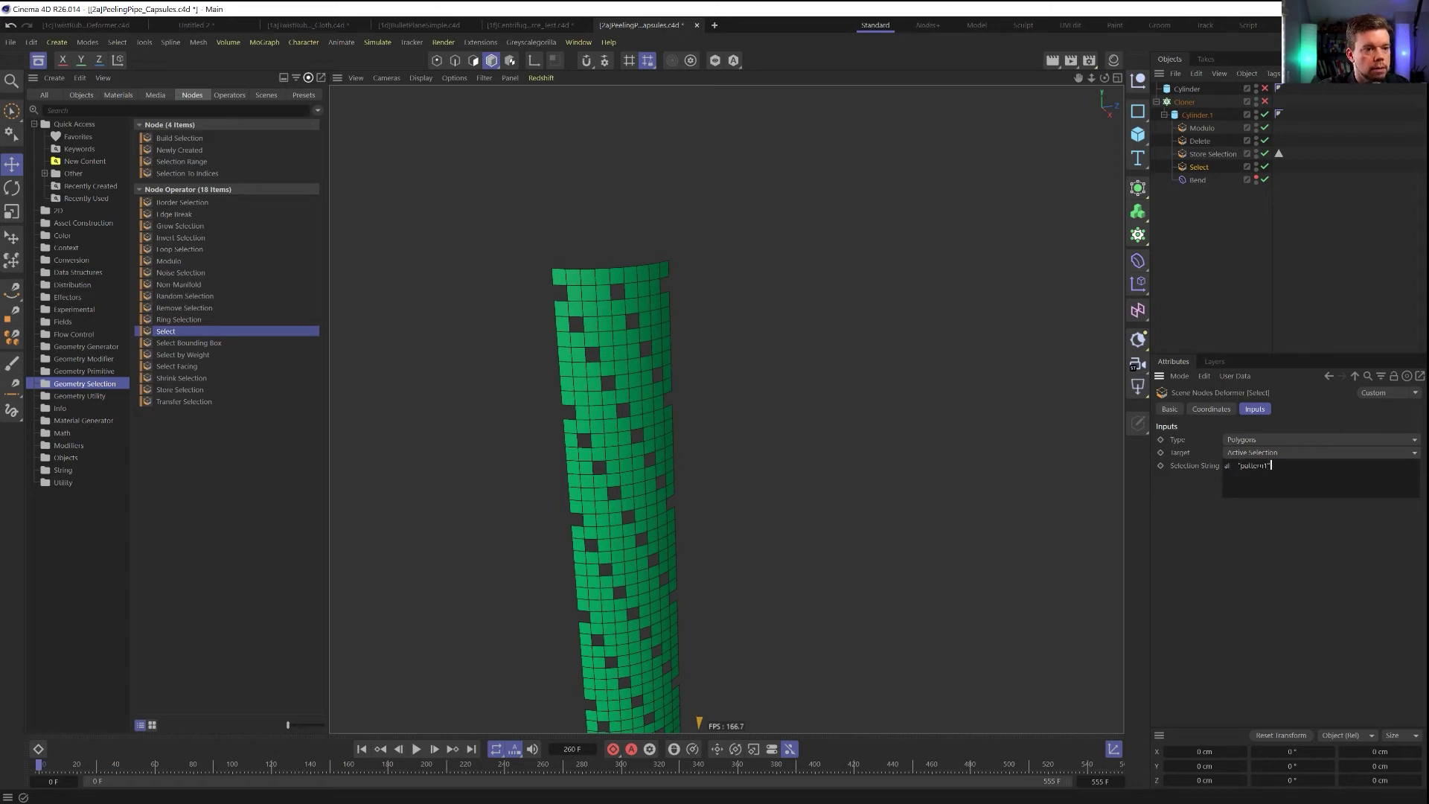
{"action": "left_click", "coordinate": [1263, 555]}
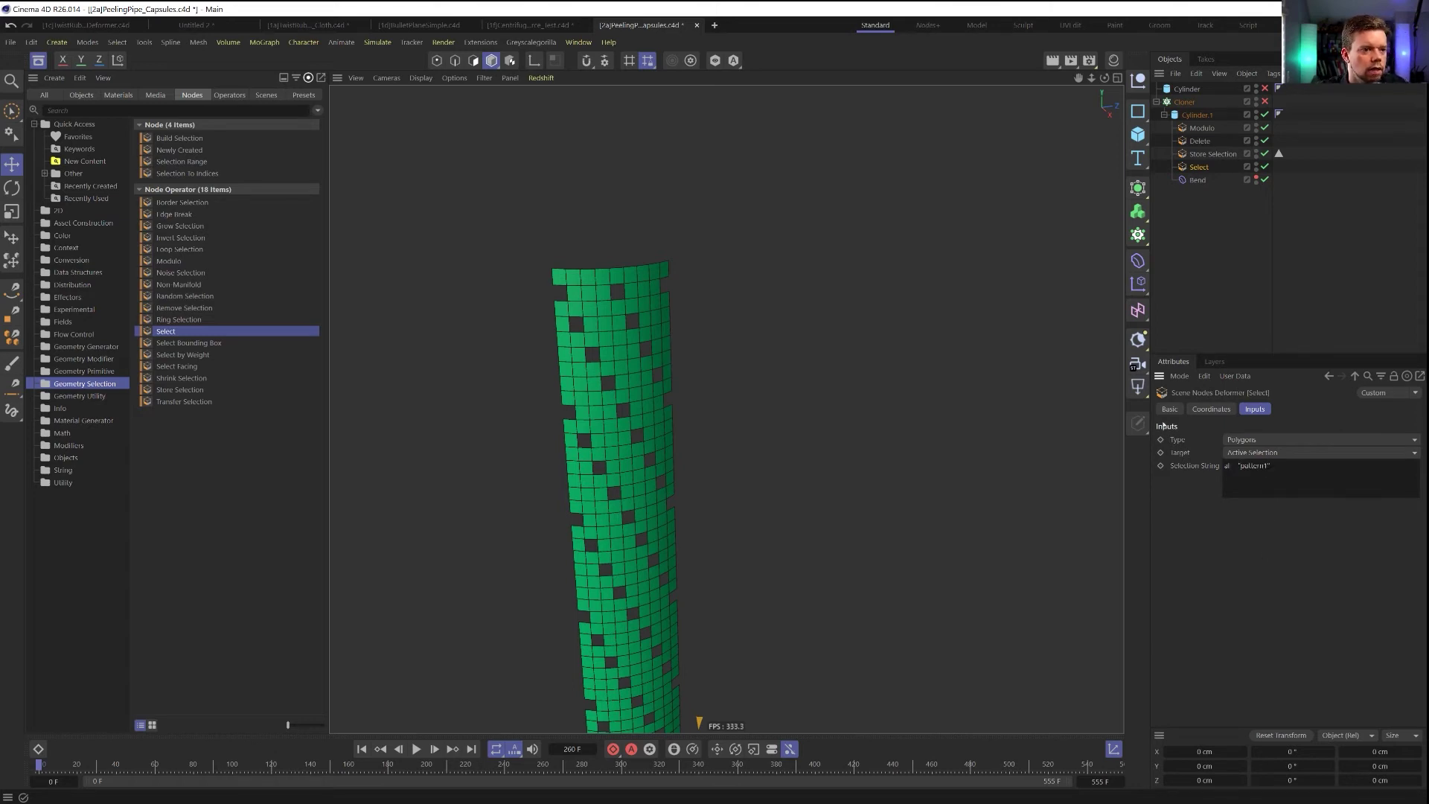
Move the Delete operator below the Select and above the Bend, and reselect the Select operator
{"action": "left_click_drag", "start_coordinate": [1199, 141], "coordinate": [1203, 176]}
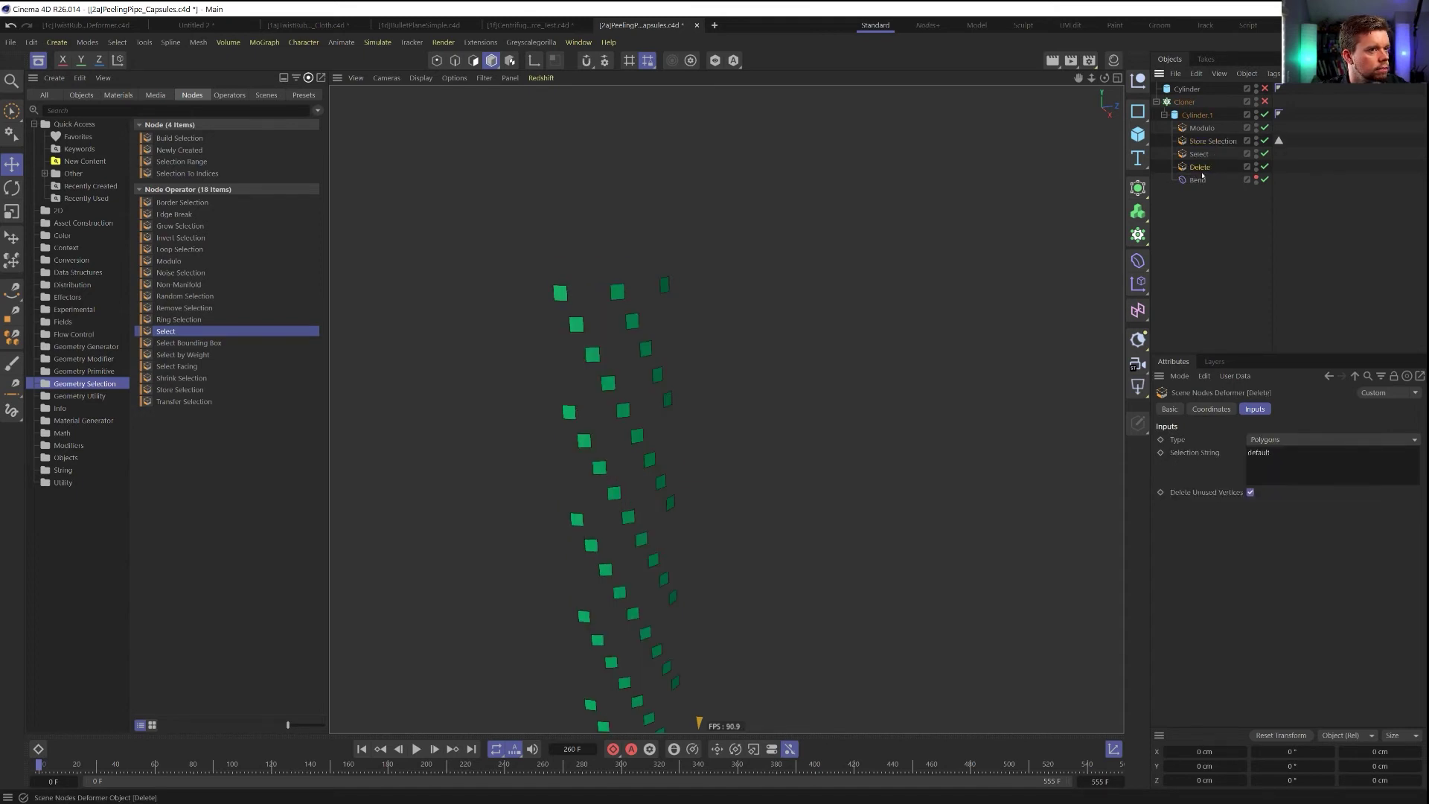
{"action": "left_click", "coordinate": [1199, 153]}
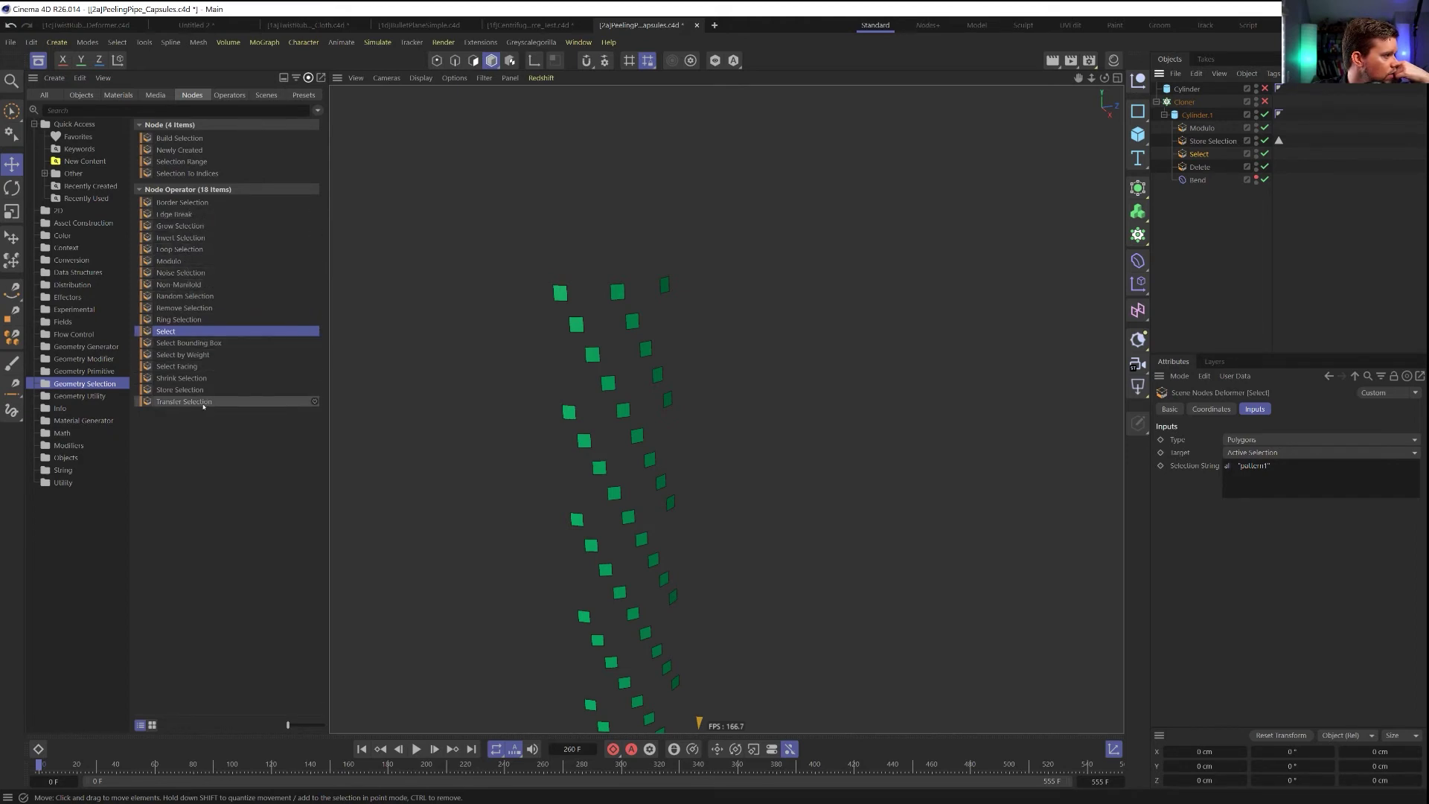
Add Shrink Selection and Invert Selection nodes between Select and Delete, and remove "pattern1" from the Select node's selection string
{"action": "left_click_drag", "start_coordinate": [182, 378], "coordinate": [1198, 163]}
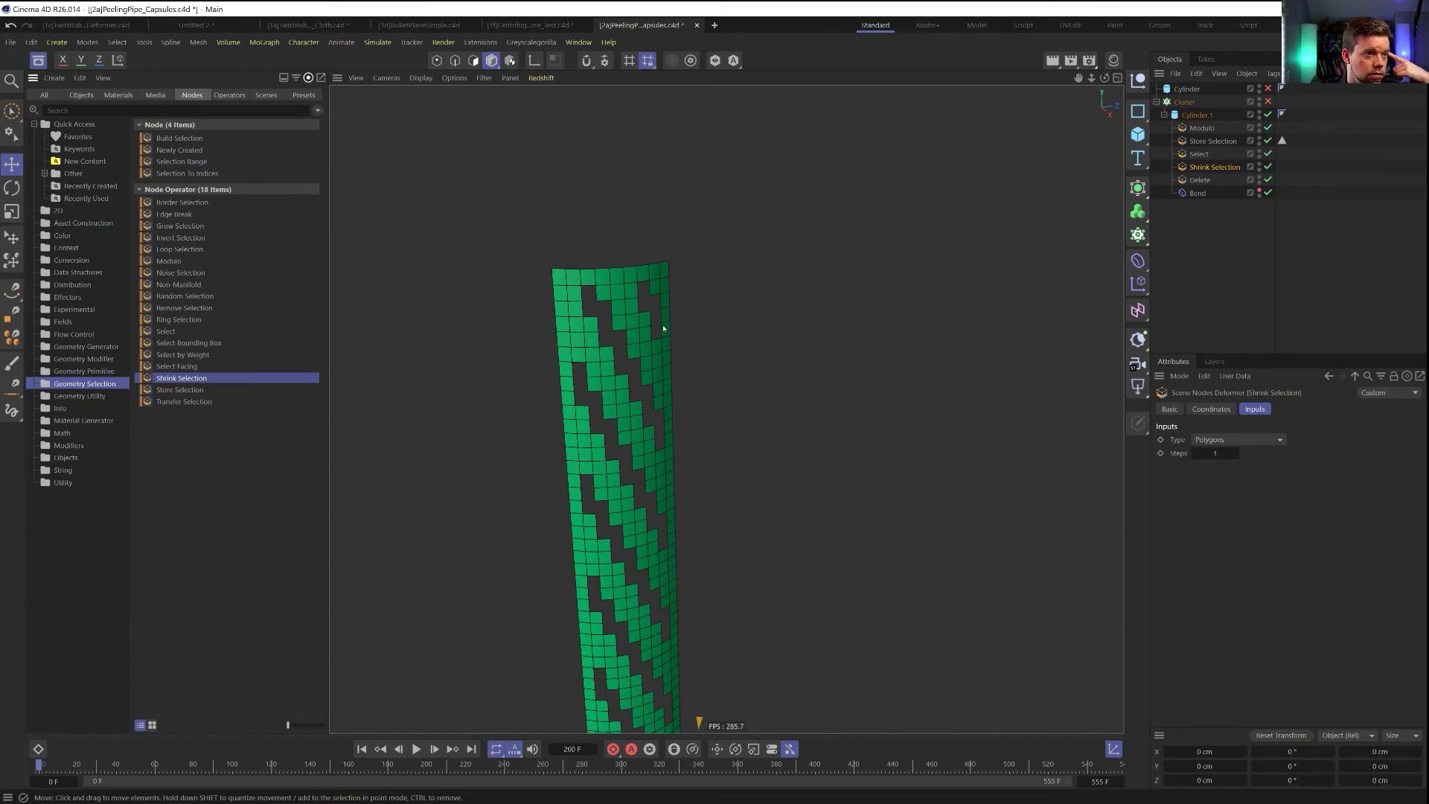
{"action": "left_click", "coordinate": [1199, 154]}
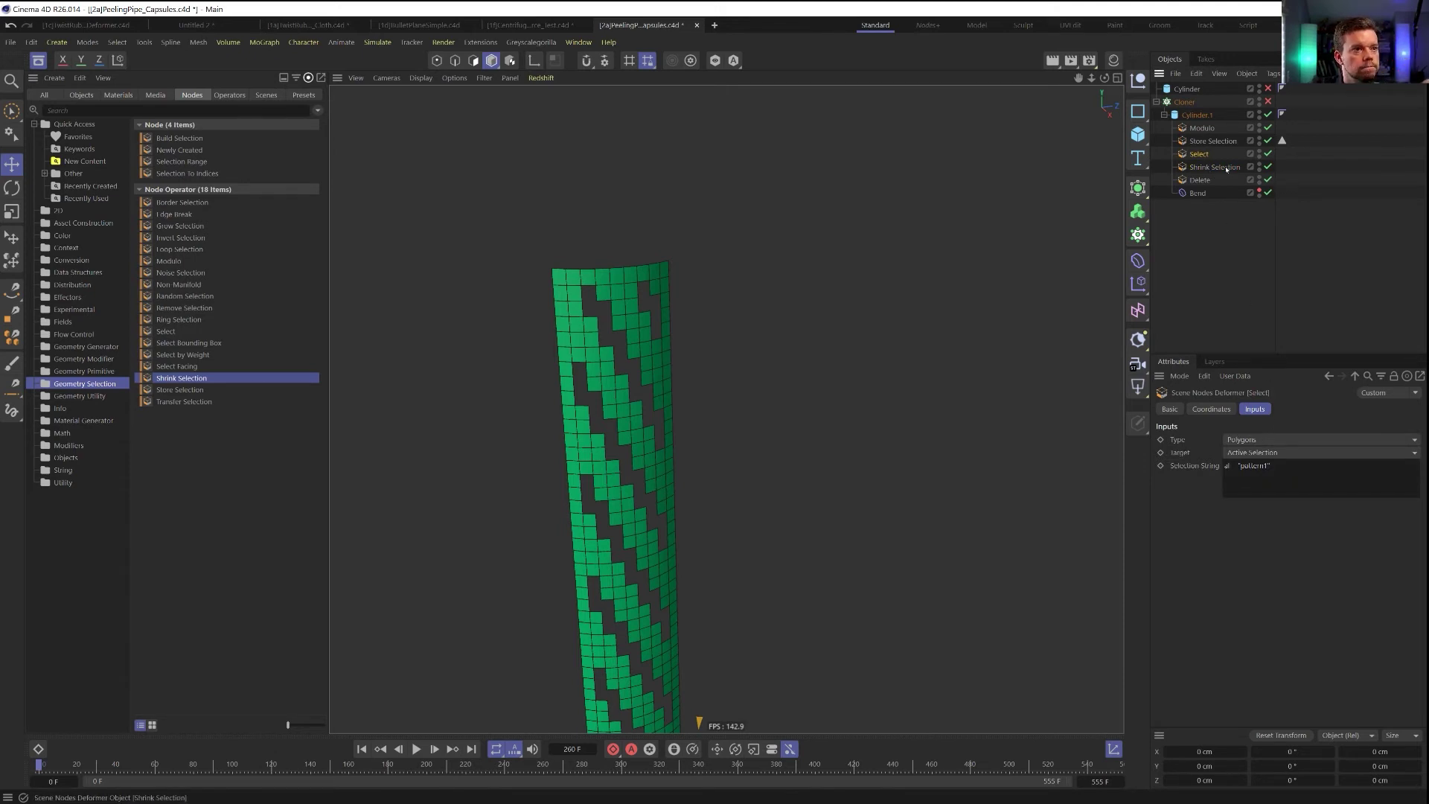
{"action": "left_click_drag", "start_coordinate": [1280, 466], "coordinate": [1231, 478]}
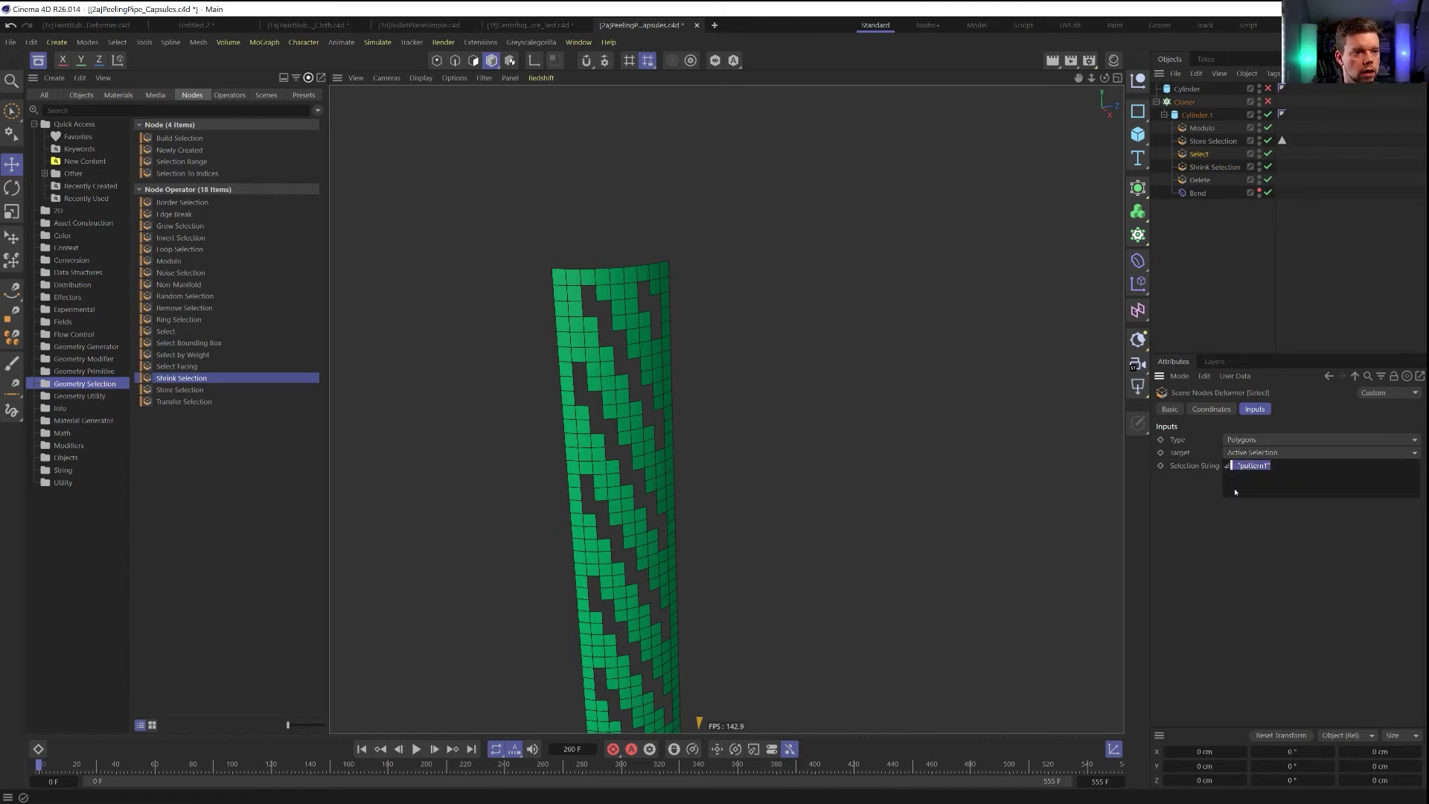
{"action": "key", "text": "BackSpace"}
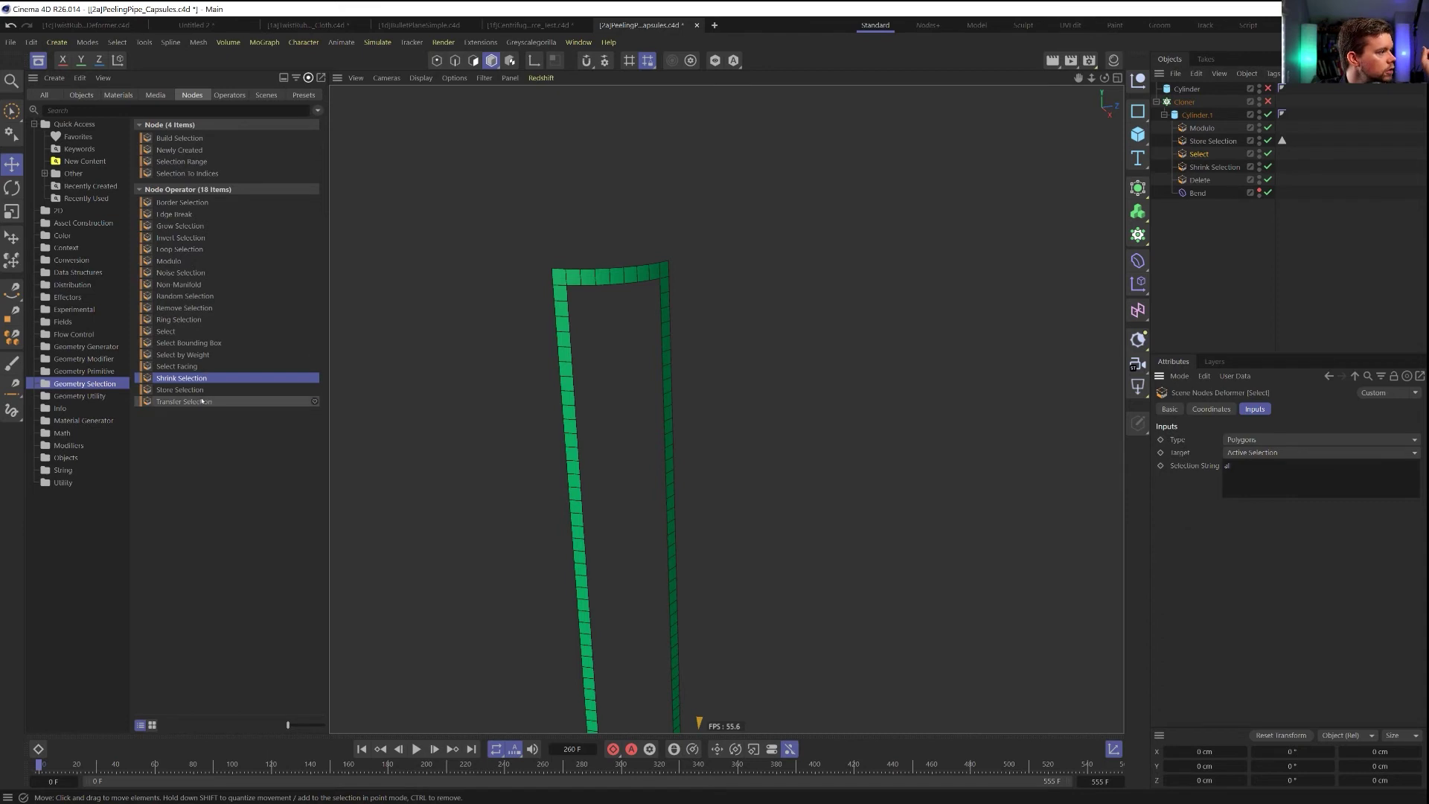
{"action": "left_click_drag", "start_coordinate": [193, 238], "coordinate": [1209, 176]}
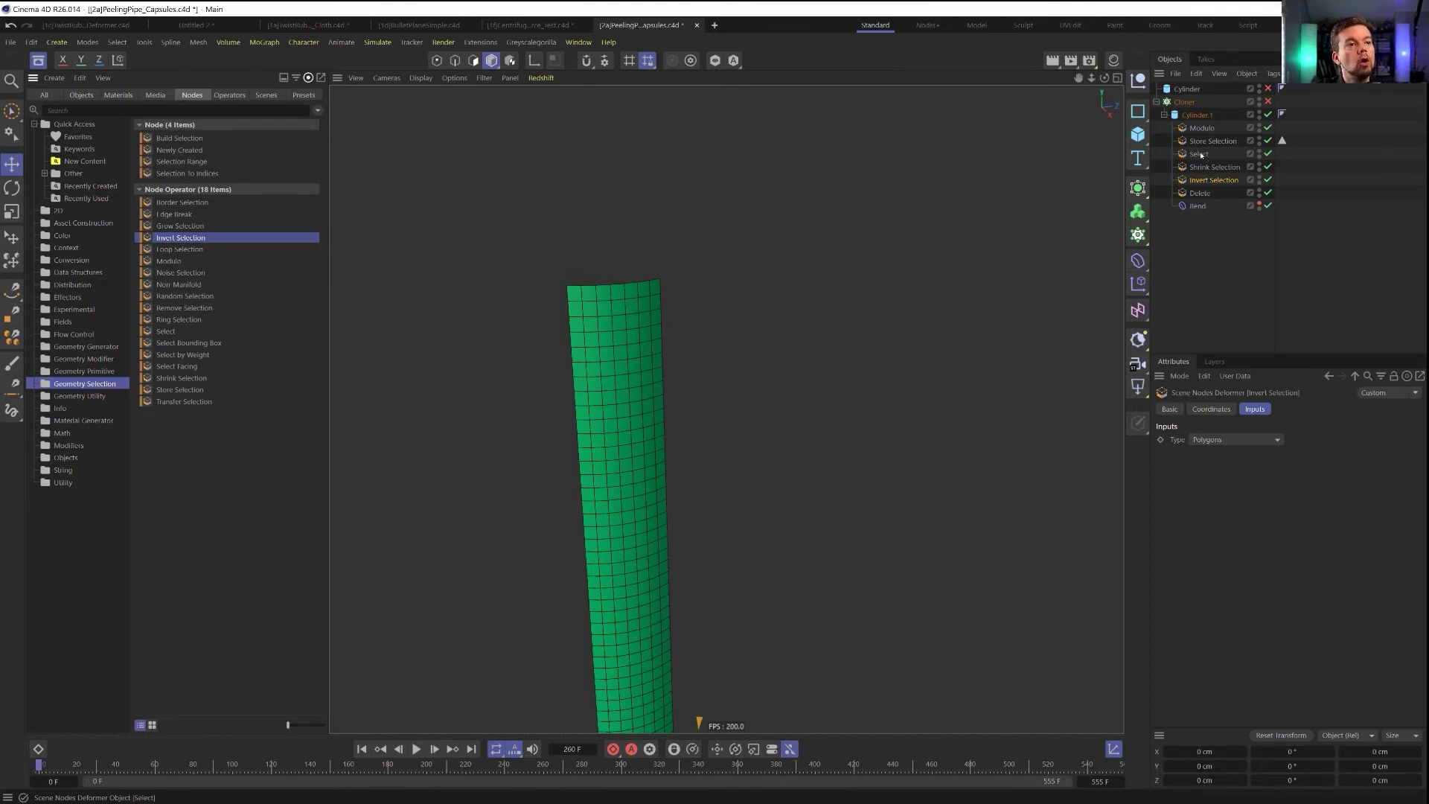
Duplicate the Store Selection node below Invert Selection and name its stored selection "outside"
{"action": "left_click_drag", "start_coordinate": [1212, 141], "coordinate": [1206, 190]}
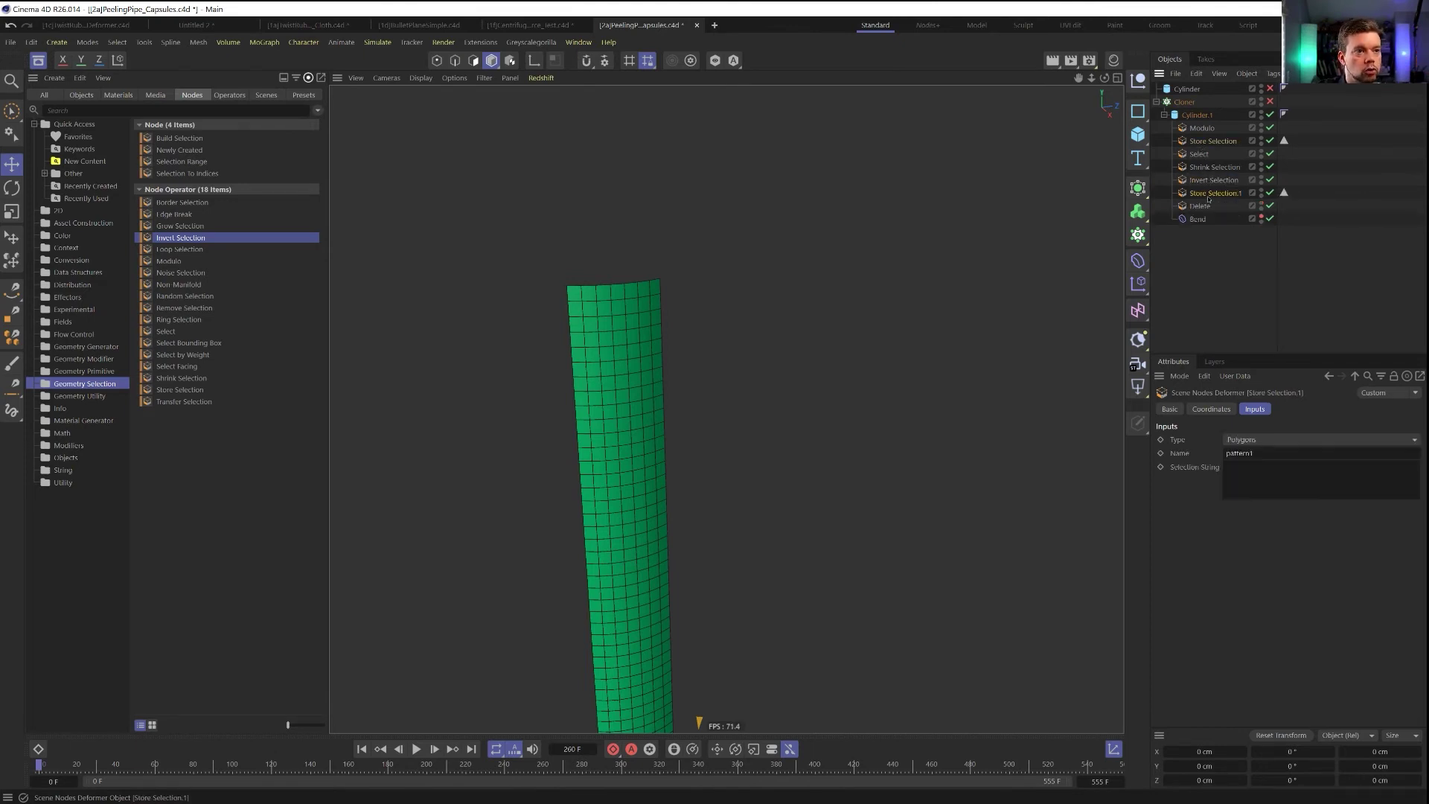
{"action": "left_click", "coordinate": [1273, 453]}
{"action": "key", "text": "Return"}
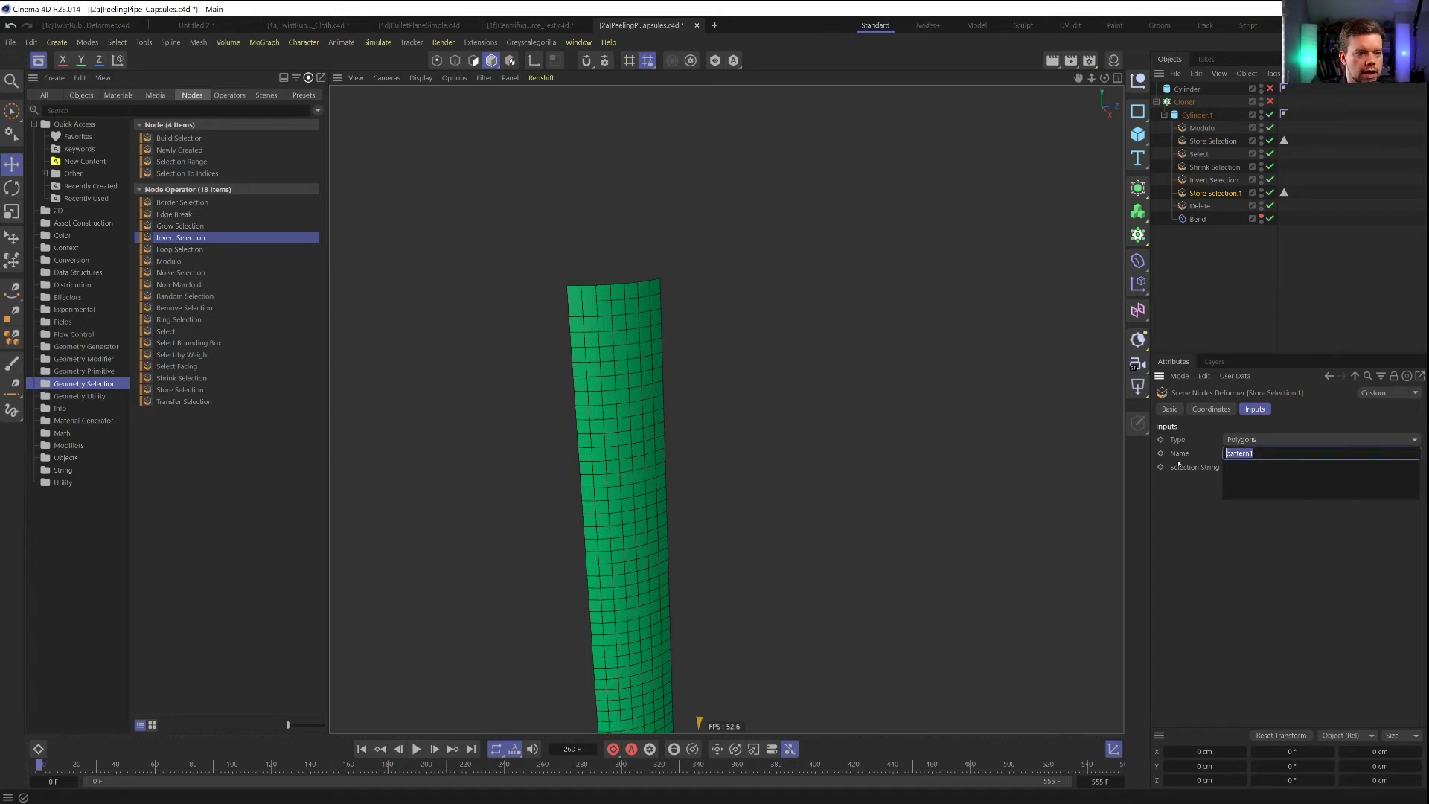
{"action": "type", "text": "ouside"}
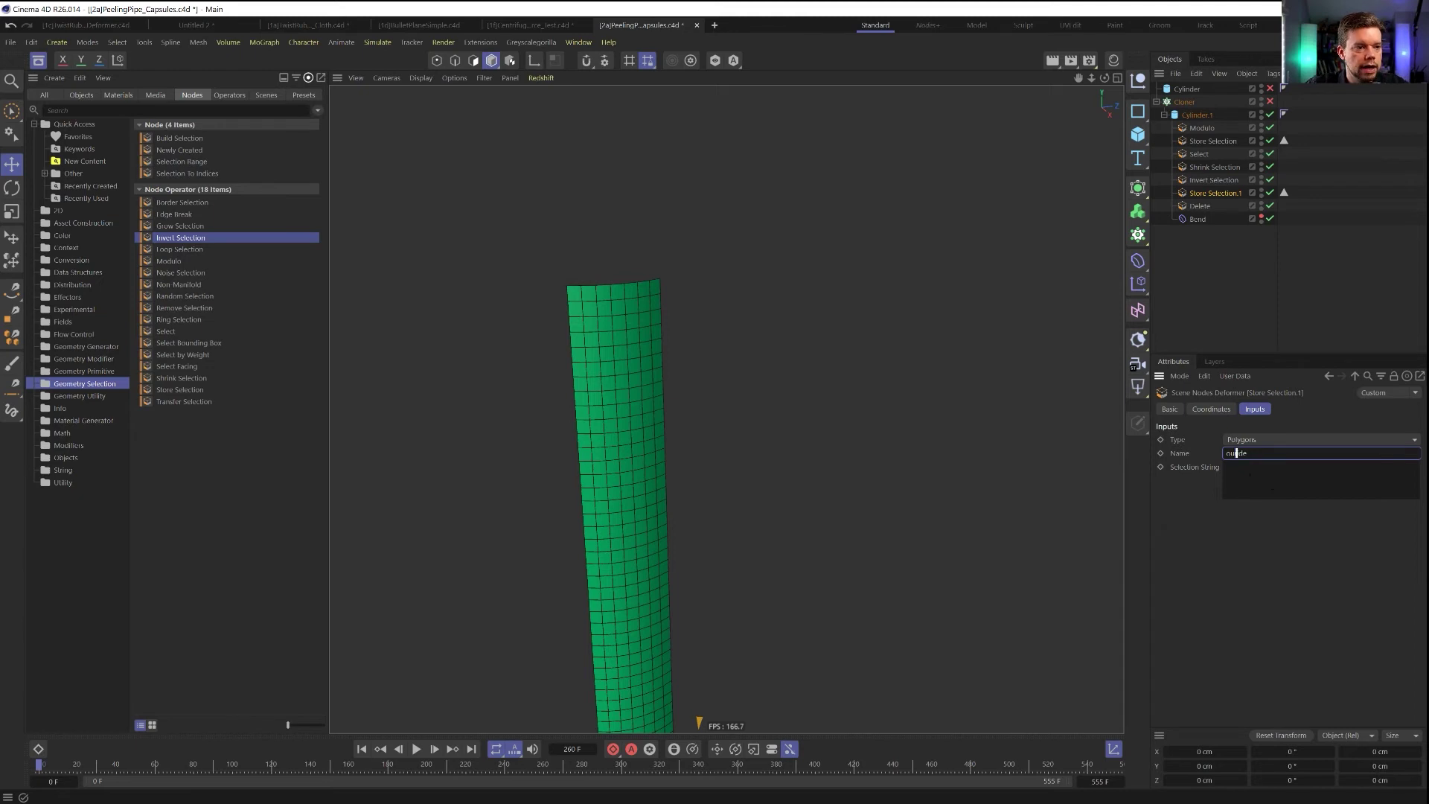
{"action": "left_click", "coordinate": [1236, 453]}
{"action": "type", "text": "t"}
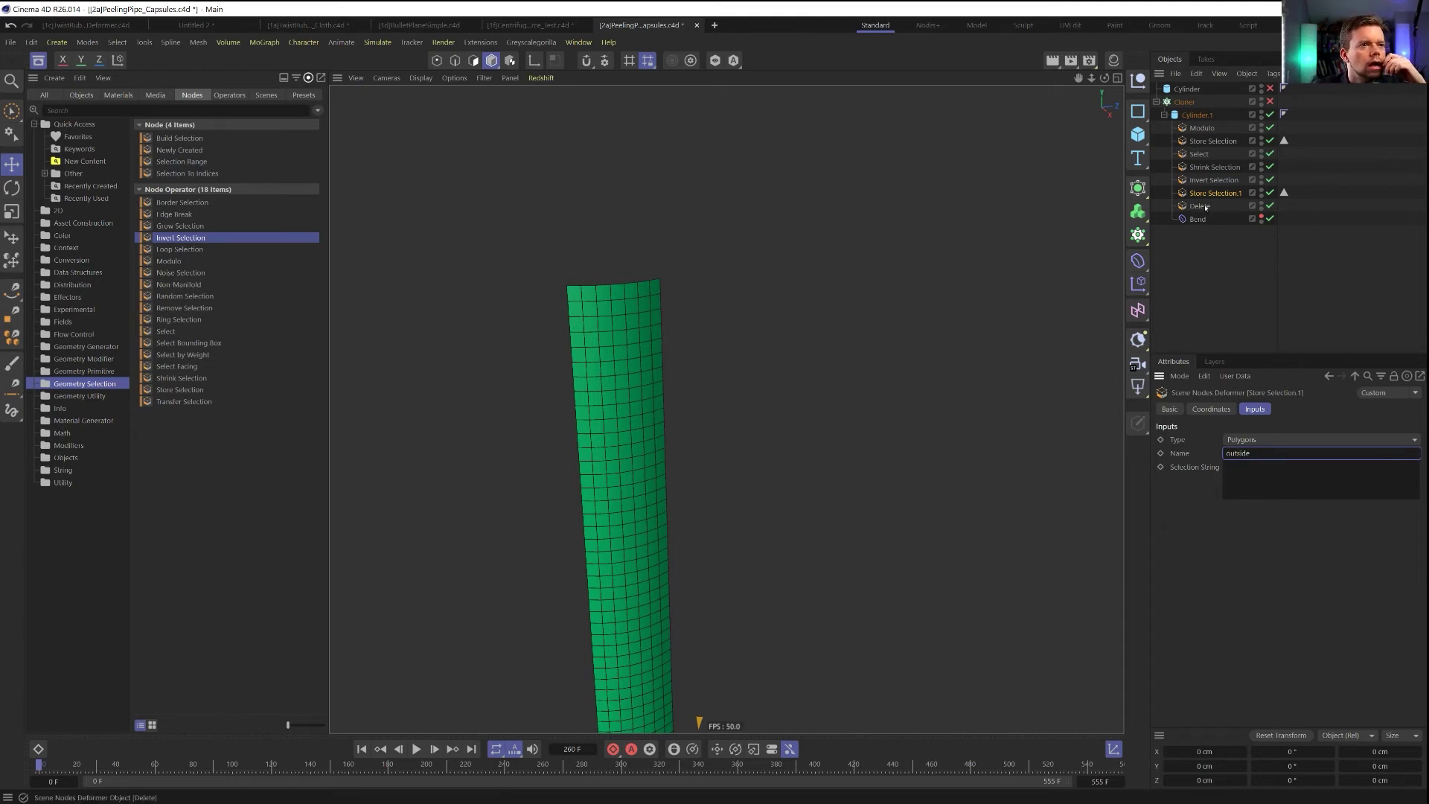
Duplicate the Select node above Delete and set its selection string to "pattern1" minus "outside"
{"action": "left_click_drag", "start_coordinate": [1198, 154], "coordinate": [1201, 200], "text": "ctrl"}
{"action": "double_click", "coordinate": [1228, 465]}
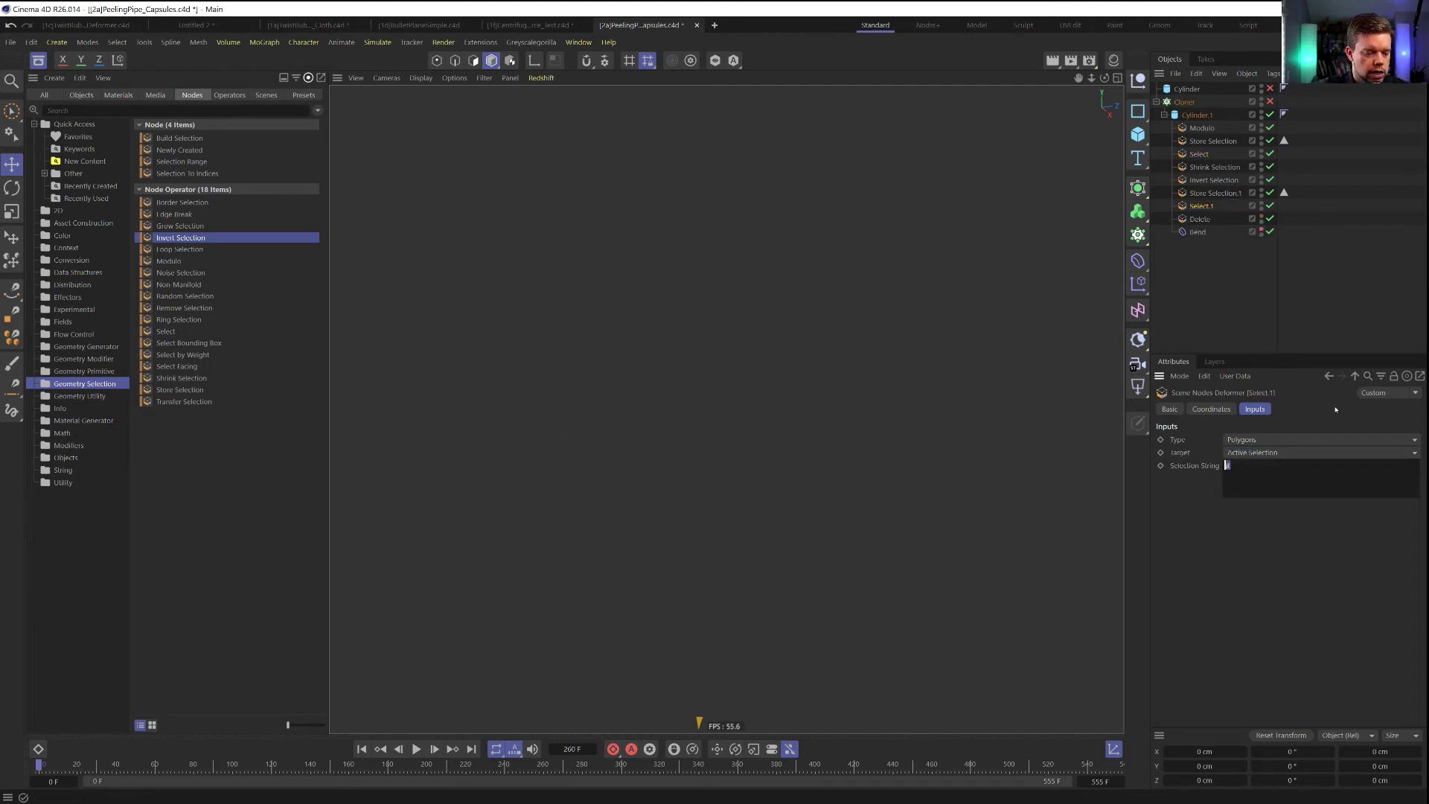
{"action": "key", "text": "BackSpace"}
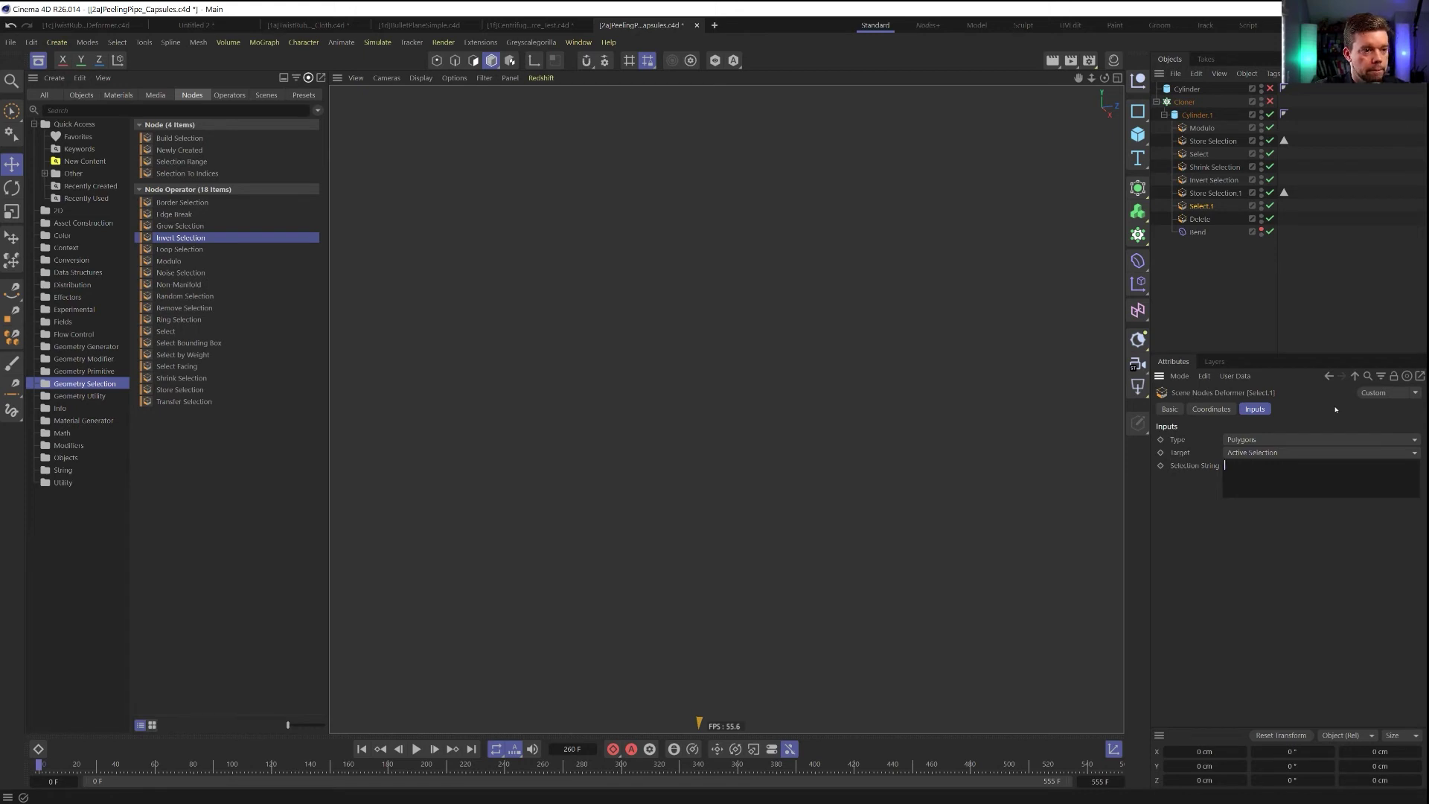
{"action": "type", "text": "\"pattern1\""}
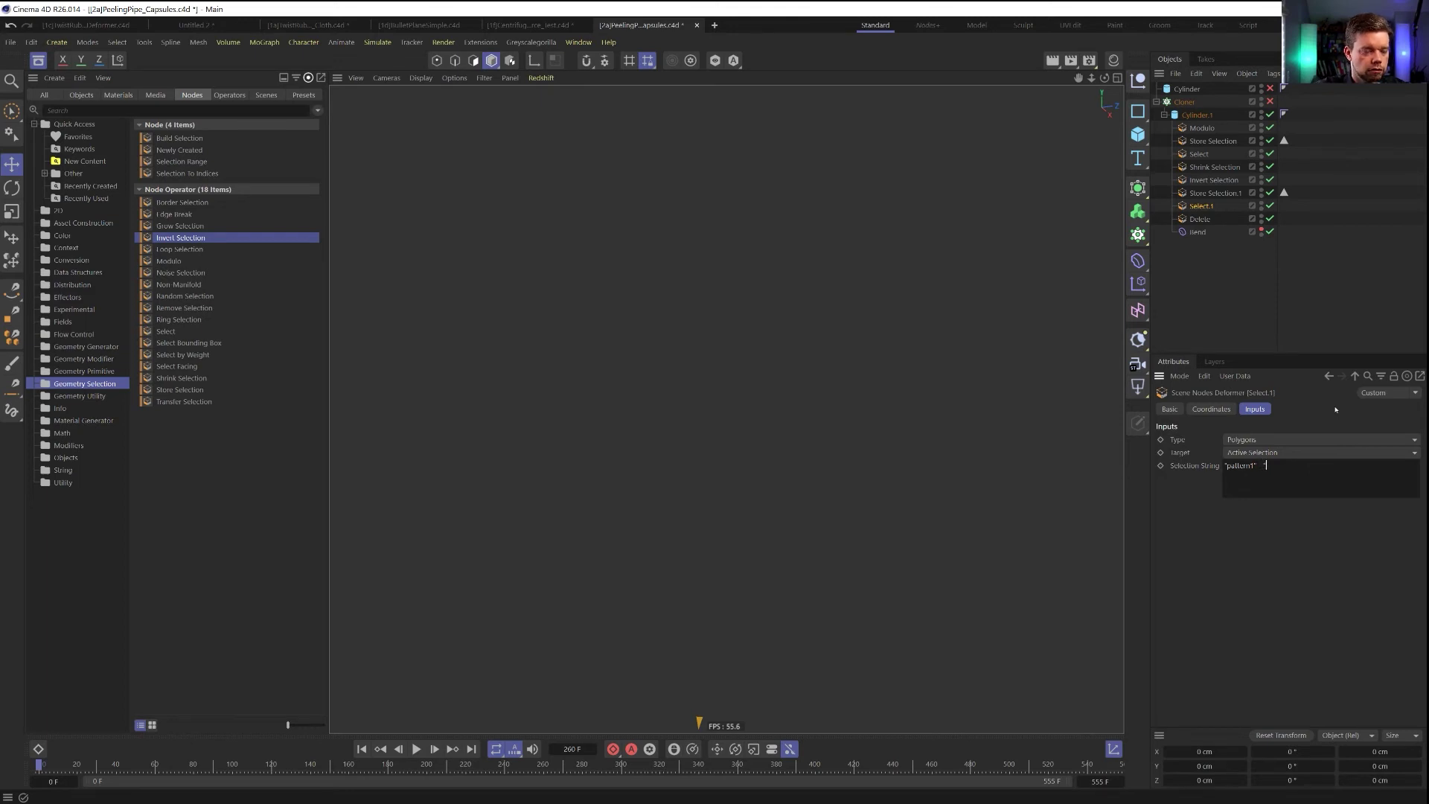
{"action": "type", "text": " \"pat"}
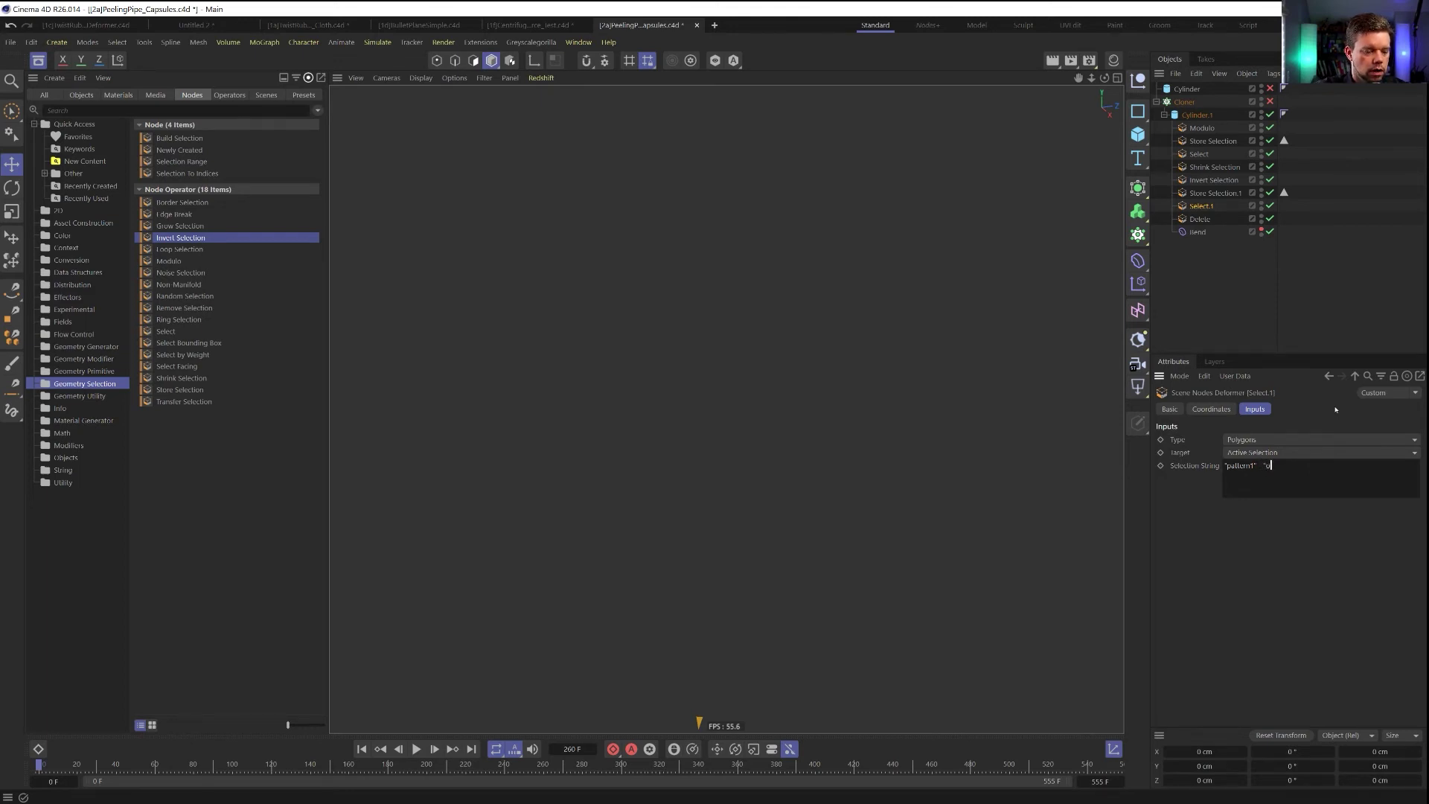
{"action": "key", "text": "BackSpace"}
{"action": "key", "text": "BackSpace"}
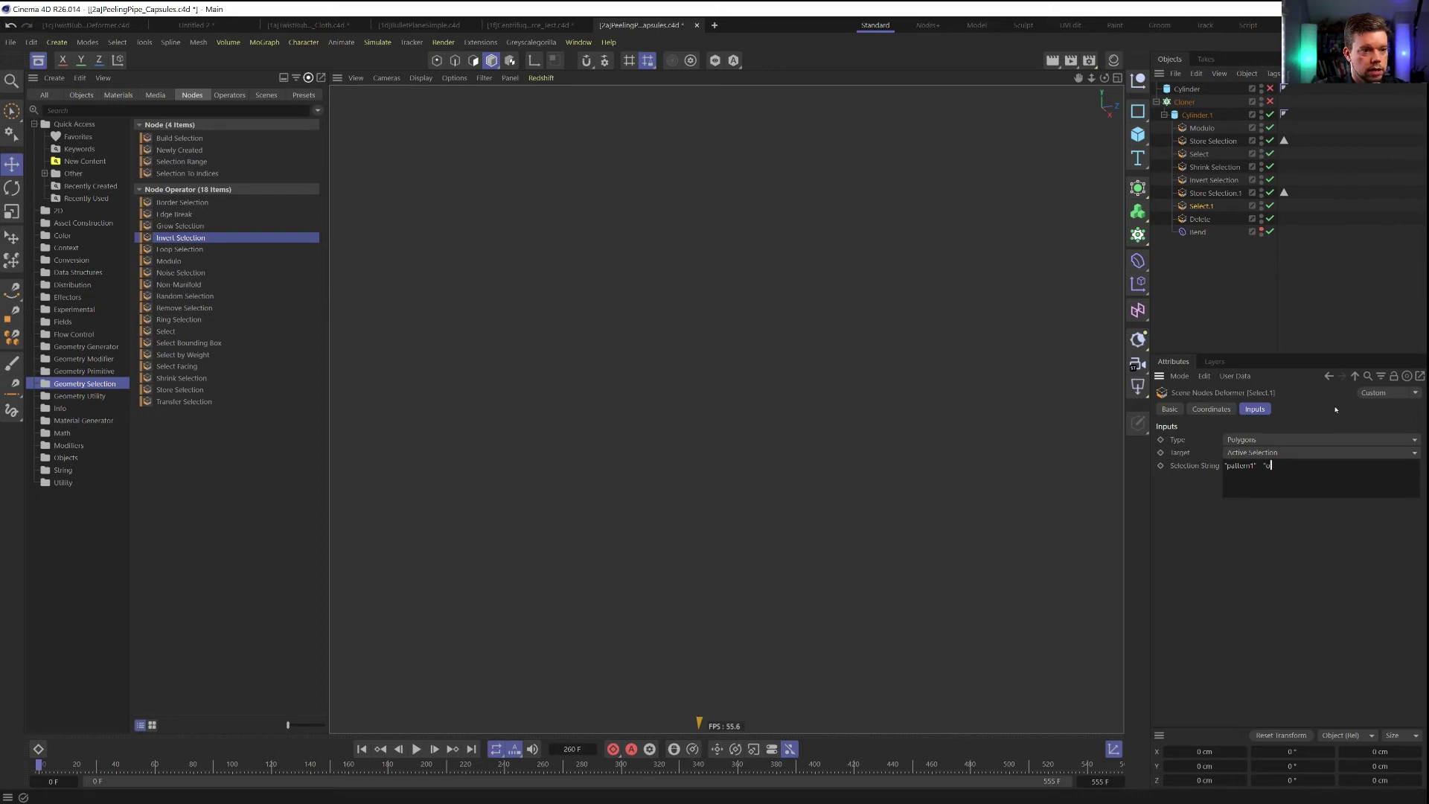
{"action": "type", "text": "uside\""}
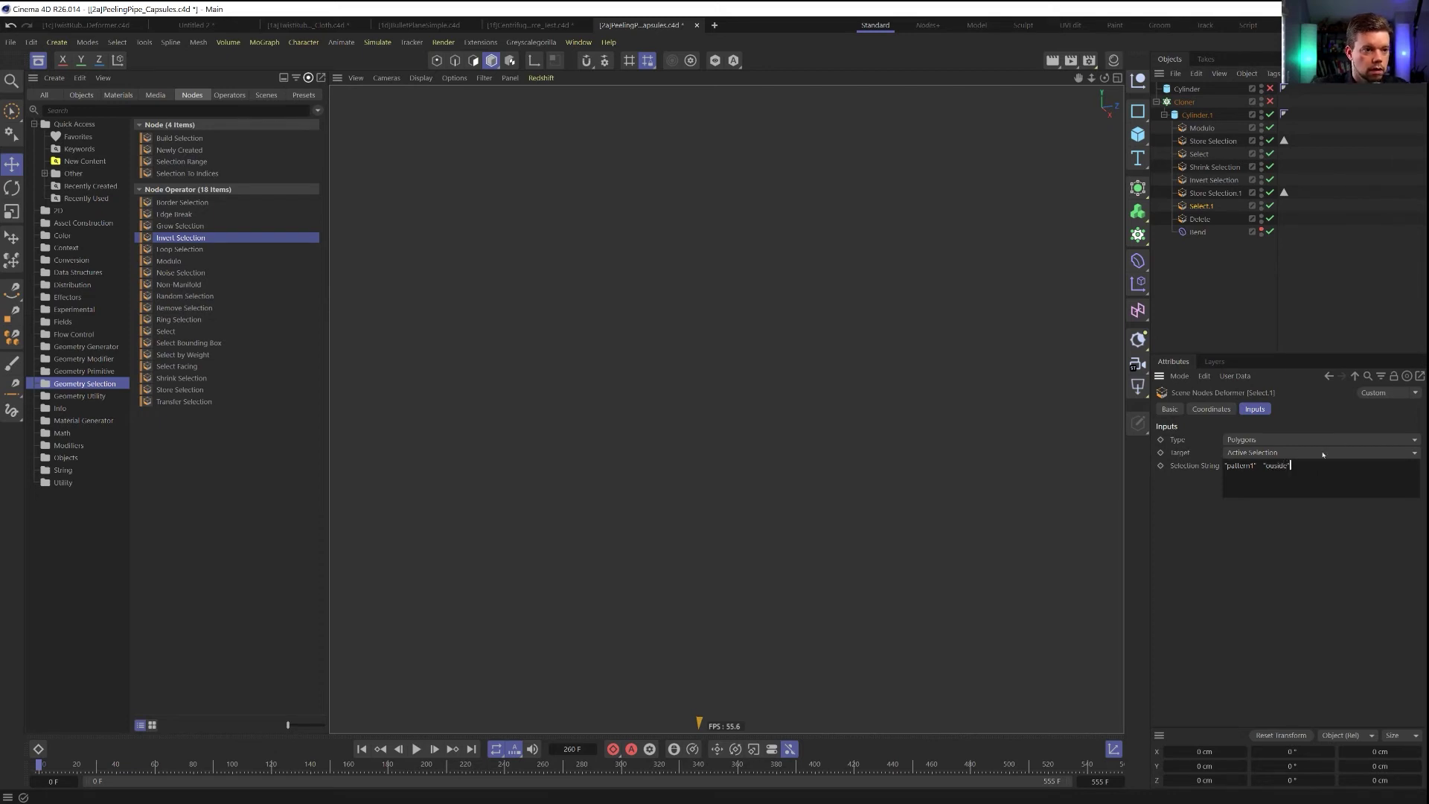
{"action": "left_click", "coordinate": [1315, 563]}
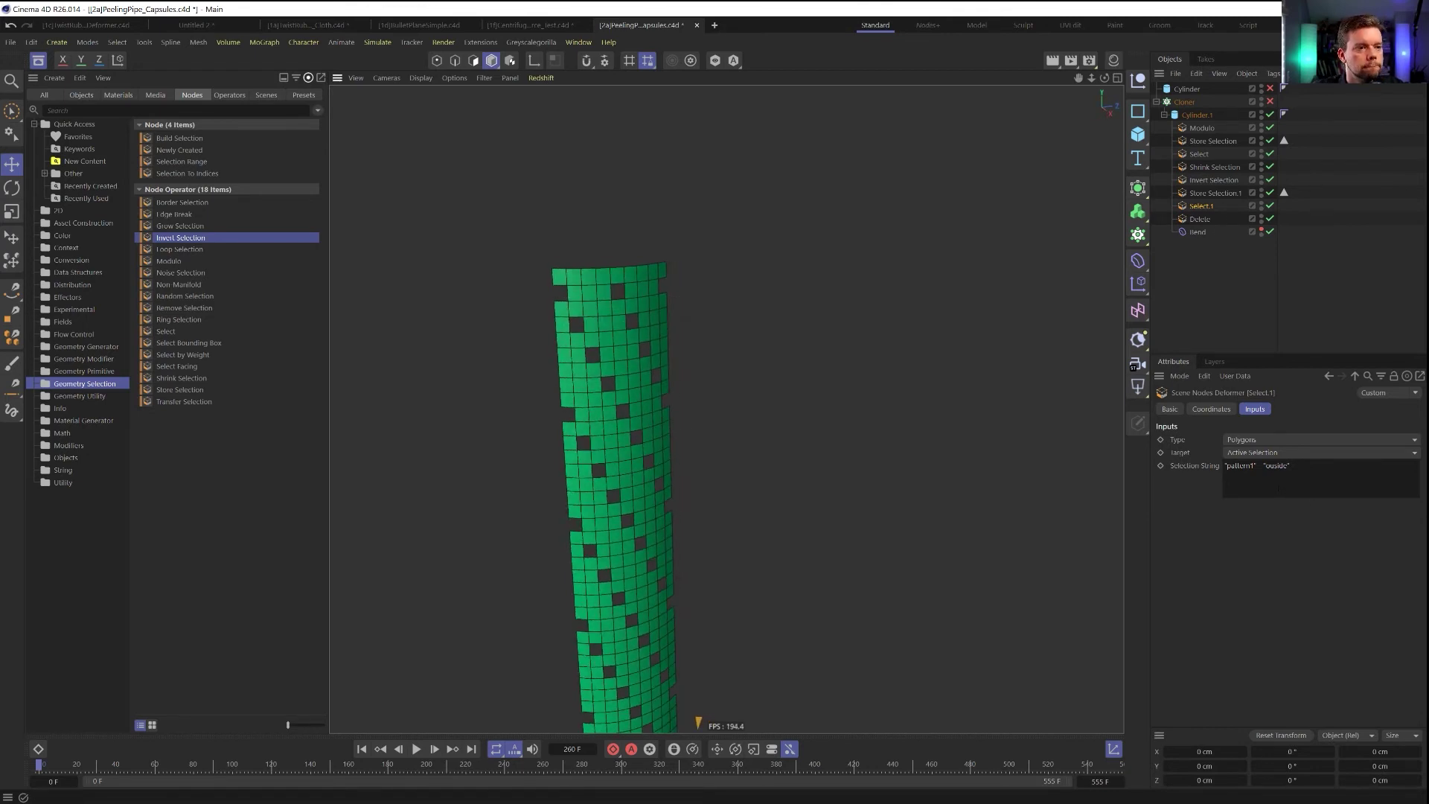
{"action": "left_click", "coordinate": [1277, 465]}
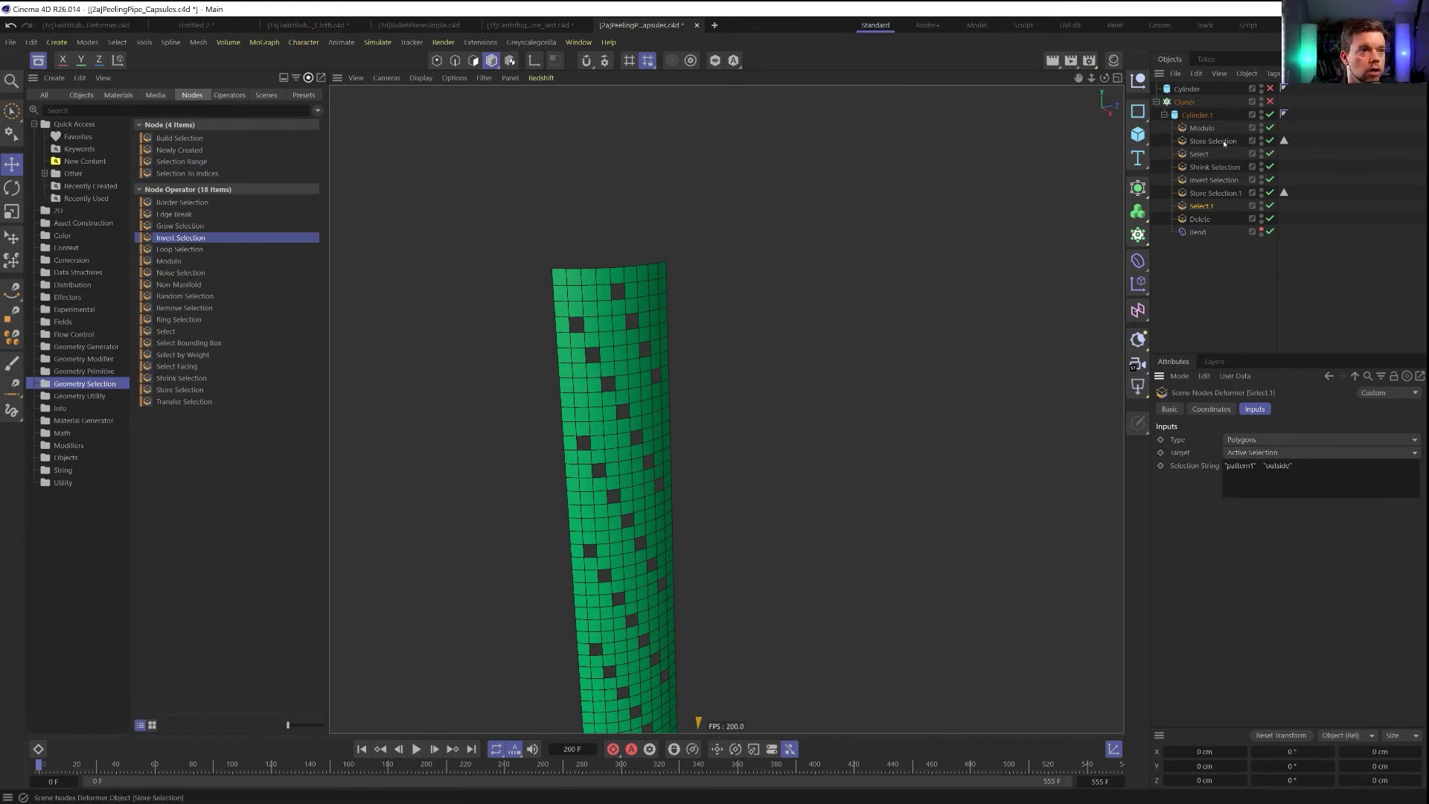
Set the Modulo node's Every value to 16 to space the pipe's holes further apart
{"action": "left_click", "coordinate": [1202, 128]}
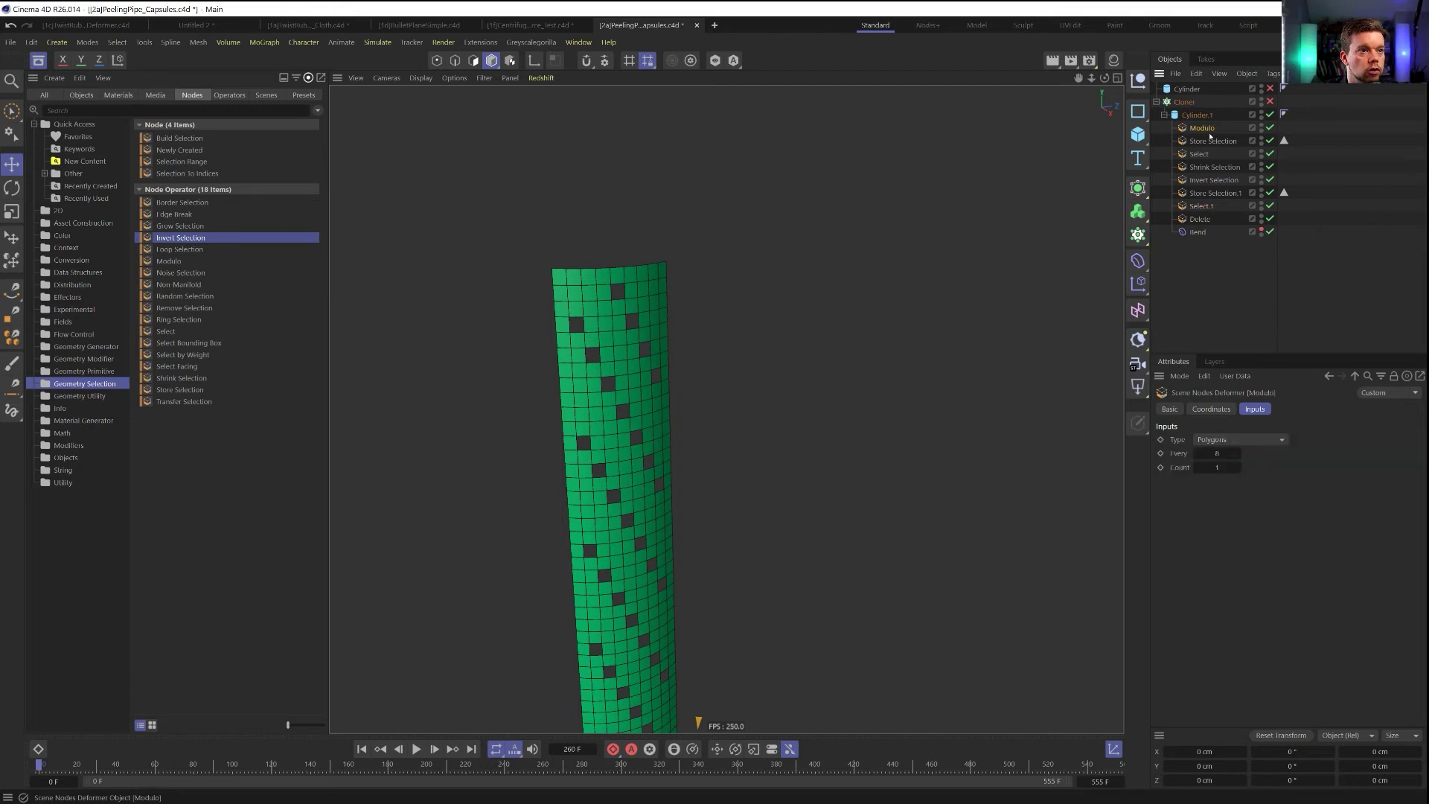
{"action": "left_click", "coordinate": [1237, 453]}
{"action": "left_click", "coordinate": [1238, 453]}
{"action": "left_click", "coordinate": [1237, 452]}
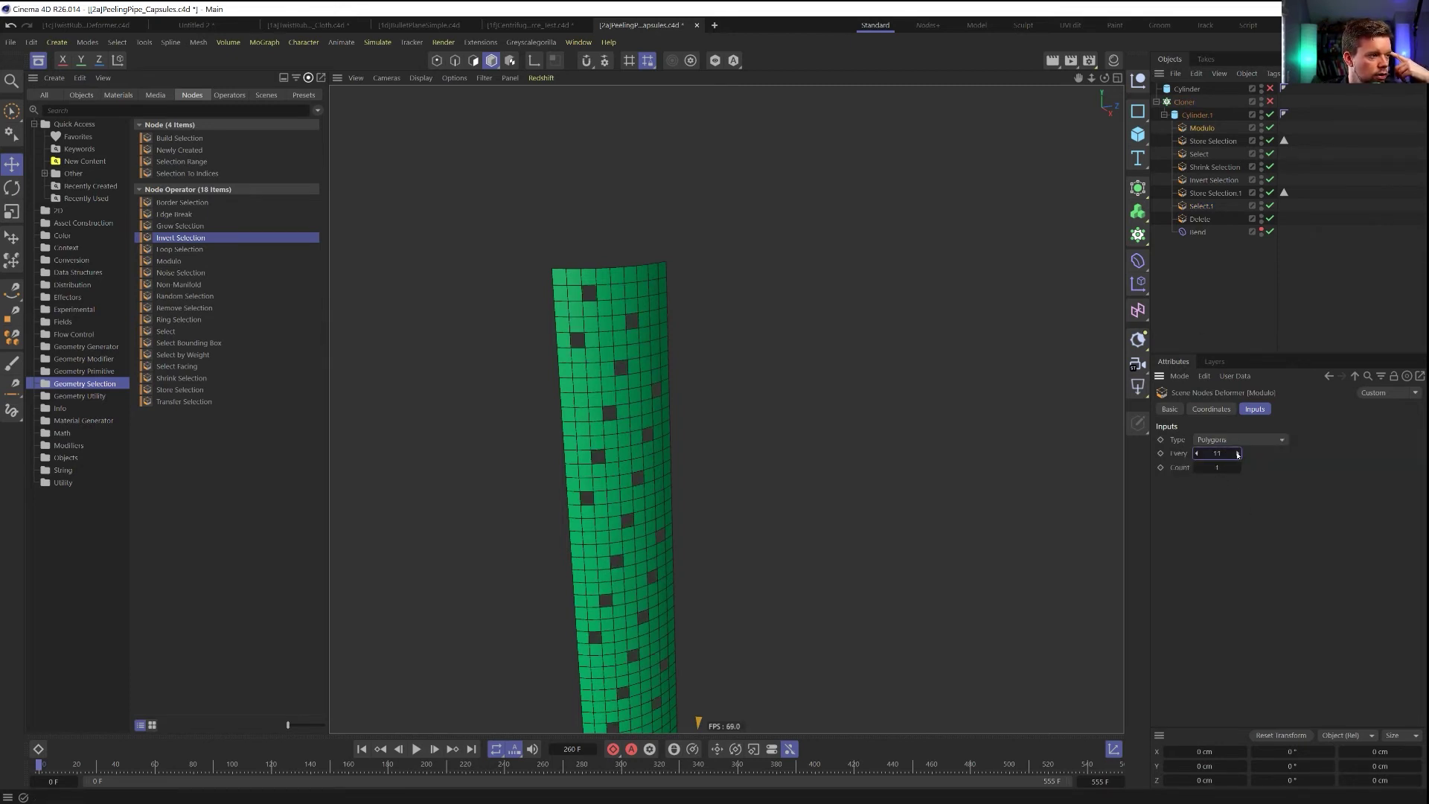
{"action": "left_click", "coordinate": [1238, 453]}
{"action": "left_click", "coordinate": [1238, 452]}
{"action": "left_click", "coordinate": [1238, 452]}
{"action": "left_click", "coordinate": [1238, 453]}
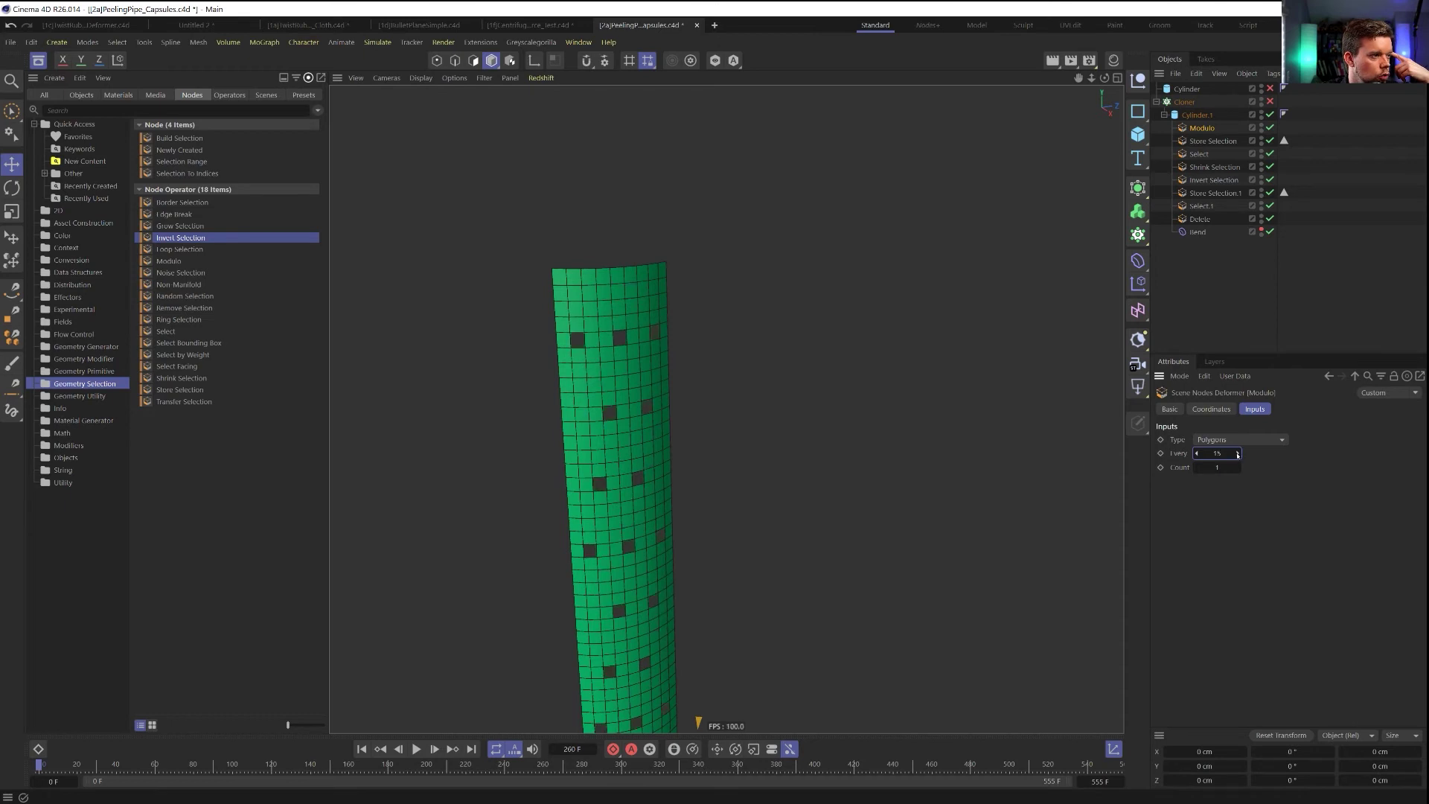
{"action": "left_click", "coordinate": [1238, 453]}
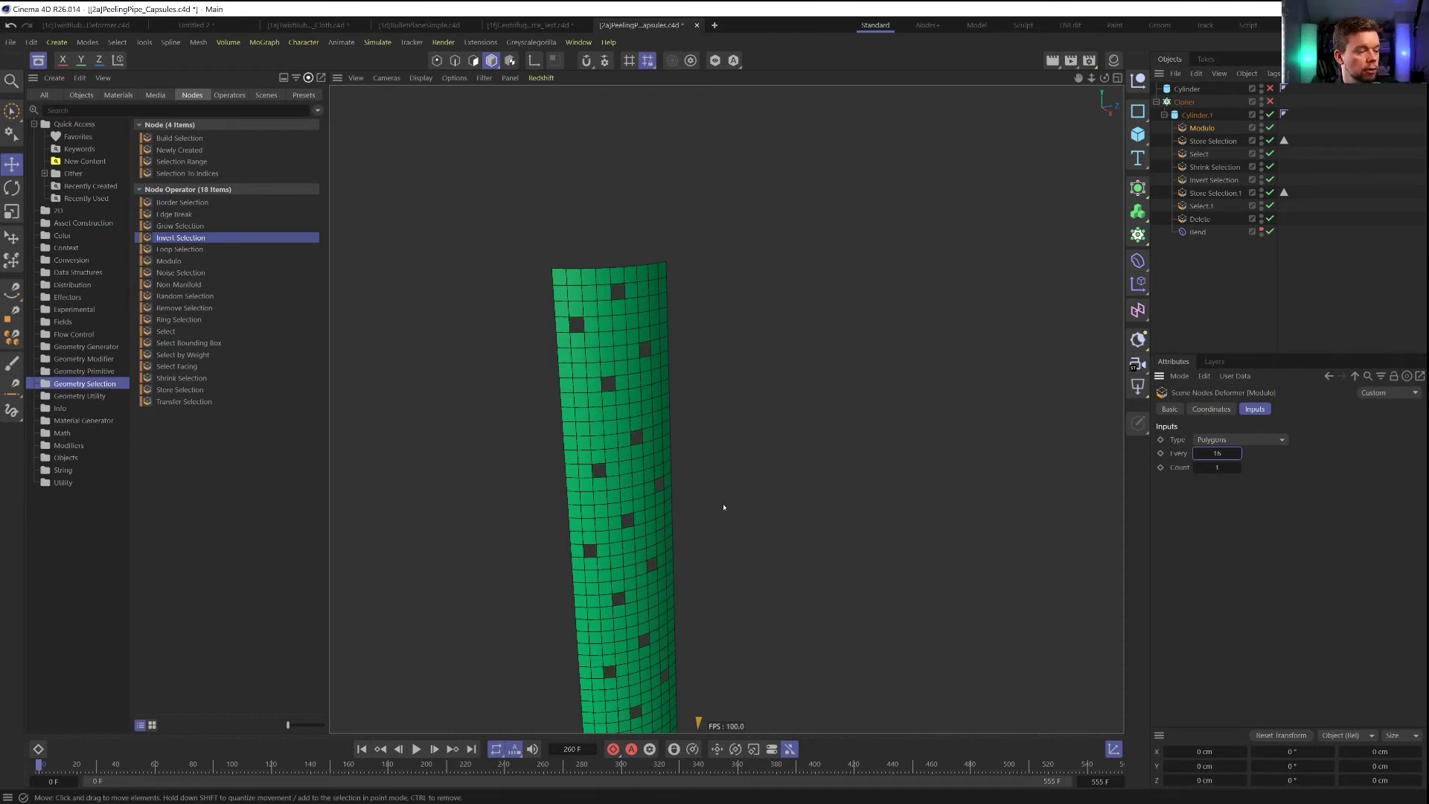
{"action": "left_click_drag", "start_coordinate": [688, 470], "coordinate": [670, 466], "text": "alt"}
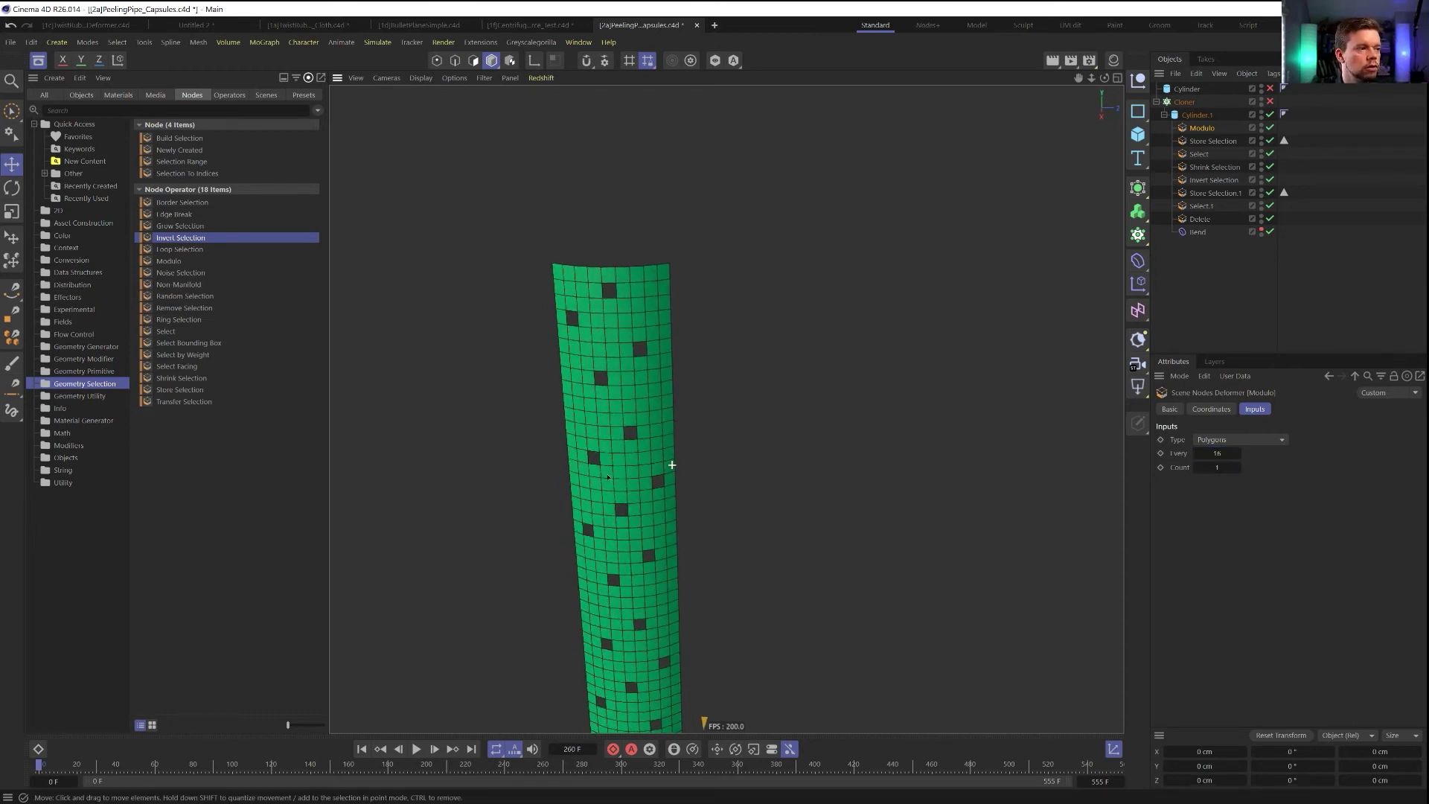
{"action": "right_click_drag", "start_coordinate": [670, 466], "coordinate": [588, 633], "text": "alt"}
{"action": "middle_click_drag", "start_coordinate": [588, 632], "coordinate": [666, 407], "text": "alt"}
{"action": "left_click_drag", "start_coordinate": [666, 407], "coordinate": [737, 395], "text": "alt"}
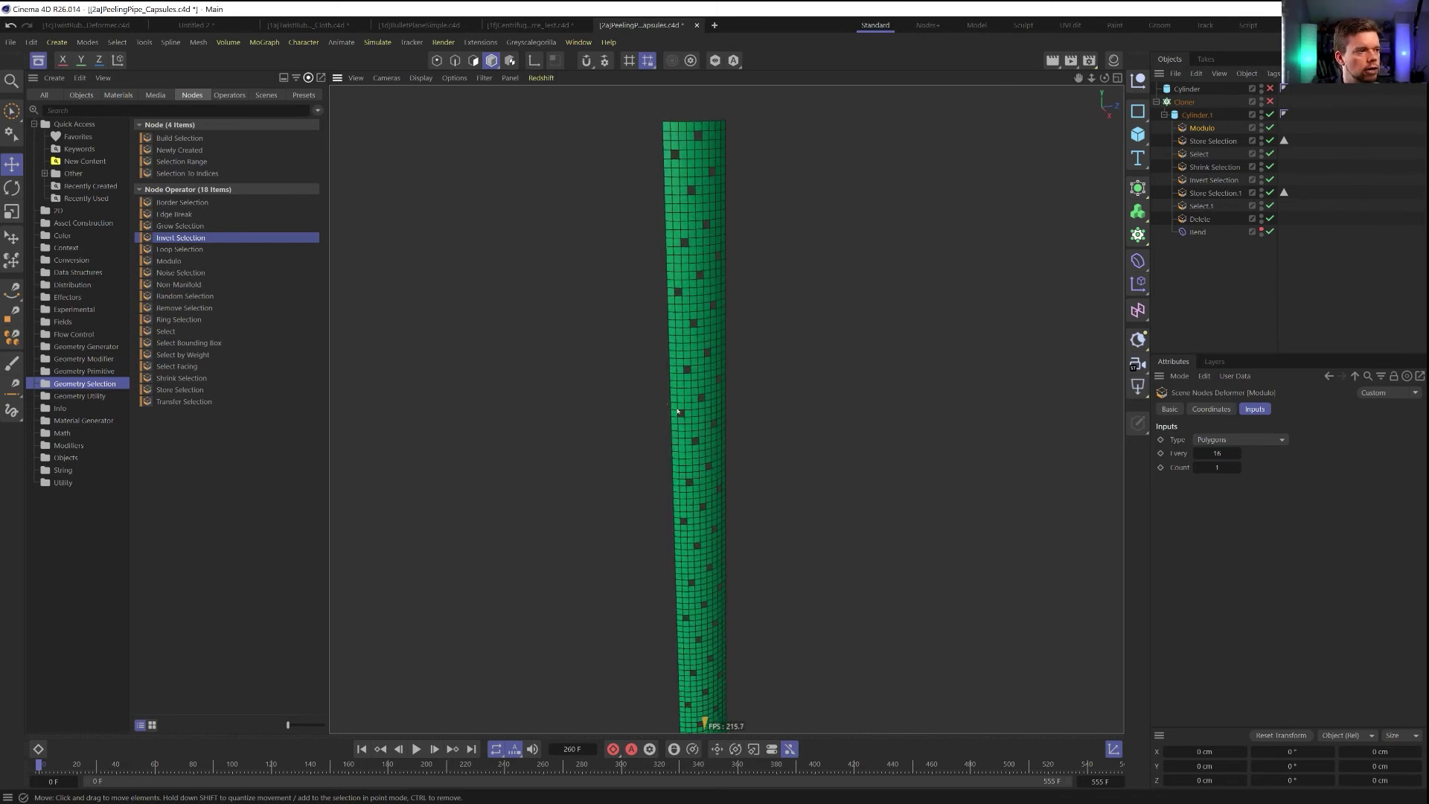
{"action": "left_click_drag", "start_coordinate": [677, 410], "coordinate": [692, 322], "text": "alt"}
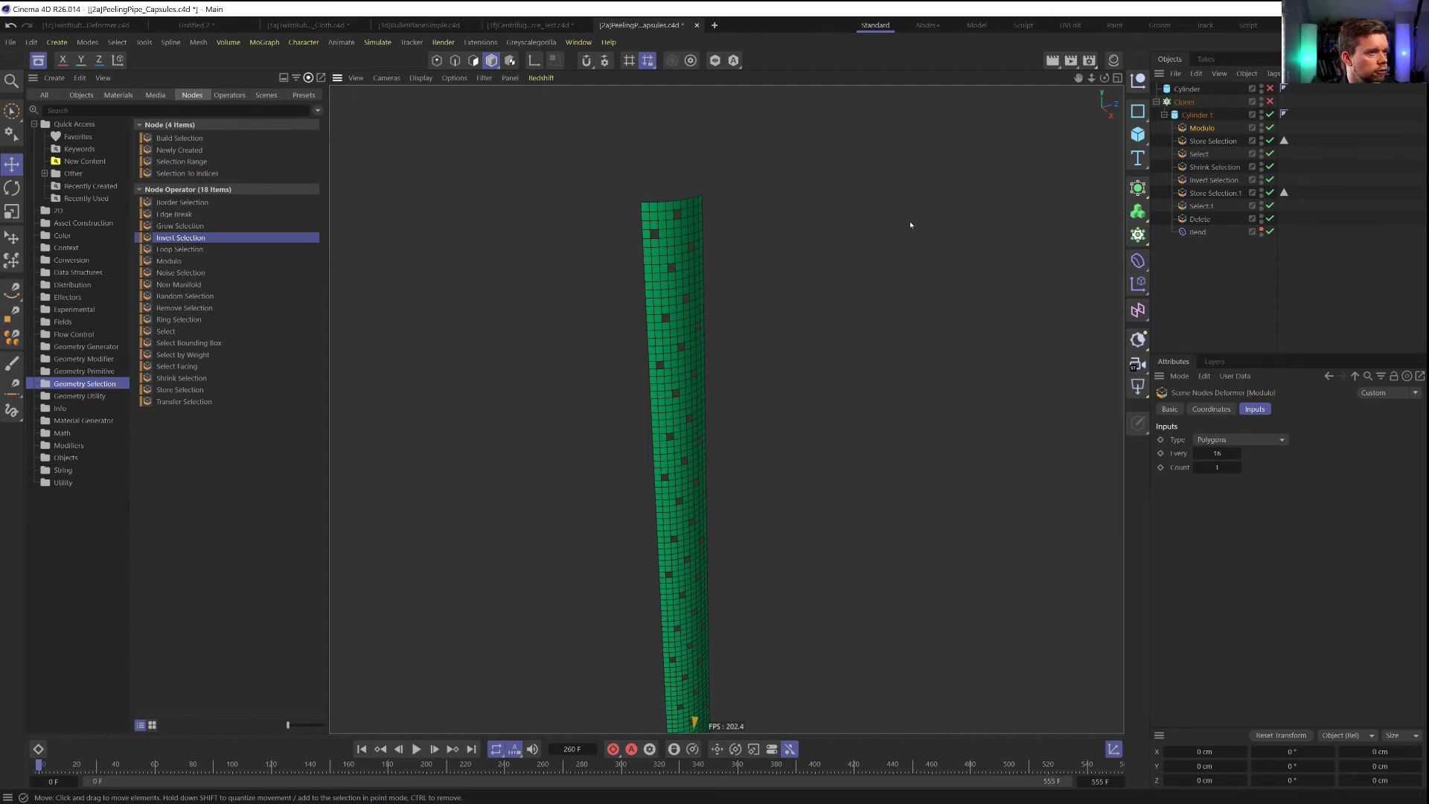
Find the Solidify node, add it below Delete in the cylinder's stack, and set its thickness to 5 cm
{"action": "left_click", "coordinate": [127, 109]}
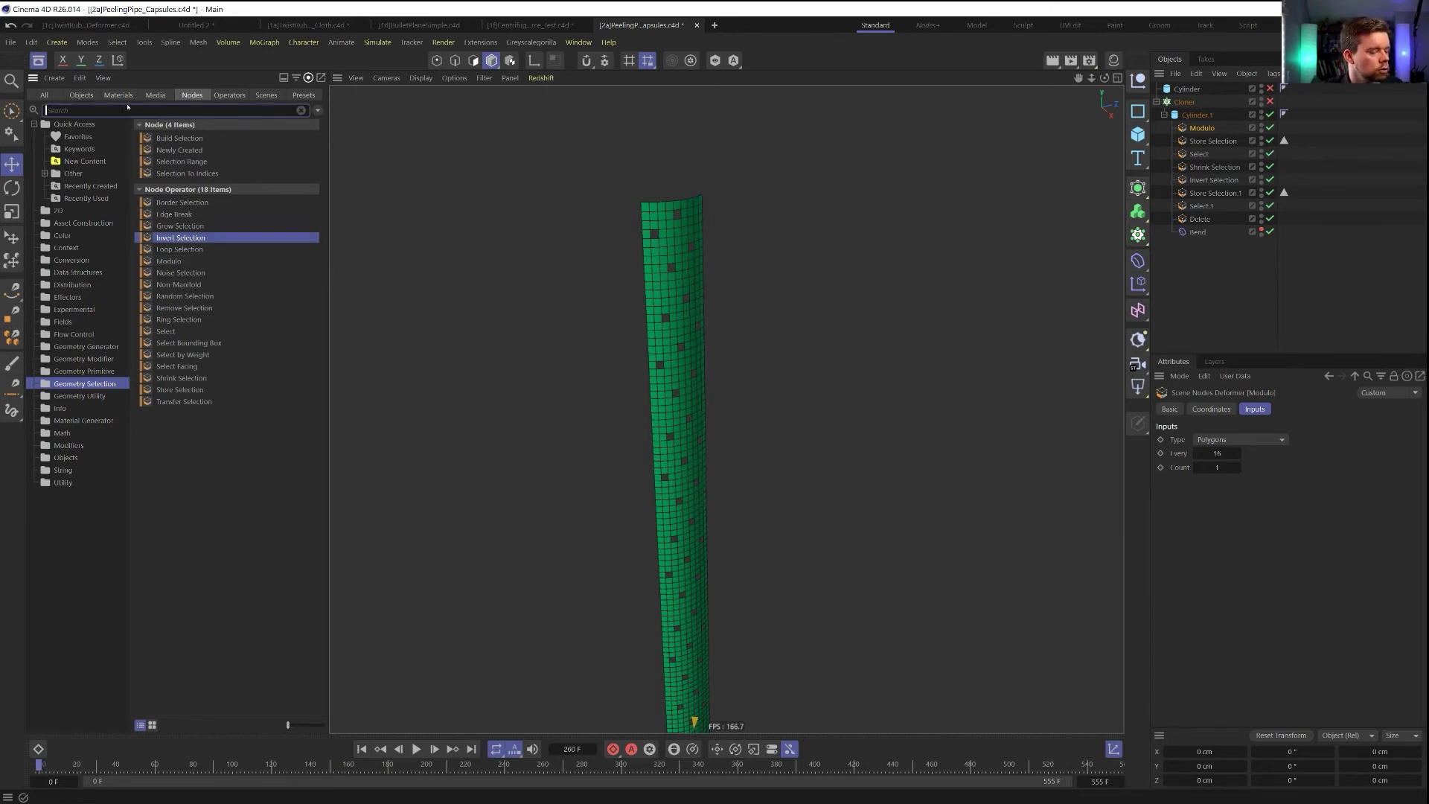
{"action": "type", "text": "solid"}
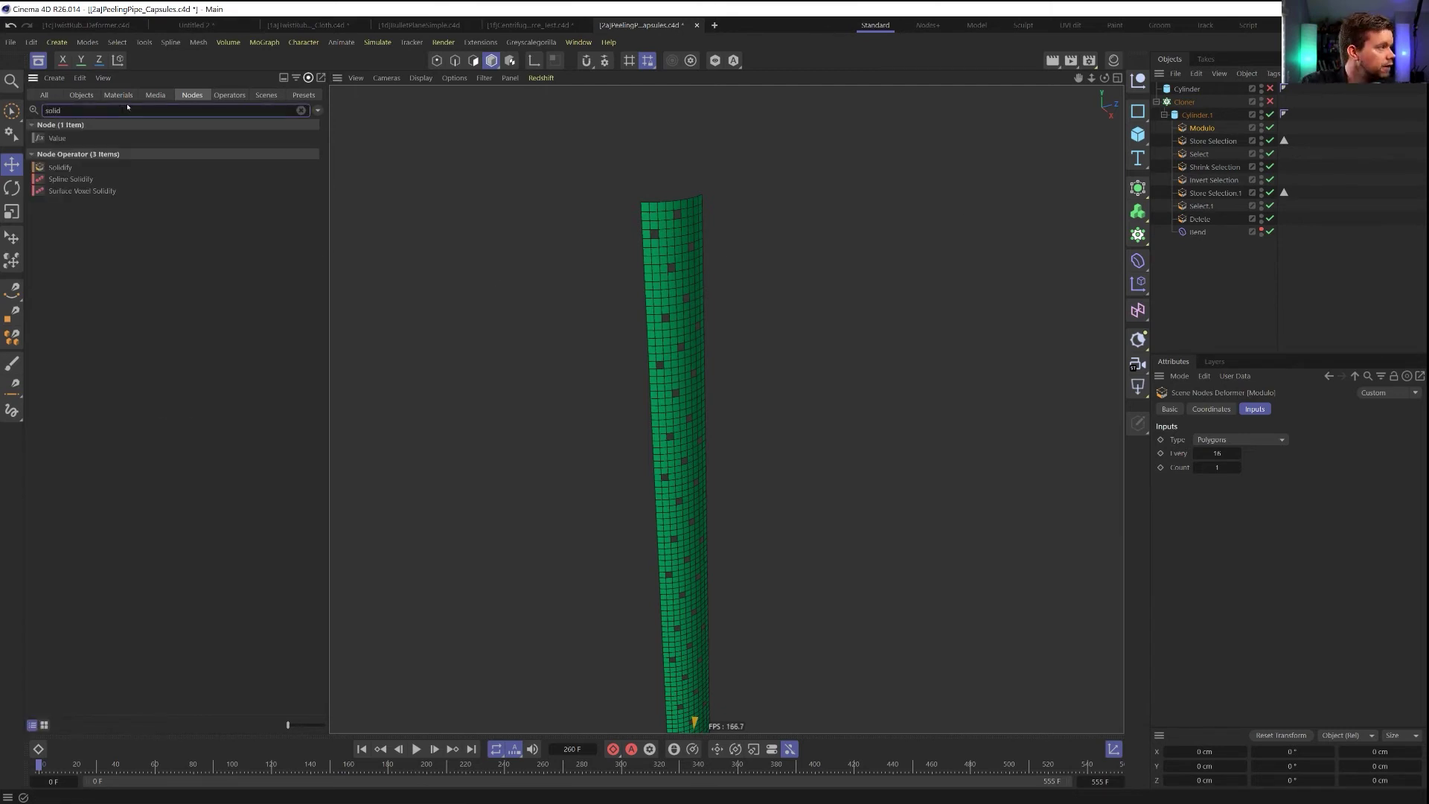
{"action": "left_click_drag", "start_coordinate": [60, 167], "coordinate": [1203, 227]}
{"action": "left_click_drag", "start_coordinate": [922, 227], "coordinate": [1042, 372], "text": "alt"}
{"action": "scroll", "coordinate": [1102, 479], "scroll_direction": "up", "scroll_amount": 5}
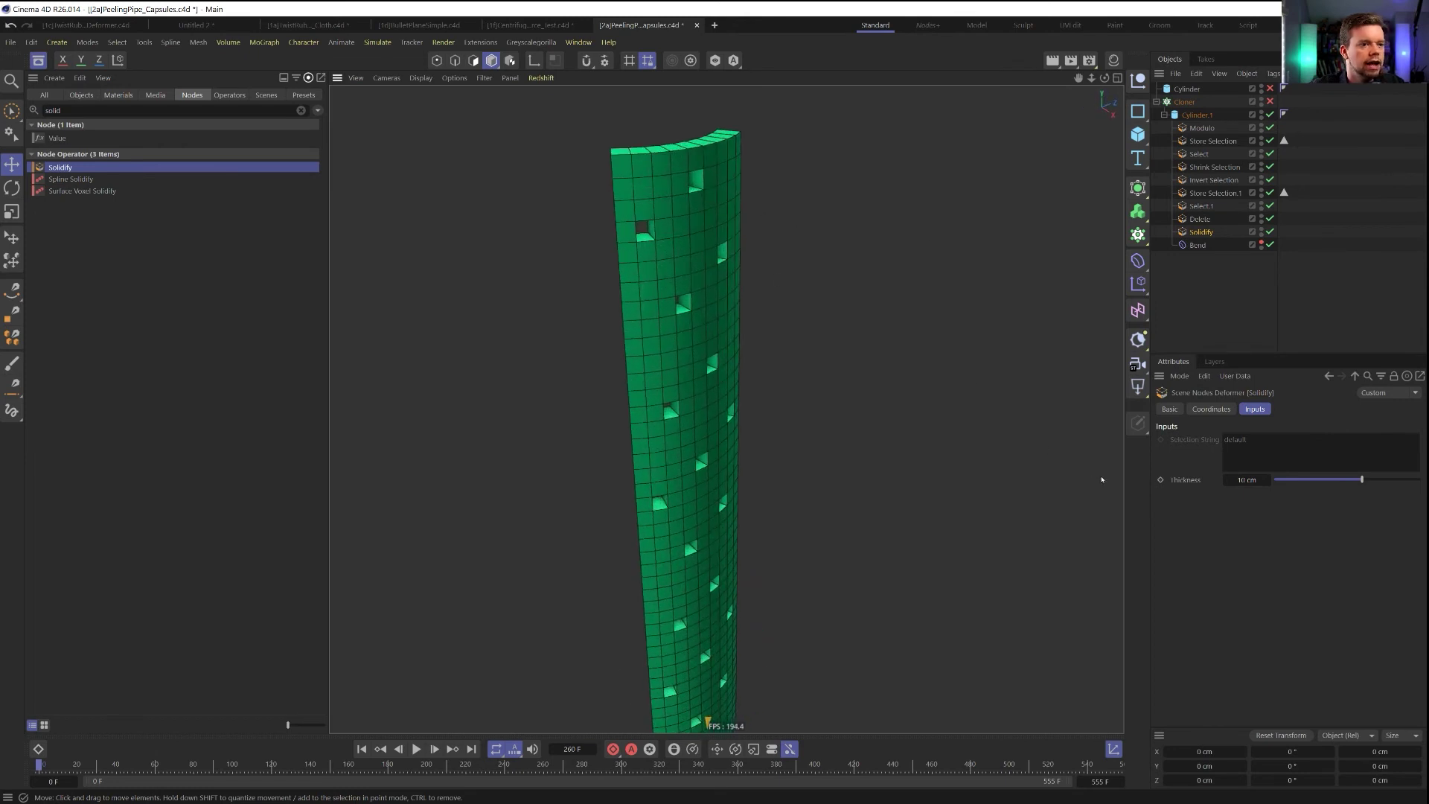
{"action": "left_click", "coordinate": [1247, 479]}
{"action": "type", "text": "5"}
{"action": "key", "text": "Return"}
{"action": "left_click_drag", "start_coordinate": [878, 223], "coordinate": [676, 224], "text": "alt"}
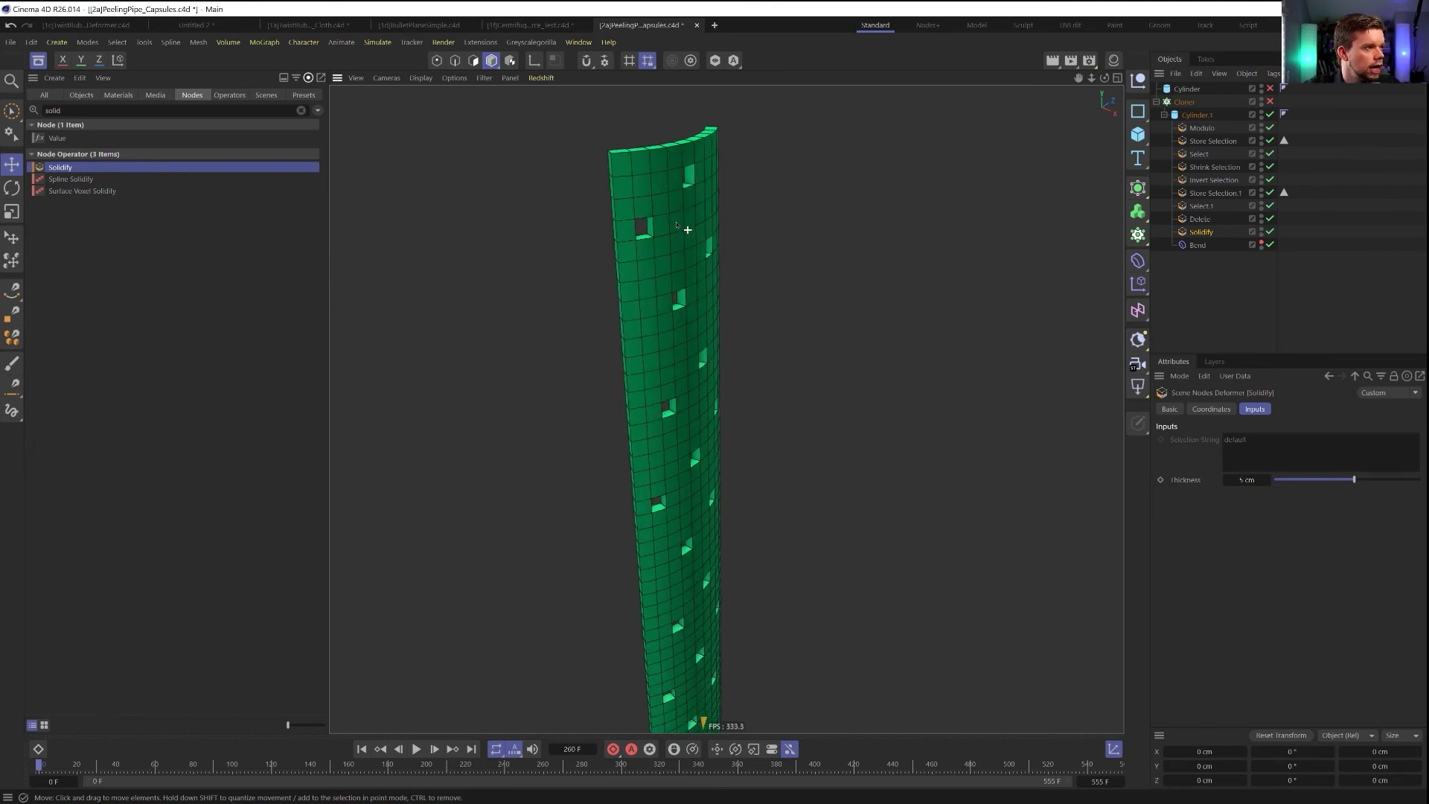
Try smoothing the mesh with a Smooth Geometry modifier below Solidify, and delete that modifier
{"action": "left_click", "coordinate": [301, 110]}
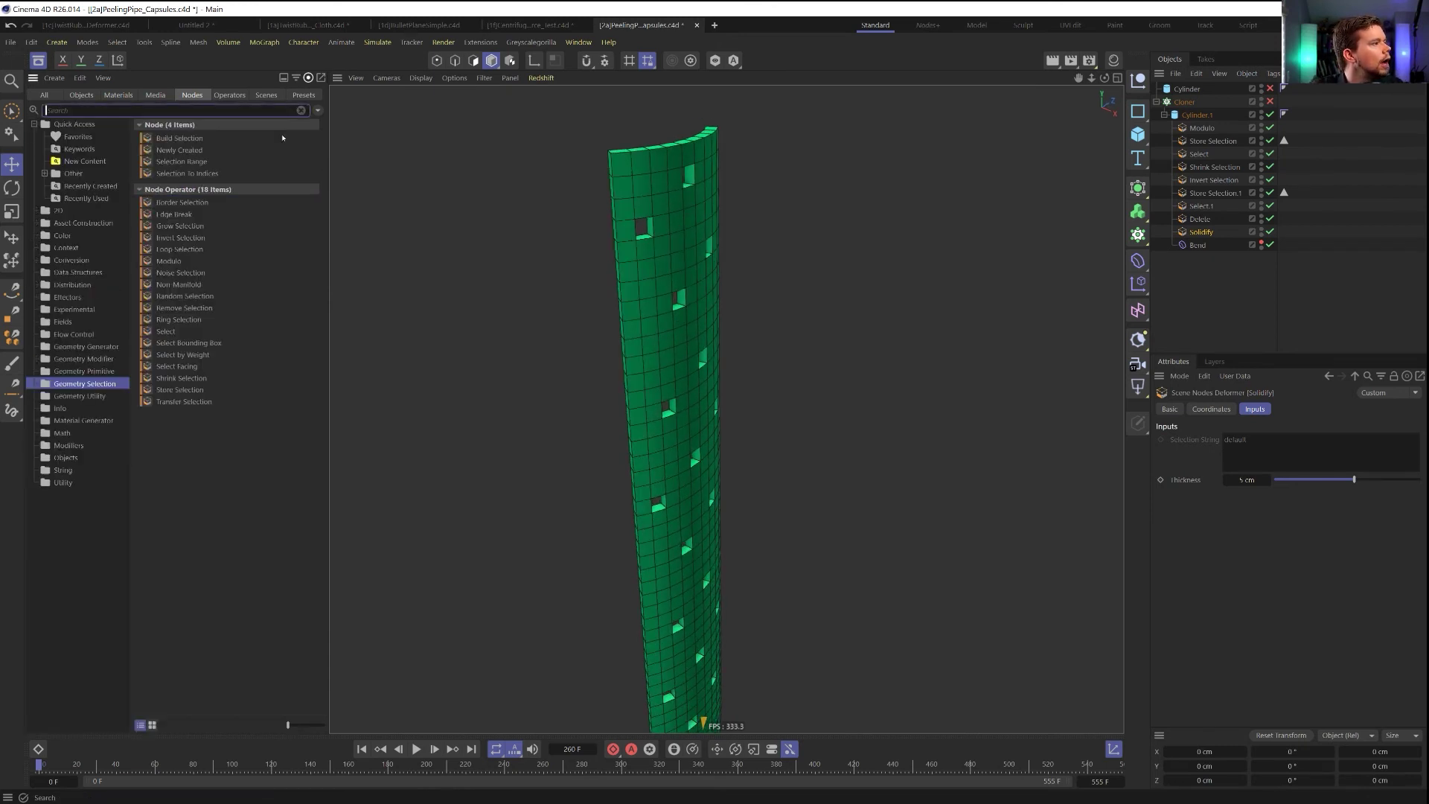
{"action": "left_click", "coordinate": [83, 359]}
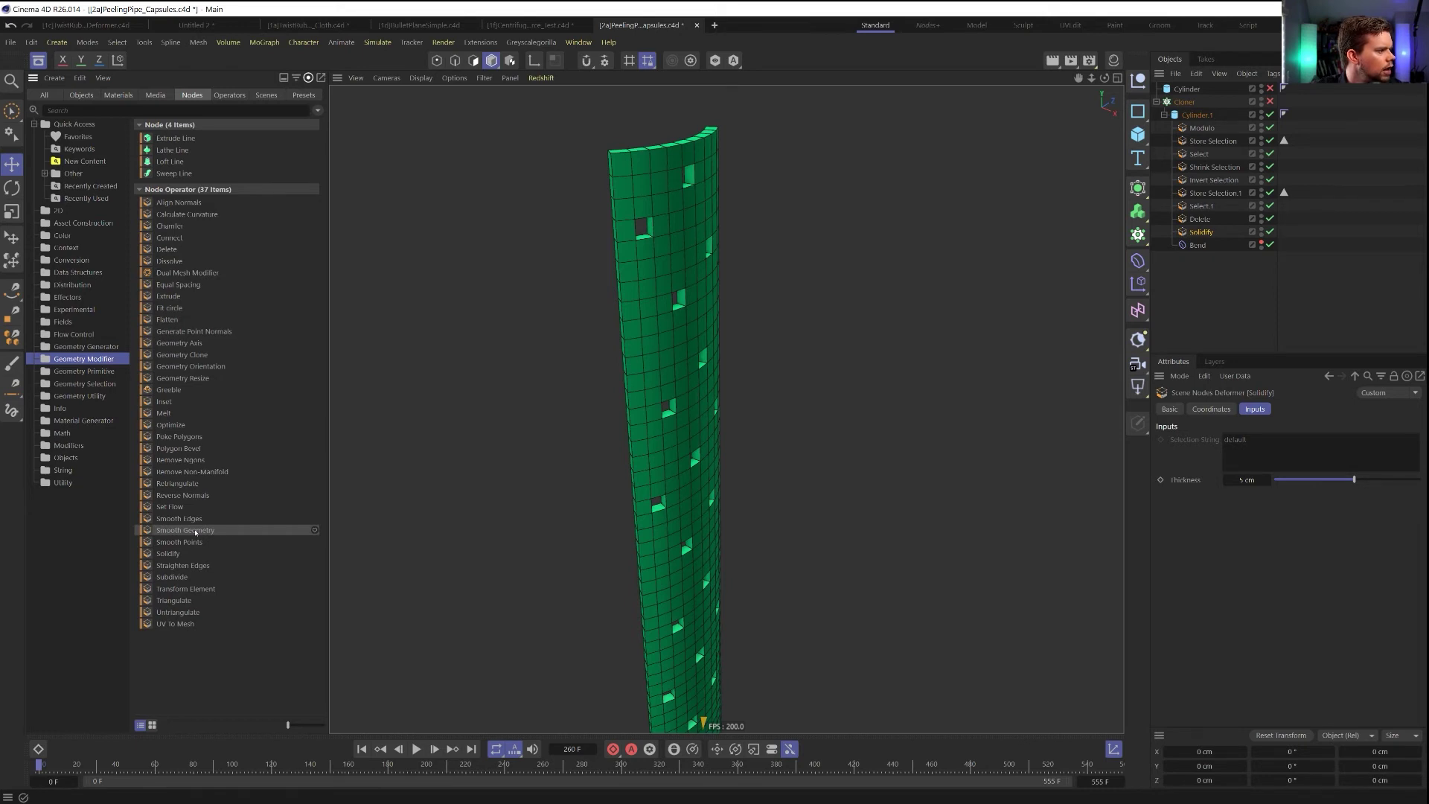
{"action": "left_click_drag", "start_coordinate": [195, 532], "coordinate": [1211, 245]}
{"action": "left_click", "coordinate": [1200, 257]}
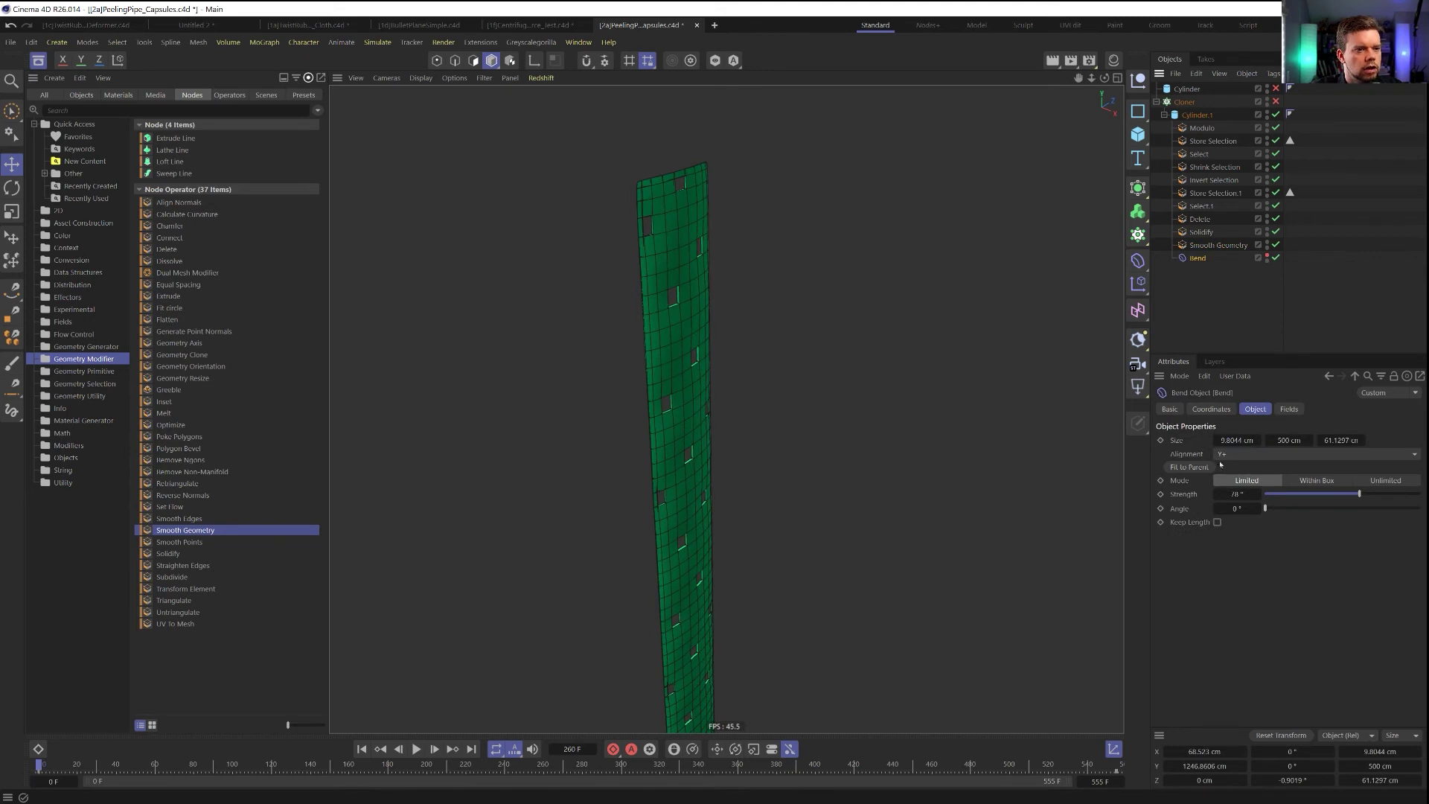
{"action": "left_click", "coordinate": [1218, 244]}
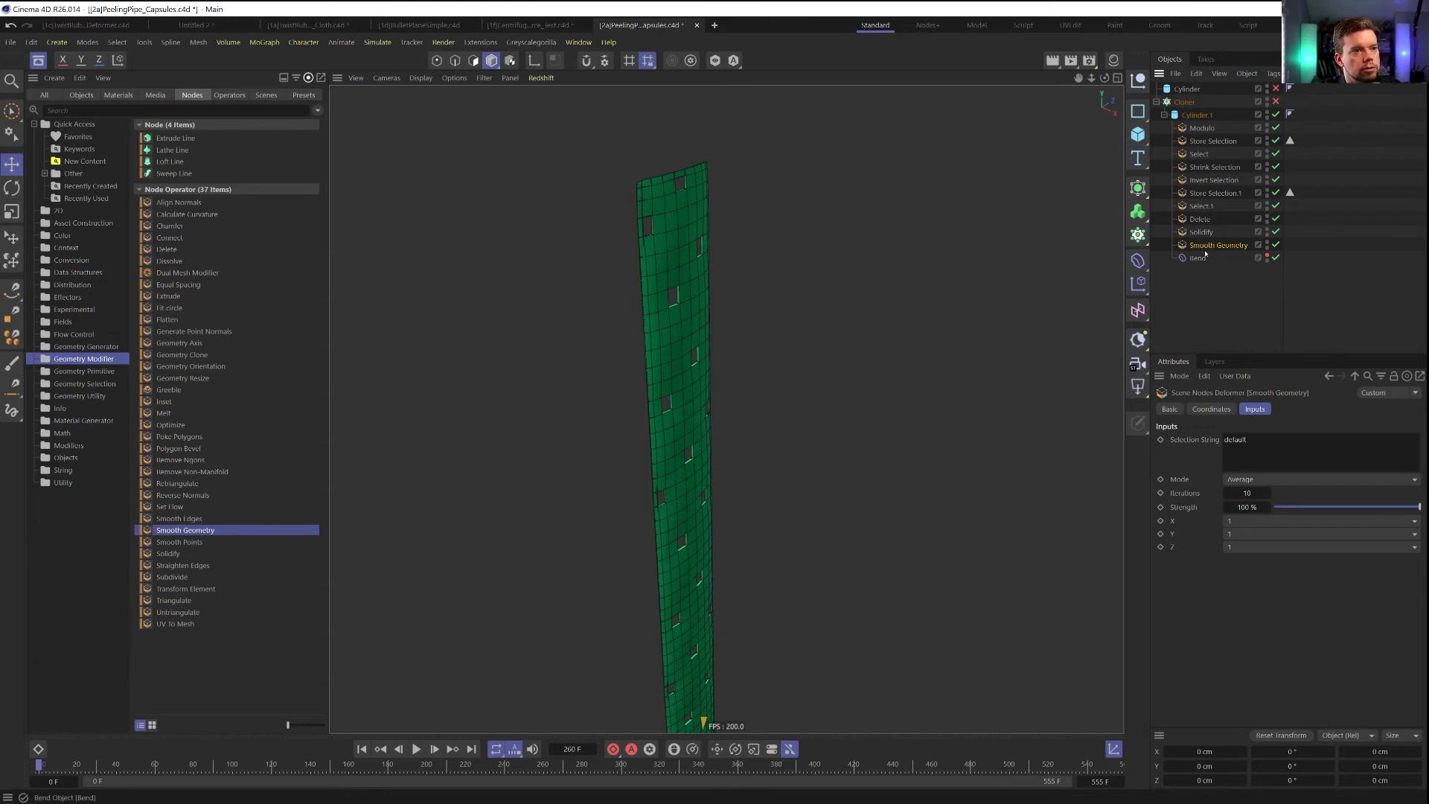
{"action": "key", "text": "Delete"}
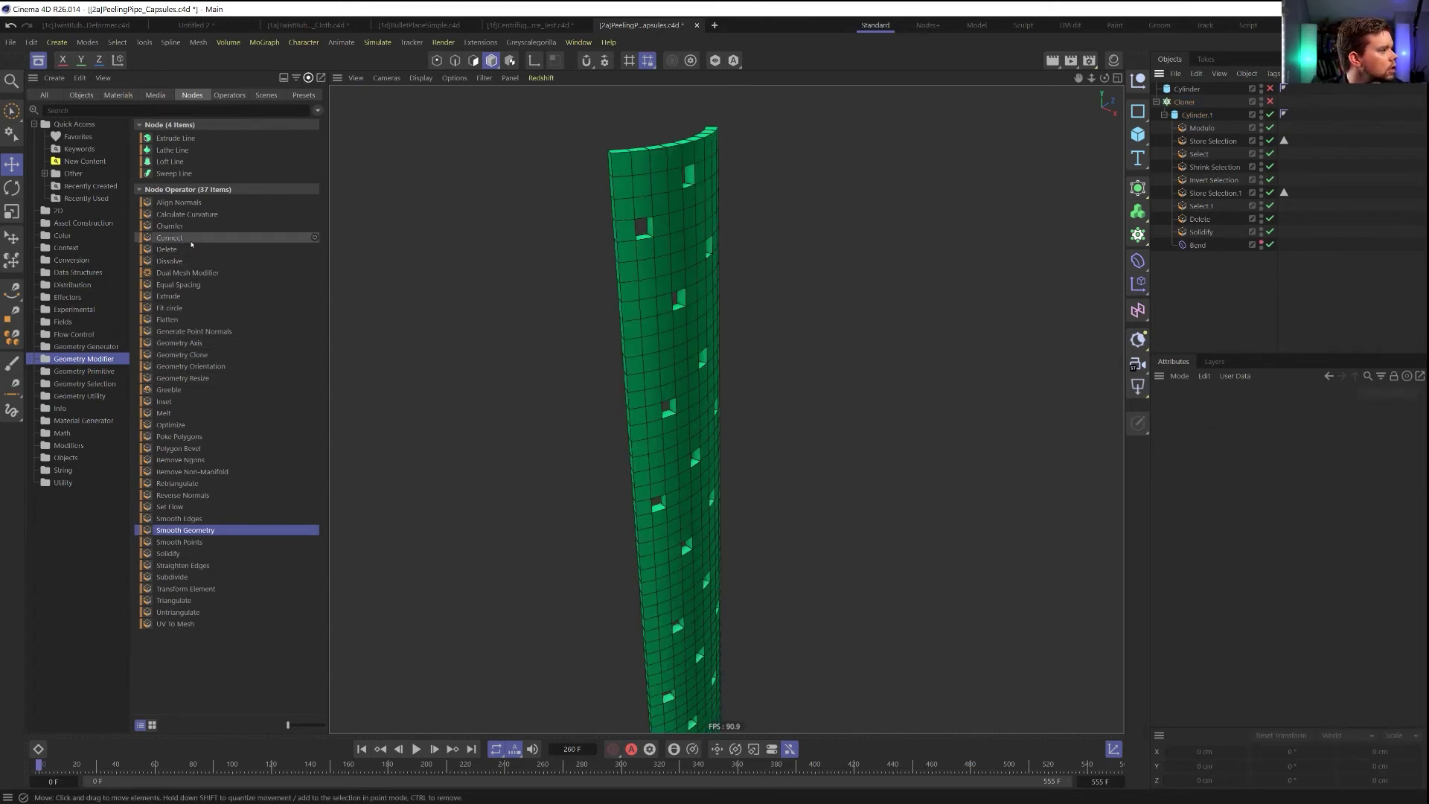
Add a Subdivide modifier between Solidify and Bend, and enable its Smooth option
{"action": "left_click_drag", "start_coordinate": [172, 576], "coordinate": [1190, 241]}
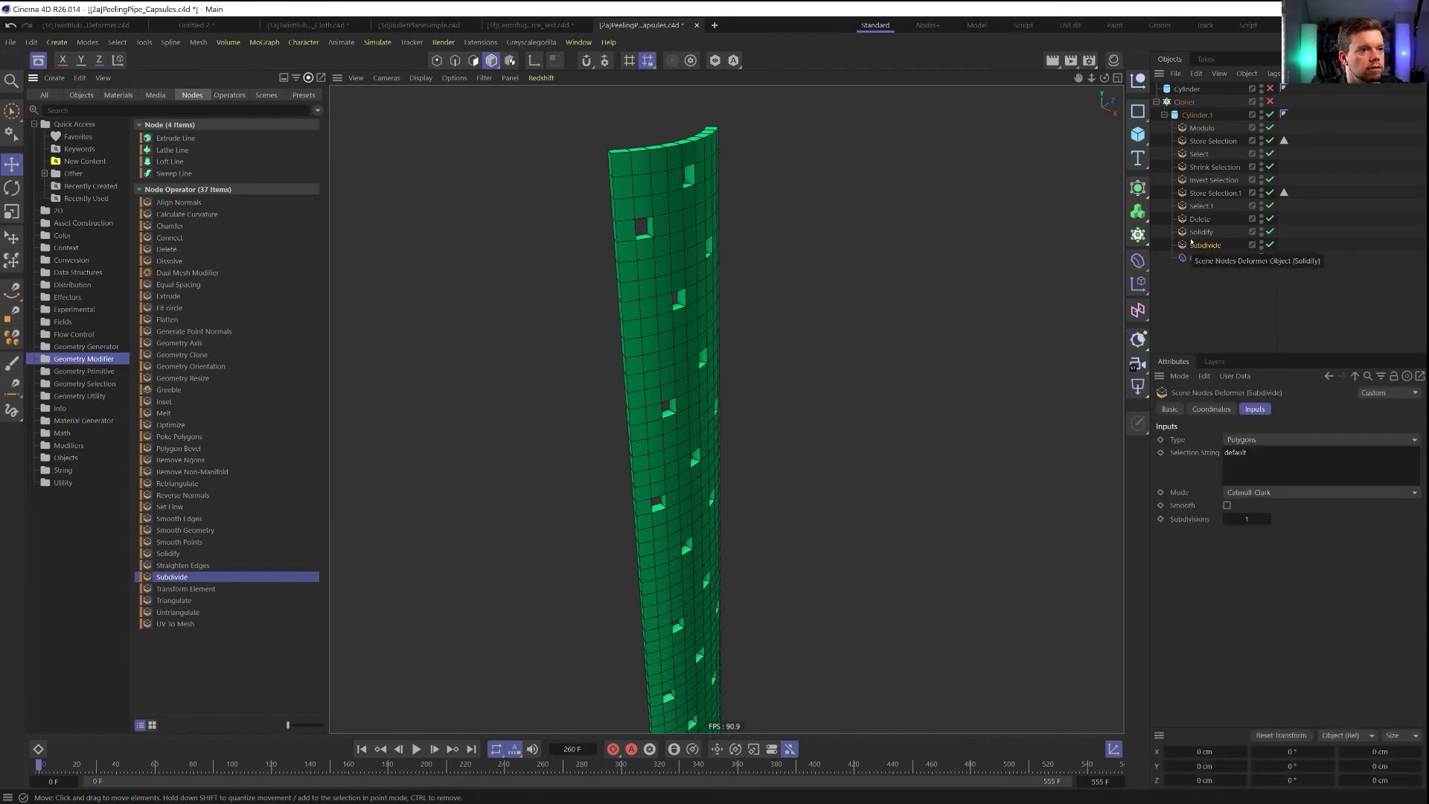
{"action": "left_click", "coordinate": [1227, 505]}
{"action": "mouse_move", "coordinate": [632, 195]}
{"action": "left_mouse_down", "text": "alt"}
{"action": "mouse_move", "coordinate": [555, 191]}
{"action": "mouse_move", "coordinate": [623, 215]}
{"action": "left_mouse_up", "text": "alt"}
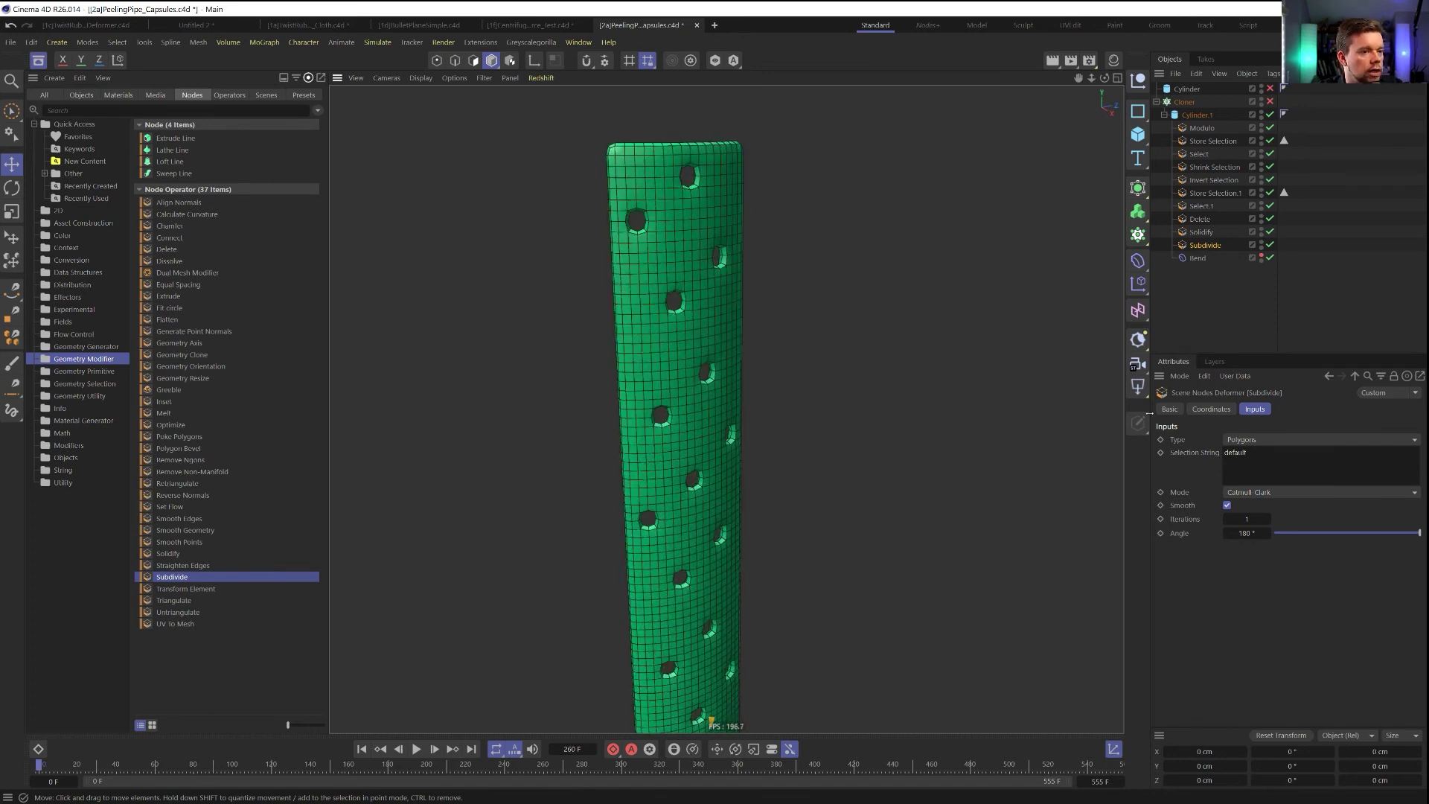
Set the Subdivide modifier's iterations to 2 and keep its angle at 180°
{"action": "left_click", "coordinate": [1268, 519]}
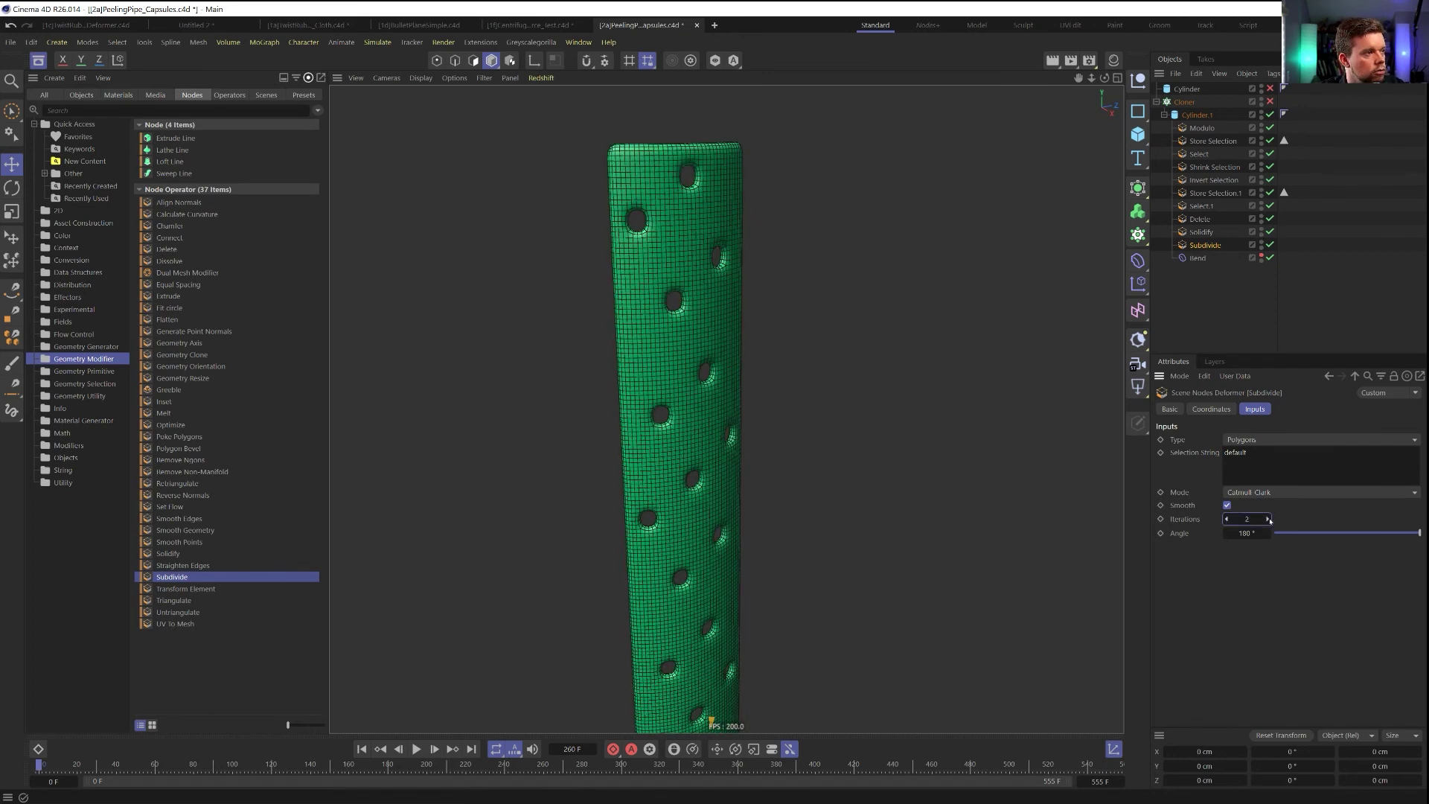
{"action": "mouse_move", "coordinate": [655, 245]}
{"action": "left_mouse_down", "text": "alt"}
{"action": "mouse_move", "coordinate": [692, 251]}
{"action": "mouse_move", "coordinate": [644, 221]}
{"action": "left_mouse_up", "text": "alt"}
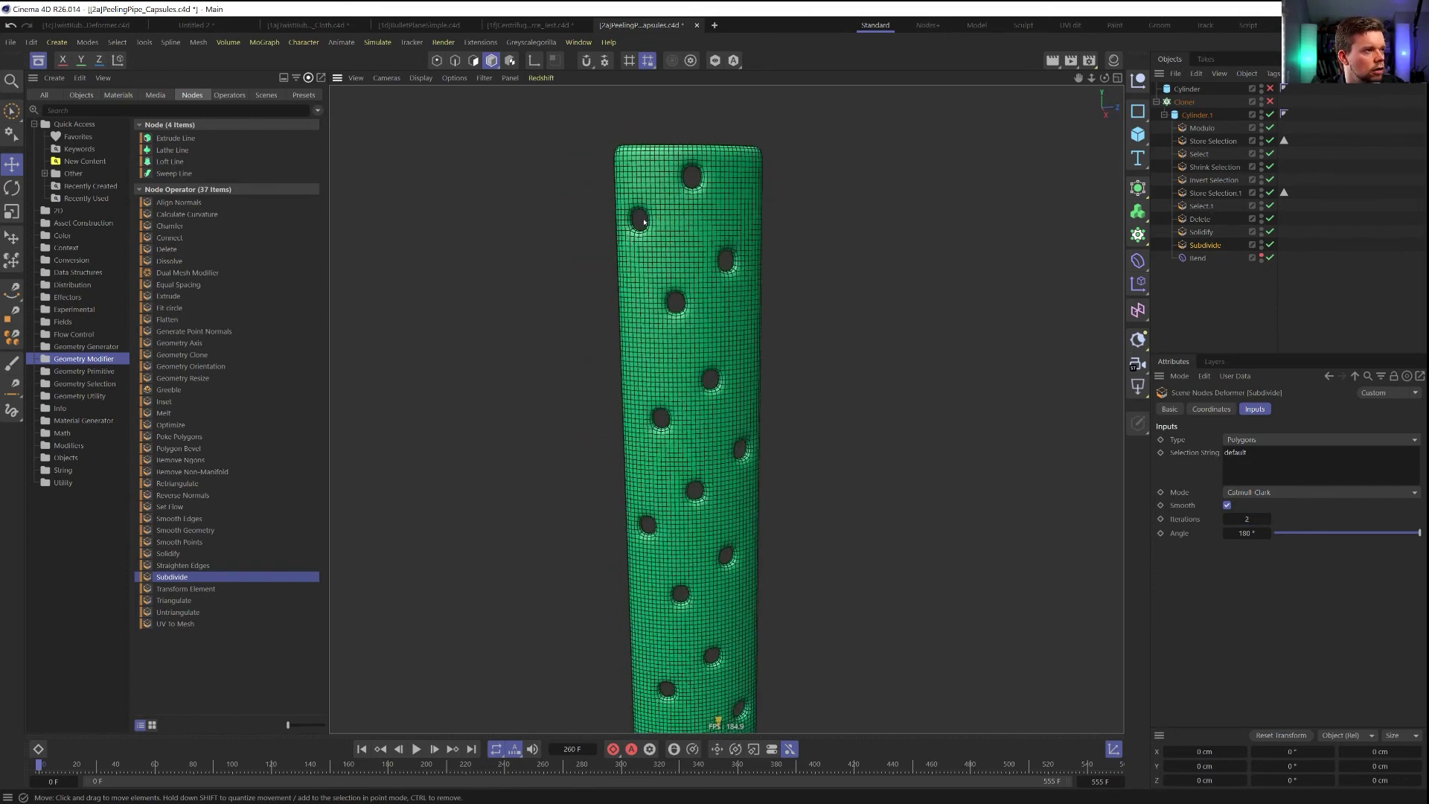
{"action": "left_click_drag", "start_coordinate": [695, 182], "coordinate": [702, 241], "text": "alt"}
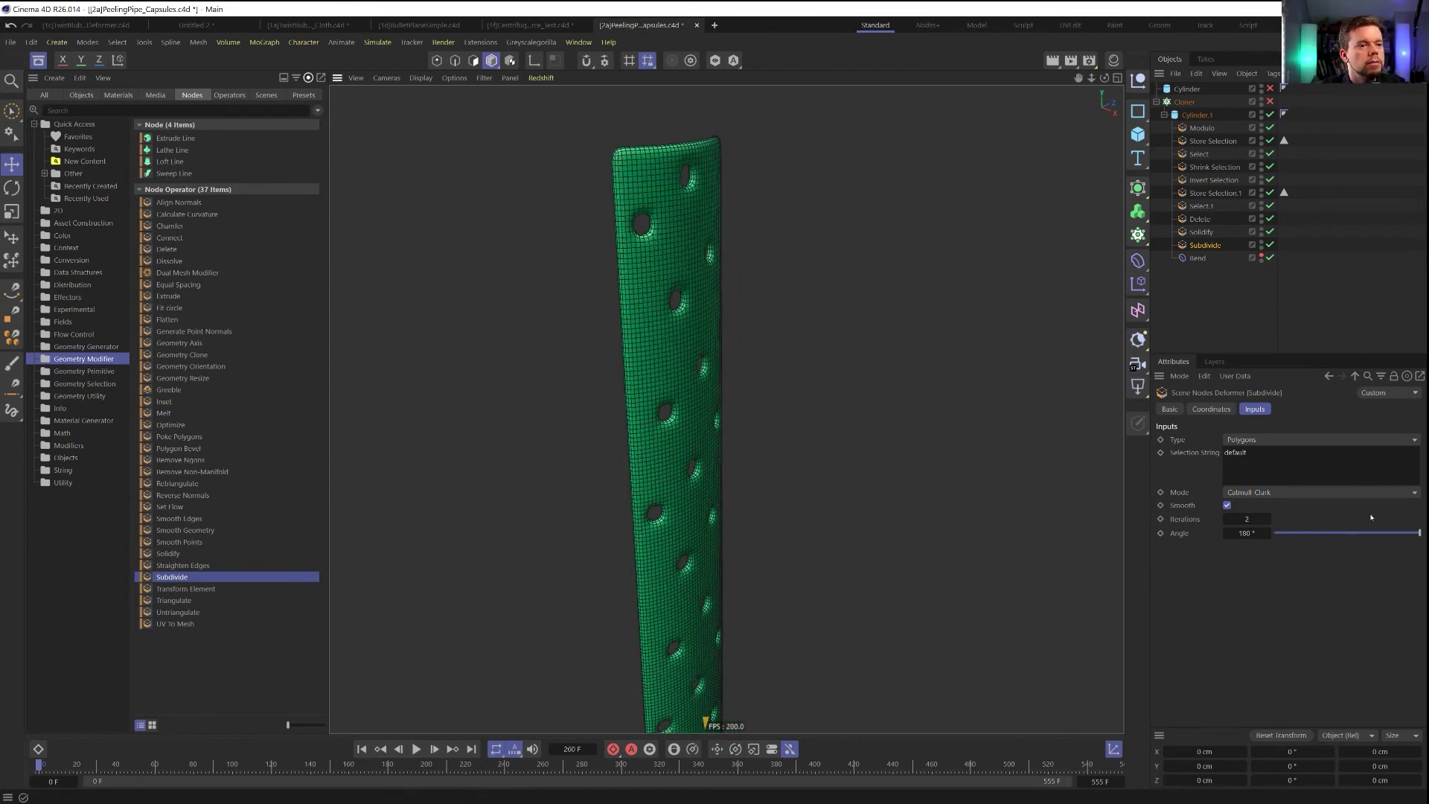
{"action": "mouse_move", "coordinate": [1382, 535]}
{"action": "left_mouse_down"}
{"action": "mouse_move", "coordinate": [1310, 535]}
{"action": "mouse_move", "coordinate": [1420, 534]}
{"action": "left_mouse_up"}
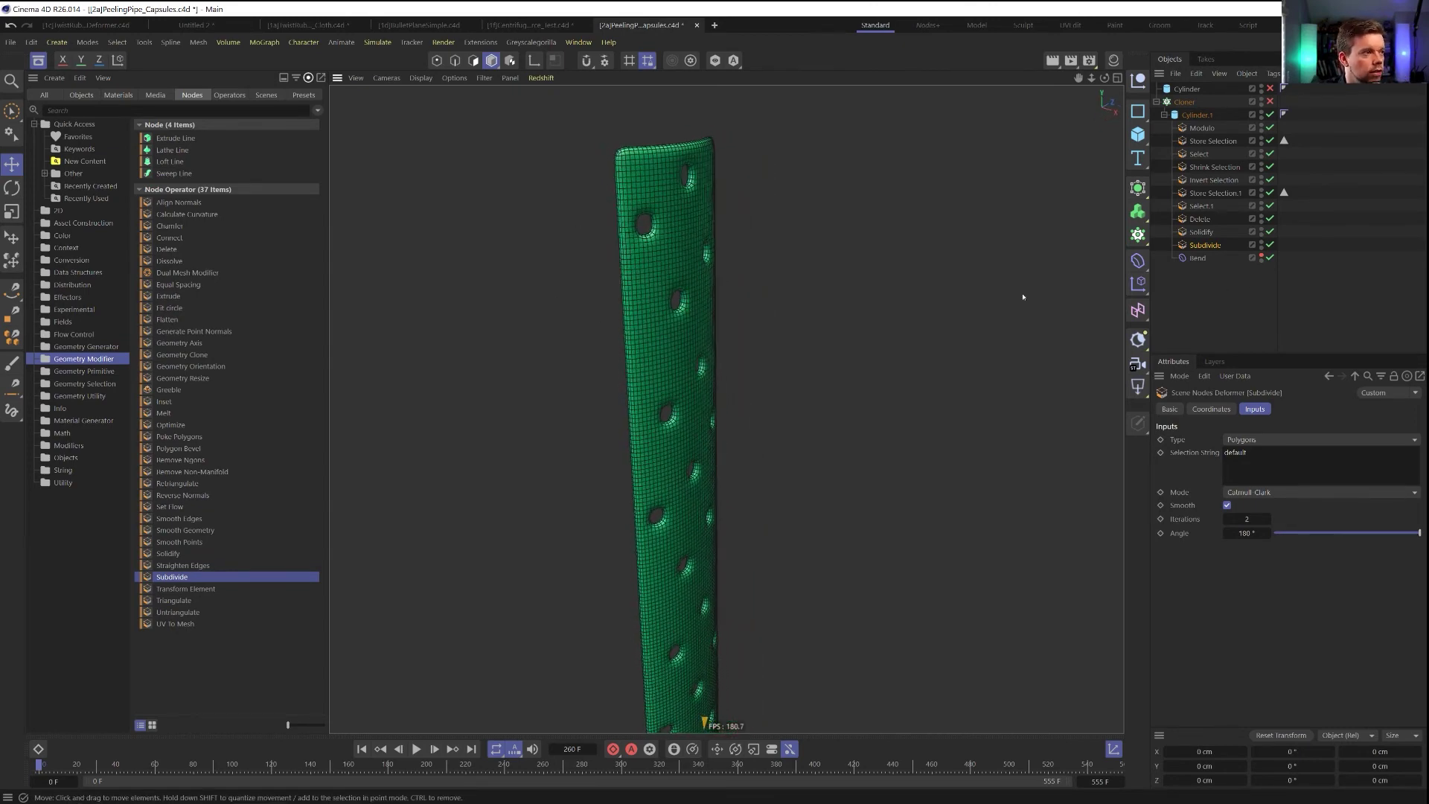
Re-enable the Cloner and play the timeline to check the whole perforated pipe peeling open
{"action": "left_click", "coordinate": [1198, 258]}
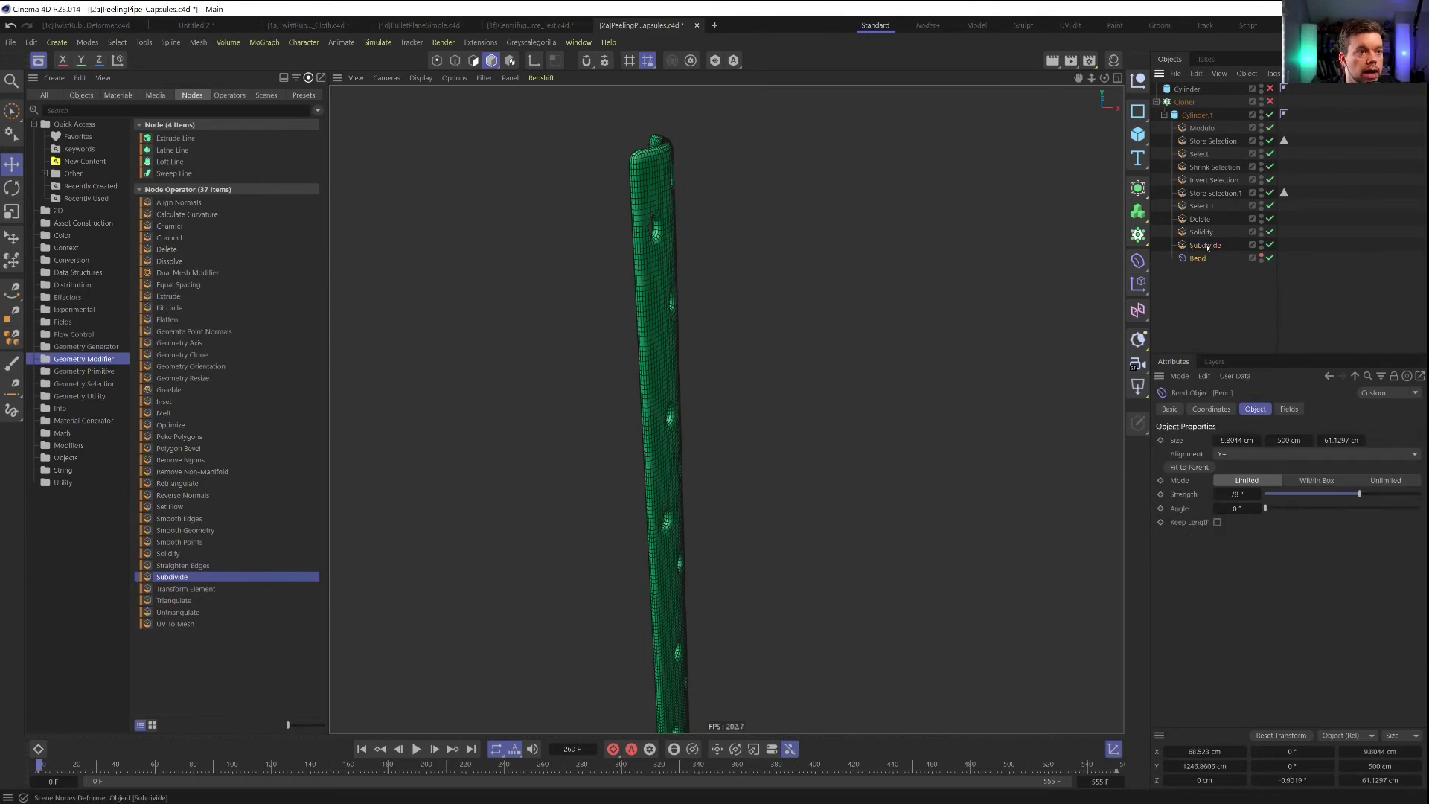
{"action": "left_click", "coordinate": [1269, 101]}
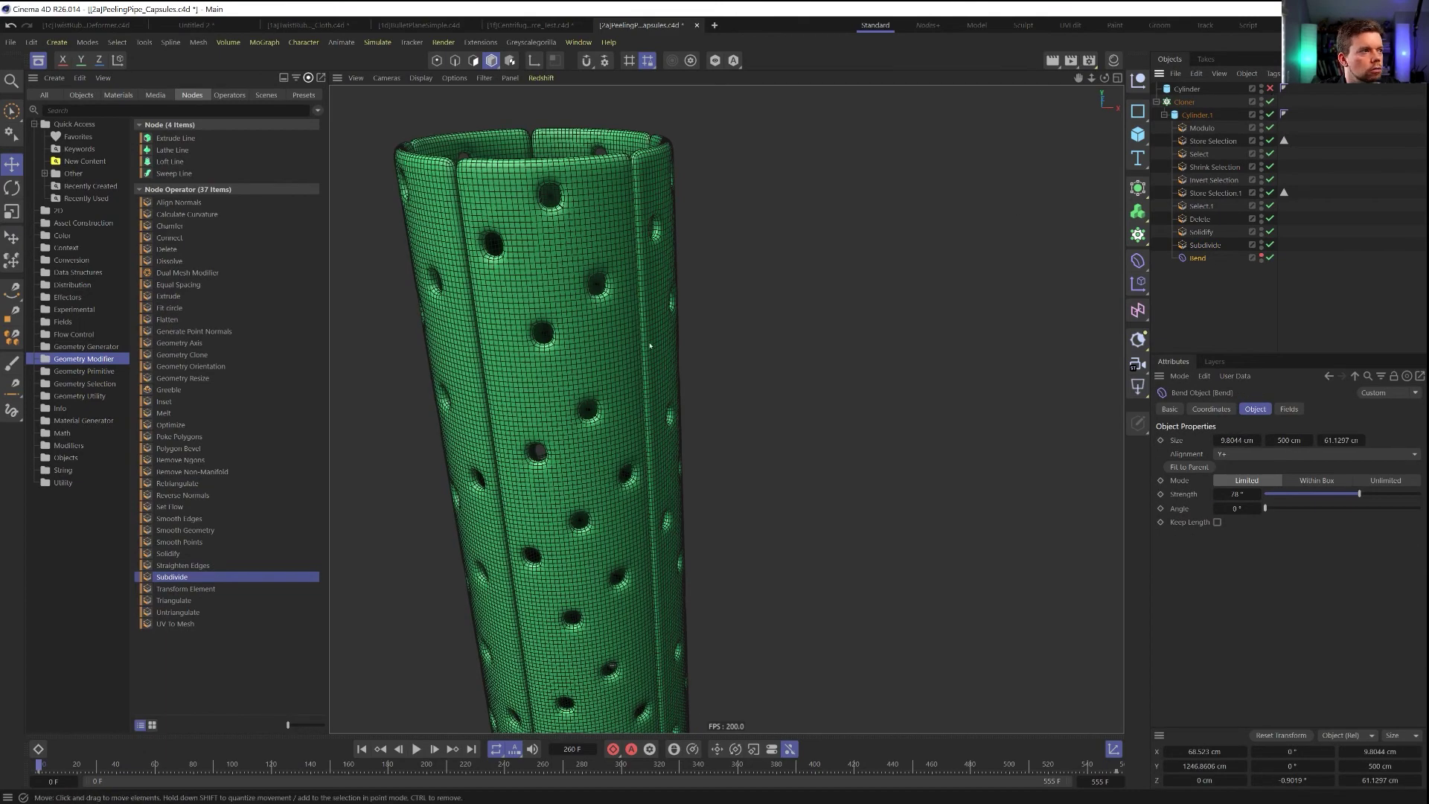
{"action": "scroll", "coordinate": [514, 402], "scroll_direction": "down", "scroll_amount": 5}
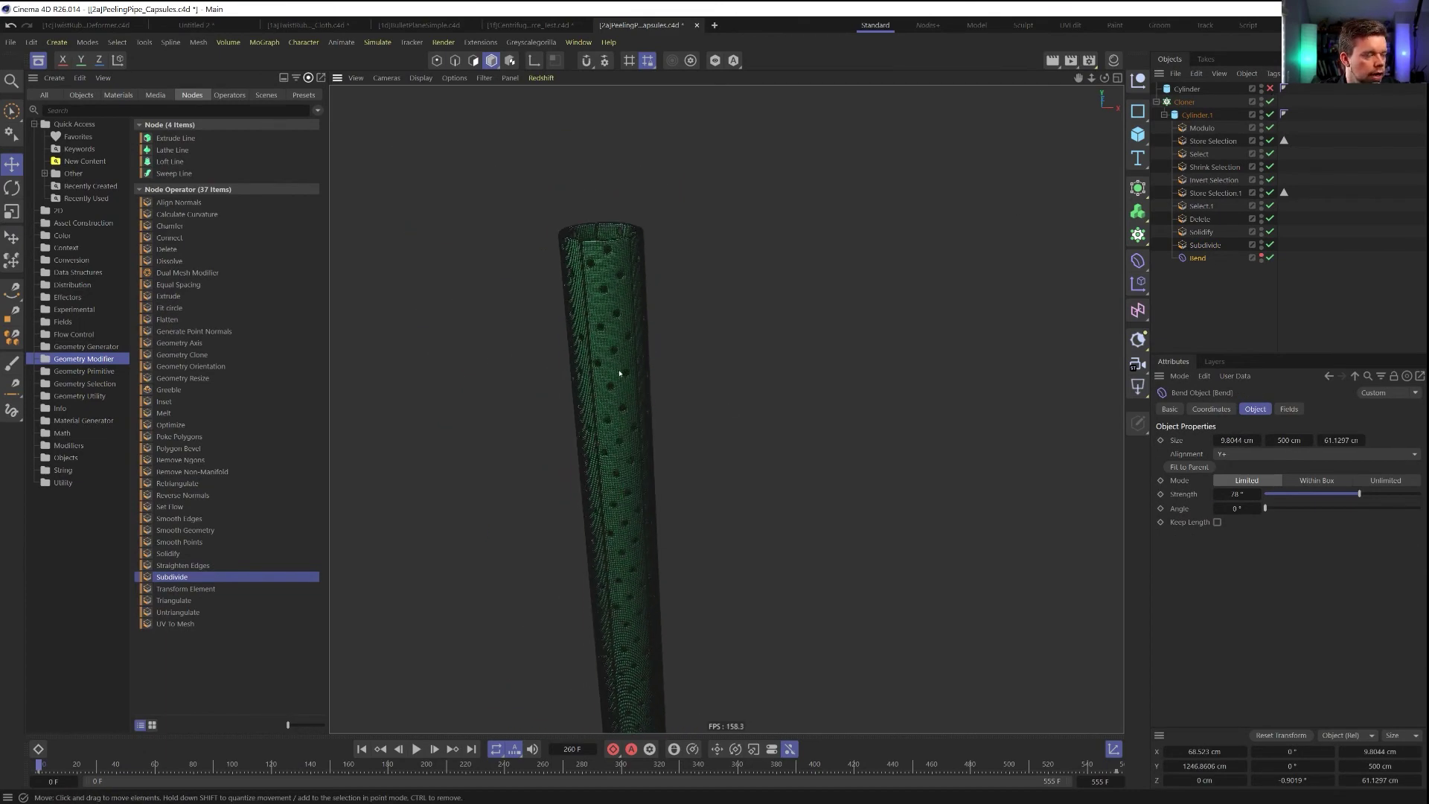
{"action": "left_click_drag", "start_coordinate": [619, 372], "coordinate": [561, 694], "text": "alt"}
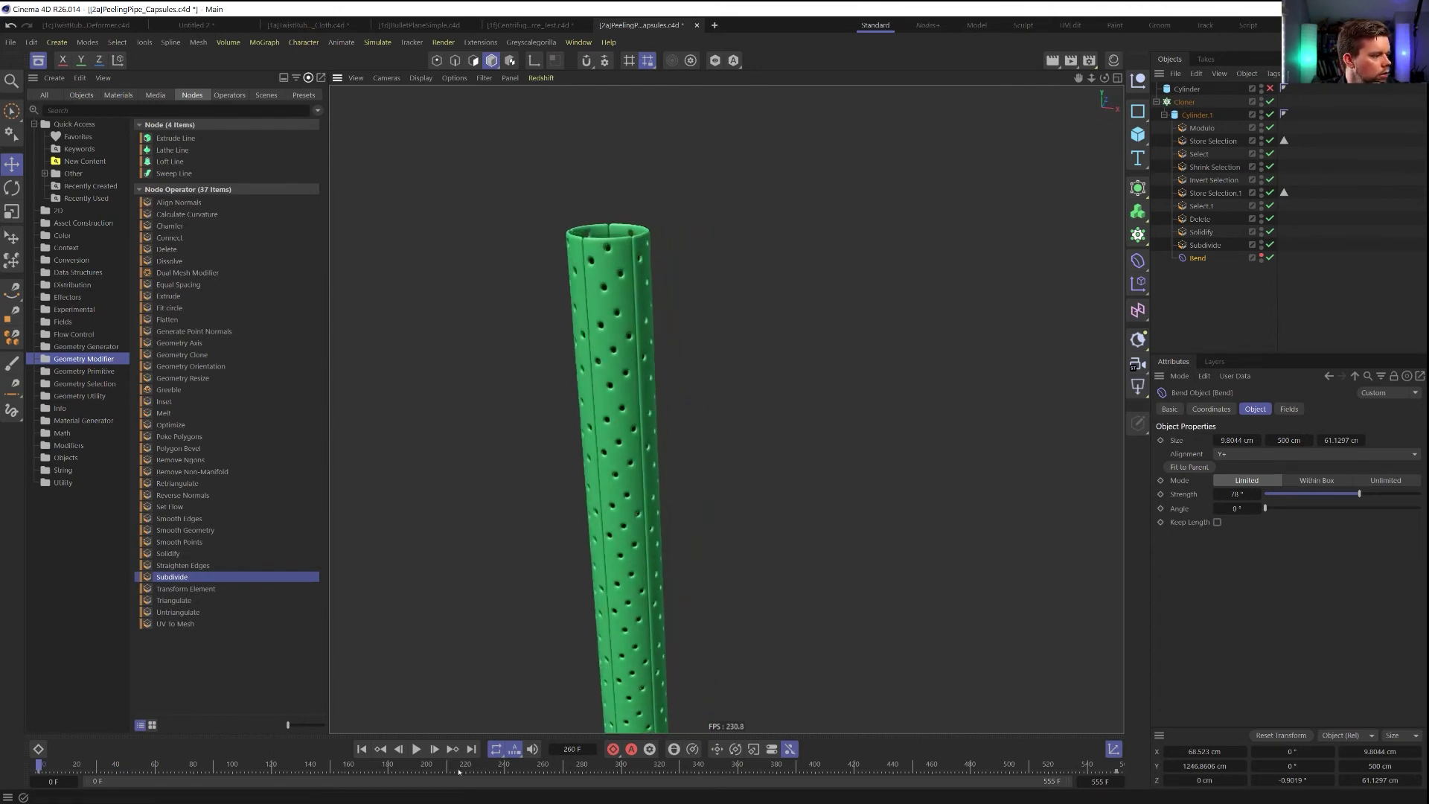
{"action": "left_click", "coordinate": [417, 750]}
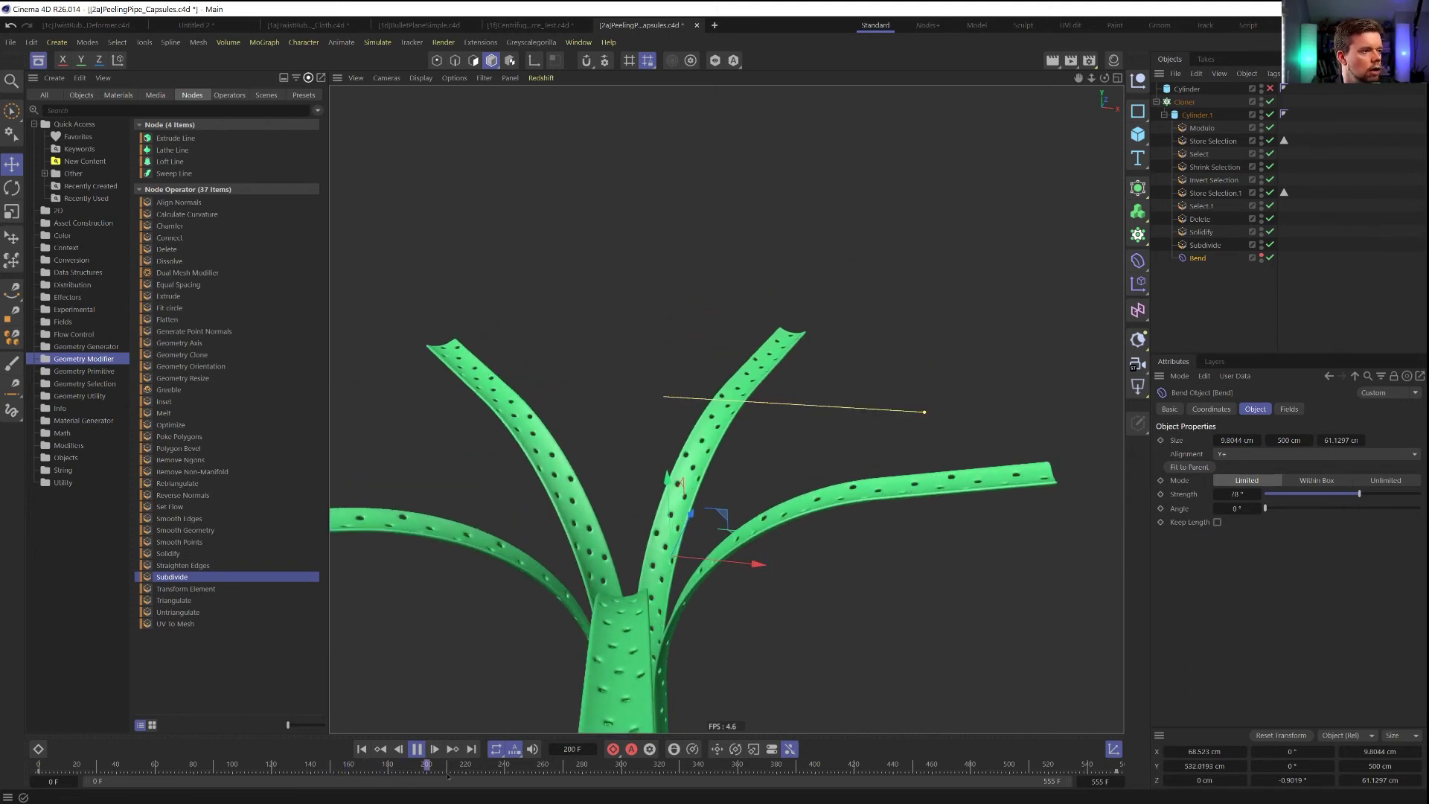
{"action": "left_click", "coordinate": [155, 764]}
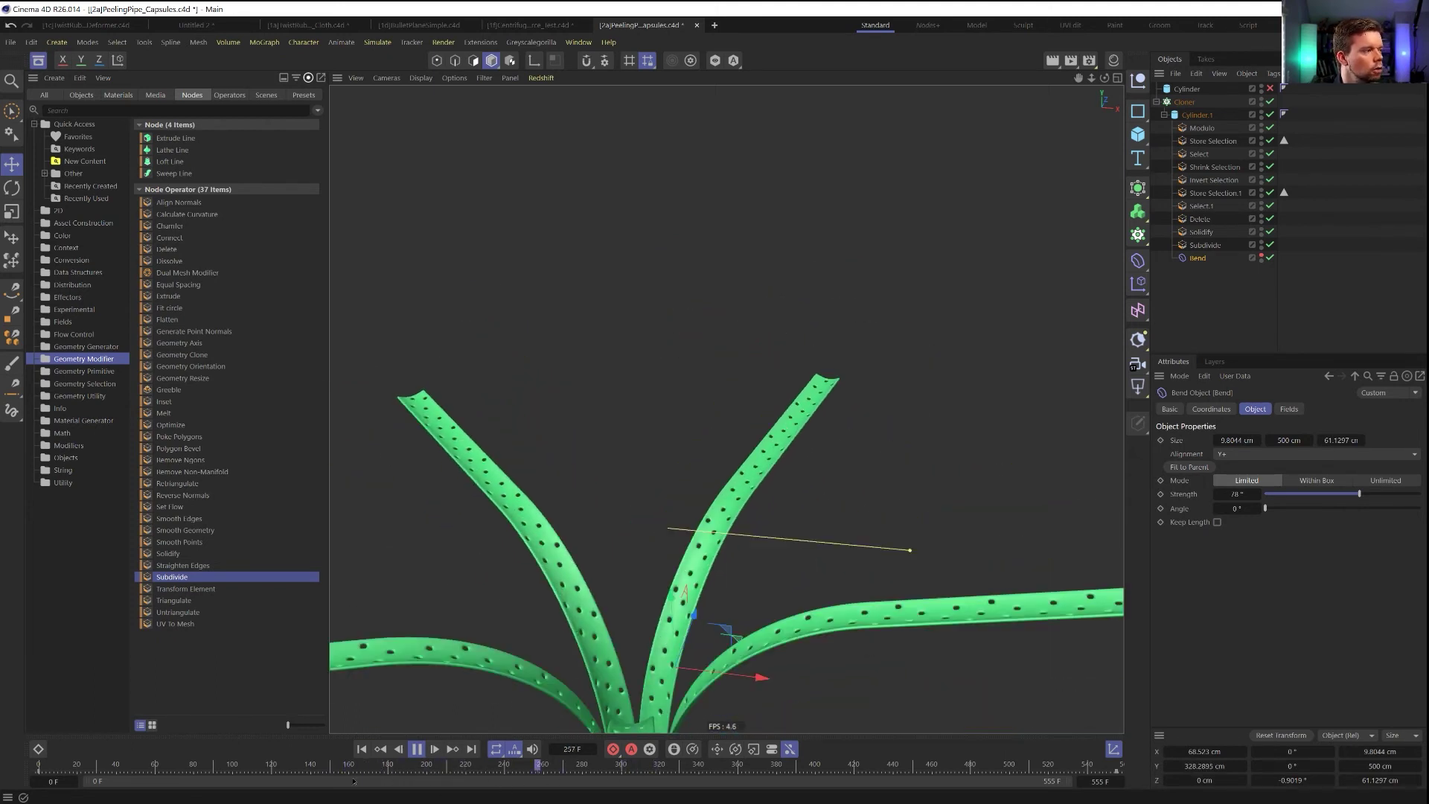
{"action": "left_click_drag", "start_coordinate": [156, 763], "coordinate": [74, 765]}
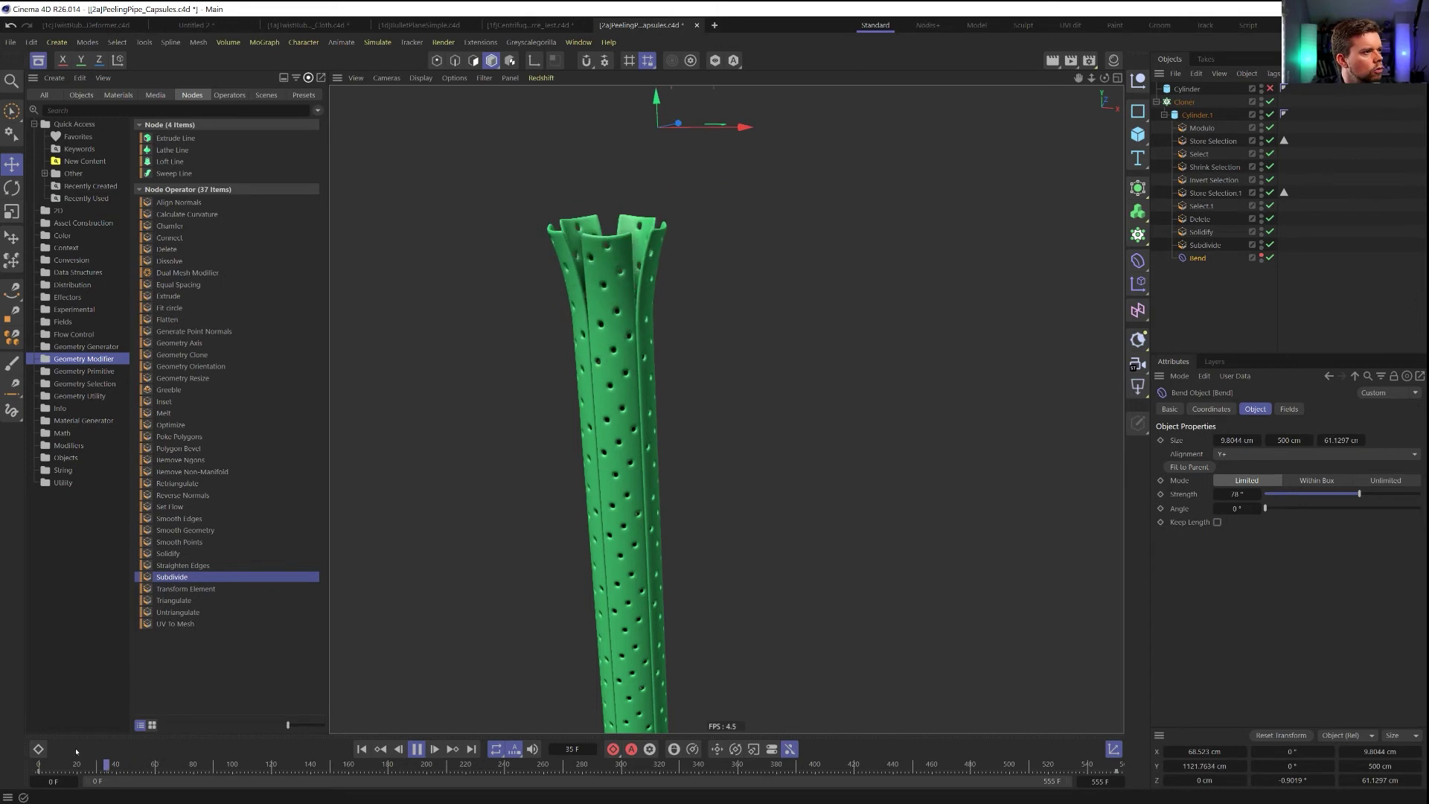
Set the Bend deformer's middle Size value to 200 cm and scrub the timeline to check the tighter curl
{"action": "double_click", "coordinate": [1297, 440]}
{"action": "type", "text": "200"}
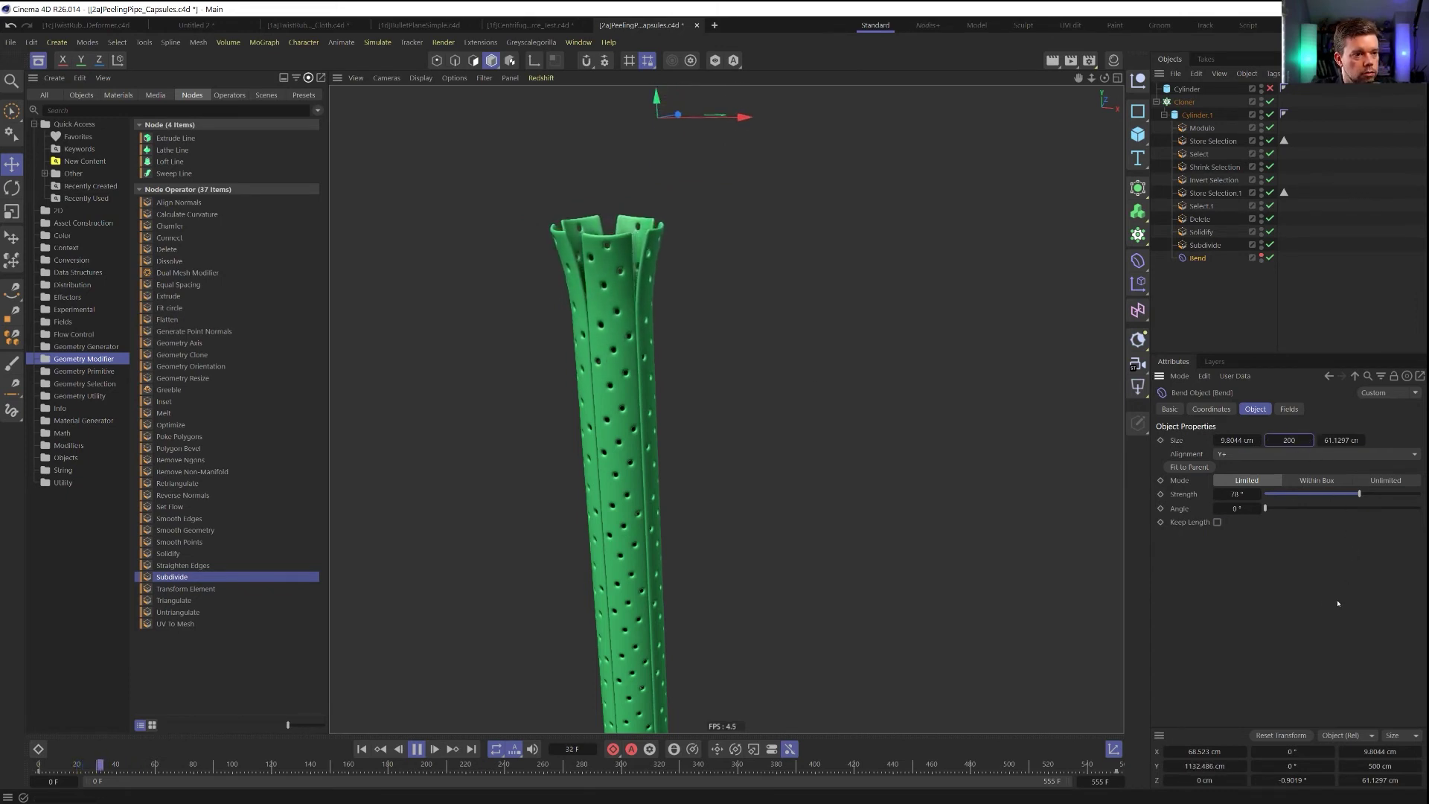
{"action": "key", "text": "Return"}
{"action": "left_click_drag", "start_coordinate": [141, 771], "coordinate": [321, 774]}
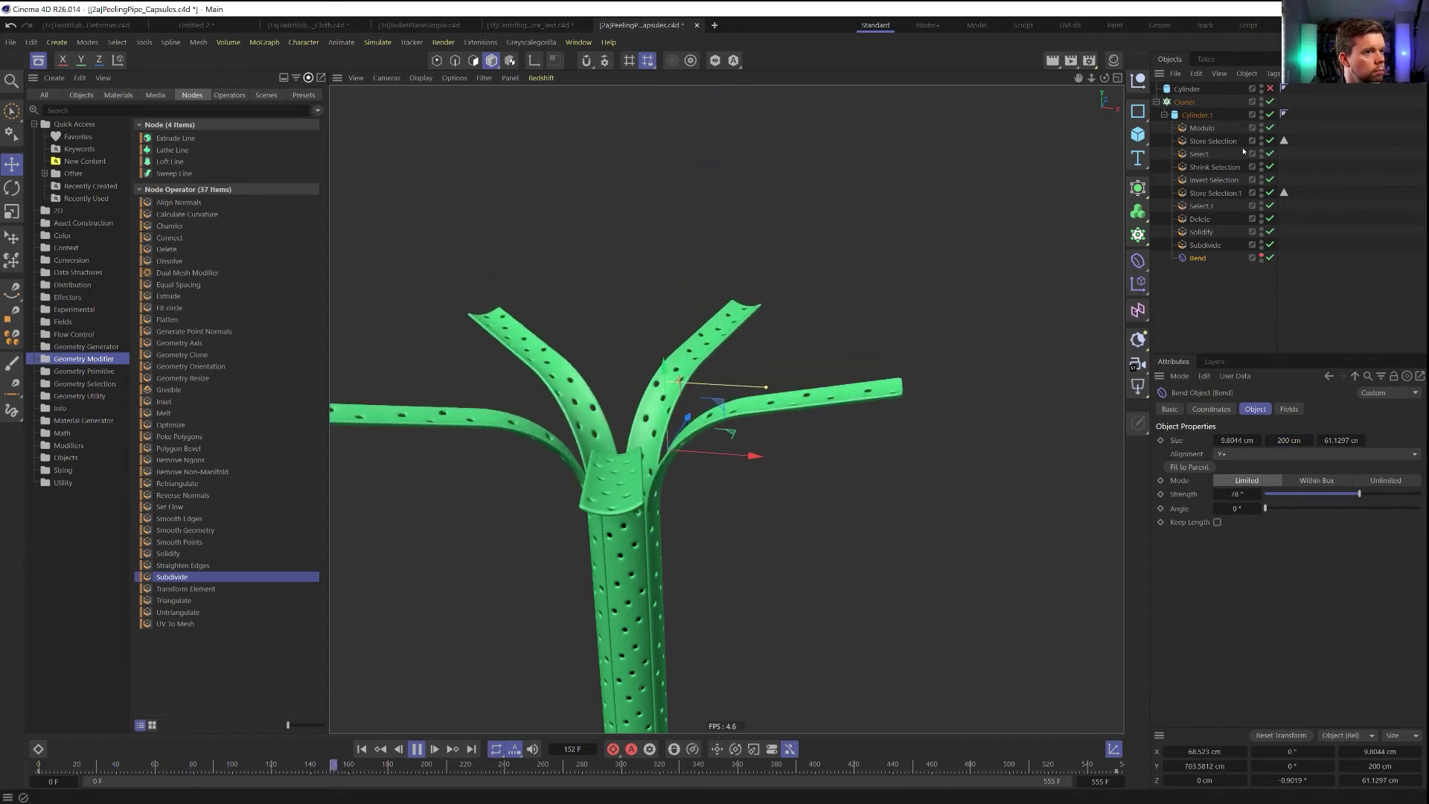
Enable the inner Cylinder and set the Modulo node's Every value to 4, after trying 3, for denser holes
{"action": "left_click", "coordinate": [1269, 89]}
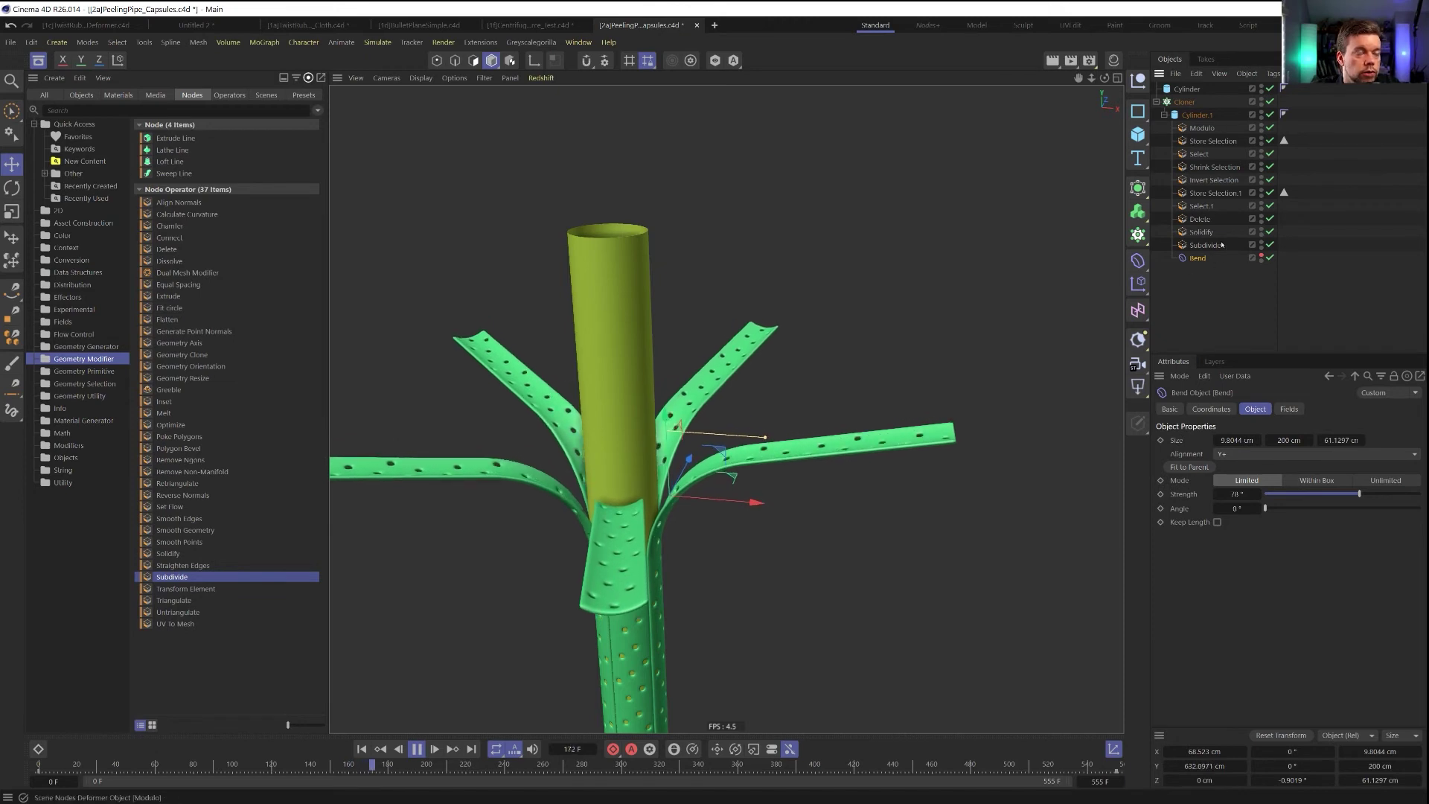
{"action": "left_click", "coordinate": [1201, 128]}
{"action": "double_click", "coordinate": [1217, 453]}
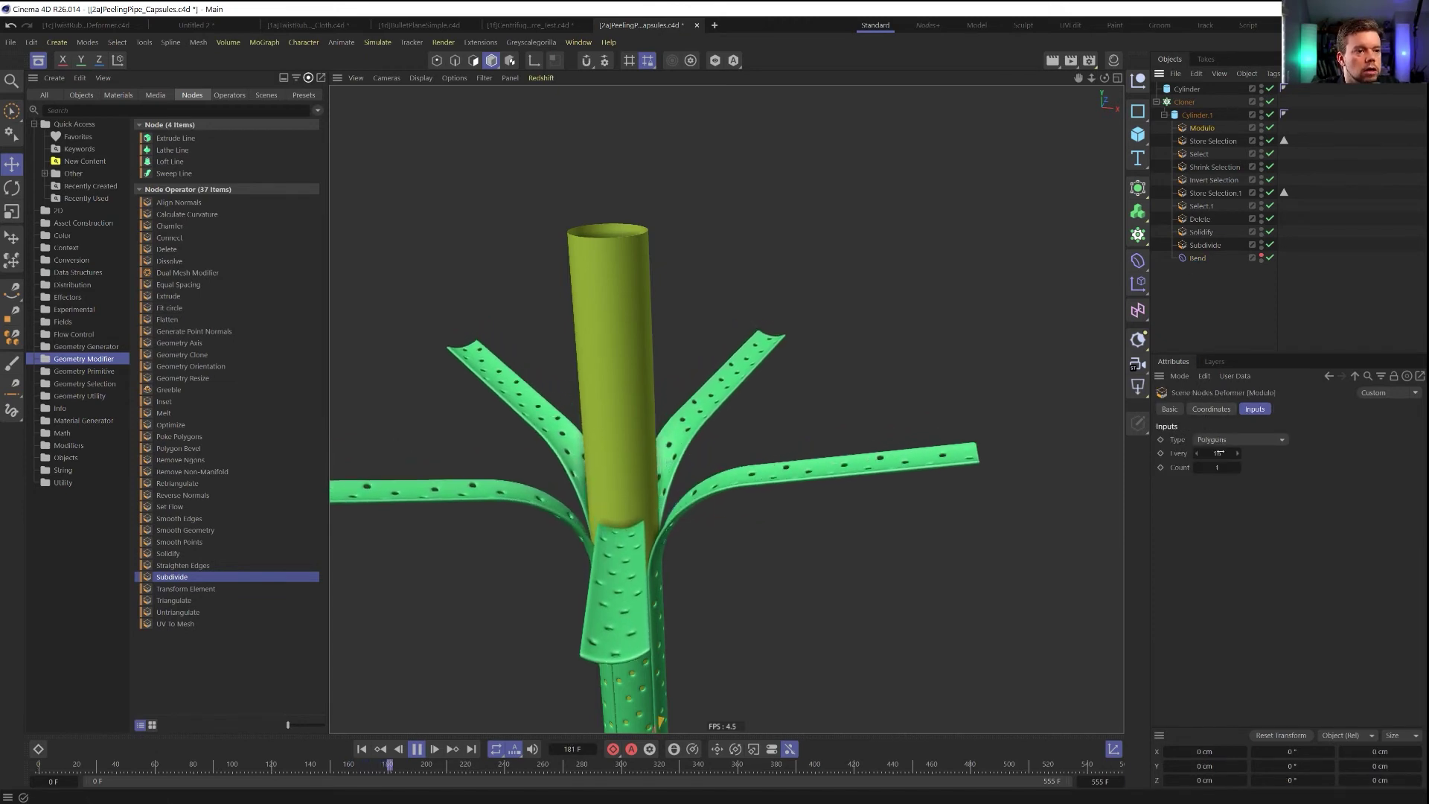
{"action": "type", "text": "3"}
{"action": "key", "text": "Return"}
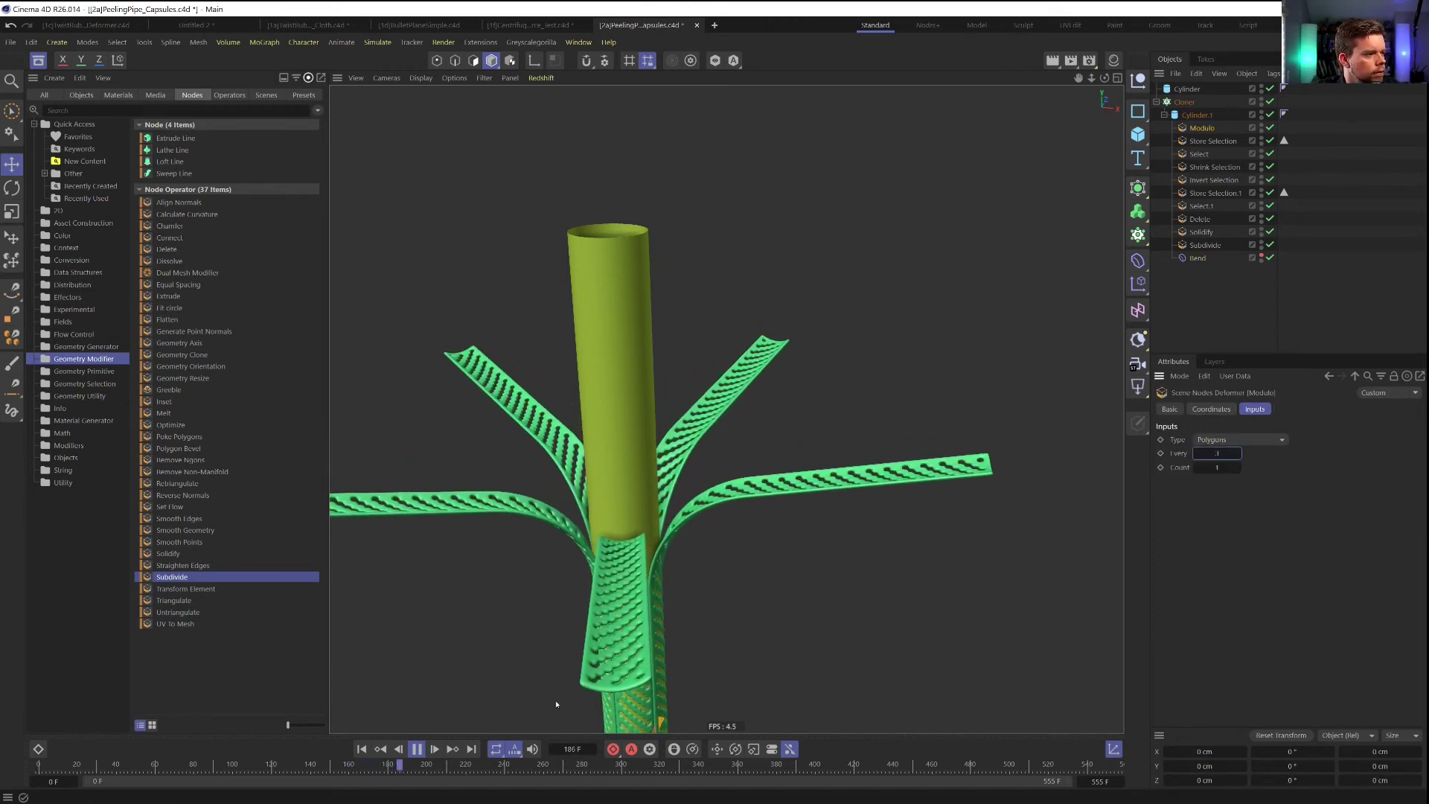
{"action": "left_click", "coordinate": [1239, 455]}
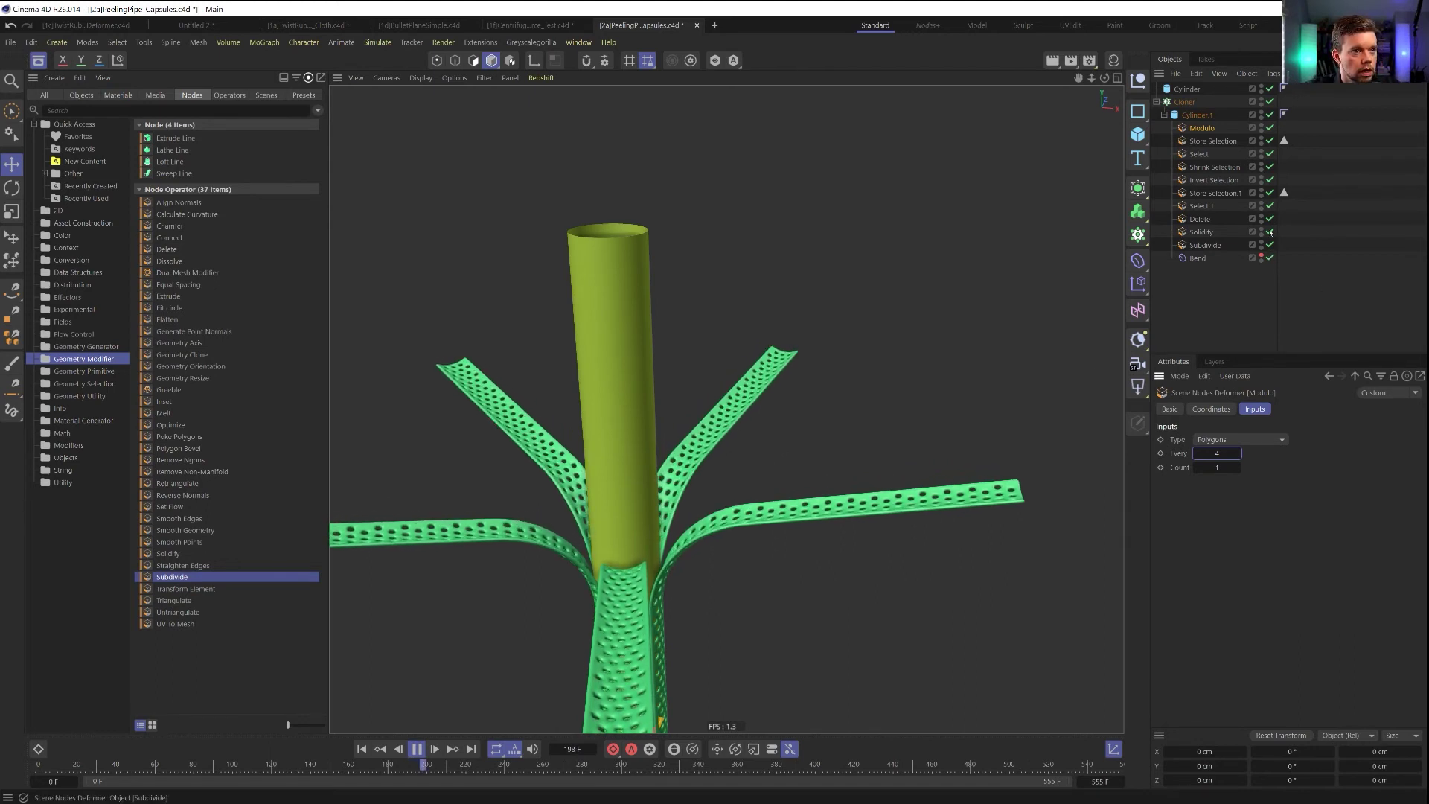
Disable the Subdivide and Solidify modifiers, and replay the peeling animation from the start
{"action": "left_click", "coordinate": [1270, 245]}
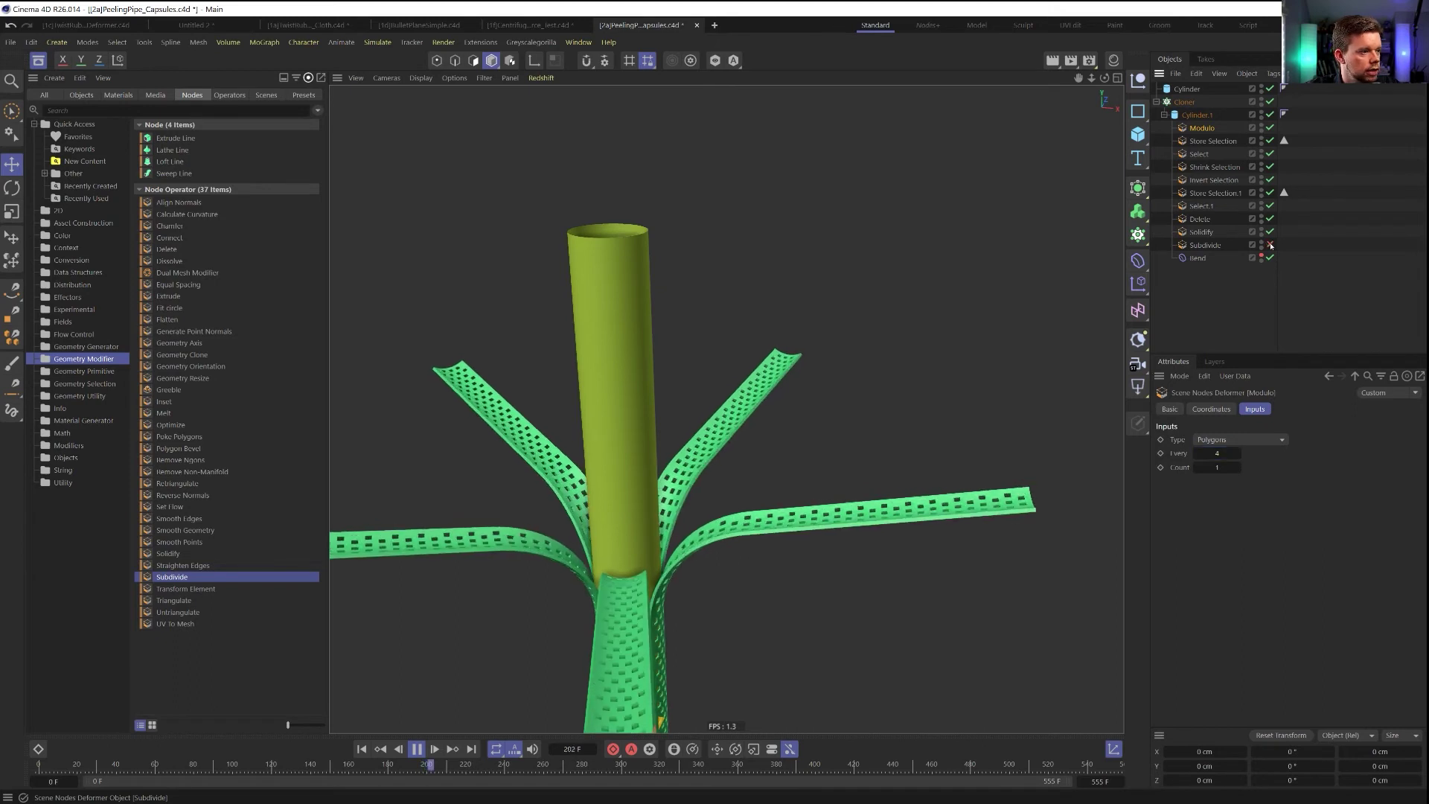
{"action": "left_click", "coordinate": [1270, 232]}
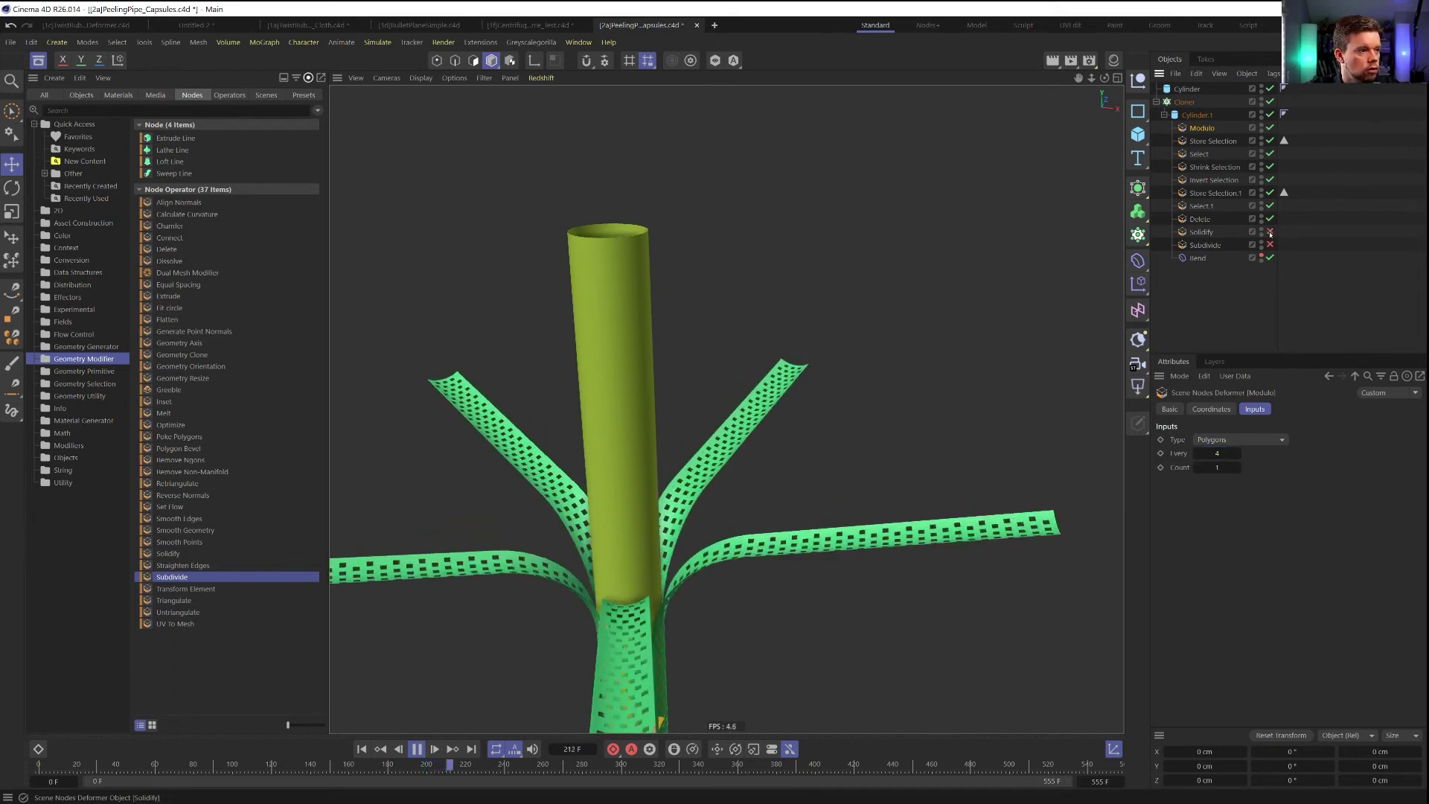
{"action": "left_click", "coordinate": [361, 750]}
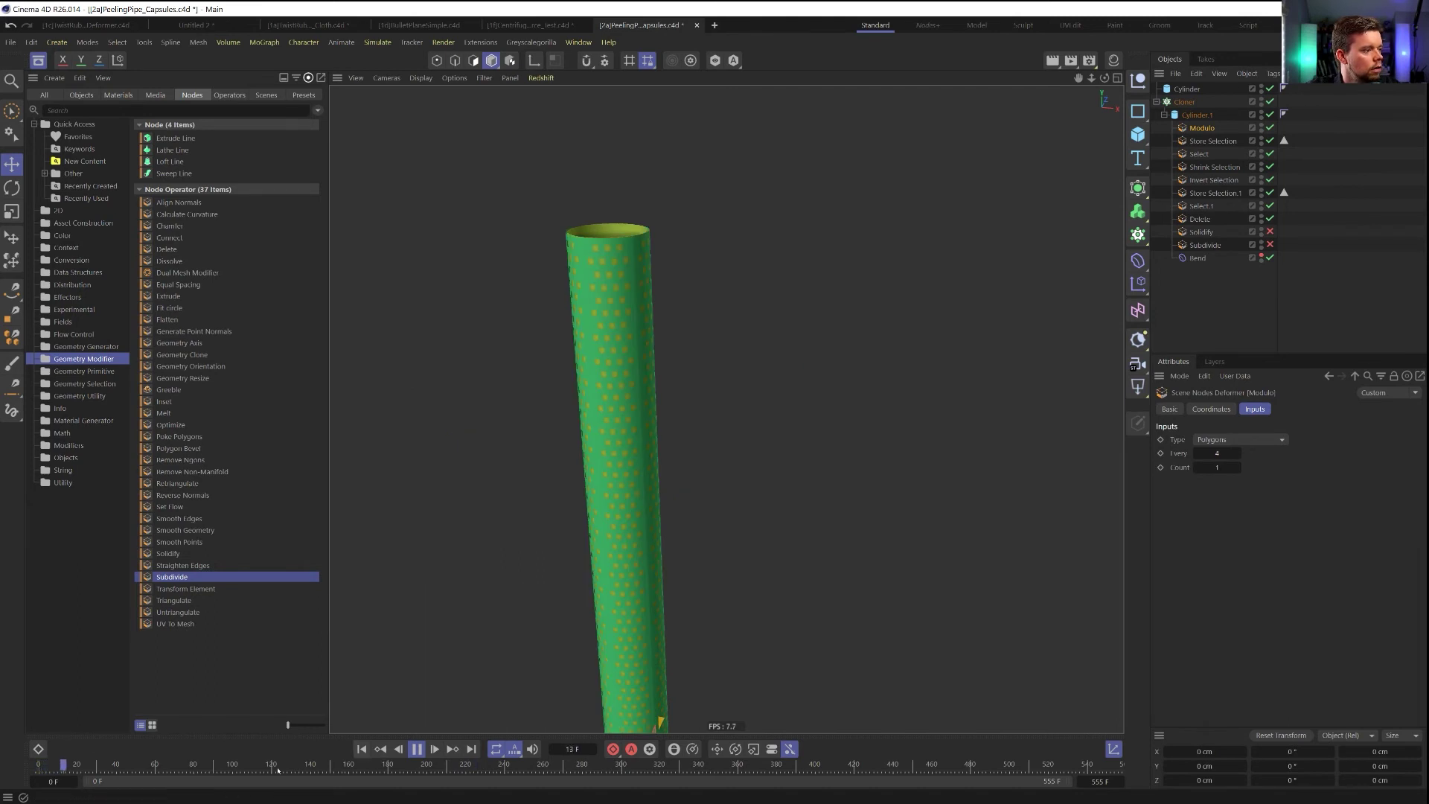
{"action": "left_click_drag", "start_coordinate": [139, 759], "coordinate": [180, 759]}
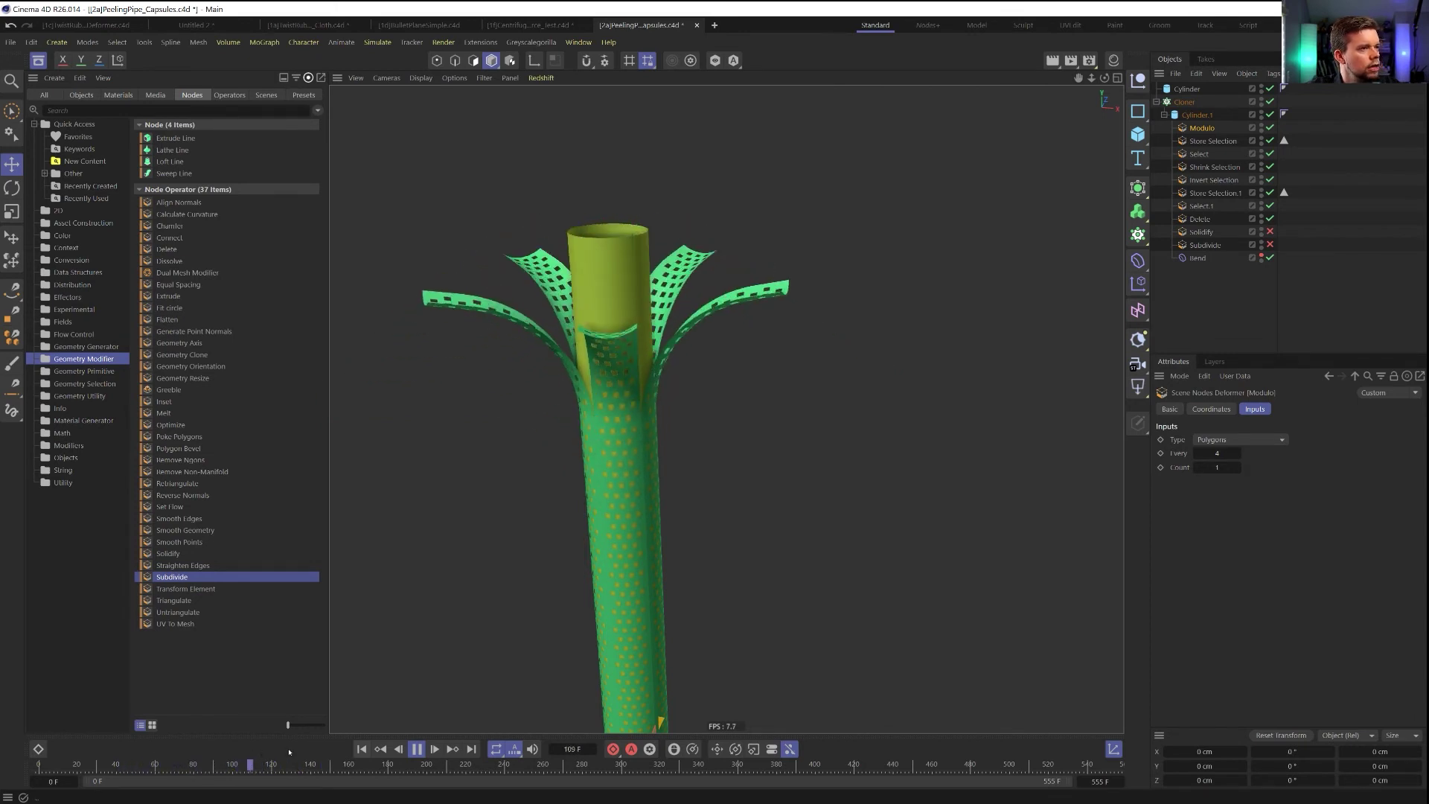
Enable Keep Length on the Bend deformer and scrub the animation, stopping at frame 150
{"action": "left_click", "coordinate": [1191, 258]}
{"action": "left_click", "coordinate": [1217, 521]}
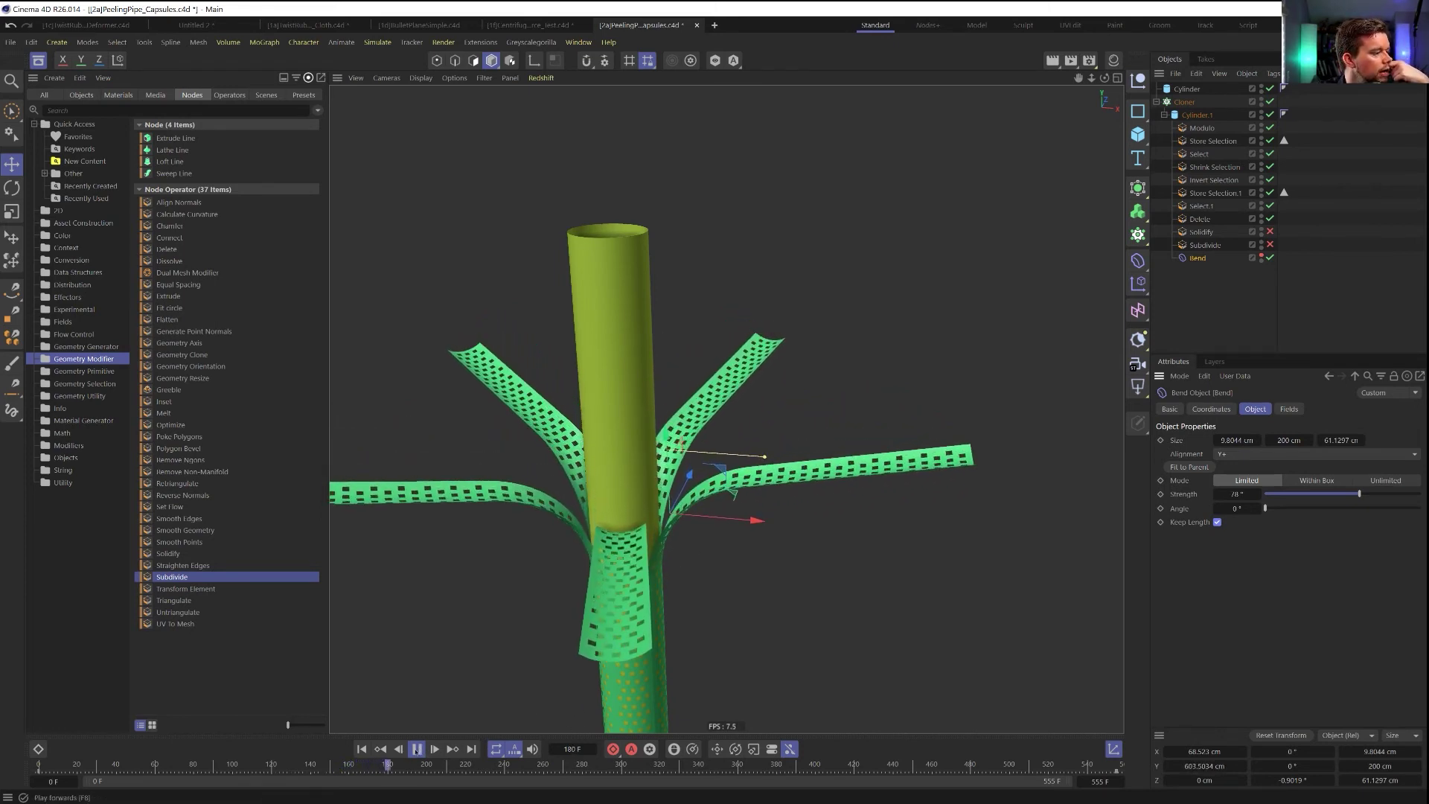
{"action": "left_click_drag", "start_coordinate": [396, 766], "coordinate": [335, 766]}
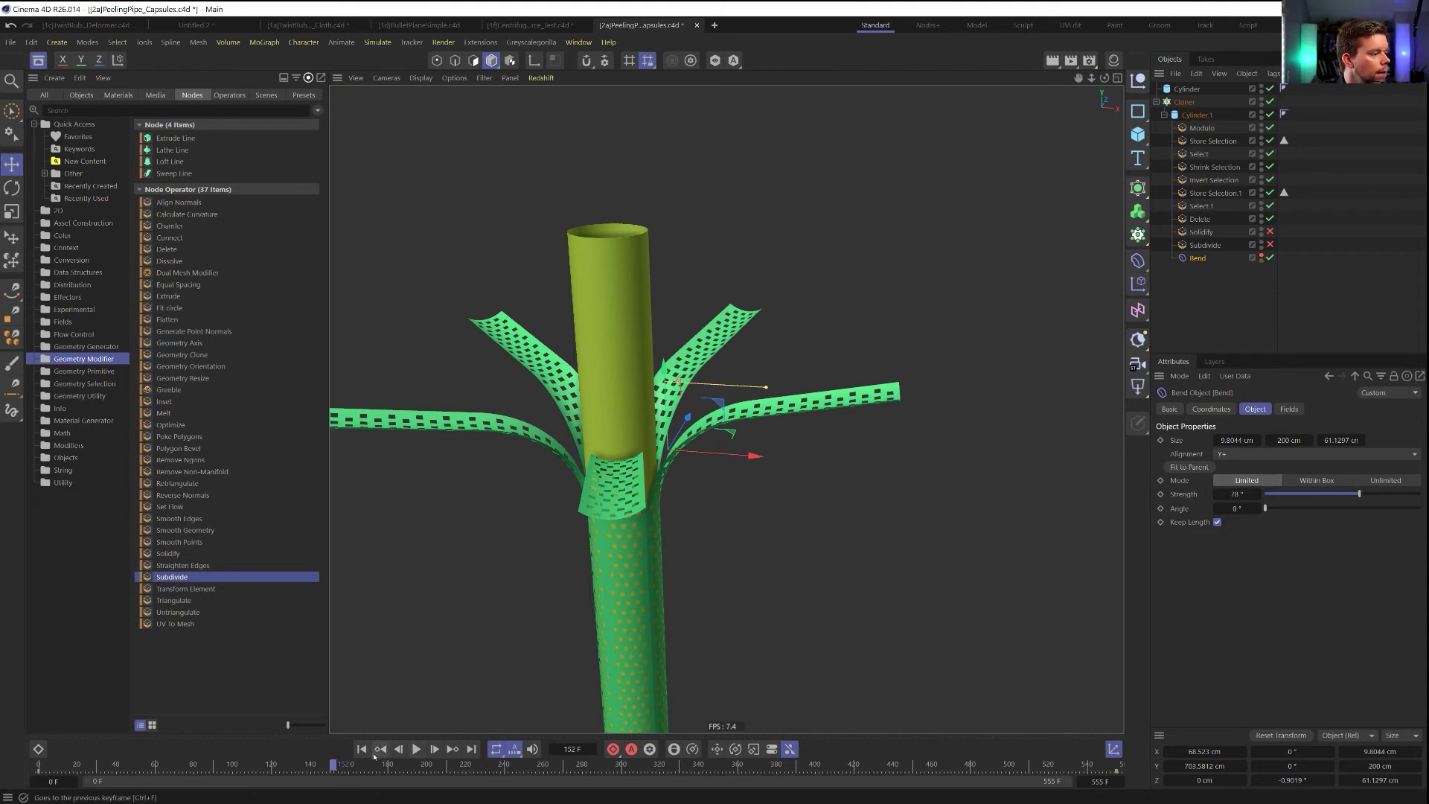
{"action": "left_click", "coordinate": [380, 749]}
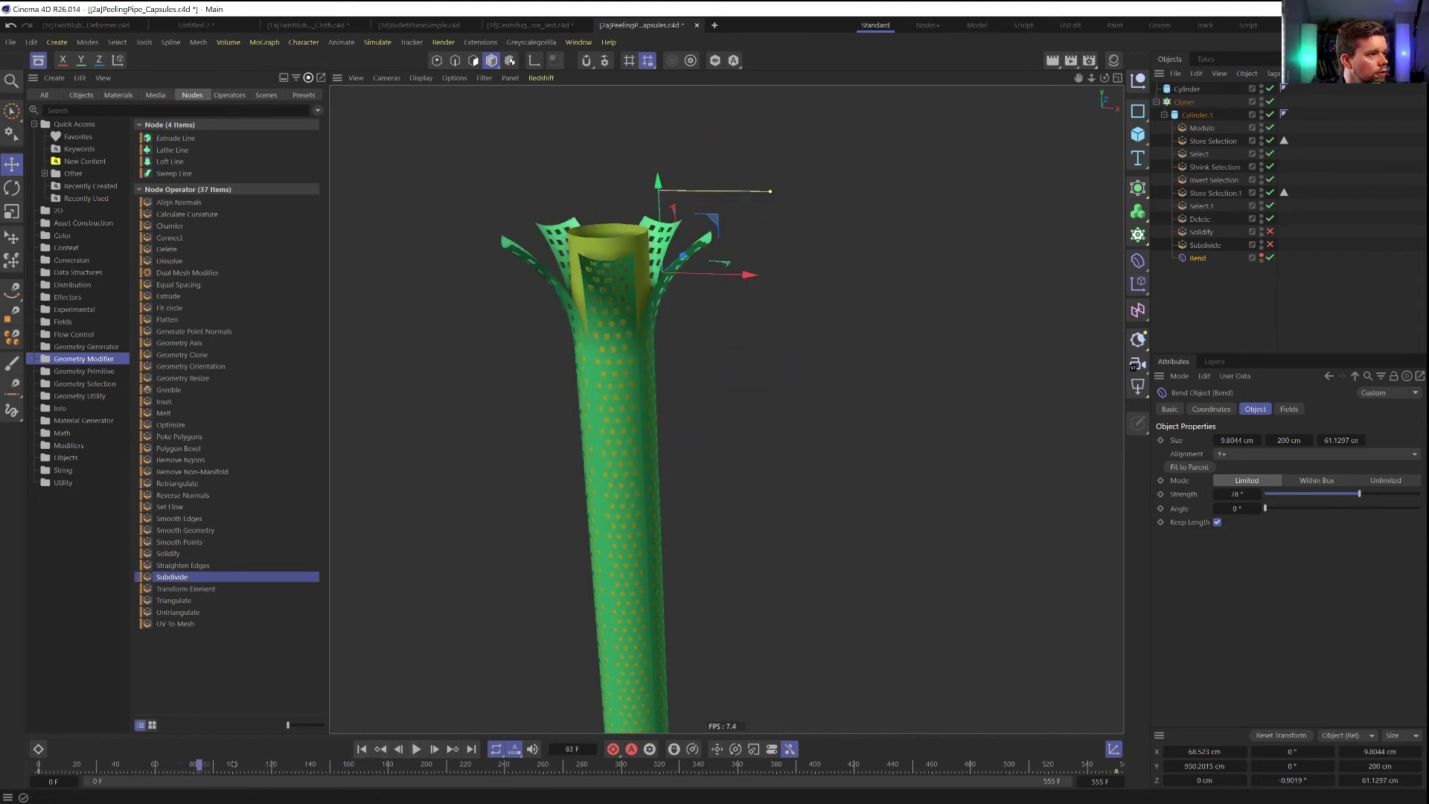
{"action": "left_click_drag", "start_coordinate": [199, 764], "coordinate": [330, 764]}
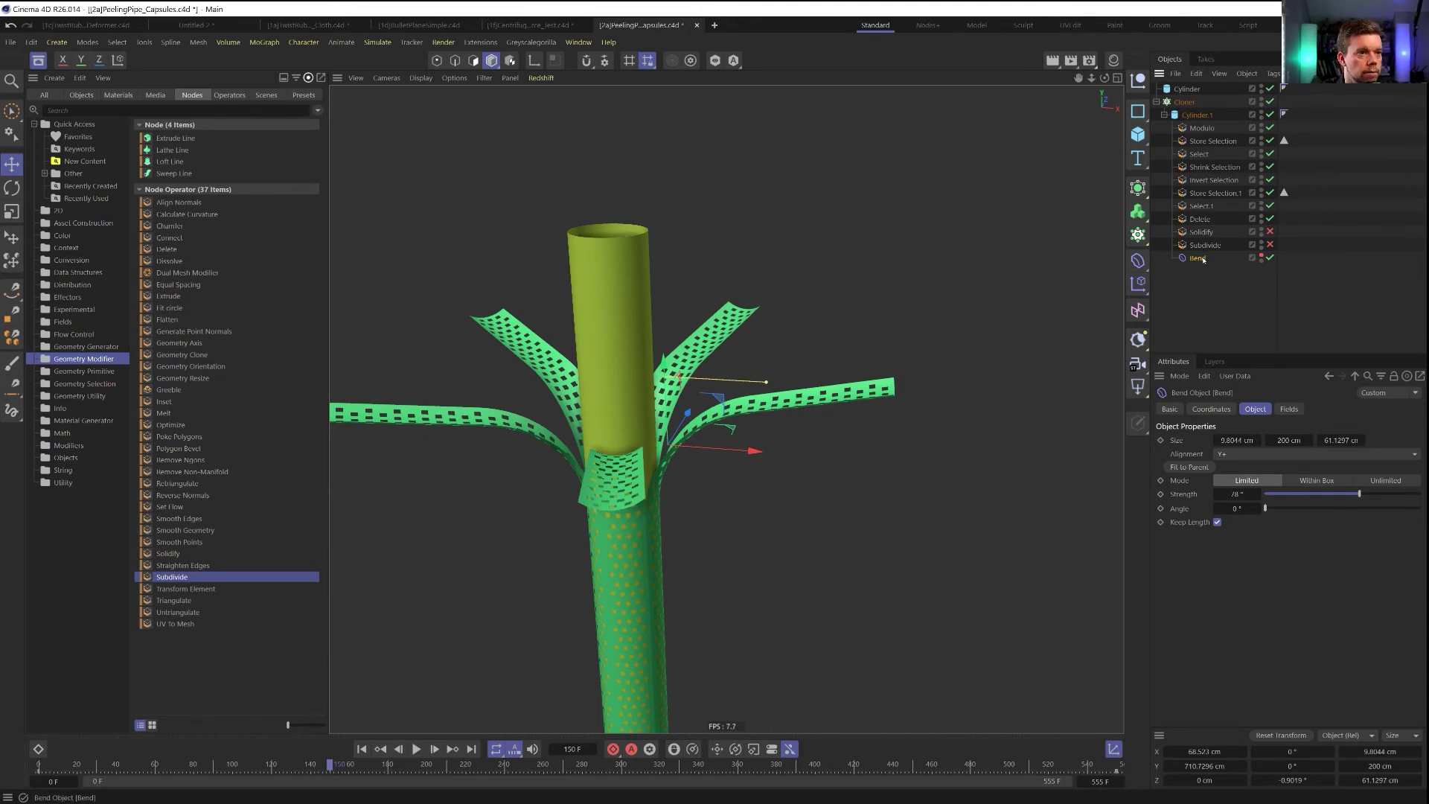
Add a Null below the Cloner hierarchy and give it a Constraint tag with a Transform constraint targeting Bend
{"action": "left_click", "coordinate": [1139, 78]}
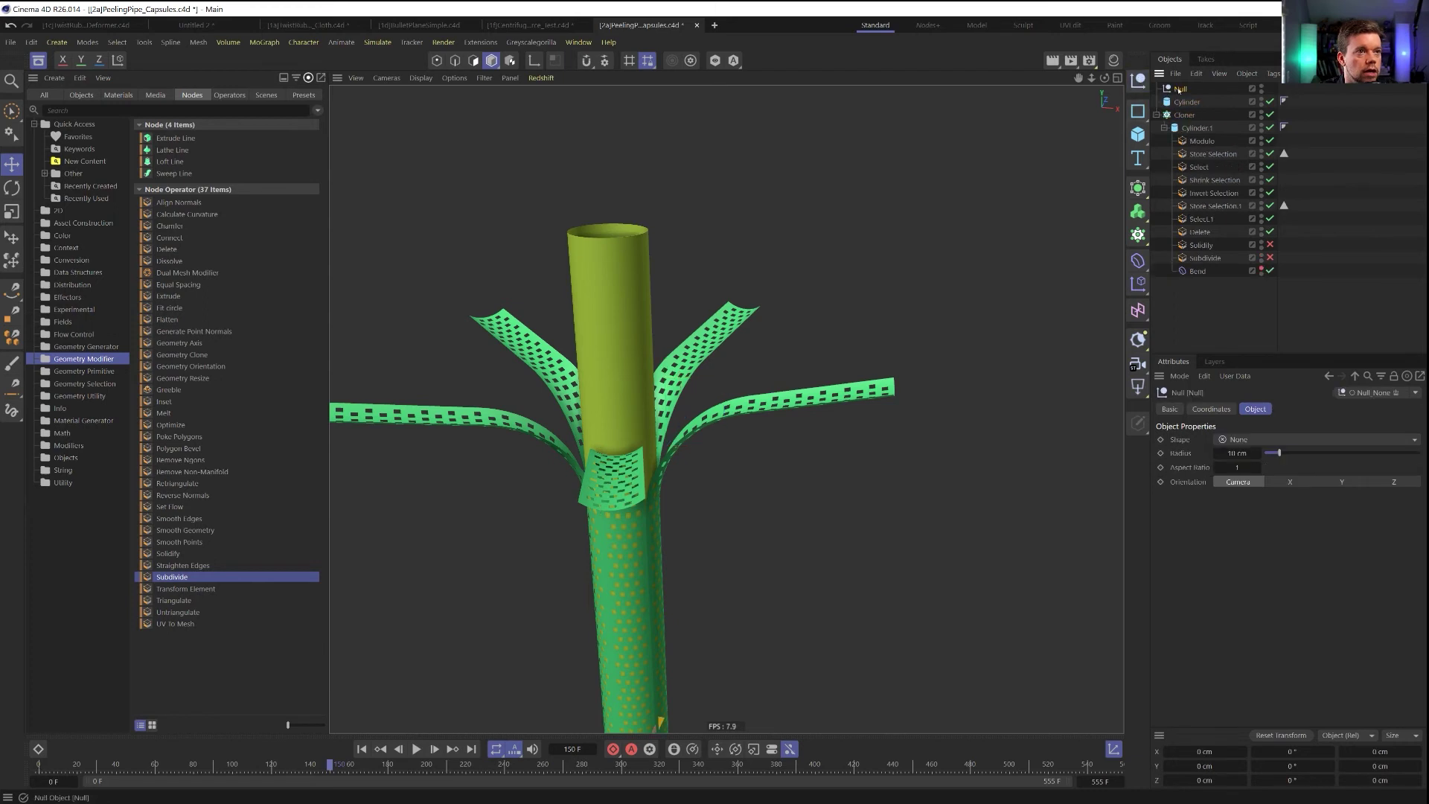
{"action": "right_click", "coordinate": [1186, 270]}
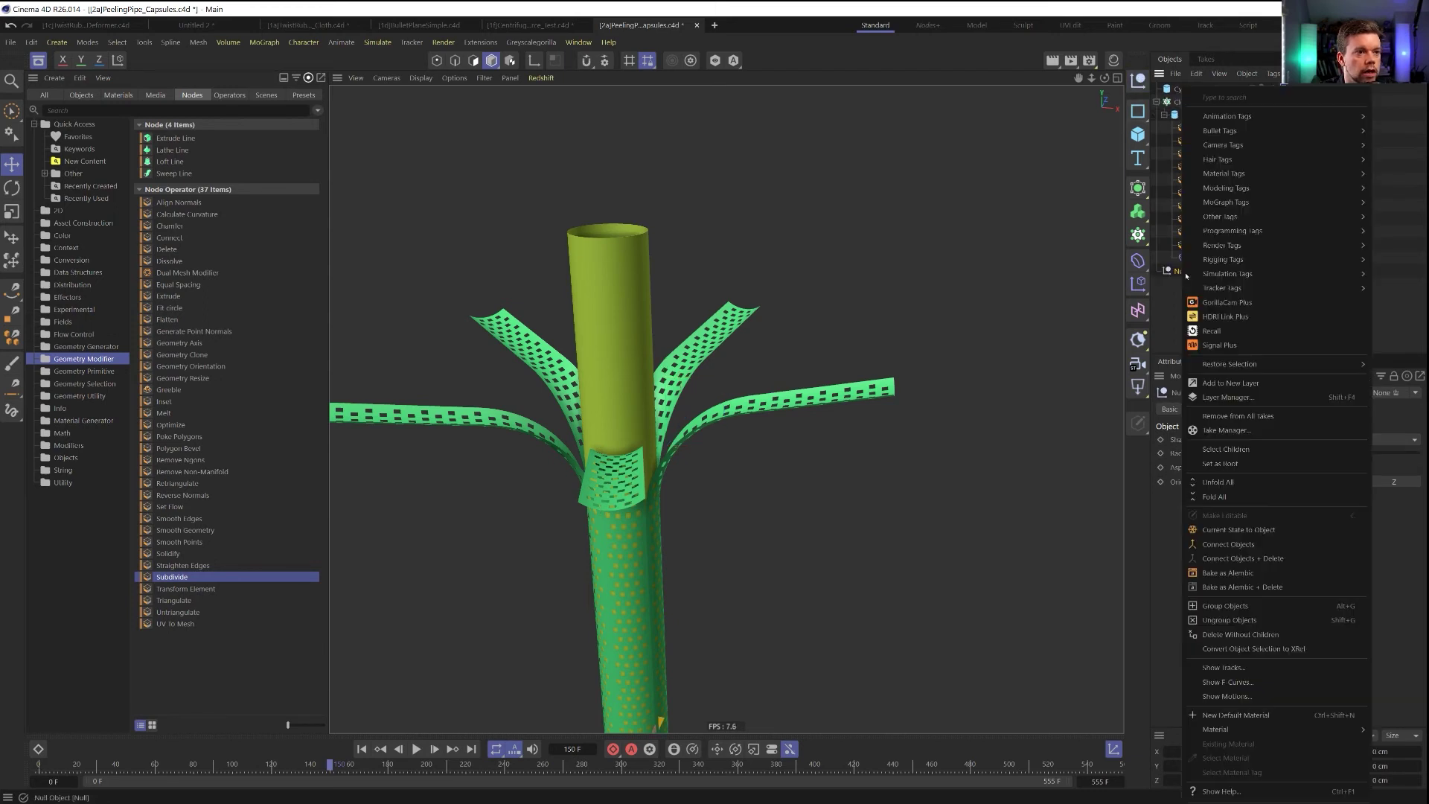
{"action": "mouse_move", "coordinate": [1220, 259]}
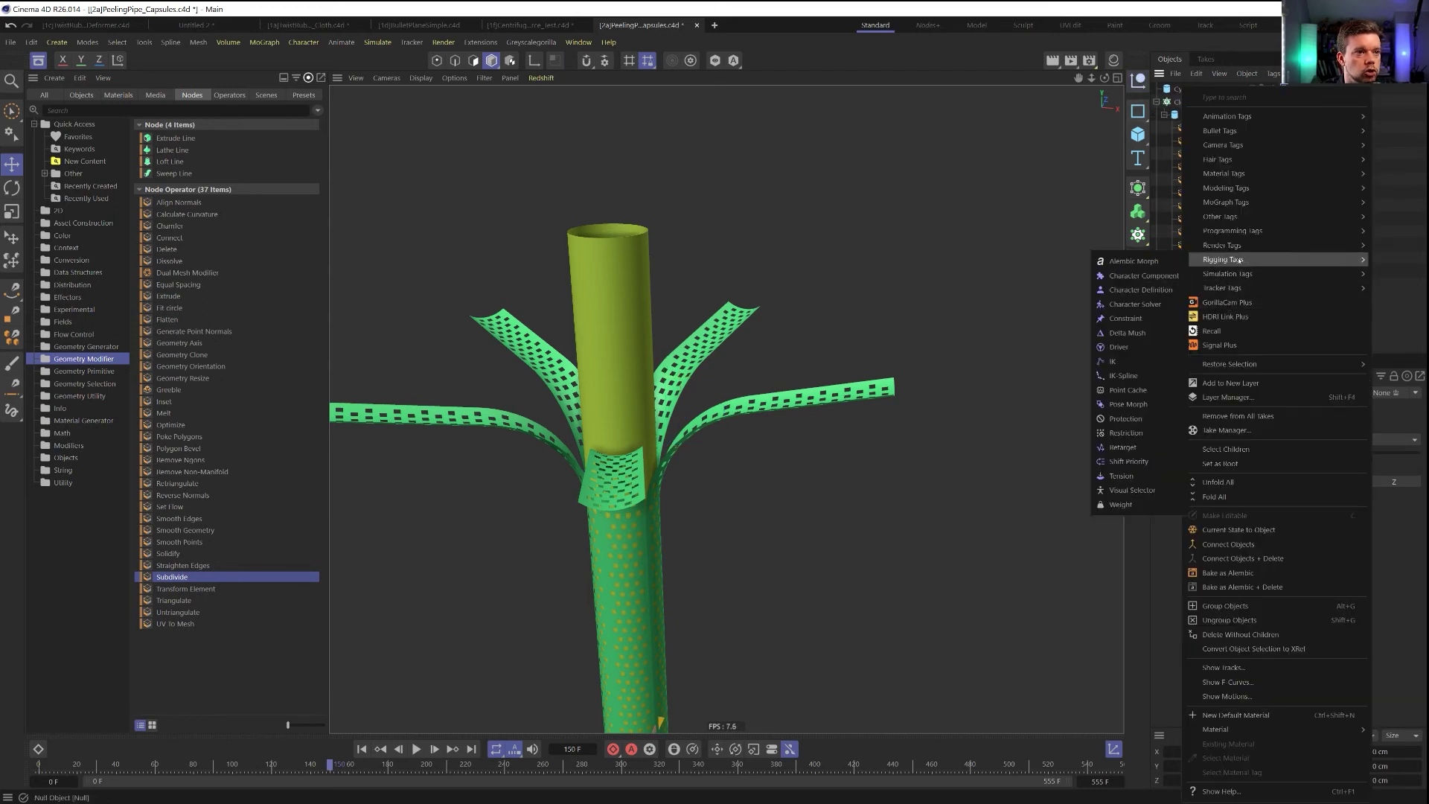
{"action": "left_click", "coordinate": [1146, 317]}
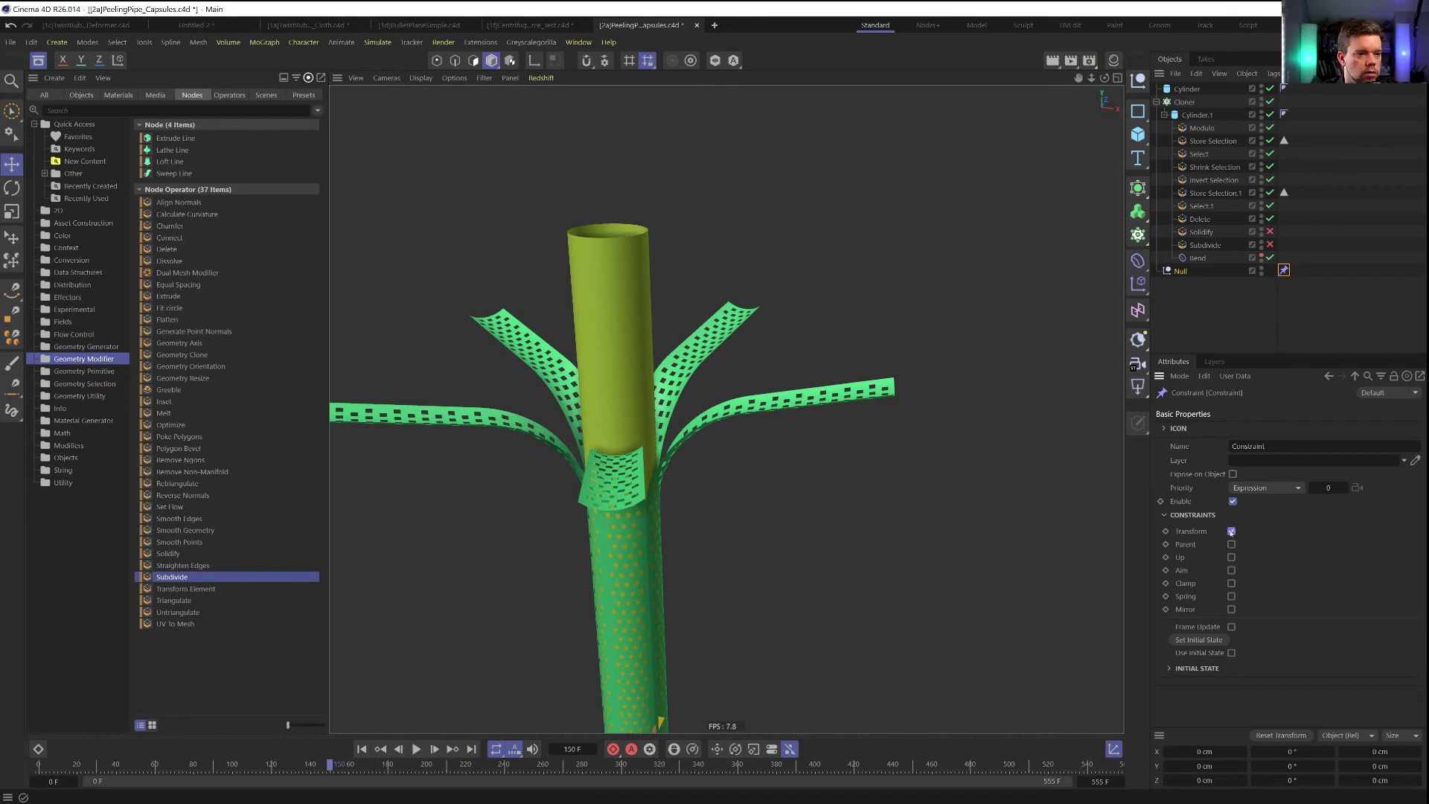
{"action": "left_click", "coordinate": [1208, 409]}
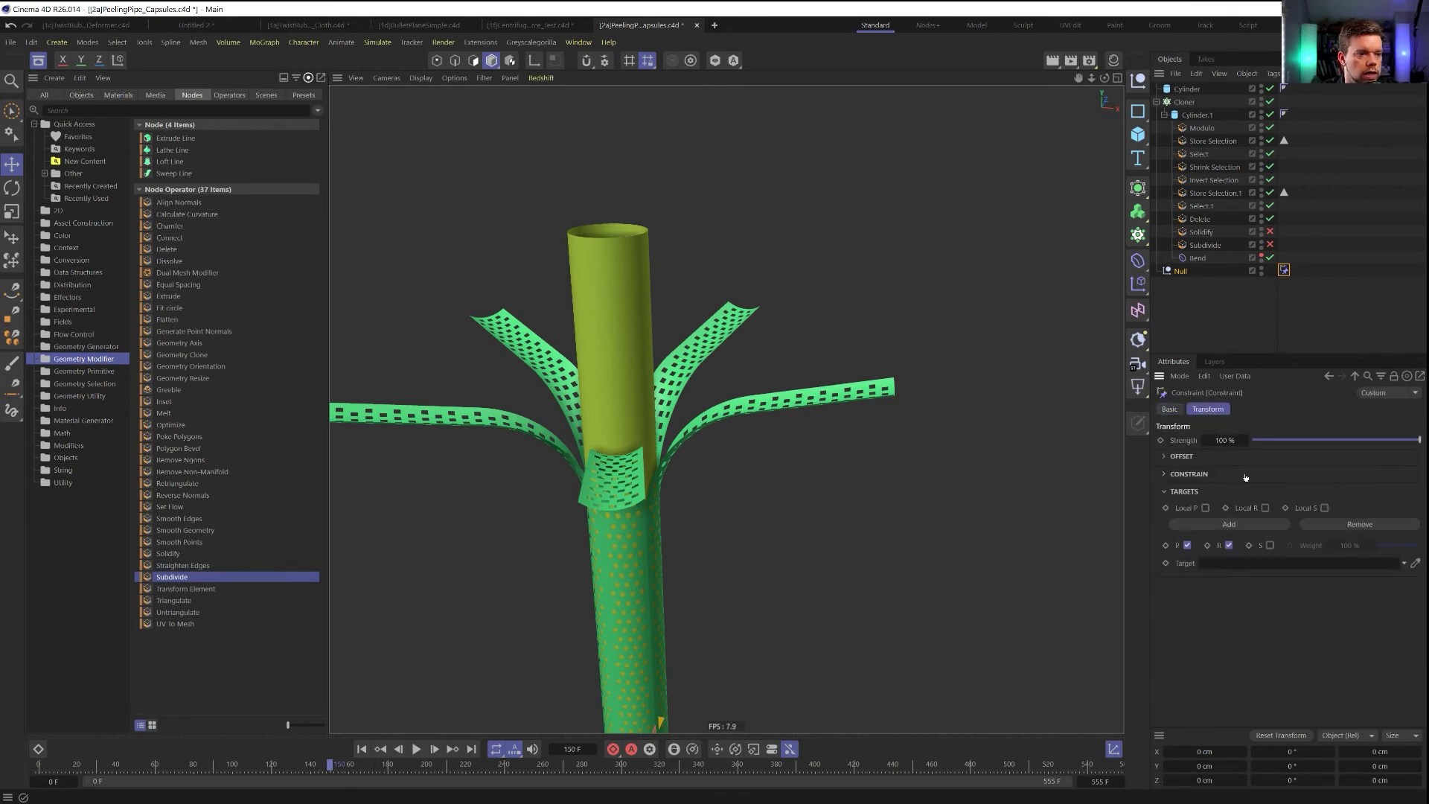
{"action": "left_click_drag", "start_coordinate": [1245, 581], "coordinate": [1240, 563]}
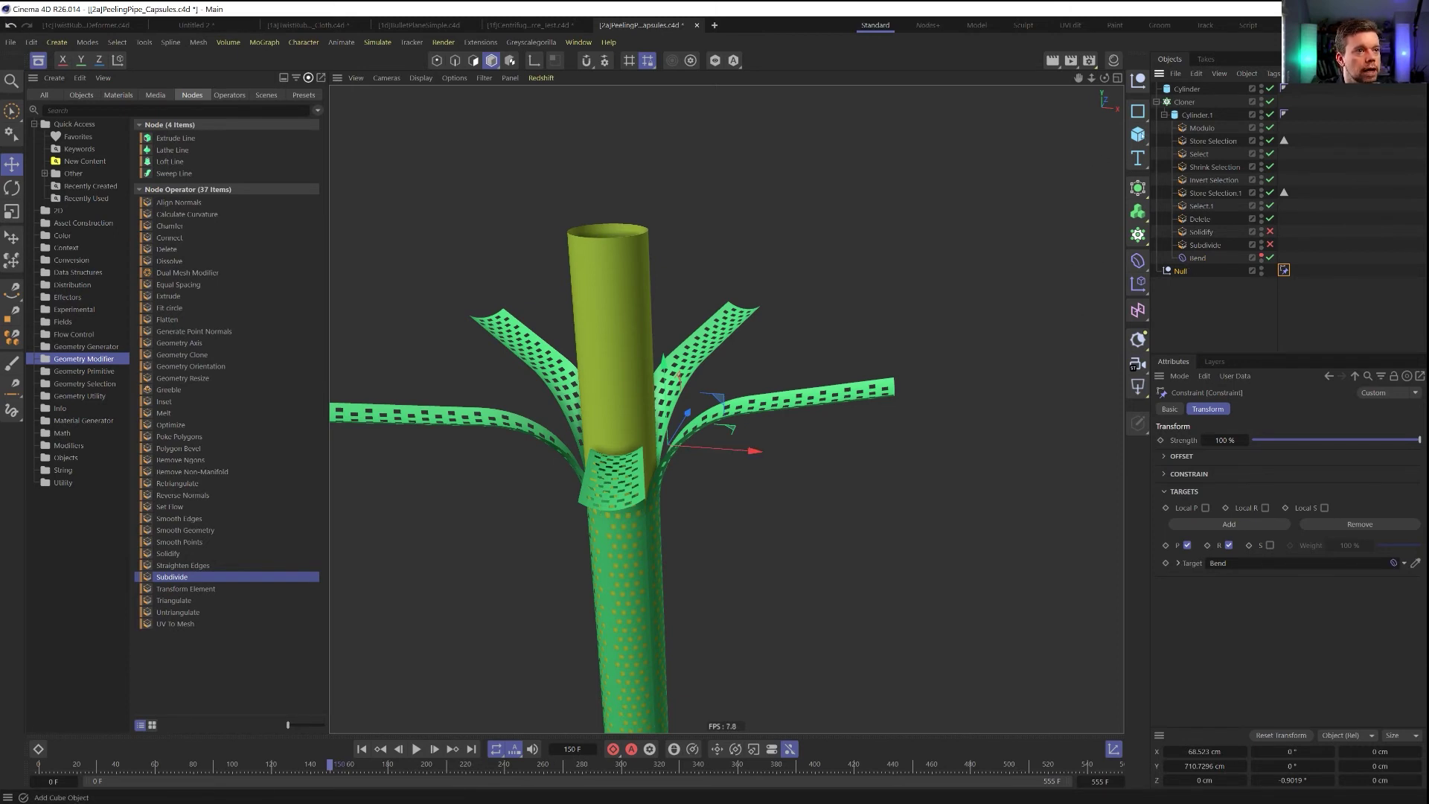
Add a Camera, make it a child of the constrained Null, and look through it
{"action": "left_click", "coordinate": [1138, 111]}
{"action": "left_click", "coordinate": [1137, 364]}
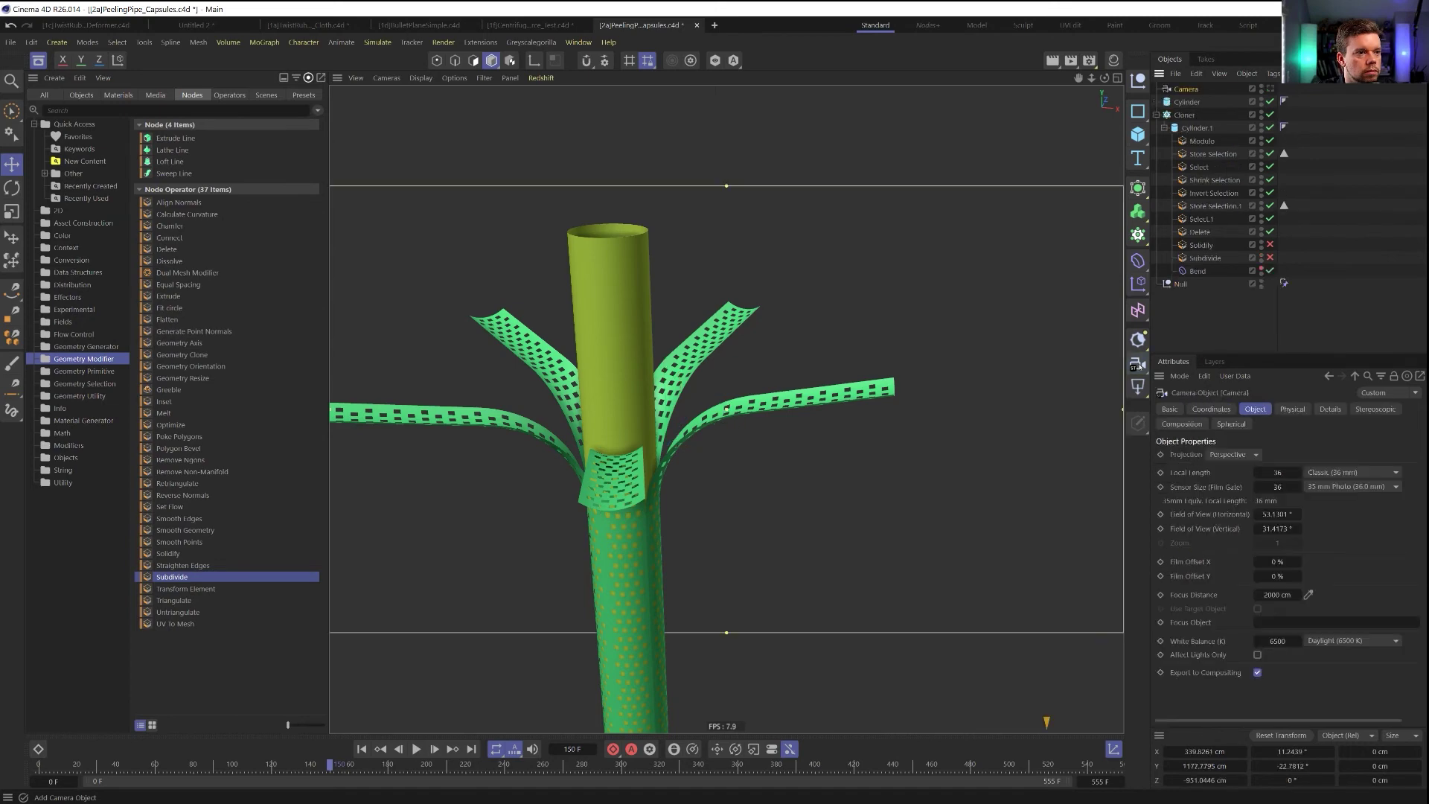
{"action": "left_click_drag", "start_coordinate": [1183, 206], "coordinate": [1177, 286]}
{"action": "left_click", "coordinate": [1271, 283]}
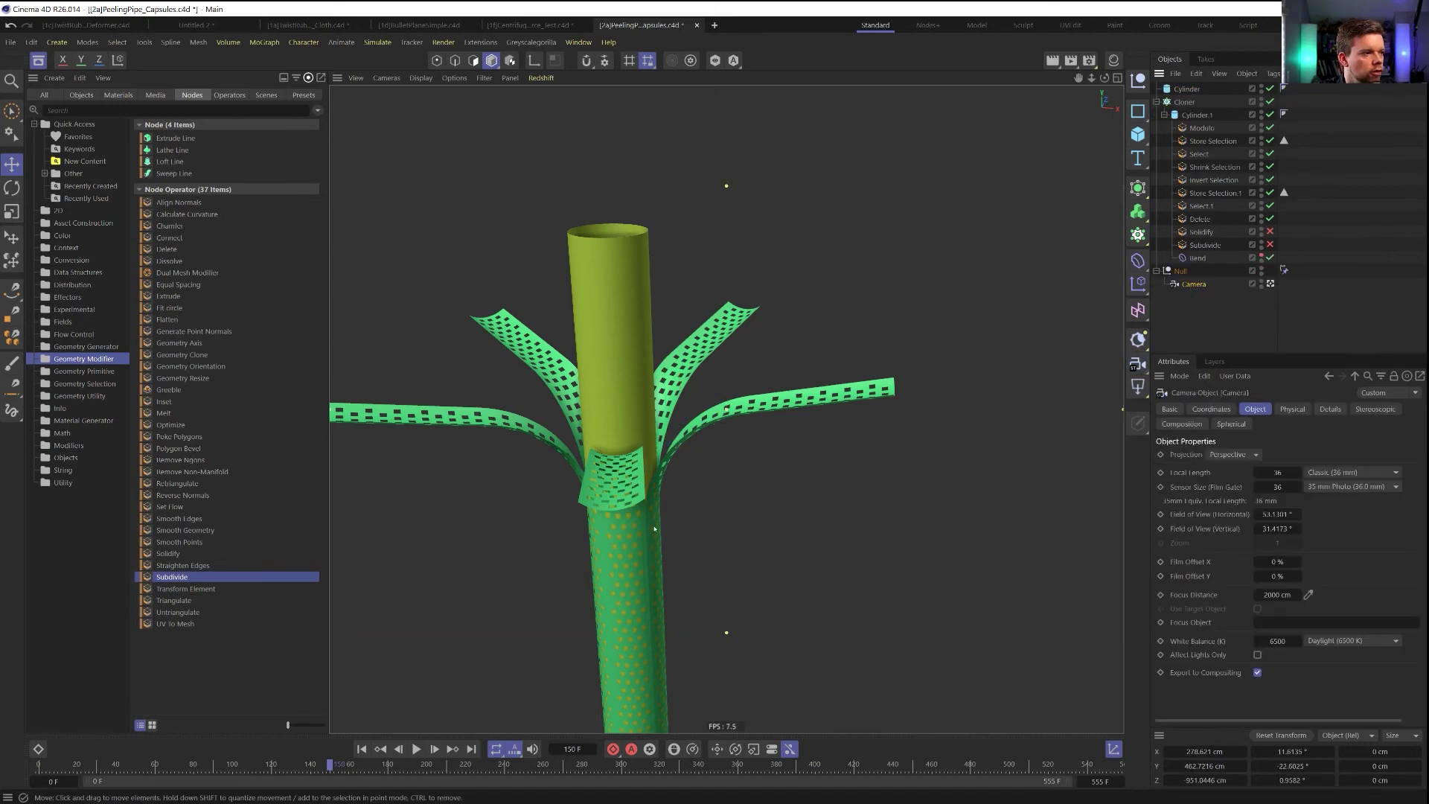
Frame the camera close on the point where two strips split apart, and roll it to straighten the pipe
{"action": "scroll", "coordinate": [638, 510], "scroll_direction": "up", "scroll_amount": 6}
{"action": "left_click_drag", "start_coordinate": [693, 470], "coordinate": [596, 474], "text": "alt"}
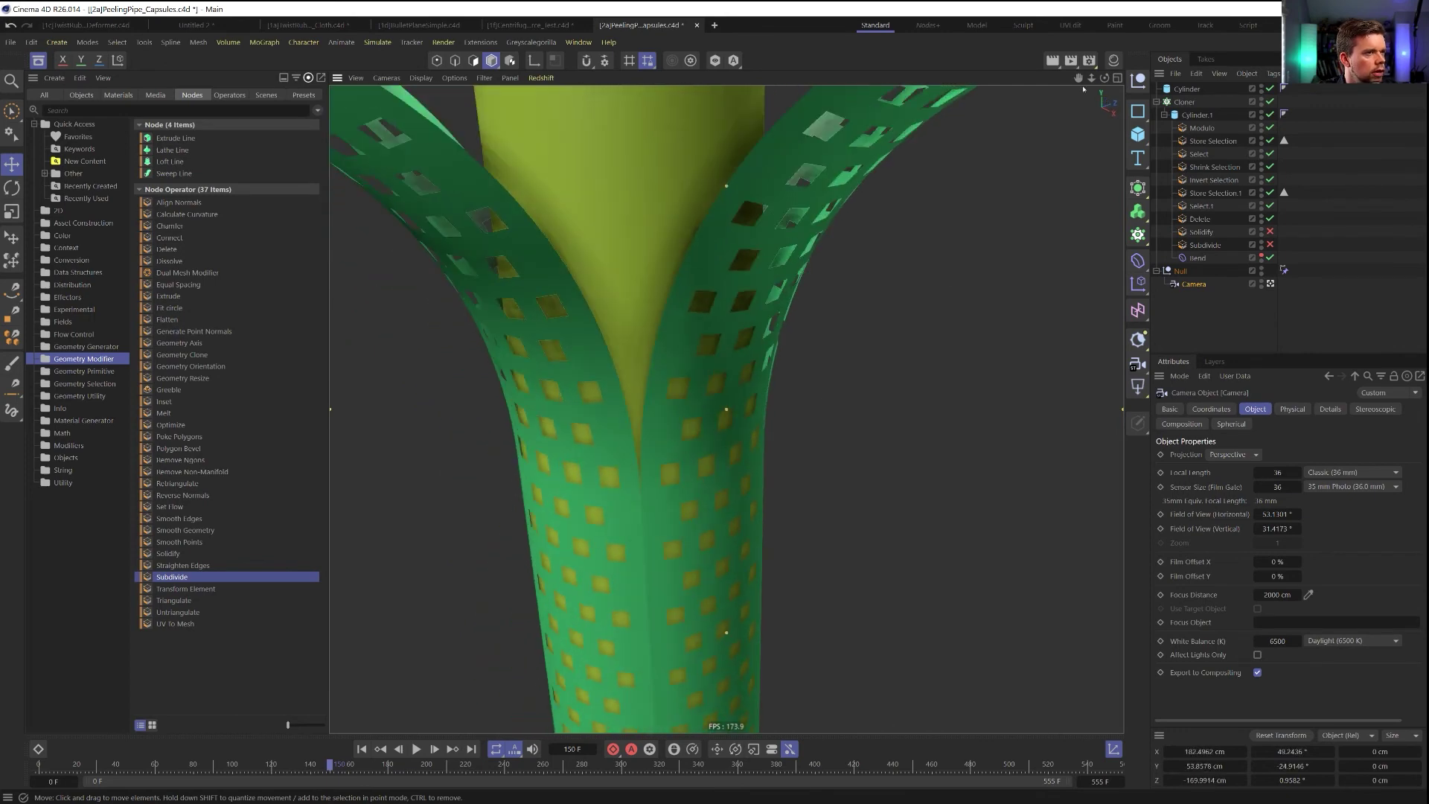
{"action": "left_click_drag", "start_coordinate": [1104, 77], "coordinate": [1072, 79]}
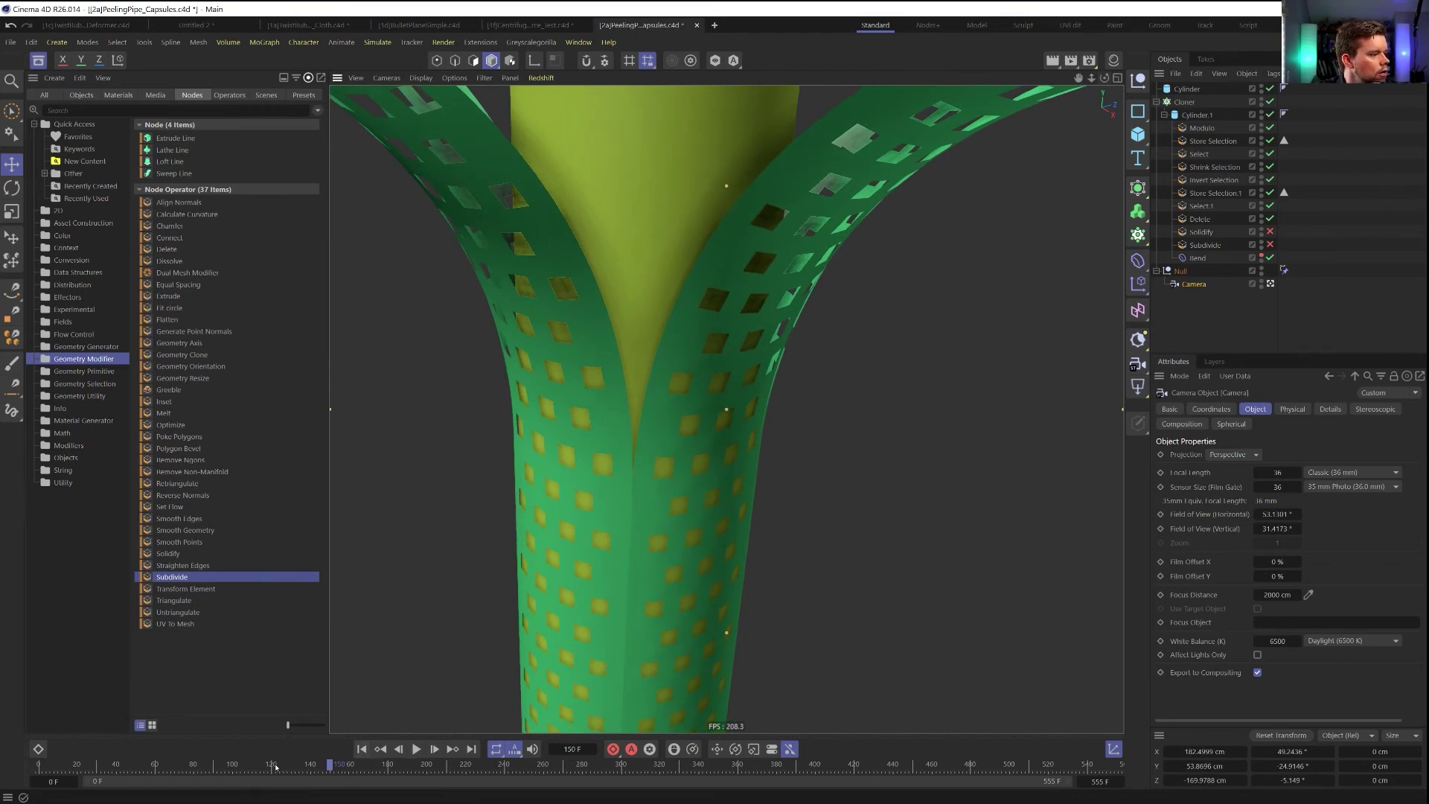
Scrub the animation to frame 107 and reframe the camera to look down at the peeling point from higher up
{"action": "left_click", "coordinate": [125, 764]}
{"action": "left_click_drag", "start_coordinate": [123, 763], "coordinate": [246, 753]}
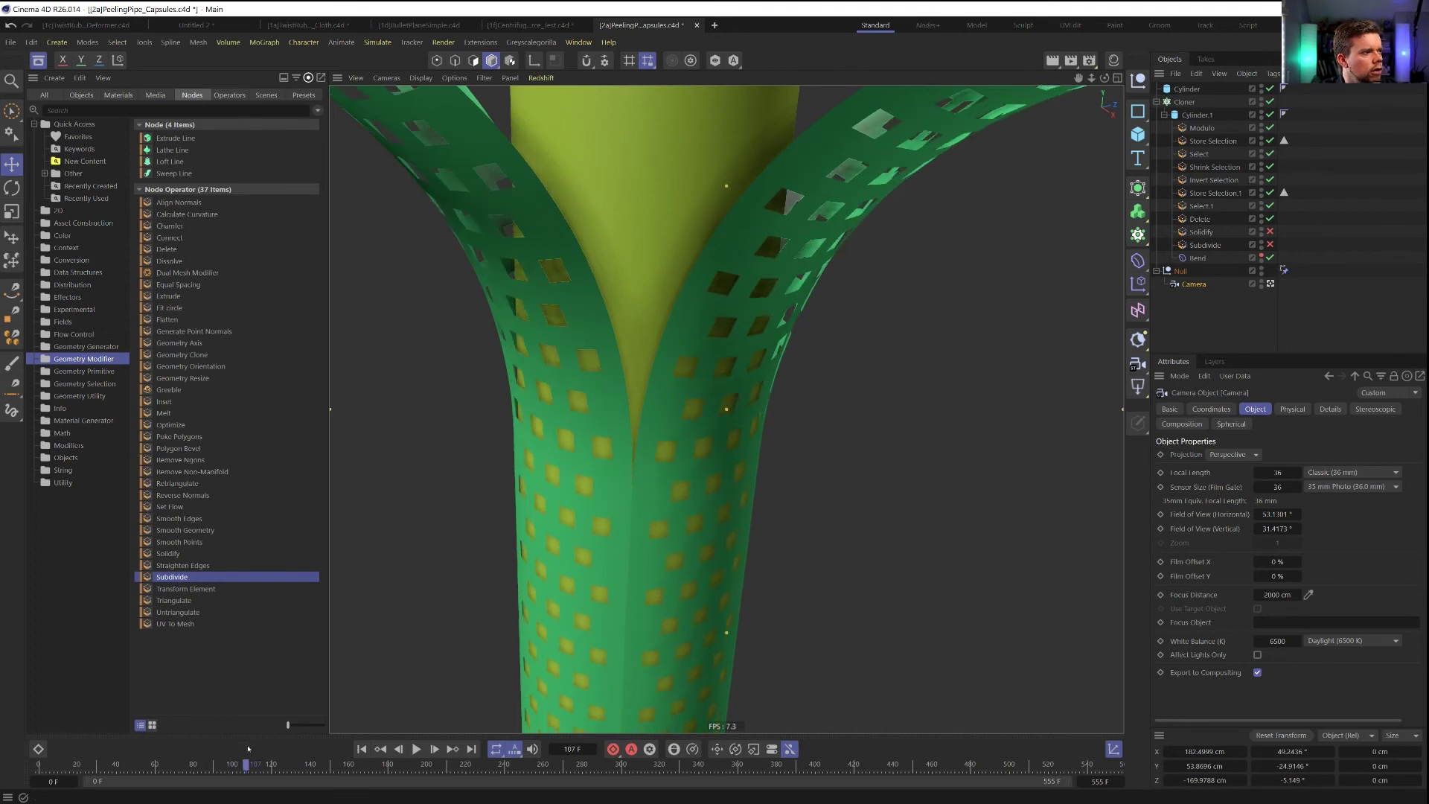
{"action": "left_click_drag", "start_coordinate": [756, 330], "coordinate": [794, 445], "text": "alt"}
{"action": "scroll", "coordinate": [796, 445], "scroll_direction": "up", "scroll_amount": 1}
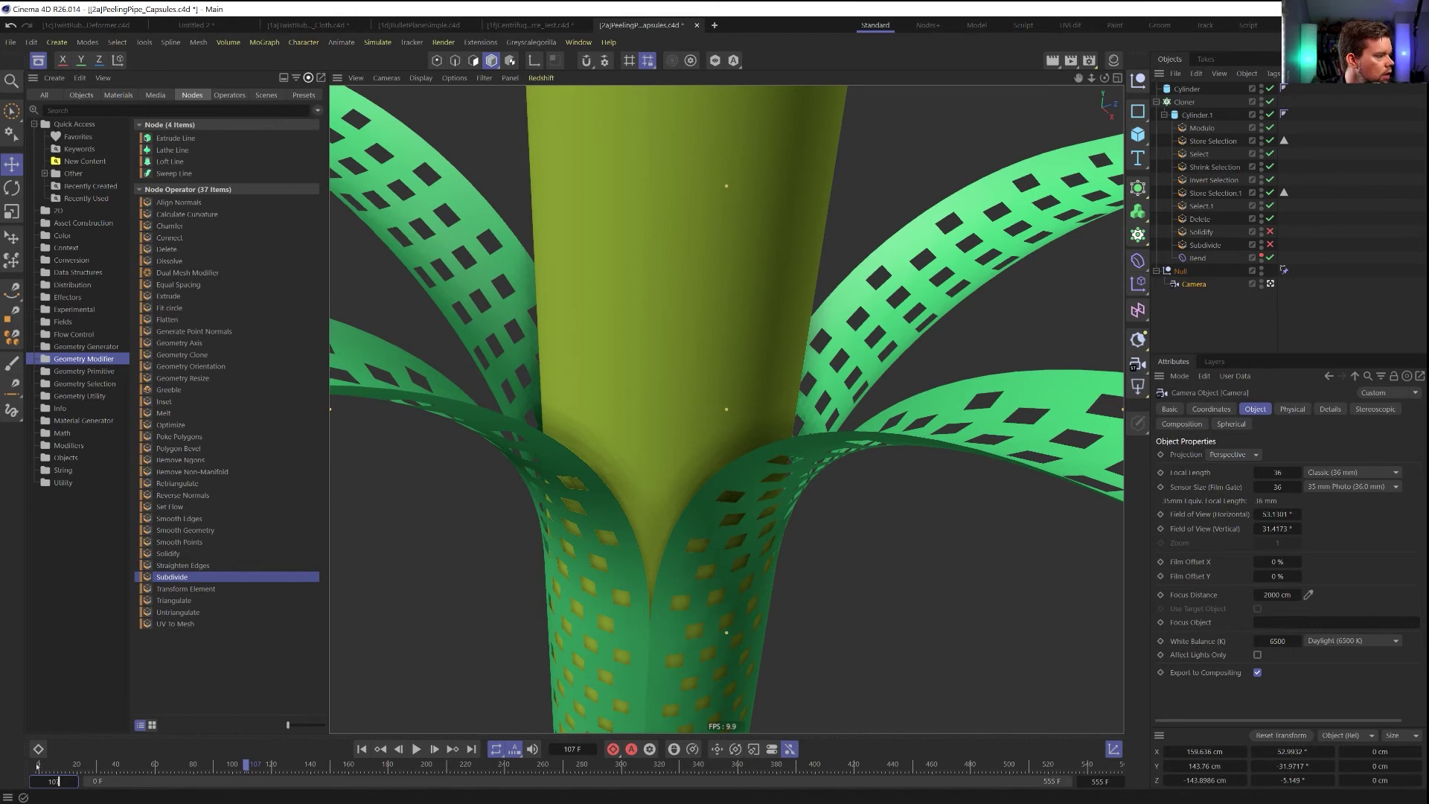
Set the project's start frame to 107 and park the playhead on it
{"action": "type", "text": "7"}
{"action": "key", "text": "Return"}
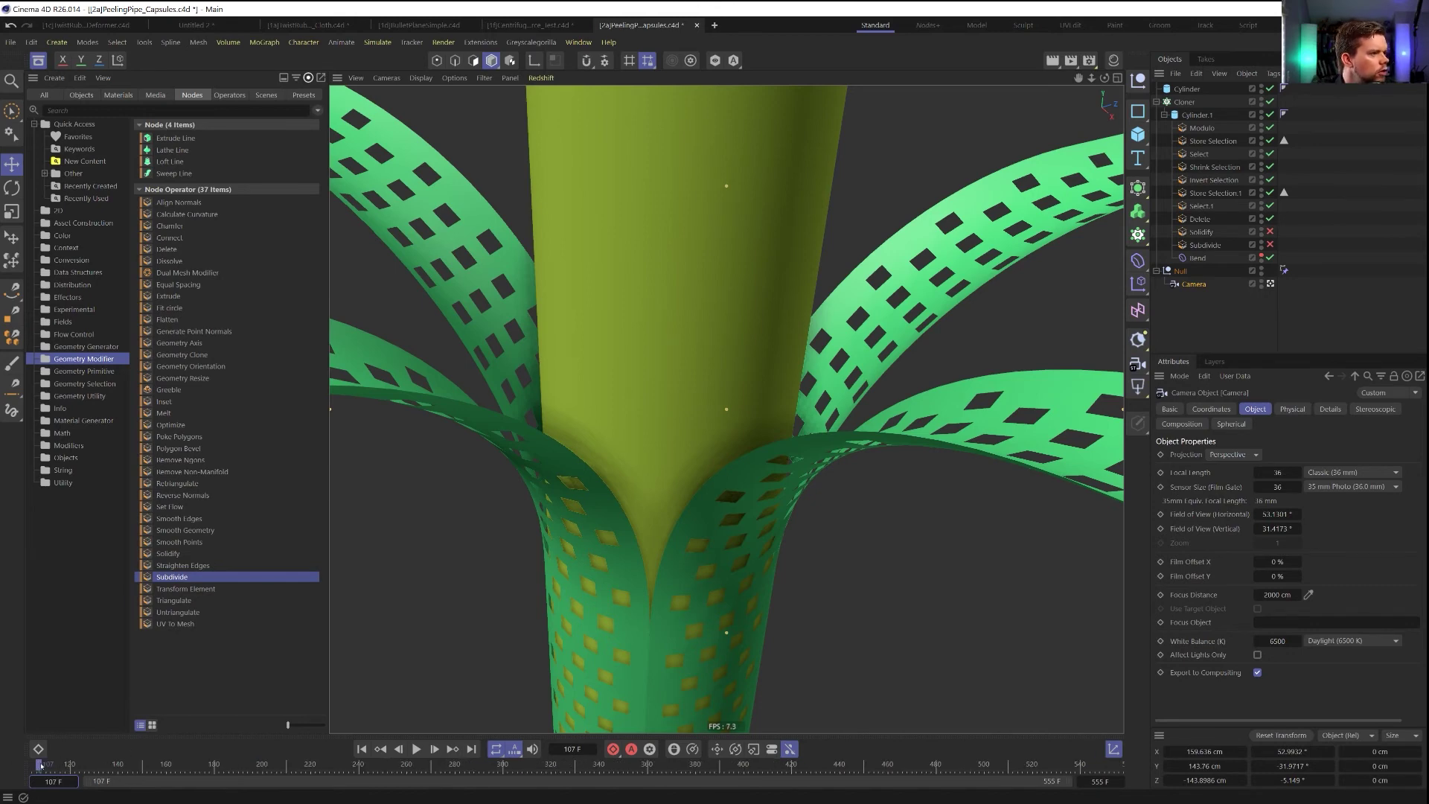
{"action": "mouse_move", "coordinate": [41, 766]}
{"action": "left_mouse_down"}
{"action": "mouse_move", "coordinate": [82, 765]}
{"action": "mouse_move", "coordinate": [25, 769]}
{"action": "left_mouse_up"}
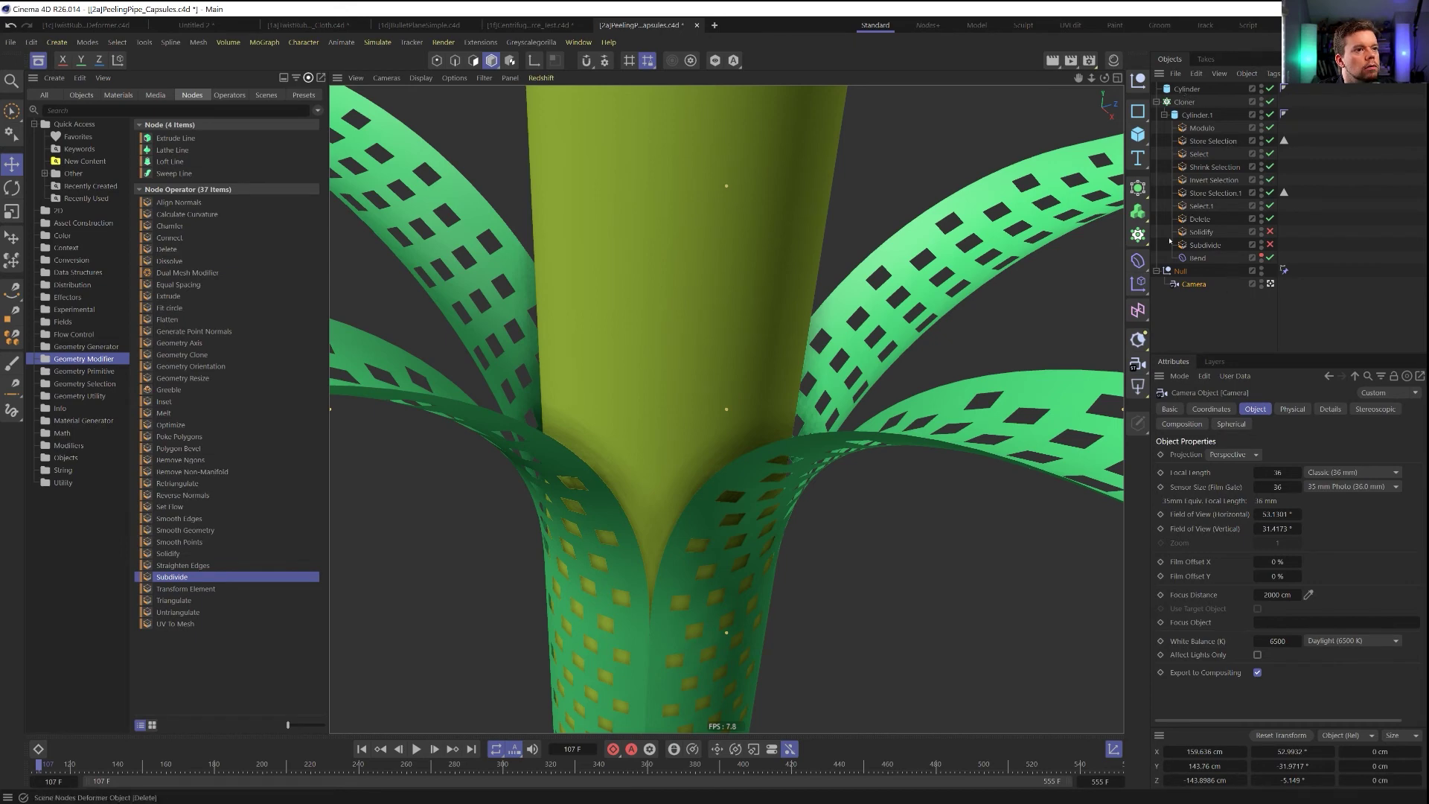
Add a Connect generator, put the Cylinder and Cloner inside it, and make it editable to bake the current pose
{"action": "left_click", "coordinate": [1137, 187]}
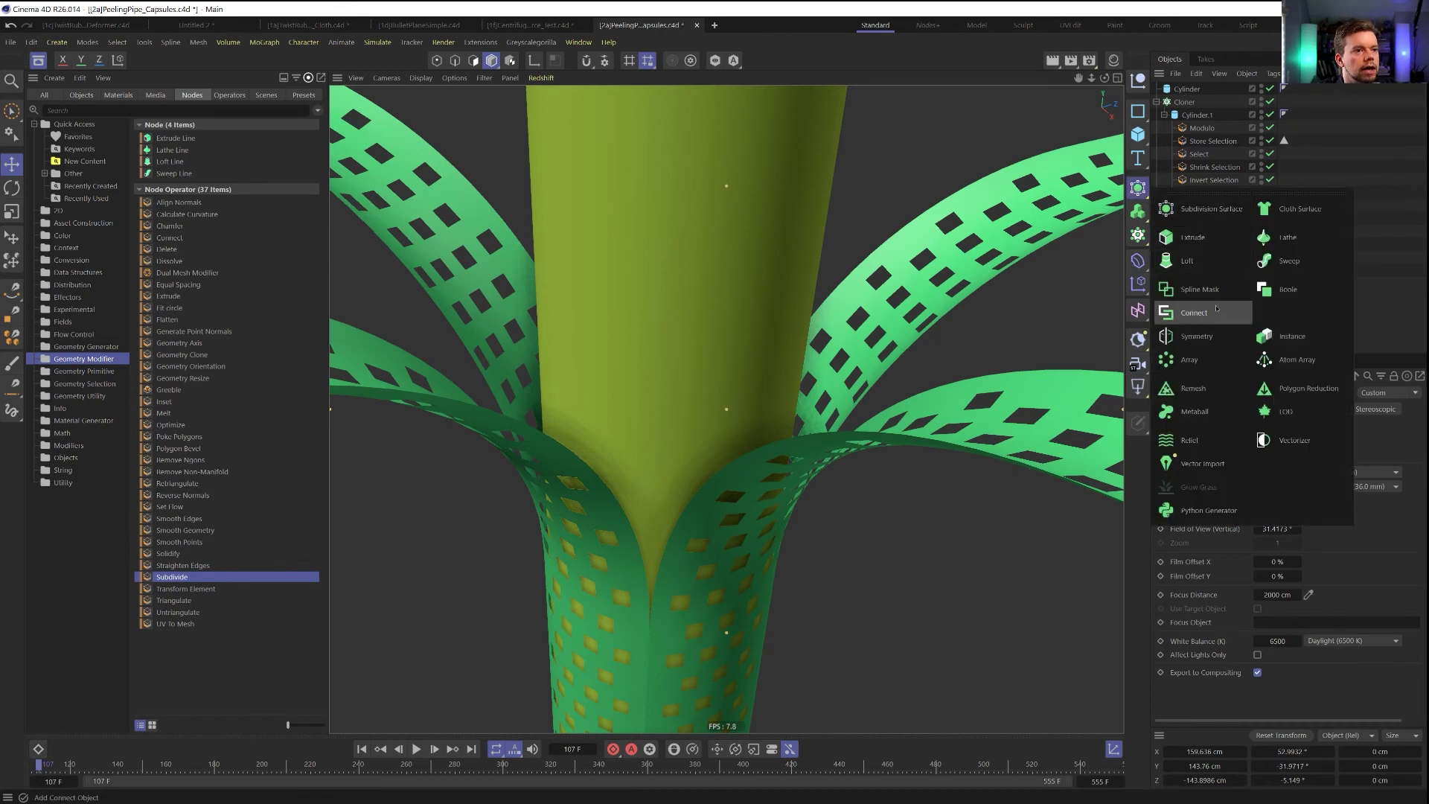
{"action": "left_click", "coordinate": [1191, 312]}
{"action": "left_click", "coordinate": [1191, 102]}
{"action": "left_click", "coordinate": [1184, 114], "text": "shift"}
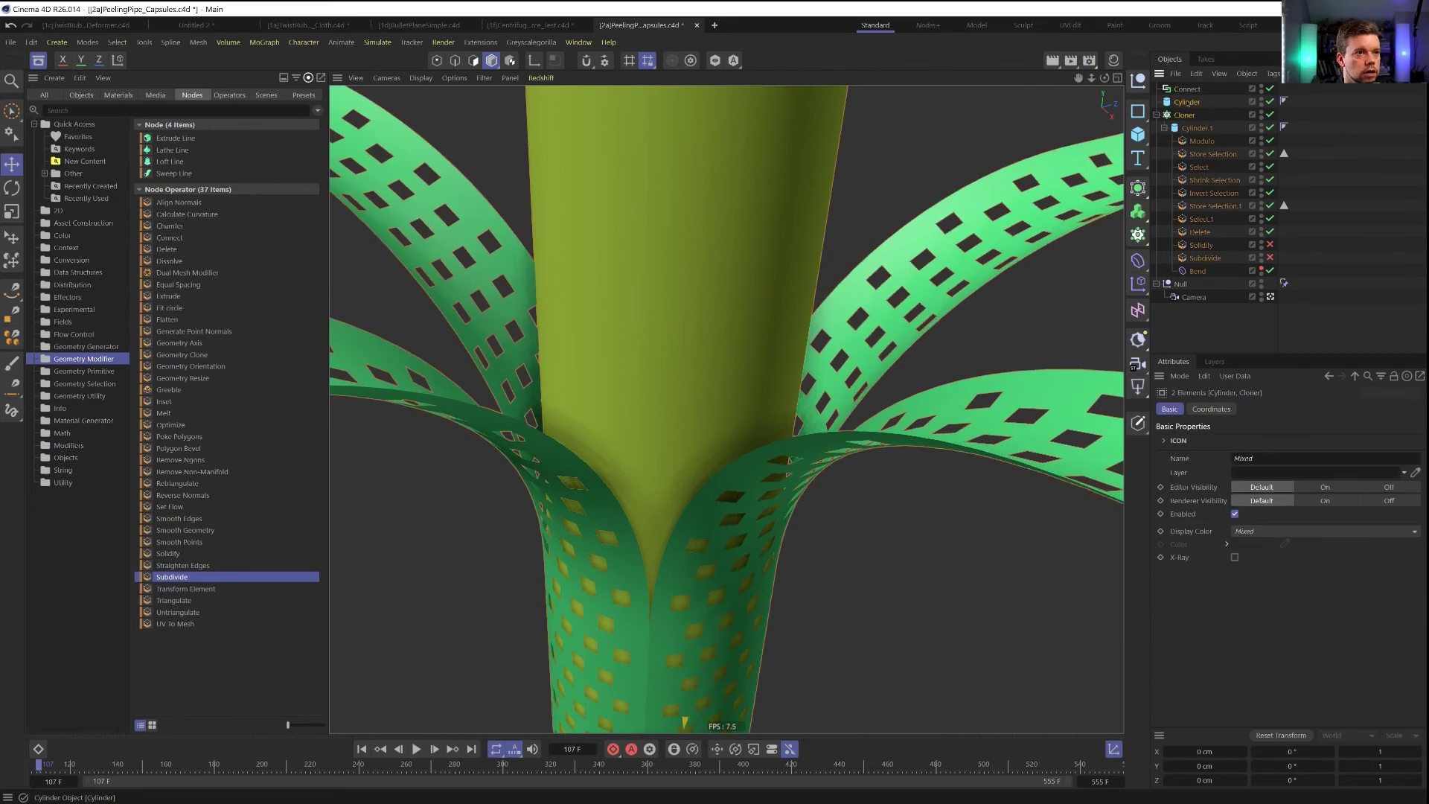
{"action": "left_click_drag", "start_coordinate": [1184, 115], "coordinate": [1187, 89]}
{"action": "left_click", "coordinate": [1187, 89]}
{"action": "key", "text": "c"}
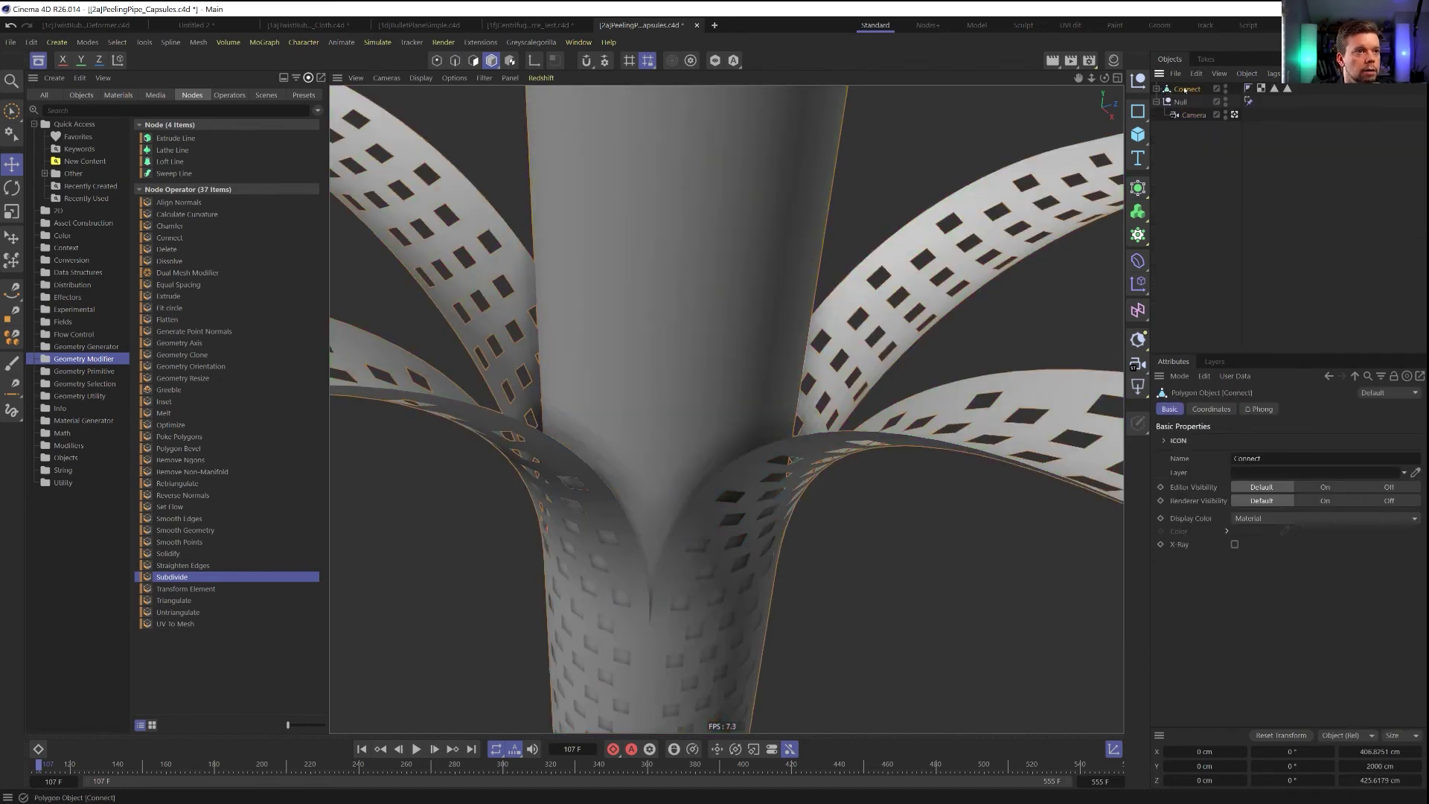
Restore the original Cylinder and Cloner alongside the baked Connect mesh, and make that mesh a child of the Camera
{"action": "left_click", "coordinate": [1157, 89]}
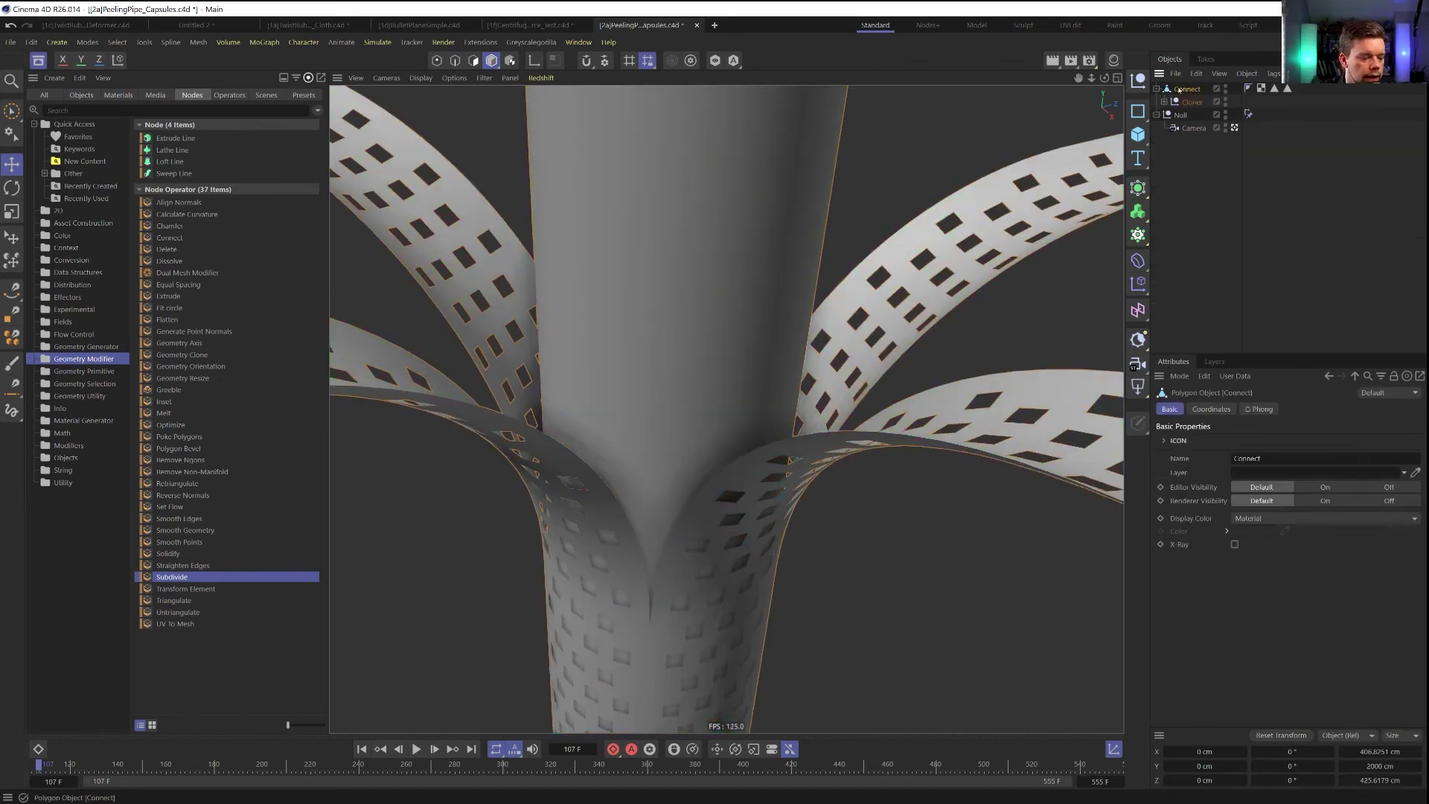
{"action": "key", "text": "ctrl+z"}
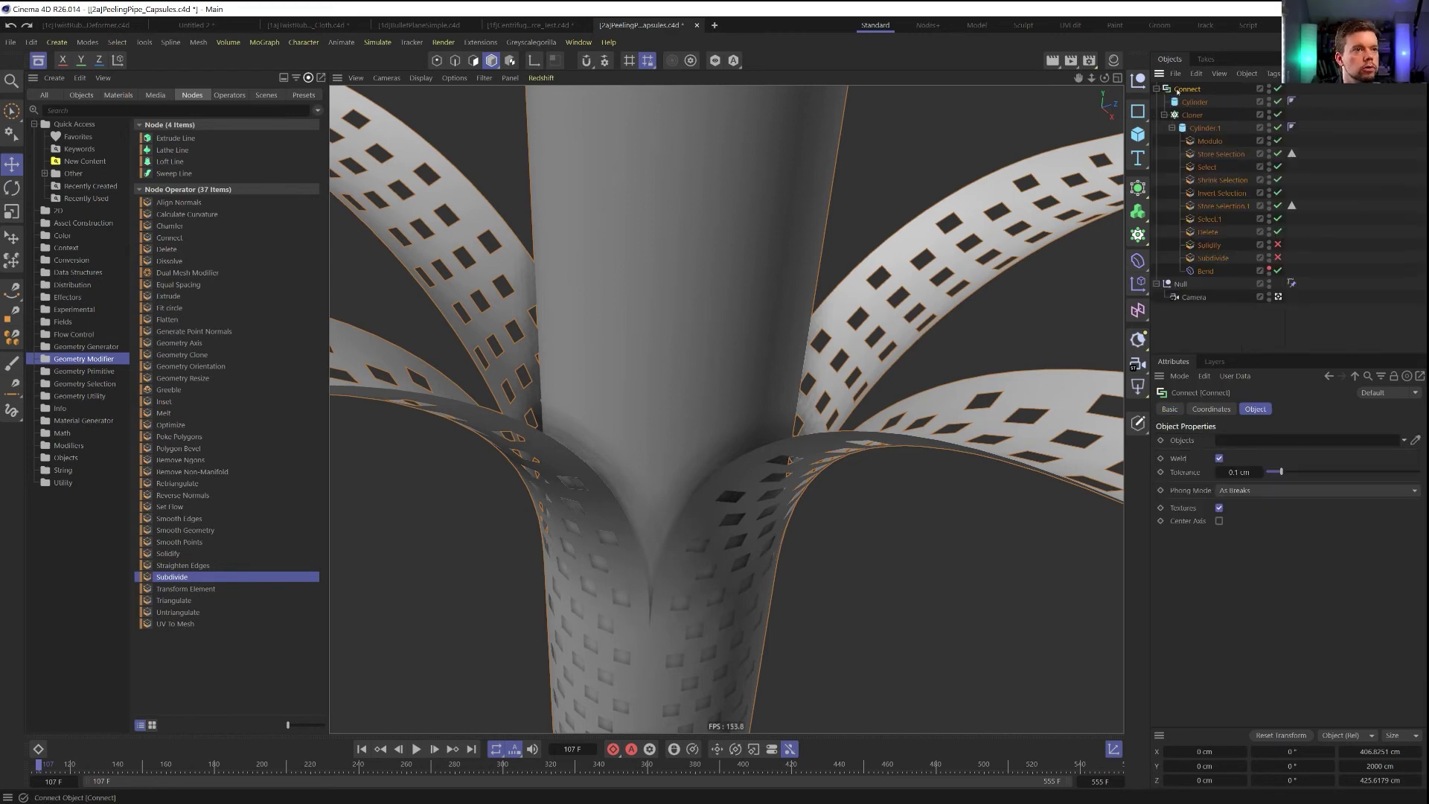
{"action": "key", "text": "ctrl+z"}
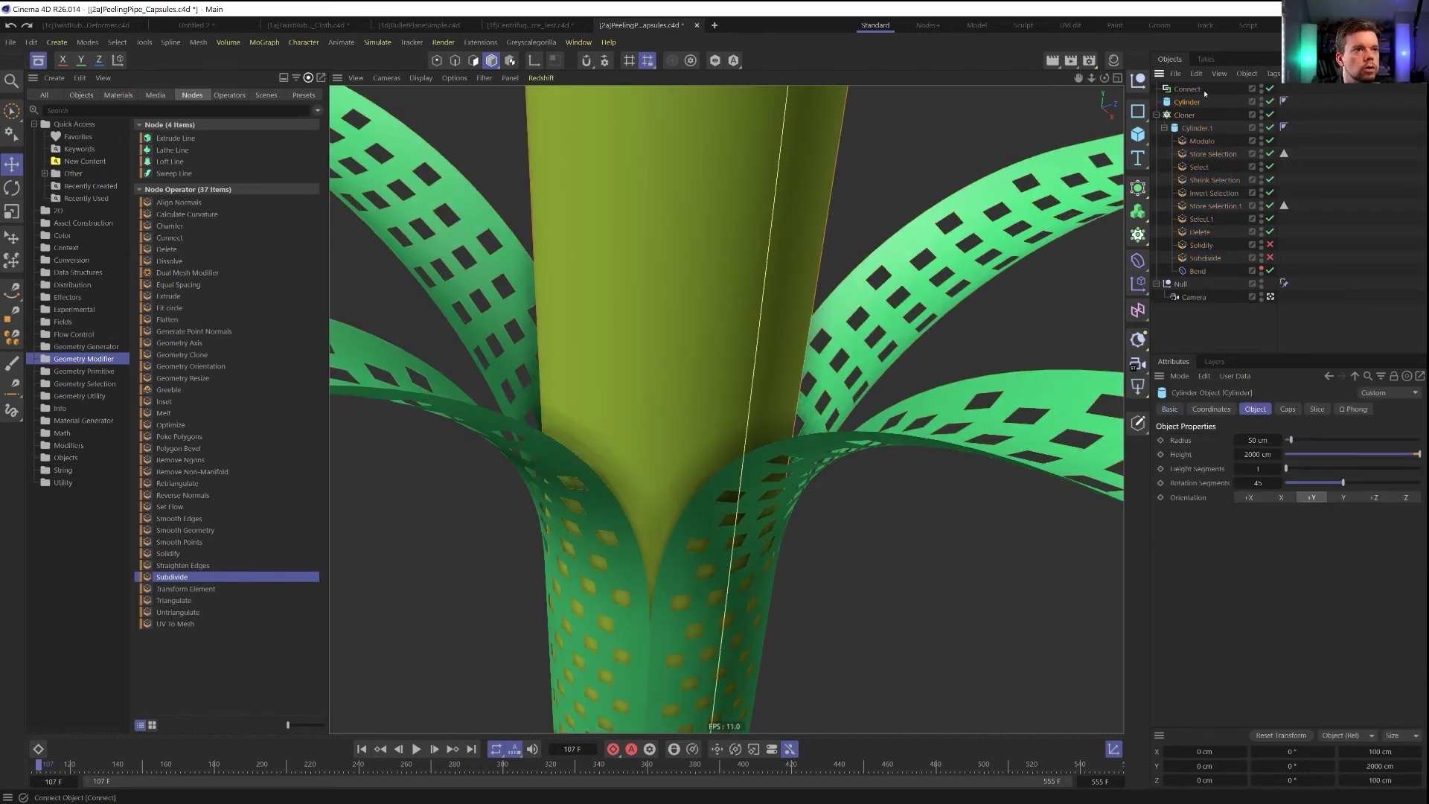
{"action": "key", "text": "ctrl+y"}
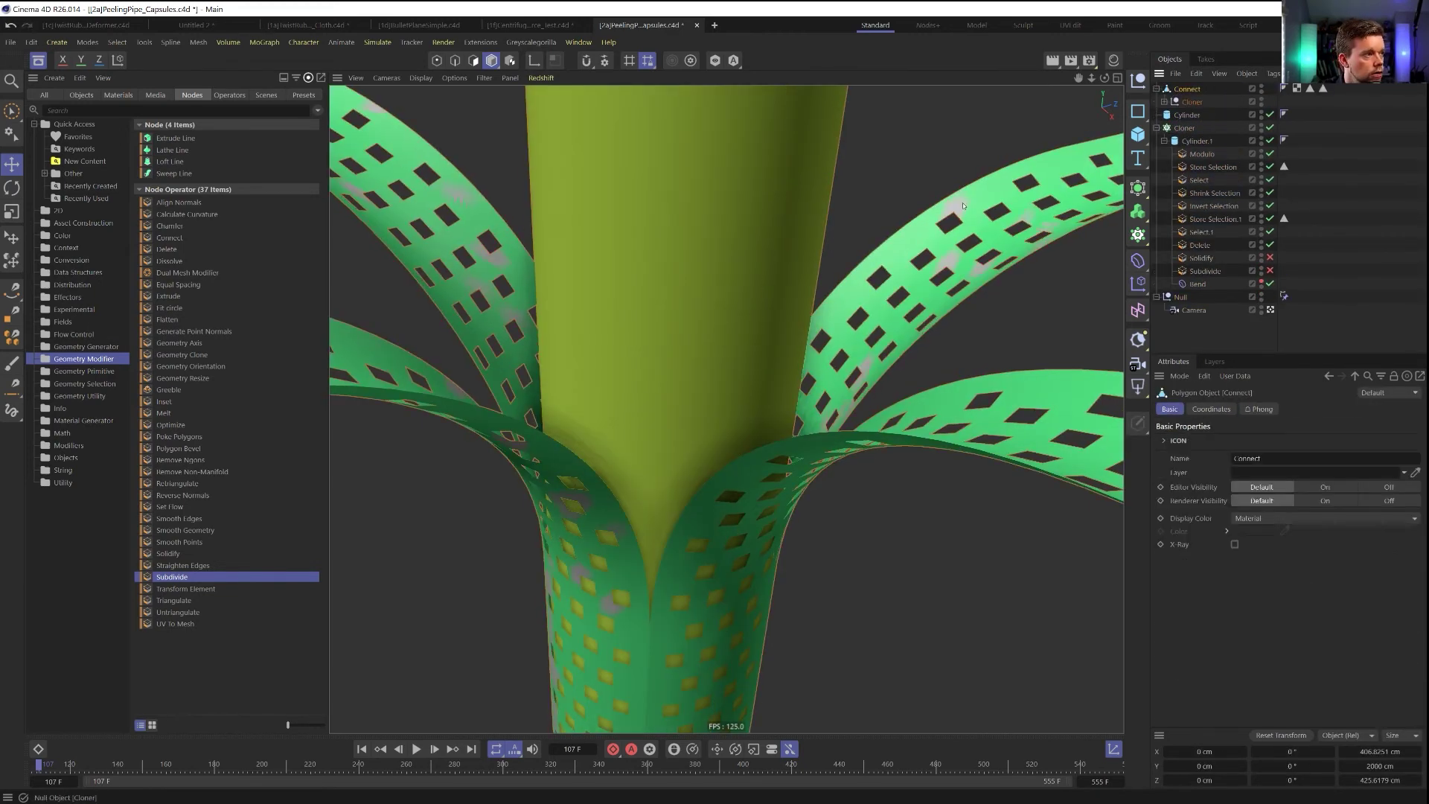
{"action": "key", "text": "ctrl+y"}
{"action": "key", "text": "ctrl+y"}
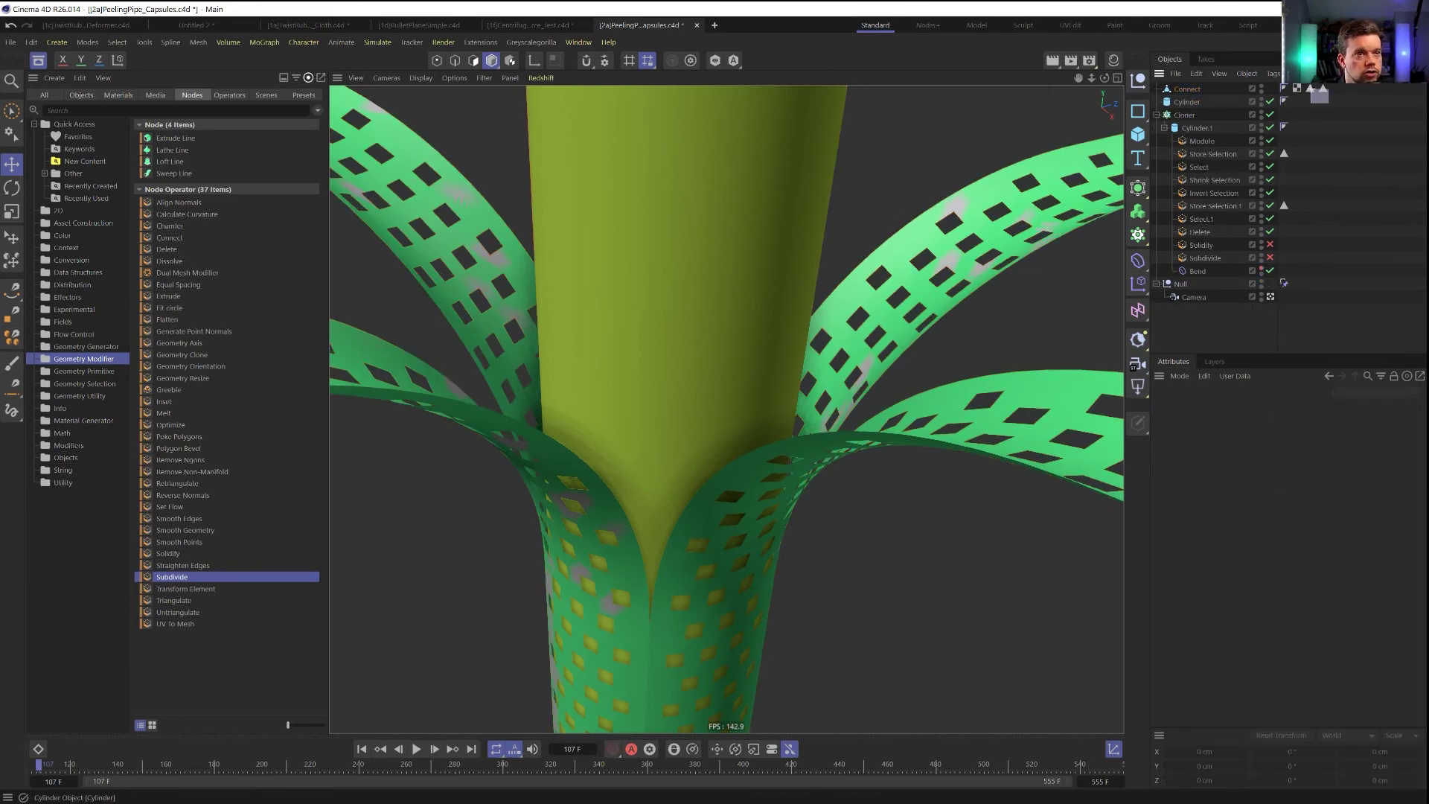
{"action": "left_click_drag", "start_coordinate": [1187, 89], "coordinate": [1192, 299]}
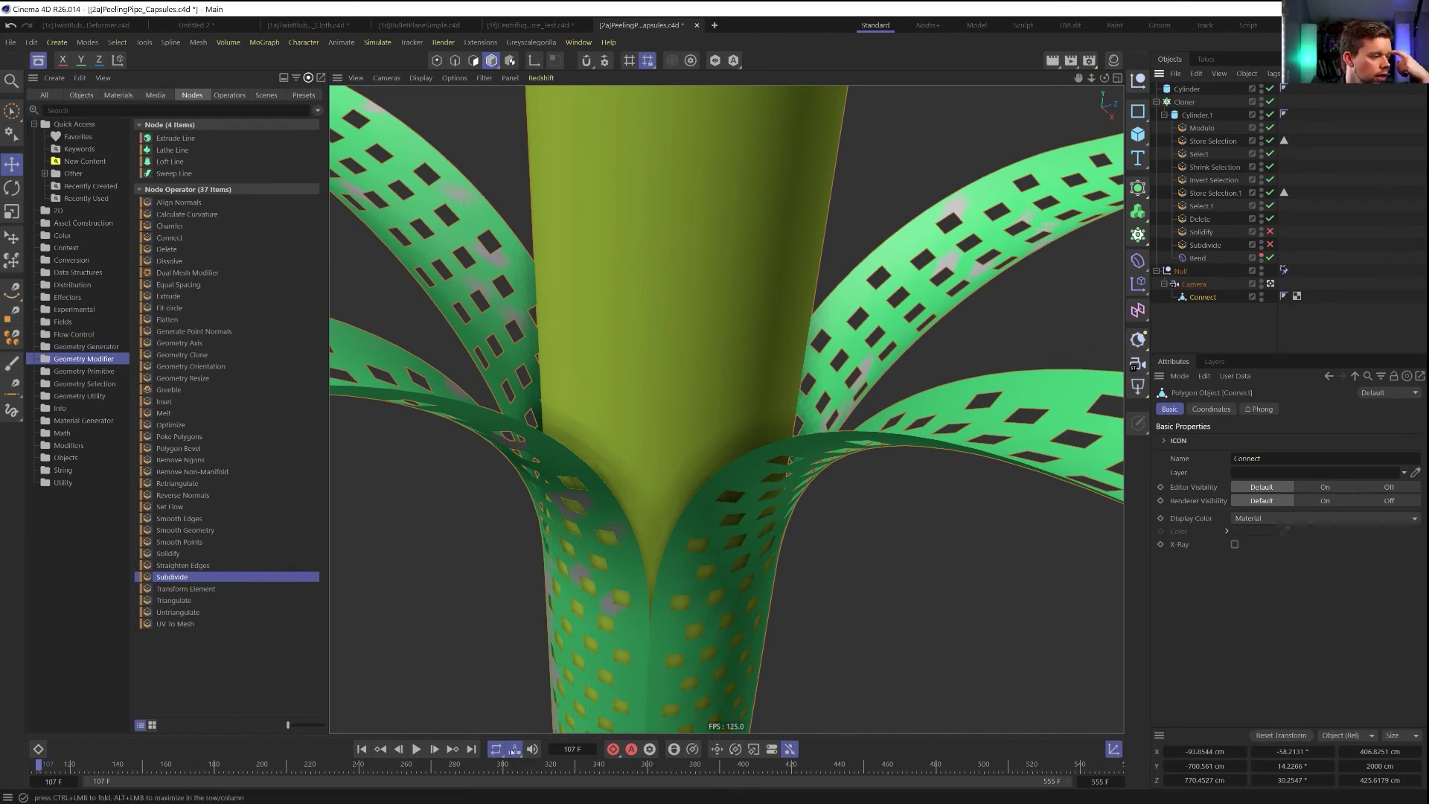
Step frame by frame to 116, comparing the moving strips with the baked mesh to find where the pattern repeats
{"action": "left_click", "coordinate": [435, 750]}
{"action": "left_click", "coordinate": [436, 750]}
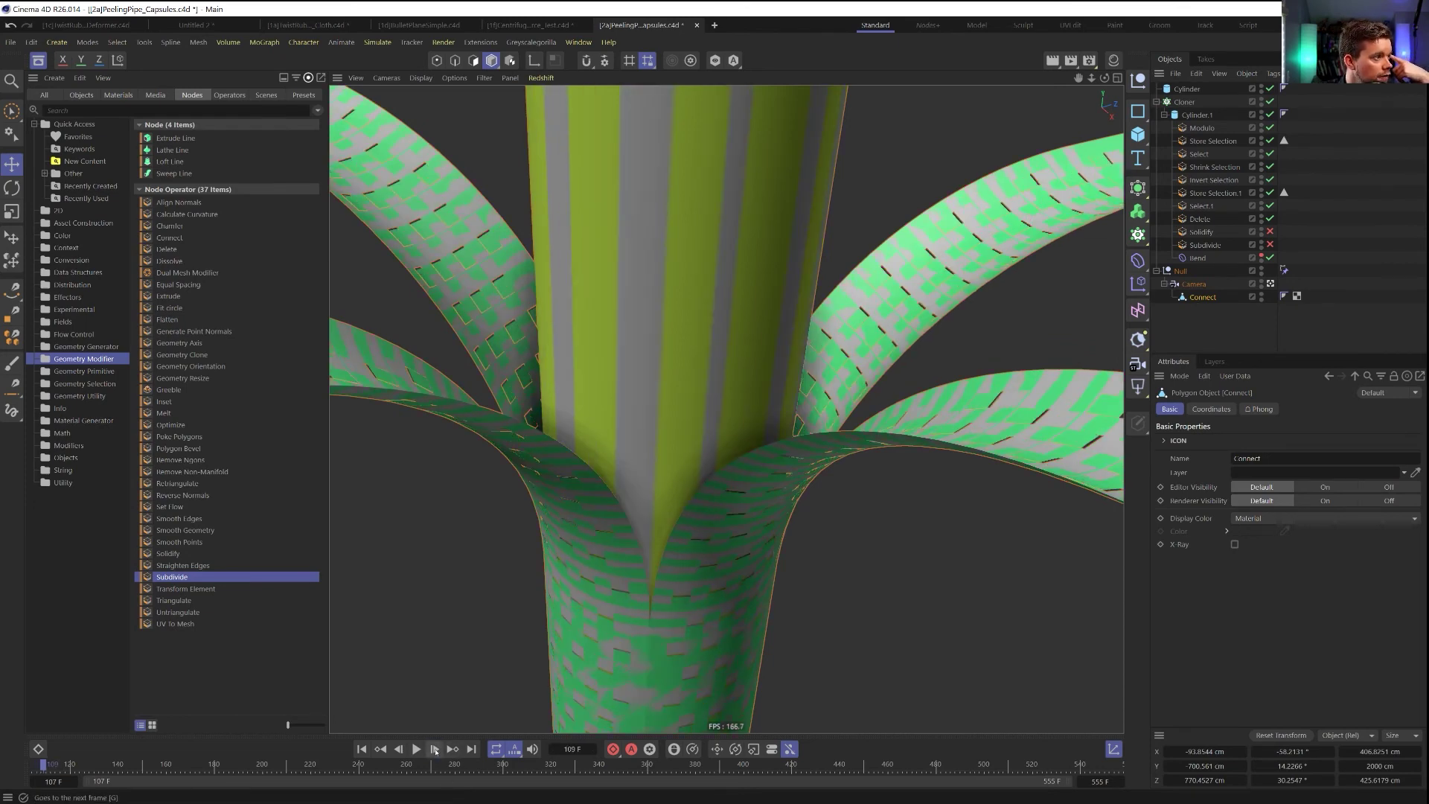
{"action": "left_click", "coordinate": [435, 750]}
{"action": "left_click", "coordinate": [435, 749]}
{"action": "left_click", "coordinate": [436, 749]}
{"action": "left_click", "coordinate": [436, 750]}
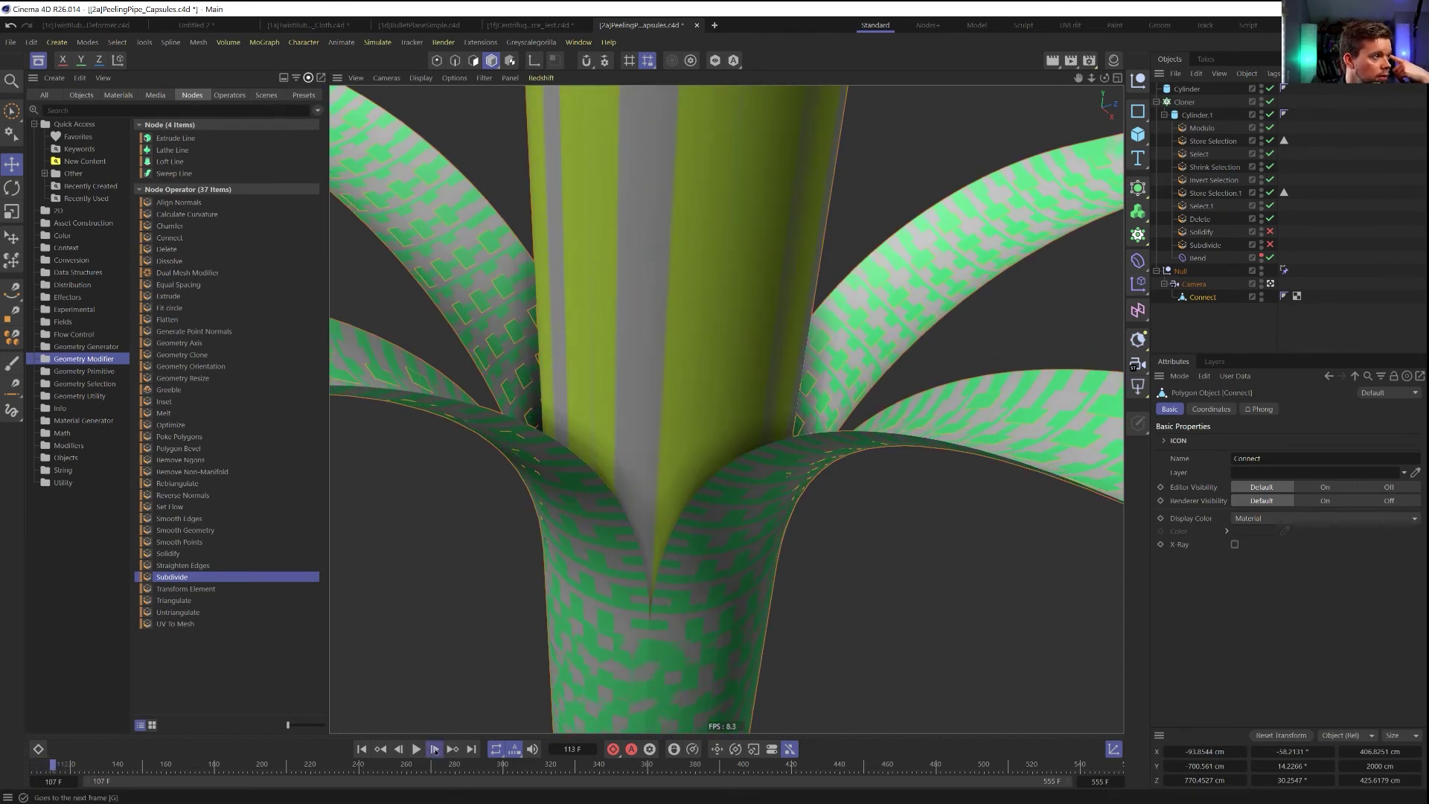
{"action": "left_click", "coordinate": [435, 750]}
{"action": "left_click", "coordinate": [435, 750]}
{"action": "left_click", "coordinate": [436, 749]}
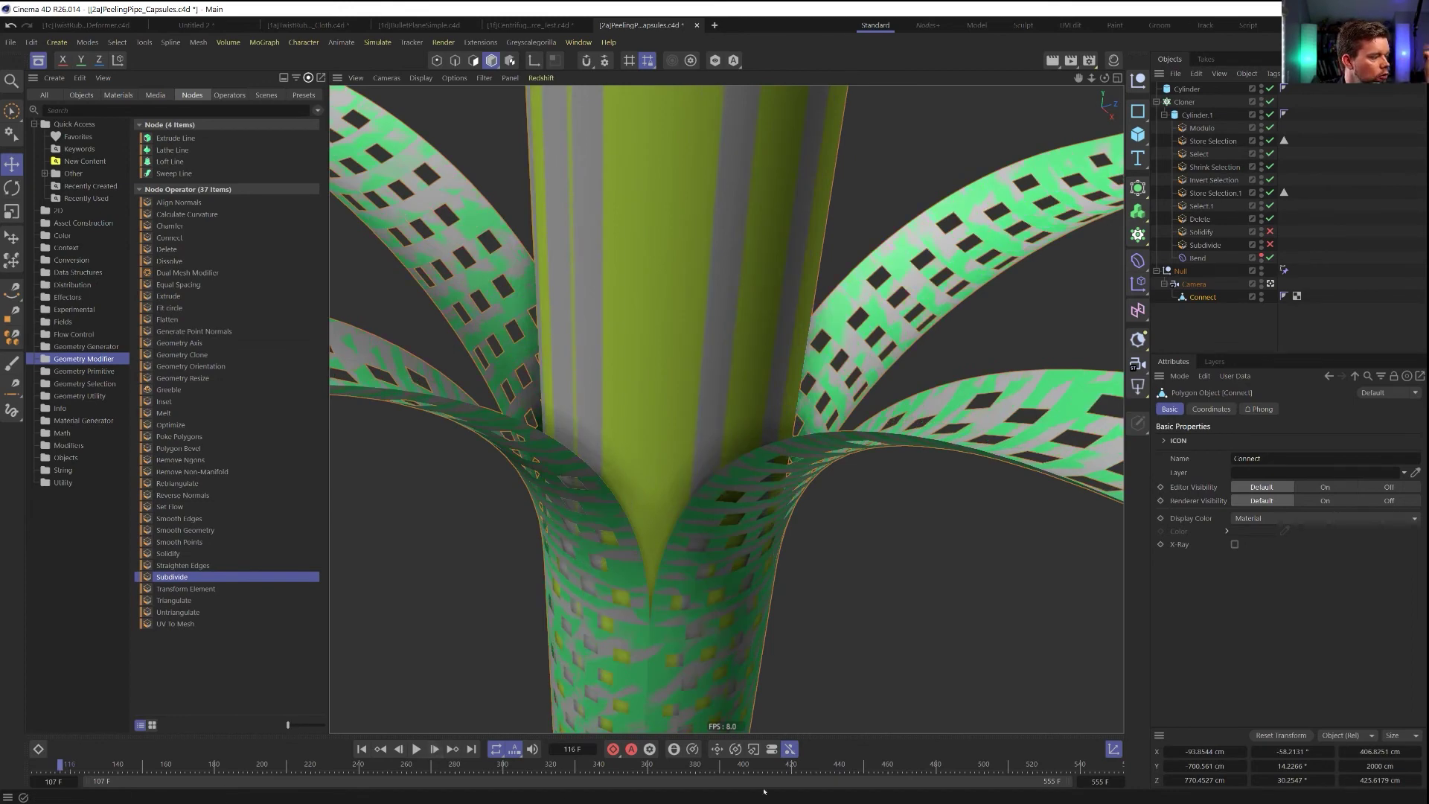
Set the project's end frame to 115 and delete the baked Connect mesh under the Camera
{"action": "left_click", "coordinate": [1099, 782]}
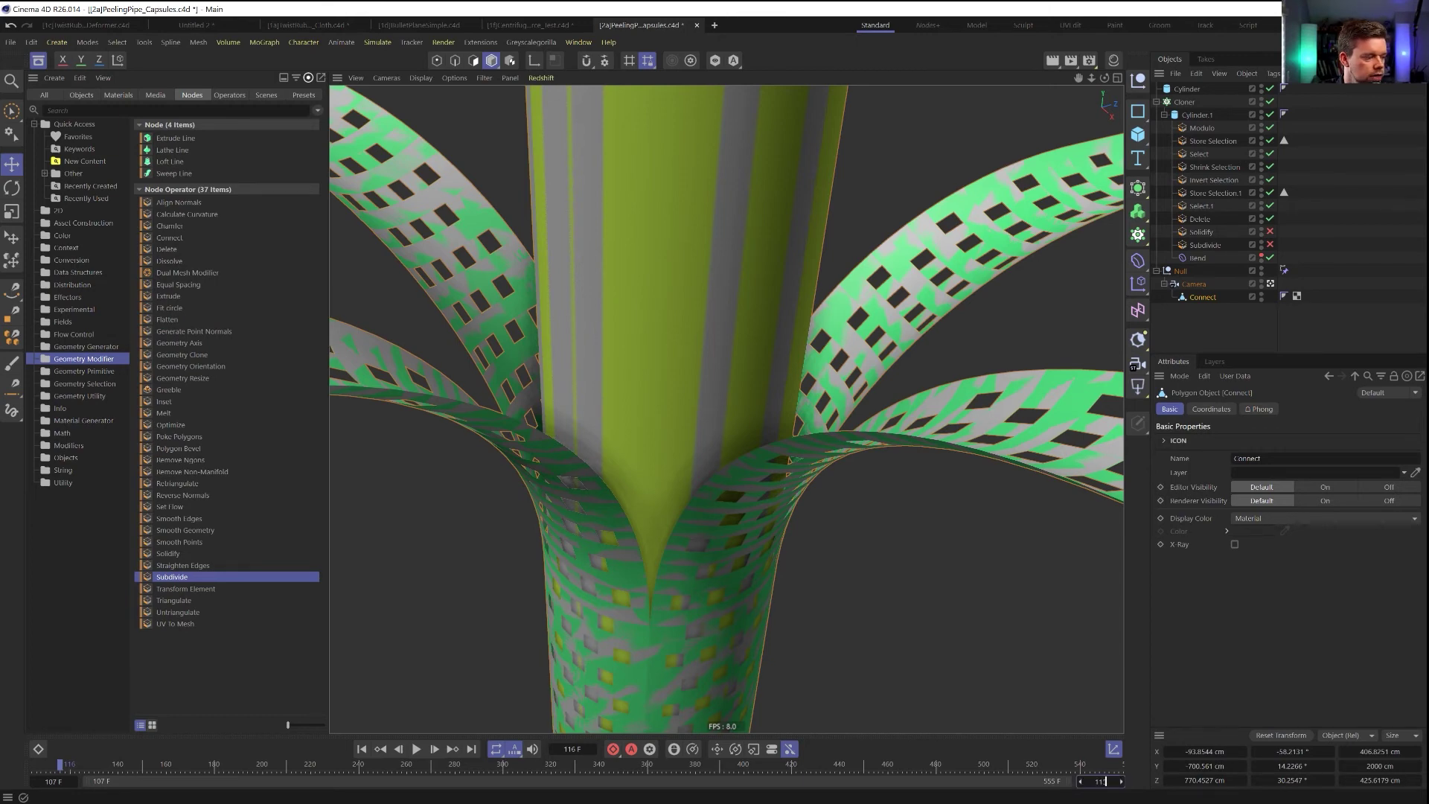
{"action": "type", "text": "115"}
{"action": "key", "text": "Return"}
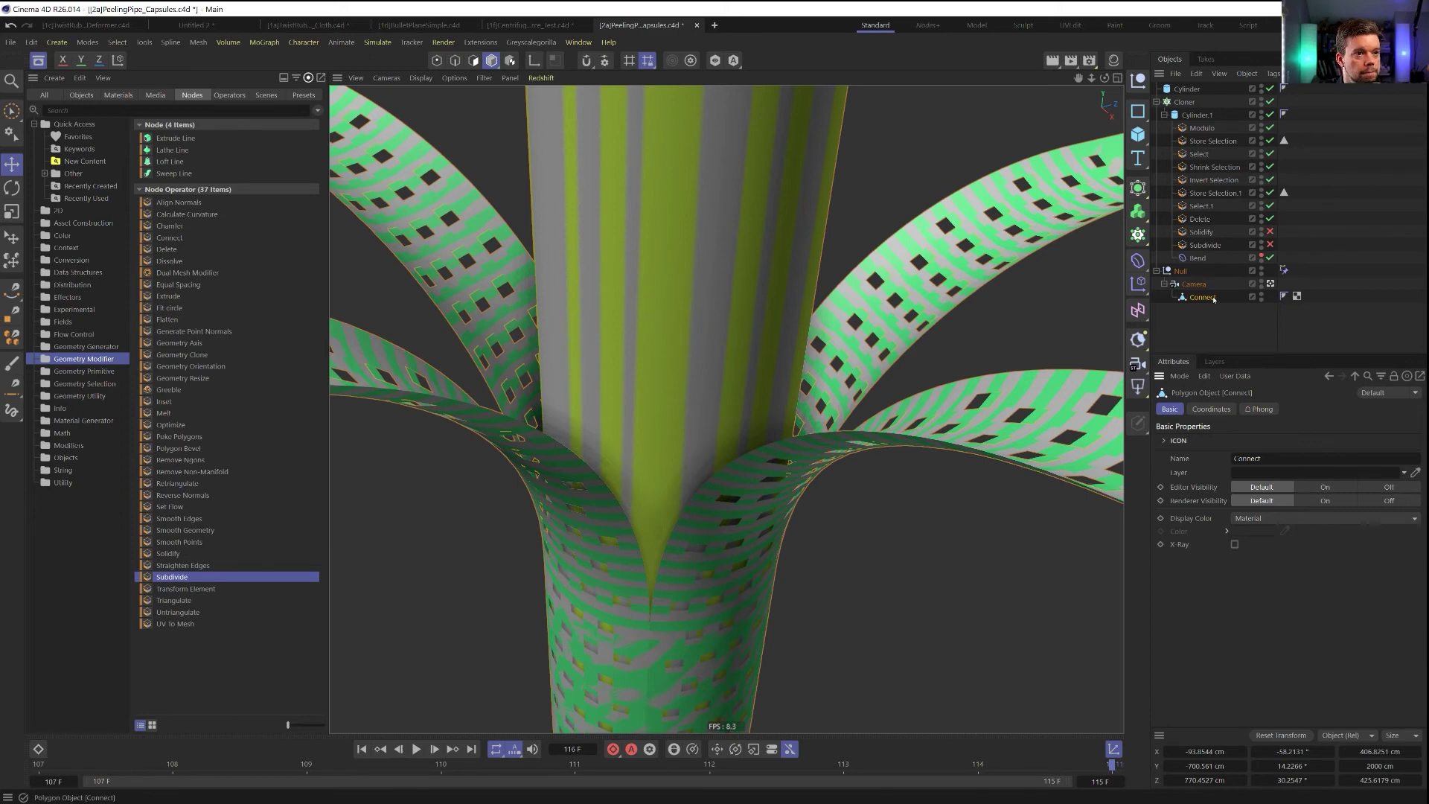
{"action": "key", "text": "Delete"}
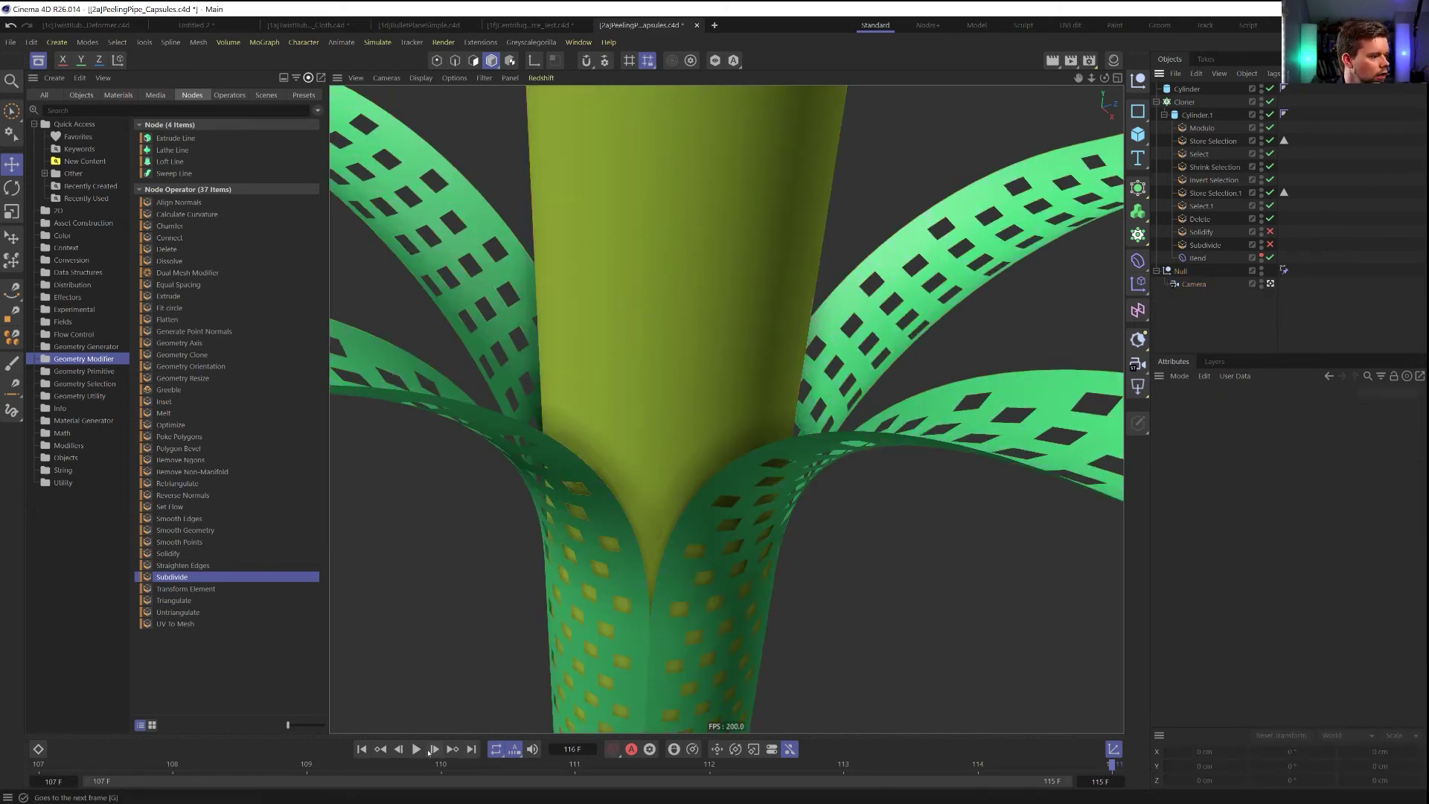
Play the shortened loop, re-enable the Solidify and Subdivide capsules on the strips, and stop the playback
{"action": "left_click", "coordinate": [417, 750]}
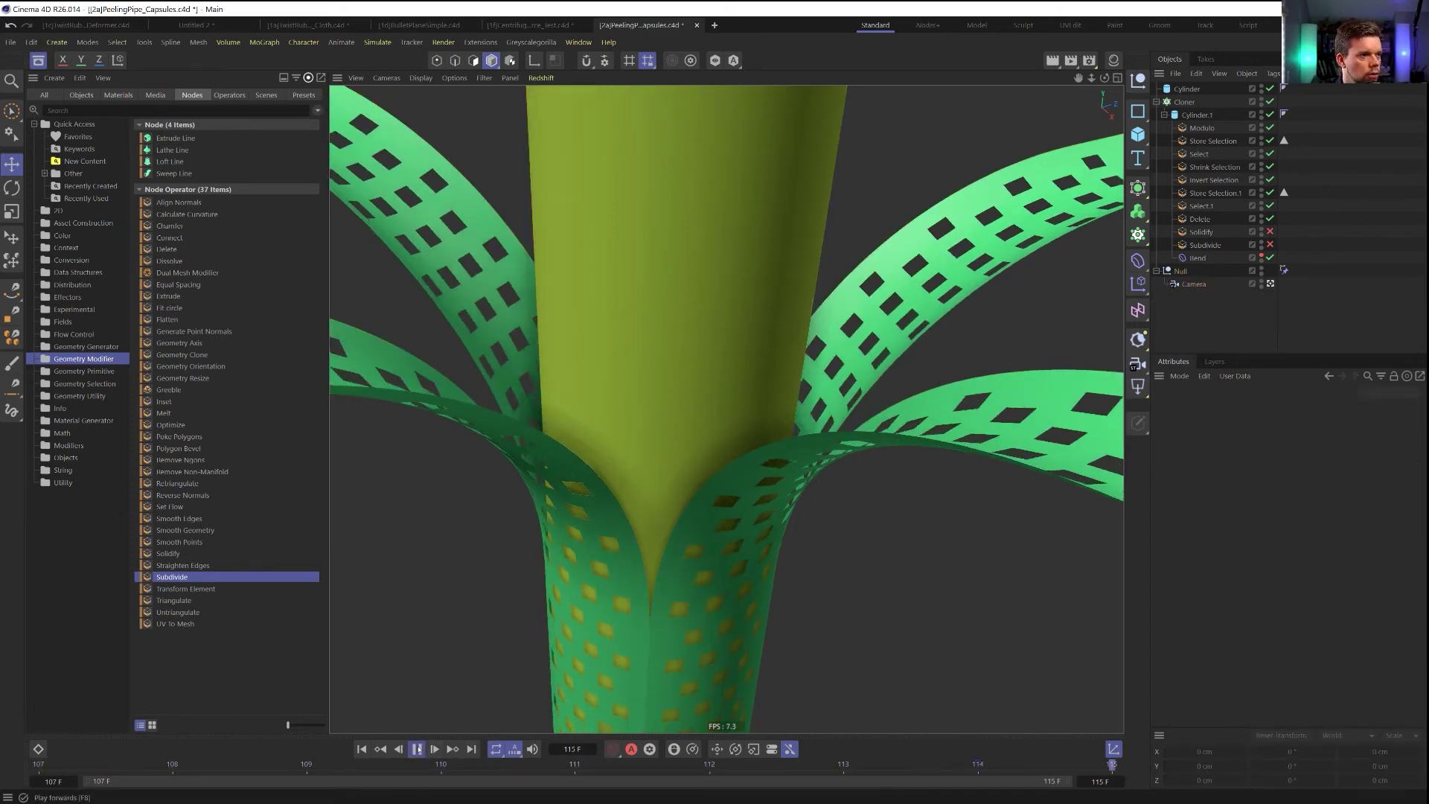
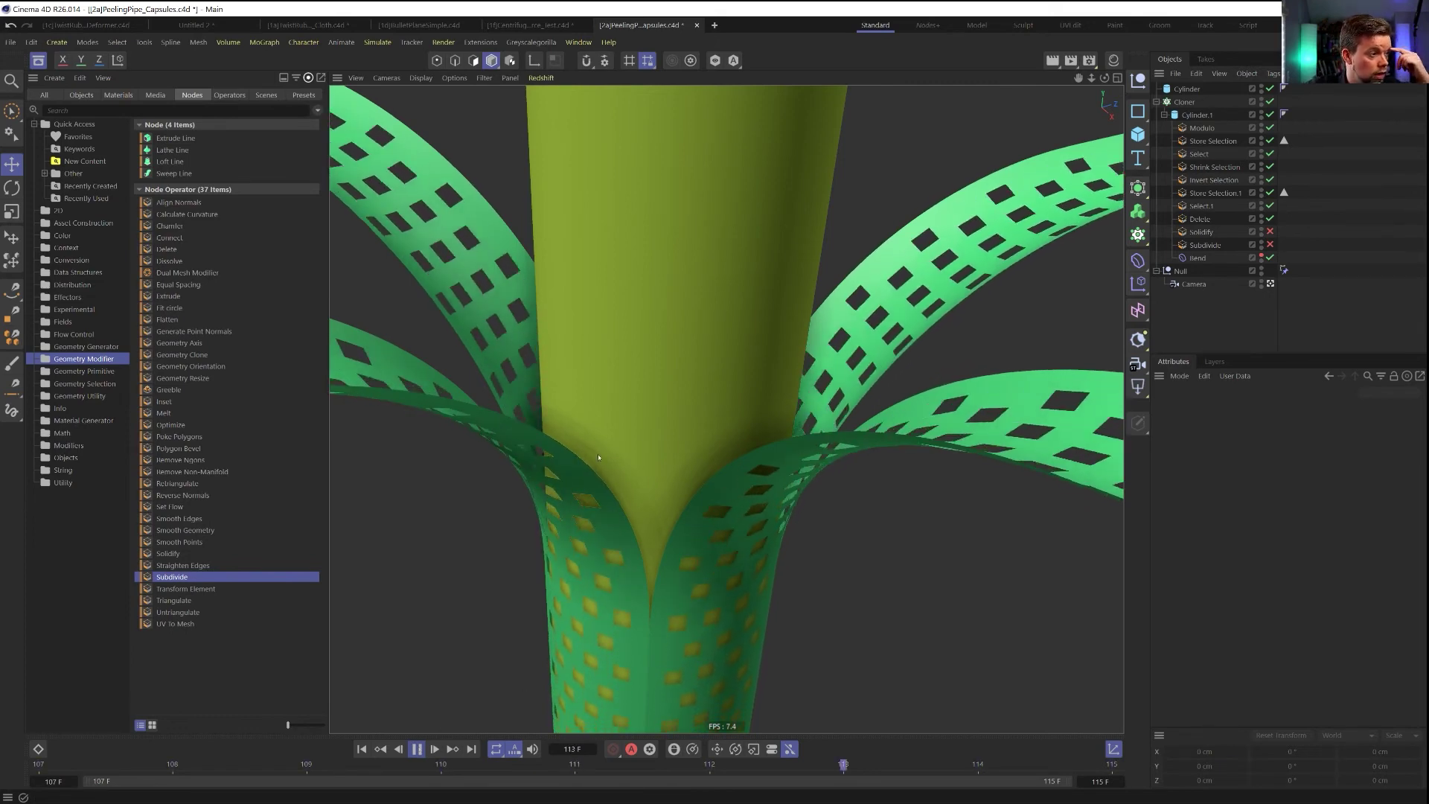
{"action": "left_click", "coordinate": [1269, 231]}
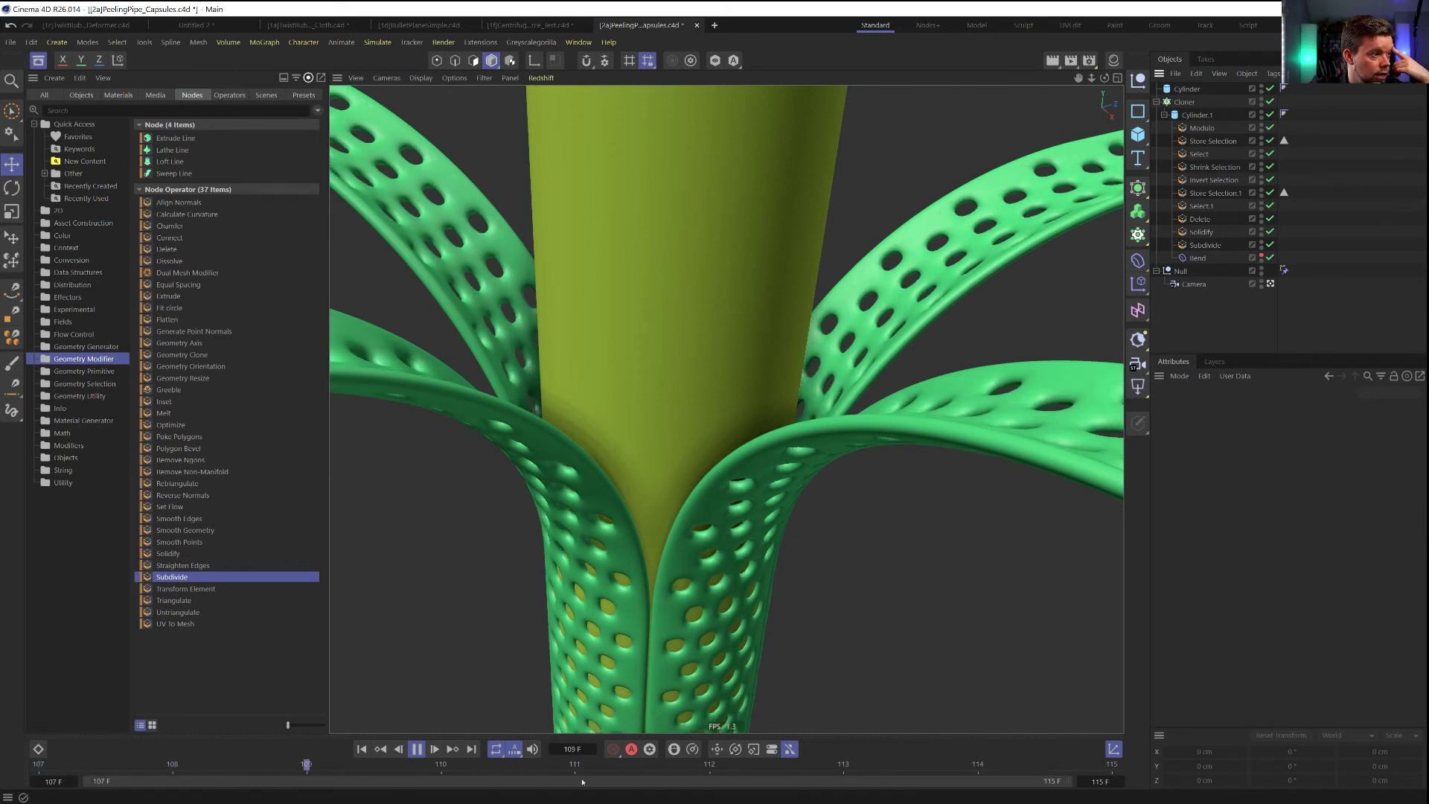
{"action": "left_click", "coordinate": [419, 750]}
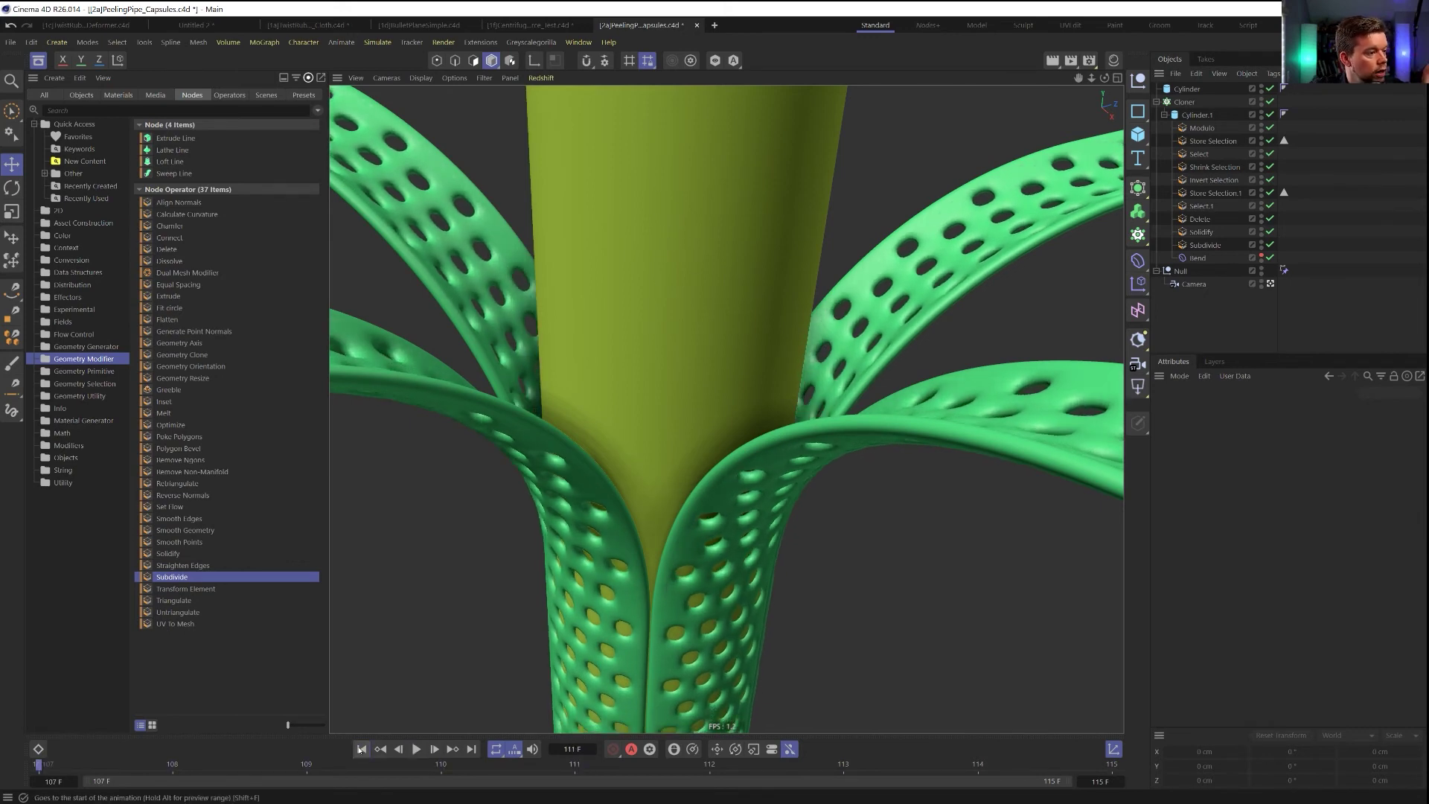
Duplicate the Cloner and delete the Bend deformer from the duplicate's cylinder
{"action": "left_click", "coordinate": [1157, 102]}
{"action": "left_click_drag", "start_coordinate": [1184, 103], "coordinate": [1183, 109], "text": "ctrl"}
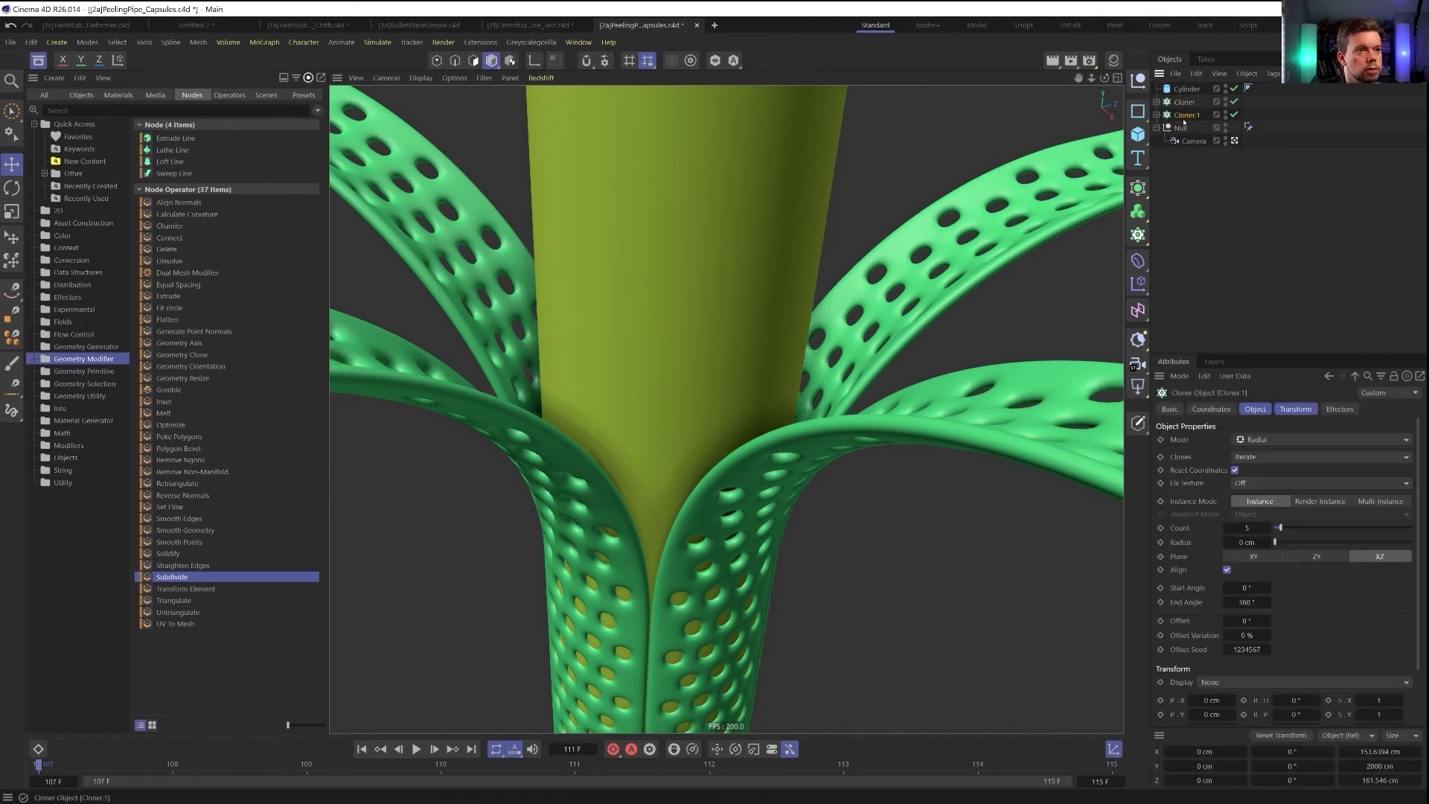
{"action": "left_click", "coordinate": [1157, 115]}
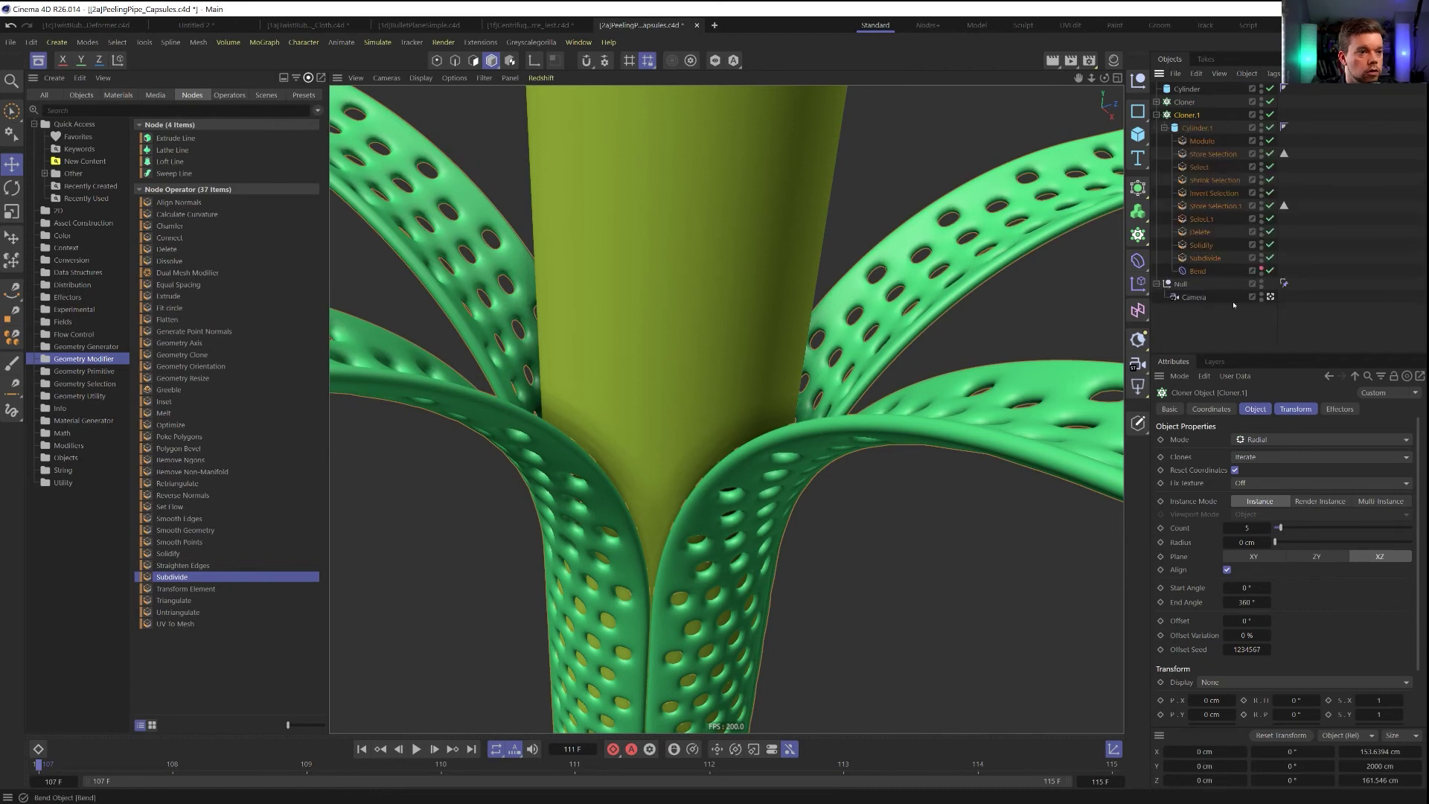
{"action": "left_click", "coordinate": [1196, 272]}
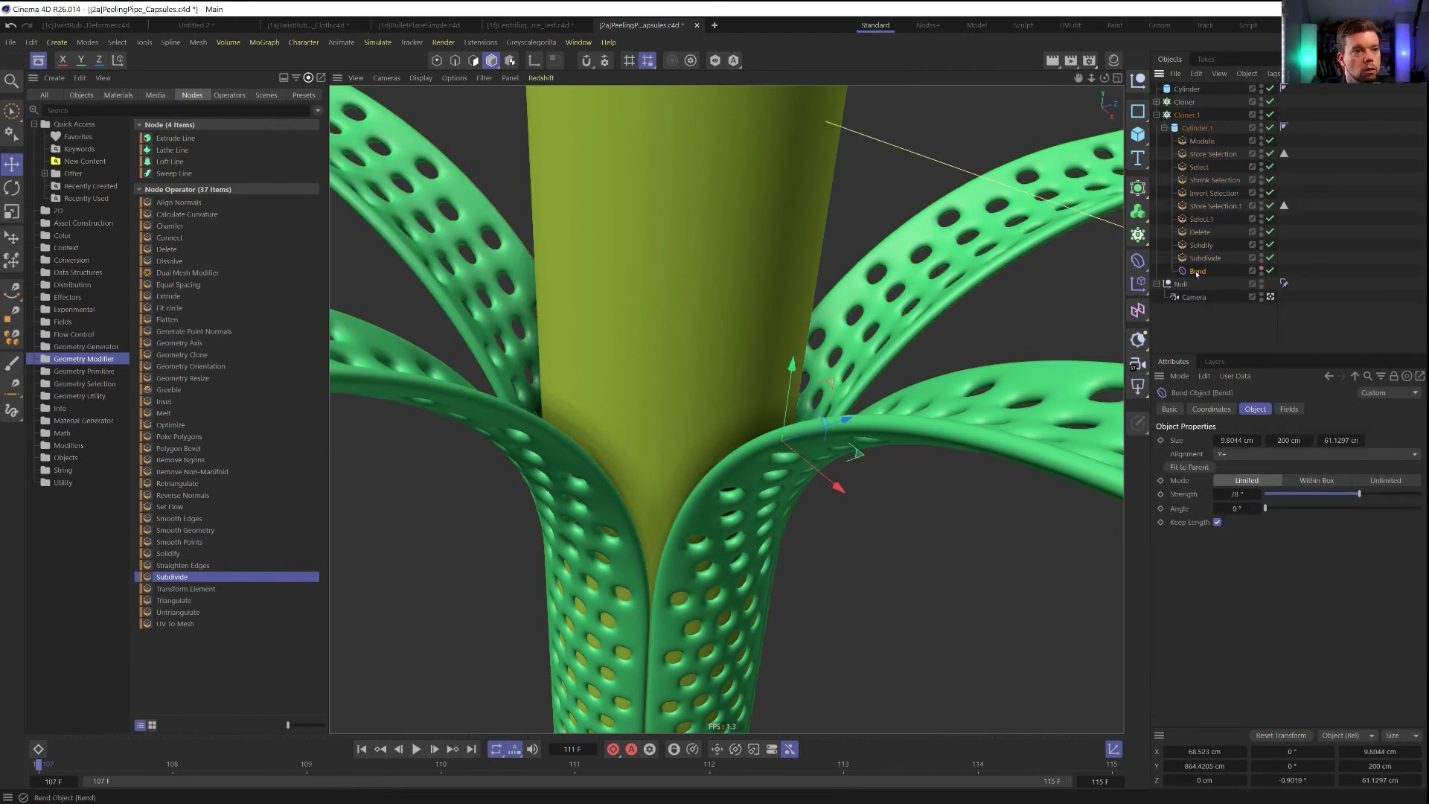
{"action": "key", "text": "Delete"}
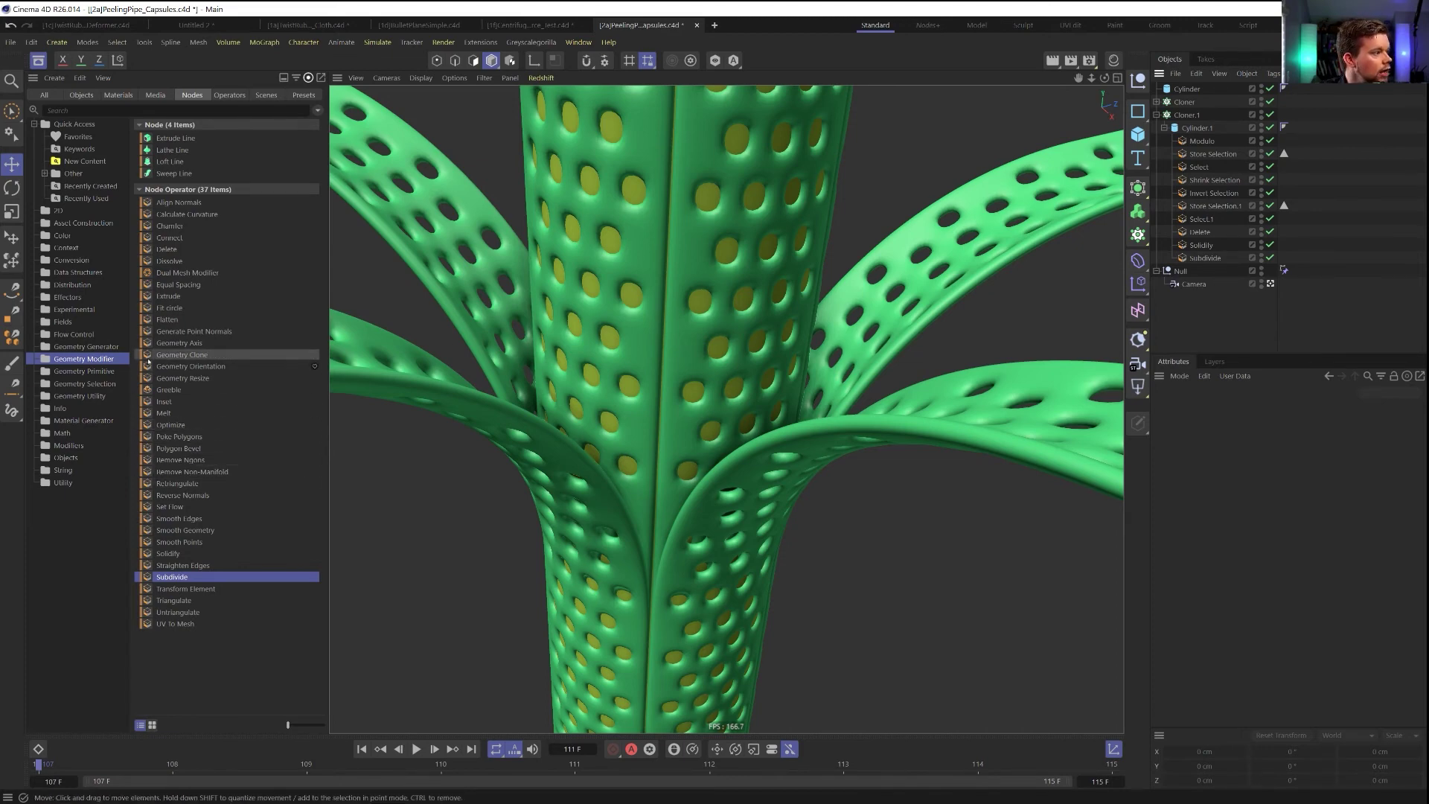
Insert an Invert Selection capsule between Select.1 and Delete in the duplicated Cloner's cylinder
{"action": "left_click", "coordinate": [86, 346]}
{"action": "left_click", "coordinate": [104, 383]}
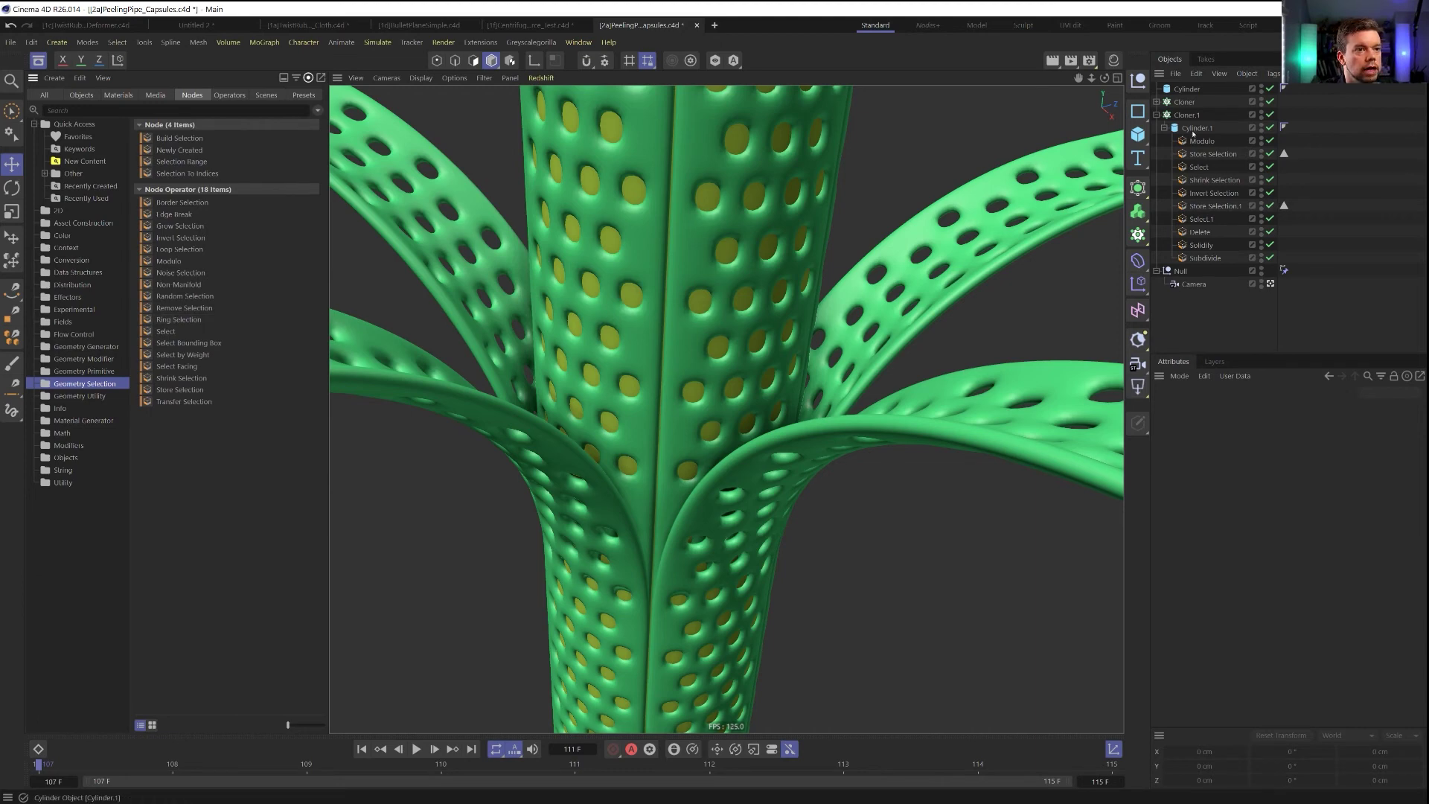
{"action": "left_click", "coordinate": [1207, 220]}
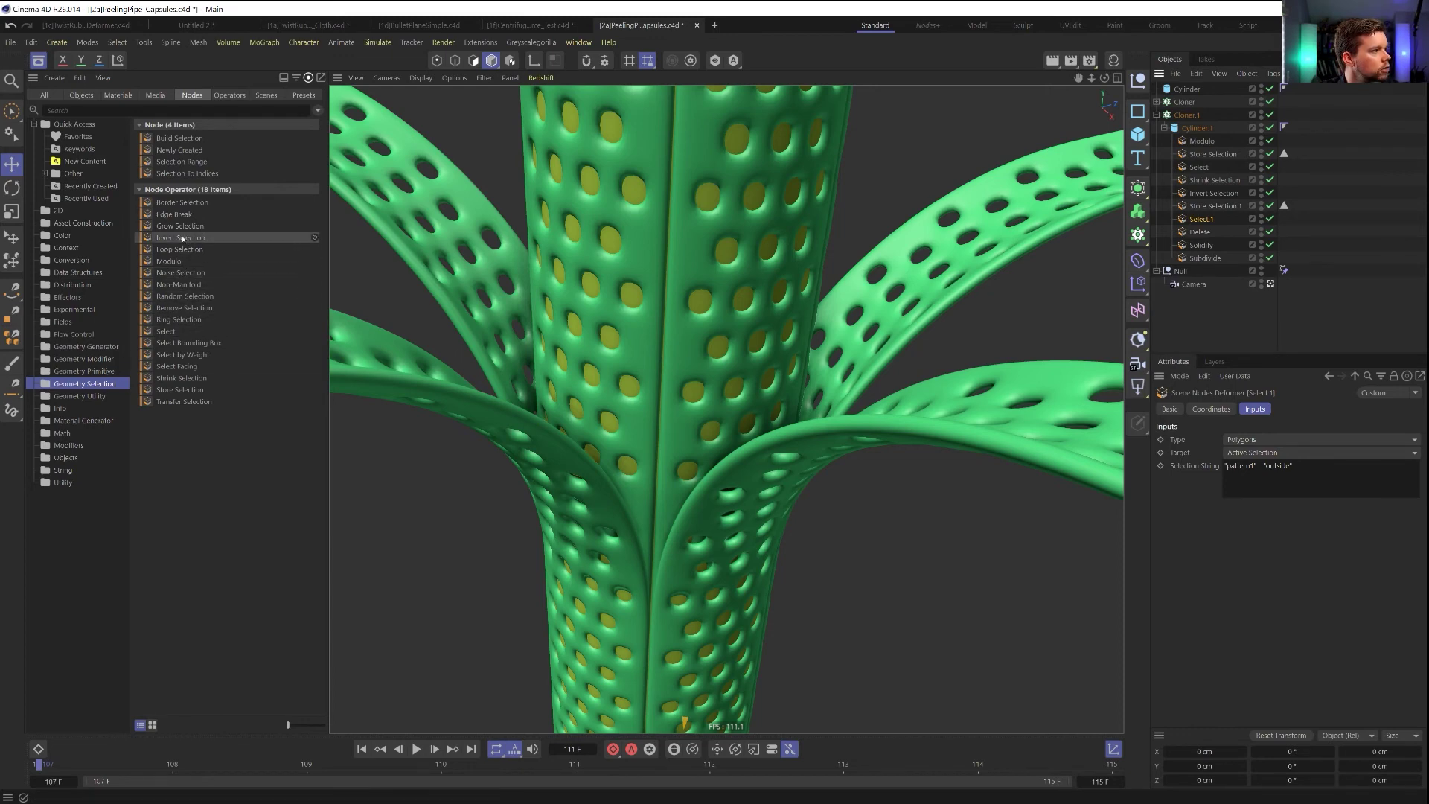
{"action": "left_click_drag", "start_coordinate": [181, 238], "coordinate": [1209, 226]}
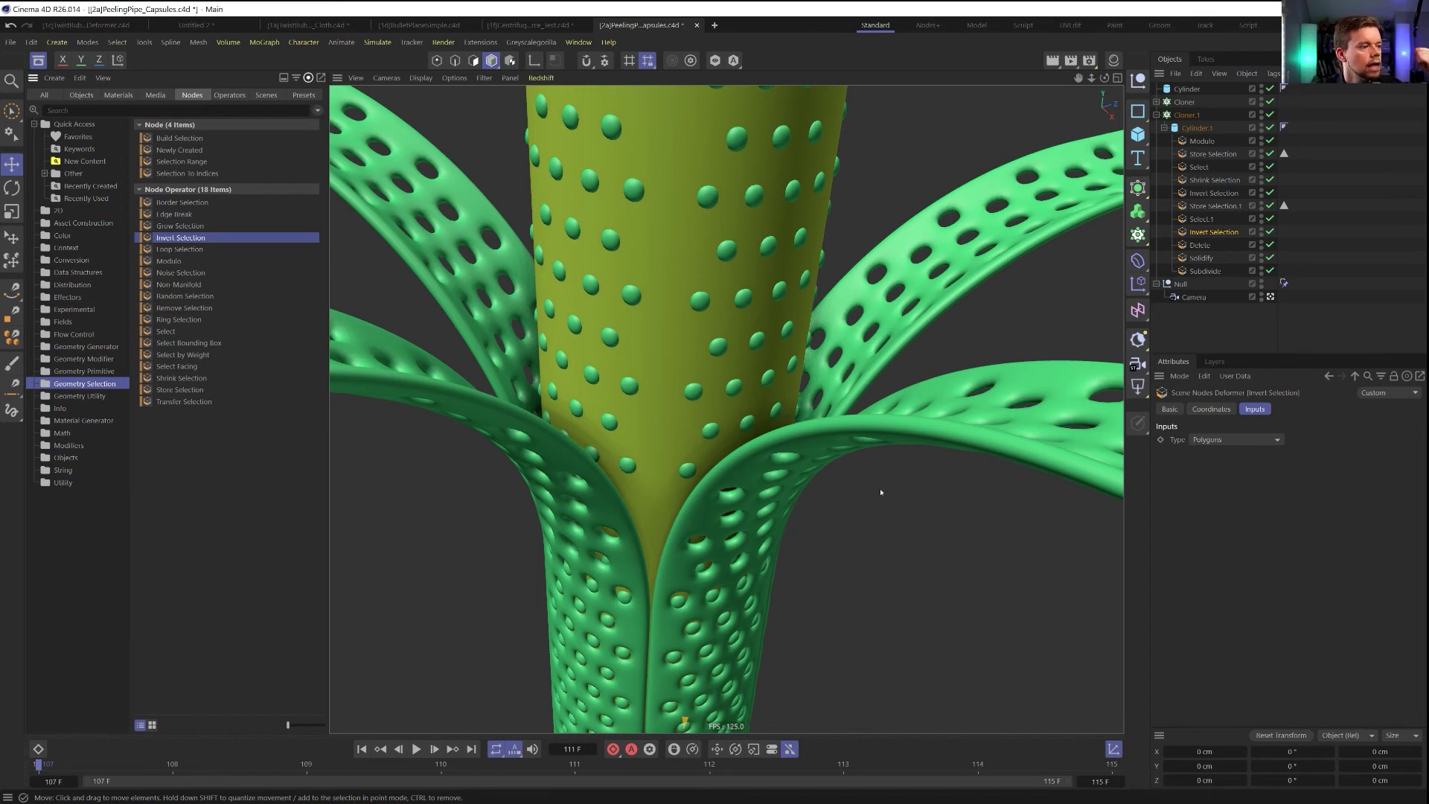
Set the thickness of the duplicated cylinder's Solidify capsule to 15 cm
{"action": "left_click", "coordinate": [1201, 258]}
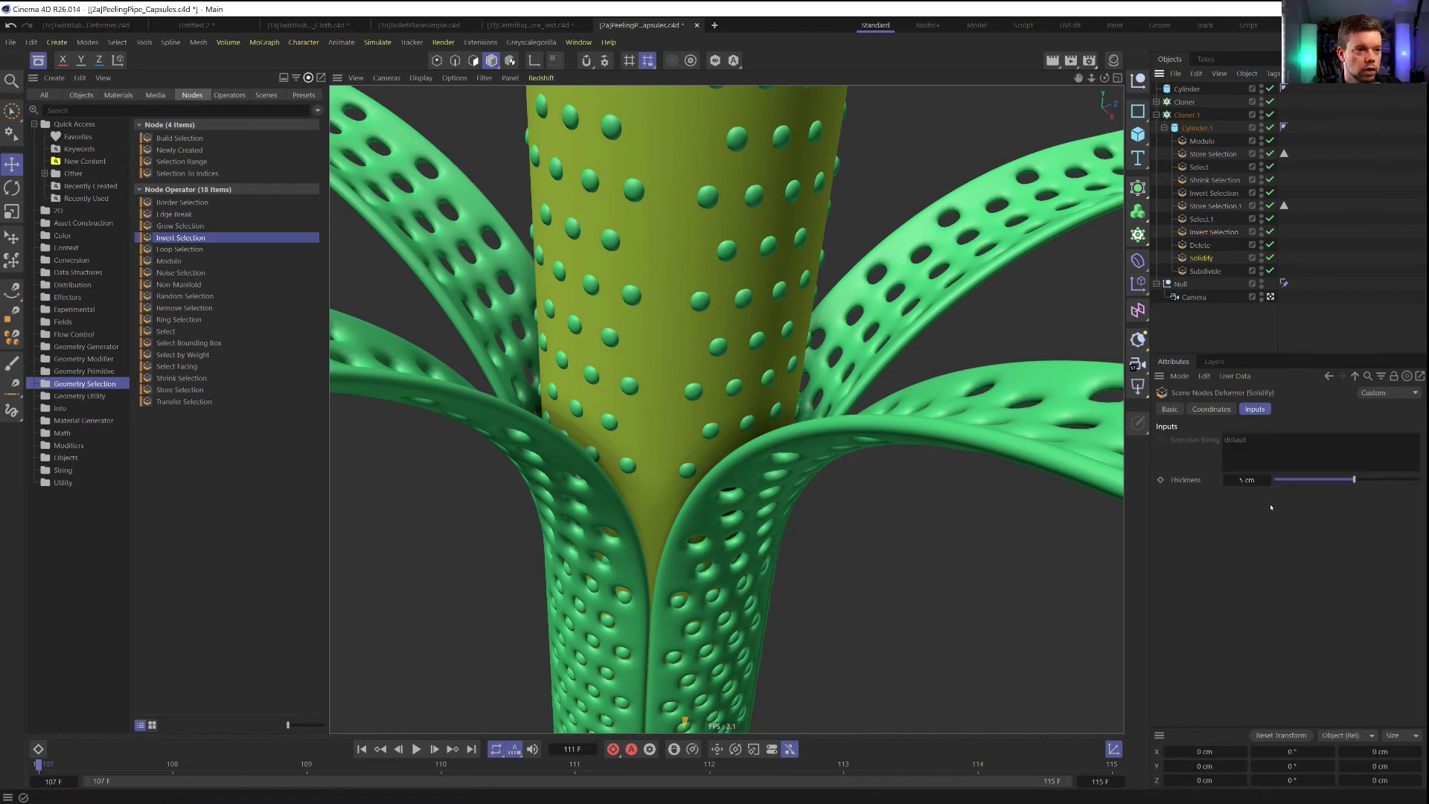
{"action": "left_click", "coordinate": [1249, 480]}
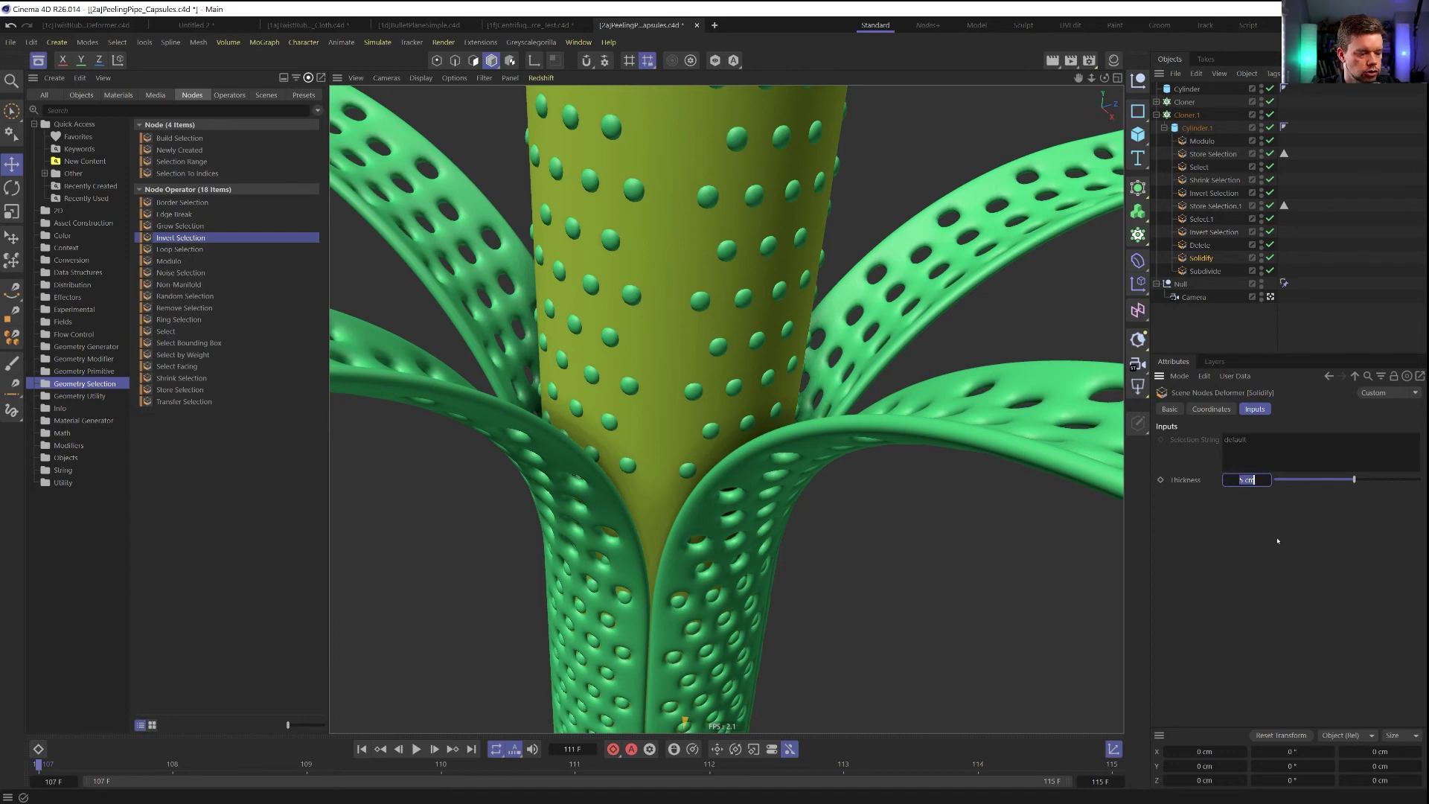
{"action": "type", "text": "15"}
{"action": "key", "text": "Return"}
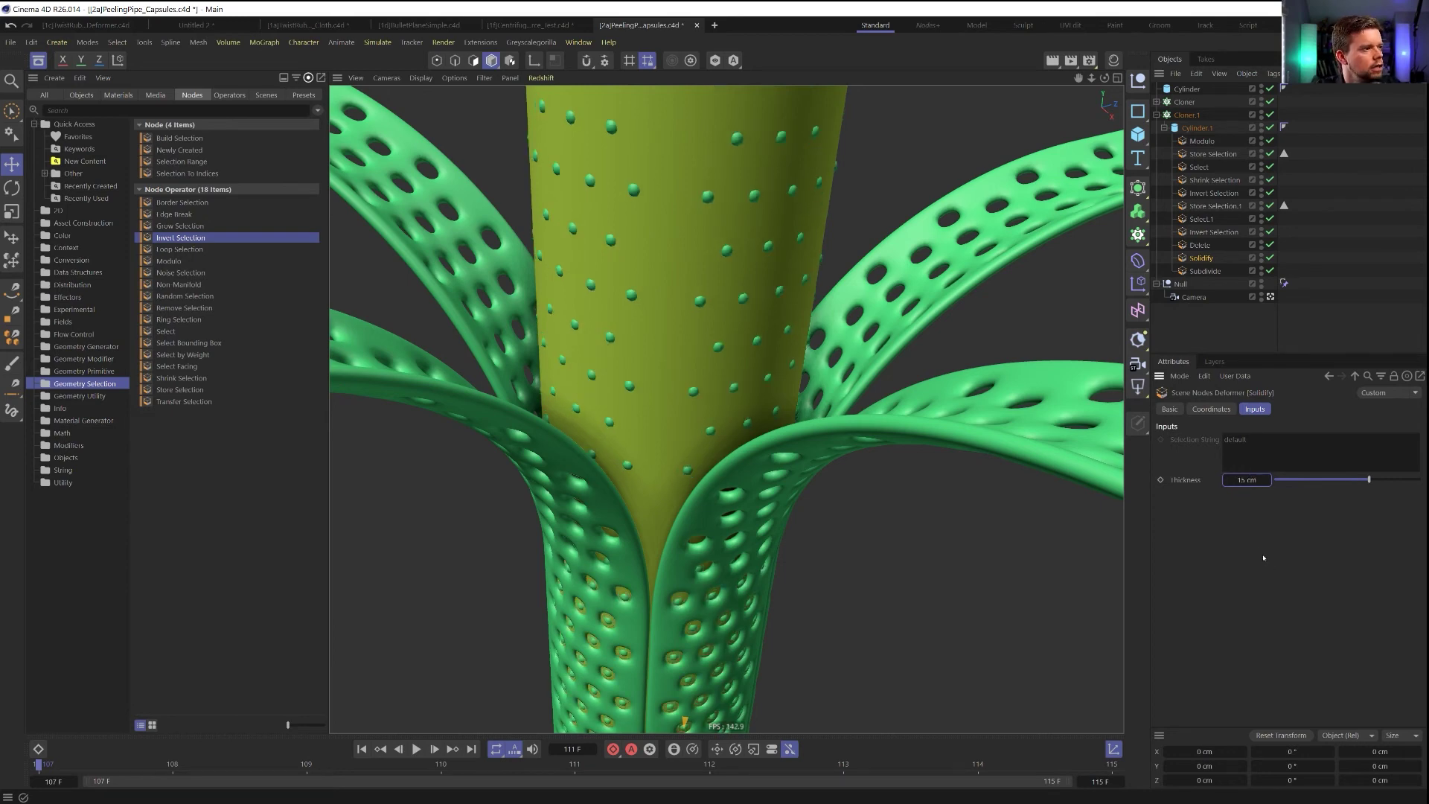
Set the thickness of the duplicated cylinder's Solidify capsule to -15 cm
{"action": "left_click", "coordinate": [1241, 480]}
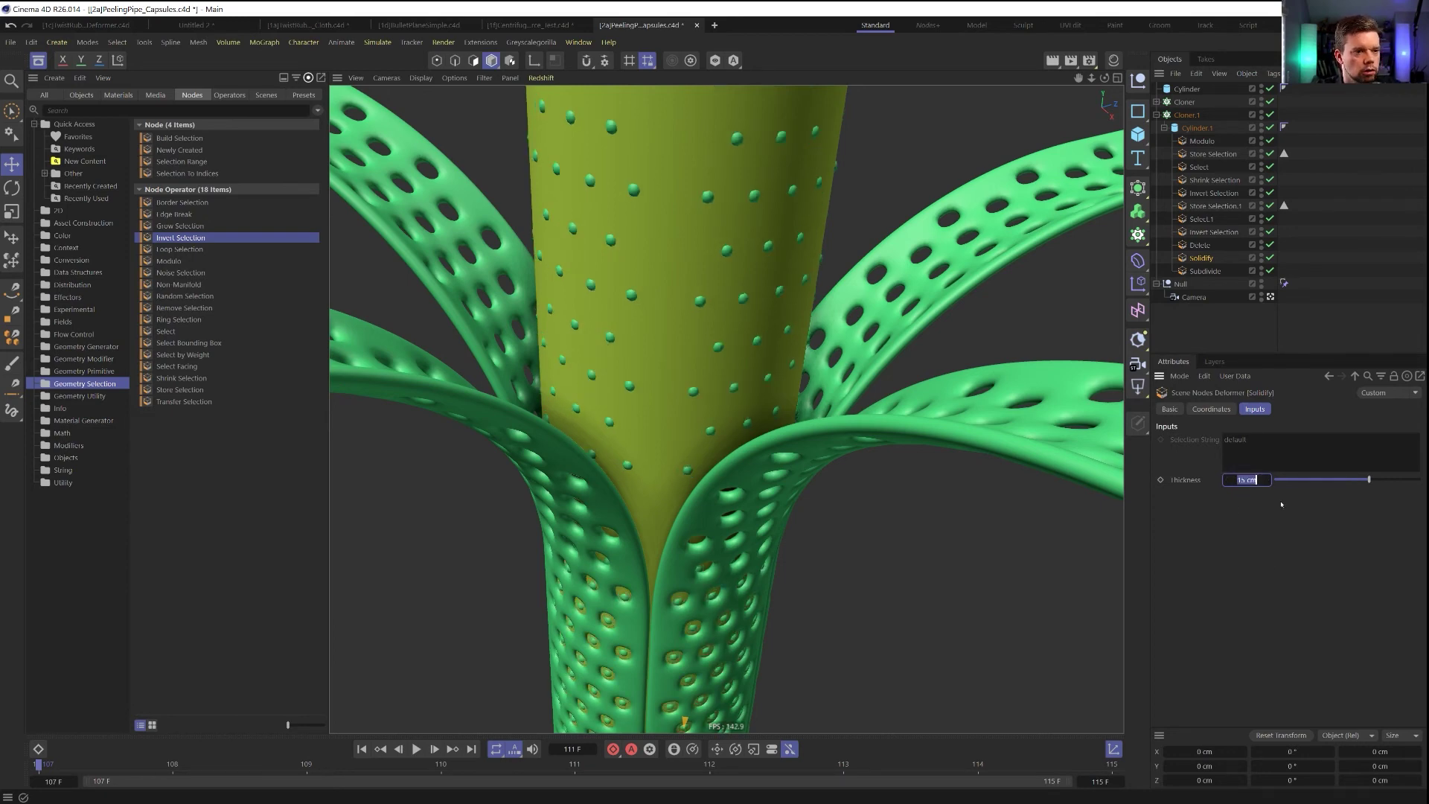
{"action": "key", "text": "BackSpace"}
{"action": "type", "text": "-"}
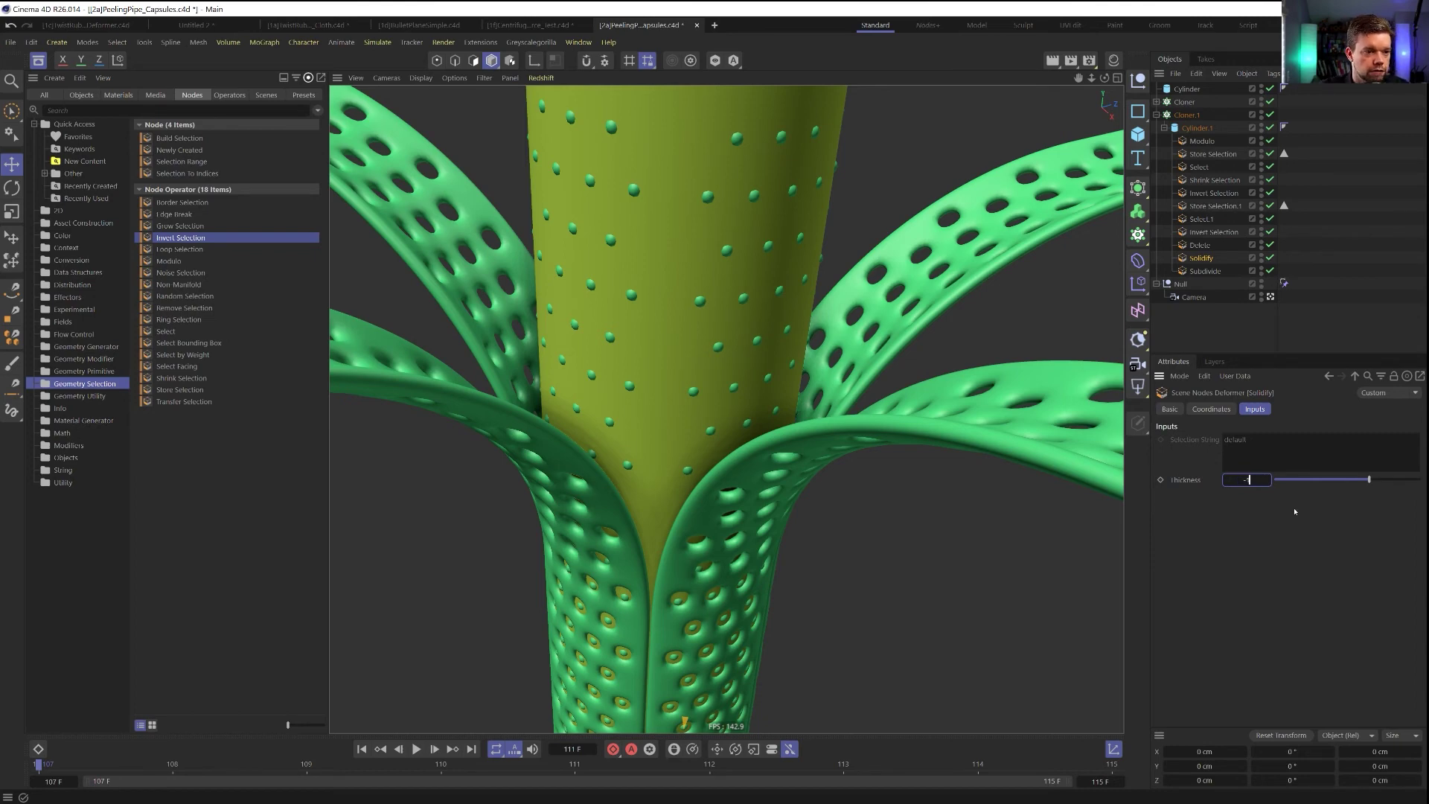
{"action": "type", "text": "15"}
{"action": "key", "text": "Return"}
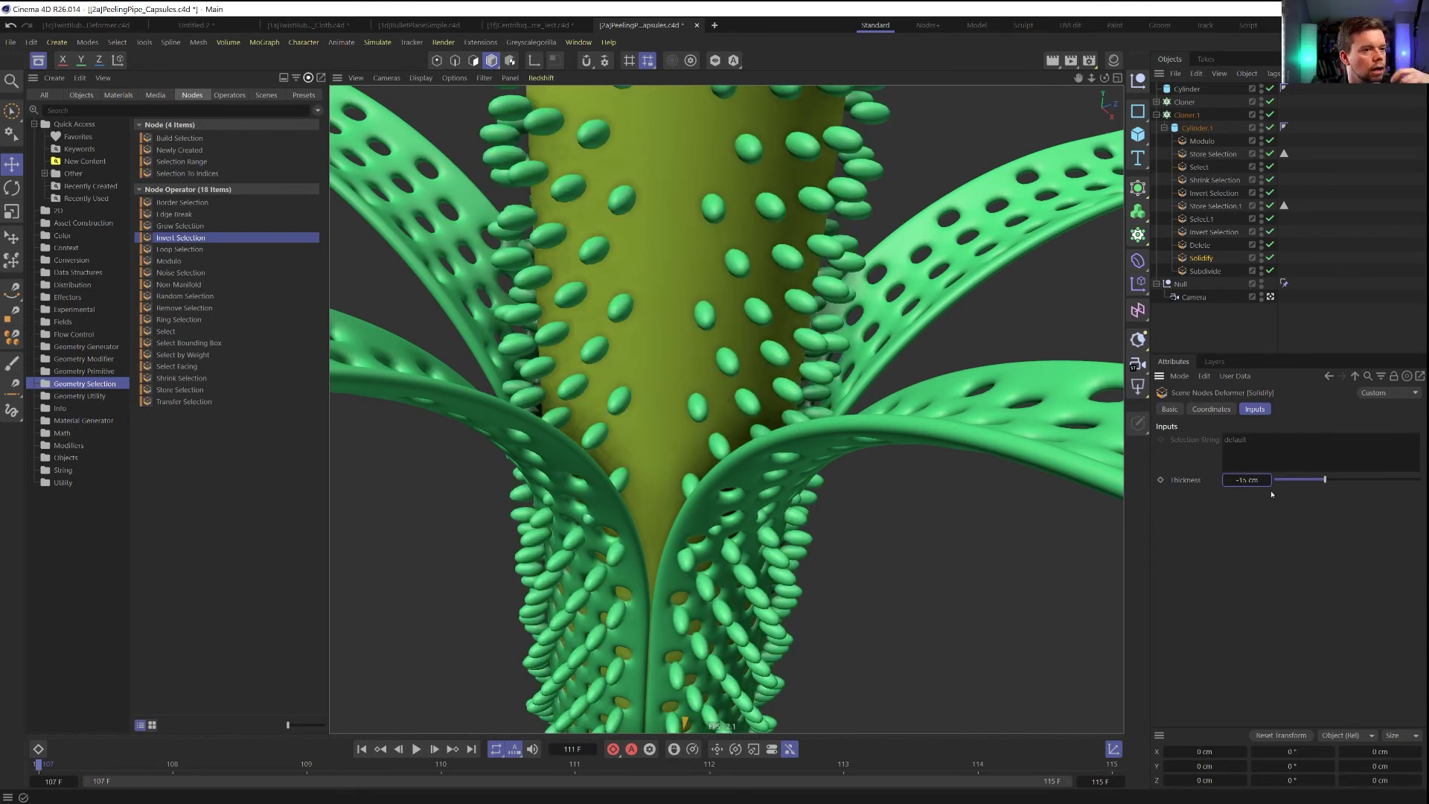
Disable the Subdivide and Solidify capsules and insert an enabled copy of Subdivide between Delete and Solidify
{"action": "left_click", "coordinate": [1269, 271]}
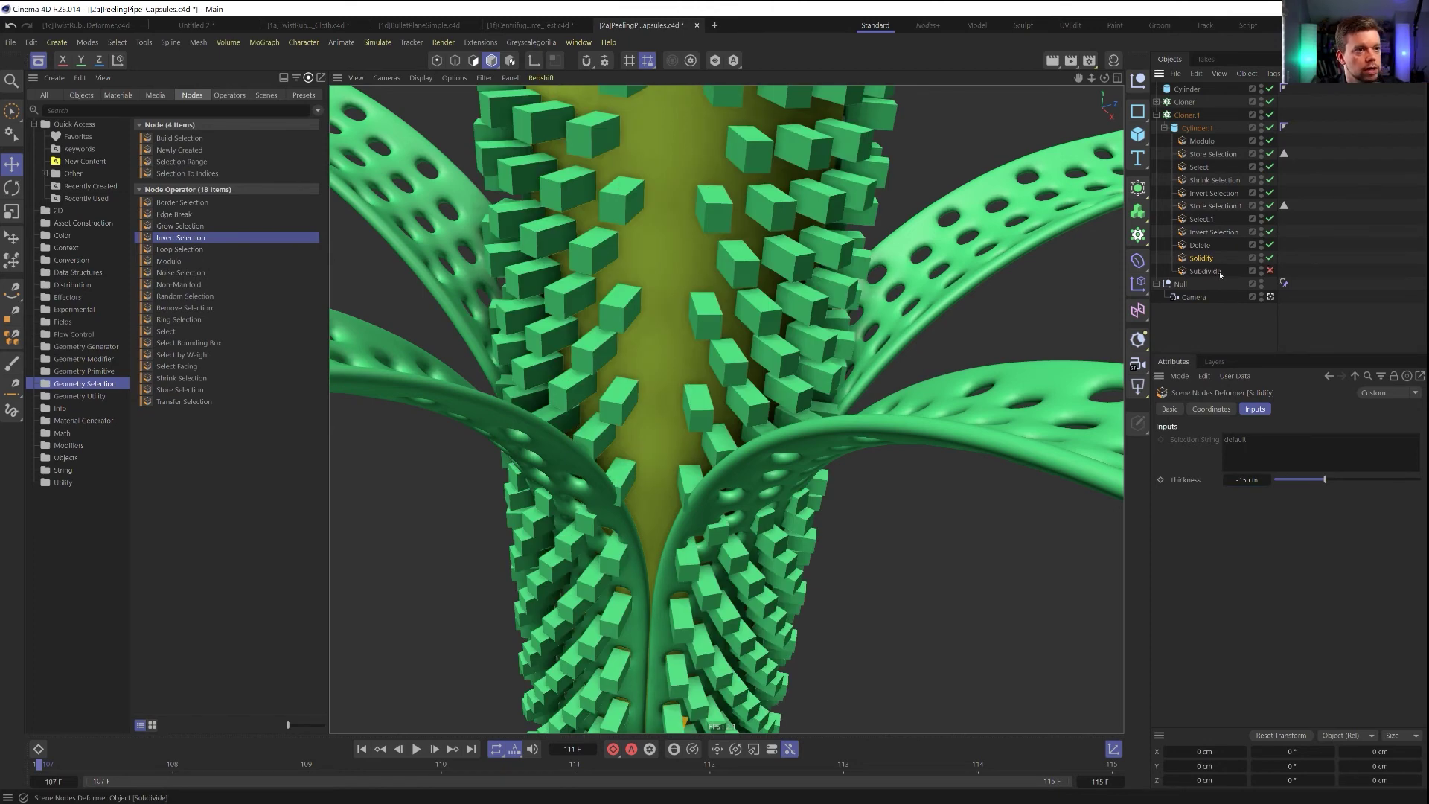
{"action": "left_click_drag", "start_coordinate": [1209, 271], "coordinate": [1213, 260]}
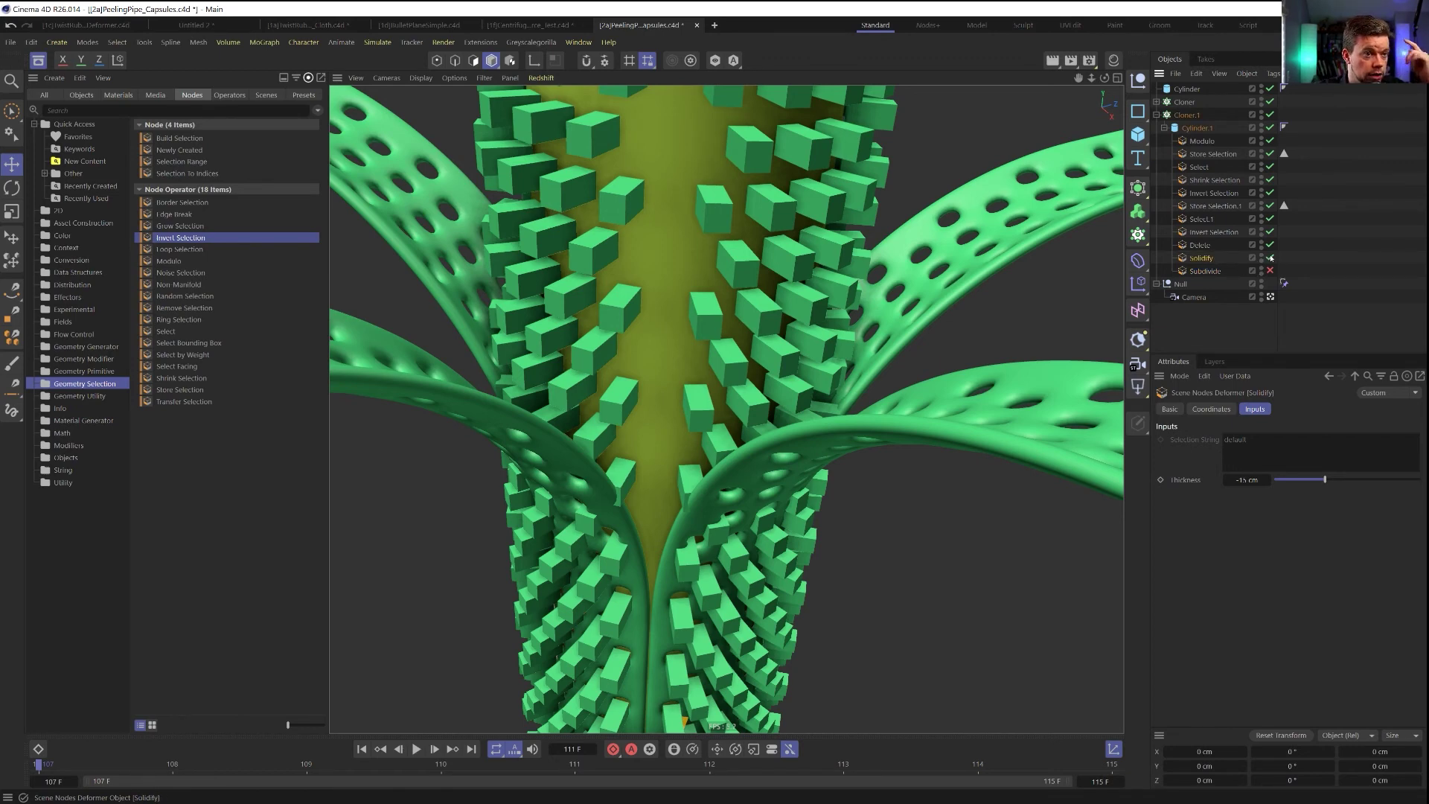
{"action": "left_click", "coordinate": [1270, 257]}
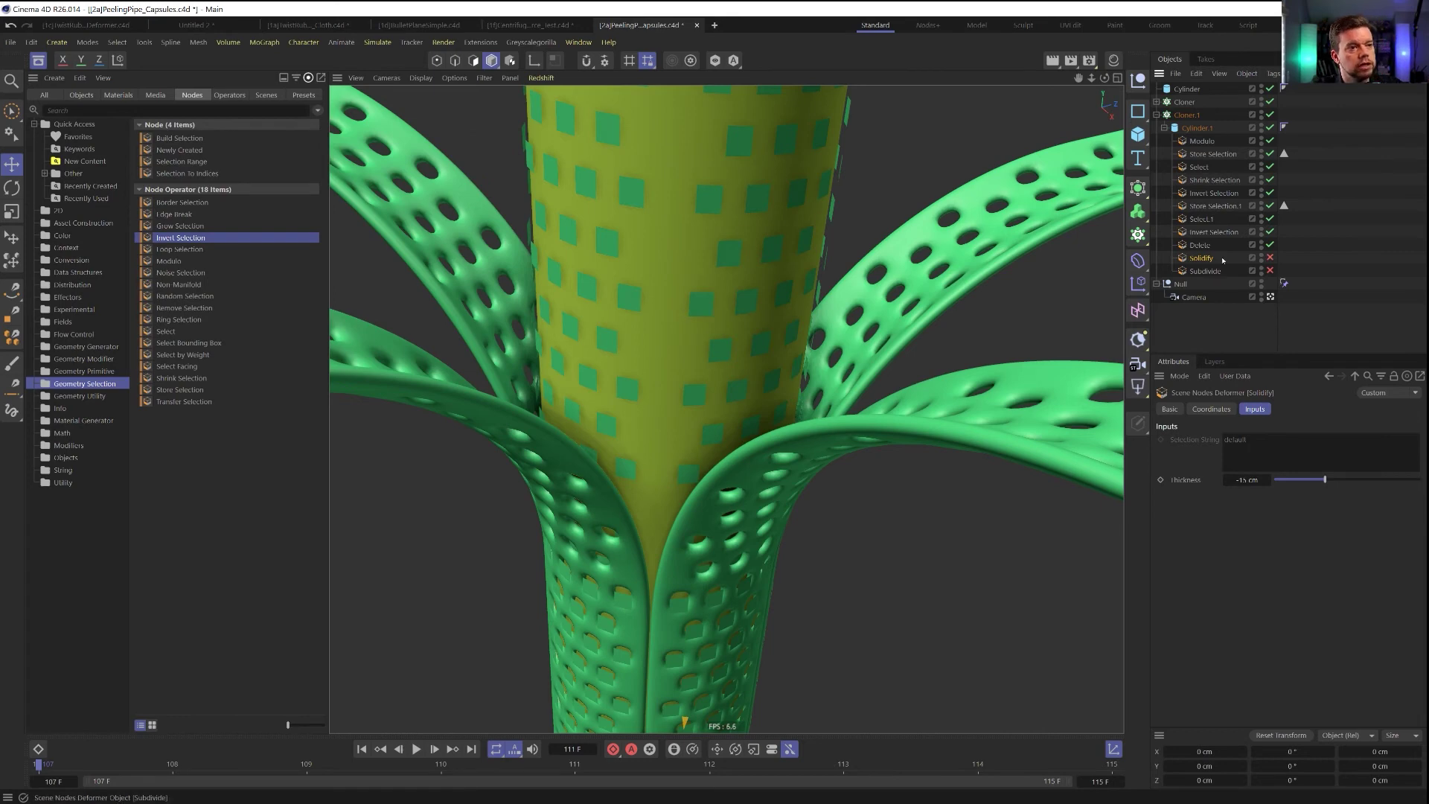
{"action": "left_click_drag", "start_coordinate": [1205, 271], "coordinate": [1206, 258], "text": "ctrl"}
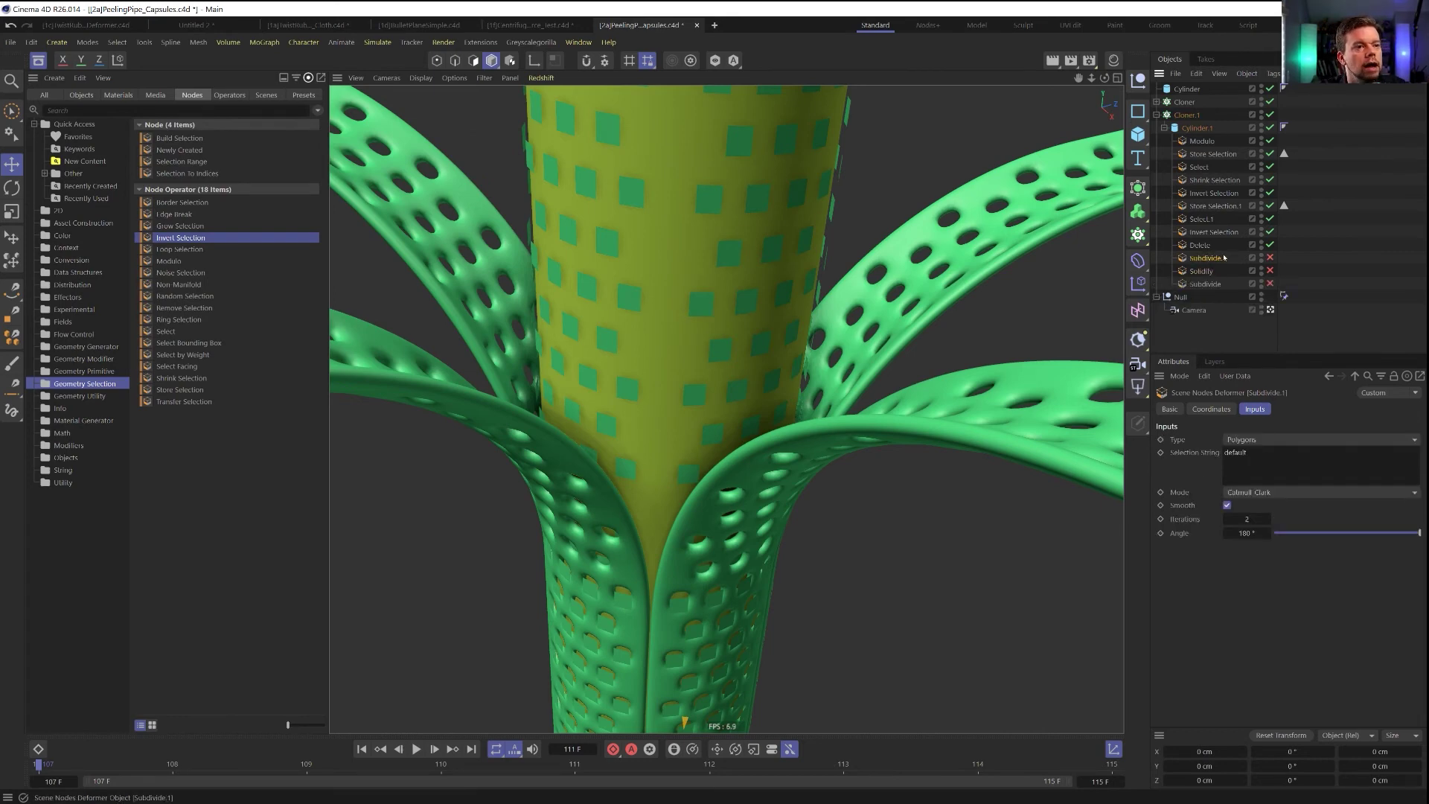
{"action": "left_click", "coordinate": [1269, 257]}
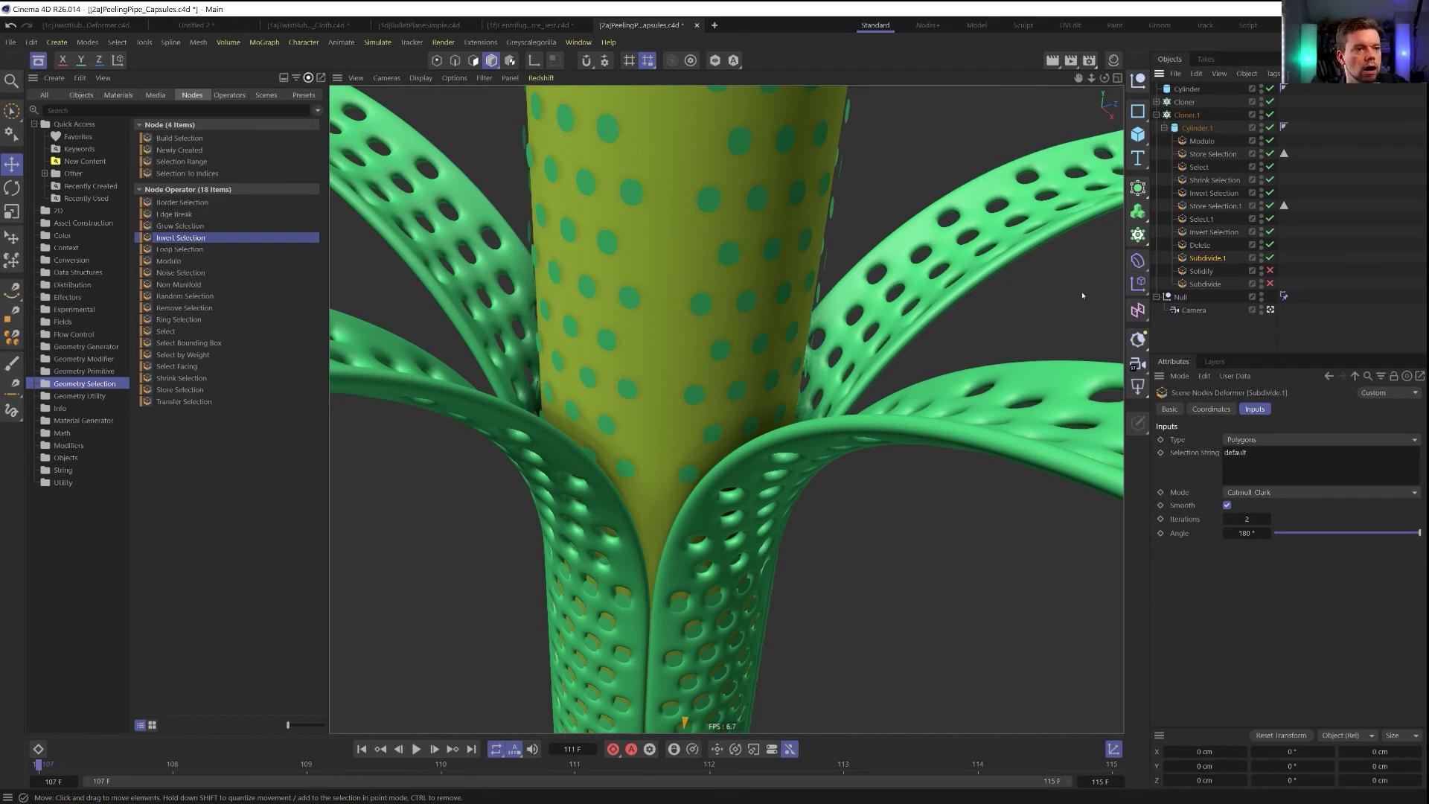
Re-enable Solidify and the final Subdivide, and set the iterations of Subdivide.1 to 1
{"action": "left_click", "coordinate": [1269, 270]}
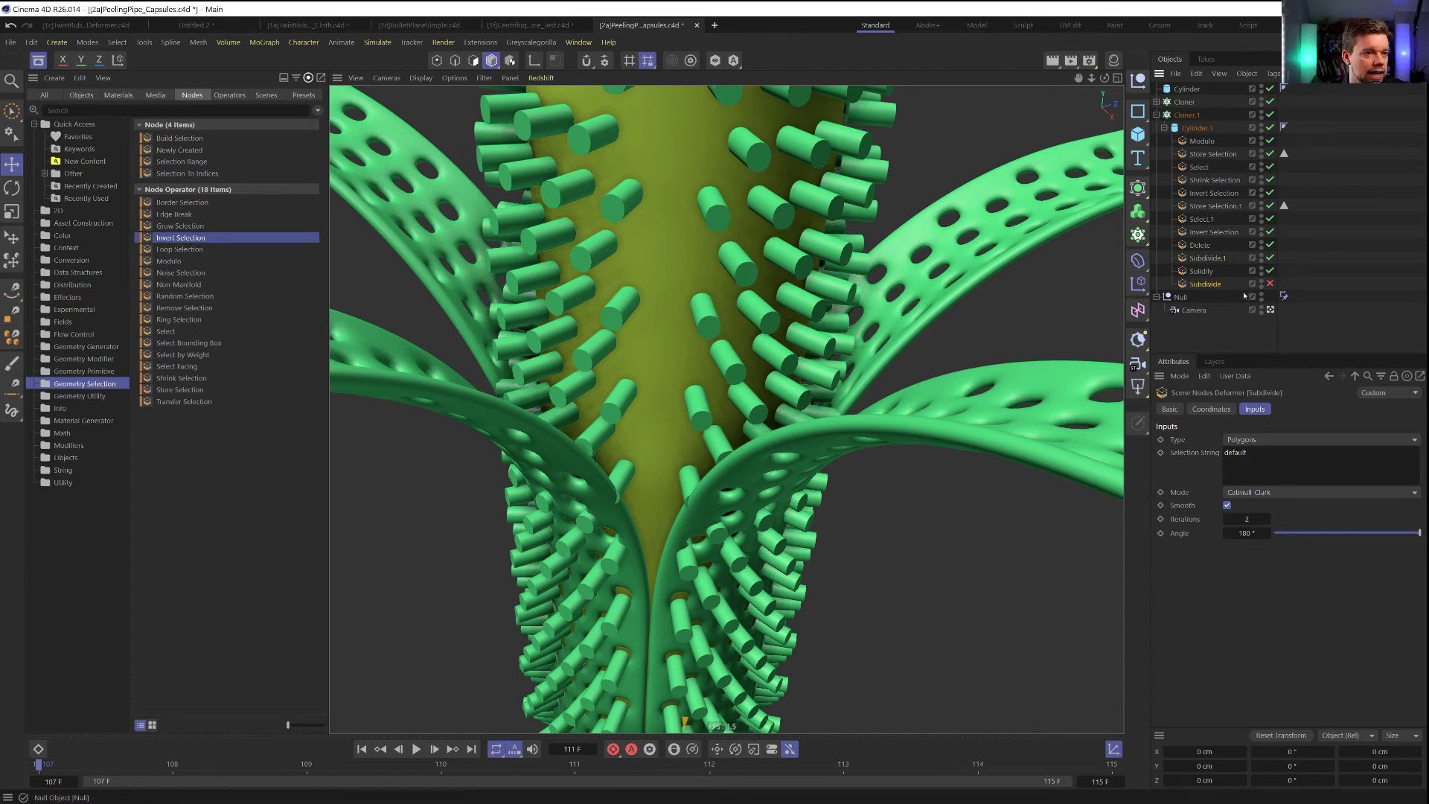
{"action": "left_click", "coordinate": [1270, 283]}
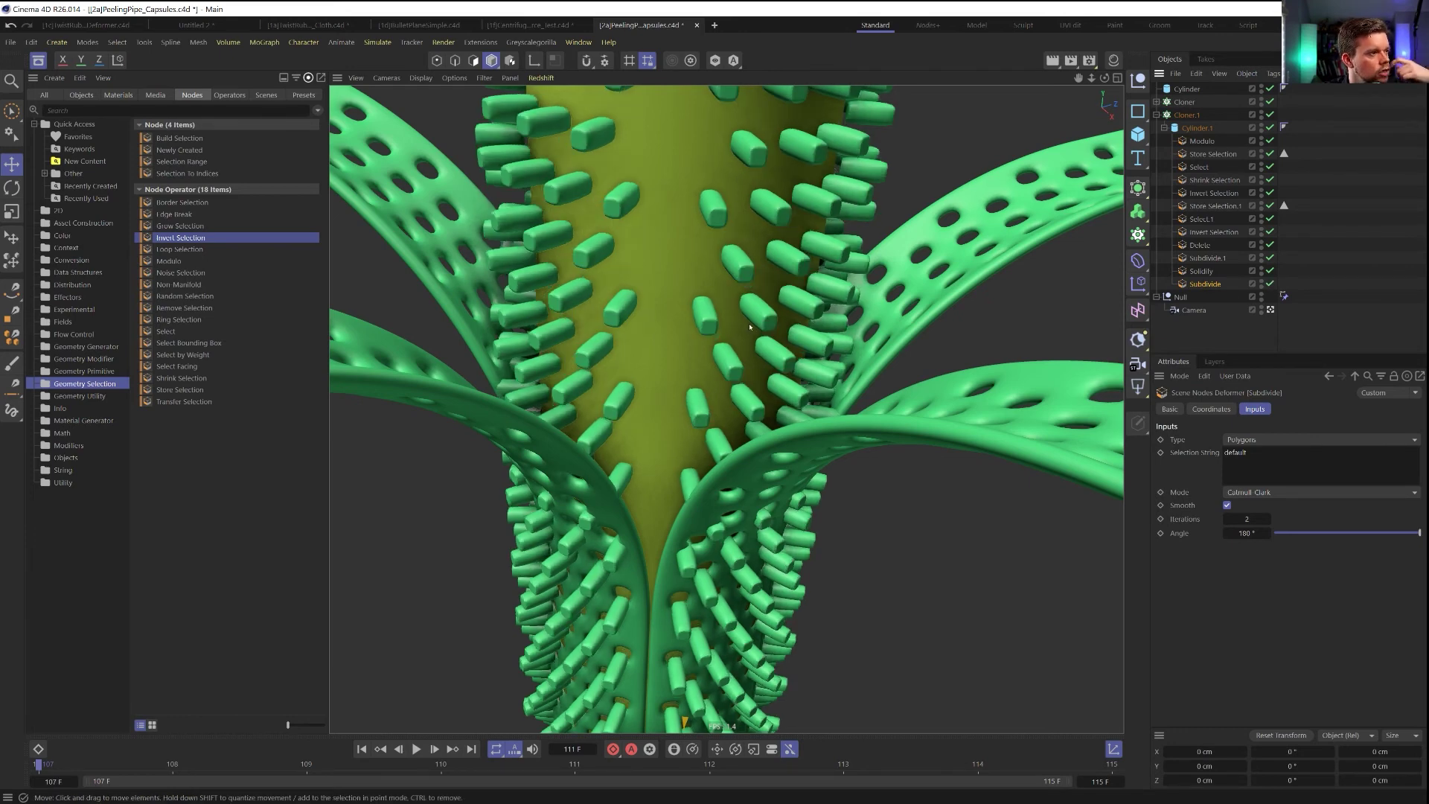
{"action": "left_click", "coordinate": [1208, 257]}
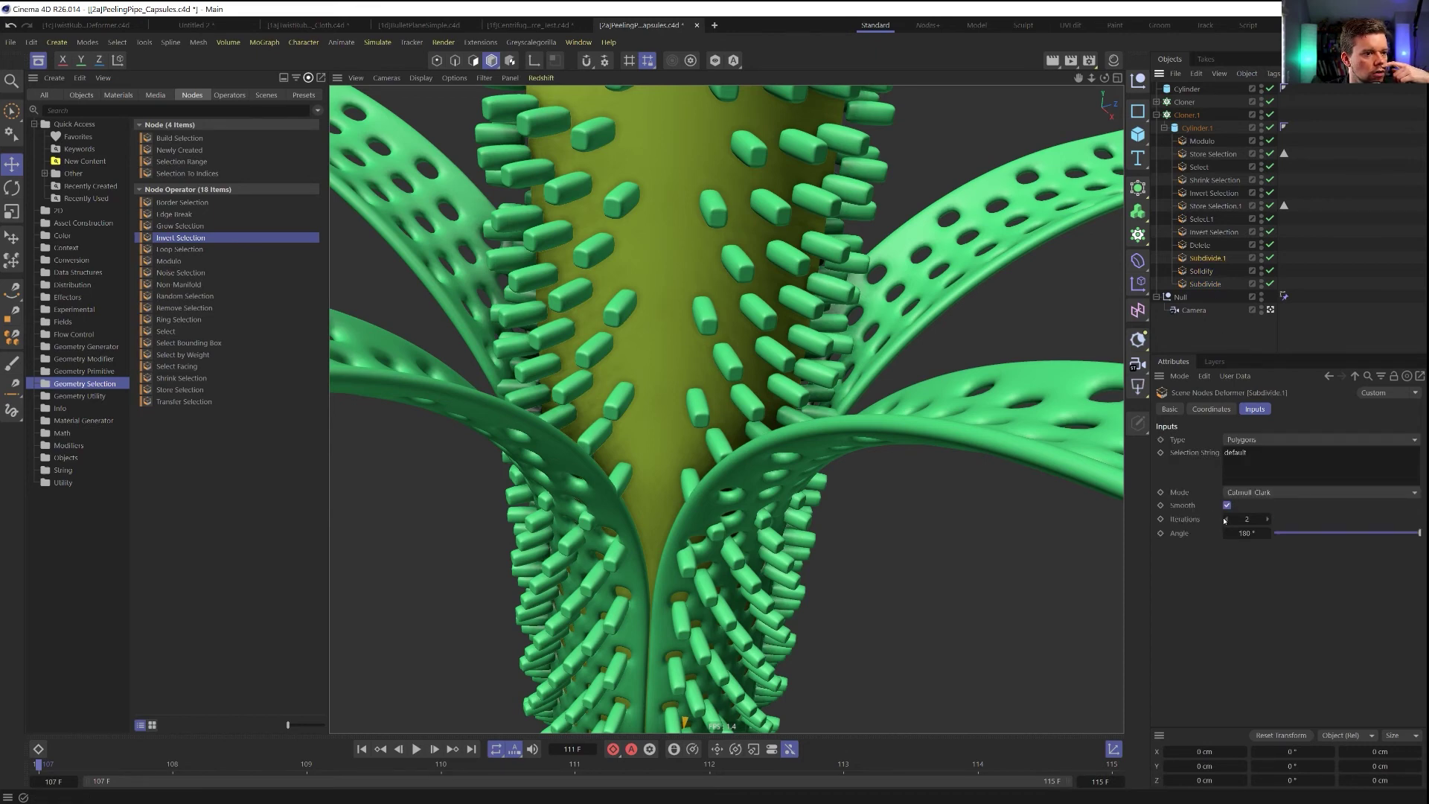
{"action": "double_click", "coordinate": [1247, 519]}
{"action": "type", "text": "1"}
{"action": "key", "text": "Return"}
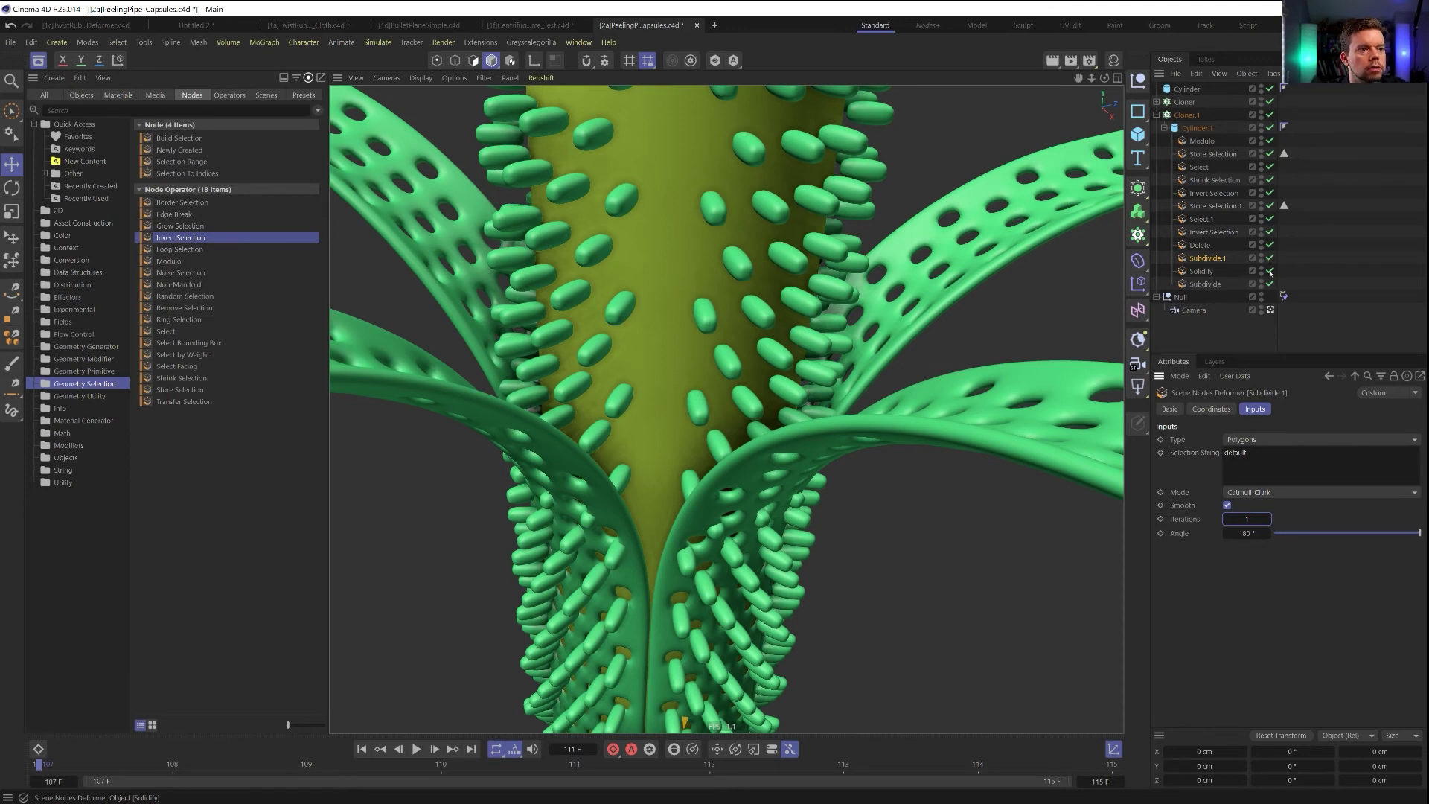
Show the mesh lines in the viewport with Solidify and the final Subdivide disabled, and re-enable Solidify
{"action": "left_click_drag", "start_coordinate": [1270, 271], "coordinate": [1270, 284]}
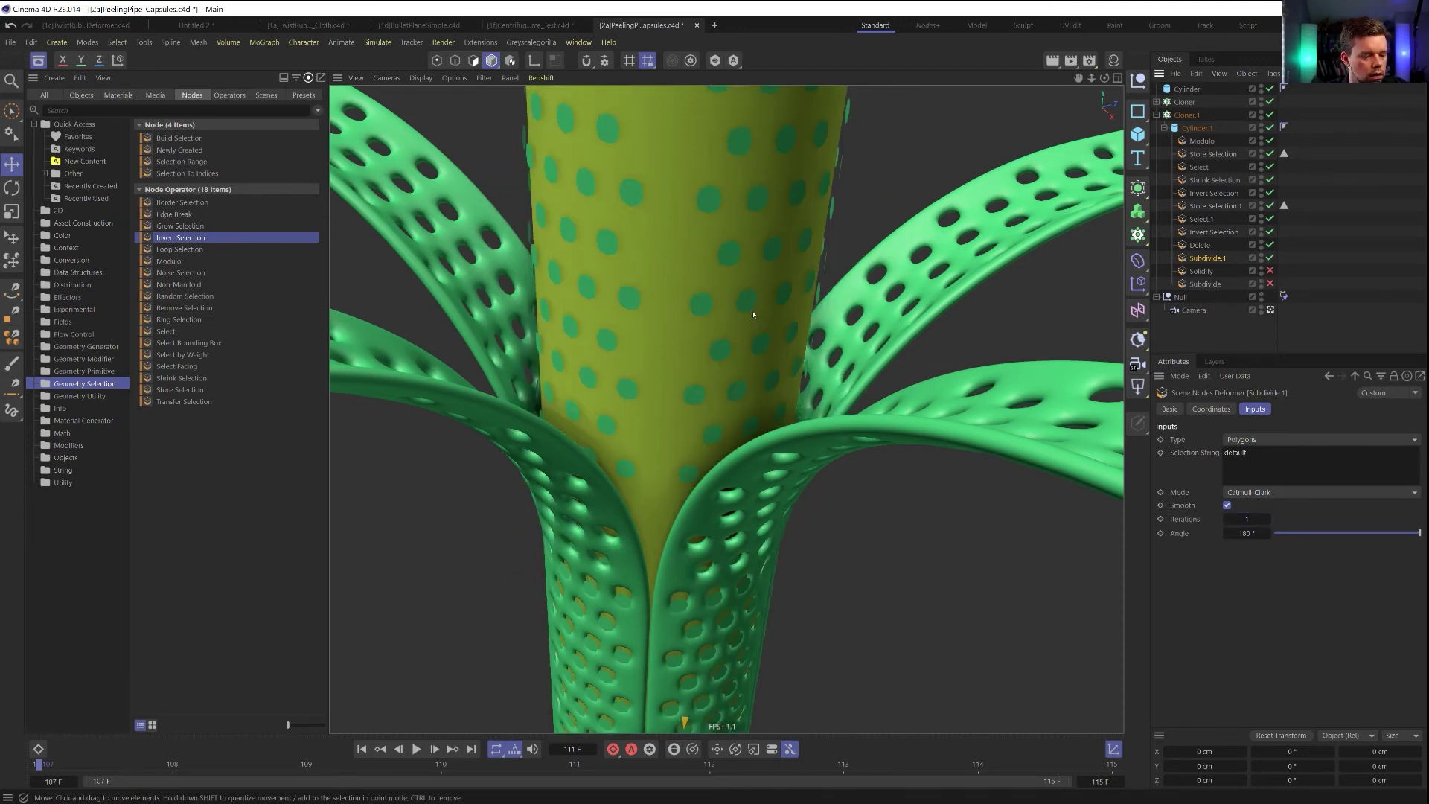
{"action": "key", "text": "n"}
{"action": "key", "text": "b"}
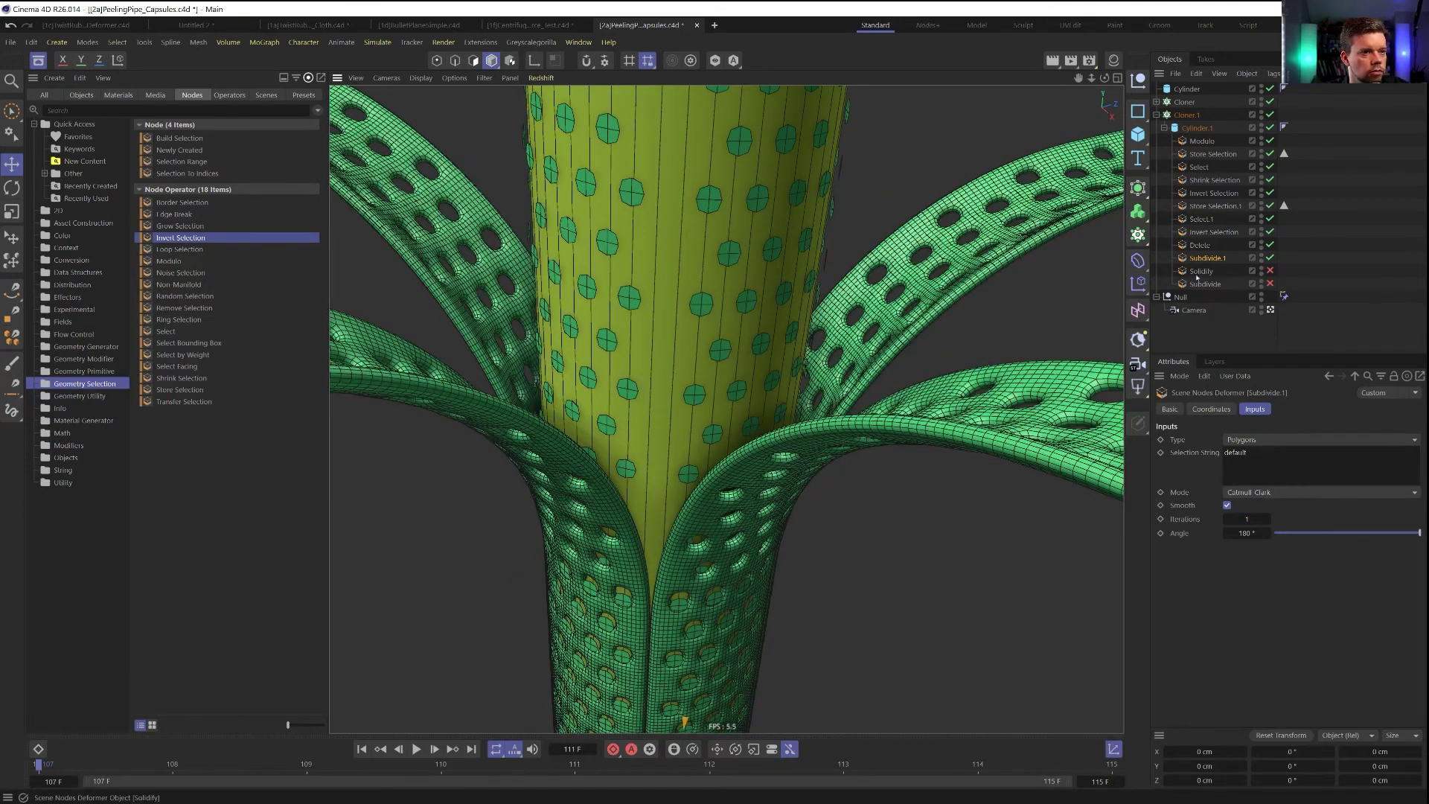
{"action": "left_click", "coordinate": [1201, 271]}
{"action": "left_click", "coordinate": [1270, 271]}
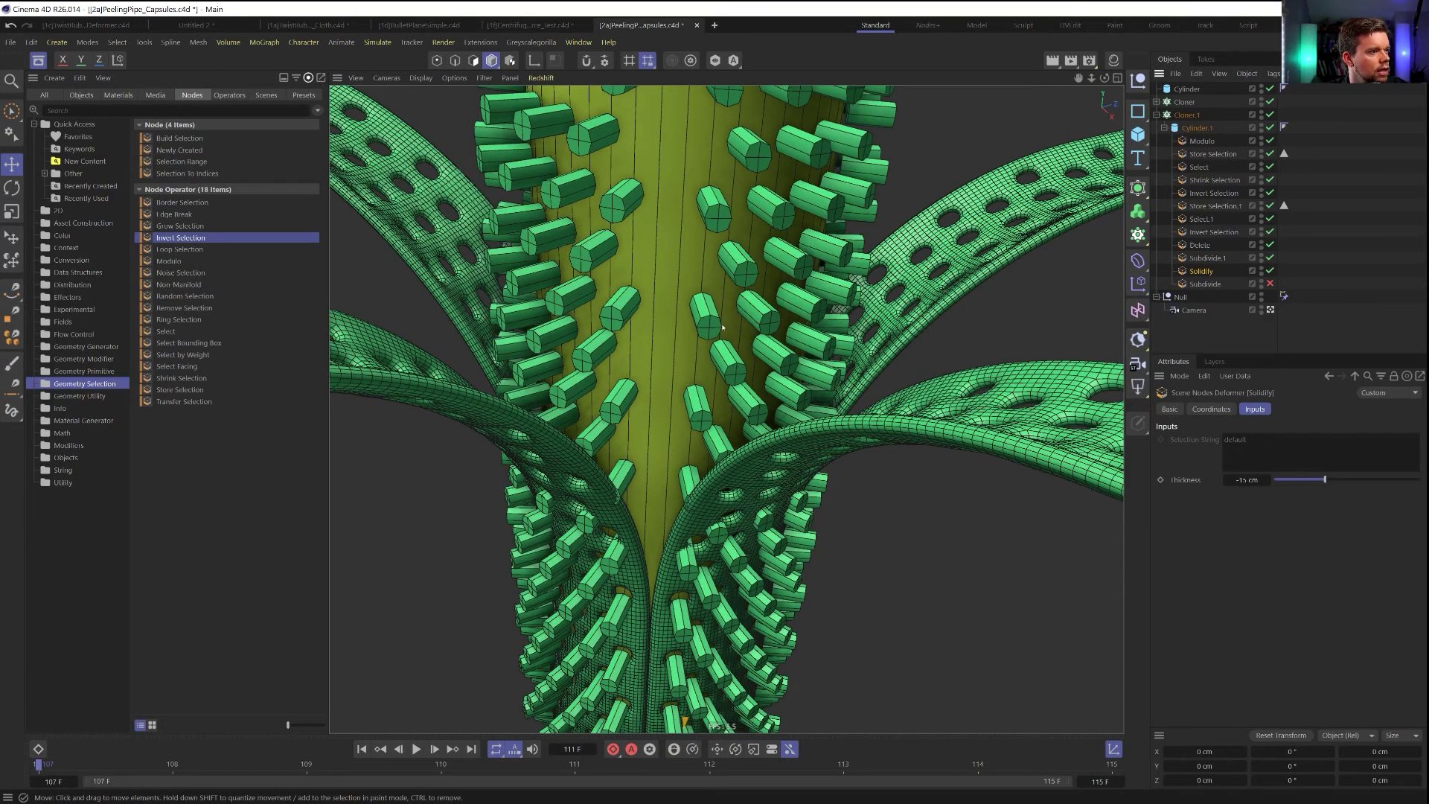
Set the iterations of the final Subdivide capsule to 1 and enable it
{"action": "left_click", "coordinate": [1208, 284]}
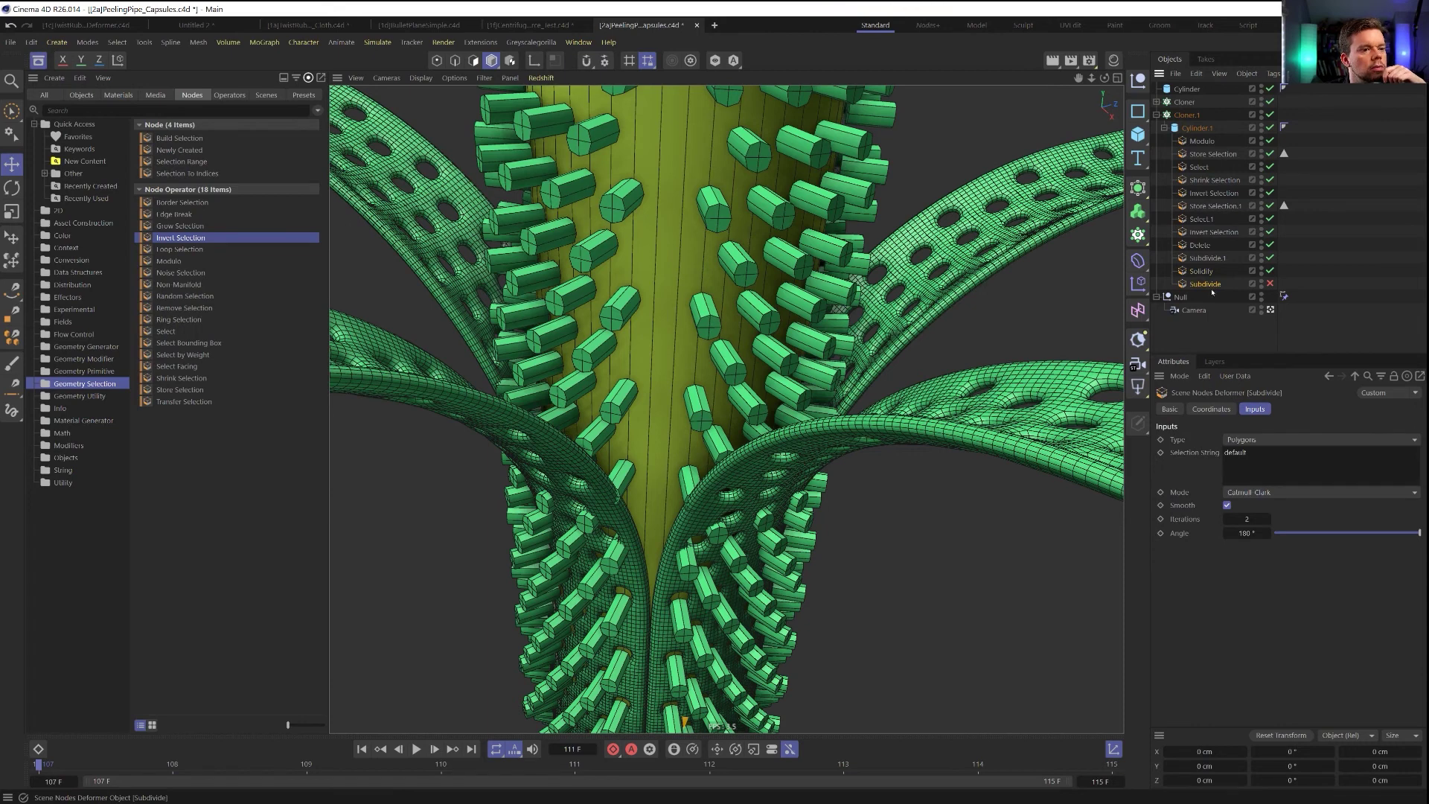
{"action": "left_click", "coordinate": [1236, 520]}
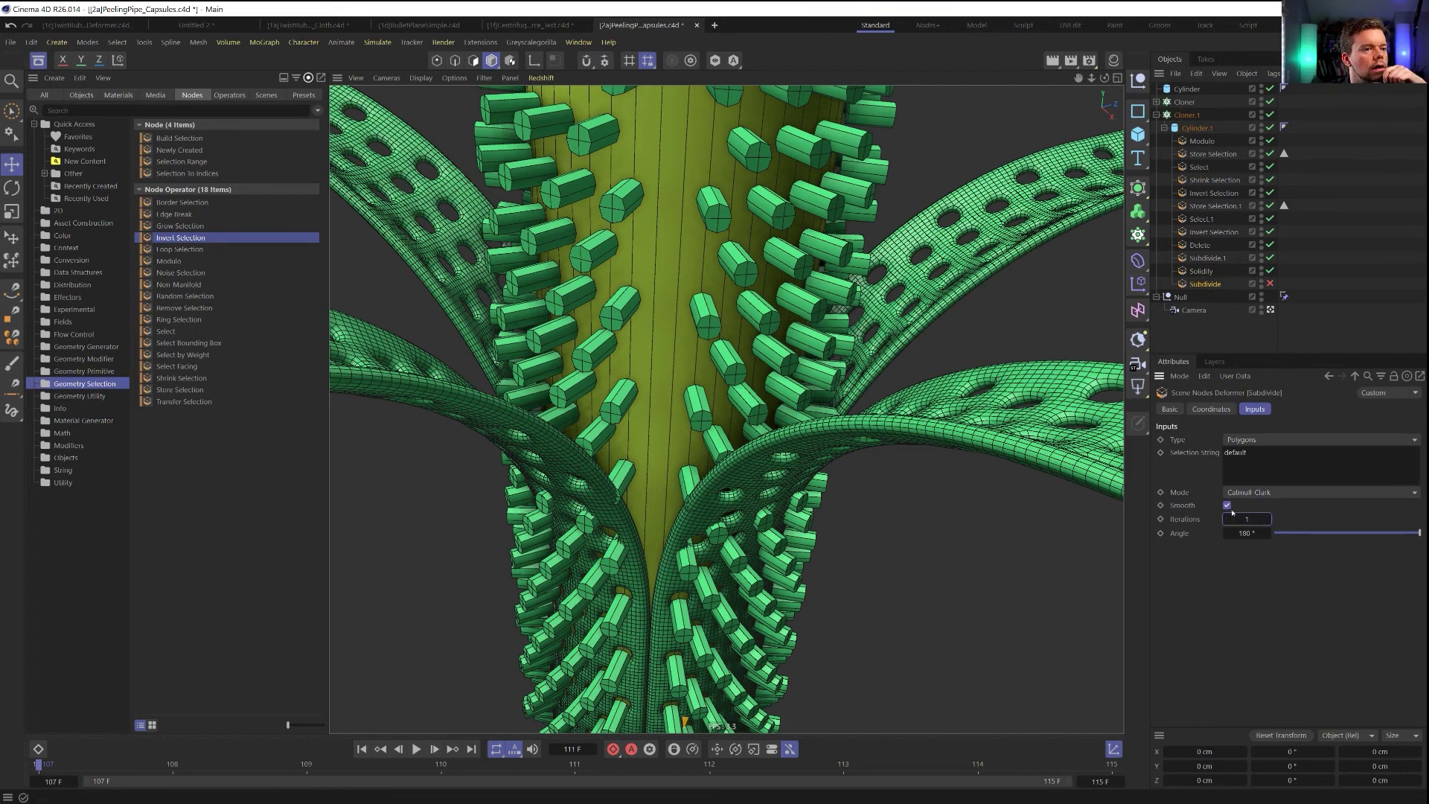
{"action": "type", "text": "1"}
{"action": "left_click", "coordinate": [1270, 283]}
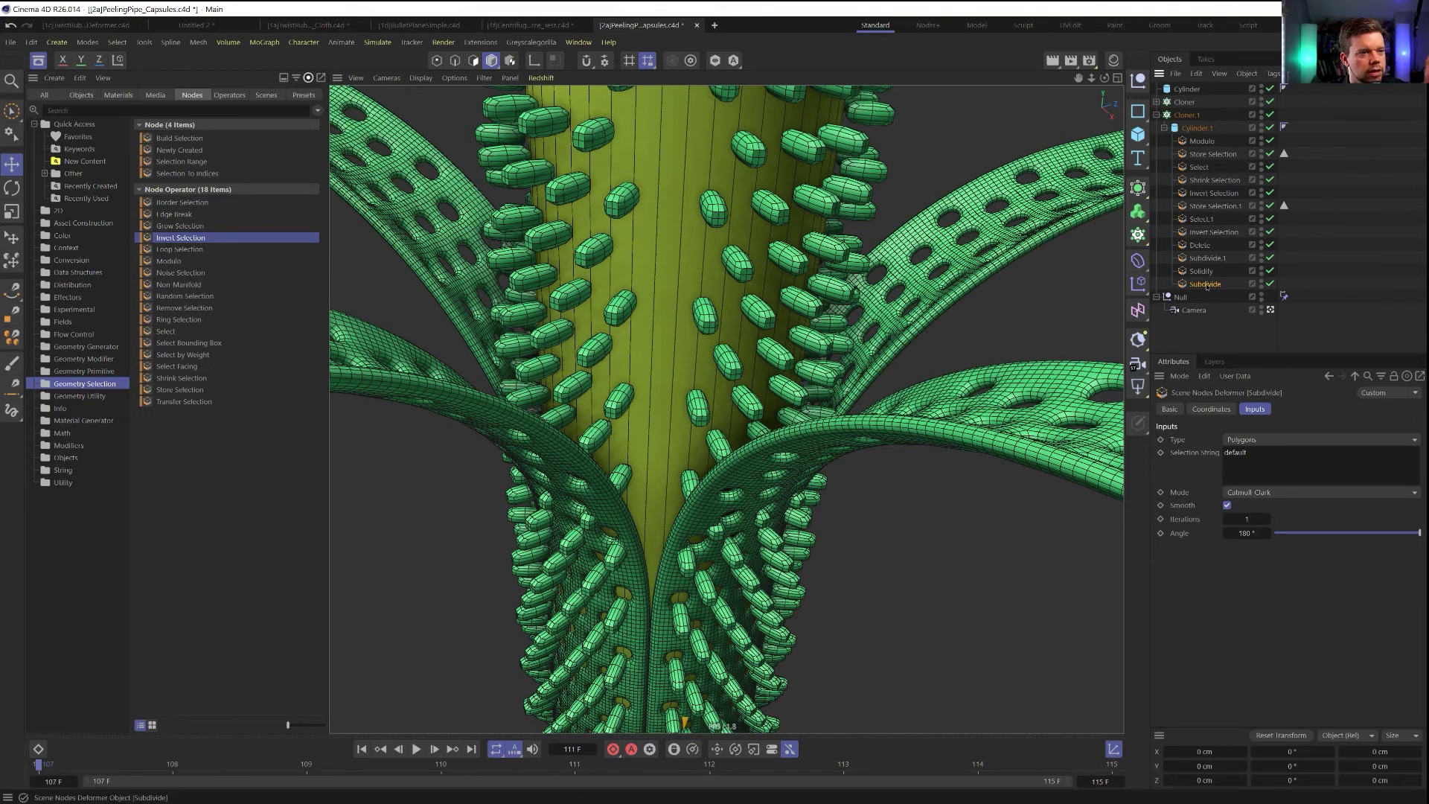
Delete the final Subdivide and the Solidify capsules, and set the iterations of Subdivide.1 to 2
{"action": "key", "text": "Delete"}
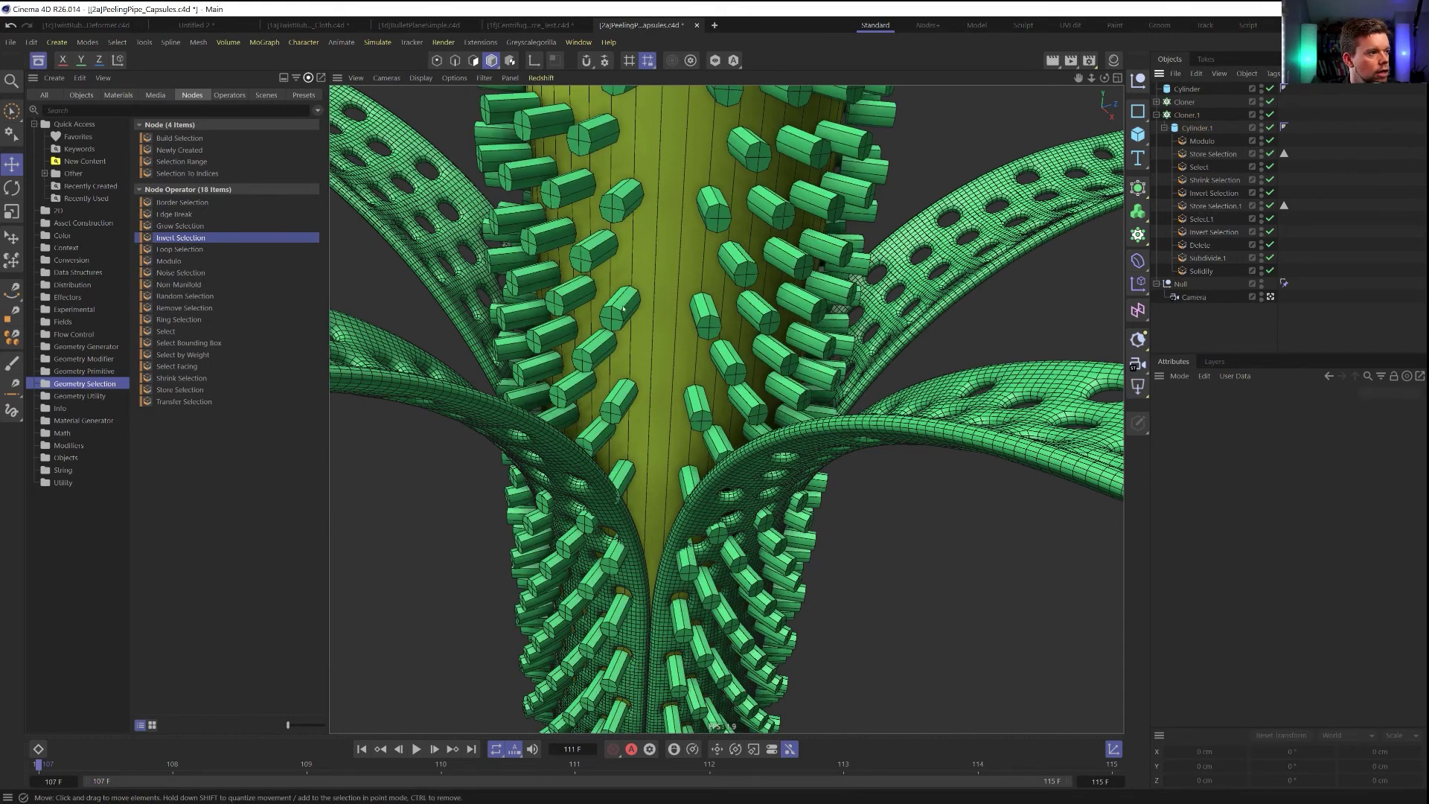
{"action": "left_click", "coordinate": [1208, 258]}
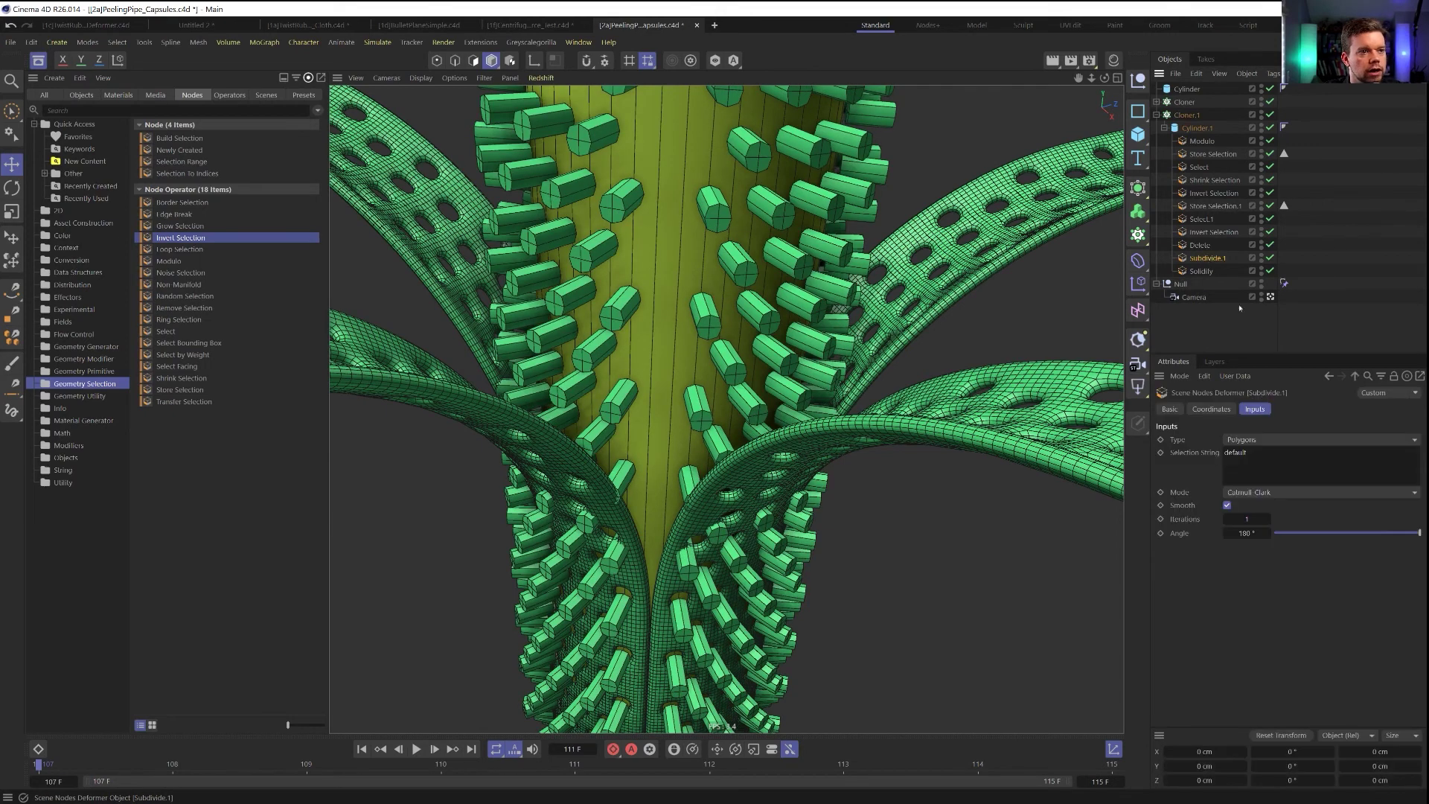
{"action": "left_click", "coordinate": [1267, 519]}
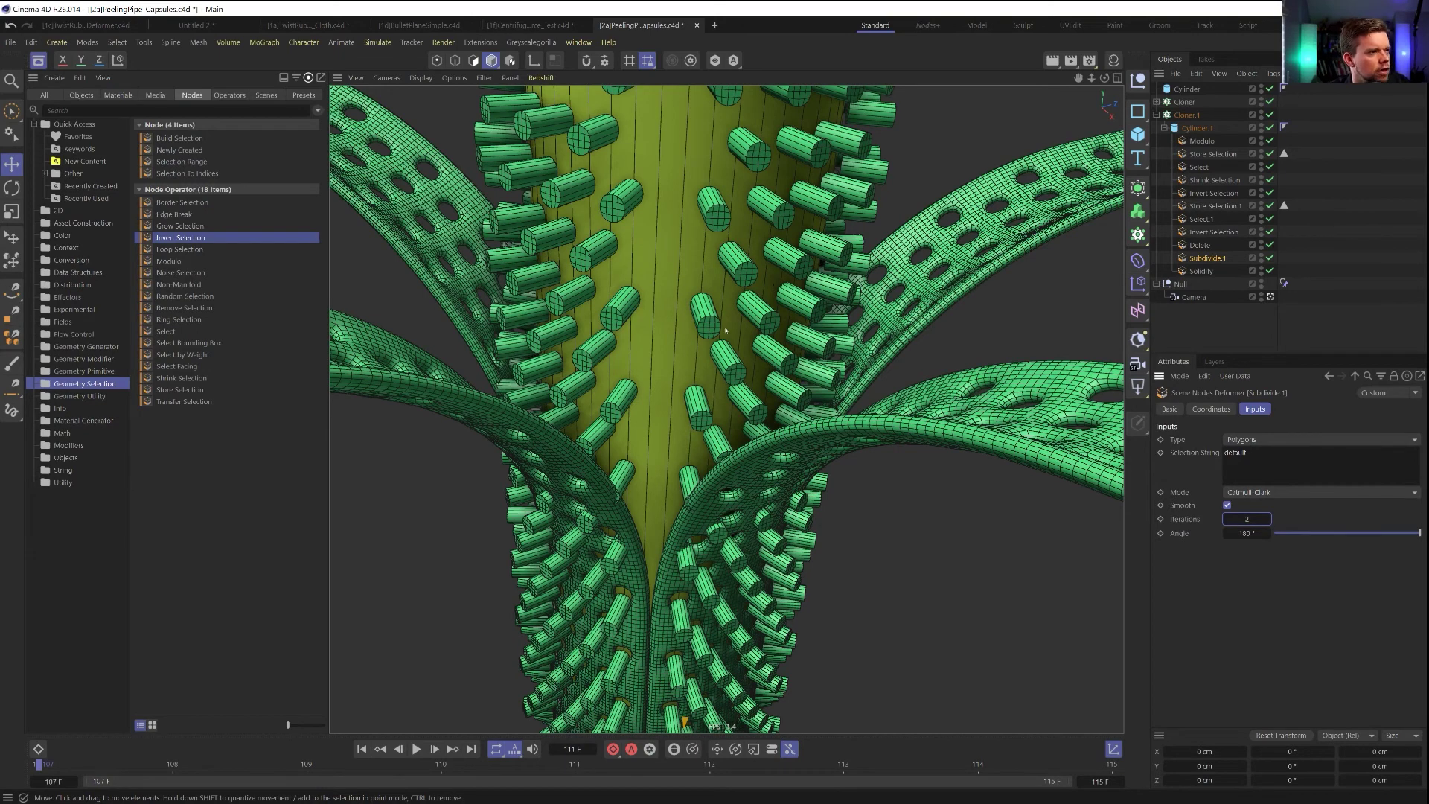
{"action": "left_click", "coordinate": [1183, 272]}
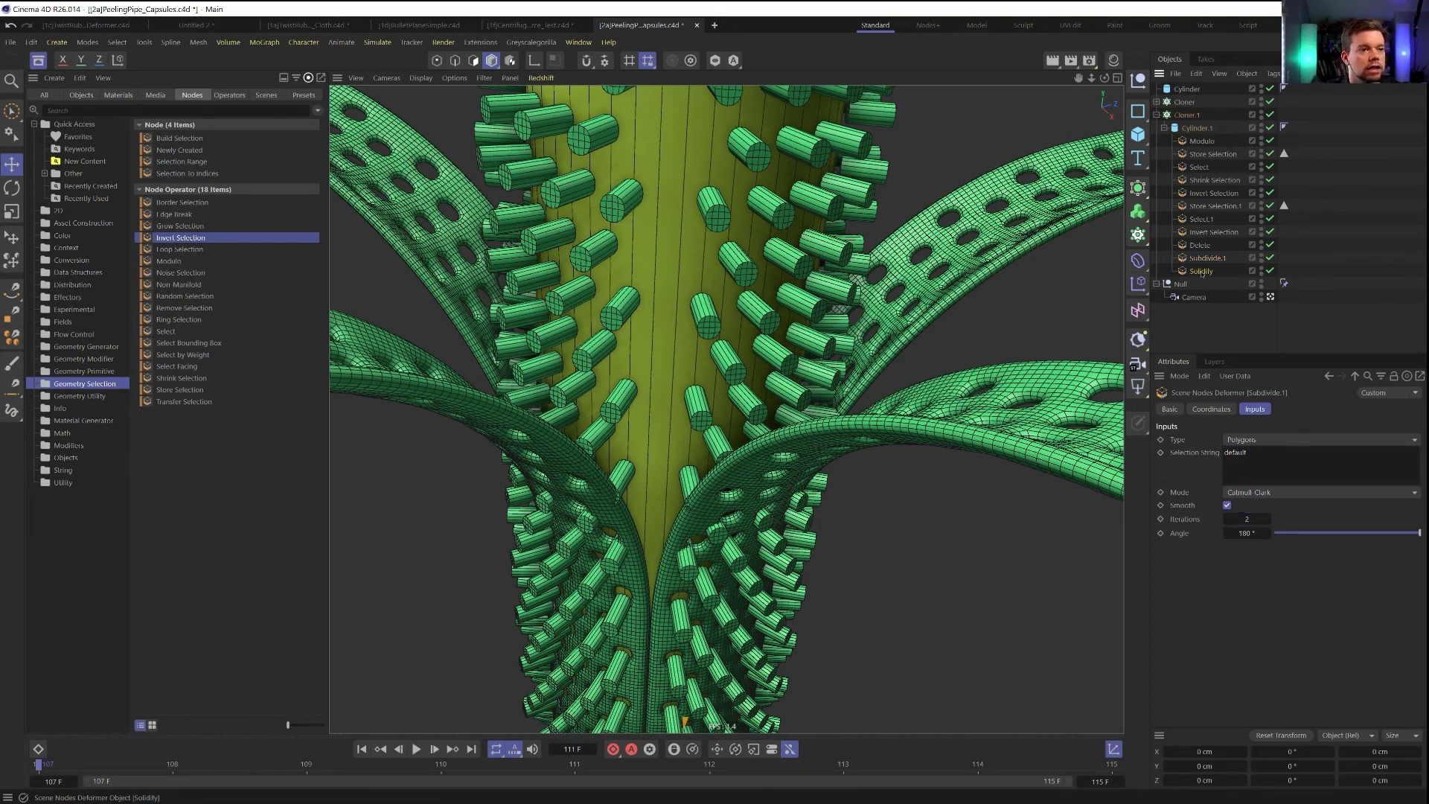
{"action": "key", "text": "Delete"}
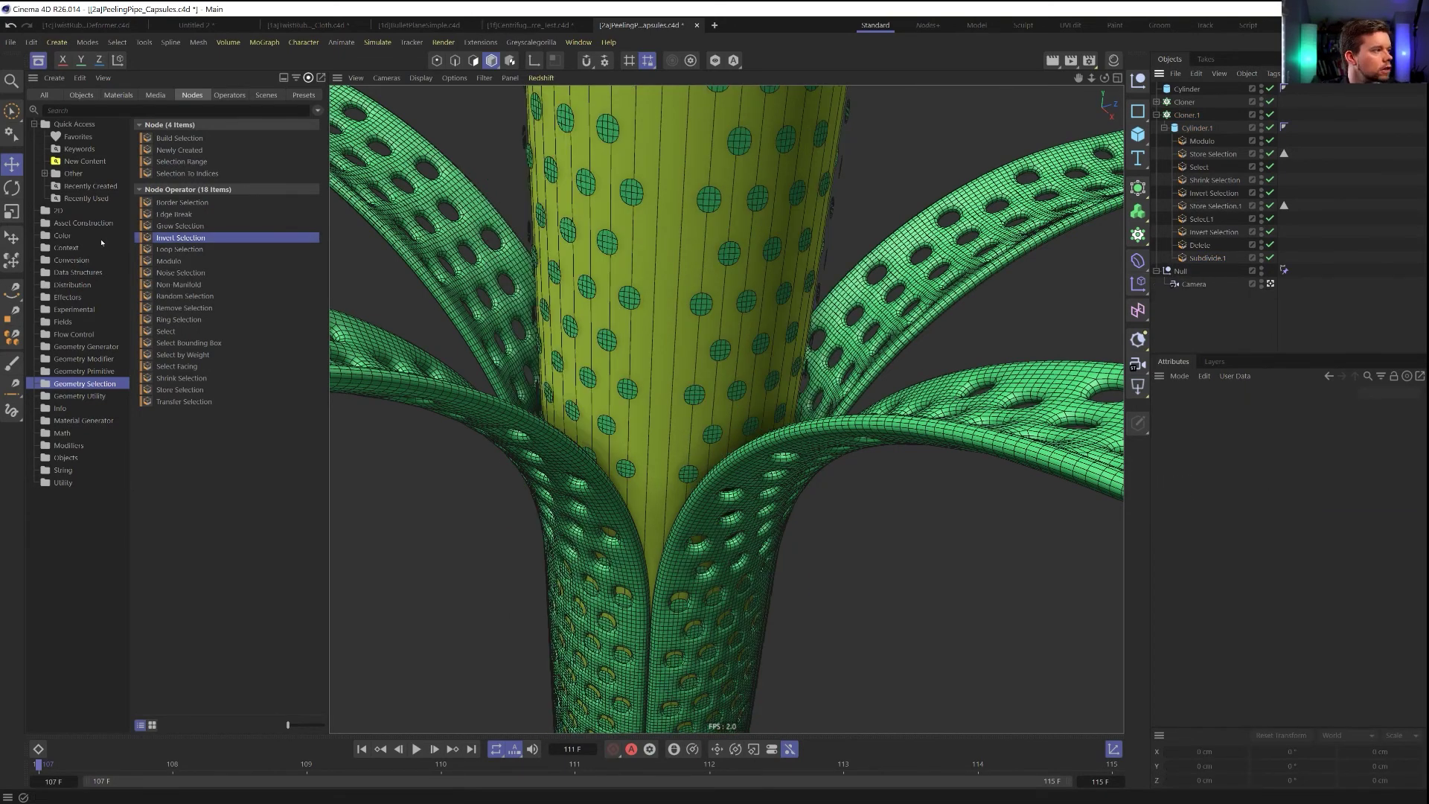
Add an Extrude capsule below Subdivide.1 with Use Islands enabled and an offset variation of 97 %
{"action": "left_click", "coordinate": [102, 359]}
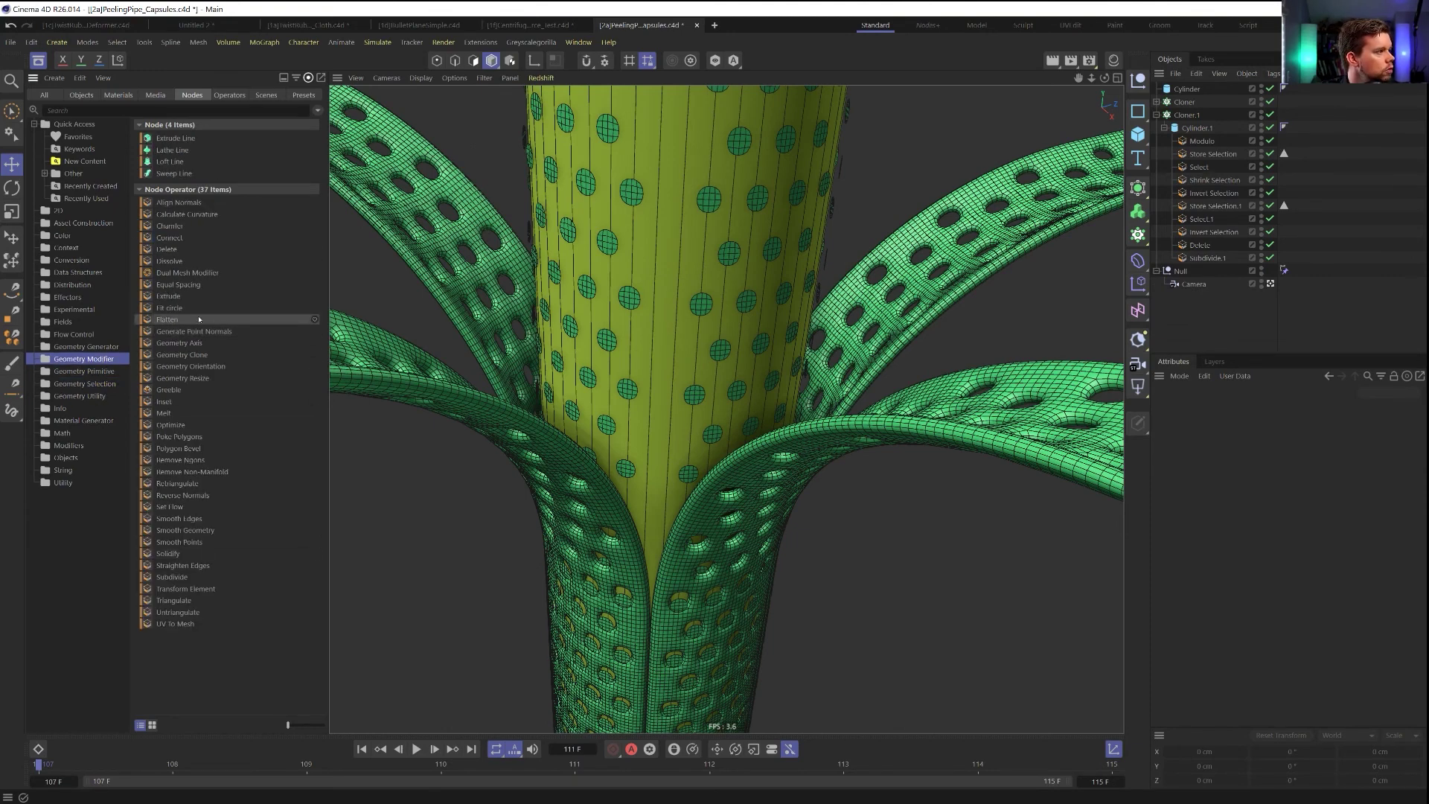
{"action": "left_click_drag", "start_coordinate": [168, 295], "coordinate": [1210, 266]}
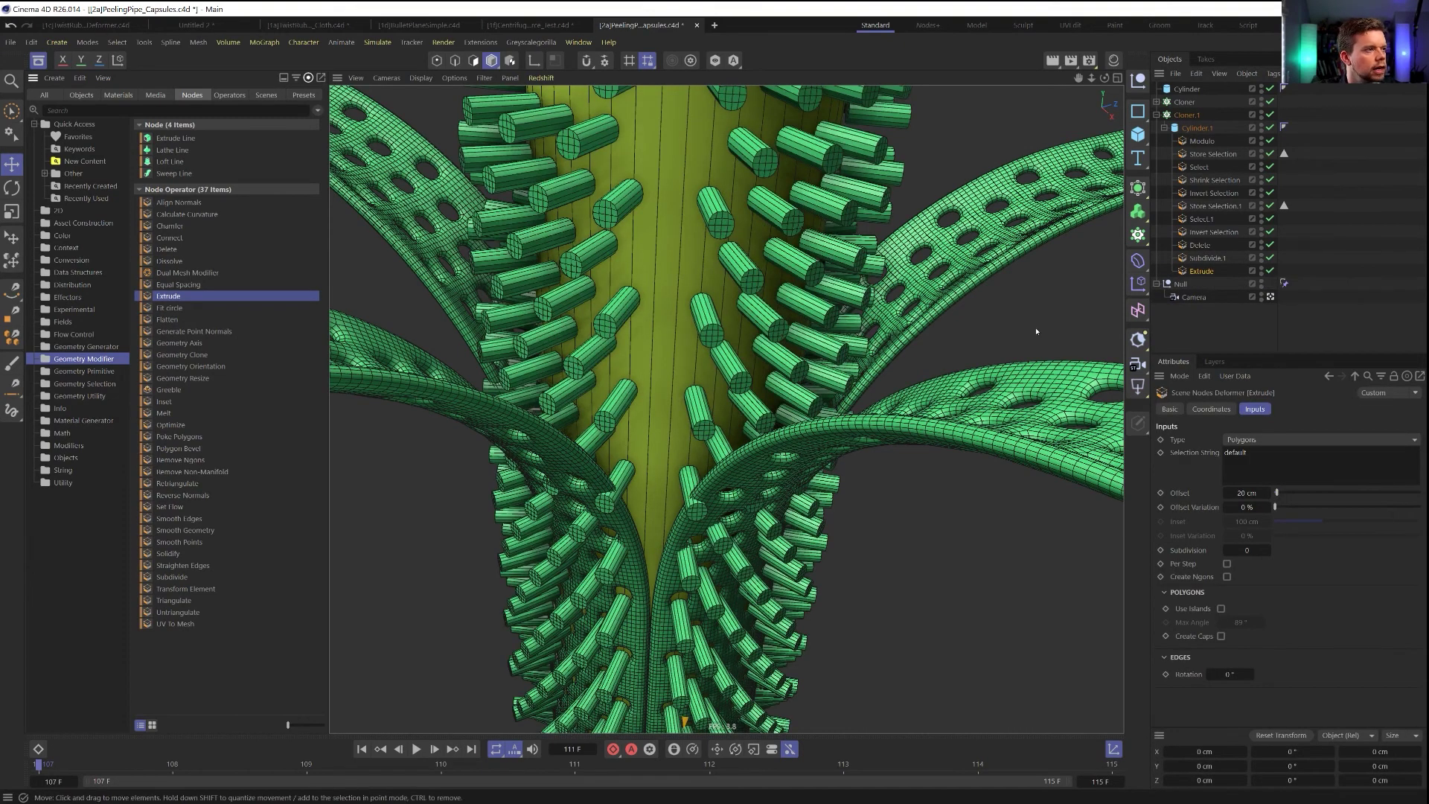
{"action": "left_click", "coordinate": [1308, 507]}
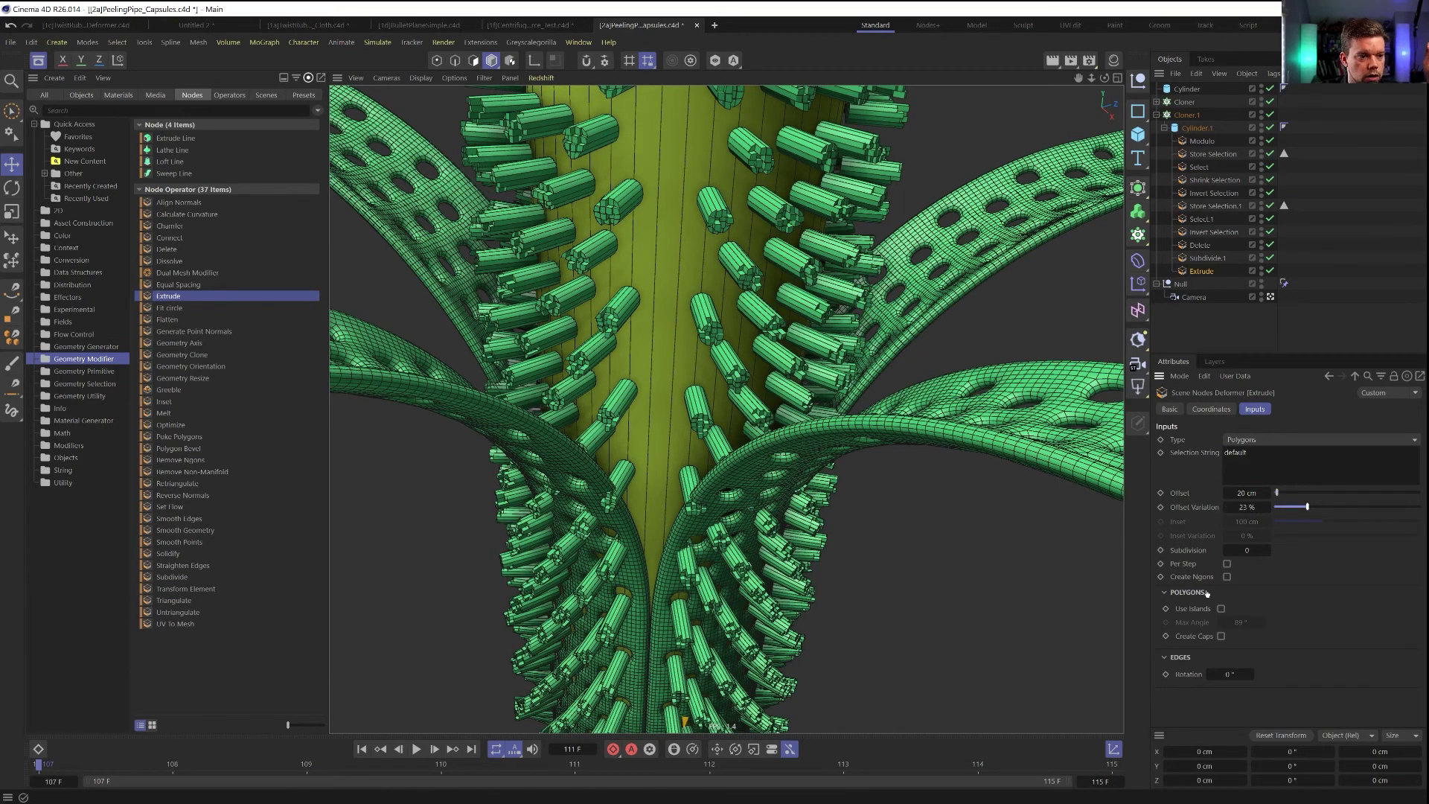
{"action": "left_click", "coordinate": [1221, 608]}
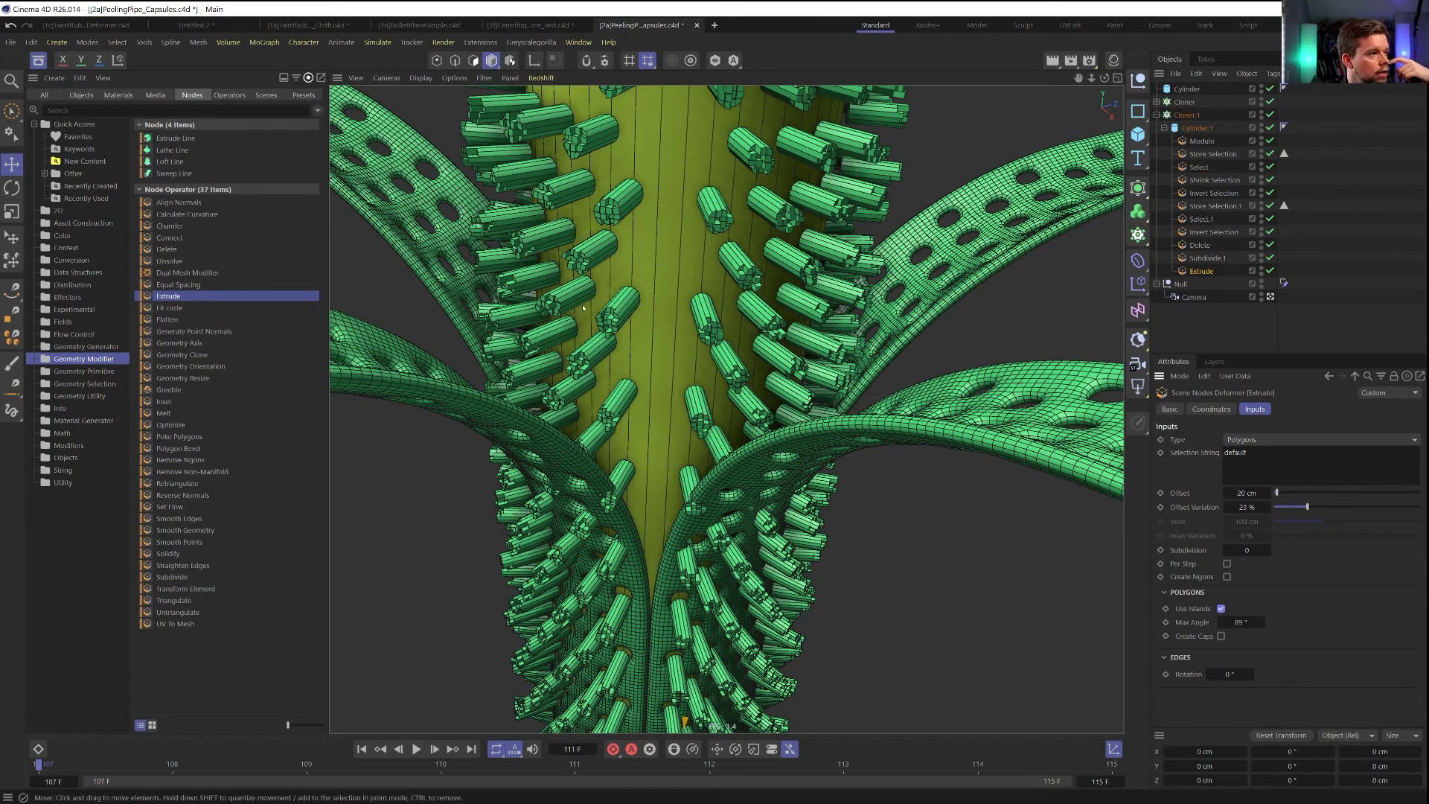
{"action": "left_click", "coordinate": [1417, 508]}
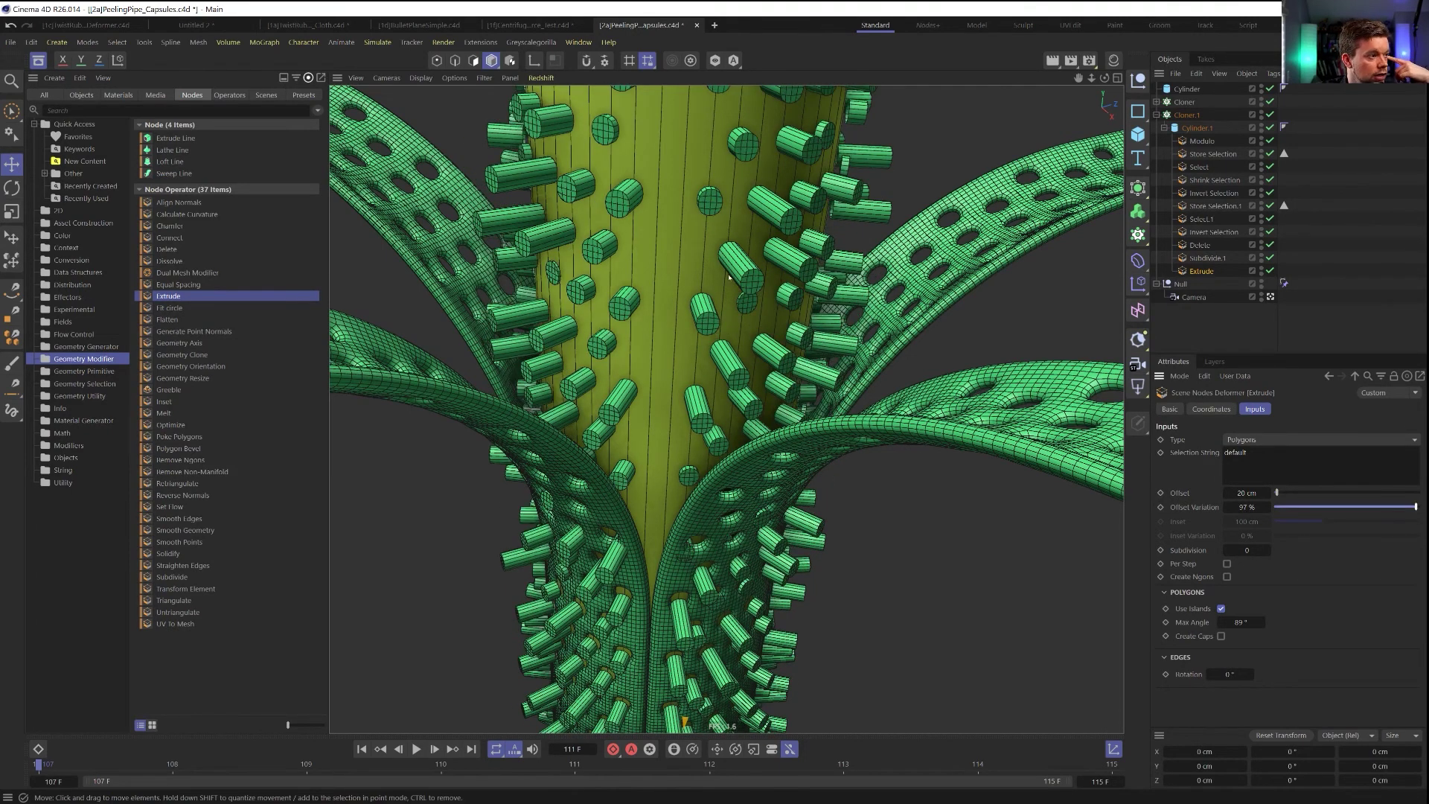
Try an Extrude offset of 5 cm and set it to 10 cm
{"action": "double_click", "coordinate": [1248, 492]}
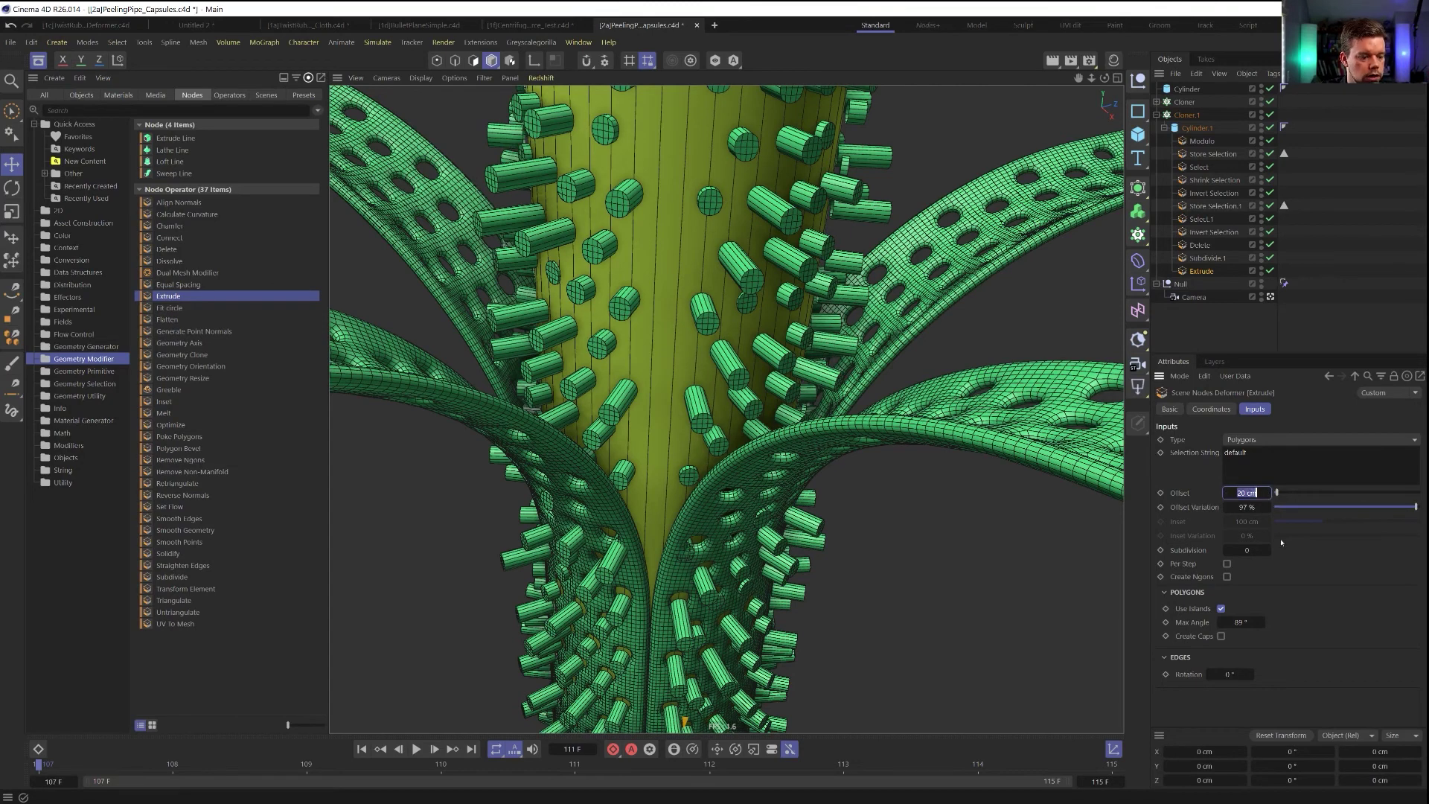
{"action": "type", "text": "5"}
{"action": "key", "text": "Return"}
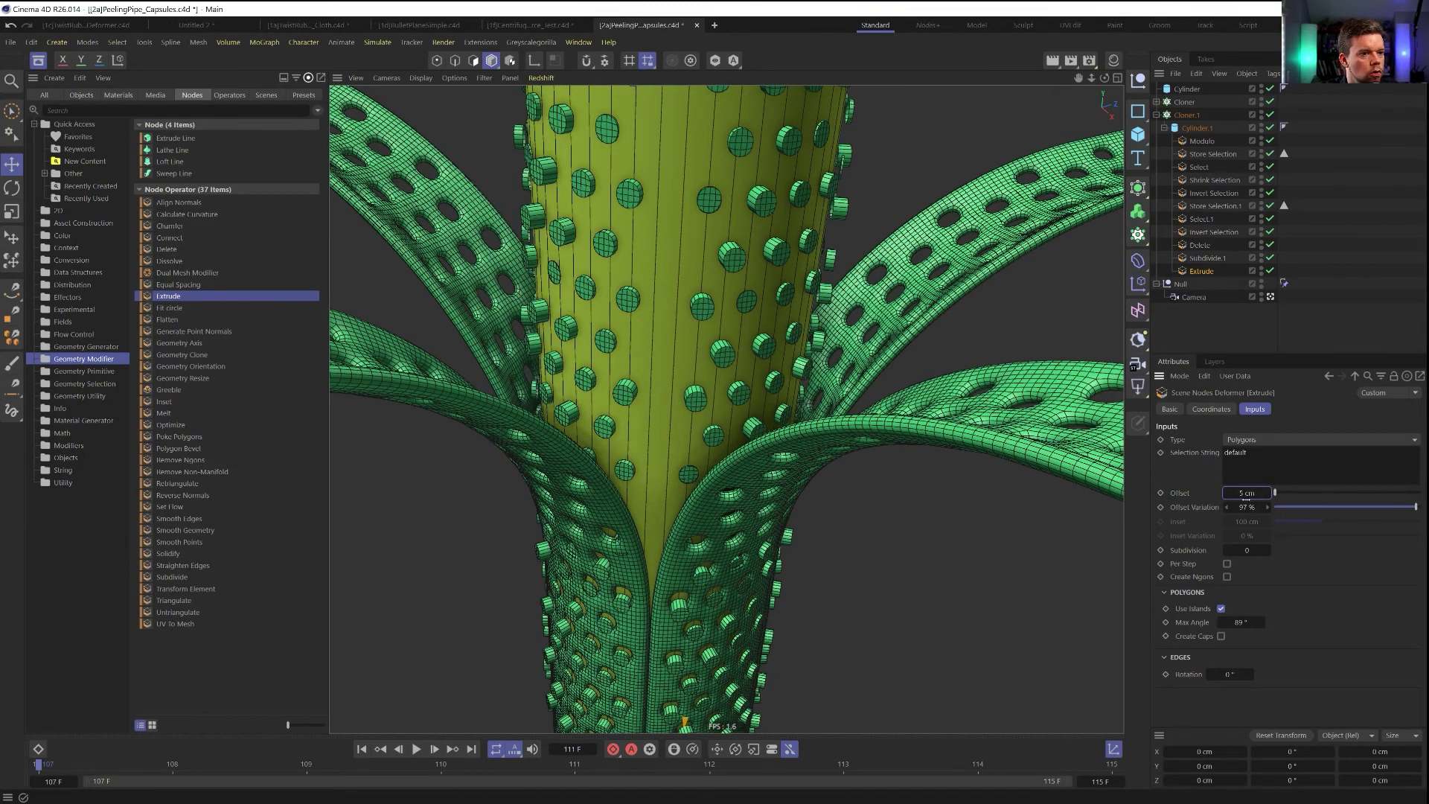
{"action": "double_click", "coordinate": [1247, 493]}
{"action": "type", "text": "10"}
{"action": "key", "text": "Return"}
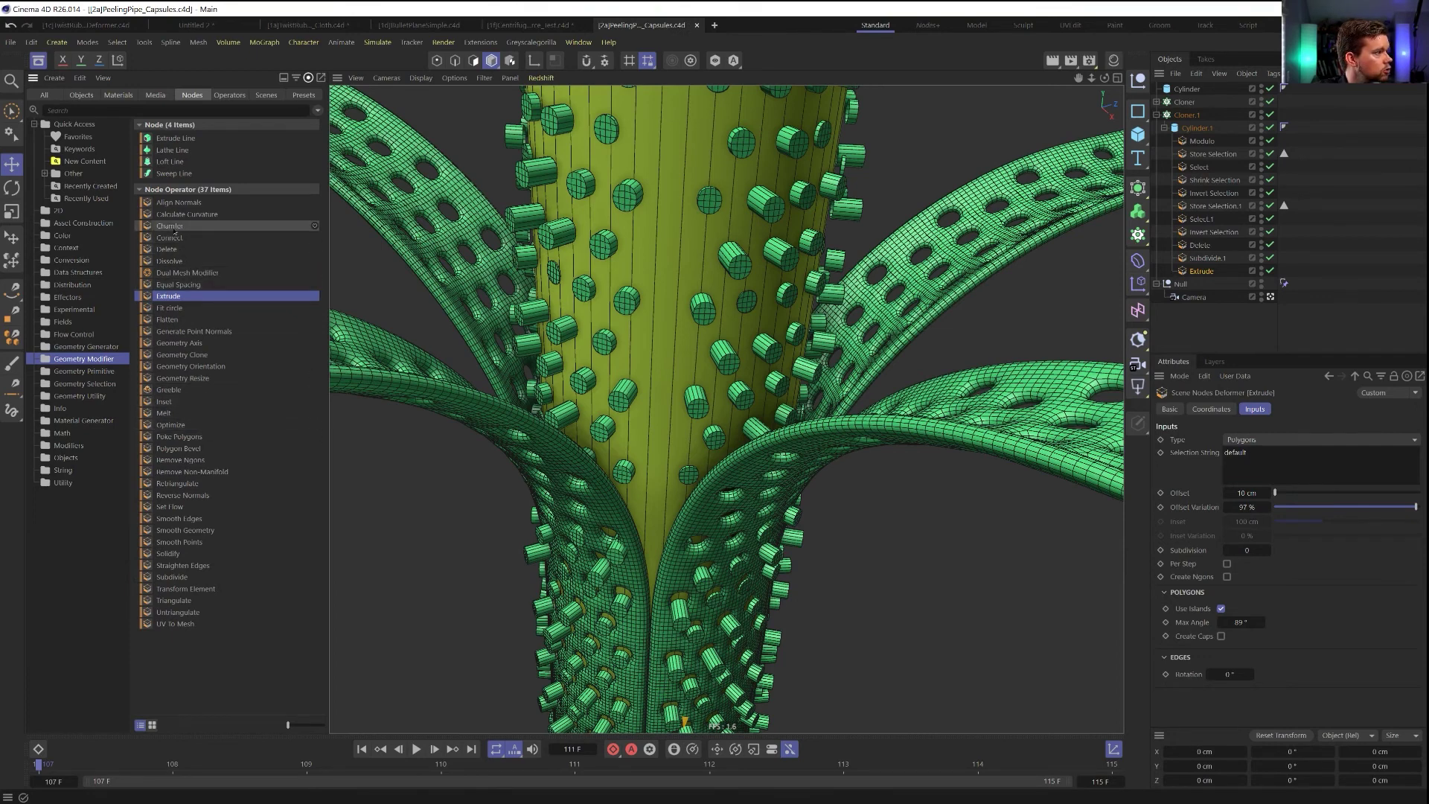
Try a Chamfer capsule of type Edges below the Extrude capsule, and delete it
{"action": "left_click_drag", "start_coordinate": [171, 225], "coordinate": [1213, 279]}
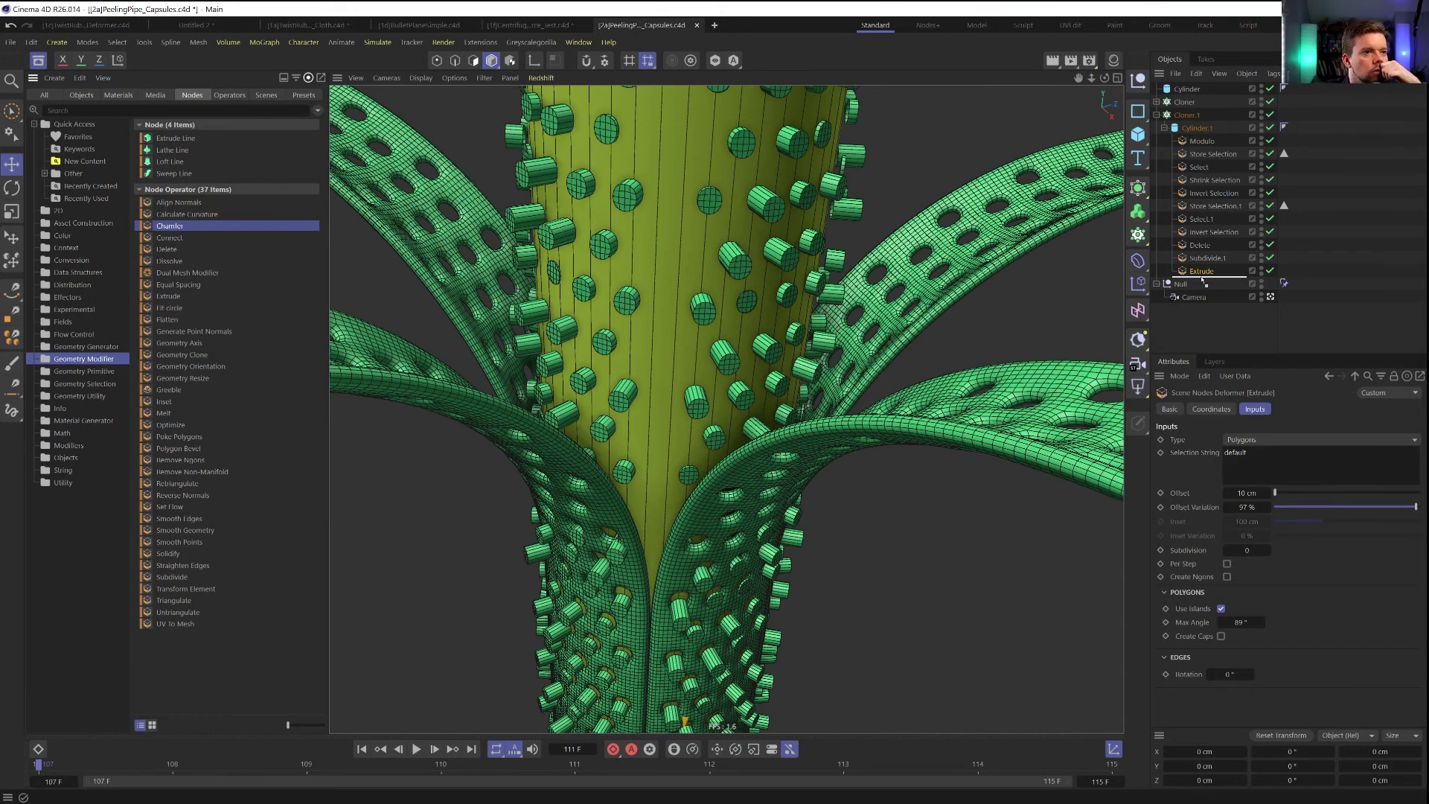
{"action": "left_click_drag", "start_coordinate": [1203, 279], "coordinate": [1202, 281]}
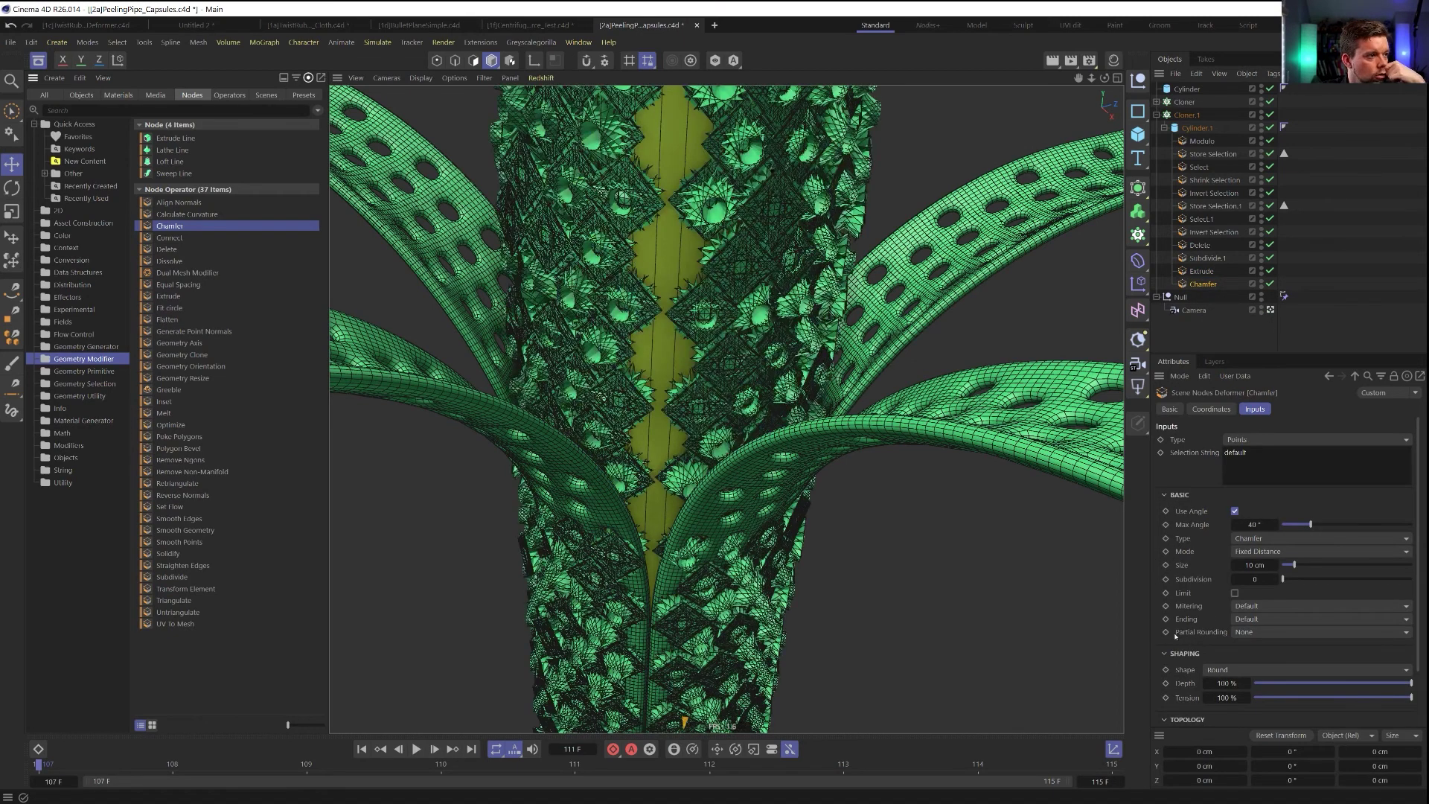
{"action": "left_click", "coordinate": [1238, 444]}
{"action": "left_click", "coordinate": [1248, 460]}
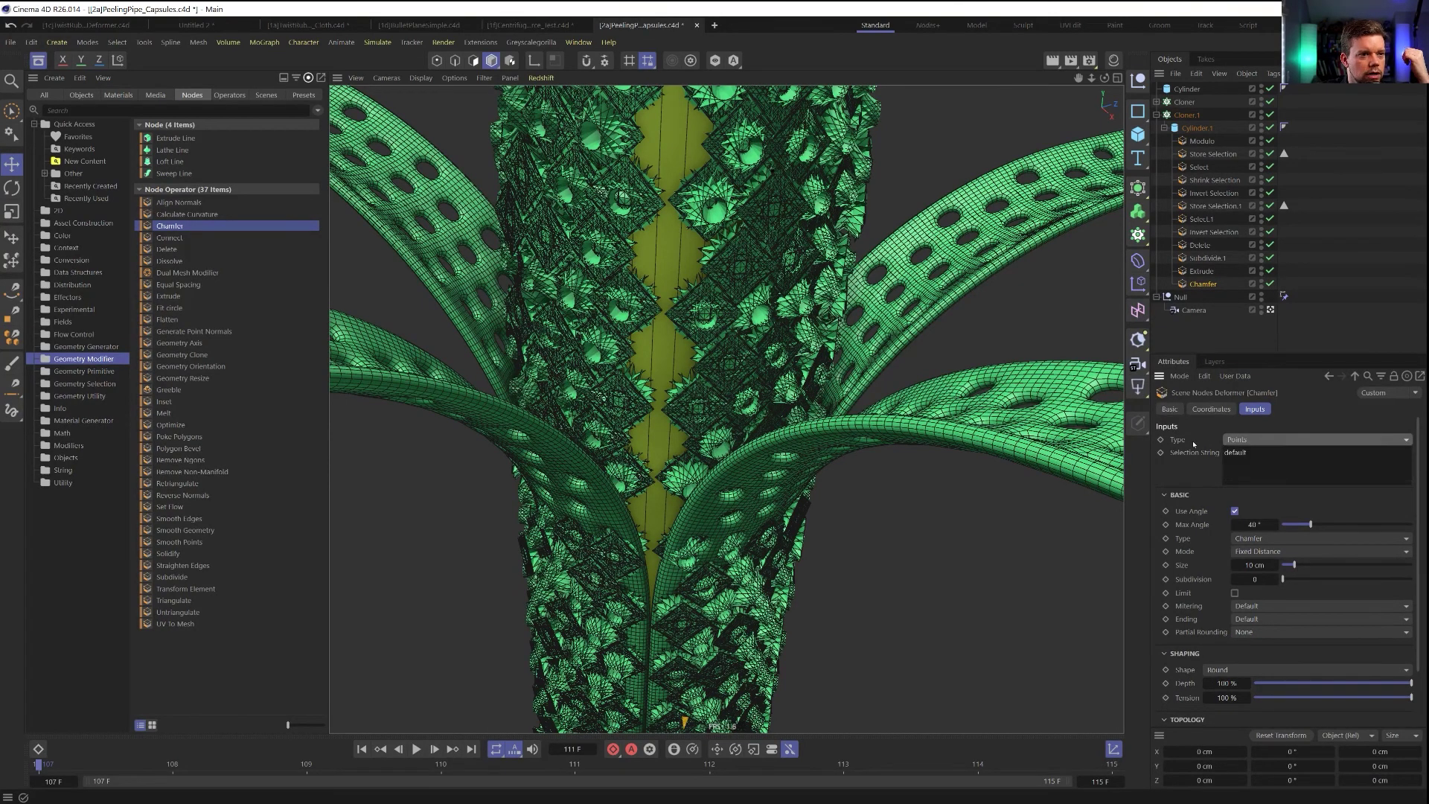
{"action": "left_click", "coordinate": [1226, 441]}
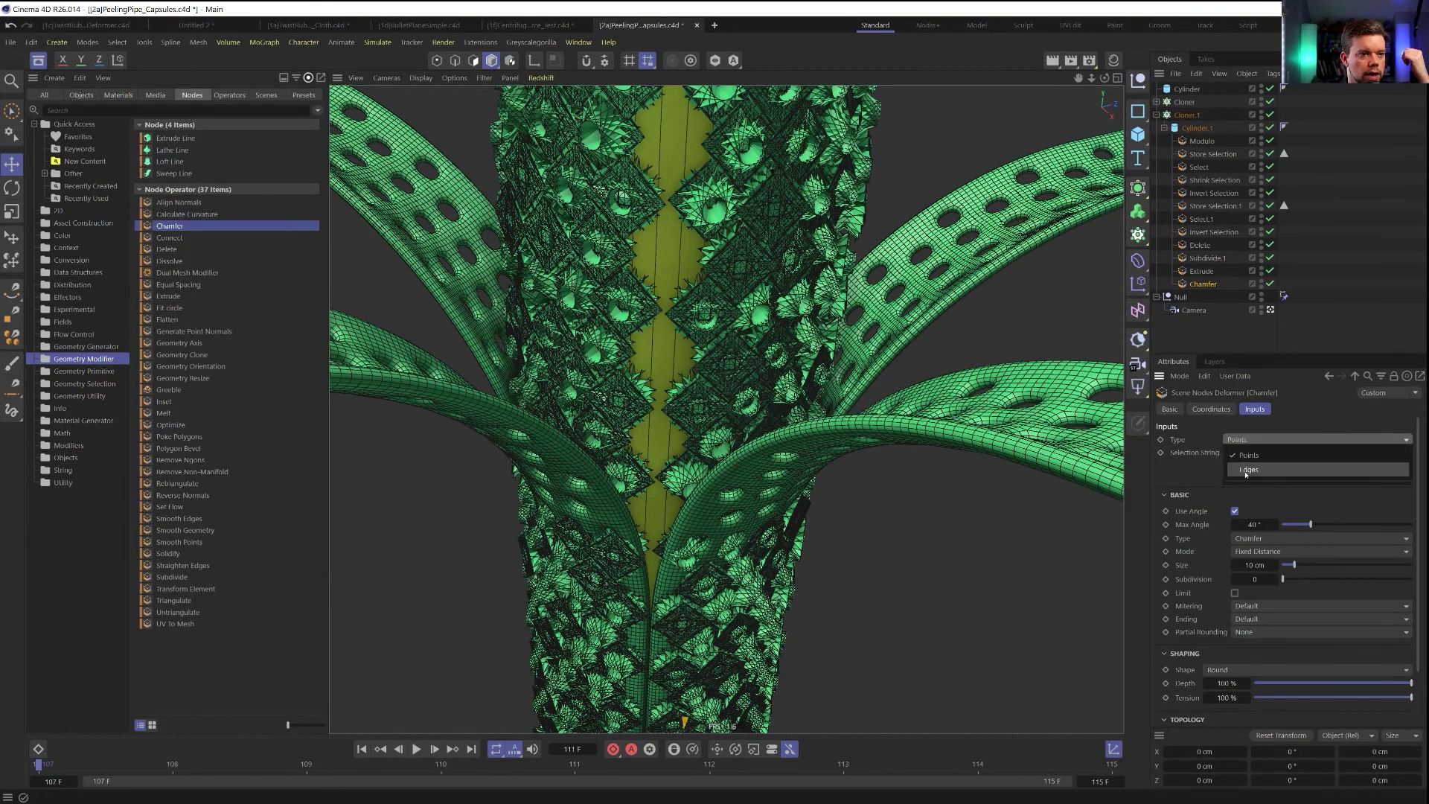
{"action": "left_click", "coordinate": [1246, 470]}
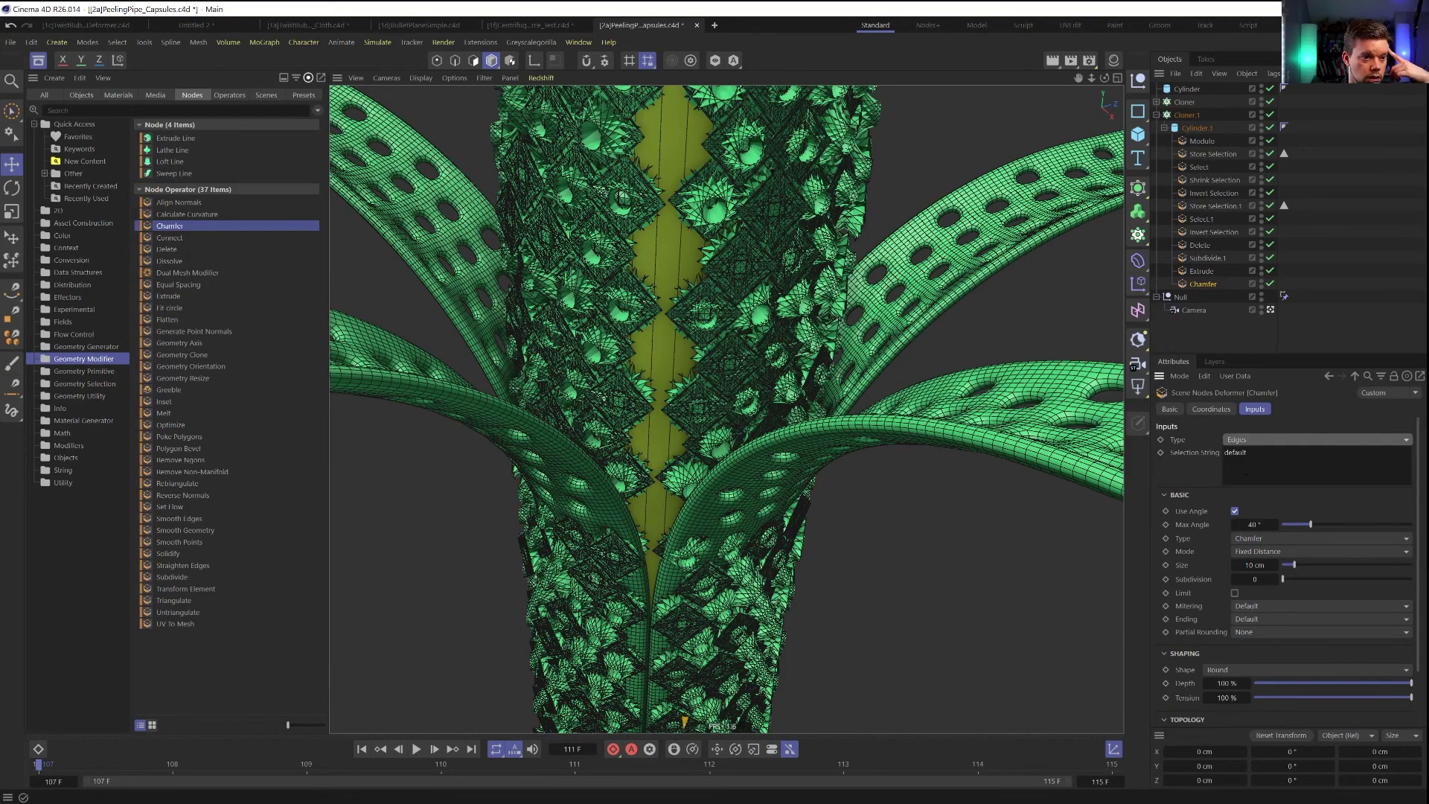
{"action": "scroll", "coordinate": [1190, 552], "scroll_direction": "down", "scroll_amount": 2}
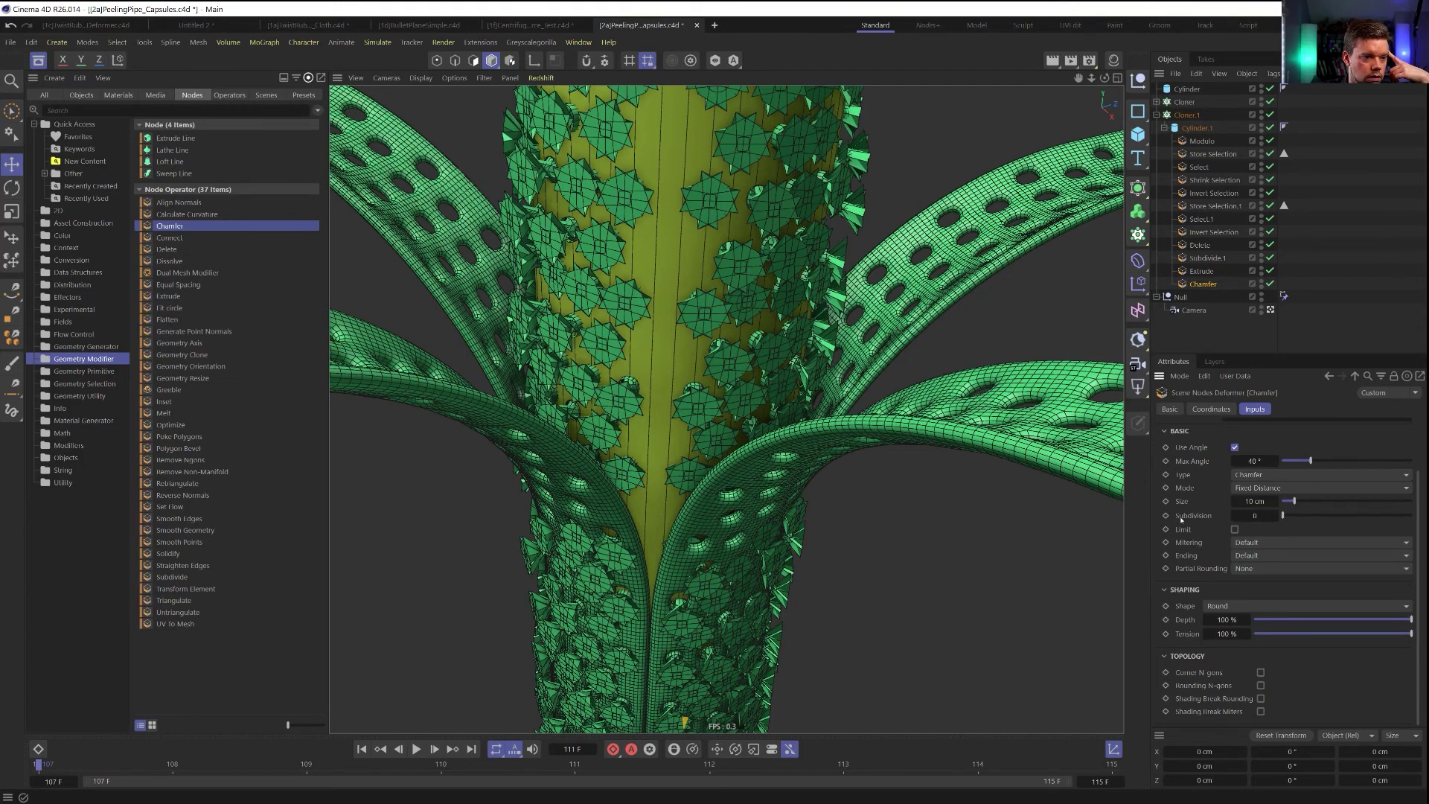
{"action": "scroll", "coordinate": [1181, 519], "scroll_direction": "up", "scroll_amount": 2}
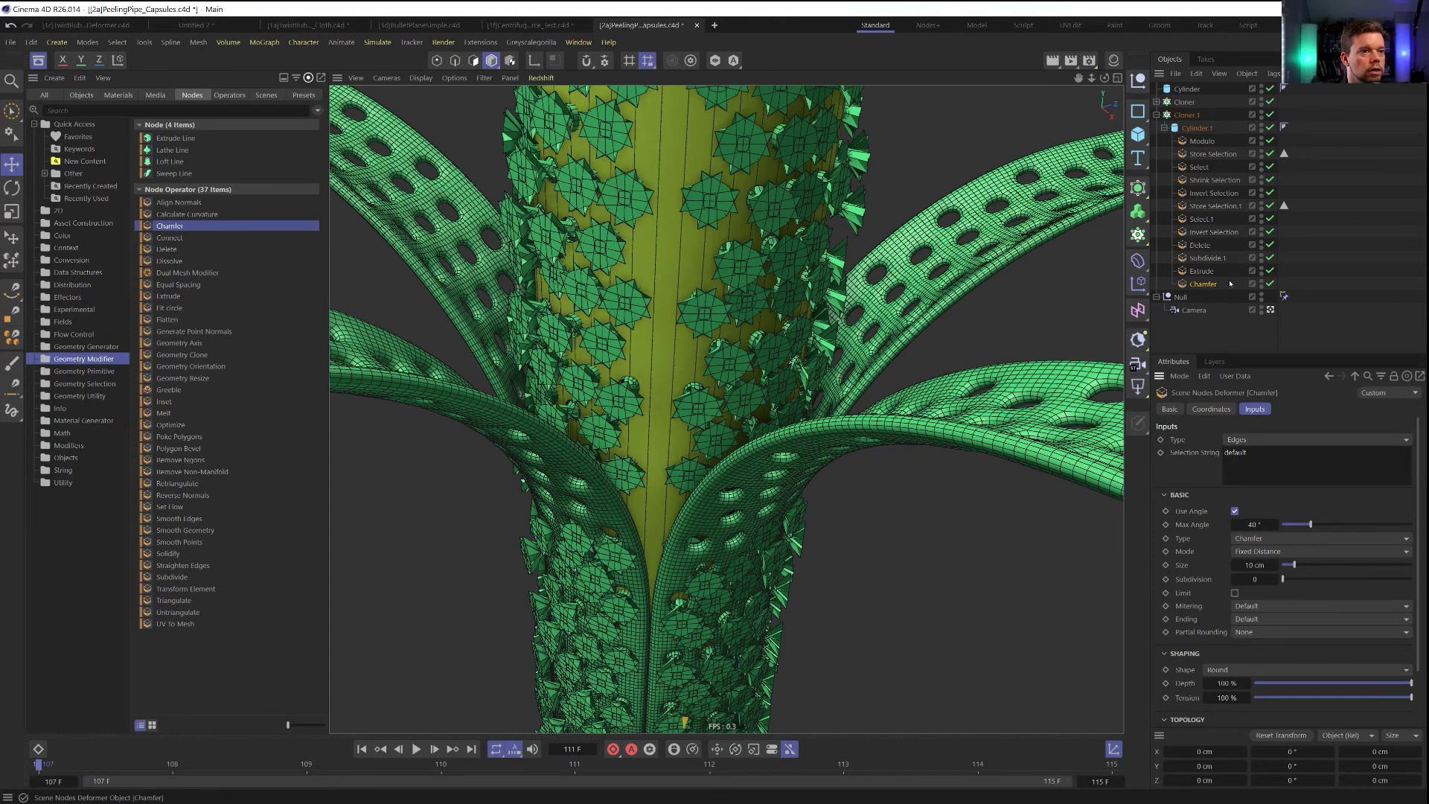
{"action": "key", "text": "Delete"}
Add a Polygon Bevel capsule below the Extrude capsule with Use Islands enabled and an offset of 2 cm
{"action": "left_click", "coordinate": [253, 447]}
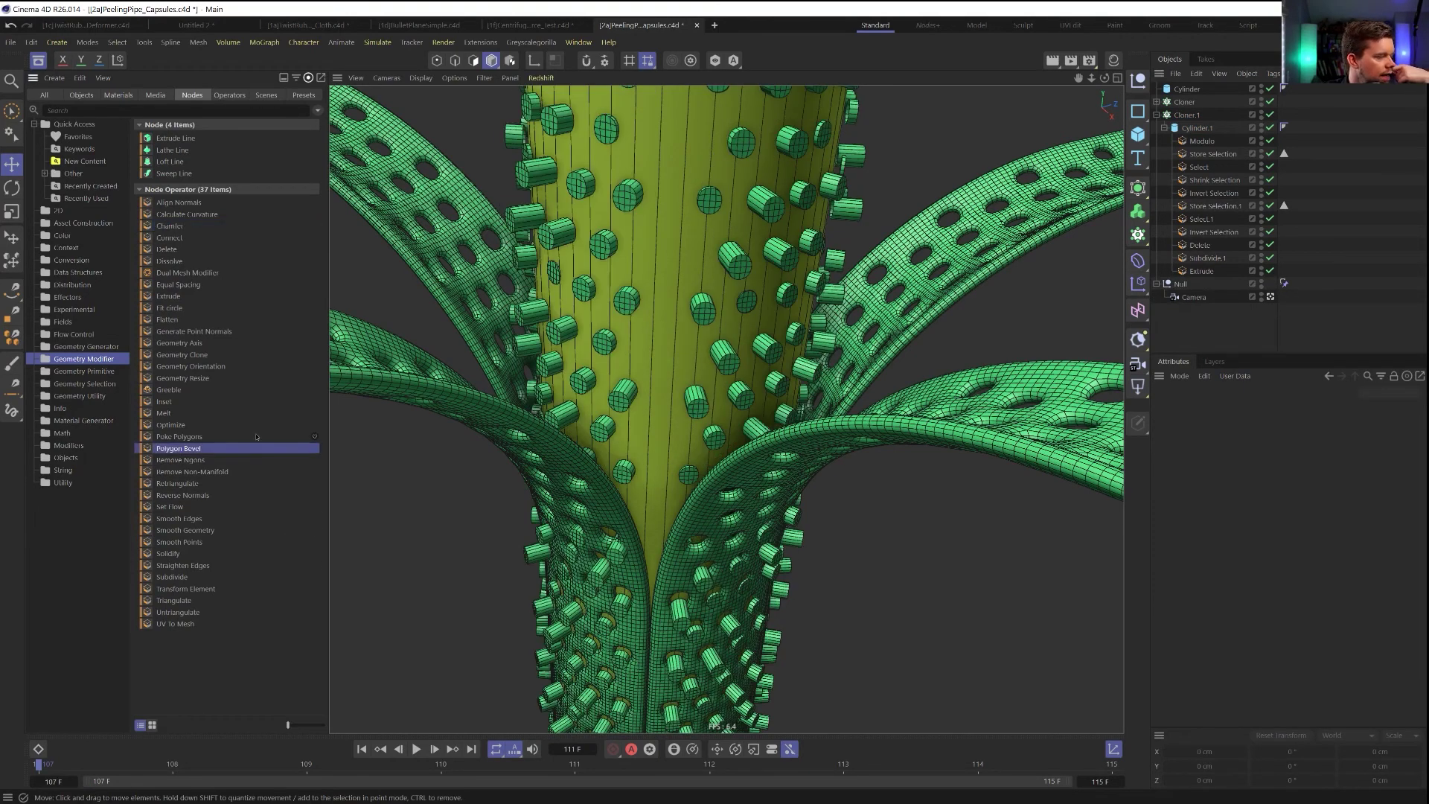
{"action": "left_click_drag", "start_coordinate": [256, 437], "coordinate": [1215, 280]}
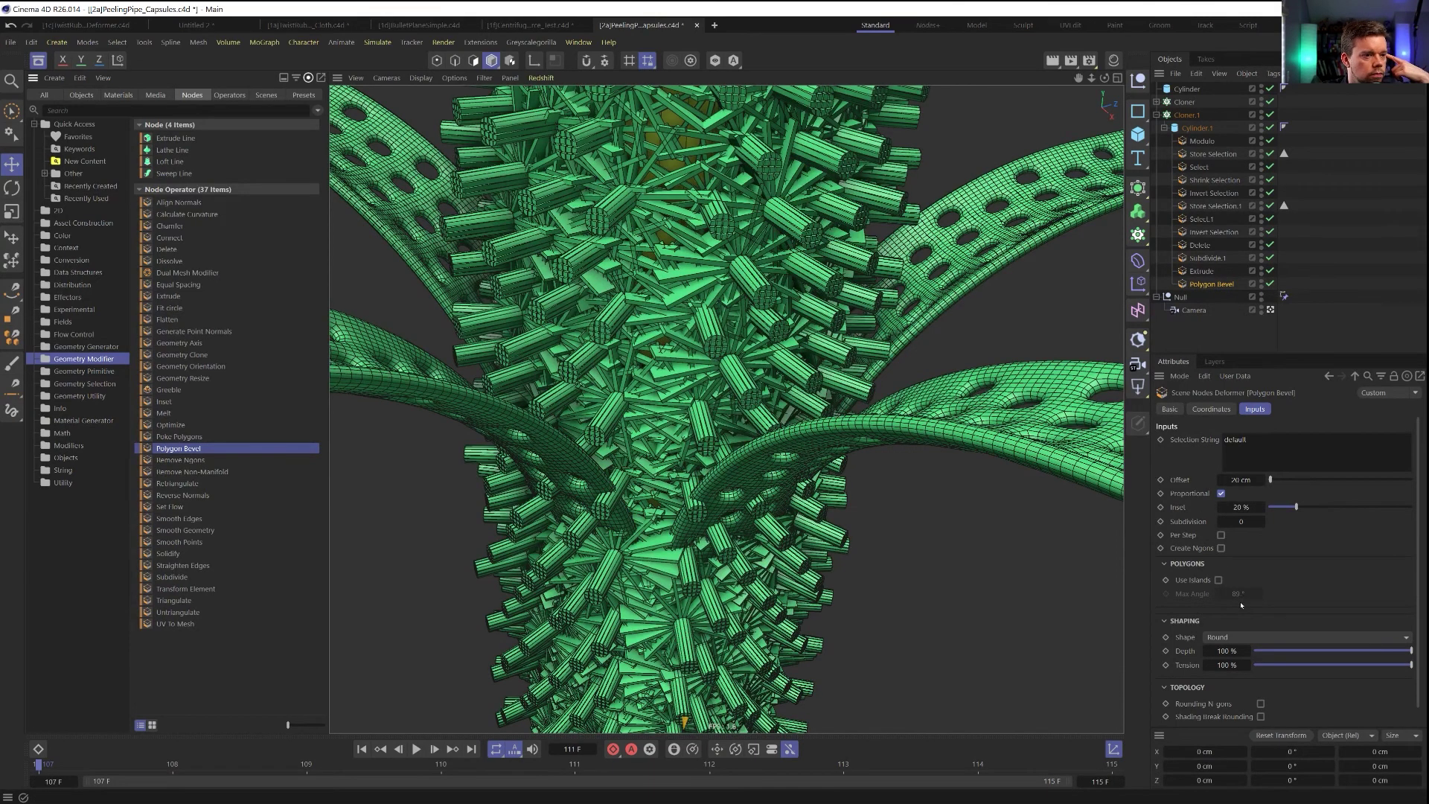
{"action": "left_click", "coordinate": [1219, 580]}
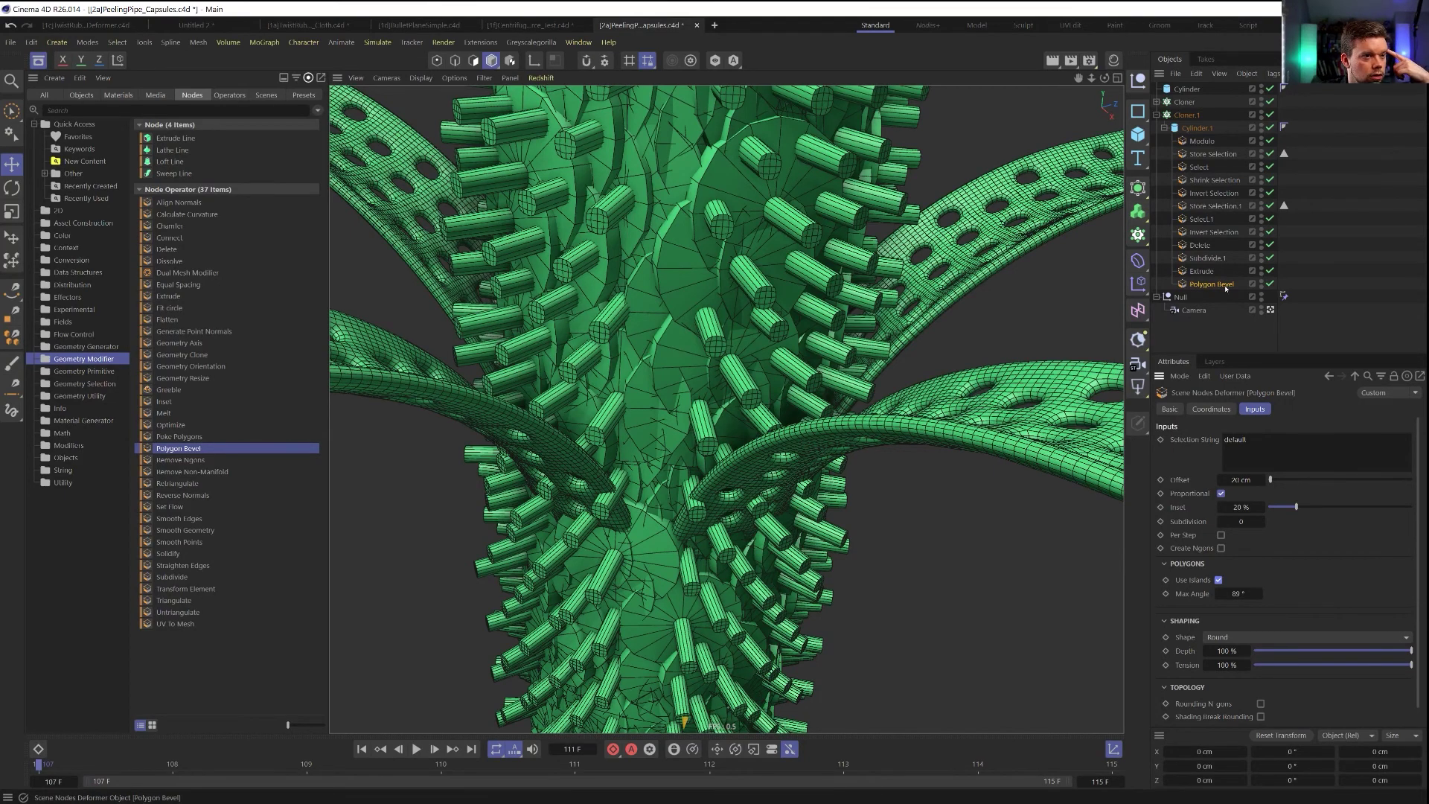
{"action": "left_click", "coordinate": [1240, 479]}
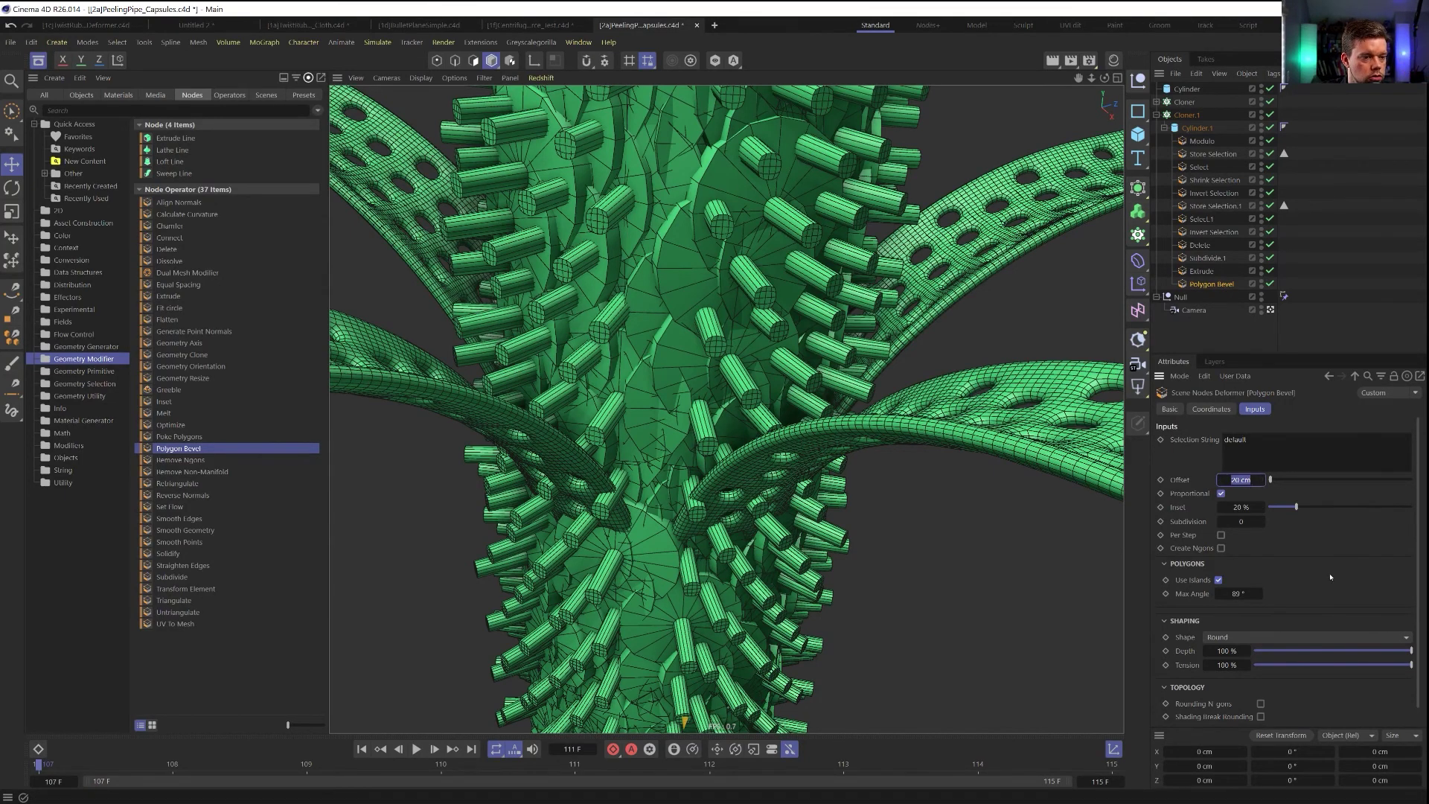
{"action": "type", "text": "2"}
{"action": "key", "text": "Return"}
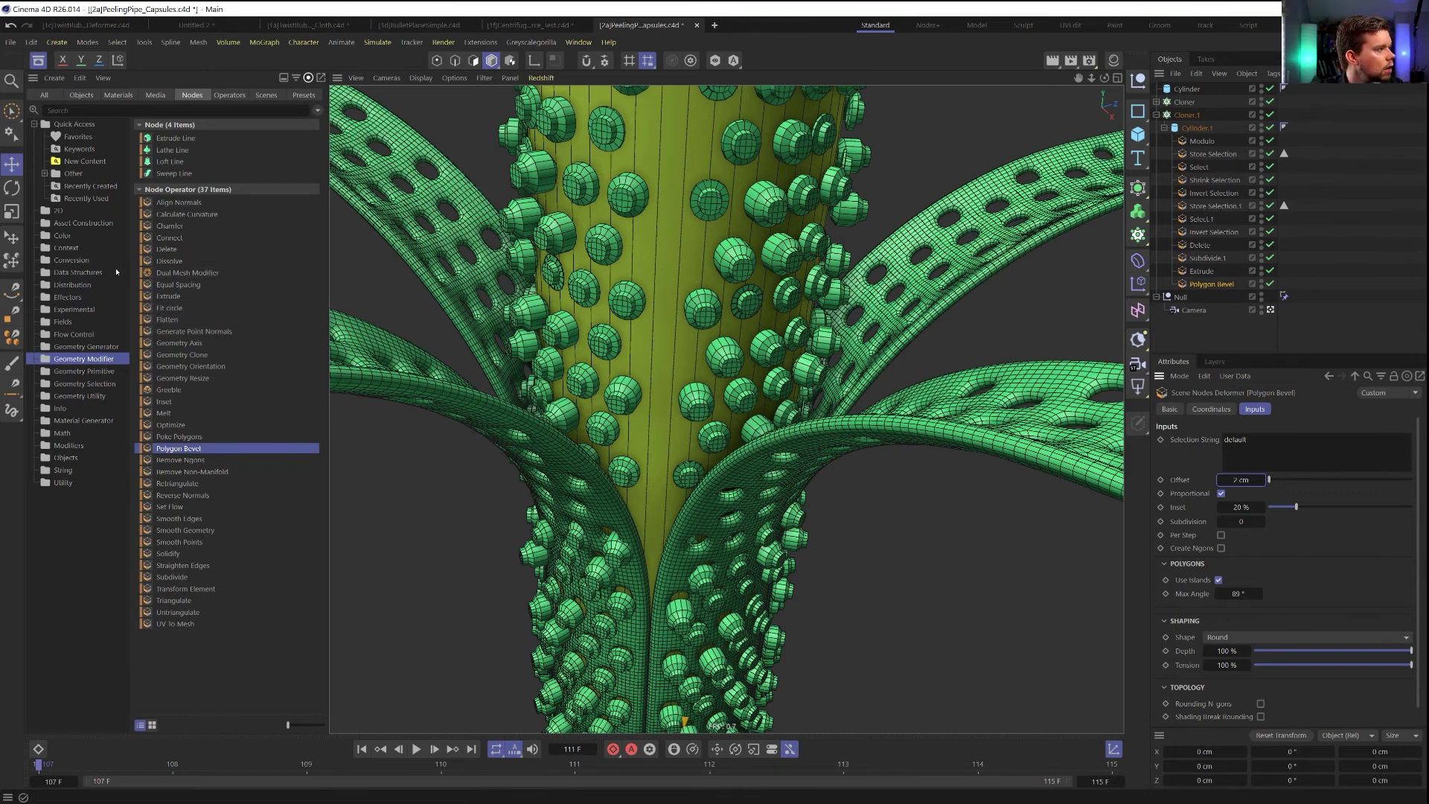
Insert a Select capsule between Subdivide.1 and Extrude, and enter "al" as its selection string
{"action": "left_click", "coordinate": [101, 384]}
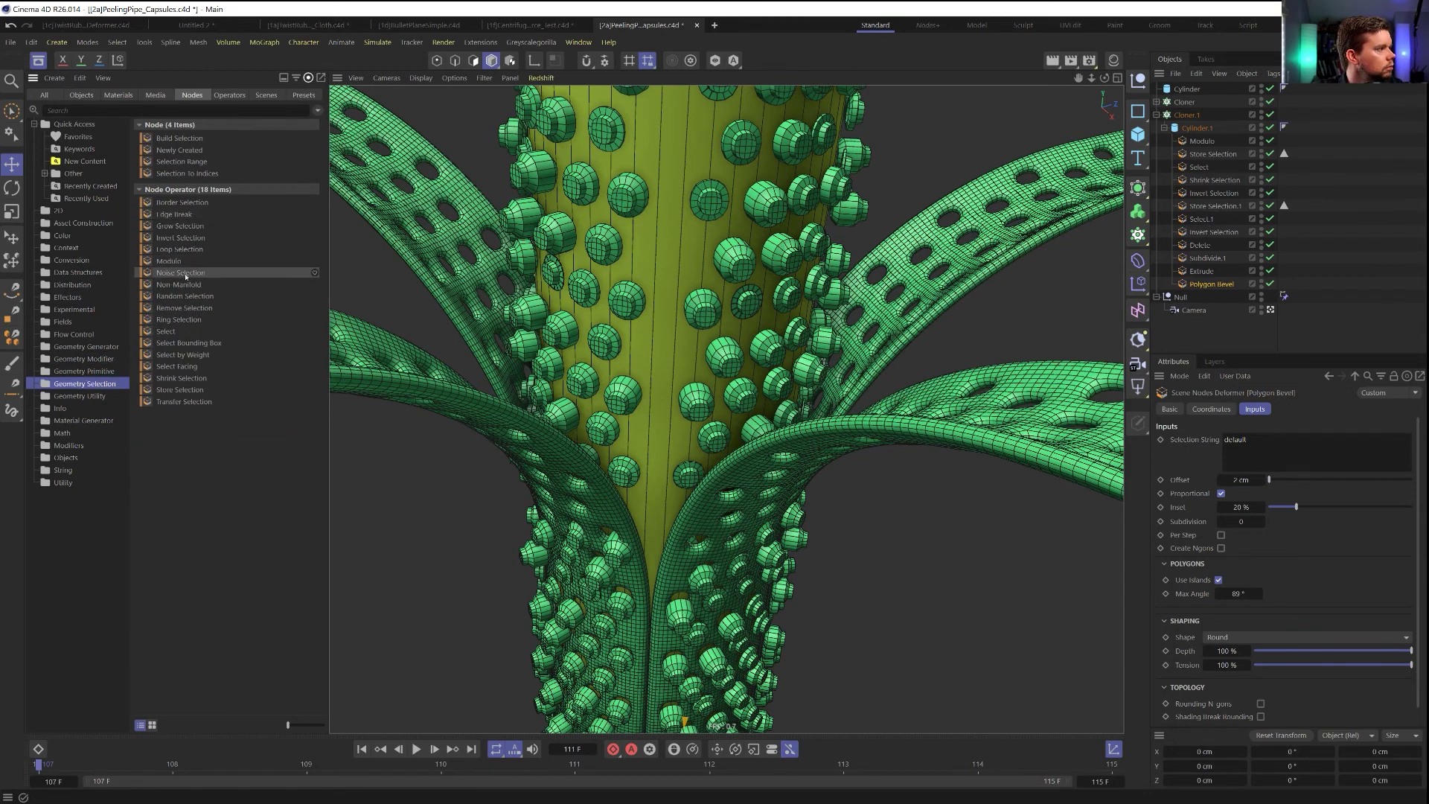
{"action": "left_click_drag", "start_coordinate": [179, 333], "coordinate": [1207, 272]}
{"action": "left_click", "coordinate": [1226, 465]}
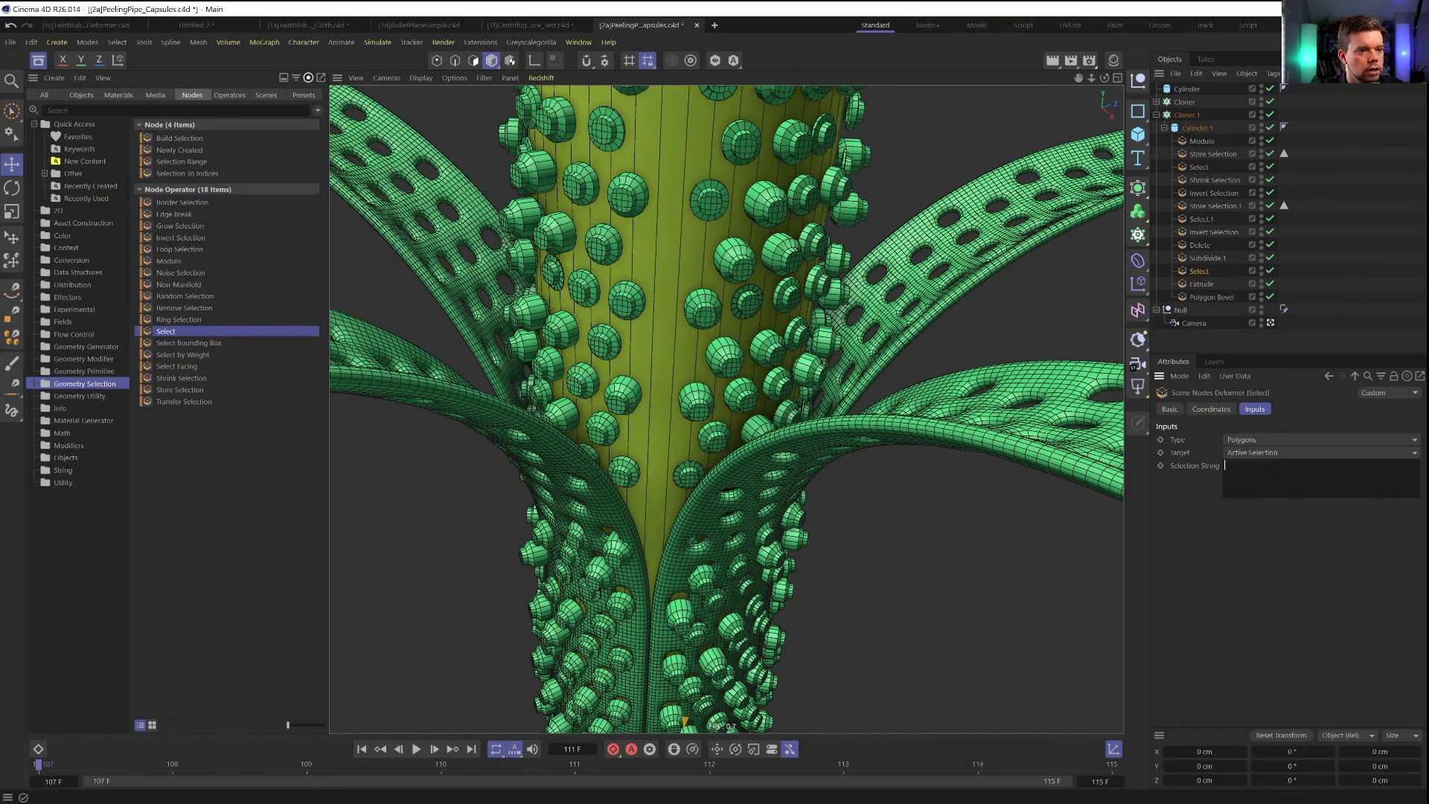
{"action": "type", "text": "al"}
{"action": "left_click", "coordinate": [1295, 561]}
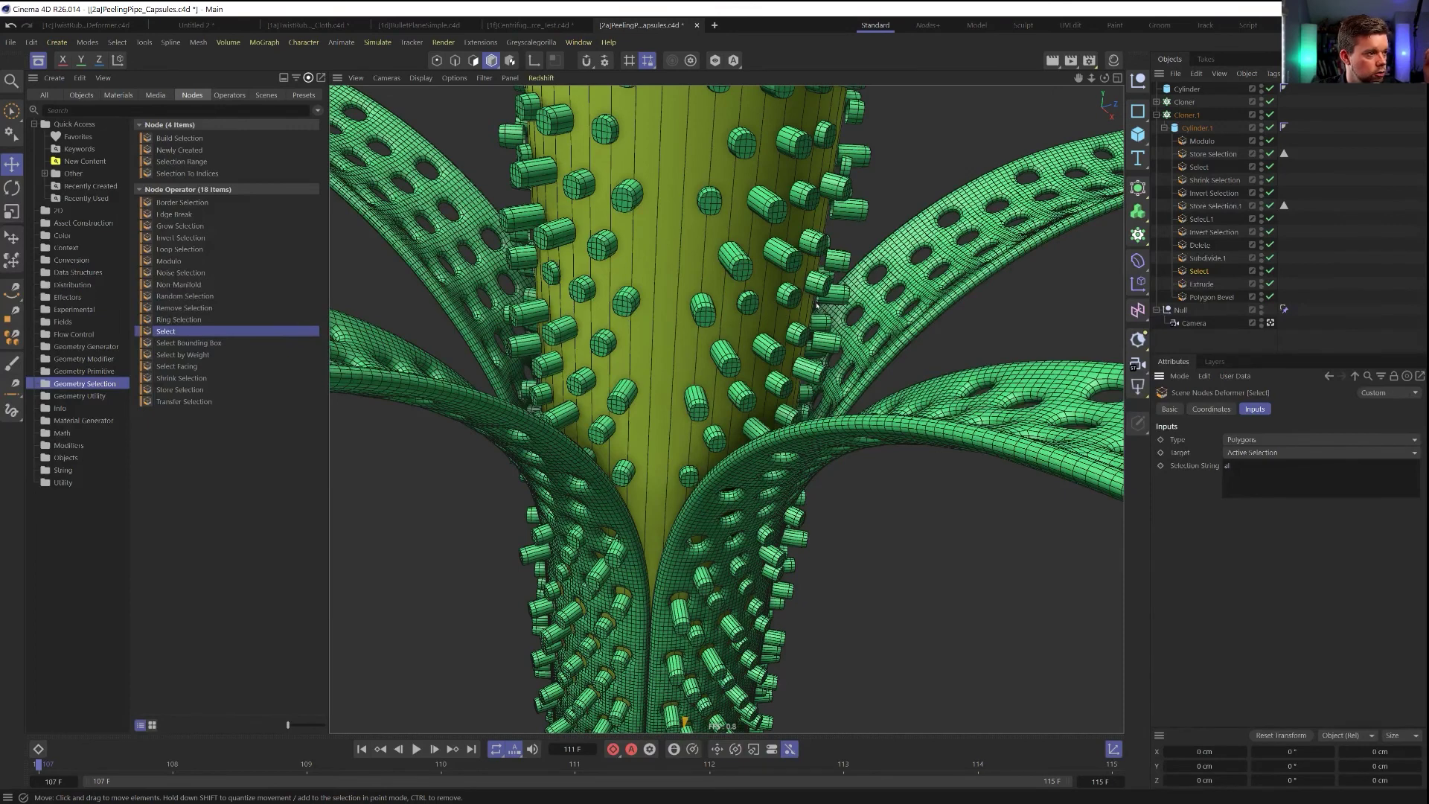
Turn off Proportional on the Polygon Bevel, try insets of 5 cm and 2 cm, and set the inset to 1 cm
{"action": "left_click", "coordinate": [1209, 297]}
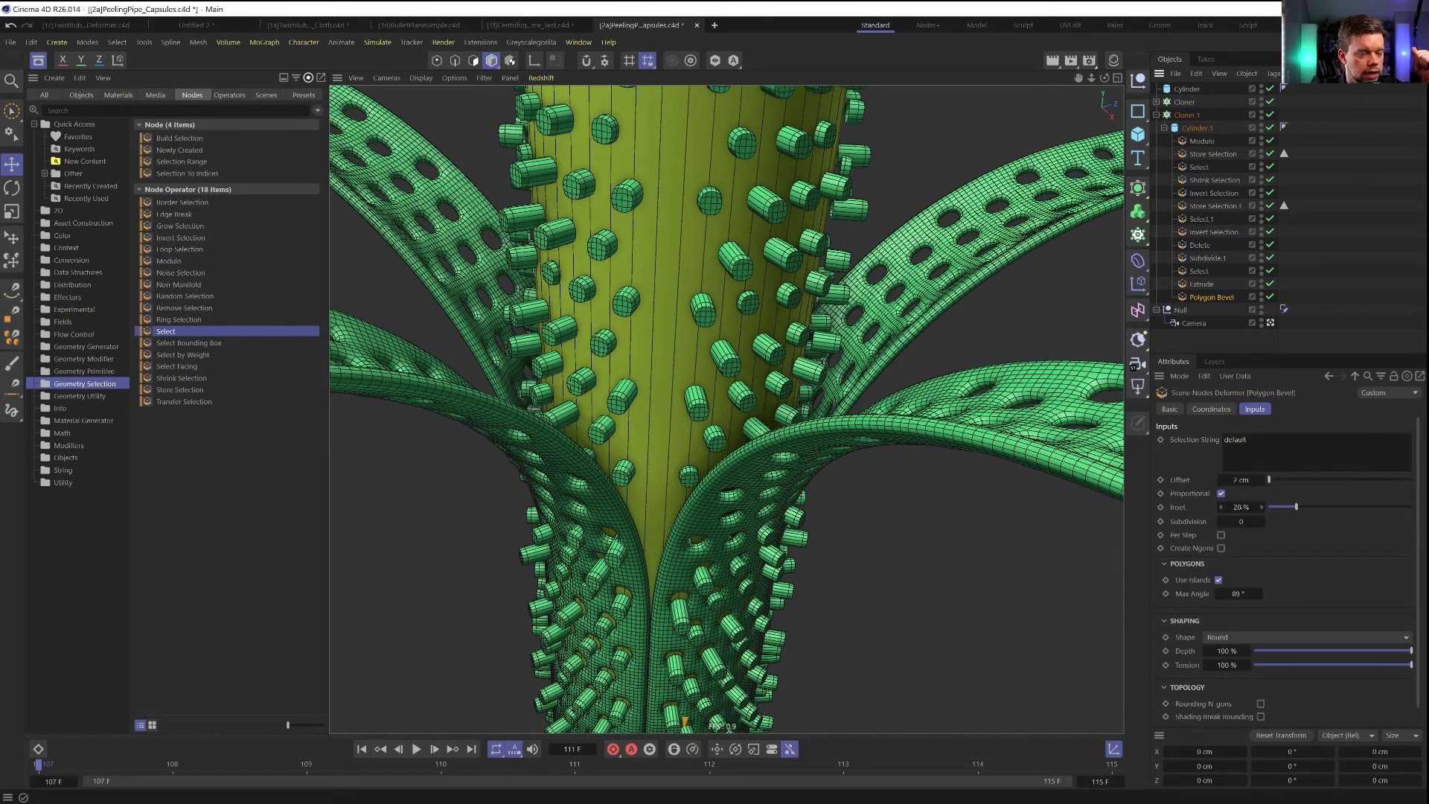
{"action": "left_click", "coordinate": [1221, 494]}
{"action": "left_click", "coordinate": [1242, 508]}
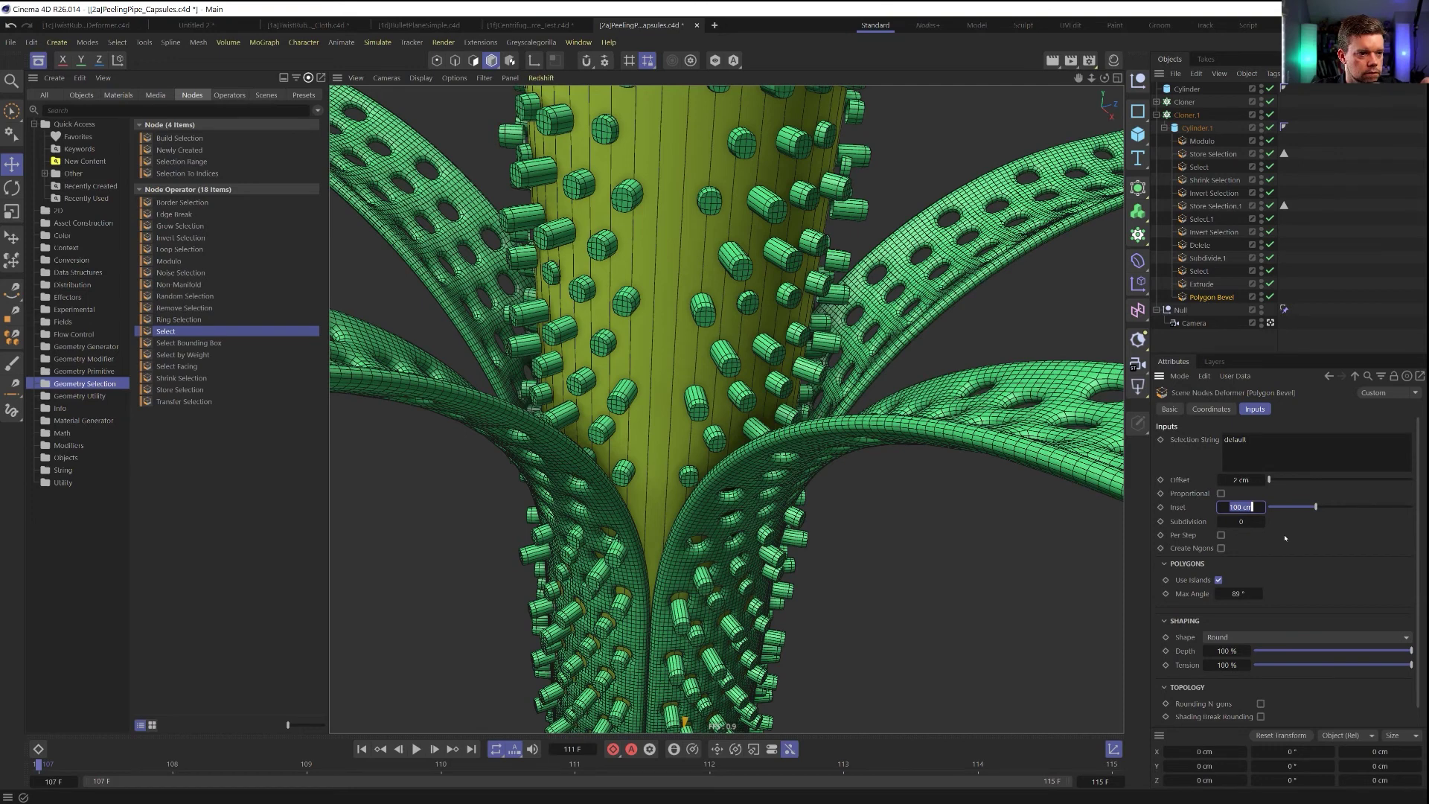
{"action": "type", "text": "5"}
{"action": "key", "text": "Return"}
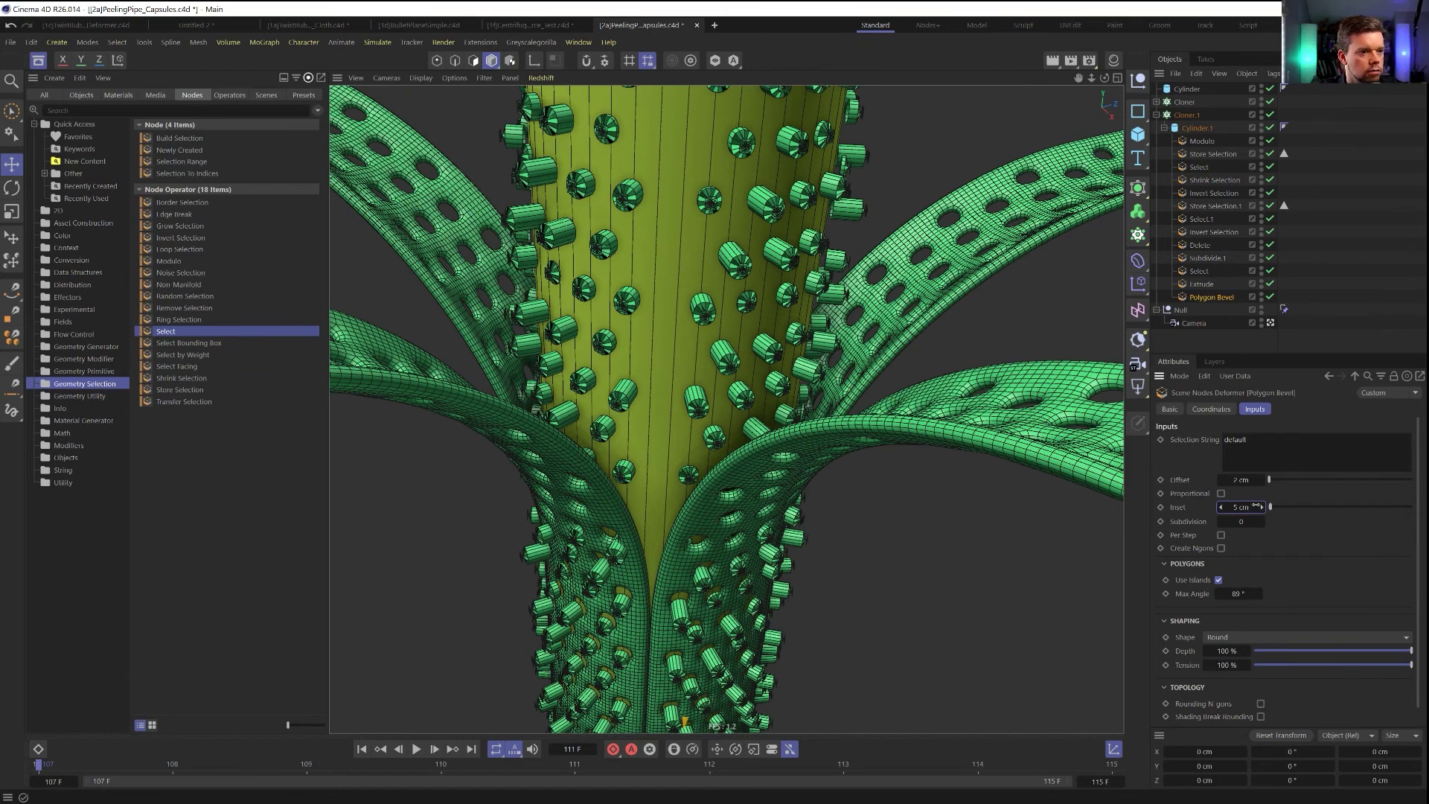
{"action": "type", "text": "2"}
{"action": "key", "text": "Return"}
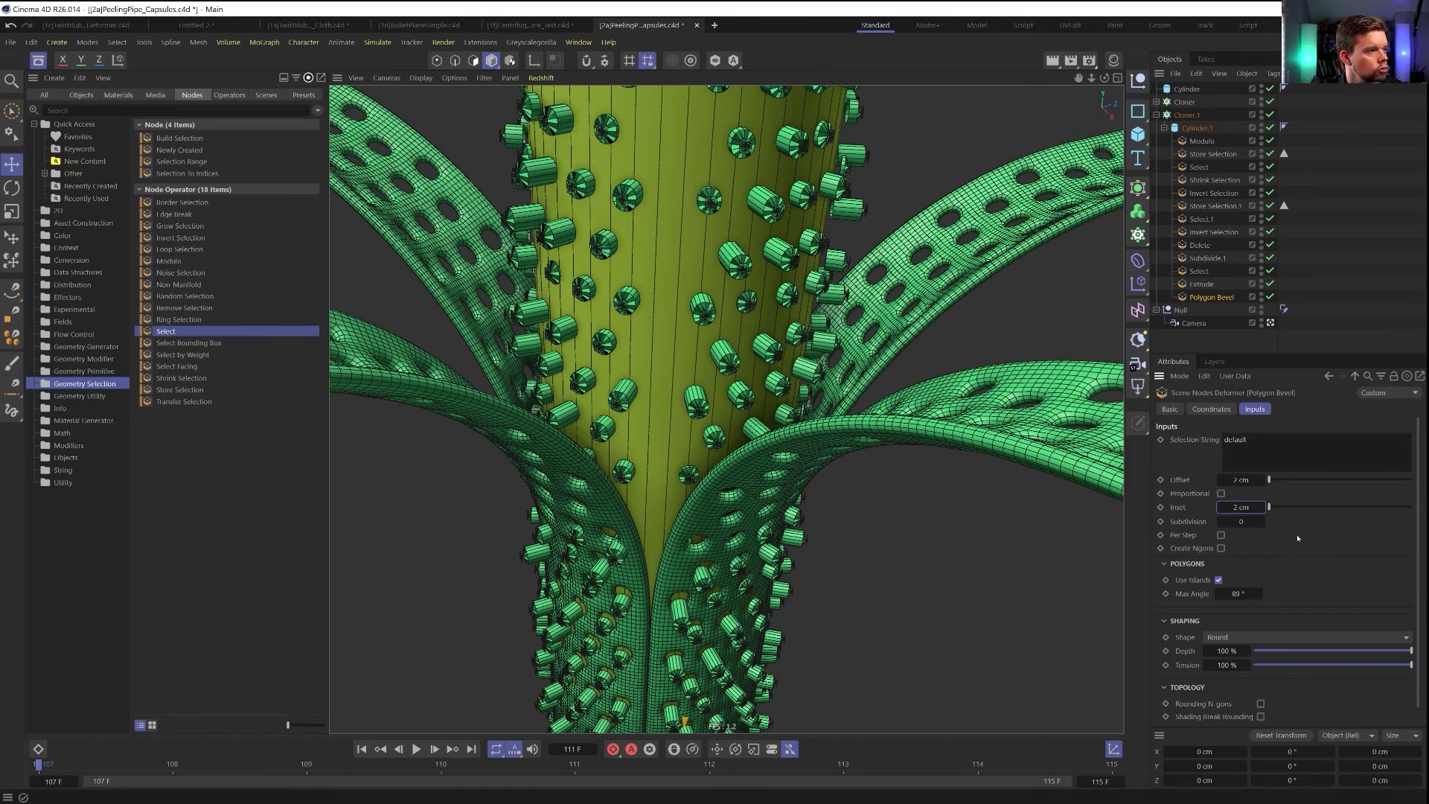
{"action": "double_click", "coordinate": [1242, 507]}
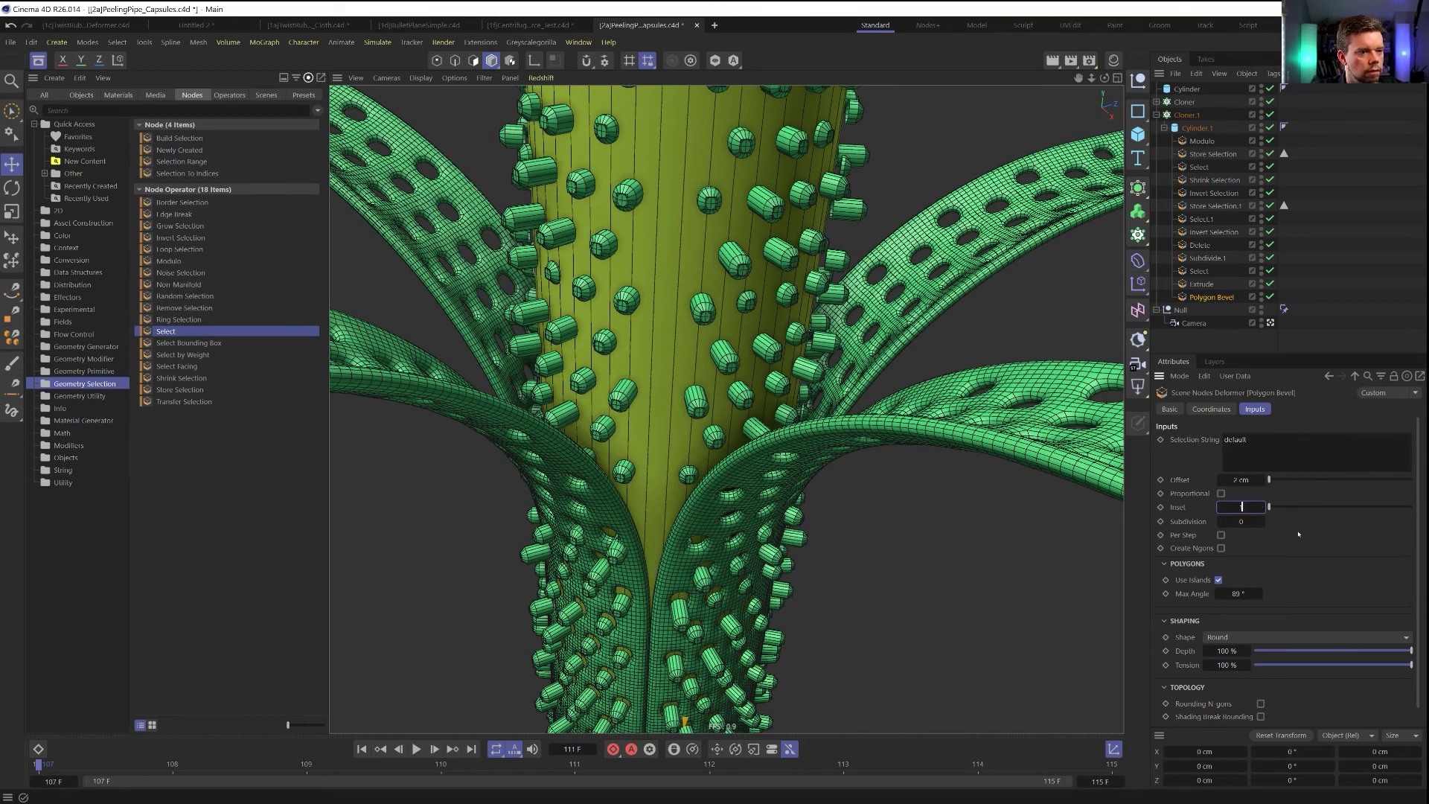
{"action": "type", "text": "1"}
{"action": "key", "text": "Return"}
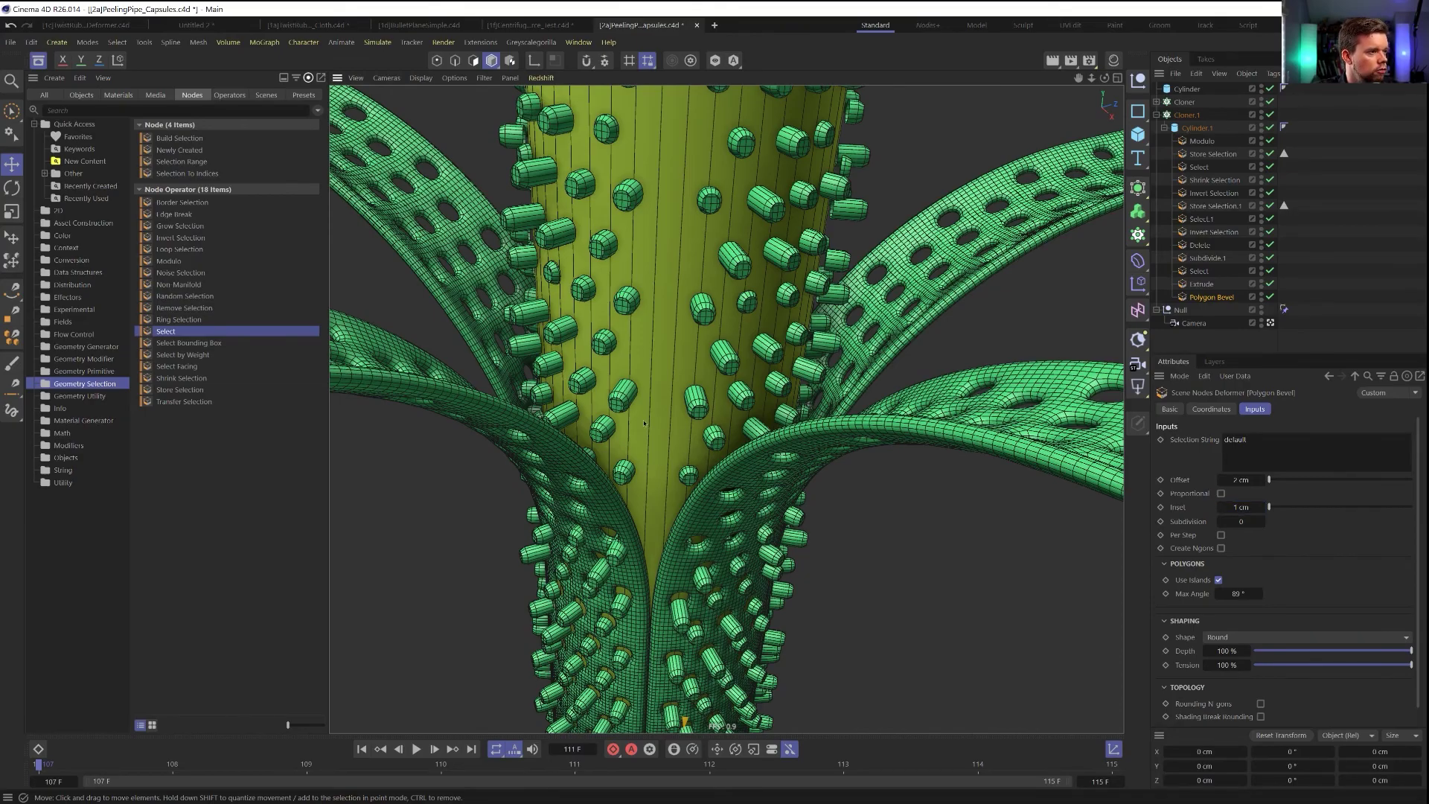
Select the Bend deformer inside the first Cloner, and try switching its Keep Length option off and back on
{"action": "left_click_drag", "start_coordinate": [614, 387], "coordinate": [726, 456], "text": "alt"}
{"action": "left_click_drag", "start_coordinate": [539, 420], "coordinate": [759, 383], "text": "alt"}
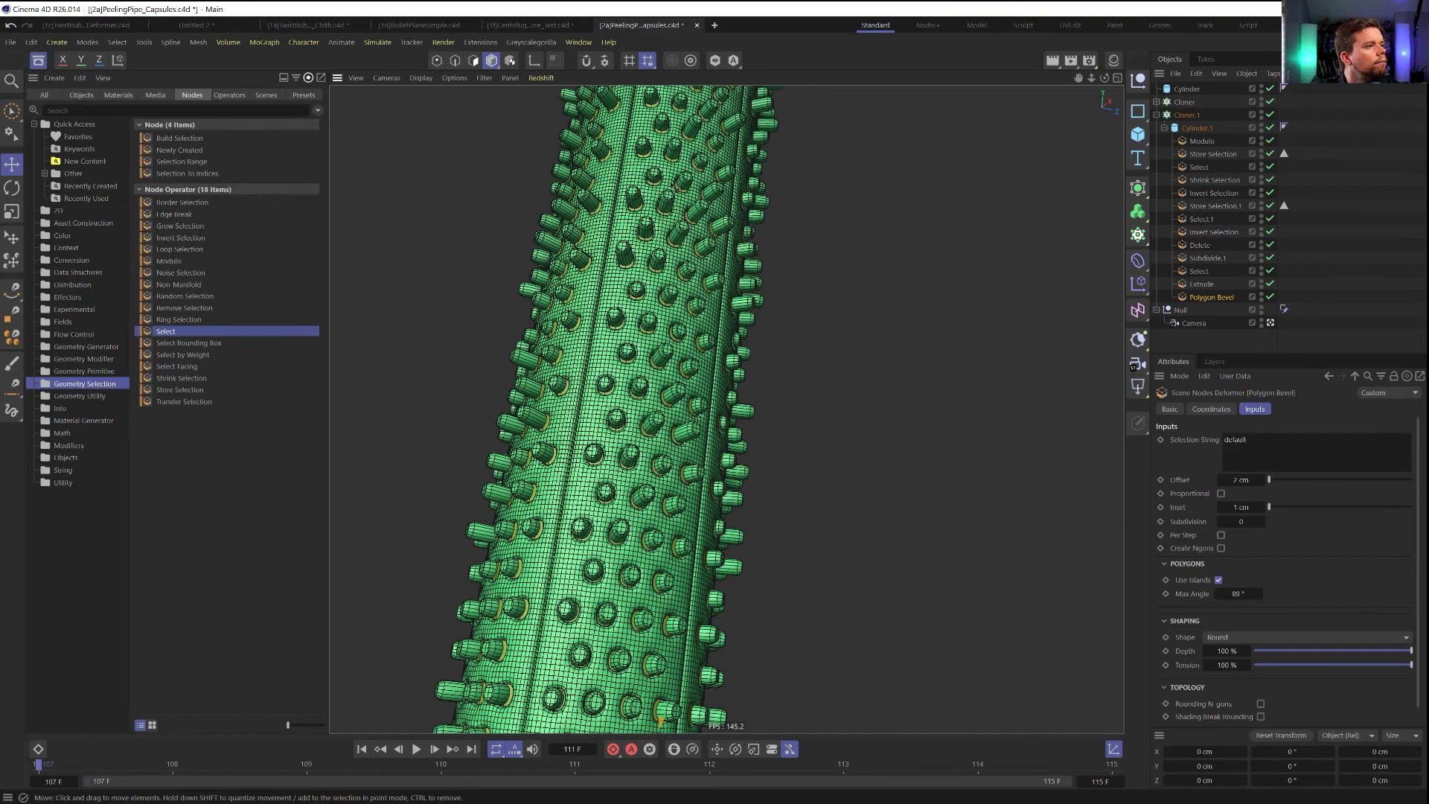
{"action": "left_click_drag", "start_coordinate": [659, 721], "coordinate": [742, 358], "text": "alt"}
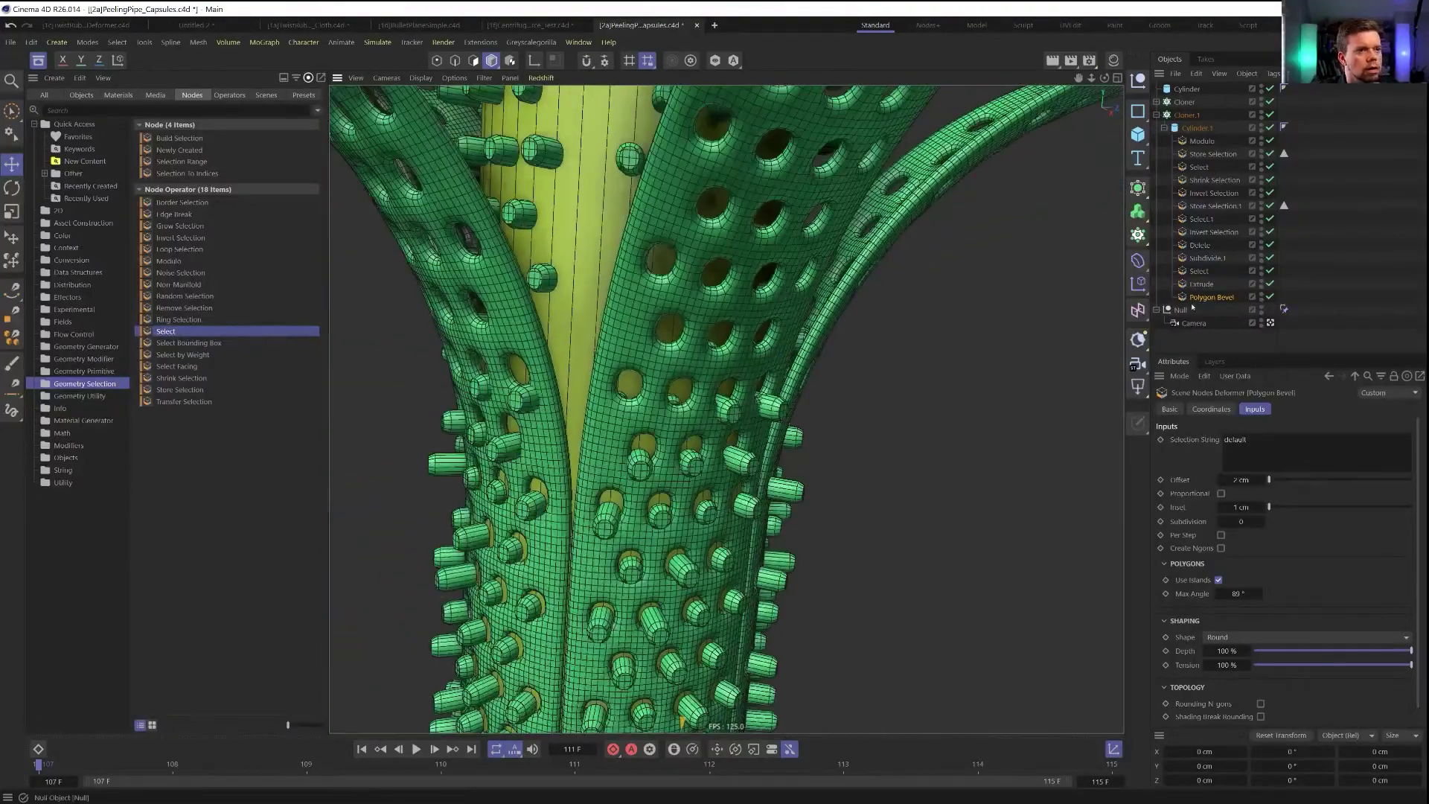
{"action": "left_click", "coordinate": [1155, 115]}
{"action": "left_click", "coordinate": [1156, 102]}
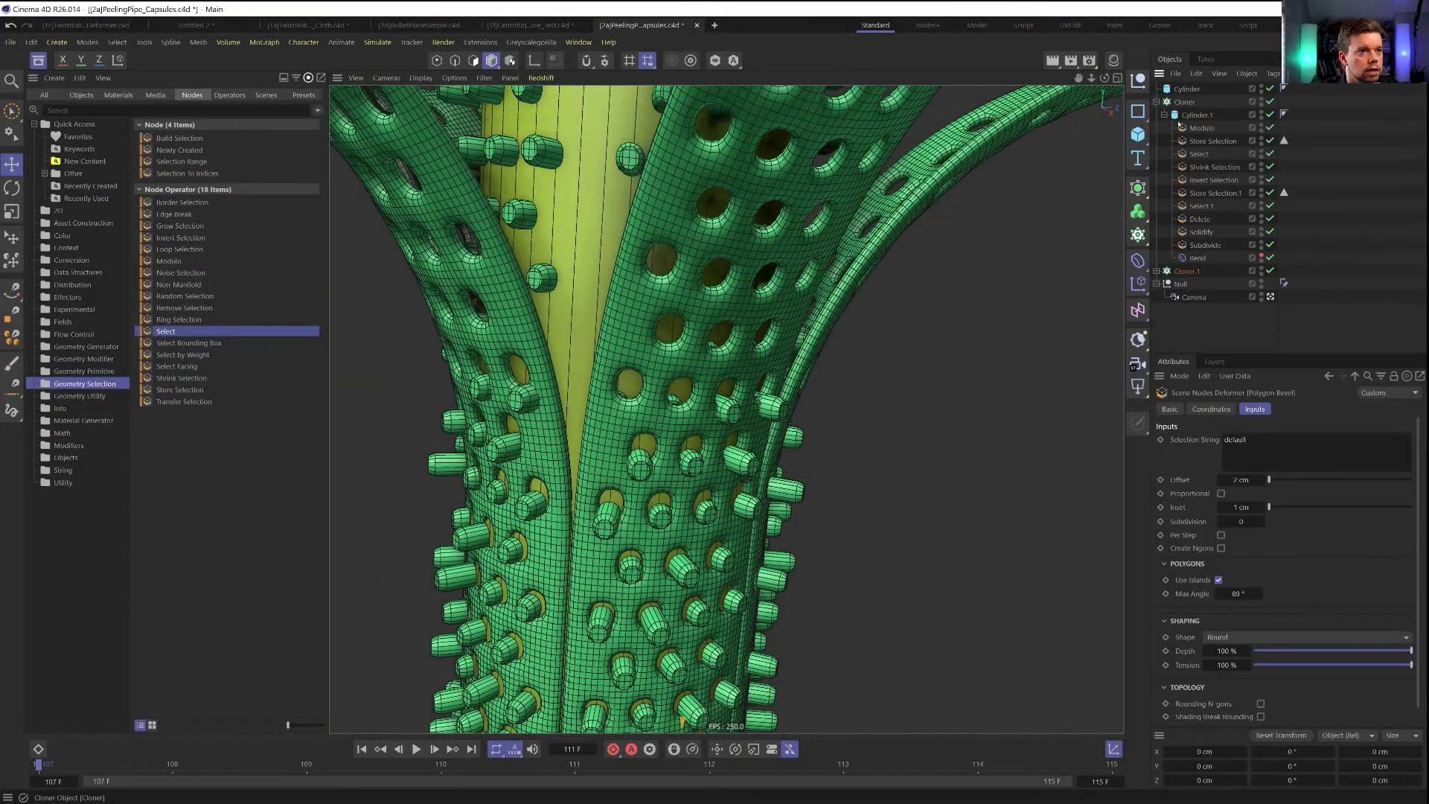
{"action": "left_click", "coordinate": [1196, 258]}
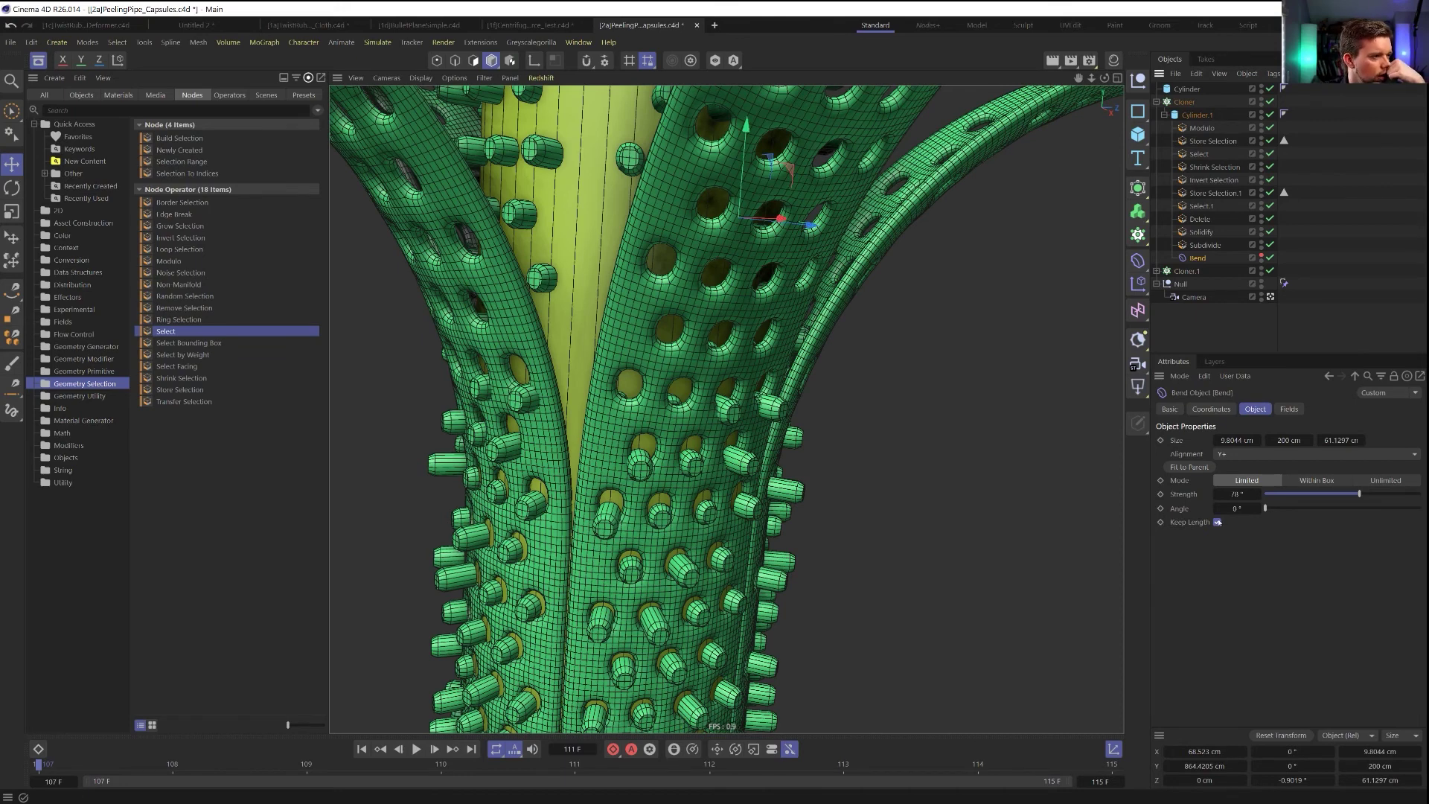
{"action": "left_click", "coordinate": [1217, 522]}
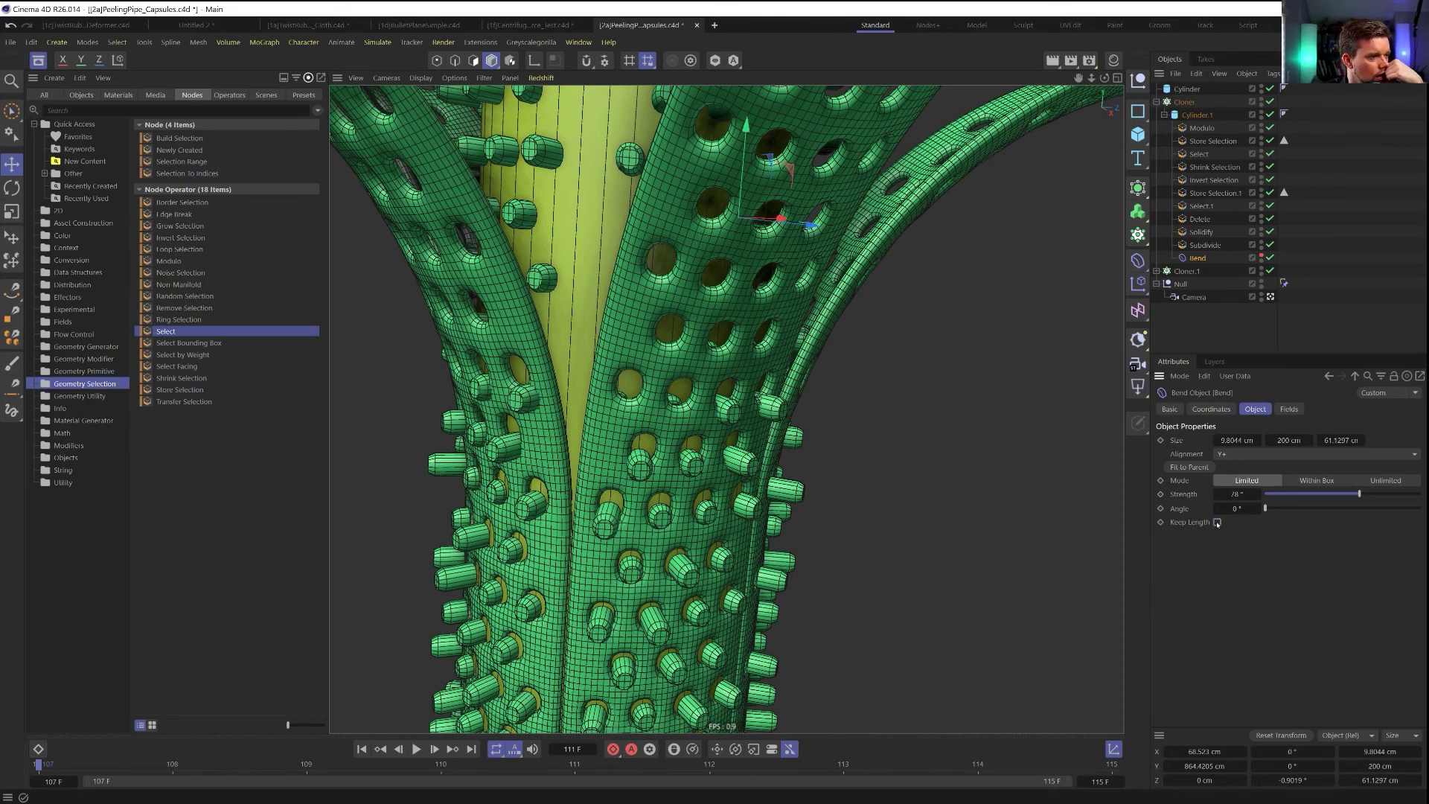
{"action": "left_click", "coordinate": [1216, 522]}
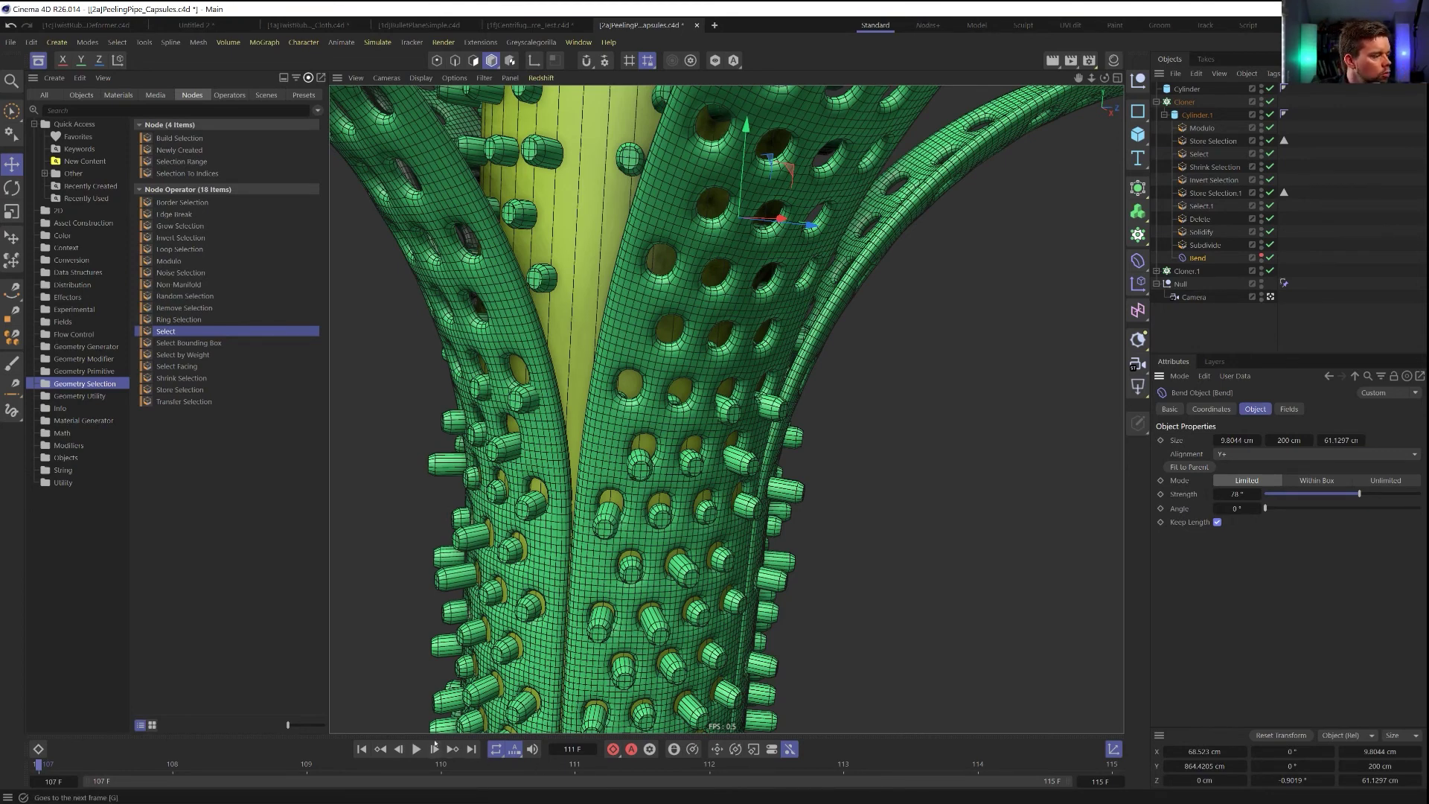
Disable Cloner and Cloner.1, and move the Bend deformer away from the pipe along X to about 135 cm
{"action": "left_click", "coordinate": [1269, 101]}
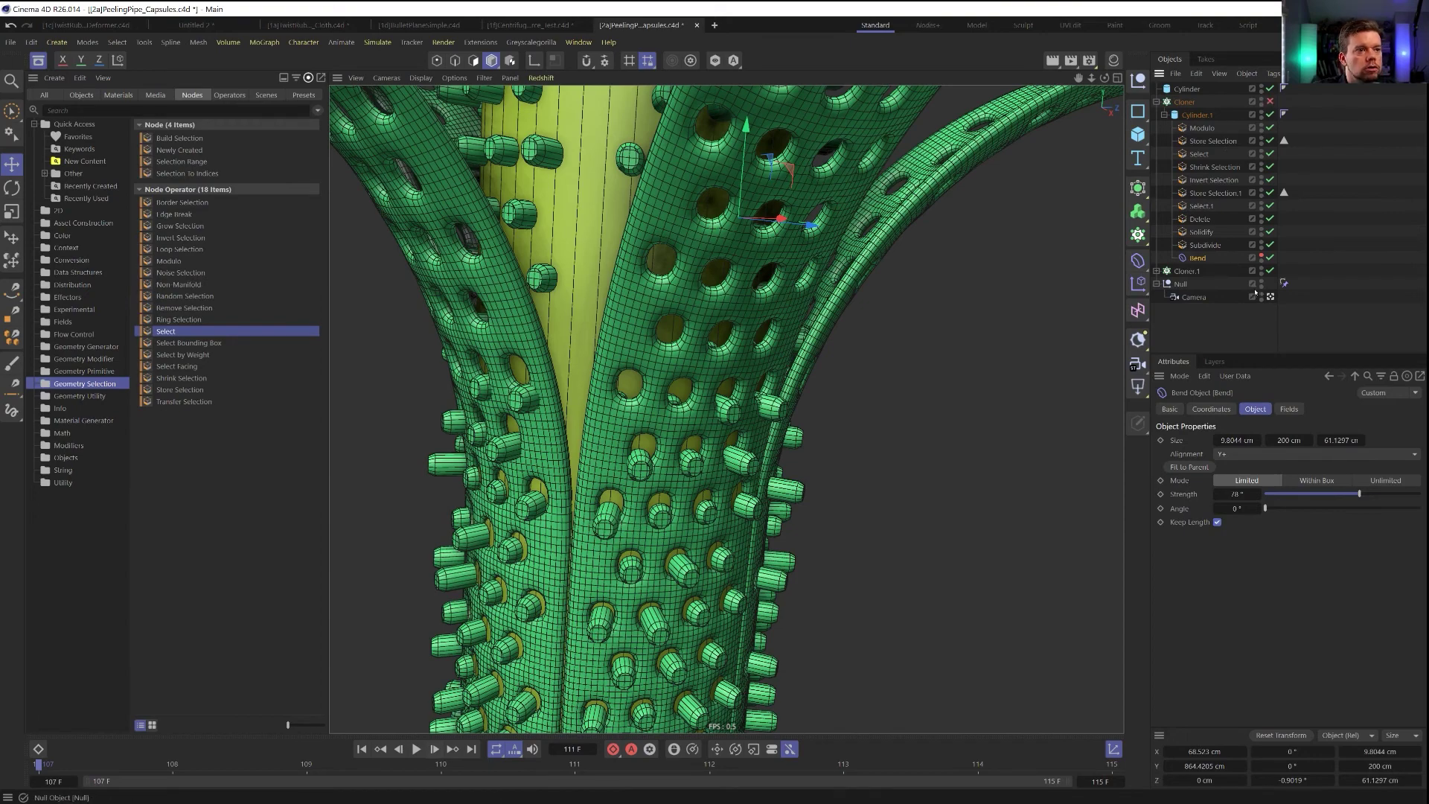
{"action": "left_click", "coordinate": [1269, 271]}
{"action": "left_click_drag", "start_coordinate": [751, 409], "coordinate": [831, 411], "text": "alt"}
{"action": "scroll", "coordinate": [831, 412], "scroll_direction": "down", "scroll_amount": 2}
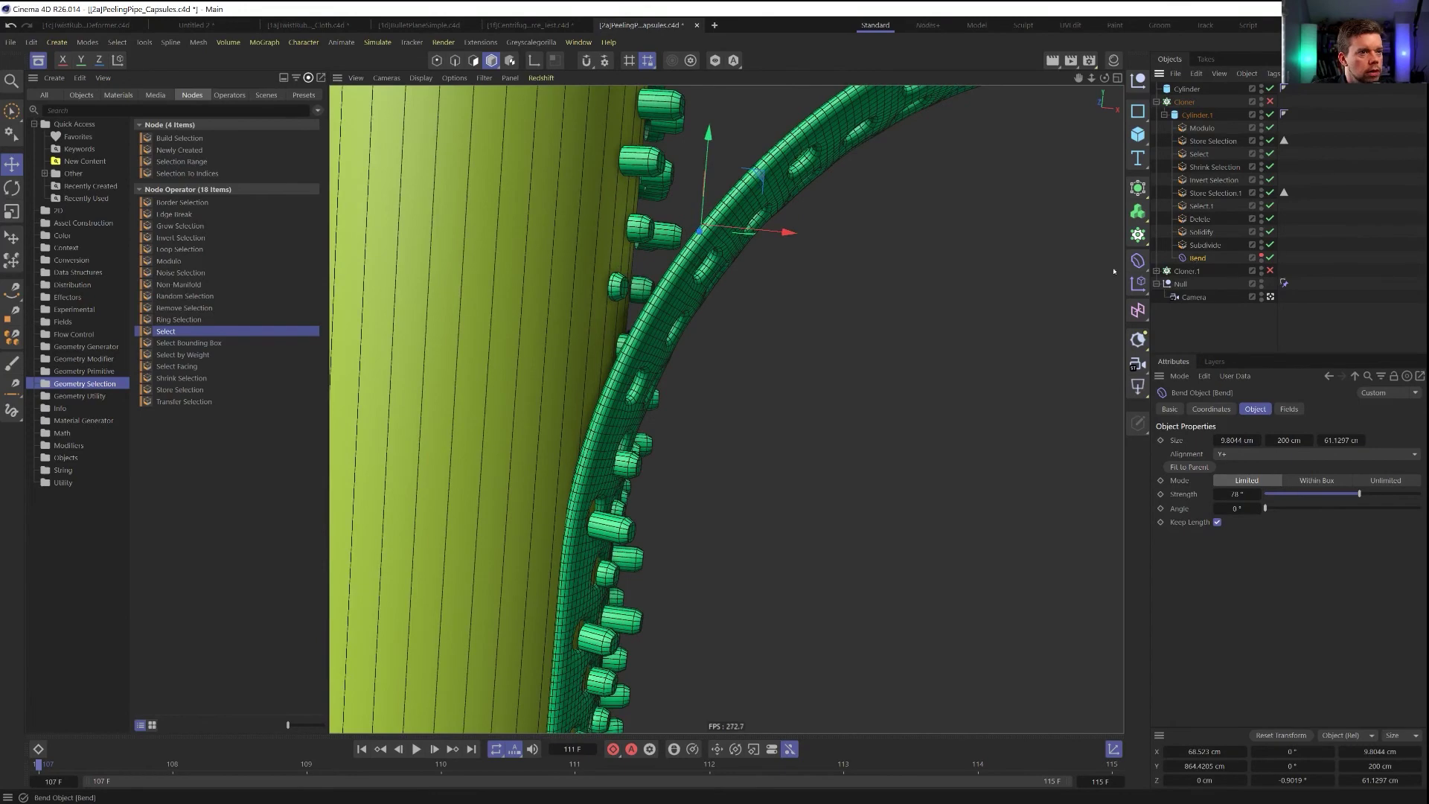
{"action": "scroll", "coordinate": [695, 300], "scroll_direction": "down", "scroll_amount": 3}
{"action": "middle_click_drag", "start_coordinate": [696, 300], "coordinate": [706, 395], "text": "alt"}
{"action": "left_click_drag", "start_coordinate": [841, 367], "coordinate": [885, 374]}
Set the first and third size values of the Bend deformer to 0 cm
{"action": "left_click", "coordinate": [1237, 441]}
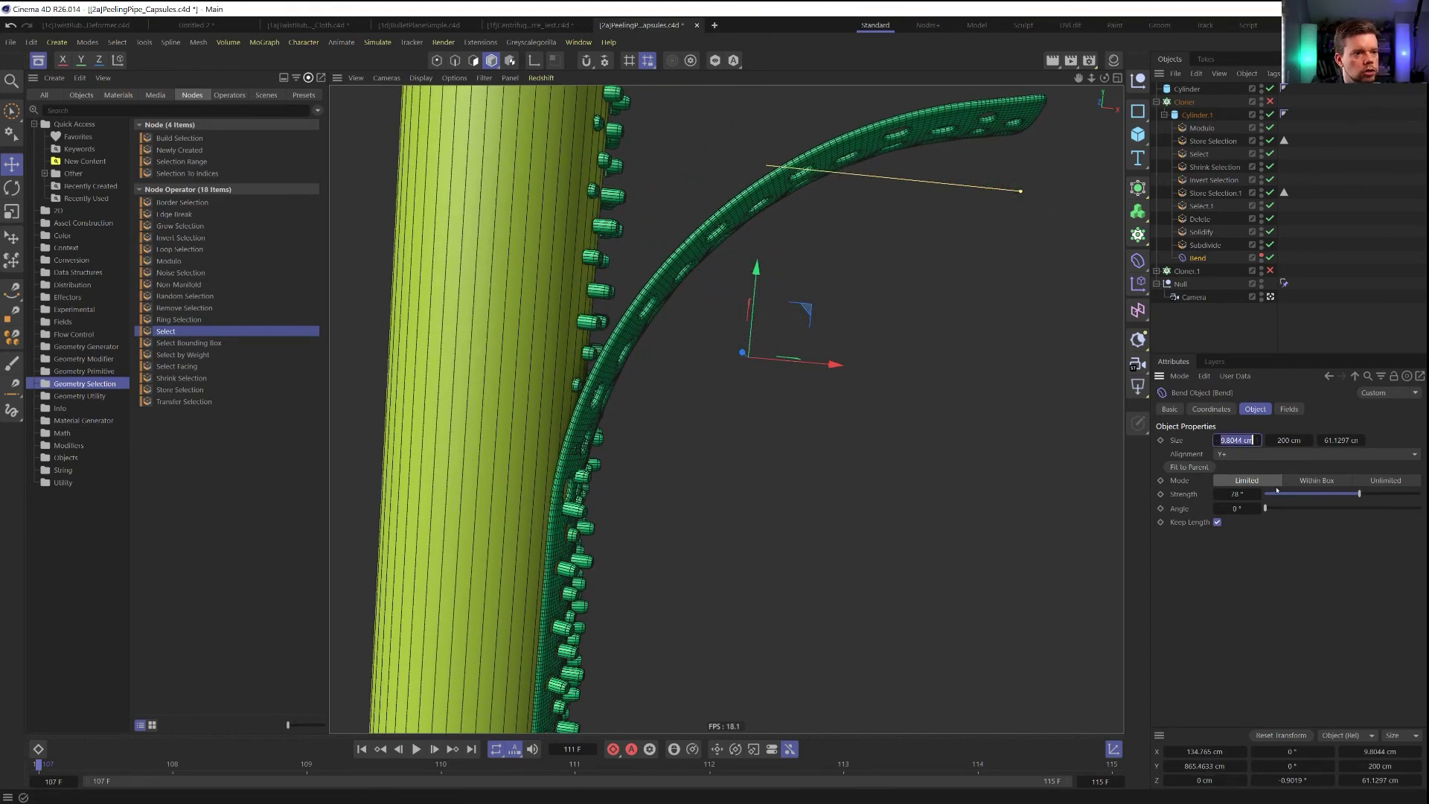
{"action": "type", "text": "0"}
{"action": "key", "text": "Return"}
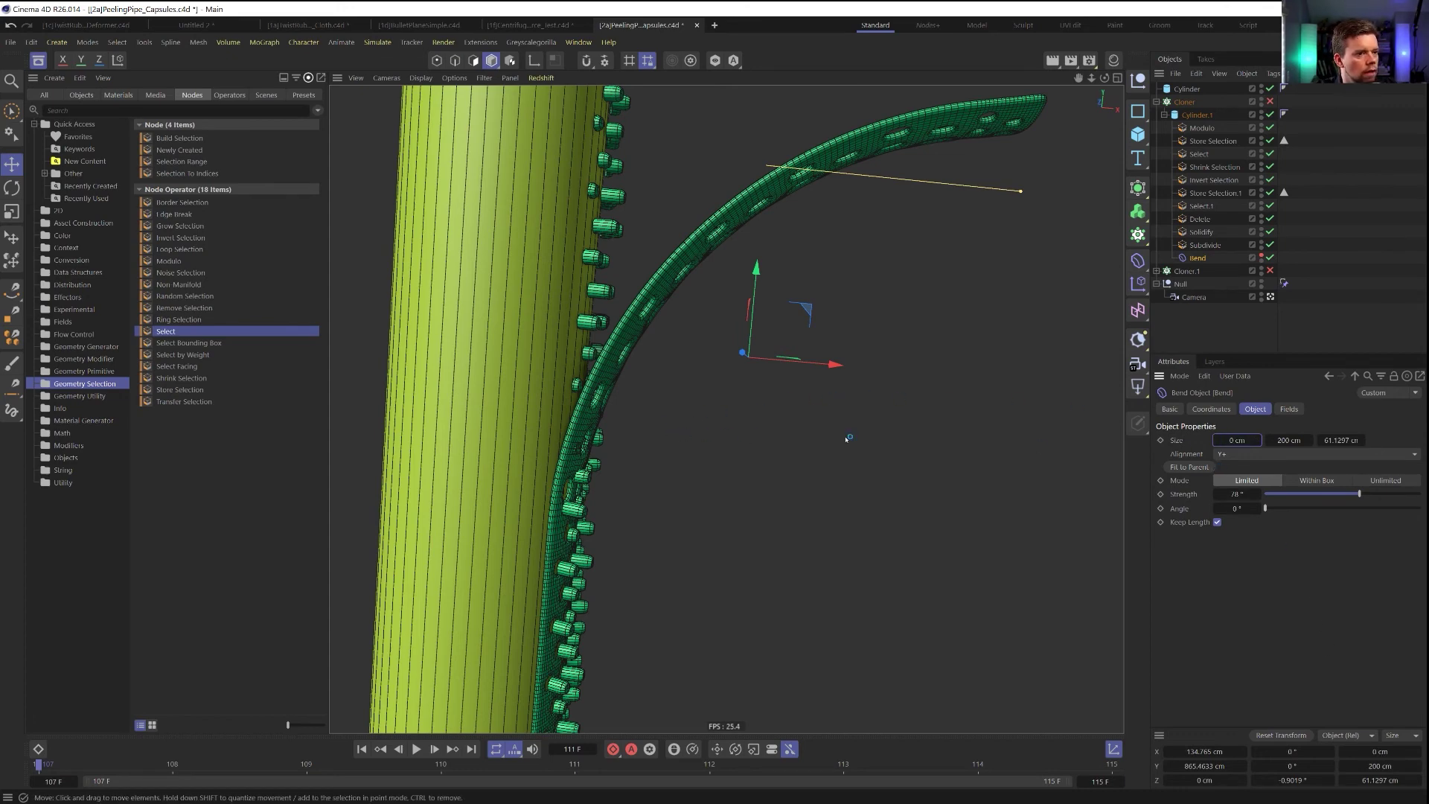
{"action": "scroll", "coordinate": [846, 439], "scroll_direction": "up", "scroll_amount": 3}
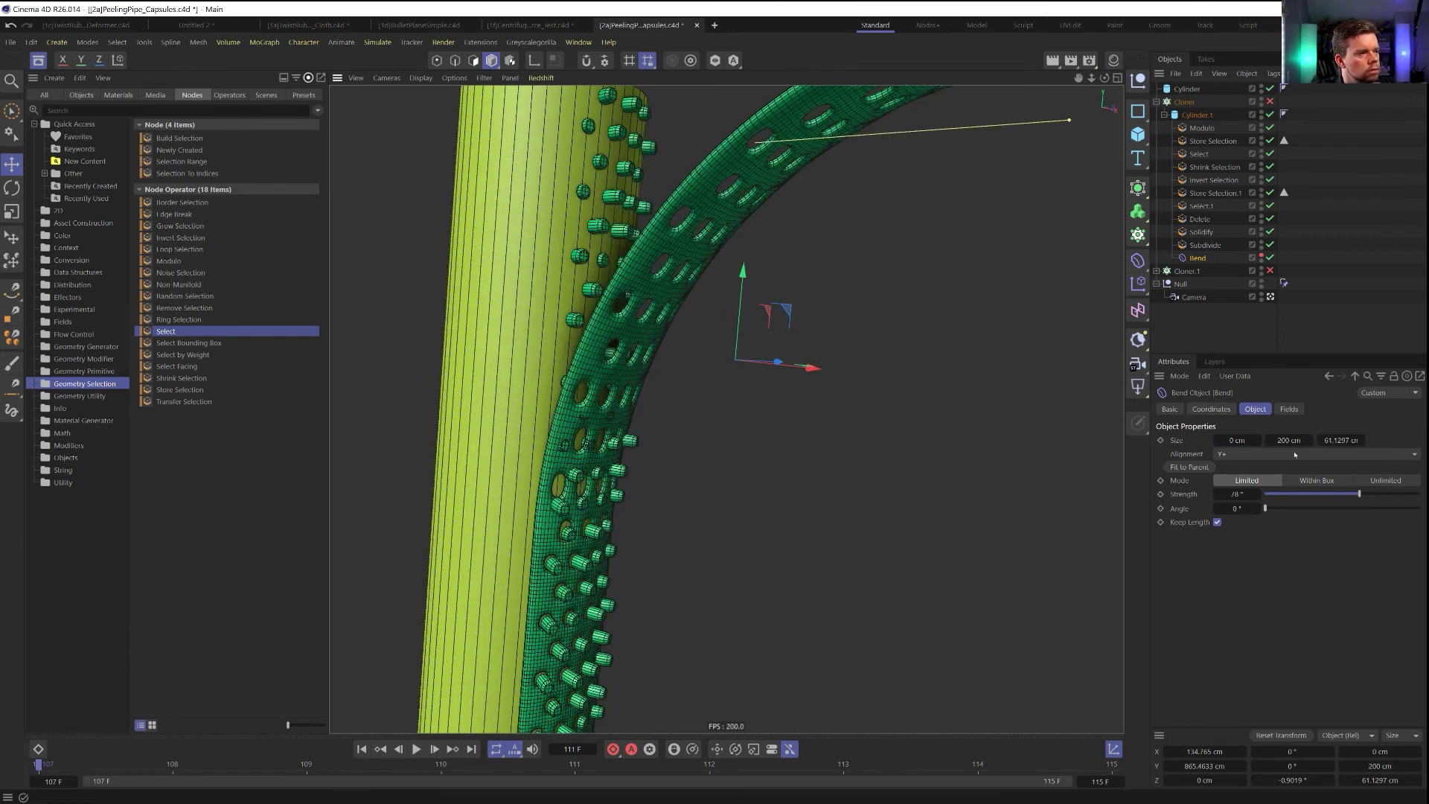
{"action": "left_click", "coordinate": [1333, 440]}
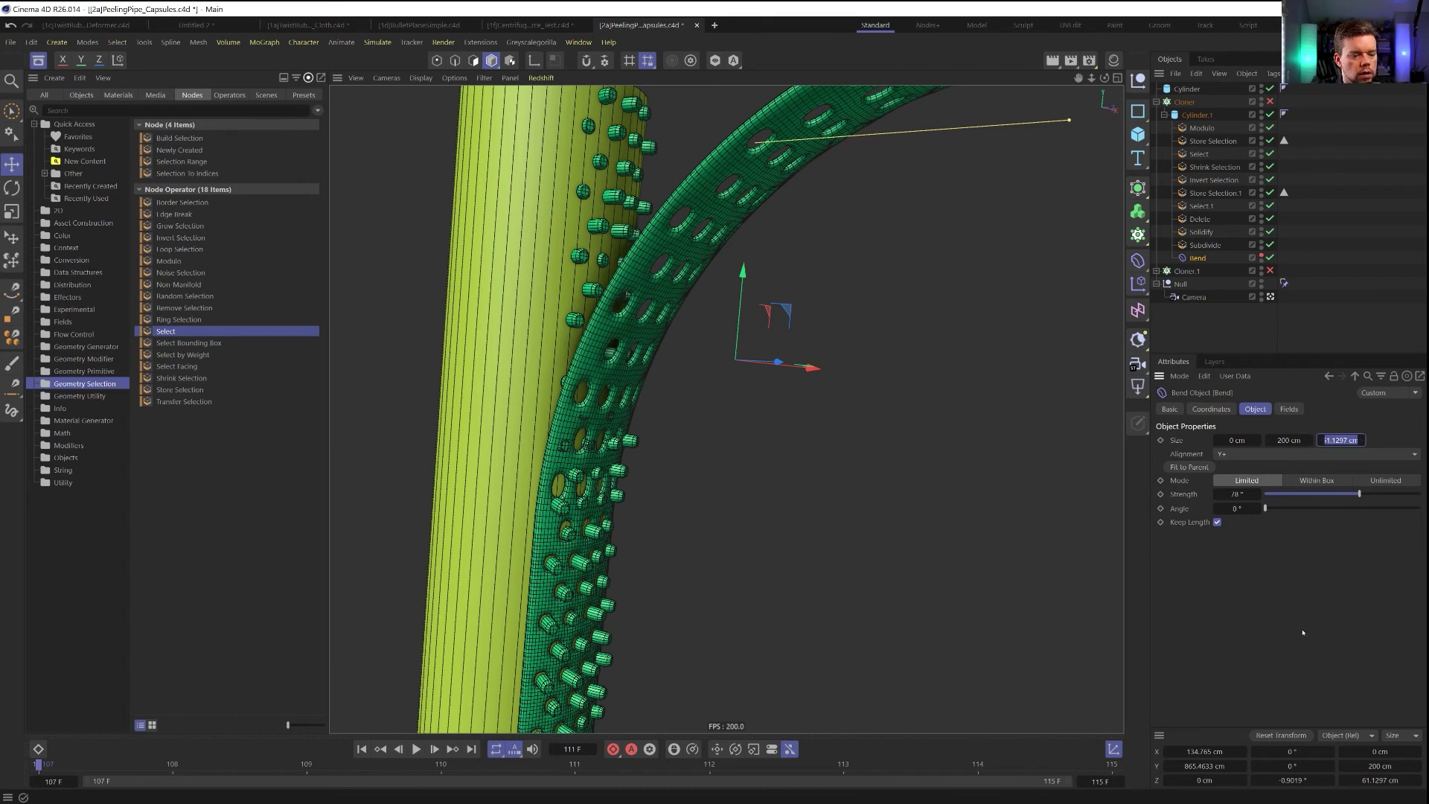
{"action": "type", "text": "0"}
{"action": "key", "text": "Return"}
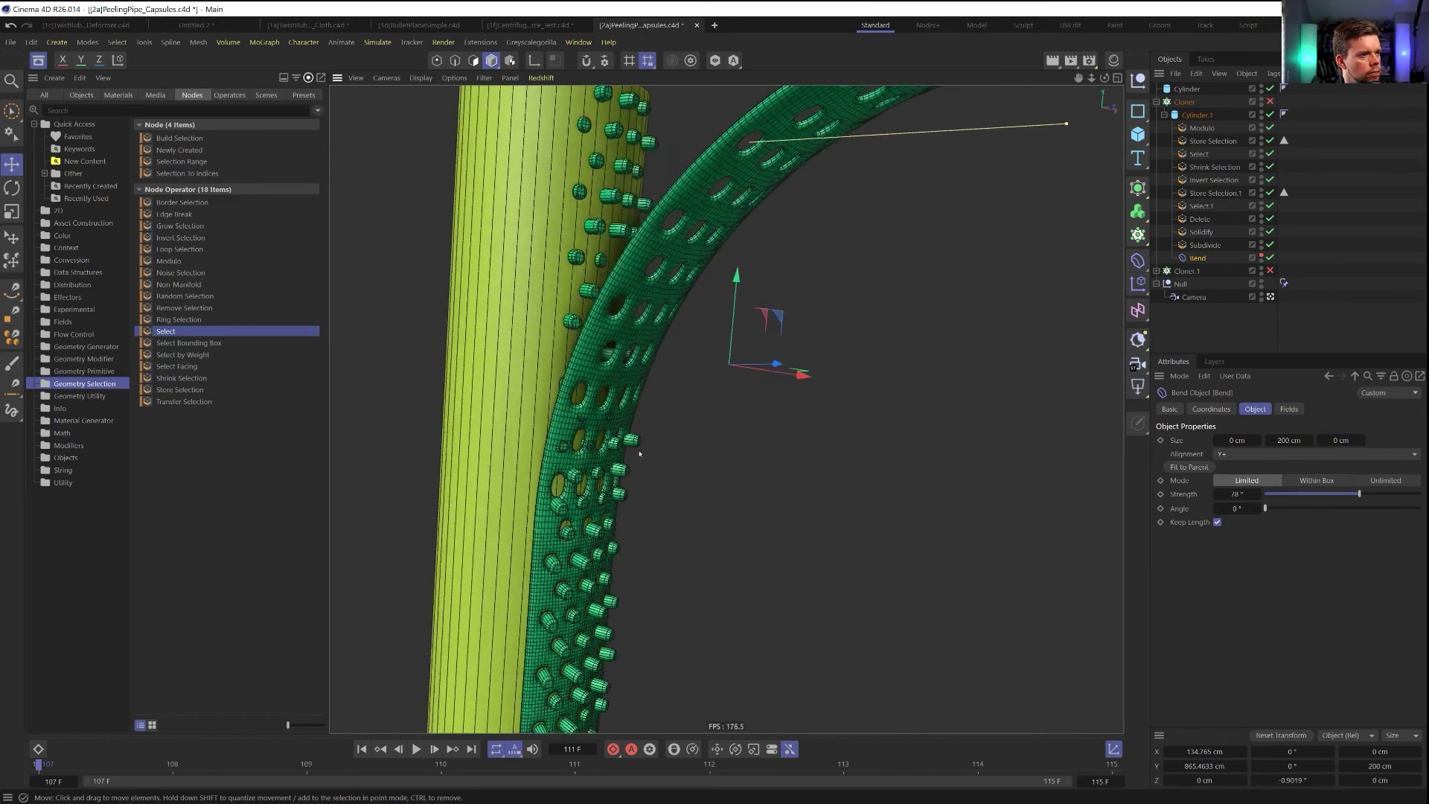
Move the Bend deformer back toward the pipe along X to about 49 cm
{"action": "left_click_drag", "start_coordinate": [710, 384], "coordinate": [816, 384]}
{"action": "left_click_drag", "start_coordinate": [946, 417], "coordinate": [658, 393]}
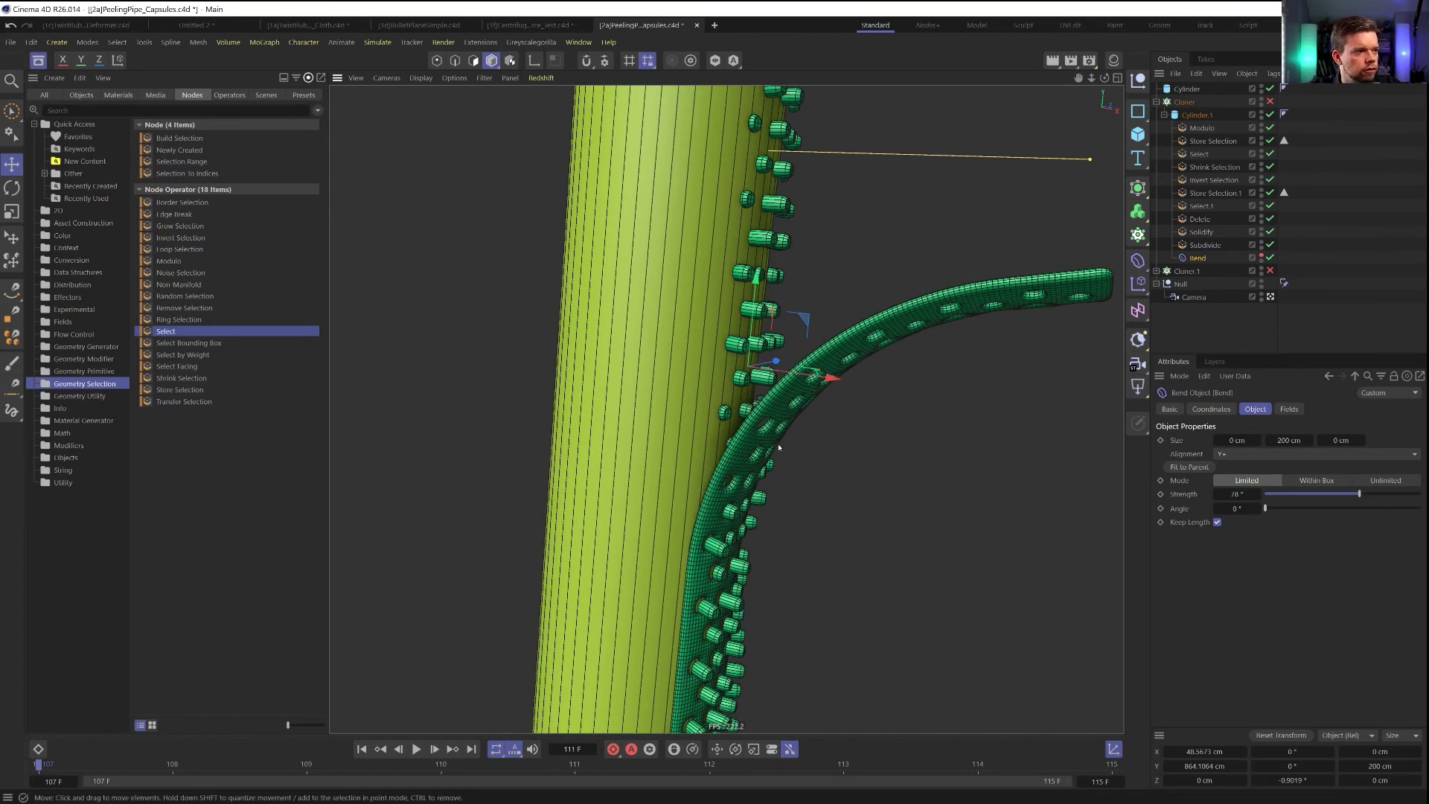
Select the Extrude node modifier inside Cloner.1 and set its Offset Variation to 0%
{"action": "left_click_drag", "start_coordinate": [779, 446], "coordinate": [765, 440], "text": "alt"}
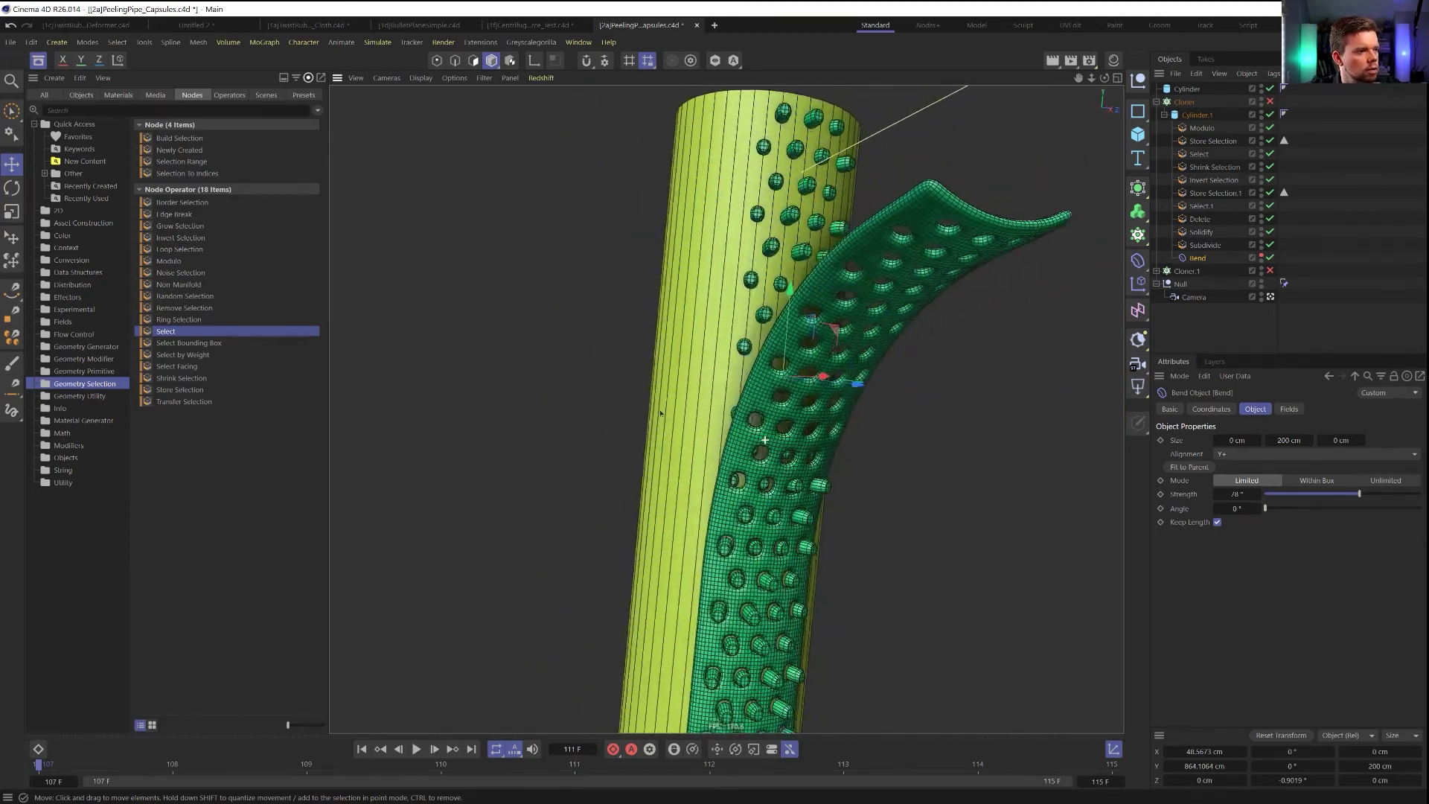
{"action": "left_click_drag", "start_coordinate": [661, 413], "coordinate": [725, 451], "text": "alt"}
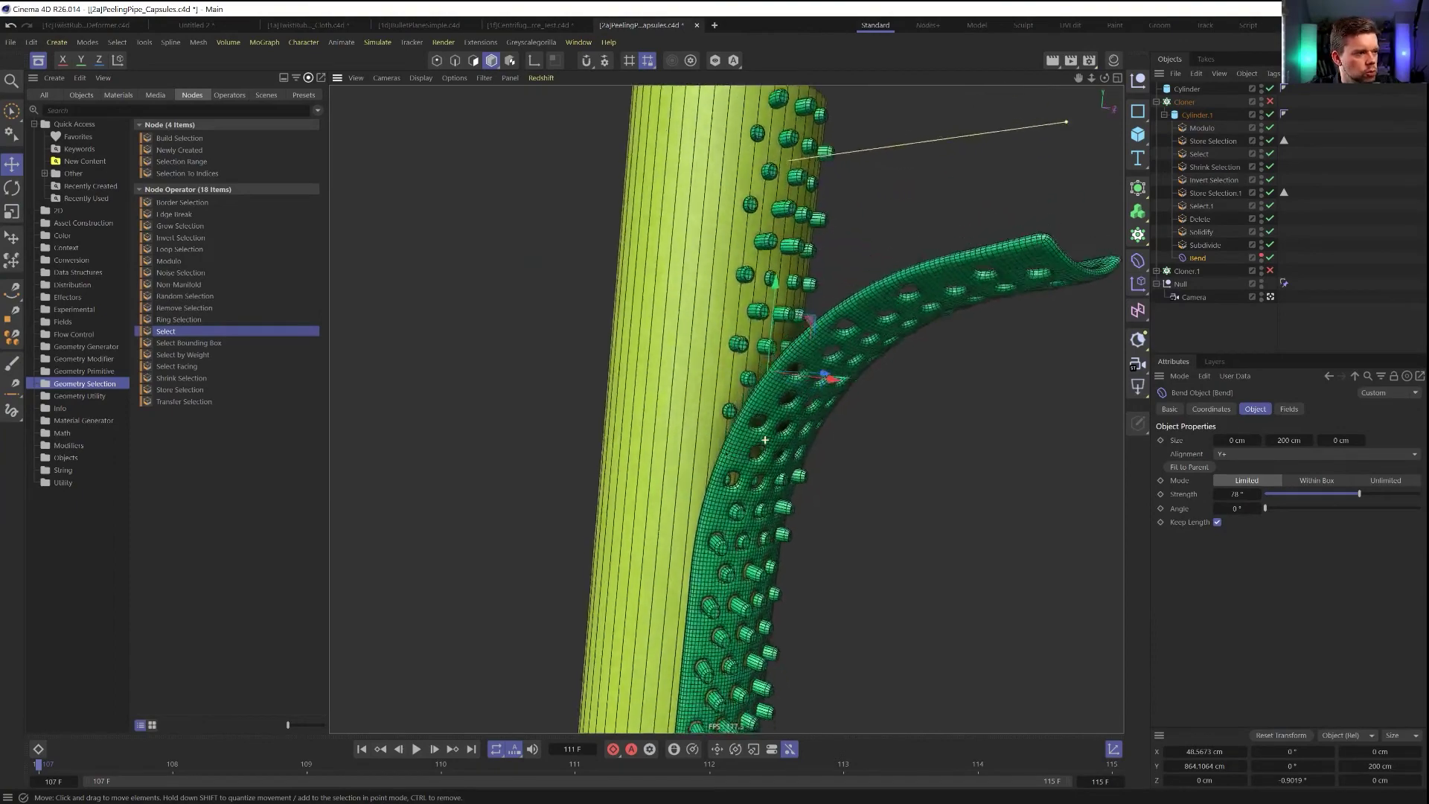
{"action": "scroll", "coordinate": [765, 440], "scroll_direction": "up", "scroll_amount": 8}
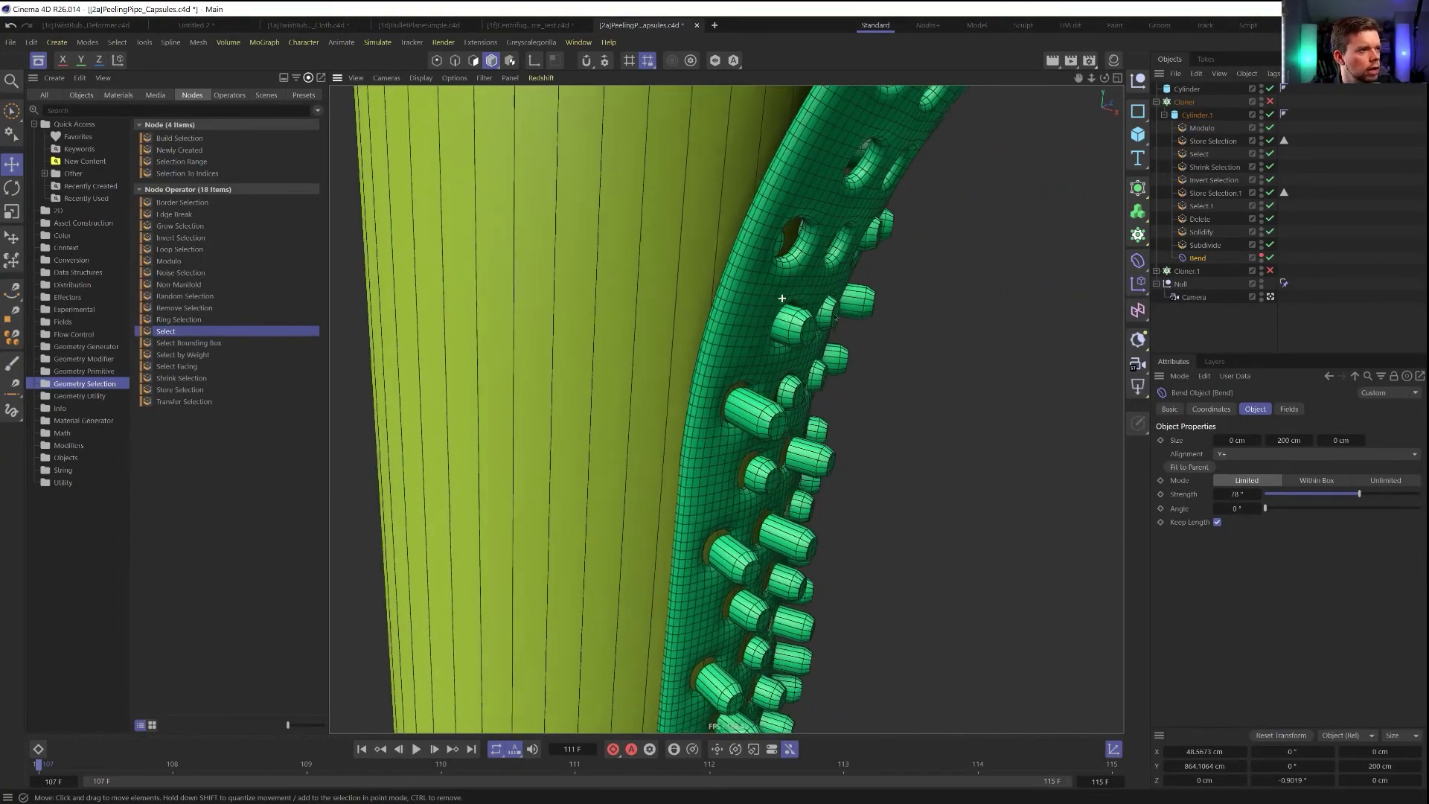
{"action": "left_click_drag", "start_coordinate": [781, 298], "coordinate": [757, 358], "text": "alt"}
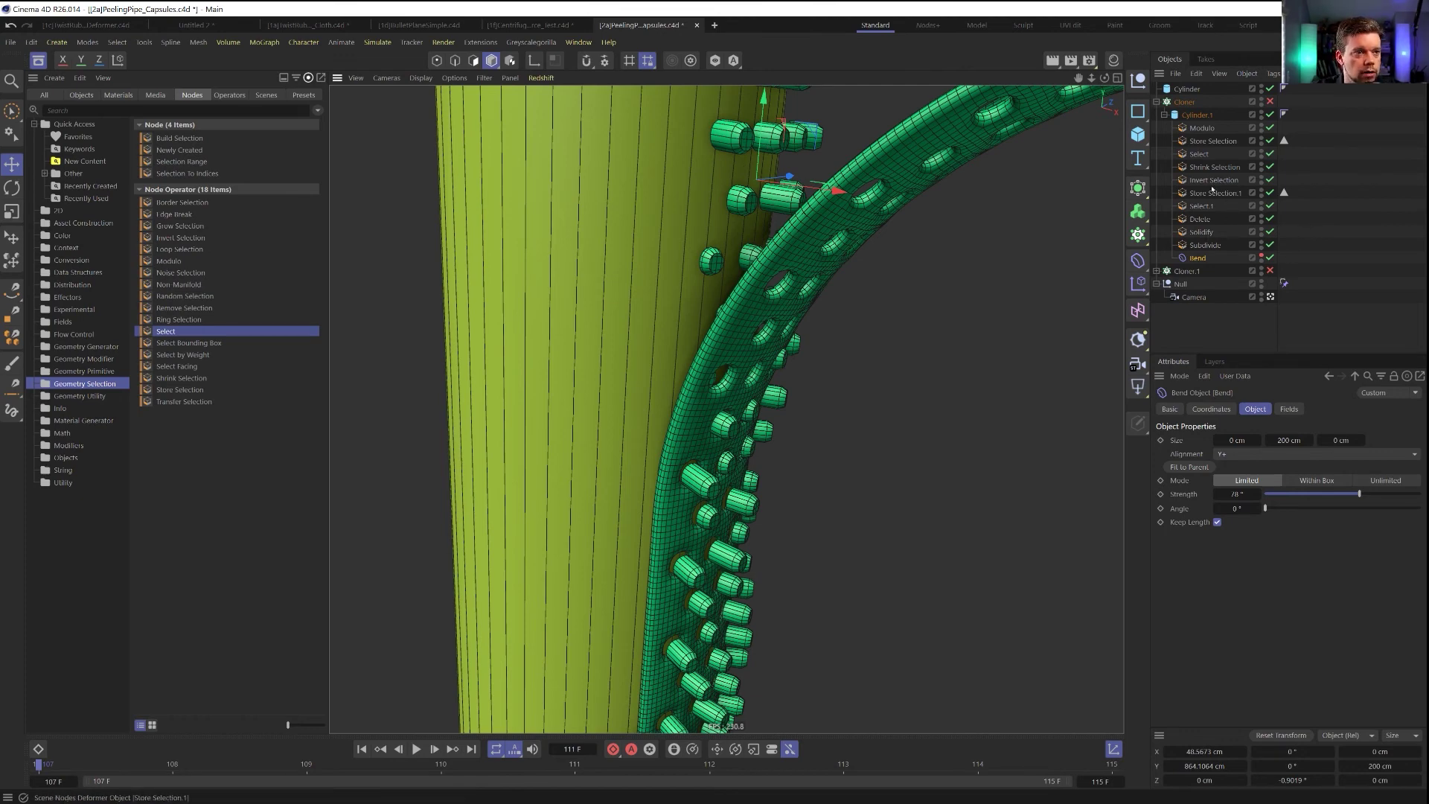
{"action": "left_click", "coordinate": [1157, 271]}
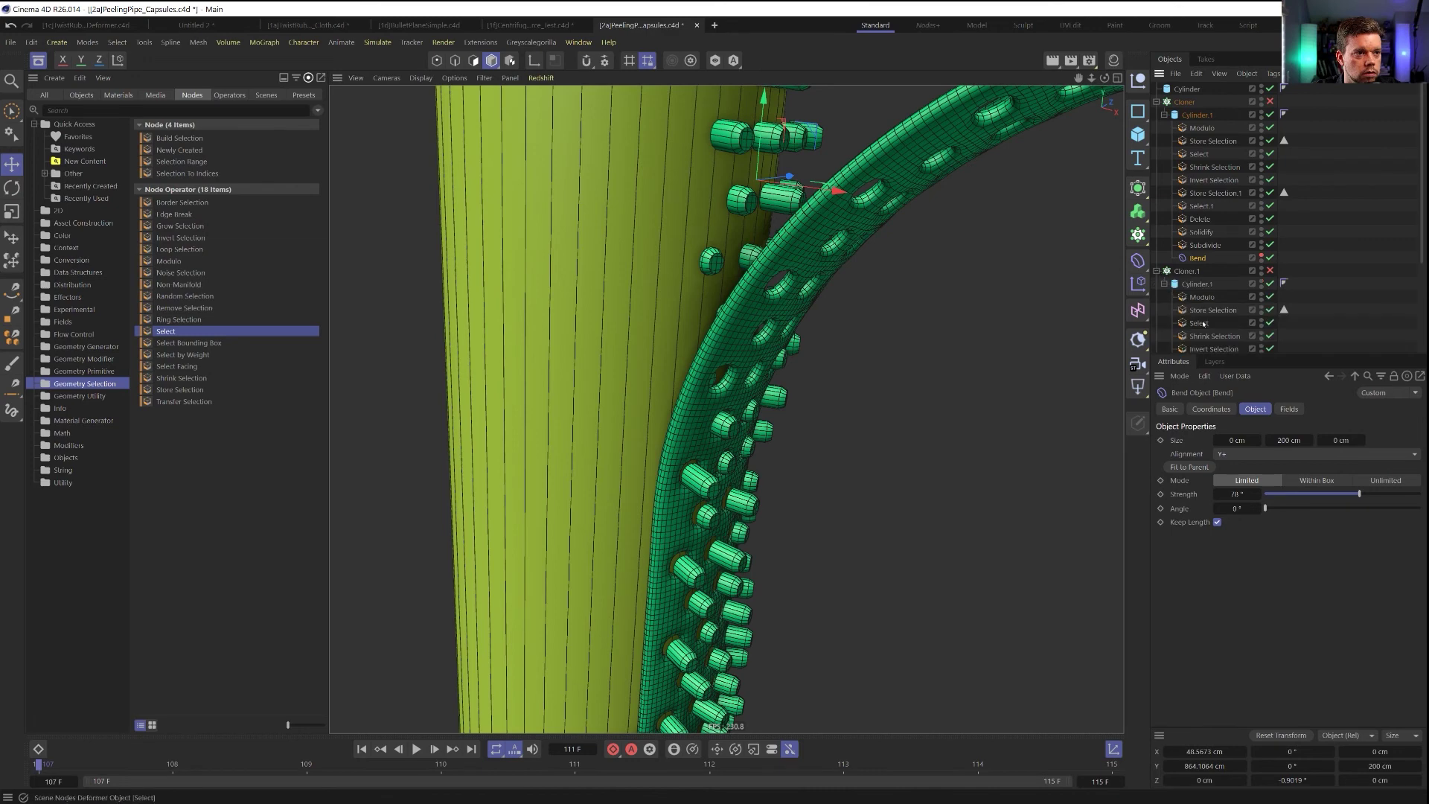
{"action": "scroll", "coordinate": [1218, 307], "scroll_direction": "down", "scroll_amount": 3}
{"action": "left_click", "coordinate": [1205, 308]}
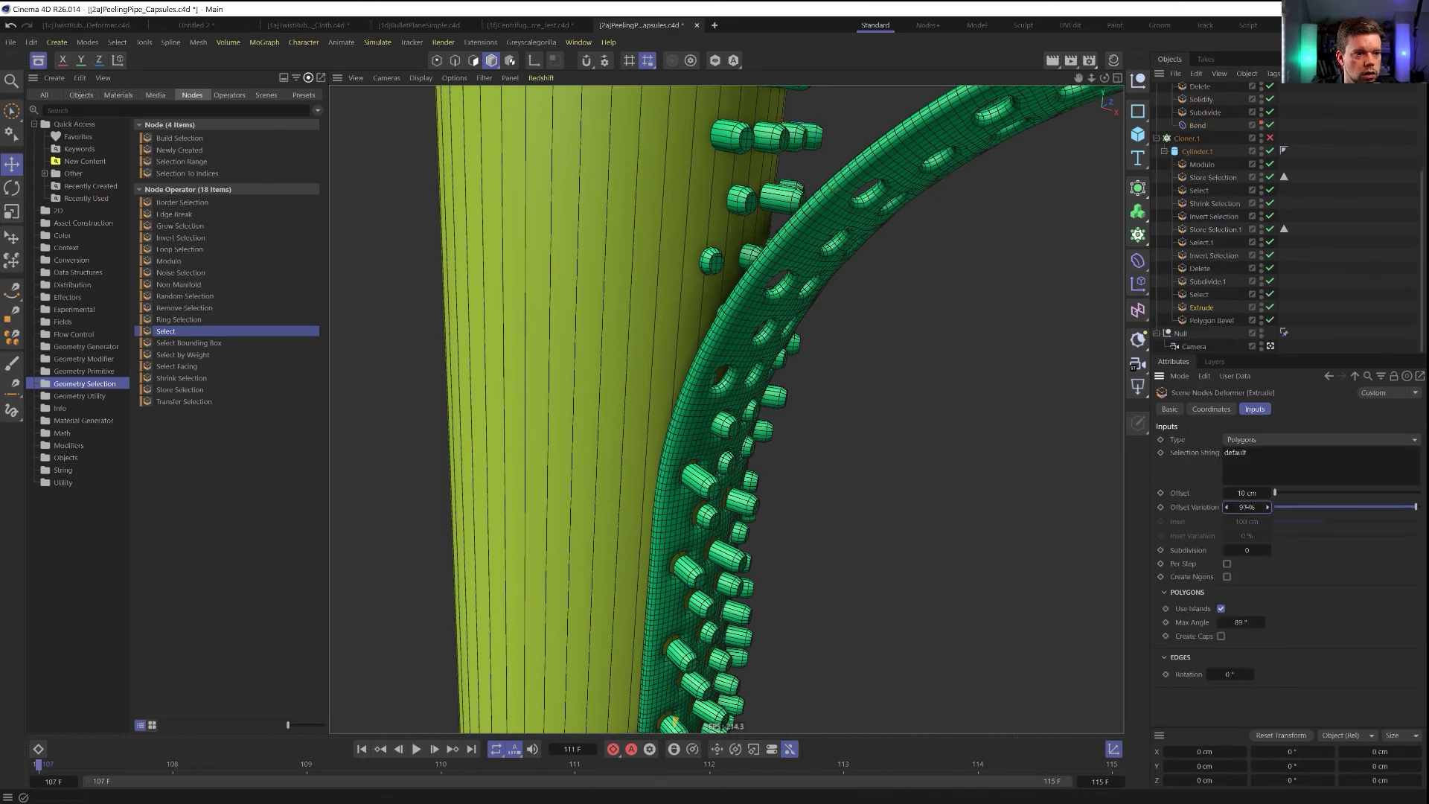
{"action": "key", "text": "Return"}
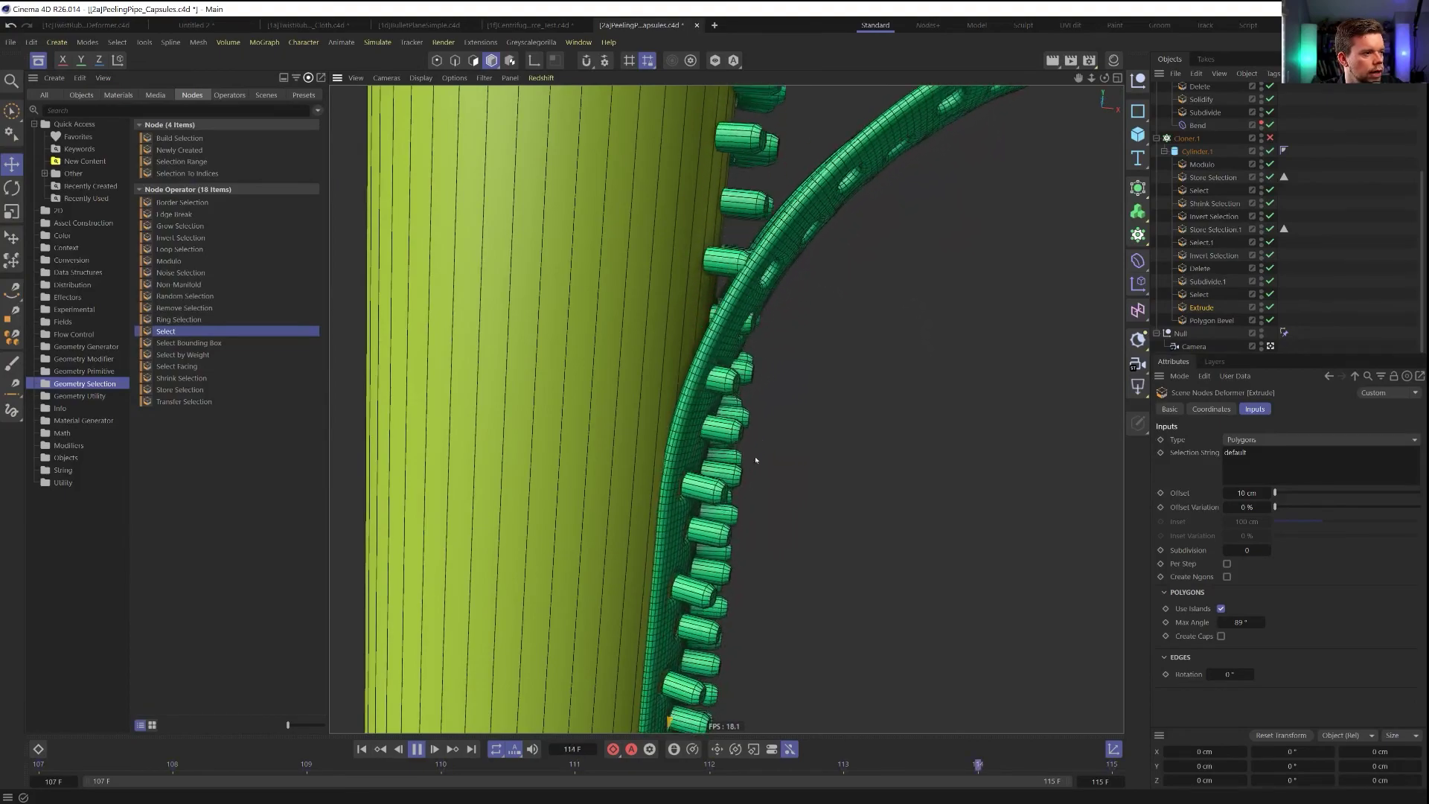
Stop the playback after viewing the peel up close, and re-enable Cloner and Cloner.1
{"action": "left_click_drag", "start_coordinate": [755, 460], "coordinate": [621, 305], "text": "alt"}
{"action": "right_click_drag", "start_coordinate": [621, 305], "coordinate": [686, 339], "text": "alt"}
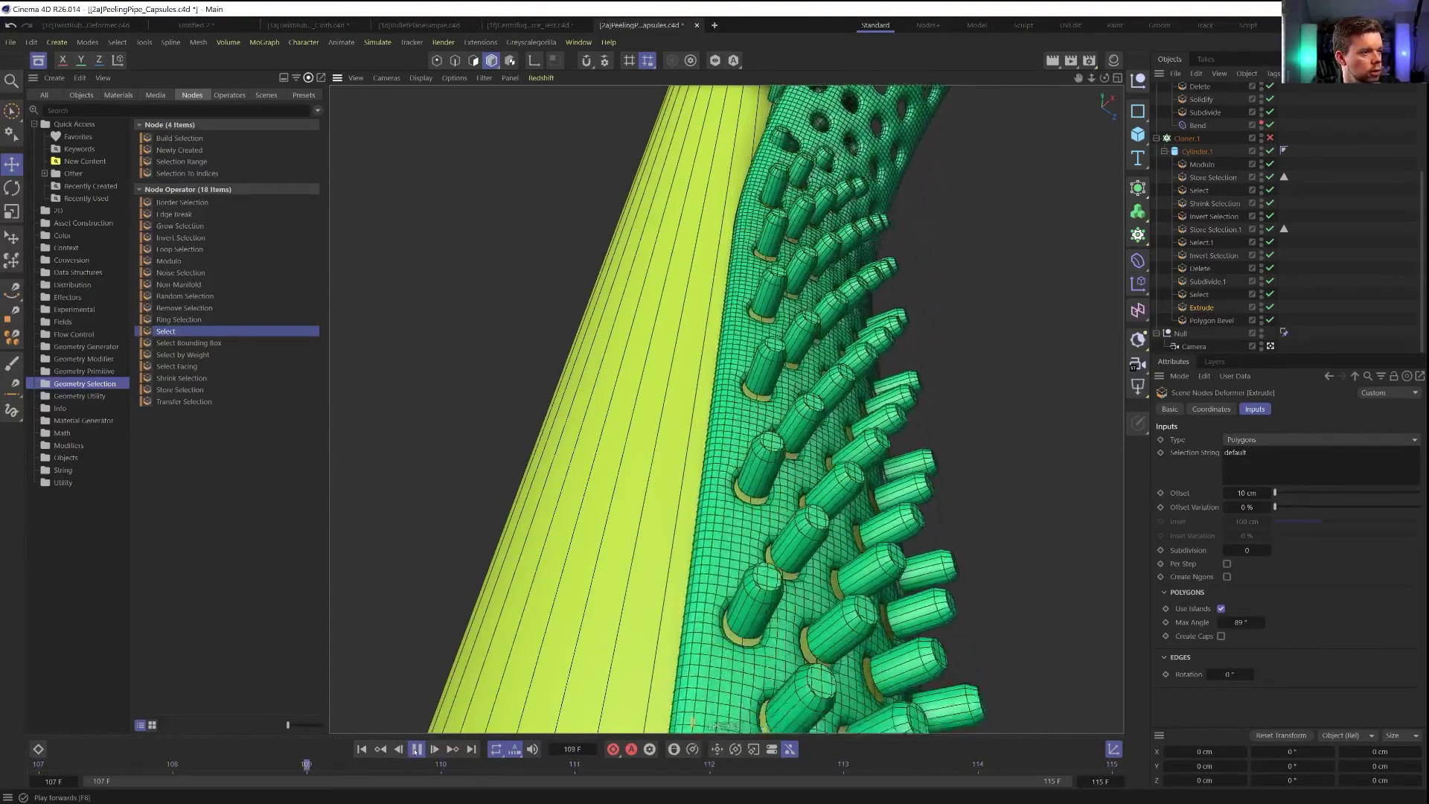
{"action": "left_click", "coordinate": [414, 749]}
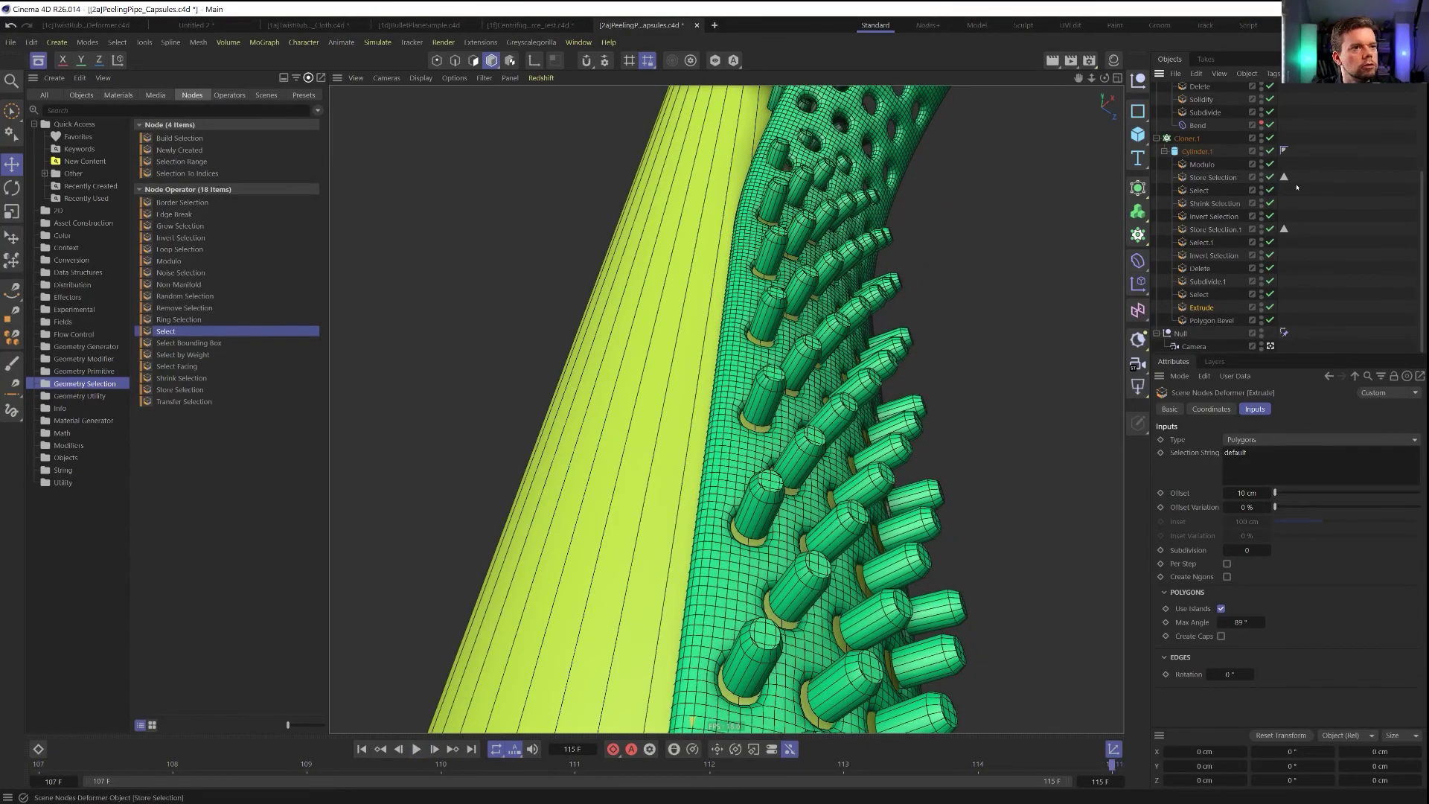
{"action": "scroll", "coordinate": [1297, 187], "scroll_direction": "up", "scroll_amount": 4}
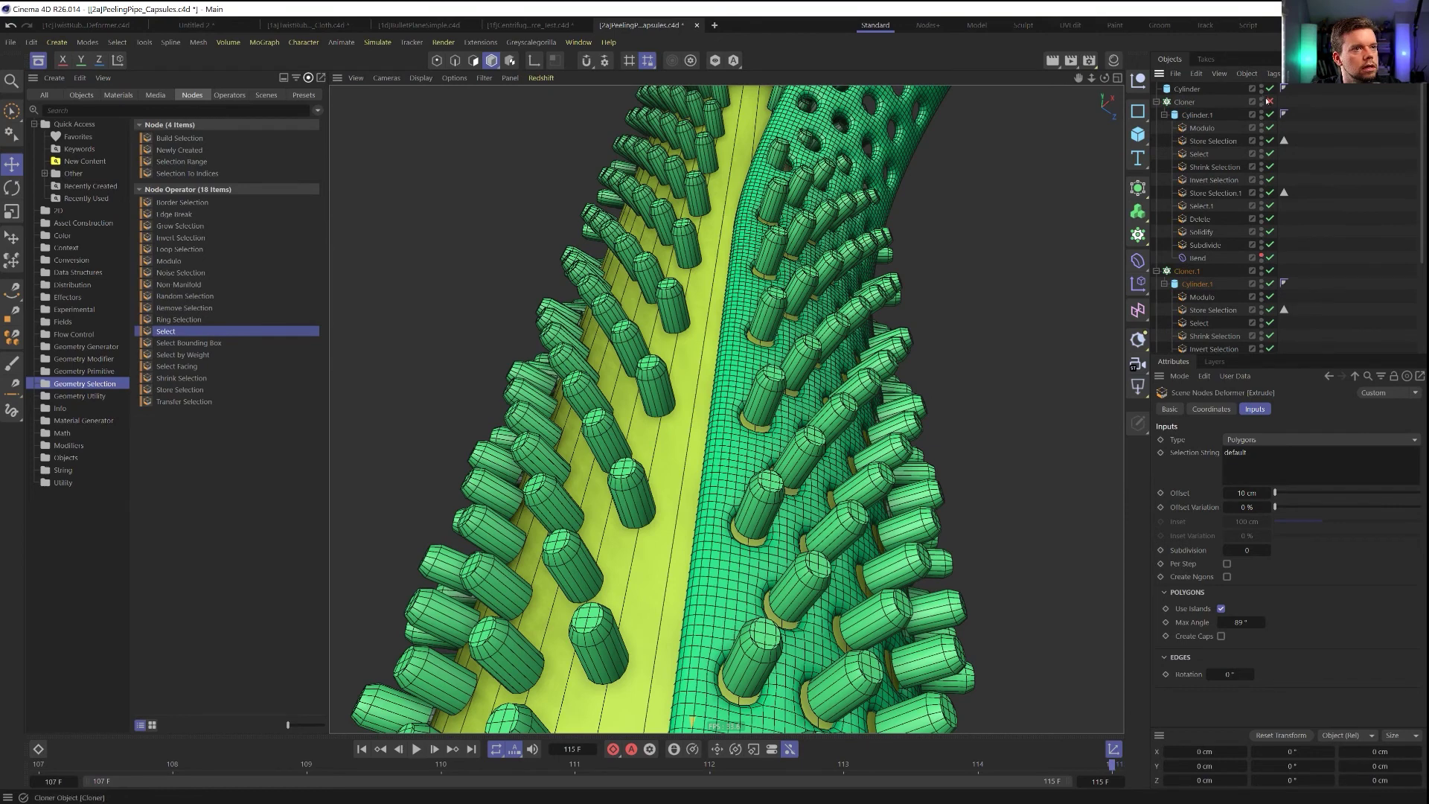
{"action": "left_click", "coordinate": [1270, 102]}
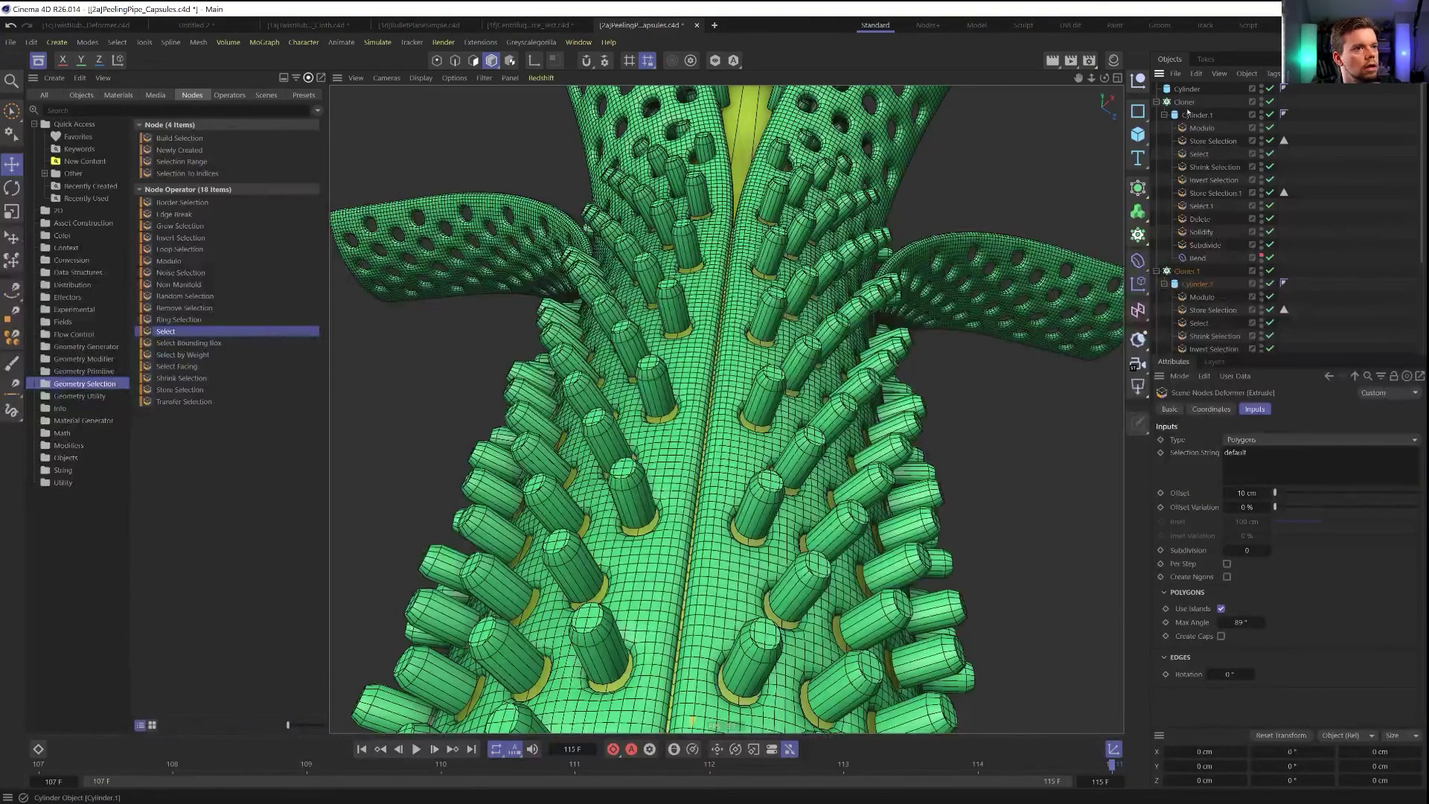
Set the Instance Mode of both Cloner and Cloner.1 to Multi-Instance
{"action": "left_click", "coordinate": [1184, 102]}
{"action": "left_click", "coordinate": [1186, 271], "text": "ctrl"}
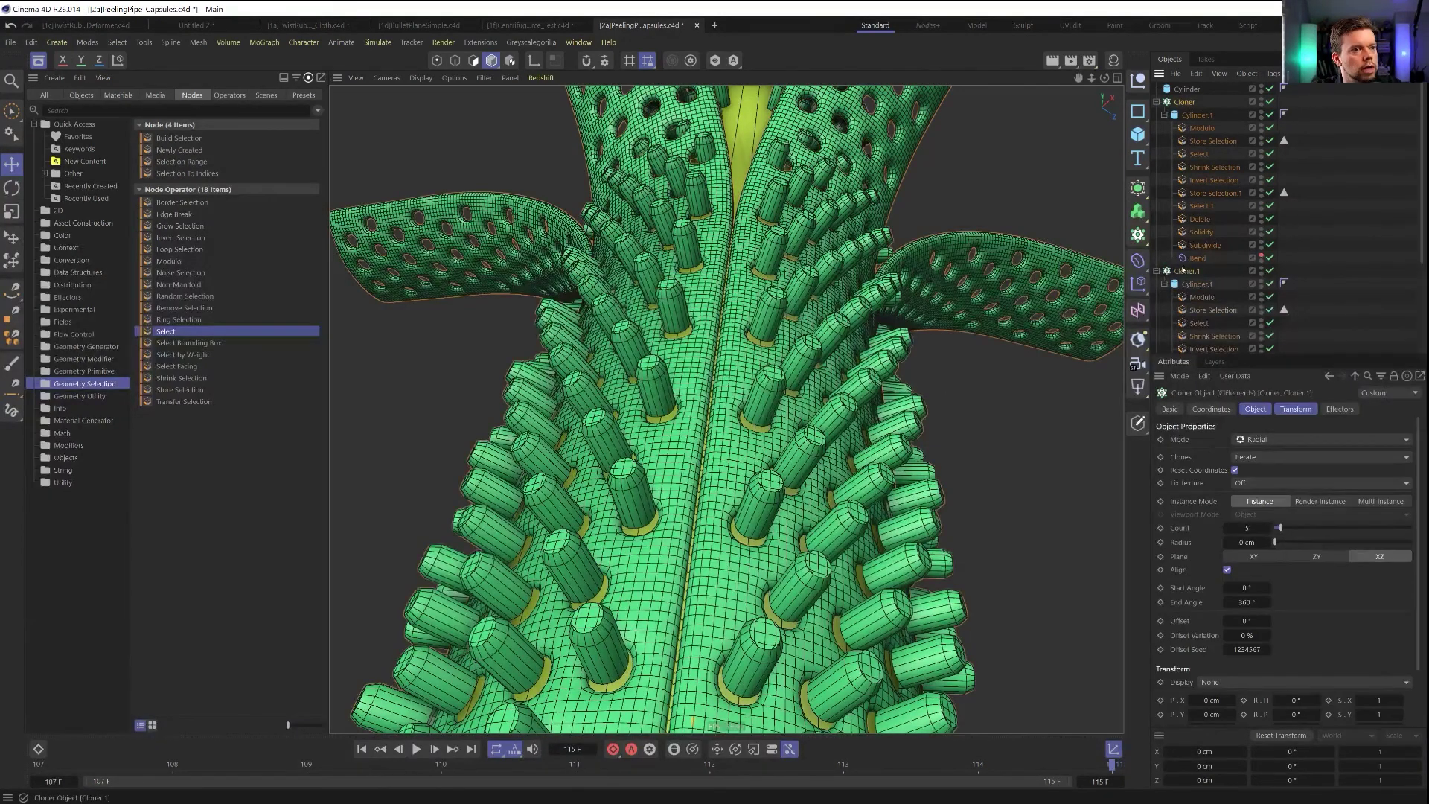
{"action": "left_click", "coordinate": [1381, 501]}
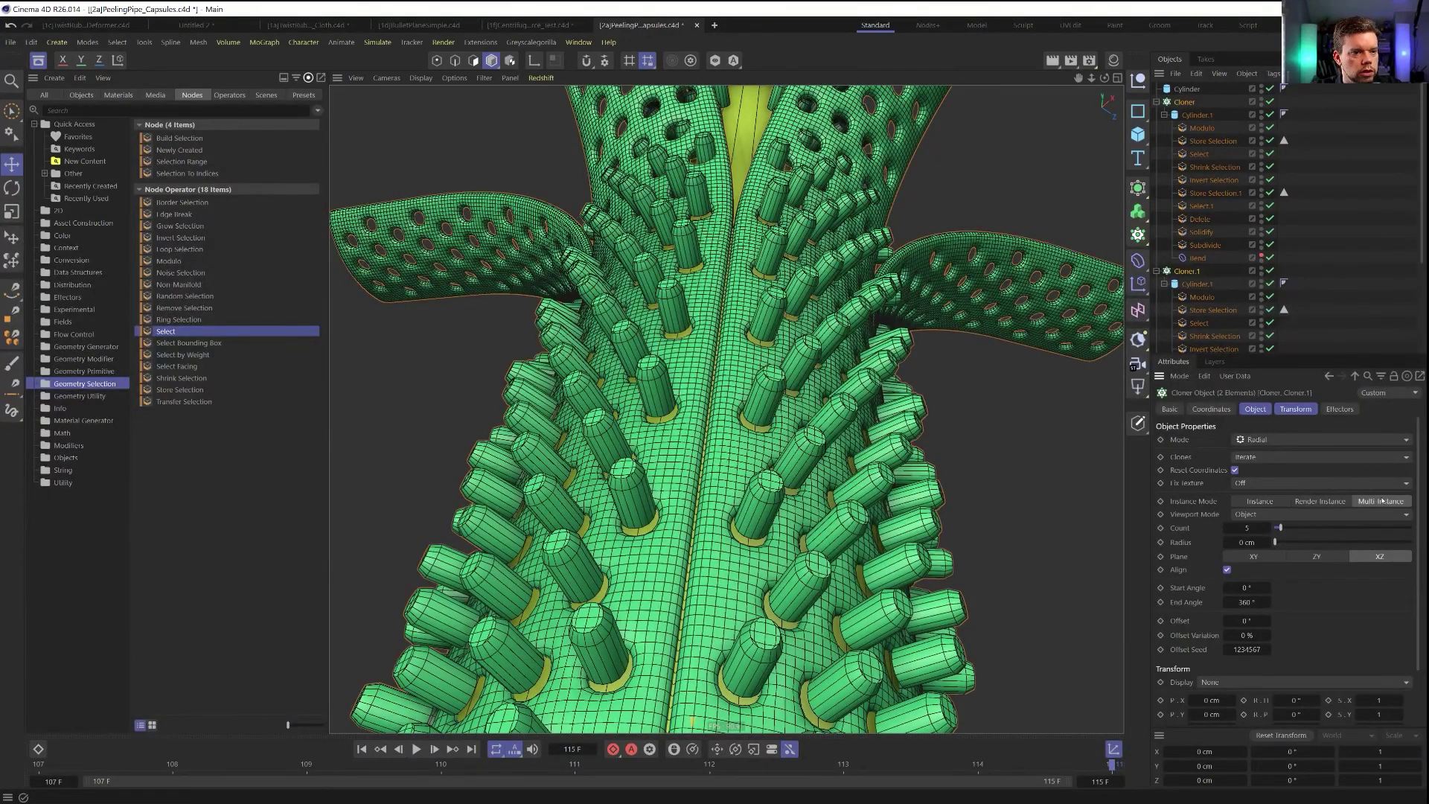
Play back the peeling loop to check the cloned studs and holes, and stop at frame 108
{"action": "left_click", "coordinate": [414, 750]}
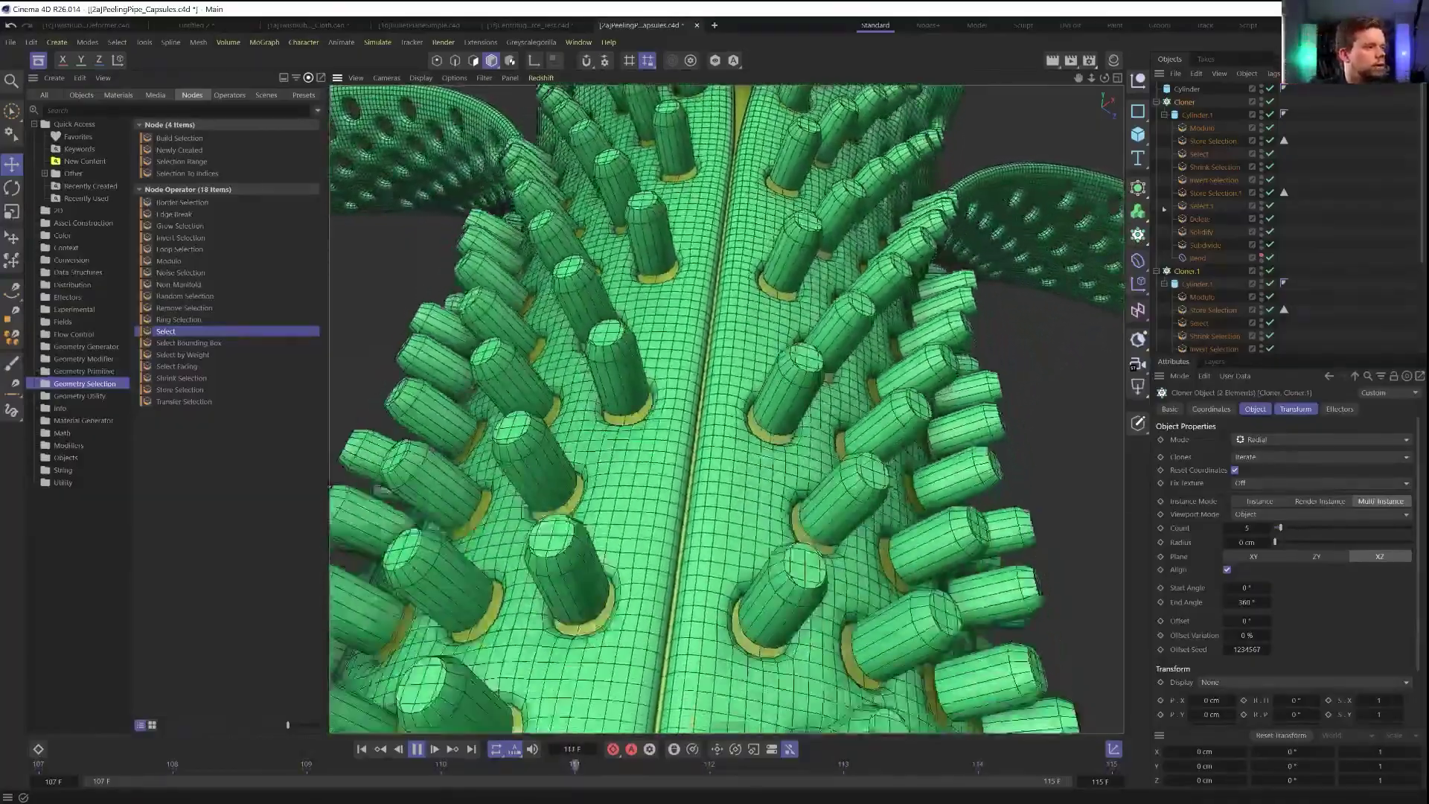
{"action": "left_click", "coordinate": [844, 432]}
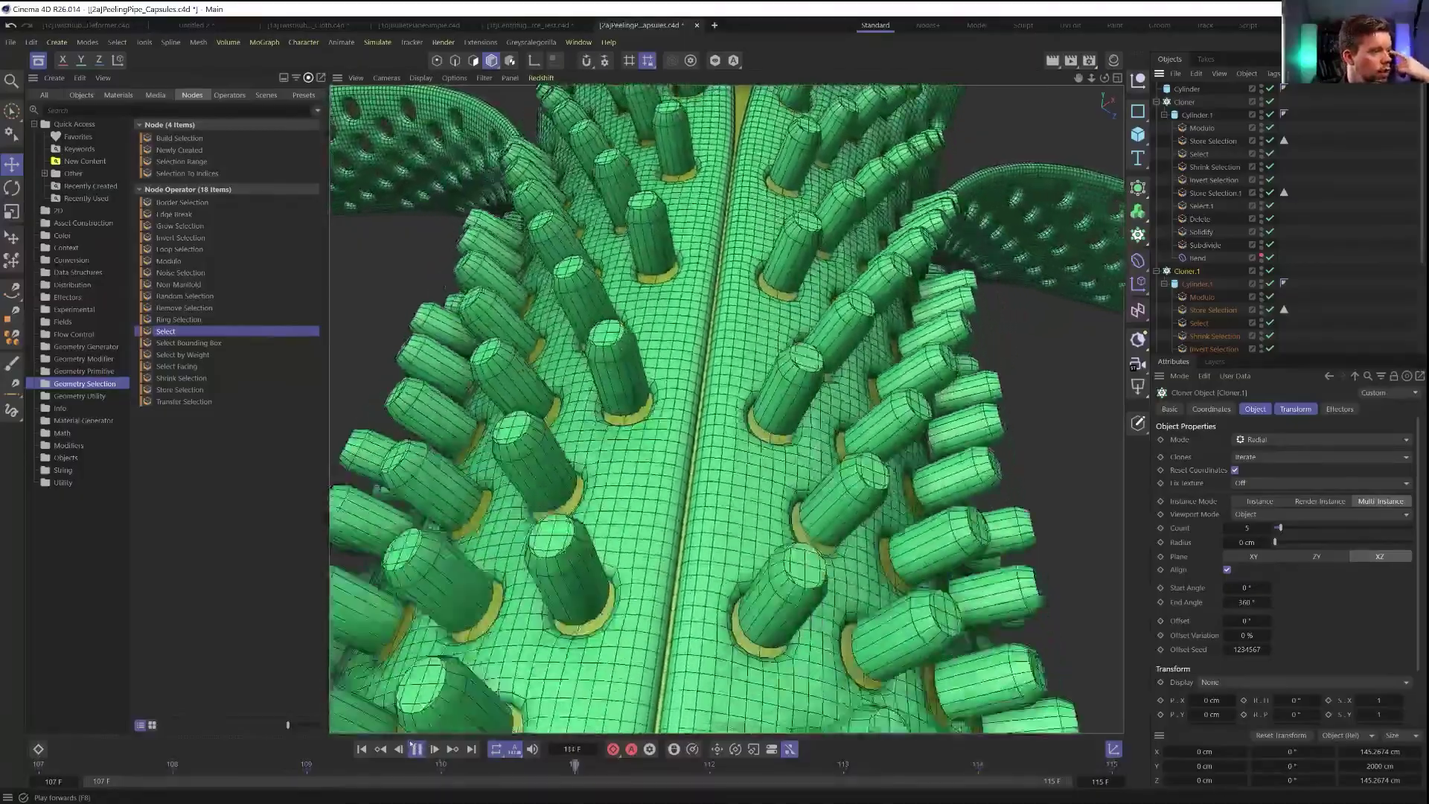
{"action": "scroll", "coordinate": [1214, 216], "scroll_direction": "down", "scroll_amount": 3}
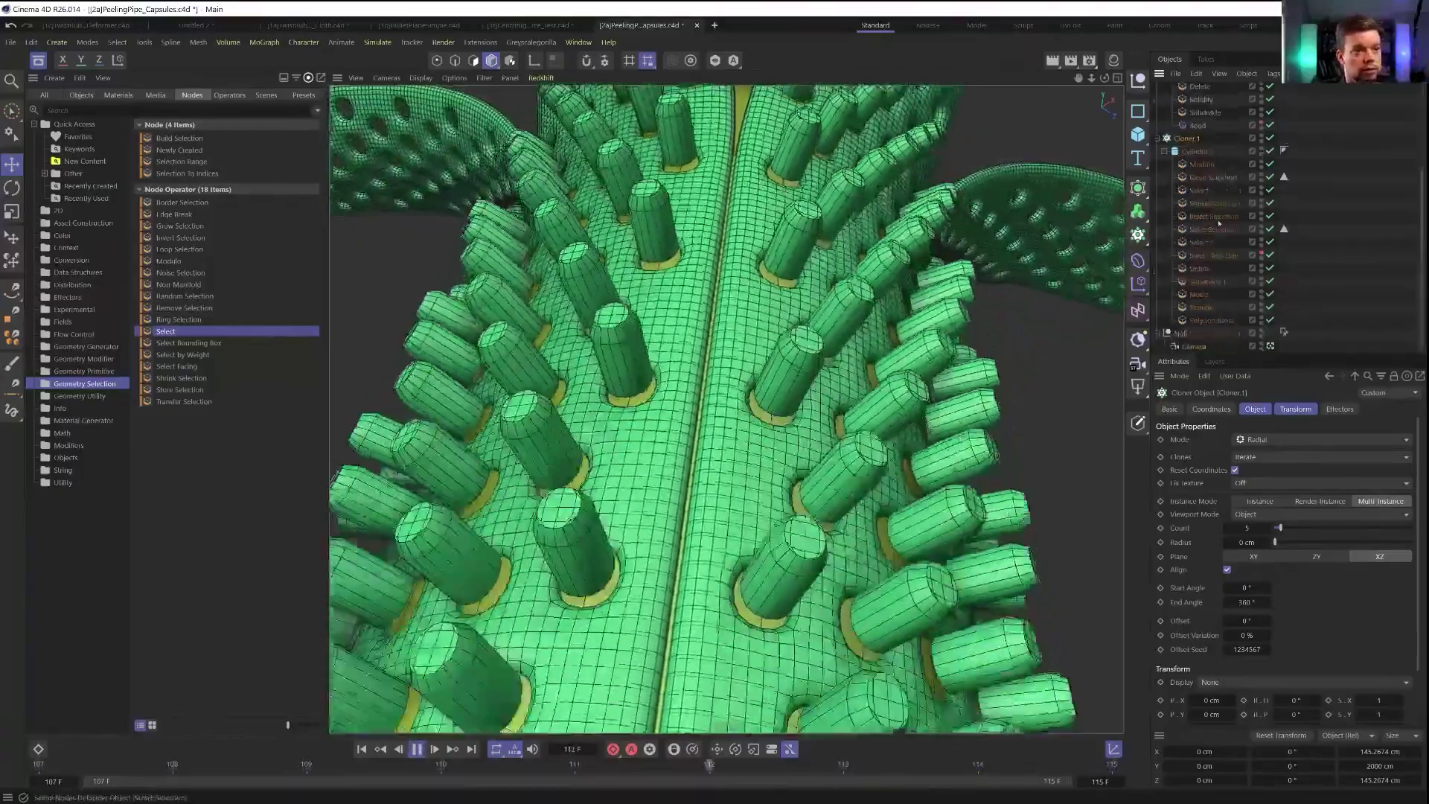
{"action": "left_click", "coordinate": [171, 767]}
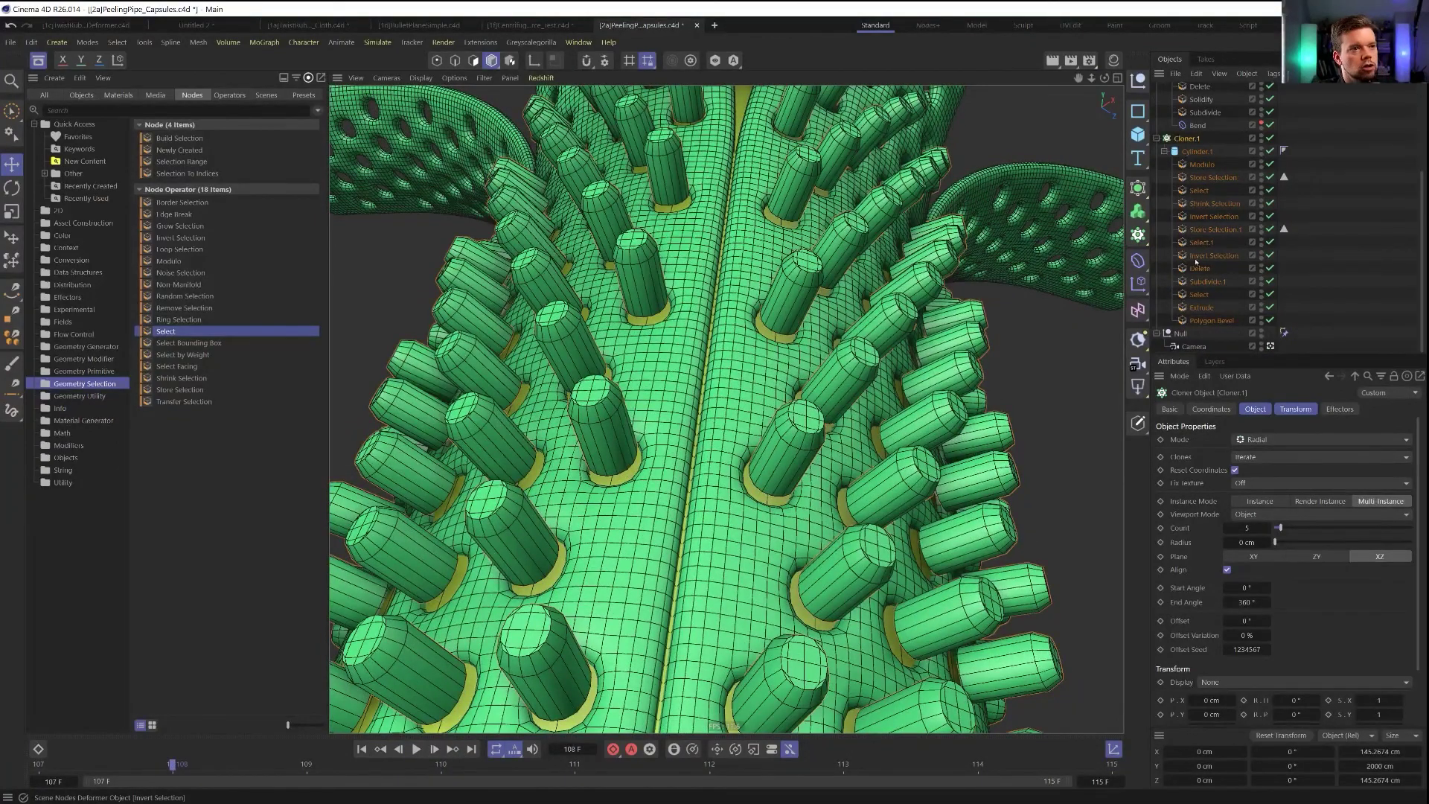
Insert a Transform Element modifier between Delete and Subdivide.1 inside Cloner.1 and set its Type to Polygons
{"action": "left_click", "coordinate": [84, 371]}
{"action": "left_click", "coordinate": [84, 358]}
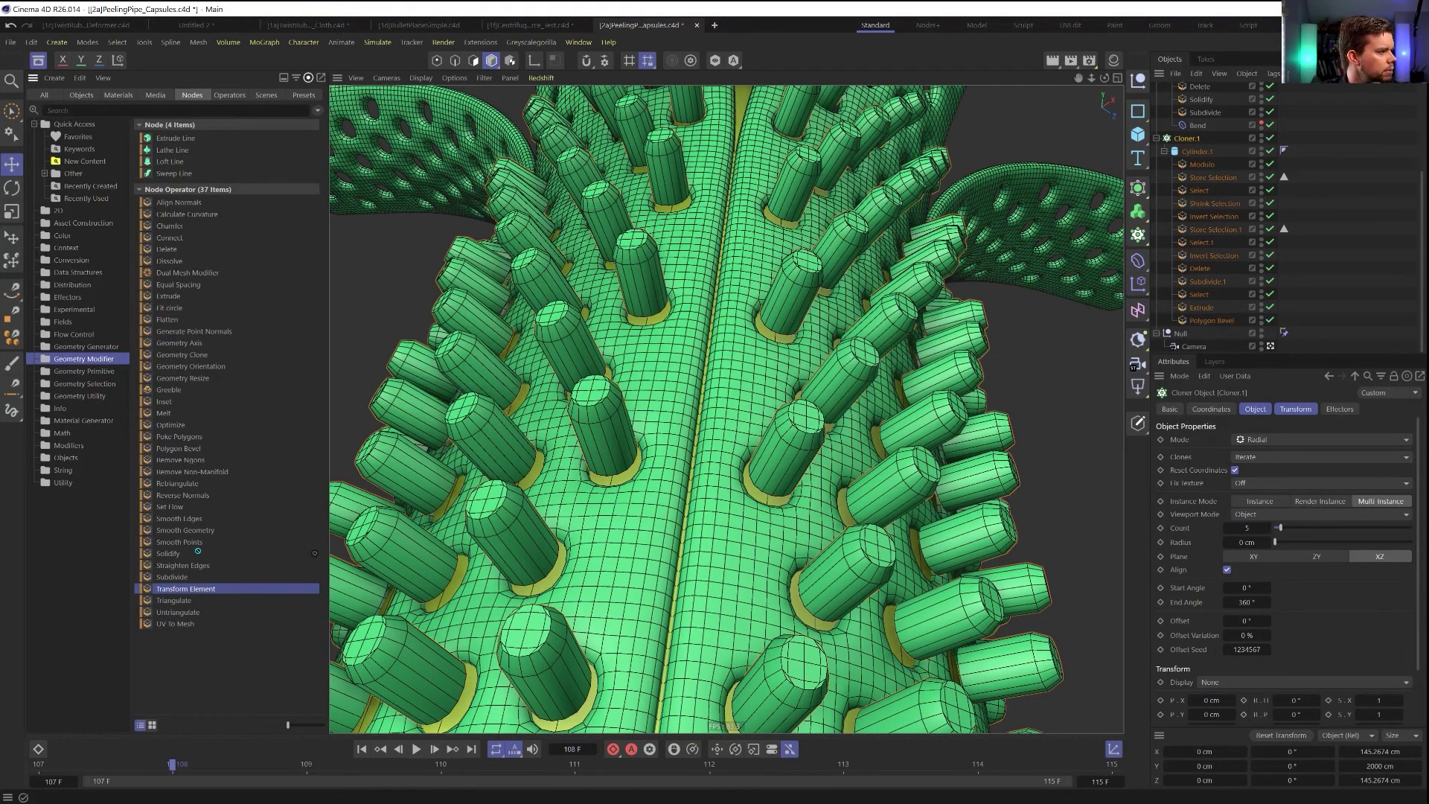
{"action": "left_click_drag", "start_coordinate": [1176, 304], "coordinate": [1211, 278]}
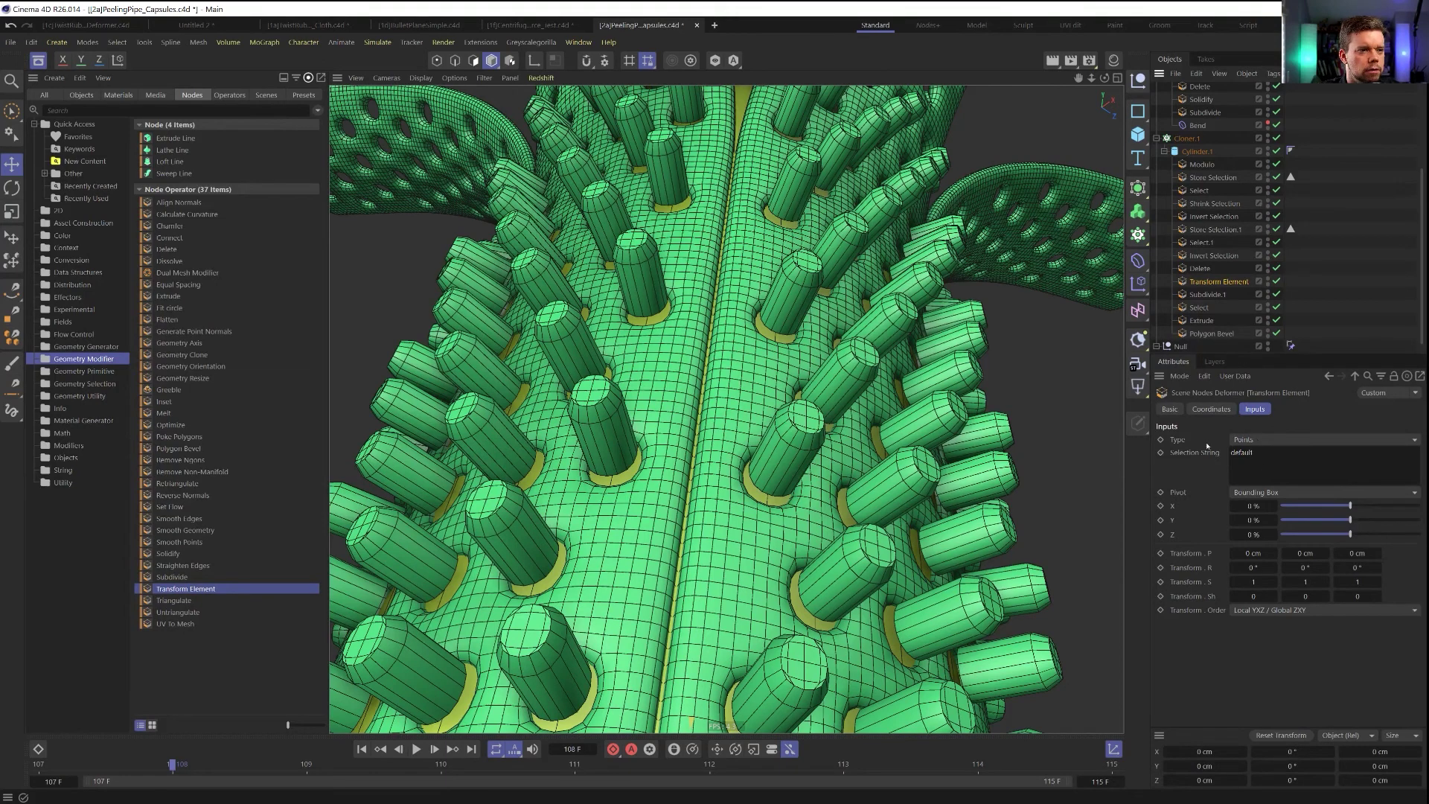
{"action": "left_click", "coordinate": [1256, 440]}
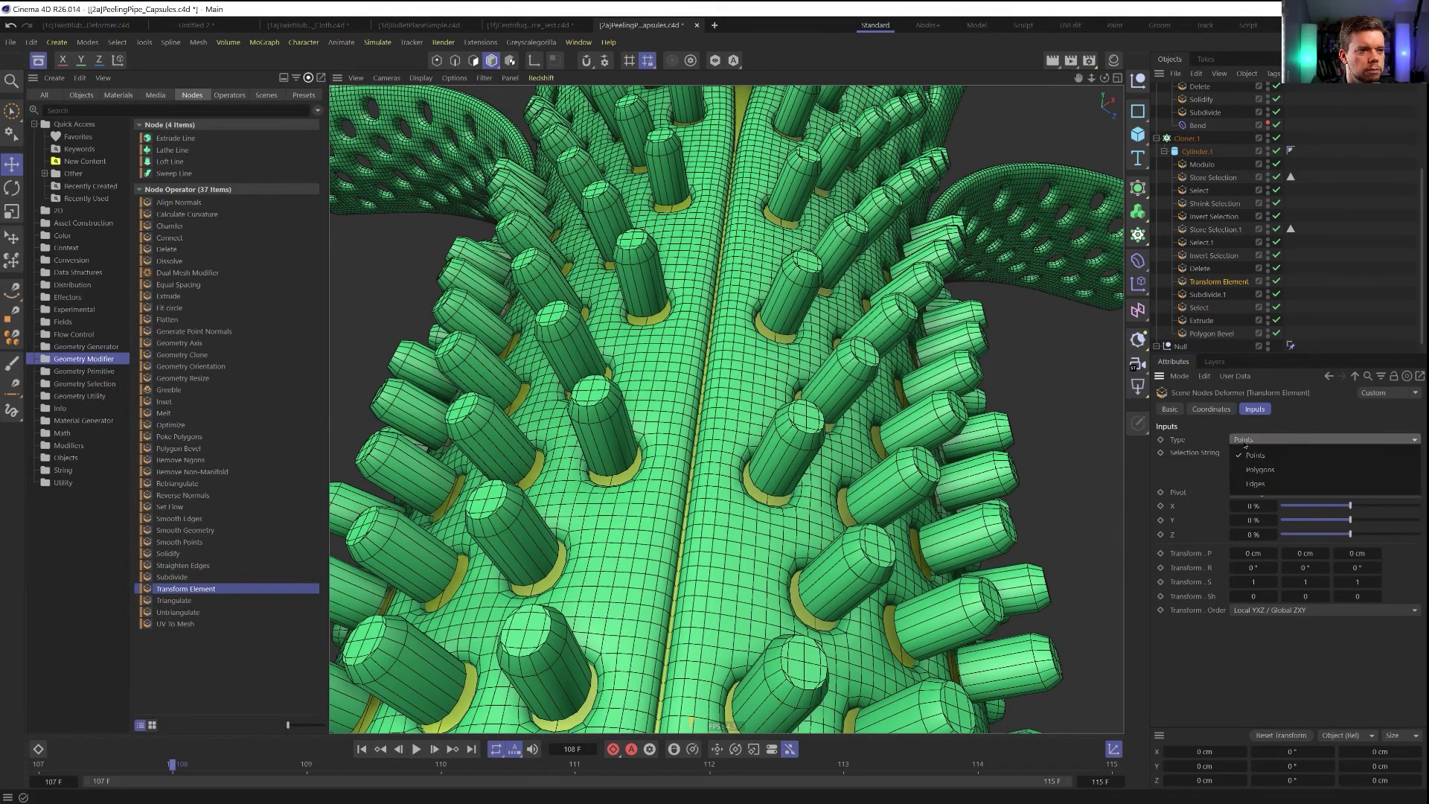
{"action": "left_click", "coordinate": [1278, 468]}
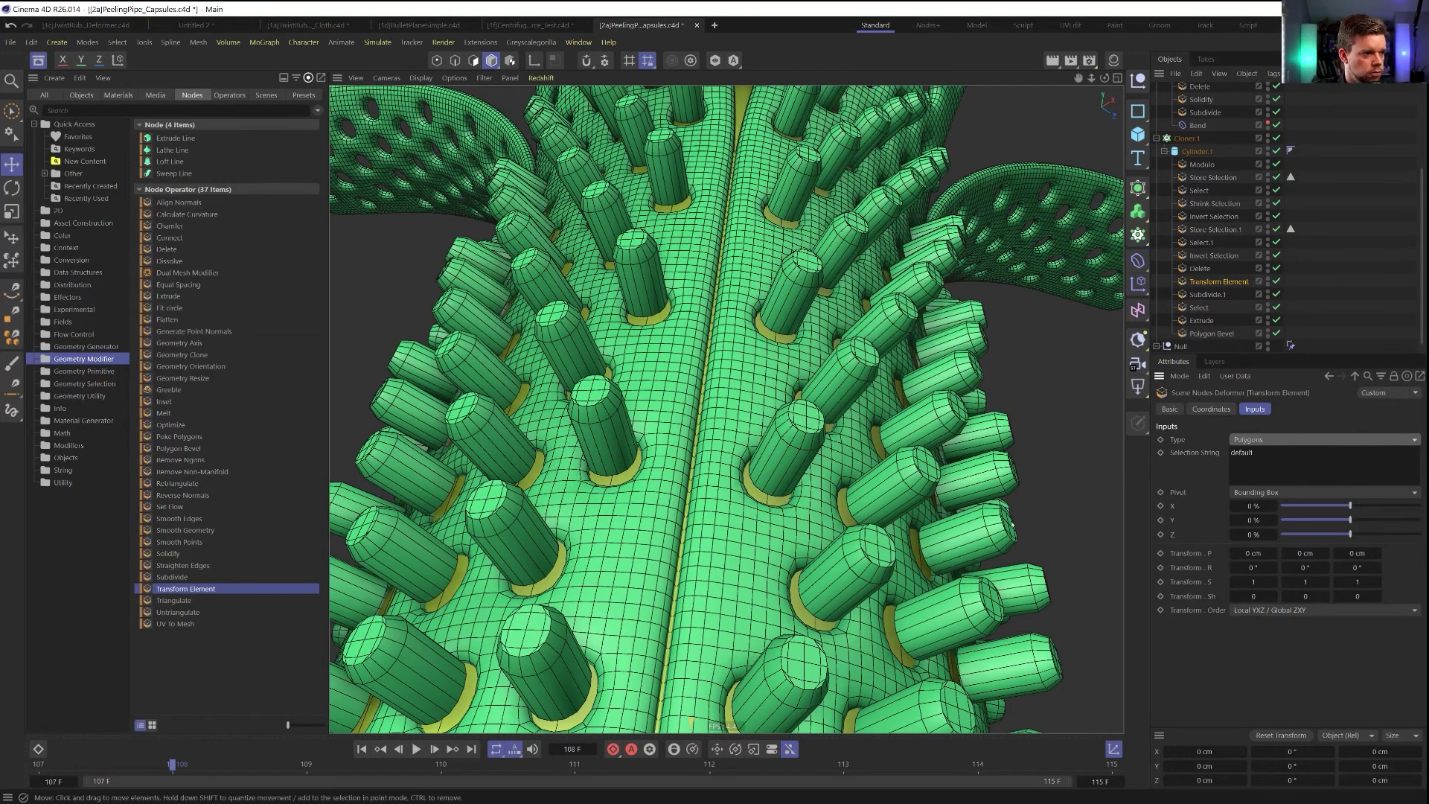
Try shifting the stud polygons by -5 cm along Z with the Transform Element modifier
{"action": "left_click", "coordinate": [1362, 553]}
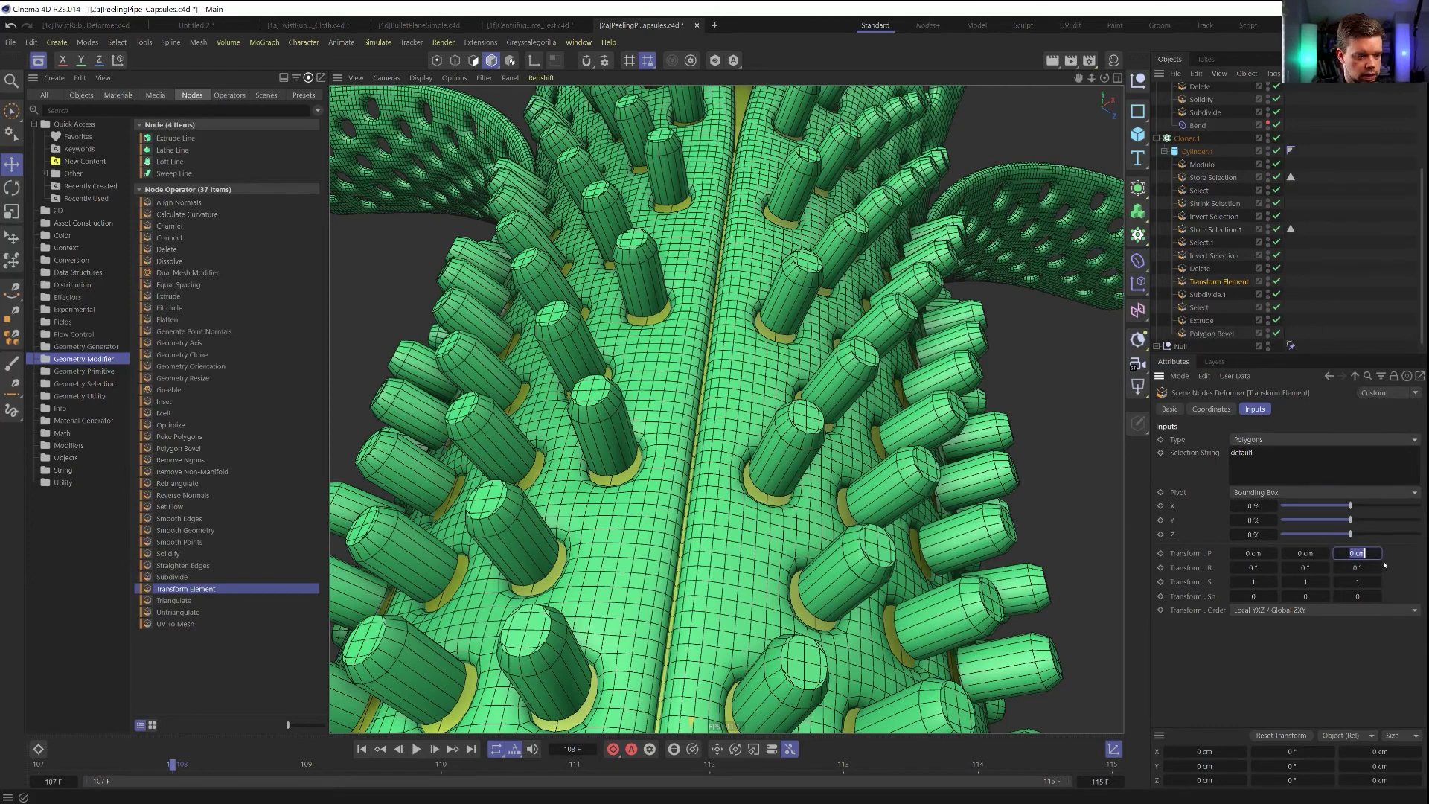
{"action": "key", "text": "BackSpace"}
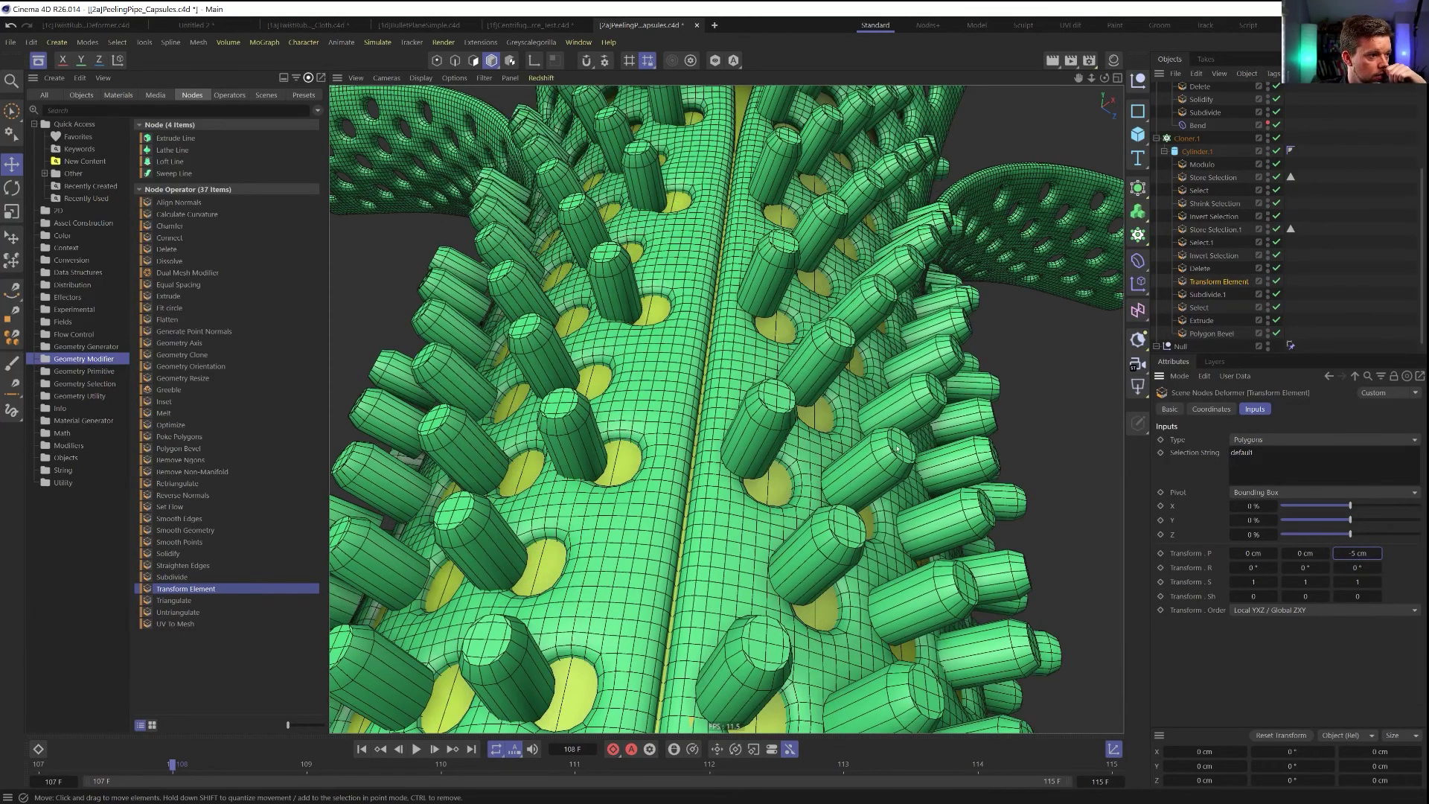
{"action": "left_click", "coordinate": [1360, 553]}
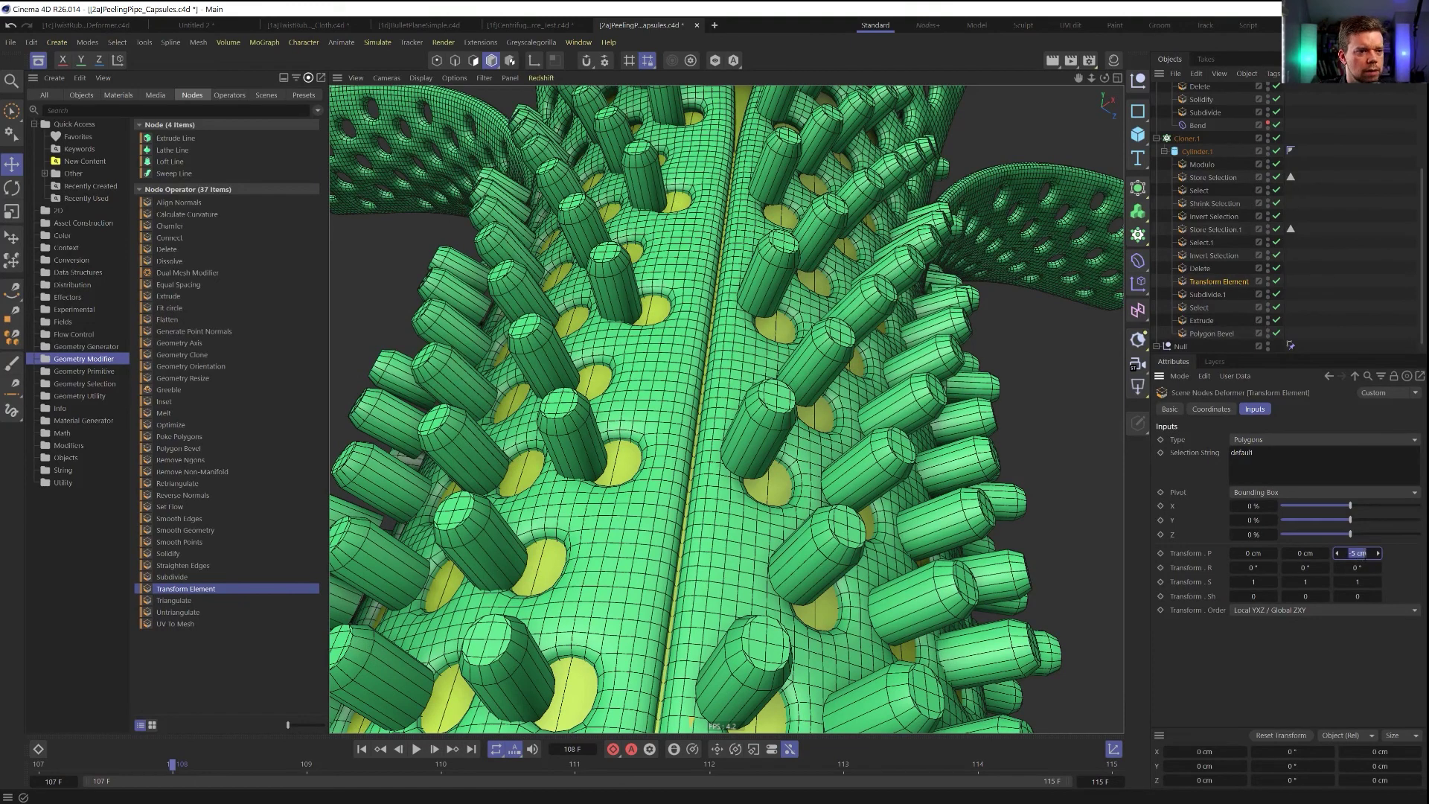
{"action": "key", "text": "Return"}
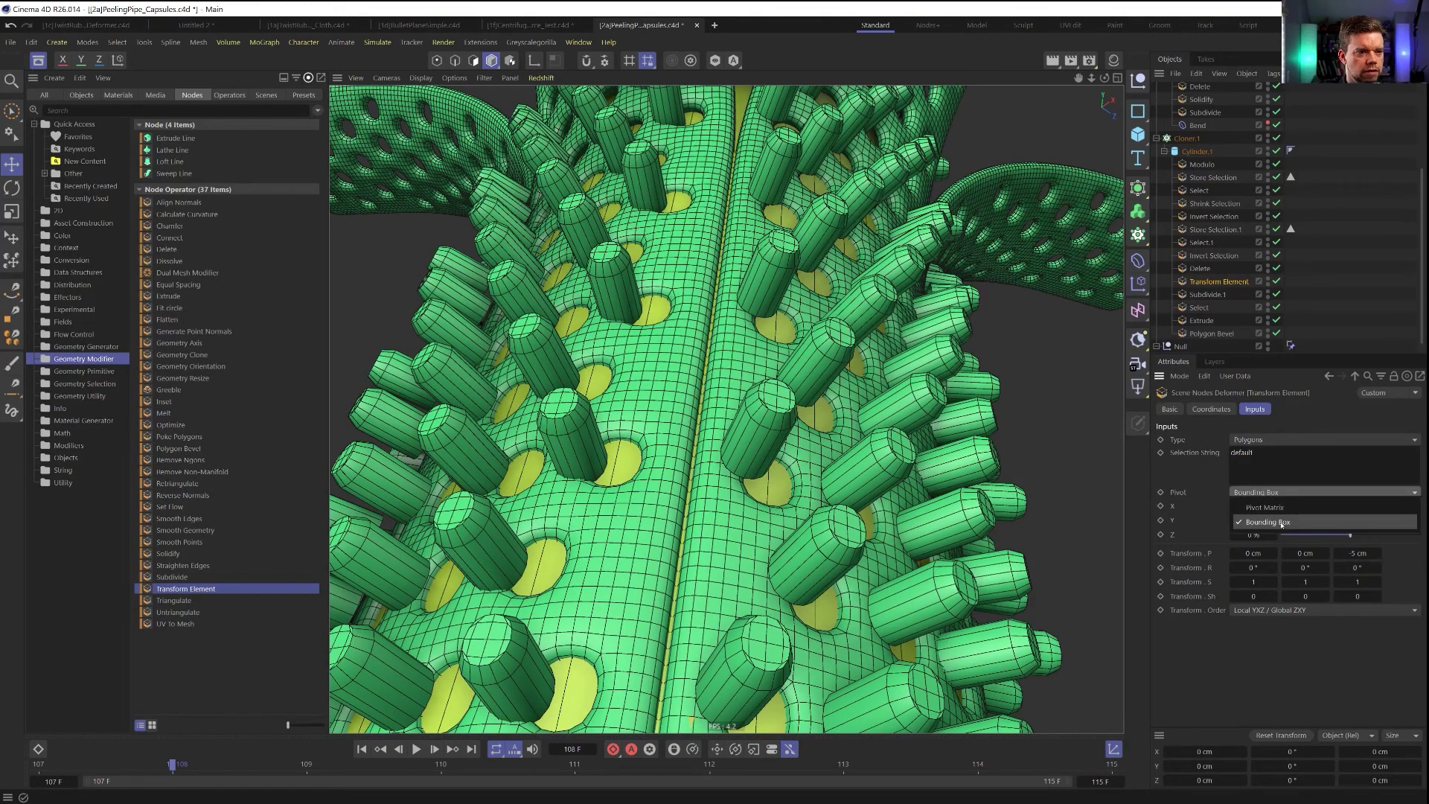
Reset the Z offset to 0 cm, and try a 5 cm offset along Y before returning it to 0 cm
{"action": "left_click", "coordinate": [1360, 553]}
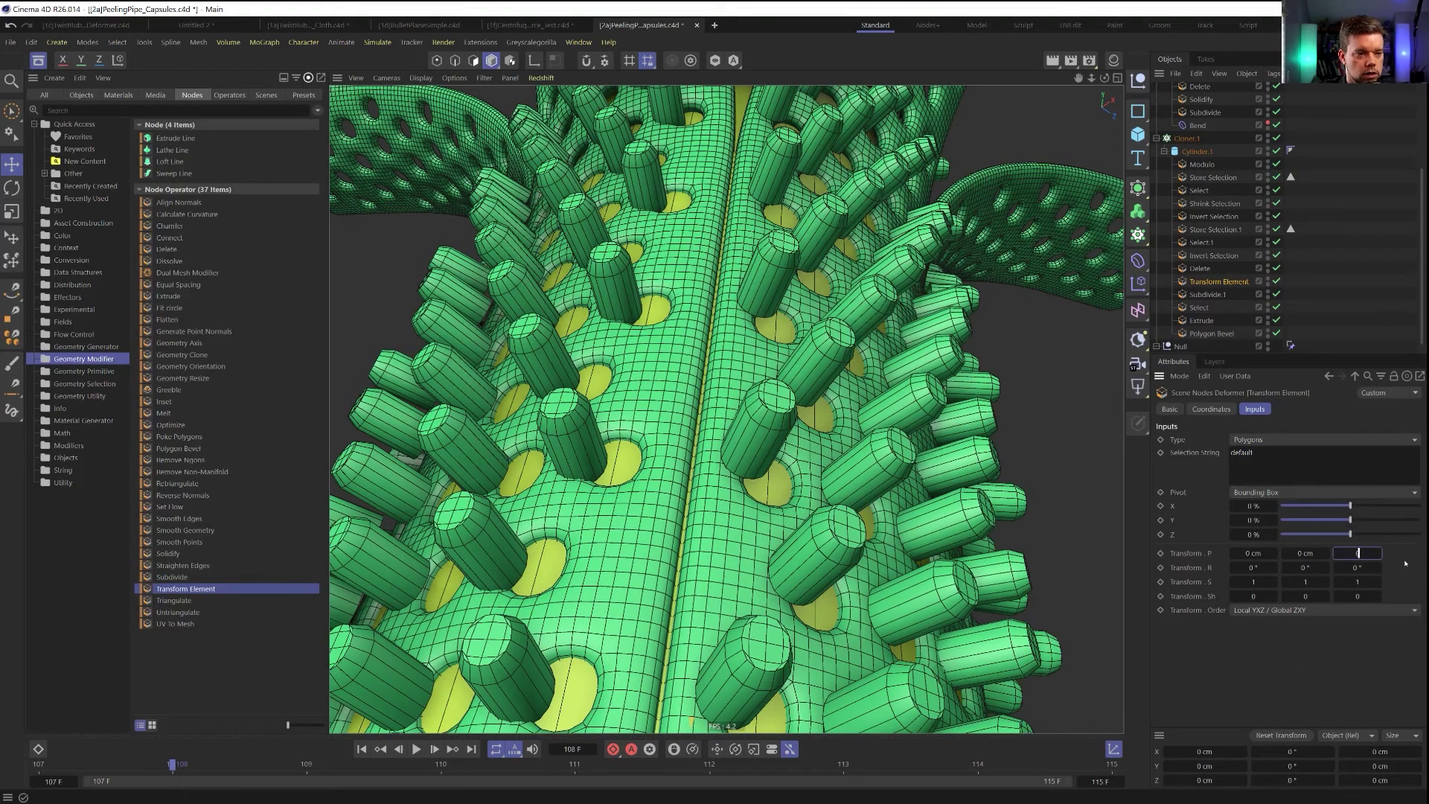
{"action": "key", "text": "Return"}
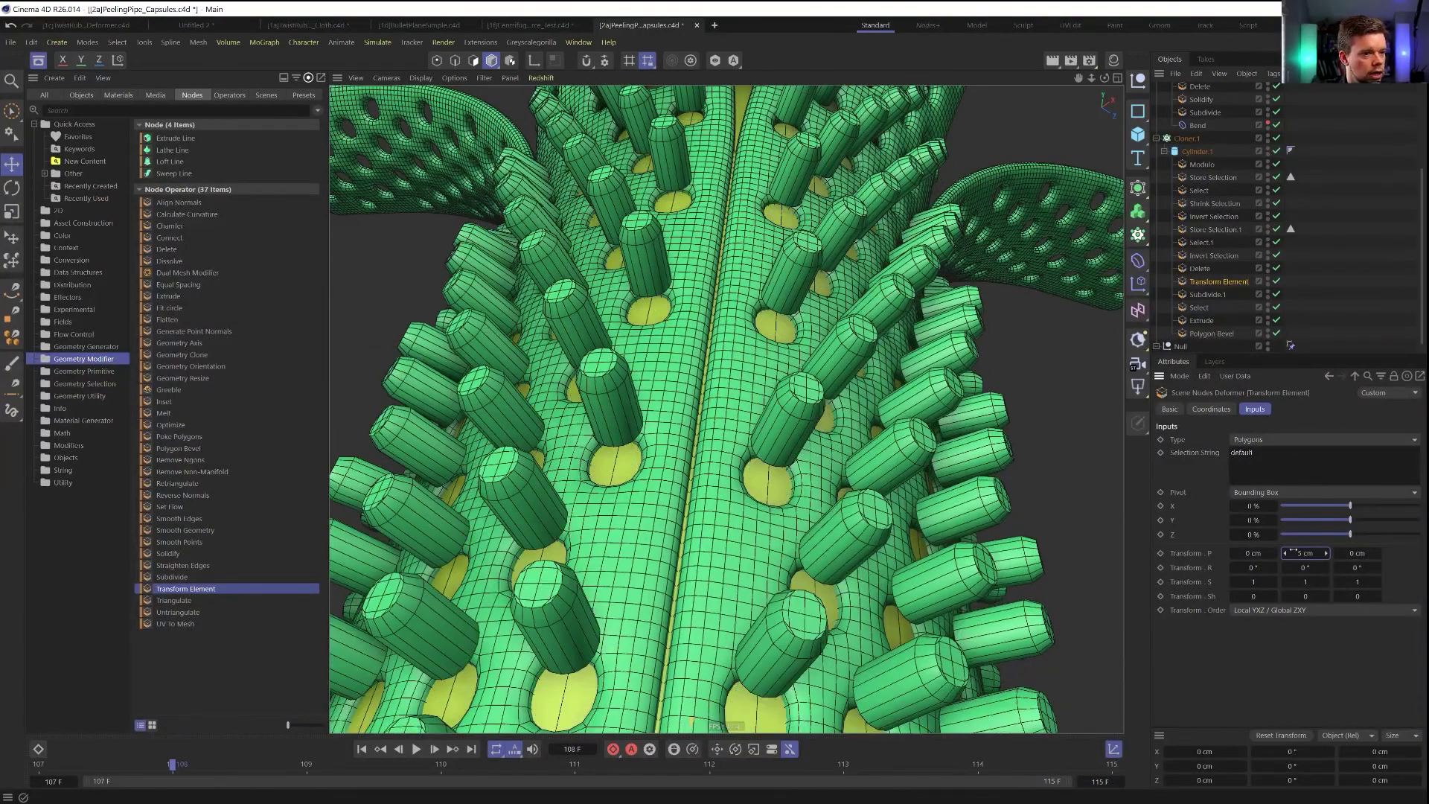
{"action": "type", "text": "0"}
{"action": "key", "text": "Return"}
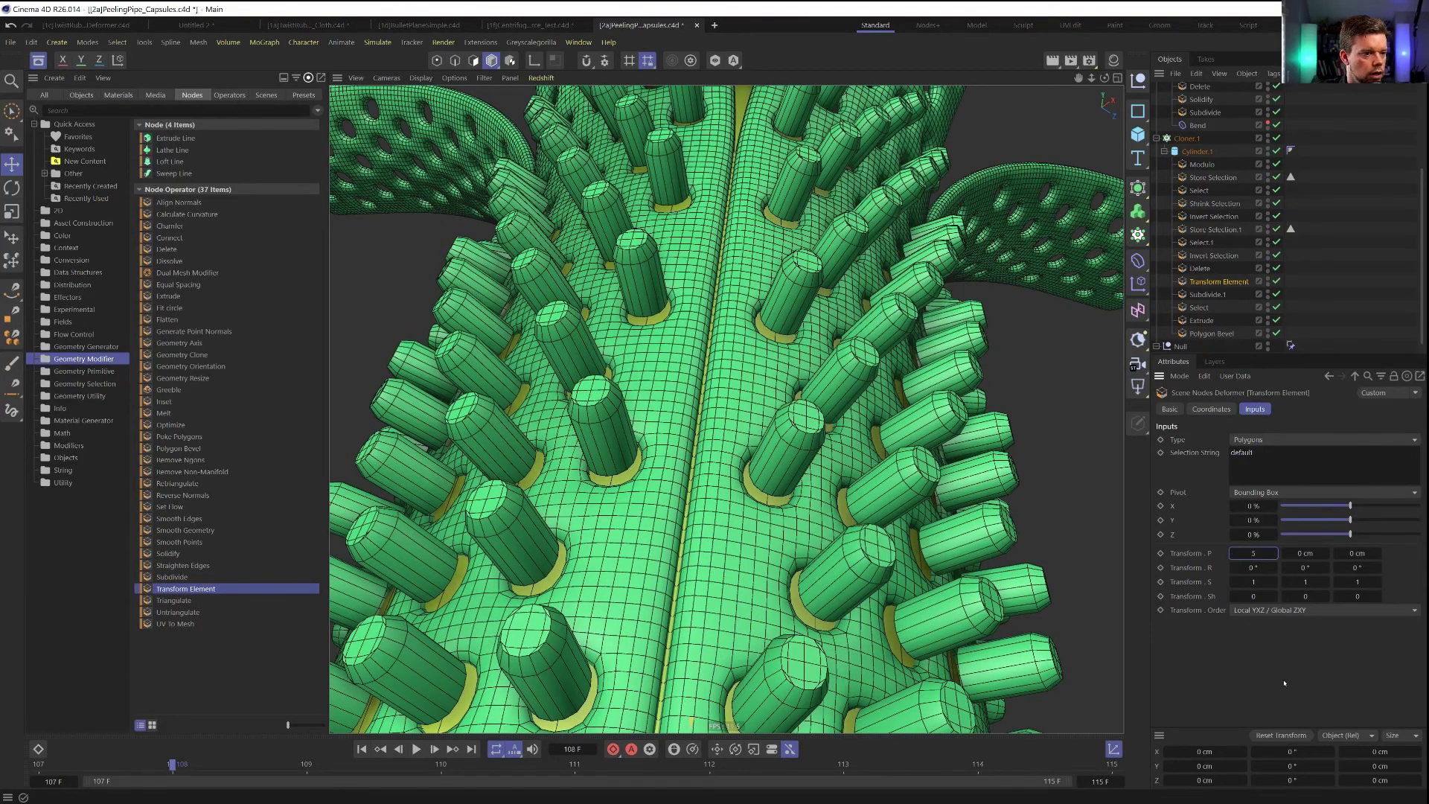
Try X offsets of -5 cm and 10 cm on the stud polygons, and delete the Transform Element modifier
{"action": "key", "text": "Return"}
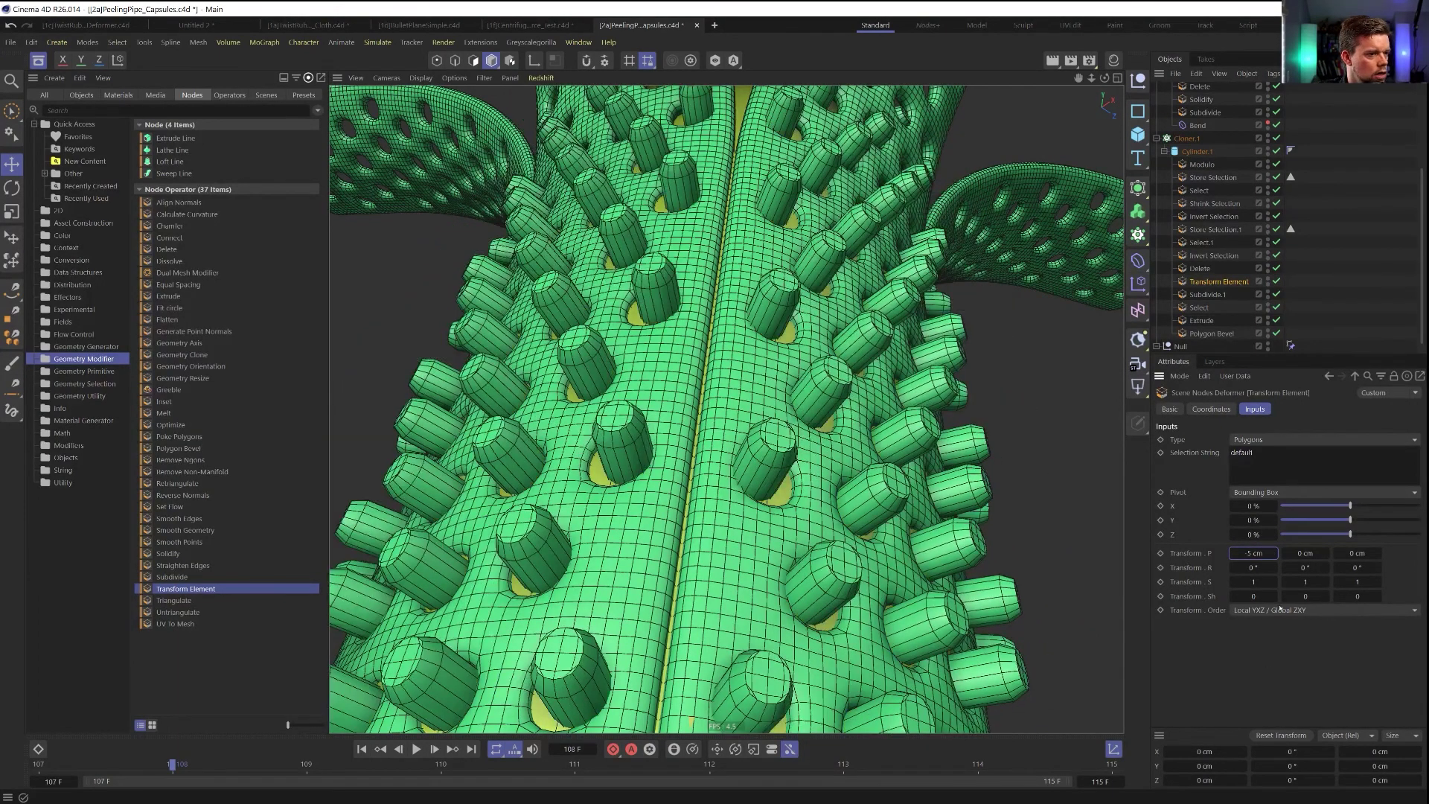
{"action": "mouse_move", "coordinate": [1256, 555]}
{"action": "left_mouse_down"}
{"action": "mouse_move", "coordinate": [1227, 554]}
{"action": "mouse_move", "coordinate": [1256, 554]}
{"action": "left_mouse_up"}
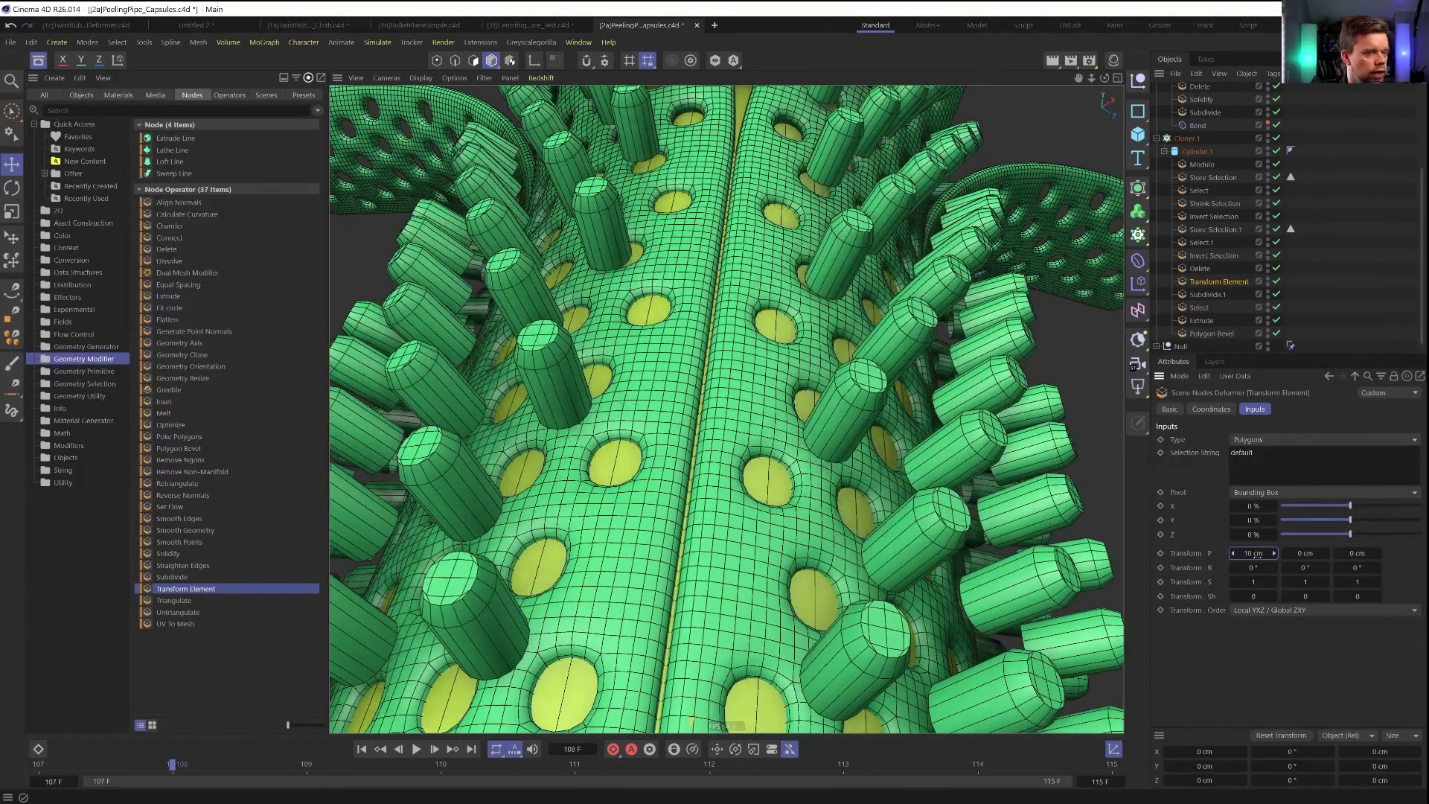
{"action": "key", "text": "Delete"}
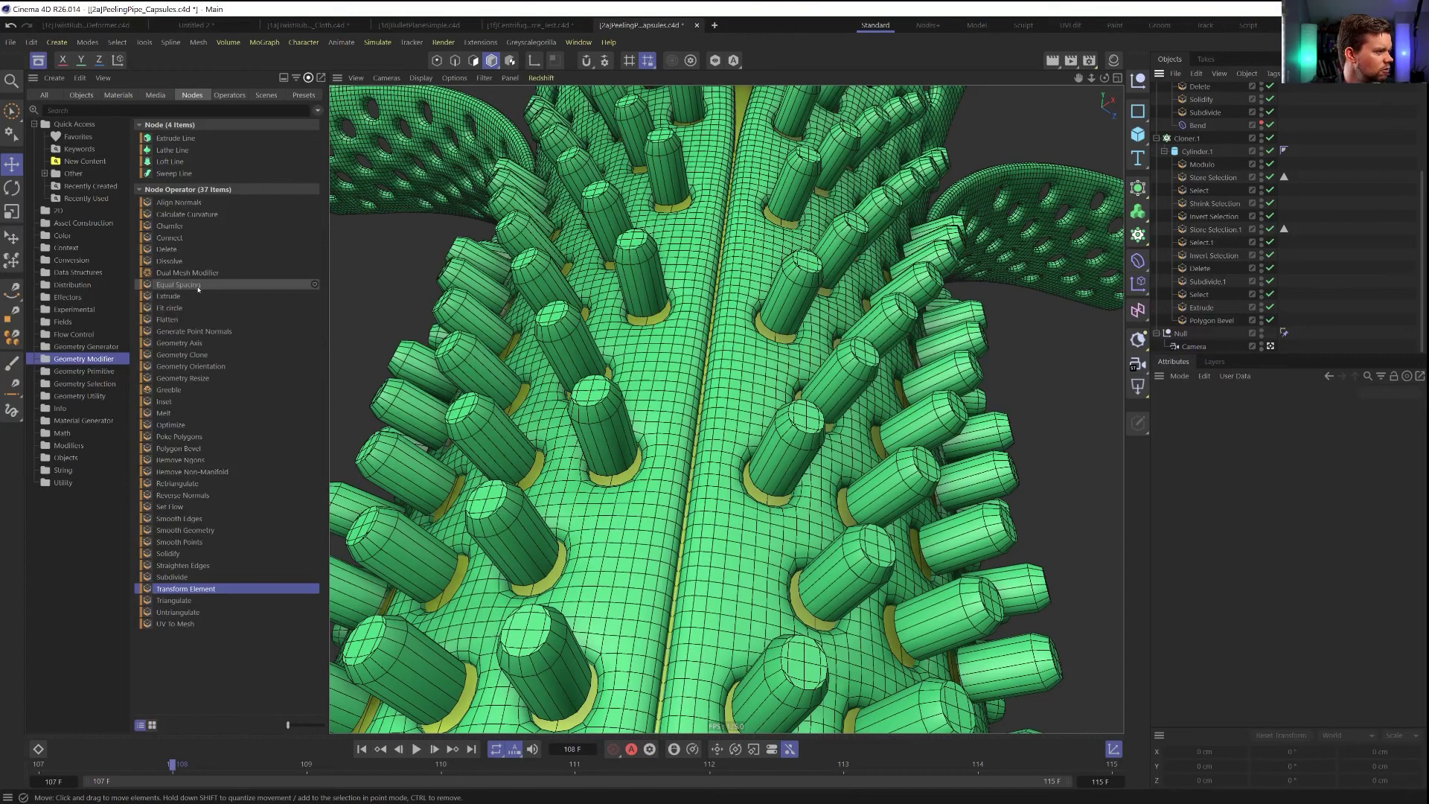
Play and scrub through frames 107 to 113 to examine how the studs pass through the holes at the peel
{"action": "left_click_drag", "start_coordinate": [731, 405], "coordinate": [1020, 296], "text": "alt"}
{"action": "right_click_drag", "start_coordinate": [1020, 295], "coordinate": [886, 335], "text": "alt"}
{"action": "left_click_drag", "start_coordinate": [886, 335], "coordinate": [715, 432], "text": "alt"}
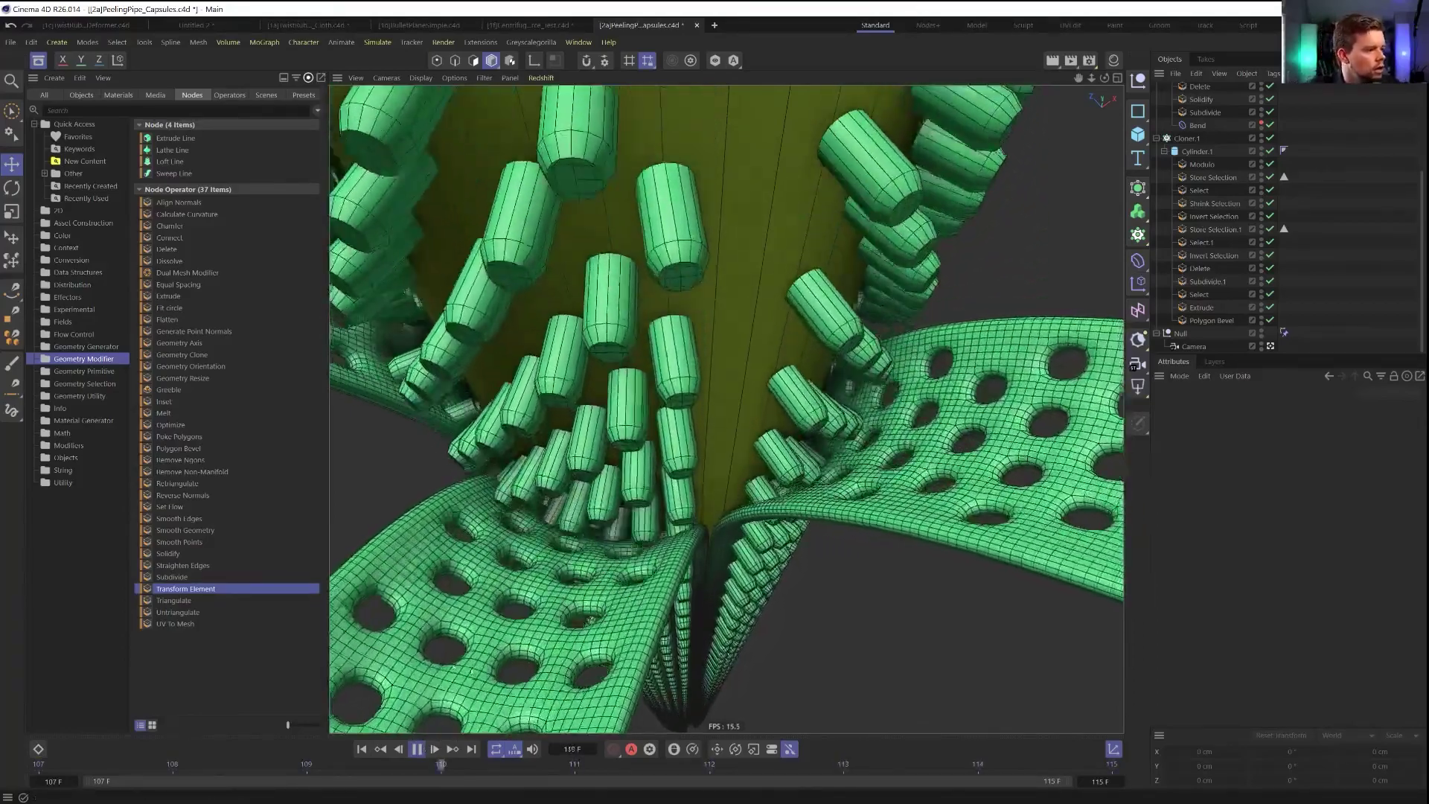
{"action": "key", "text": "F8"}
{"action": "left_click_drag", "start_coordinate": [639, 582], "coordinate": [648, 473], "text": "alt"}
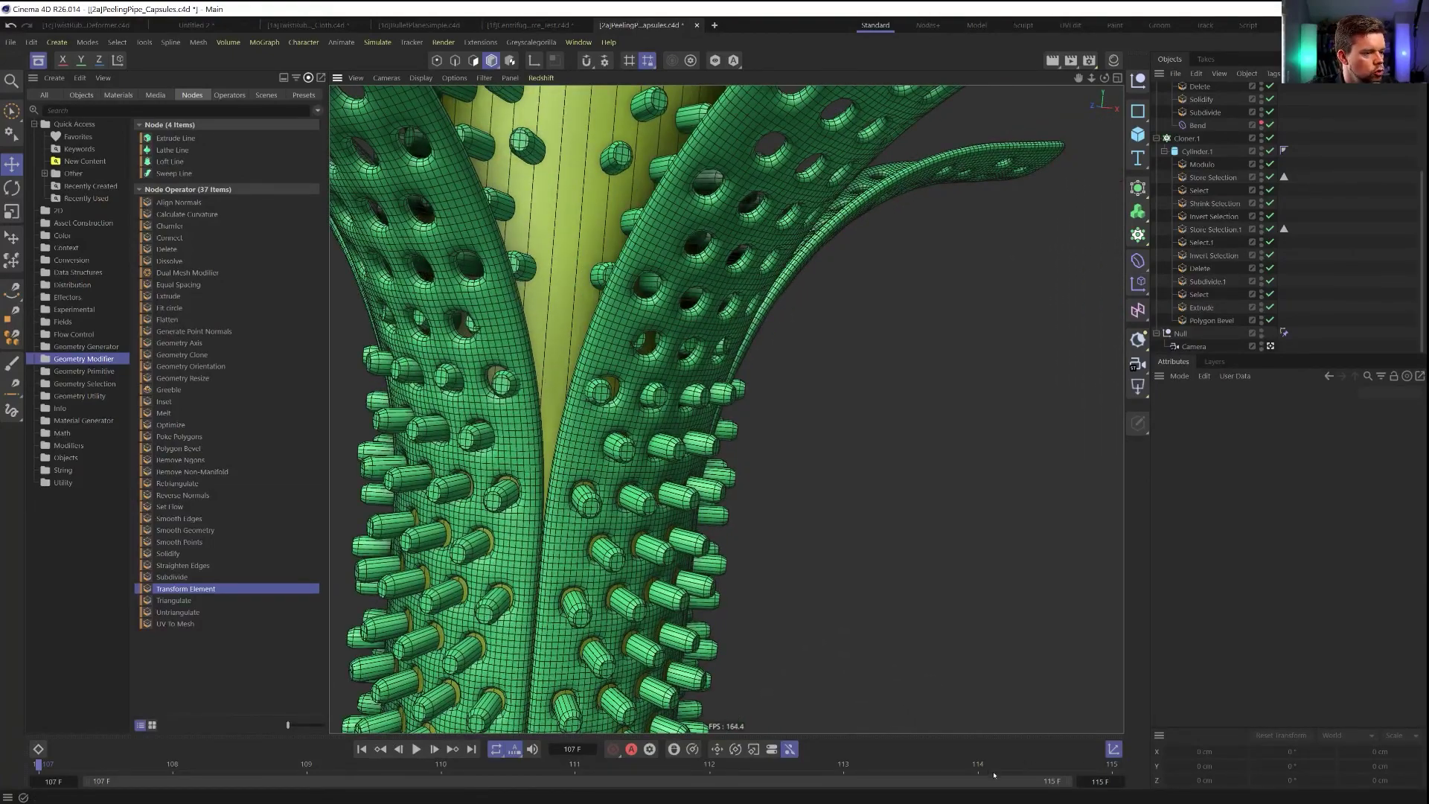
{"action": "key", "text": "F8"}
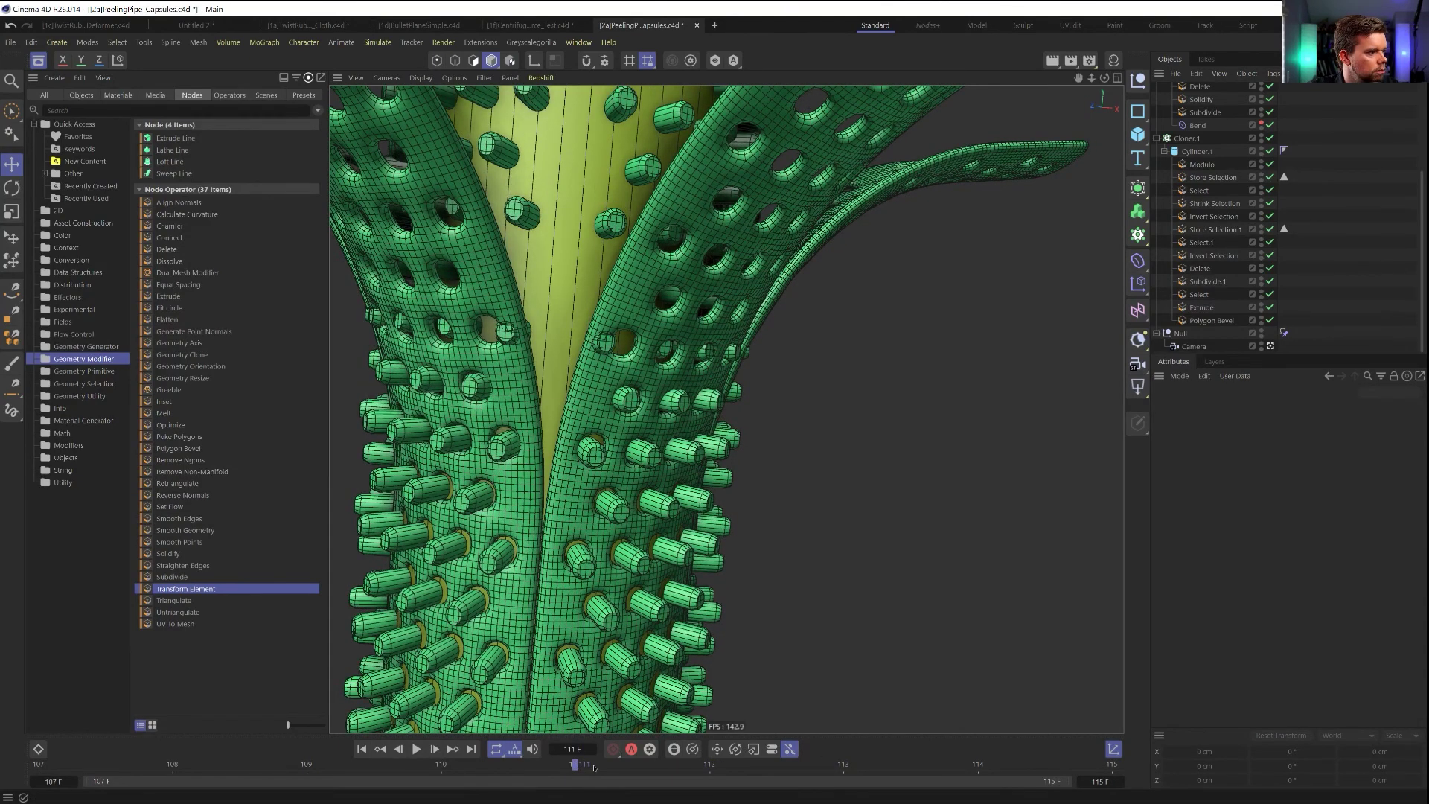
{"action": "left_click_drag", "start_coordinate": [593, 768], "coordinate": [664, 763]}
{"action": "left_click_drag", "start_coordinate": [784, 765], "coordinate": [789, 764]}
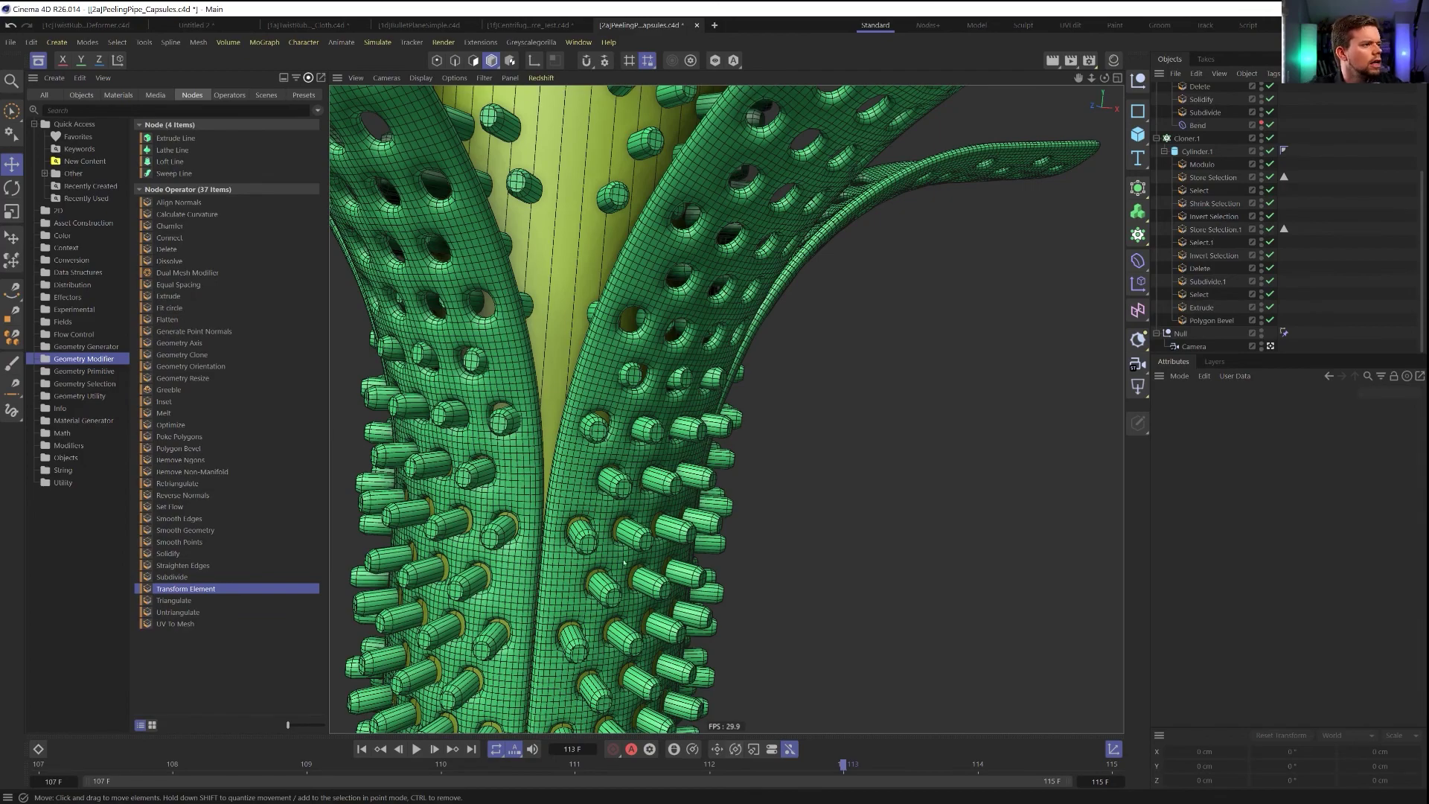
Set the Extrude offset on the second cloner's cylinder to 1 cm for shorter studs
{"action": "left_click_drag", "start_coordinate": [609, 424], "coordinate": [607, 445], "text": "alt"}
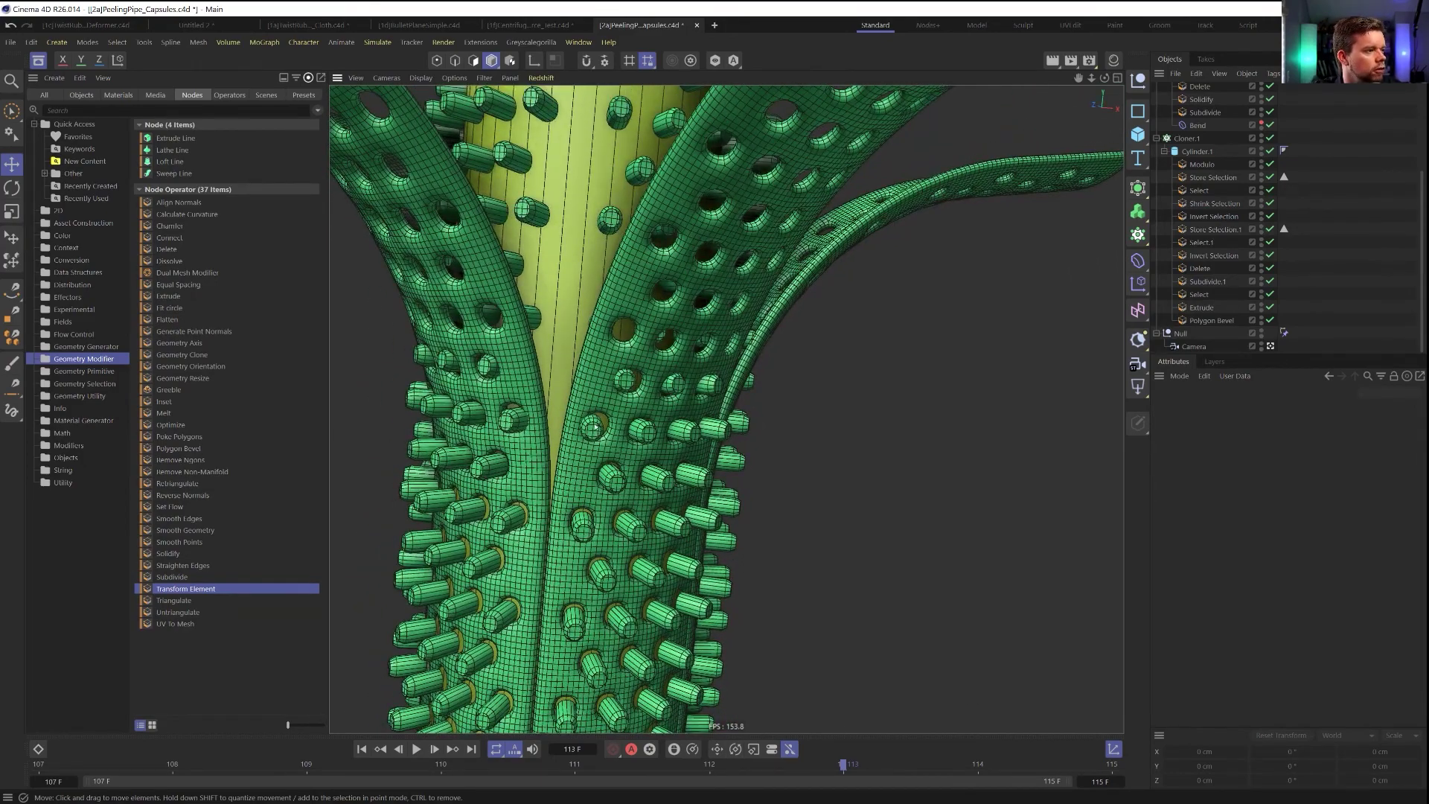
{"action": "left_click", "coordinate": [1201, 307]}
{"action": "double_click", "coordinate": [1247, 492]}
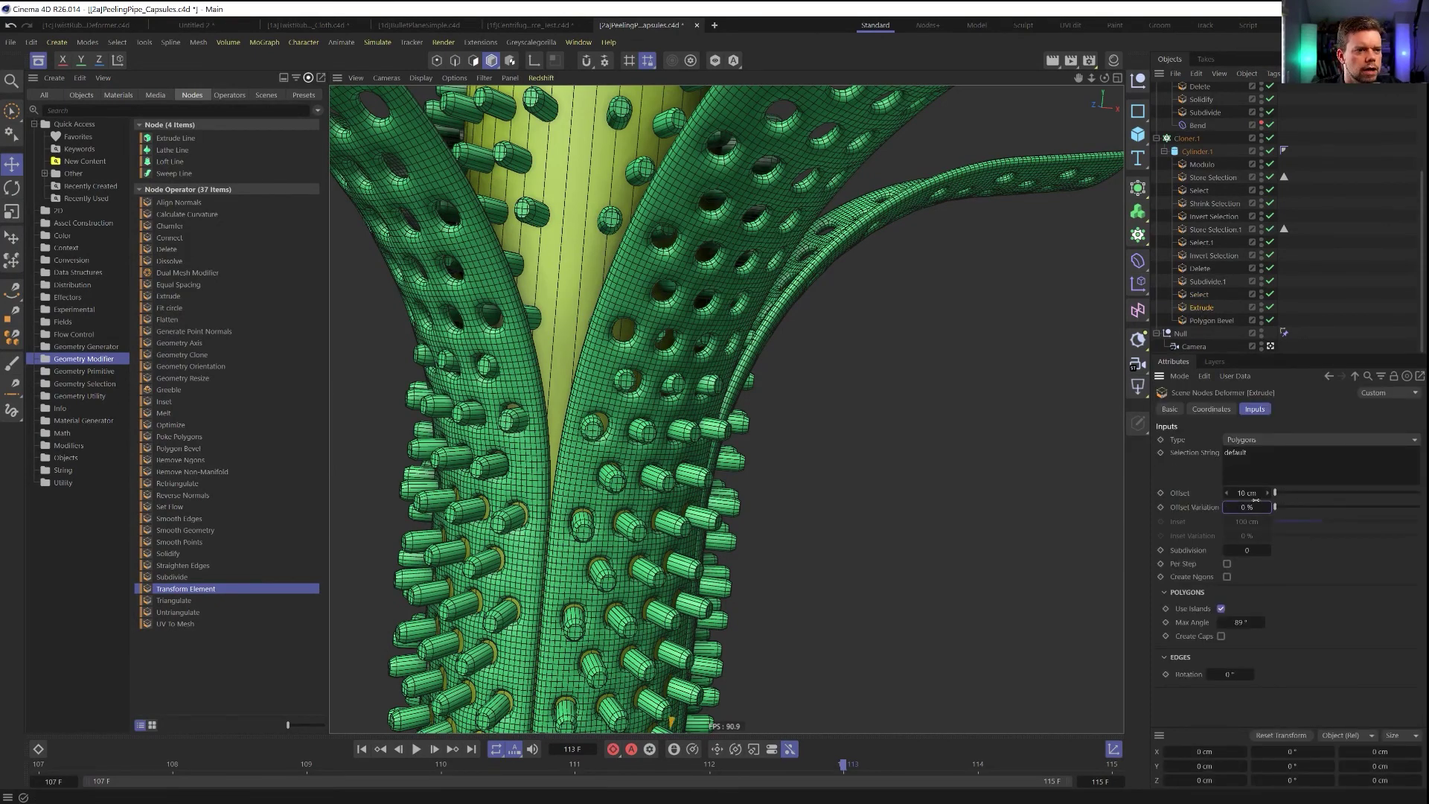
{"action": "type", "text": "1"}
{"action": "key", "text": "Return"}
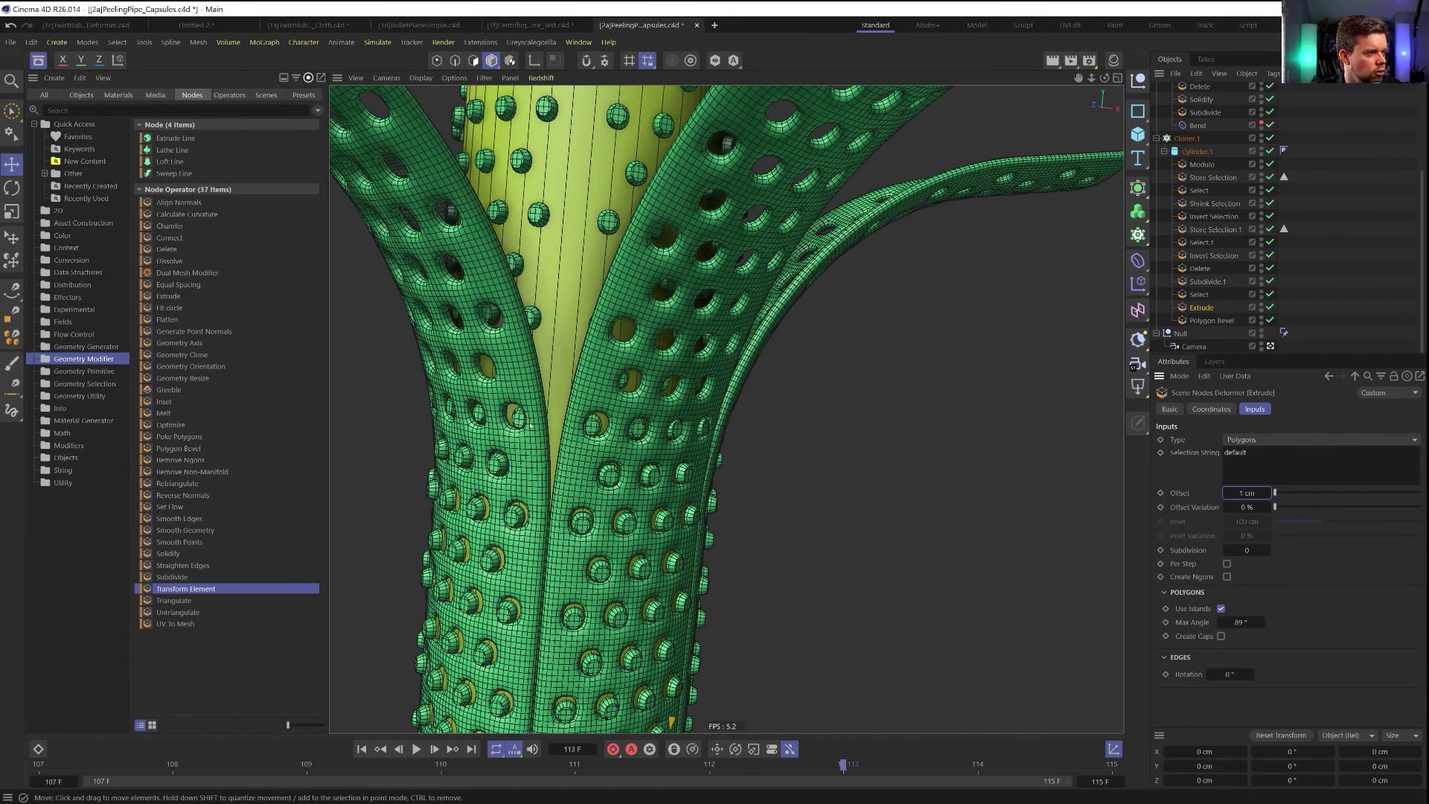
Play the animation over frames 107 to 115 to examine how the shortened studs leave the holes
{"action": "left_click", "coordinate": [417, 749]}
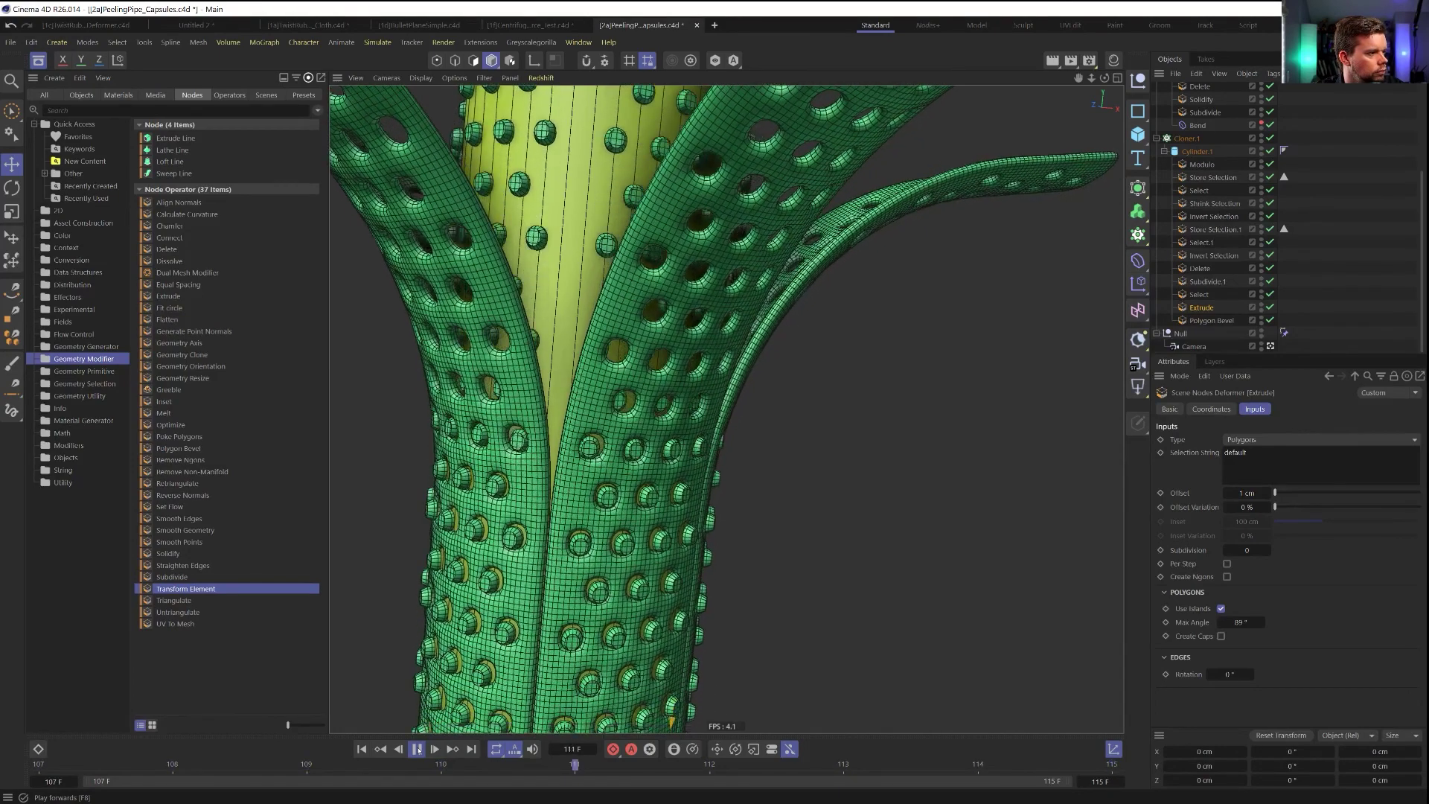
{"action": "left_click", "coordinate": [418, 751]}
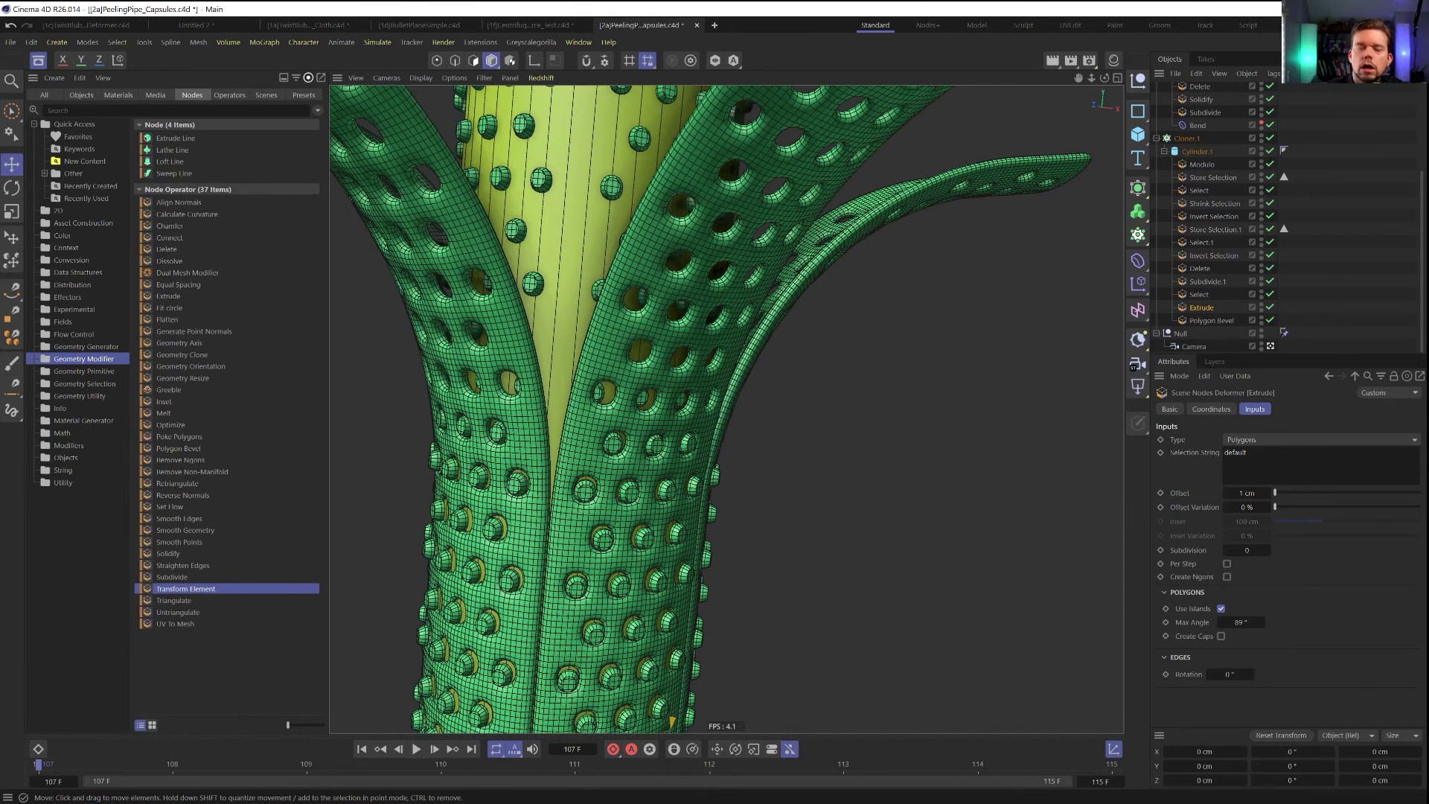
{"action": "left_click", "coordinate": [416, 750]}
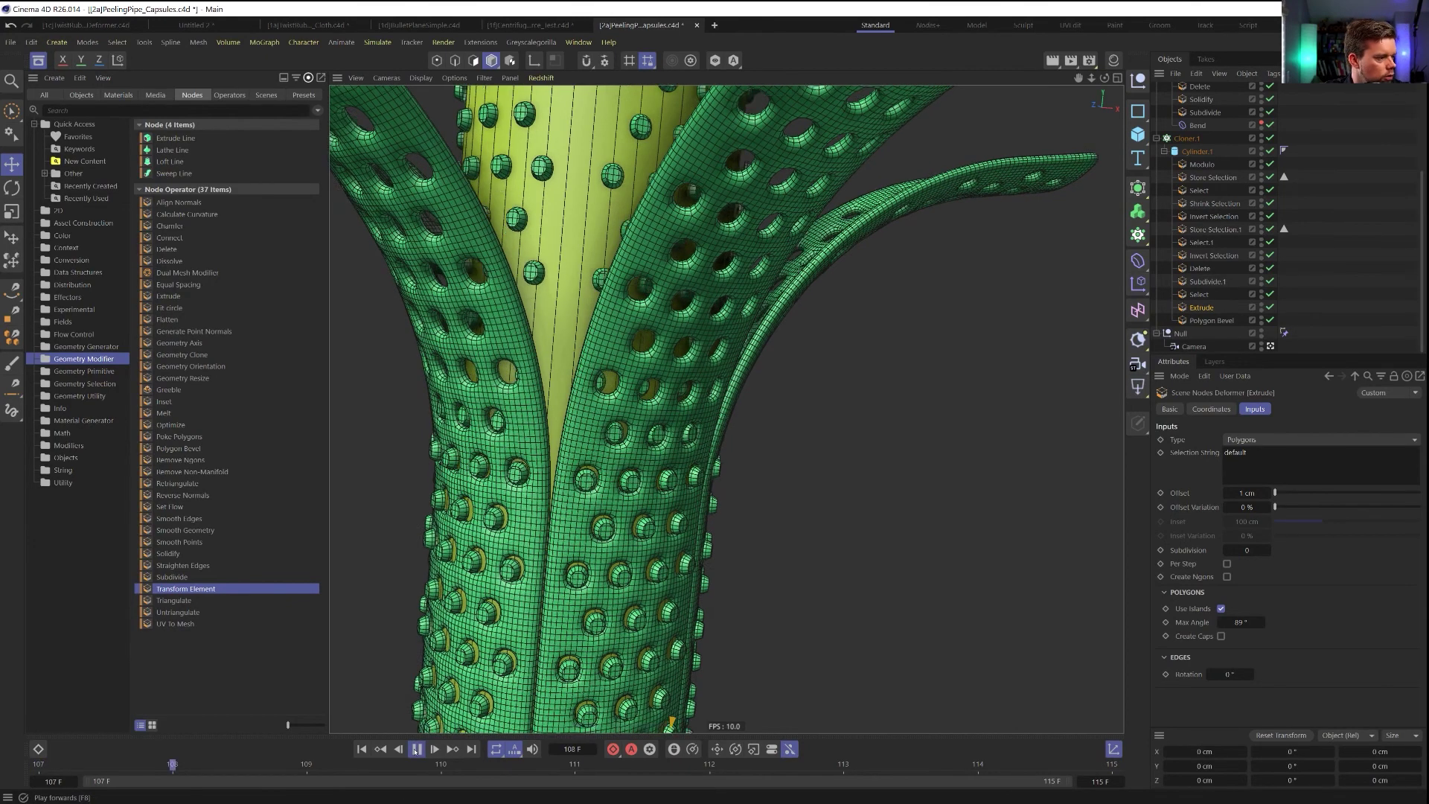
{"action": "left_click", "coordinate": [417, 750]}
{"action": "left_click", "coordinate": [417, 750]}
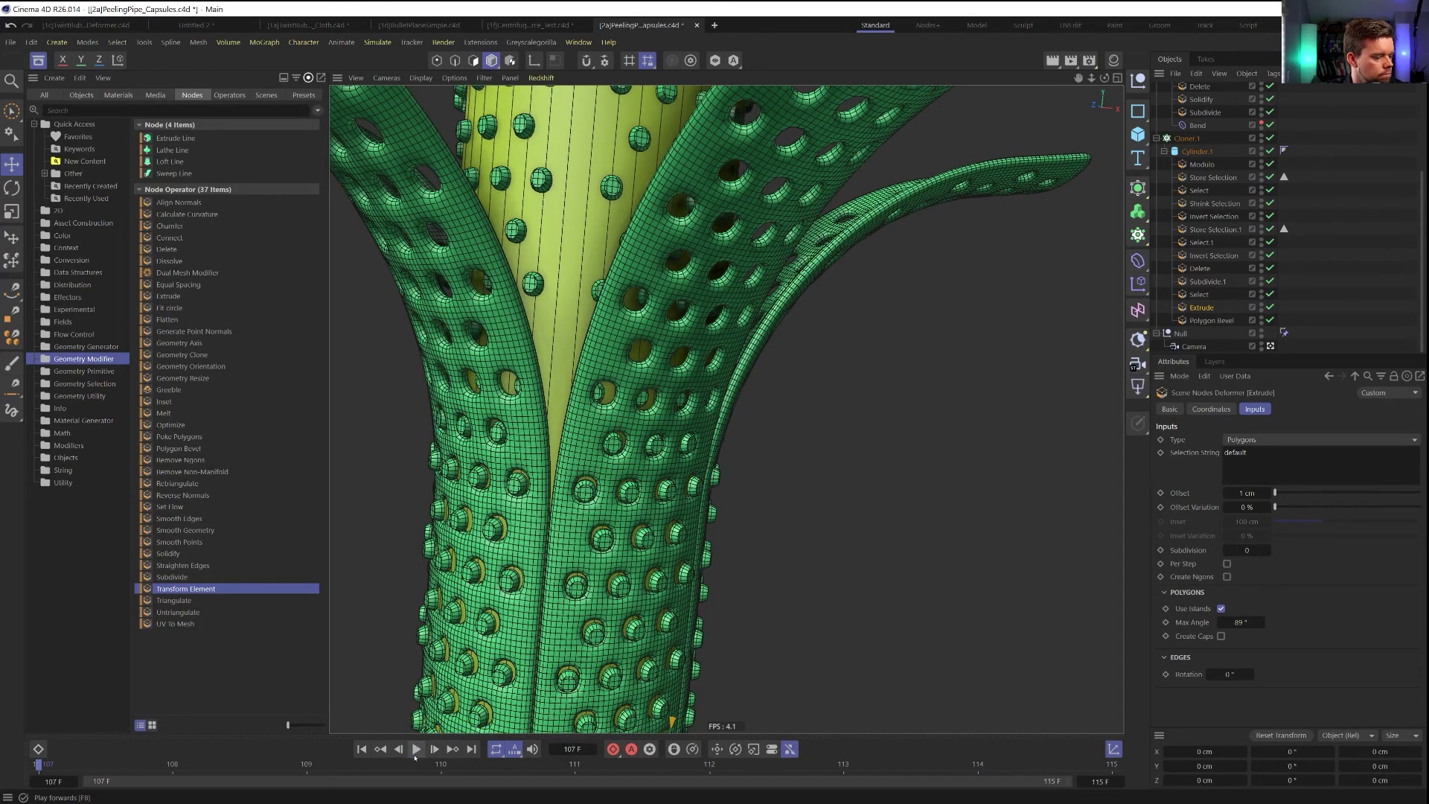
Add the Play Backwards command beside Play Forwards in the timeline controls, and play the animation in reverse
{"action": "right_click", "coordinate": [821, 750]}
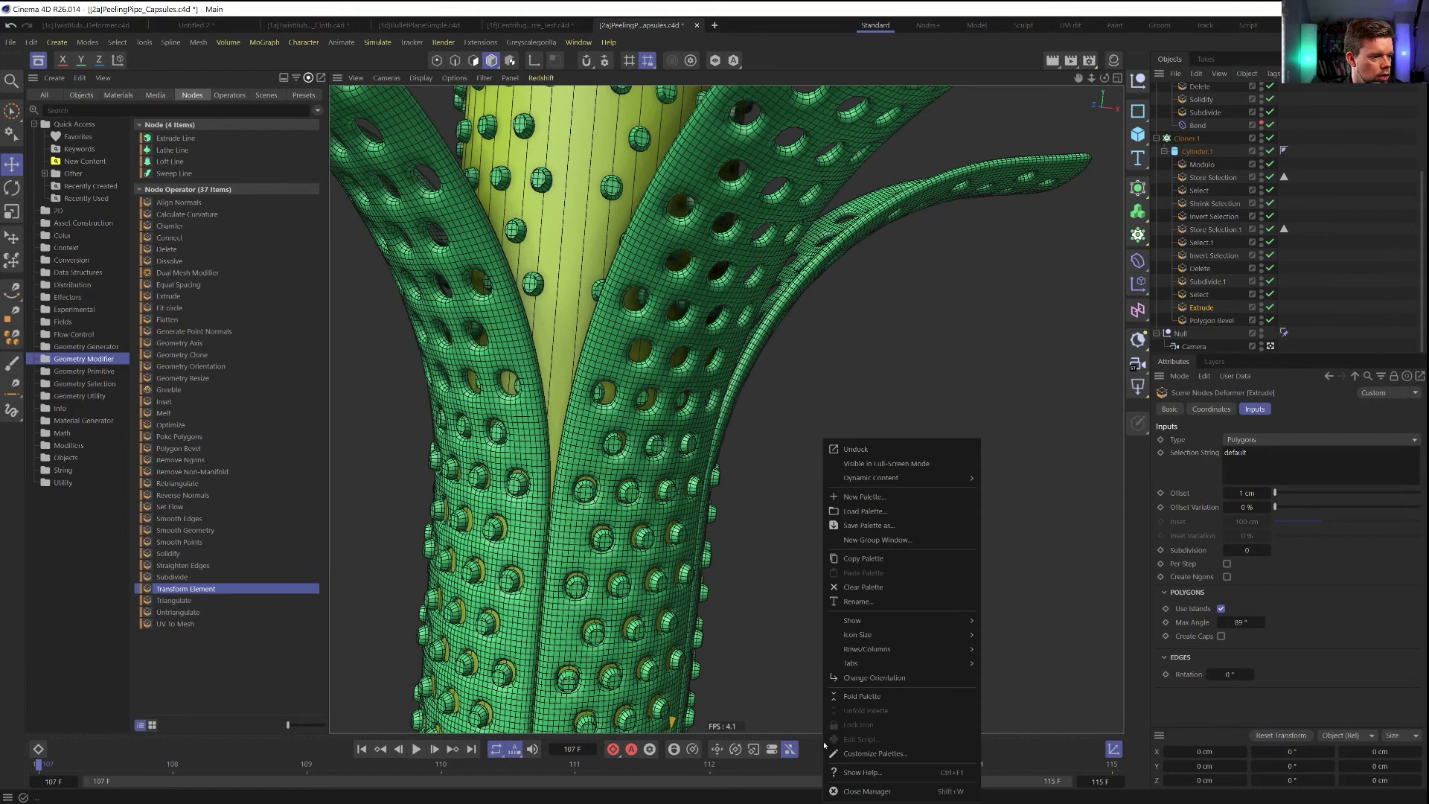
{"action": "left_click", "coordinate": [874, 754]}
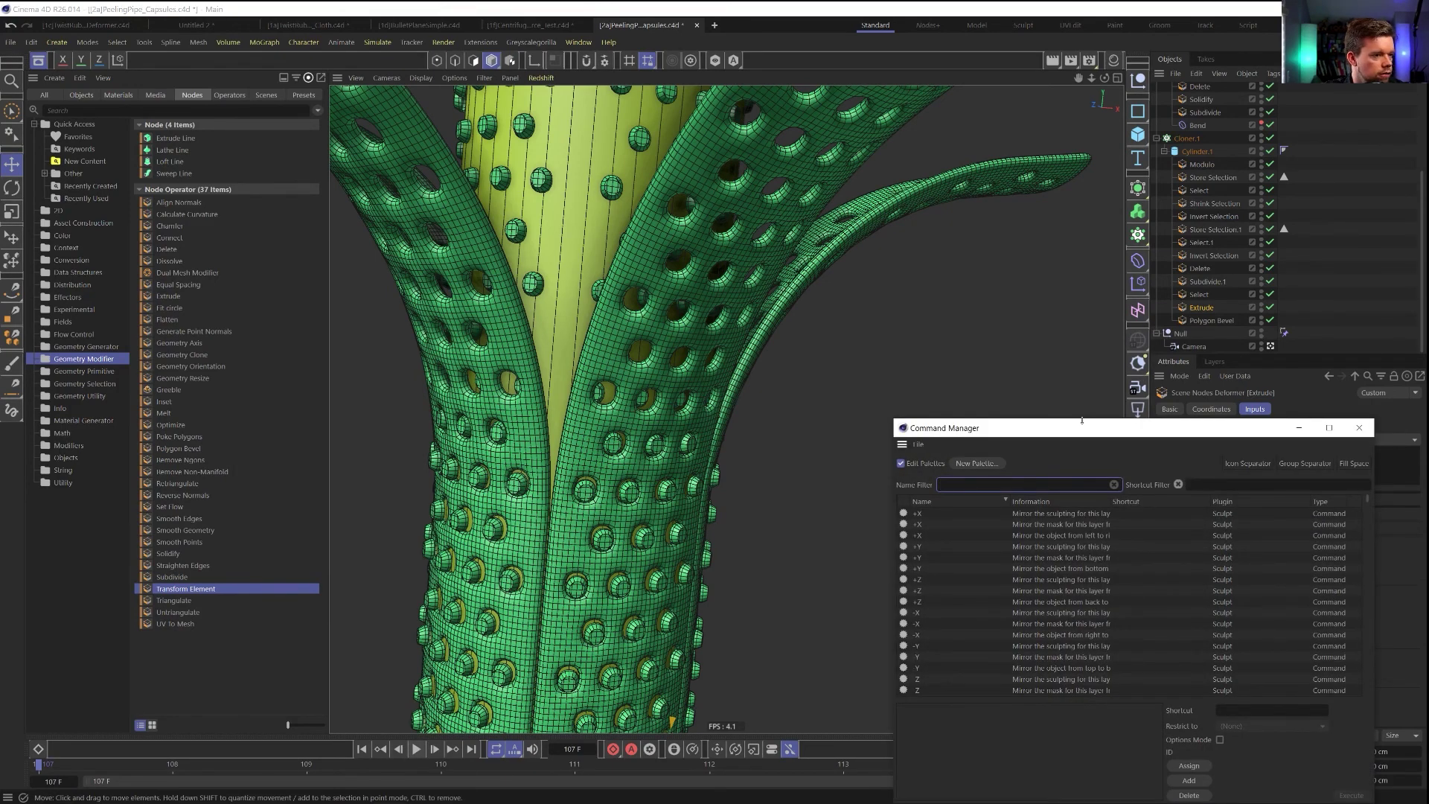
{"action": "type", "text": "pla"}
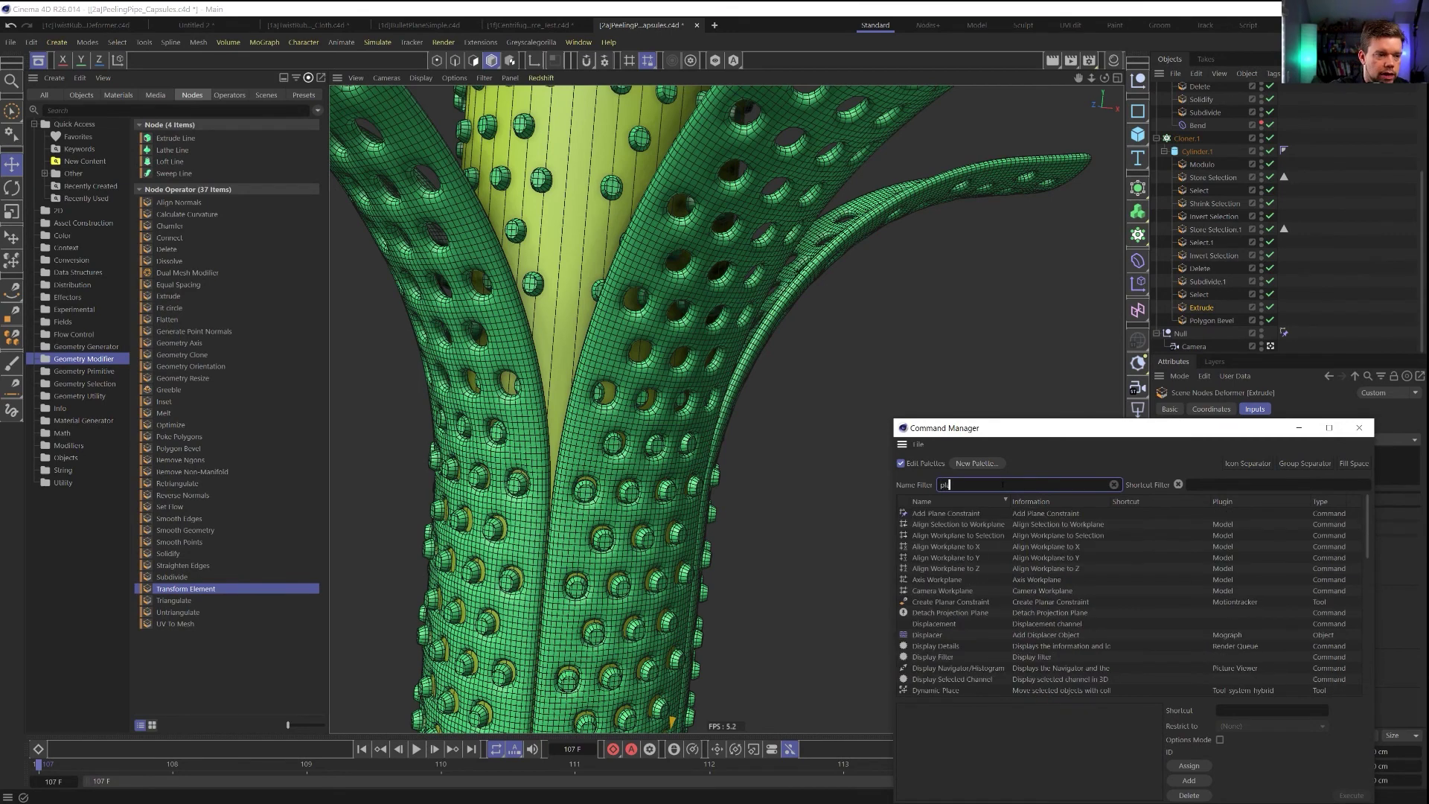
{"action": "type", "text": "y"}
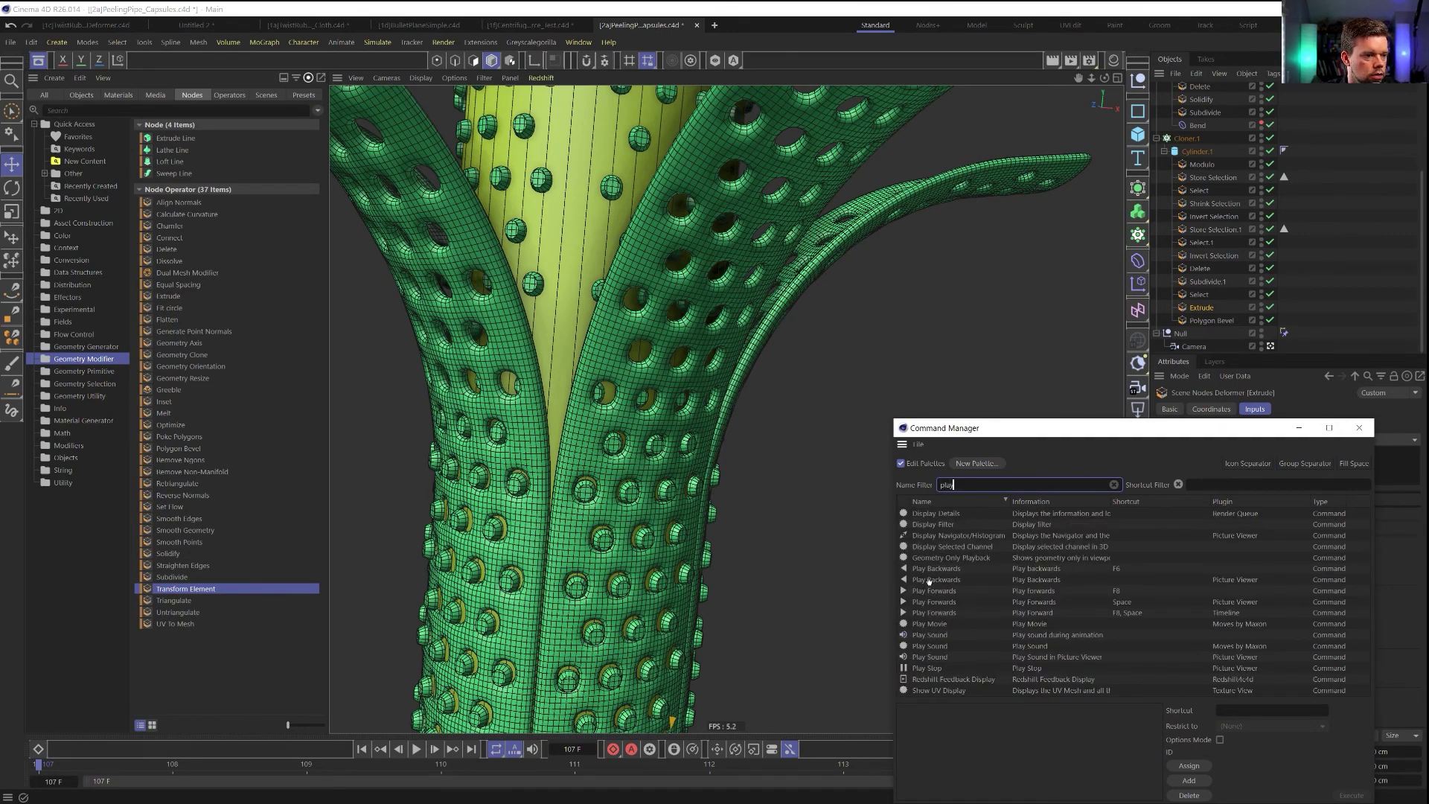
{"action": "left_click_drag", "start_coordinate": [930, 568], "coordinate": [426, 752]}
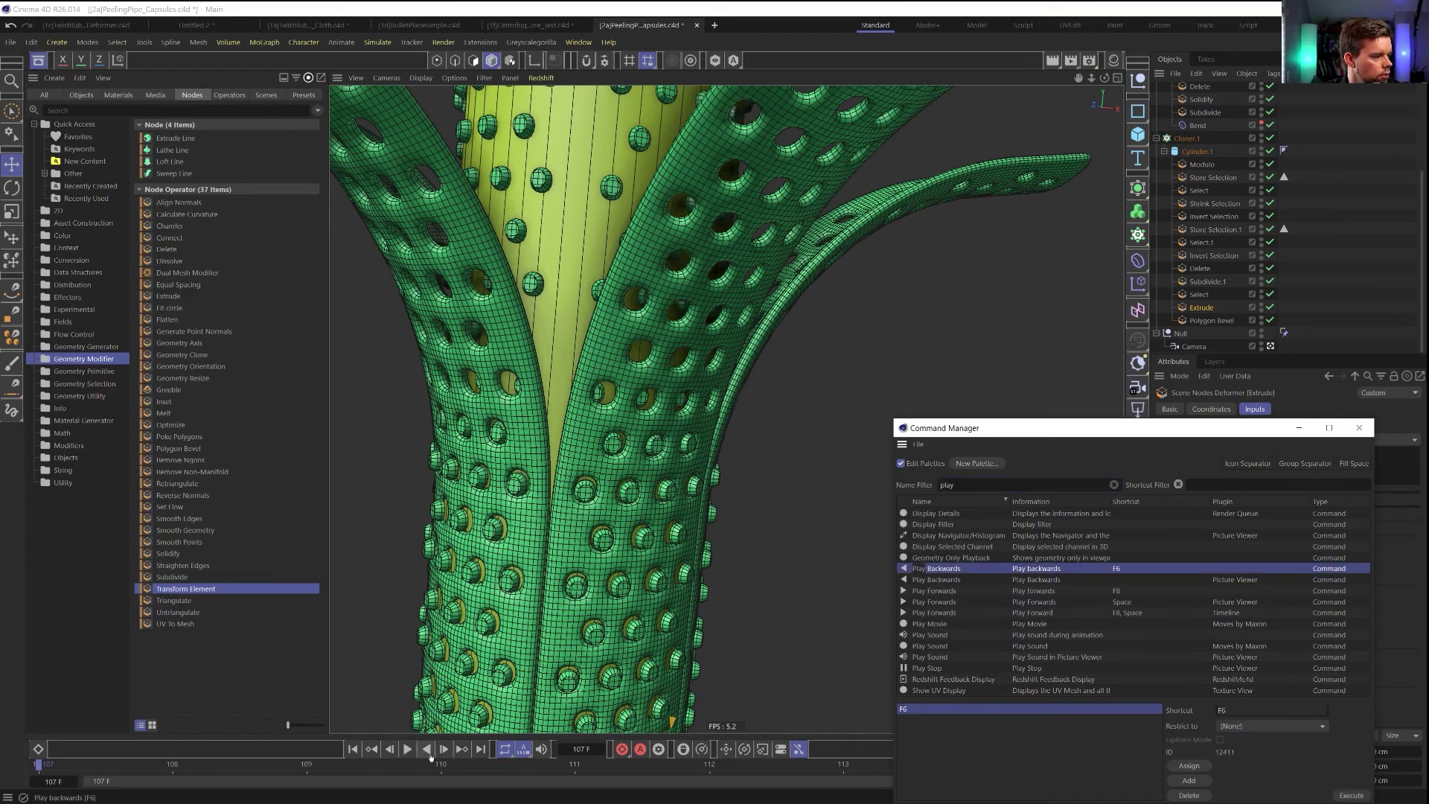
{"action": "left_click", "coordinate": [1359, 428]}
{"action": "left_click", "coordinate": [428, 753]}
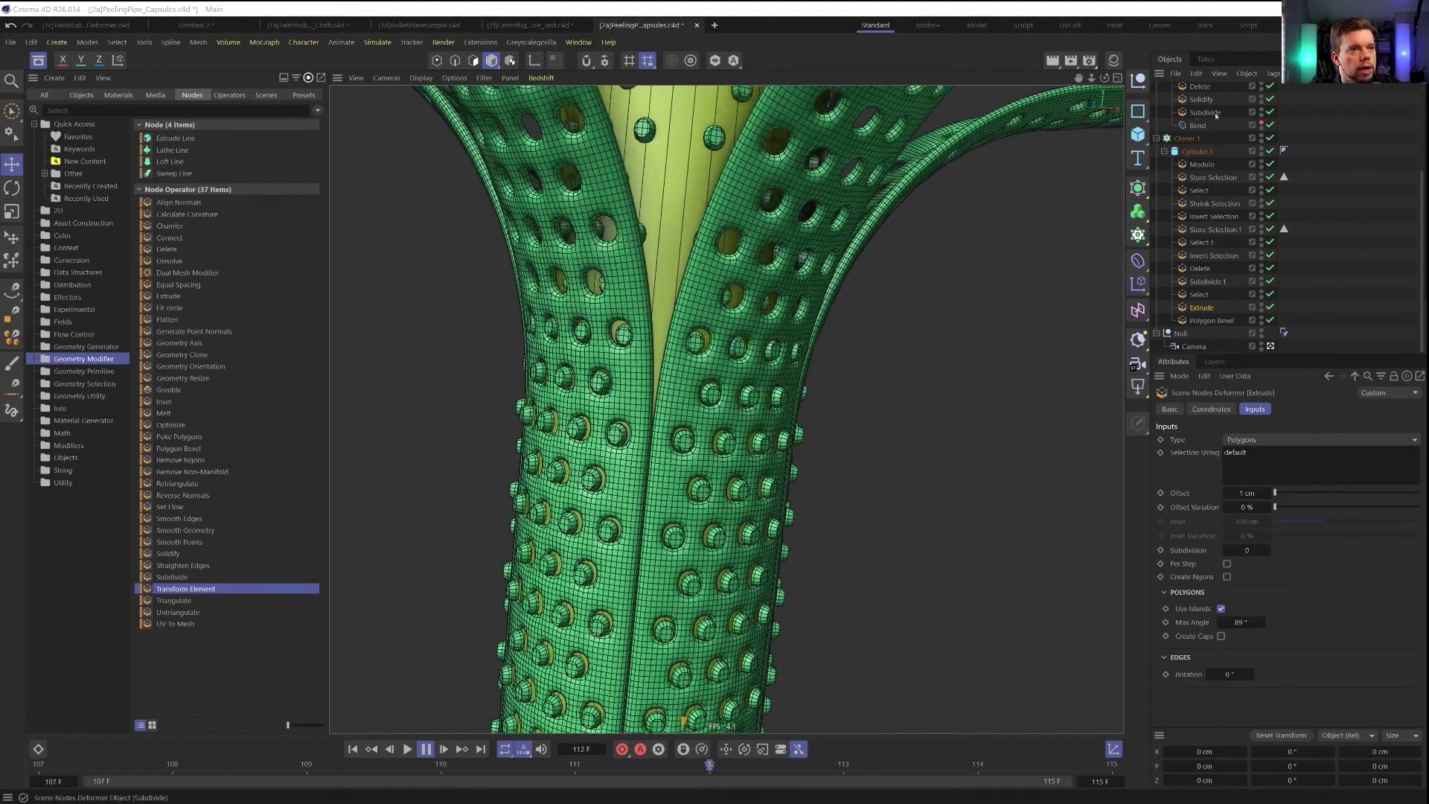
Select the Modulo modifiers of both cloned cylinders together and set their Every value to 17
{"action": "scroll", "coordinate": [1215, 116], "scroll_direction": "up", "scroll_amount": 3}
{"action": "left_click", "coordinate": [1202, 241]}
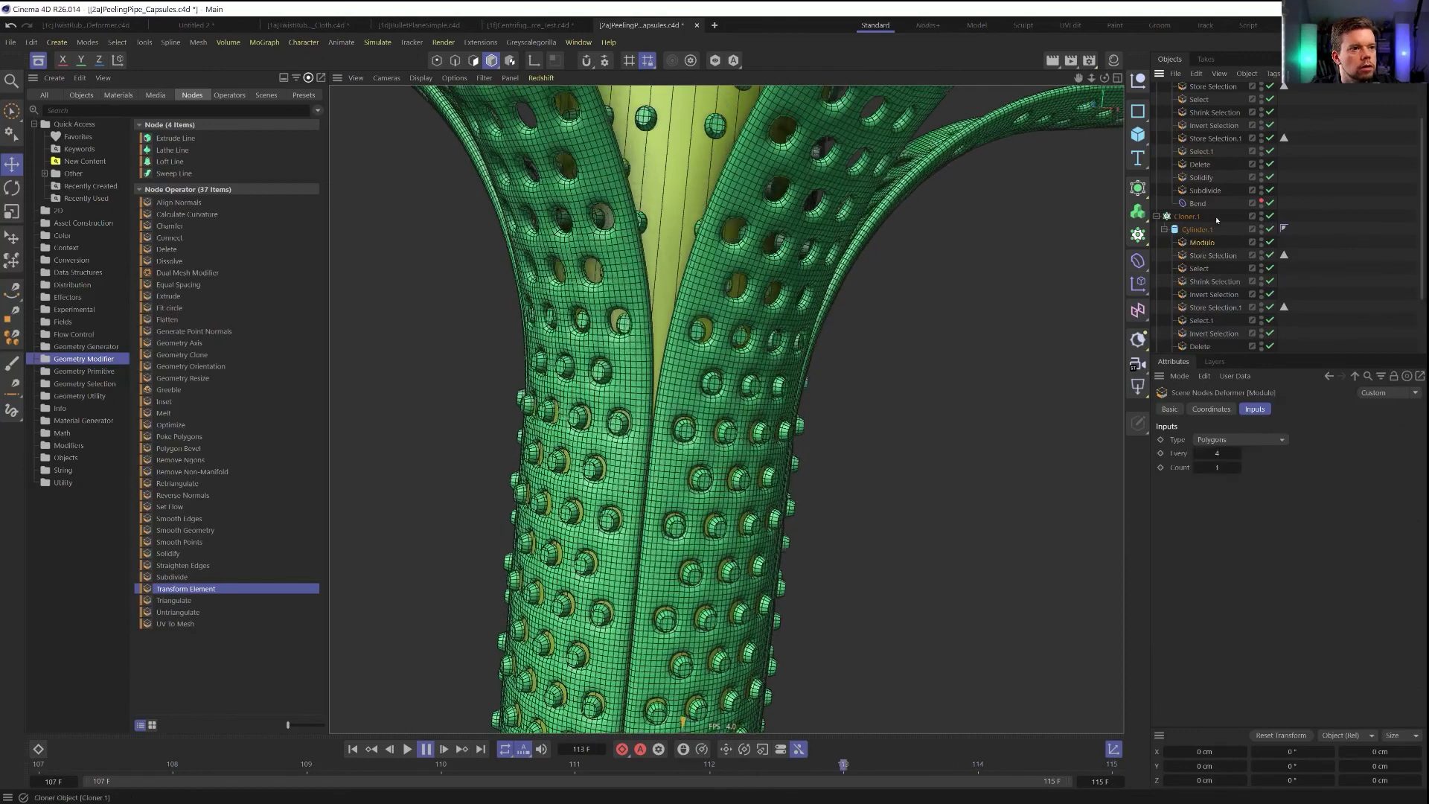
{"action": "scroll", "coordinate": [1216, 220], "scroll_direction": "up", "scroll_amount": 2}
{"action": "left_click", "coordinate": [1202, 128], "text": "ctrl"}
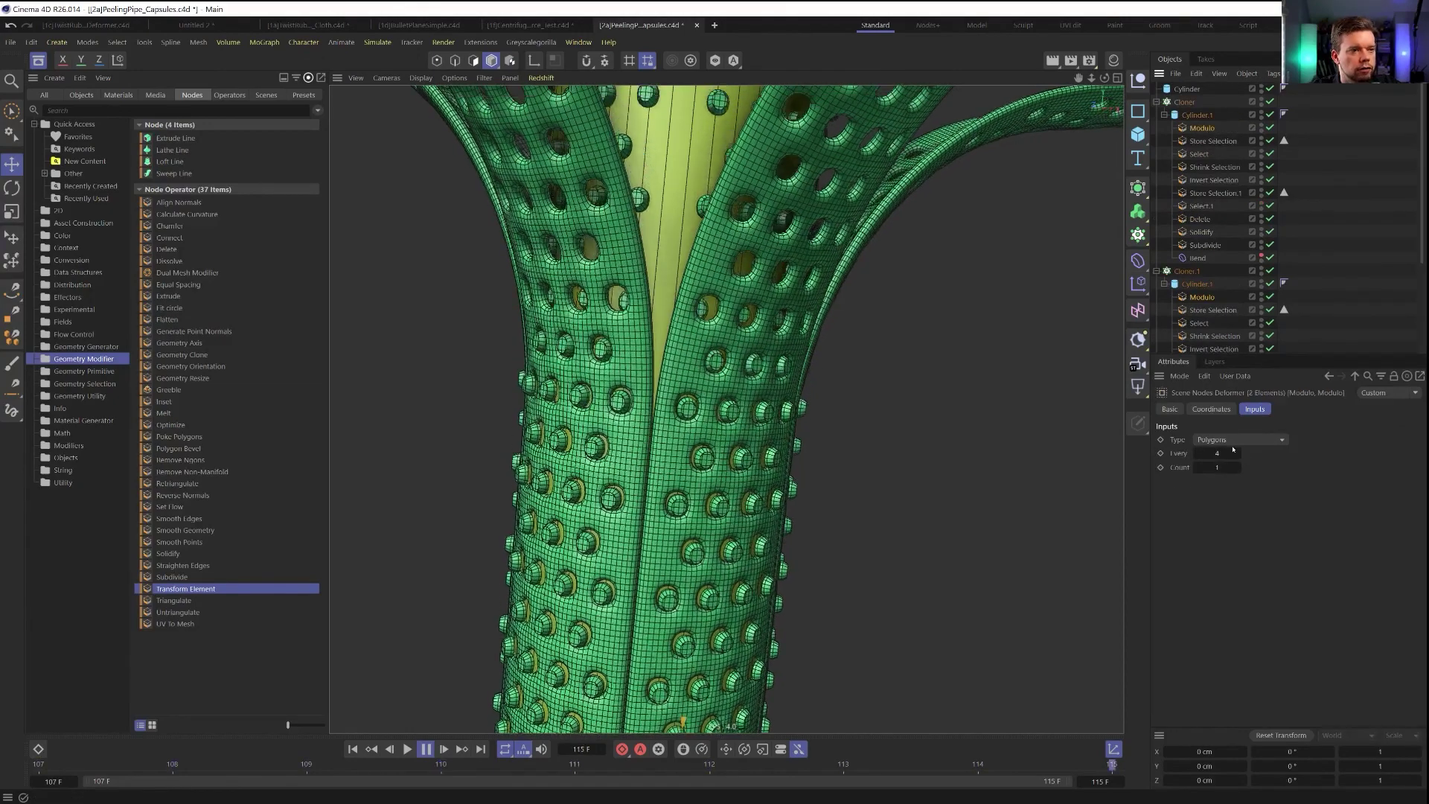
{"action": "left_click", "coordinate": [1218, 453]}
{"action": "type", "text": "17"}
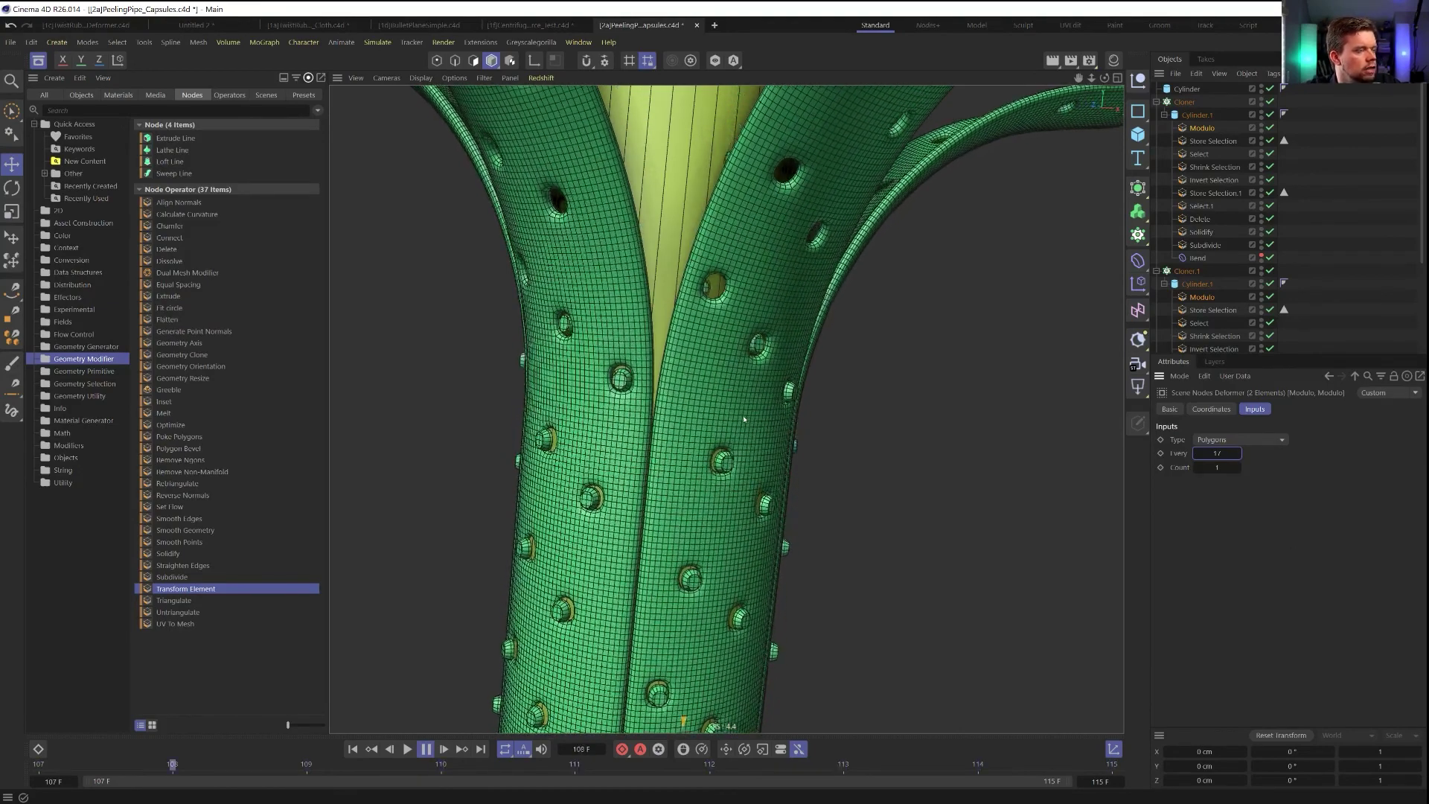
Try Count values of 4 and 8 on both Modulo modifiers
{"action": "left_click", "coordinate": [1214, 467]}
{"action": "type", "text": "4"}
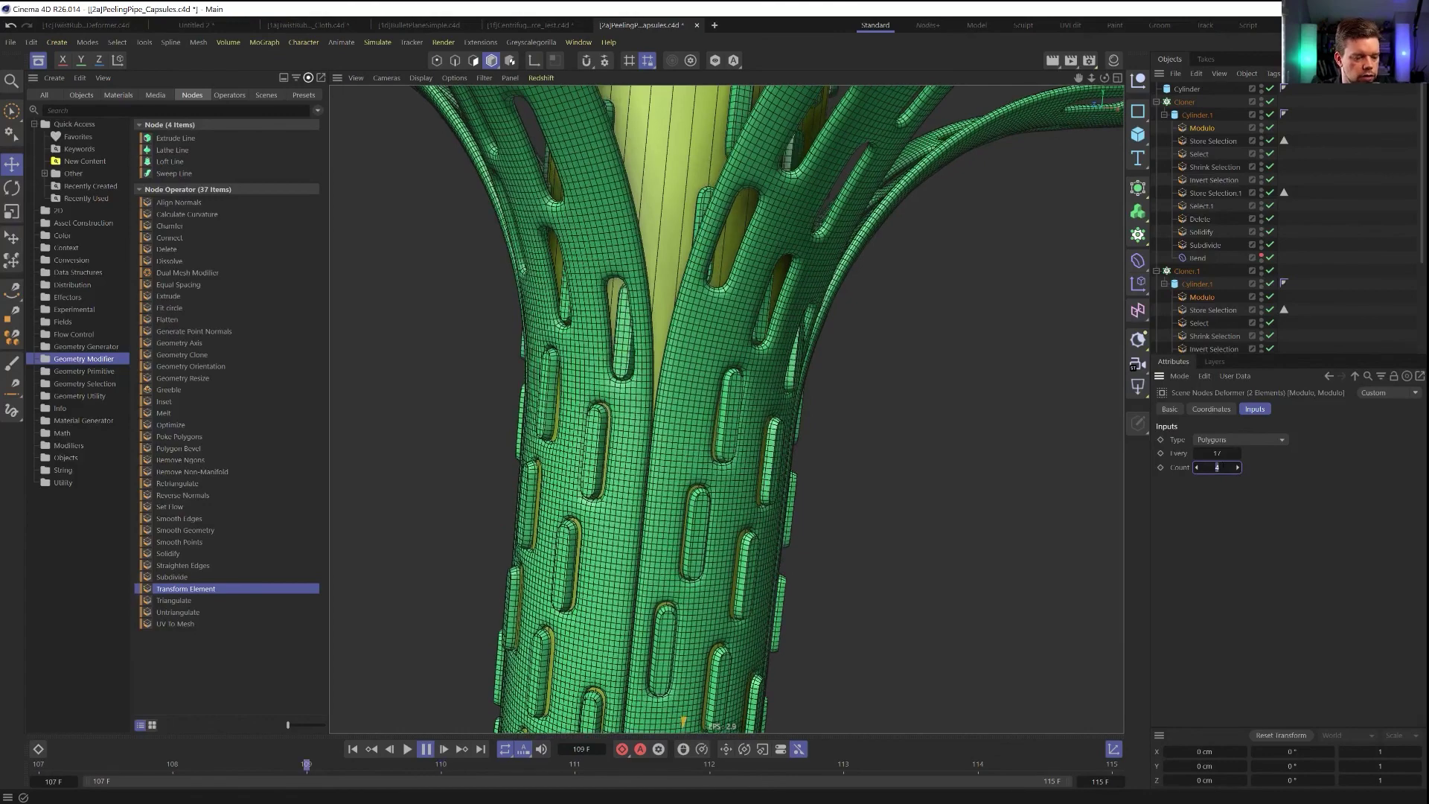
{"action": "type", "text": "8"}
{"action": "key", "text": "Return"}
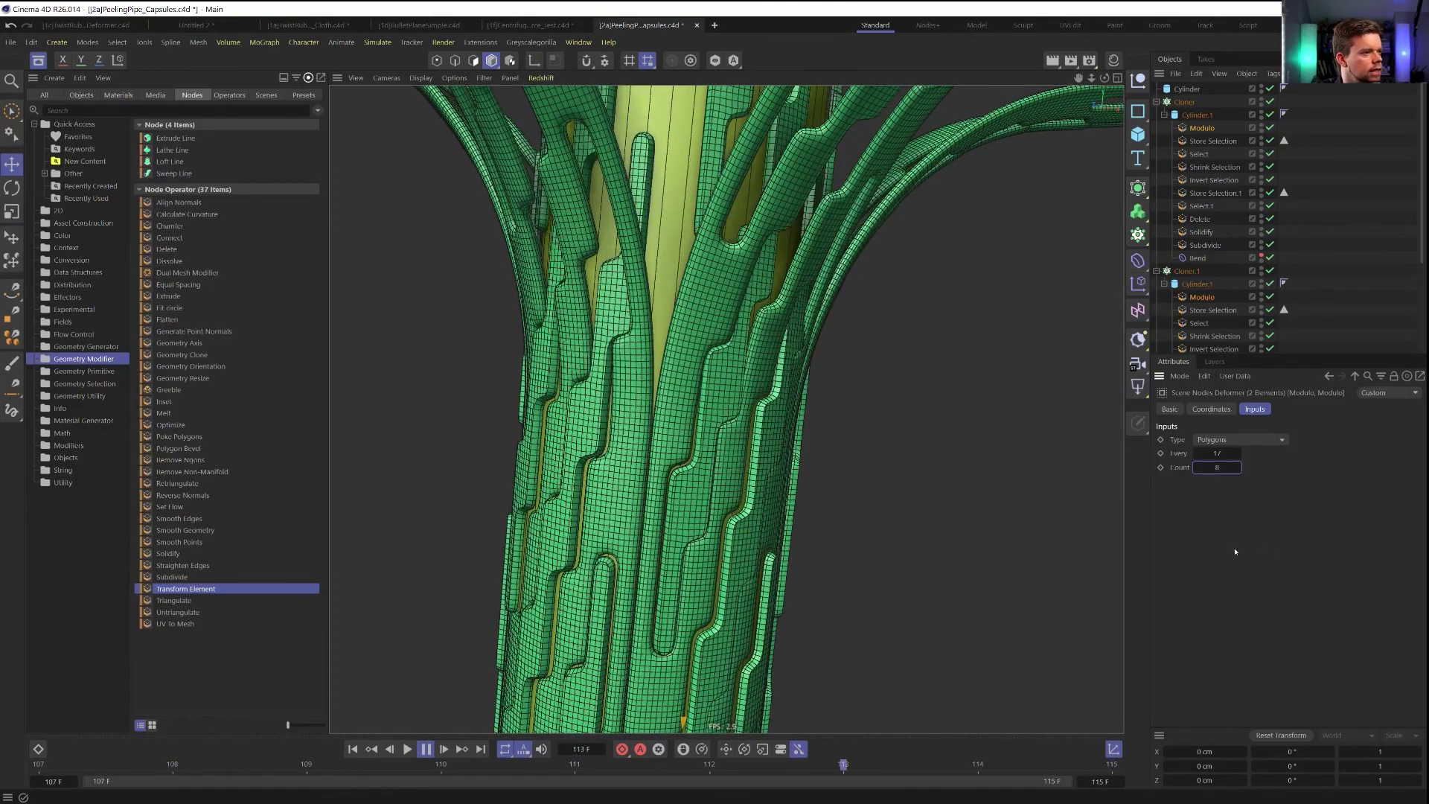
Try a pattern with Every at 21 and Count at 3 on both Modulo modifiers
{"action": "left_click", "coordinate": [1218, 453]}
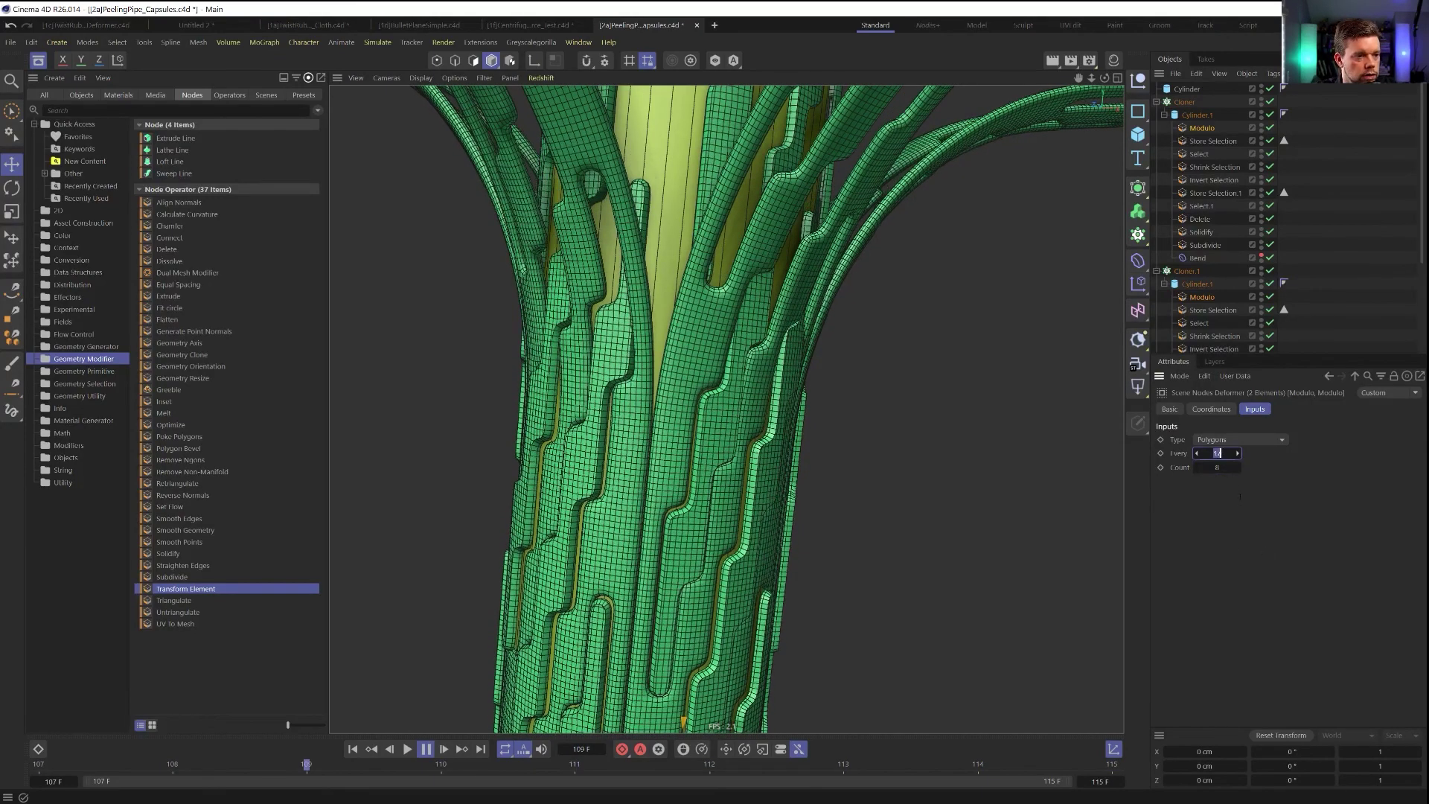
{"action": "type", "text": "21"}
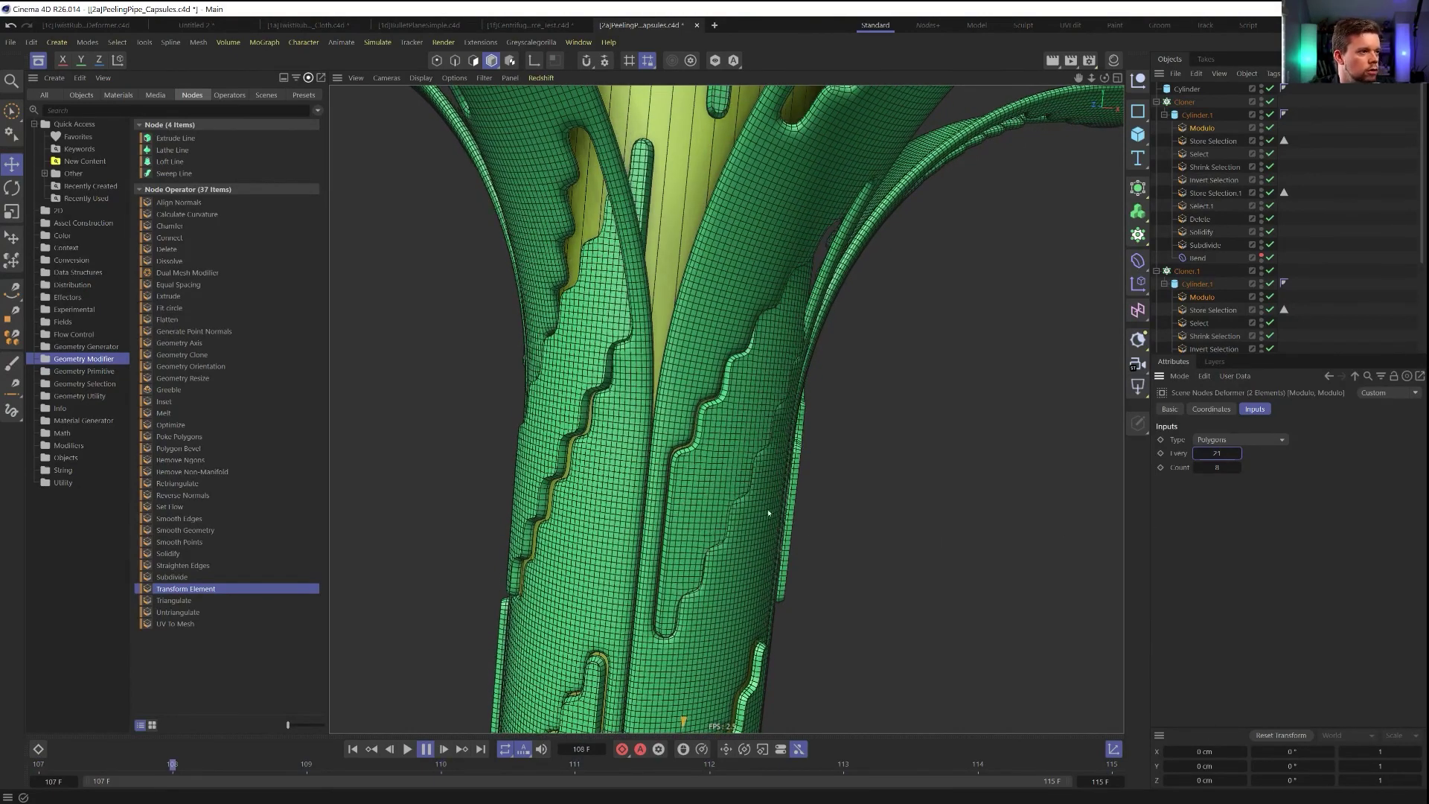
{"action": "scroll", "coordinate": [746, 455], "scroll_direction": "down", "scroll_amount": 10}
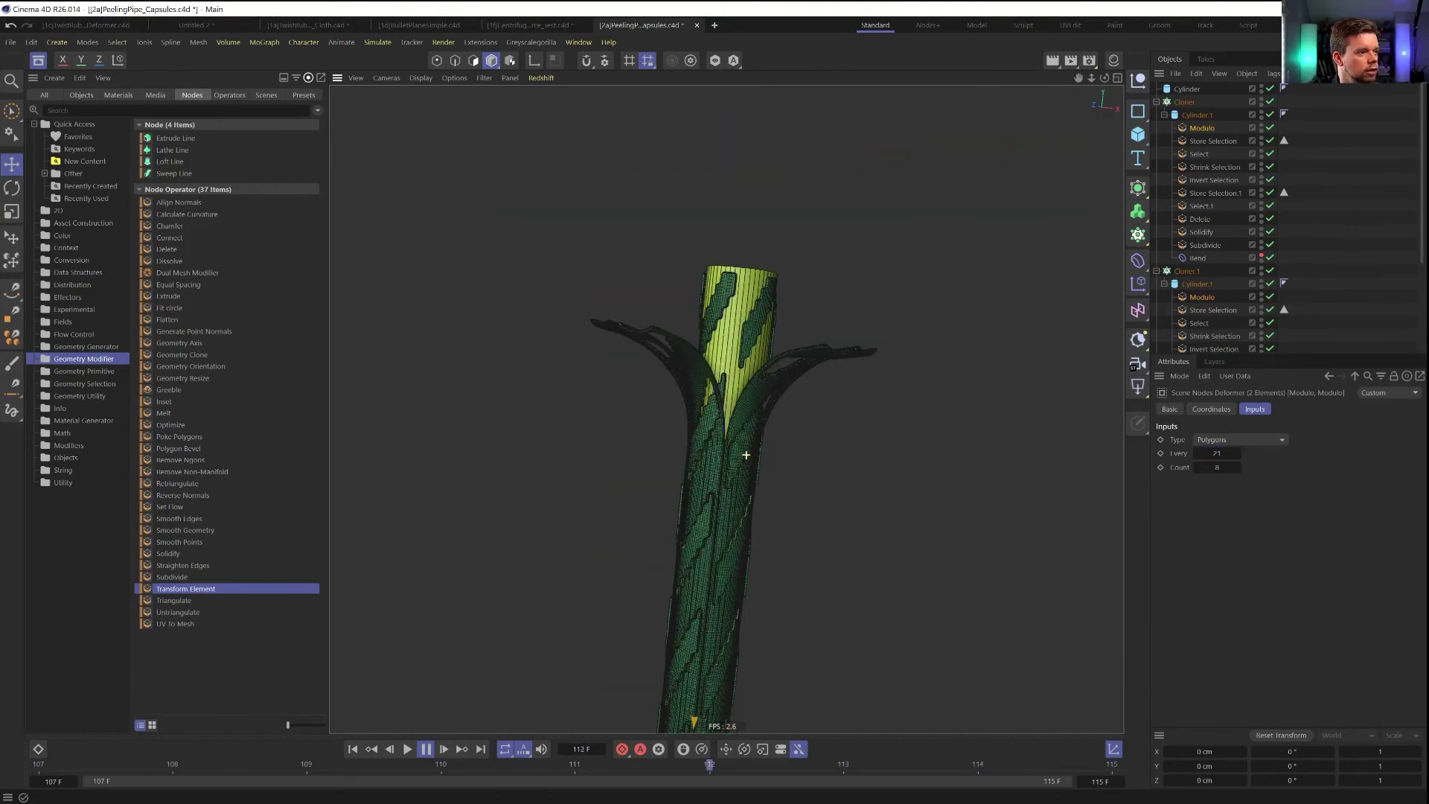
{"action": "scroll", "coordinate": [755, 536], "scroll_direction": "up", "scroll_amount": 8}
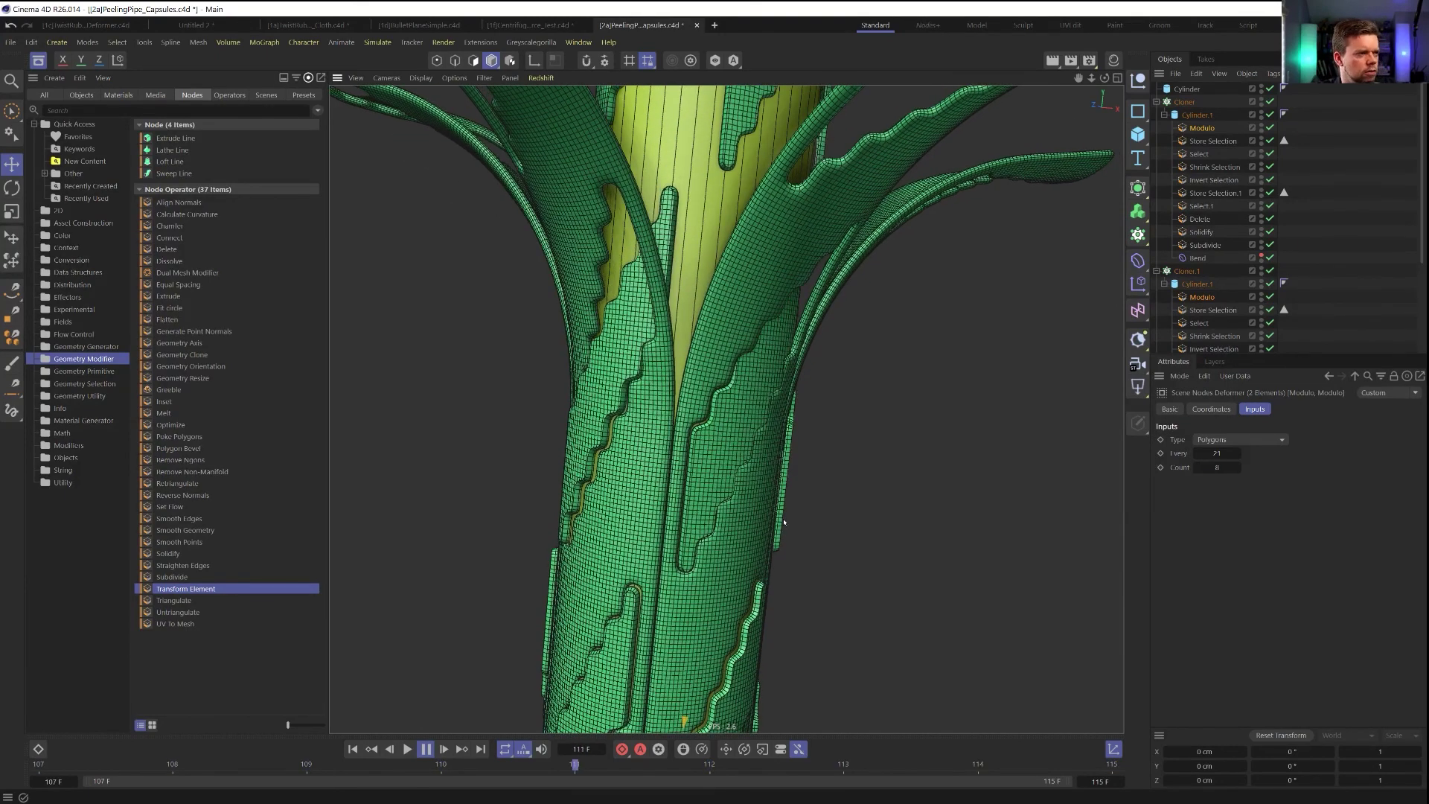
{"action": "left_click", "coordinate": [1217, 467]}
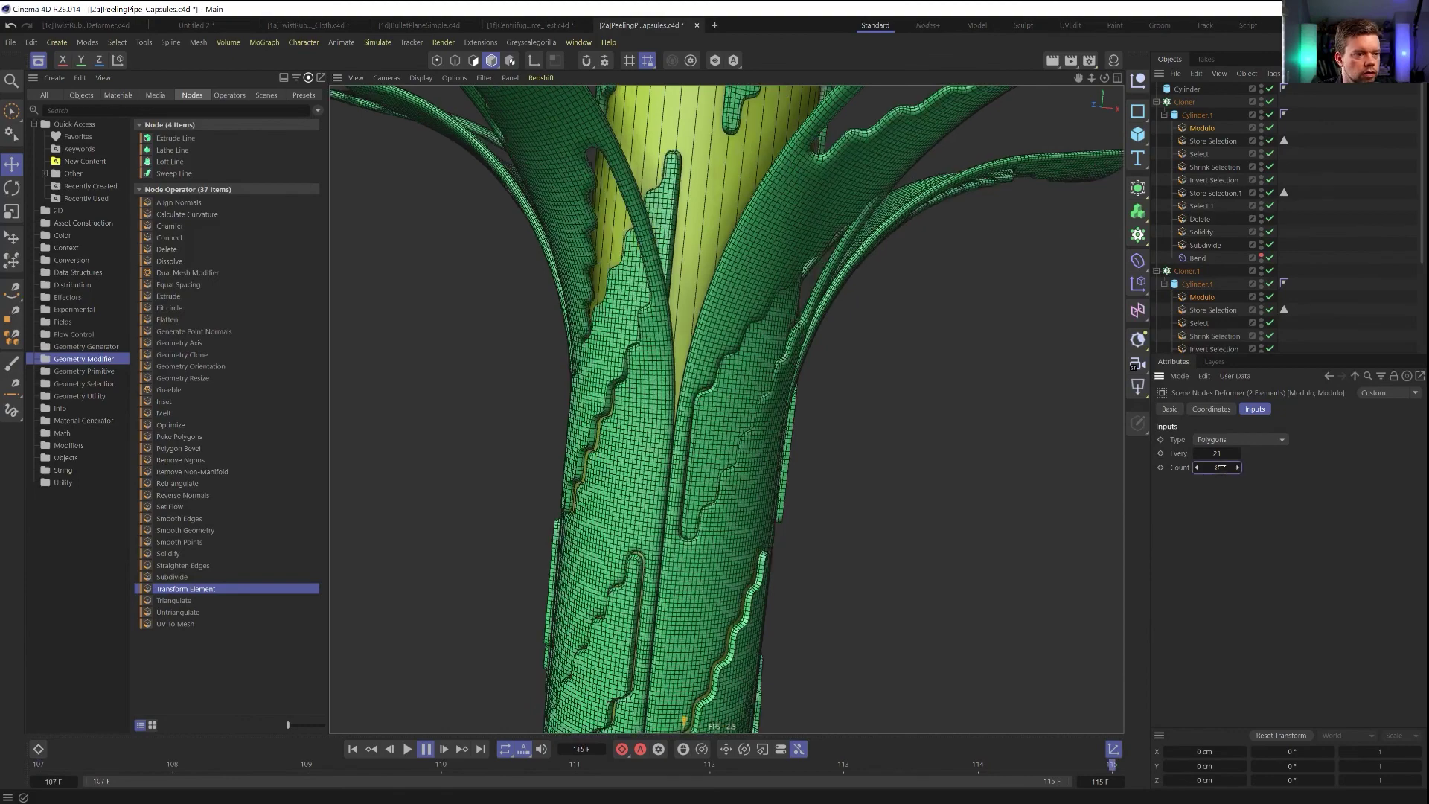
{"action": "type", "text": "3"}
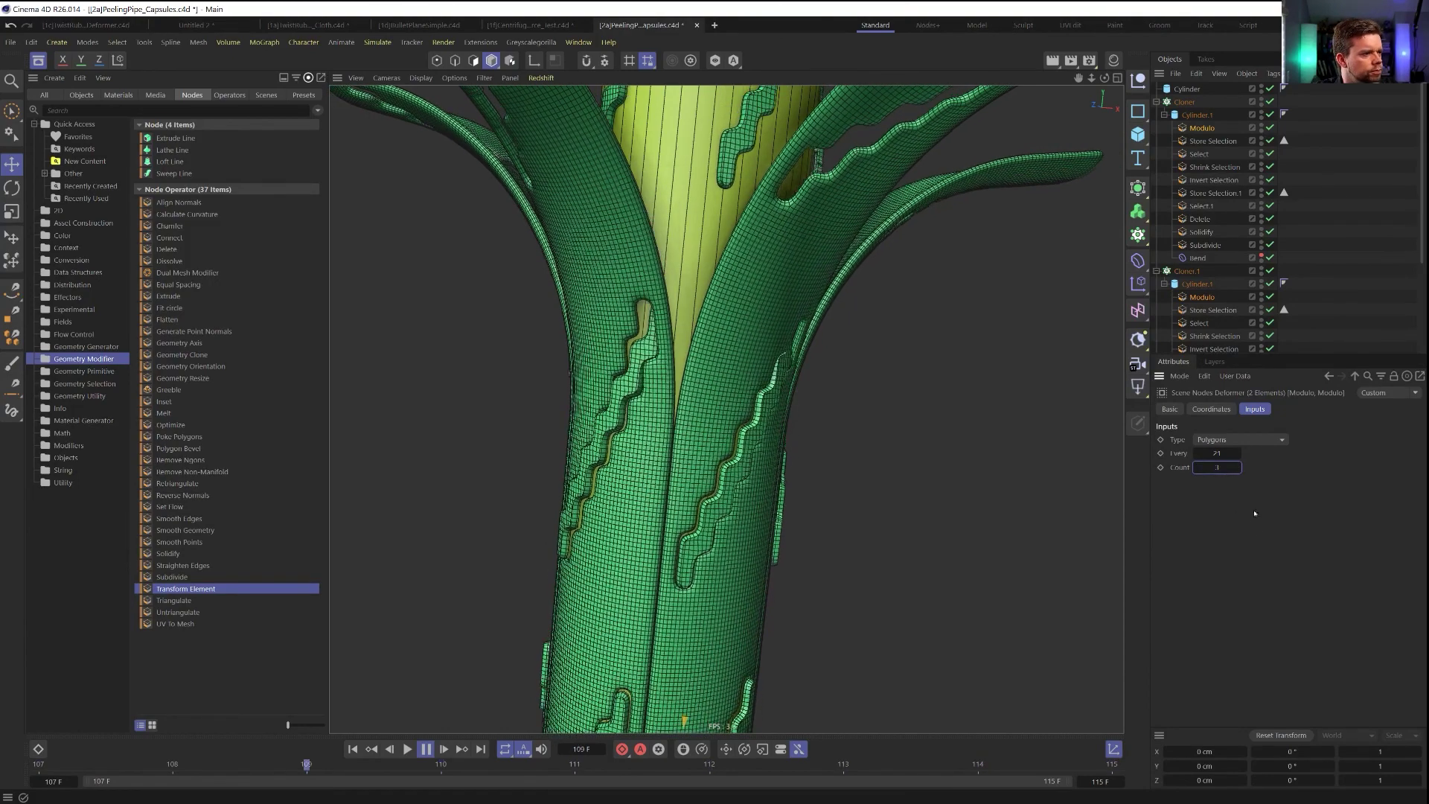
Raise the Every value of both Modulo modifiers step by step to 31 to compare patterns
{"action": "left_click", "coordinate": [1239, 453]}
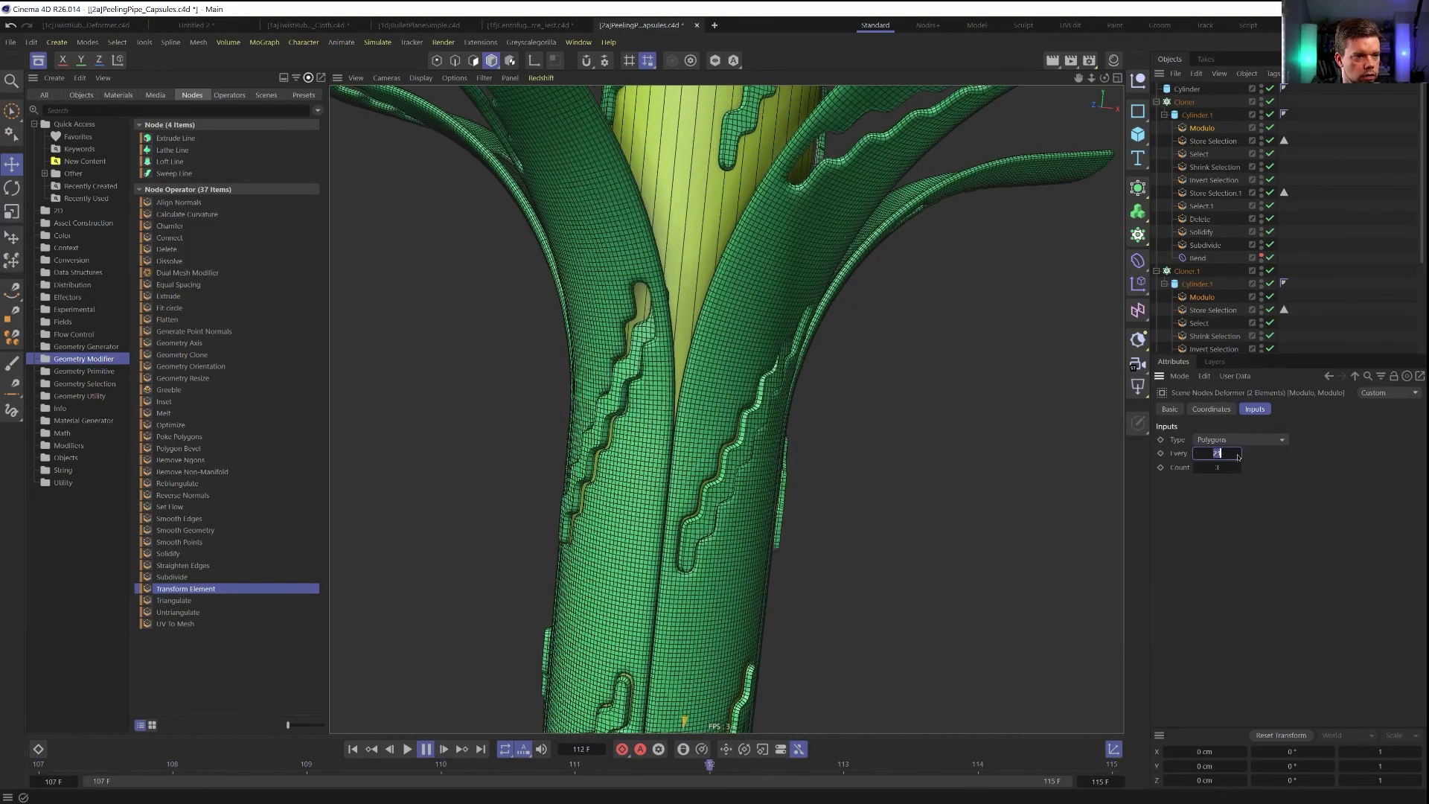
{"action": "left_click", "coordinate": [1239, 454]}
{"action": "left_click", "coordinate": [1238, 454]}
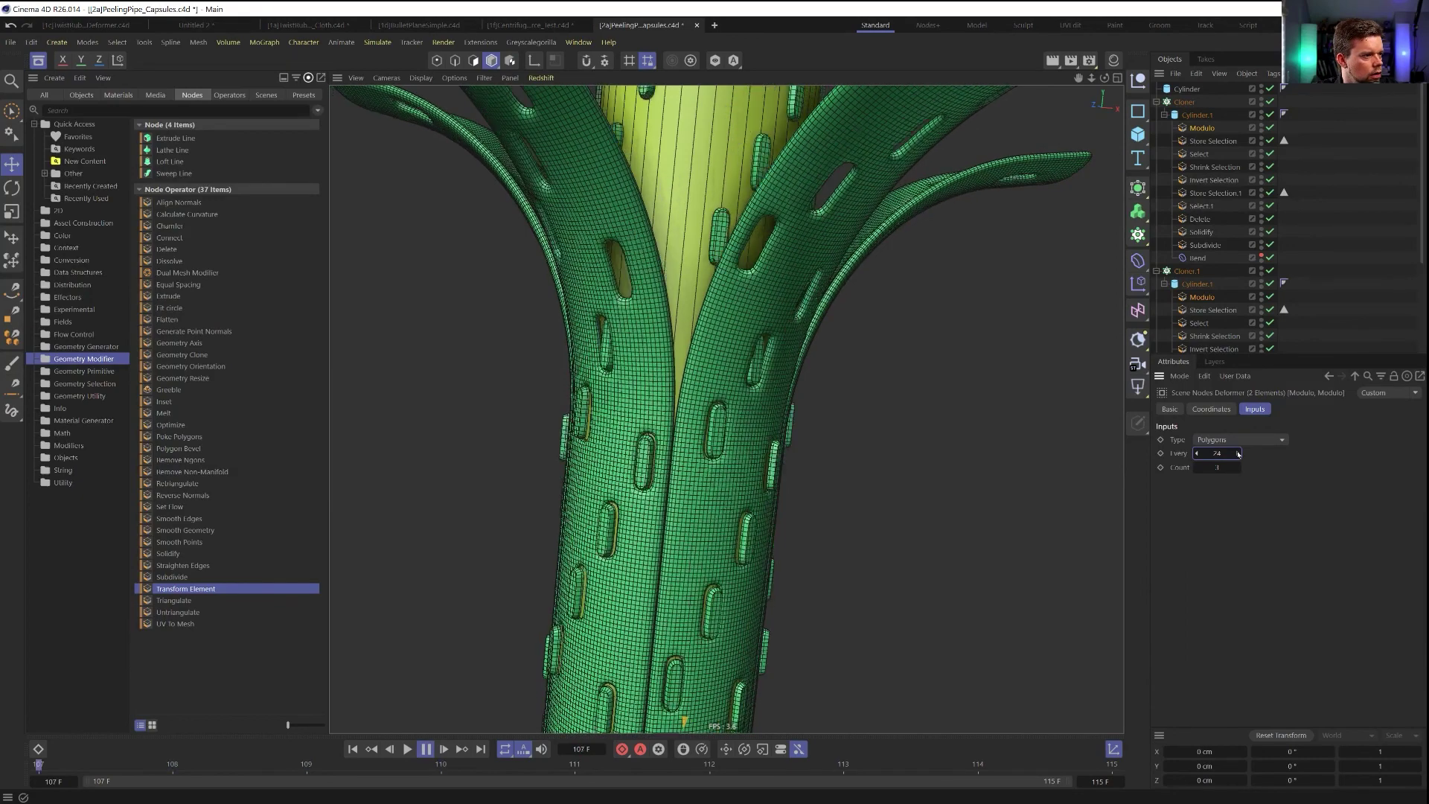
{"action": "left_click", "coordinate": [1239, 454]}
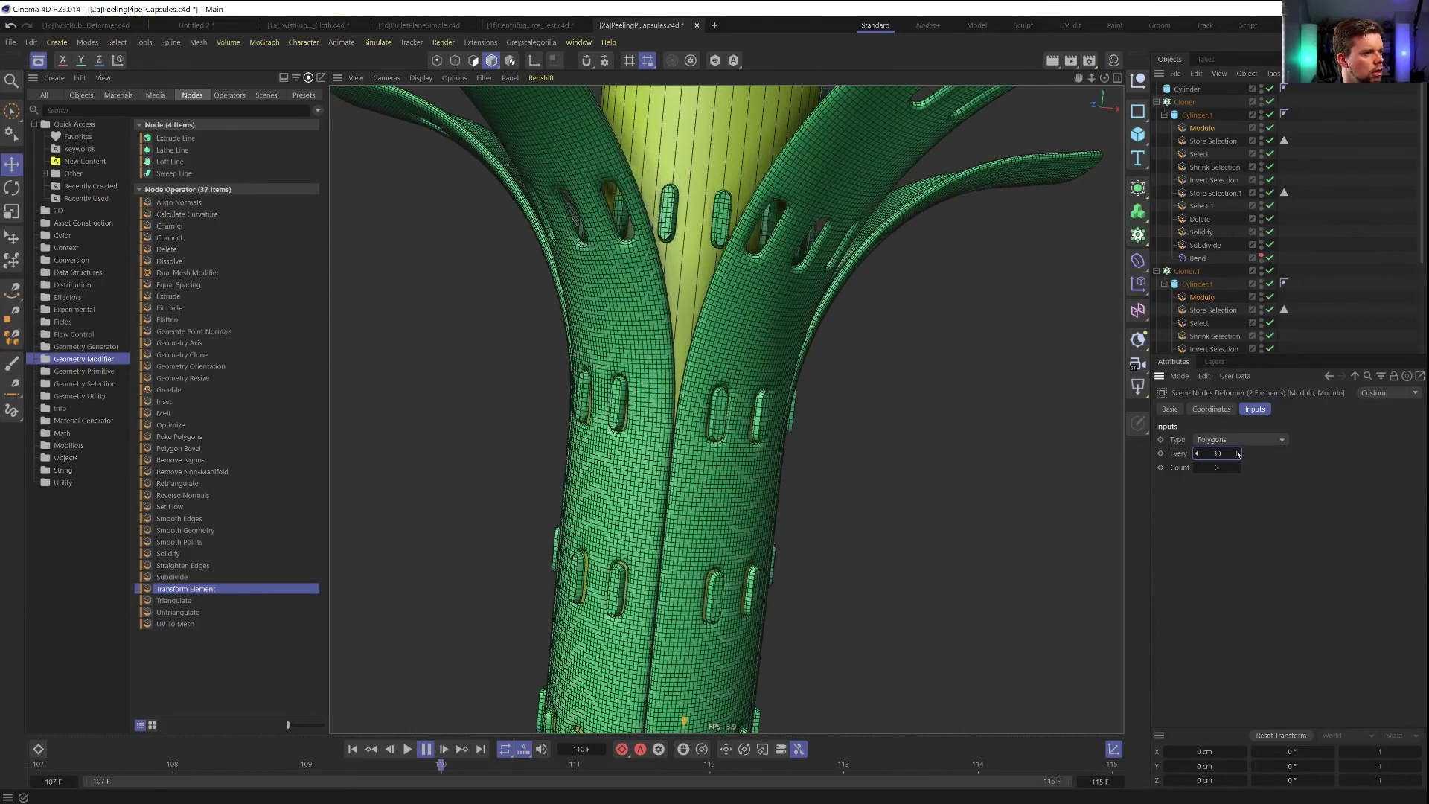
Set both Modulo modifiers' Count to 15, and try Every at 1 before changing it to 5
{"action": "key", "text": "Tab"}
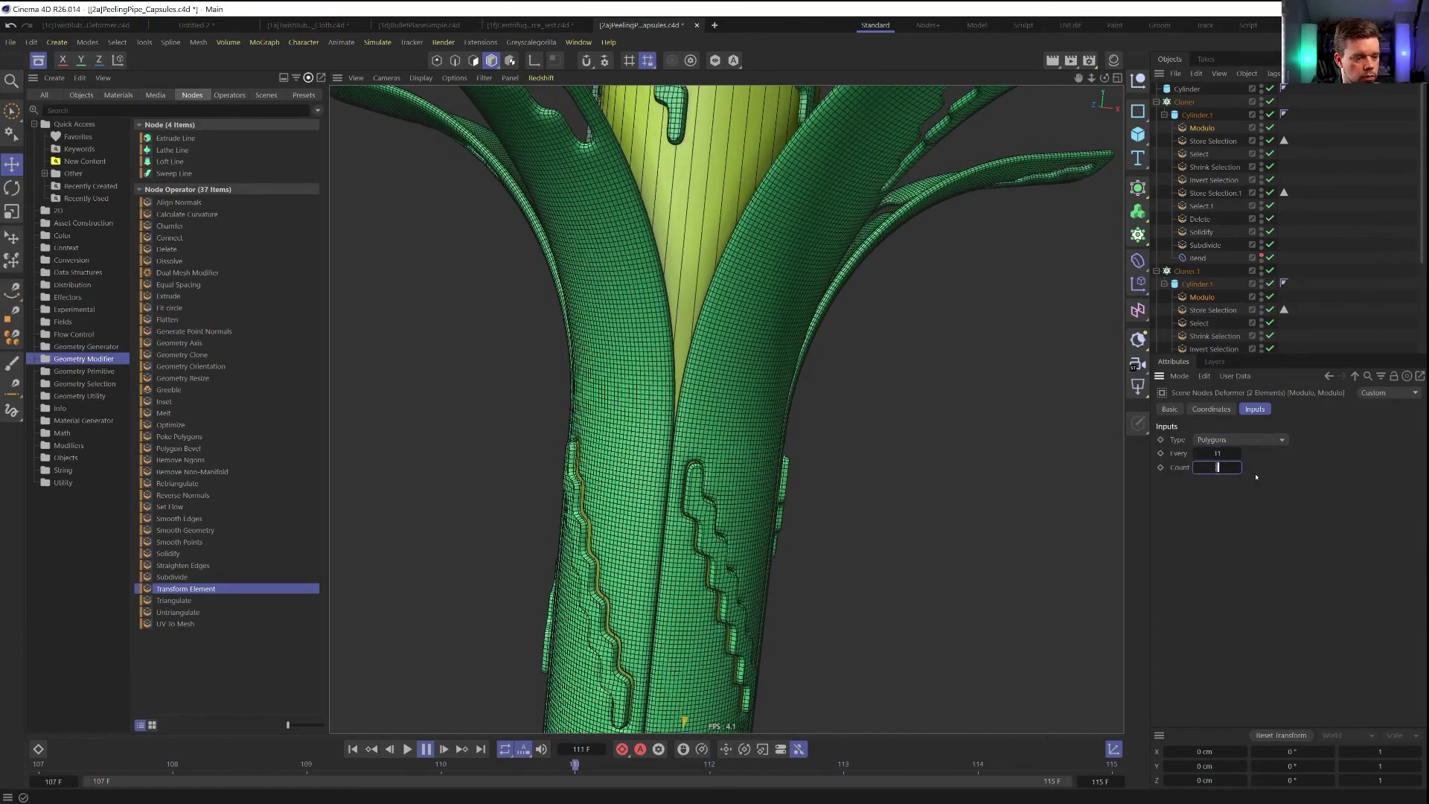
{"action": "type", "text": "15"}
{"action": "key", "text": "shift+Tab"}
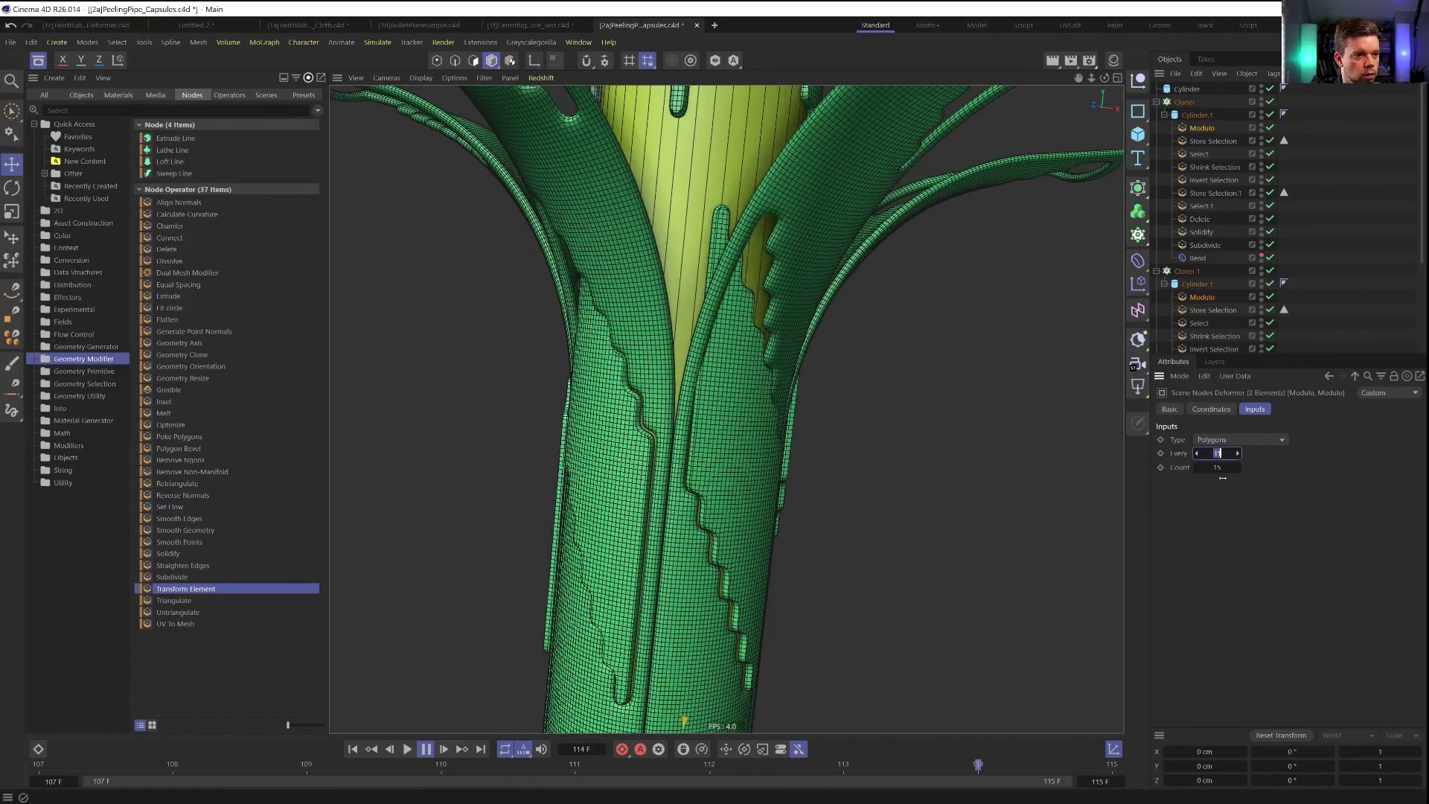
{"action": "type", "text": "1"}
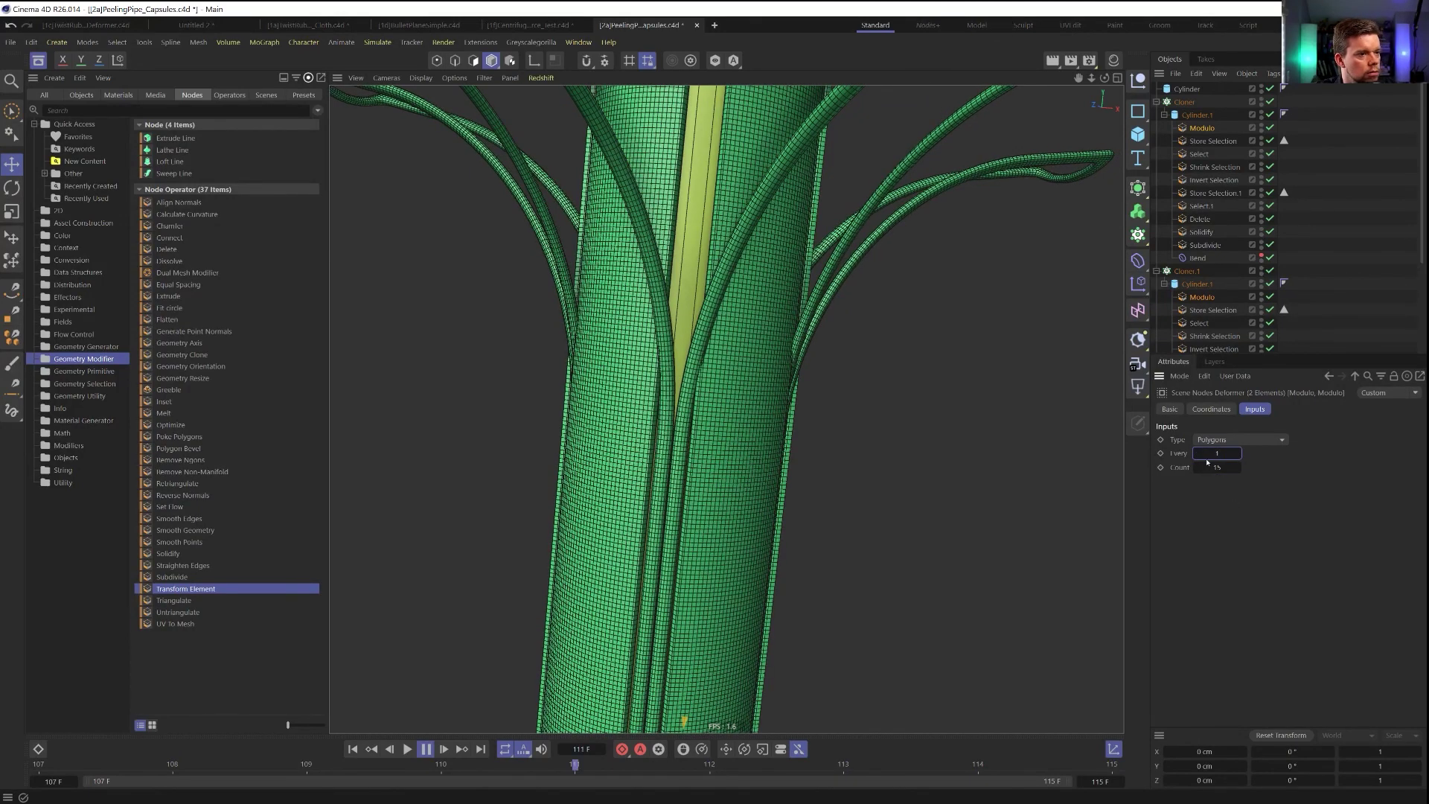
{"action": "key", "text": "BackSpace"}
{"action": "type", "text": "5"}
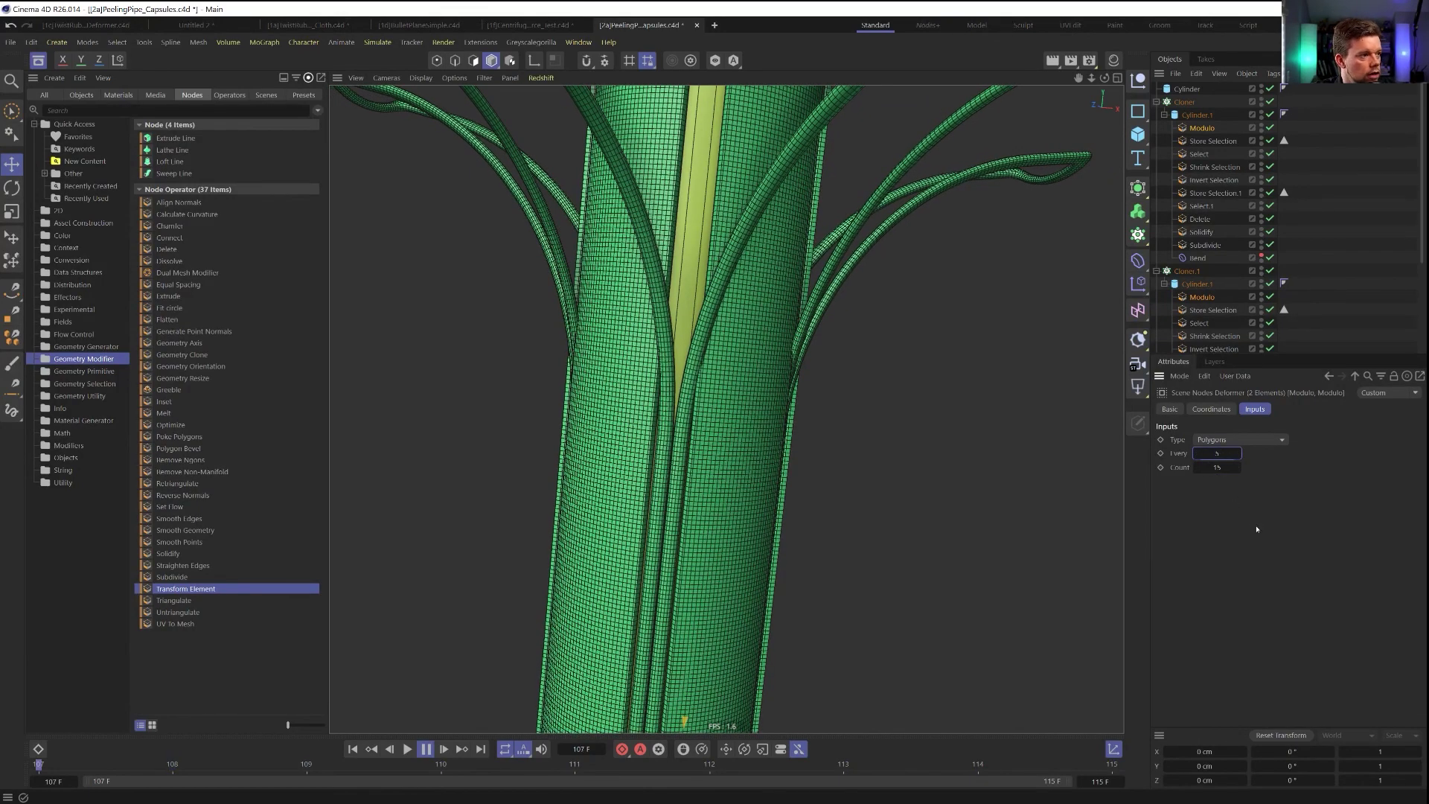
Try Count at 10 on both Modulo modifiers, and lower it stepwise to 8
{"action": "left_click", "coordinate": [1218, 466]}
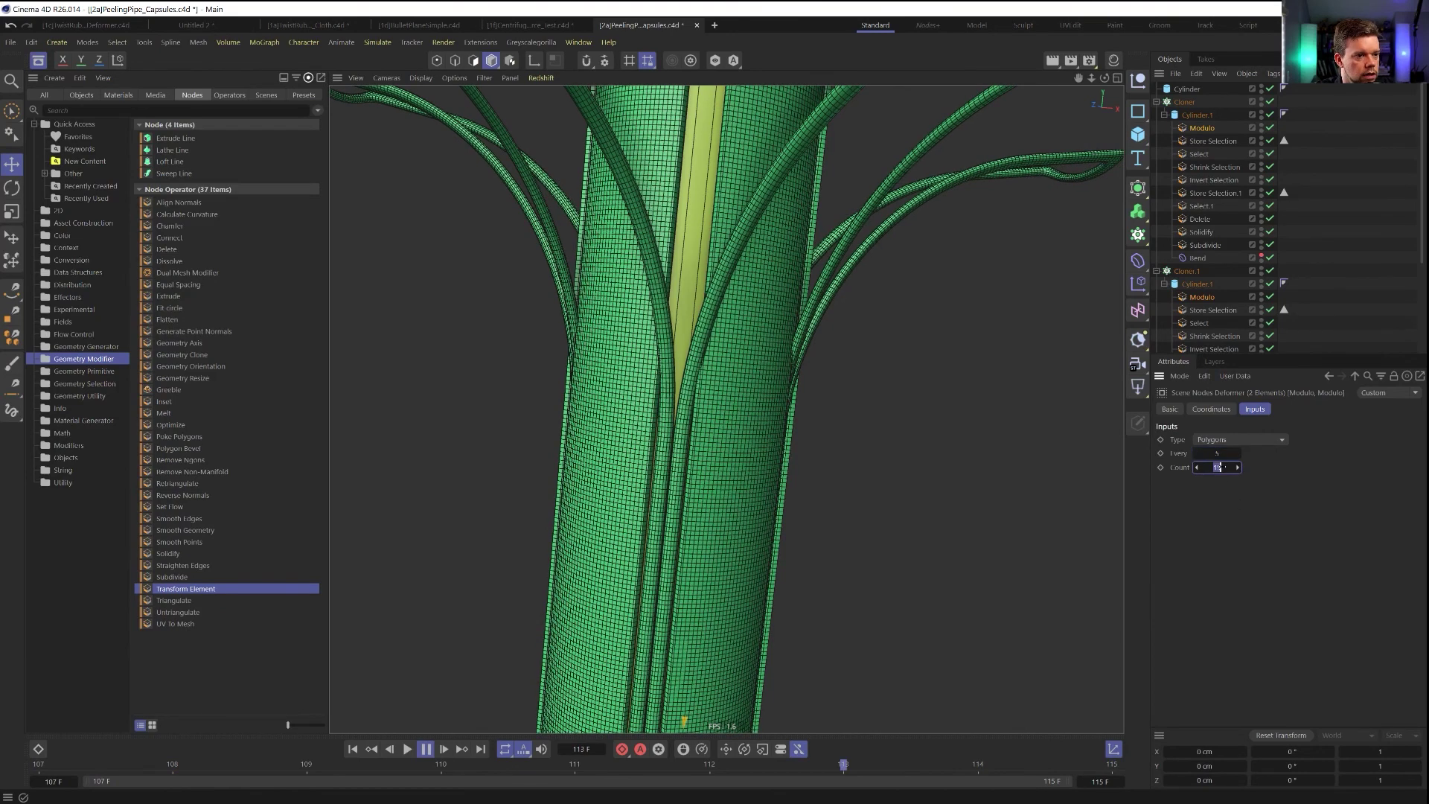
{"action": "type", "text": "10"}
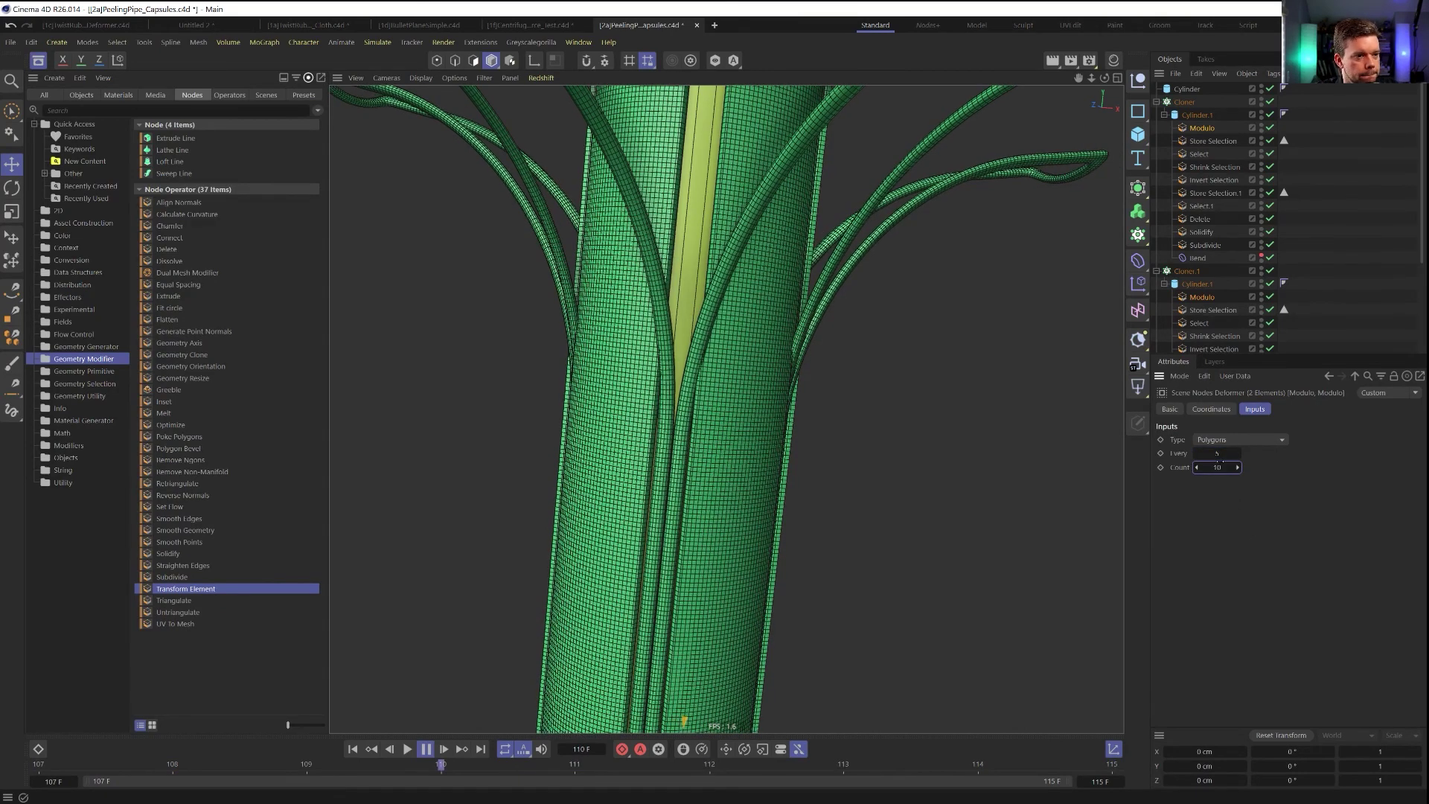
{"action": "left_click", "coordinate": [1196, 468]}
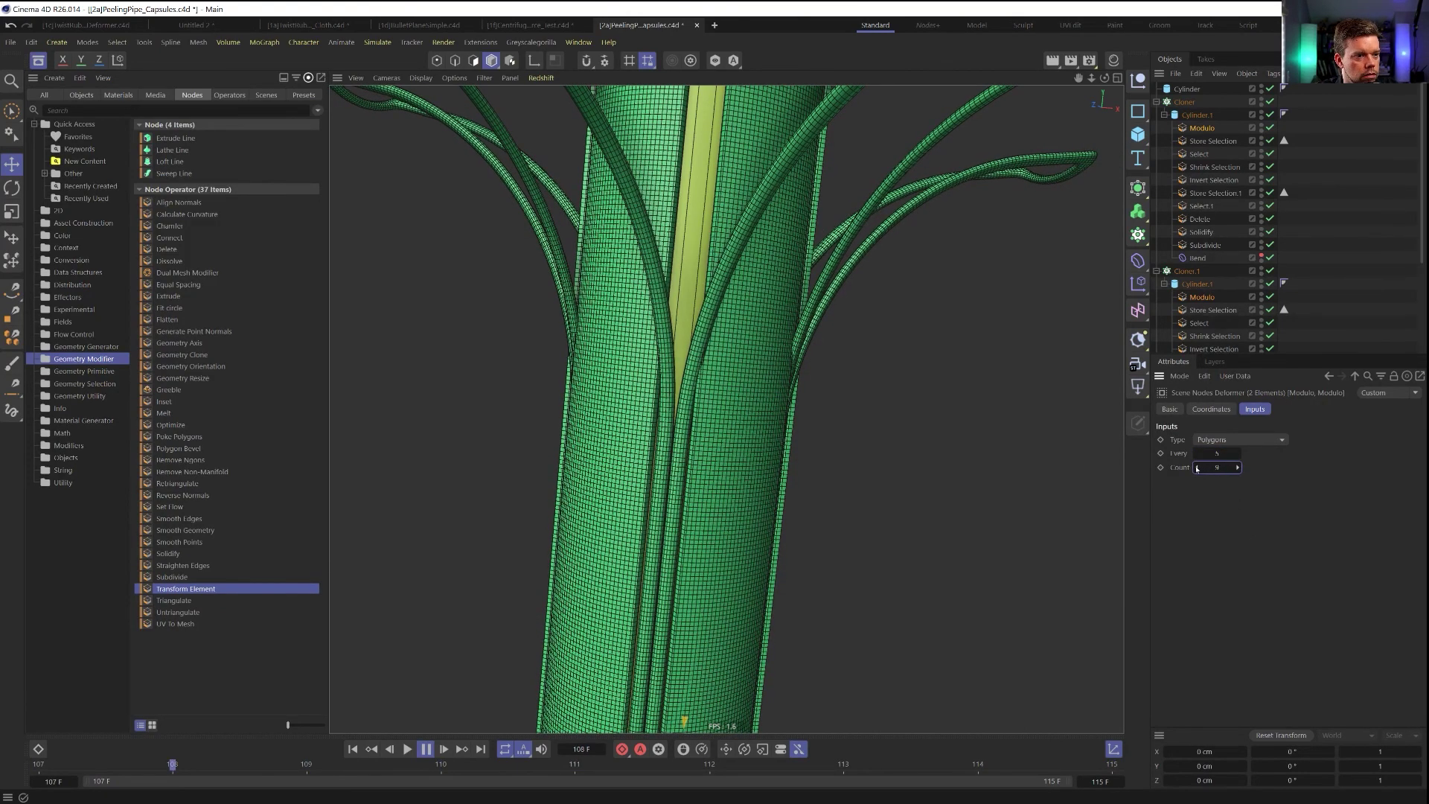
{"action": "left_click", "coordinate": [1196, 467]}
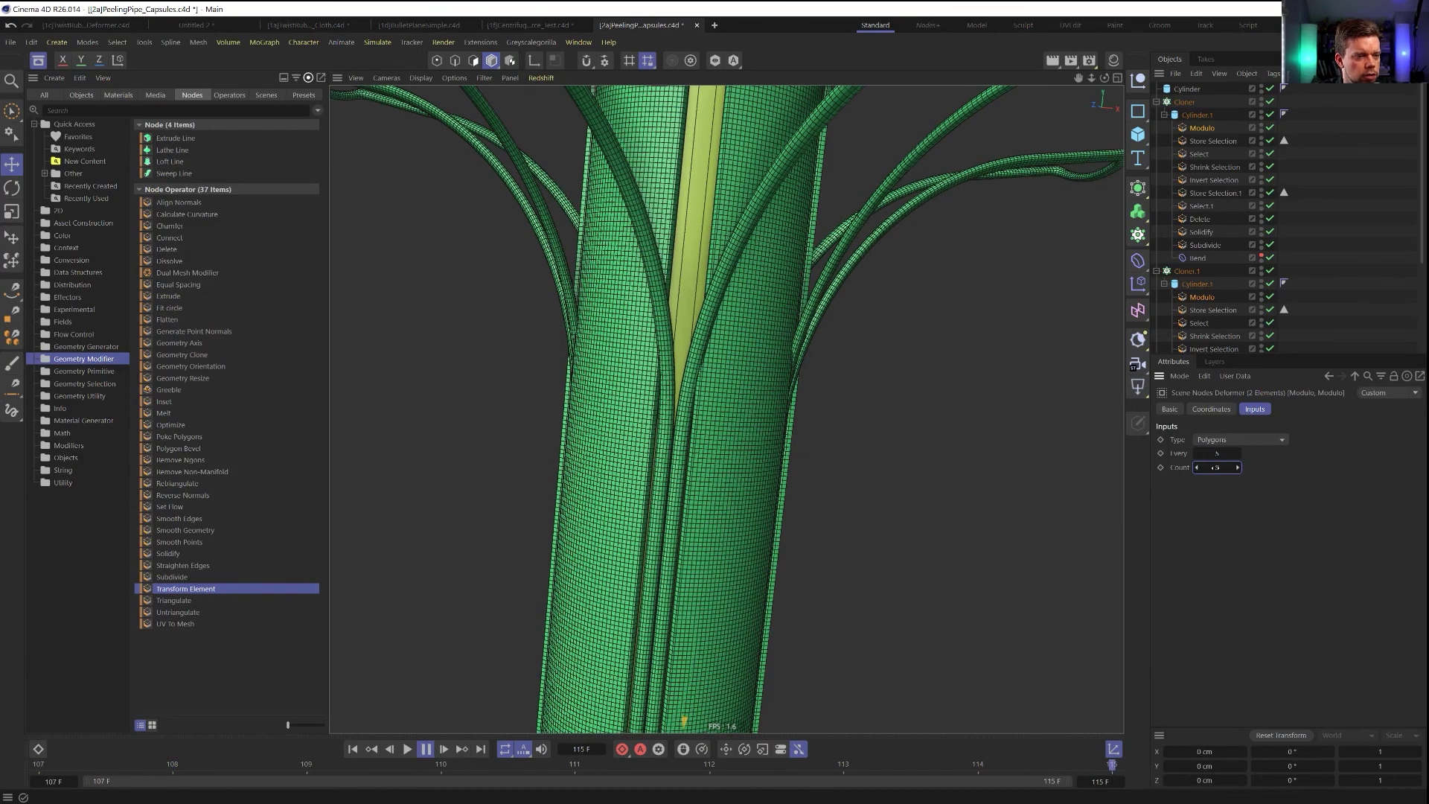
Try Every at 11 and 22 on both Modulo modifiers to compare the hole and stud patterns
{"action": "left_click", "coordinate": [1220, 452]}
{"action": "double_click", "coordinate": [1220, 452]}
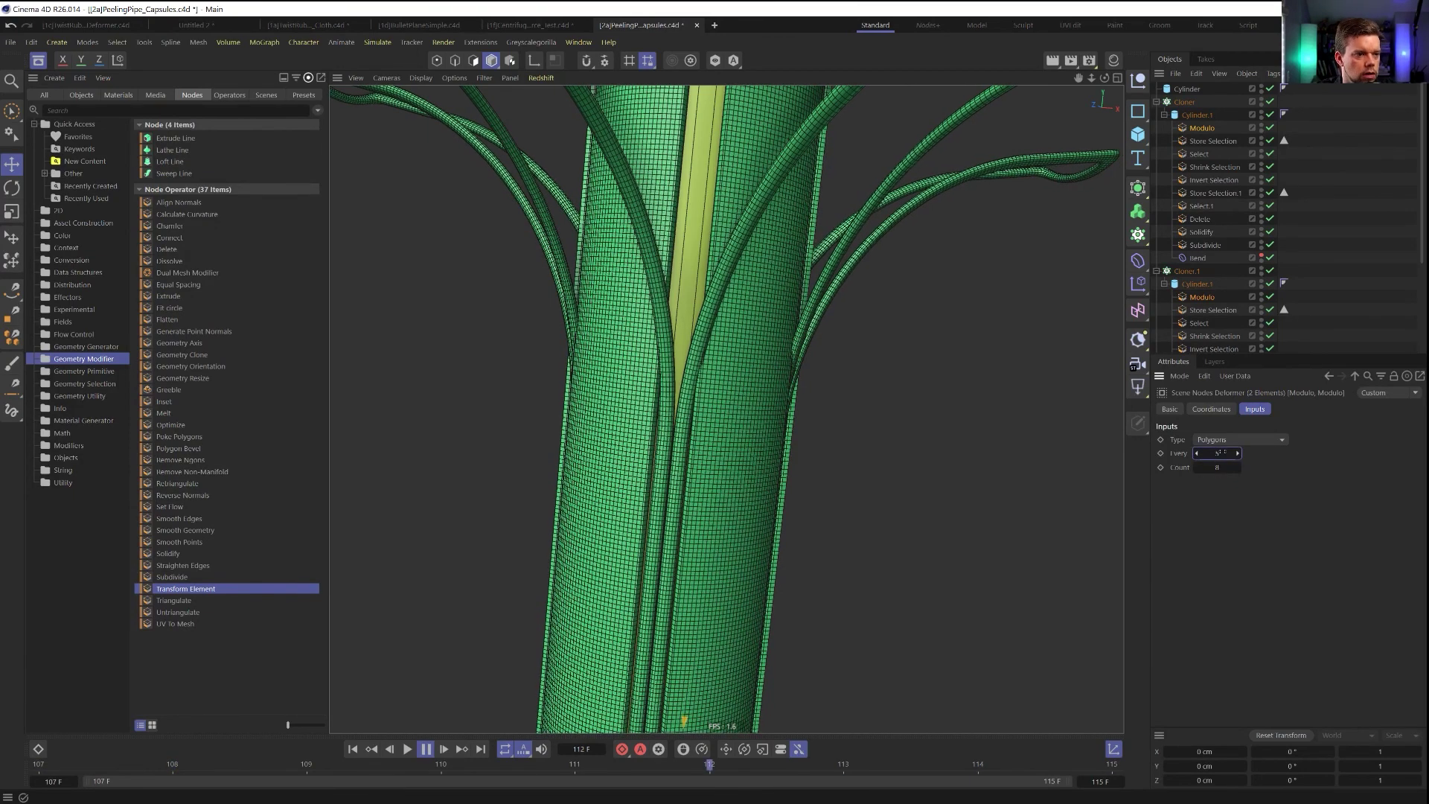
{"action": "type", "text": "11"}
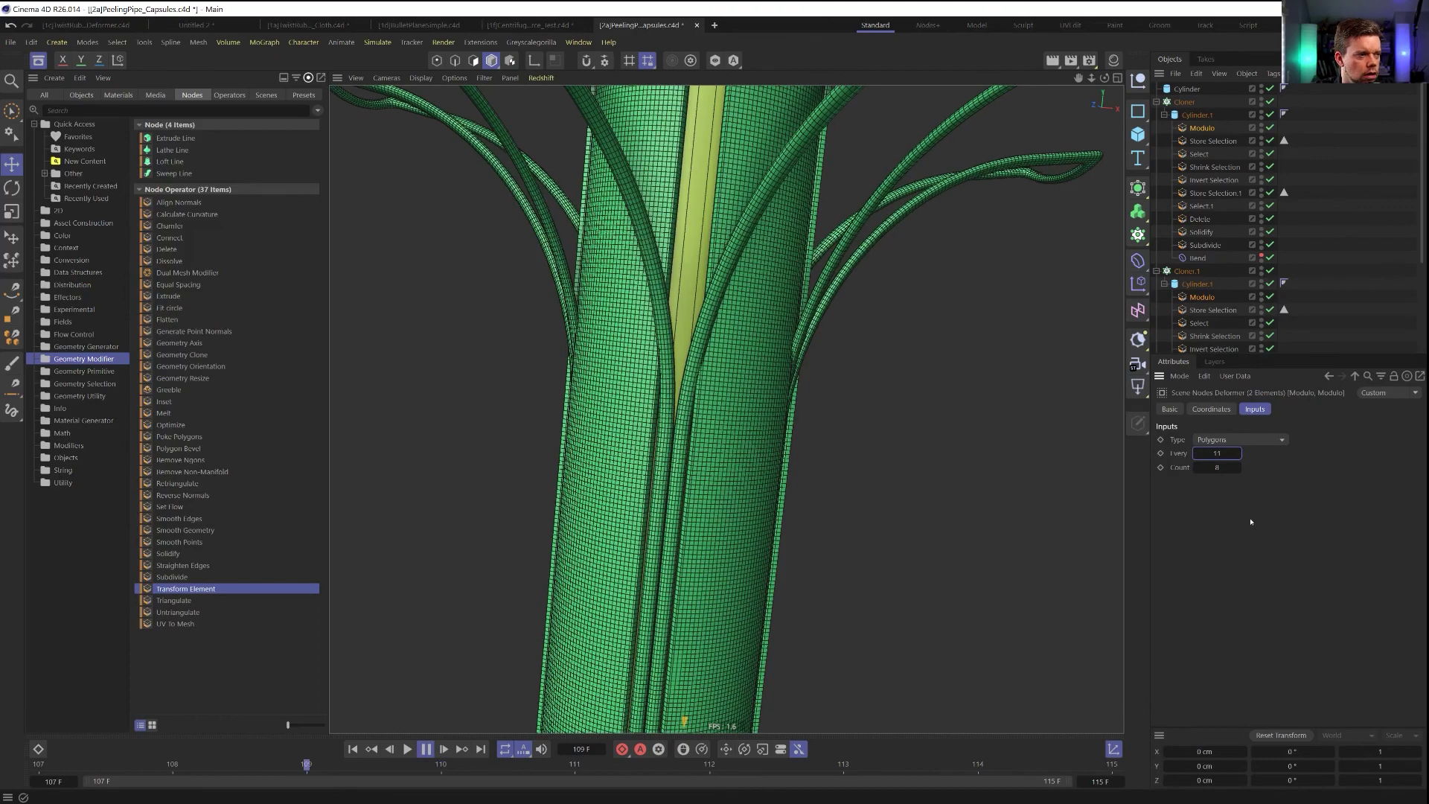
{"action": "key", "text": "Return"}
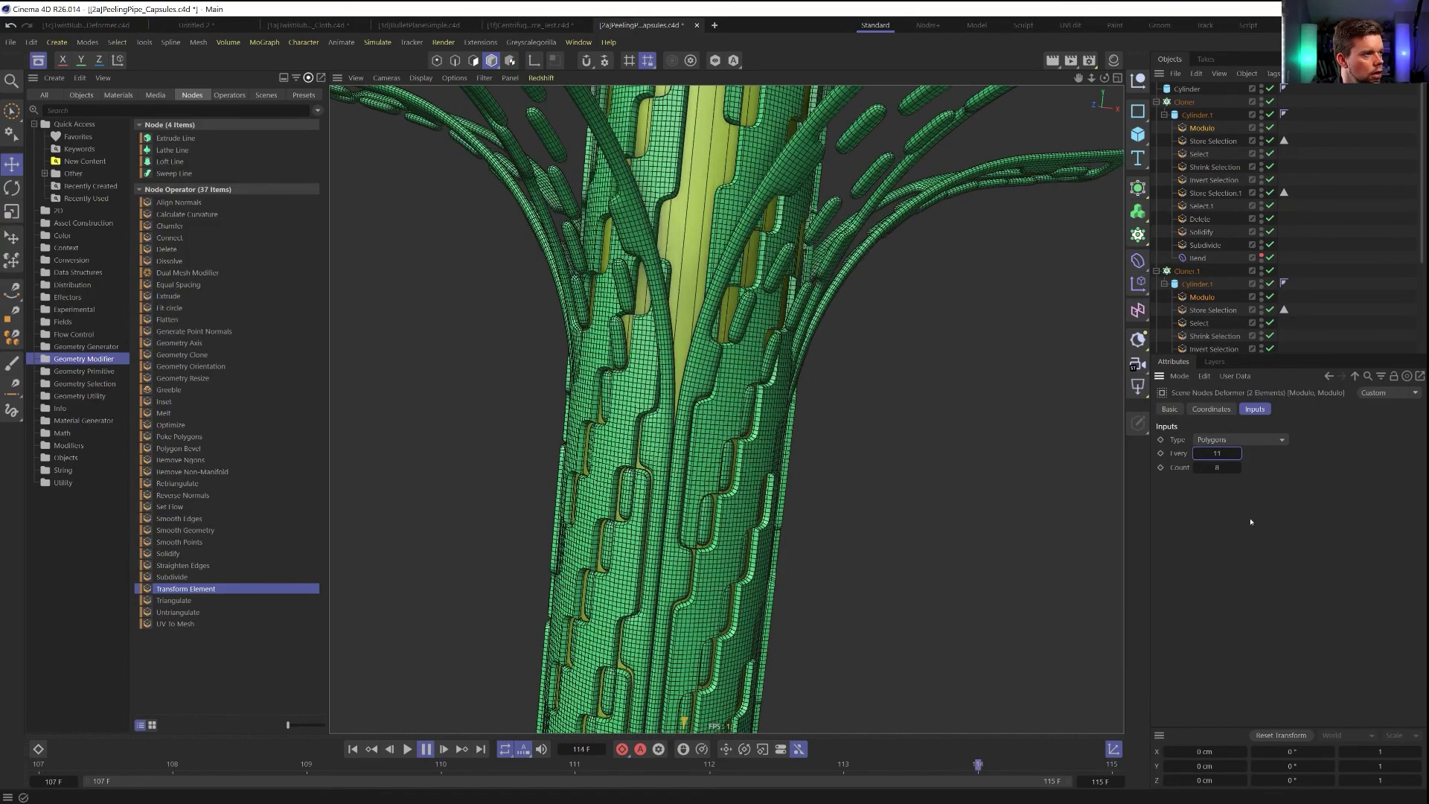
{"action": "double_click", "coordinate": [1217, 453]}
{"action": "type", "text": "22"}
{"action": "key", "text": "Return"}
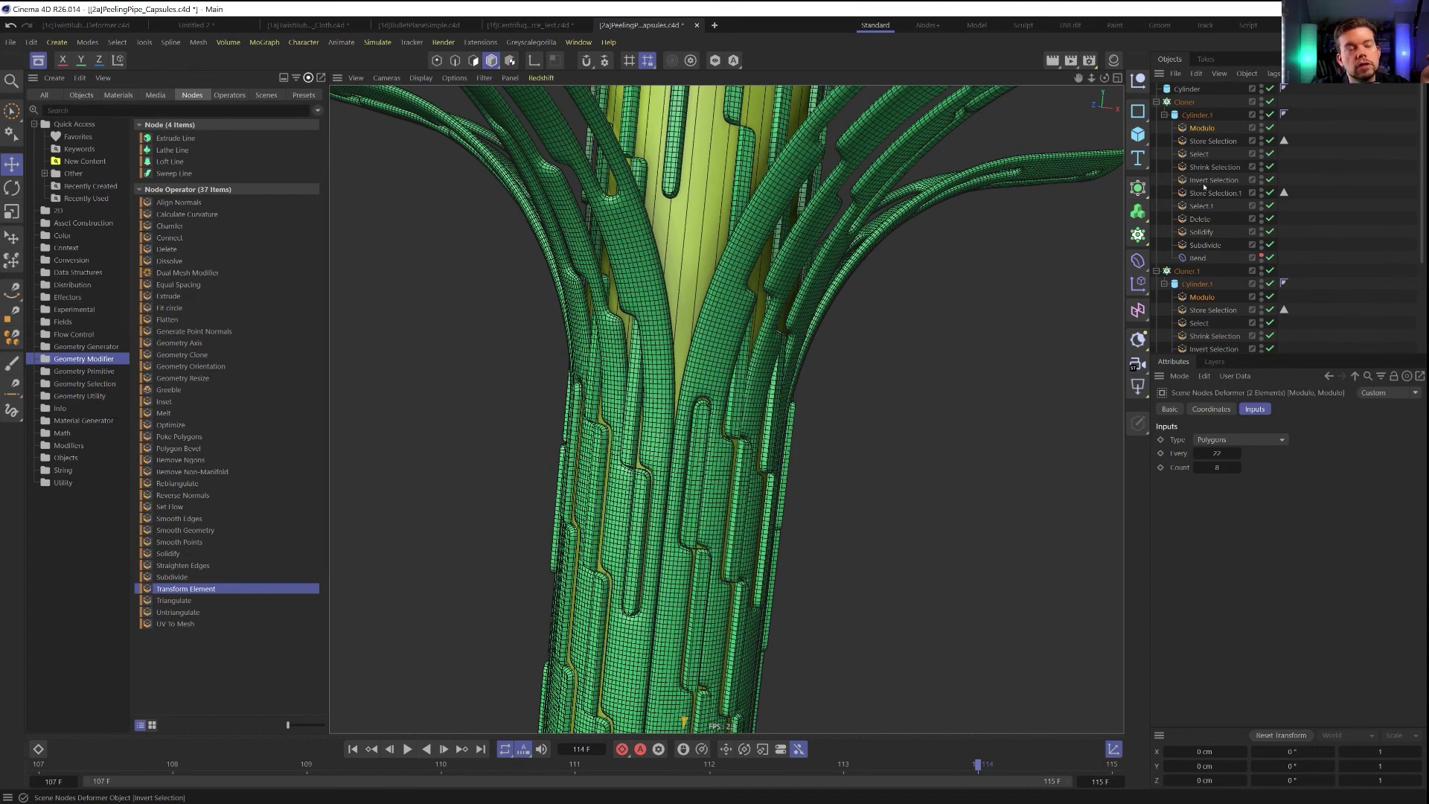
Change the clone colour of the stud cloner, Cloner.1, to a golden orange-yellow
{"action": "left_click", "coordinate": [187, 424]}
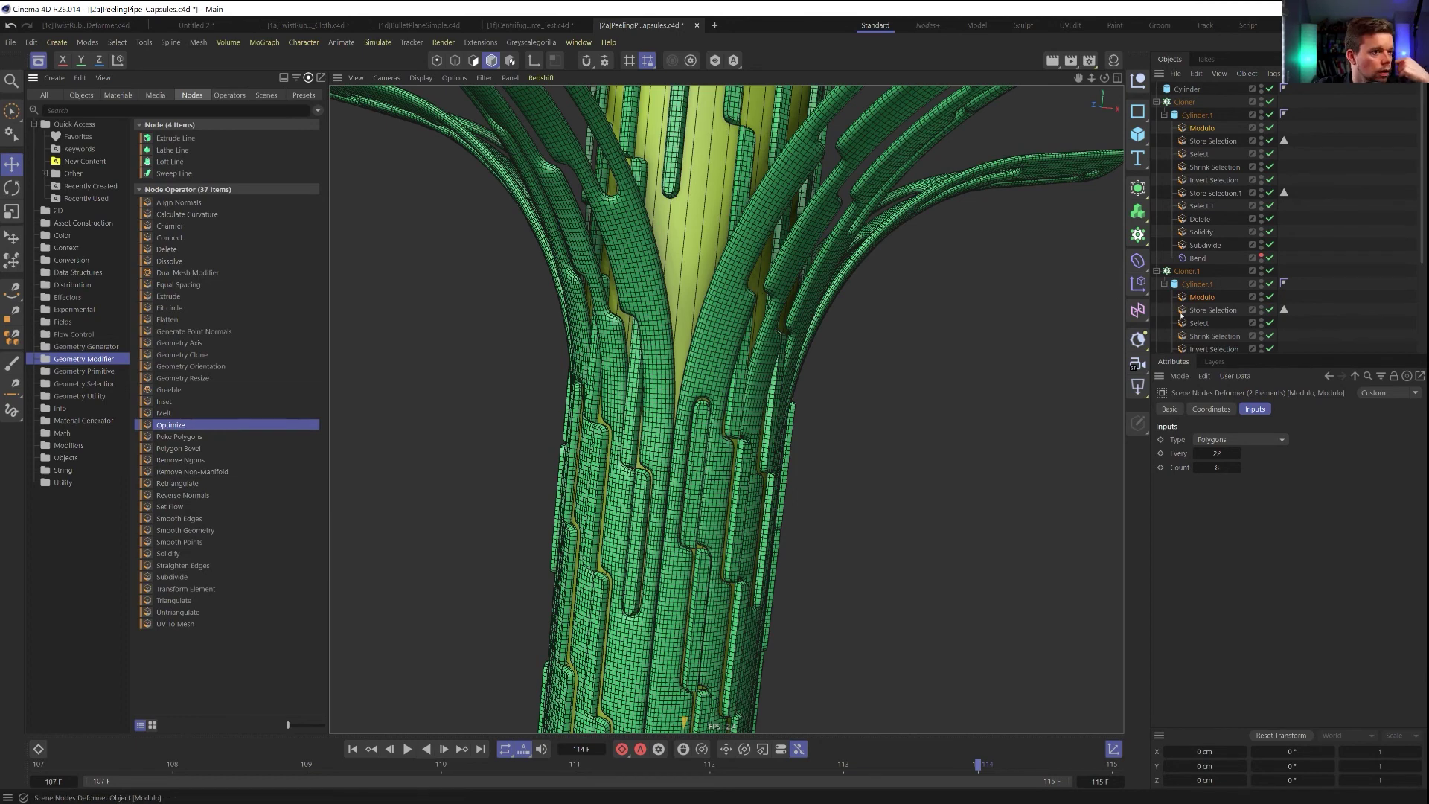
{"action": "left_click", "coordinate": [1158, 271]}
{"action": "left_click", "coordinate": [1168, 271]}
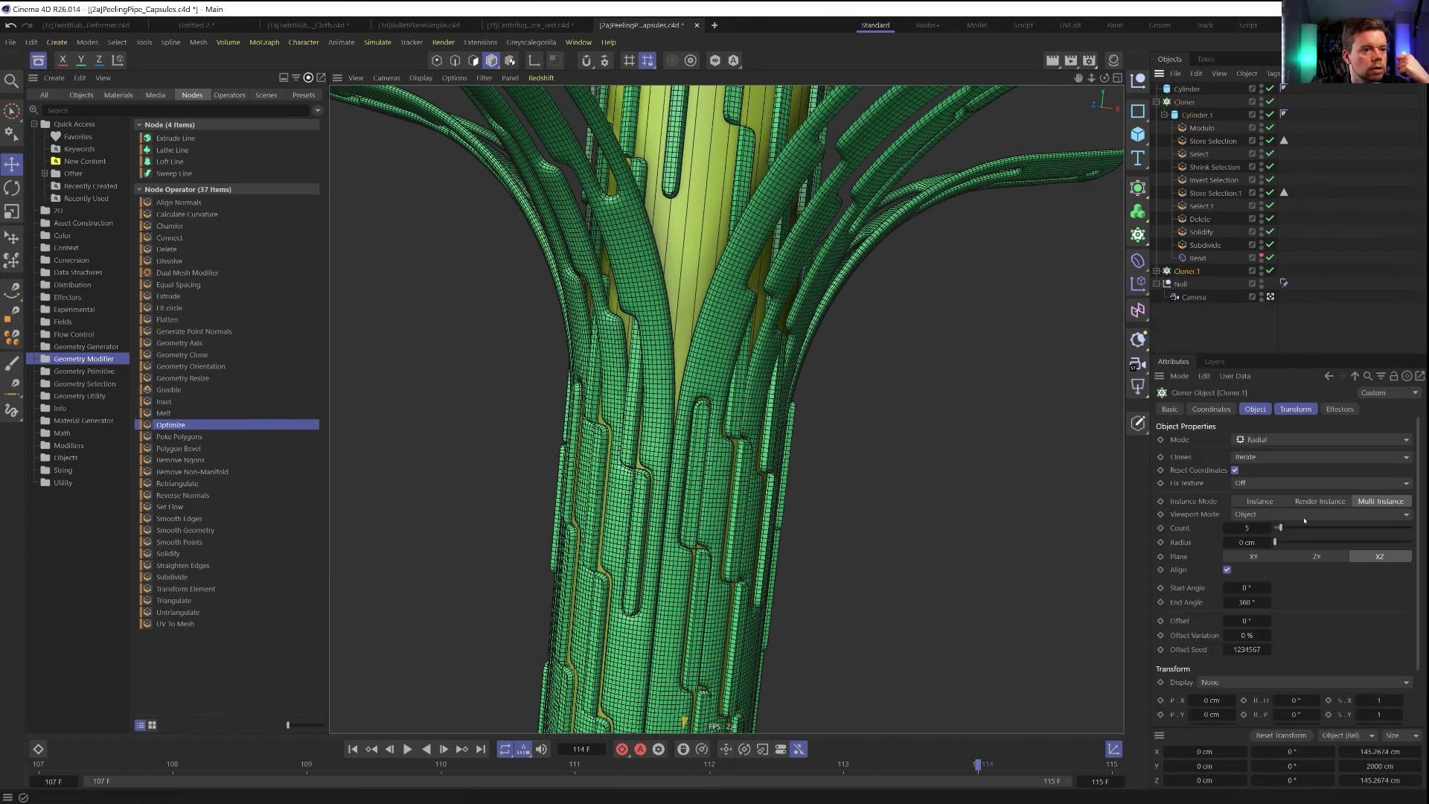
{"action": "left_click", "coordinate": [1296, 408]}
{"action": "left_click", "coordinate": [1225, 505]}
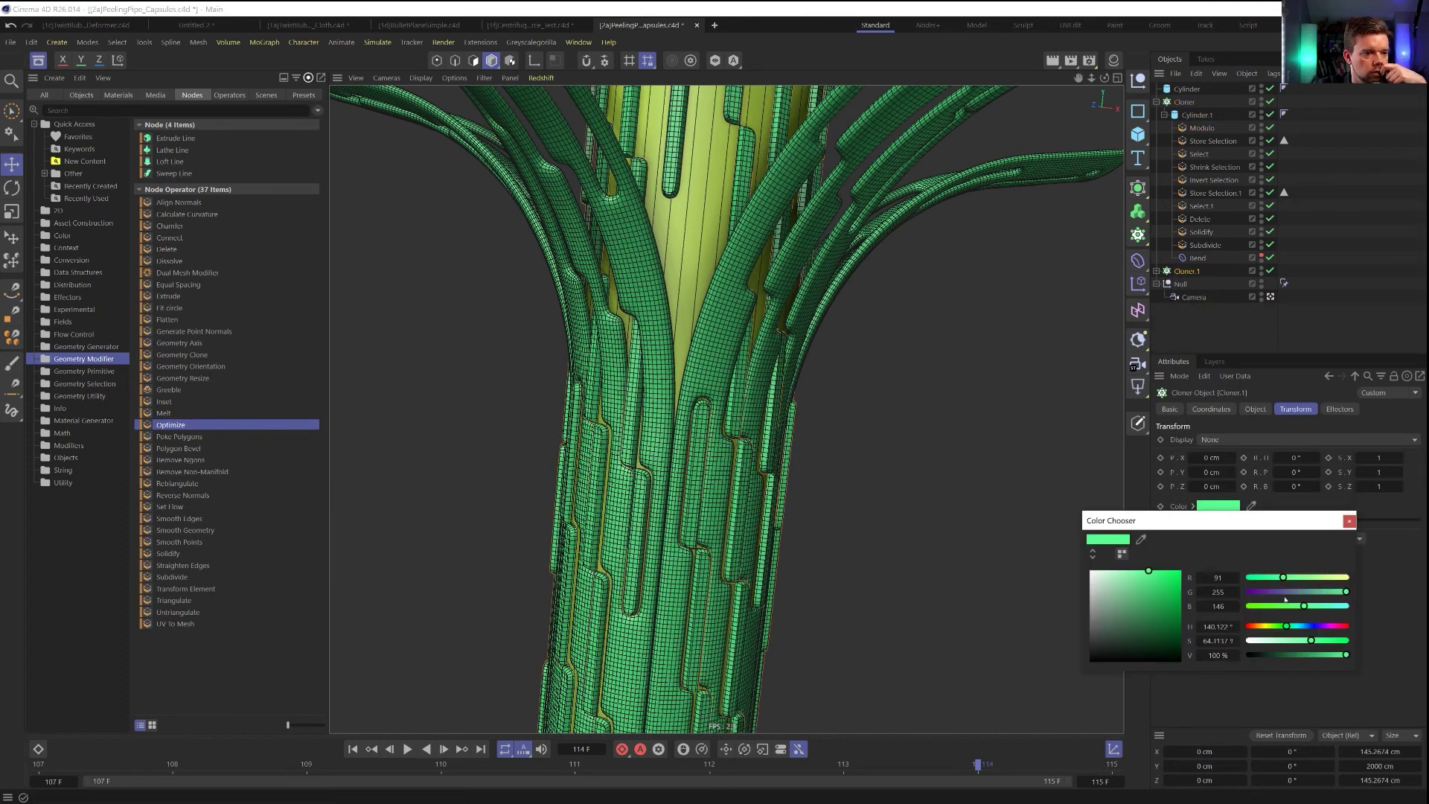
{"action": "left_click_drag", "start_coordinate": [1318, 580], "coordinate": [1425, 586]}
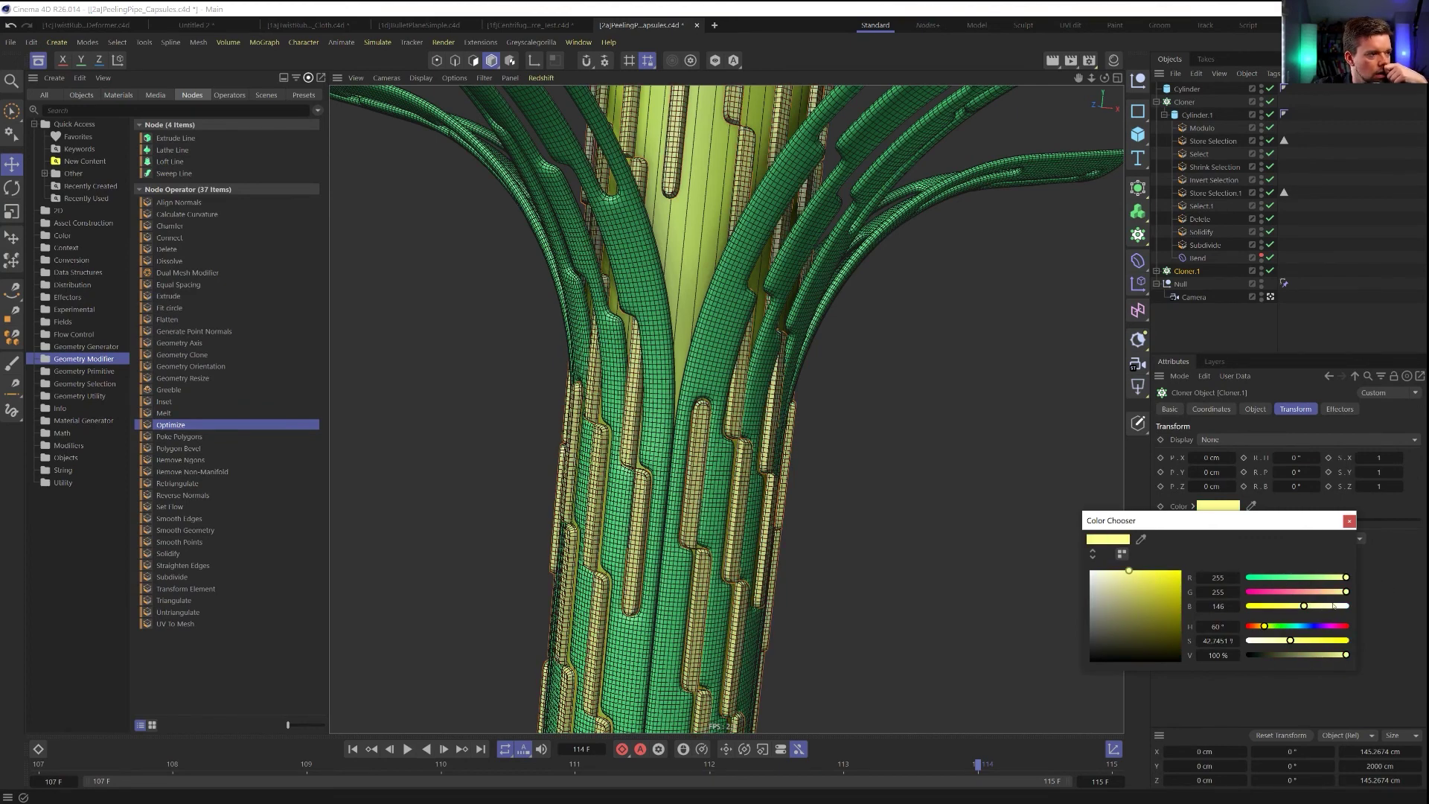
{"action": "left_click_drag", "start_coordinate": [1333, 607], "coordinate": [1332, 606]}
{"action": "left_click", "coordinate": [1294, 593]}
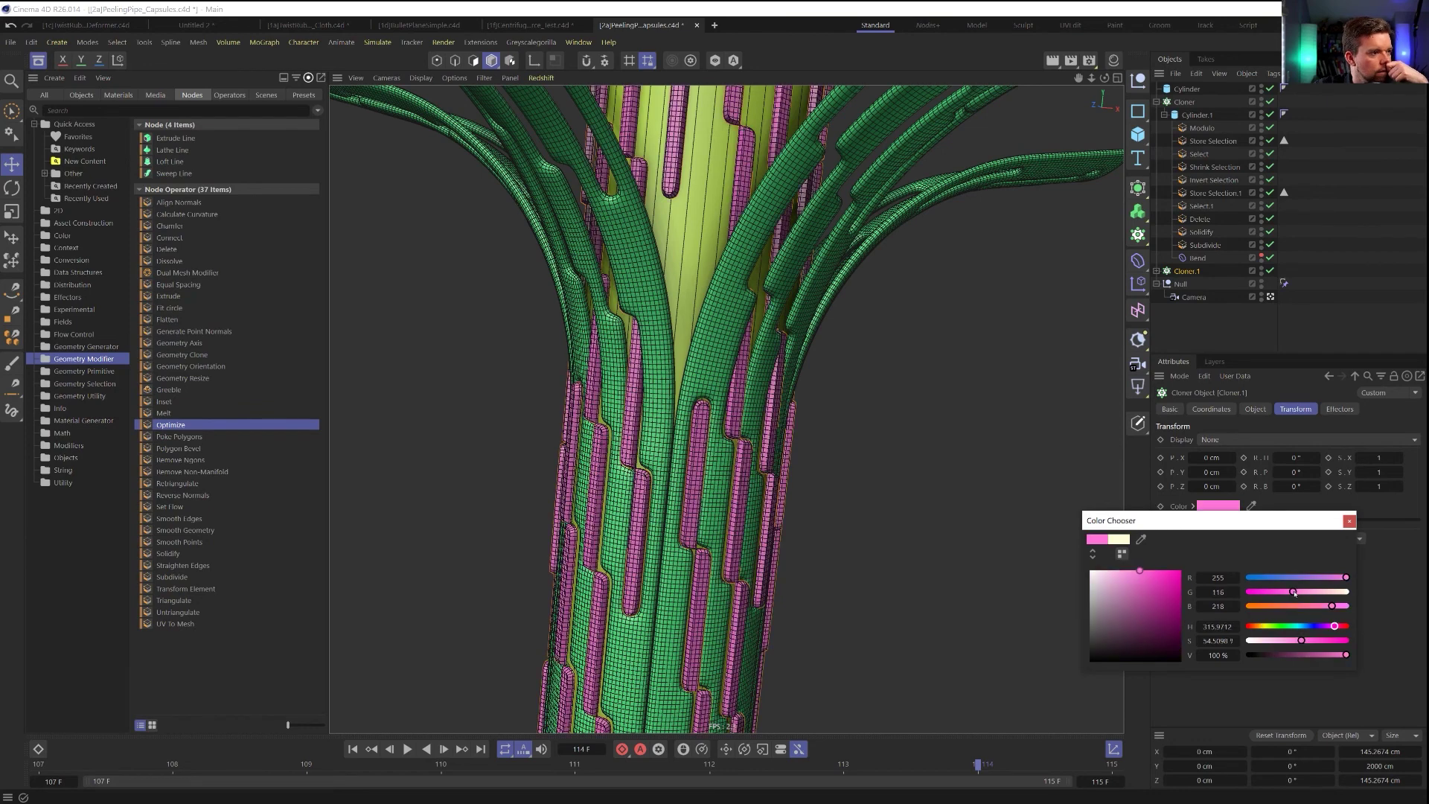
{"action": "left_click", "coordinate": [1267, 593]}
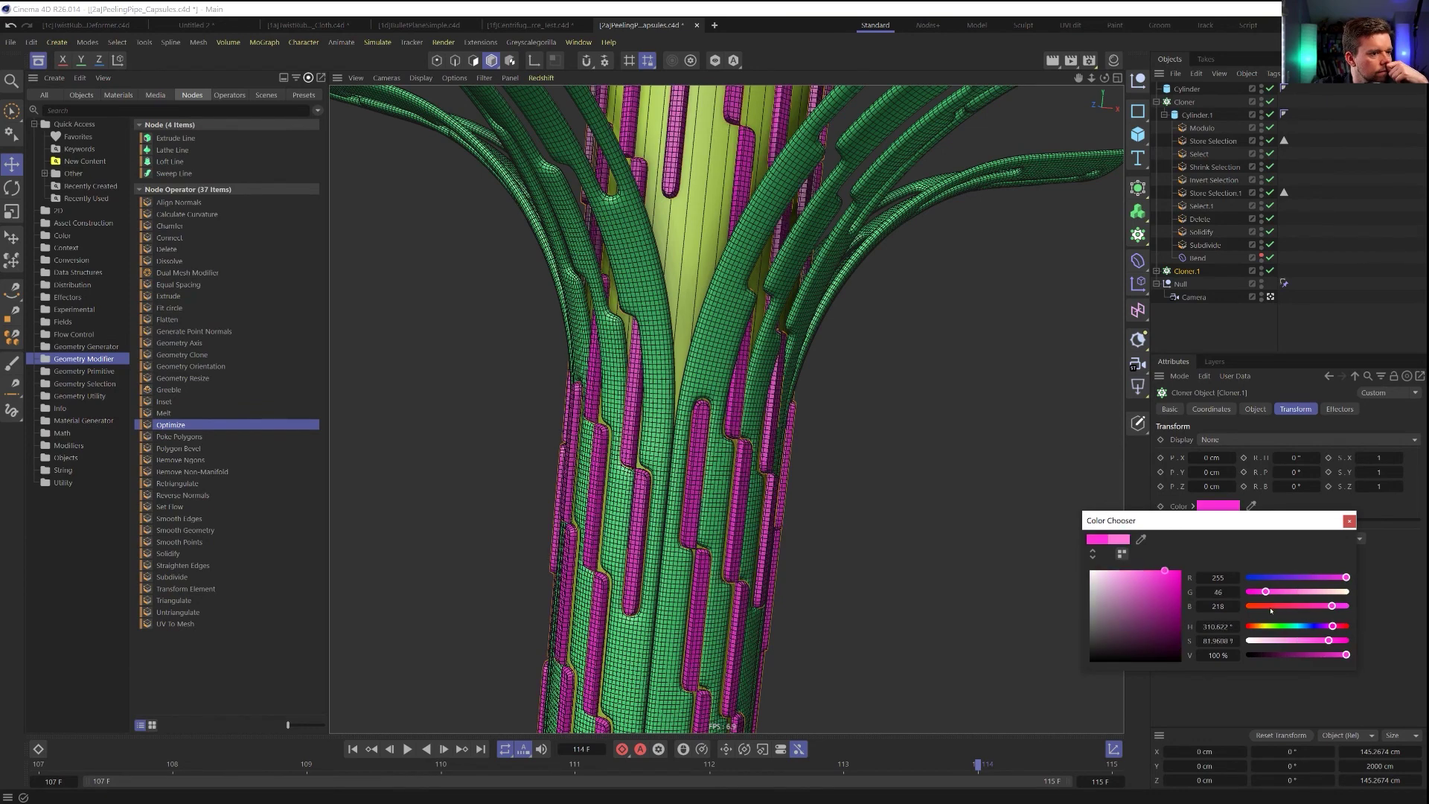
{"action": "left_click_drag", "start_coordinate": [1270, 610], "coordinate": [1271, 610]}
{"action": "left_click", "coordinate": [1262, 606]}
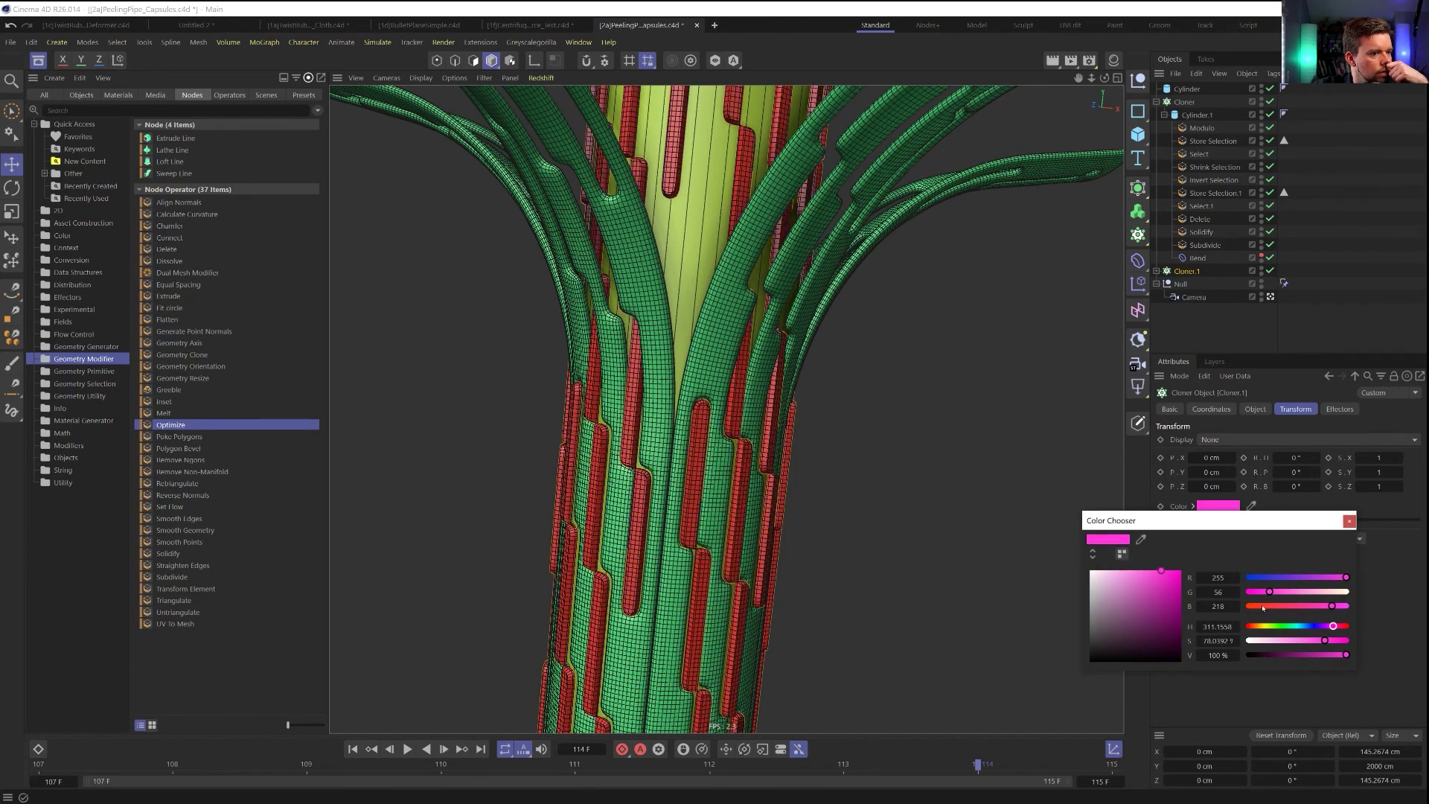
{"action": "left_click", "coordinate": [1330, 592]}
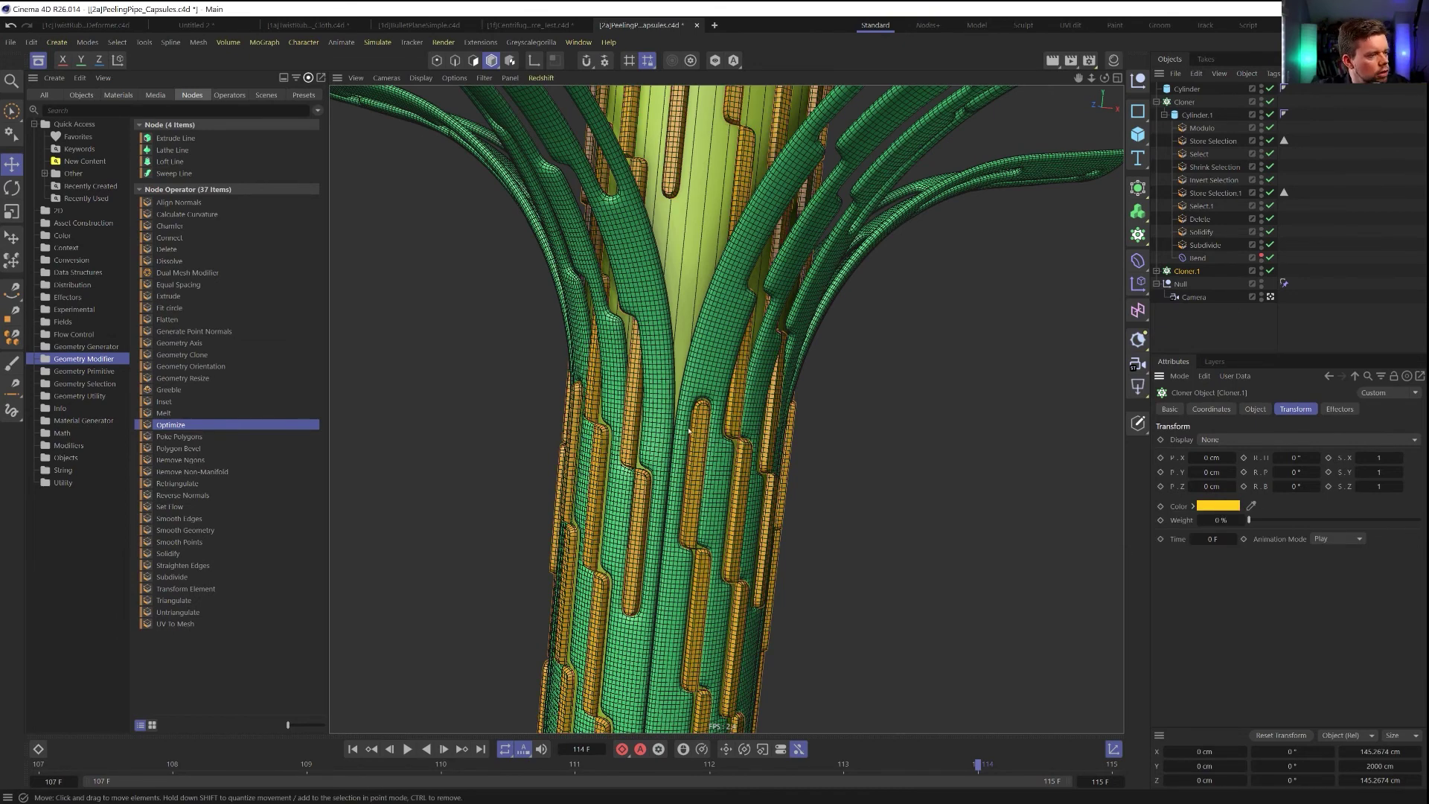
Disable the Subdivide modifier on the peeling strips in the first Cloner
{"action": "left_click_drag", "start_coordinate": [655, 457], "coordinate": [655, 400], "text": "alt"}
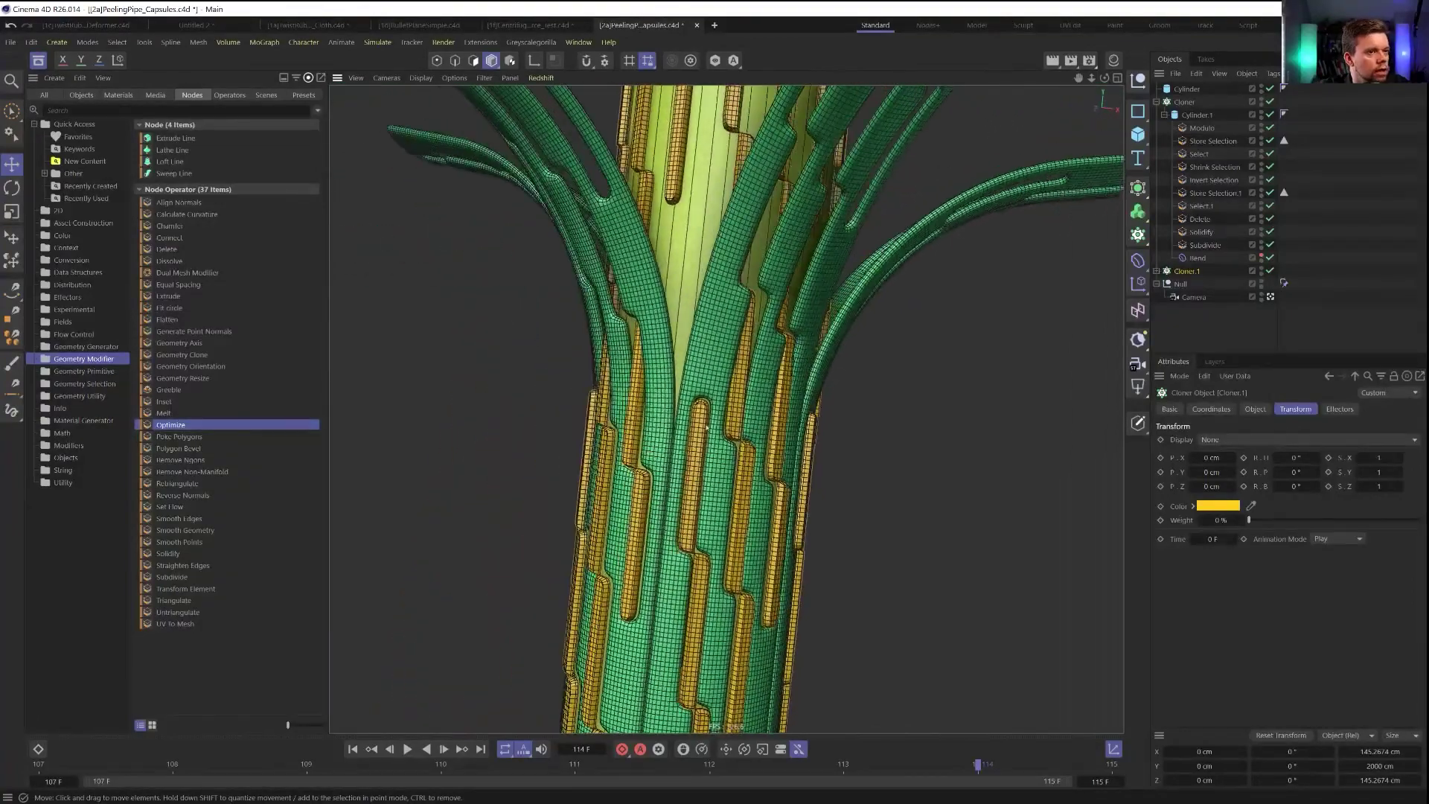
{"action": "left_click", "coordinate": [1156, 271]}
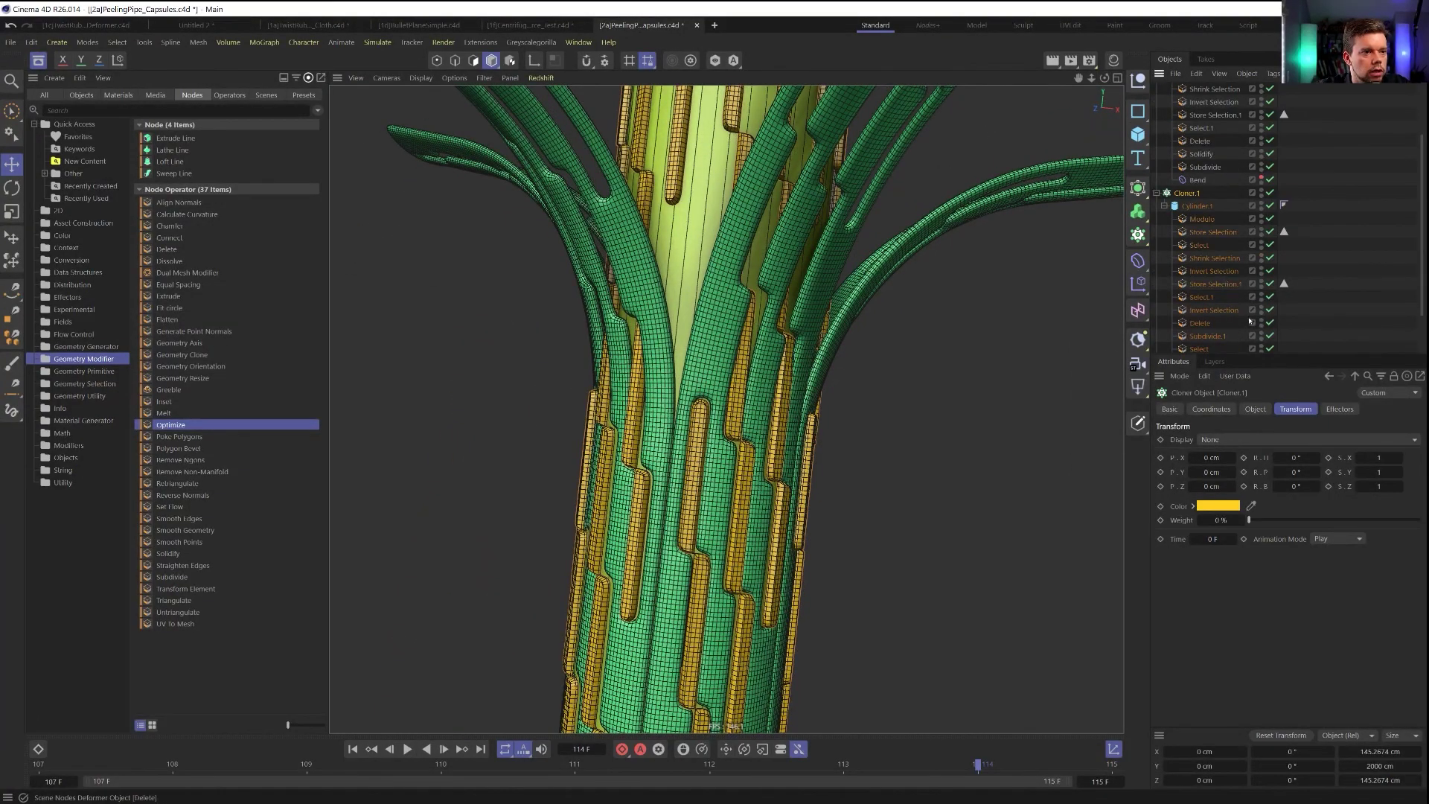
{"action": "scroll", "coordinate": [1258, 312], "scroll_direction": "down", "scroll_amount": 4}
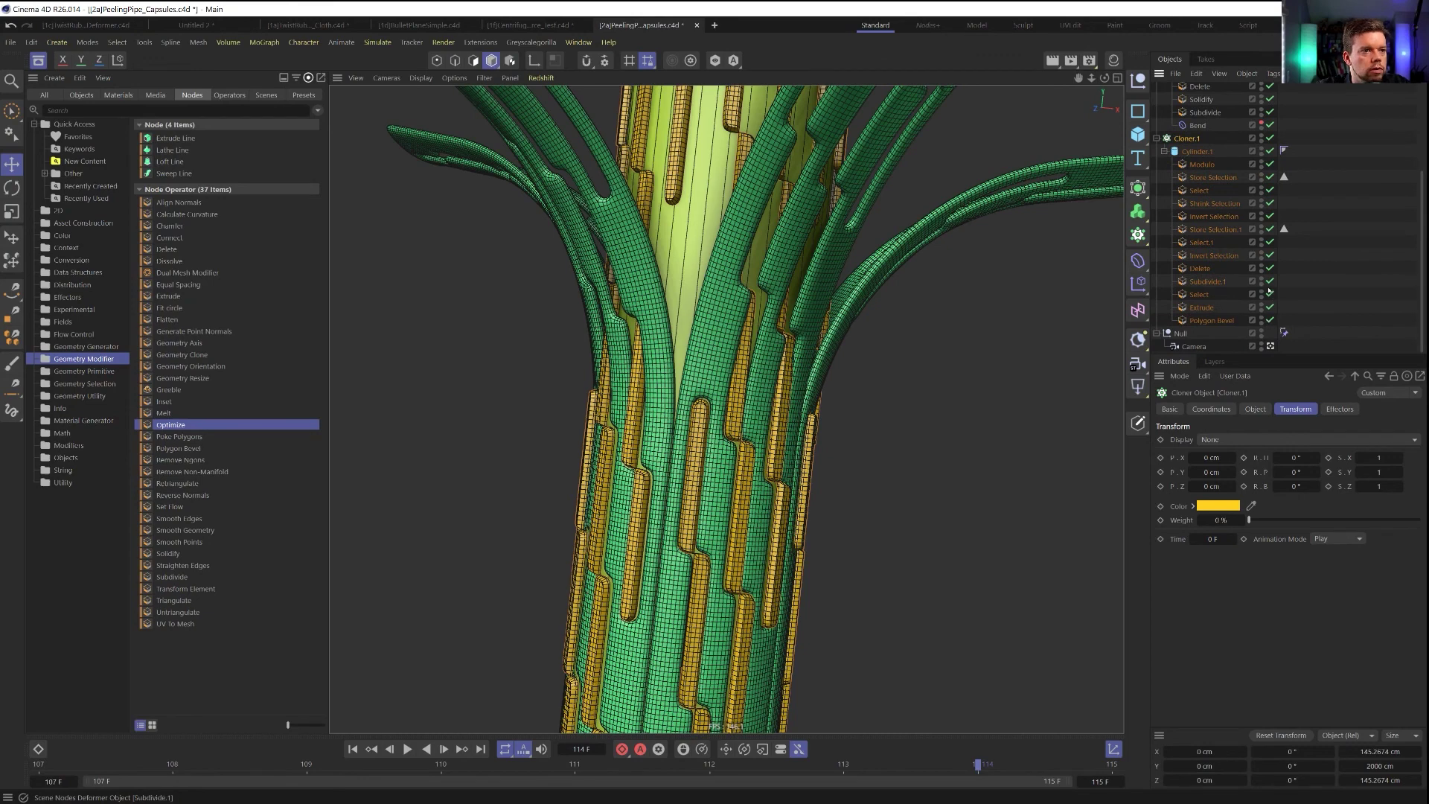
{"action": "scroll", "coordinate": [1235, 268], "scroll_direction": "up", "scroll_amount": 3}
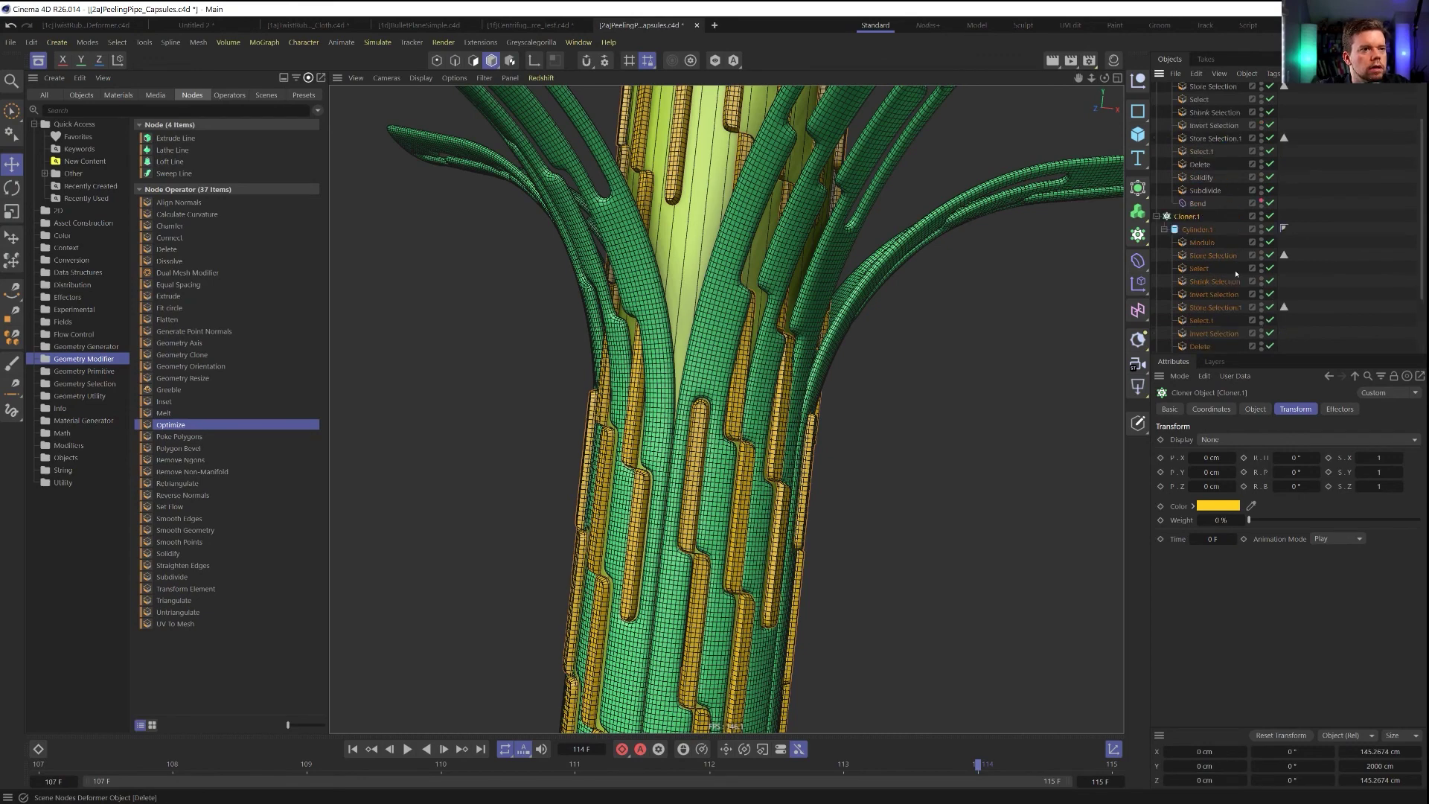
{"action": "left_click", "coordinate": [1271, 190]}
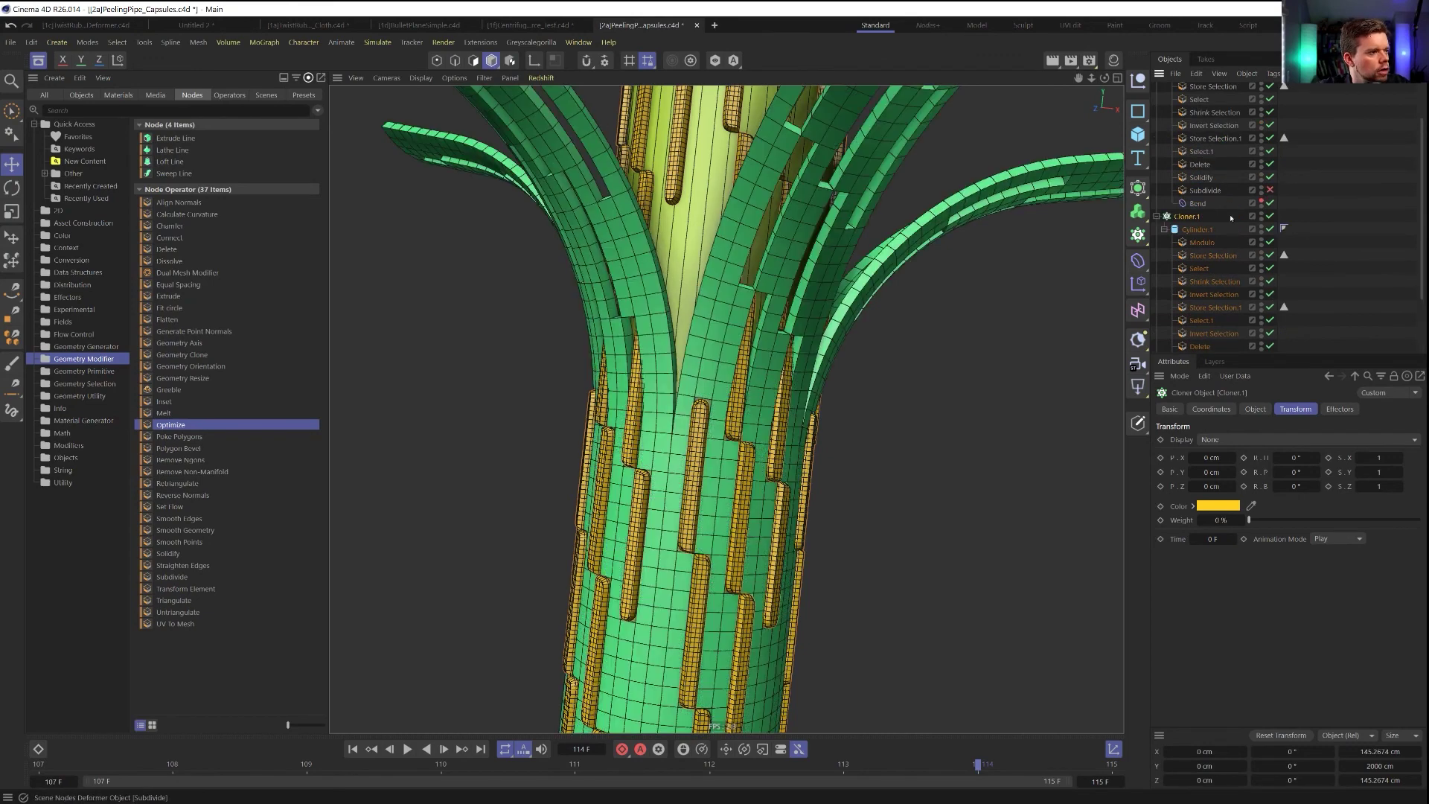
Play the animation backwards and switch the viewport to Gouraud shading without wireframe lines
{"action": "left_click", "coordinate": [443, 749]}
{"action": "left_click", "coordinate": [426, 749]}
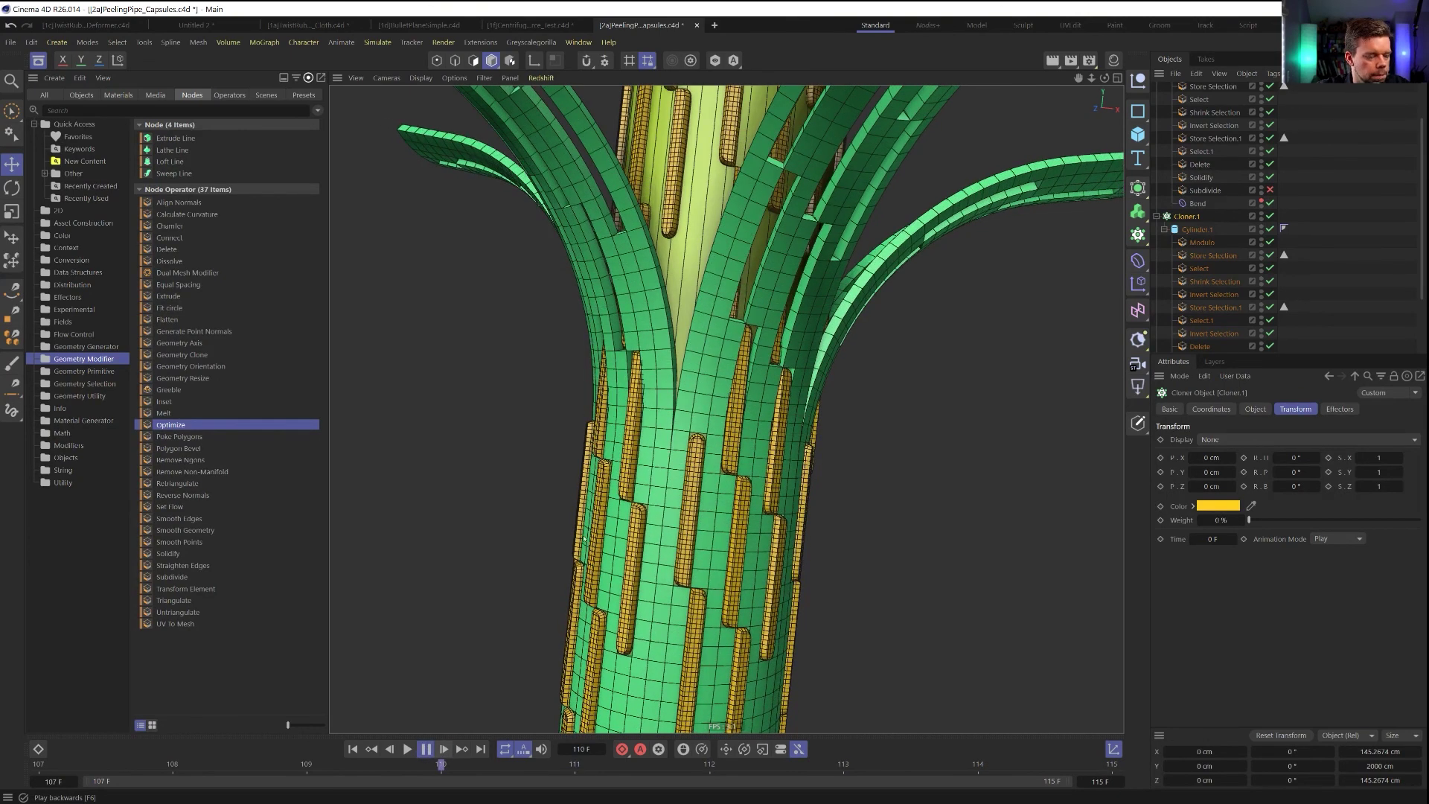
{"action": "key", "text": "n"}
{"action": "key", "text": "a"}
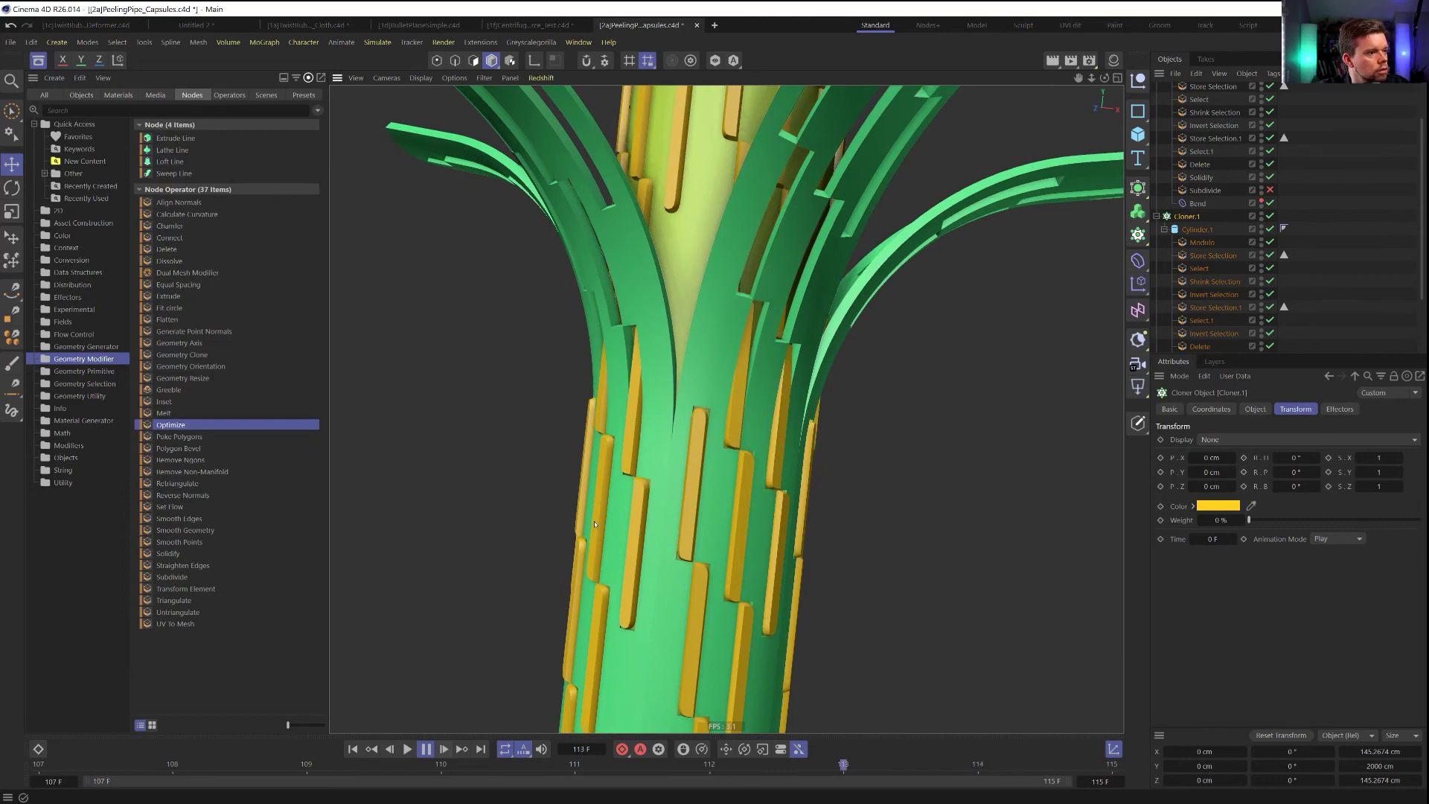
Select the Modulo modifiers of both cloners together and try Every at 11 with Count at 1
{"action": "left_click", "coordinate": [1211, 243]}
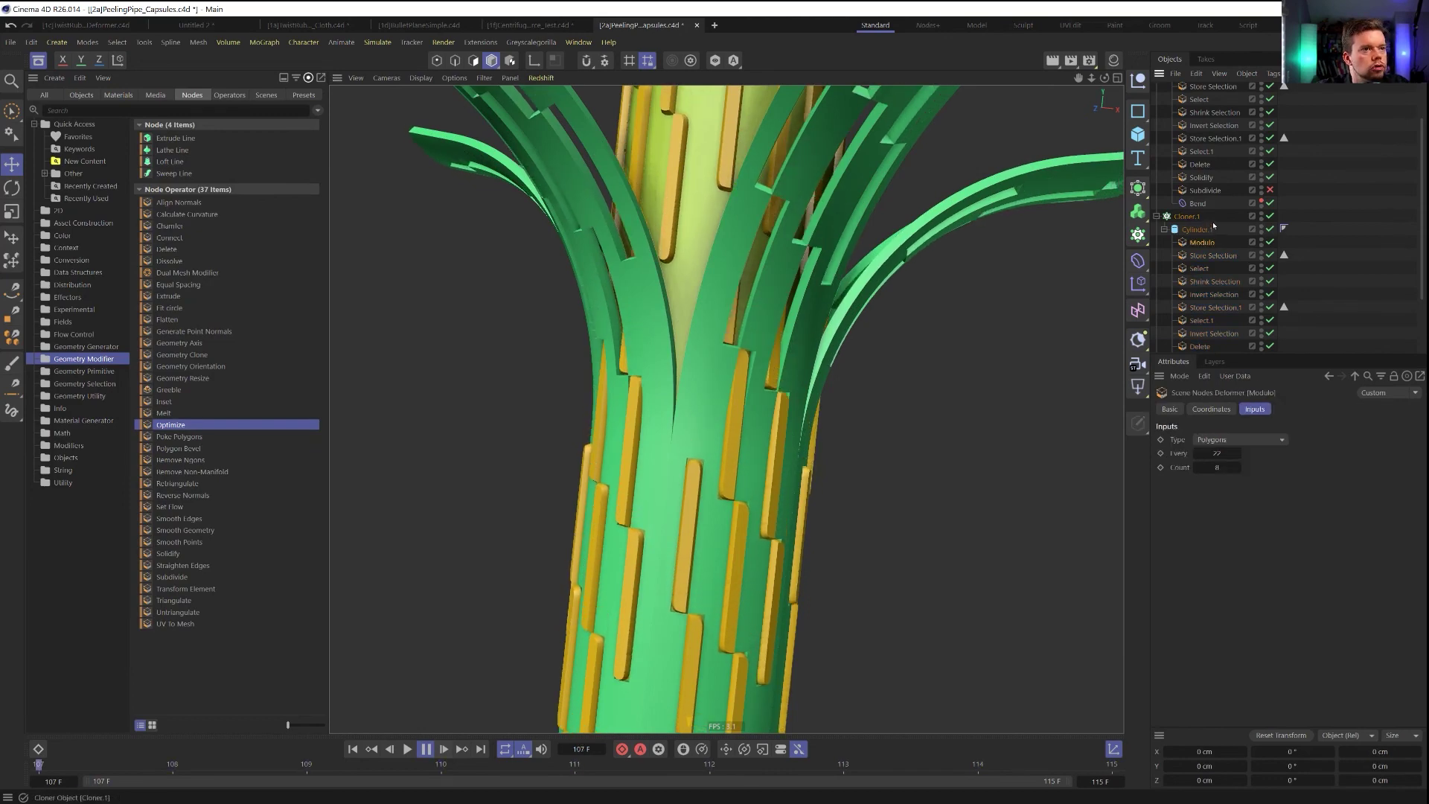
{"action": "scroll", "coordinate": [1209, 224], "scroll_direction": "up", "scroll_amount": 2}
{"action": "left_click", "coordinate": [1202, 128], "text": "ctrl"}
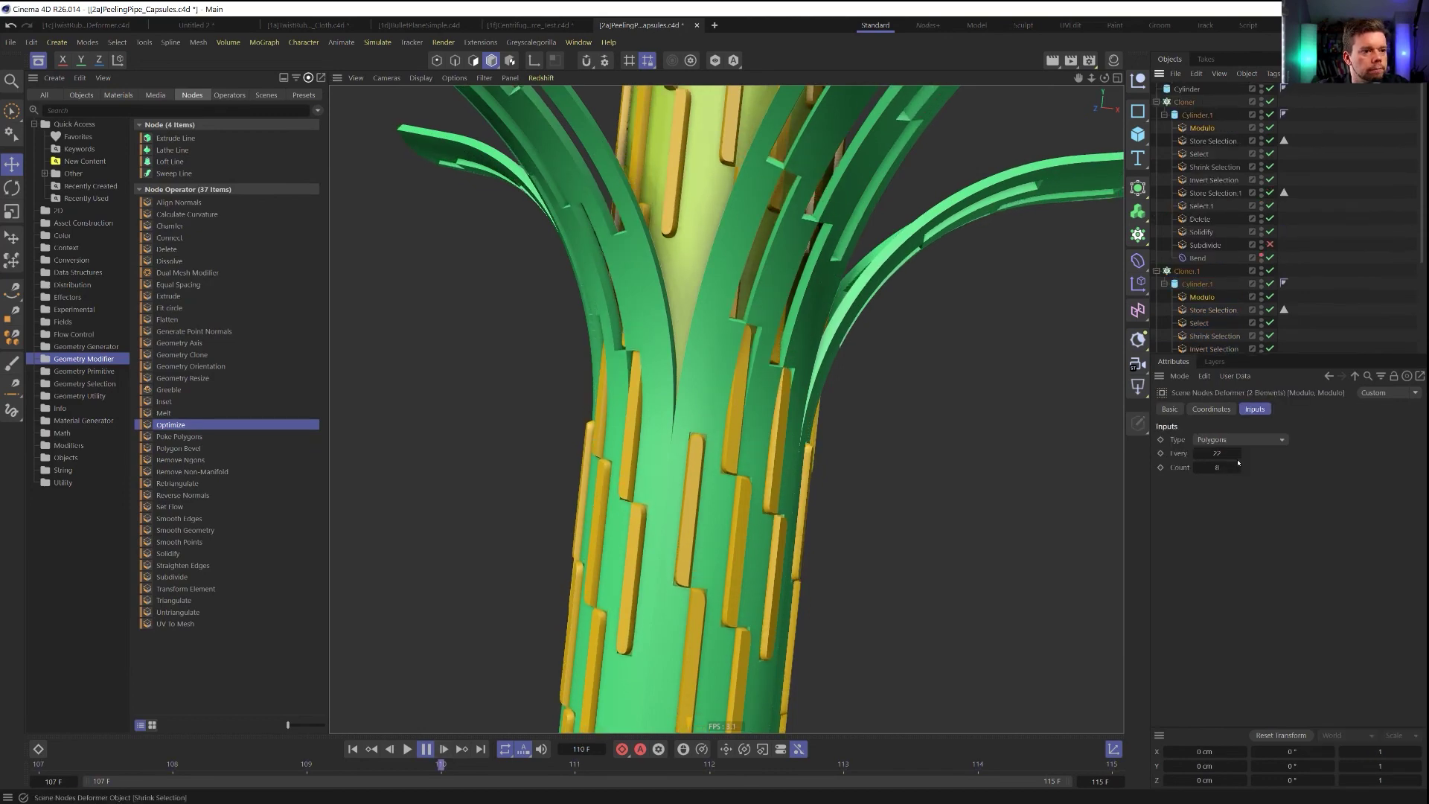
{"action": "double_click", "coordinate": [1214, 452]}
{"action": "type", "text": "11"}
{"action": "double_click", "coordinate": [1217, 466]}
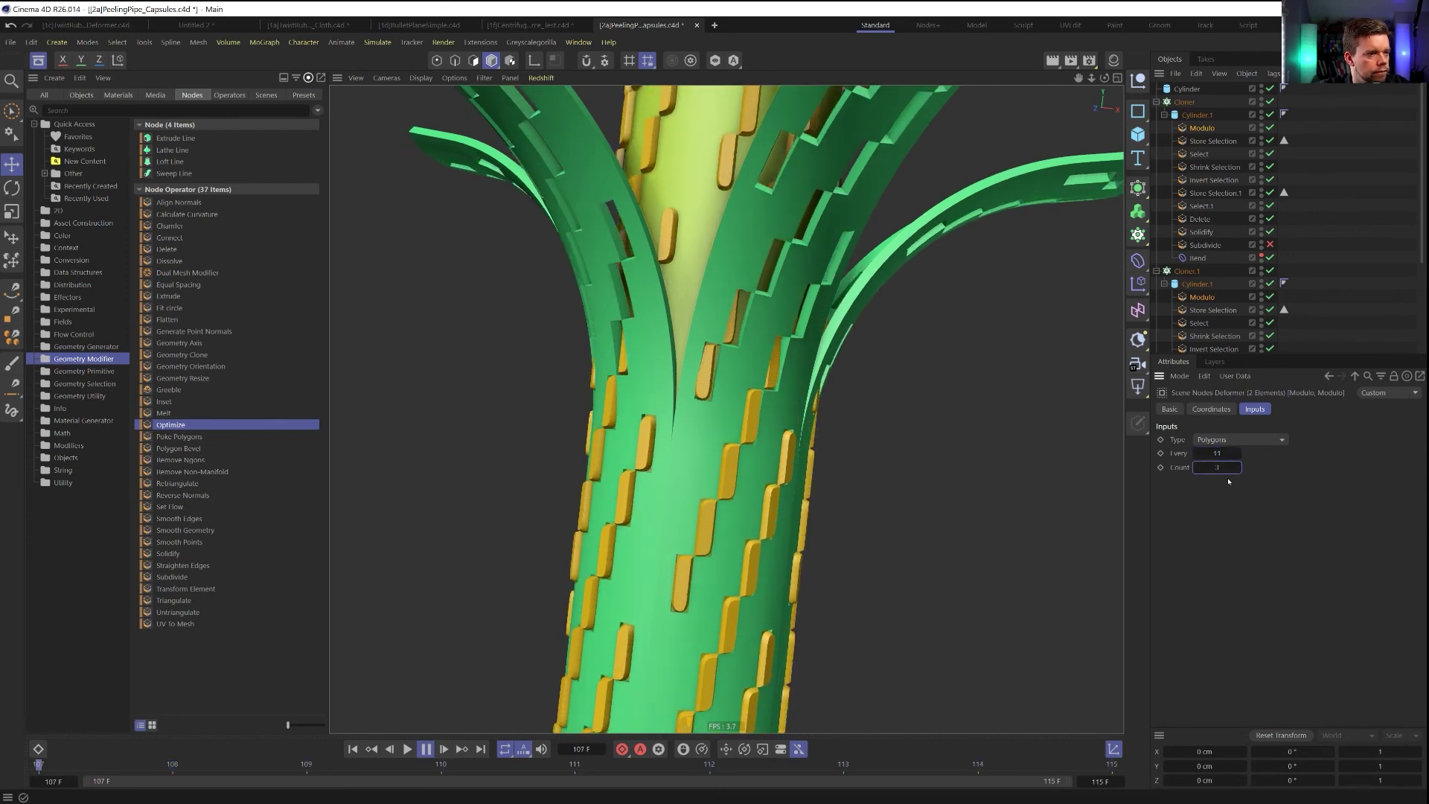
{"action": "type", "text": "1"}
{"action": "key", "text": "Return"}
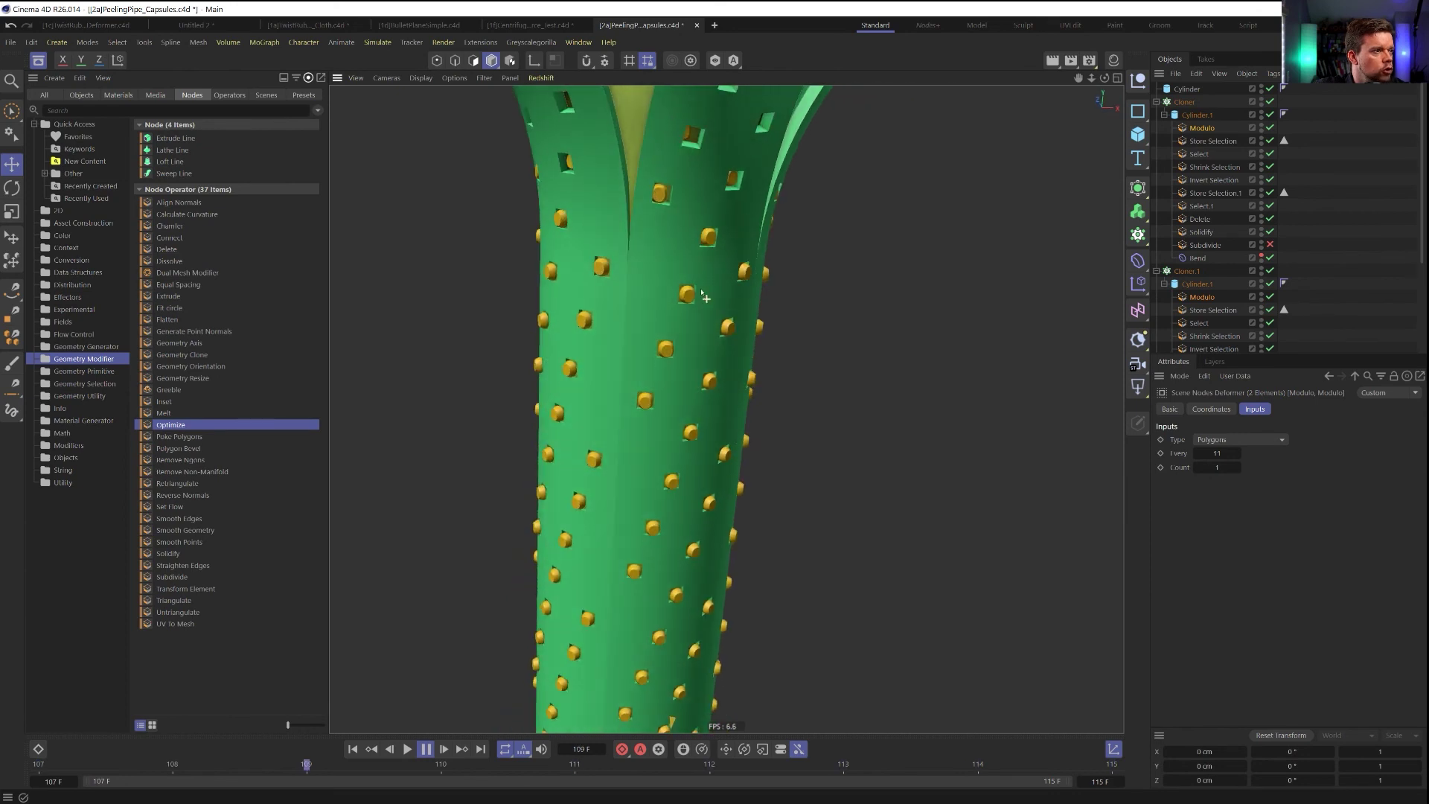
Try Every at 16 on both Modulo modifiers
{"action": "scroll", "coordinate": [721, 442], "scroll_direction": "up", "scroll_amount": 3}
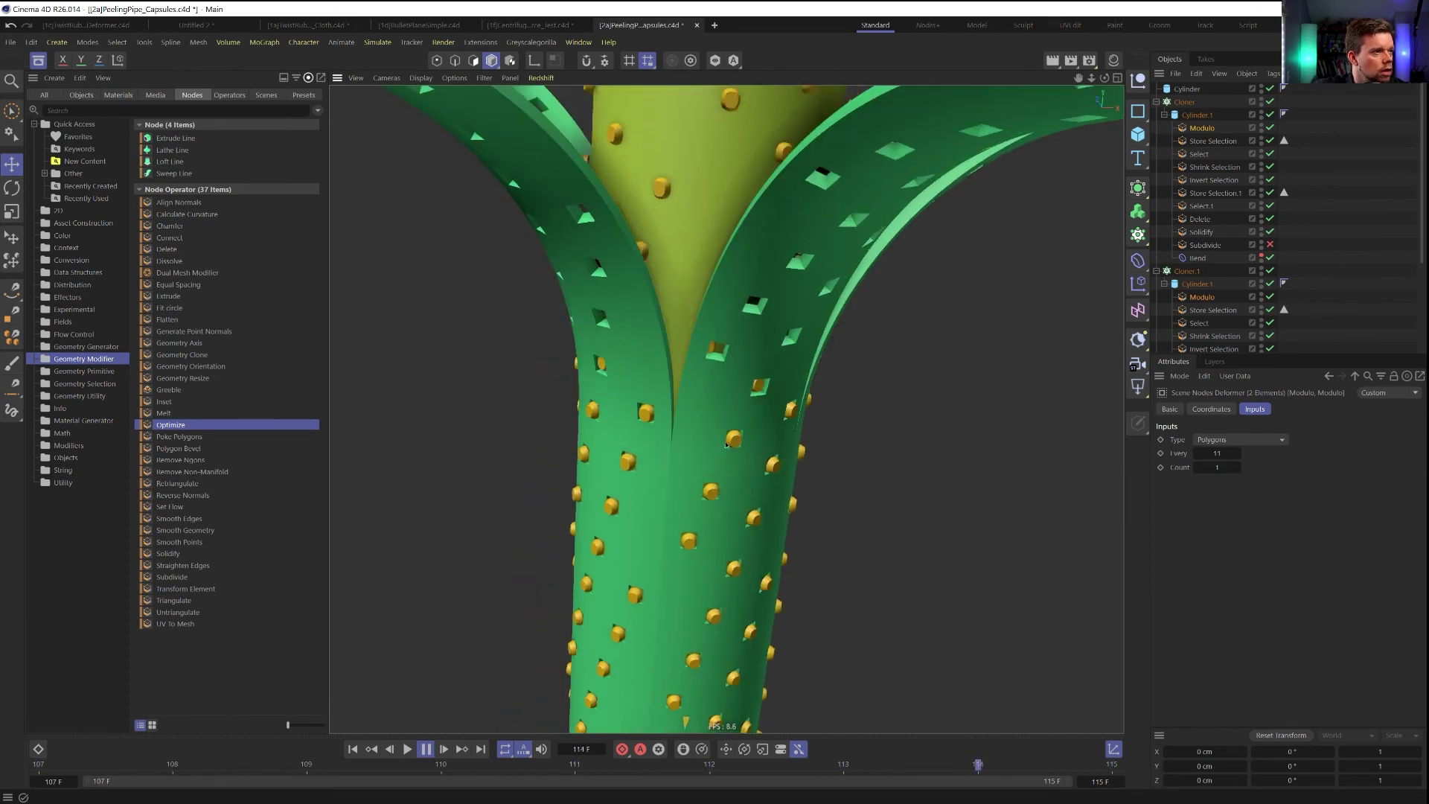
{"action": "left_click", "coordinate": [1217, 453]}
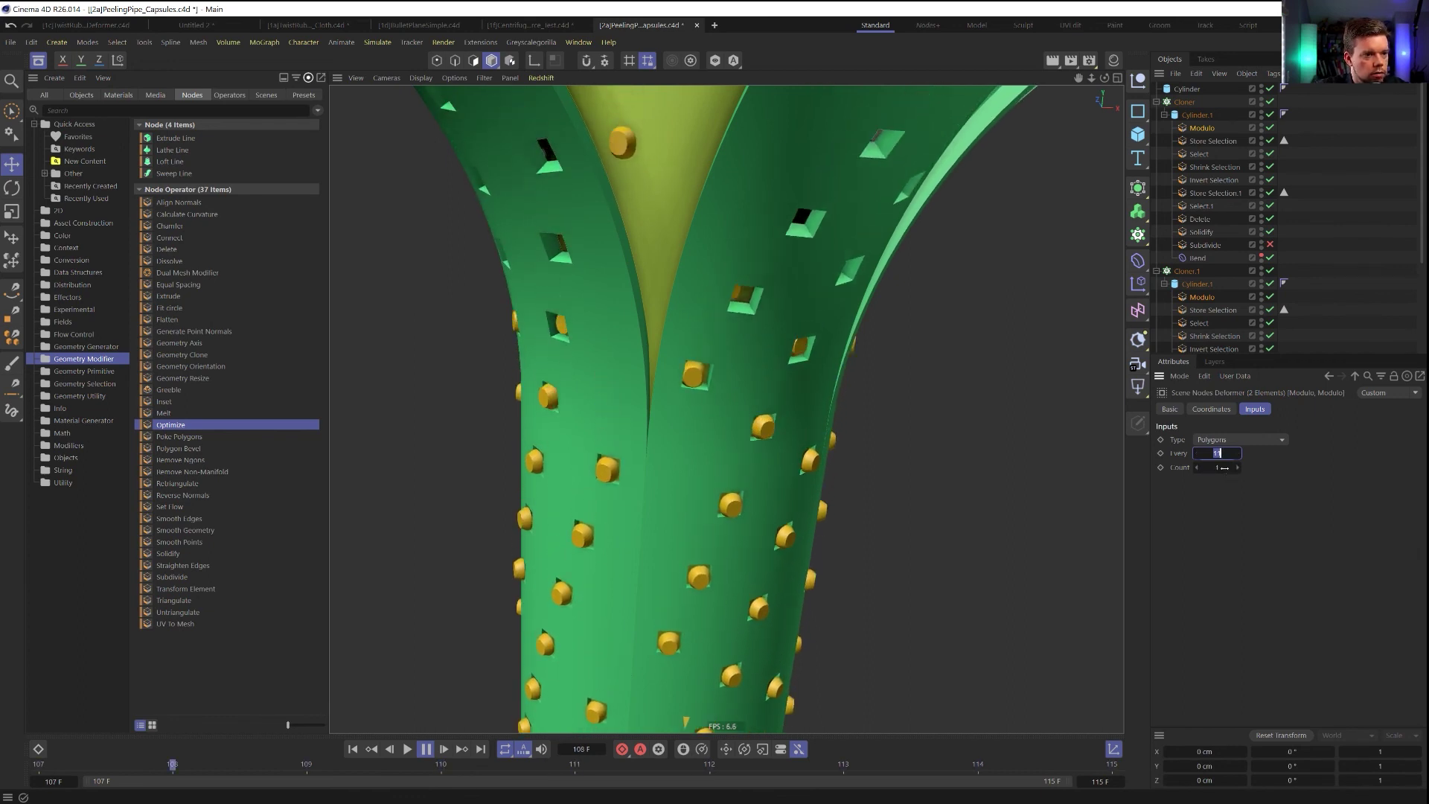
{"action": "type", "text": "16"}
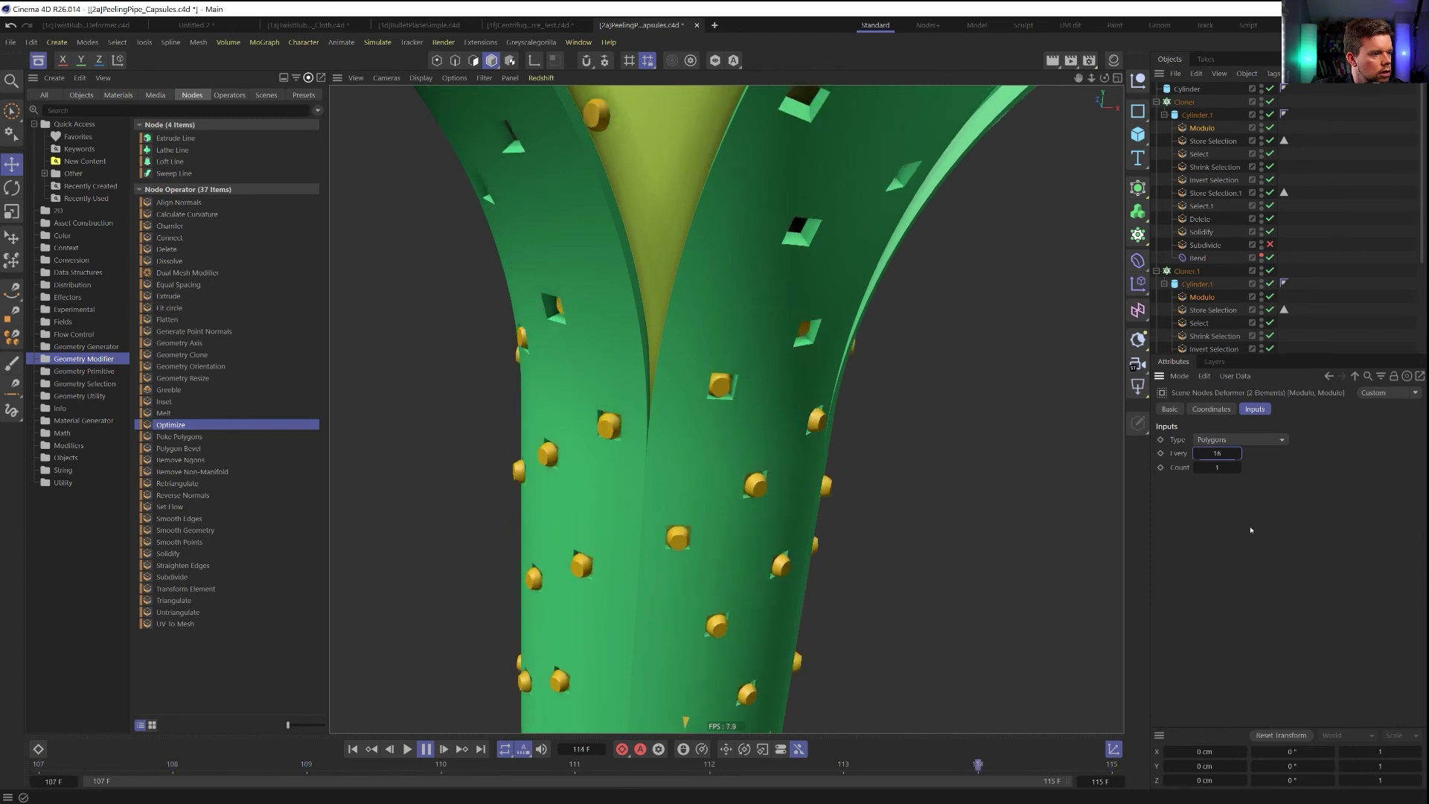
Set both Modulo modifiers' Every to 21 and Count to 5
{"action": "double_click", "coordinate": [1217, 453]}
{"action": "type", "text": "21"}
{"action": "key", "text": "Return"}
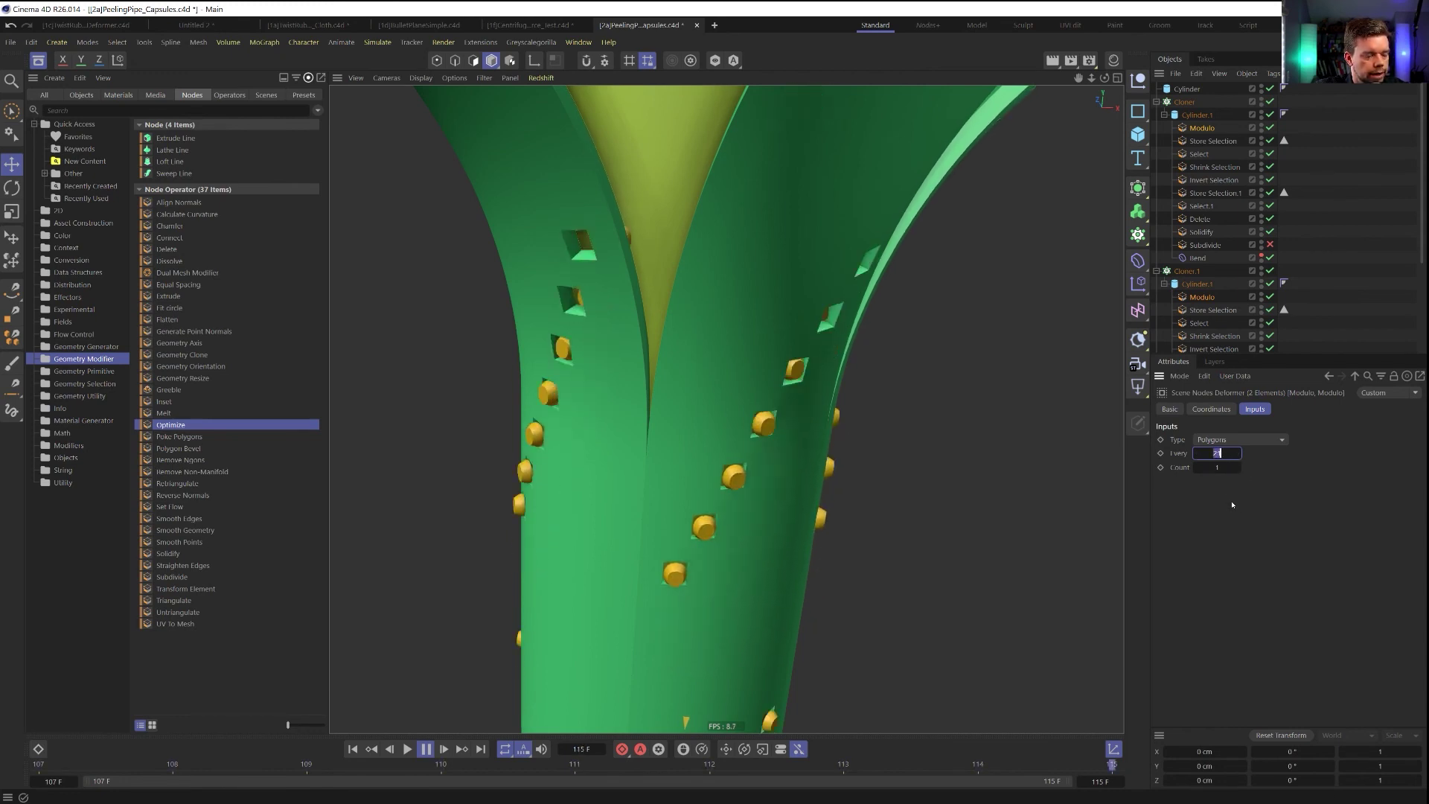
{"action": "double_click", "coordinate": [1218, 466]}
{"action": "type", "text": "5"}
{"action": "key", "text": "Return"}
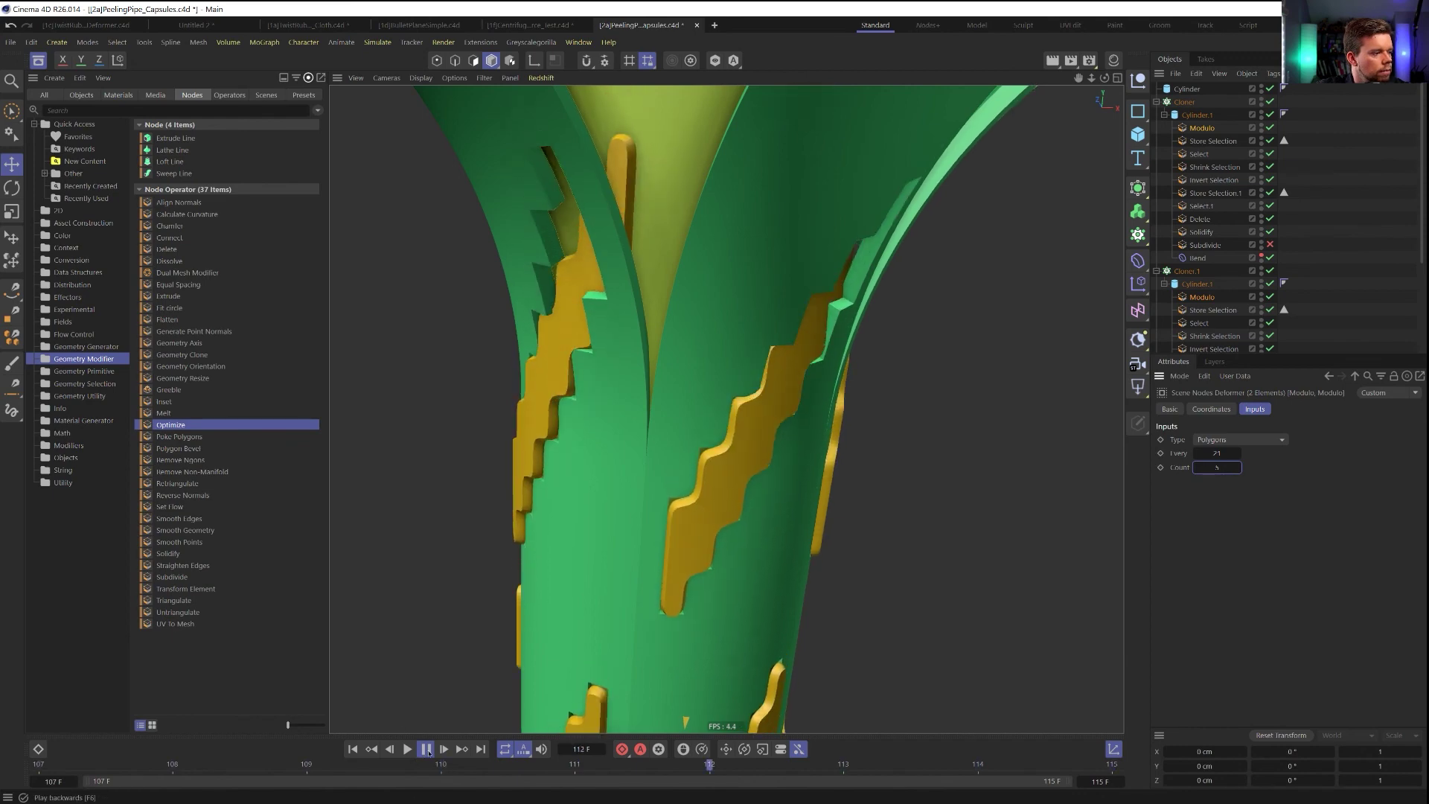
Stop playback, return to the first frame and save the scene as a new file named [2b]PeelingPipe_Capsules.c4d
{"action": "left_click", "coordinate": [426, 748]}
{"action": "left_click", "coordinate": [352, 749]}
{"action": "key", "text": "ctrl+shift+s"}
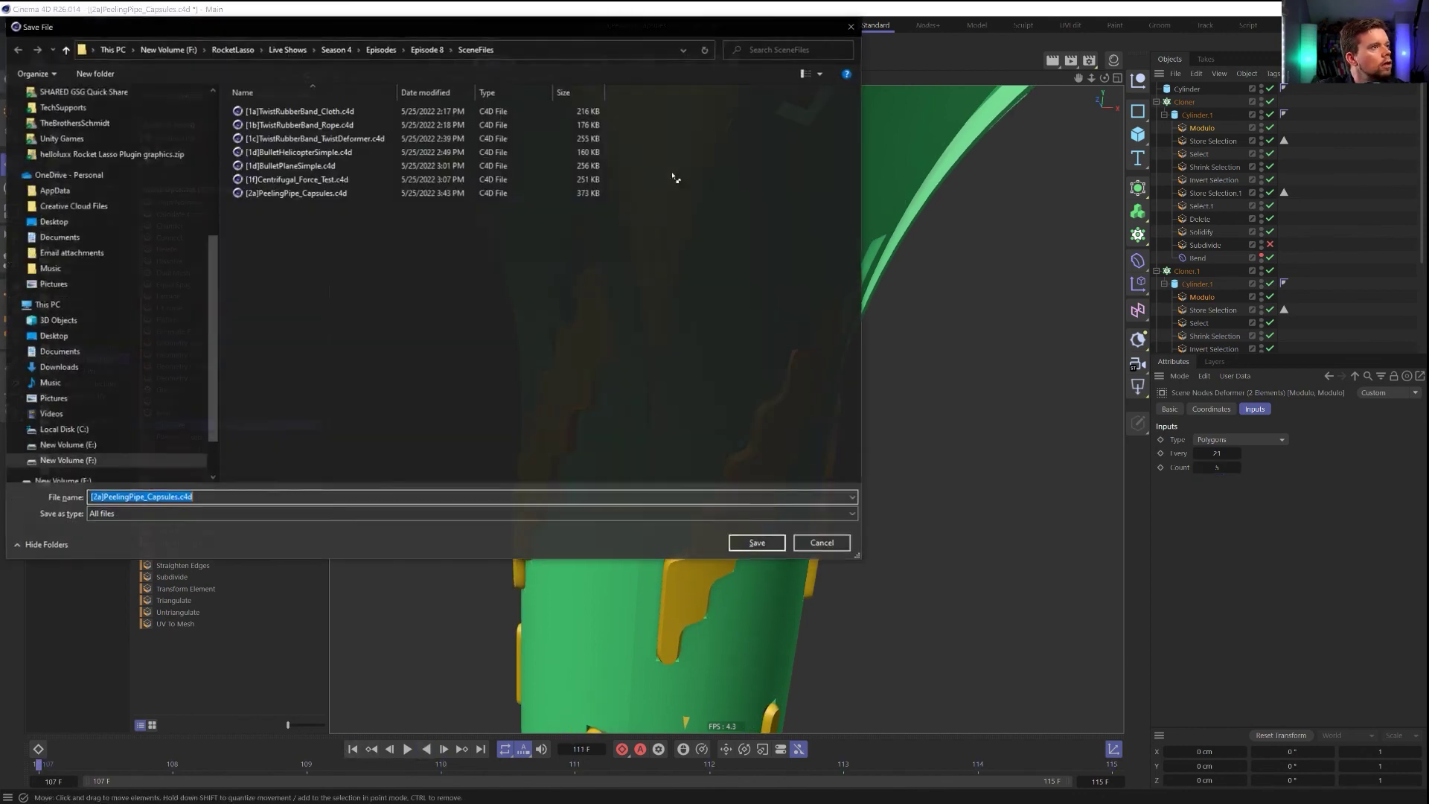
{"action": "left_click", "coordinate": [99, 497]}
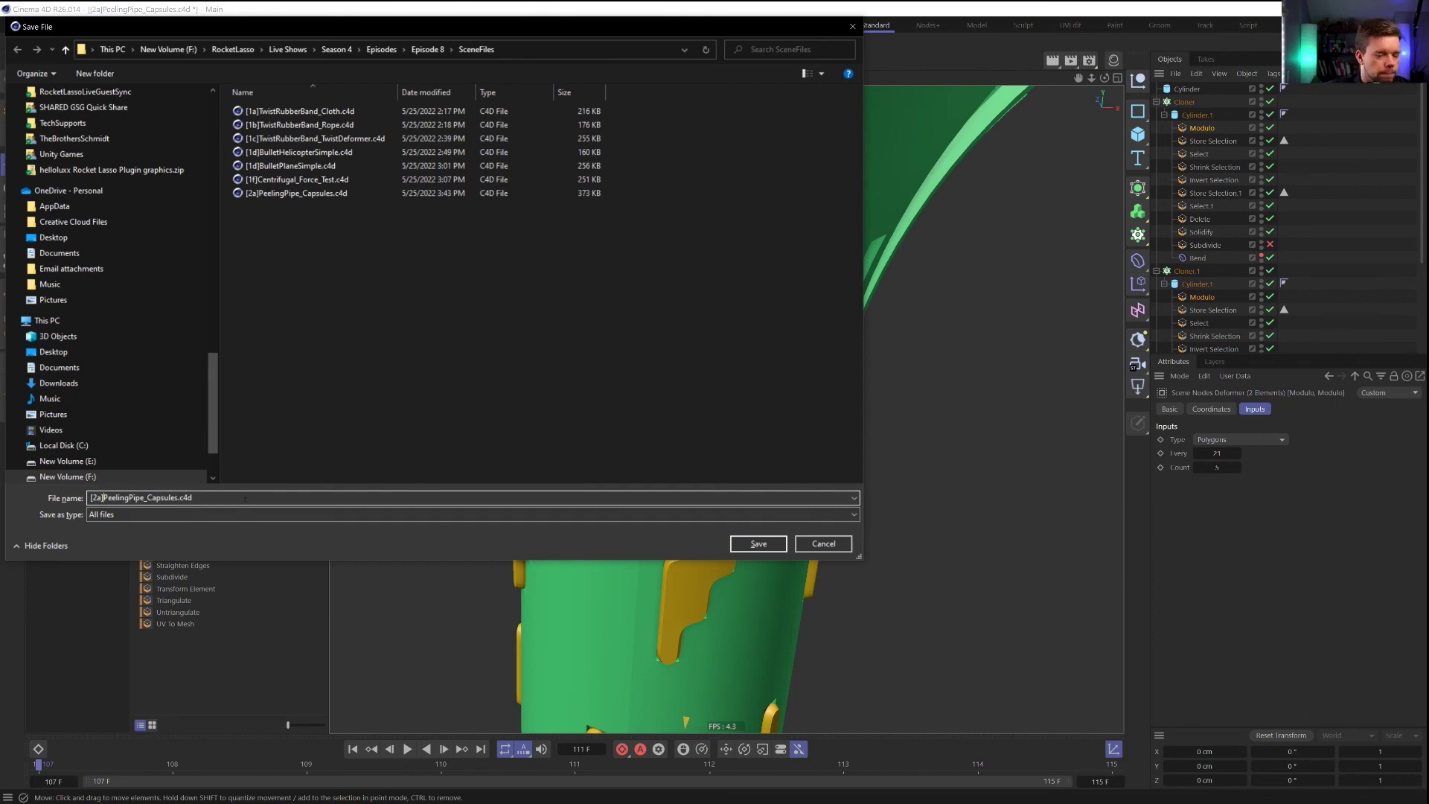
{"action": "key", "text": "BackSpace"}
{"action": "type", "text": "b"}
{"action": "key", "text": "Return"}
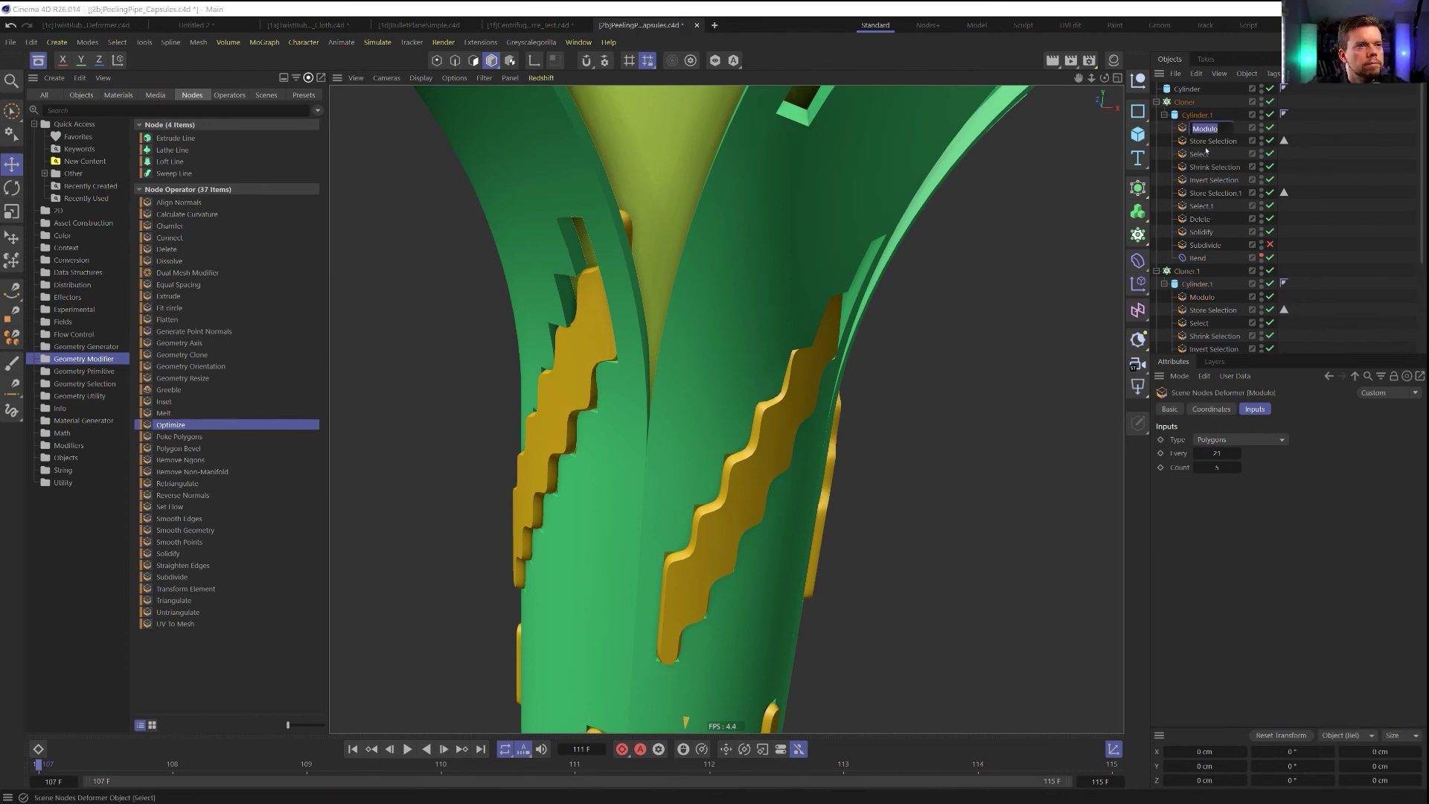
Step forward and backward through the modifier names under the first cloner's cylinder in rename mode, starting from Store Selection
{"action": "double_click", "coordinate": [1195, 141]}
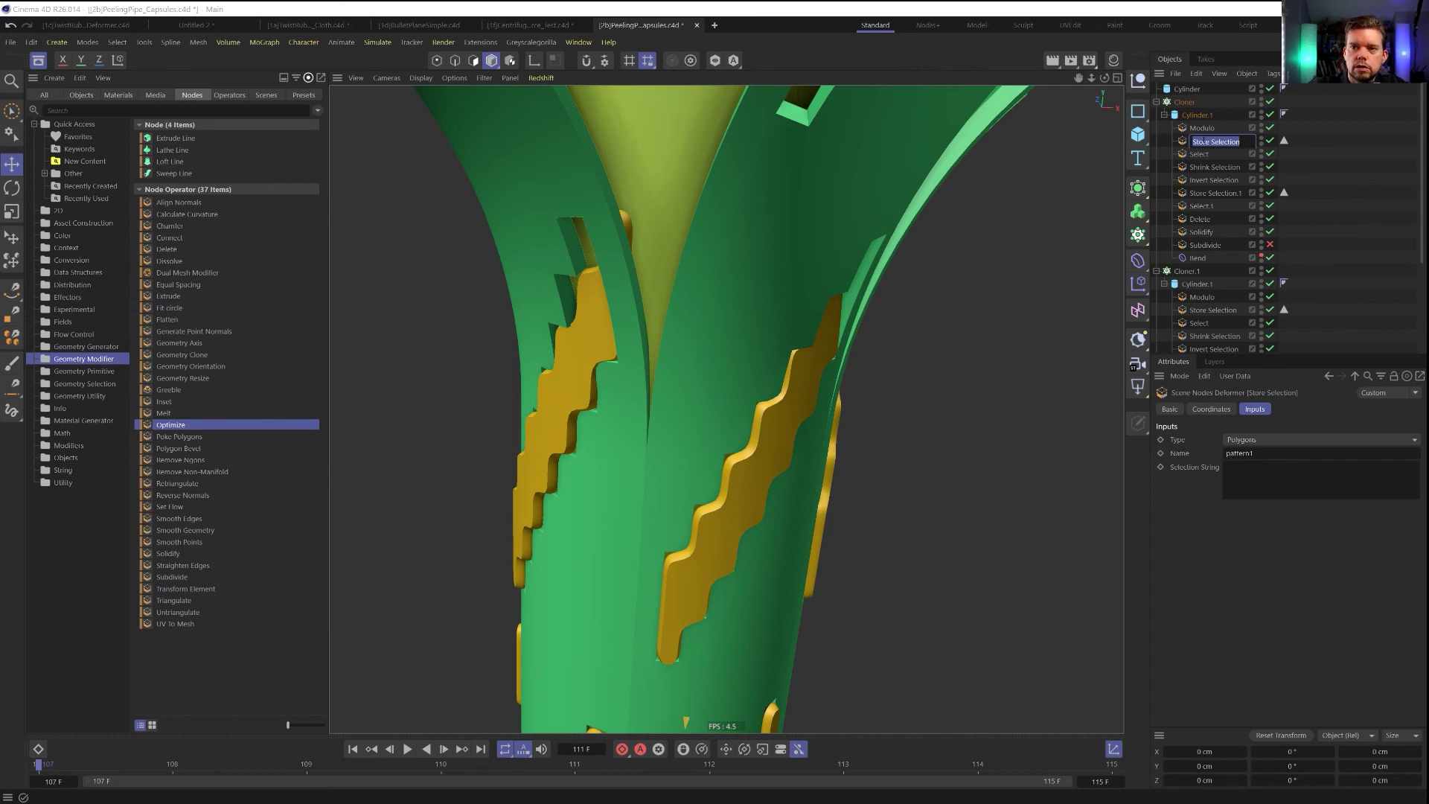
{"action": "key", "text": "Escape"}
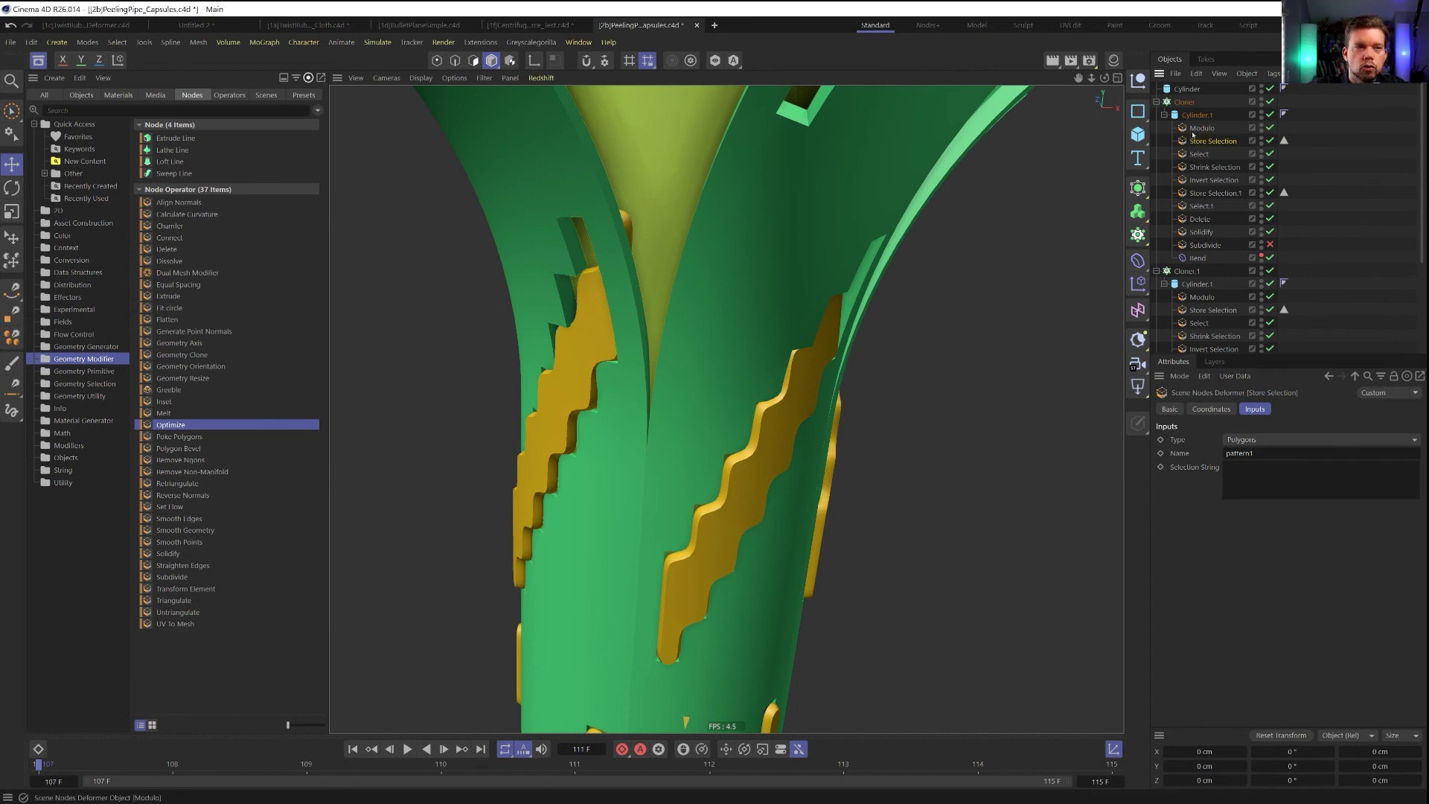
{"action": "double_click", "coordinate": [1196, 140]}
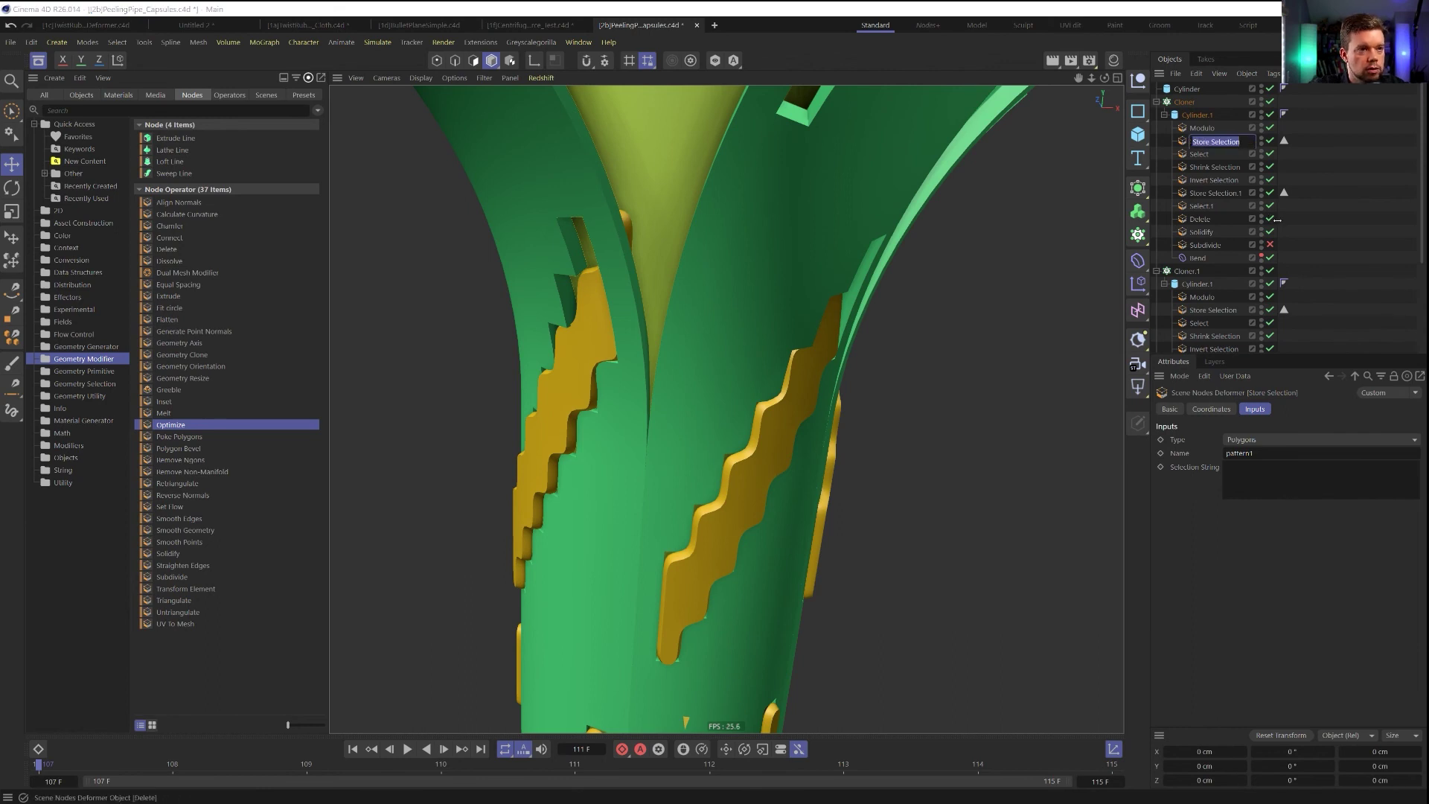
{"action": "key", "text": "Tab"}
{"action": "key", "text": "Tab"}
{"action": "key", "text": "Tab"}
{"action": "key", "text": "Tab"}
{"action": "key", "text": "Tab"}
{"action": "key", "text": "Tab"}
{"action": "key", "text": "Tab"}
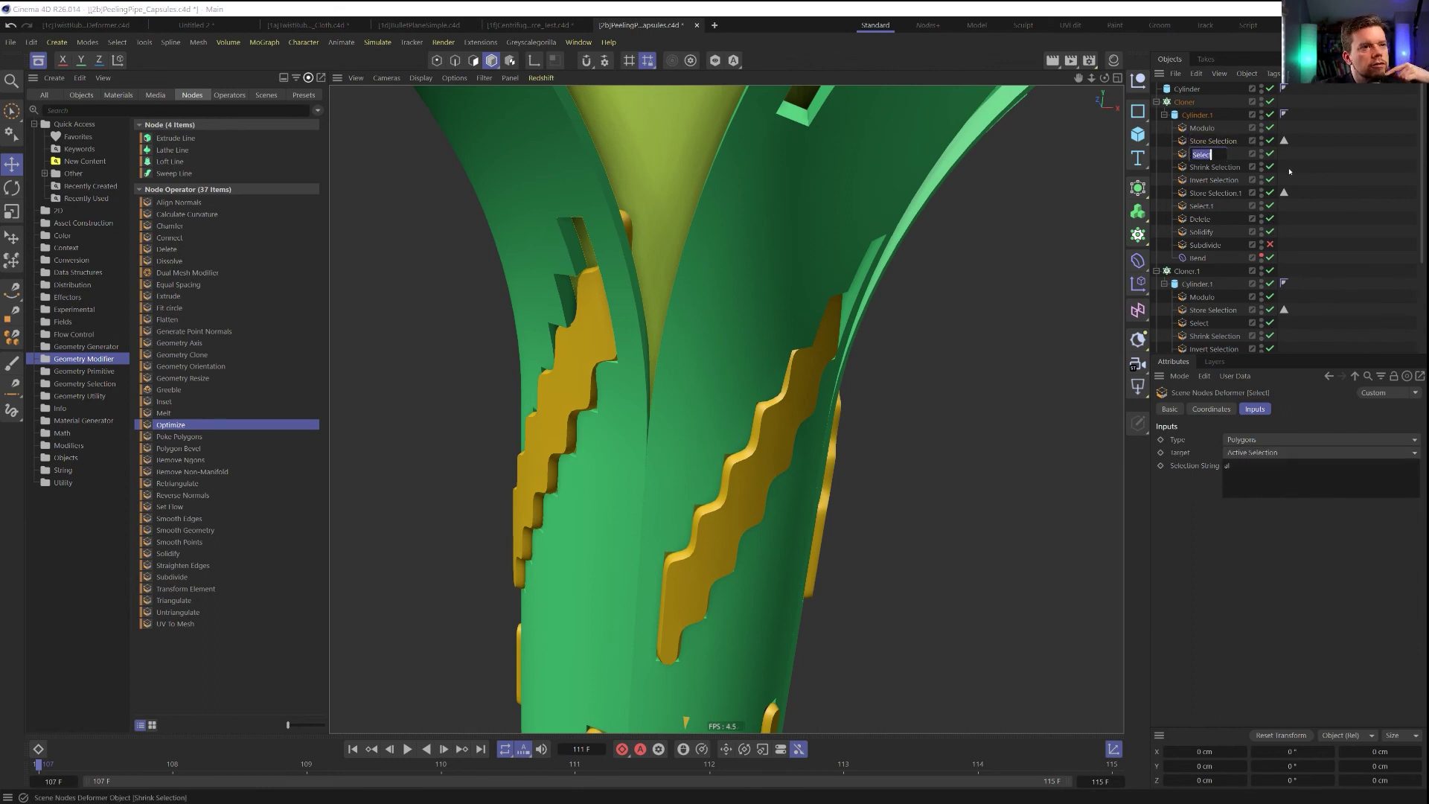
{"action": "key", "text": "shift+Tab"}
{"action": "key", "text": "shift+Tab"}
{"action": "key", "text": "shift+Tab"}
{"action": "key", "text": "shift+Tab"}
{"action": "key", "text": "shift+Tab"}
{"action": "key", "text": "shift+Tab"}
{"action": "key", "text": "shift+Tab"}
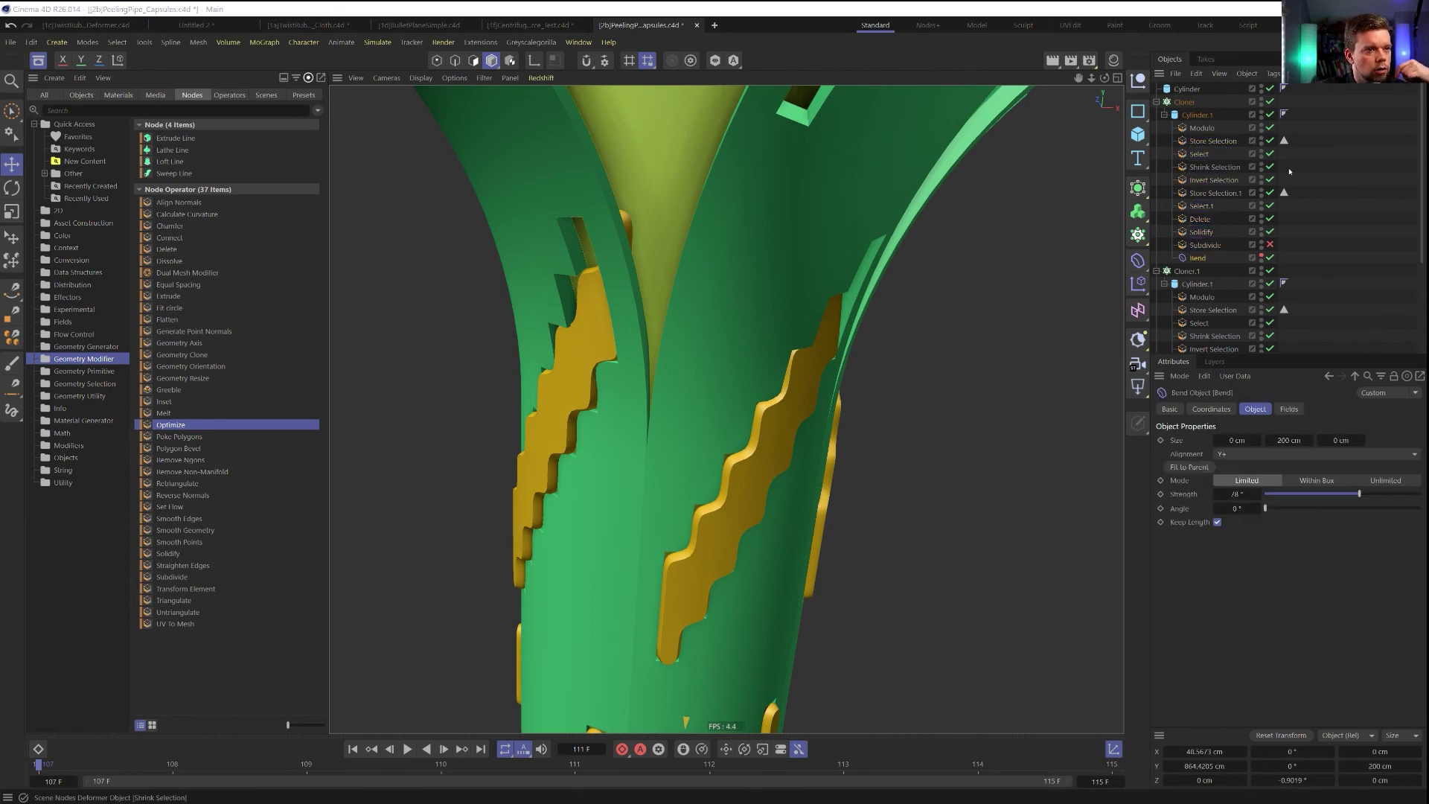
{"action": "key", "text": "Tab"}
{"action": "key", "text": "Tab"}
{"action": "key", "text": "Tab"}
{"action": "key", "text": "Tab"}
{"action": "key", "text": "Tab"}
{"action": "key", "text": "Tab"}
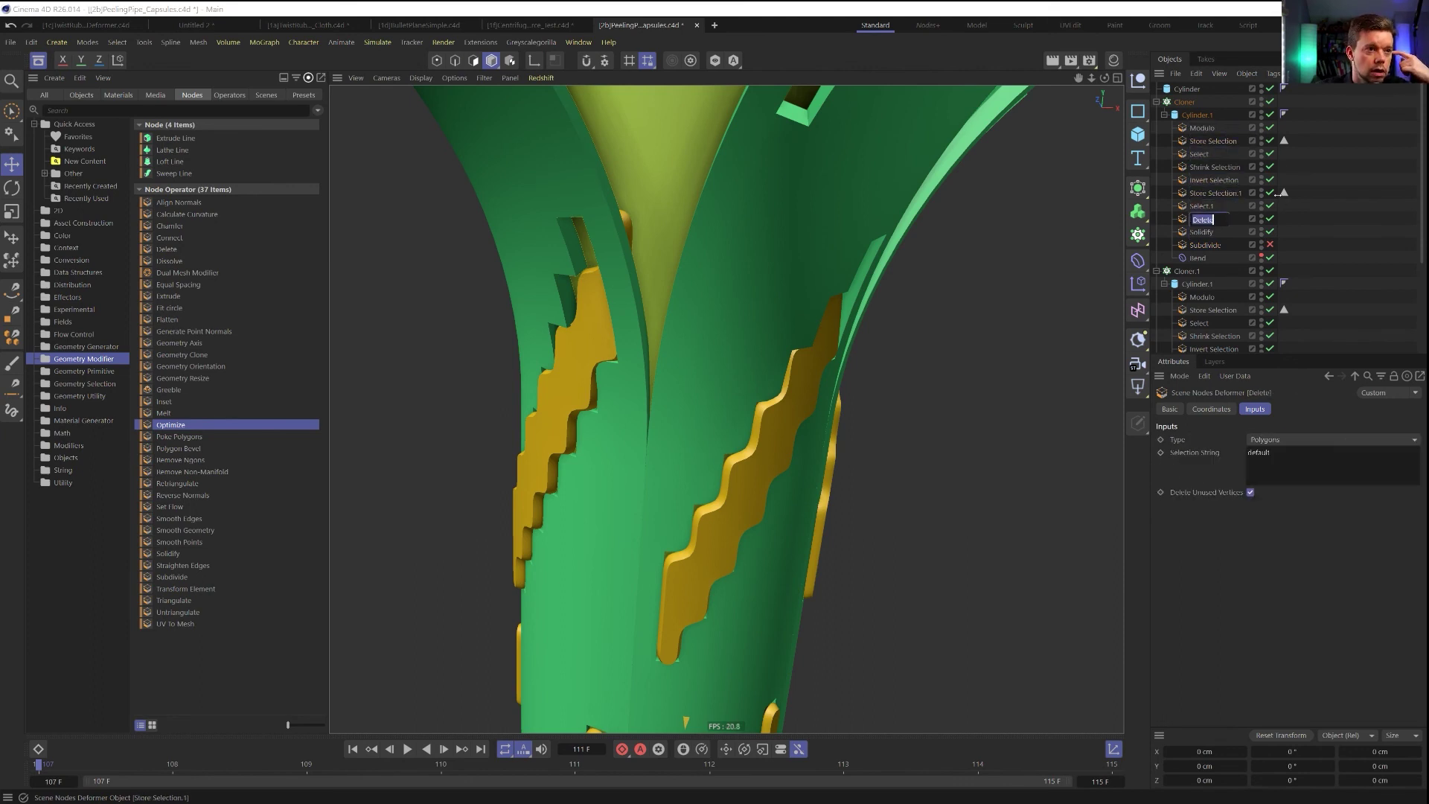
Examine the settings of the first cloner's modifiers from the second Store Selection to Solidify, without renaming them
{"action": "left_click", "coordinate": [1222, 194]}
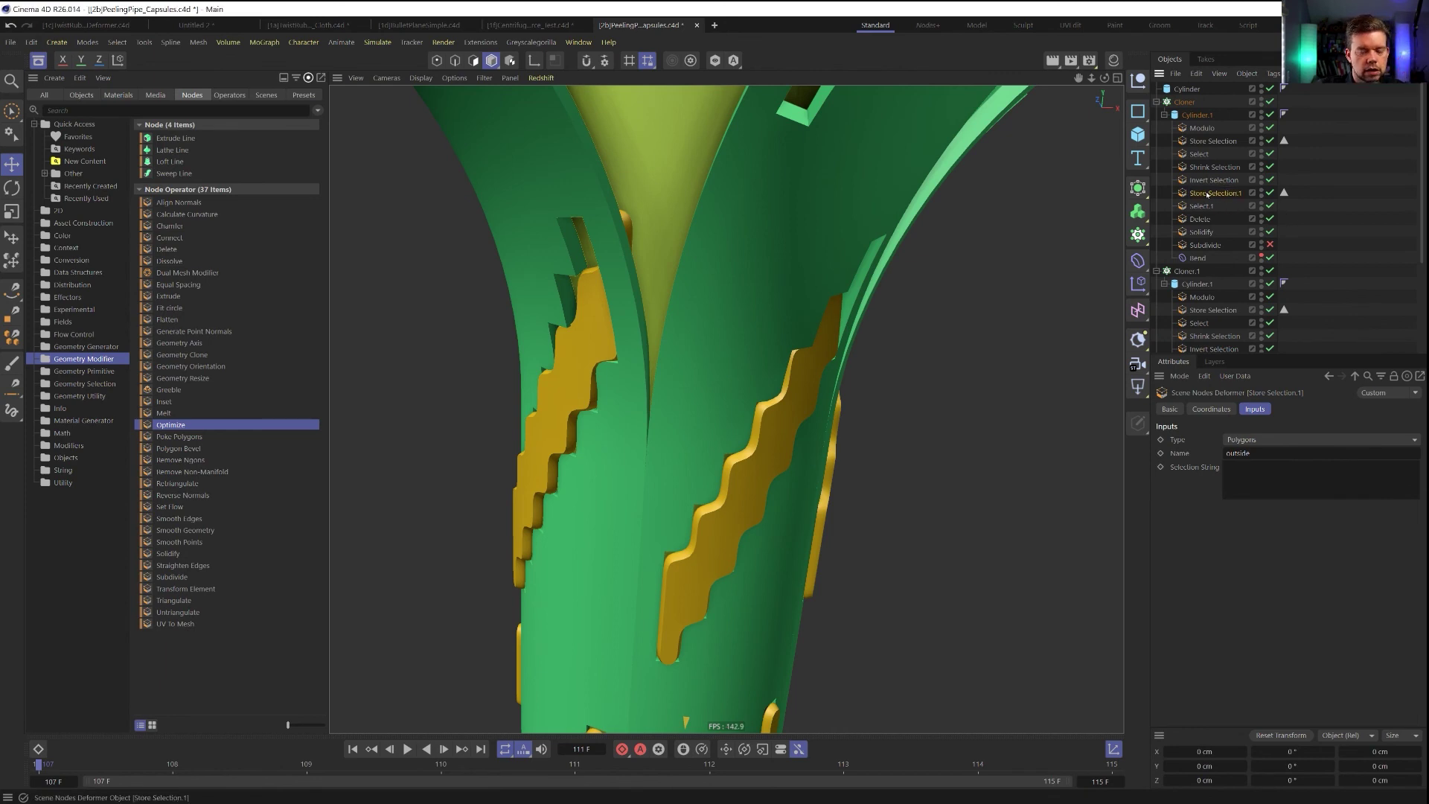
{"action": "key", "text": "Down"}
{"action": "key", "text": "Down"}
{"action": "key", "text": "Down"}
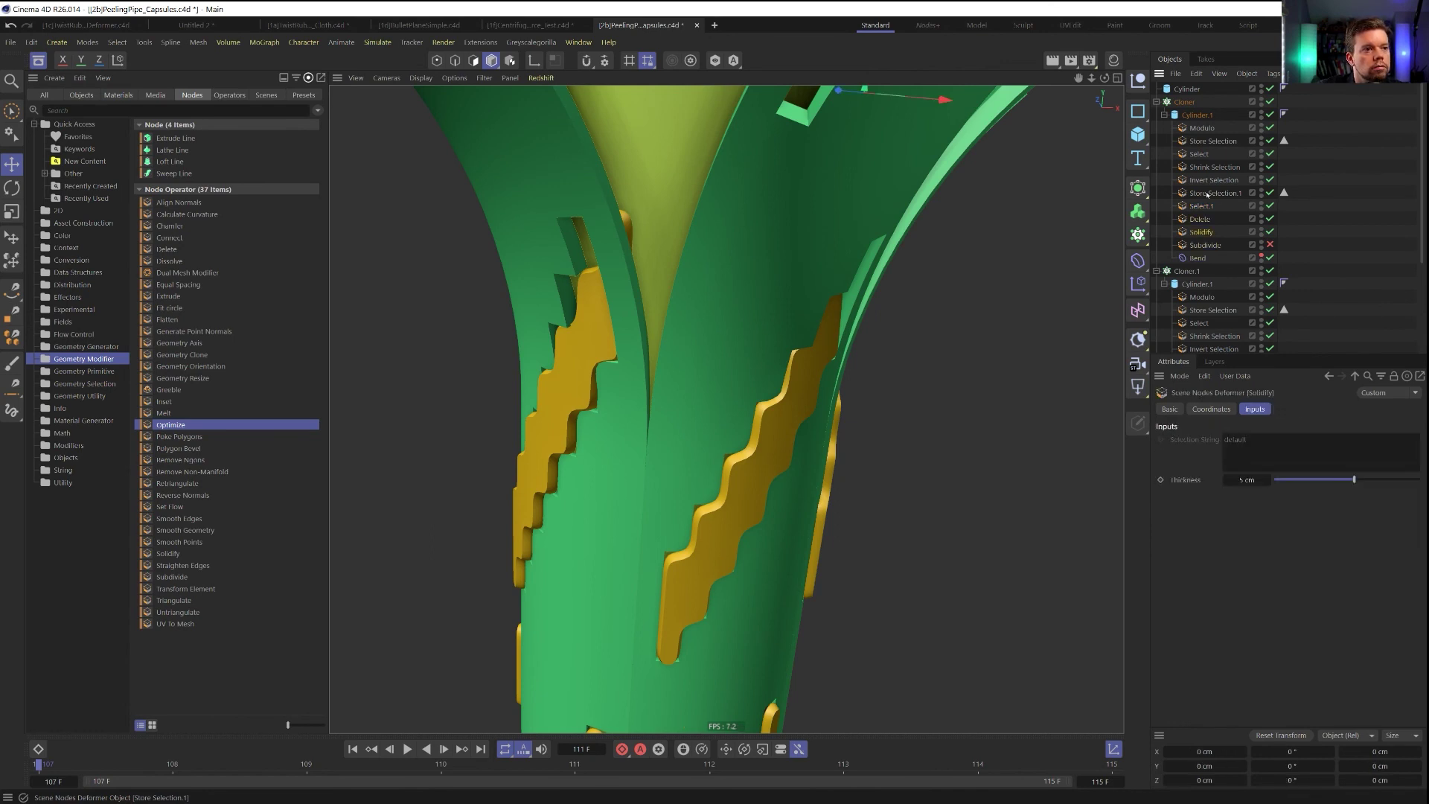
{"action": "key", "text": "Up"}
{"action": "key", "text": "Up"}
{"action": "right_click", "coordinate": [1207, 195]}
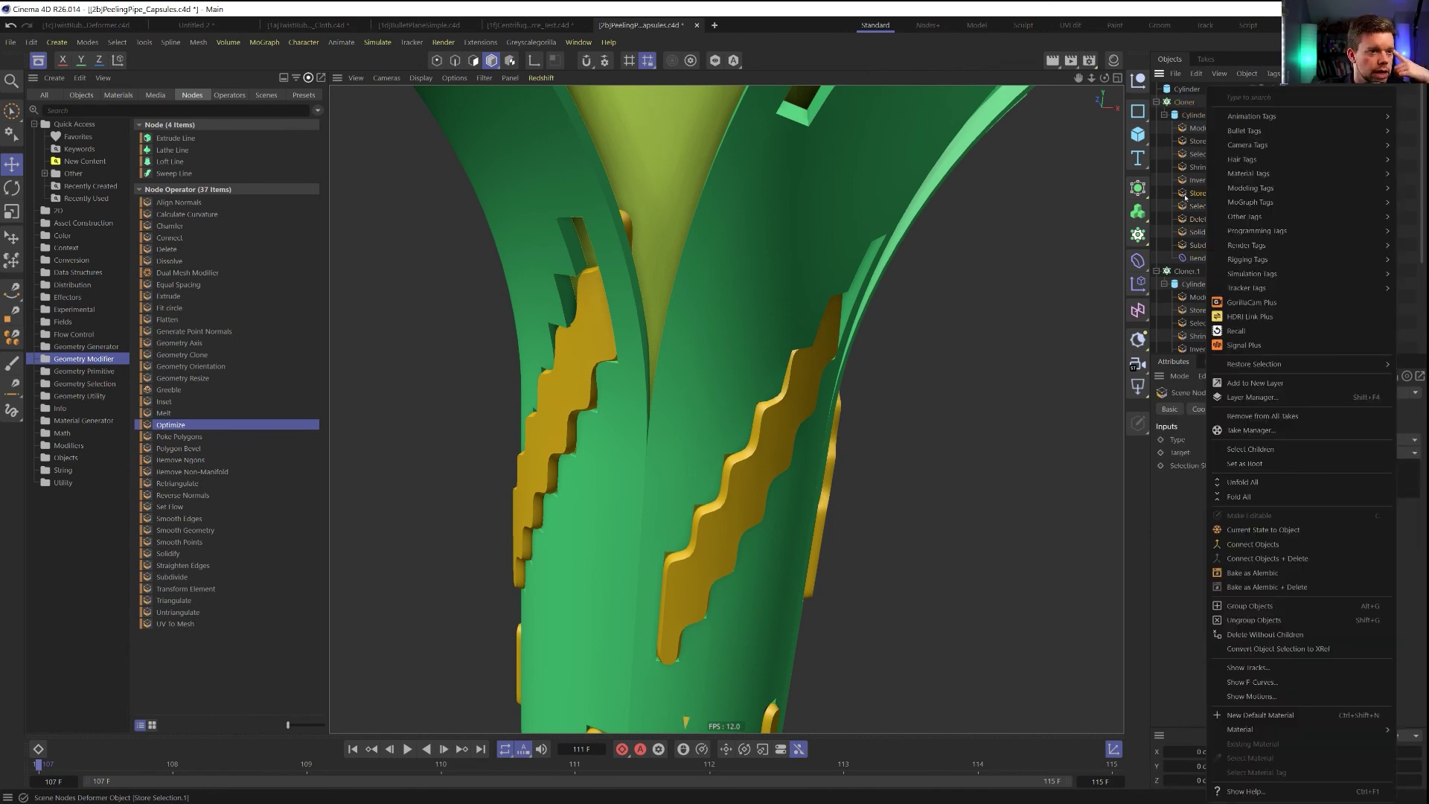
{"action": "key", "text": "Escape"}
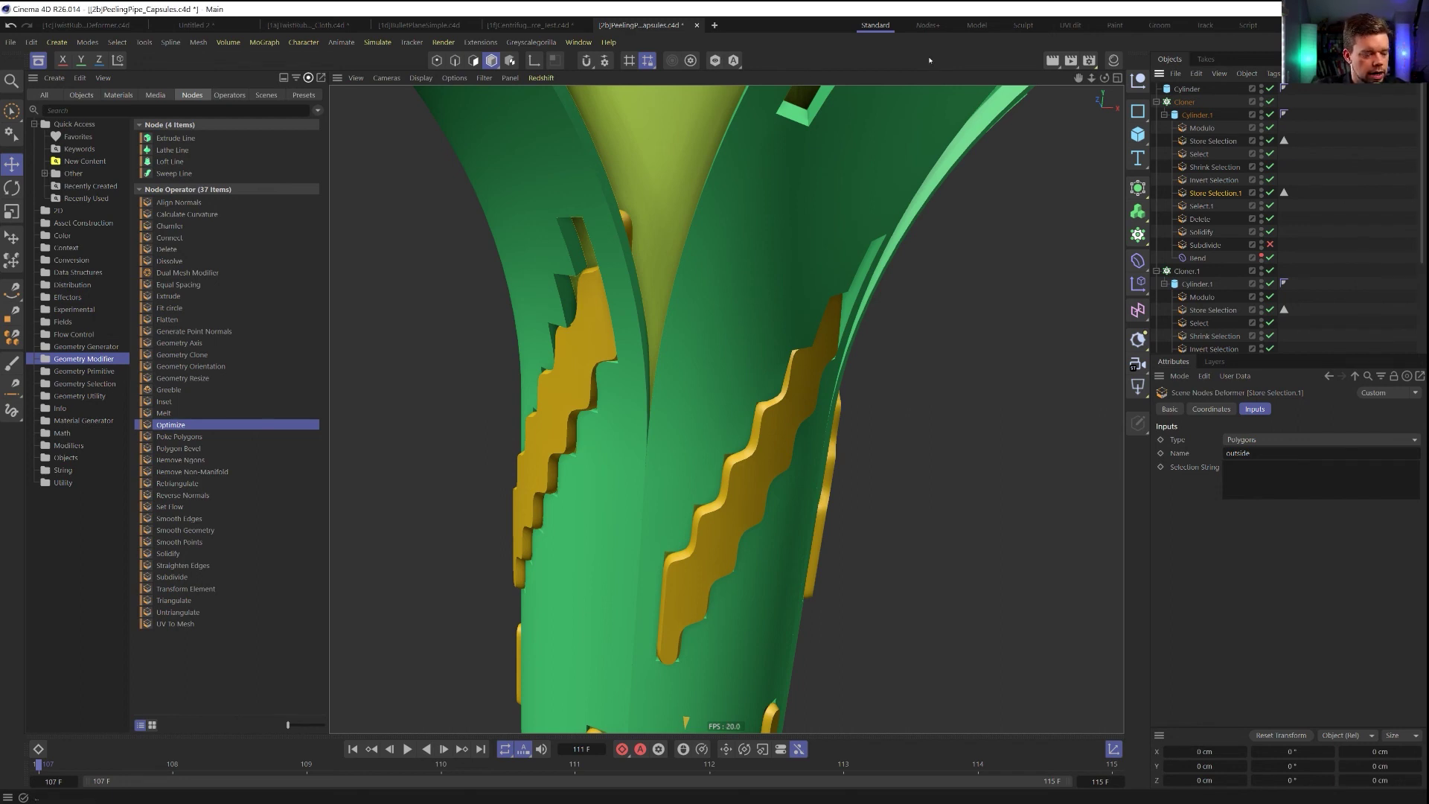
Create a new empty scene and hide the Asset Browser
{"action": "left_click", "coordinate": [714, 24]}
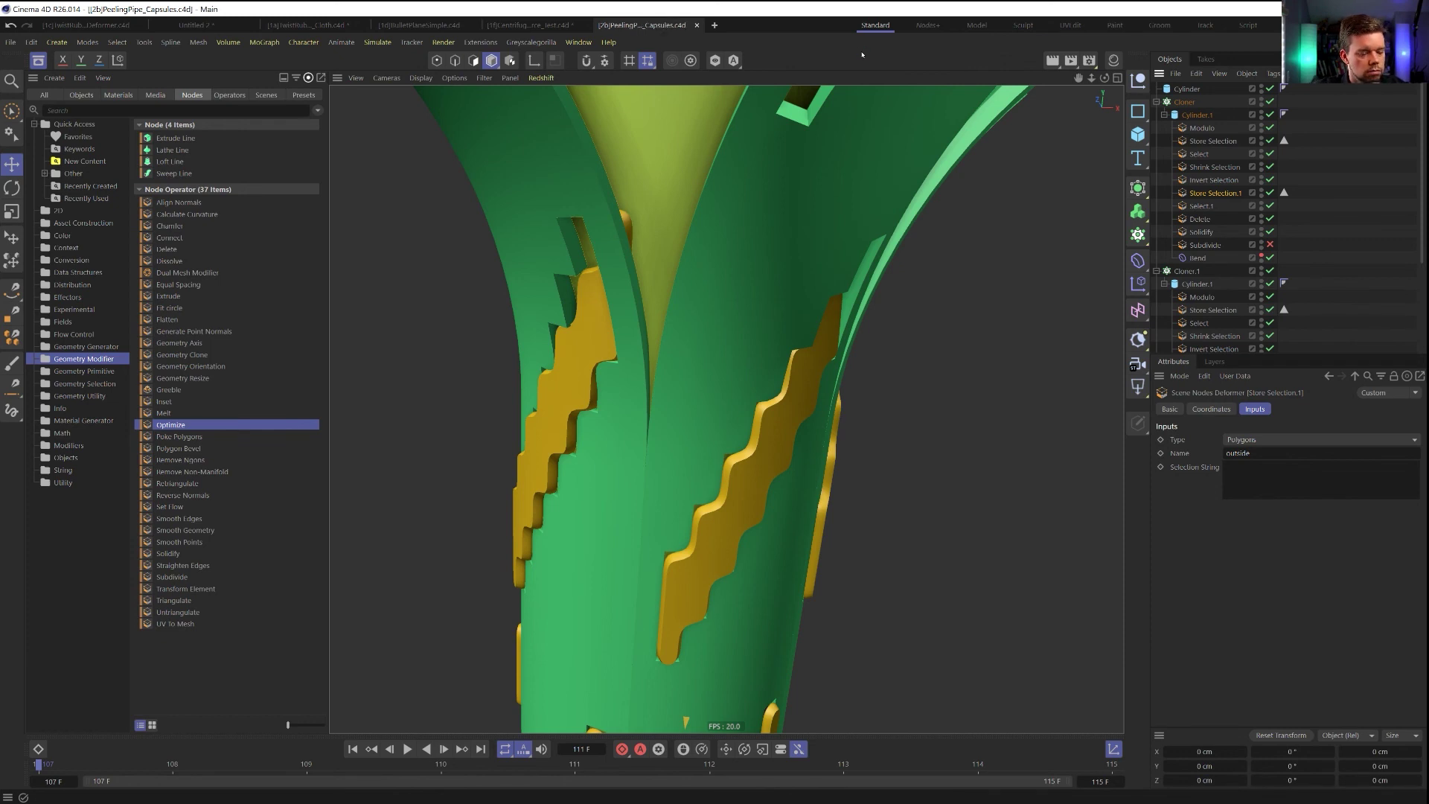
{"action": "left_click", "coordinate": [37, 63]}
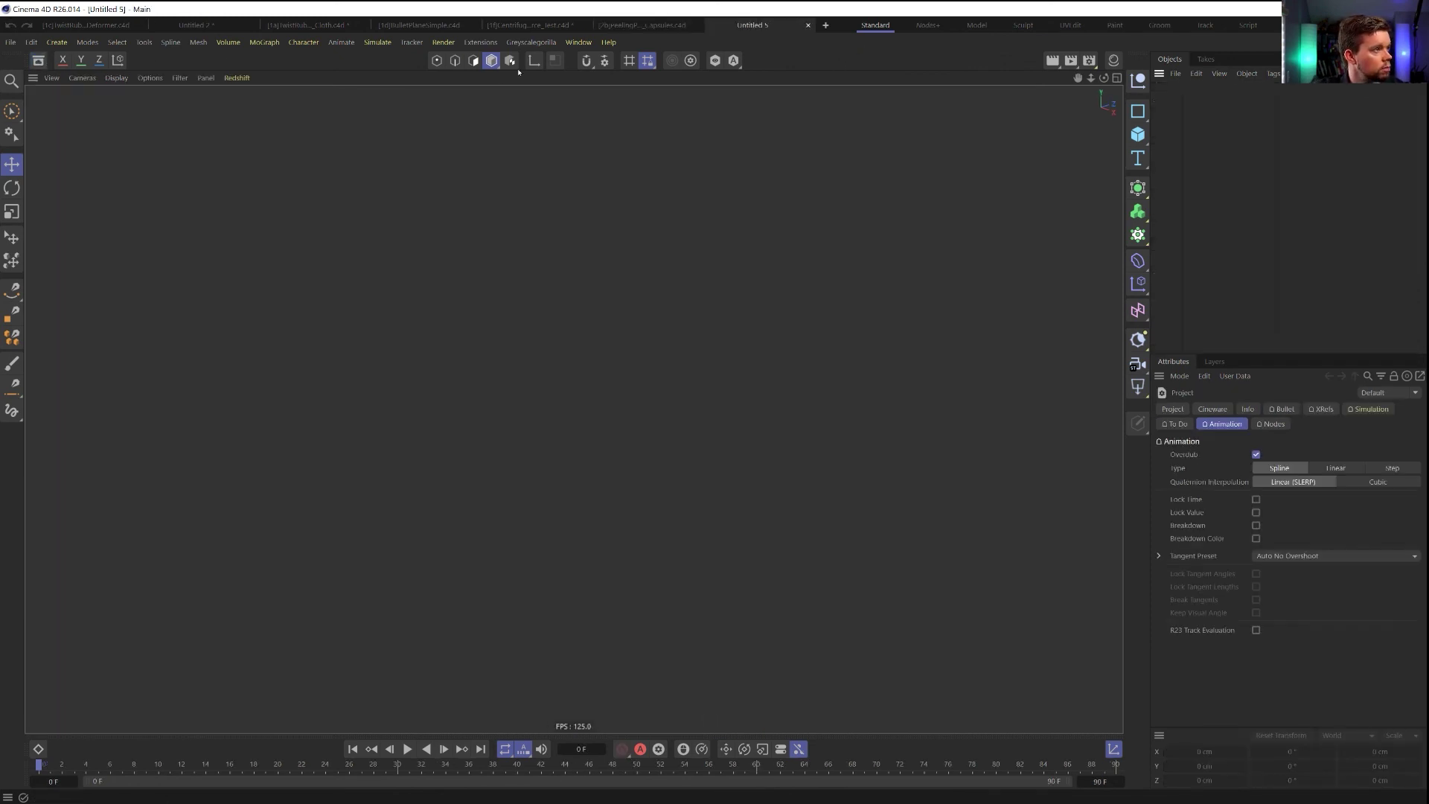
{"action": "left_click", "coordinate": [1134, 136]}
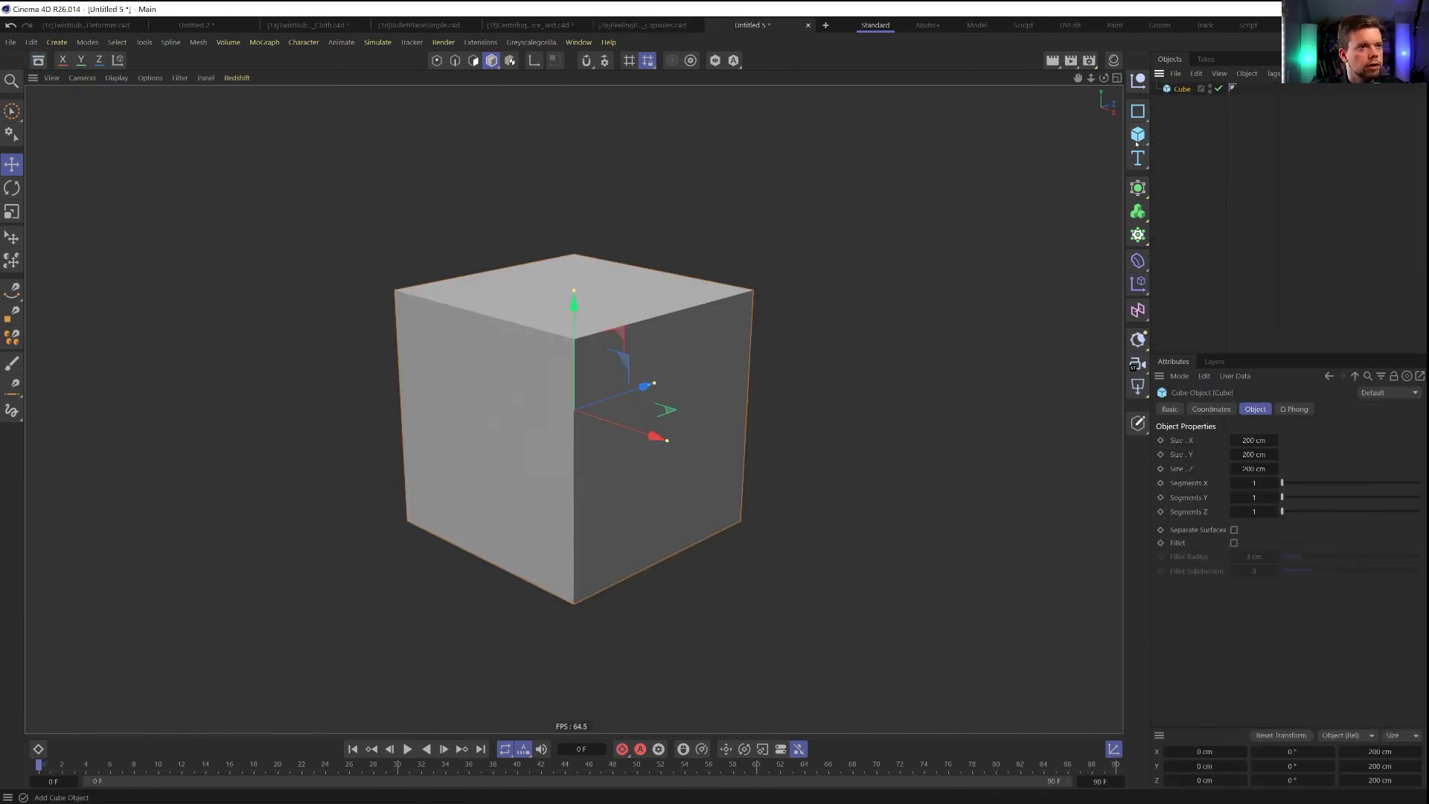
{"action": "key", "text": "ctrl+z"}
Add a circle spline and wrap it in a Sweep generator as its parent
{"action": "left_click", "coordinate": [1137, 188]}
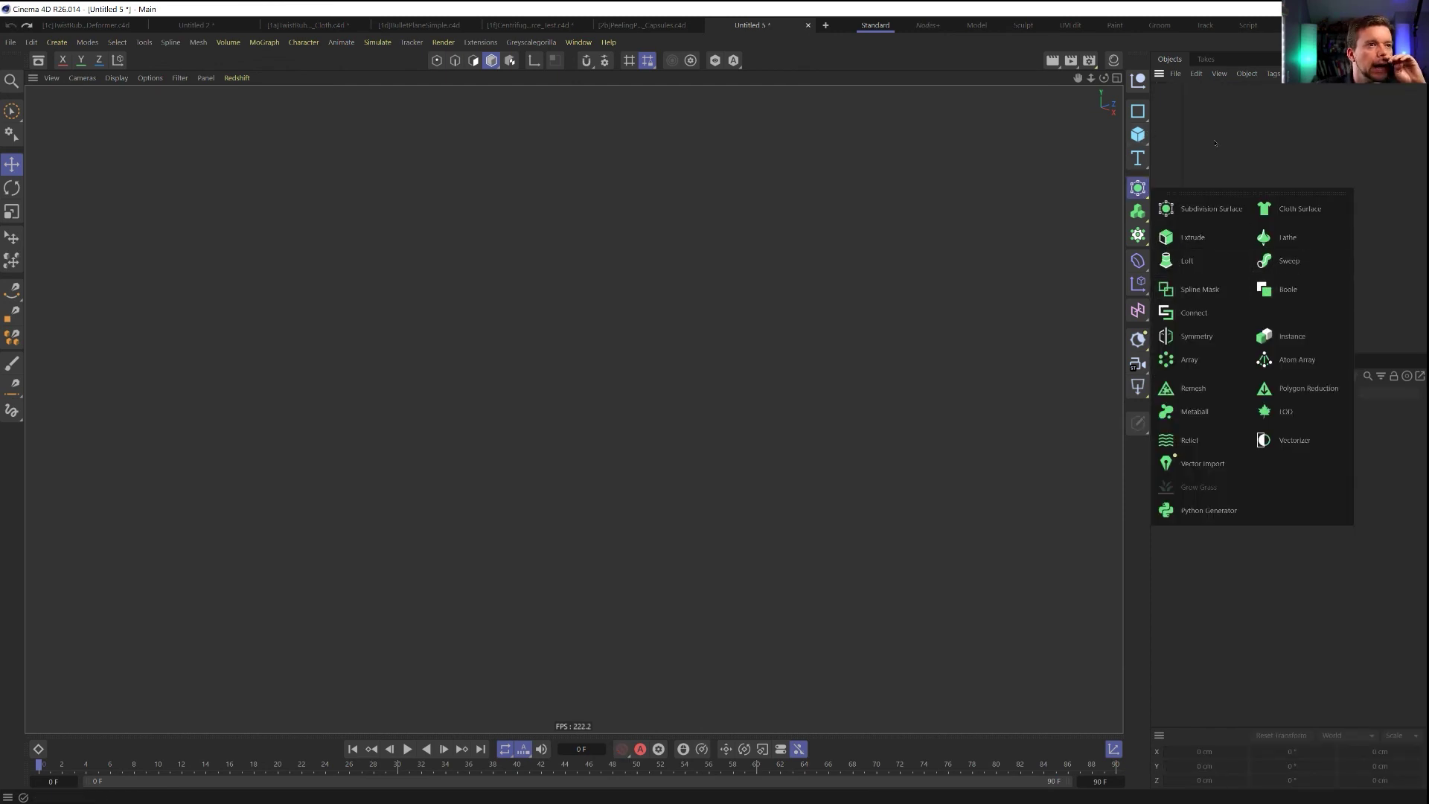
{"action": "left_click", "coordinate": [1138, 110]}
{"action": "left_click", "coordinate": [1265, 134]}
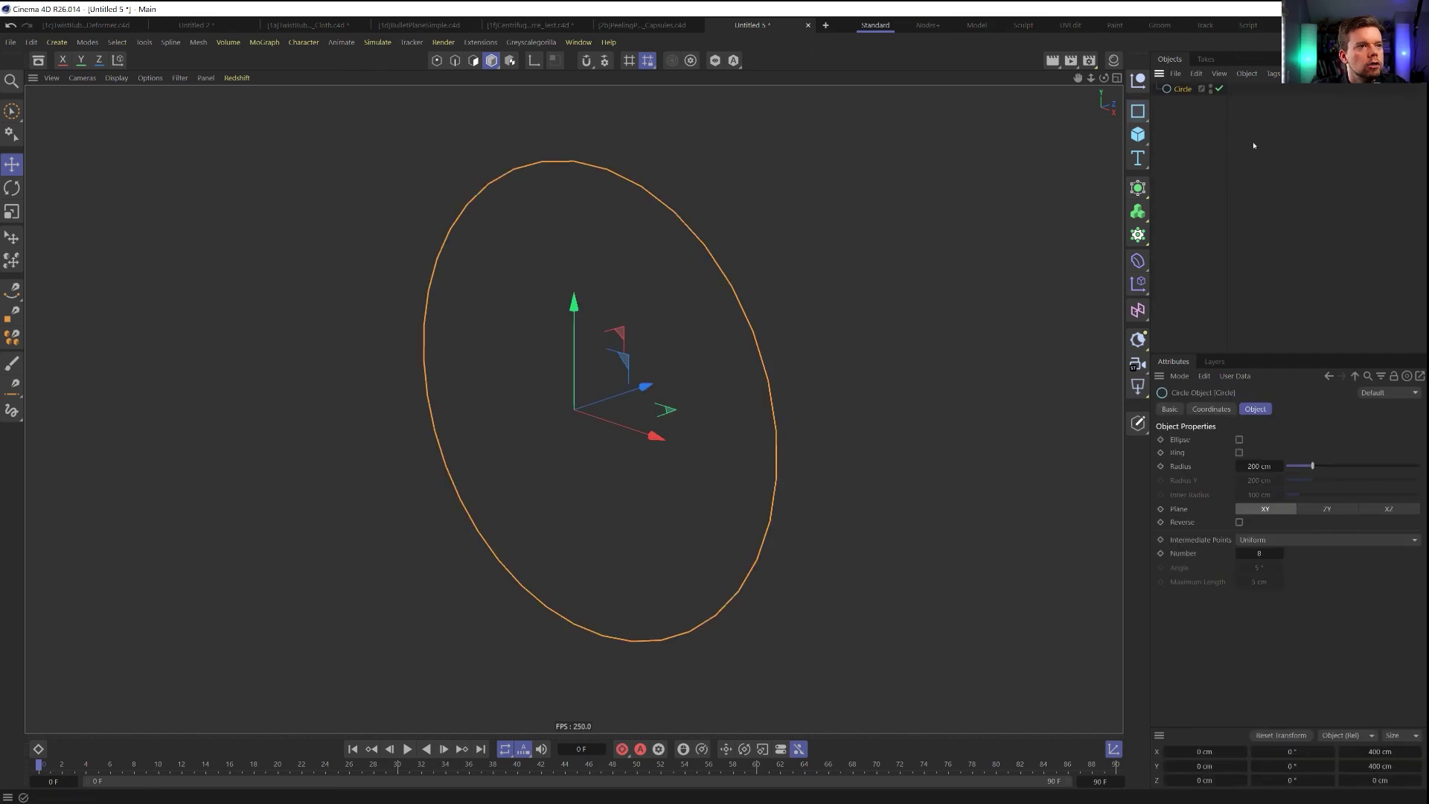
{"action": "left_click", "coordinate": [1138, 187]}
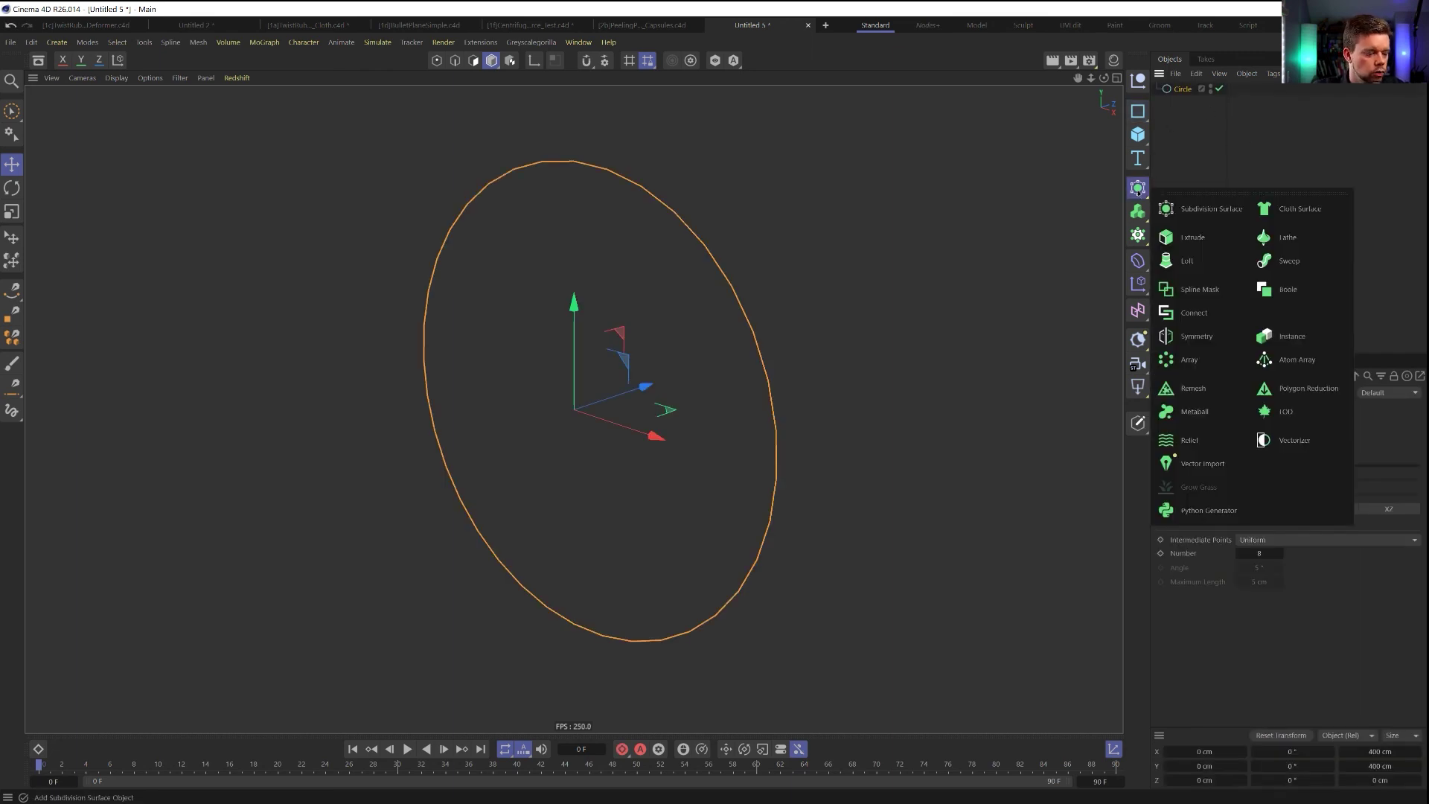
{"action": "left_click", "coordinate": [1288, 262]}
{"action": "key", "text": "ctrl+z"}
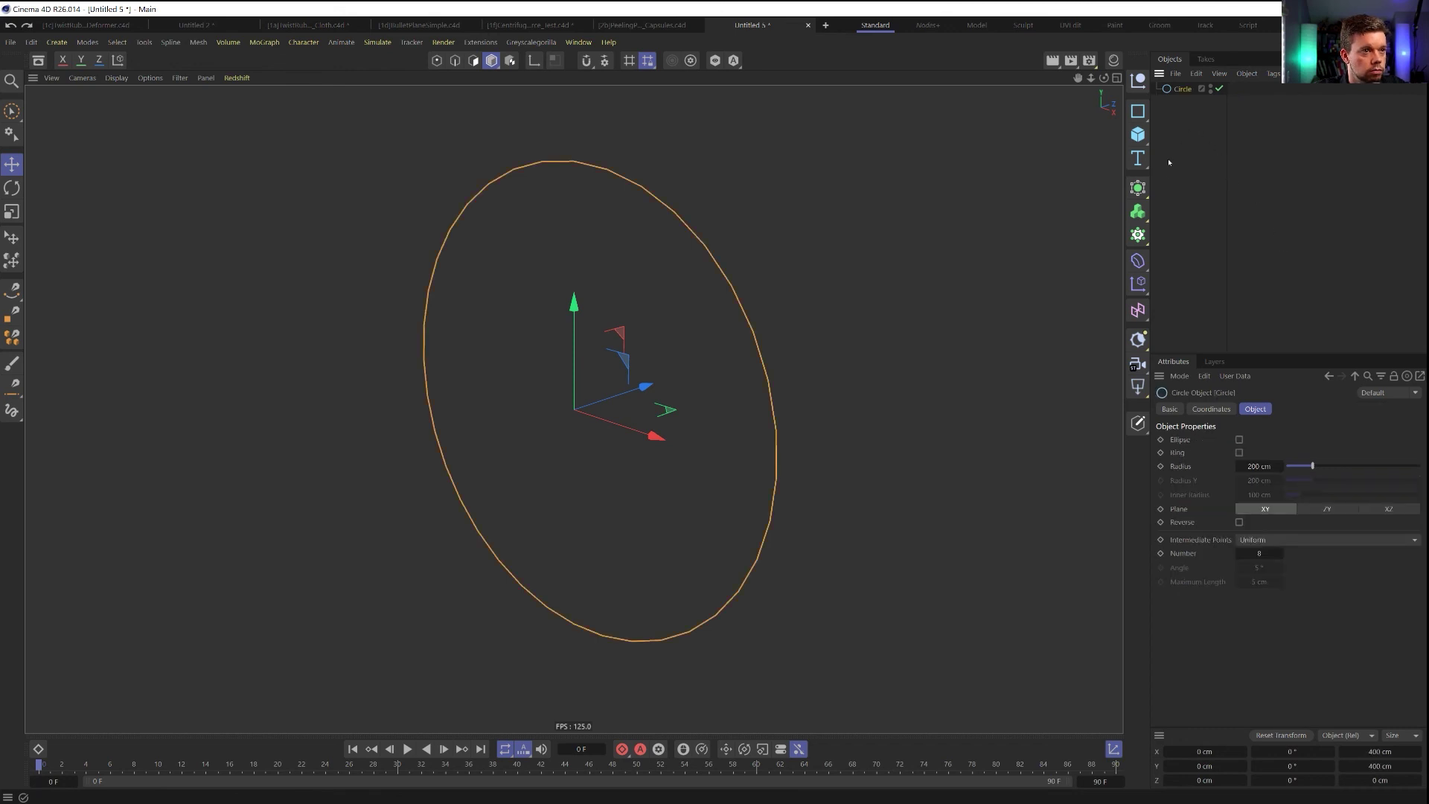
{"action": "left_click", "coordinate": [1139, 188]}
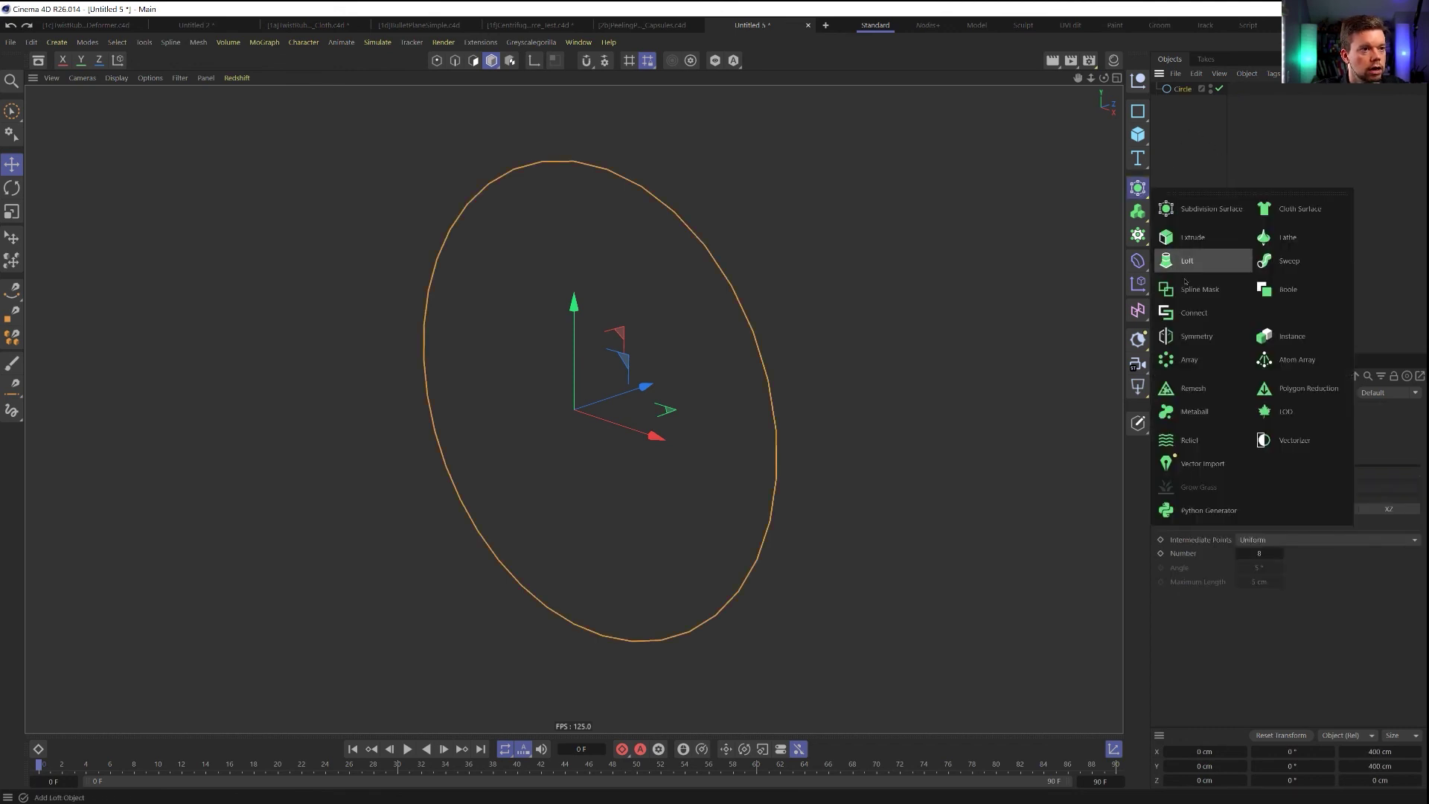
{"action": "left_click", "coordinate": [1289, 262], "text": "alt"}
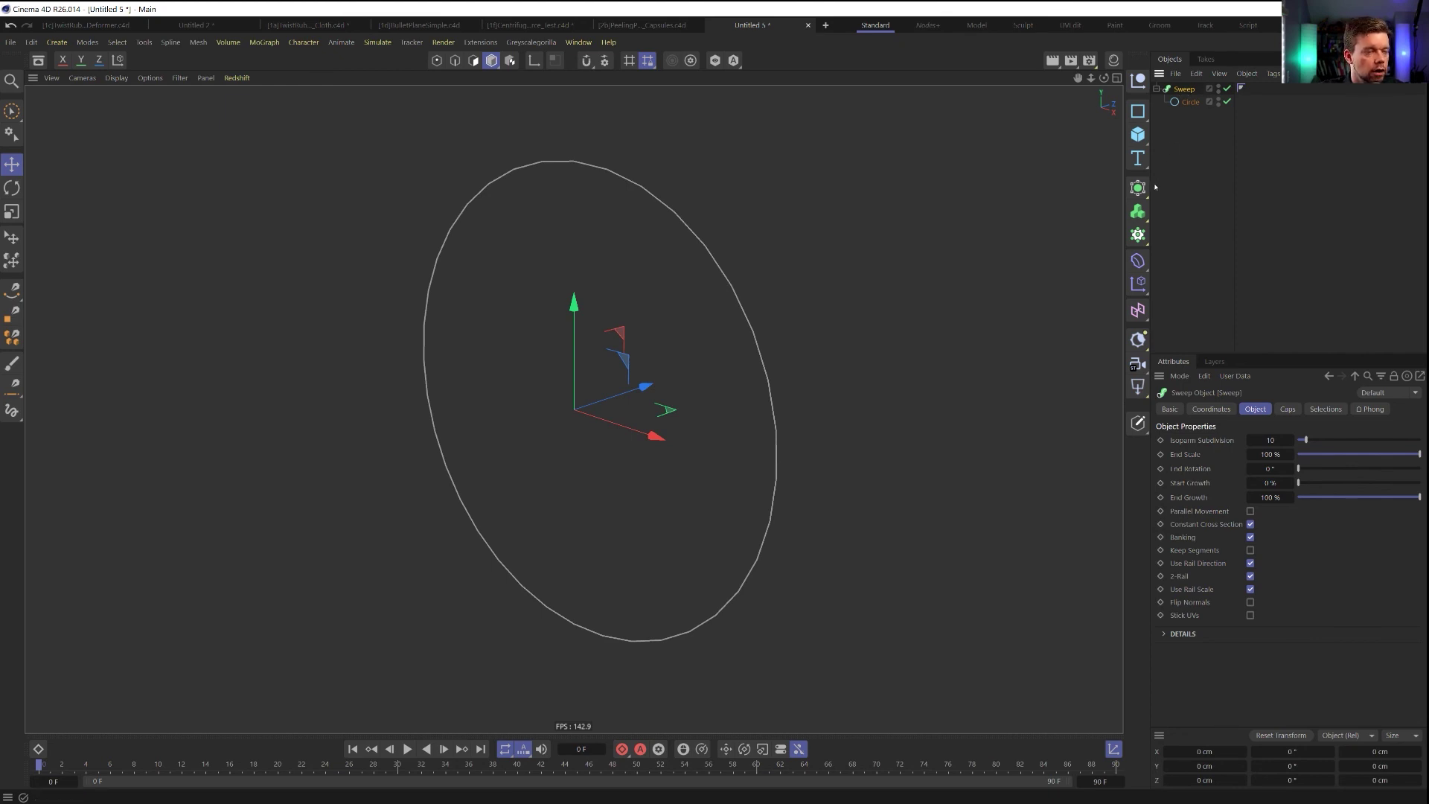
Add an n-side spline inside the Sweep as the profile and scale it down to about 12 cm wide
{"action": "left_click", "coordinate": [1140, 120]}
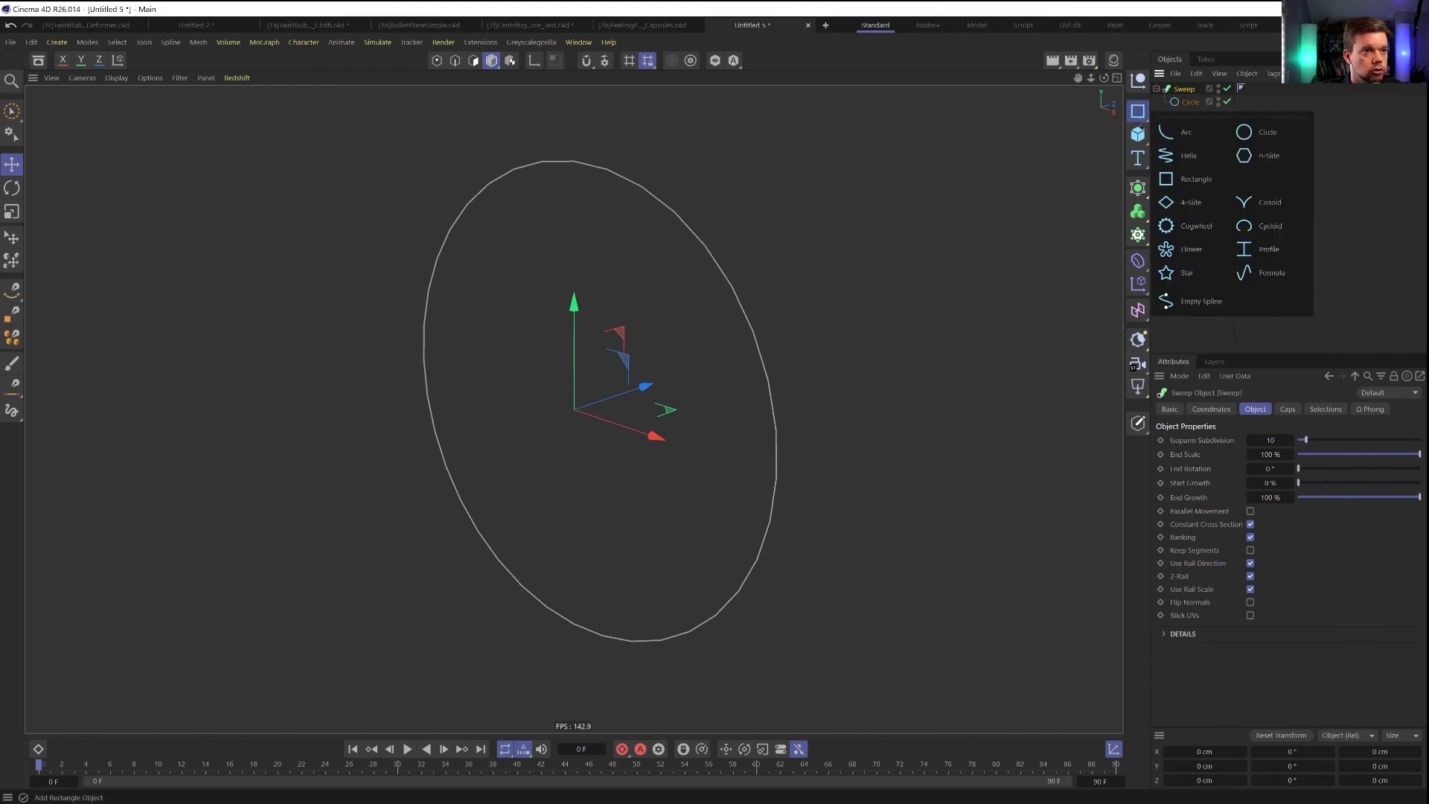
{"action": "left_click", "coordinate": [1251, 159]}
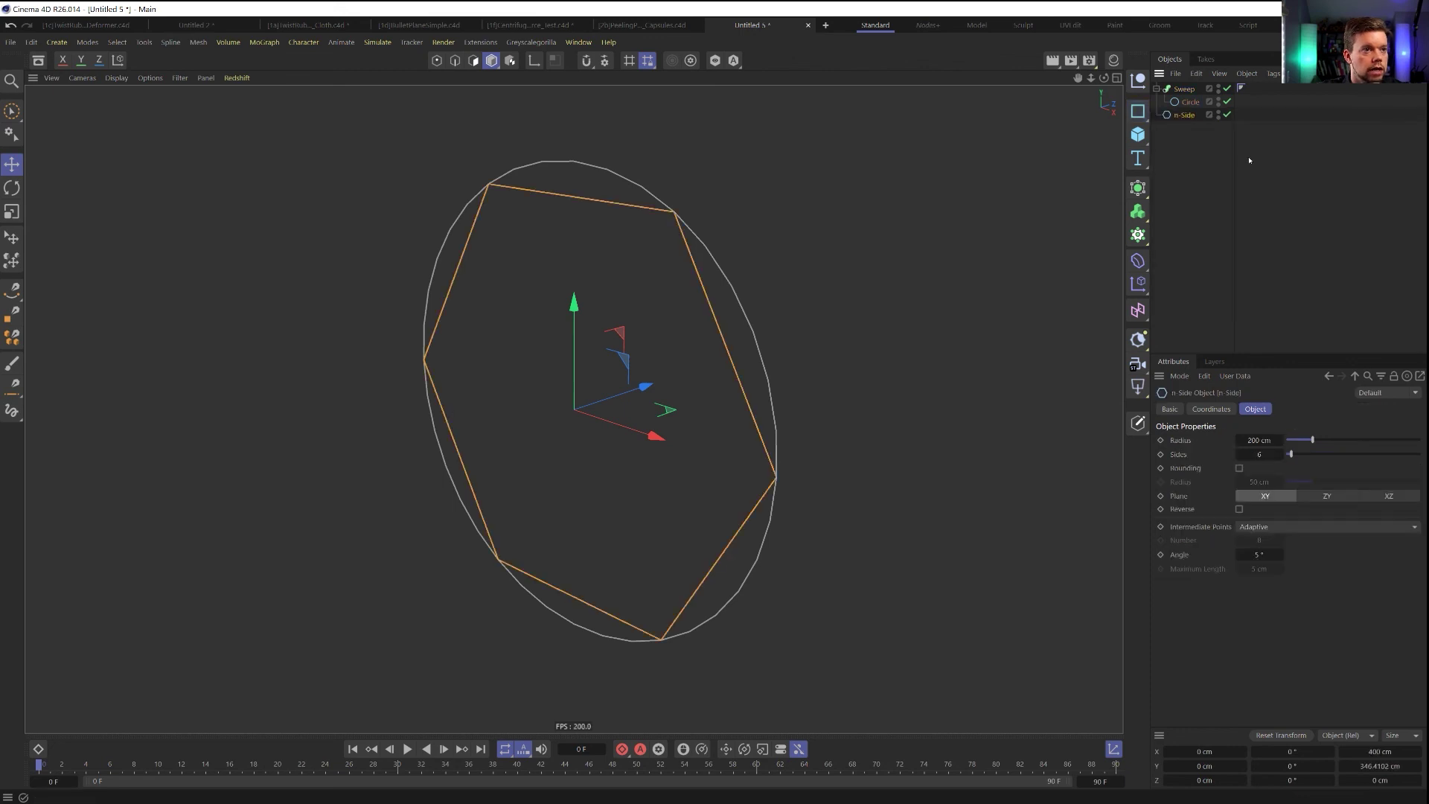
{"action": "left_click", "coordinate": [1140, 112]}
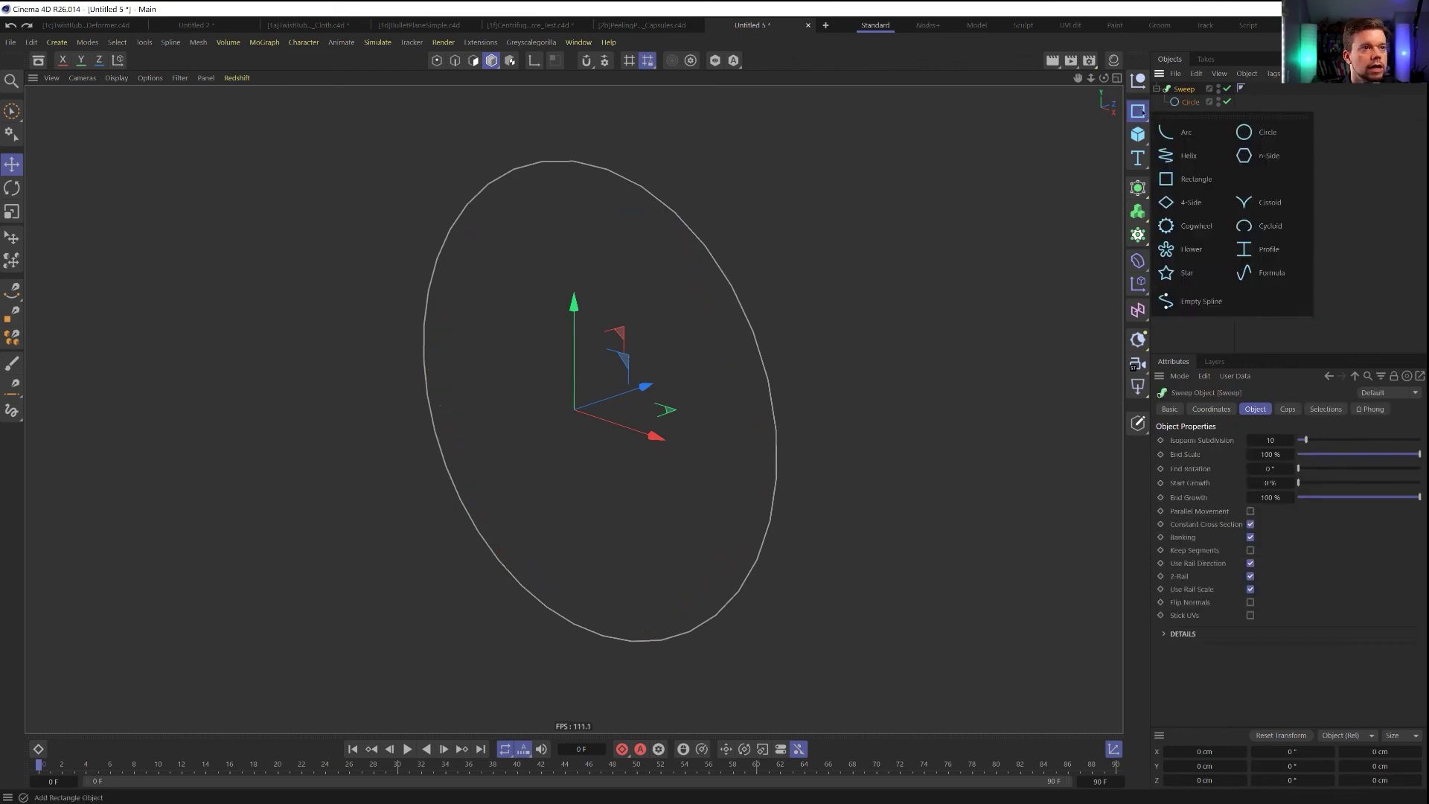
{"action": "left_click", "coordinate": [1257, 156]}
{"action": "key", "text": "t"}
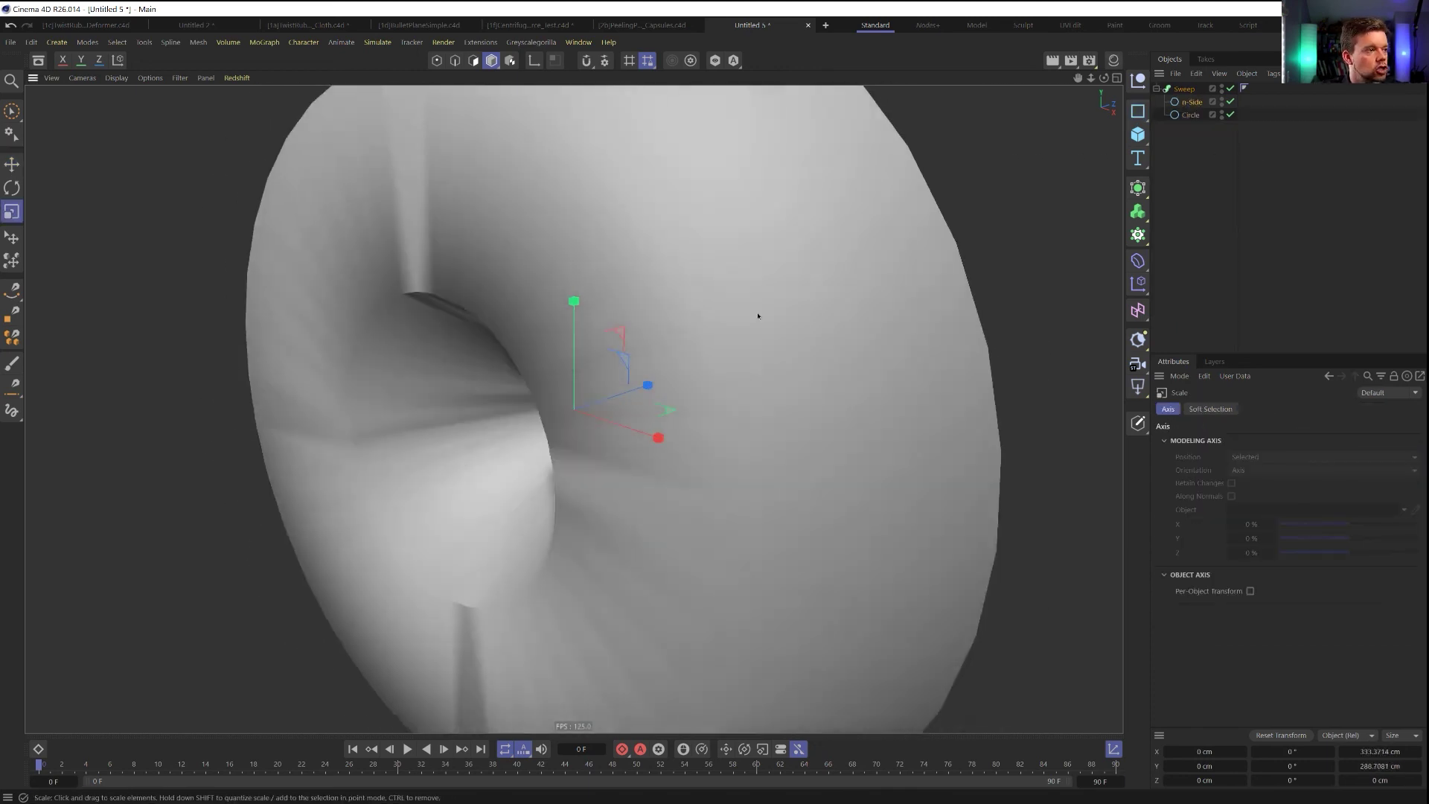
{"action": "left_click_drag", "start_coordinate": [757, 315], "coordinate": [454, 454]}
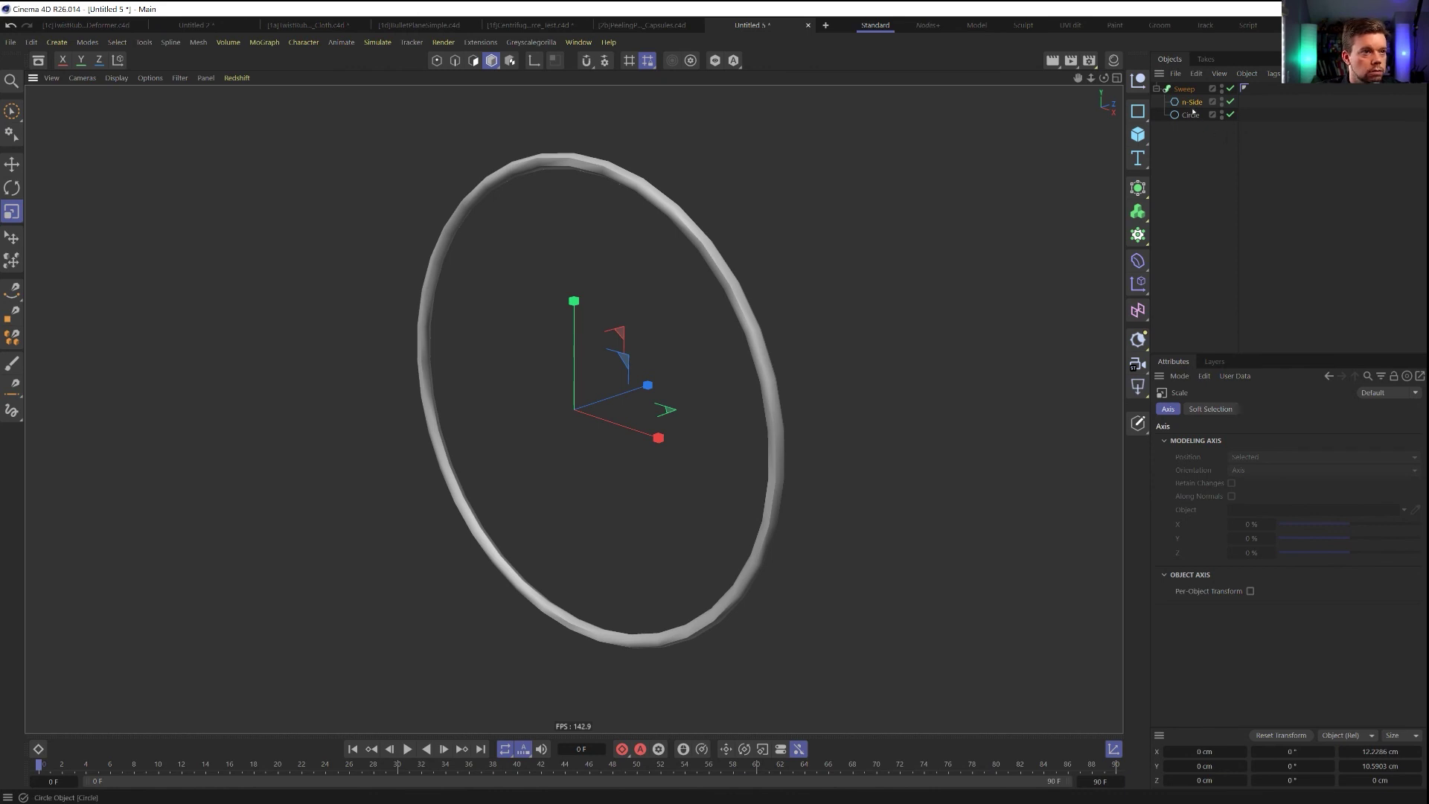
Add a cube and duplicate it three times so the scene has four cubes
{"action": "left_click", "coordinate": [1137, 133]}
{"action": "left_click_drag", "start_coordinate": [1182, 90], "coordinate": [1184, 250]}
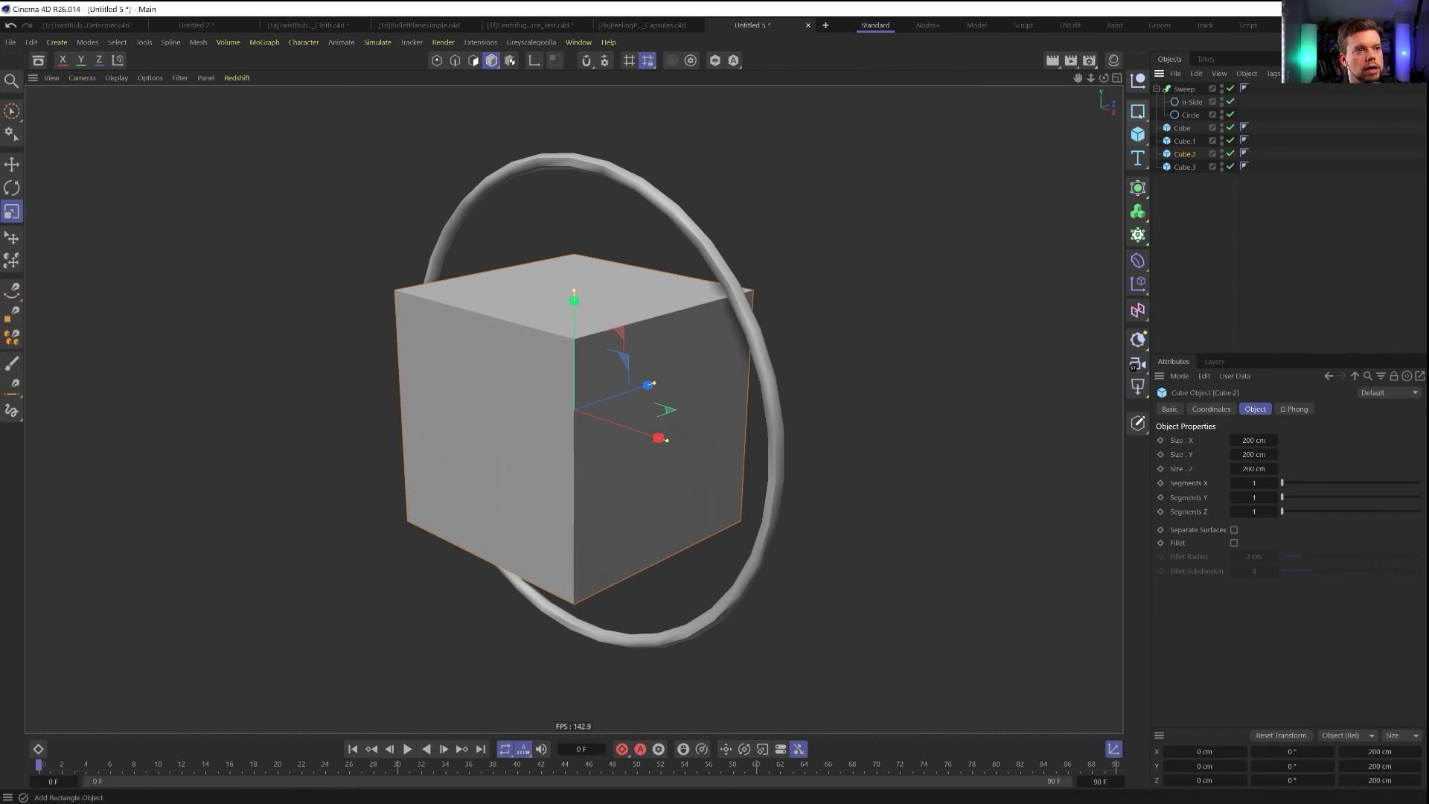
{"action": "left_click", "coordinate": [1137, 236]}
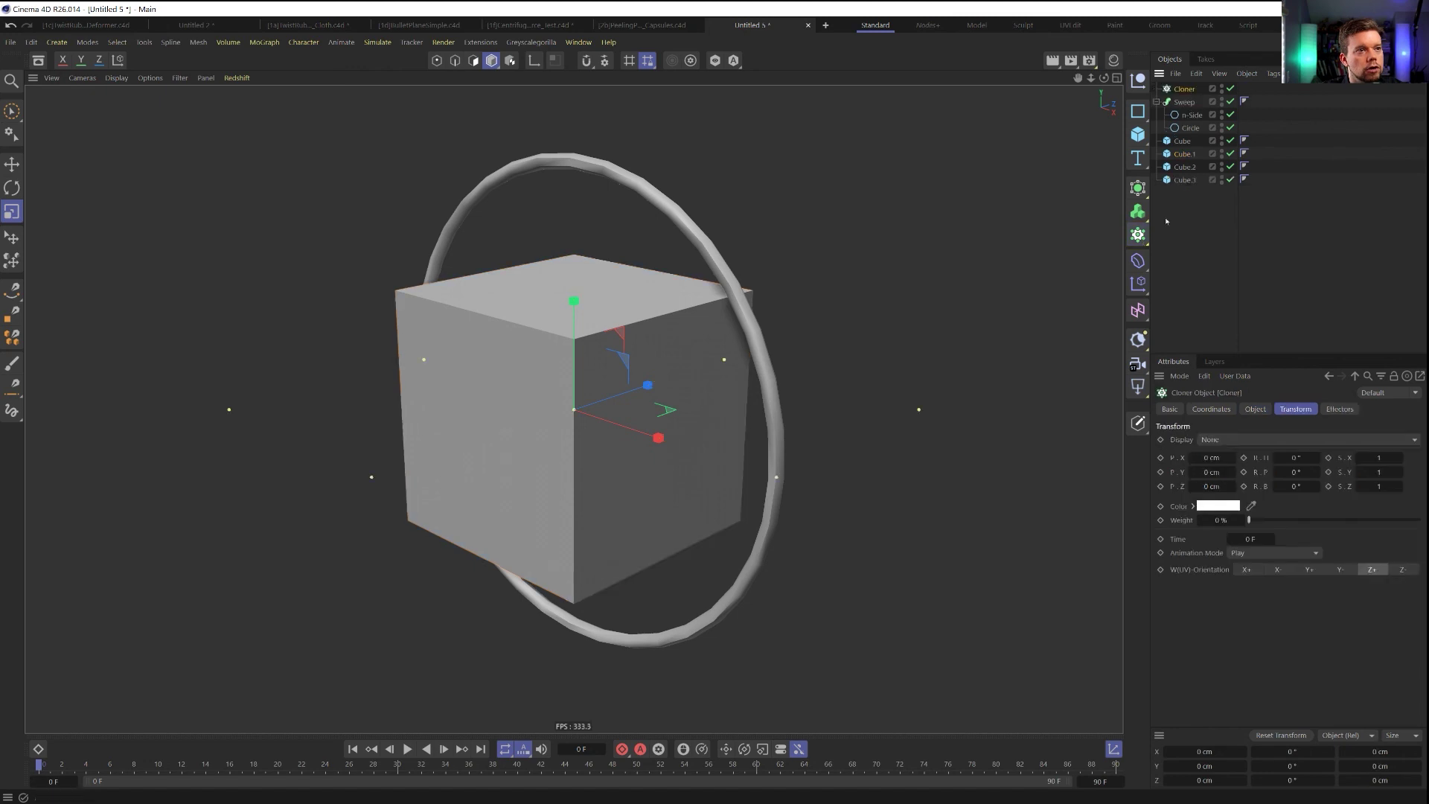
{"action": "key", "text": "ctrl+z"}
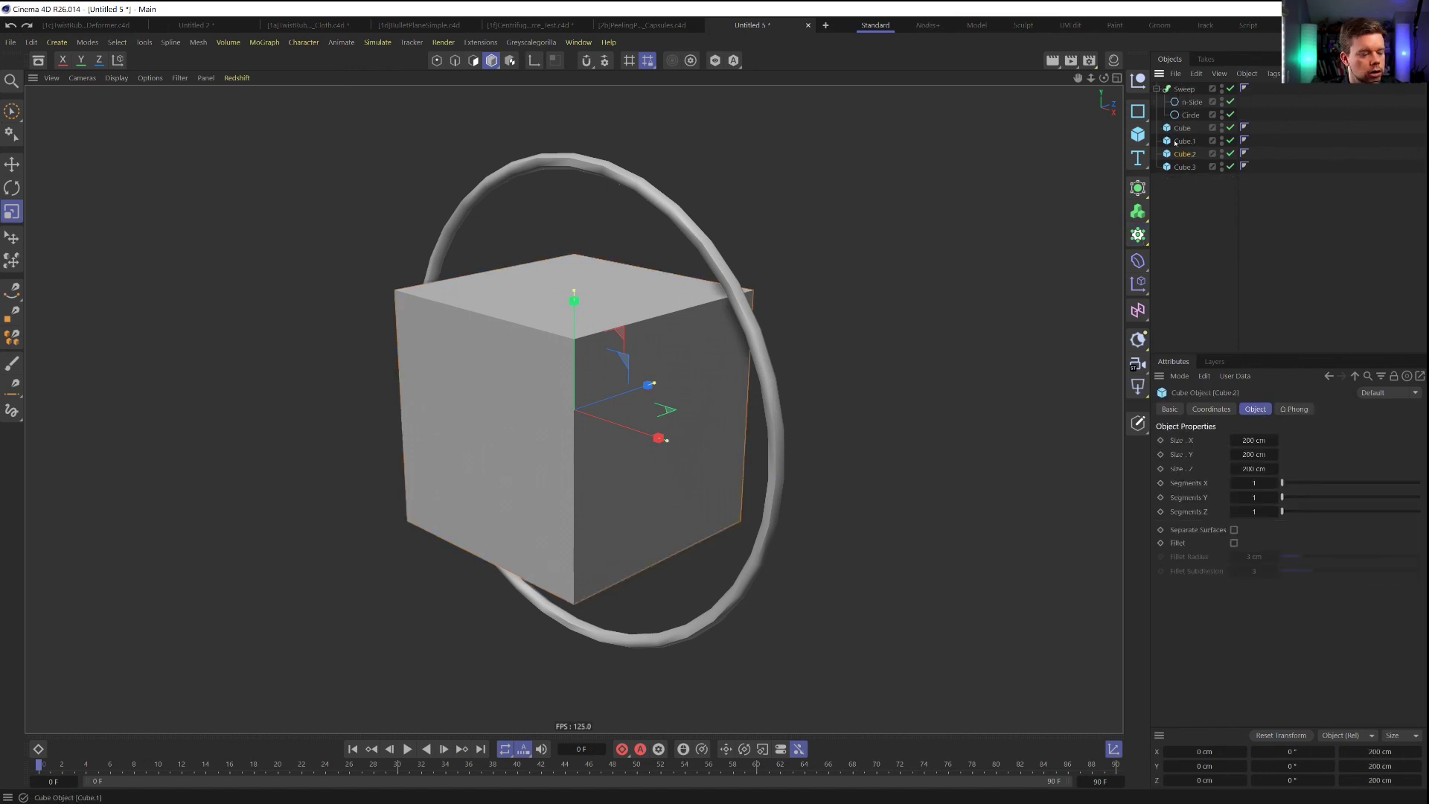
{"action": "left_click", "coordinate": [1137, 235]}
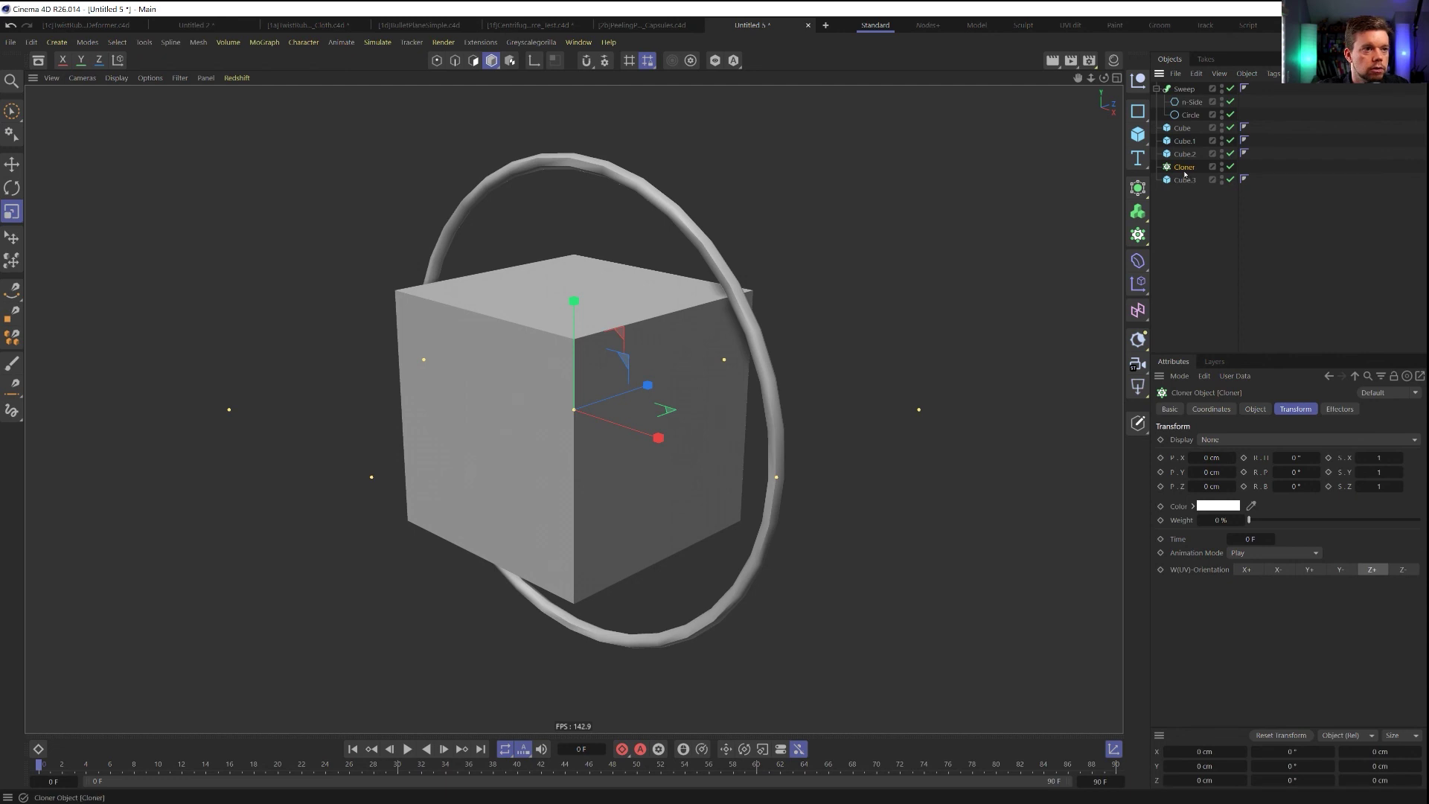
{"action": "key", "text": "Delete"}
Select all four cubes, find the Naming Tool by command search and open it, keeping the cubes selected
{"action": "left_click_drag", "start_coordinate": [1180, 187], "coordinate": [1172, 123]}
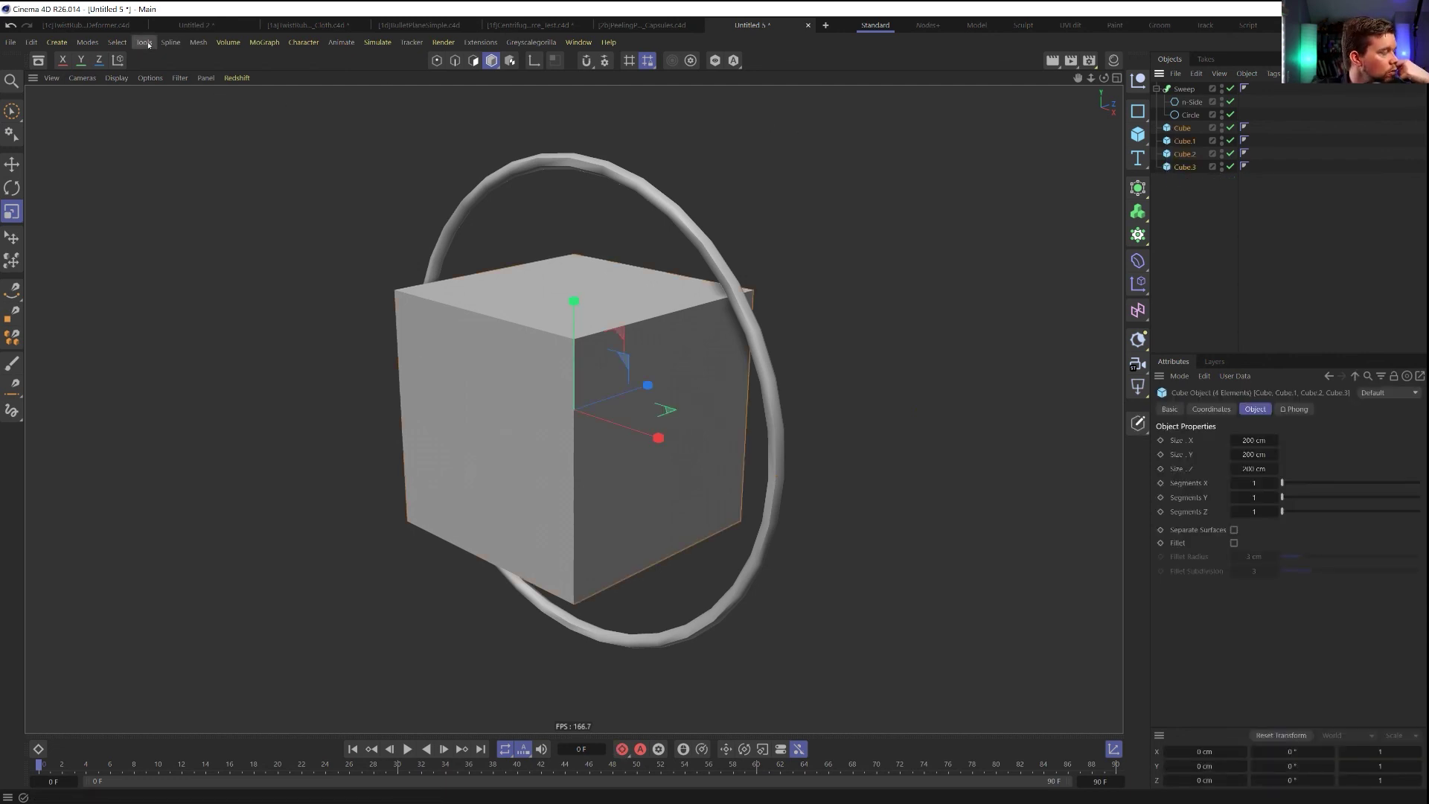
{"action": "key", "text": "shift+c"}
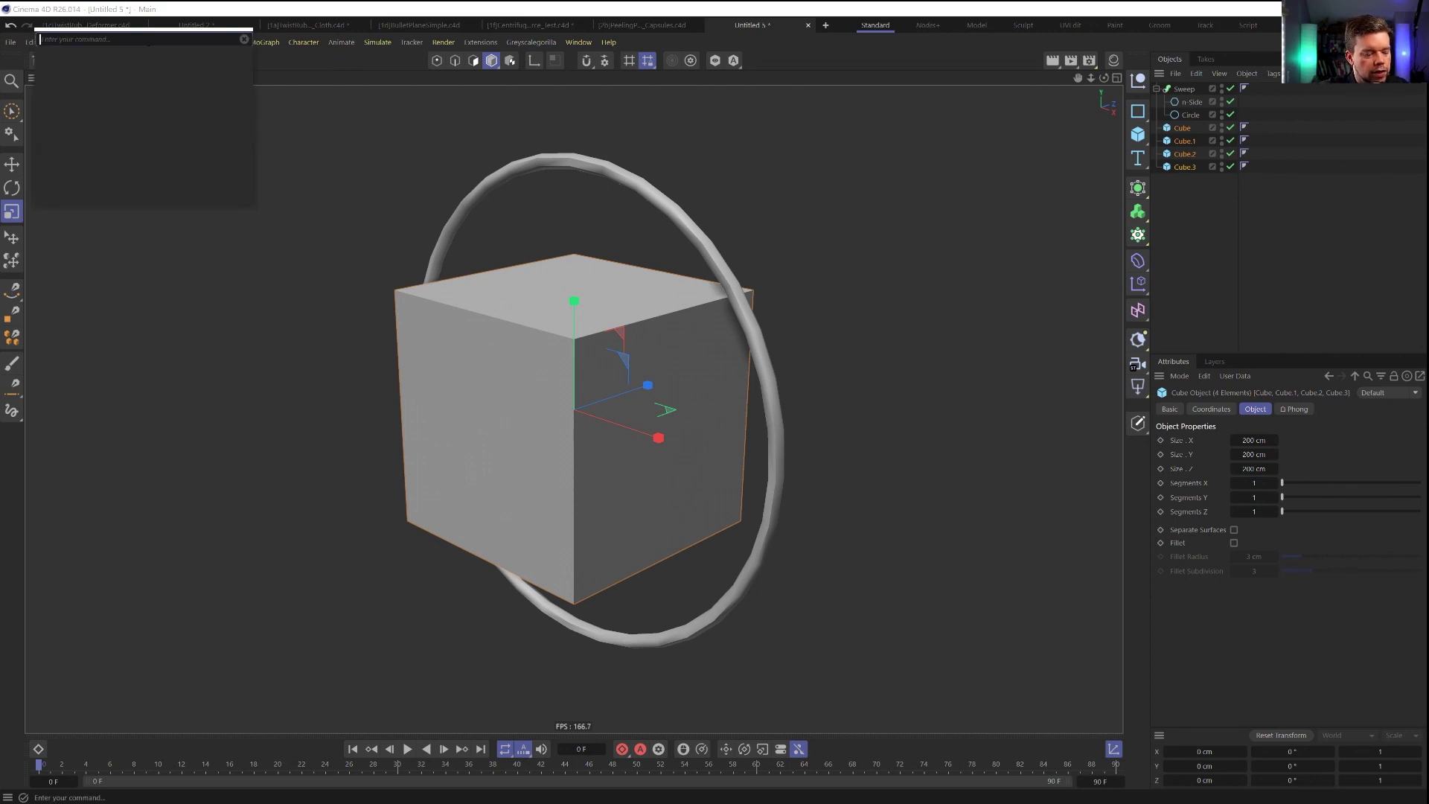
{"action": "type", "text": "re"}
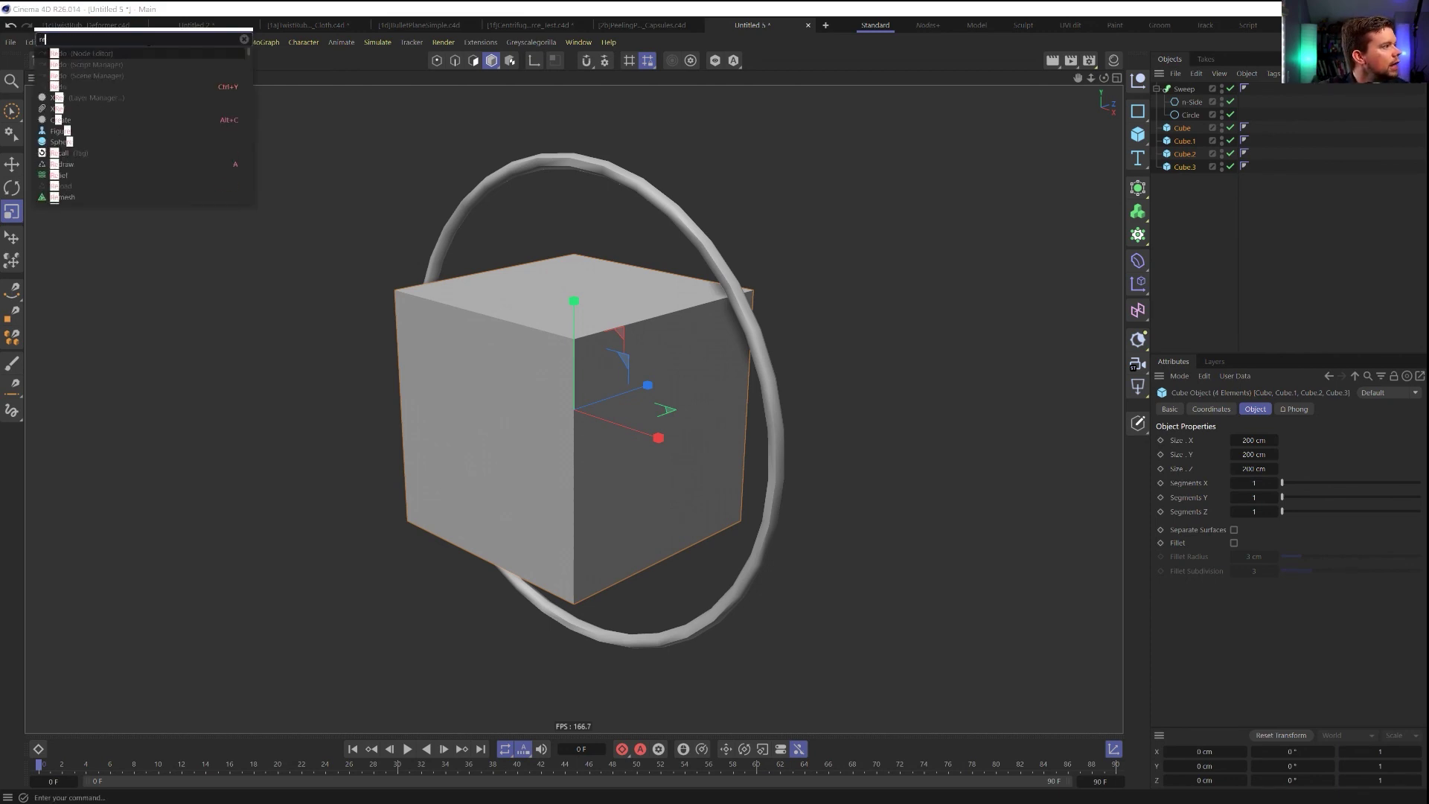
{"action": "key", "text": "BackSpace"}
{"action": "key", "text": "BackSpace"}
{"action": "type", "text": "nam"}
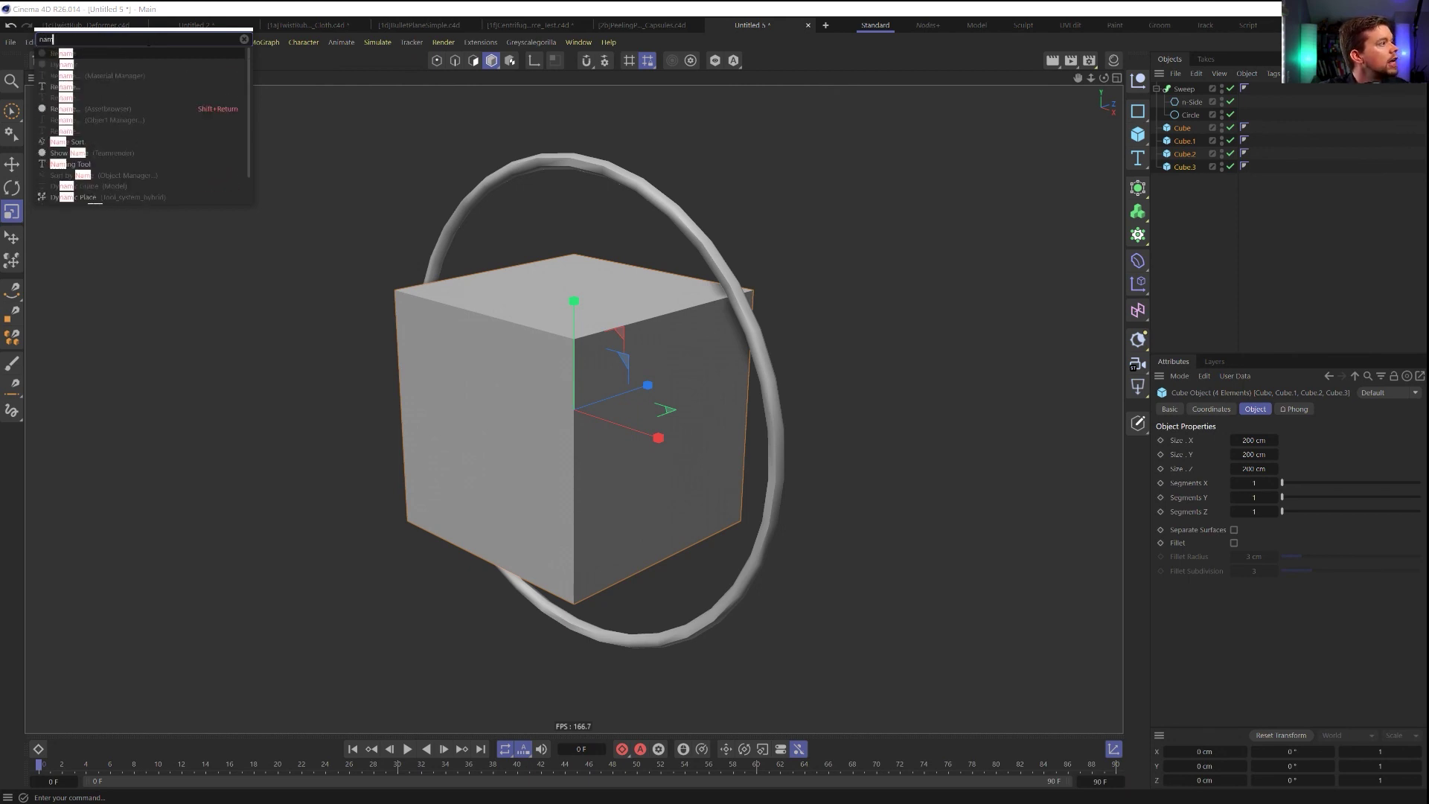
{"action": "type", "text": "e"}
{"action": "key", "text": "BackSpace"}
{"action": "type", "text": "ing"}
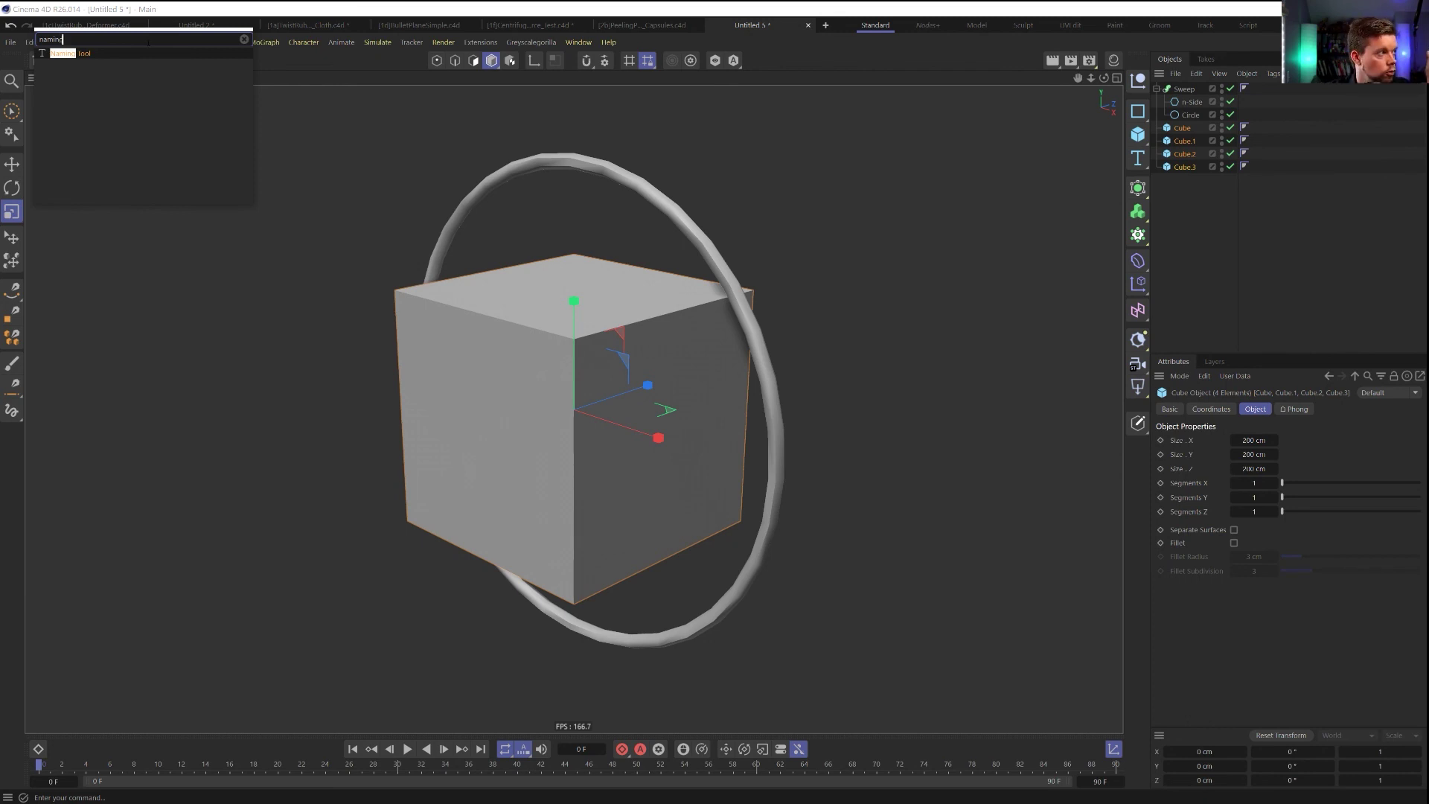
{"action": "left_click", "coordinate": [84, 55]}
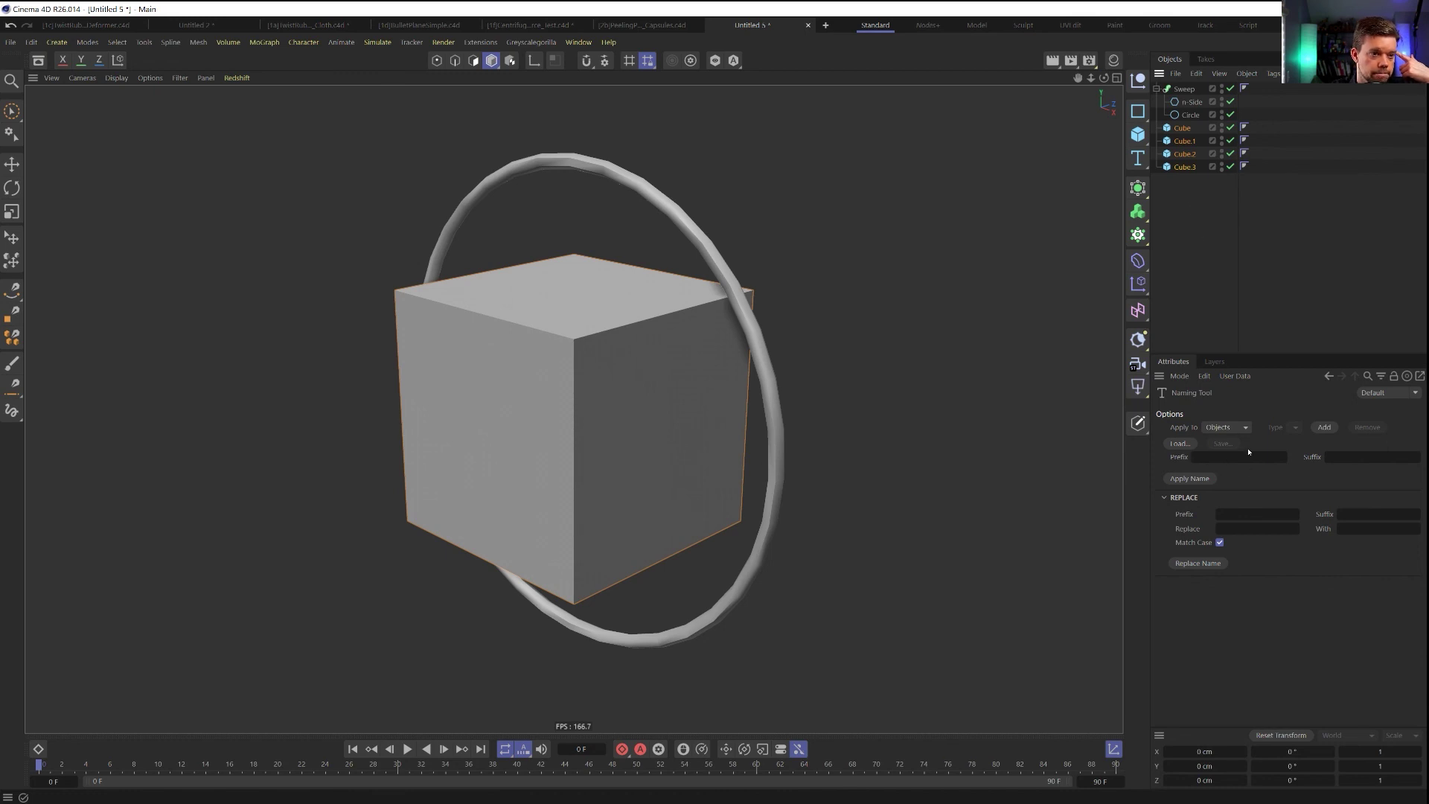
{"action": "left_click", "coordinate": [1178, 139]}
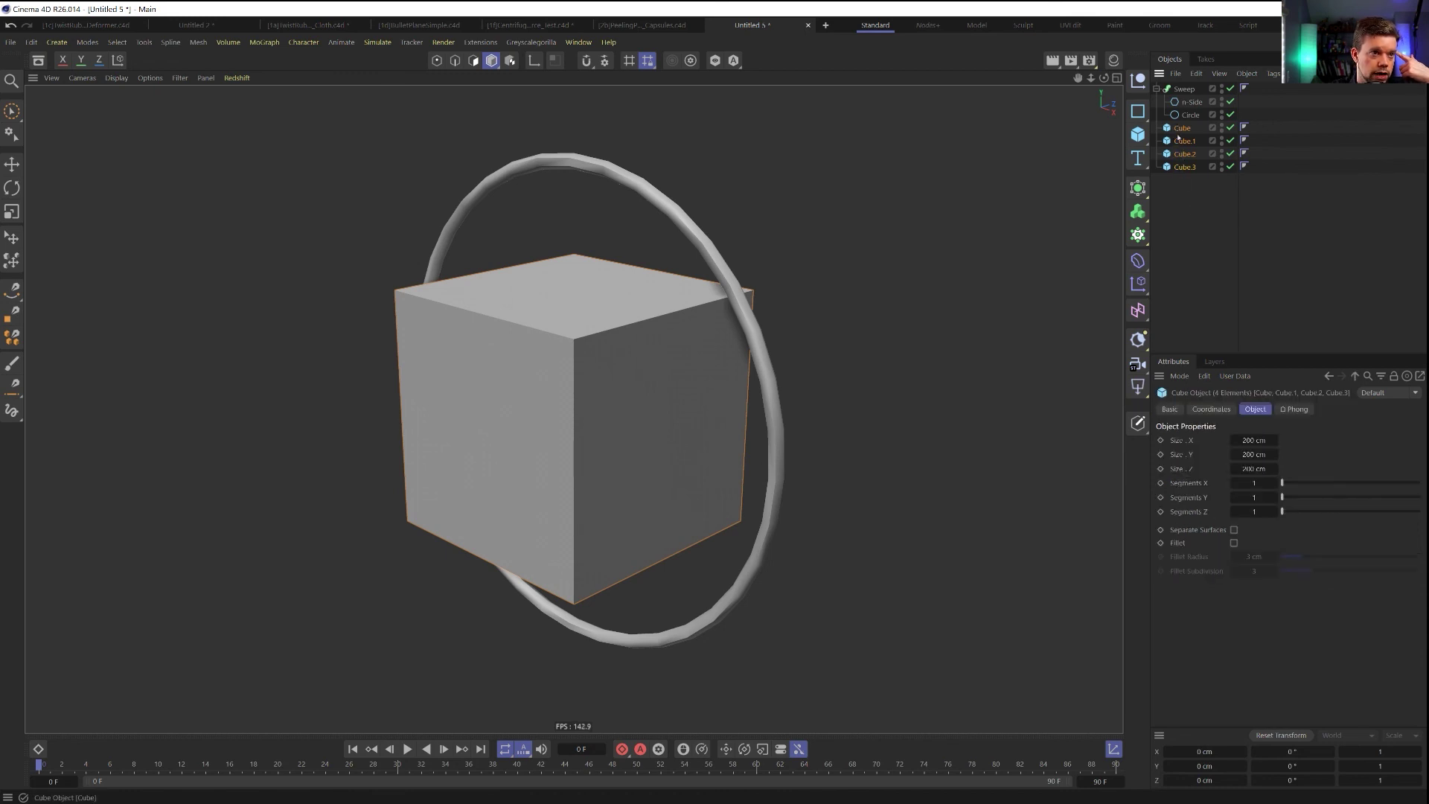
Give all four selected cubes the same name, Cube, in their basic properties
{"action": "left_click", "coordinate": [1169, 408]}
{"action": "left_click", "coordinate": [1280, 458]}
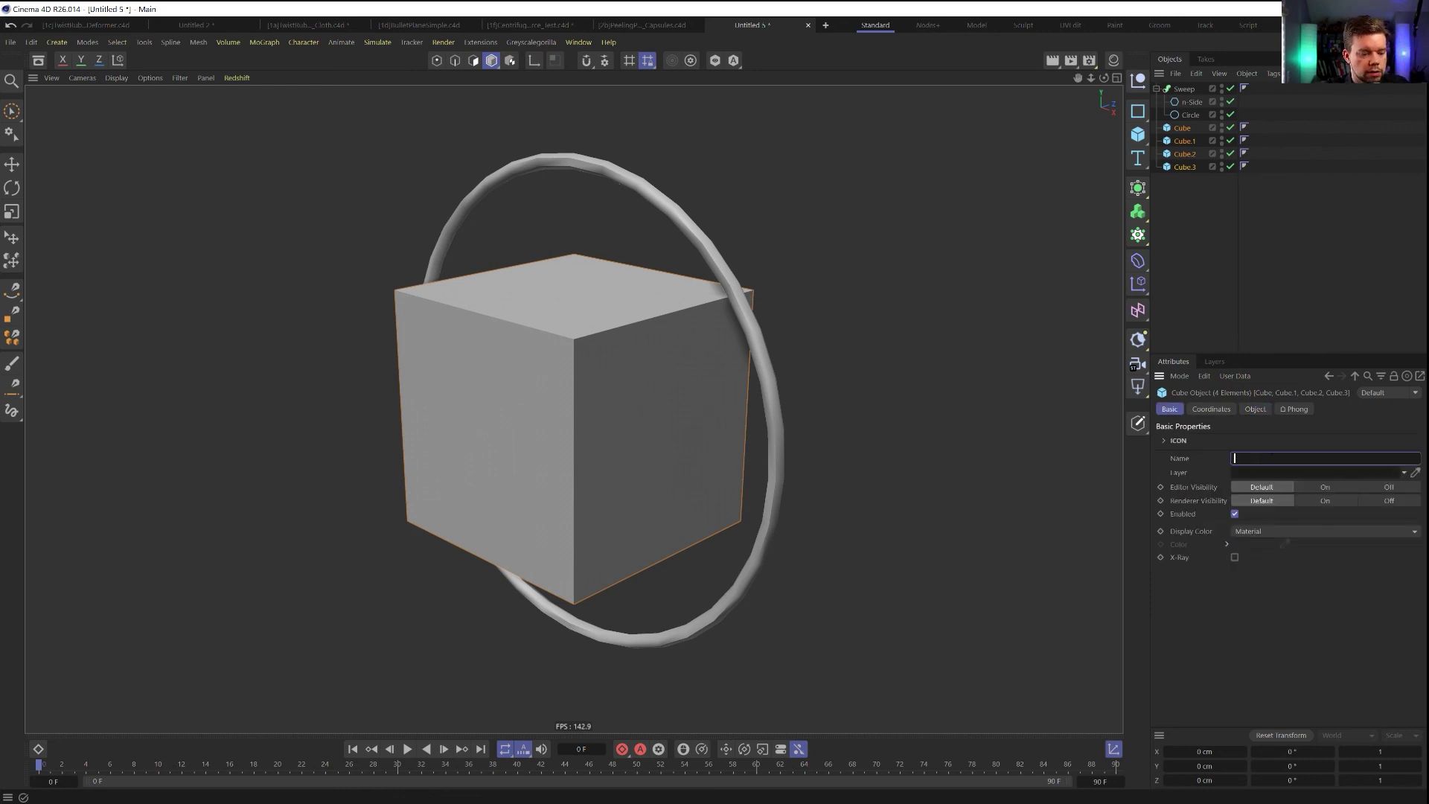
{"action": "type", "text": "Cube"}
{"action": "key", "text": "Return"}
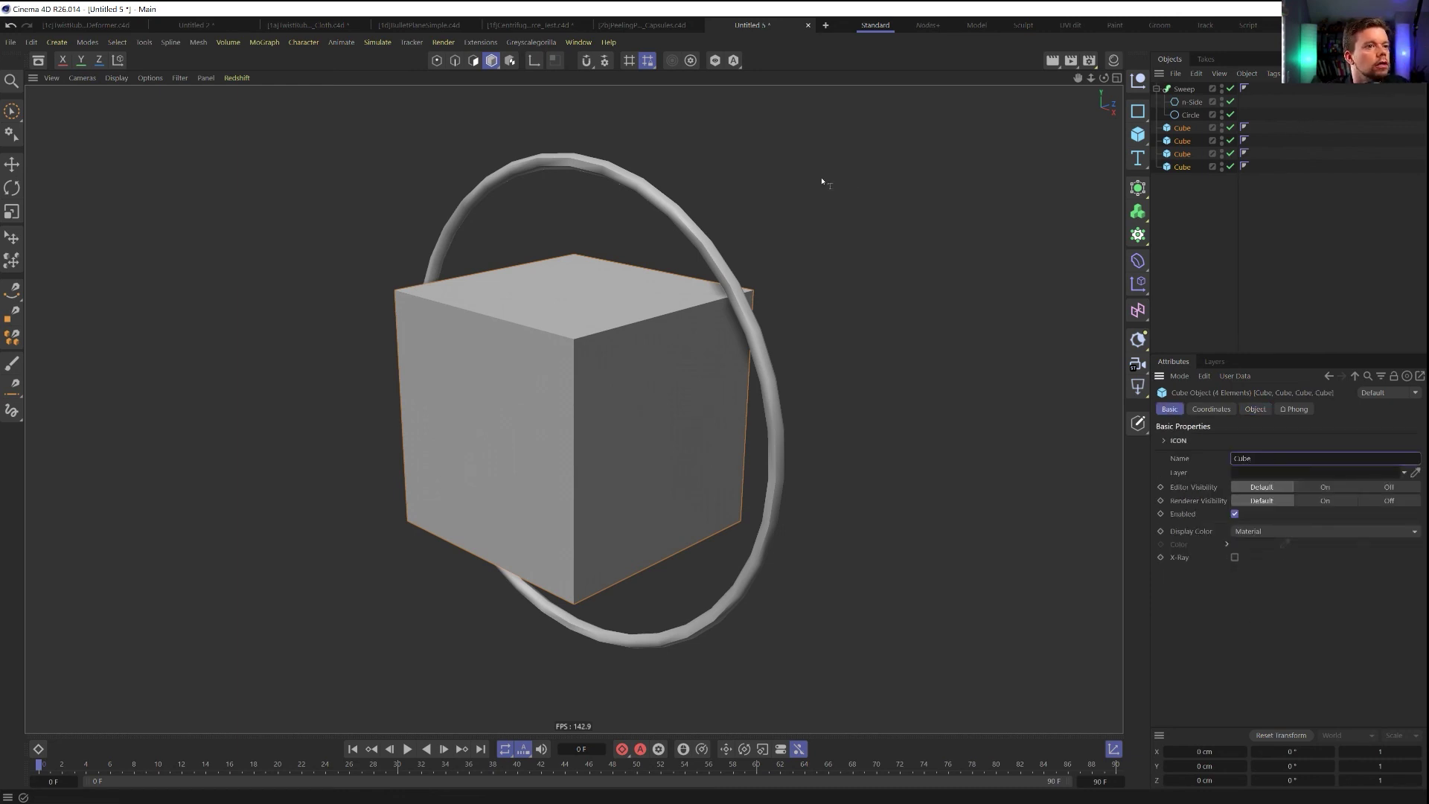
Find the Naming Tool by command search and reopen it with the four cubes still selected
{"action": "key", "text": "shift+c"}
{"action": "type", "text": "namin"}
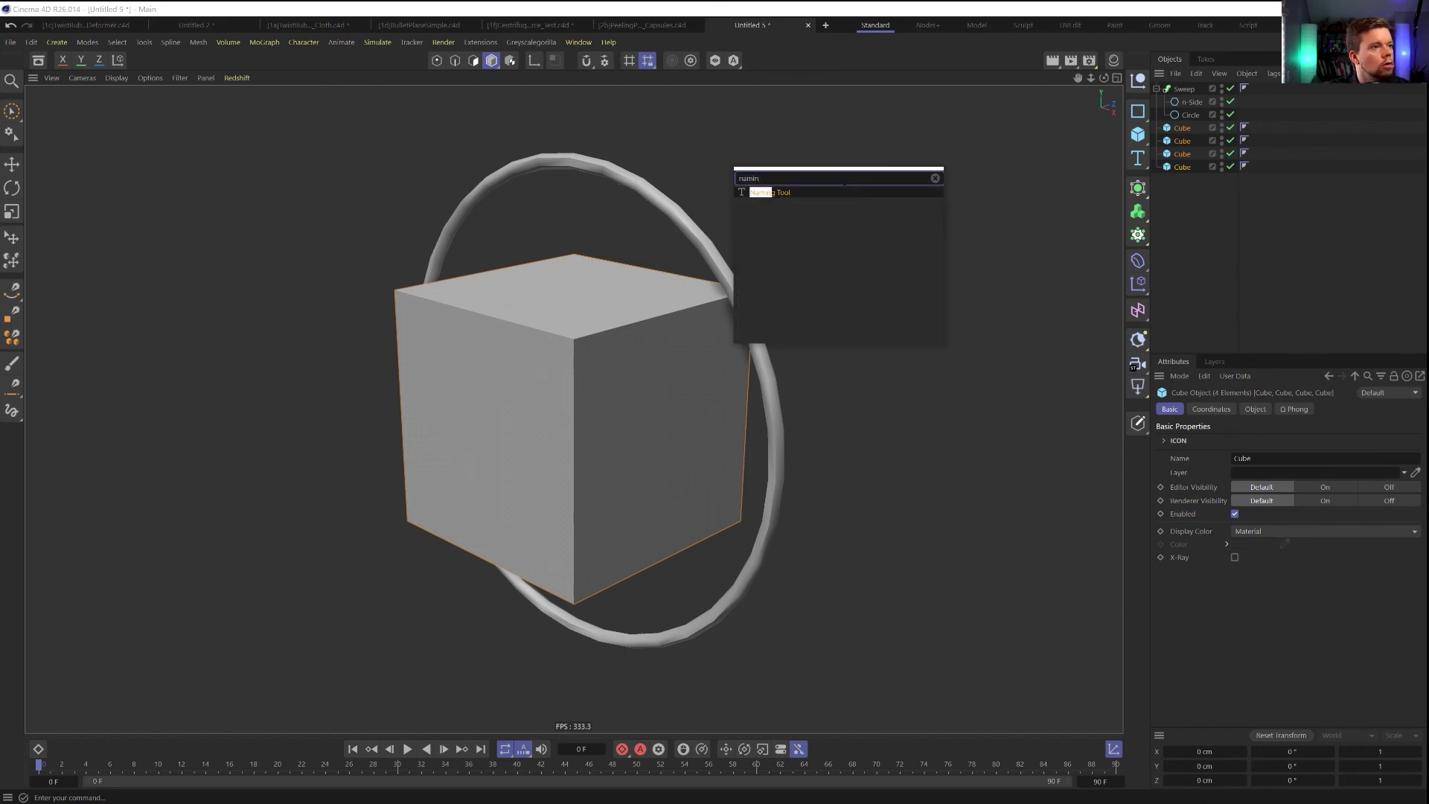
{"action": "key", "text": "Return"}
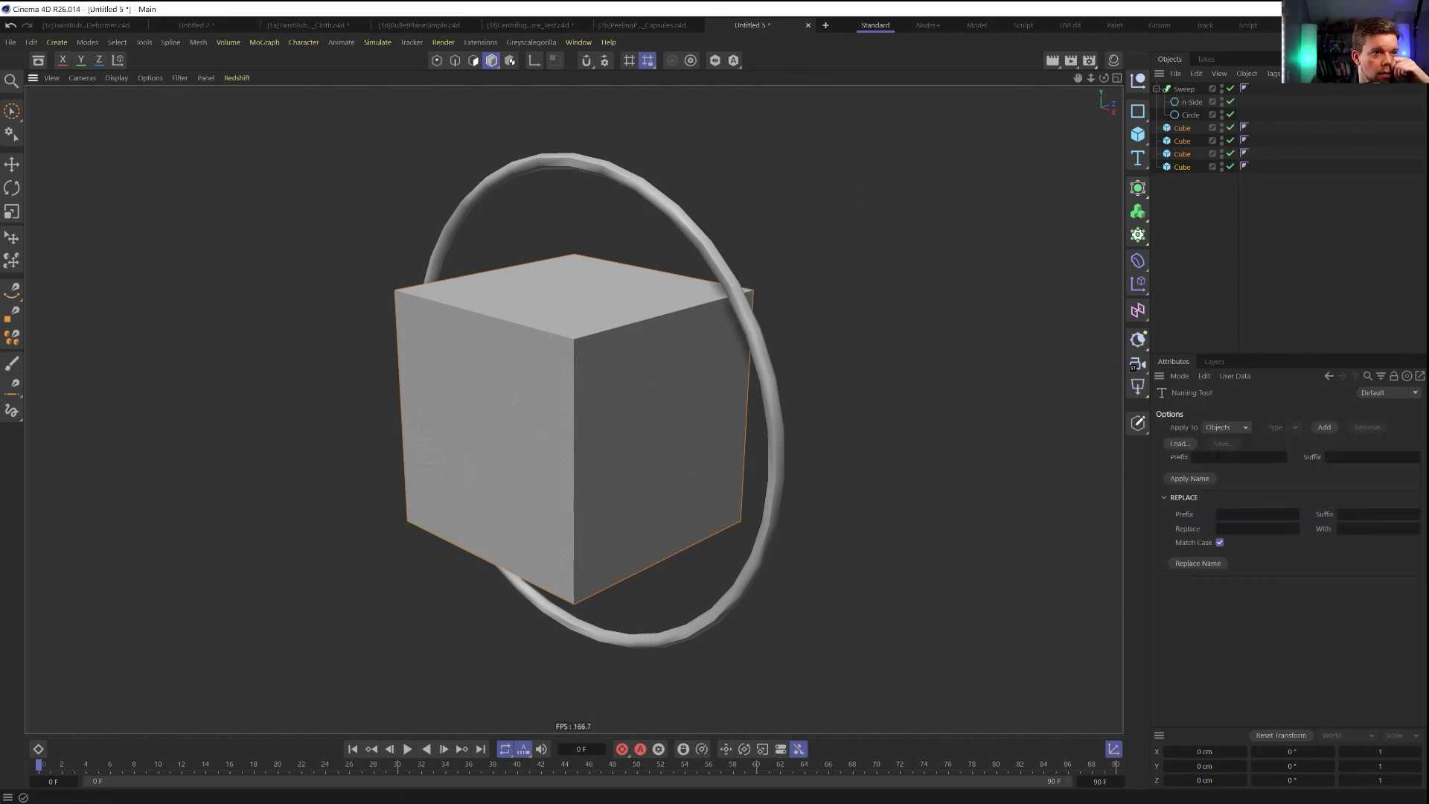
{"action": "left_click", "coordinate": [1218, 457]}
{"action": "type", "text": "Me_"}
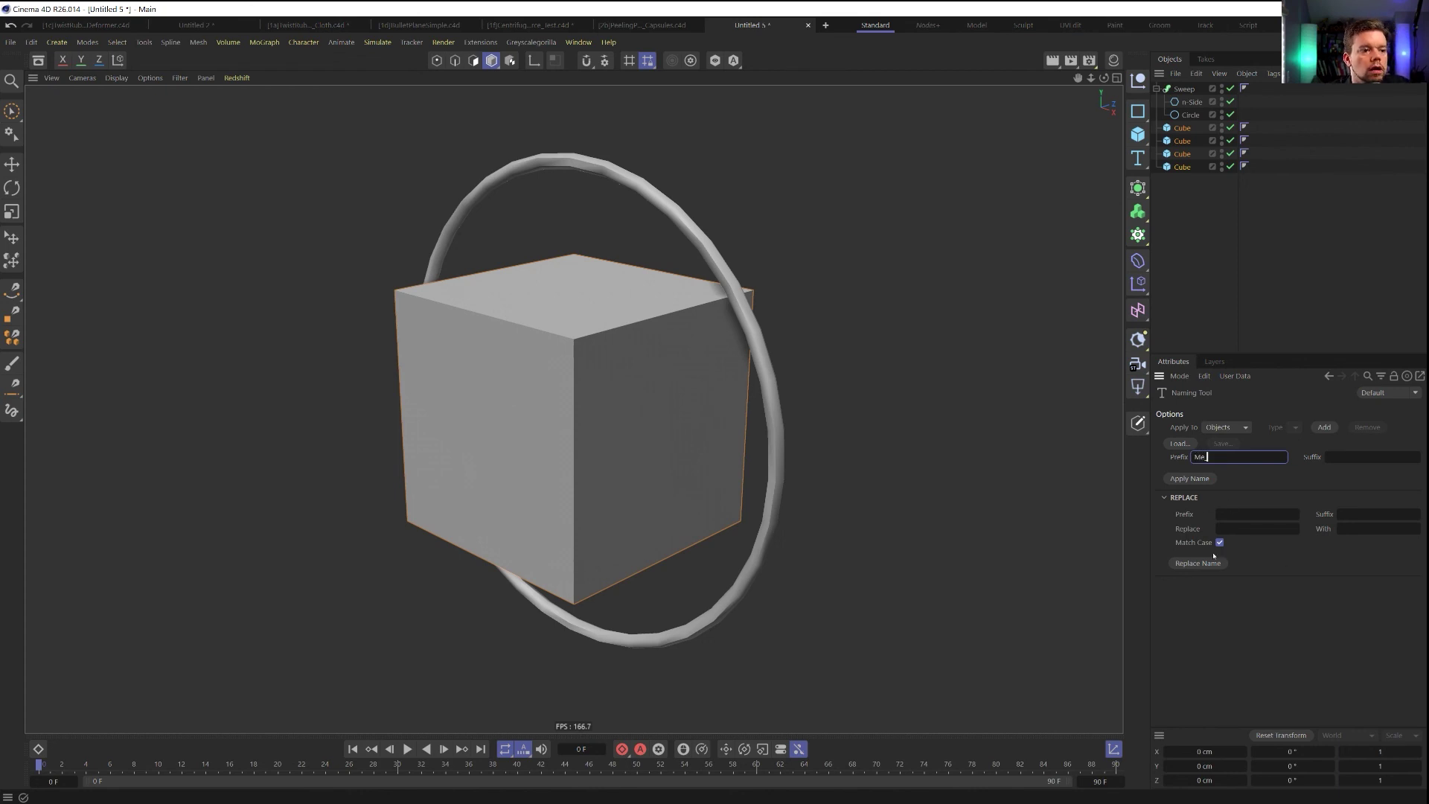
{"action": "left_click", "coordinate": [1324, 427]}
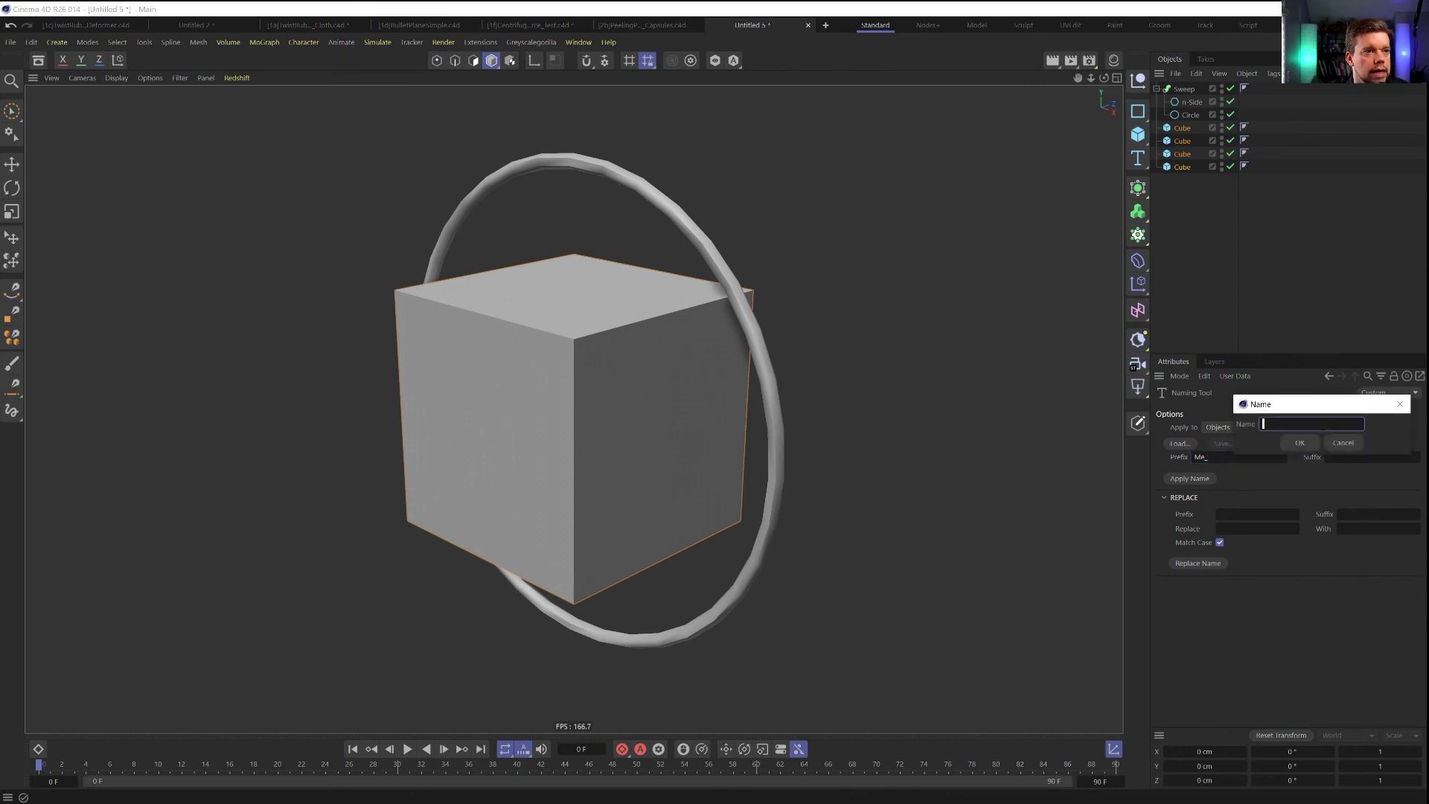
{"action": "left_click", "coordinate": [1342, 443]}
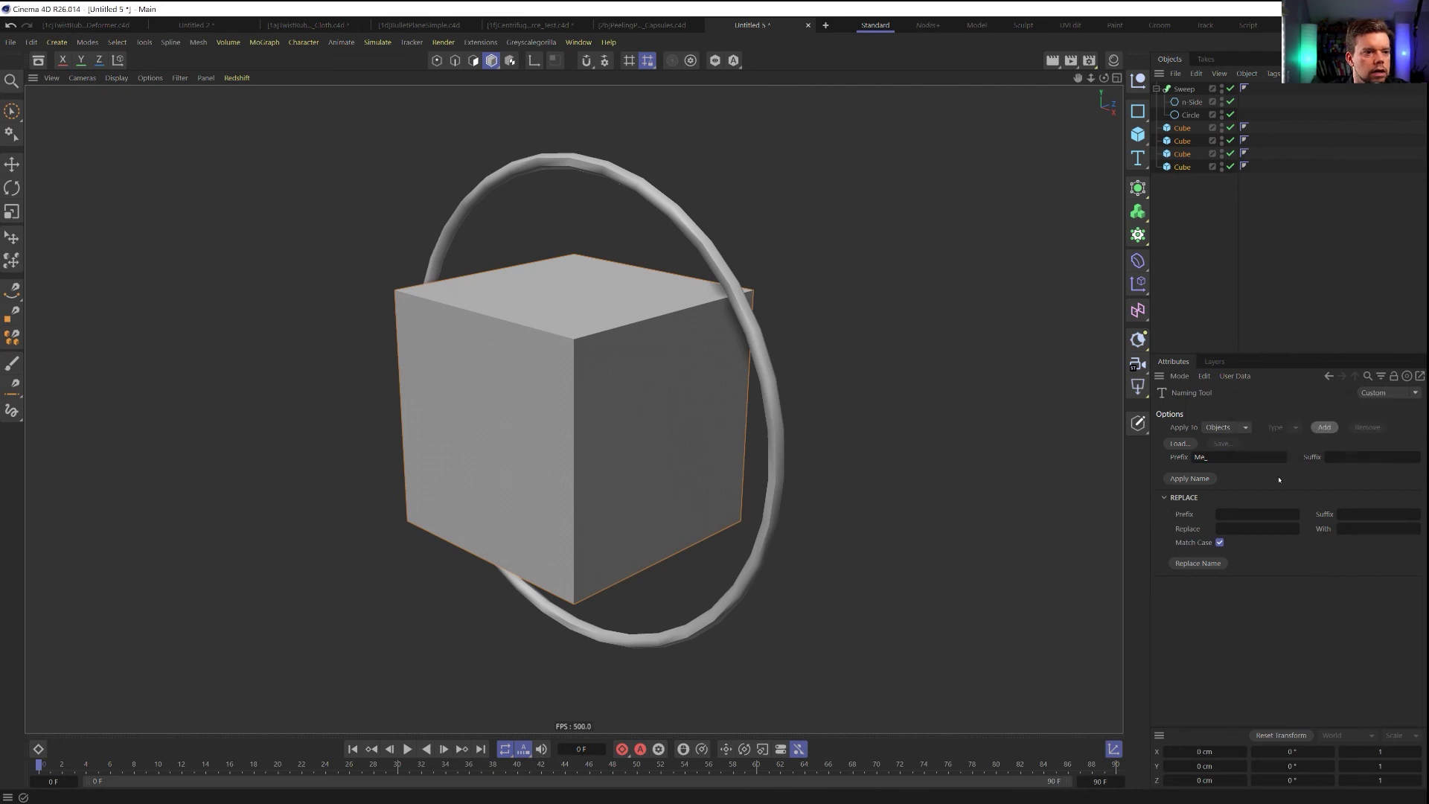
{"action": "left_click", "coordinate": [1201, 457]}
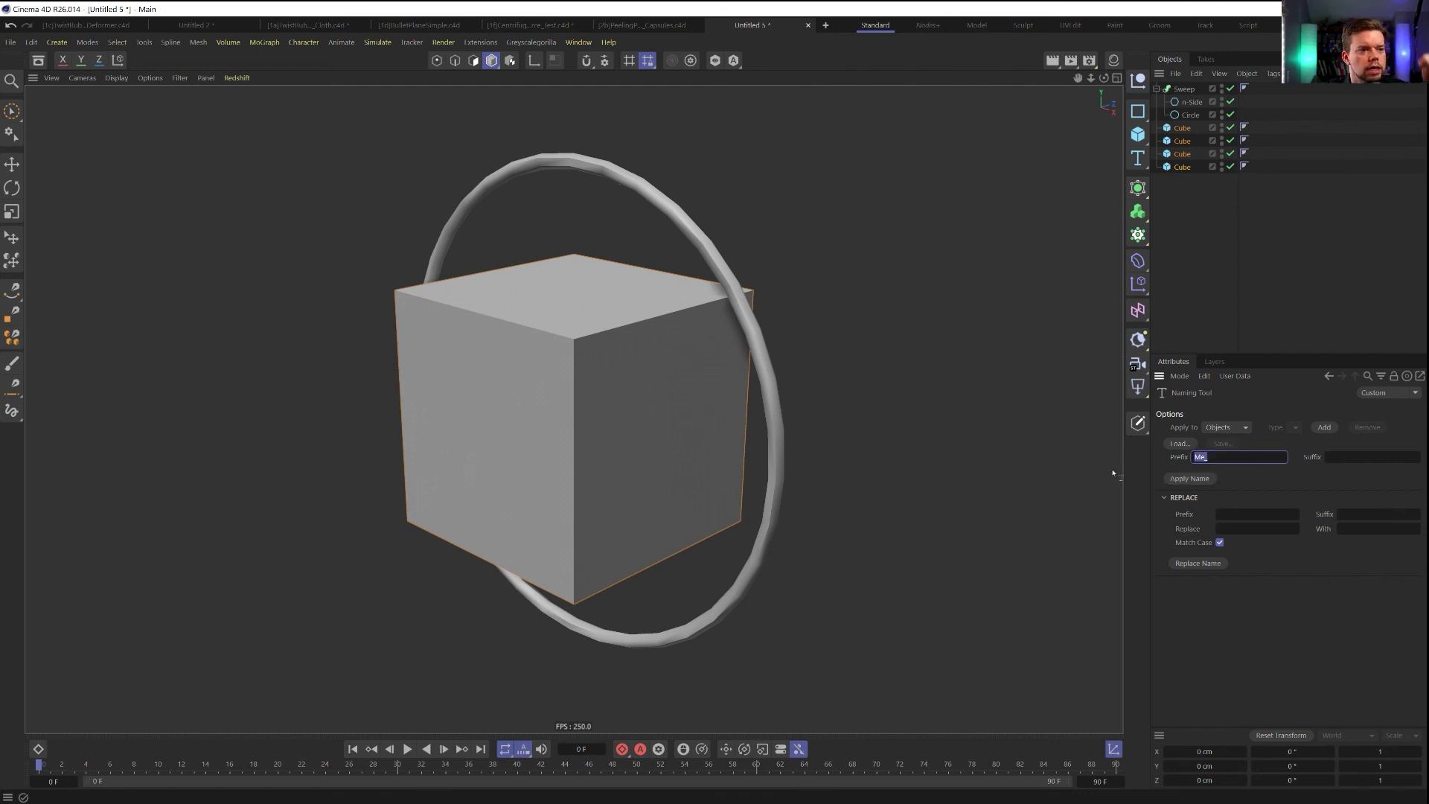
{"action": "key", "text": "BackSpace"}
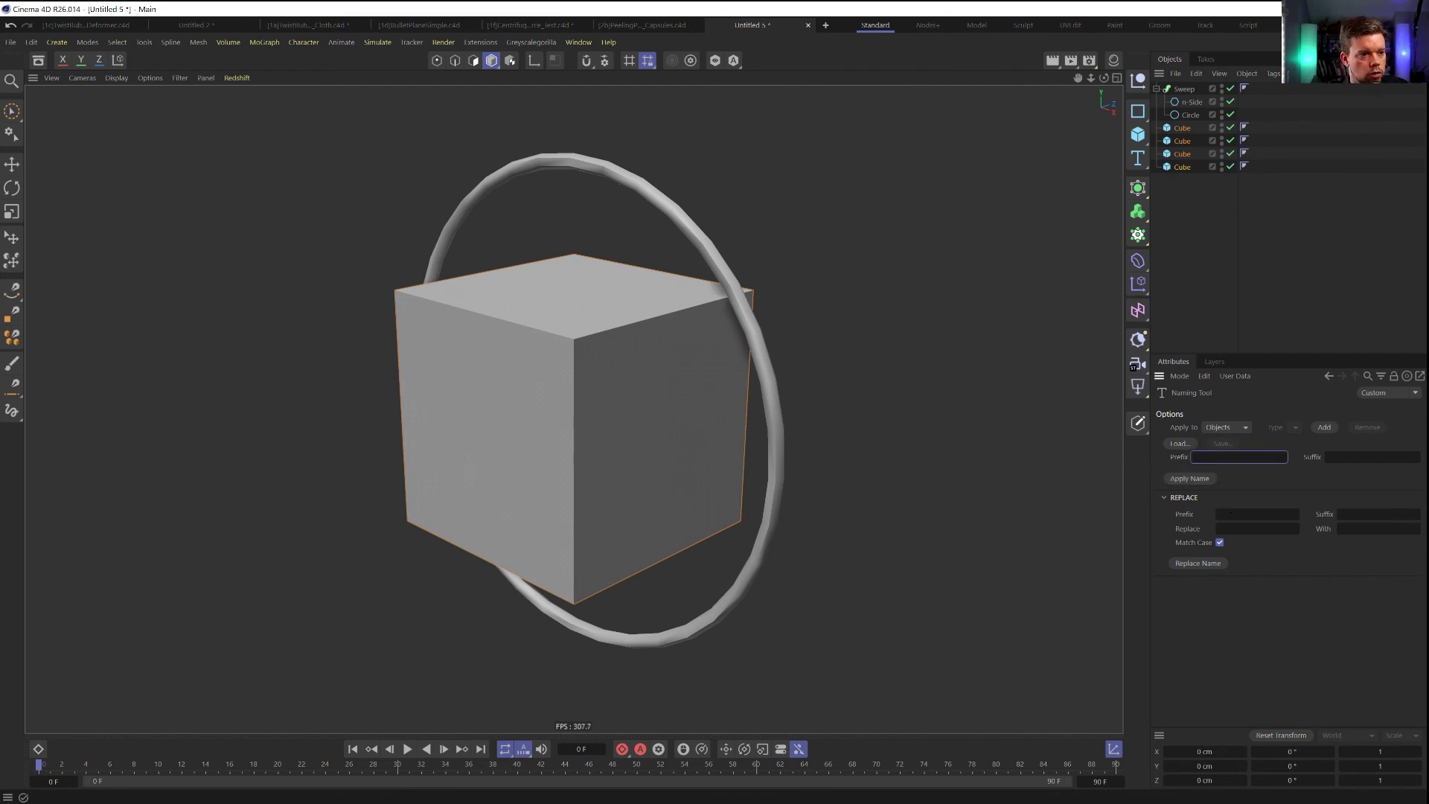
Add the prefix Me_ to all four cube names using the Naming Tool's Replace options
{"action": "left_click", "coordinate": [1257, 515]}
{"action": "type", "text": "Me_"}
{"action": "left_click", "coordinate": [1205, 565]}
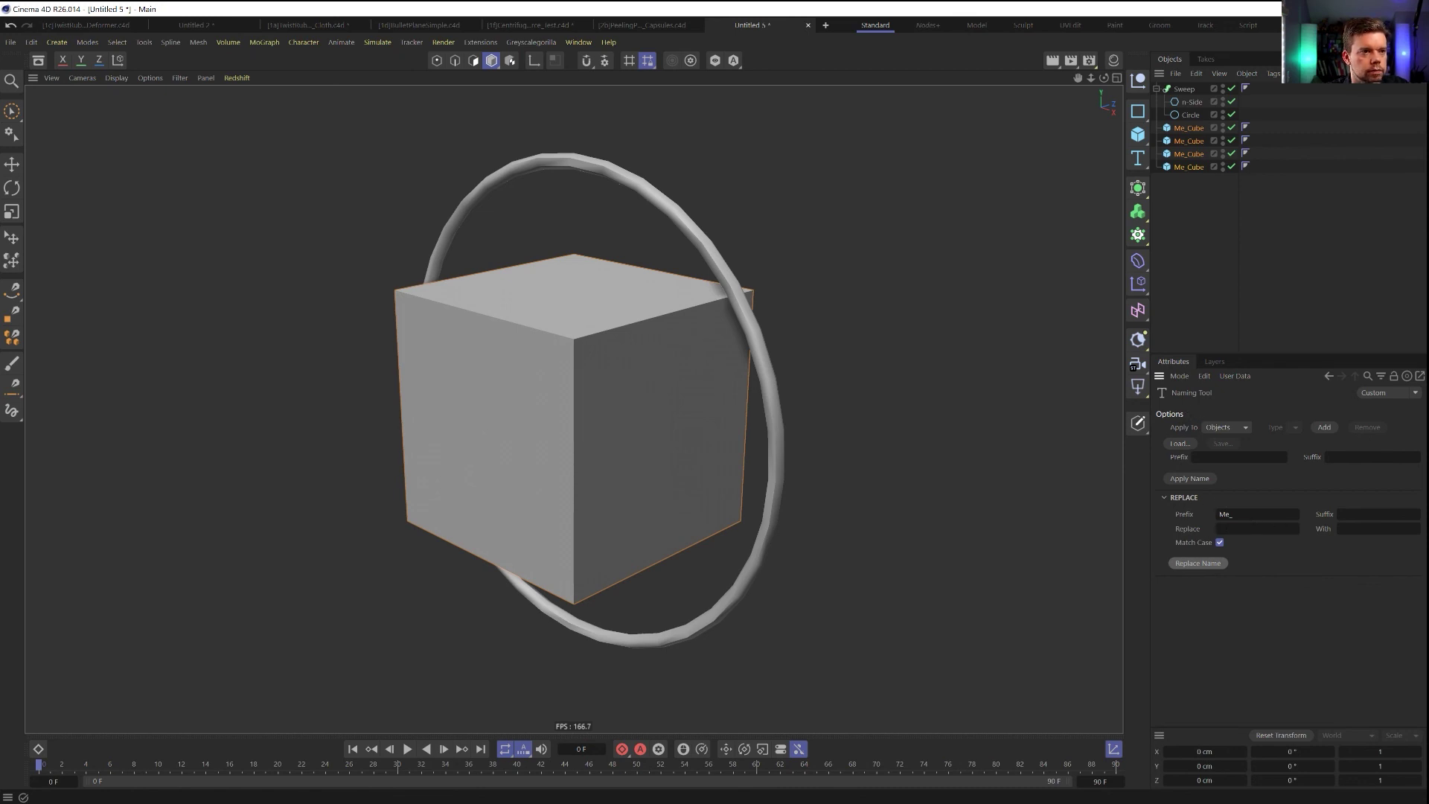
{"action": "left_click", "coordinate": [1349, 514]}
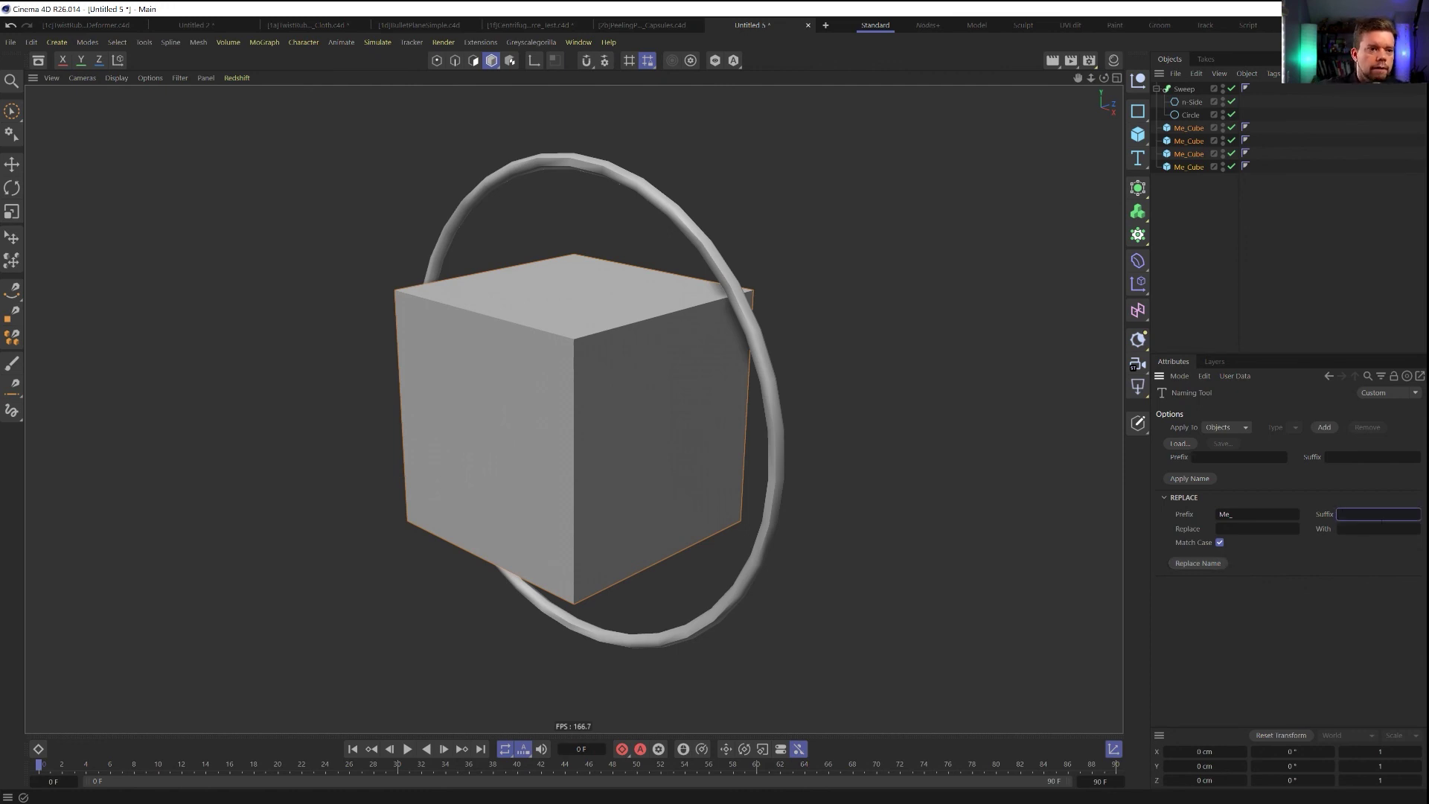
{"action": "left_click", "coordinate": [1322, 426]}
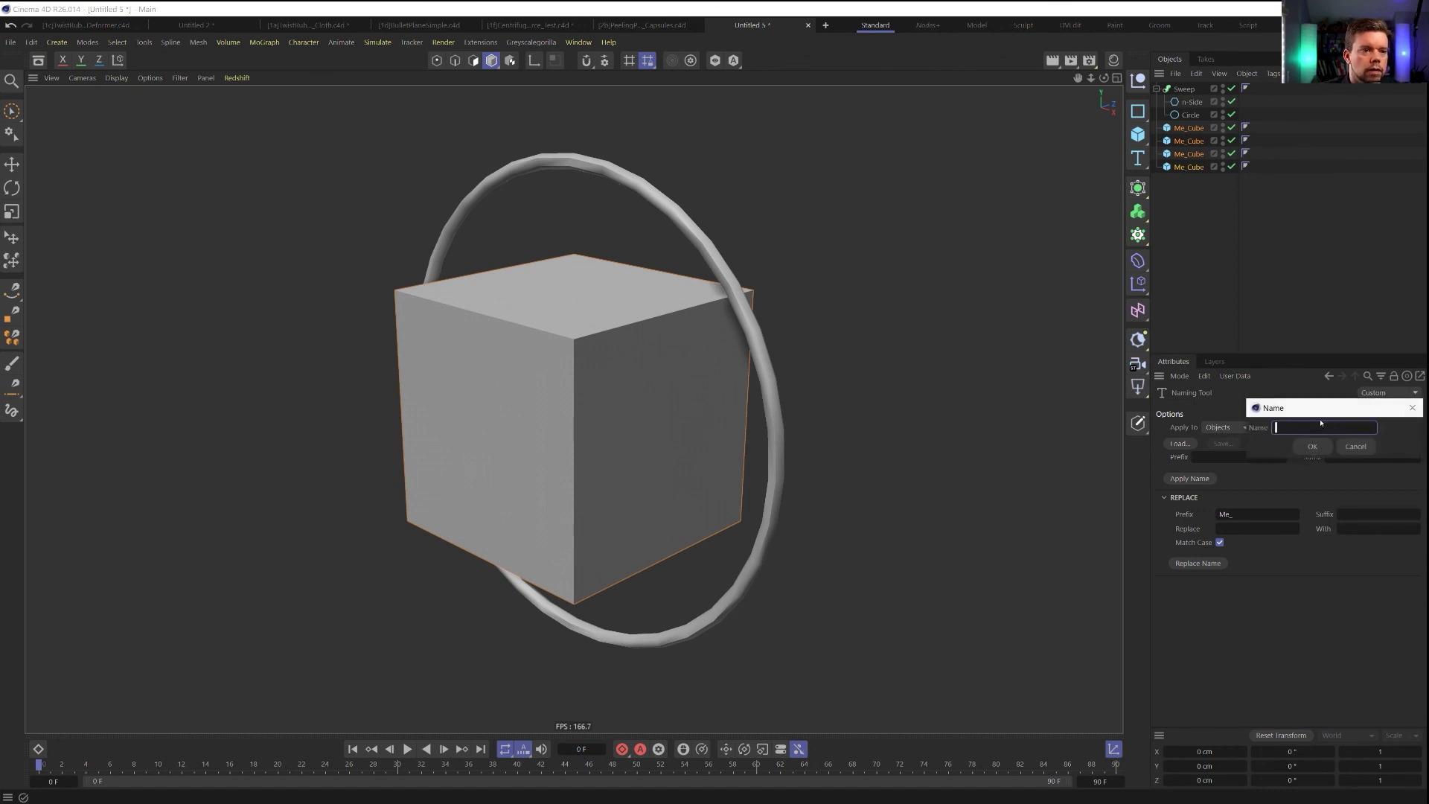
{"action": "left_click", "coordinate": [1355, 446]}
{"action": "left_click", "coordinate": [1244, 427]}
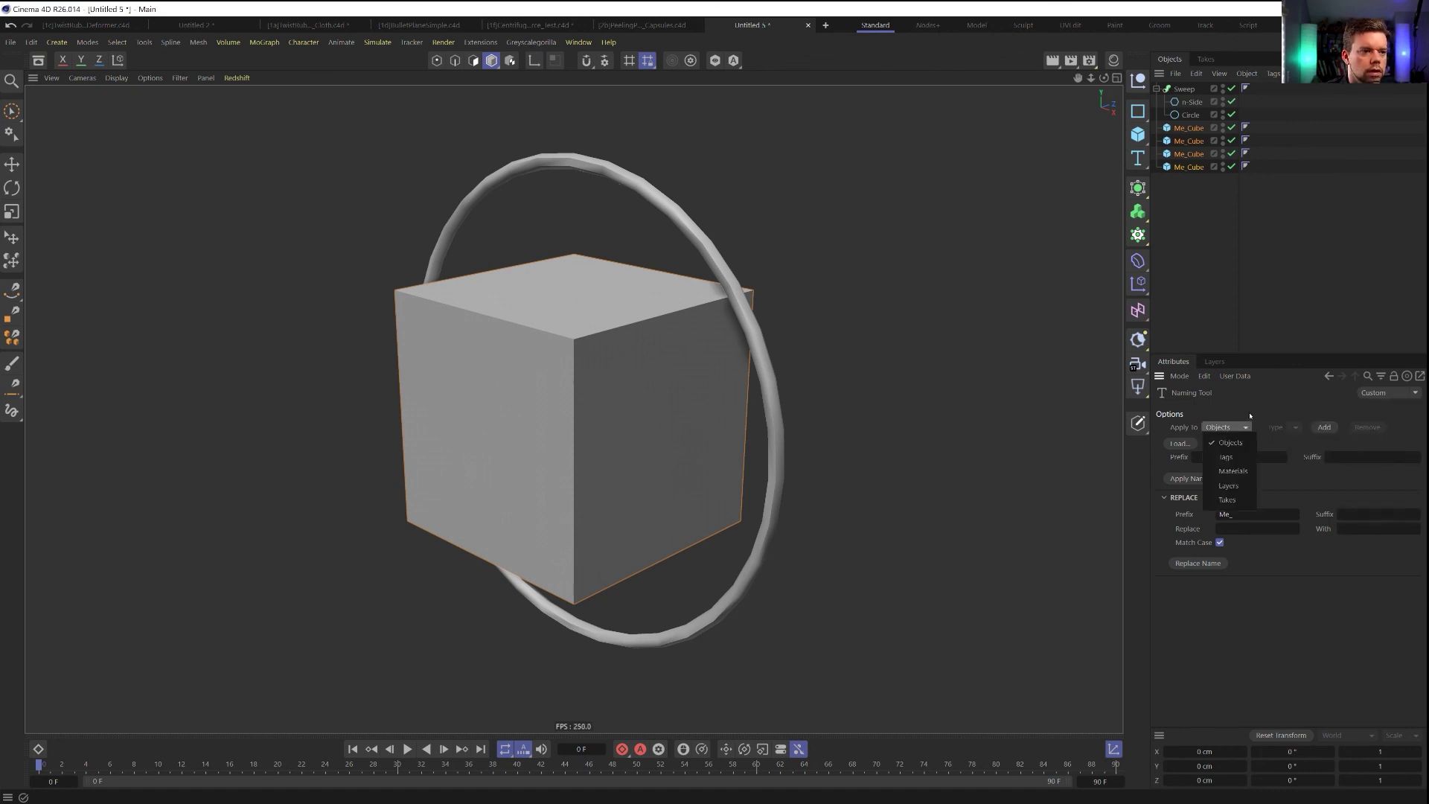
{"action": "left_click", "coordinate": [1250, 416]}
{"action": "left_click", "coordinate": [1359, 529]}
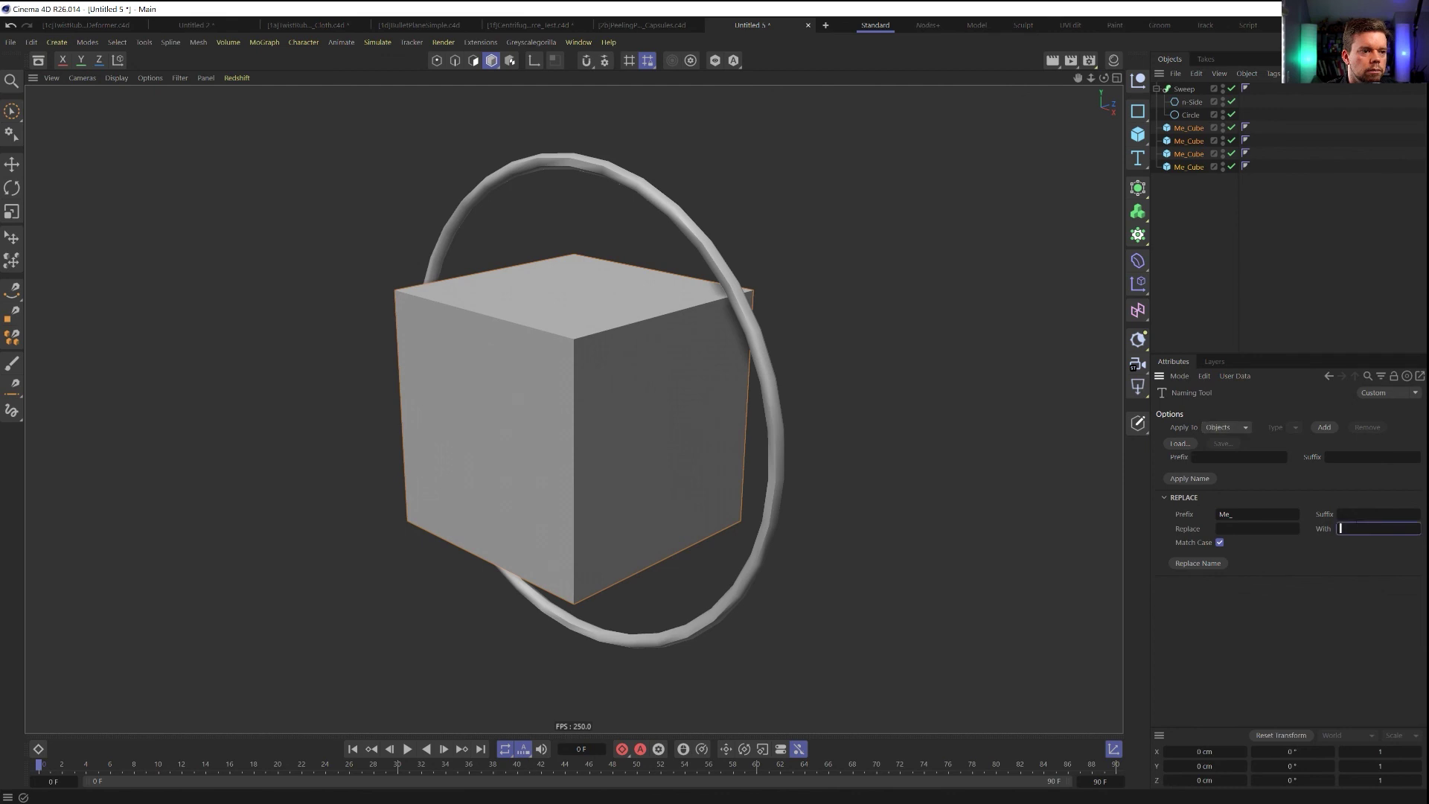
{"action": "left_click", "coordinate": [1358, 514]}
Open the help page for the Naming Tool's Replace prefix and look up the automatic numbering string $N
{"action": "right_click", "coordinate": [1183, 513]}
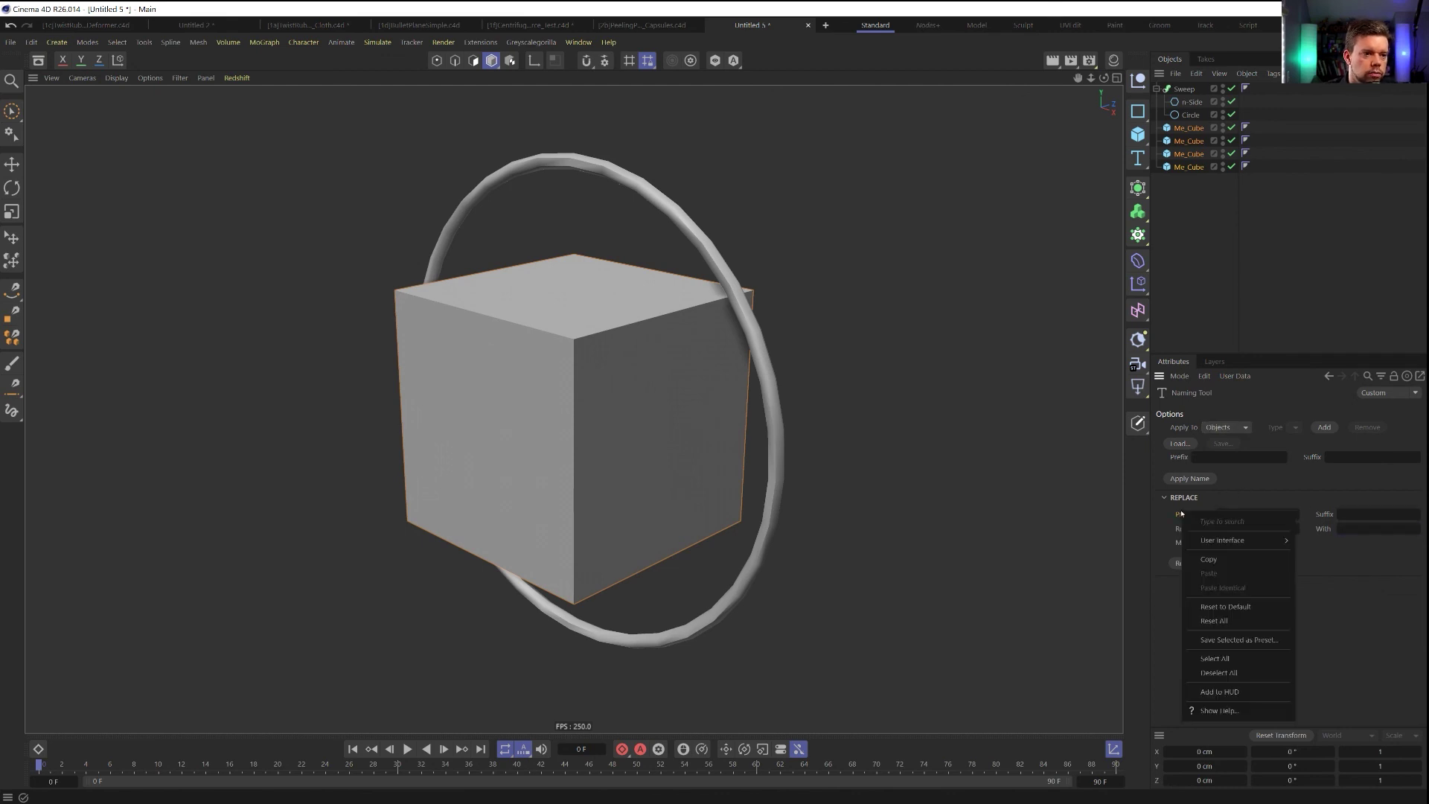
{"action": "left_click", "coordinate": [1240, 711]}
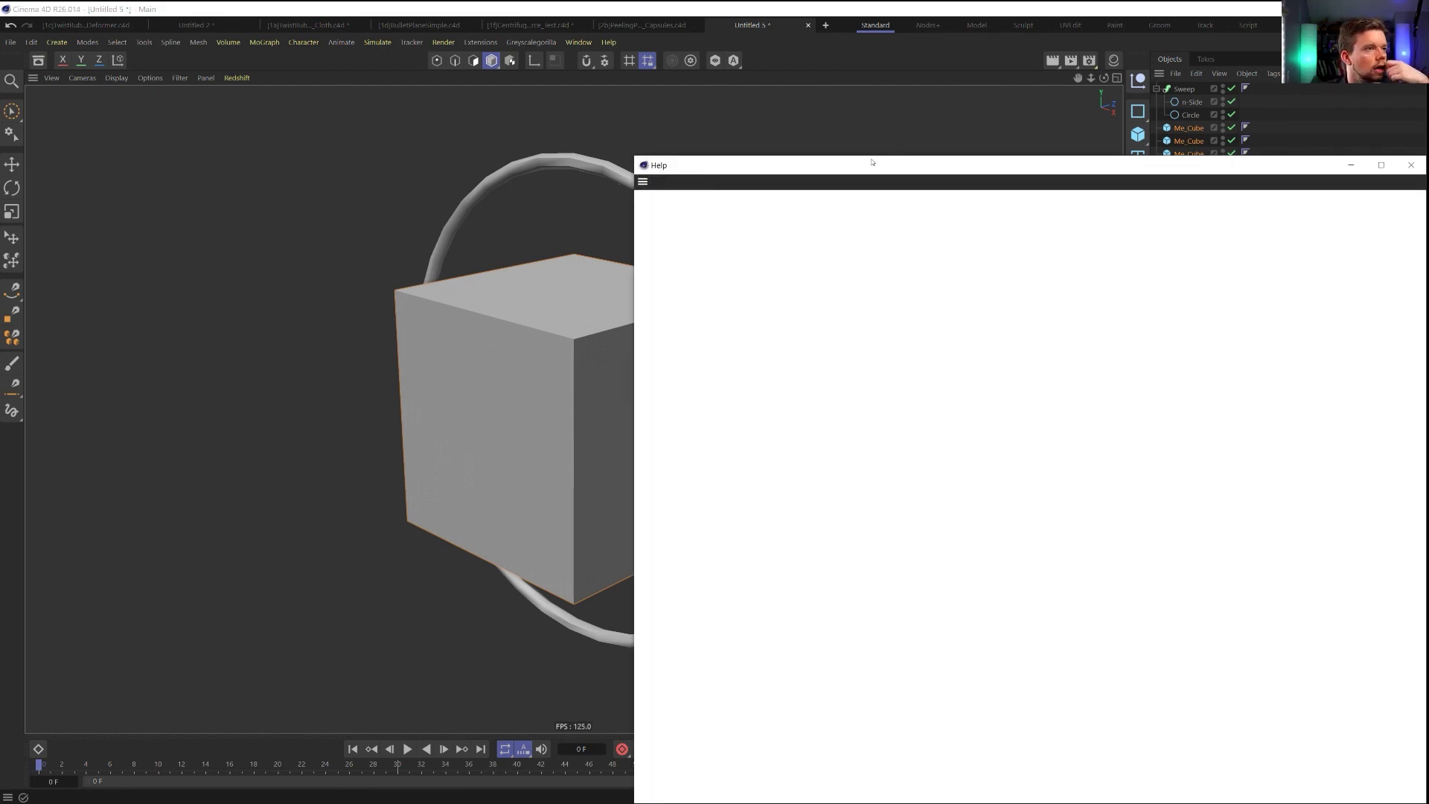
{"action": "left_click_drag", "start_coordinate": [872, 162], "coordinate": [513, 45]}
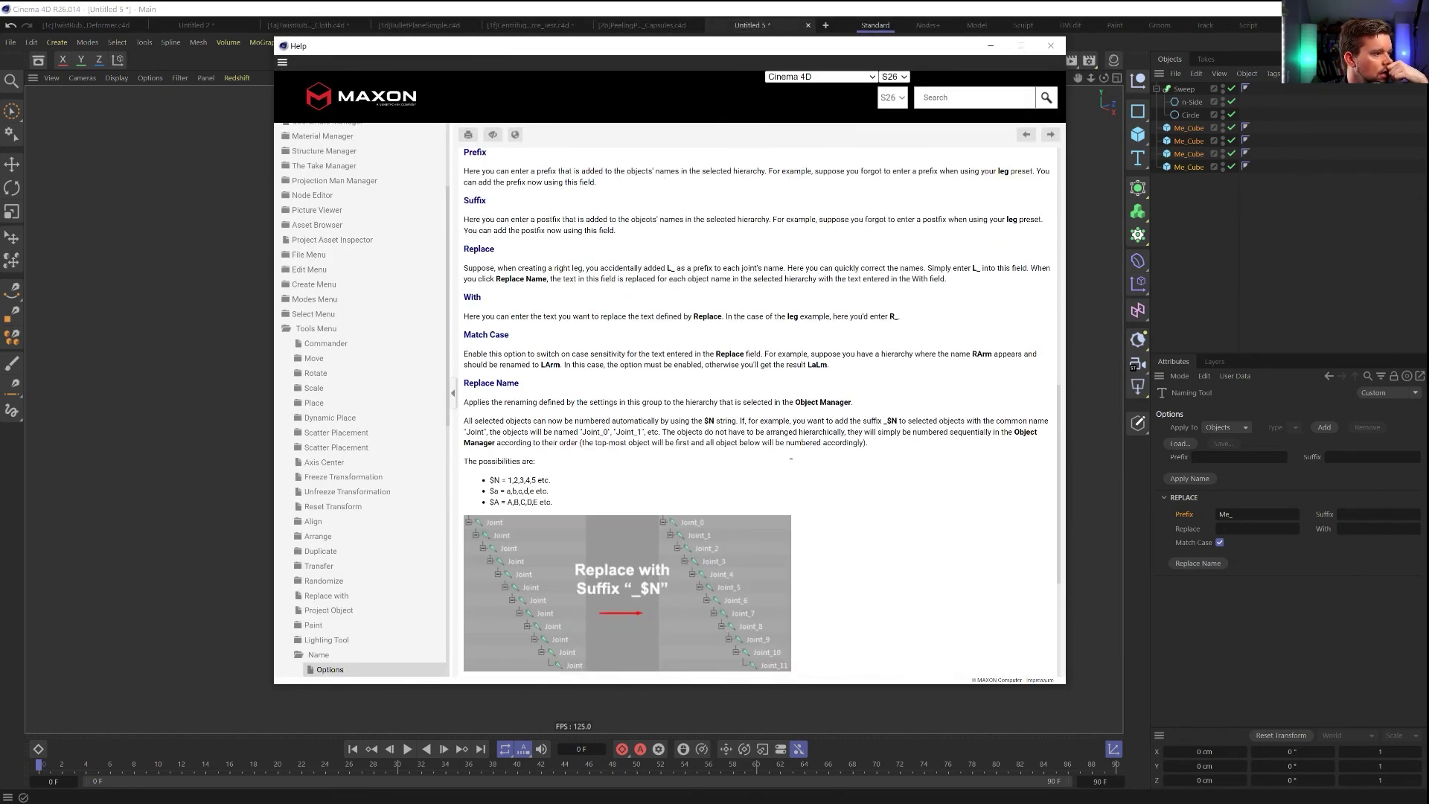
{"action": "left_click_drag", "start_coordinate": [502, 481], "coordinate": [489, 480]}
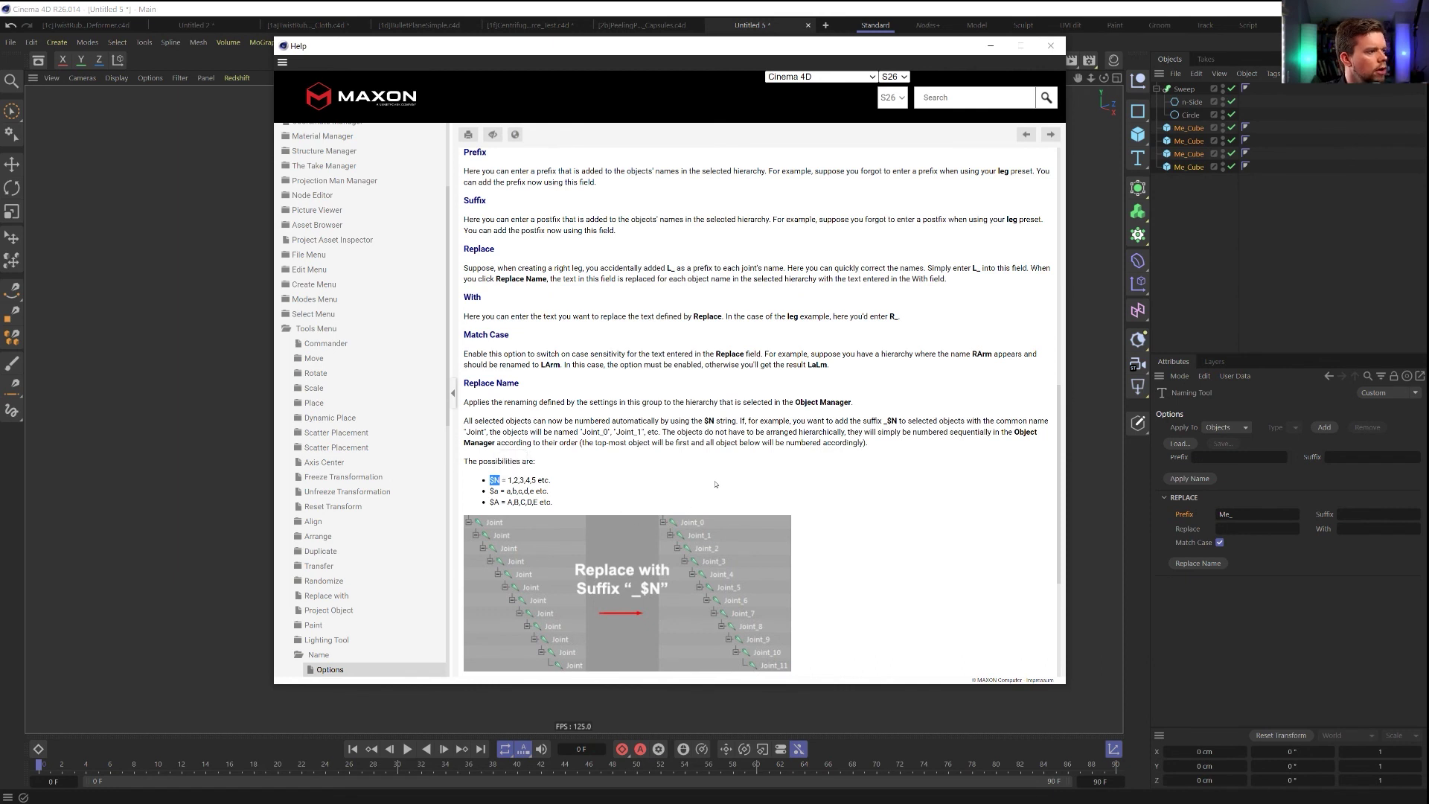
Clear the Replace prefix, set the suffix to _$N and apply it to number the four cube names sequentially
{"action": "left_click", "coordinate": [1330, 555]}
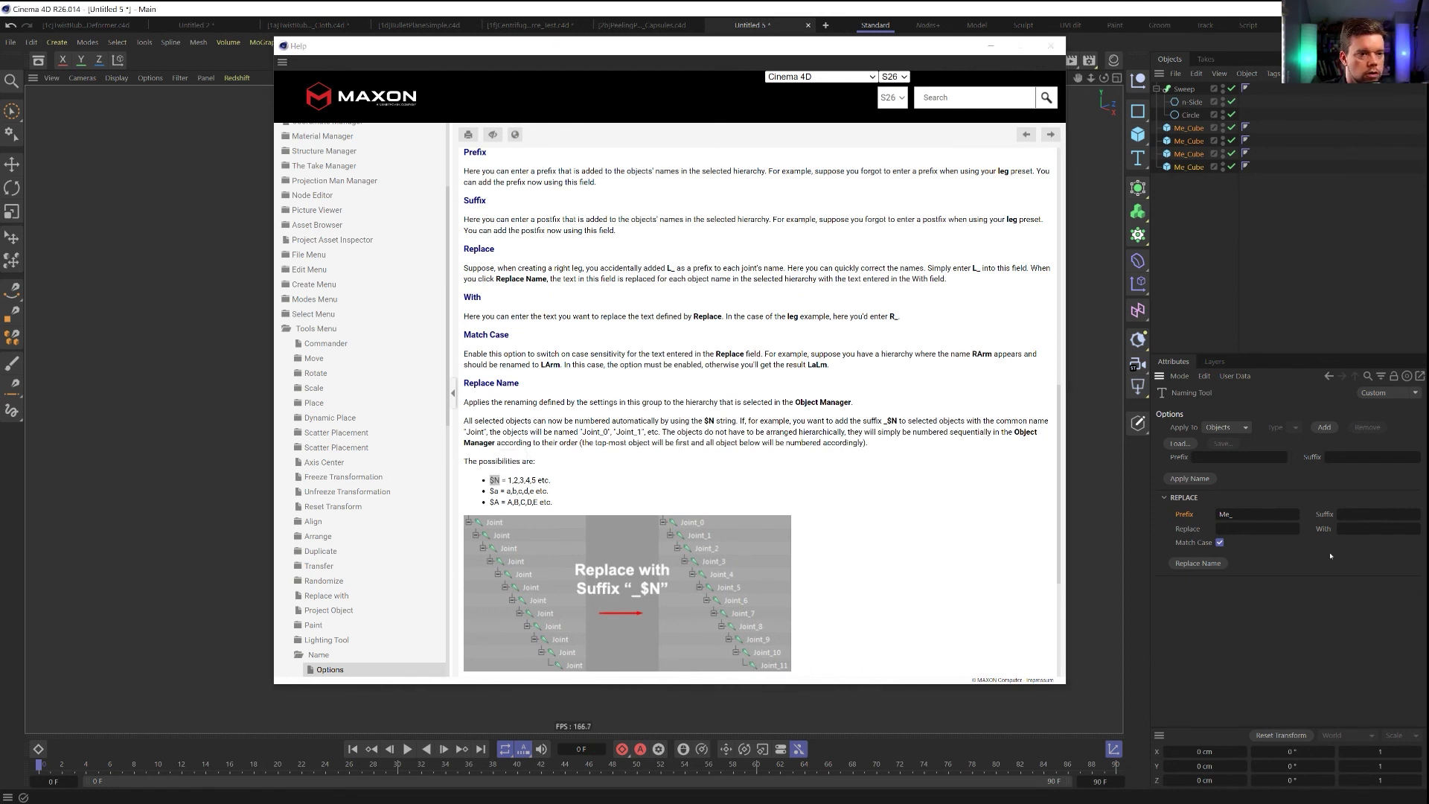
{"action": "left_click", "coordinate": [1355, 517]}
{"action": "type", "text": "_$N"}
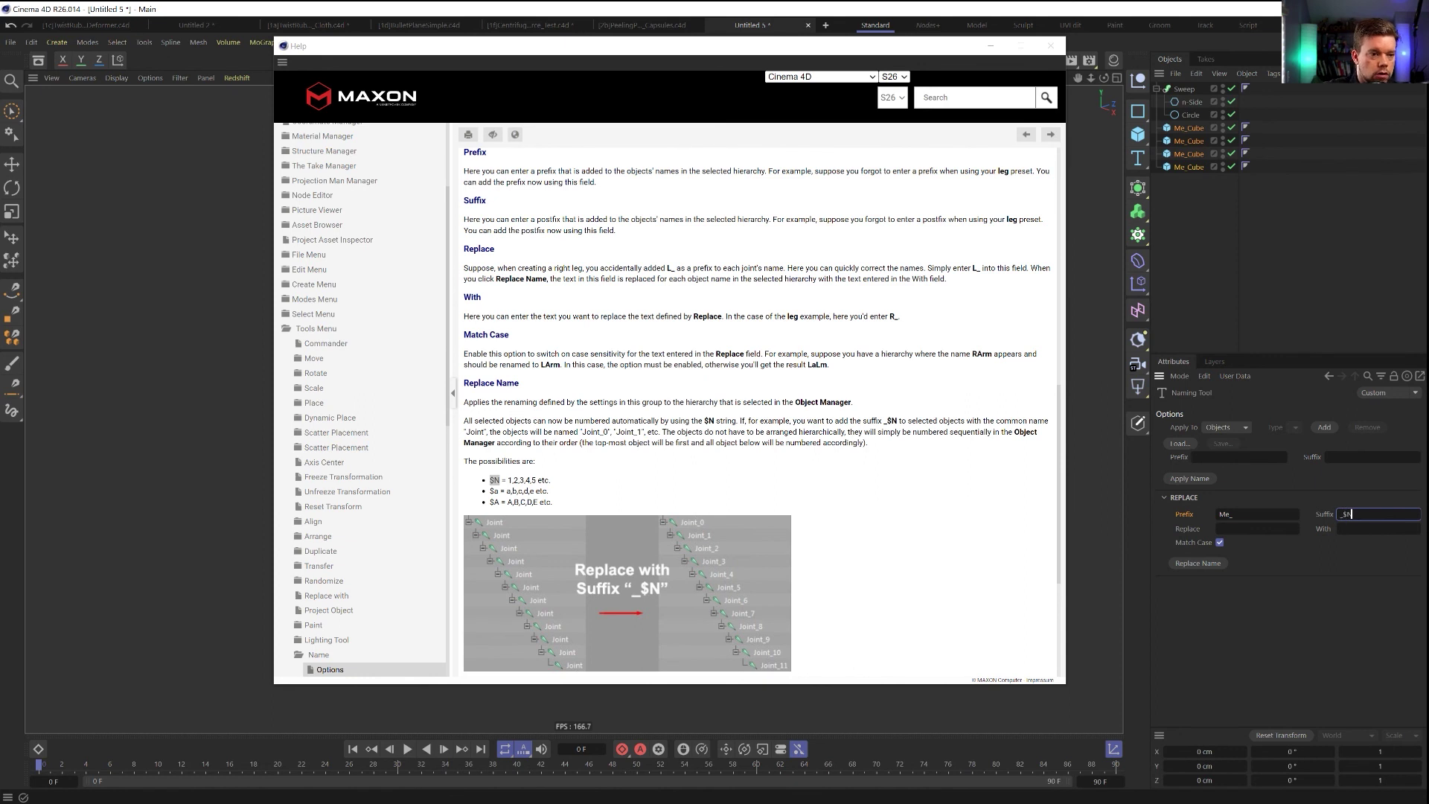
{"action": "left_click", "coordinate": [1197, 563]}
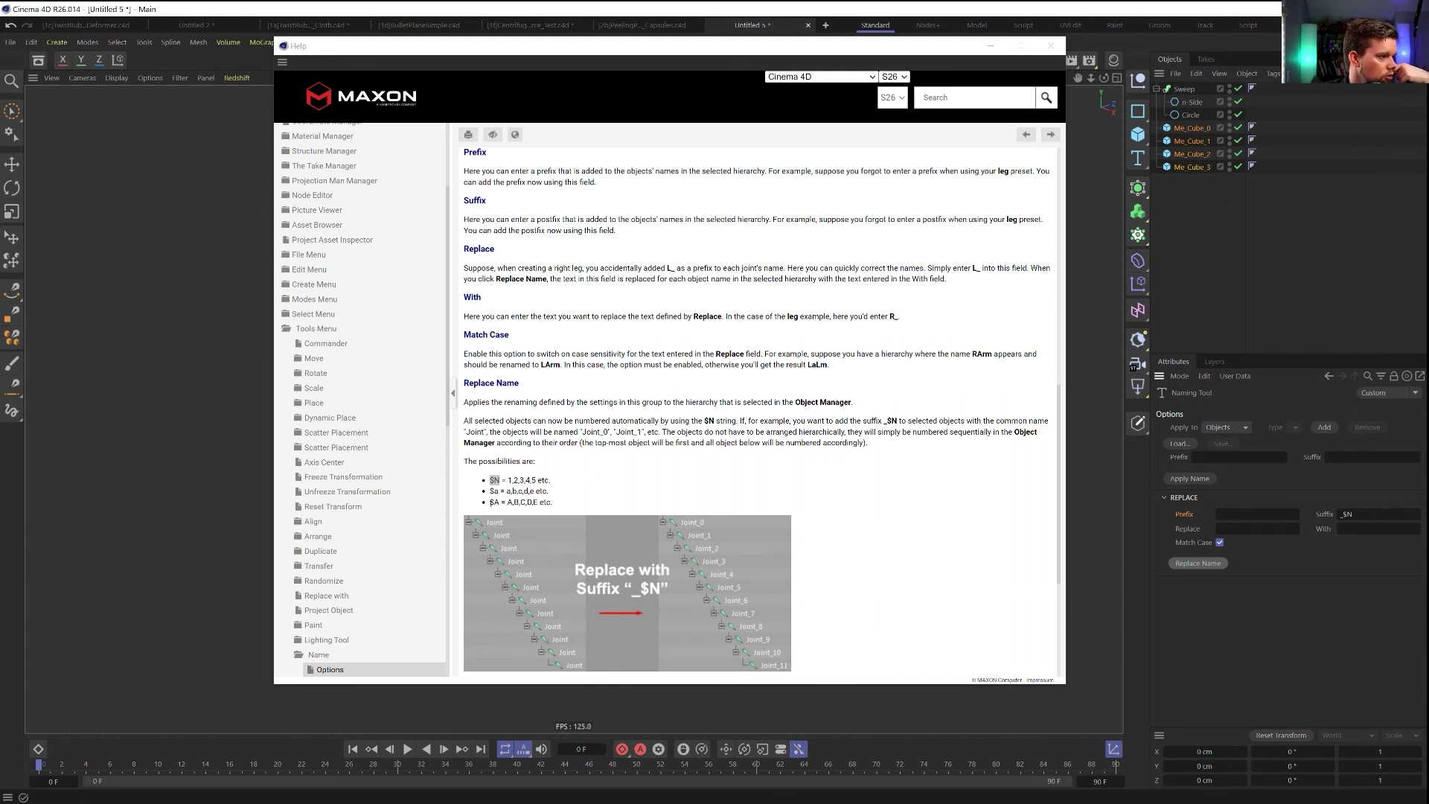
Read through the naming and numbering examples on the help page and close the Help window
{"action": "scroll", "coordinate": [565, 497], "scroll_direction": "down", "scroll_amount": 3}
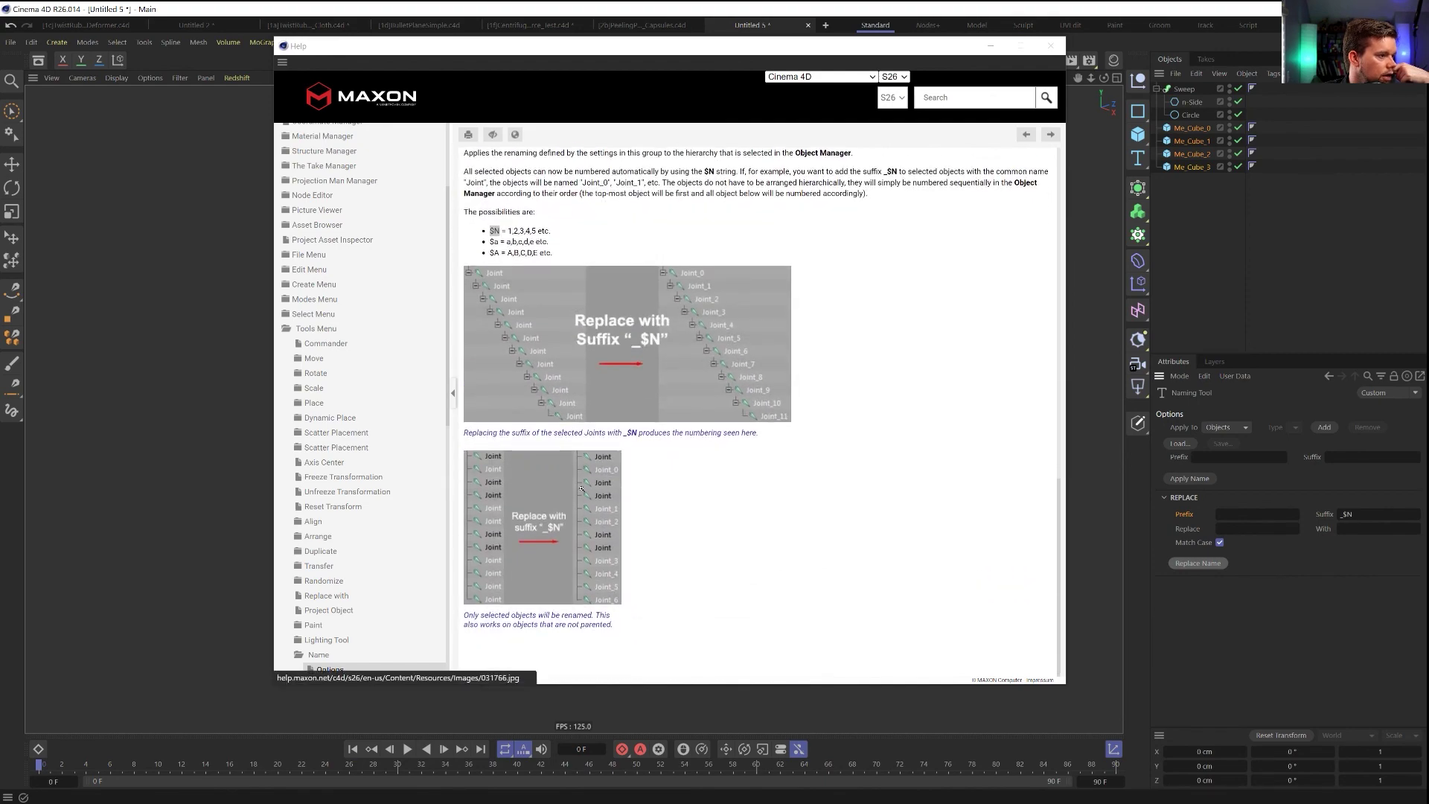
{"action": "scroll", "coordinate": [580, 489], "scroll_direction": "up", "scroll_amount": 2}
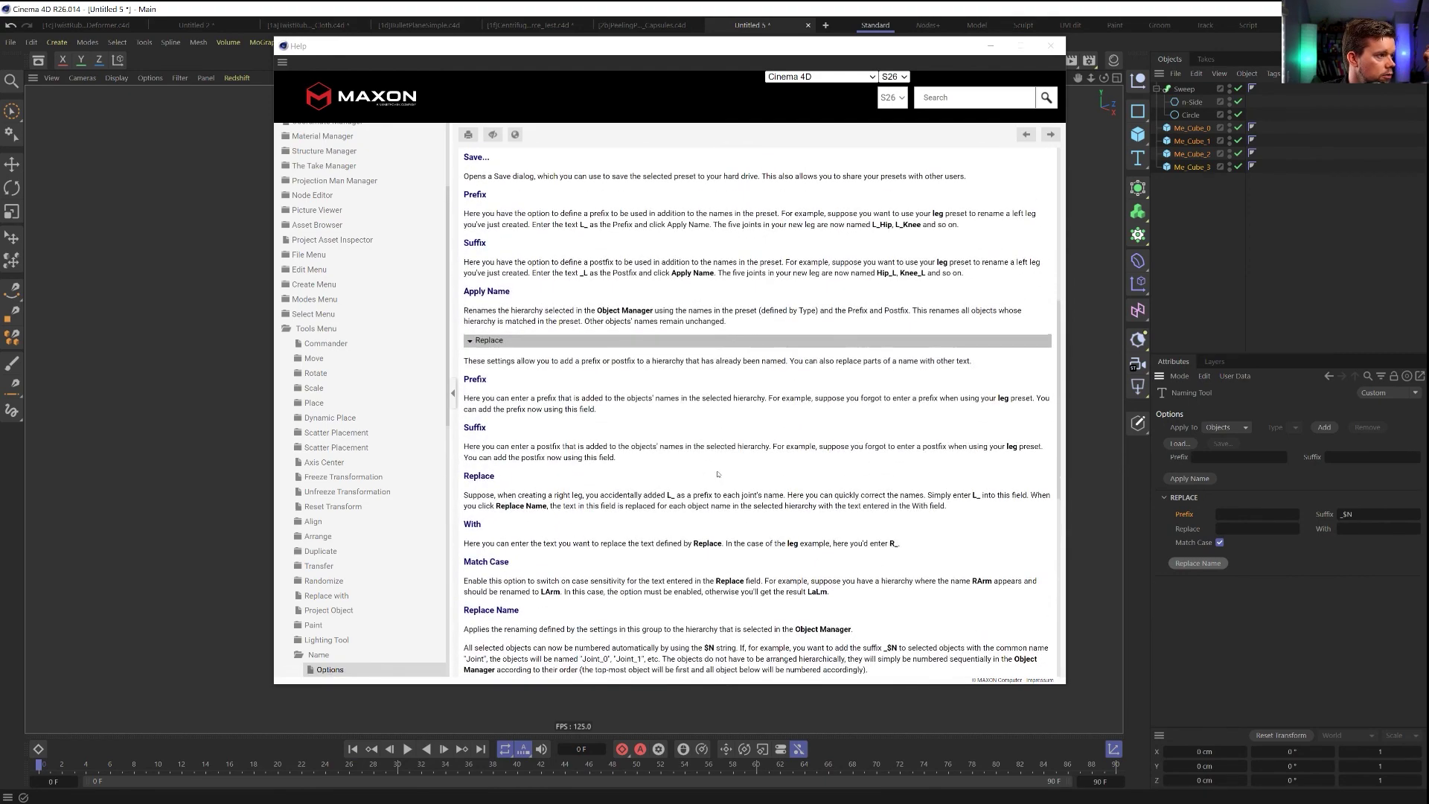
{"action": "scroll", "coordinate": [718, 474], "scroll_direction": "down", "scroll_amount": 1}
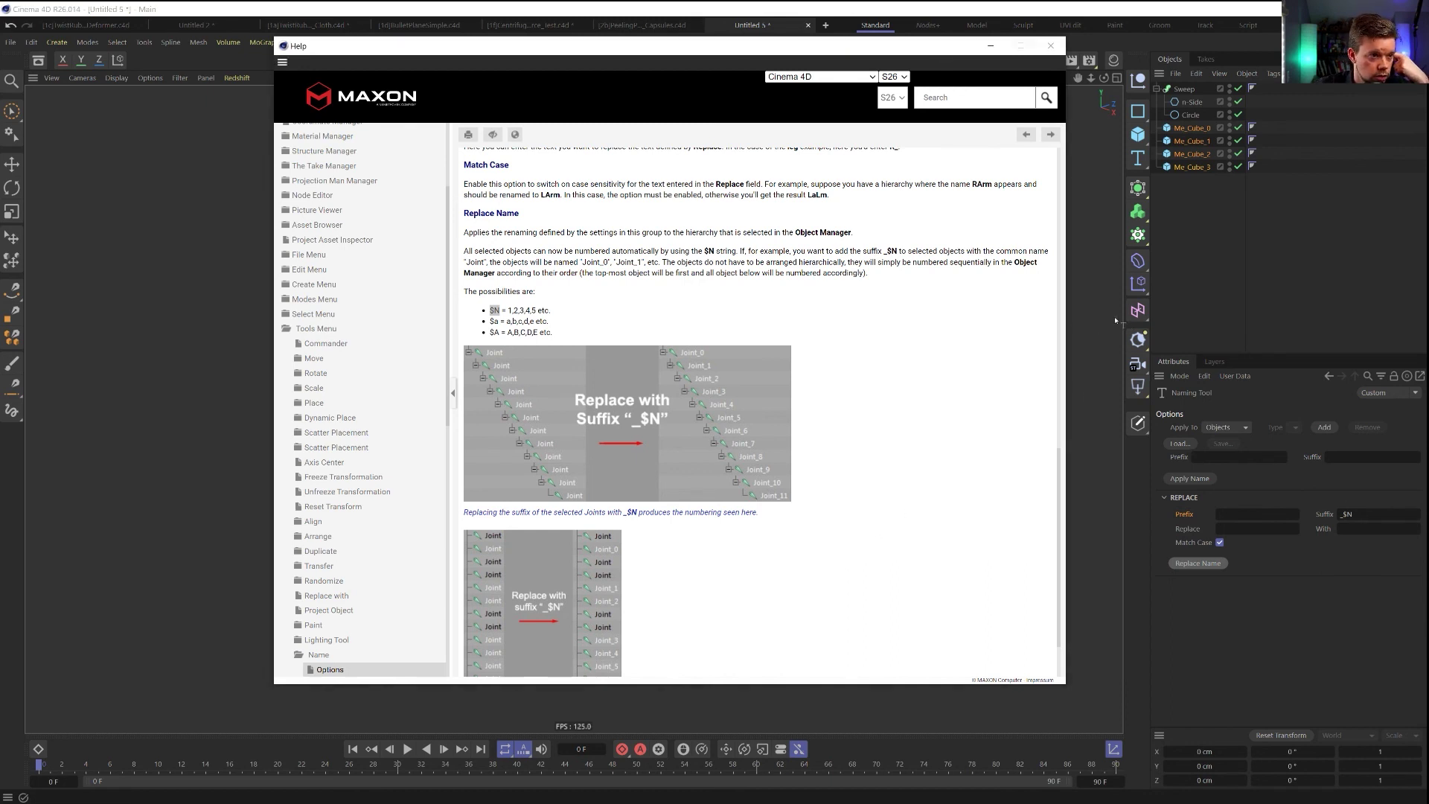
{"action": "left_click", "coordinate": [1050, 46]}
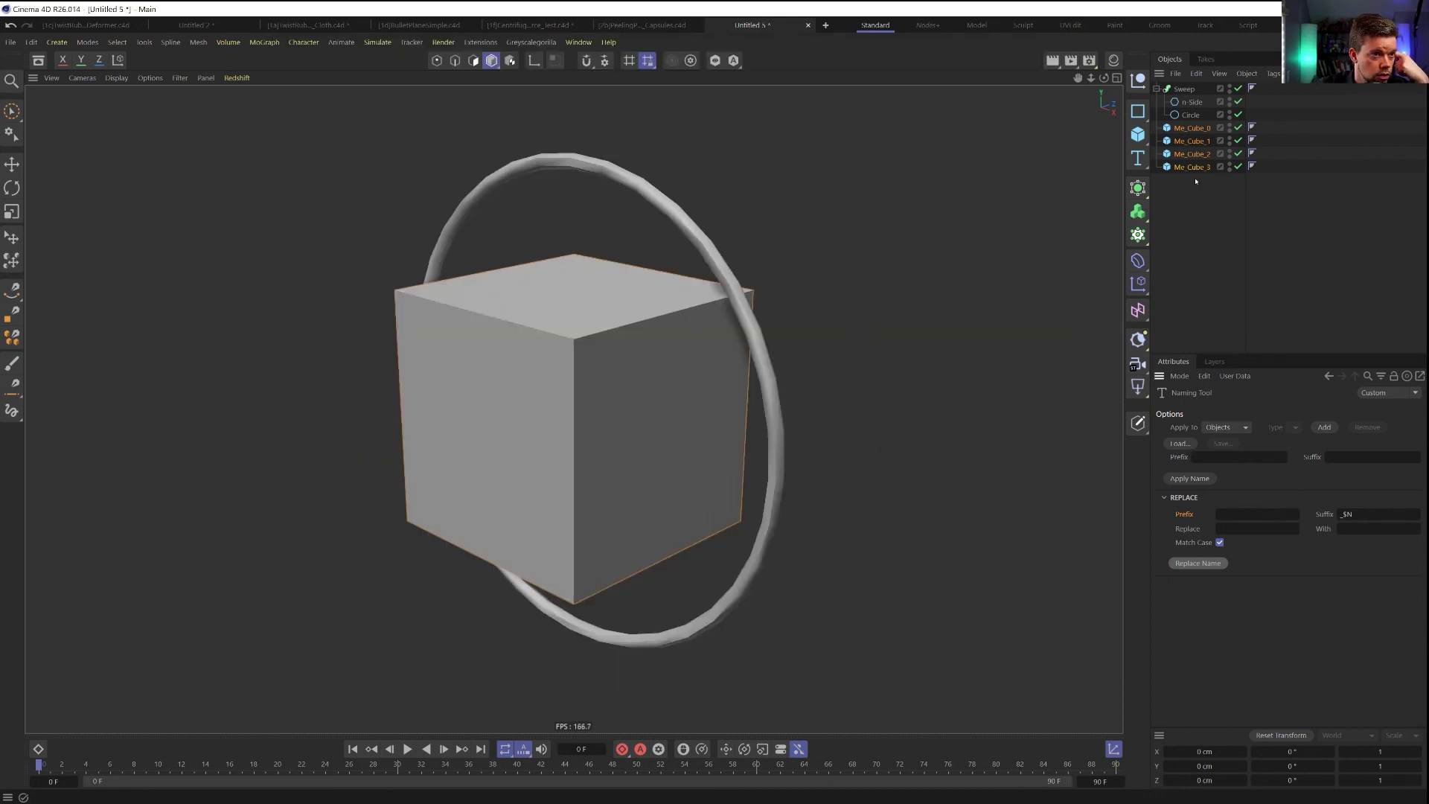
Select Me_Cube_3 and Me_Cube_1 individually to check the renamed cubes
{"action": "left_click", "coordinate": [1191, 167]}
{"action": "left_click", "coordinate": [1193, 142]}
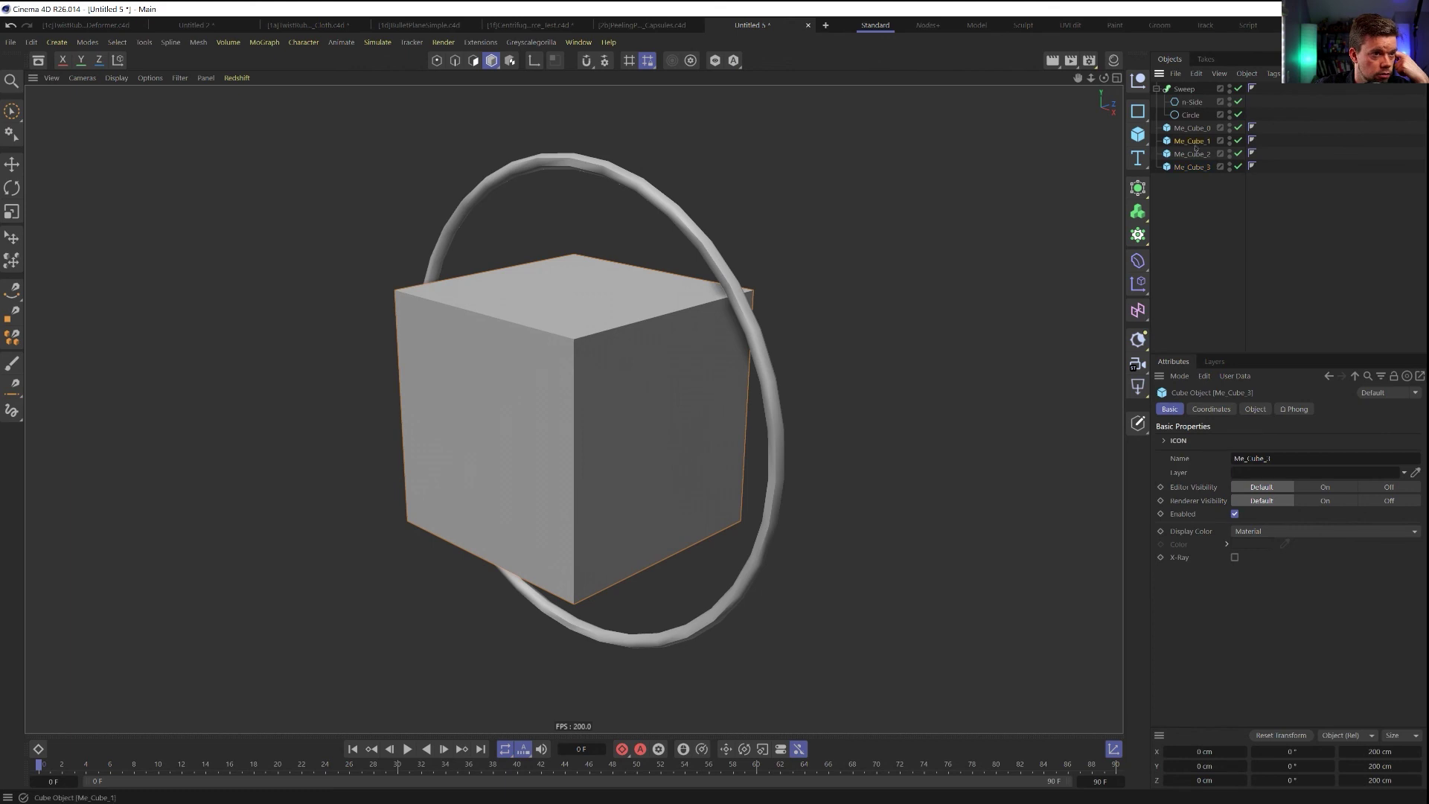